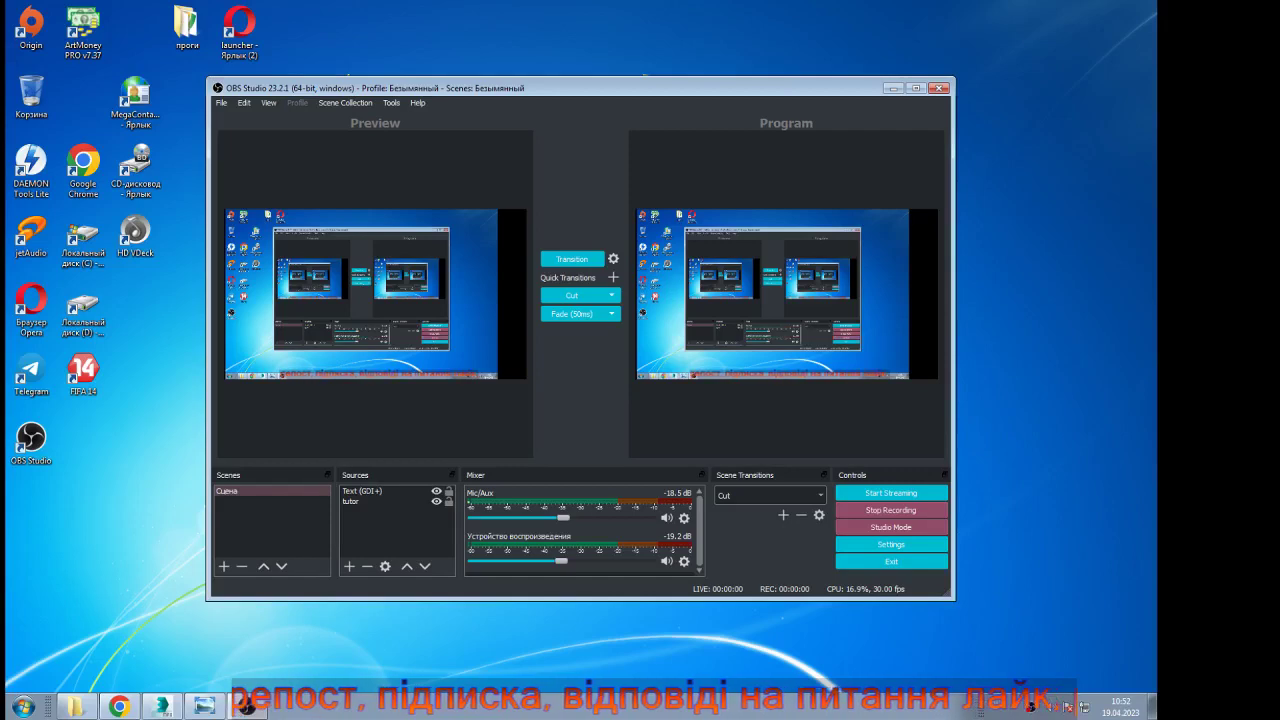
Switch to the crane truck scene in 3ds Max
click(162, 706)
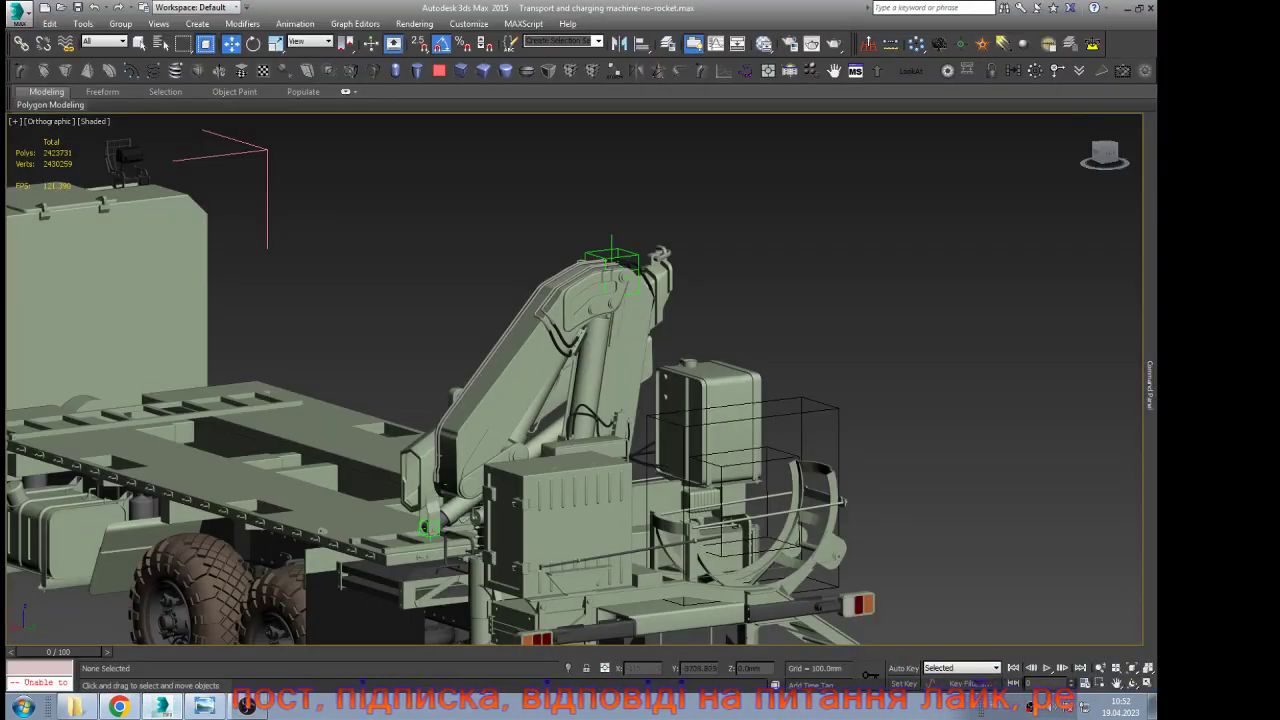
scroll(616, 314, up, 5)
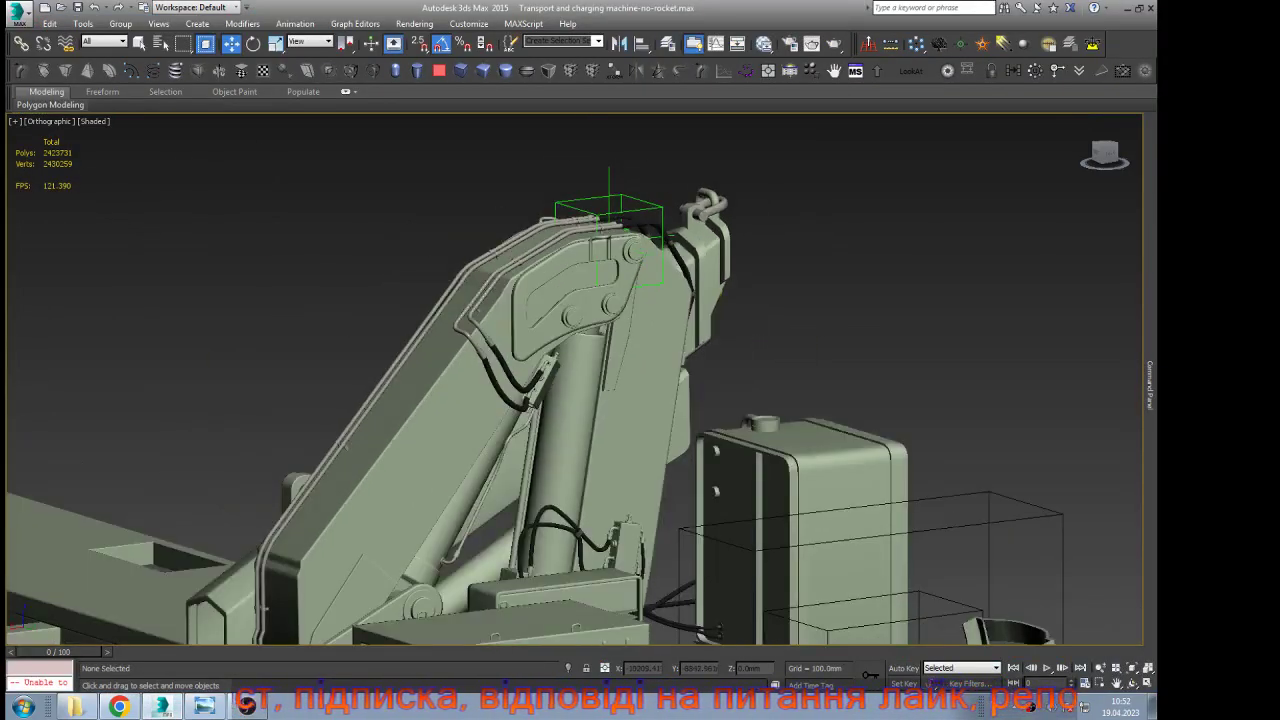
Try rotating the helper at the crane's upper boom joint about Y by -90 degrees, then by -60 degrees, undoing each rotation
click(662, 207)
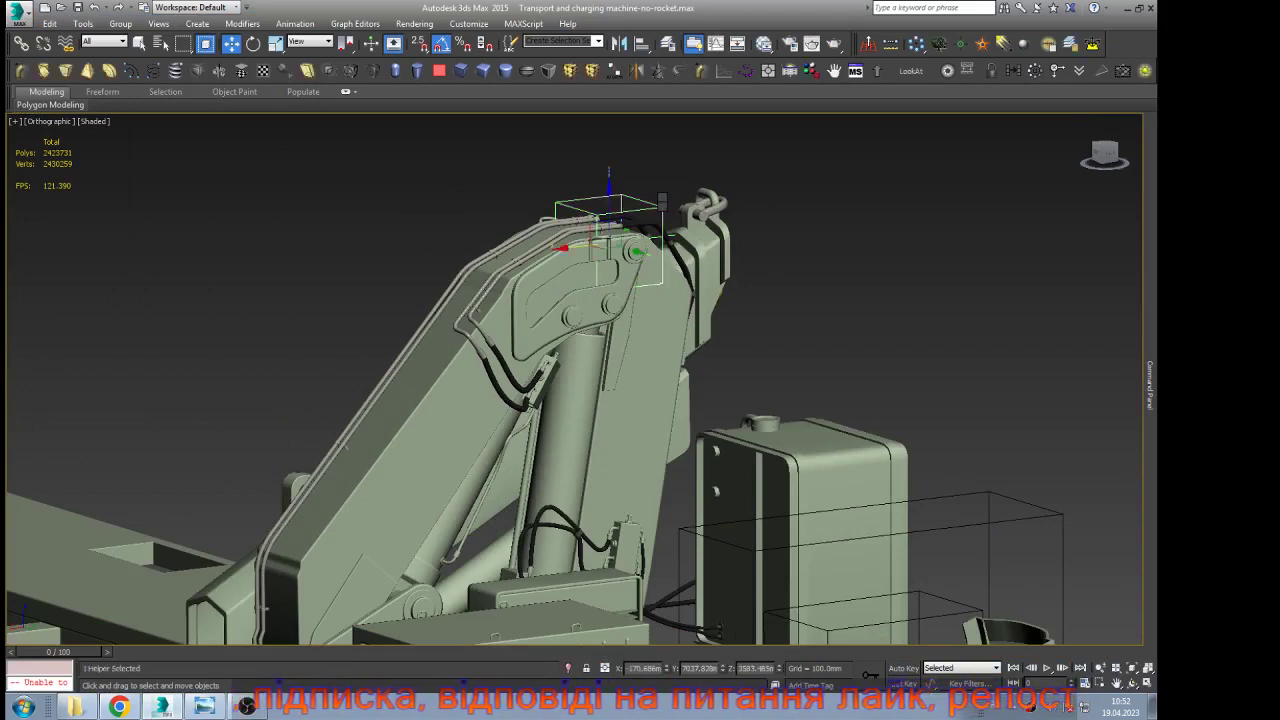
key(e)
scroll(681, 260, down, 2)
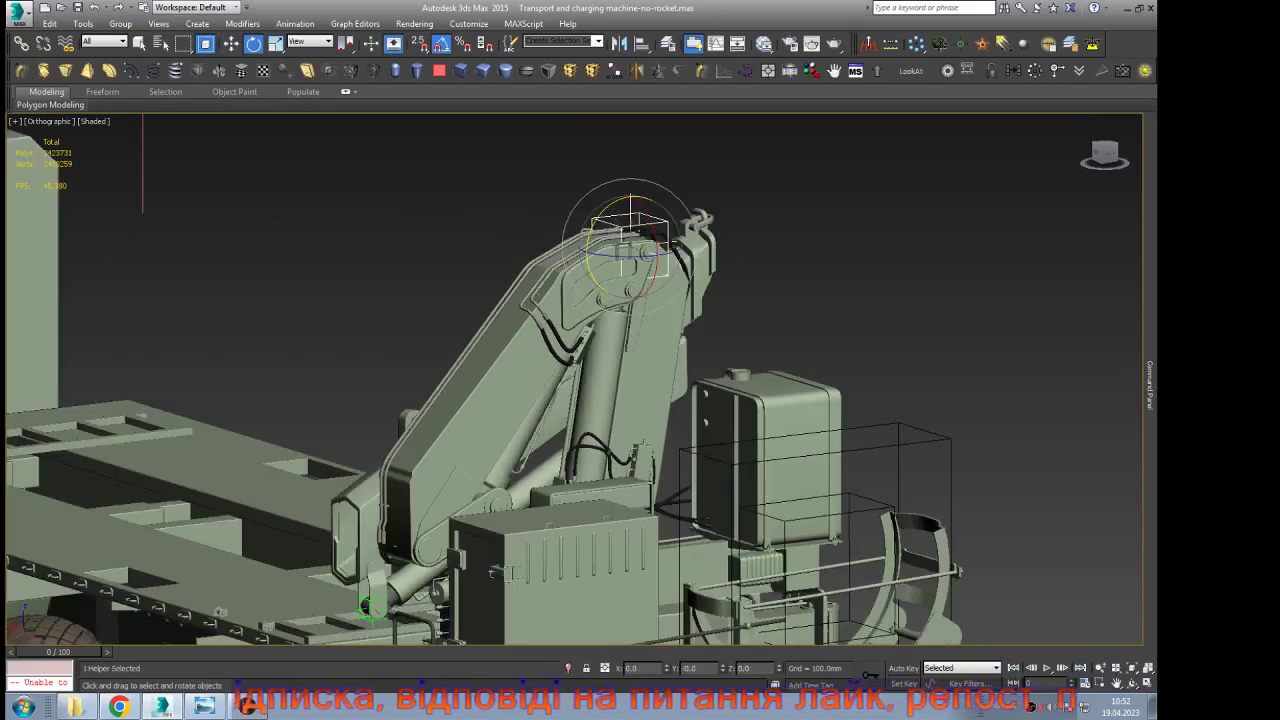
drag(588, 236, 611, 136)
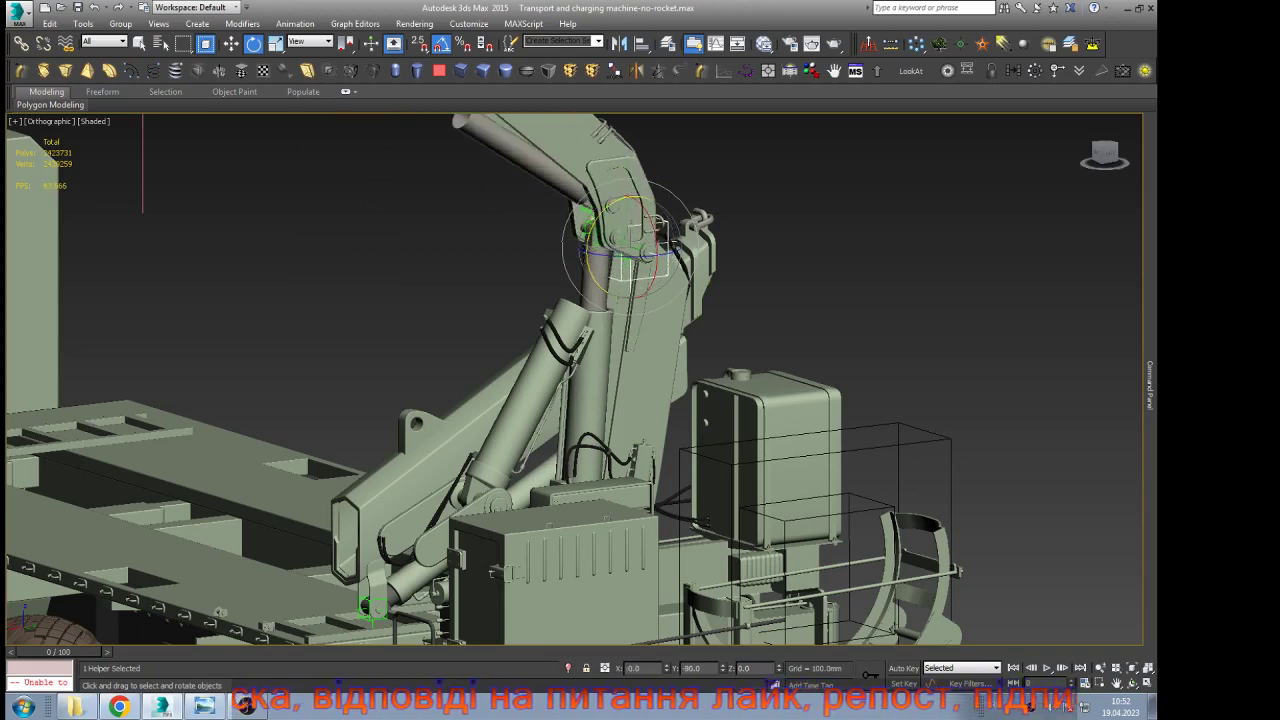
key(ctrl+z)
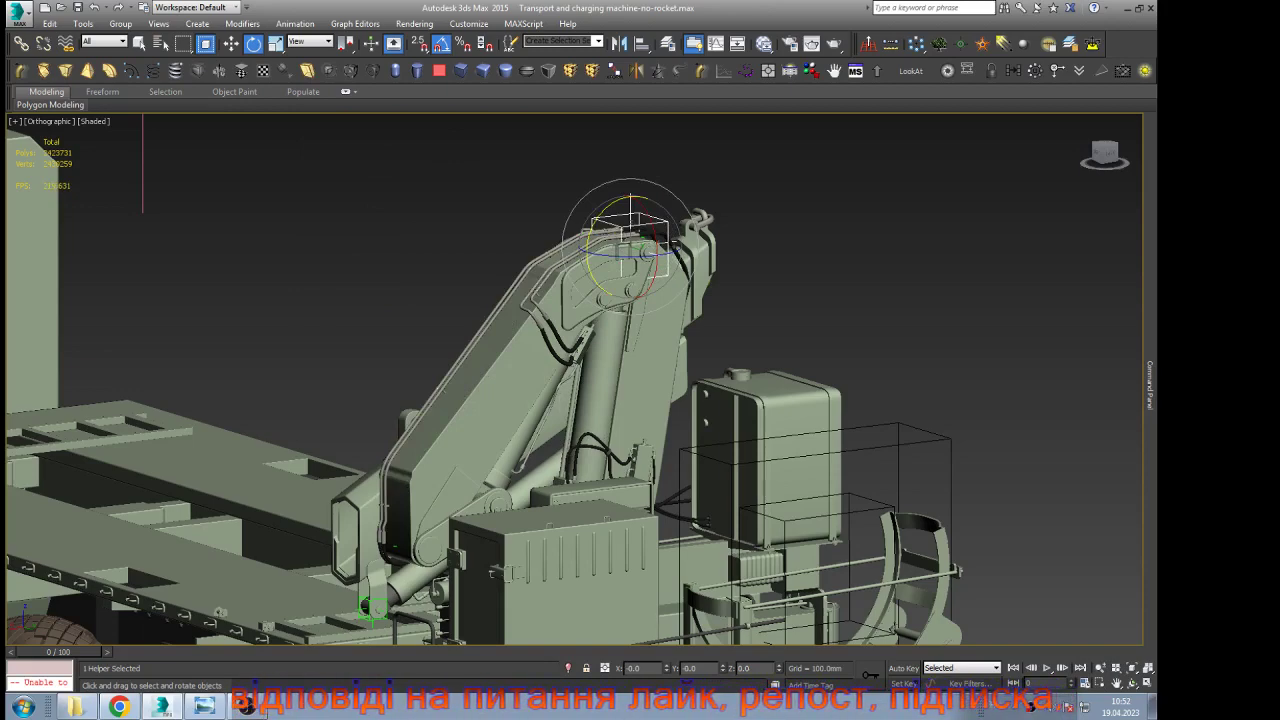
drag(593, 228, 609, 169)
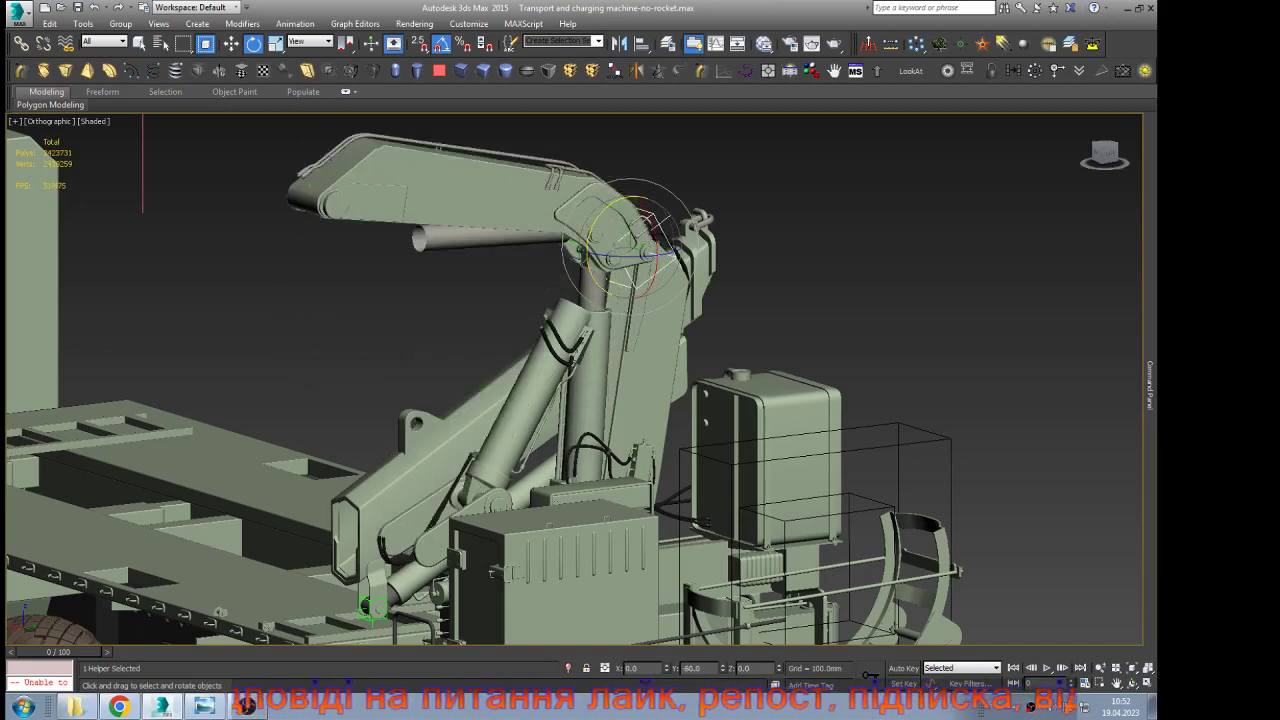
key(ctrl+z)
Remove the ribbed equipment cabinet and the round-fan cooler unit in front of the crane column
key(w)
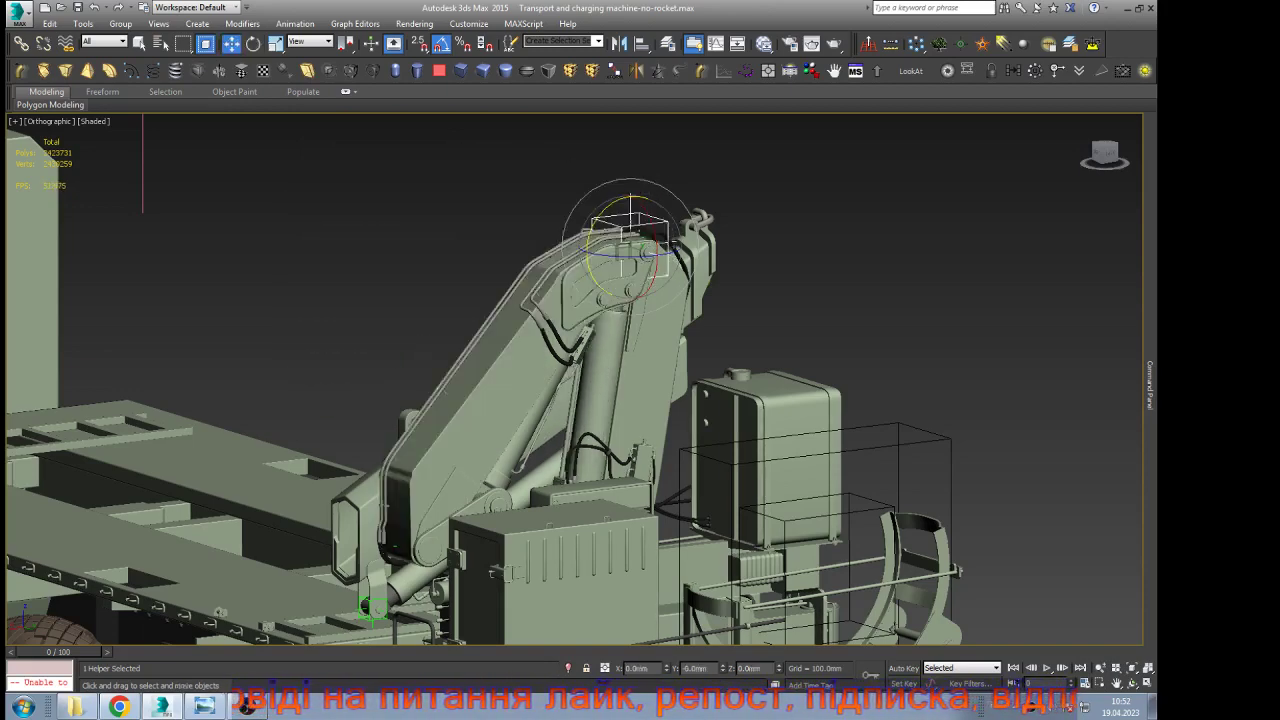
scroll(707, 193, down, 2)
scroll(601, 487, up, 4)
click(601, 484)
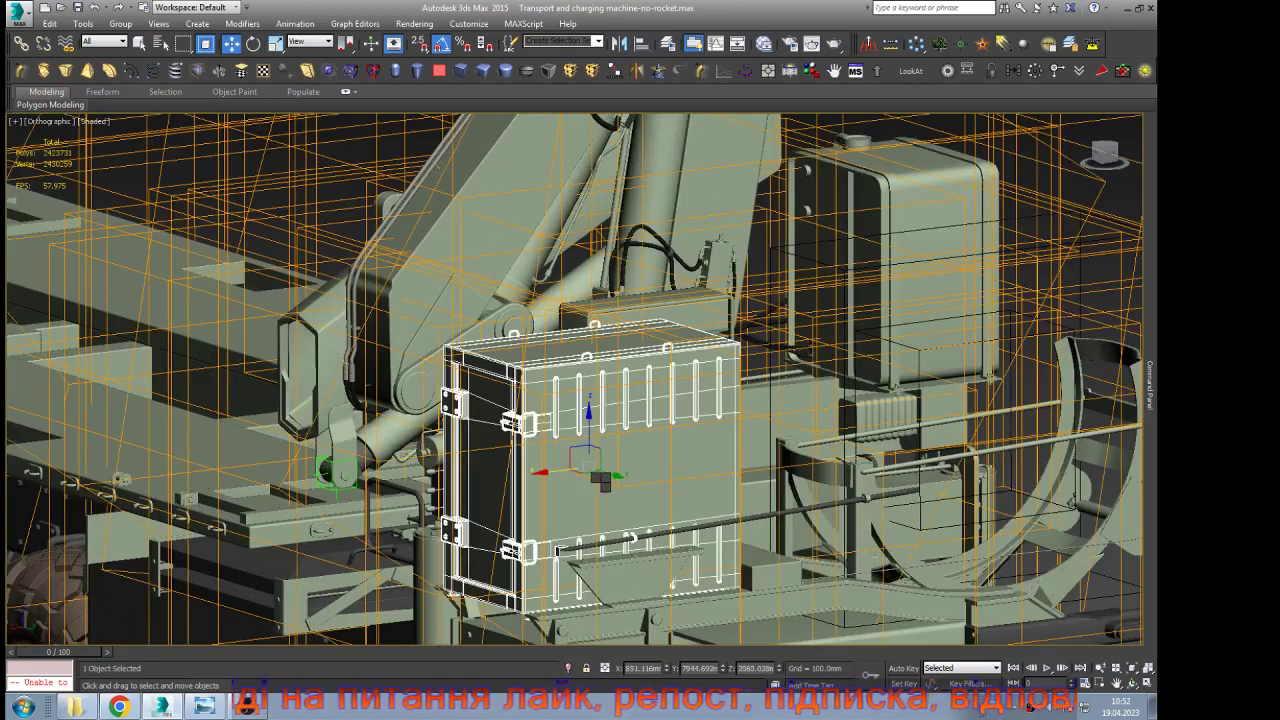
key(Delete)
click(634, 399)
scroll(635, 400, up, 4)
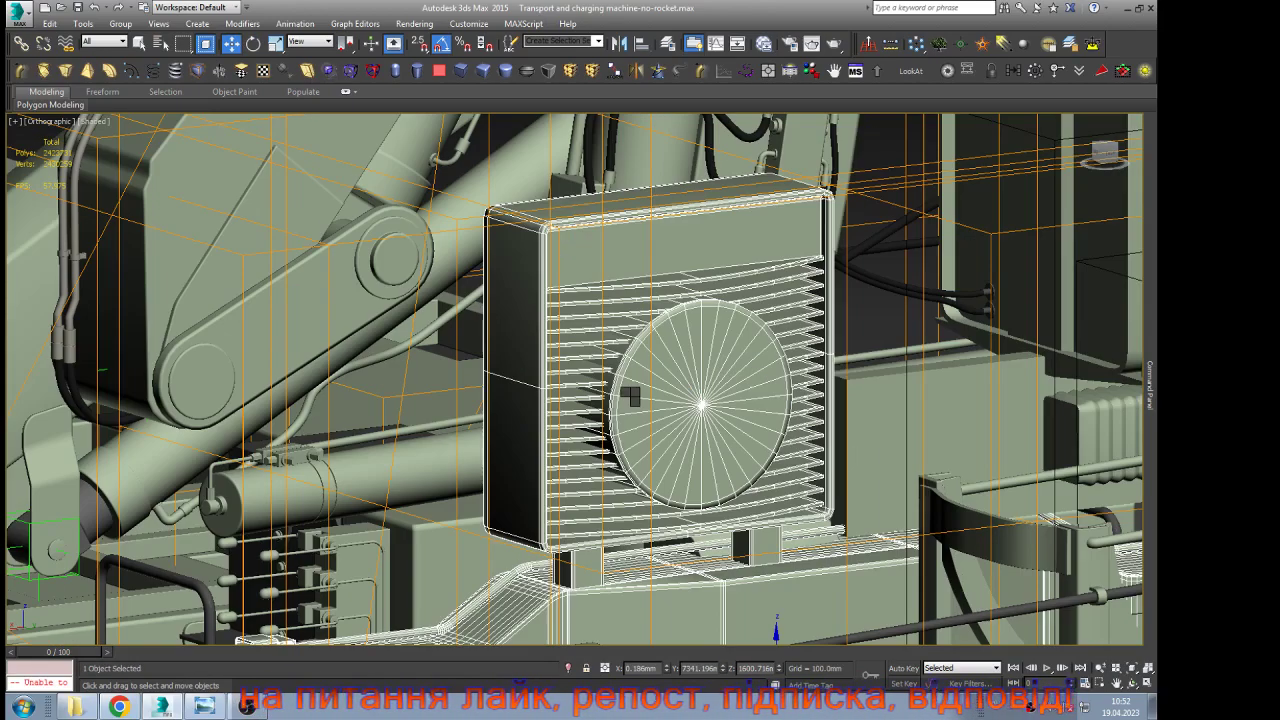
key(Delete)
scroll(688, 458, down, 4)
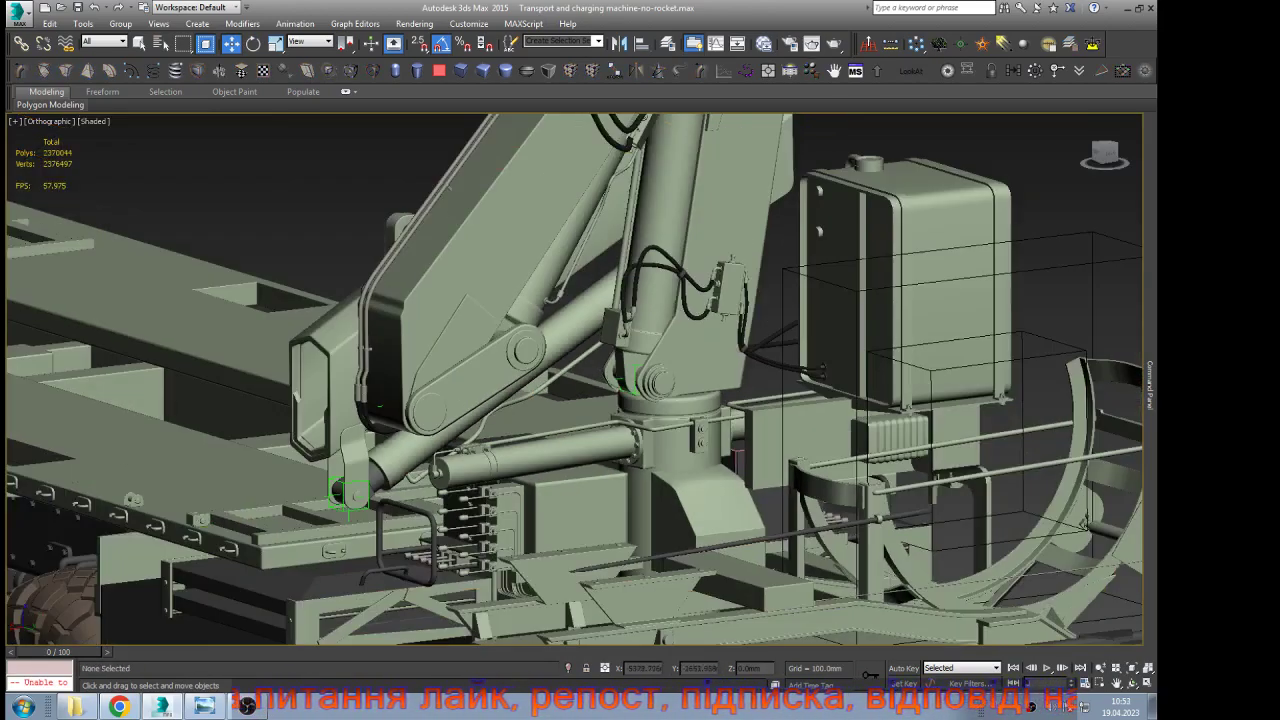
Select the long hydraulic cylinder under the folded boom and examine it from the opposite side of the crane
scroll(566, 342, up, 4)
scroll(560, 354, up, 2)
click(592, 354)
scroll(592, 354, down, 4)
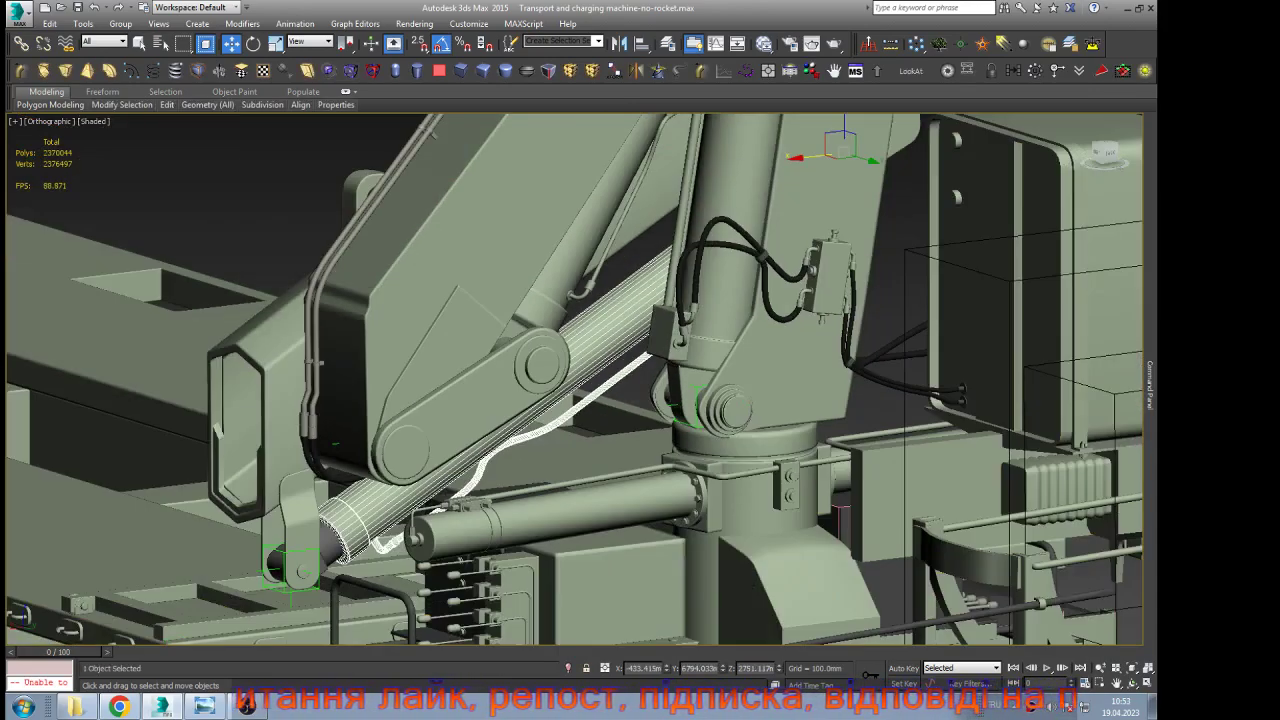
click(1132, 683)
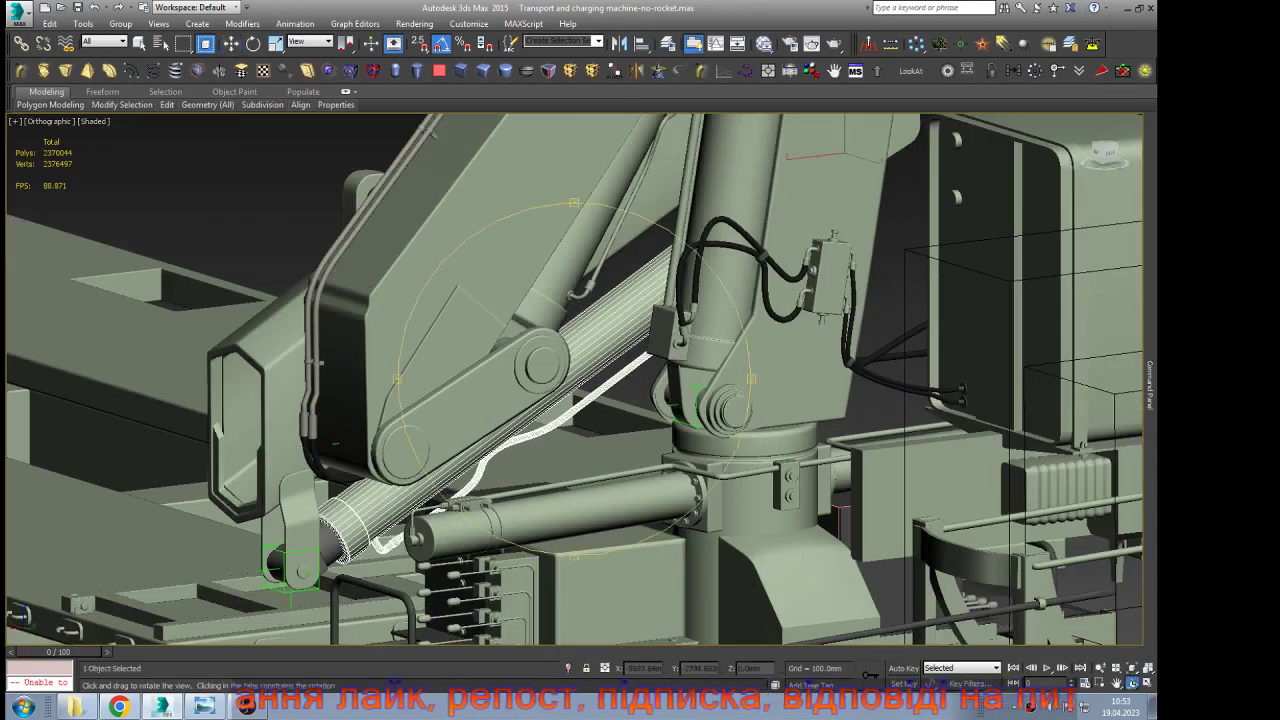
scroll(569, 410, down, 6)
drag(569, 410, 780, 428)
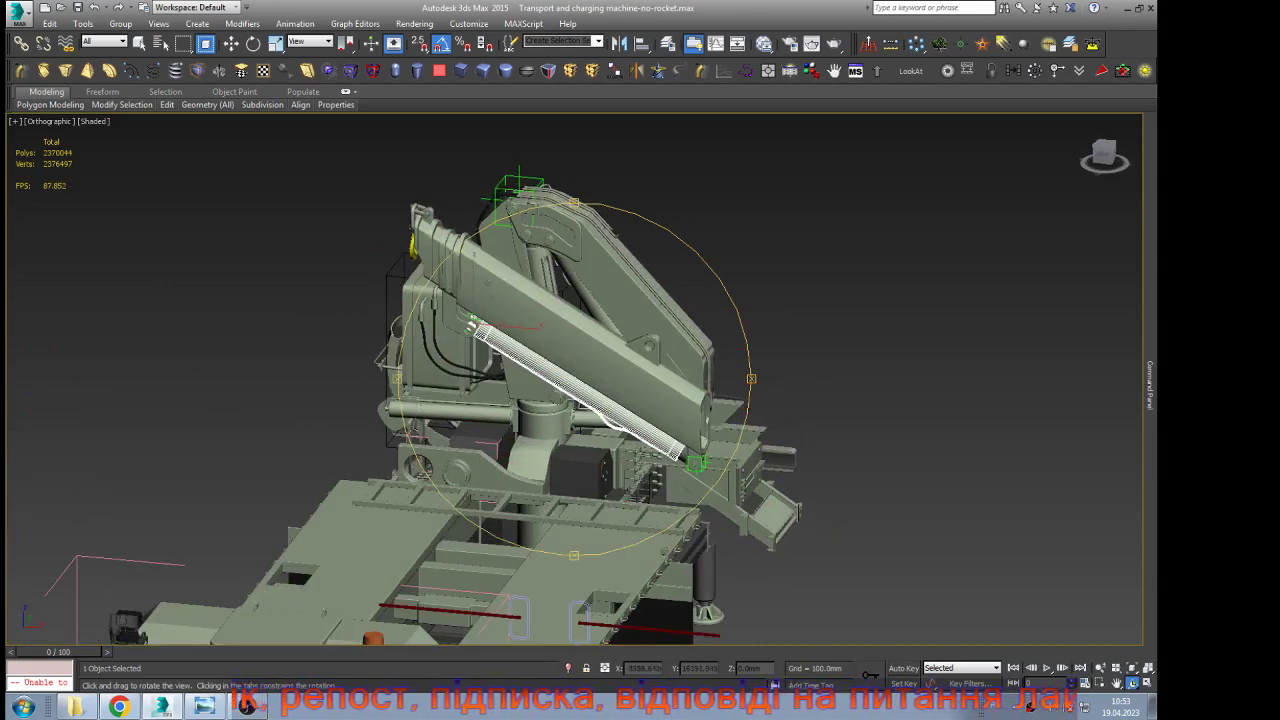
Try rotating the helper at the upper boom joint by -65 degrees about Y, inspect the detached cylinder below, and undo the rotation
scroll(500, 148, up, 5)
key(w)
click(500, 150)
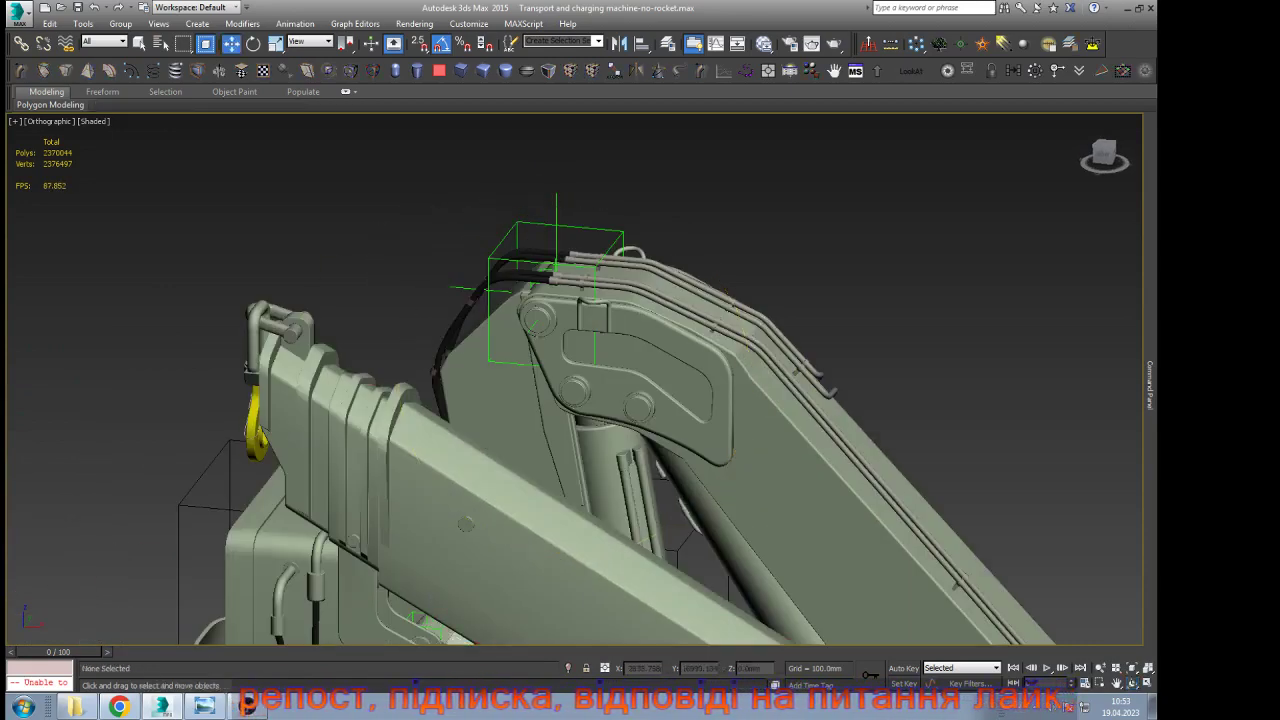
click(556, 213)
key(e)
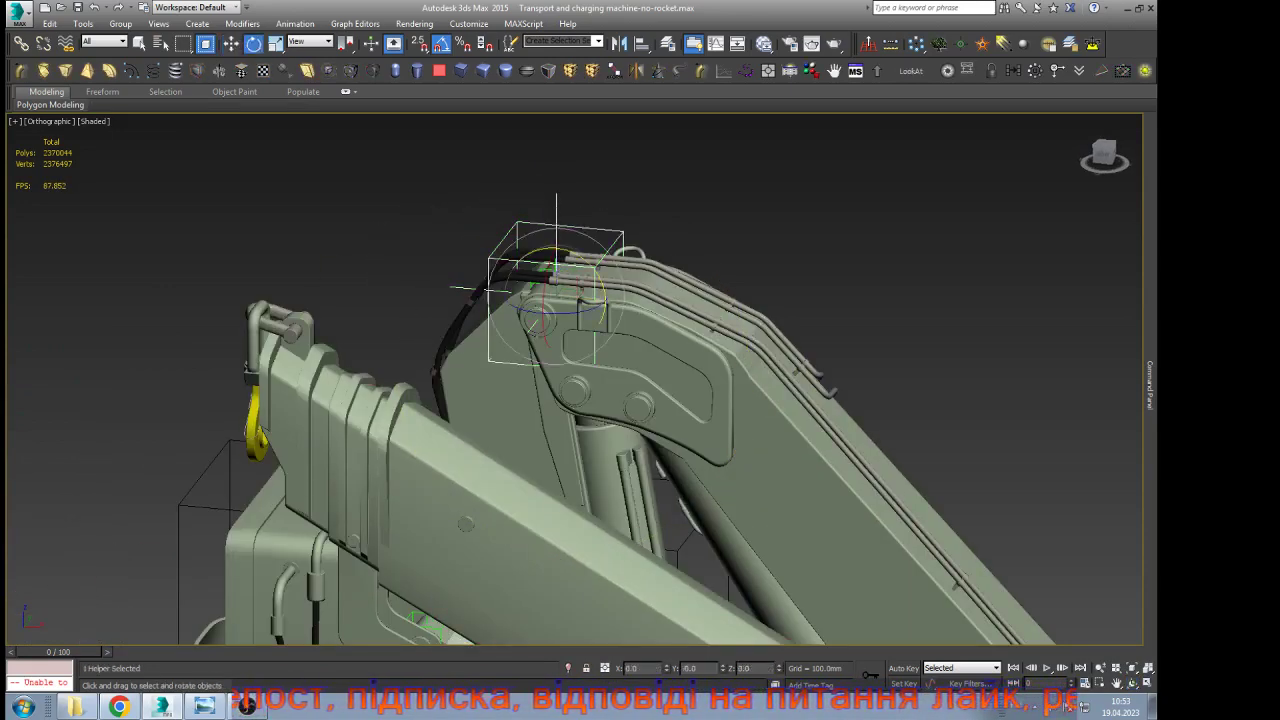
drag(599, 284, 577, 249)
scroll(571, 226, down, 3)
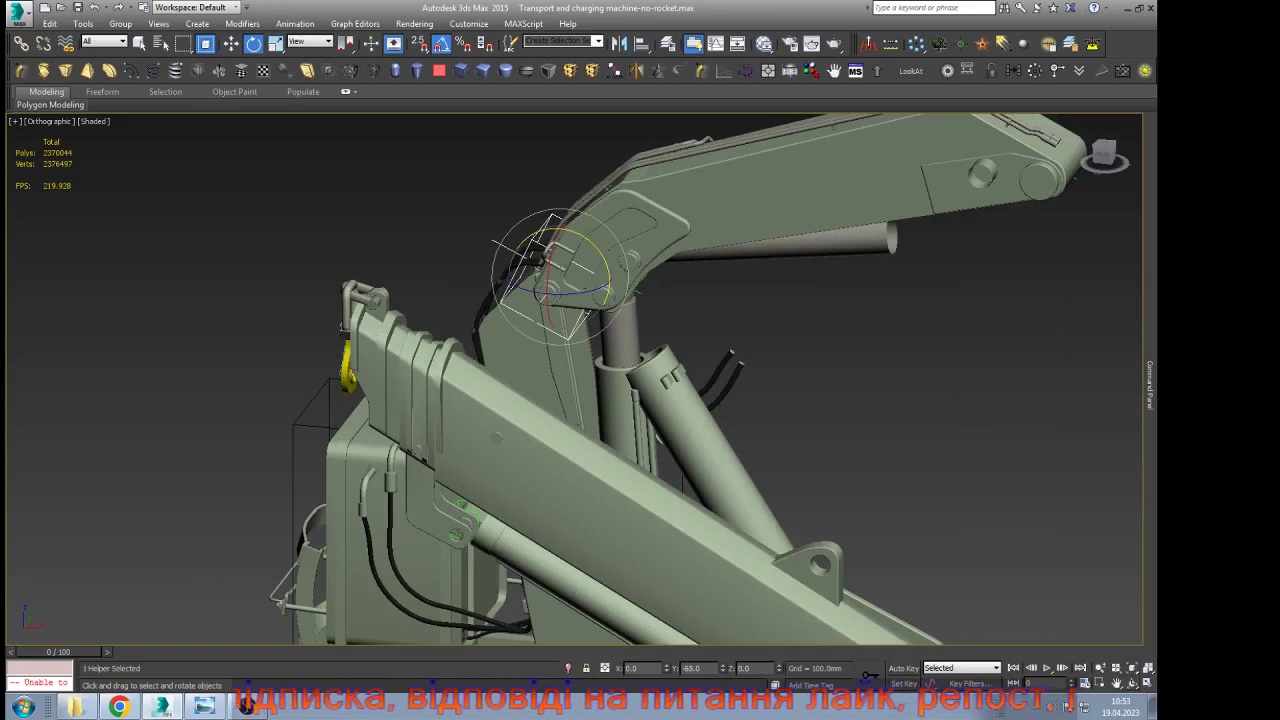
alt+middle_drag(682, 290, 619, 257)
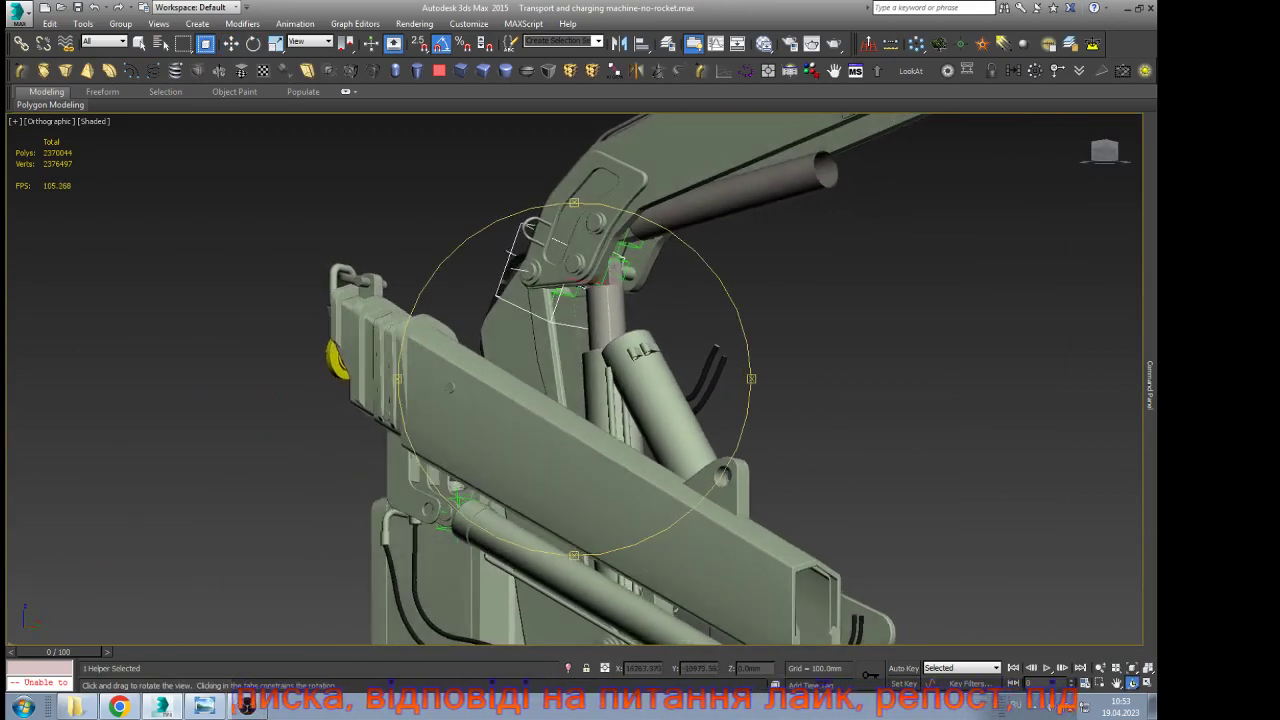
scroll(662, 269, up, 3)
click(652, 476)
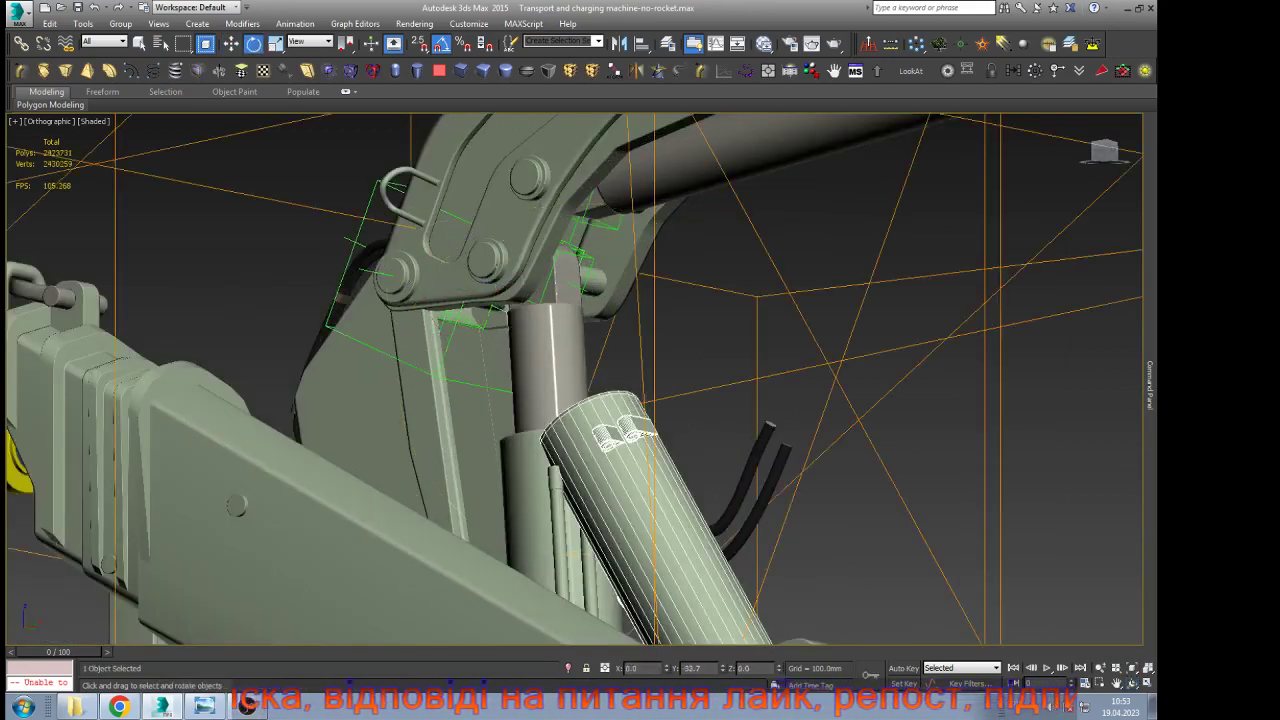
key(ctrl+z)
key(ctrl+z)
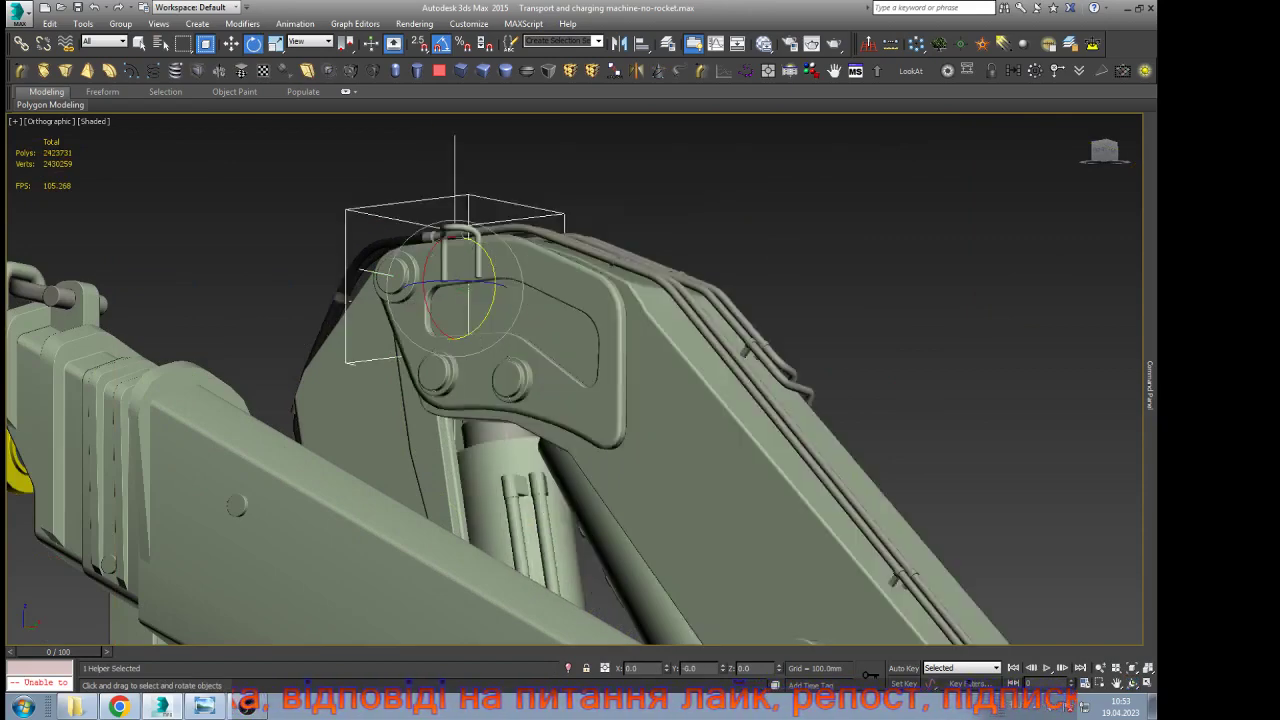
Hide the boom section covering the two upper hydraulic cylinders and select the exposed outer cylinder
click(632, 436)
key(alt+h)
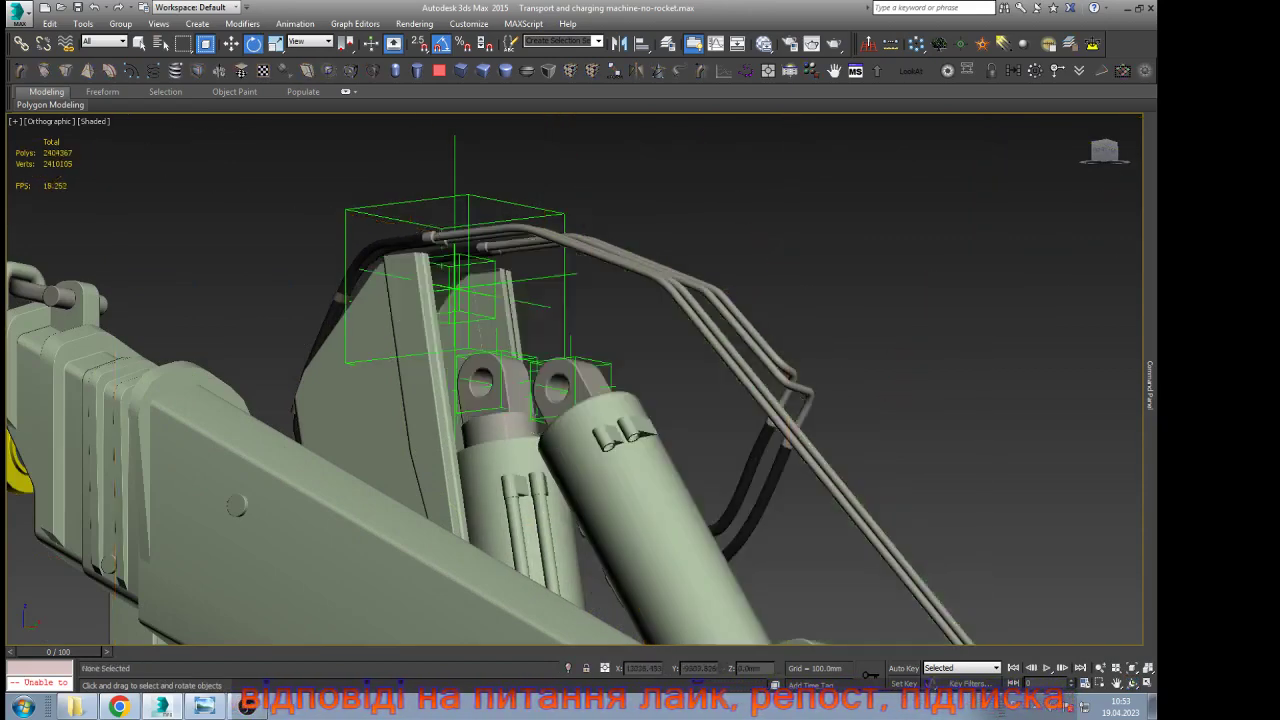
click(615, 405)
scroll(613, 393, up, 5)
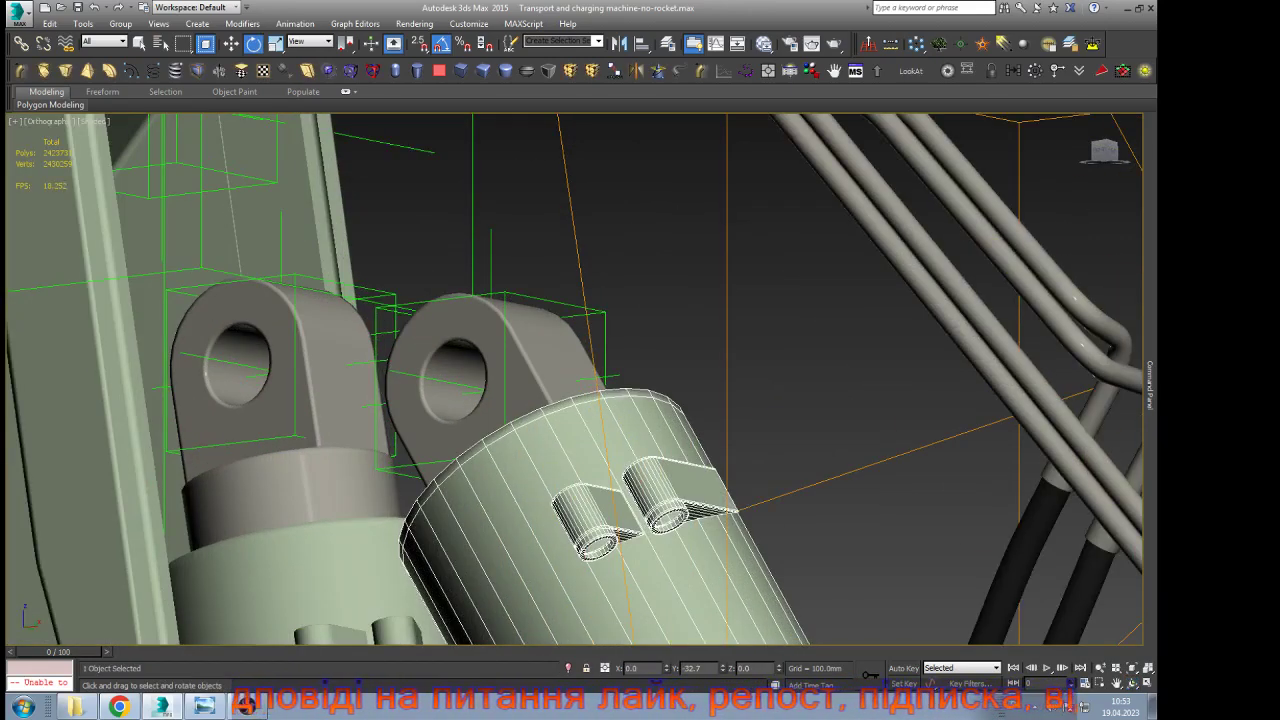
scroll(600, 332, down, 10)
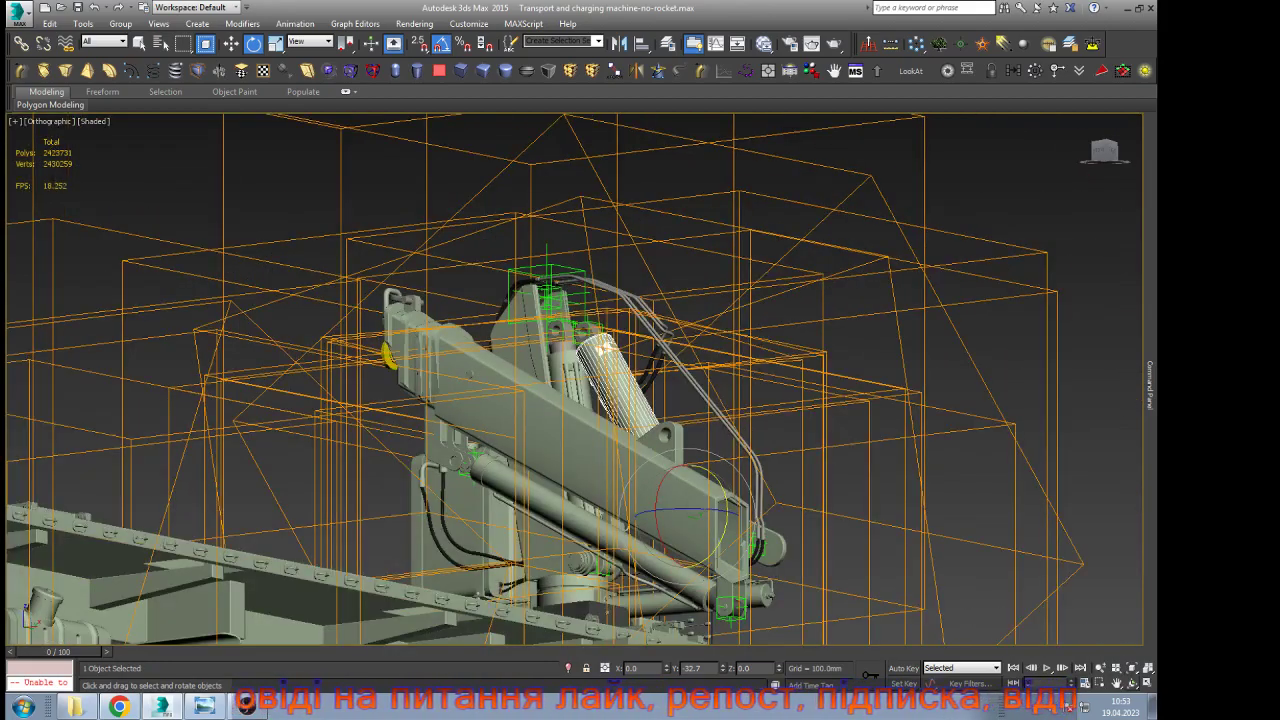
Examine the exposed hydraulic cylinder, its hoses and its lower mounting from the column side
click(1132, 684)
drag(604, 348, 456, 372)
mouse_move(1149, 386)
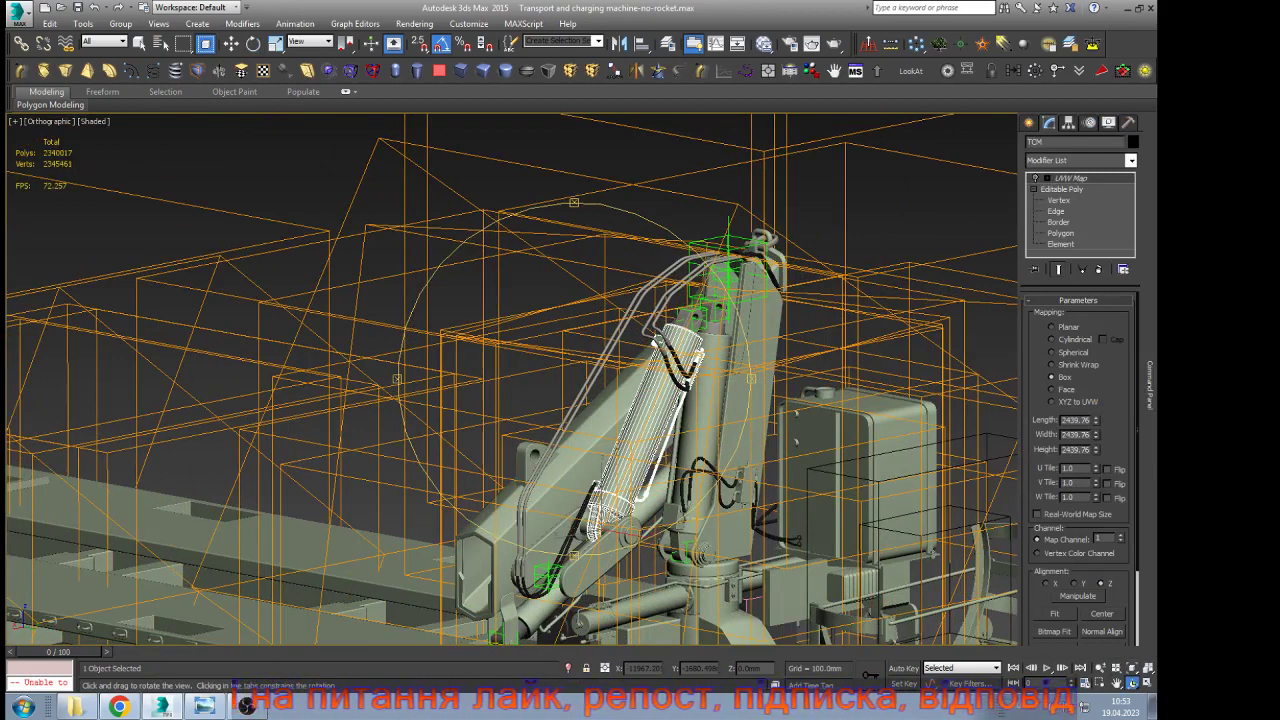
key(Escape)
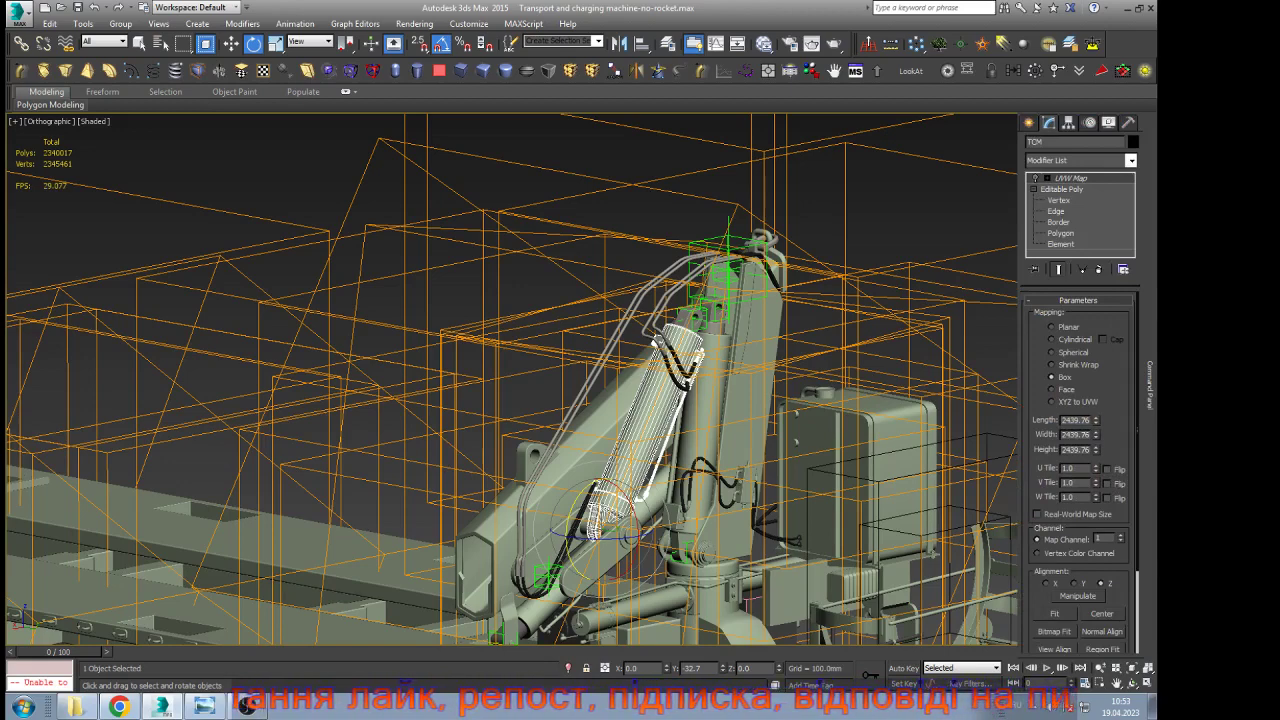
key(ctrl+d)
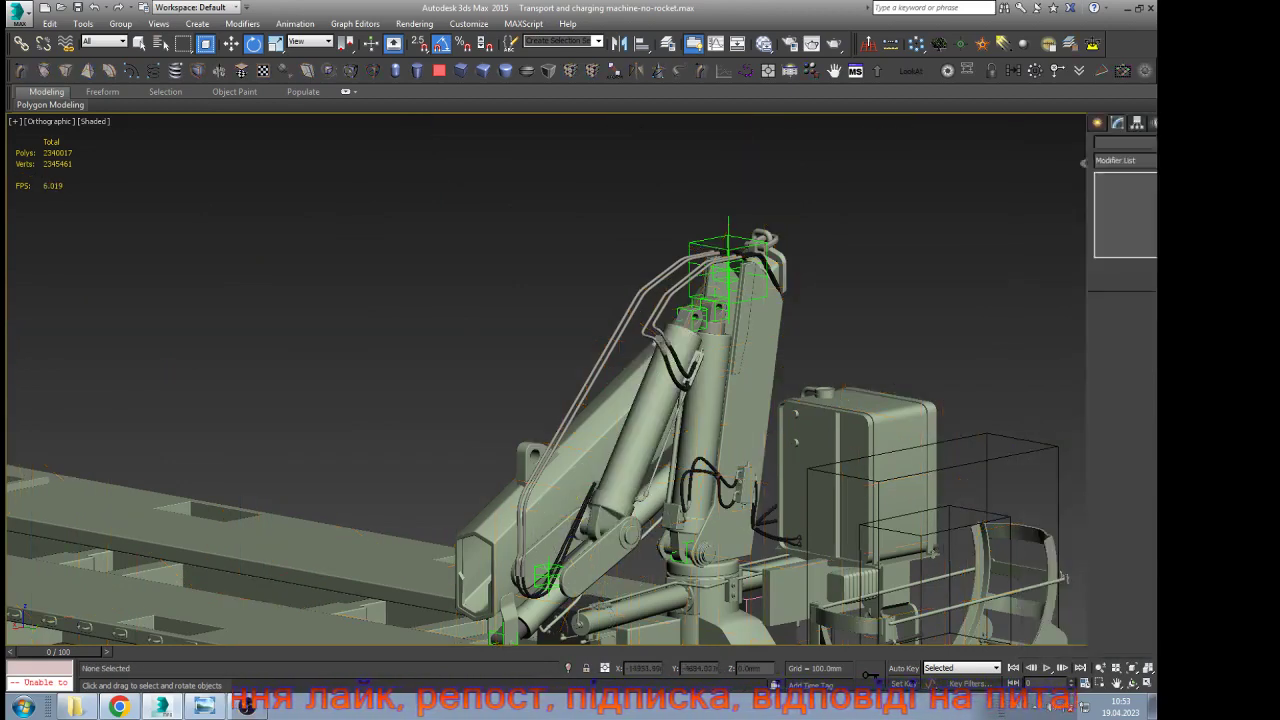
scroll(606, 486, up, 5)
click(622, 397)
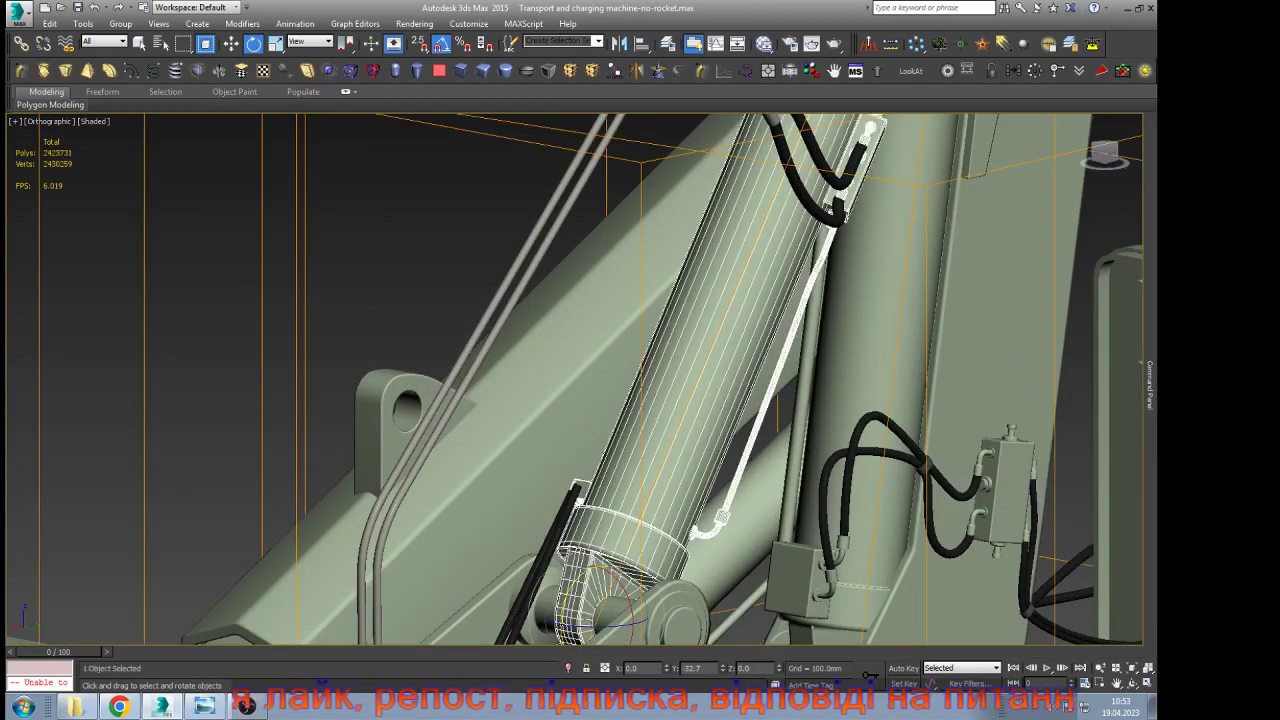
key(w)
scroll(614, 332, down, 3)
scroll(683, 321, down, 2)
scroll(690, 399, up, 5)
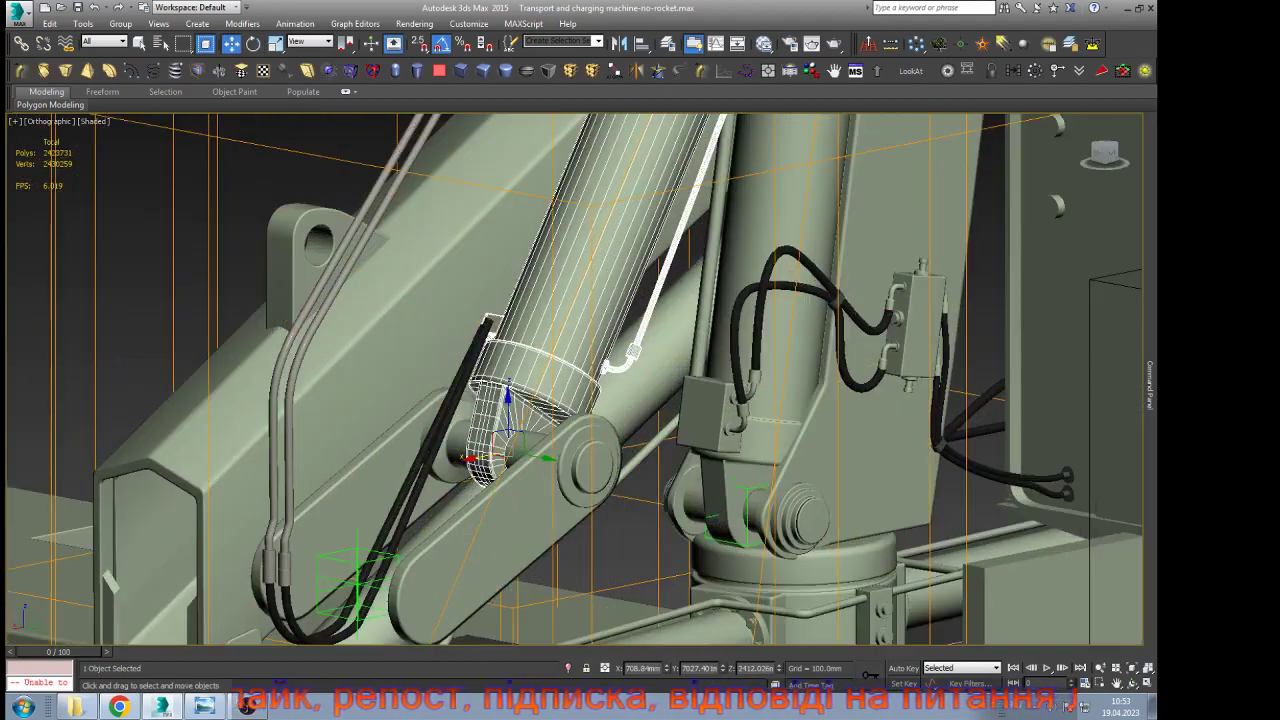
click(1132, 683)
alt+middle_drag(690, 399, 660, 440)
Isolate the cylinder's lower hinge pin together with the two long link plates on either side of it
click(554, 488)
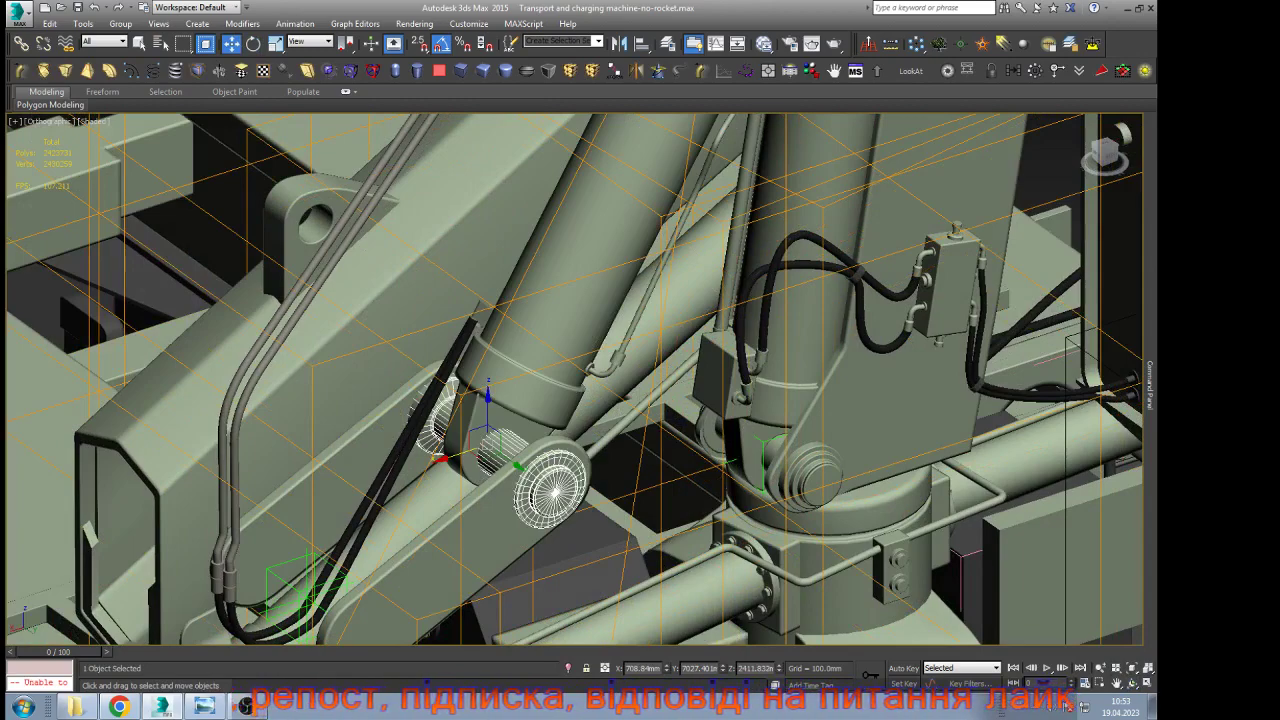
scroll(524, 511, up, 4)
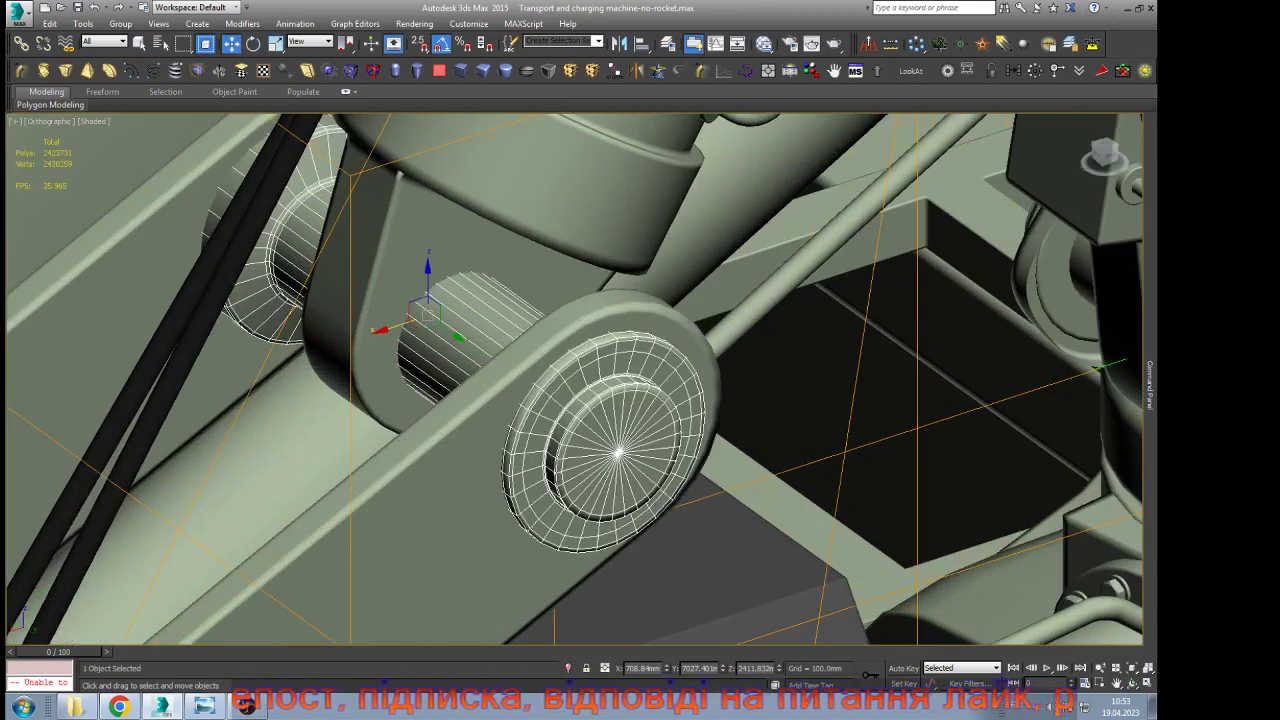
click(514, 410)
scroll(557, 419, down, 4)
ctrl+click(575, 430)
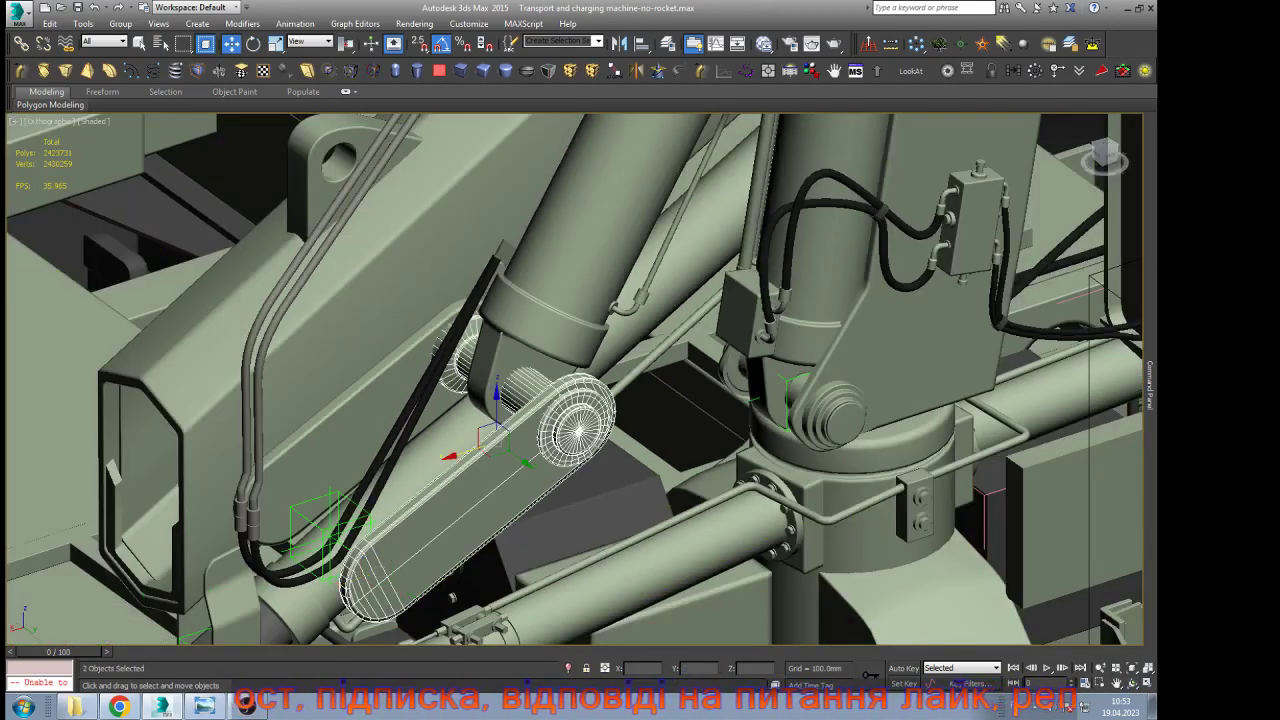
ctrl+click(368, 422)
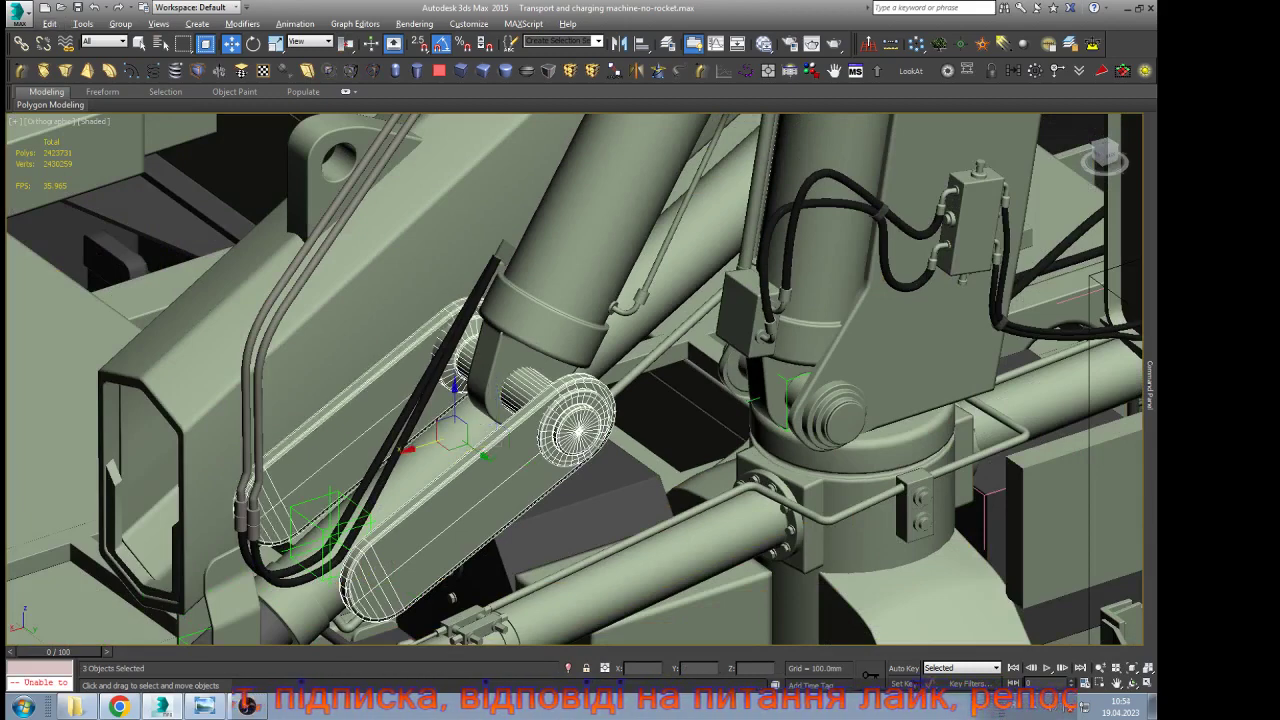
key(alt+q)
click(723, 268)
Create a point helper in front of the near link plate of the isolated linkage
scroll(723, 268, up, 4)
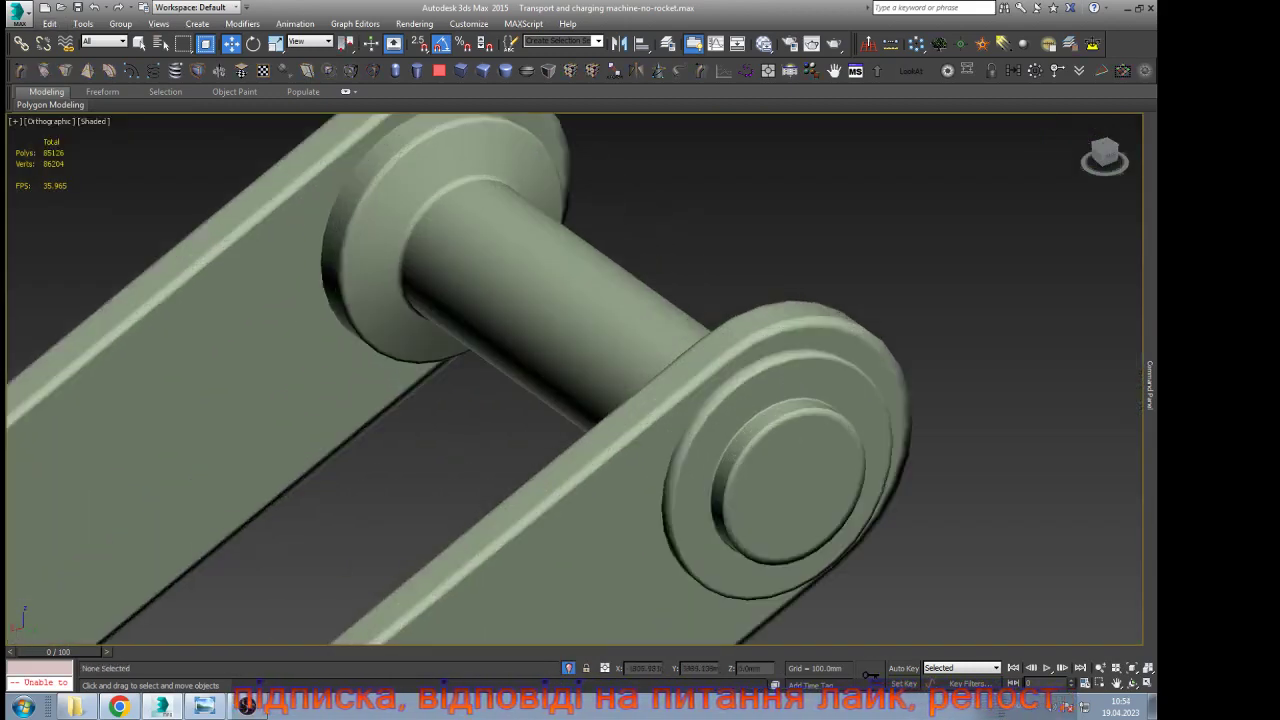
click(606, 510)
click(1132, 683)
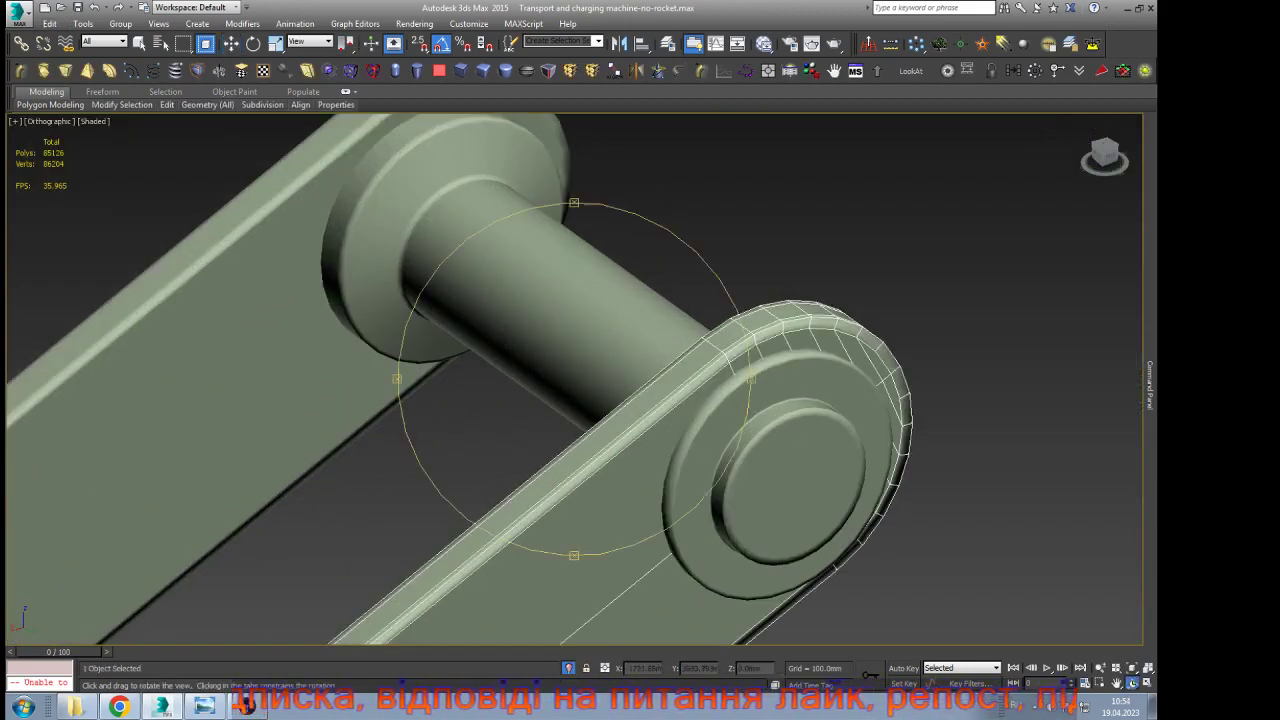
scroll(574, 379, down, 4)
mouse_move(560, 400)
mouse_down()
mouse_move(620, 350)
mouse_move(720, 384)
mouse_move(525, 392)
mouse_move(540, 390)
mouse_up()
key(w)
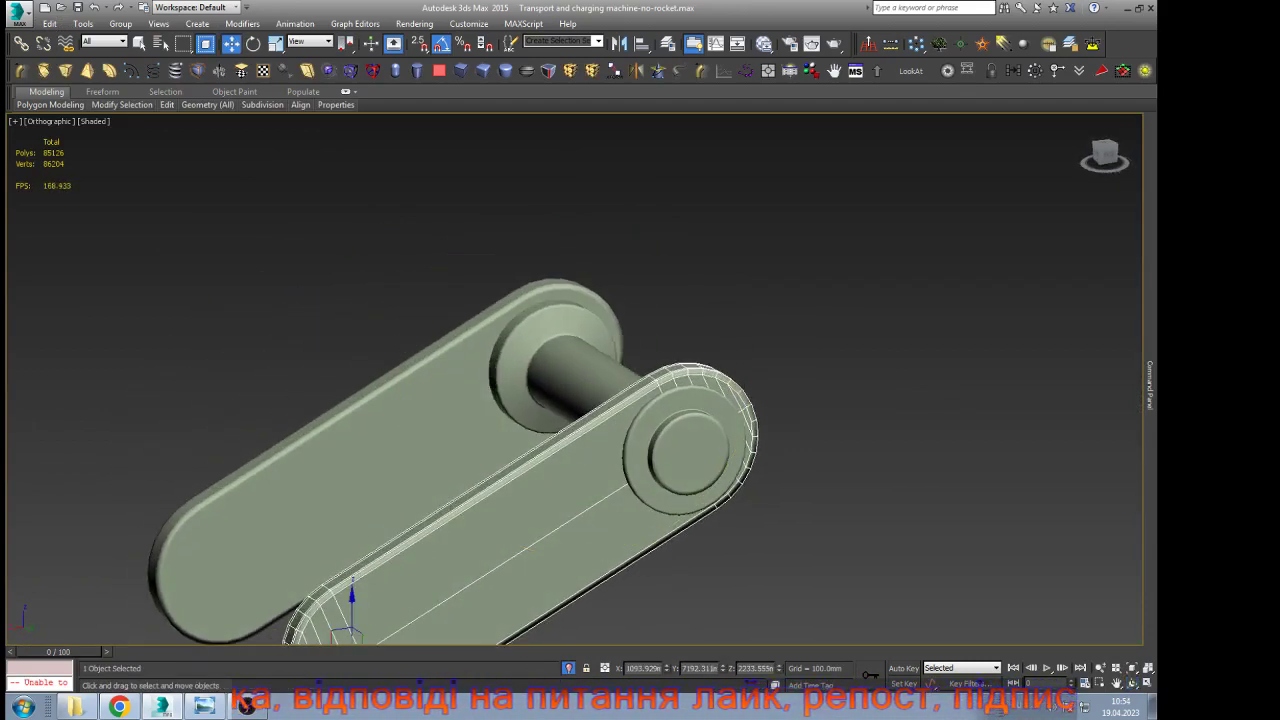
key(ctrl+d)
click(961, 44)
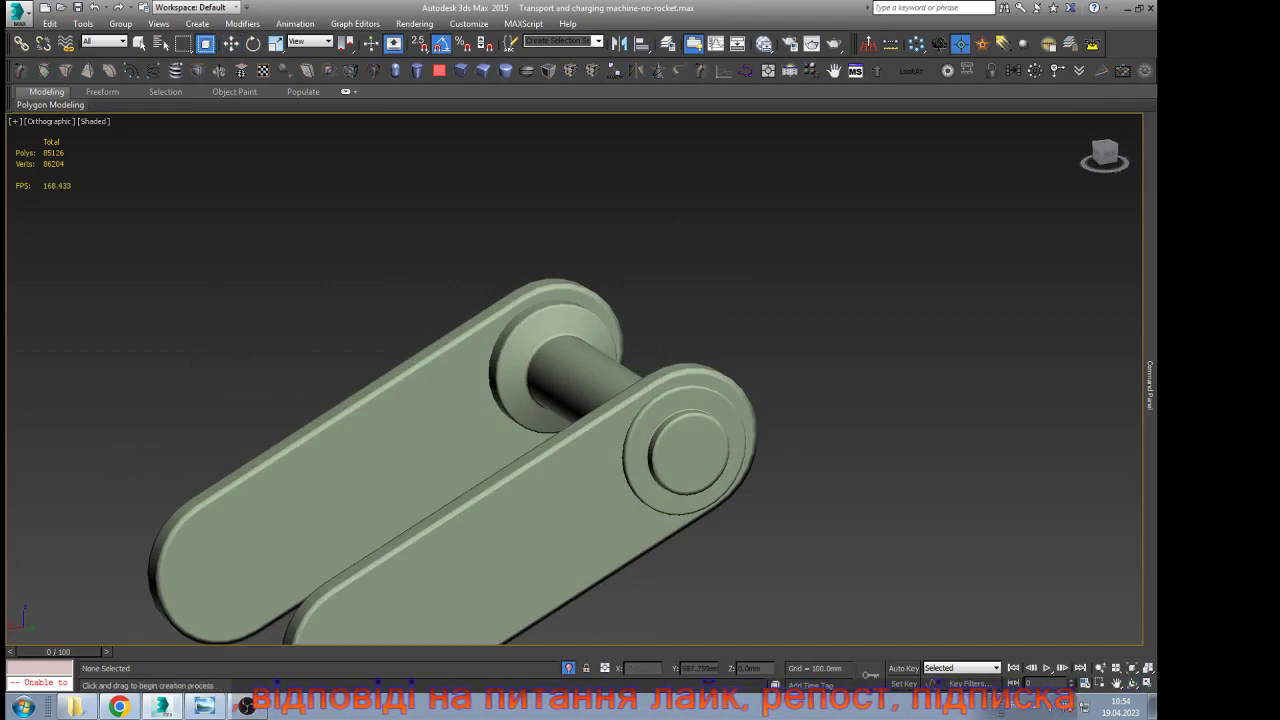
click(1049, 197)
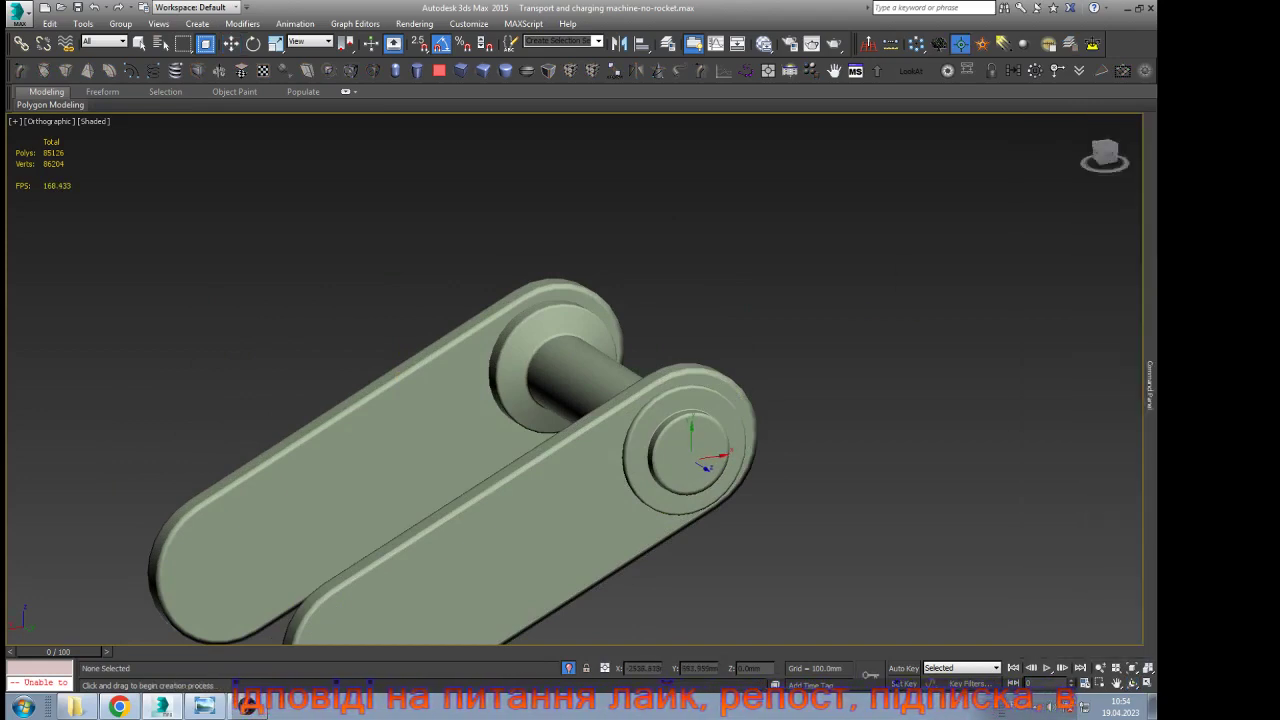
click(565, 533)
key(w)
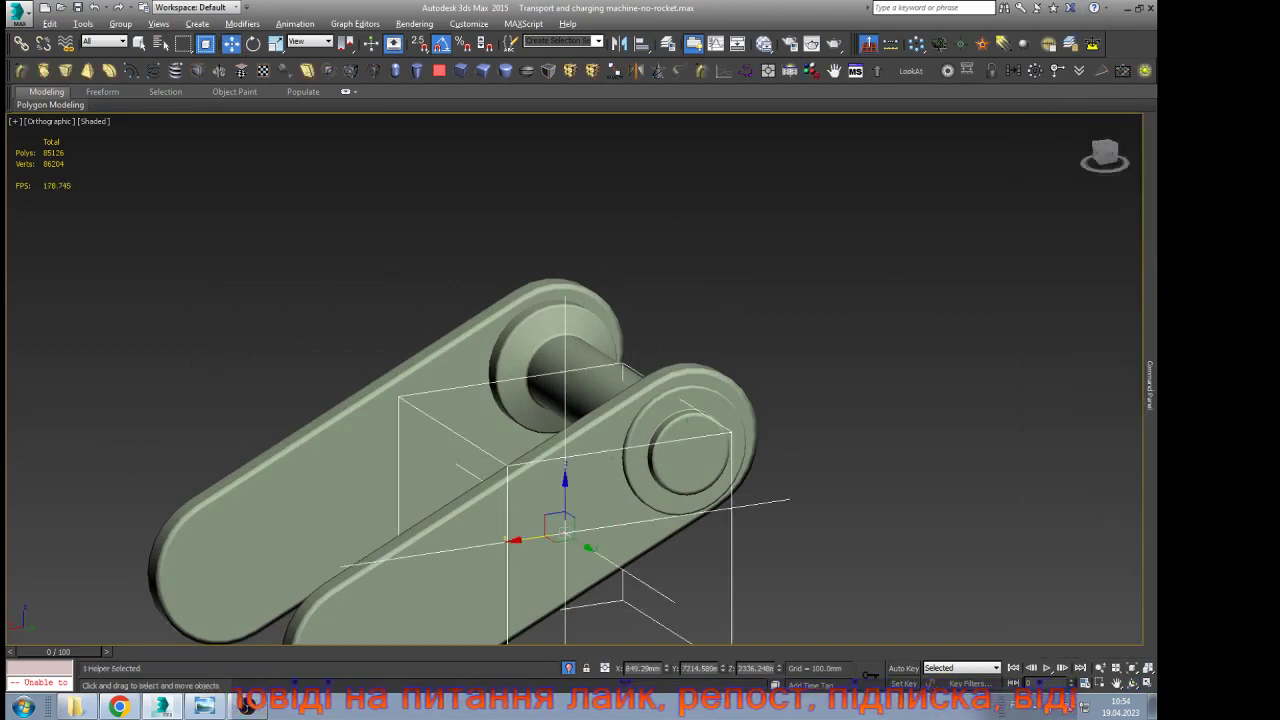
Align the helper to the hinge pin in X, Y and Z position, pivot point to pivot point
key(alt+a)
click(567, 530)
click(516, 263)
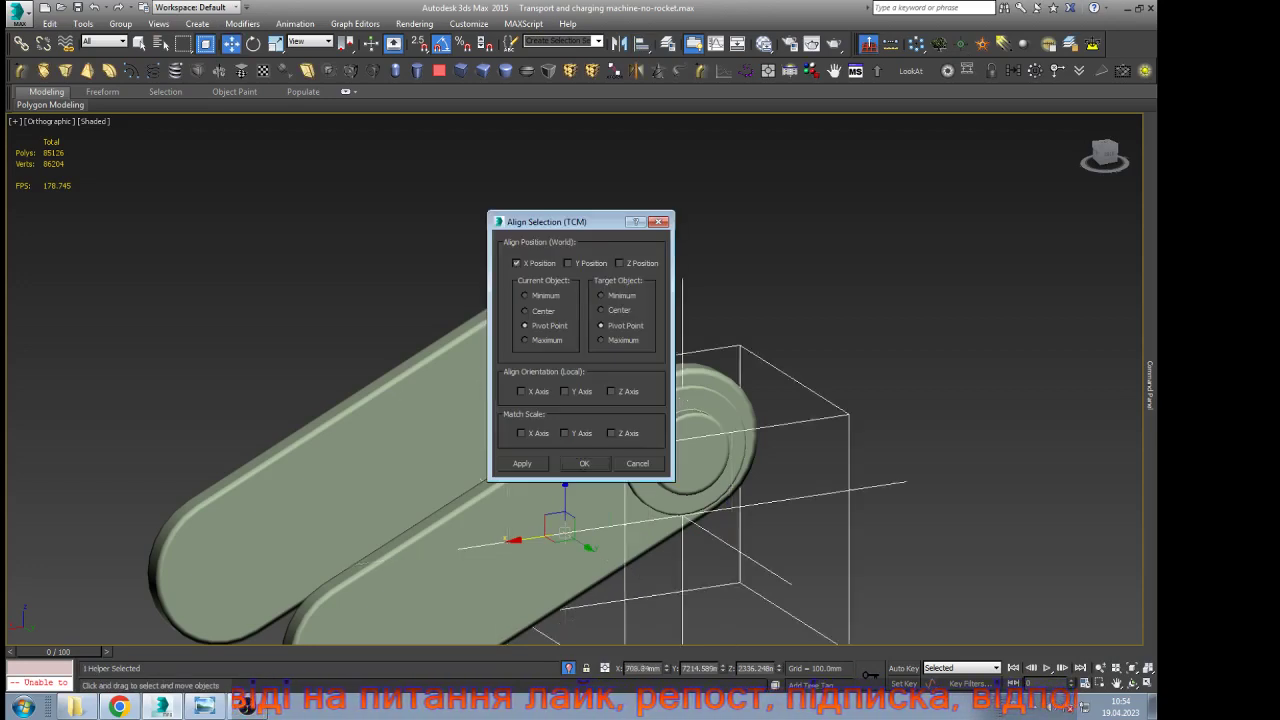
click(568, 263)
click(620, 263)
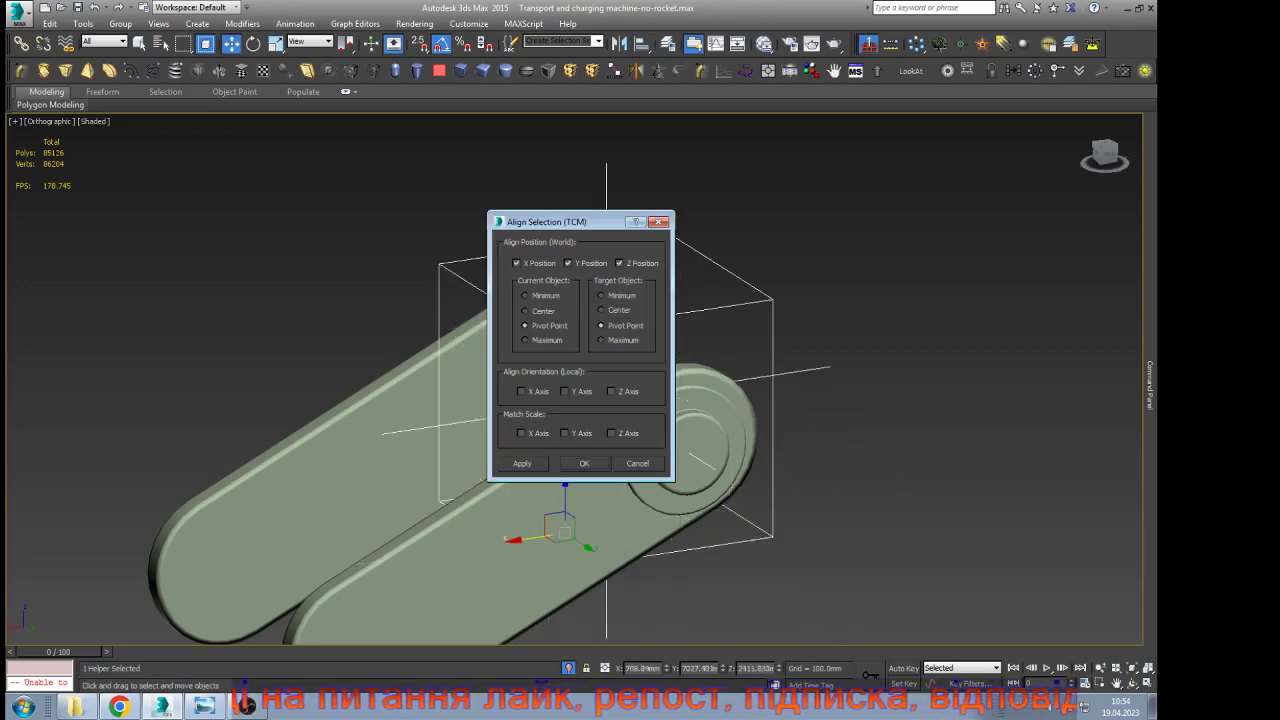
click(584, 463)
Set the point helper's display size to 200 mm
mouse_move(1150, 385)
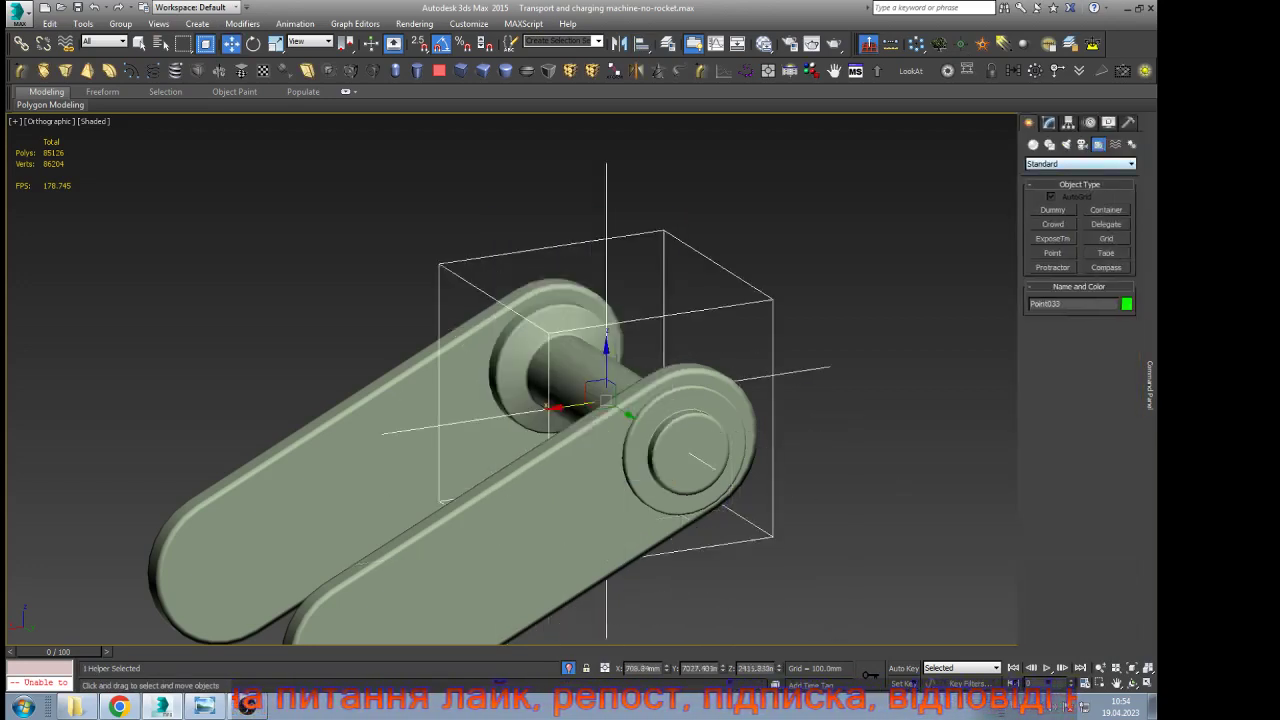
click(1048, 122)
double_click(1088, 381)
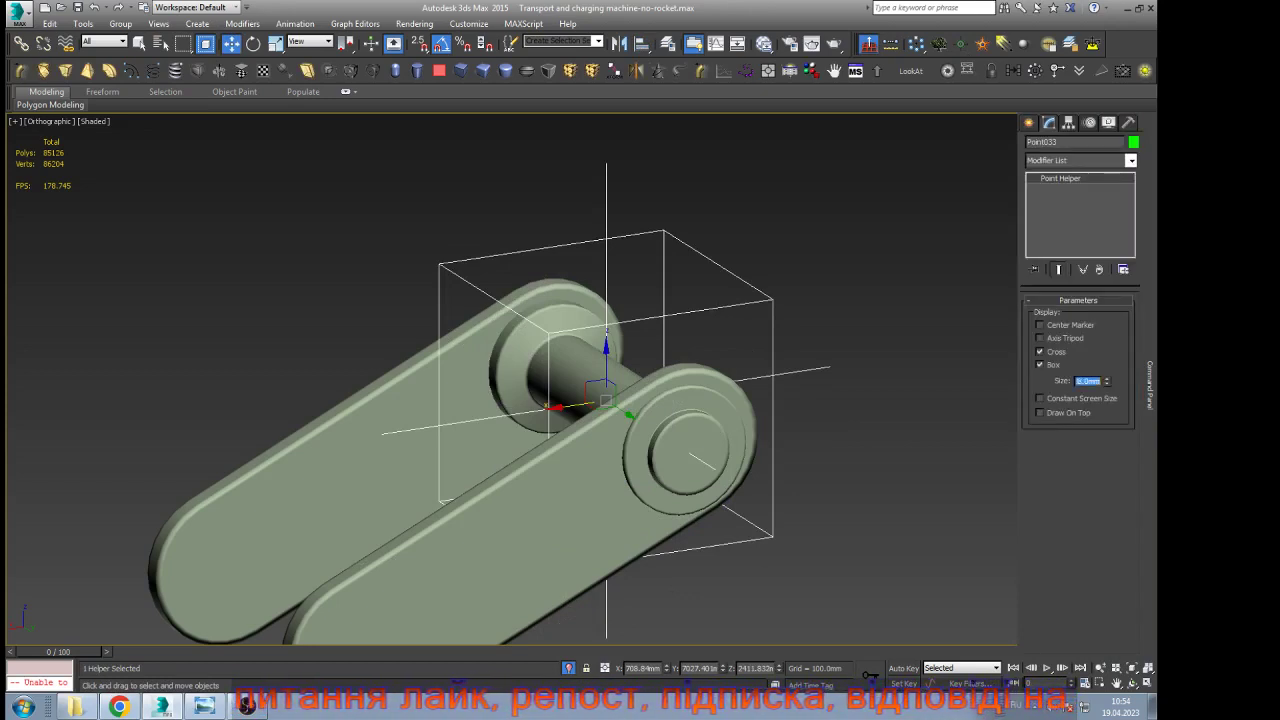
text(100)
key(Return)
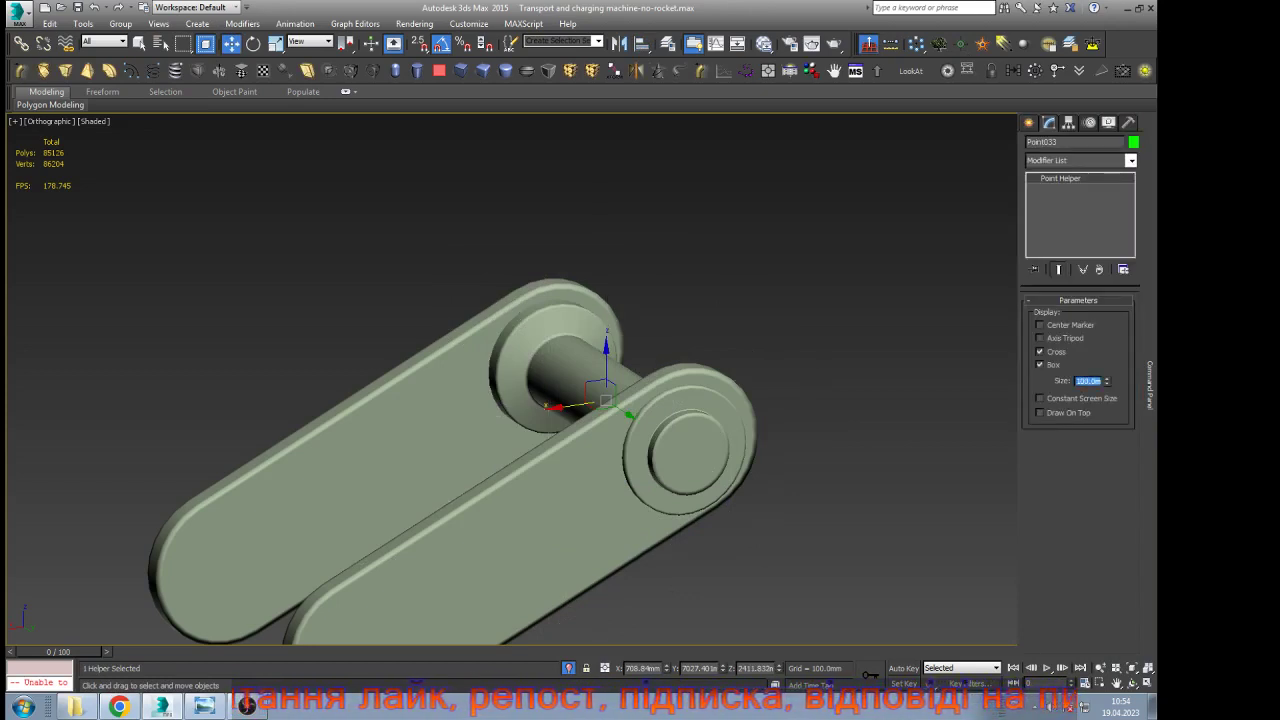
text(200)
key(Return)
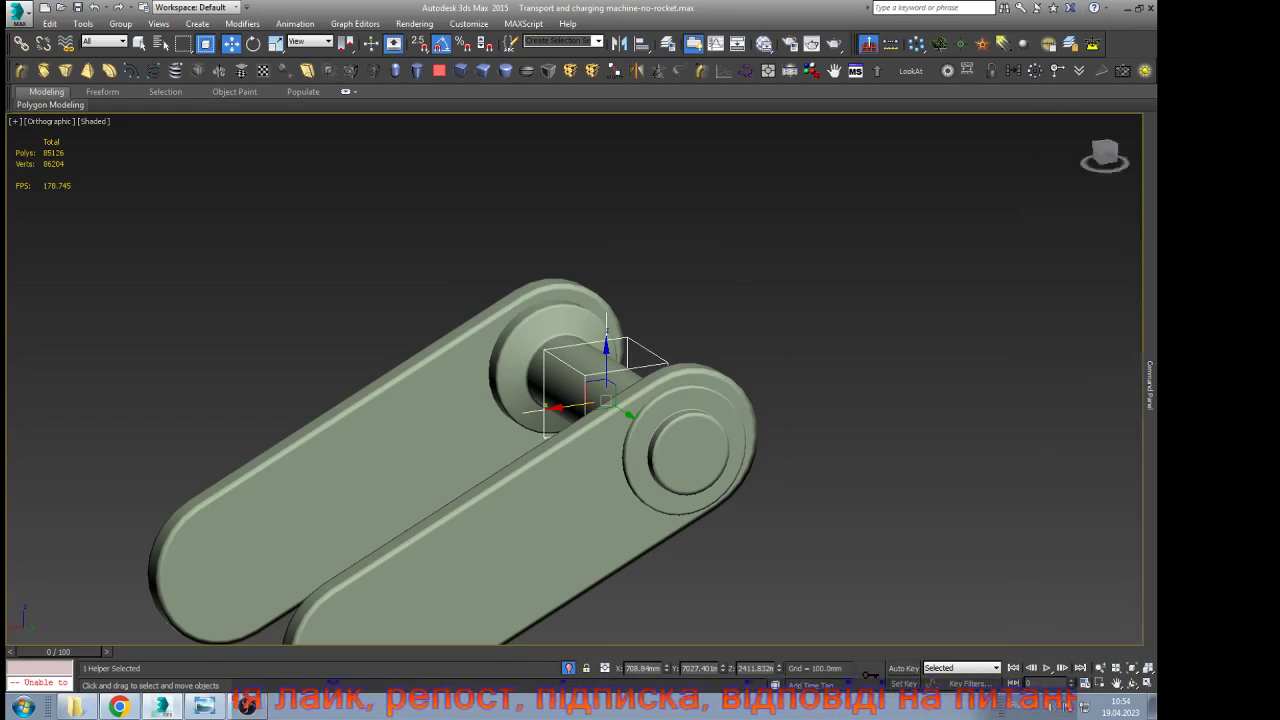
Link the helper at the hinge pin to the near link plate as its parent and clear the selection
scroll(831, 268, up, 2)
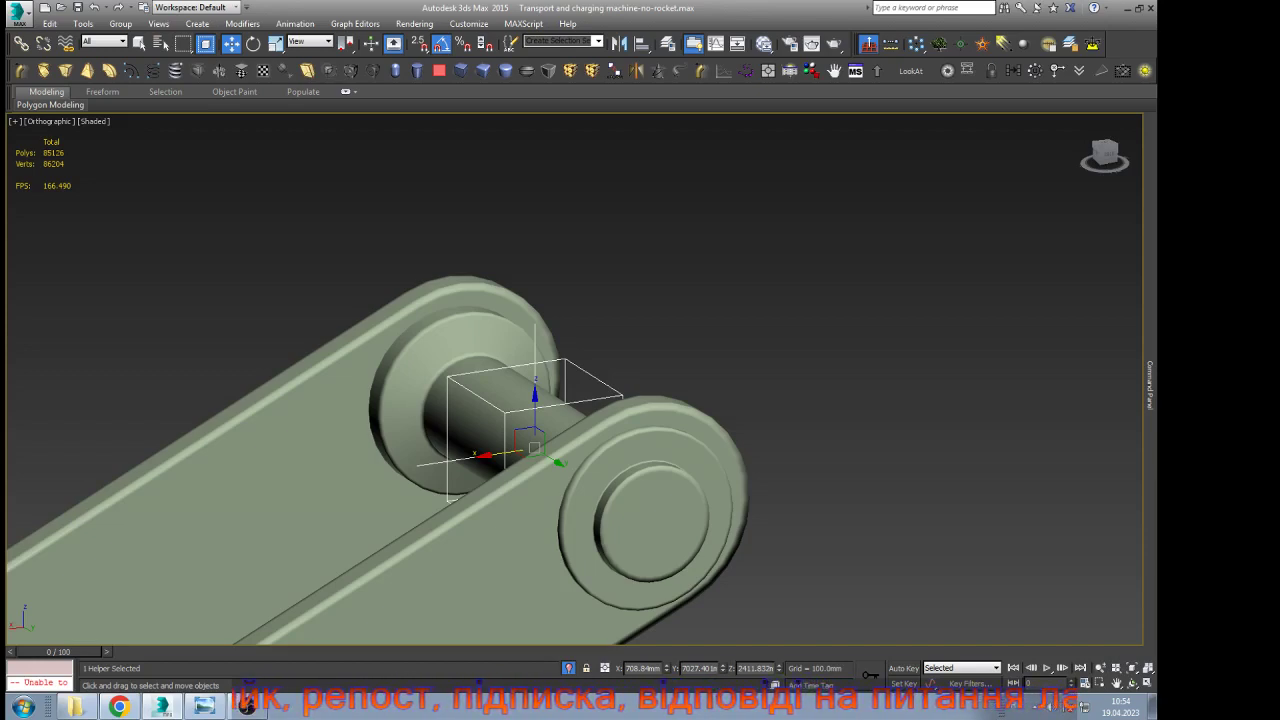
click(21, 44)
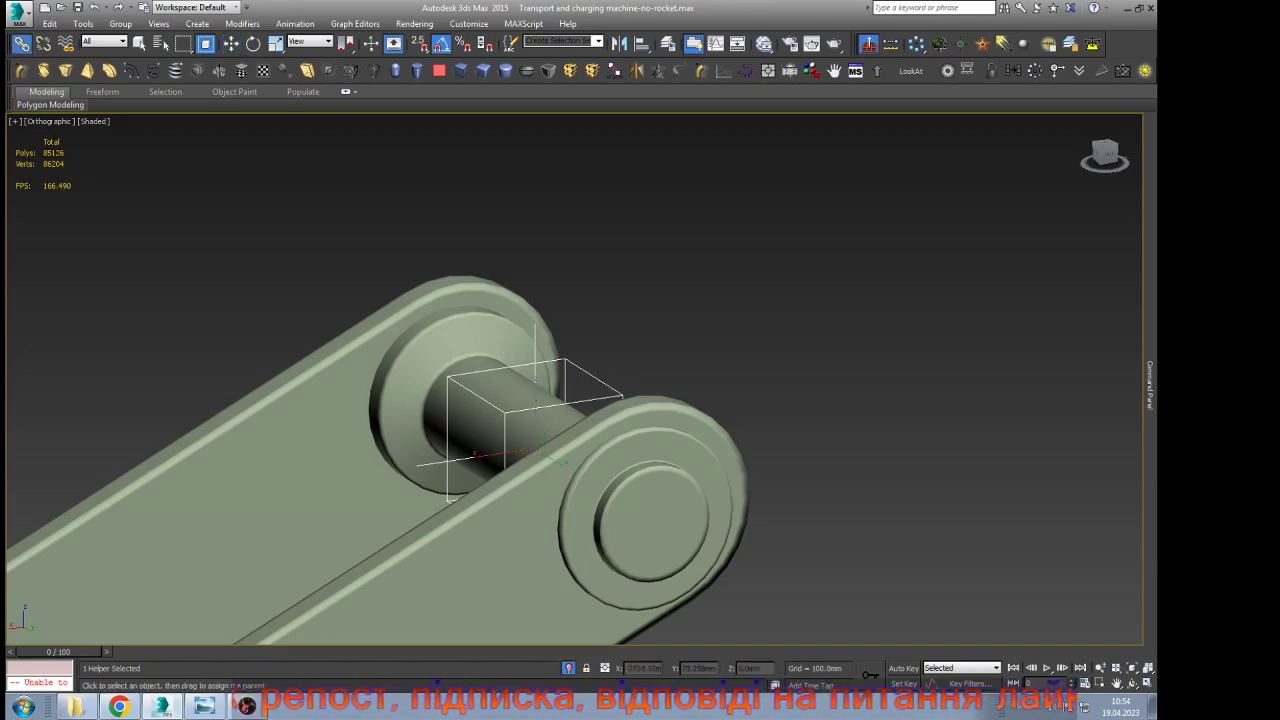
mouse_move(535, 447)
mouse_down()
mouse_move(650, 397)
mouse_move(663, 407)
mouse_up()
key(w)
click(755, 361)
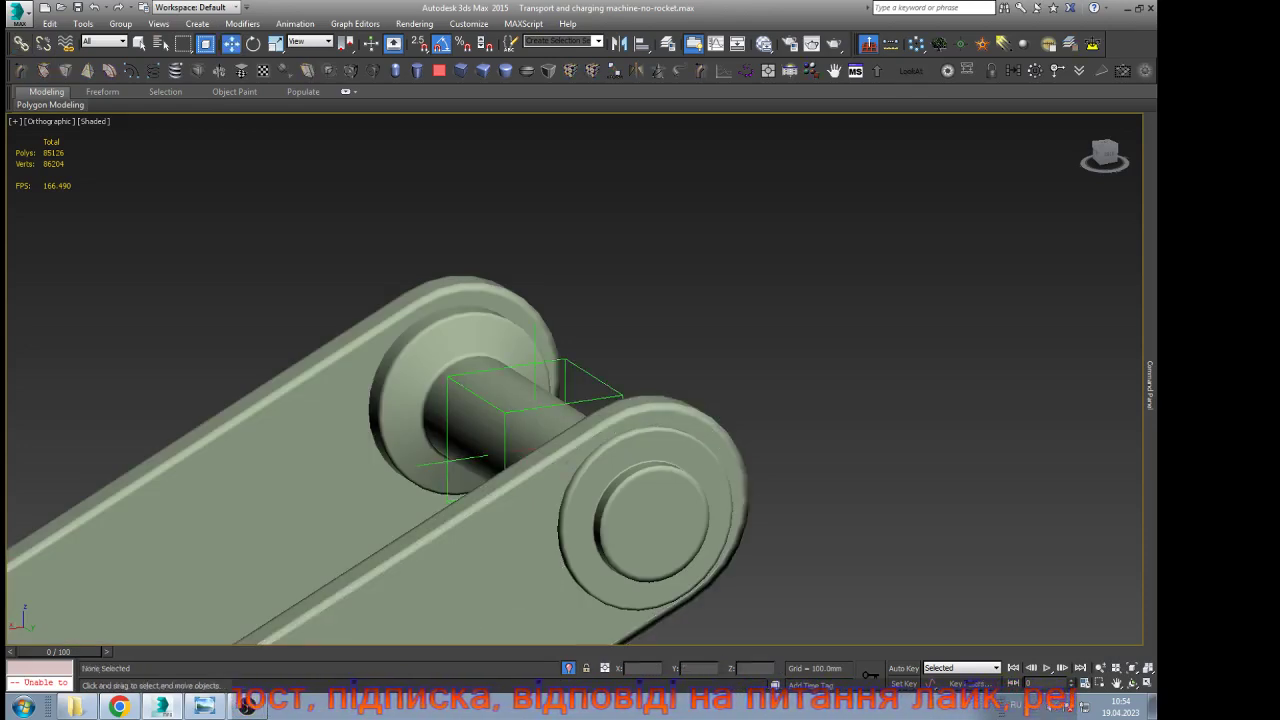
Attach the hinge pin and the near link plate to the far link plate, and end the isolation
click(654, 515)
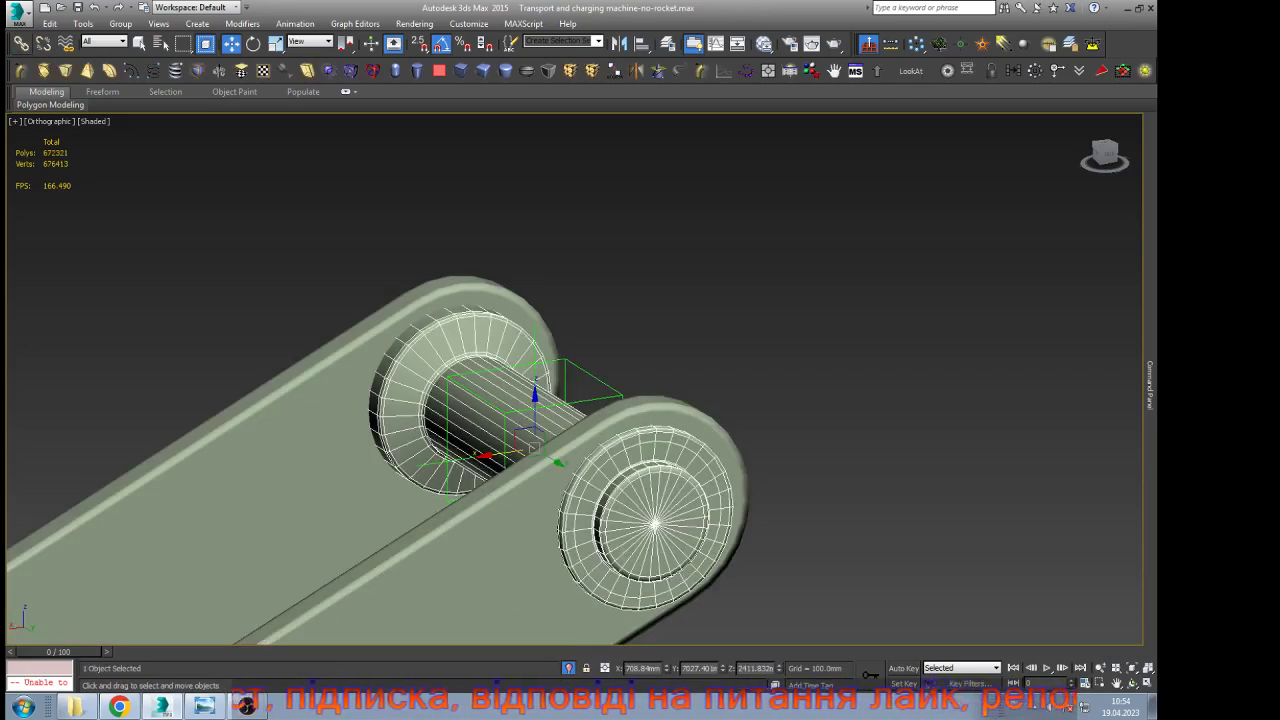
scroll(546, 313, down, 5)
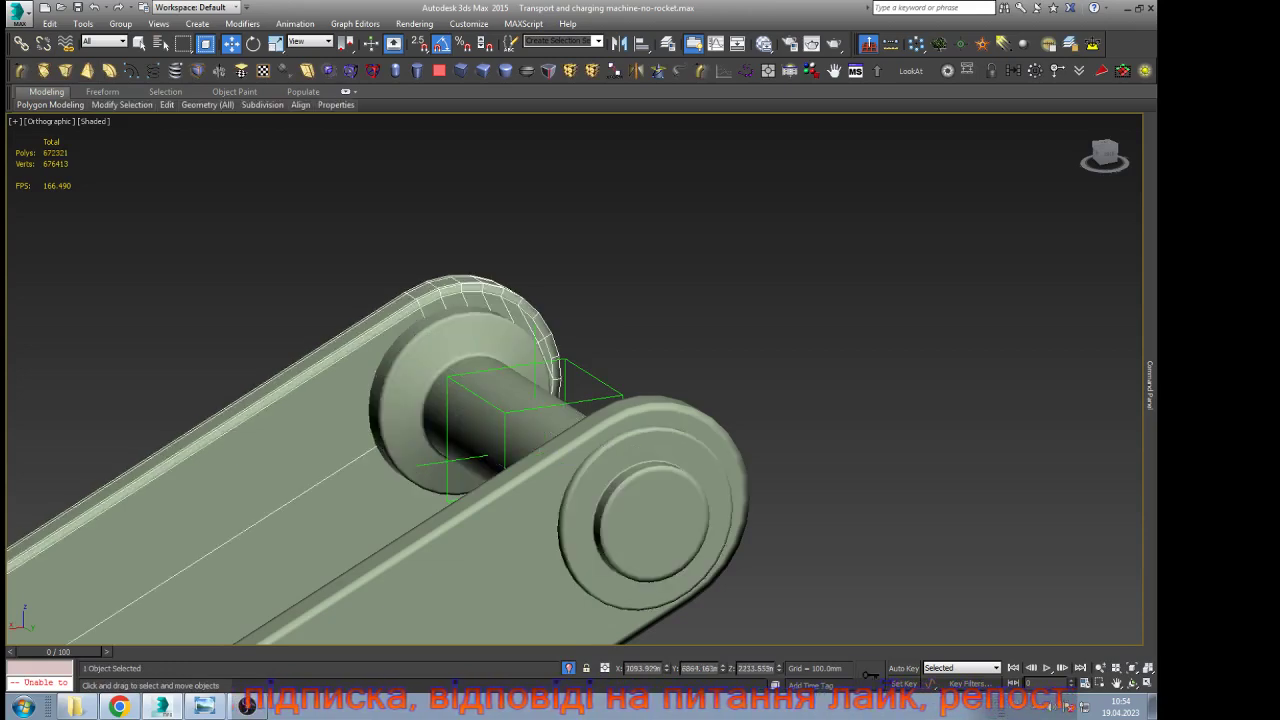
scroll(614, 329, up, 3)
mouse_move(1150, 385)
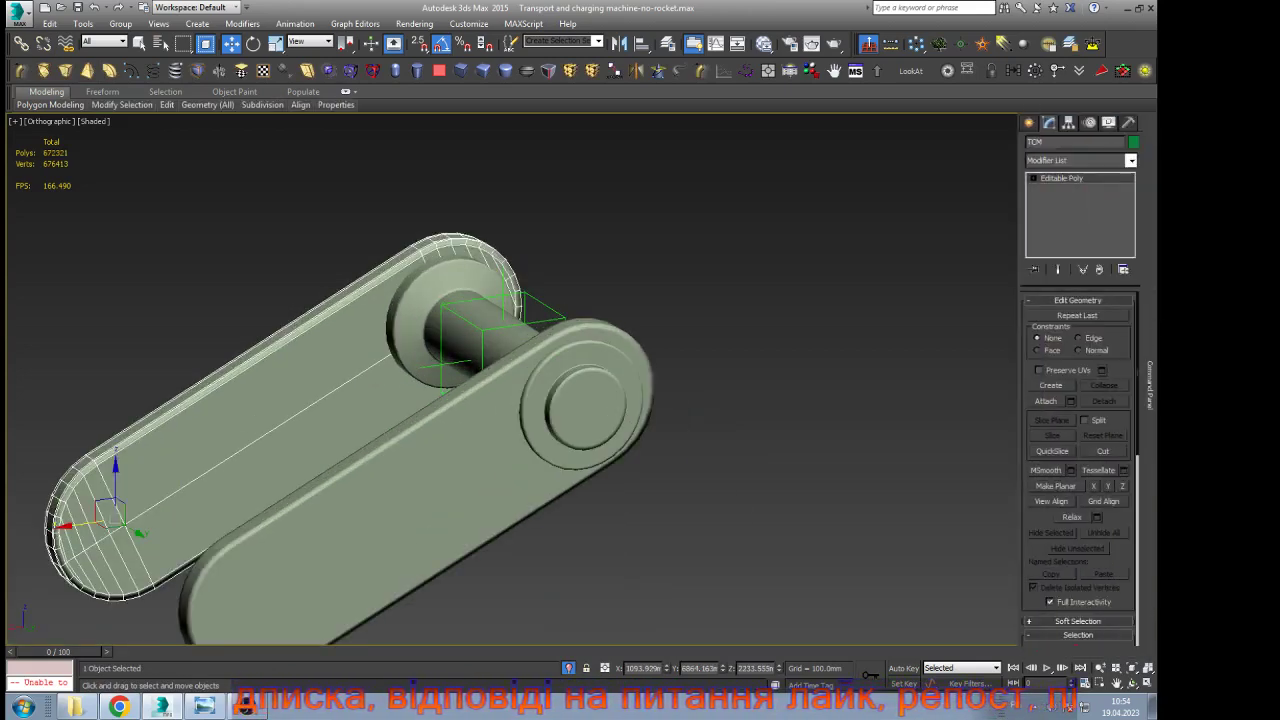
click(1046, 401)
click(588, 408)
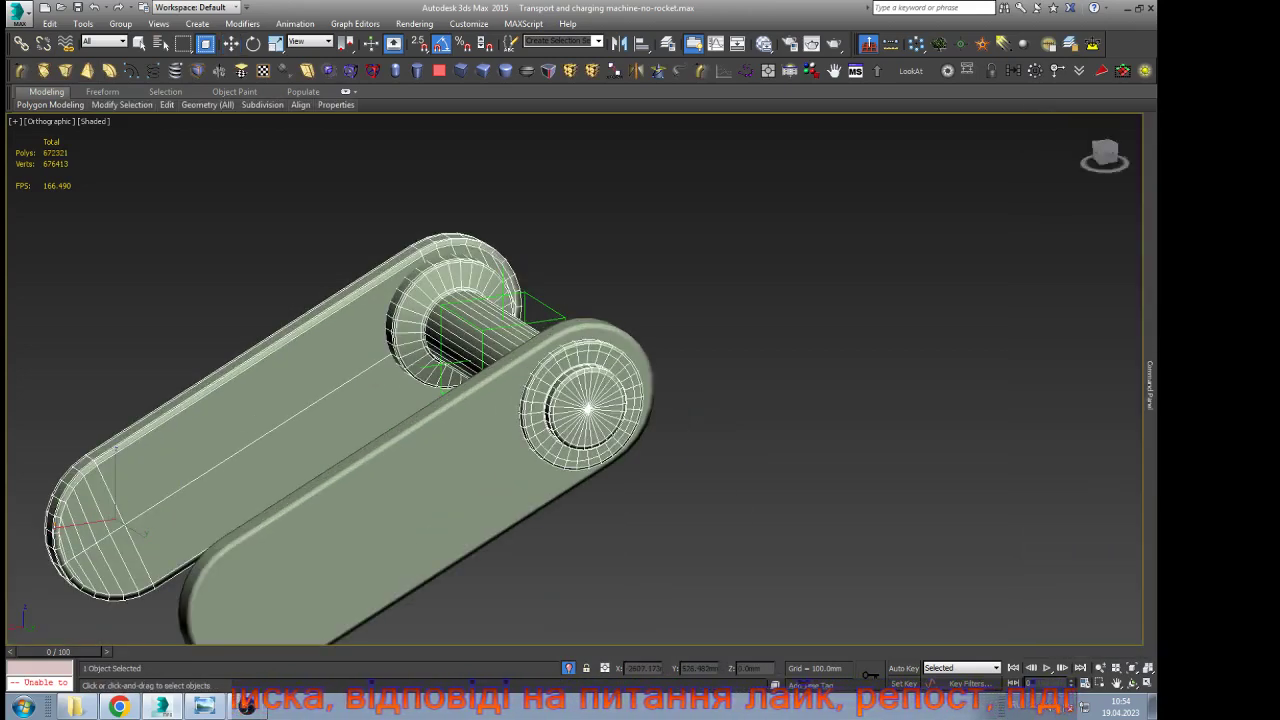
click(535, 462)
key(w)
right_click(535, 462)
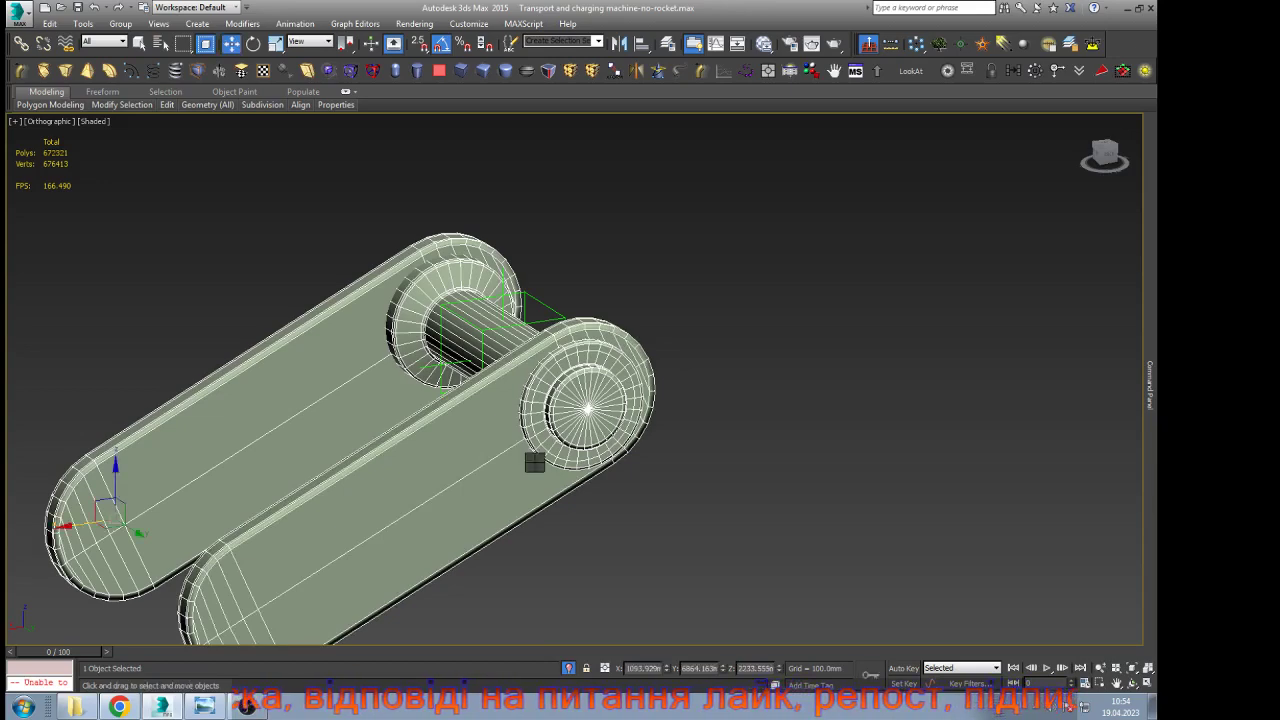
click(572, 402)
click(601, 393)
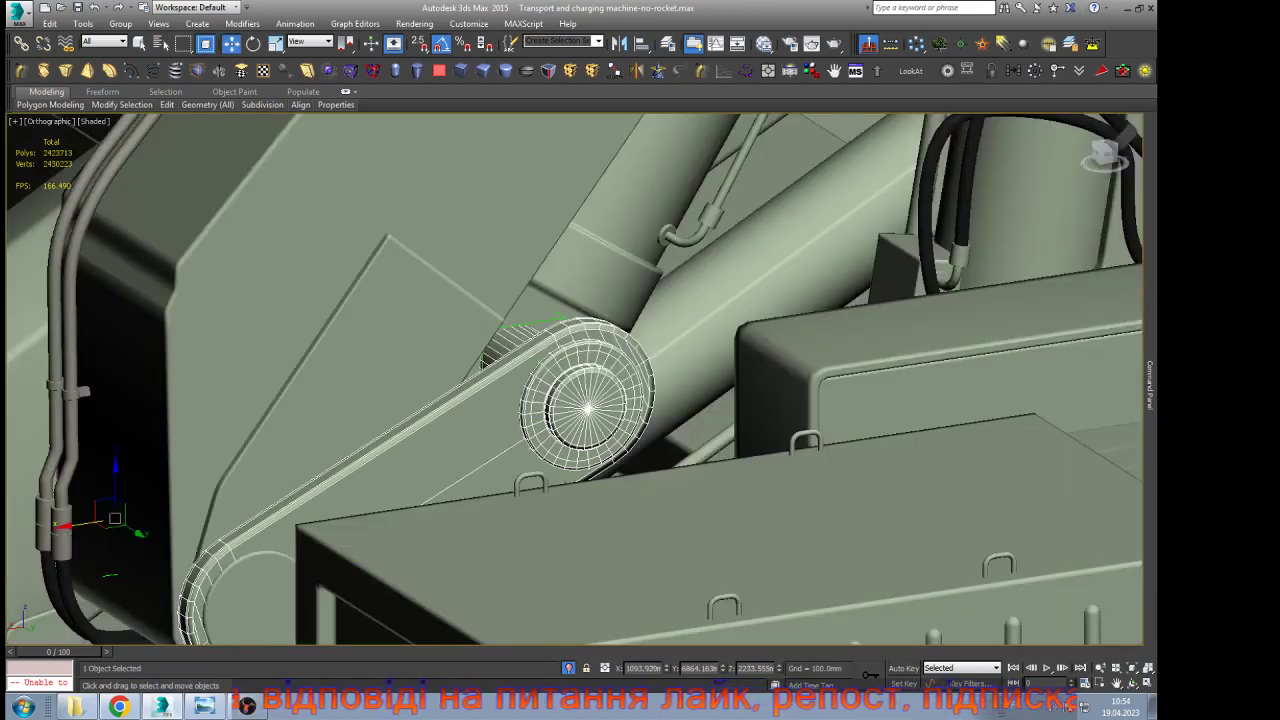
Try selecting the boom section and the helper at its lower end together with the merged linkage
ctrl+click(432, 335)
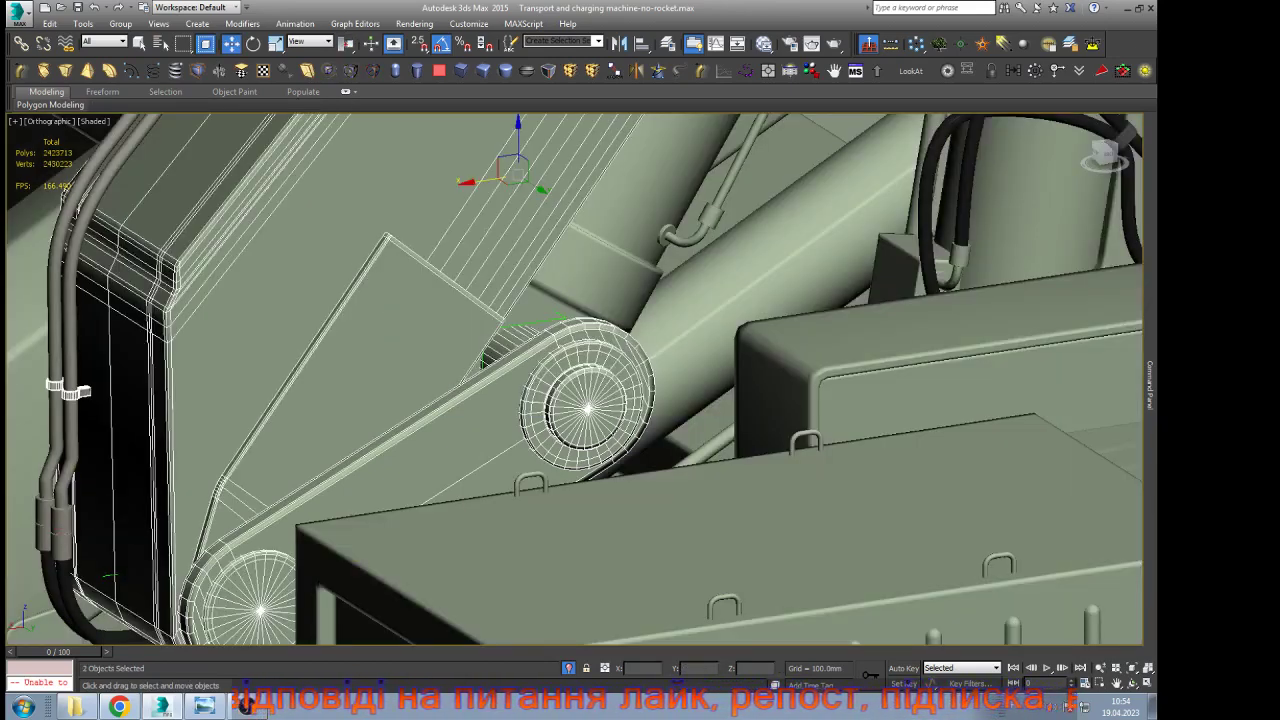
click(478, 421)
right_click(478, 421)
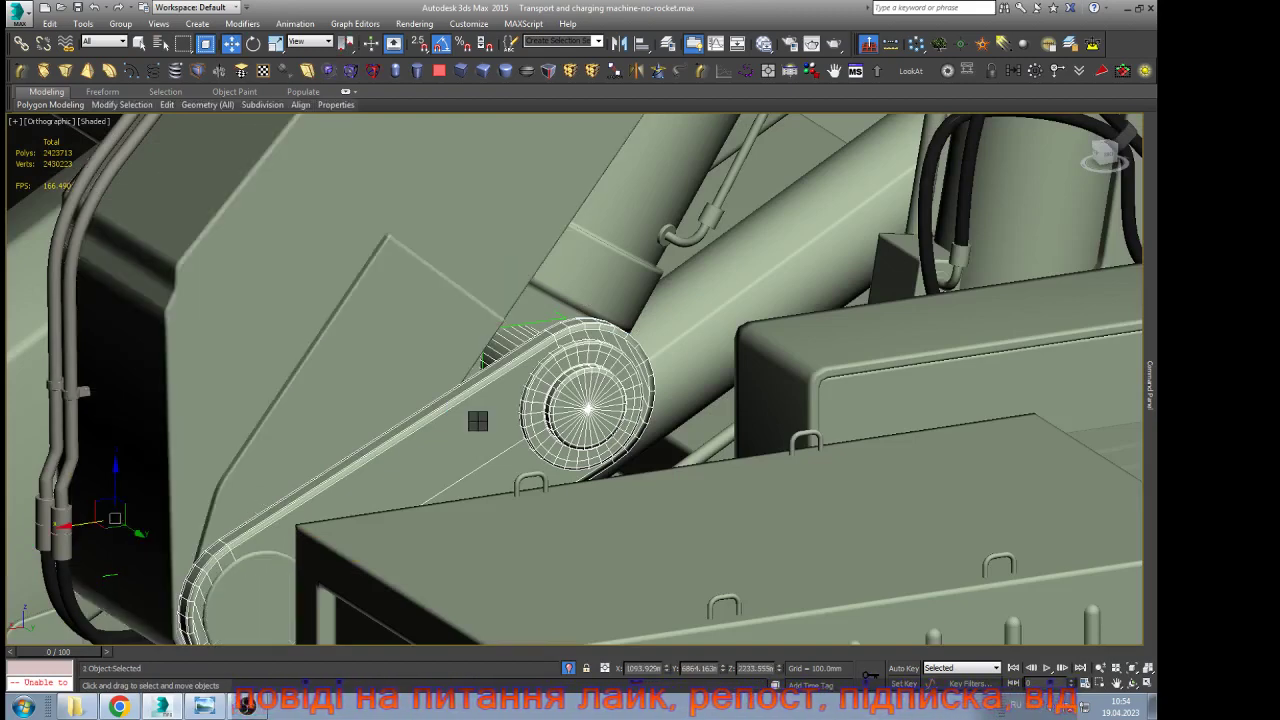
click(517, 391)
scroll(517, 391, down, 2)
scroll(172, 552, up, 3)
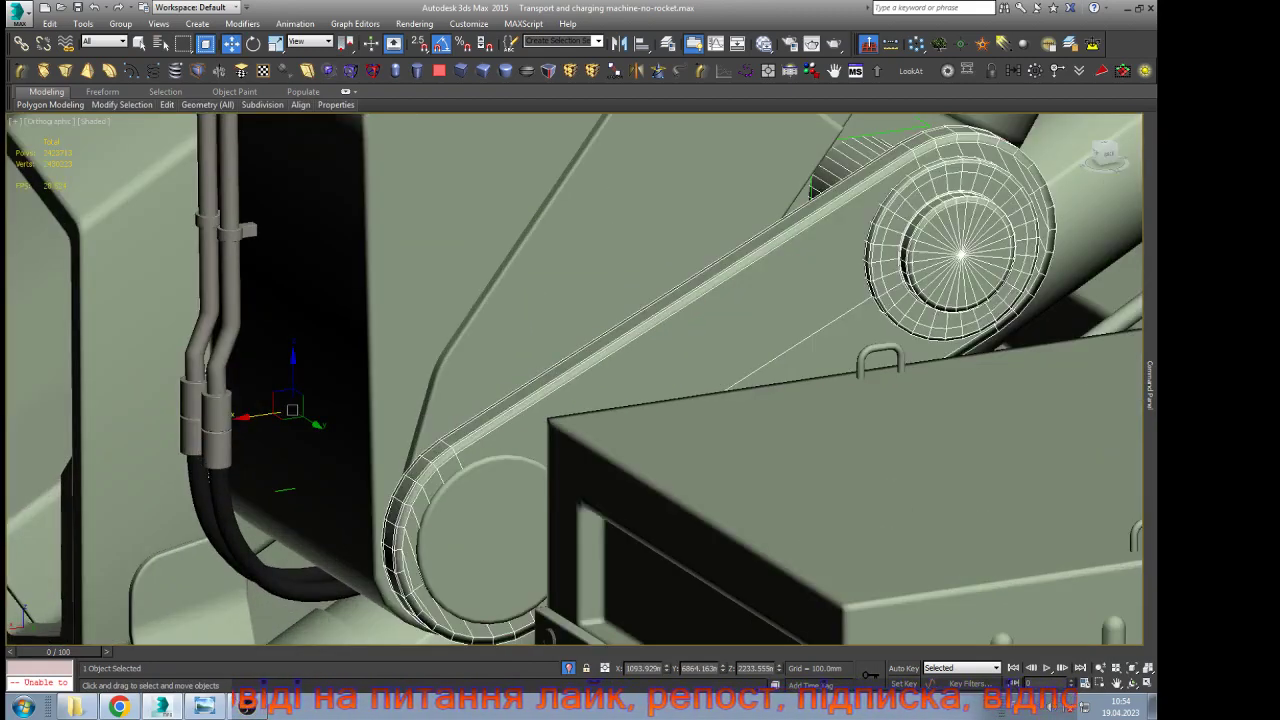
ctrl+click(287, 489)
scroll(287, 489, down, 3)
Hide the ribbed equipment box and the radiator unit standing in front of the linkage
click(607, 482)
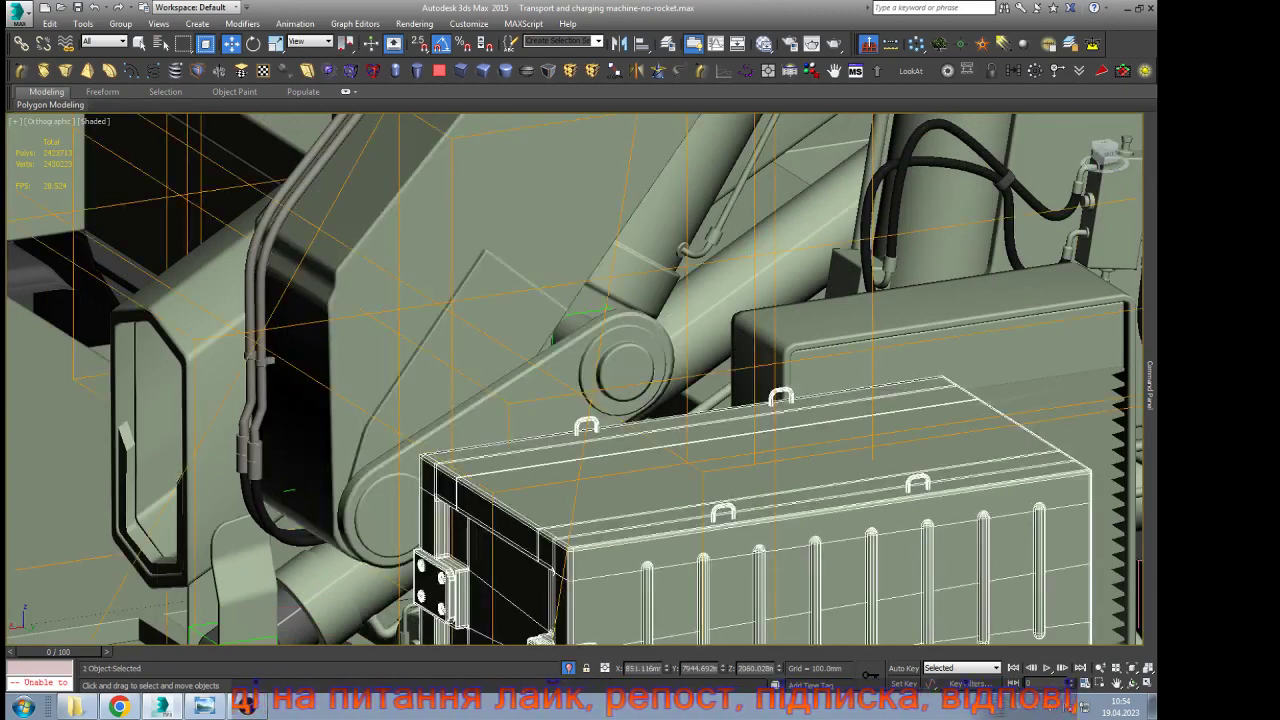
right_click(607, 482)
click(646, 452)
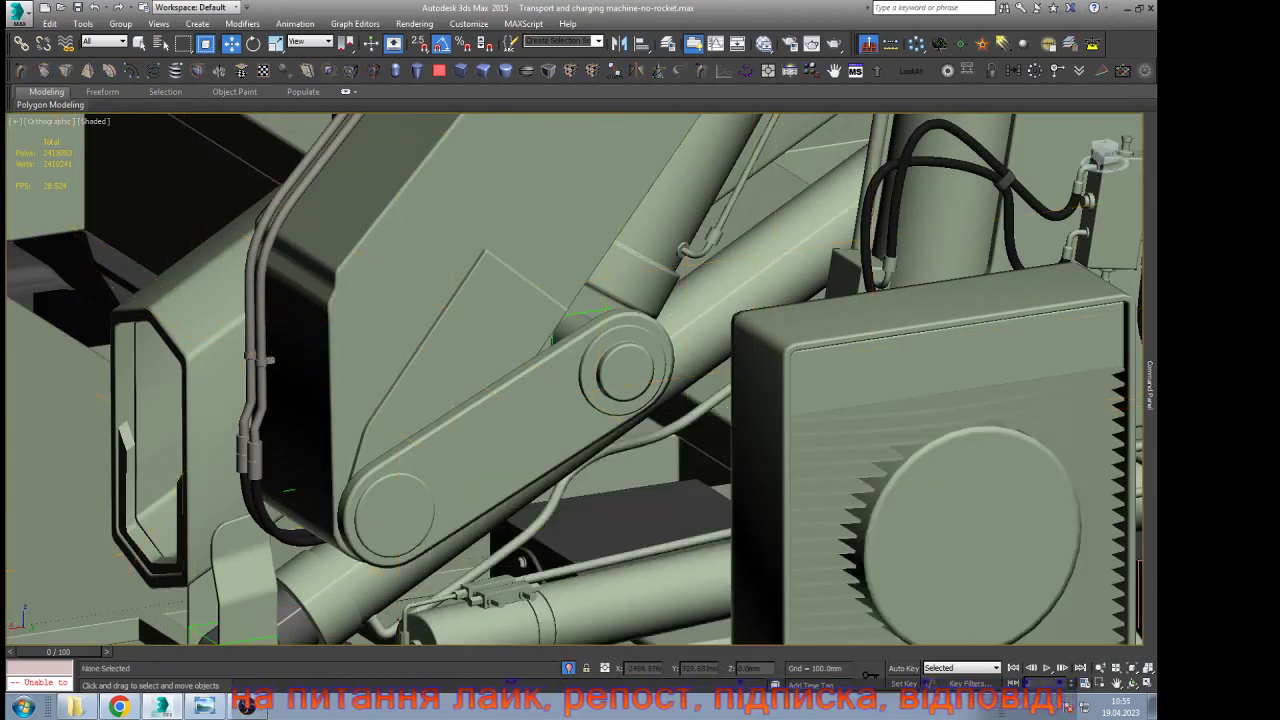
click(585, 412)
click(820, 385)
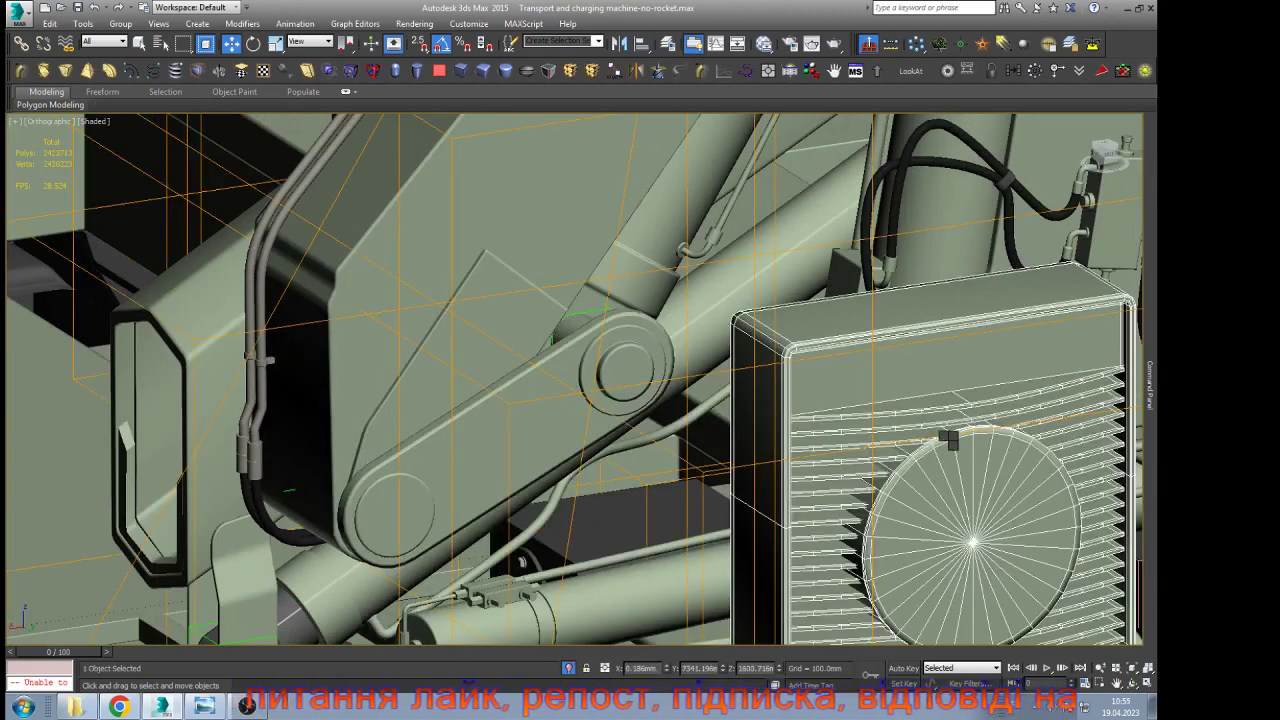
click(988, 409)
Select the merged linkage and examine how it sits between the boom, the cylinders and the column
scroll(626, 366, up, 5)
click(628, 370)
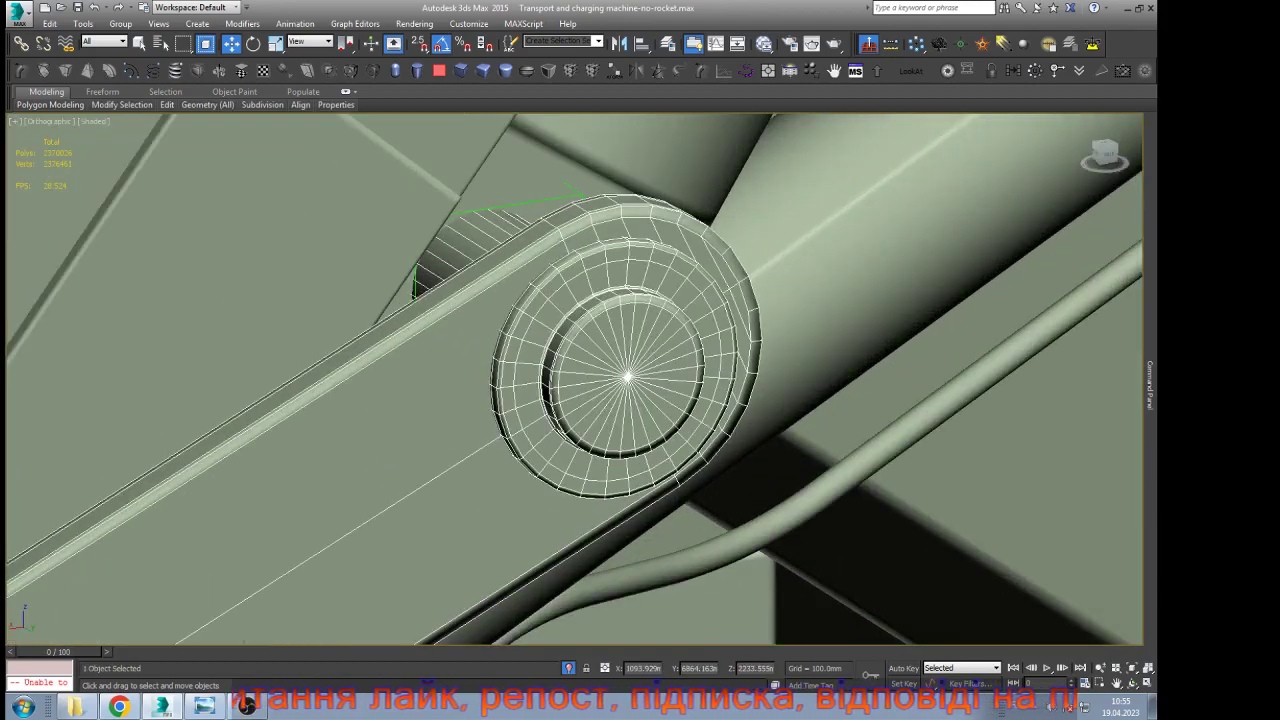
scroll(866, 309, down, 4)
alt+middle_drag(866, 309, 607, 441)
scroll(607, 441, down, 4)
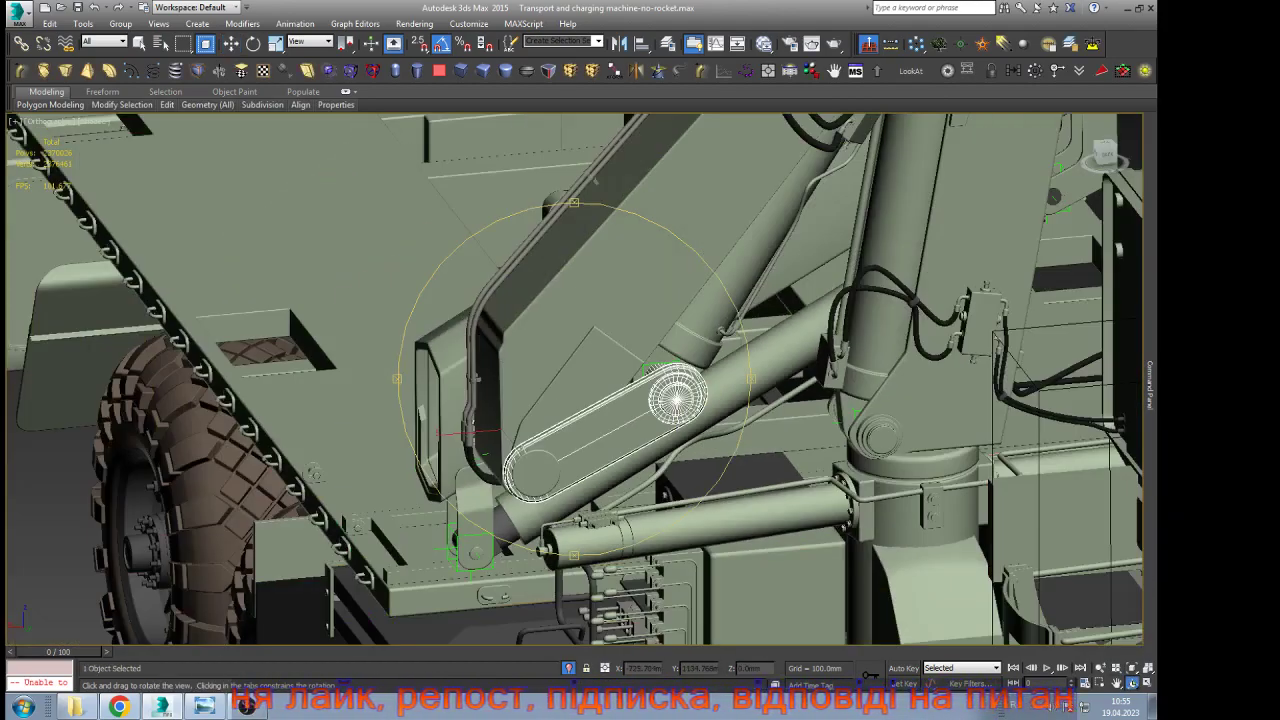
scroll(604, 442, down, 3)
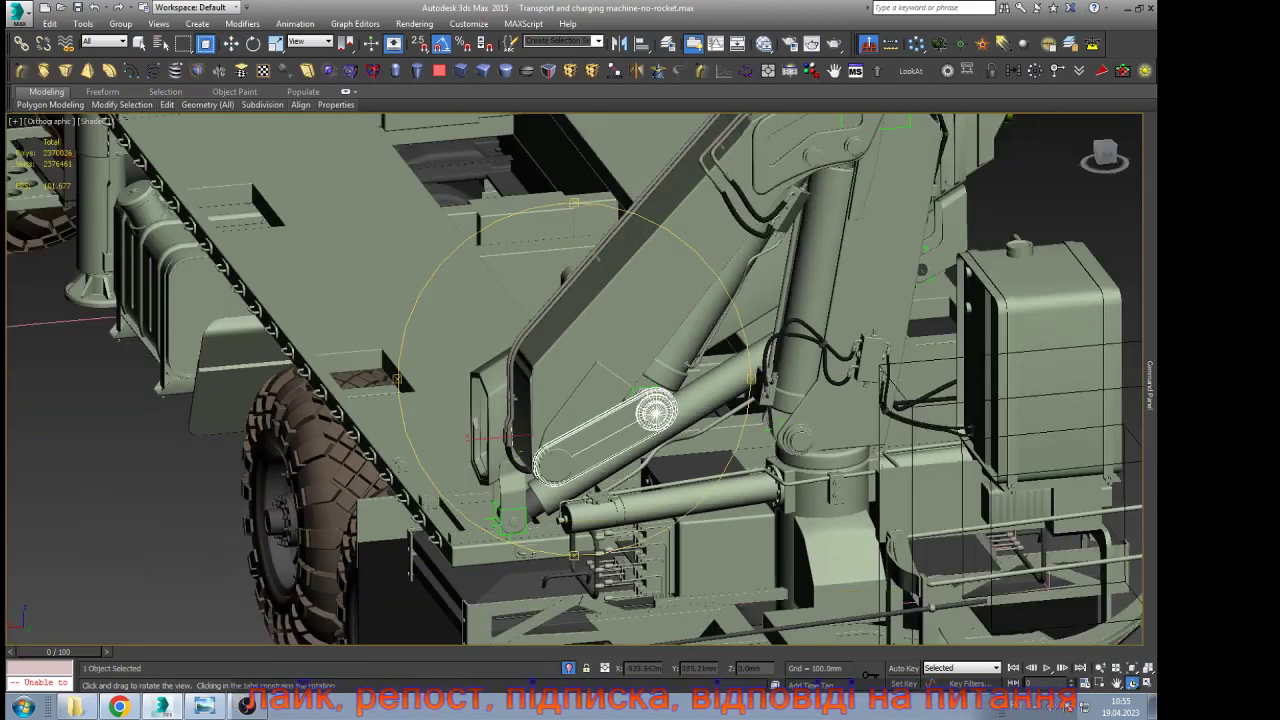
scroll(645, 425, down, 4)
scroll(750, 268, up, 4)
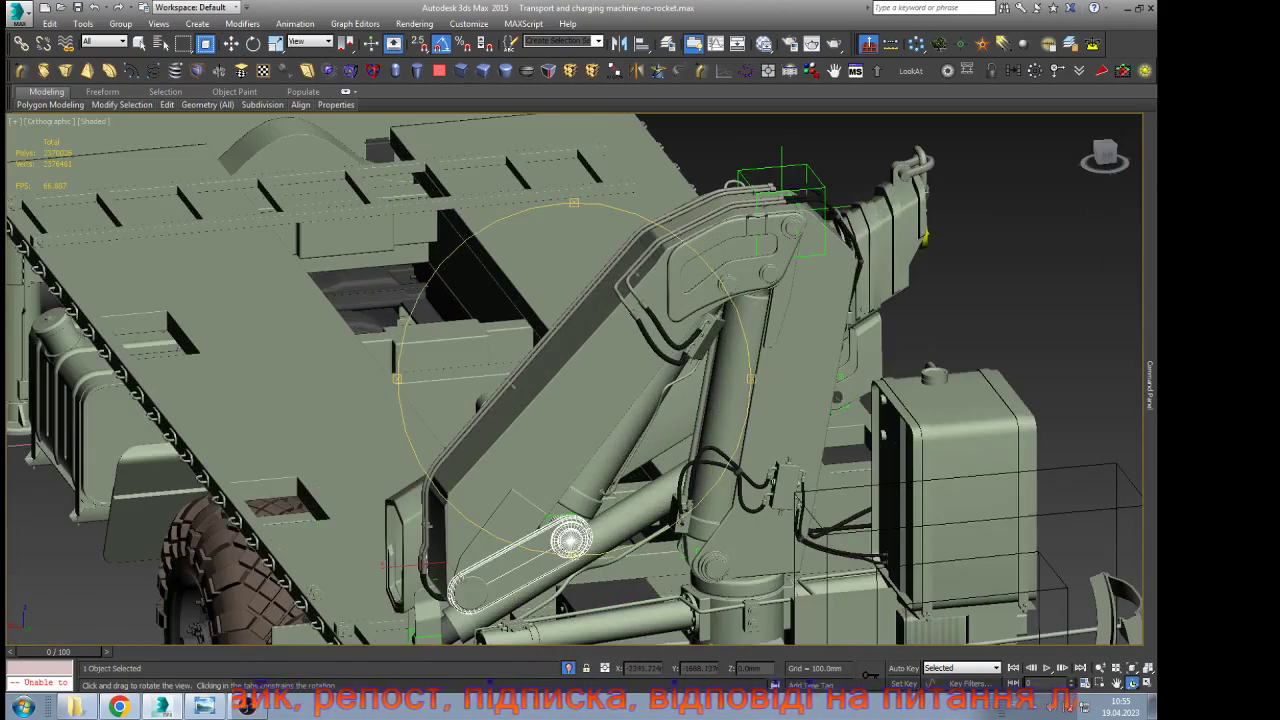
scroll(511, 531, up, 5)
key(w)
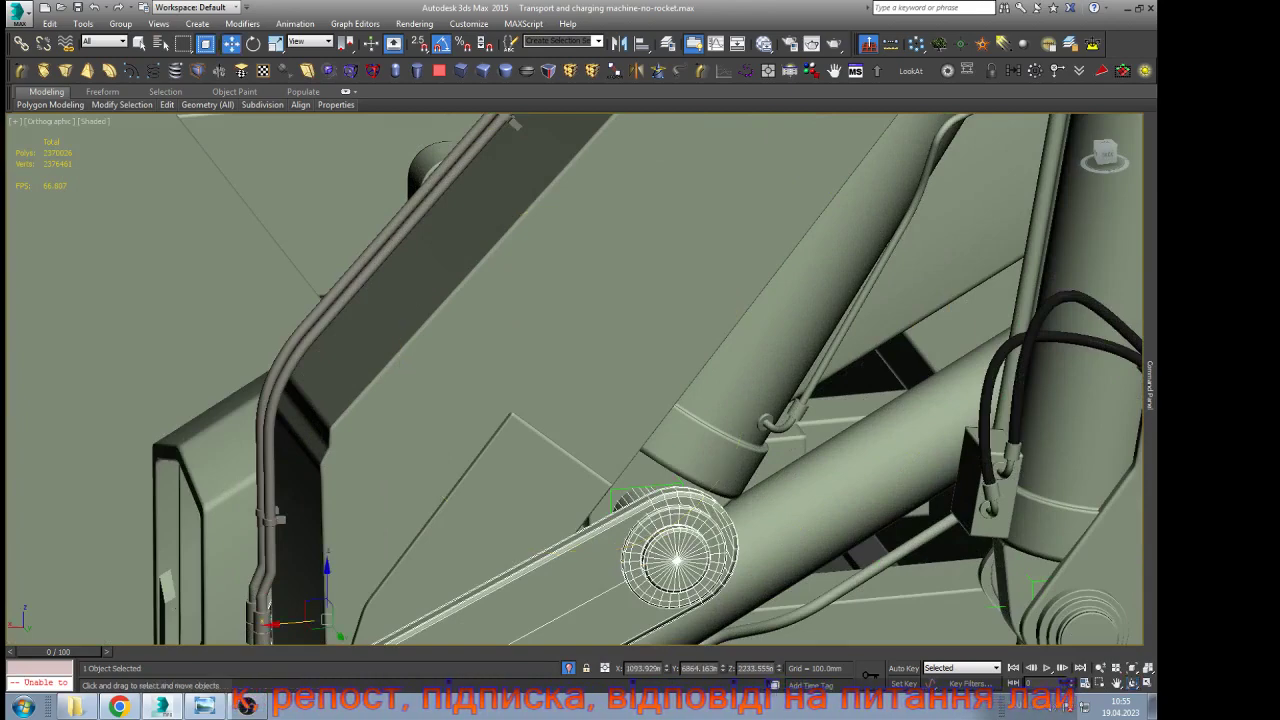
Isolate the hydraulic cylinder above the linkage together with the helper at its lower hinge eye
click(680, 471)
scroll(676, 478, up, 4)
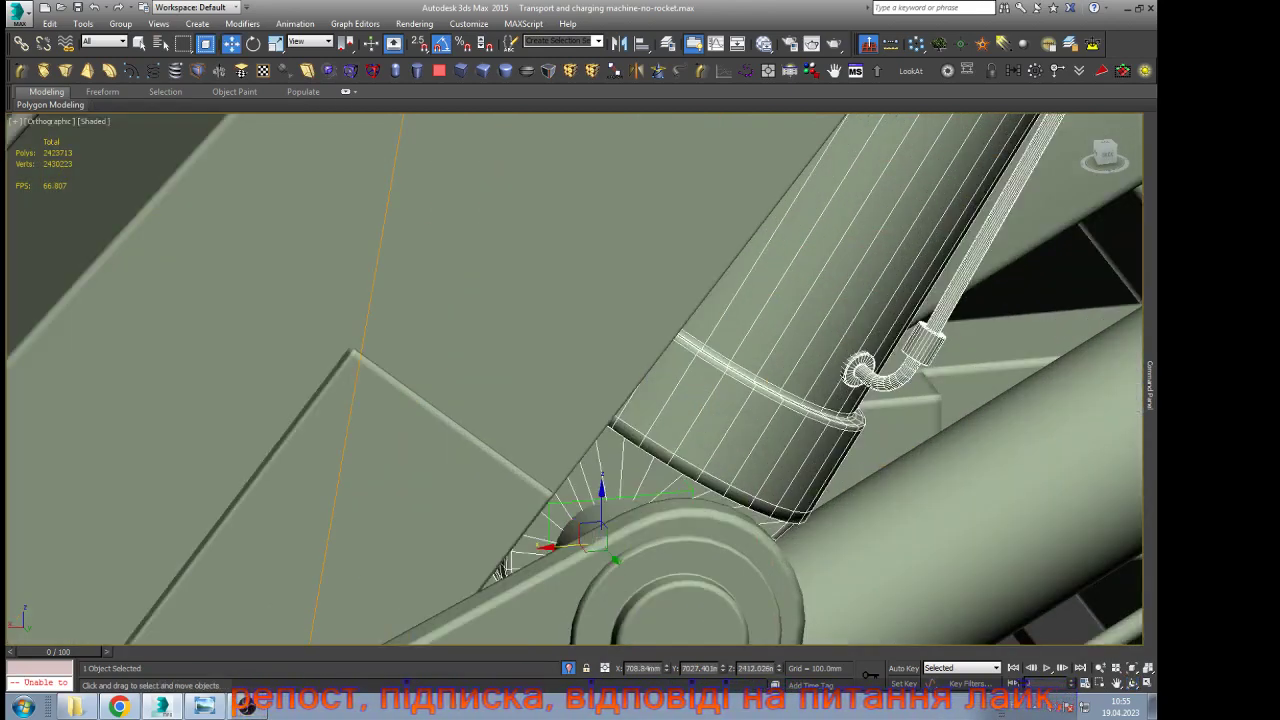
ctrl+click(680, 493)
key(alt+q)
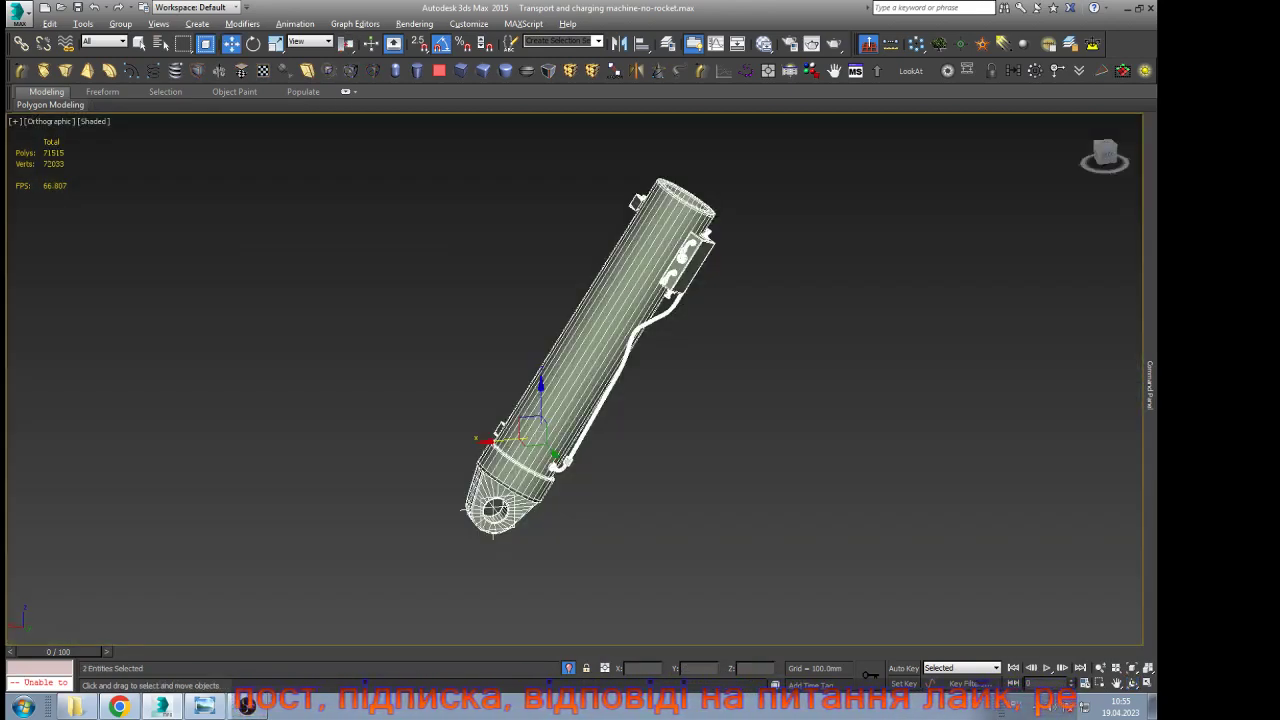
click(672, 496)
scroll(480, 511, up, 2)
scroll(484, 499, up, 5)
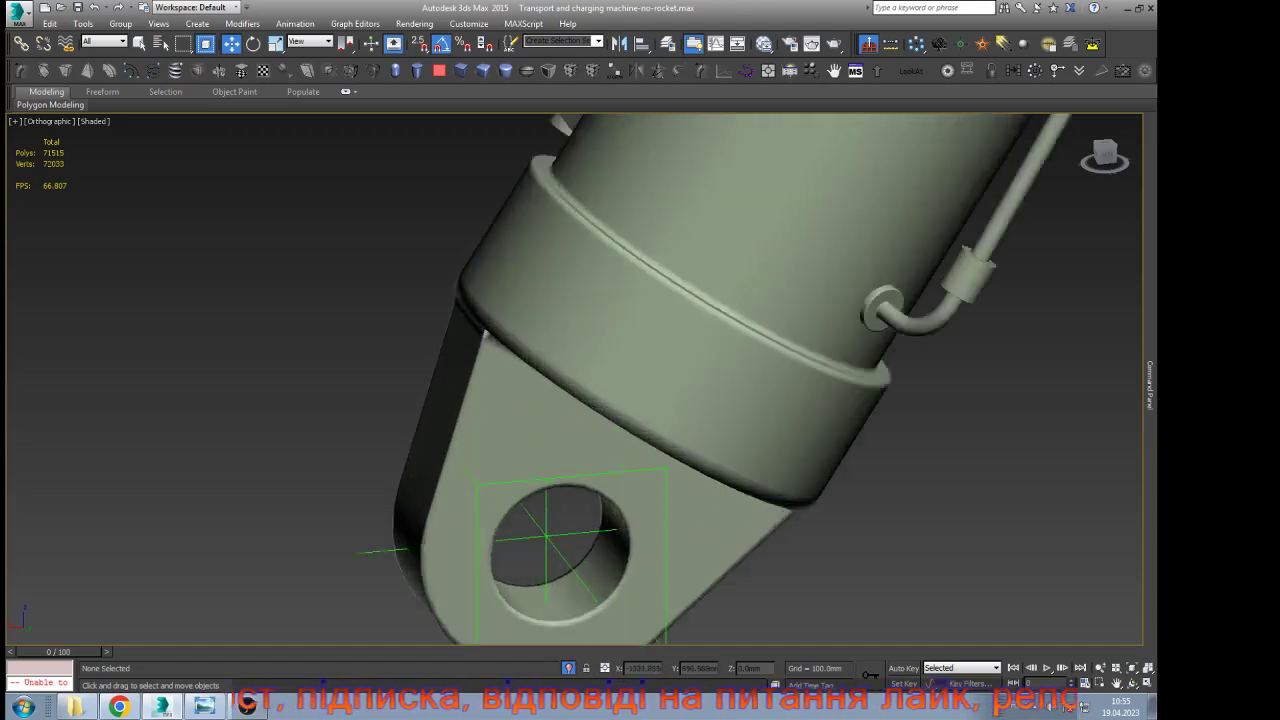
Link the hydraulic cylinder to the point helper at its lower hinge eye and clear the selection
click(516, 422)
scroll(516, 422, down, 1)
scroll(514, 420, down, 2)
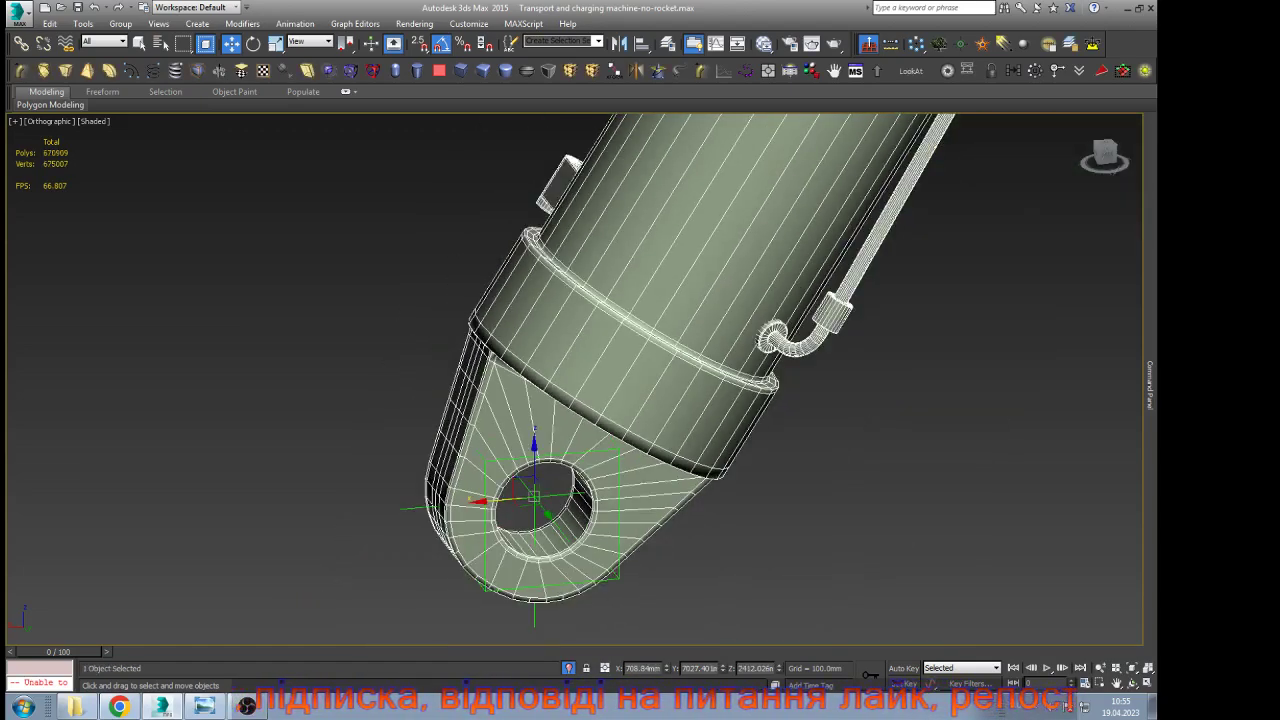
click(21, 44)
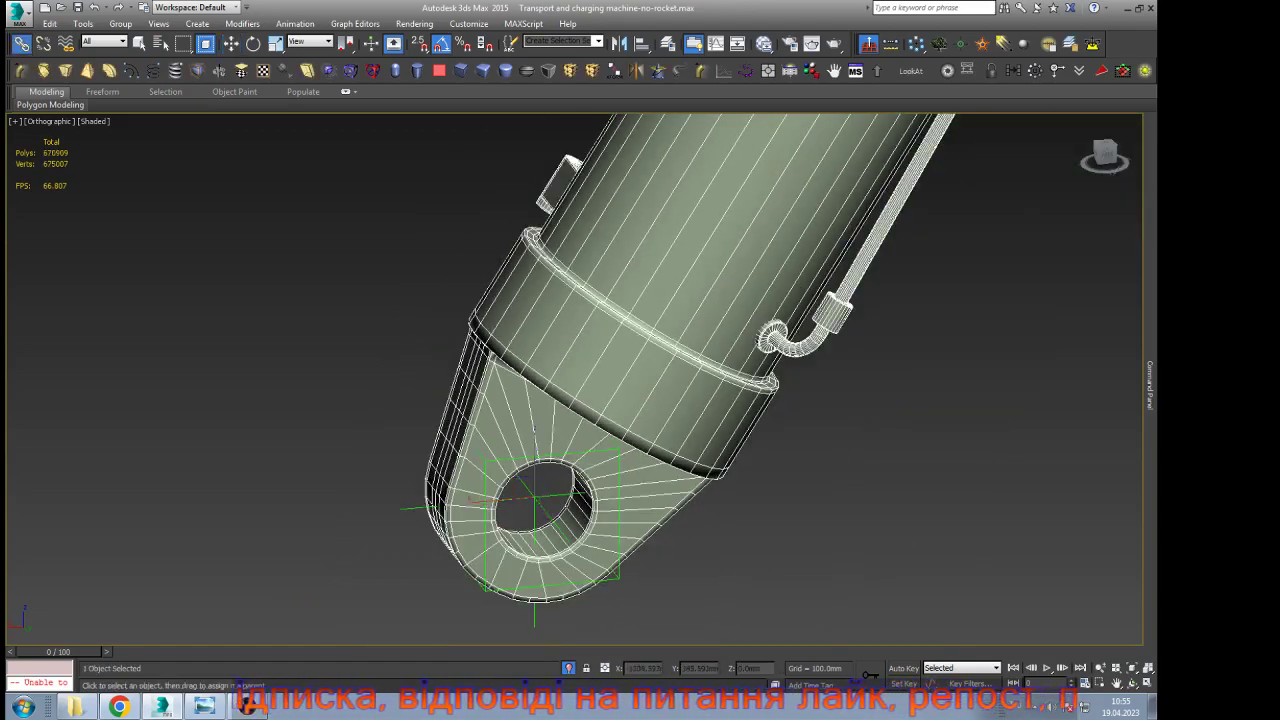
drag(464, 464, 406, 507)
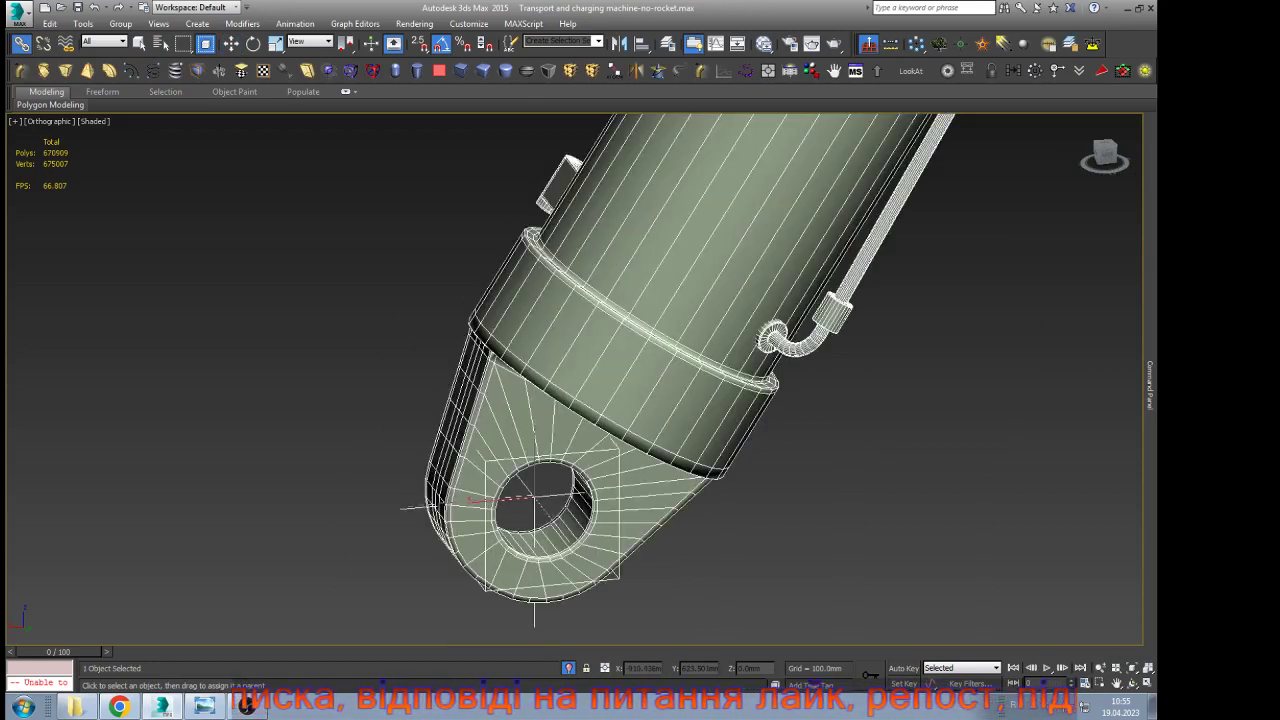
key(w)
click(260, 495)
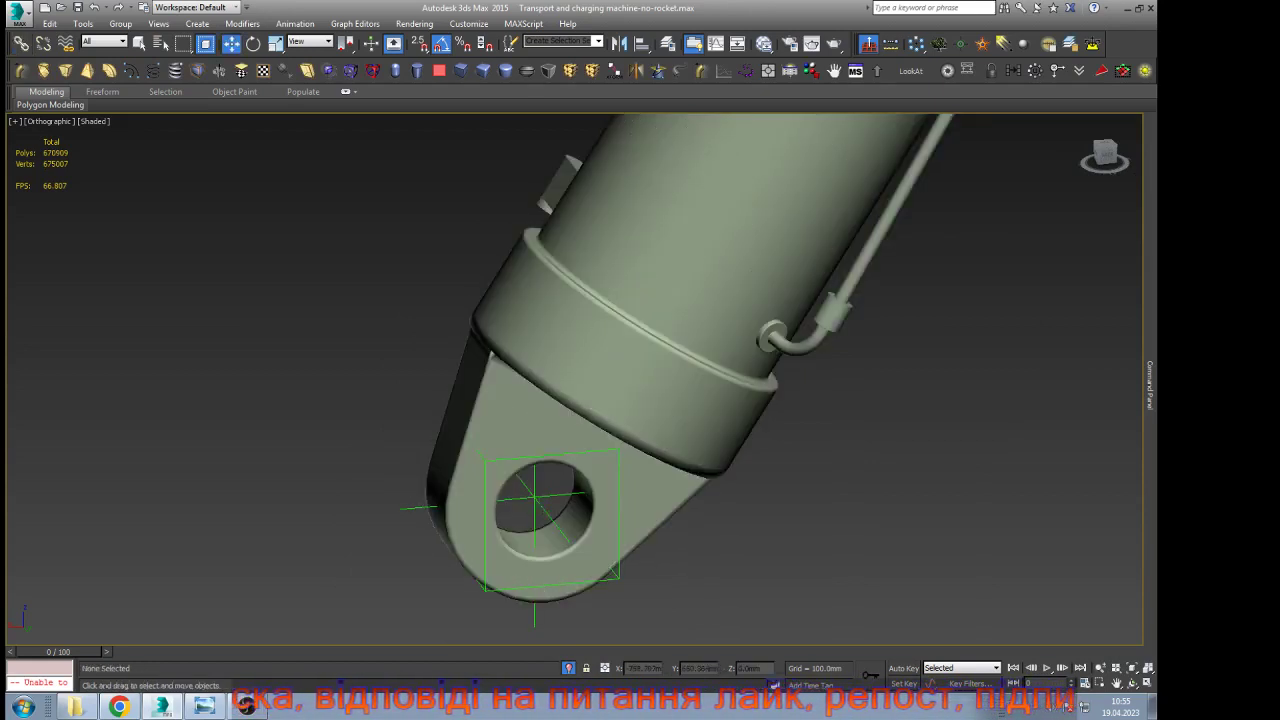
Select the open border of the round-ended side fitting near the top of the cylinder barrel in its Editable Poly
scroll(165, 503, down, 6)
scroll(456, 174, up, 3)
click(393, 195)
scroll(393, 194, up, 5)
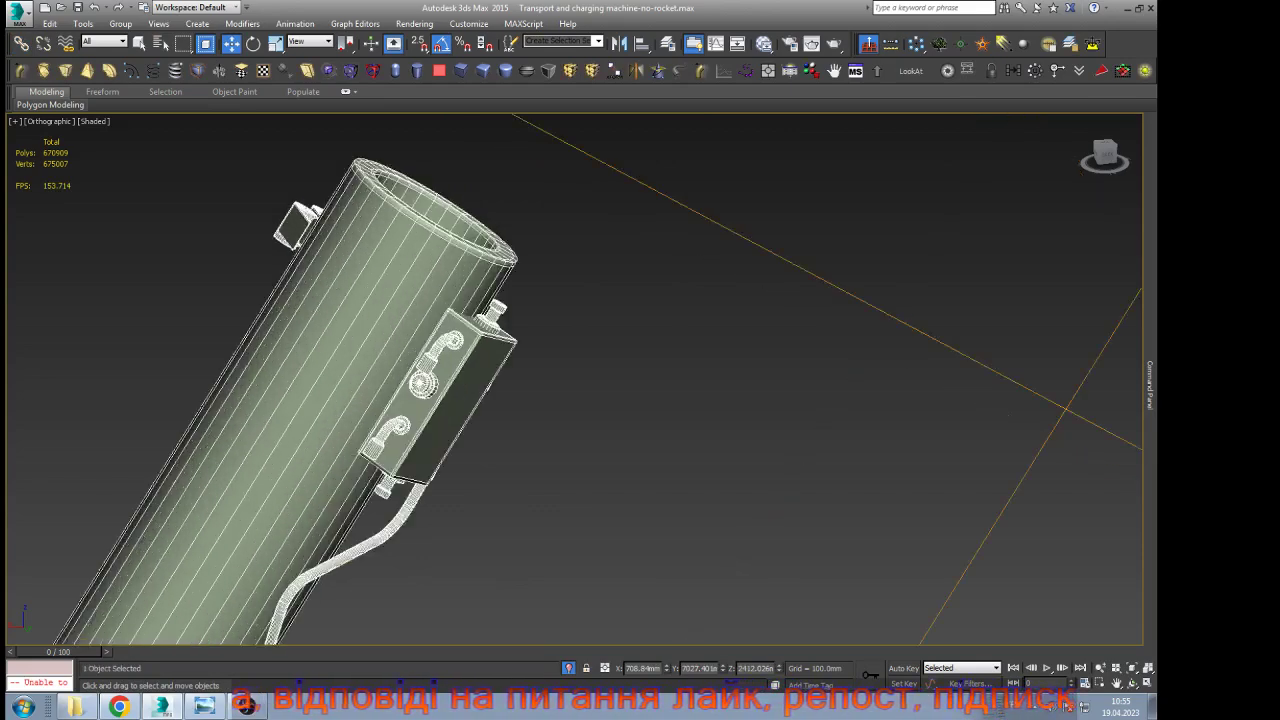
scroll(159, 266, up, 3)
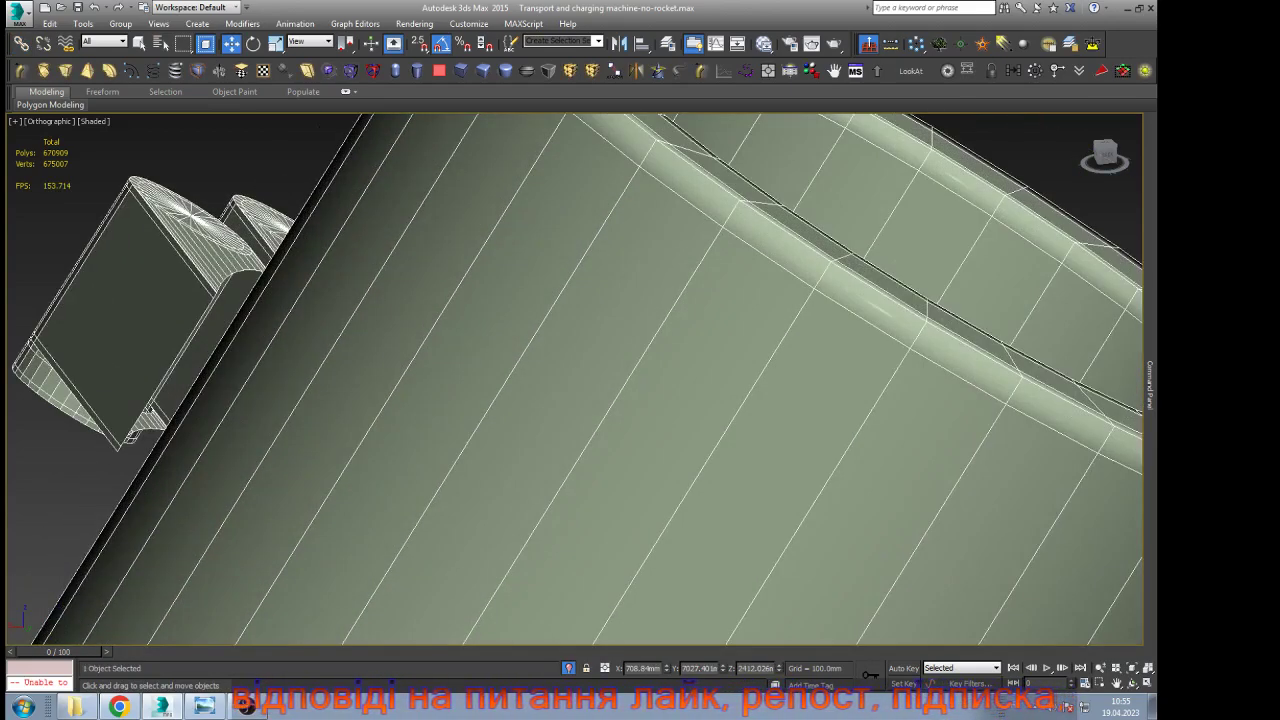
mouse_move(1152, 268)
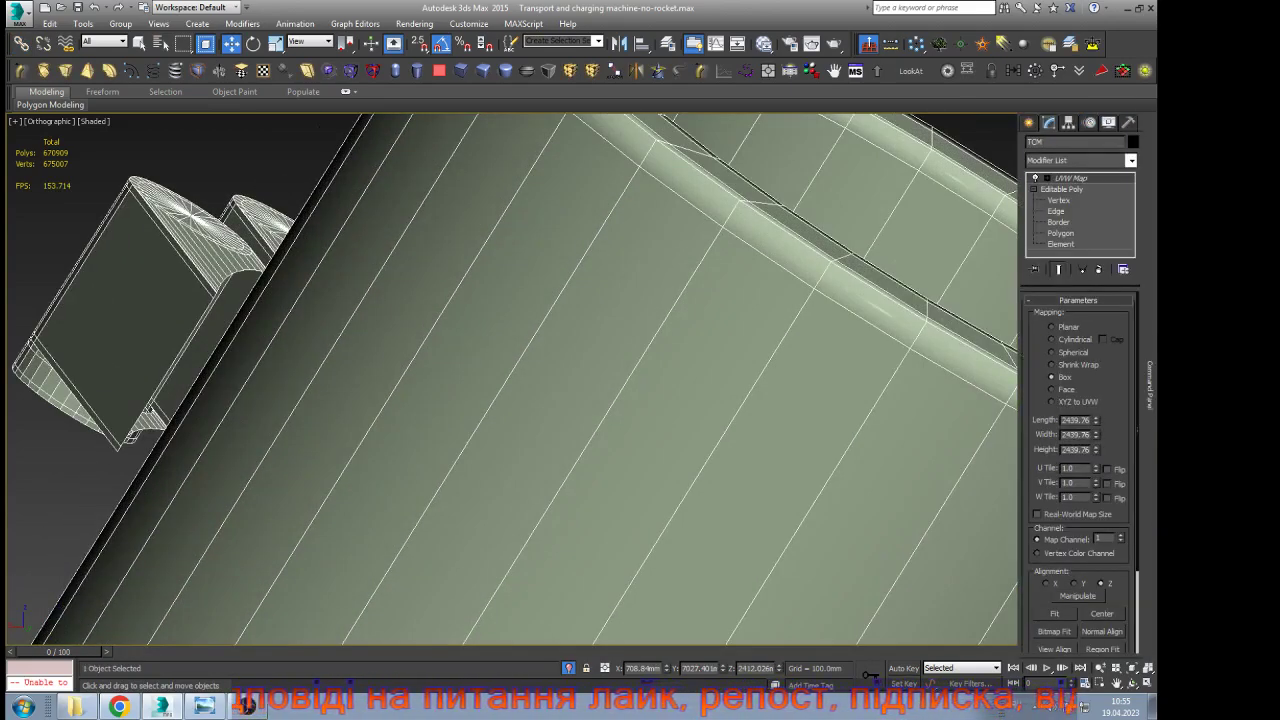
click(1058, 222)
click(188, 340)
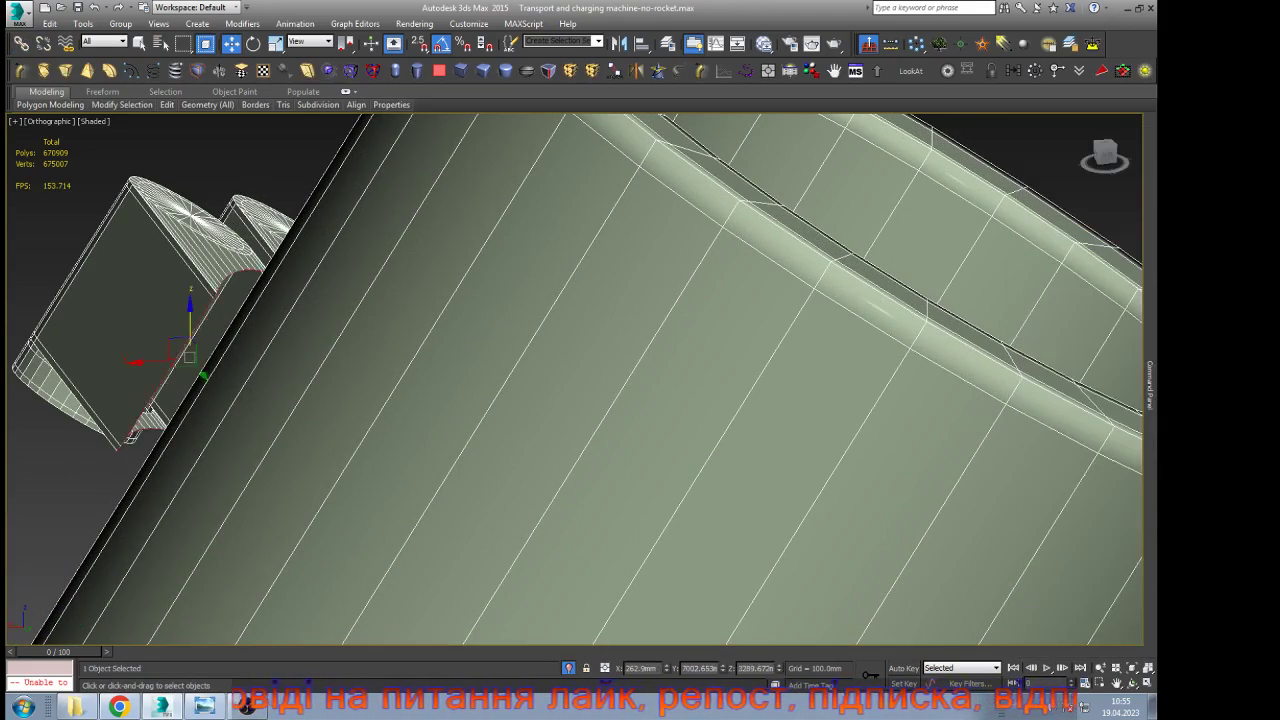
Move the fitting's selected border outward along Y over the cylinder barrel
click(1132, 683)
drag(930, 480, 930, 440)
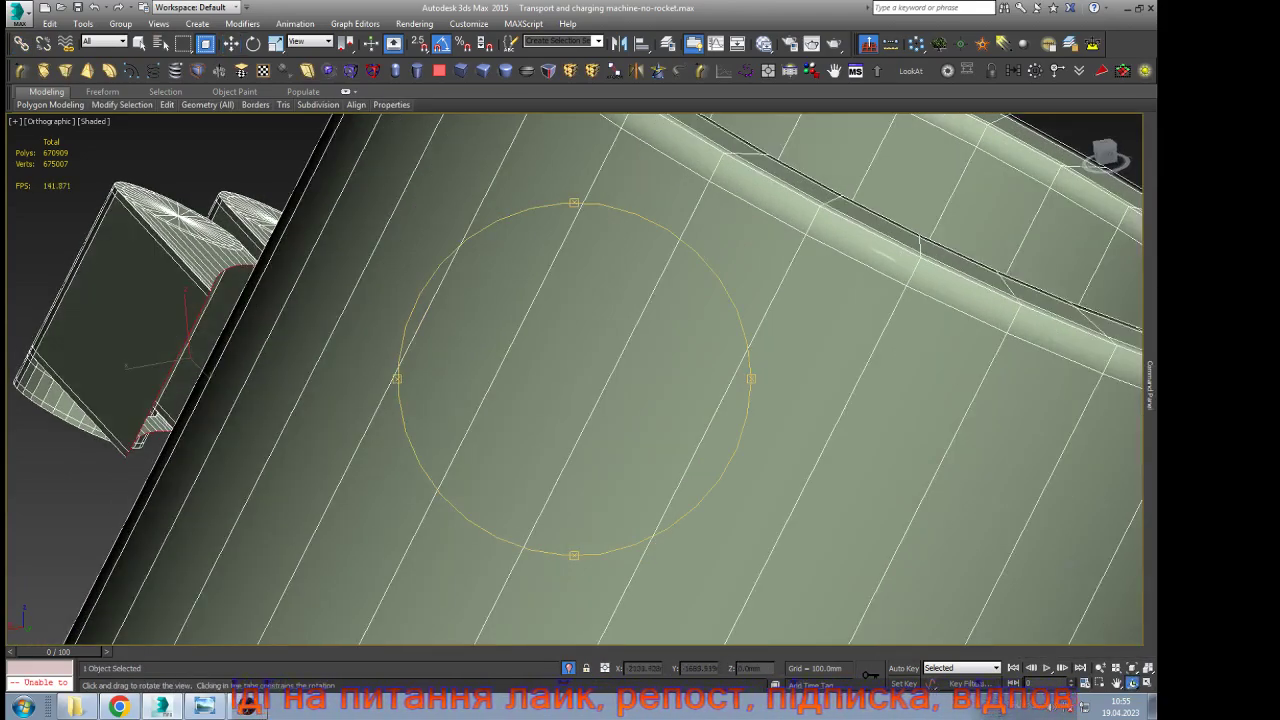
drag(560, 400, 680, 300)
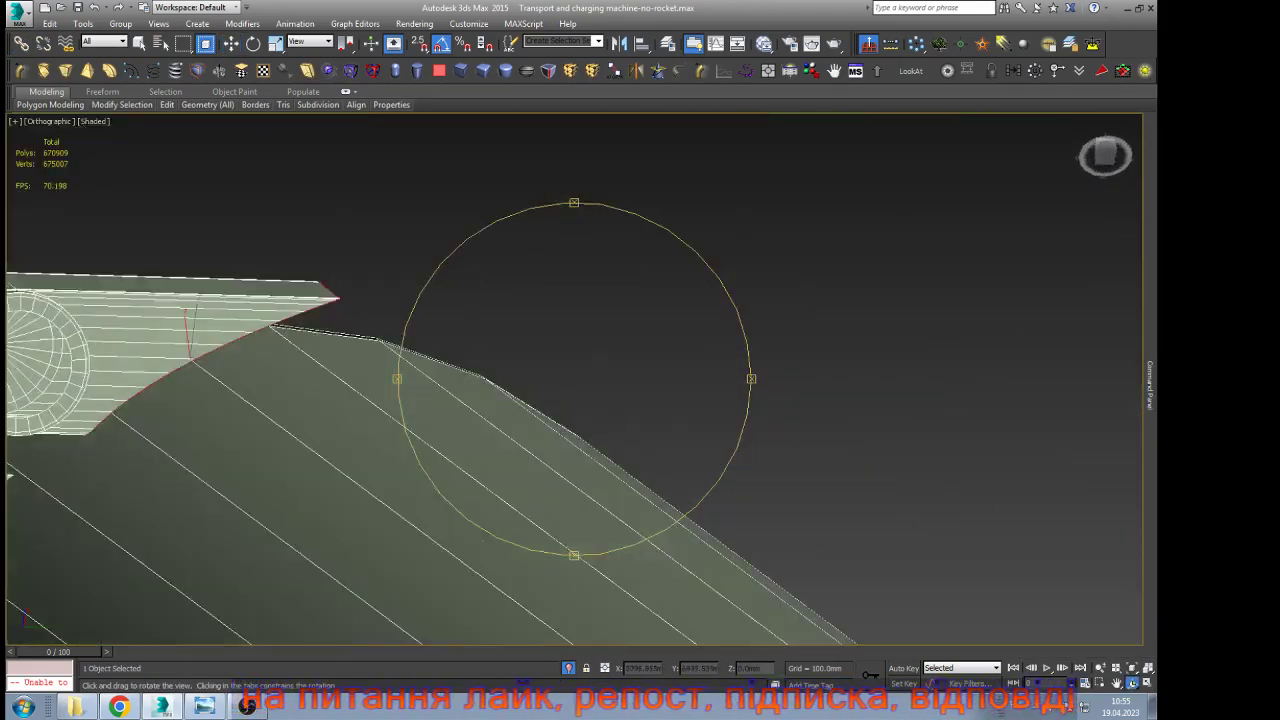
drag(600, 400, 548, 400)
scroll(590, 400, down, 3)
scroll(388, 366, up, 3)
key(w)
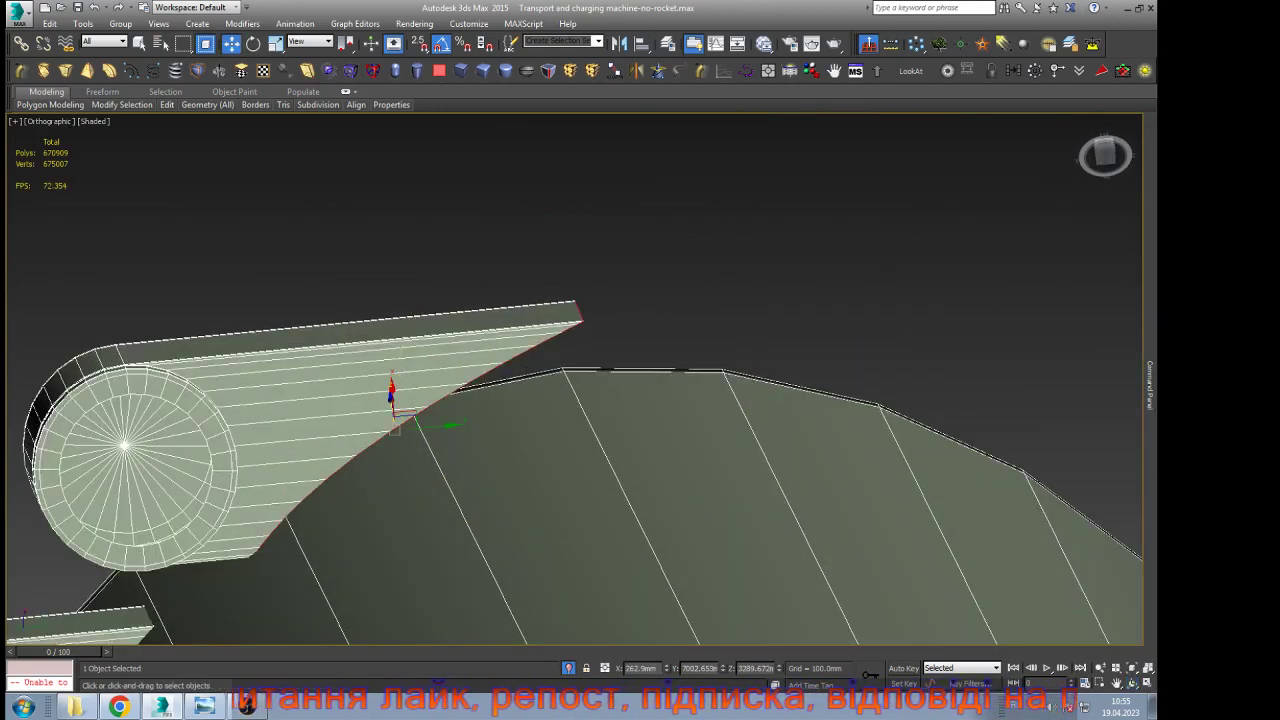
drag(437, 427, 618, 410)
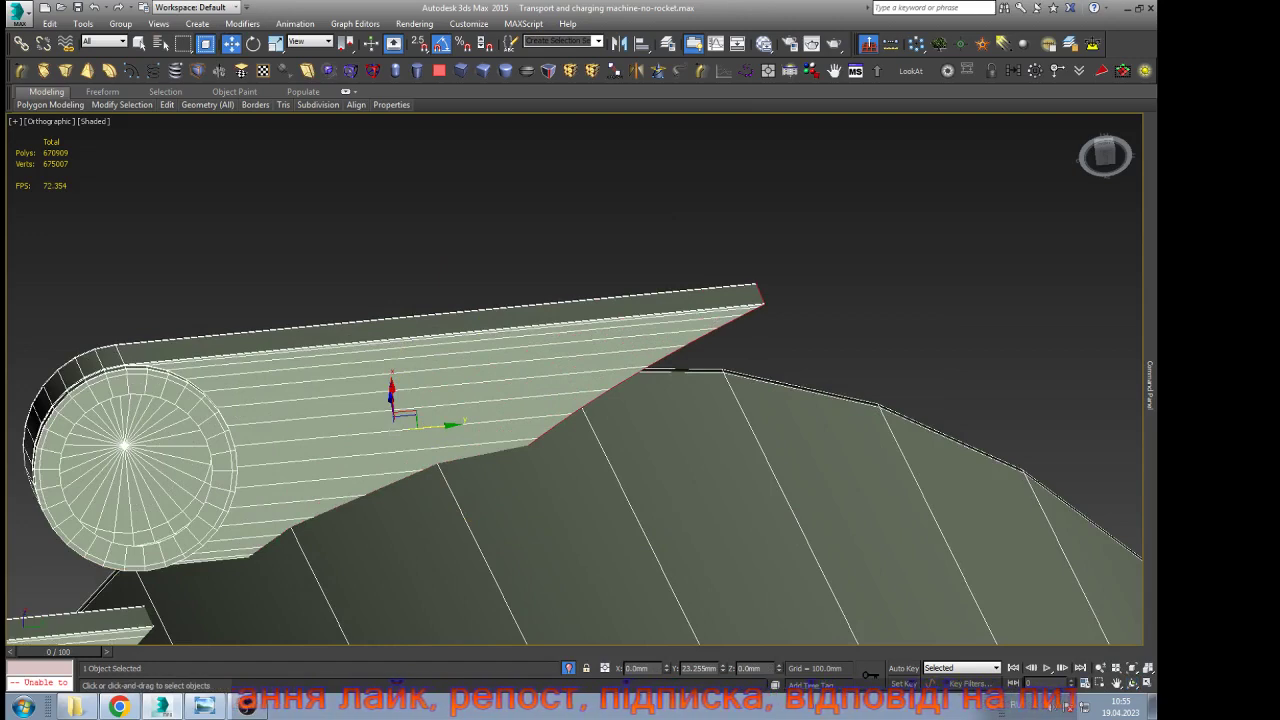
drag(530, 418, 590, 412)
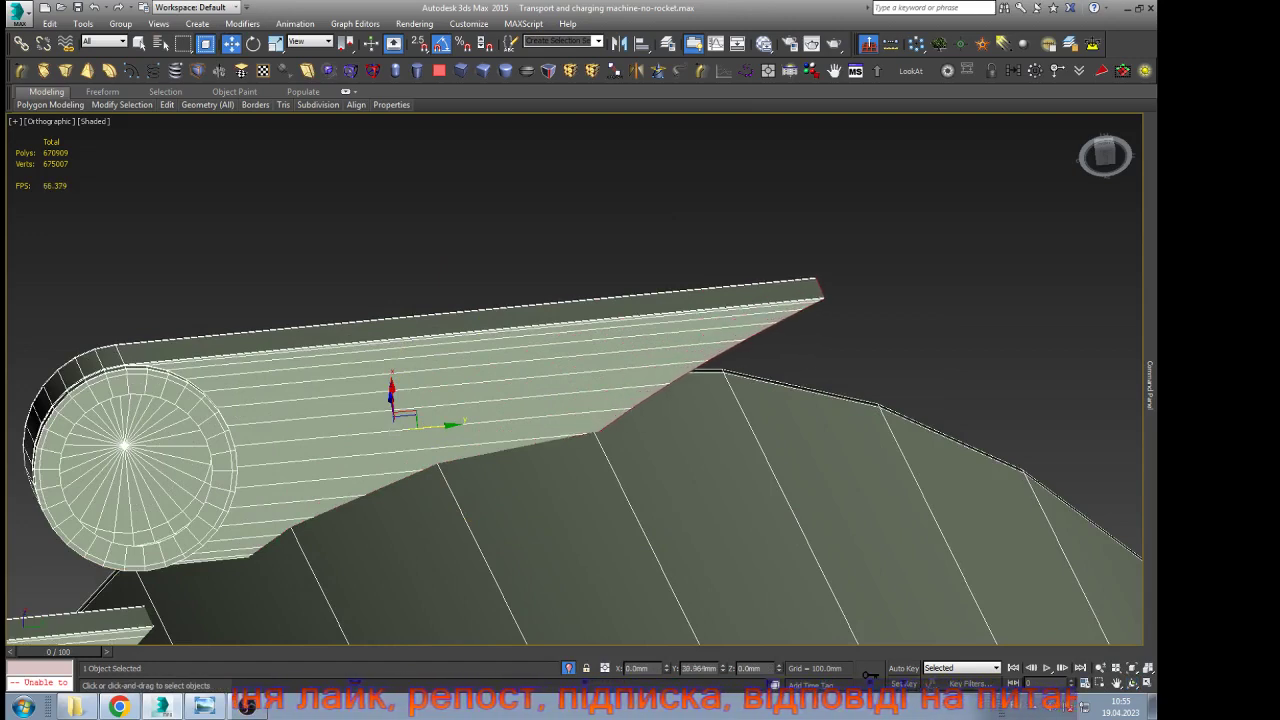
drag(678, 404, 642, 407)
Scale the fitting's slanted border flat along its length and shift it slightly back toward the fitting's rounded end
right_click(638, 475)
click(664, 514)
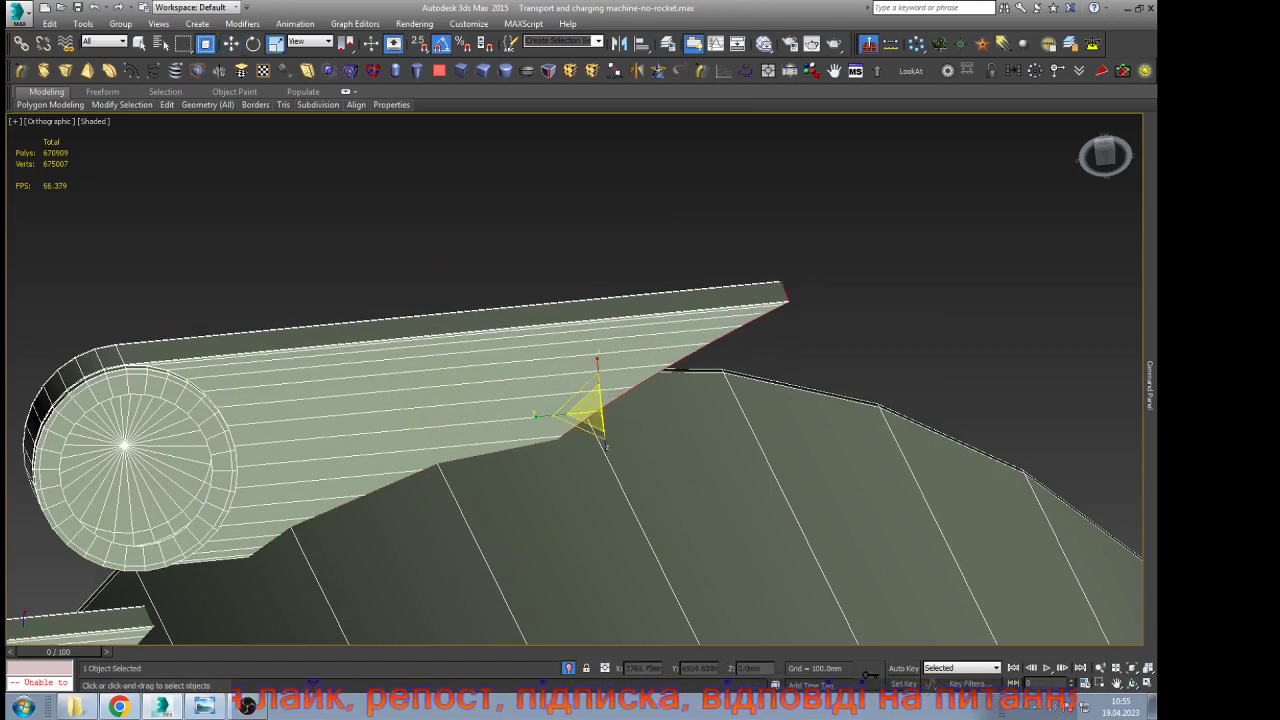
drag(550, 414, 624, 467)
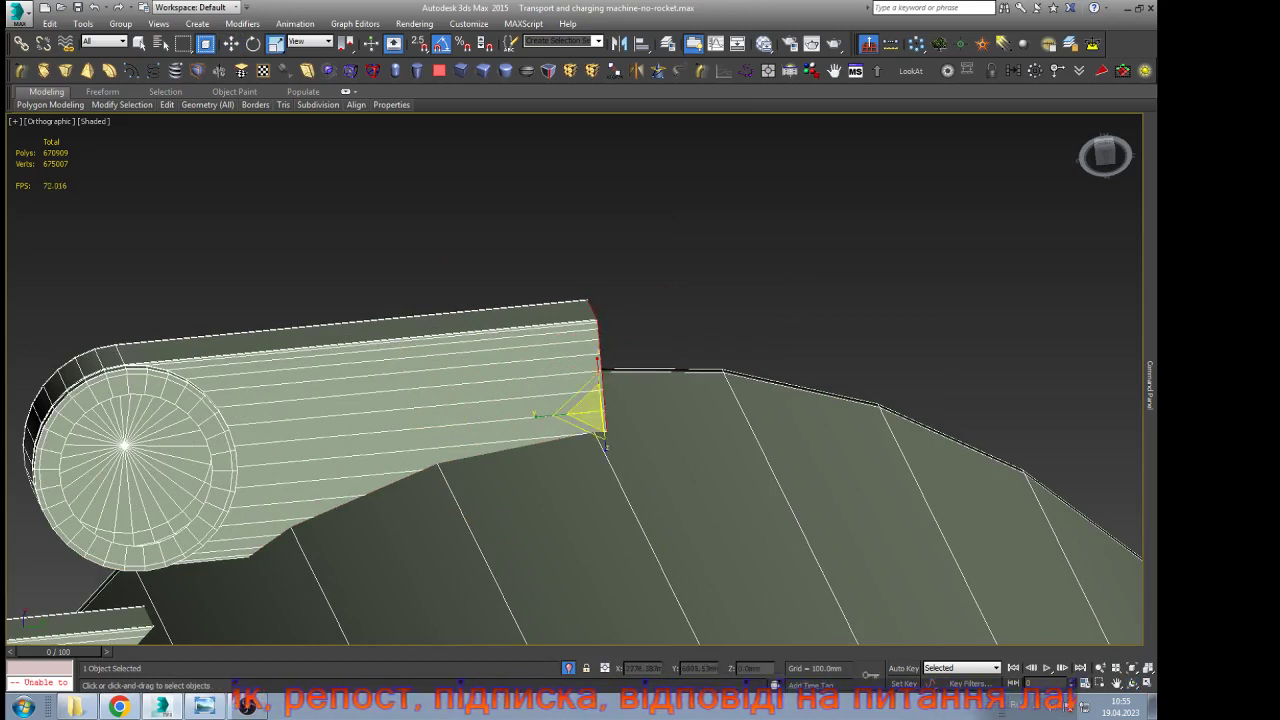
key(w)
drag(610, 409, 599, 410)
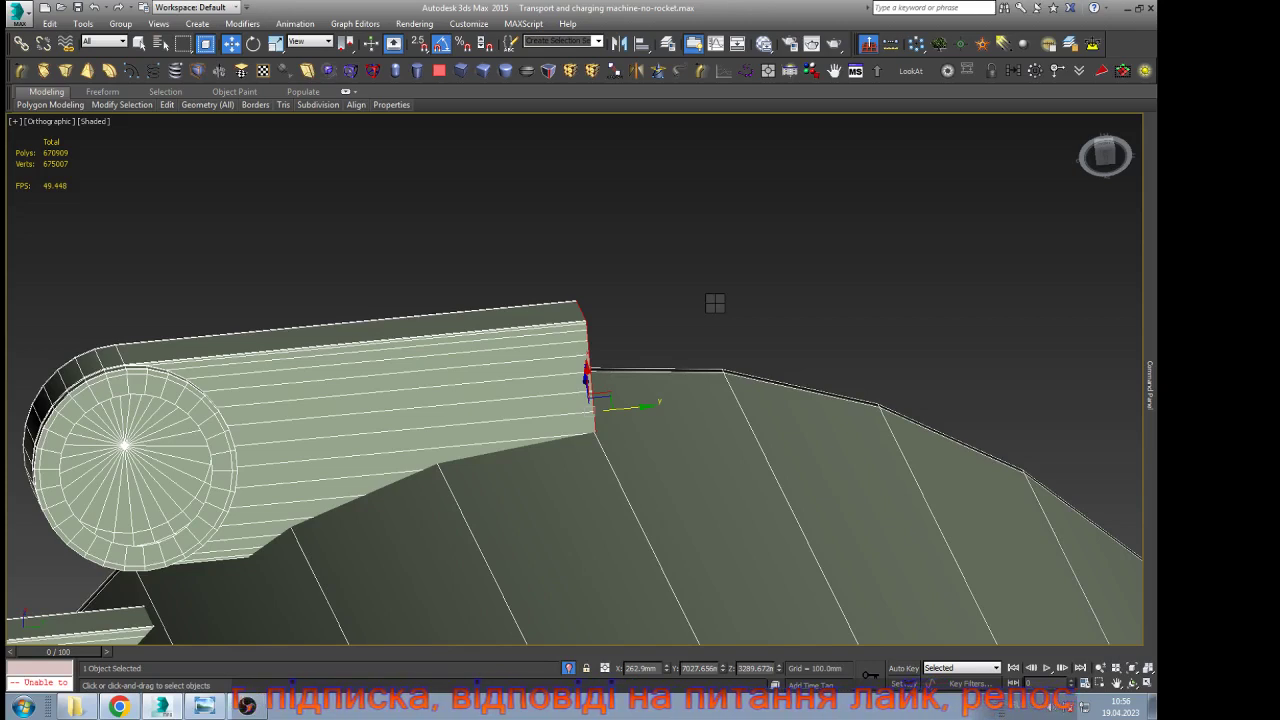
Try extending the fitting with new faces from its flattened border along Y, and undo the extension
click(589, 411)
key(ctrl+z)
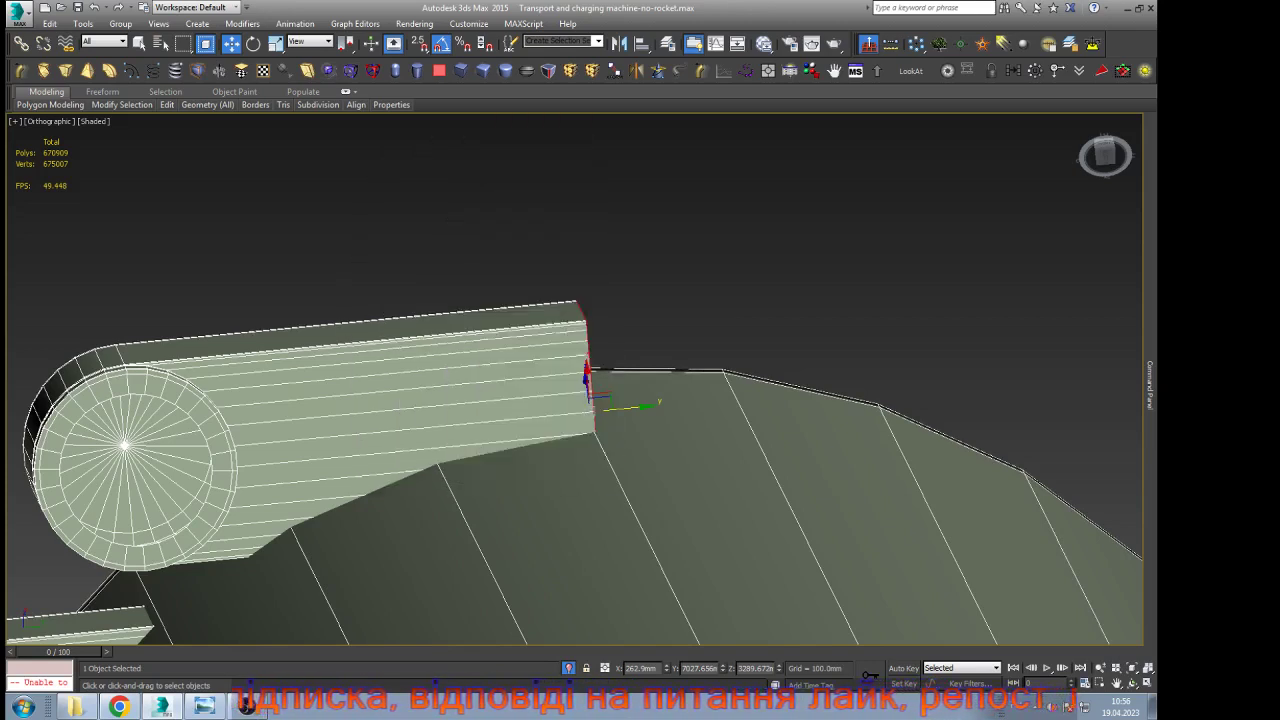
drag(640, 407, 721, 400)
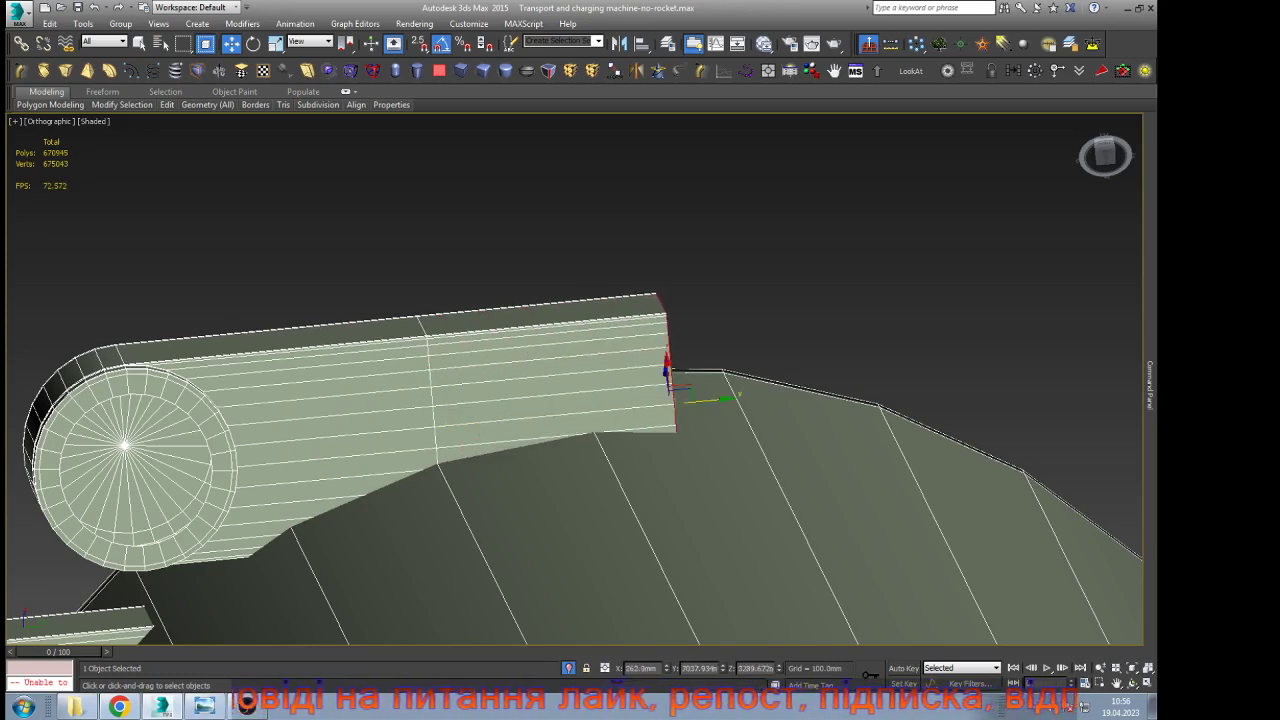
key(ctrl+z)
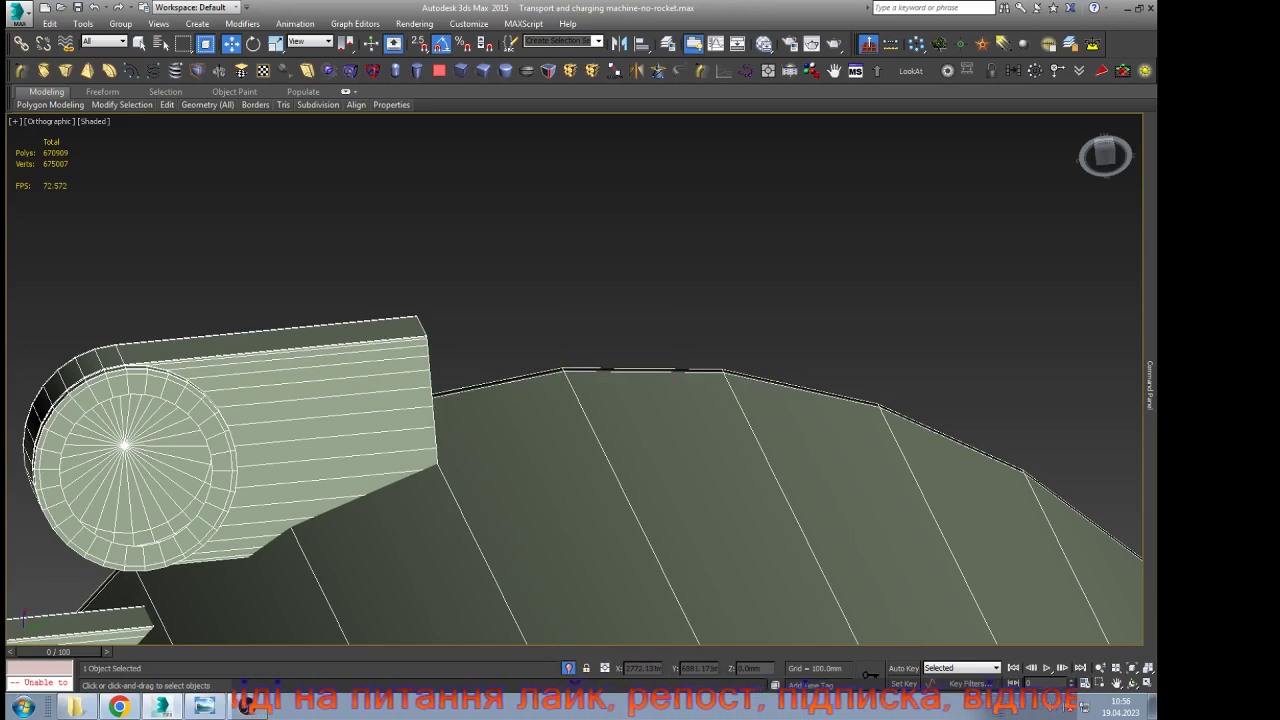
Apply a Skew modifier to the fitting's flattened border and try the X and Z skew axes
click(431, 385)
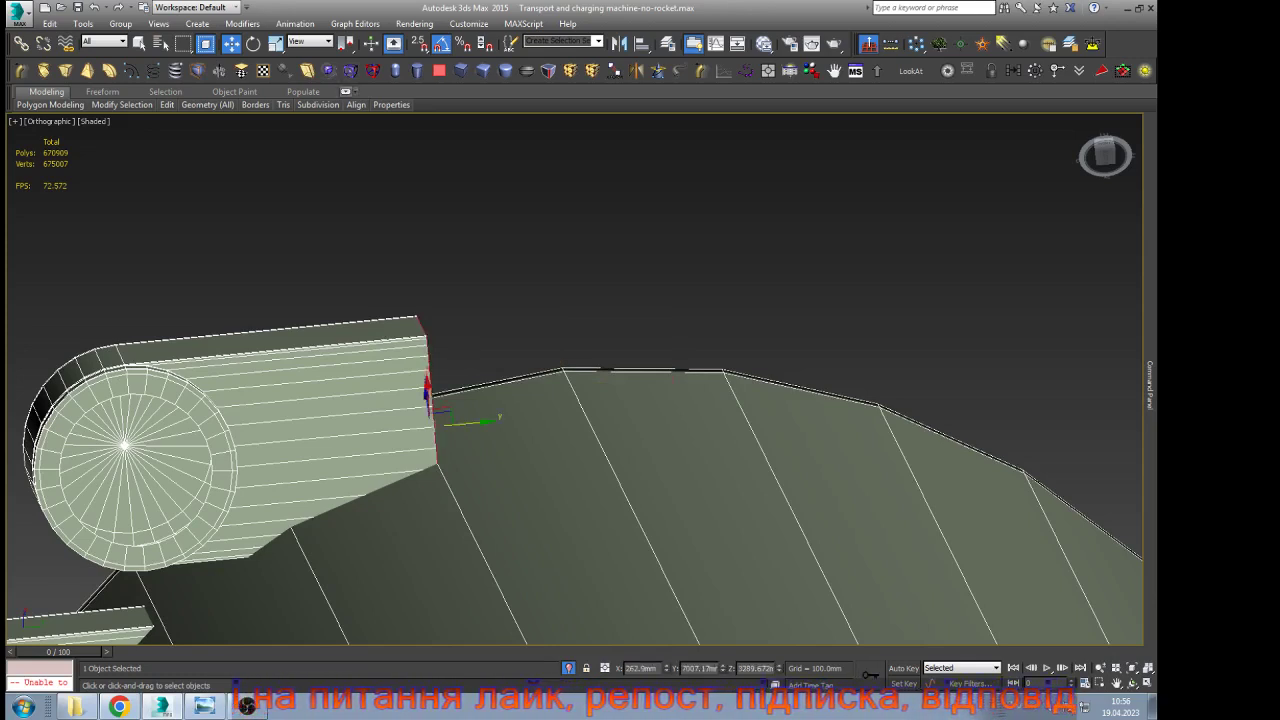
click(307, 71)
mouse_move(1150, 385)
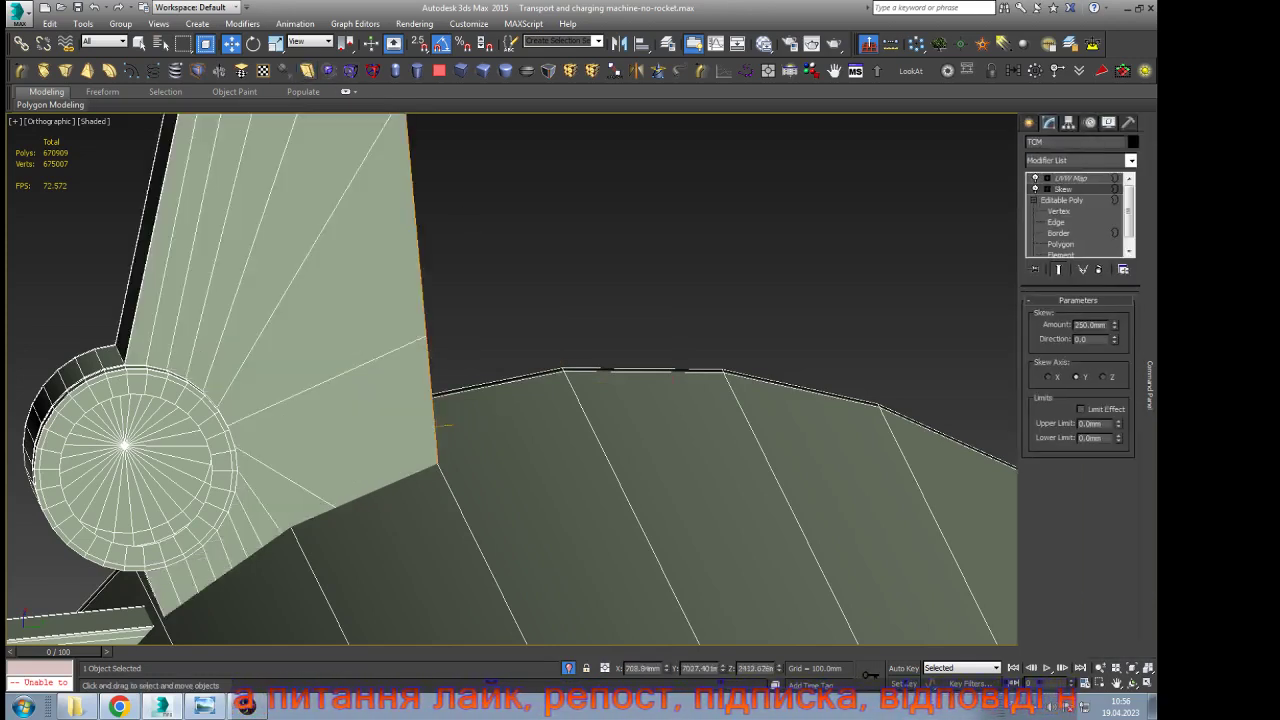
click(1048, 377)
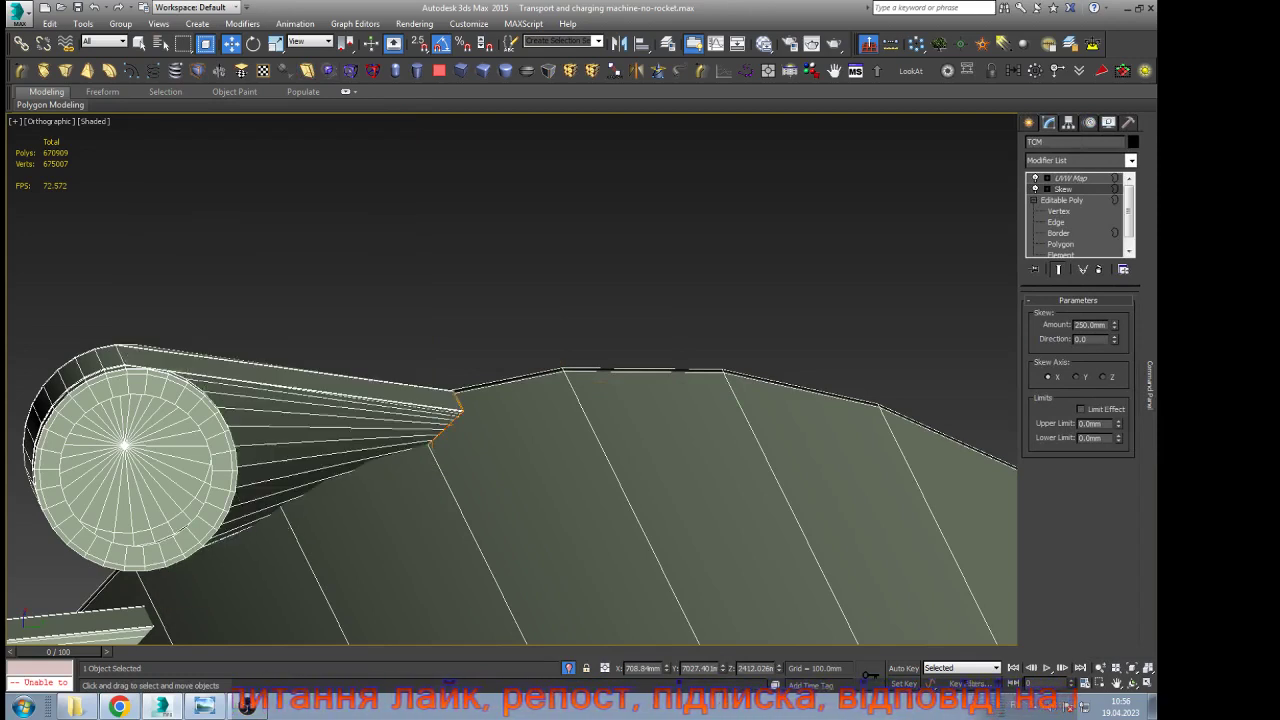
click(1103, 377)
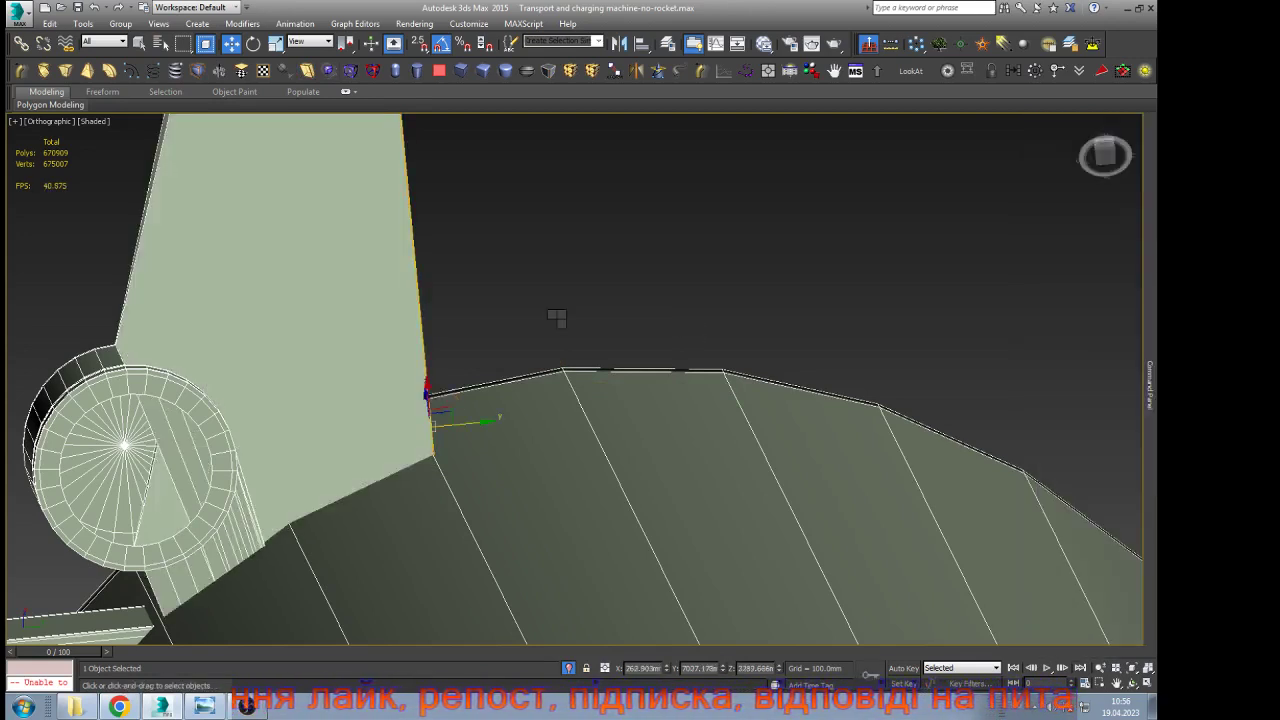
Rotate the Skew gizmo at the fitting's border and inspect the skewed end from above the barrel
key(e)
drag(431, 423, 438, 532)
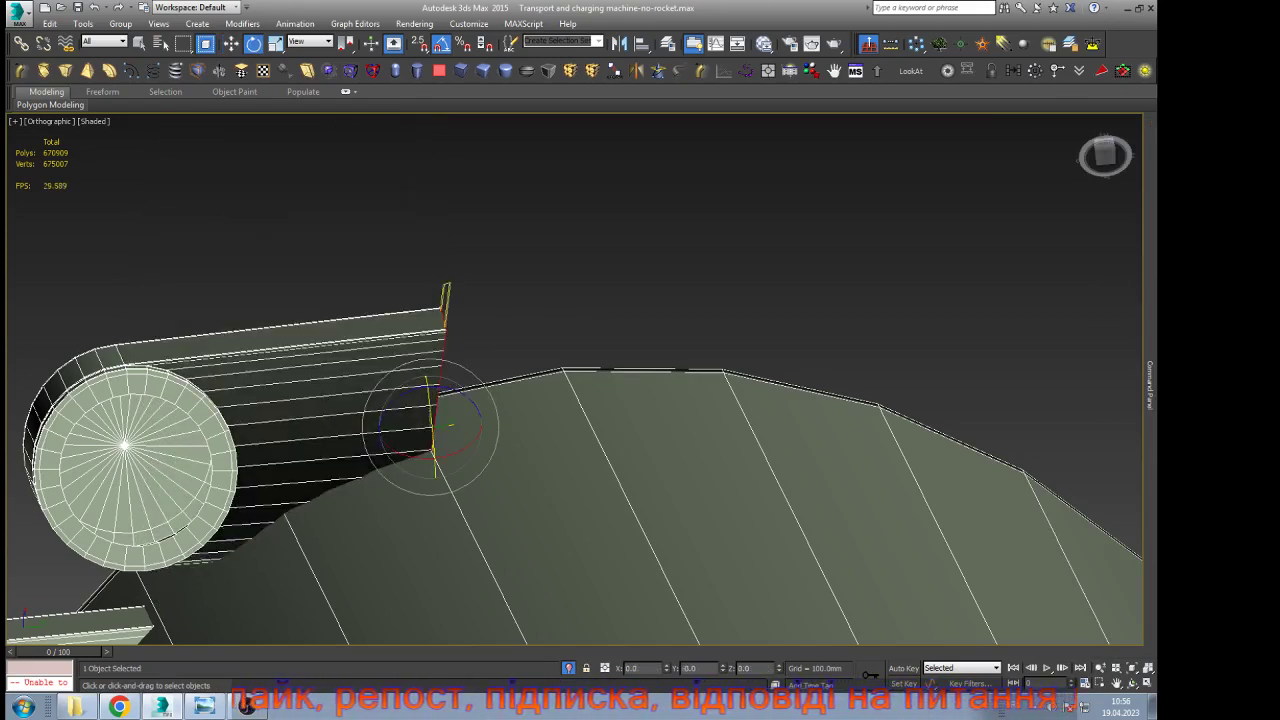
click(1132, 684)
drag(620, 440, 660, 290)
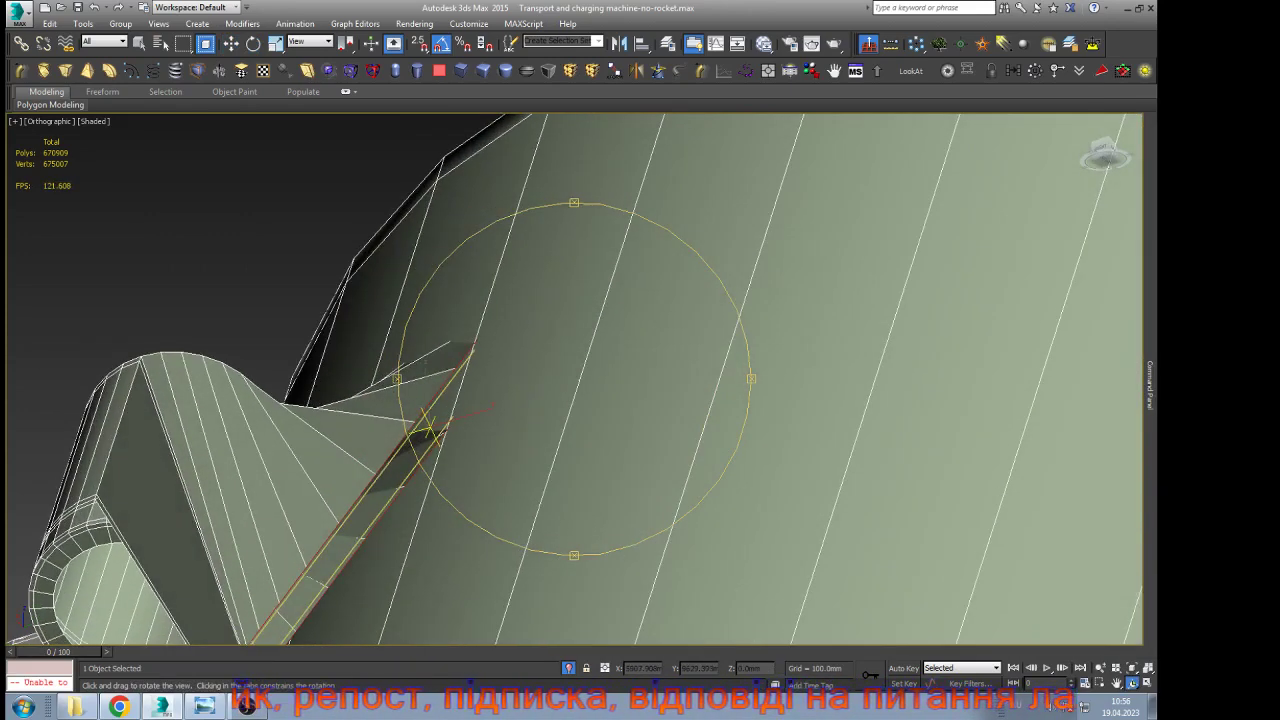
scroll(533, 438, down, 2)
right_click(533, 438)
Reset the Skew amount to zero, compare skew axes, and set an amount of 15 mm on the Z axis
mouse_move(1150, 385)
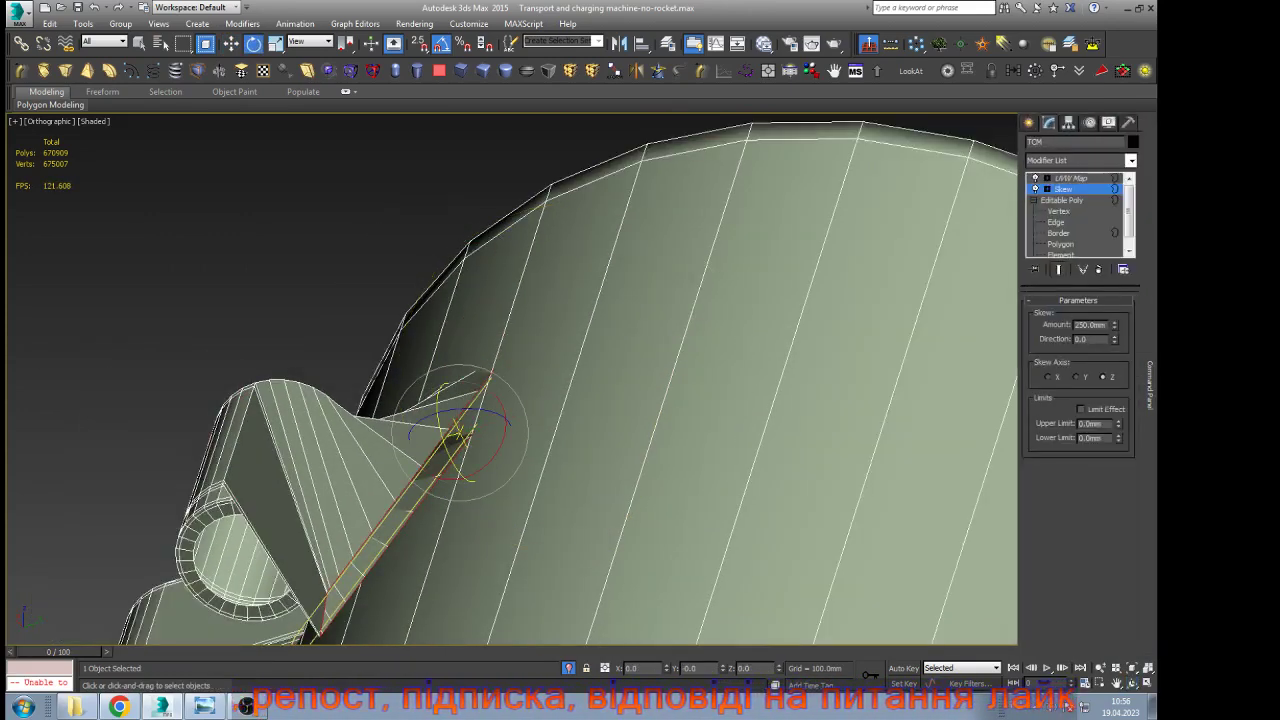
drag(1115, 325, 1115, 376)
right_click(1115, 325)
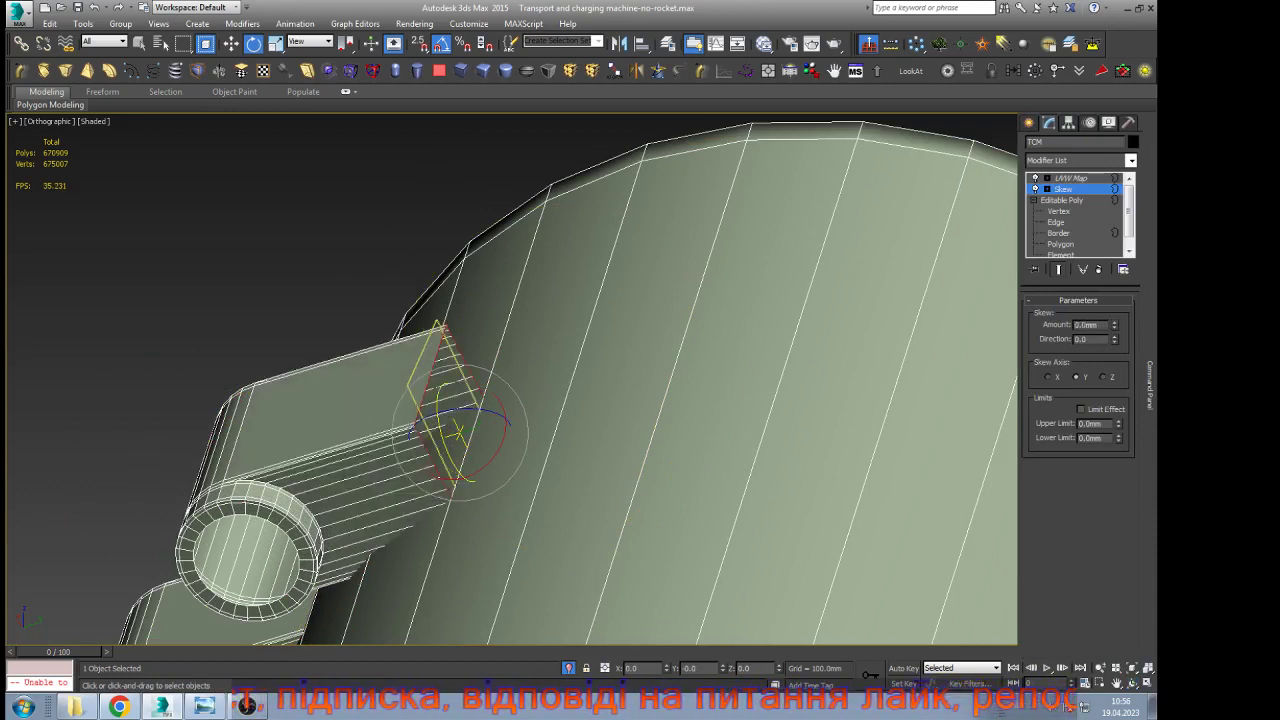
drag(1115, 325, 1115, 310)
right_click(1115, 325)
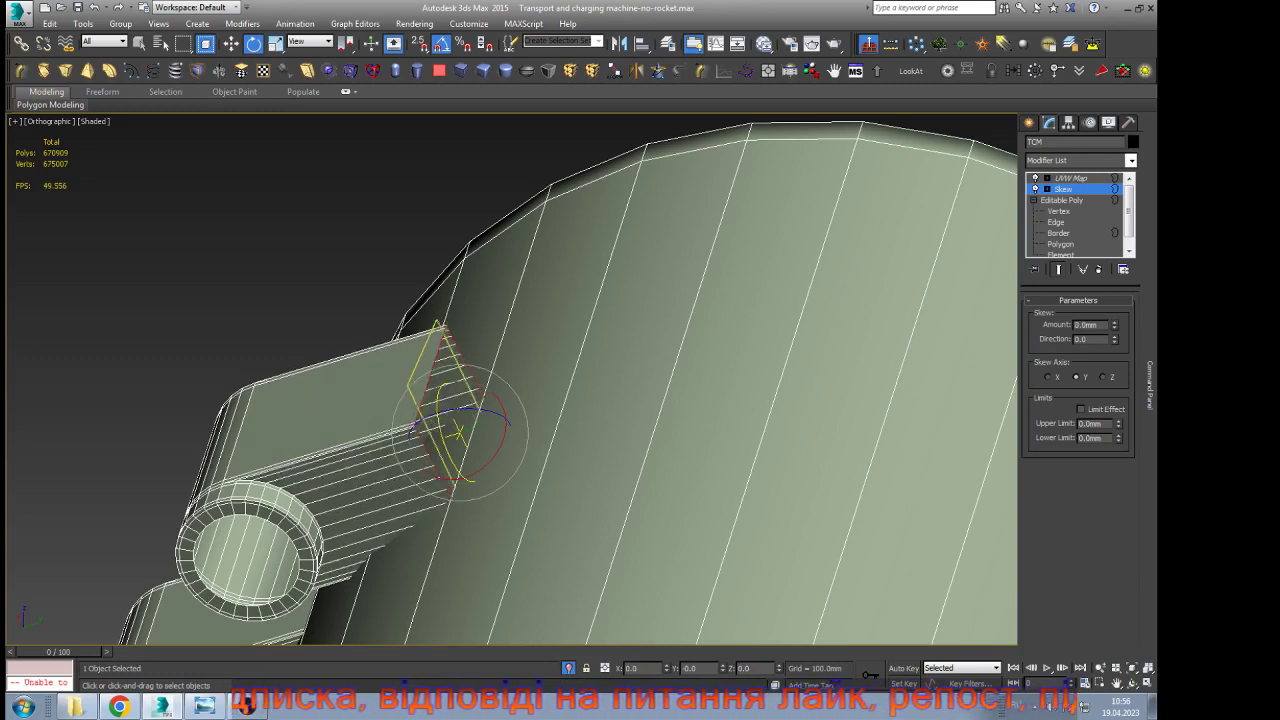
drag(1115, 325, 1115, 299)
right_click(1115, 325)
key(w)
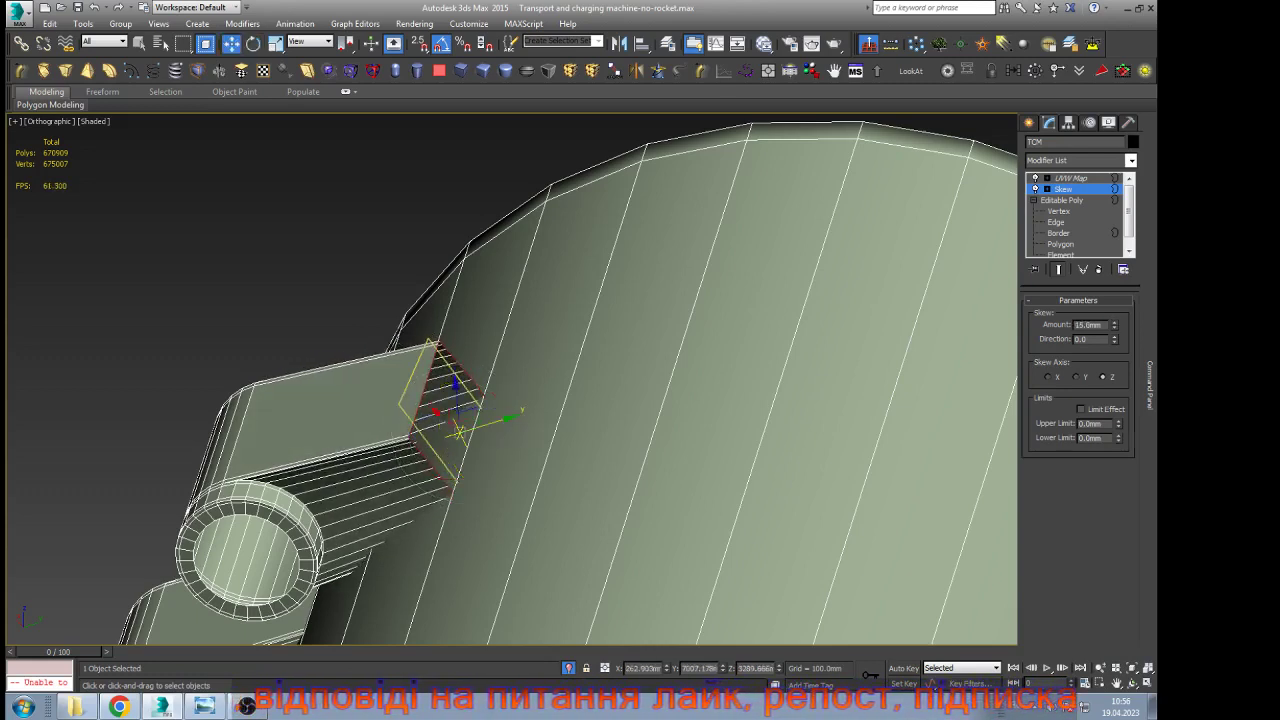
Rotate the Skew gizmo at the fitting's border about the view axes, checking its tilt in the front wireframe view
key(e)
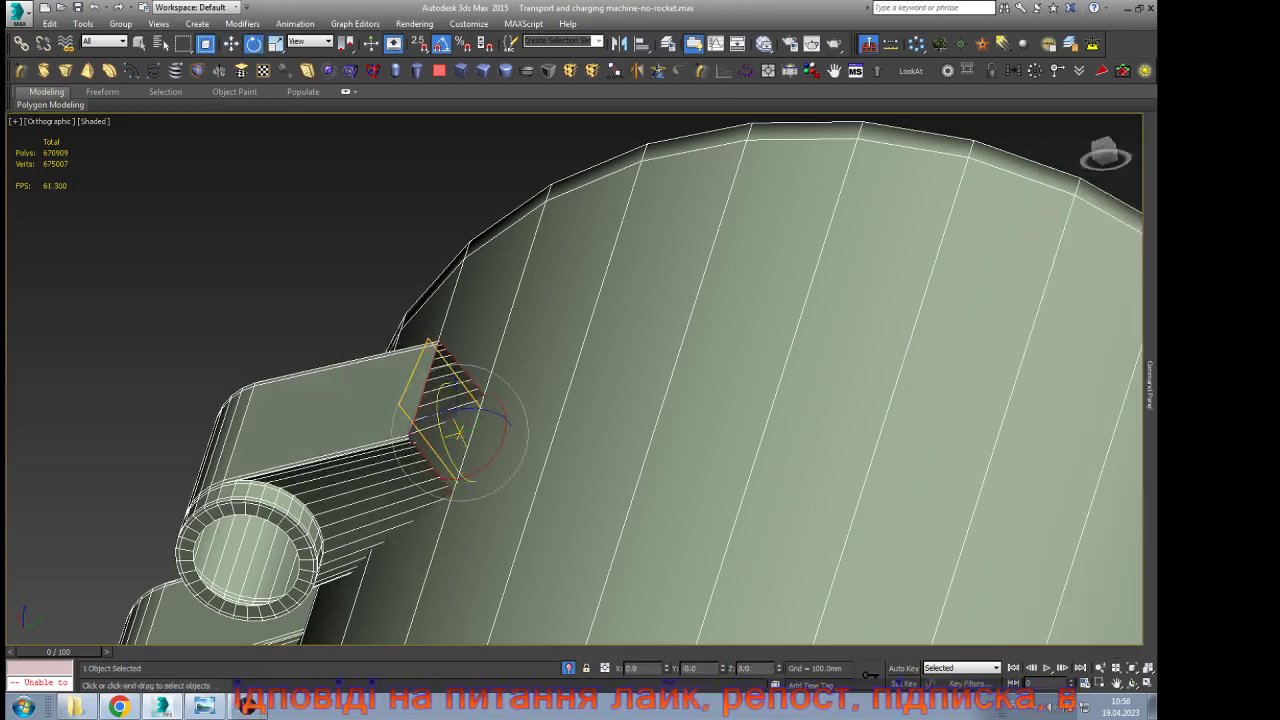
drag(506, 420, 508, 510)
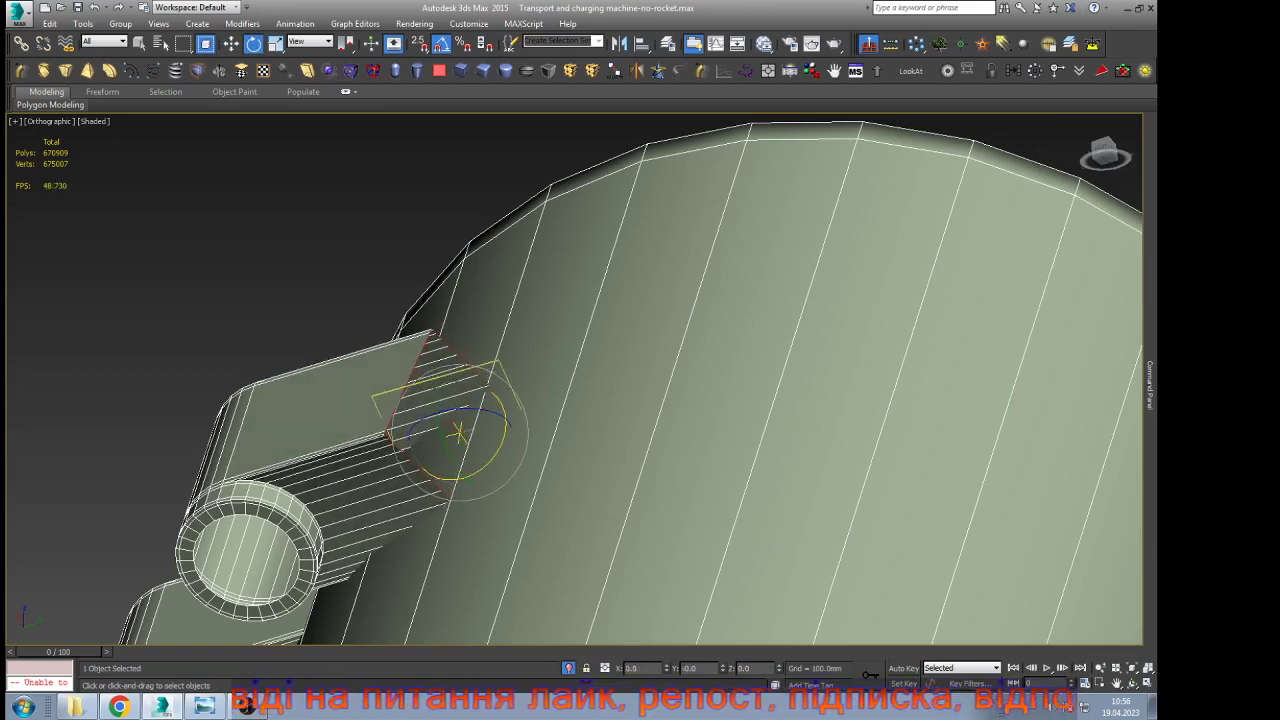
key(f)
key(z)
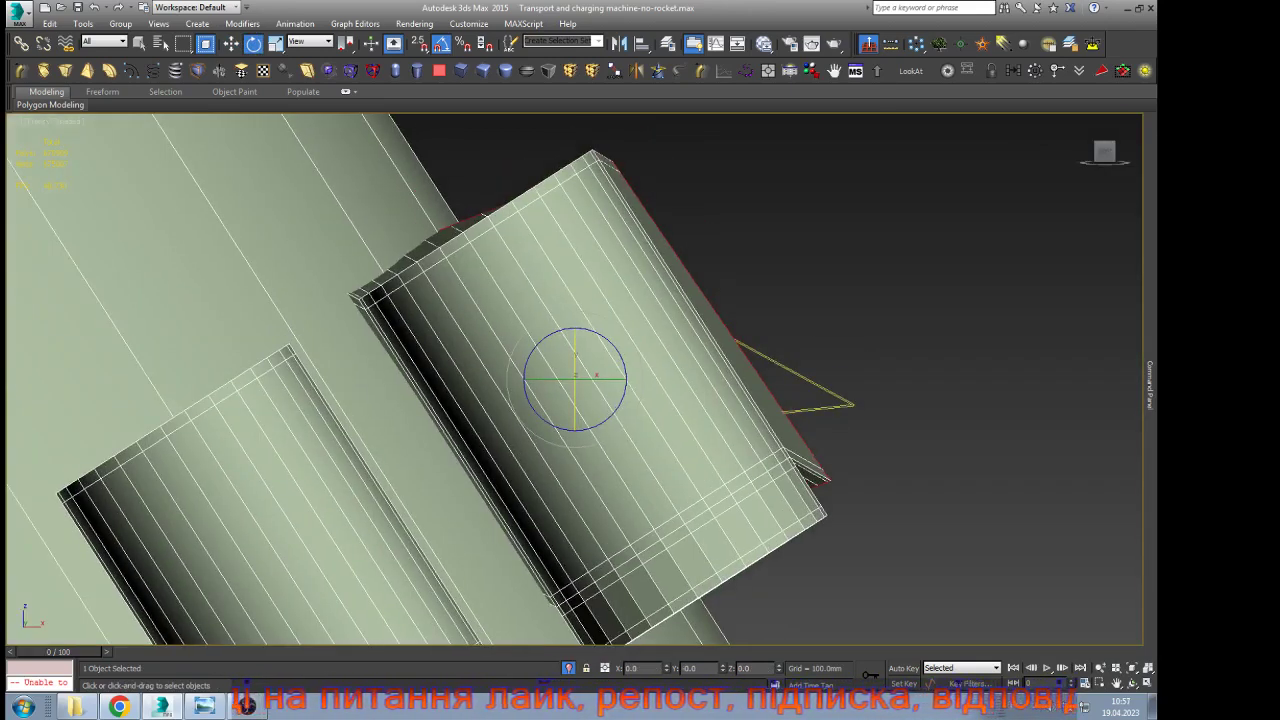
key(F3)
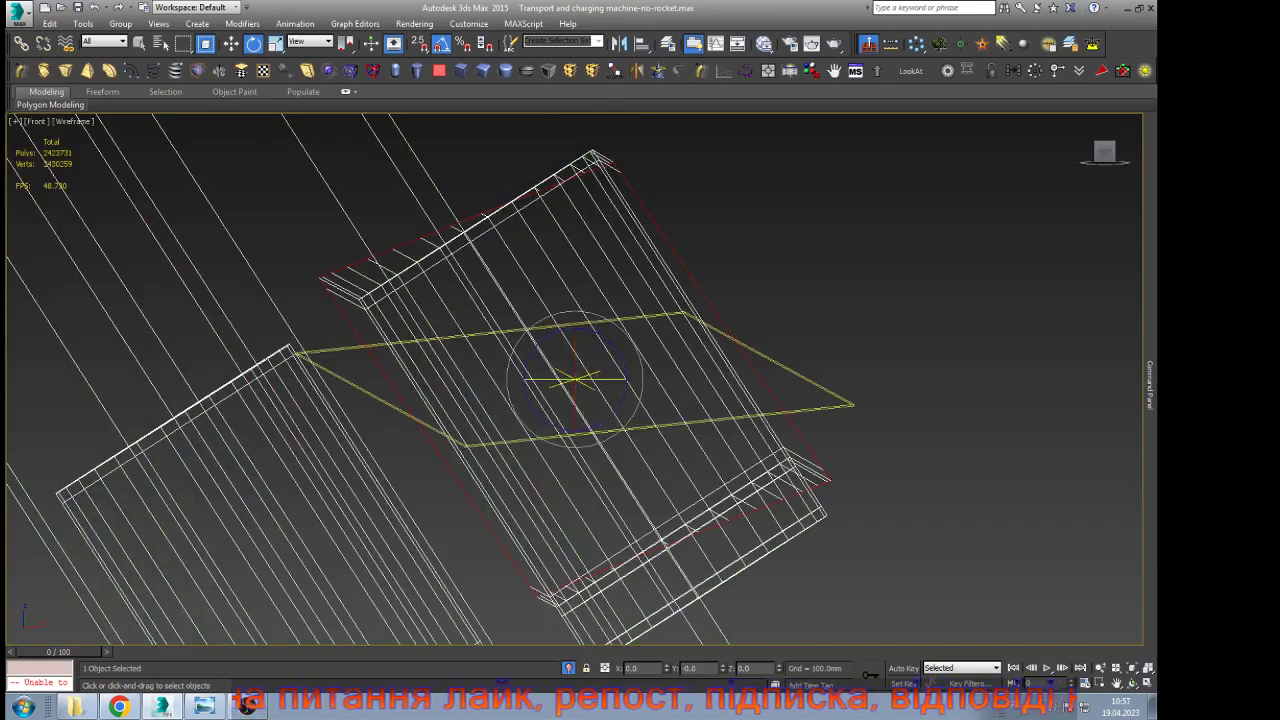
drag(575, 380, 549, 380)
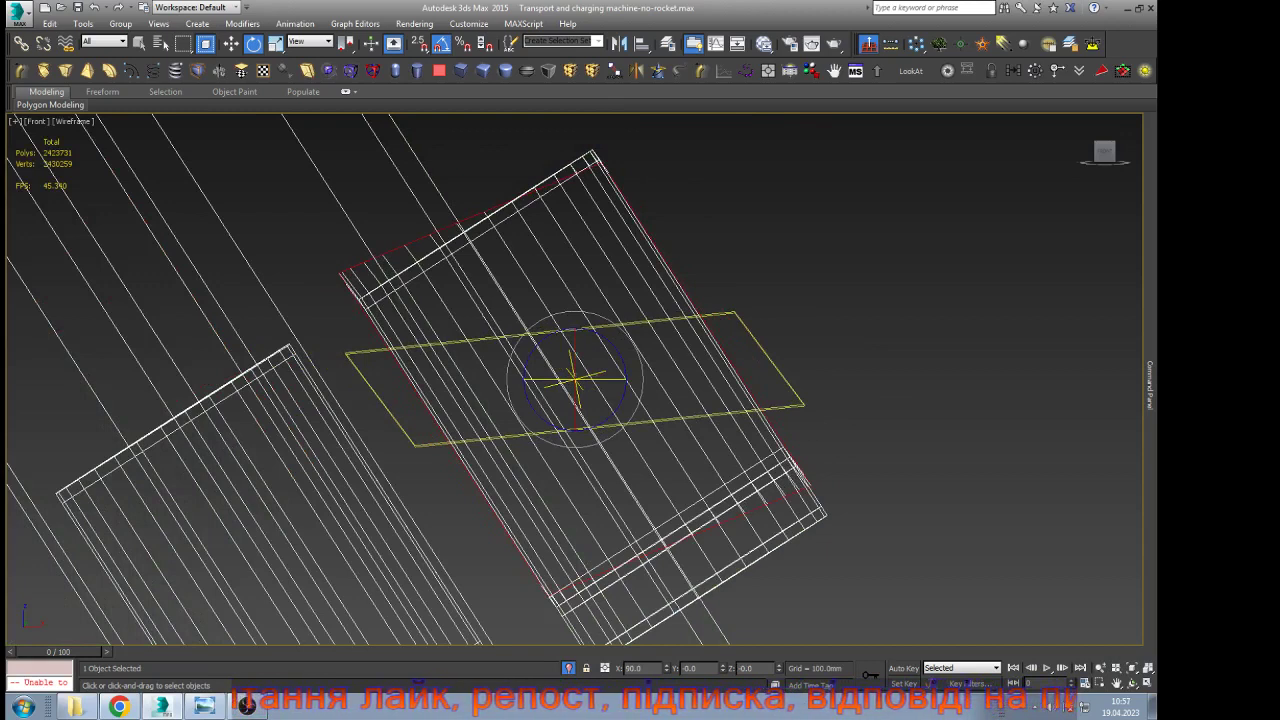
Switch the reference coordinate system to Local and rotate the Skew gizmo to line it up with the fitting's tilted end
click(309, 41)
click(302, 90)
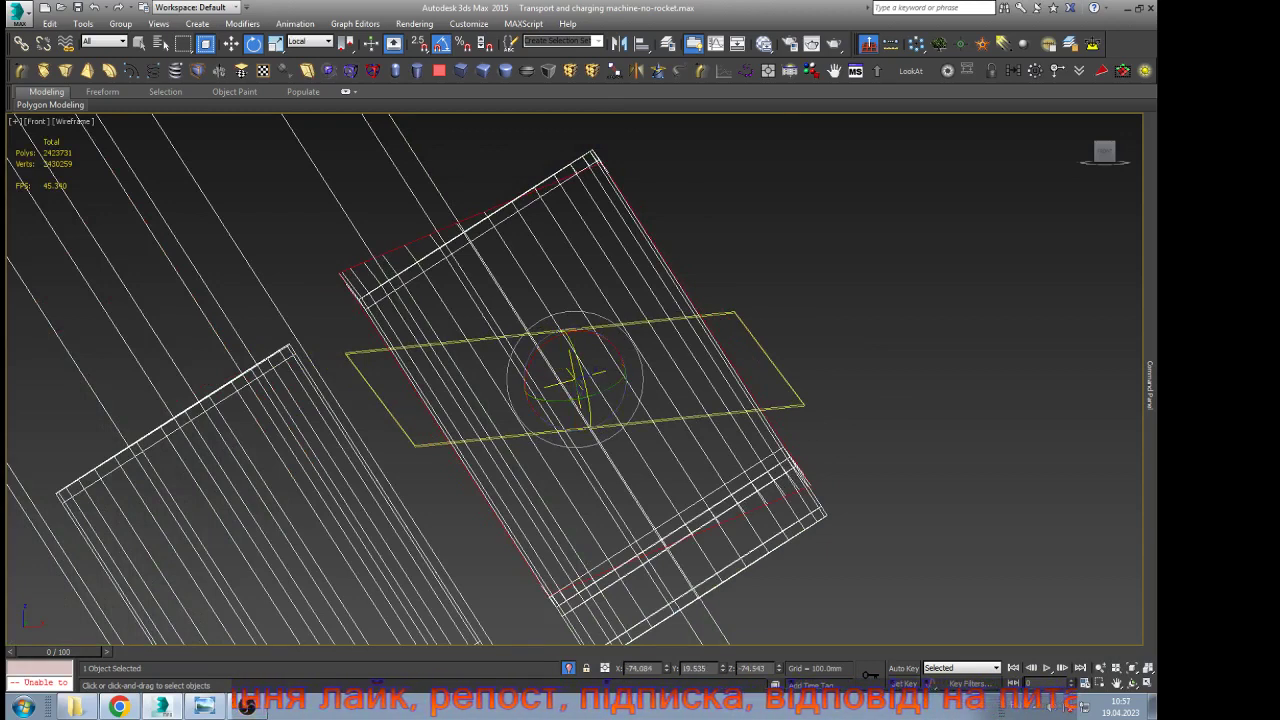
drag(584, 383, 578, 353)
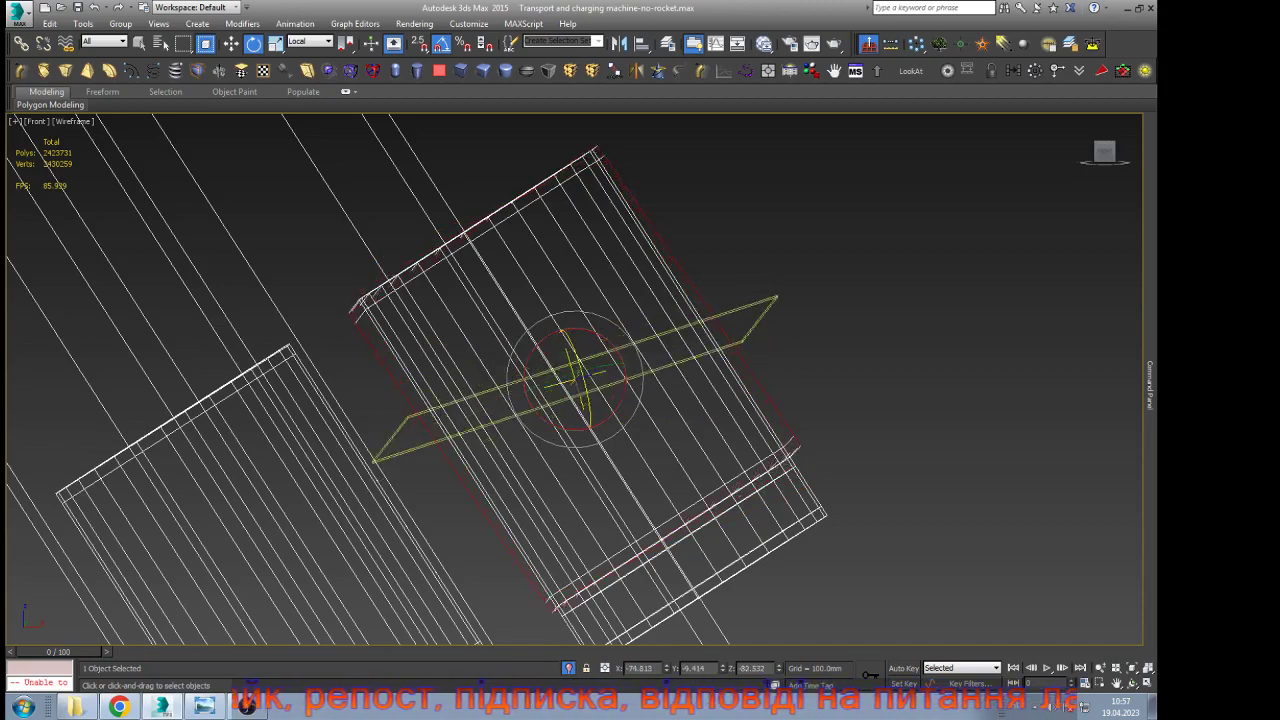
mouse_move(578, 353)
alt+middle_down()
mouse_move(440, 375)
mouse_move(475, 415)
mouse_move(430, 405)
mouse_move(550, 375)
alt+middle_up()
scroll(440, 375, down, 4)
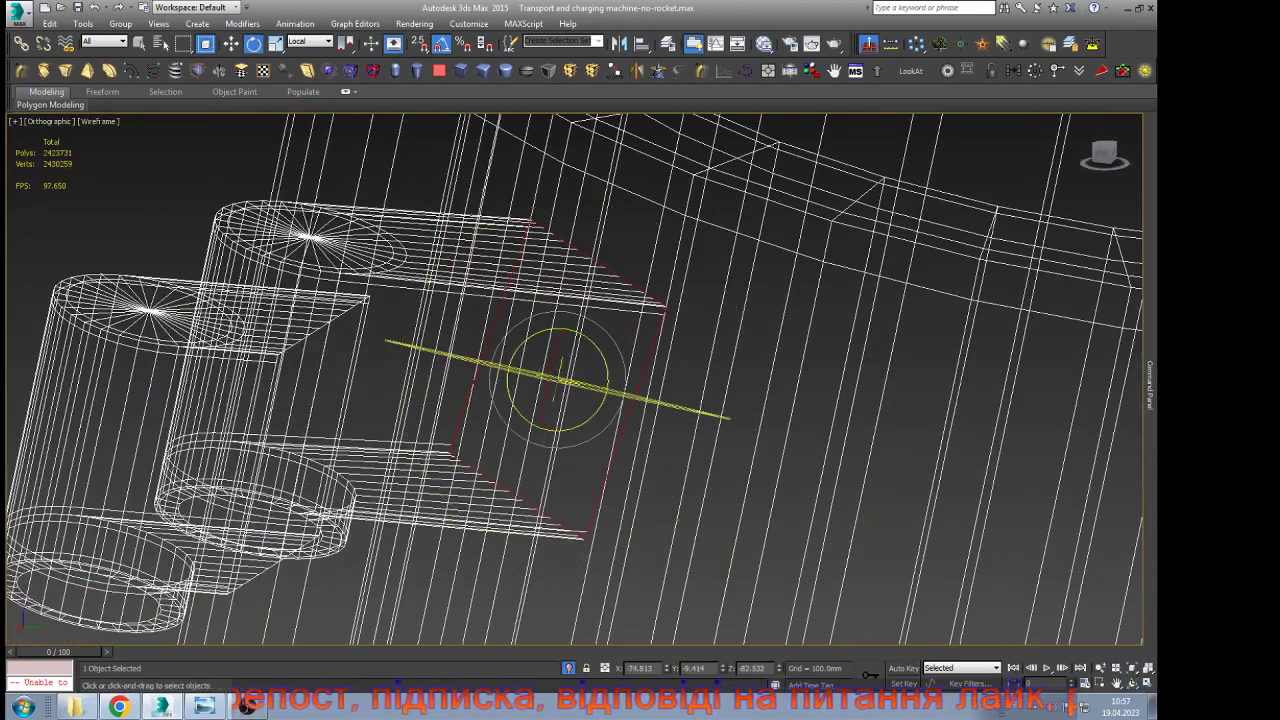
key(F3)
mouse_move(549, 377)
mouse_down()
mouse_move(551, 366)
mouse_move(540, 378)
mouse_up()
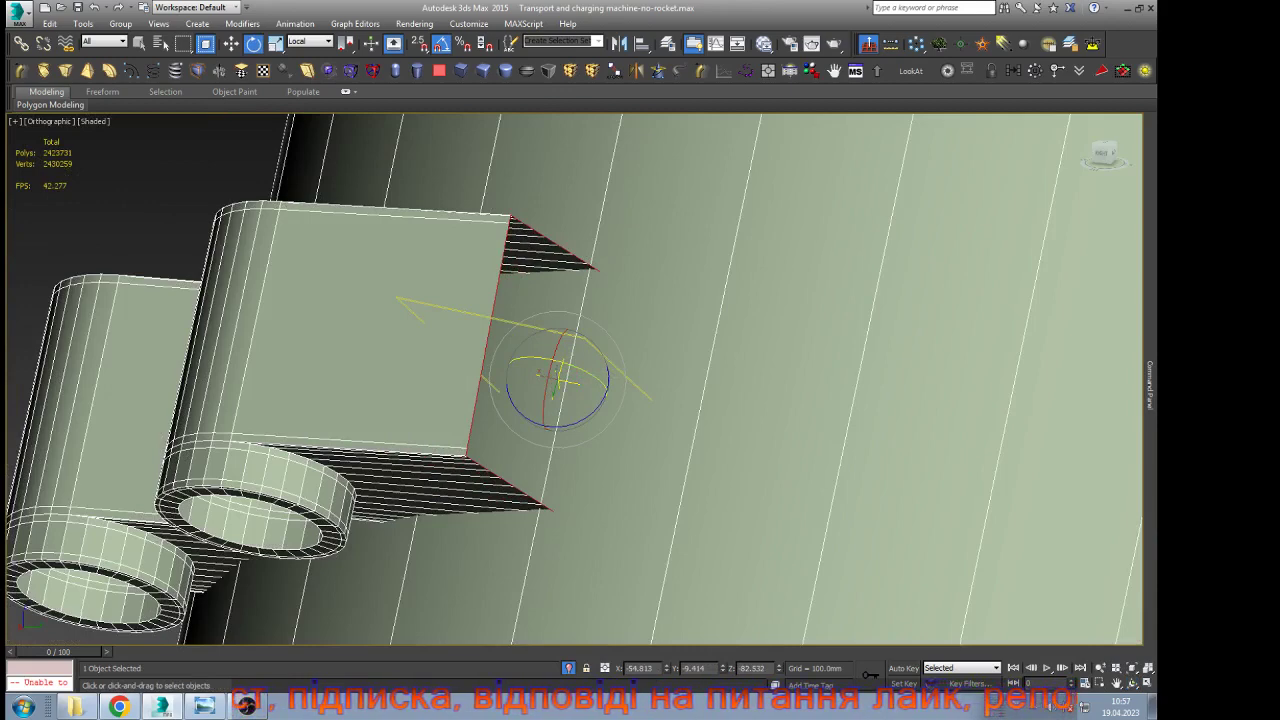
drag(545, 426, 553, 427)
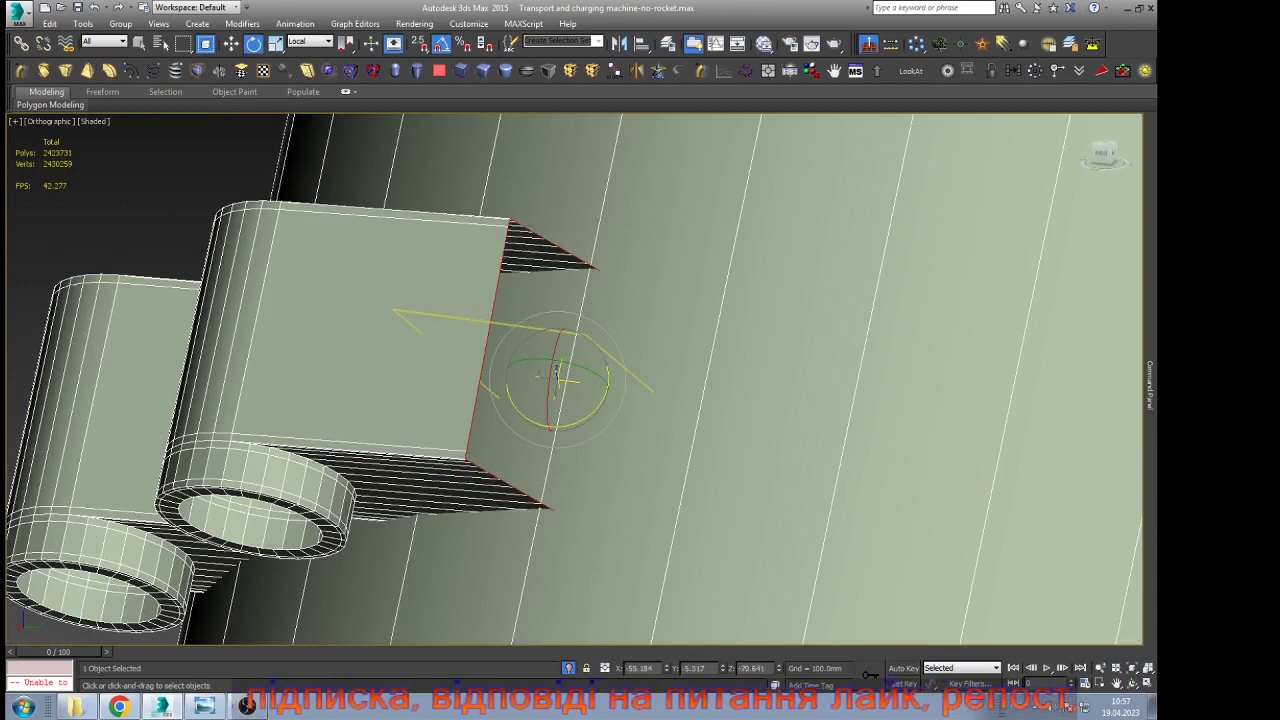
Set the Skew amount to about -28 mm and collapse the modifiers into the editable poly
alt+middle_drag(553, 427, 566, 562)
mouse_move(1150, 385)
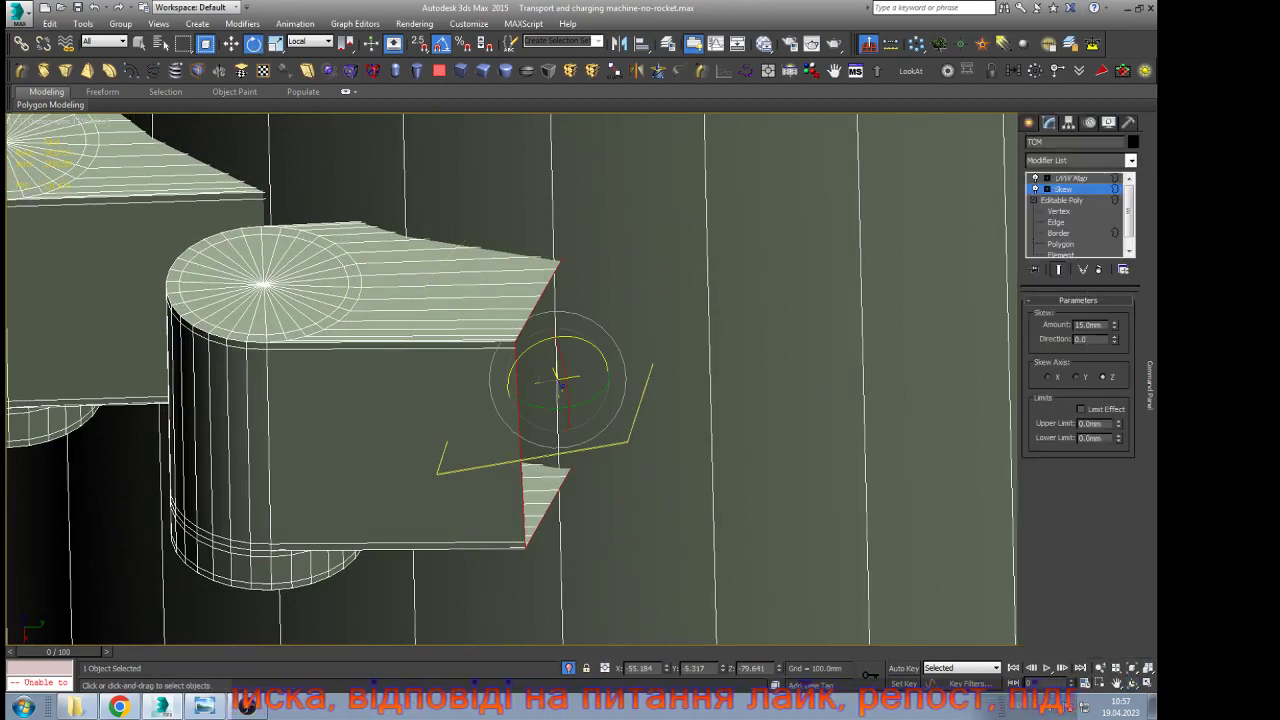
drag(1114, 326, 1114, 407)
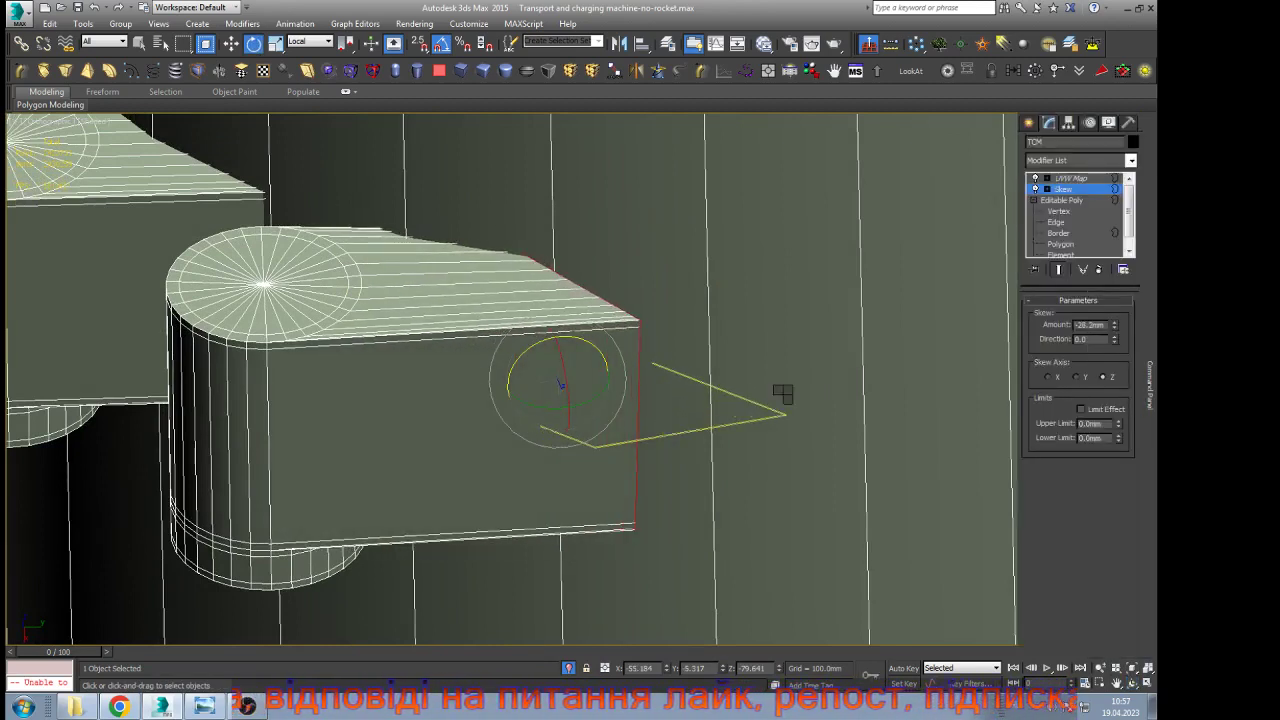
click(935, 561)
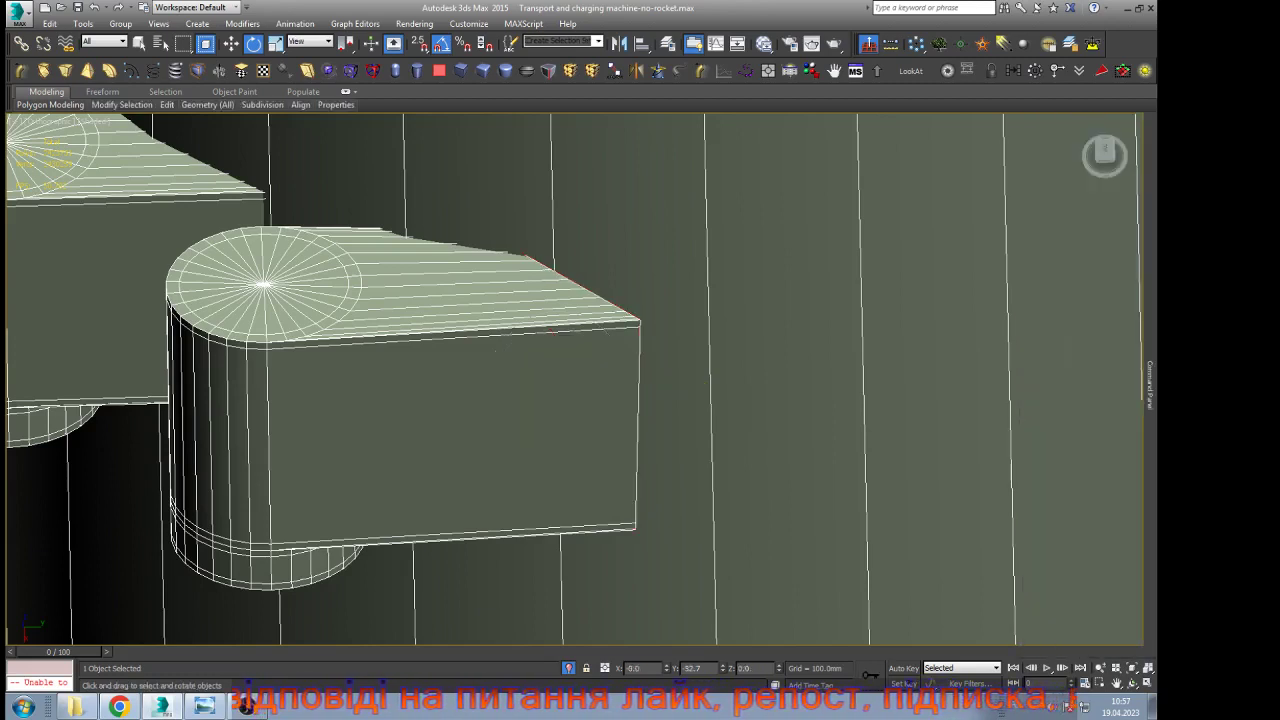
Select the fitting's open border and extend it with new faces toward the cylinder barrel
key(3)
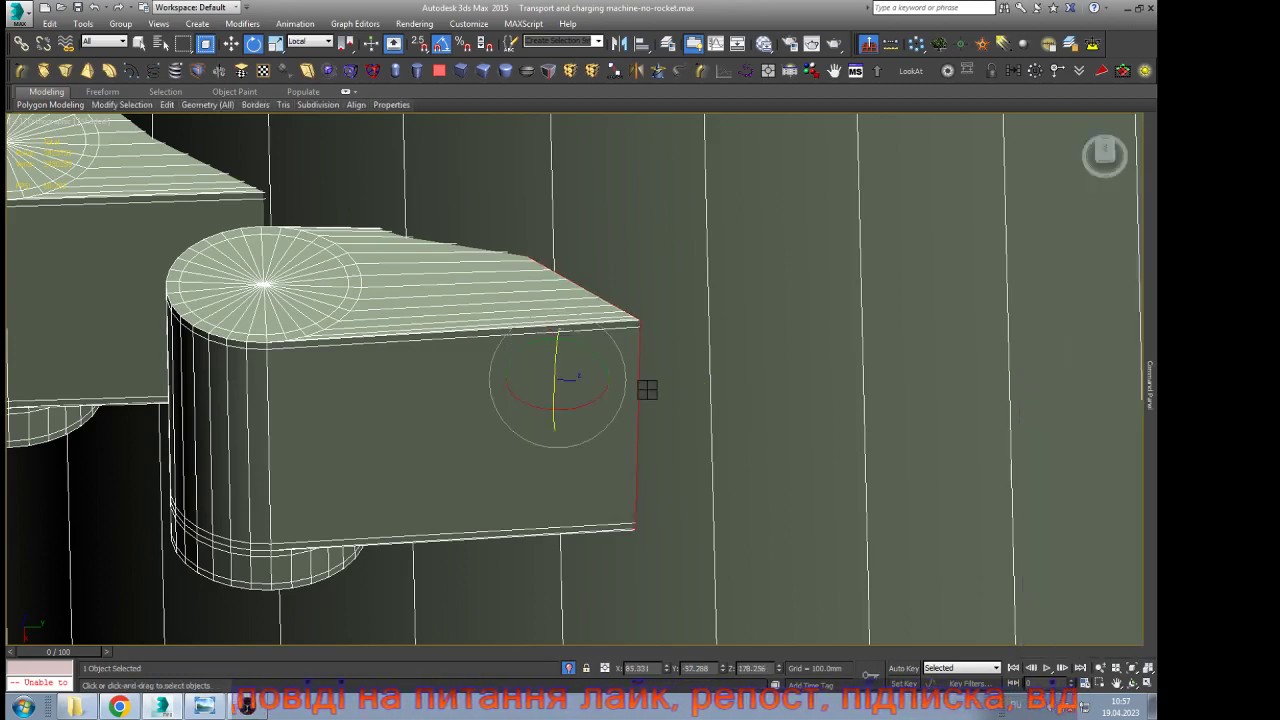
key(w)
drag(596, 378, 556, 180)
click(1132, 683)
right_click(556, 180)
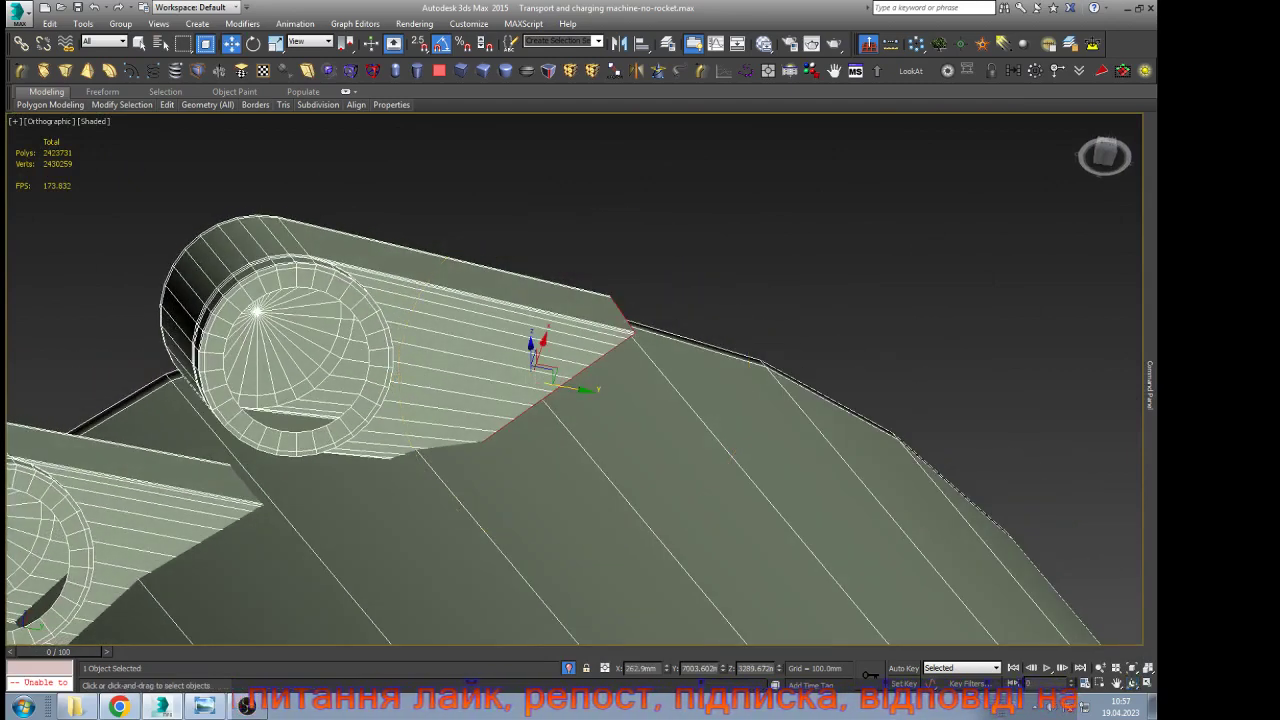
mouse_move(541, 351)
shift+mouse_down()
mouse_move(508, 448)
mouse_move(500, 540)
shift+mouse_up()
Try scaling the extended border, including along its local Y axis, and undo the scaling
key(r)
key(F3)
key(ctrl+z)
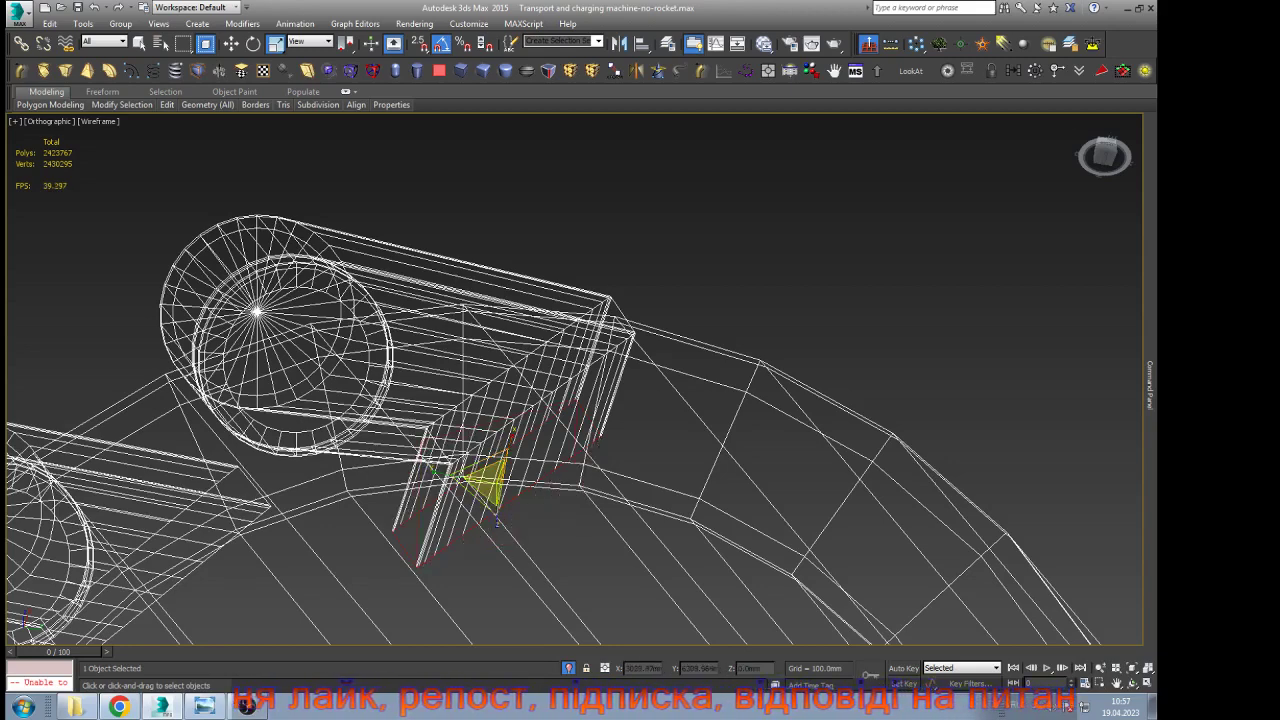
key(alt+l)
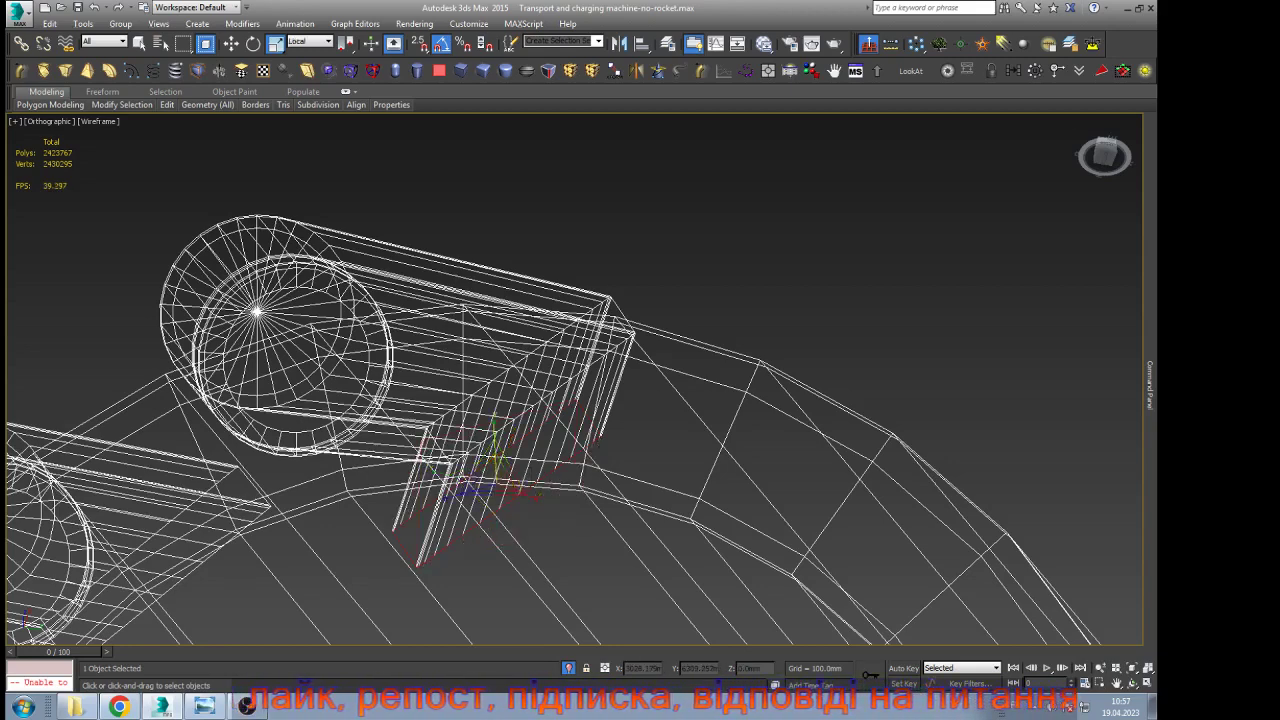
drag(495, 436, 495, 522)
key(ctrl+z)
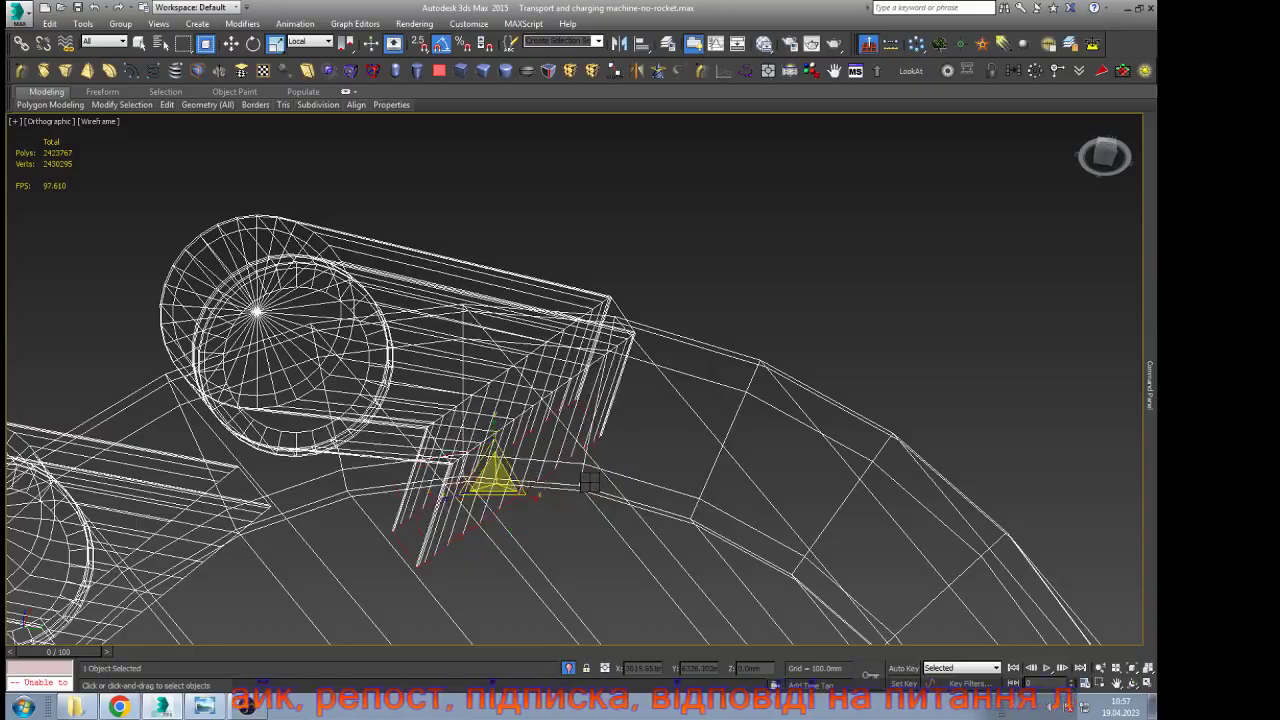
Move the extended border along its local X axis so the new faces angle into the barrel
key(w)
click(1132, 683)
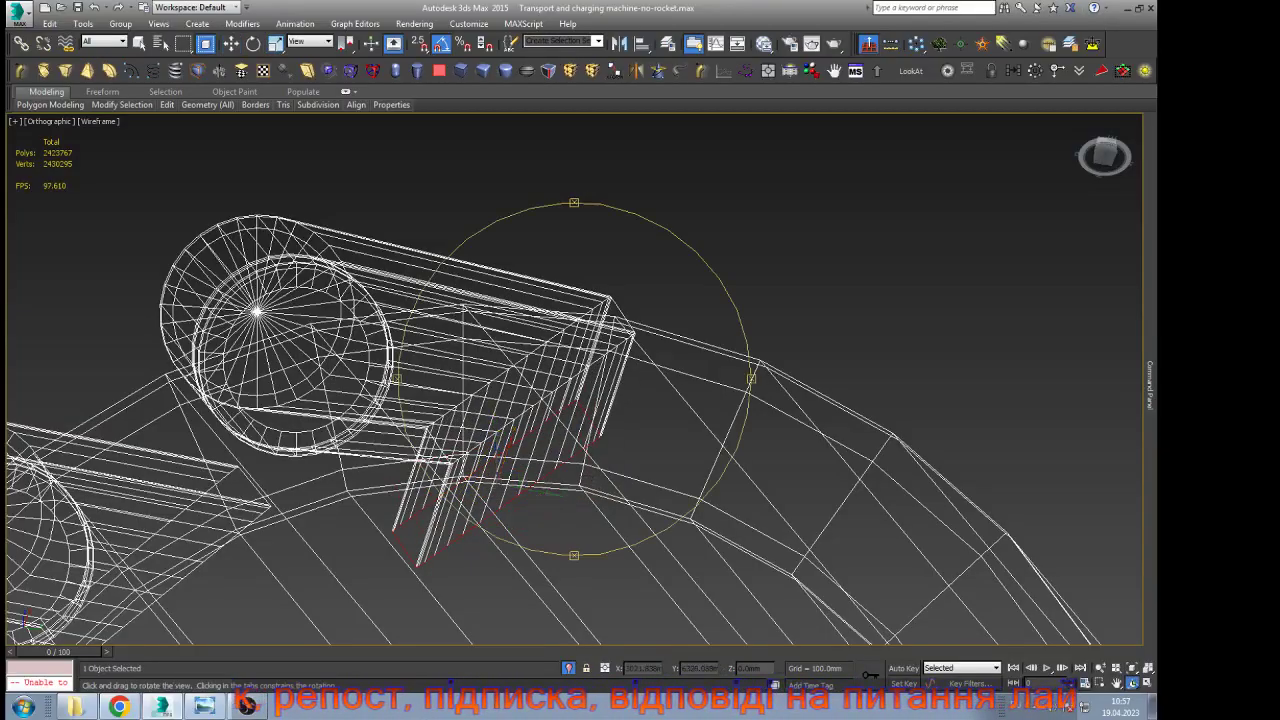
drag(670, 440, 530, 355)
key(w)
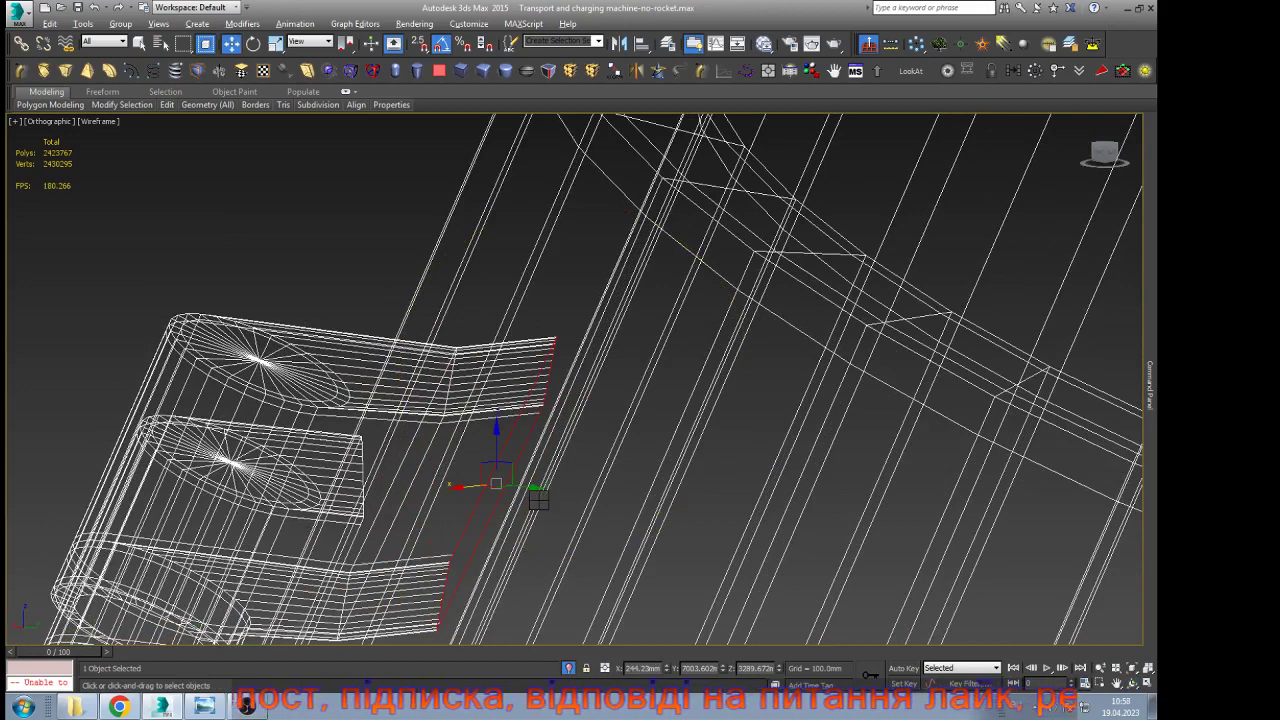
click(505, 530)
key(F3)
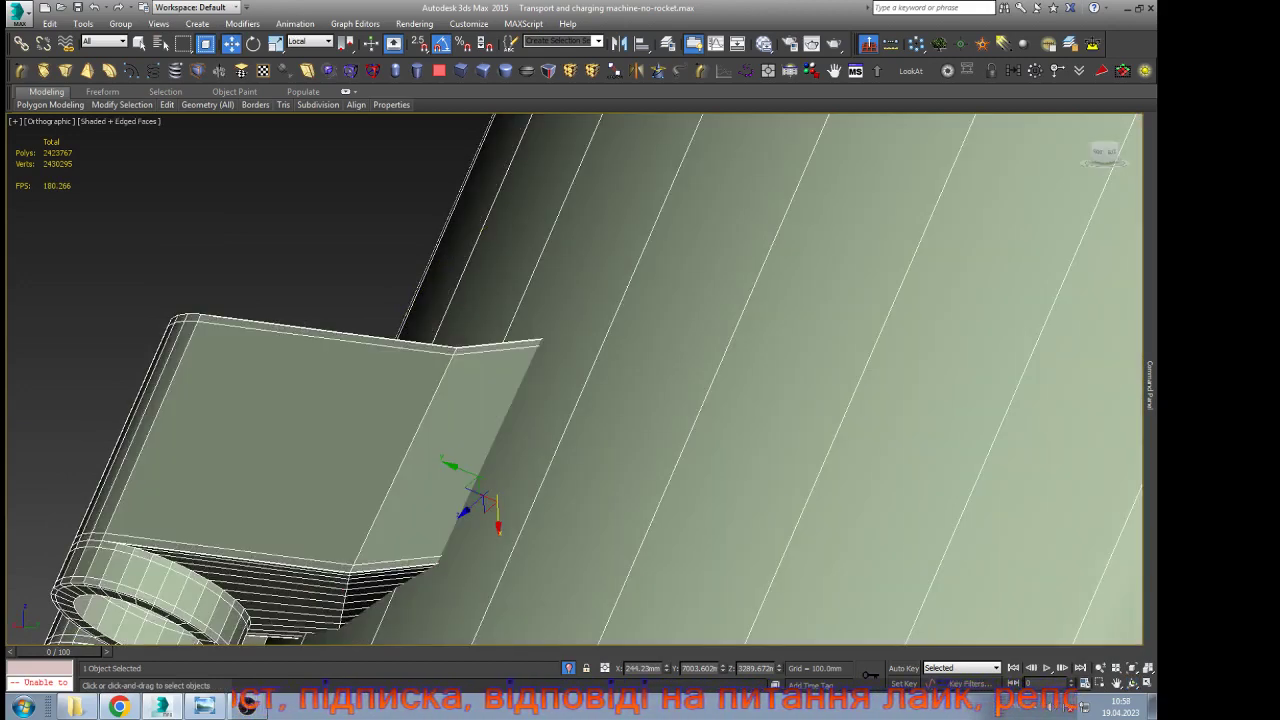
drag(499, 526, 499, 554)
scroll(347, 573, up, 3)
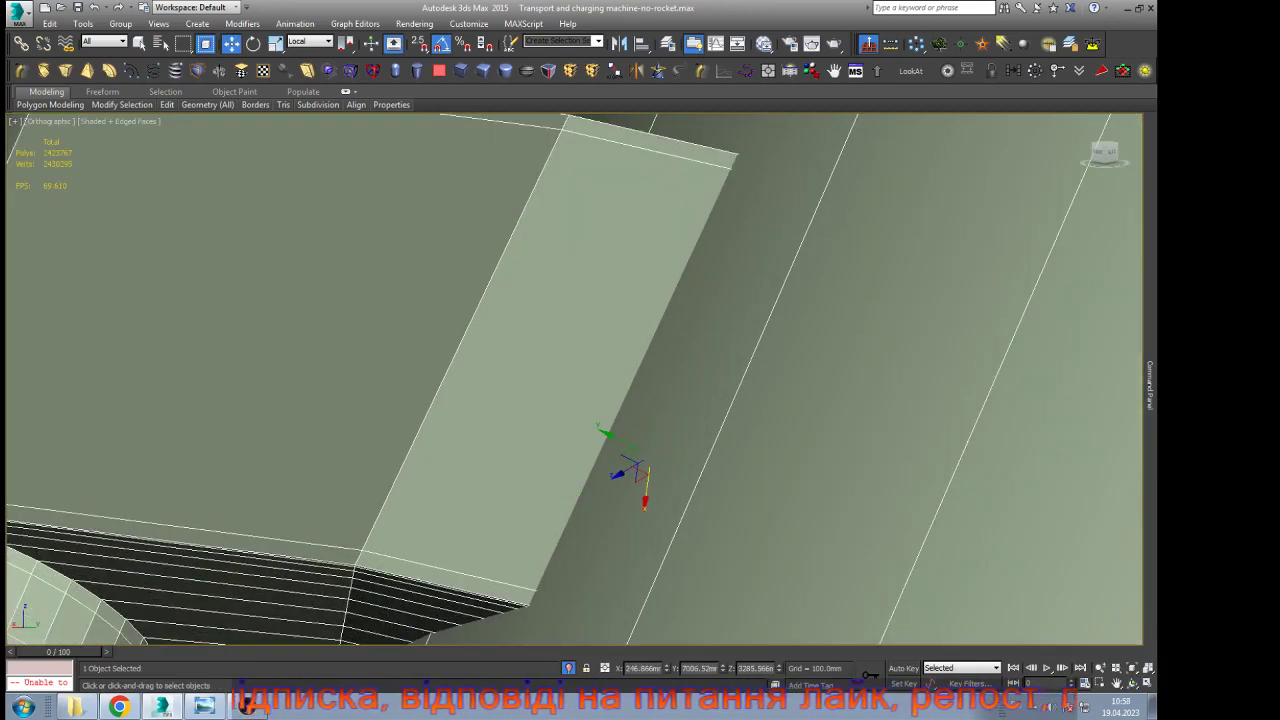
Chamfer the edge loop where the fitting's body meets the new faces into a narrow strip
key(2)
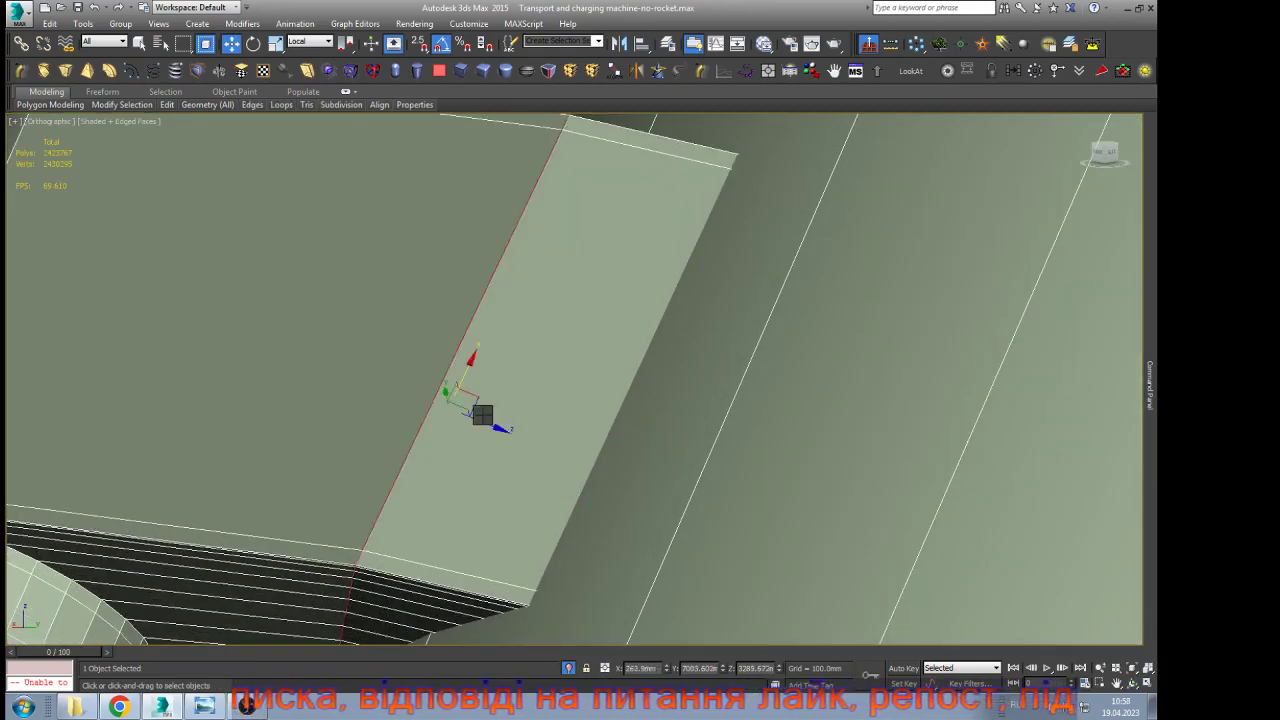
key(ctrl+shift+c)
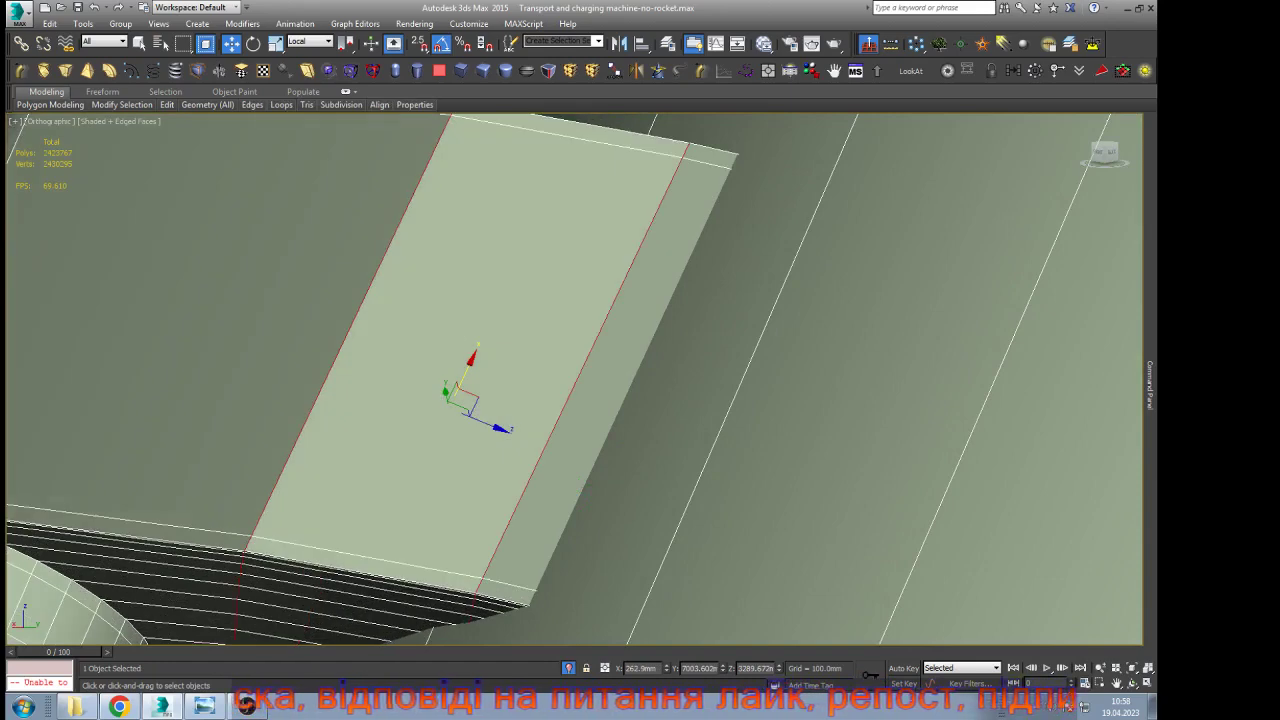
drag(457, 290, 457, 380)
click(457, 395)
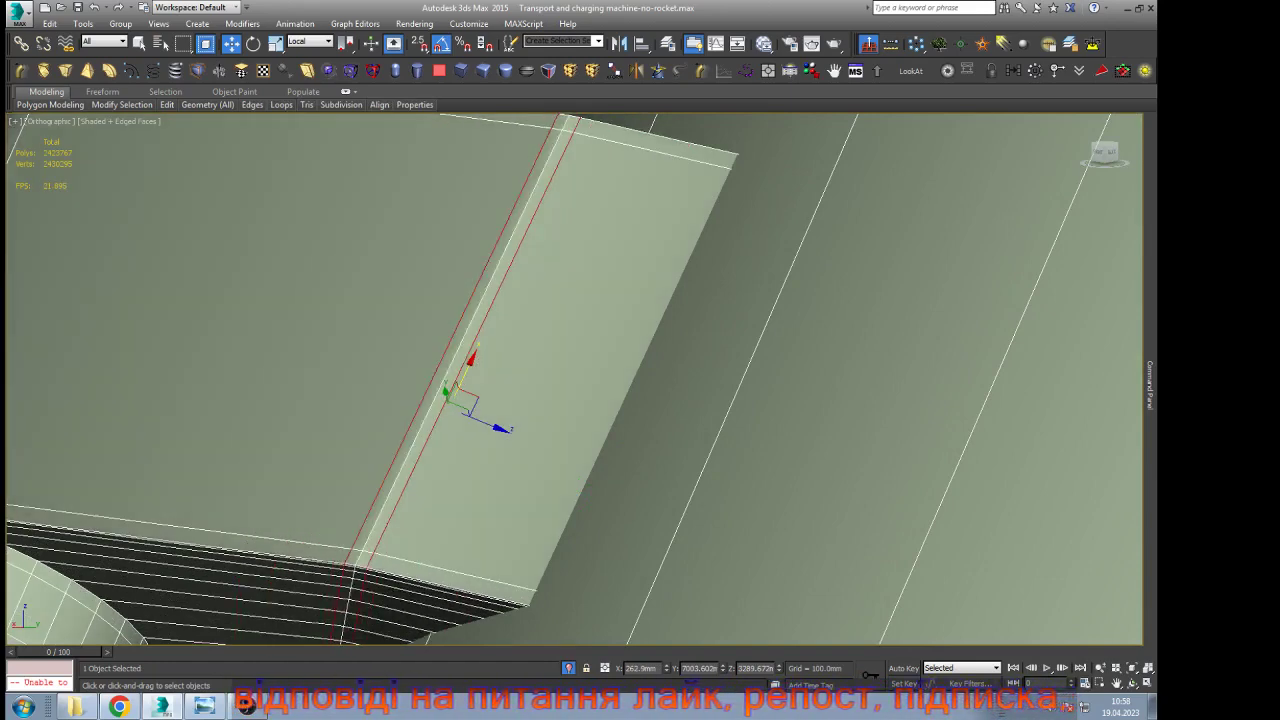
click(848, 398)
Insert an edge loop with SwiftLoop on the fitting's flat sides close to its rounded end
scroll(848, 398, down, 5)
scroll(523, 450, up, 6)
scroll(531, 438, up, 2)
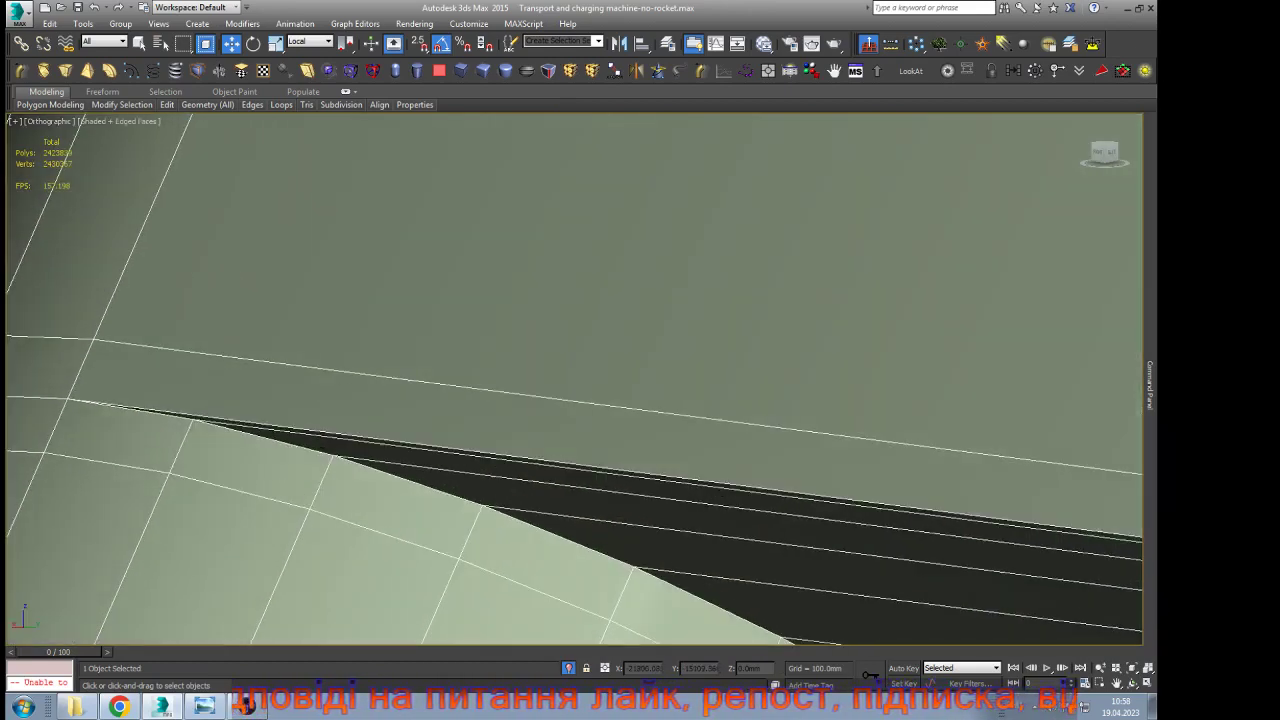
key(alt+s)
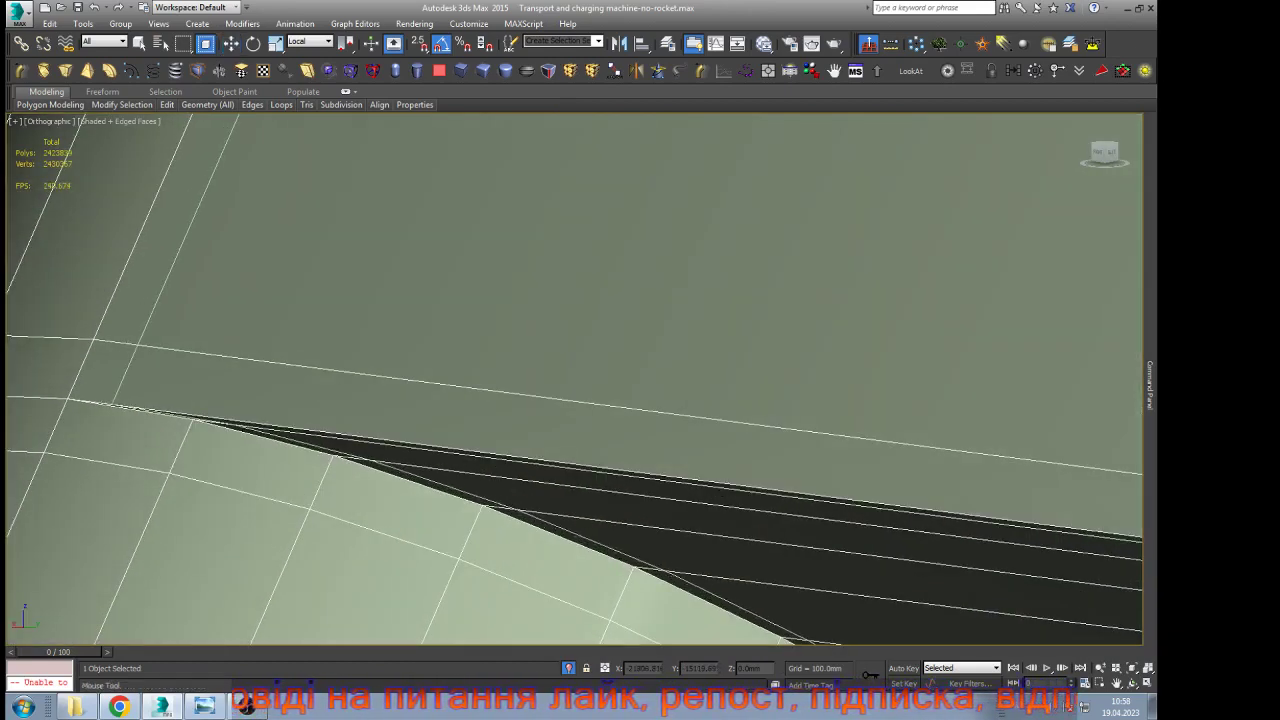
click(138, 346)
right_click(180, 342)
scroll(233, 338, down, 6)
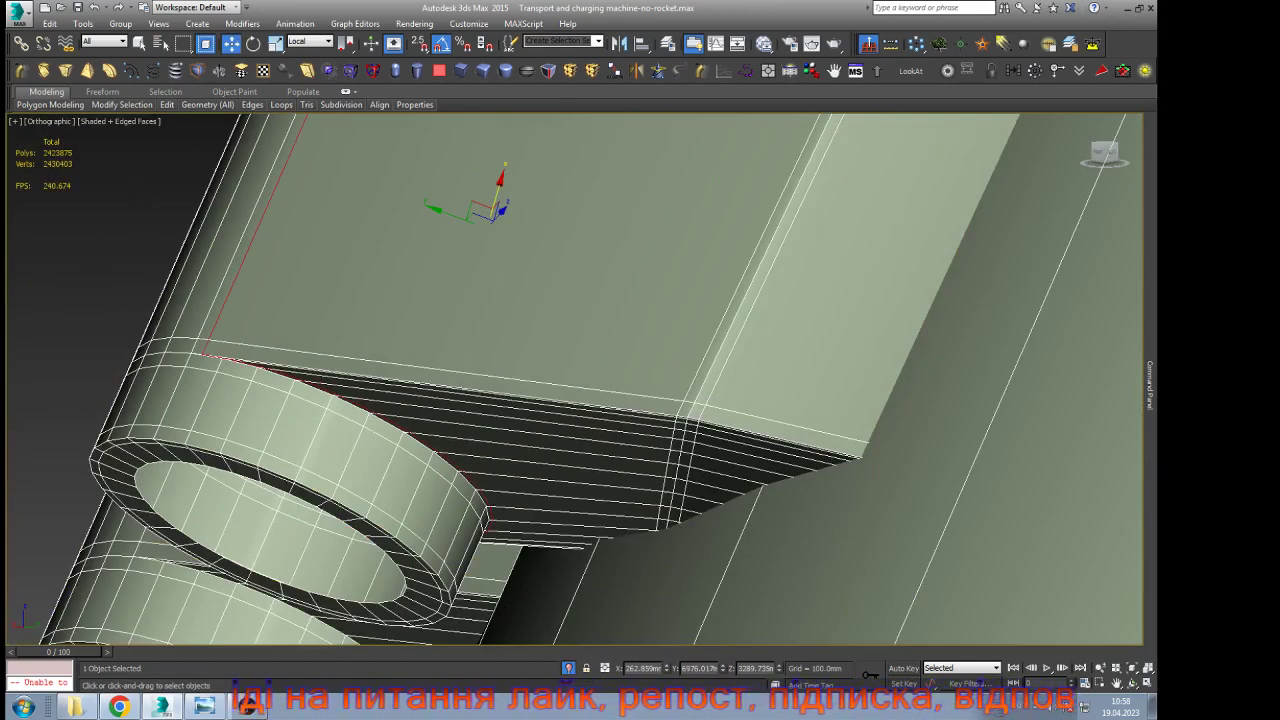
Select the whole fitting element, assign it smoothing group 30, and leave element editing with everything deselected
key(5)
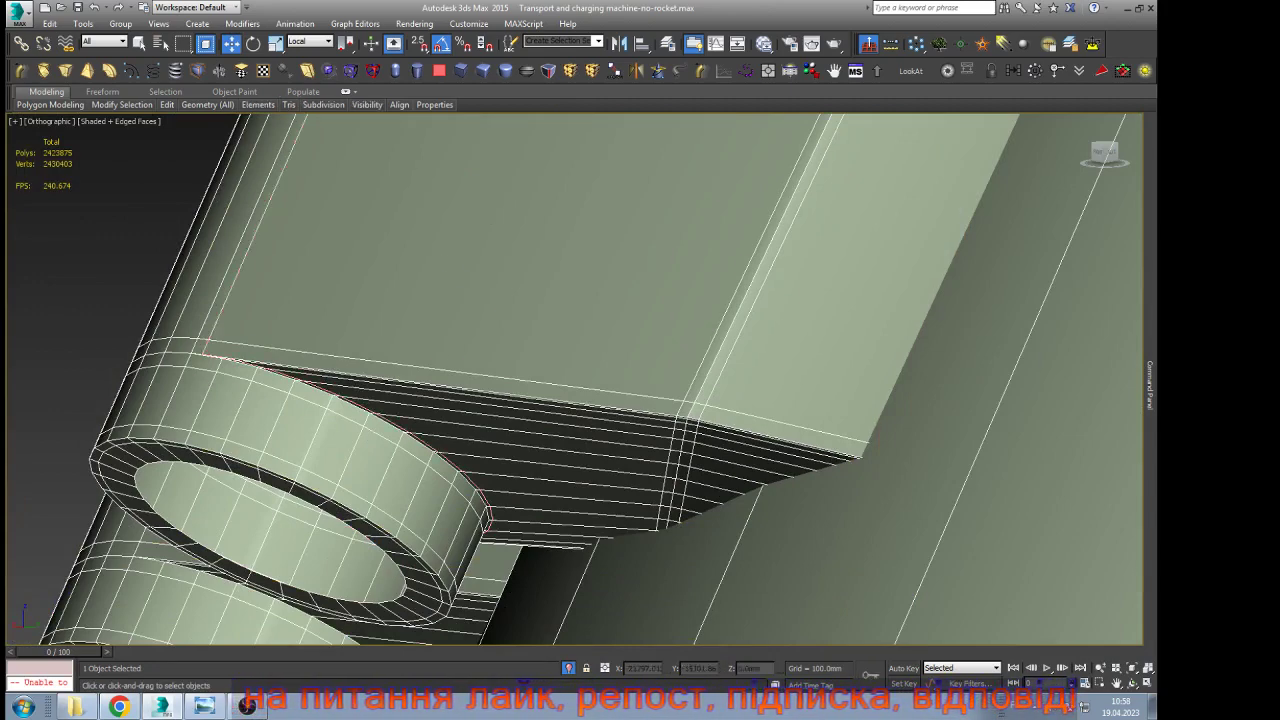
click(420, 300)
mouse_move(1150, 385)
scroll(1108, 369, down, 6)
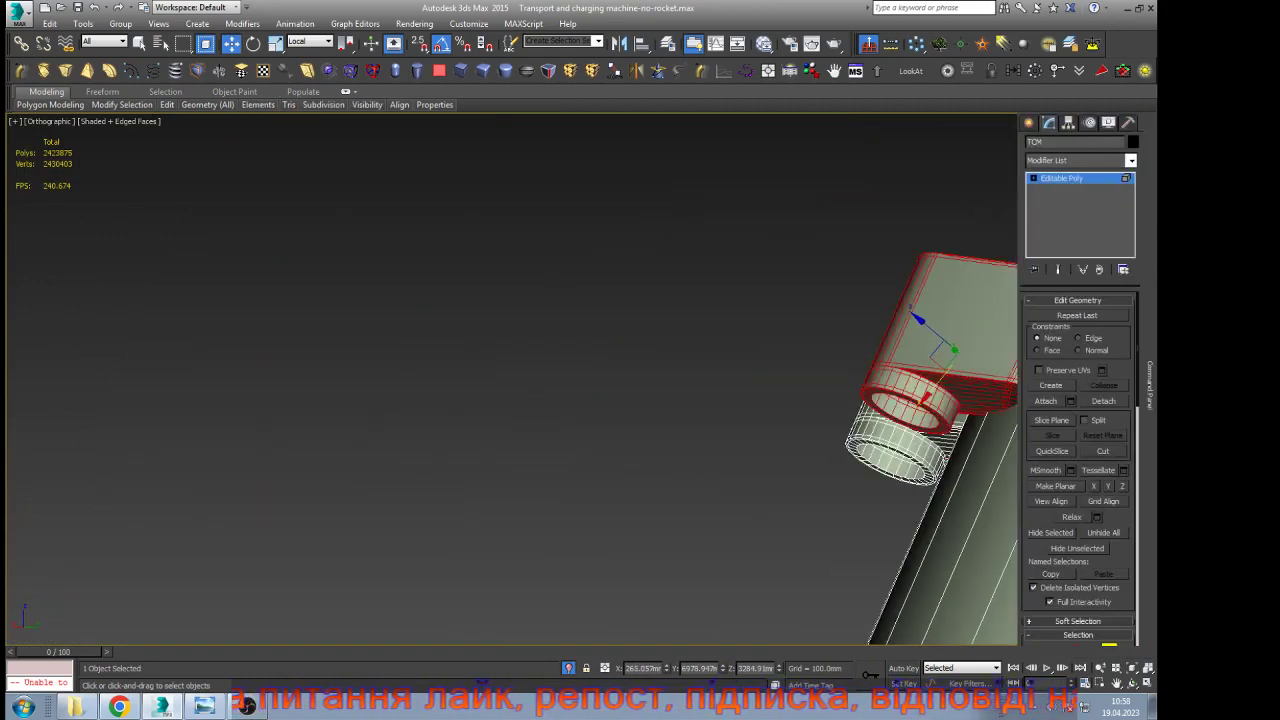
key(shift+z)
scroll(1078, 460, down, 12)
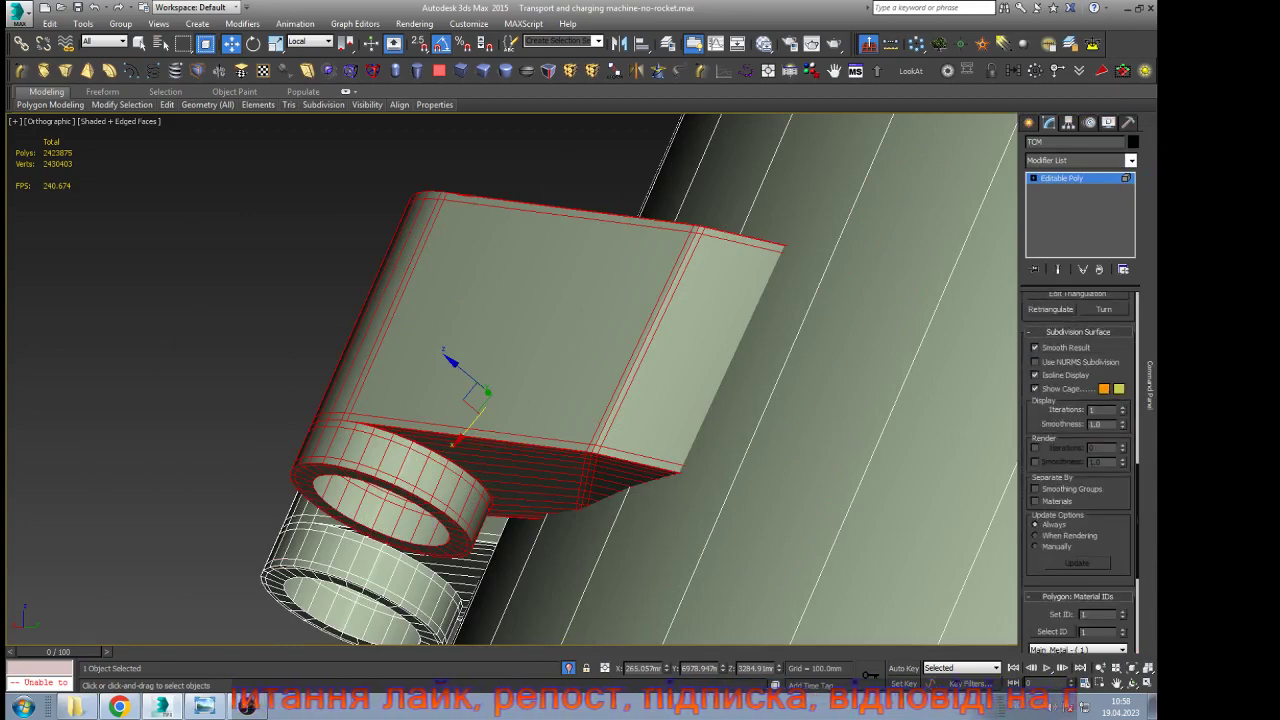
click(1095, 525)
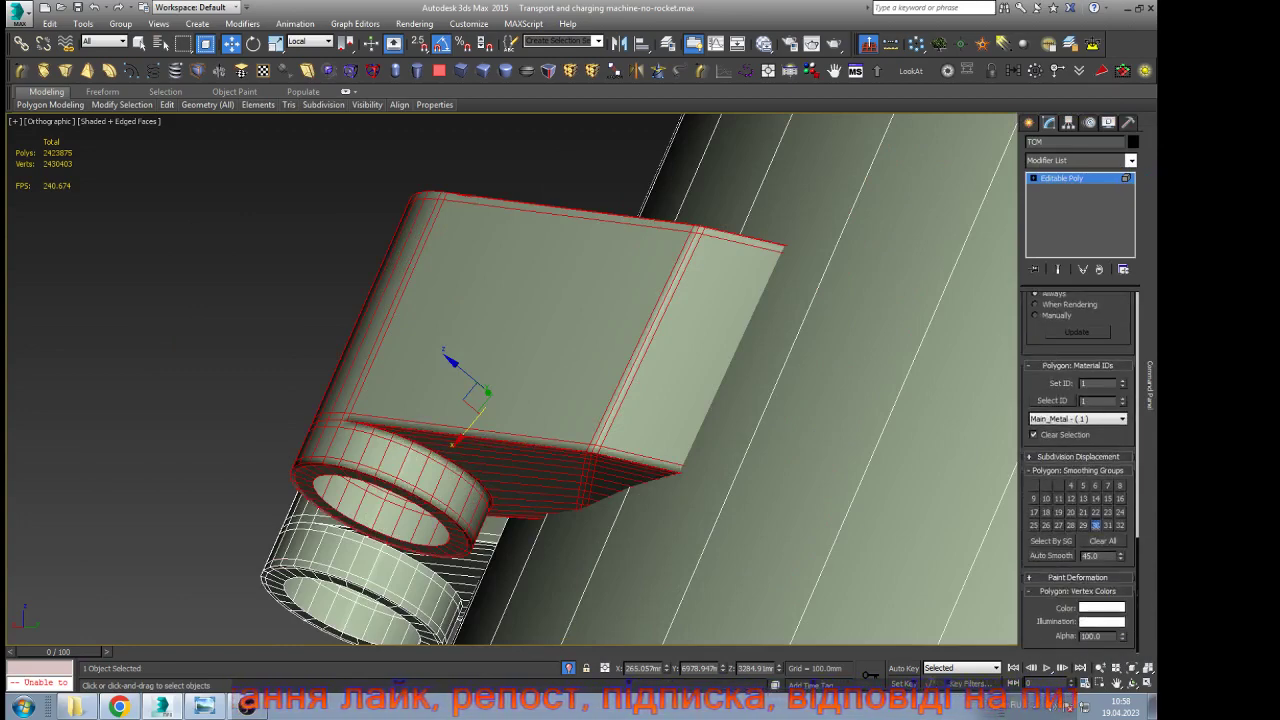
click(1034, 178)
click(1062, 178)
key(ctrl+d)
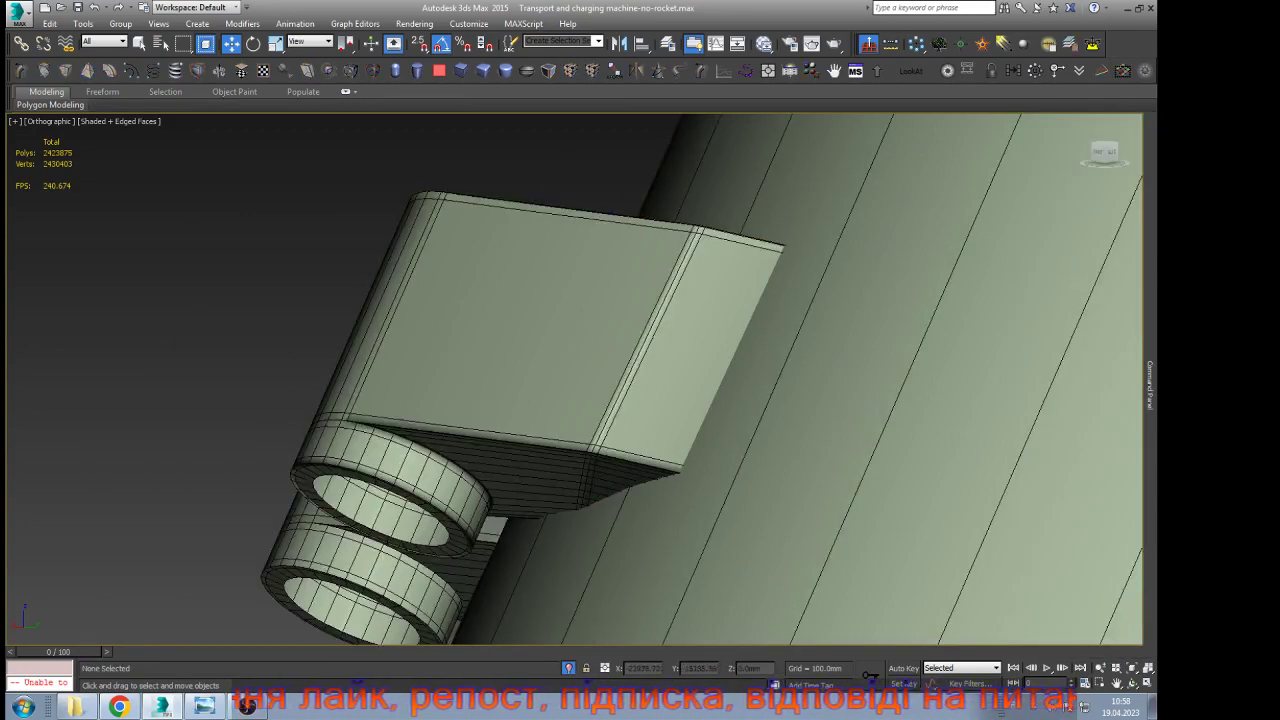
Select the barrel object and examine the corrected fitting together with the barrel's upper end
scroll(639, 392, down, 5)
click(639, 385)
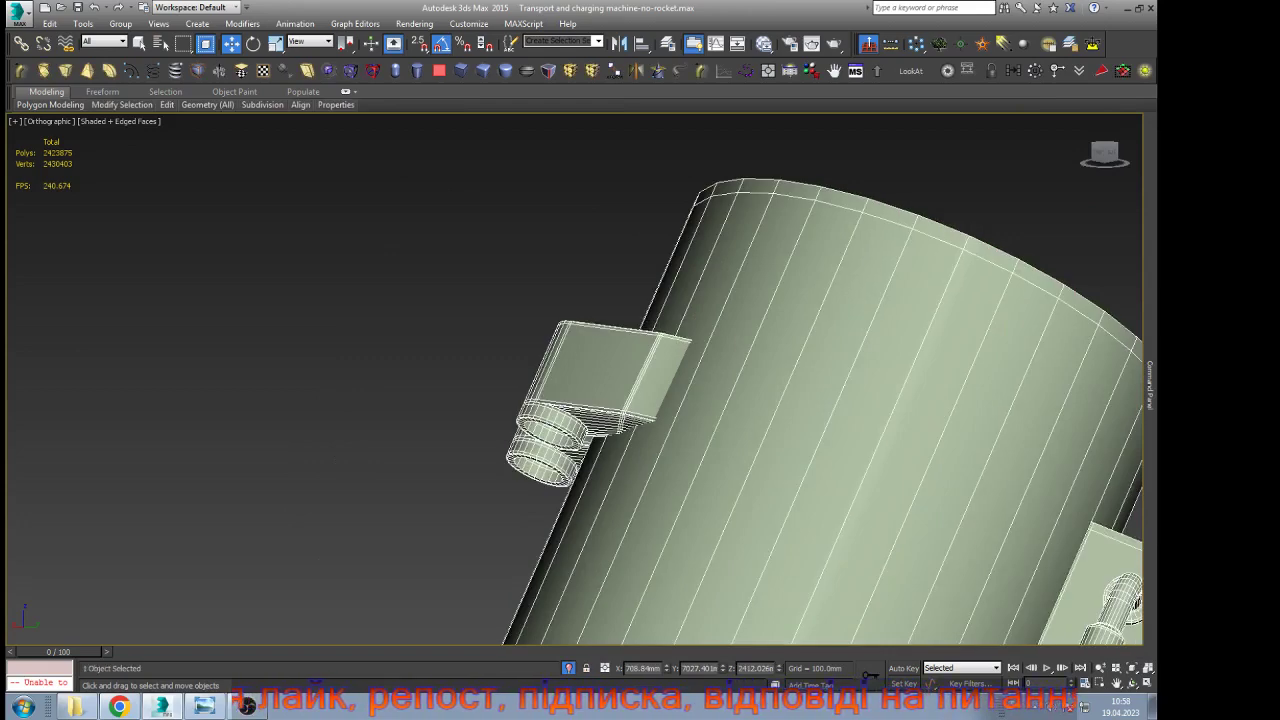
scroll(577, 324, down, 10)
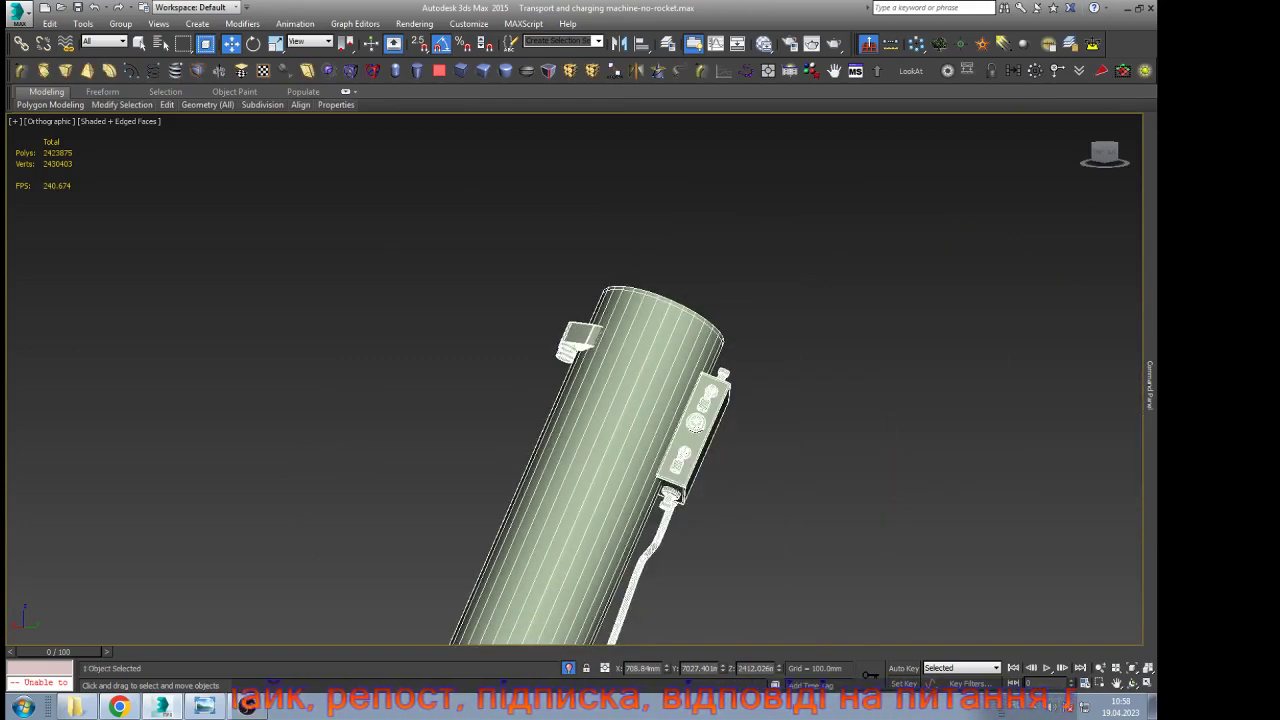
Assign smoothing group 30 to all elements of the cylinder barrel object and leave element editing
key(ctrl+d)
scroll(560, 467, up, 5)
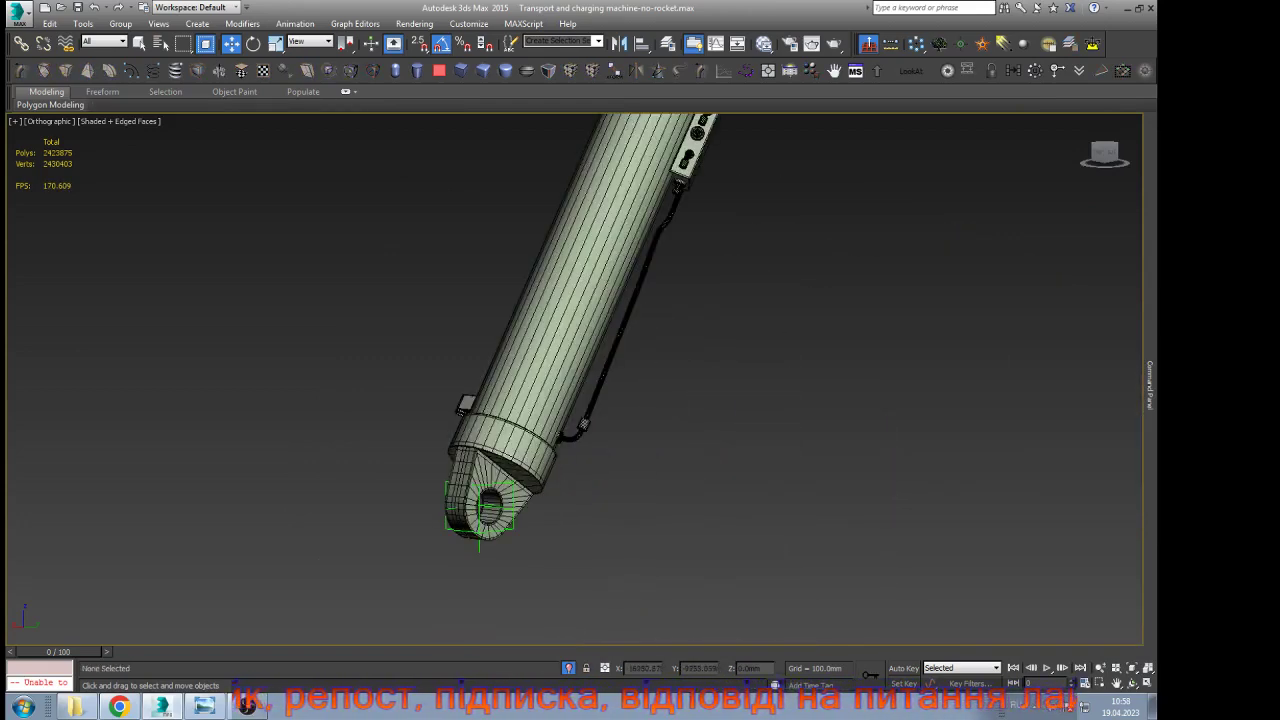
click(492, 484)
scroll(492, 483, up, 6)
mouse_move(1150, 386)
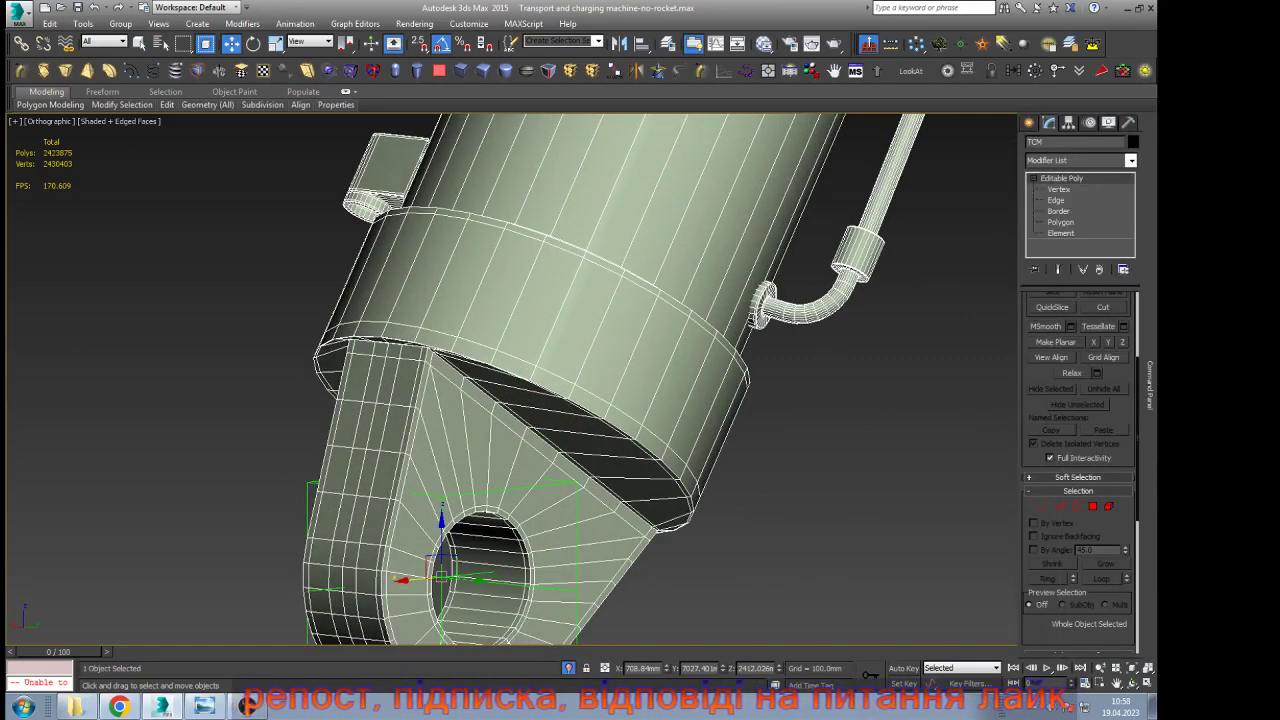
click(1061, 233)
key(ctrl+a)
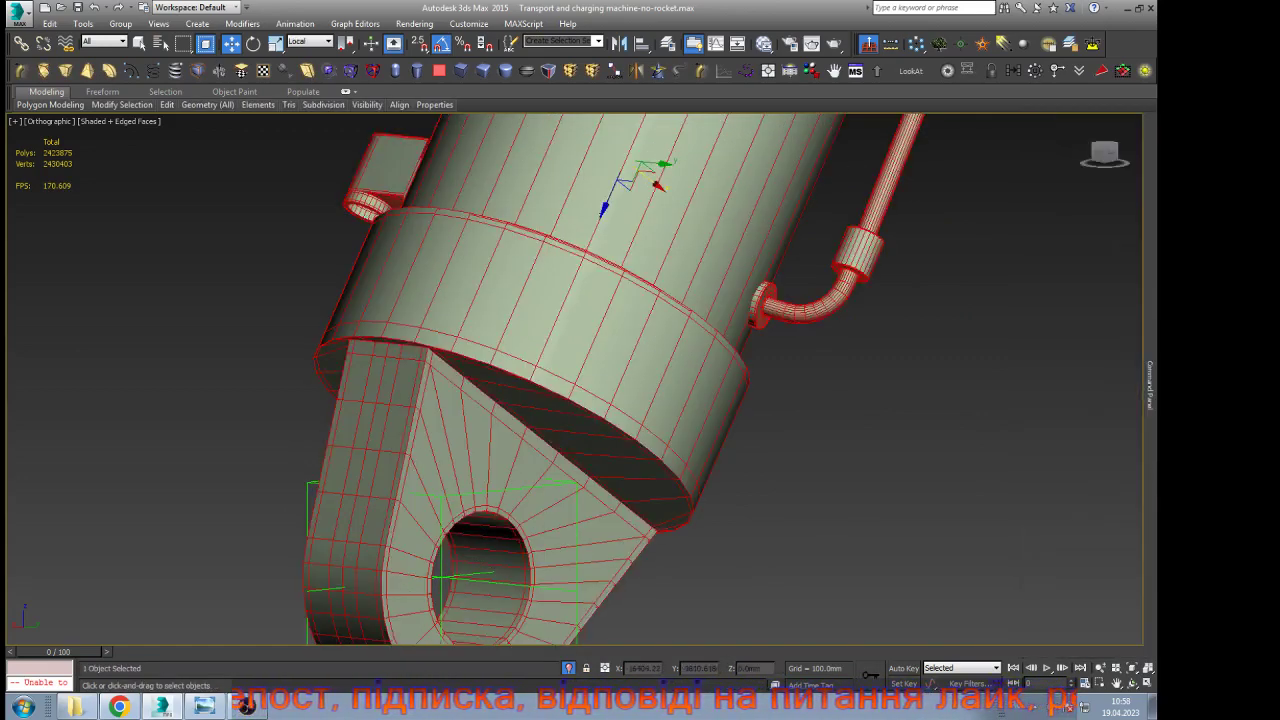
scroll(1077, 450, down, 8)
scroll(1077, 450, down, 7)
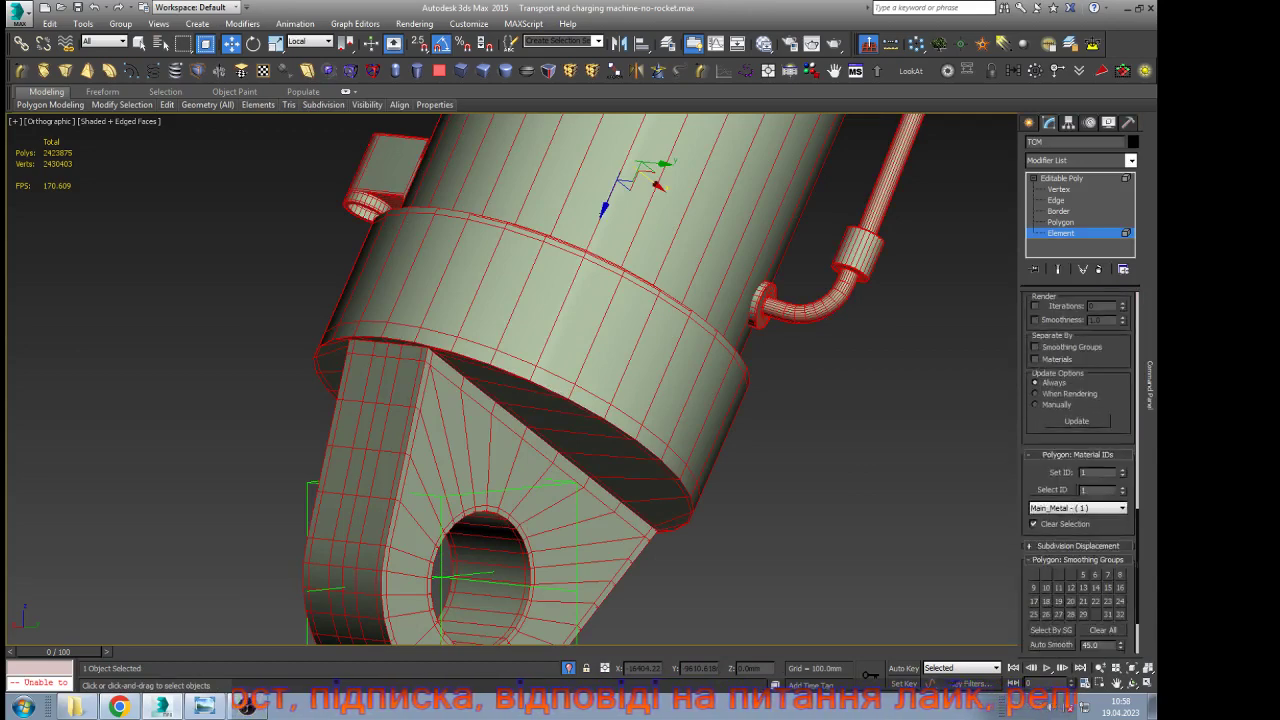
click(1096, 525)
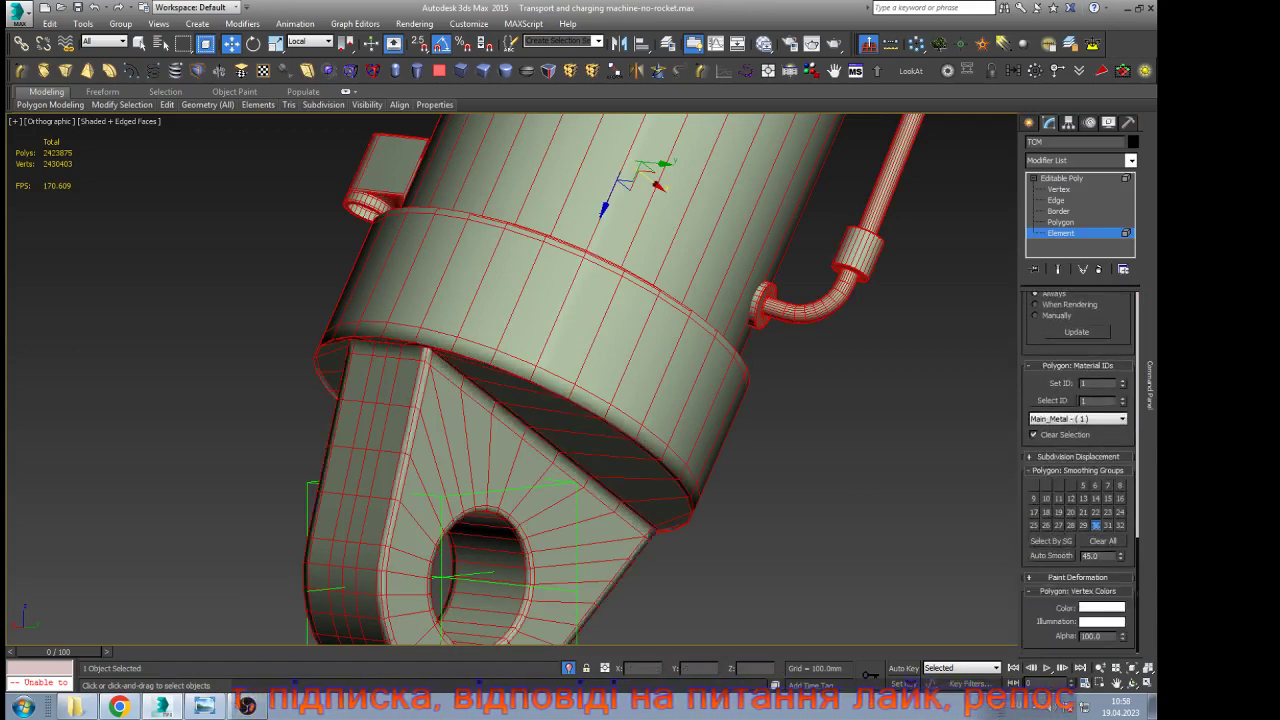
click(1062, 178)
Unhide all objects in the scene without unhiding the layers
key(z)
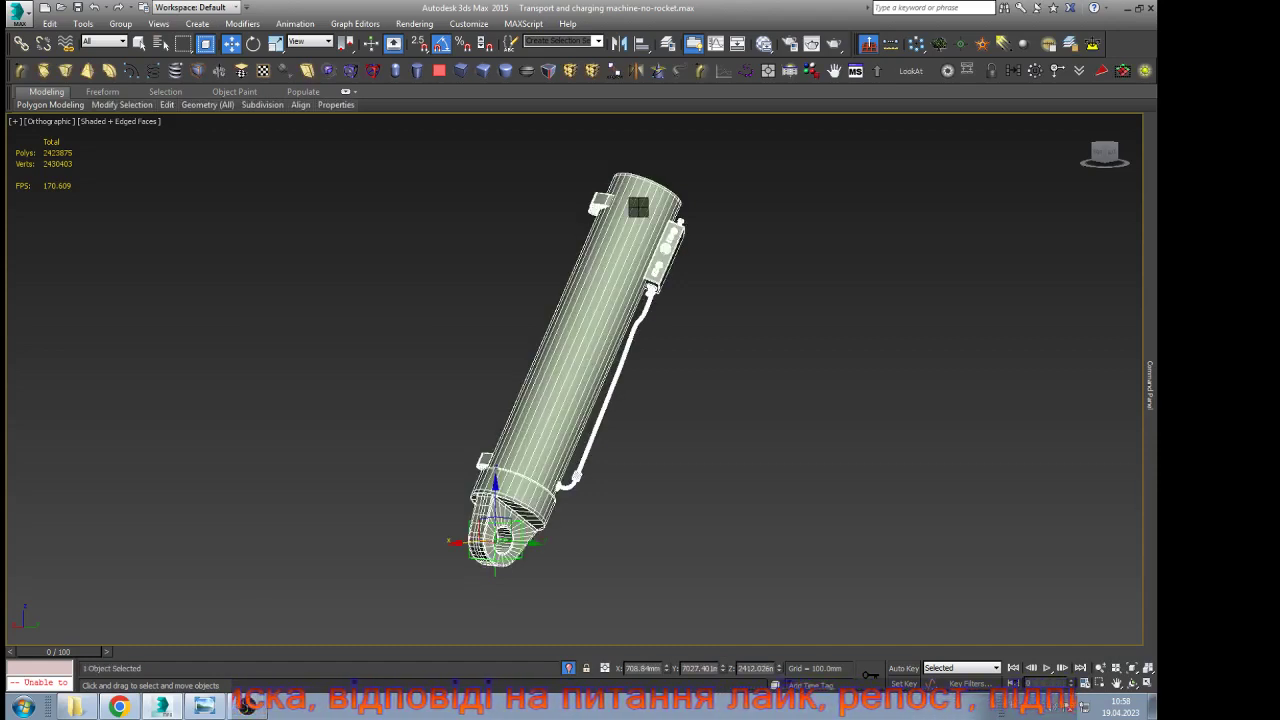
click(678, 143)
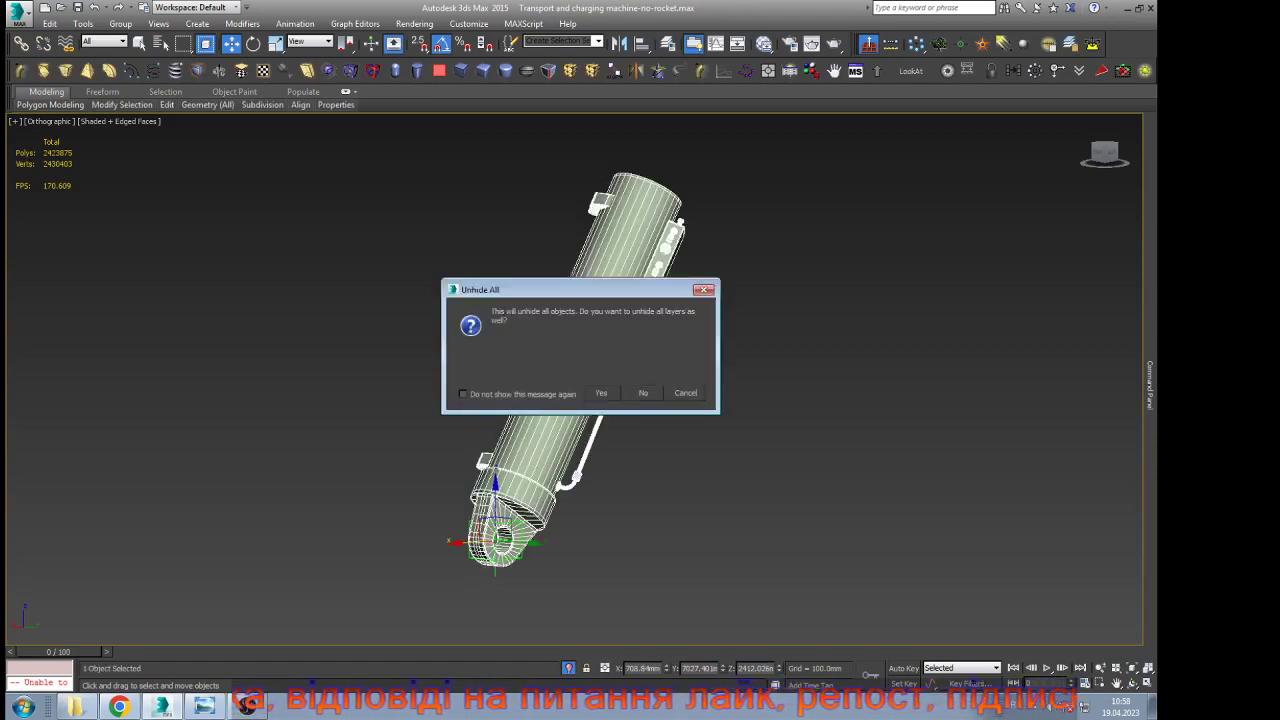
click(649, 390)
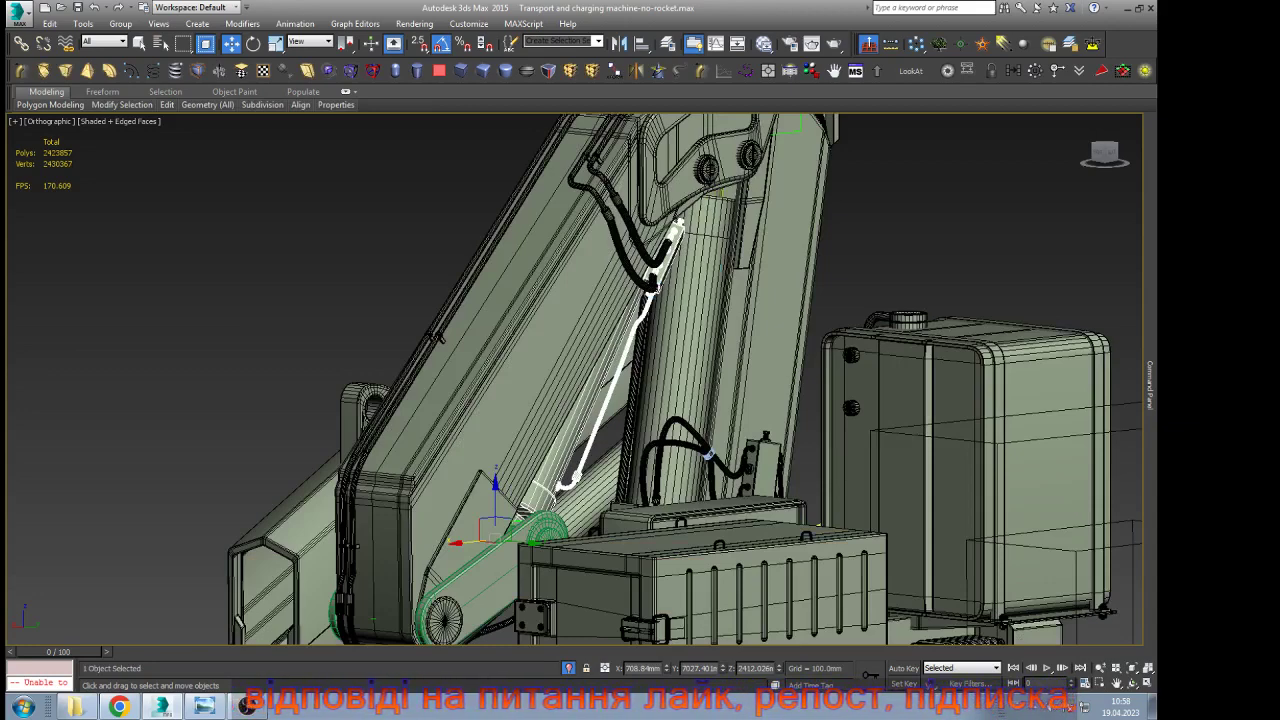
Link the rod with the eye end of the inclined cylinder to the point helper at its pin hole
key(ctrl+r)
scroll(654, 288, down, 4)
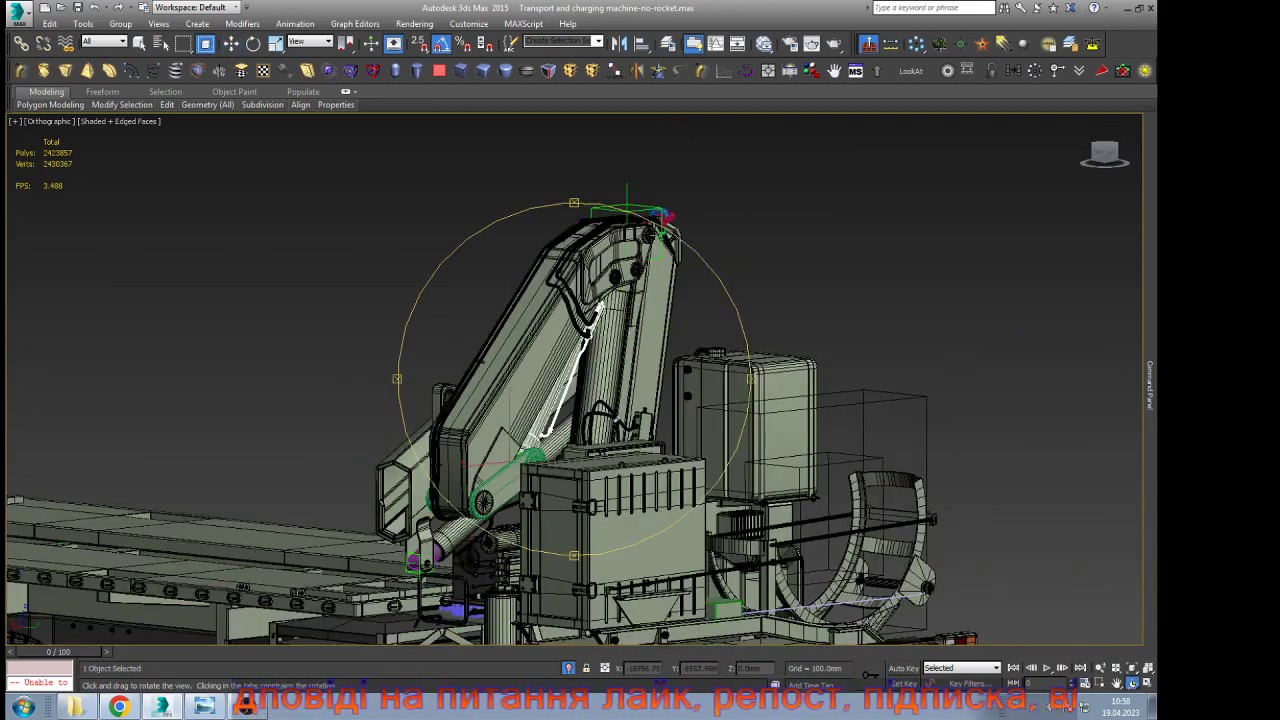
drag(654, 288, 580, 237)
scroll(590, 297, up, 6)
key(w)
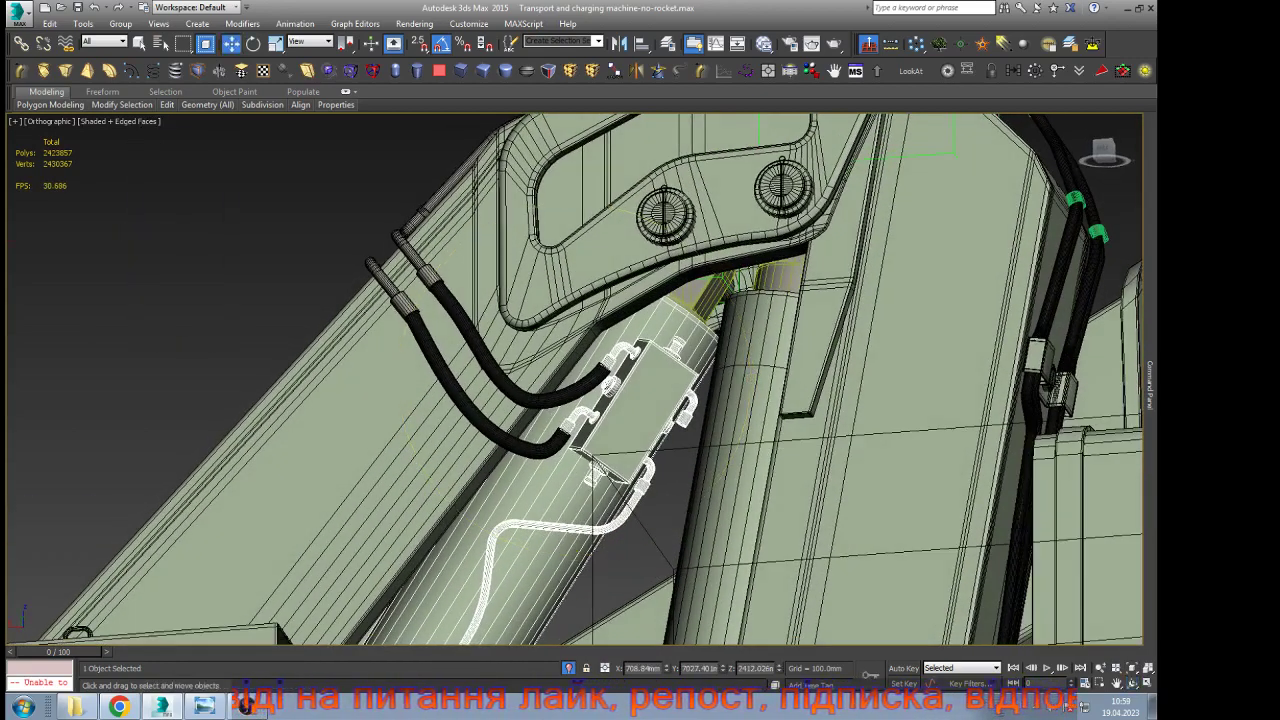
scroll(710, 226, up, 5)
click(745, 181)
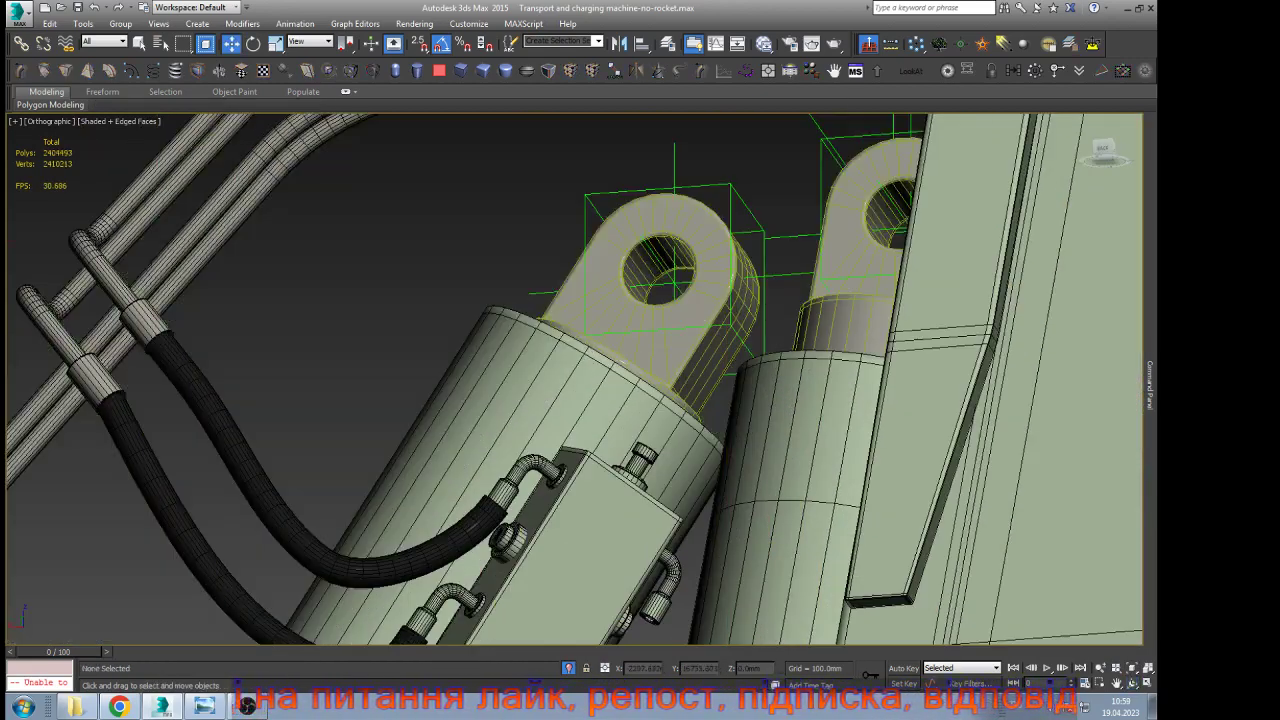
click(685, 318)
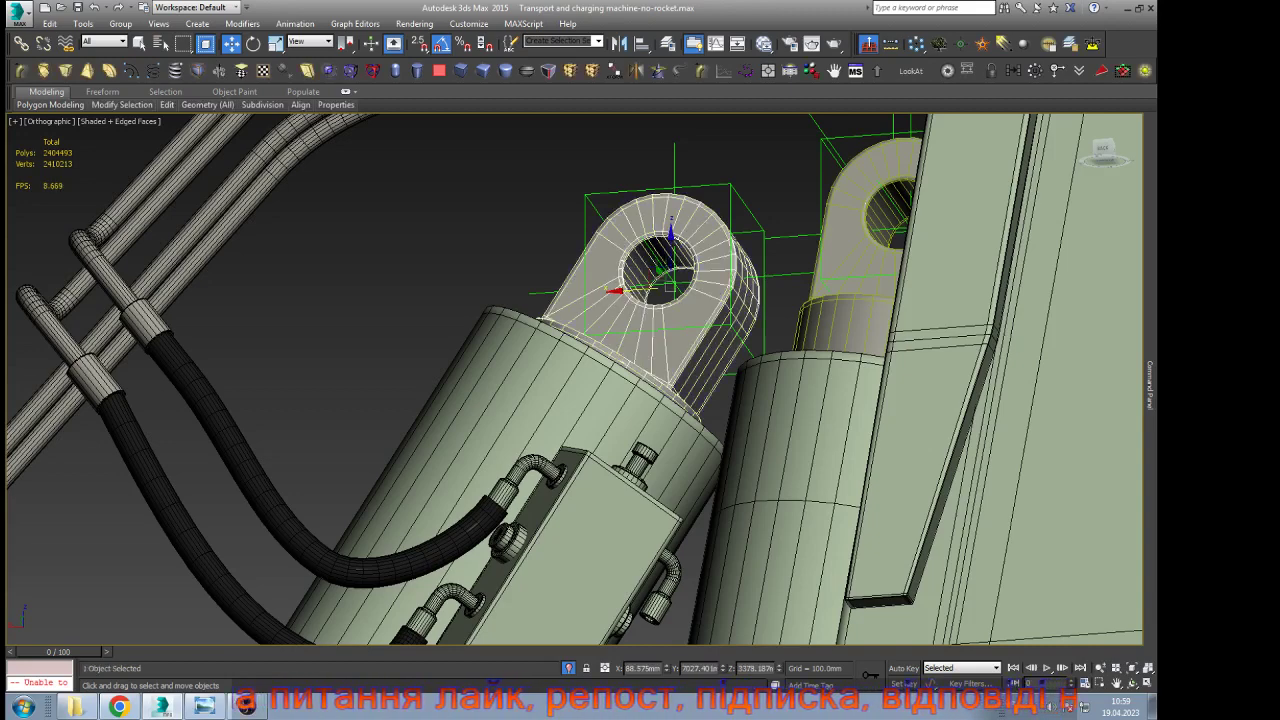
click(21, 43)
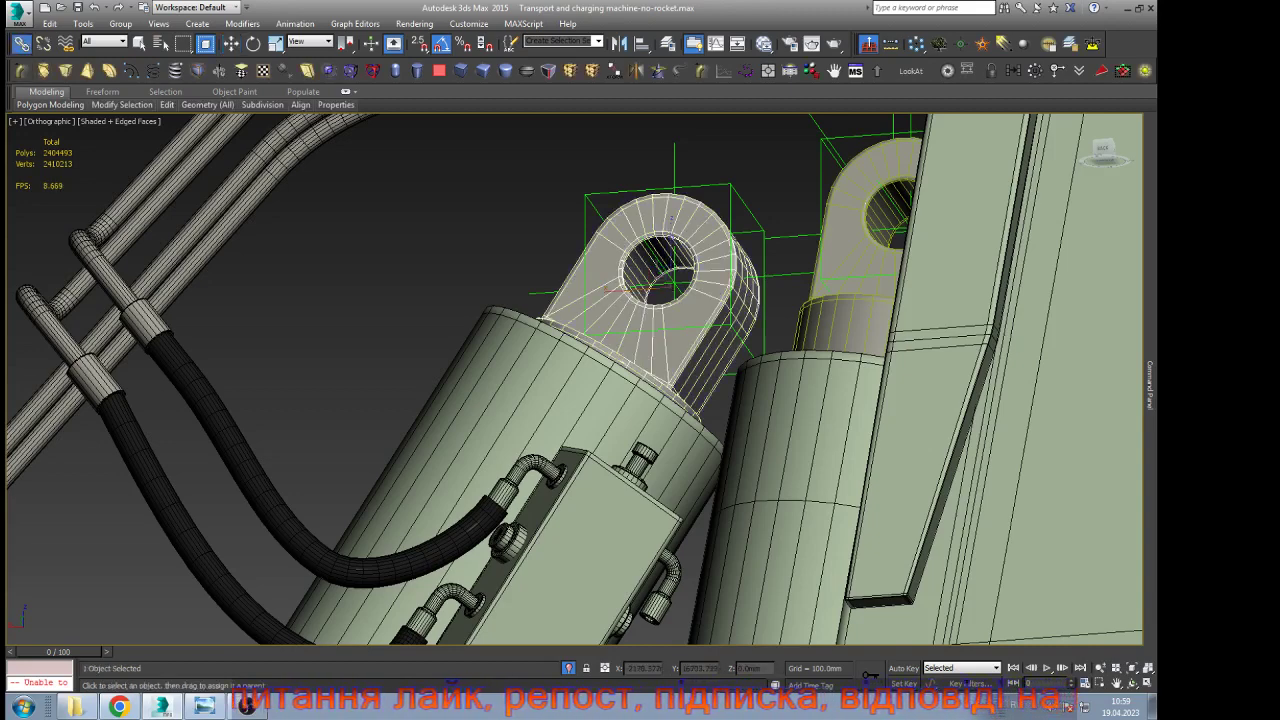
drag(729, 186, 728, 185)
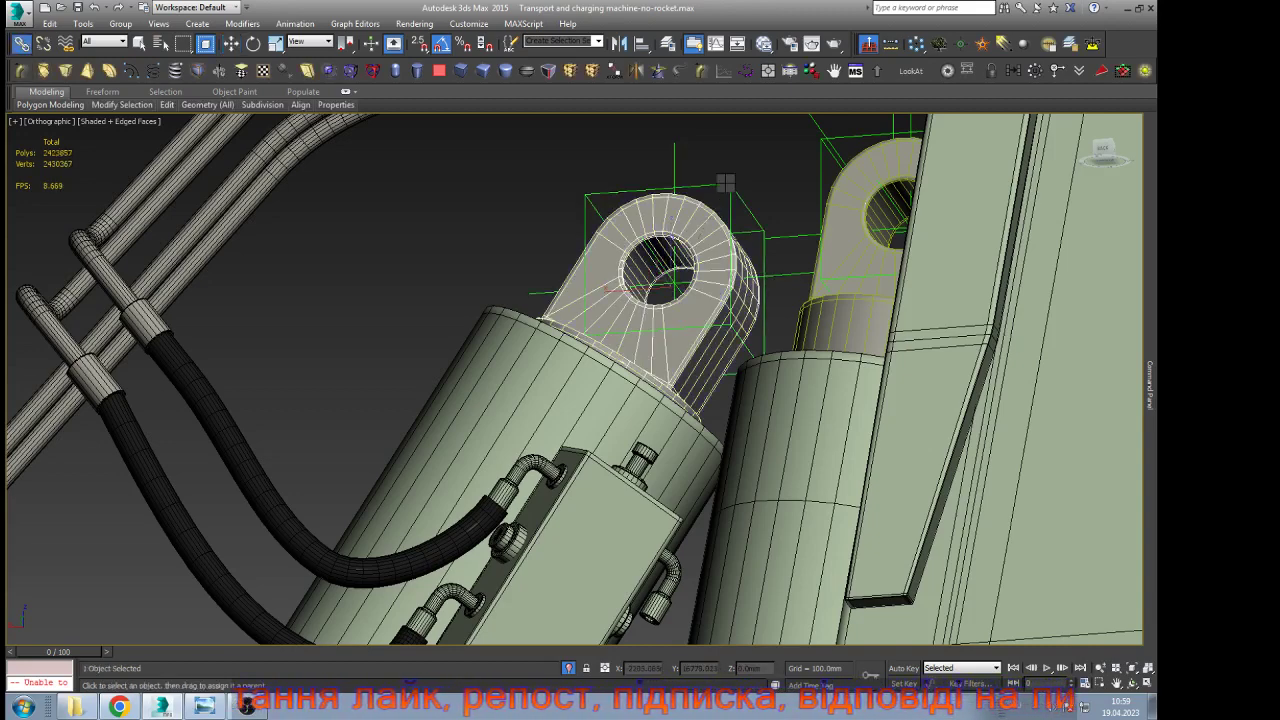
key(w)
Assign a LookAt Constraint as the rotation controller of the inclined cylinder's barrel
click(602, 408)
mouse_move(1149, 385)
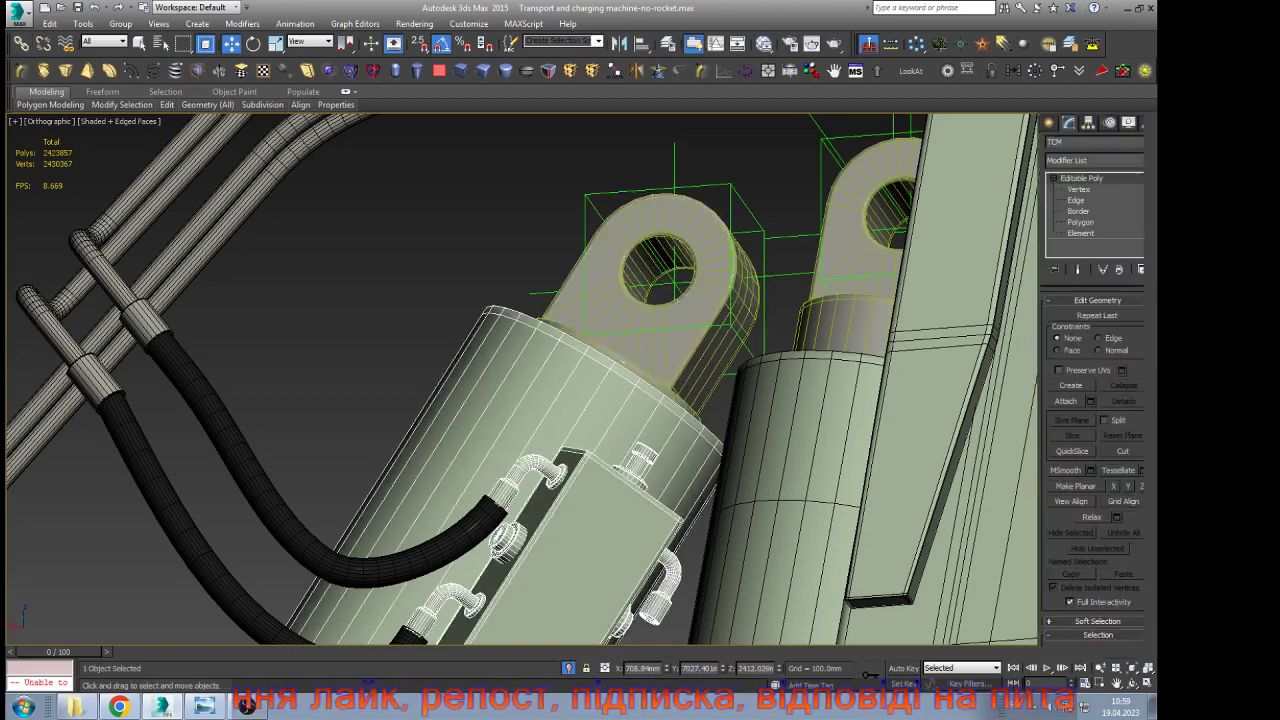
click(1090, 122)
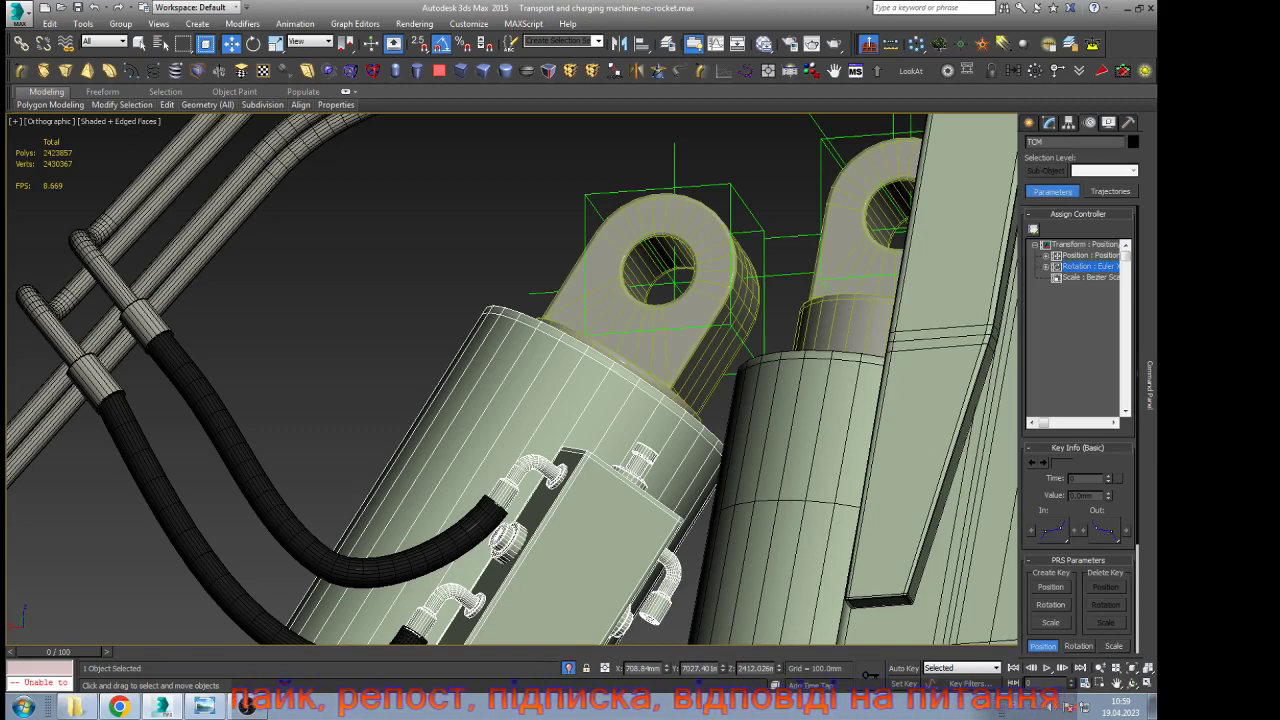
click(1033, 229)
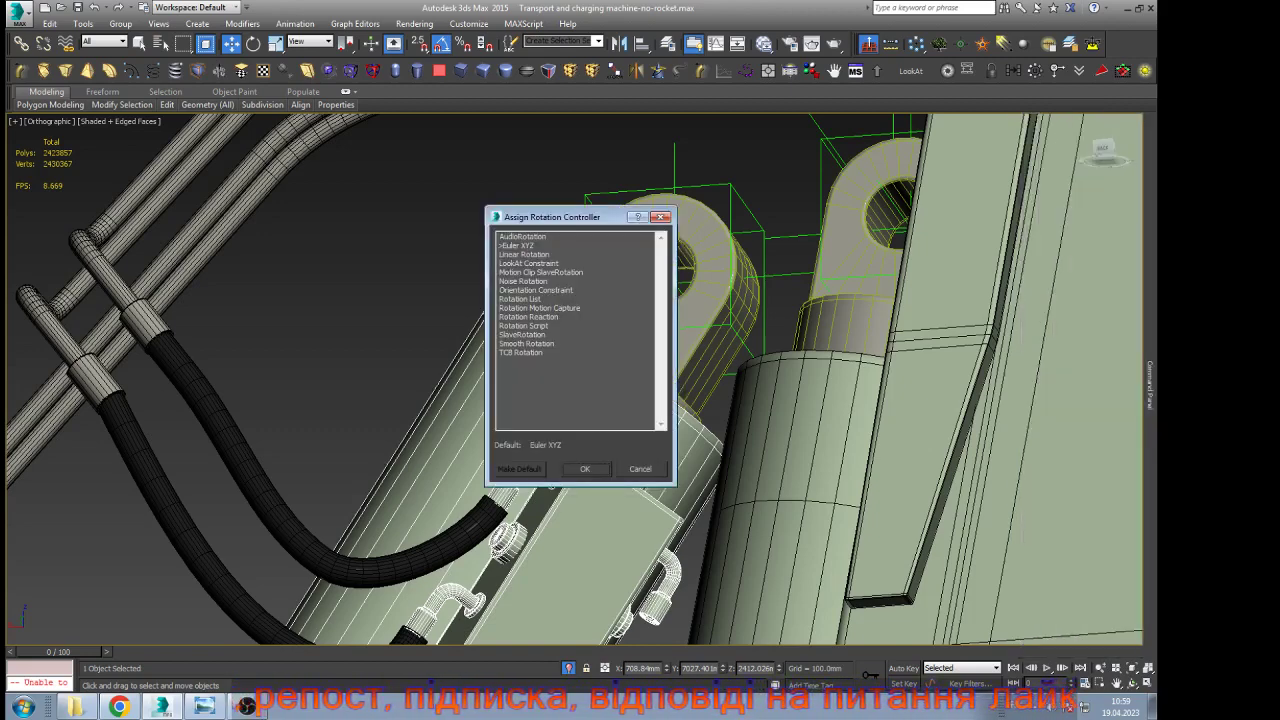
click(529, 263)
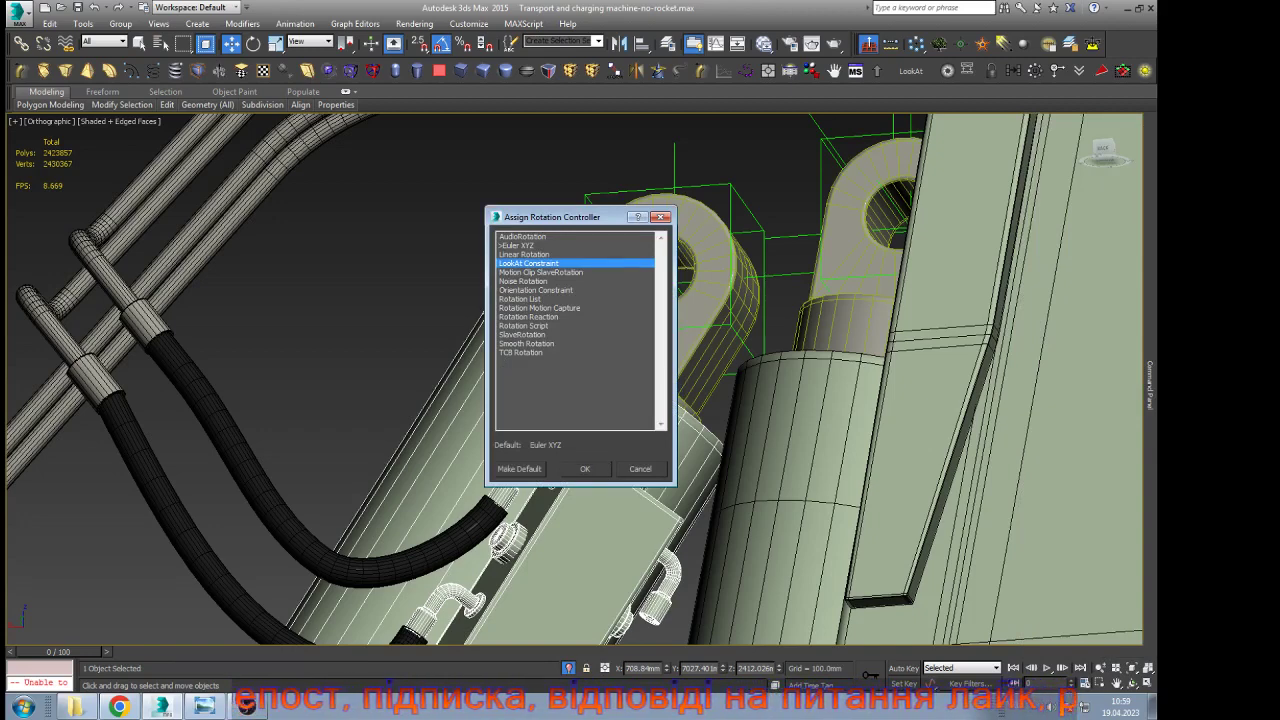
click(585, 469)
Add the point helper at the rod's eye as the barrel's LookAt target
mouse_move(1150, 385)
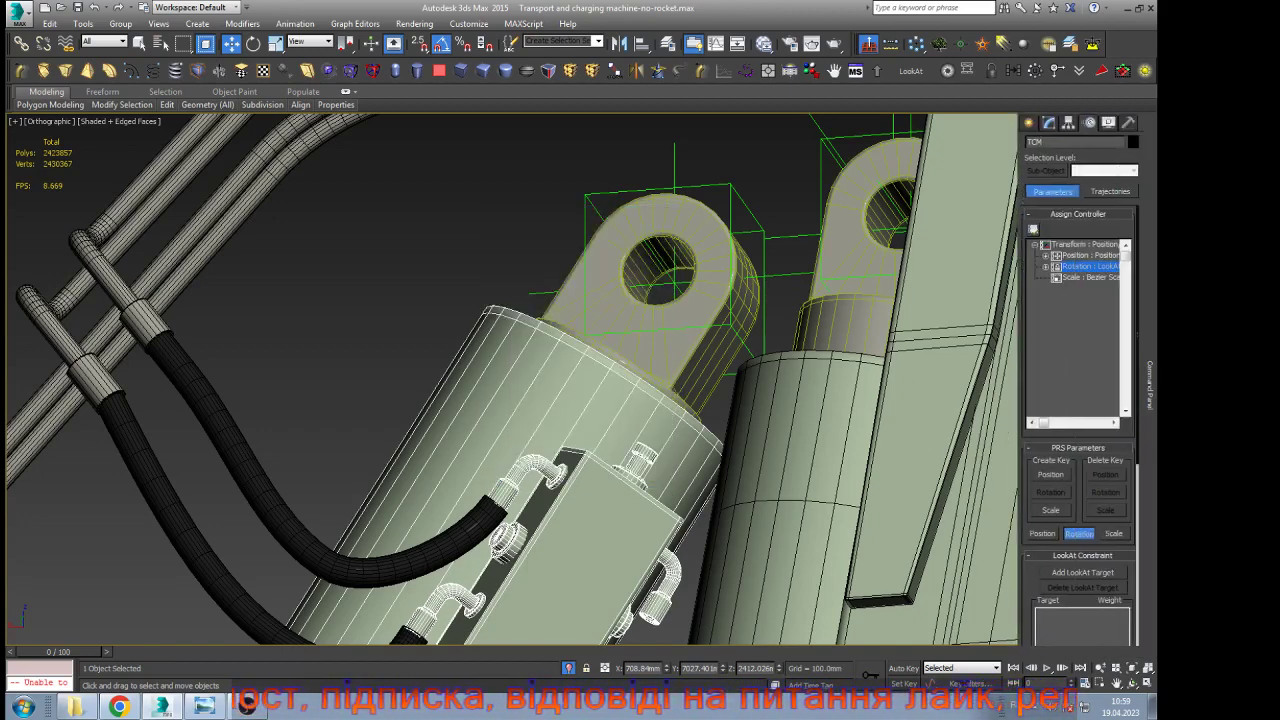
click(1083, 572)
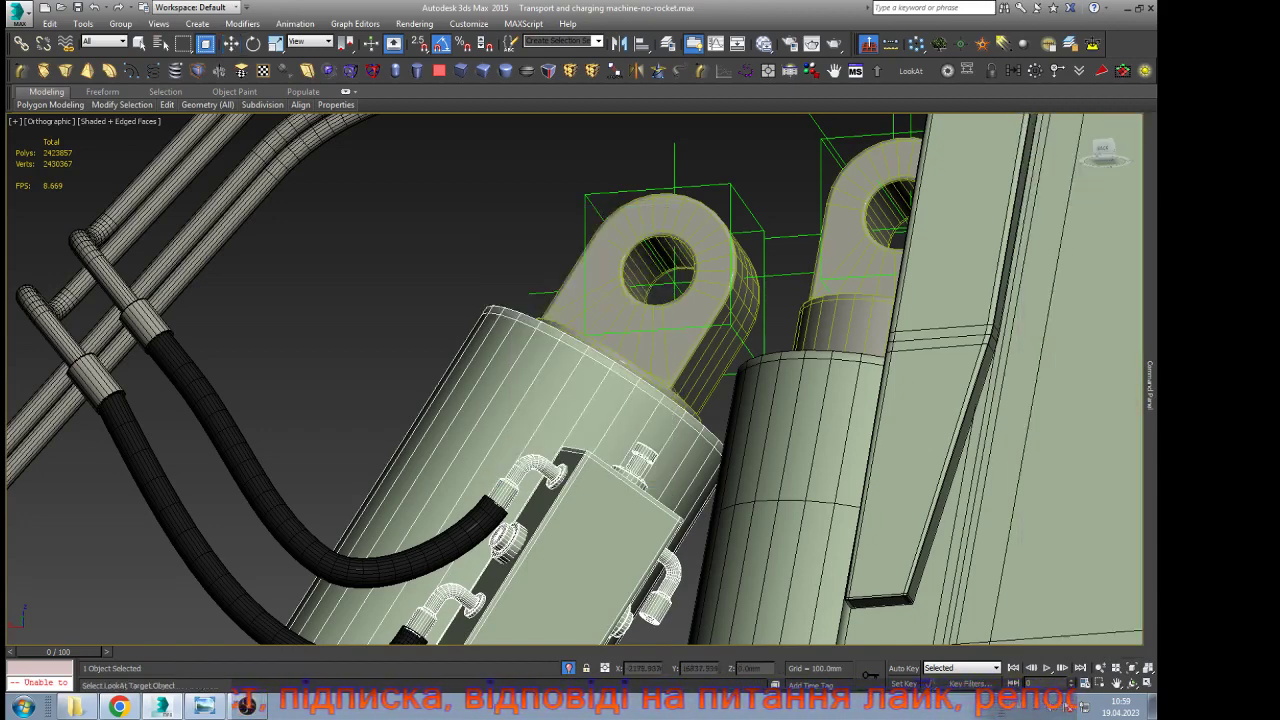
click(674, 188)
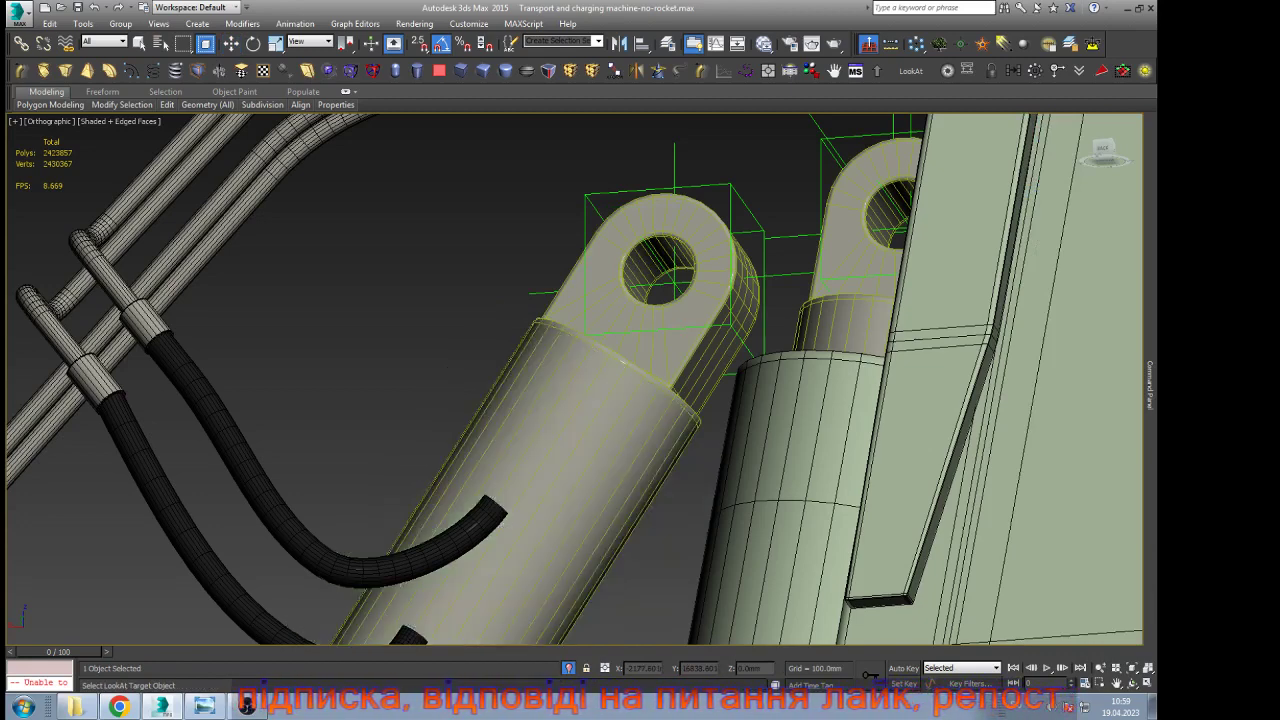
mouse_move(1150, 390)
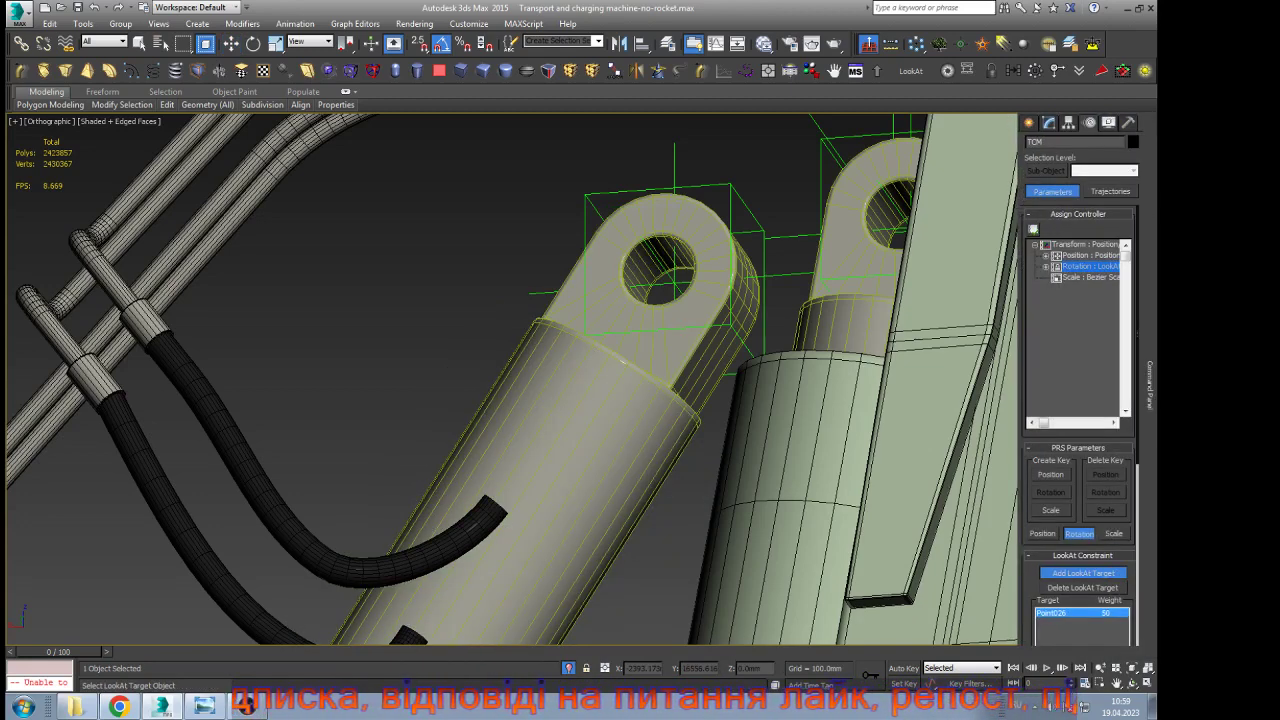
scroll(1080, 430, down, 7)
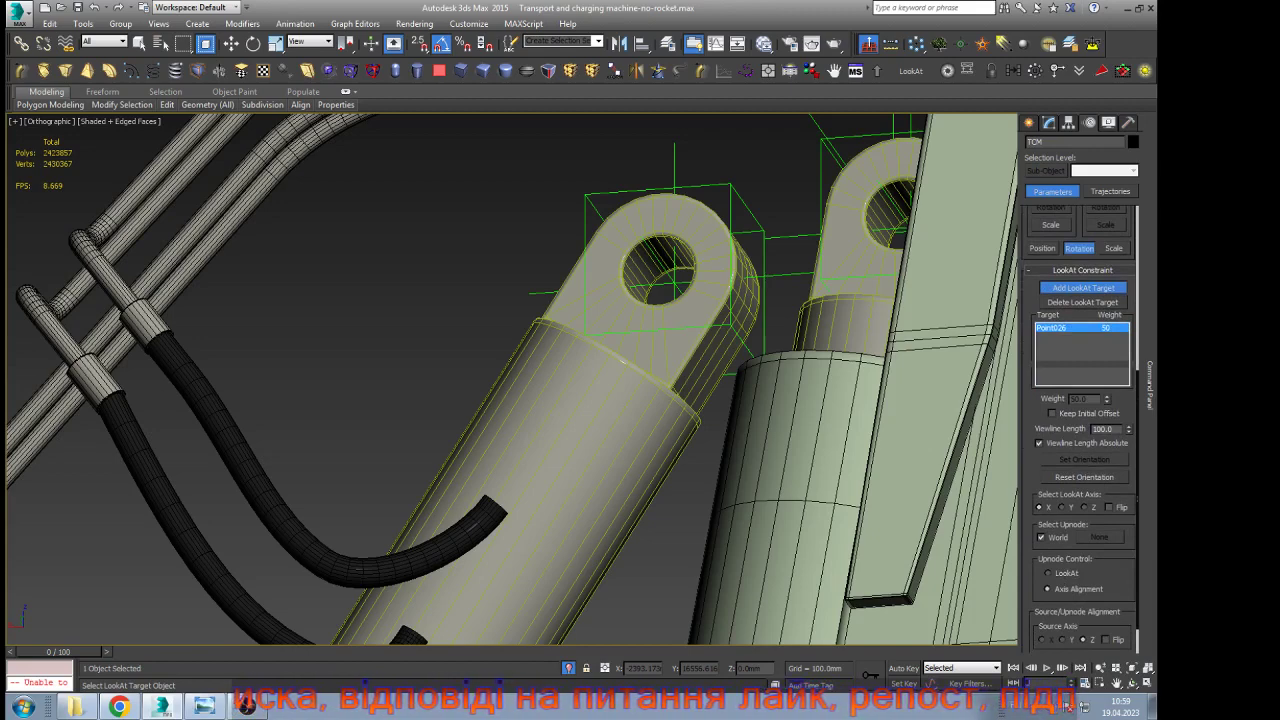
click(1039, 443)
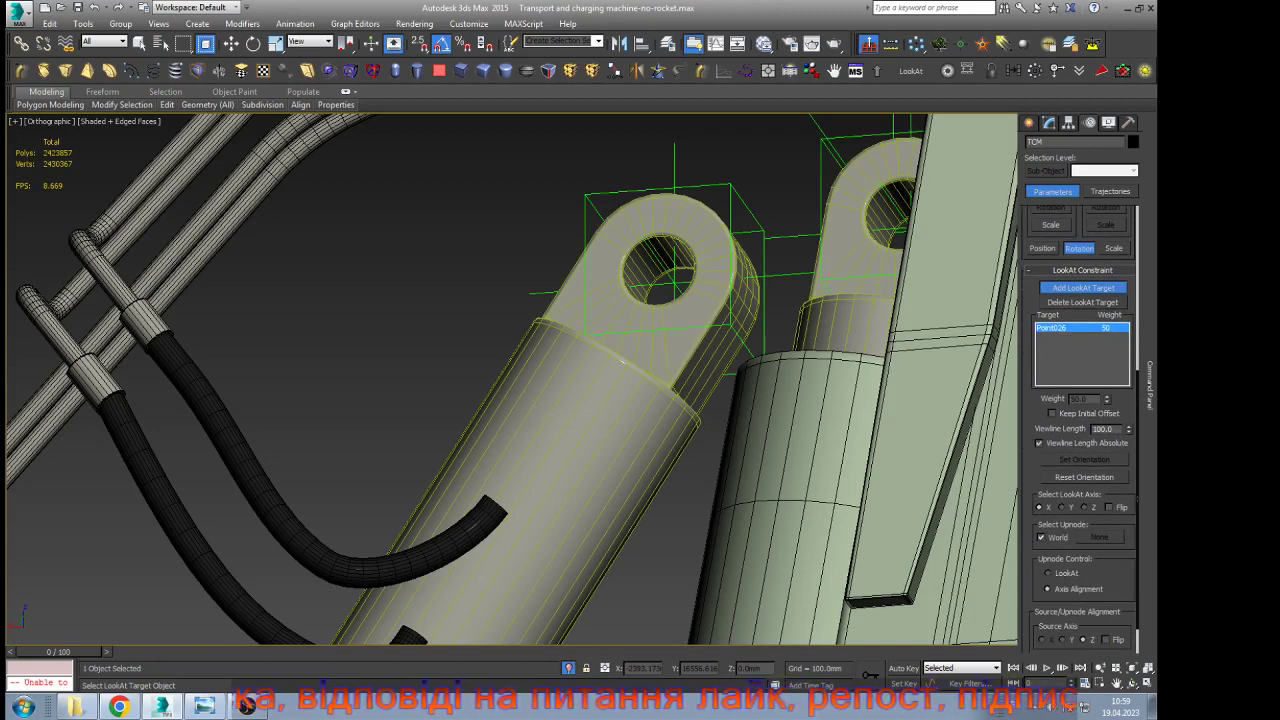
click(1039, 442)
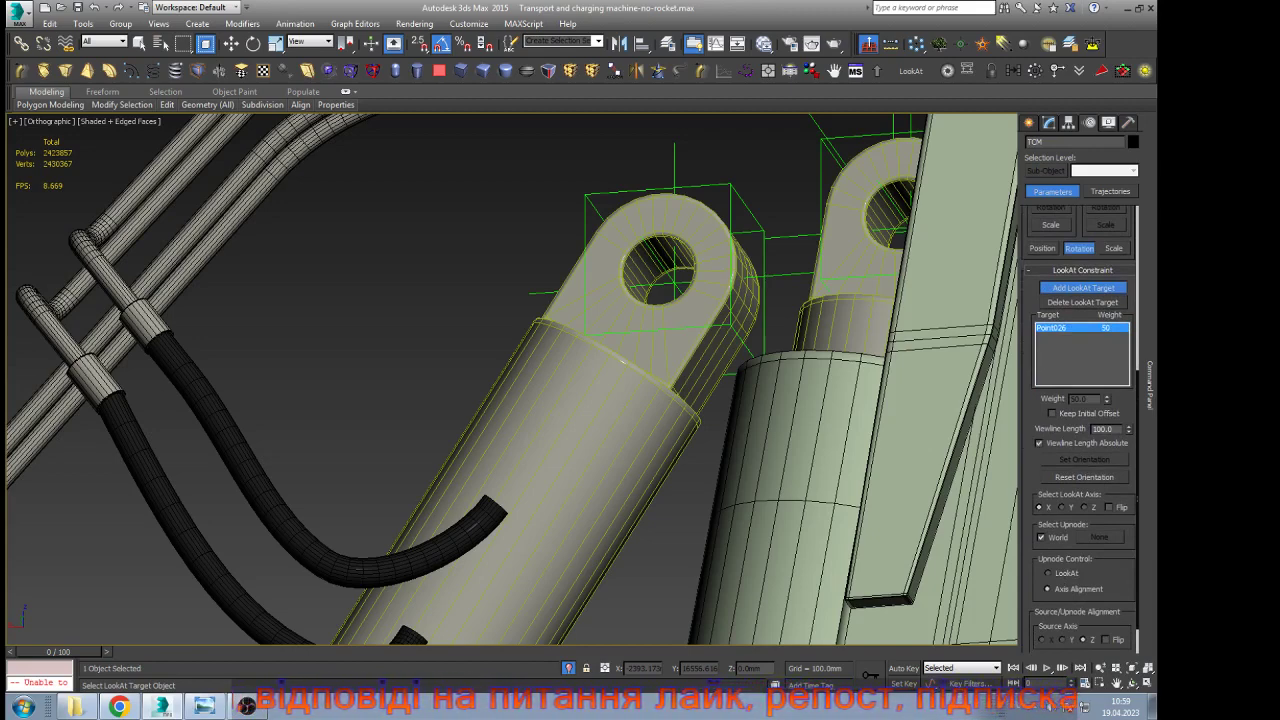
scroll(1080, 430, down, 1)
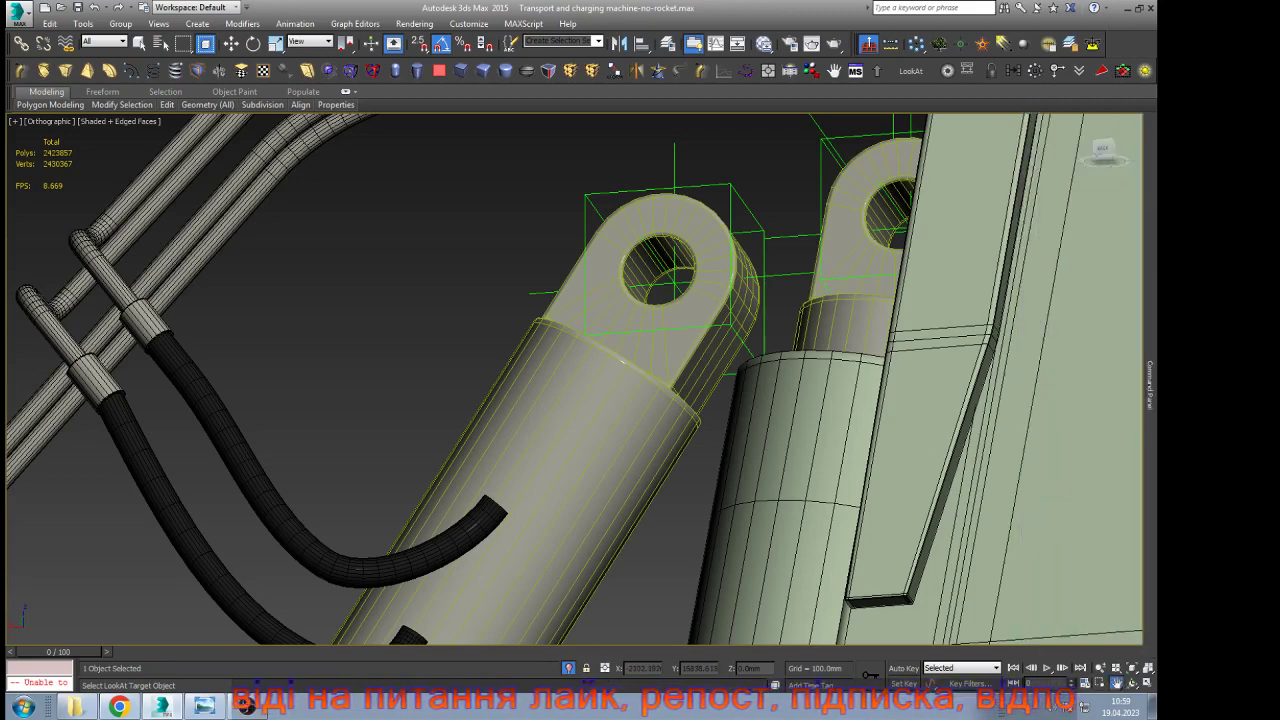
Try adding another LookAt target at the rod's eye for the barrel, and undo it
middle_drag(714, 567, 627, 241)
scroll(611, 319, down, 6)
mouse_move(1150, 280)
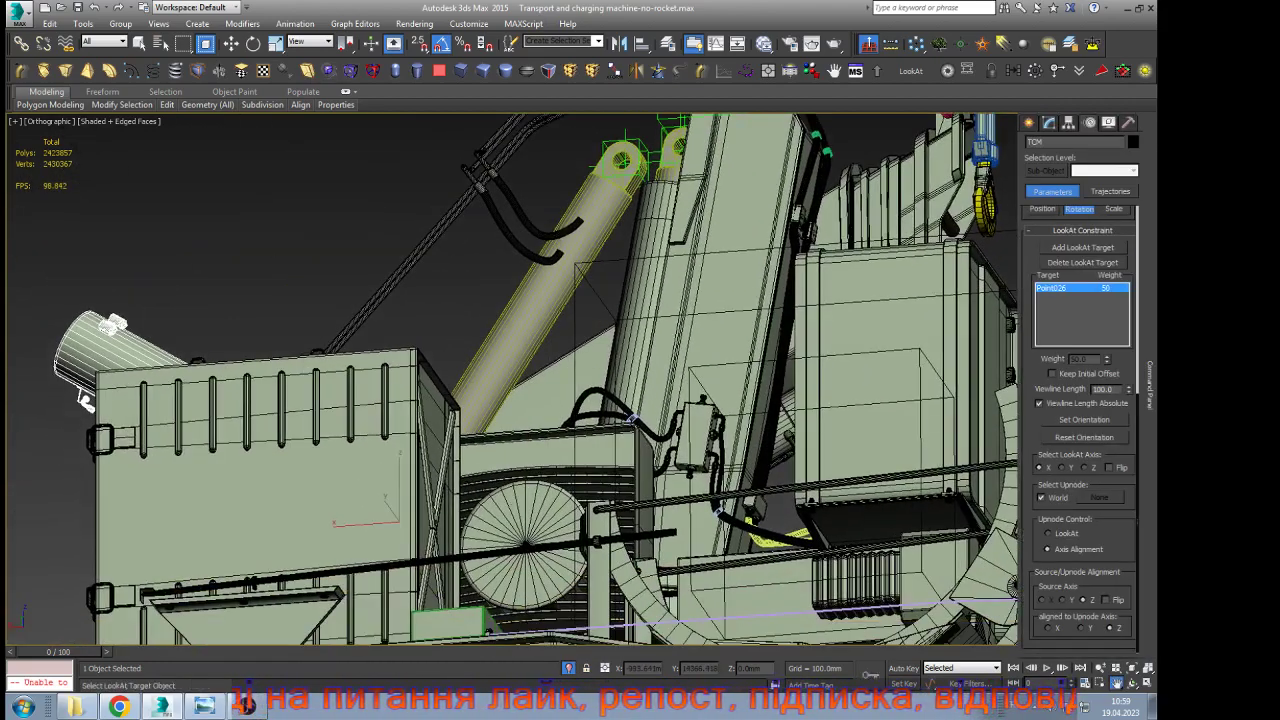
click(1083, 248)
click(624, 160)
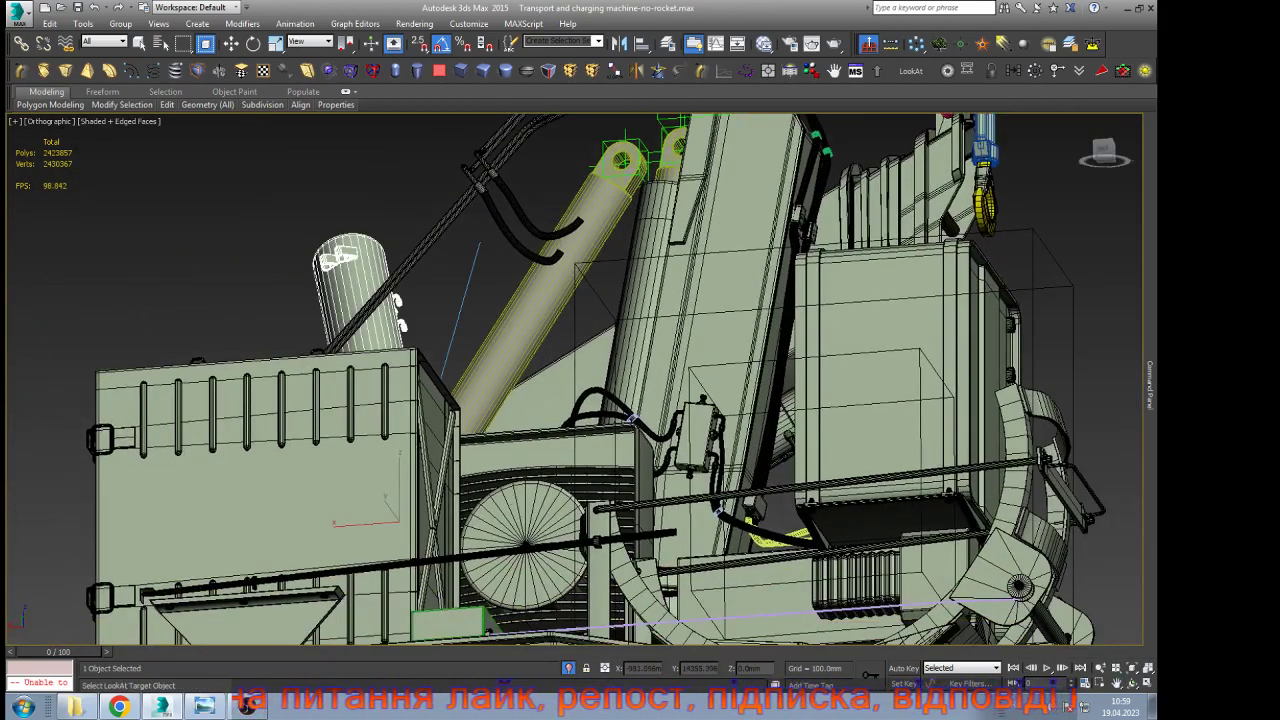
key(ctrl+z)
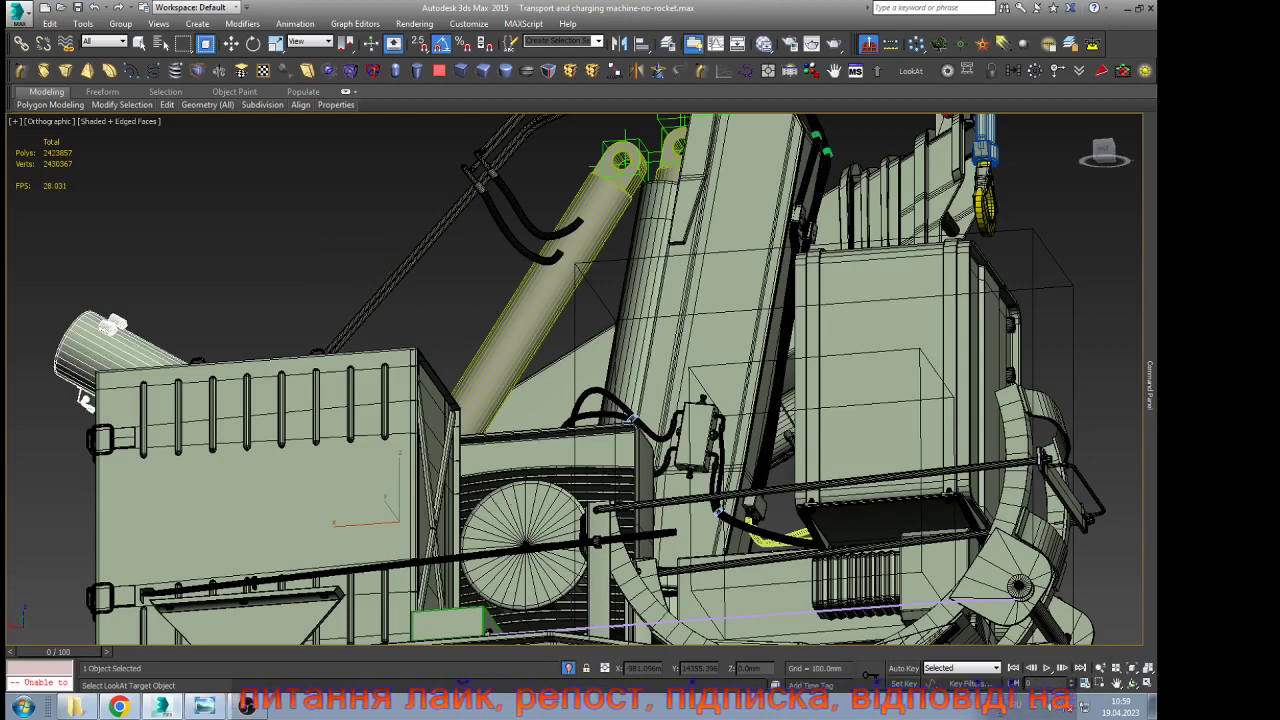
Set the LookAt axis of the barrel's constraint to Z so the barrel points along the rod
mouse_move(1150, 380)
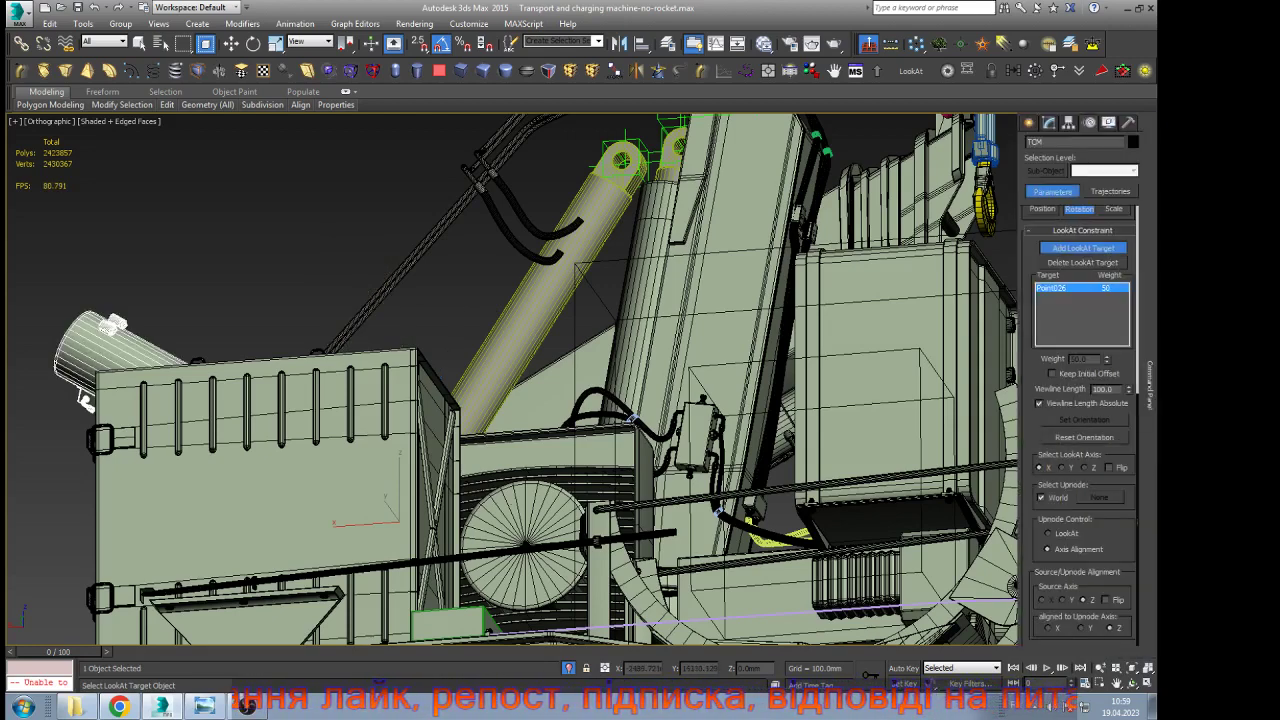
scroll(1083, 430, up, 5)
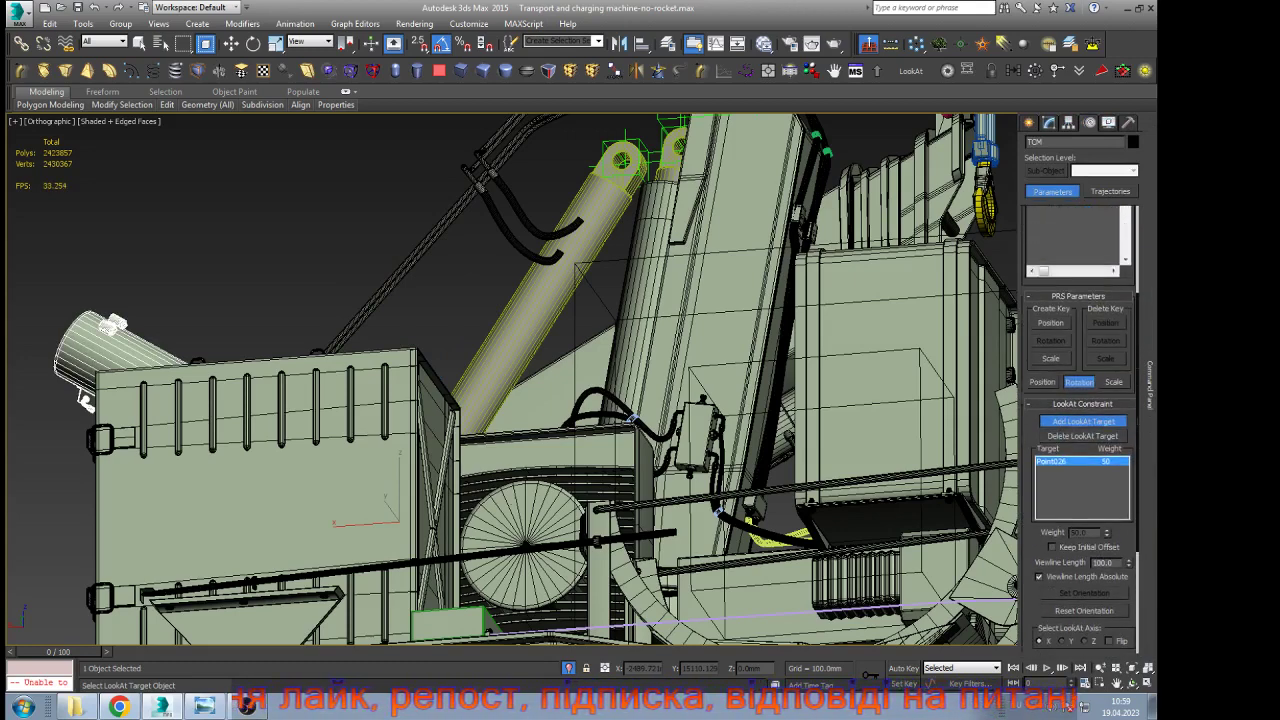
scroll(1083, 430, up, 3)
scroll(1083, 430, down, 7)
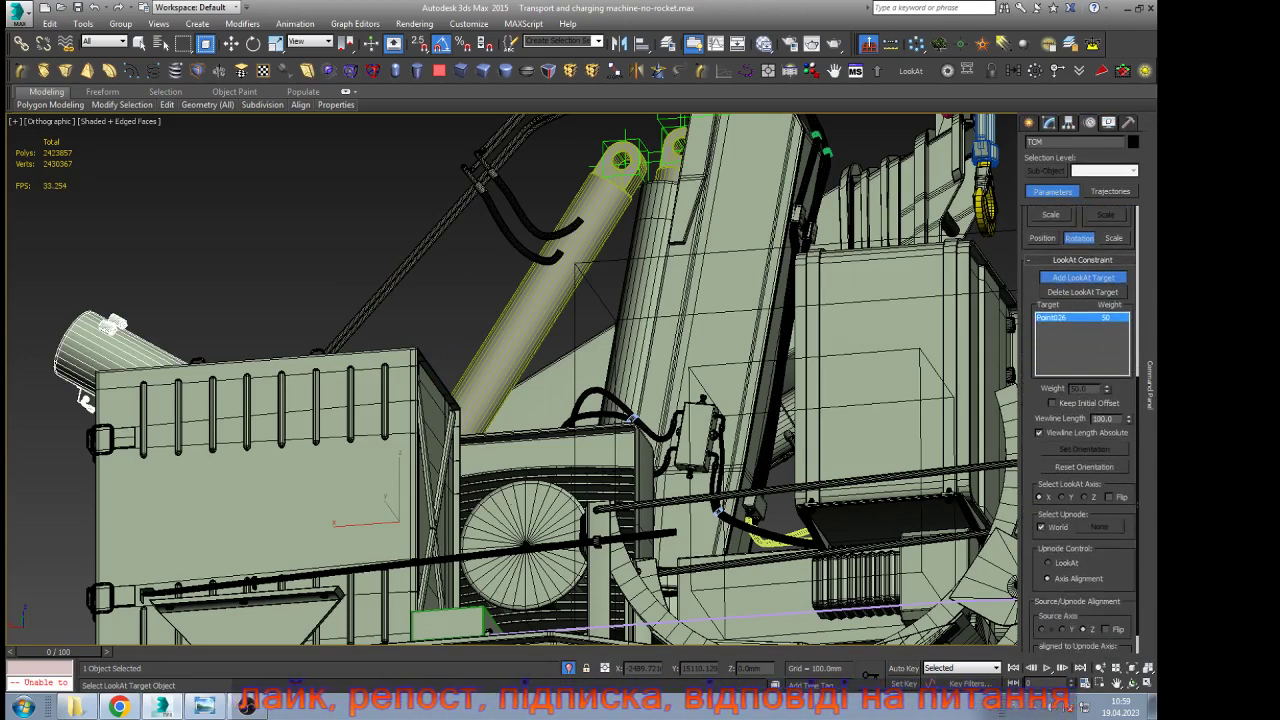
click(1062, 497)
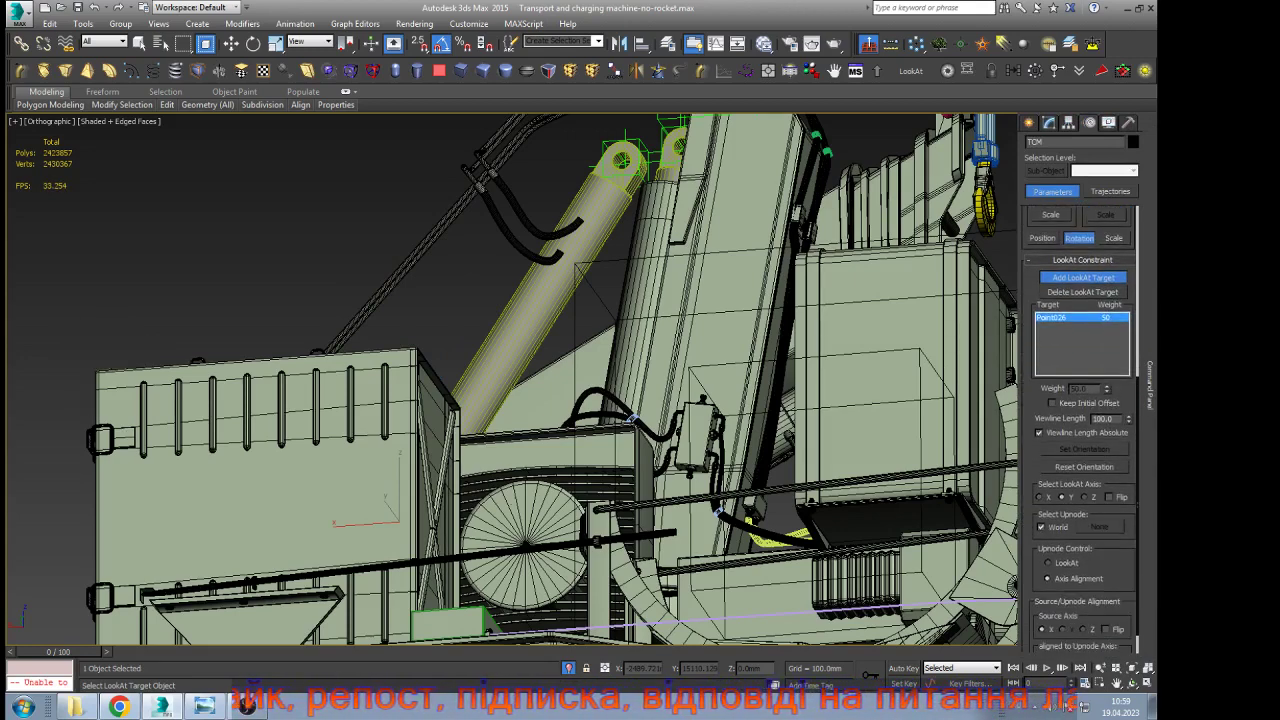
click(1085, 497)
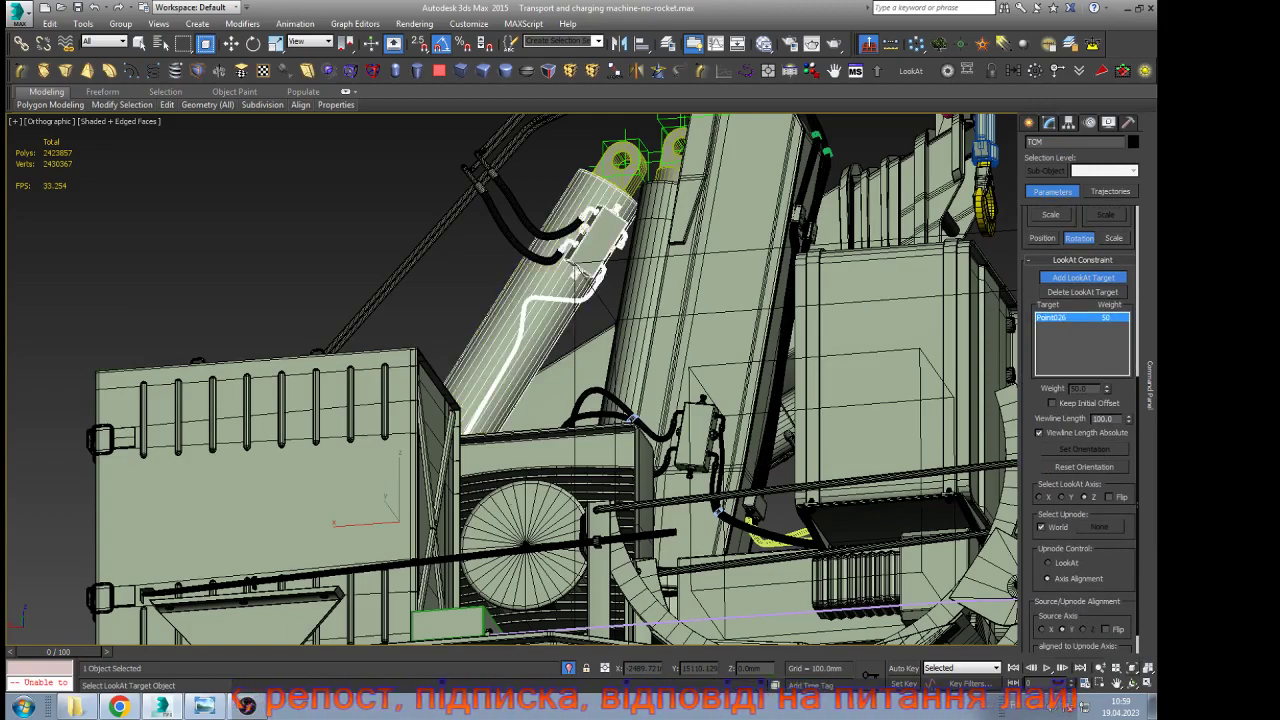
click(1132, 683)
drag(560, 390, 690, 500)
drag(620, 480, 619, 466)
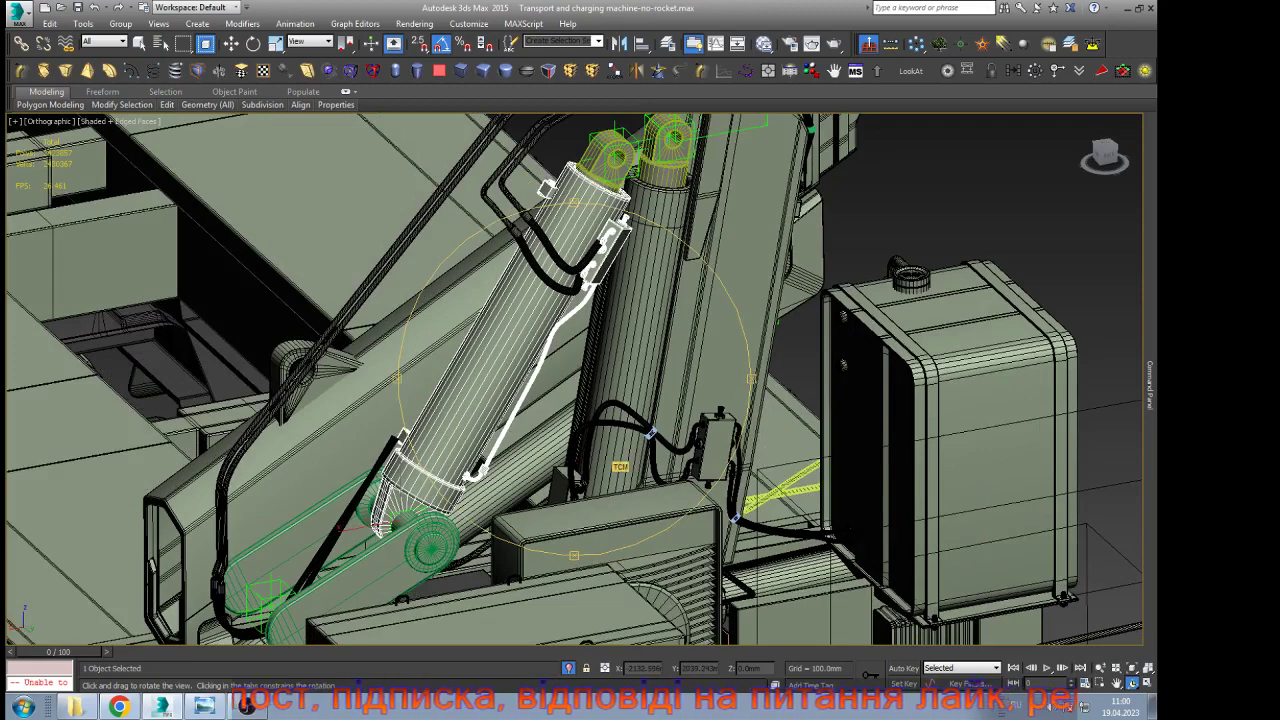
Bring the hidden boom arm back into view around the hydraulic cylinders
scroll(619, 468, down, 2)
right_click(619, 468)
key(w)
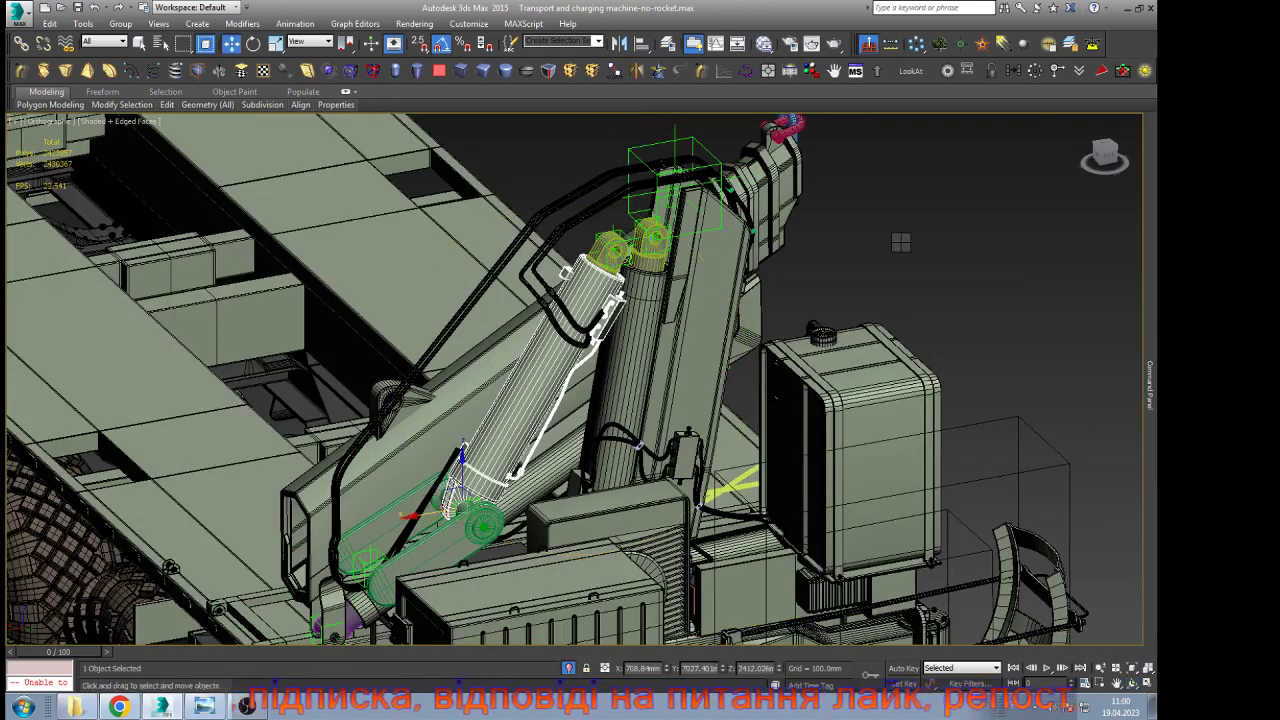
click(938, 187)
key(Return)
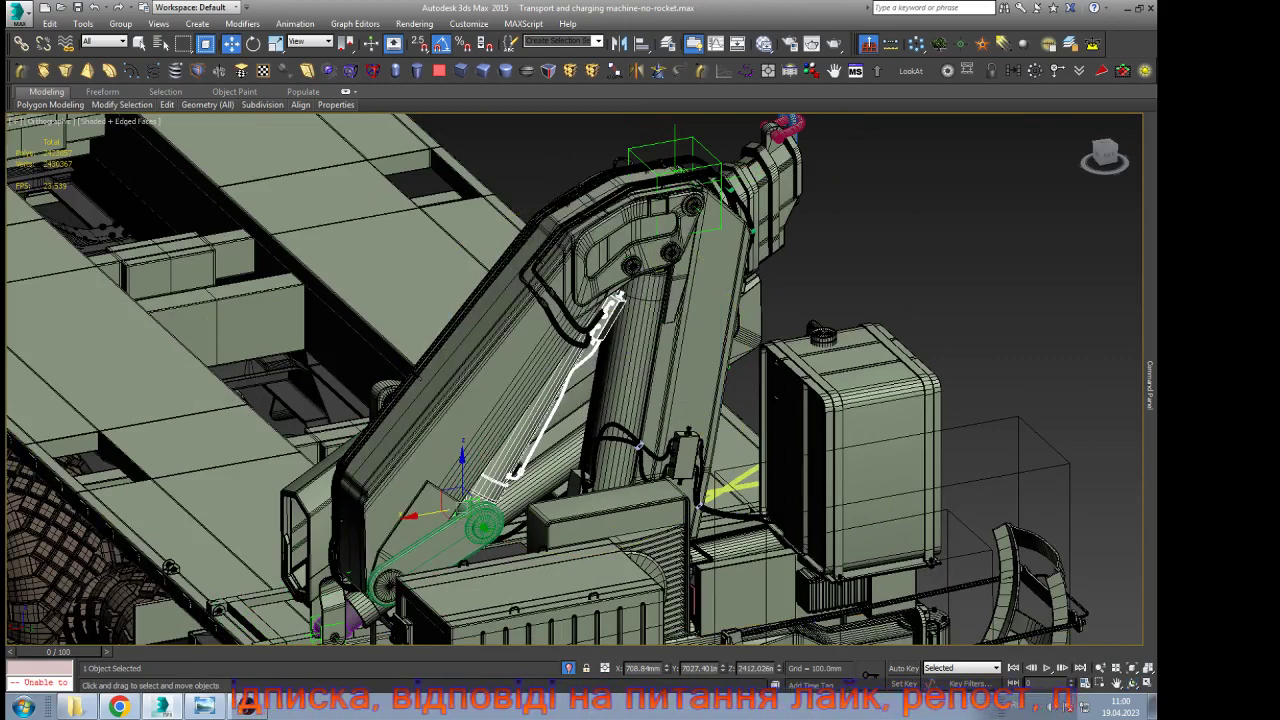
Try rotating the point helper at the arm's upper pivot by -75 degrees about Y, and undo the rotation
click(718, 158)
key(e)
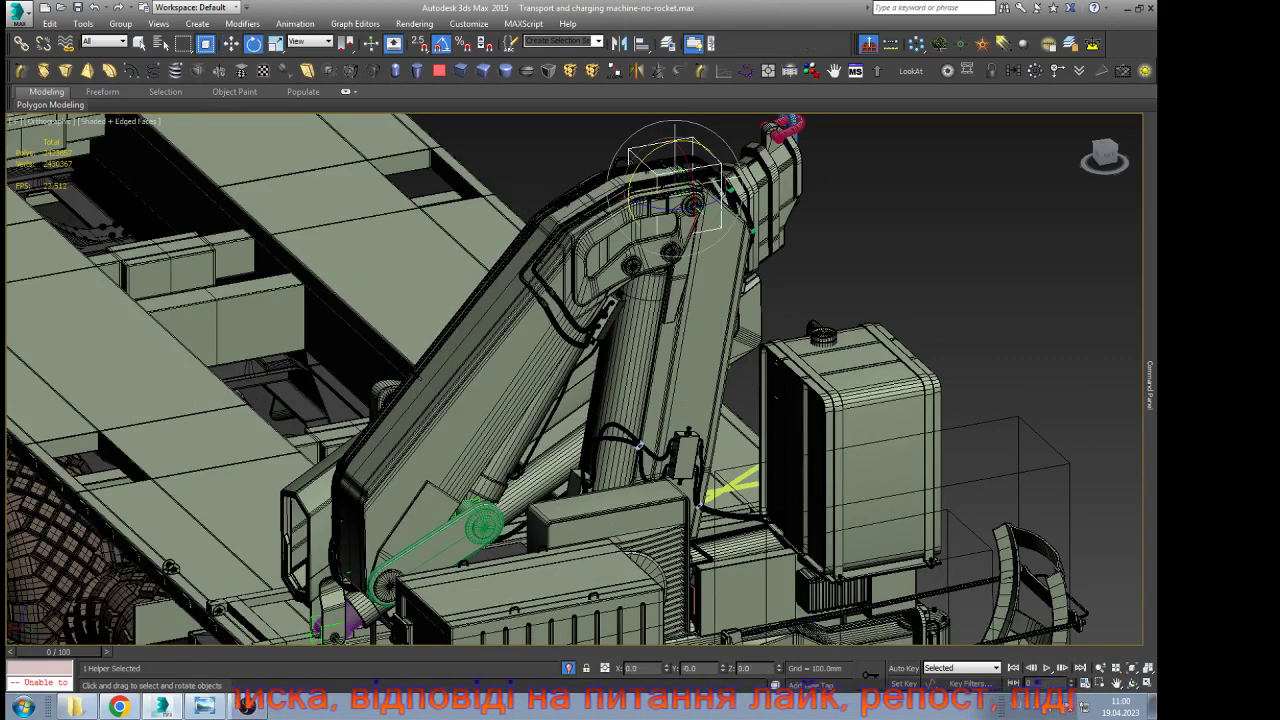
drag(632, 190, 642, 97)
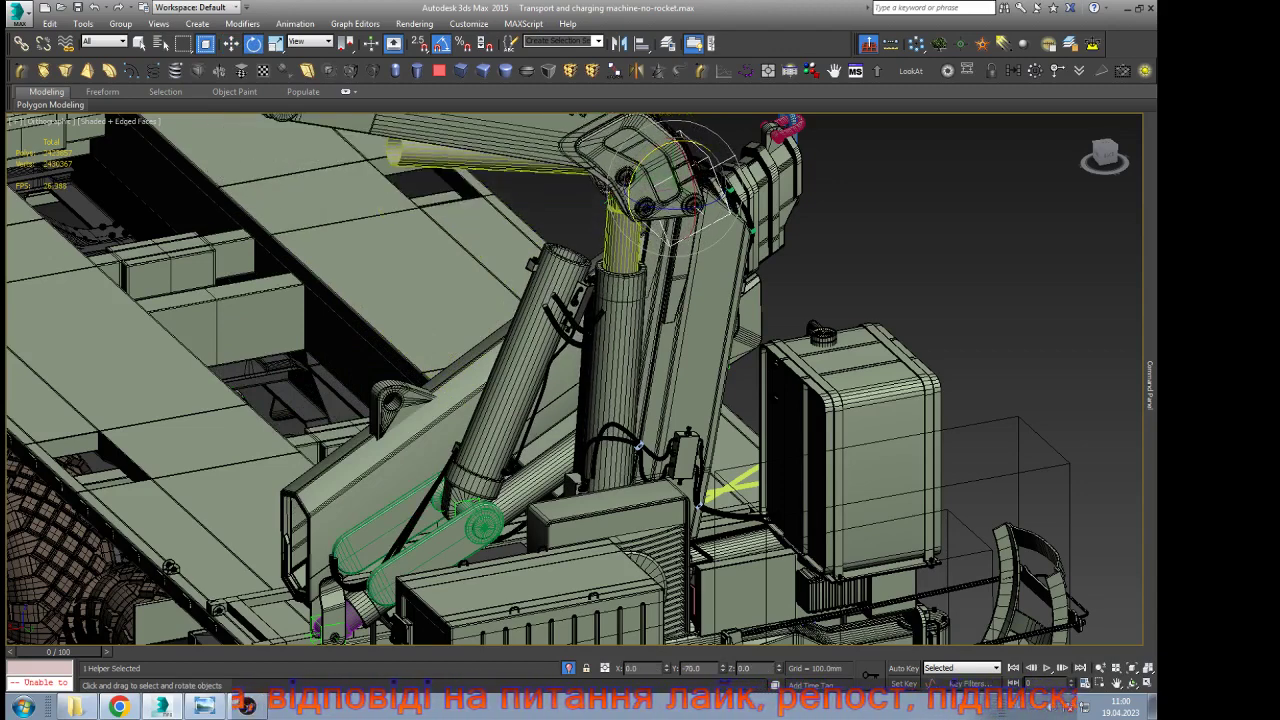
key(ctrl+z)
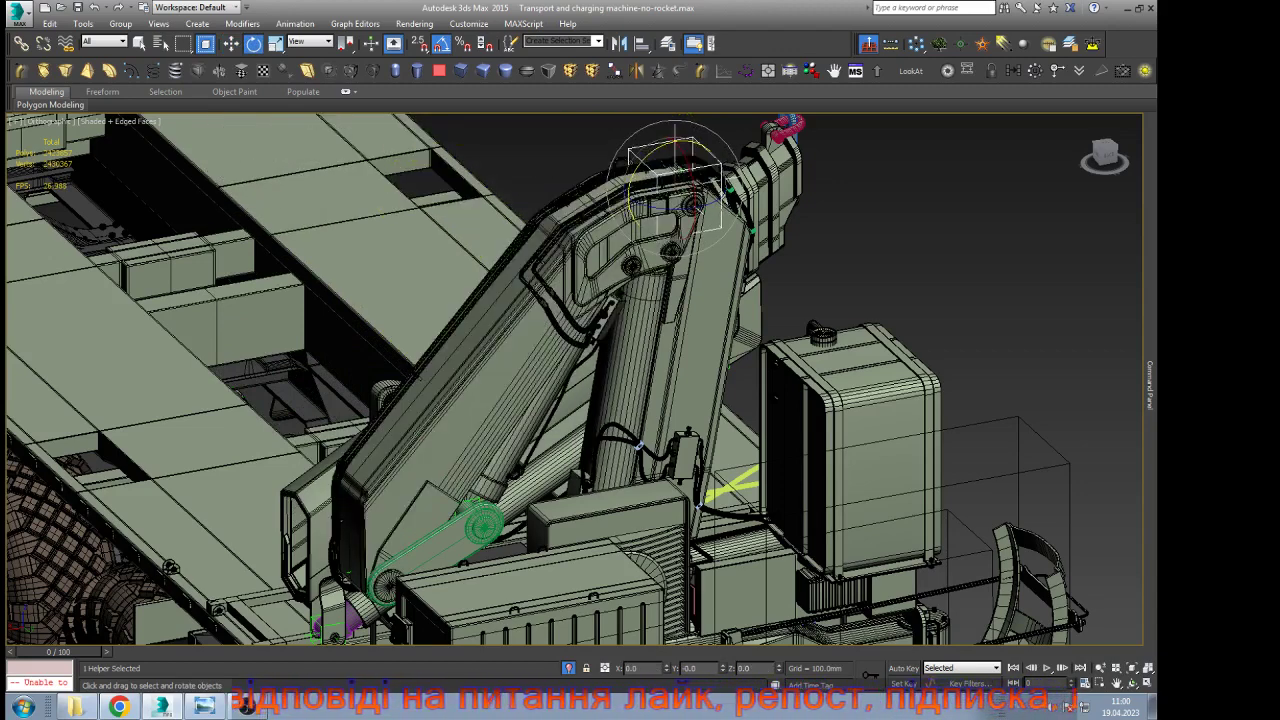
Check the modifier settings of the hose line at the inclined cylinder's upper end, and clear the selection
key(w)
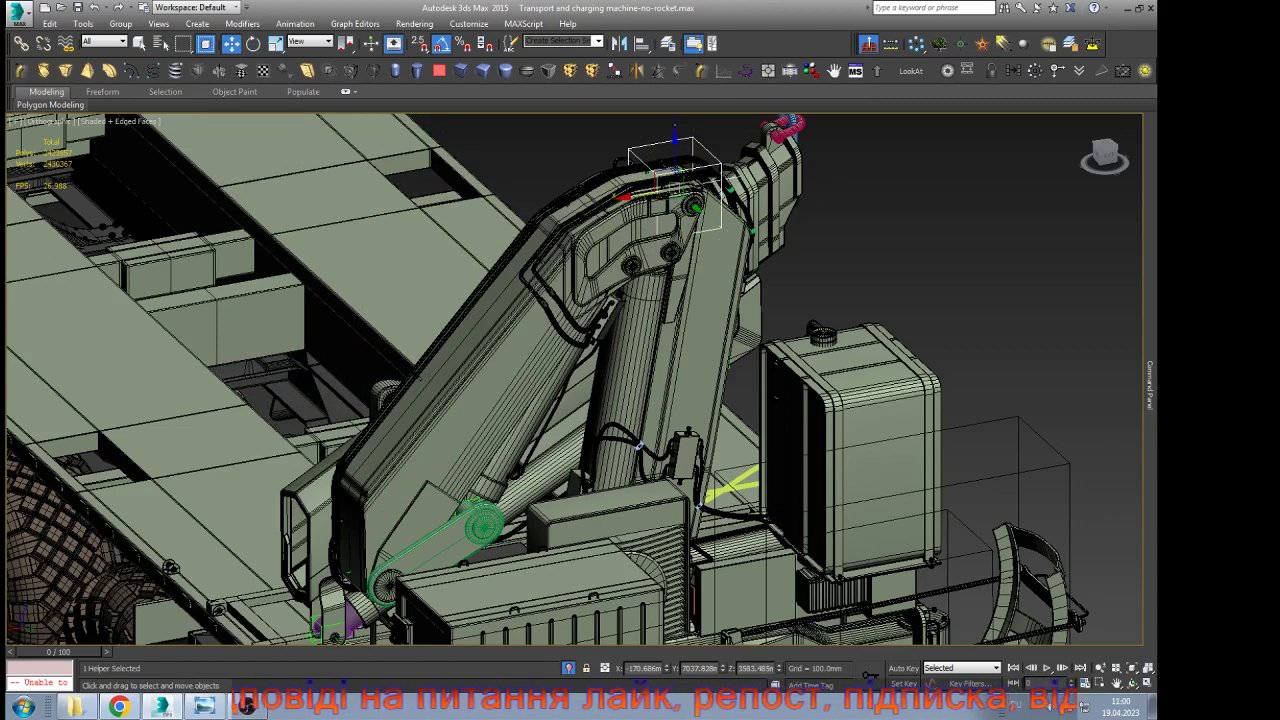
click(573, 320)
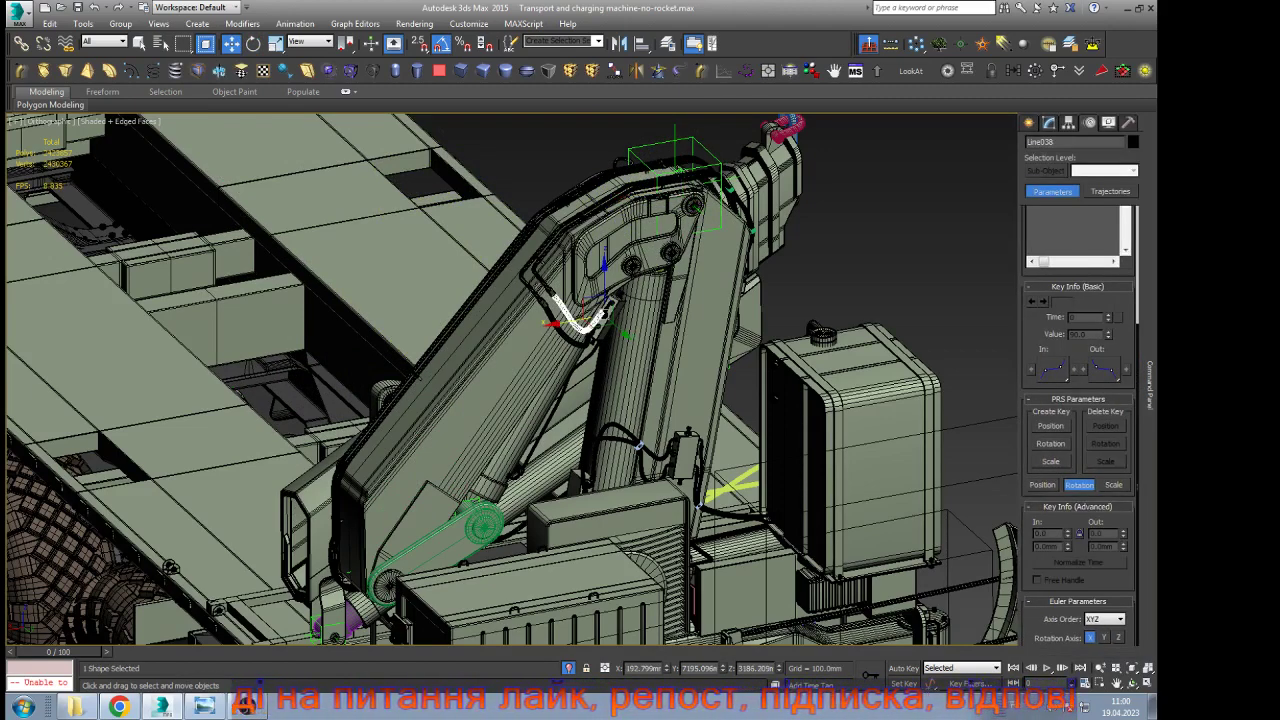
click(1049, 123)
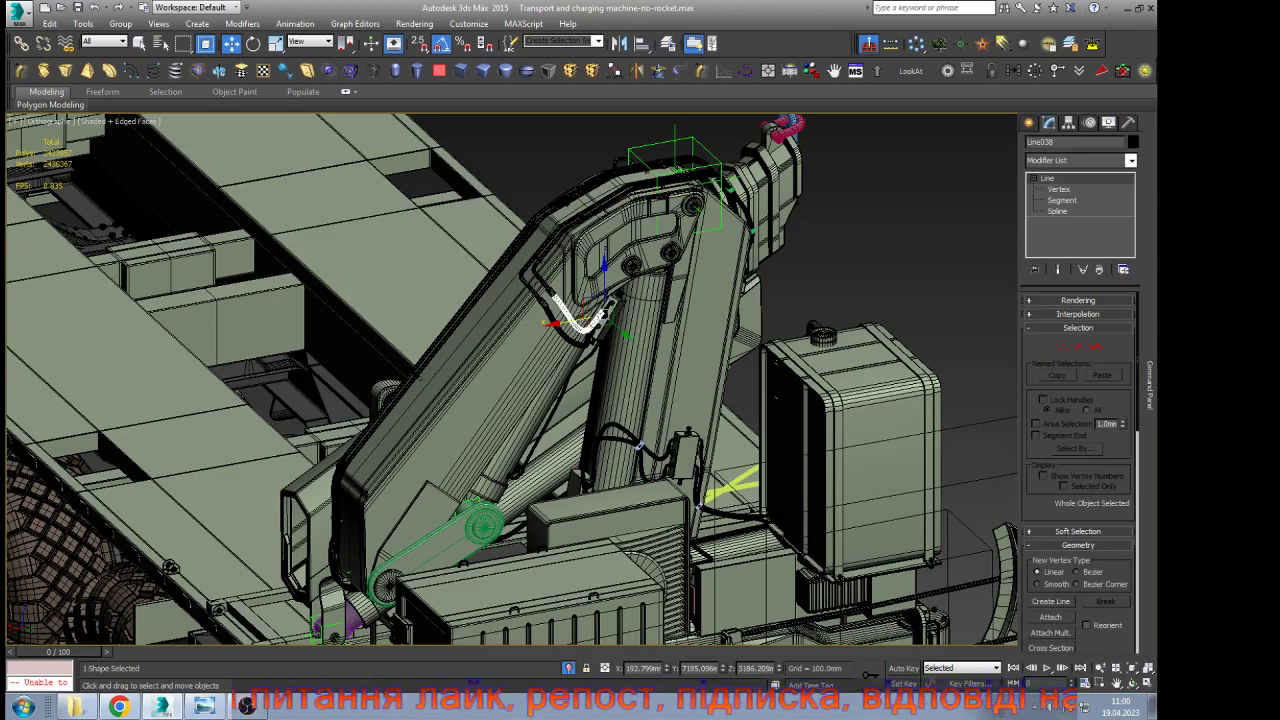
key(Delete)
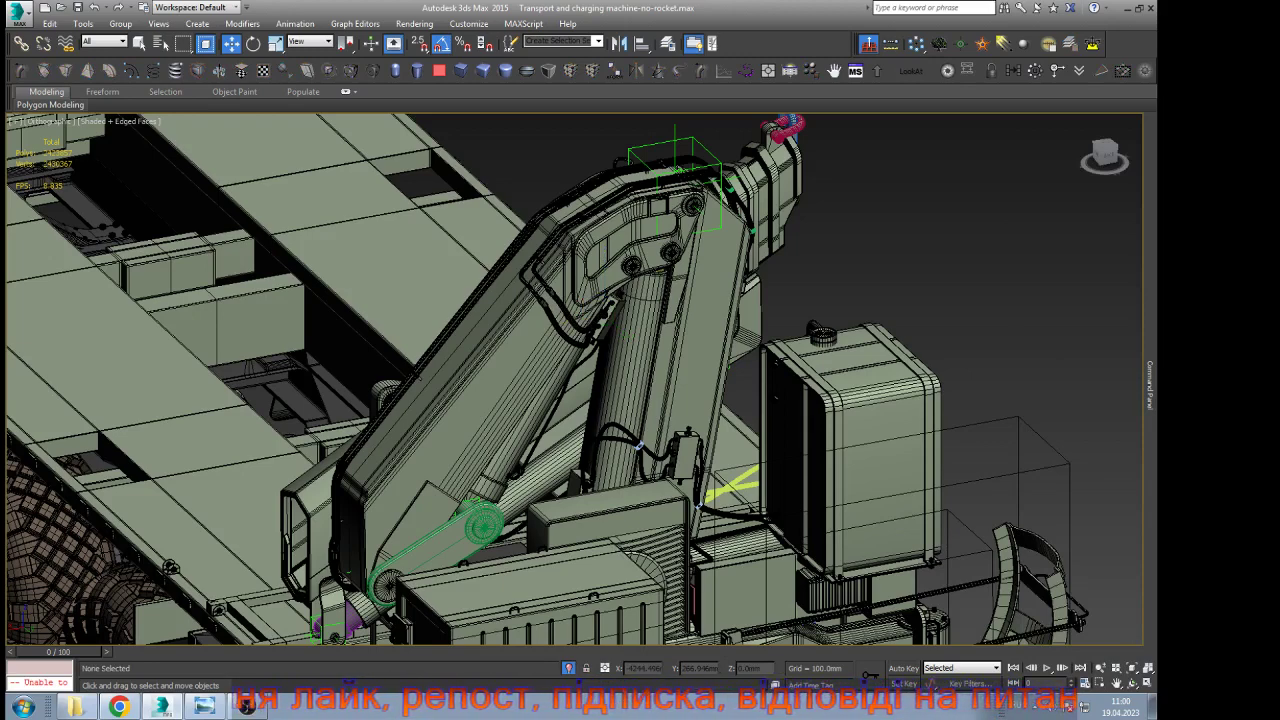
Try rotating the upper pivot's point helper by -30 degrees about Y, and undo the rotation
click(706, 148)
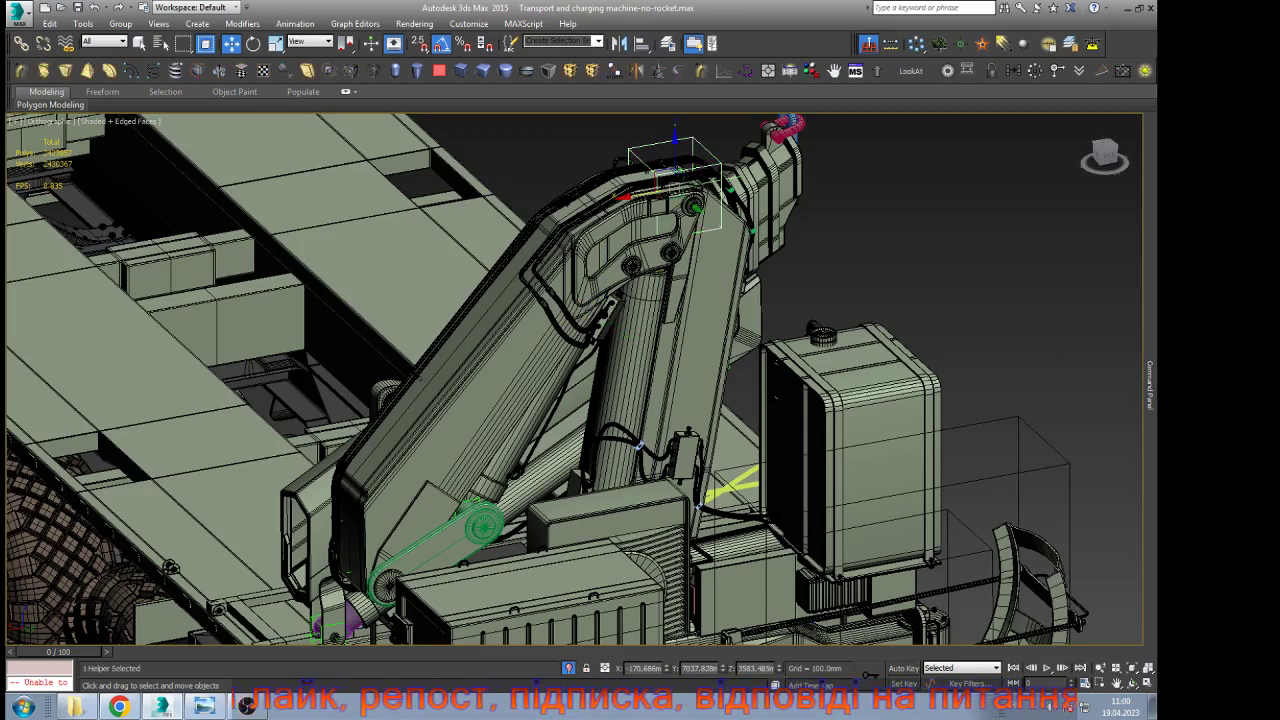
key(e)
drag(641, 163, 668, 130)
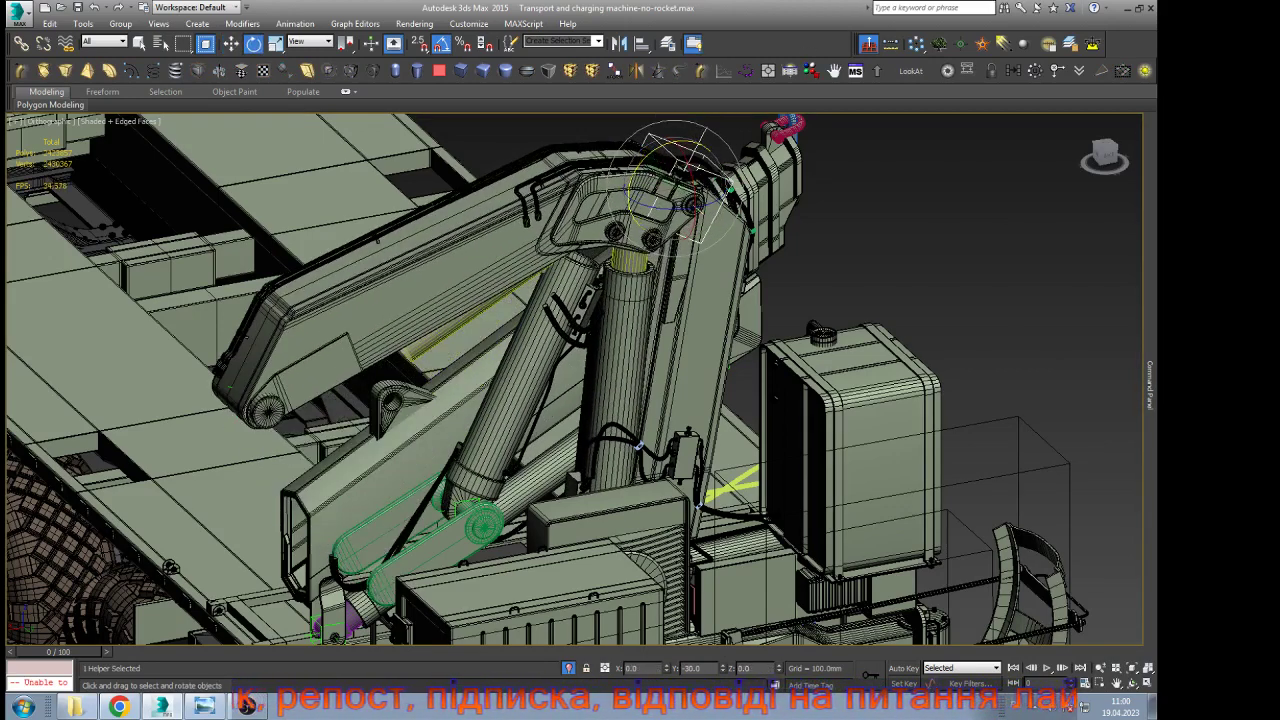
key(ctrl+z)
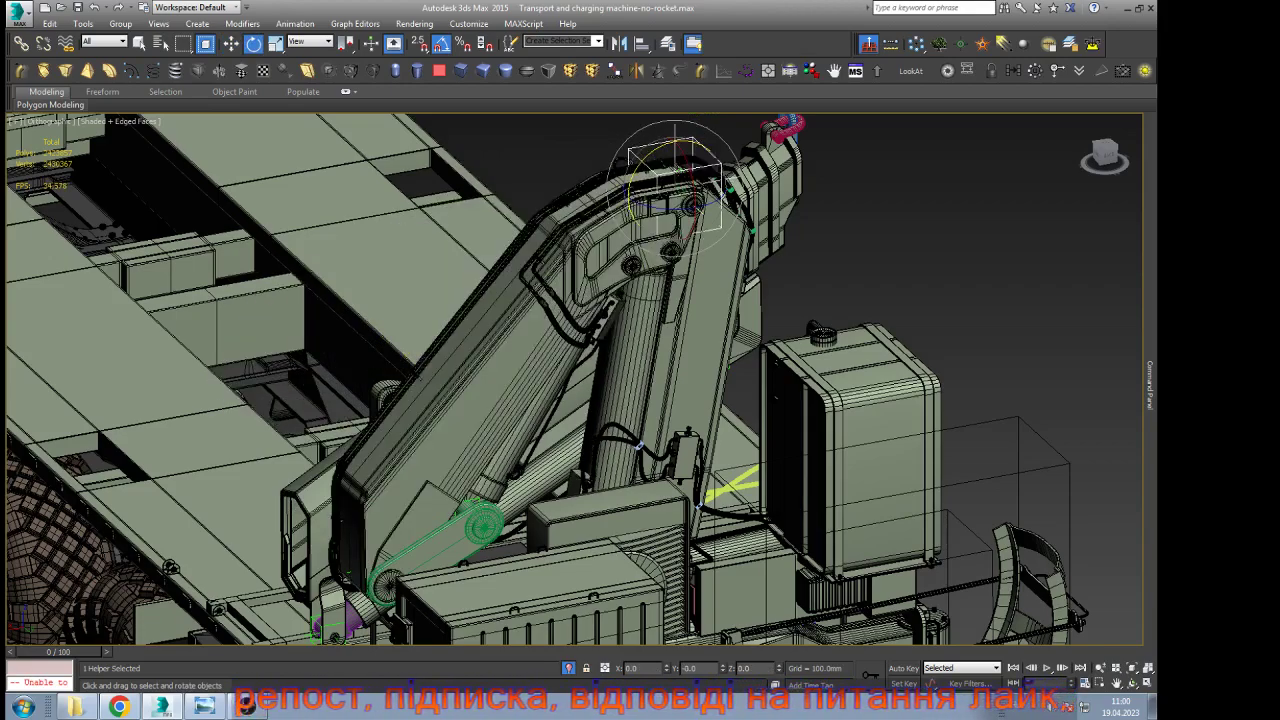
Examine the open end of the box-section boom and the folded arm beside it from the opposite side
click(1132, 683)
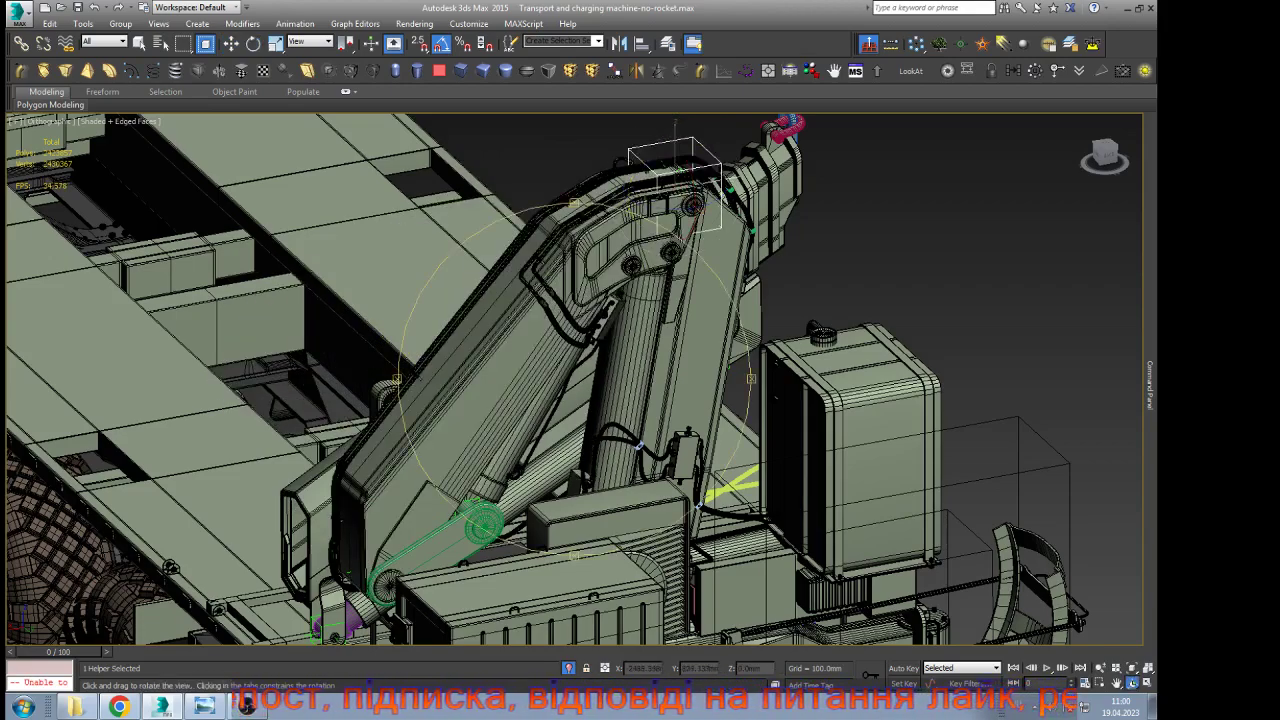
scroll(555, 370, down, 4)
drag(540, 395, 710, 350)
drag(489, 586, 555, 582)
scroll(683, 534, up, 5)
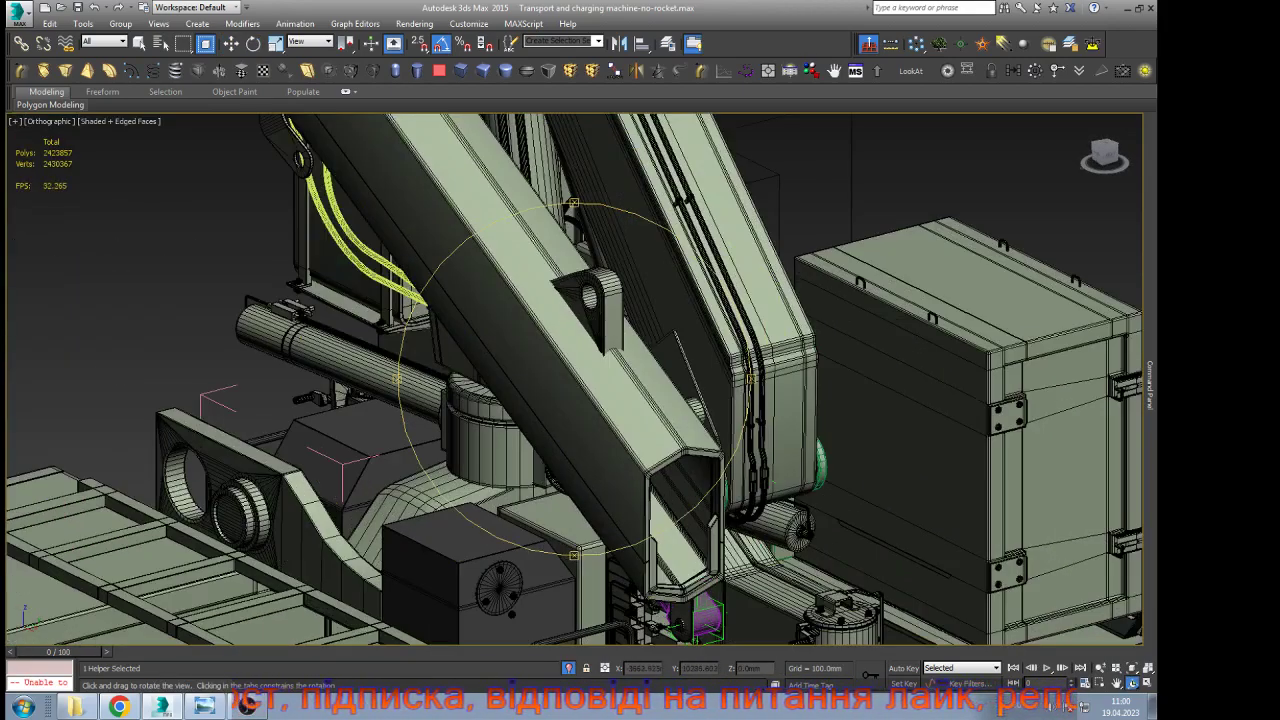
drag(683, 534, 722, 535)
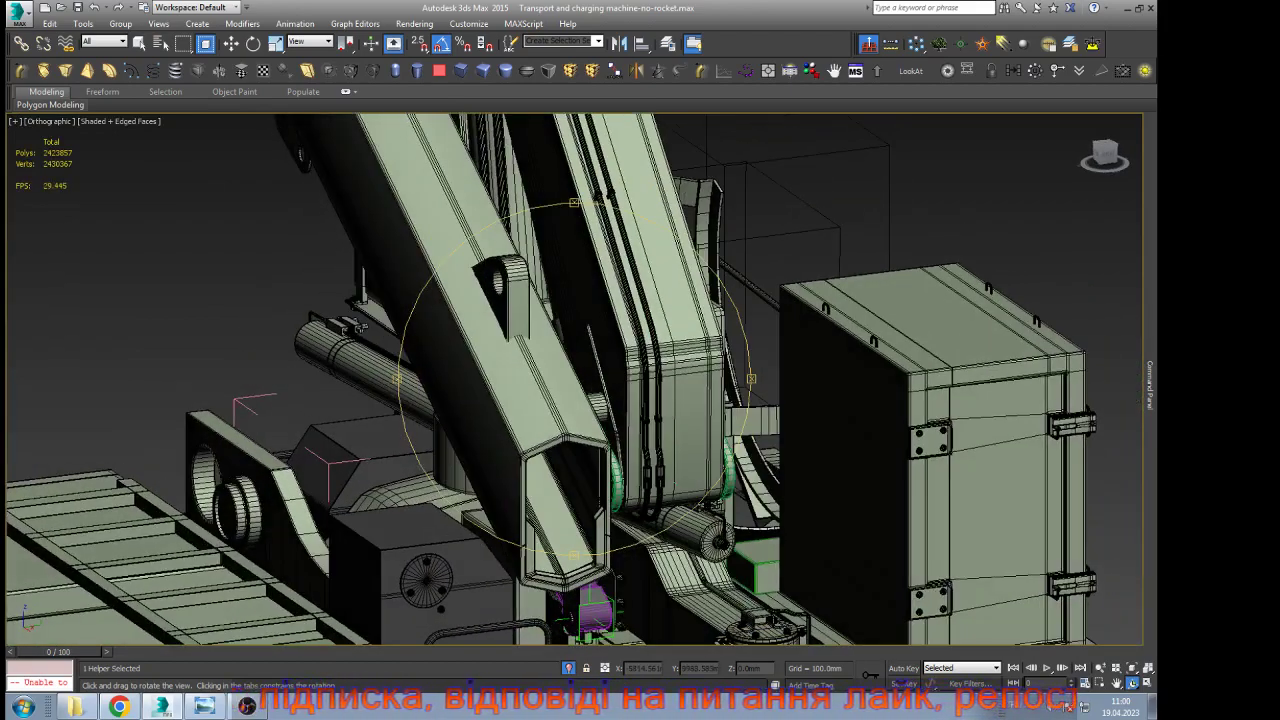
right_click(722, 535)
click(602, 403)
scroll(602, 403, up, 6)
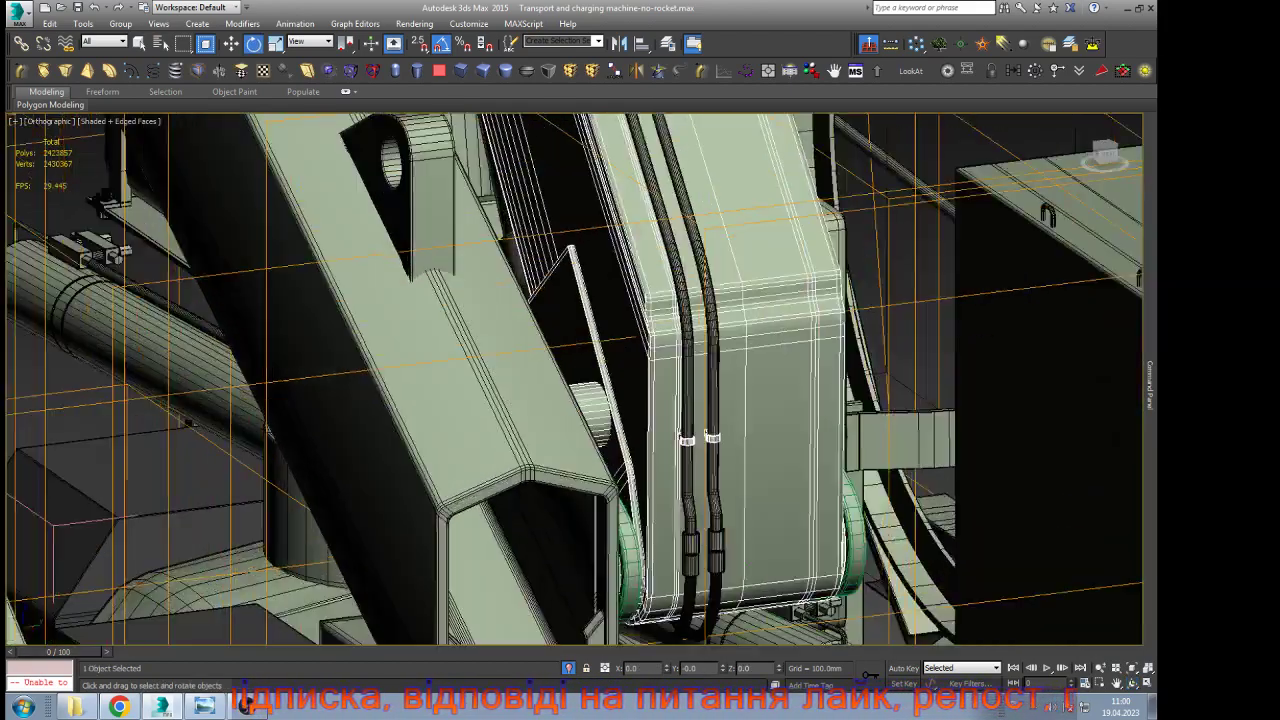
scroll(552, 360, down, 4)
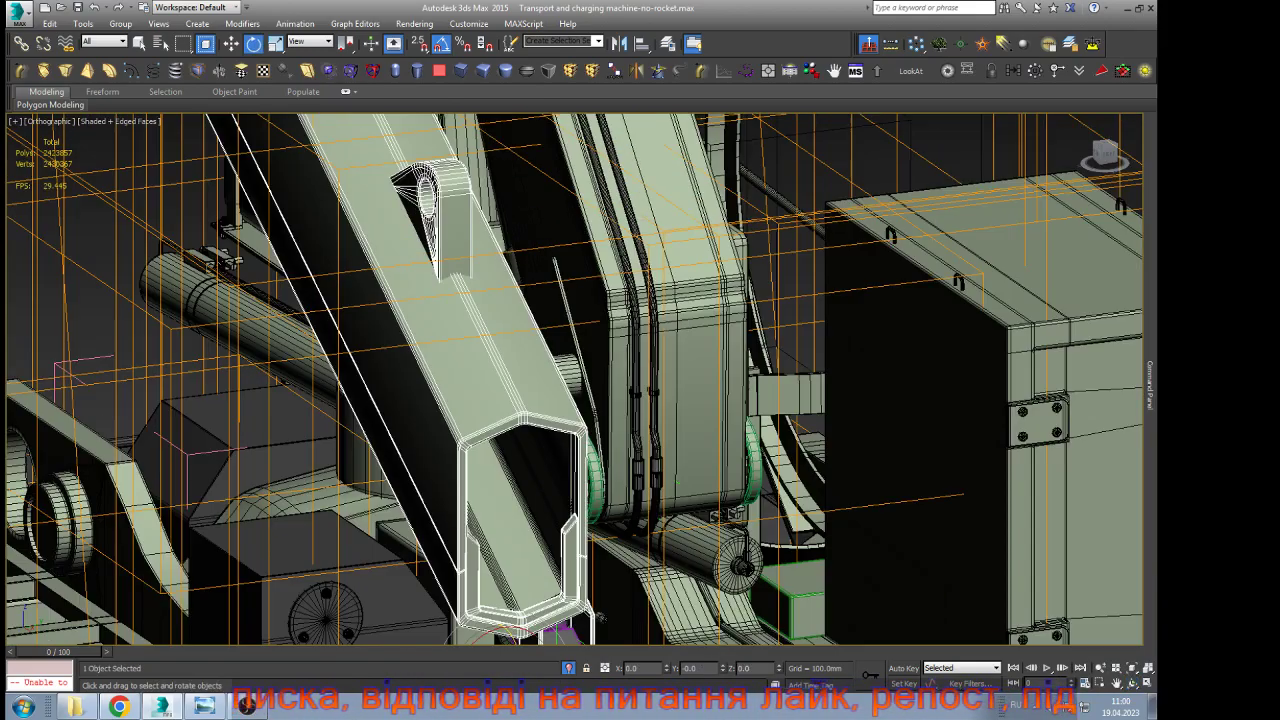
scroll(598, 616, down, 3)
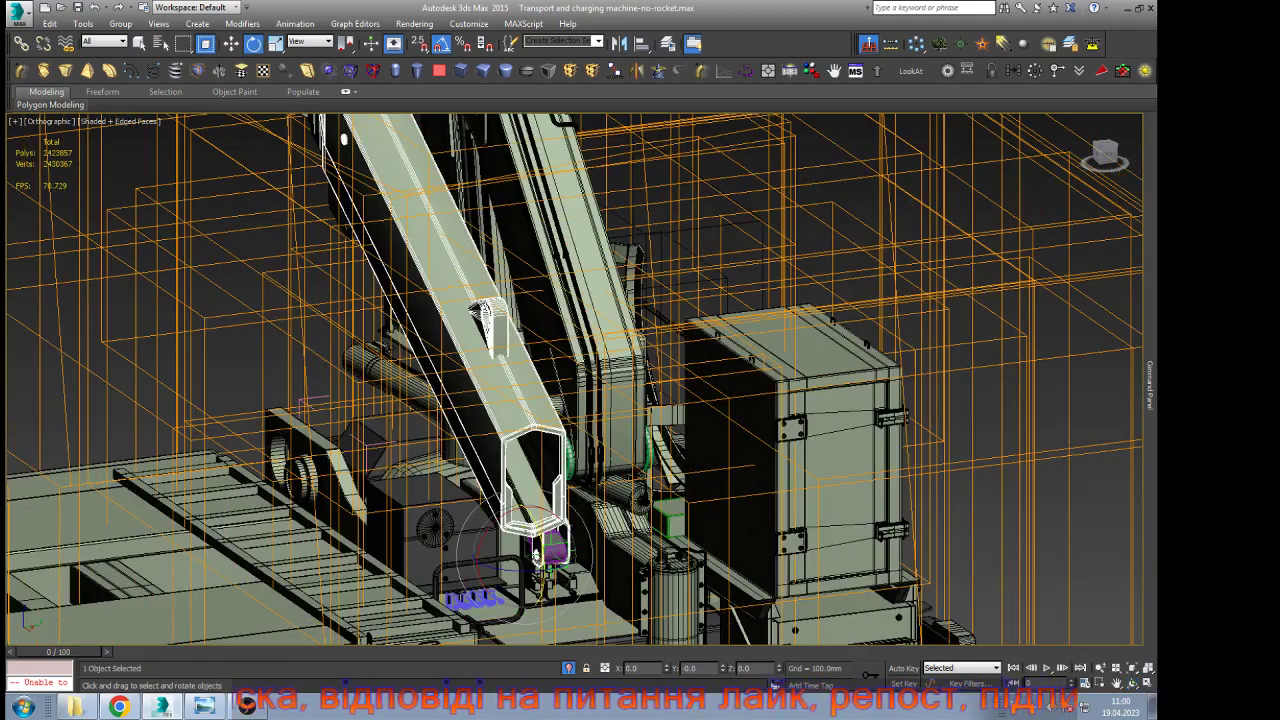
Examine the clevis under the box-section boom and the inside of its open end
key(ctrl+r)
drag(520, 430, 600, 375)
scroll(654, 527, up, 5)
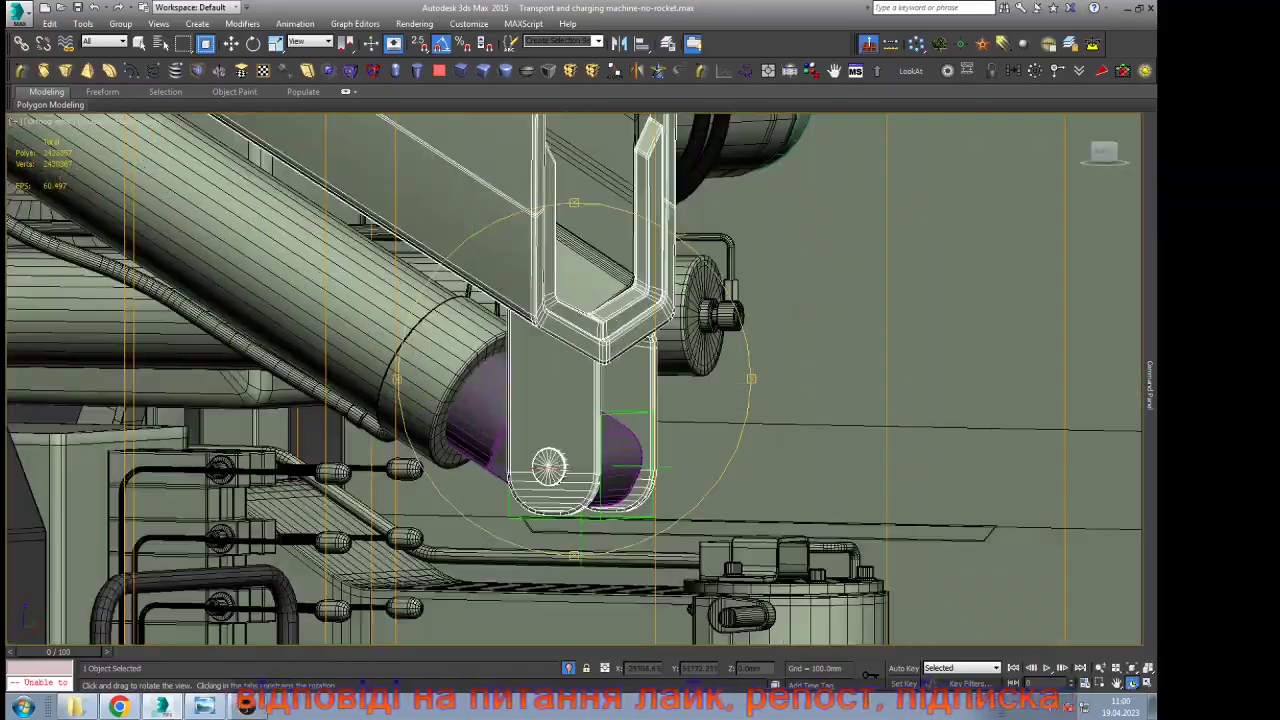
scroll(624, 545, down, 5)
drag(624, 540, 545, 440)
drag(460, 402, 498, 382)
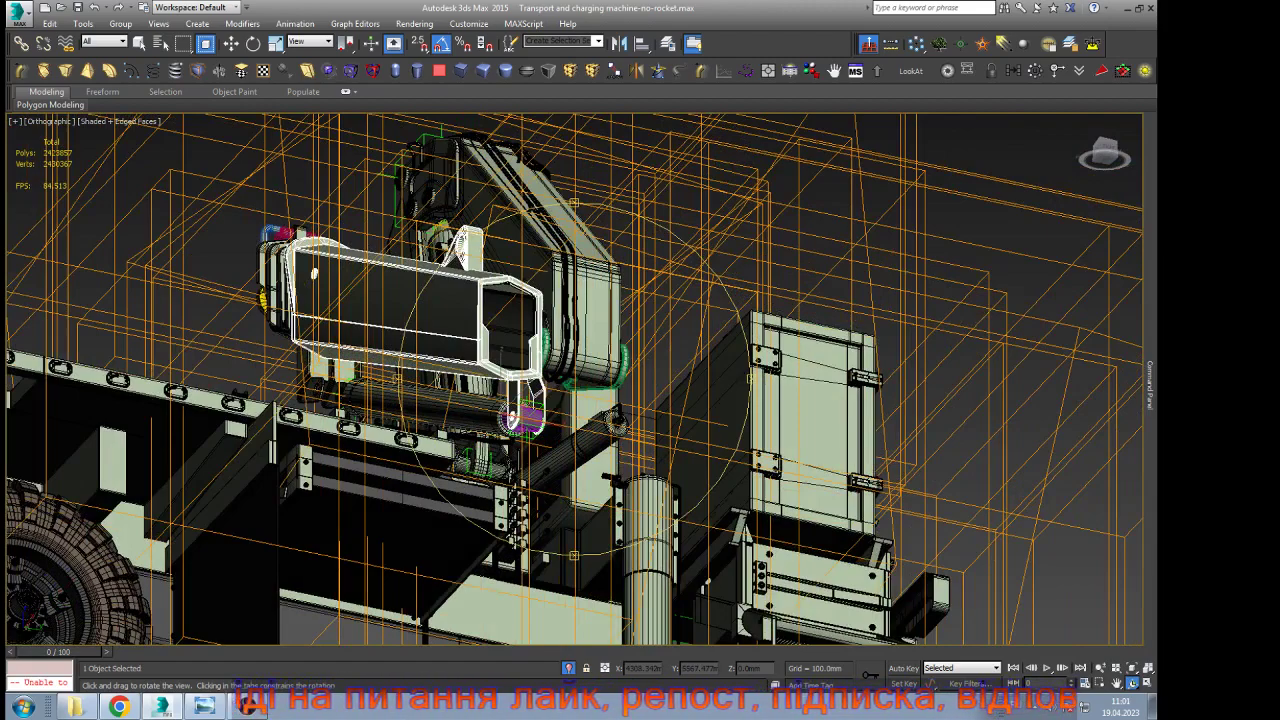
scroll(484, 296, up, 5)
drag(500, 310, 612, 342)
scroll(645, 300, up, 2)
scroll(647, 360, up, 3)
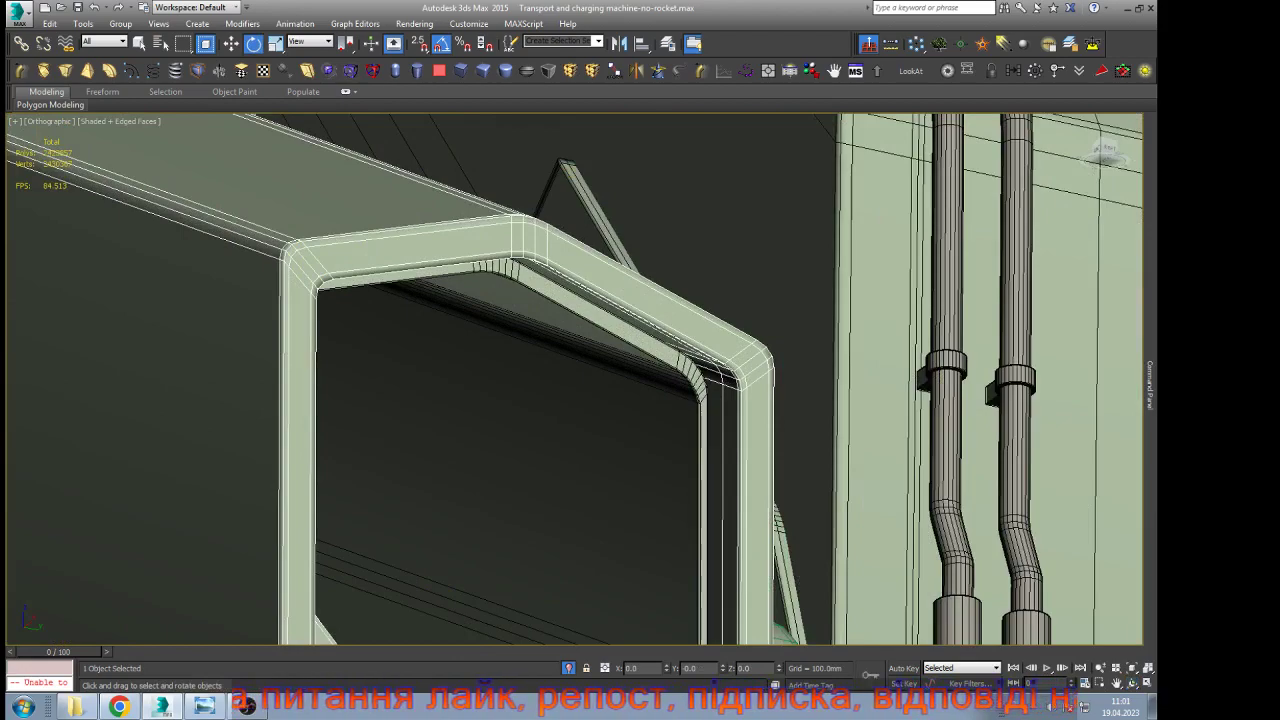
Check the part nested inside the box-section boom, and select the boom itself
click(658, 351)
scroll(658, 351, up, 3)
scroll(658, 355, down, 12)
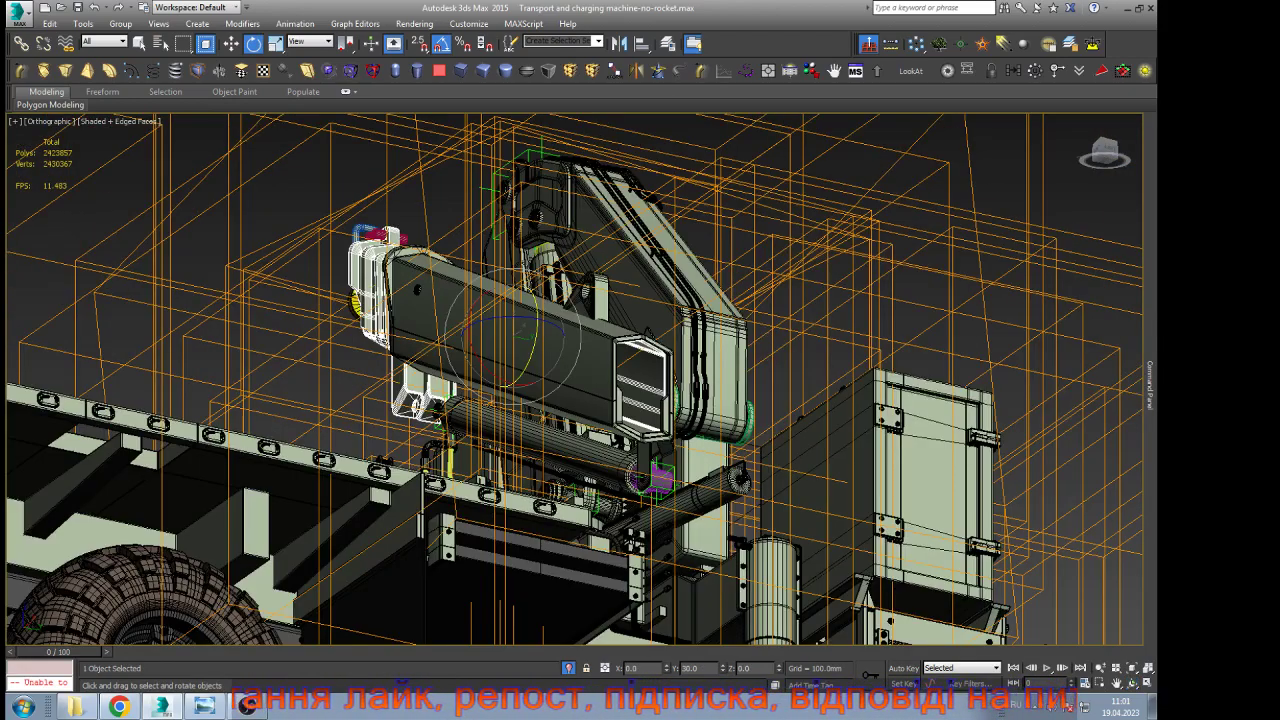
key(w)
click(568, 362)
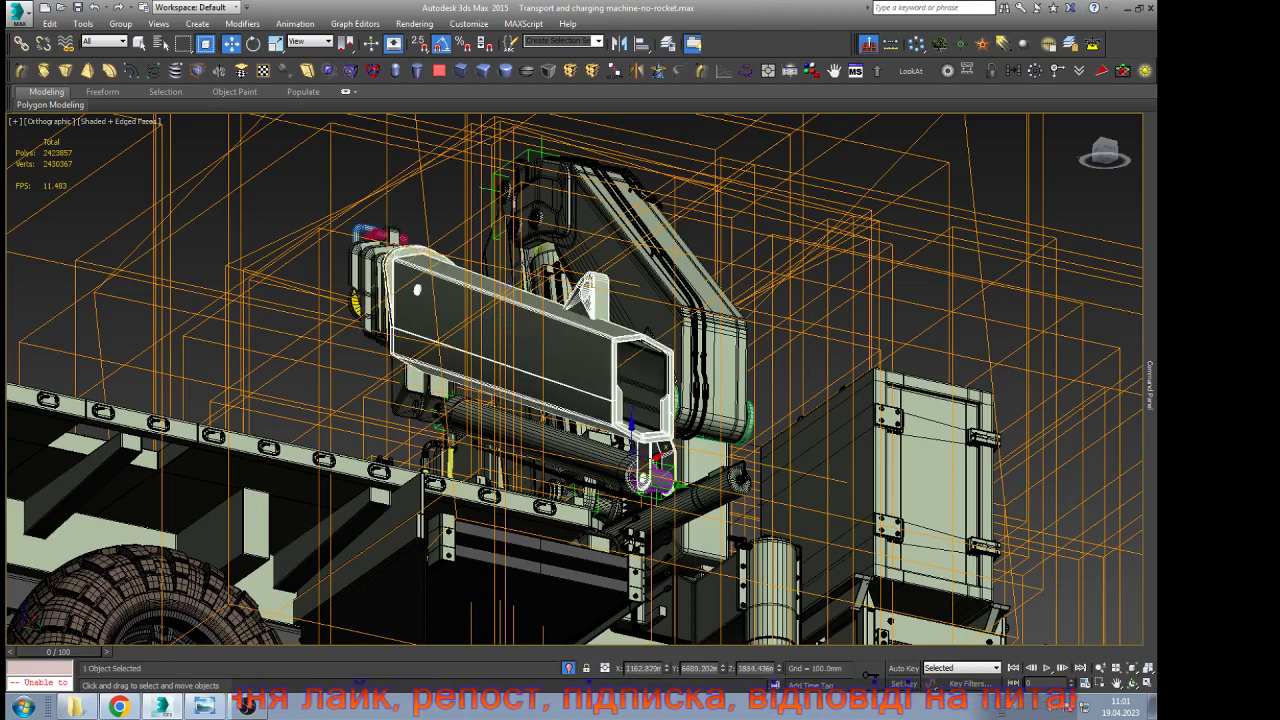
scroll(645, 430, up, 5)
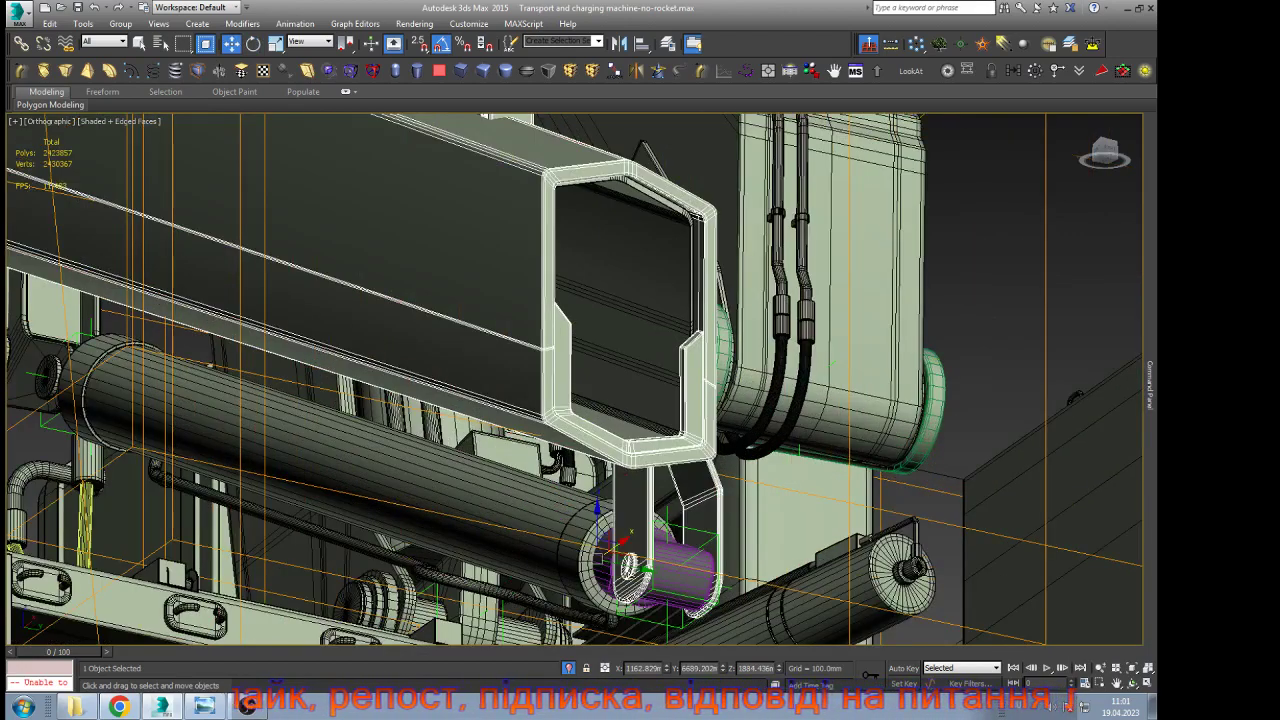
scroll(660, 415, down, 3)
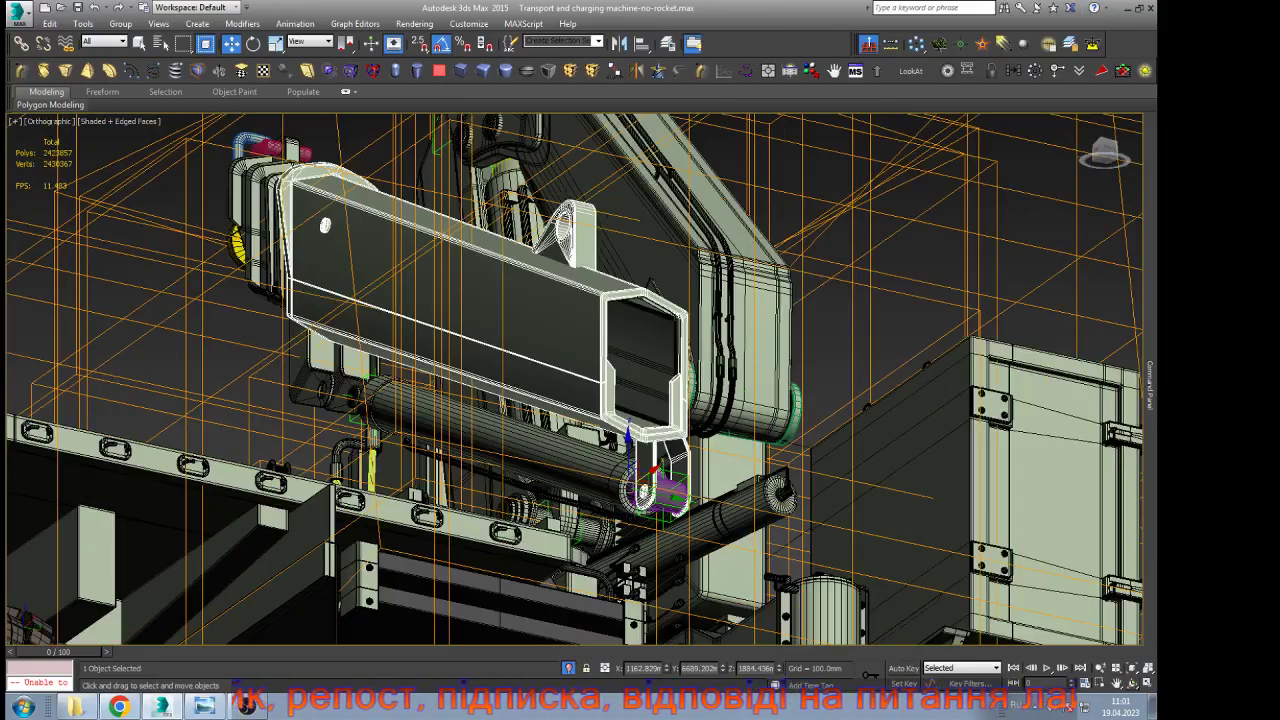
Examine how the box-section boom sits beside the folded arm from several sides of the crane
key(ctrl+r)
drag(560, 420, 522, 424)
scroll(440, 385, down, 5)
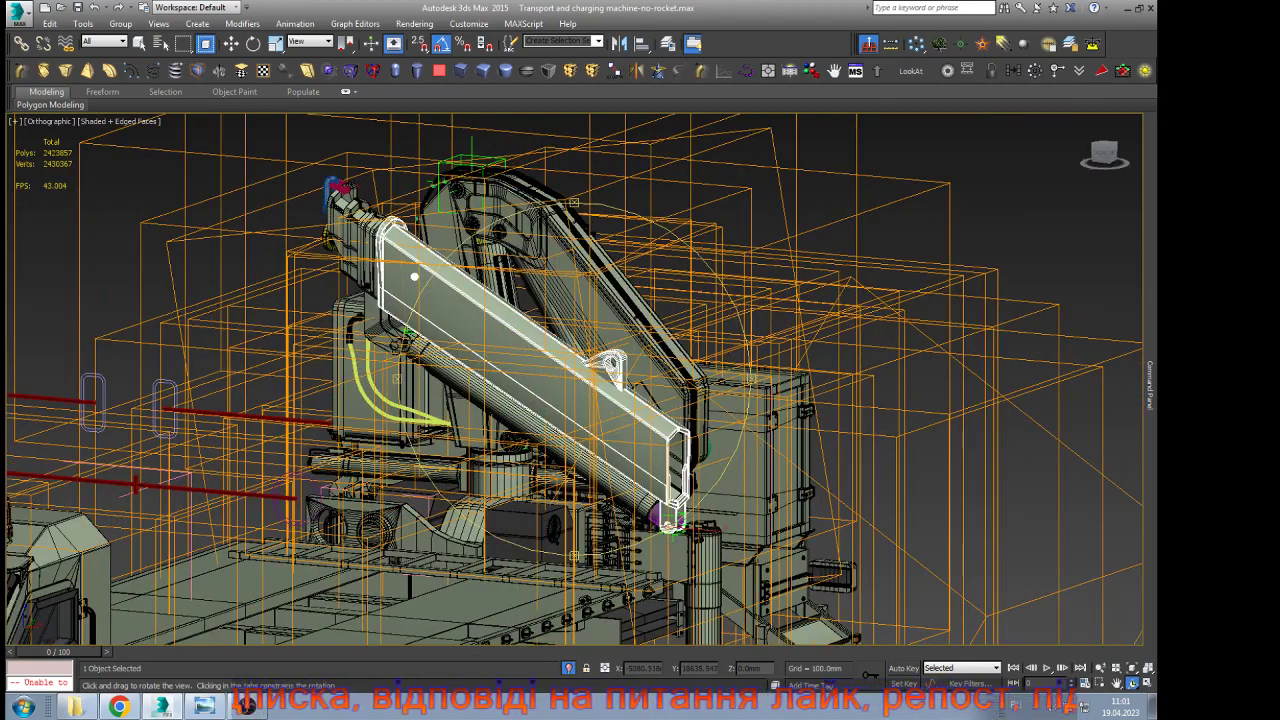
drag(522, 424, 375, 410)
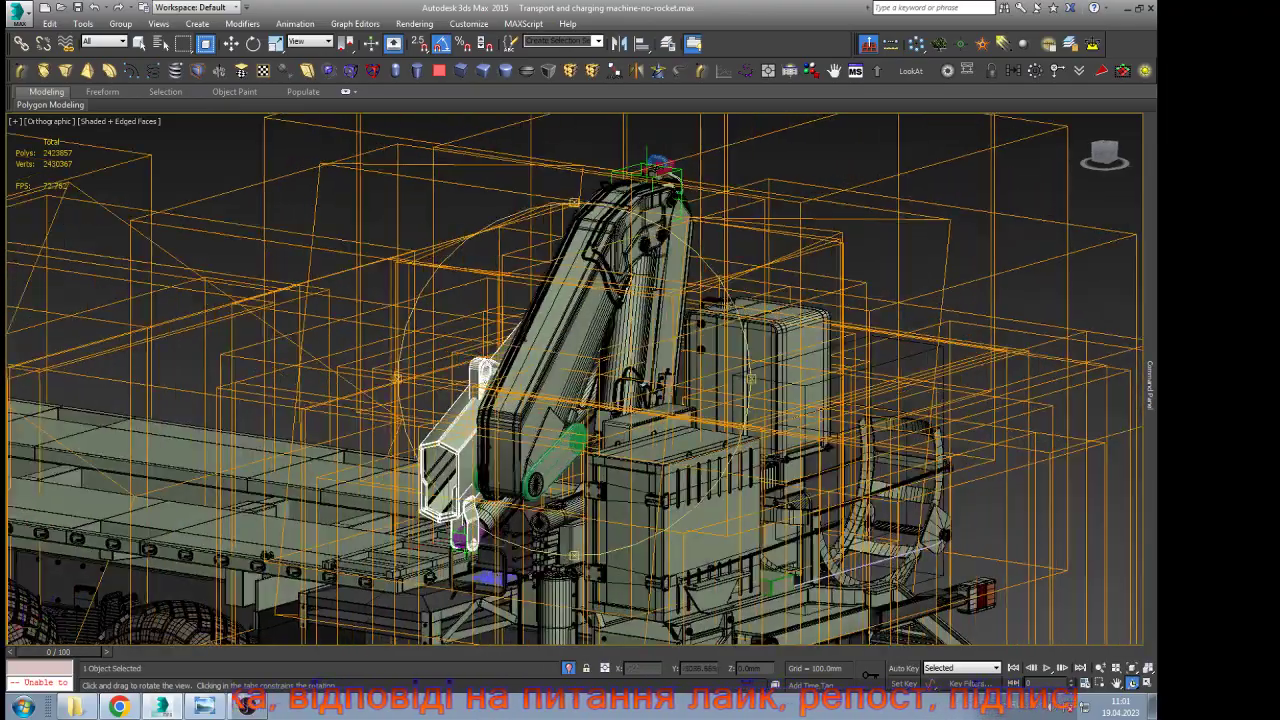
drag(290, 285, 418, 274)
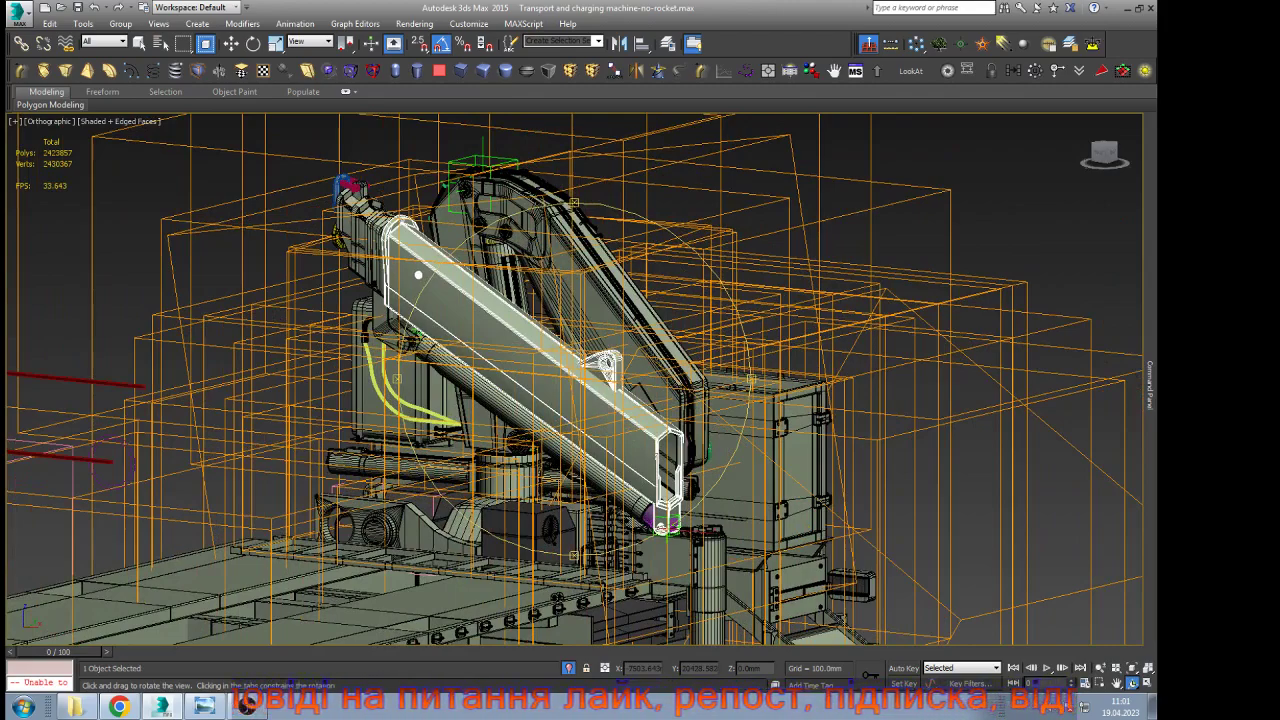
drag(495, 365, 388, 359)
scroll(600, 455, up, 6)
drag(600, 455, 655, 490)
key(w)
scroll(579, 347, down, 7)
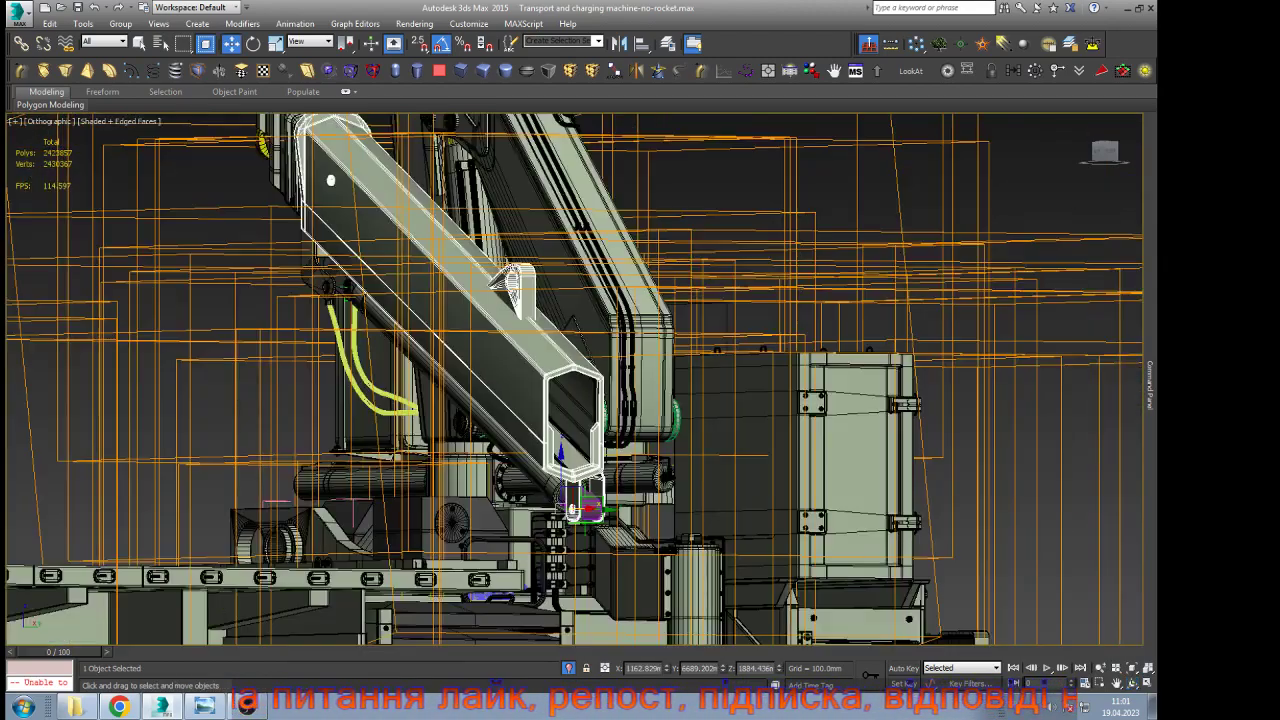
Isolate the box-section boom together with the folded boom arm
scroll(540, 340, up, 6)
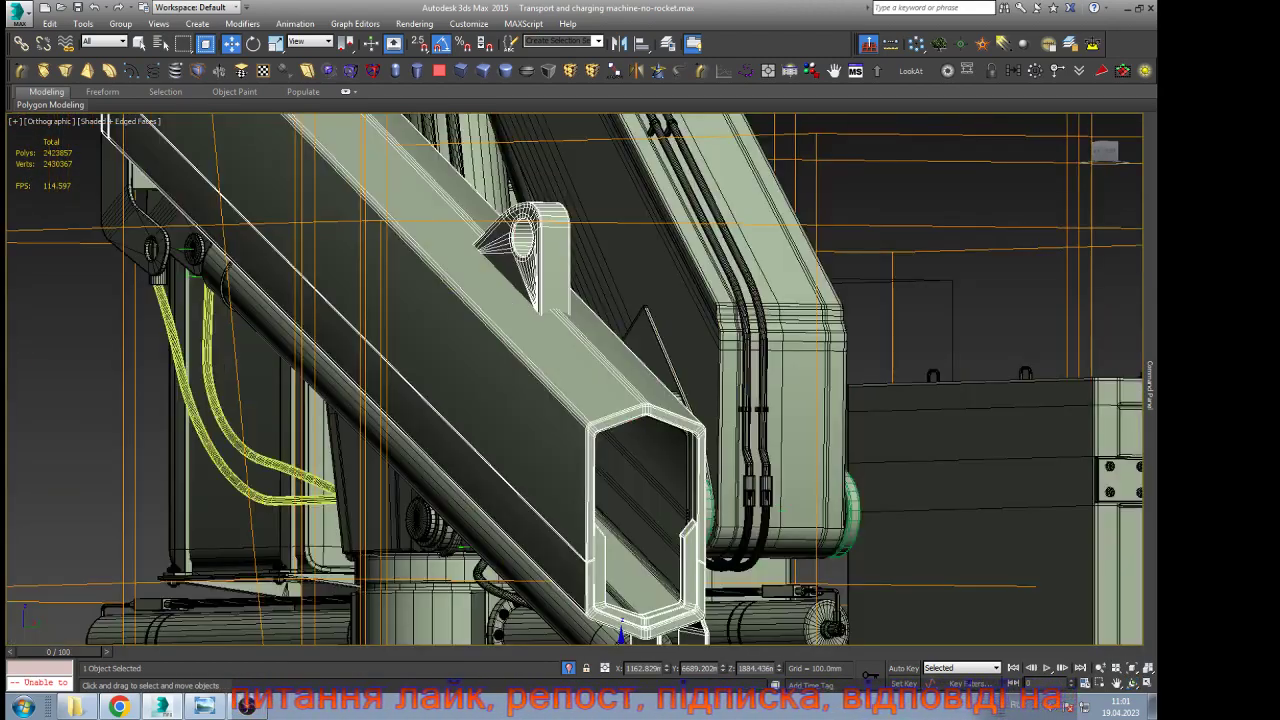
ctrl+click(700, 300)
key(alt+q)
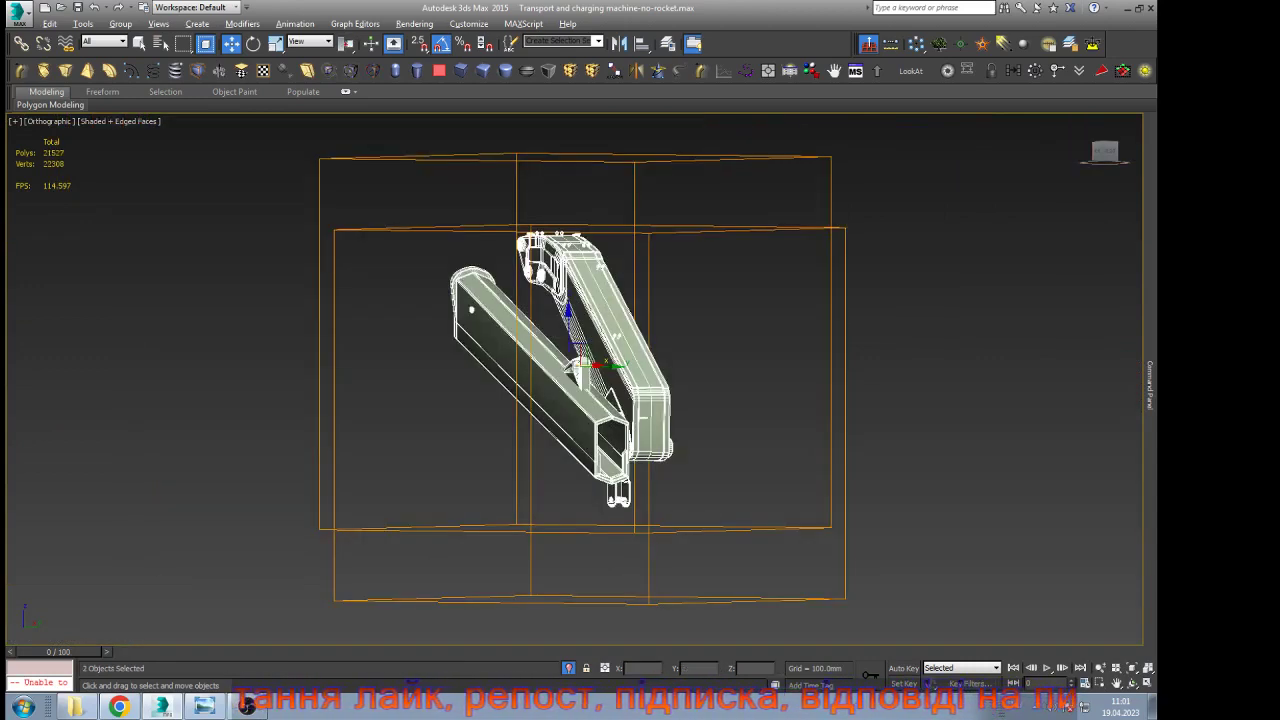
click(720, 420)
scroll(600, 425, up, 5)
Show the two isolated boom parts in the front view and select the box-section boom
click(690, 300)
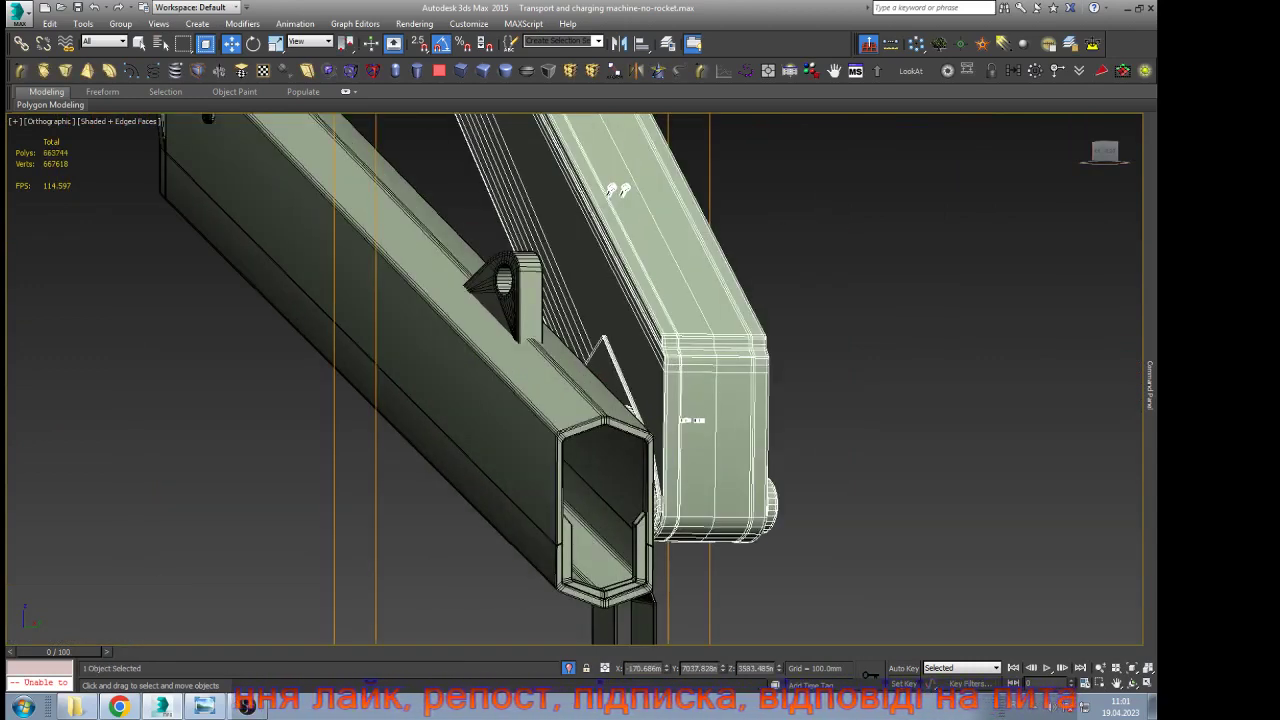
key(f)
key(z)
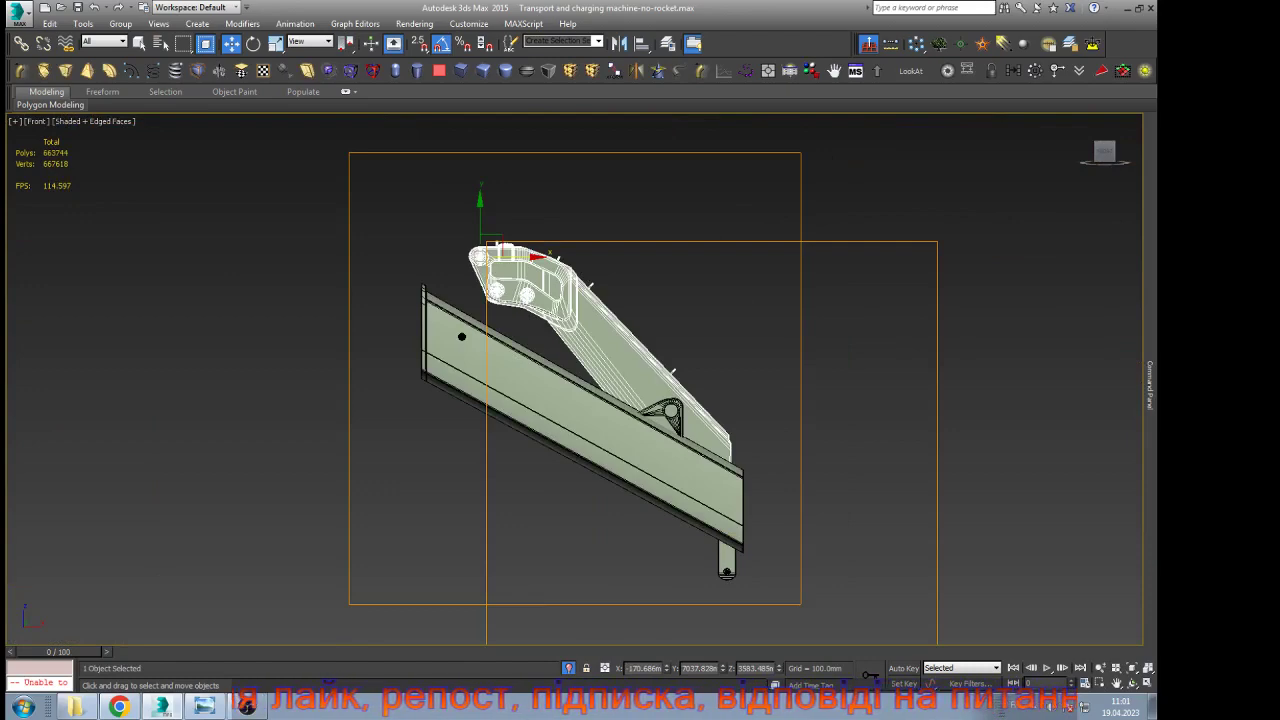
scroll(691, 450, up, 3)
scroll(640, 373, down, 2)
click(674, 475)
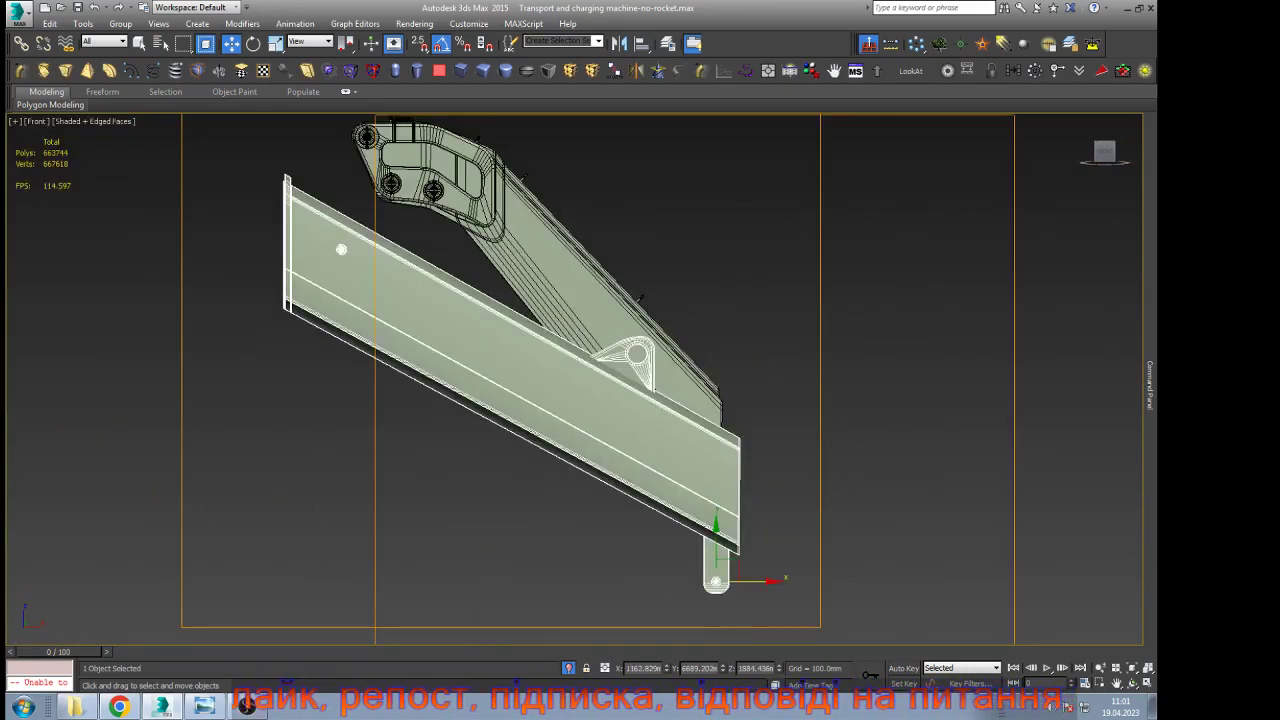
Switch the front view to wireframe display and examine the box-section boom's lower end above its clevis
scroll(674, 475, up, 4)
key(F3)
scroll(626, 338, down, 3)
scroll(711, 484, up, 6)
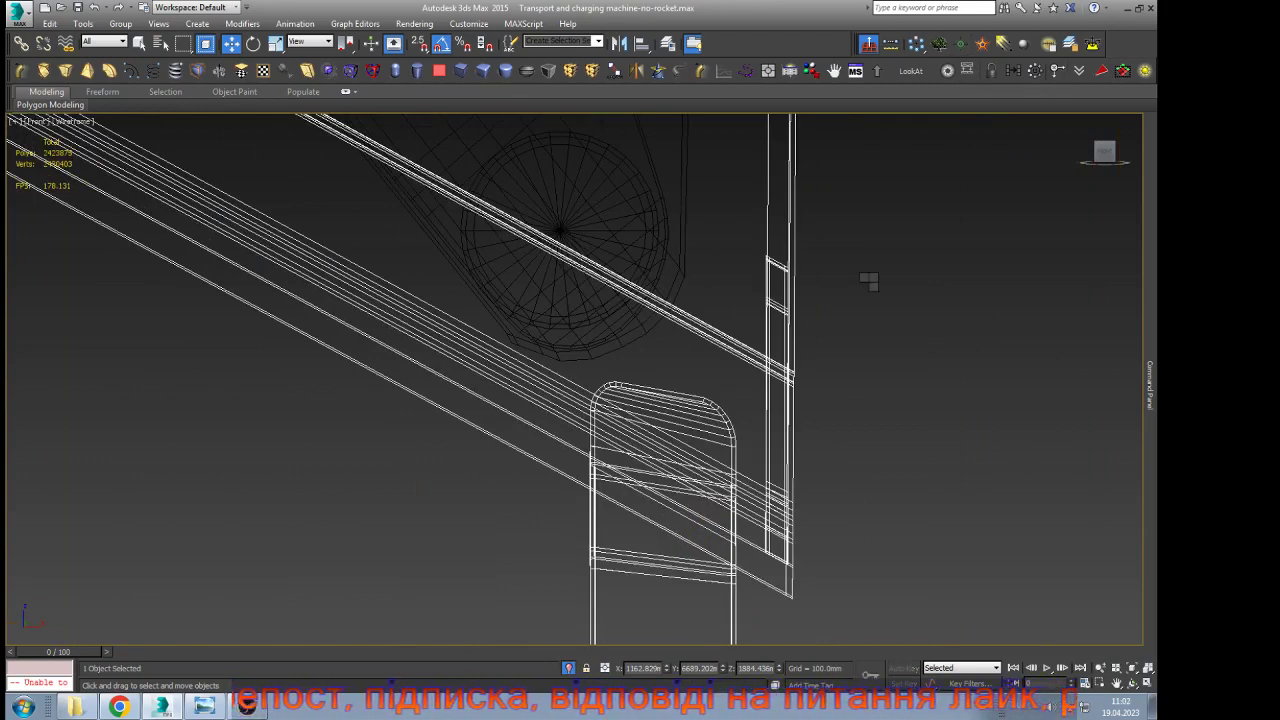
Move the box-section boom's pivot close to the centre of the folded arm's lower pin
scroll(793, 319, down, 3)
drag(727, 497, 727, 237)
scroll(724, 237, up, 2)
scroll(720, 240, up, 3)
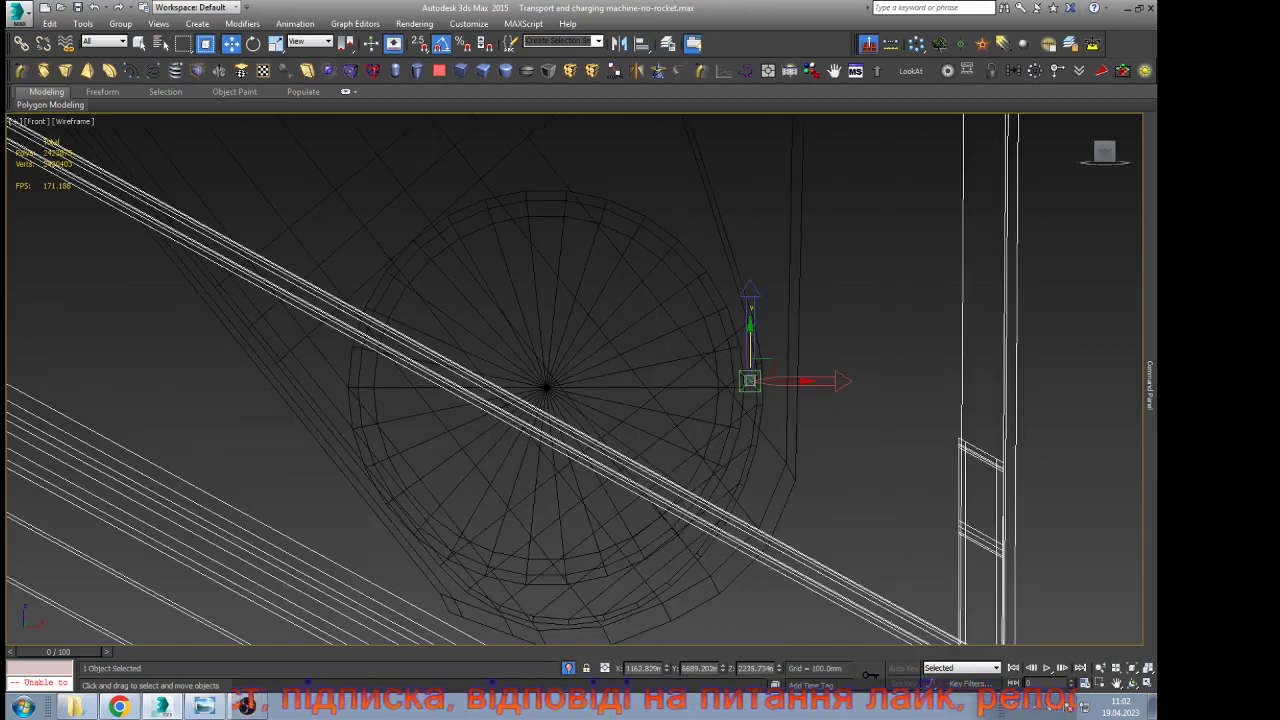
drag(750, 342, 750, 349)
drag(789, 388, 590, 388)
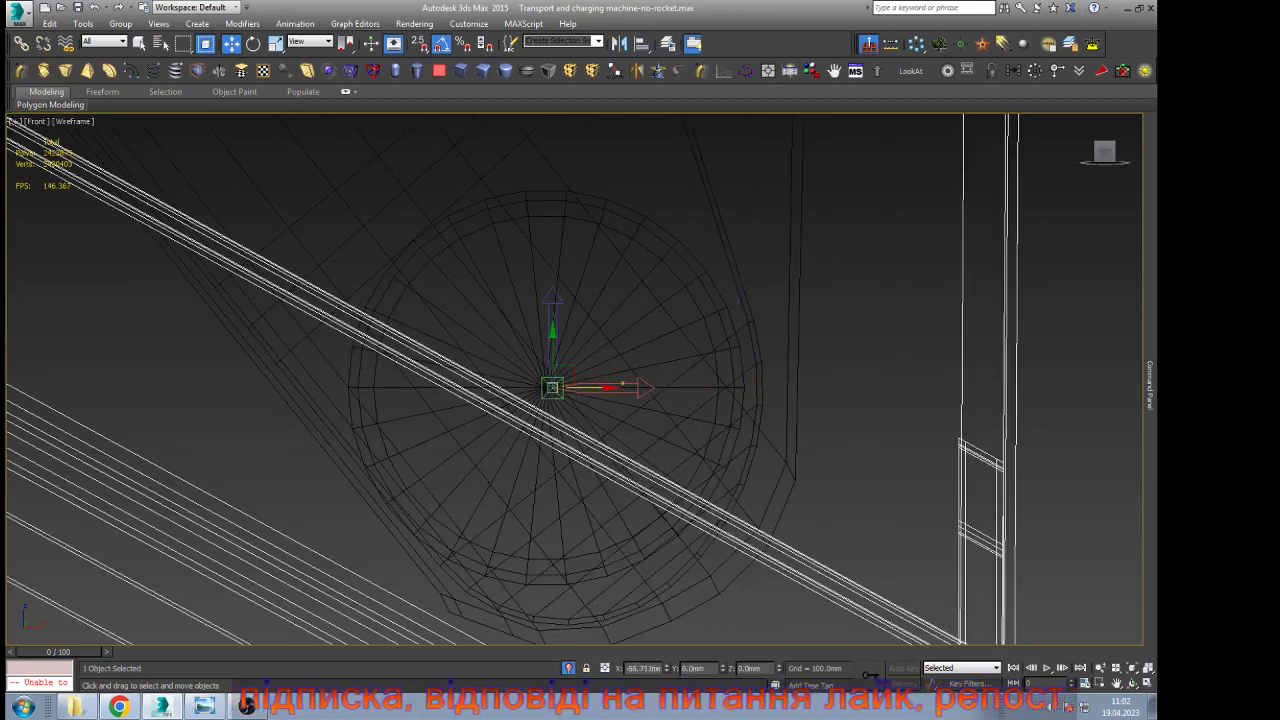
Fine-tune the boom's pivot horizontally and vertically onto the exact centre of the pin circle and finish pivot editing
scroll(588, 389, up, 5)
scroll(456, 375, up, 7)
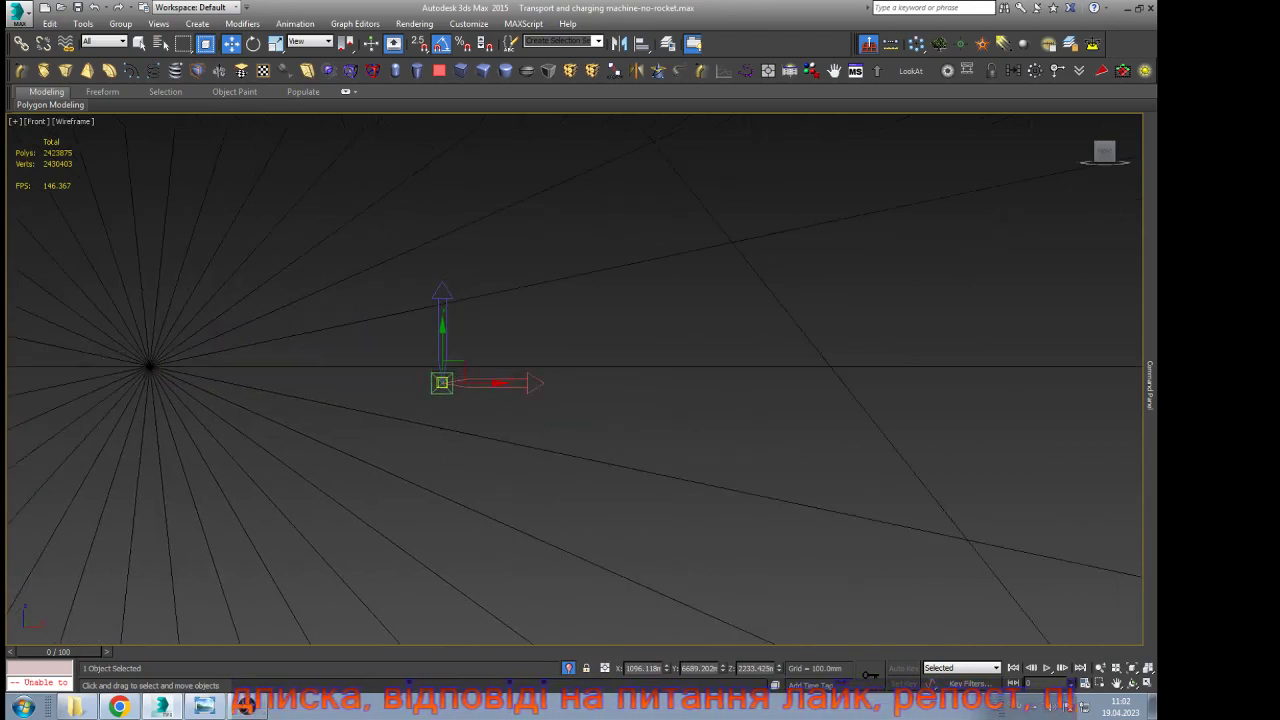
drag(446, 346, 446, 312)
scroll(676, 374, down, 3)
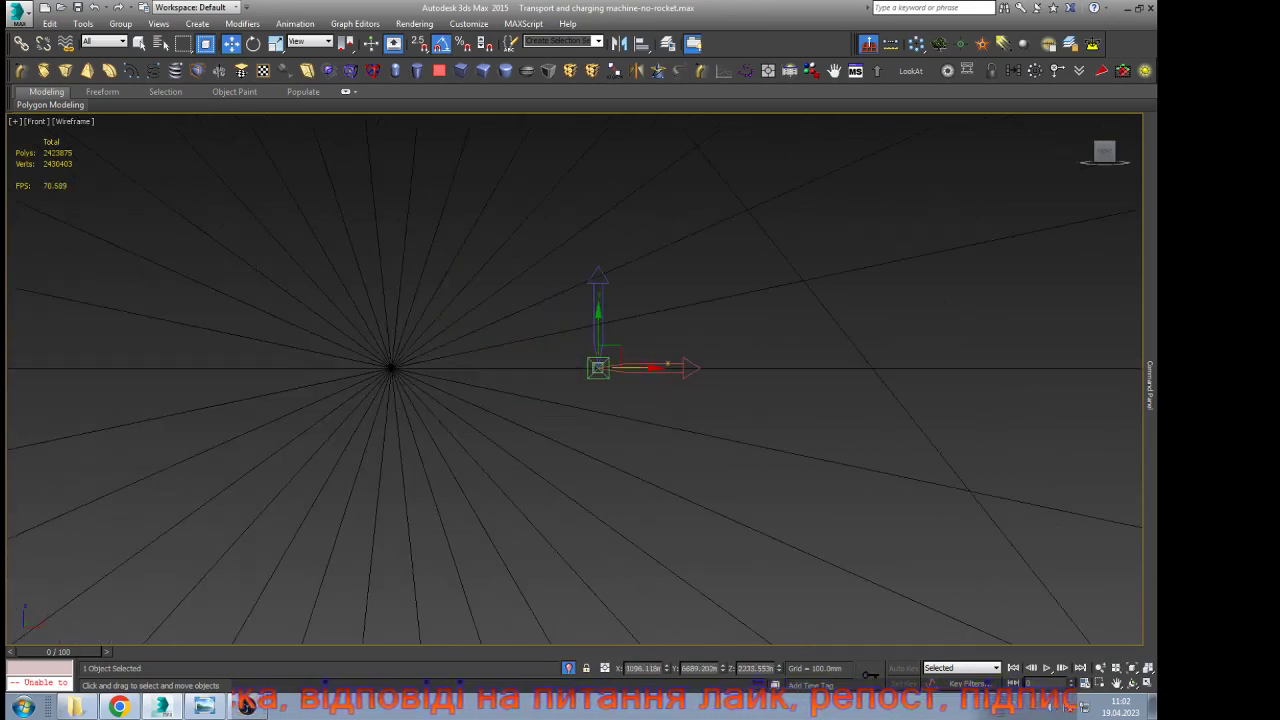
drag(654, 367, 448, 367)
scroll(393, 367, up, 6)
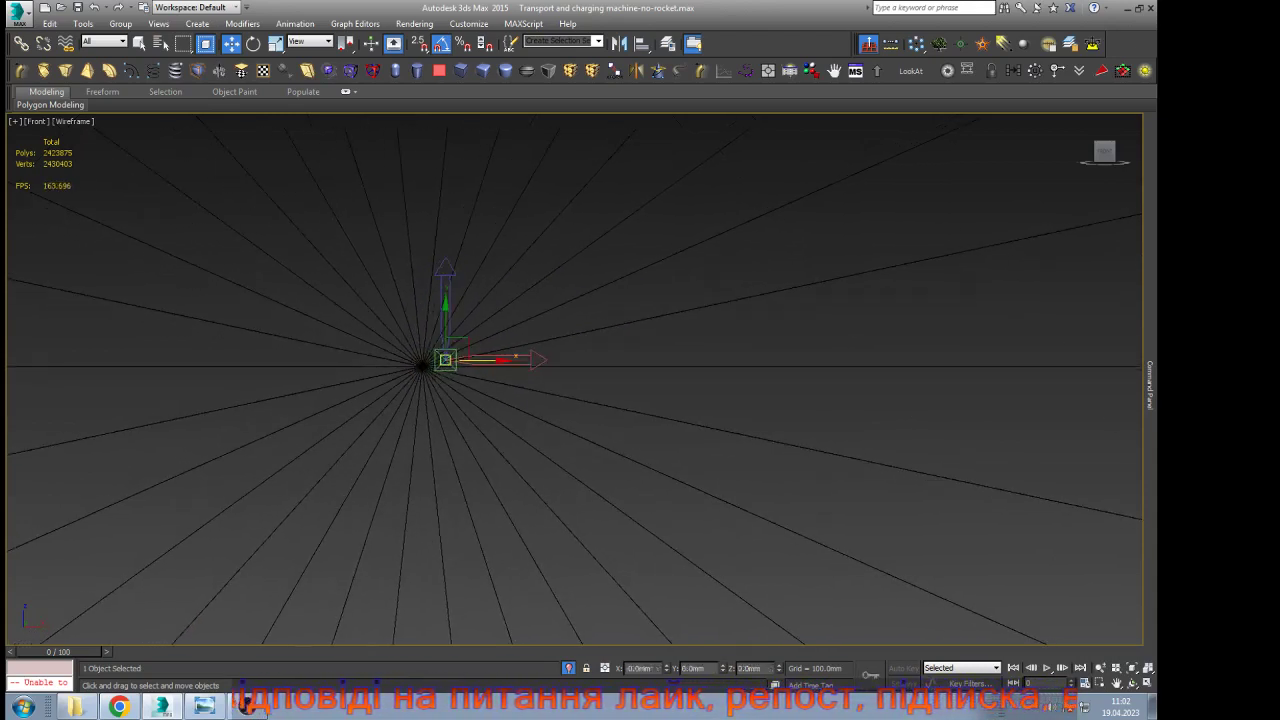
drag(490, 360, 465, 360)
drag(420, 322, 420, 328)
click(1057, 71)
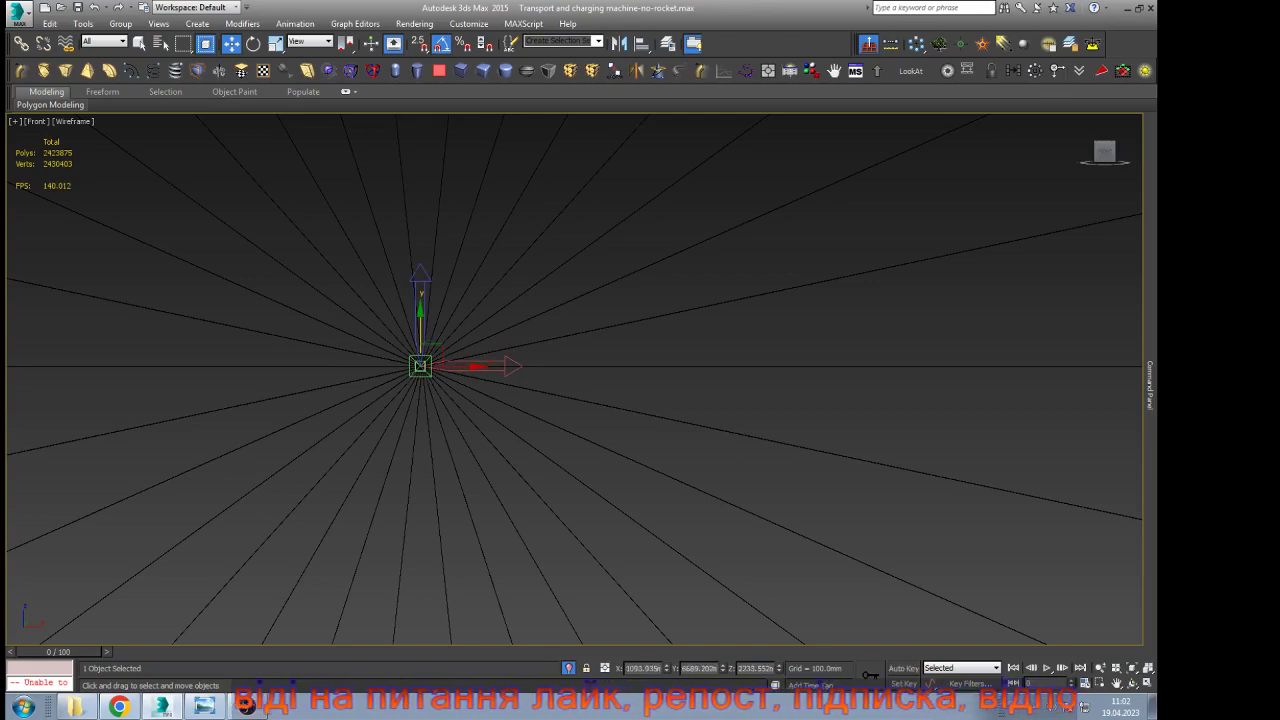
Create a point helper in the empty space beside the lower end of the two boom parts
scroll(600, 346, down, 15)
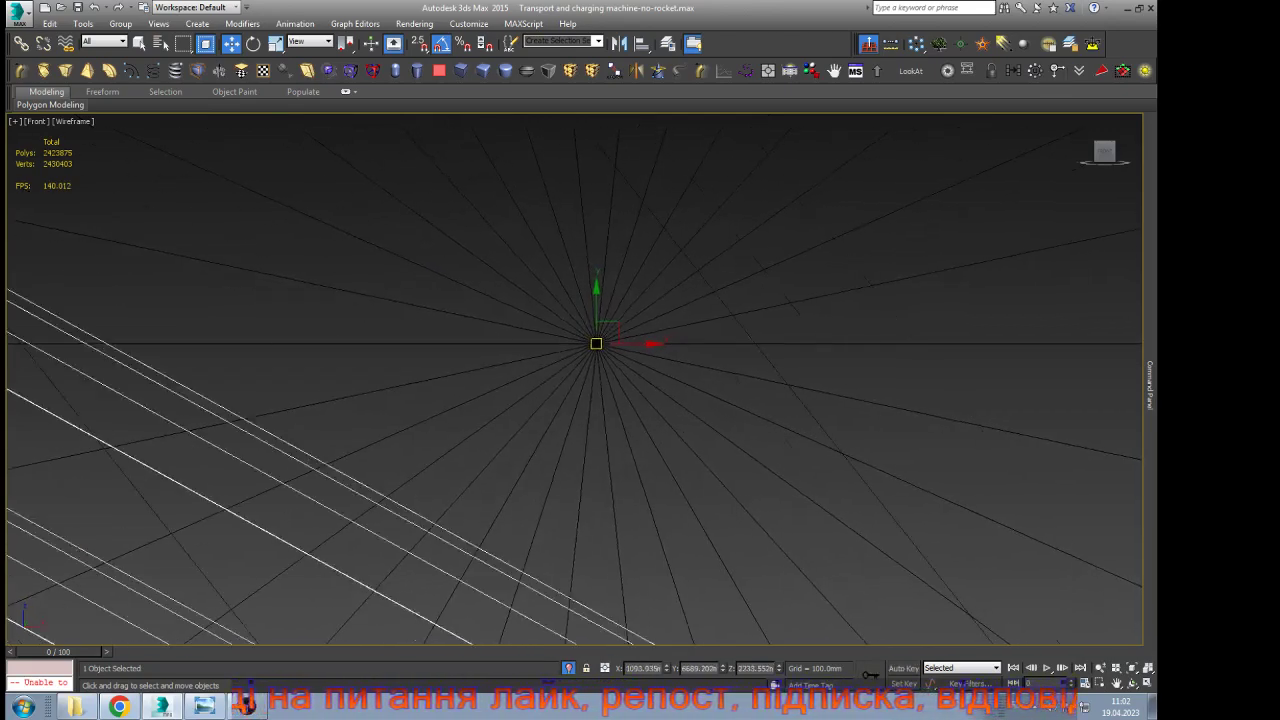
scroll(573, 345, down, 8)
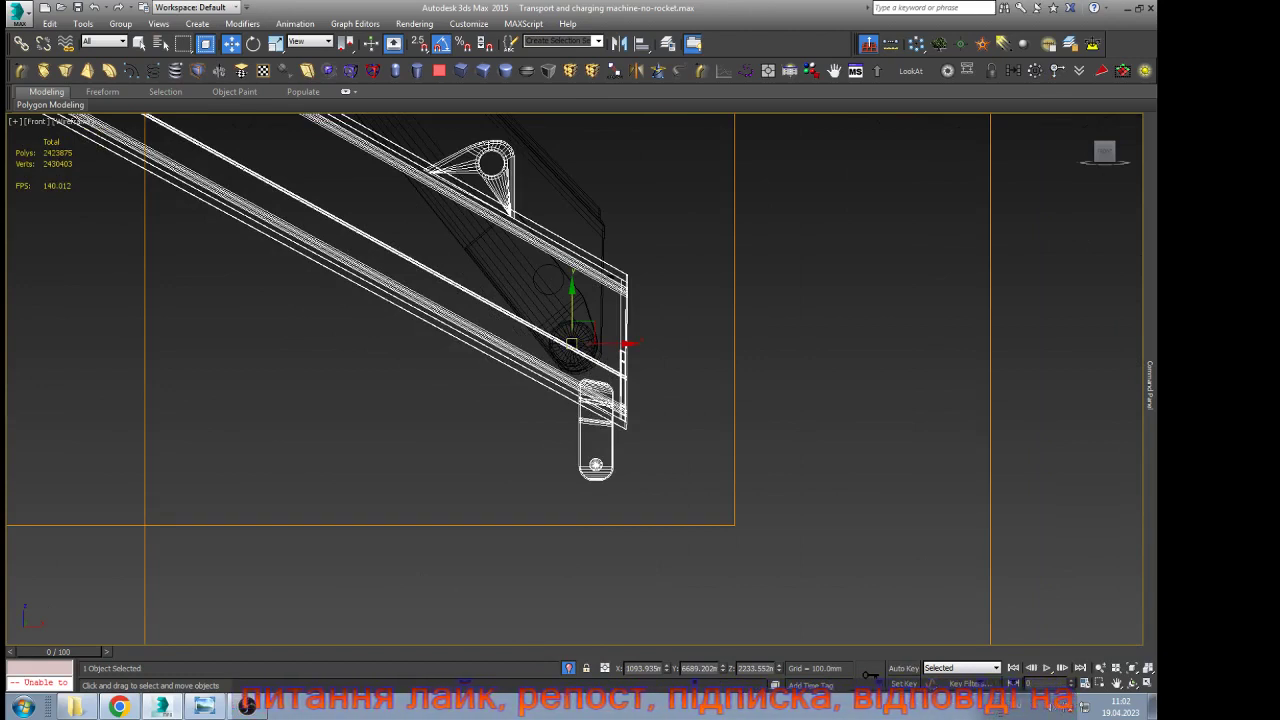
click(21, 44)
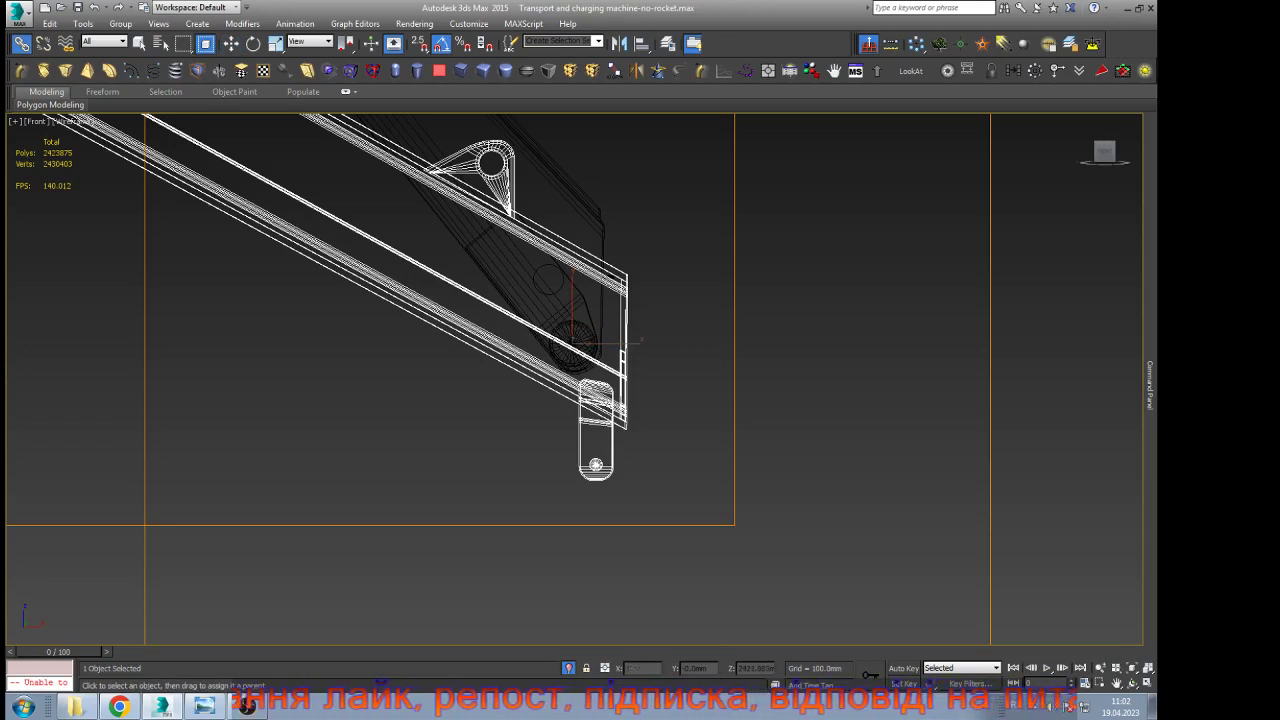
key(w)
click(622, 271)
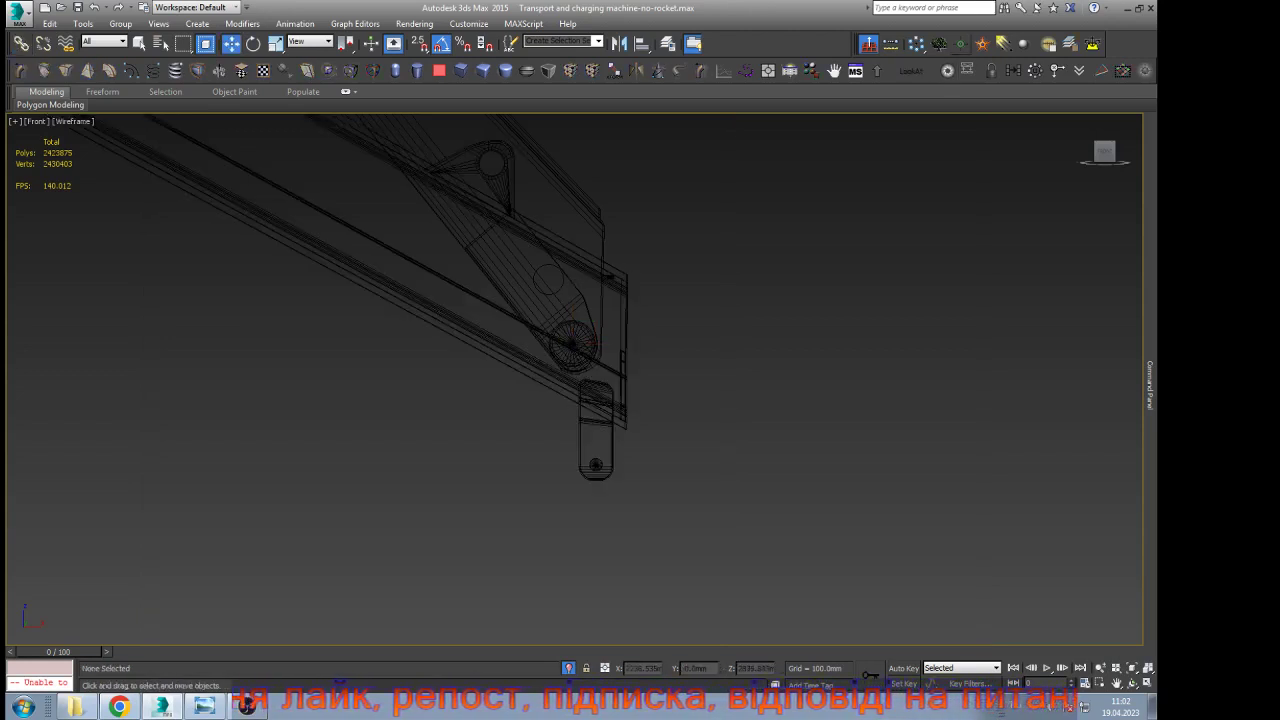
click(960, 43)
click(898, 328)
key(w)
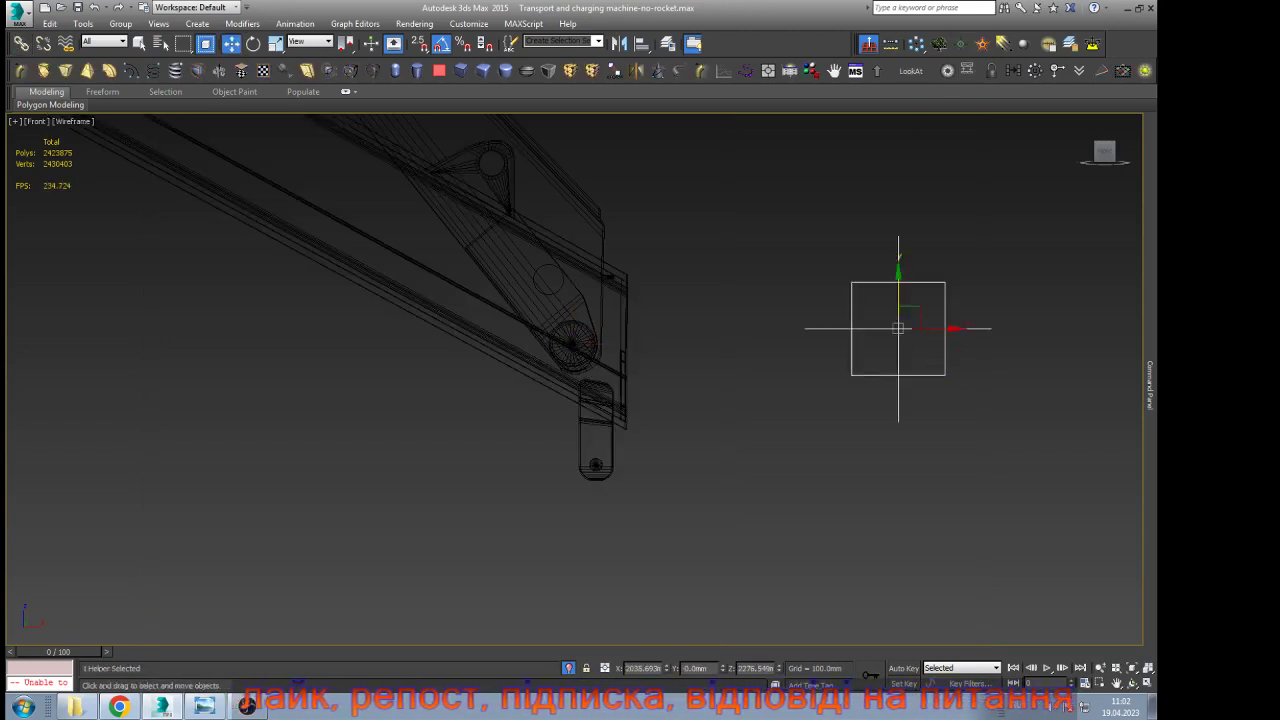
Align the point helper to the folded boom arm in X, Y and Z position, pivot point to pivot point
key(alt+a)
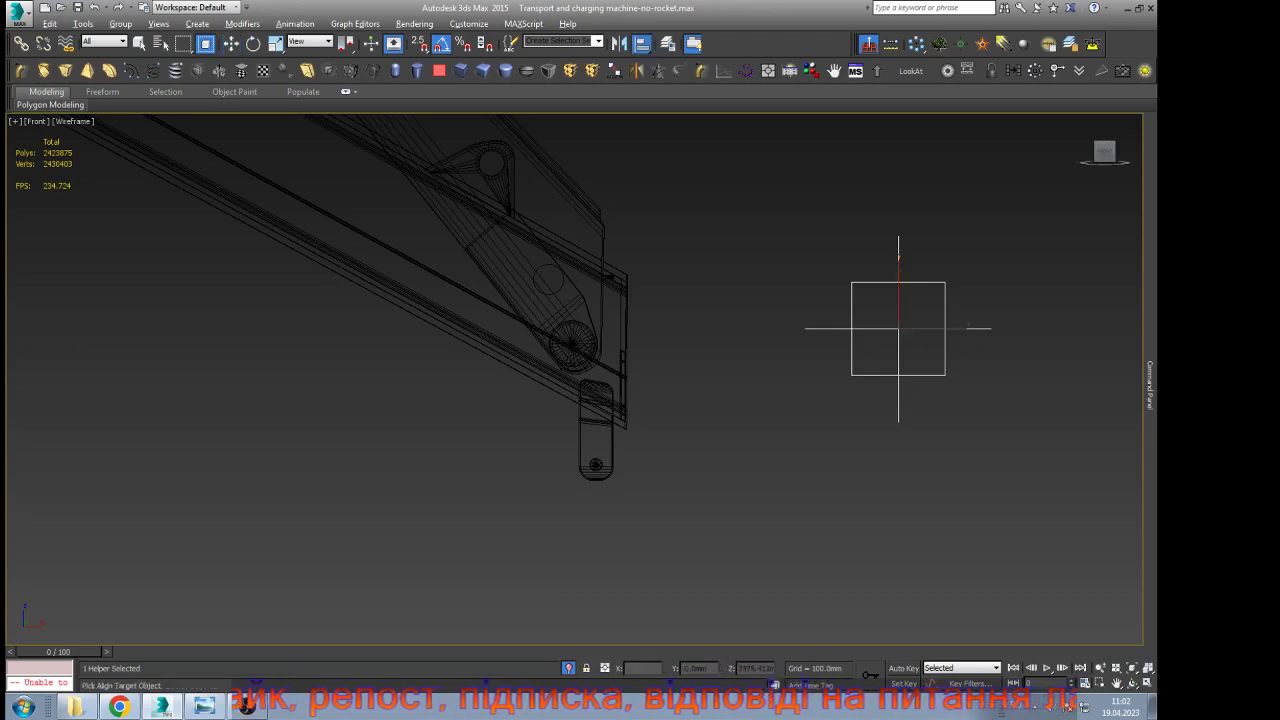
click(513, 187)
click(517, 263)
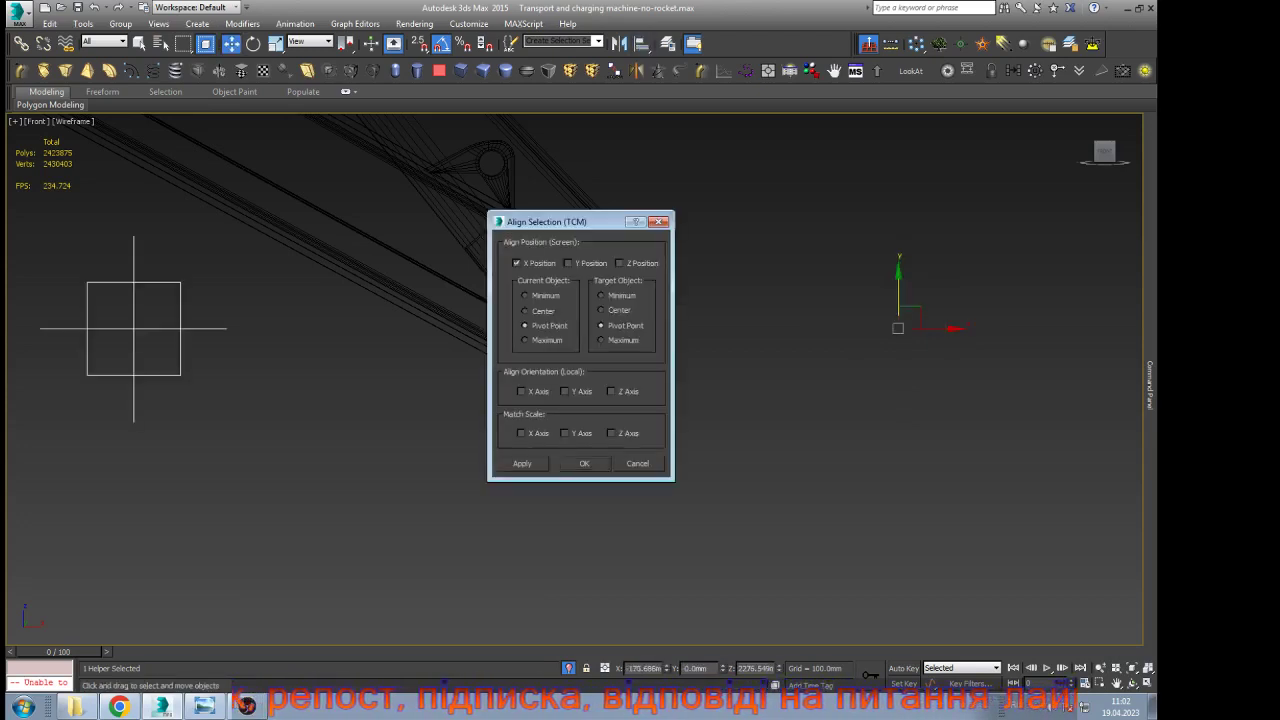
click(569, 263)
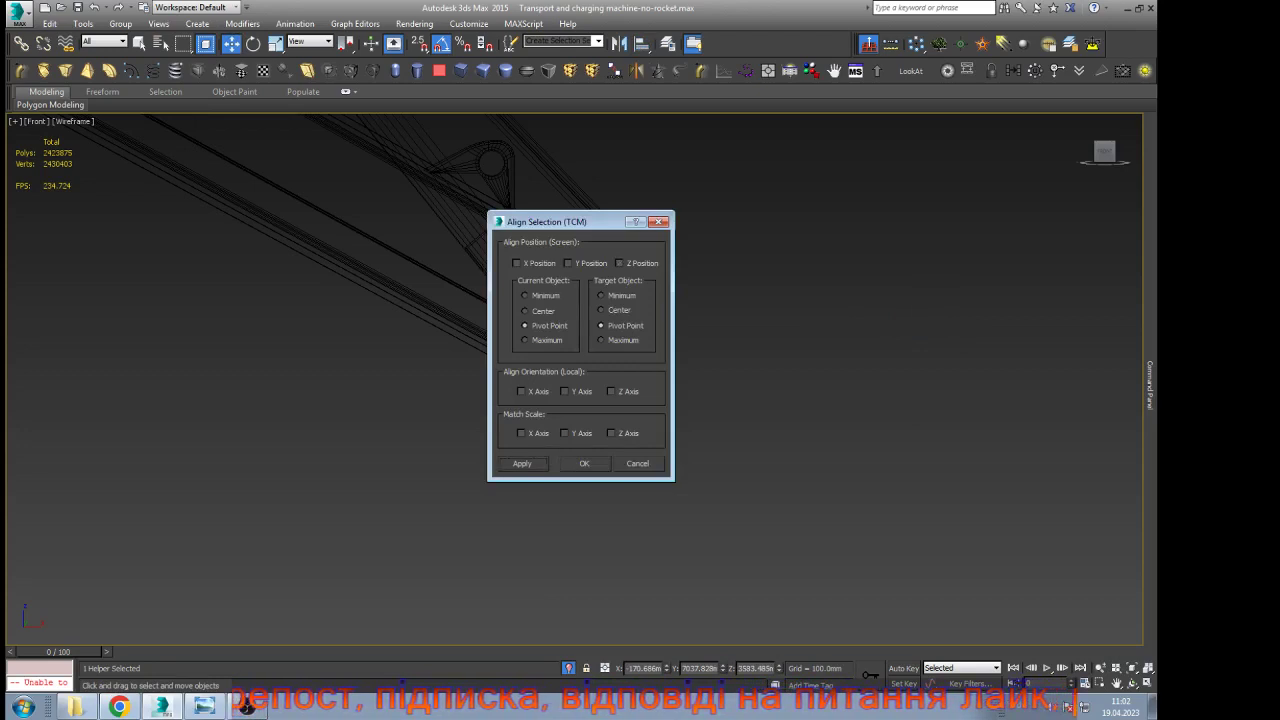
click(585, 464)
scroll(662, 414, down, 3)
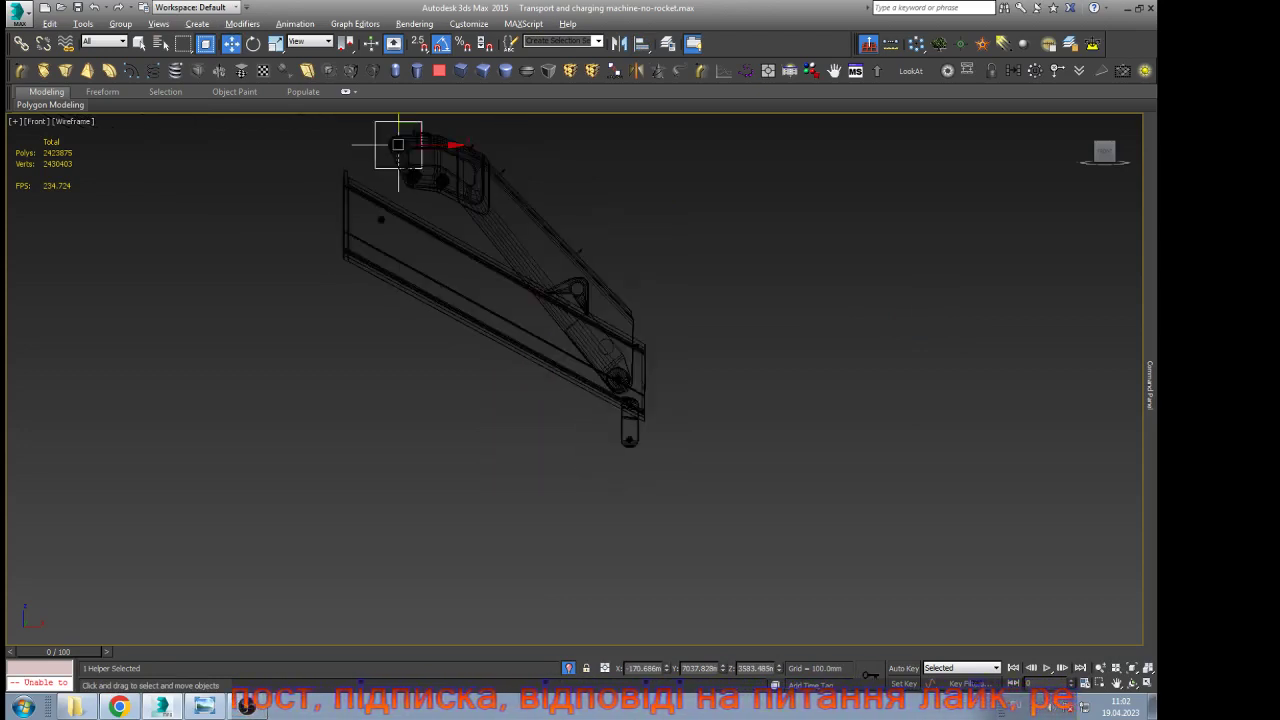
Align the point helper to the box-section boom in X and Y position only, pivot point to pivot point
key(alt+a)
click(398, 145)
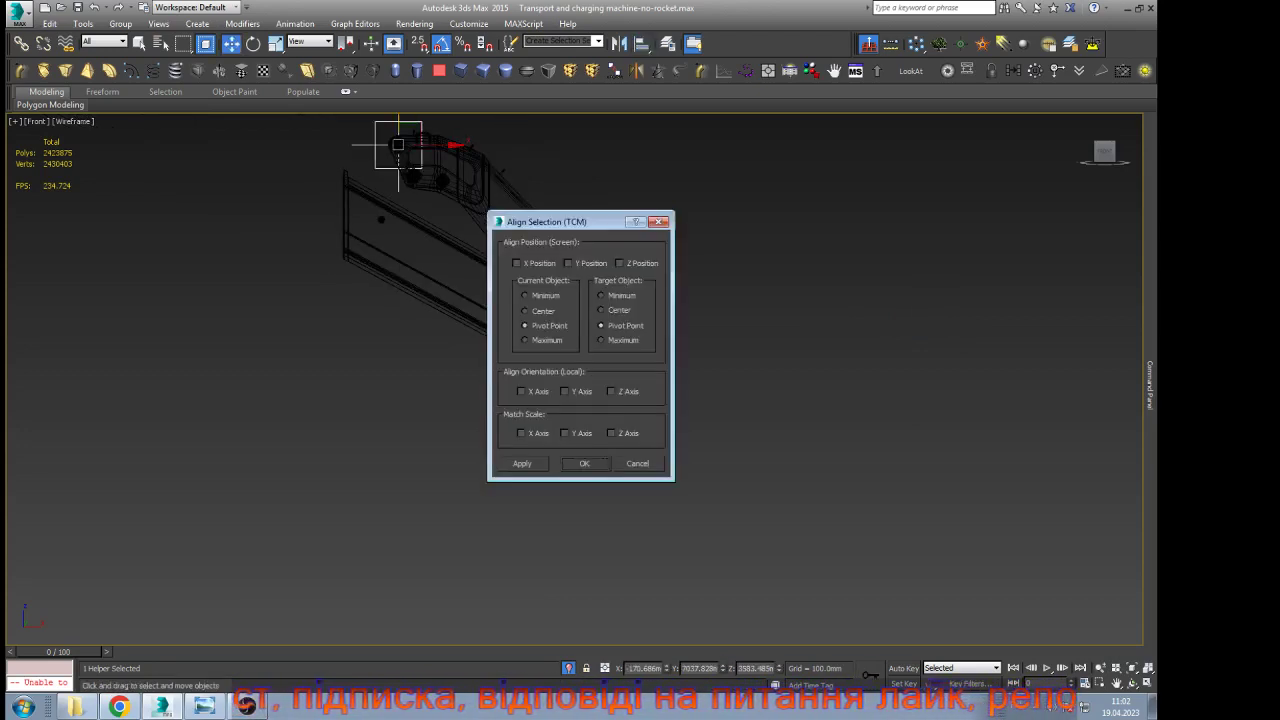
click(517, 263)
click(569, 263)
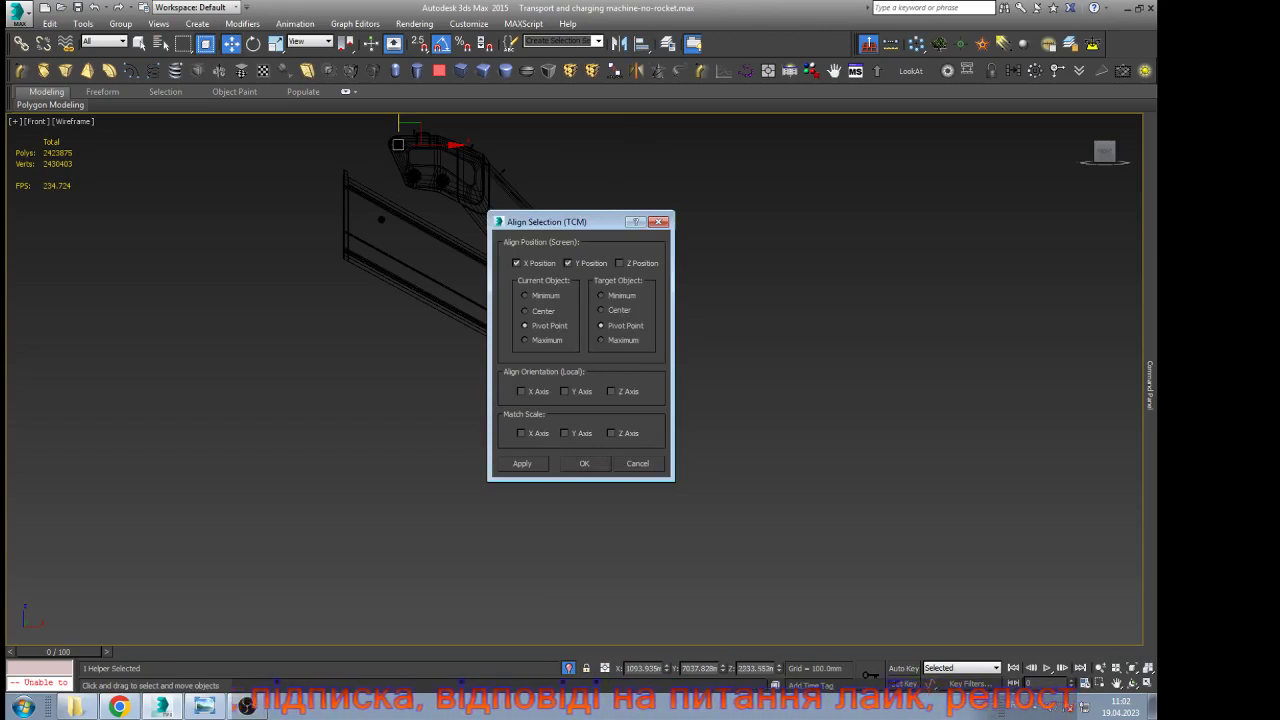
click(584, 463)
Link the point helper at the lower pin to the folded boom arm as its parent
scroll(622, 388, up, 3)
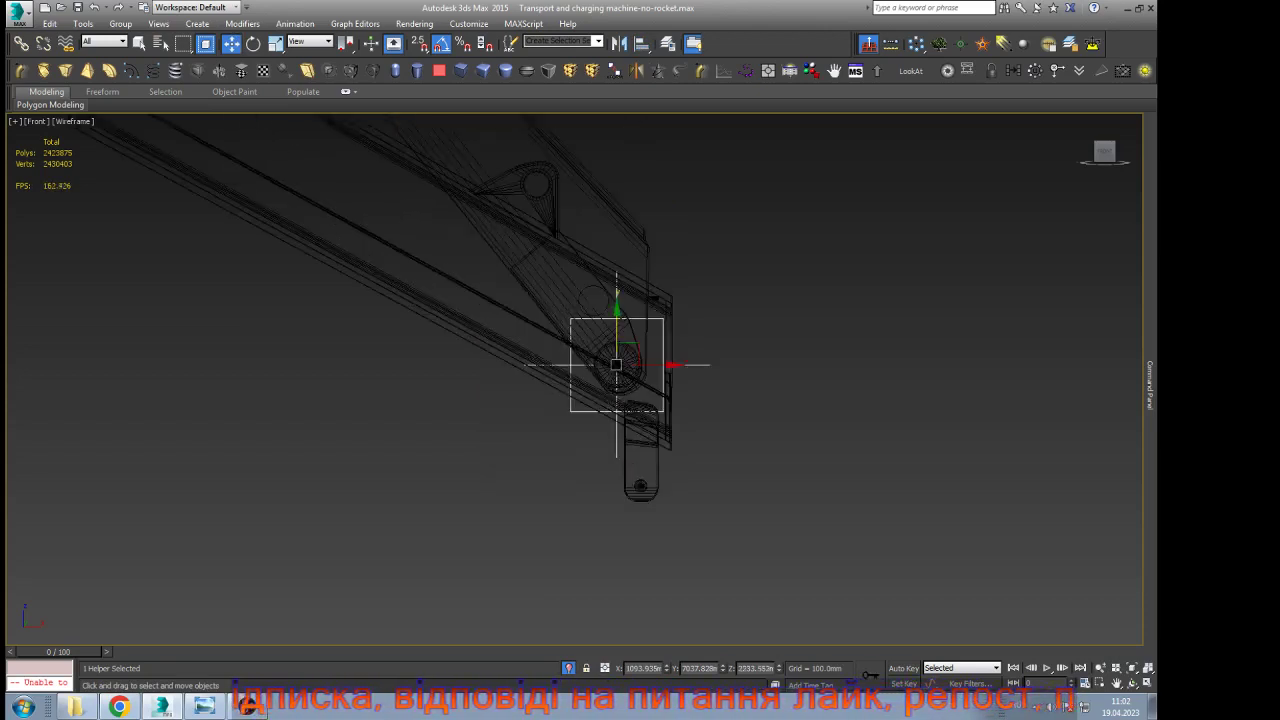
scroll(618, 391, up, 2)
click(1132, 683)
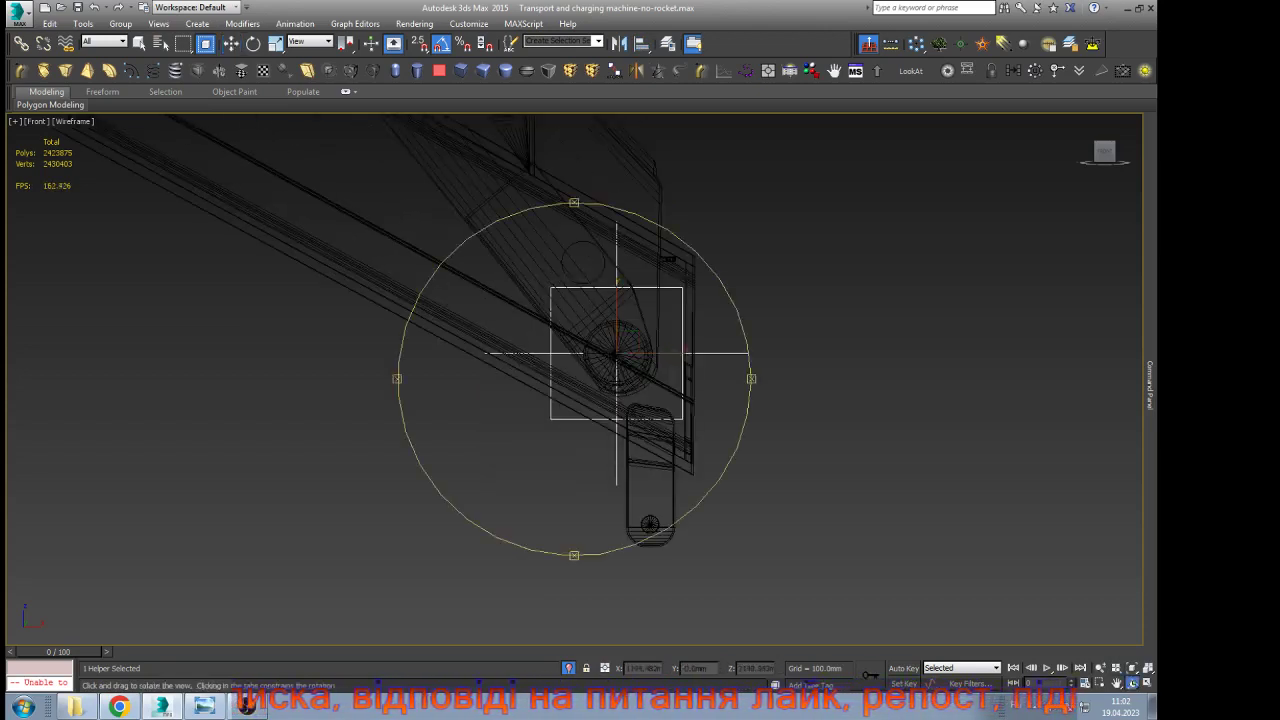
drag(636, 400, 478, 430)
right_click(478, 430)
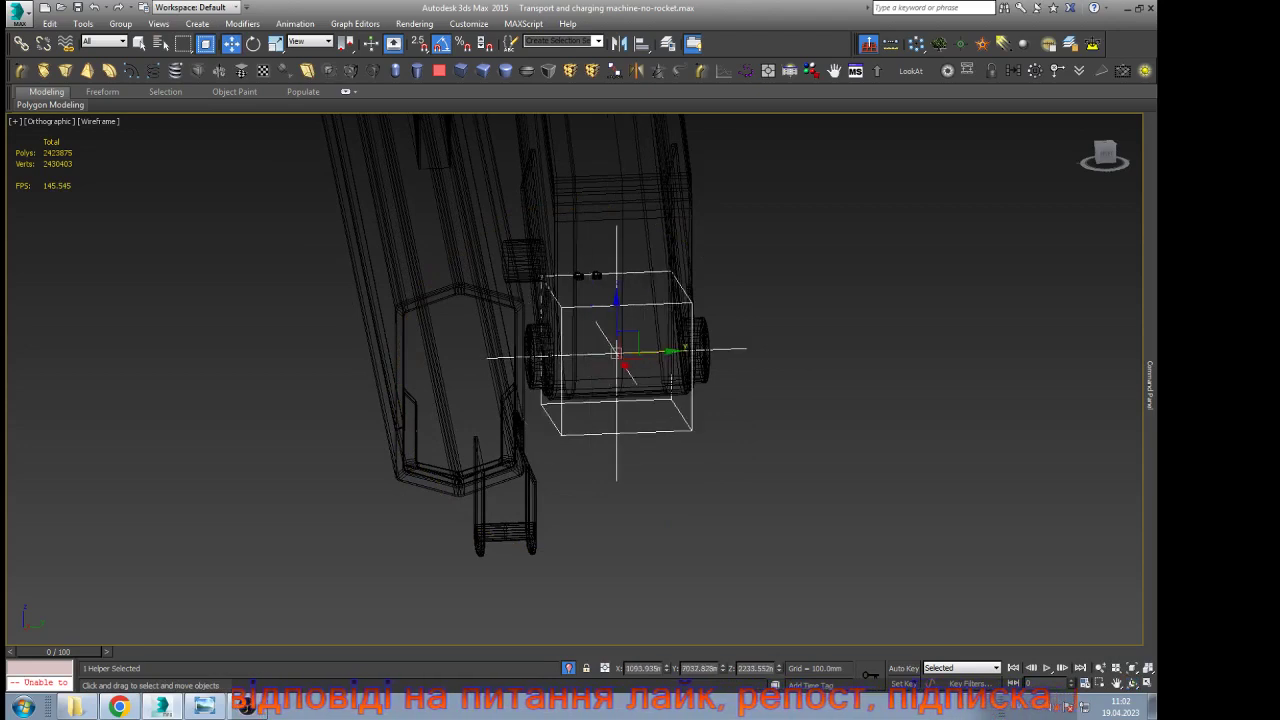
click(21, 43)
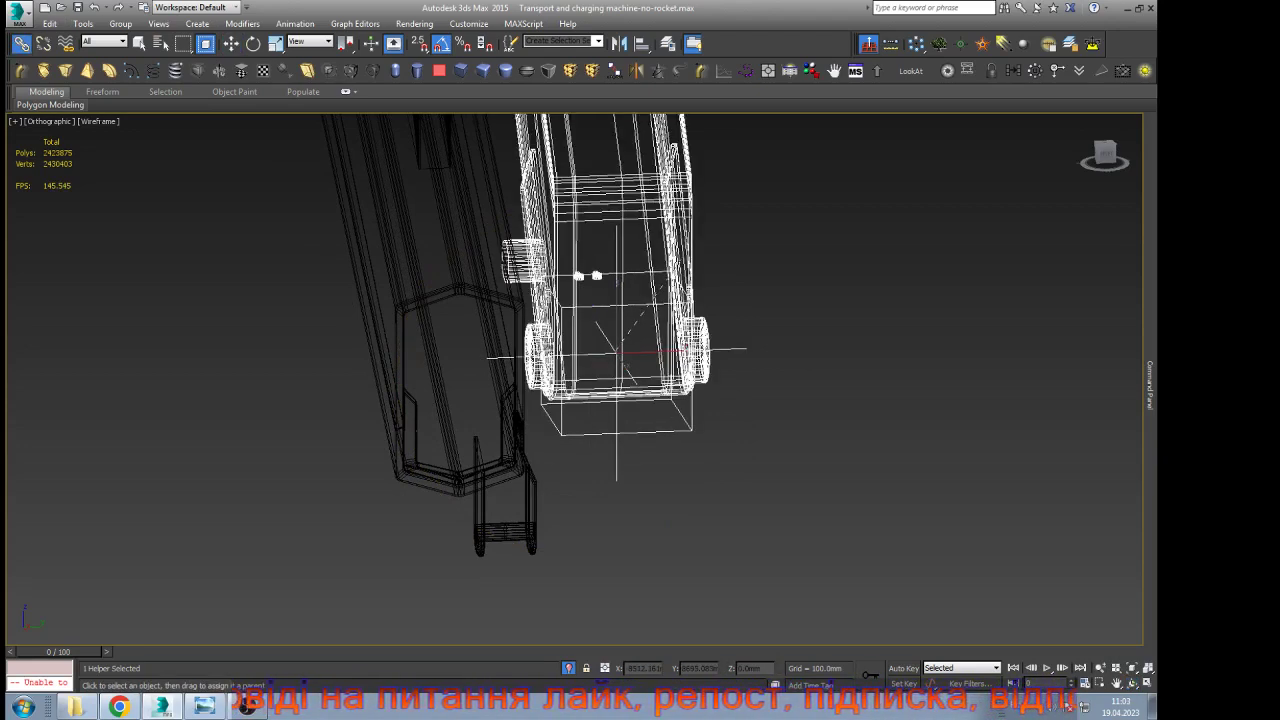
key(w)
Link the box-section boom to the point helper as its parent
click(440, 400)
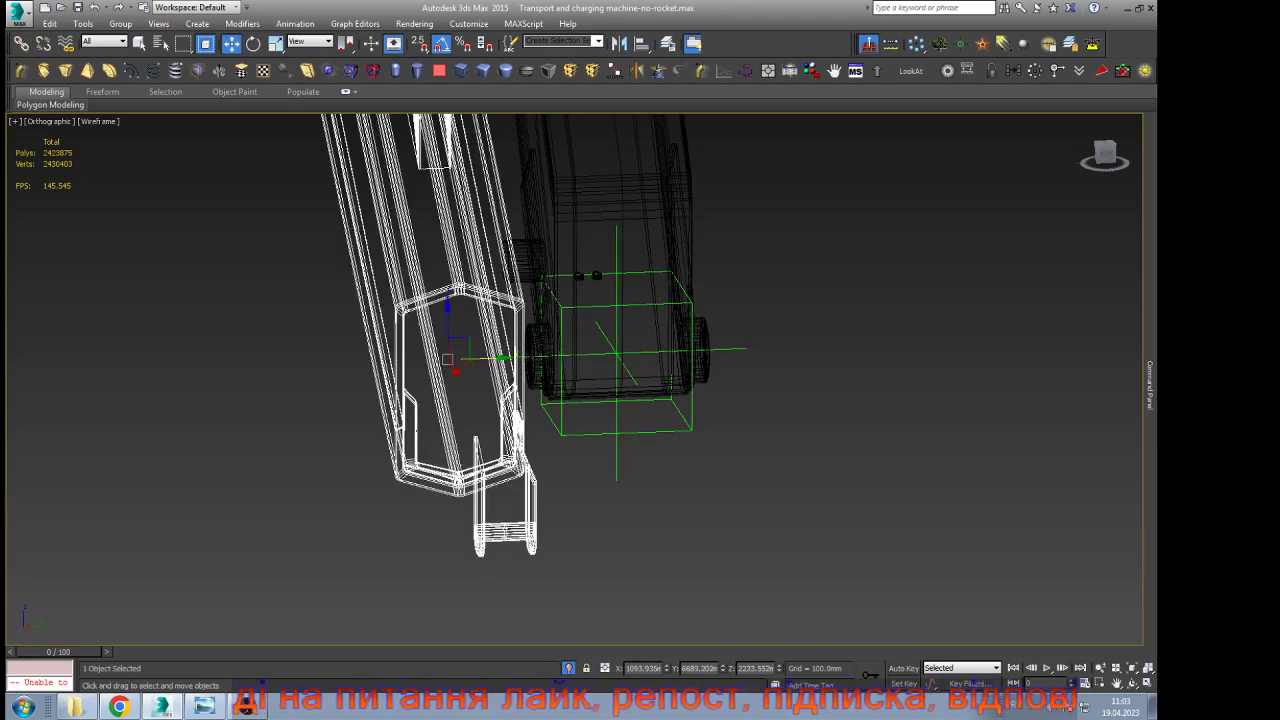
click(21, 43)
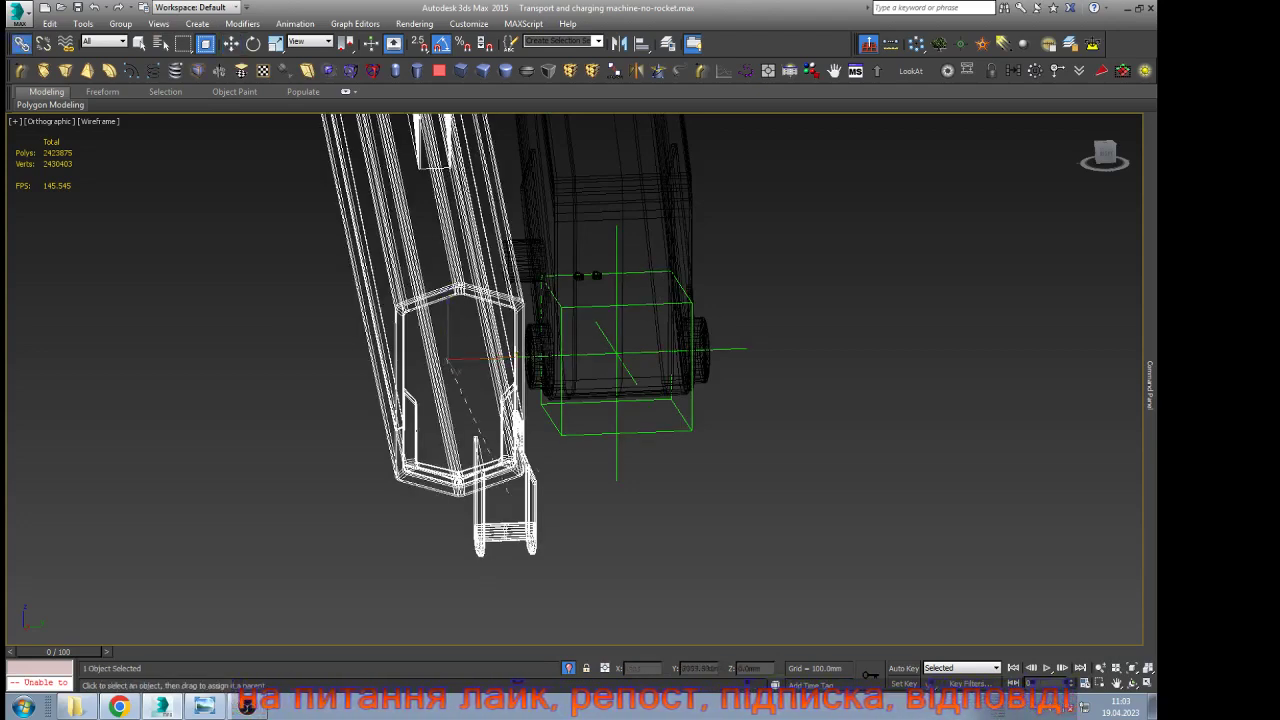
drag(508, 493, 616, 479)
key(w)
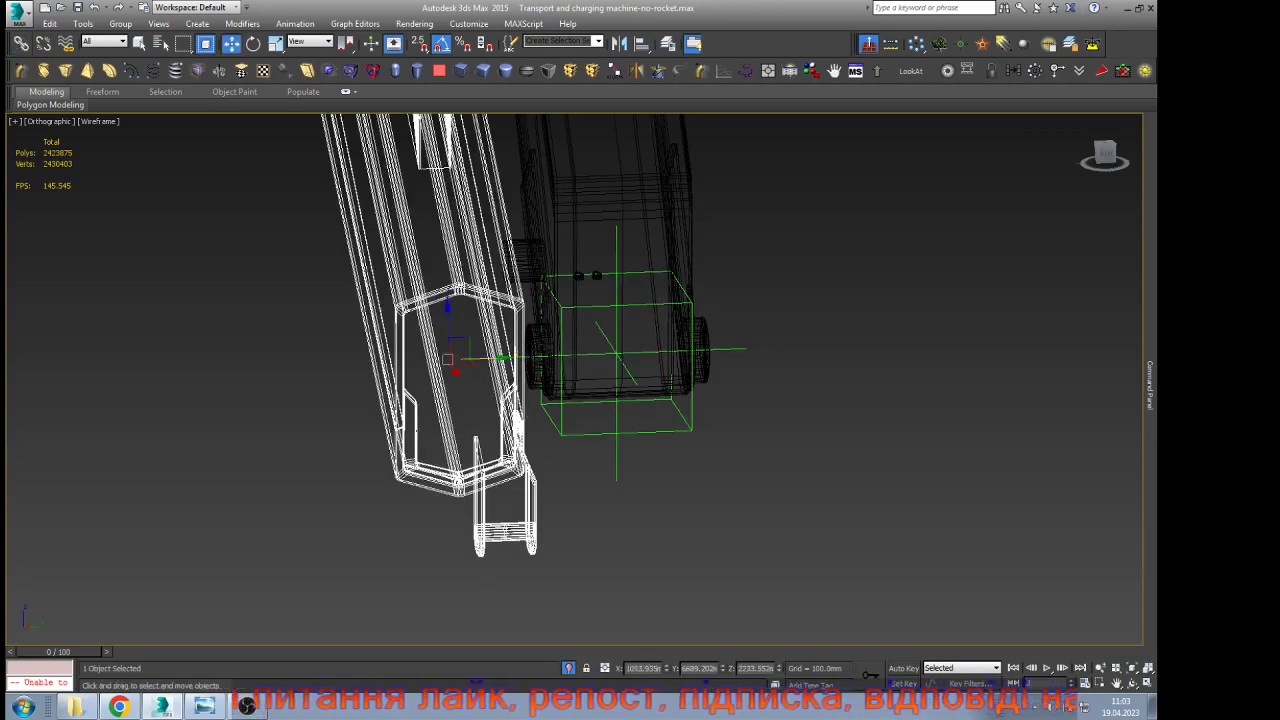
click(692, 498)
Try rotating the folded boom arm by -55 degrees about the Y axis to test the new links
scroll(692, 498, down, 5)
scroll(696, 496, up, 2)
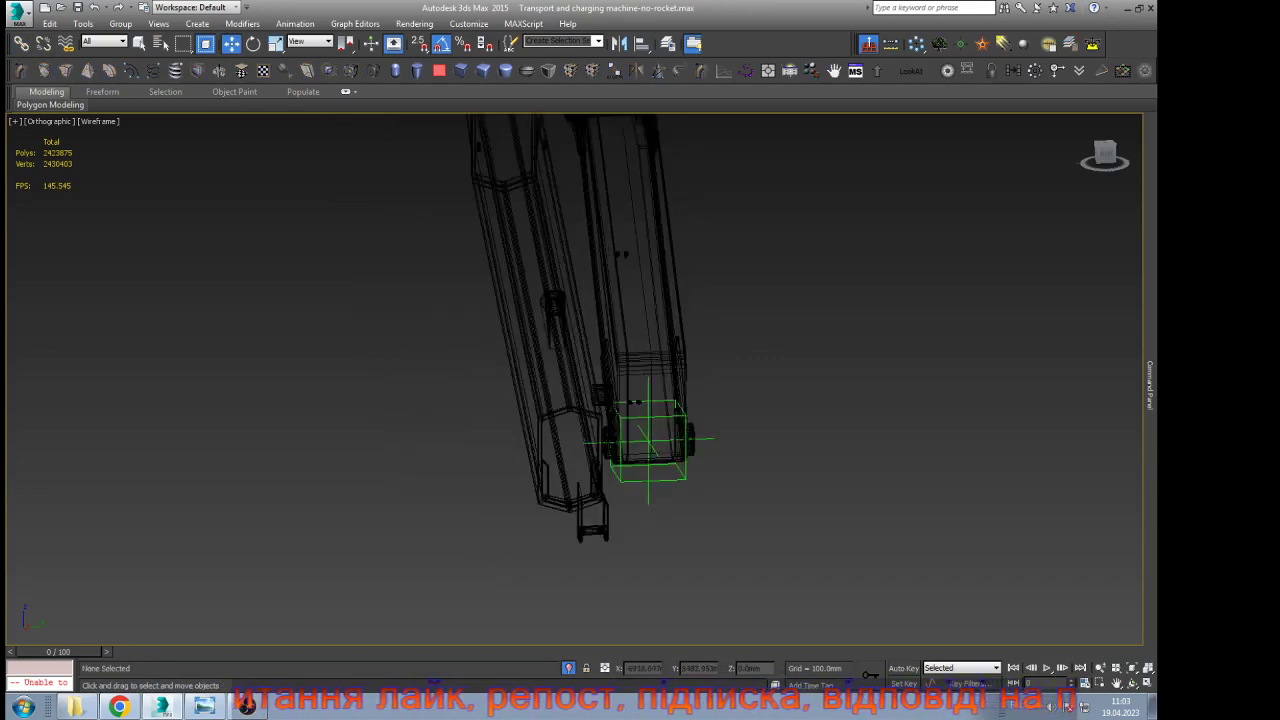
click(1132, 683)
scroll(663, 415, down, 4)
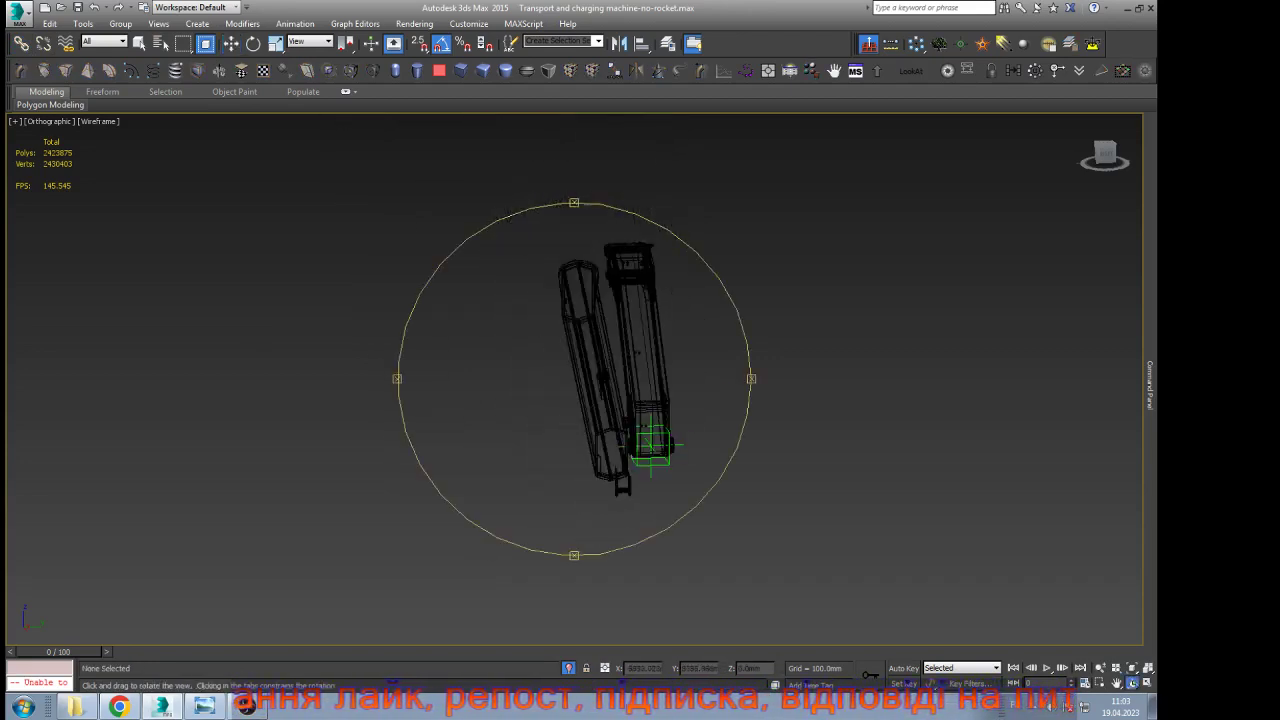
drag(663, 415, 770, 415)
scroll(744, 439, down, 5)
scroll(744, 439, up, 5)
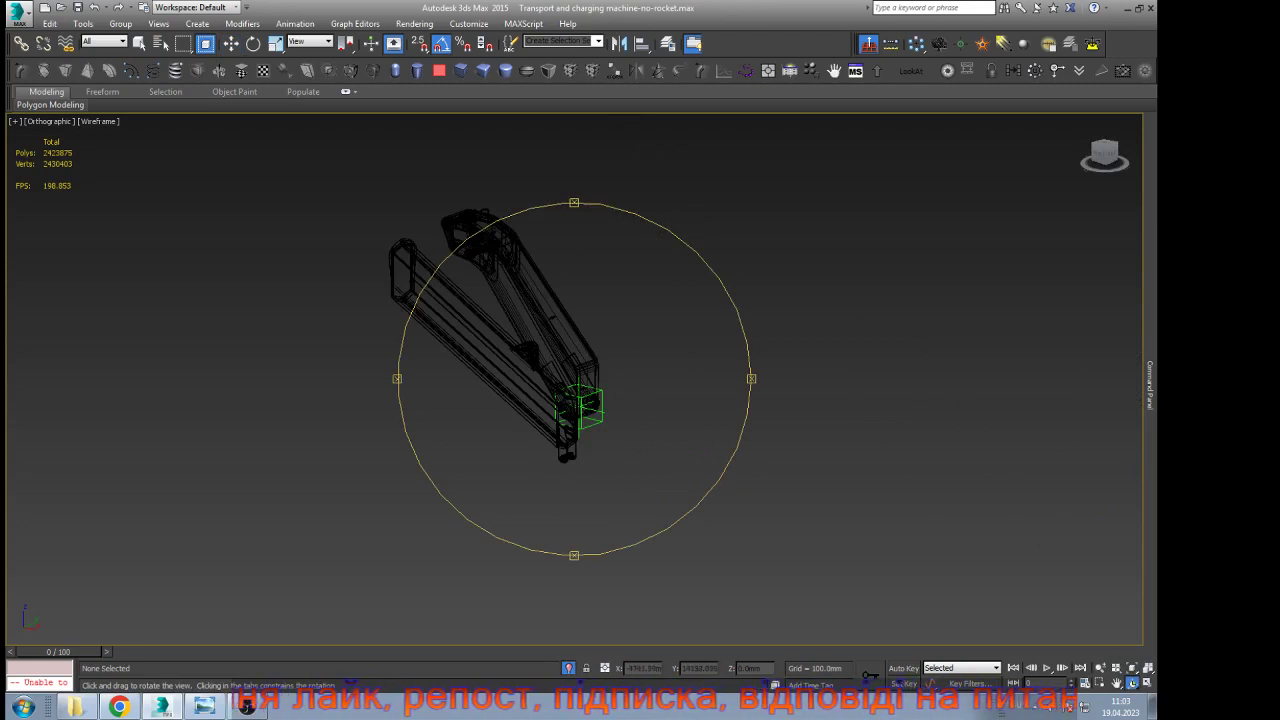
key(w)
click(488, 254)
key(e)
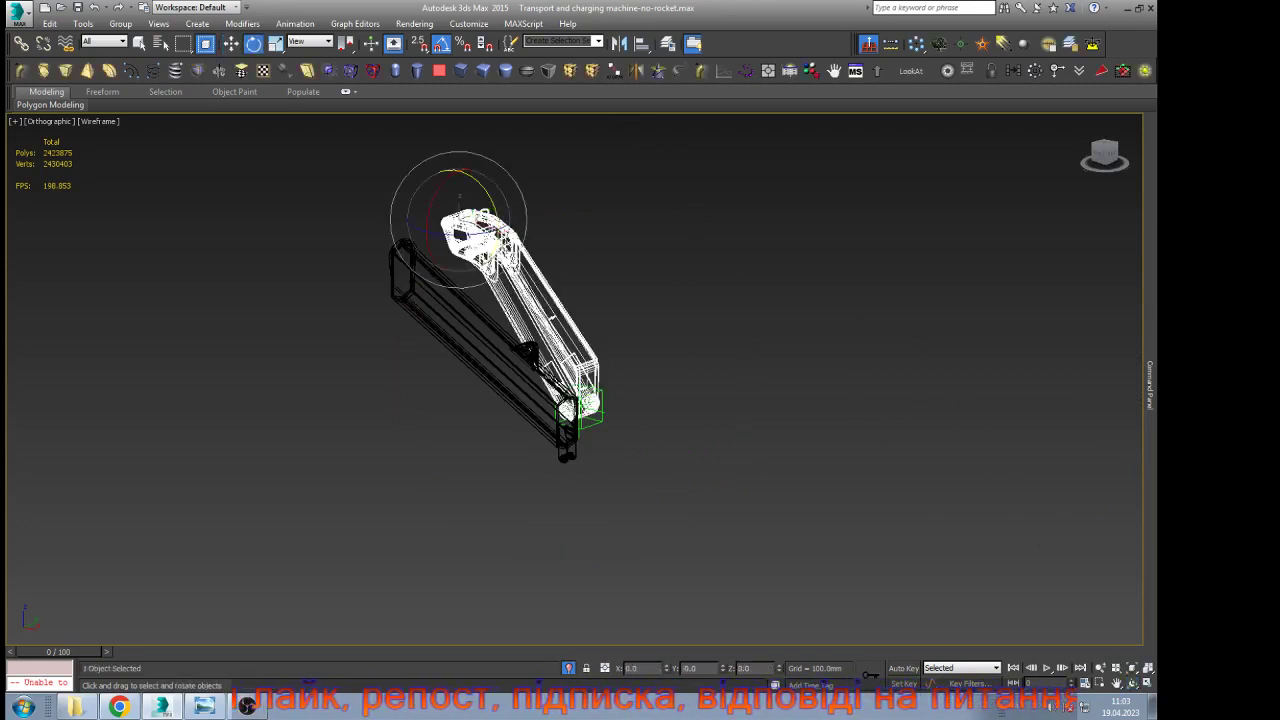
drag(491, 193, 466, 145)
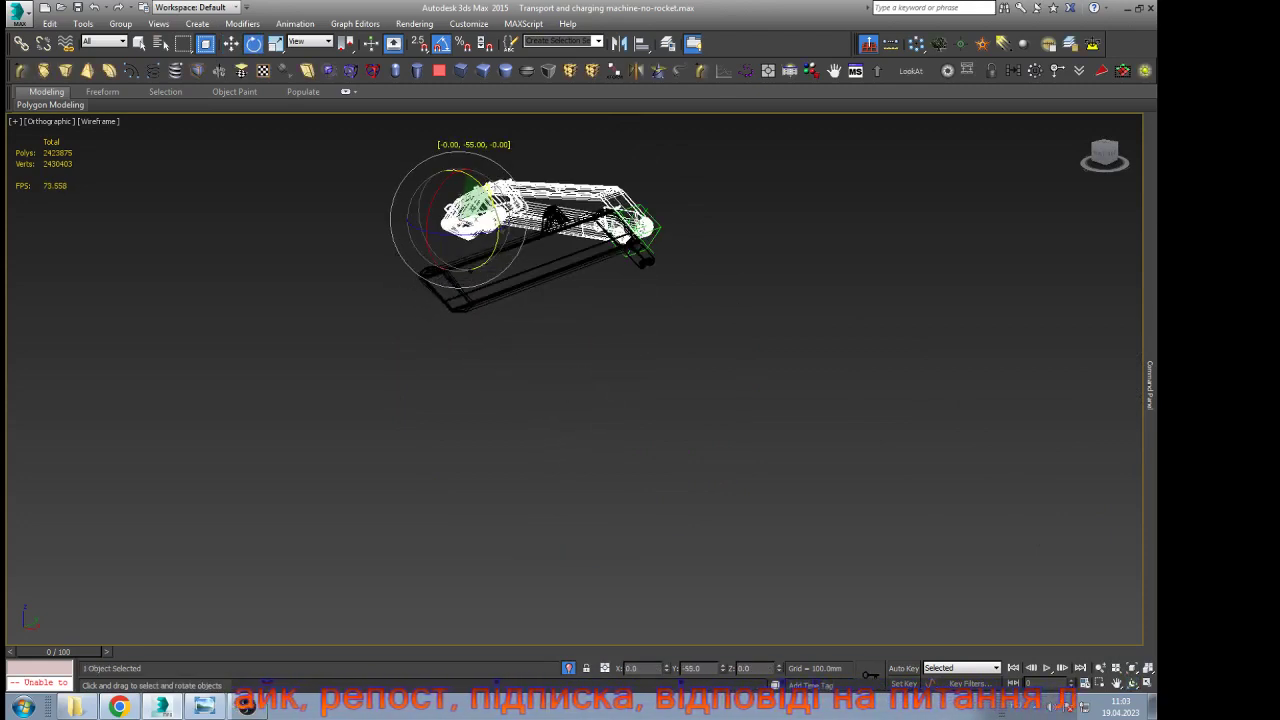
drag(494, 190, 497, 188)
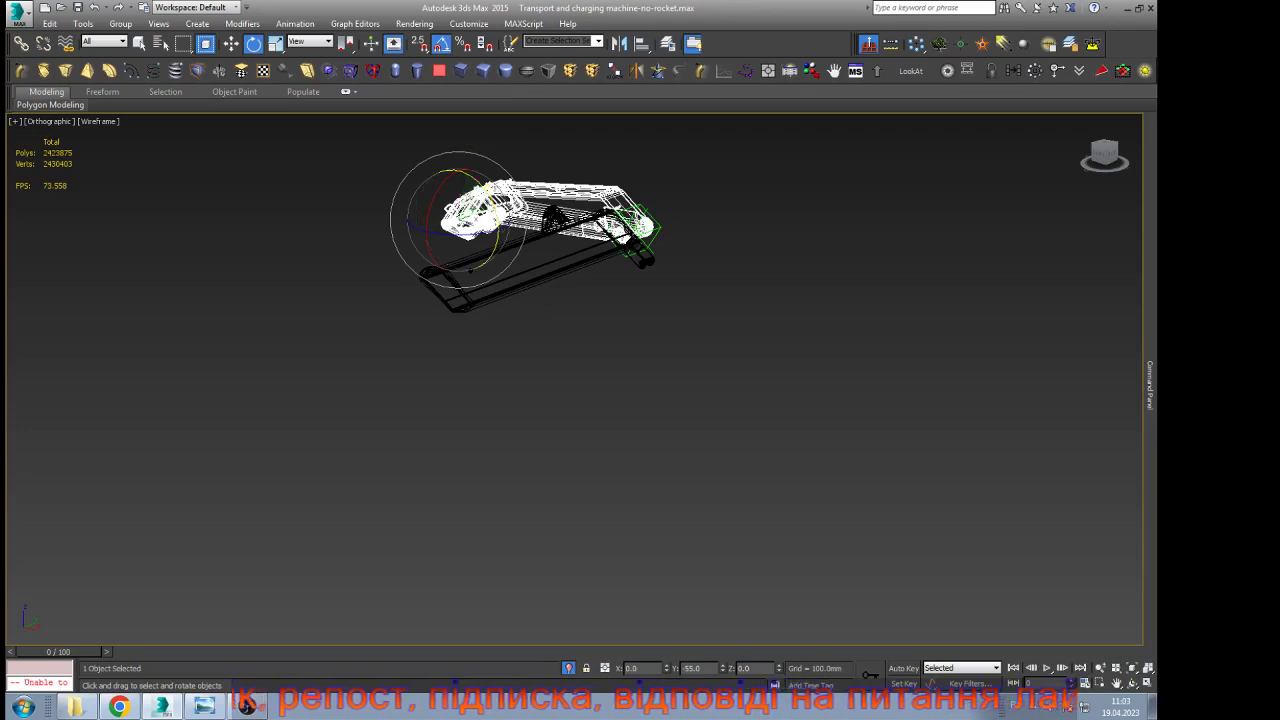
key(ctrl+z)
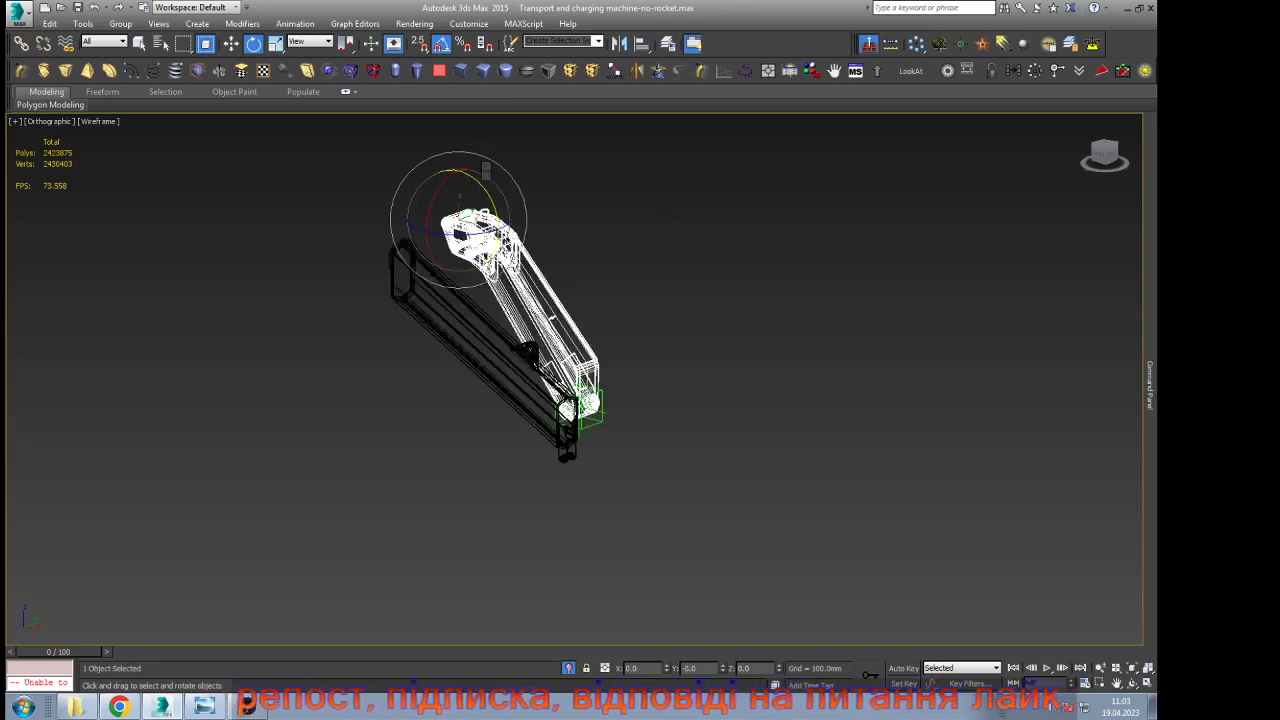
key(w)
click(628, 294)
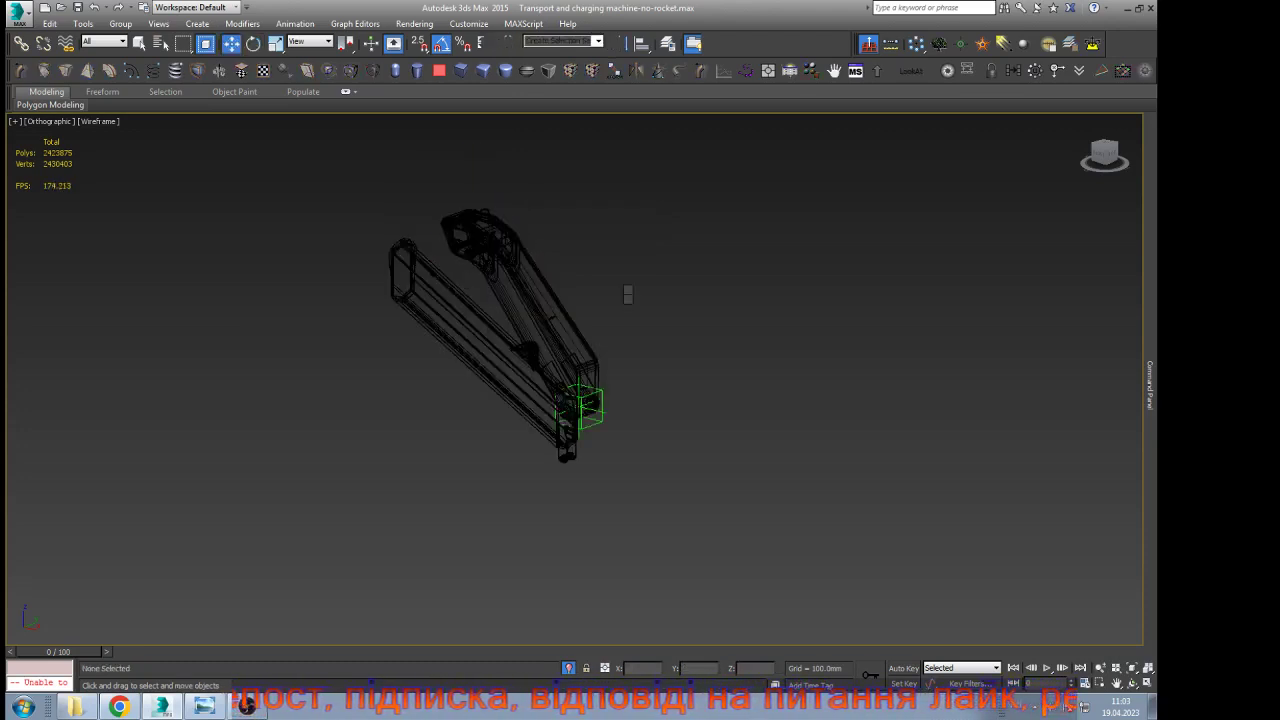
End the isolation to bring back the whole crane and switch the view to shaded display
click(662, 235)
click(648, 394)
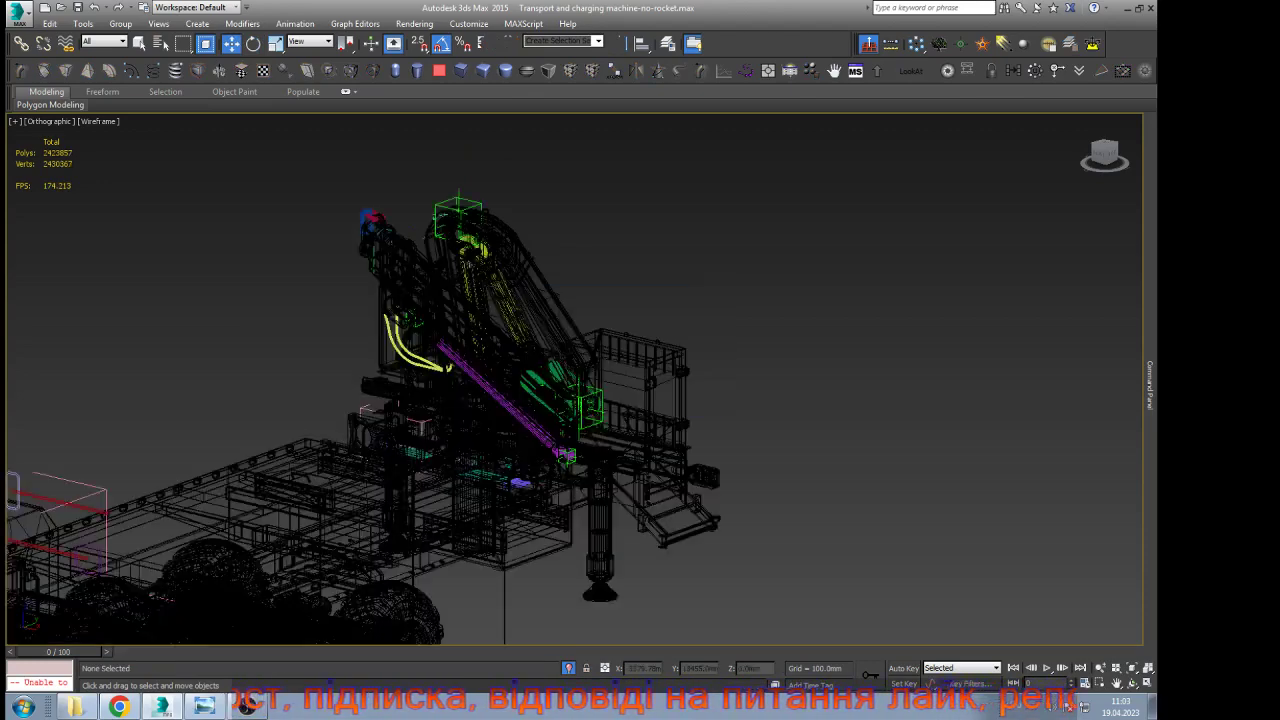
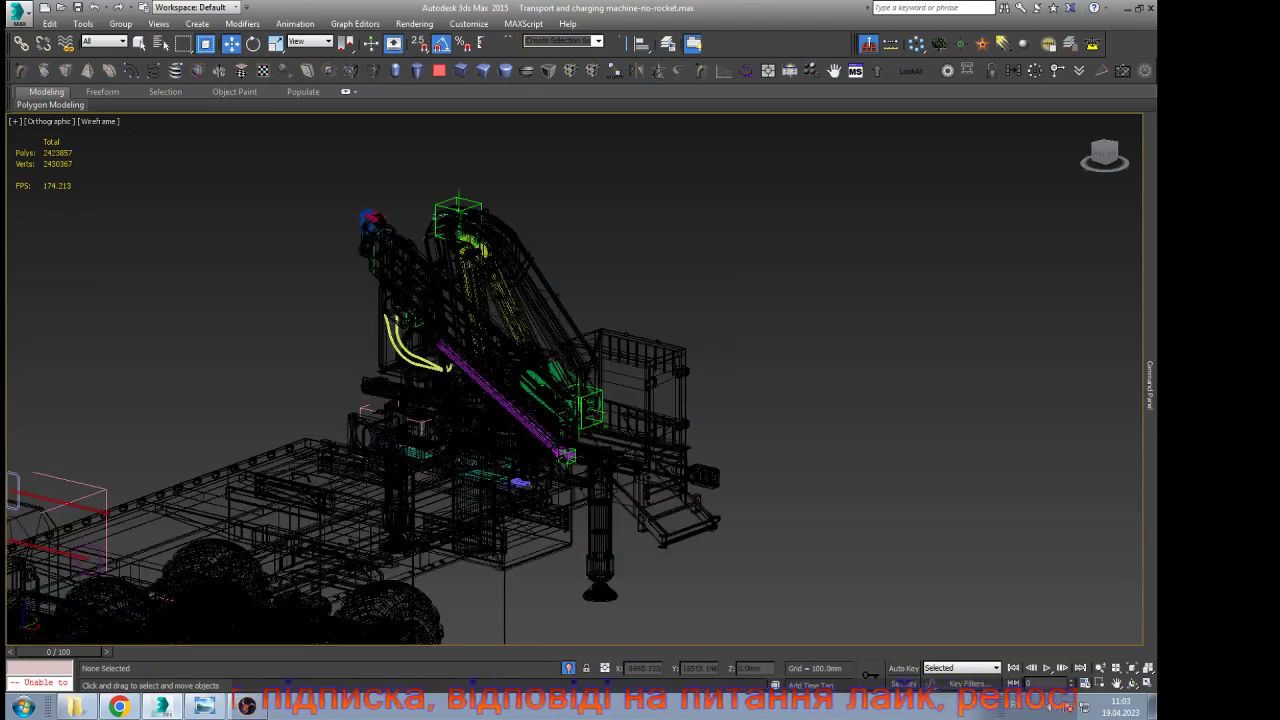
scroll(556, 344, up, 3)
key(F3)
scroll(687, 346, down, 2)
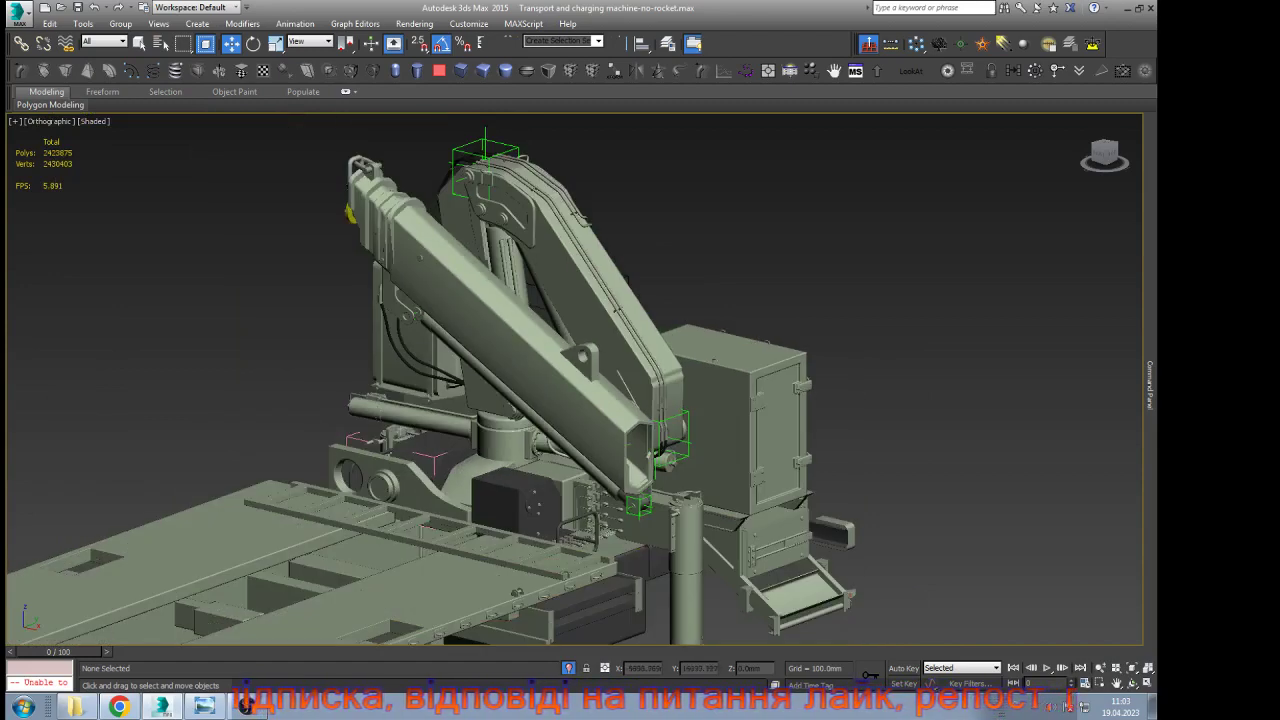
Try rotating the helper at the top of the crane column by -65 degrees about the Y axis to test the boom
click(515, 149)
key(e)
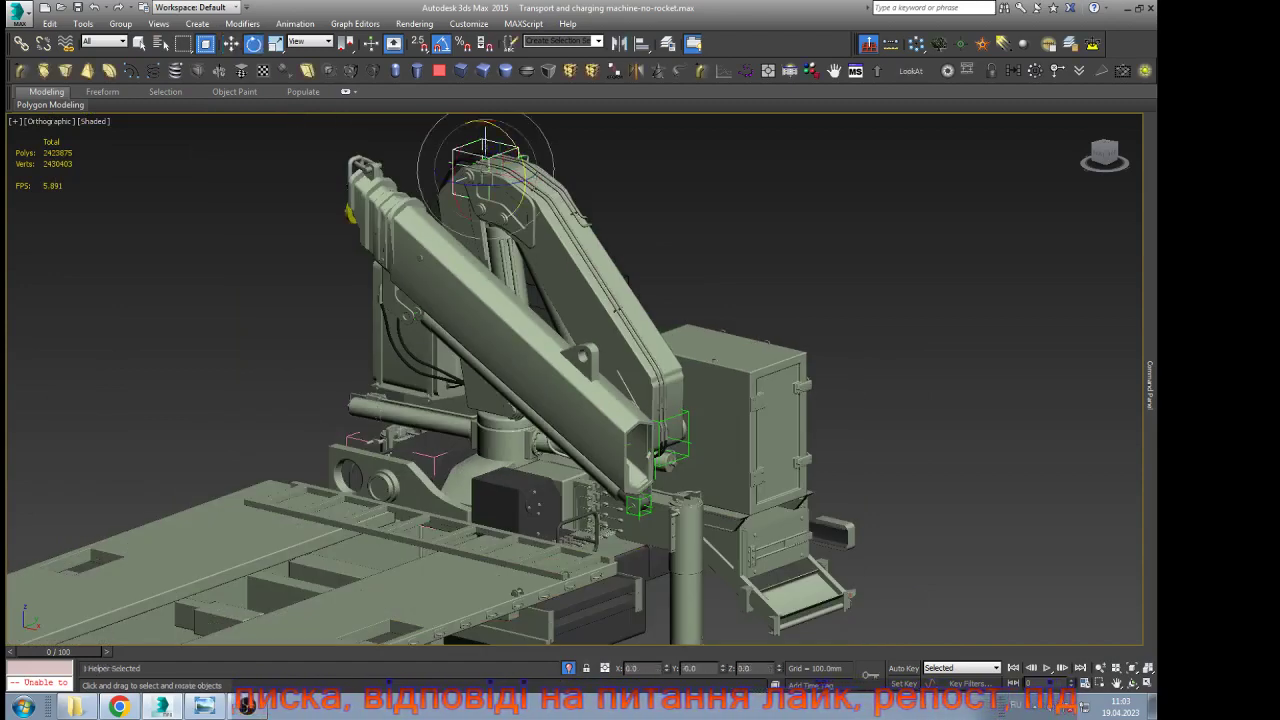
drag(521, 154, 489, 75)
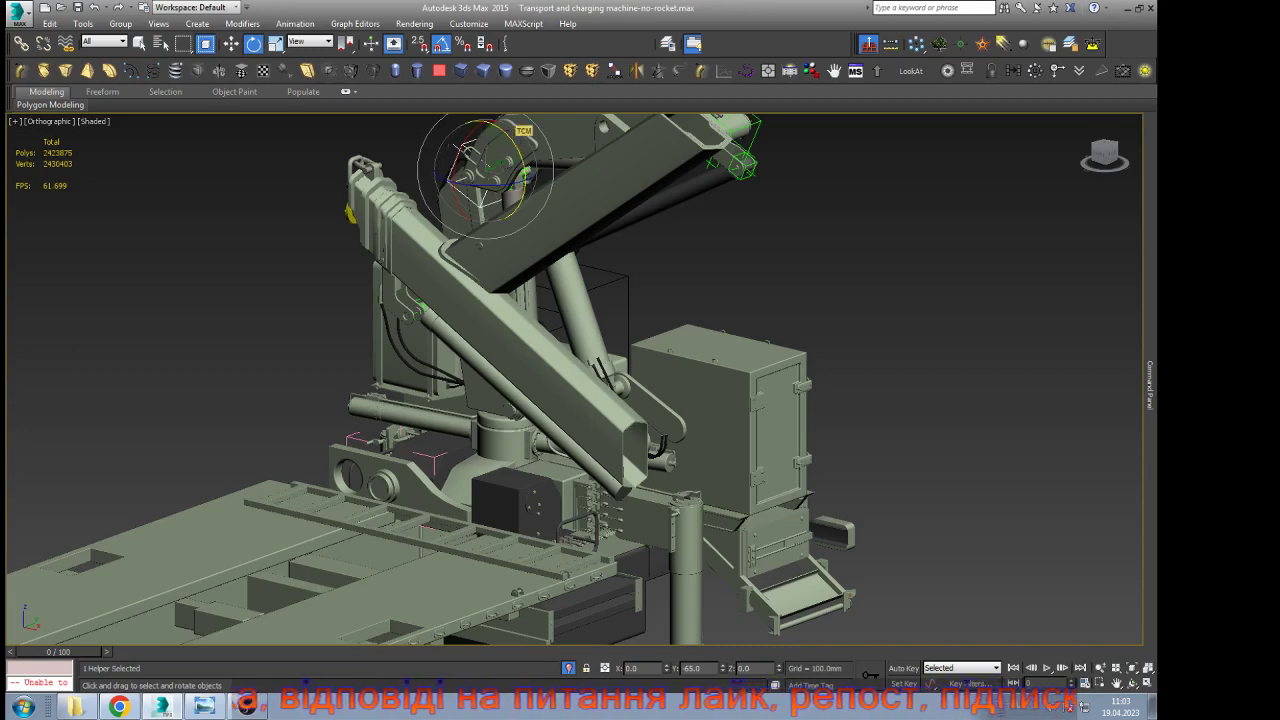
right_click(518, 133)
key(w)
click(428, 150)
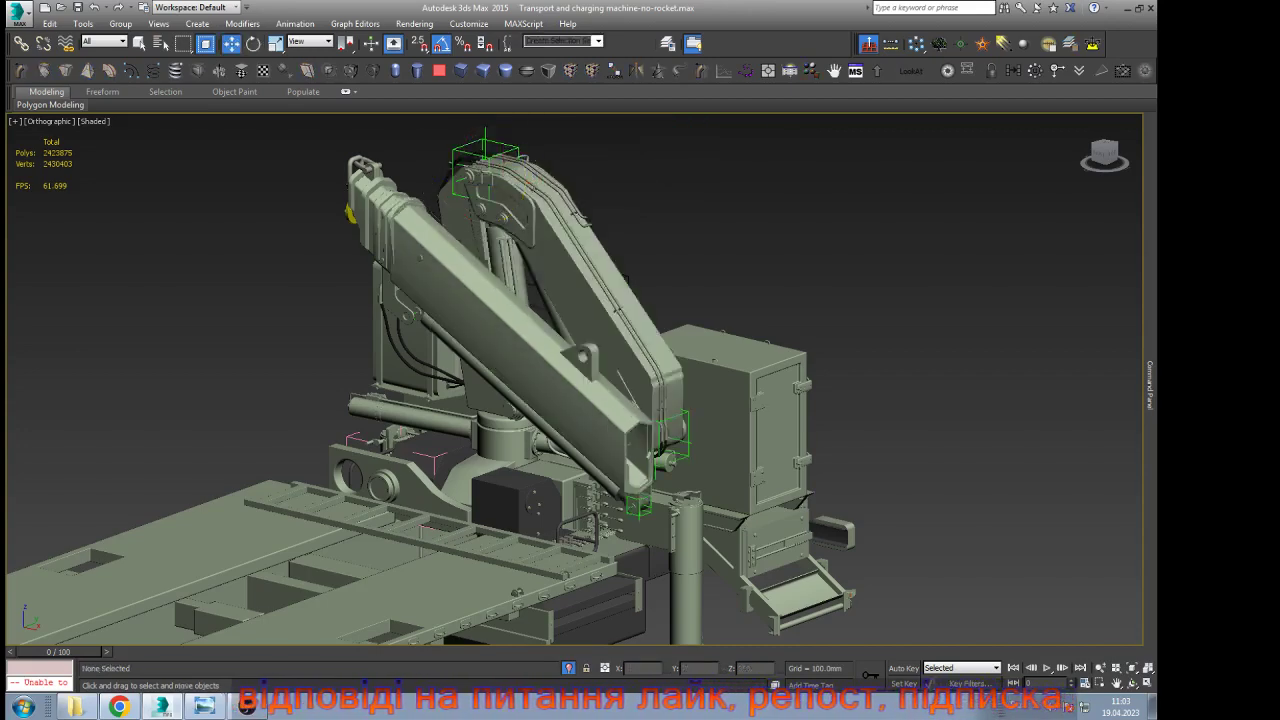
Link the telescopic end sections to the box-section boom as their parent
scroll(360, 197, up, 5)
click(428, 287)
scroll(429, 286, down, 3)
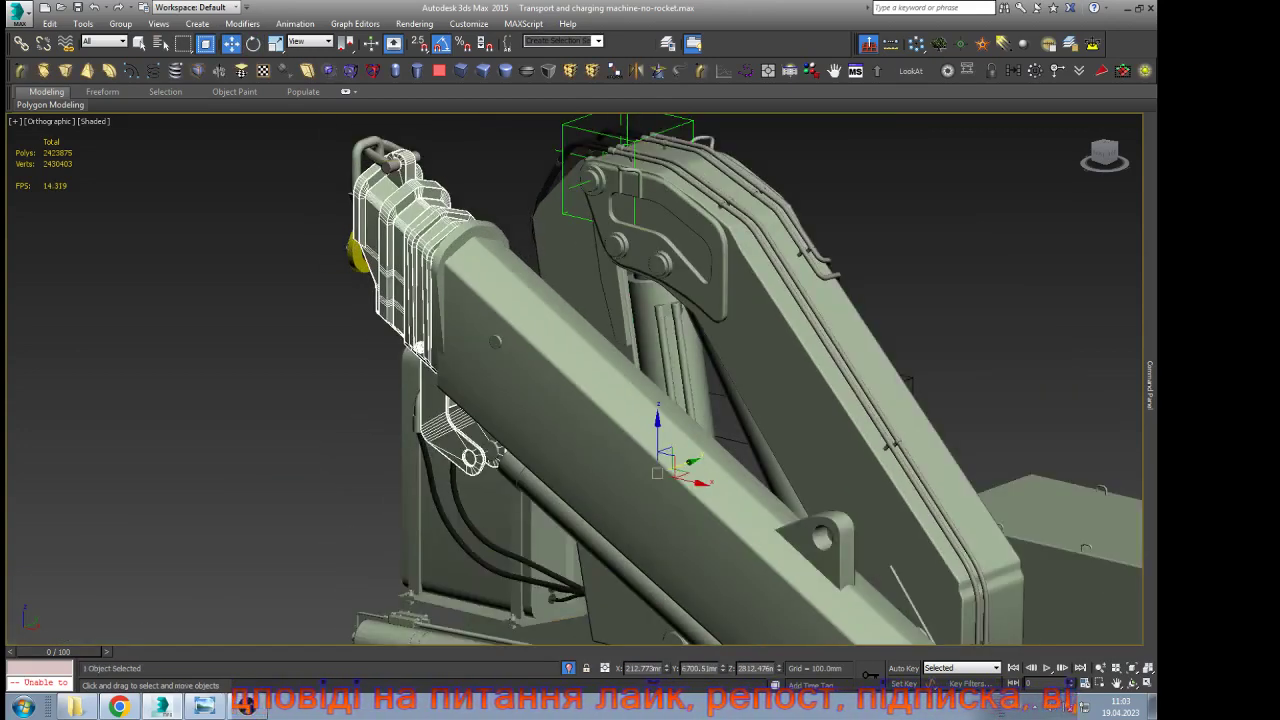
scroll(445, 212, up, 6)
click(21, 44)
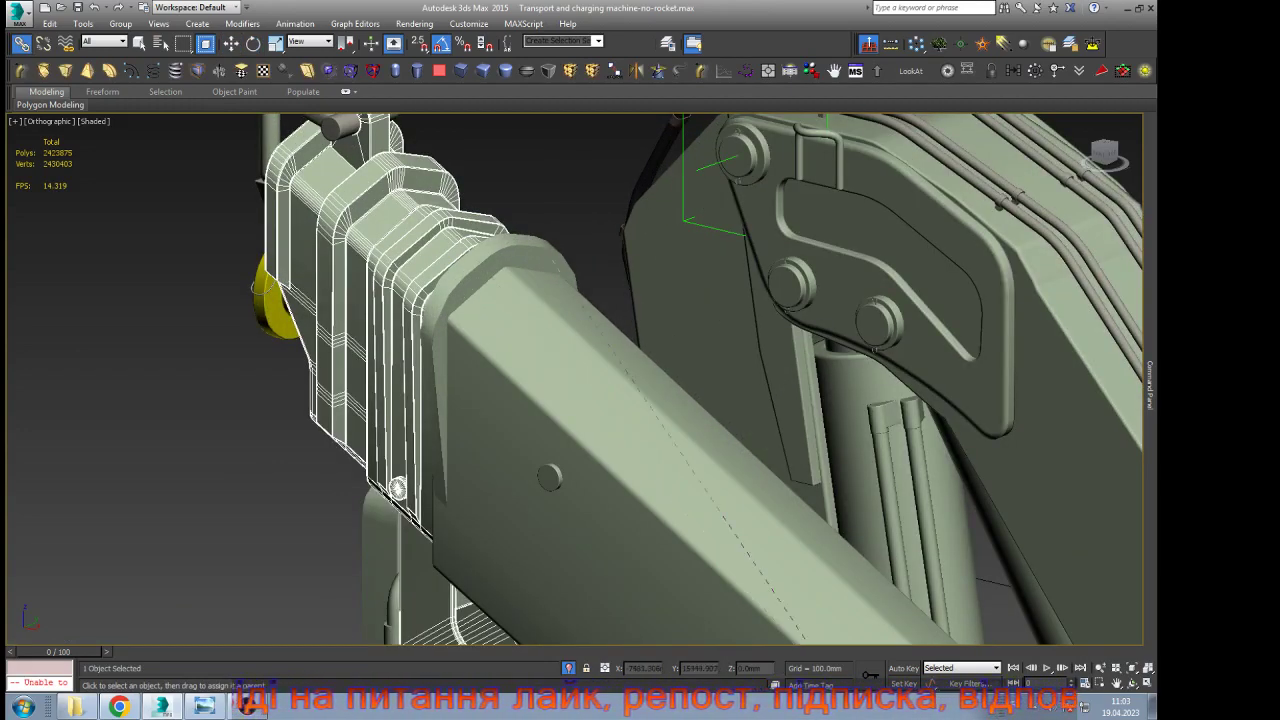
drag(549, 254, 545, 246)
key(w)
scroll(570, 330, down, 2)
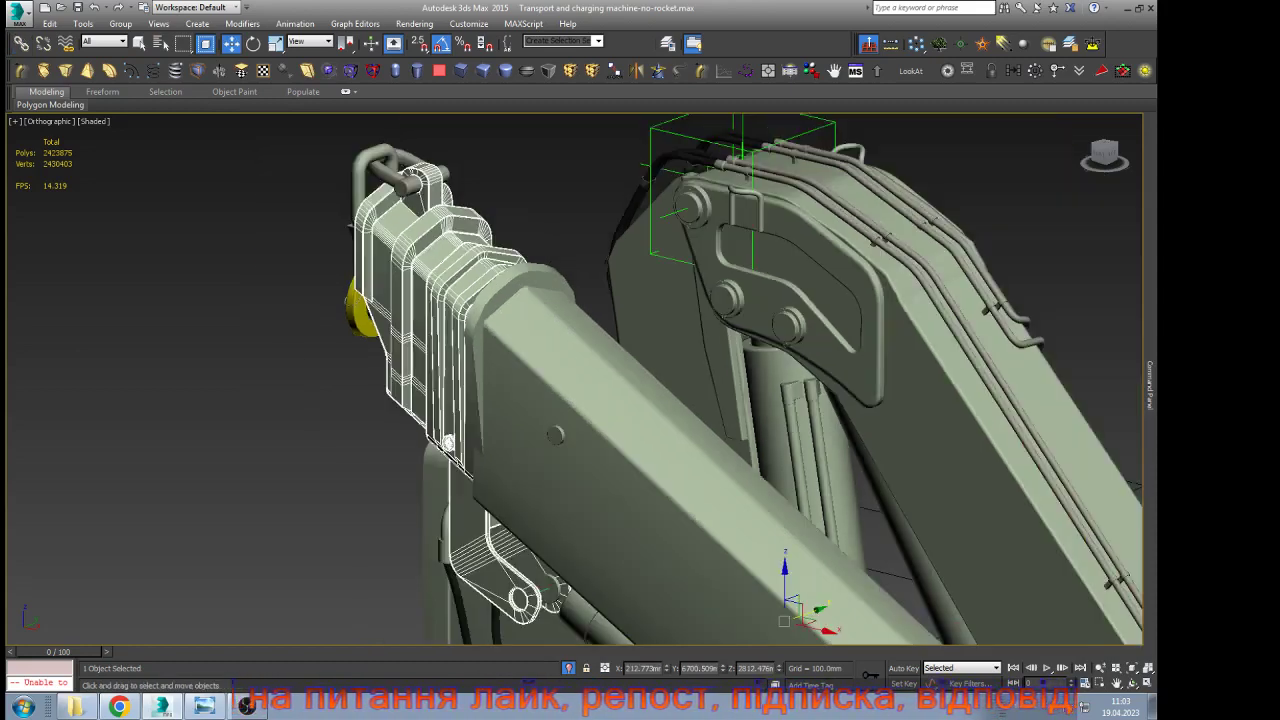
Link the grey shackle bar at the boom tip to the telescopic end sections as its parent
scroll(400, 172, up, 5)
click(416, 208)
scroll(470, 203, down, 2)
scroll(455, 195, up, 5)
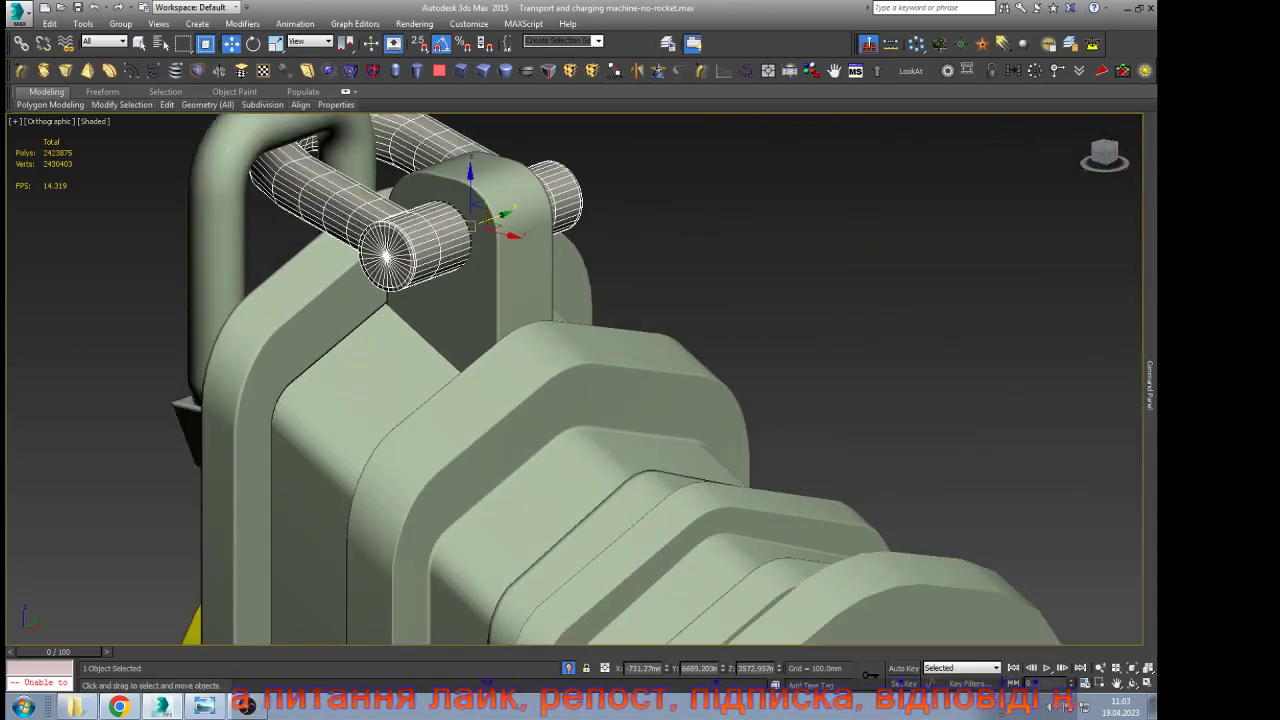
click(21, 43)
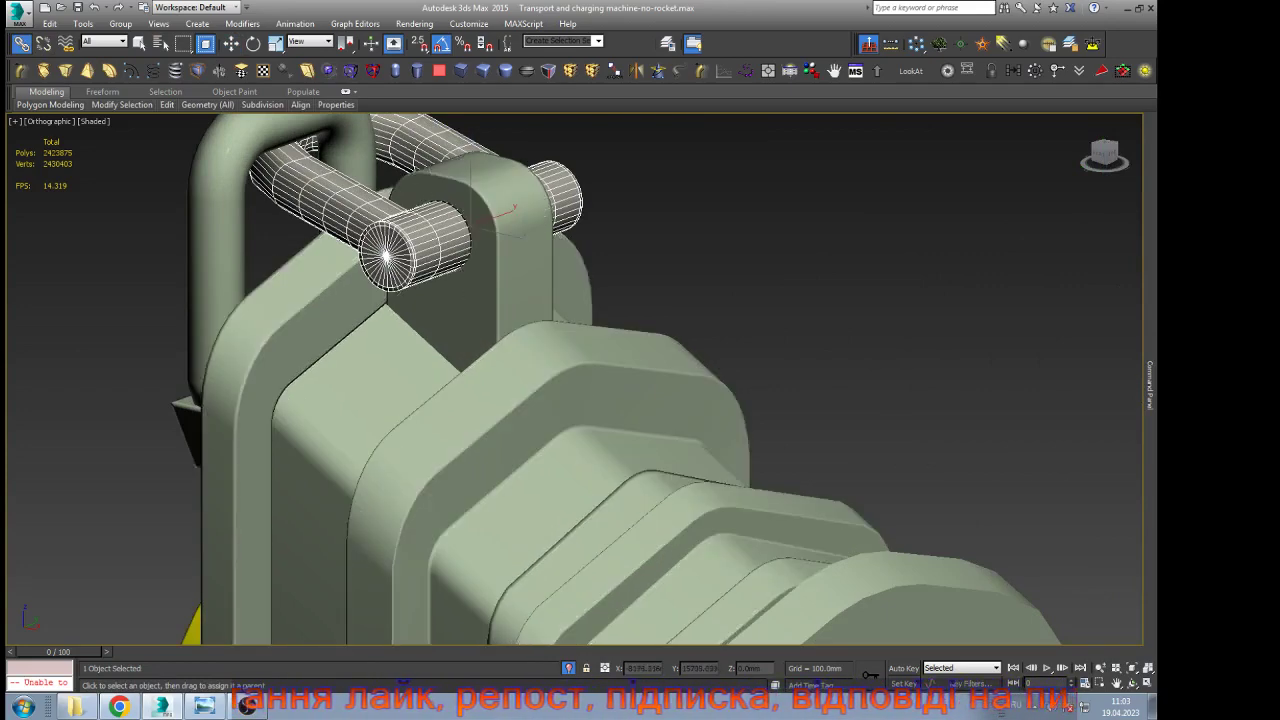
click(220, 209)
key(w)
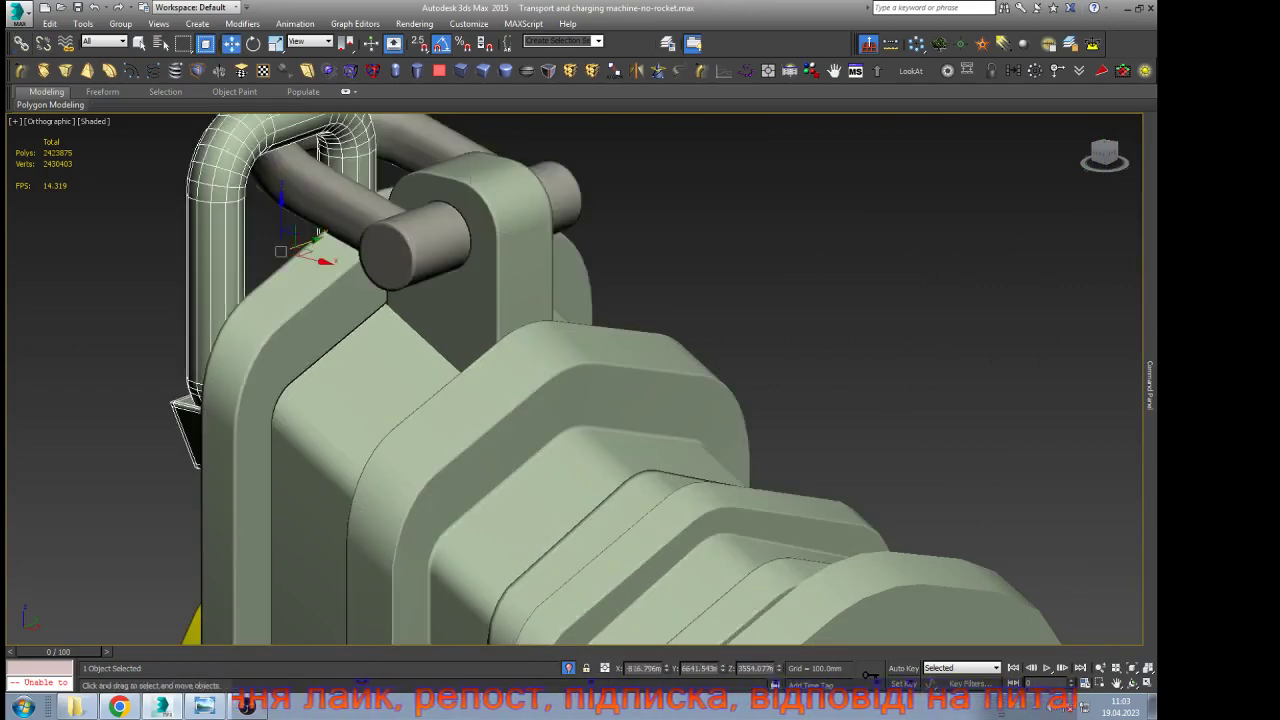
Link the green U-shaped hook bracket to the grey shackle bar as its parent
key(f)
key(z)
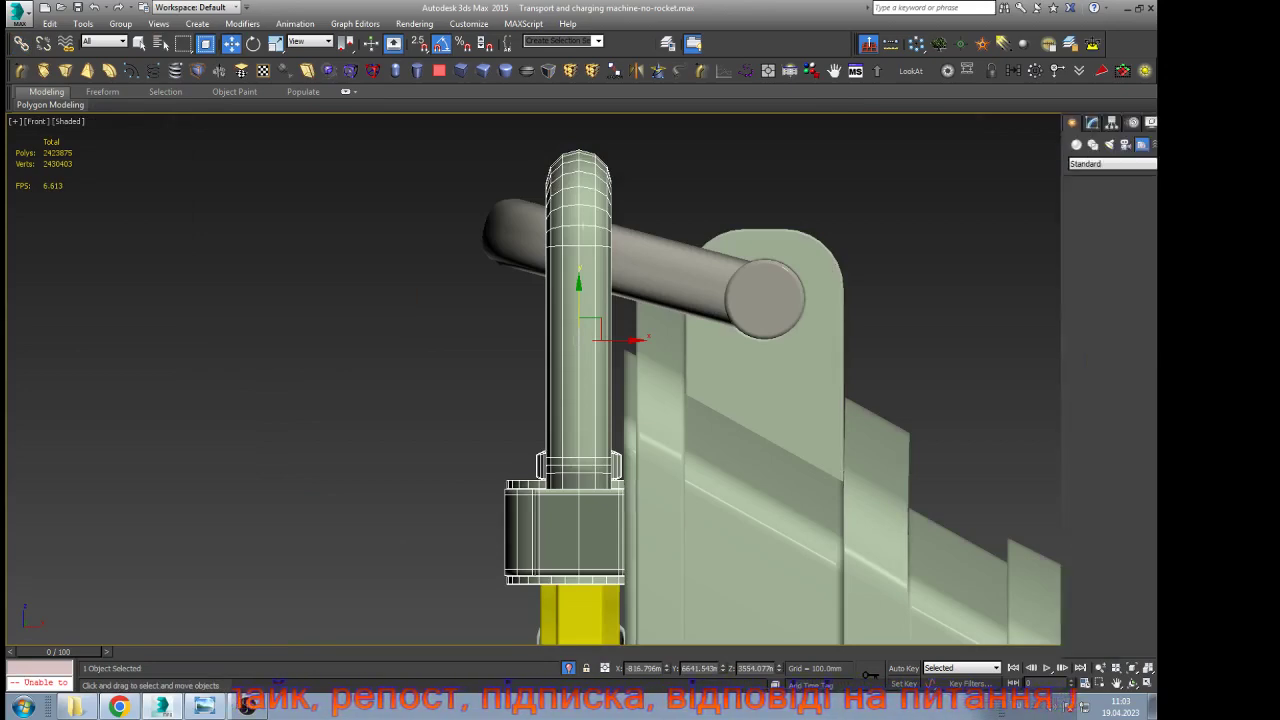
click(1132, 683)
scroll(596, 424, down, 3)
drag(590, 420, 622, 442)
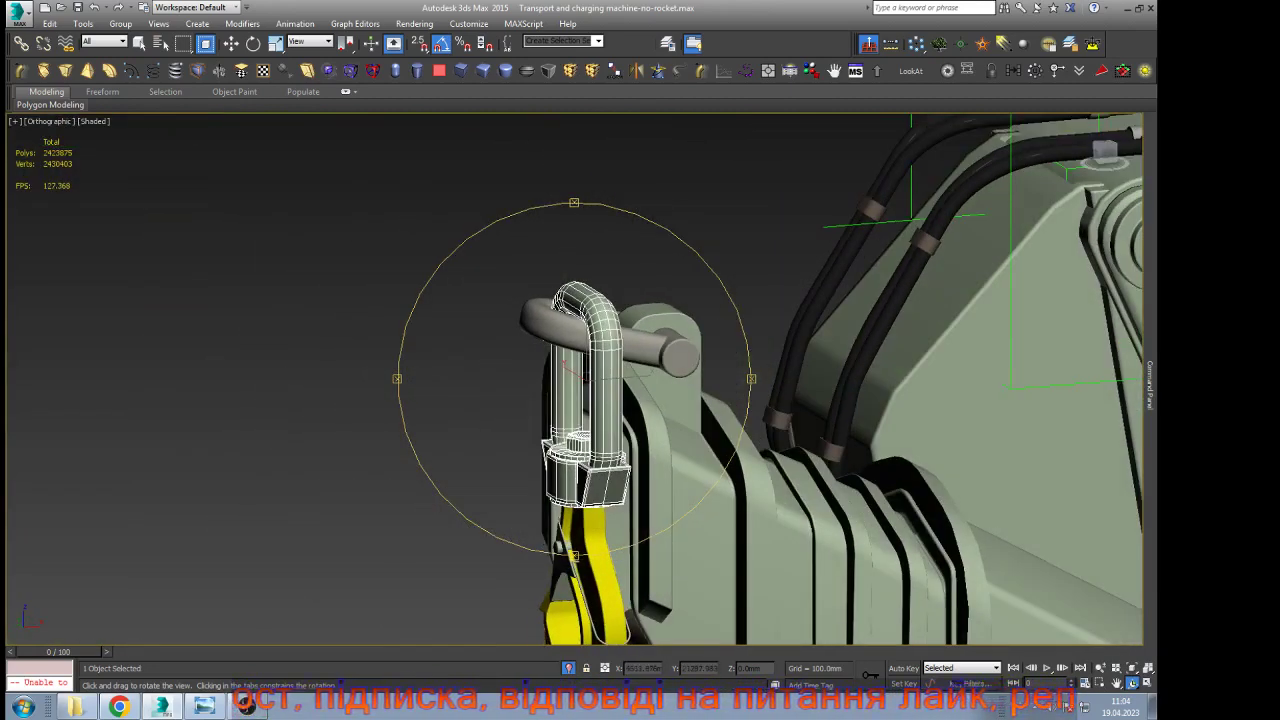
scroll(580, 331, up, 4)
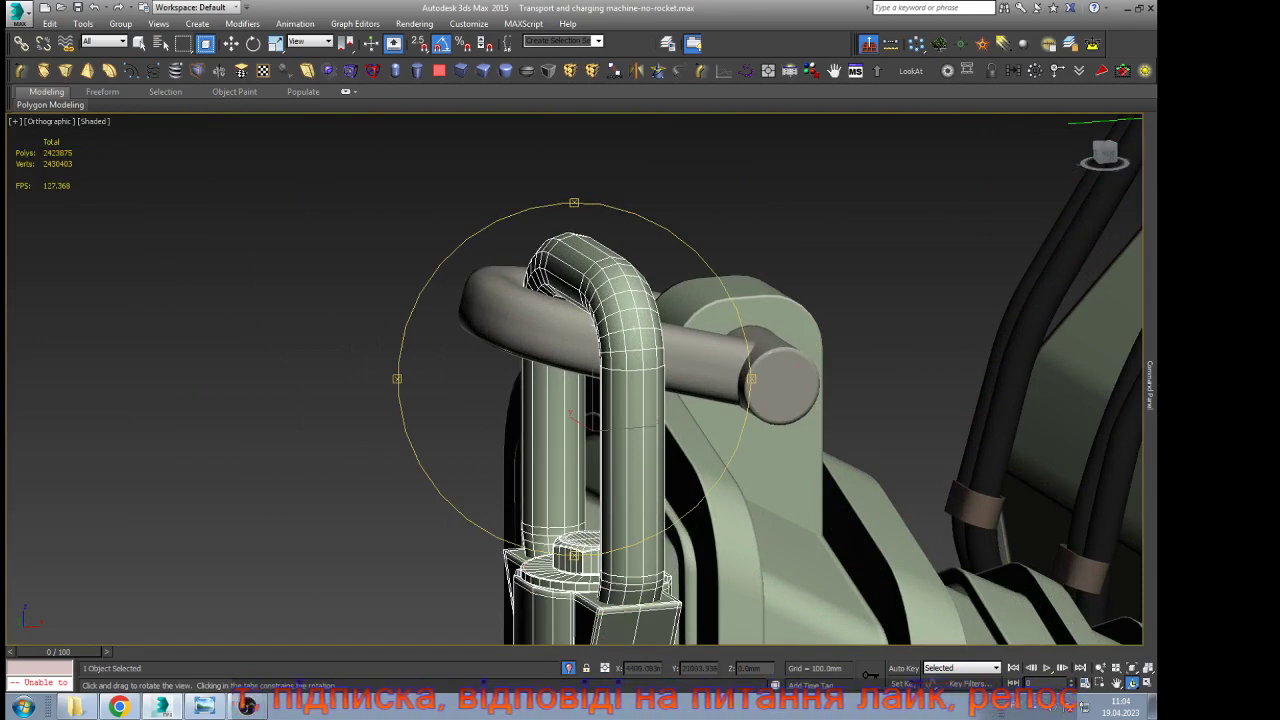
key(w)
click(753, 353)
scroll(755, 353, up, 6)
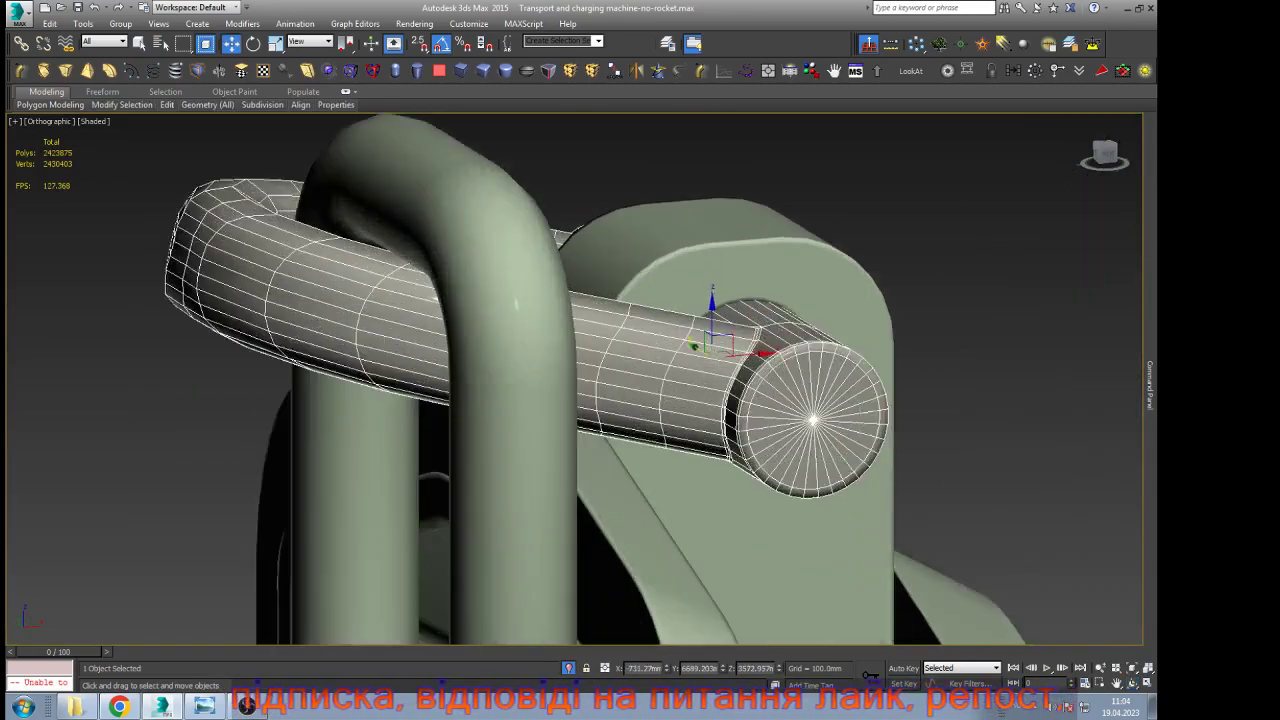
click(482, 372)
scroll(547, 380, down, 4)
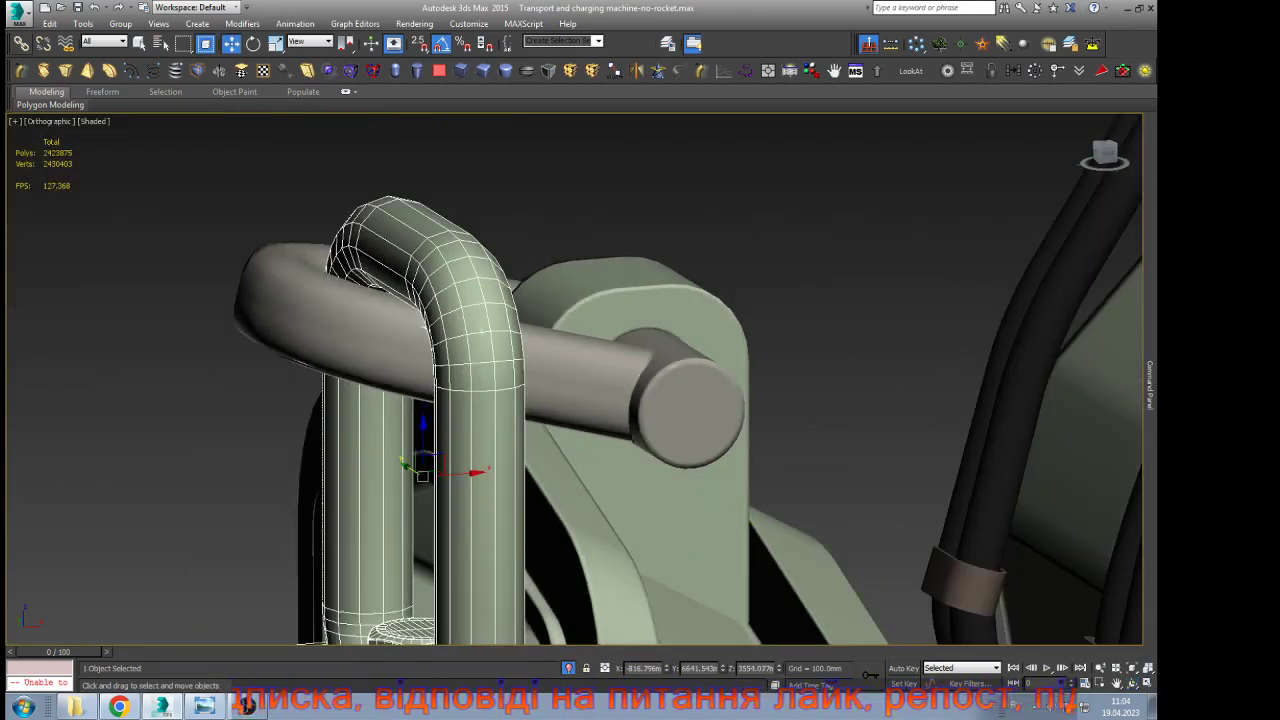
click(21, 44)
drag(273, 268, 275, 272)
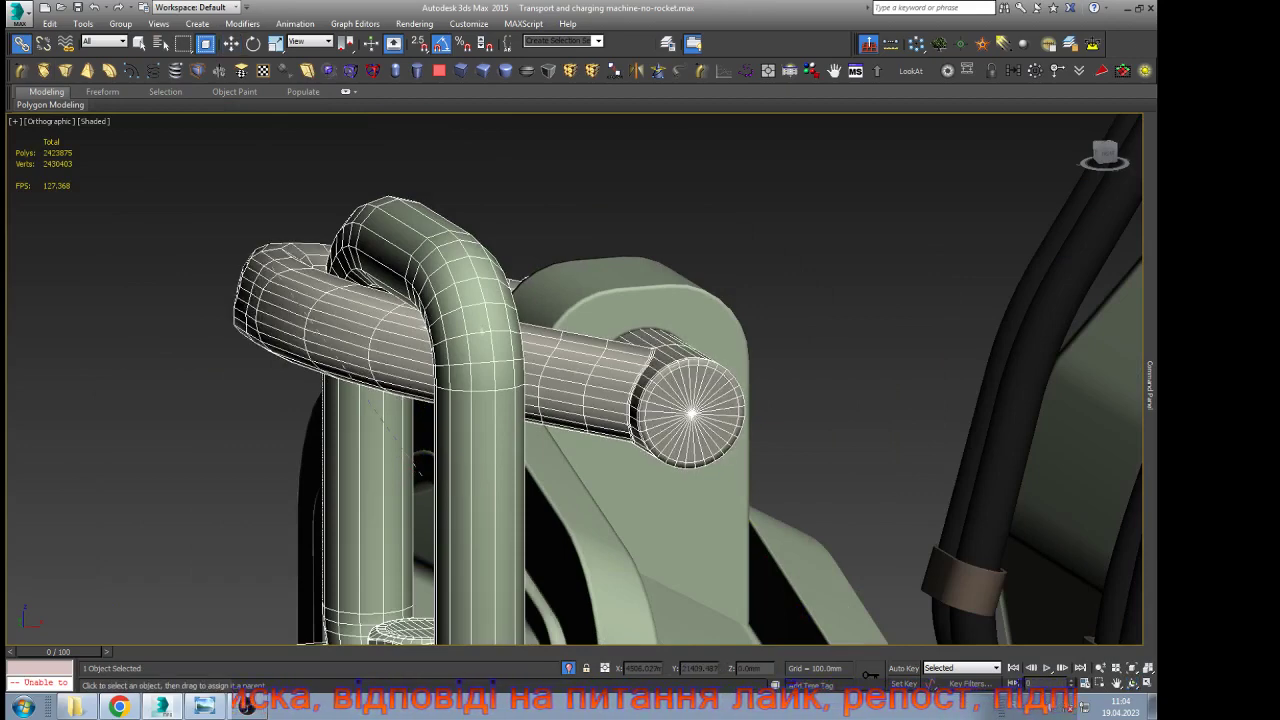
key(w)
Link the yellow hook to the U-shaped bracket above it and select up its parent chain to the telescopic sections
scroll(333, 160, down, 5)
scroll(344, 275, up, 5)
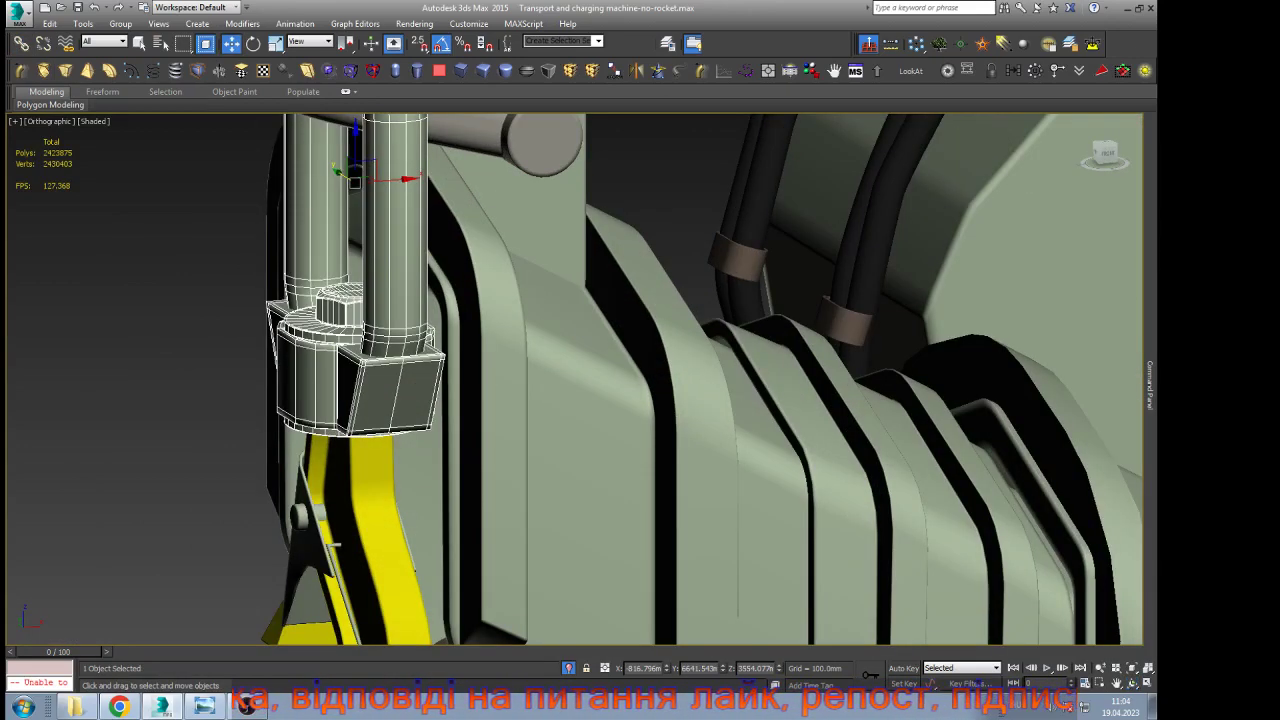
click(350, 472)
scroll(338, 280, down, 3)
click(1132, 683)
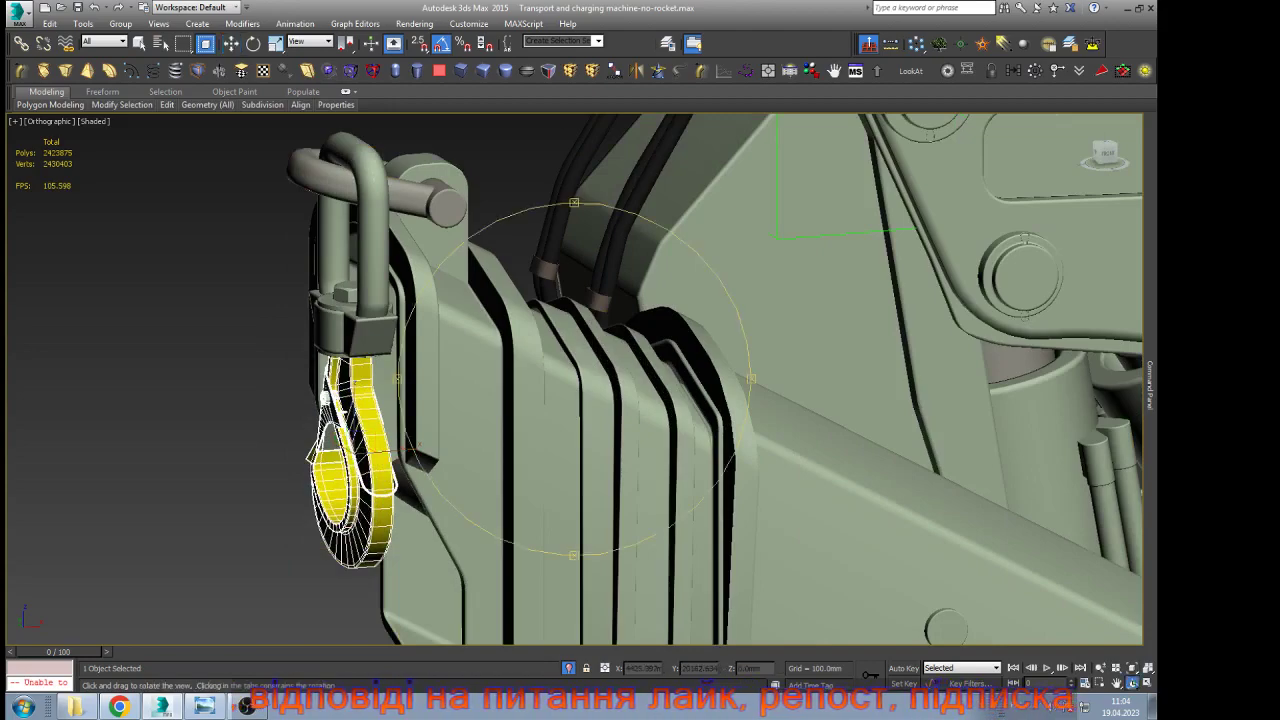
scroll(524, 335, down, 5)
drag(524, 335, 720, 365)
scroll(490, 383, up, 5)
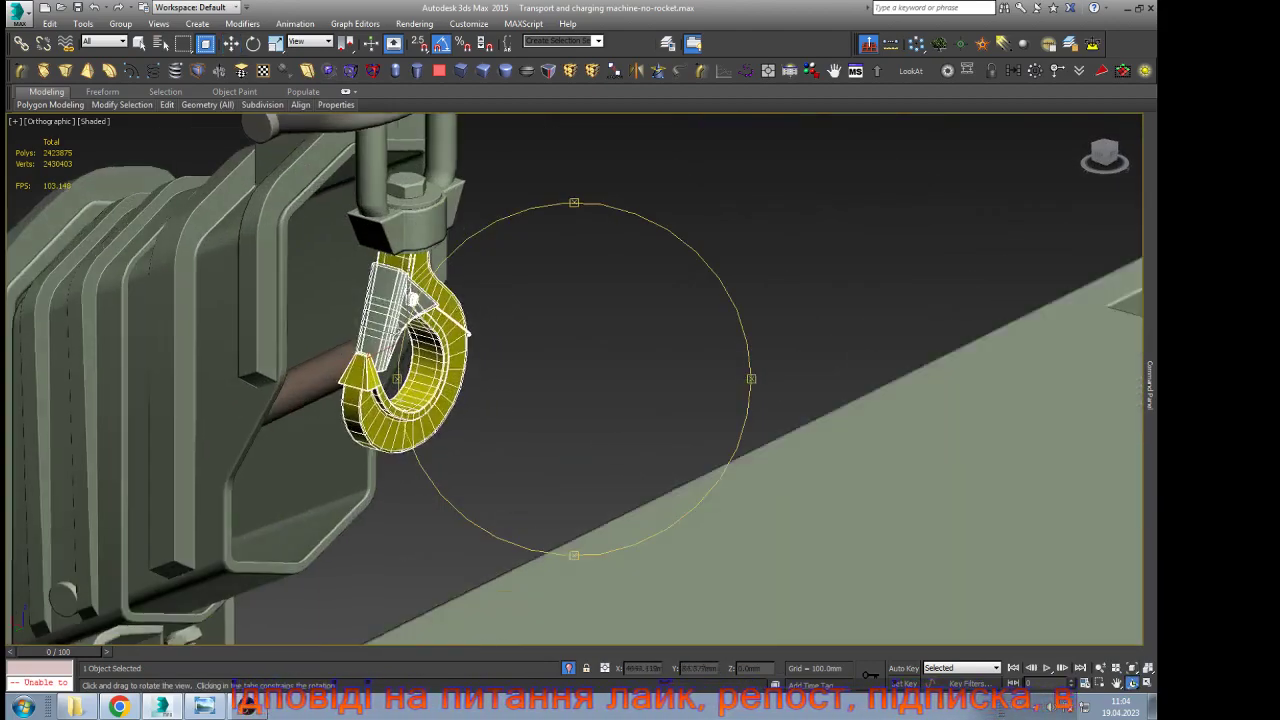
drag(490, 383, 500, 440)
scroll(405, 205, up, 5)
key(w)
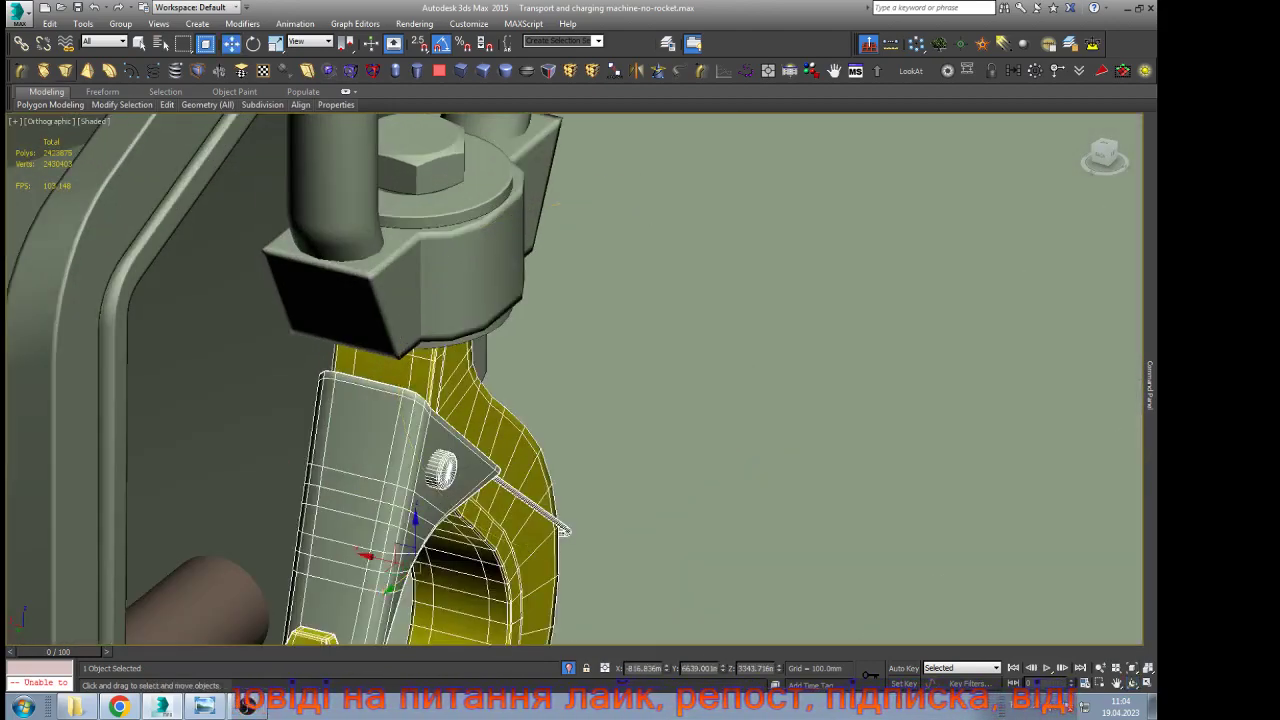
click(21, 43)
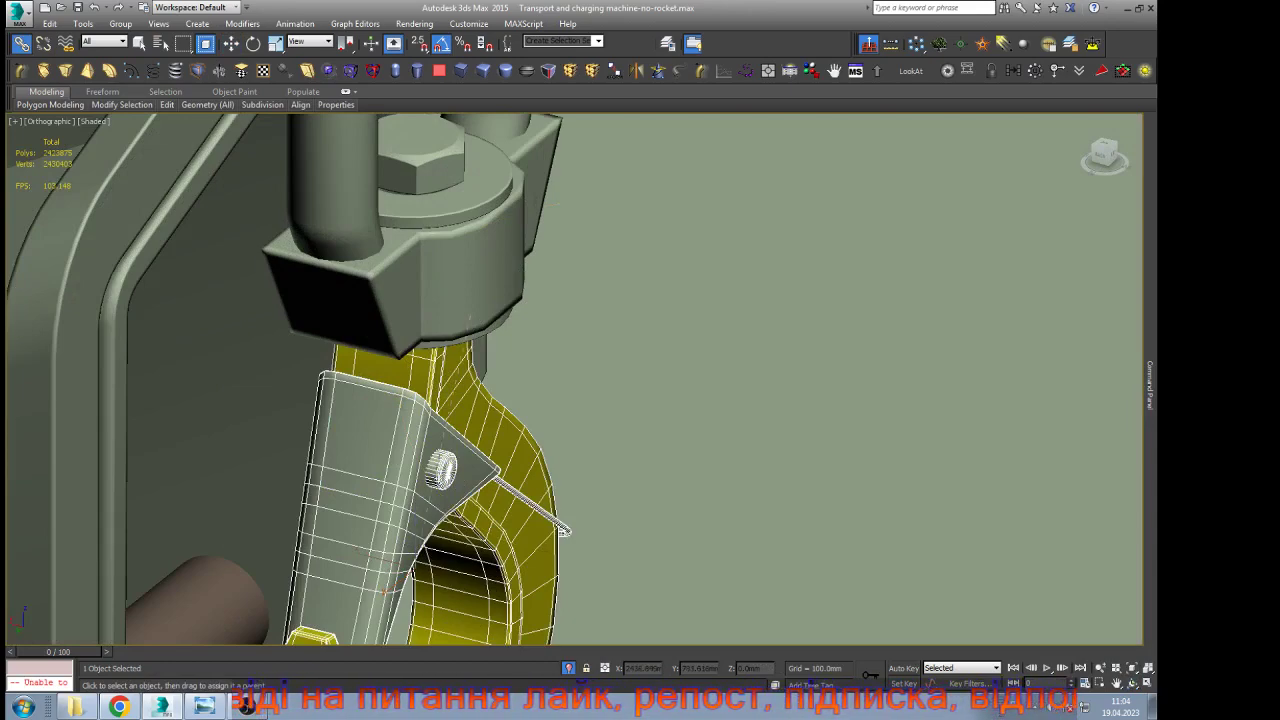
drag(470, 317, 468, 311)
key(w)
scroll(502, 280, down, 3)
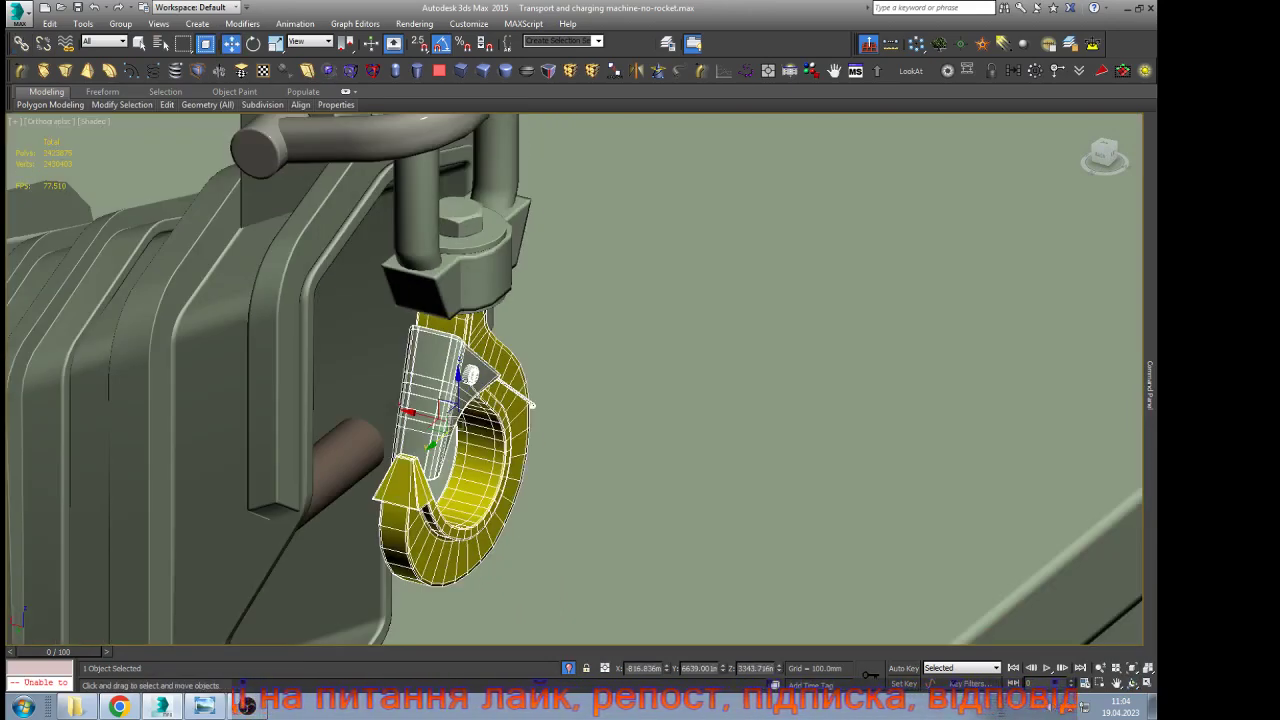
key(Page_Up)
scroll(502, 280, down, 5)
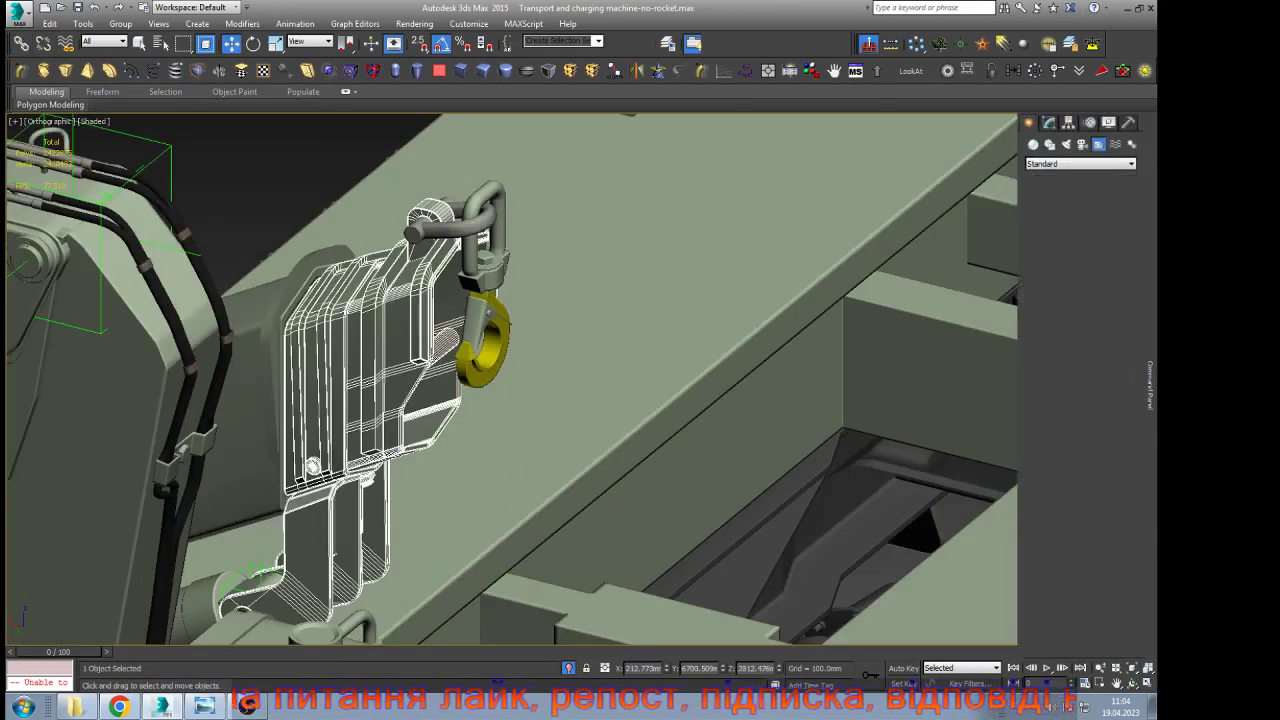
Try rotating the top helper by -110 degrees about the Y axis to test the whole boom and hook chain, and undo it
click(1132, 684)
scroll(472, 348, down, 7)
drag(500, 412, 283, 342)
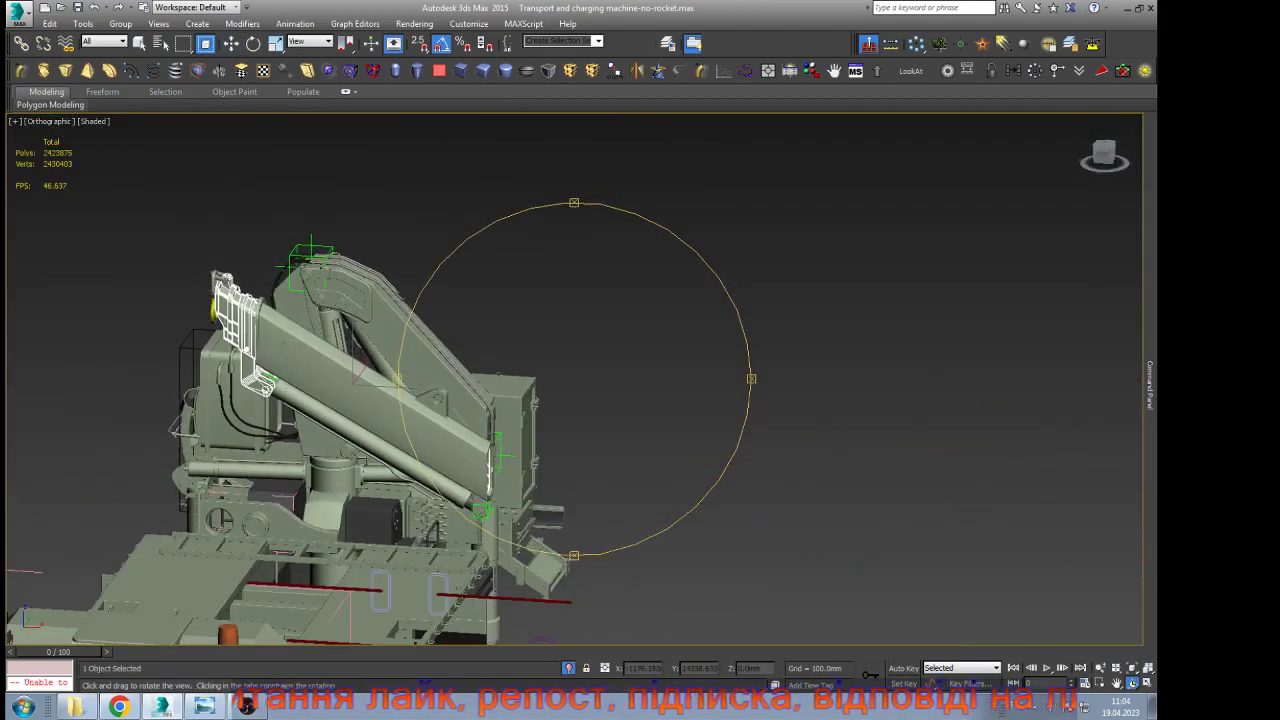
key(w)
click(320, 246)
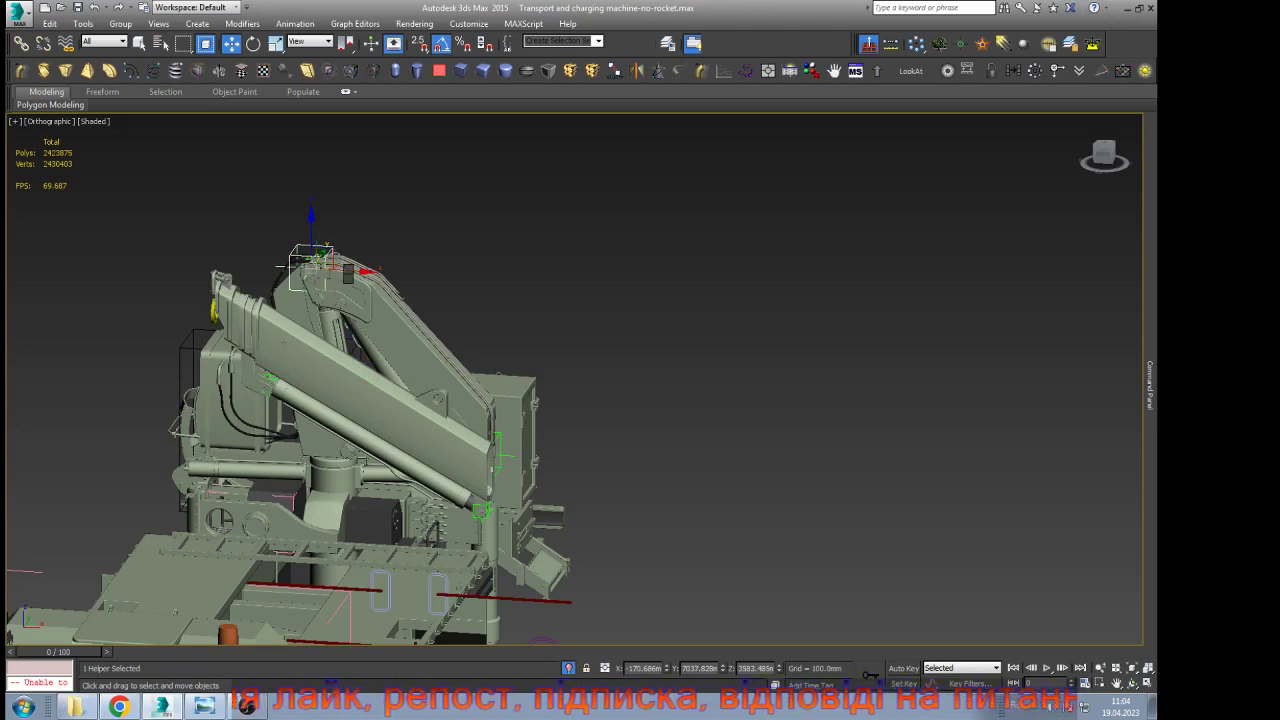
key(e)
drag(311, 245, 290, 262)
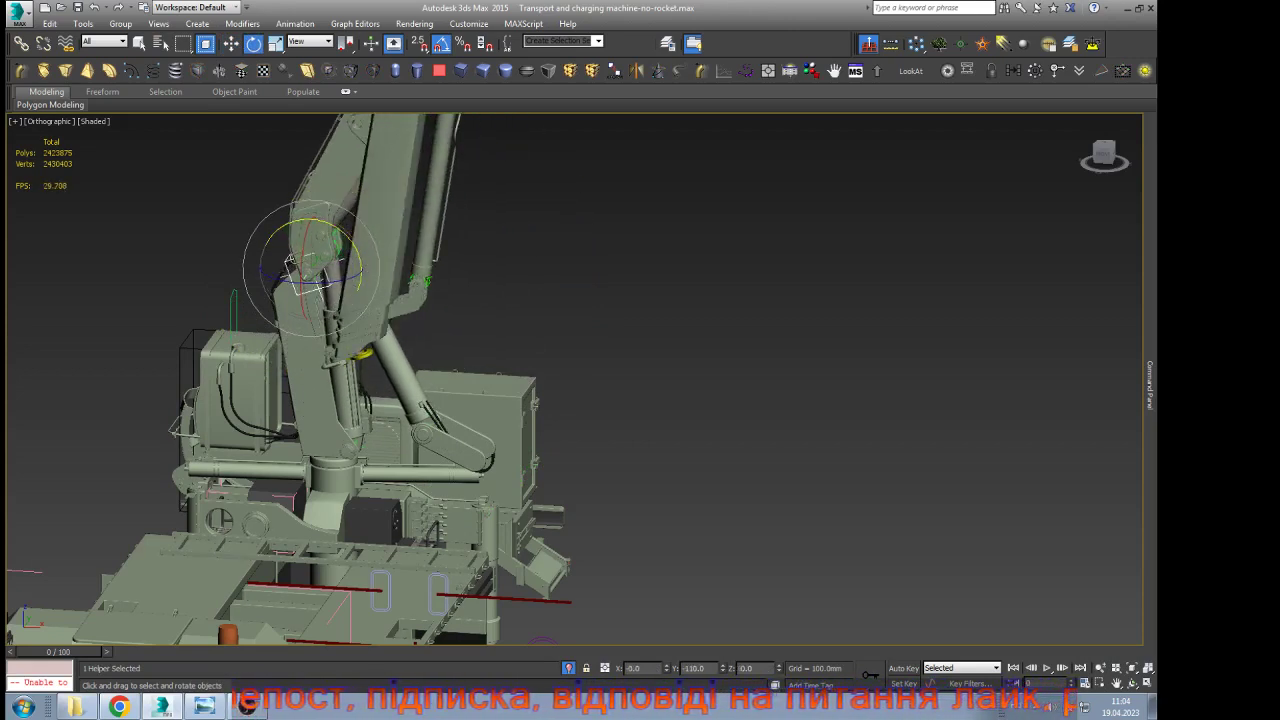
key(ctrl+z)
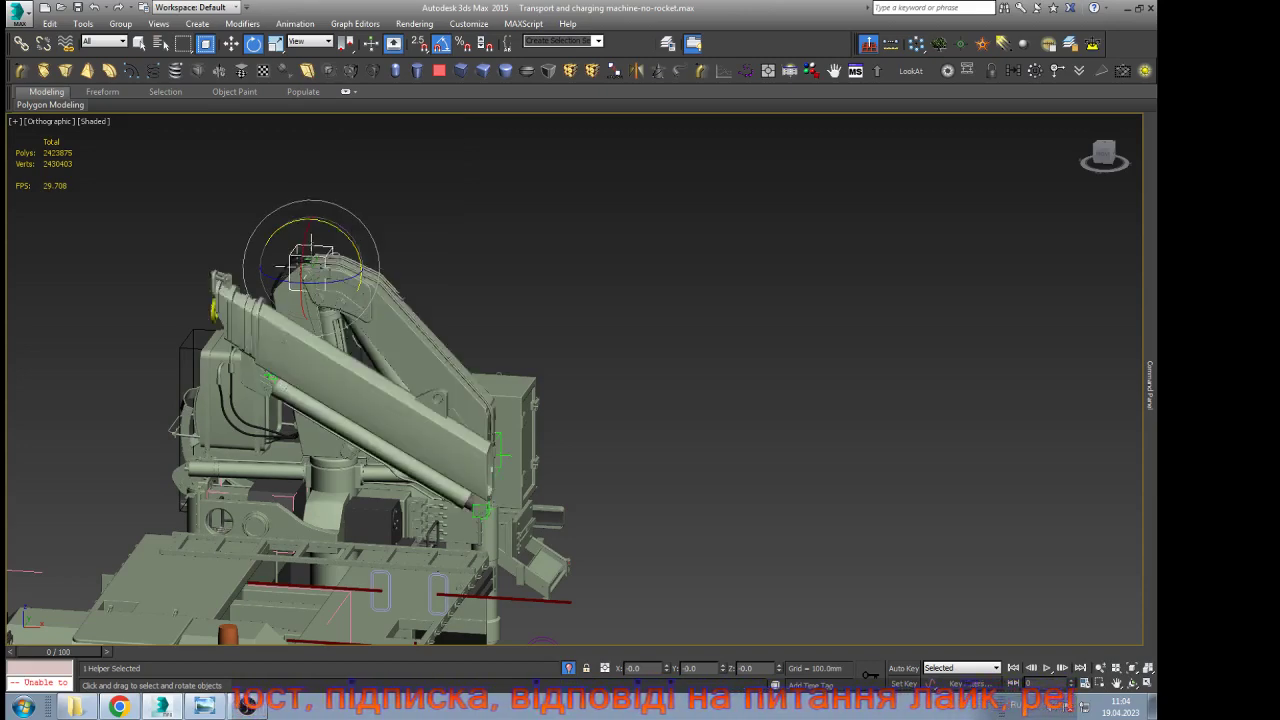
Delete the box unit beside the crane column and the hinged cabinet in front of it
click(1132, 683)
drag(690, 430, 500, 415)
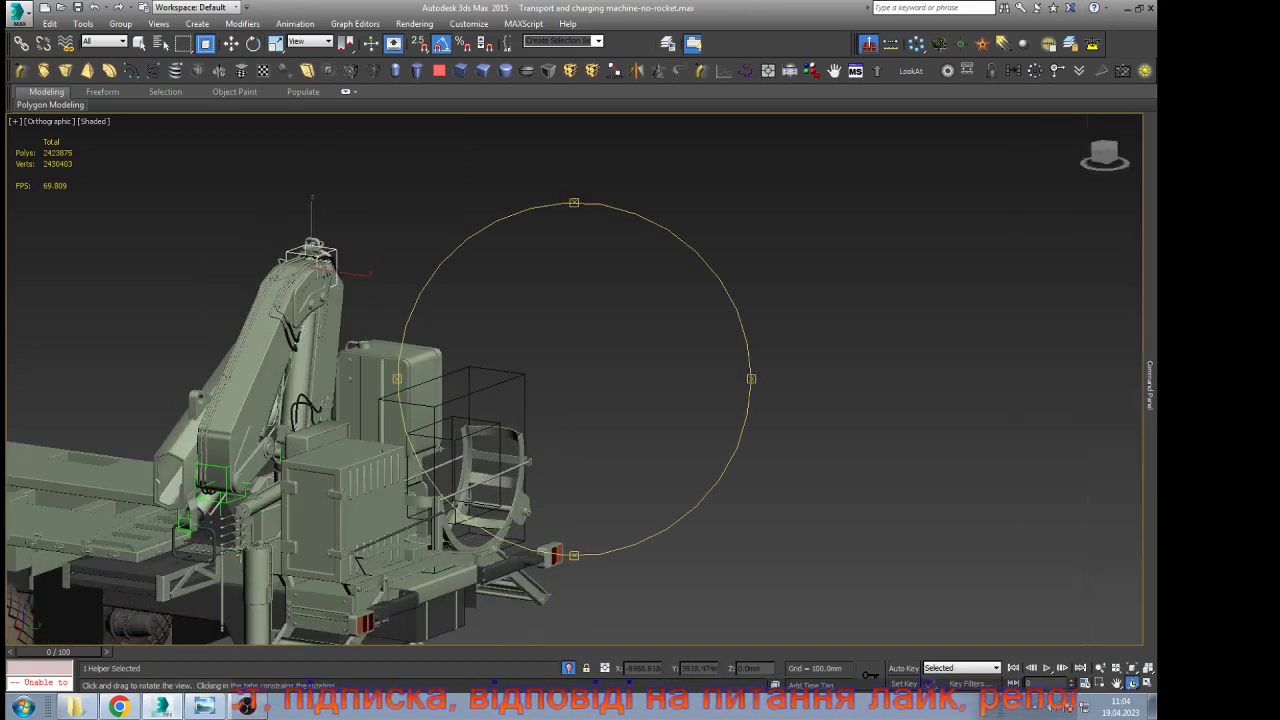
drag(381, 452, 362, 490)
scroll(350, 497, up, 5)
right_click(362, 496)
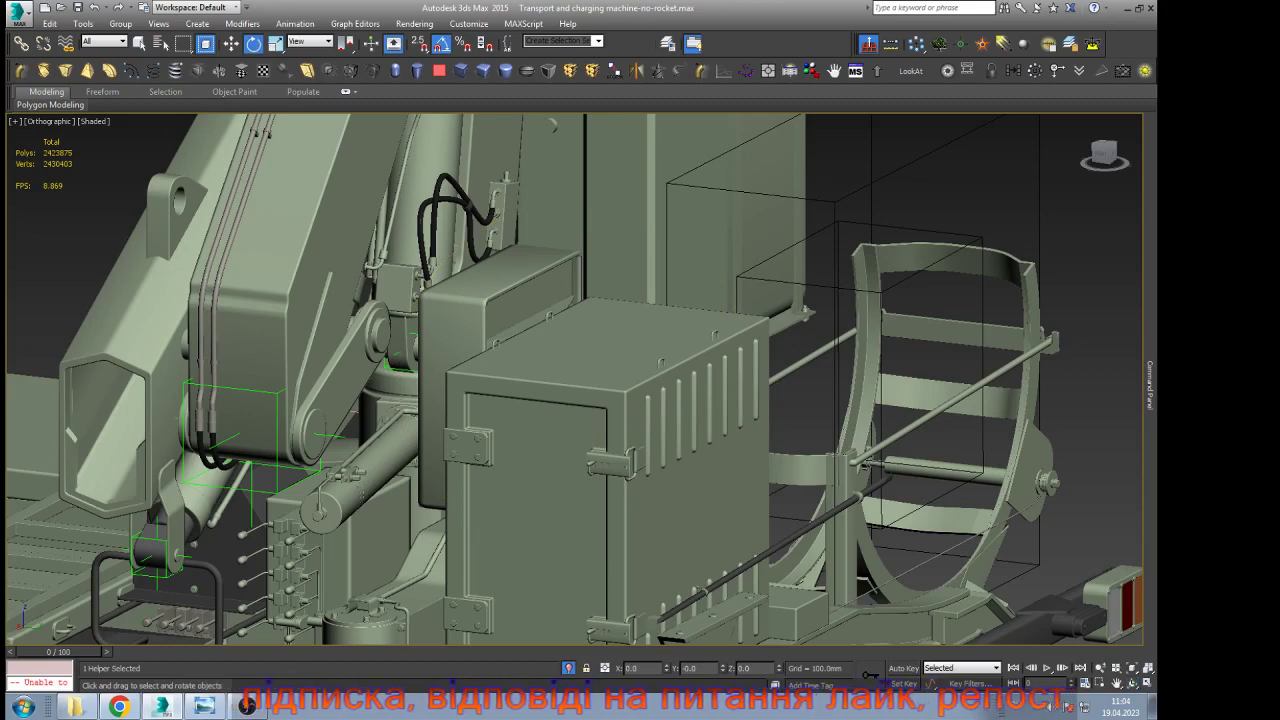
click(433, 450)
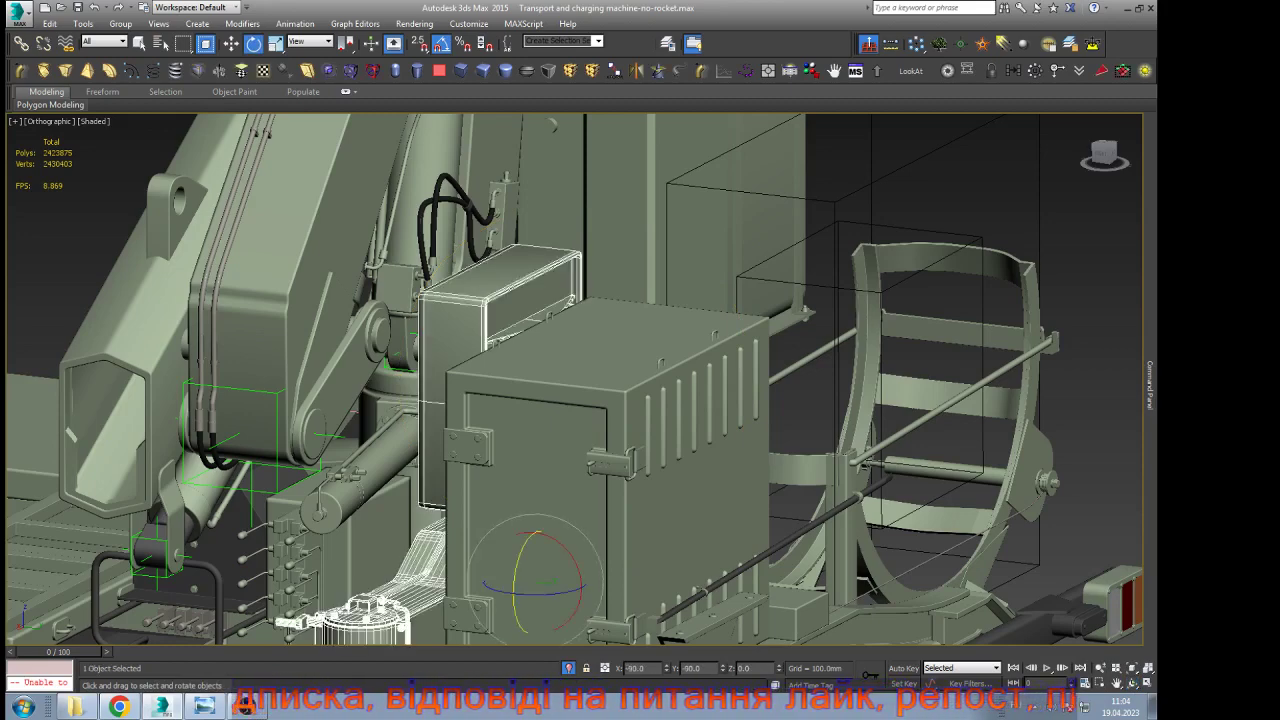
key(Delete)
click(527, 418)
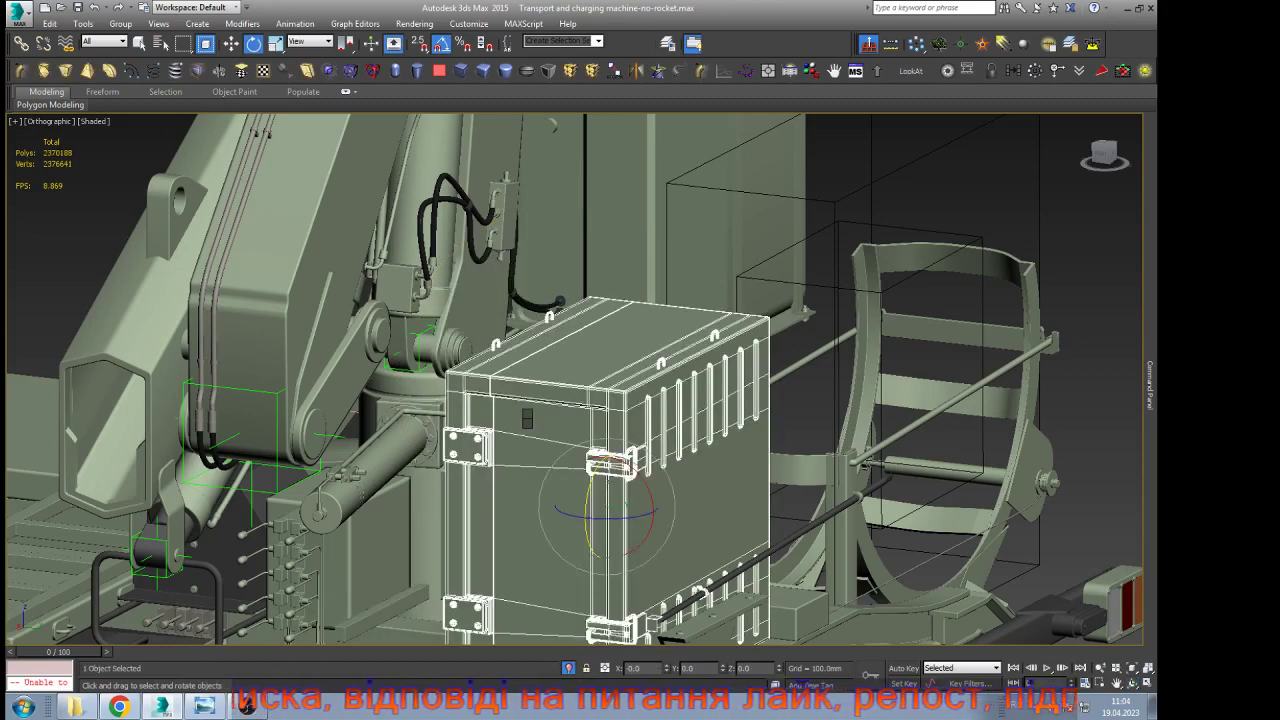
key(Delete)
Try rotating the top helper by -60 degrees about the Y axis to test the arm's lever and cylinder linkage, and undo it
click(342, 384)
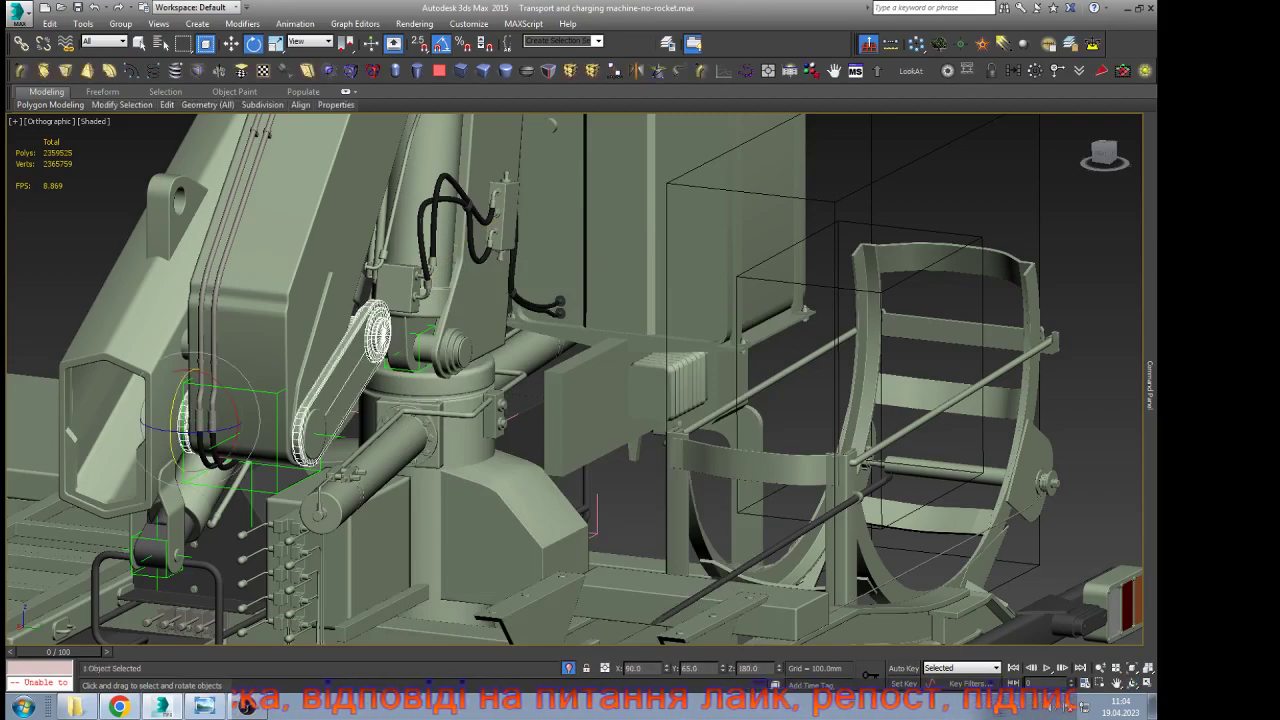
key(ctrl+r)
scroll(540, 400, down, 4)
drag(560, 400, 475, 390)
scroll(366, 379, up, 5)
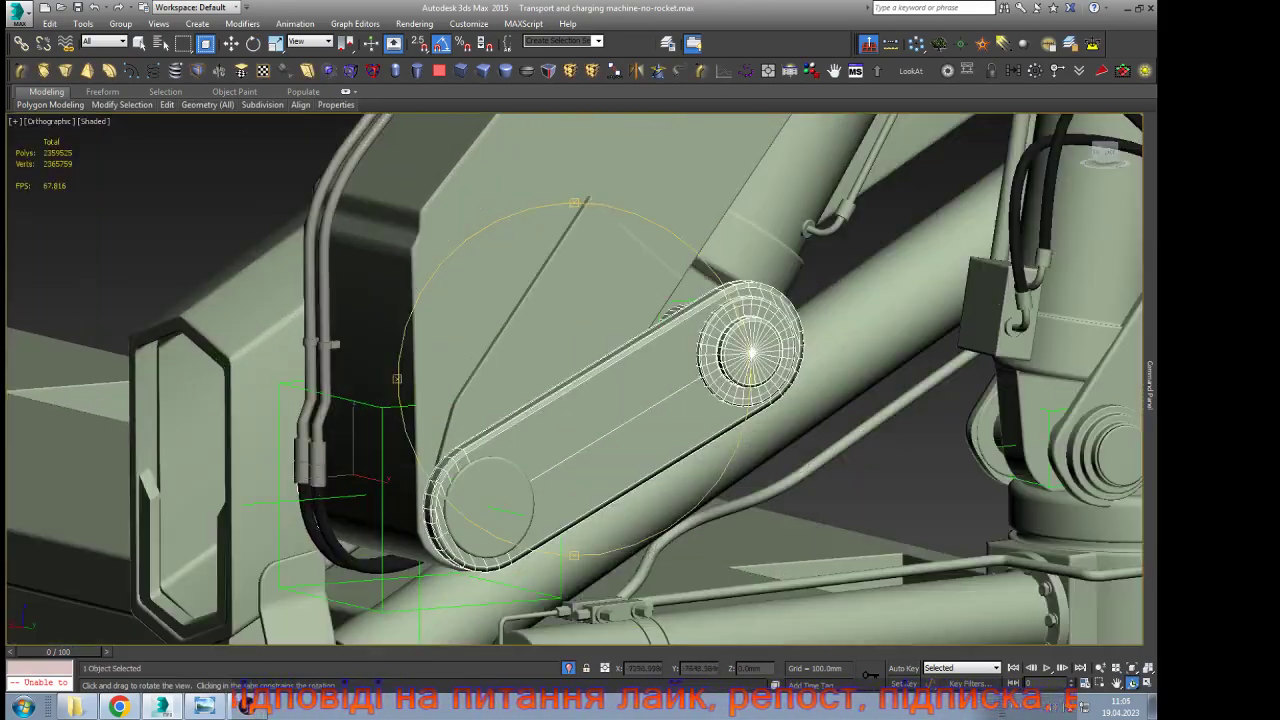
right_click(368, 400)
scroll(375, 439, down, 5)
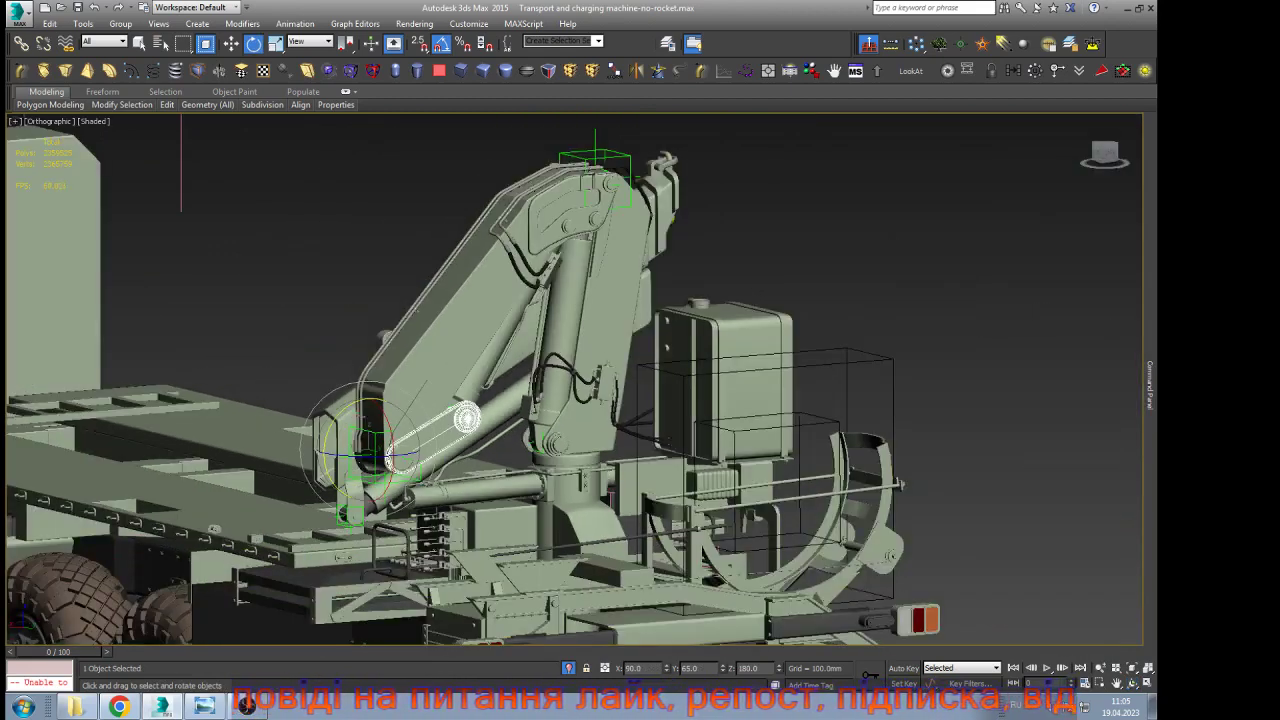
click(627, 160)
drag(557, 152, 607, 90)
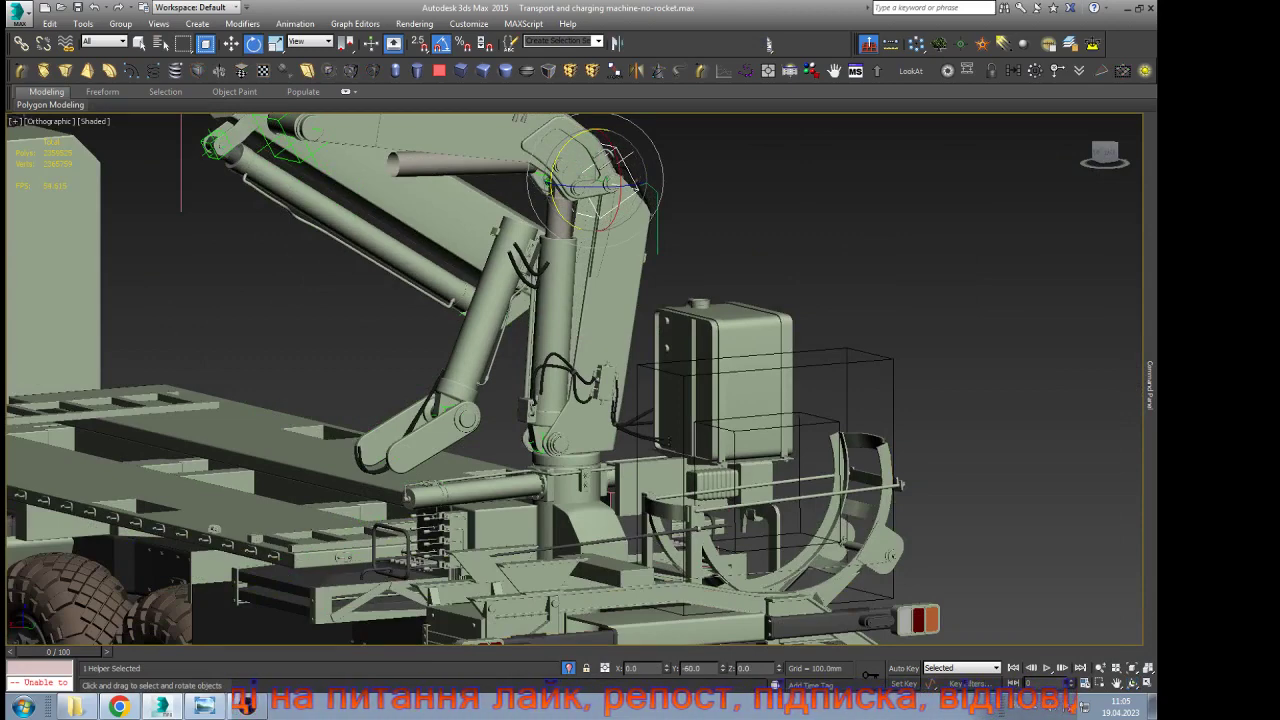
key(ctrl+z)
right_click(608, 134)
click(630, 150)
click(735, 180)
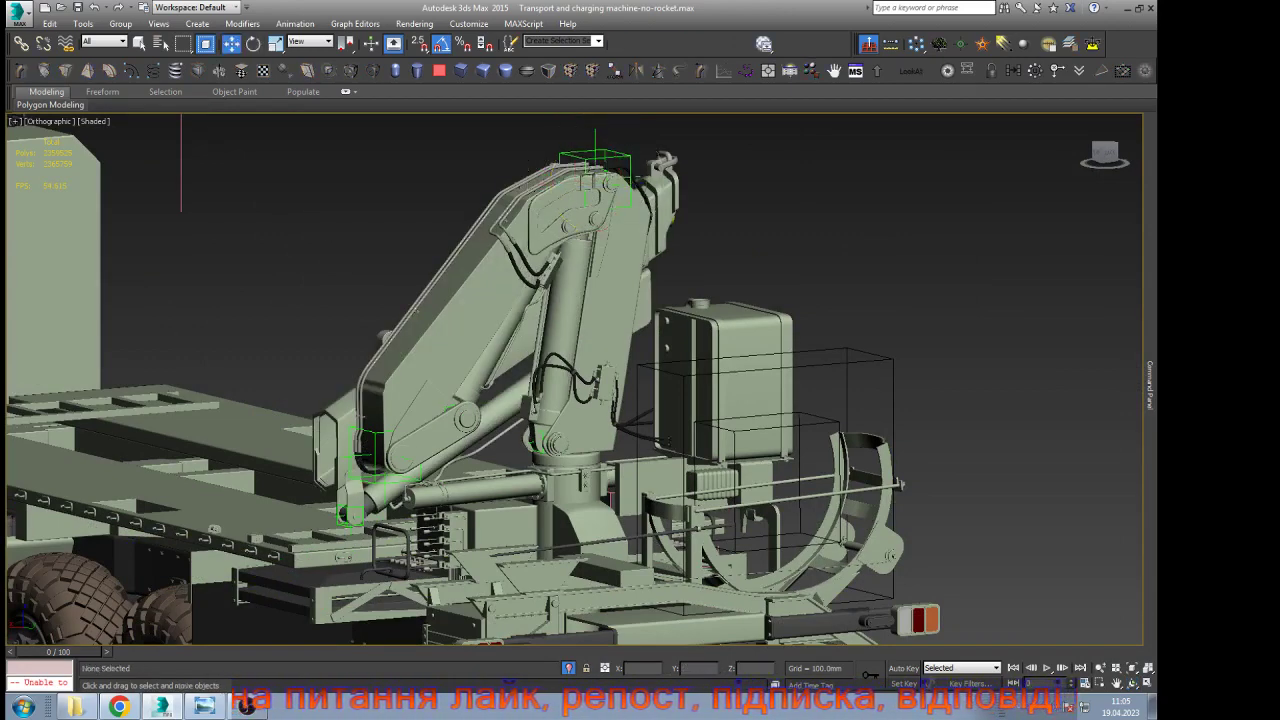
Link the lever arm at the boom's lower end to the box helper beside it
click(416, 446)
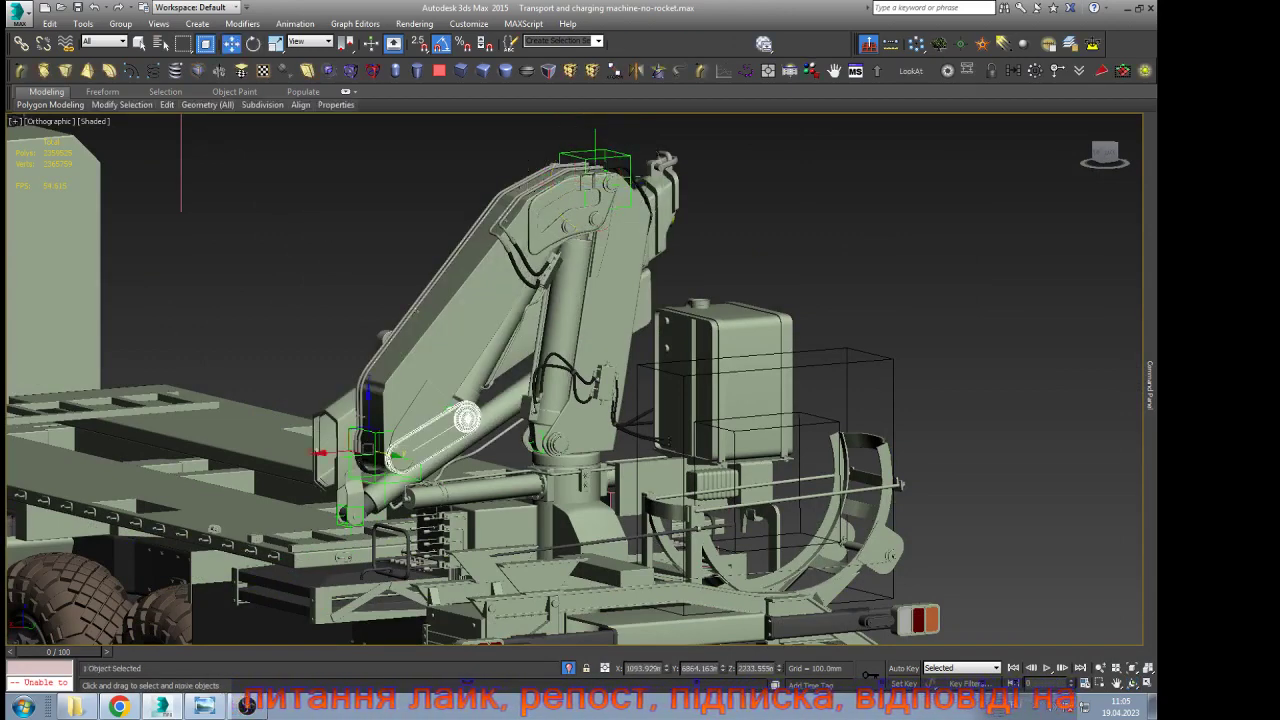
scroll(398, 436, up, 7)
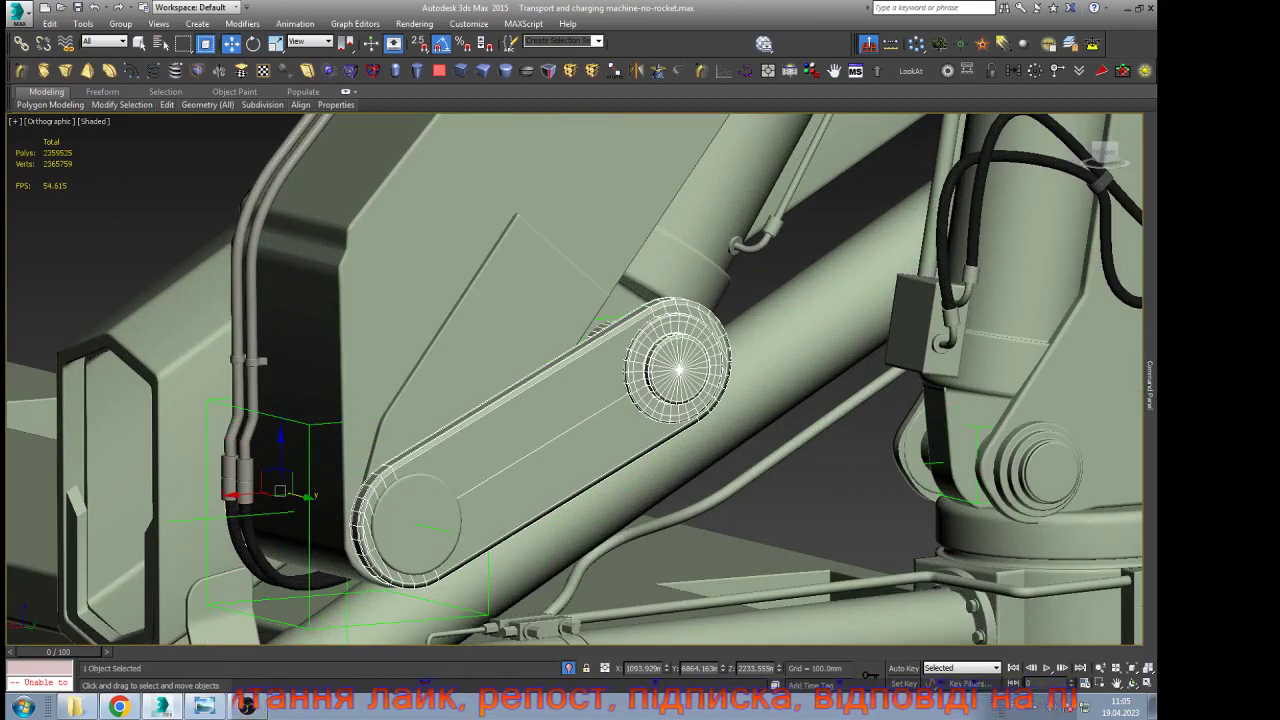
scroll(367, 330, down, 4)
click(1132, 683)
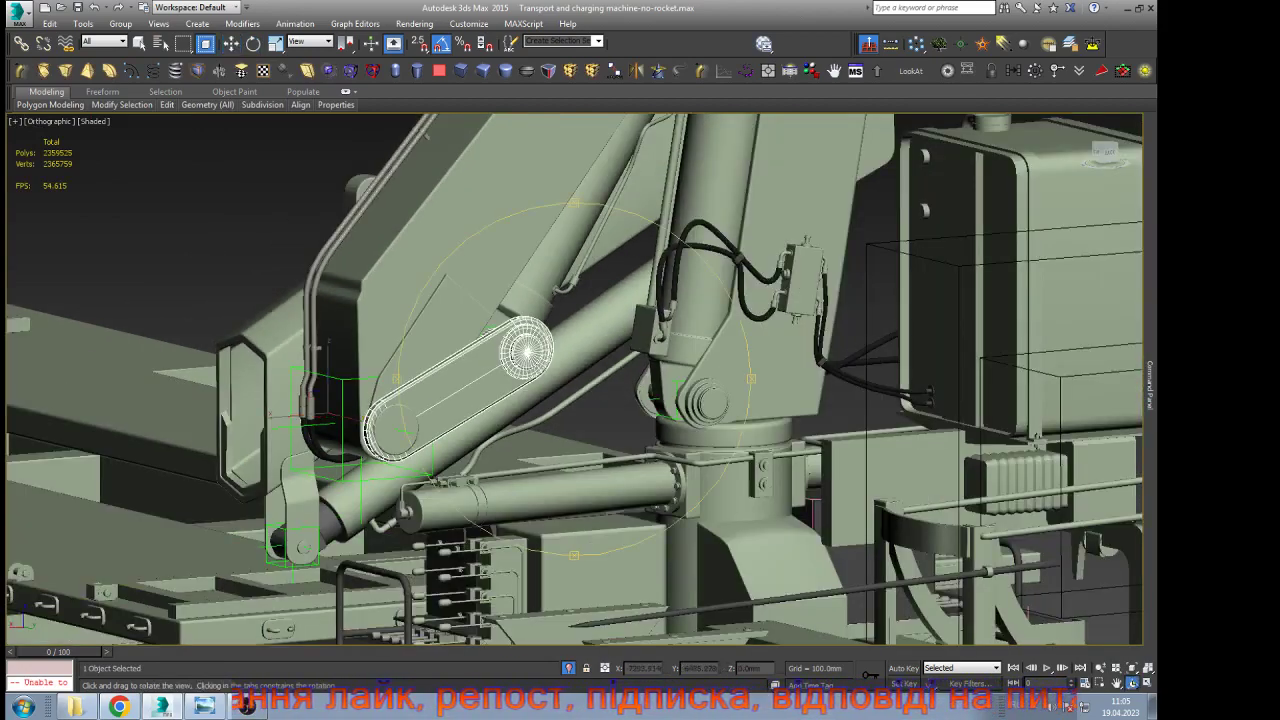
drag(620, 430, 616, 355)
right_click(616, 355)
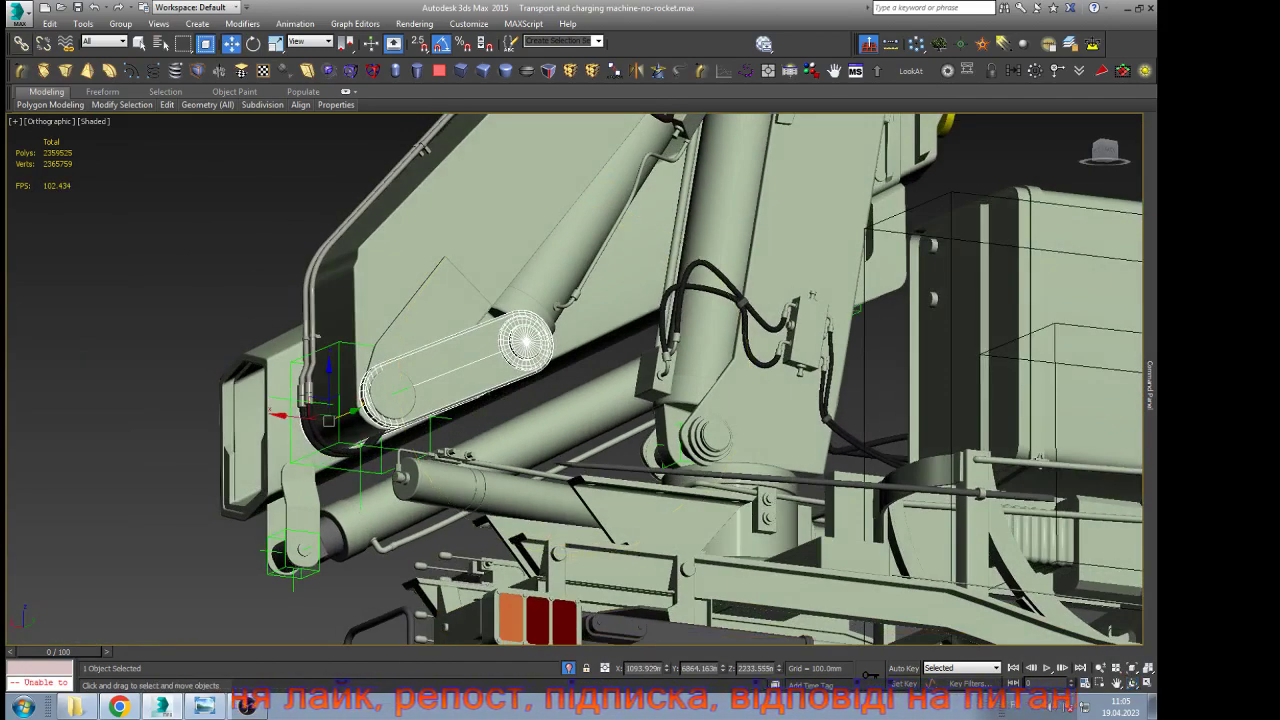
click(21, 44)
click(420, 250)
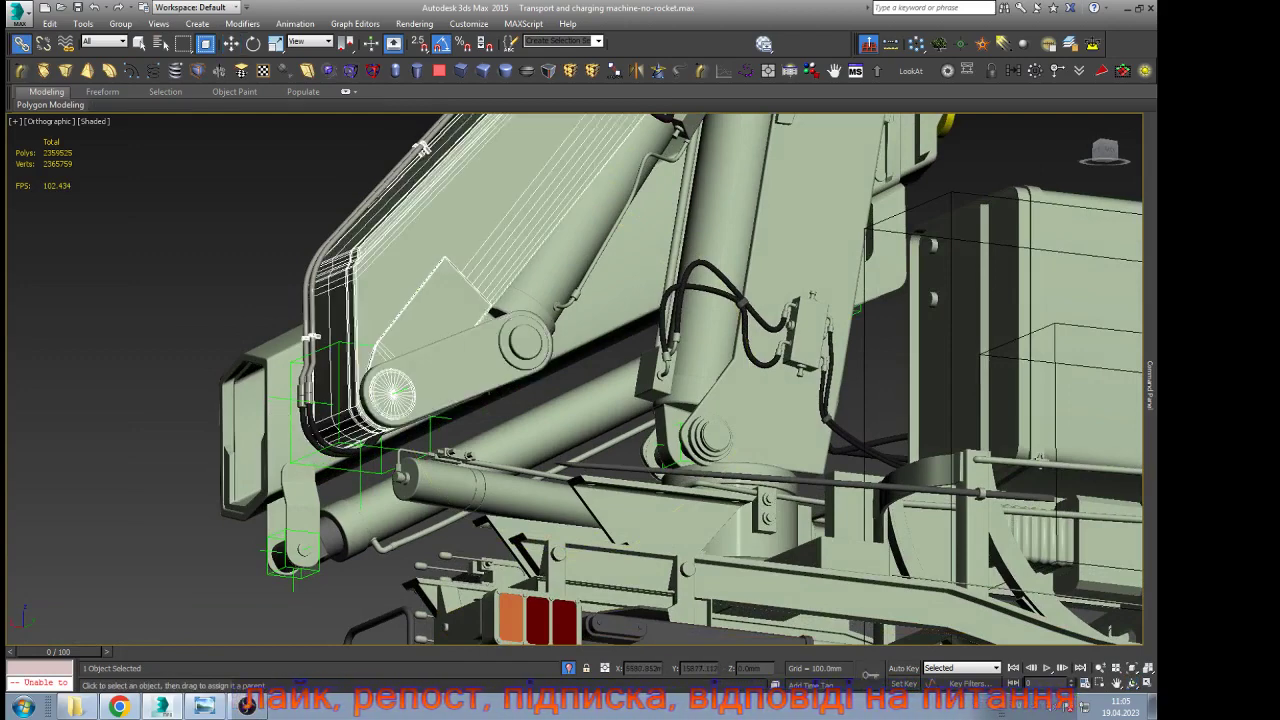
click(422, 372)
scroll(379, 387, up, 6)
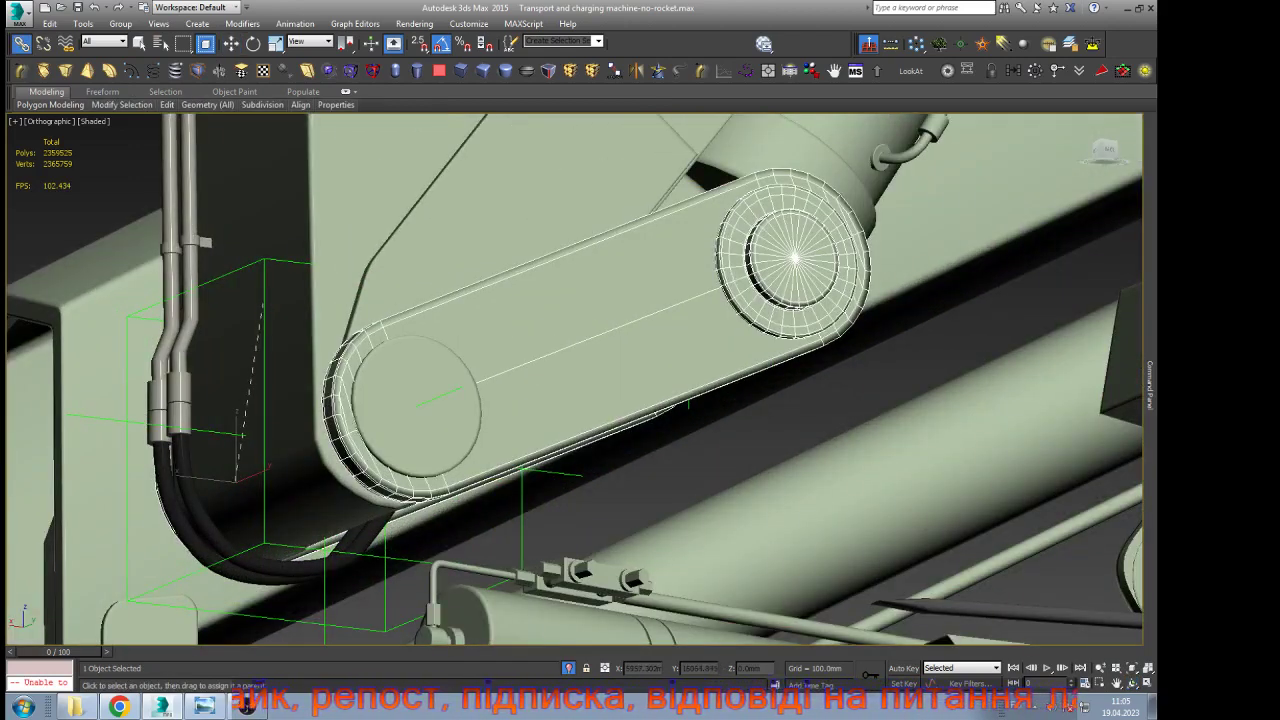
drag(262, 304, 262, 301)
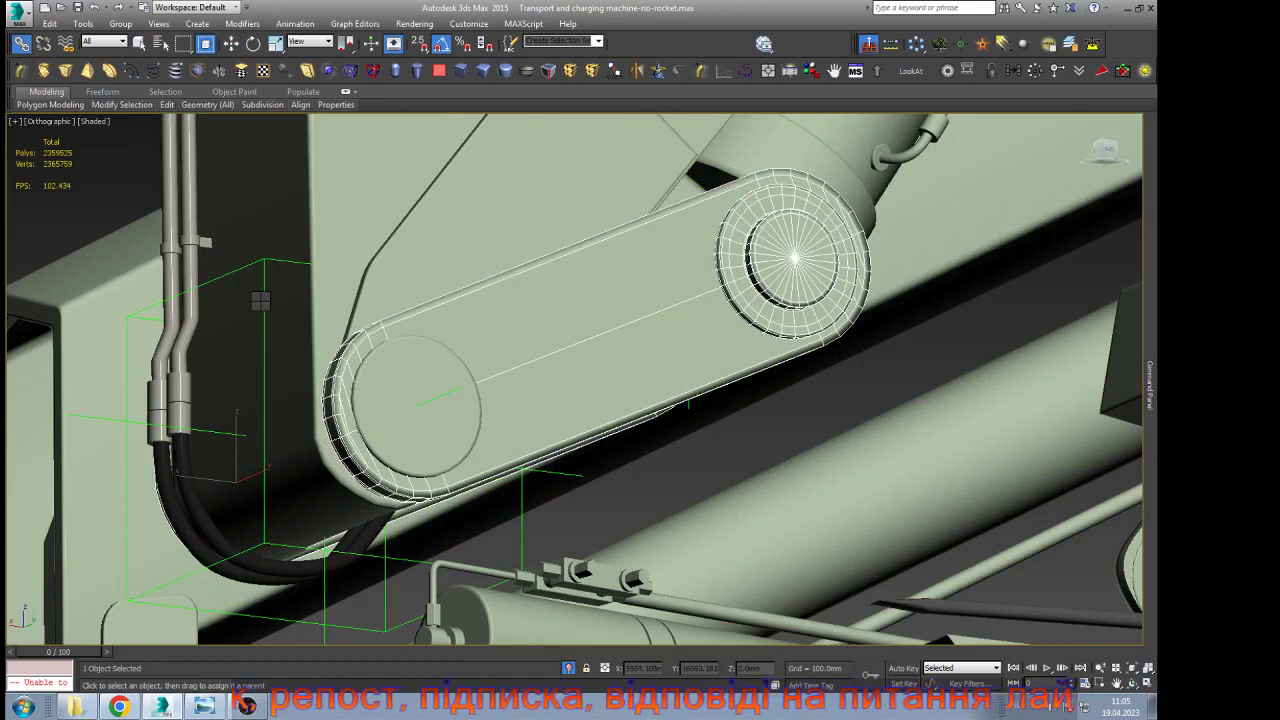
key(w)
Try rotating the top helper to test the newly linked lever arm, and undo the rotation
scroll(277, 320, down, 2)
scroll(301, 343, down, 9)
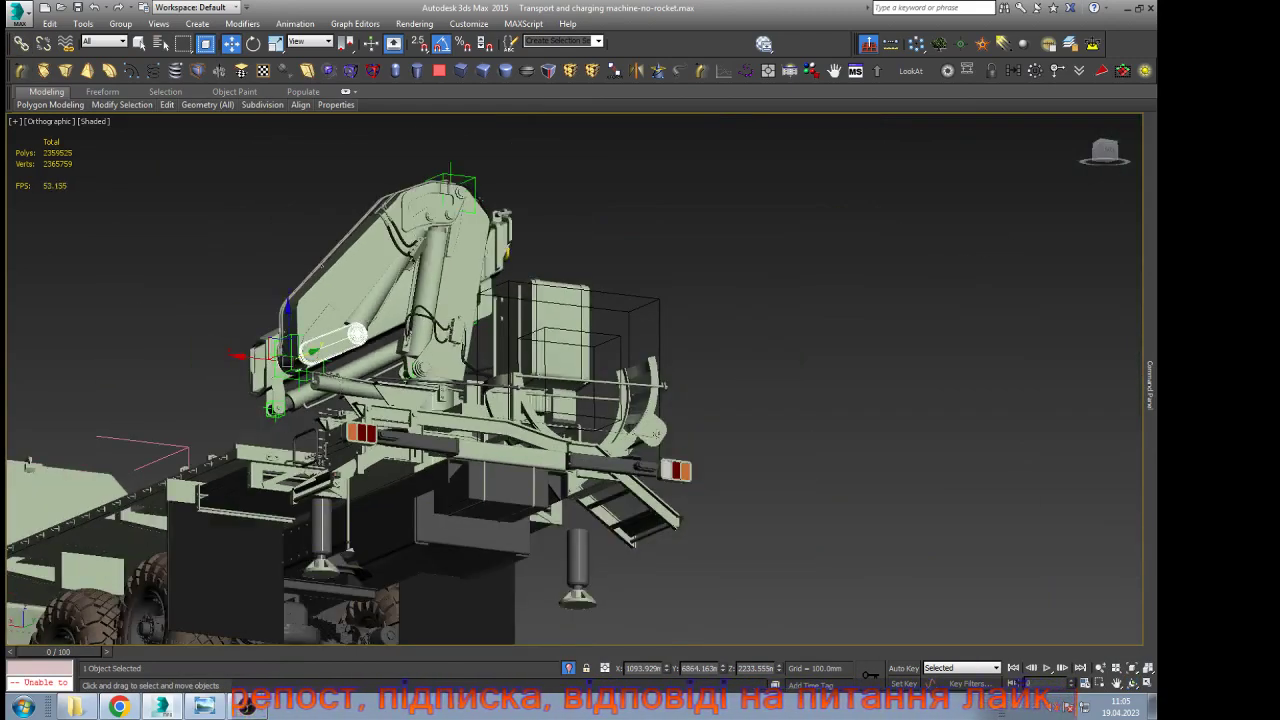
scroll(460, 182, up, 2)
click(479, 180)
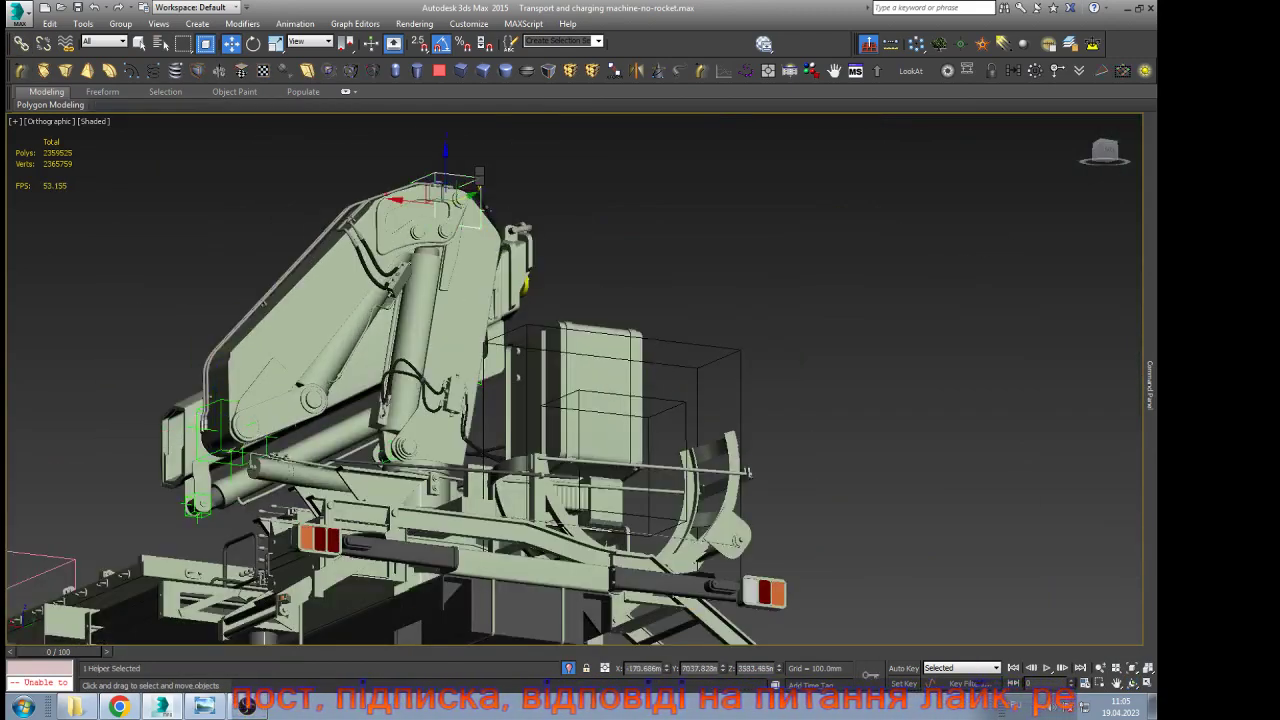
key(e)
drag(402, 205, 408, 168)
key(ctrl+z)
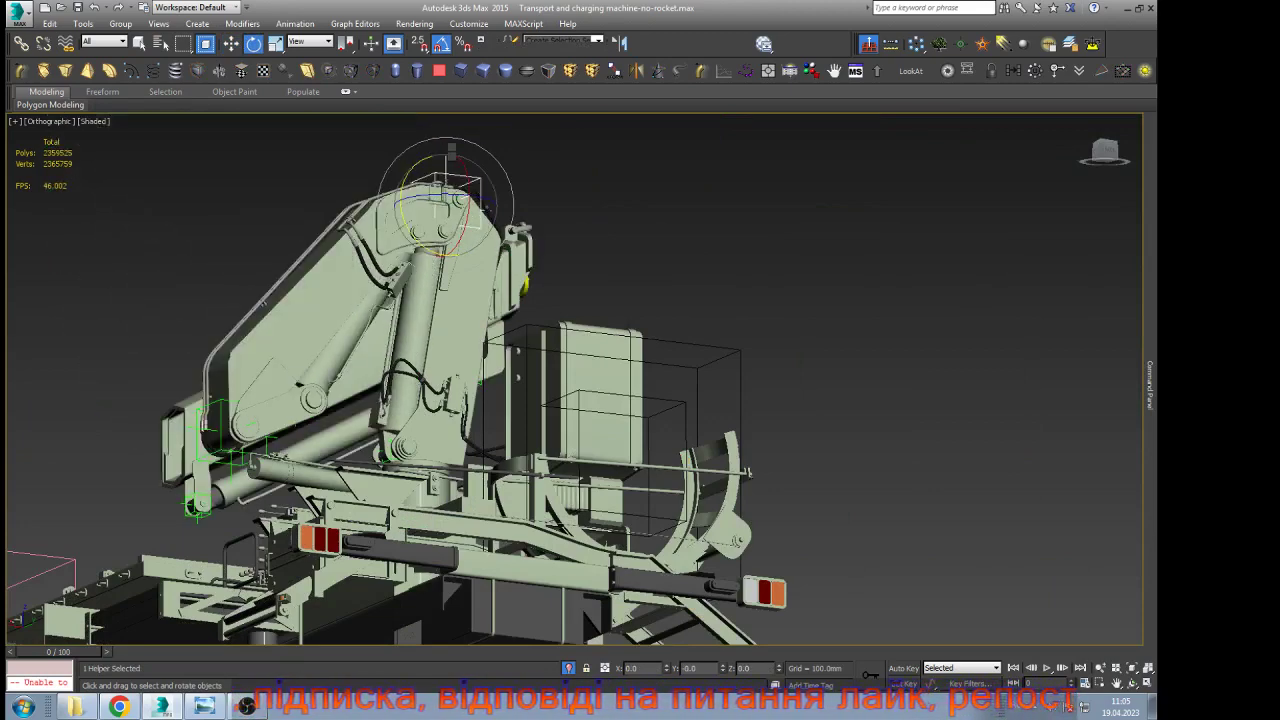
key(w)
Link the two curved black hoses at the boom's lower end to the boom section behind them
click(243, 262)
scroll(217, 449, up, 6)
scroll(204, 453, up, 4)
click(207, 464)
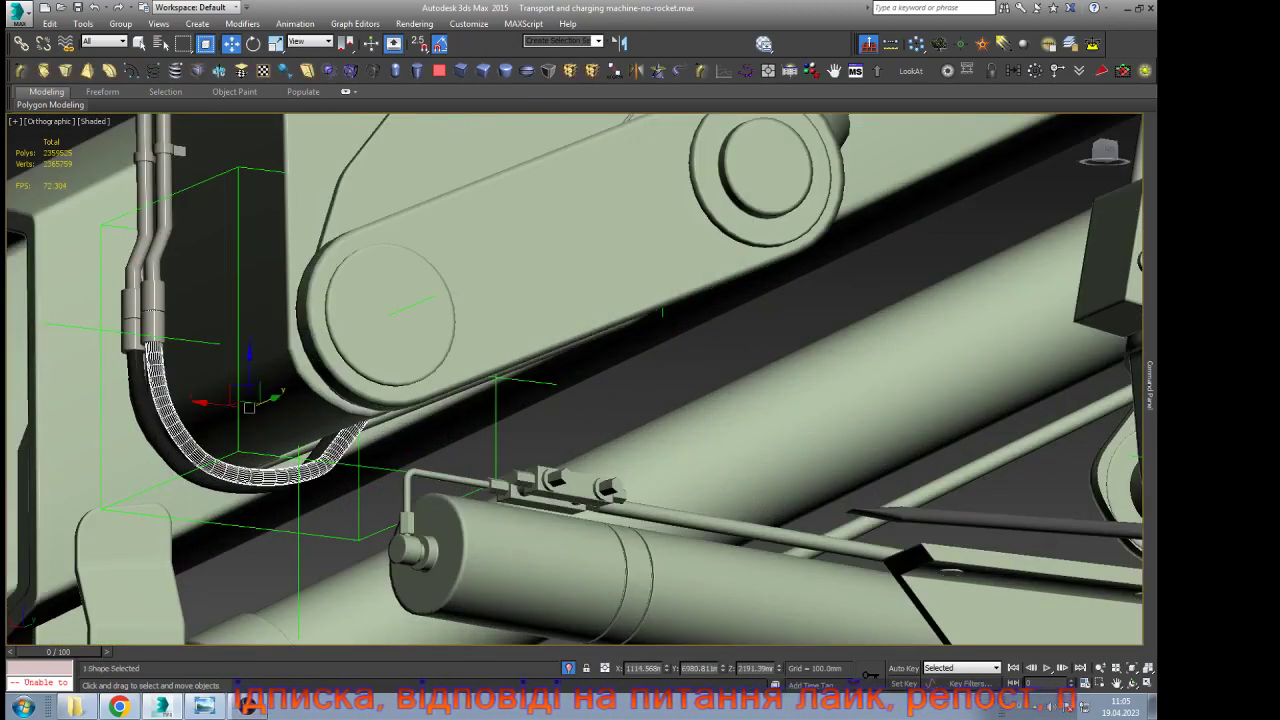
ctrl+click(182, 470)
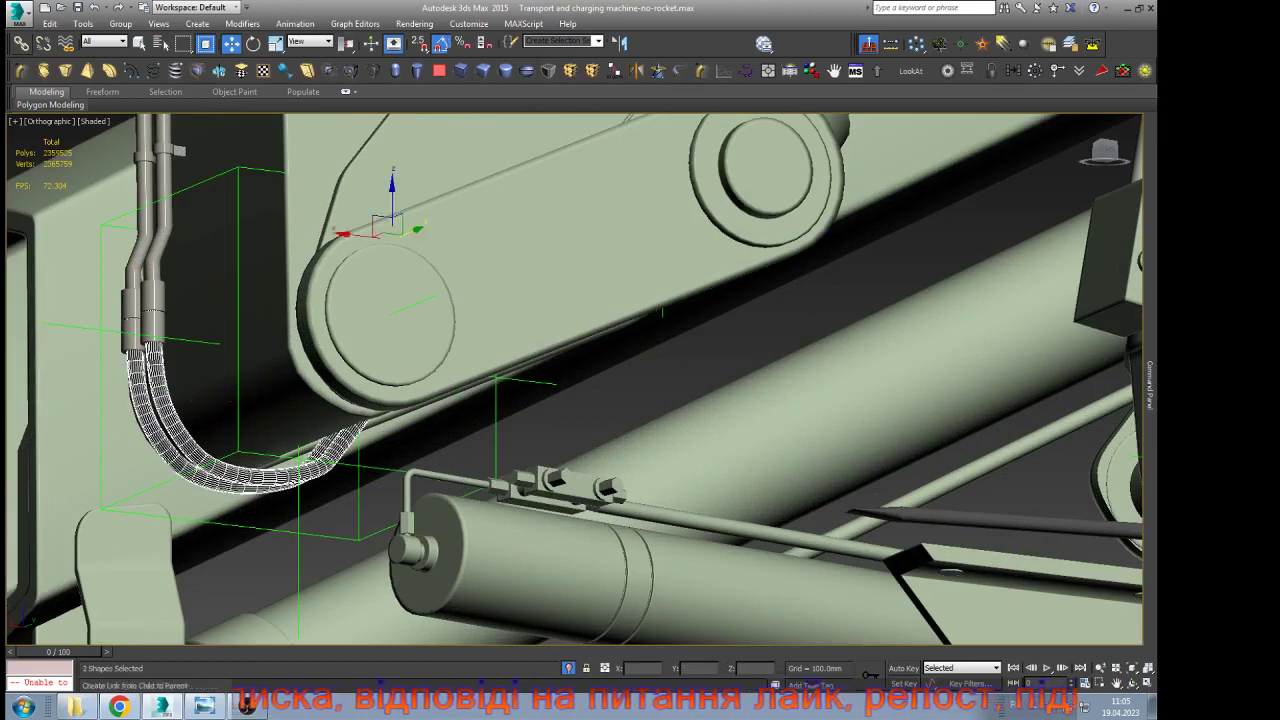
click(21, 44)
drag(178, 395, 178, 392)
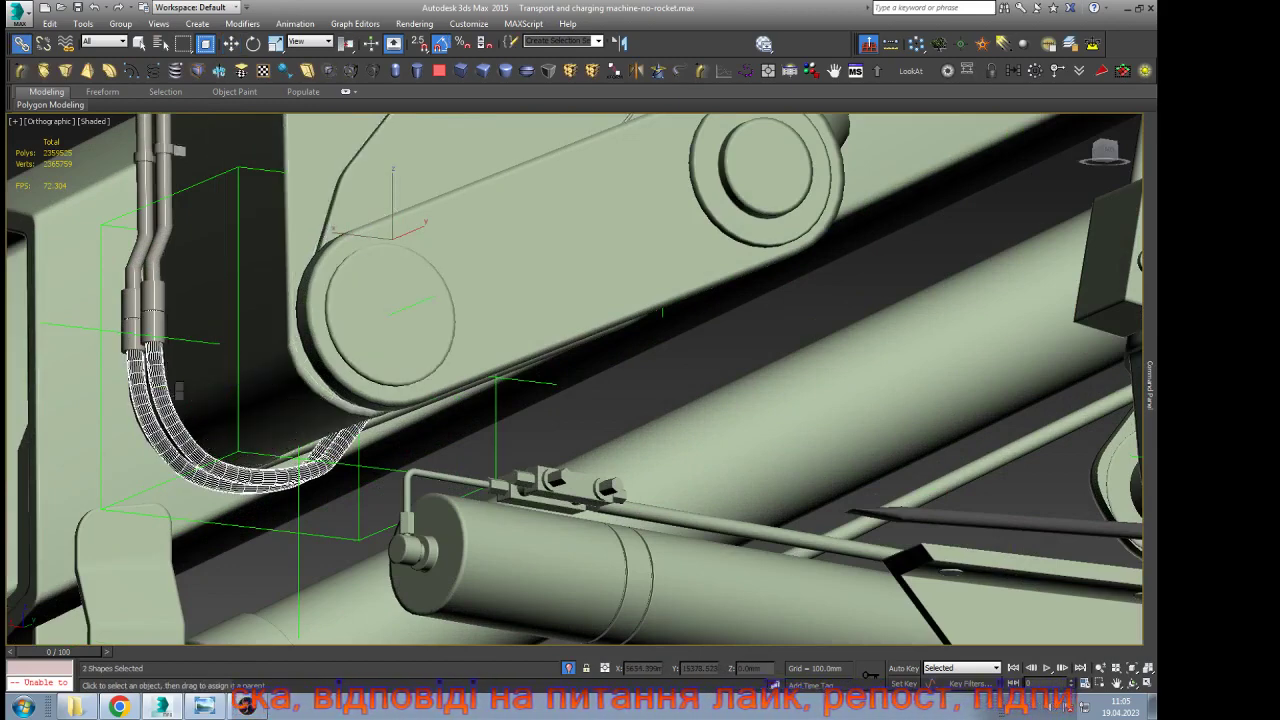
key(w)
Link the helper at the slanted cylinder's lower end to the lever arm's round lug
scroll(390, 371, down, 4)
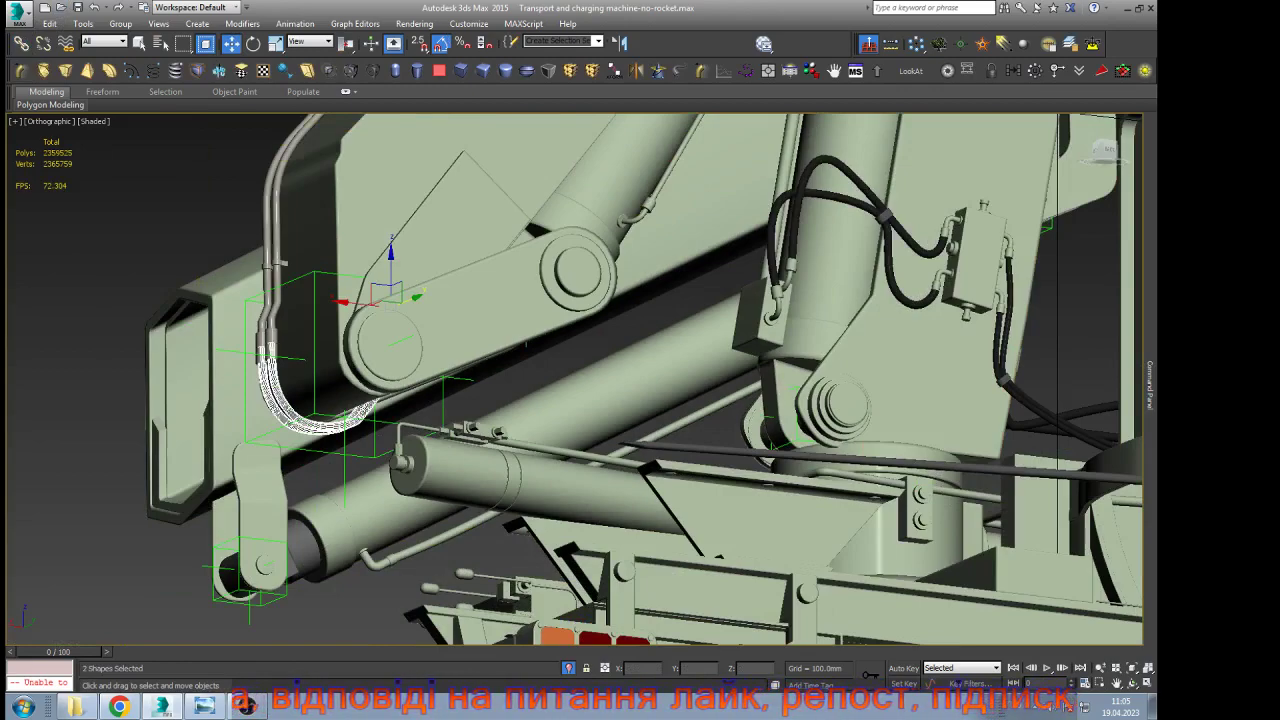
click(341, 414)
click(530, 231)
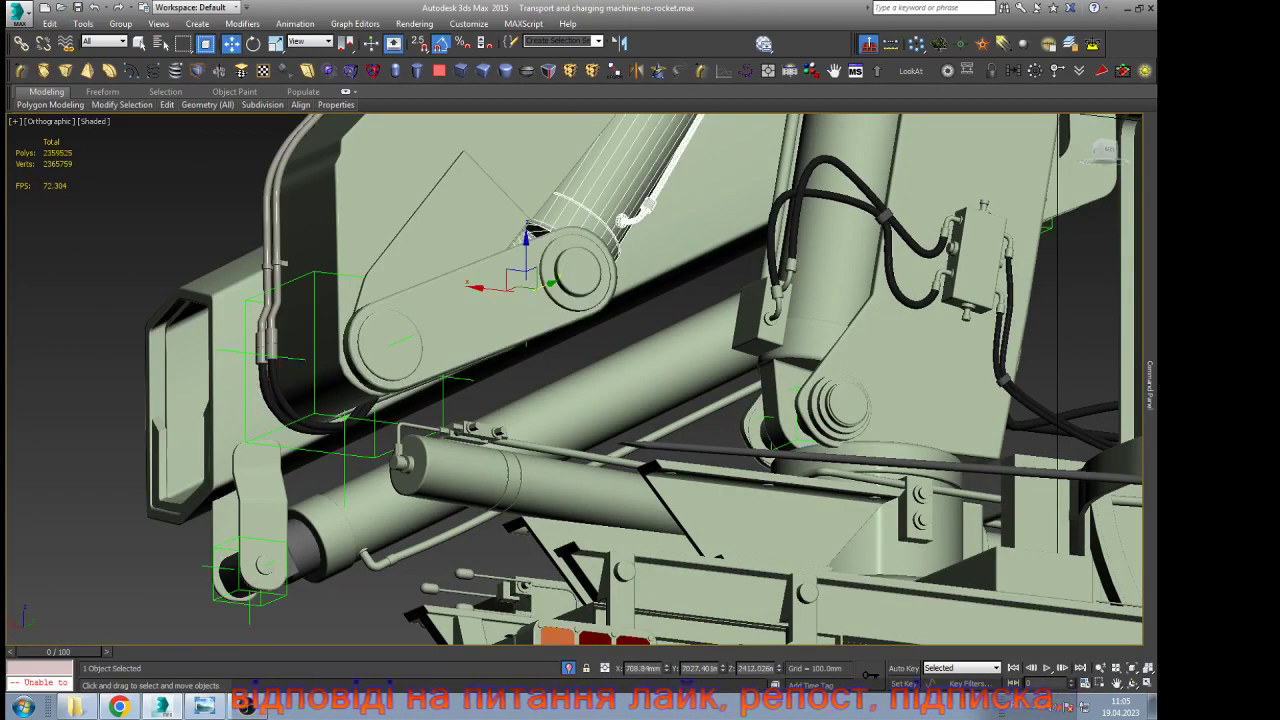
alt+middle_drag(575, 400, 580, 338)
scroll(544, 298, up, 5)
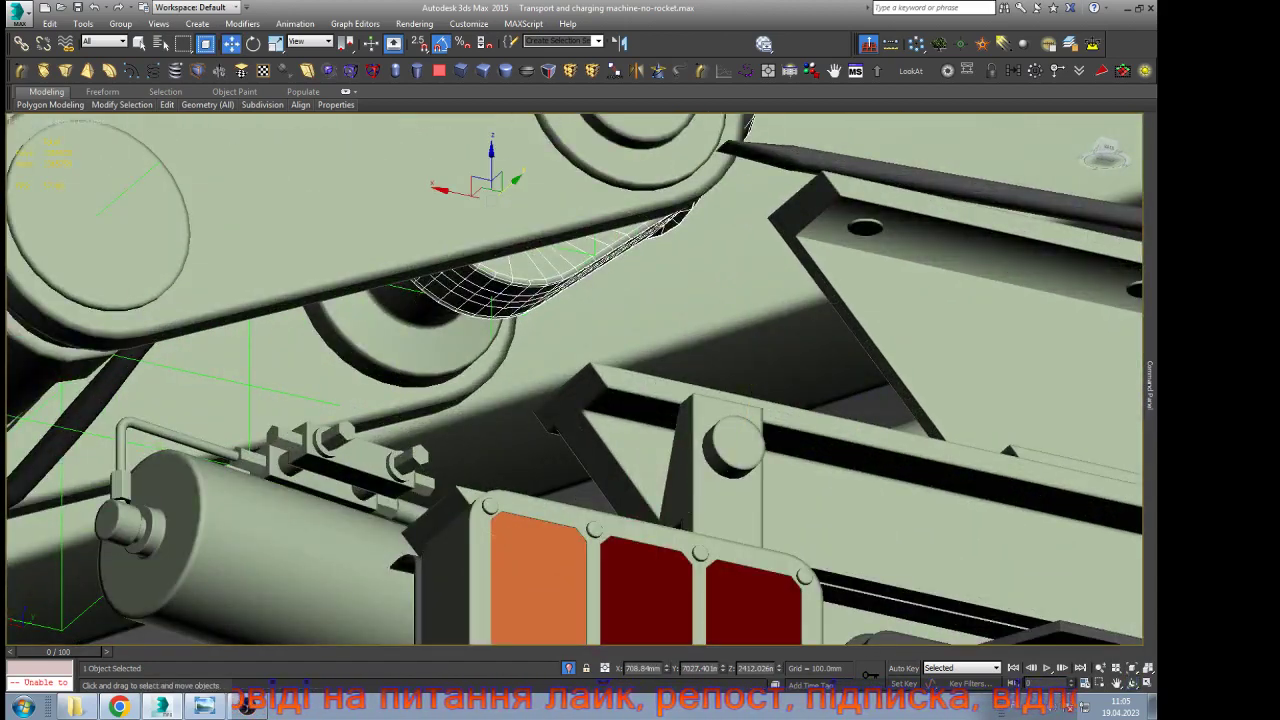
click(491, 315)
scroll(483, 312, up, 2)
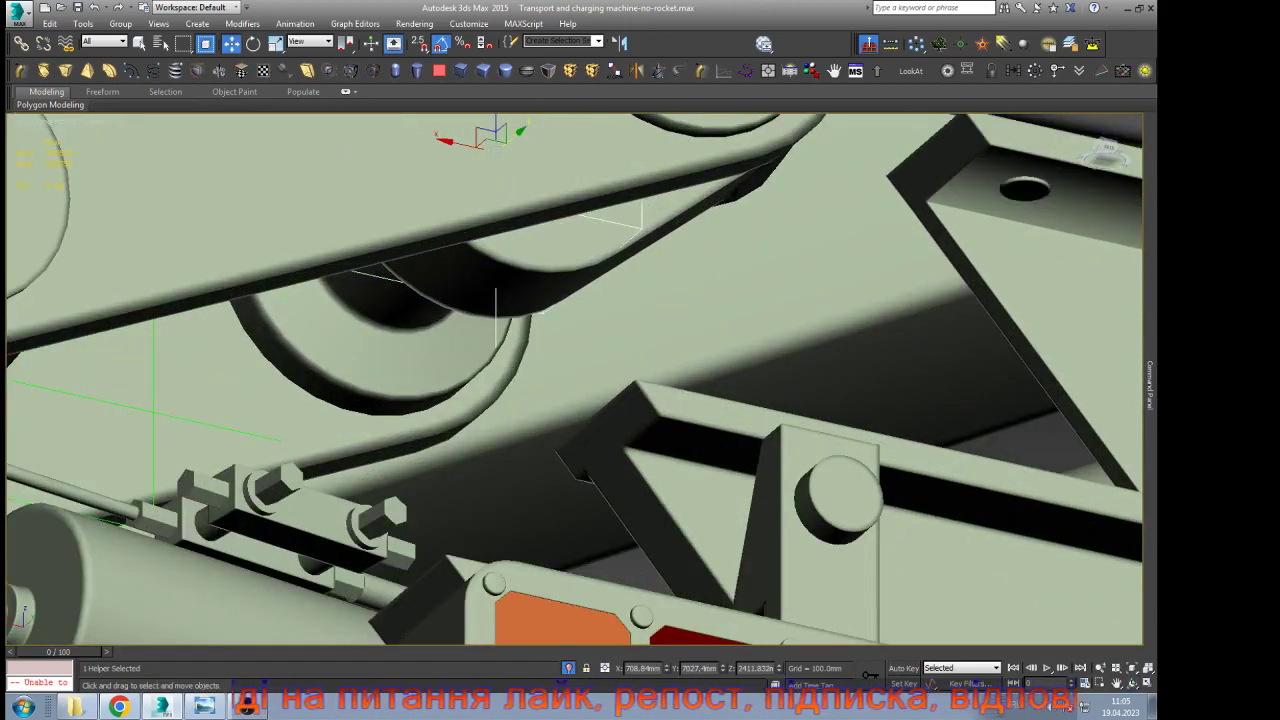
click(21, 43)
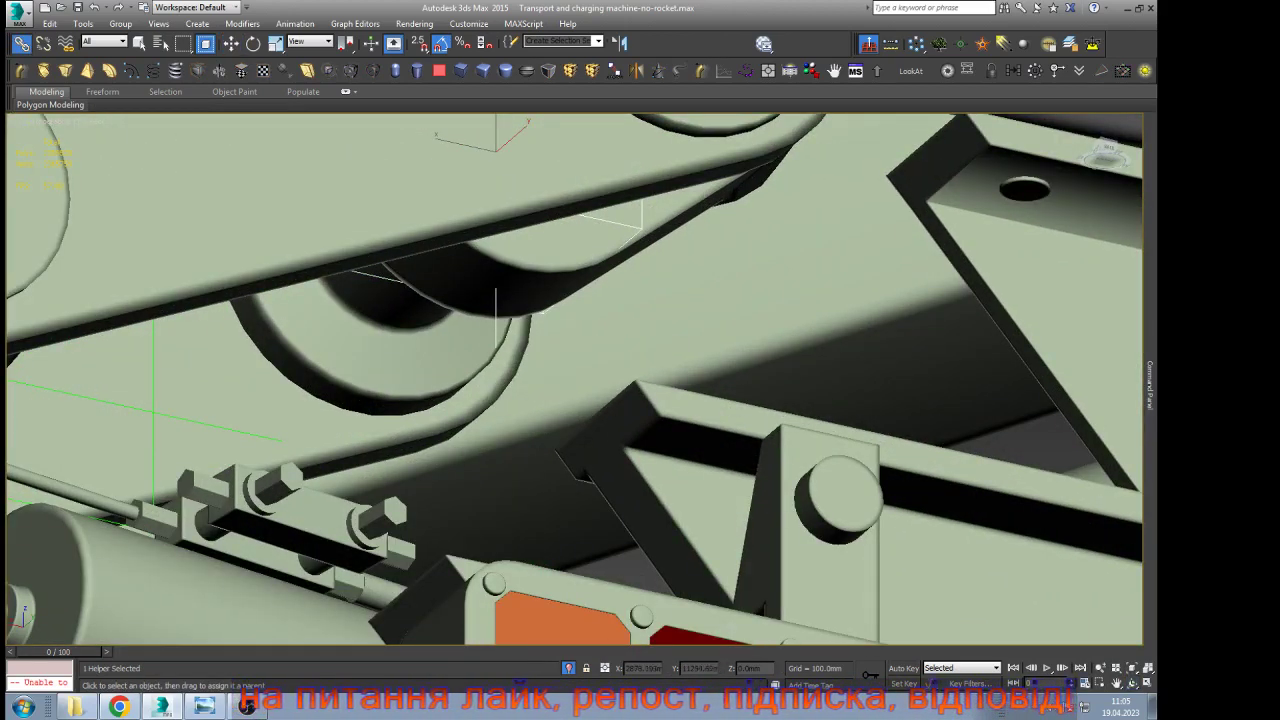
drag(454, 350, 454, 349)
key(w)
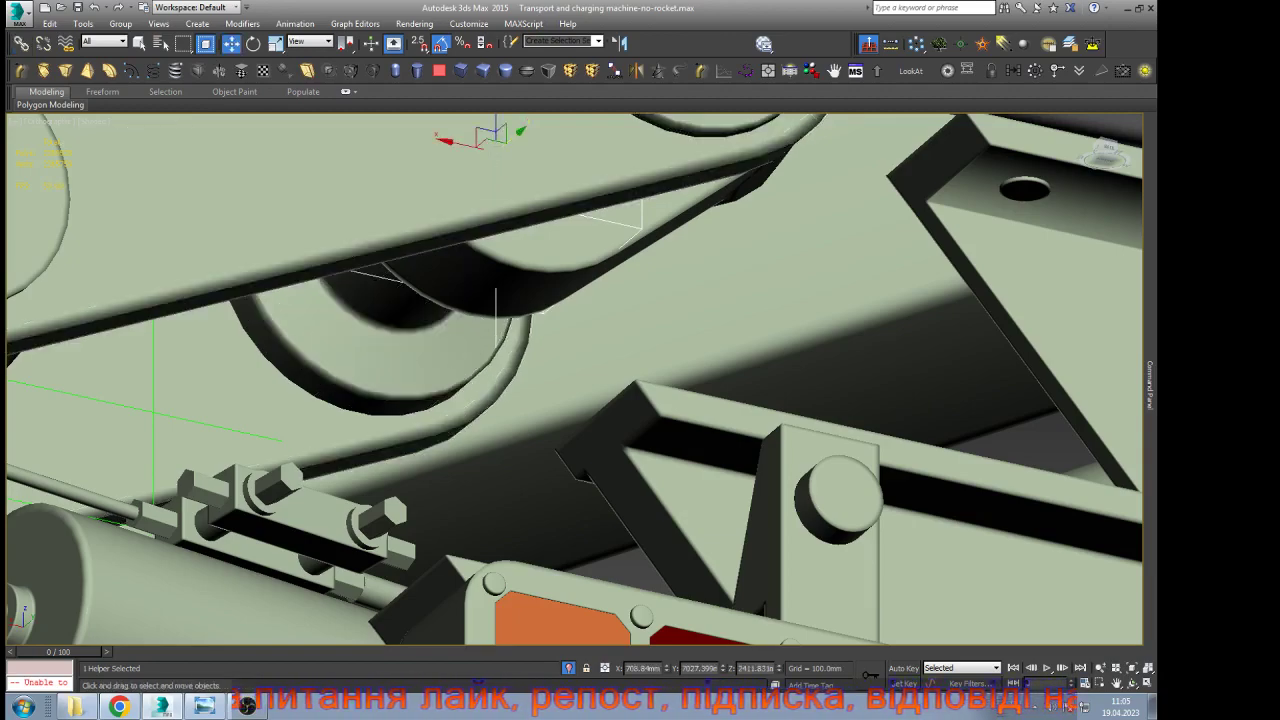
Try rotating the top helper by -105 degrees about the Y axis to test the lever and cylinder linkage, and undo it
click(490, 292)
scroll(357, 432, down, 10)
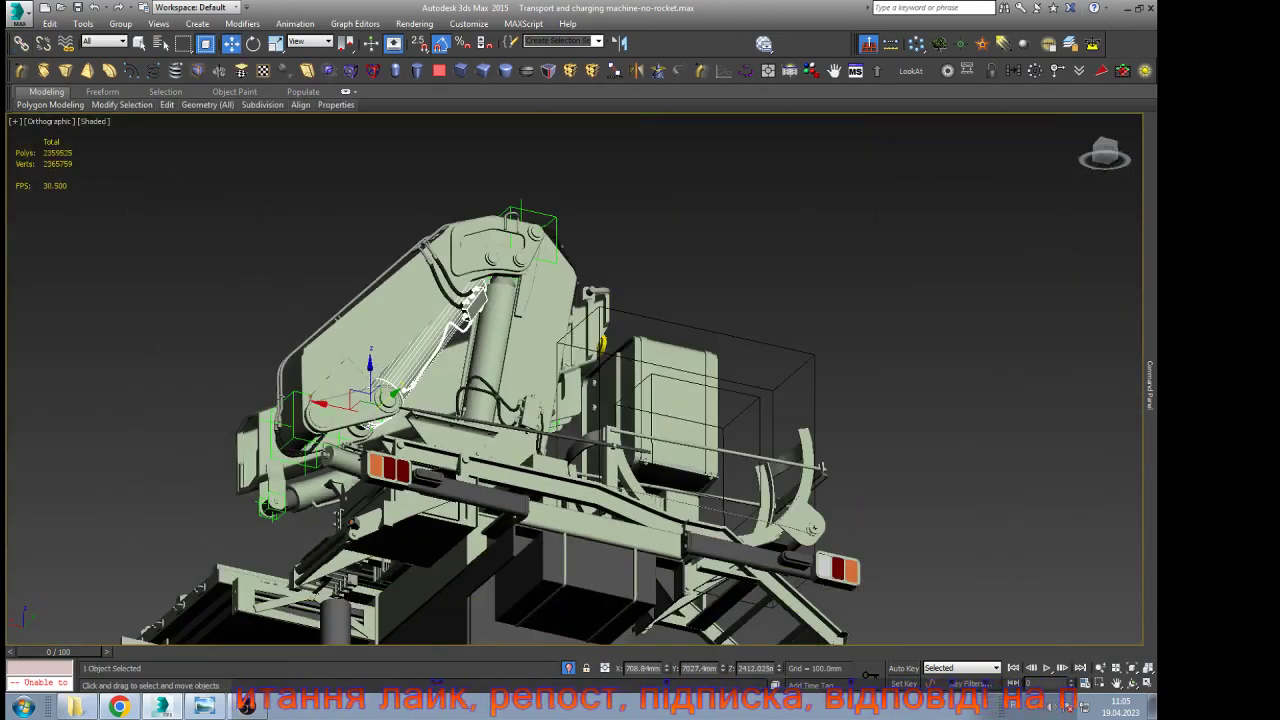
scroll(572, 230, up, 2)
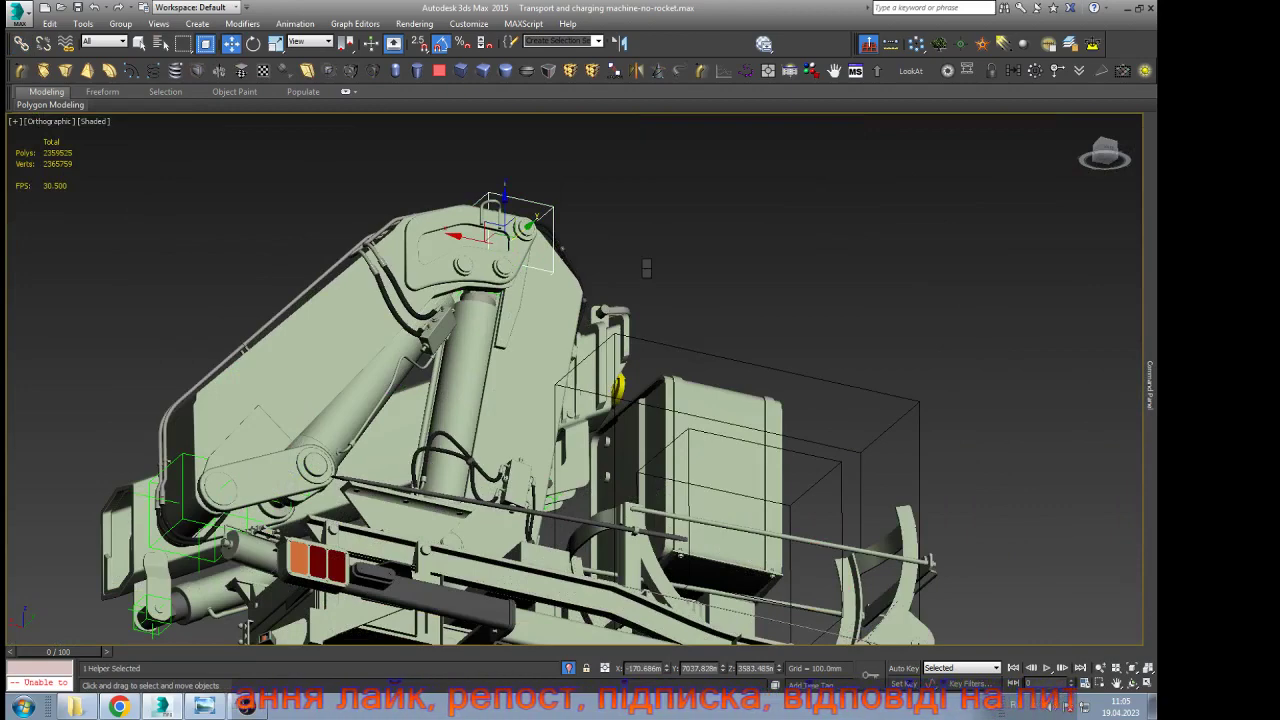
key(e)
scroll(590, 254, up, 5)
scroll(868, 241, down, 3)
scroll(916, 246, down, 2)
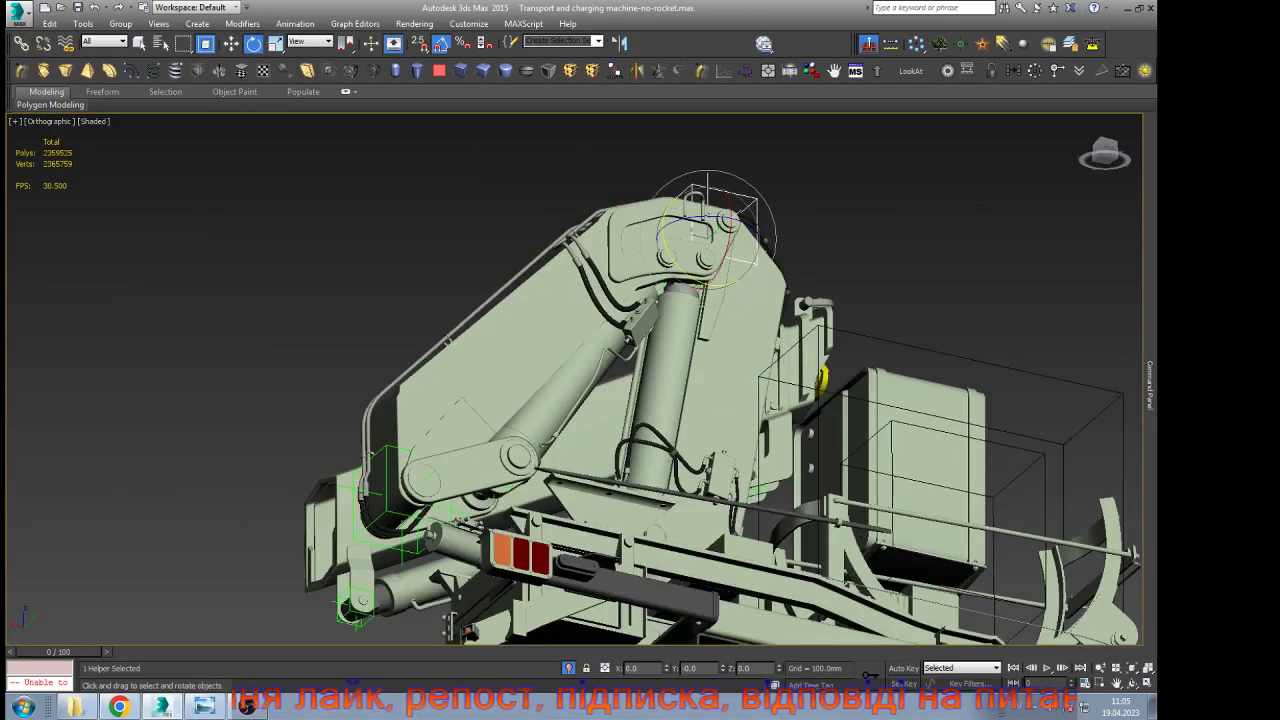
drag(668, 209, 713, 118)
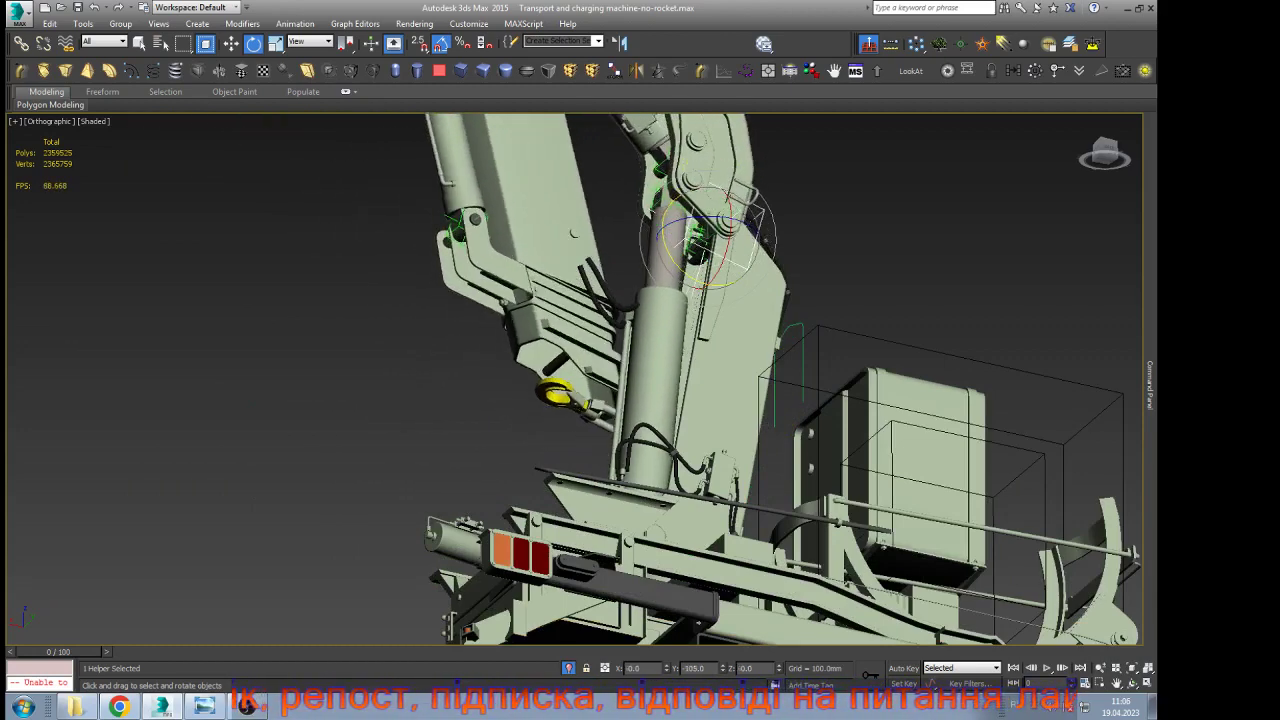
key(ctrl+z)
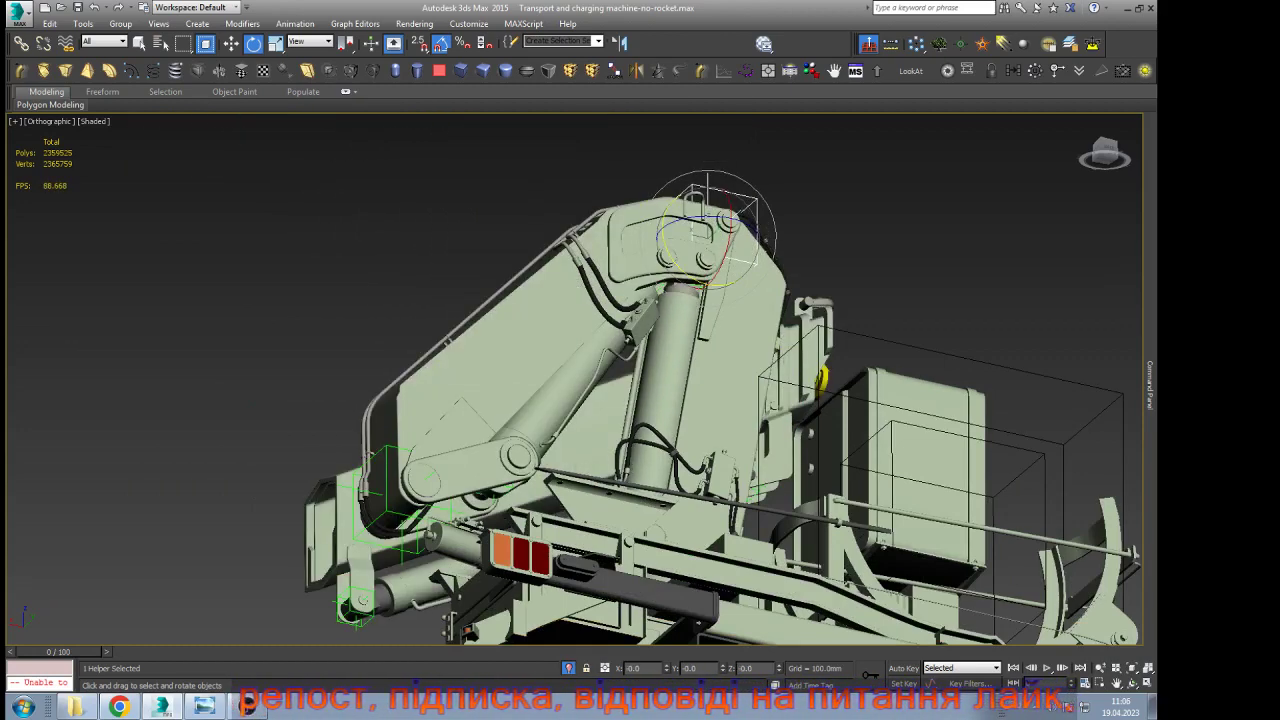
Shift the upper black hose slightly along the X axis at its fitting on the cylinder's valve block
click(1132, 683)
drag(656, 272, 662, 310)
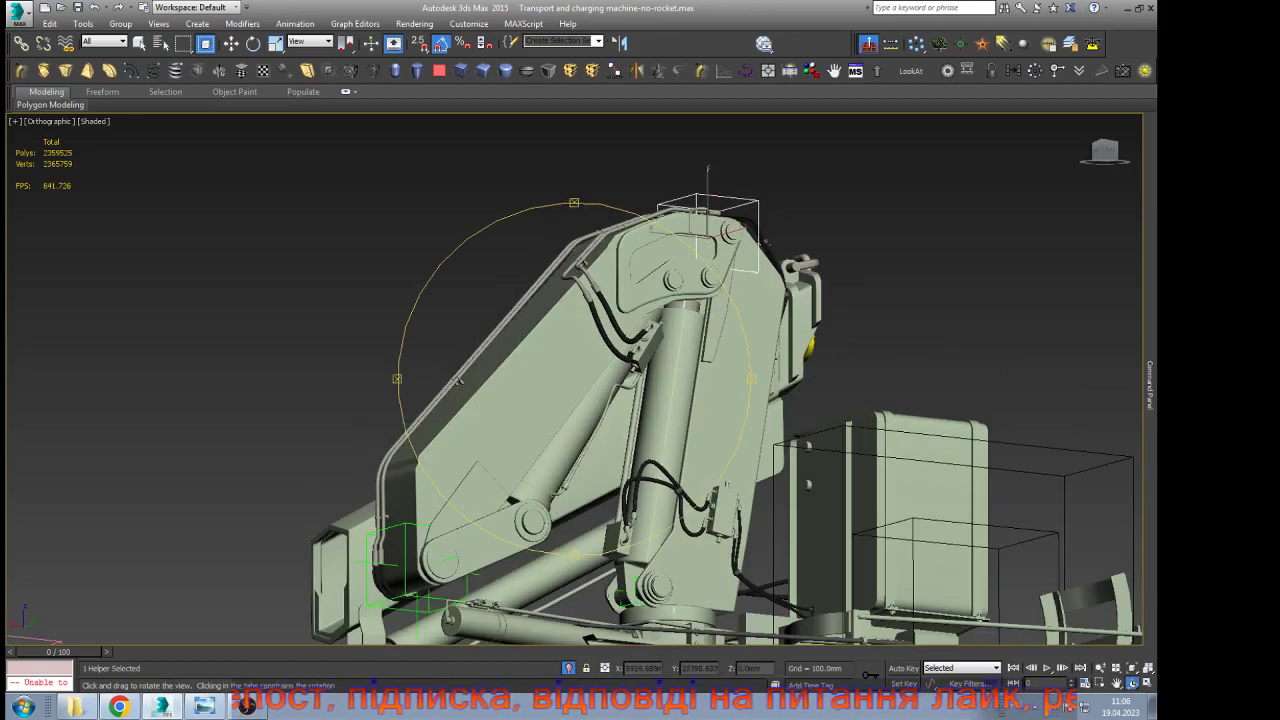
scroll(662, 310, up, 3)
scroll(670, 326, up, 4)
right_click(670, 326)
click(590, 340)
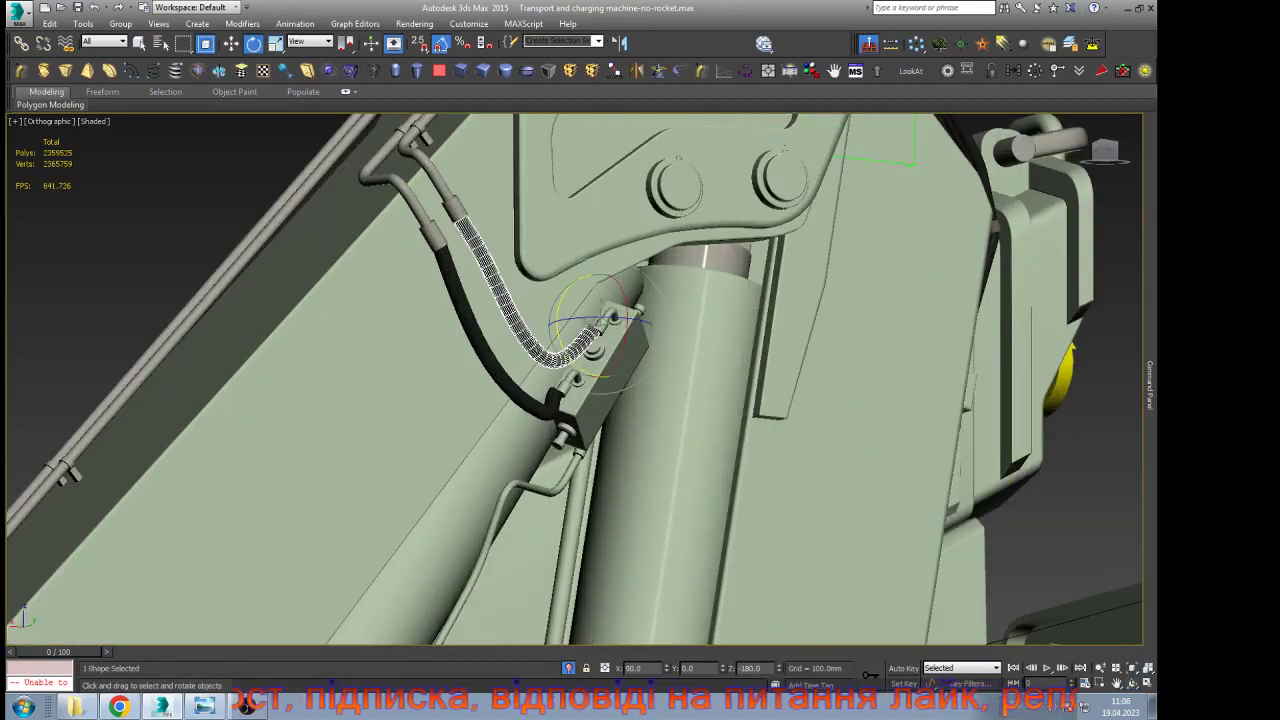
scroll(600, 323, up, 6)
drag(602, 325, 604, 352)
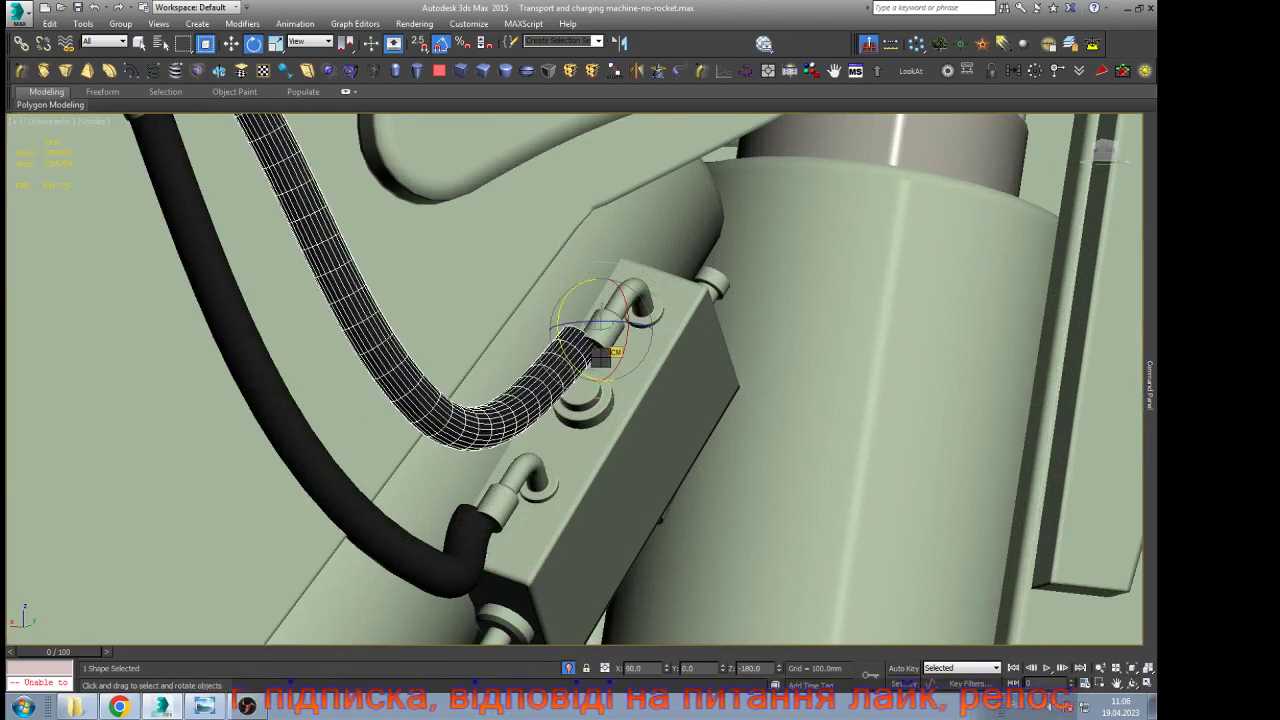
key(w)
key(ctrl+r)
drag(710, 225, 680, 285)
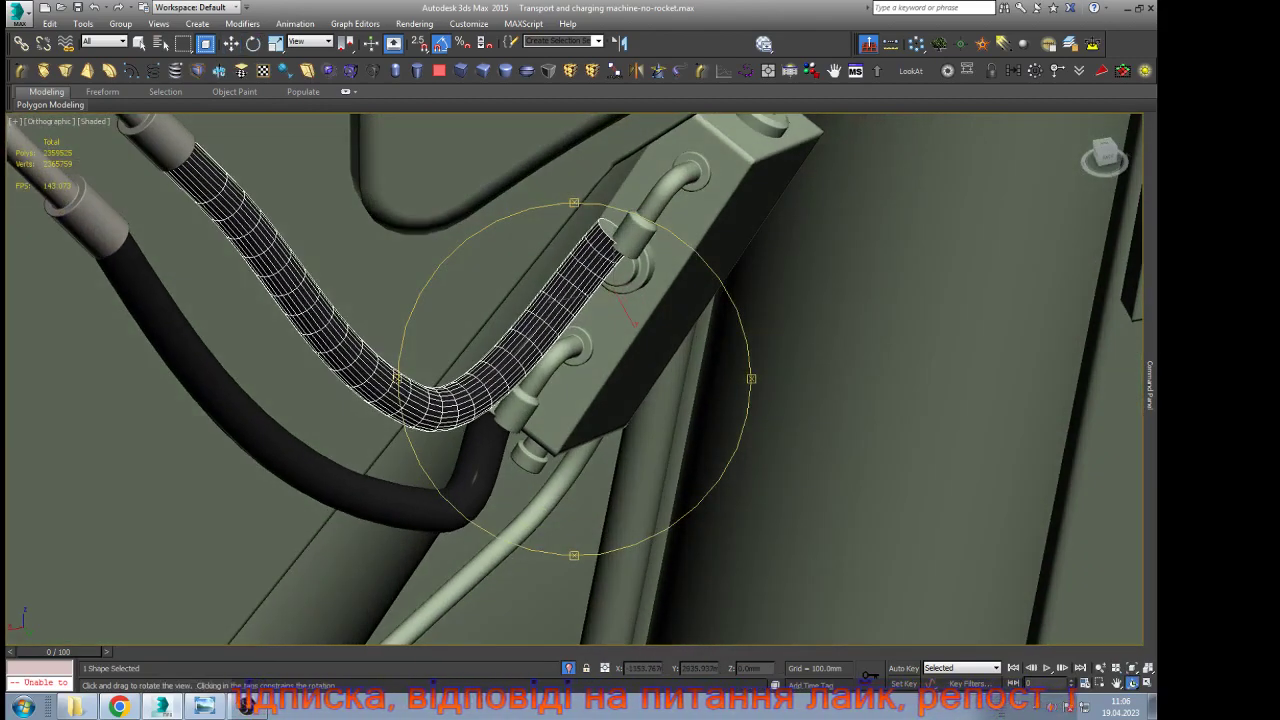
right_click(680, 285)
scroll(680, 285, up, 4)
mouse_move(566, 352)
mouse_down()
mouse_move(578, 374)
mouse_move(565, 351)
mouse_move(543, 348)
mouse_up()
scroll(578, 205, down, 5)
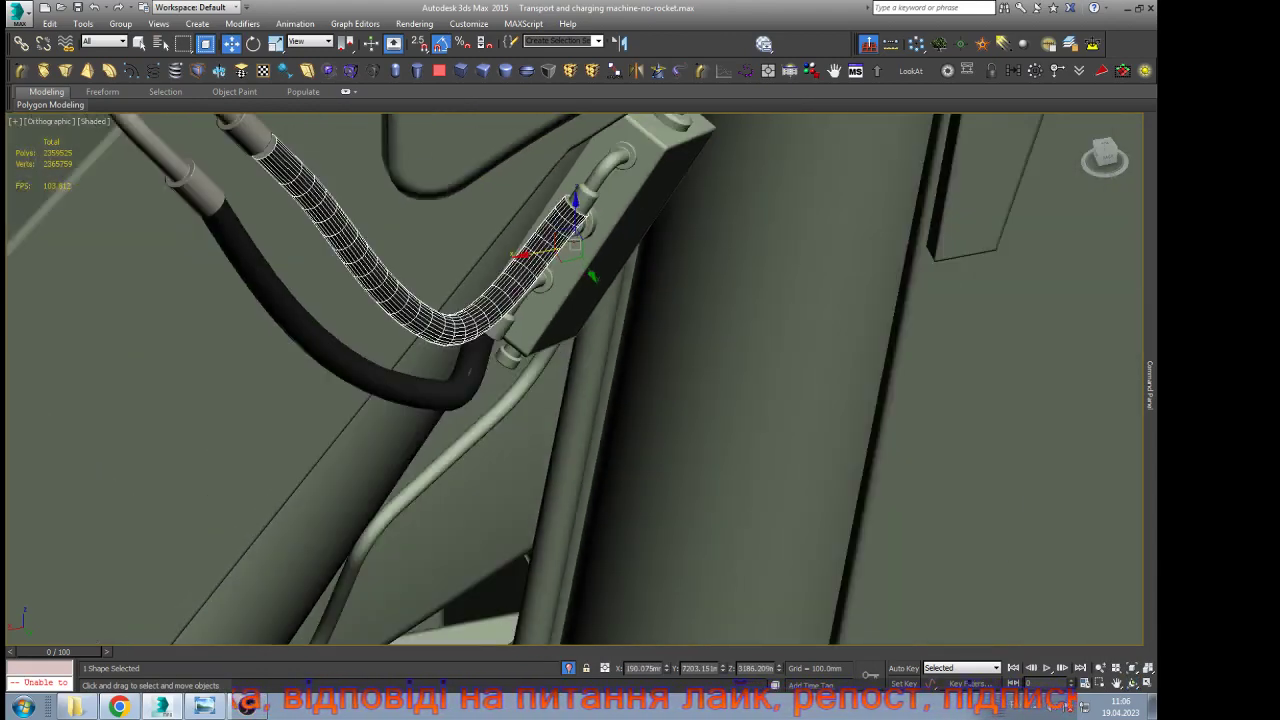
scroll(440, 400, up, 2)
Centre the lower black hose's pivot and reposition it at the hose's fitting end, using the Local coordinate system
mouse_move(1150, 385)
click(1049, 122)
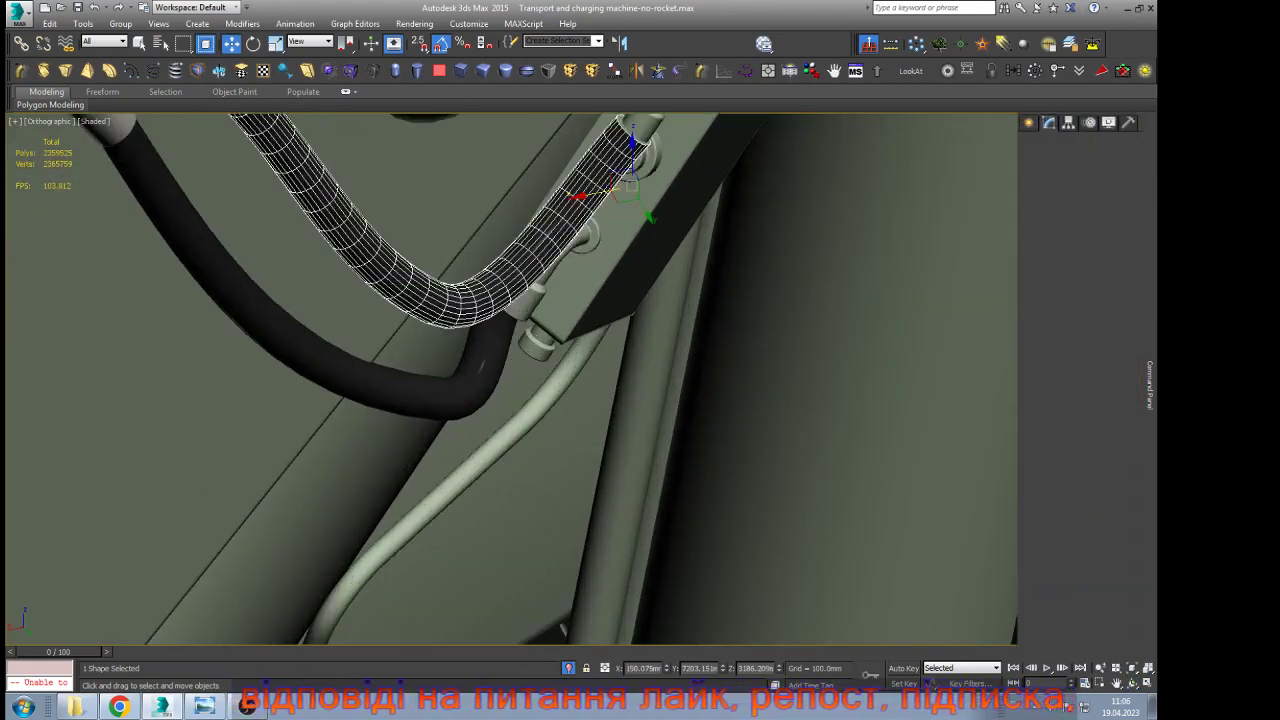
click(485, 362)
scroll(495, 338, up, 3)
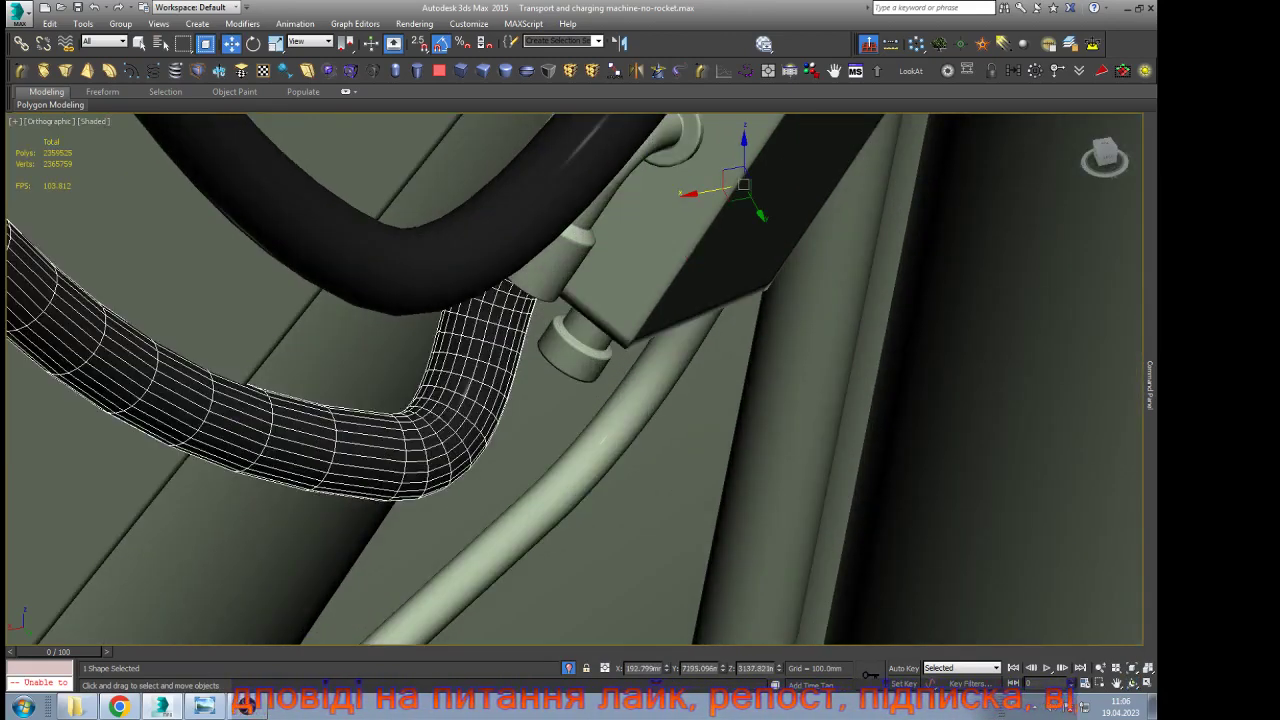
alt+middle_drag(495, 338, 500, 272)
mouse_move(1150, 385)
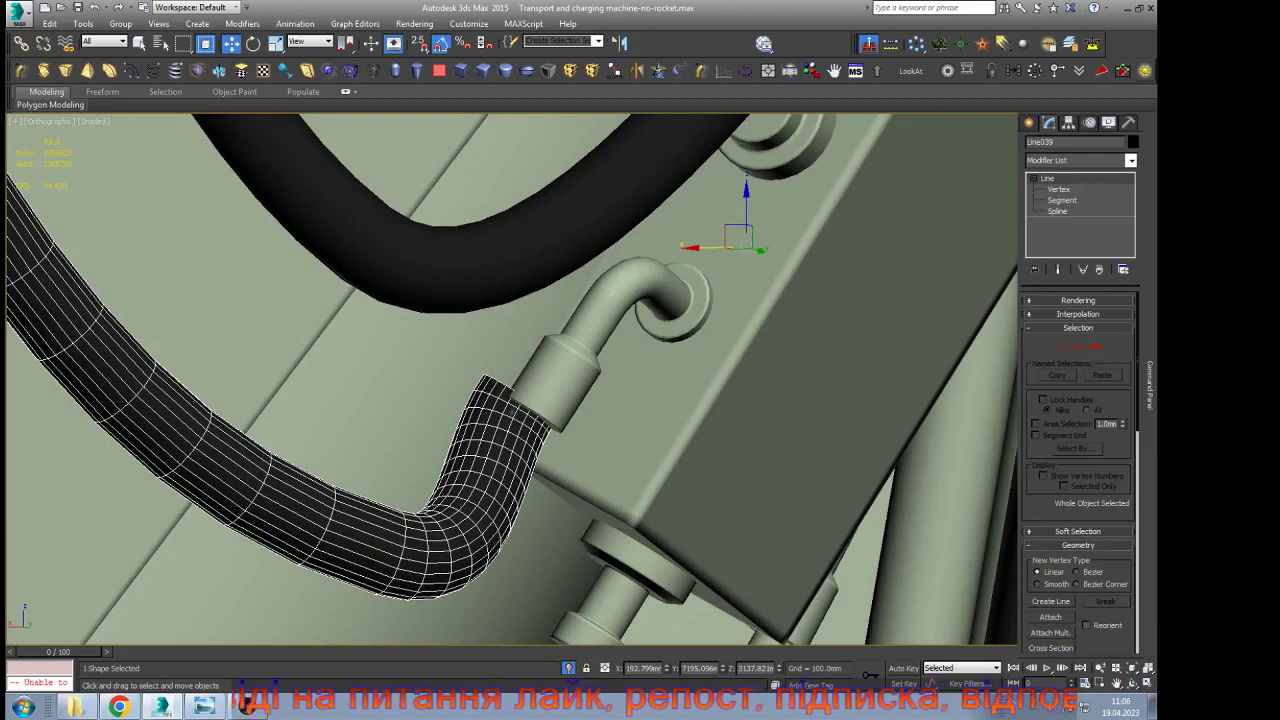
click(1146, 71)
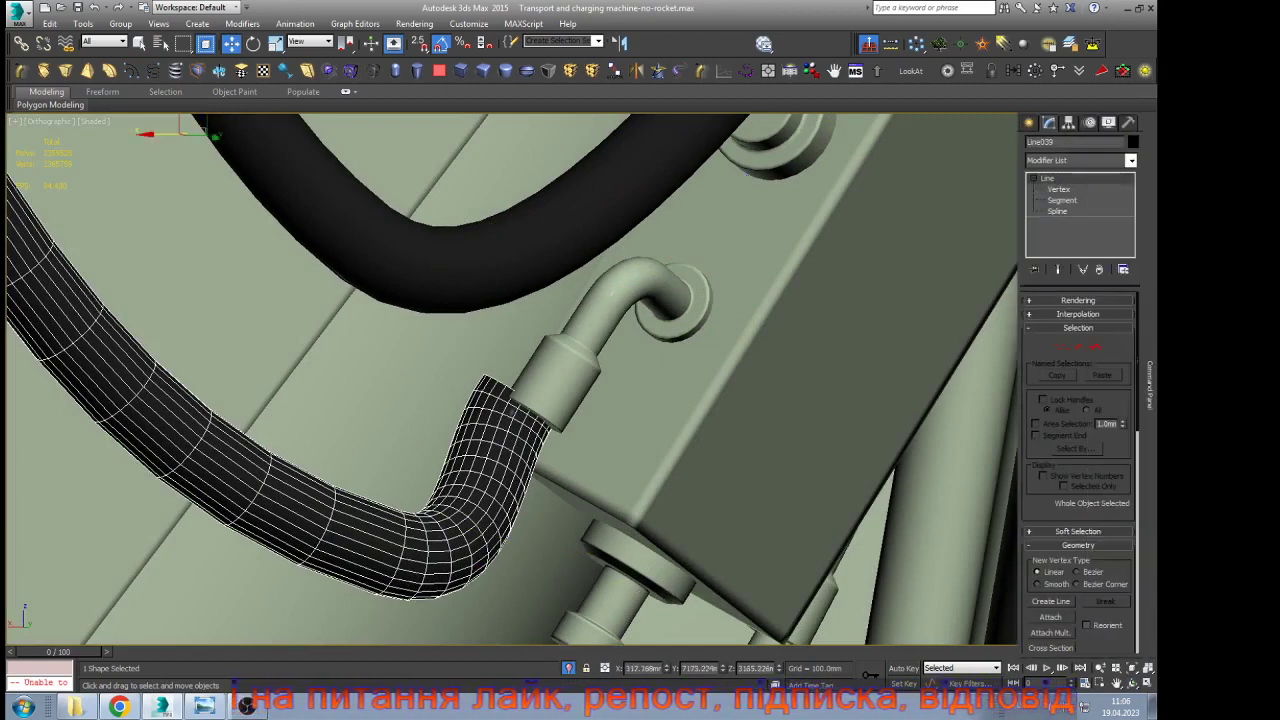
click(1059, 189)
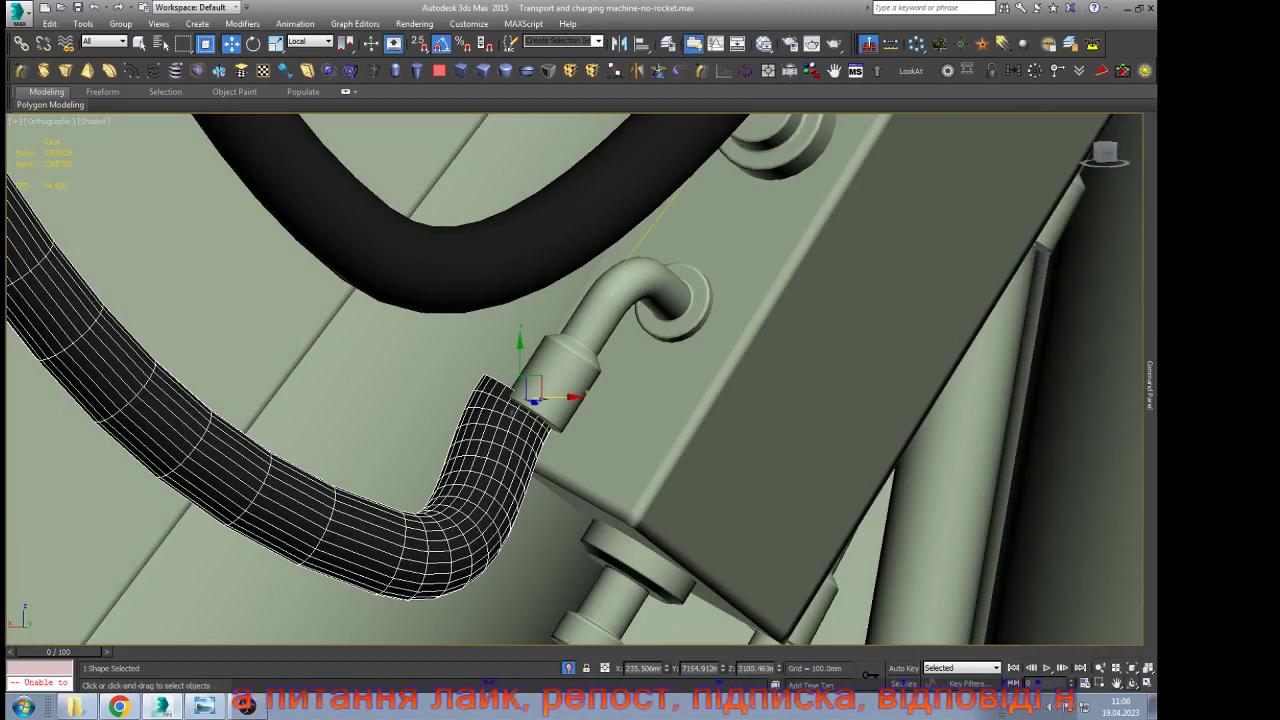
Move the lower black hose in local coordinates so that its end meets the valve block fitting
click(1132, 683)
mouse_move(600, 390)
mouse_down()
mouse_move(560, 450)
mouse_move(545, 405)
mouse_move(520, 405)
mouse_move(502, 440)
mouse_move(585, 428)
mouse_move(548, 428)
mouse_move(587, 410)
mouse_up()
key(w)
scroll(490, 405, up, 5)
scroll(604, 397, down, 8)
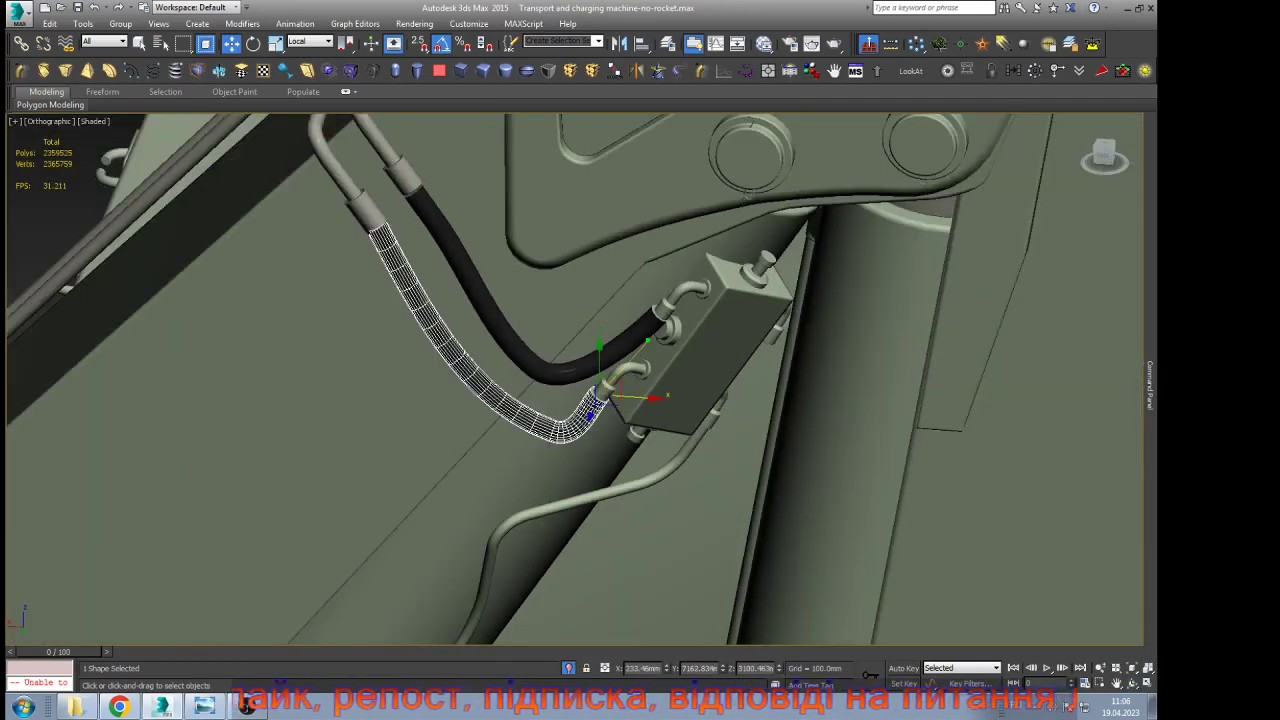
Move the lower black hose's upper end vertex to meet the boom pipe fitting, and finish vertex editing
scroll(363, 190, up, 6)
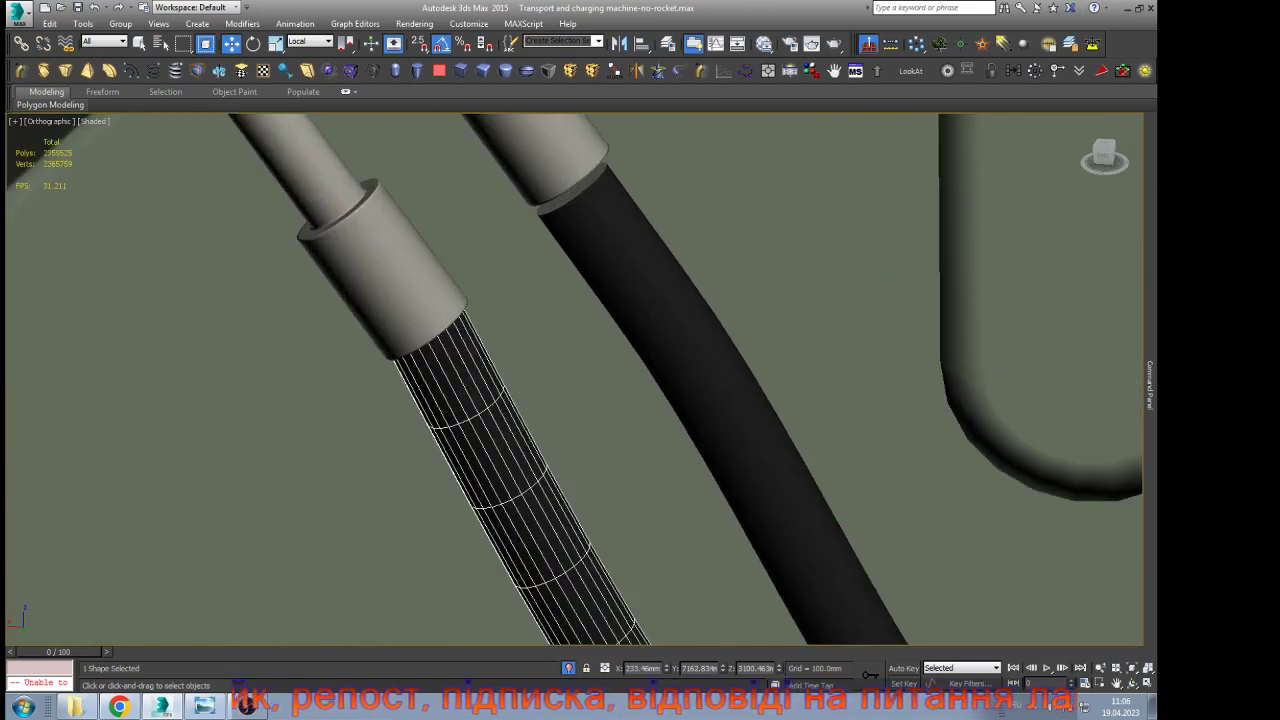
drag(369, 346, 371, 346)
scroll(372, 346, down, 7)
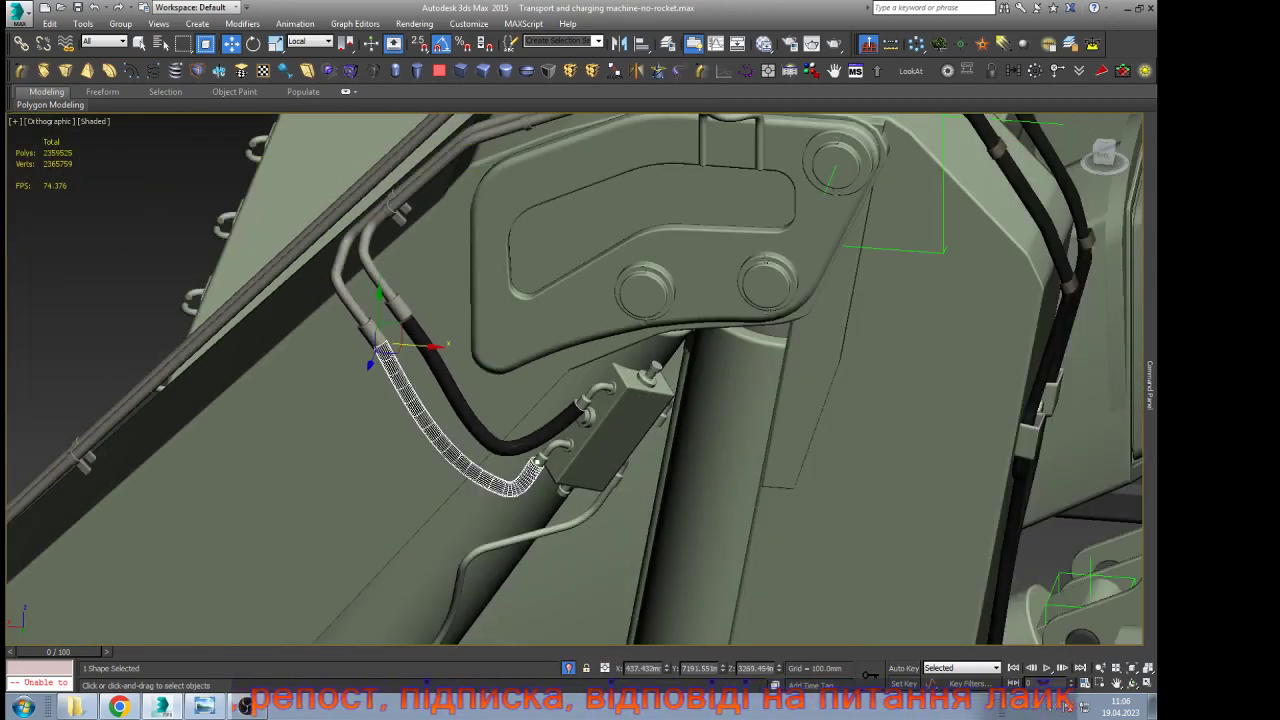
mouse_move(1150, 386)
alt+middle_drag(600, 395, 460, 350)
scroll(383, 312, up, 5)
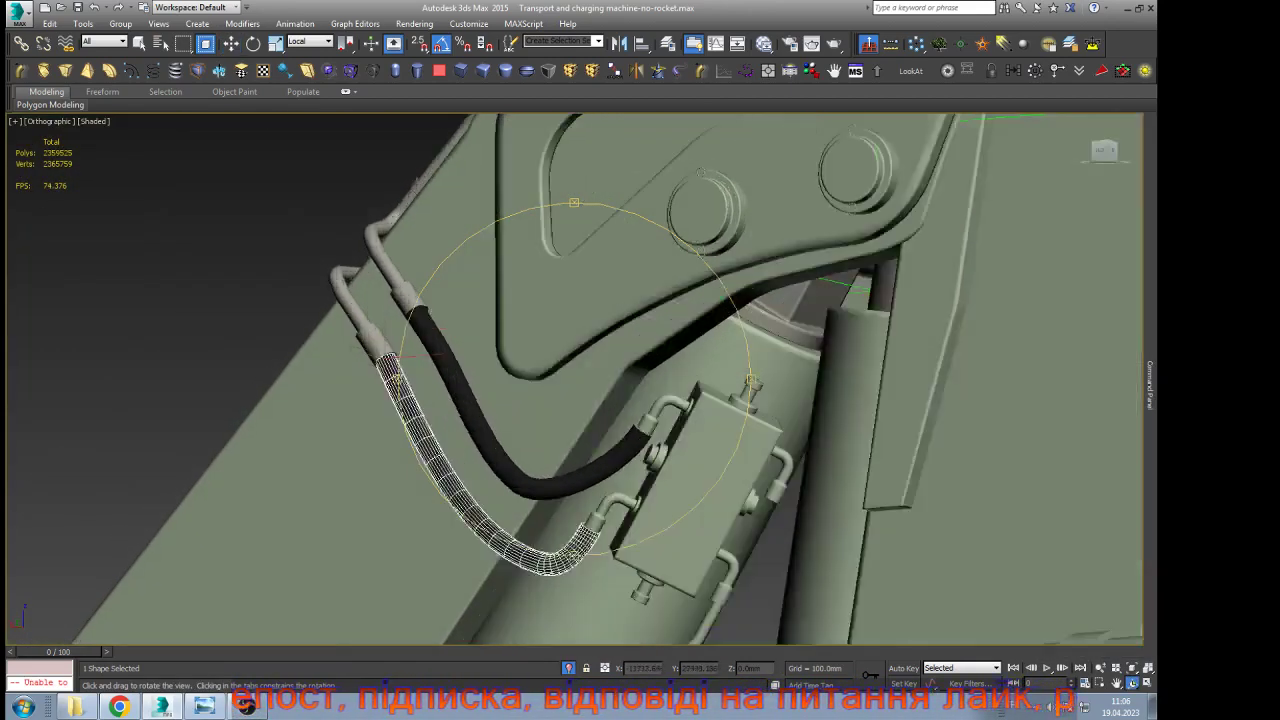
click(1048, 179)
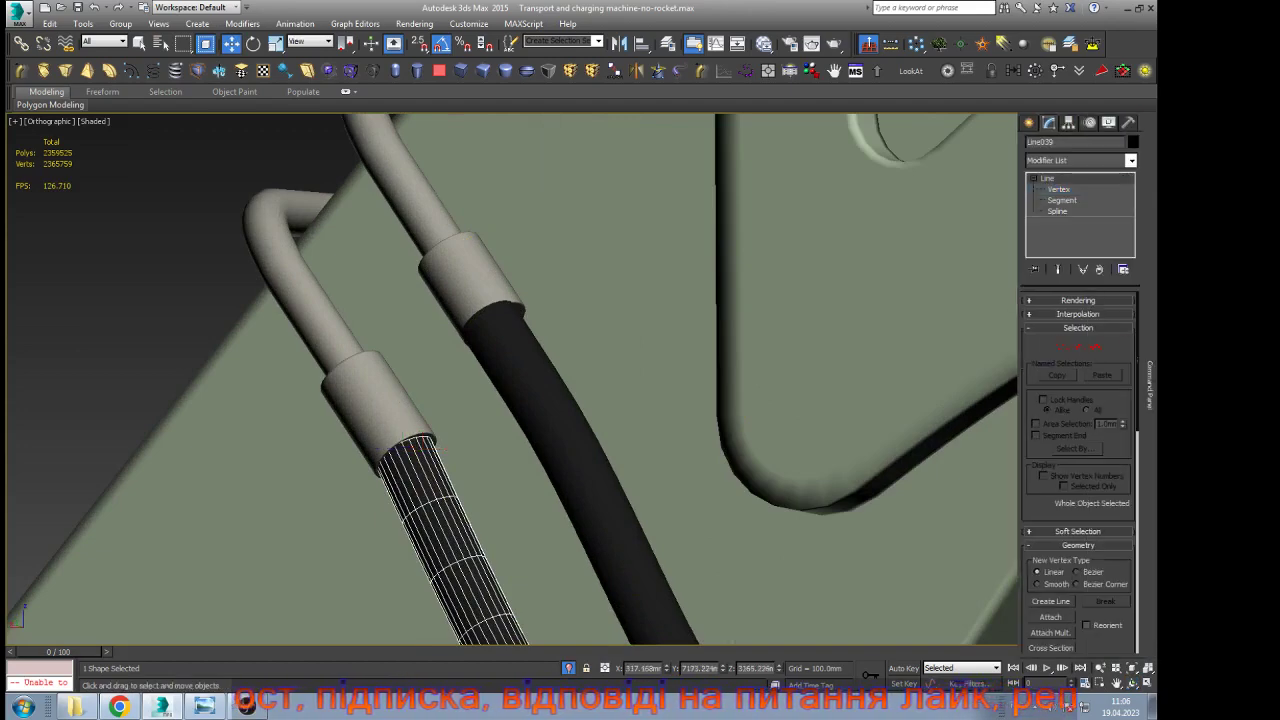
Move the upper black hose's end vertex to the centre of its boom pipe fitting, using the Local coordinate system
click(577, 430)
mouse_move(1150, 385)
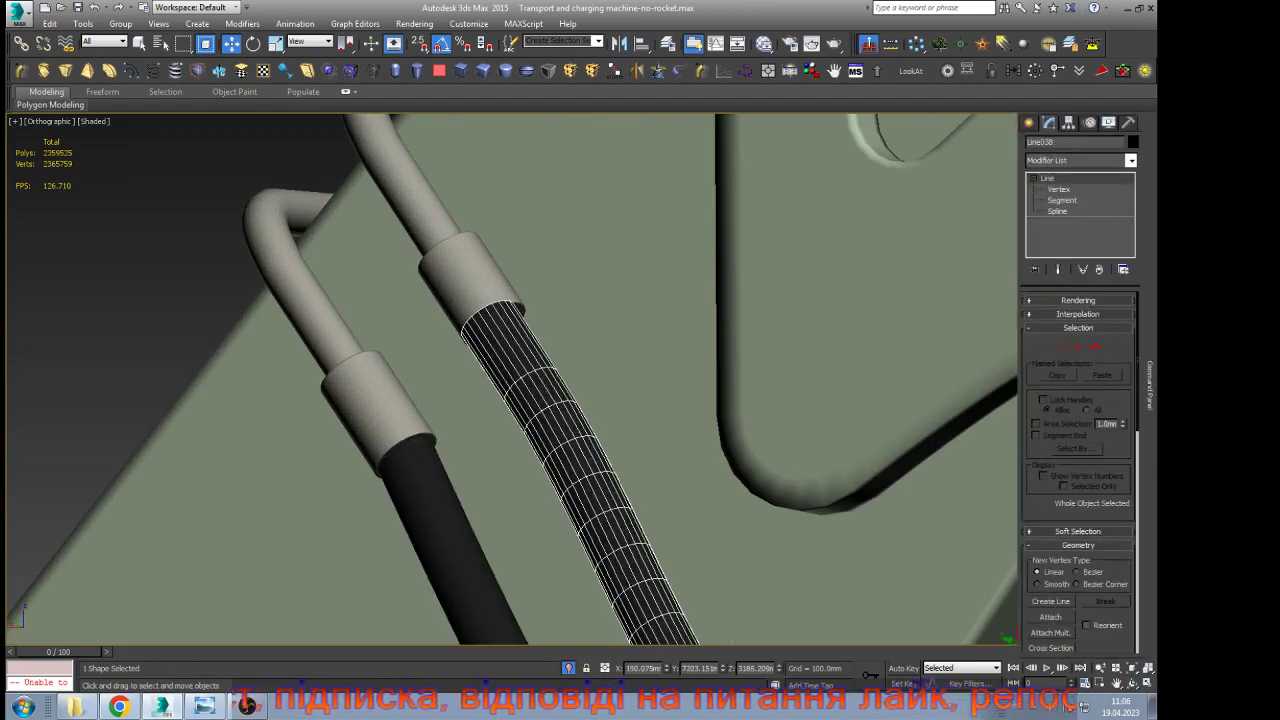
click(1058, 189)
click(490, 314)
scroll(474, 328, up, 5)
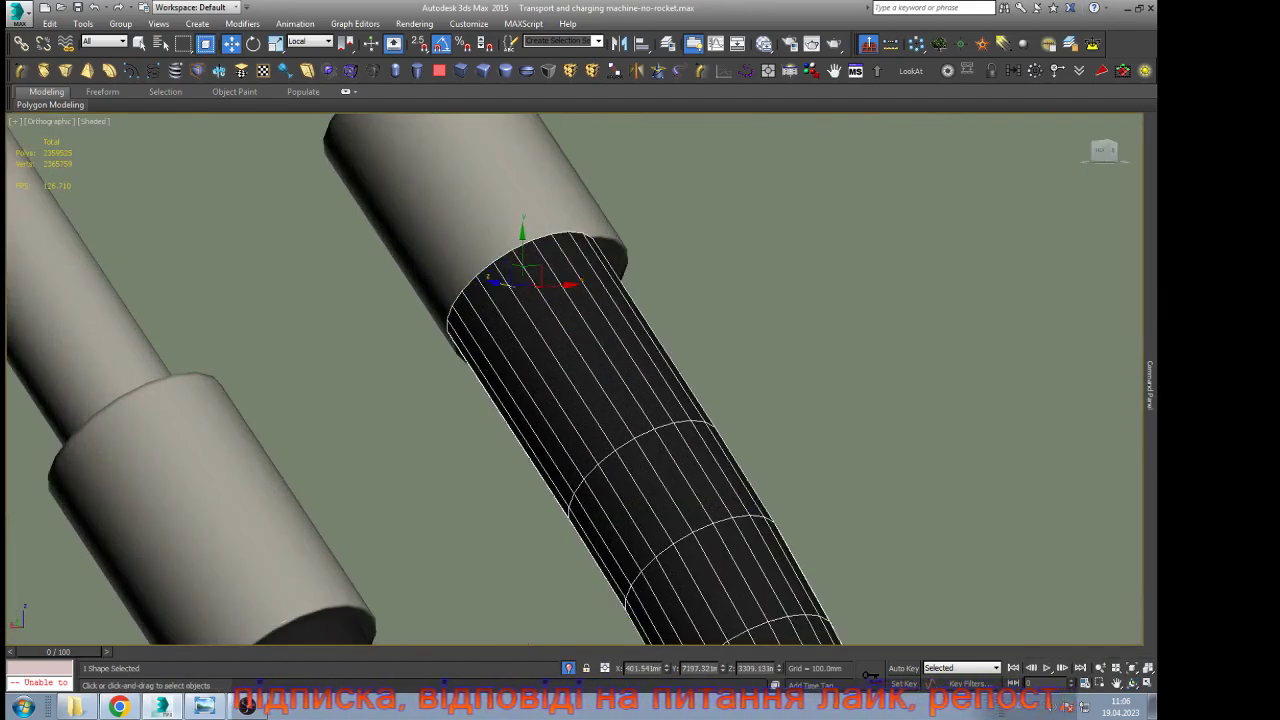
drag(497, 284, 574, 294)
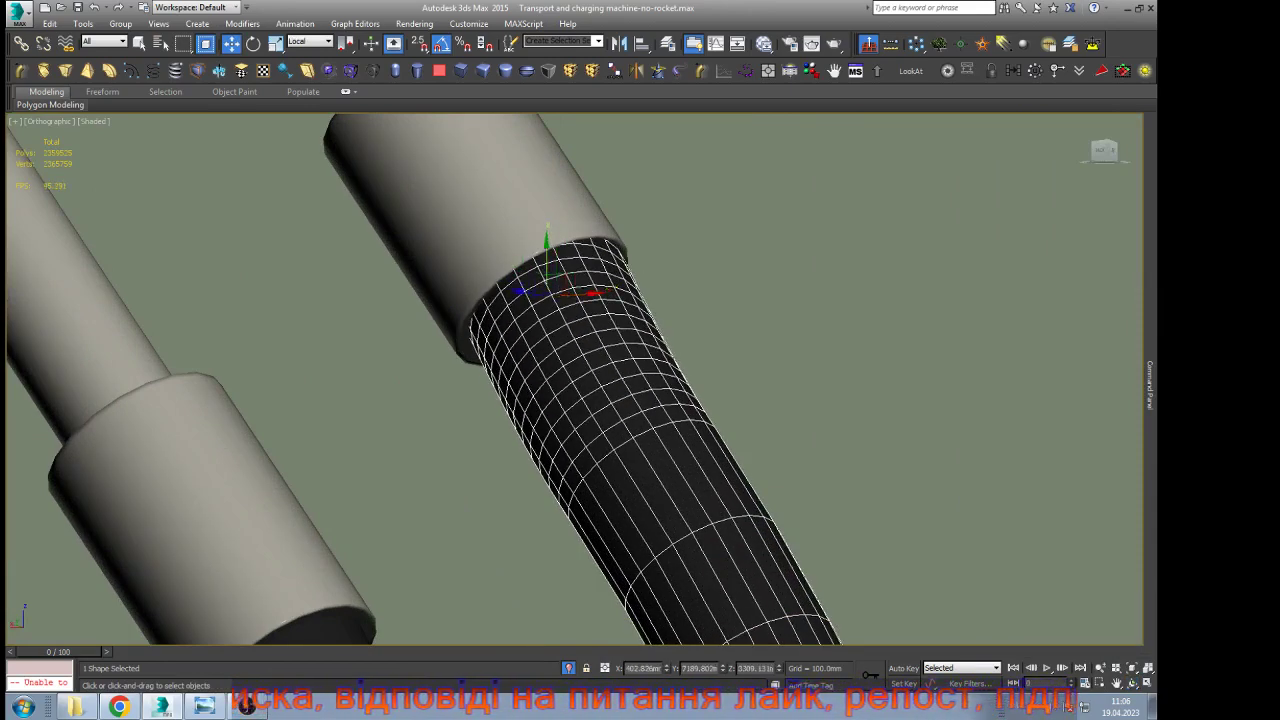
drag(547, 247, 547, 252)
Delete the upper black hose's extra vertex just below the boom pipe fitting
scroll(567, 212, down, 5)
key(F3)
click(597, 299)
key(F3)
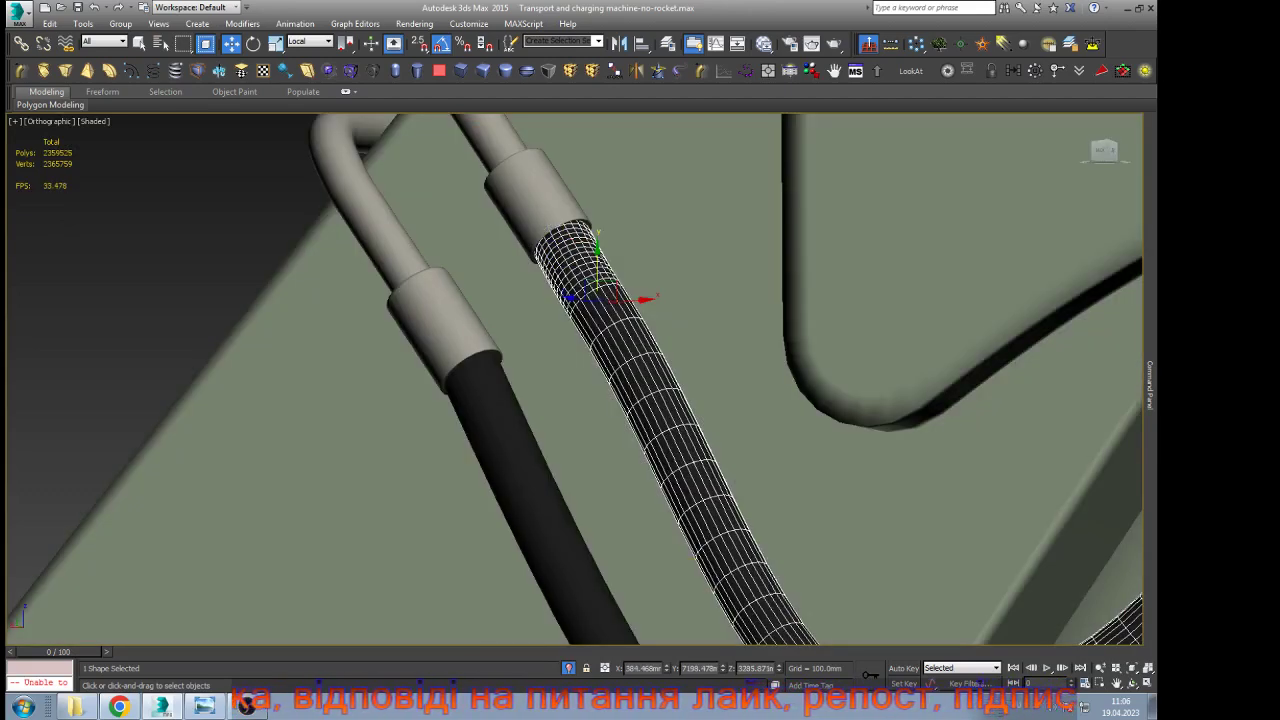
key(Delete)
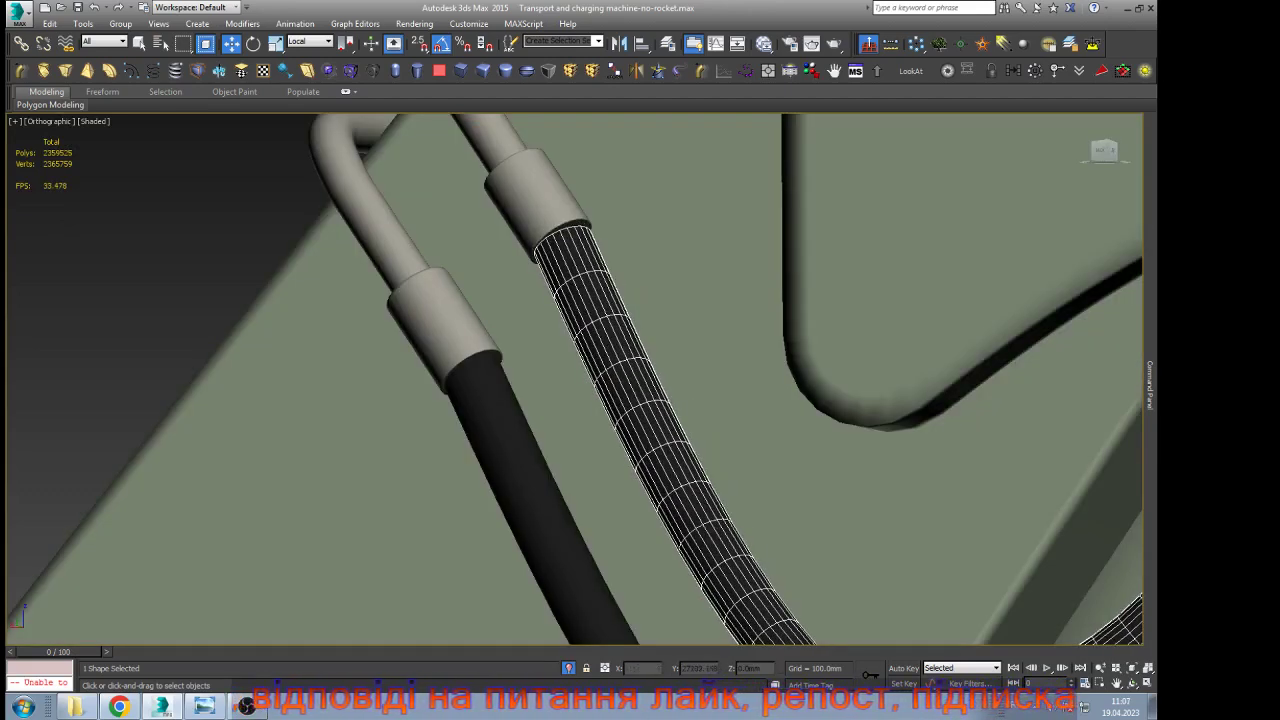
Nudge the upper black hose's end vertex into line with the boom pipe fitting and finish vertex editing
drag(476, 203, 616, 300)
scroll(545, 236, up, 5)
drag(641, 239, 641, 241)
scroll(533, 162, down, 8)
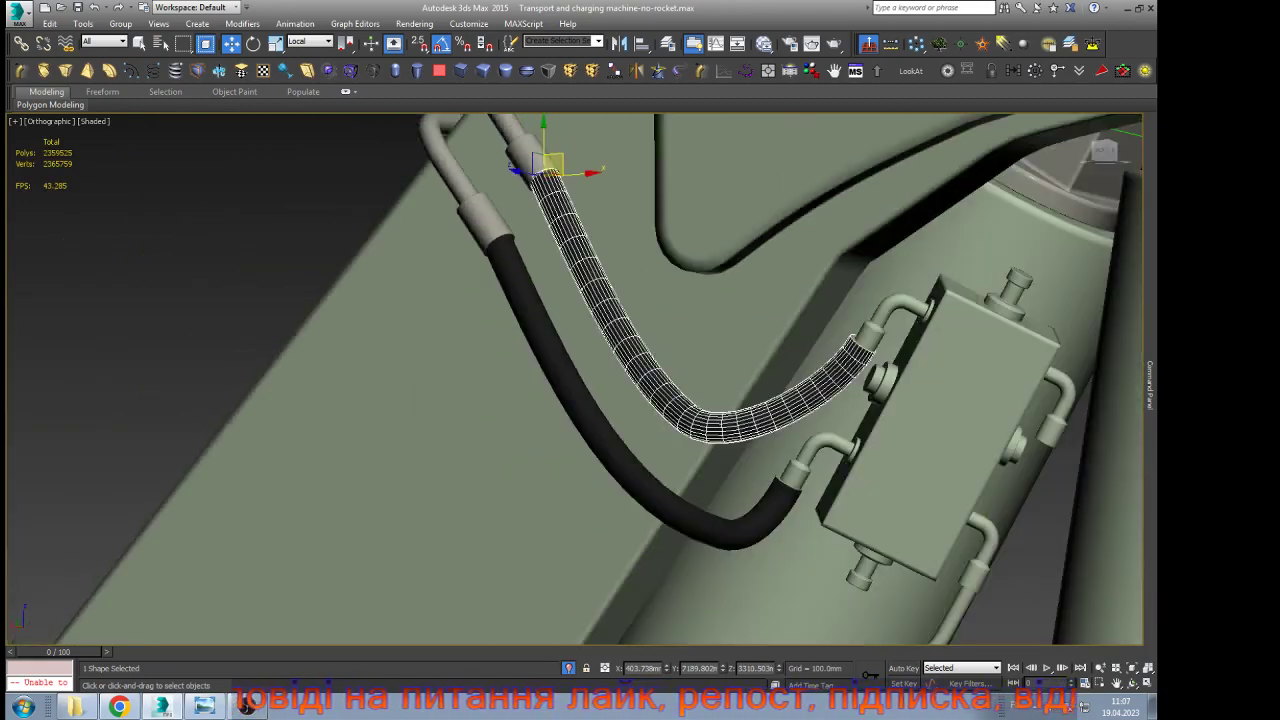
mouse_move(1150, 385)
click(1047, 178)
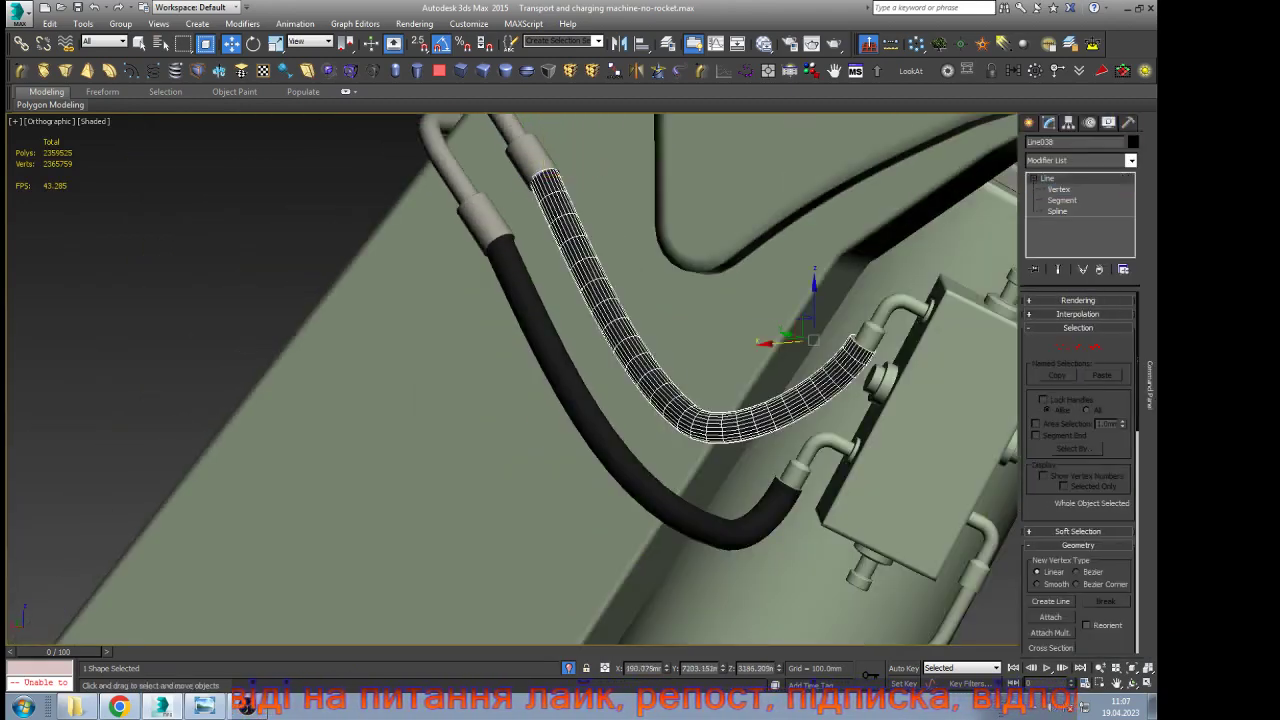
Try rotating the top helper by -65 degrees about the Y axis to test the hoses' motion, and undo it
click(740, 530)
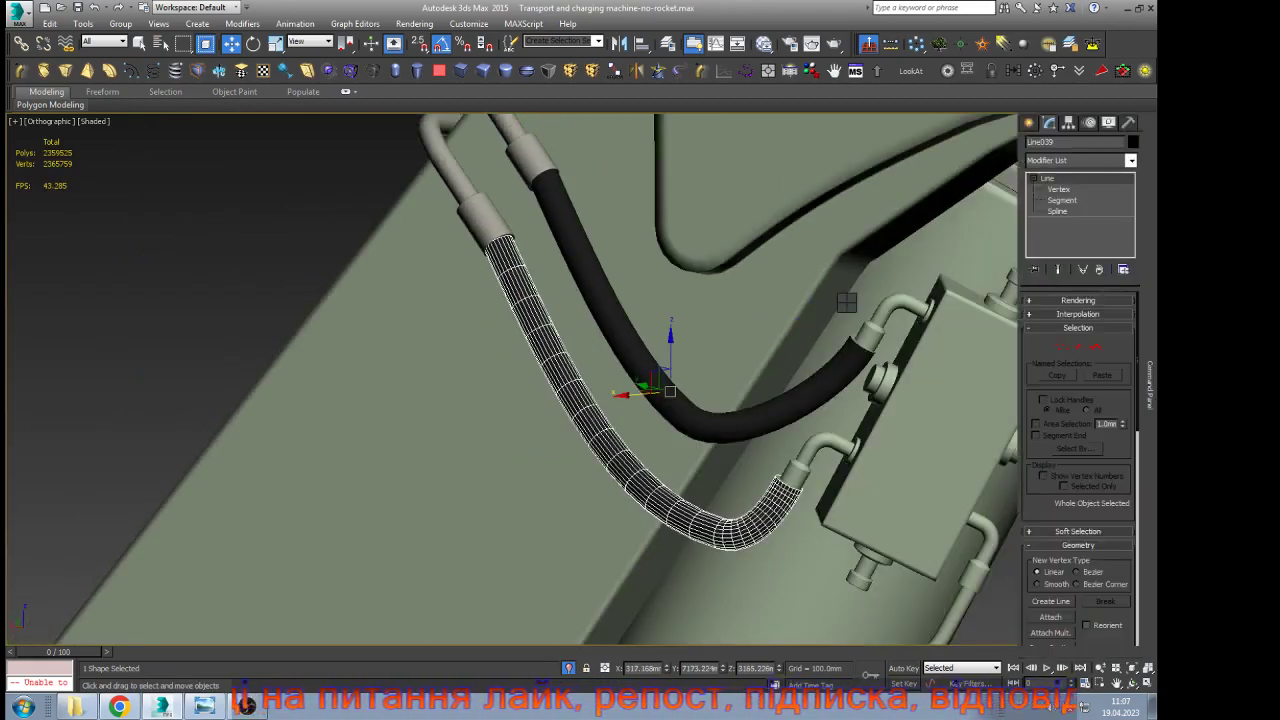
scroll(507, 327, down, 3)
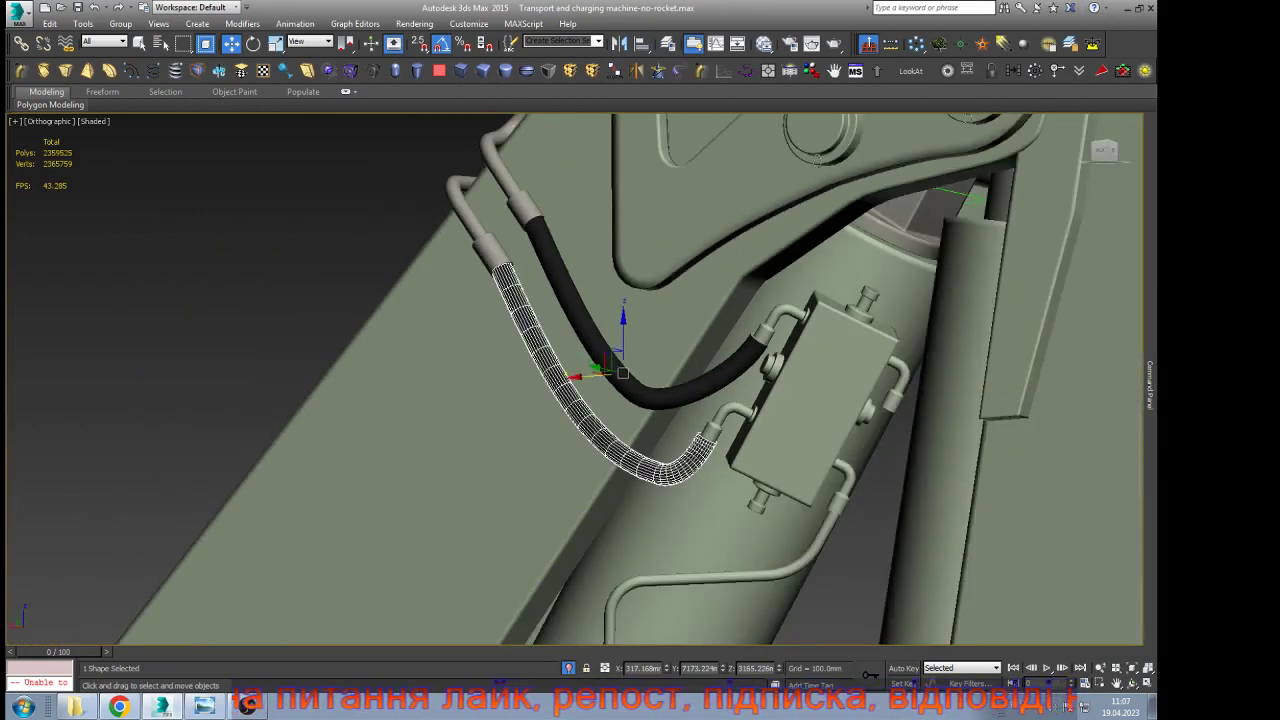
scroll(400, 310, down, 2)
scroll(420, 312, down, 3)
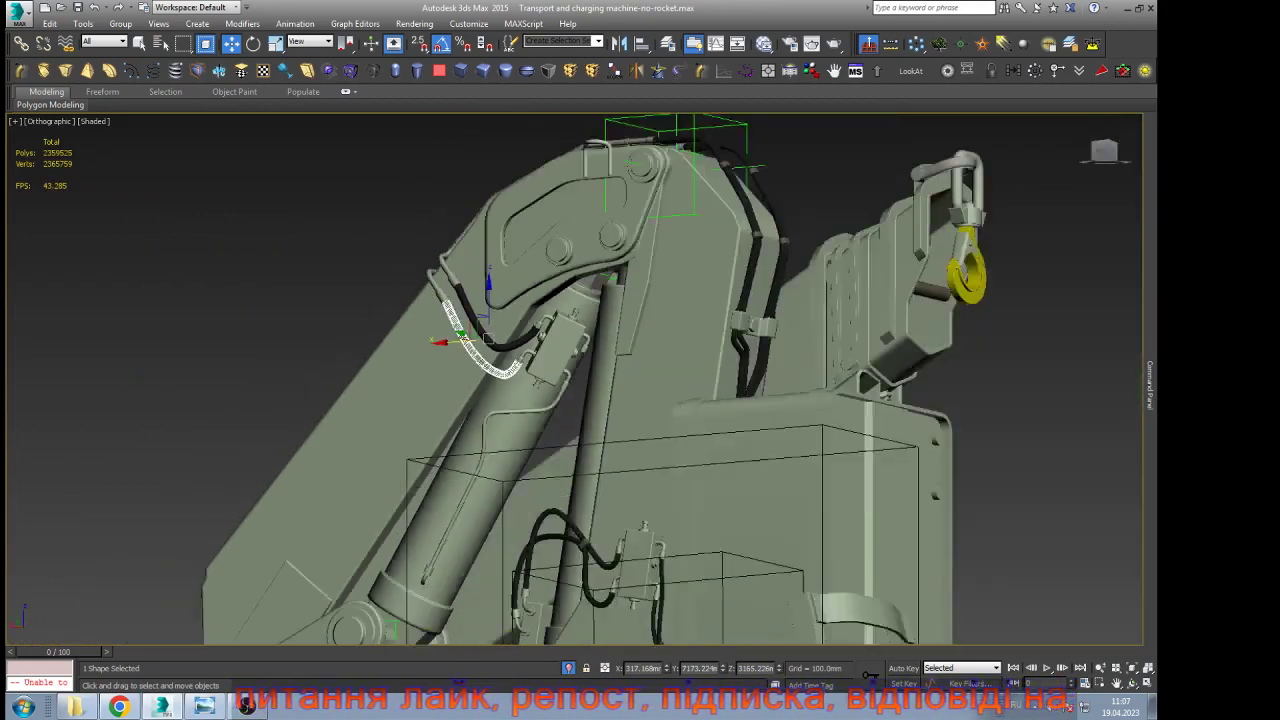
click(655, 181)
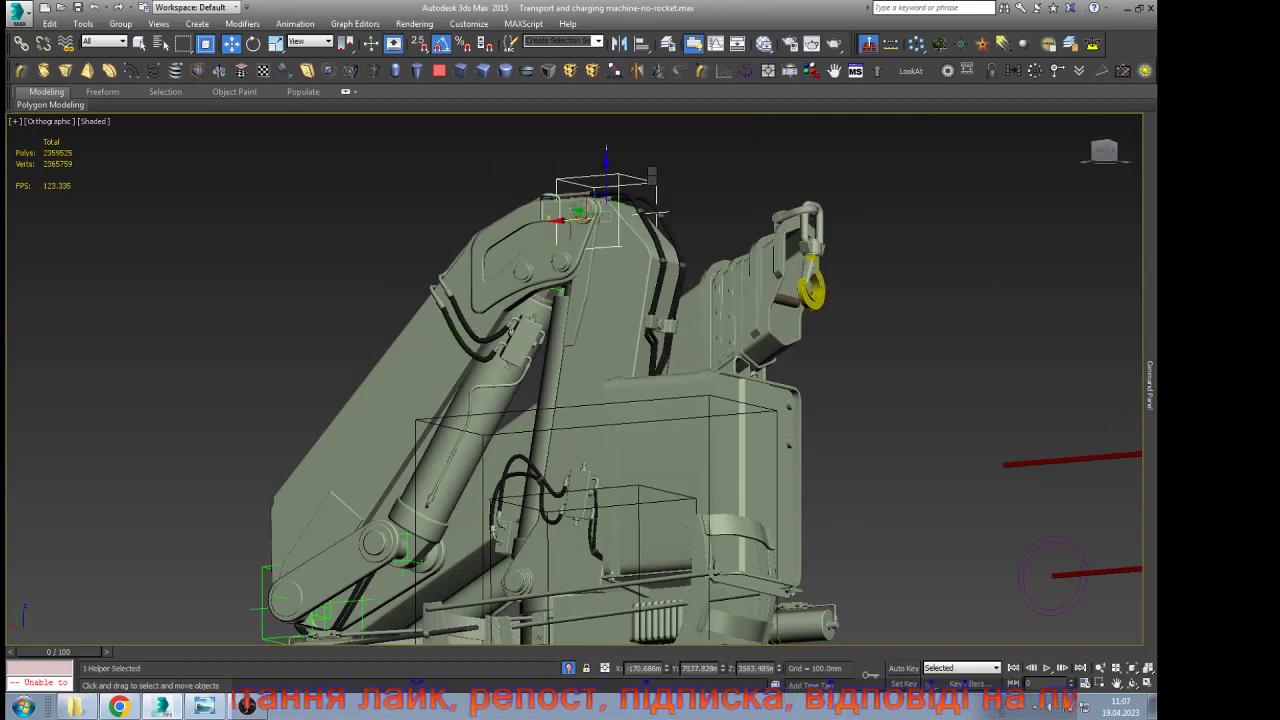
key(e)
drag(637, 178, 664, 226)
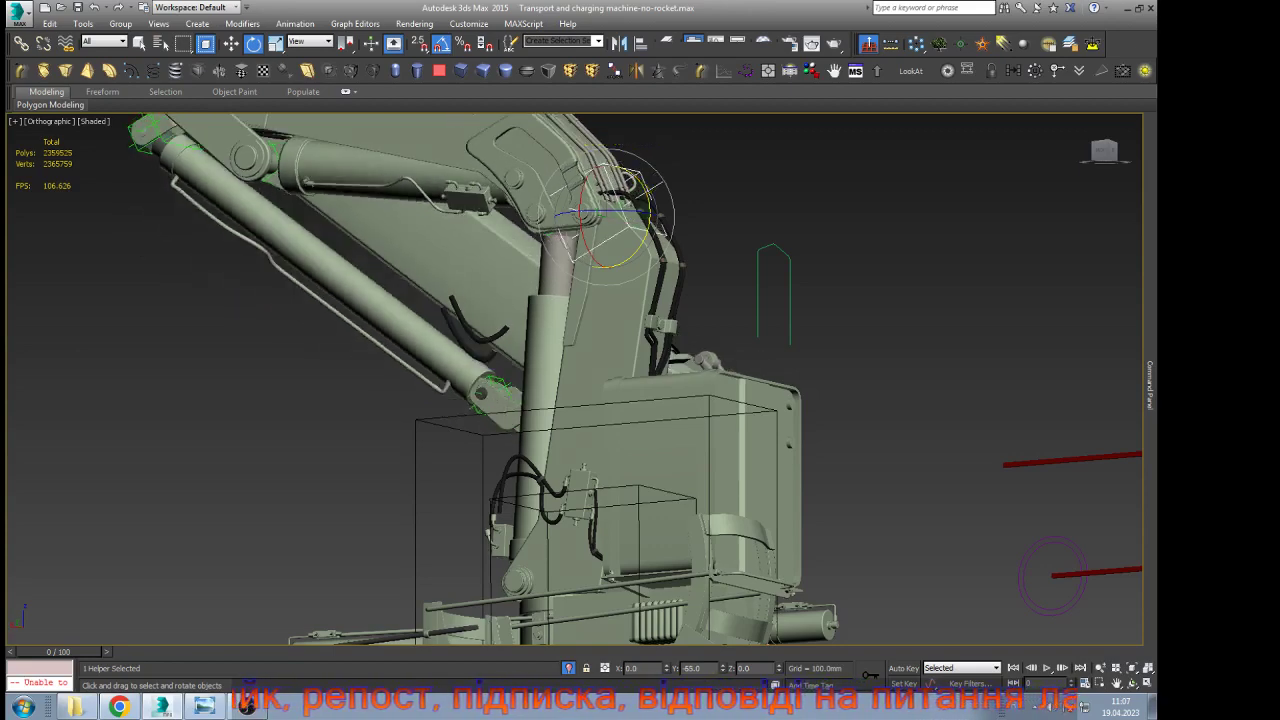
key(ctrl+z)
key(w)
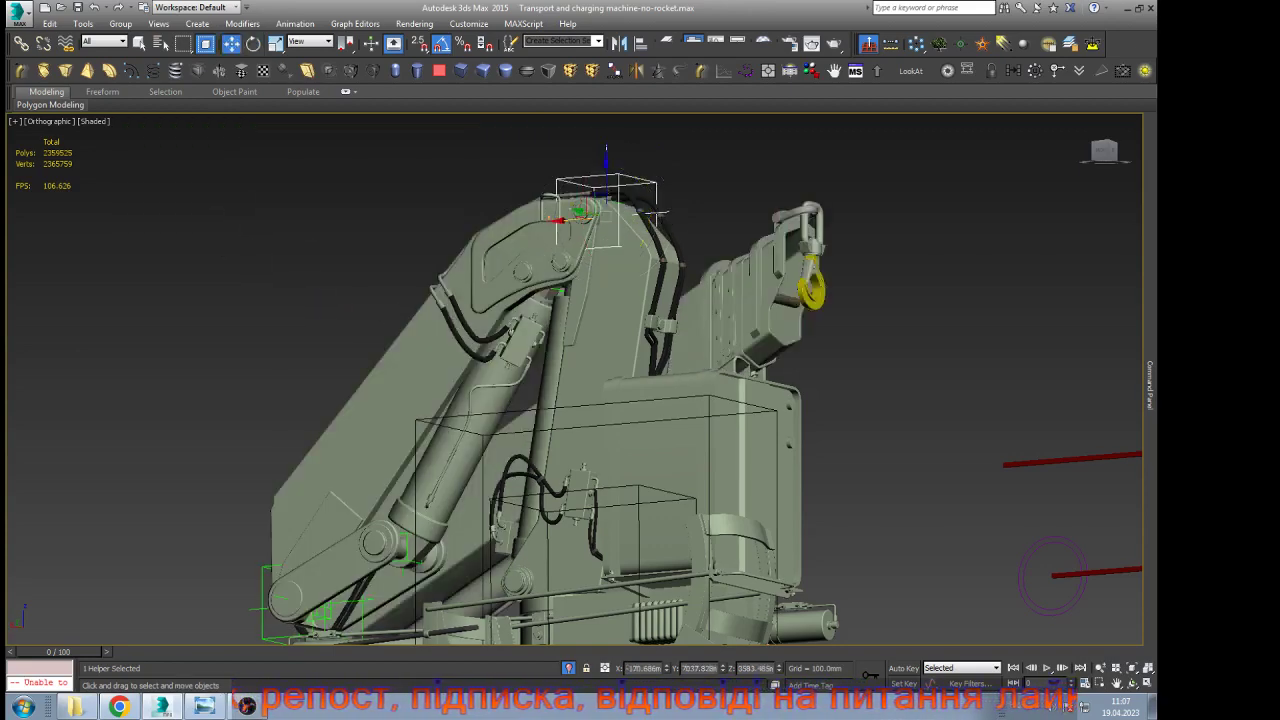
Delete both black hoses between the boom pipe fittings and the cylinder's valve block
scroll(510, 335, up, 9)
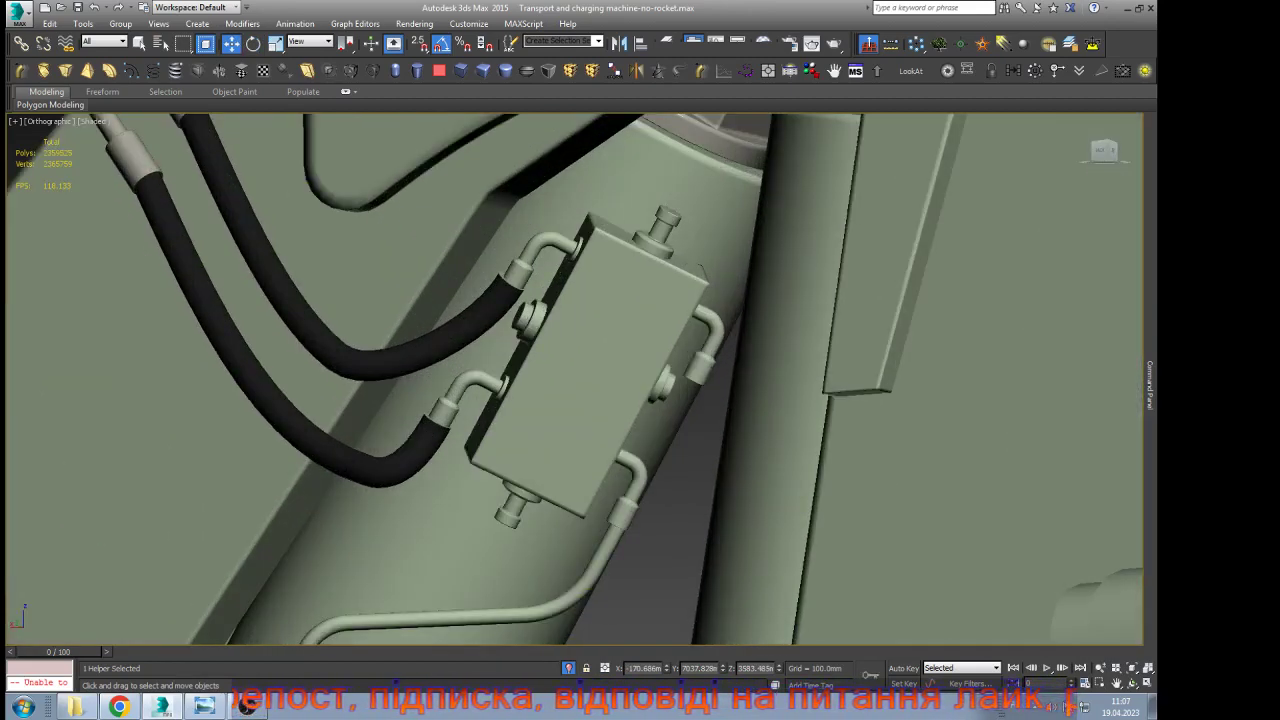
click(495, 307)
scroll(521, 311, down, 2)
scroll(521, 311, down, 2)
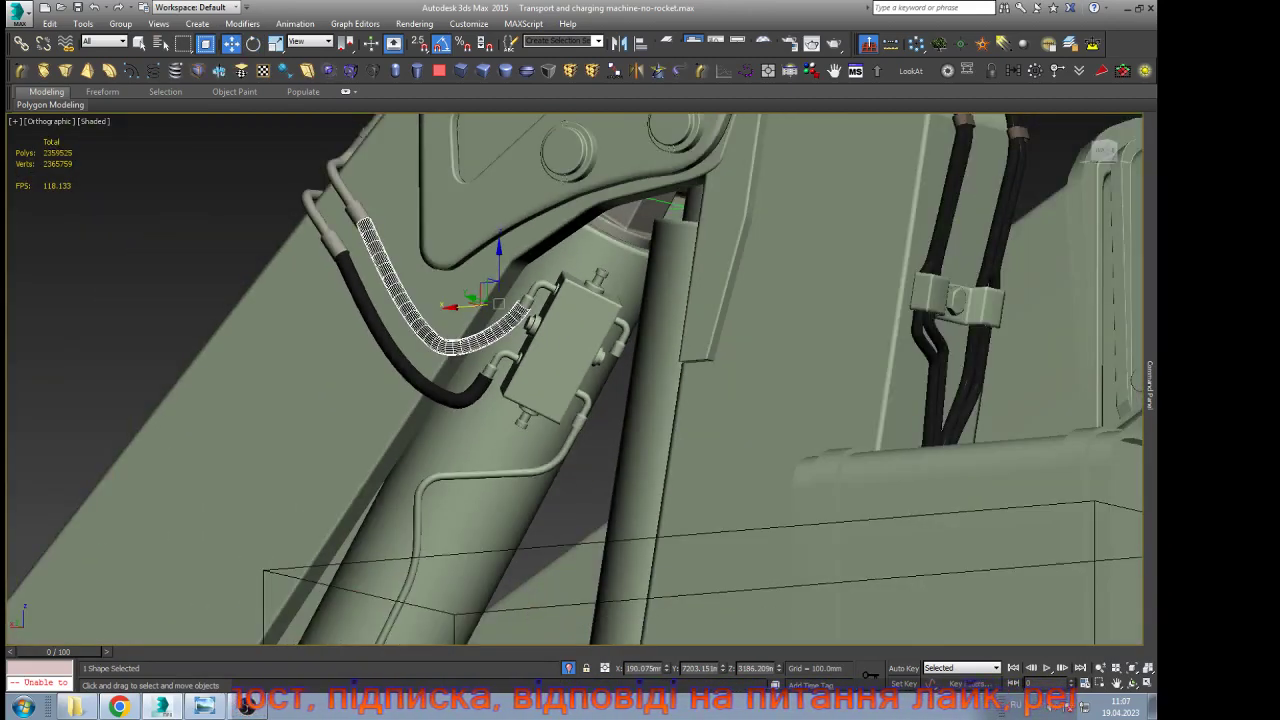
scroll(558, 161, up, 4)
middle_drag(558, 161, 757, 157)
scroll(365, 223, up, 3)
scroll(489, 273, down, 3)
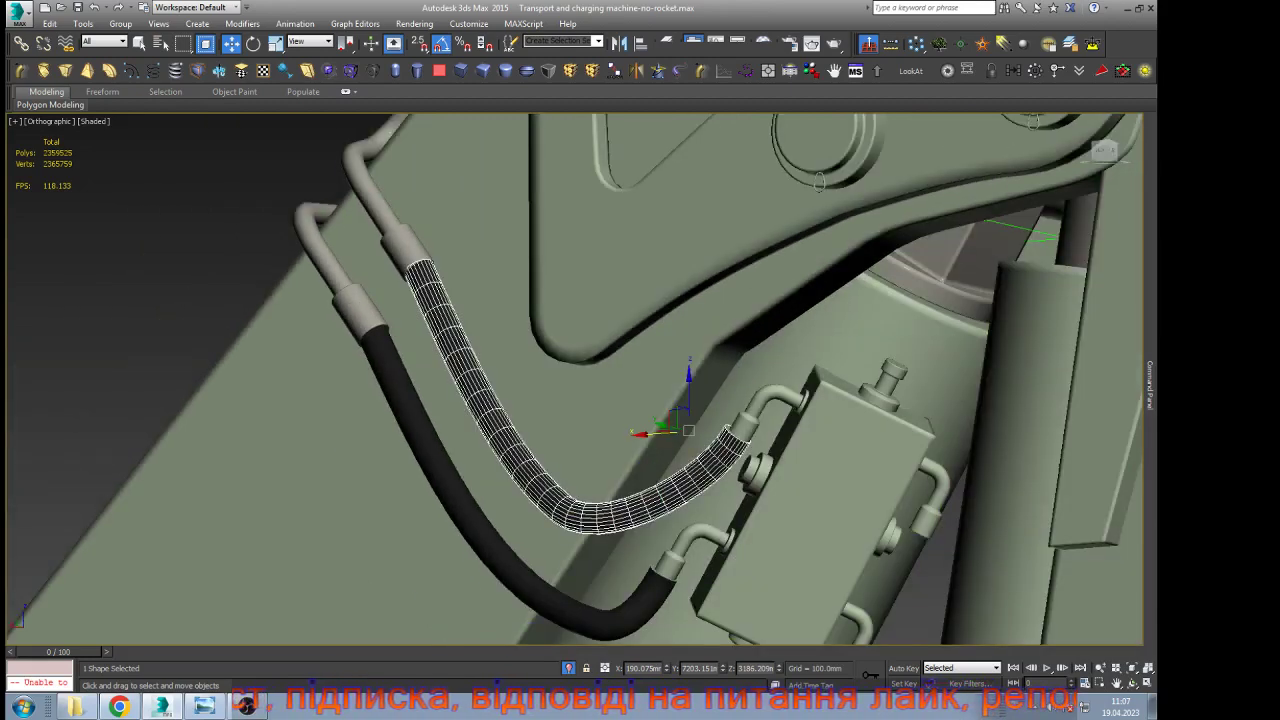
ctrl+click(393, 367)
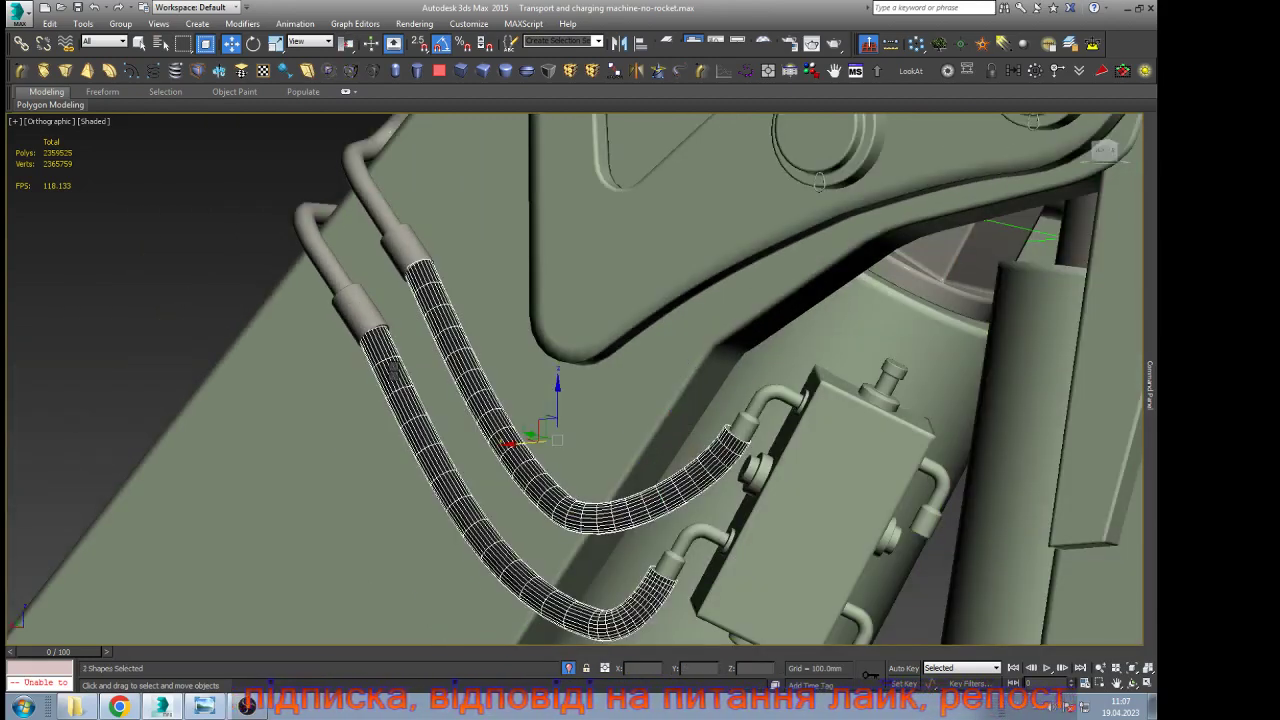
key(Delete)
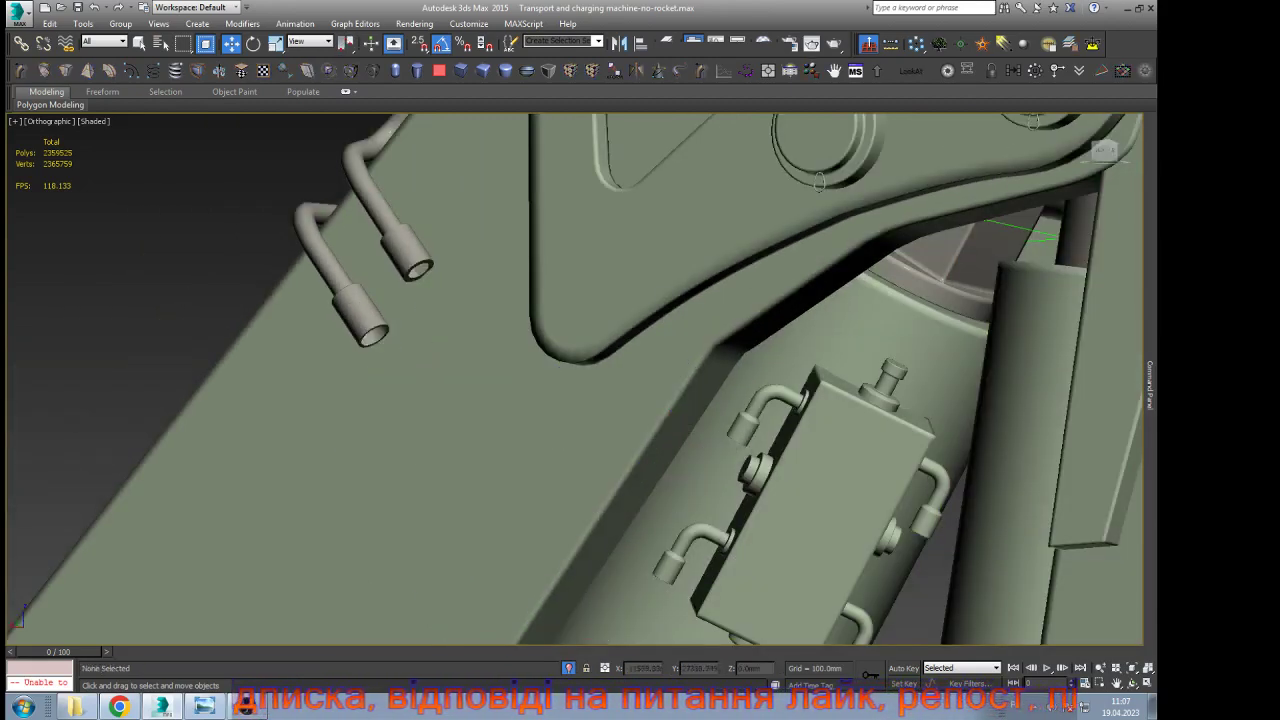
Create a Point helper on the end face of the upper boom pipe fitting and use the Local coordinate system
click(415, 246)
scroll(418, 245, up, 5)
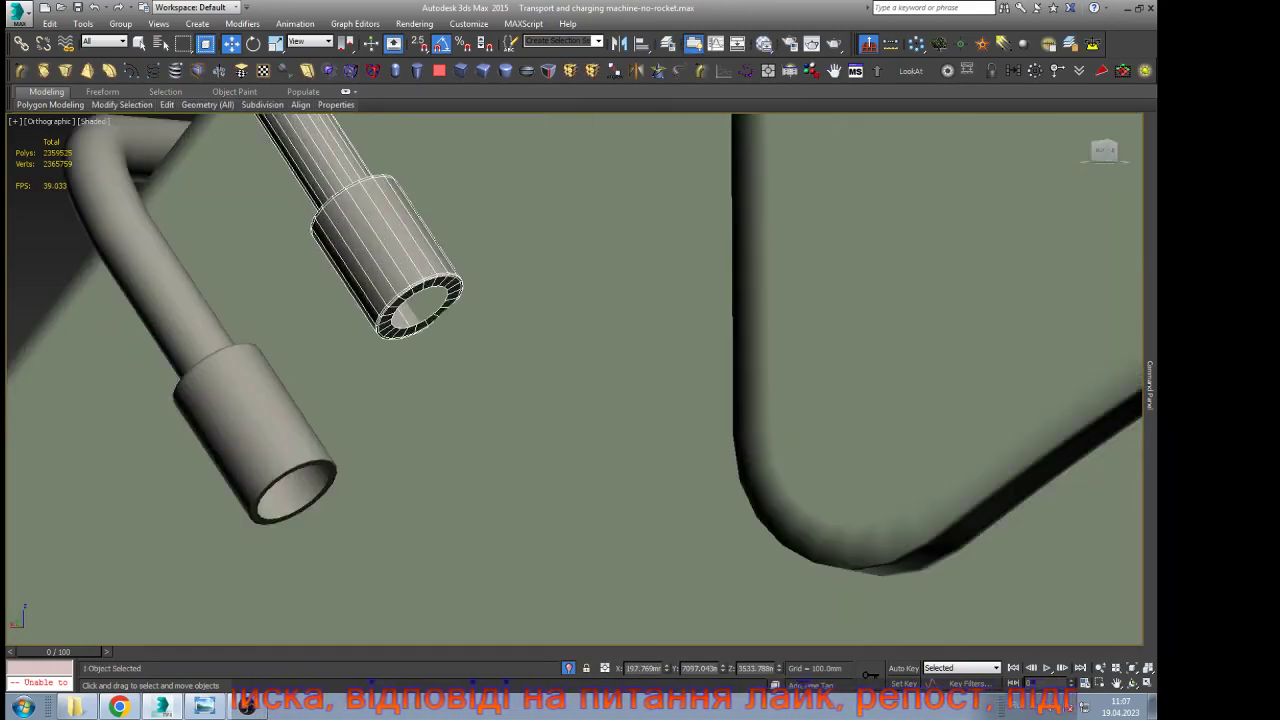
mouse_move(1150, 385)
click(961, 44)
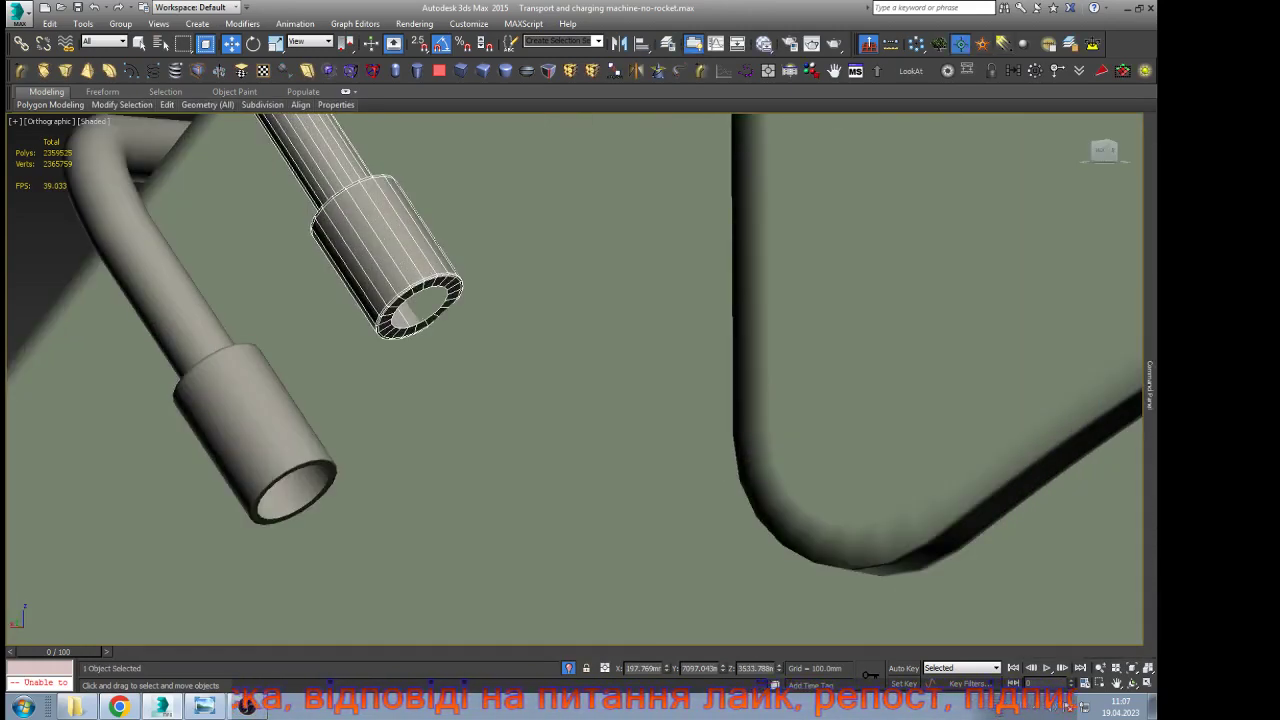
click(436, 282)
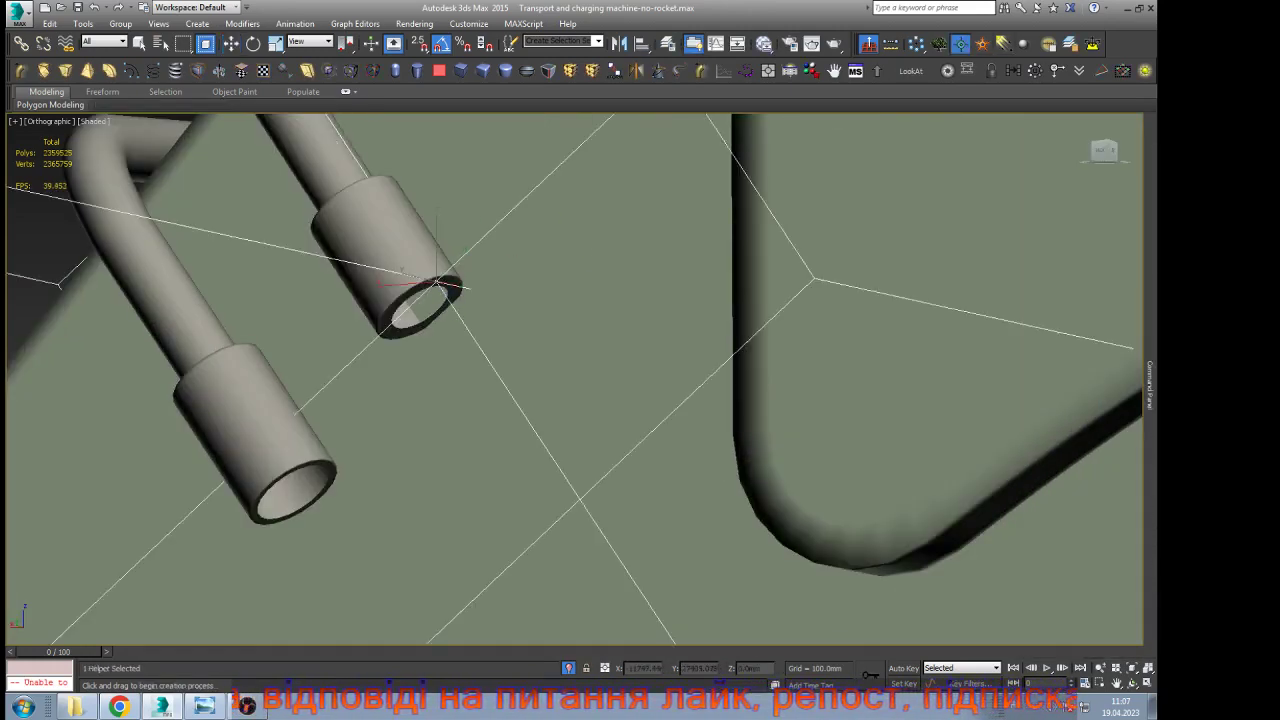
right_click(436, 282)
key(alt+l)
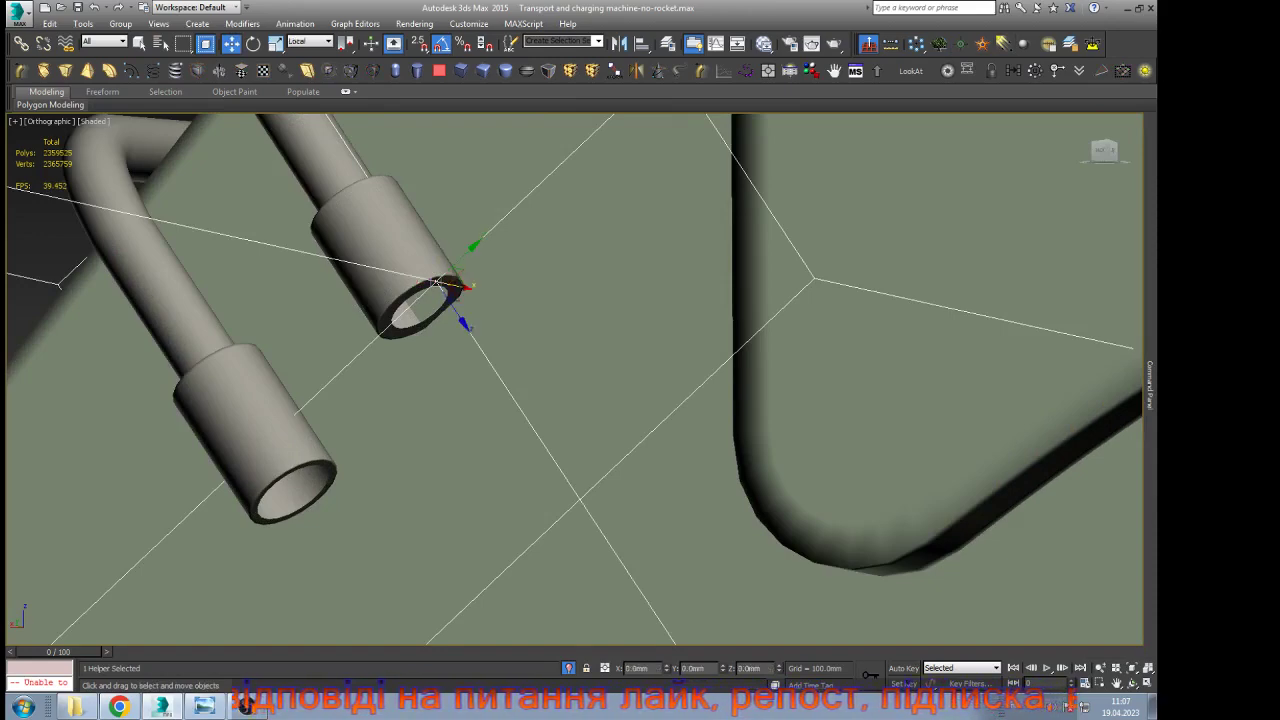
Centre the Point helper in the upper pipe fitting's opening, with edged faces displayed
scroll(455, 280, up, 3)
drag(441, 266, 414, 291)
key(F4)
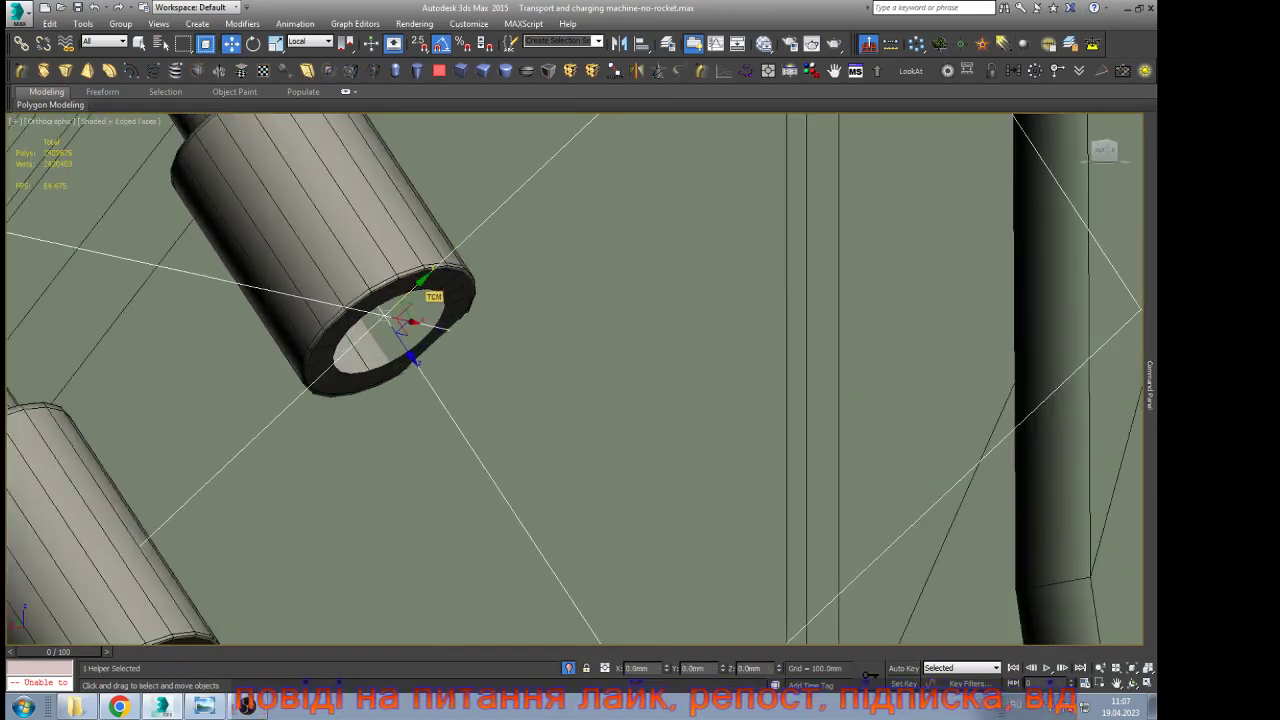
scroll(435, 303, up, 4)
drag(345, 323, 376, 375)
scroll(387, 360, down, 6)
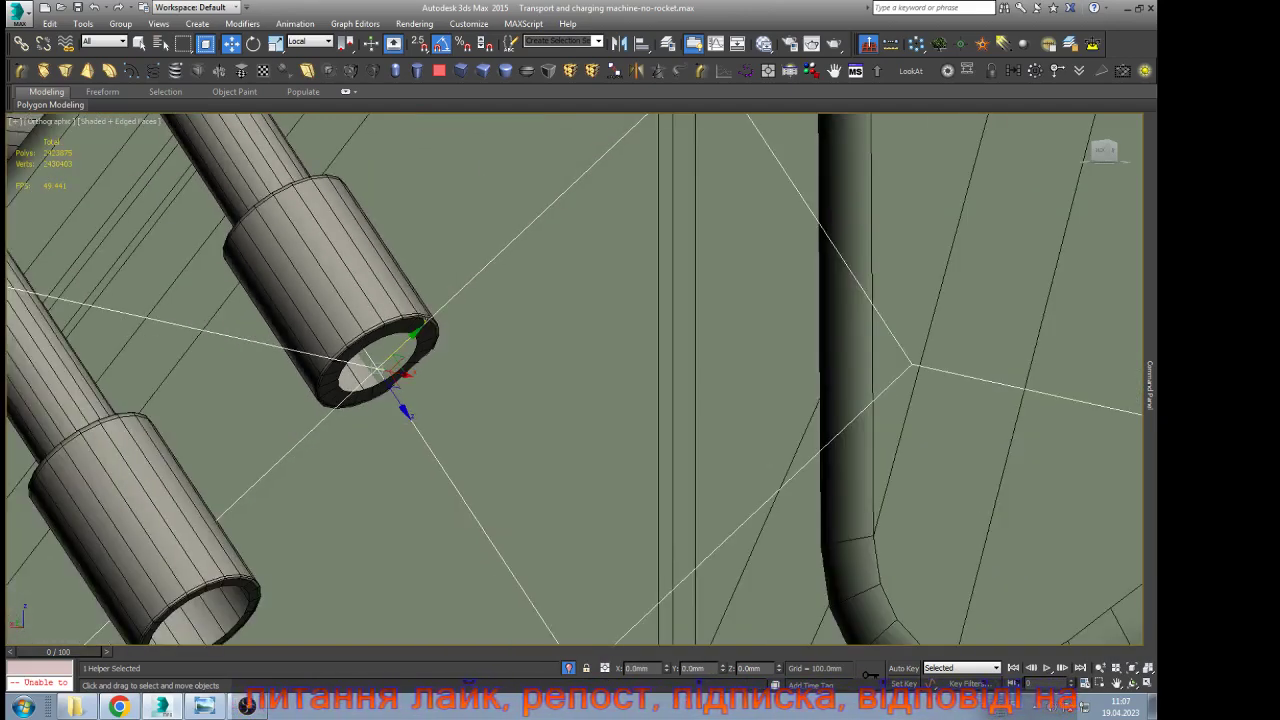
Reduce the Point helper's display size to about 42 mm
mouse_move(1150, 385)
click(1049, 123)
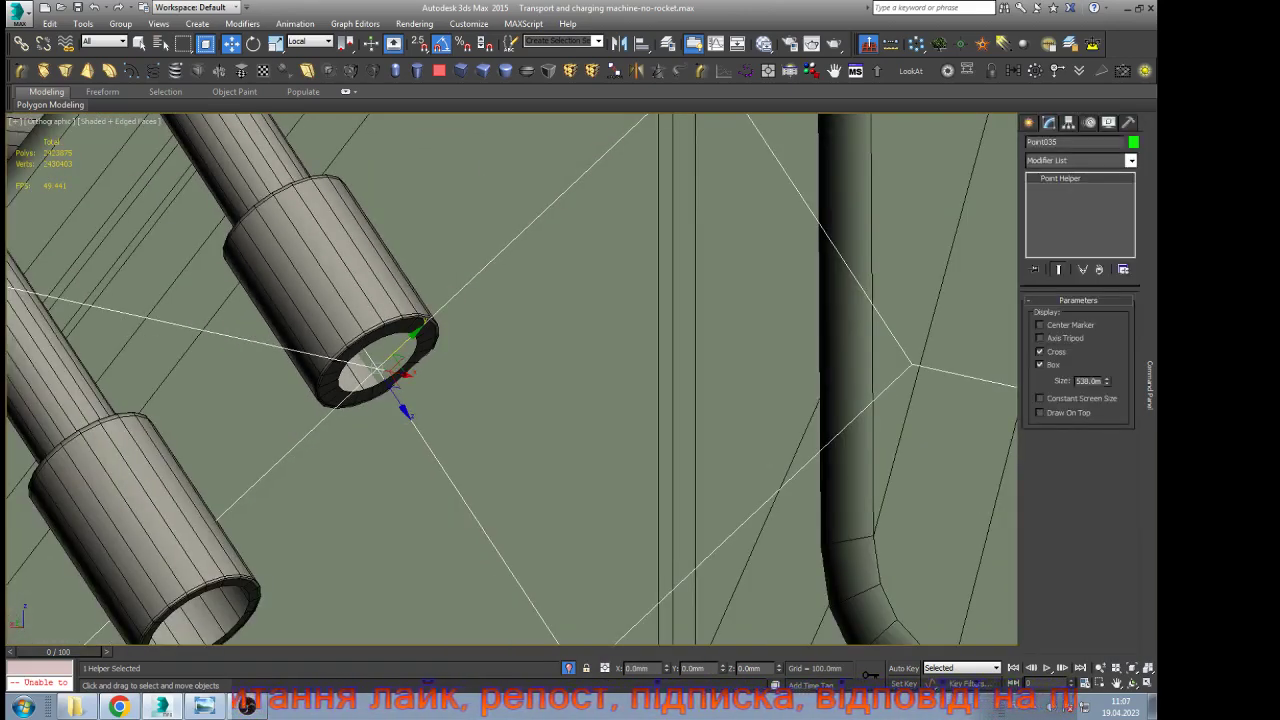
drag(1107, 382, 1107, 433)
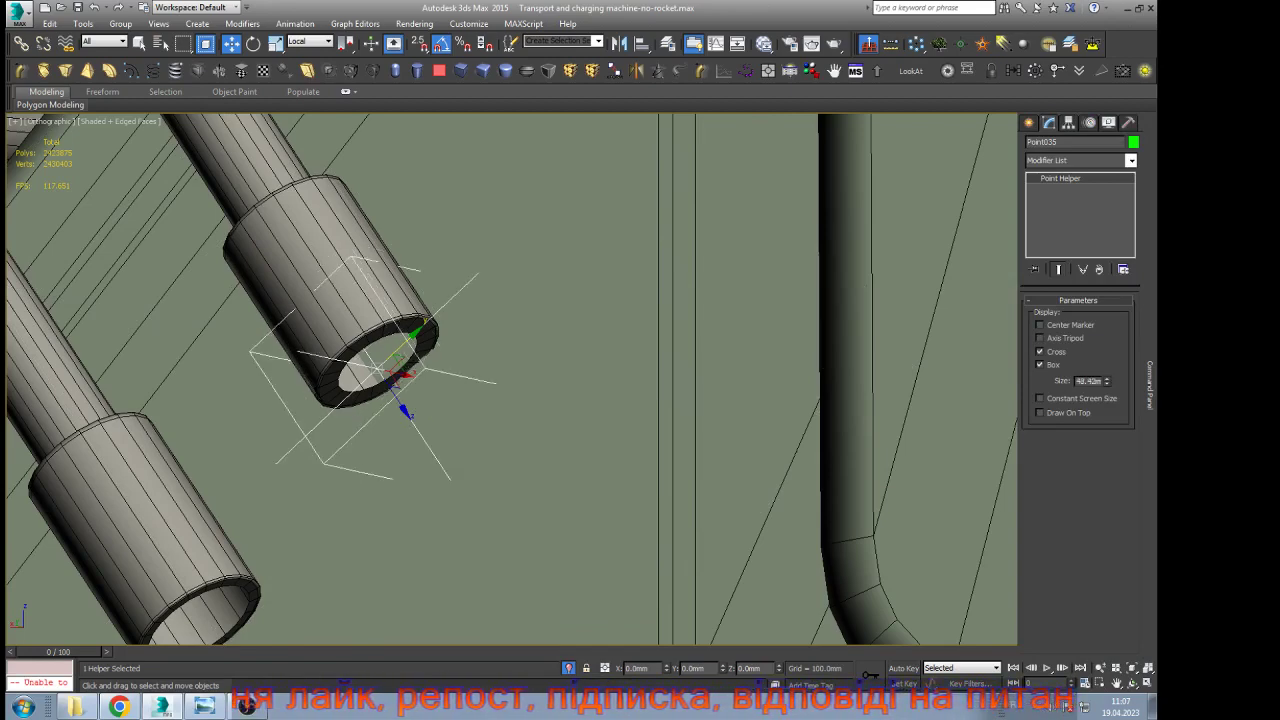
Link the Point helper to the upper boom pipe fitting
scroll(314, 319, up, 3)
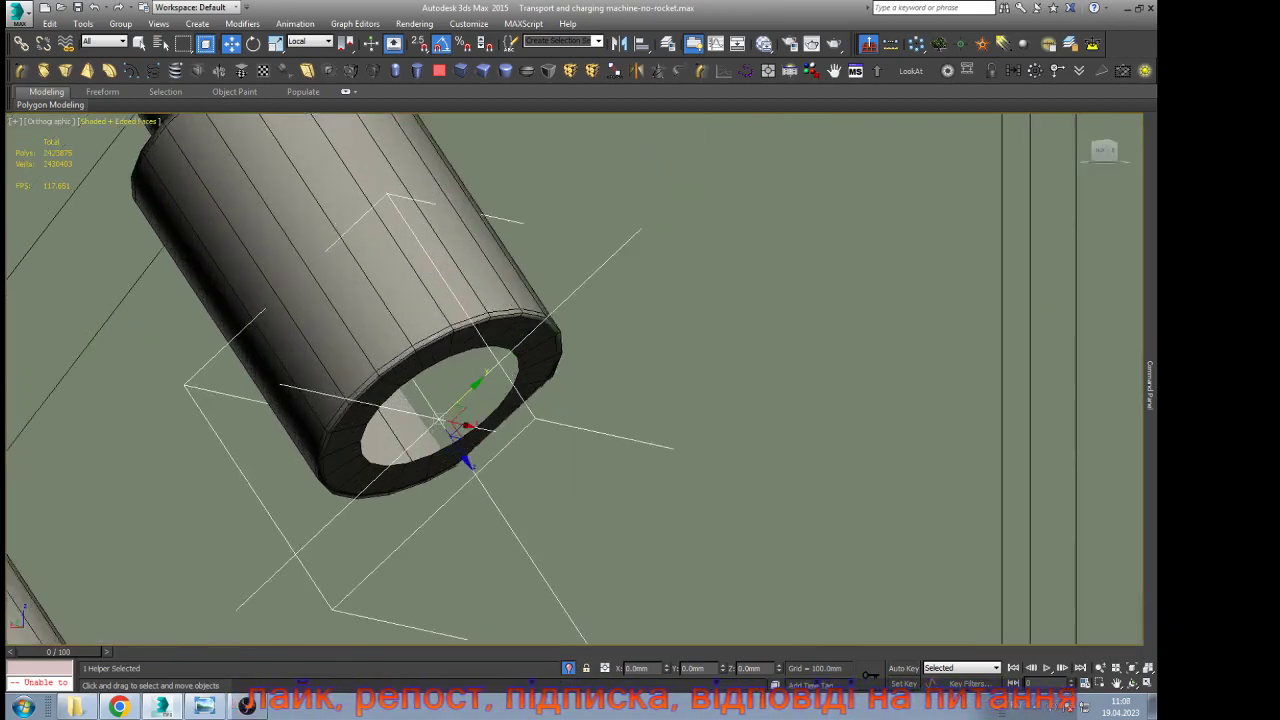
click(22, 44)
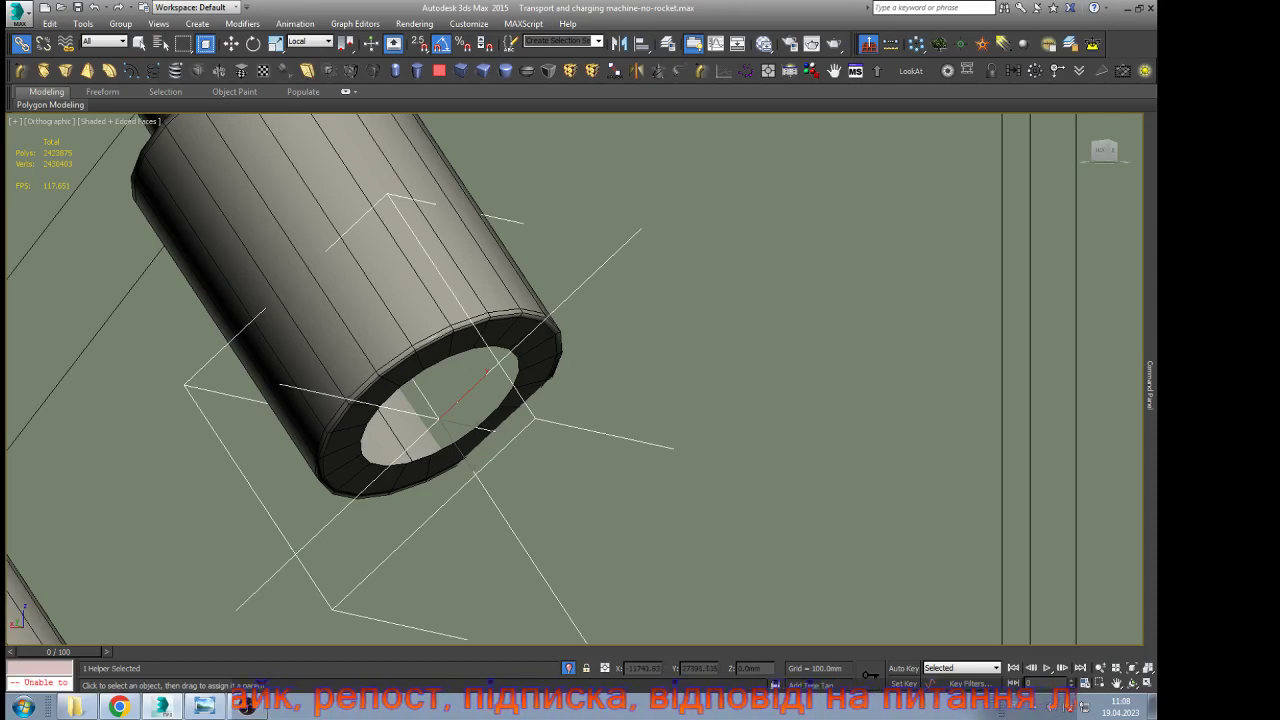
drag(455, 334, 457, 332)
key(w)
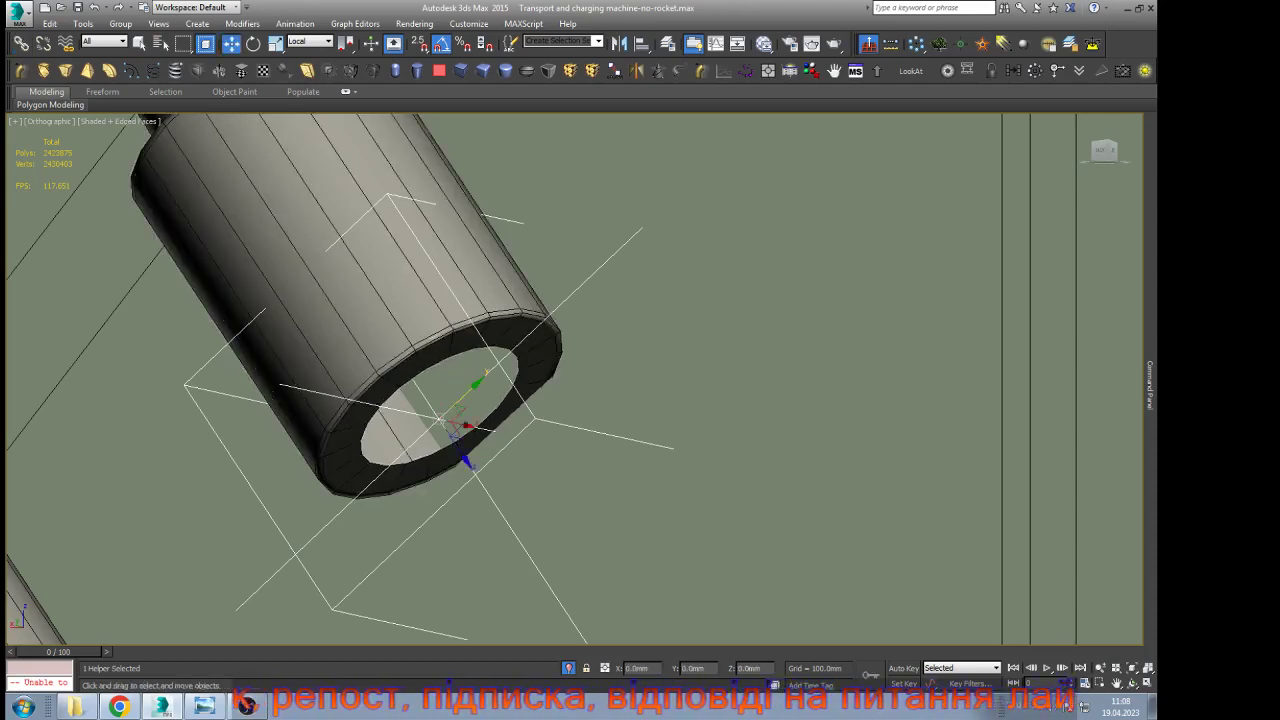
Create a Point helper on the end face of the lower boom pipe fitting
scroll(529, 253, down, 5)
click(348, 472)
scroll(354, 556, up, 4)
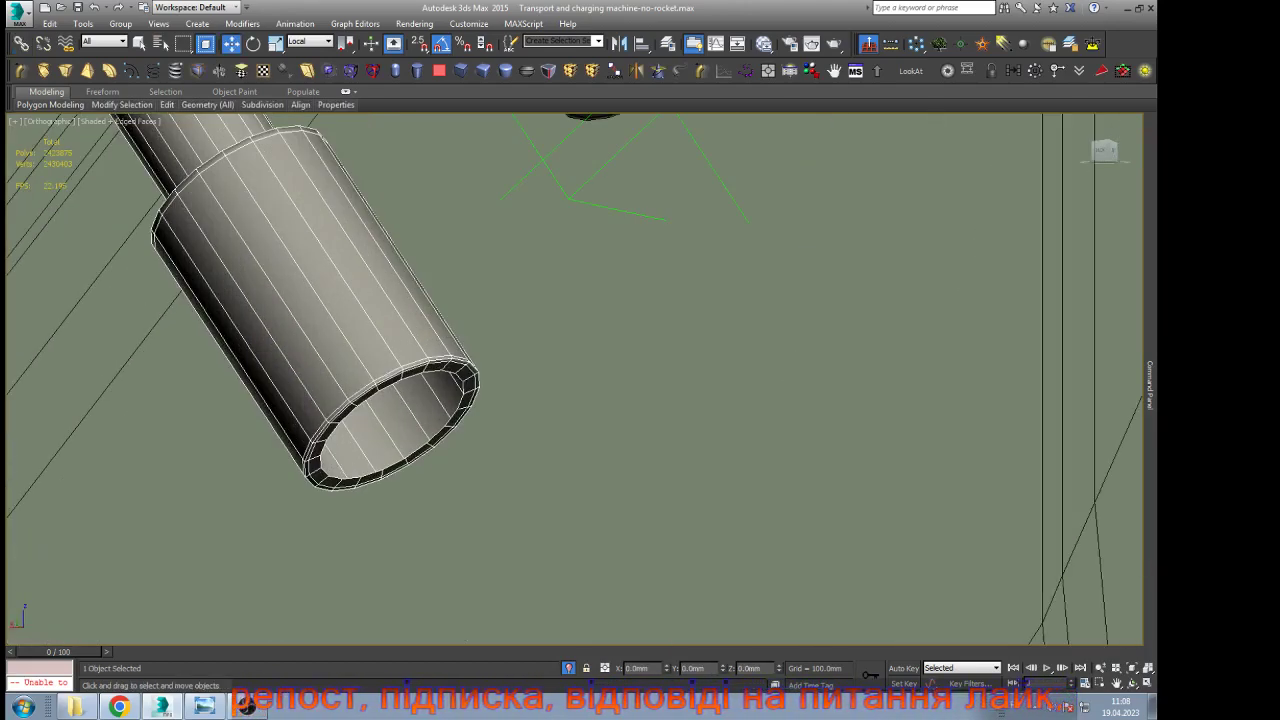
scroll(354, 560, down, 5)
scroll(356, 563, down, 5)
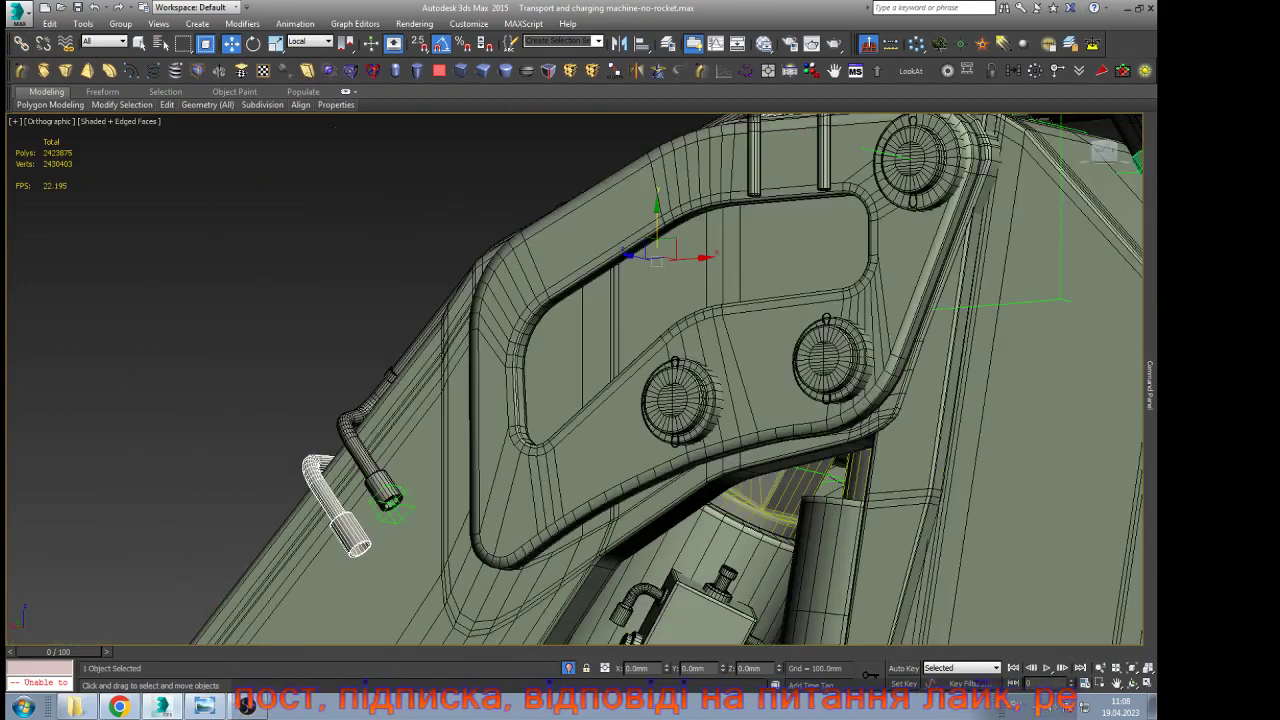
scroll(366, 561, up, 9)
scroll(352, 465, up, 5)
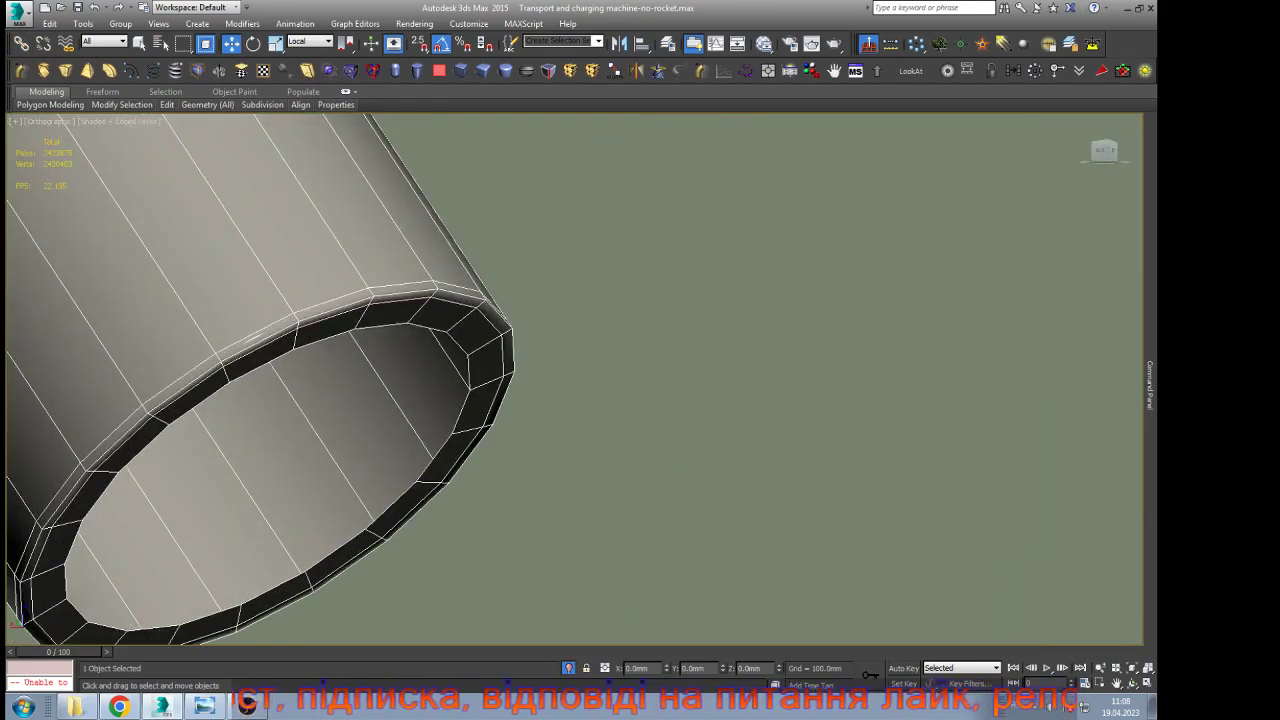
scroll(510, 362, down, 5)
mouse_move(1150, 385)
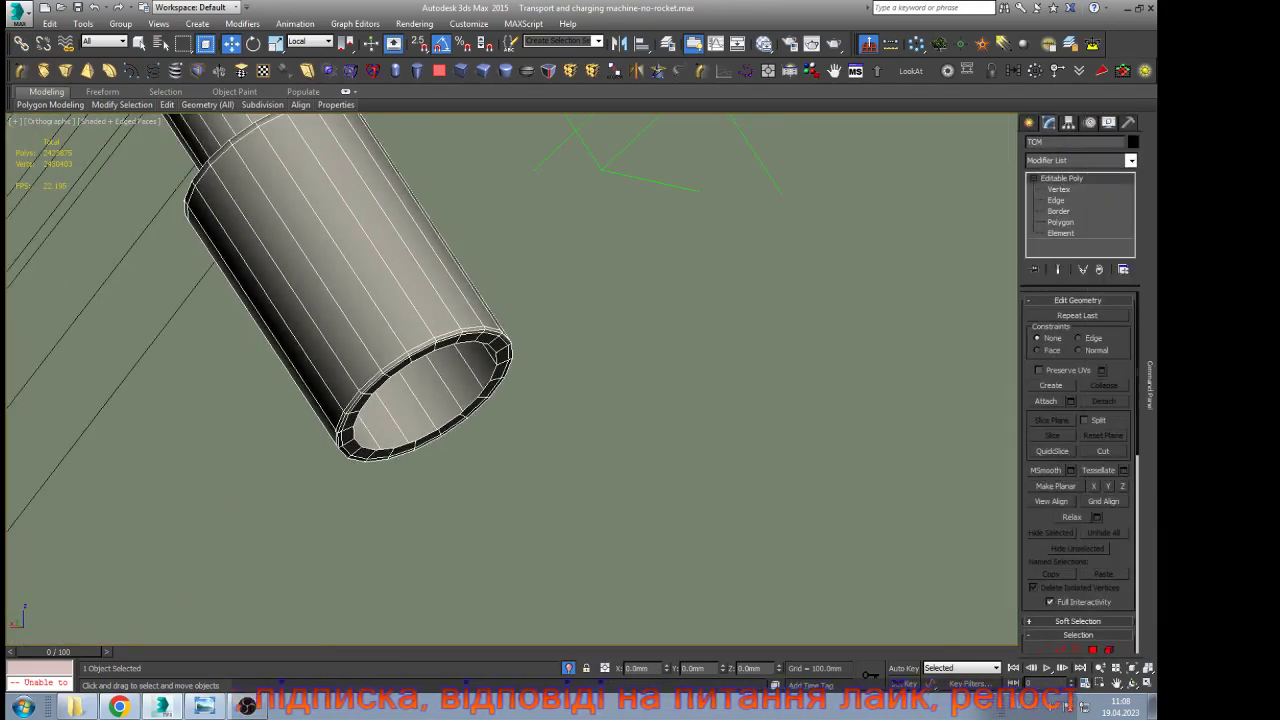
click(961, 44)
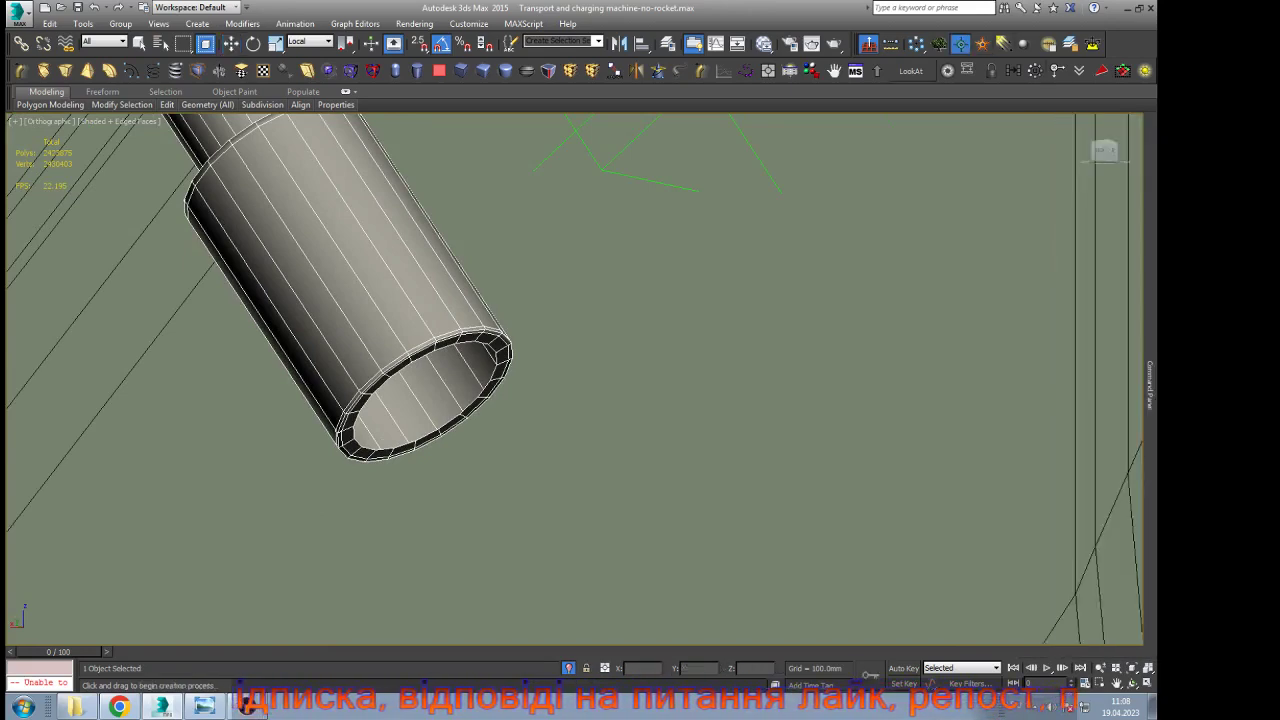
scroll(500, 345, up, 8)
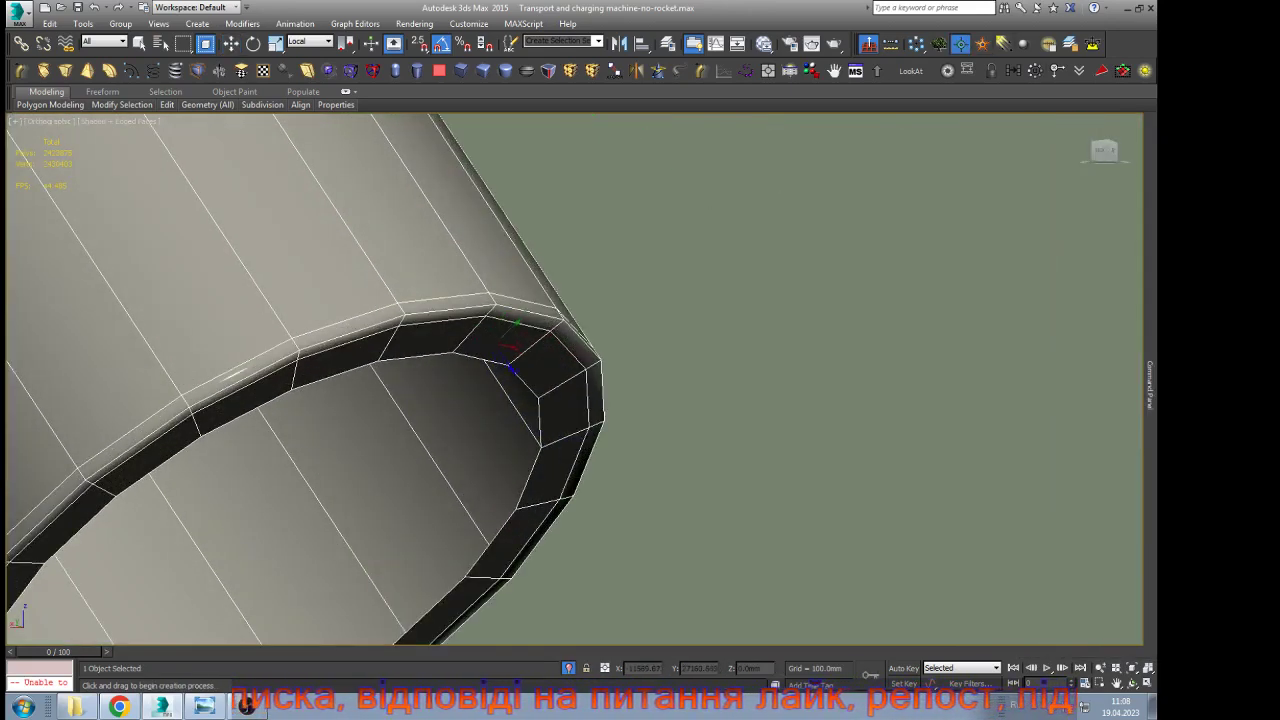
click(499, 347)
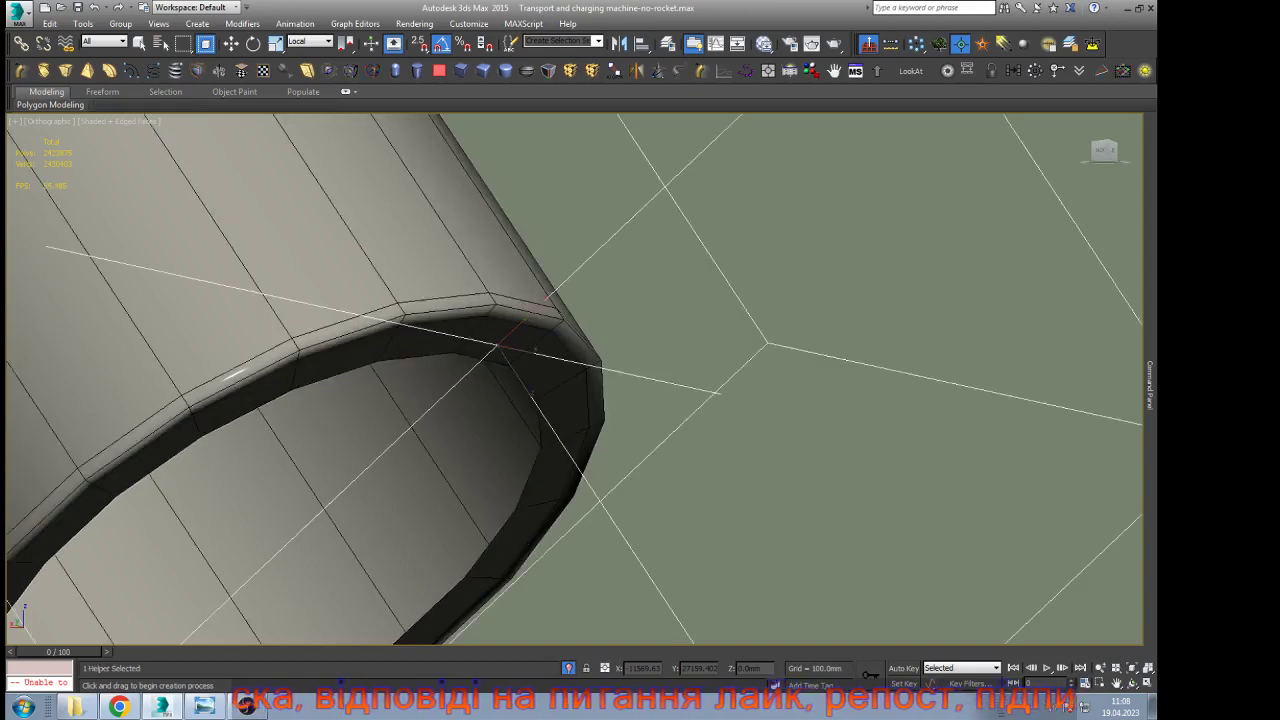
Move the new Point helper to the centre of the lower pipe fitting's opening
key(w)
scroll(527, 321, down, 6)
drag(542, 318, 502, 355)
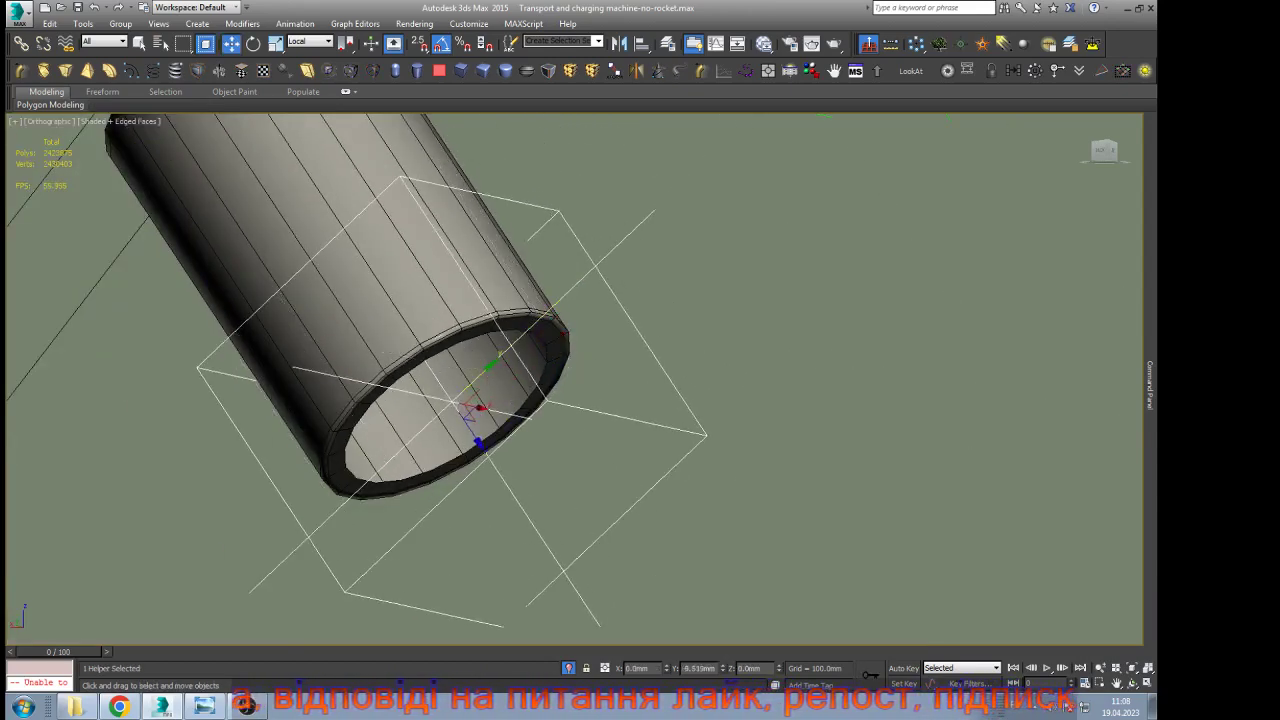
scroll(495, 362, up, 8)
scroll(495, 362, down, 8)
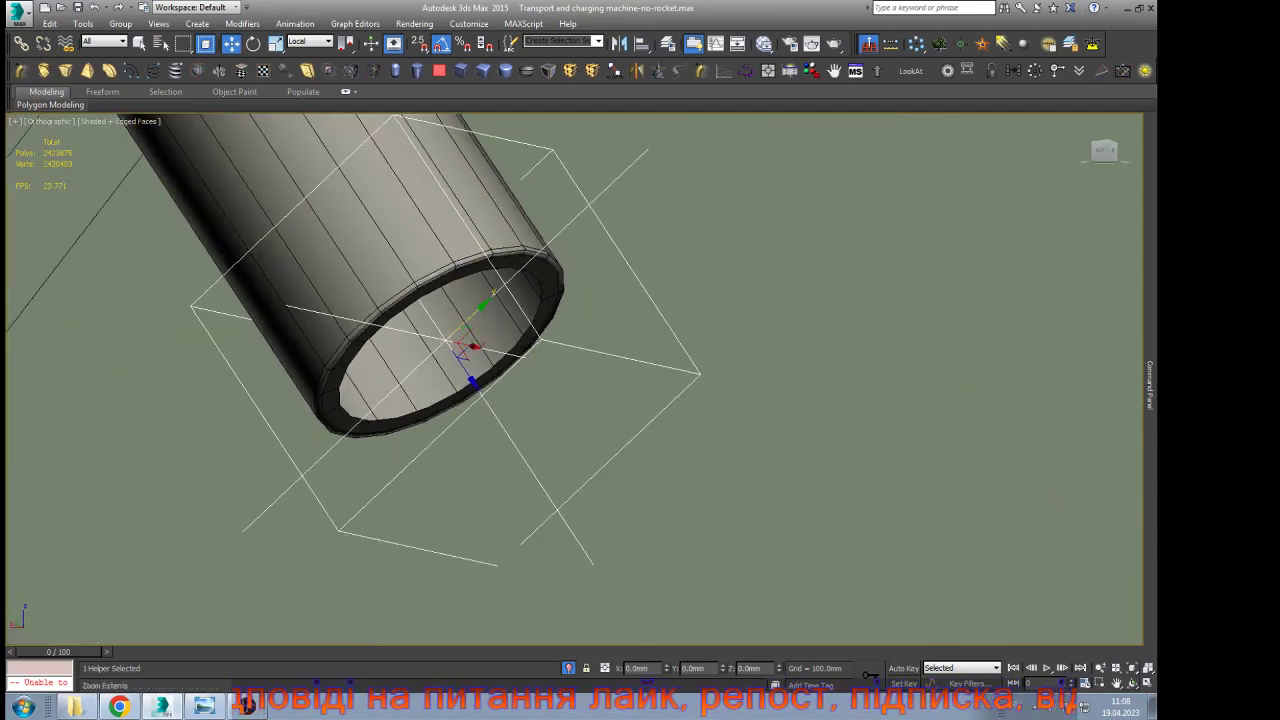
Link the Point helper to the lower boom pipe fitting, using wireframe display to pick the fitting, and return to shaded display
click(1132, 683)
drag(585, 420, 545, 320)
right_click(545, 320)
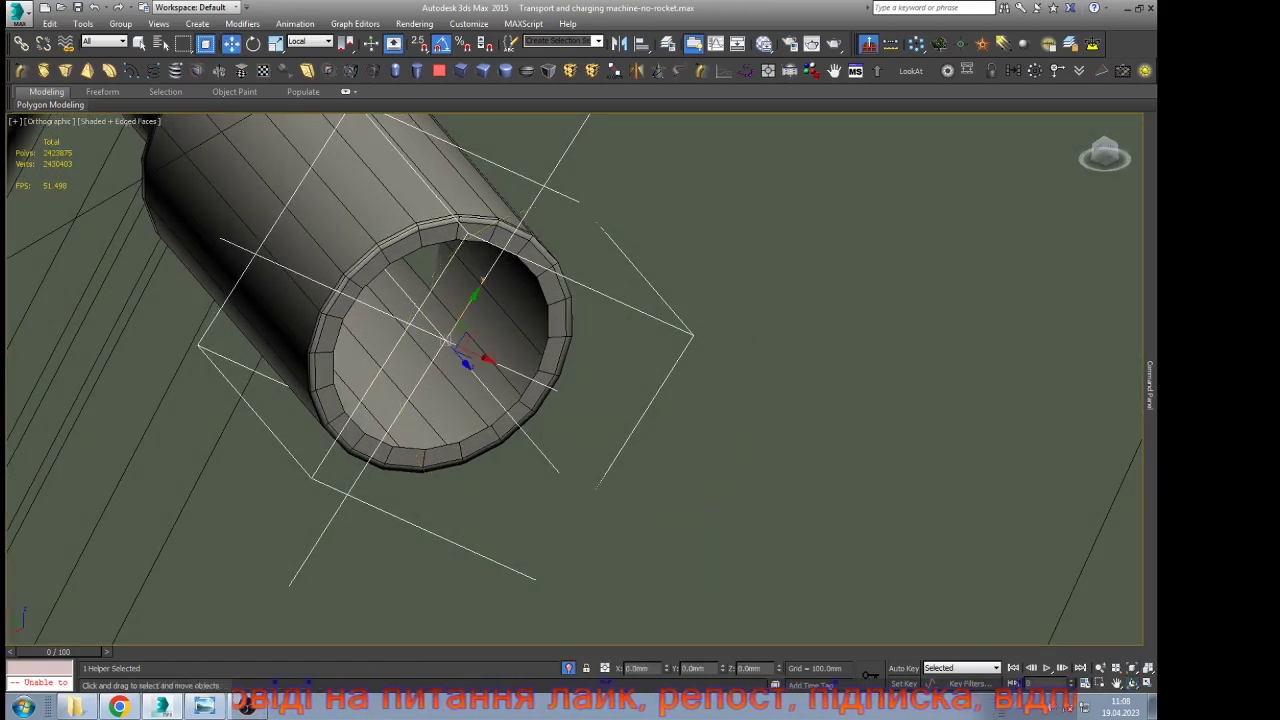
click(21, 44)
drag(545, 187, 512, 210)
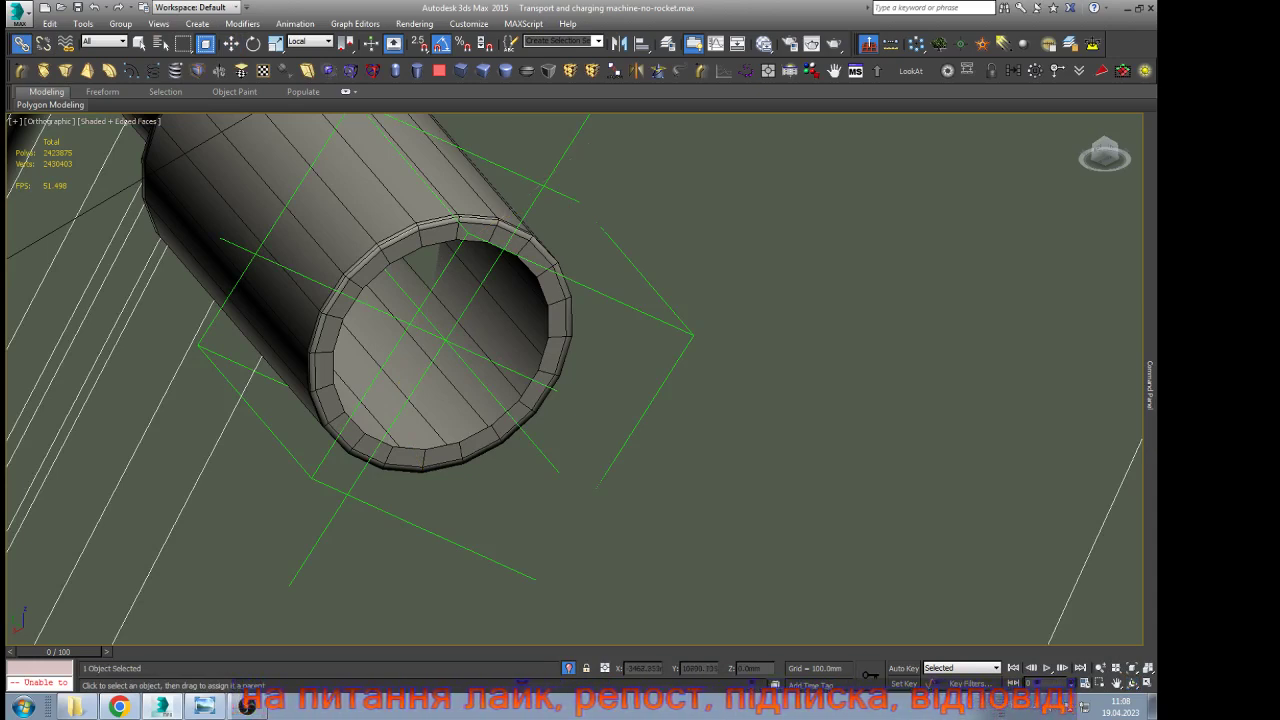
key(ctrl+z)
key(F4)
key(F3)
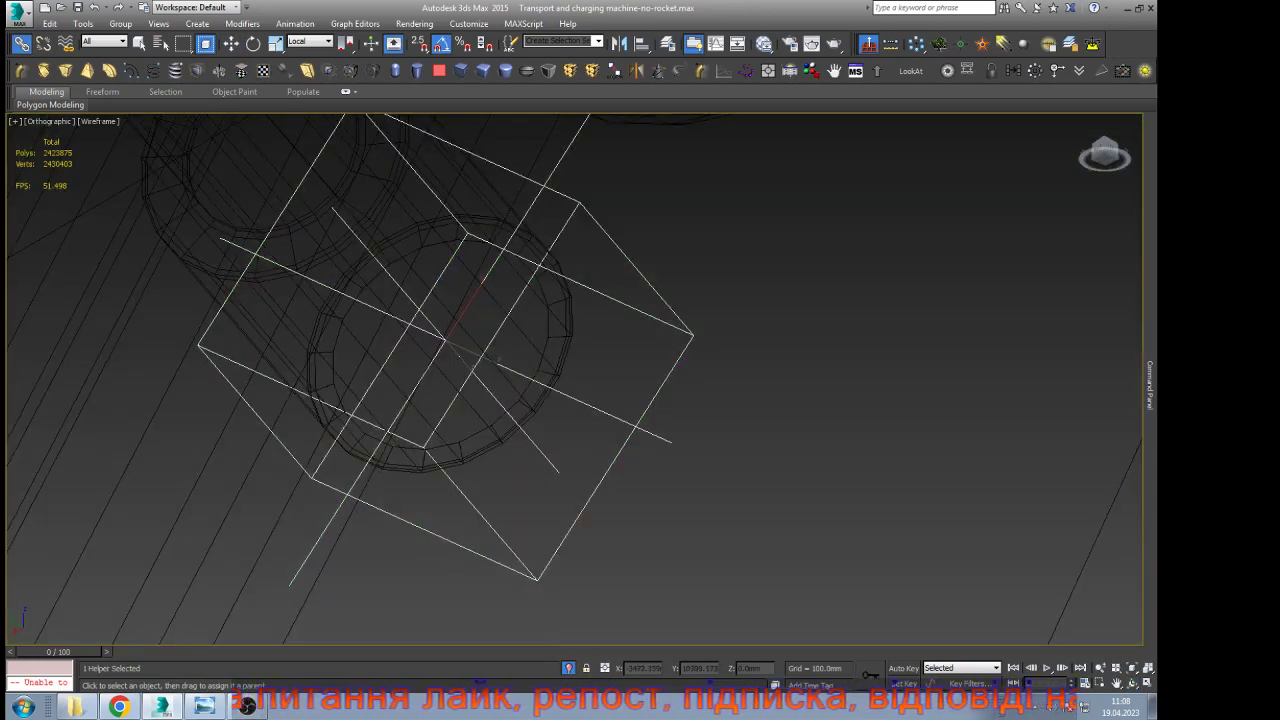
drag(525, 240, 526, 238)
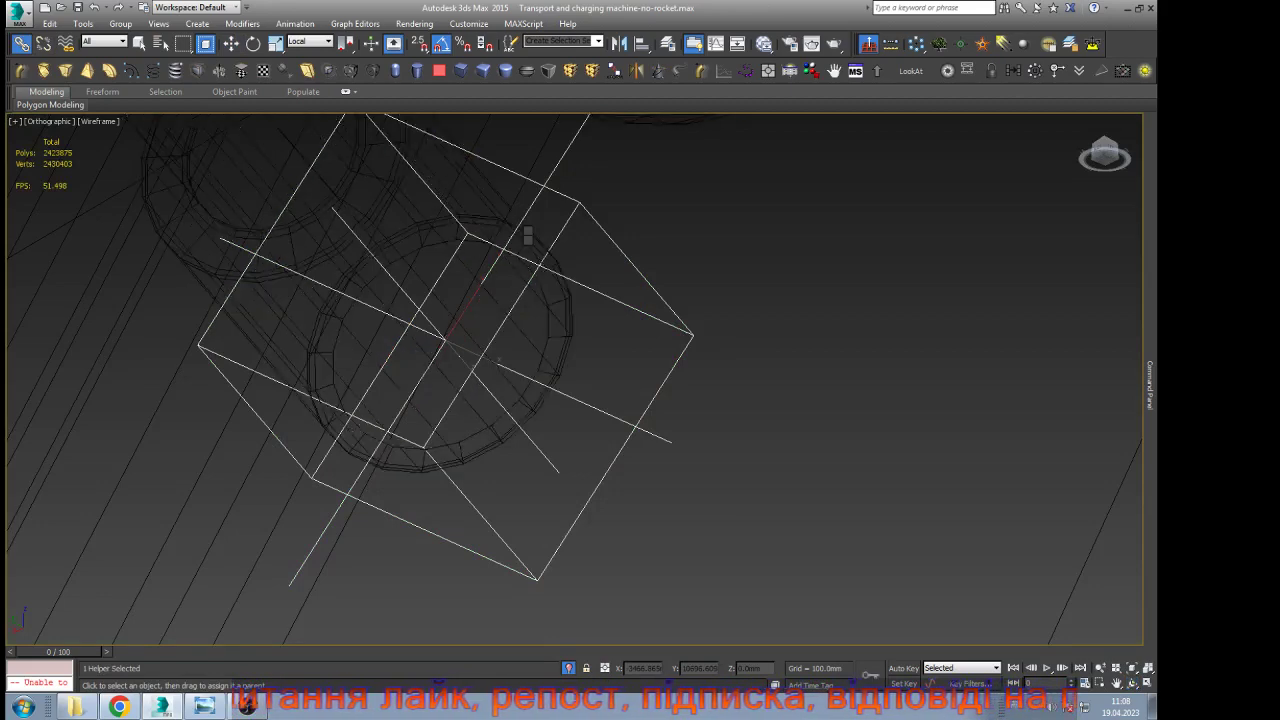
key(w)
scroll(402, 382, down, 4)
key(F3)
scroll(402, 384, down, 5)
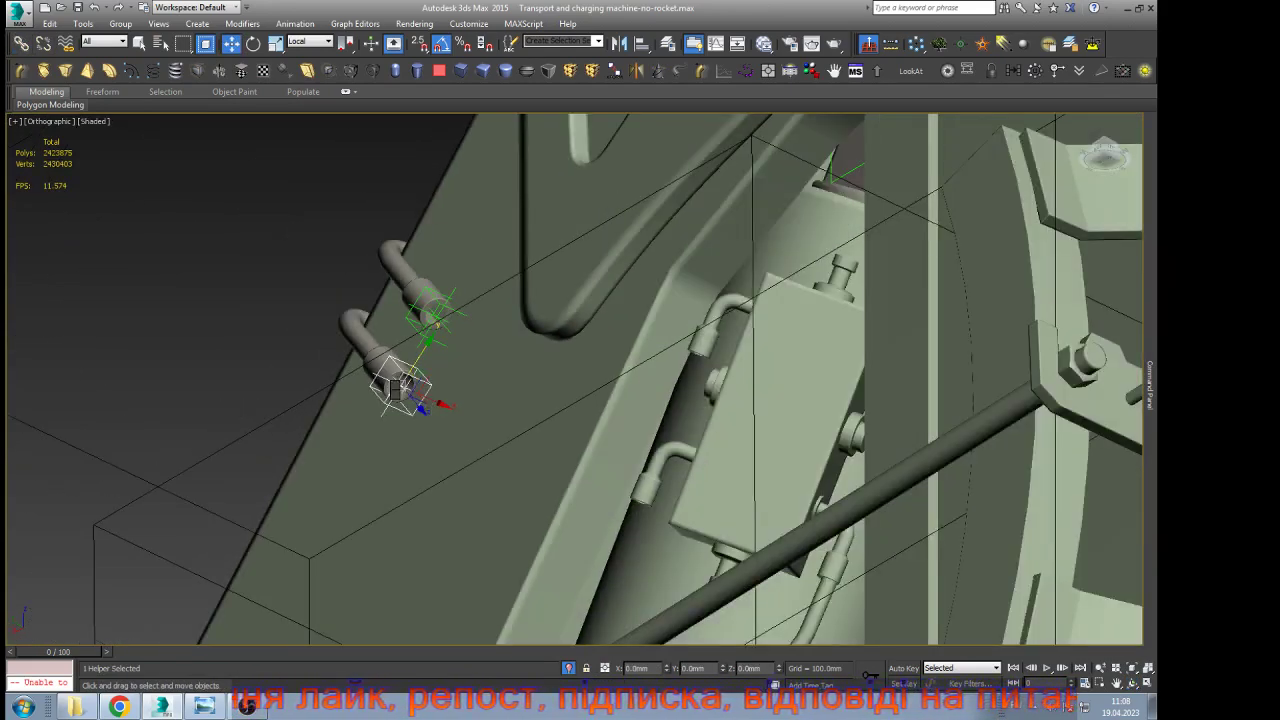
Show the two black hoses again and centre the pivot of the upper hose on the object
click(428, 334)
key(Return)
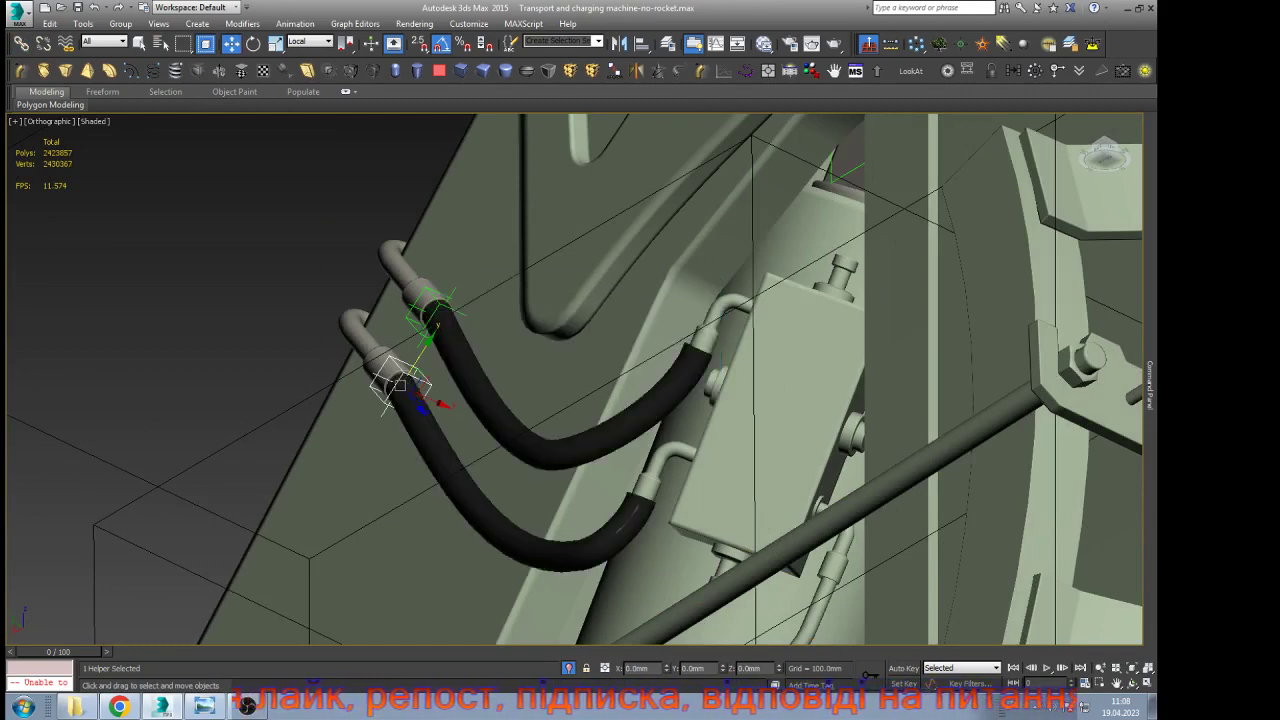
click(548, 453)
click(1132, 684)
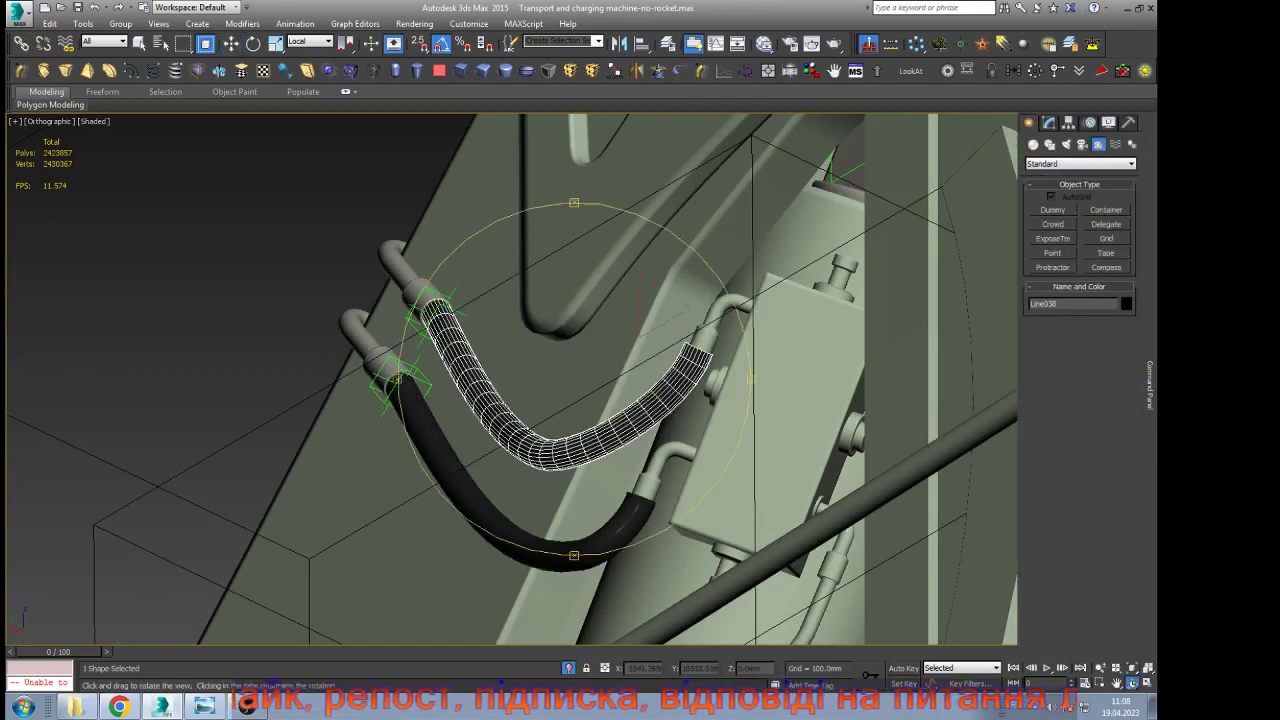
drag(545, 385, 662, 416)
key(w)
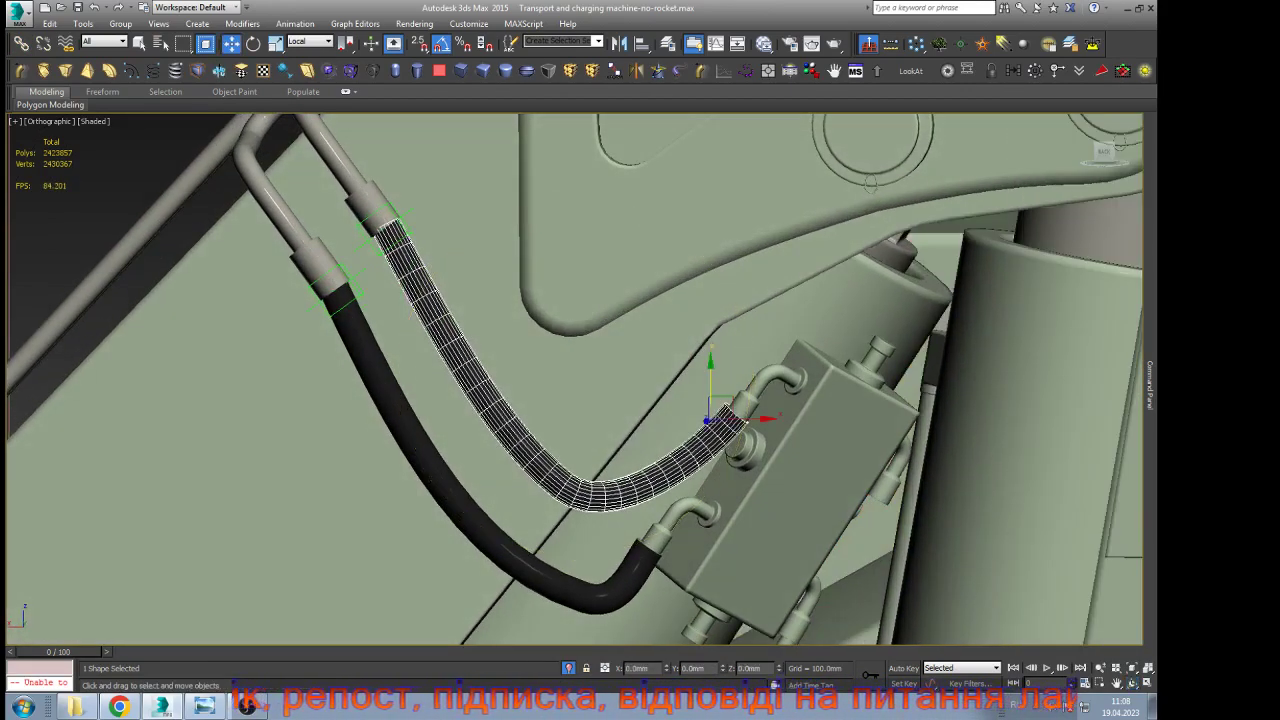
mouse_move(1150, 385)
click(1145, 71)
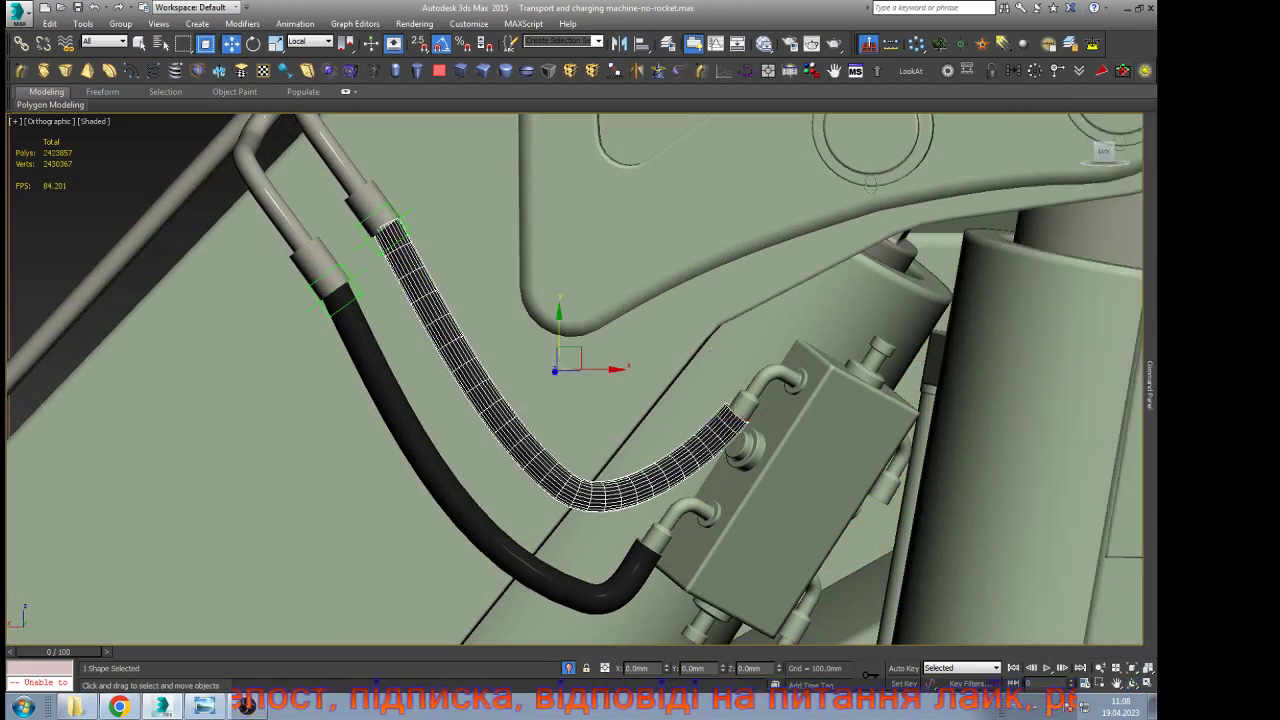
Select the upper hose line's end vertex at the boom pipe fitting
mouse_move(1150, 200)
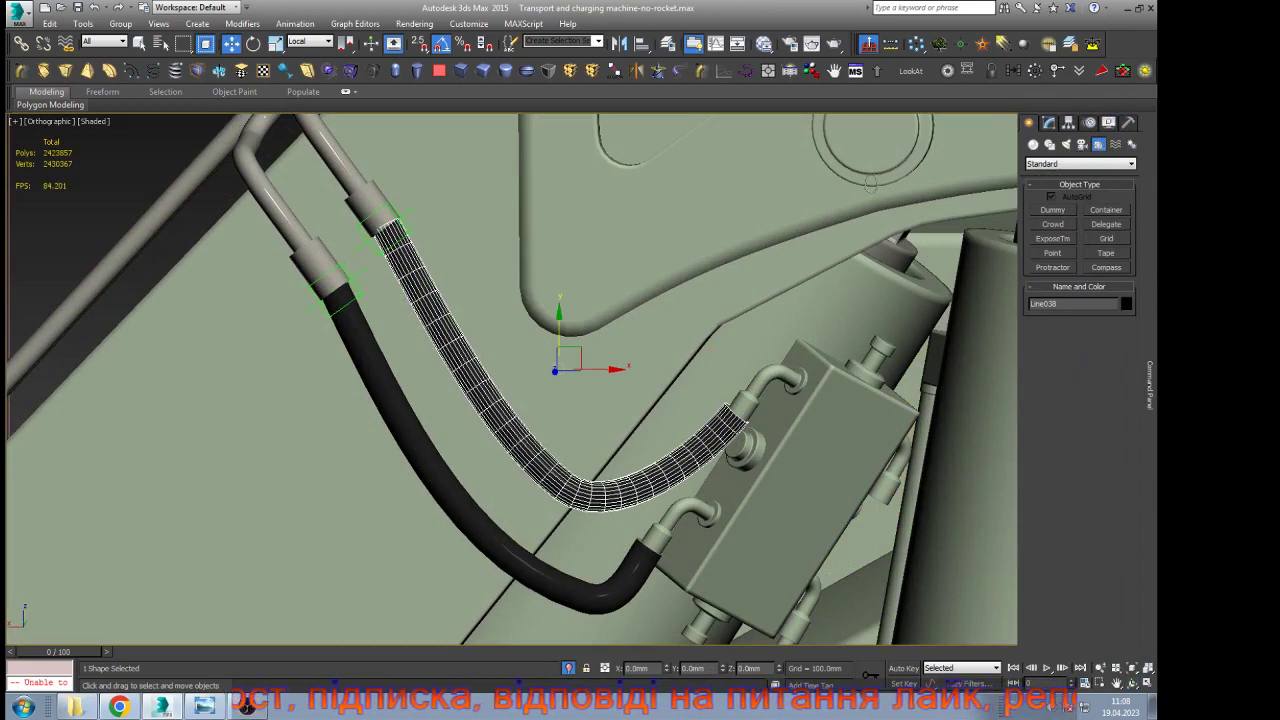
click(1049, 122)
click(1062, 190)
drag(481, 275, 350, 188)
scroll(368, 213, up, 5)
scroll(361, 245, down, 3)
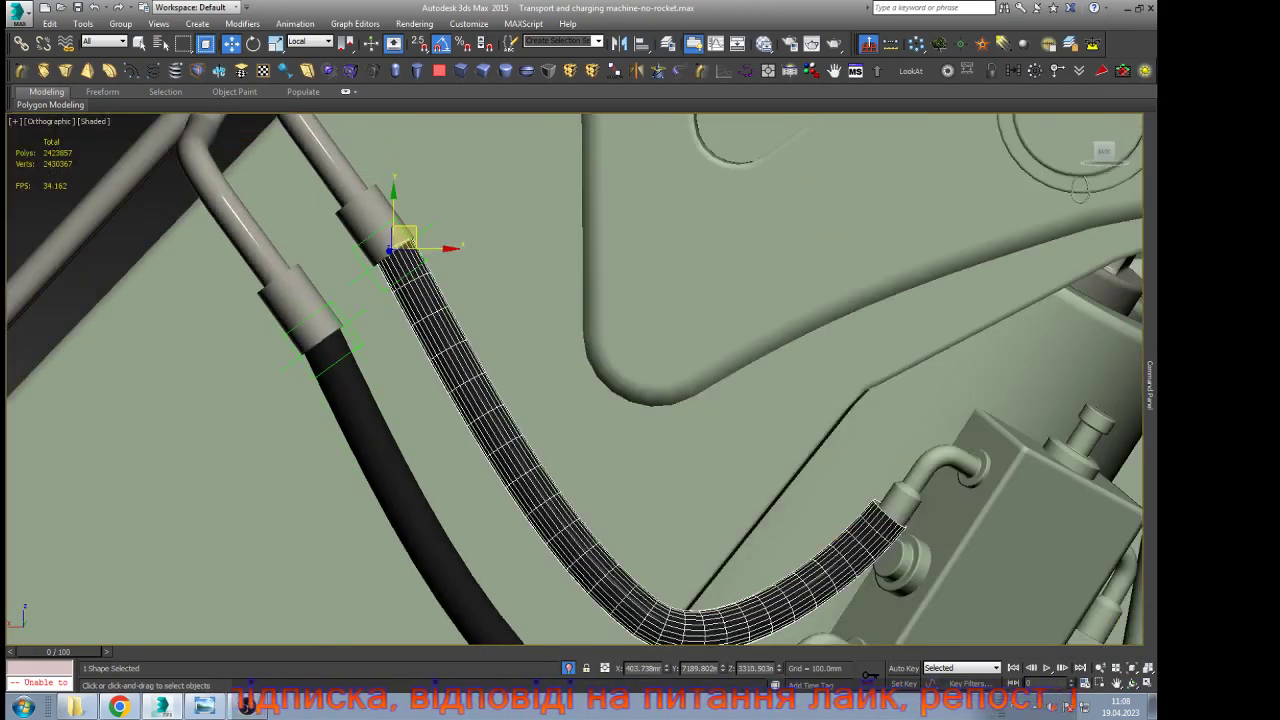
scroll(400, 220, up, 3)
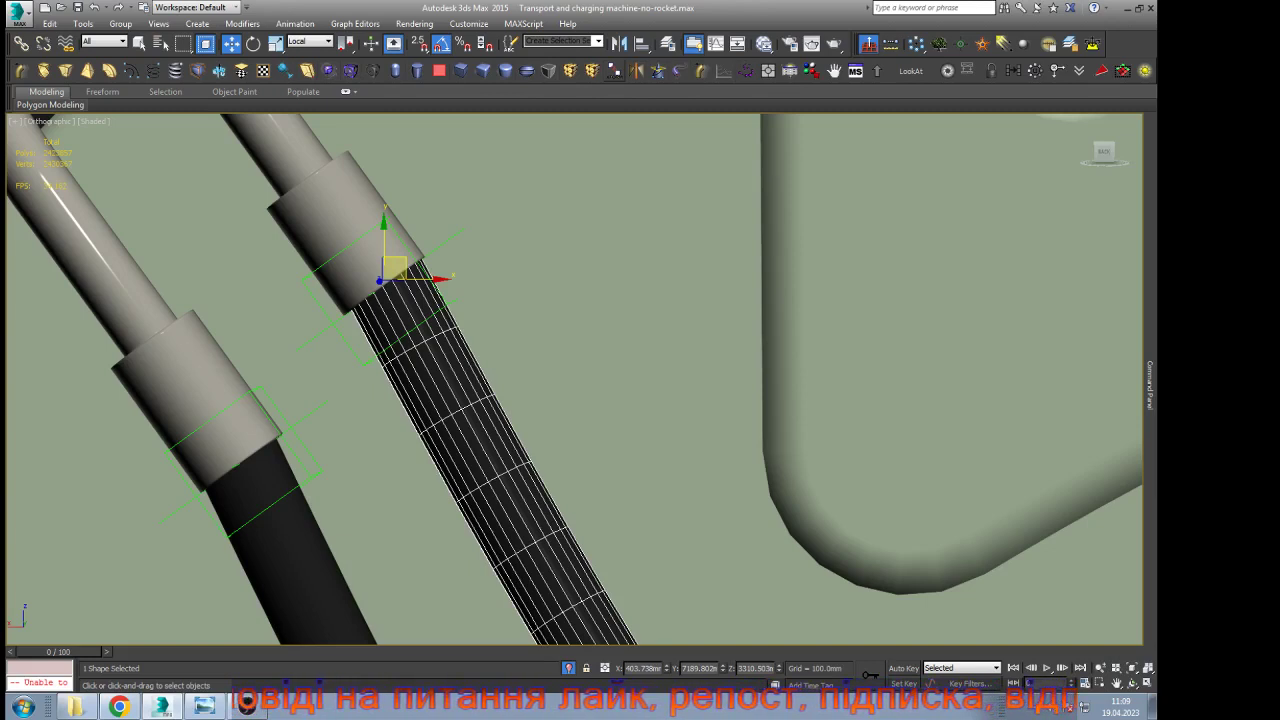
Add a Linked XForm modifier controlled by the upper fitting's Point helper to the selected vertex, with Back Transform off
click(614, 71)
mouse_move(1149, 385)
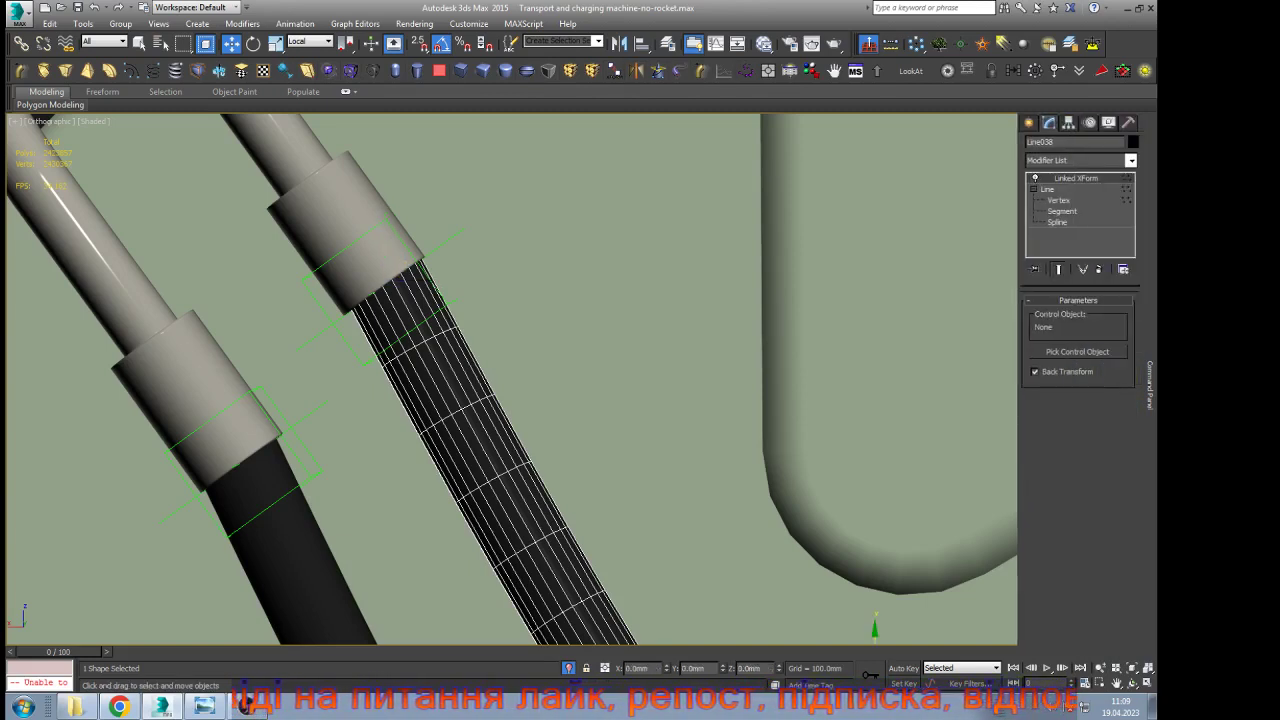
click(1077, 352)
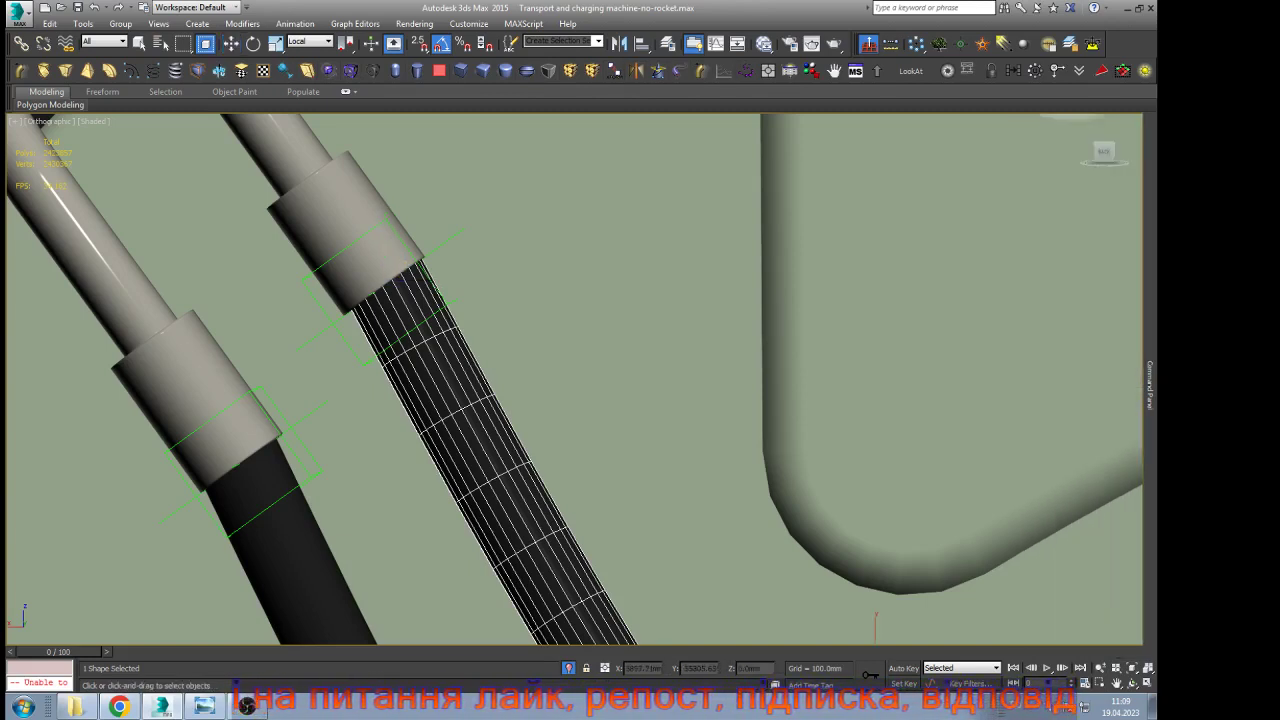
key(F3)
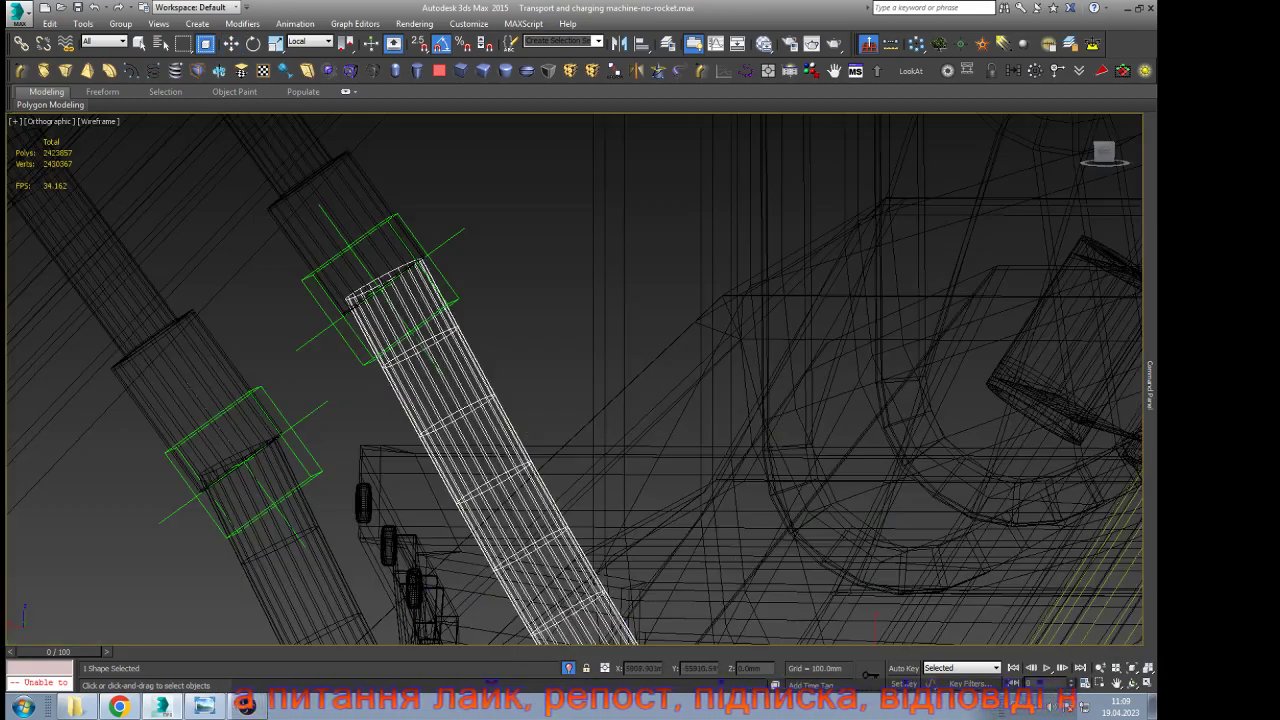
click(430, 253)
mouse_move(1150, 385)
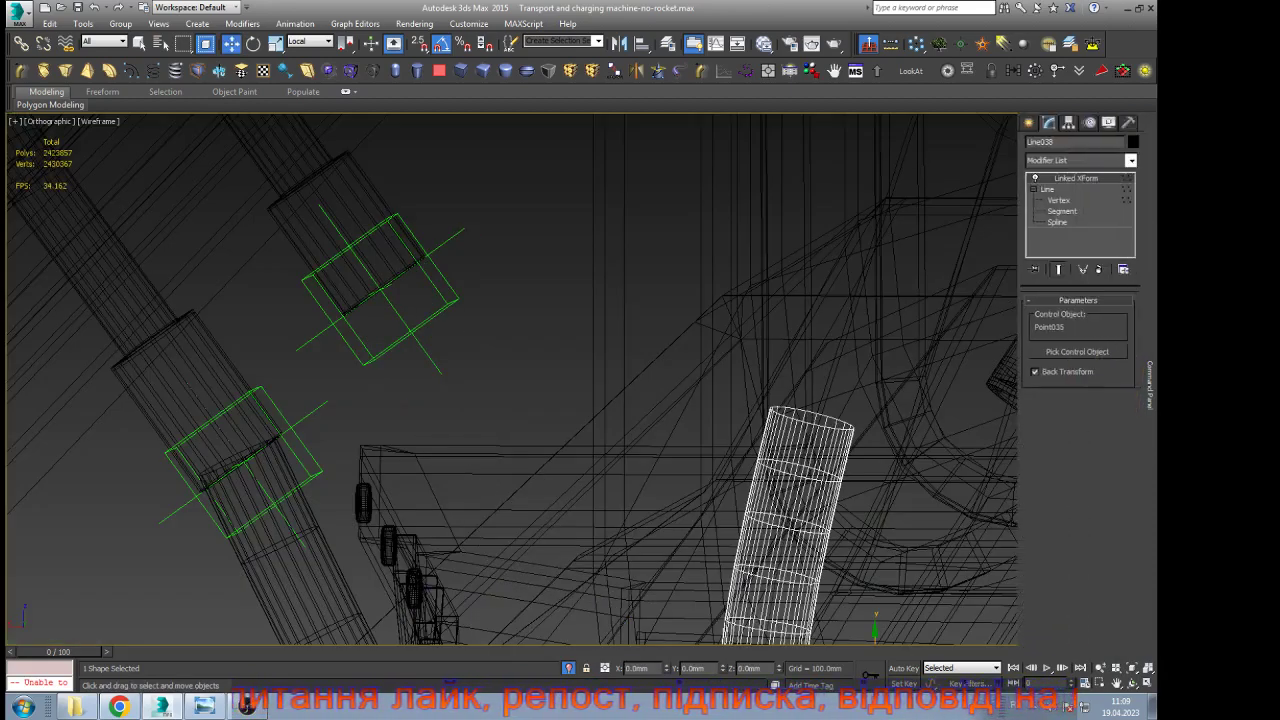
click(1078, 352)
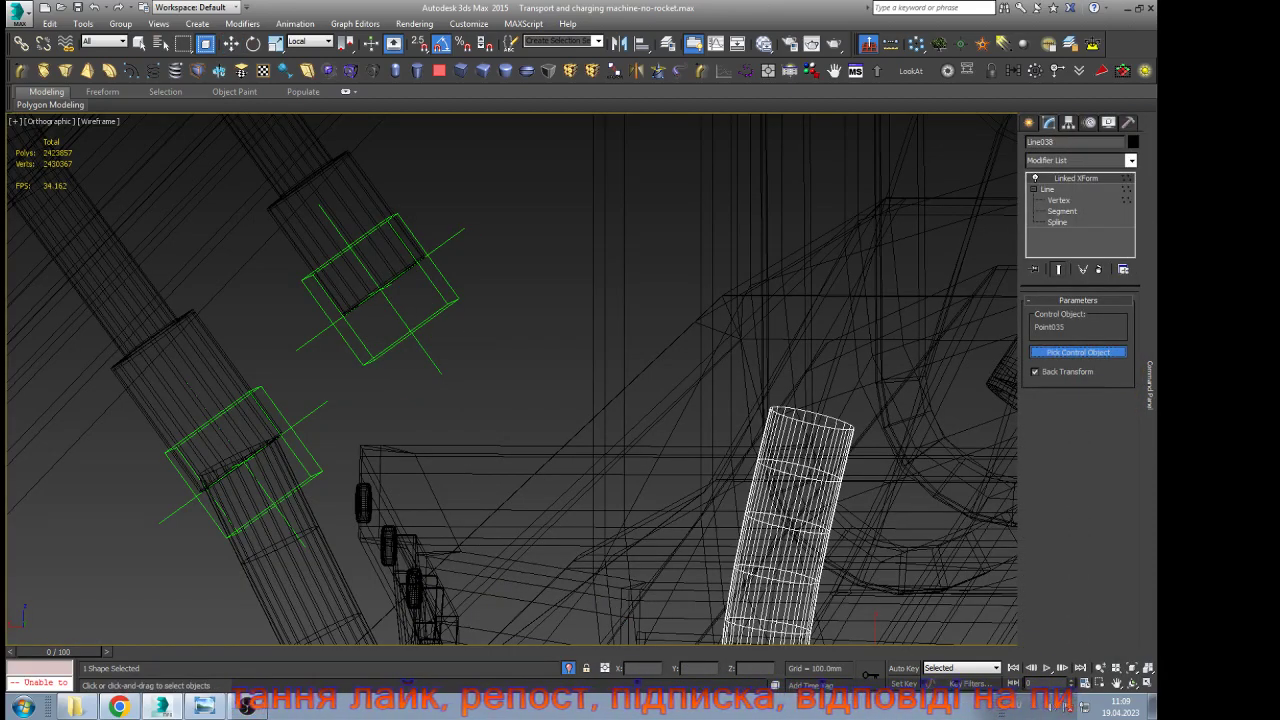
click(448, 291)
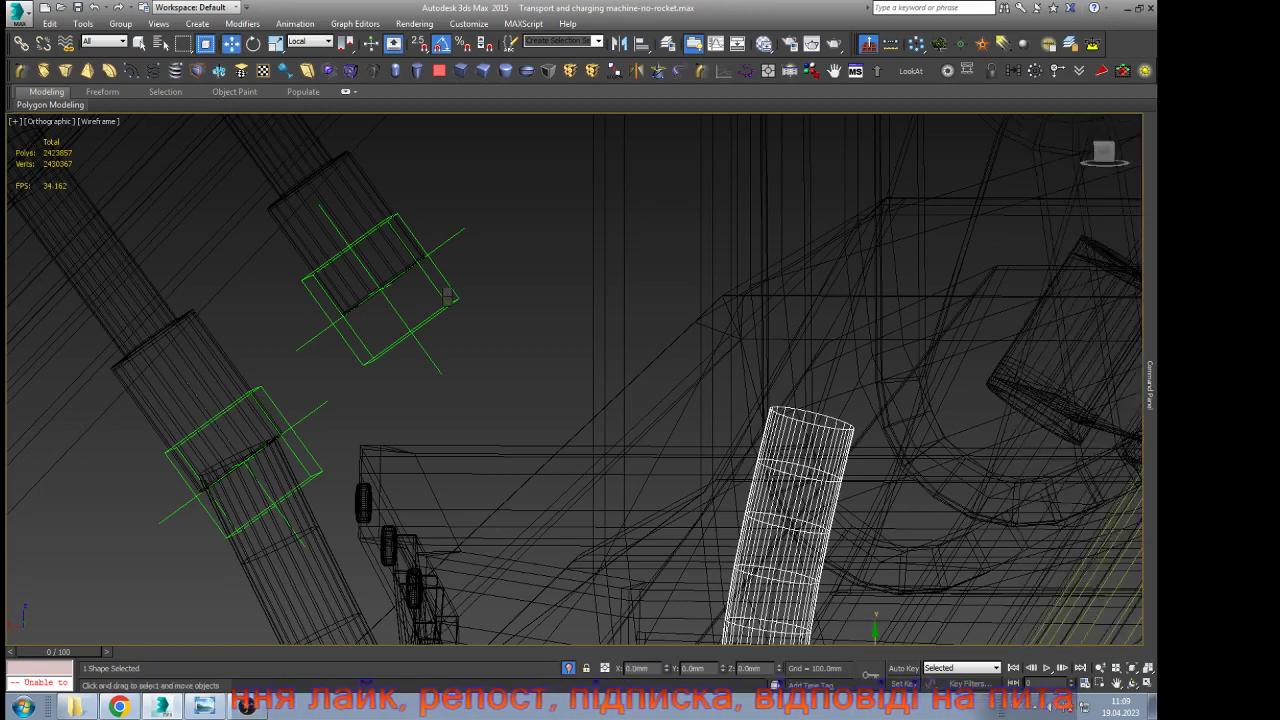
mouse_move(1150, 385)
click(1036, 372)
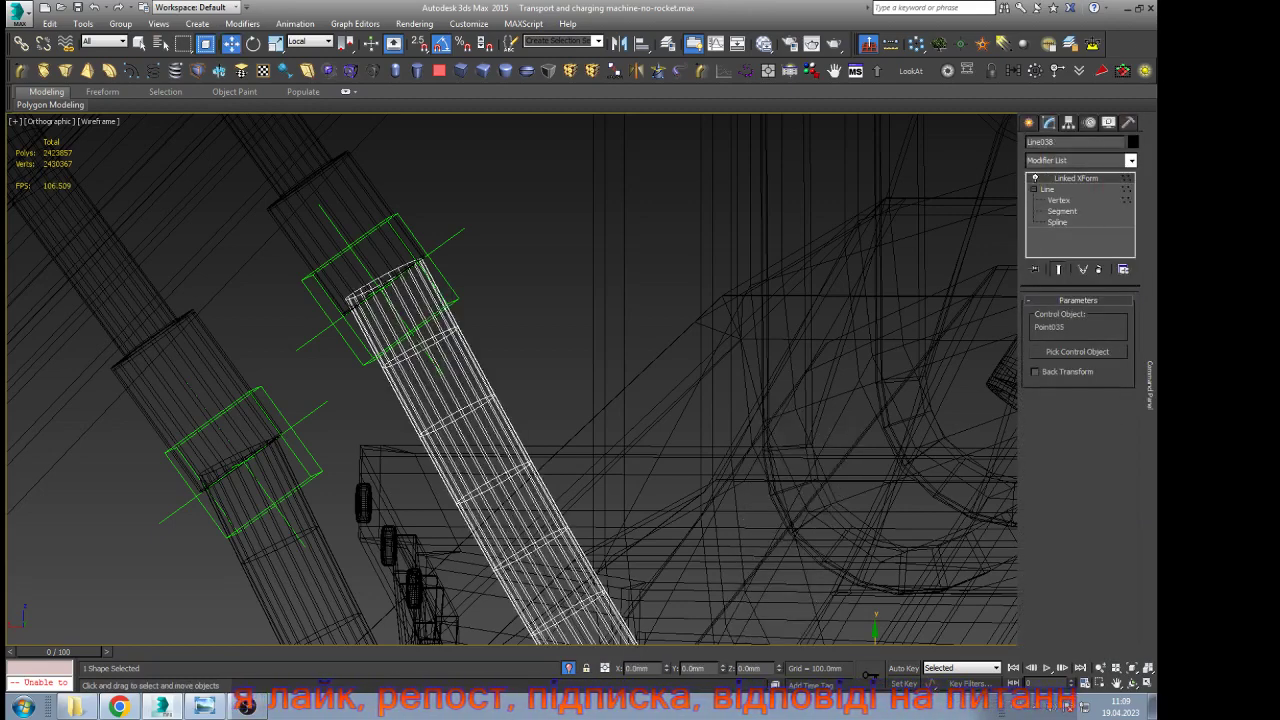
Select the lower hose line's end vertex at the lower boom pipe fitting
click(598, 293)
scroll(598, 293, down, 4)
click(441, 420)
scroll(441, 420, up, 4)
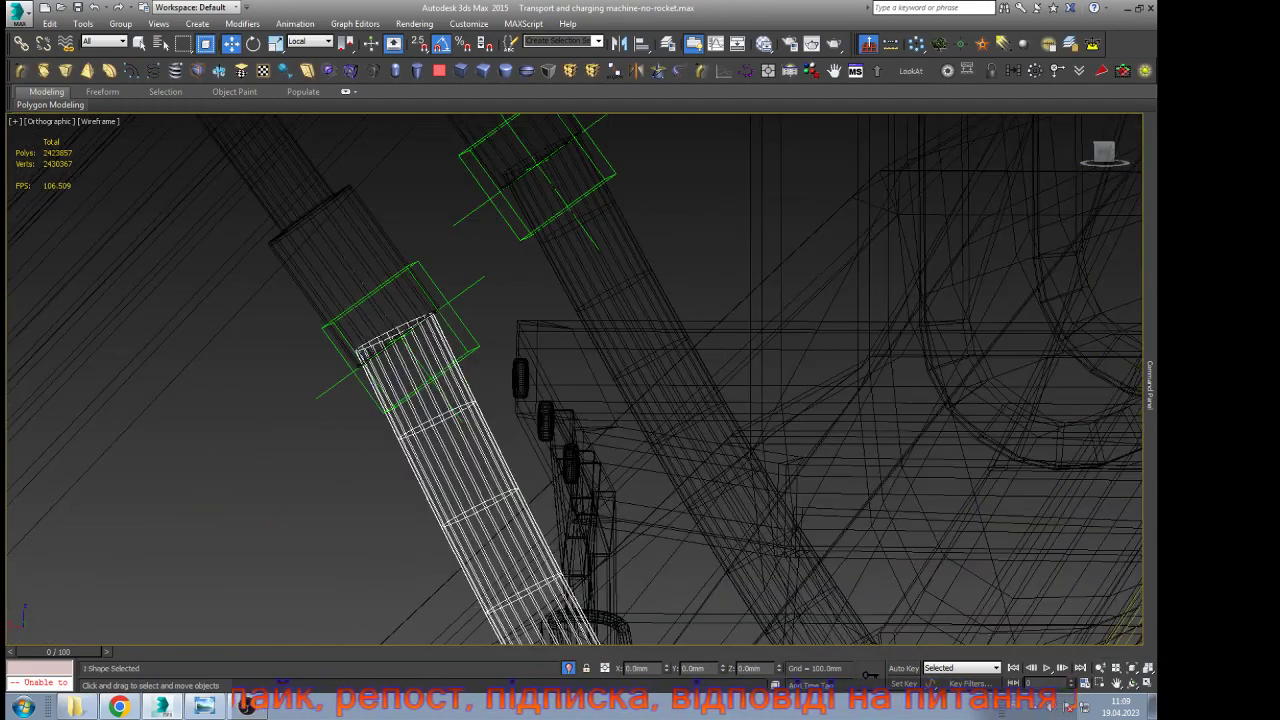
mouse_move(1150, 385)
click(1058, 189)
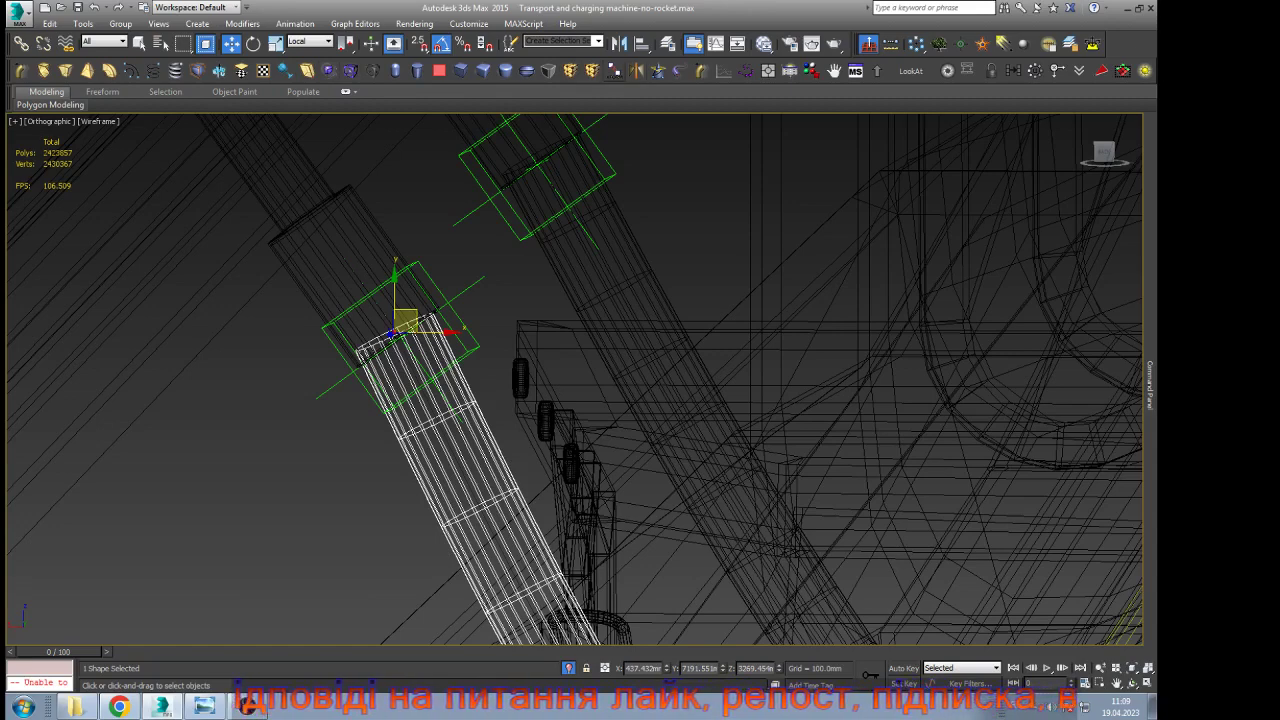
Add a Linked XForm modifier to the lower hose's end vertex, controlled by the lower fitting's Point helper, with Back Transform off
click(614, 71)
mouse_move(1150, 385)
click(1078, 352)
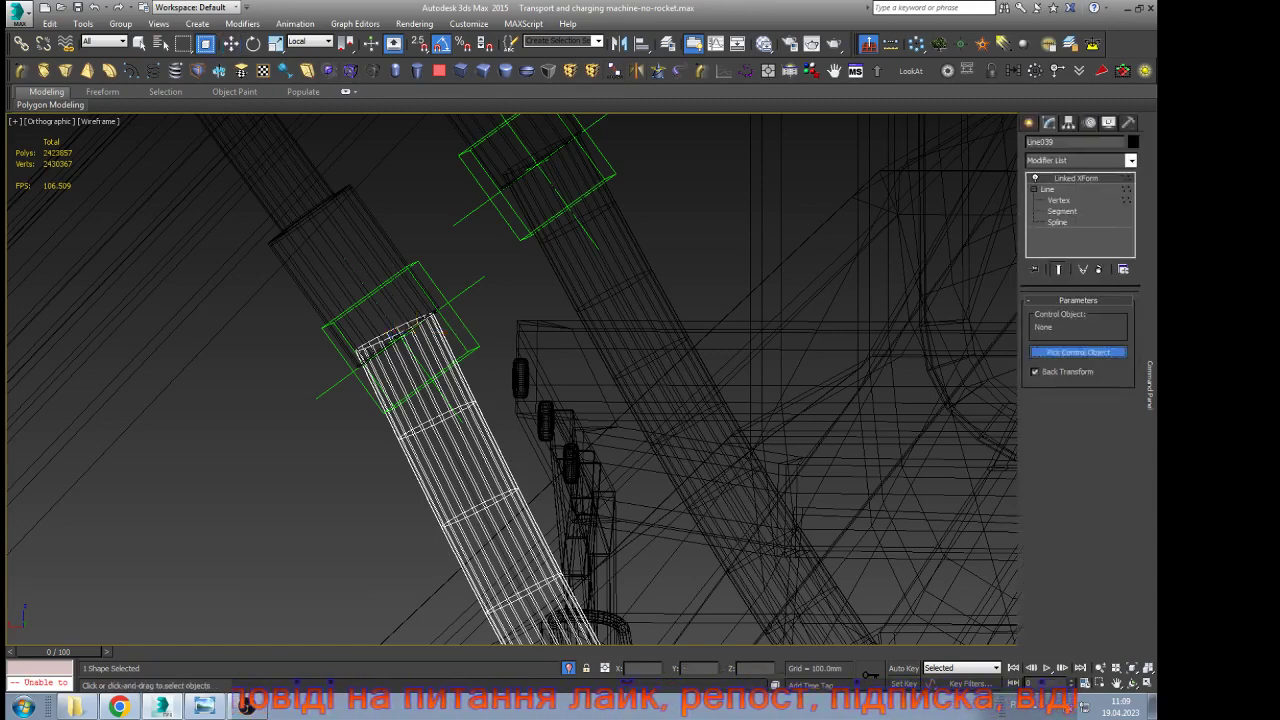
click(450, 305)
mouse_move(1150, 385)
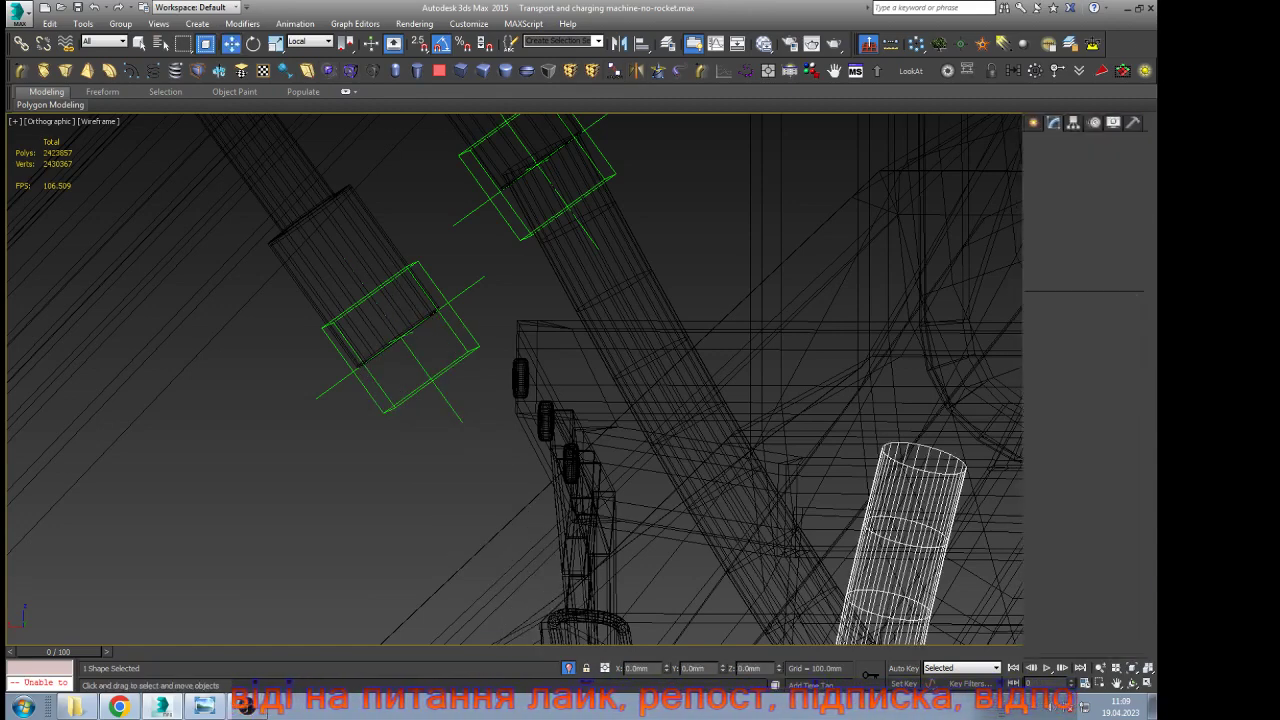
click(1036, 372)
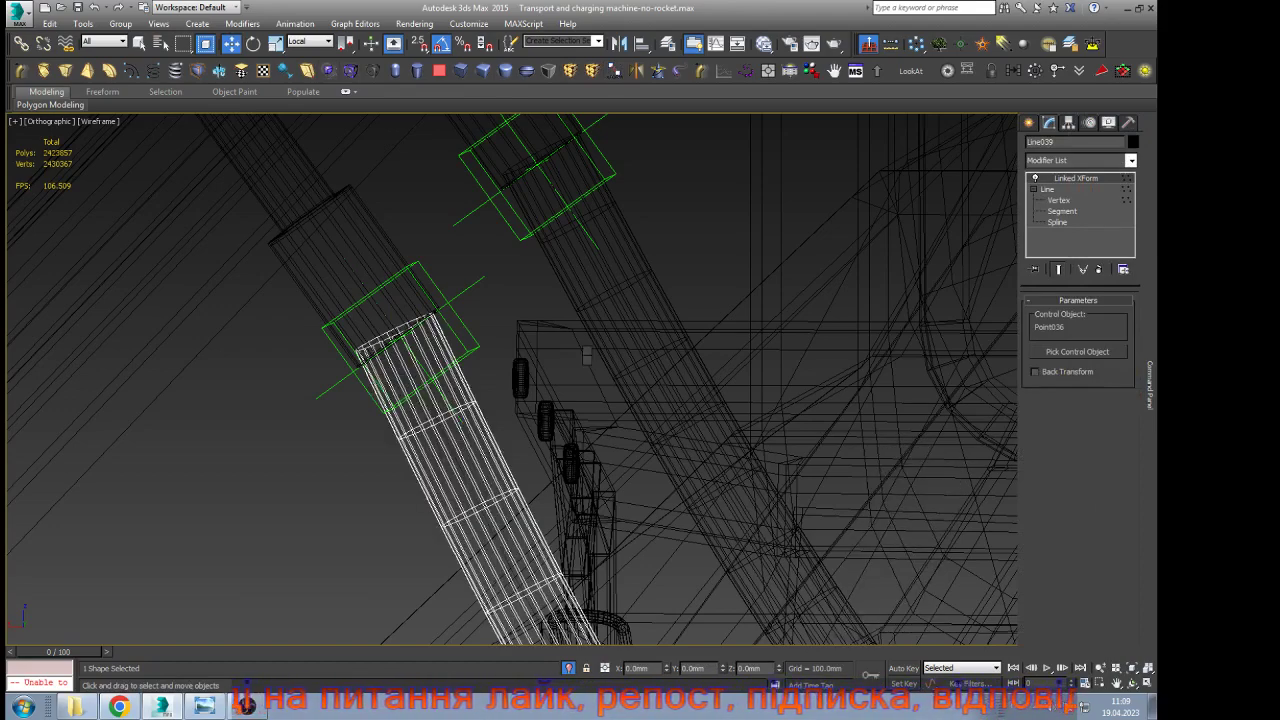
Try rotating the point helper at the boom's upper pivot by -95 degrees about Y, and undo the rotation
scroll(587, 355, down, 8)
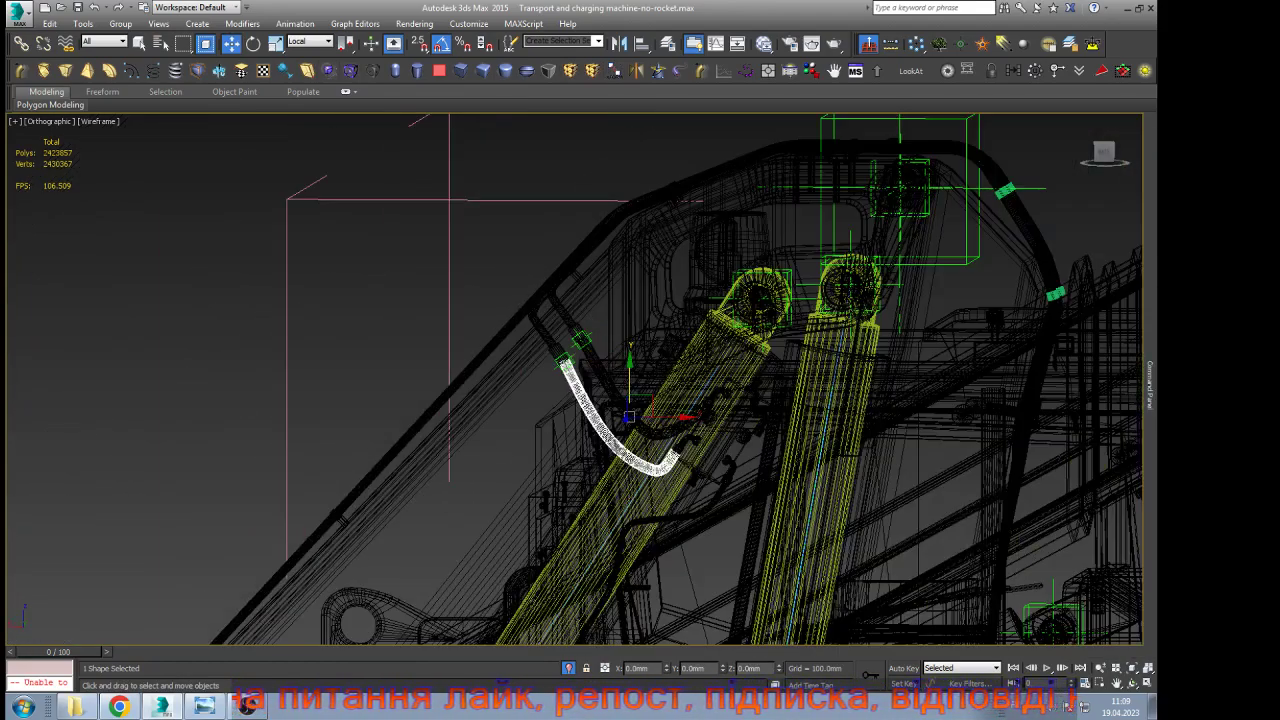
click(969, 254)
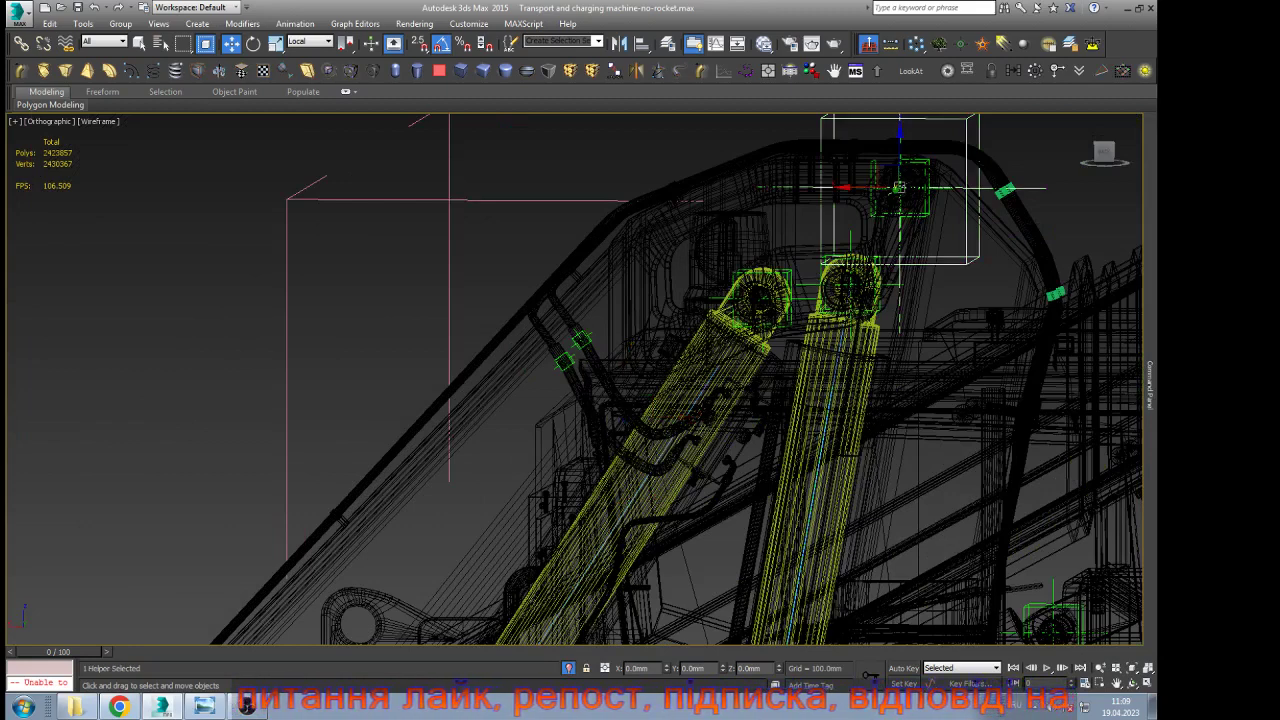
key(e)
scroll(814, 376, down, 3)
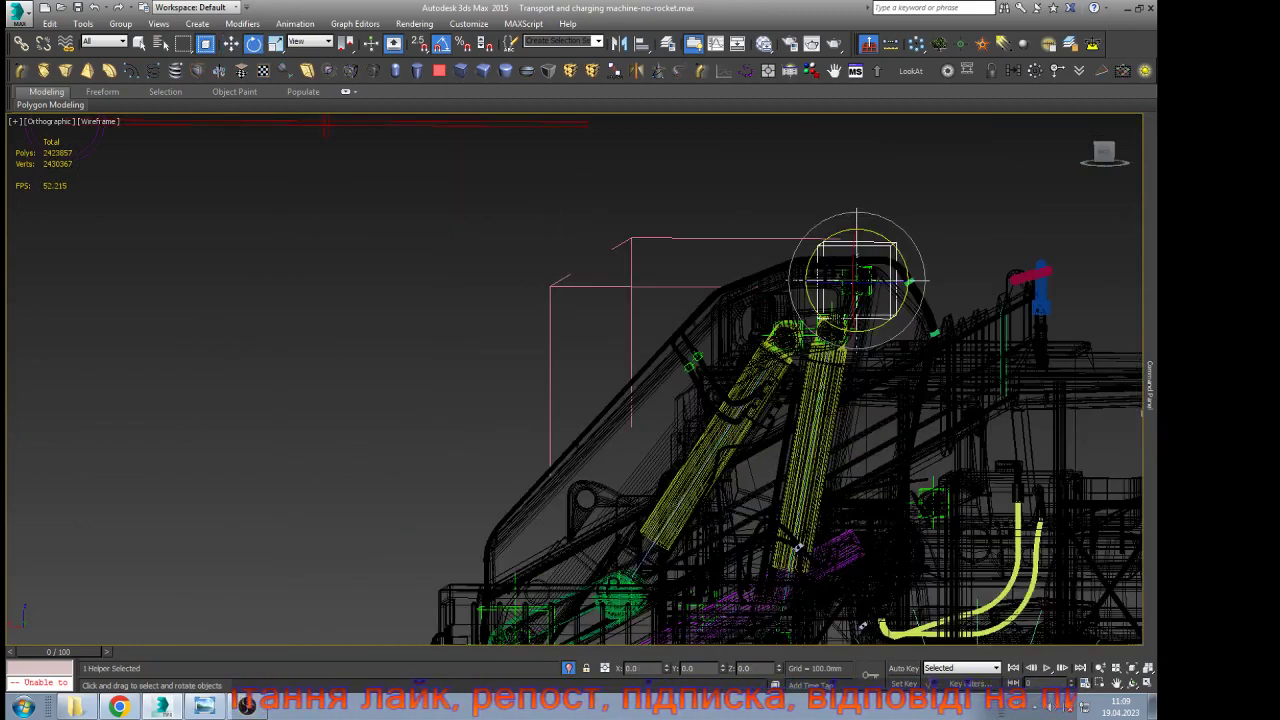
key(F3)
mouse_move(898, 251)
mouse_down()
mouse_move(969, 351)
mouse_move(912, 270)
mouse_up()
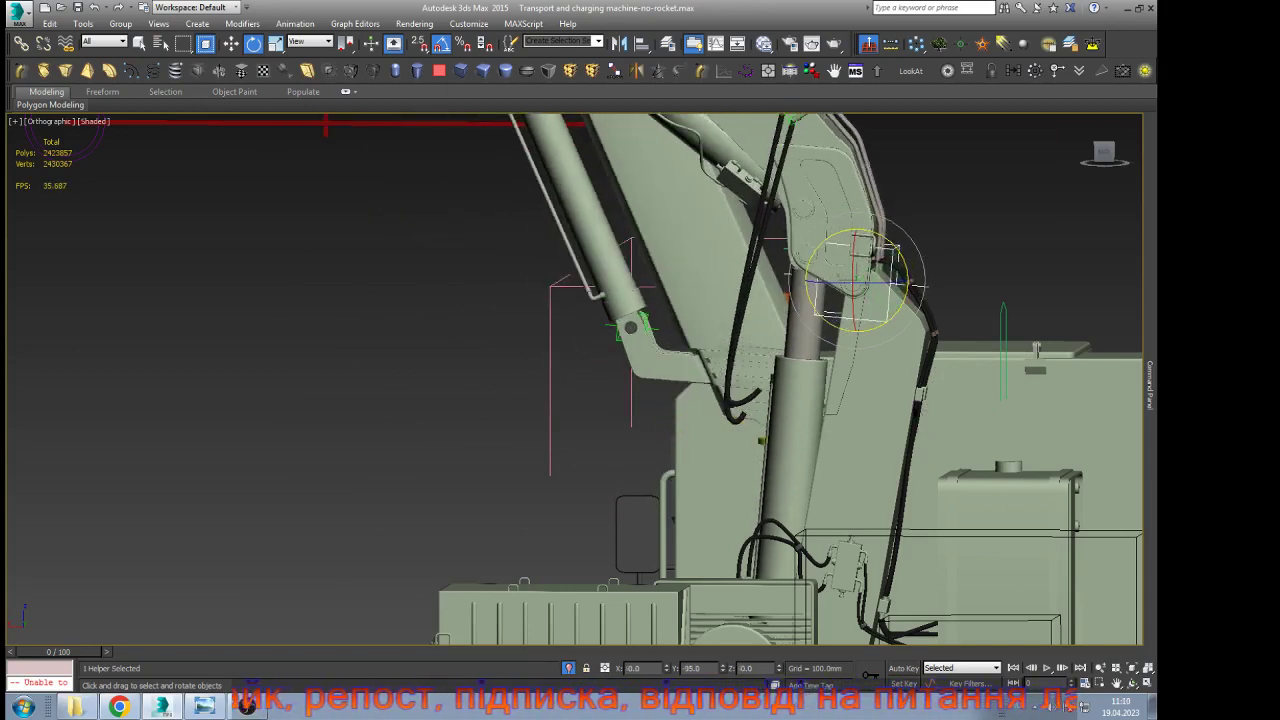
key(ctrl+z)
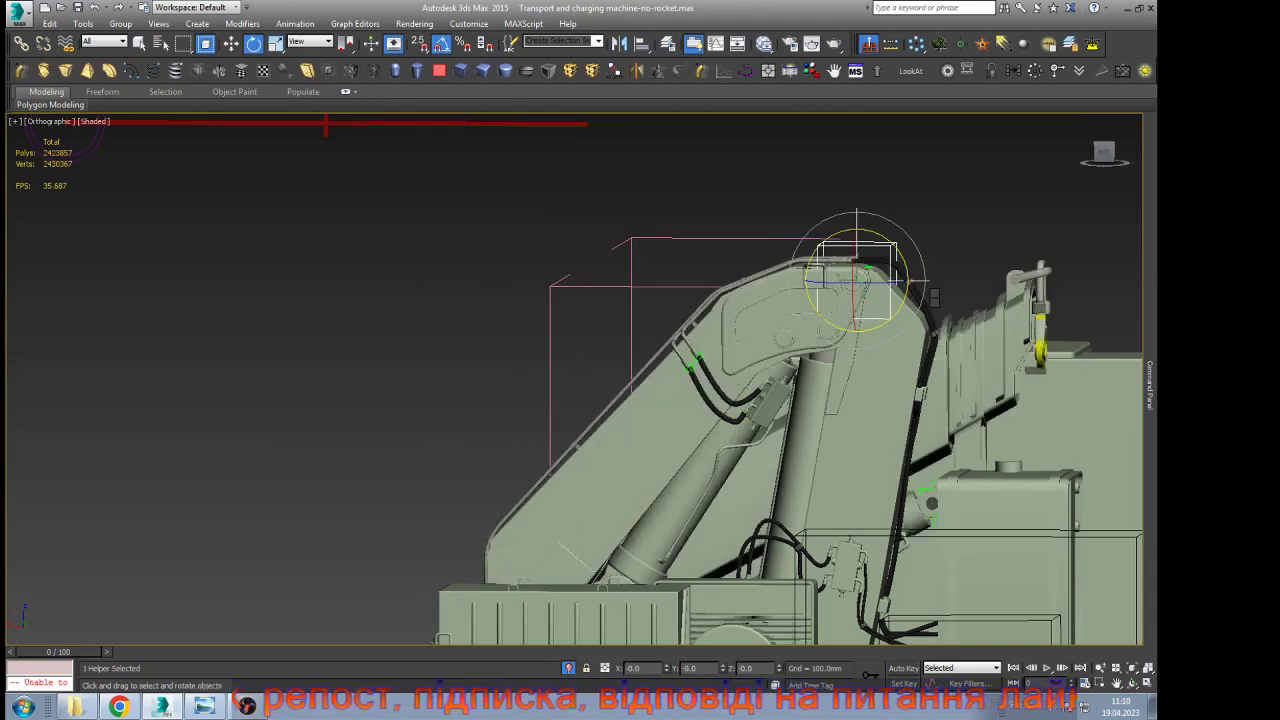
Add an Edit Spline modifier to the upper hose running from the boom pipe to the cylinder's valve block
key(w)
scroll(735, 385, up, 6)
click(762, 442)
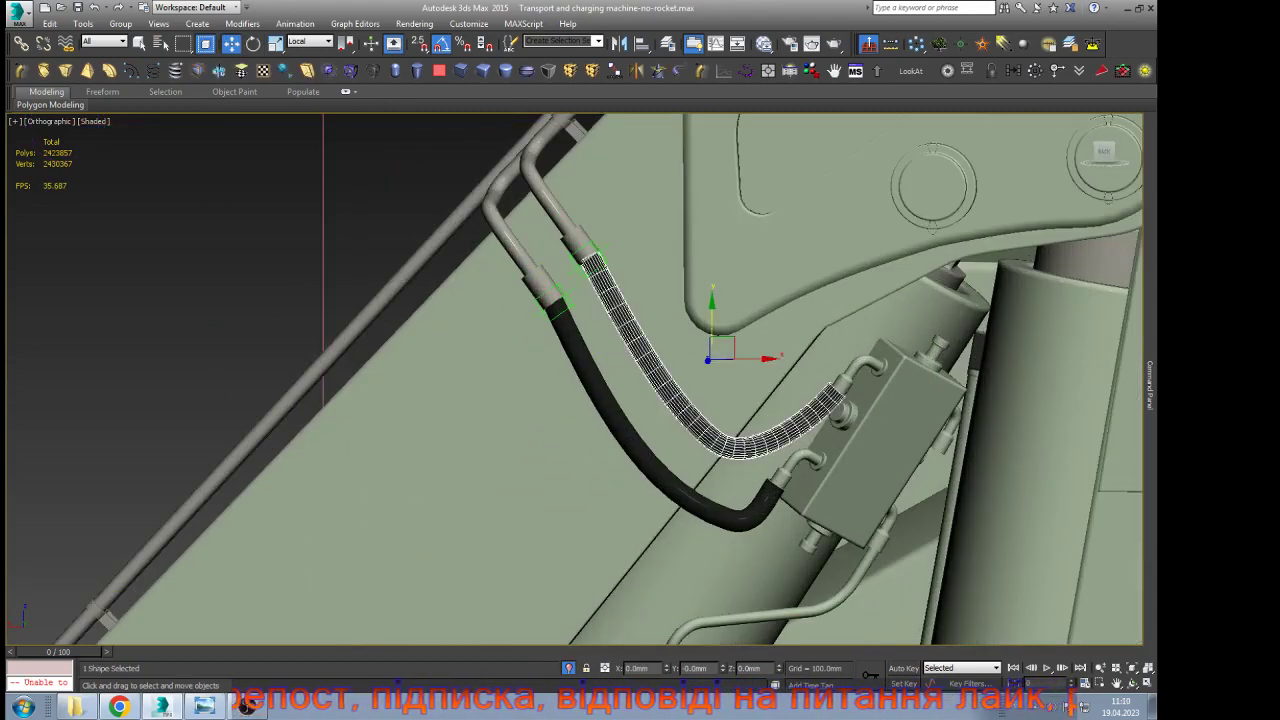
scroll(843, 334, up, 4)
scroll(612, 354, down, 4)
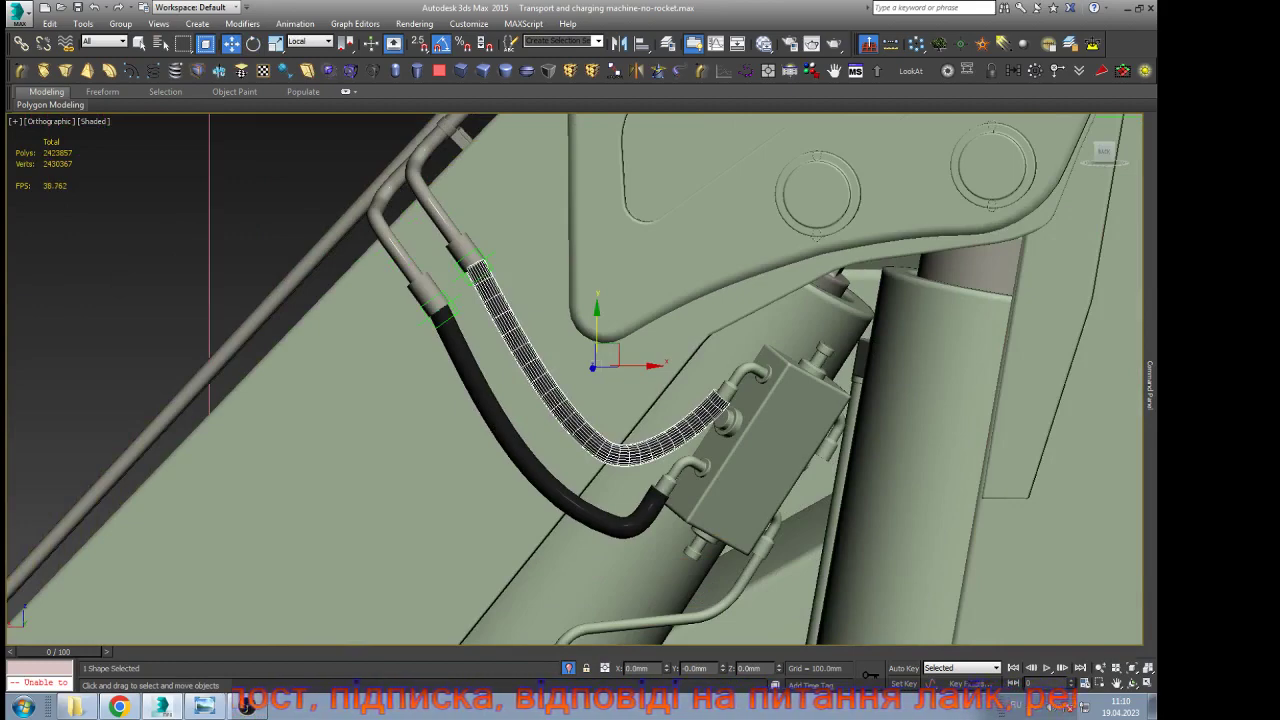
mouse_move(1150, 380)
click(1131, 161)
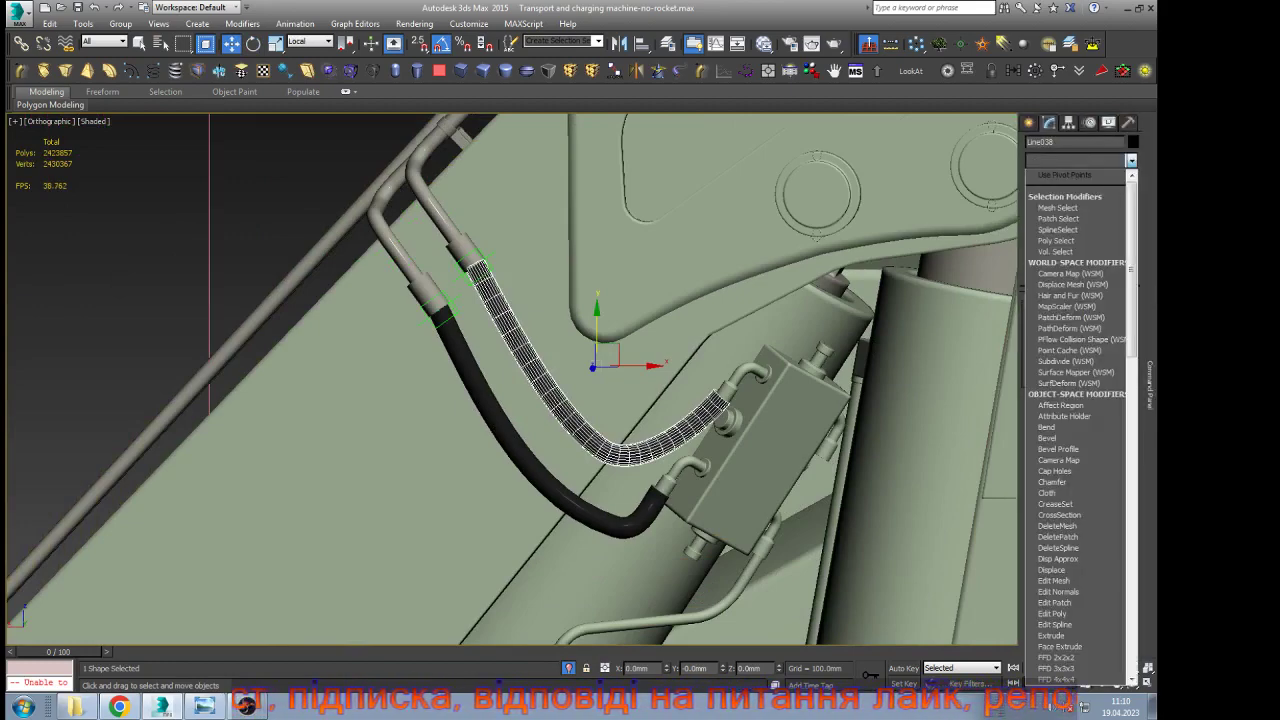
drag(1132, 240, 1132, 303)
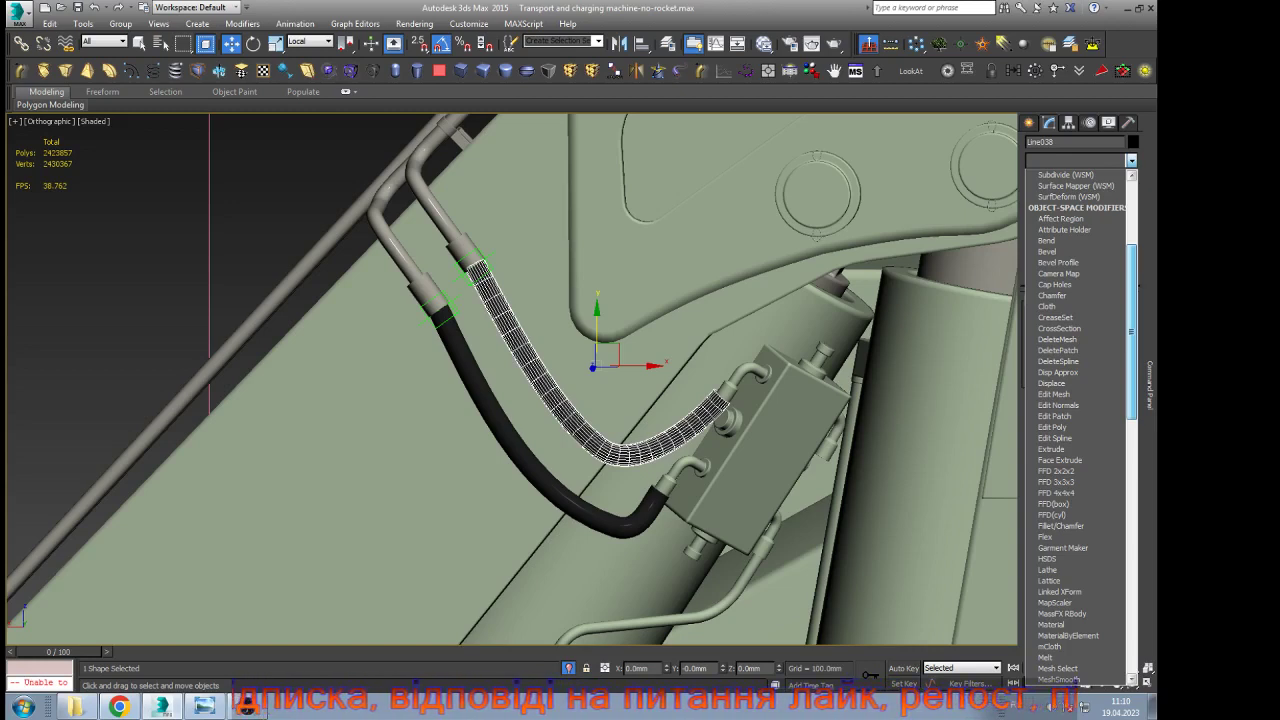
click(1055, 435)
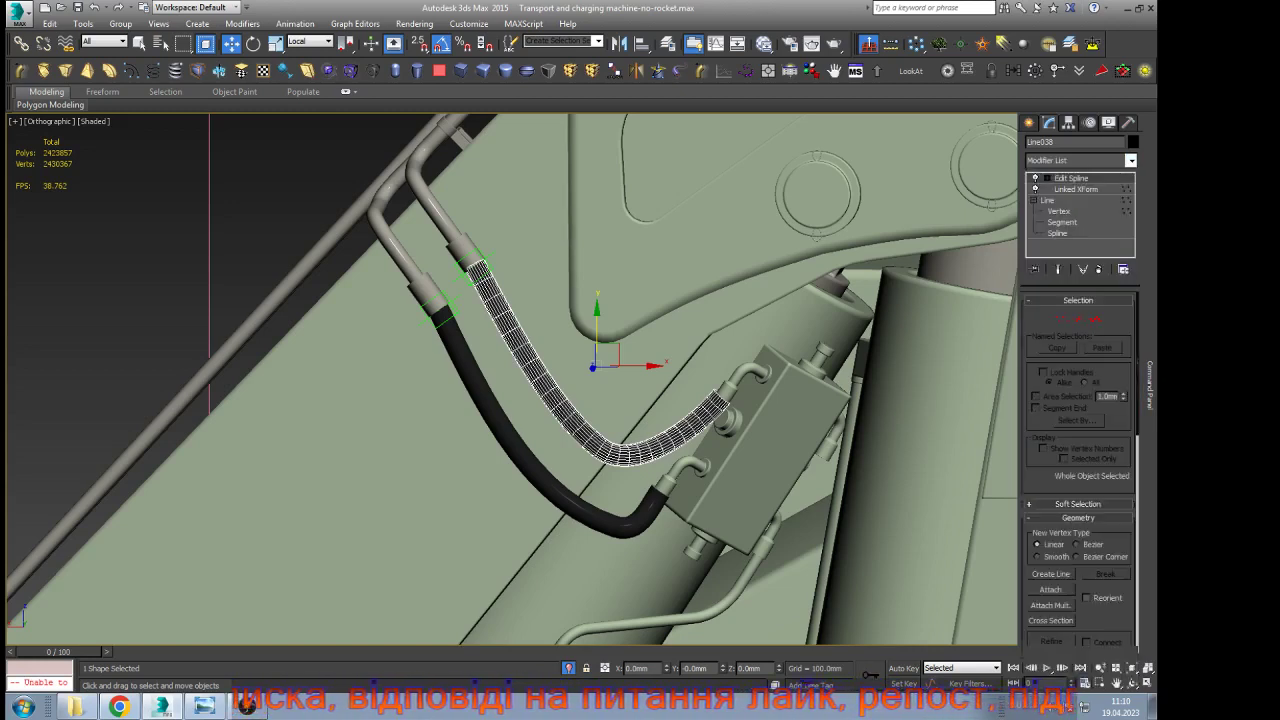
Select the hose's end vertex at the valve block fitting within the Edit Spline modifier, and exit vertex editing
click(1047, 178)
click(1072, 189)
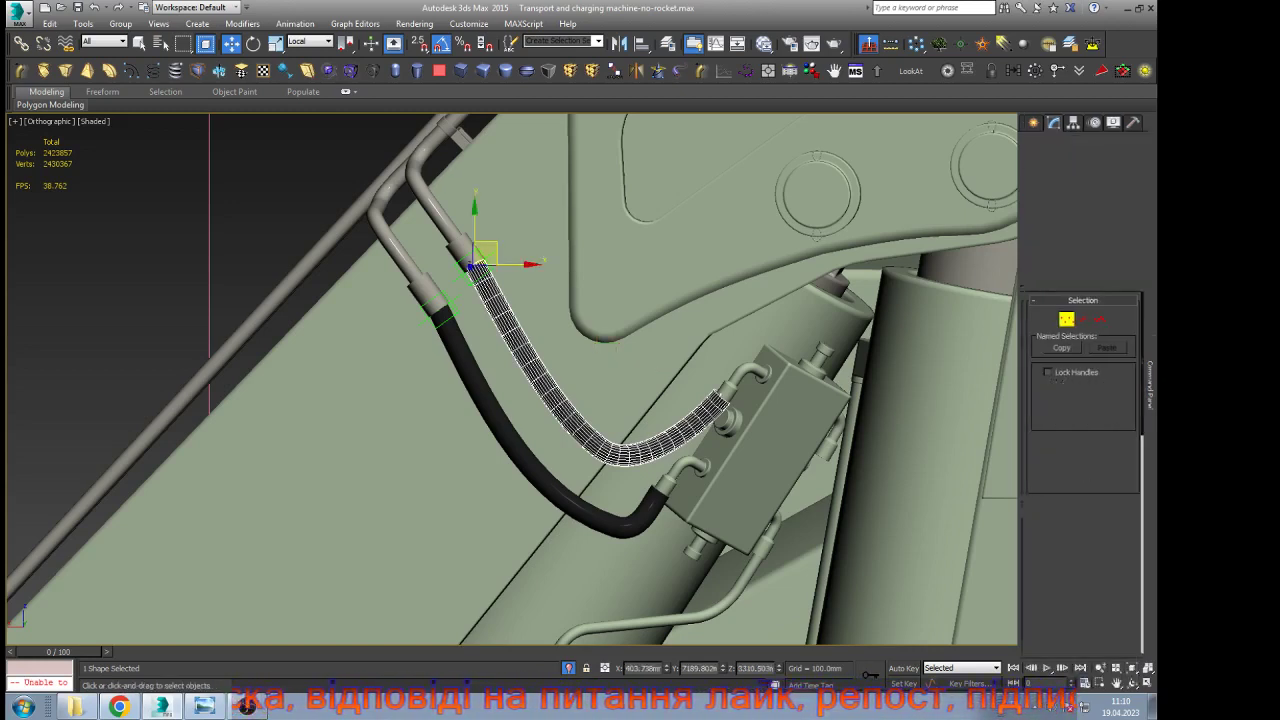
drag(835, 341, 716, 430)
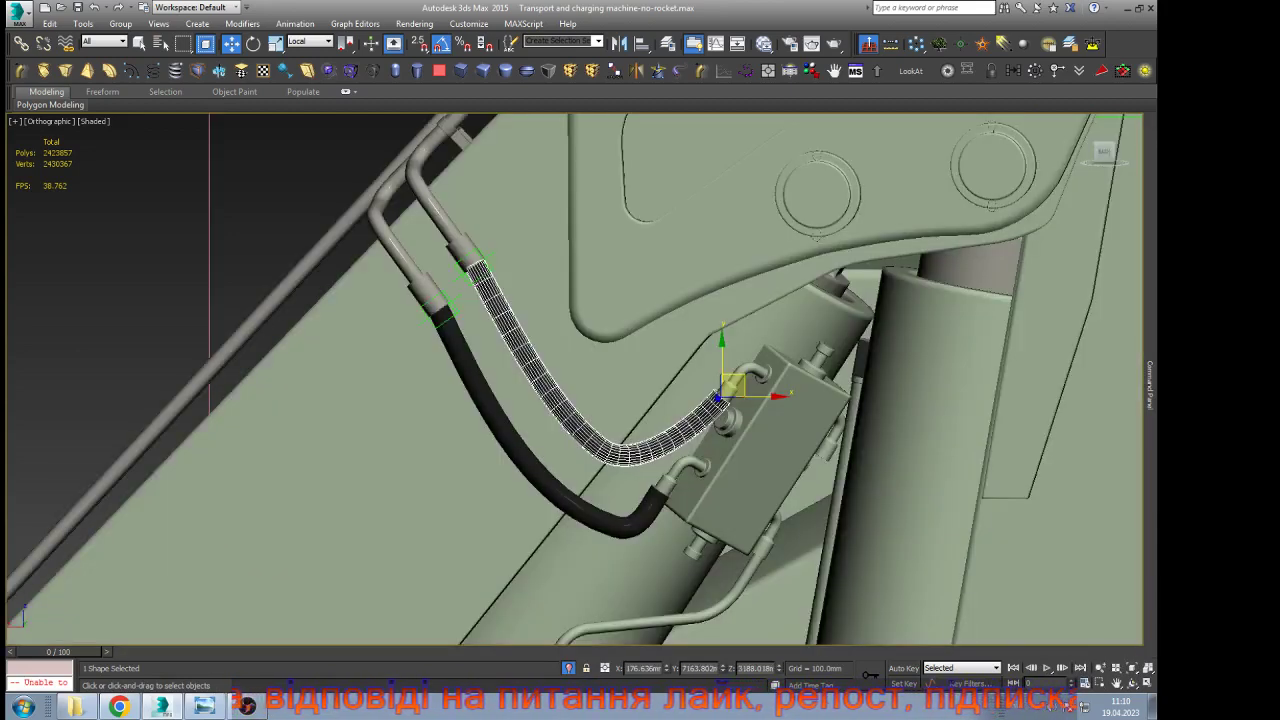
mouse_move(1150, 340)
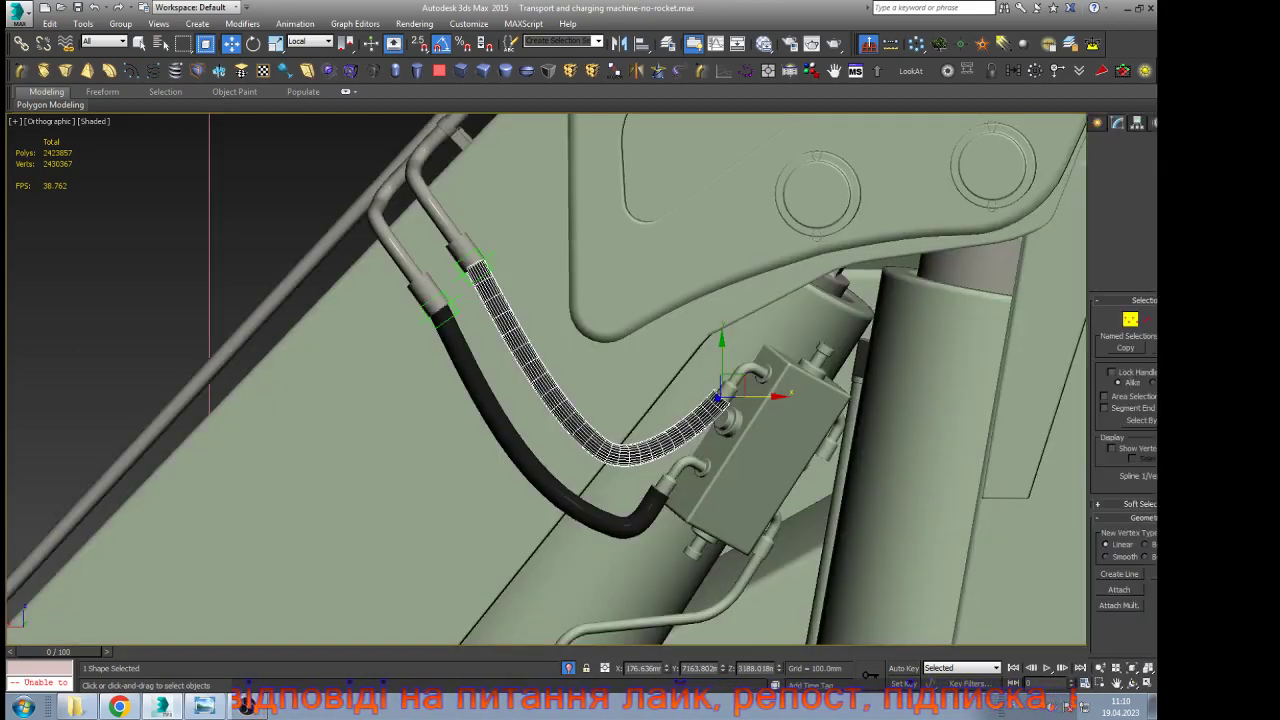
click(1071, 178)
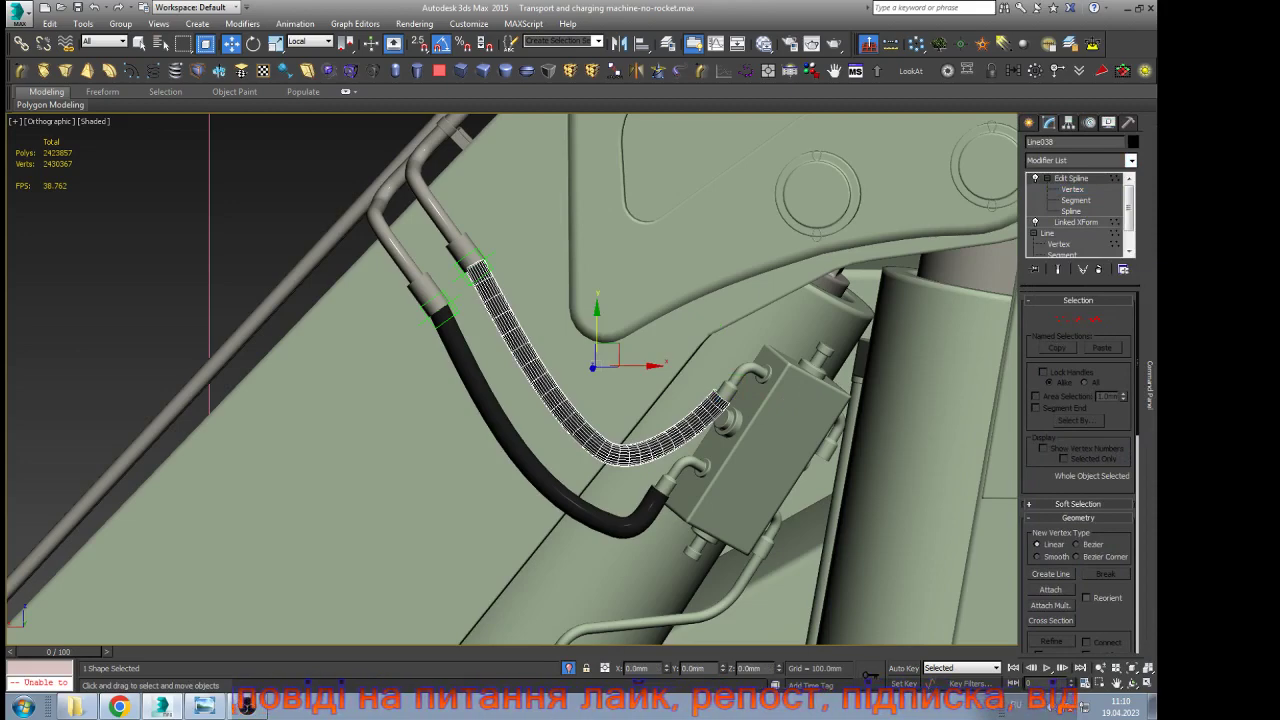
Isolate the hydraulic cylinder with the valve block and bring the open ends of its hose fittings into view
scroll(778, 415, up, 5)
click(740, 400)
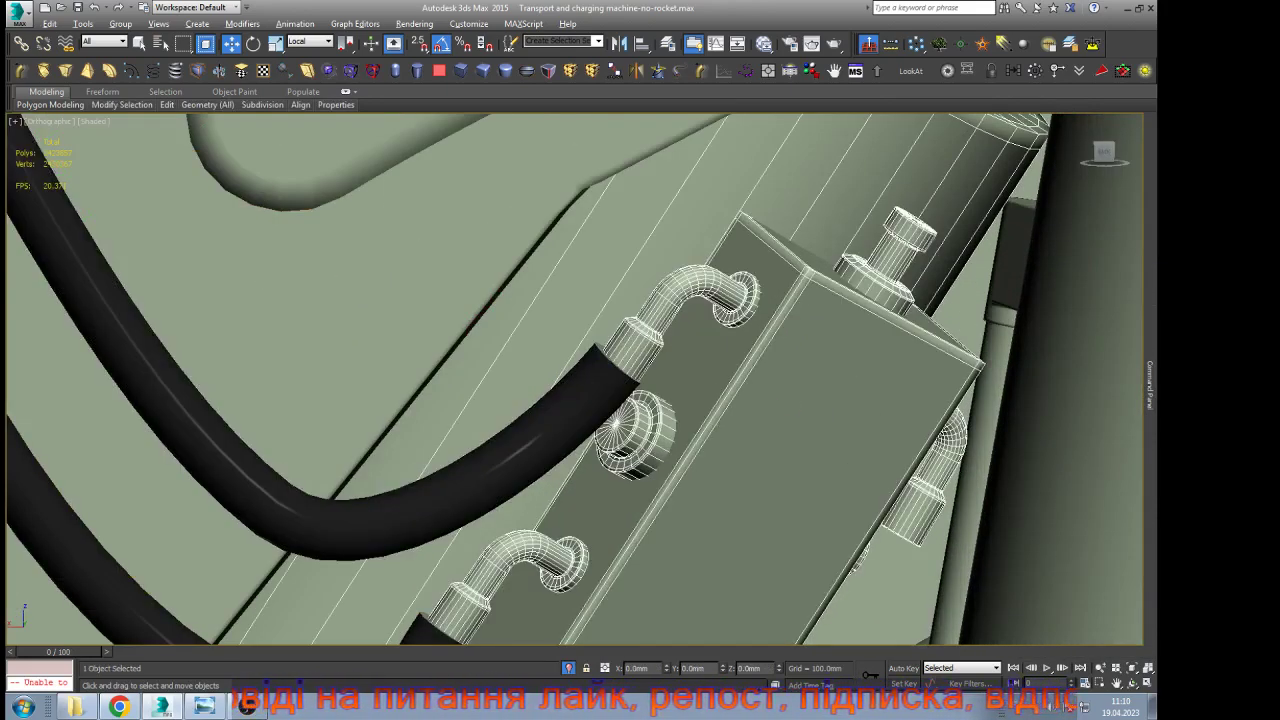
key(alt+q)
click(1132, 683)
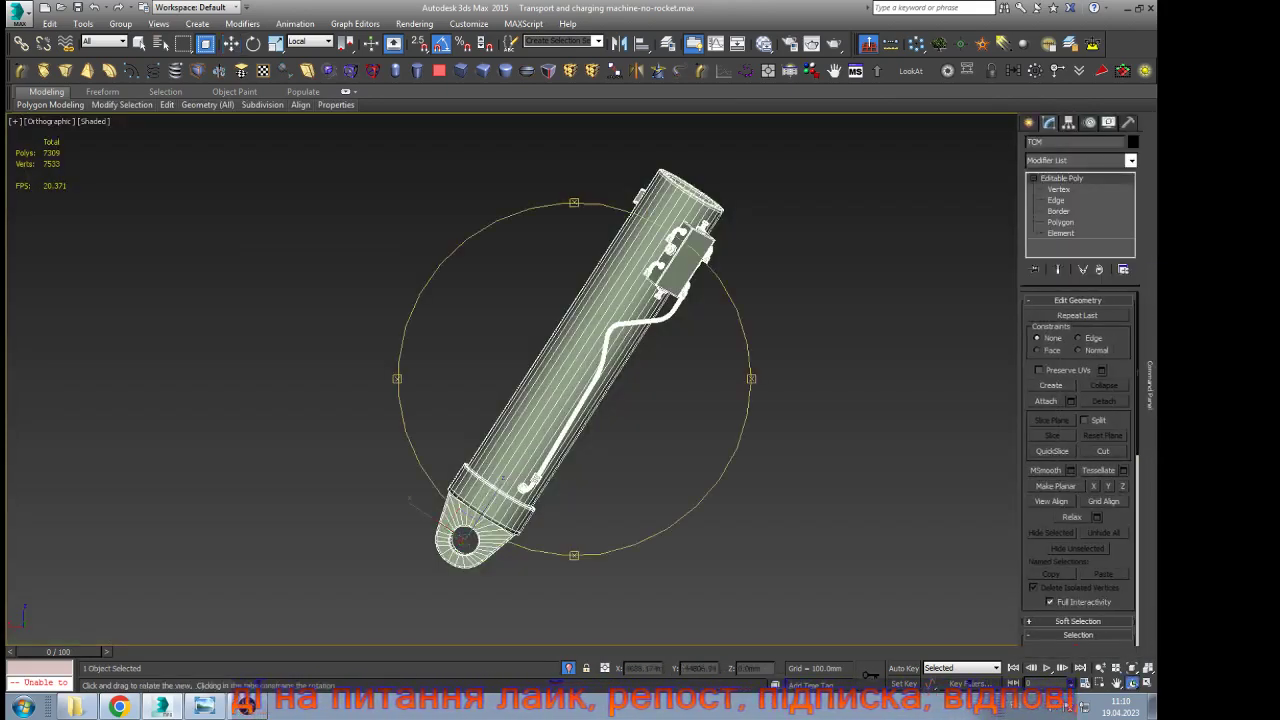
drag(610, 385, 695, 425)
scroll(685, 260, up, 15)
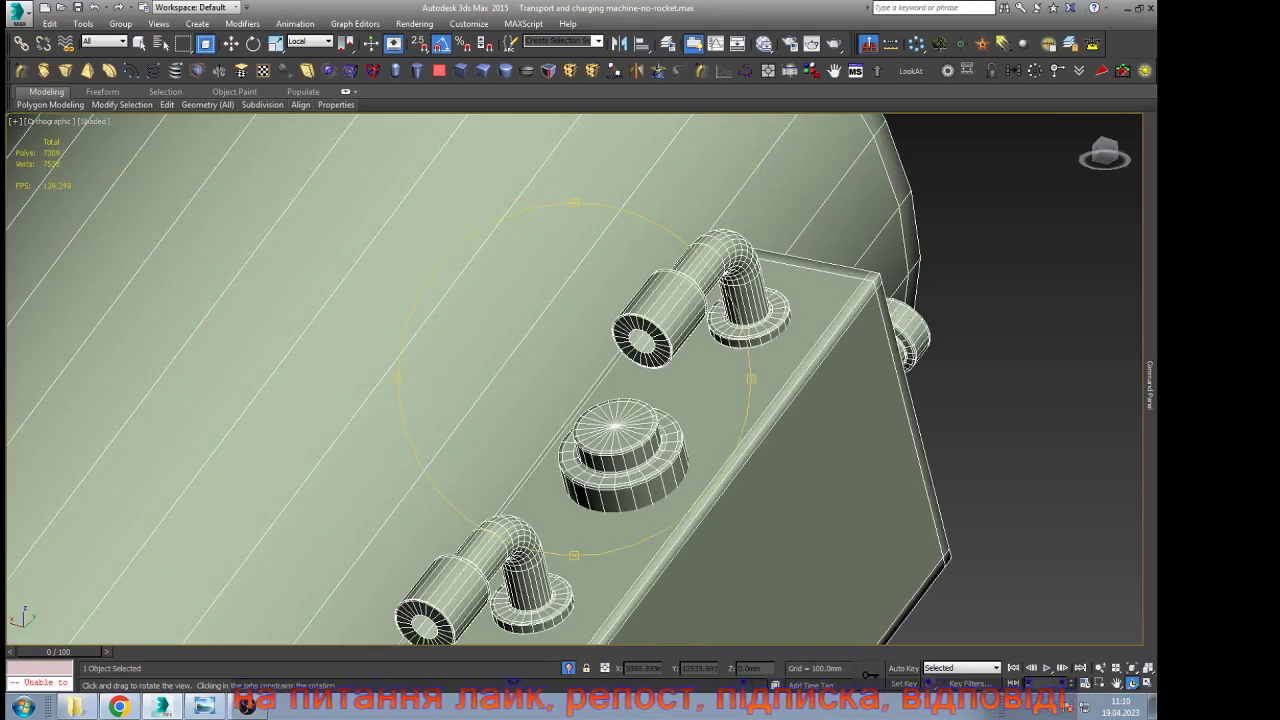
Place a point helper on the end face of the valve block's upper elbow fitting and centre it on the opening
key(w)
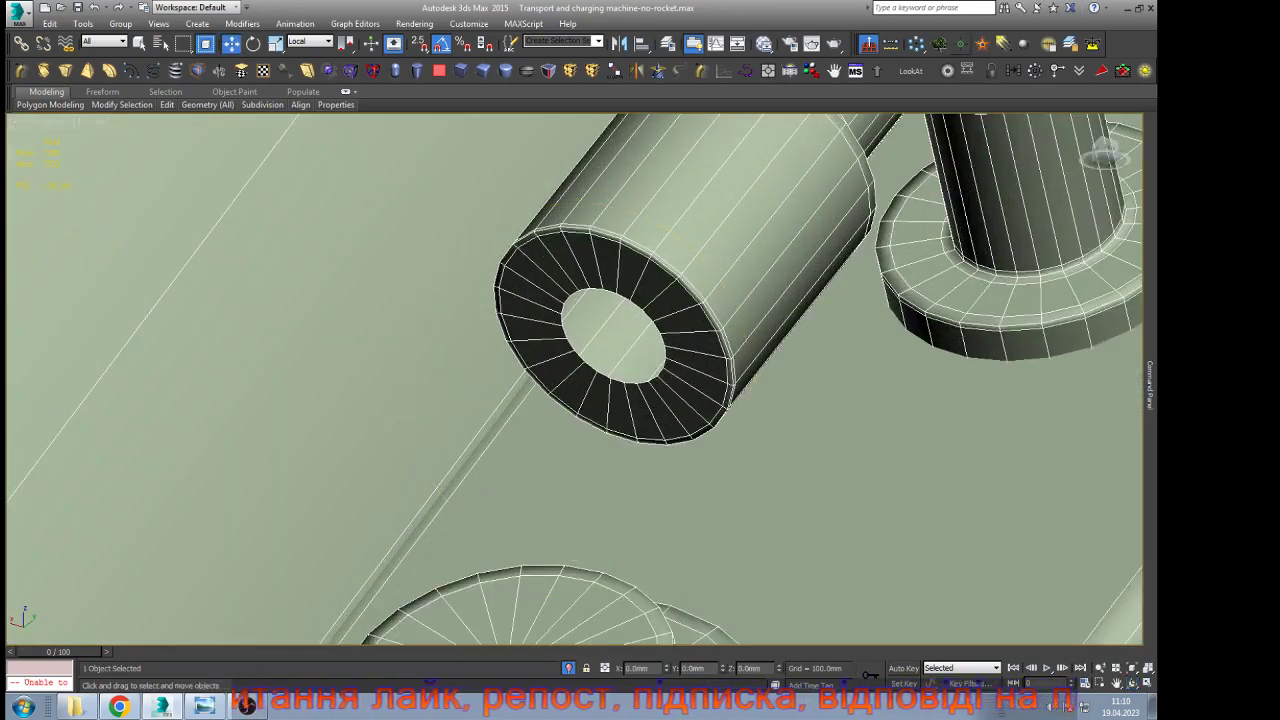
click(961, 44)
click(698, 394)
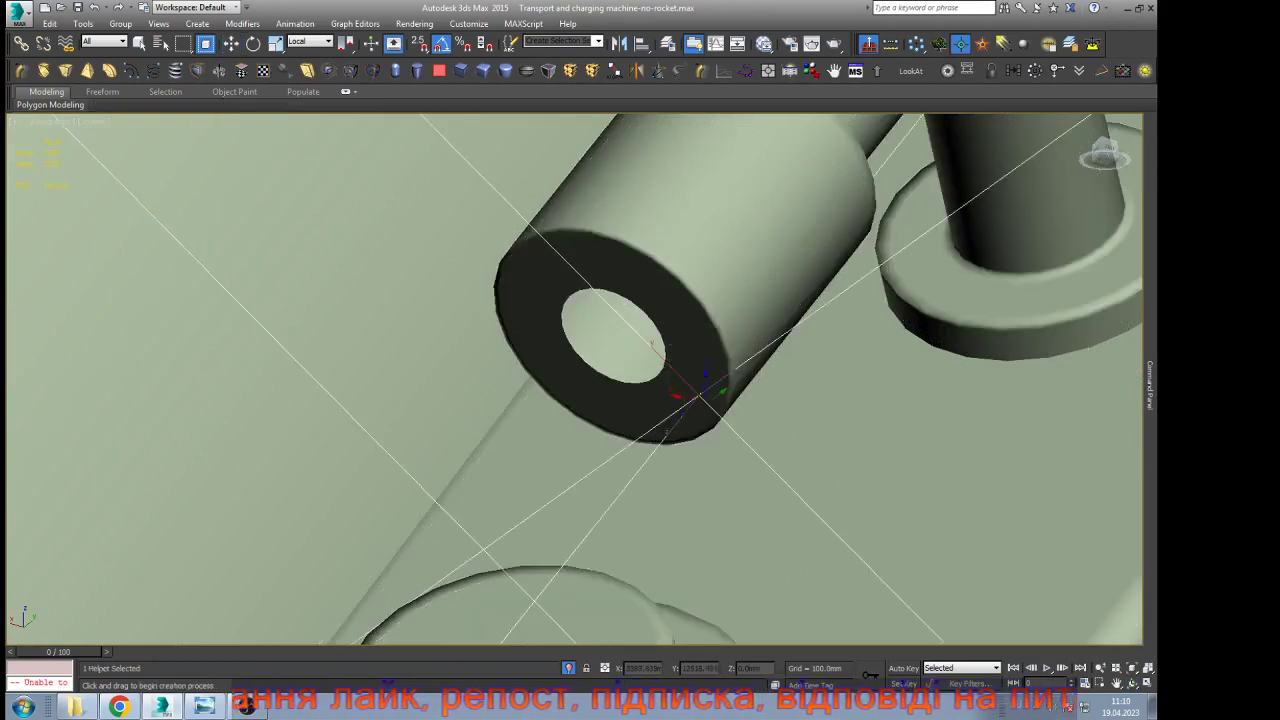
right_click(698, 395)
drag(676, 372, 610, 333)
scroll(575, 311, up, 3)
key(F4)
scroll(611, 318, down, 10)
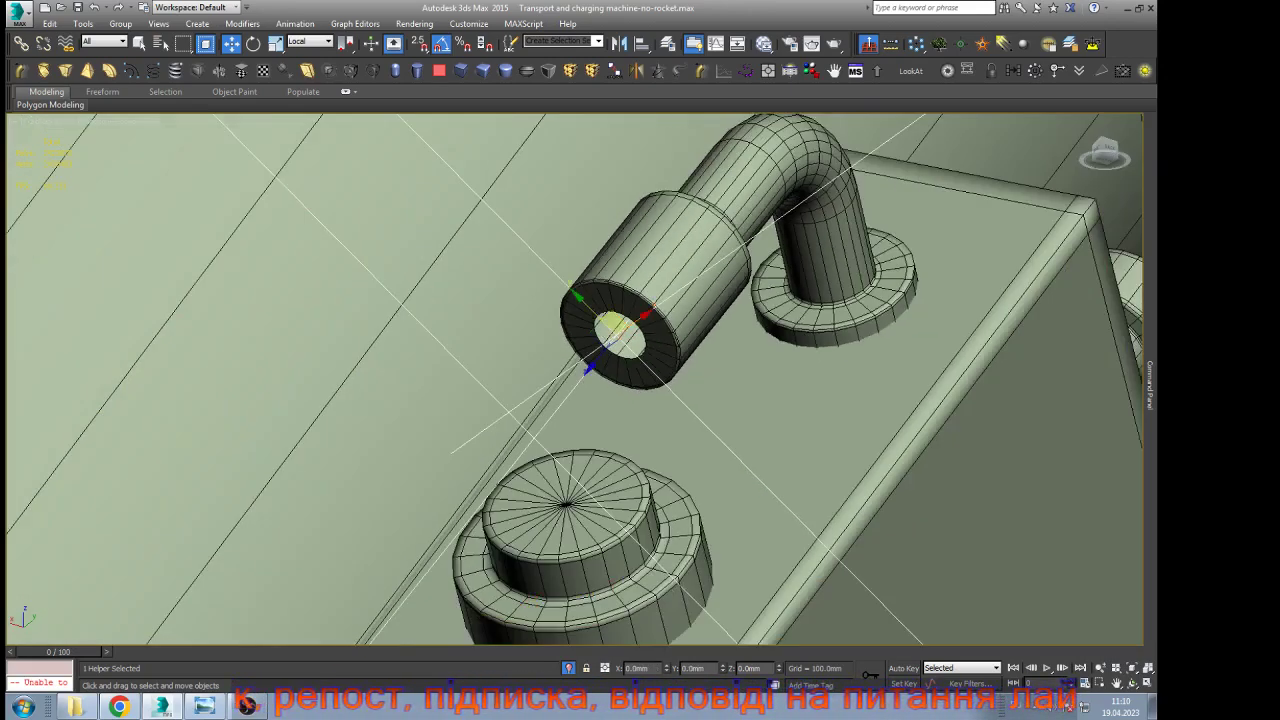
Set the size of the point helper at the upper fitting to 50 mm
mouse_move(1150, 385)
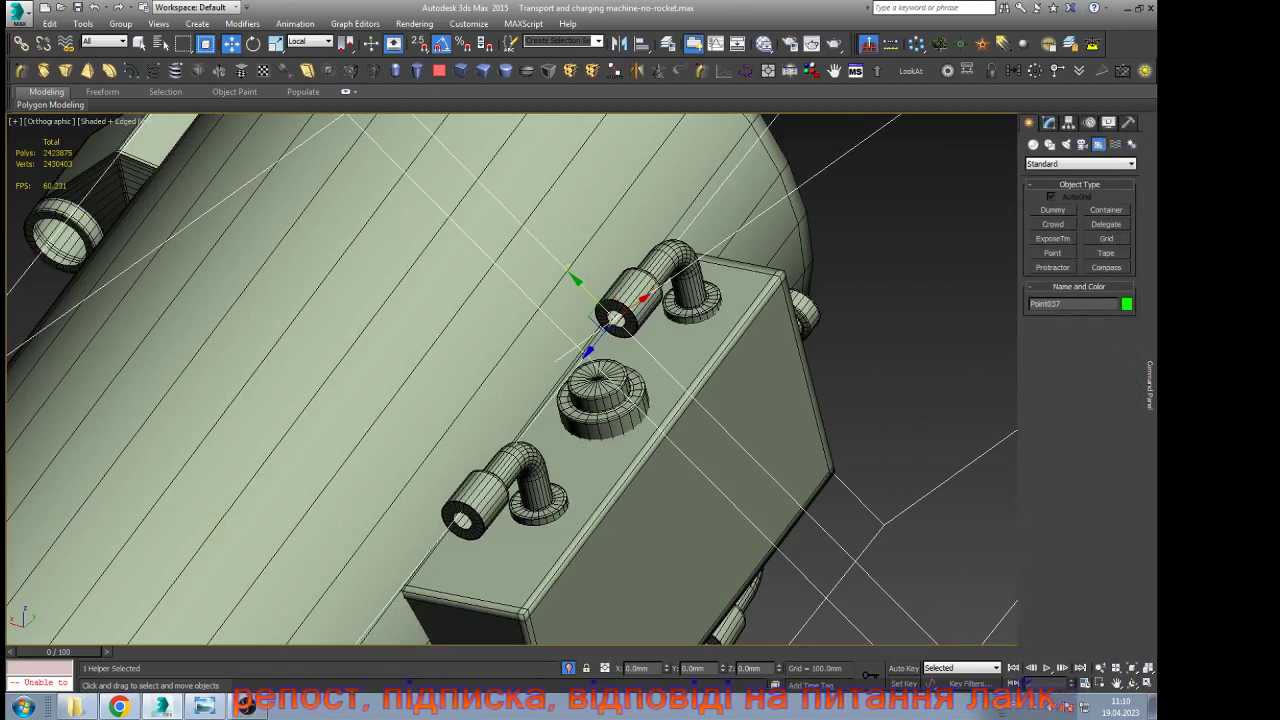
click(1049, 123)
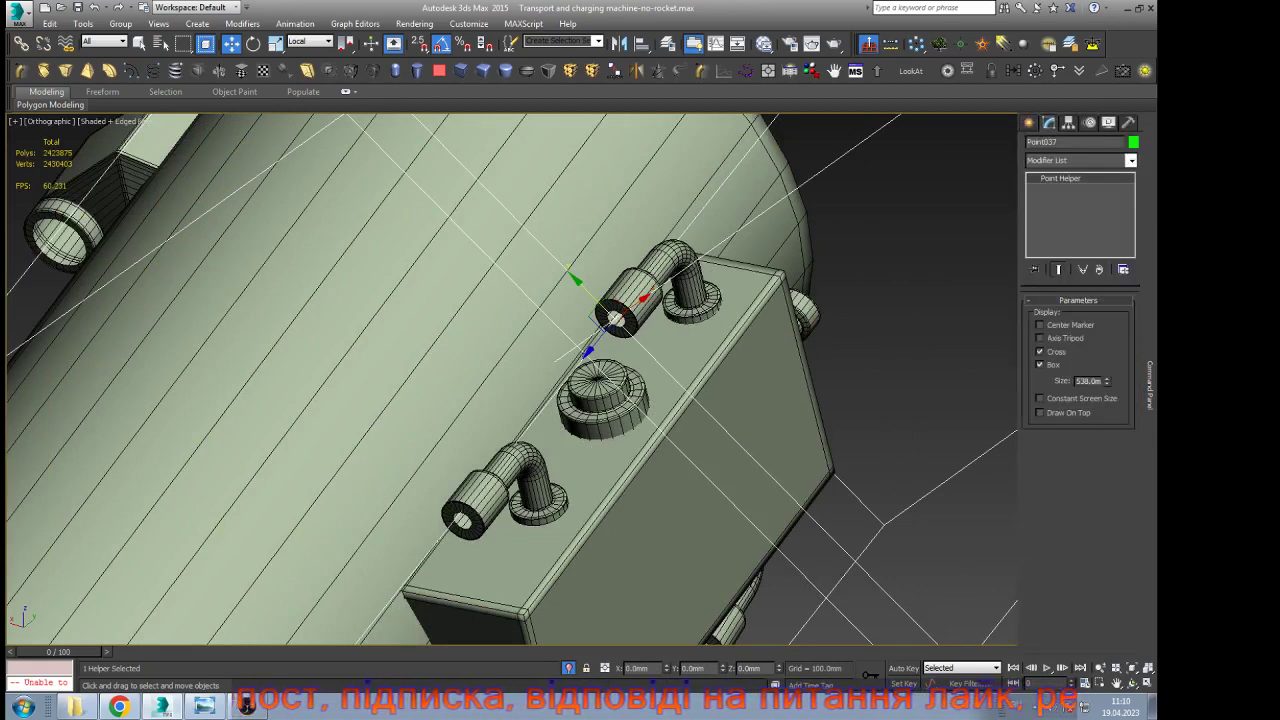
double_click(1088, 381)
text(100)
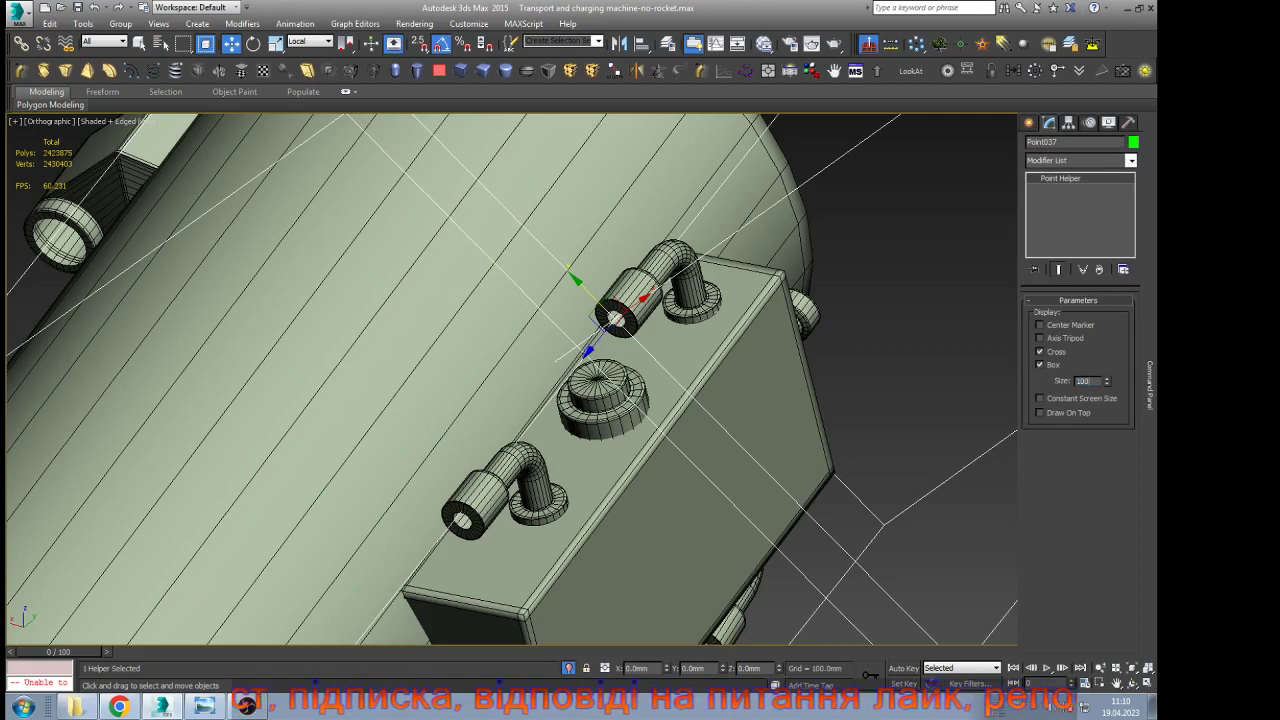
key(Return)
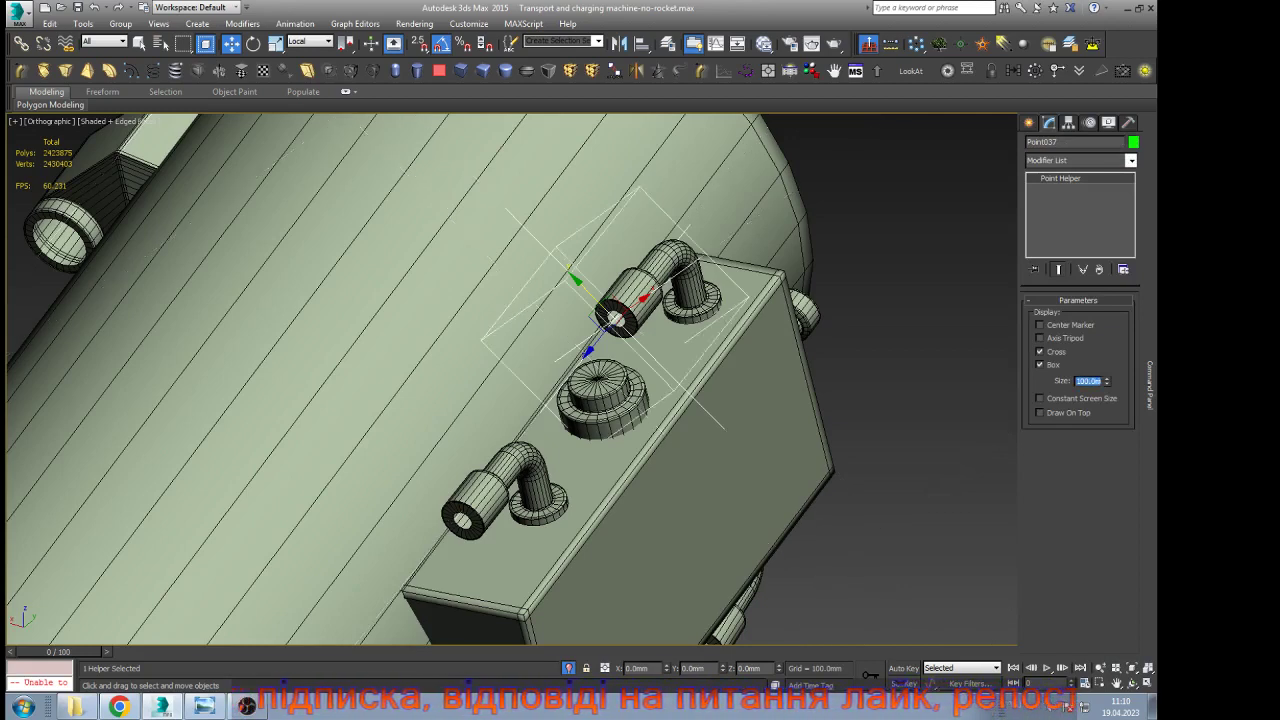
text(50)
key(Return)
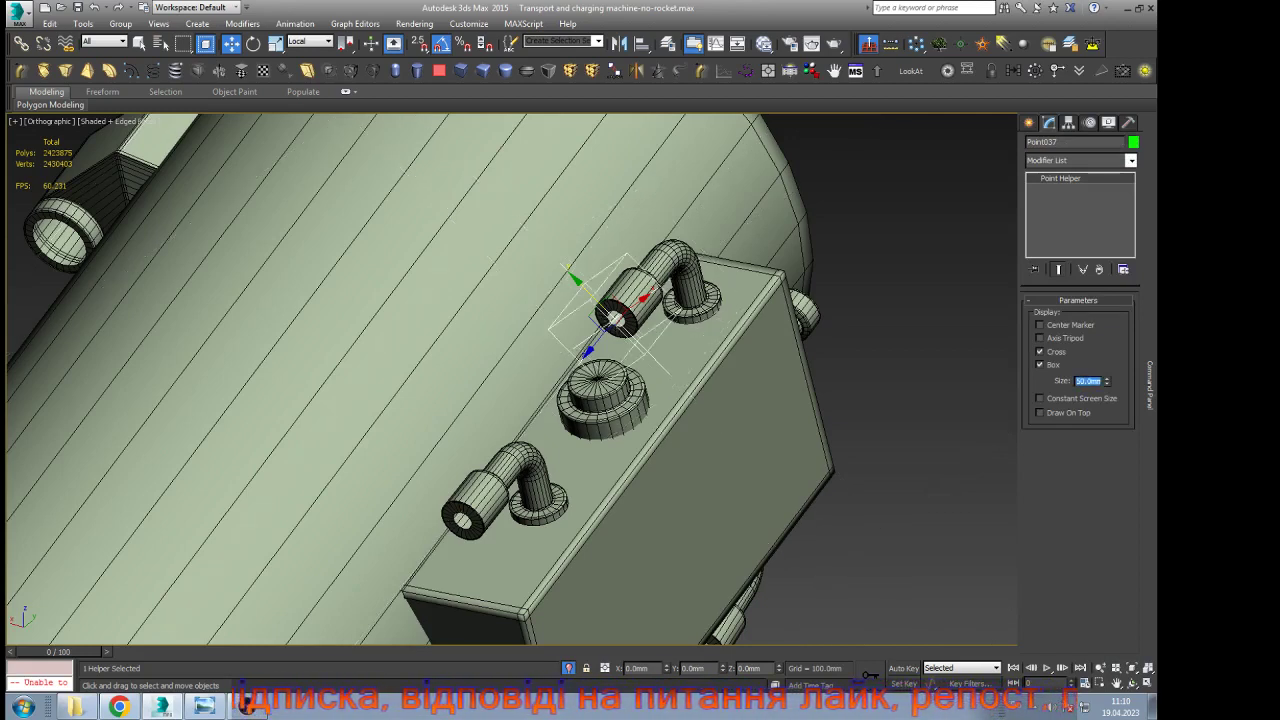
Link the upper fitting's point helper to the hydraulic cylinder as its parent
key(z)
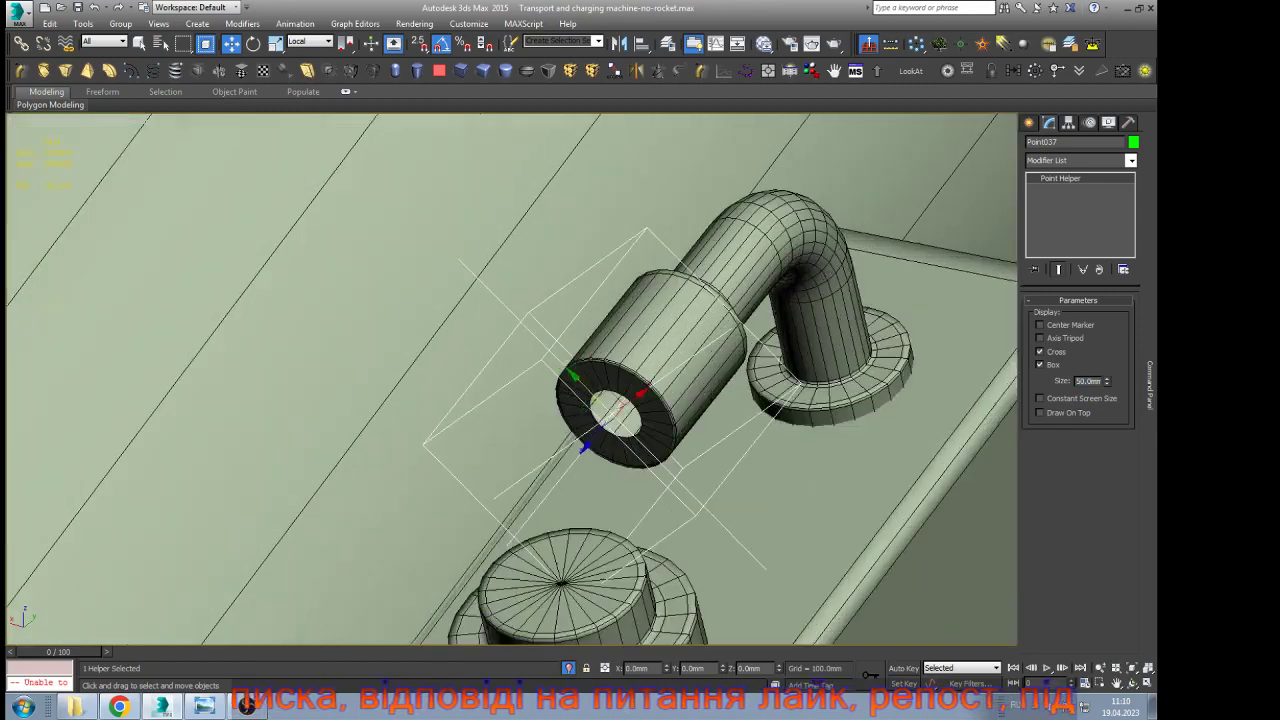
click(21, 44)
key(F3)
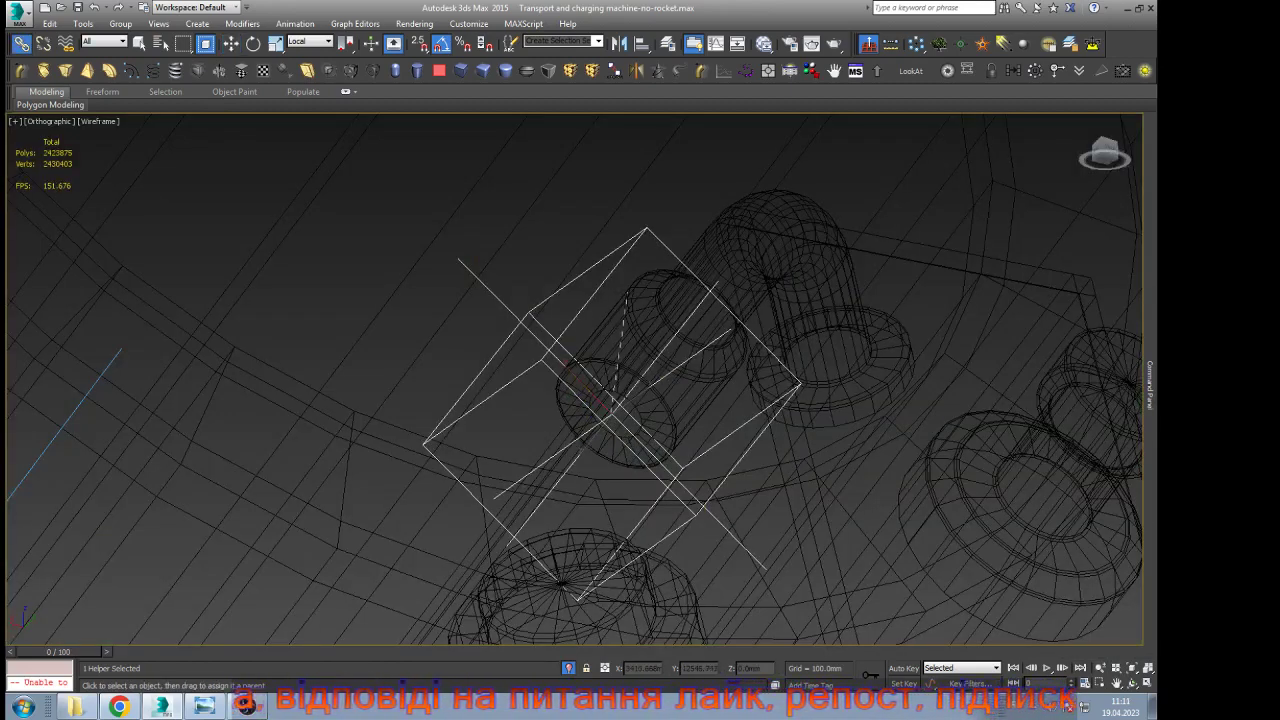
key(w)
scroll(646, 234, down, 3)
key(F3)
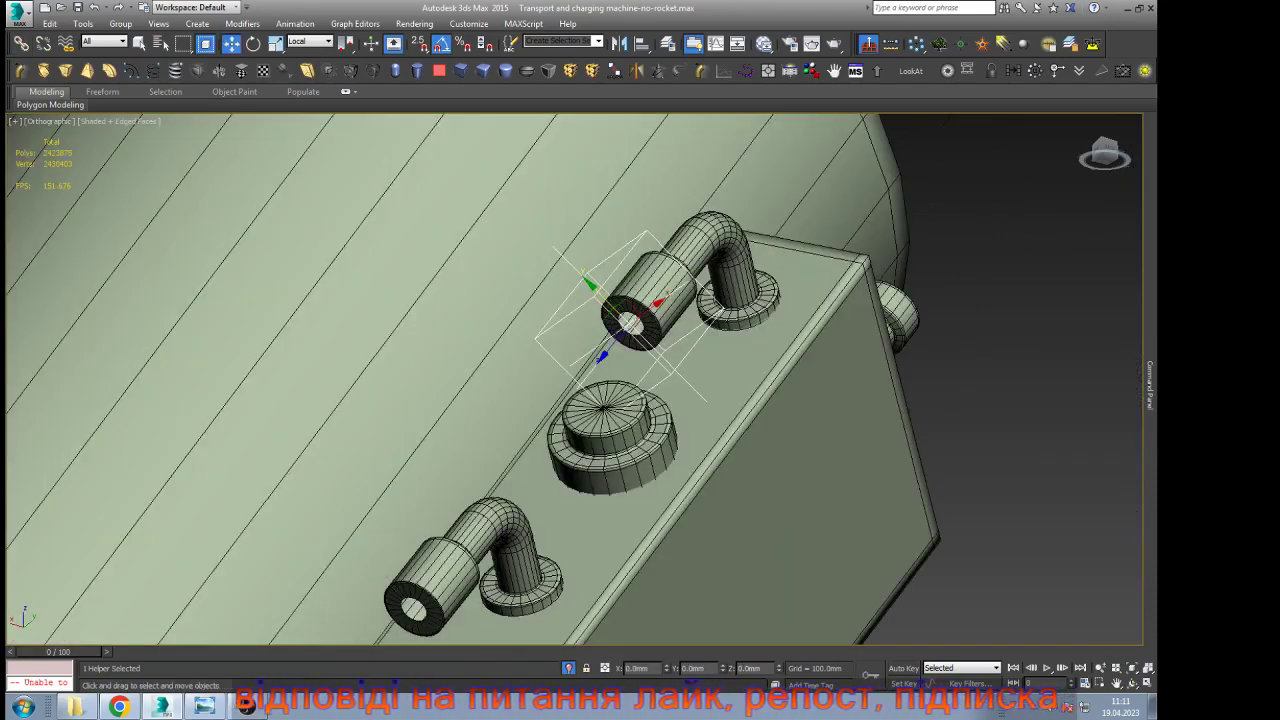
Place a second point helper on the lower elbow fitting's end face and centre it on the opening
click(585, 370)
scroll(585, 366, down, 5)
scroll(538, 453, up, 9)
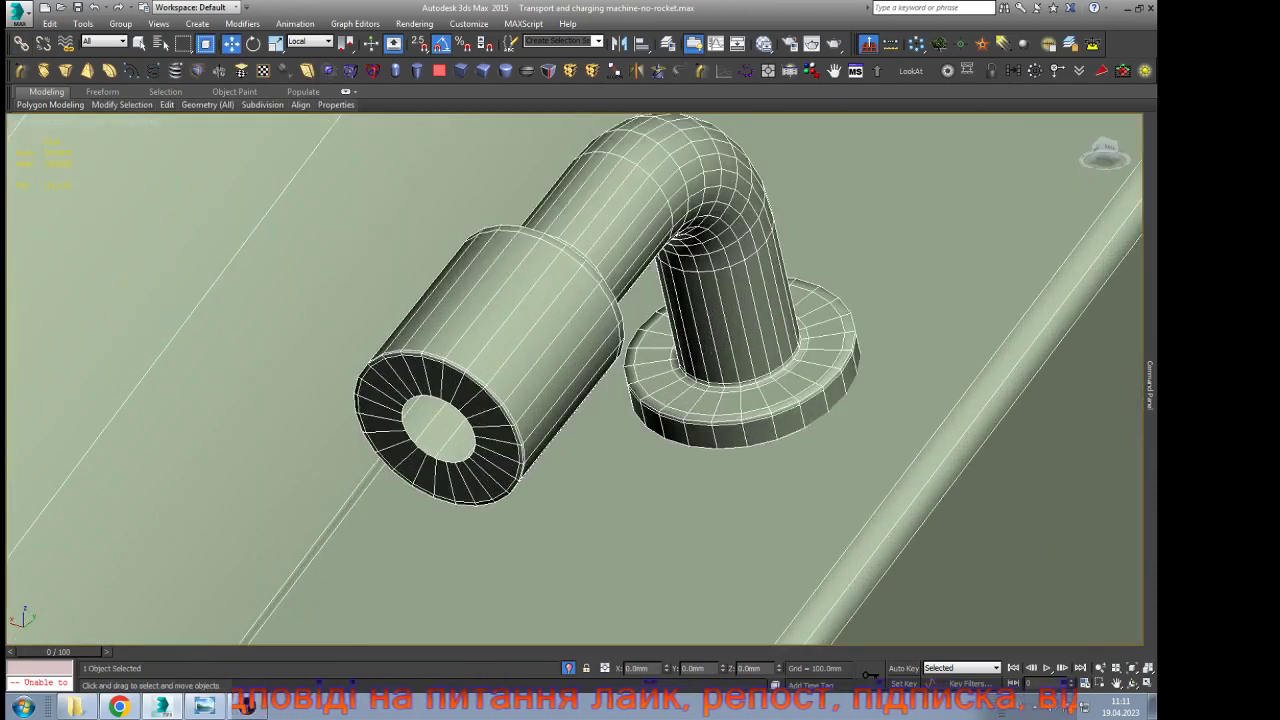
mouse_move(1150, 385)
click(961, 44)
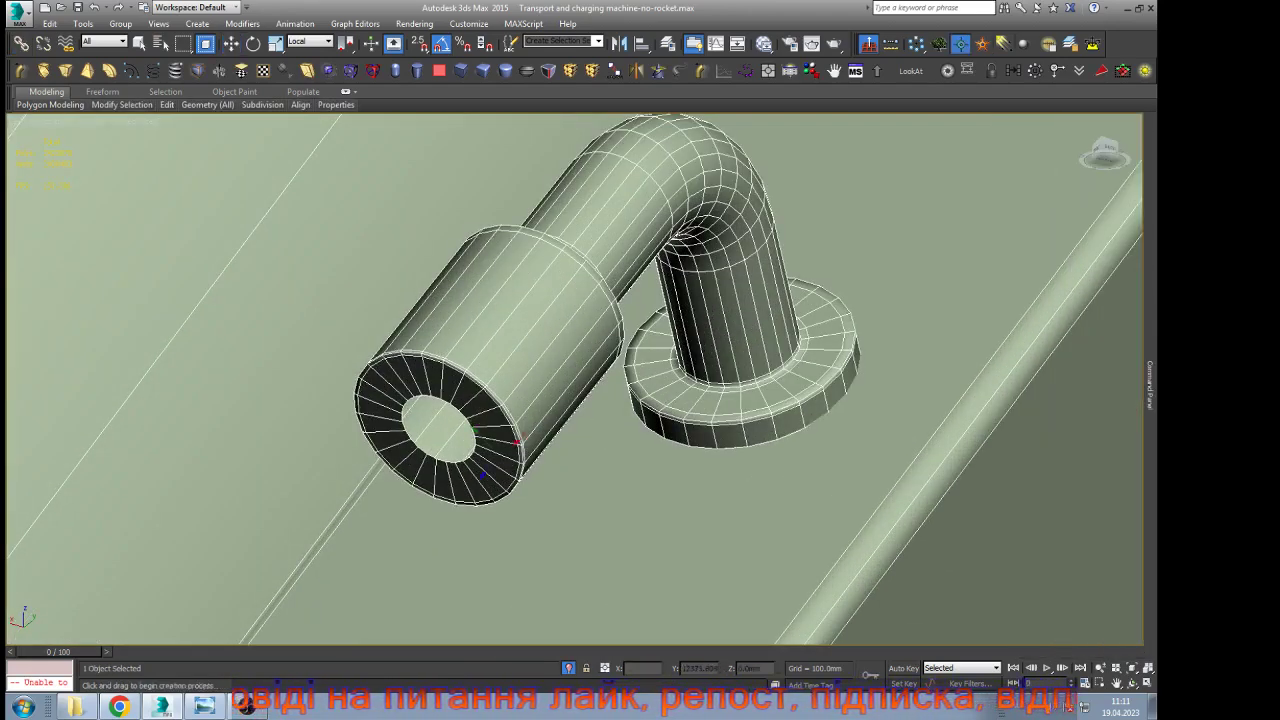
click(497, 460)
key(w)
scroll(497, 460, up, 5)
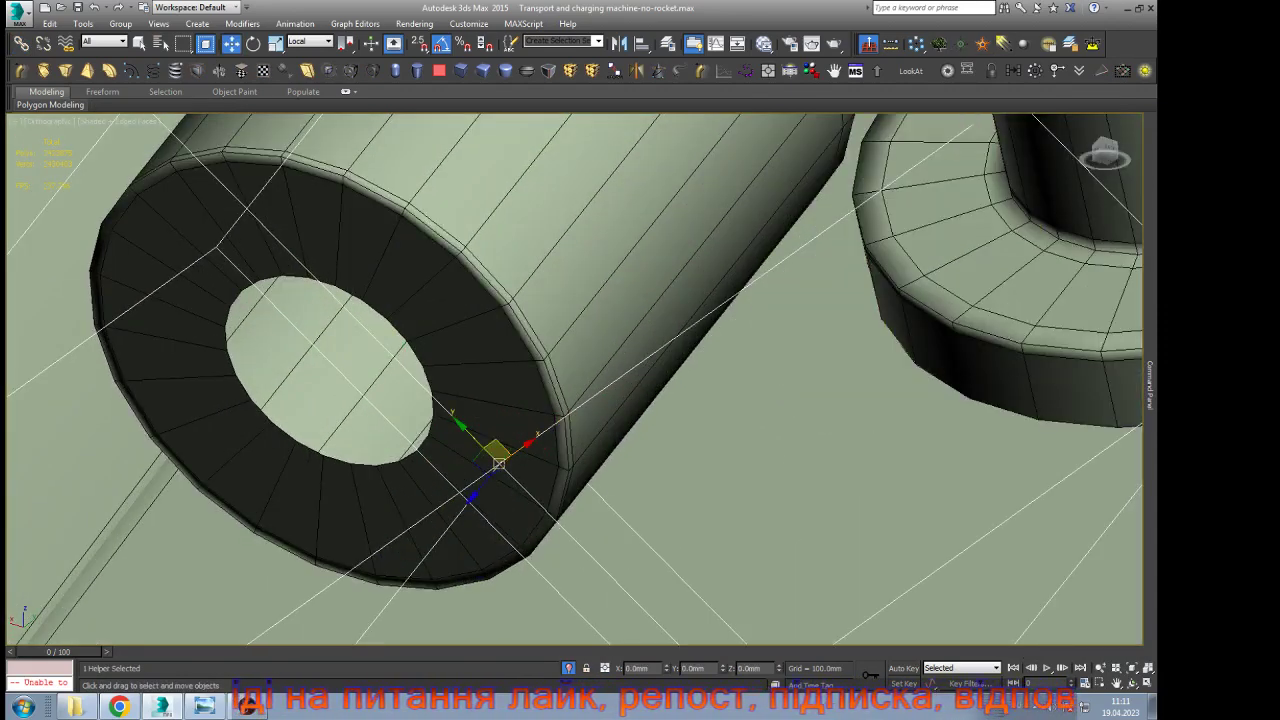
drag(482, 446, 317, 357)
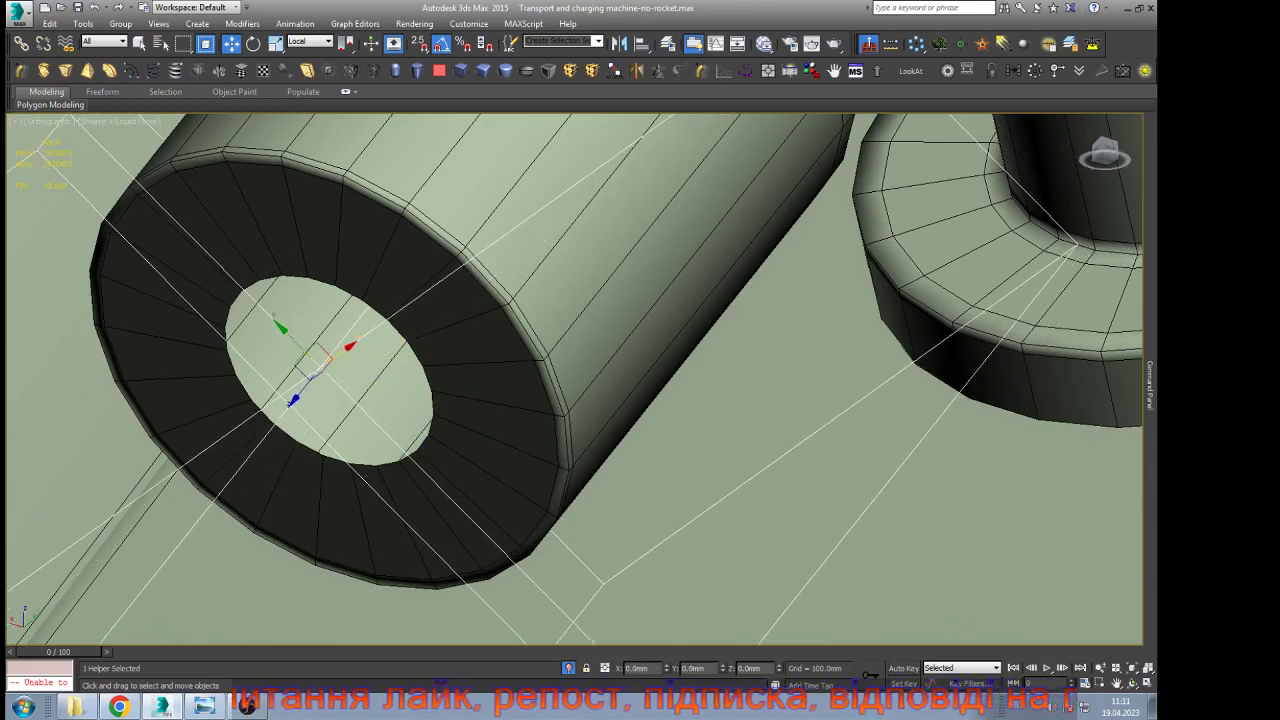
Link the lower fitting's point helper to the hydraulic cylinder as its parent
scroll(317, 357, down, 5)
scroll(340, 356, up, 4)
key(F3)
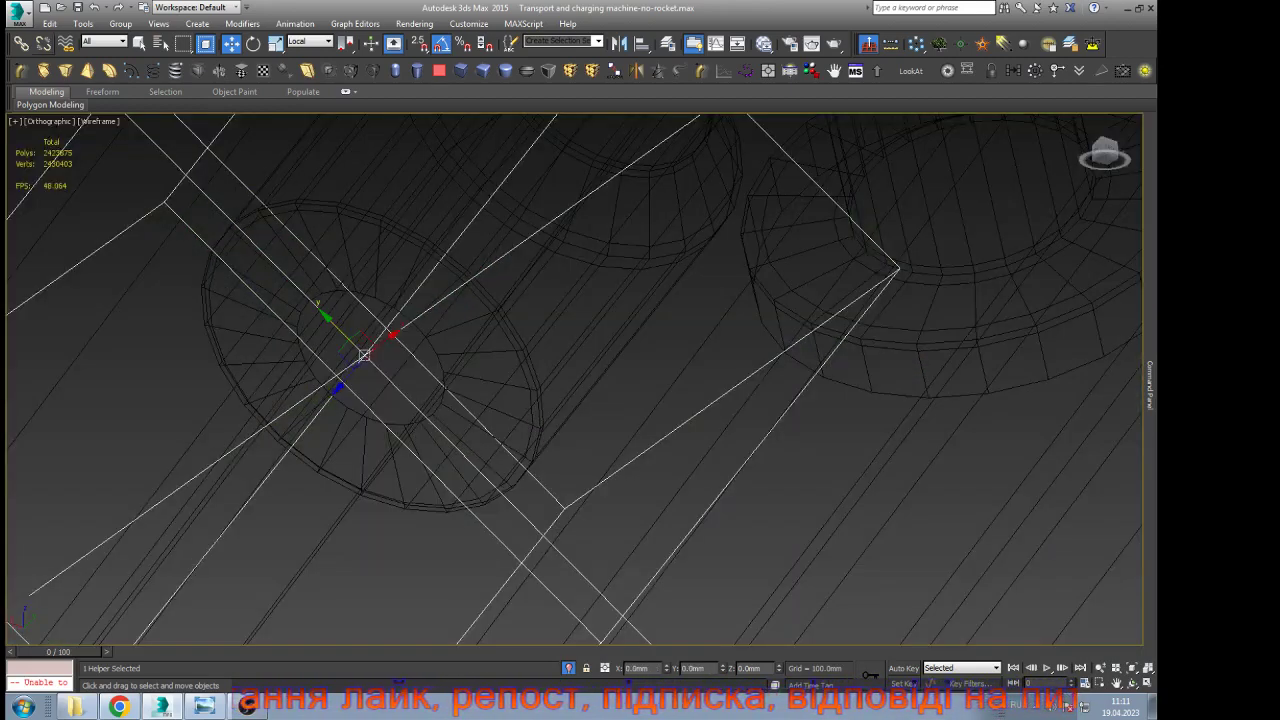
click(21, 44)
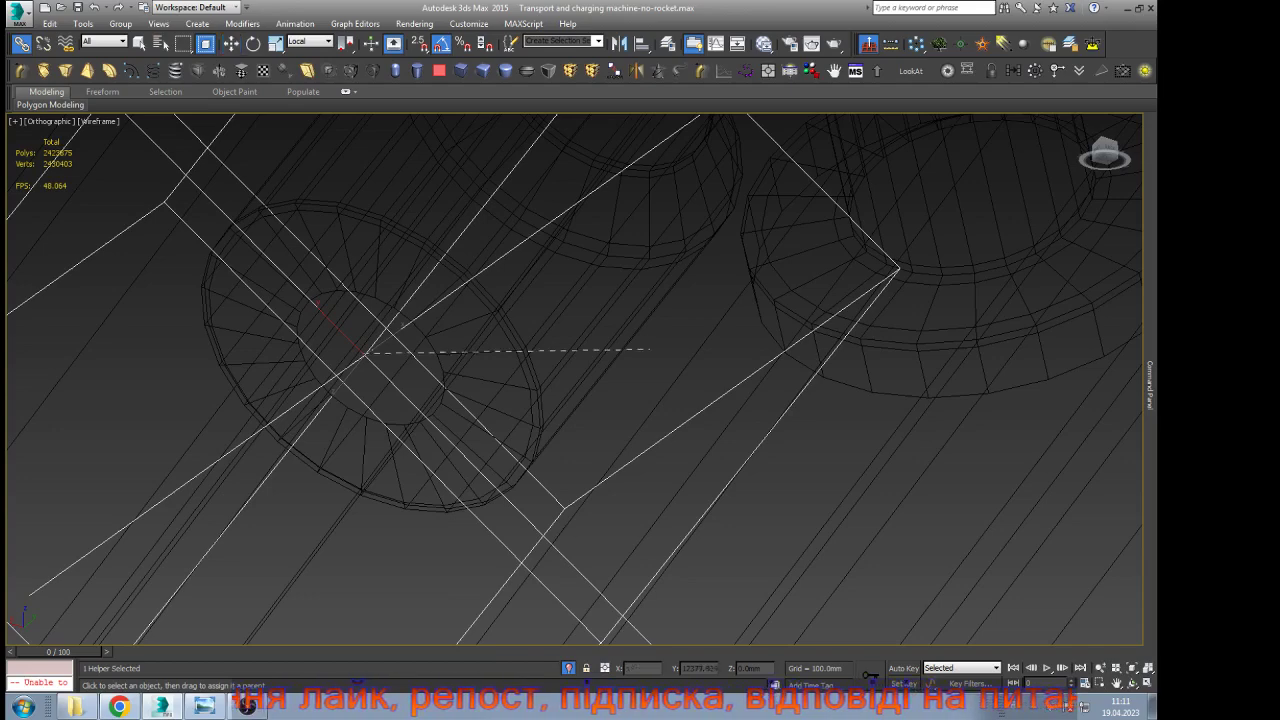
drag(650, 349, 609, 337)
scroll(547, 446, down, 6)
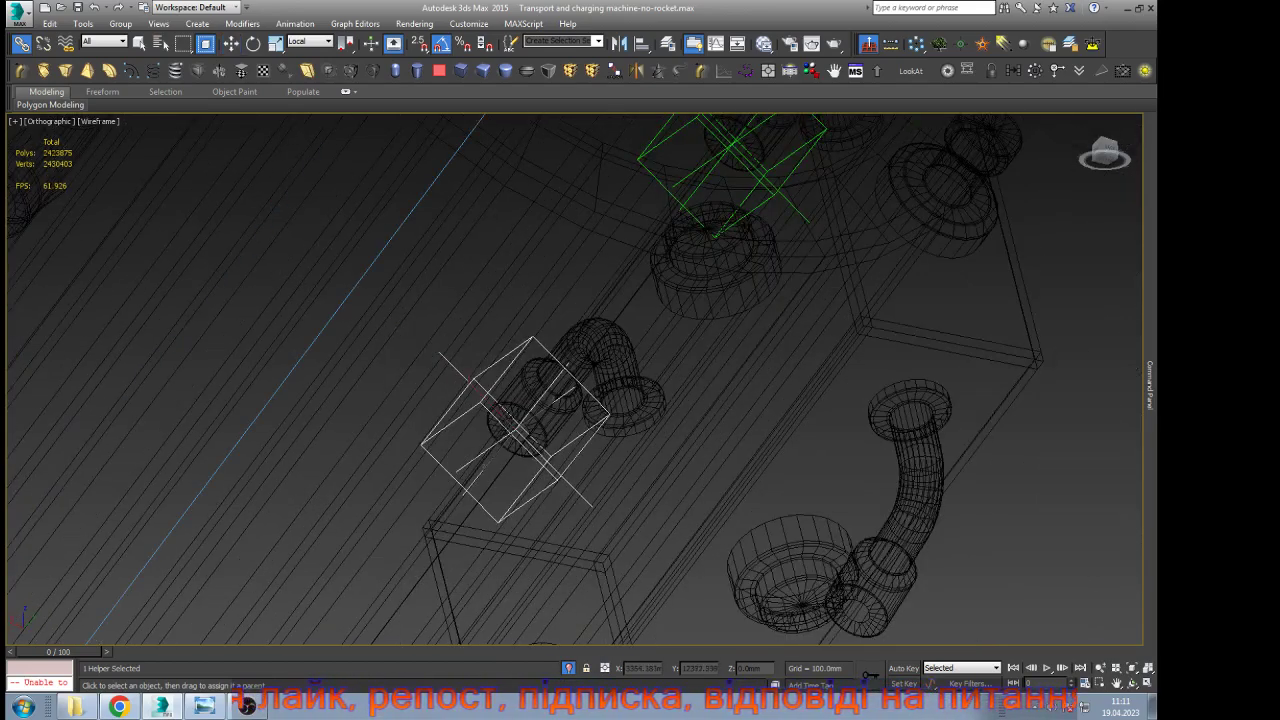
Link the upper fitting's point helper to the elbow fitting geometry on the hydraulic cylinder
click(776, 193)
scroll(774, 305, down, 2)
key(F3)
scroll(784, 199, up, 7)
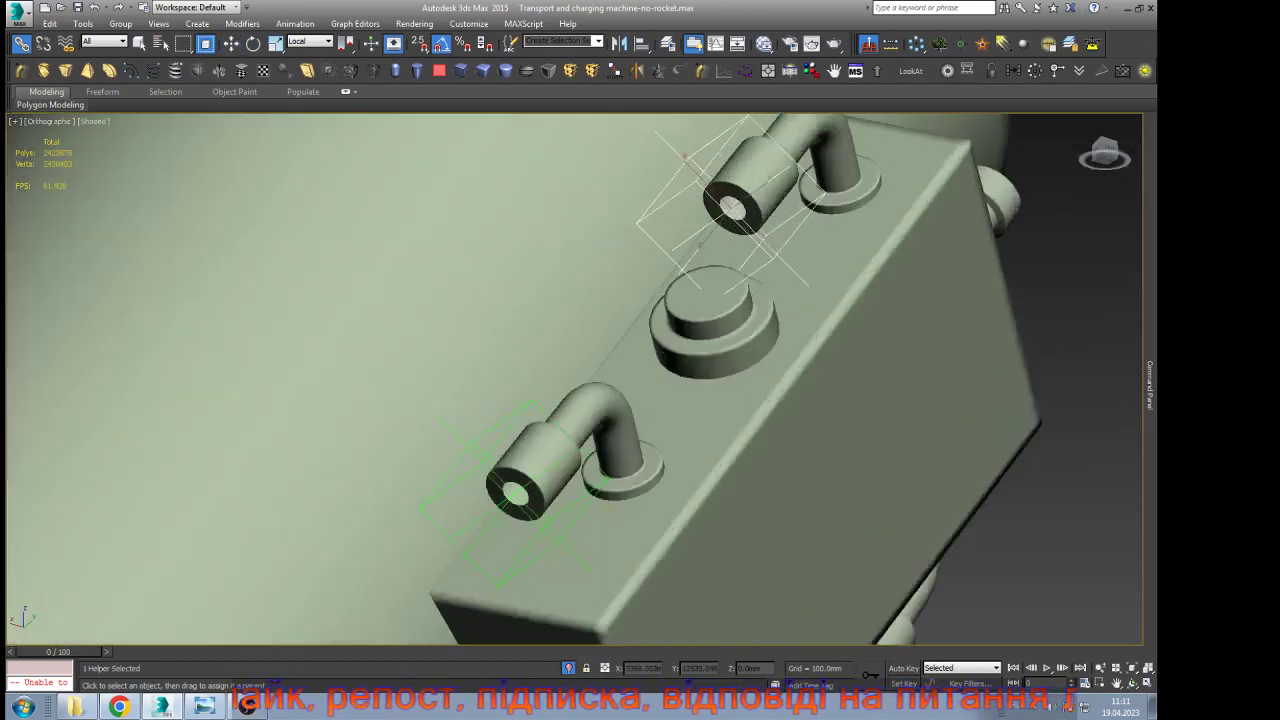
key(F3)
scroll(784, 305, up, 2)
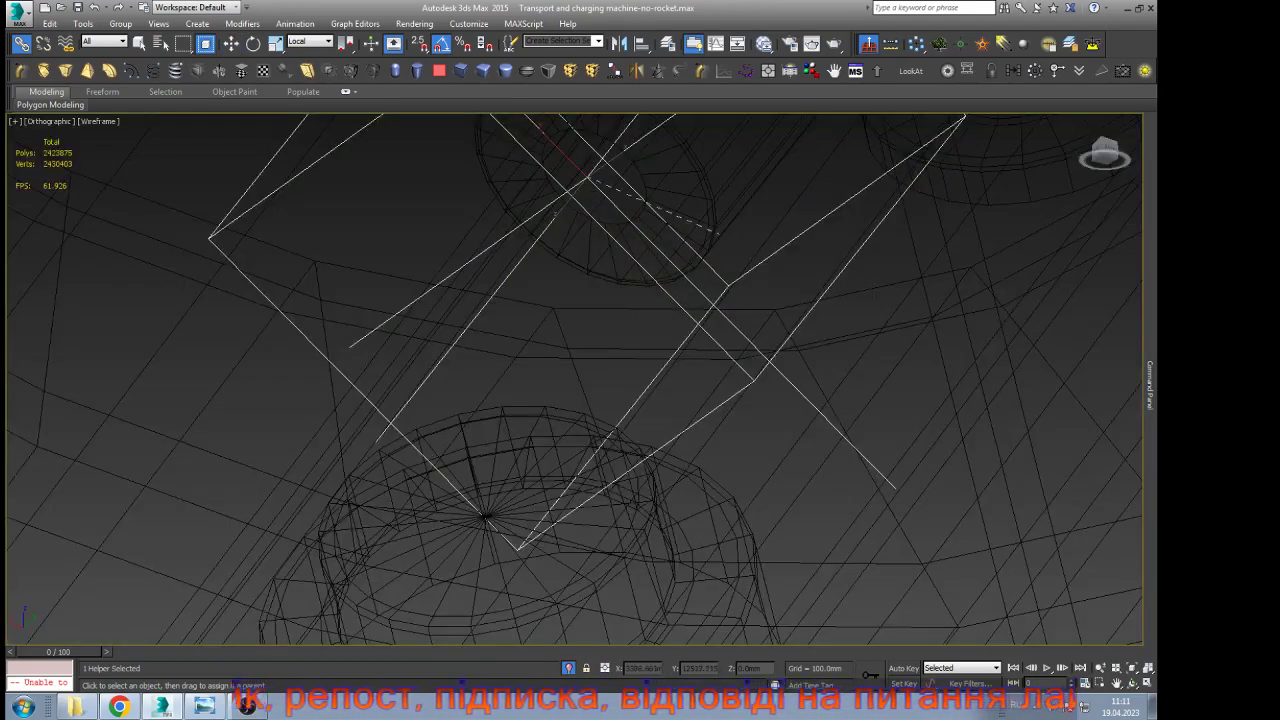
drag(704, 220, 704, 220)
key(w)
scroll(679, 318, down, 6)
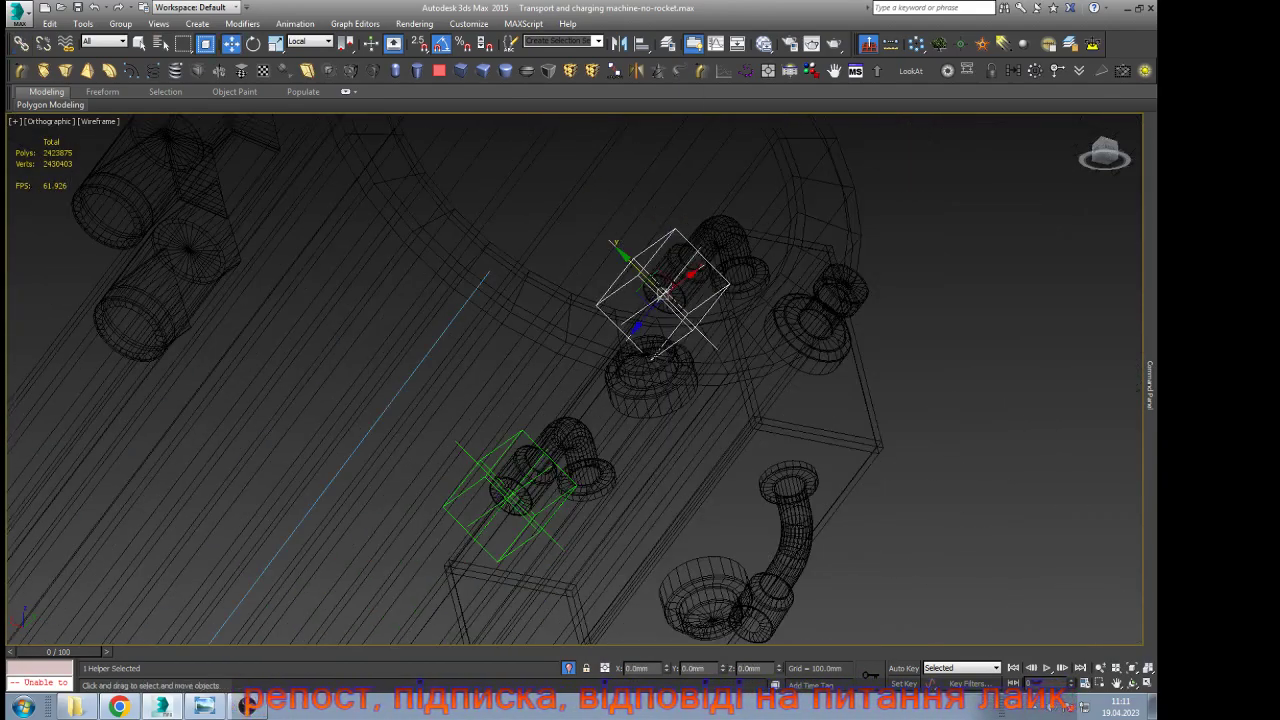
Unhide all objects without unhiding the layers, and hide the ribbed panel that blocks the hose fittings
key(F3)
scroll(679, 321, down, 2)
scroll(707, 300, down, 2)
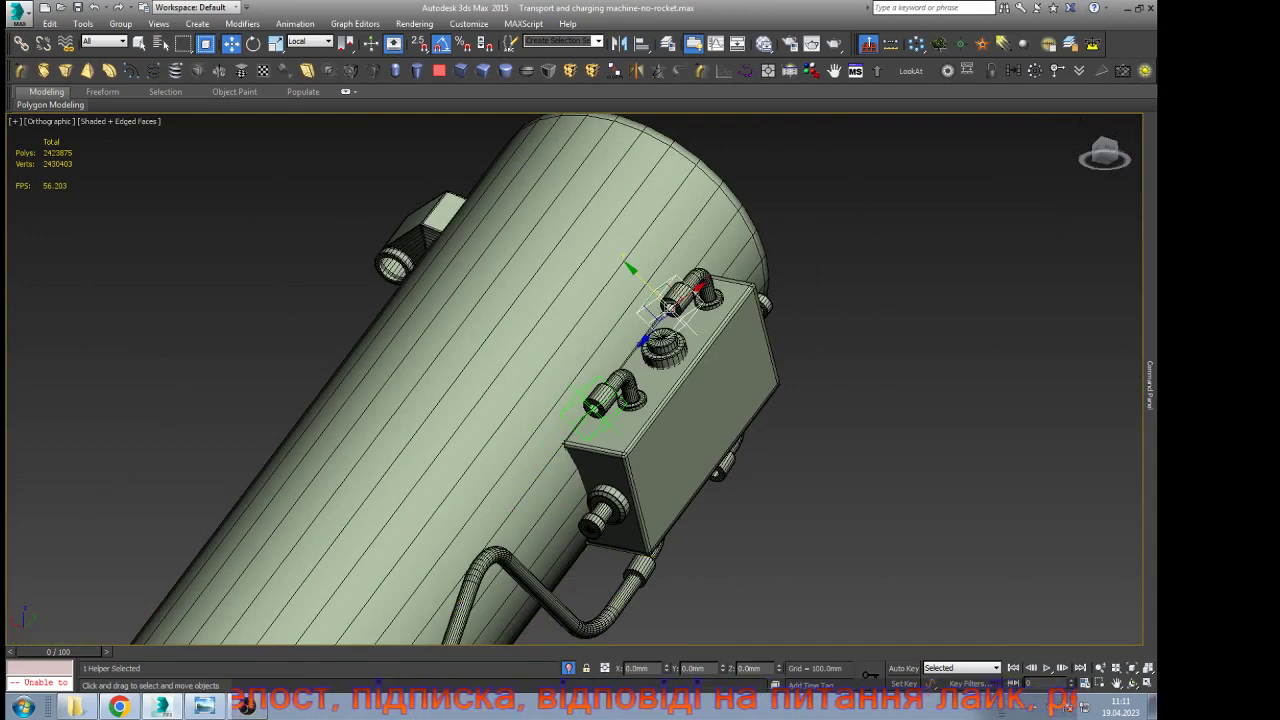
click(772, 304)
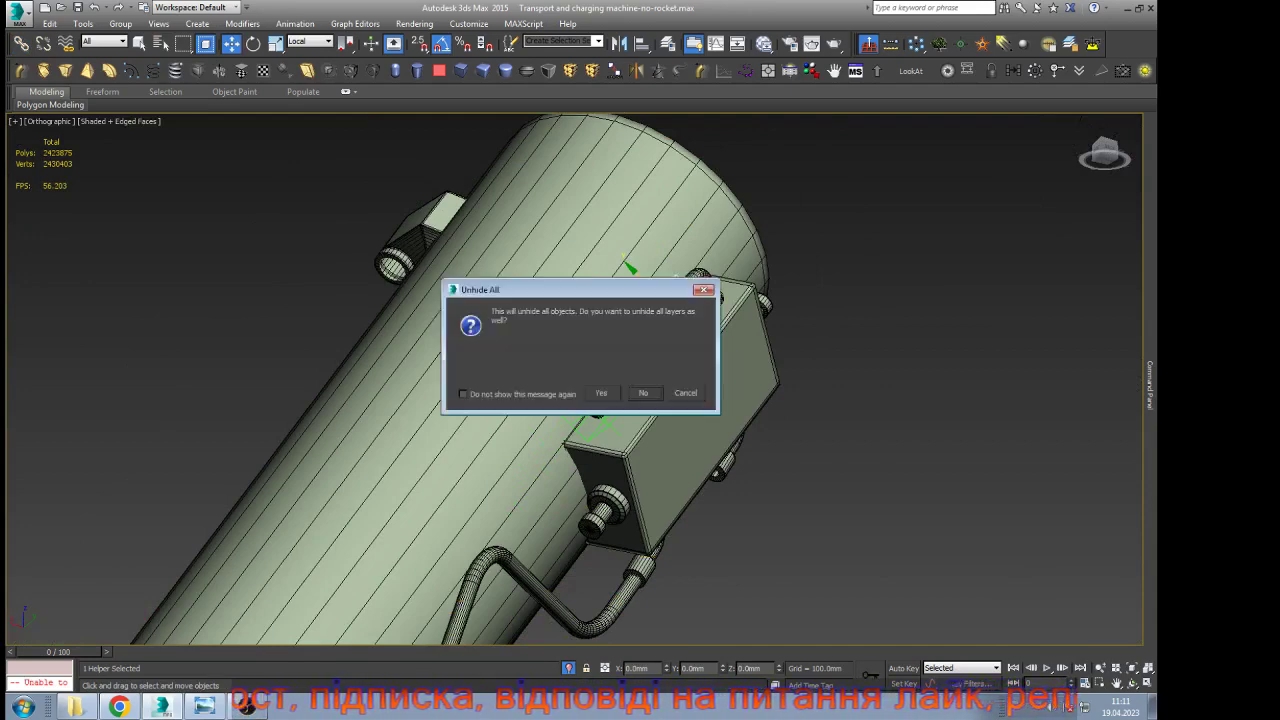
click(643, 393)
click(666, 440)
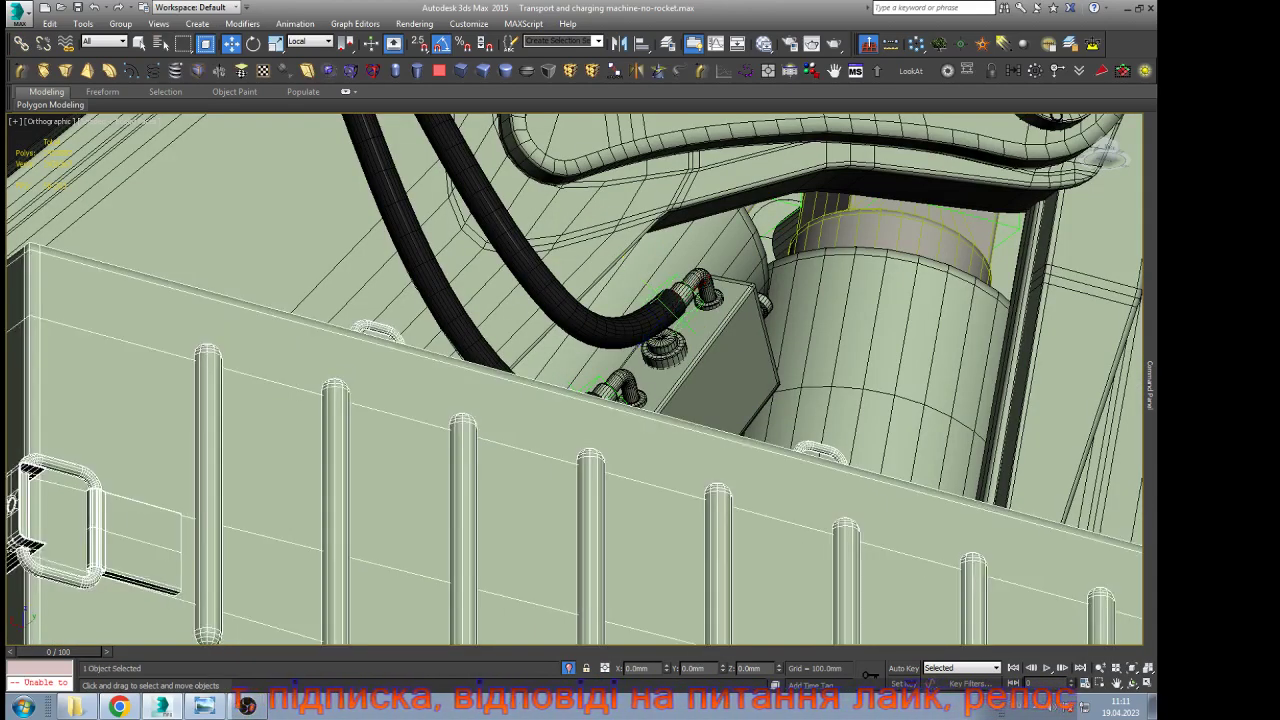
right_click(666, 440)
click(704, 401)
Select the upper hose's end vertex at the fitting in its Edit Spline modifier and add a Linked XForm modifier
scroll(691, 284, up, 4)
click(630, 347)
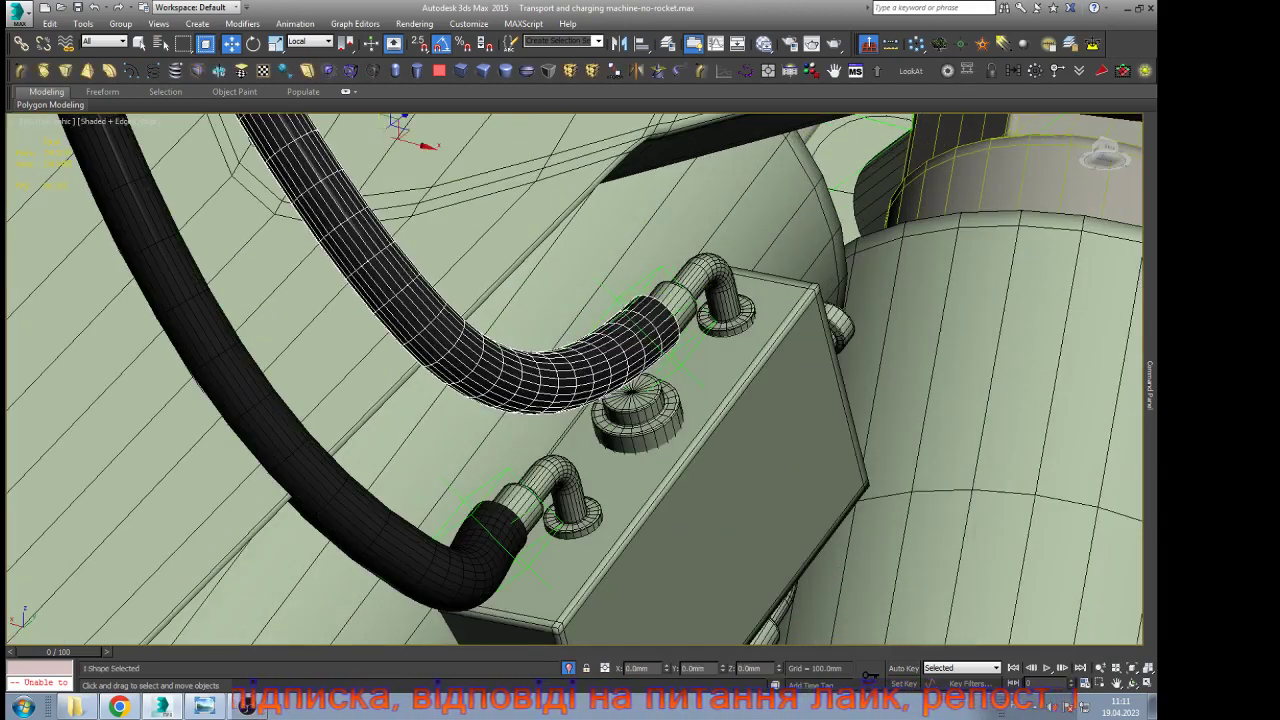
mouse_move(1150, 385)
click(1049, 122)
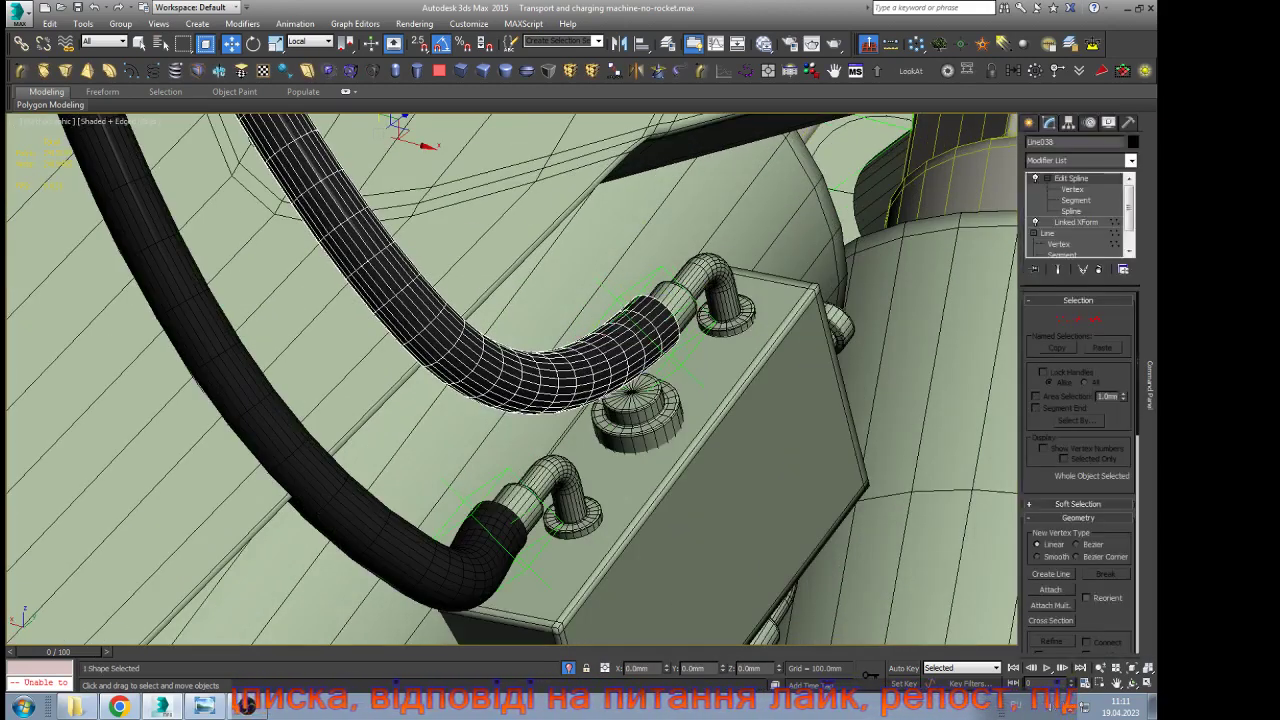
click(1072, 189)
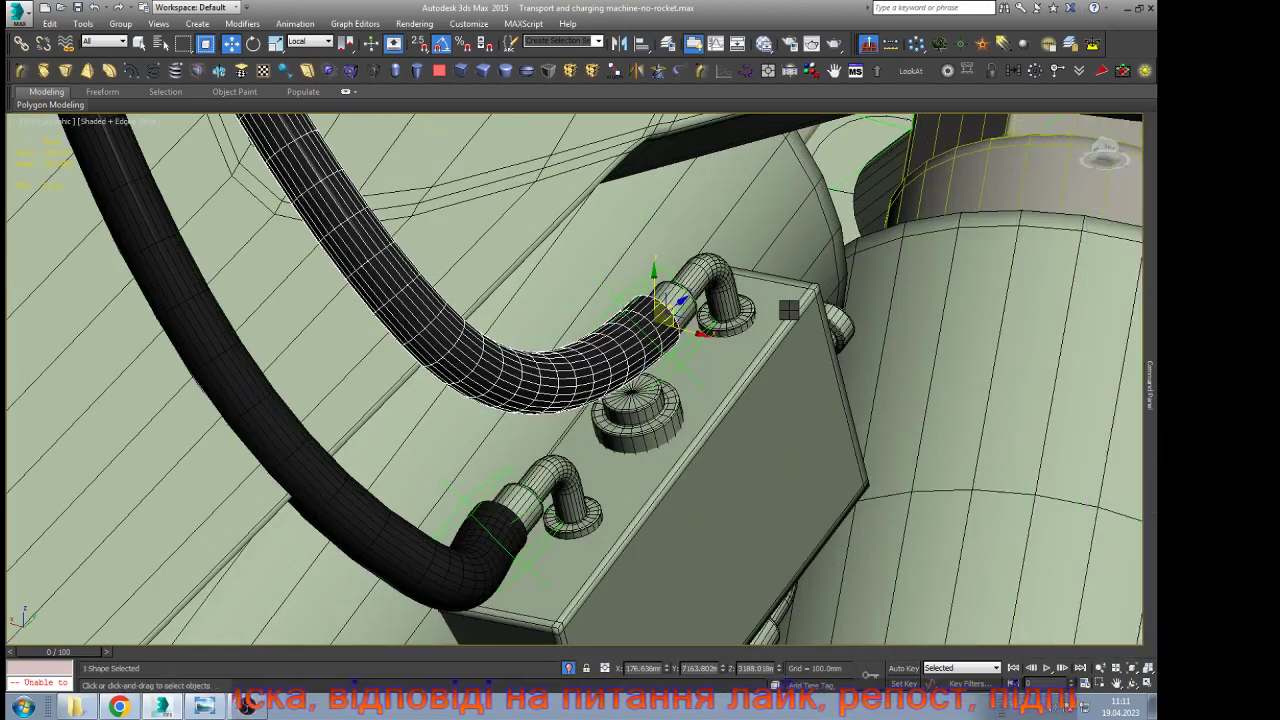
scroll(798, 316, up, 2)
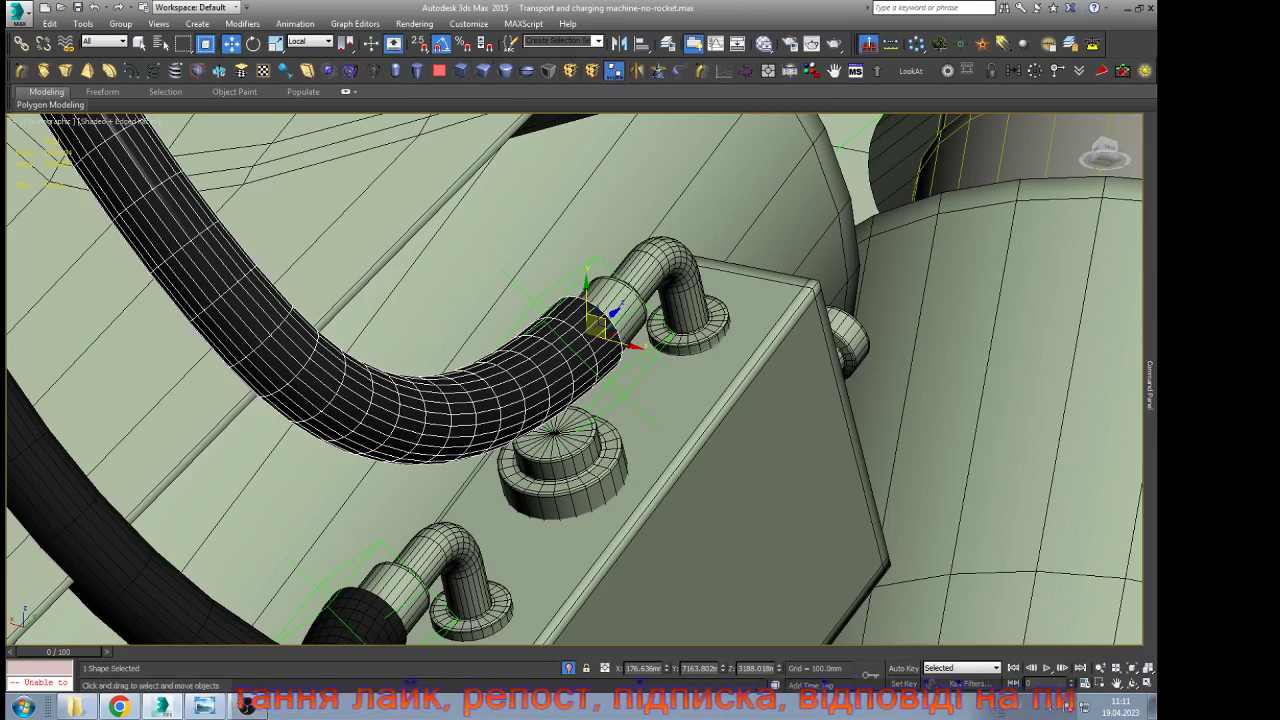
click(614, 71)
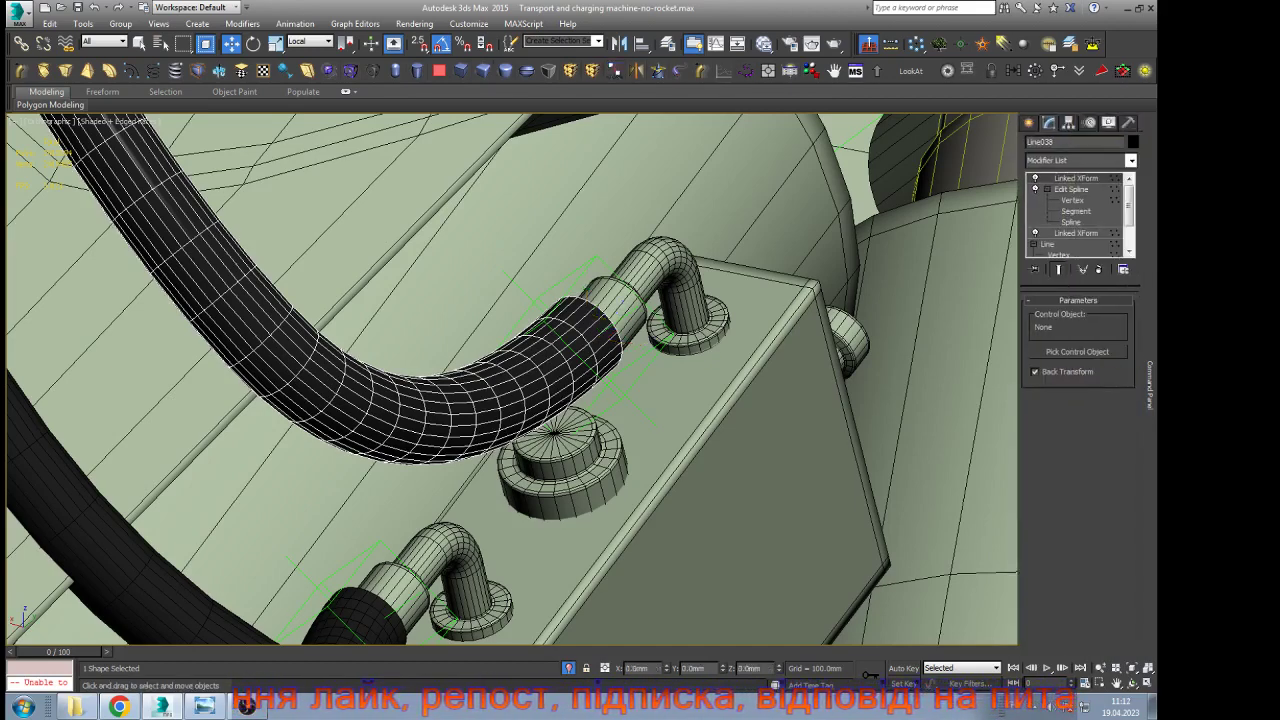
Try to pick the upper fitting's point helper as the Linked XForm control object, including with selection filtered to helpers
click(1078, 352)
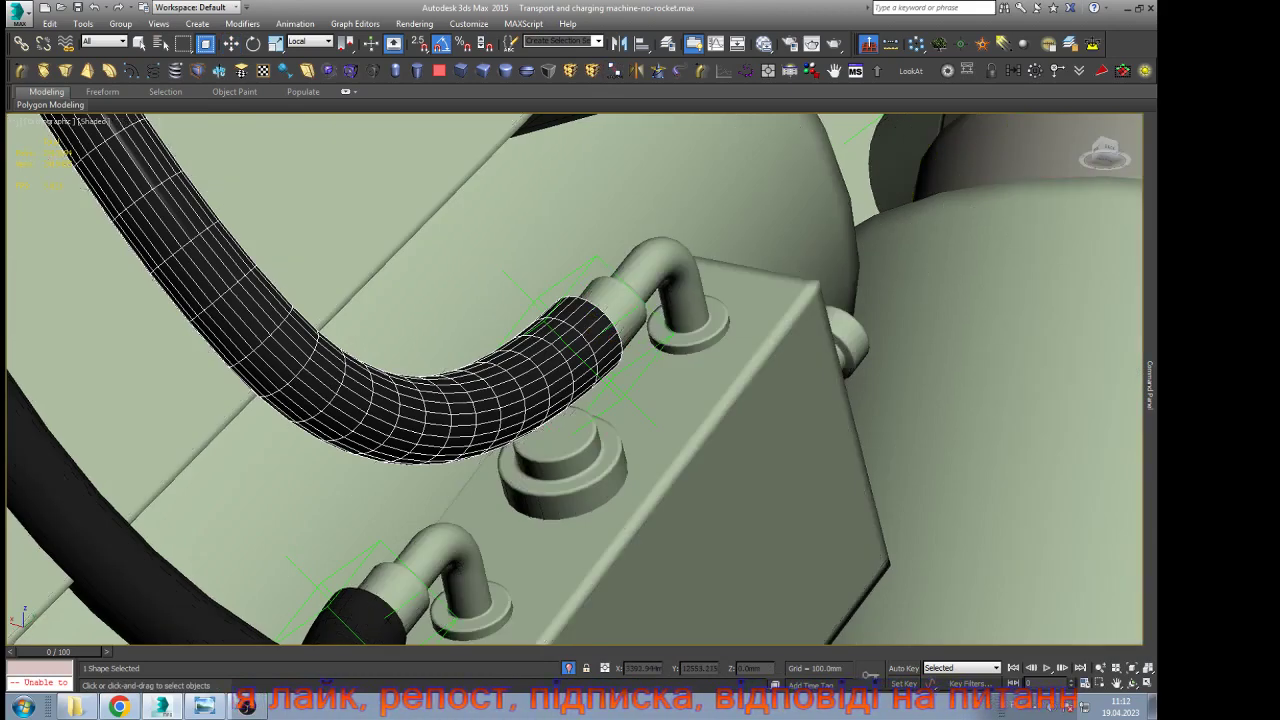
key(F3)
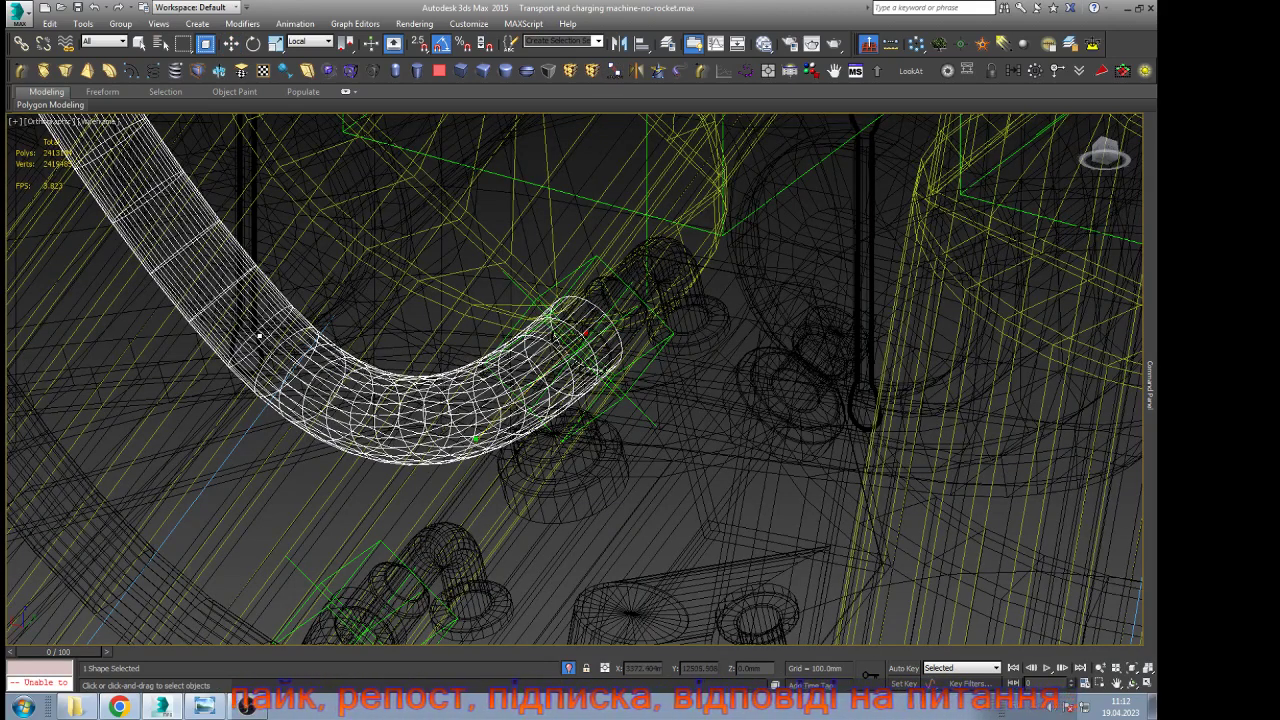
click(602, 373)
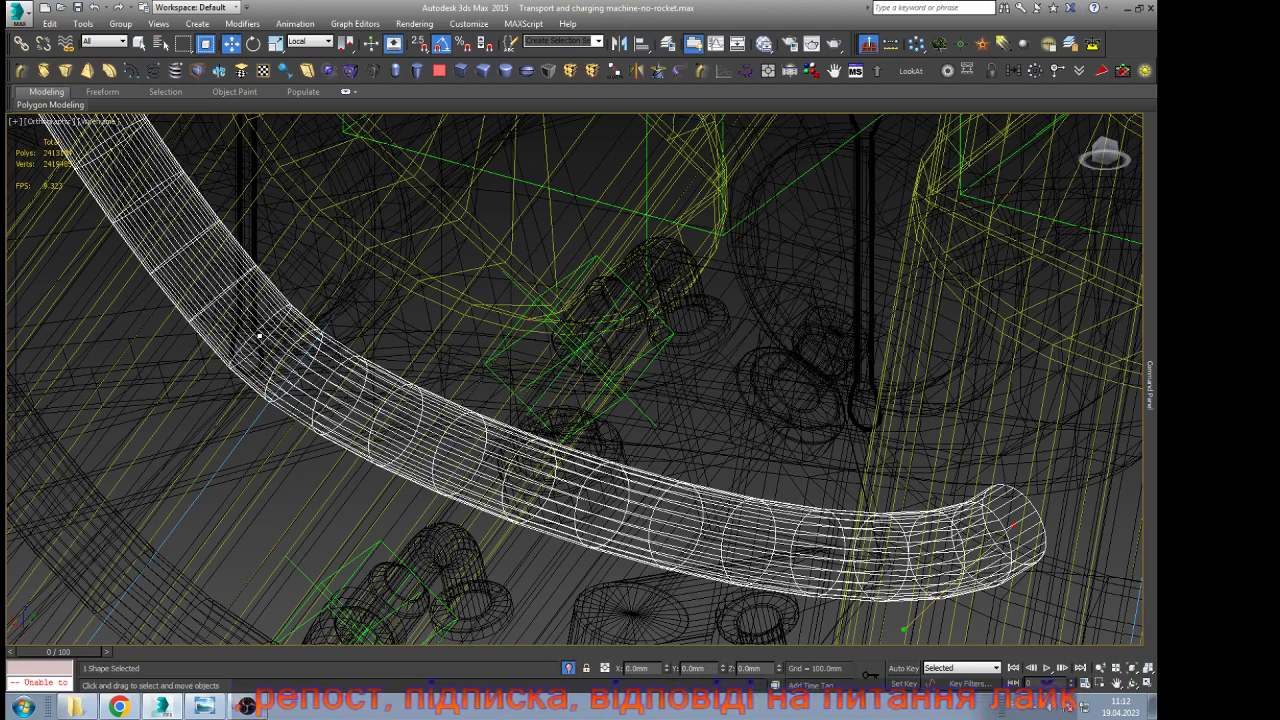
click(103, 41)
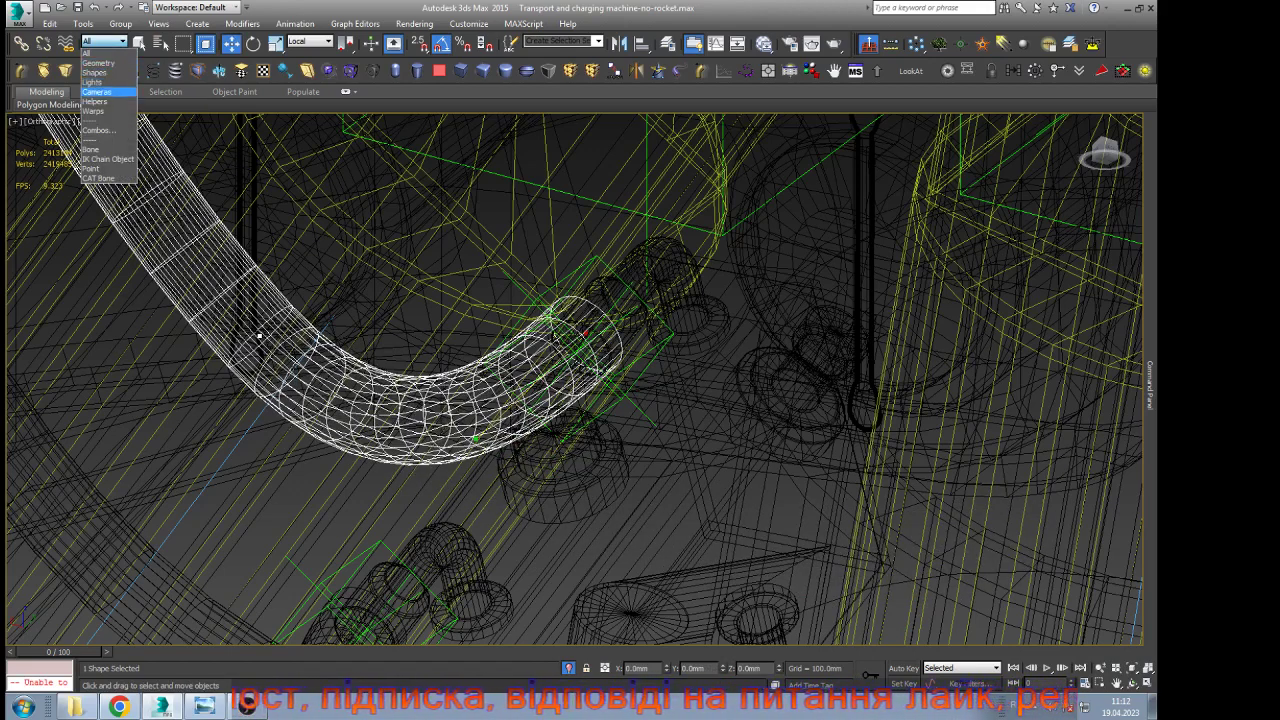
click(96, 102)
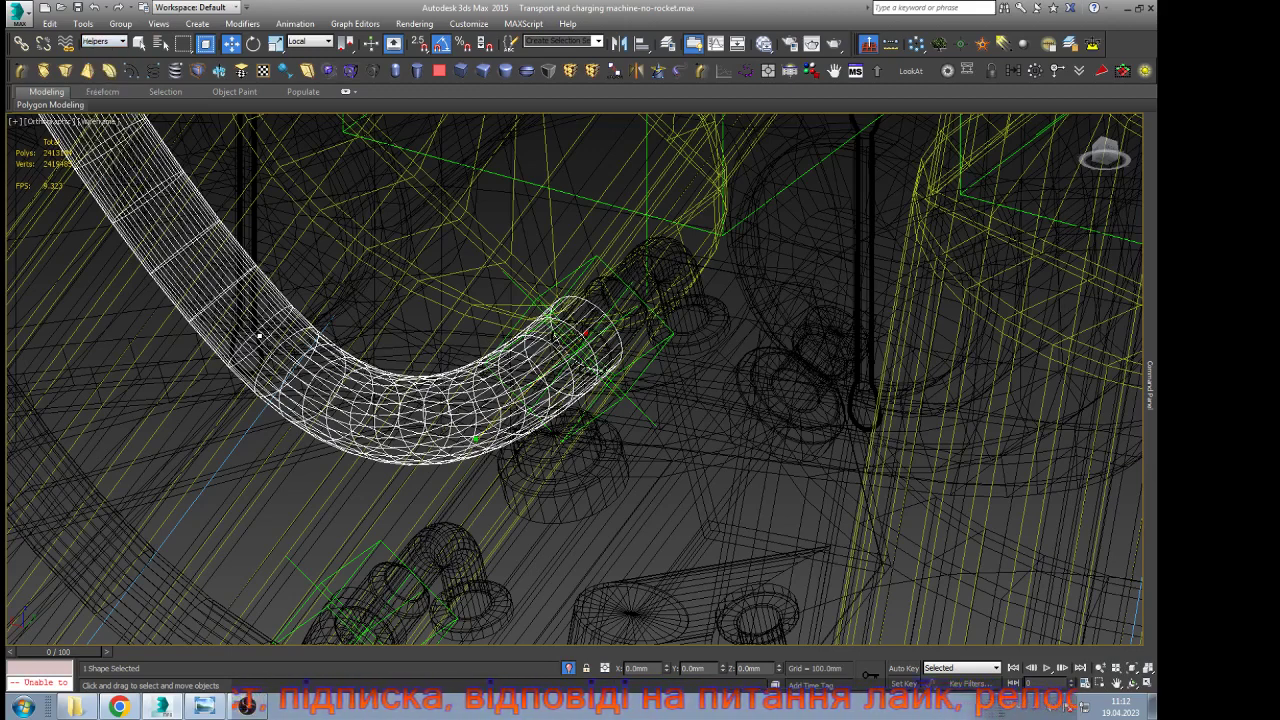
click(580, 345)
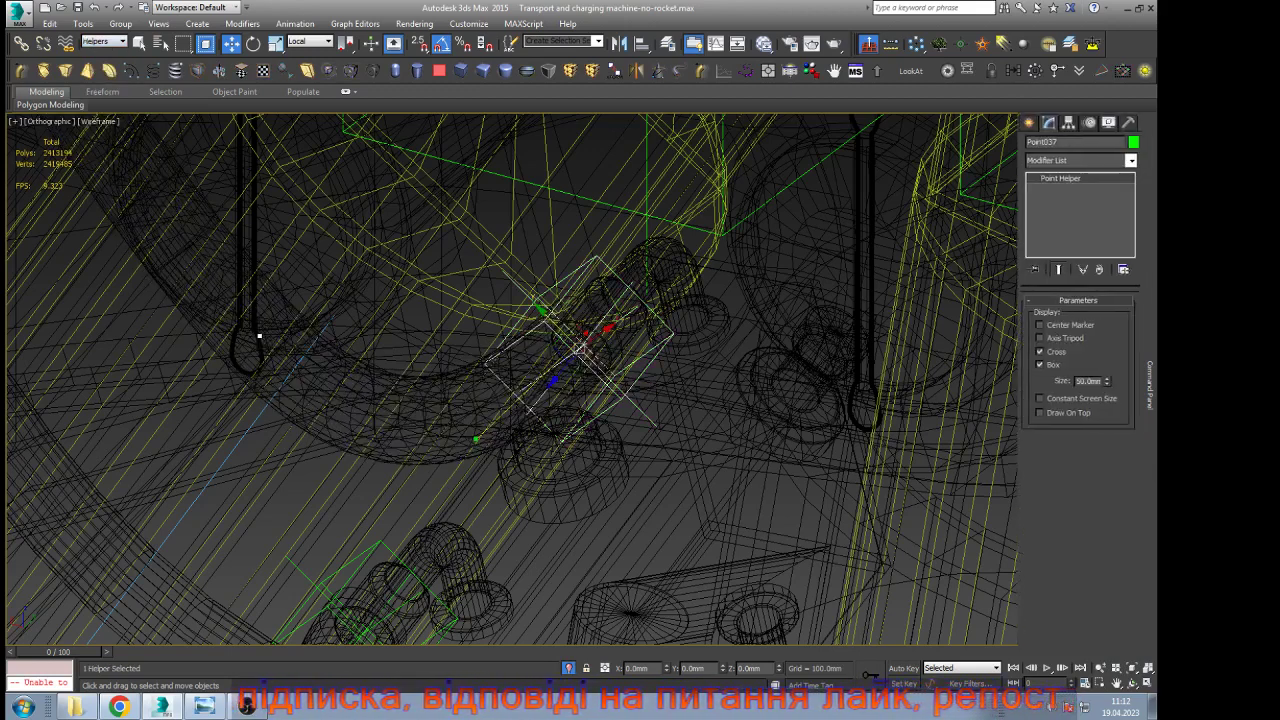
click(945, 390)
key(F3)
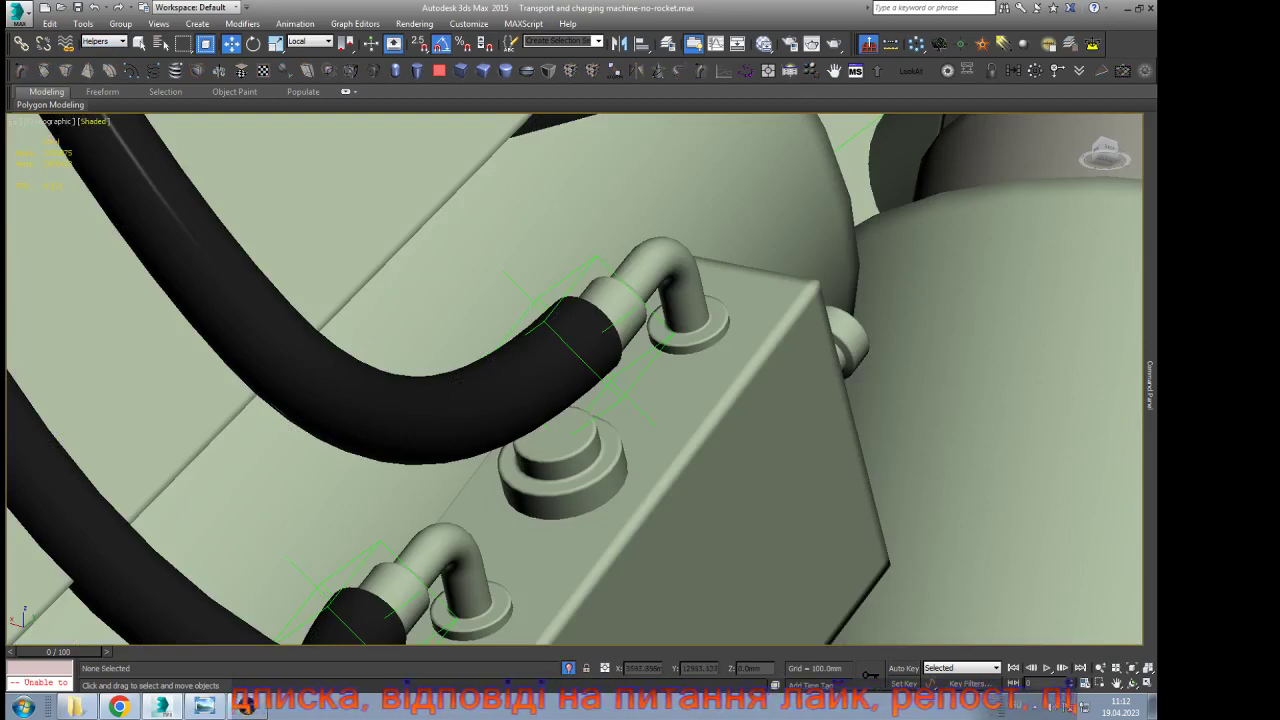
click(117, 42)
click(105, 54)
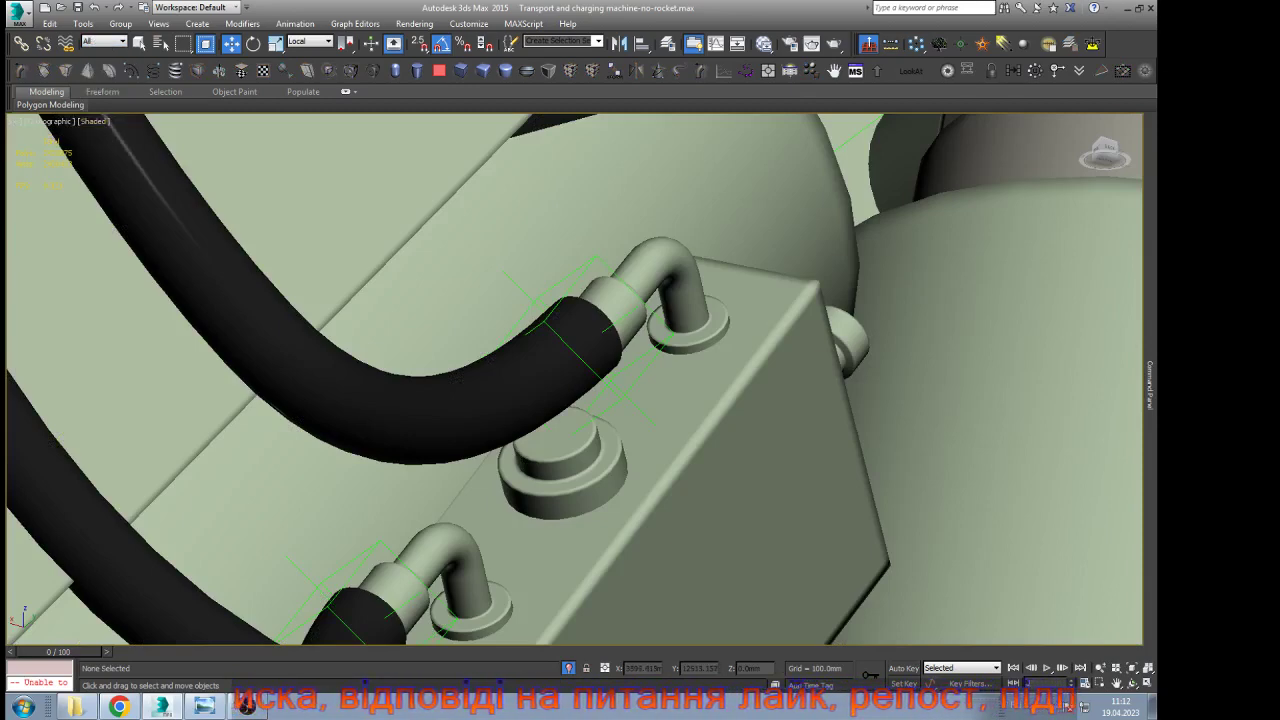
Isolate the upper hose together with the point helper at its fitting end
click(461, 381)
ctrl+click(622, 393)
key(alt+q)
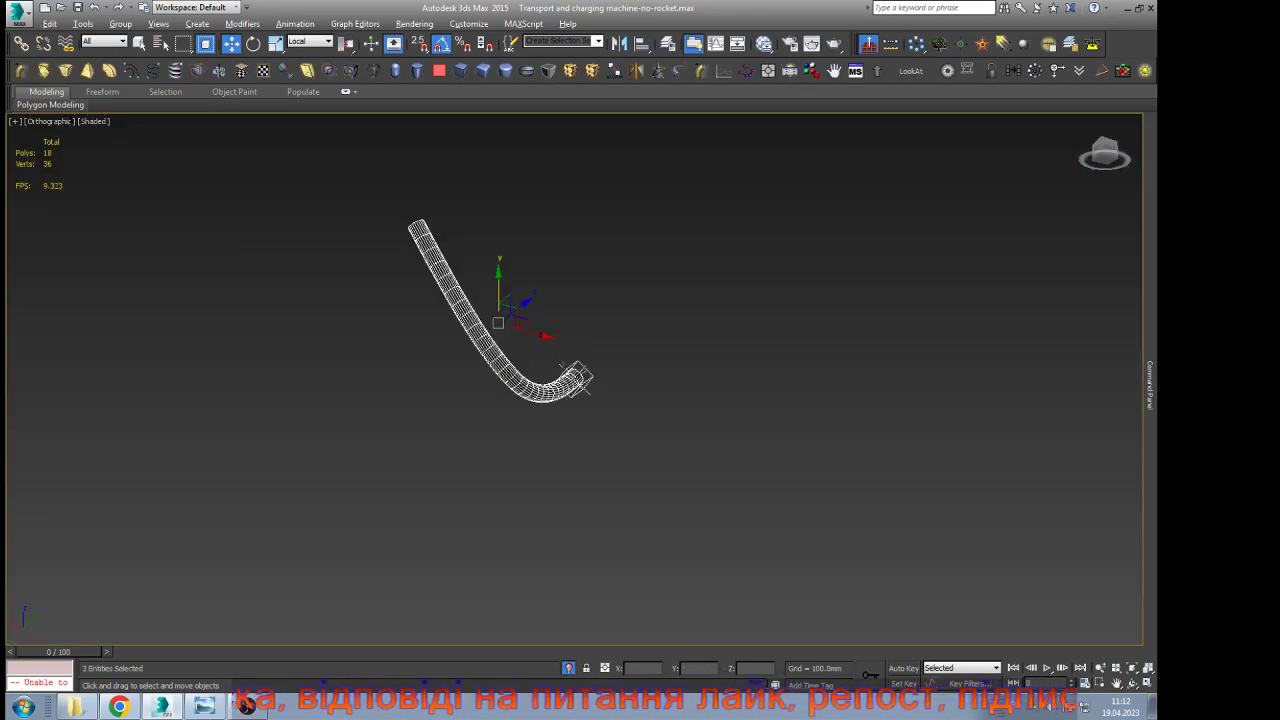
click(622, 396)
scroll(569, 379, up, 8)
Assign the upper fitting's point helper as control object of the Linked XForm on the upper hose's end vertex
click(530, 400)
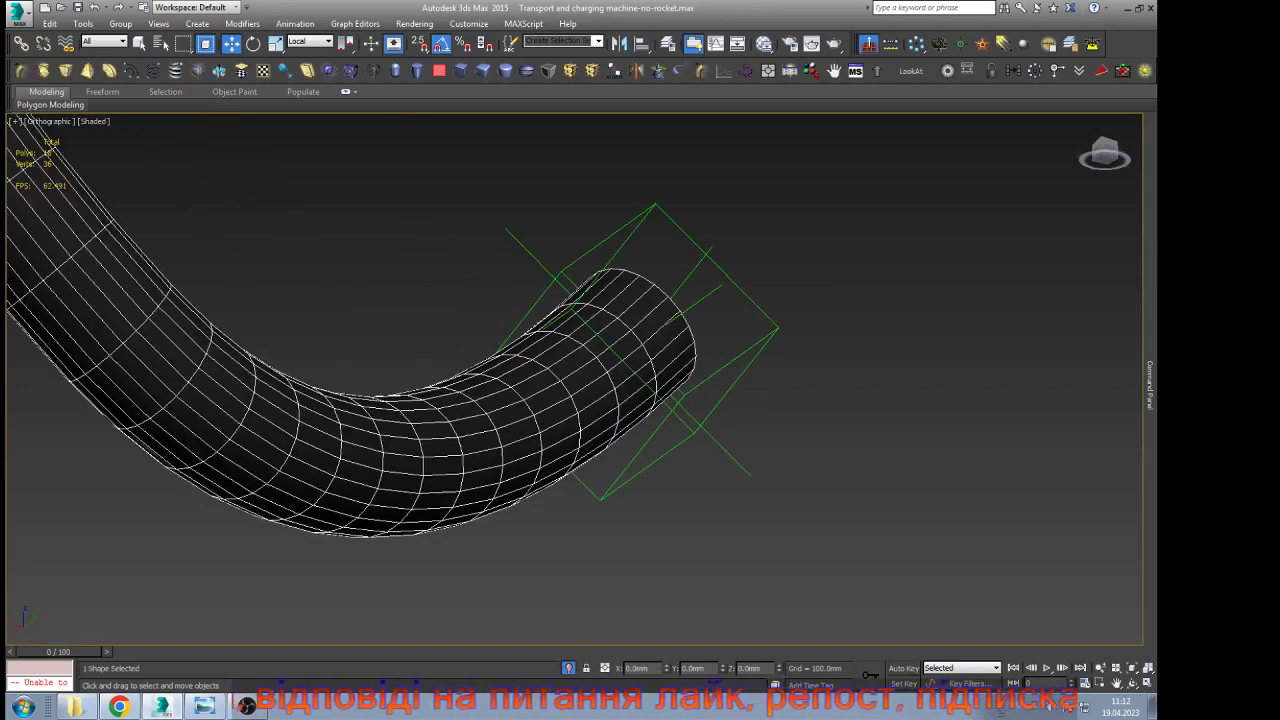
middle_drag(530, 400, 480, 437)
mouse_move(1150, 385)
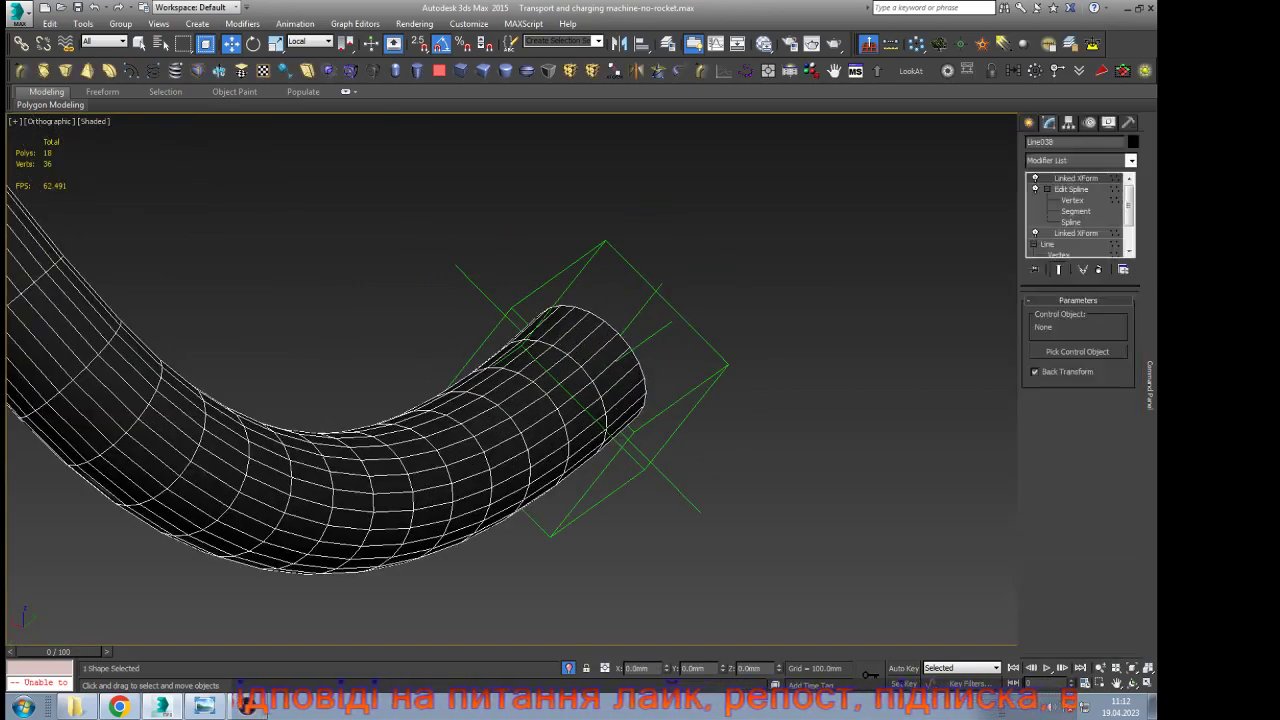
click(1072, 200)
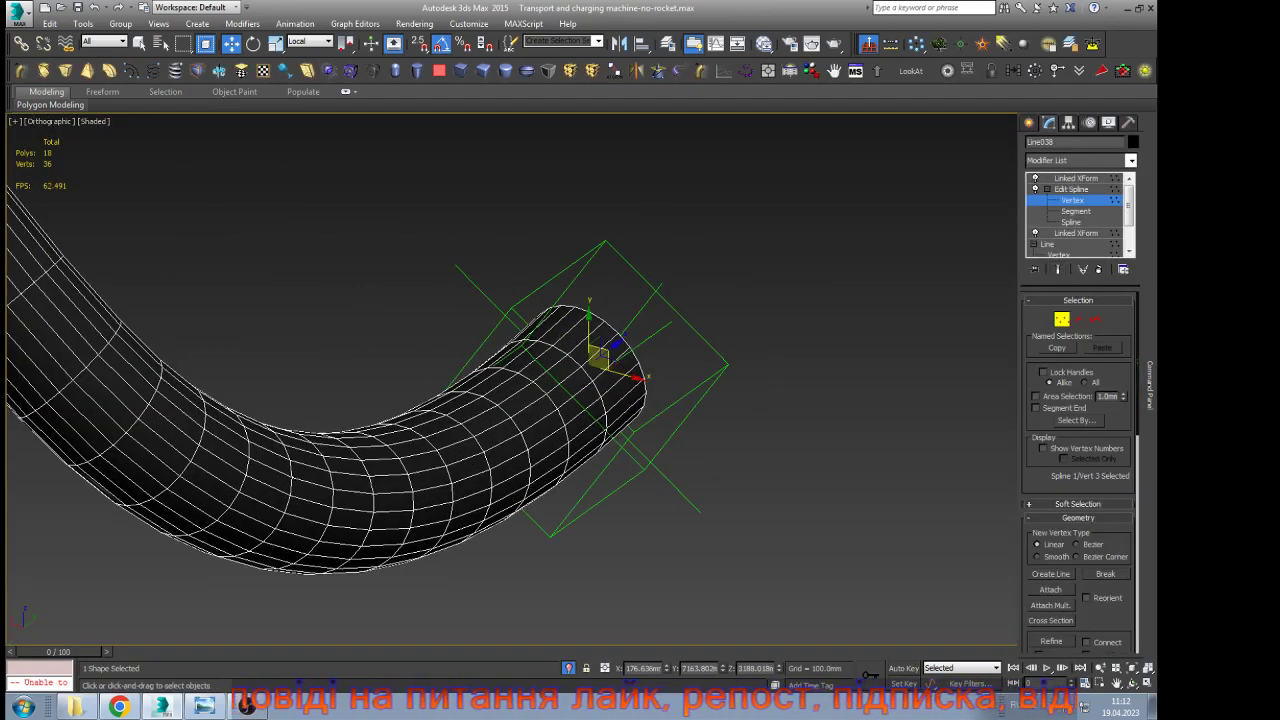
click(1076, 178)
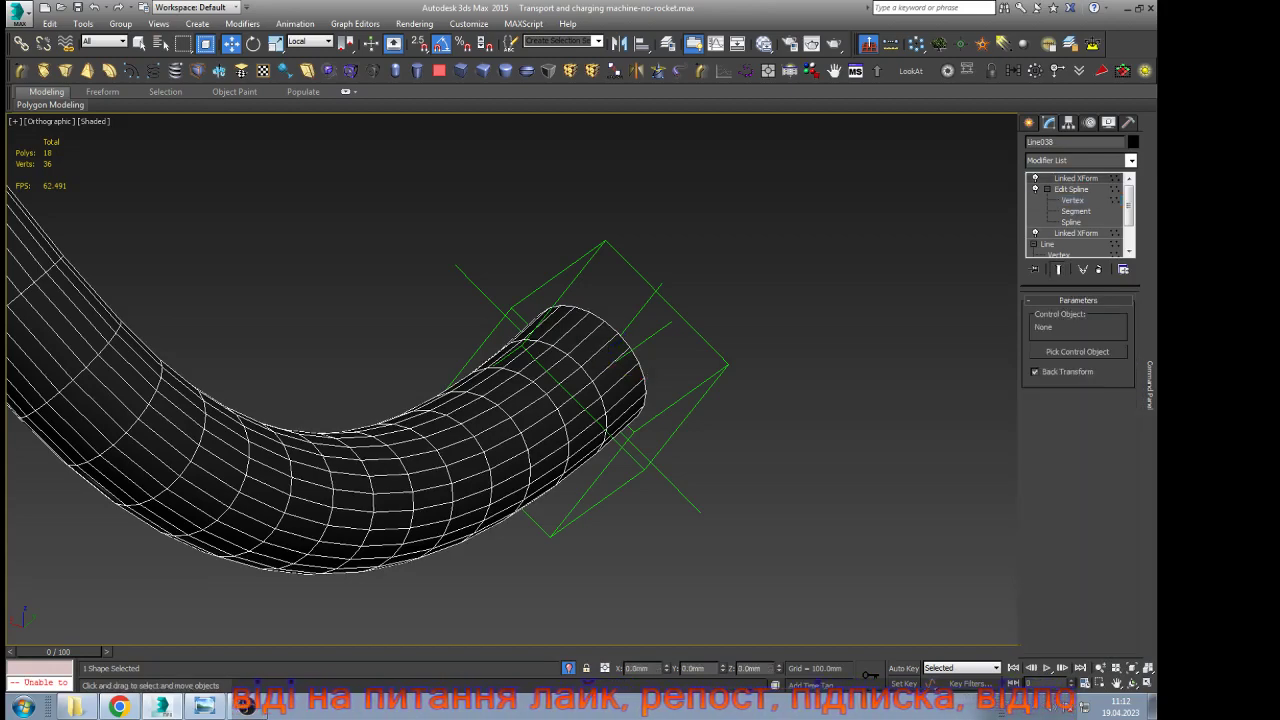
click(1077, 351)
click(727, 365)
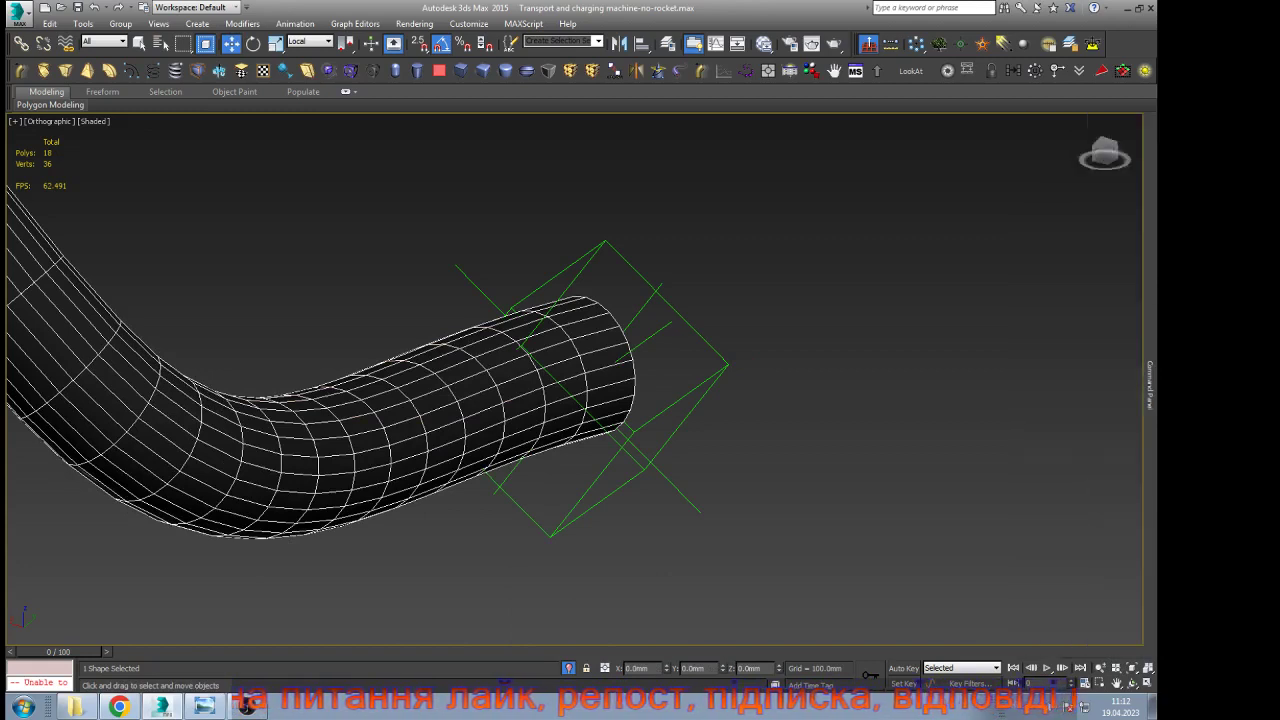
click(883, 419)
Bring back all hidden objects without unhiding the layers, and hide the panel in front of the hoses again
scroll(883, 419, down, 7)
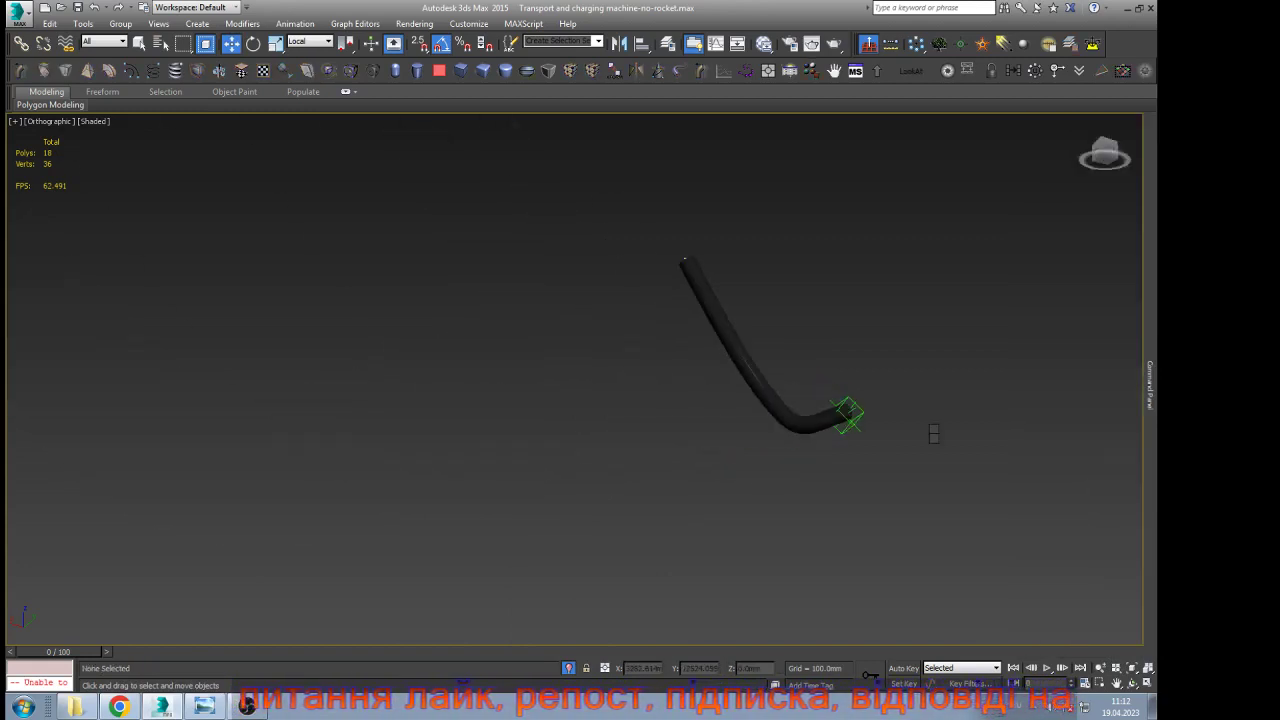
click(958, 378)
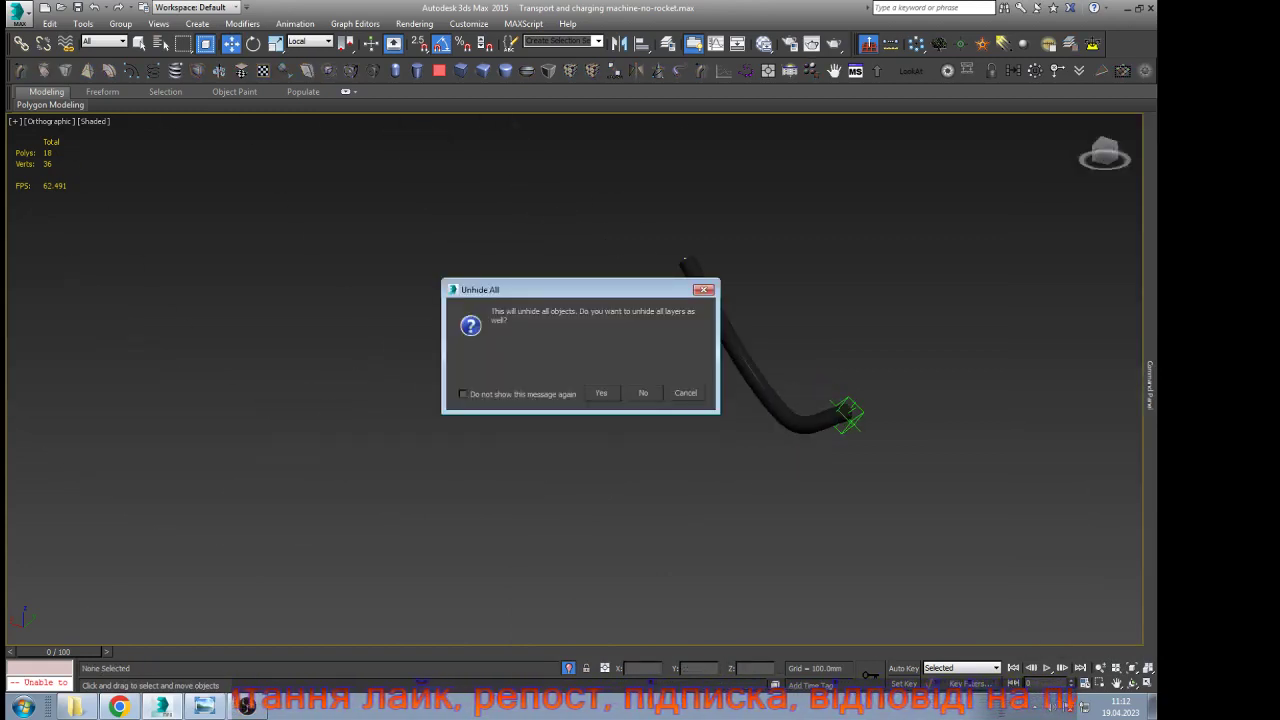
click(644, 393)
click(824, 475)
right_click(824, 475)
click(848, 439)
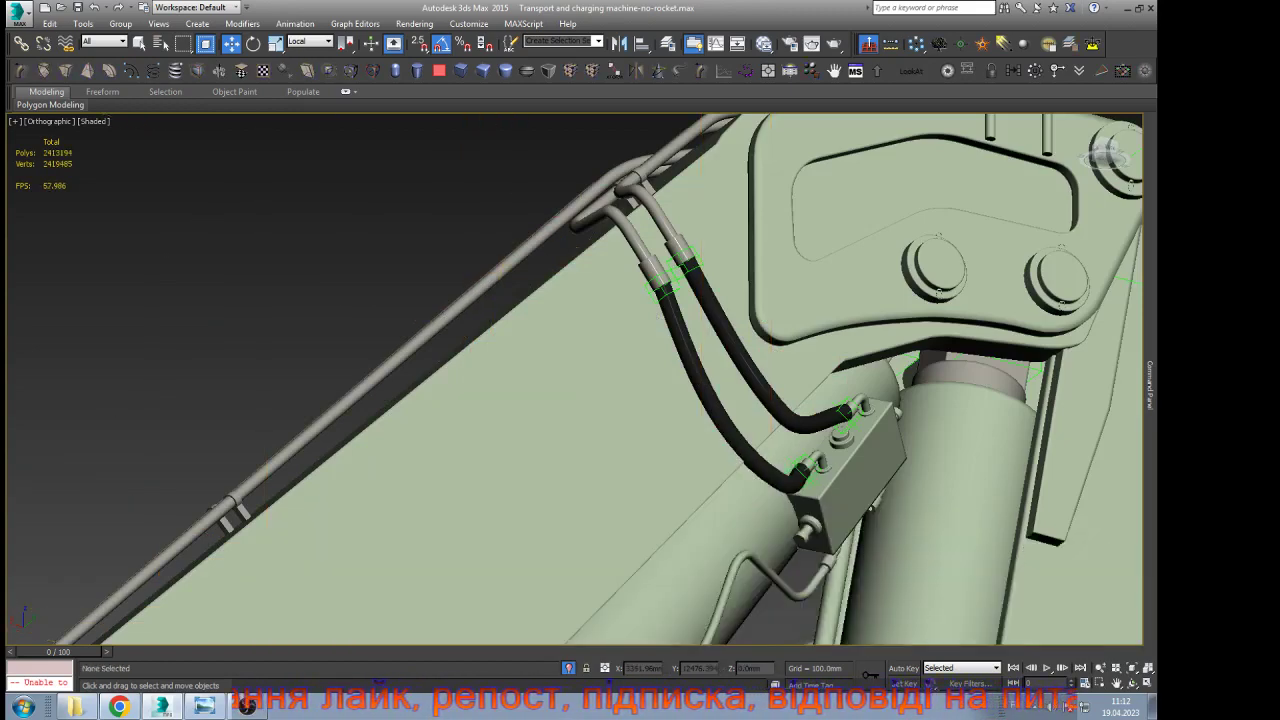
Isolate the lower hose together with the point helper at its fitting end
scroll(826, 473, up, 9)
click(674, 535)
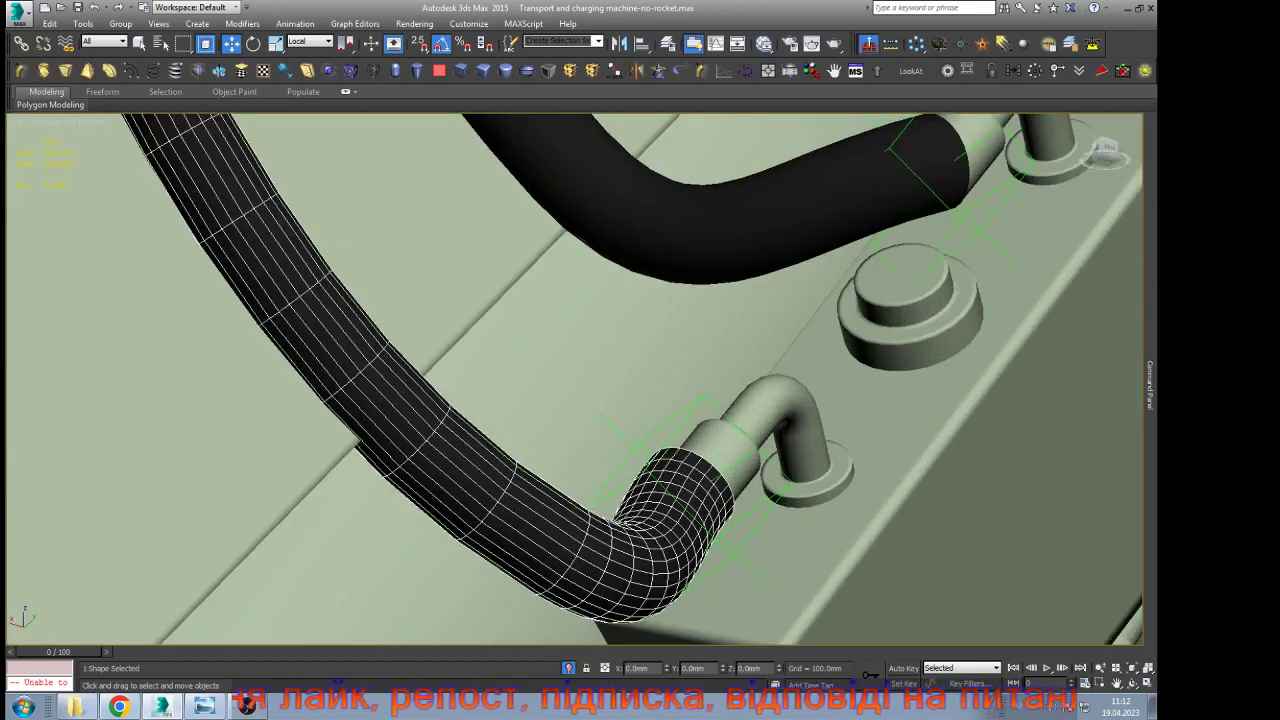
scroll(755, 570, up, 4)
key(F3)
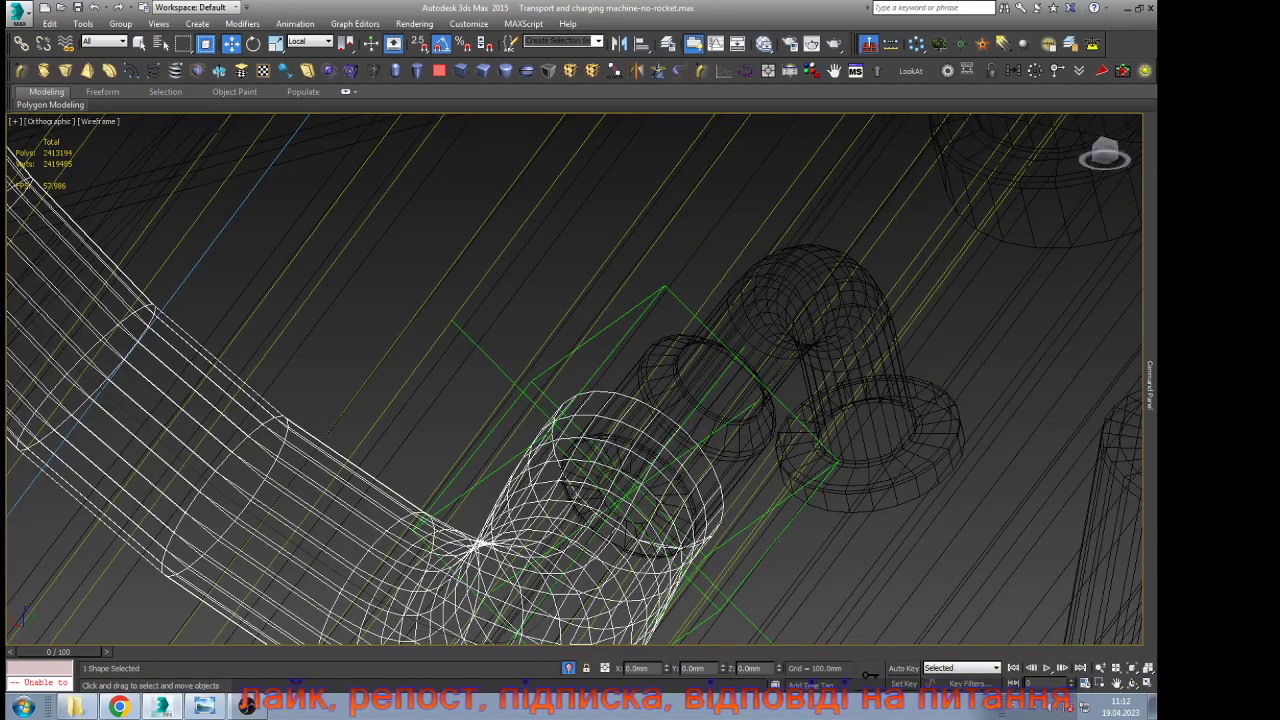
ctrl+click(756, 566)
key(alt+q)
click(756, 566)
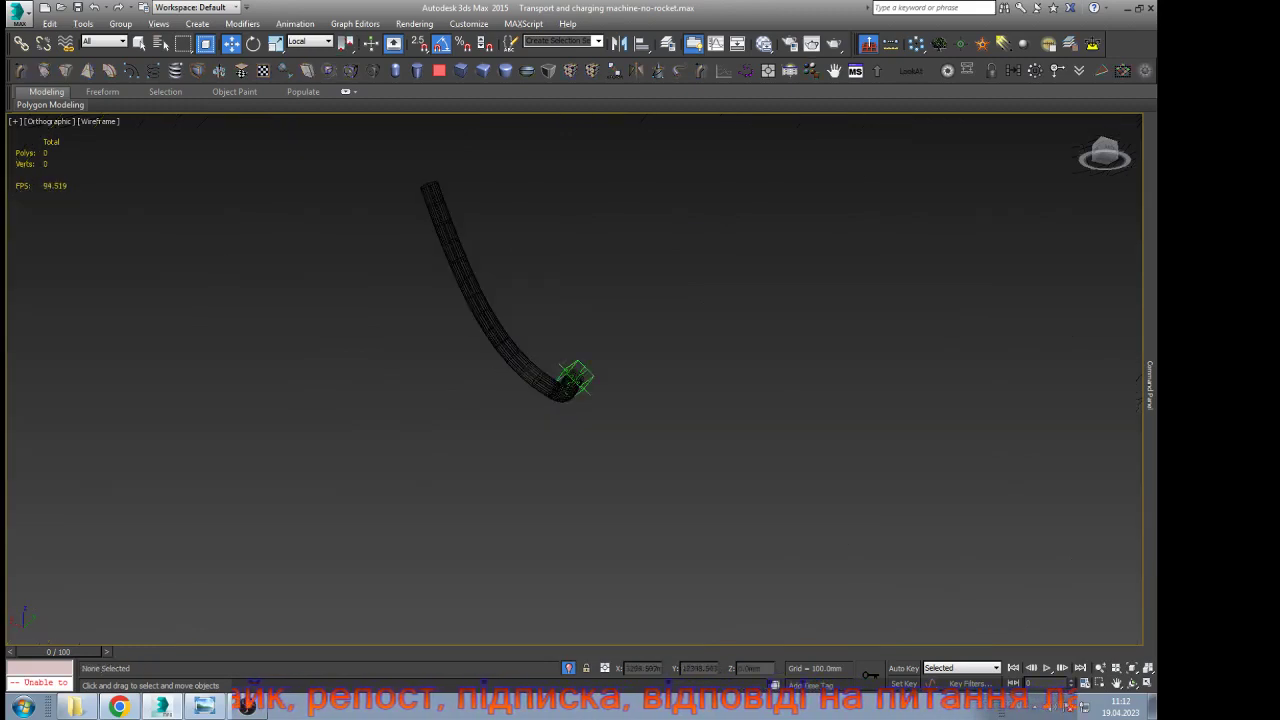
Add an Edit Spline modifier above the lower hose's Linked XForm and expand its sub-object levels
scroll(523, 377, up, 5)
click(523, 377)
mouse_move(1150, 385)
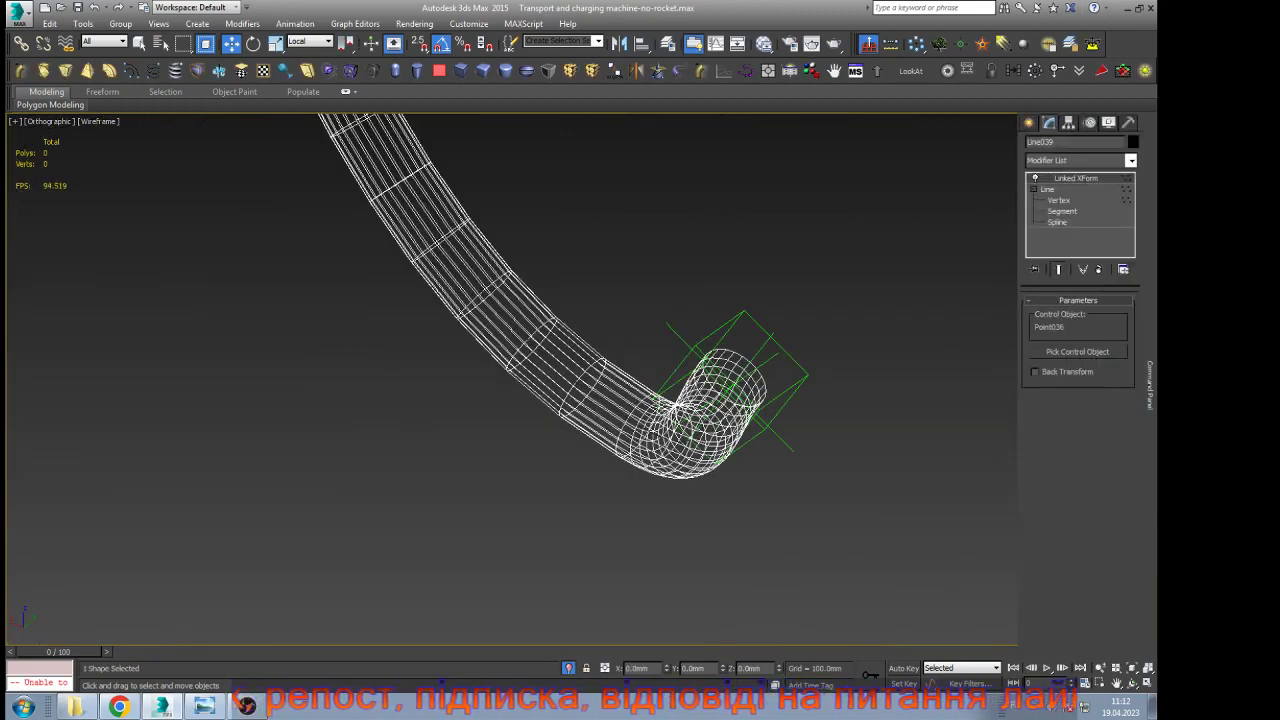
click(1092, 160)
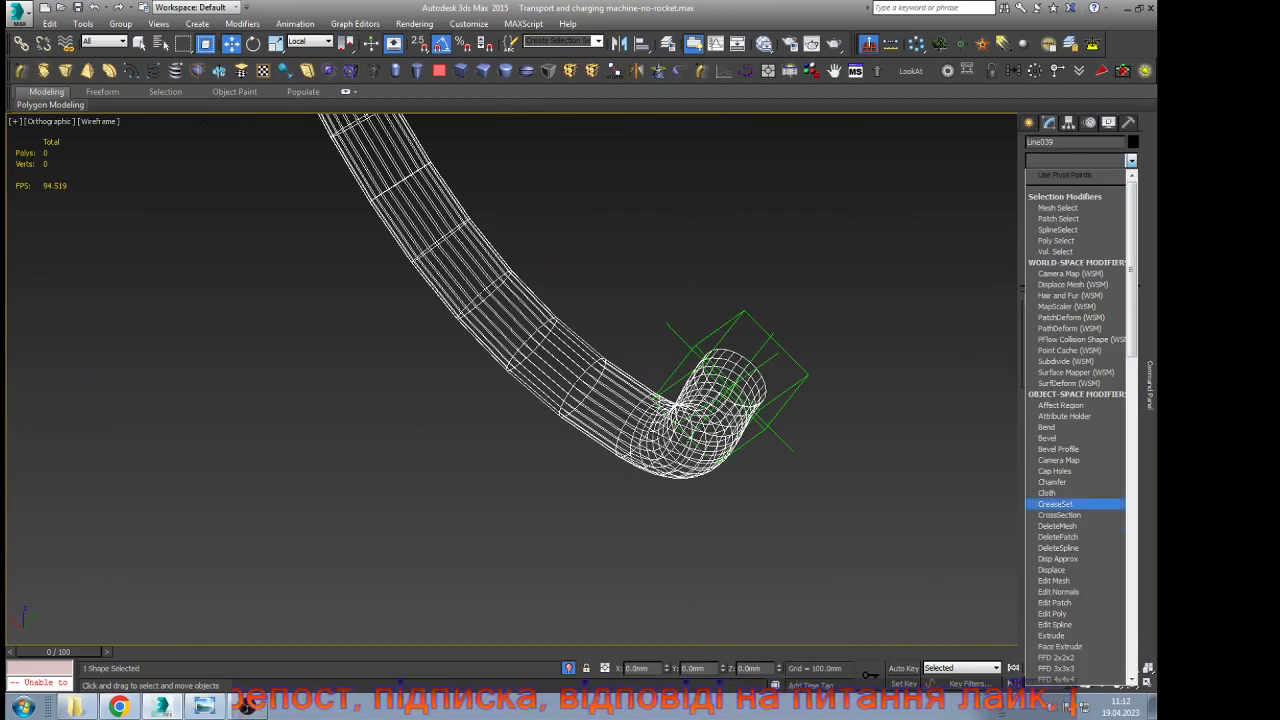
click(1055, 625)
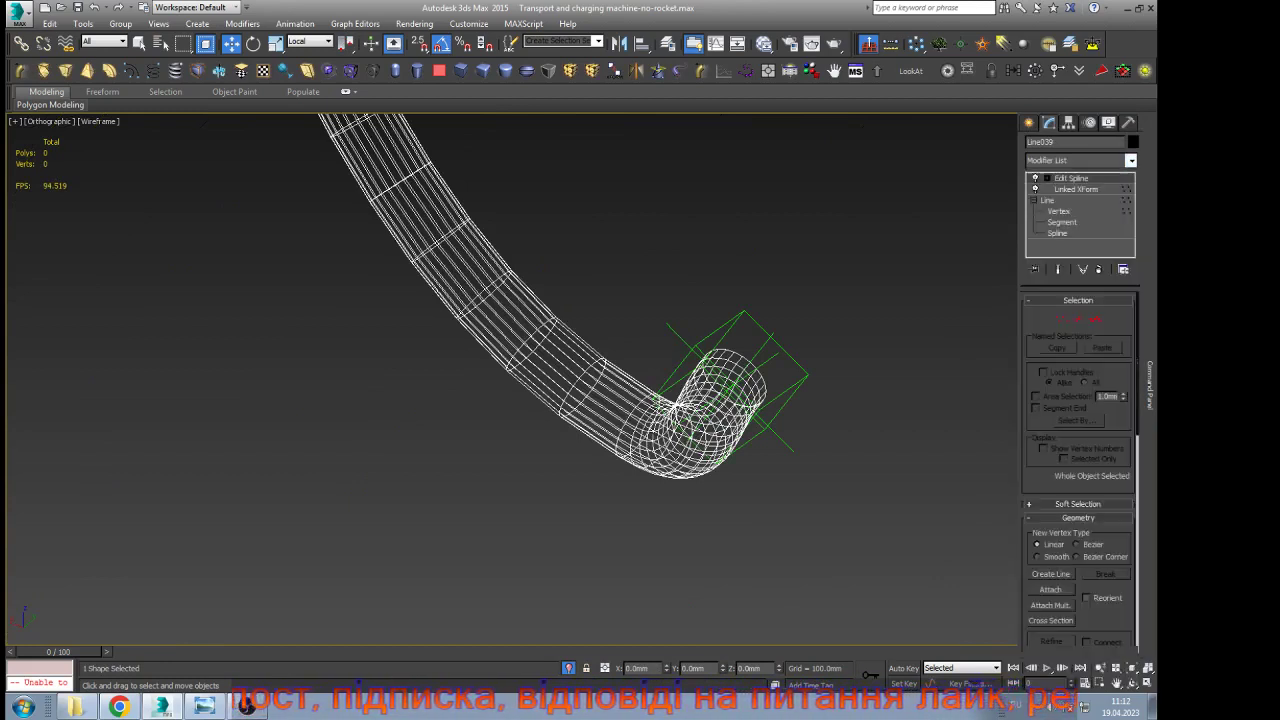
click(1047, 178)
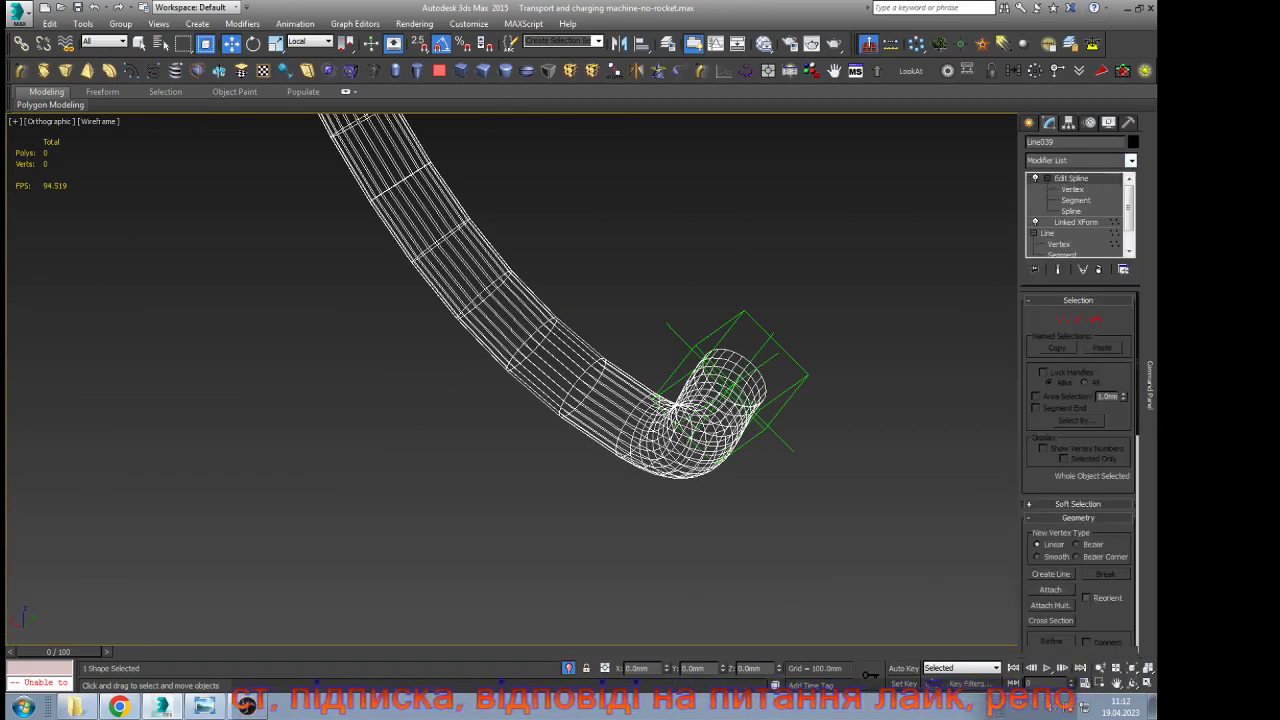
Select the two vertices at the lower hose's fitting end and add a Linked XForm modifier above the Edit Spline
click(1072, 189)
drag(861, 279, 624, 467)
scroll(829, 352, up, 4)
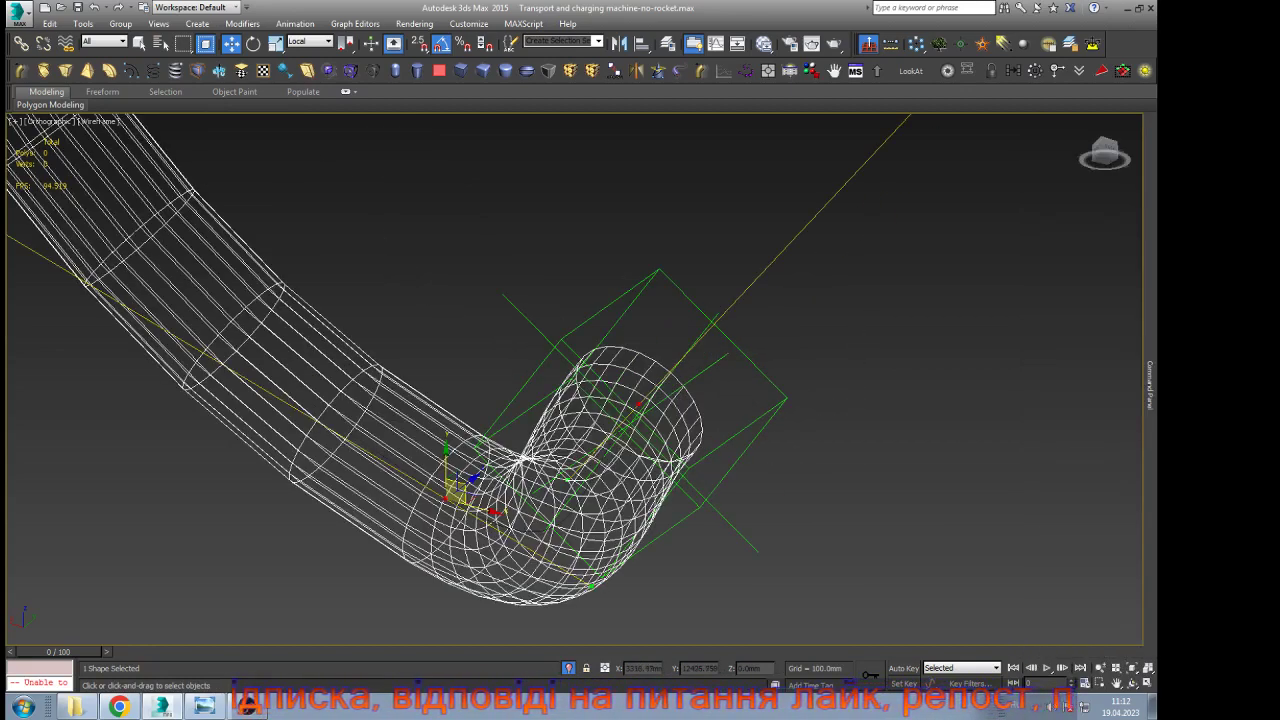
mouse_move(1150, 386)
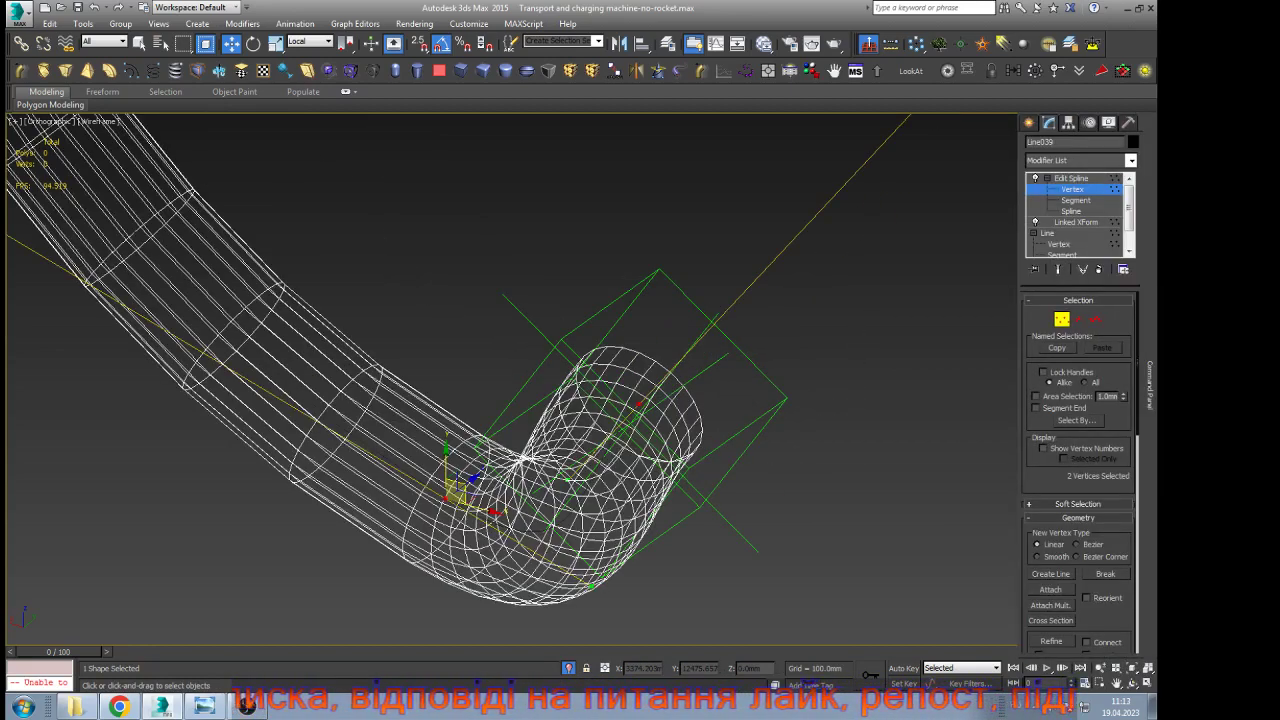
click(614, 71)
mouse_move(1150, 386)
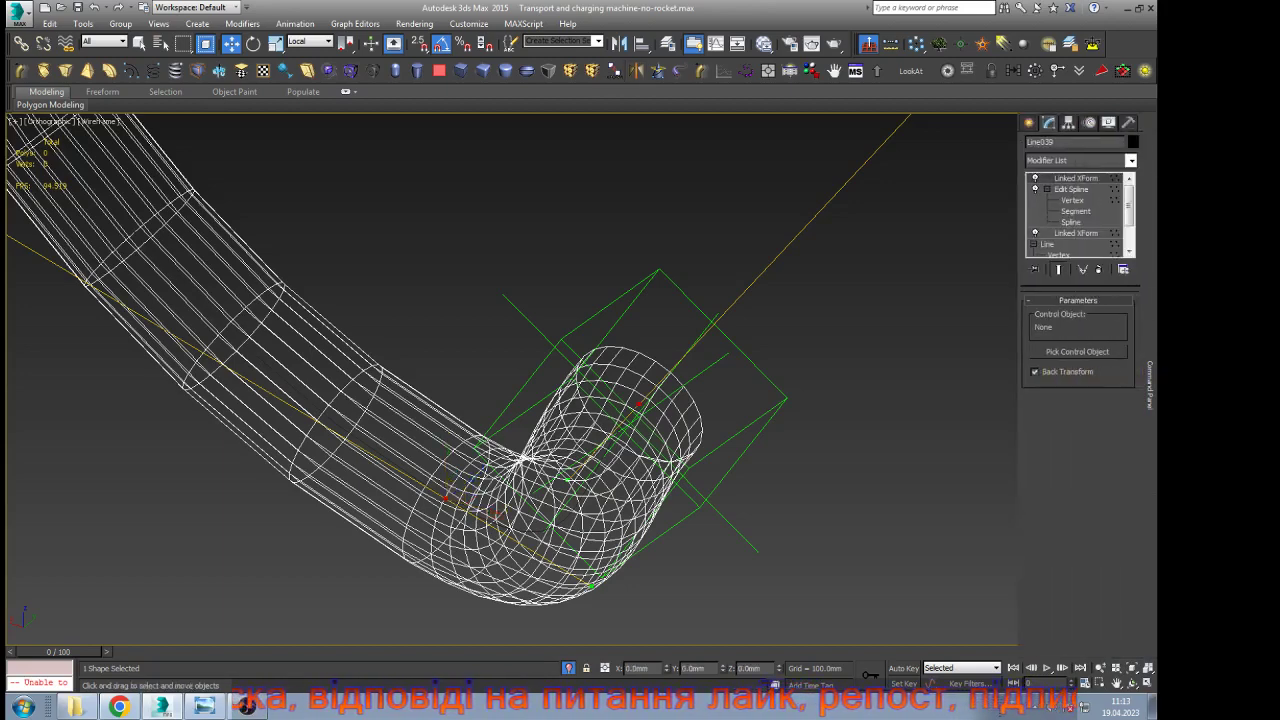
Assign the fitting's point helper as the new Linked XForm's control object, disable Back Transform and deselect the hose
click(1078, 351)
click(744, 355)
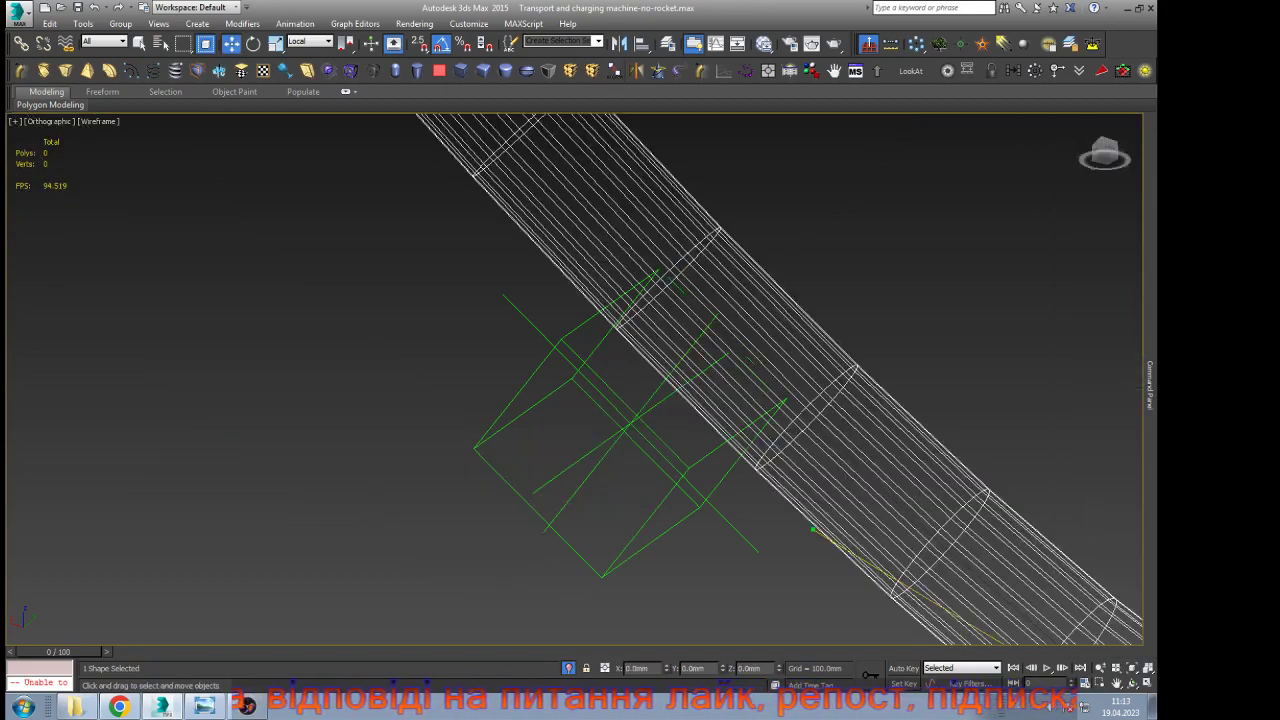
mouse_move(1150, 386)
click(1036, 372)
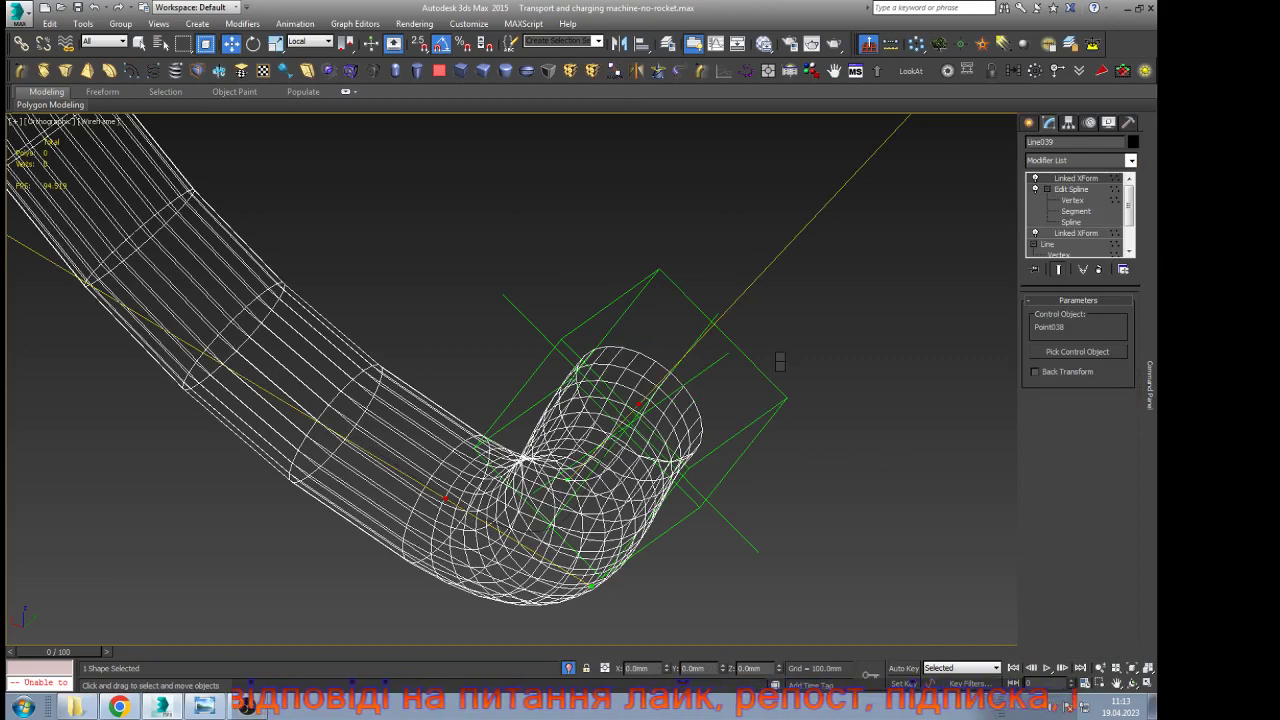
click(763, 489)
Unhide all objects without unhiding the layers
scroll(763, 489, down, 10)
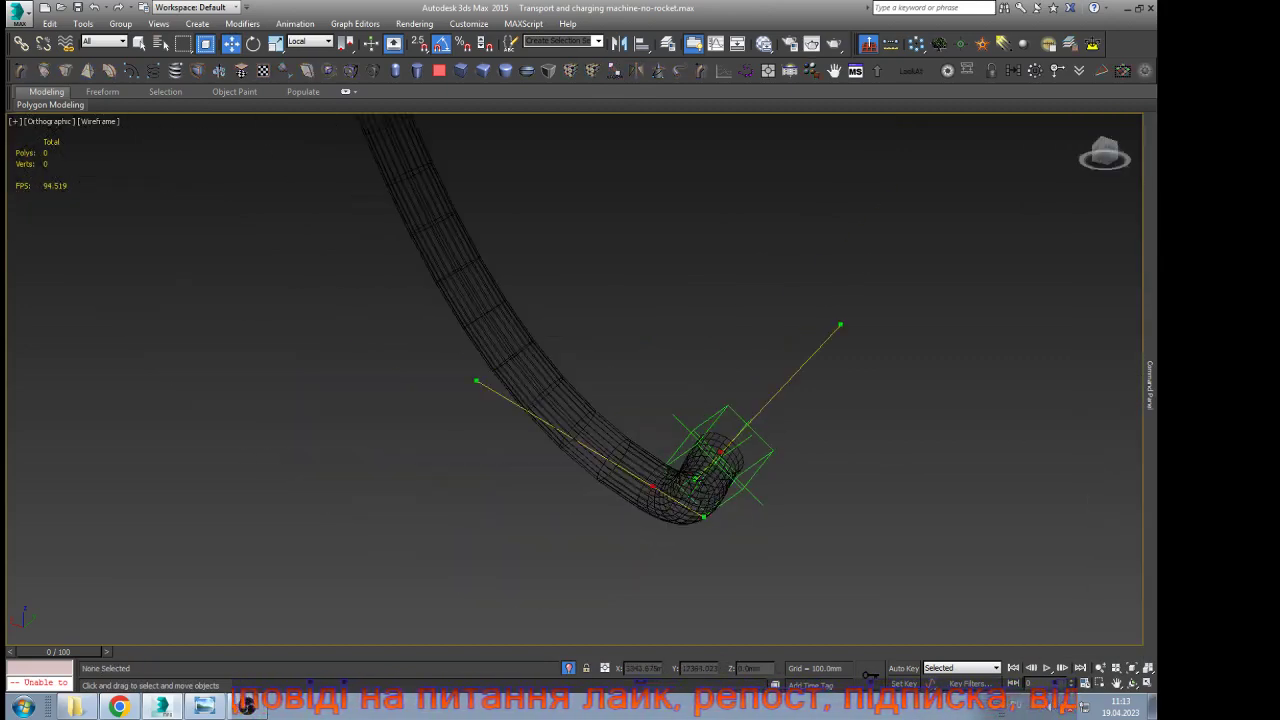
scroll(805, 454, up, 4)
click(835, 392)
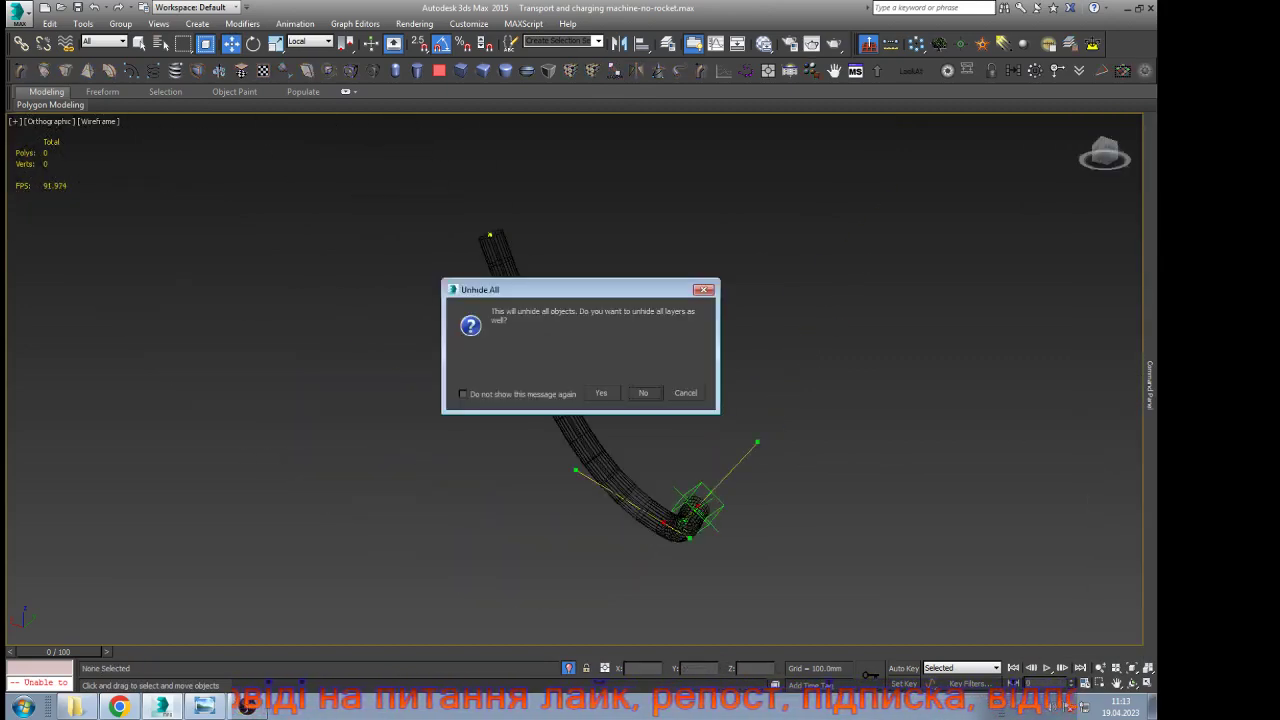
click(645, 393)
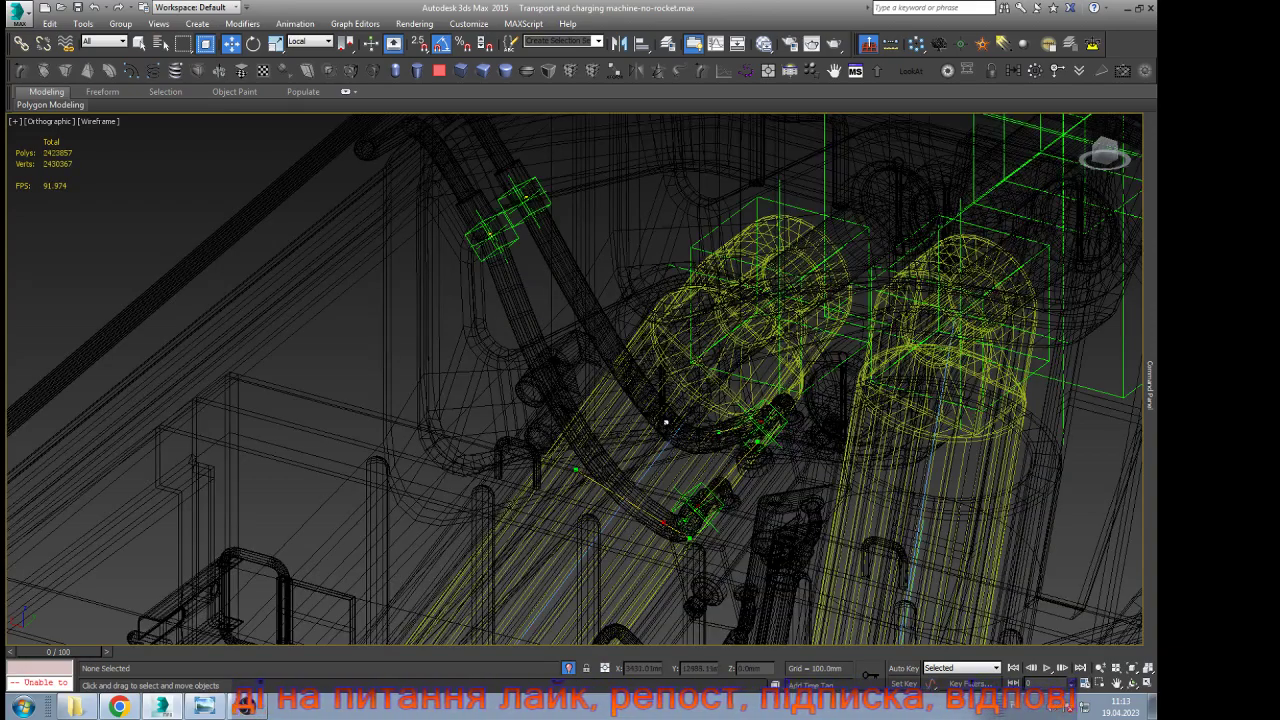
Reselect both vertices at the upper hose's fitting end in its Edit Spline, and return to the top Linked XForm
click(666, 422)
scroll(756, 440, up, 5)
mouse_move(1150, 386)
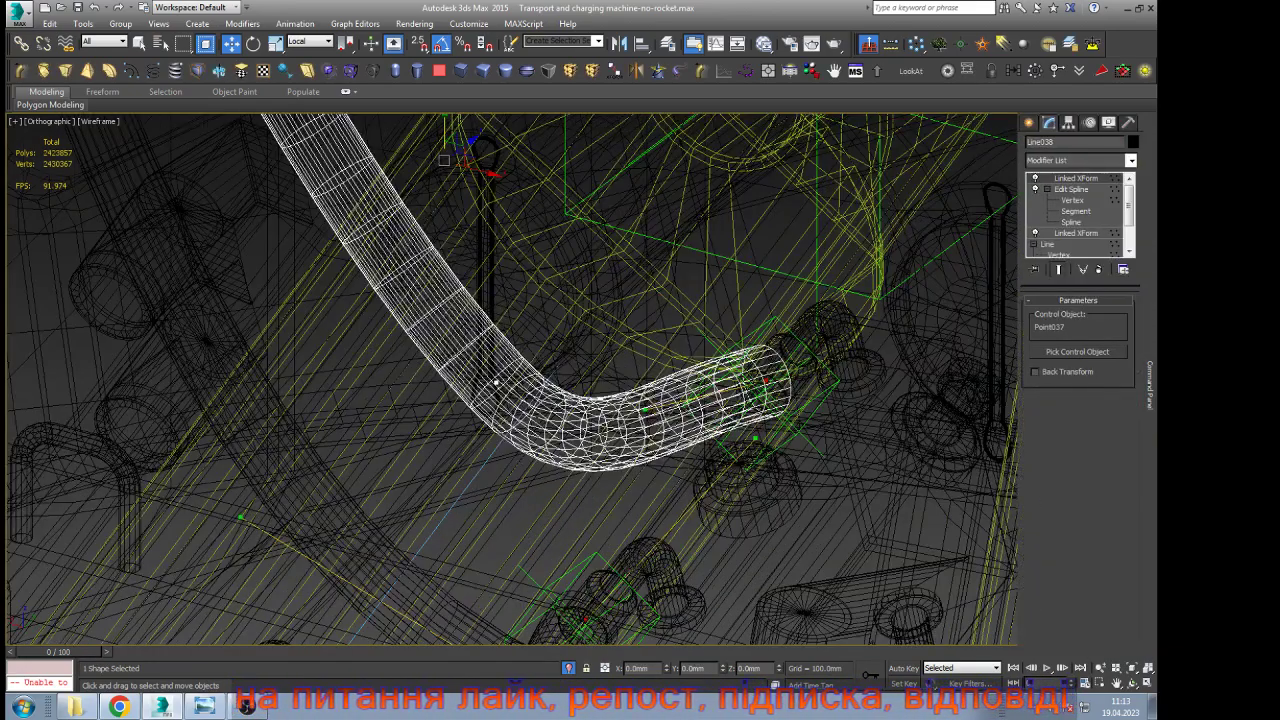
click(1072, 200)
drag(873, 322, 477, 485)
mouse_move(1150, 320)
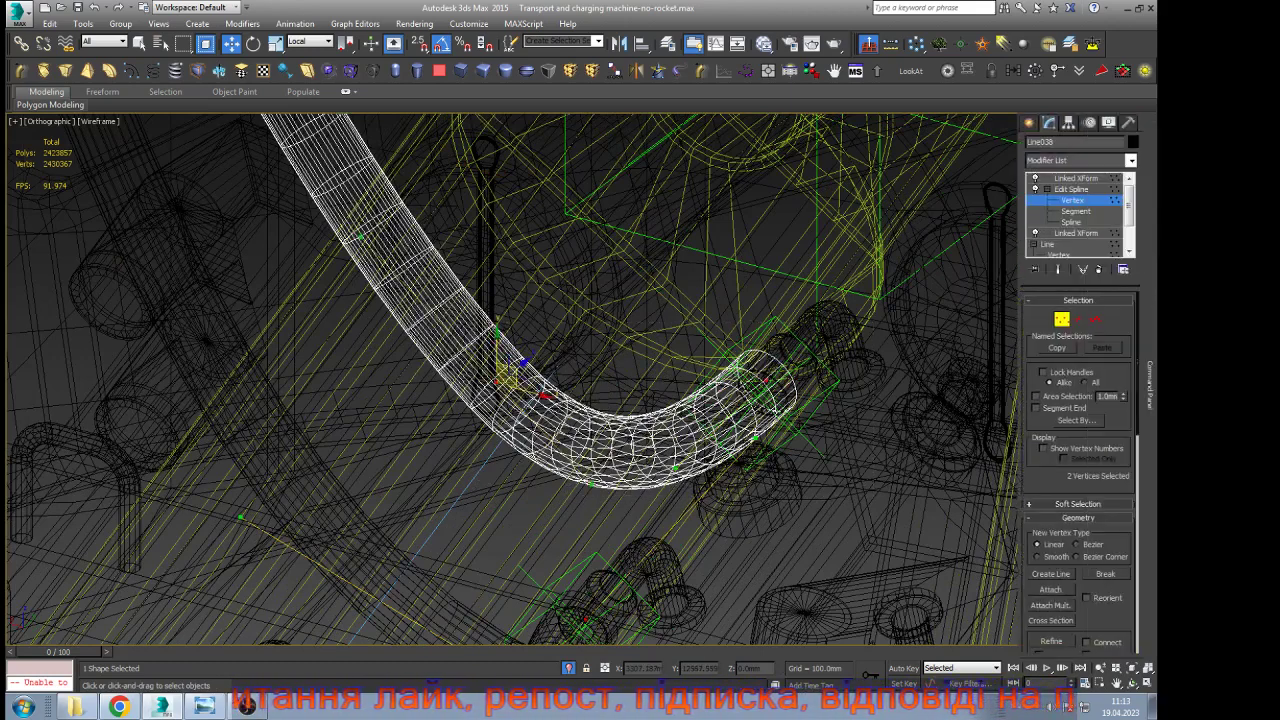
click(1076, 178)
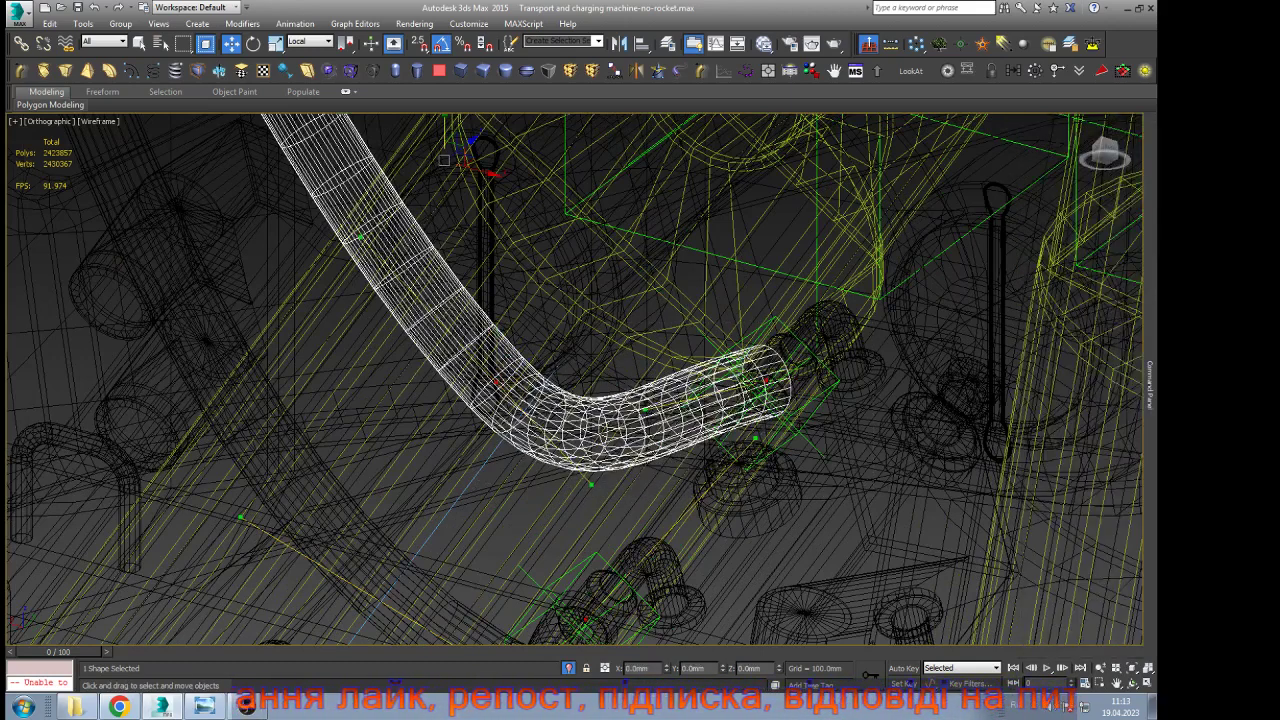
Save the scene and switch the viewport to shaded display
scroll(759, 348, down, 3)
key(ctrl+s)
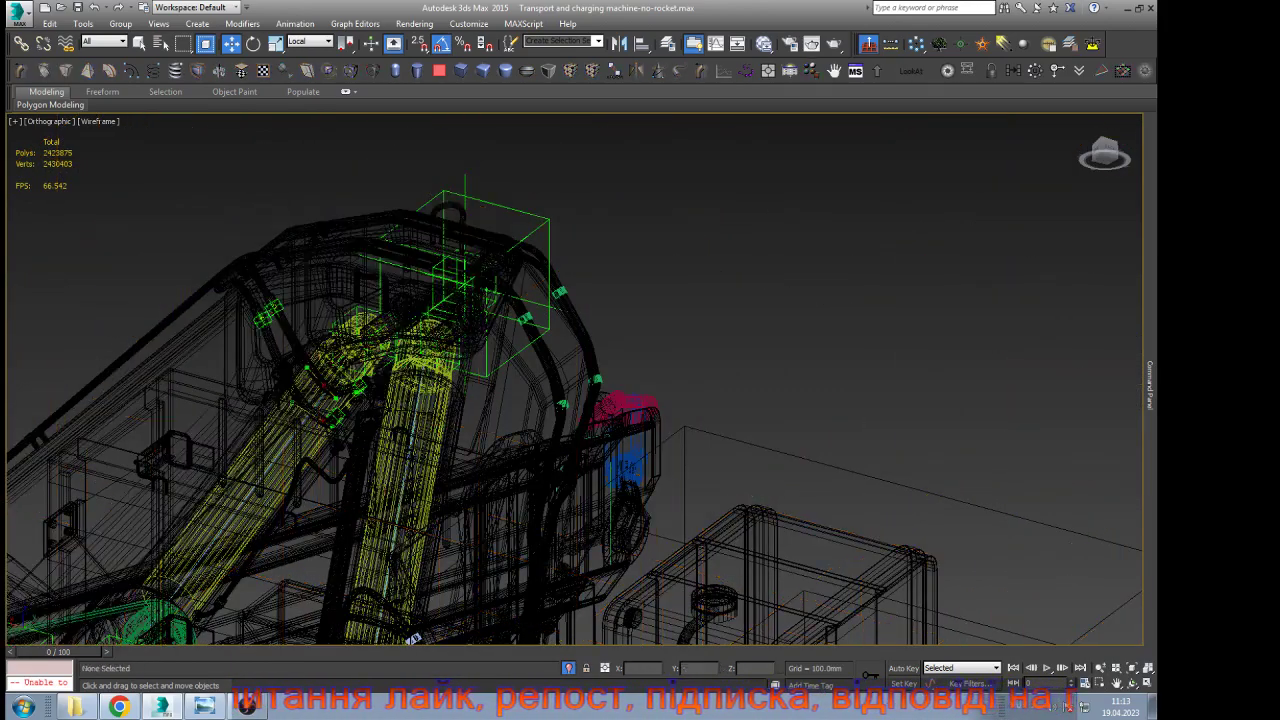
key(F3)
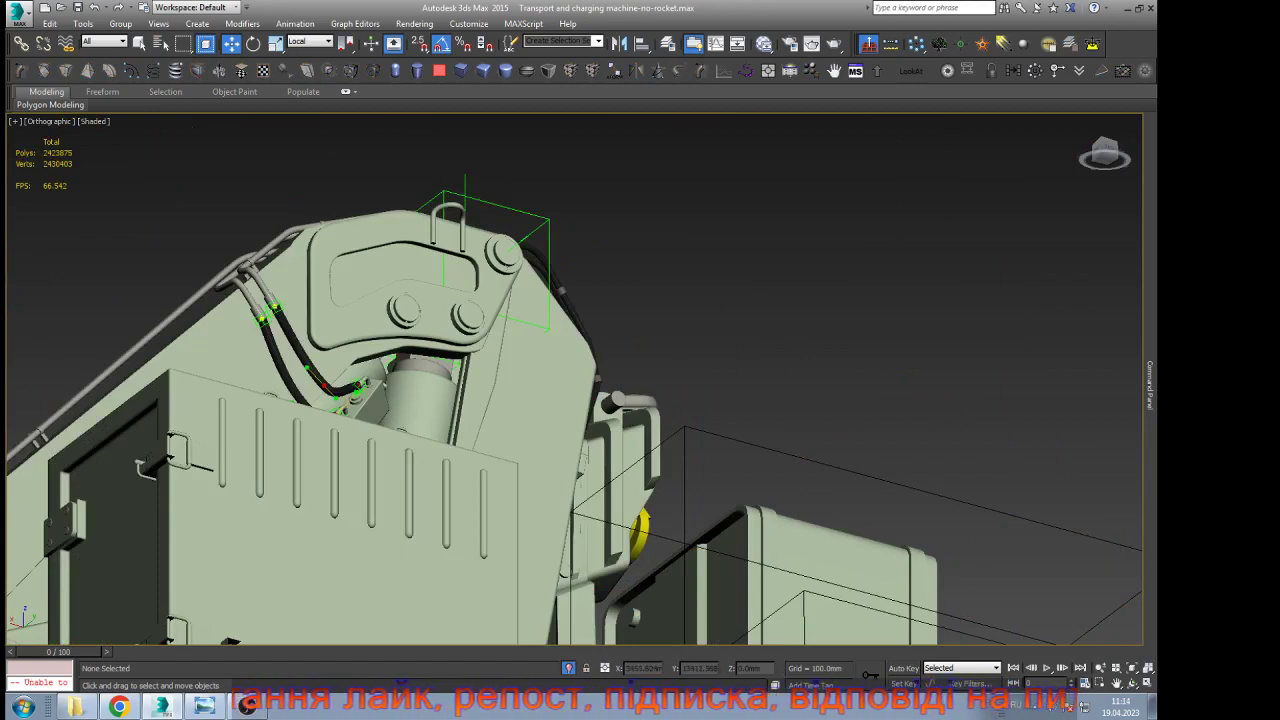
Rotate the point helper at the top of the crane column to -70 degrees on Y to raise the boom
click(448, 213)
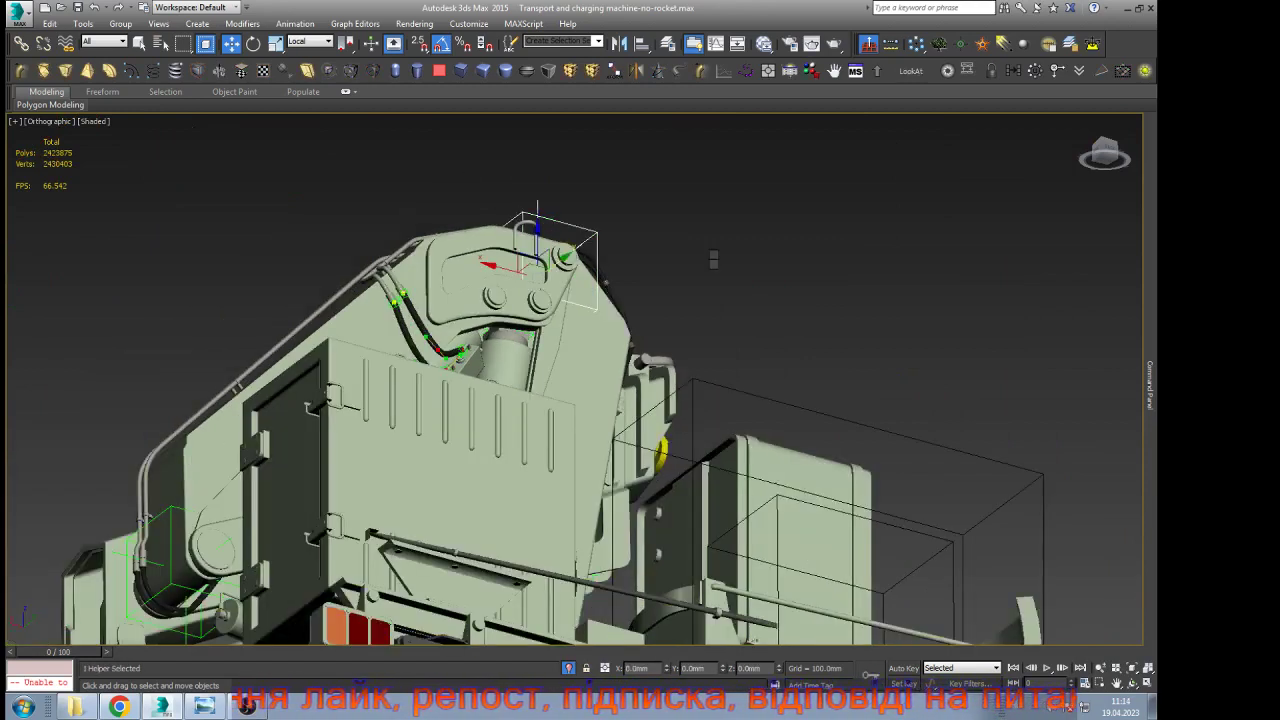
key(e)
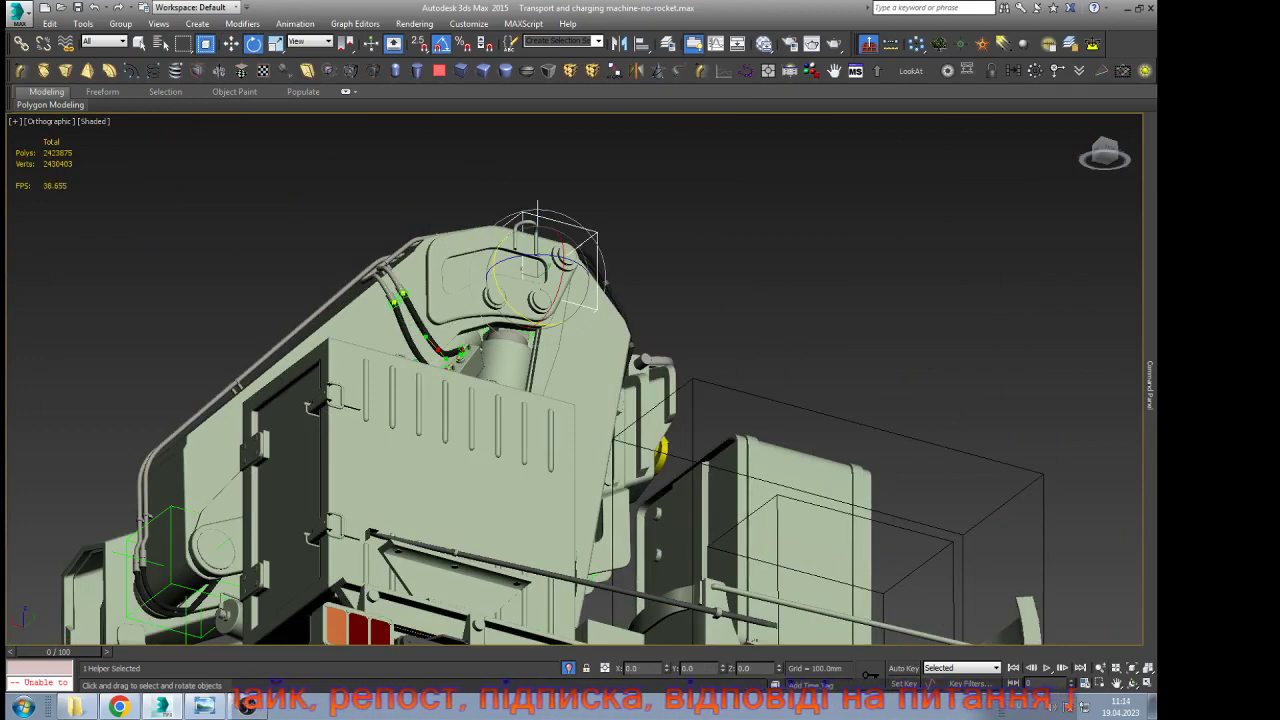
click(1132, 684)
drag(648, 440, 654, 524)
right_click(654, 524)
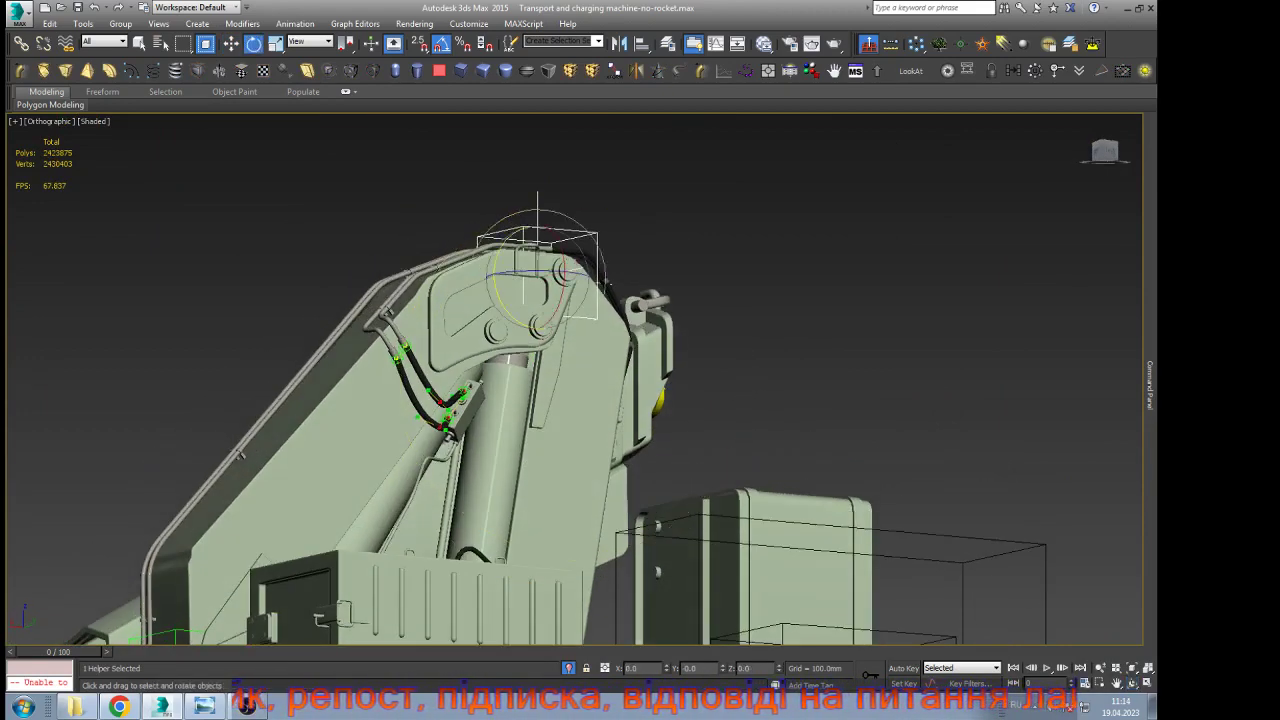
drag(496, 284, 489, 240)
drag(606, 278, 607, 302)
scroll(667, 285, down, 2)
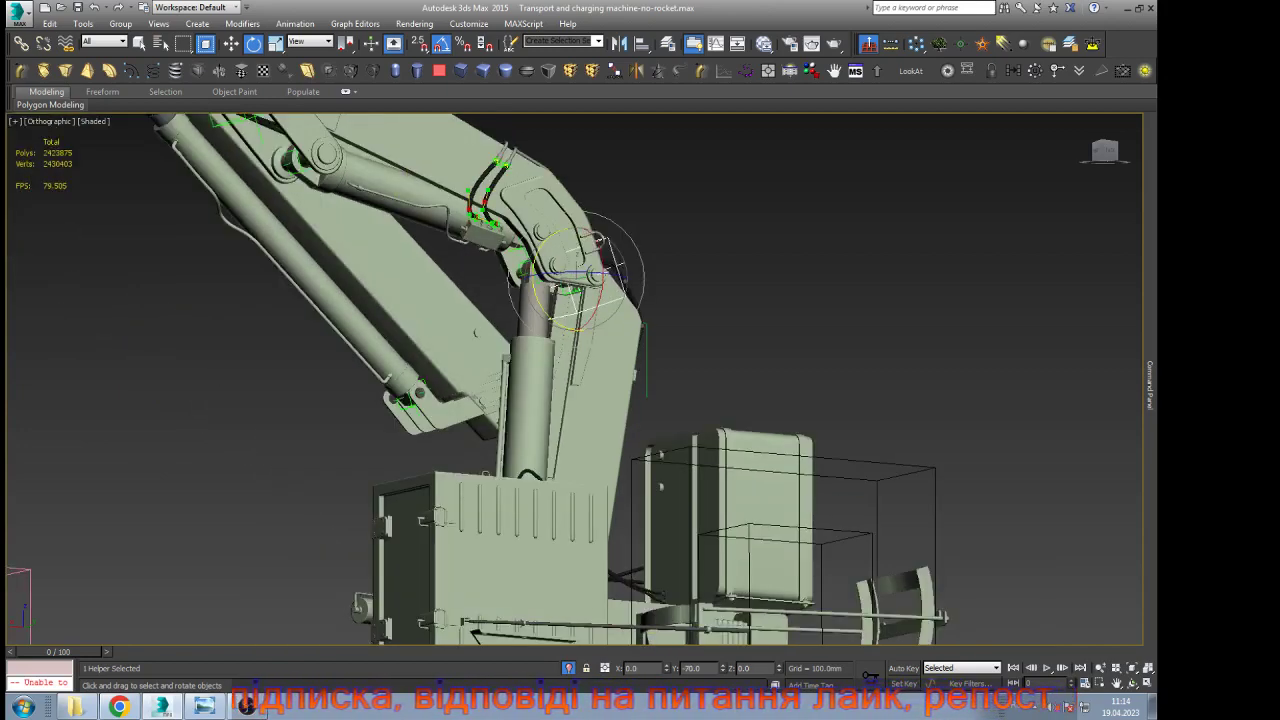
Try rotating the point helper at the outer boom's hinge to unfold the outer boom, and undo the rotation
click(1132, 683)
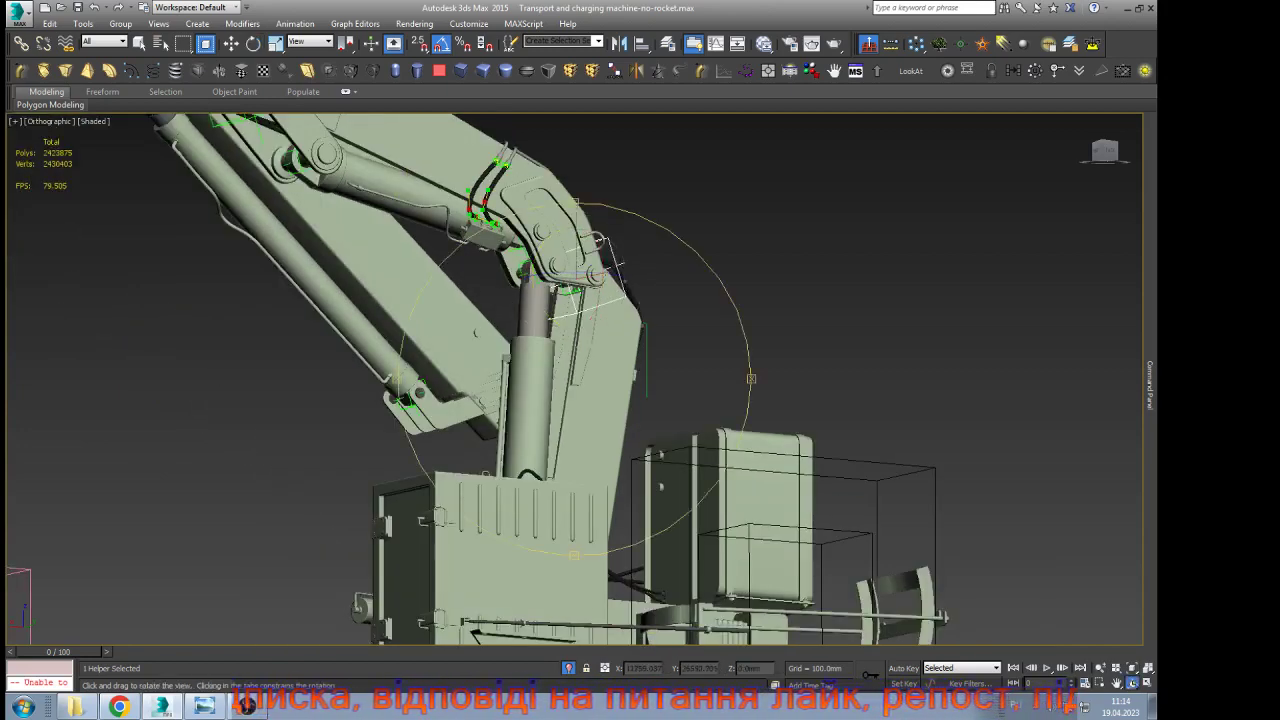
scroll(610, 430, down, 3)
drag(610, 430, 850, 455)
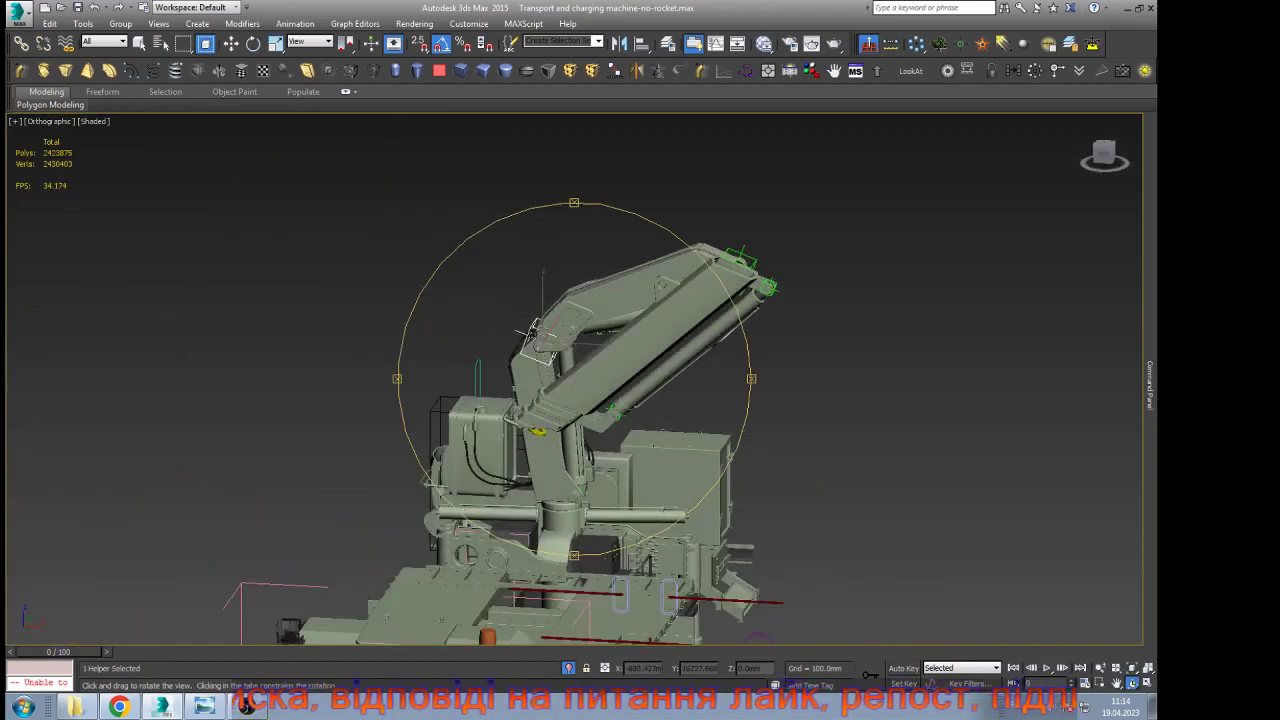
drag(533, 332, 536, 328)
scroll(737, 259, up, 4)
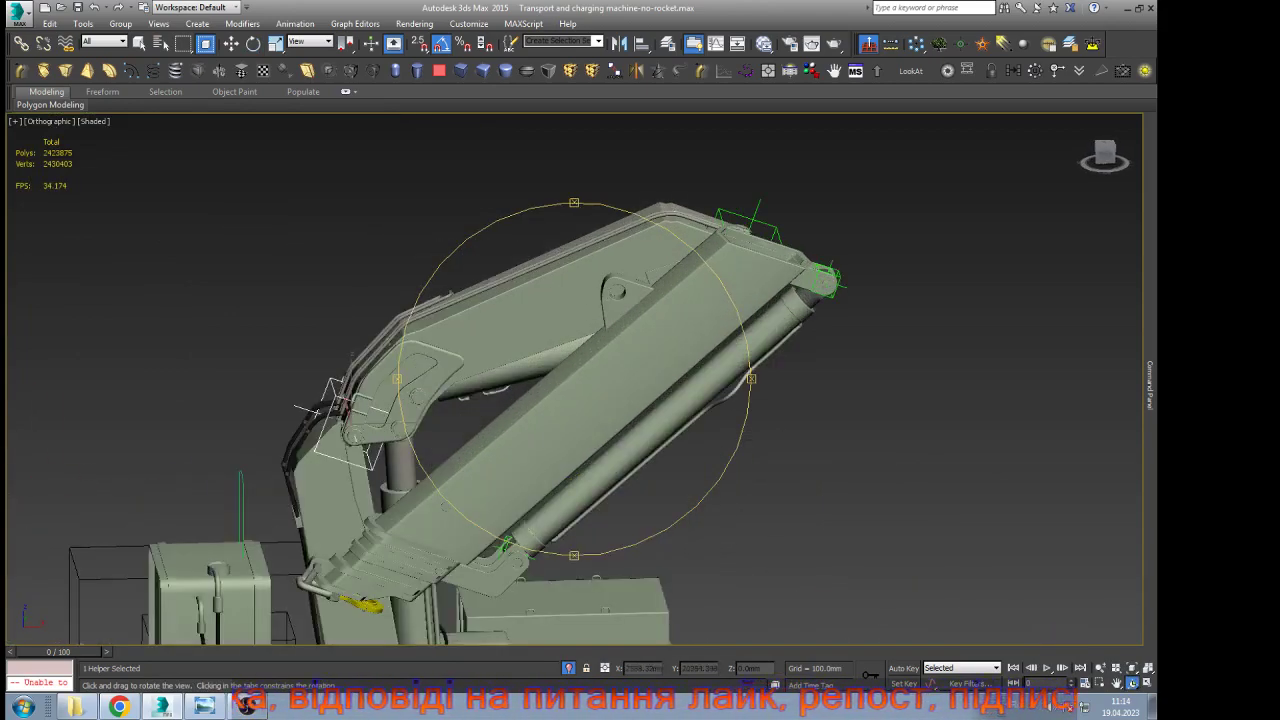
mouse_move(600, 380)
mouse_down()
mouse_move(540, 440)
mouse_move(600, 395)
mouse_up()
right_click(600, 395)
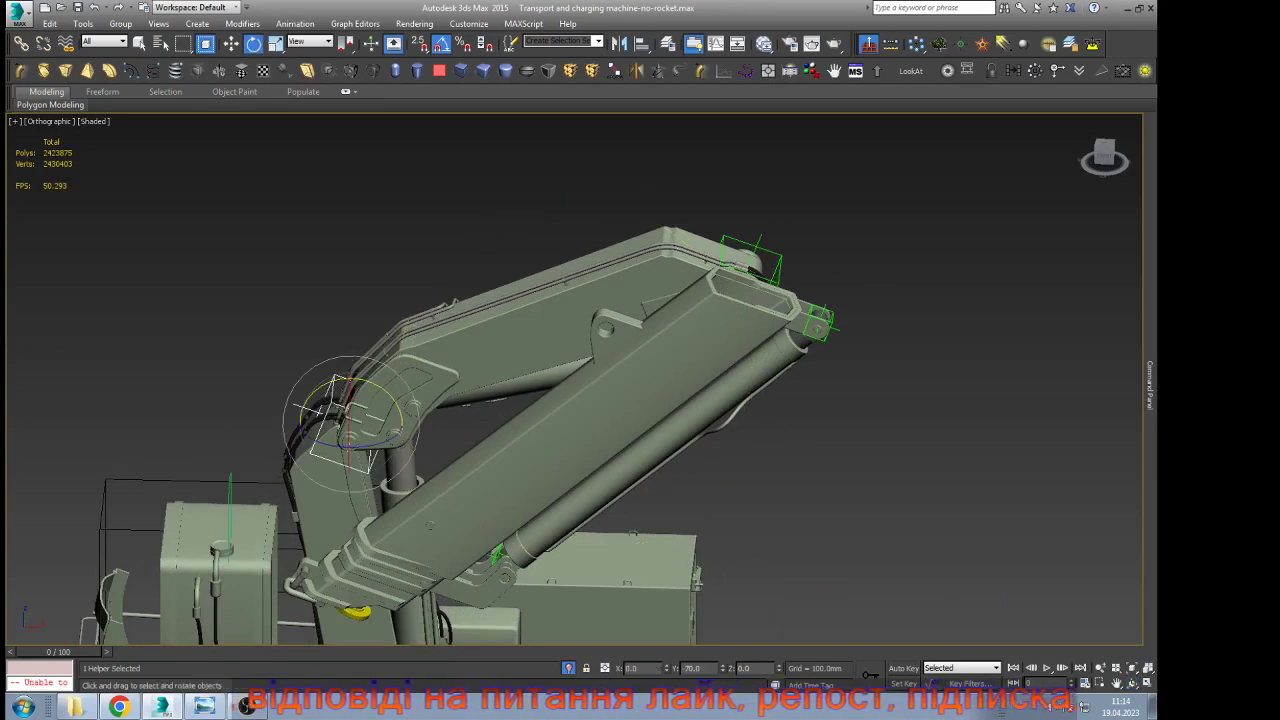
click(750, 265)
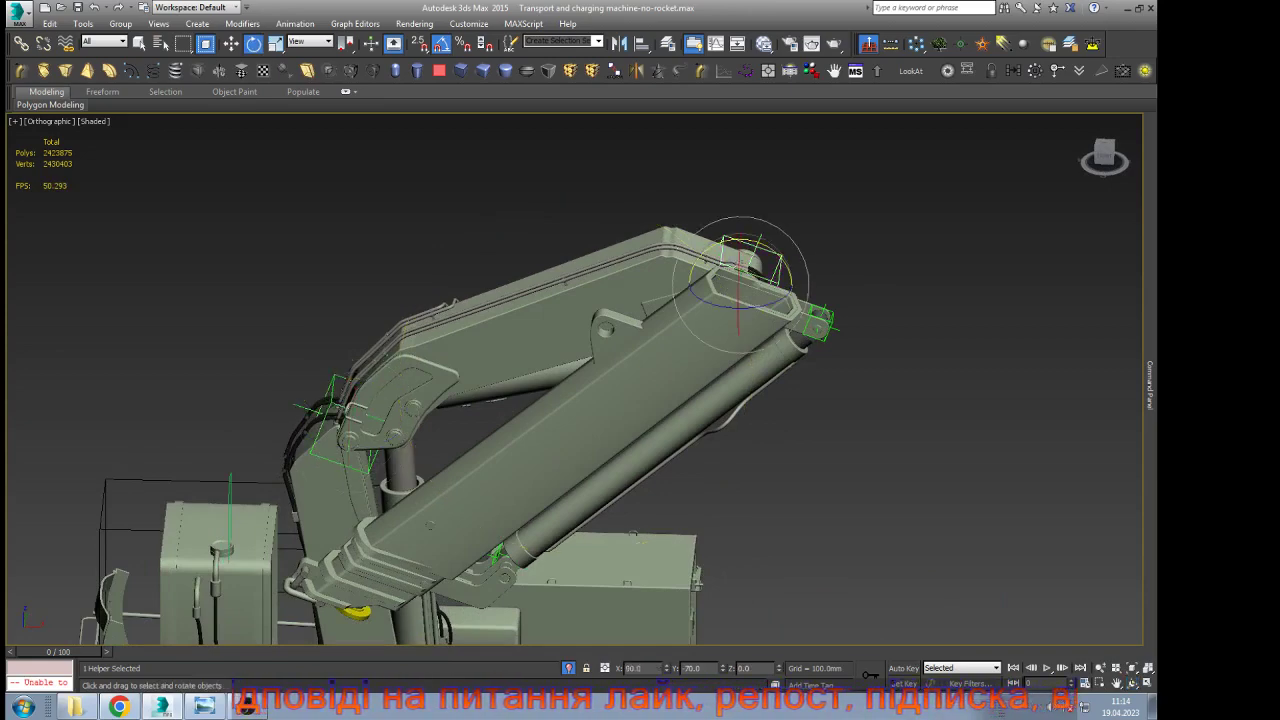
drag(766, 246, 974, 360)
key(ctrl+z)
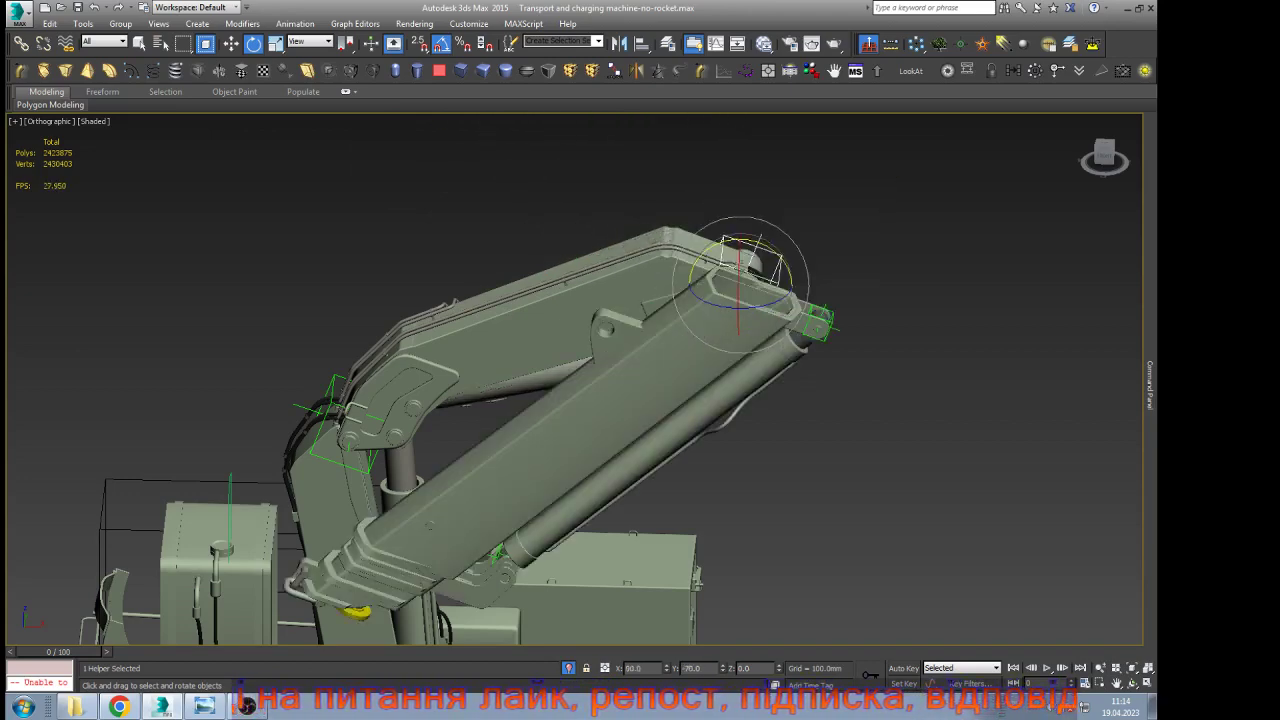
Rotate the outer boom's hinge helper so the outer boom unfolds and points away from the crane column
click(1132, 683)
mouse_move(728, 302)
mouse_down()
mouse_move(600, 391)
mouse_move(728, 318)
mouse_up()
right_click(728, 318)
drag(766, 250, 673, 270)
scroll(720, 357, down, 3)
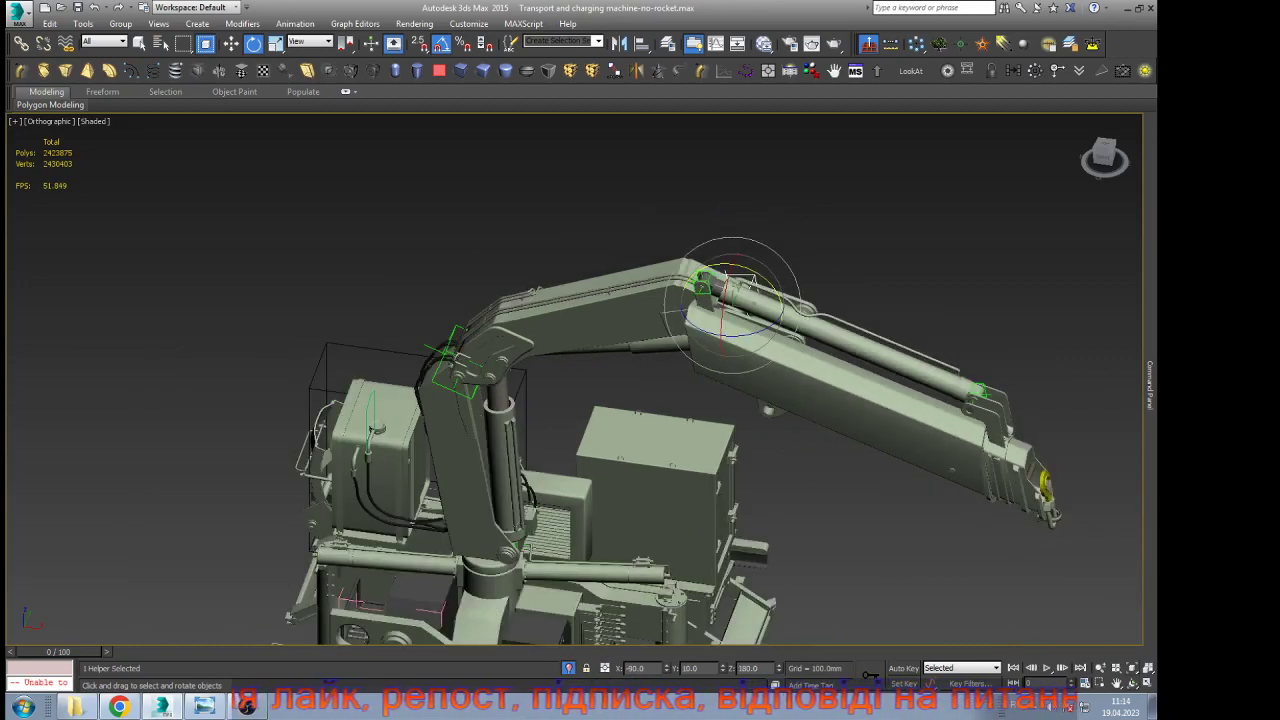
Try sliding the telescopic section out of the outer boom along its local X axis, and undo the move
alt+middle_drag(720, 357, 325, 304)
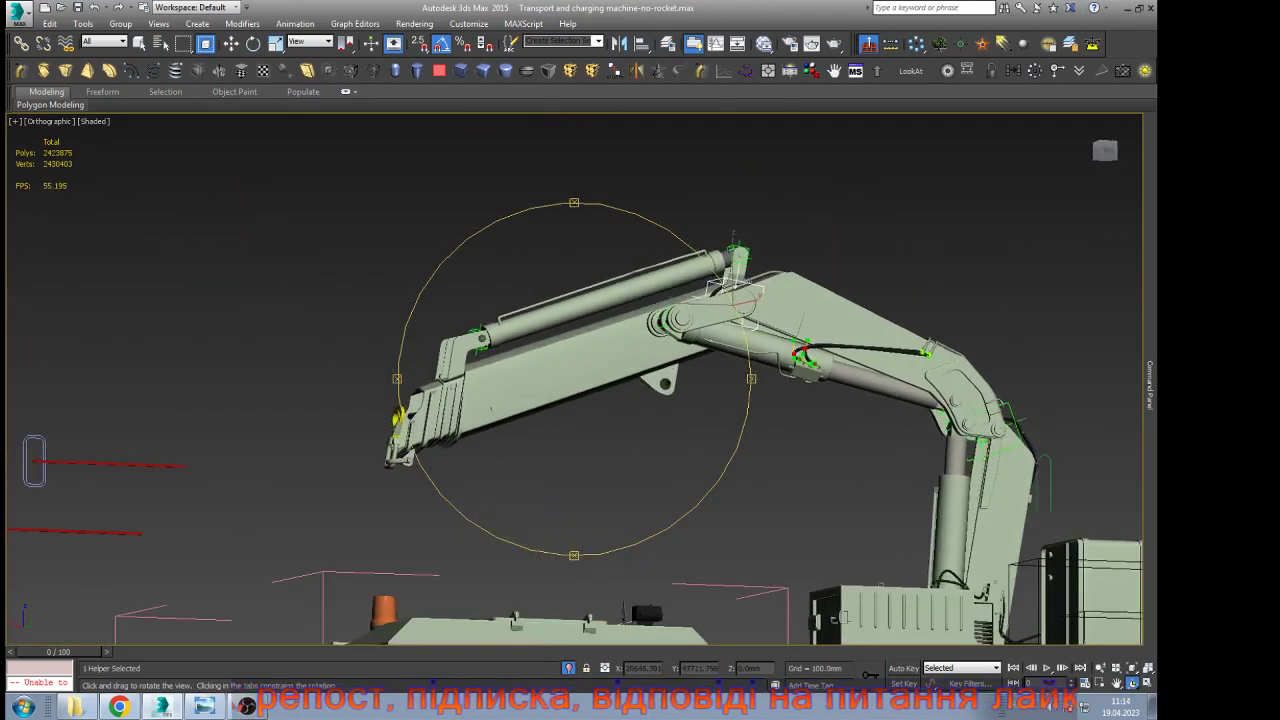
key(e)
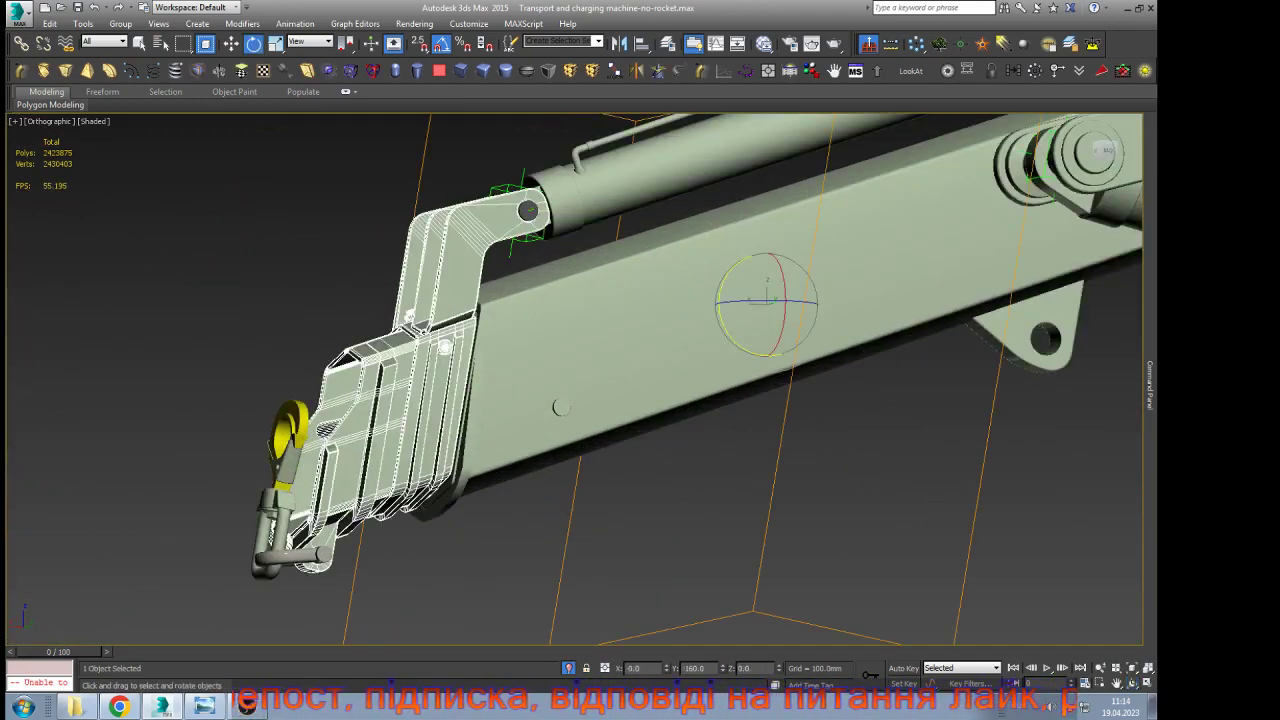
click(502, 383)
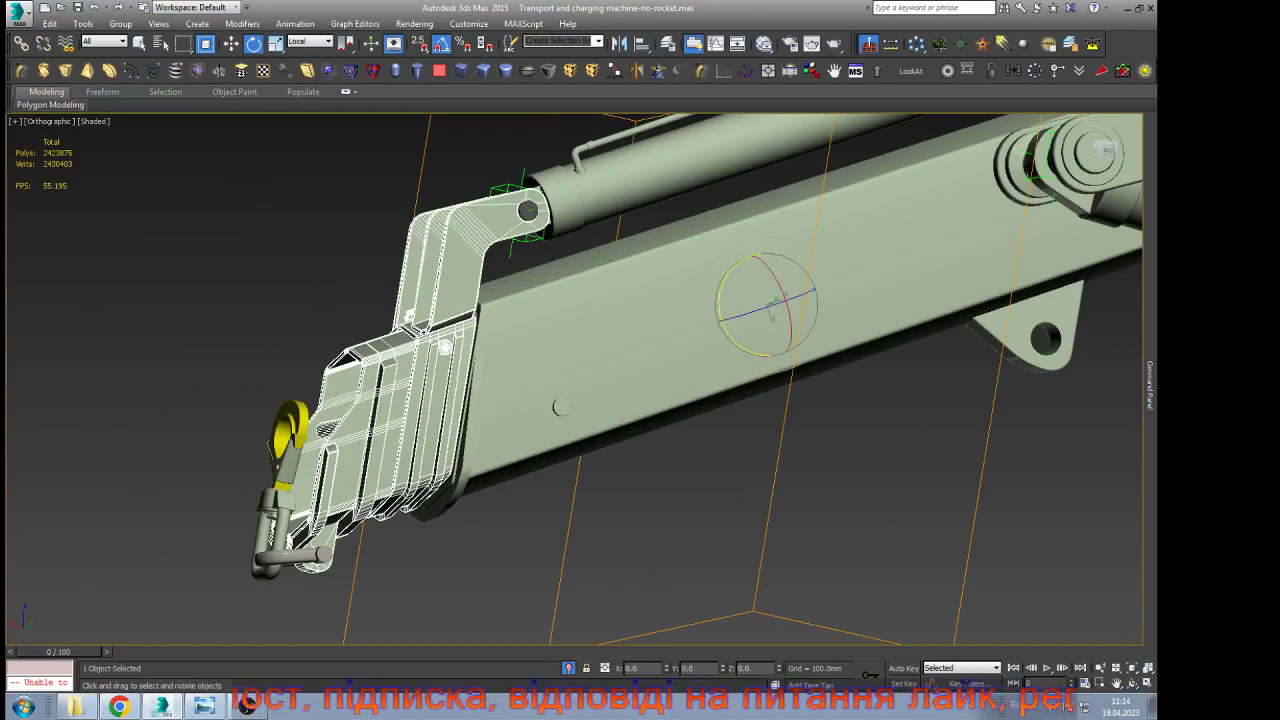
right_click(502, 383)
click(545, 400)
scroll(554, 382, down, 4)
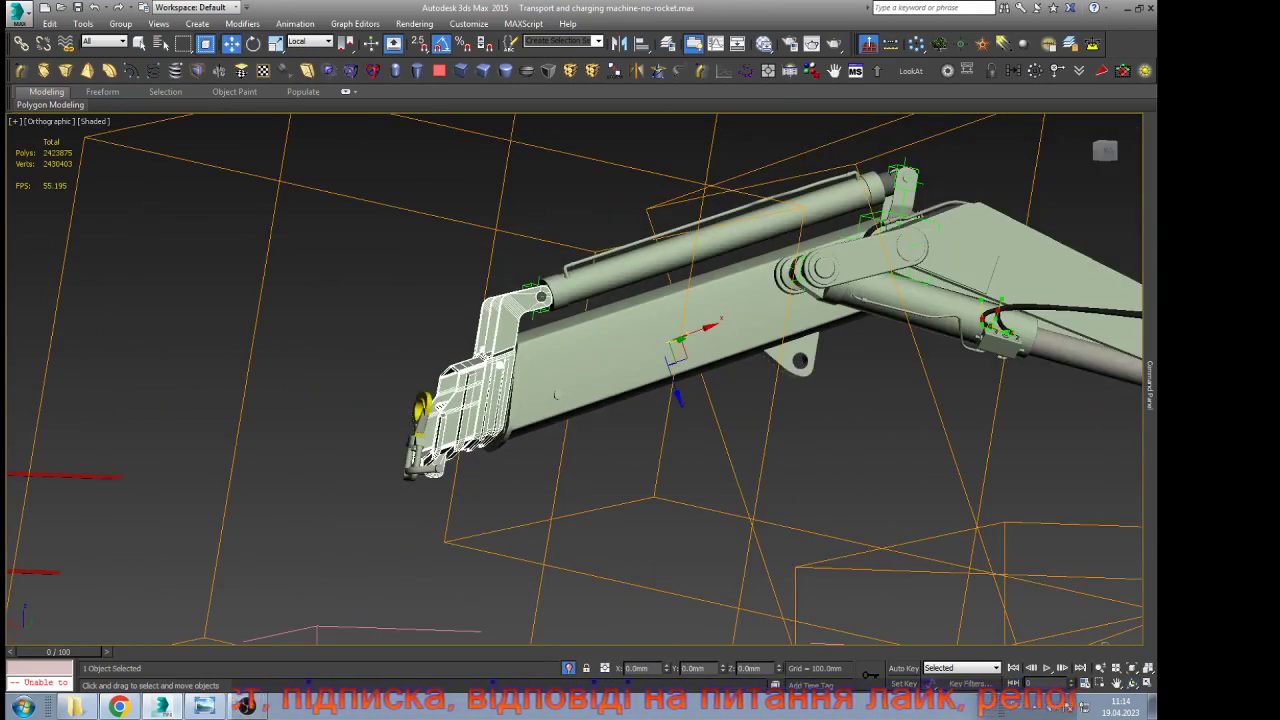
drag(697, 332, 591, 371)
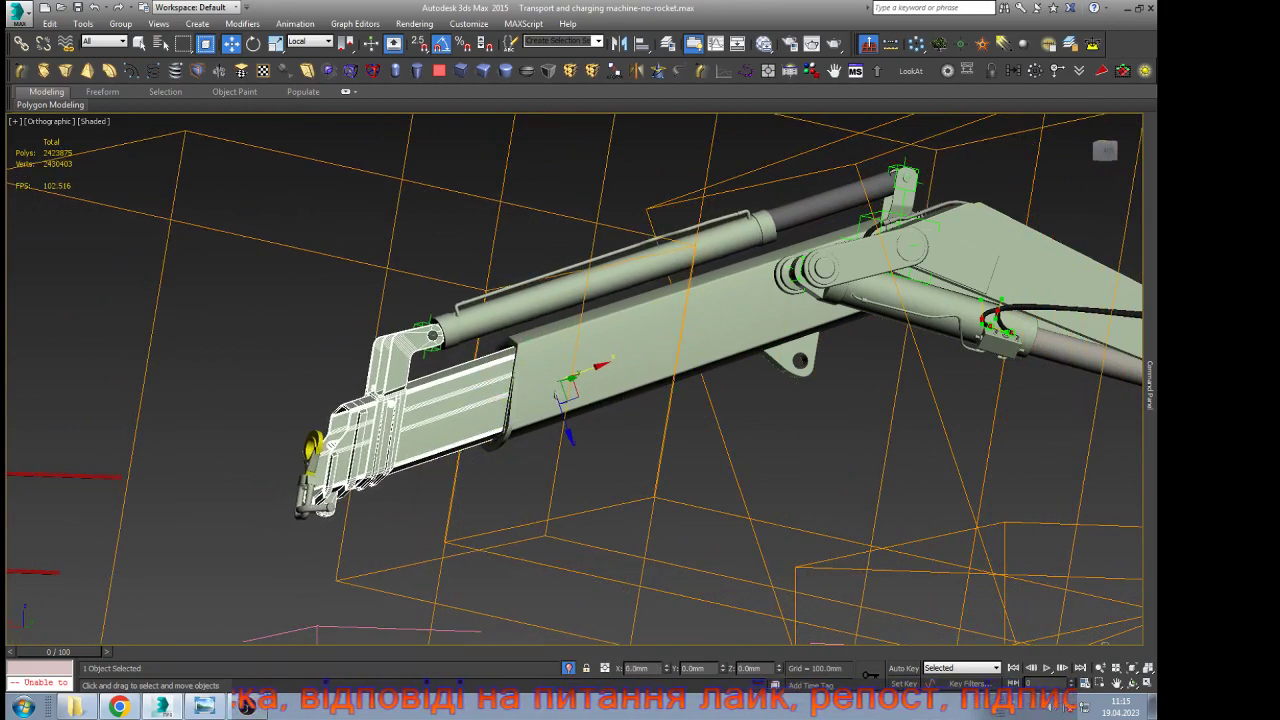
key(ctrl+z)
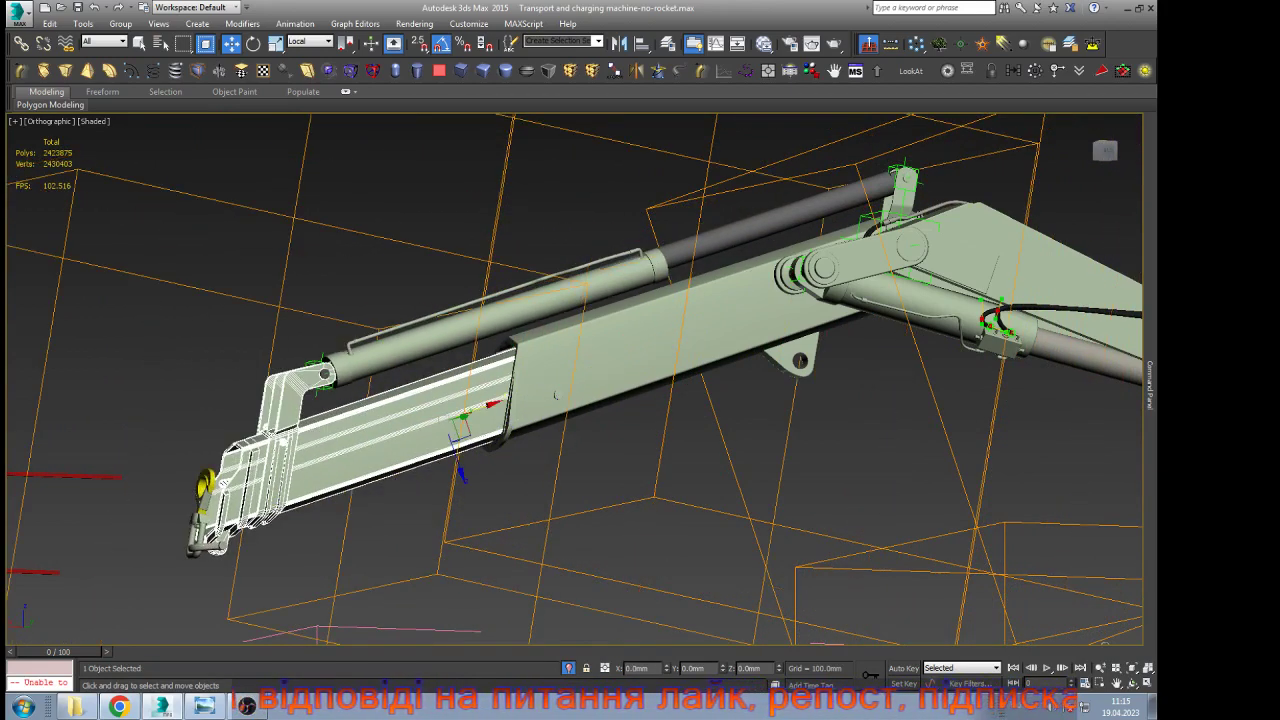
key(ctrl+z)
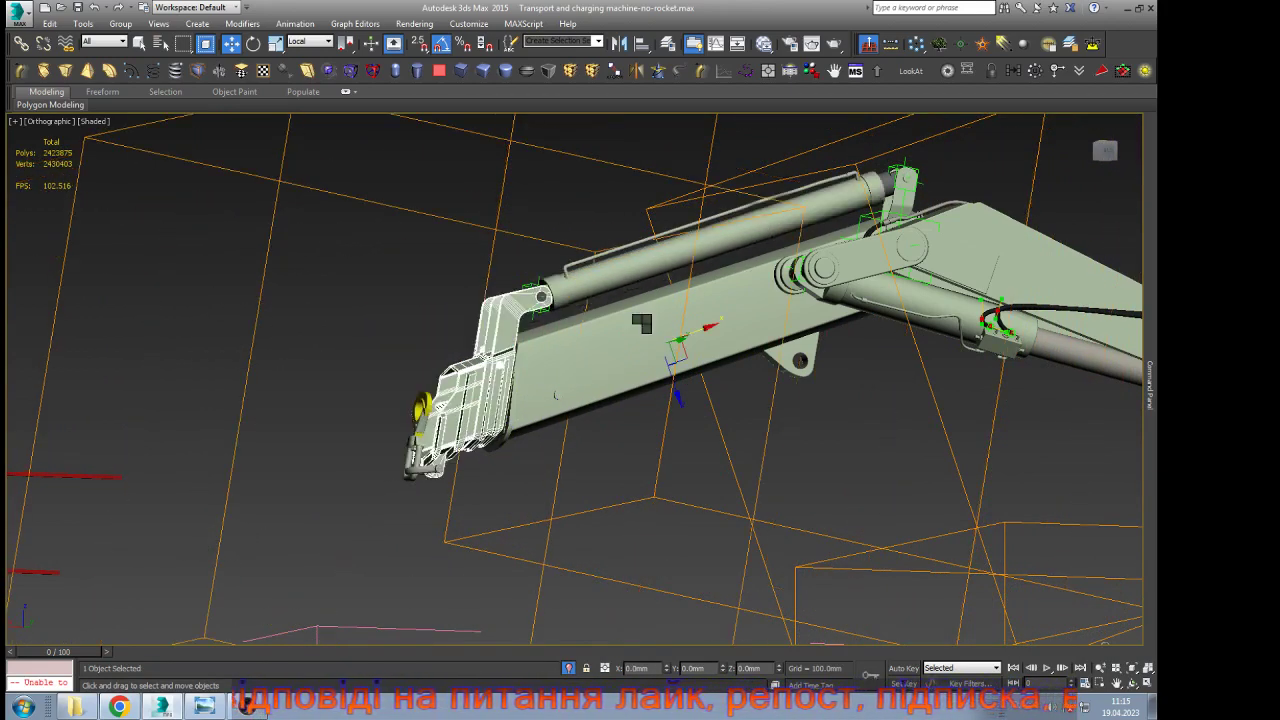
Select the shackle that holds the hook at the boom tip
scroll(424, 436, up, 4)
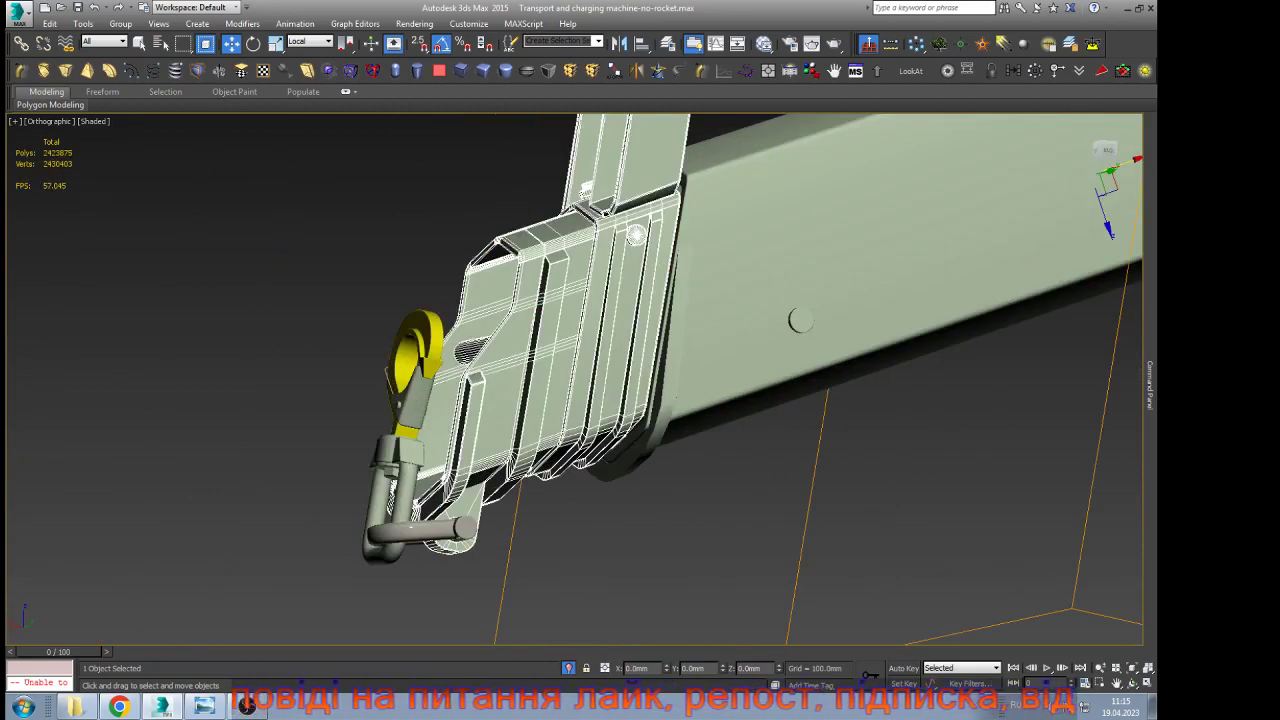
click(400, 481)
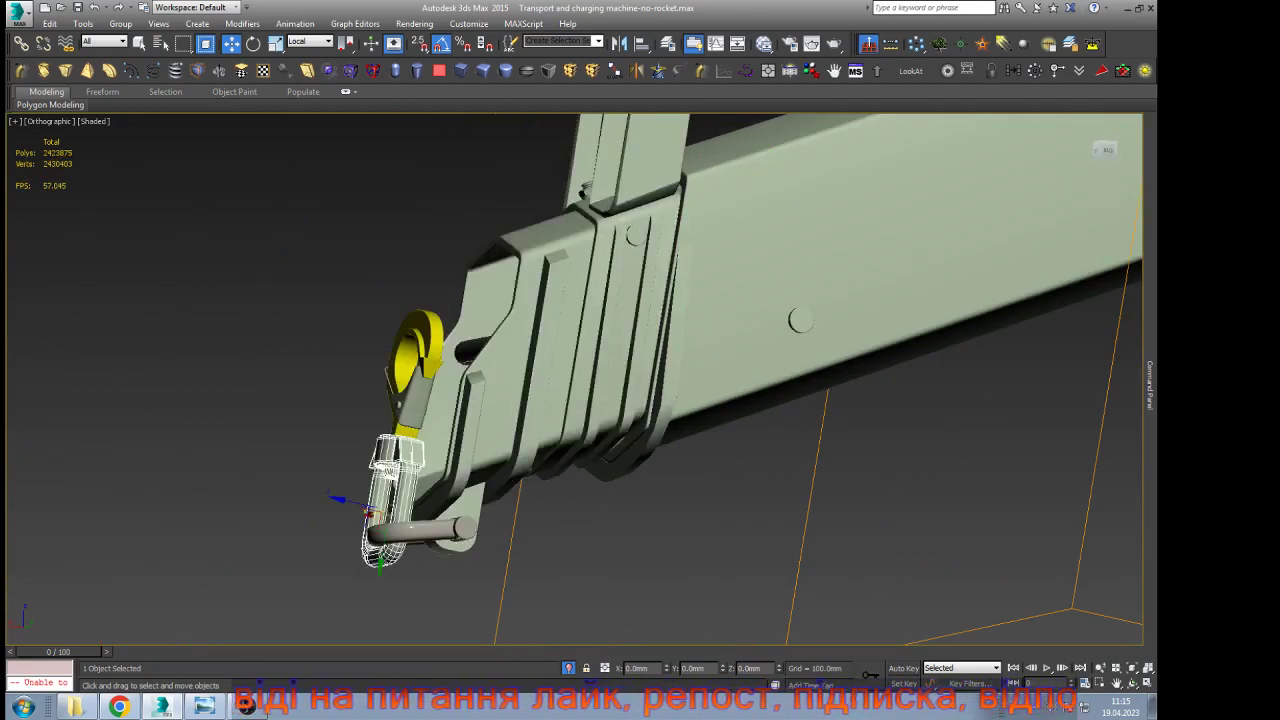
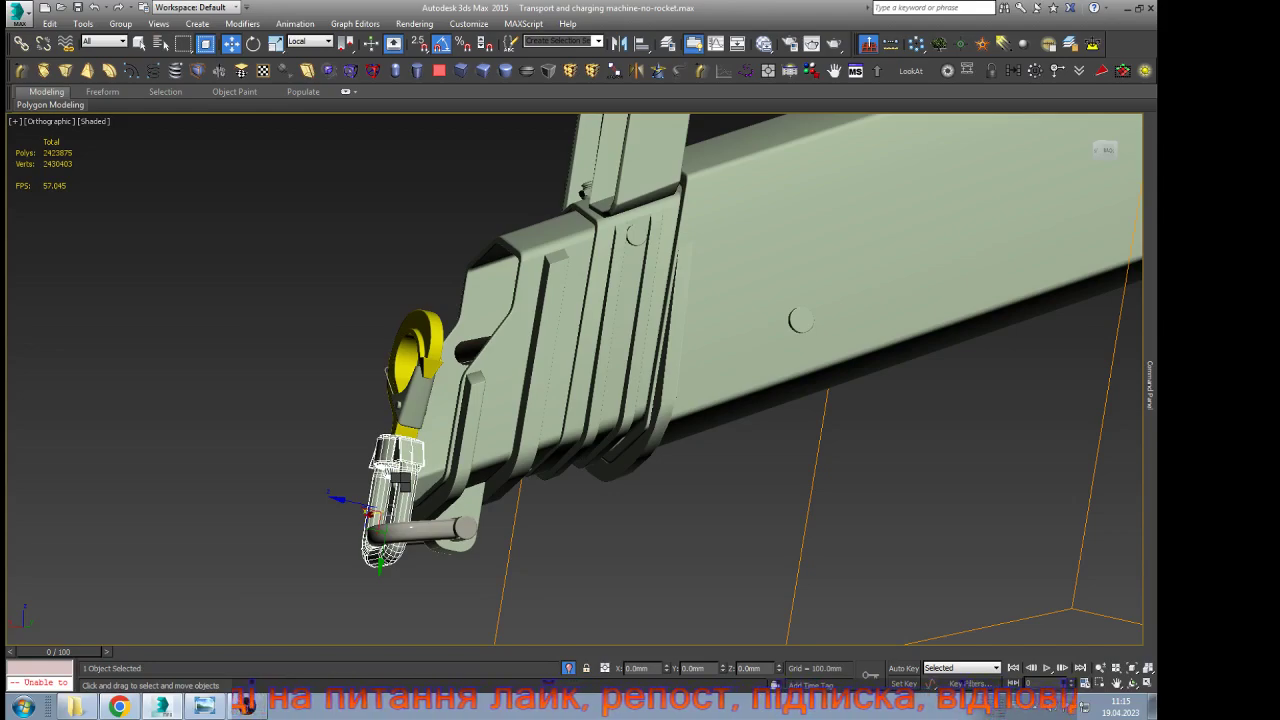
scroll(302, 400, down, 5)
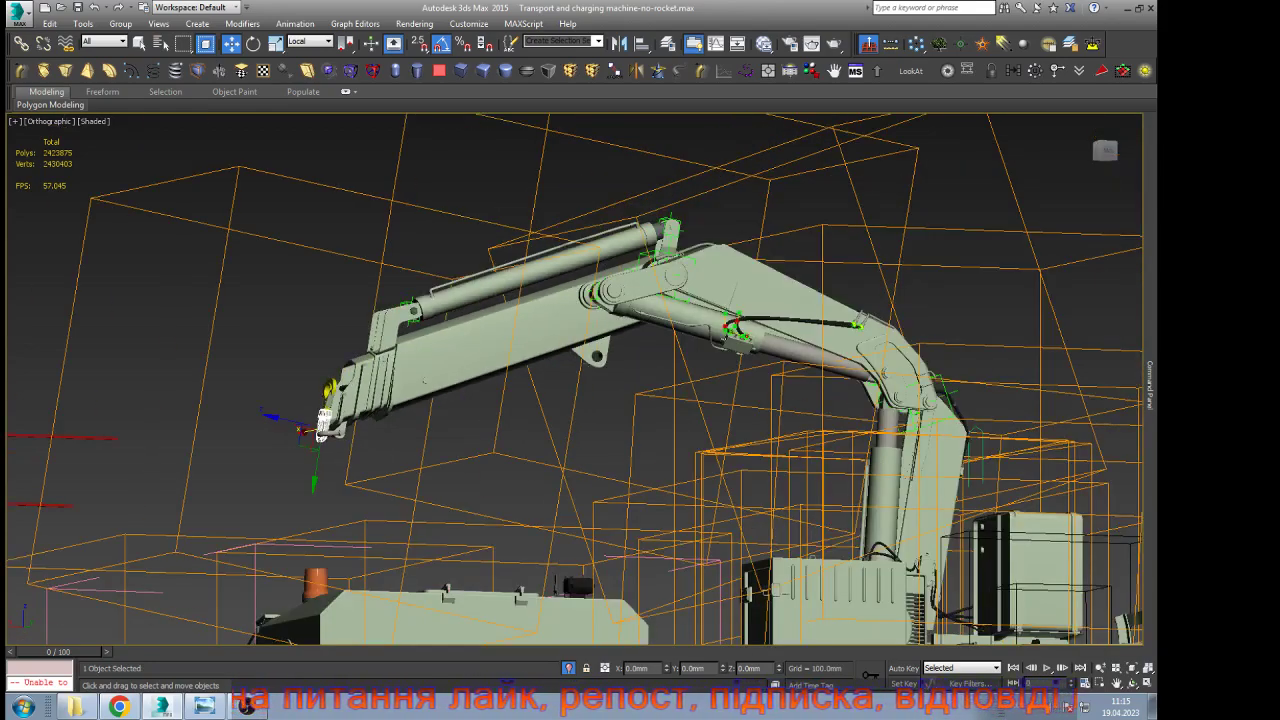
Select the telescopic section at the boom tip, and switch the selection to its parent helper
key(ctrl+r)
drag(470, 388, 650, 415)
scroll(650, 415, down, 2)
drag(560, 400, 690, 428)
scroll(438, 425, up, 2)
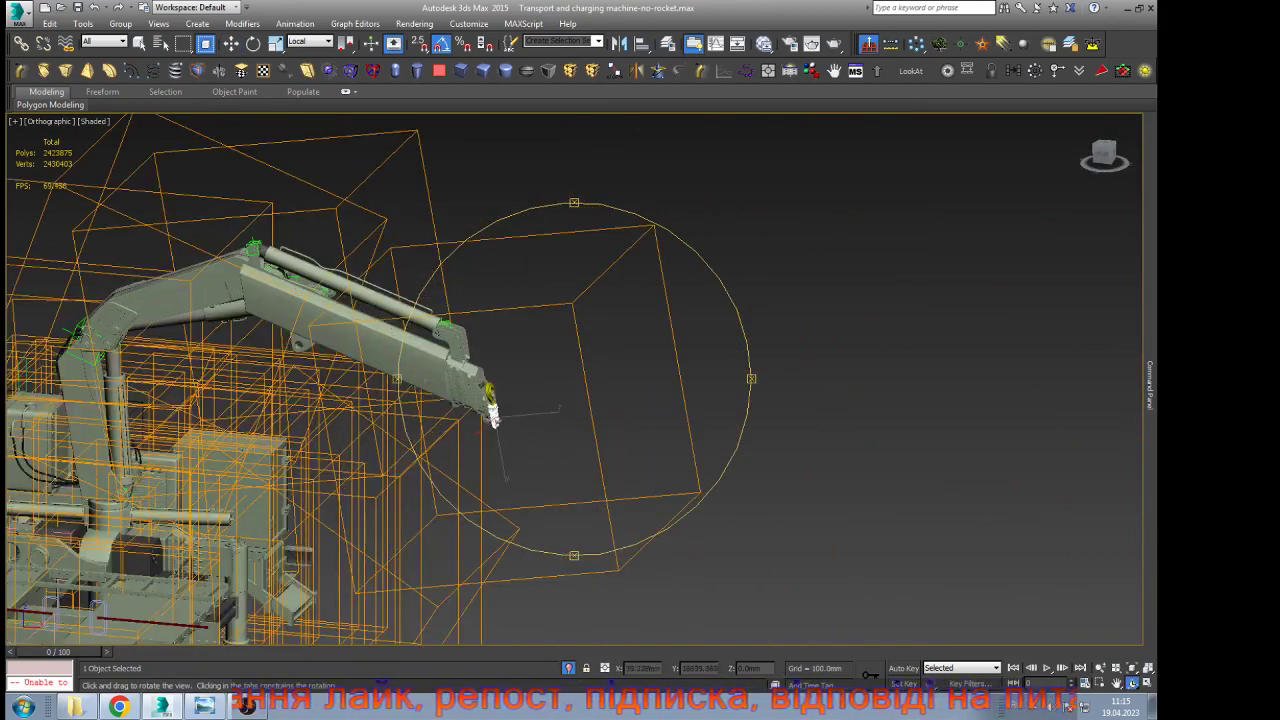
drag(560, 400, 526, 399)
key(w)
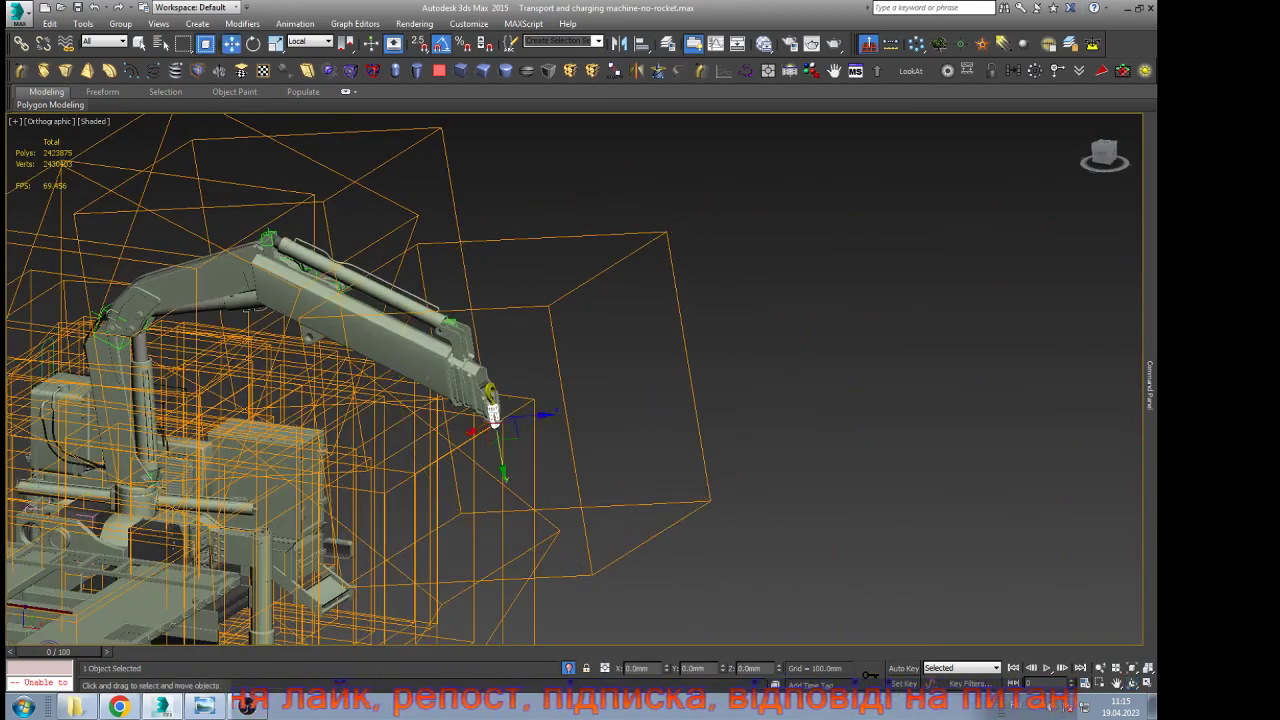
scroll(495, 430, up, 6)
click(477, 410)
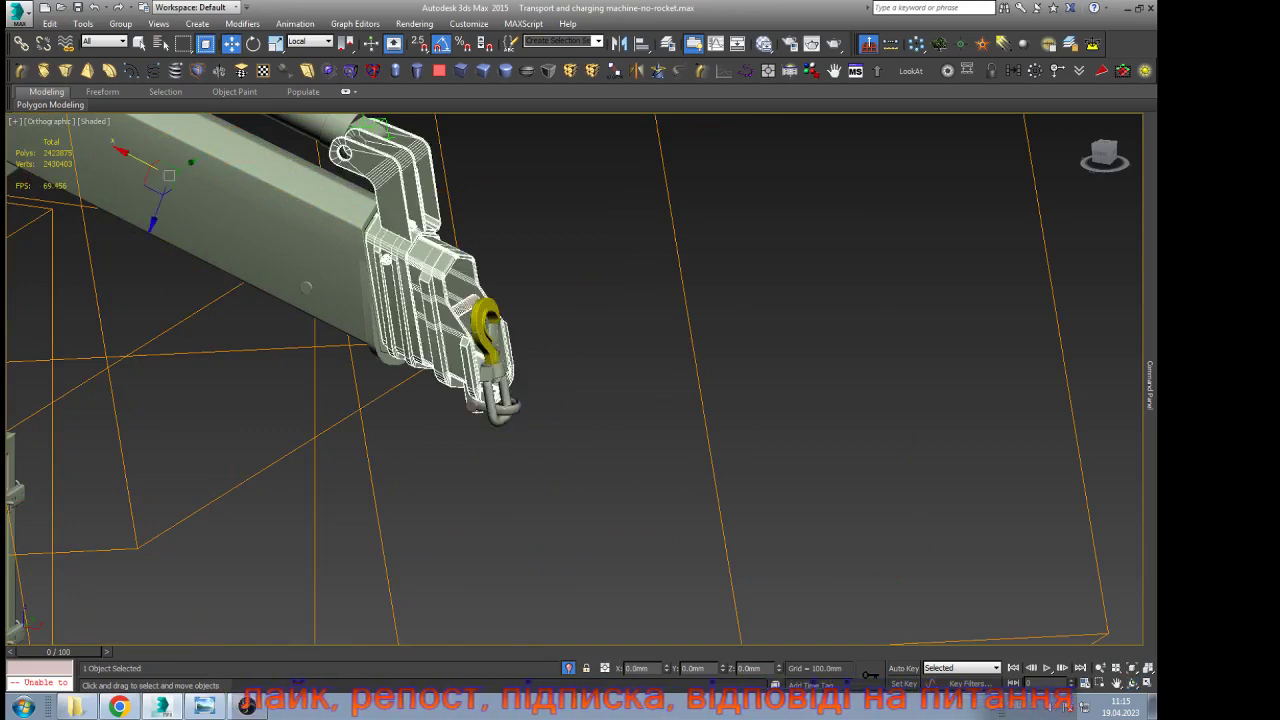
scroll(570, 463, down, 4)
key(Page_Up)
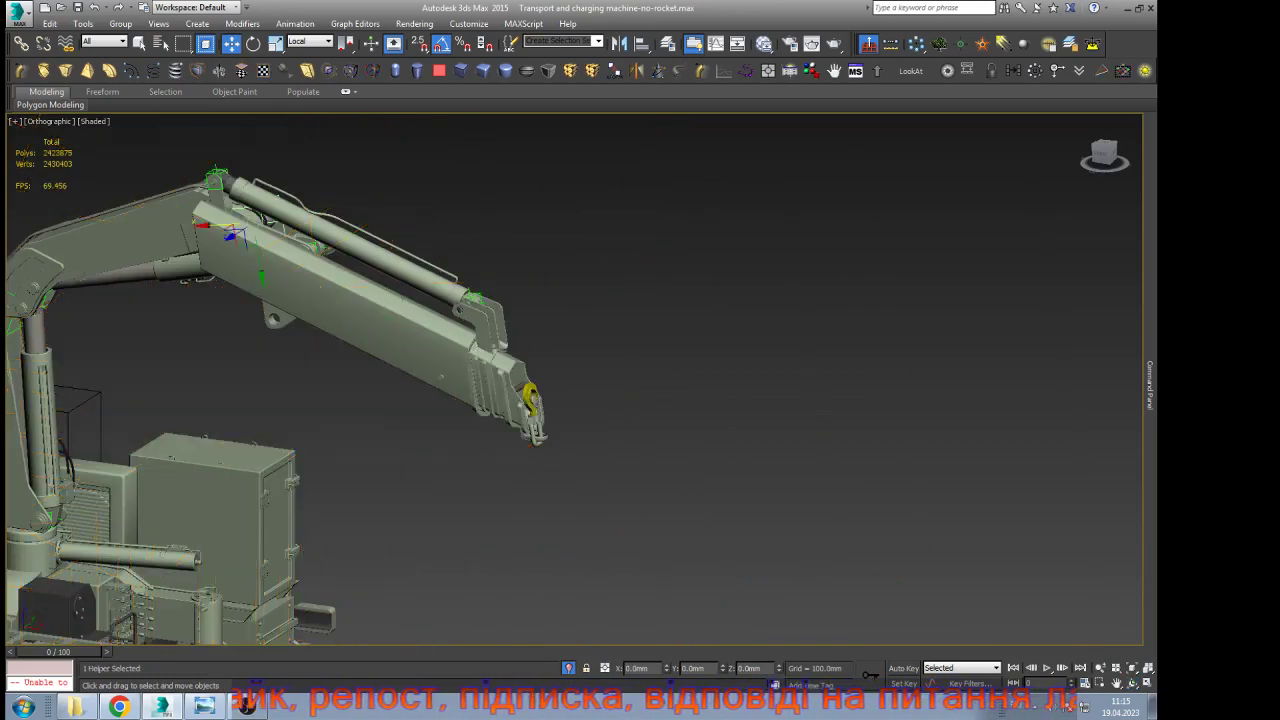
Undo the recent selections and the boom rotations to fold the crane back to its stowed pose
key(ctrl+z)
key(ctrl+z)
key(ctrl+z)
key(ctrl+z)
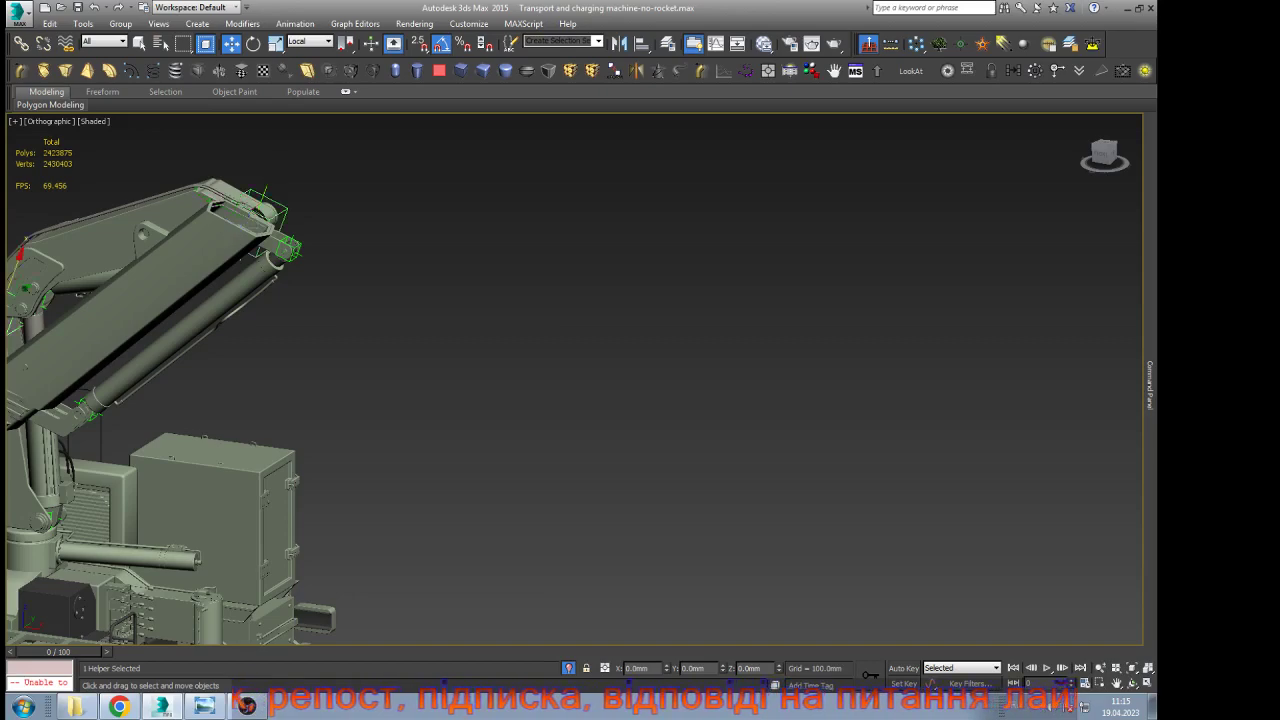
scroll(862, 427, down, 4)
scroll(465, 375, up, 5)
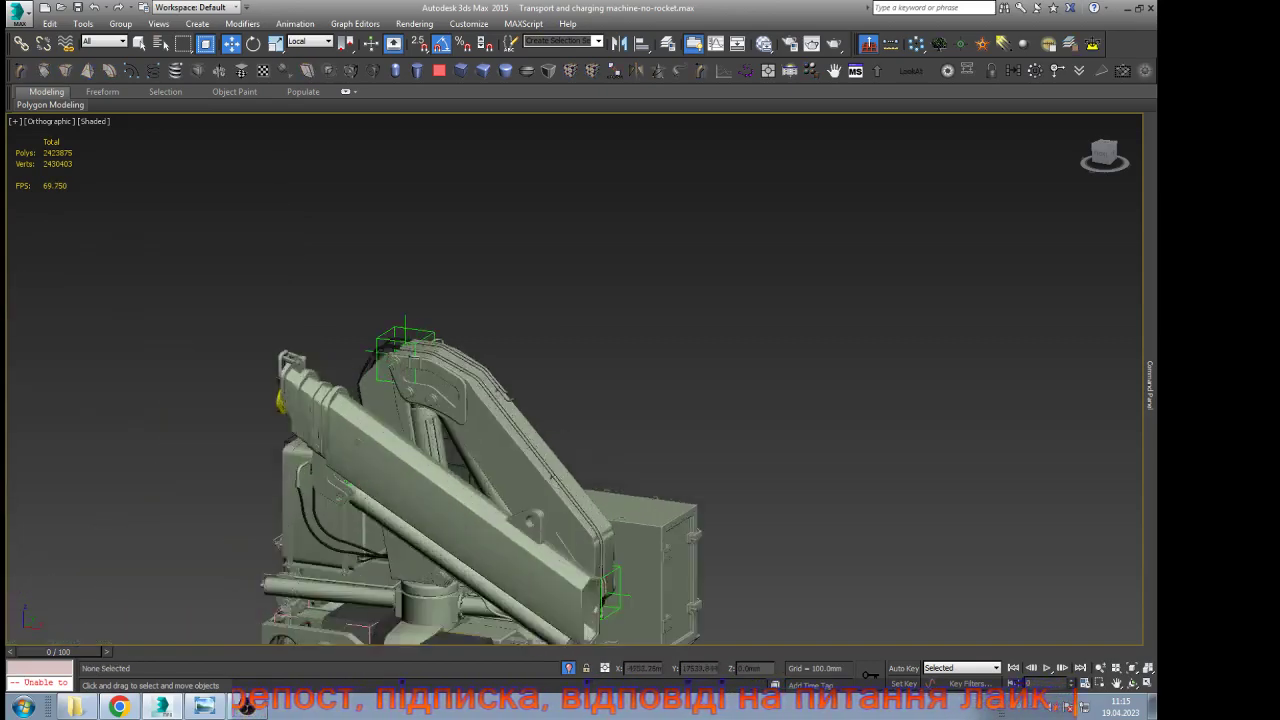
Rotate the point helper at the top of the crane column to raise the main boom
click(422, 319)
scroll(446, 261, down, 2)
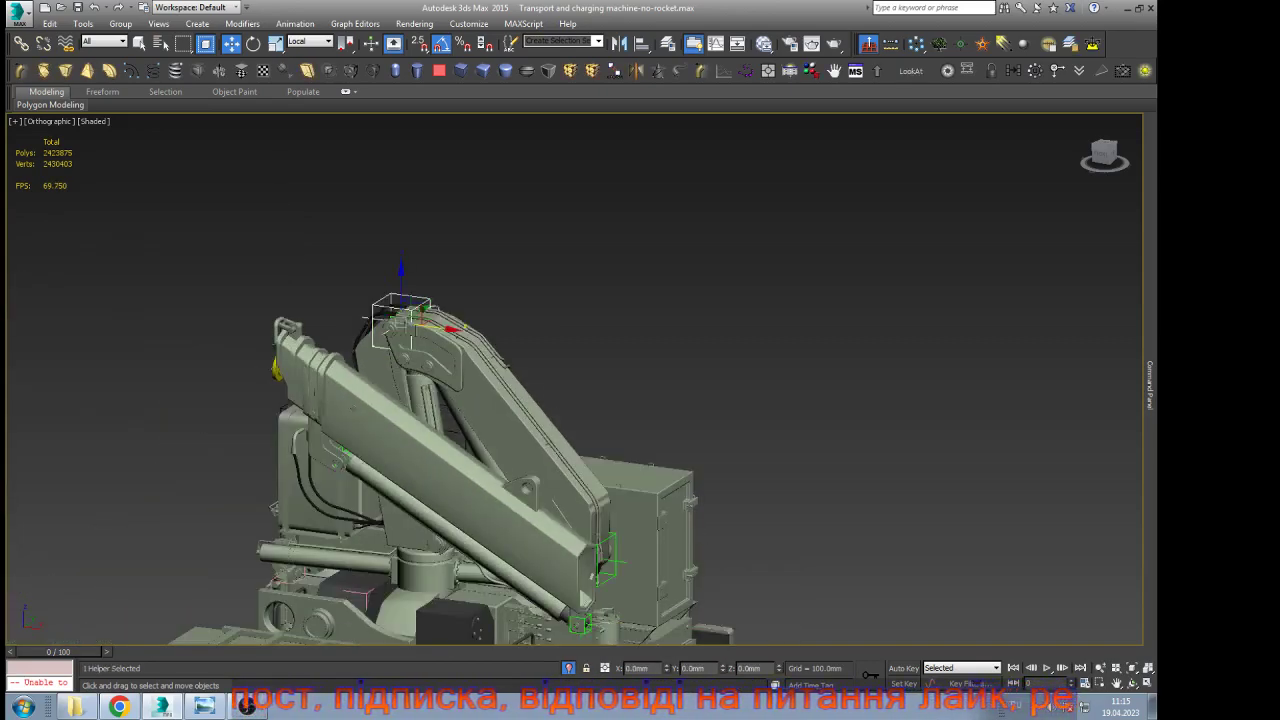
scroll(427, 187, down, 2)
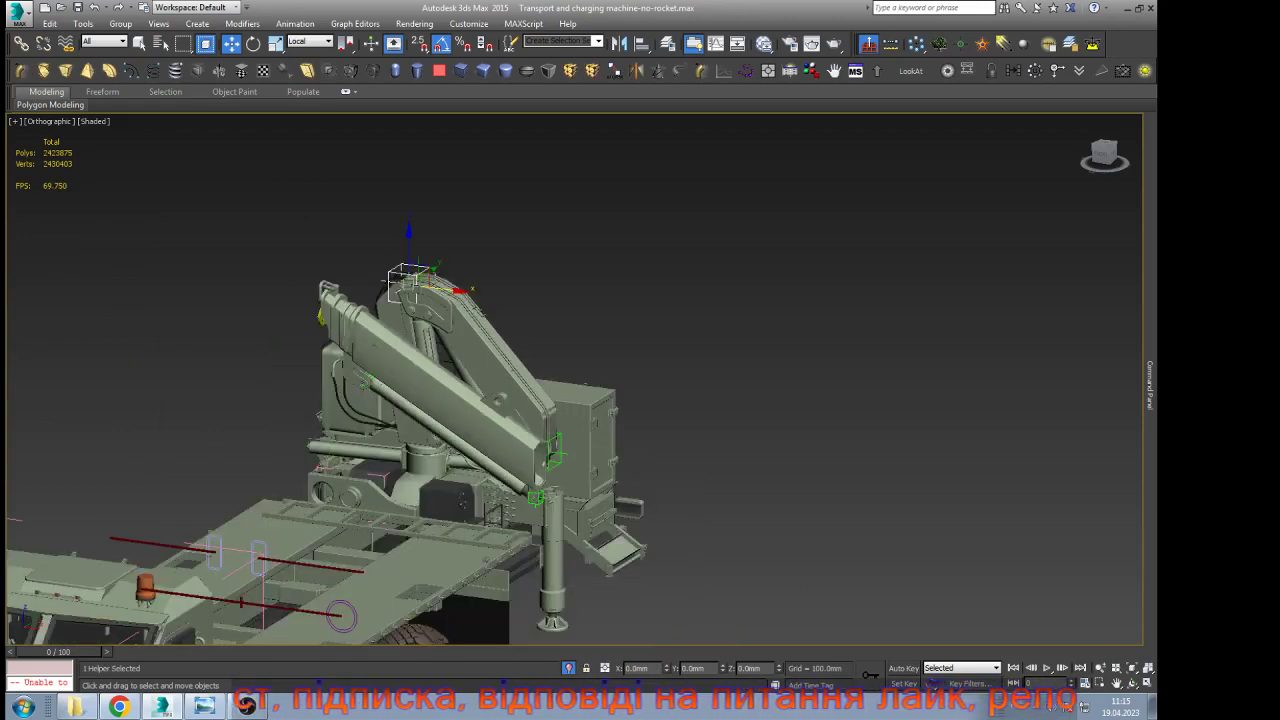
scroll(497, 271, up, 2)
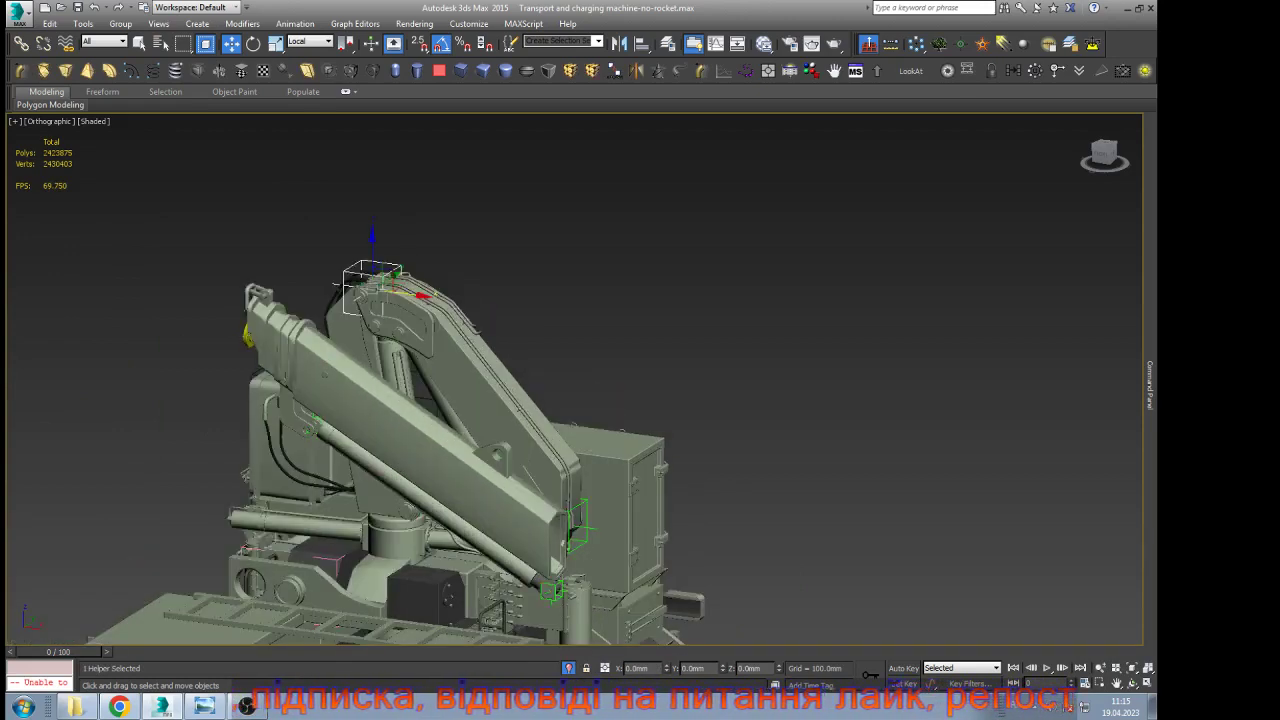
key(e)
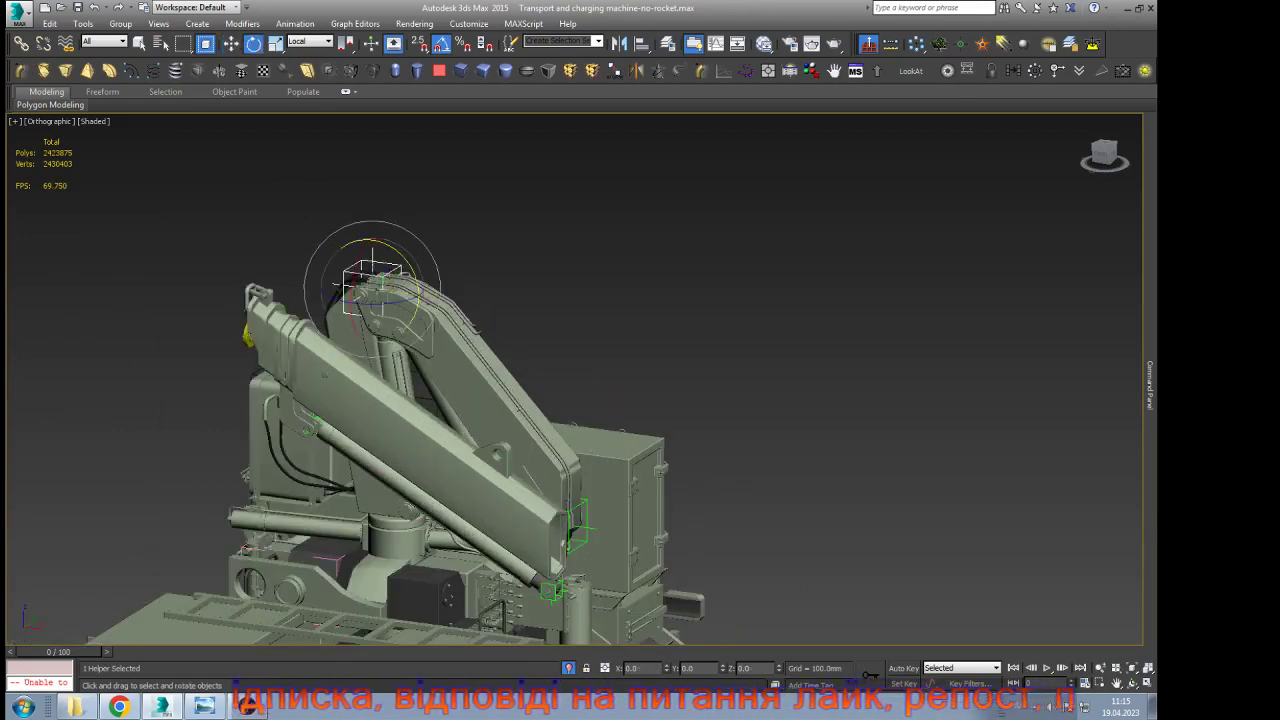
drag(409, 265, 392, 236)
Rotate the outer boom's hinge helper to swing the outer boom outward, and inspect the hoses on the underside cylinder
click(670, 297)
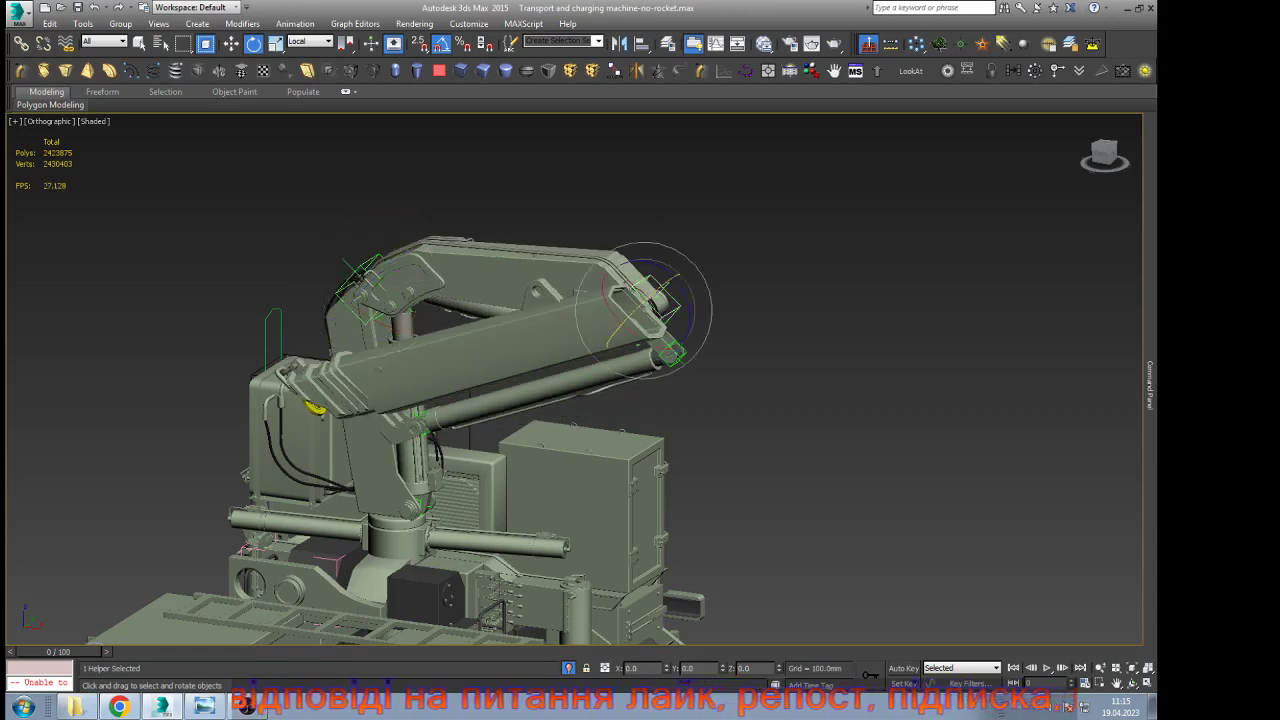
drag(688, 304, 683, 283)
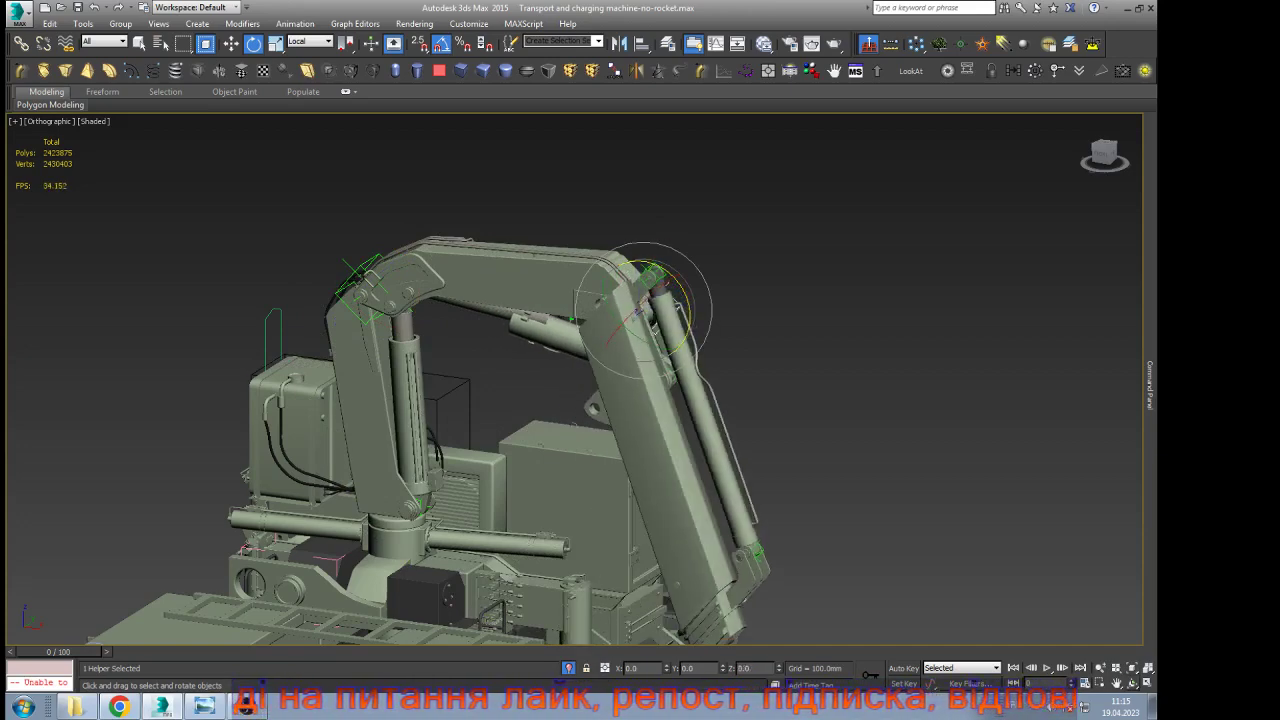
click(1132, 684)
drag(680, 405, 380, 378)
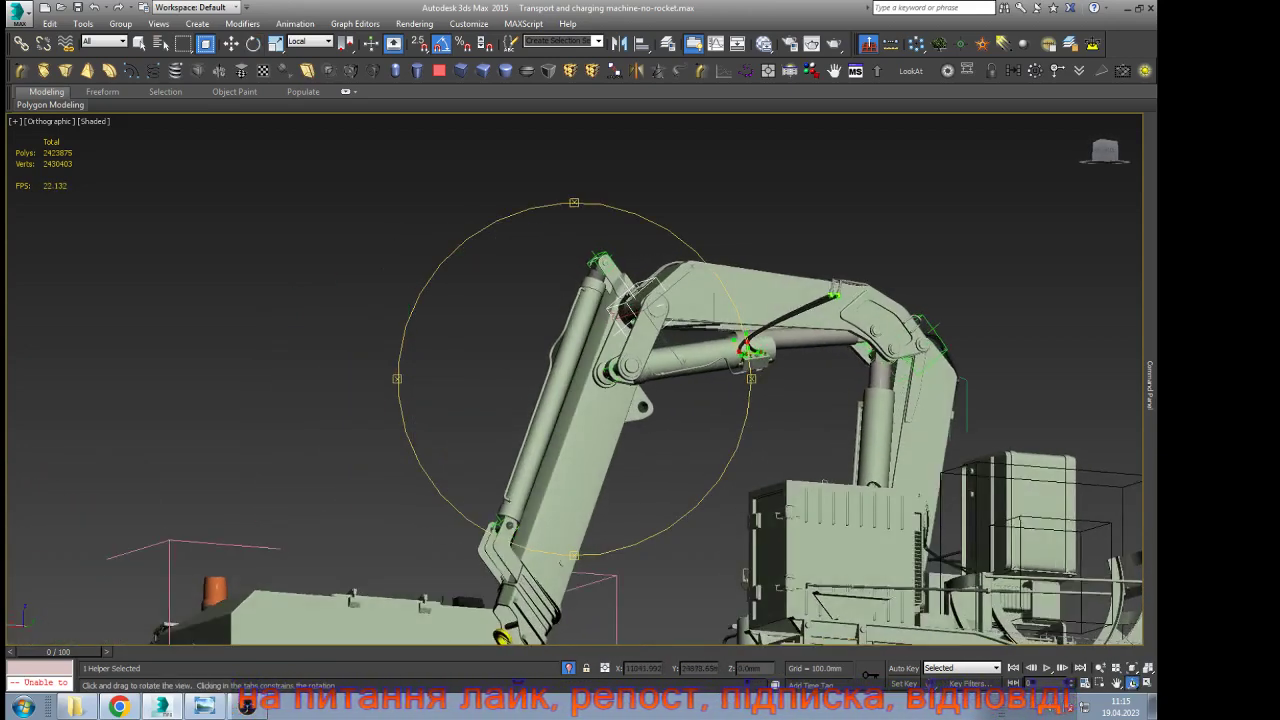
scroll(760, 395, up, 6)
drag(760, 395, 812, 436)
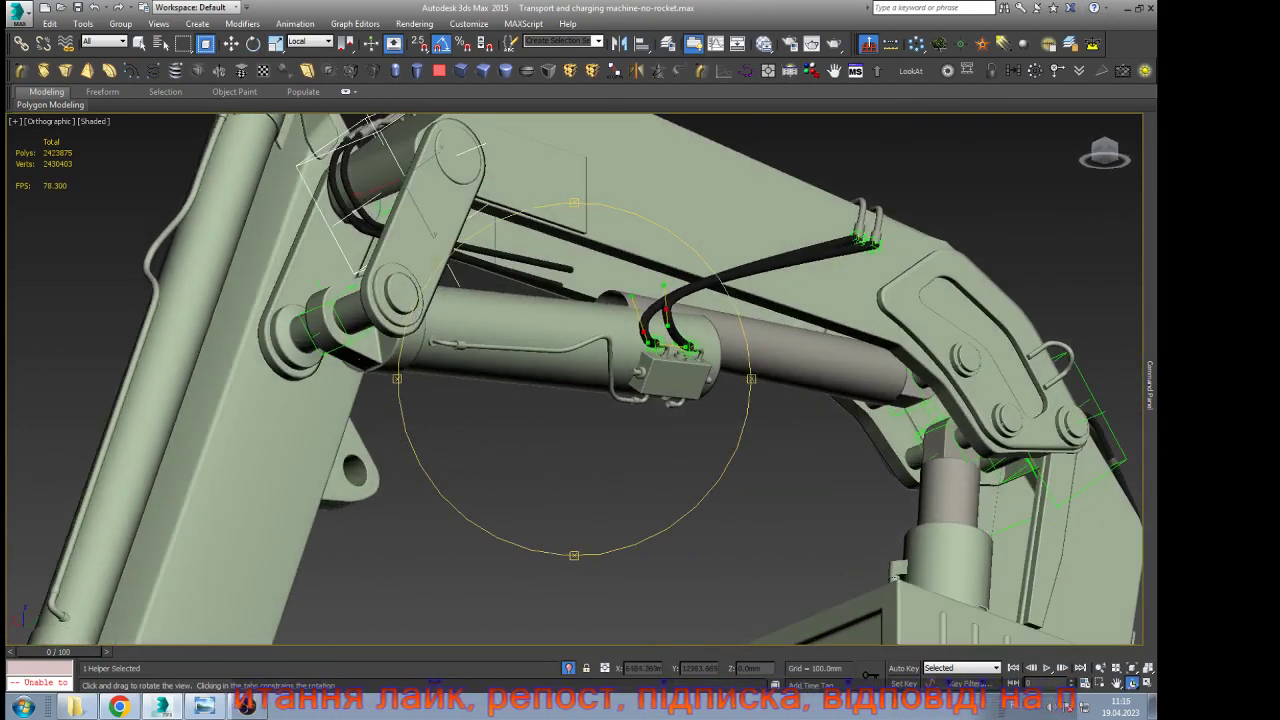
Select the piston rod of the cylinder beneath the main boom and display its assigned motion controllers
key(e)
click(808, 357)
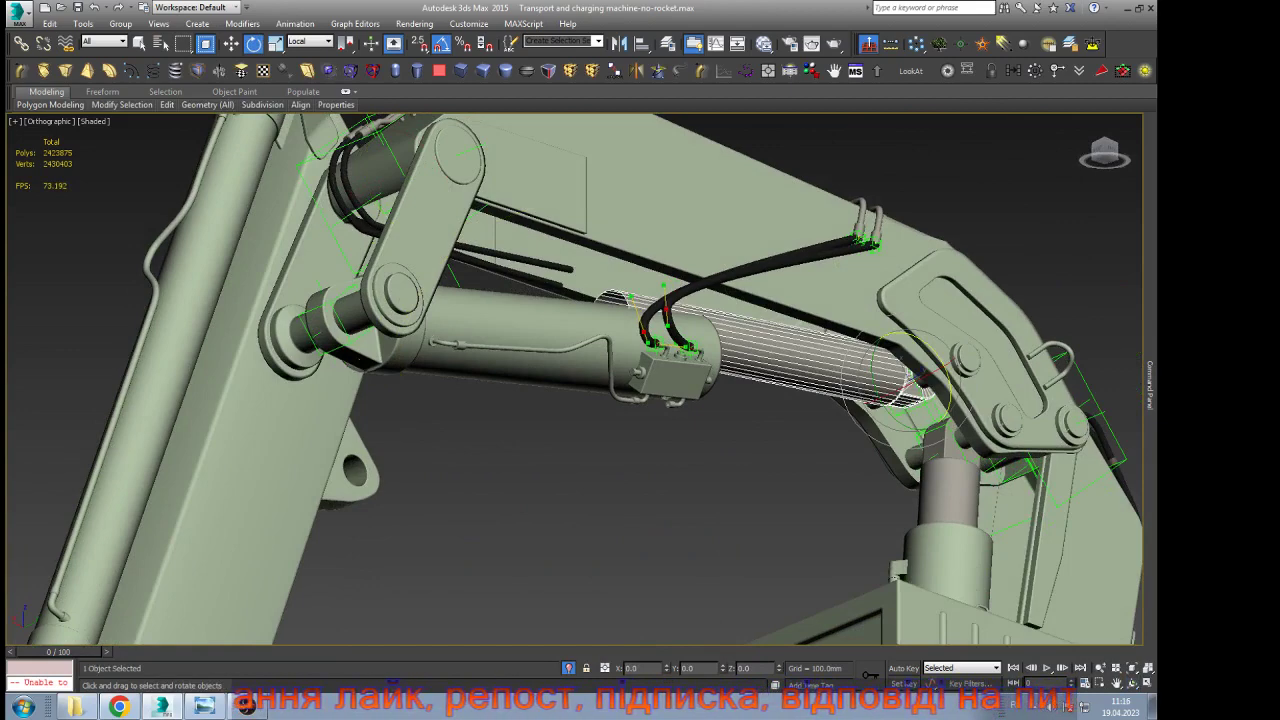
mouse_move(1150, 384)
click(1090, 122)
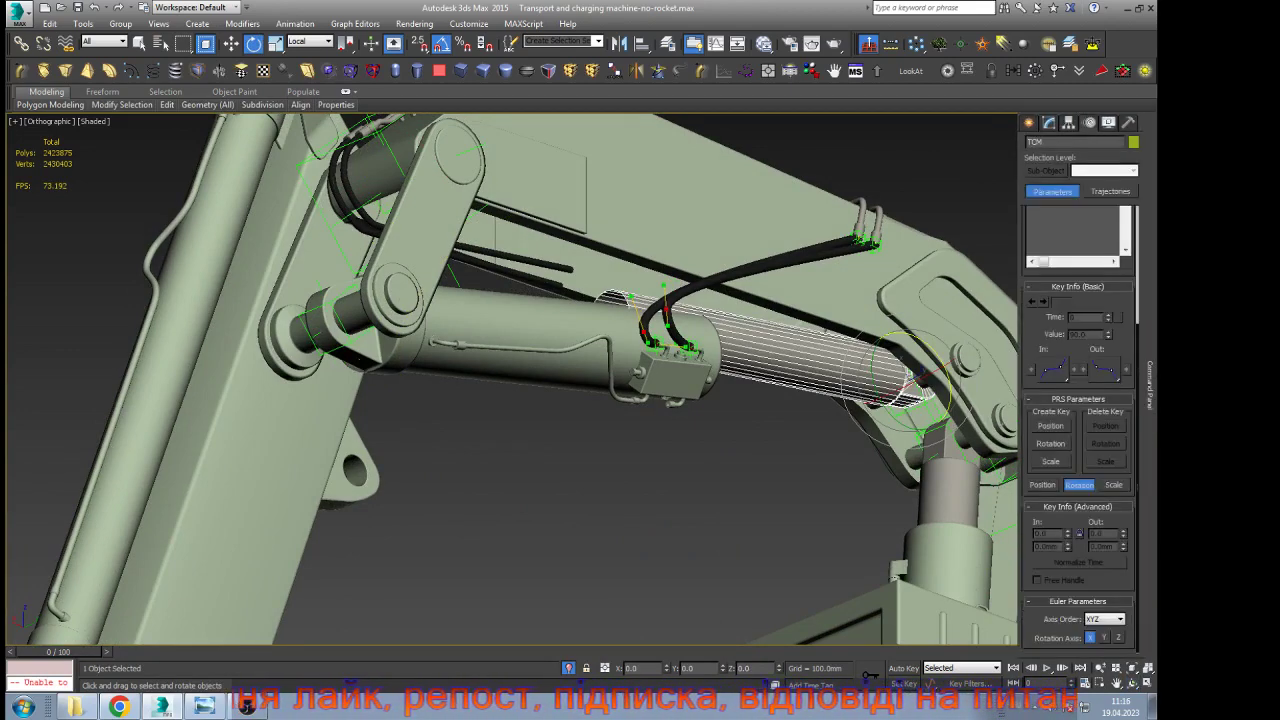
click(1108, 122)
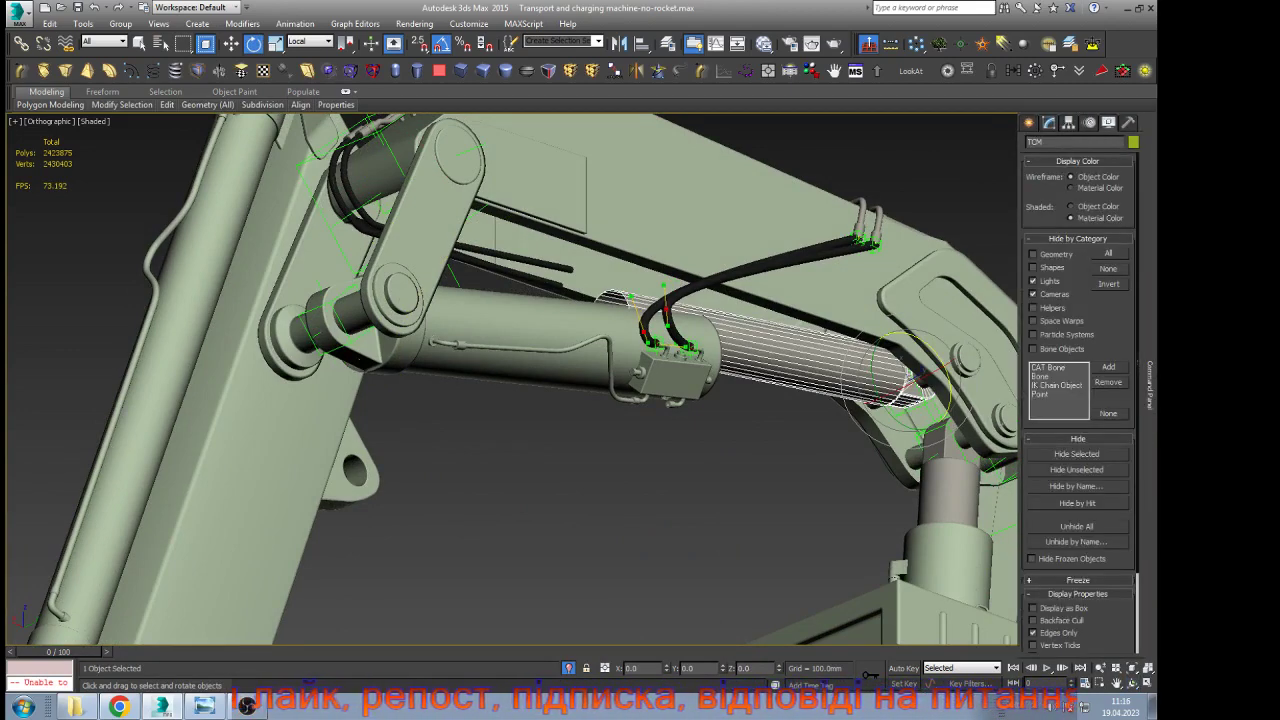
click(1090, 122)
scroll(1078, 400, up, 4)
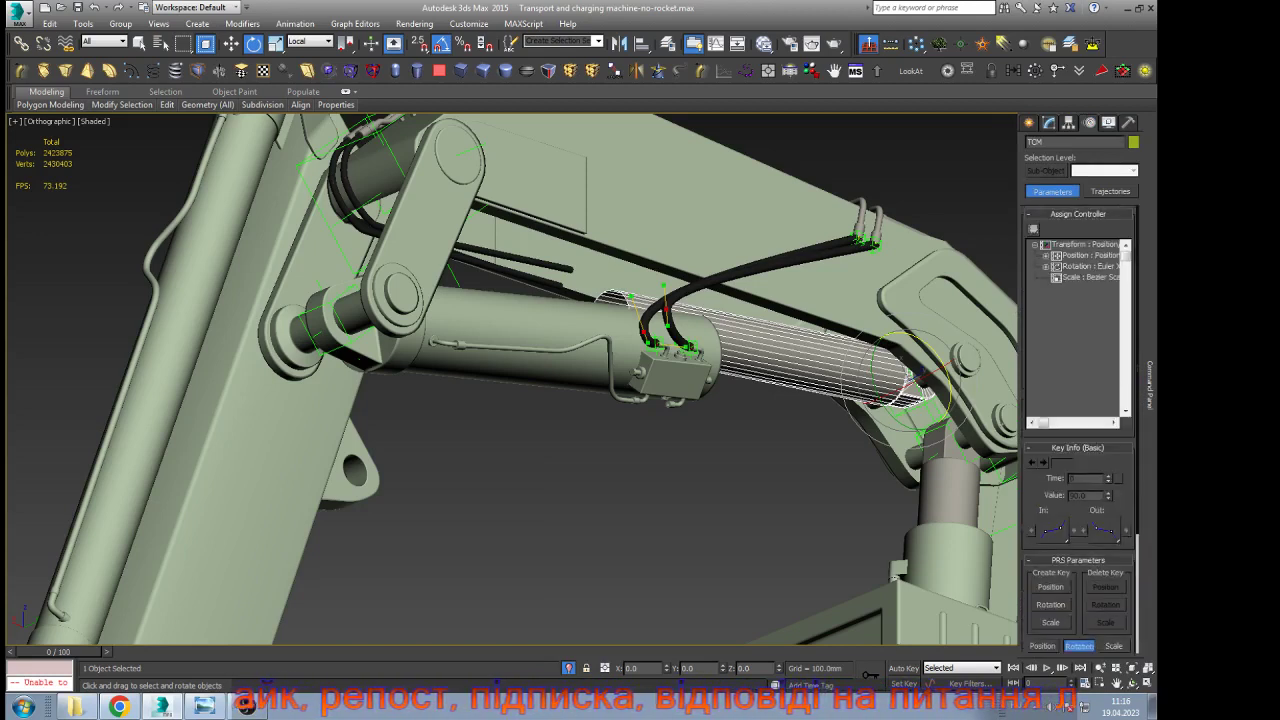
Examine the piston rod's position and rotation controller parameters and its trajectory settings
click(1090, 256)
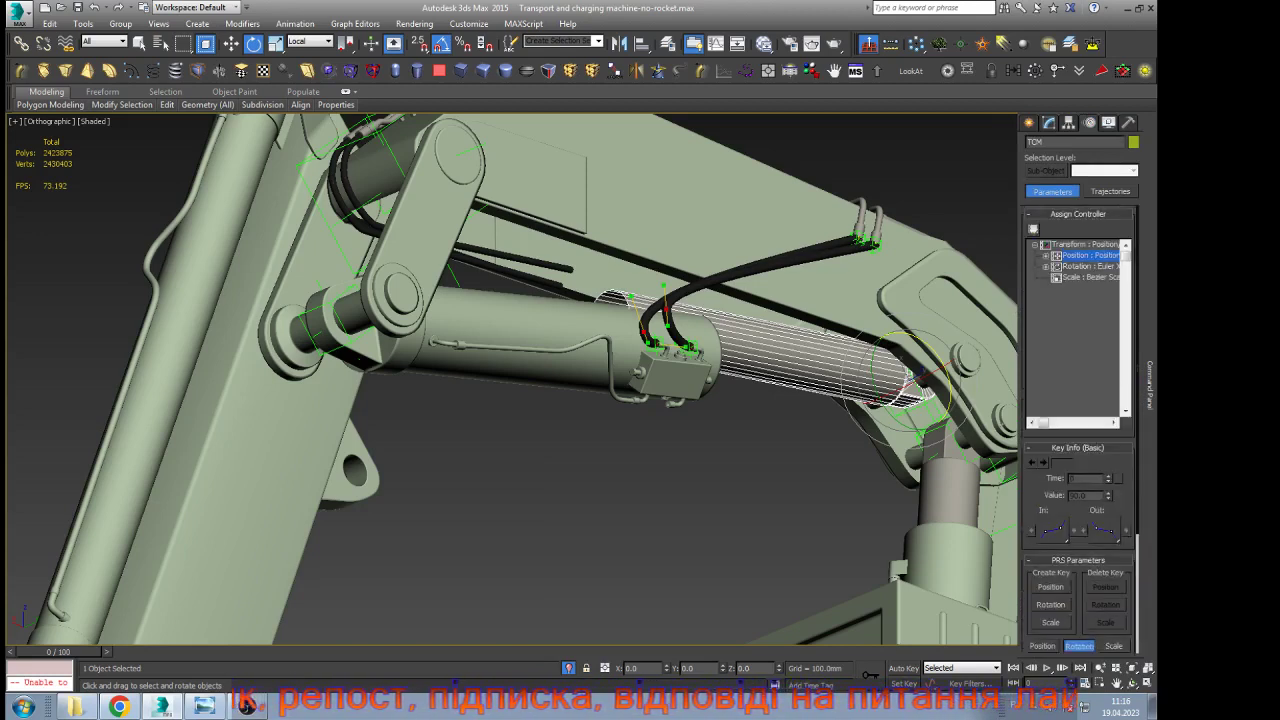
scroll(1078, 430, down, 4)
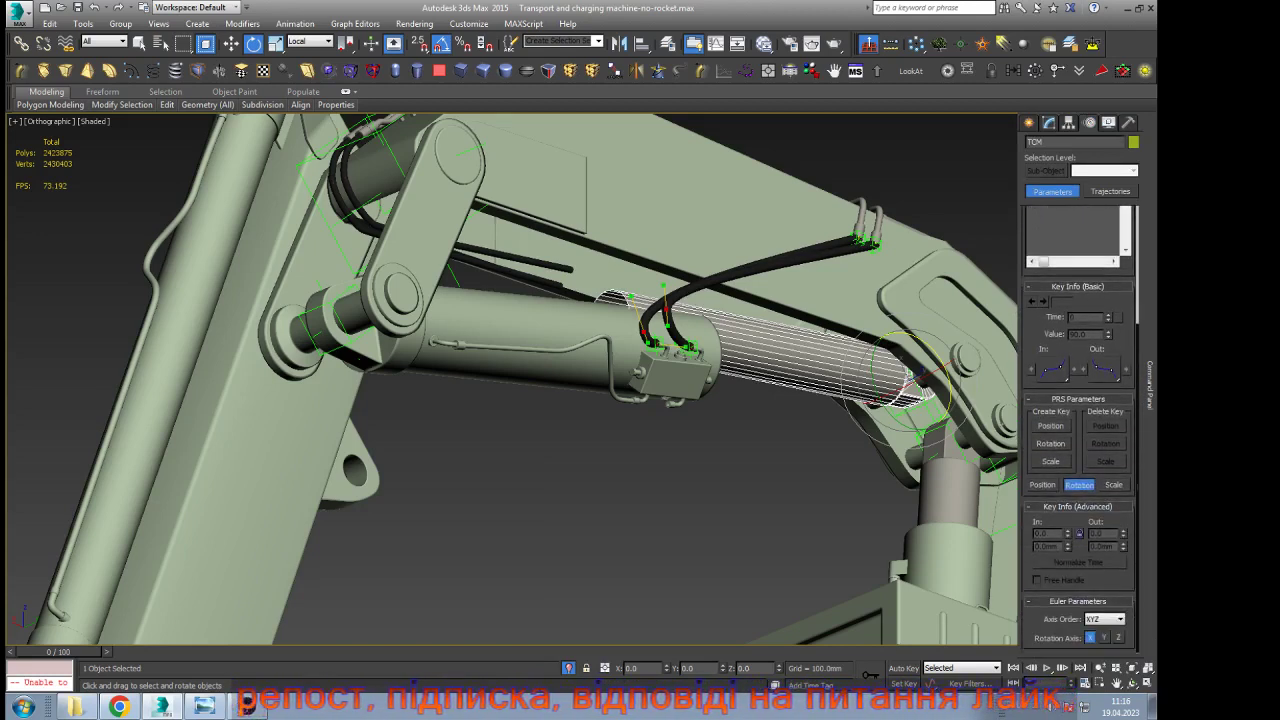
scroll(1078, 400, up, 4)
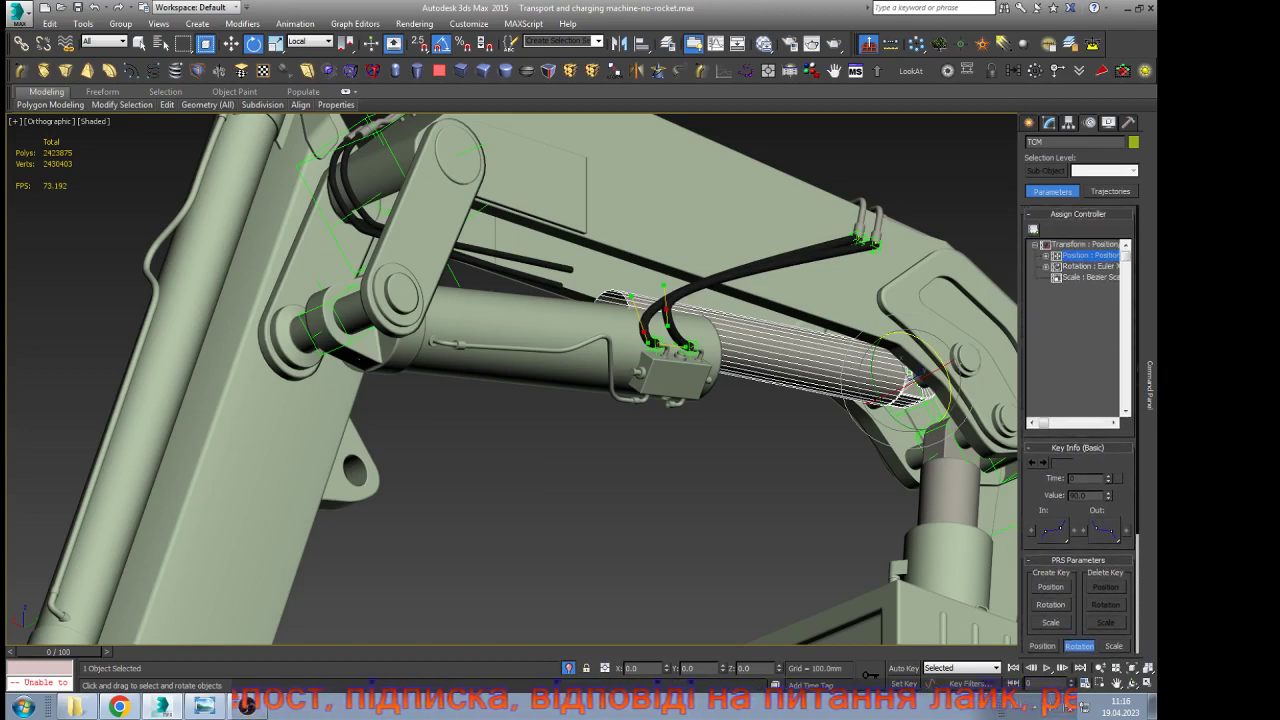
click(1090, 267)
scroll(1080, 400, down, 3)
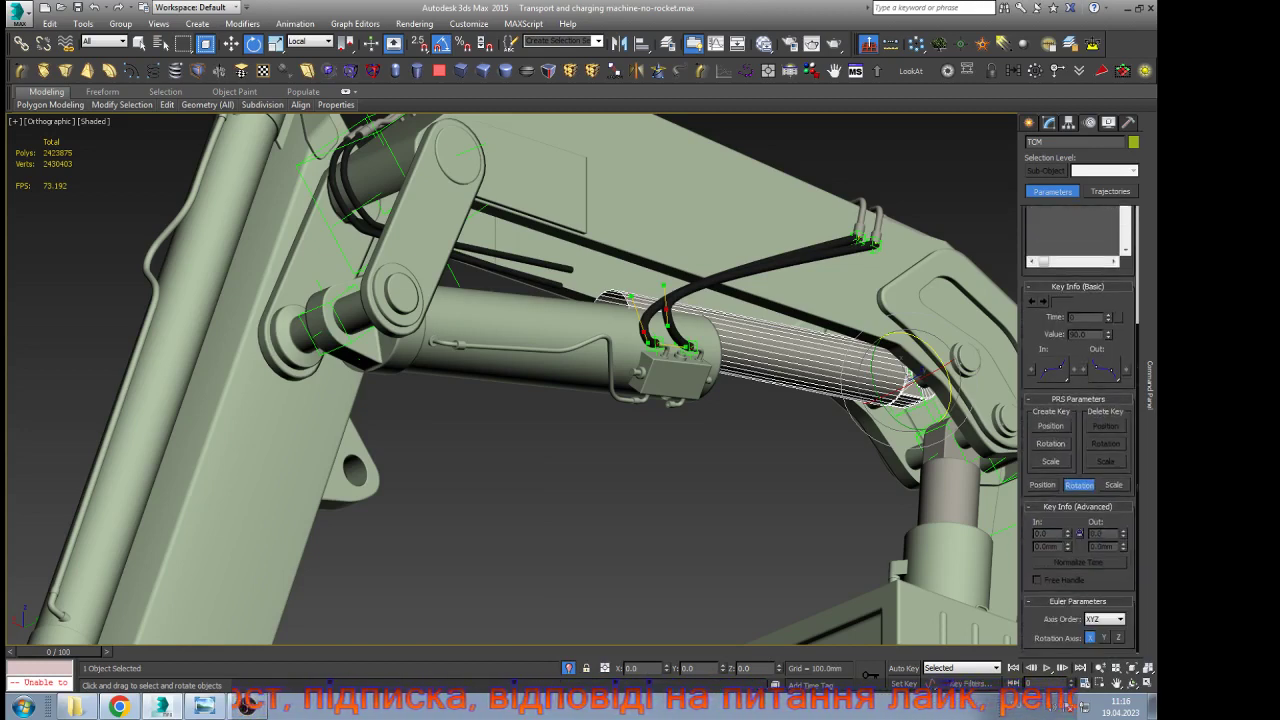
scroll(1078, 400, up, 4)
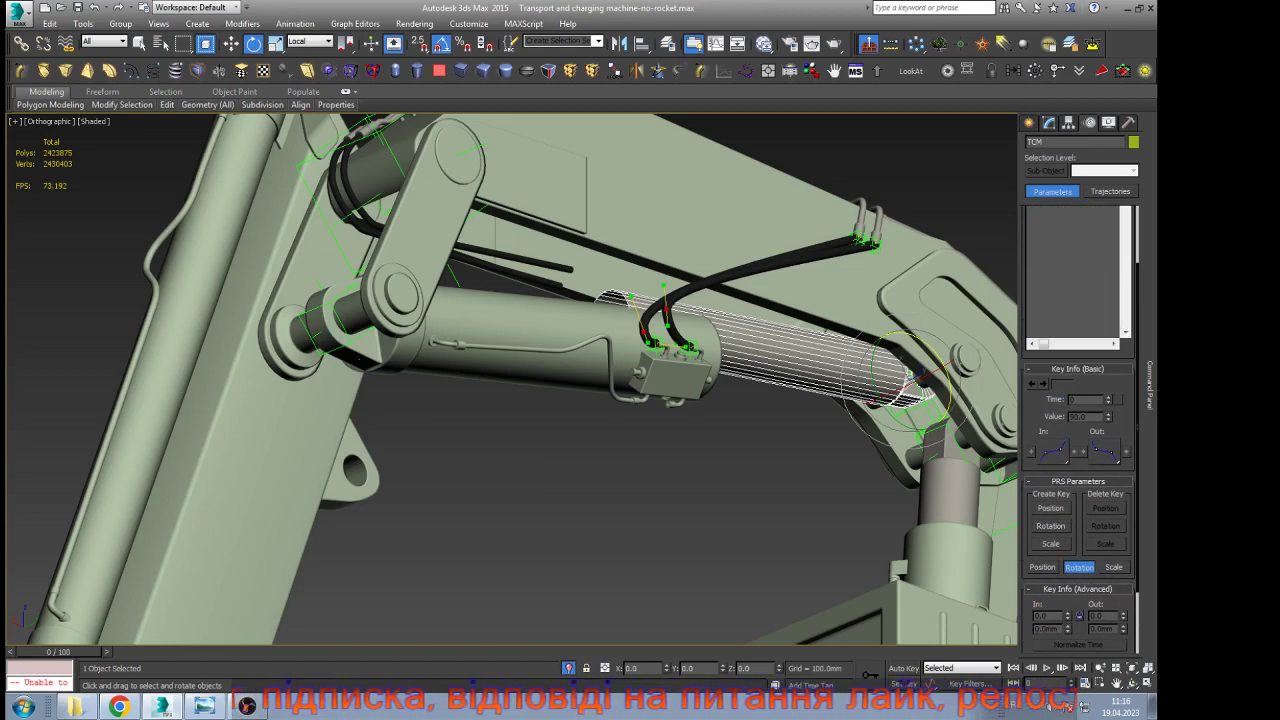
click(1110, 191)
click(1052, 191)
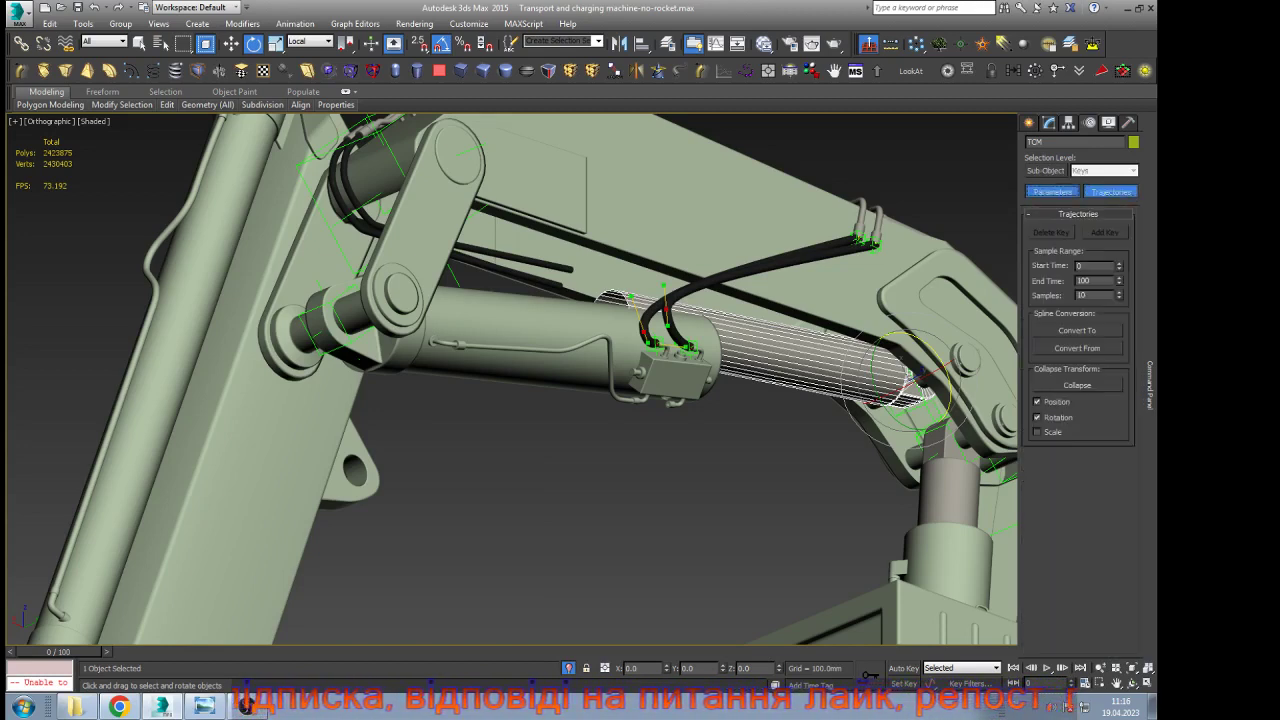
scroll(1078, 430, up, 3)
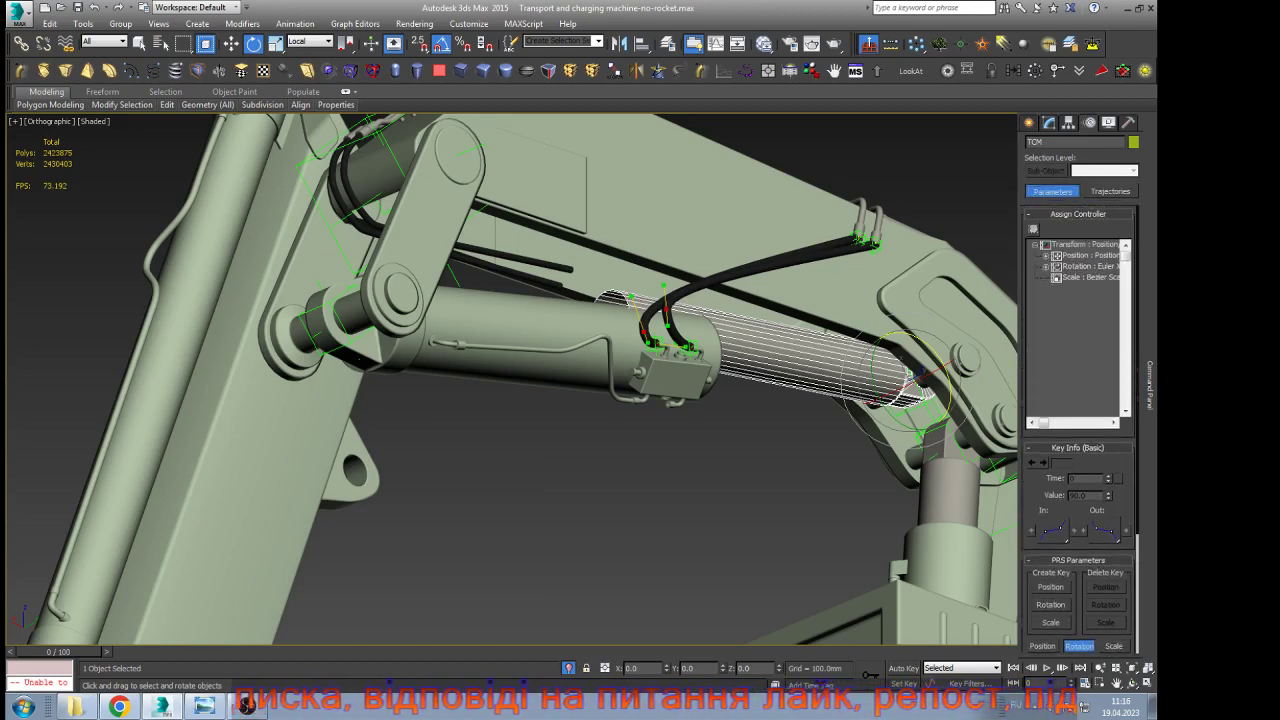
Expand the rod's position and rotation controllers, and view the transform controllers available for assignment without assigning one
click(1046, 267)
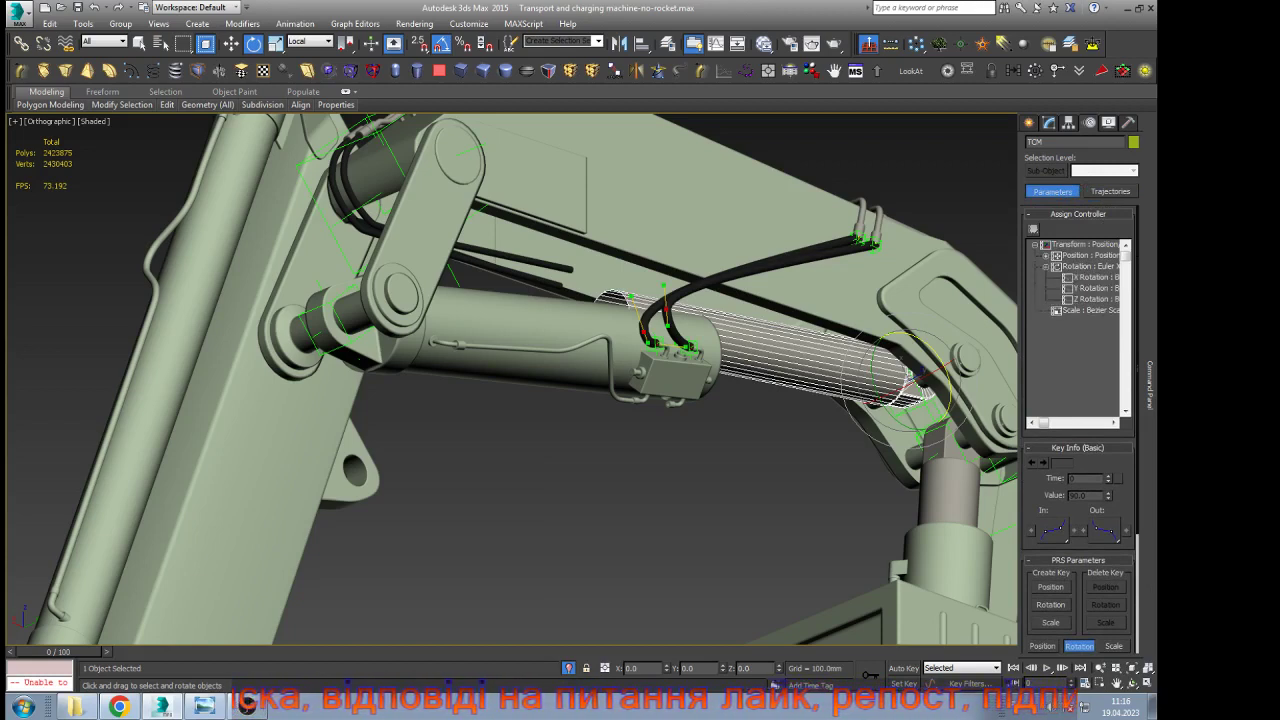
click(1046, 256)
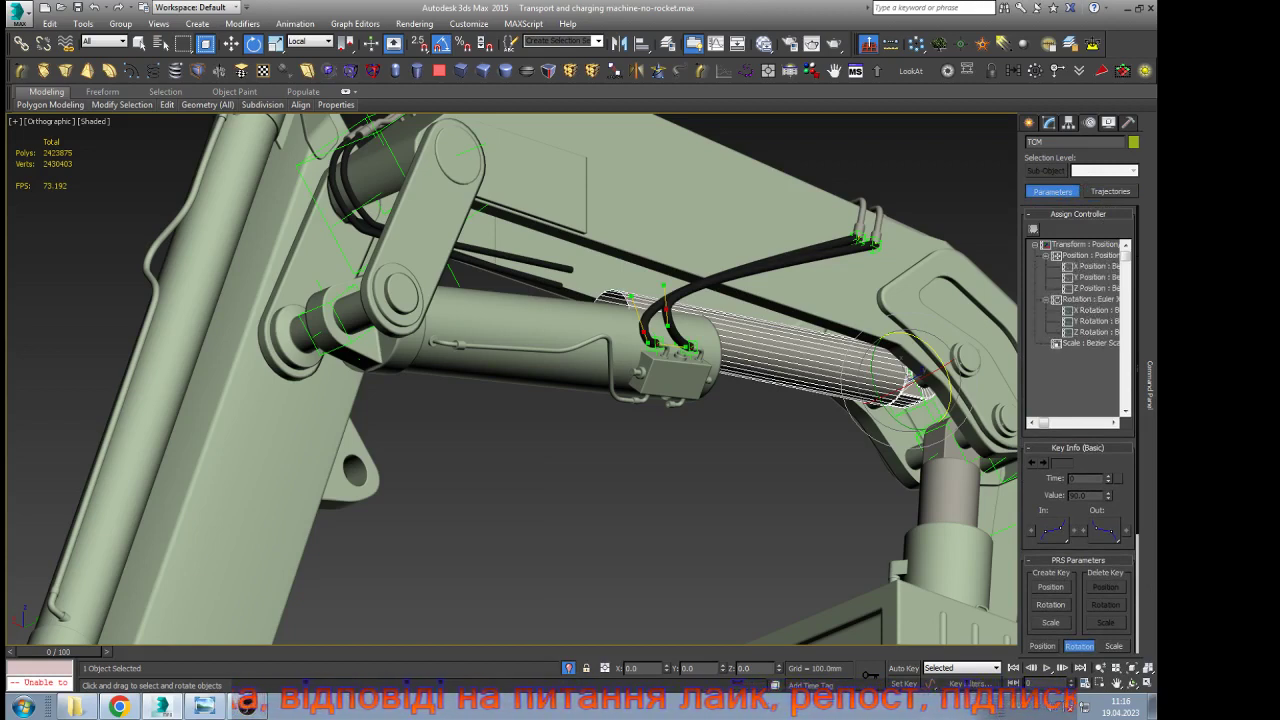
click(1046, 256)
click(1084, 245)
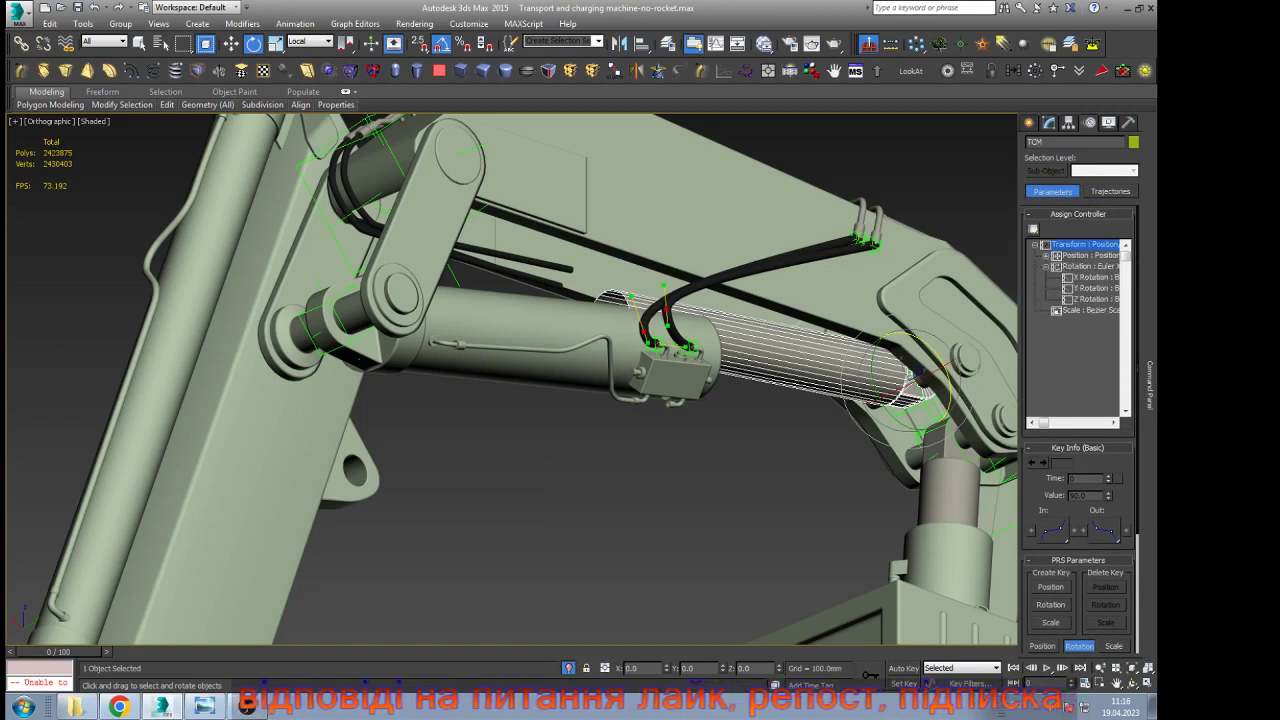
click(1034, 230)
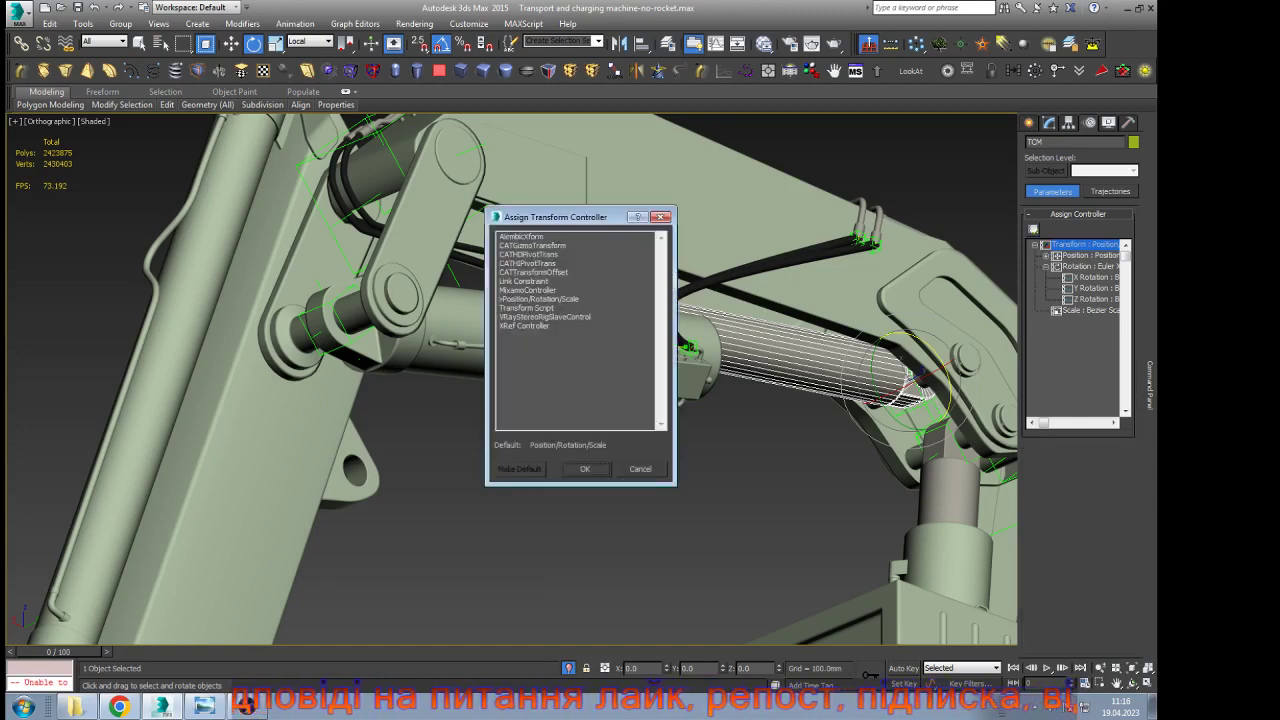
click(640, 466)
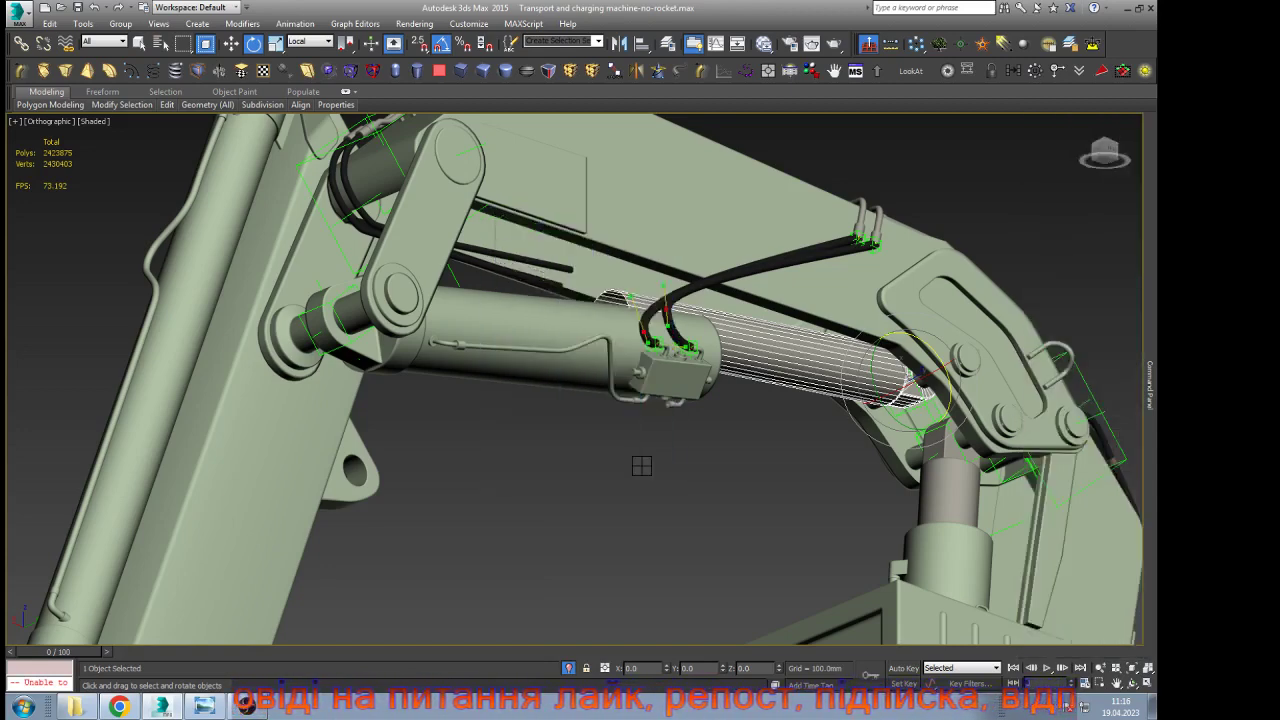
Deselect the piston rod, and undo the test rotations of the outer boom and main boom
key(w)
scroll(622, 404, down, 4)
key(ctrl+d)
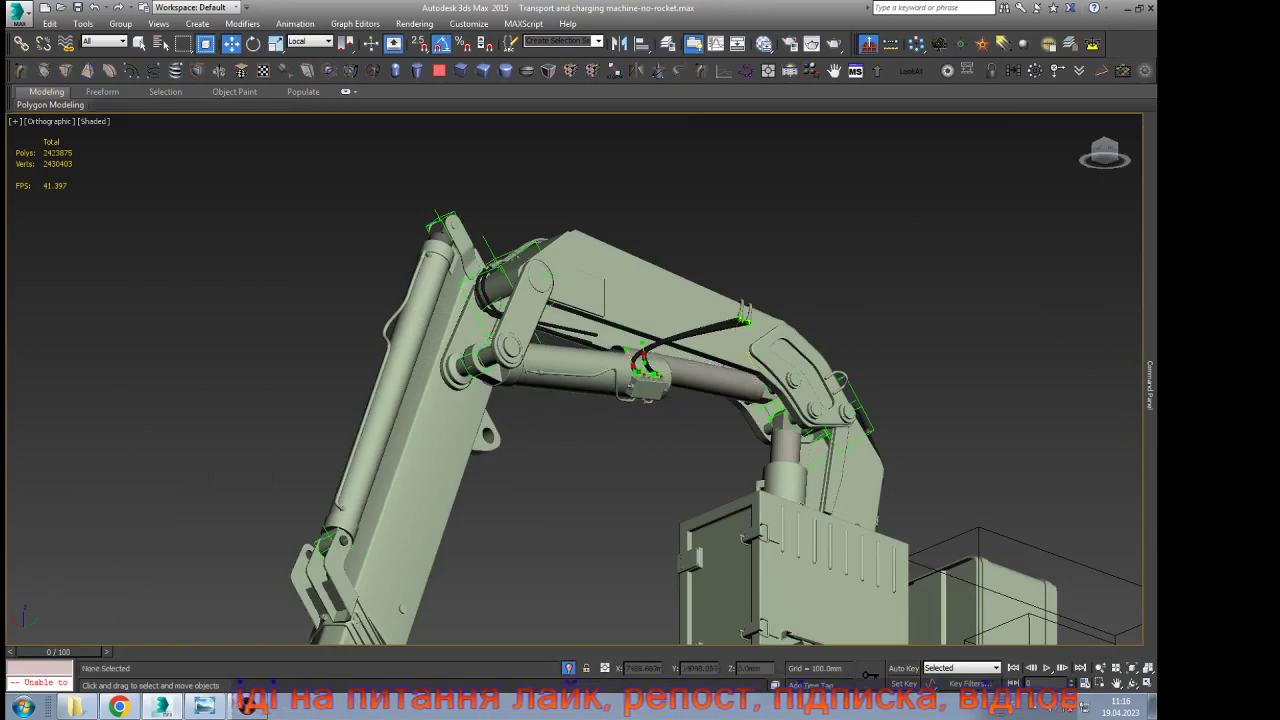
scroll(742, 209, down, 3)
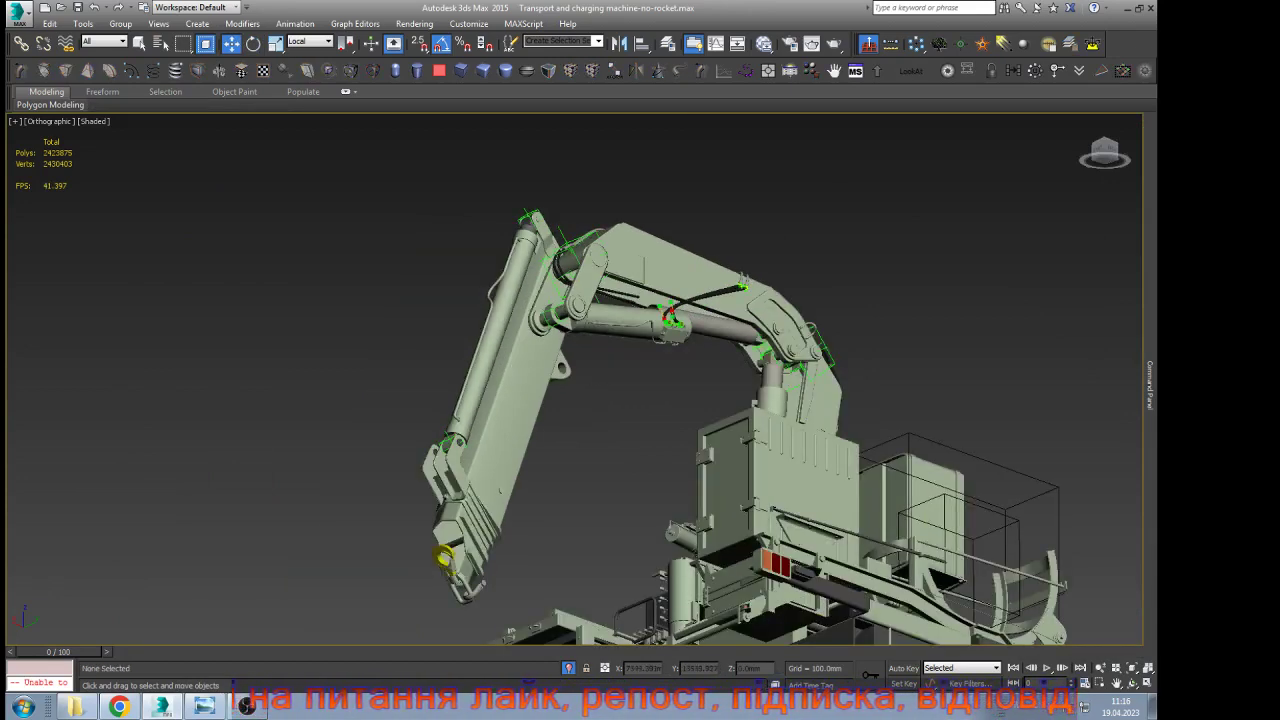
key(ctrl+z)
key(ctrl+z)
key(ctrl+z)
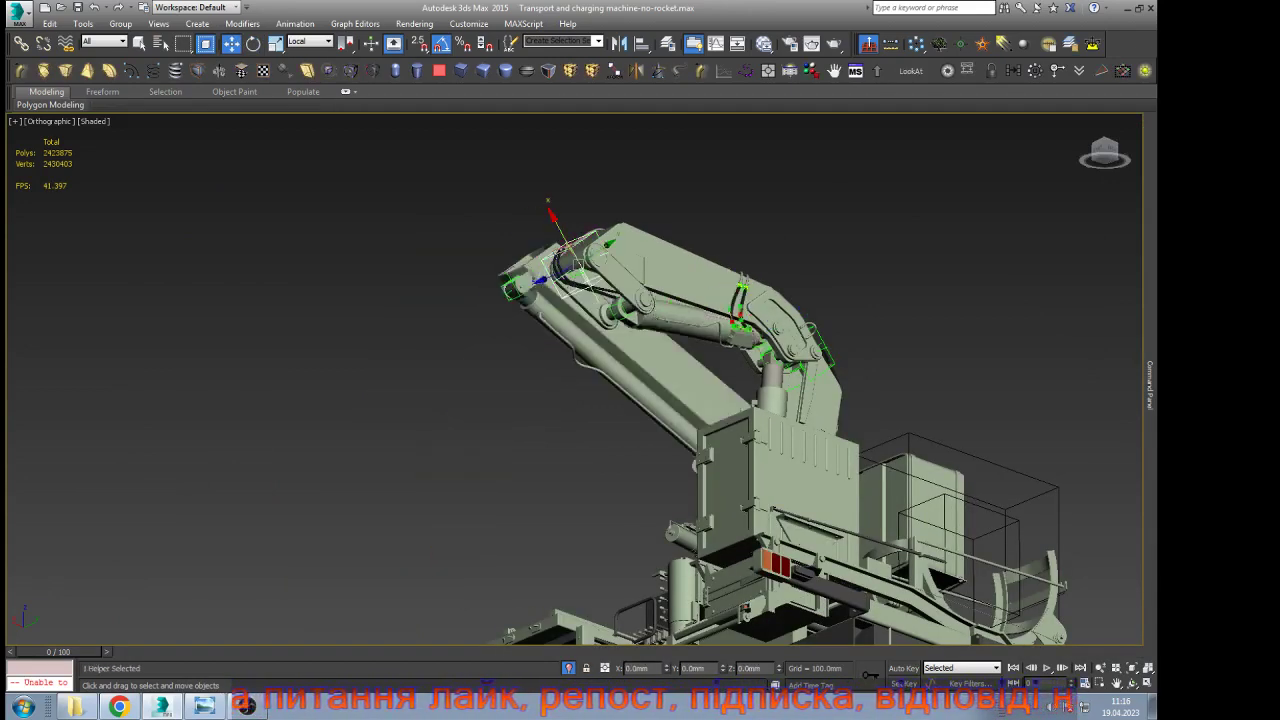
key(ctrl+z)
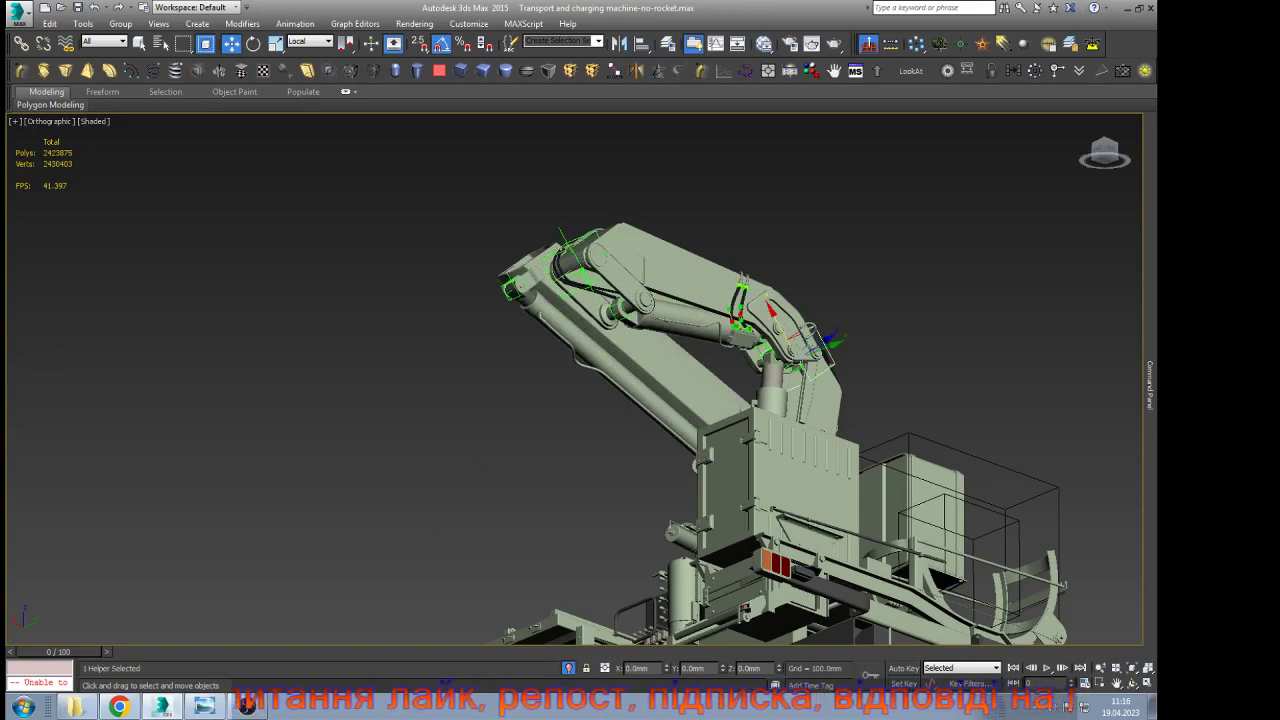
key(ctrl+z)
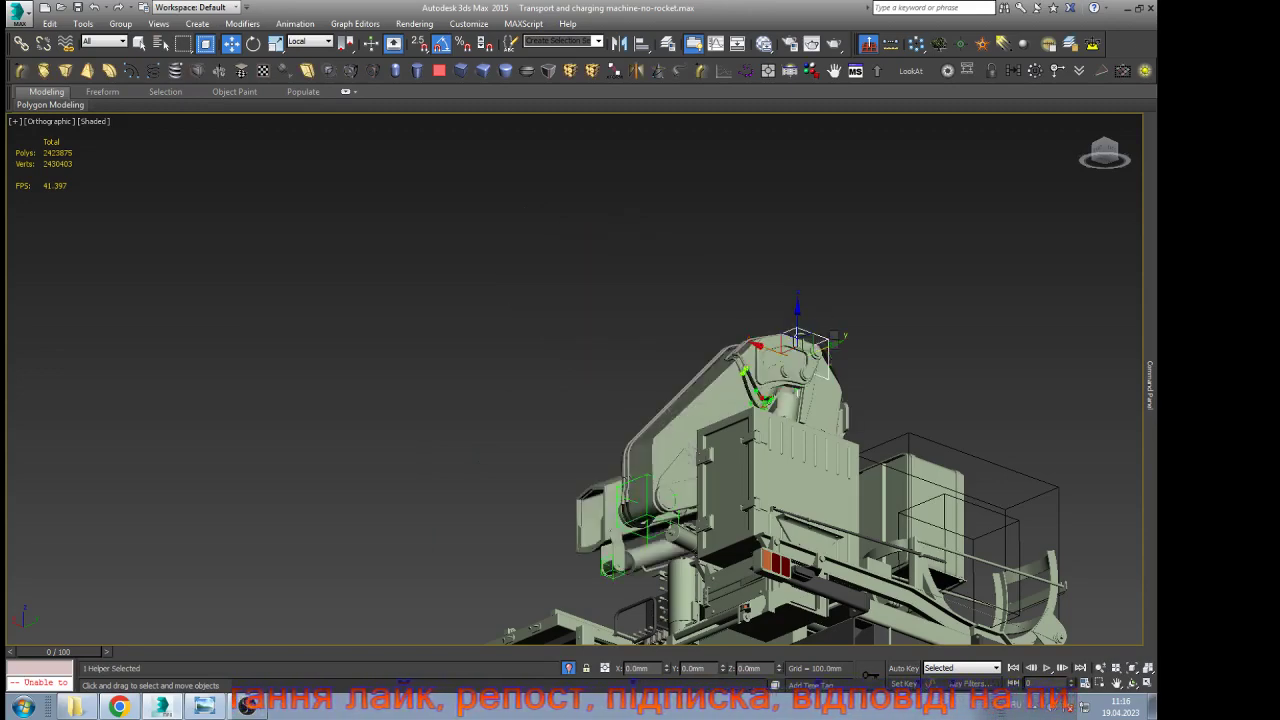
Try rotating the main boom upward with the point helper at its top pivot, and undo the rotation
click(1132, 684)
drag(590, 390, 683, 412)
right_click(683, 412)
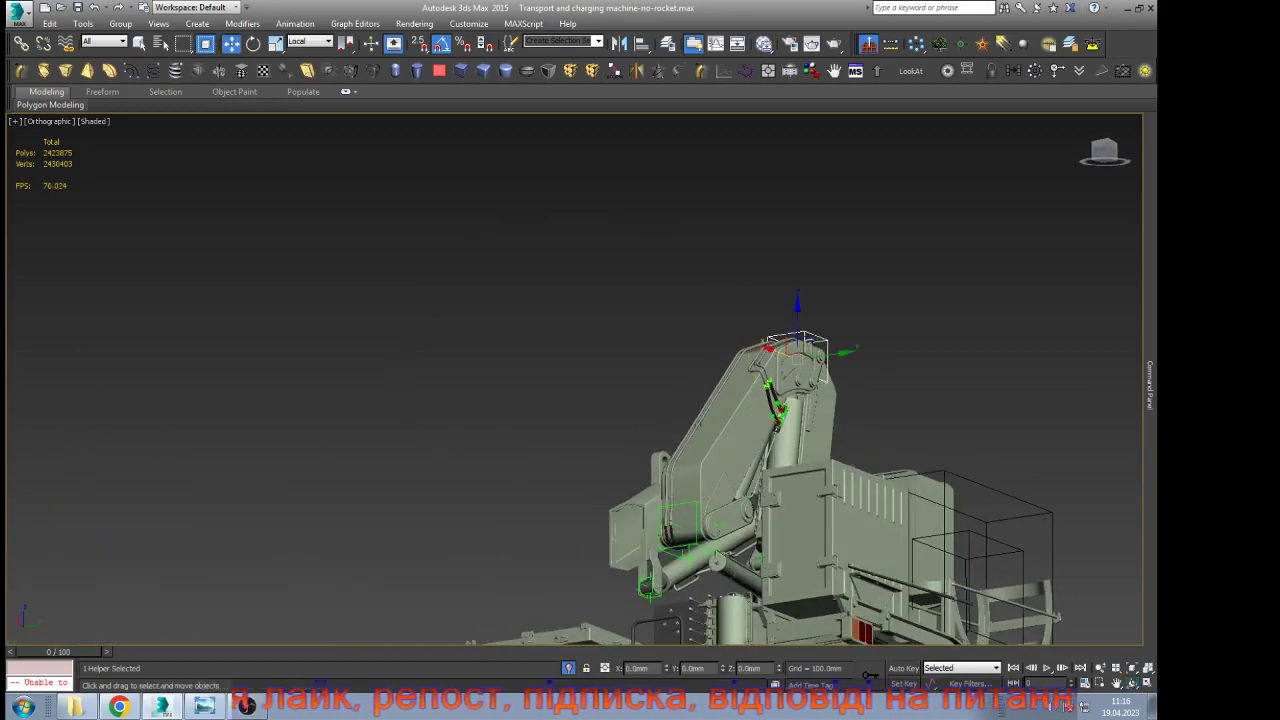
key(e)
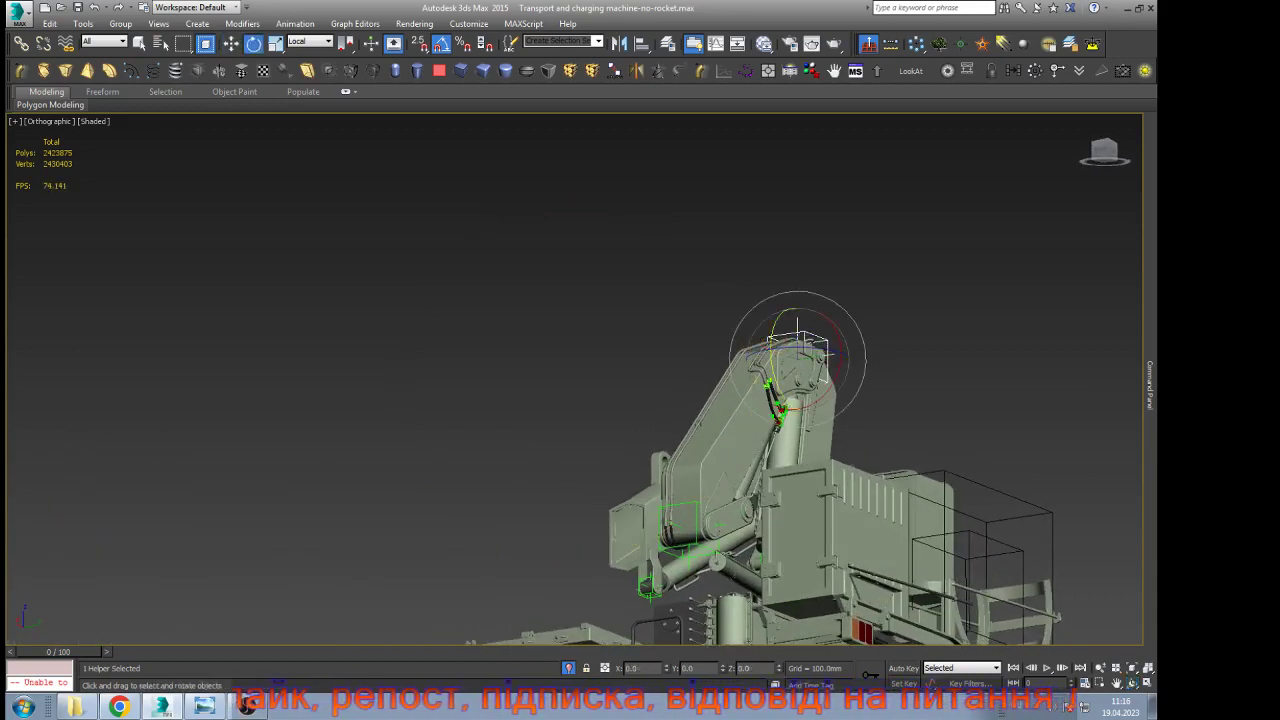
drag(773, 334, 788, 220)
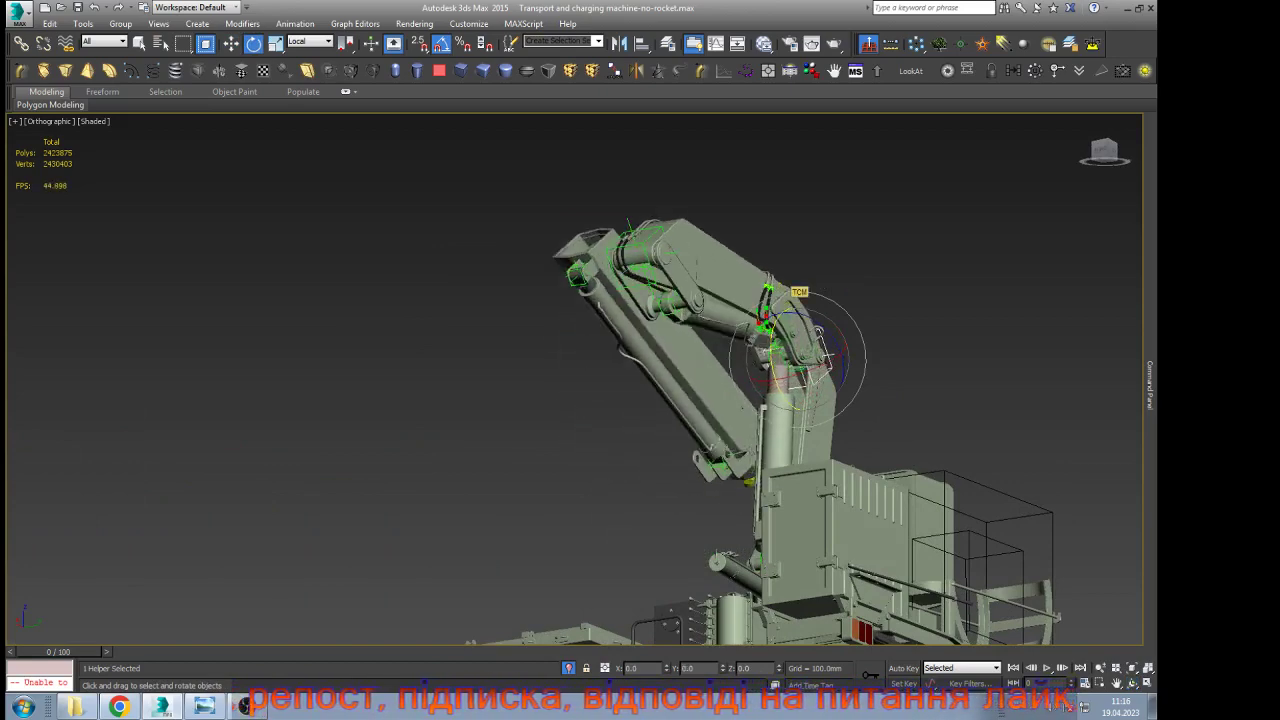
key(ctrl+z)
key(w)
Change the object color of the main boom's top pivot helper to red
mouse_move(1150, 385)
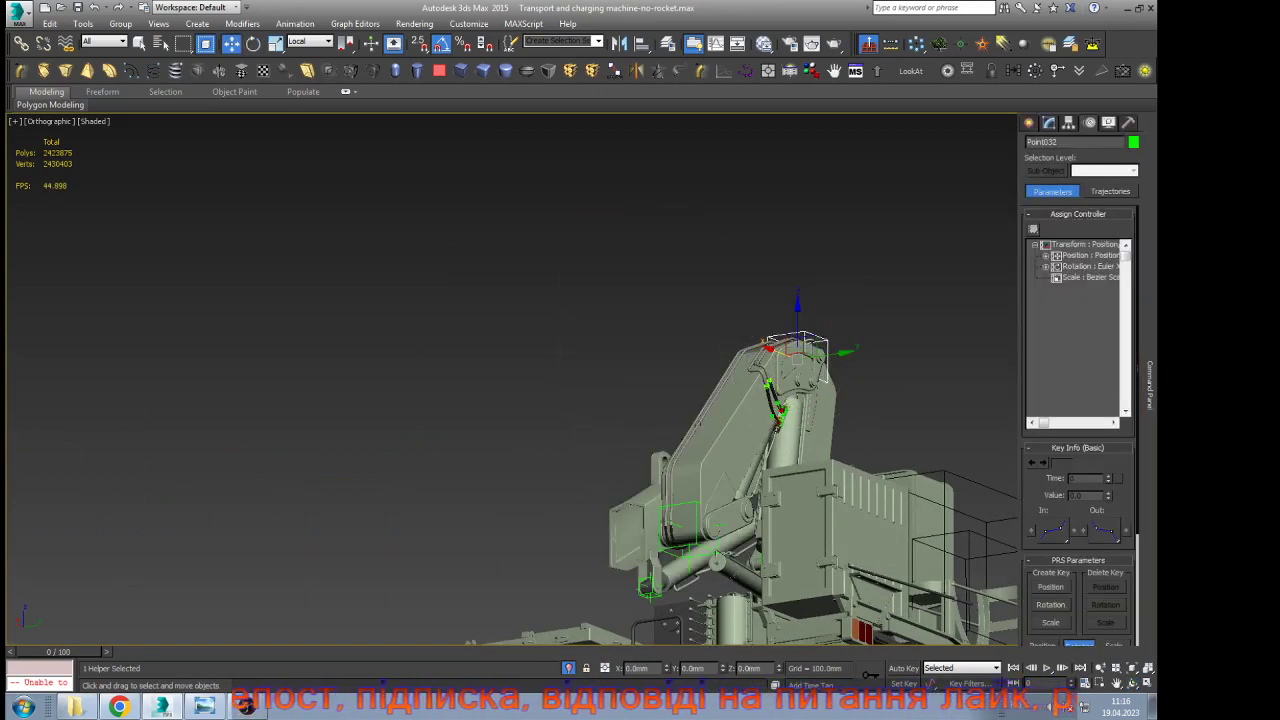
click(1133, 142)
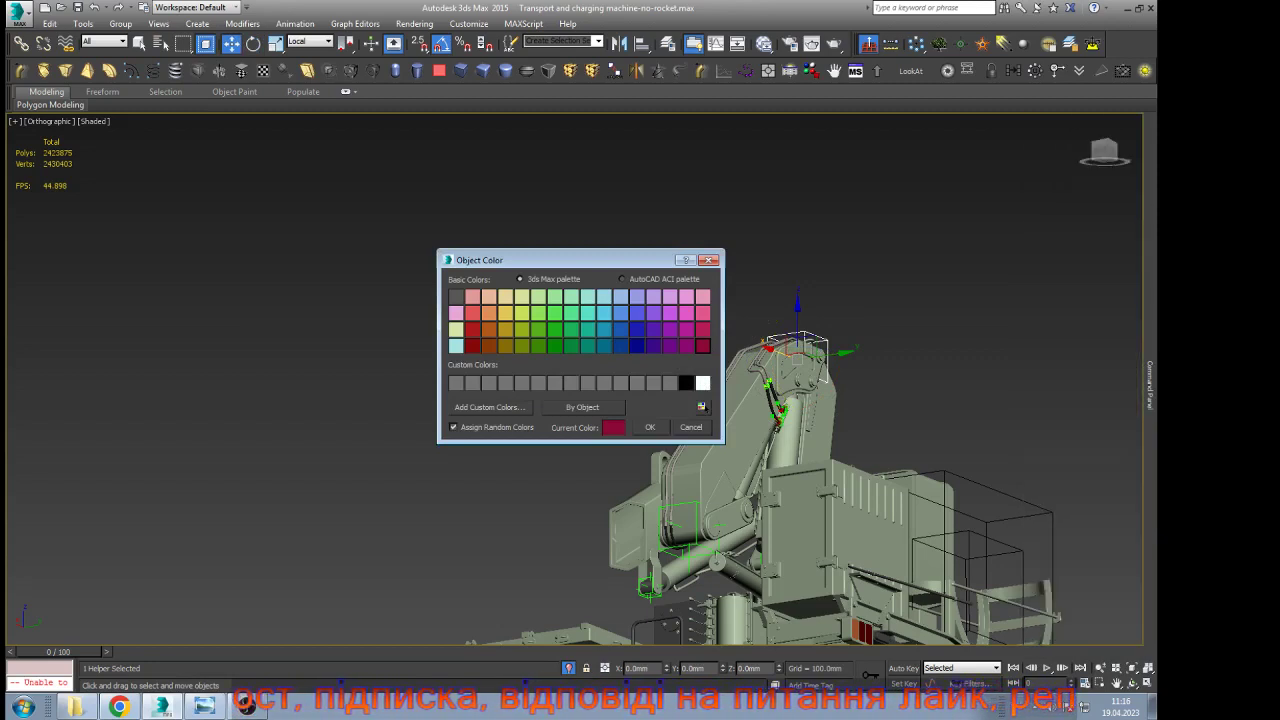
click(473, 313)
click(650, 427)
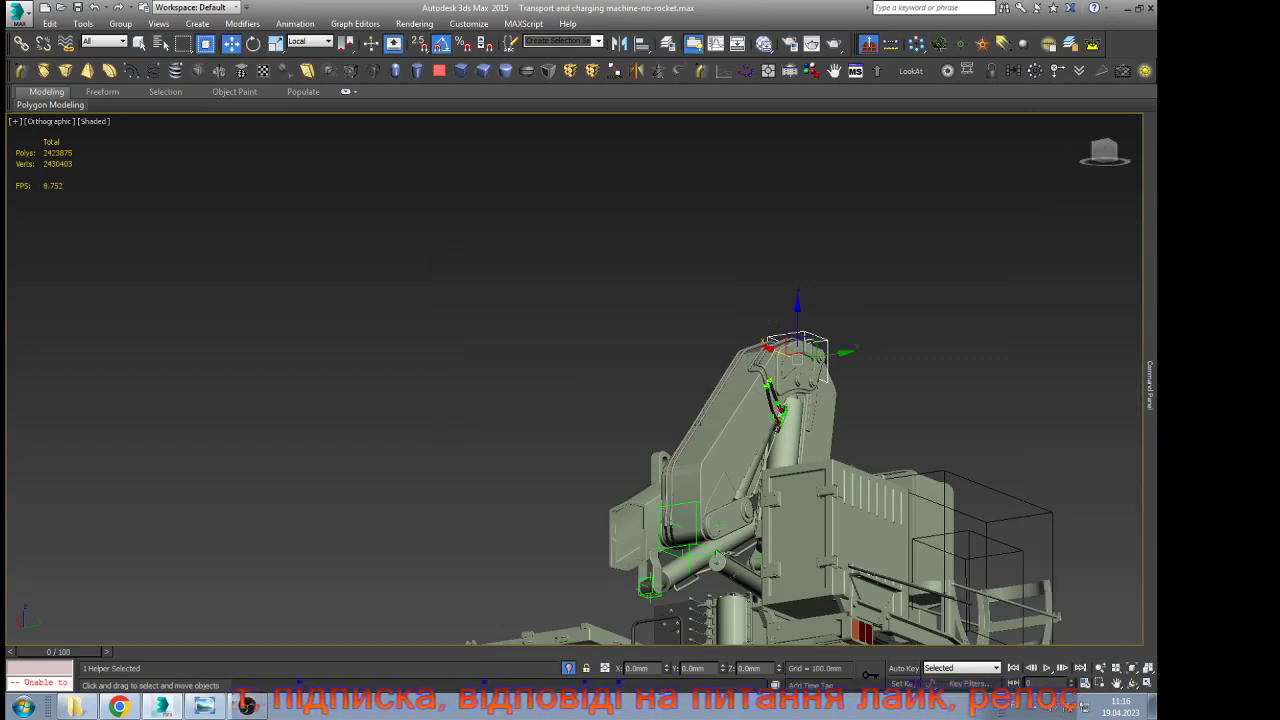
Rename the red pivot helper KRAN-1-point and deselect it
mouse_move(1150, 385)
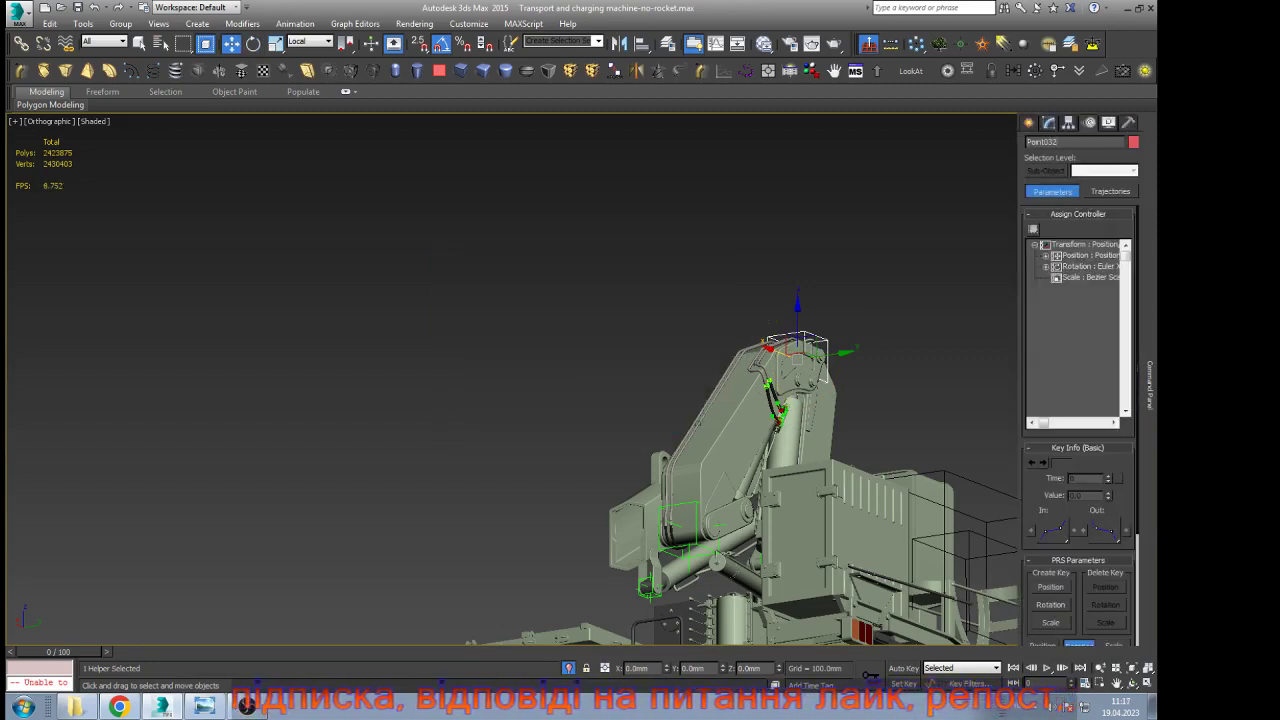
double_click(1056, 142)
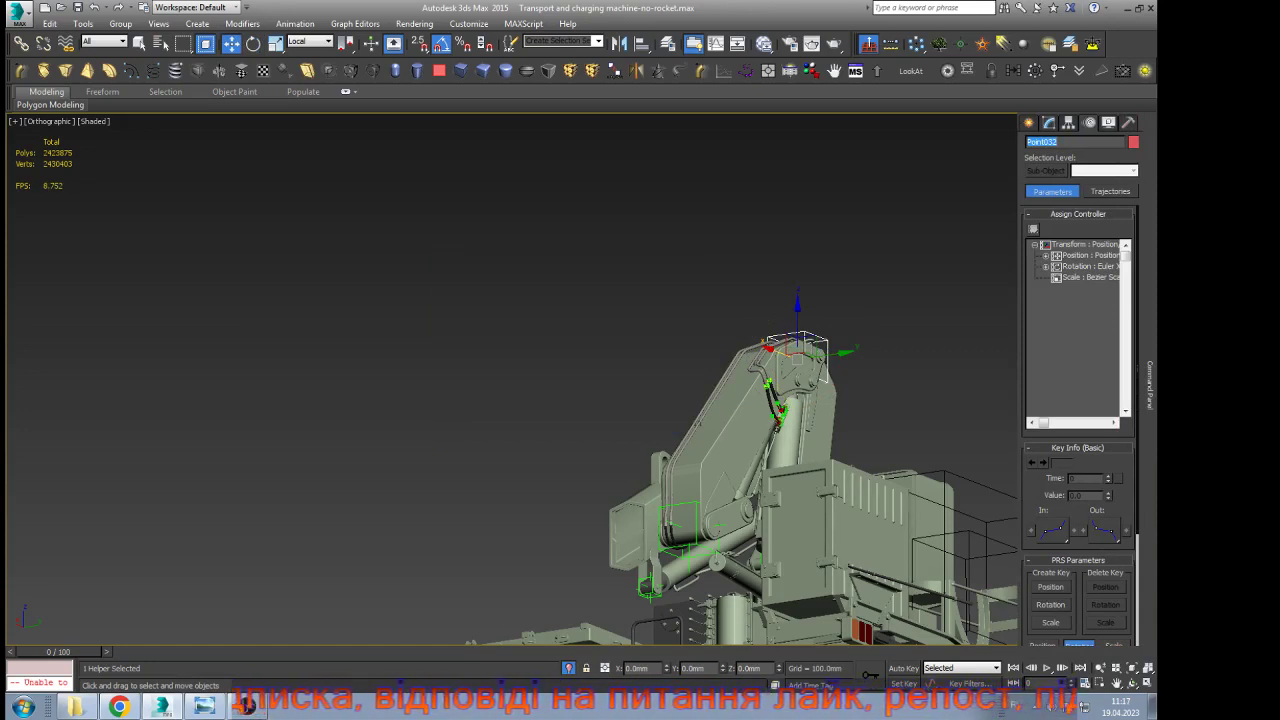
click(1060, 142)
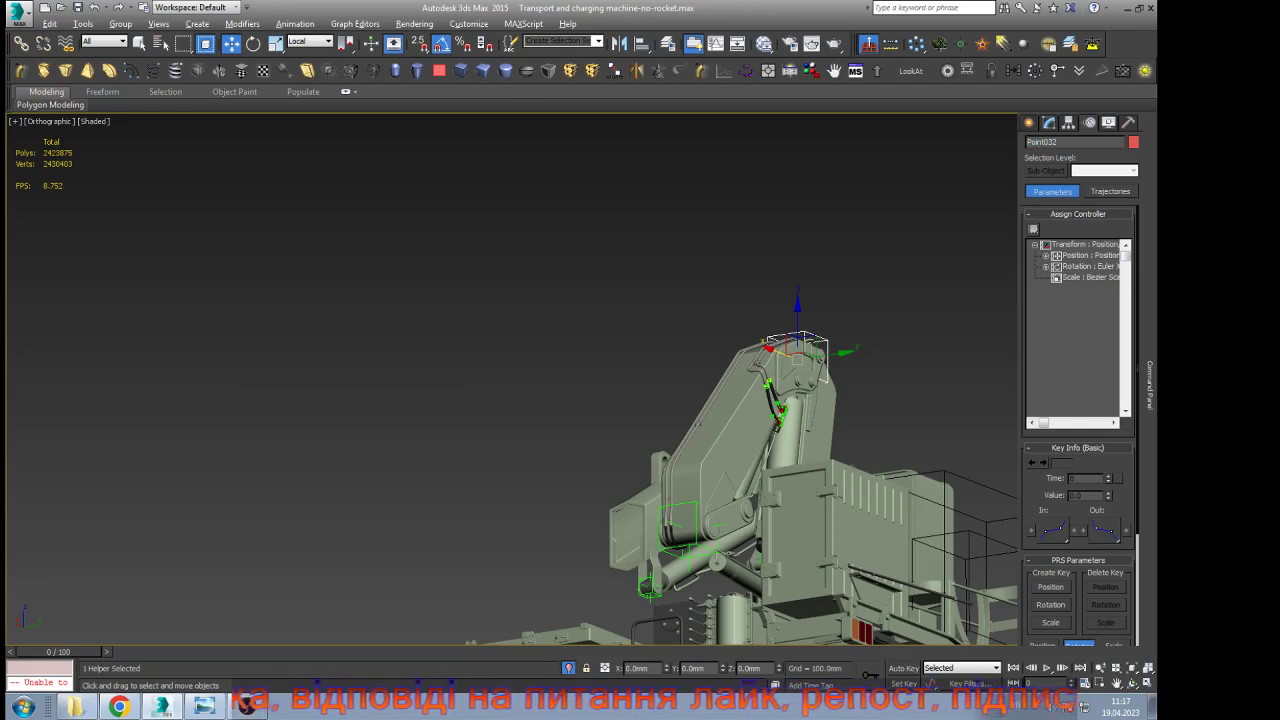
double_click(1056, 142)
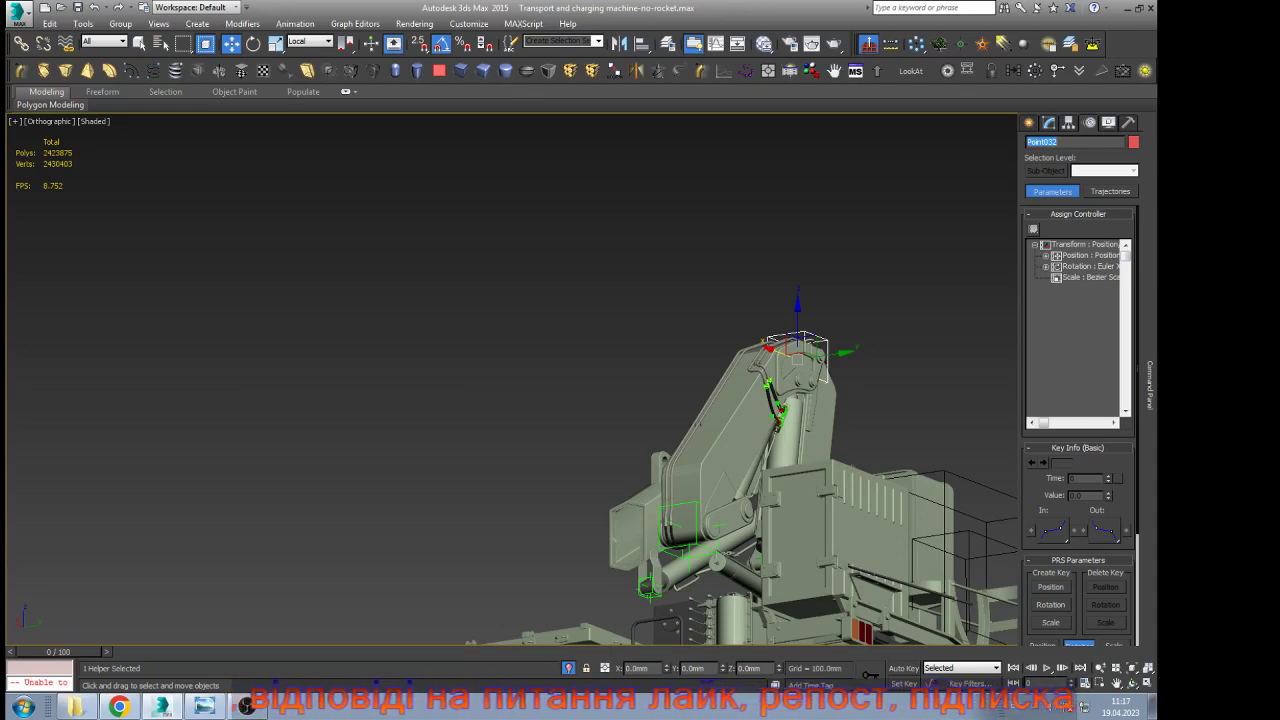
text(KRA)
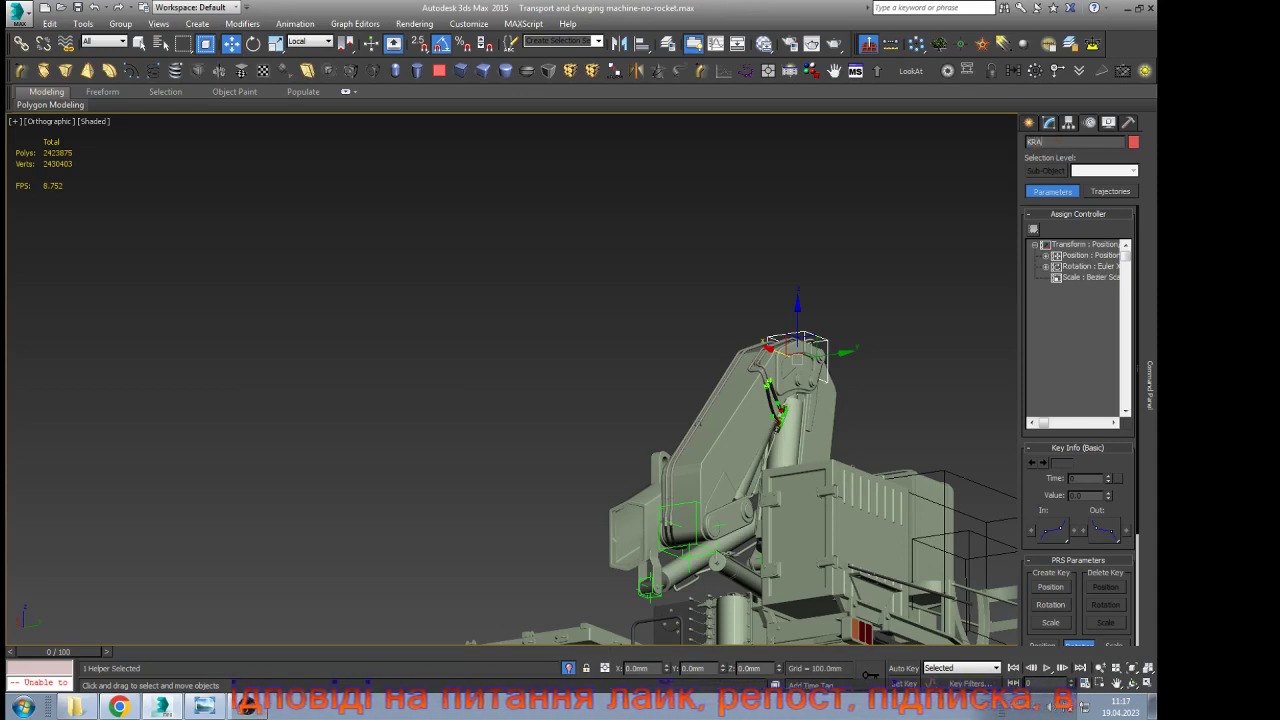
text(N-1)
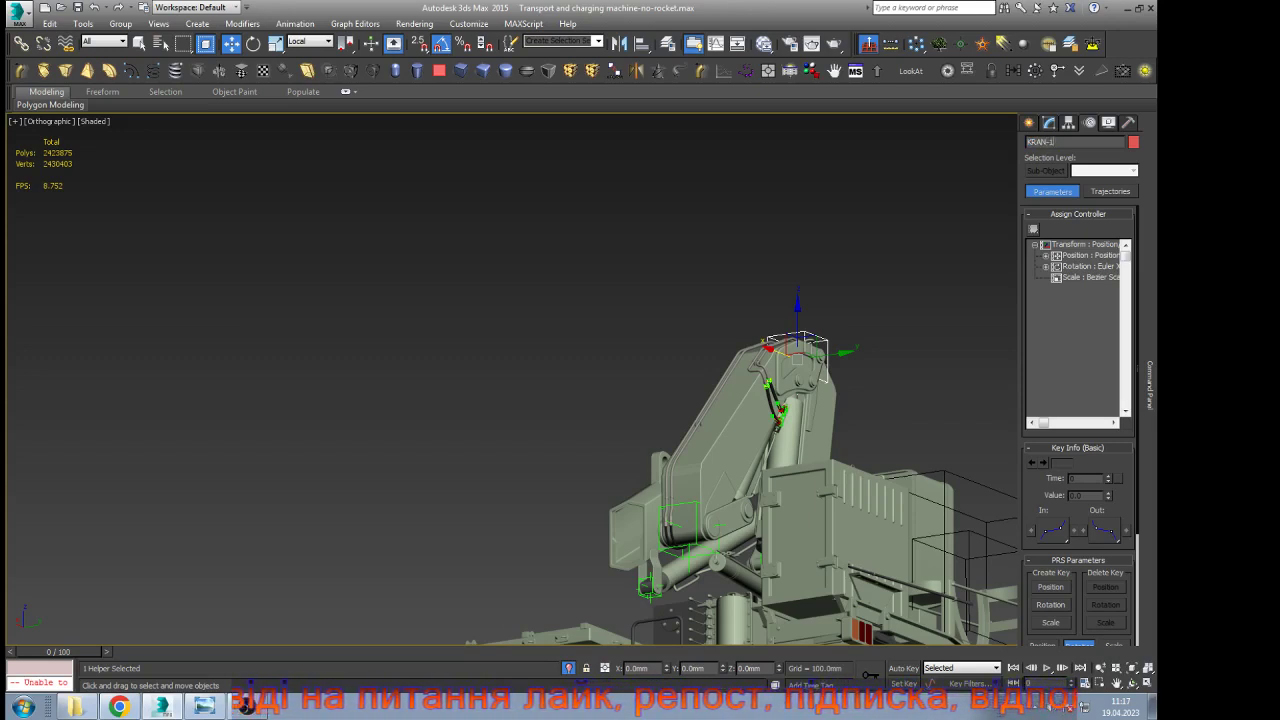
text(-poi)
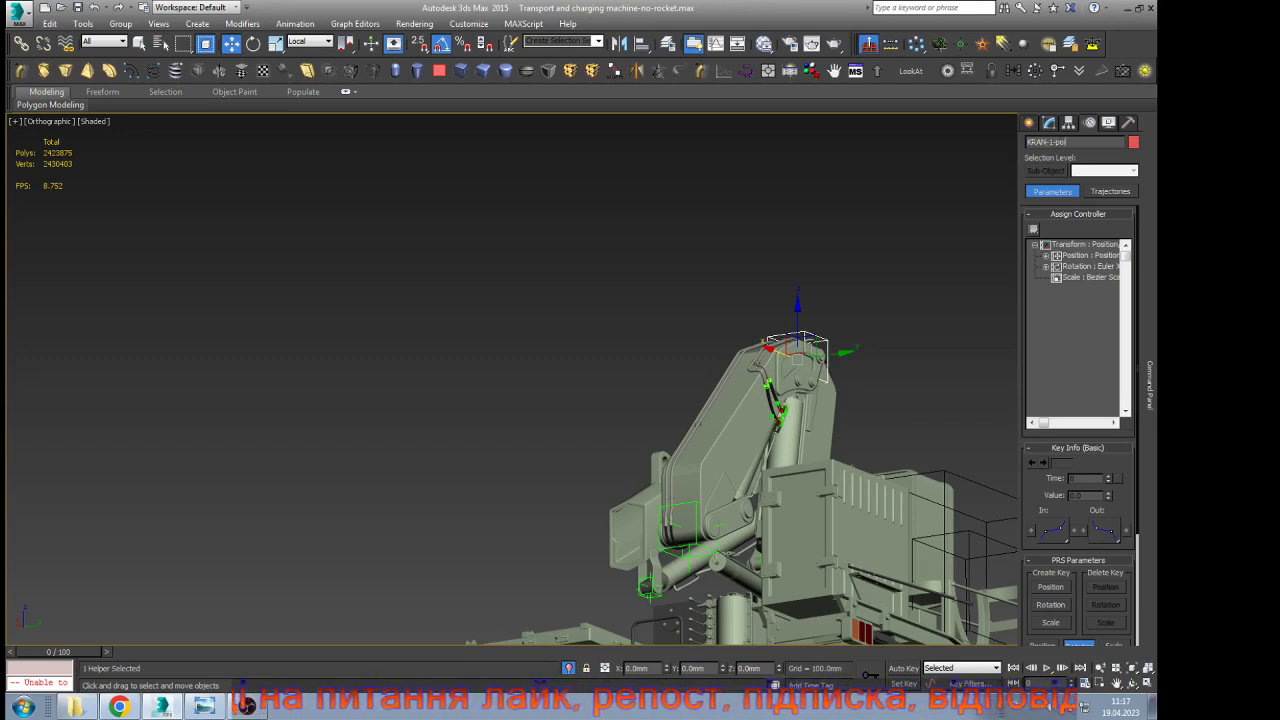
text(n)
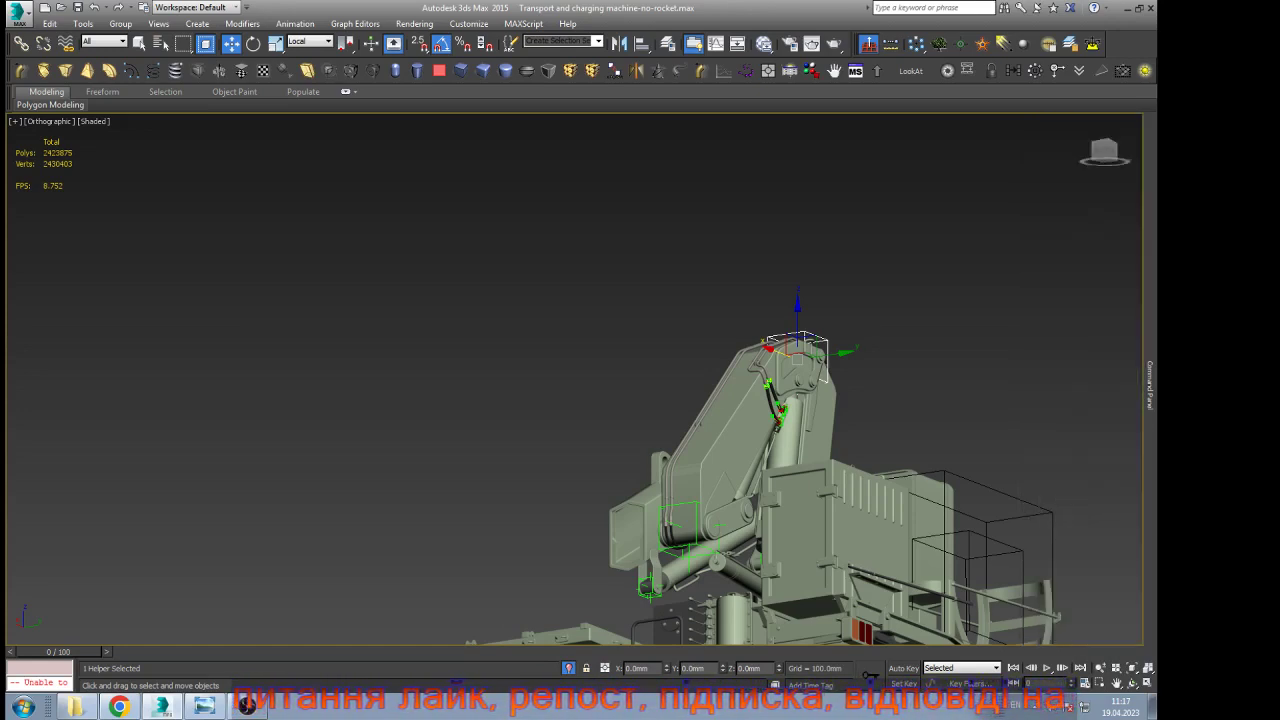
click(884, 334)
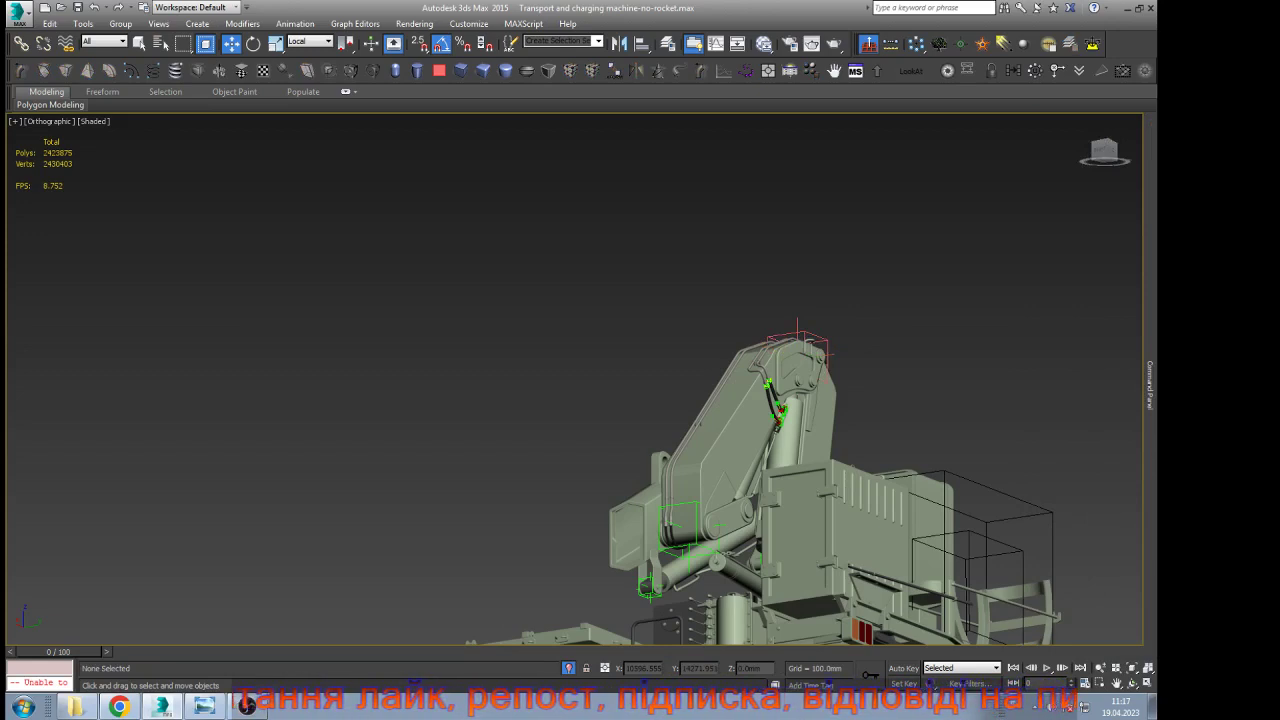
Try raising the main boom twice by rotating KRAN-1-point about its Y axis, undoing each rotation
click(825, 341)
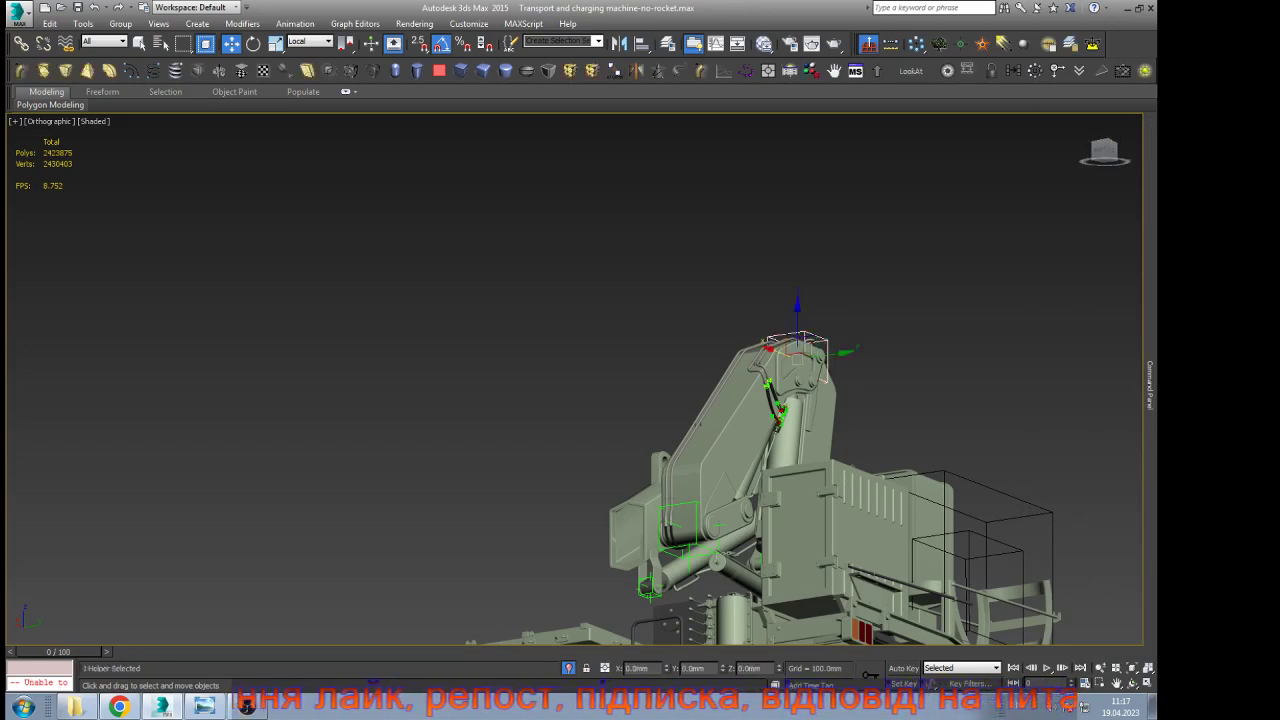
key(e)
drag(775, 331, 813, 278)
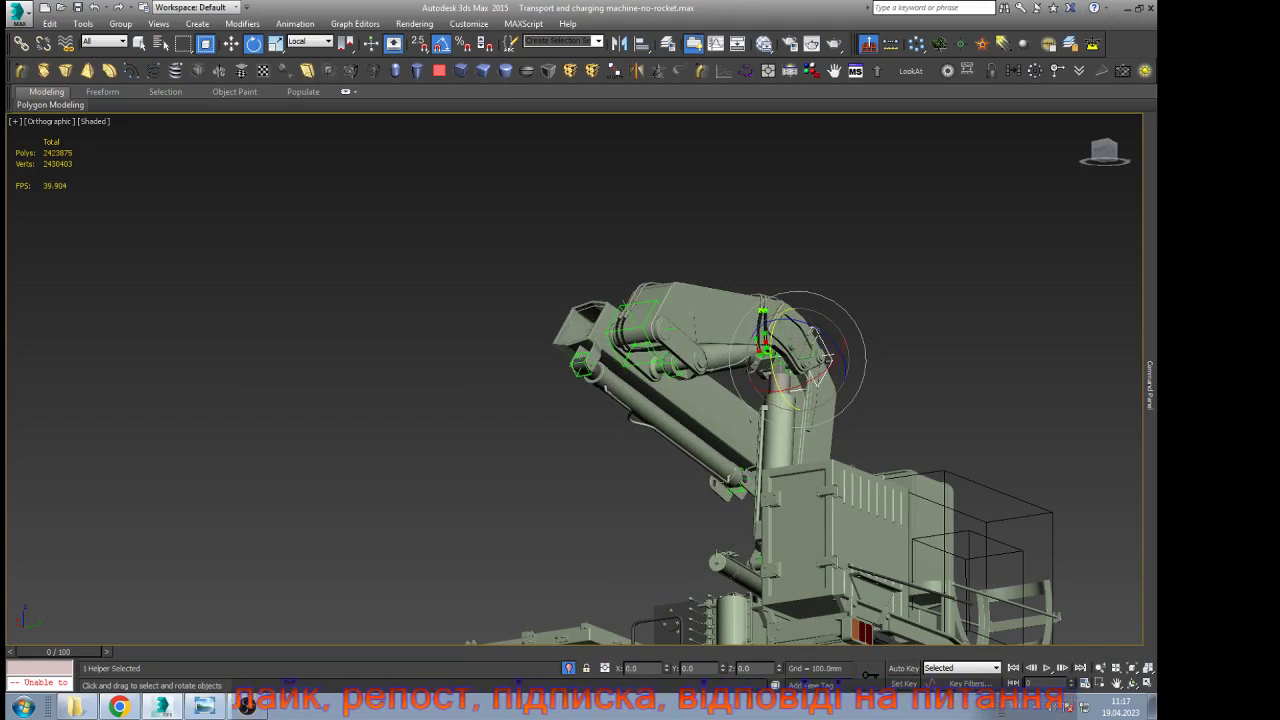
key(ctrl+z)
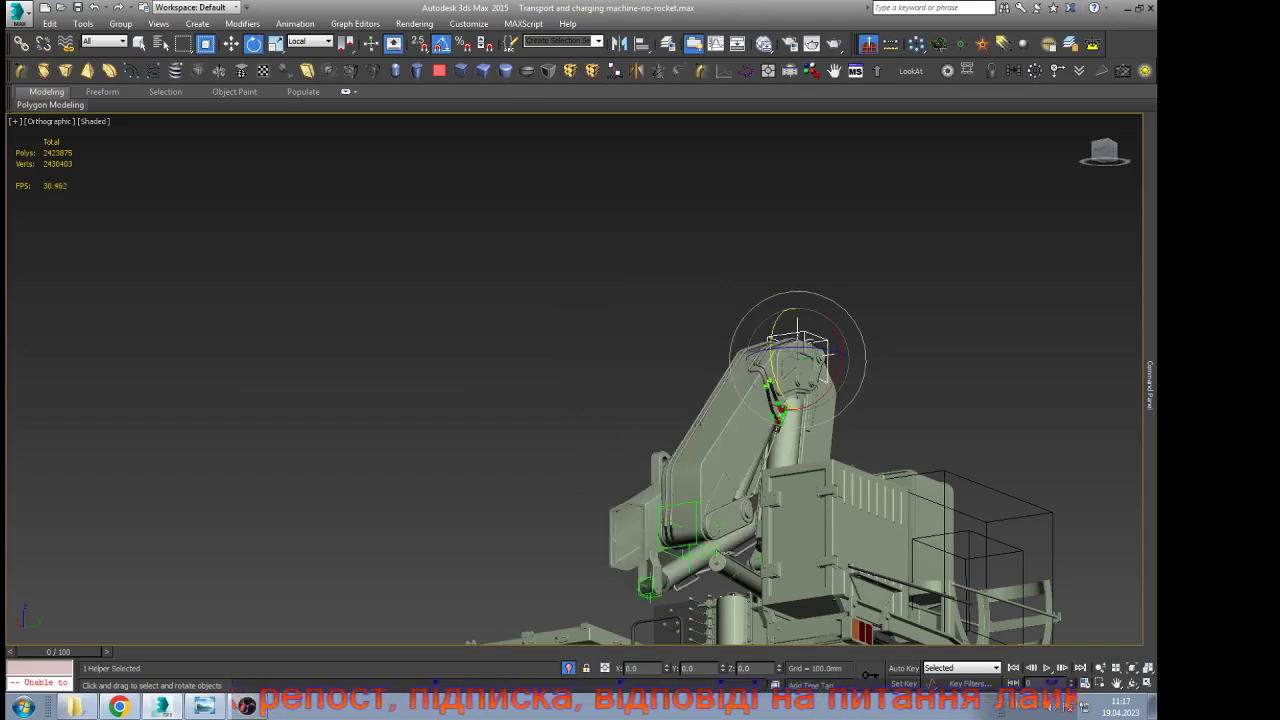
drag(774, 333, 800, 296)
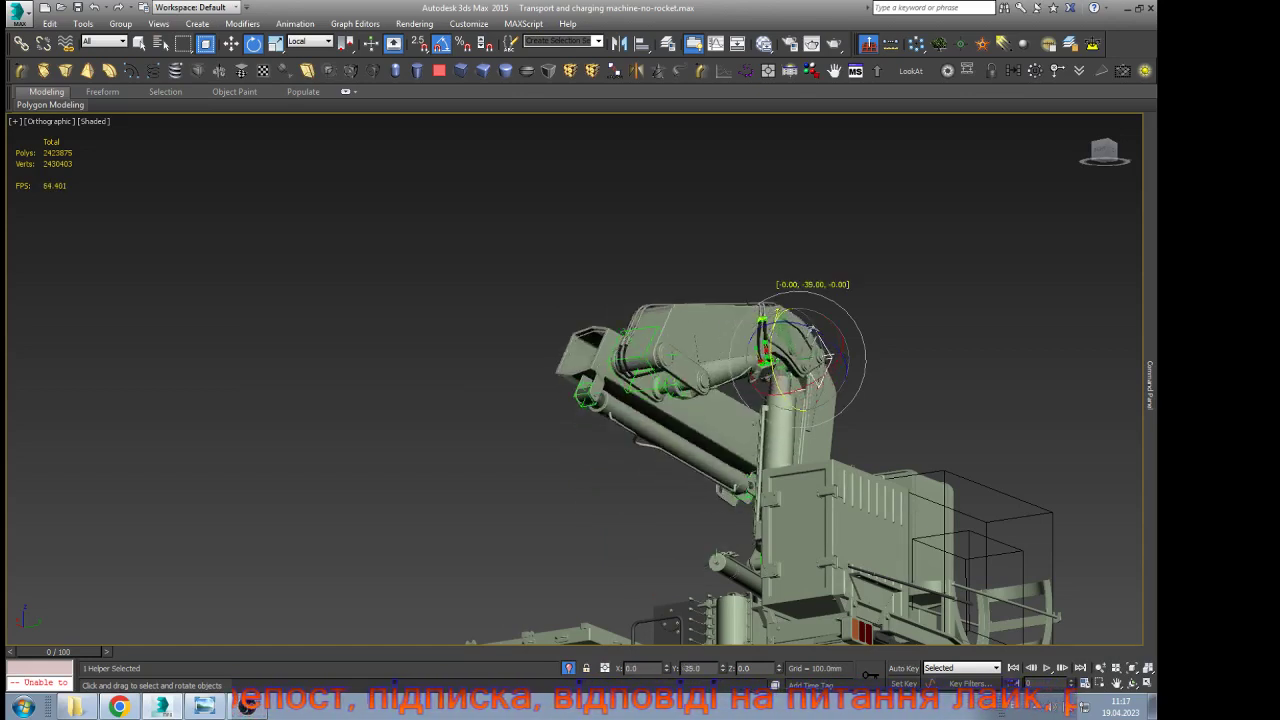
key(ctrl+z)
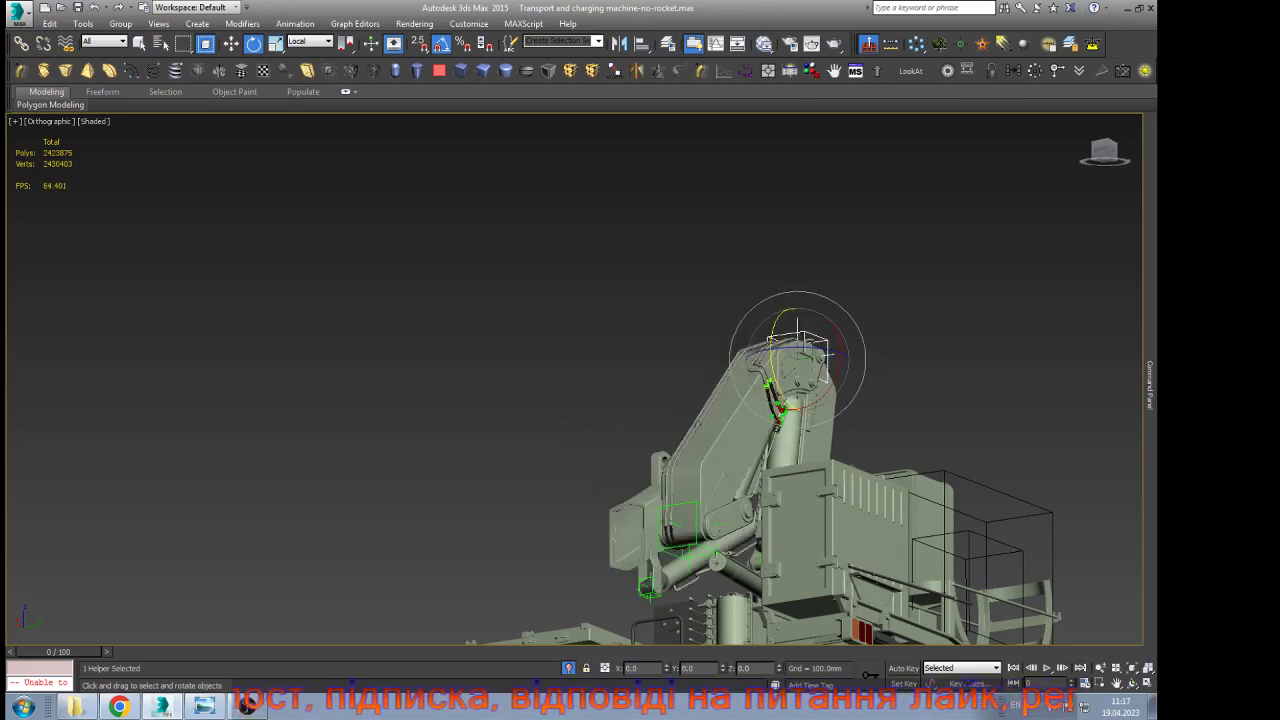
Try a small rotation of the point helper at the outer boom's joint, and undo it
click(695, 522)
drag(664, 508, 668, 483)
key(ctrl+z)
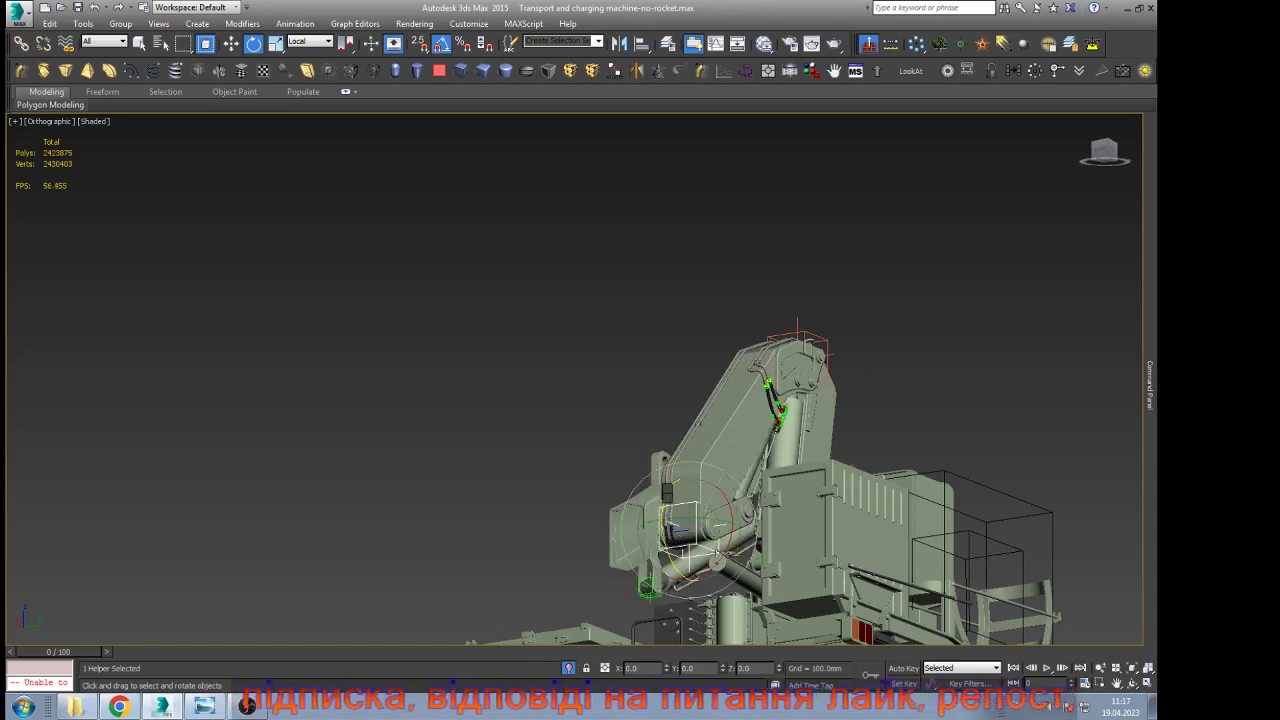
Start wiring the Y Rotation parameter of KRAN-1-point and open the Parameter Wiring window
key(w)
click(827, 349)
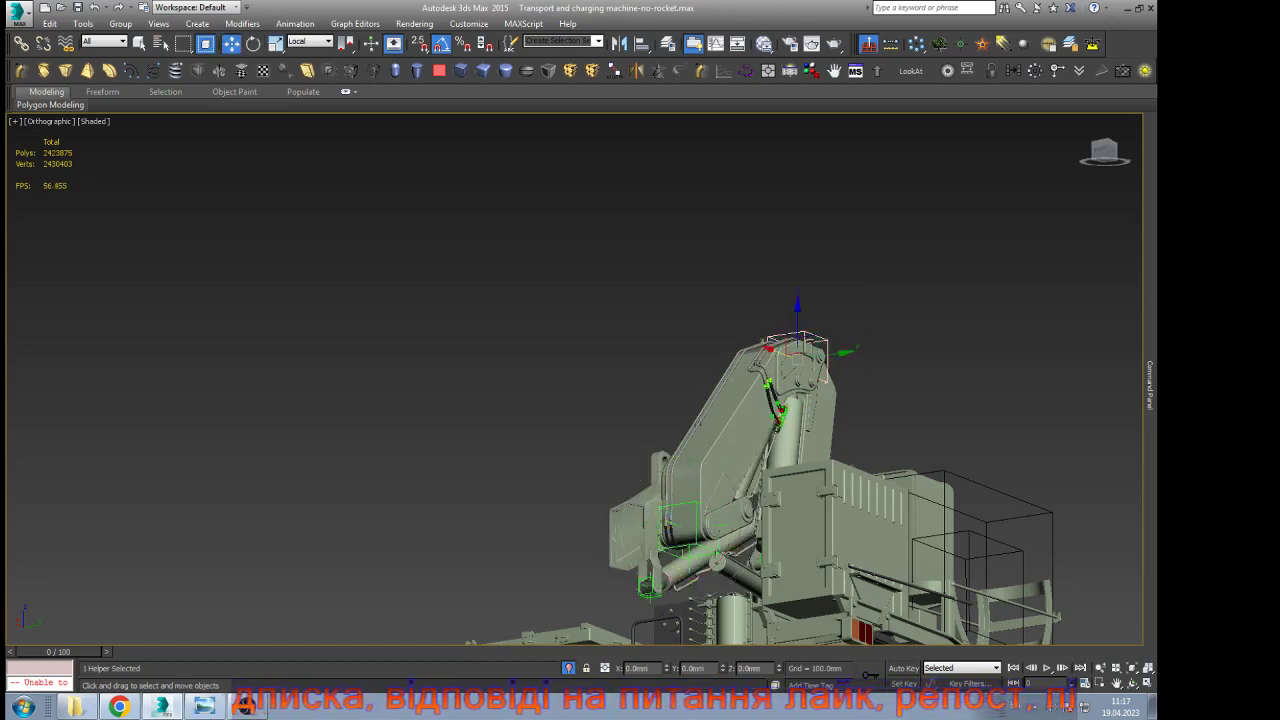
key(ctrl+5)
mouse_move(824, 369)
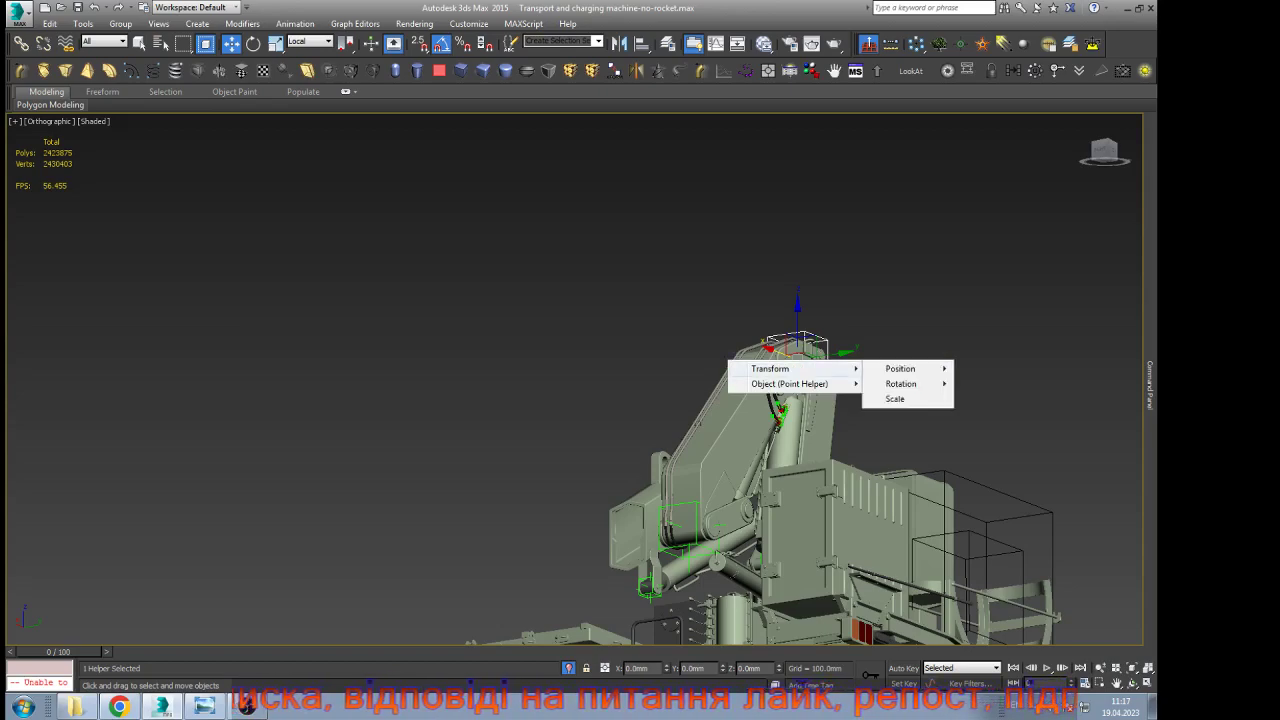
mouse_move(900, 384)
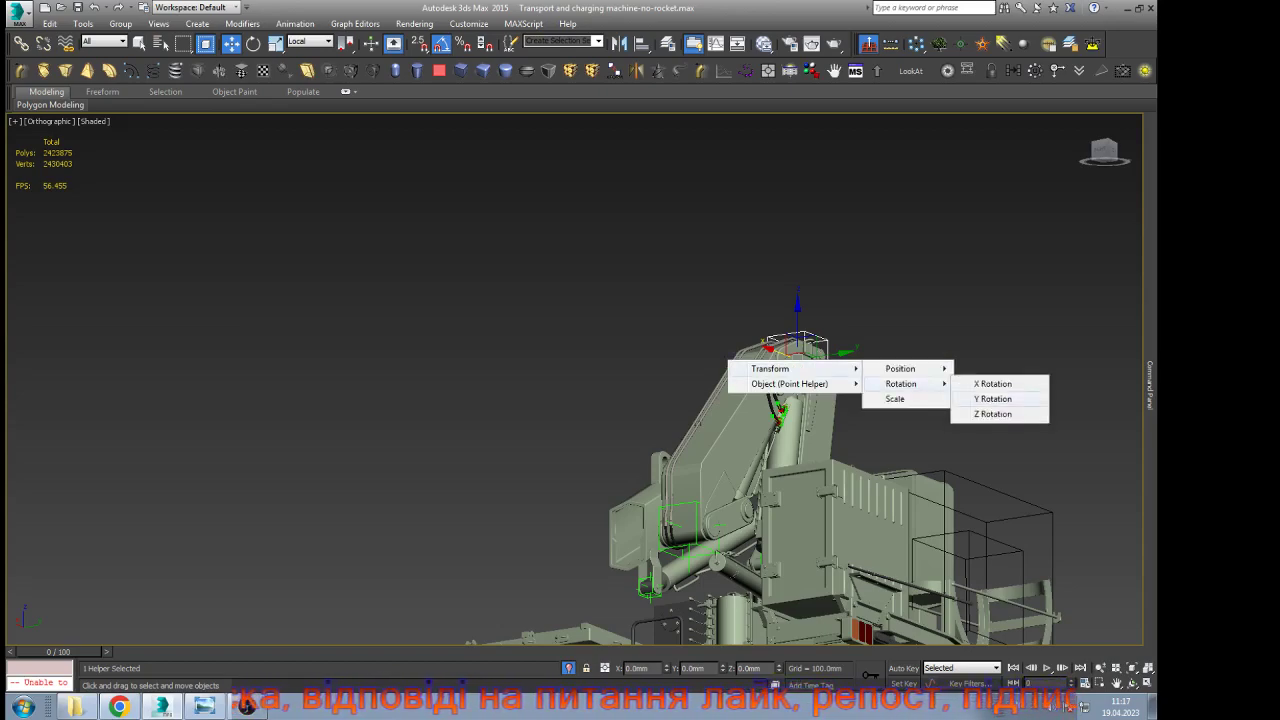
click(993, 399)
scroll(672, 550, up, 9)
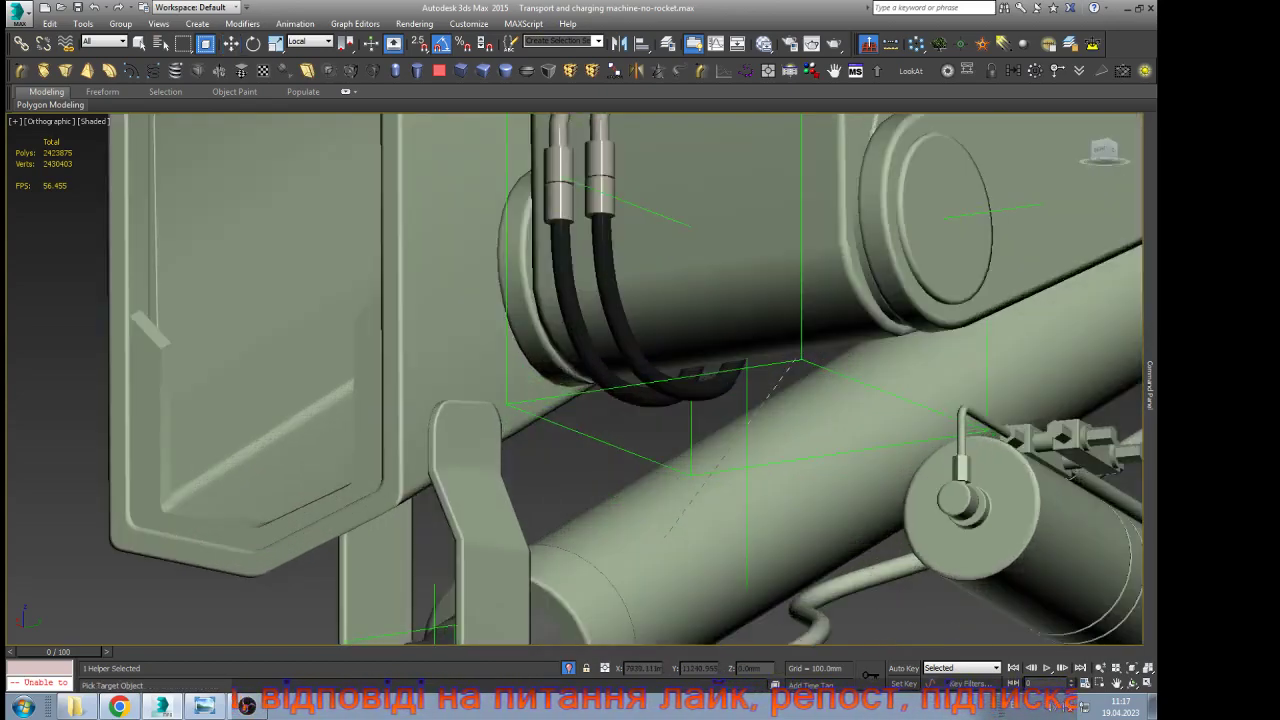
click(612, 444)
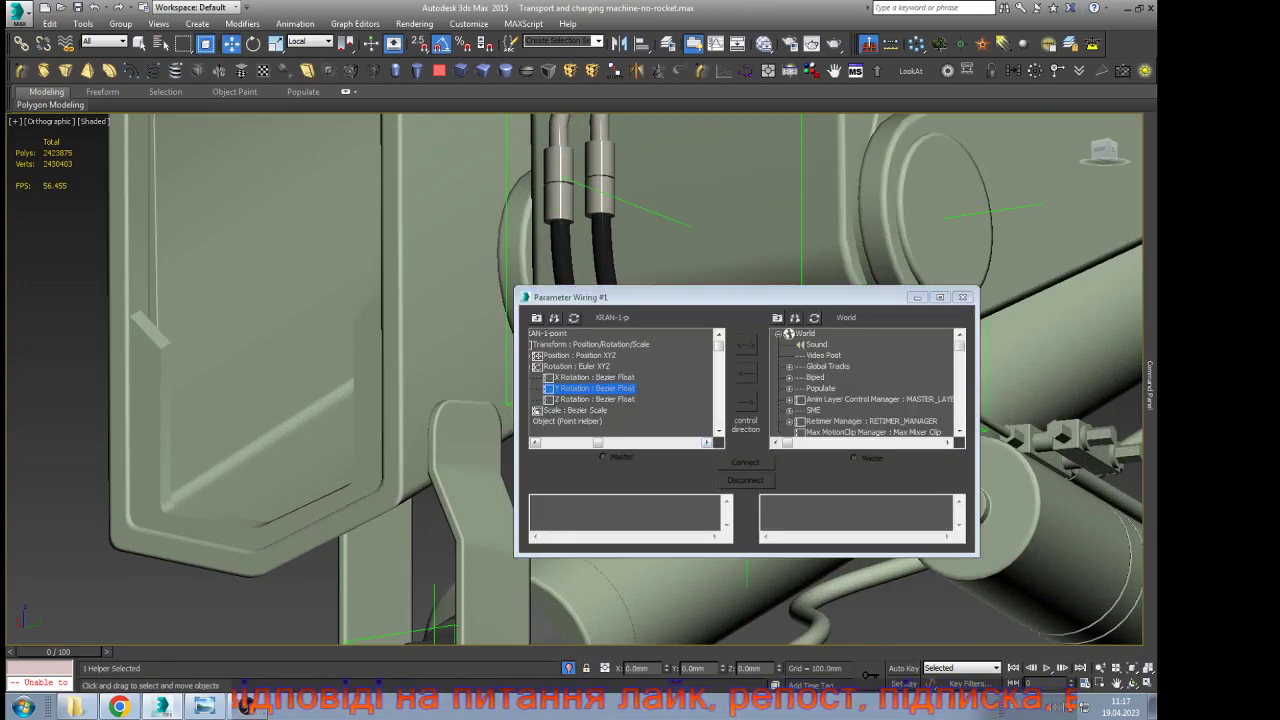
Load the outer boom joint's helper, Point034, as the wiring target and choose its Z Rotation parameter
drag(708, 297, 156, 419)
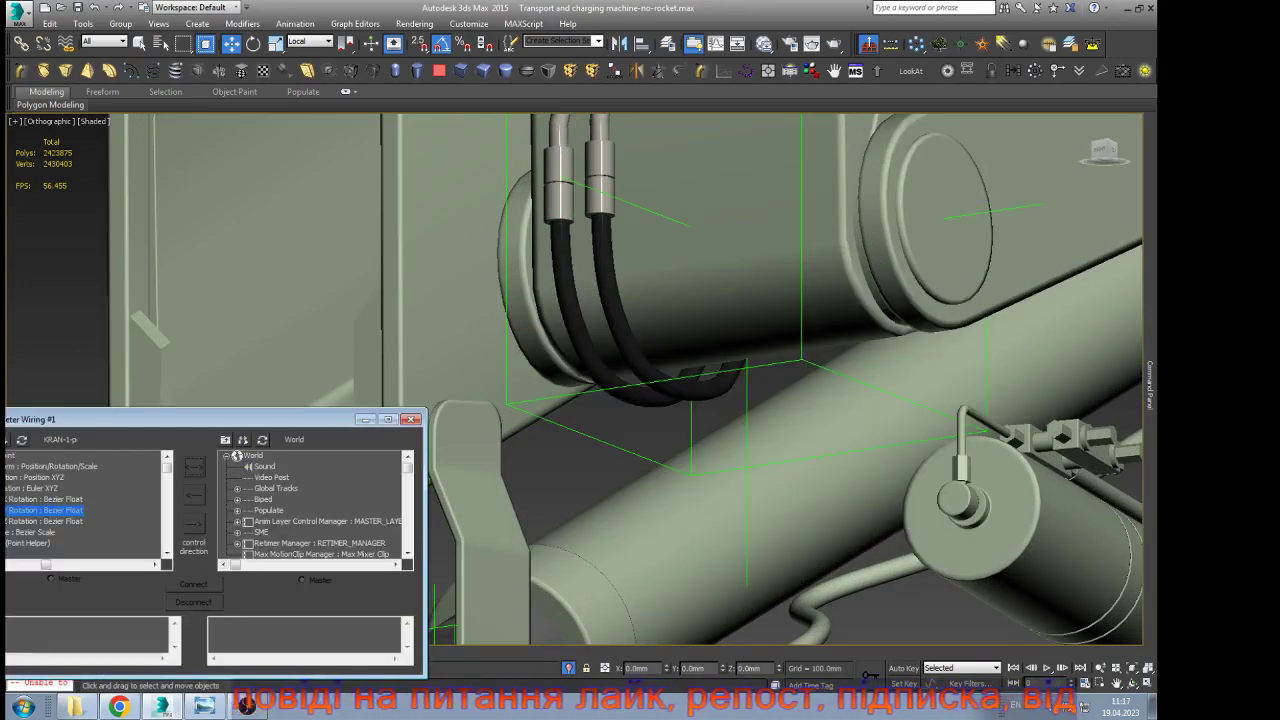
click(606, 442)
click(262, 440)
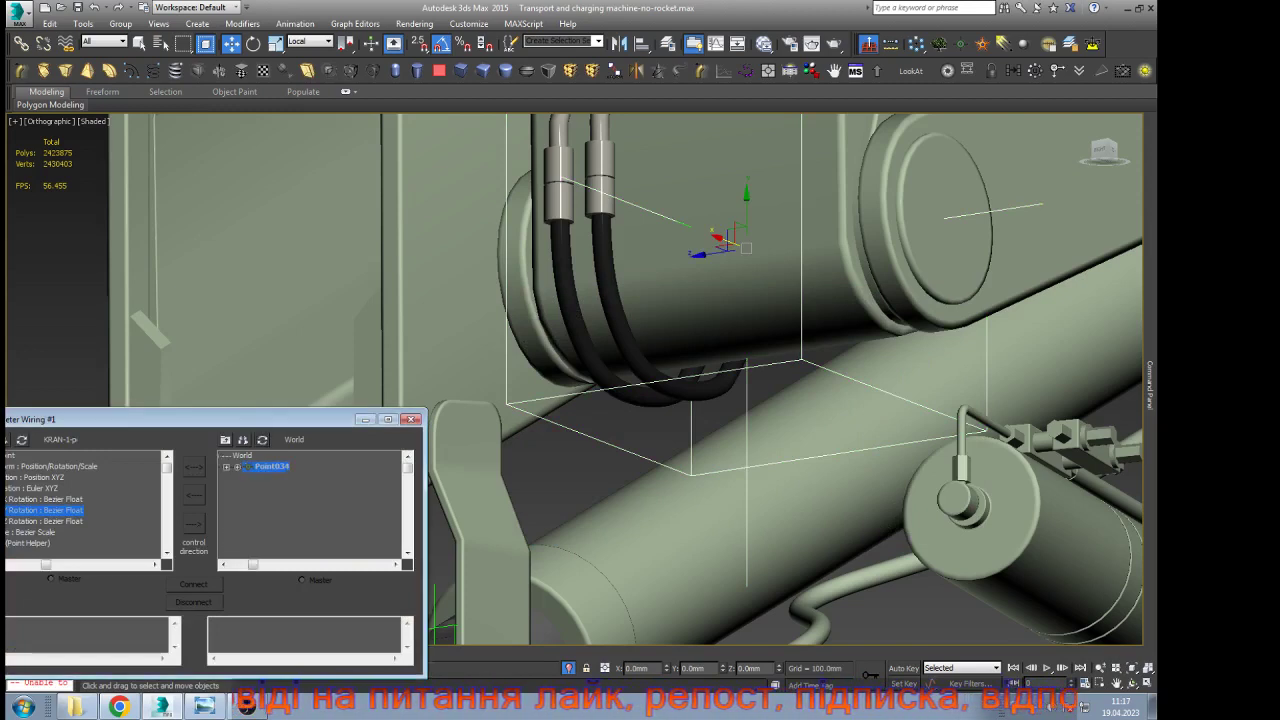
click(237, 467)
click(248, 478)
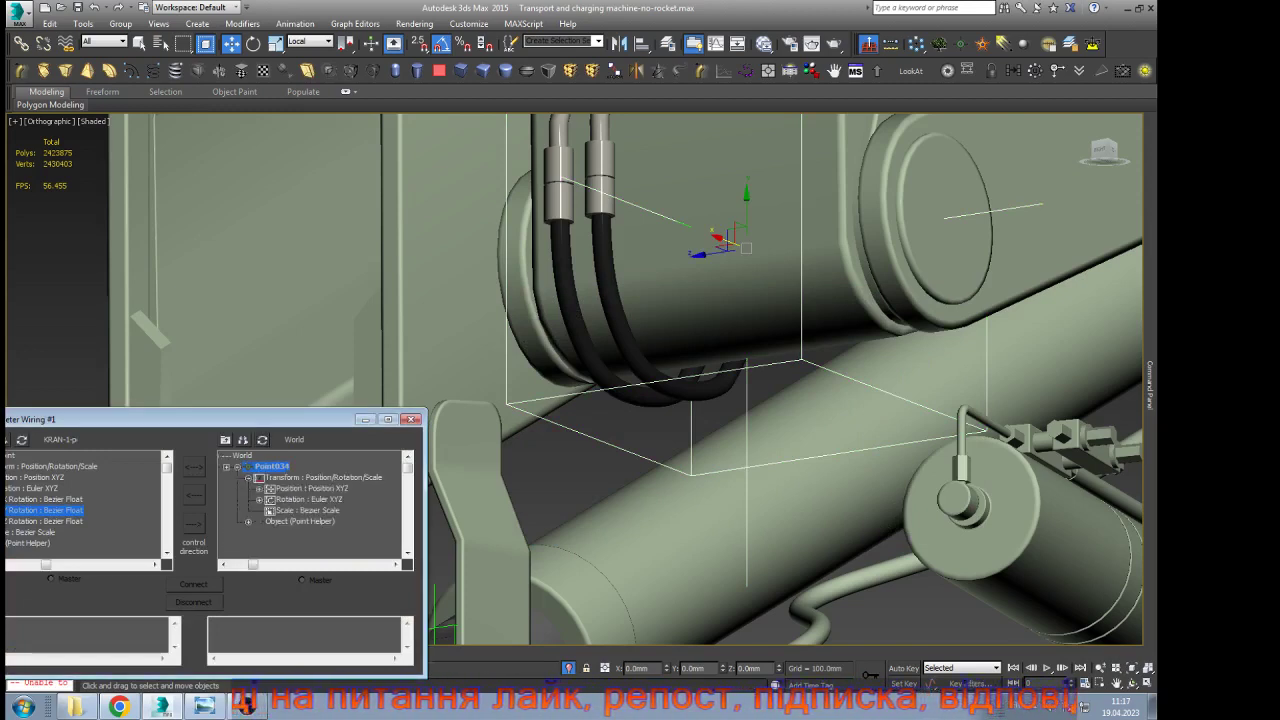
click(259, 500)
click(327, 533)
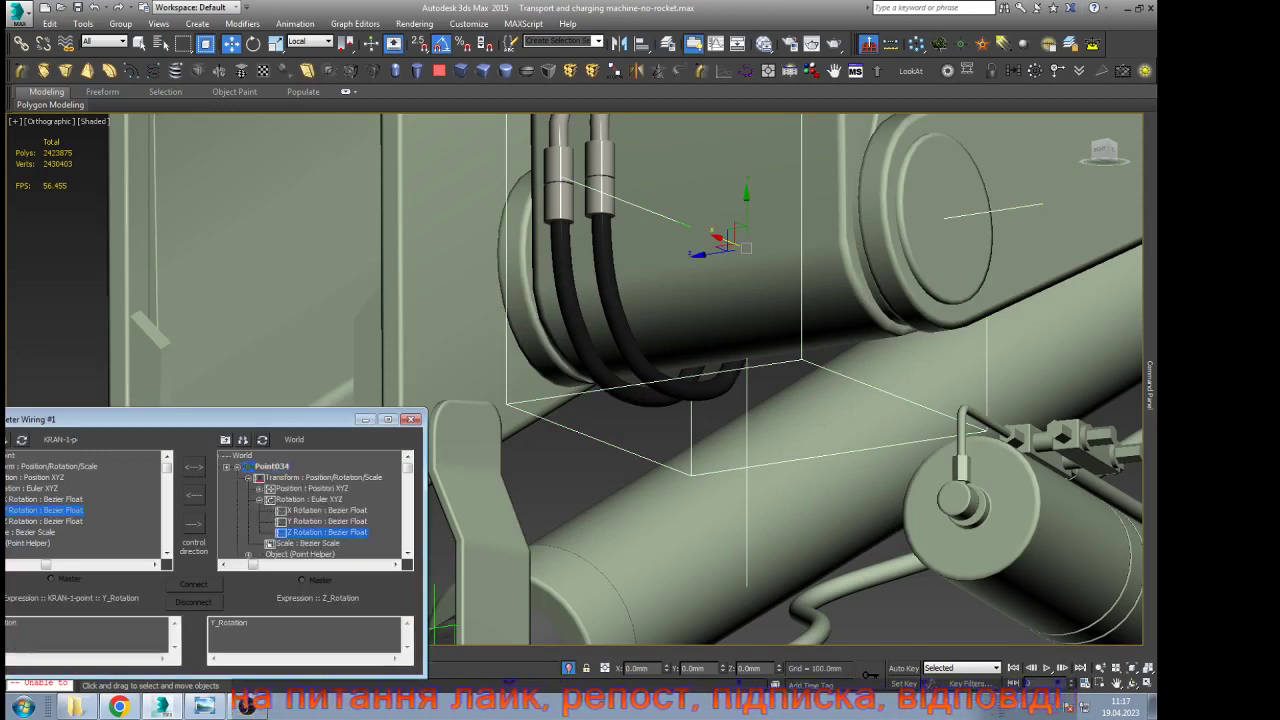
Connect the wiring one way so KRAN-1-point's Y Rotation drives Point034's Z Rotation, and minimize the wiring window
drag(215, 419, 253, 379)
click(232, 484)
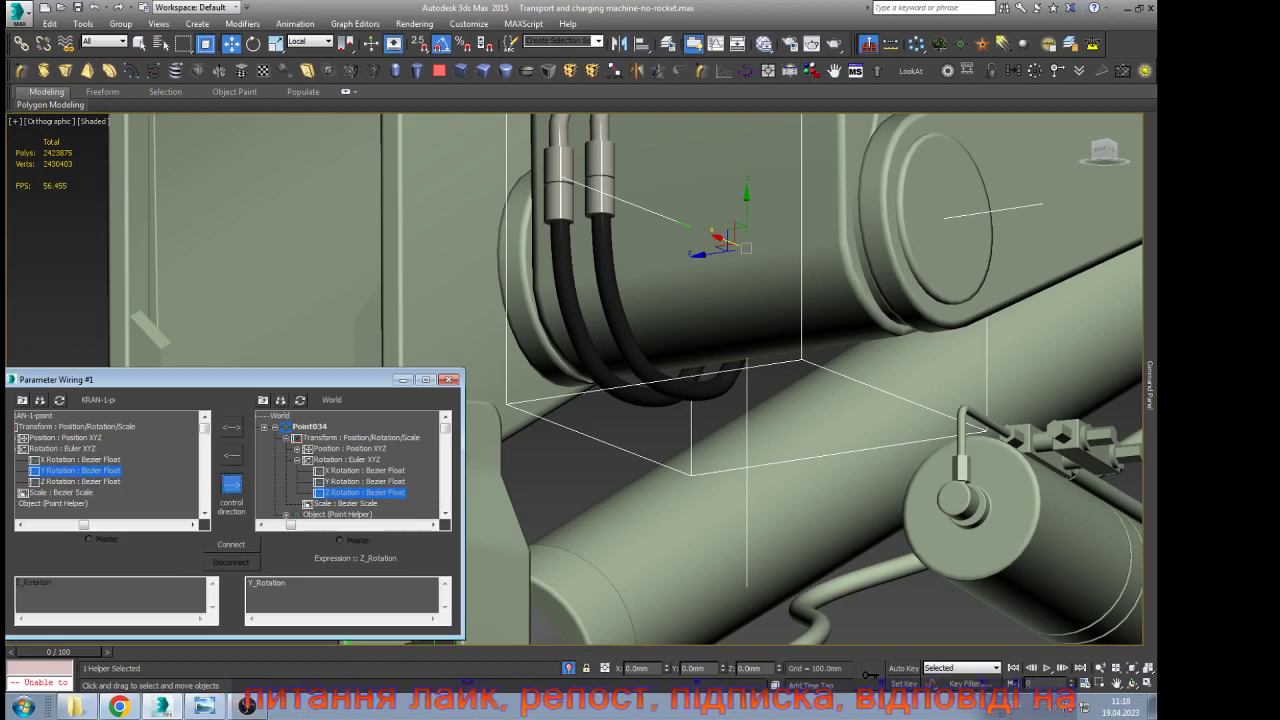
click(231, 544)
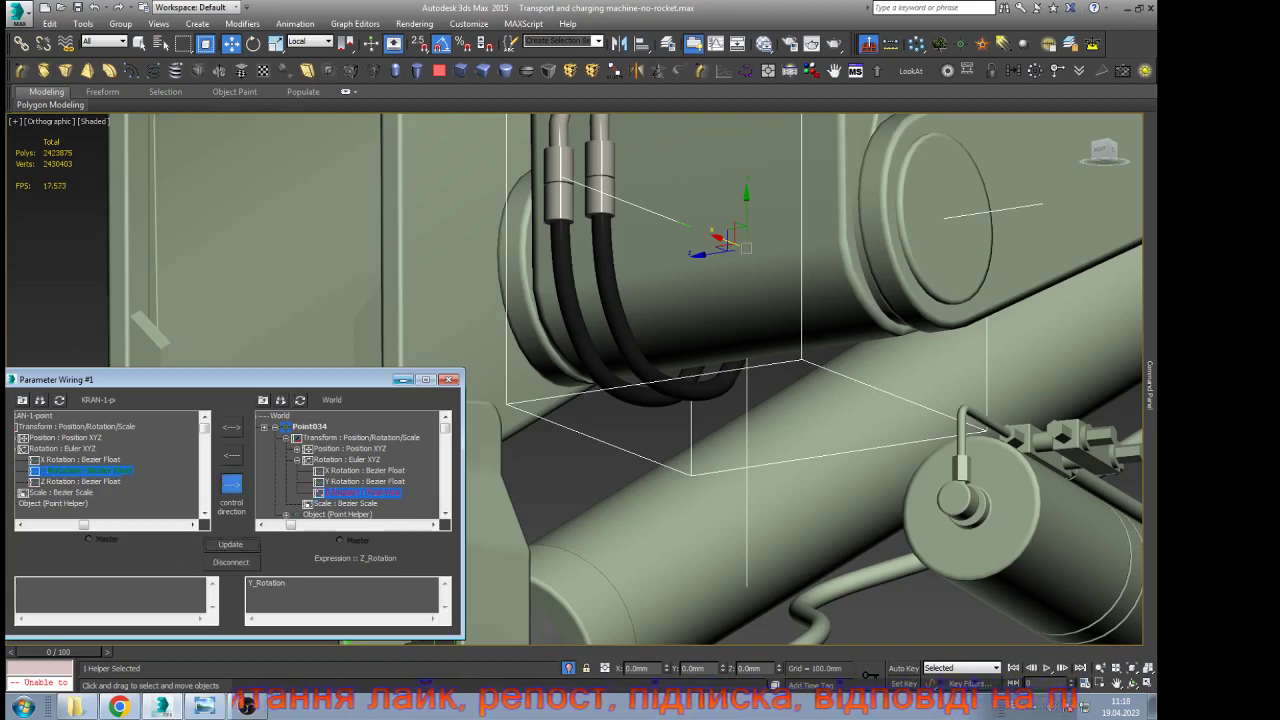
click(403, 380)
Rotate KRAN-1-point about its Y axis to raise the main boom and test the wired outer boom rotation
scroll(332, 480, down, 10)
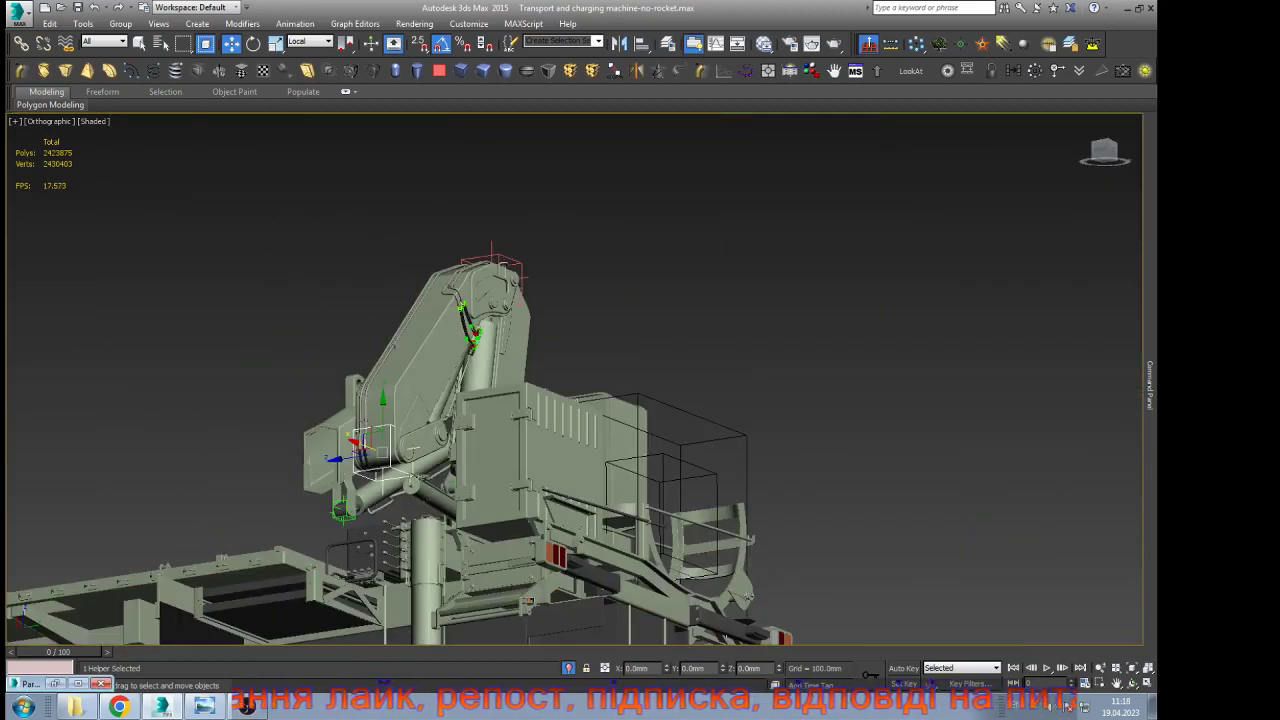
click(520, 266)
key(e)
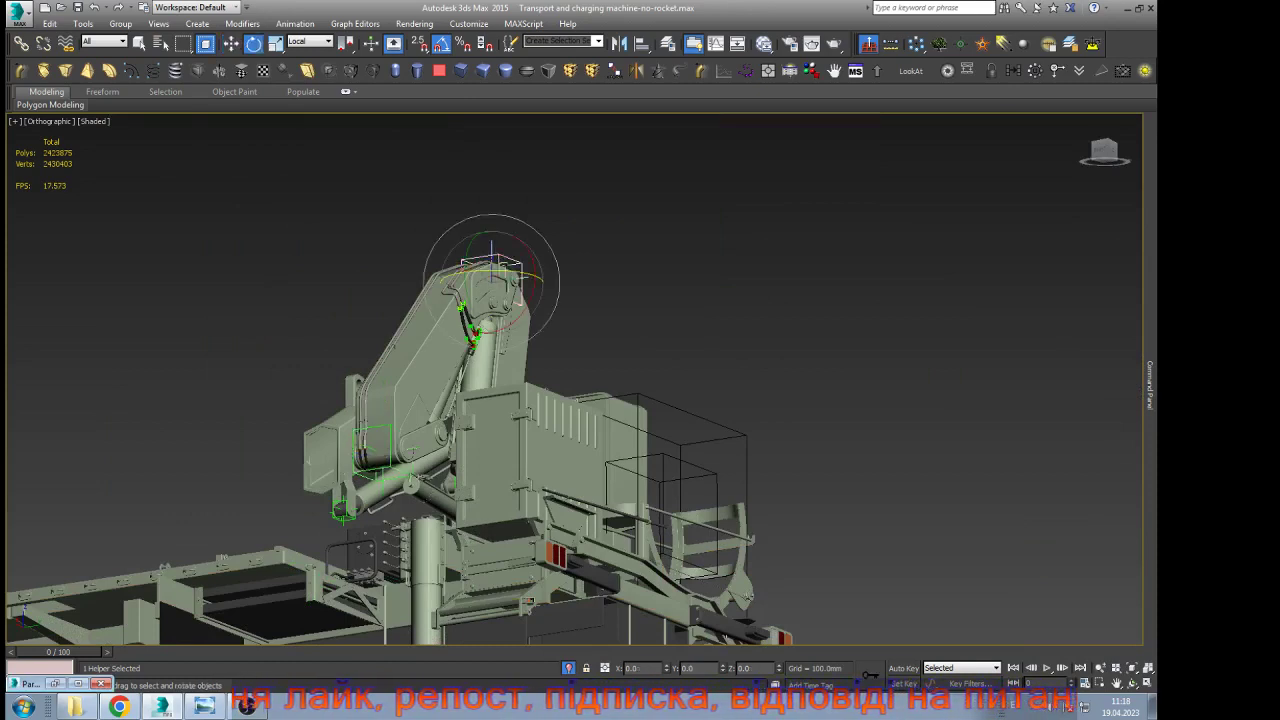
drag(467, 258, 473, 211)
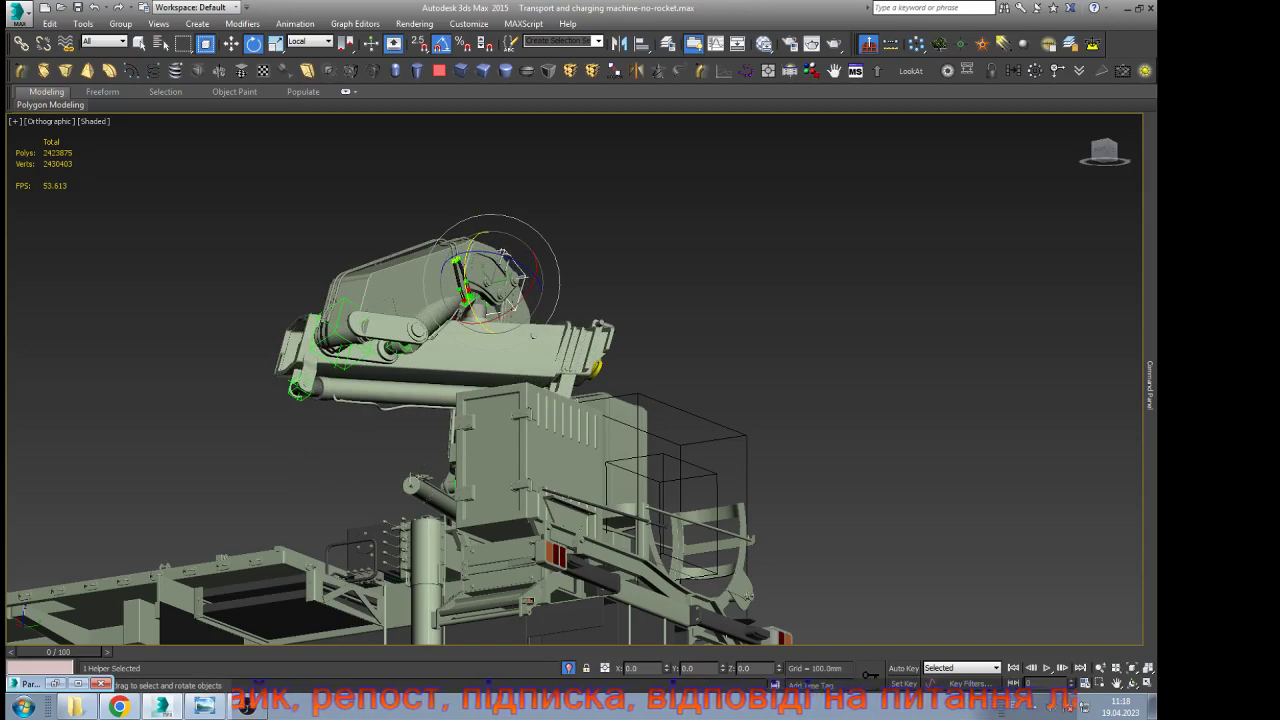
Undo the test rotation and disconnect the wiring from Point034's Z Rotation parameter
key(ctrl+z)
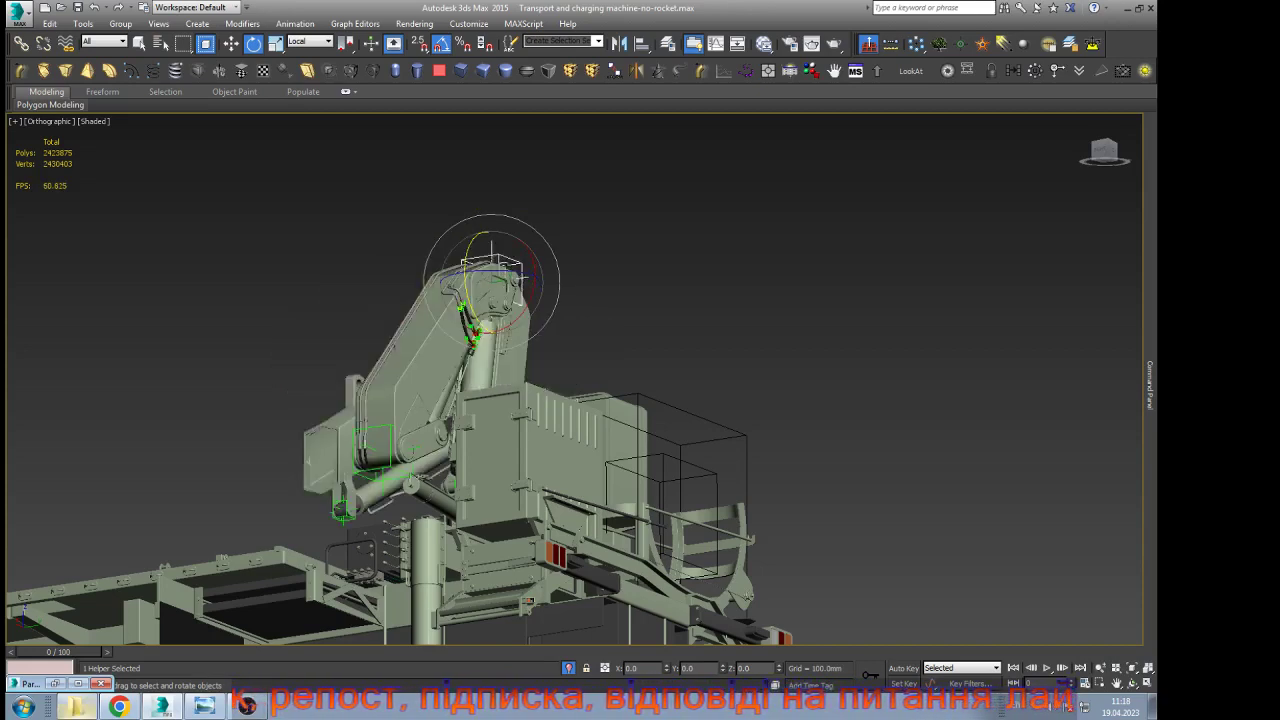
click(56, 684)
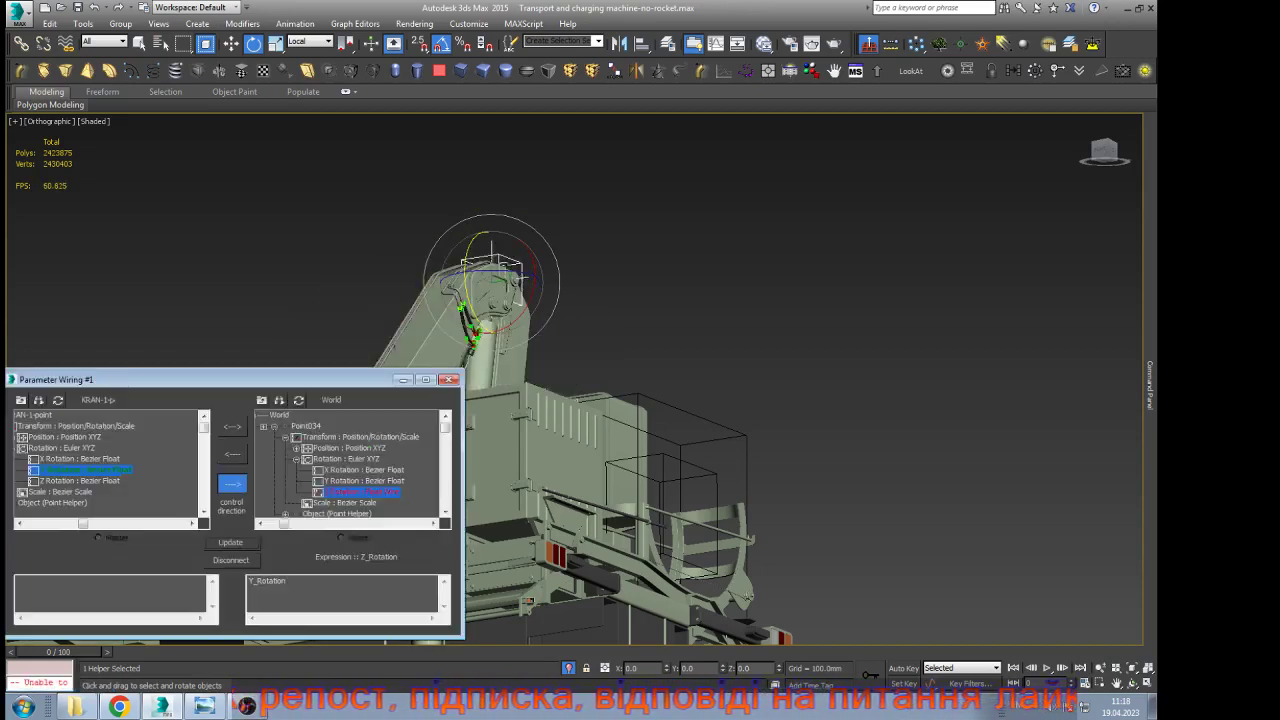
click(364, 481)
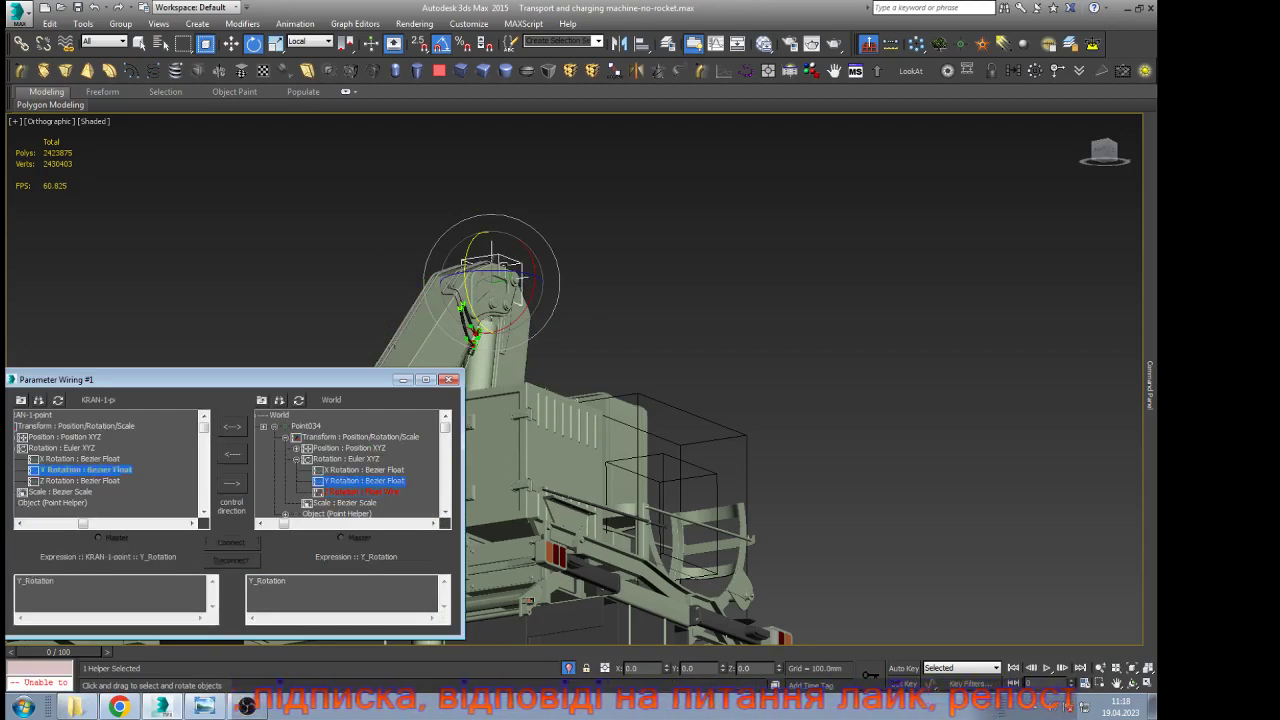
click(362, 492)
click(231, 560)
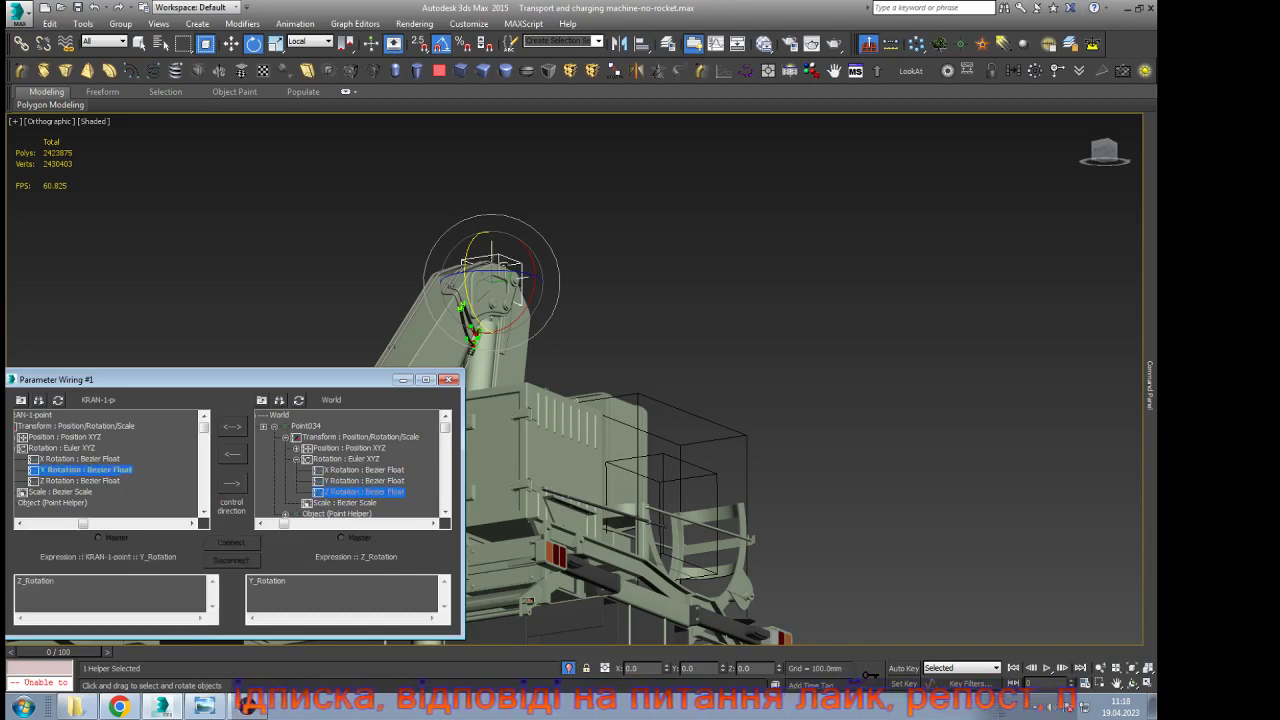
Connect the wiring one way so KRAN-1-point's Y Rotation drives Point034's Y Rotation
click(364, 481)
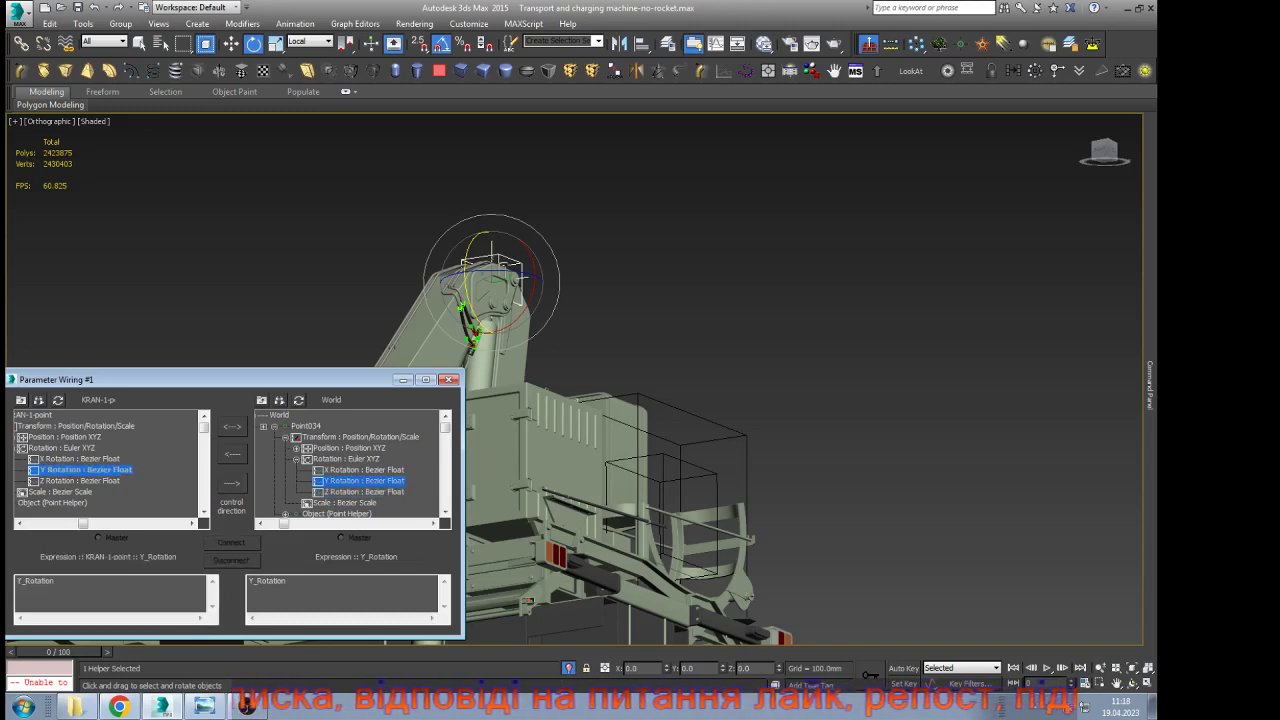
click(231, 483)
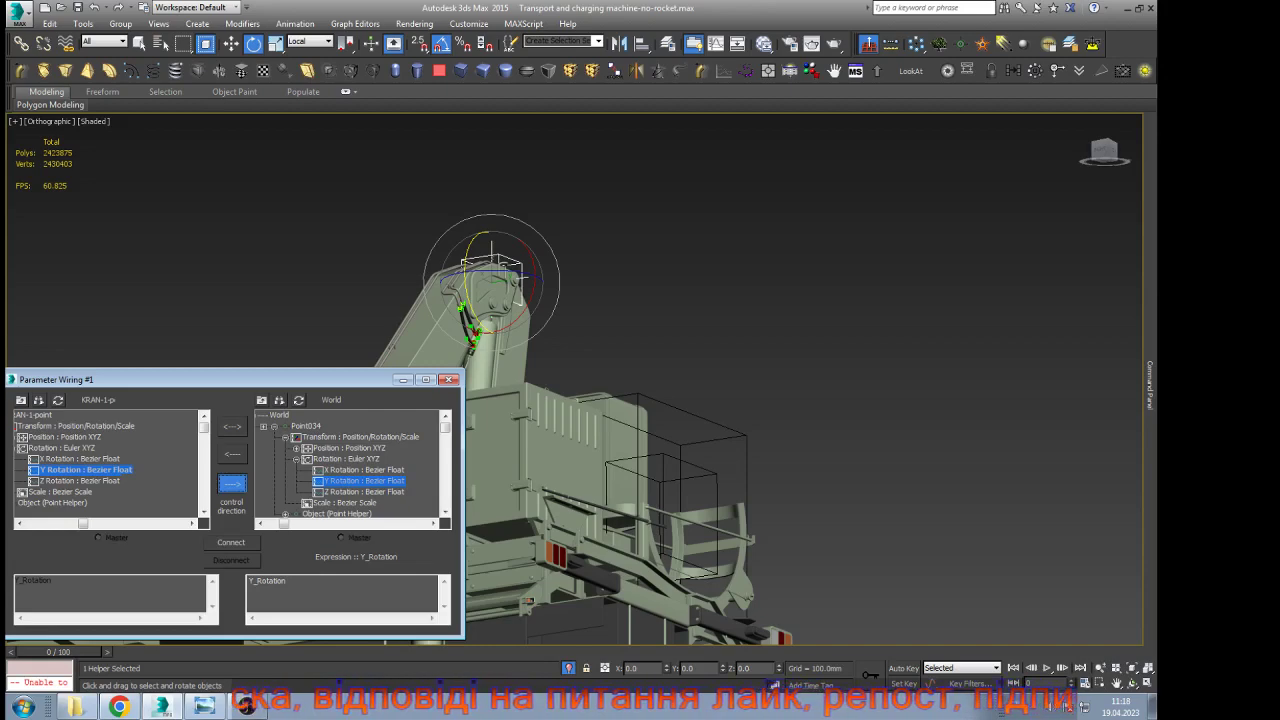
click(231, 543)
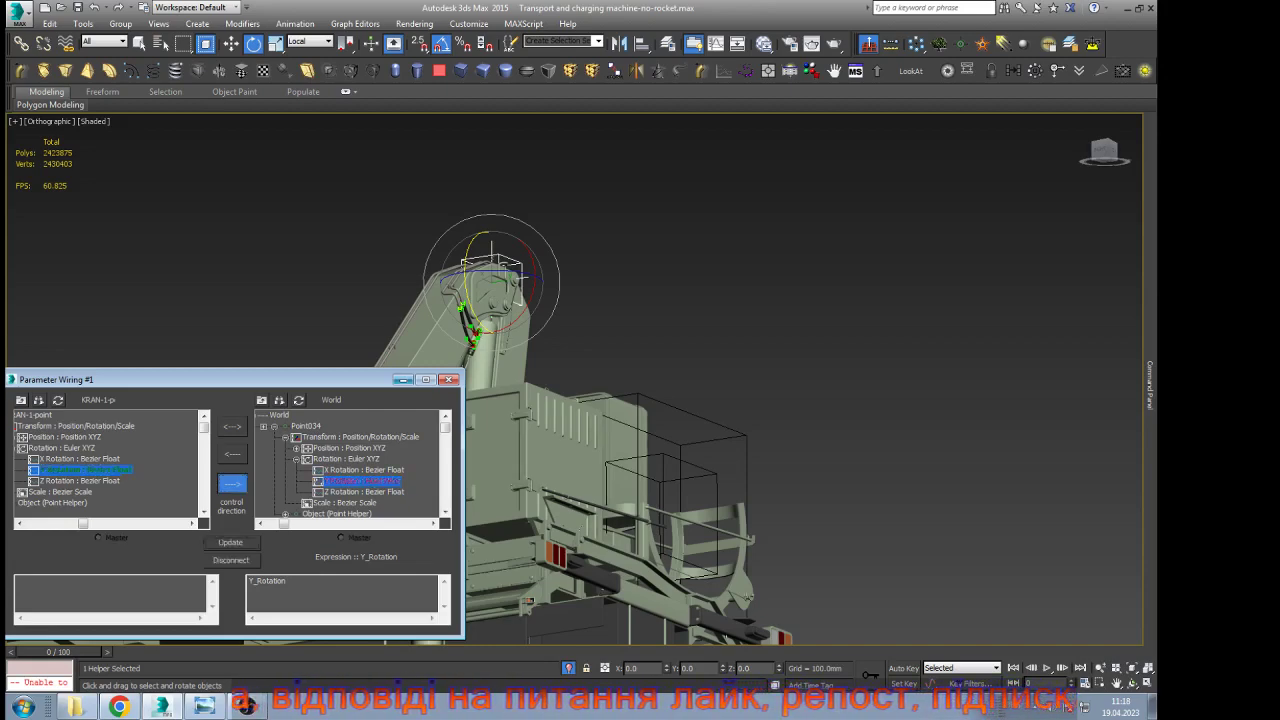
Minimize the wiring window, rotate KRAN-1-point about its Y axis to test the Y-to-Y wiring, and undo the rotation
click(403, 380)
drag(466, 274, 479, 221)
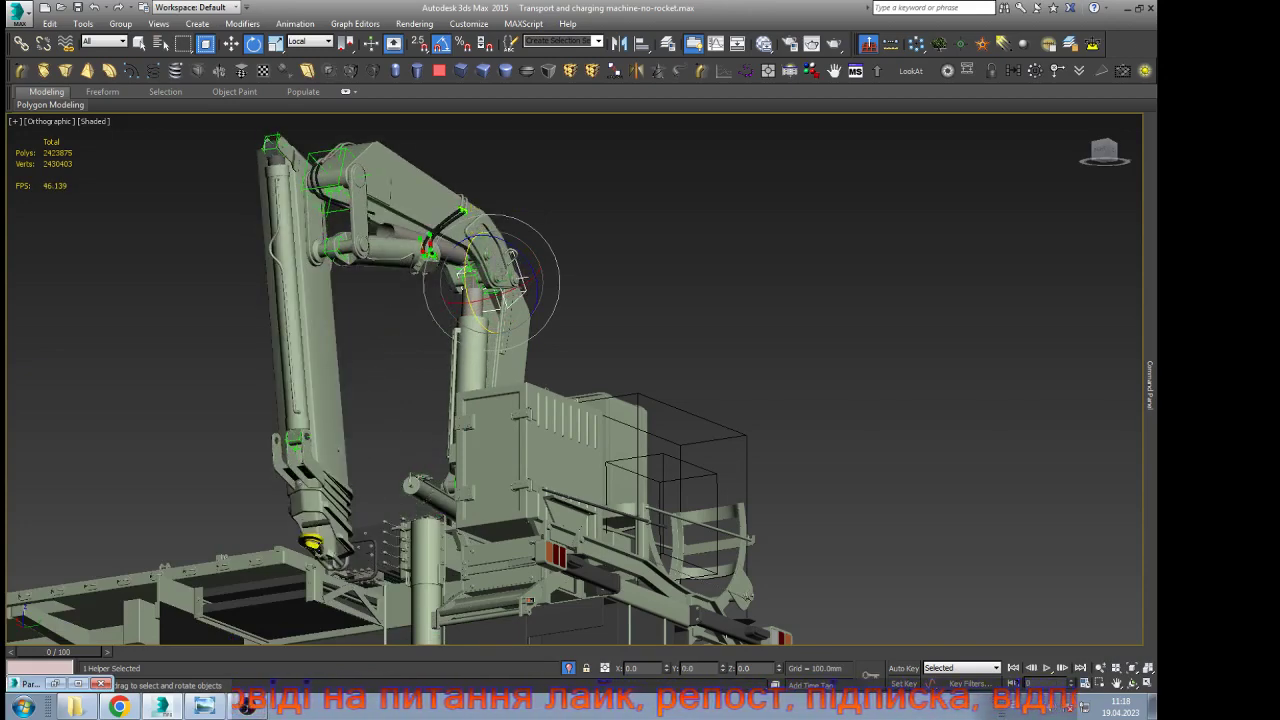
key(ctrl+z)
Set Point034's Y Rotation wiring expression to Y_Rotation/2 and minimize the wiring window
click(55, 684)
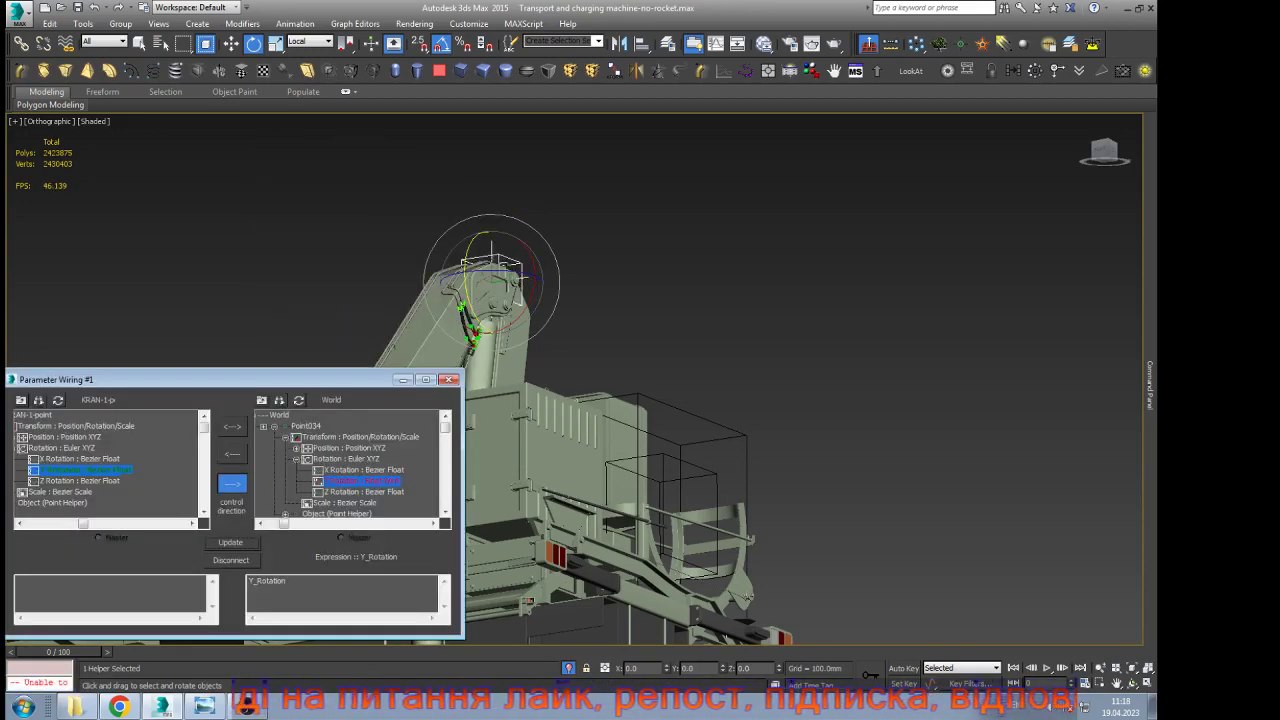
click(287, 581)
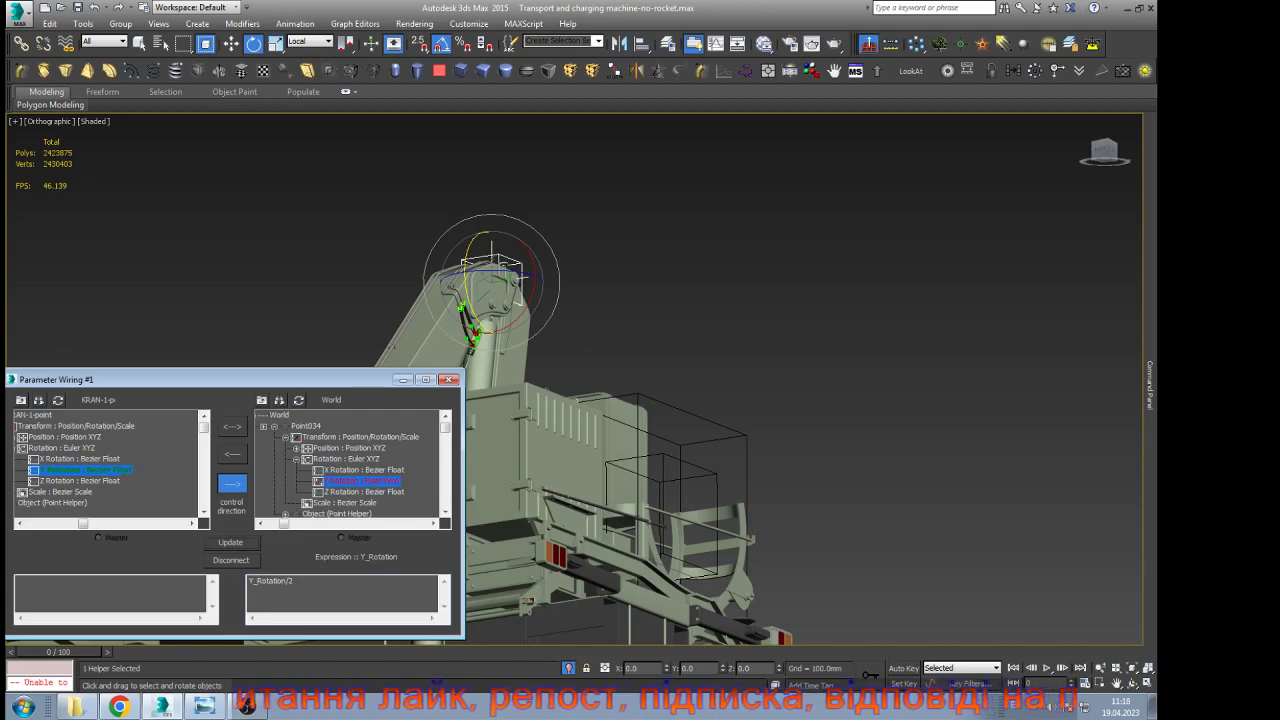
click(403, 379)
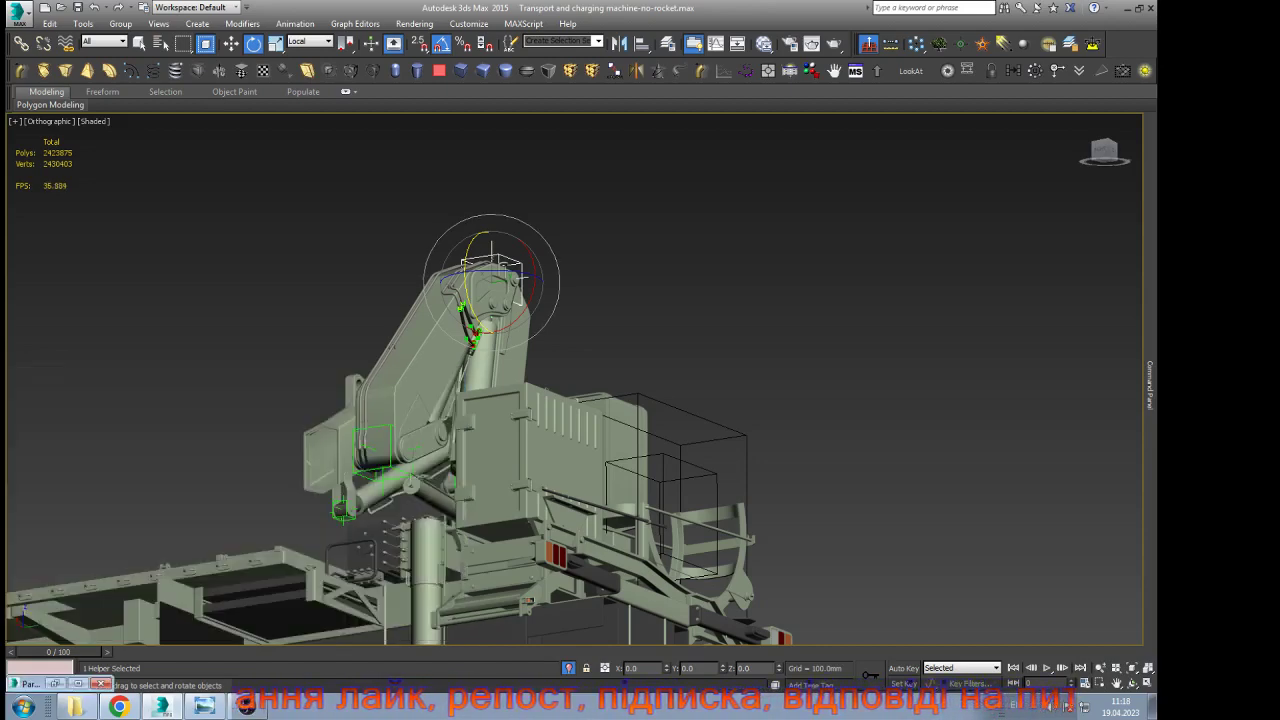
Raise the main boom by repeatedly rotating KRAN-1-point about its Y axis to test the halved wiring, and undo the rotations
drag(467, 268, 470, 228)
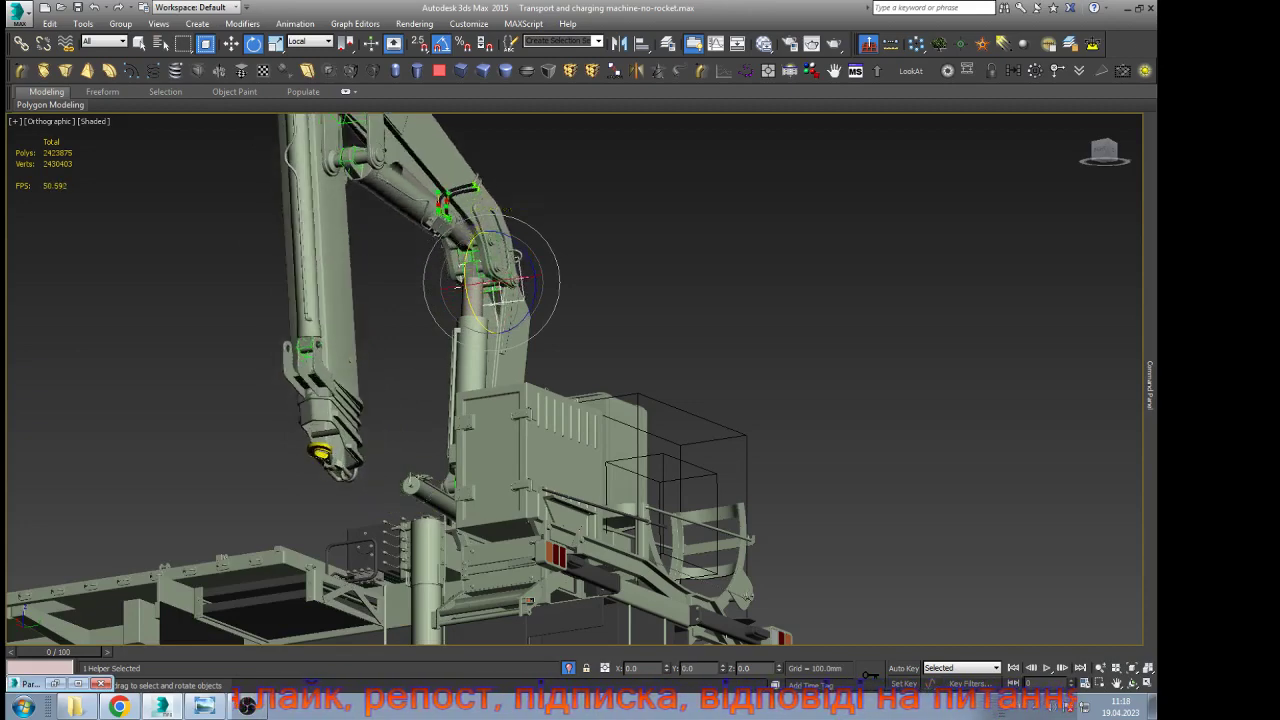
click(1132, 683)
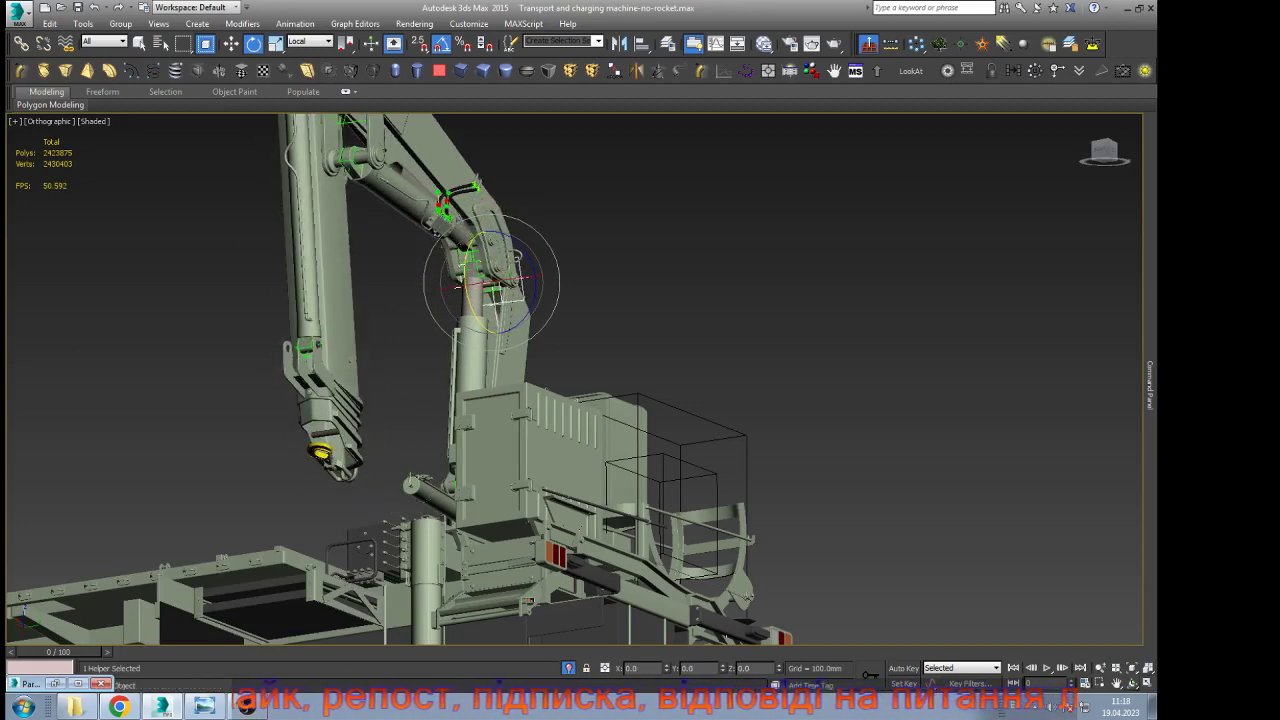
scroll(555, 400, down, 3)
drag(552, 398, 525, 433)
key(e)
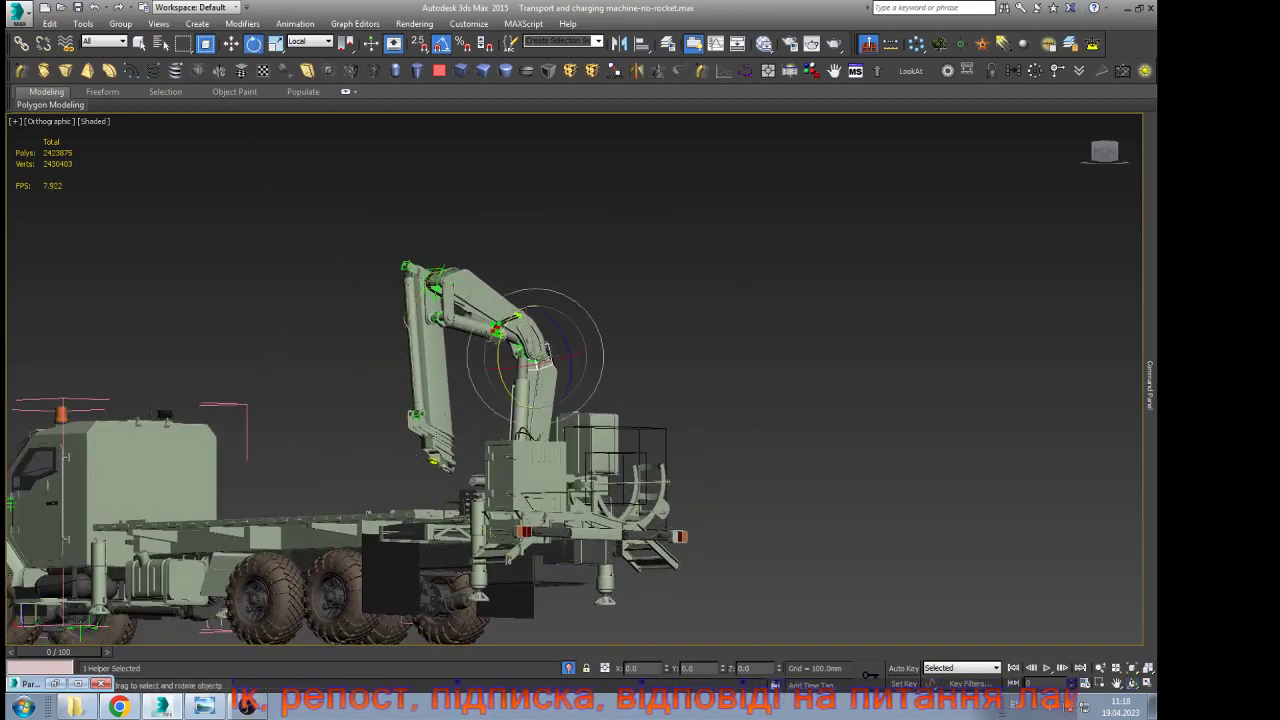
drag(514, 319, 528, 308)
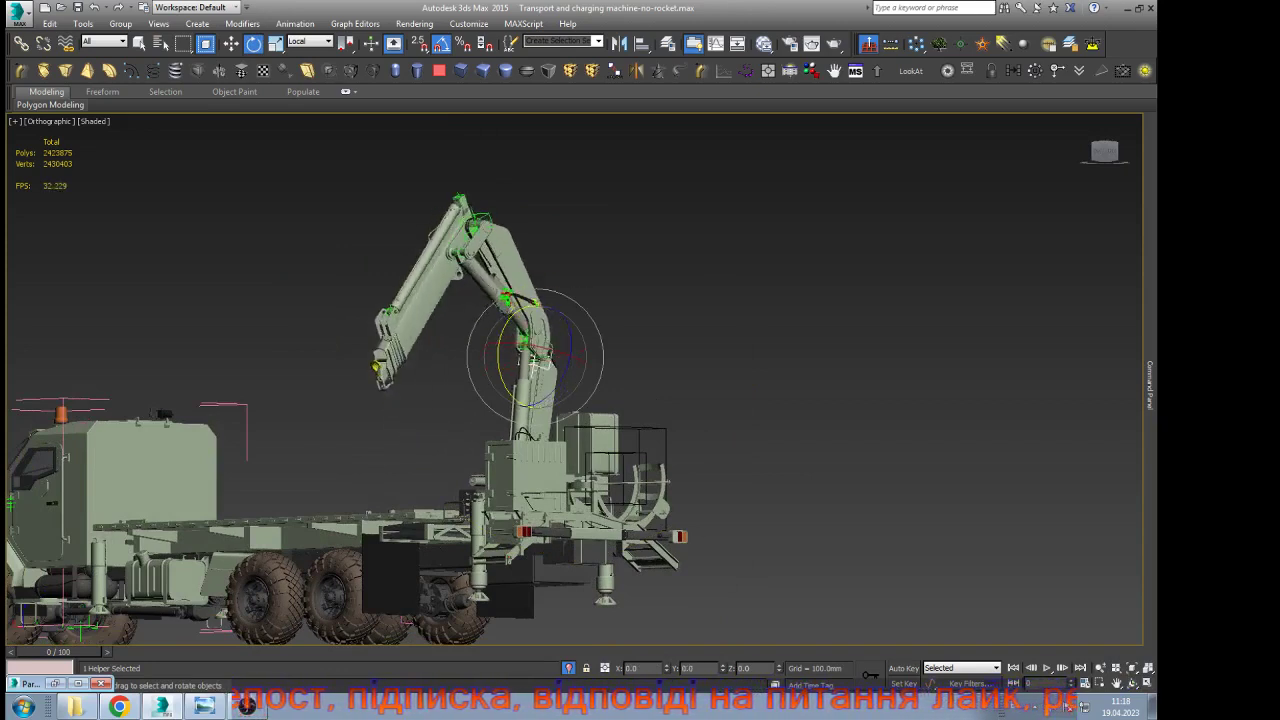
drag(514, 319, 530, 306)
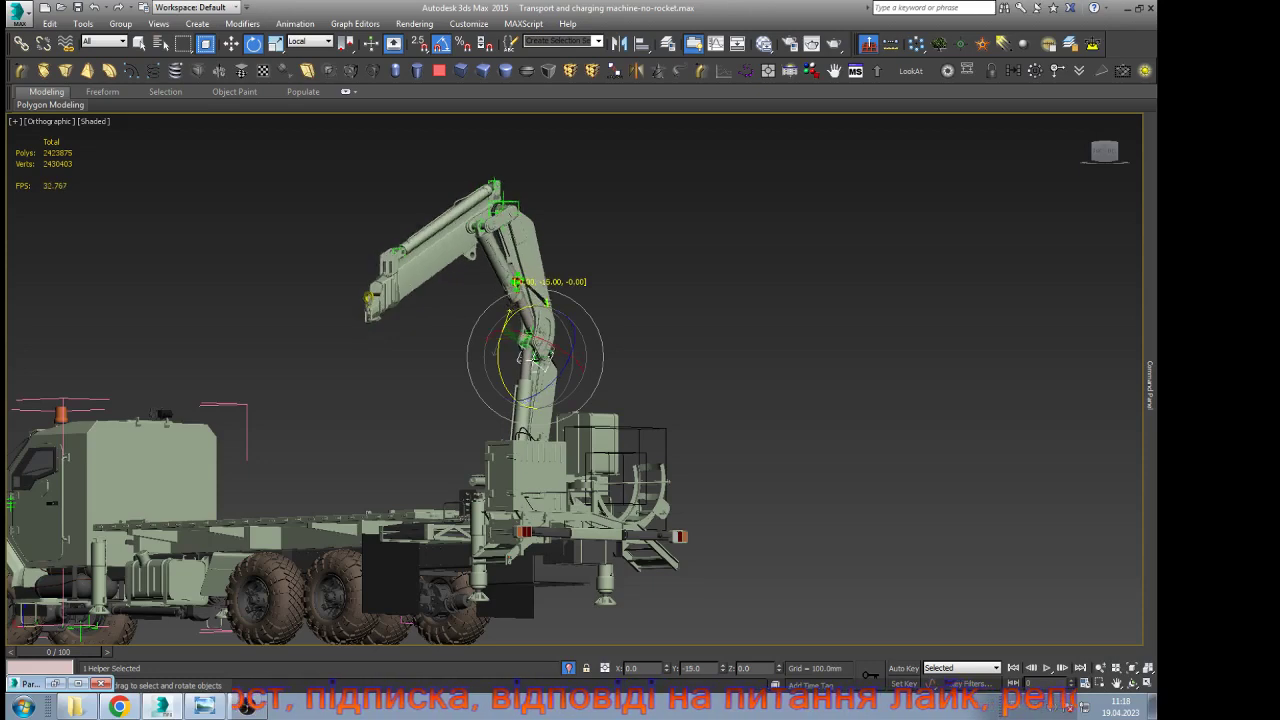
drag(533, 356, 536, 361)
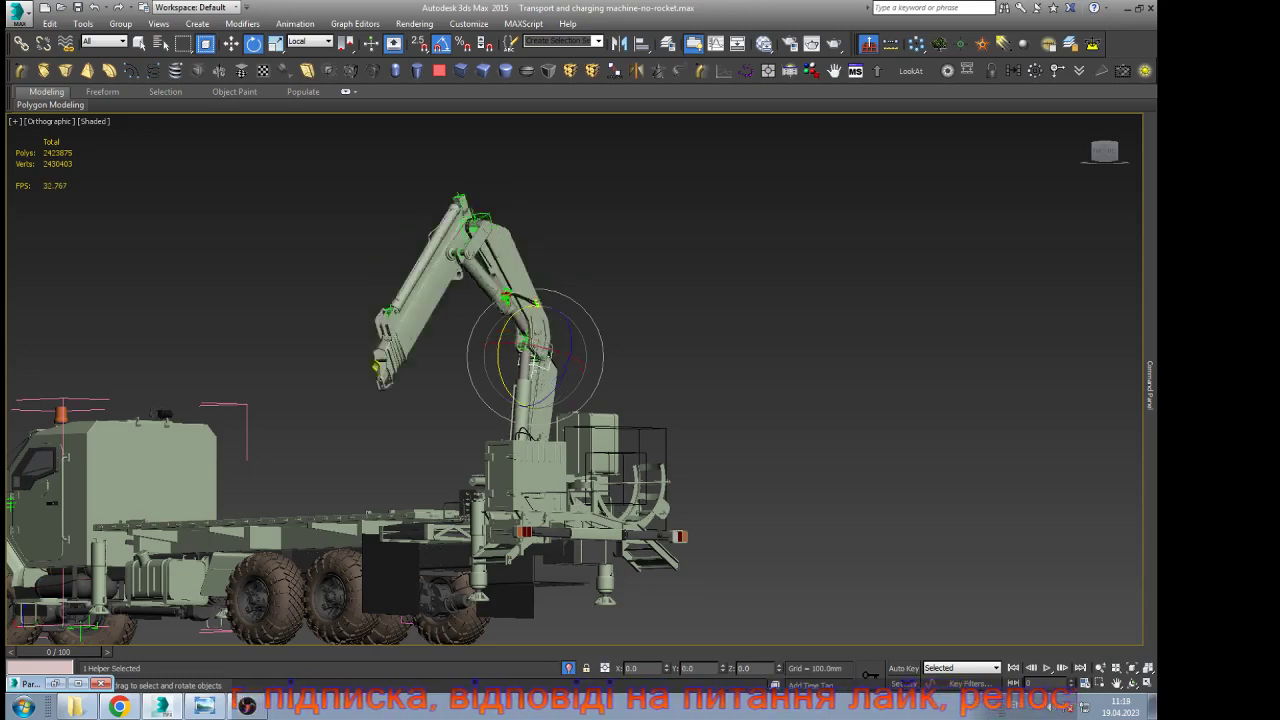
key(ctrl+z)
key(ctrl+z)
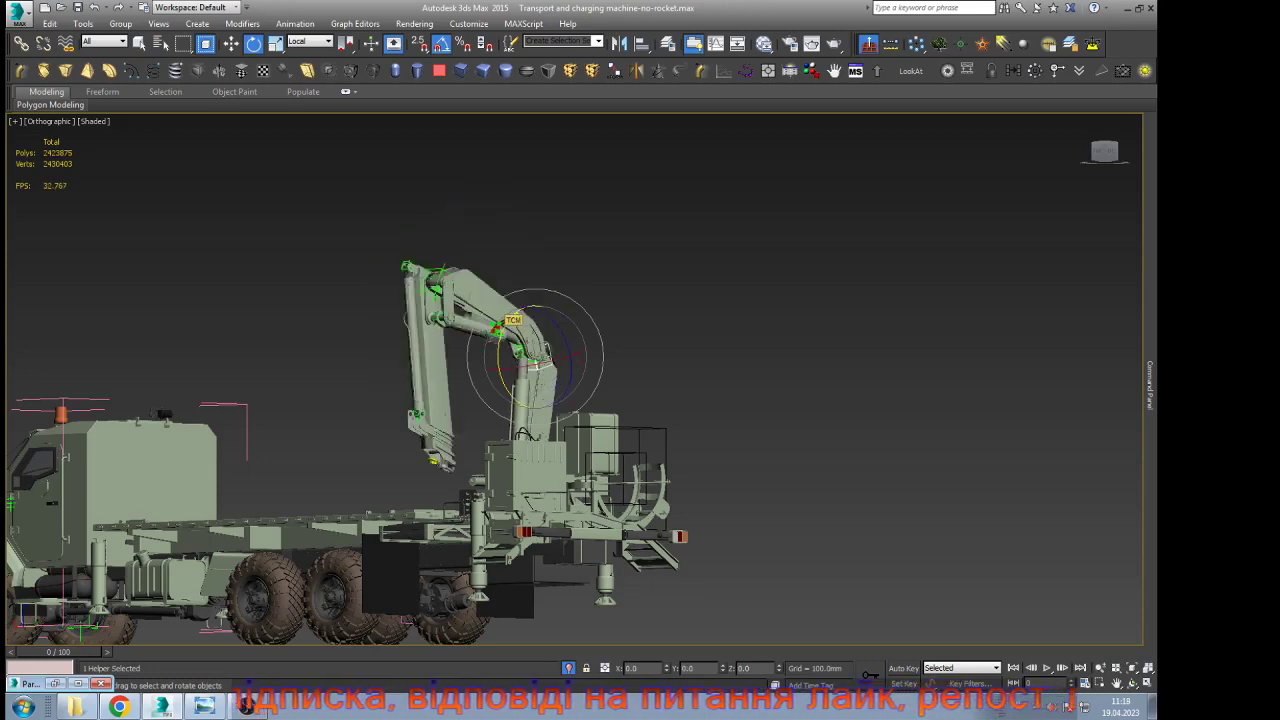
Check the halved wiring from the opposite side of the crane by rotating KRAN-1-point about its Y axis, and undo the rotation
scroll(515, 485, up, 5)
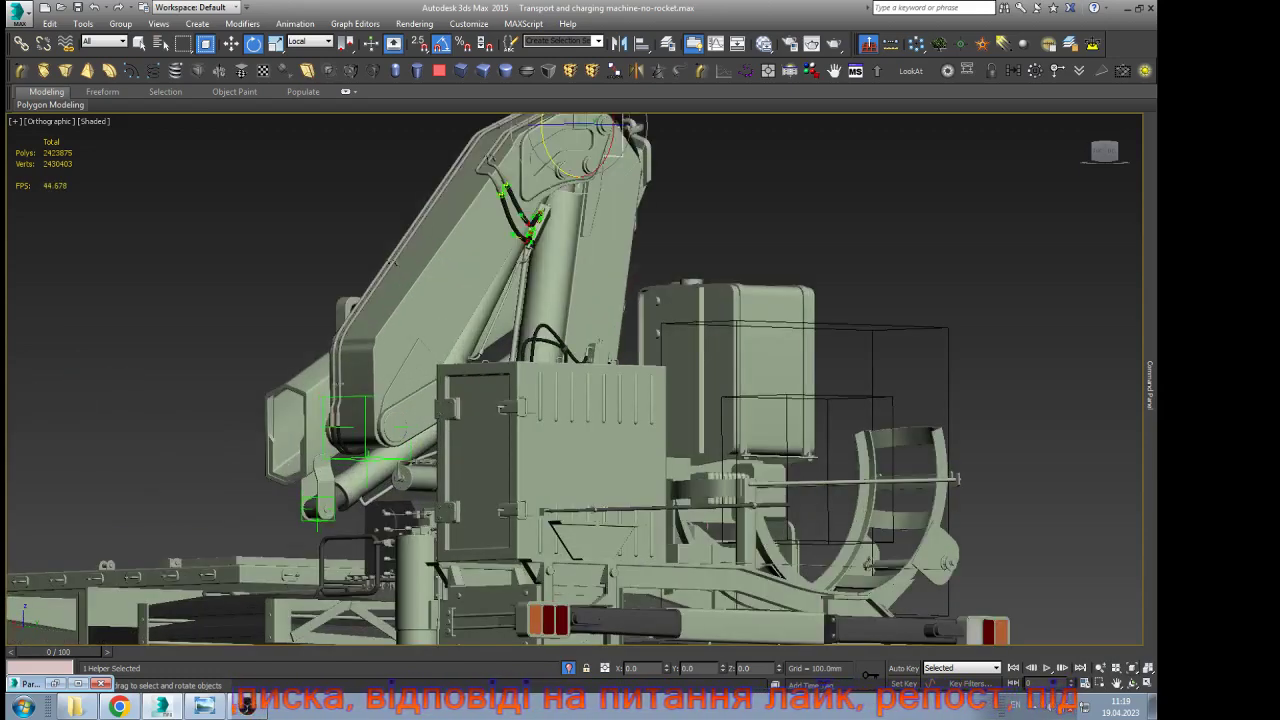
alt+middle_drag(515, 485, 690, 525)
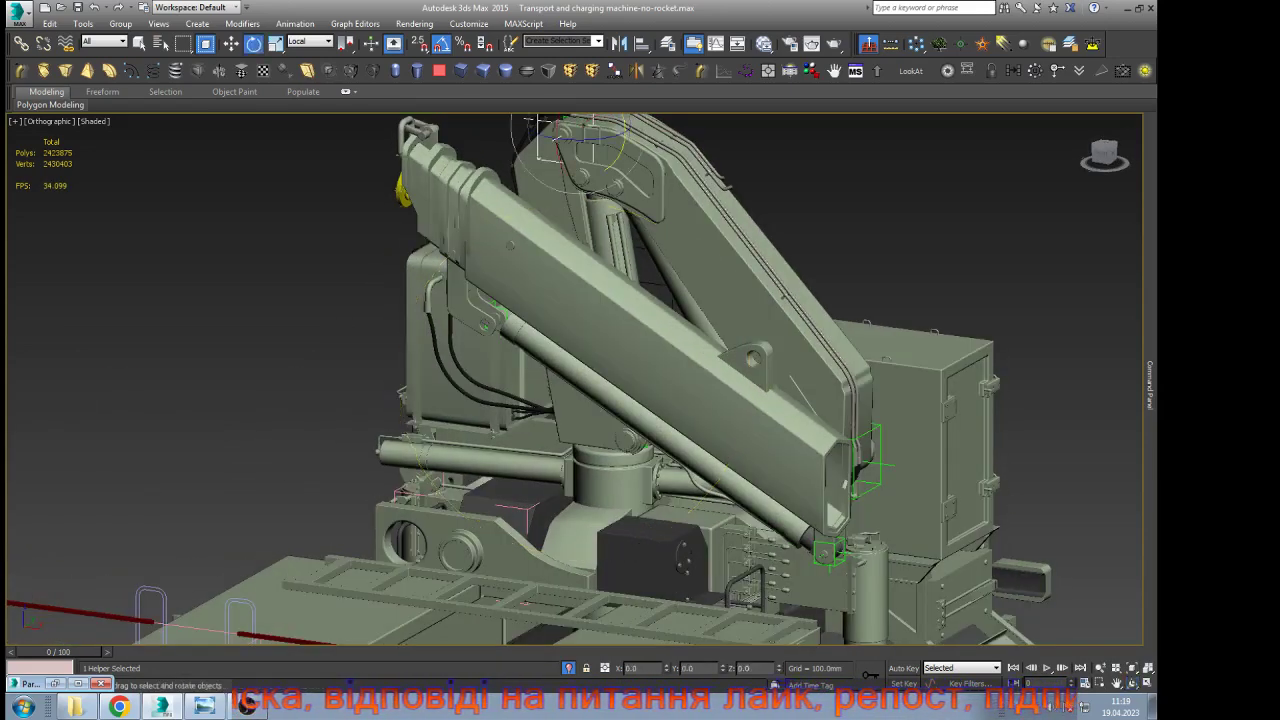
scroll(597, 444, down, 3)
drag(629, 207, 615, 181)
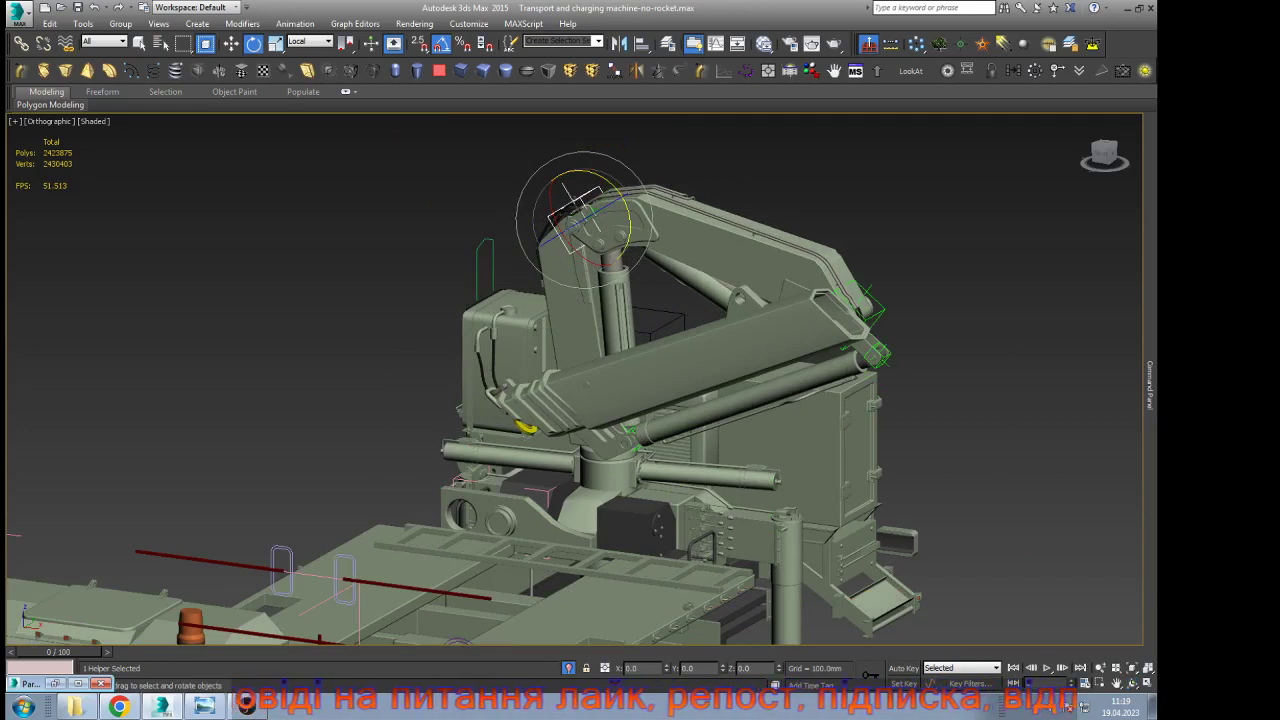
key(ctrl+z)
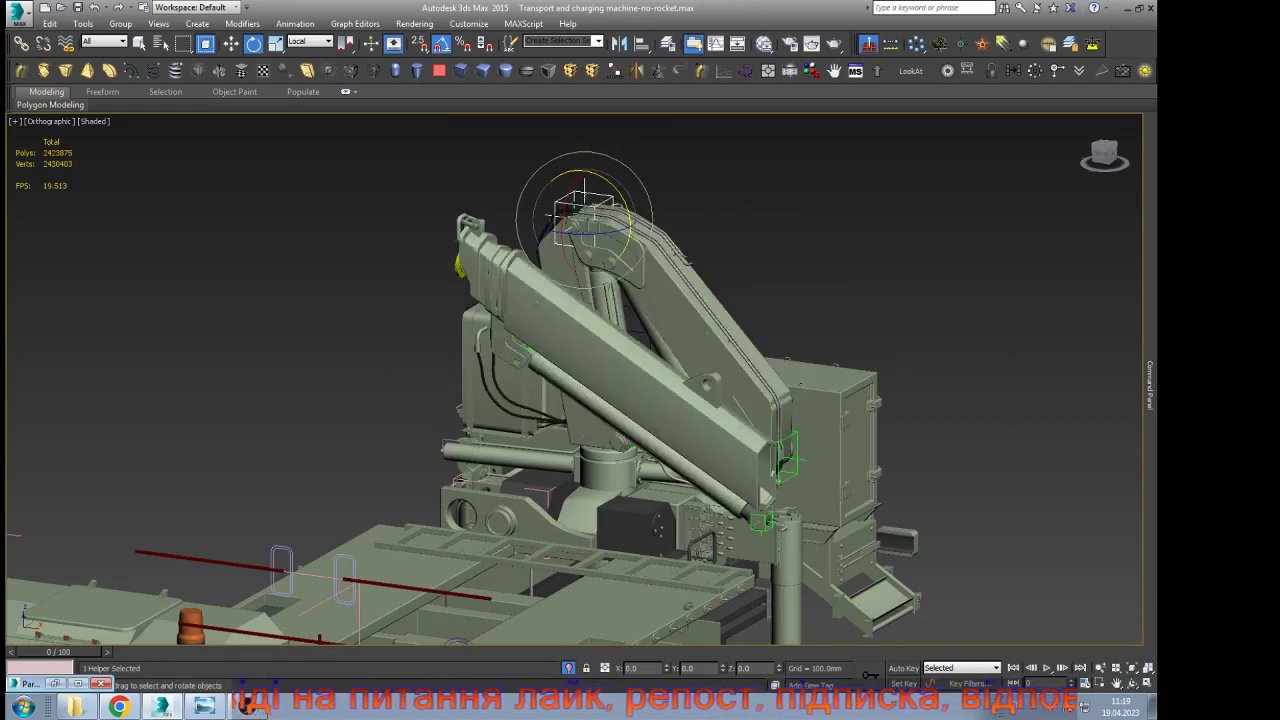
Set Point034's wiring expression to Y_Rotation/1.1, test it by rotating KRAN-1-point about its Y axis, and undo the rotation
click(56, 684)
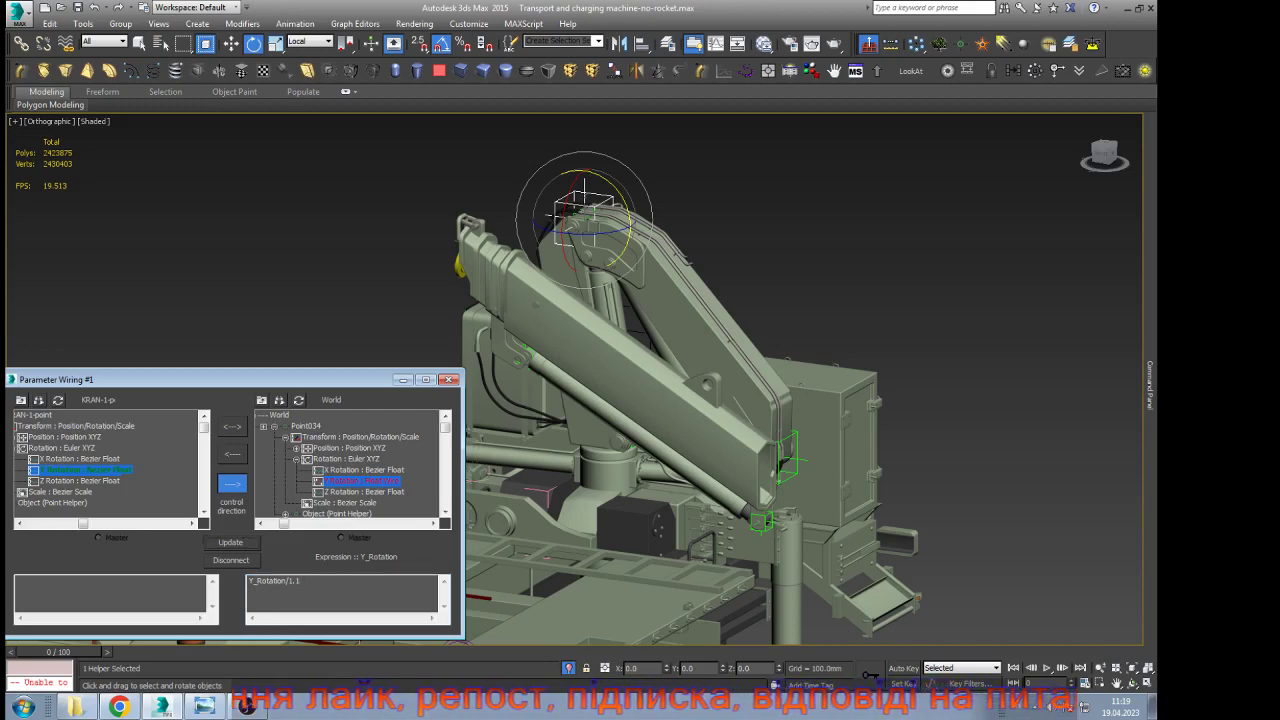
click(403, 380)
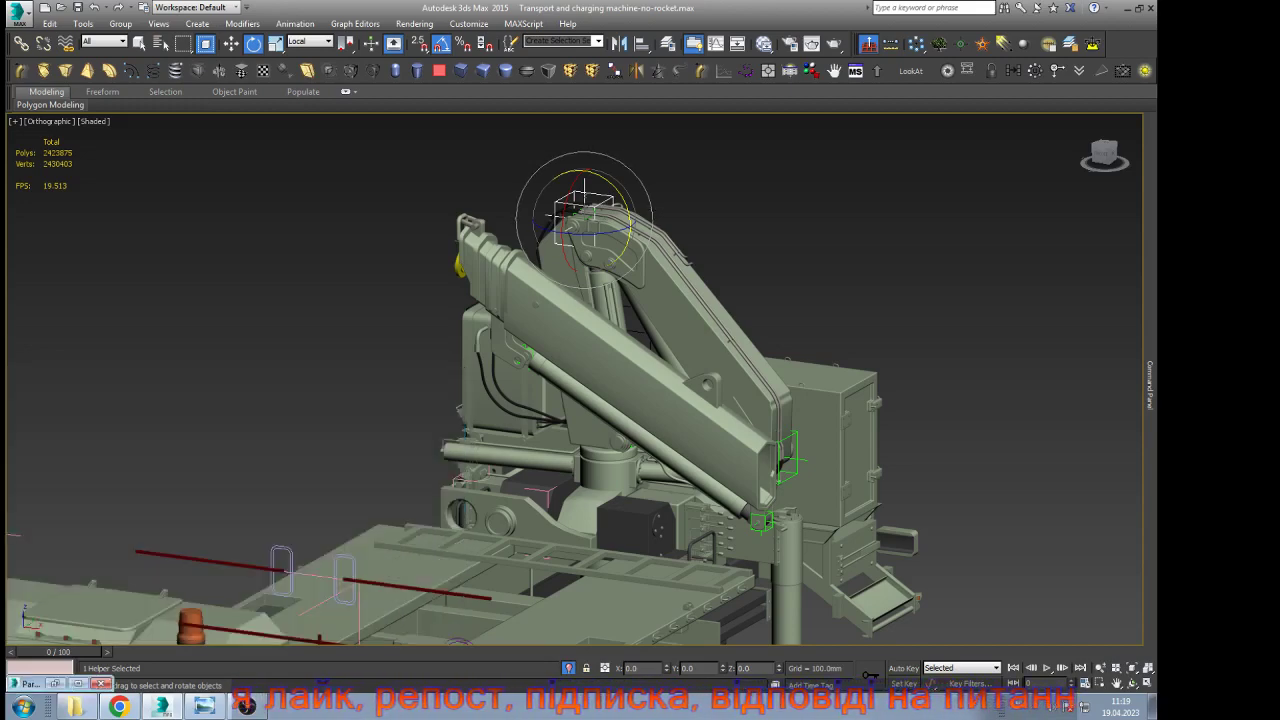
drag(622, 196, 574, 204)
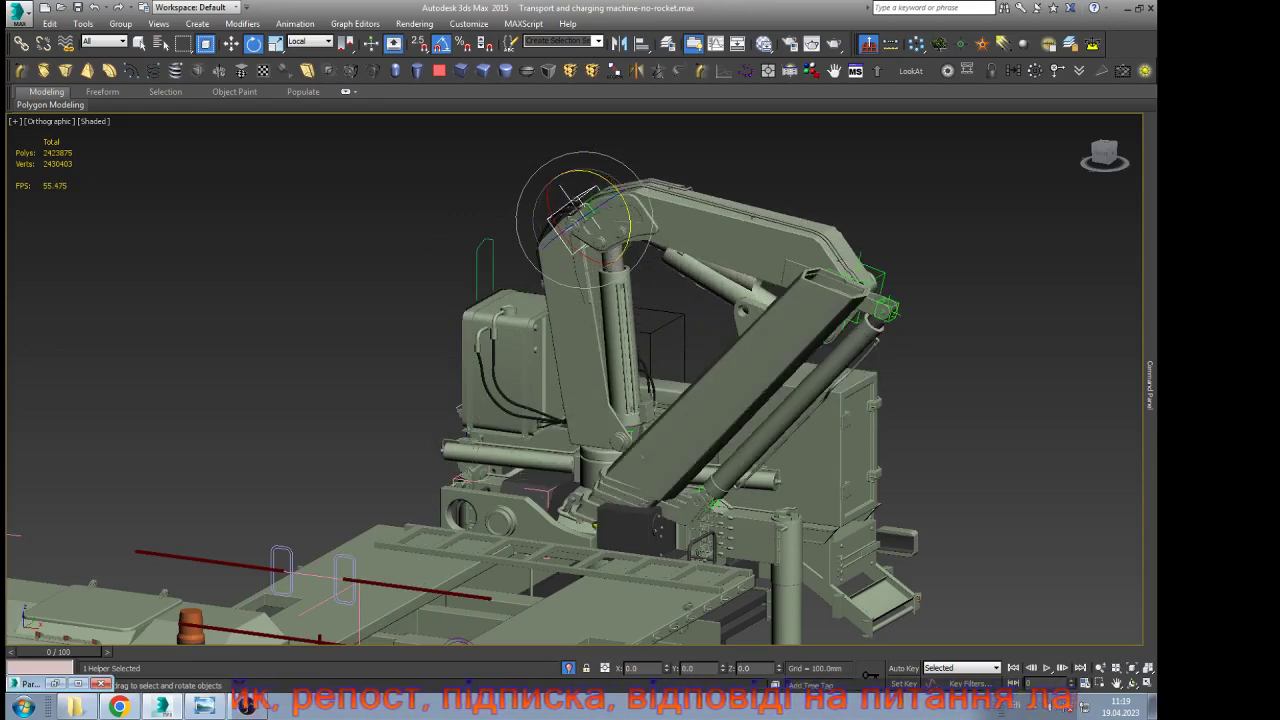
key(ctrl+z)
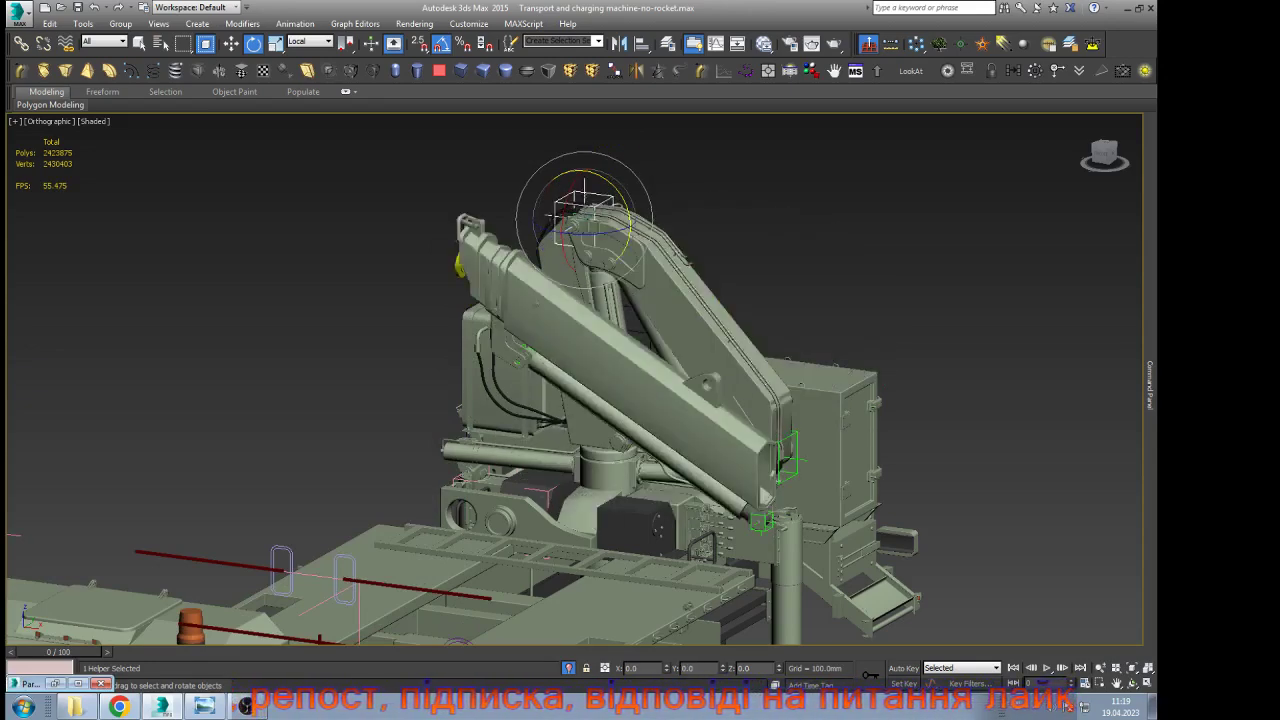
Update Point034's wiring expression to Y_Rotation/1.5, test it by rotating KRAN-1-point about its Y axis, and undo the rotation
click(55, 684)
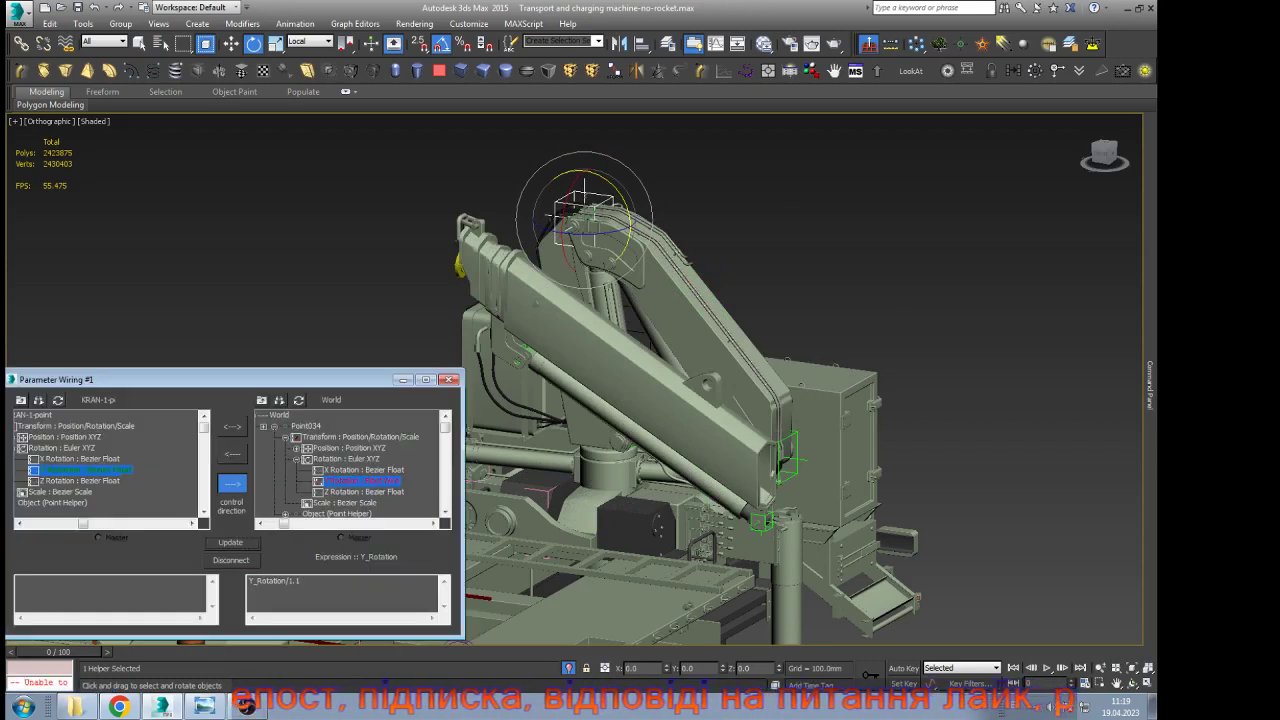
click(301, 581)
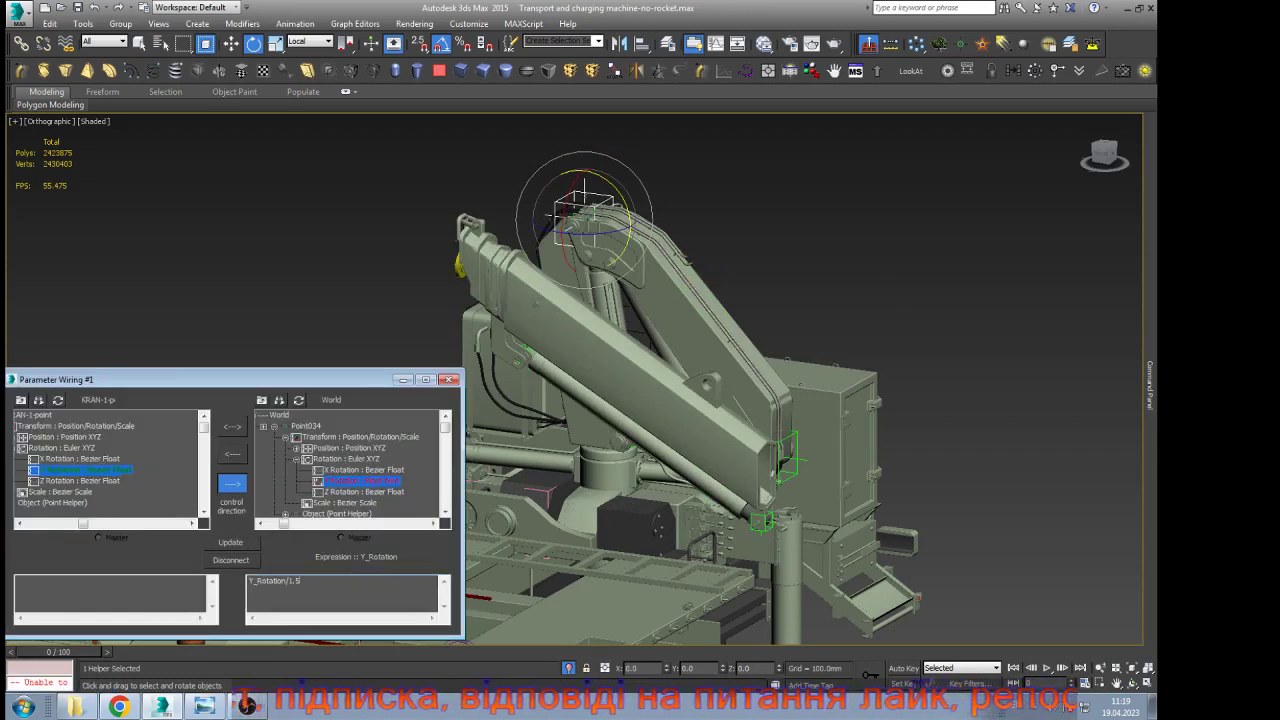
click(231, 543)
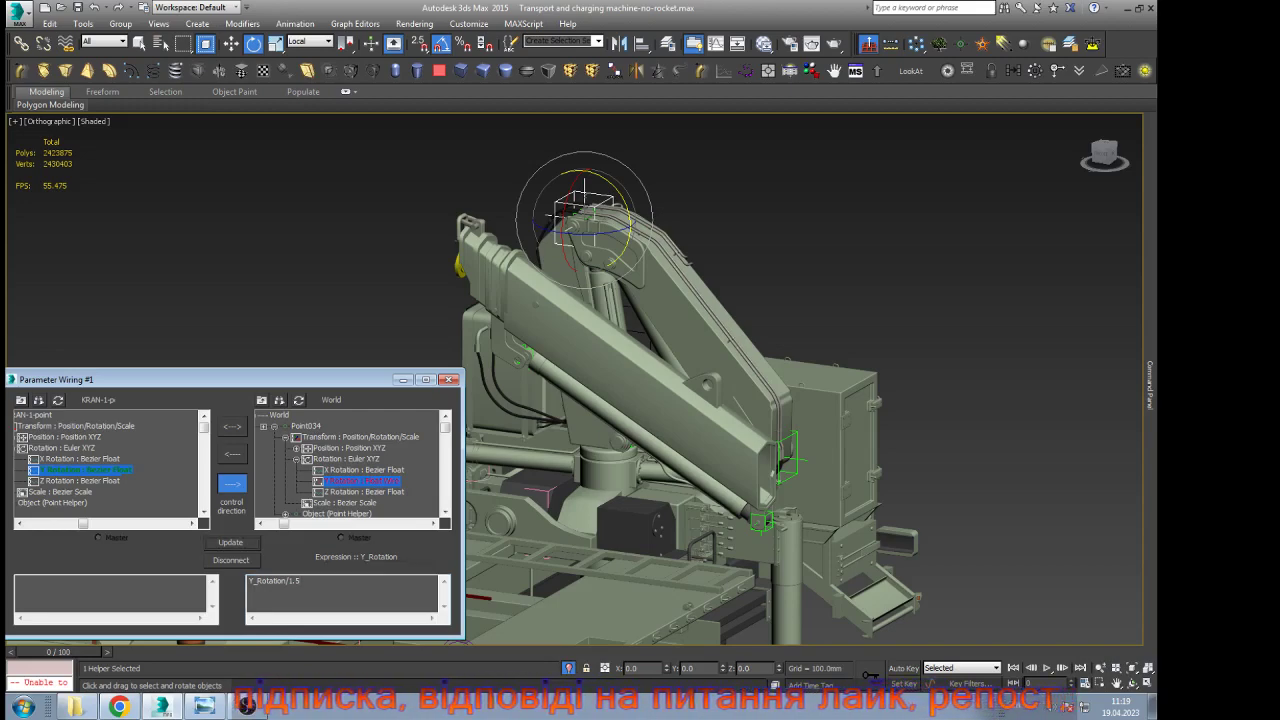
click(403, 379)
drag(626, 199, 618, 182)
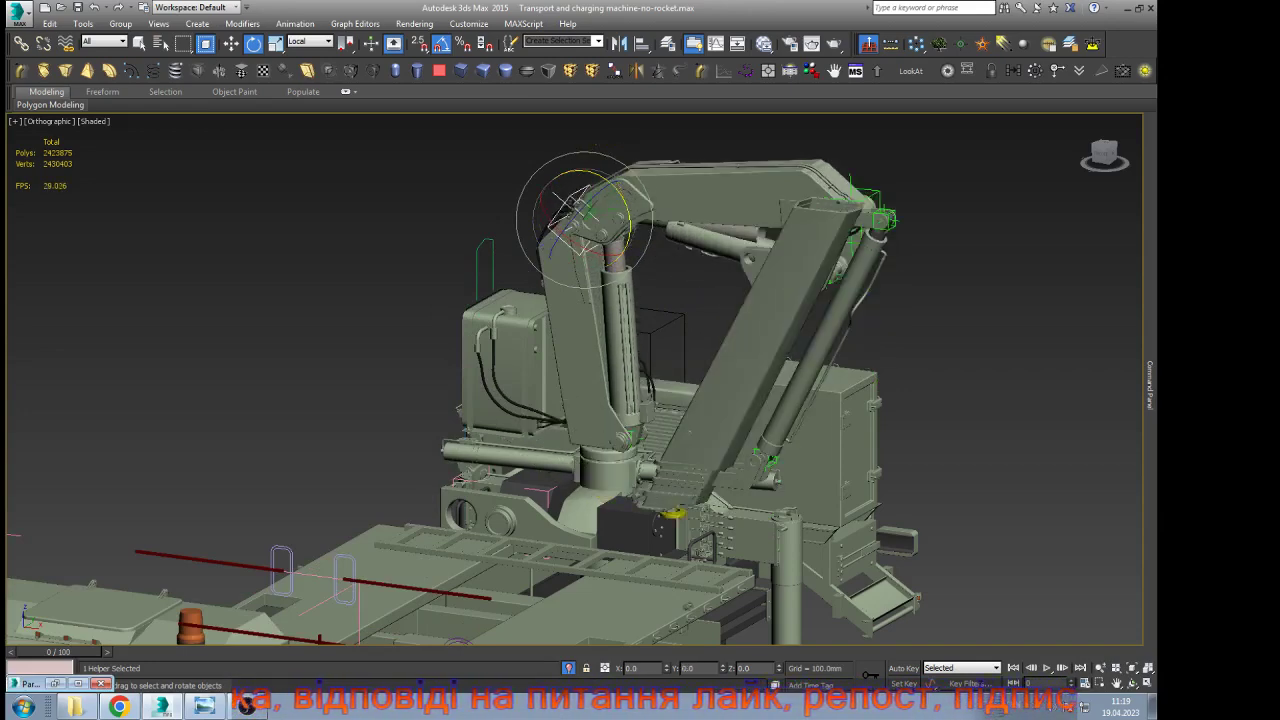
key(ctrl+z)
Update Point034's Y Rotation wiring expression to Y_Rotation/1.65 and minimize the wiring window
click(55, 684)
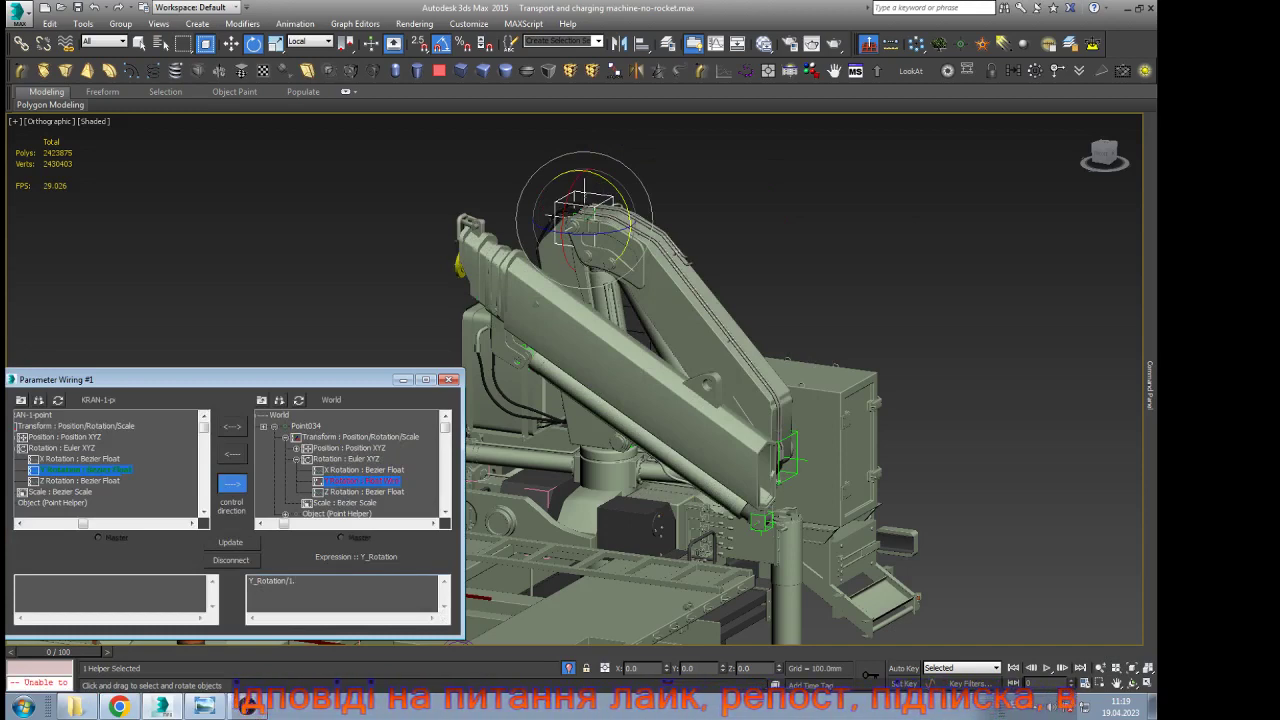
text(65)
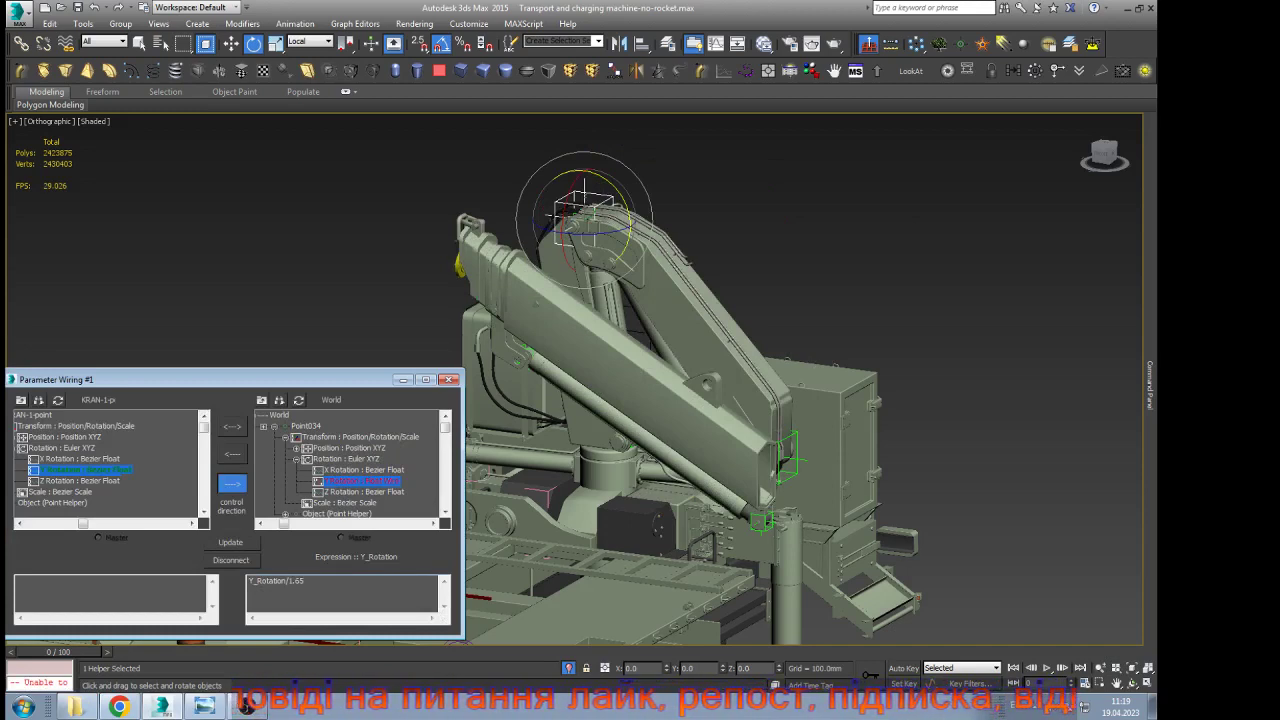
click(231, 543)
click(404, 380)
Rotate KRAN-1-point about its Y axis to test the boom unfolding with the 1.65 divisor, and undo the rotation
mouse_move(625, 197)
mouse_down()
mouse_move(575, 100)
mouse_move(625, 197)
mouse_up()
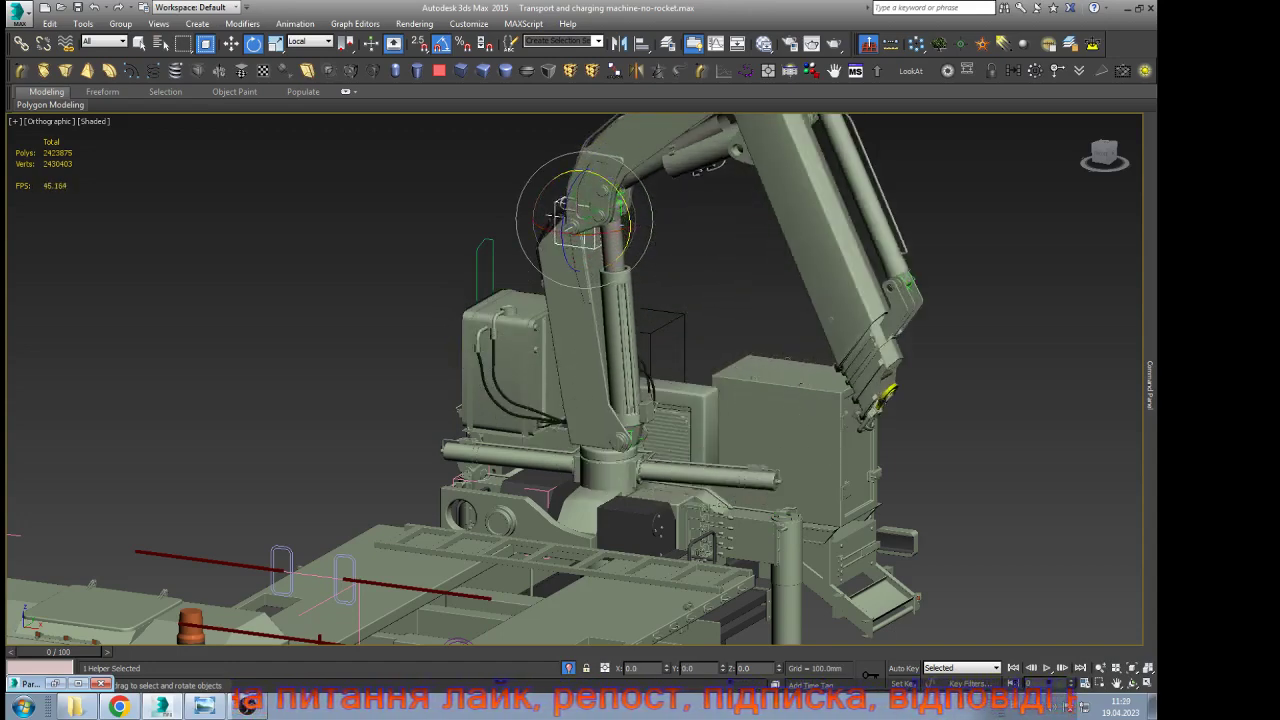
scroll(557, 214, down, 2)
scroll(588, 246, down, 2)
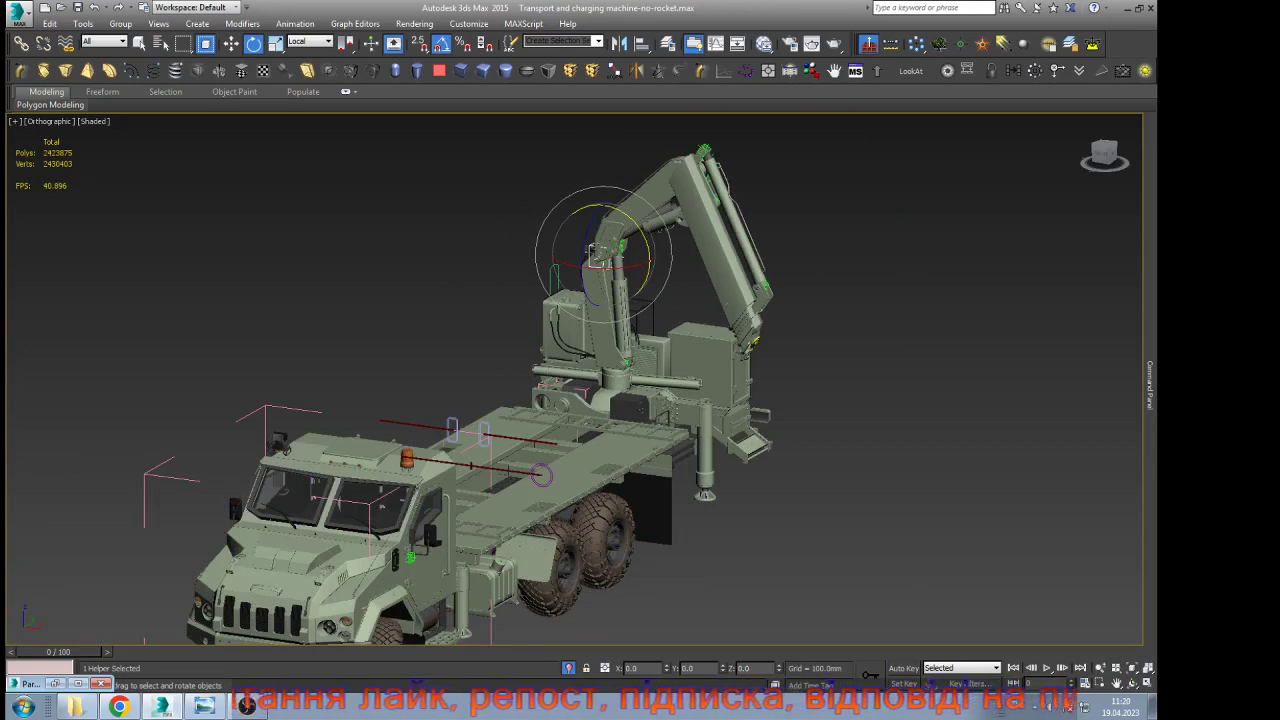
key(ctrl+z)
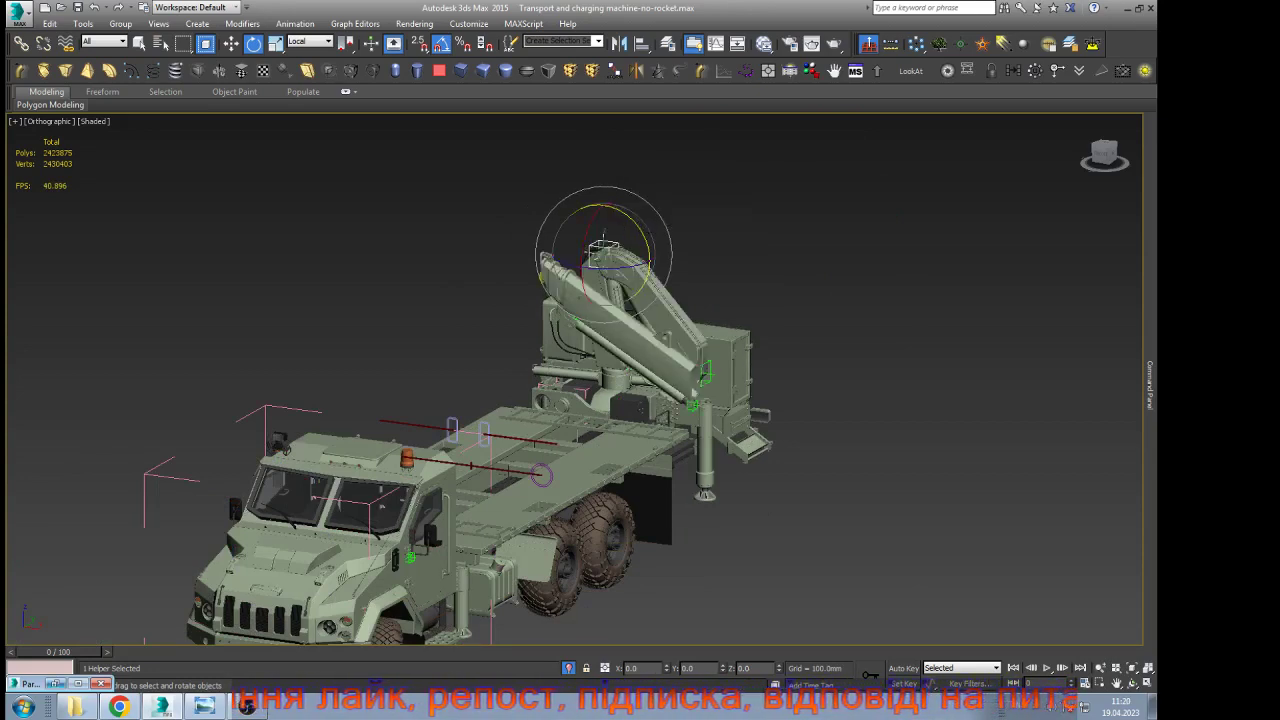
Update Point034's Y Rotation wiring expression to Y_Rotation/1.6, test it by rotating KRAN-1-point about its Y axis, and undo the rotation
click(55, 684)
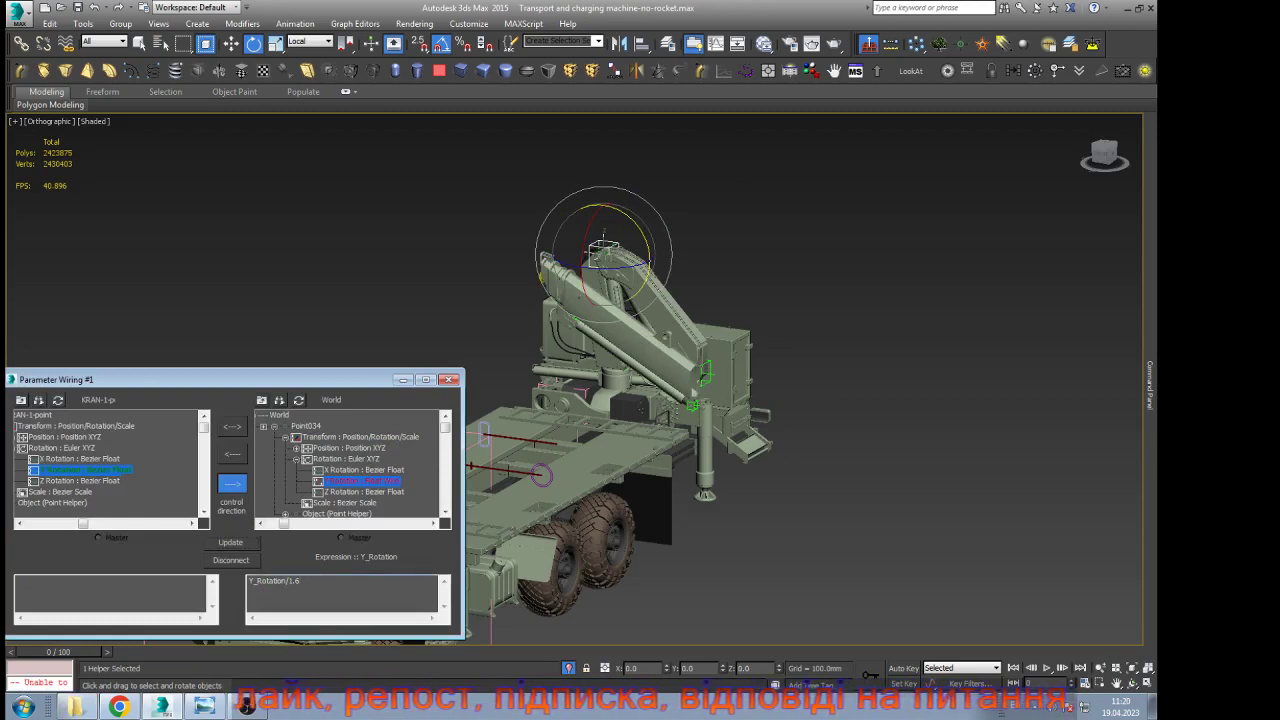
click(231, 543)
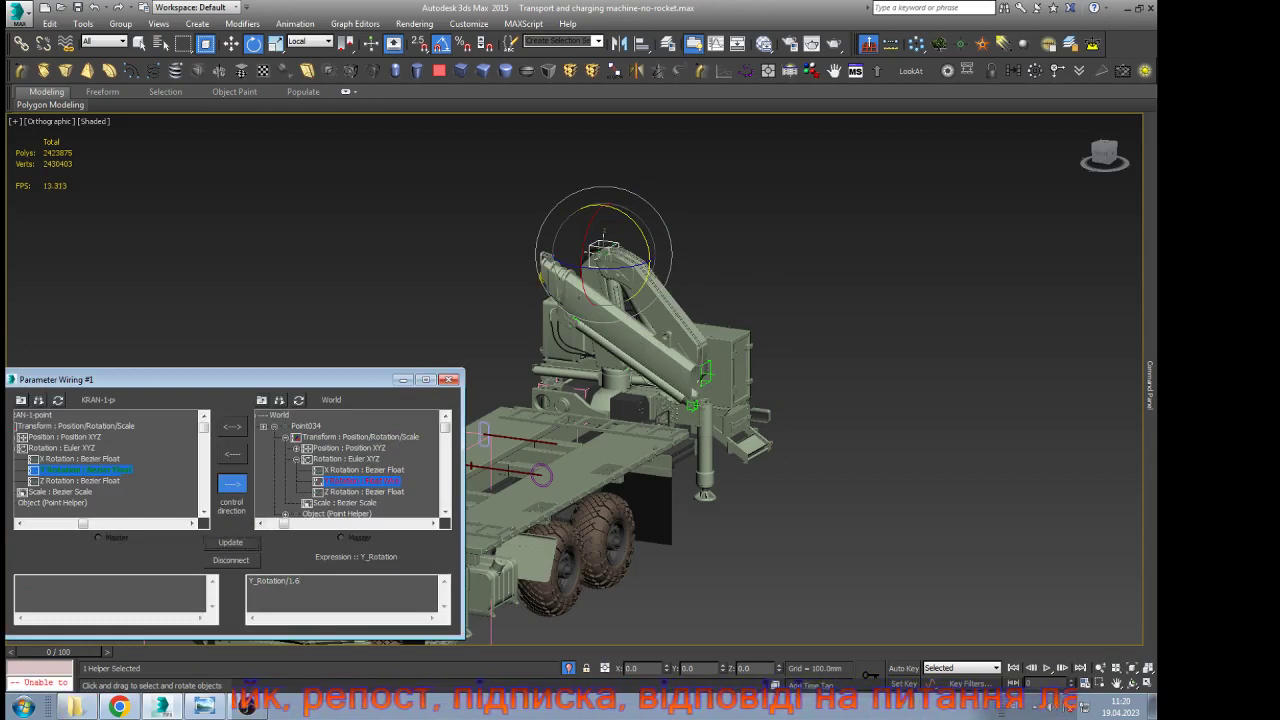
click(403, 379)
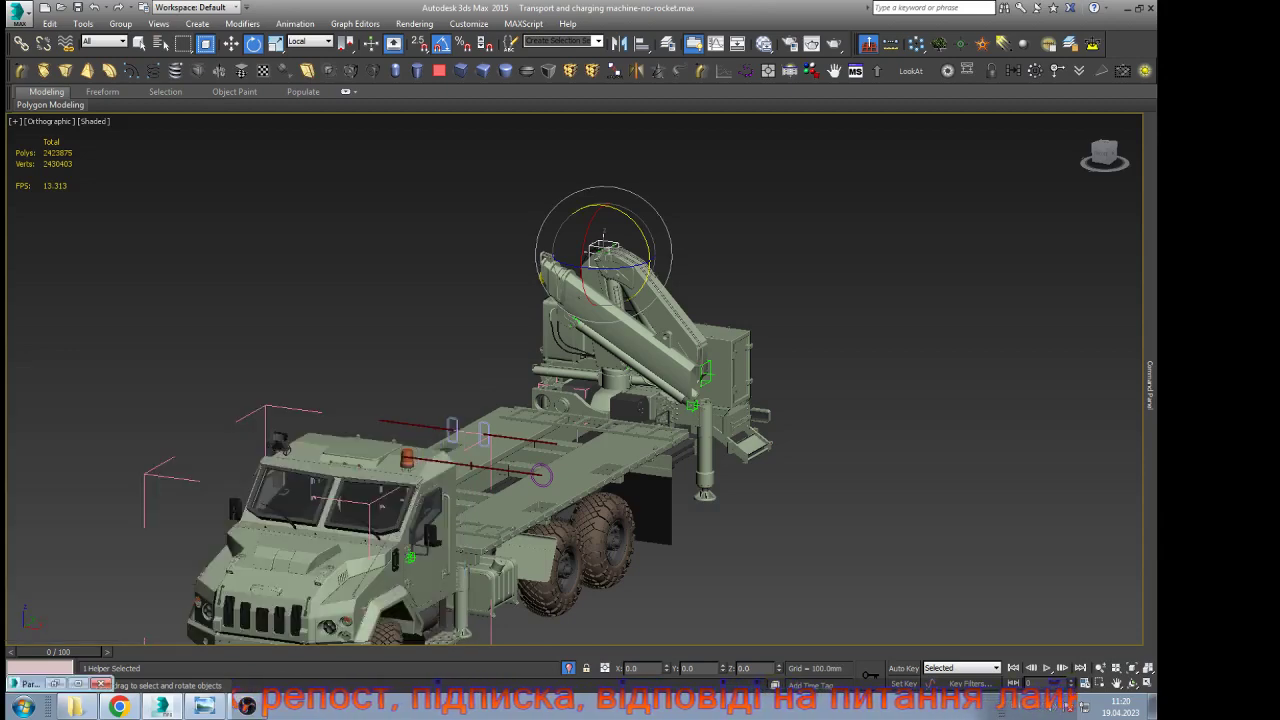
drag(639, 227, 614, 186)
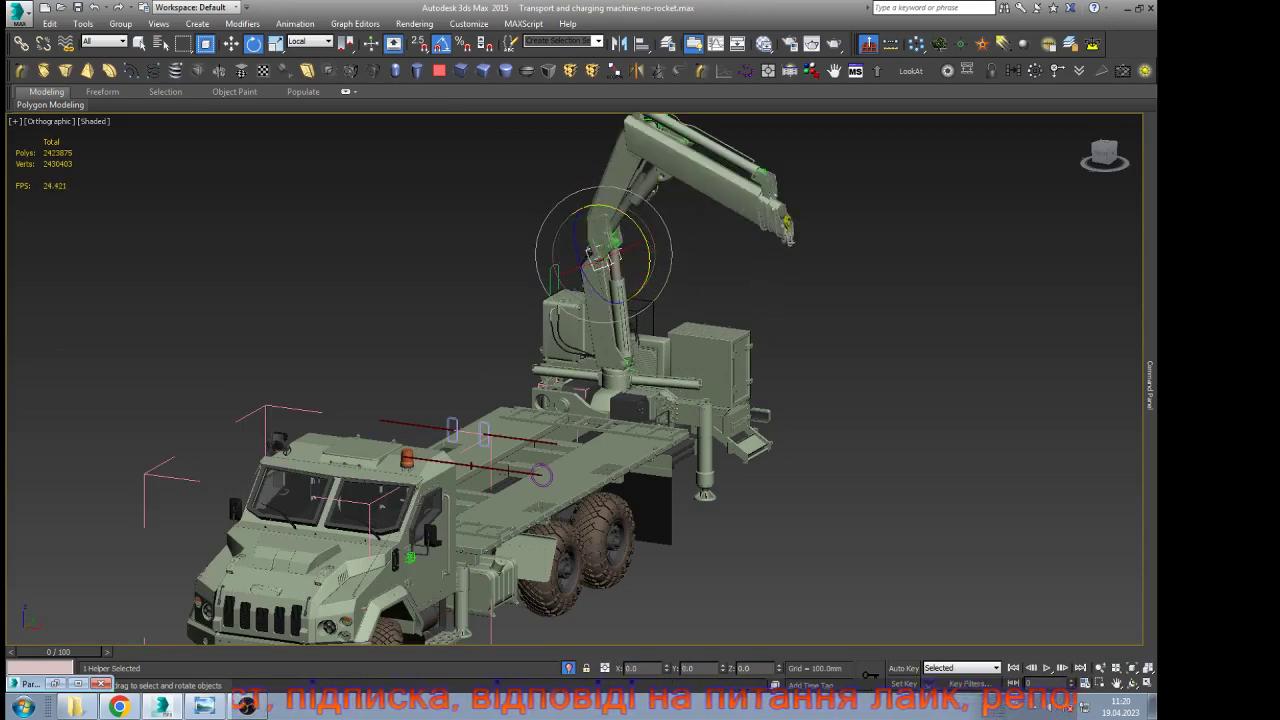
scroll(621, 189, down, 2)
scroll(682, 190, up, 2)
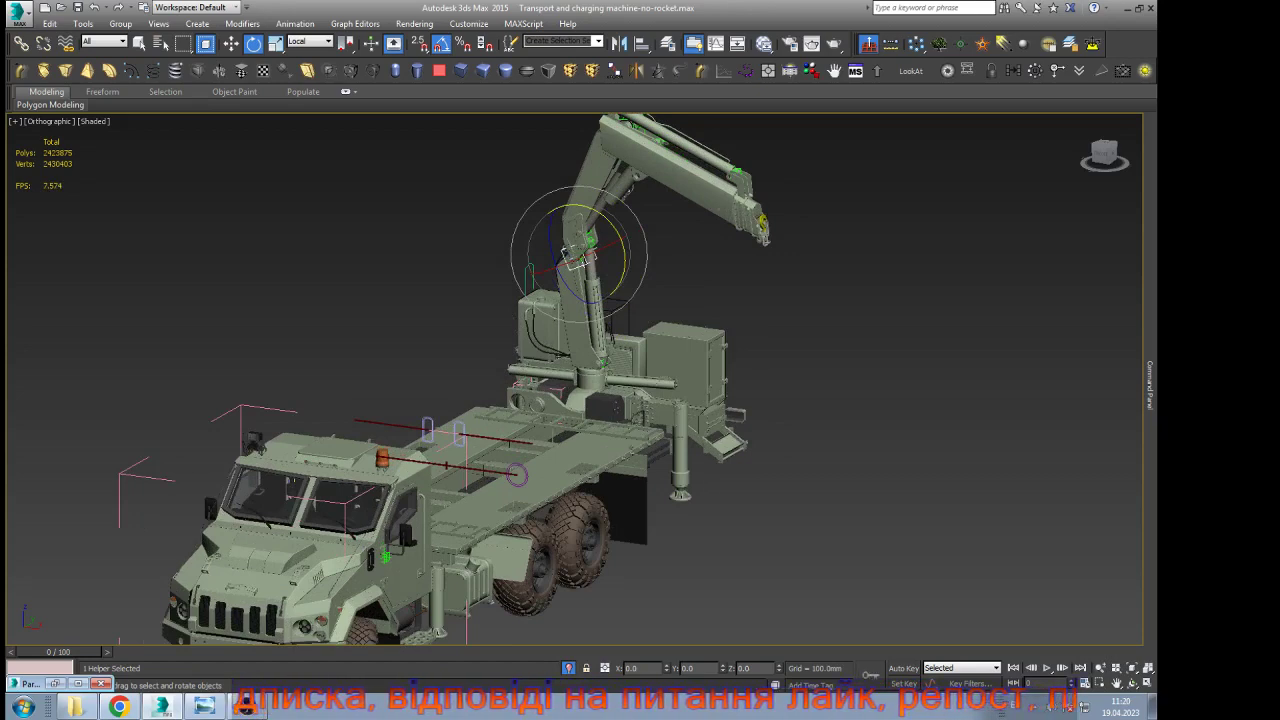
key(ctrl+z)
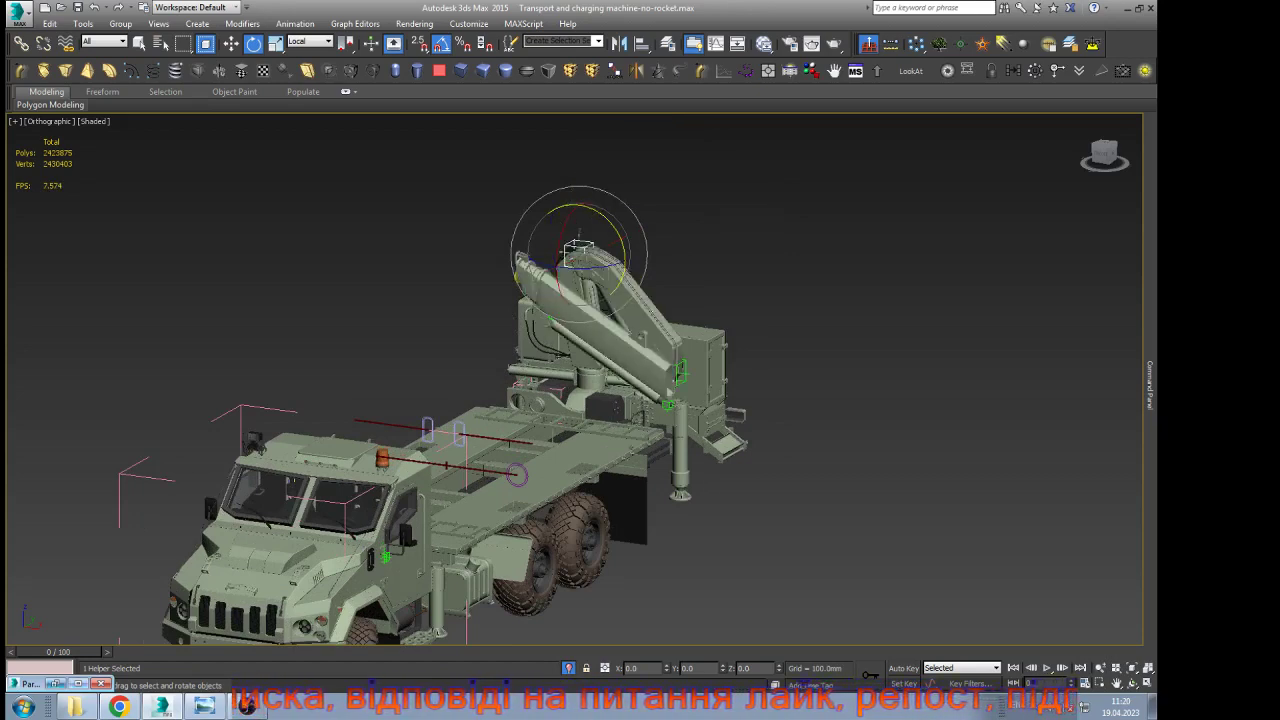
Change Point034's wiring expression to Y_Rotation/1.3, test it by rotating KRAN-1-point about its Y axis, and undo the rotation
click(55, 684)
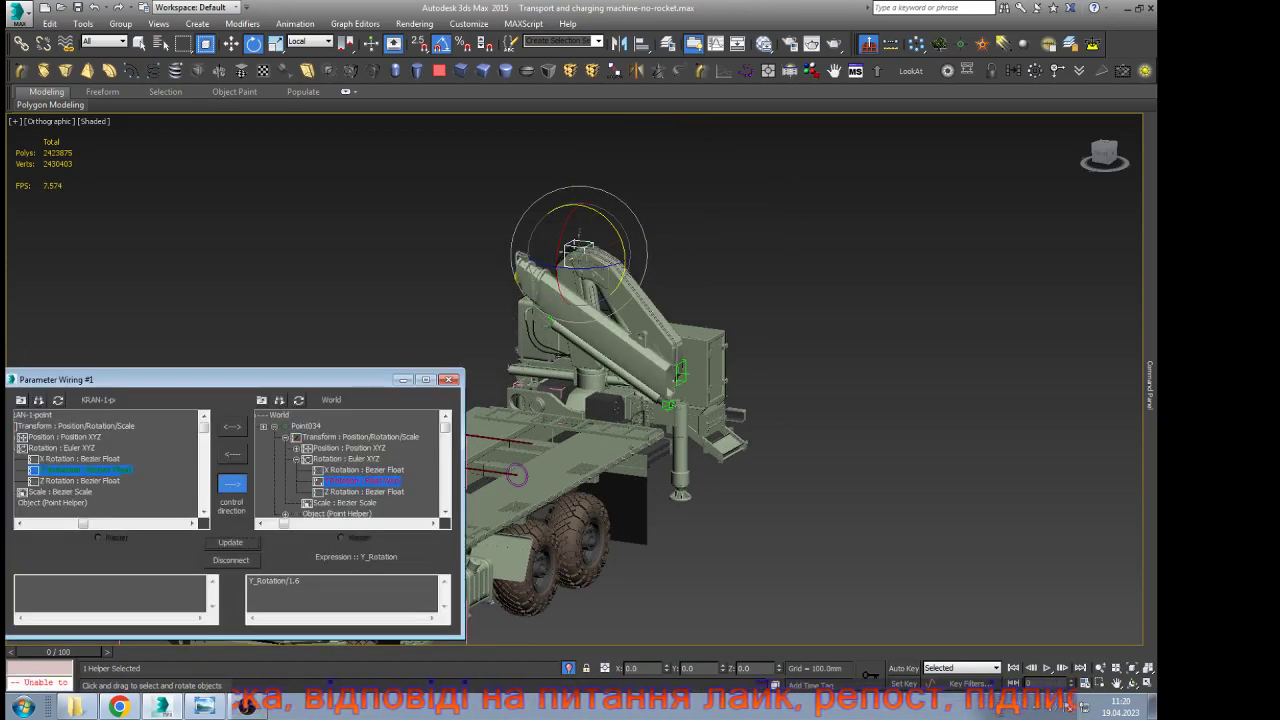
click(301, 581)
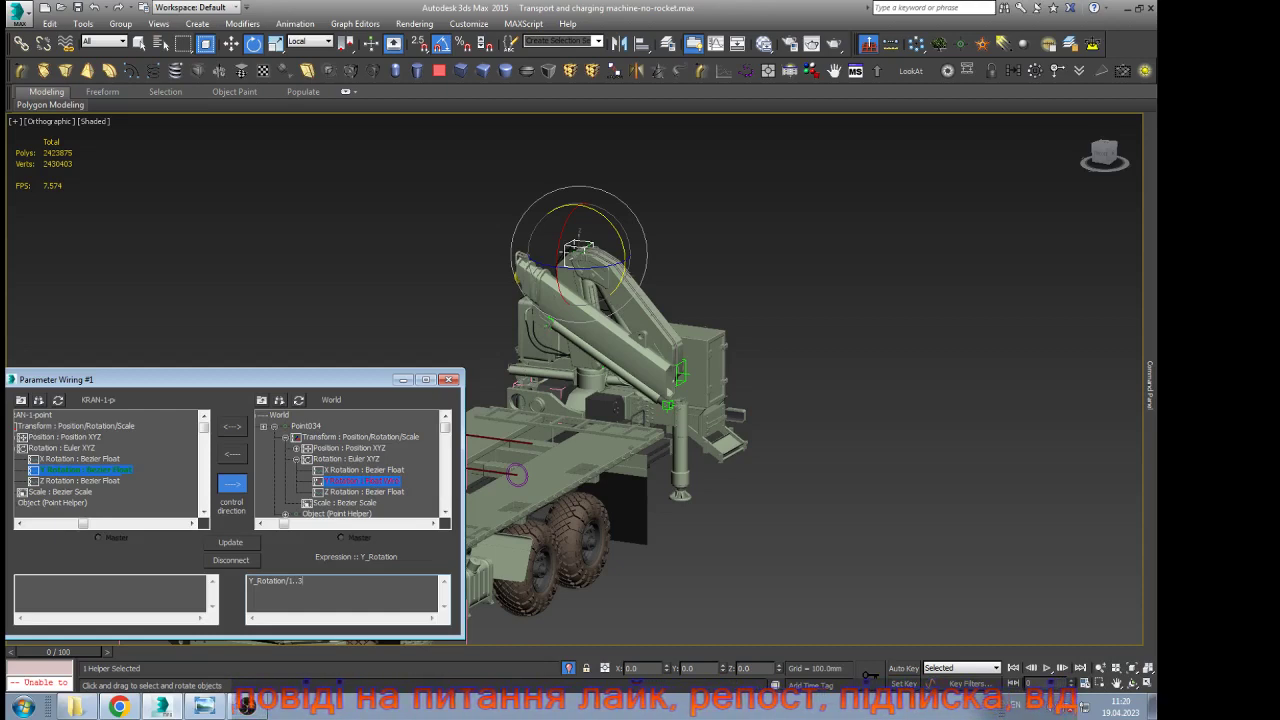
key(BackSpace)
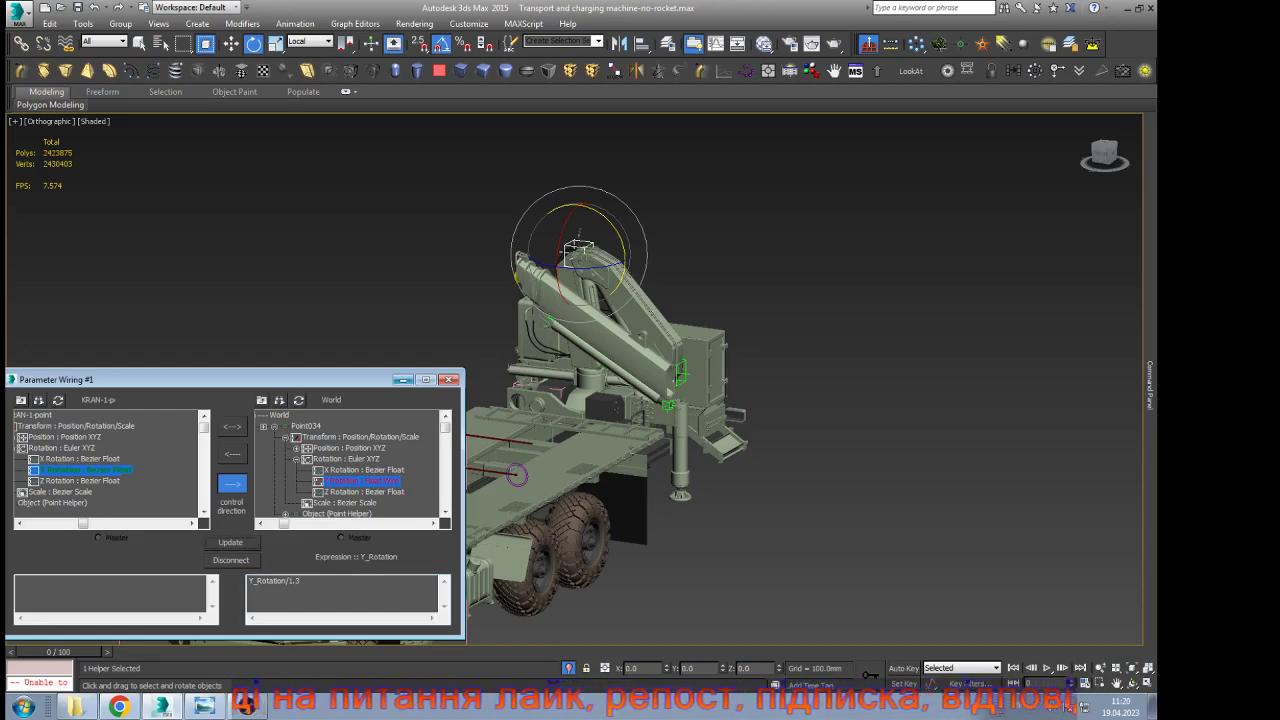
click(403, 379)
drag(612, 222, 581, 174)
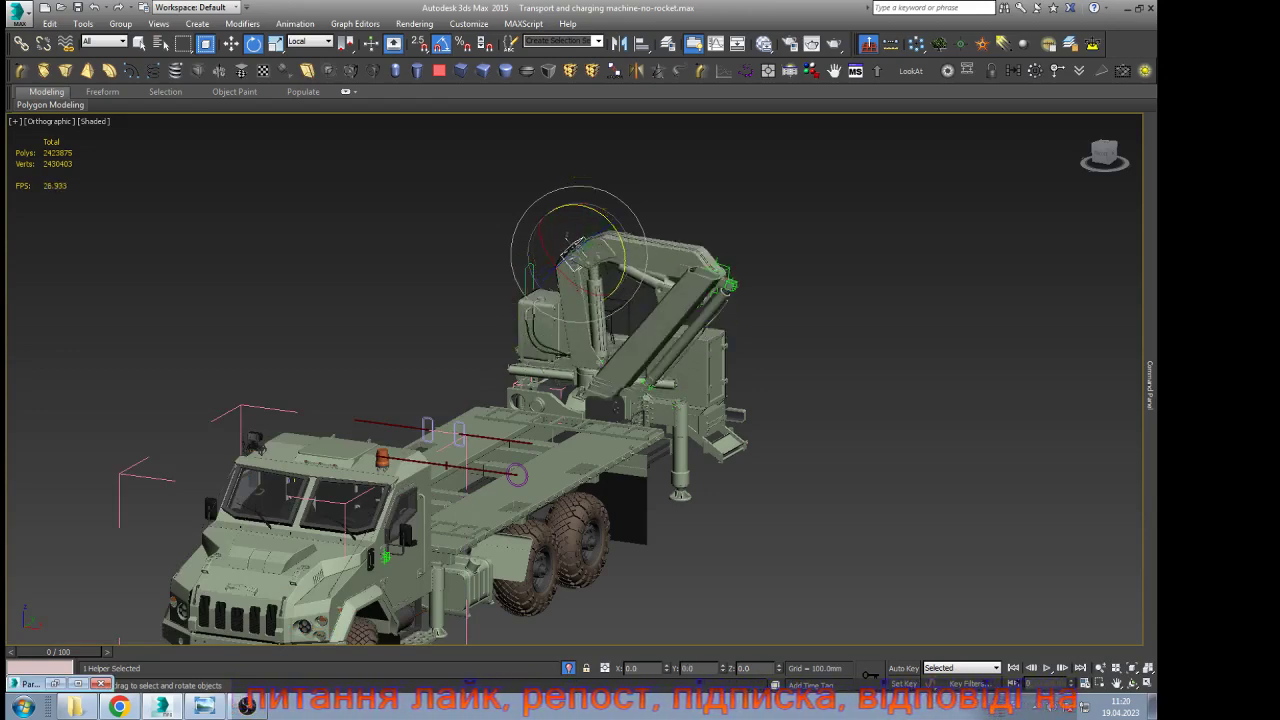
key(ctrl+z)
Select the black control box group beside the crane column and examine its position under the folded boom from several angles
key(w)
scroll(634, 439, up, 5)
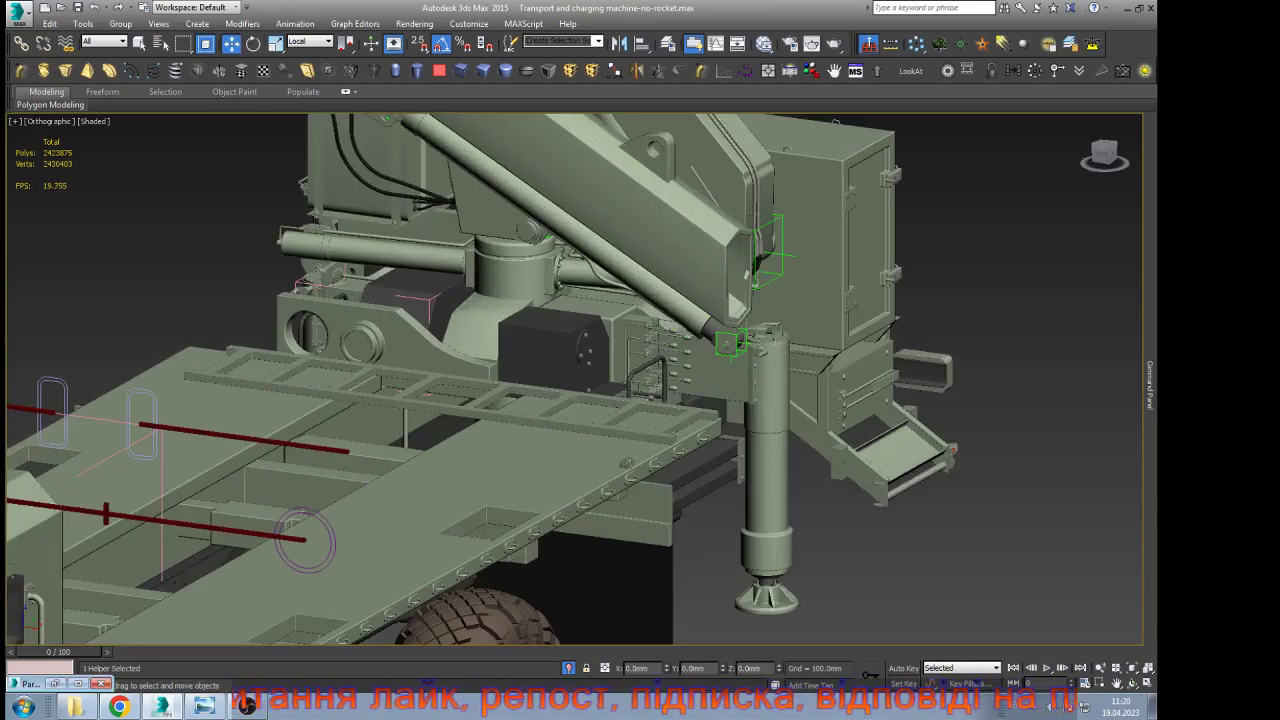
click(582, 345)
scroll(582, 345, up, 2)
scroll(587, 375, up, 4)
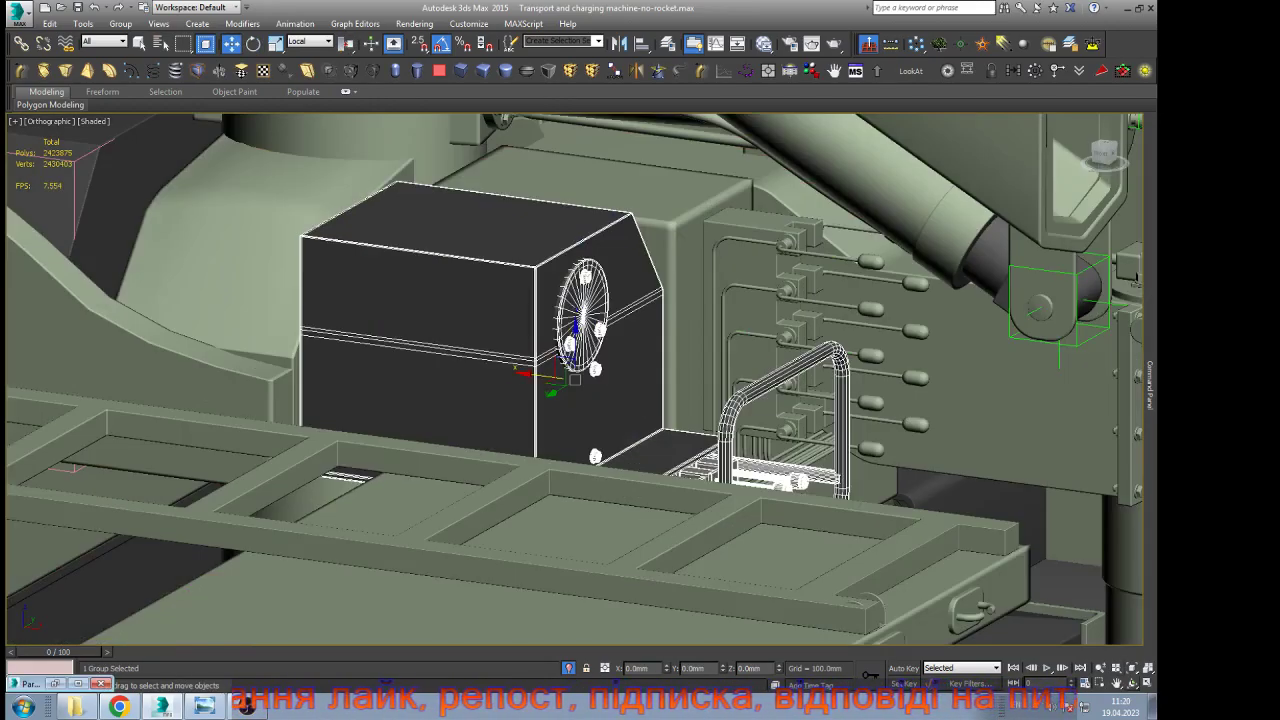
key(ctrl+r)
scroll(587, 375, down, 3)
drag(587, 375, 652, 382)
key(w)
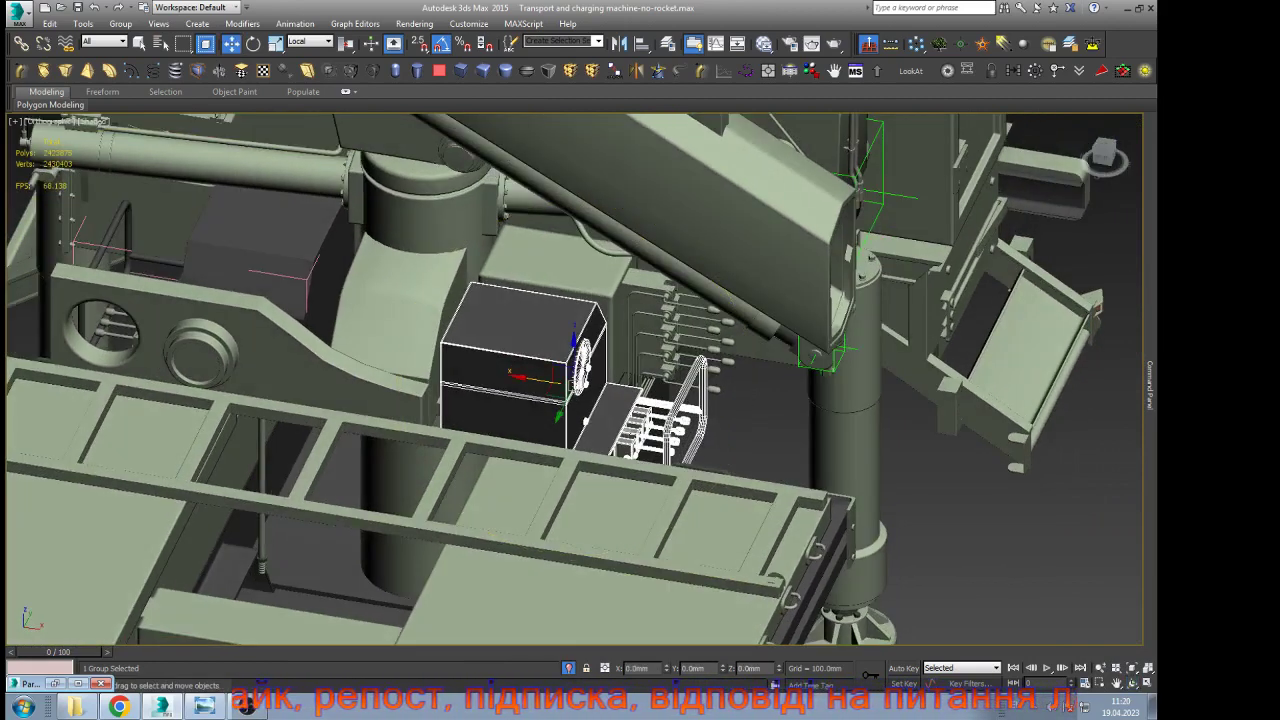
scroll(537, 382, up, 4)
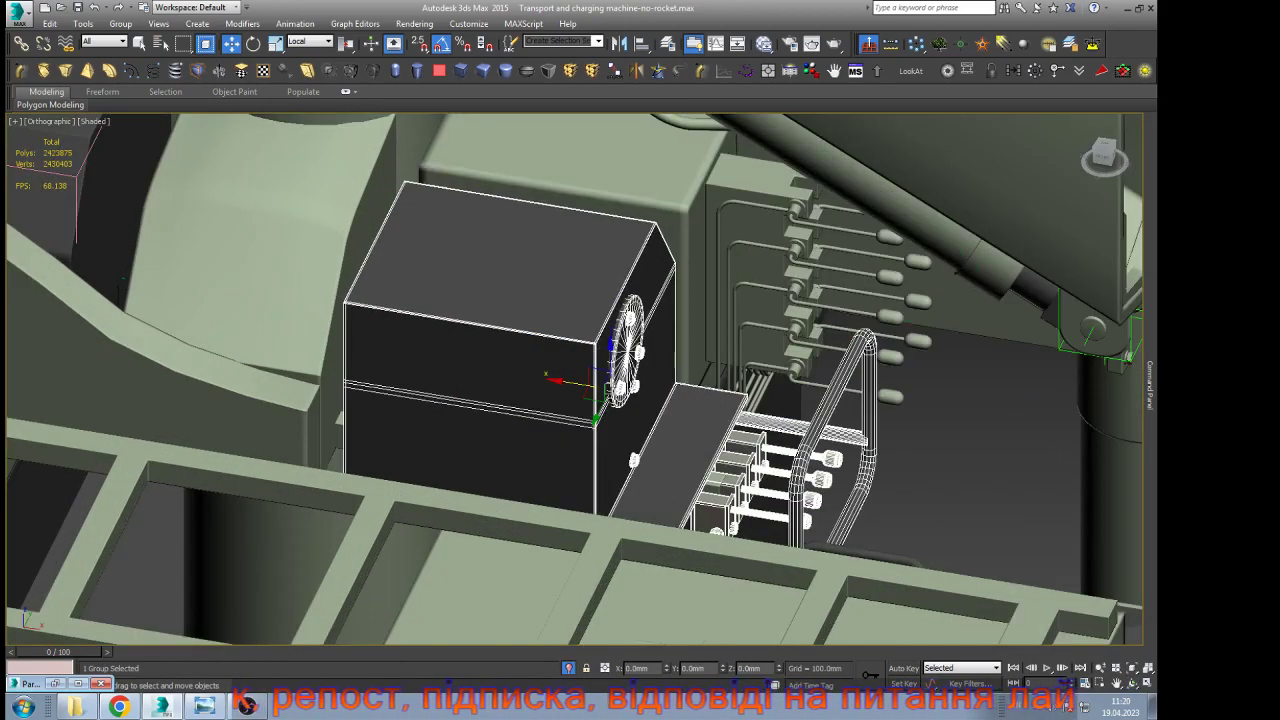
scroll(580, 390, down, 2)
click(1132, 683)
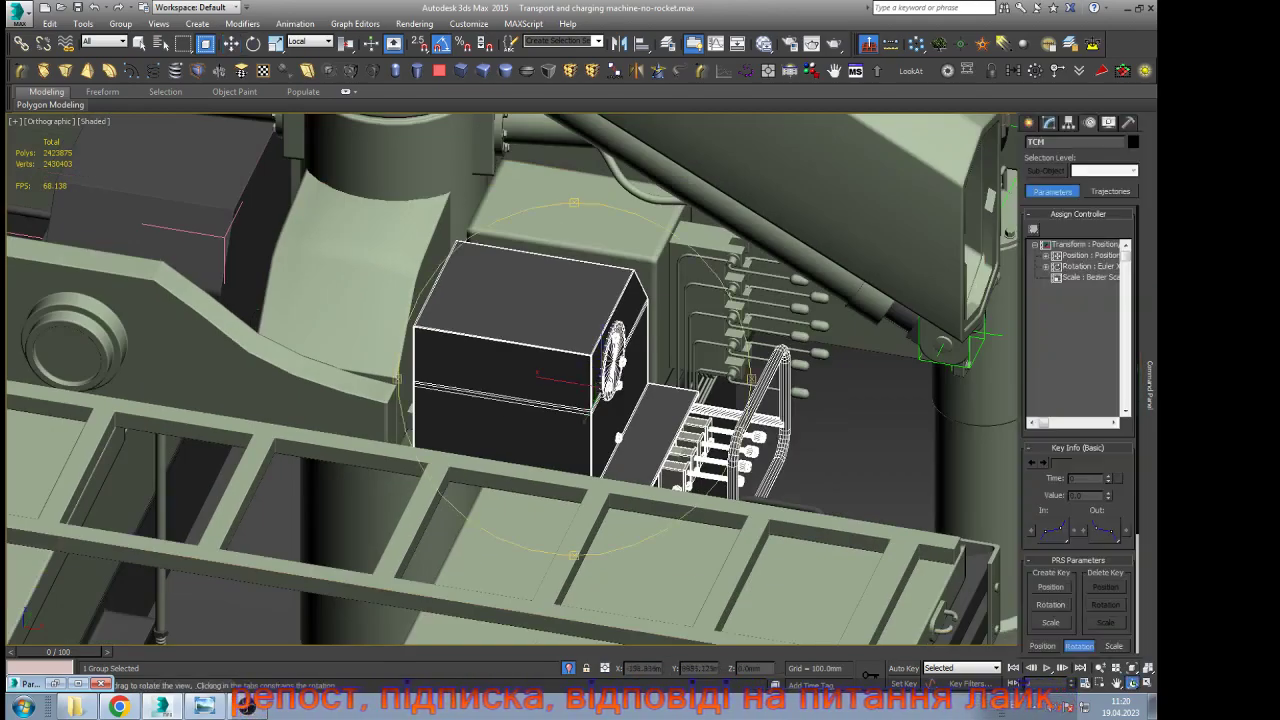
drag(605, 375, 729, 426)
scroll(610, 378, down, 2)
scroll(510, 404, up, 2)
scroll(692, 396, down, 2)
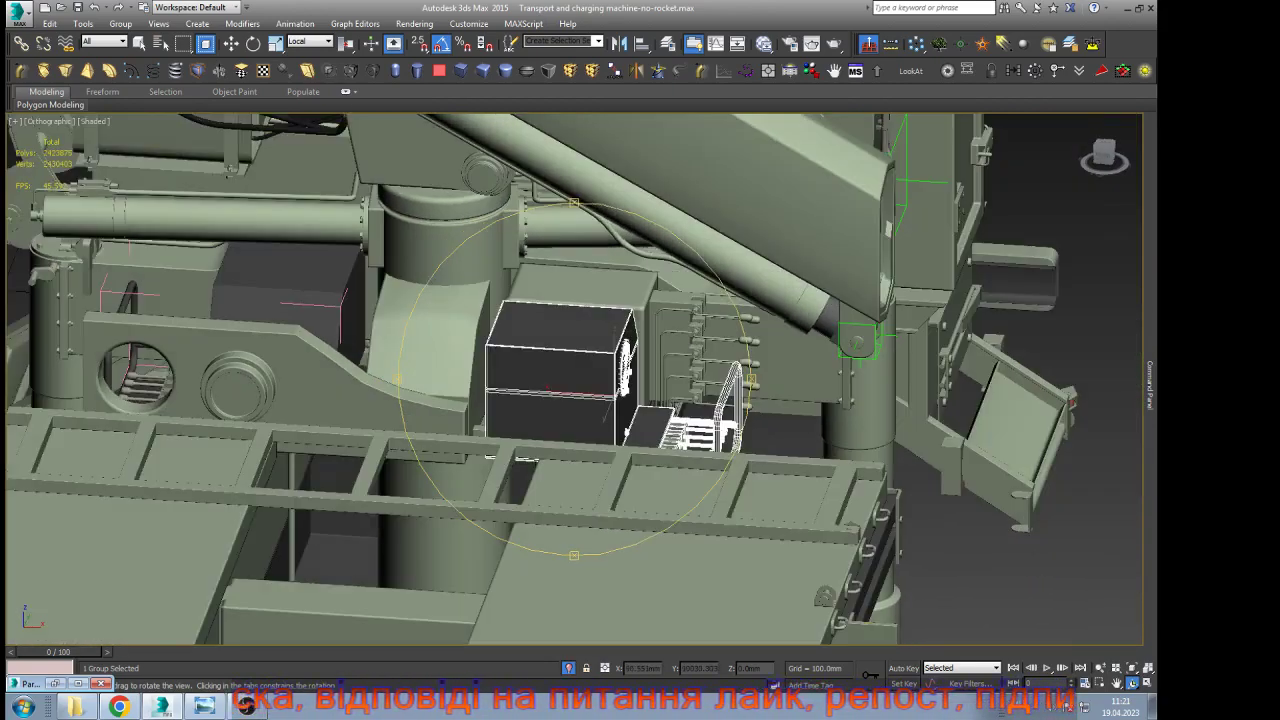
scroll(650, 455, down, 4)
scroll(640, 455, up, 4)
drag(632, 405, 700, 460)
scroll(622, 440, up, 6)
scroll(690, 468, down, 6)
key(w)
scroll(510, 461, up, 4)
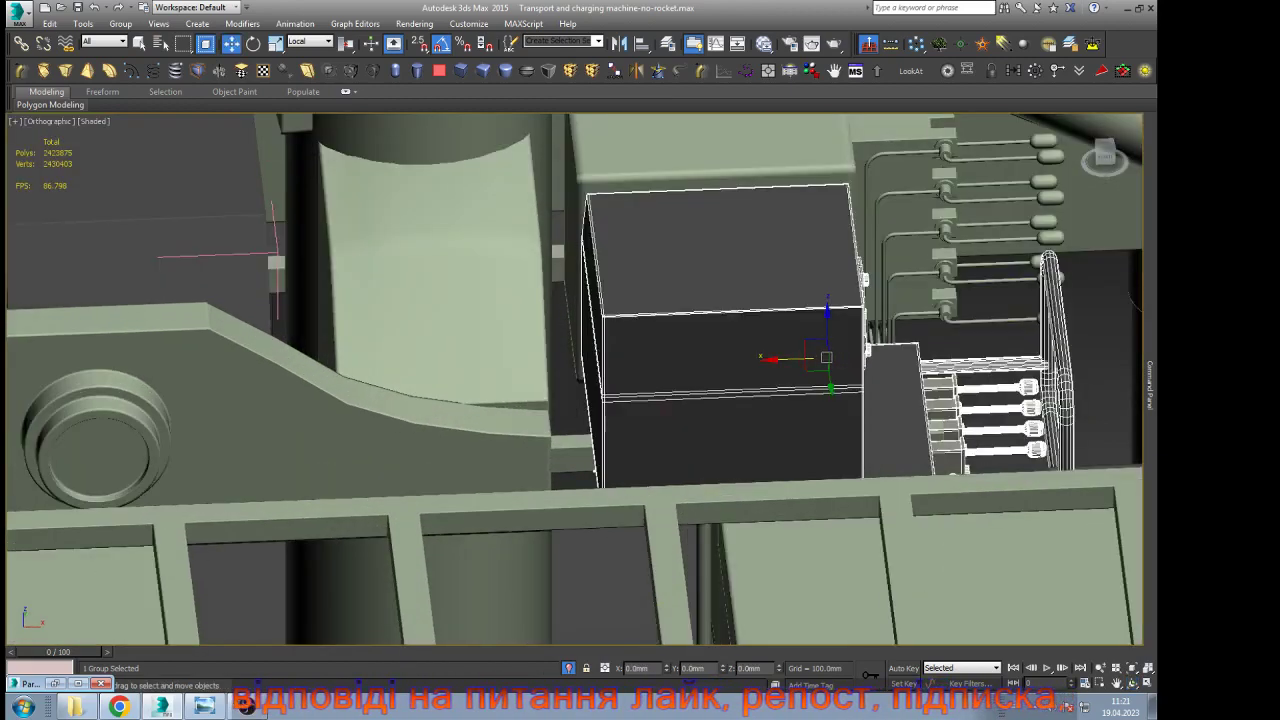
Examine the bracket plate, control levers and guard frame around the control box from the front and from its end
click(512, 462)
scroll(691, 500, down, 2)
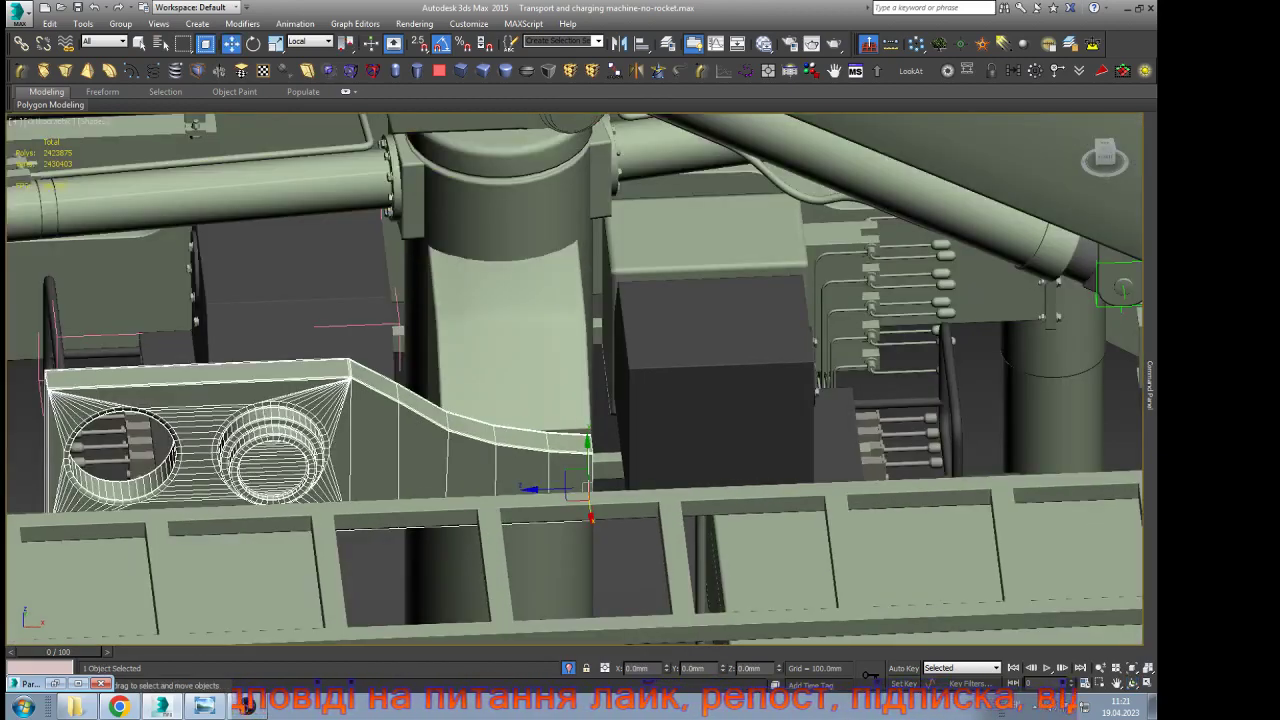
scroll(502, 456, down, 6)
scroll(670, 453, up, 4)
click(636, 438)
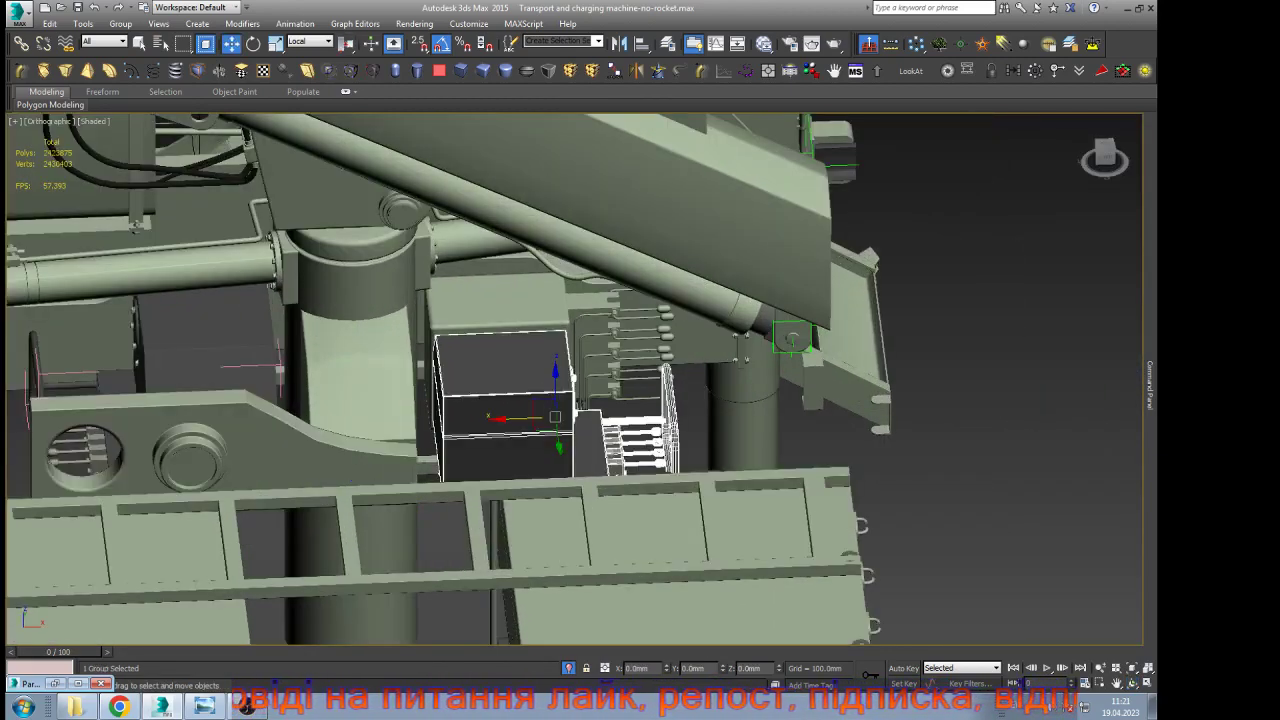
mouse_move(1150, 386)
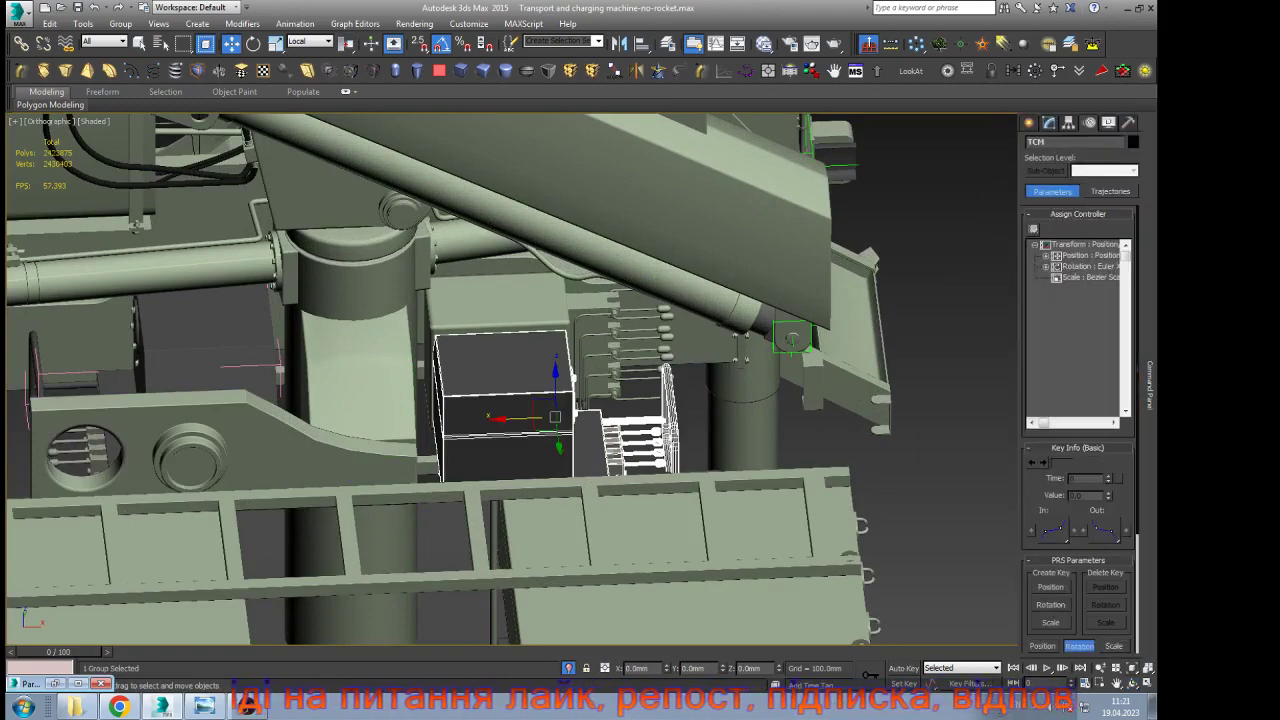
click(1131, 683)
drag(690, 380, 372, 345)
scroll(560, 400, up, 4)
scroll(560, 390, down, 3)
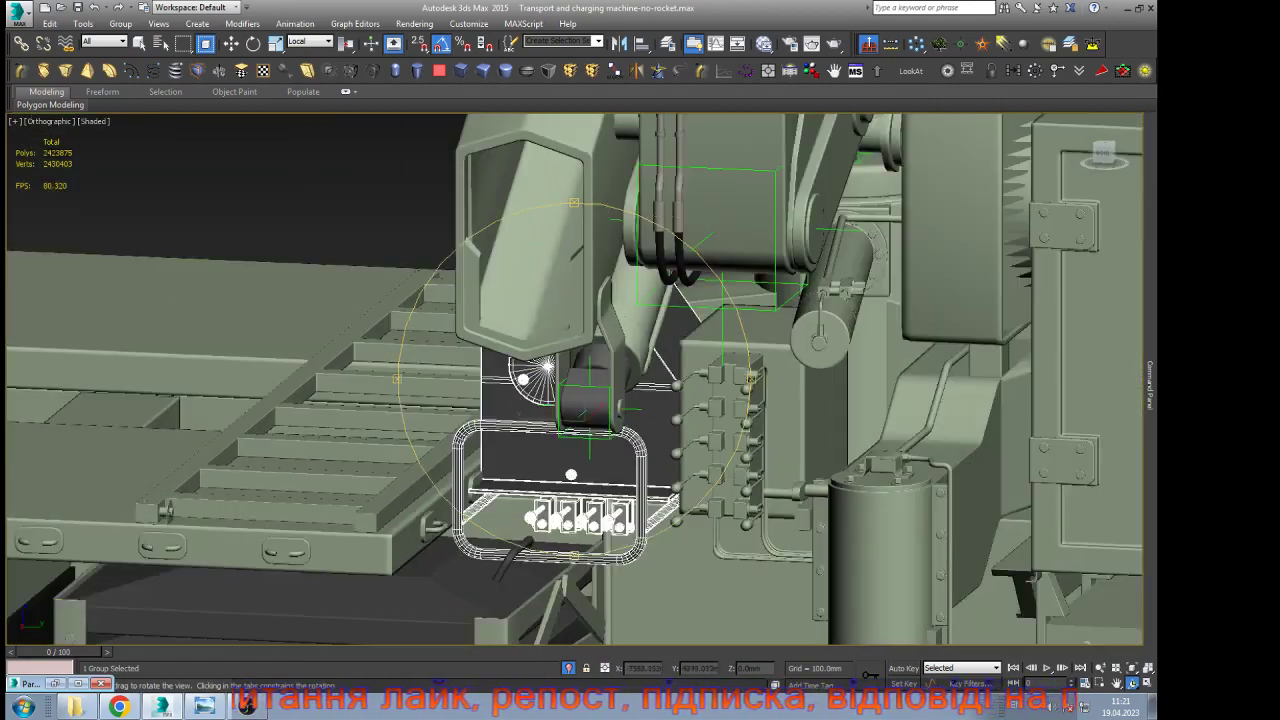
drag(560, 390, 742, 415)
key(w)
mouse_move(1150, 386)
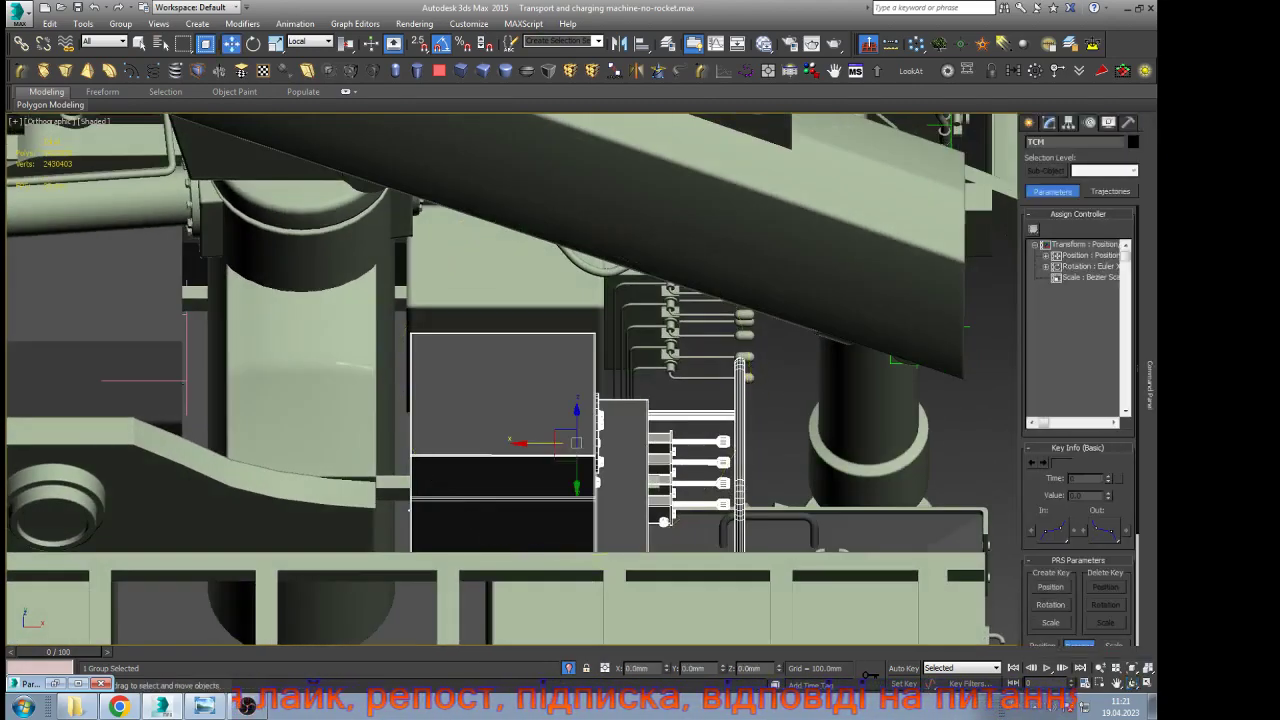
click(1049, 122)
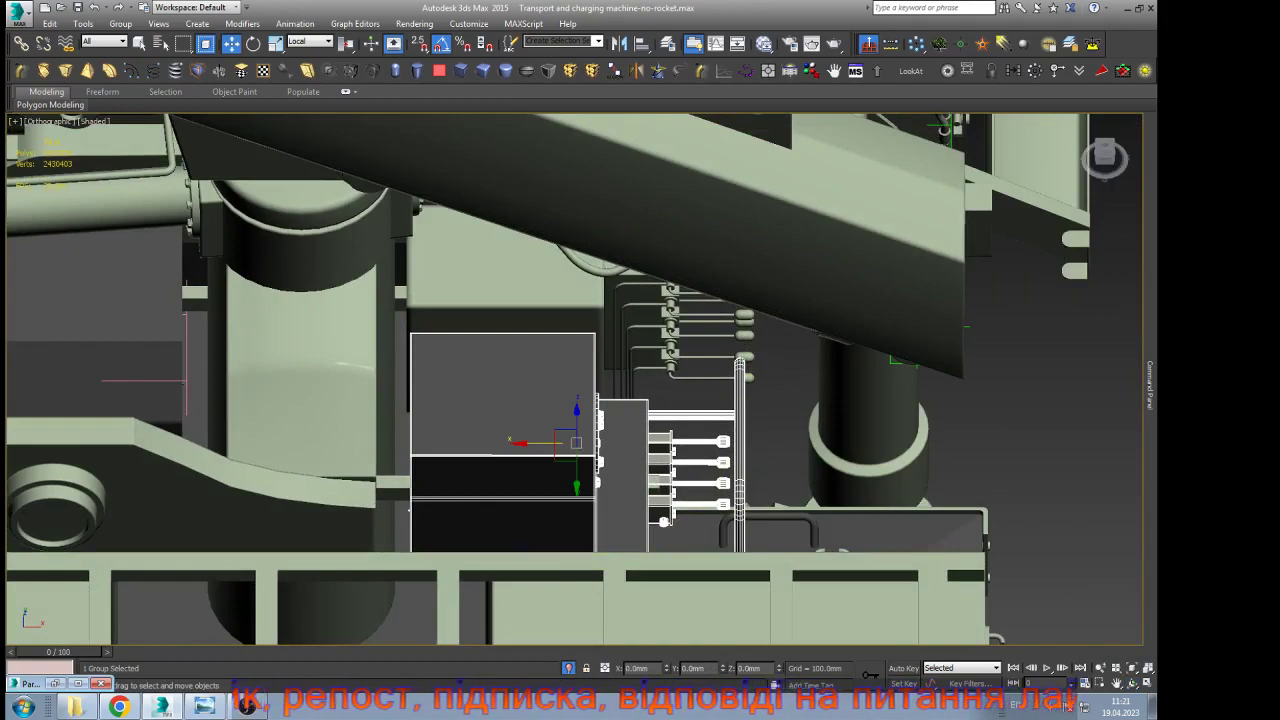
Rotate KRAN-1-point about its Y axis to check the outer boom's clearance over the control box, and rotate it back to the folded position
key(ctrl+r)
drag(690, 435, 593, 492)
scroll(532, 488, down, 6)
scroll(505, 402, down, 2)
scroll(490, 445, down, 4)
scroll(484, 463, up, 2)
scroll(483, 466, up, 3)
scroll(593, 490, down, 4)
scroll(545, 288, up, 3)
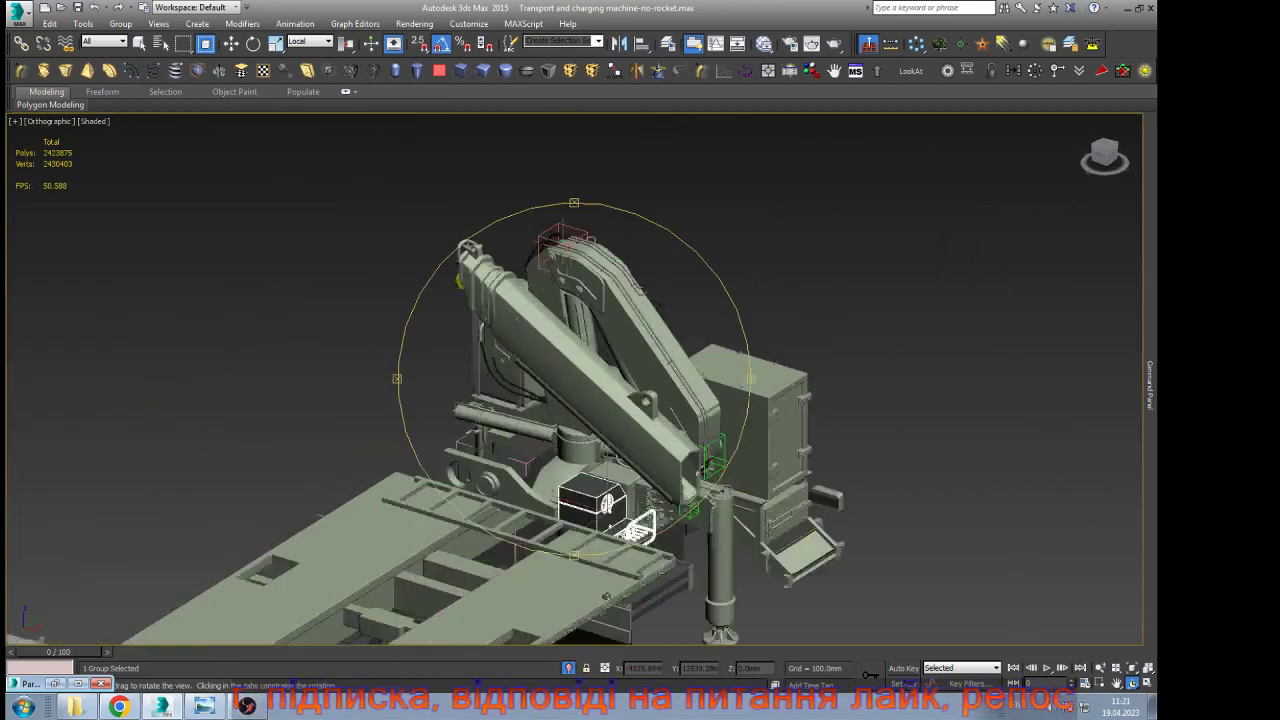
scroll(543, 273, up, 2)
key(w)
click(585, 205)
key(e)
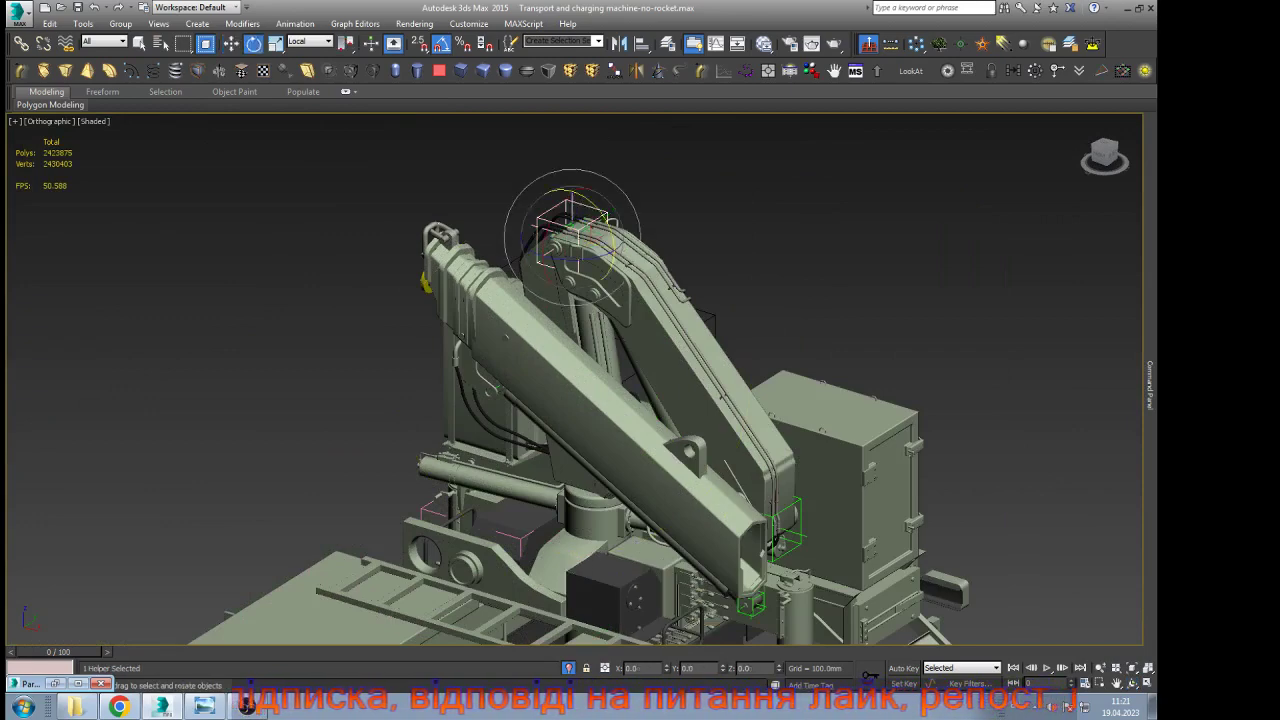
drag(612, 222, 598, 202)
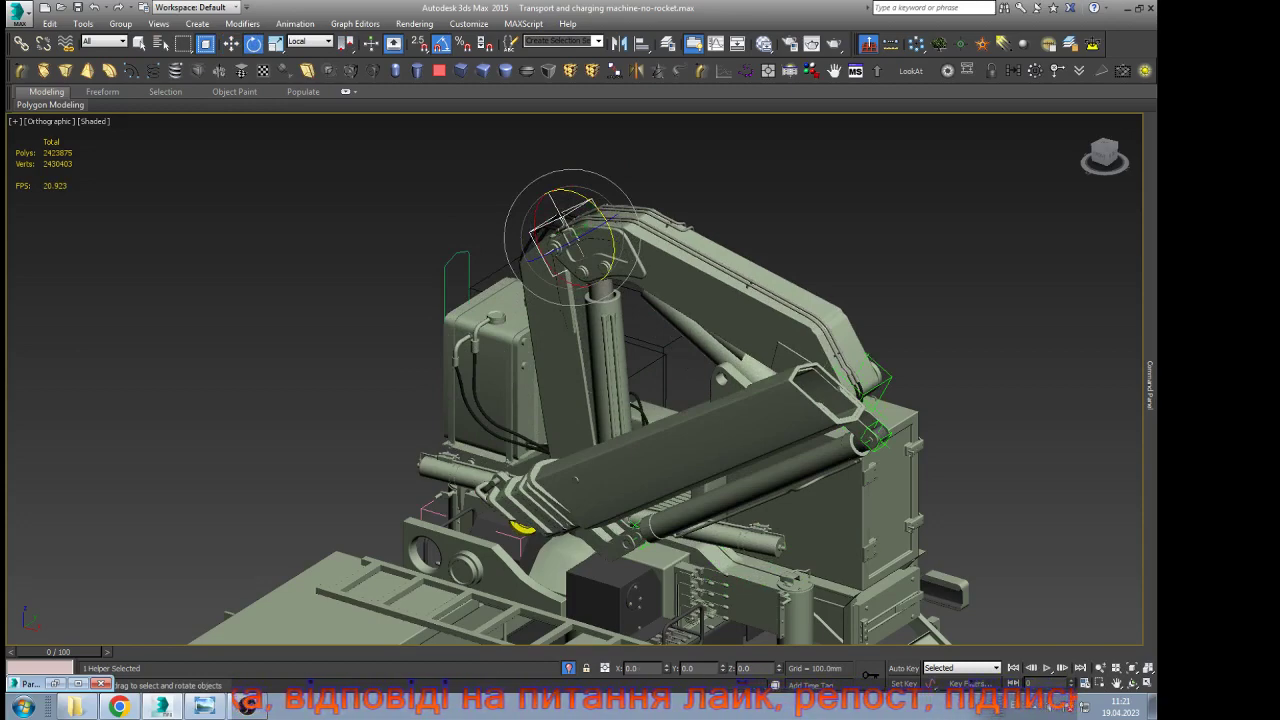
mouse_move(598, 207)
mouse_down()
mouse_move(579, 184)
mouse_move(612, 231)
mouse_move(612, 220)
mouse_up()
Select the U-shaped tube with the end pins at the boom tip and set the reference coordinate system to View
key(w)
scroll(458, 235, up, 8)
click(408, 254)
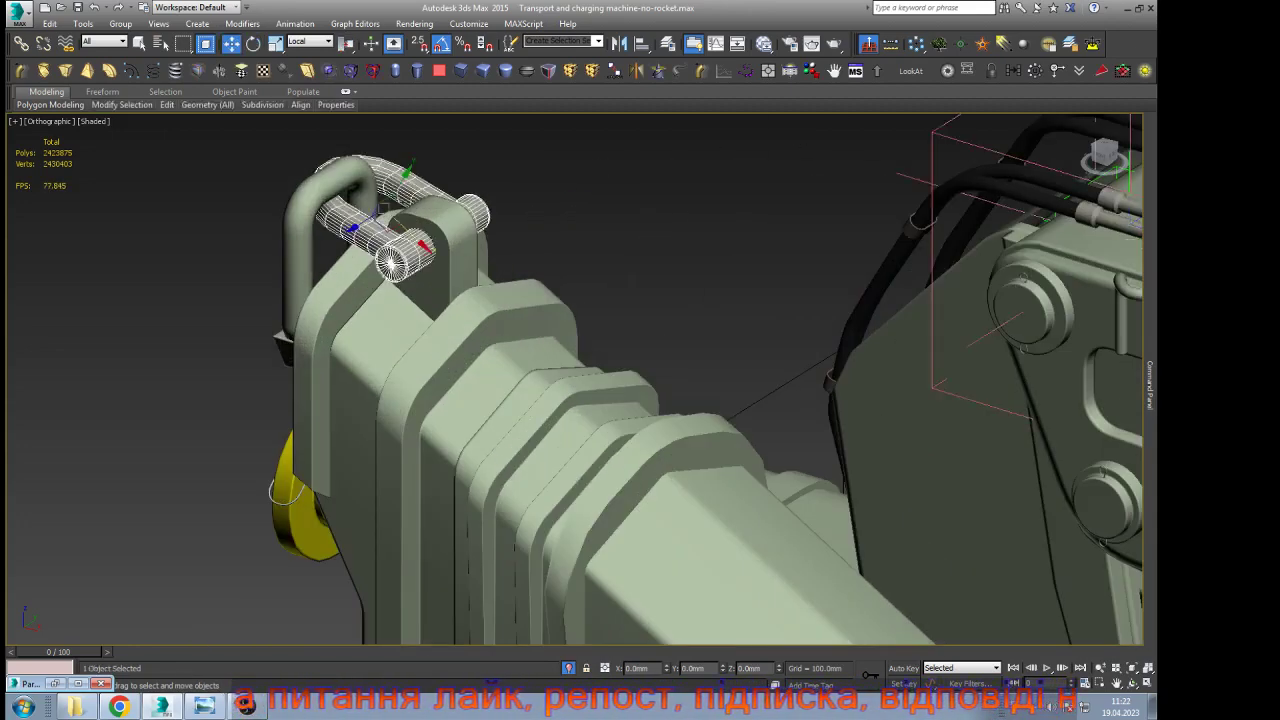
scroll(414, 206, up, 4)
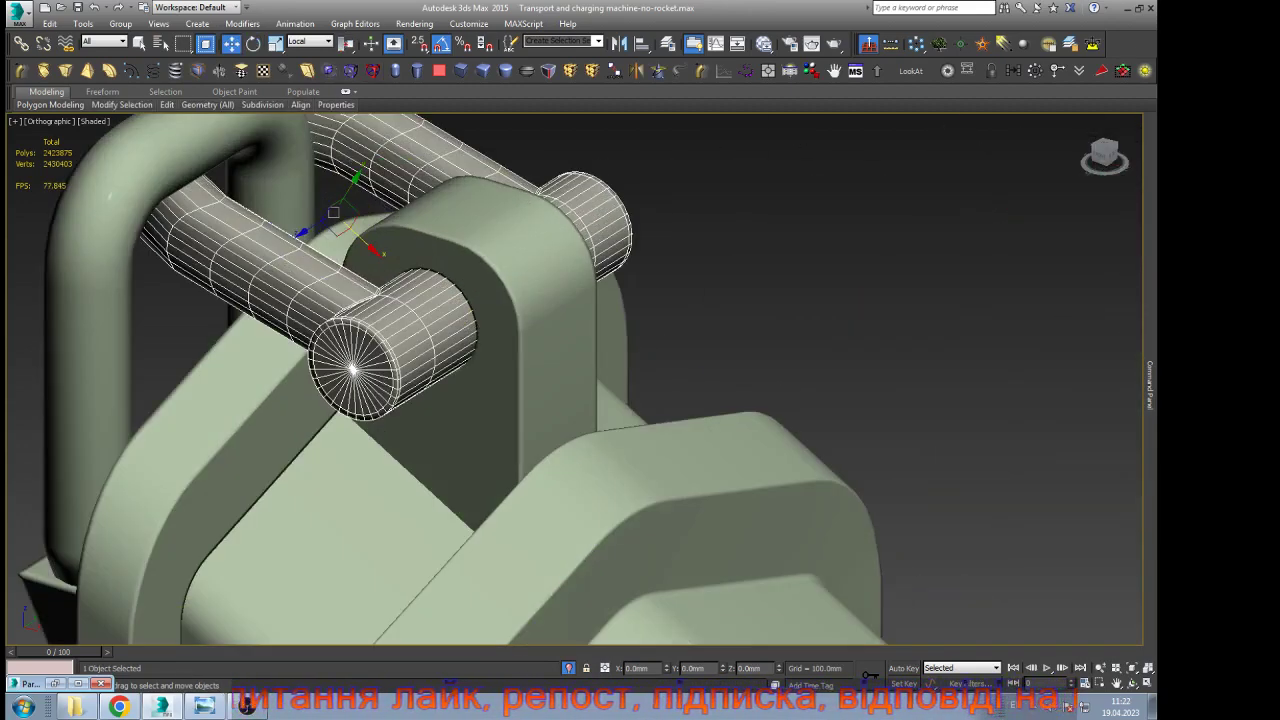
click(326, 41)
click(297, 53)
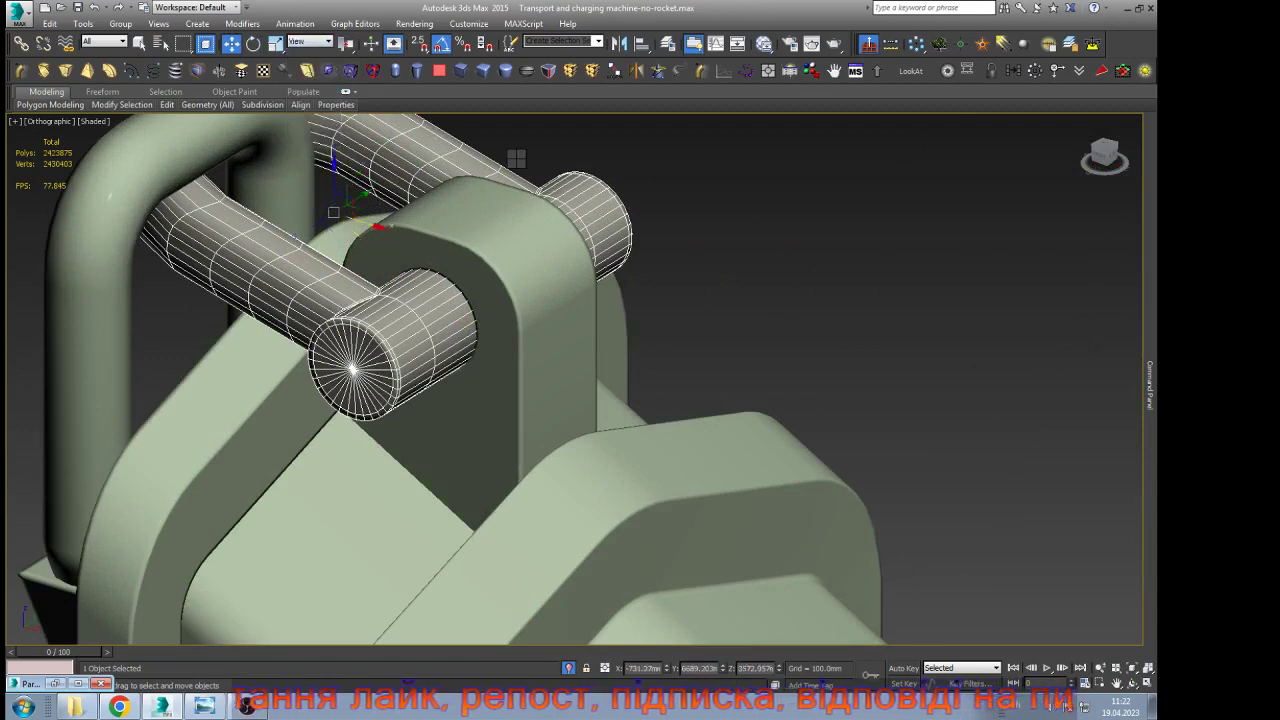
scroll(519, 200, down, 2)
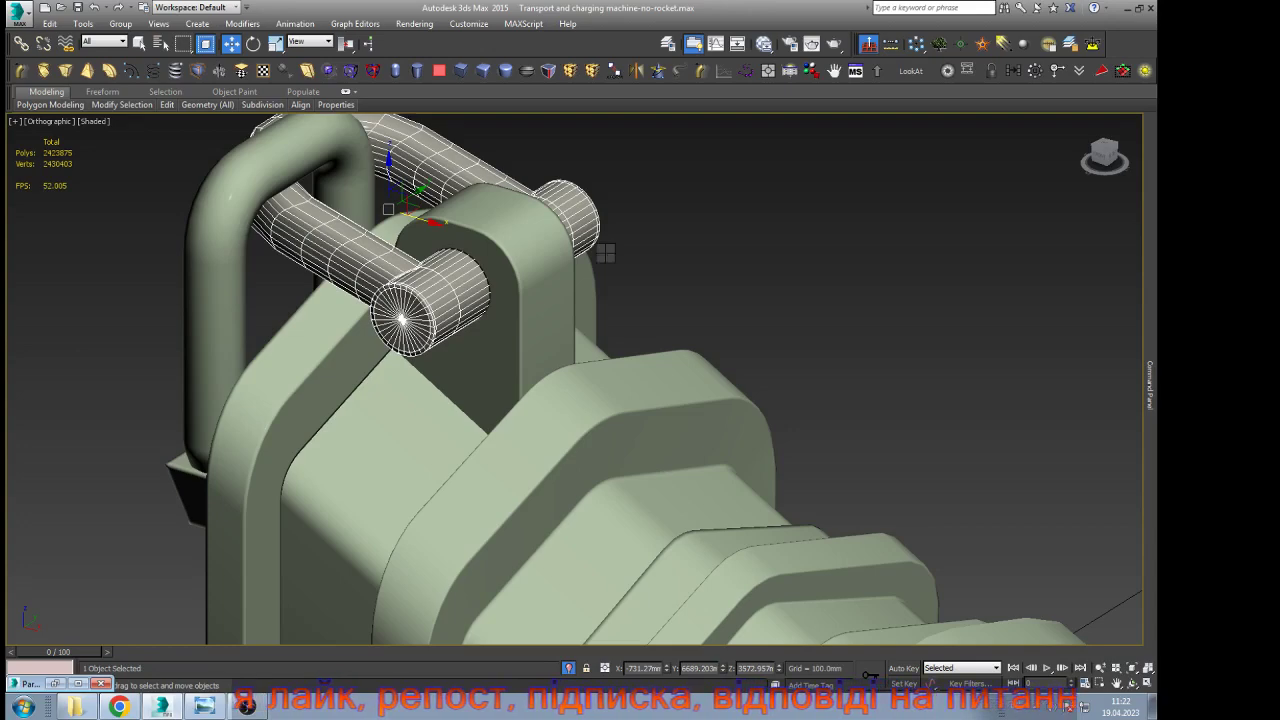
In a wireframe Front view, move only the pivot of the selected tube to the center of its round end pin
key(f)
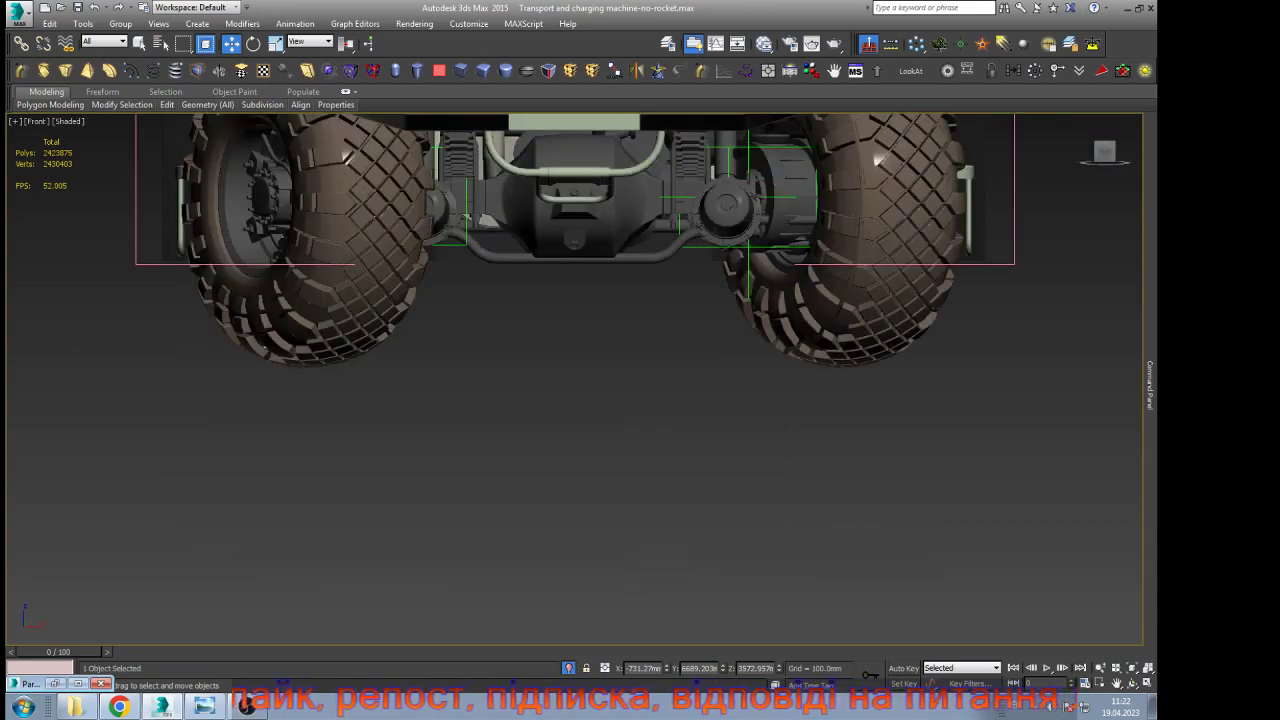
key(z)
scroll(721, 430, up, 2)
key(F4)
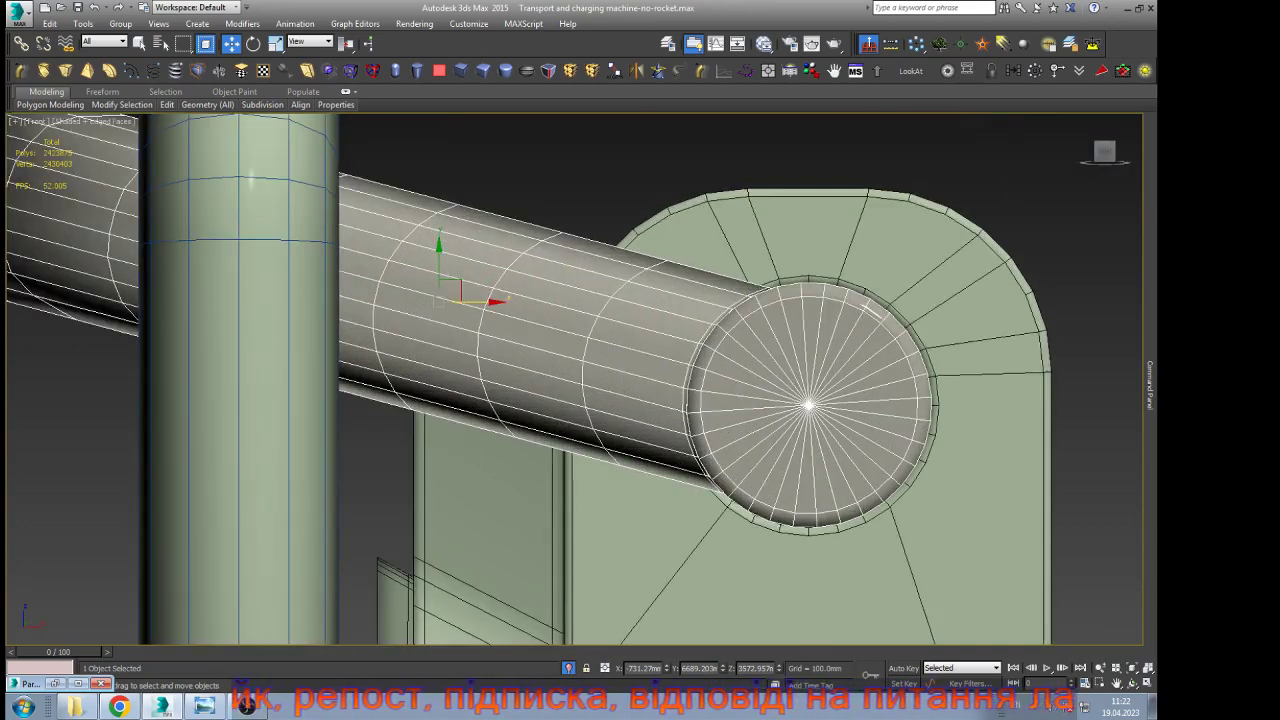
key(F3)
scroll(623, 380, down, 1)
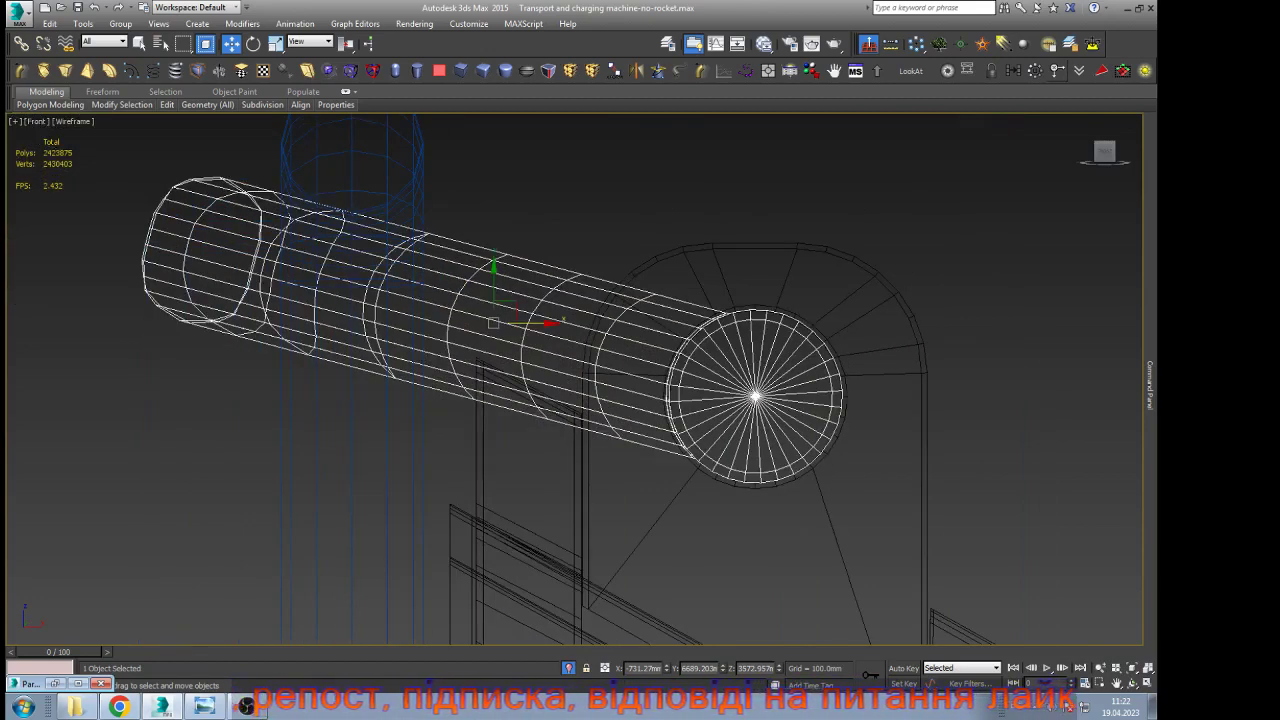
click(1057, 71)
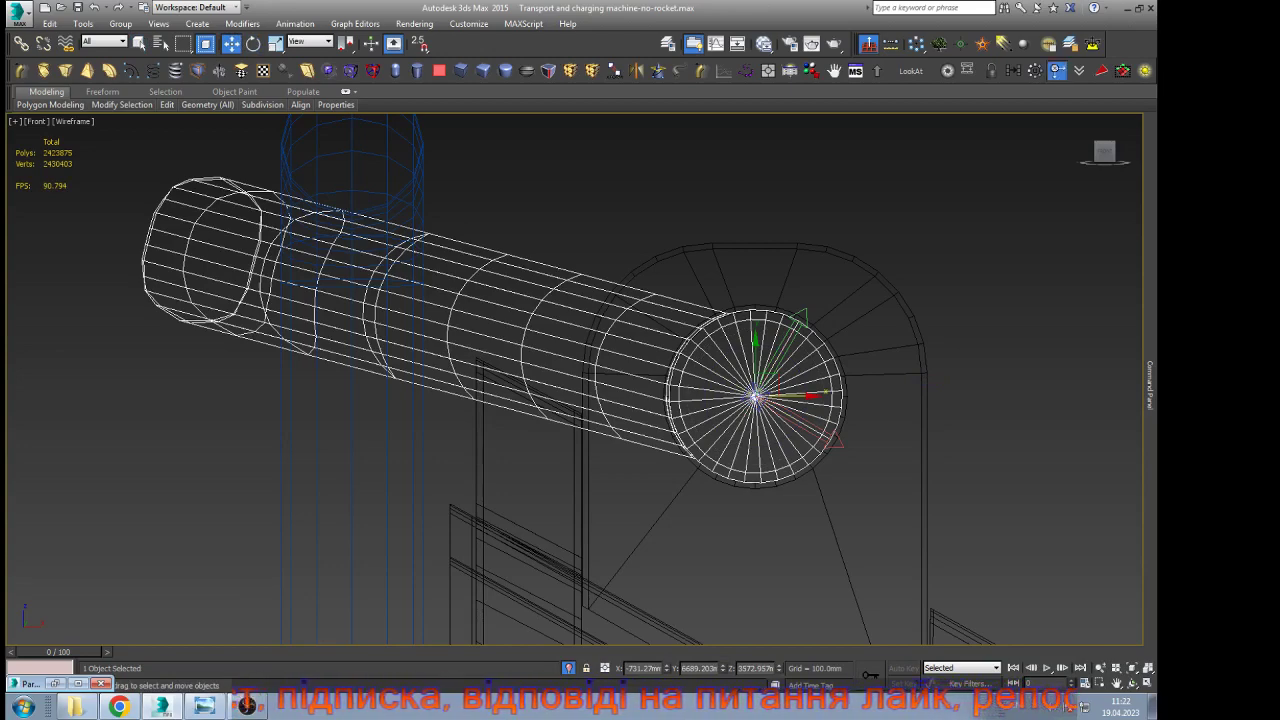
click(1057, 71)
scroll(654, 314, down, 5)
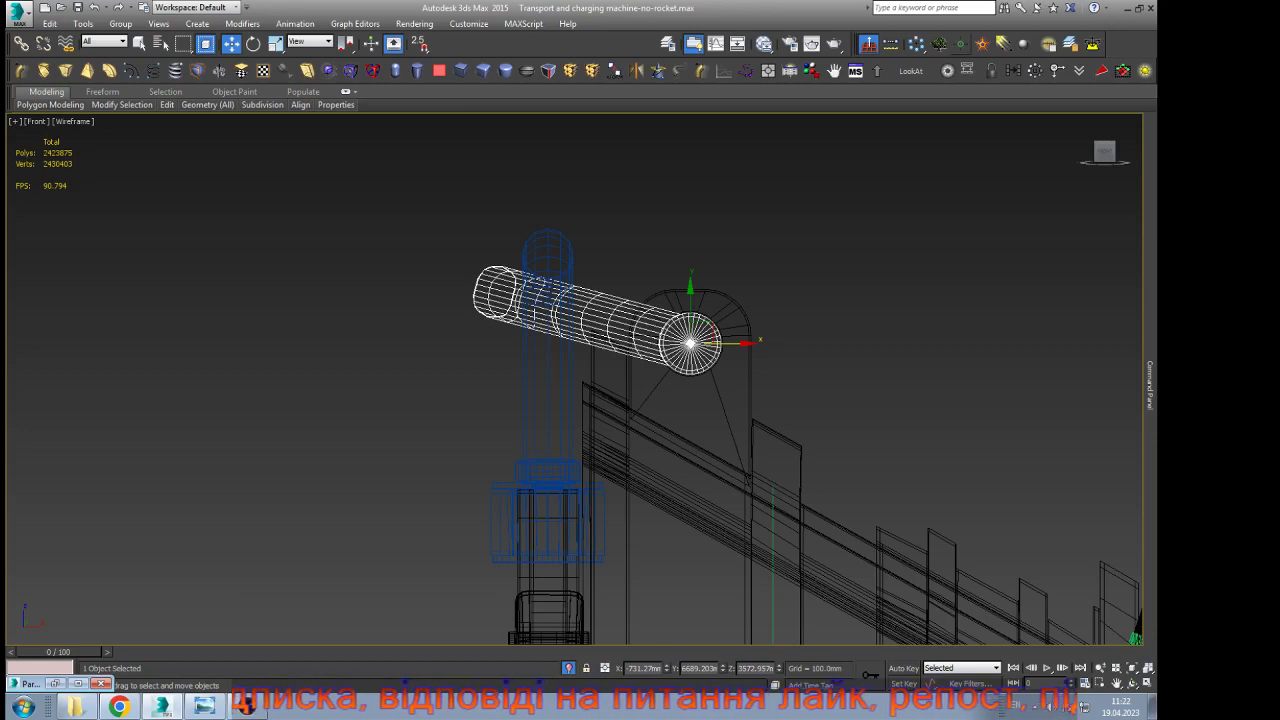
Create a Point helper with cross and box display beside the boom tip in the Front view and set its size to 100 mm
click(961, 44)
click(922, 272)
right_click(947, 327)
mouse_move(1150, 384)
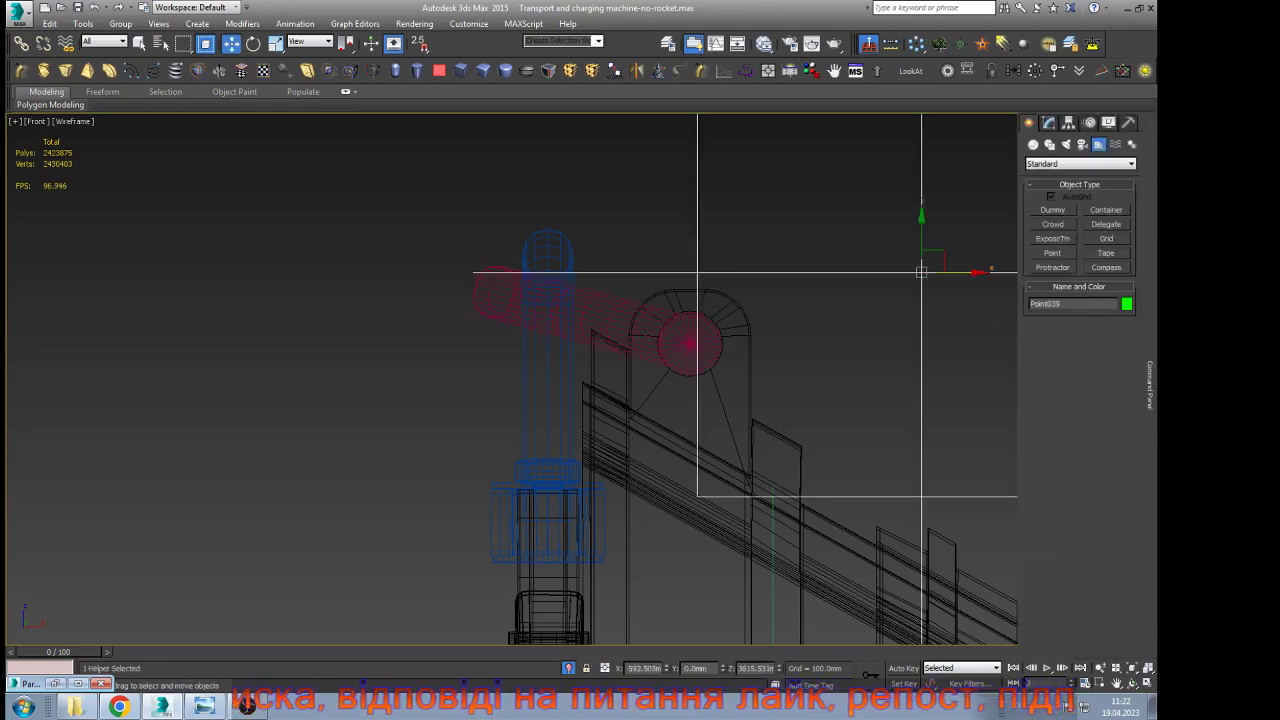
click(1049, 123)
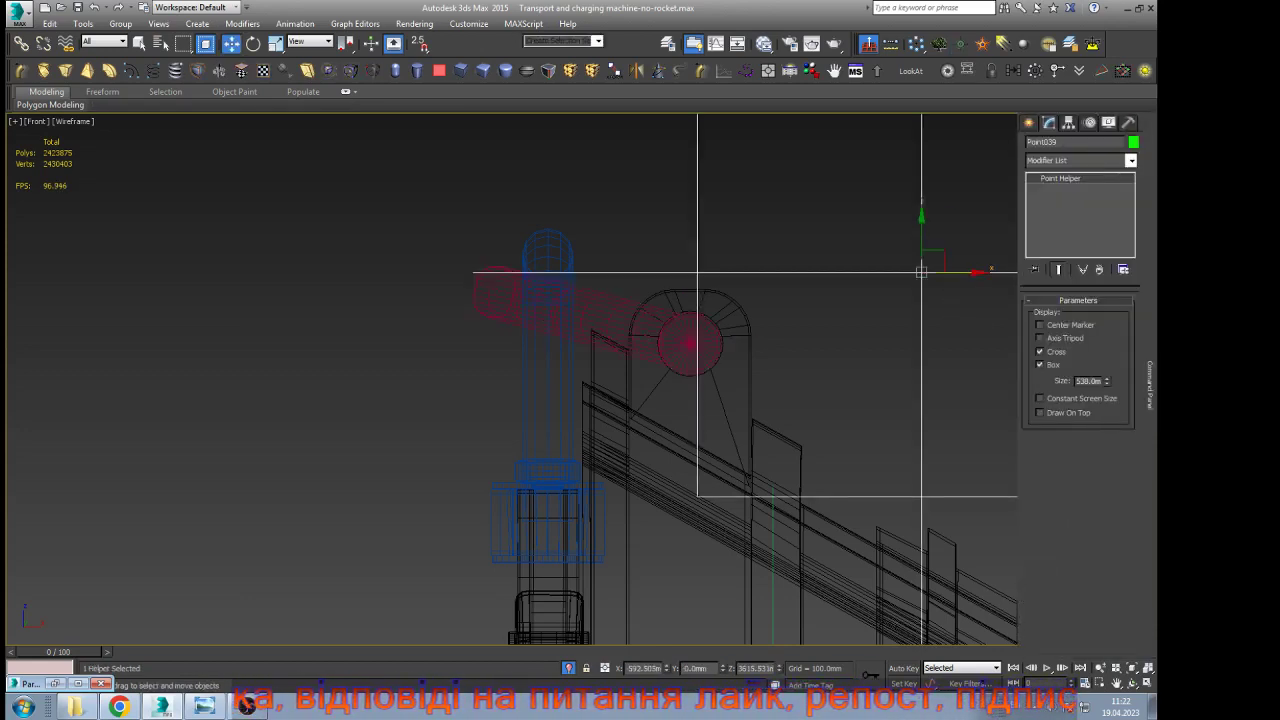
double_click(1088, 381)
text(100)
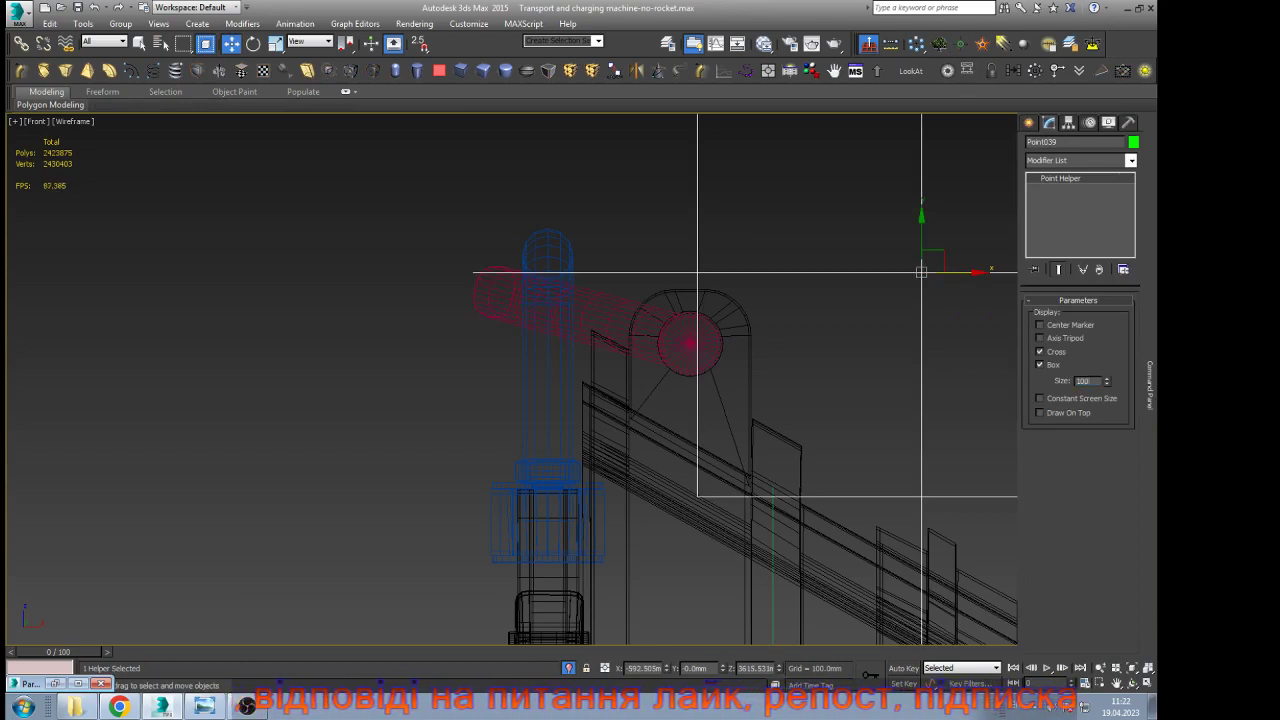
key(Return)
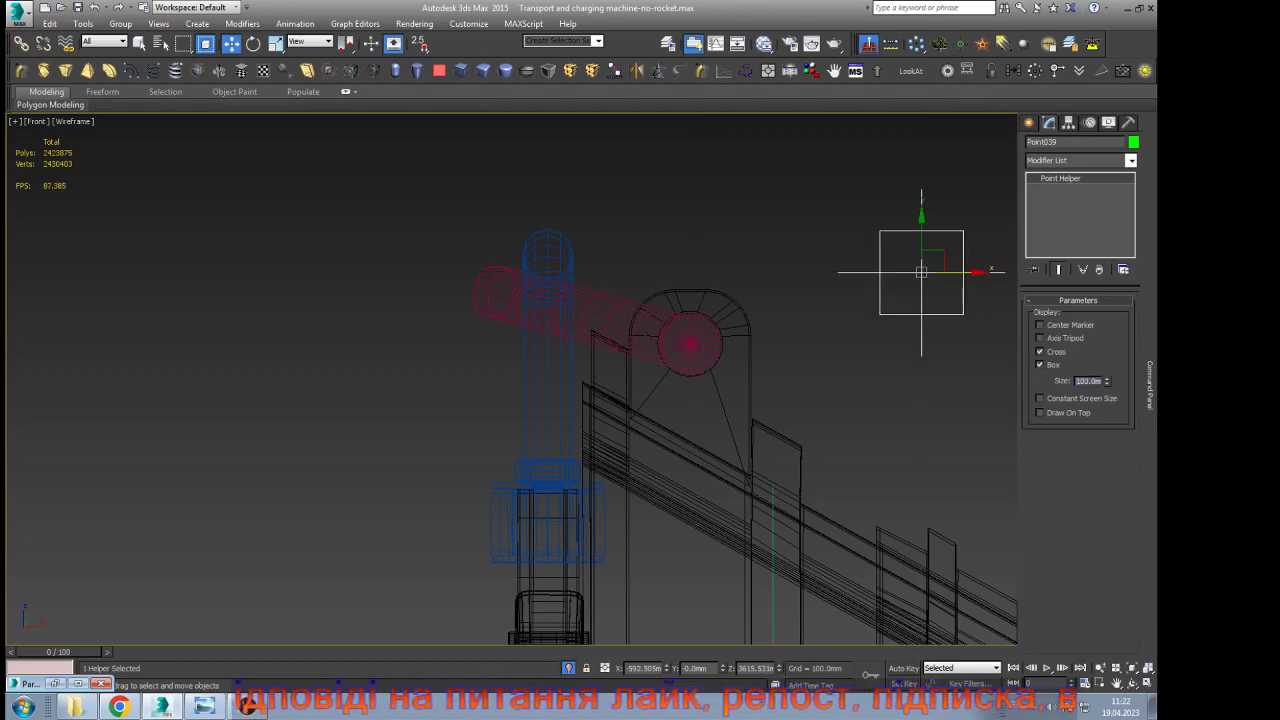
Align the position of the point helper to the pivot point of the boom-tip section TCM
key(alt+a)
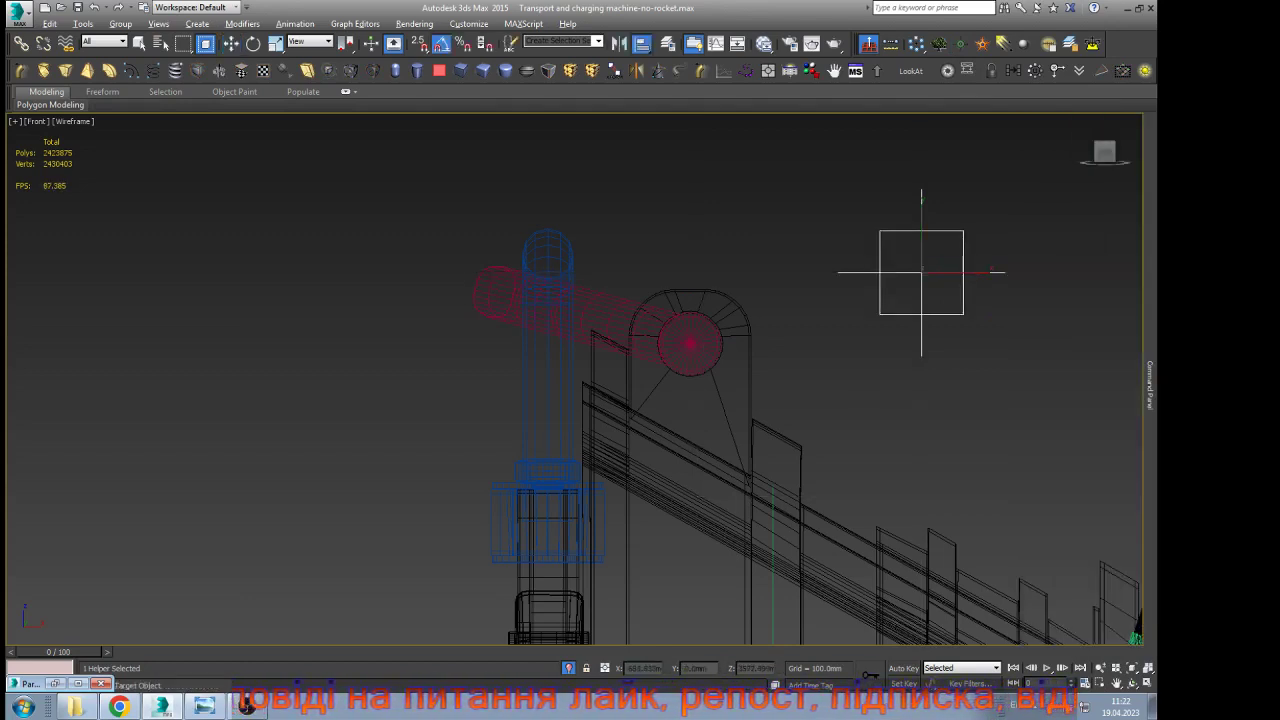
click(690, 347)
click(517, 263)
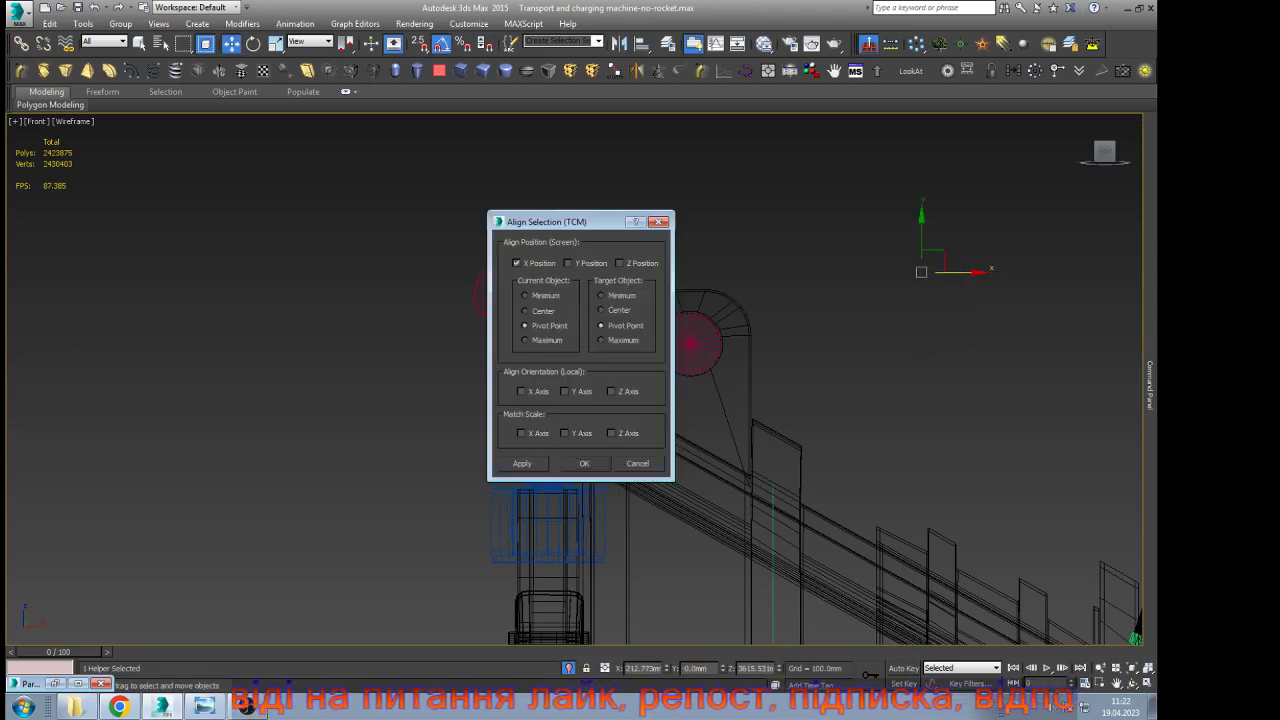
click(522, 463)
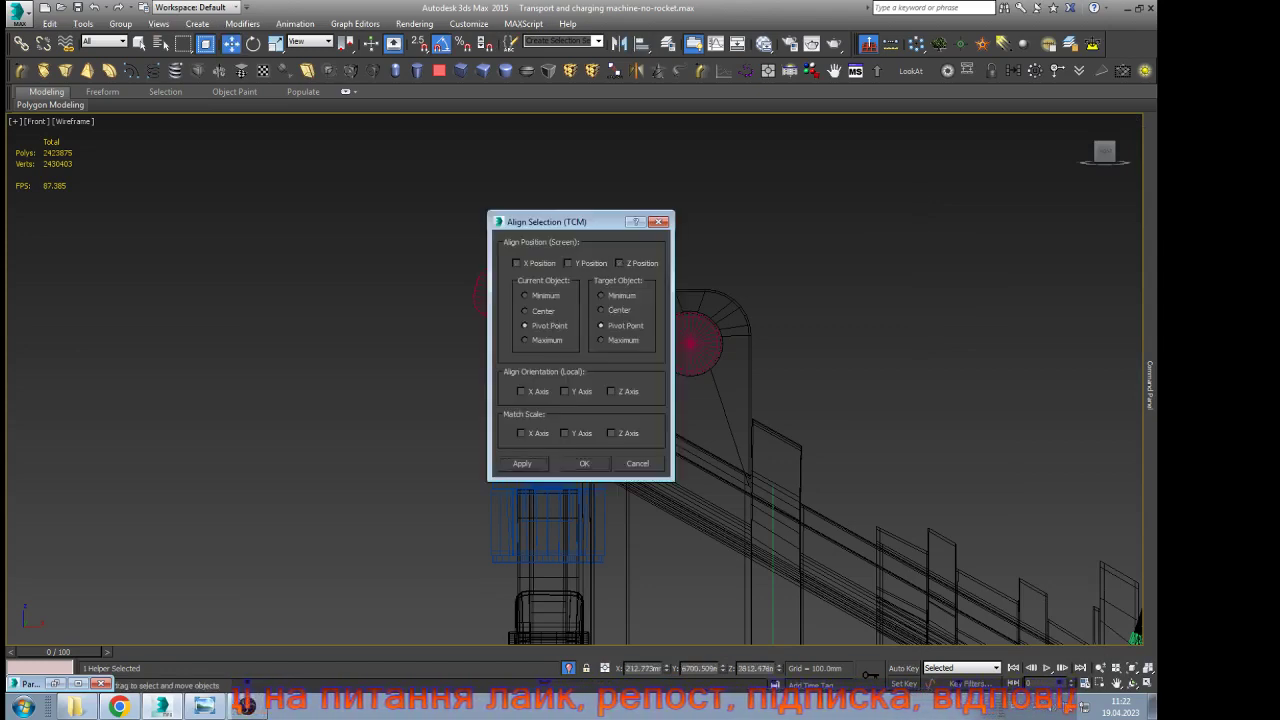
click(584, 463)
Move the point helper back to the boom tip and level it vertically with the center of the tube's round end pin
scroll(604, 397, down, 5)
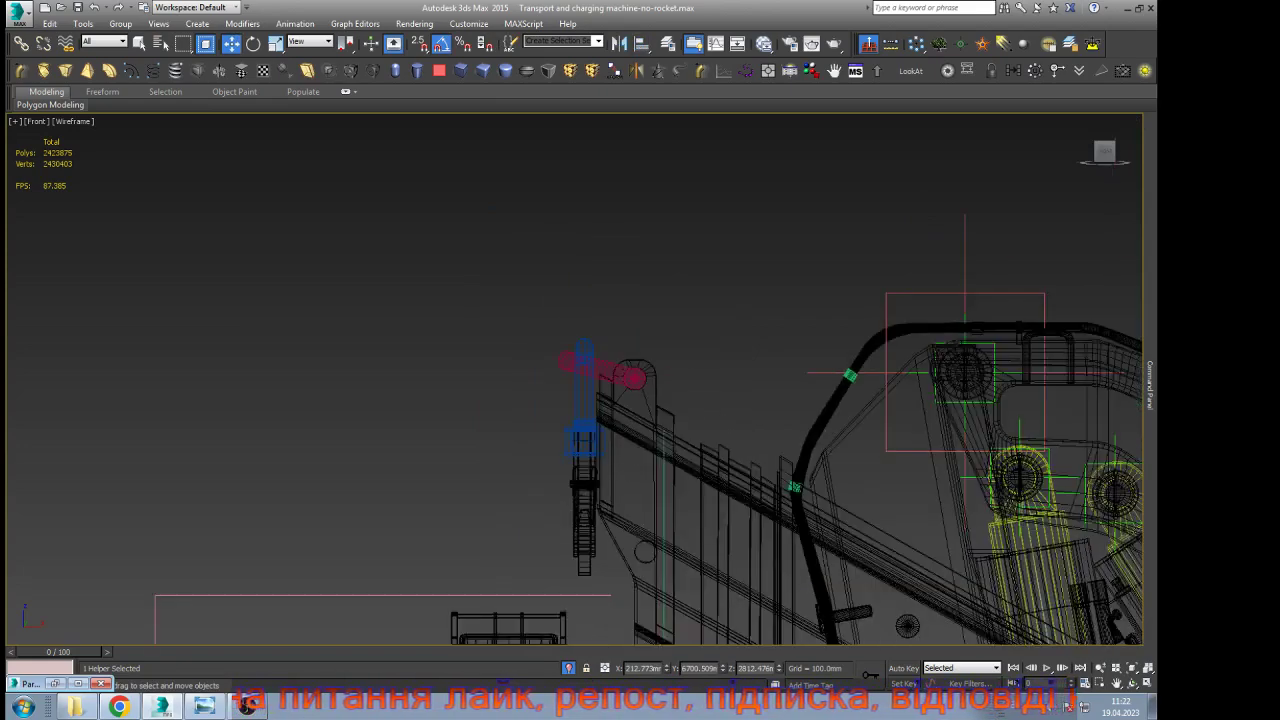
scroll(625, 500, down, 6)
scroll(656, 503, up, 3)
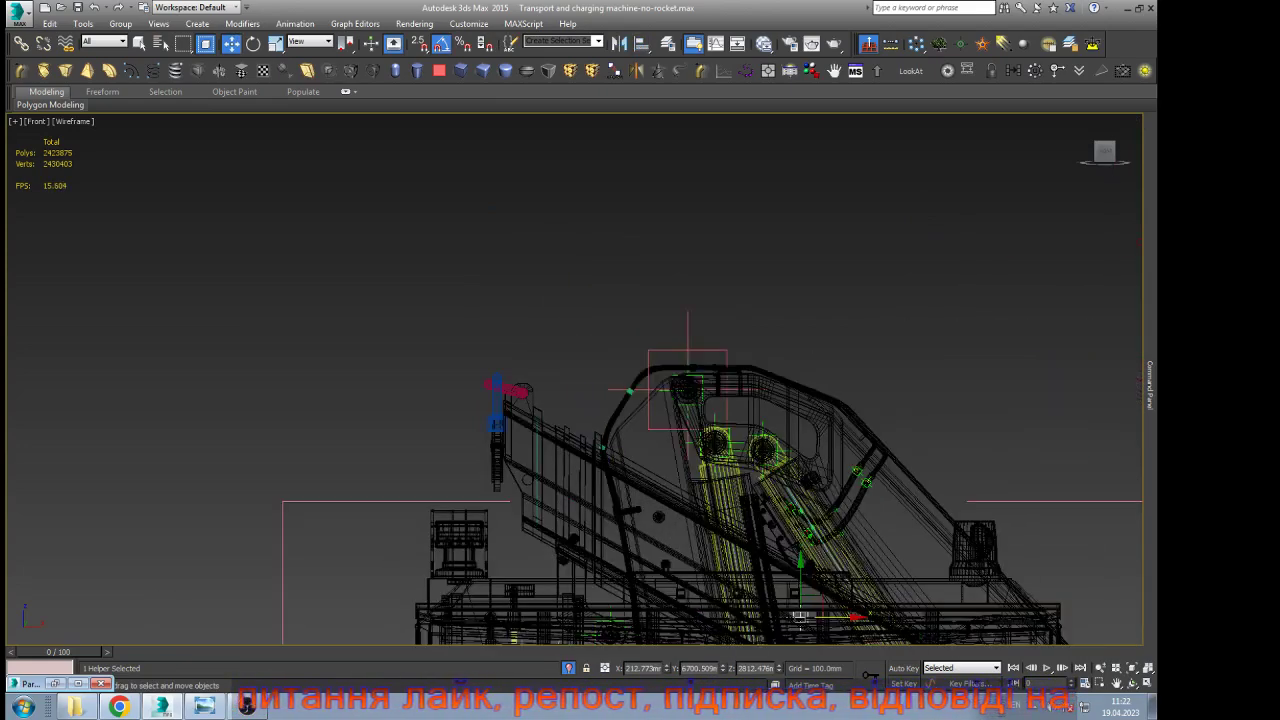
drag(812, 605, 525, 383)
scroll(515, 388, up, 10)
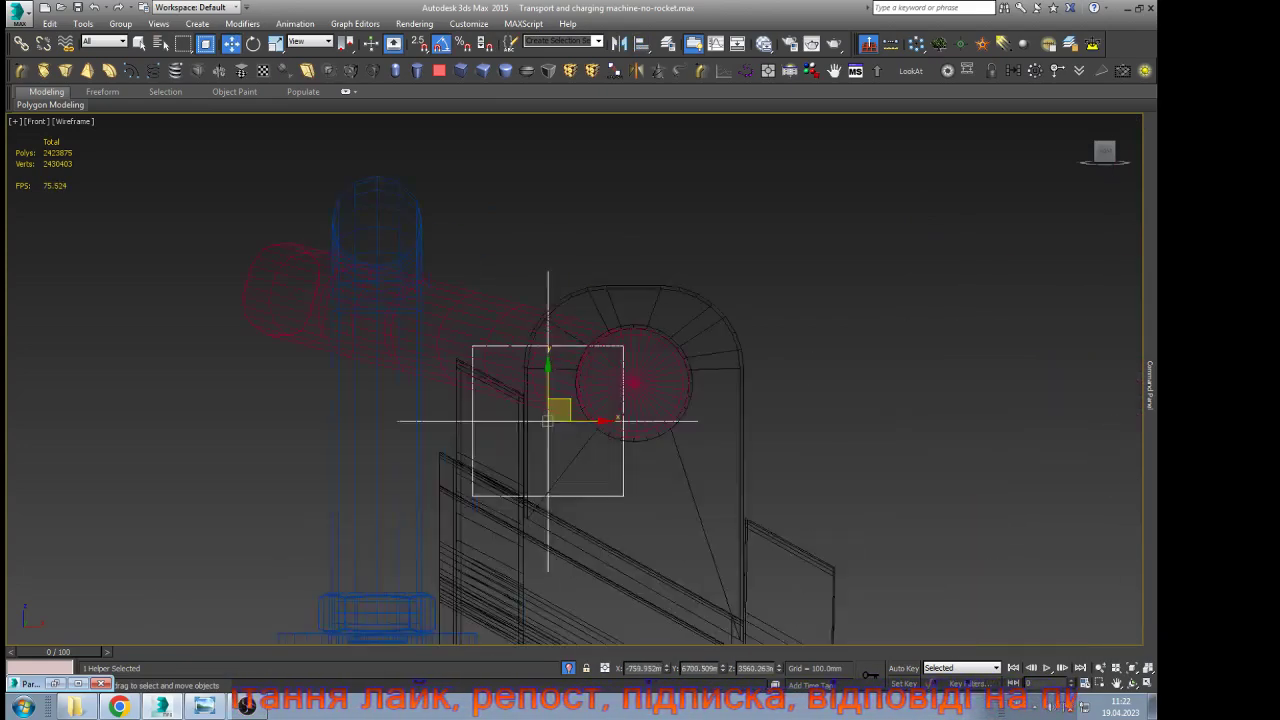
scroll(611, 346, up, 3)
scroll(450, 356, down, 1)
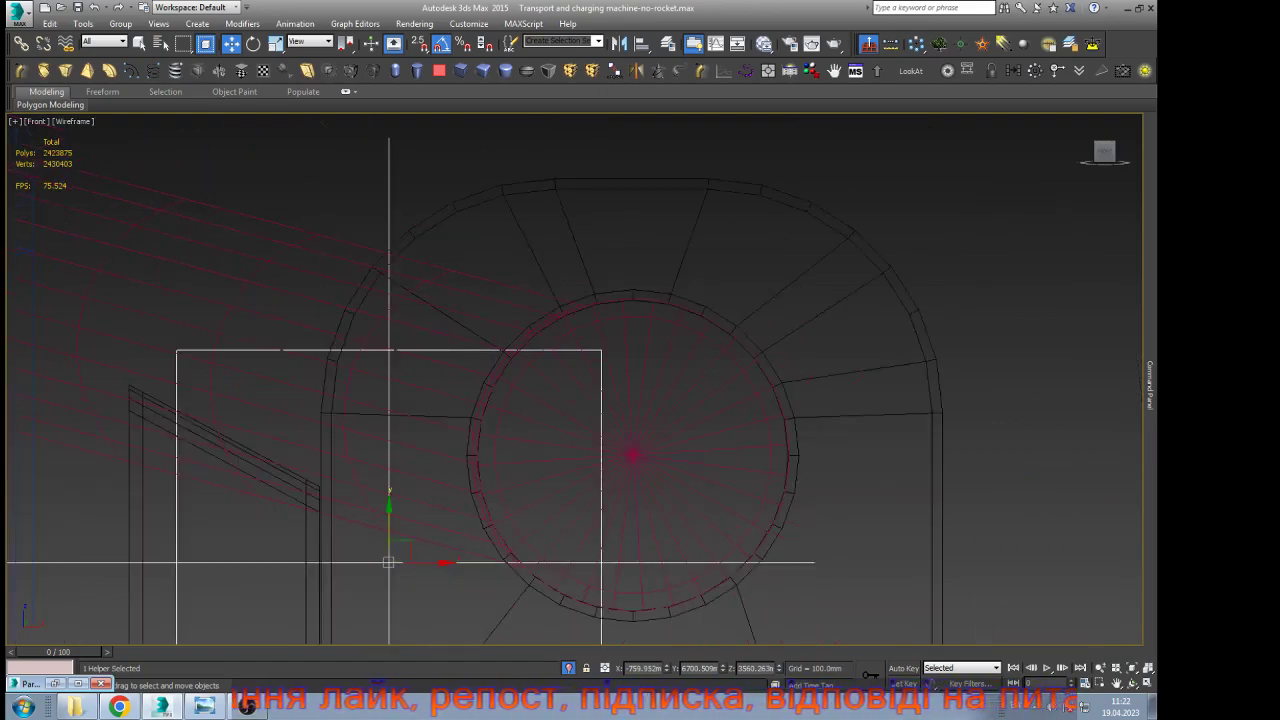
drag(389, 528, 389, 399)
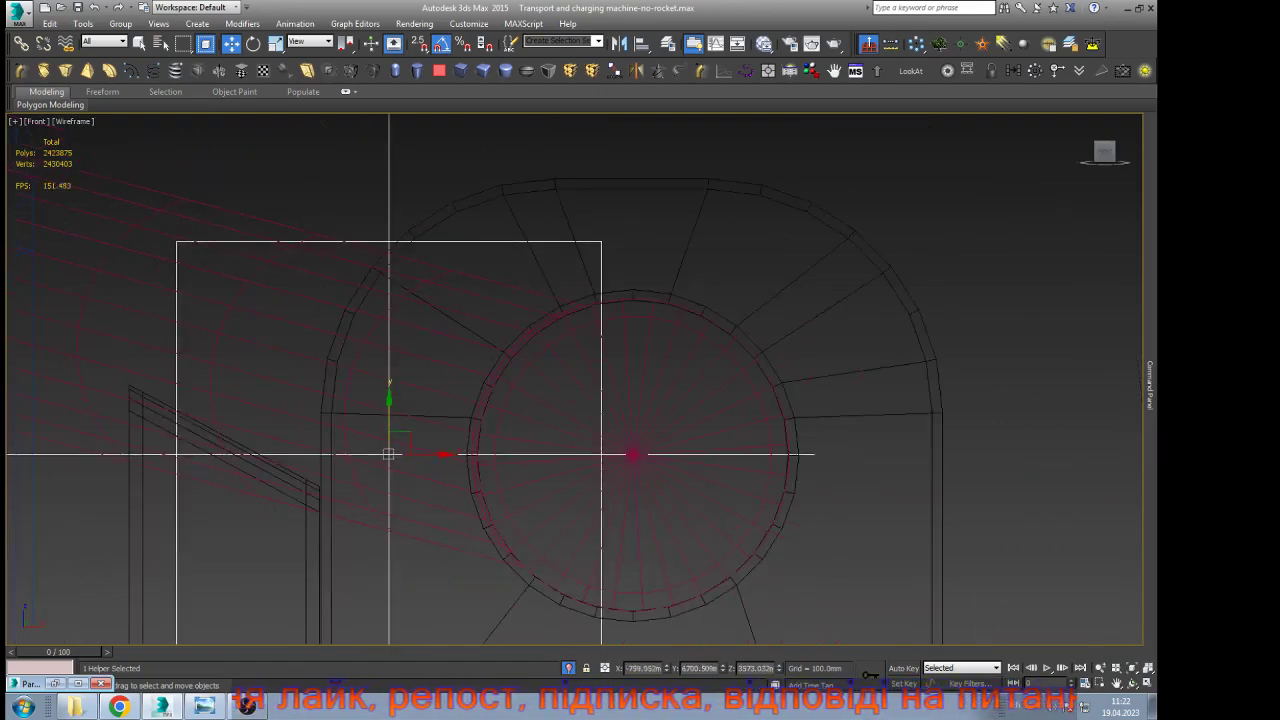
Undo the accidental tube shift and move the point helper precisely onto the center of the round end pin in the Front view
drag(632, 454, 632, 495)
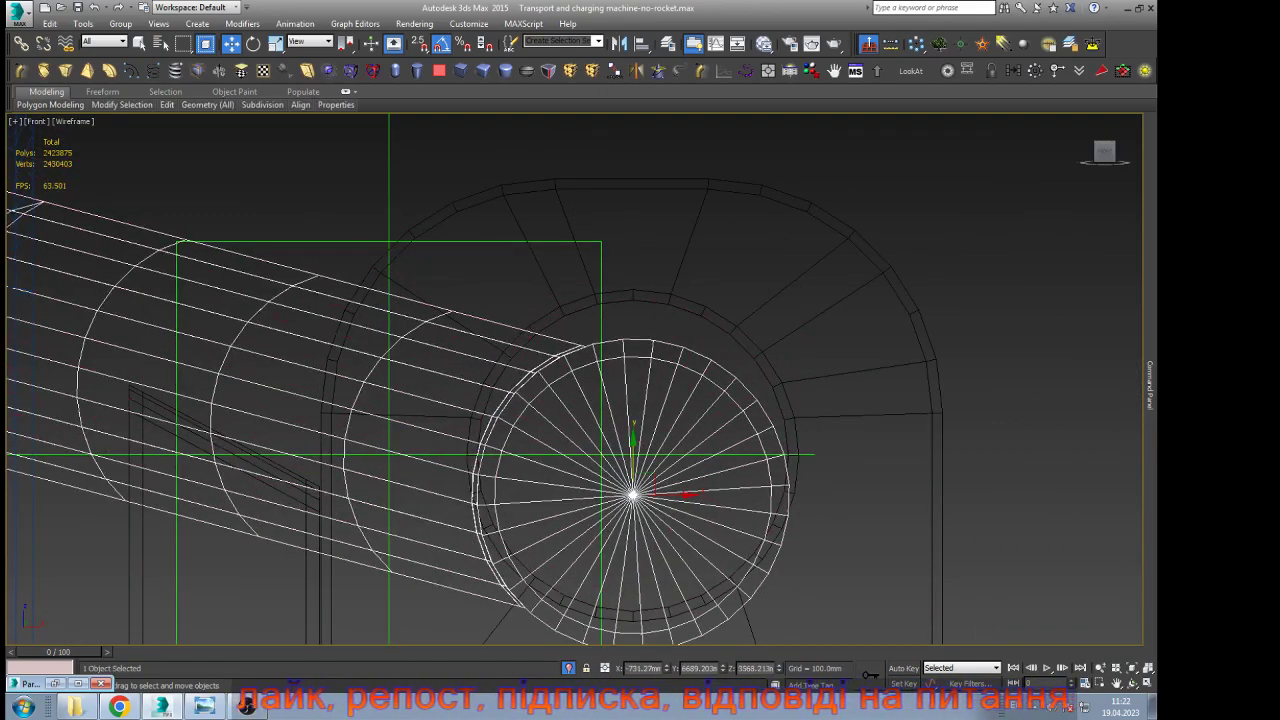
key(ctrl+z)
click(389, 241)
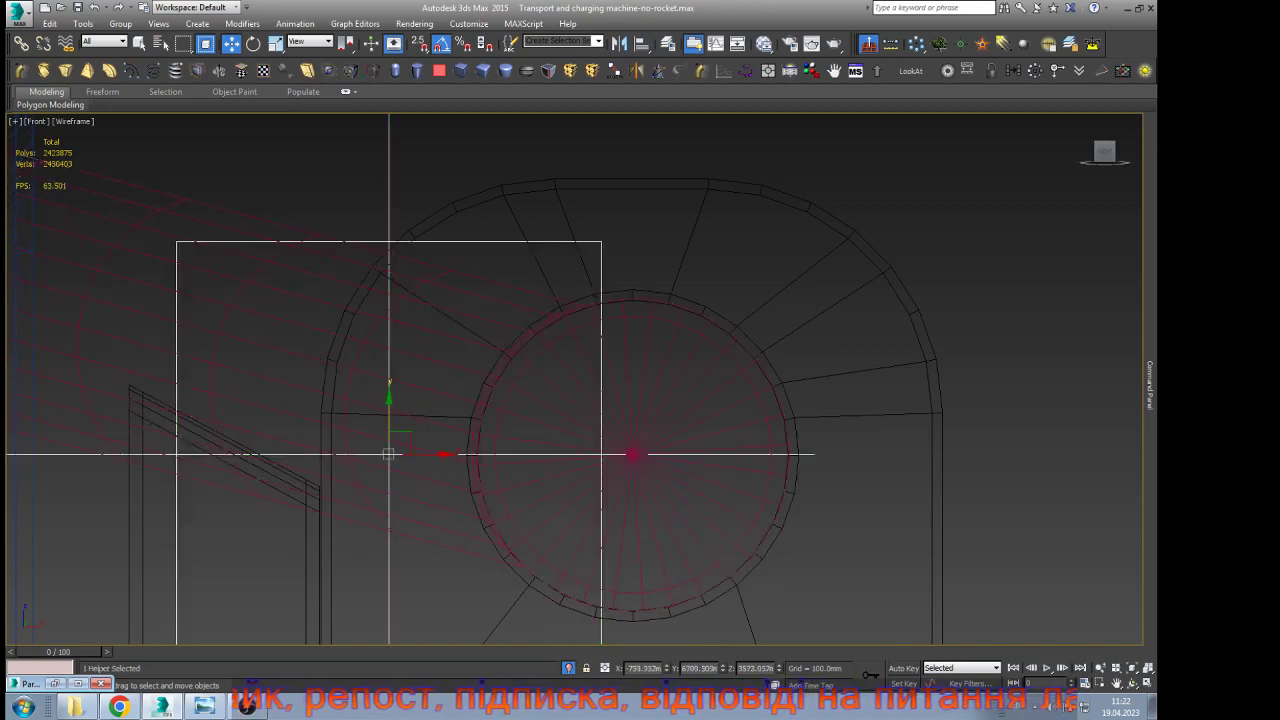
drag(440, 454, 480, 458)
scroll(652, 456, up, 12)
scroll(415, 469, up, 10)
drag(582, 312, 582, 545)
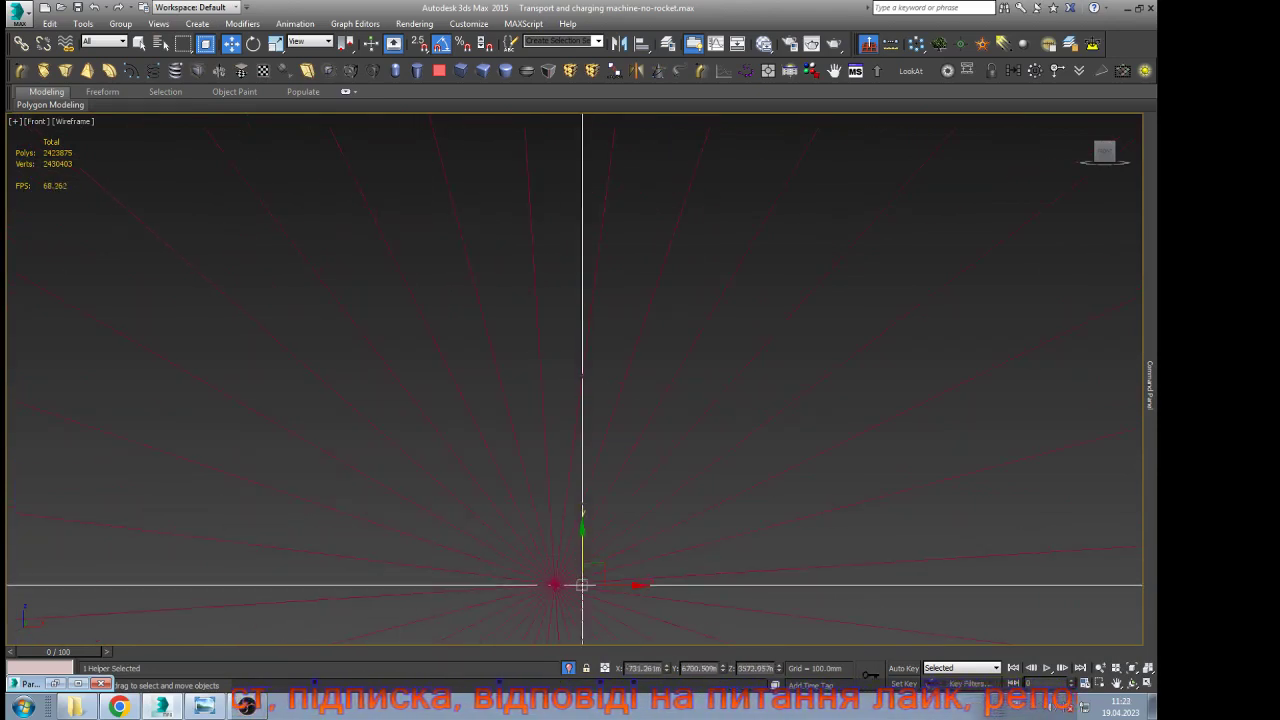
scroll(536, 616, up, 3)
drag(655, 559, 606, 559)
middle_drag(606, 559, 631, 402)
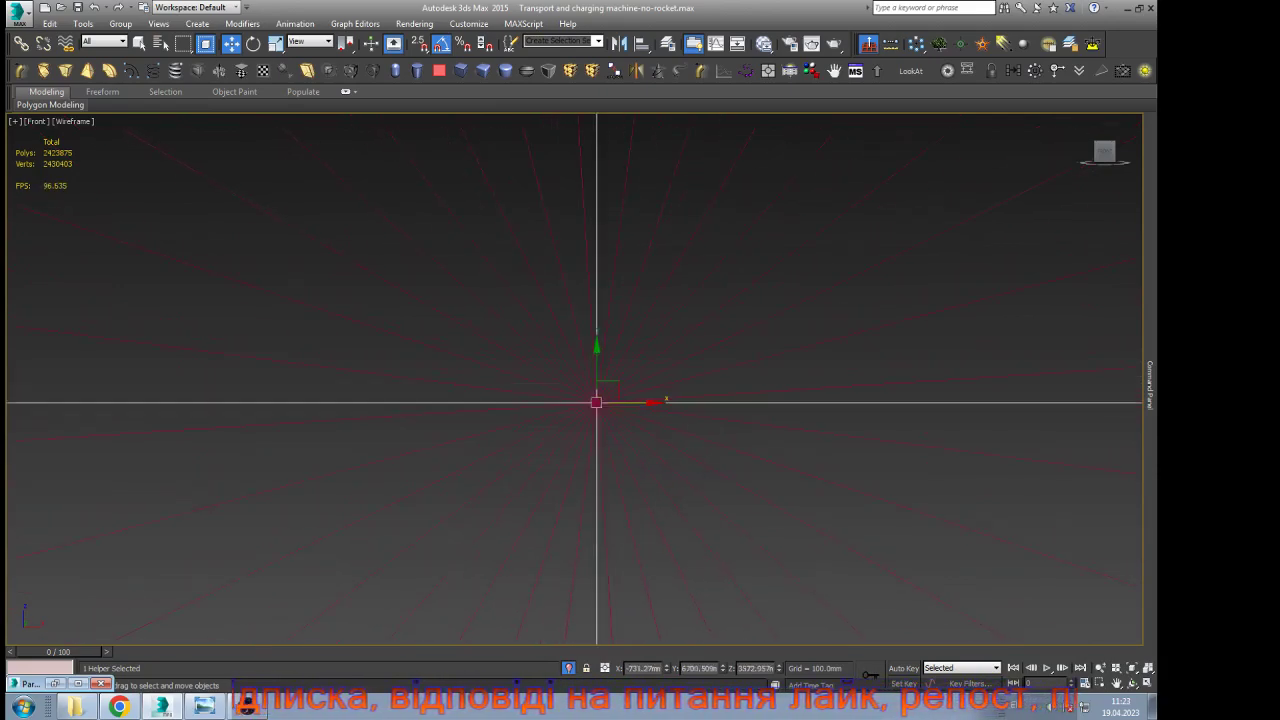
Examine the point helper's position relative to the lug and end pins in shaded display from an angle and from the boom's end
key(ctrl+r)
scroll(555, 402, down, 3)
scroll(592, 424, down, 5)
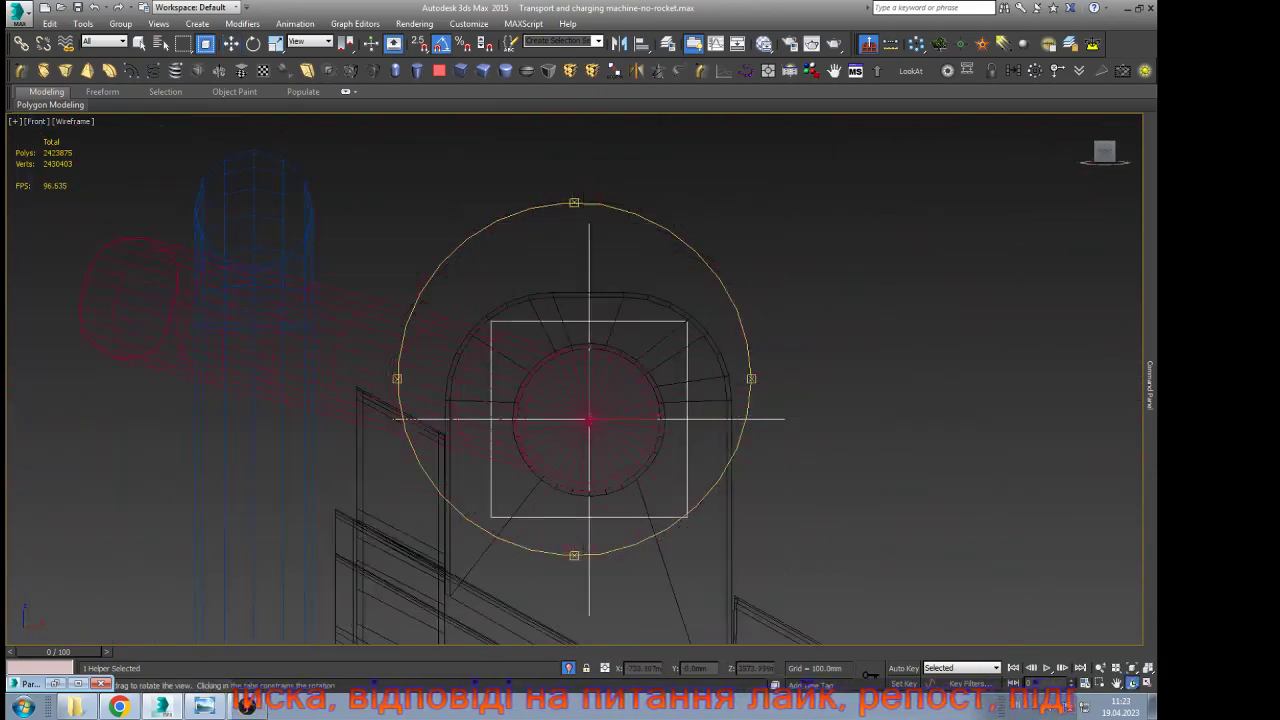
drag(592, 424, 472, 468)
scroll(572, 484, up, 4)
drag(572, 484, 602, 482)
scroll(602, 482, down, 6)
key(F3)
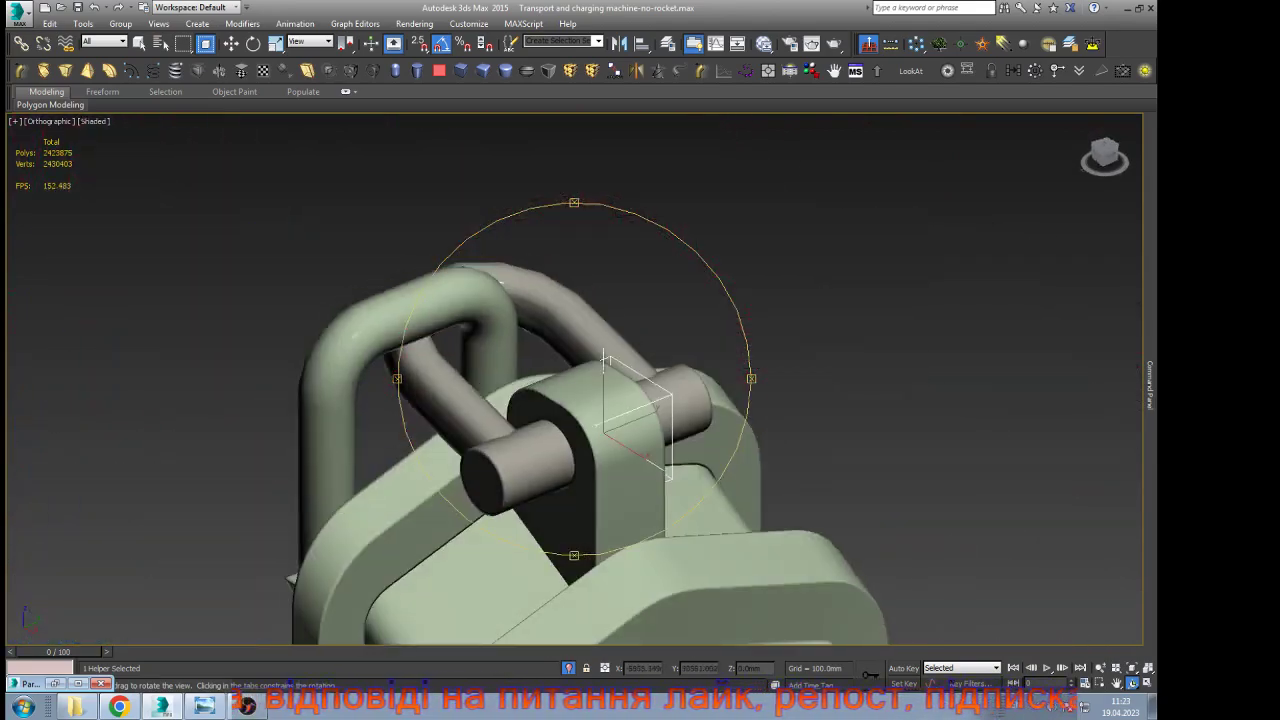
scroll(599, 483, up, 5)
scroll(602, 484, down, 4)
drag(602, 484, 530, 466)
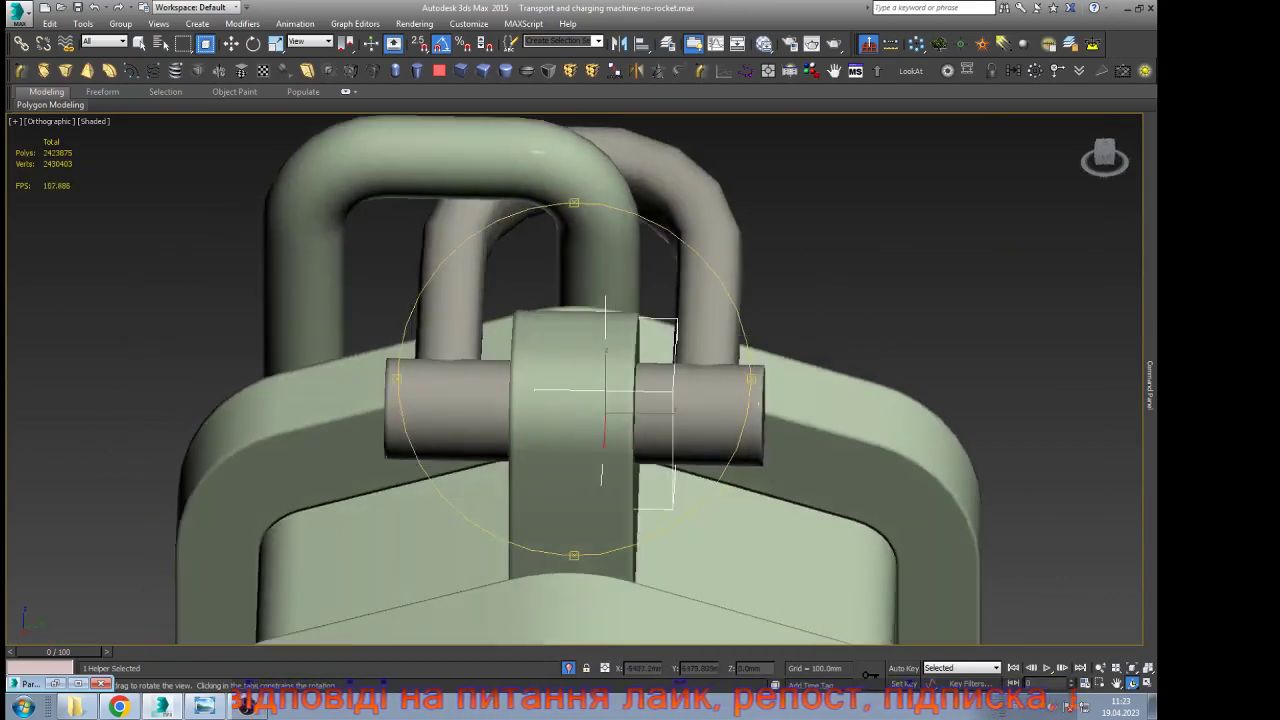
In the Top view with edged faces, center the point helper across the lug's width, at about 6689.3 mm in Y
key(w)
scroll(648, 431, up, 4)
key(F4)
drag(598, 397, 529, 397)
key(t)
scroll(563, 375, up, 4)
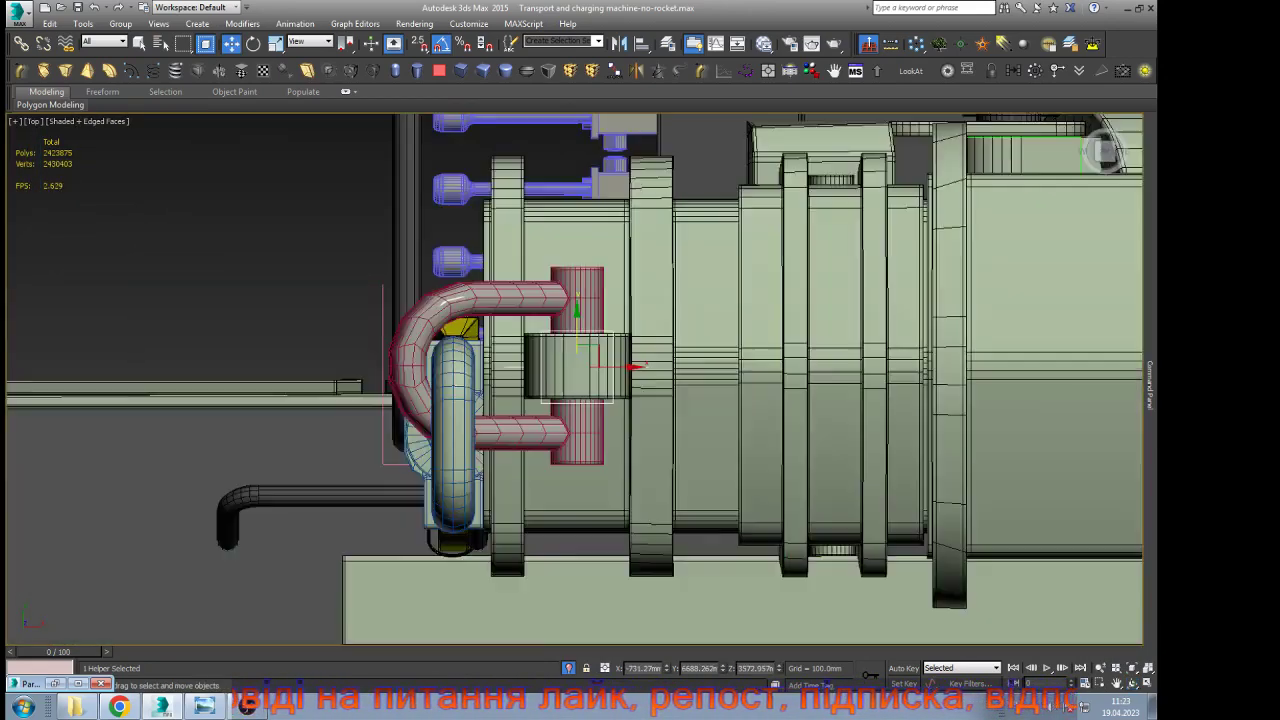
middle_drag(563, 373, 561, 385)
scroll(561, 385, up, 6)
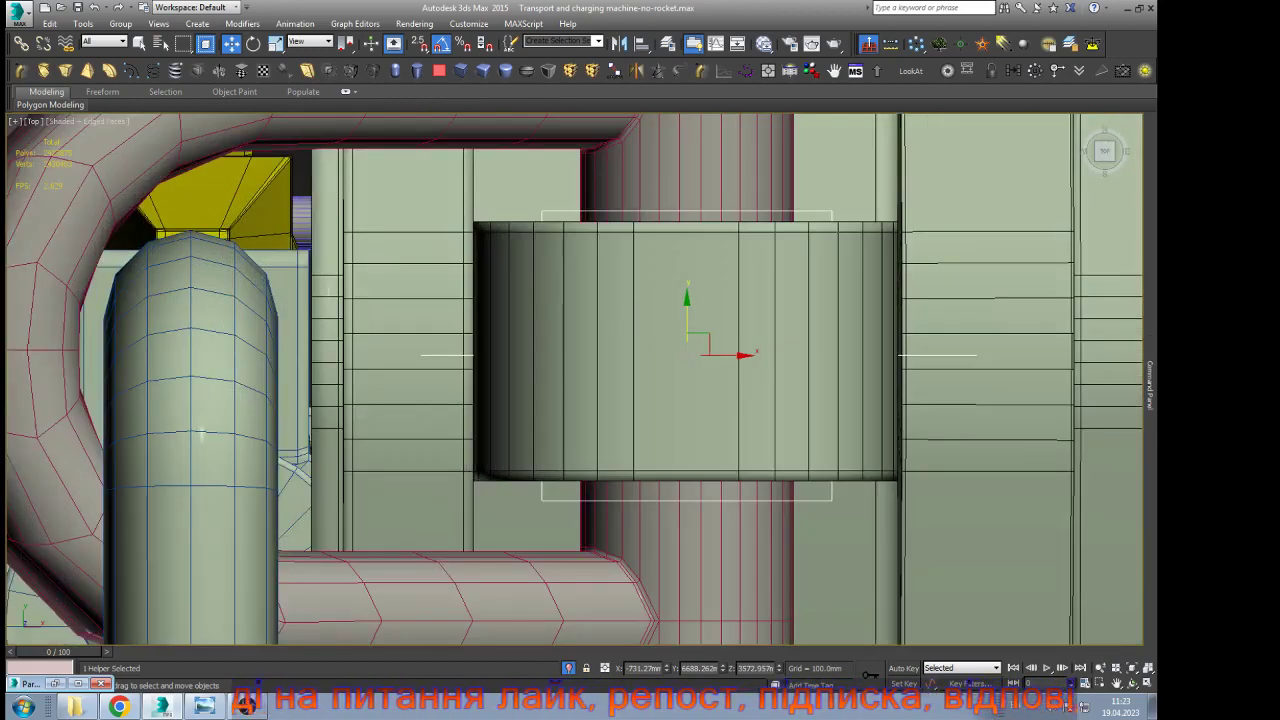
drag(687, 312, 687, 306)
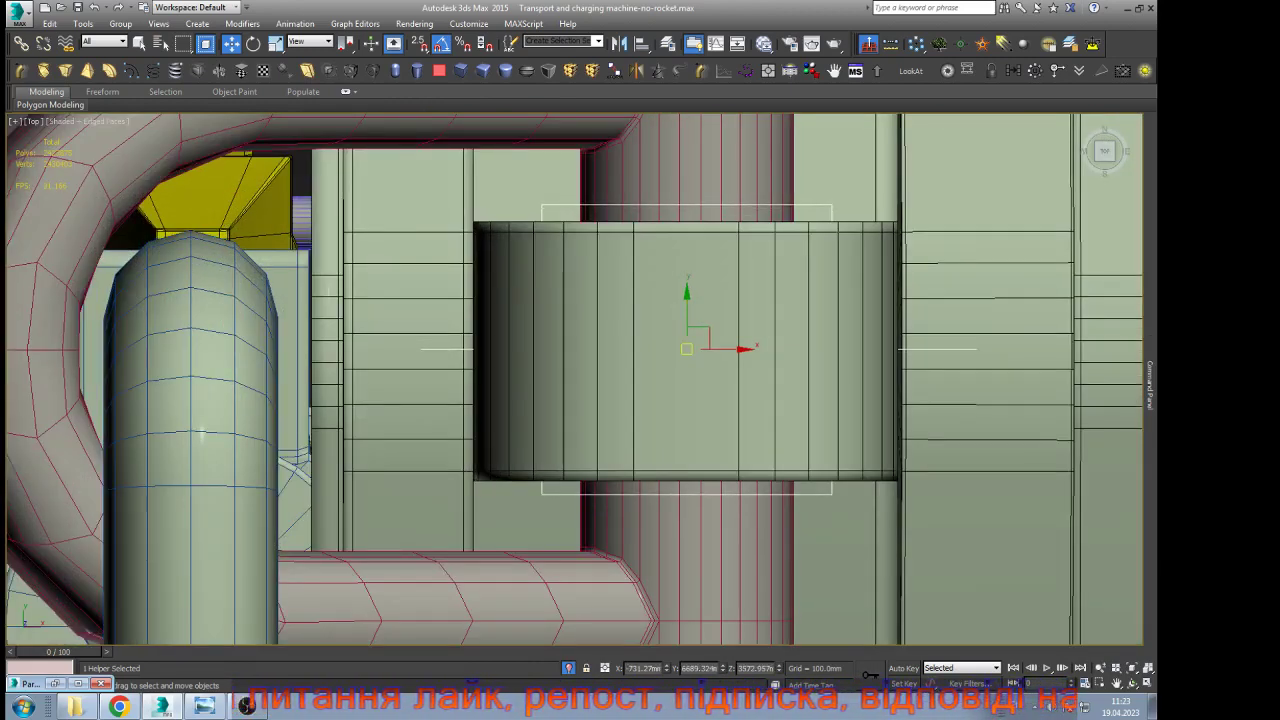
click(687, 415)
mouse_move(1150, 386)
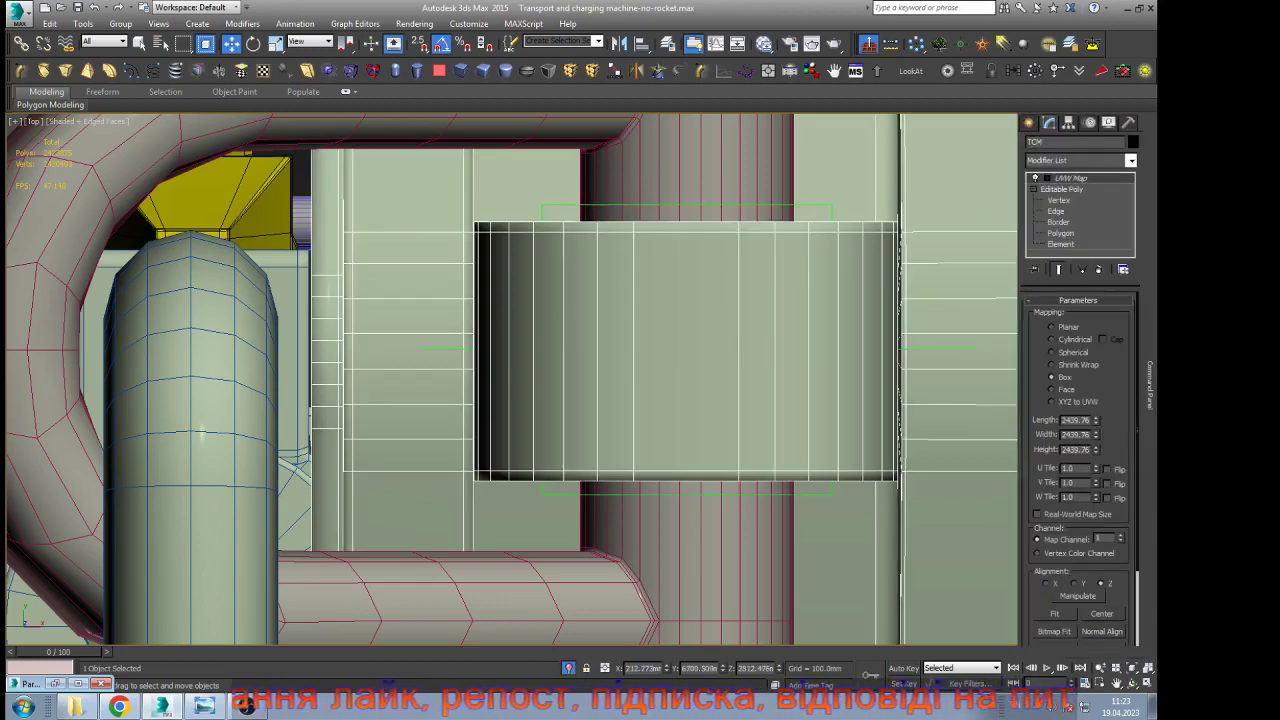
click(937, 349)
scroll(570, 361, down, 6)
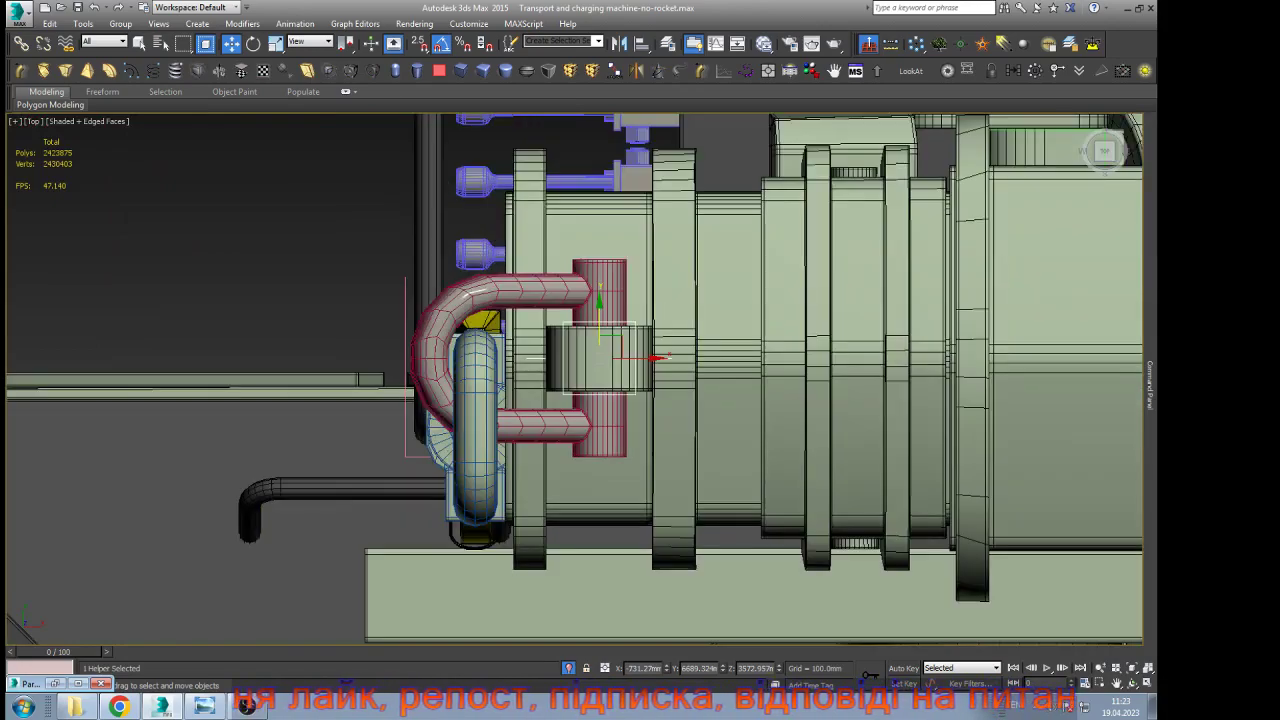
Link the point helper to the boom-tip section as its parent, working in an angled wireframe view
click(1132, 683)
scroll(590, 428, down, 4)
drag(590, 428, 590, 298)
scroll(626, 443, up, 5)
drag(626, 443, 585, 468)
right_click(585, 468)
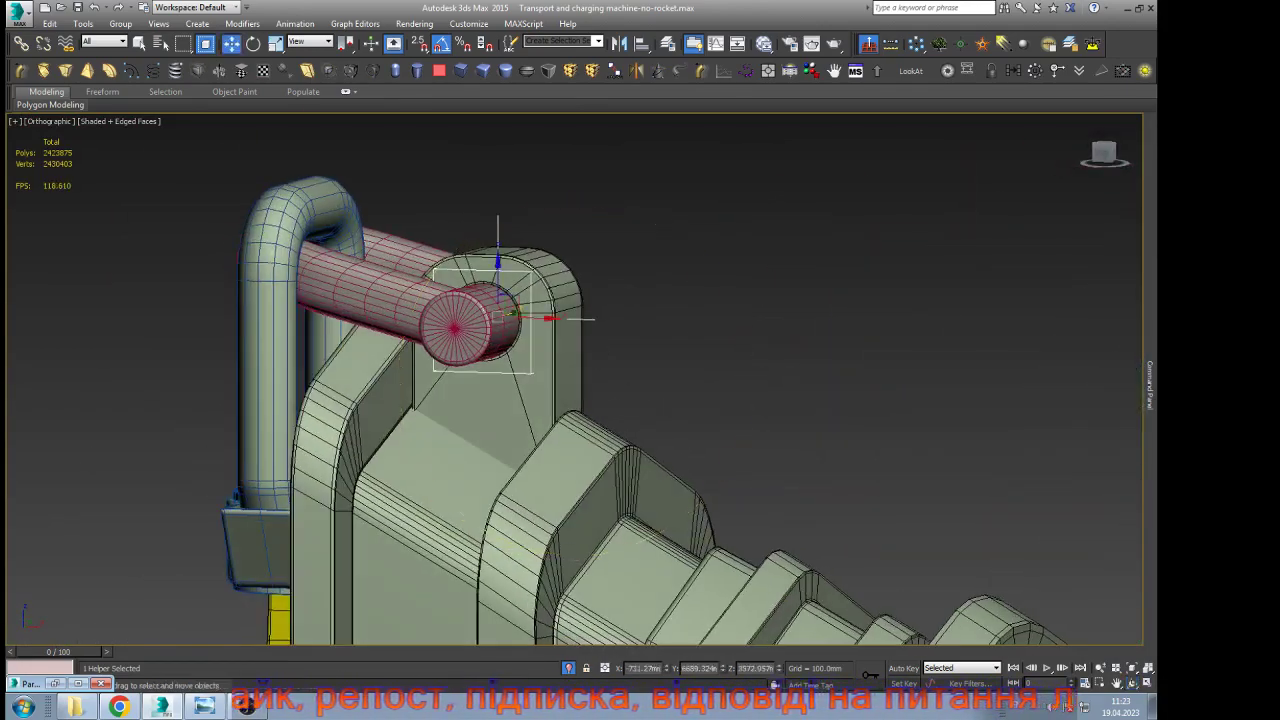
scroll(548, 255, up, 4)
key(F3)
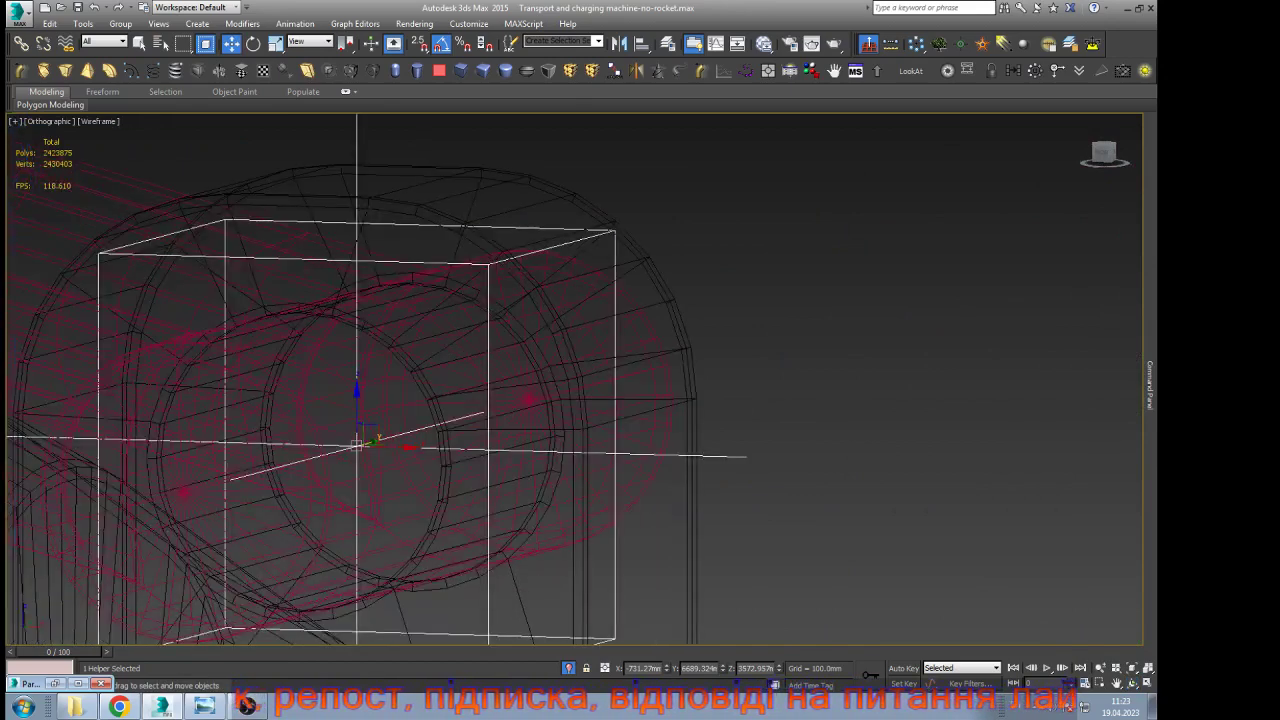
click(21, 44)
scroll(590, 205, up, 7)
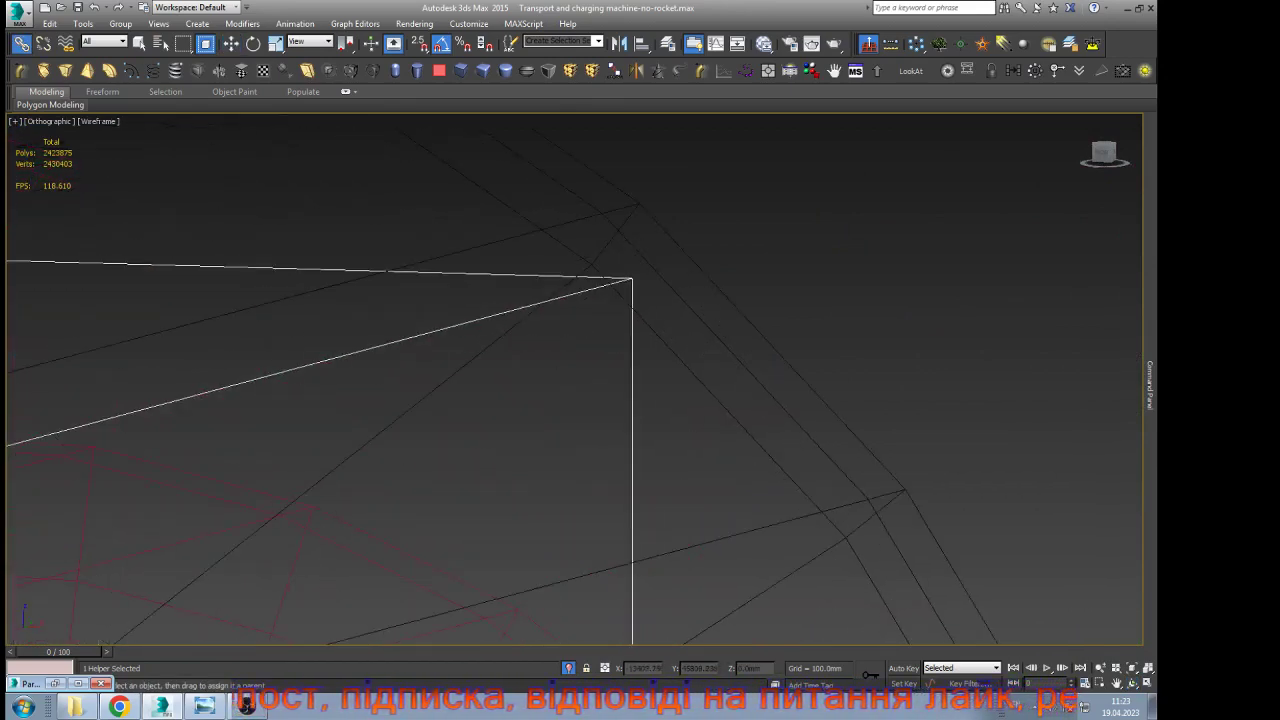
drag(697, 380, 698, 379)
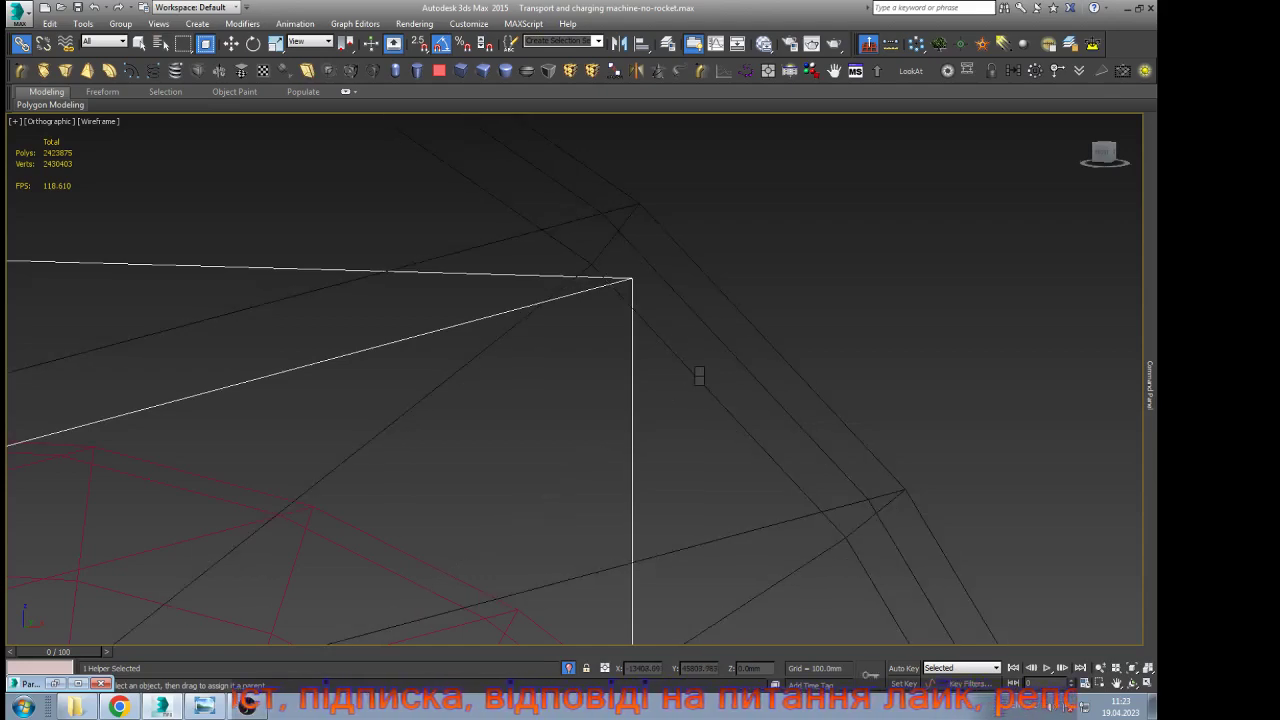
key(w)
click(700, 430)
Select the U-shaped tube with the end pins and link it to the point helper in the lug
scroll(757, 345, down, 8)
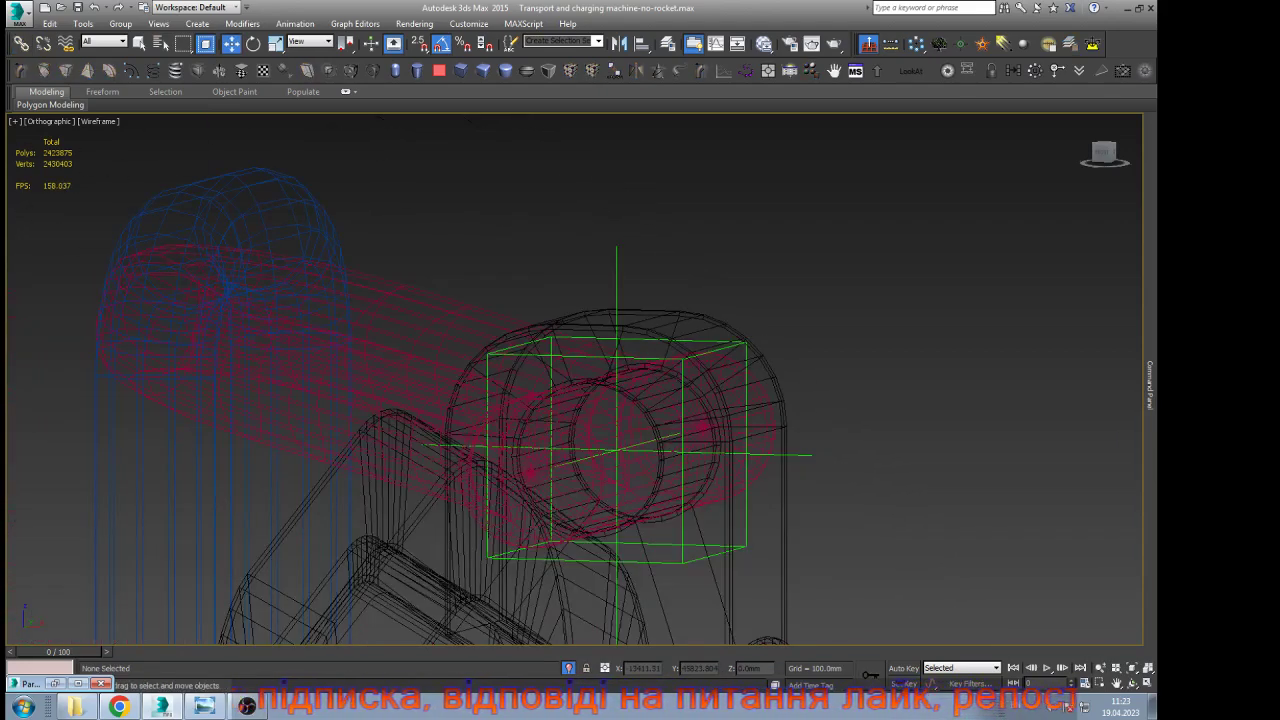
key(F3)
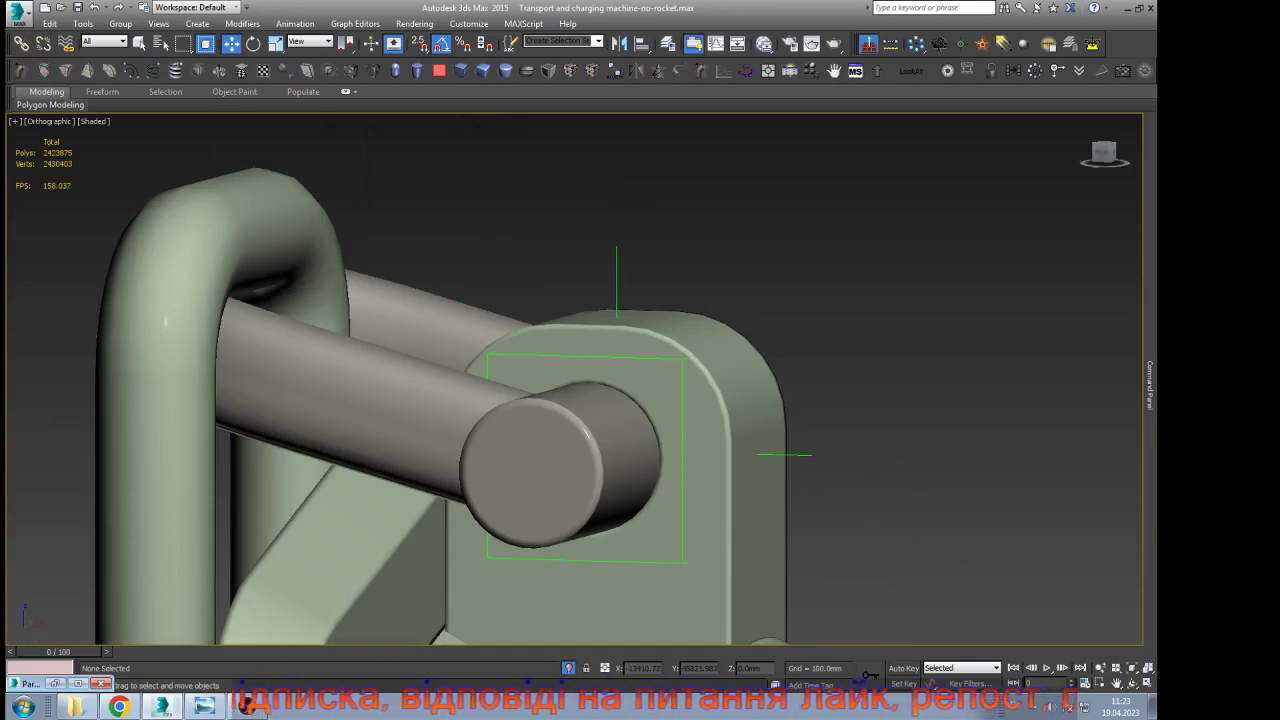
scroll(578, 287, down, 8)
key(F4)
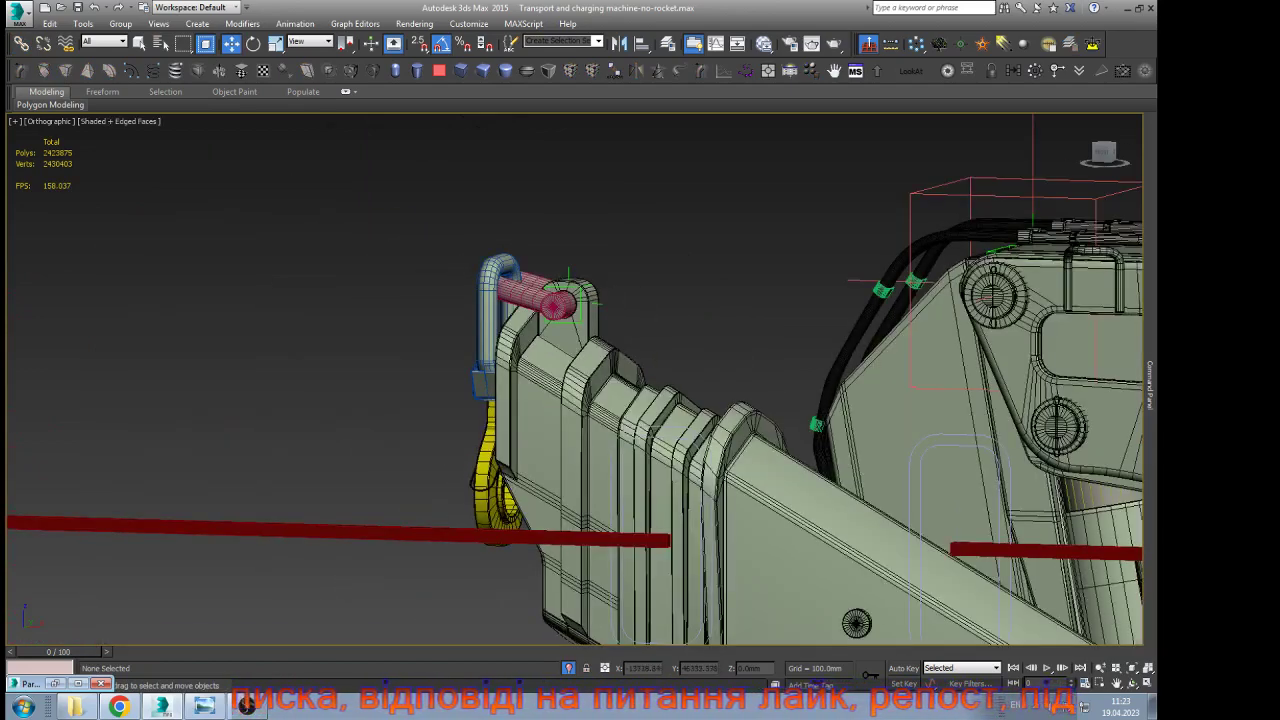
scroll(485, 242, down, 2)
scroll(520, 255, up, 5)
click(521, 304)
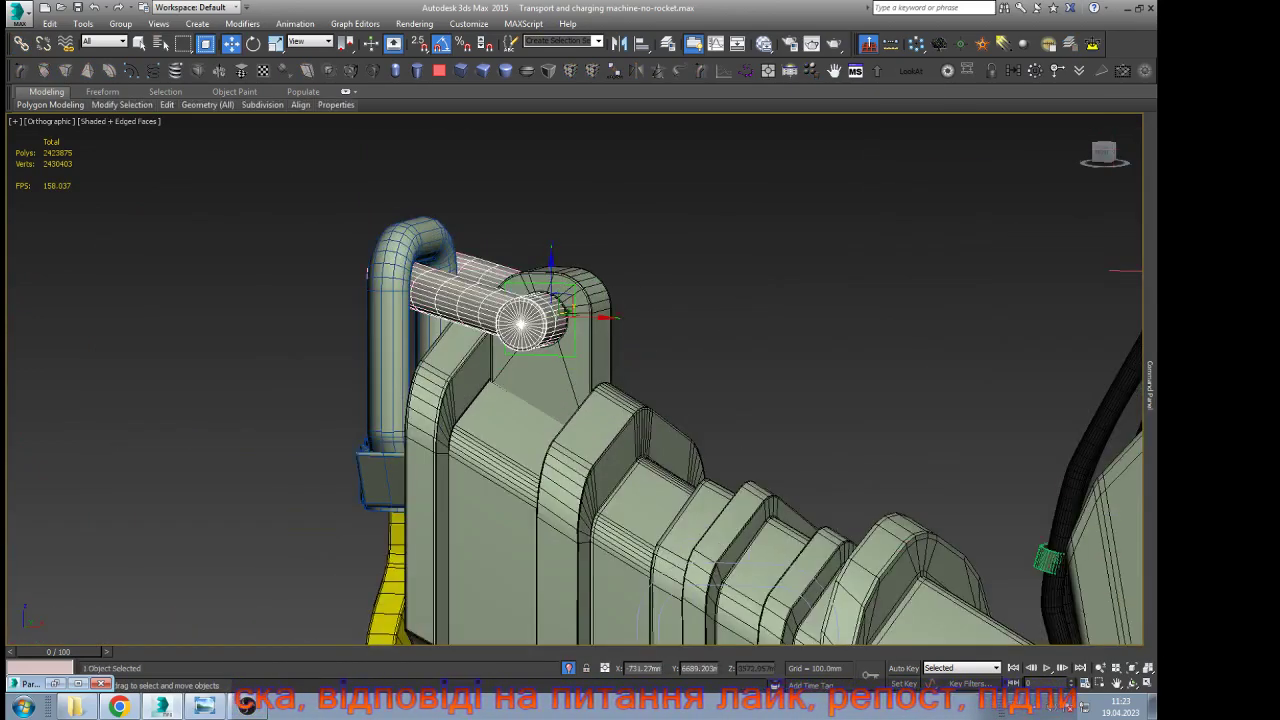
scroll(524, 290, up, 5)
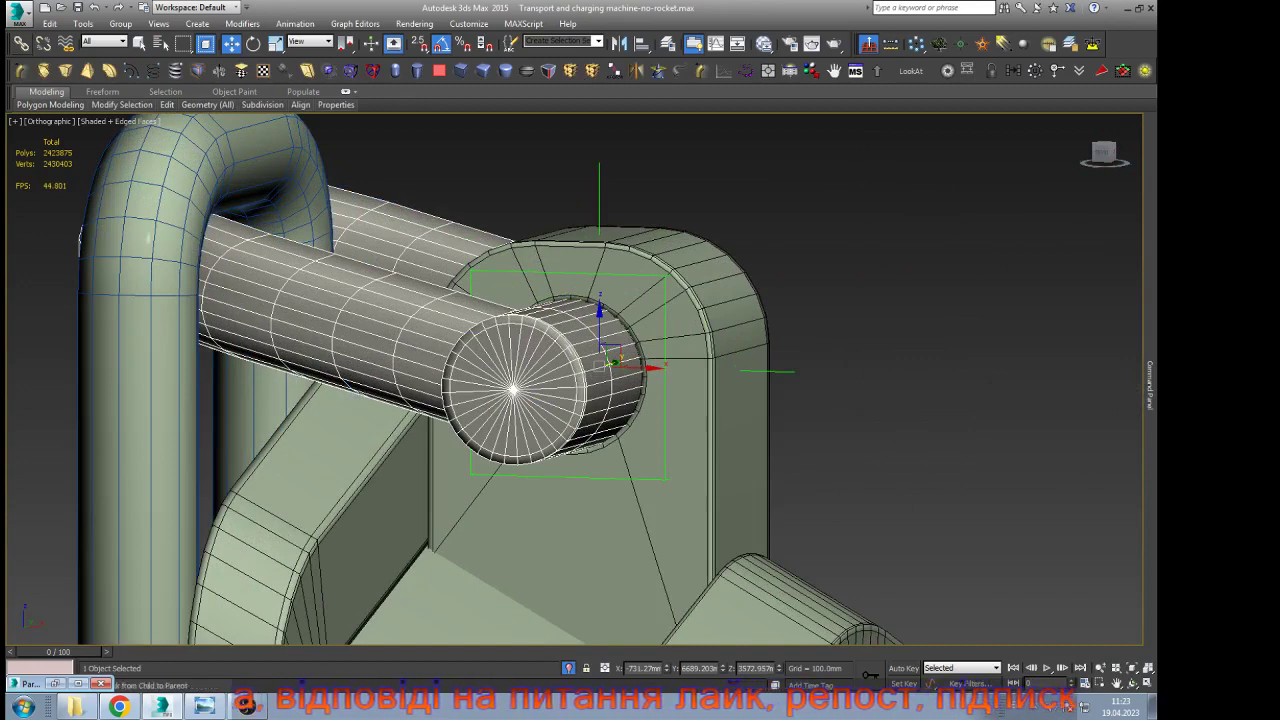
click(21, 44)
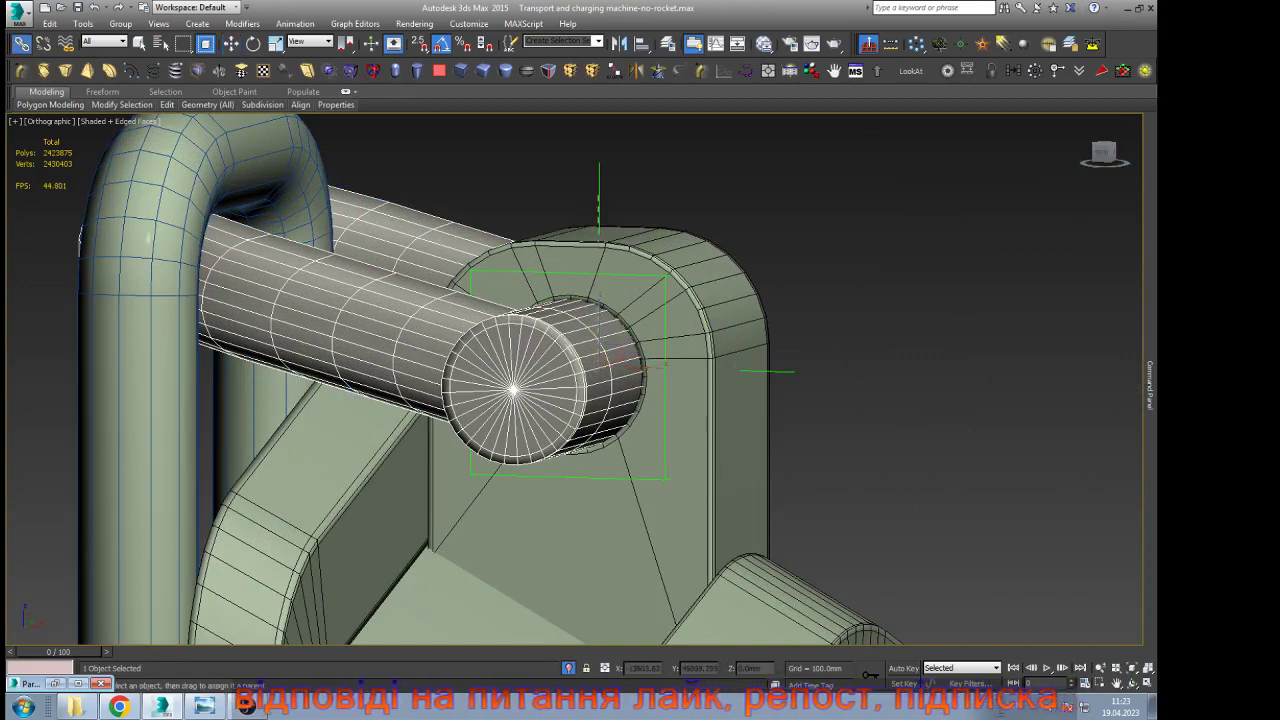
key(w)
click(626, 206)
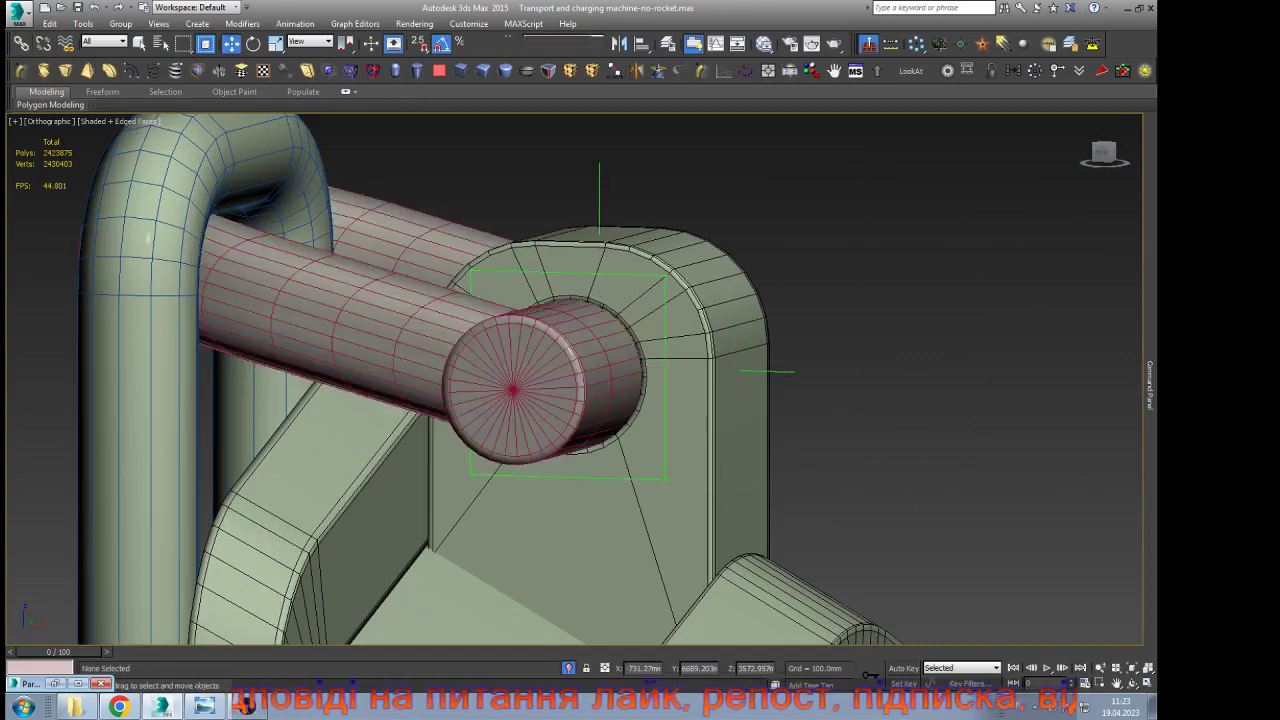
Select the upright loop hooked through the U-shaped tube and frame it in the Back view
scroll(627, 207, down, 5)
scroll(464, 212, up, 4)
click(464, 213)
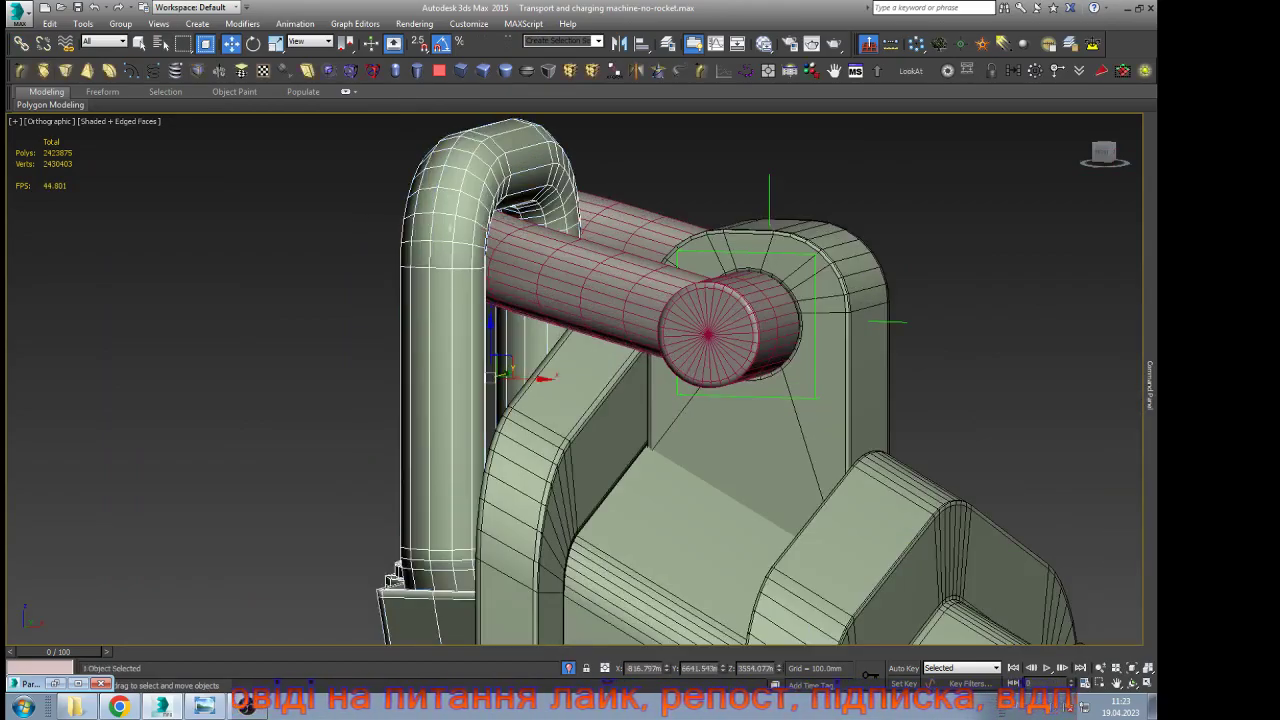
click(1132, 683)
drag(480, 330, 650, 355)
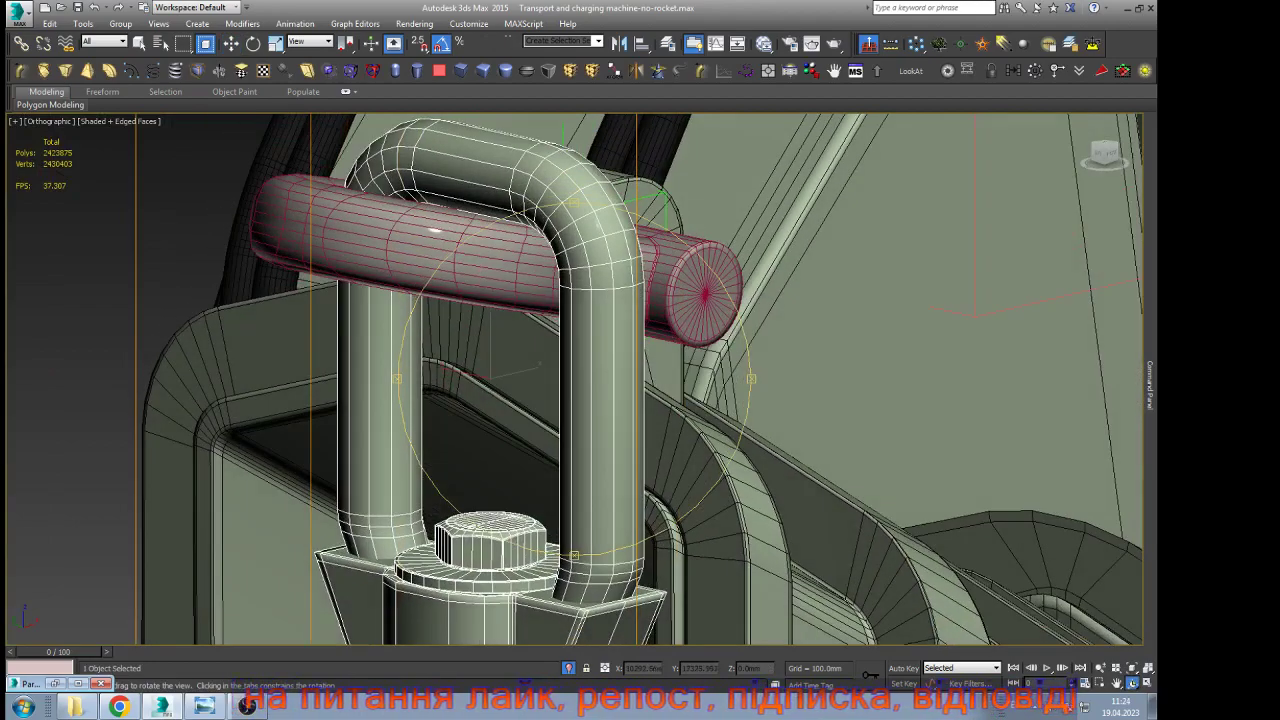
drag(651, 250, 515, 264)
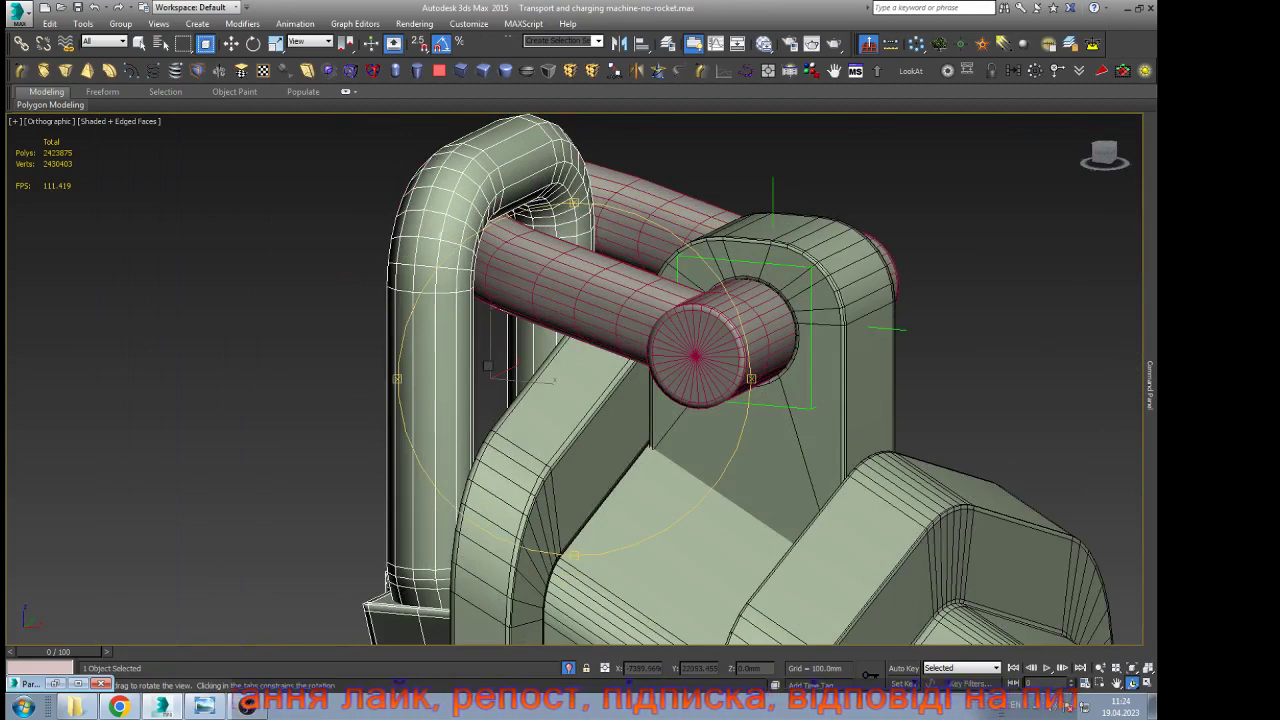
key(f)
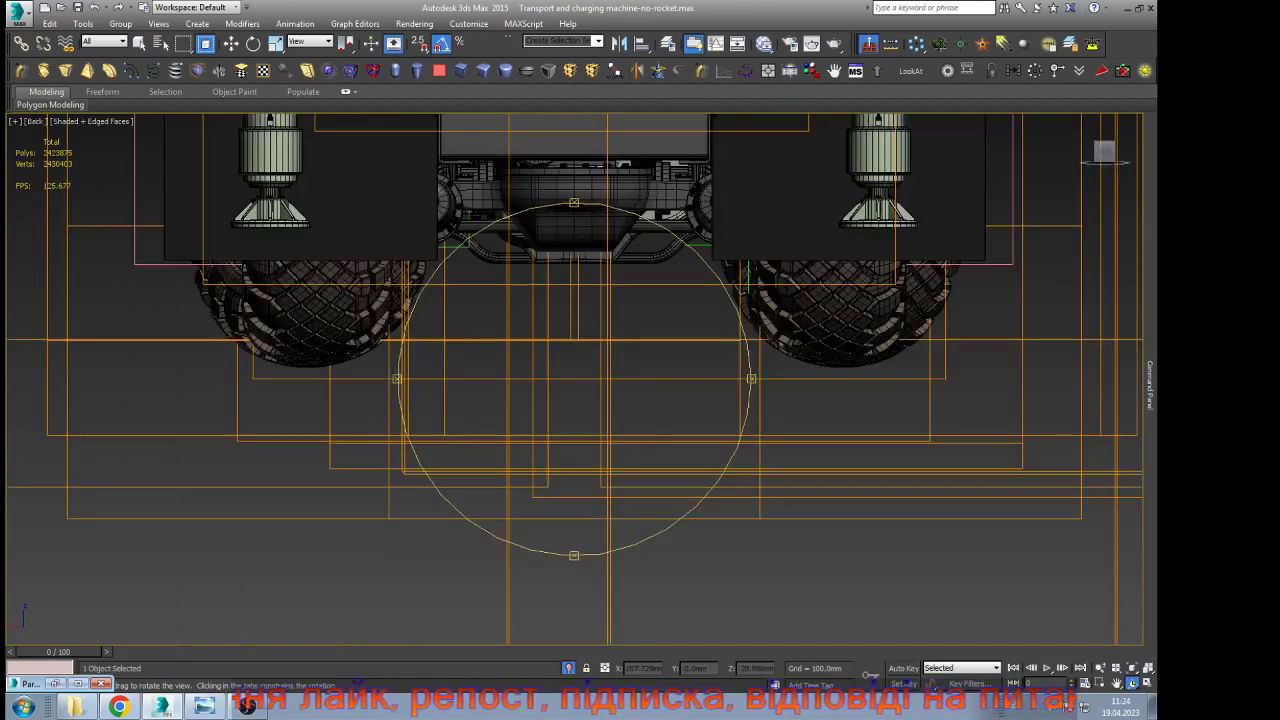
key(k)
key(w)
key(z)
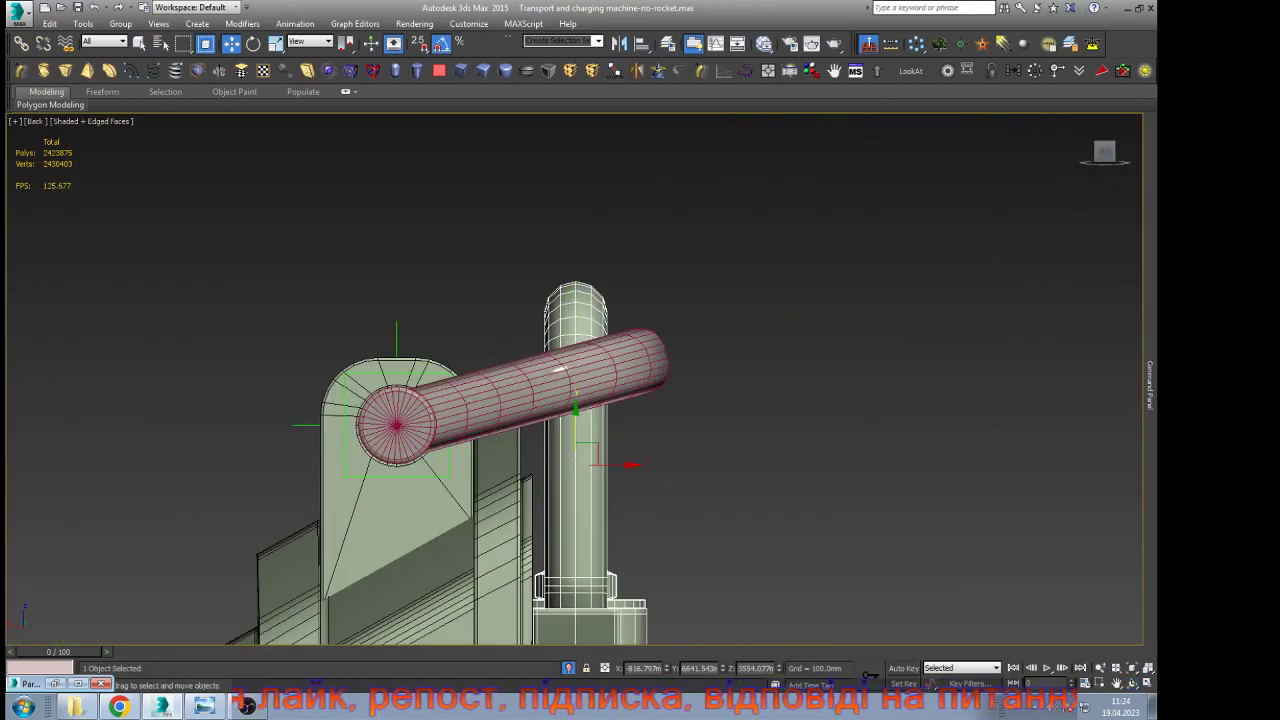
In wireframe, raise only the upright loop's pivot to about 3597.2 mm in Z, just below its curved upper end
key(F3)
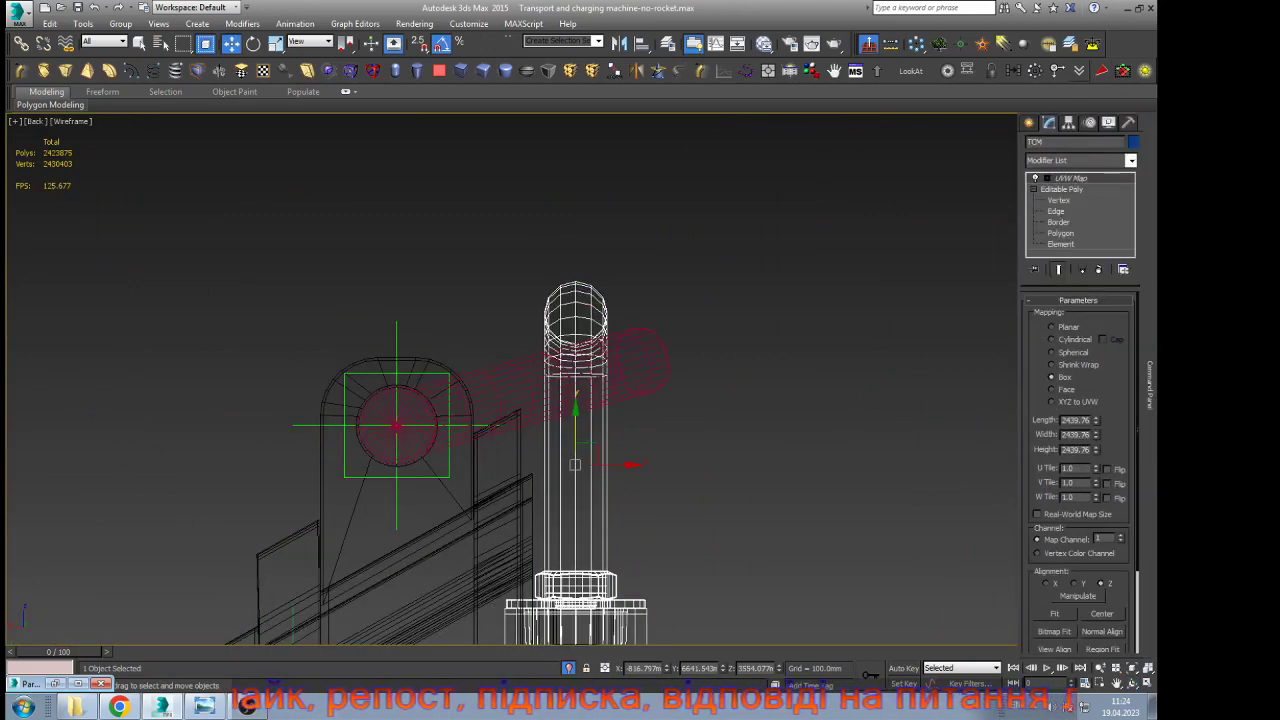
click(1057, 71)
drag(576, 420, 605, 306)
scroll(572, 379, up, 8)
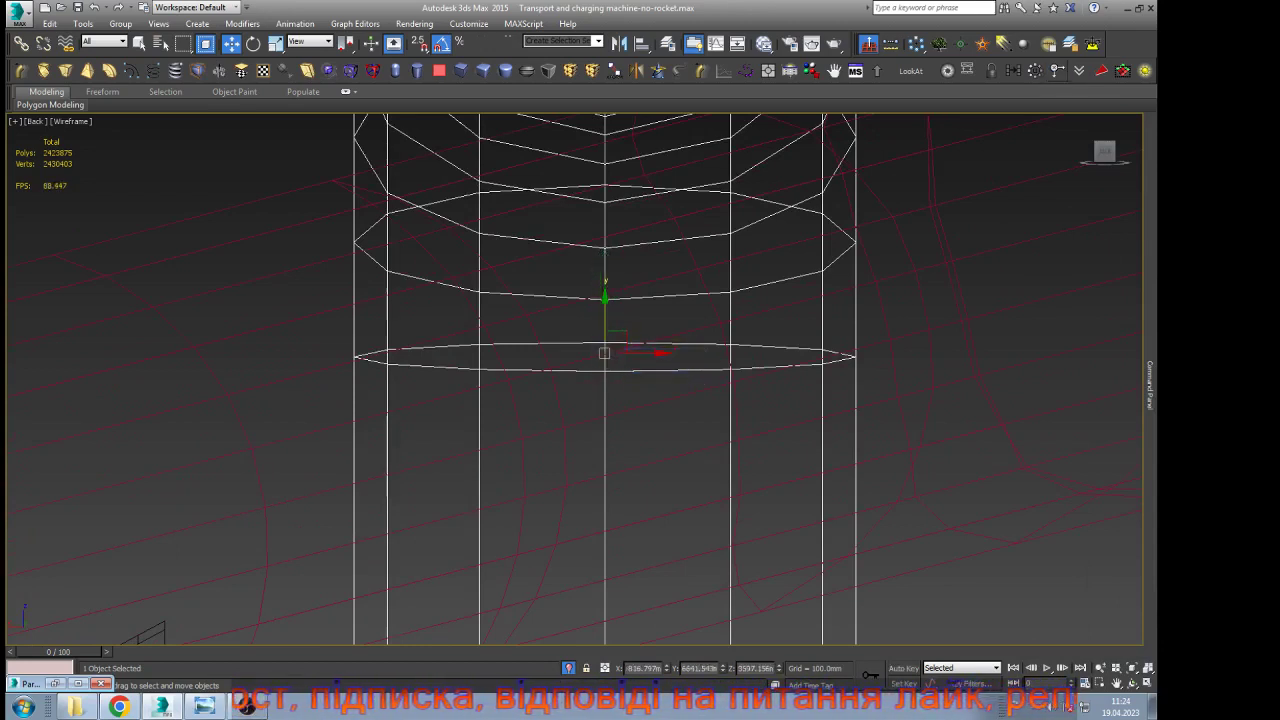
scroll(361, 405, down, 7)
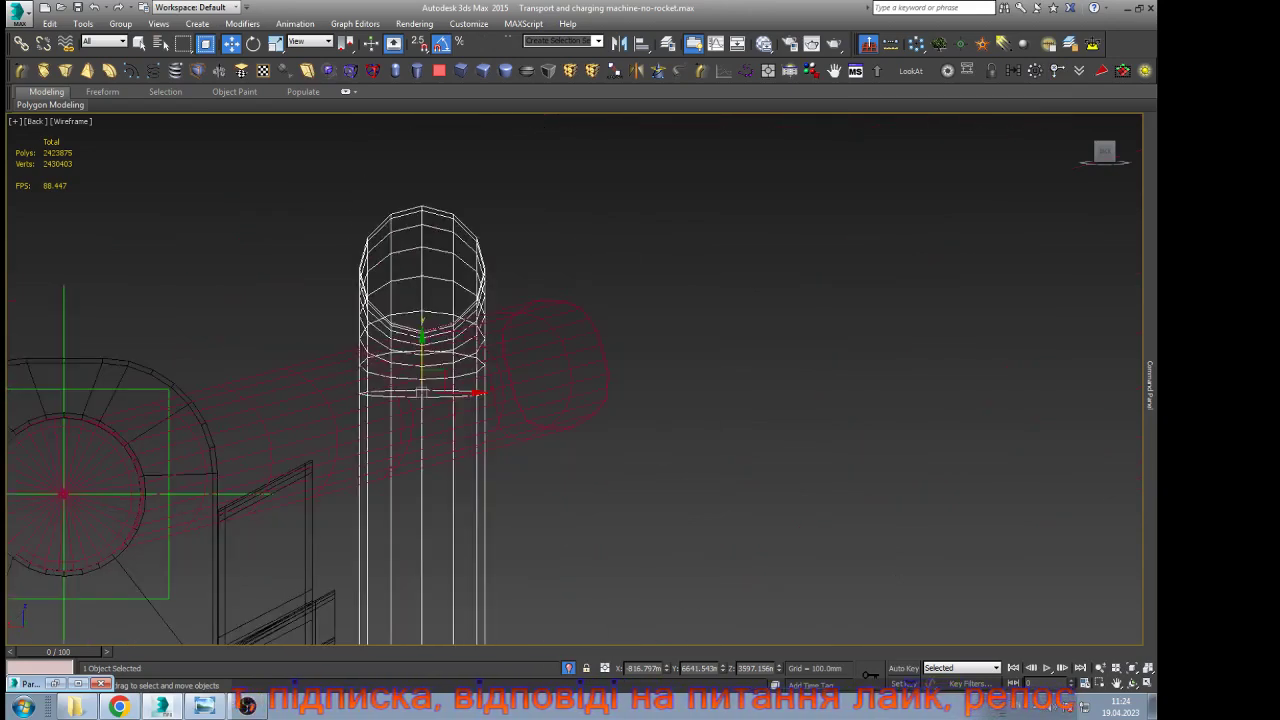
Create a second point helper beside the loop and align its pivot to the U-shaped tube's pivot in X, Y and Z position
click(961, 44)
click(827, 328)
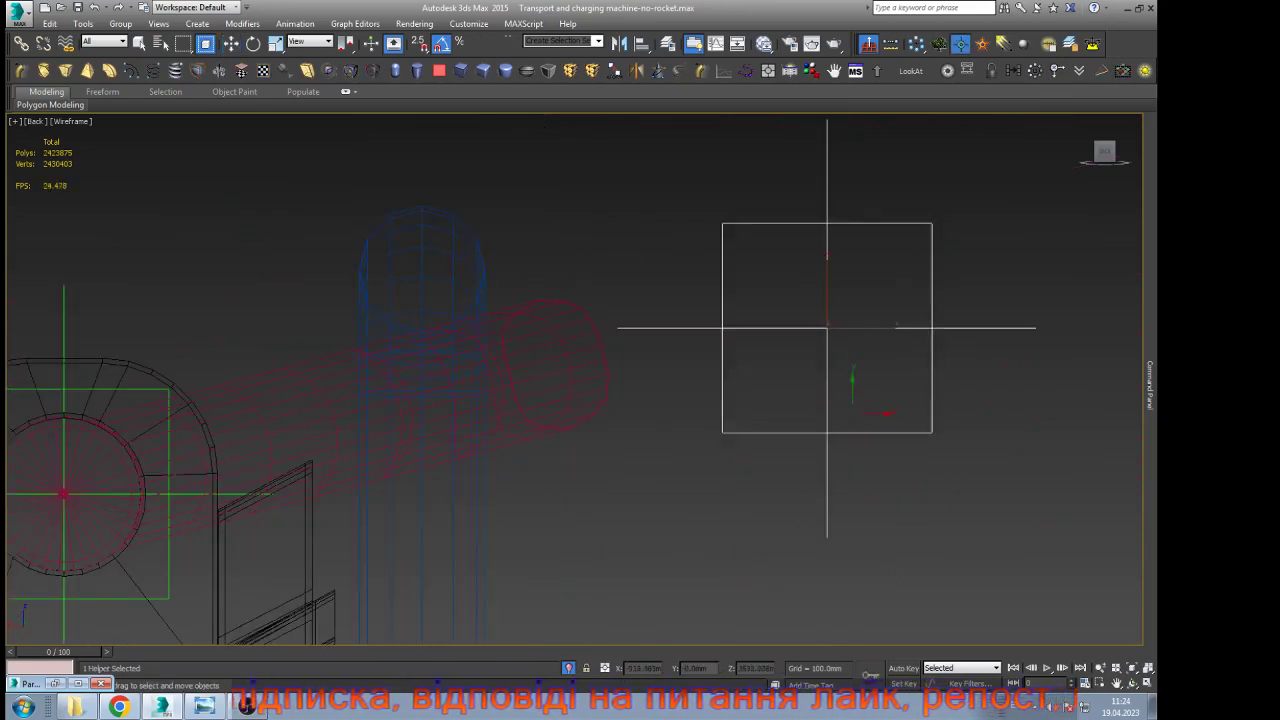
key(w)
key(alt+a)
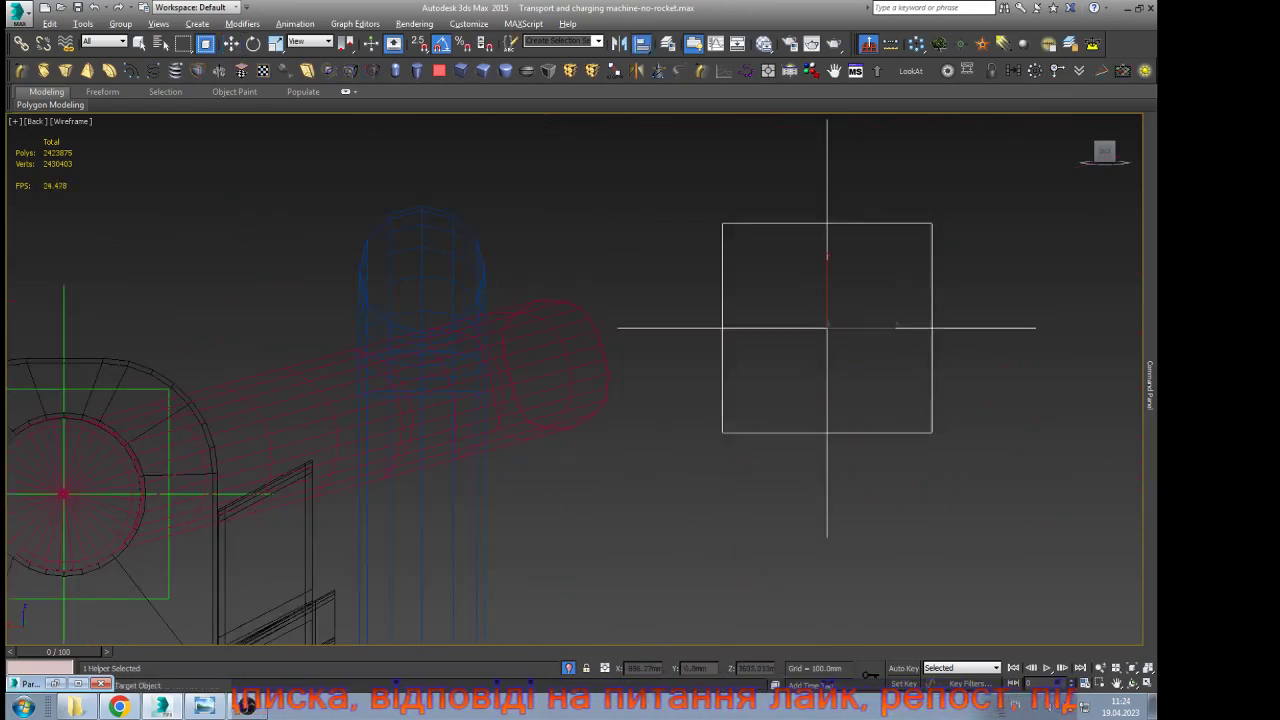
click(541, 428)
click(517, 263)
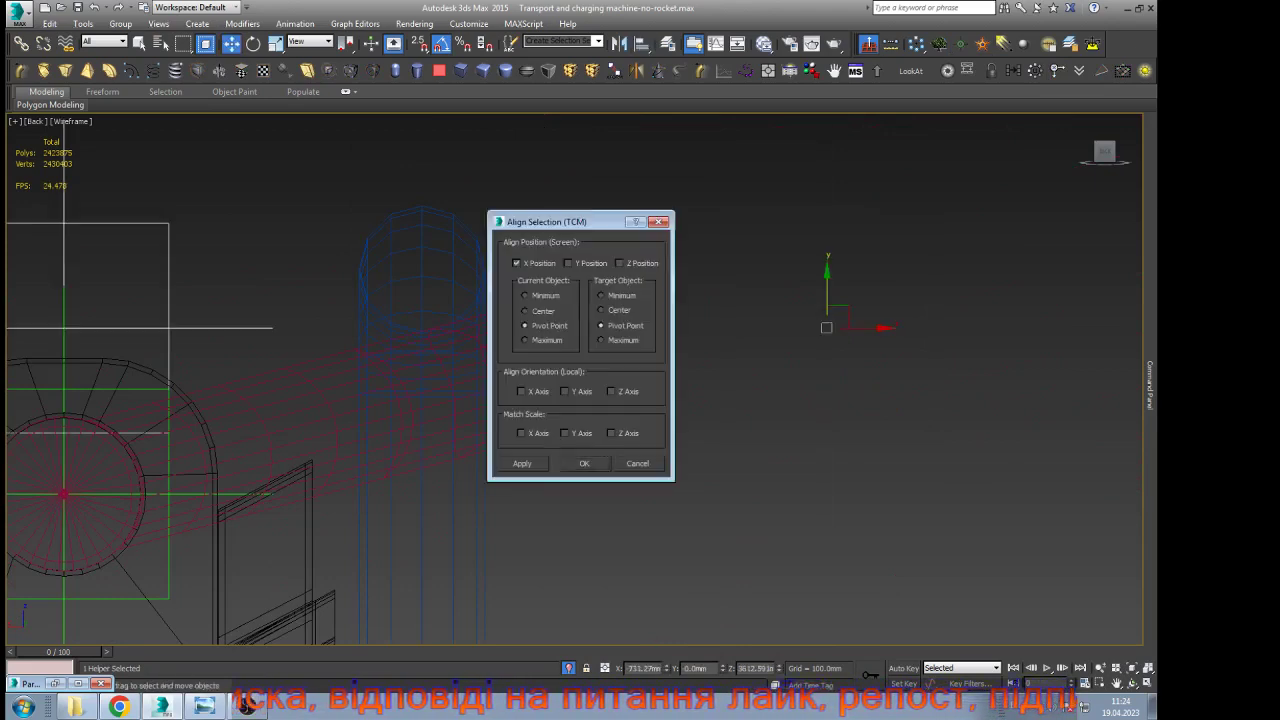
click(568, 263)
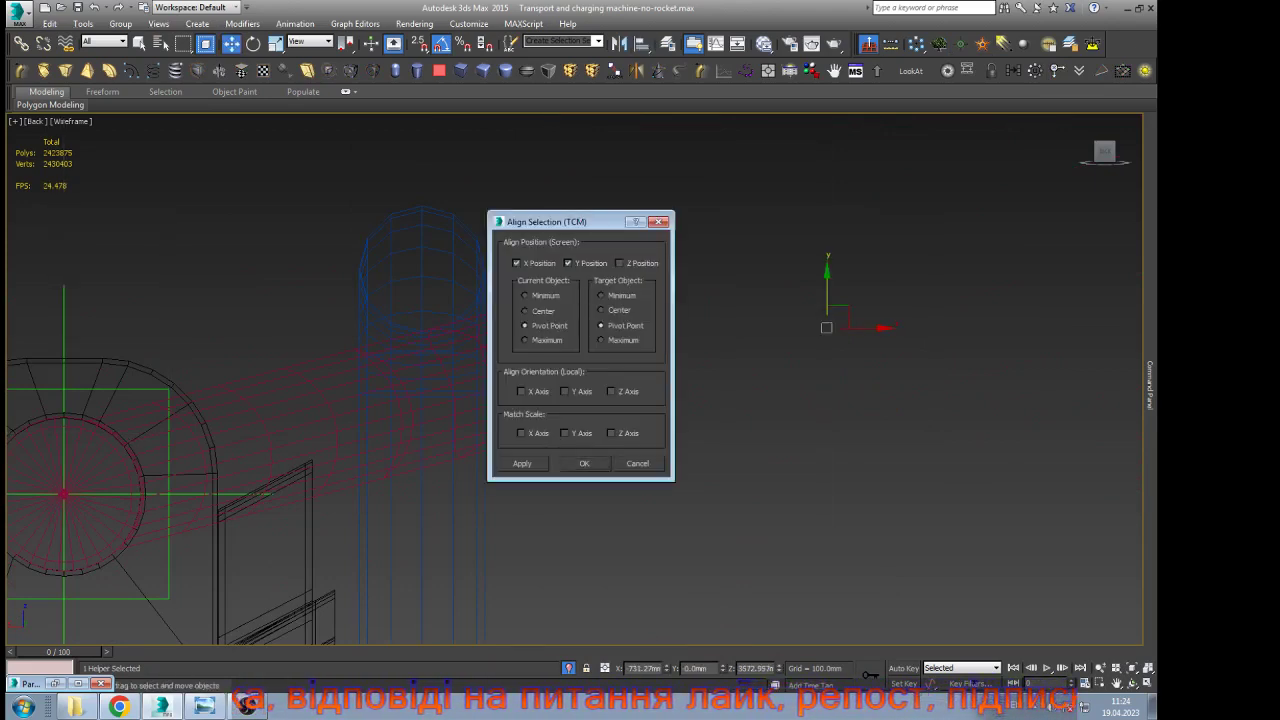
click(584, 463)
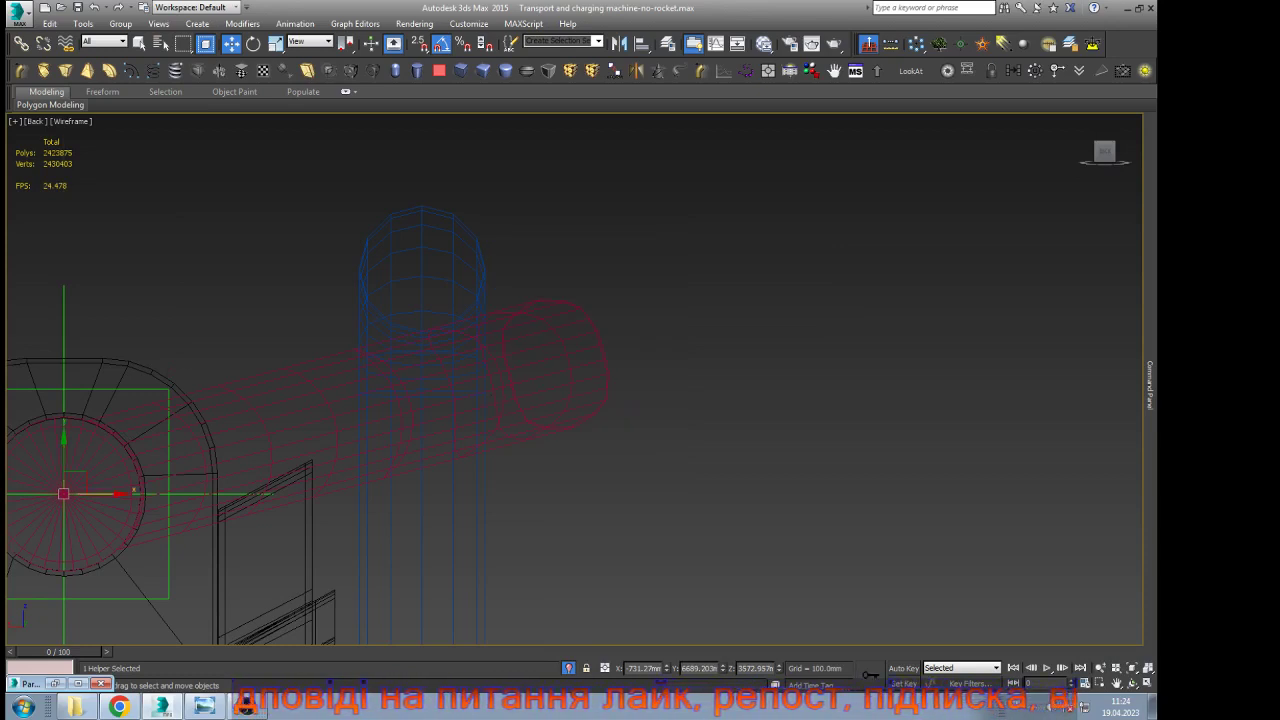
Move the new point helper onto the upright loop's pivot area, at about -816.6 mm in X and 3595 mm in Z
drag(102, 494, 459, 494)
drag(421, 456, 421, 362)
scroll(409, 392, up, 5)
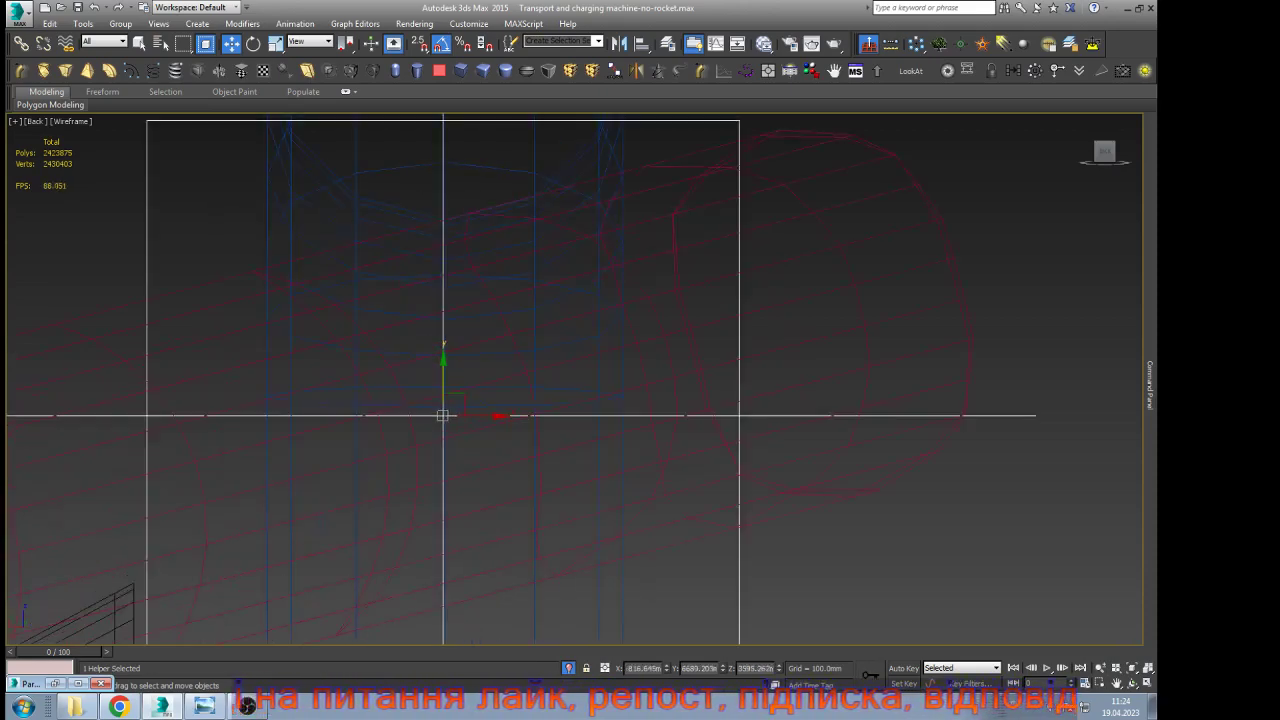
scroll(454, 392, down, 5)
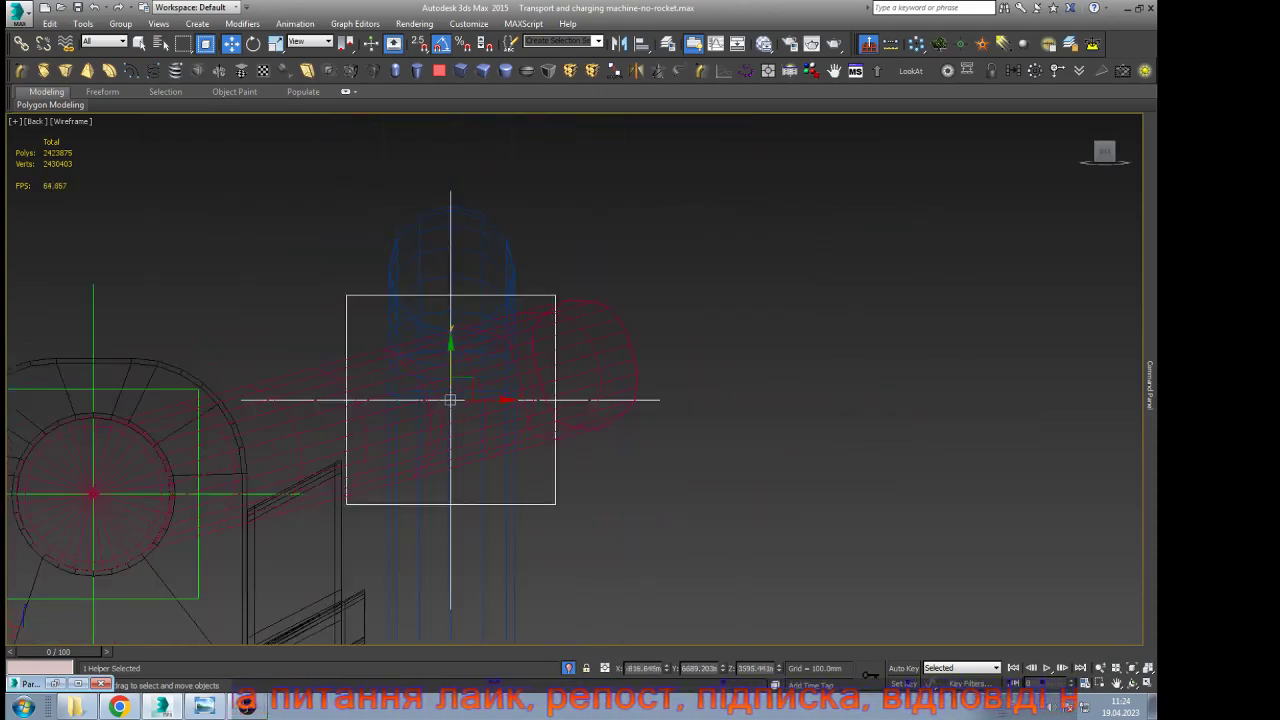
Link the new point helper to the U-shaped tube as its parent, working in an angled shaded view
mouse_move(450, 400)
alt+middle_down()
mouse_move(430, 450)
mouse_move(405, 458)
mouse_move(590, 490)
mouse_move(605, 480)
mouse_move(640, 505)
alt+middle_up()
key(F3)
click(21, 44)
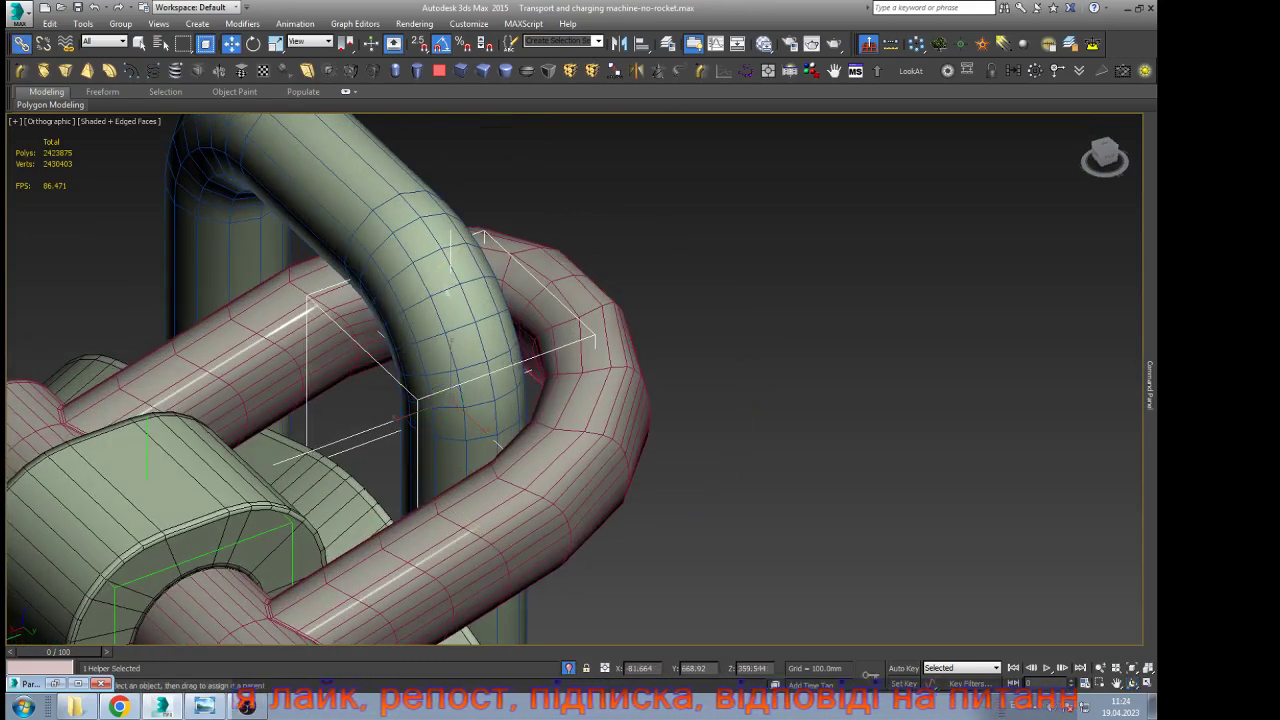
drag(337, 342, 334, 339)
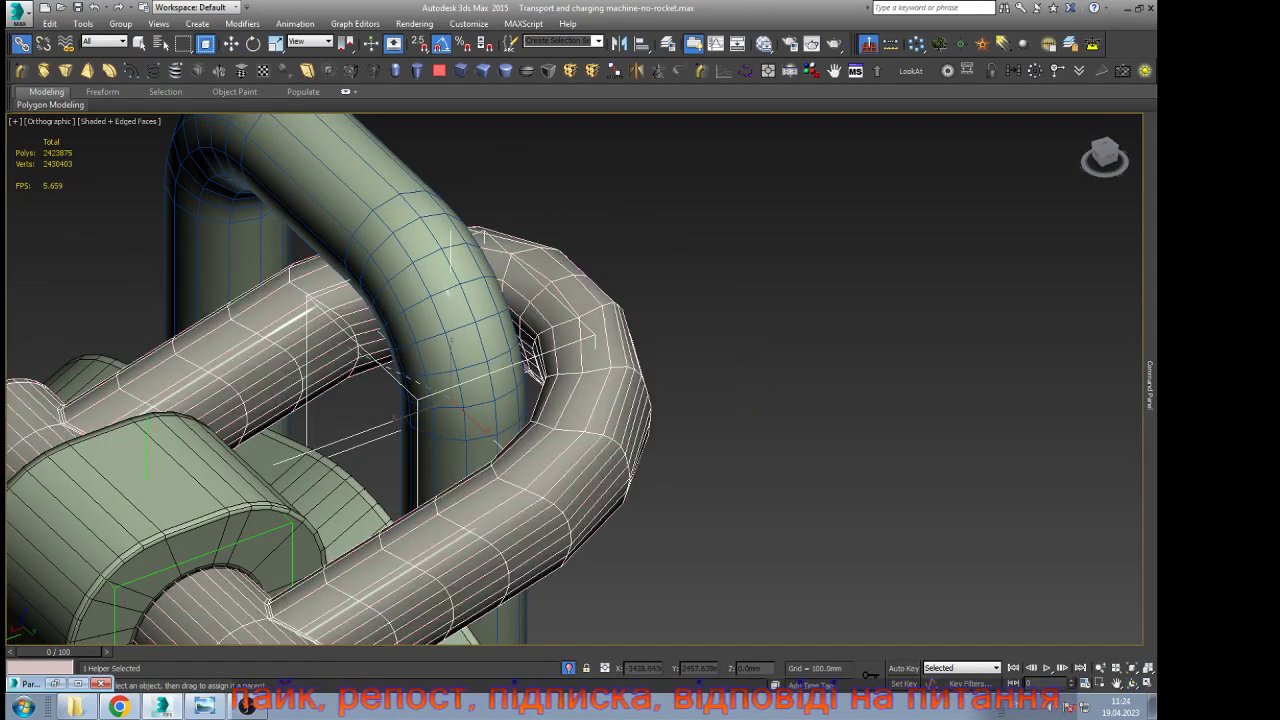
key(w)
Select the upright loop, link it to the new point helper, and clear the selection
click(464, 411)
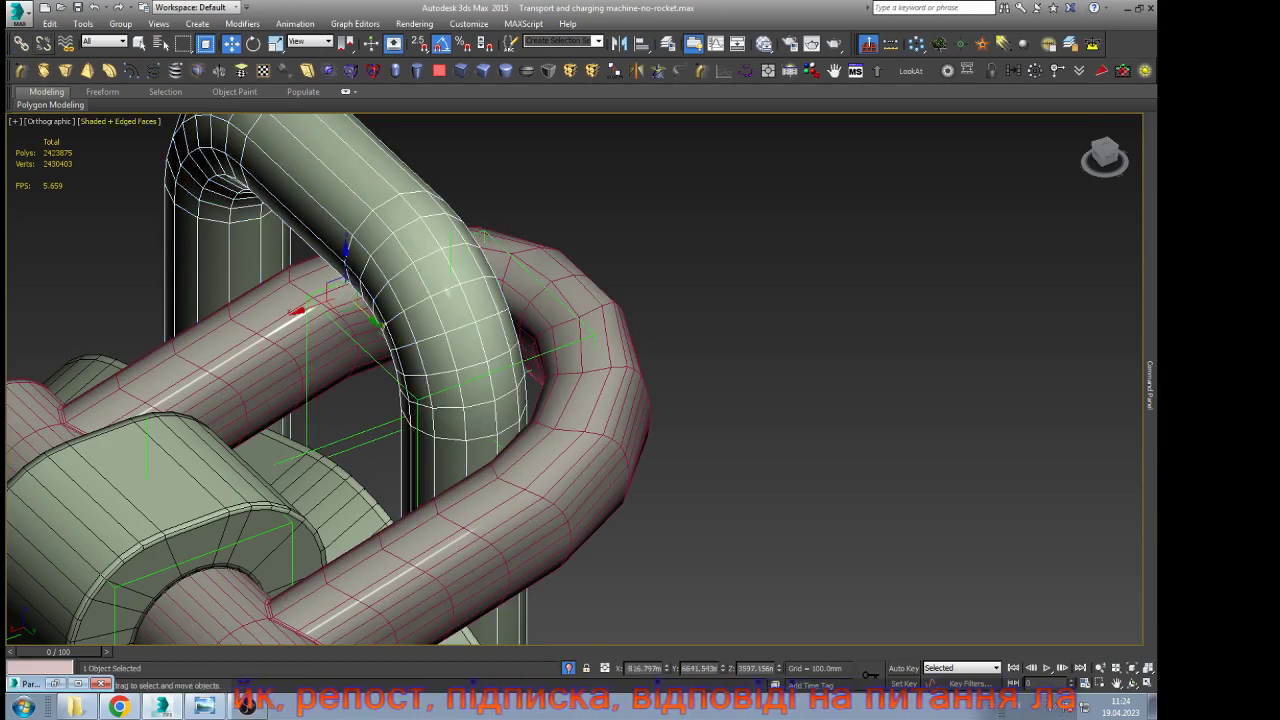
click(21, 43)
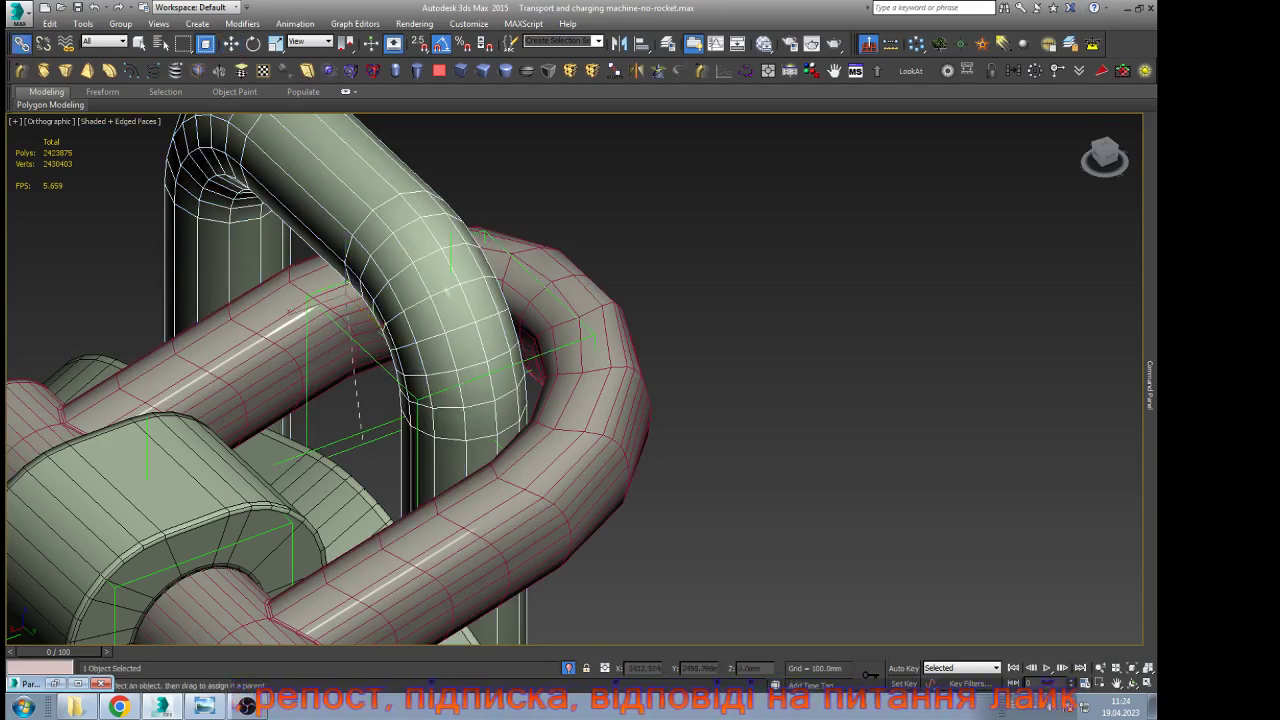
drag(362, 440, 362, 437)
key(w)
scroll(425, 355, down, 10)
click(520, 320)
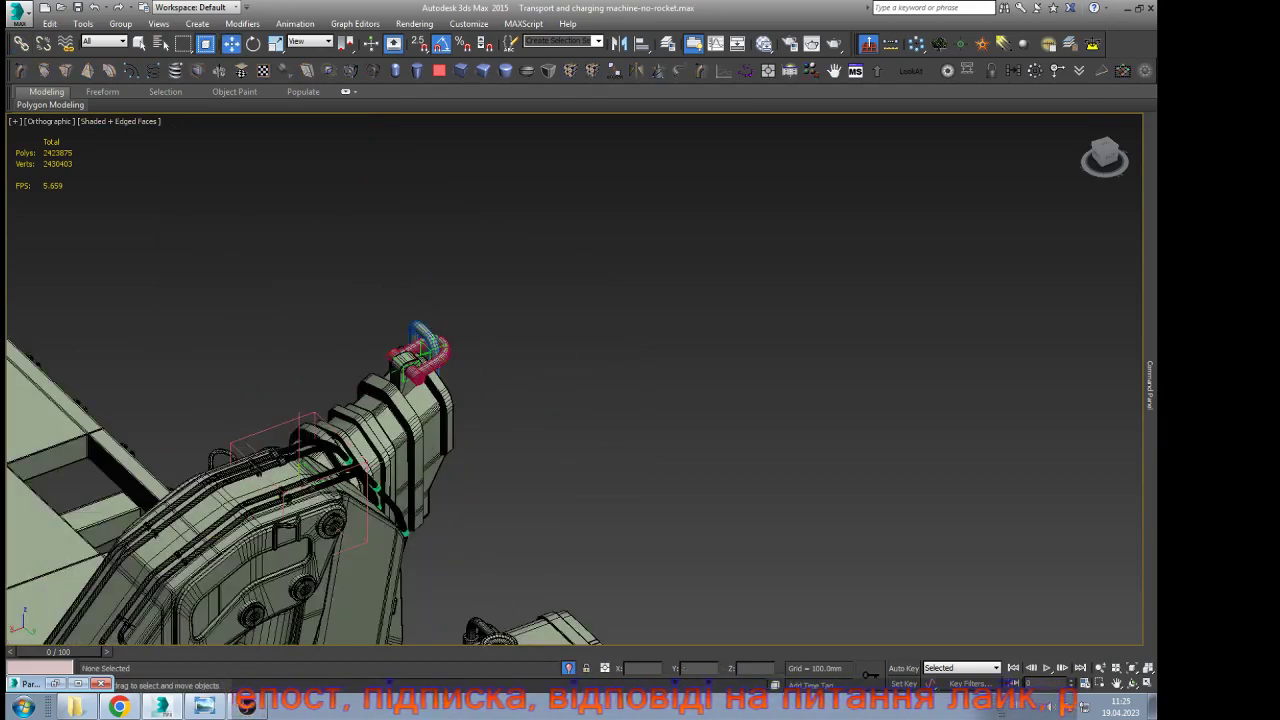
Try rotating the point helper at the crane's upper elbow about -105 degrees in local Y to test the linked boom, and undo it
scroll(539, 373, down, 3)
scroll(543, 380, up, 2)
scroll(600, 330, down, 3)
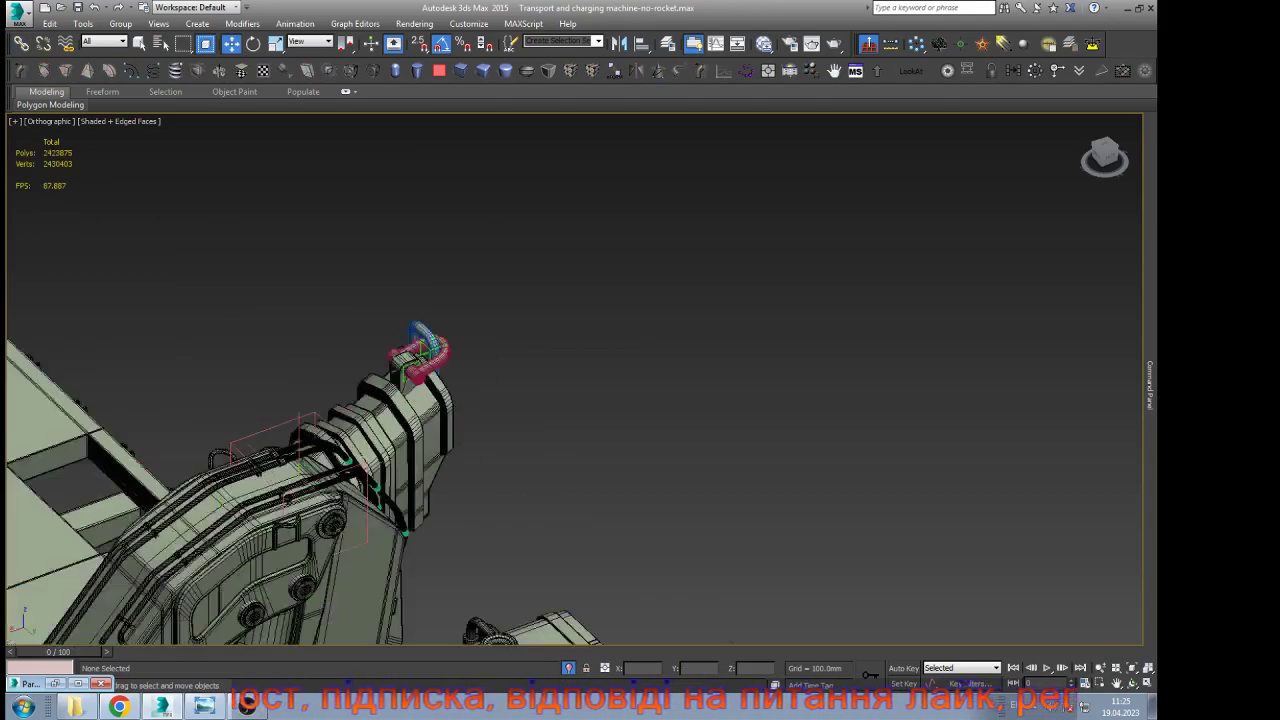
scroll(499, 351, up, 3)
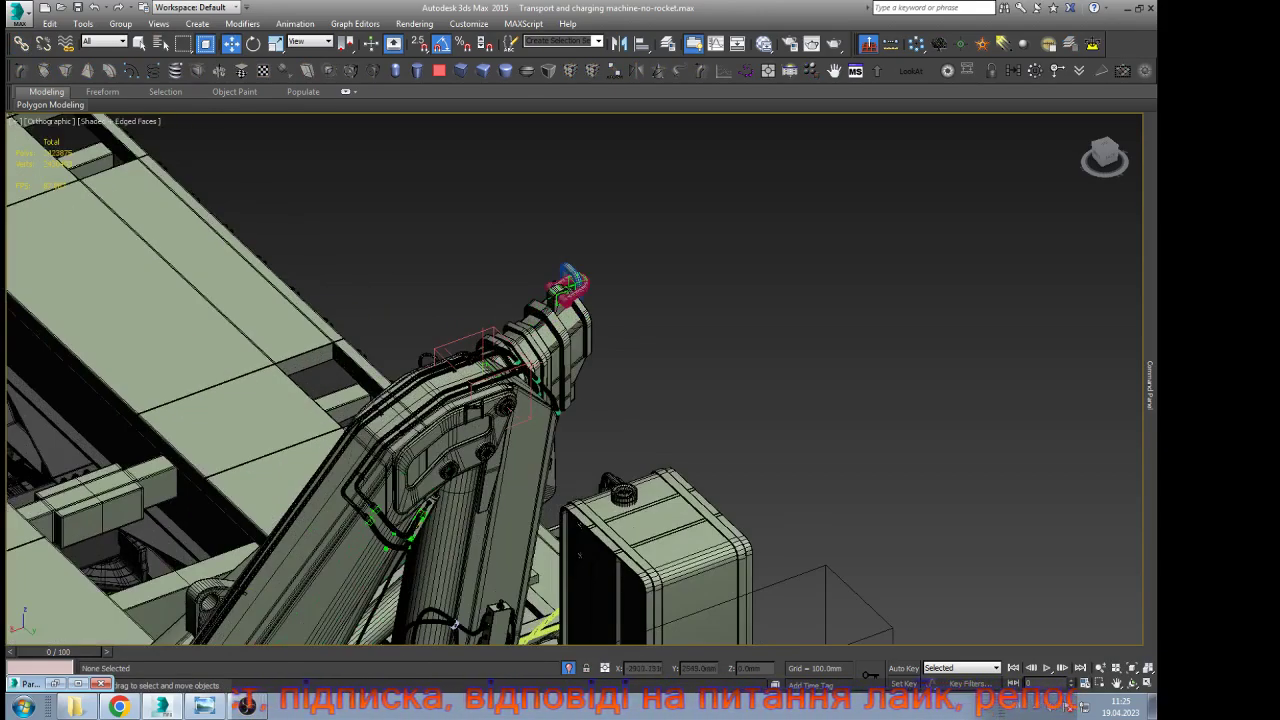
click(493, 336)
key(e)
scroll(601, 295, down, 3)
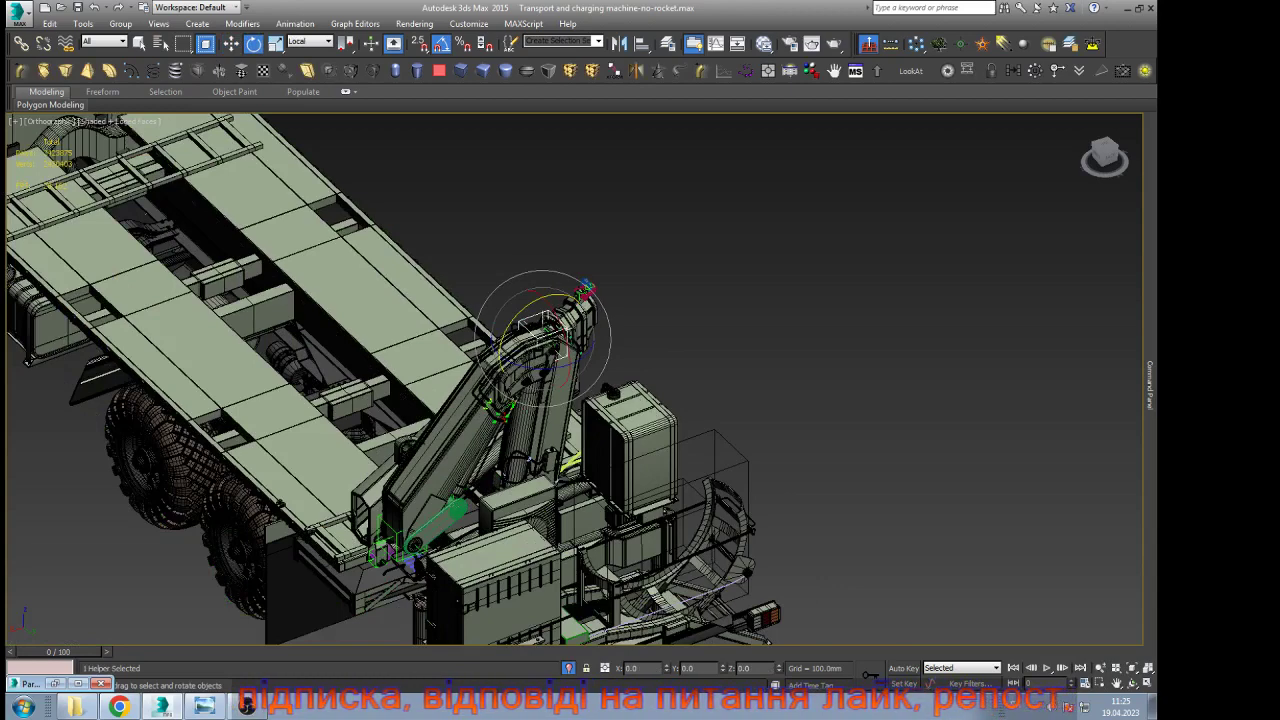
drag(503, 341, 537, 283)
drag(560, 367, 561, 370)
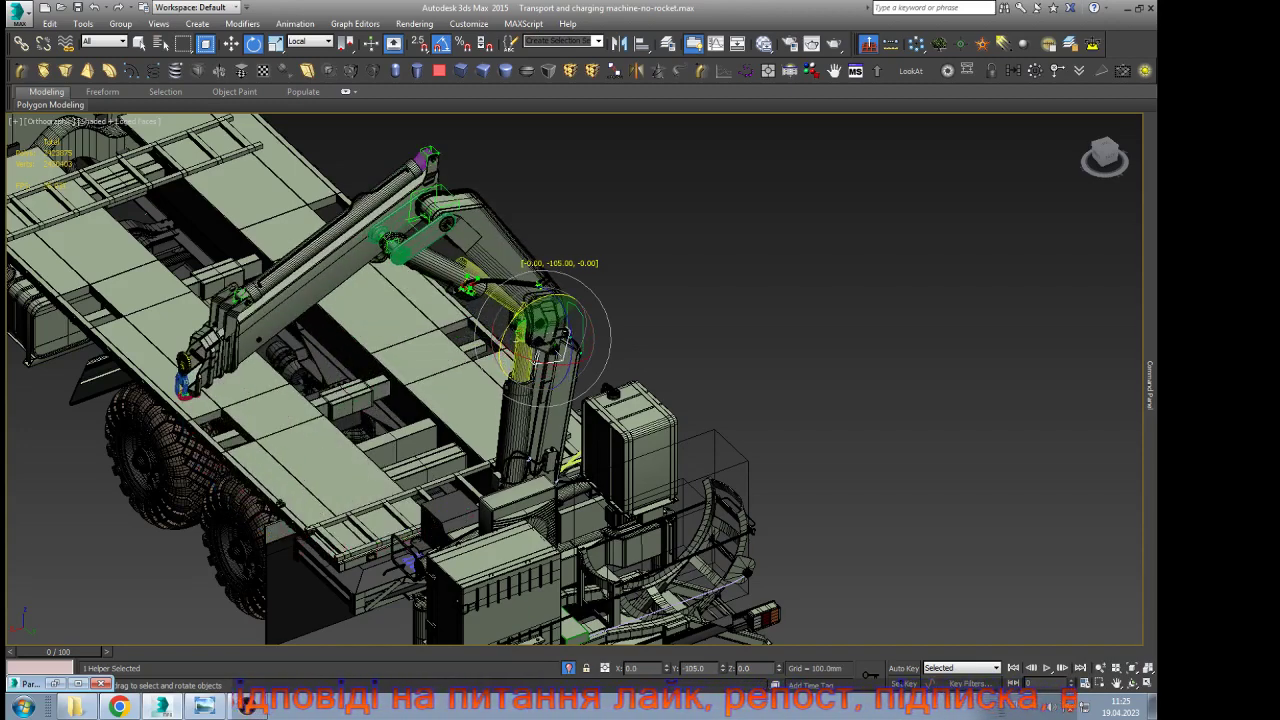
scroll(422, 186, up, 5)
scroll(430, 190, down, 5)
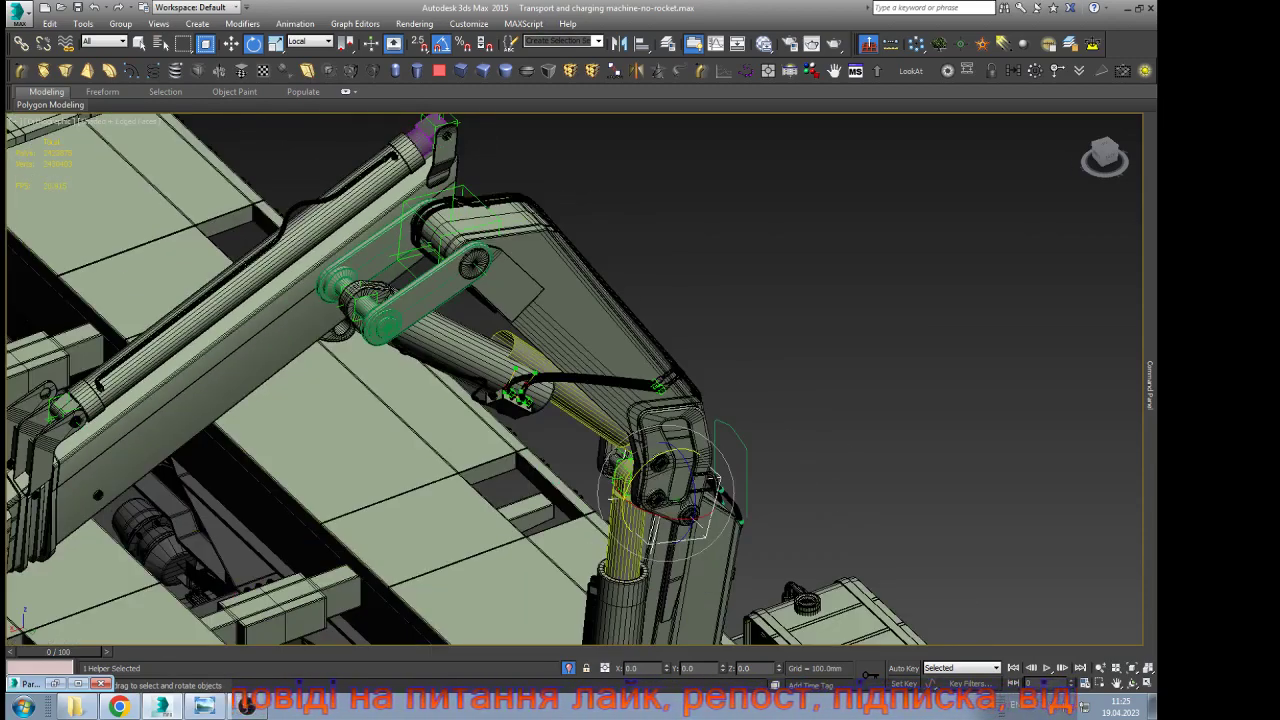
key(ctrl+z)
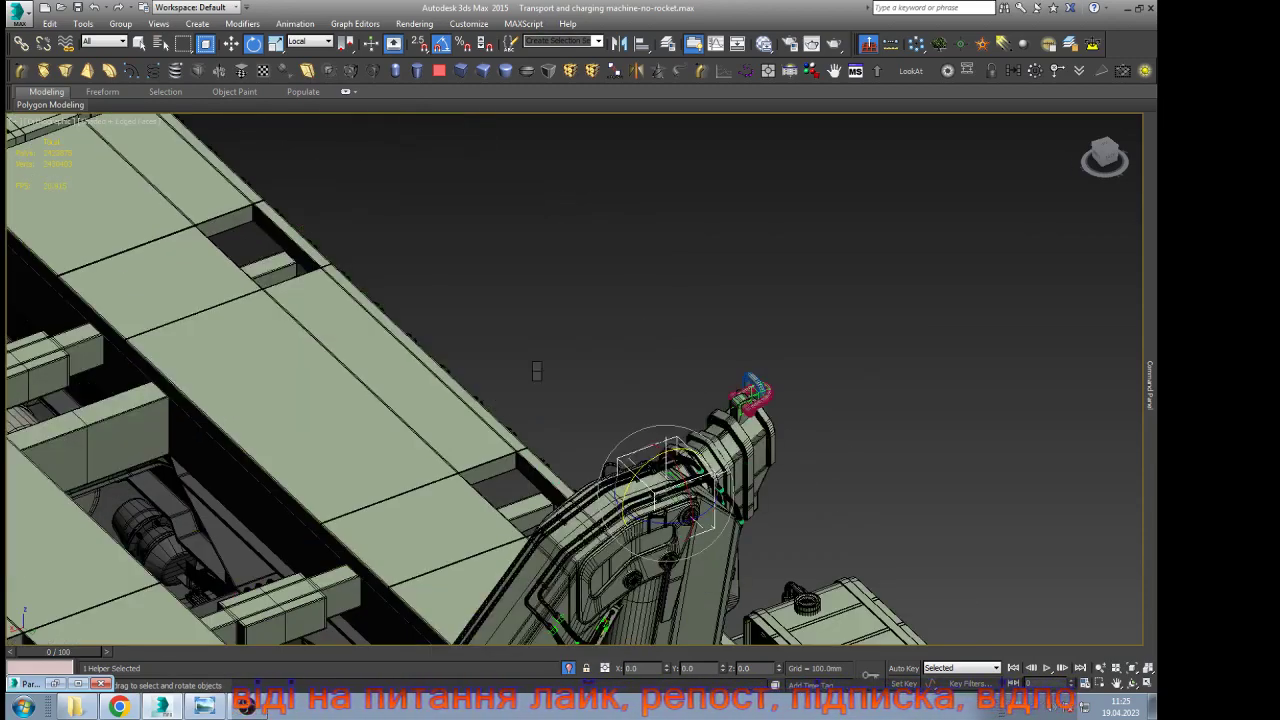
Examine the hoses and pivot pins around the crane's upper elbow up close and from both sides of the folded boom
key(w)
middle_drag(640, 495, 548, 385)
scroll(548, 380, up, 4)
scroll(598, 381, up, 5)
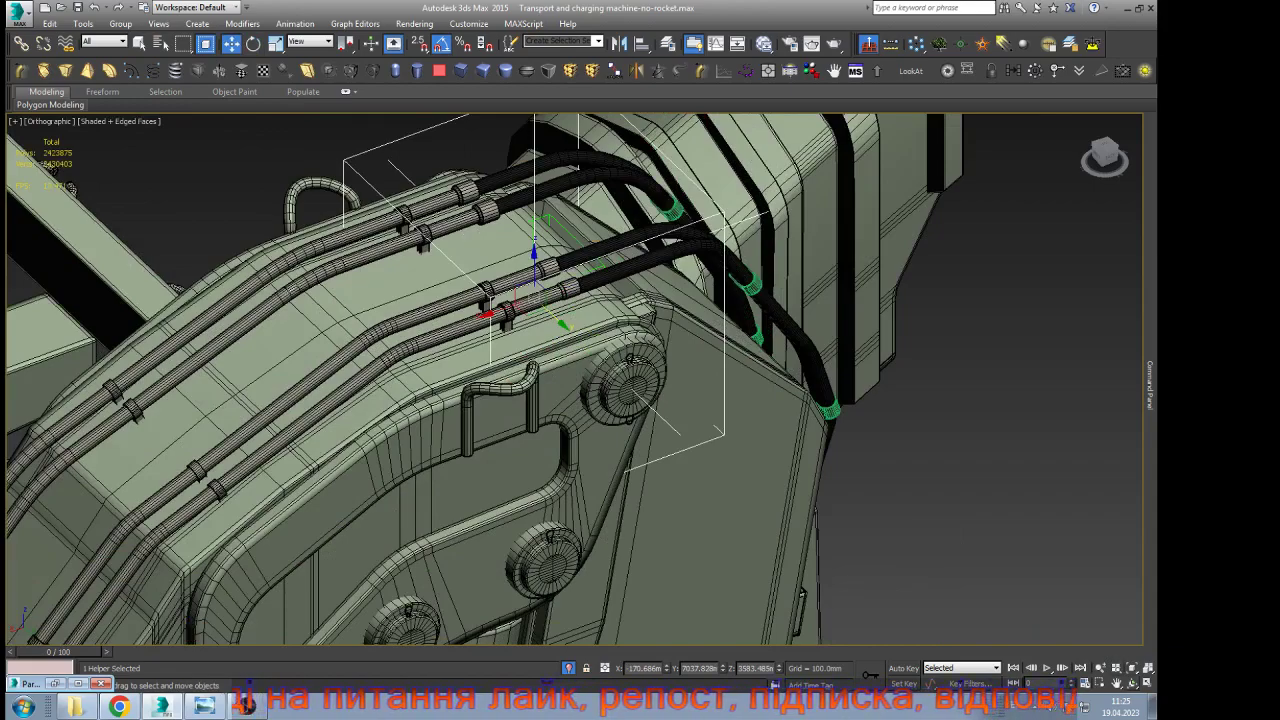
key(ctrl+r)
scroll(634, 406, down, 5)
drag(634, 406, 660, 278)
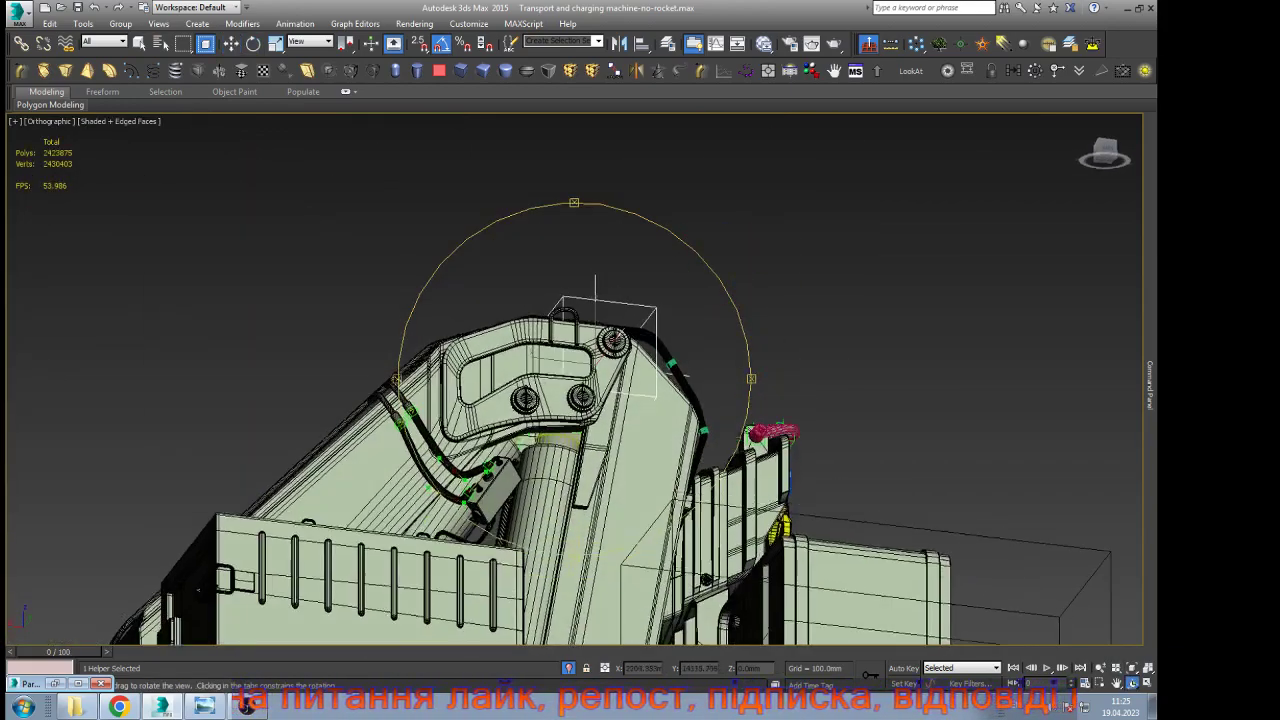
scroll(620, 370, down, 4)
drag(620, 370, 818, 340)
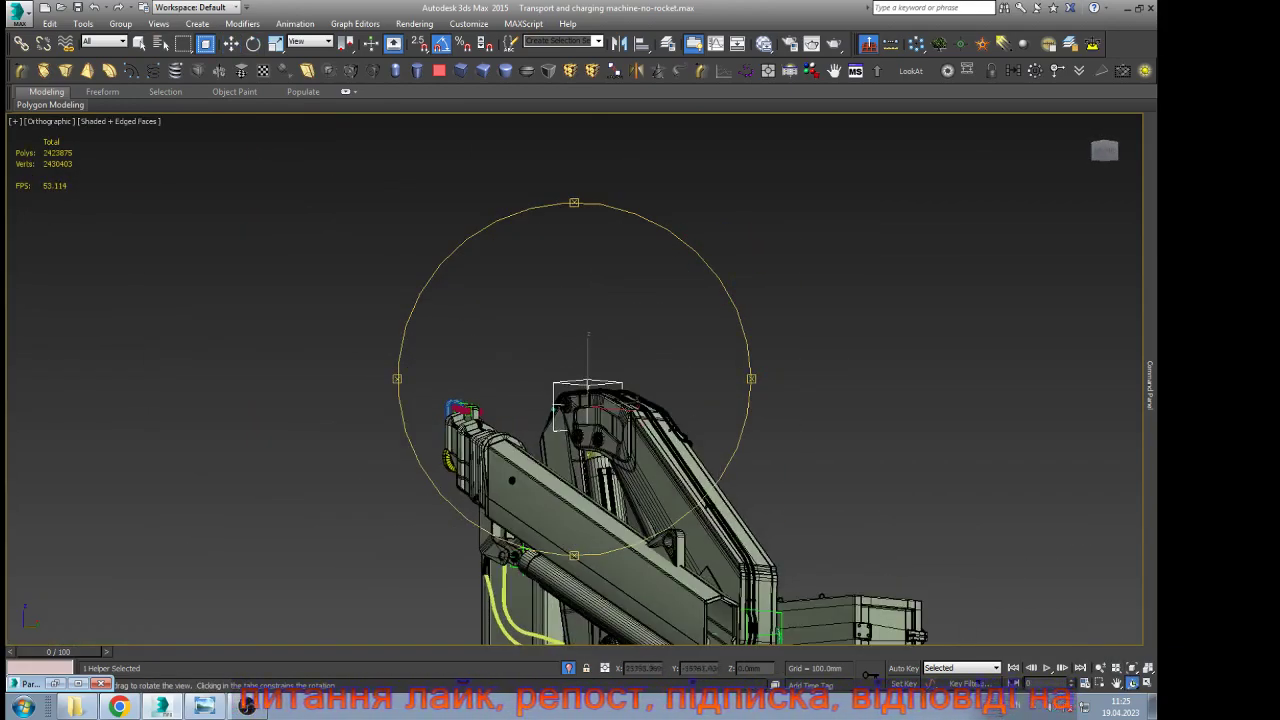
scroll(617, 509, up, 7)
scroll(610, 424, down, 5)
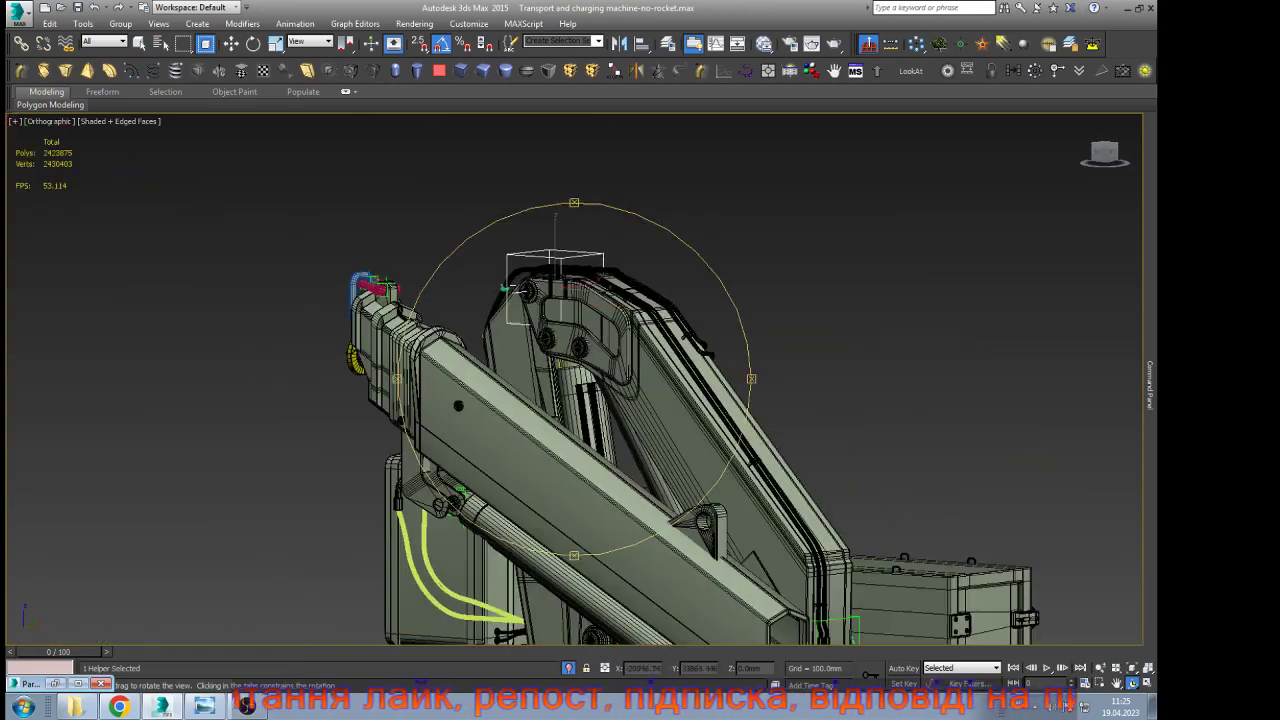
Try raising the boom again by rotating the elbow helper, inspect the cylinders and hoses from the other side, and undo the rotation
key(w)
key(e)
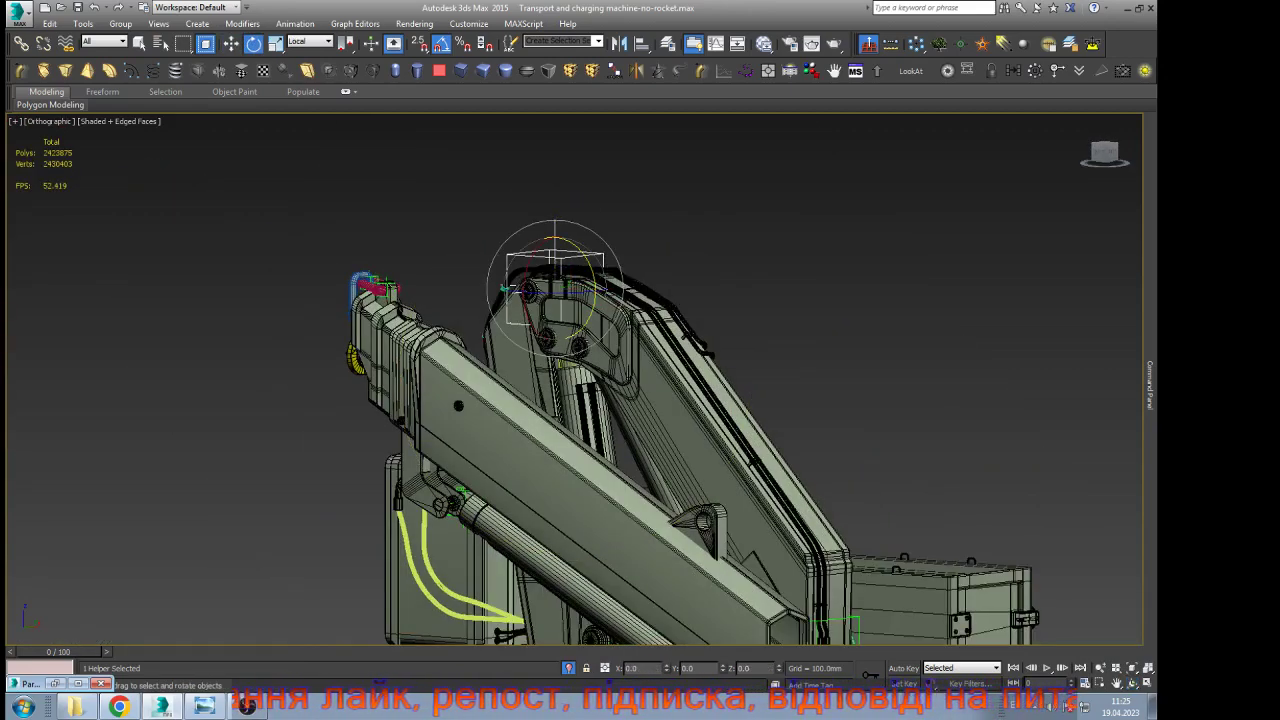
drag(591, 268, 577, 217)
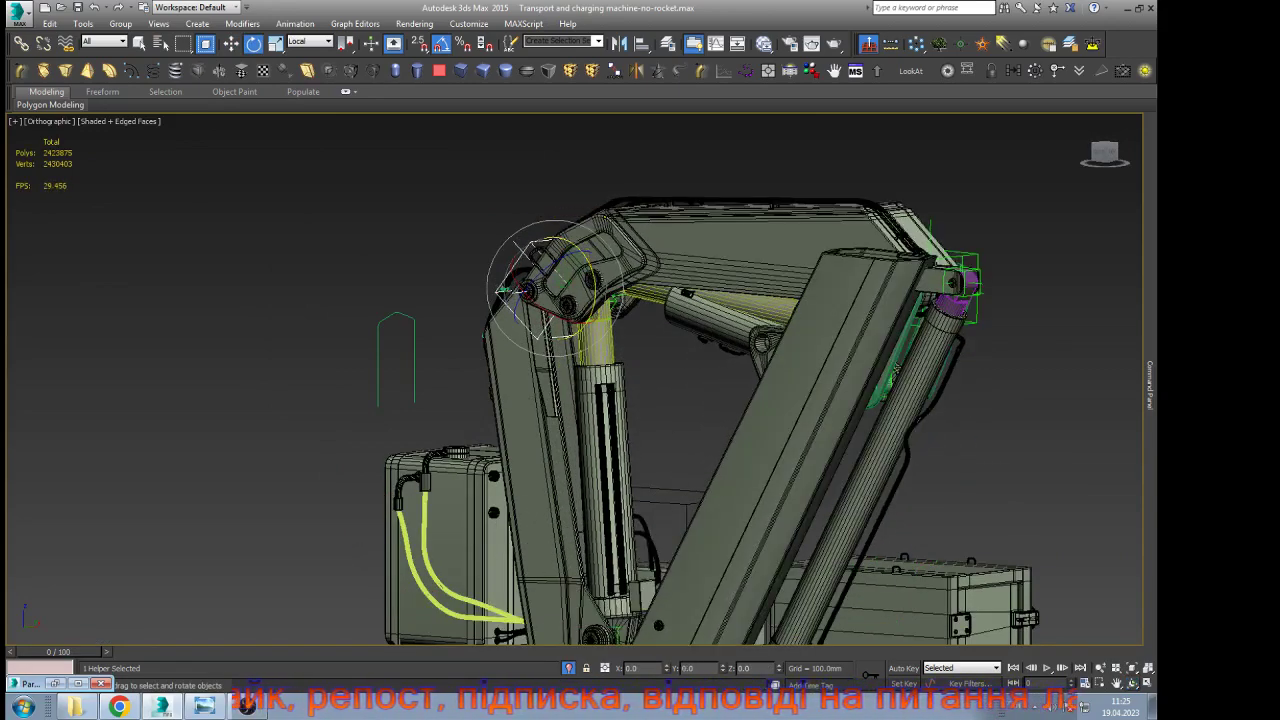
click(1132, 683)
drag(660, 450, 1040, 466)
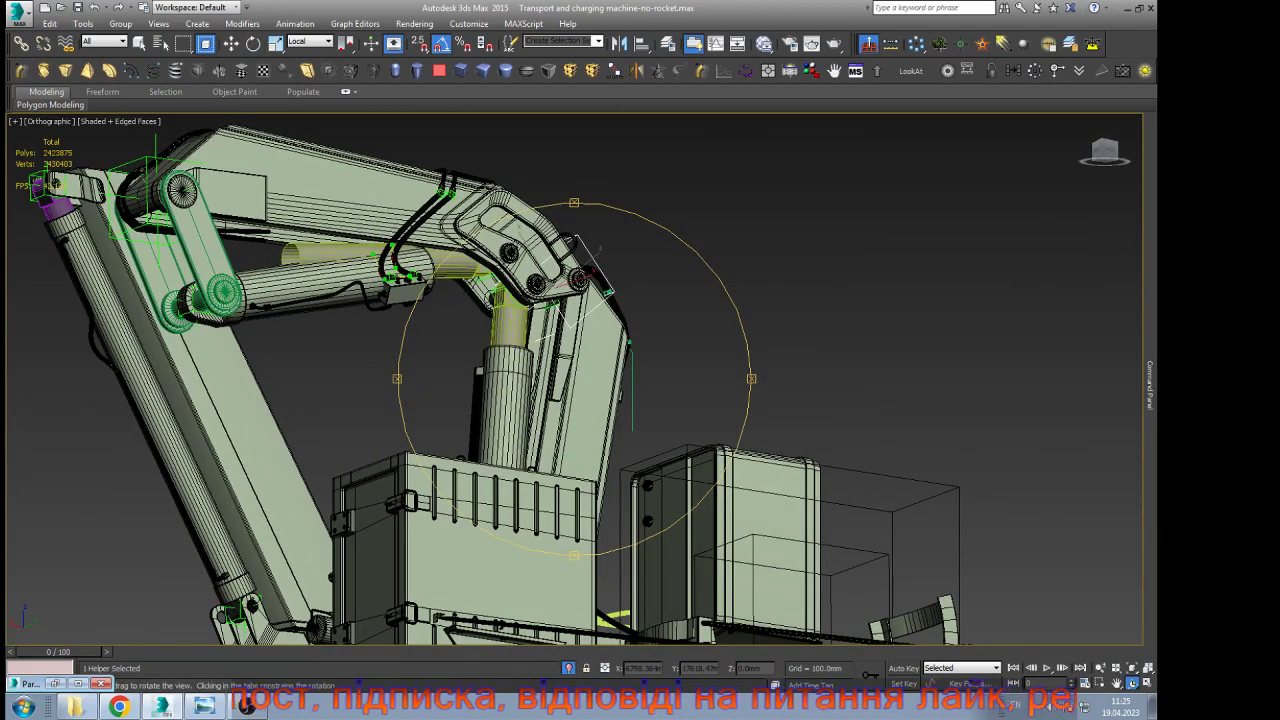
mouse_move(612, 446)
mouse_down()
mouse_move(598, 438)
mouse_move(606, 466)
mouse_up()
key(ctrl+z)
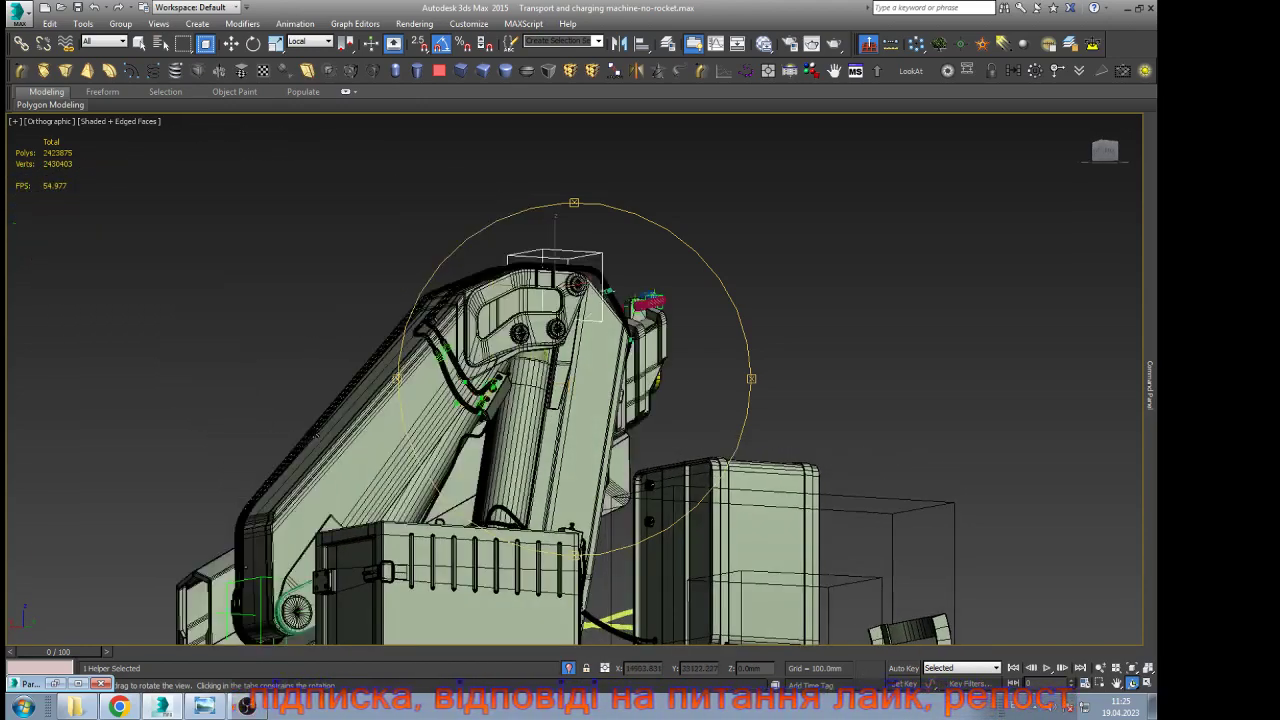
Select the ribbed equipment cabinet in front of the folded crane and remove it from view
key(Escape)
click(496, 580)
key(z)
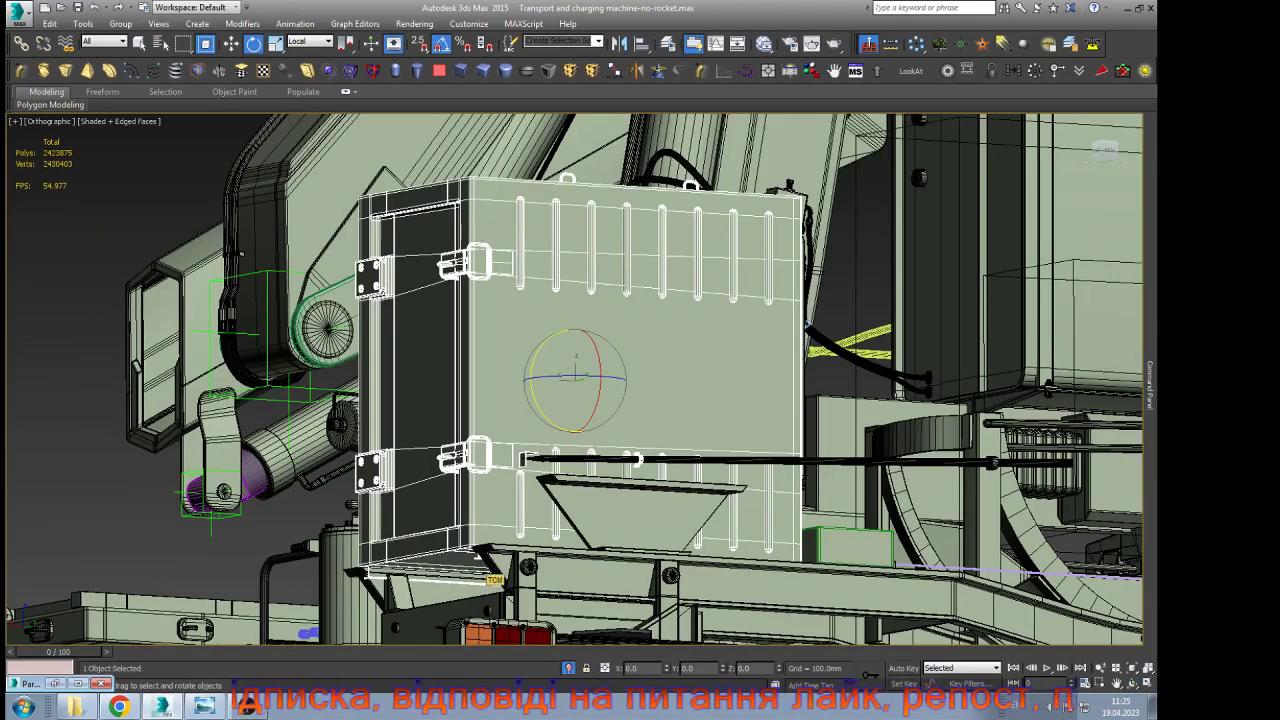
key(Delete)
Hide the green link plate at the lower end of the crane's slanted boom cylinder
scroll(519, 518, down, 7)
scroll(545, 250, up, 5)
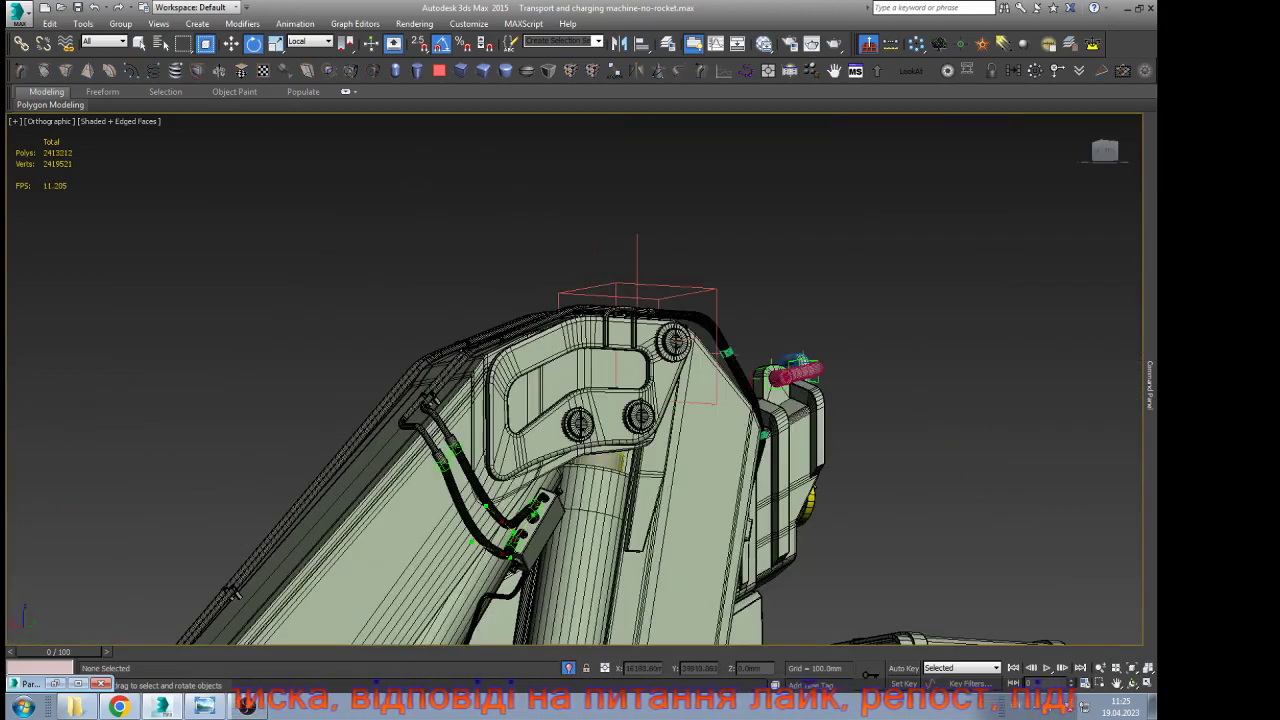
scroll(507, 500, up, 5)
scroll(500, 266, down, 5)
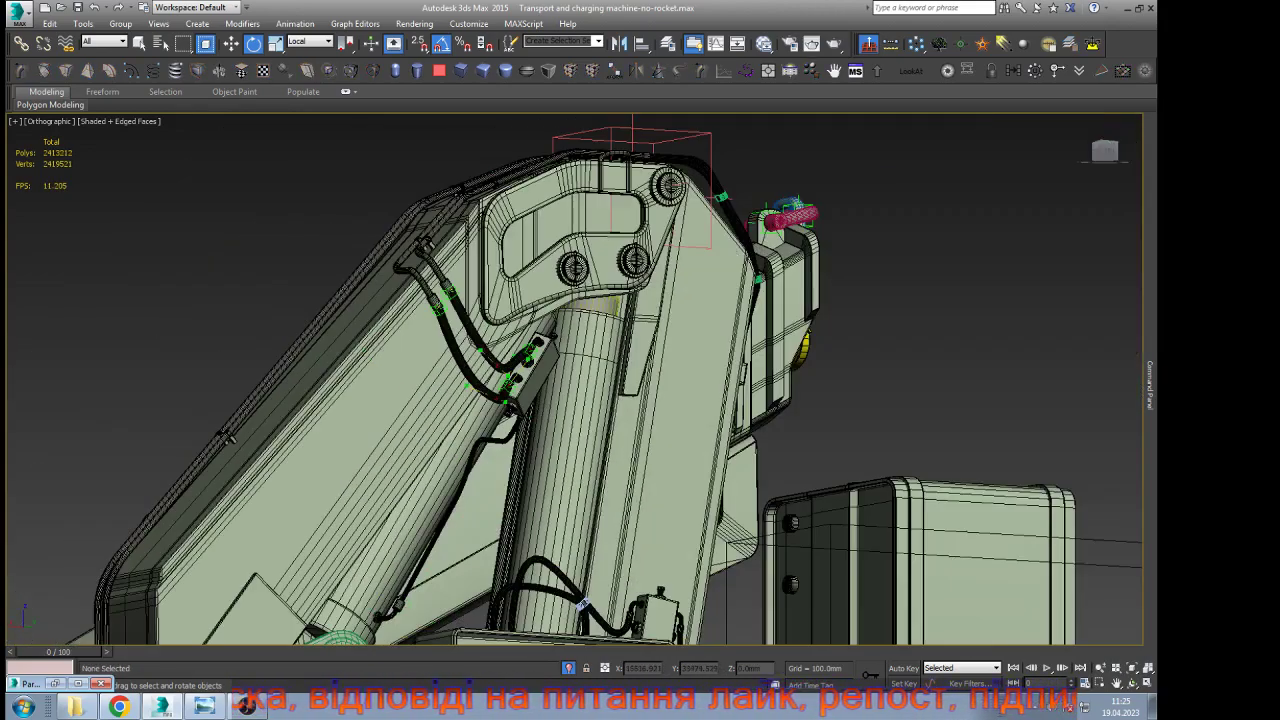
scroll(422, 254, down, 4)
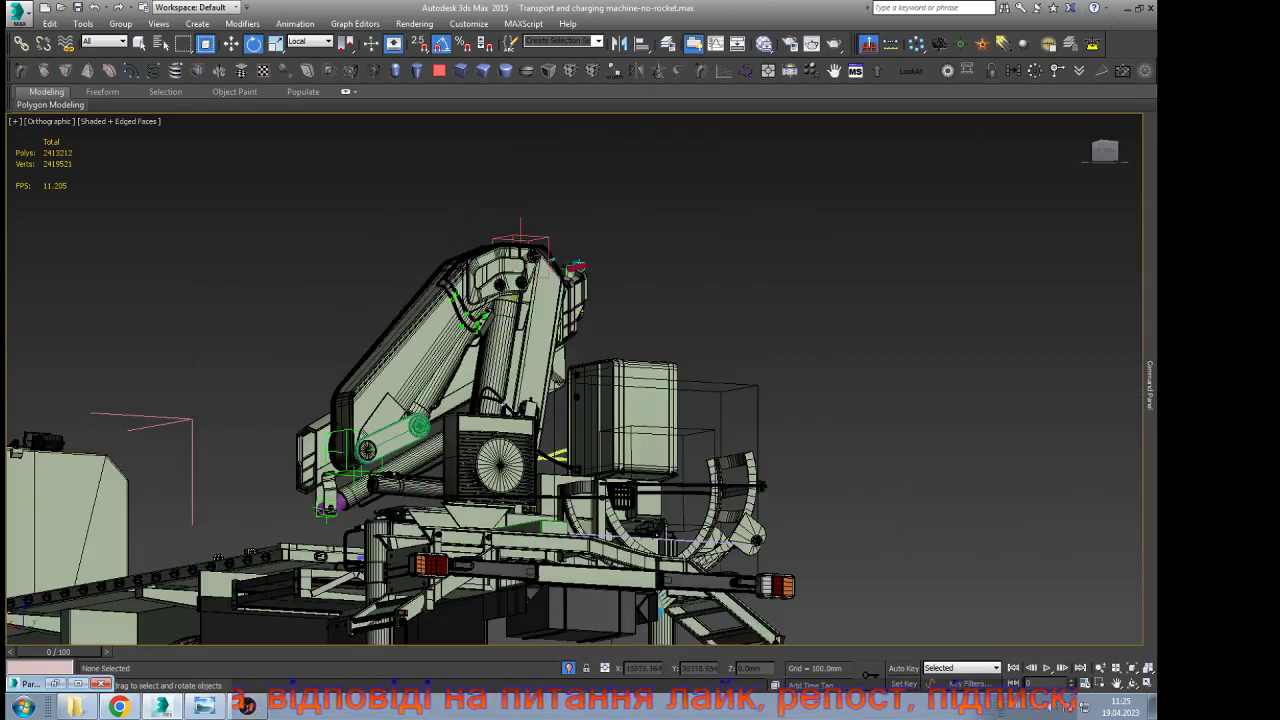
scroll(406, 375, up, 6)
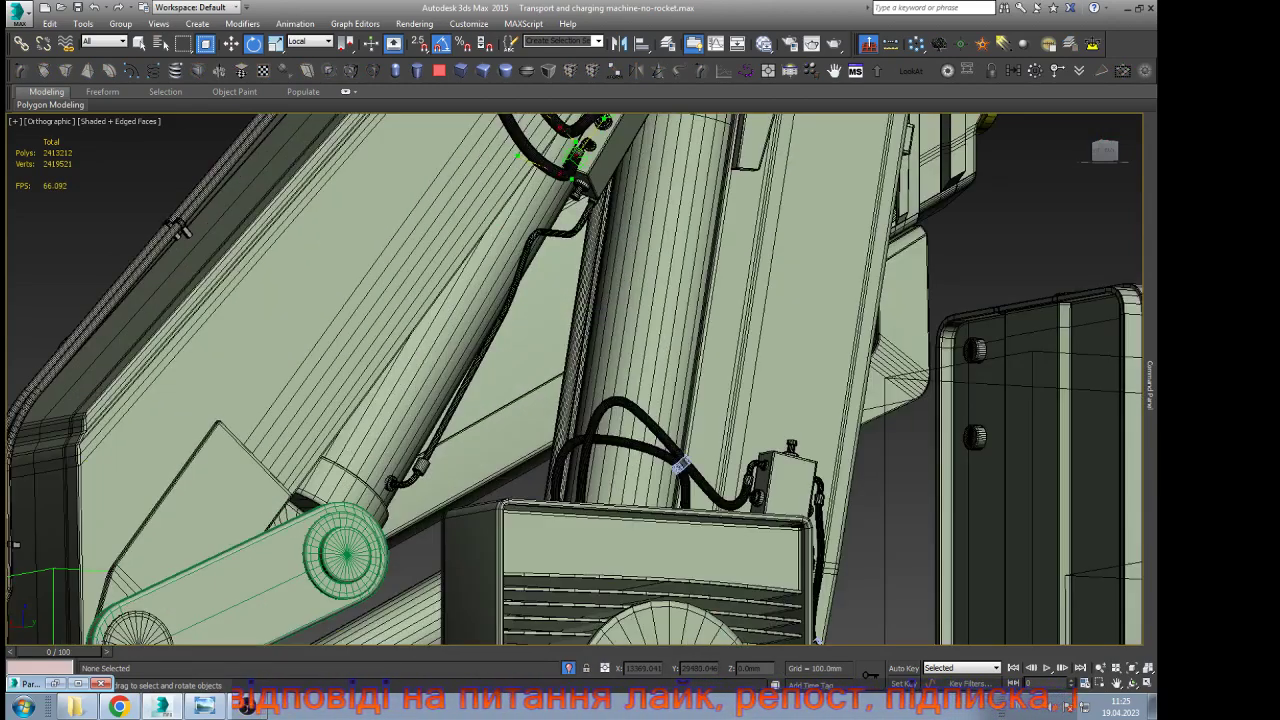
scroll(342, 358, down, 2)
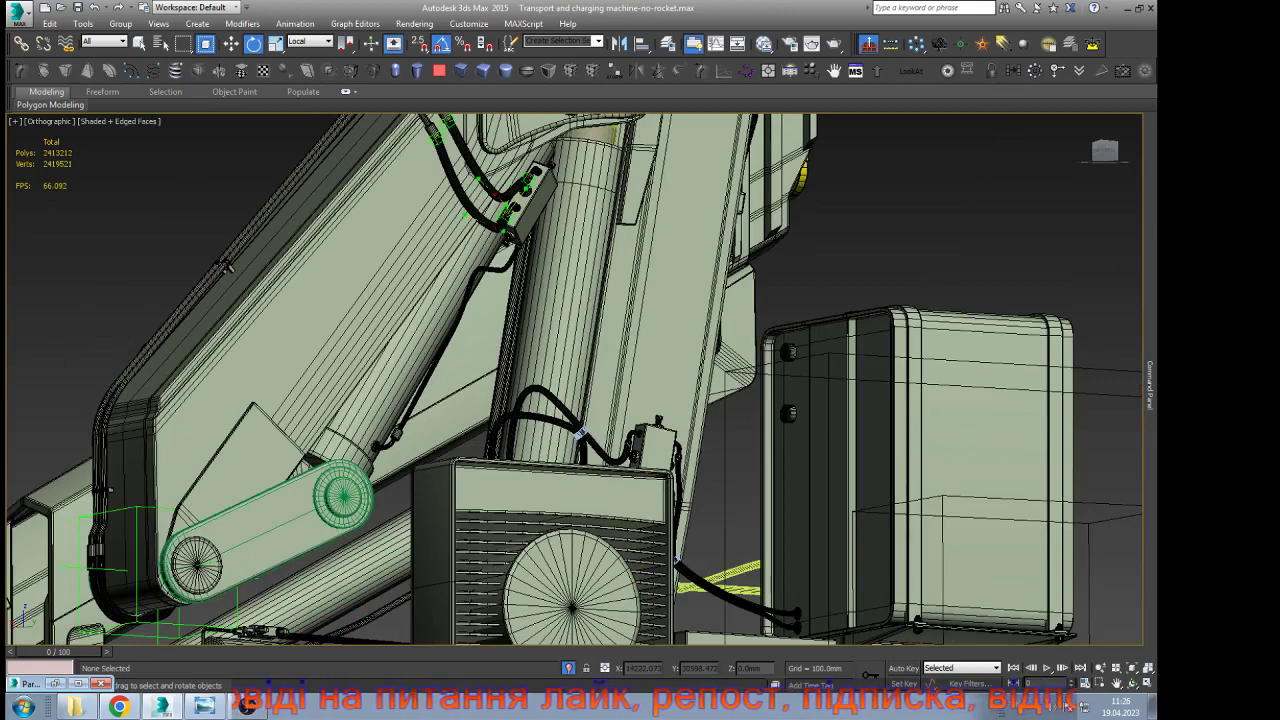
middle_drag(357, 454, 343, 361)
scroll(343, 361, up, 2)
click(332, 398)
right_click(332, 398)
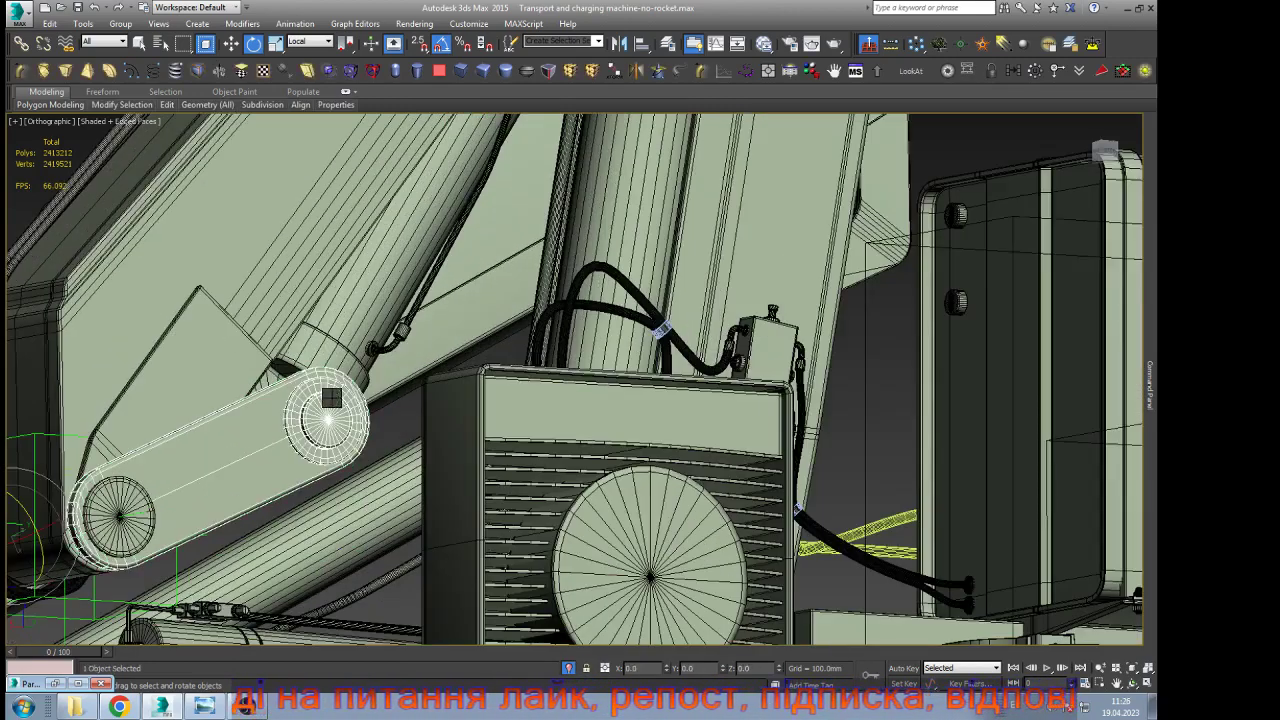
click(365, 356)
Remove the slanted cylinder's outer barrel with its pipe and the boom section beside it from view
scroll(307, 409, up, 5)
click(314, 407)
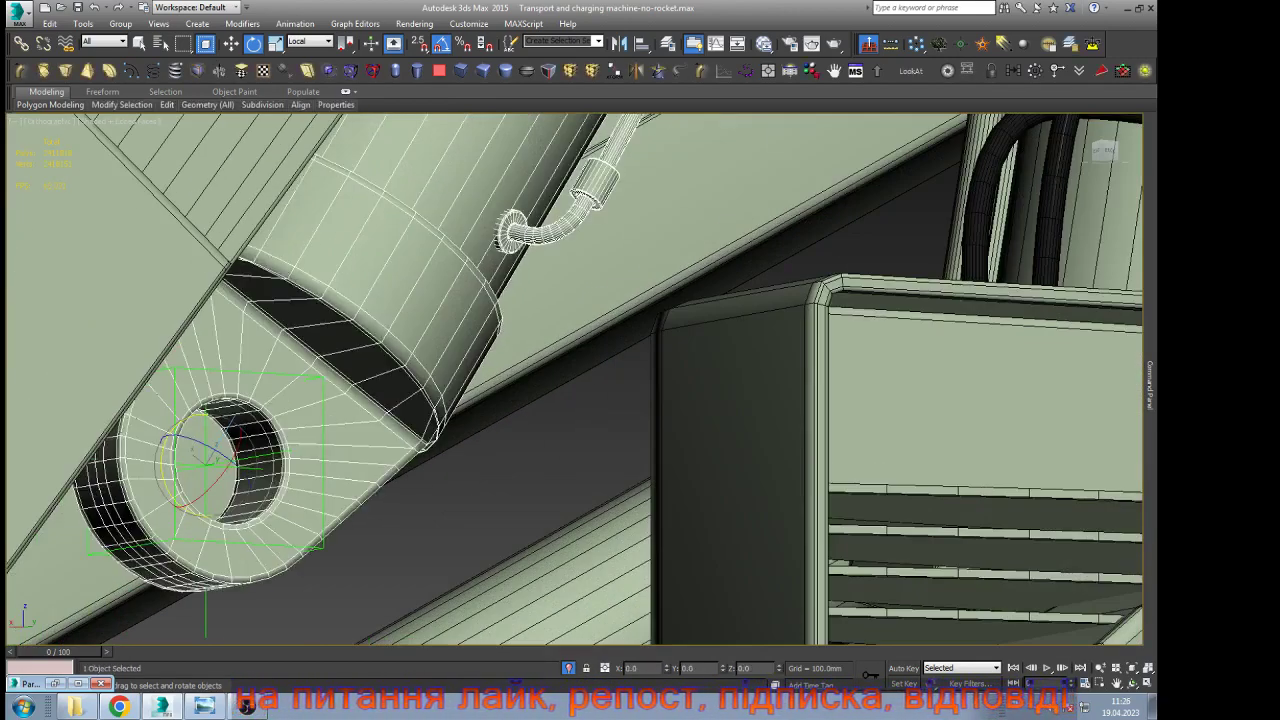
scroll(316, 404, down, 9)
scroll(370, 318, up, 5)
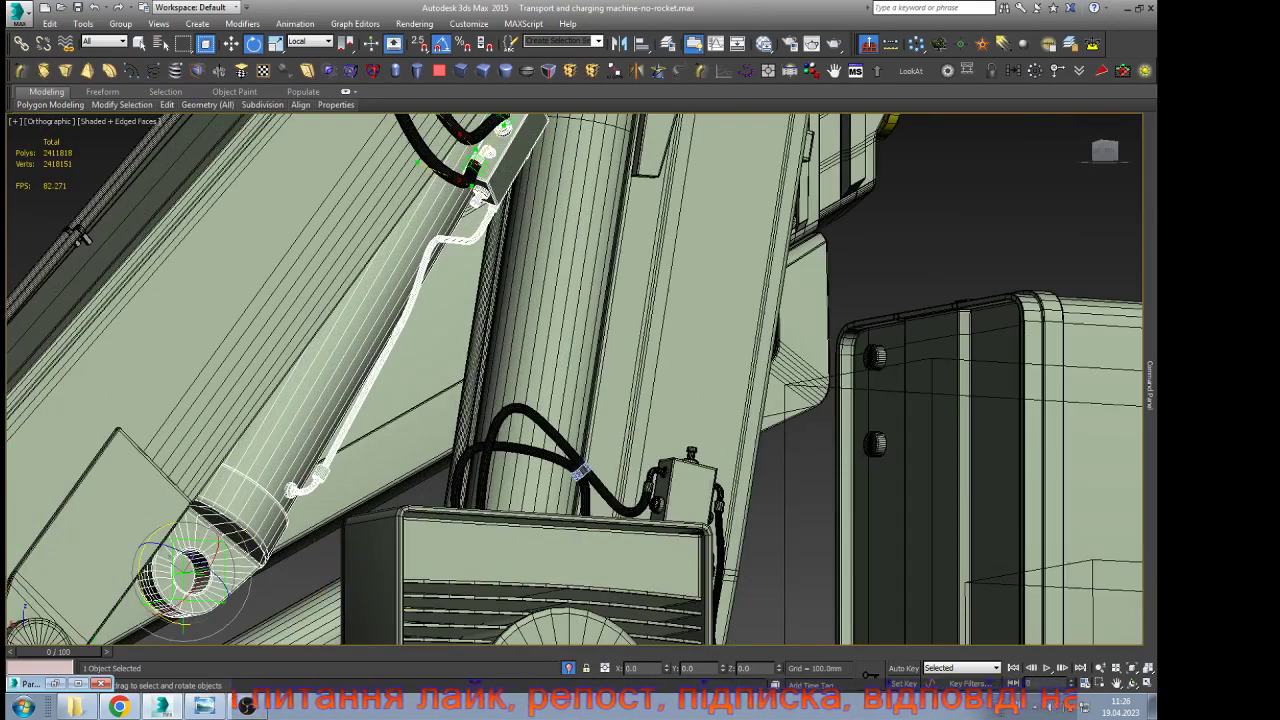
key(Delete)
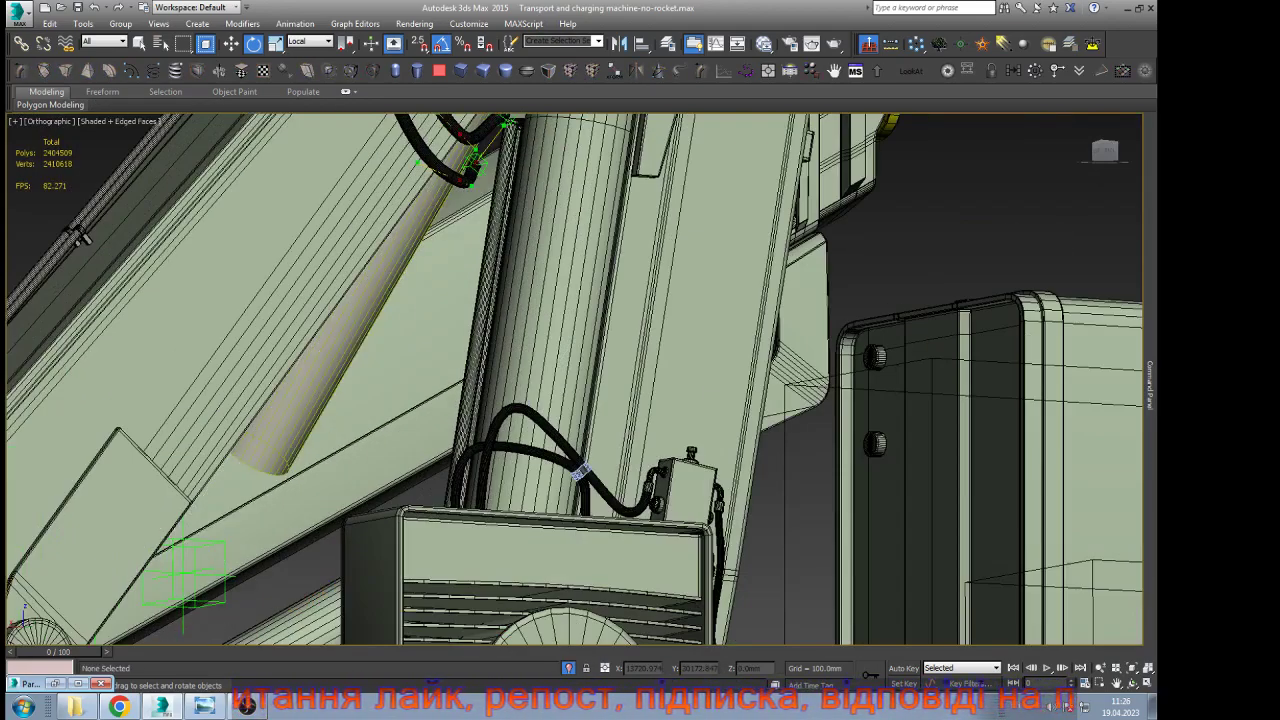
click(300, 325)
key(Delete)
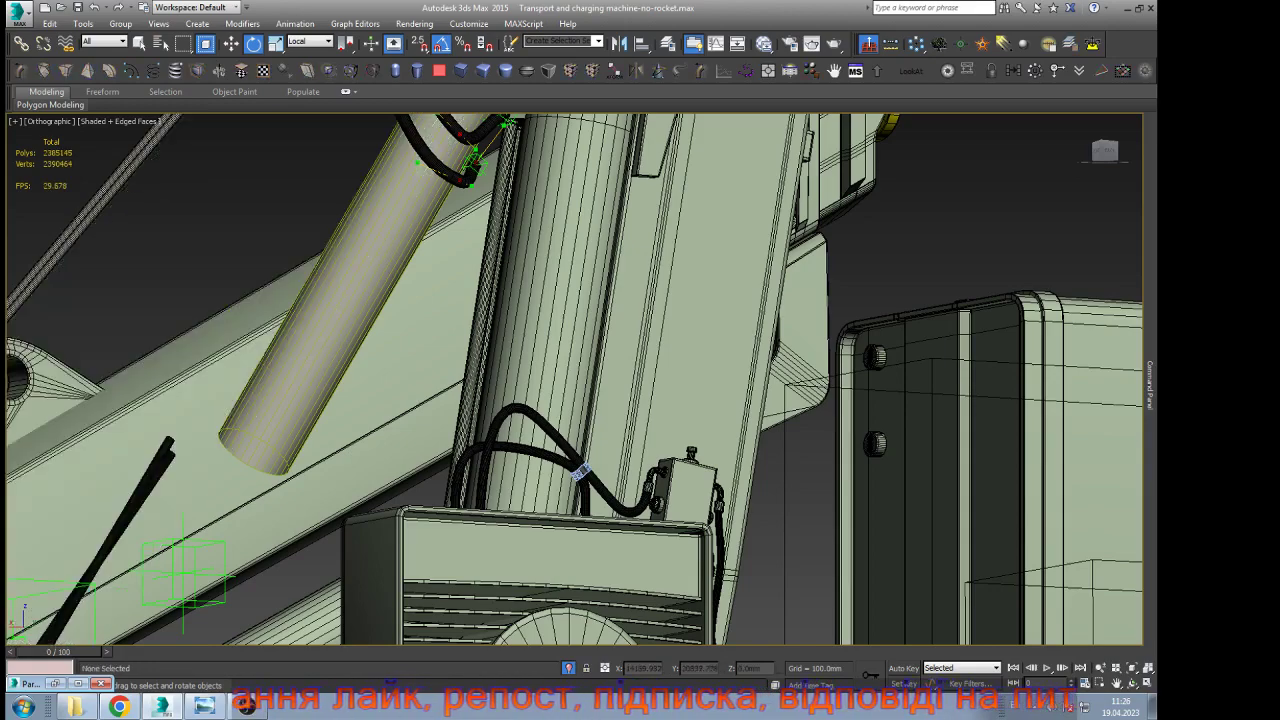
Select the exposed inner rod of the slanted cylinder and display its motion controllers
click(306, 328)
scroll(338, 329, down, 4)
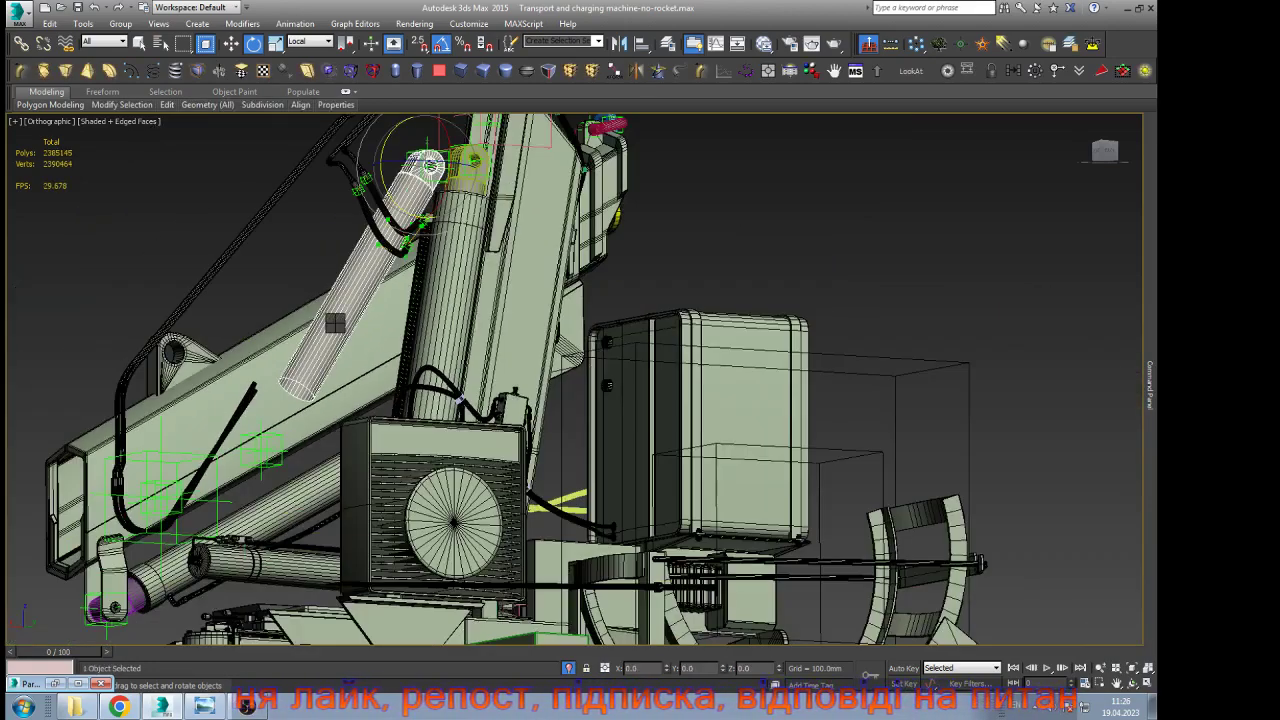
key(w)
scroll(302, 481, up, 8)
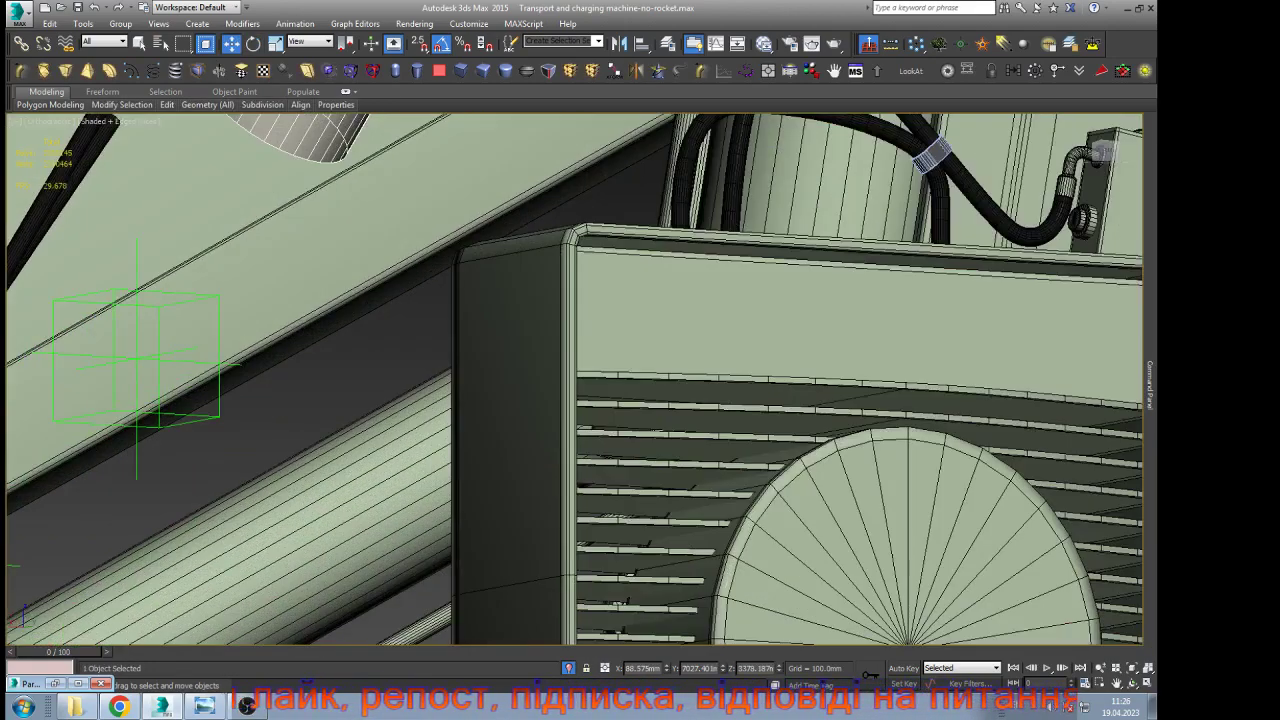
scroll(318, 437, down, 4)
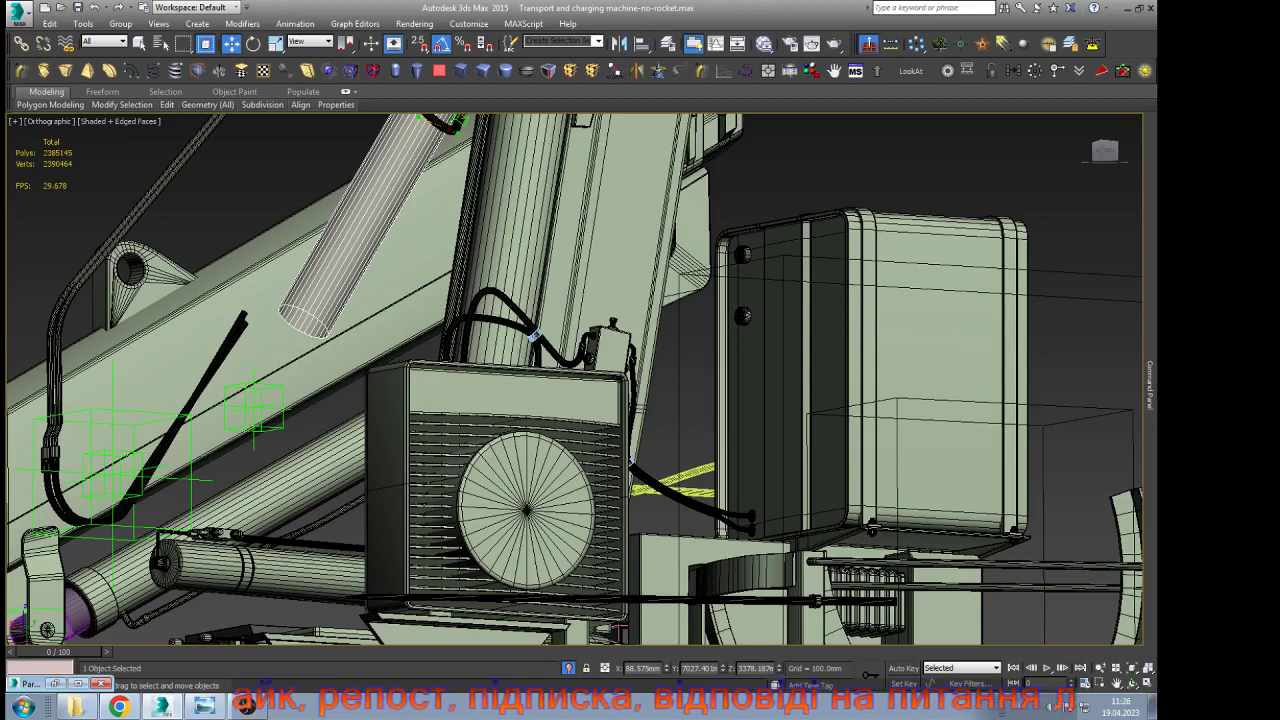
scroll(285, 435, up, 6)
scroll(277, 437, down, 3)
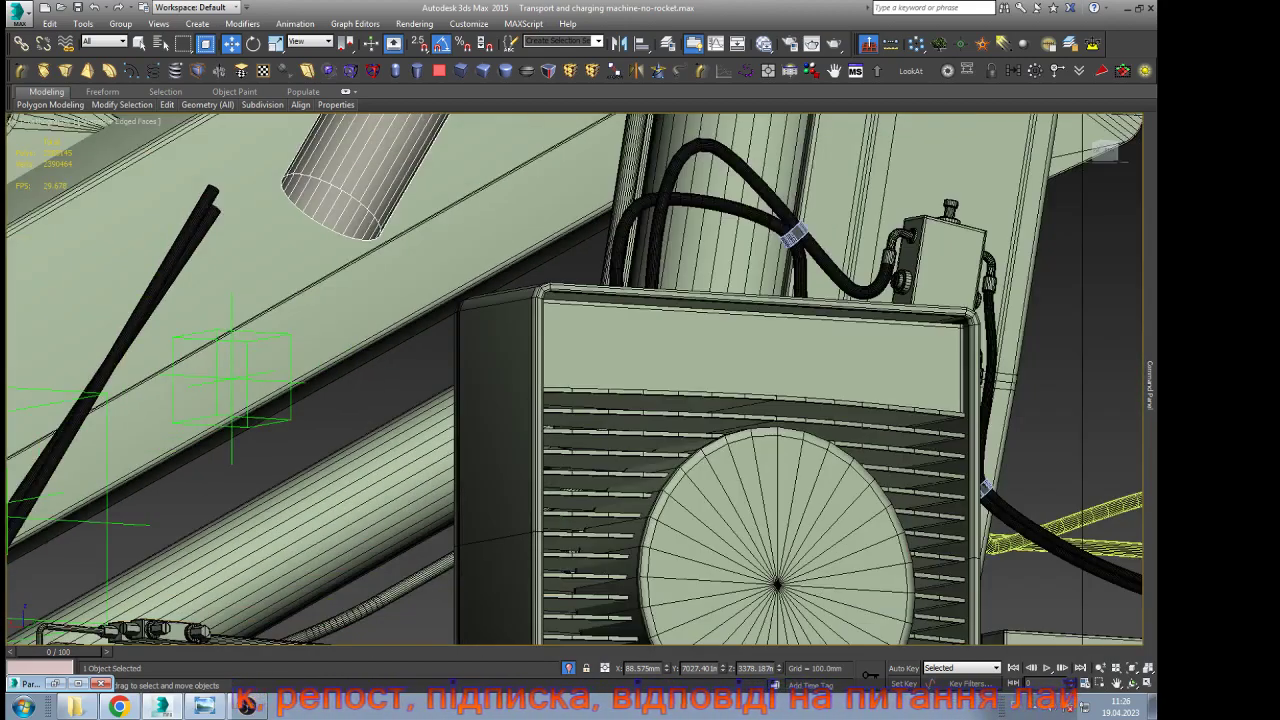
mouse_move(1150, 386)
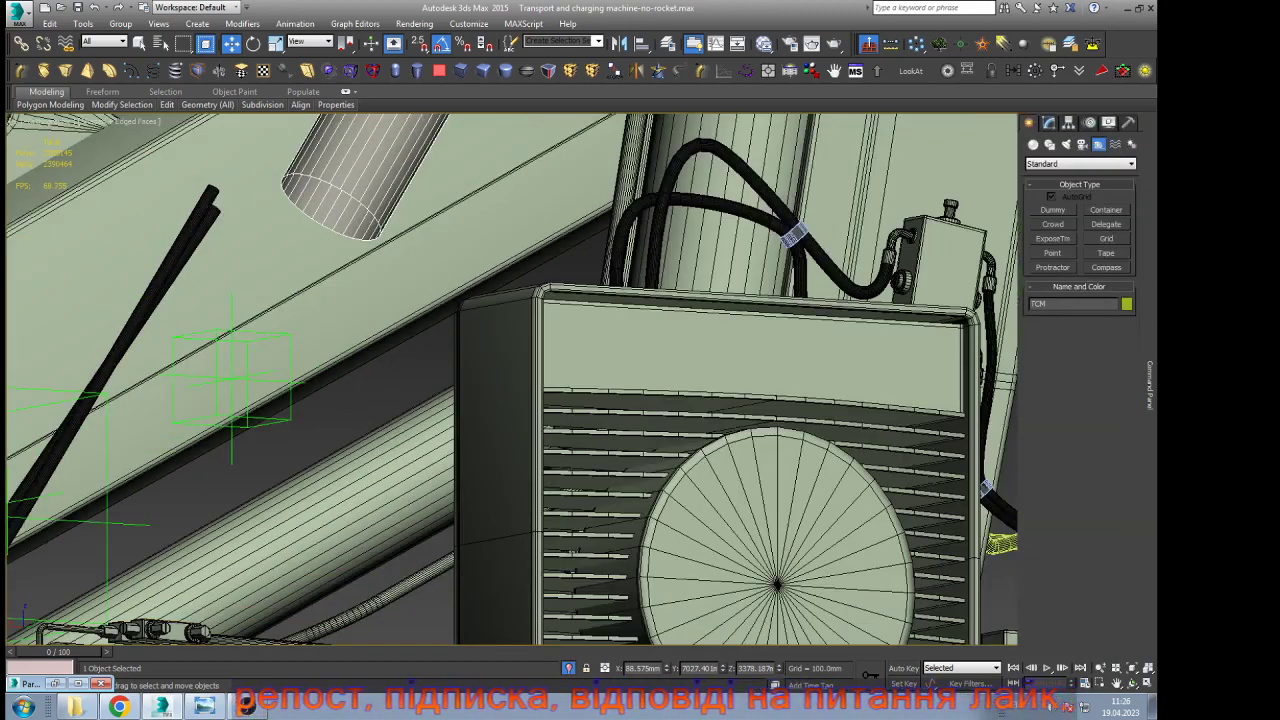
click(1090, 122)
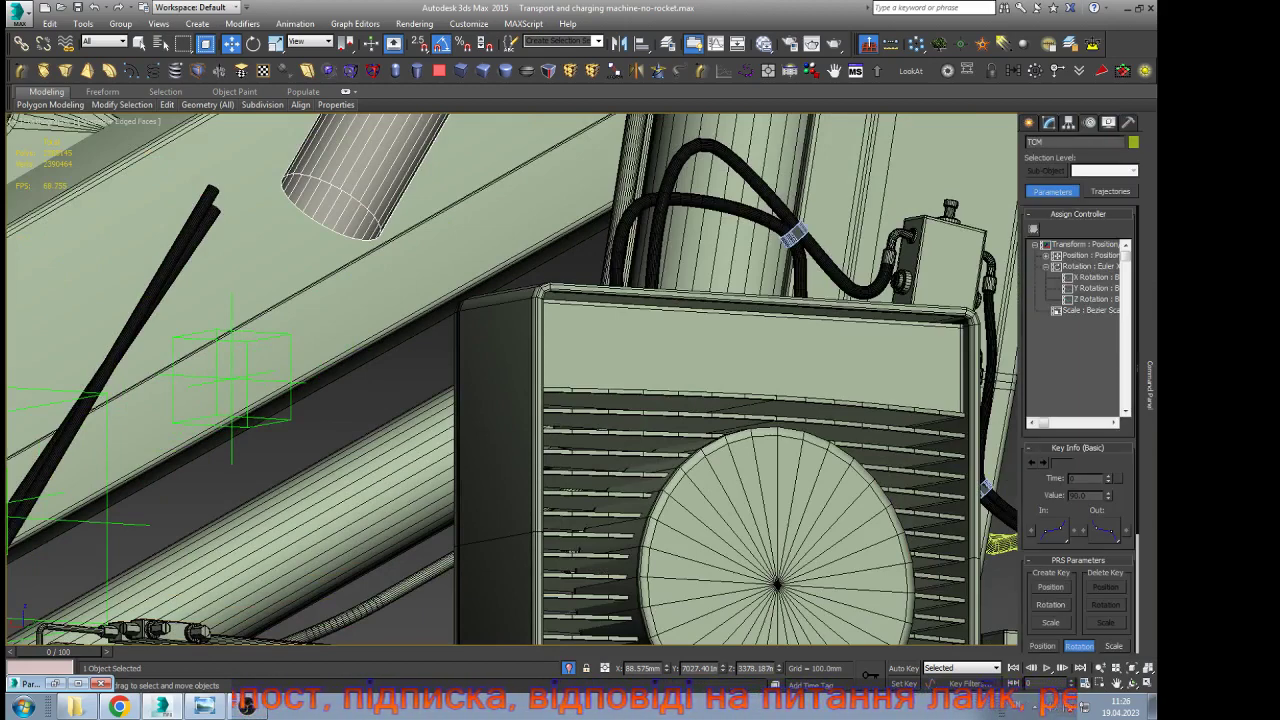
Examine the cylinder rod's upper eye and the point helper beyond its lower end up close and from above
scroll(1089, 273, down, 2)
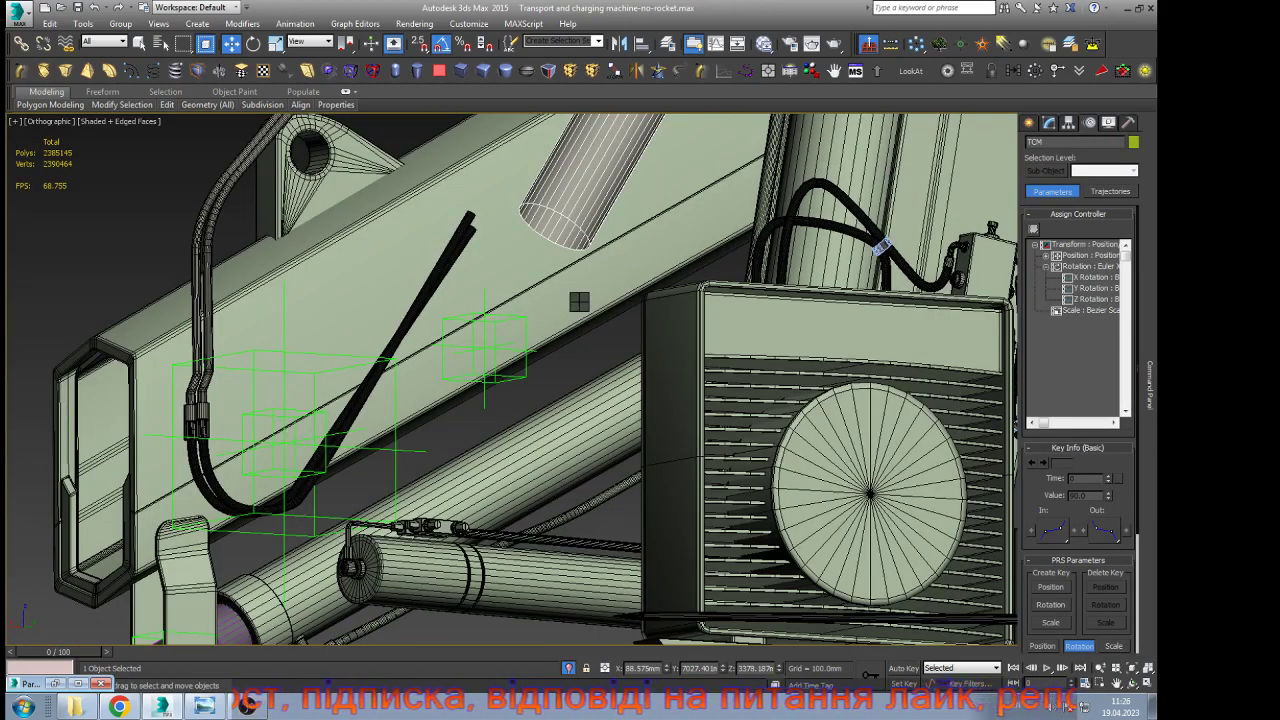
scroll(565, 330, down, 3)
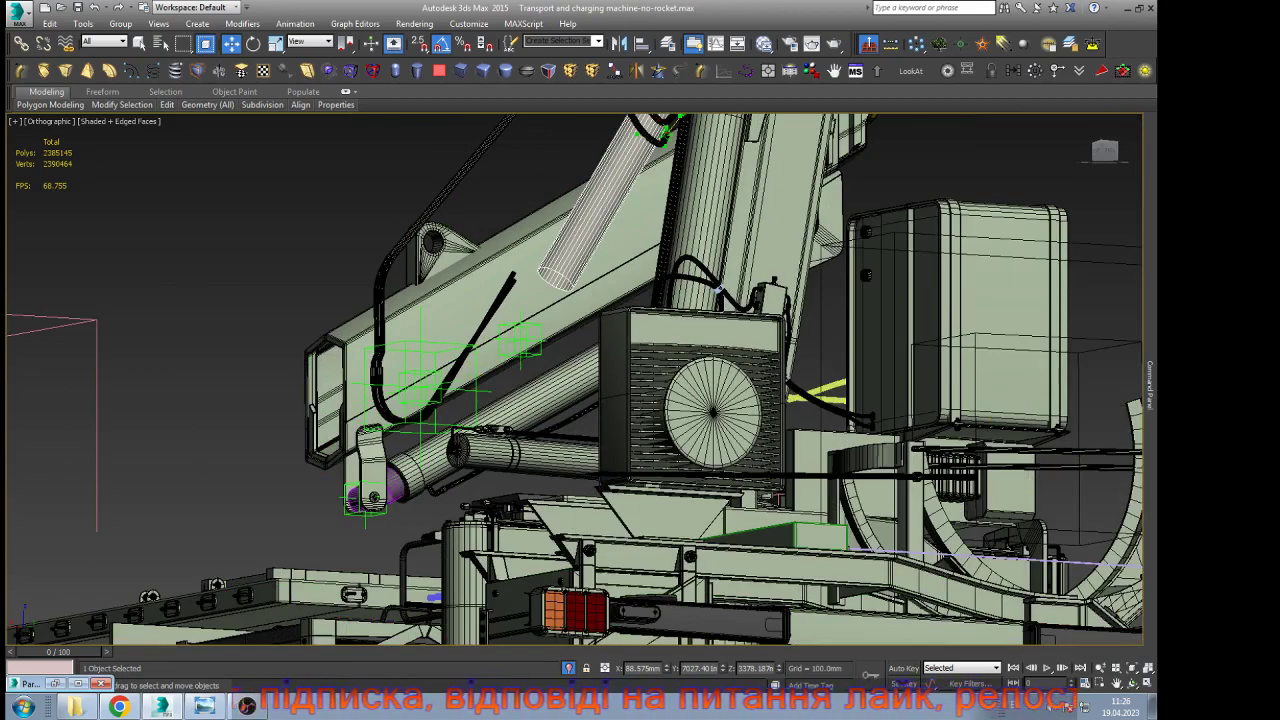
scroll(608, 230, down, 5)
scroll(615, 235, up, 10)
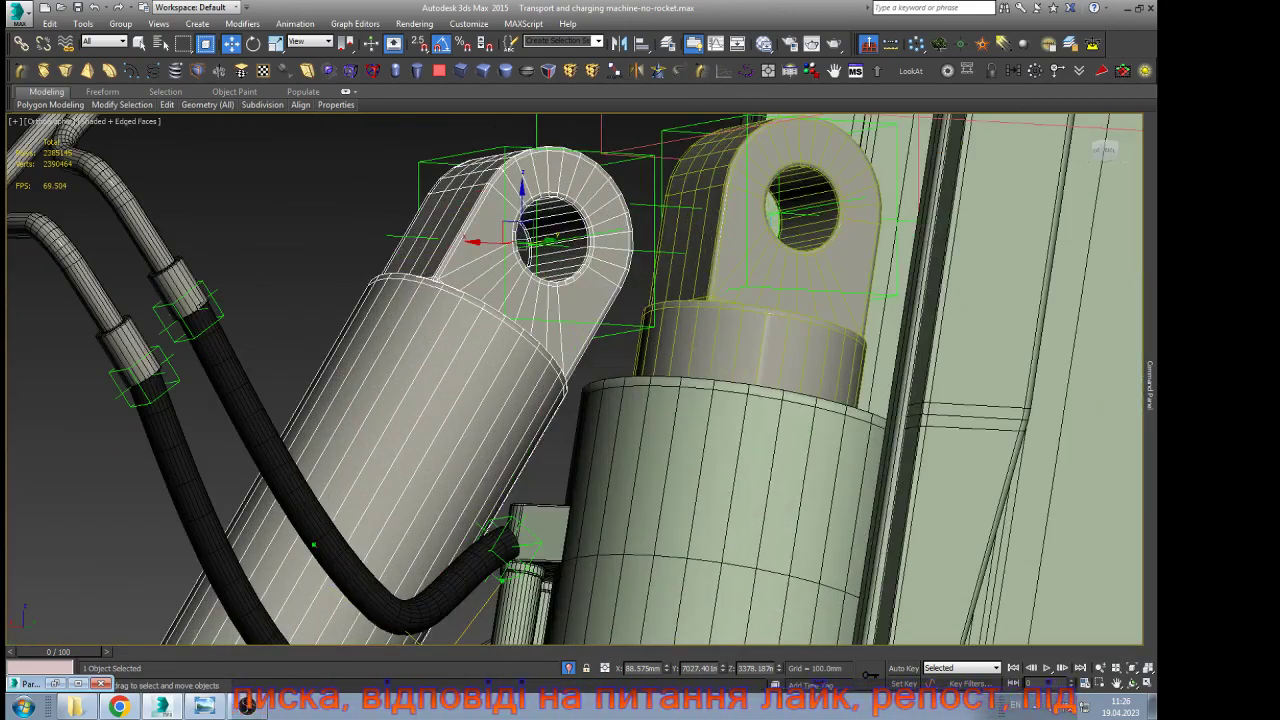
scroll(436, 198, down, 5)
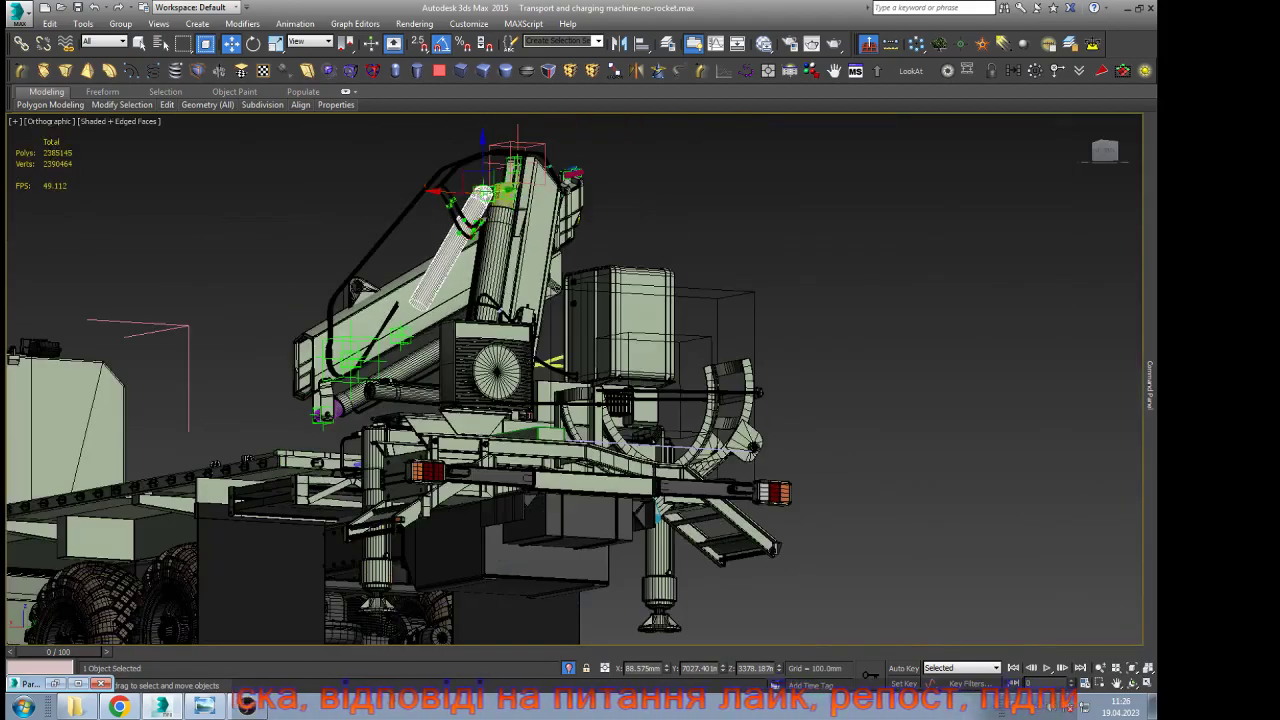
alt+middle_drag(538, 135, 606, 212)
alt+drag(606, 212, 582, 224)
scroll(388, 305, up, 6)
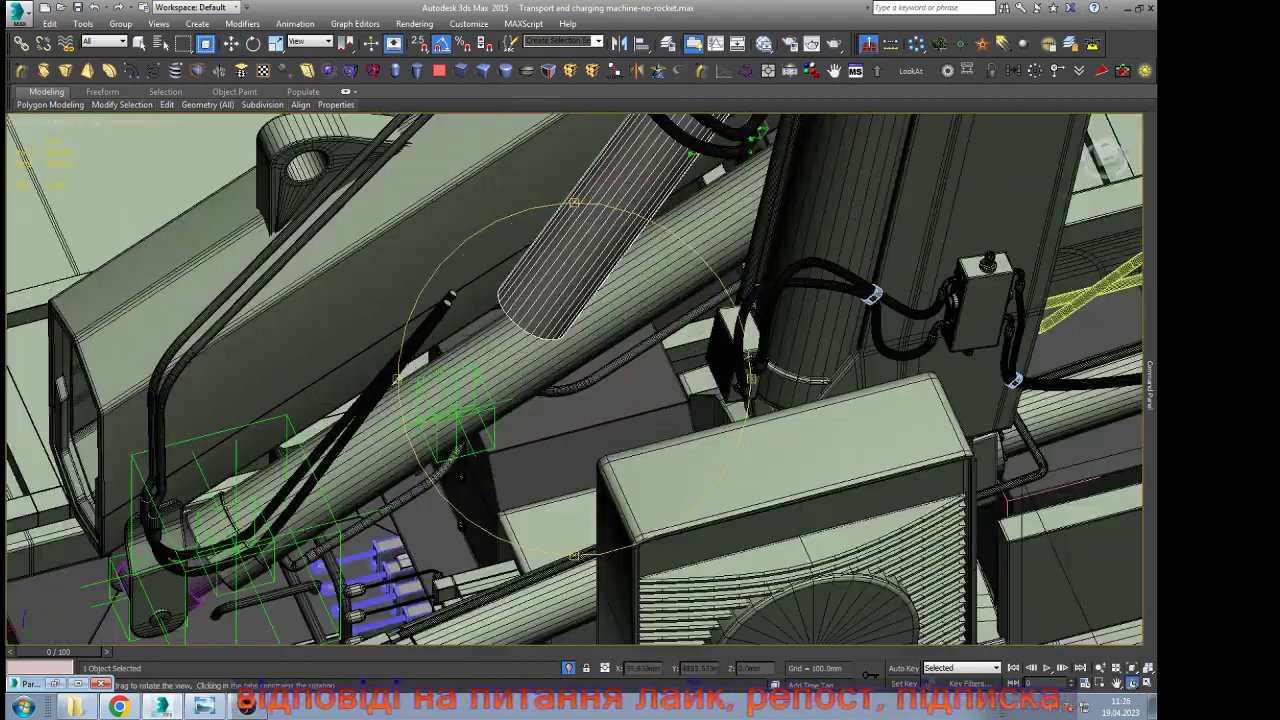
scroll(574, 378, up, 4)
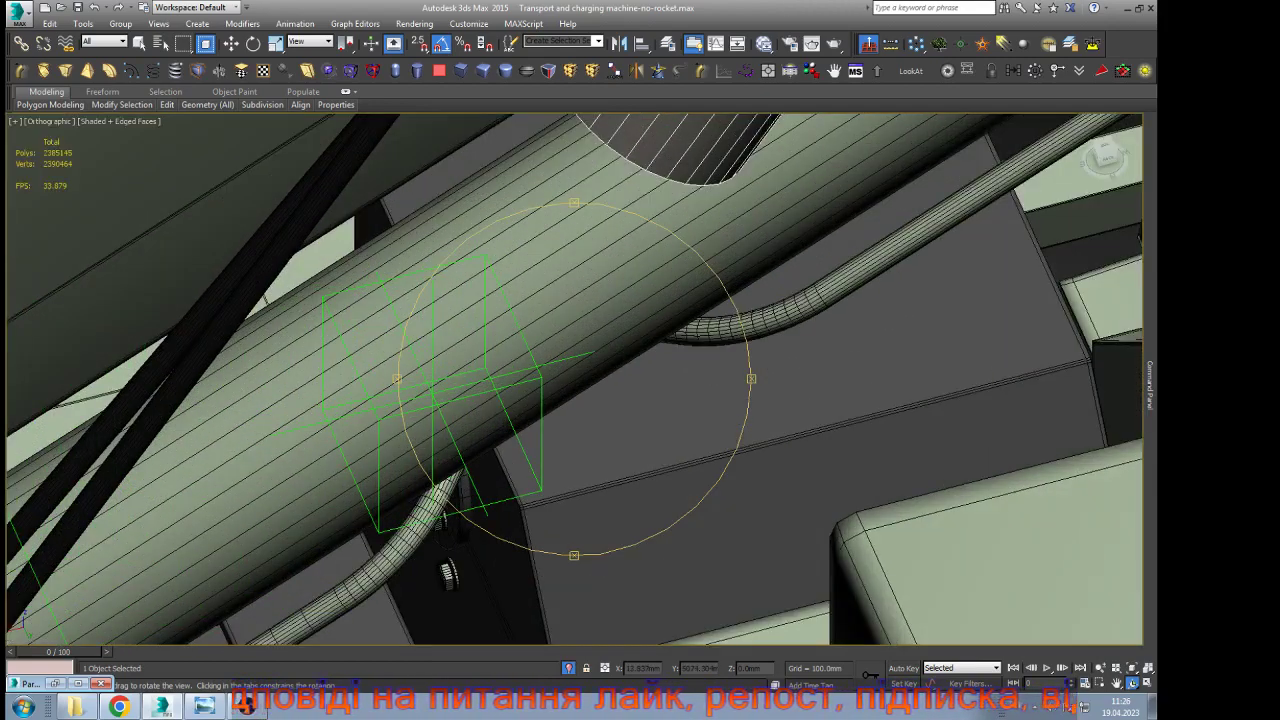
Recolour the point helpers at the cylinder rod's upper eye and at the barrel's lower pivot yellow-green
key(w)
scroll(473, 432, down, 7)
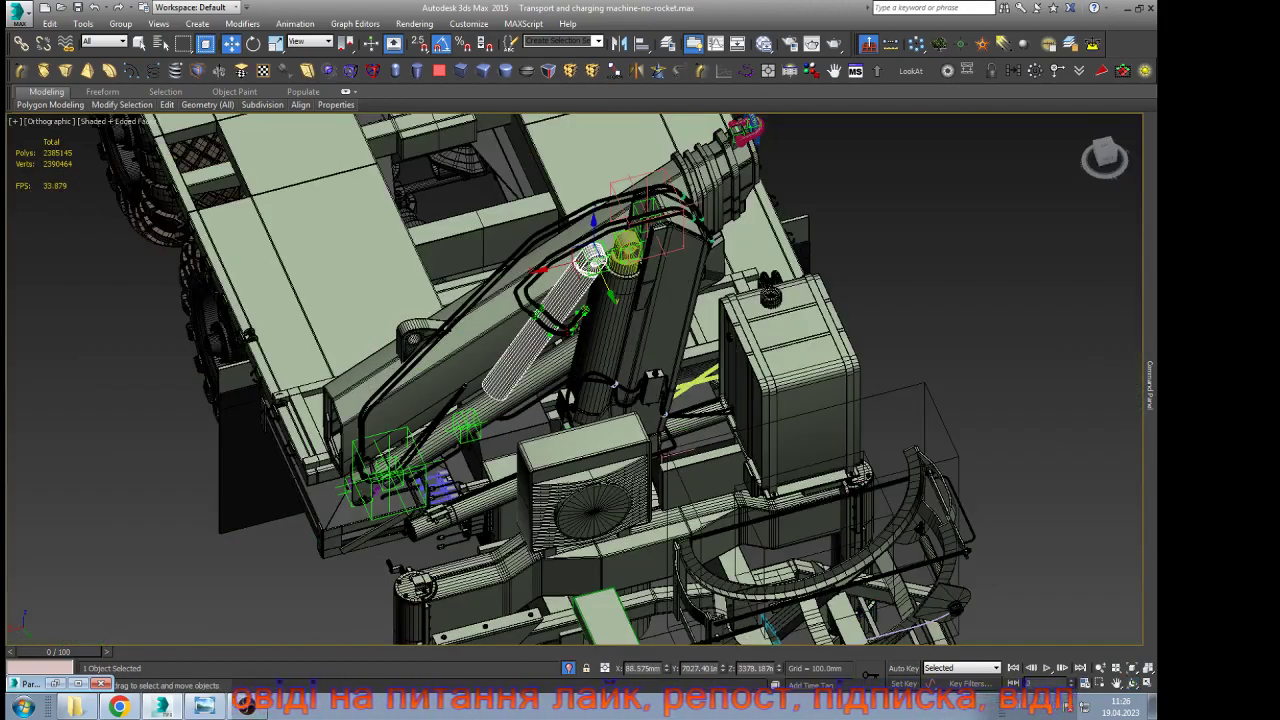
scroll(592, 260, up, 12)
click(638, 323)
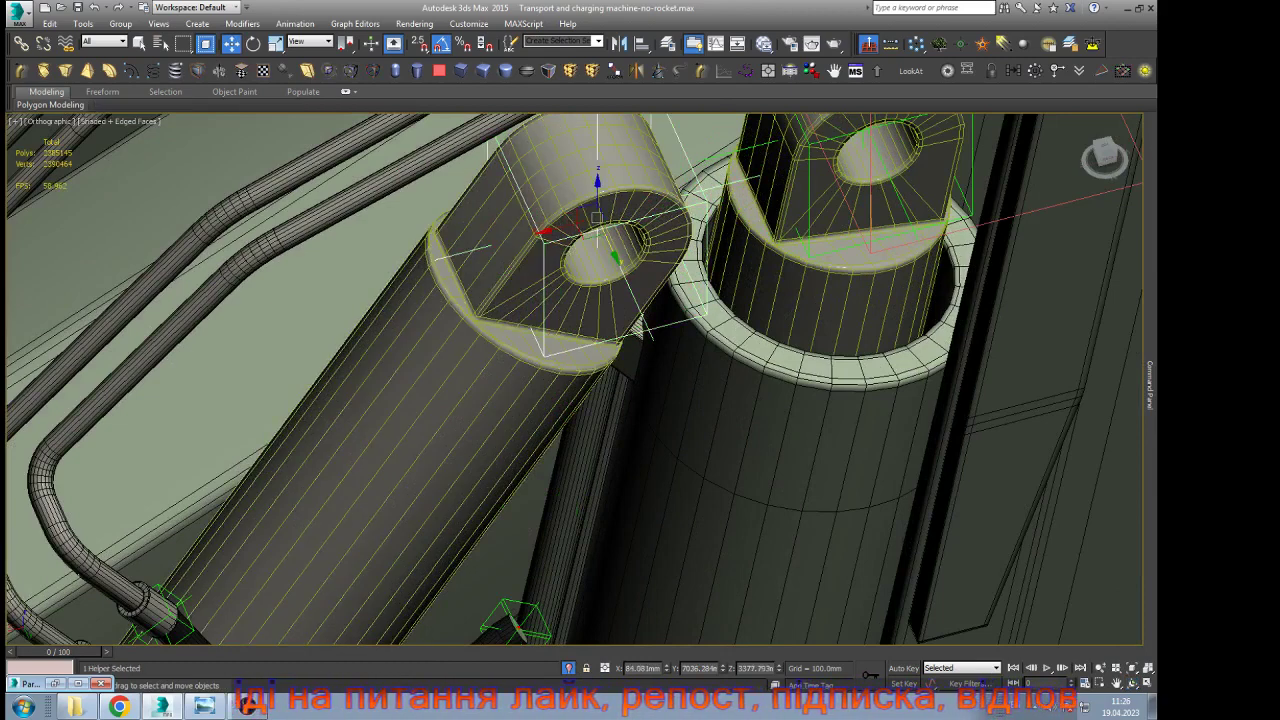
scroll(674, 190, down, 3)
mouse_move(1148, 376)
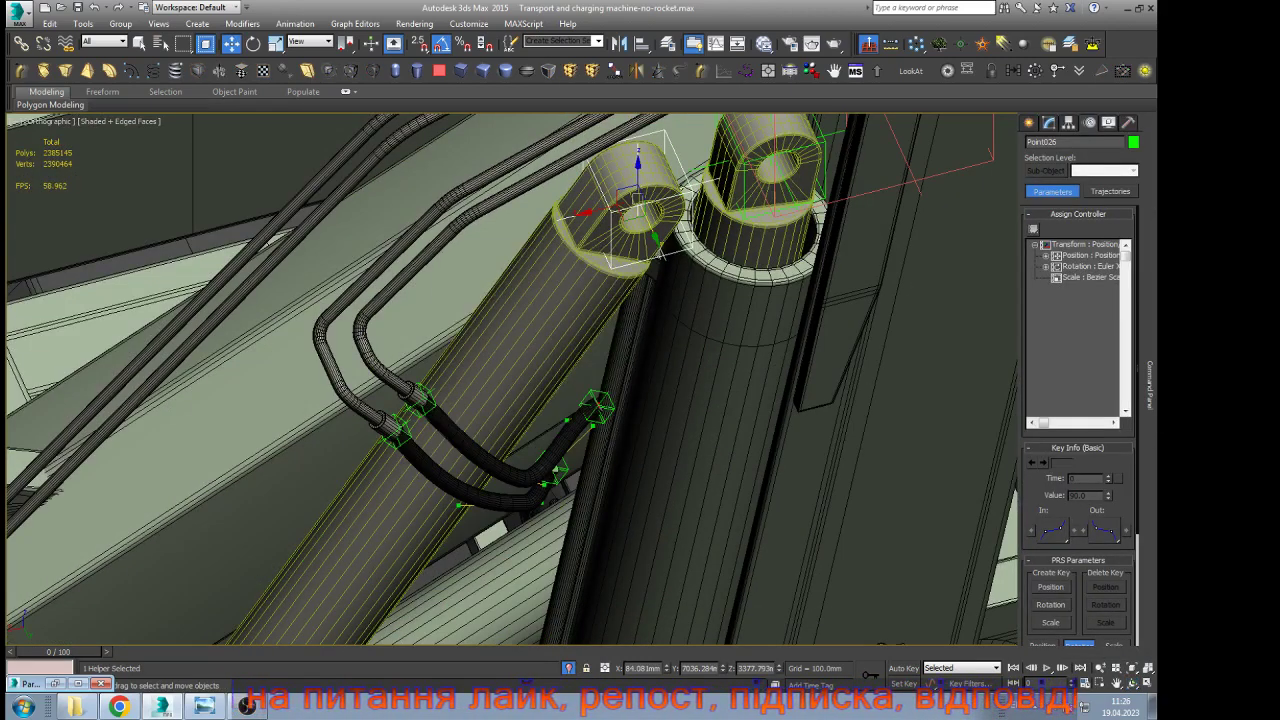
click(1133, 142)
click(522, 313)
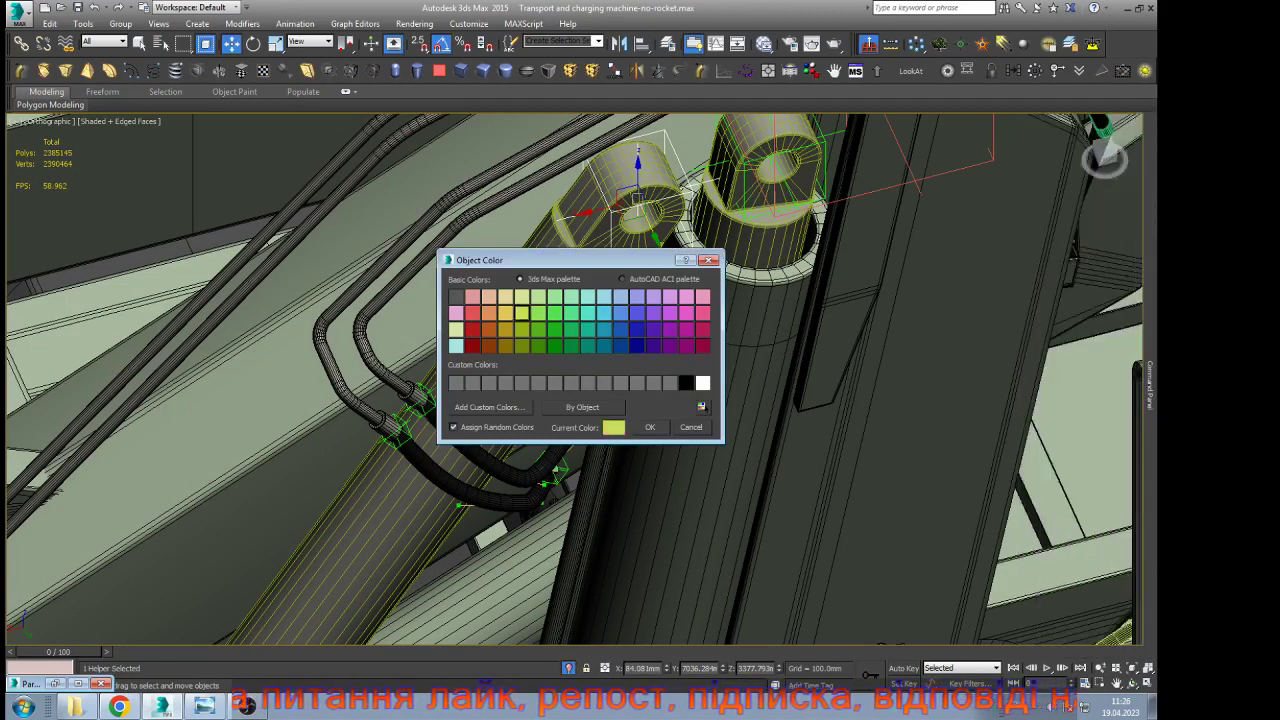
key(Return)
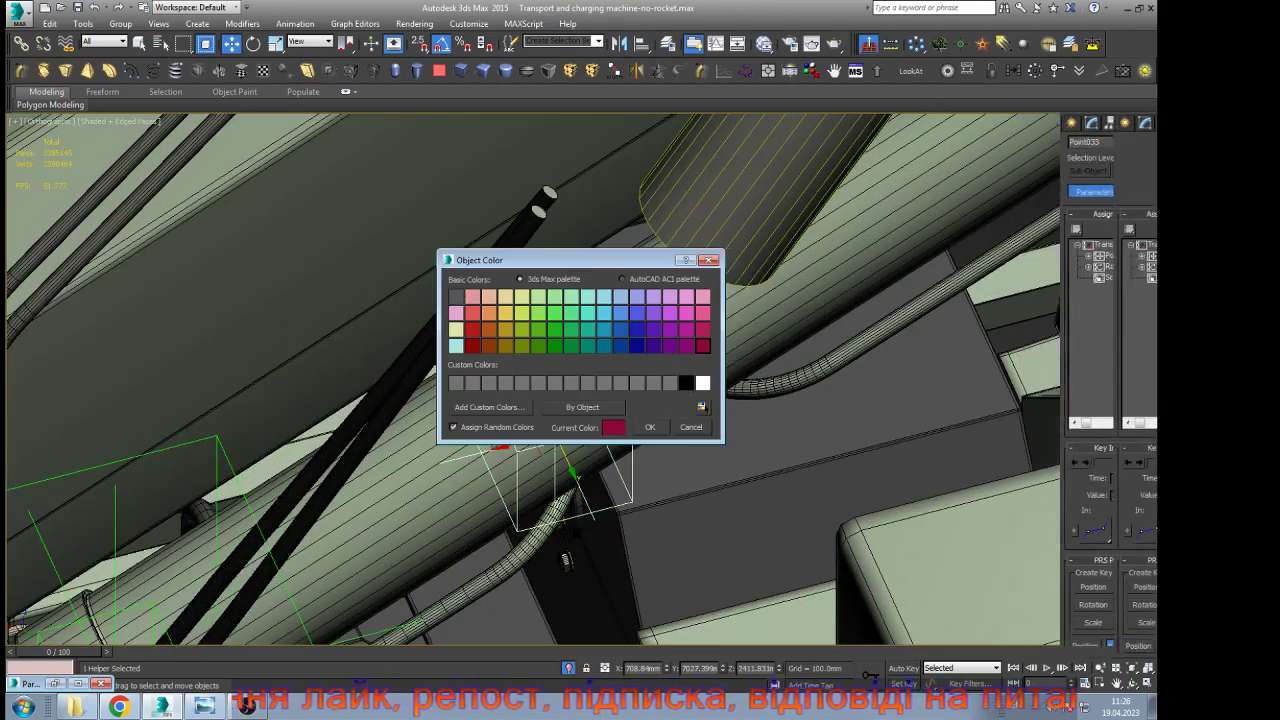
click(650, 427)
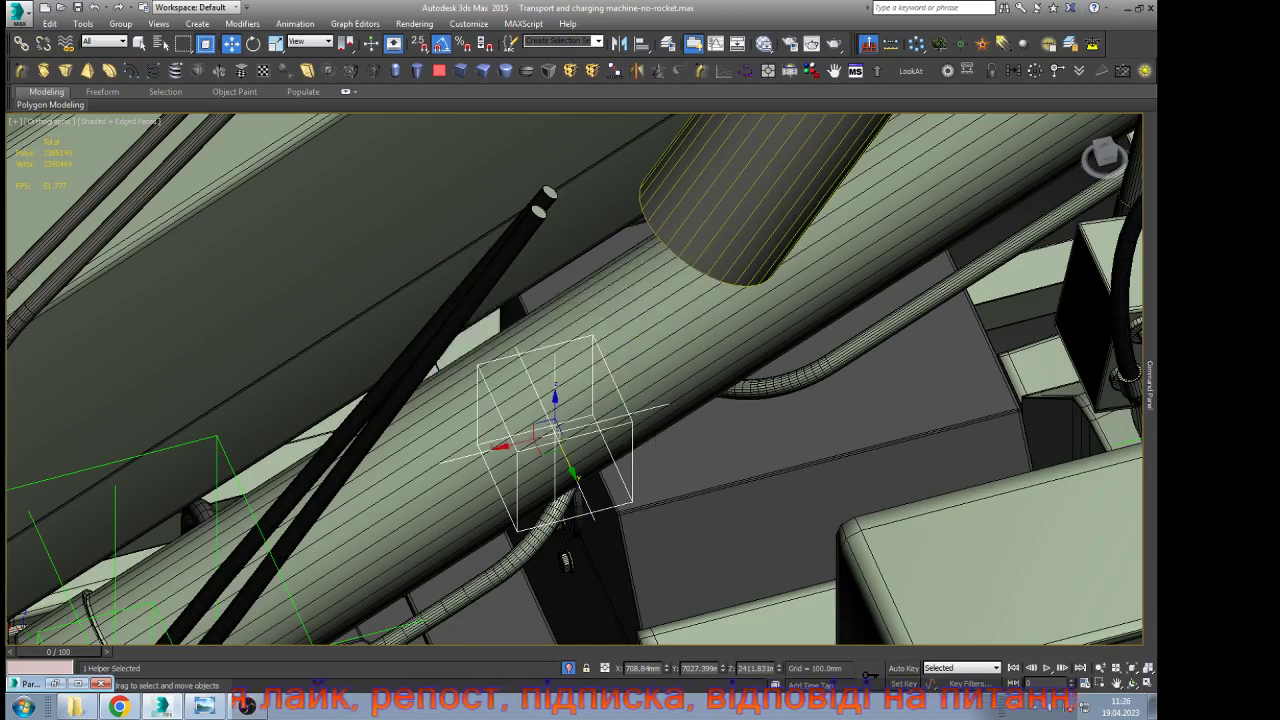
Select the slanted cylinder's inner rod from a lower side view and display its motion controllers
click(1132, 683)
scroll(558, 468, down, 6)
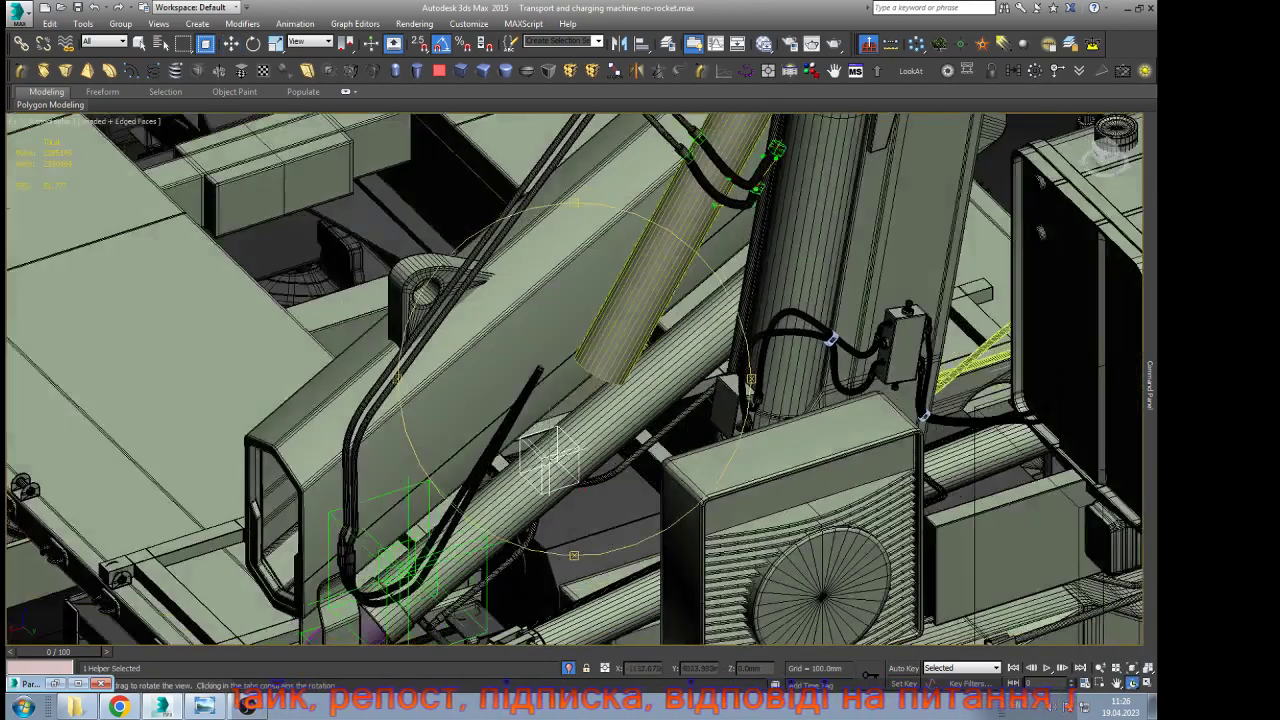
drag(558, 468, 548, 425)
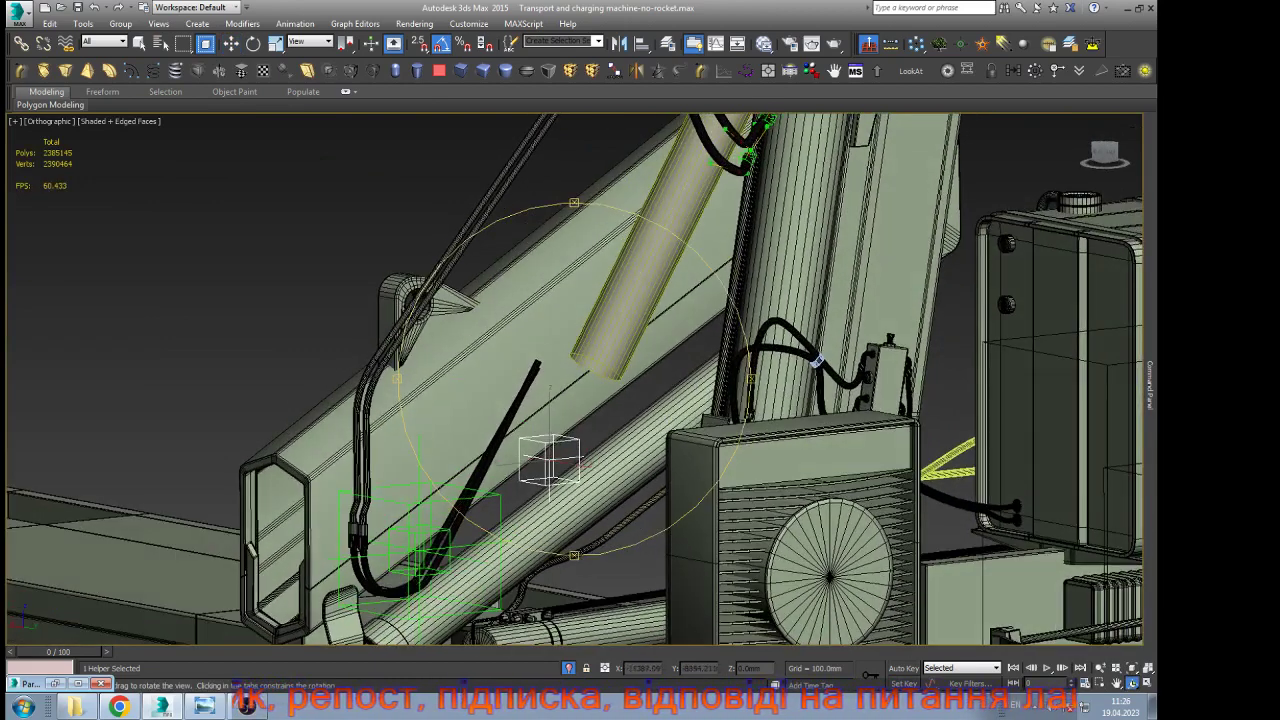
key(w)
click(634, 290)
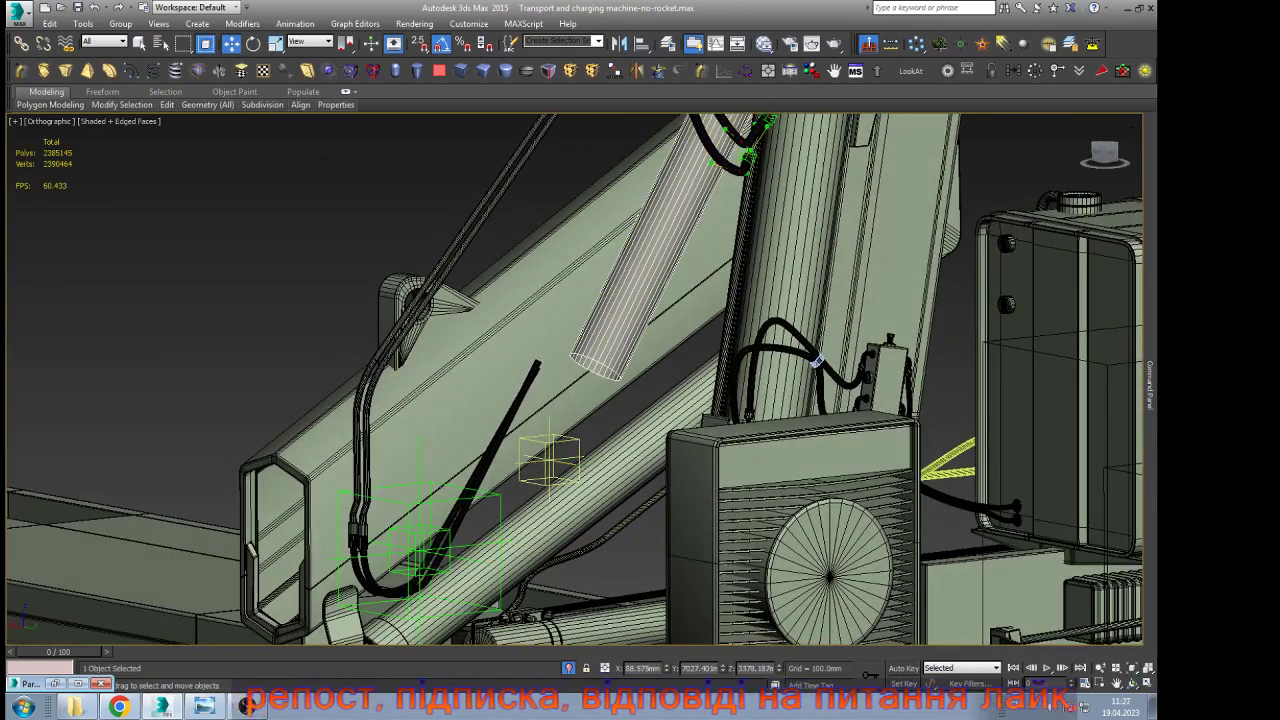
mouse_move(1150, 375)
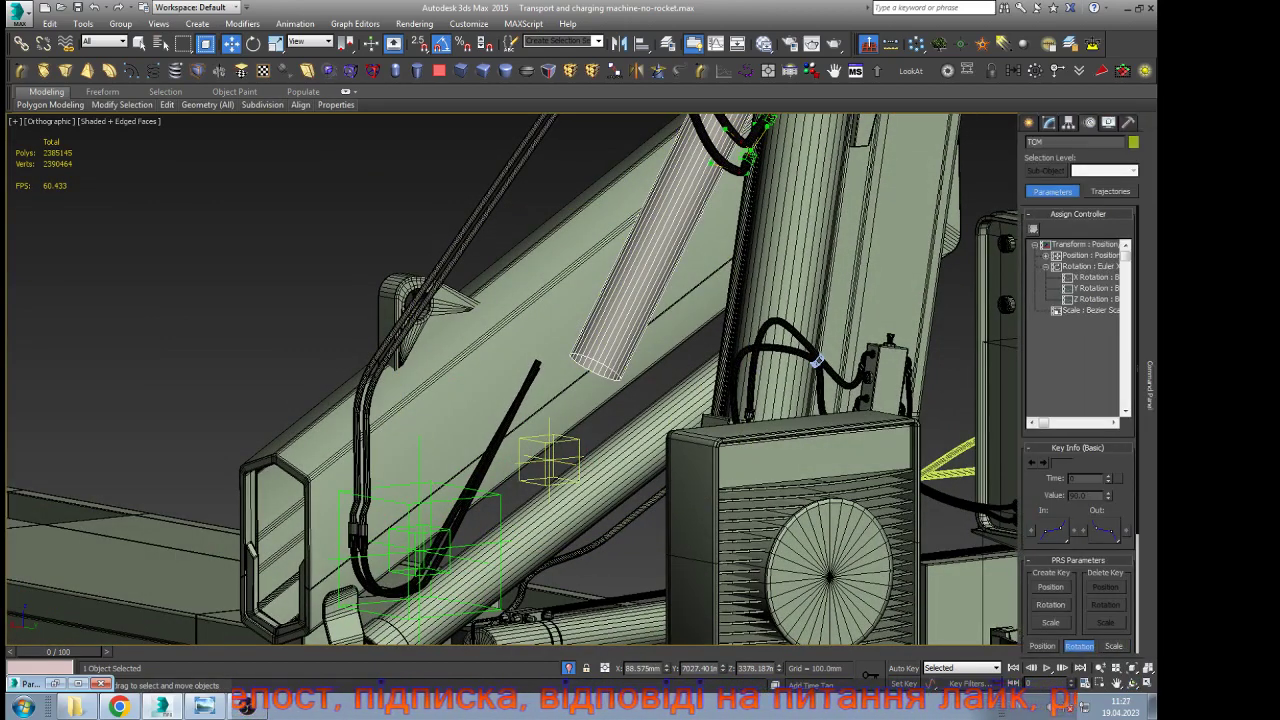
click(1085, 245)
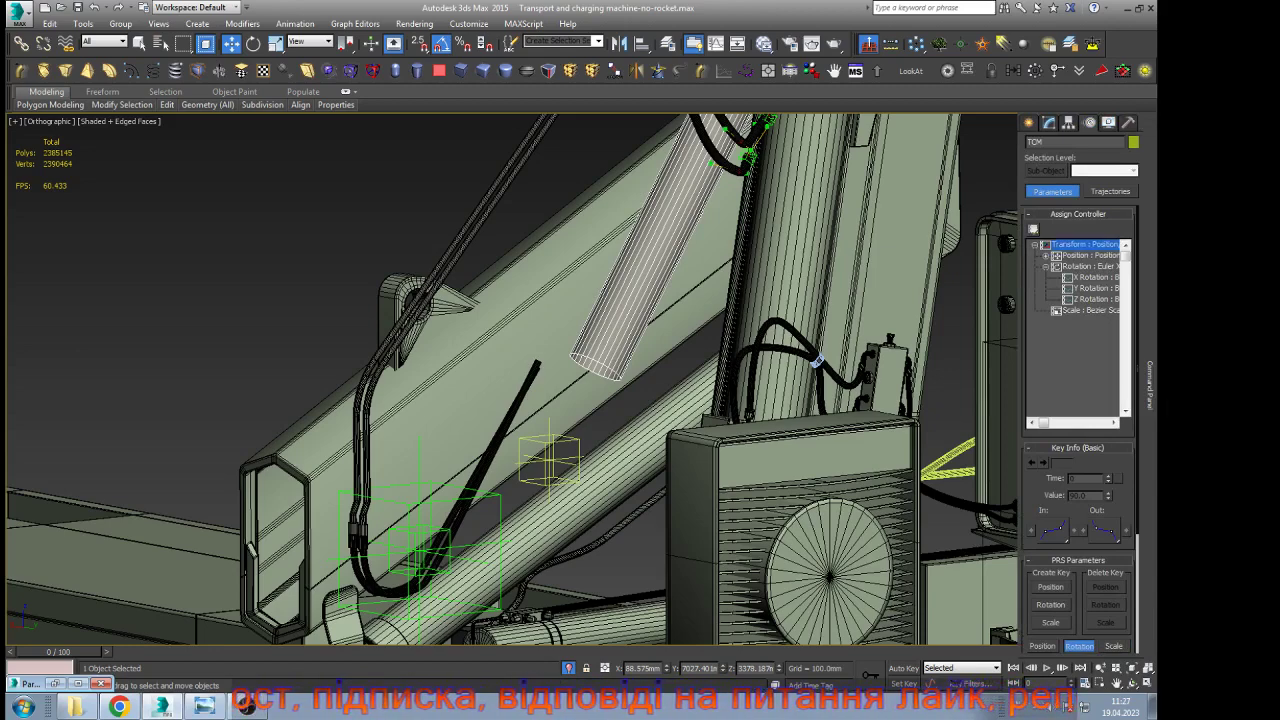
click(1034, 230)
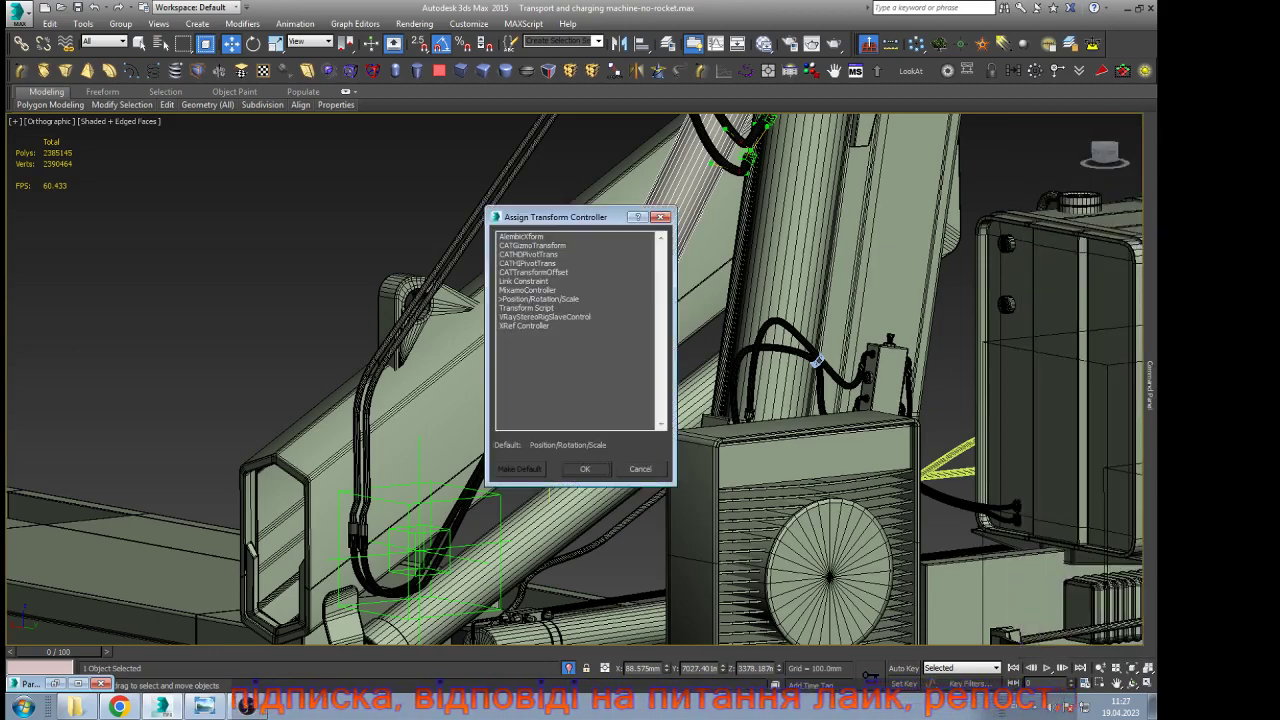
click(641, 469)
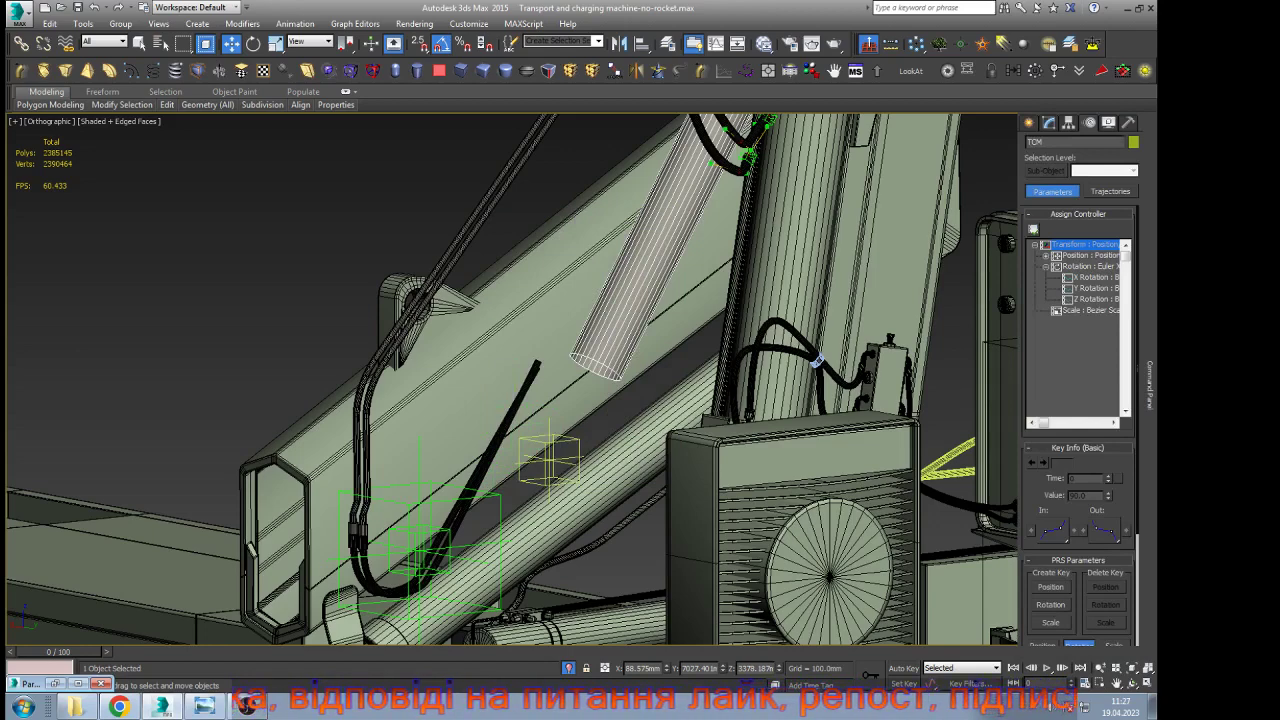
Collapse the basic key info section and the rotation tracks in the rod's controller settings
scroll(1078, 460, down, 4)
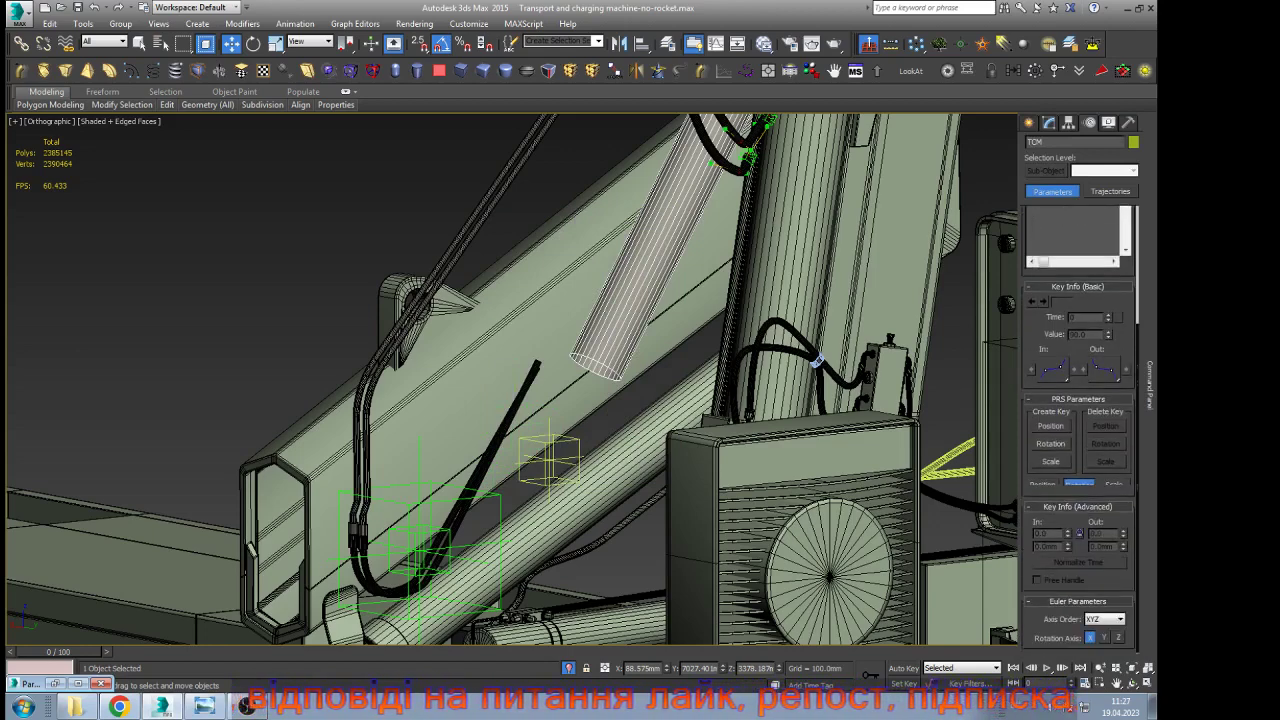
scroll(1078, 430, up, 4)
click(1077, 390)
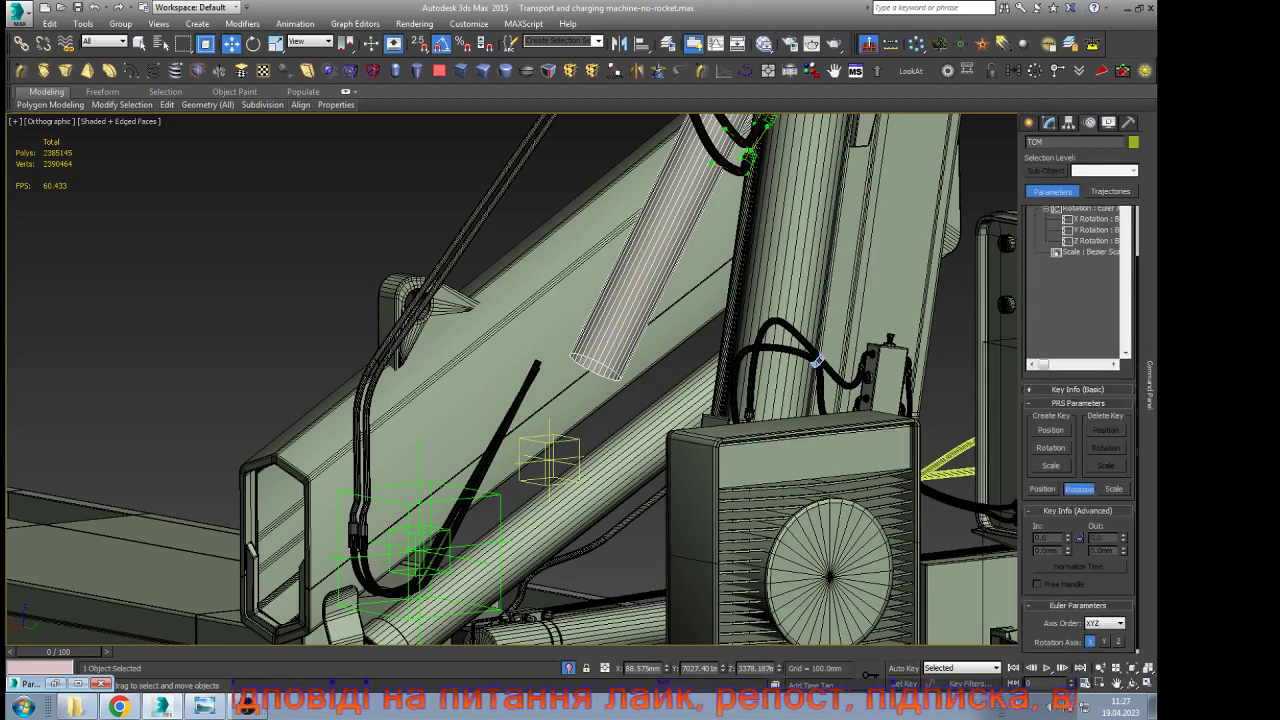
click(1126, 338)
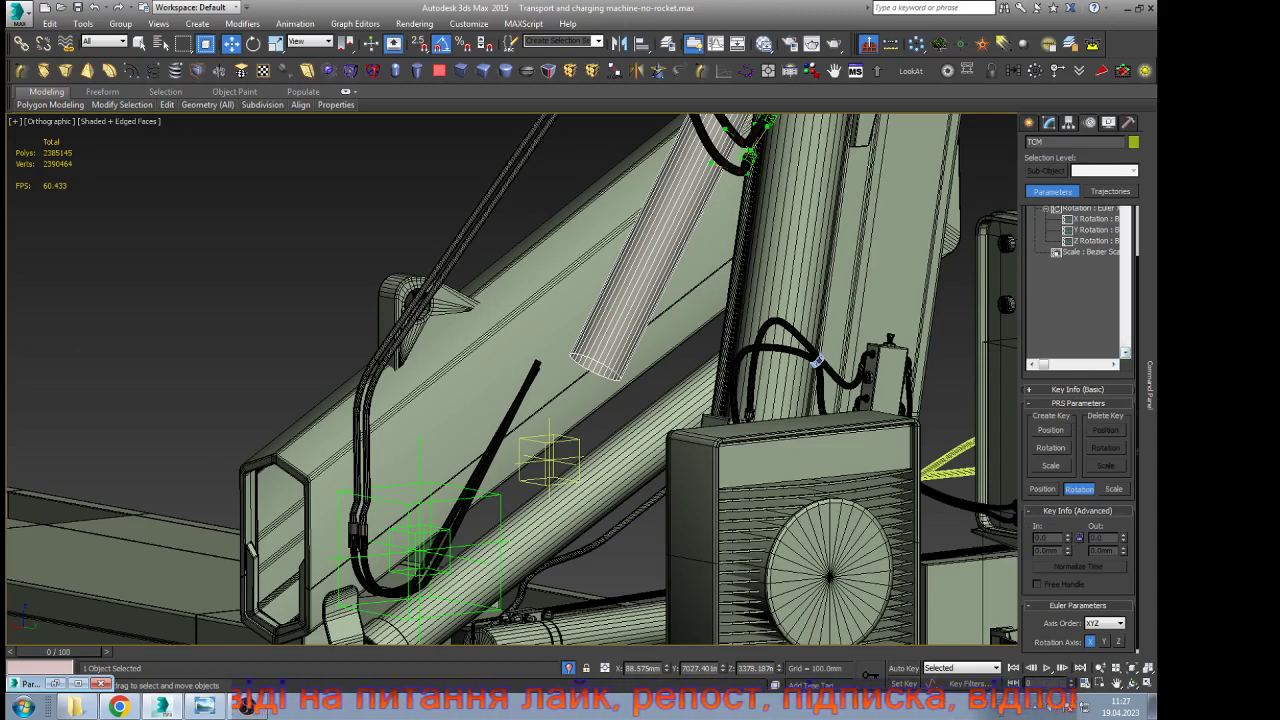
scroll(1079, 403, up, 1)
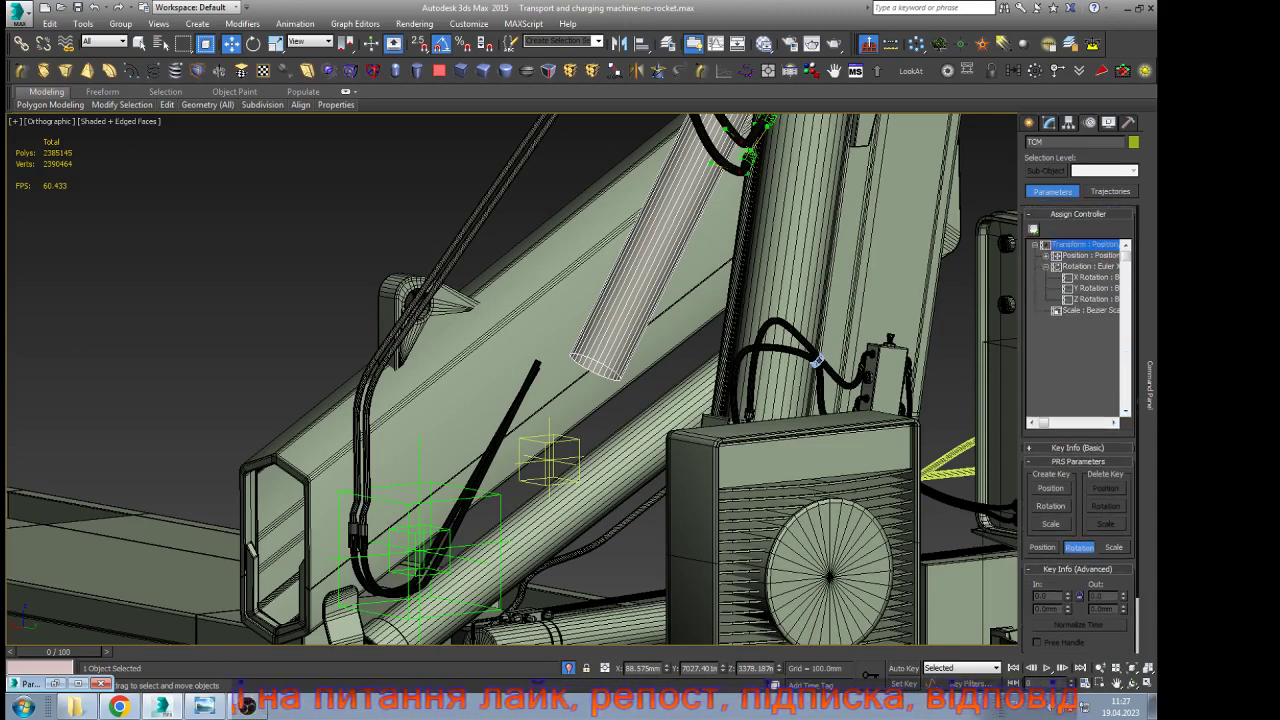
click(1046, 267)
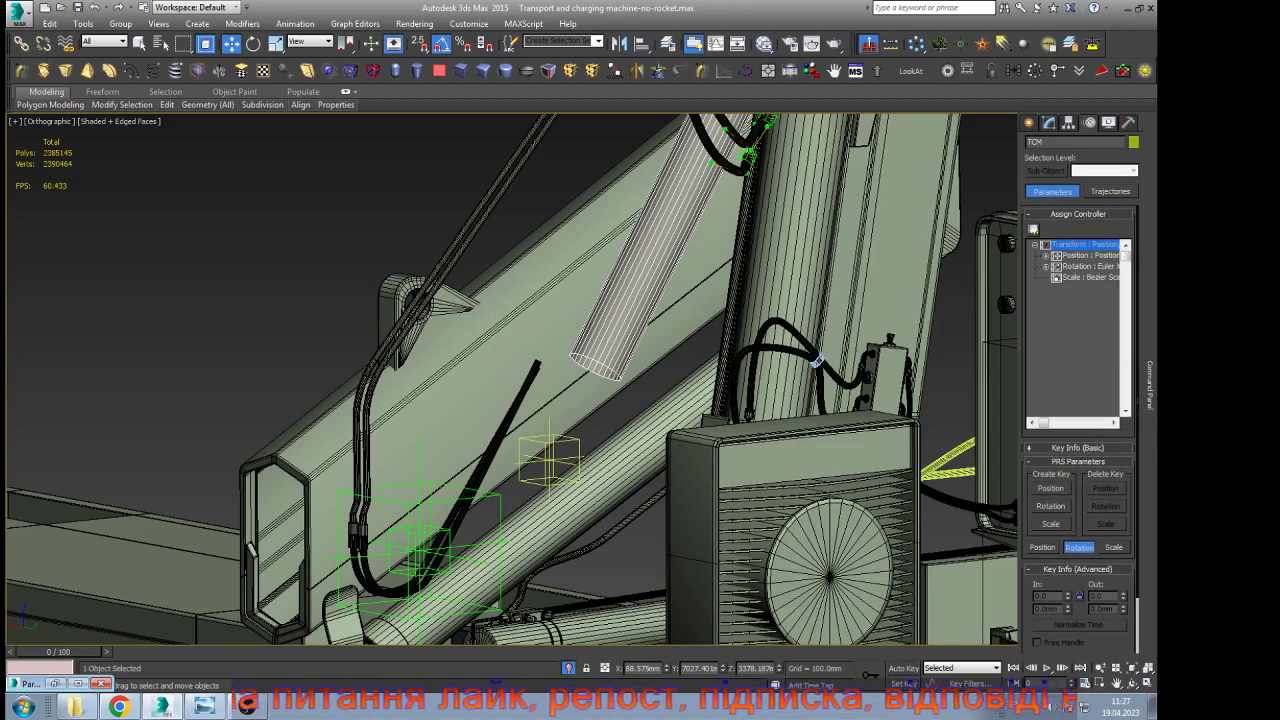
Try a Link Constraint as the cylinder rod's transform controller
click(1033, 229)
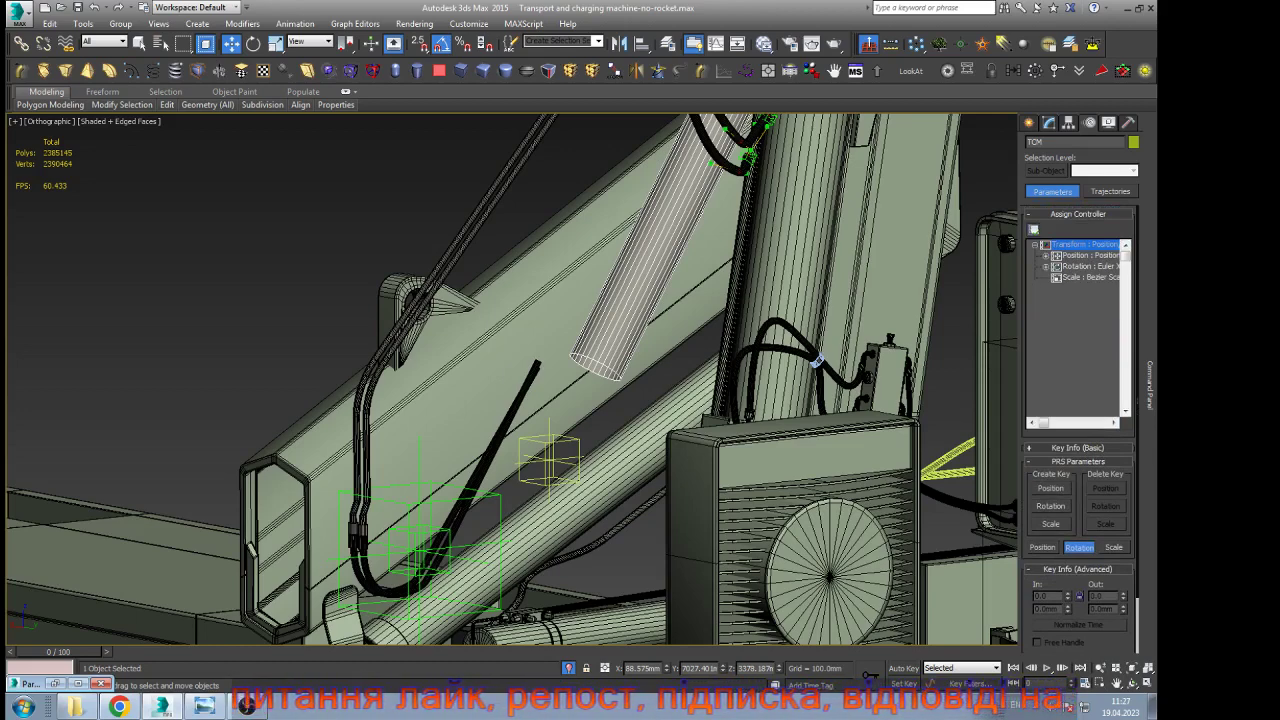
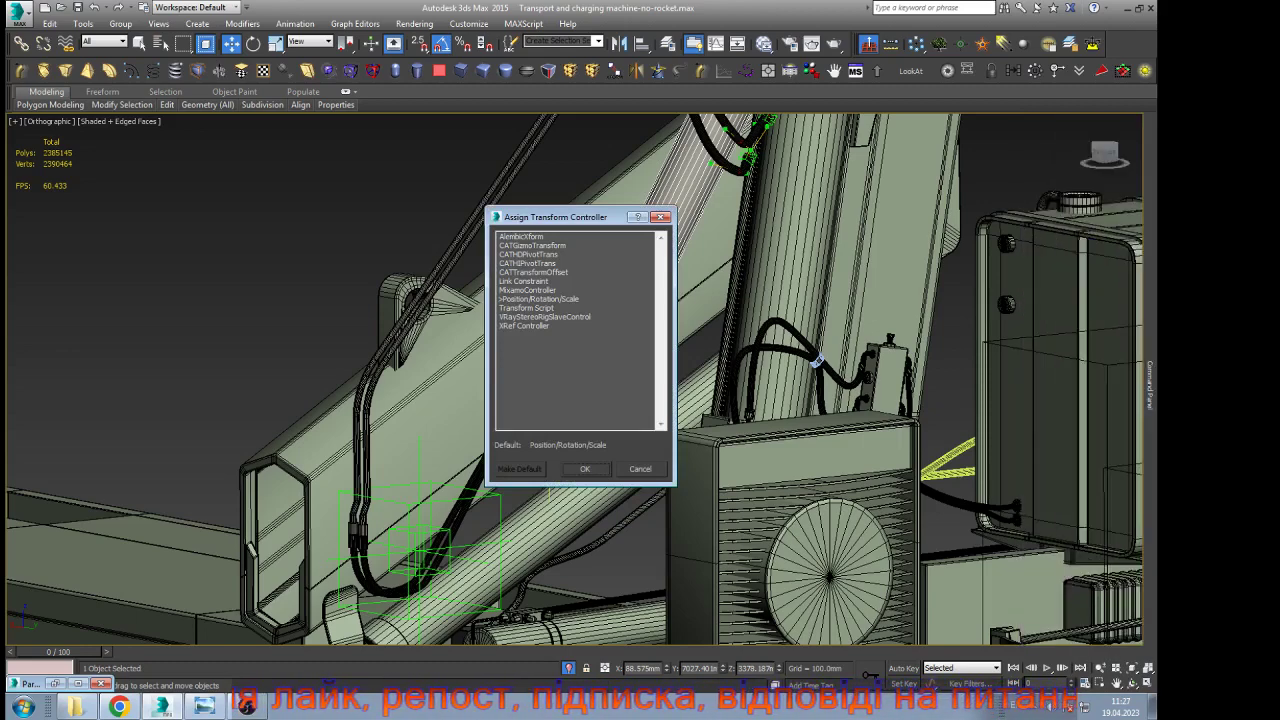
click(524, 281)
click(585, 468)
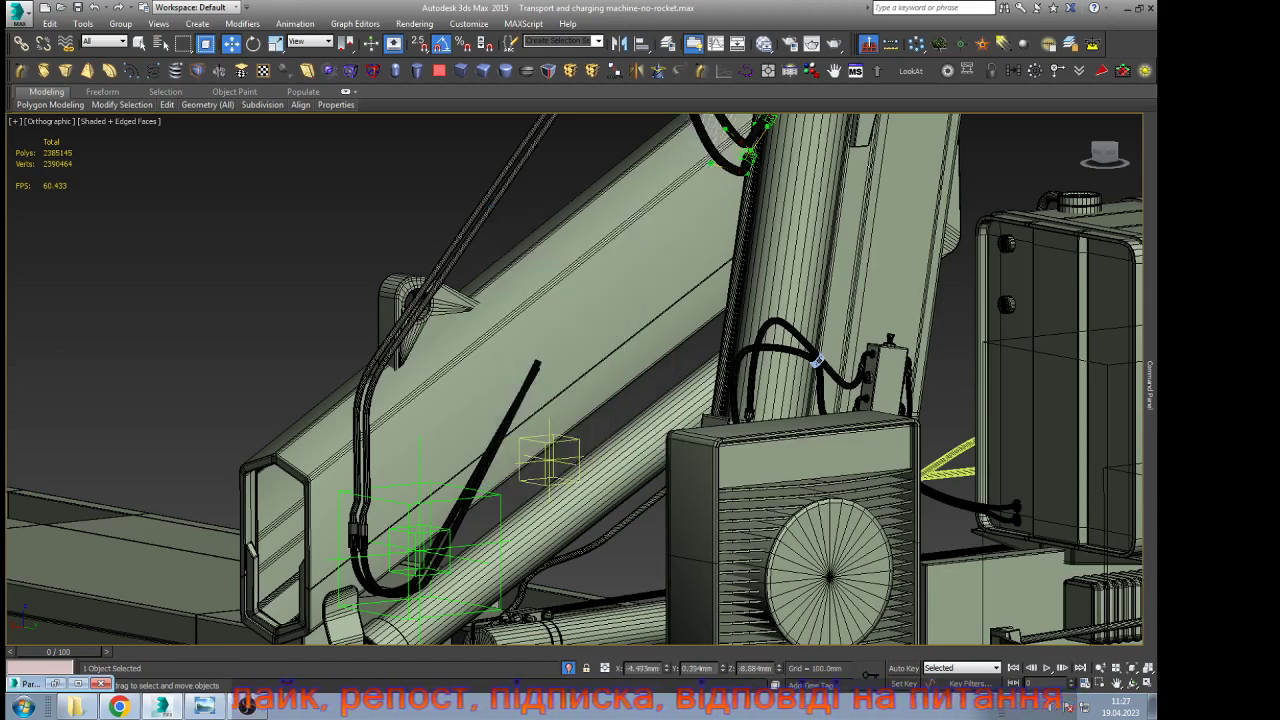
Try linking the rod at frame 0 to the yellow-green point helper beyond its lower end
scroll(1078, 430, down, 8)
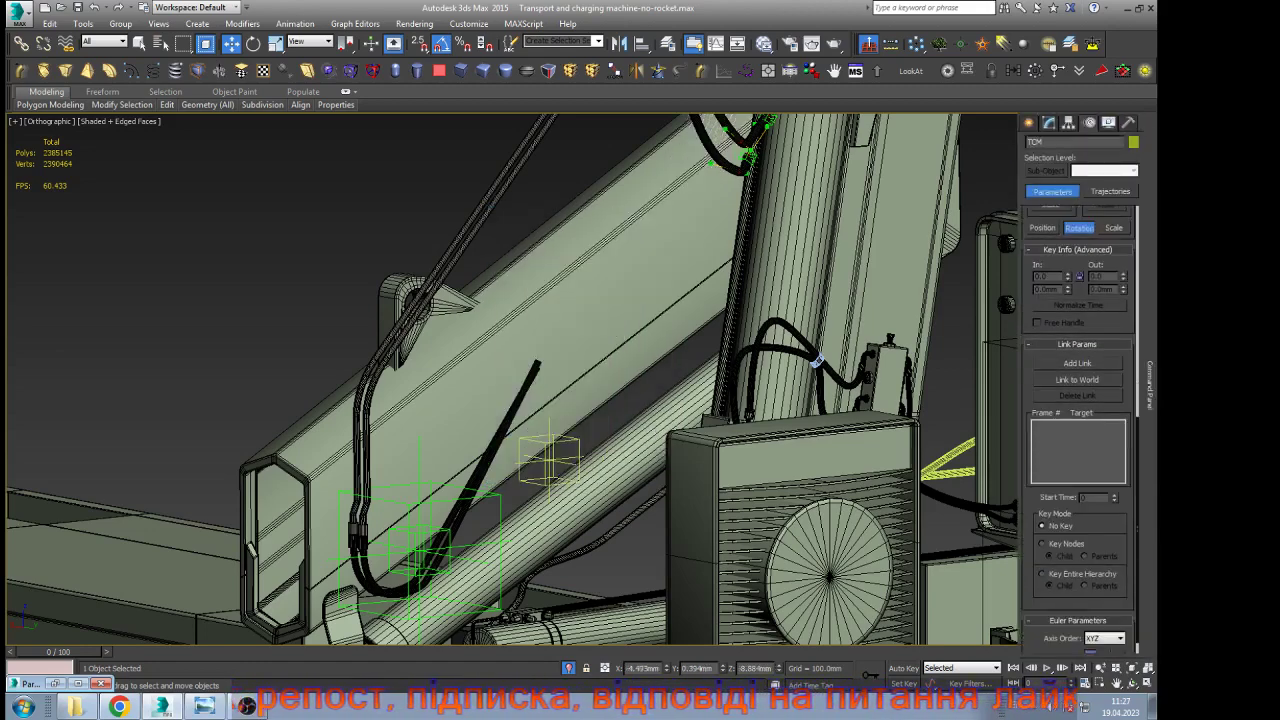
click(1078, 364)
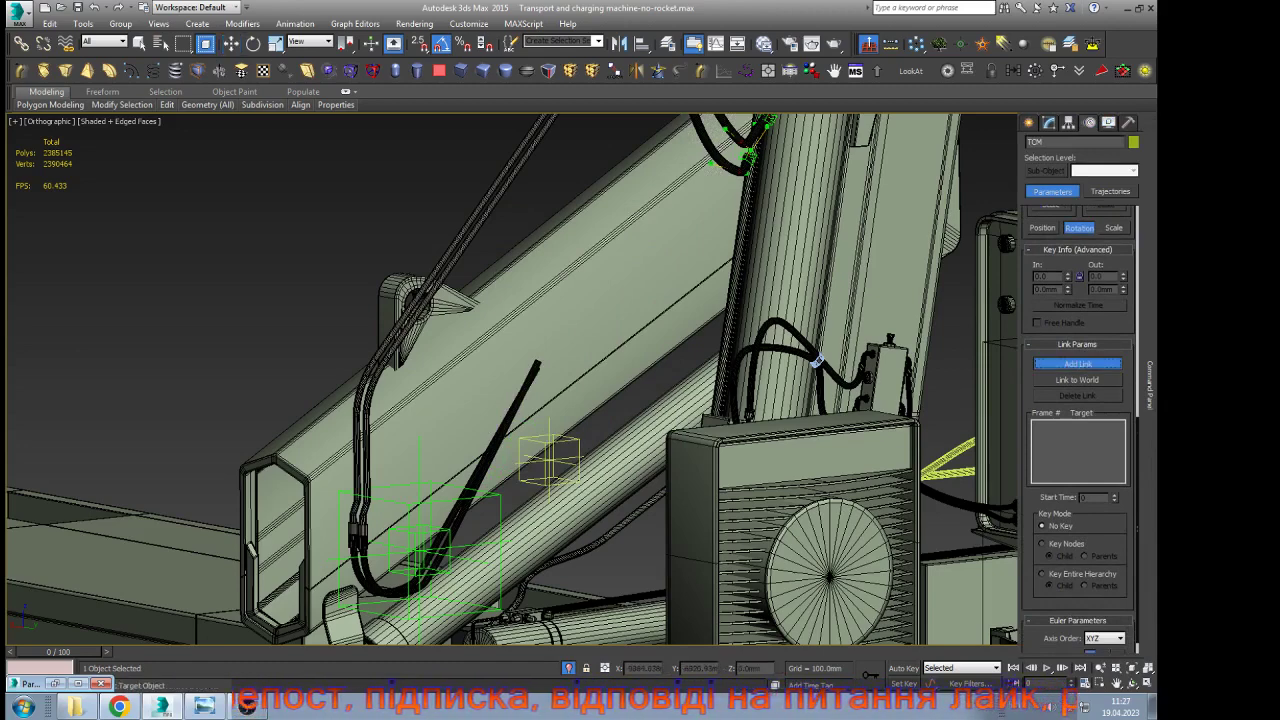
click(573, 441)
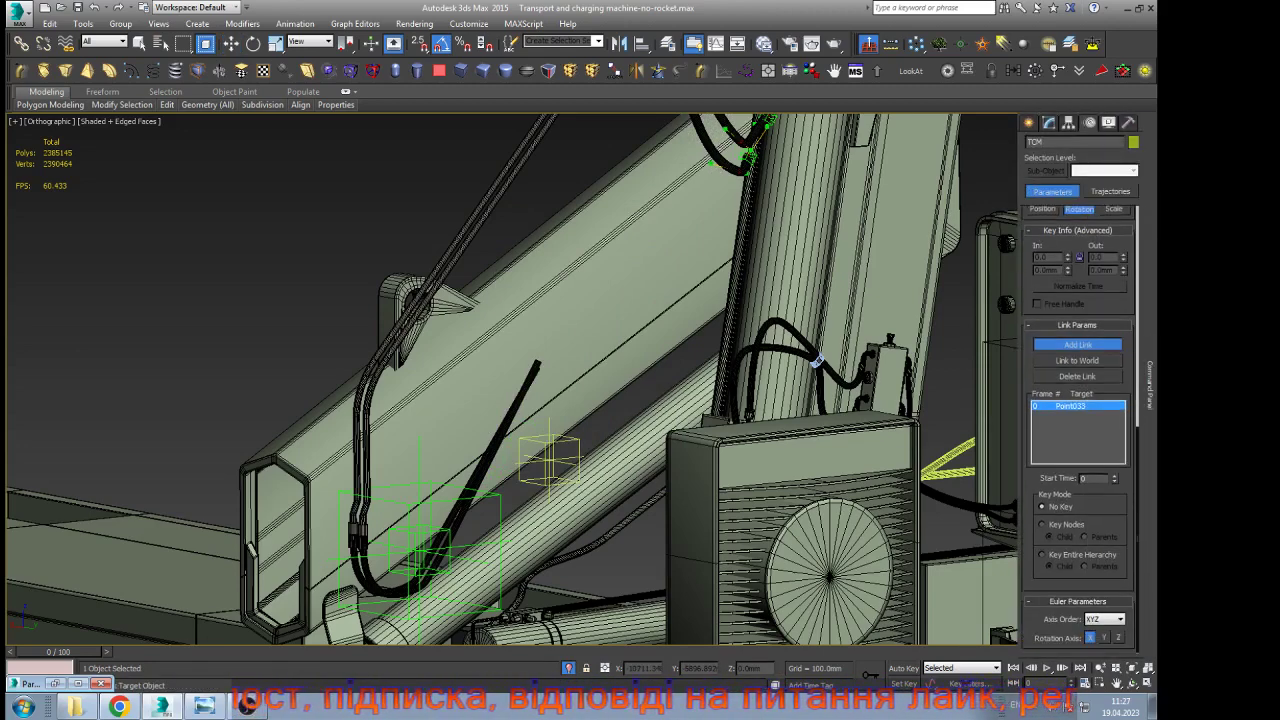
scroll(1078, 430, up, 2)
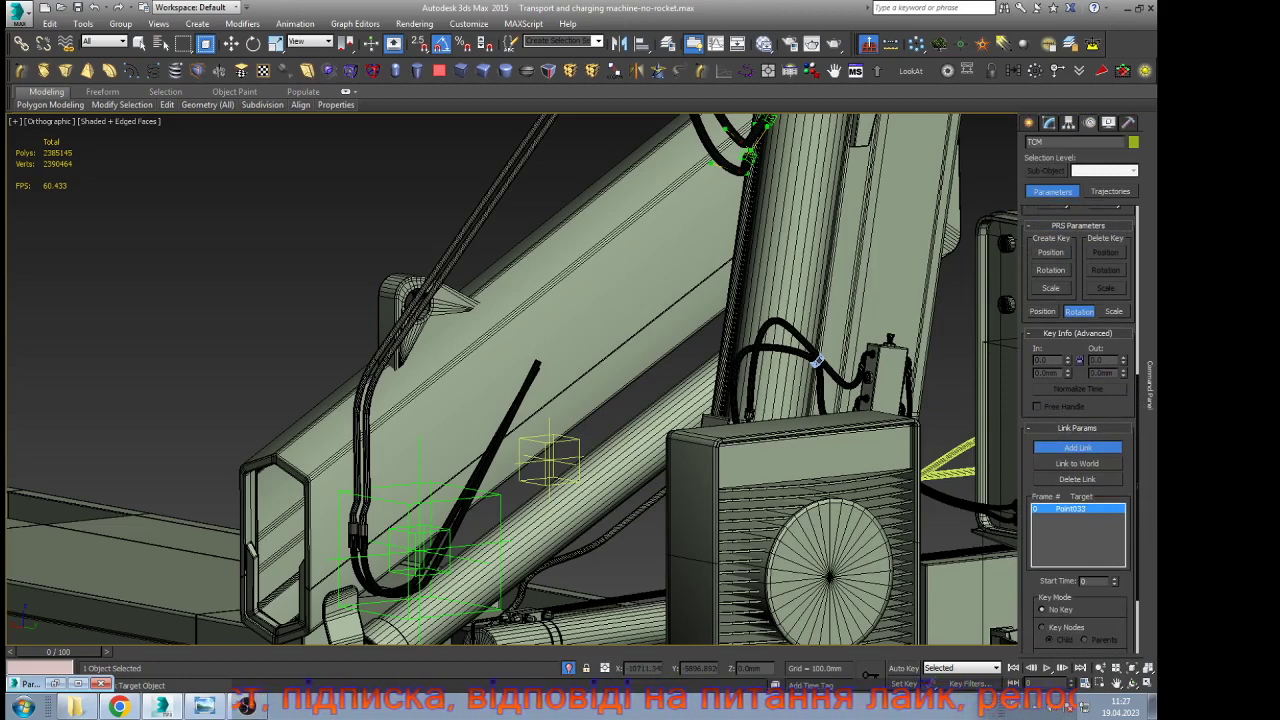
scroll(1078, 430, up, 3)
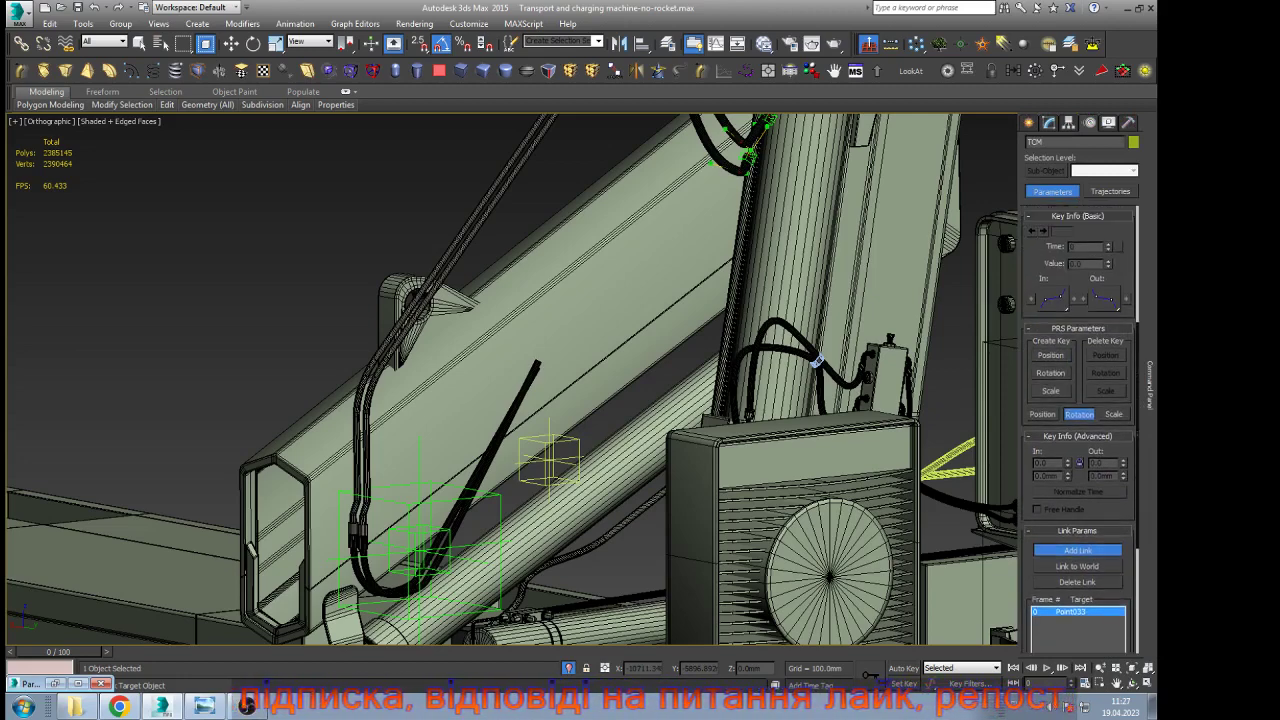
scroll(1078, 430, up, 6)
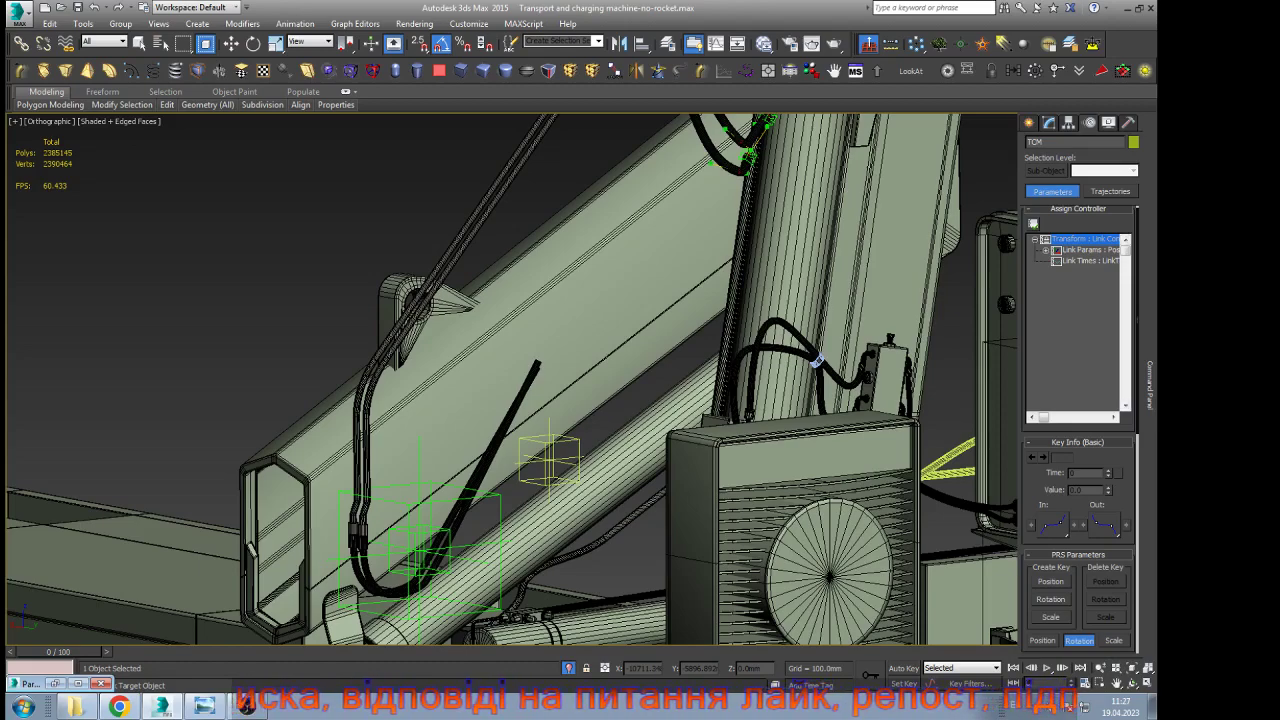
Assign a LookAt Constraint as the rotation controller of the slanted cylinder's inner rod
middle_drag(600, 250, 540, 394)
scroll(545, 310, down, 5)
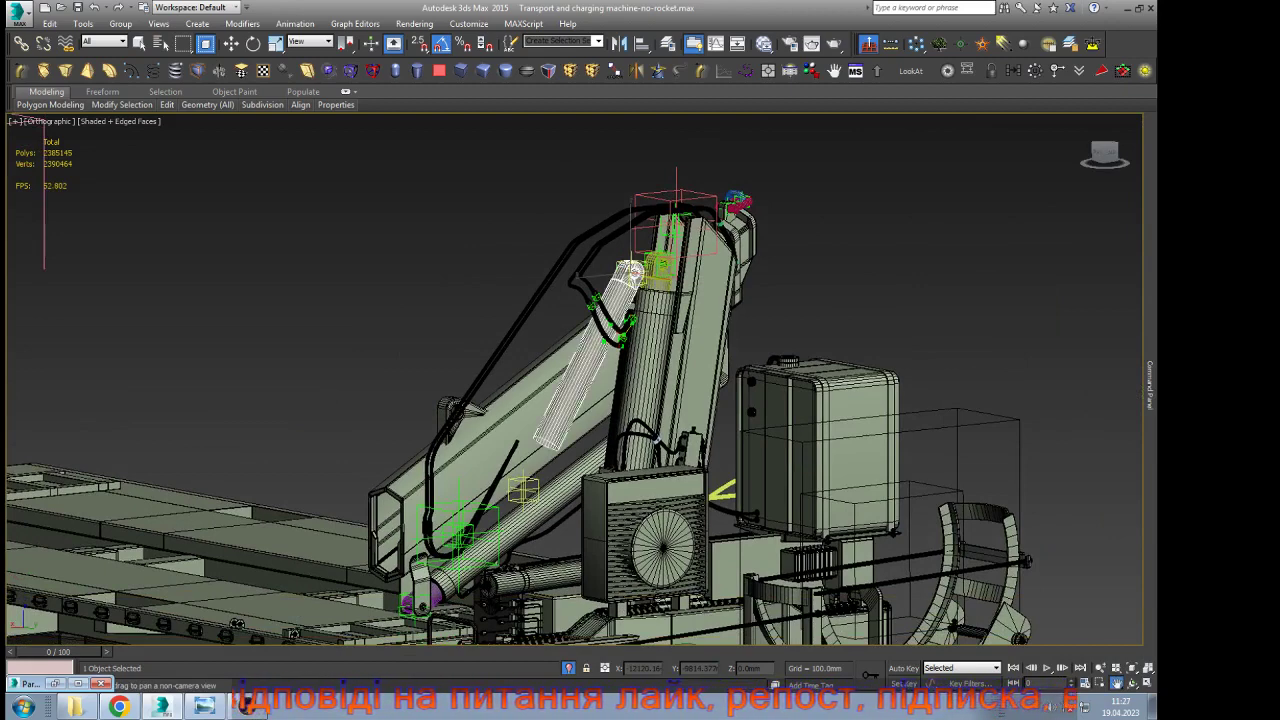
mouse_move(1150, 385)
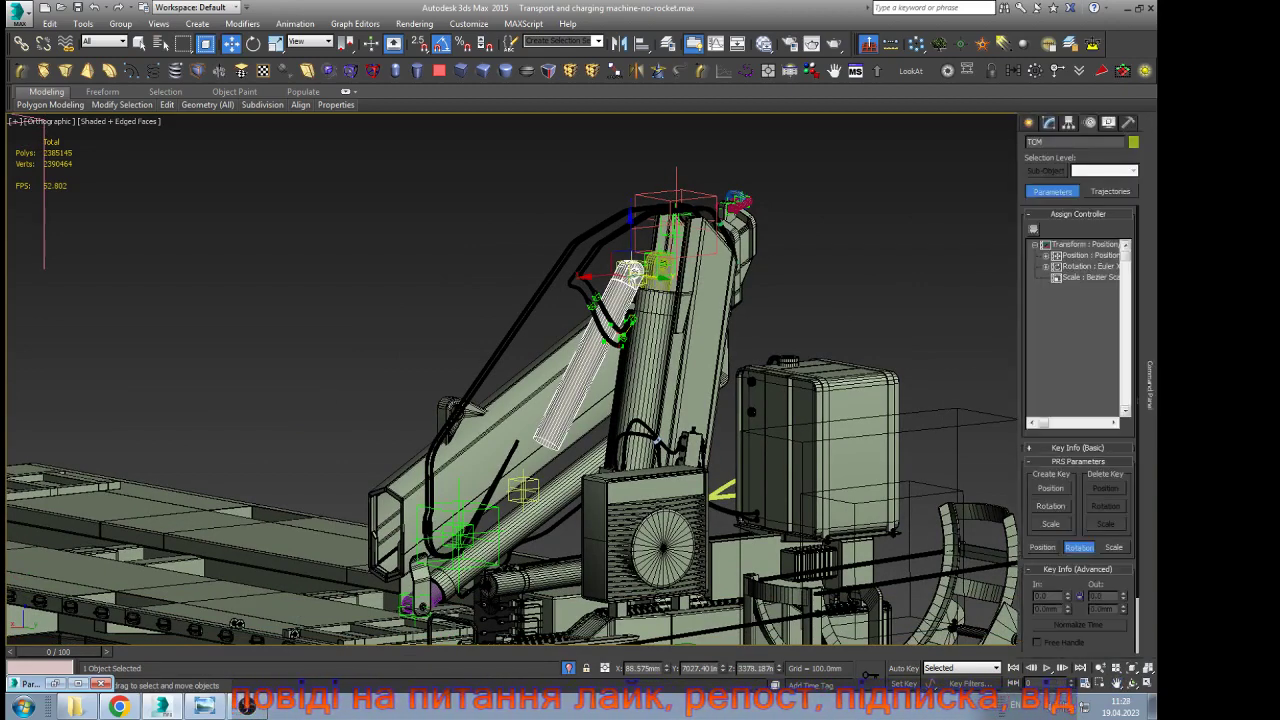
click(1090, 267)
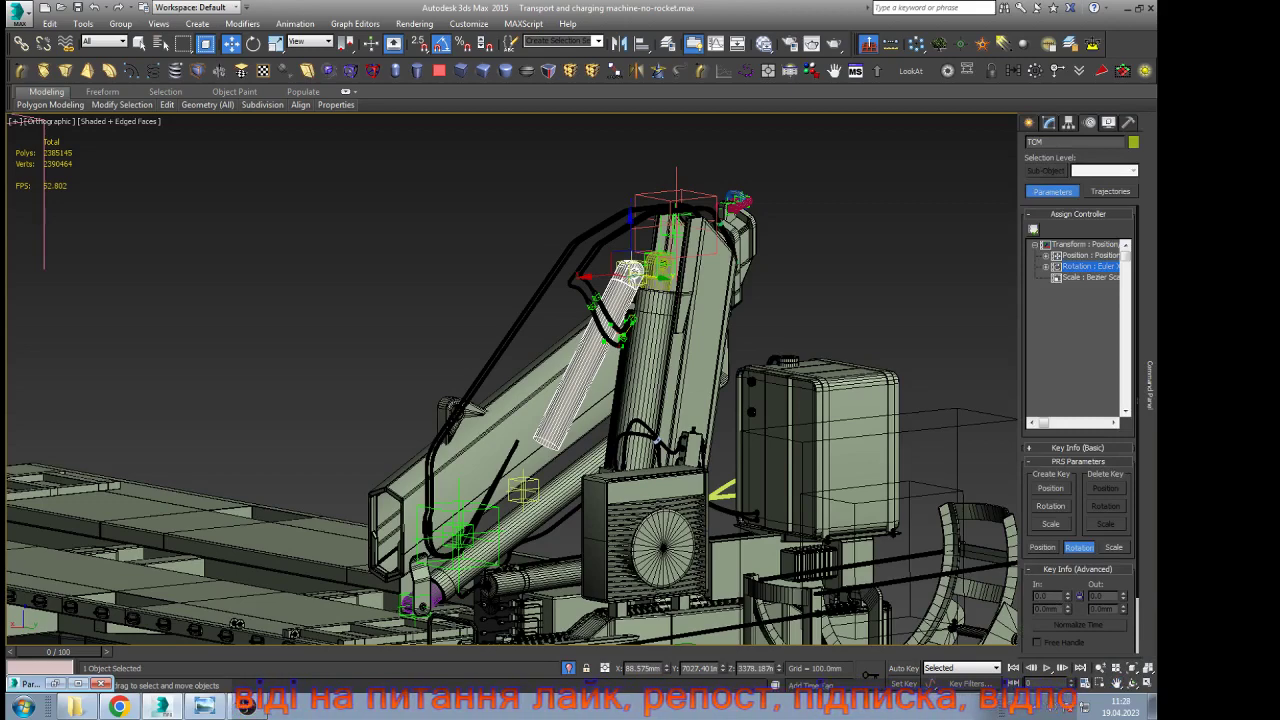
click(1034, 230)
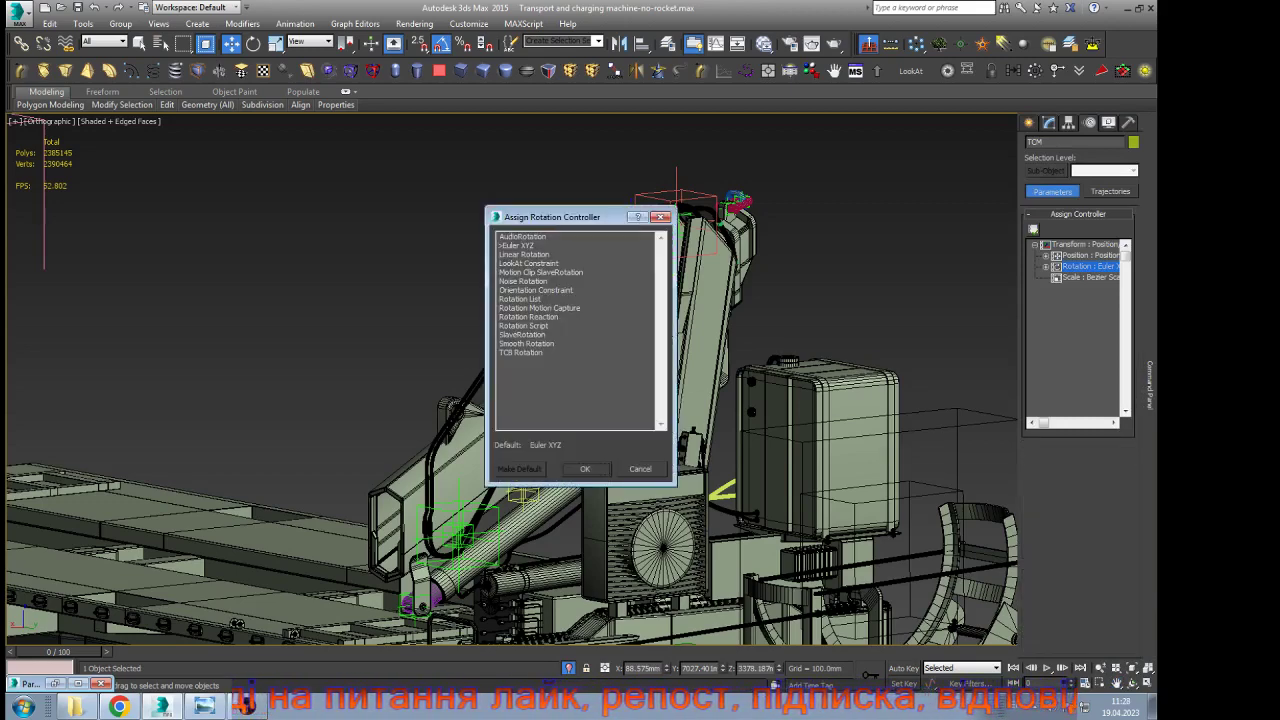
click(529, 264)
click(585, 469)
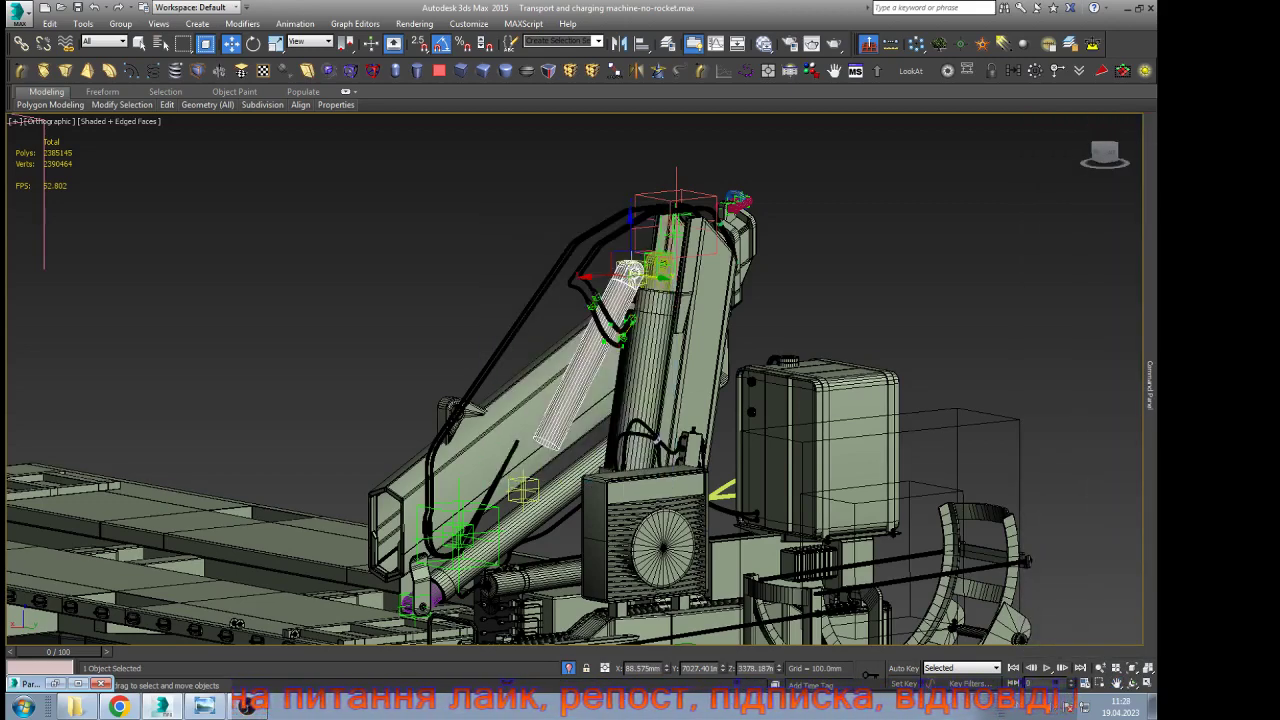
Add the yellow-green point helper beyond the rod's lower end as its LookAt target
mouse_move(1150, 385)
click(1083, 479)
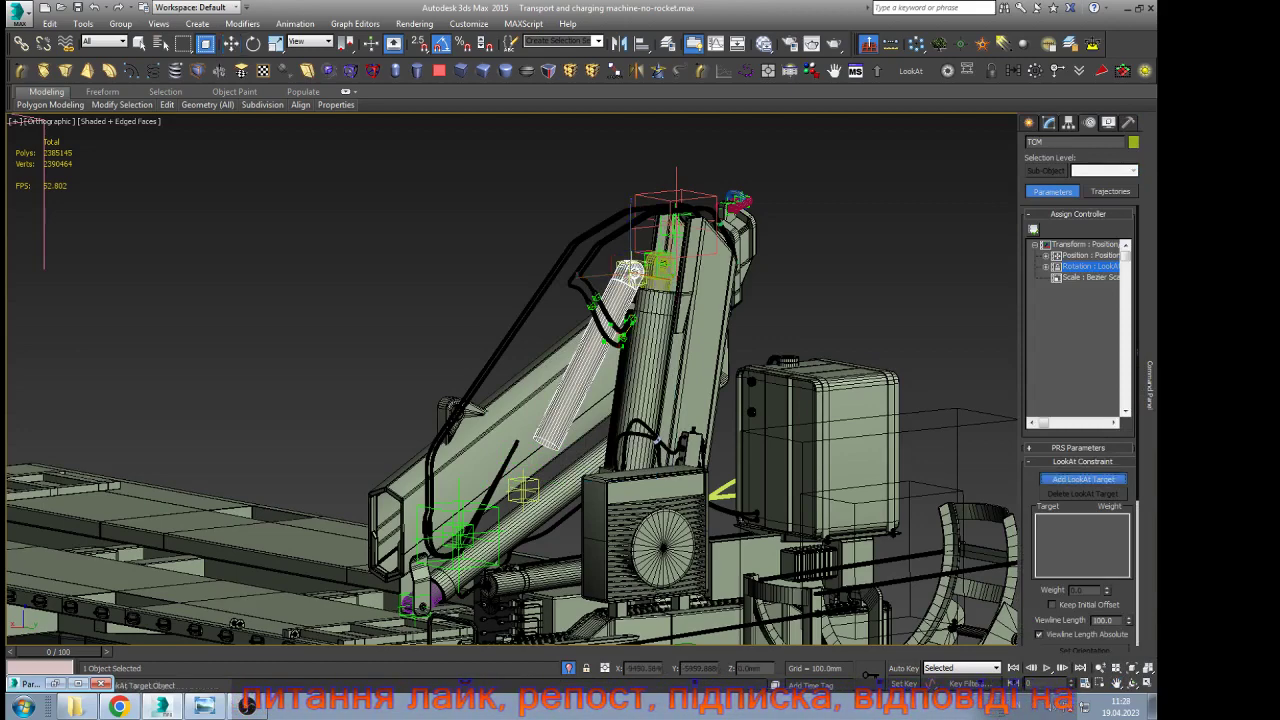
click(523, 490)
mouse_move(1150, 385)
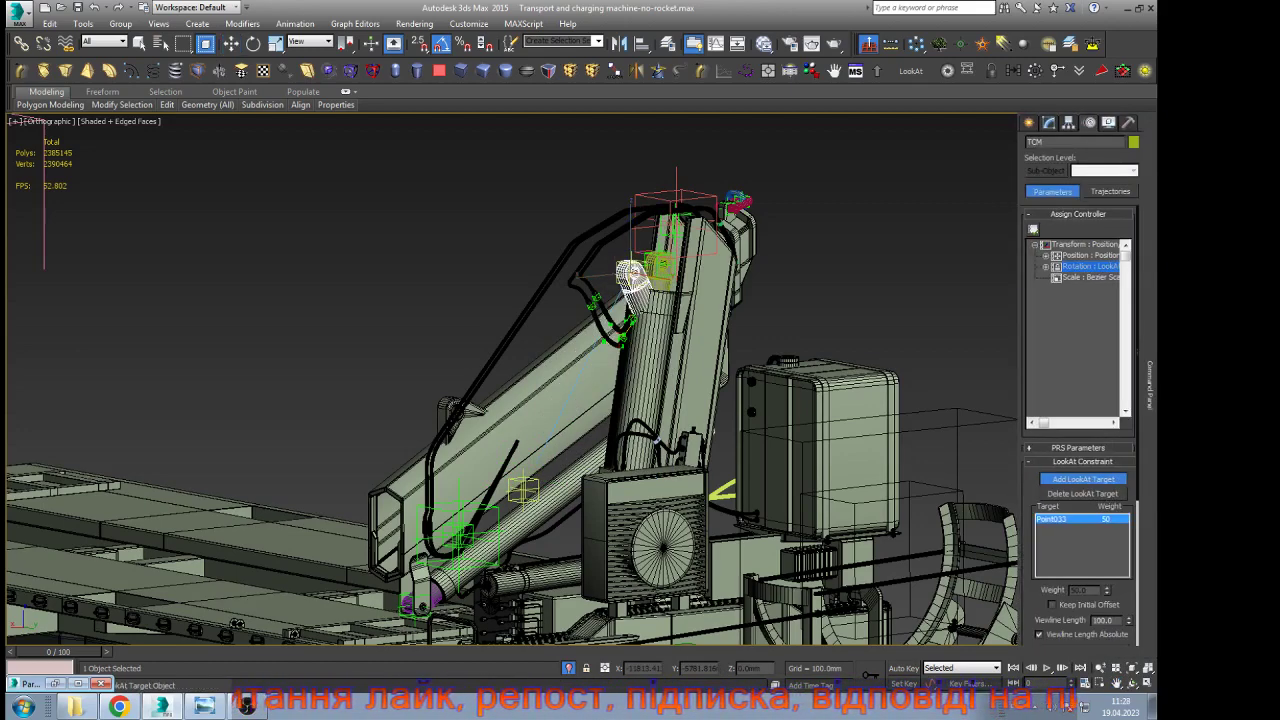
scroll(1083, 450, down, 4)
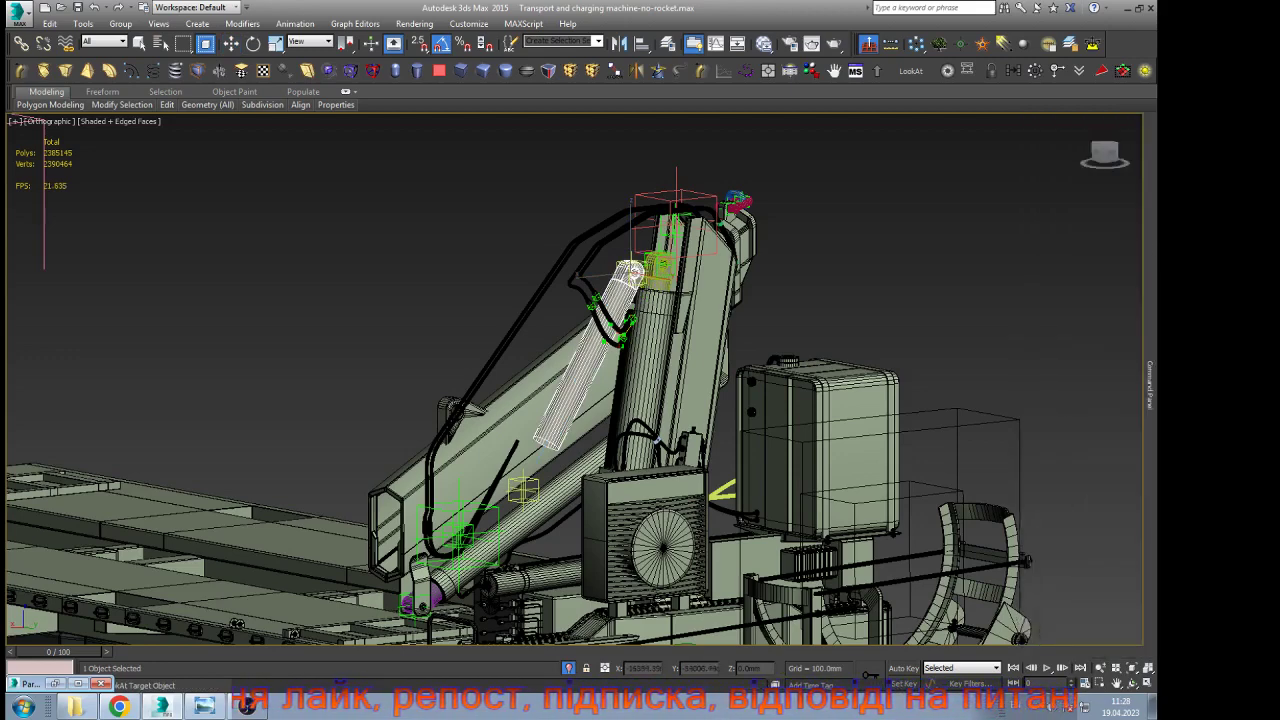
Rotate the point helper at the top of the crane column -50° about its local Y axis to raise the boom
key(w)
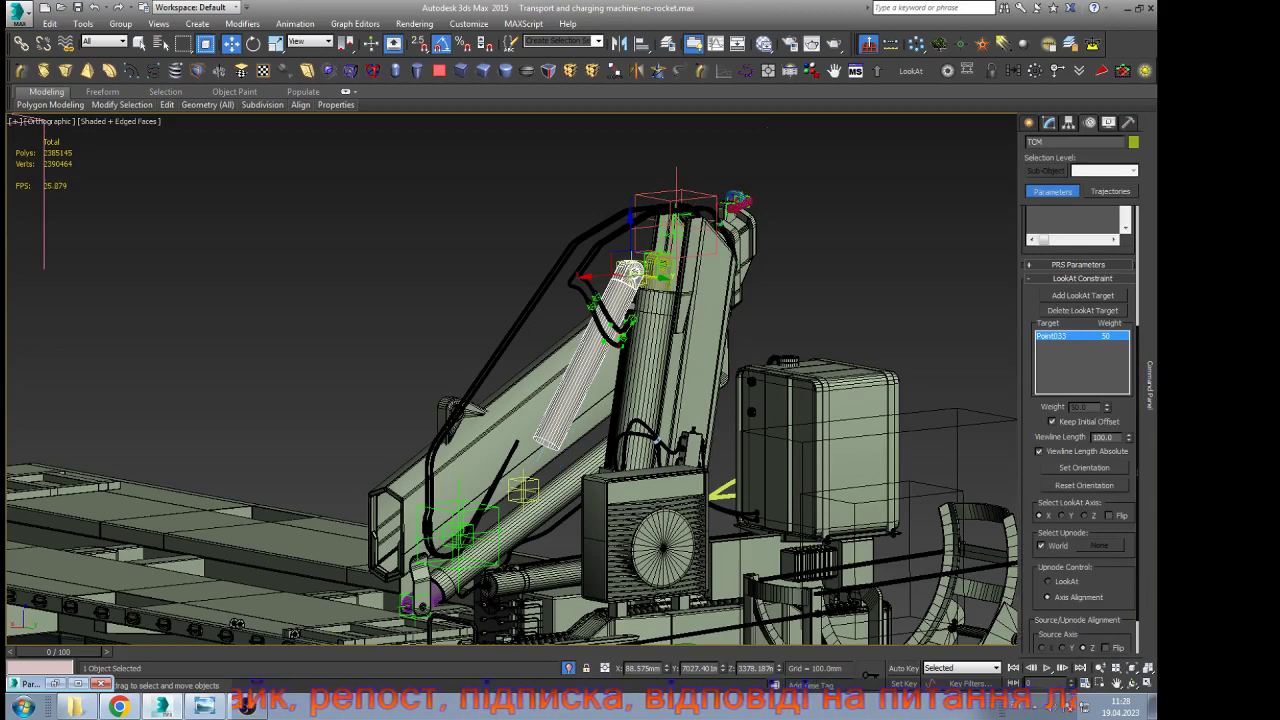
click(899, 262)
click(705, 190)
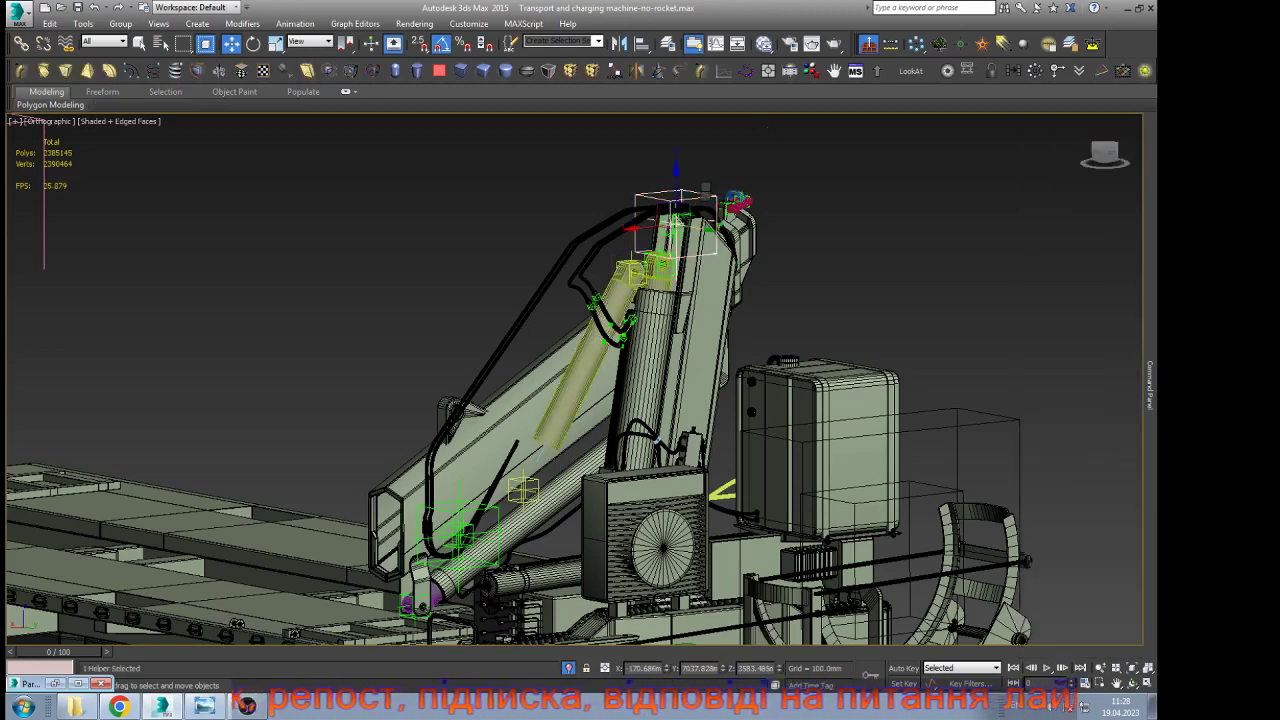
key(e)
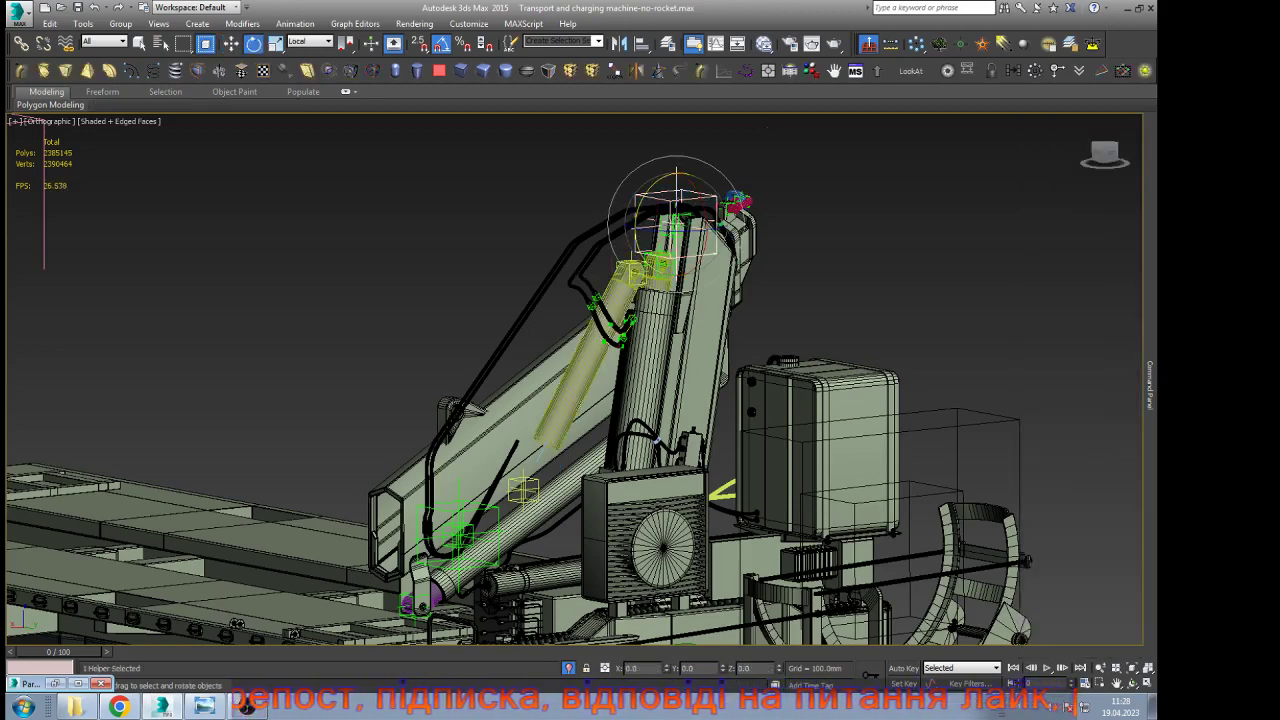
drag(642, 193, 683, 137)
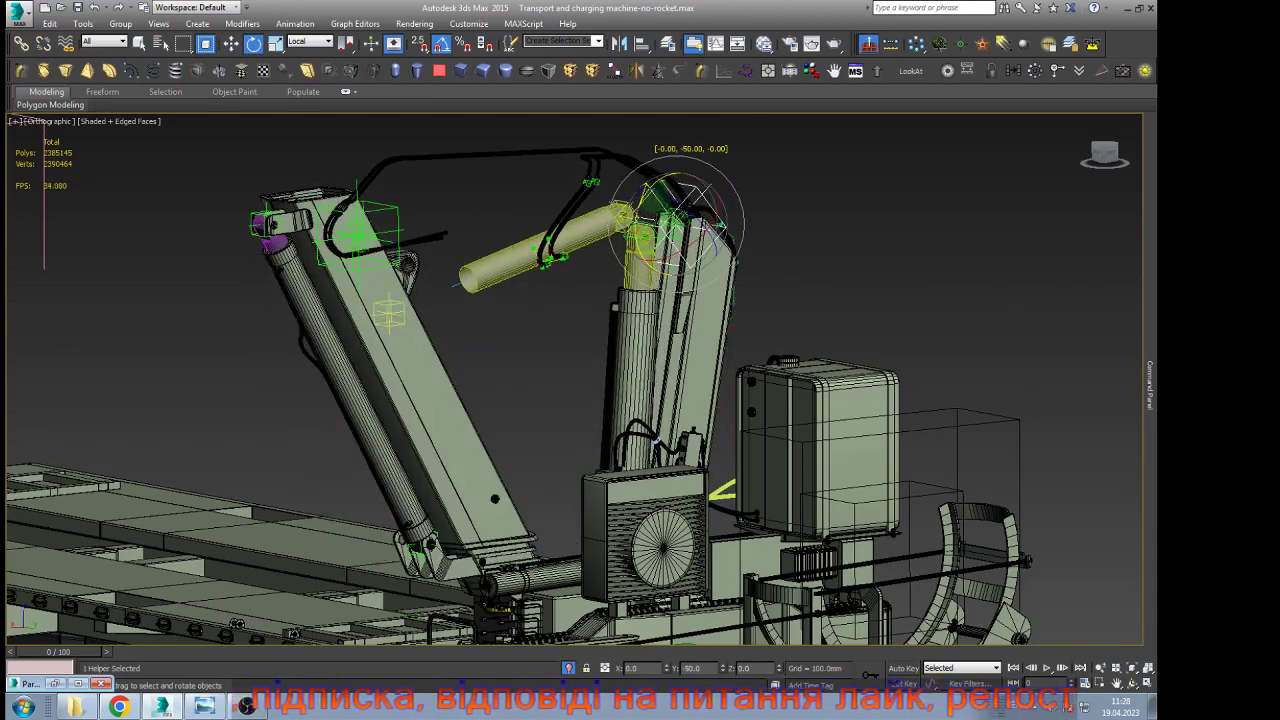
drag(551, 248, 540, 255)
scroll(776, 284, down, 2)
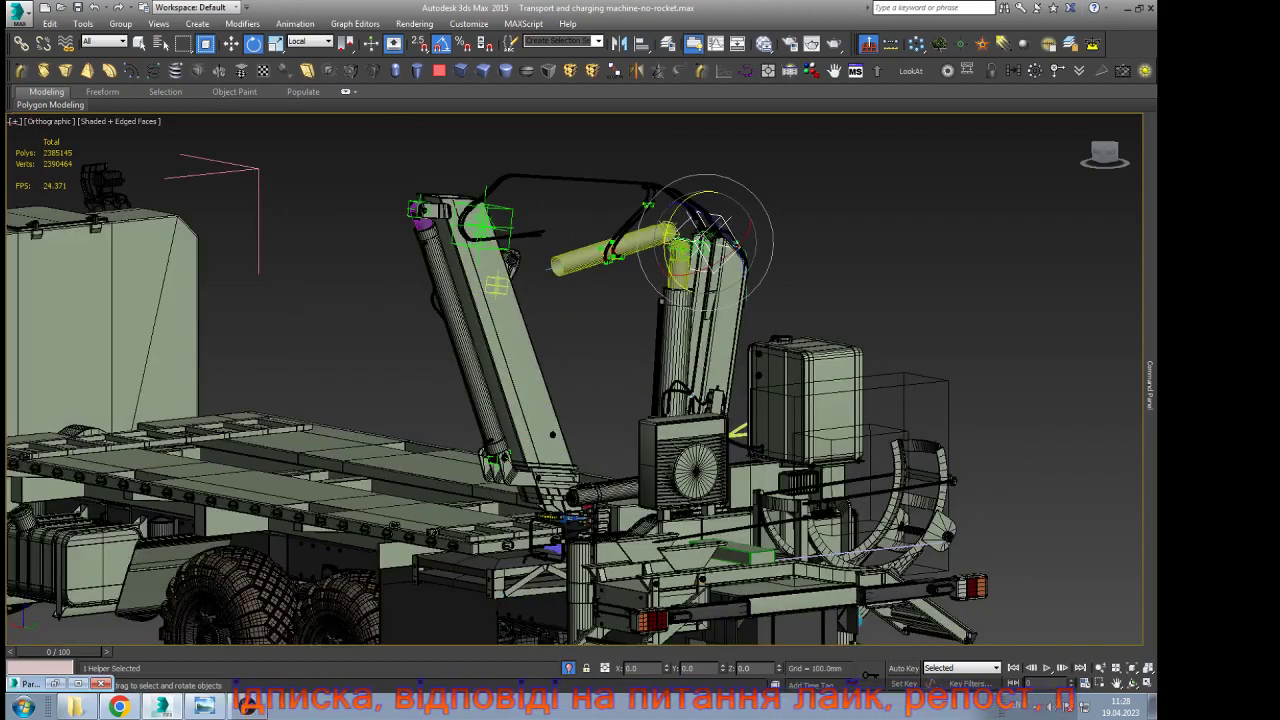
Unhide all objects without unhiding the layers
click(812, 223)
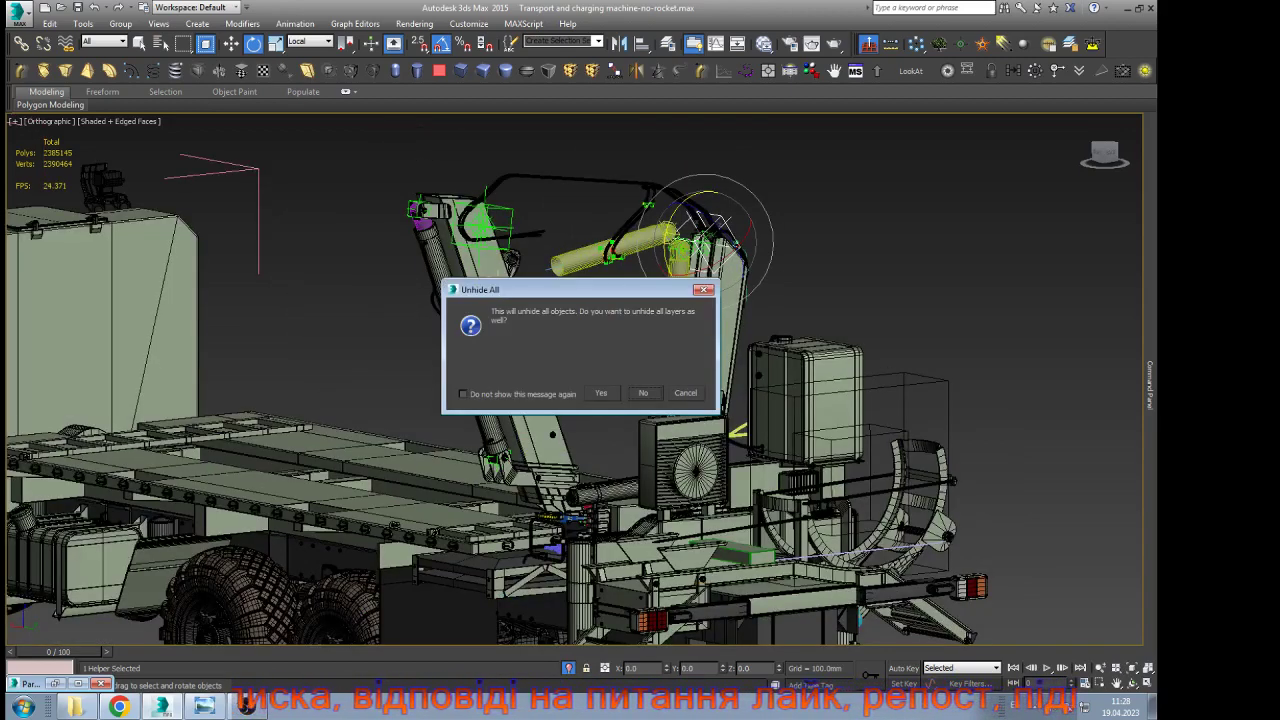
click(646, 394)
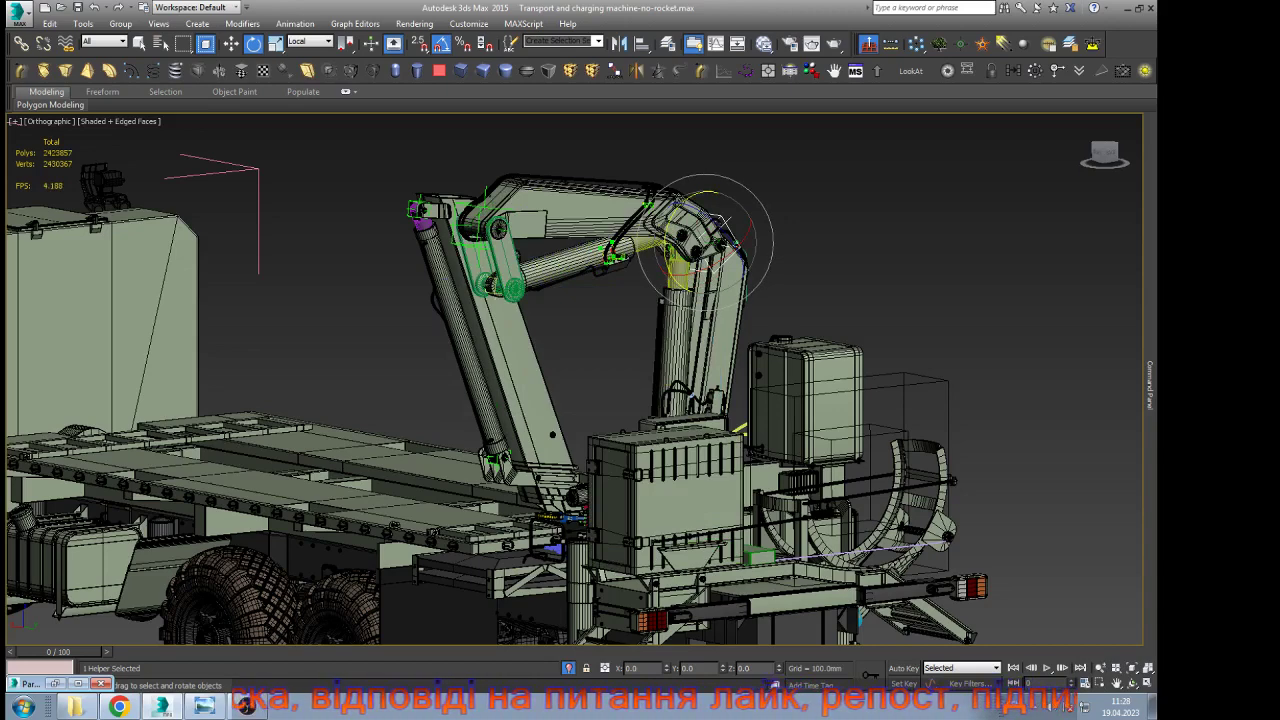
Raise the boom further by rotating the column-top helper -20° and another -30° about its local Y axis
drag(721, 221, 716, 189)
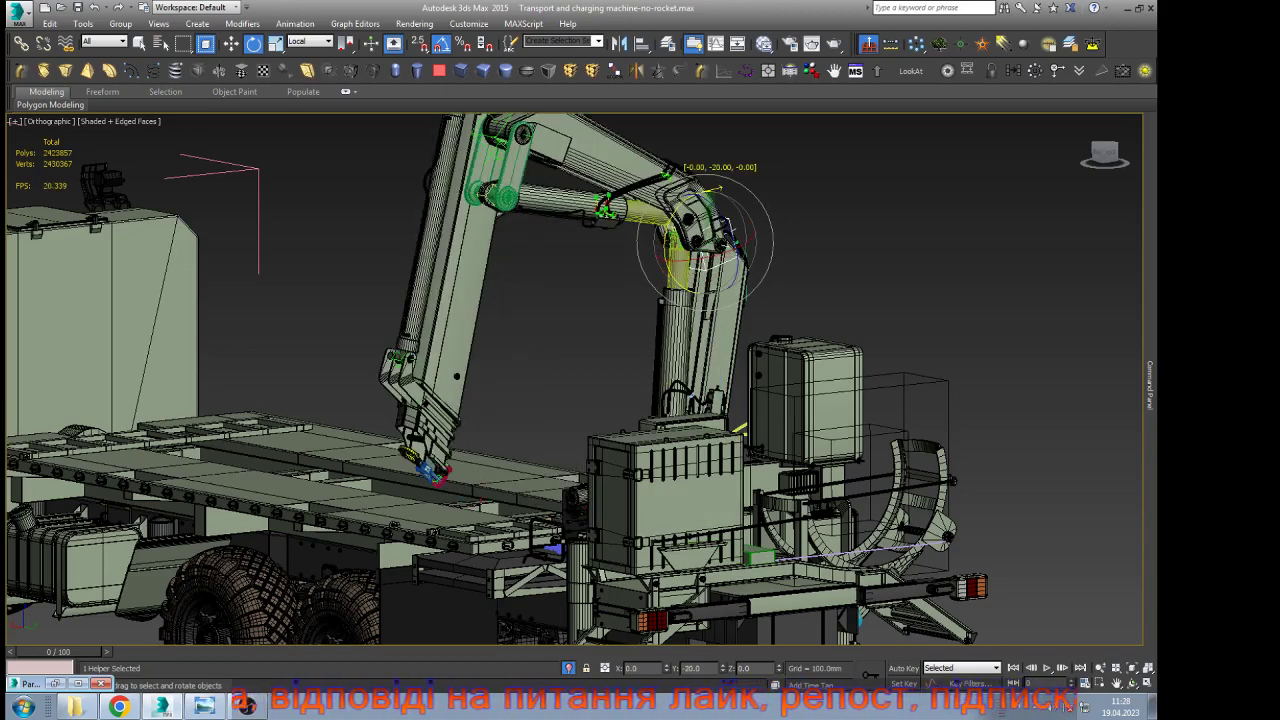
scroll(698, 331, down, 2)
scroll(675, 236, up, 2)
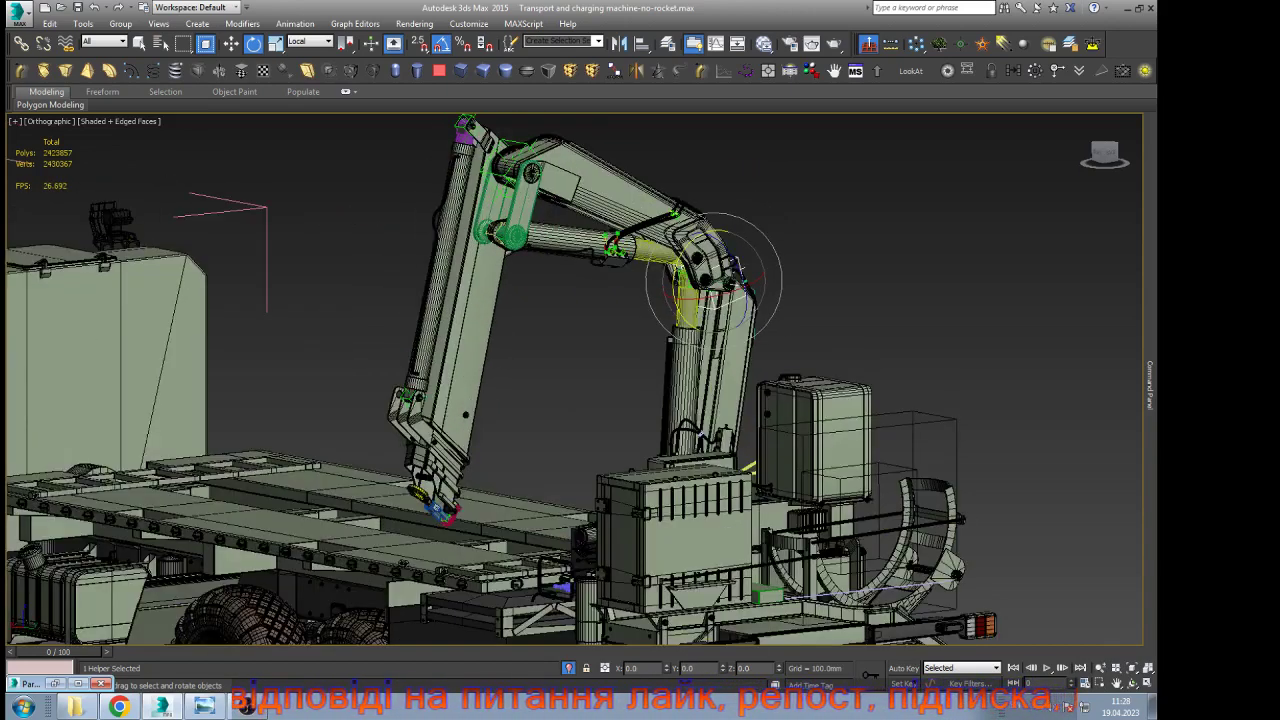
drag(678, 267, 673, 339)
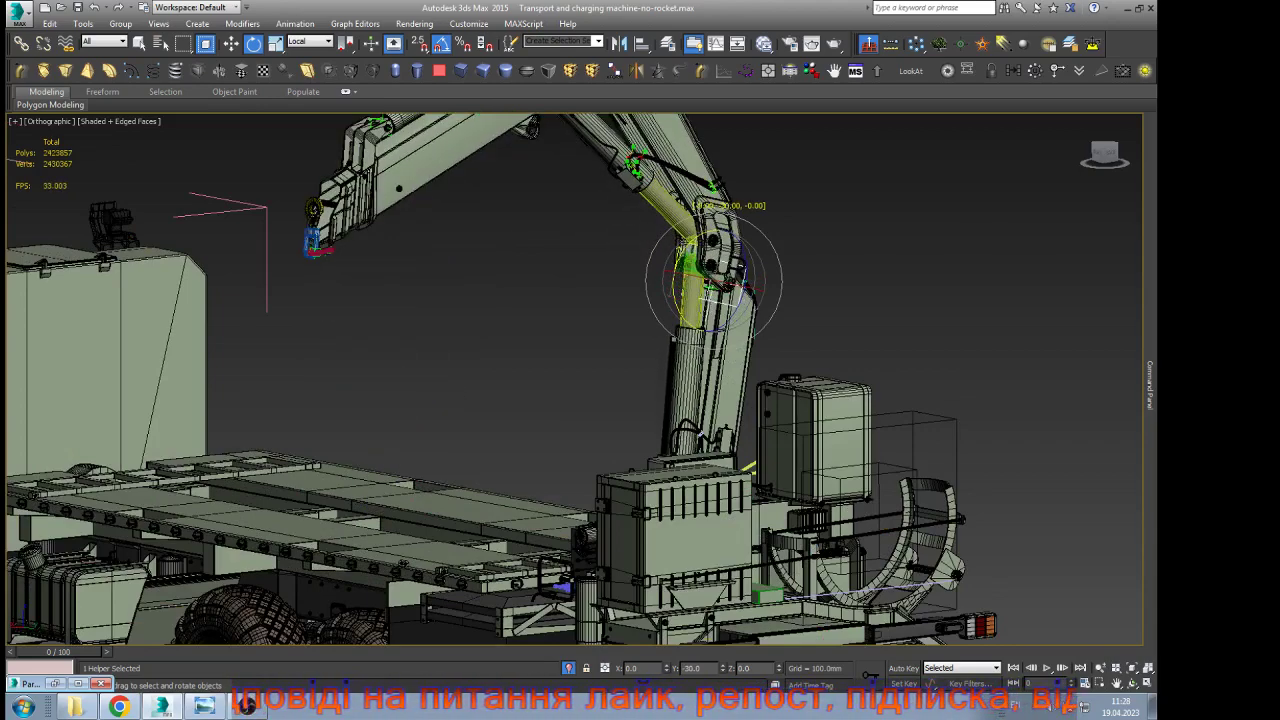
Examine the raised crane from the cab side, including the column-top joint and the hook at the boom's end
scroll(701, 315, down, 2)
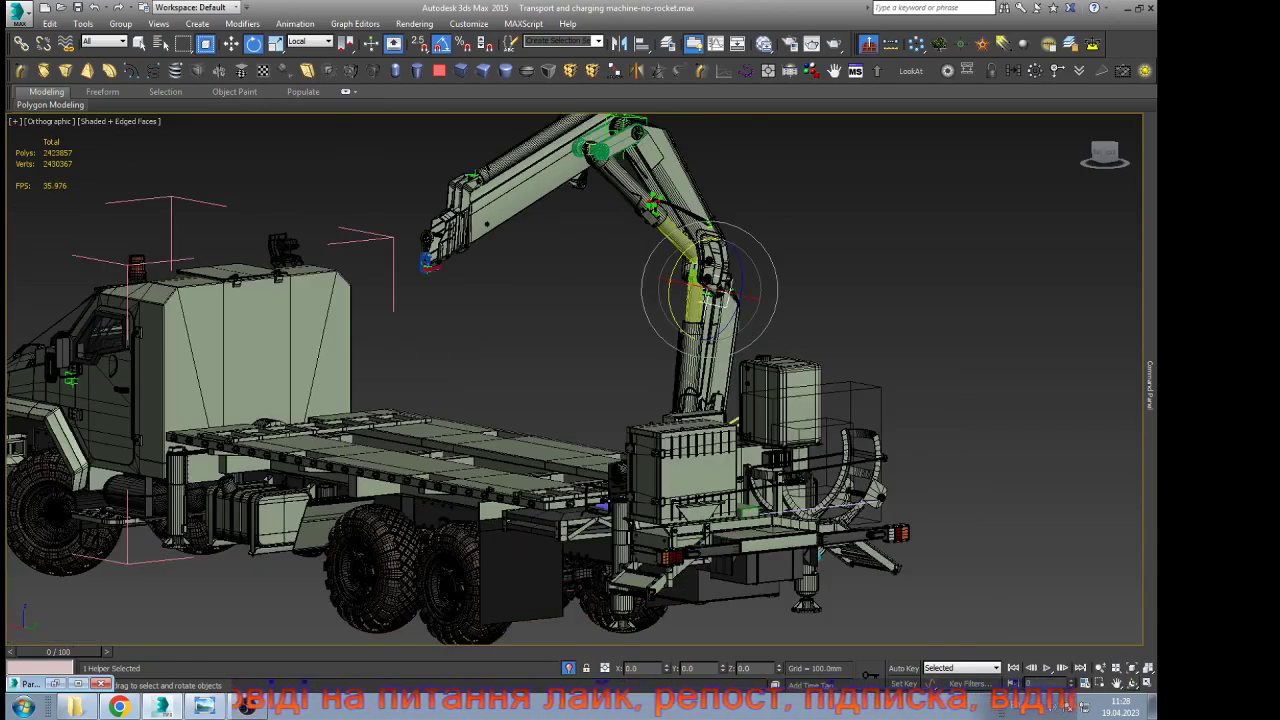
alt+middle_drag(700, 315, 880, 342)
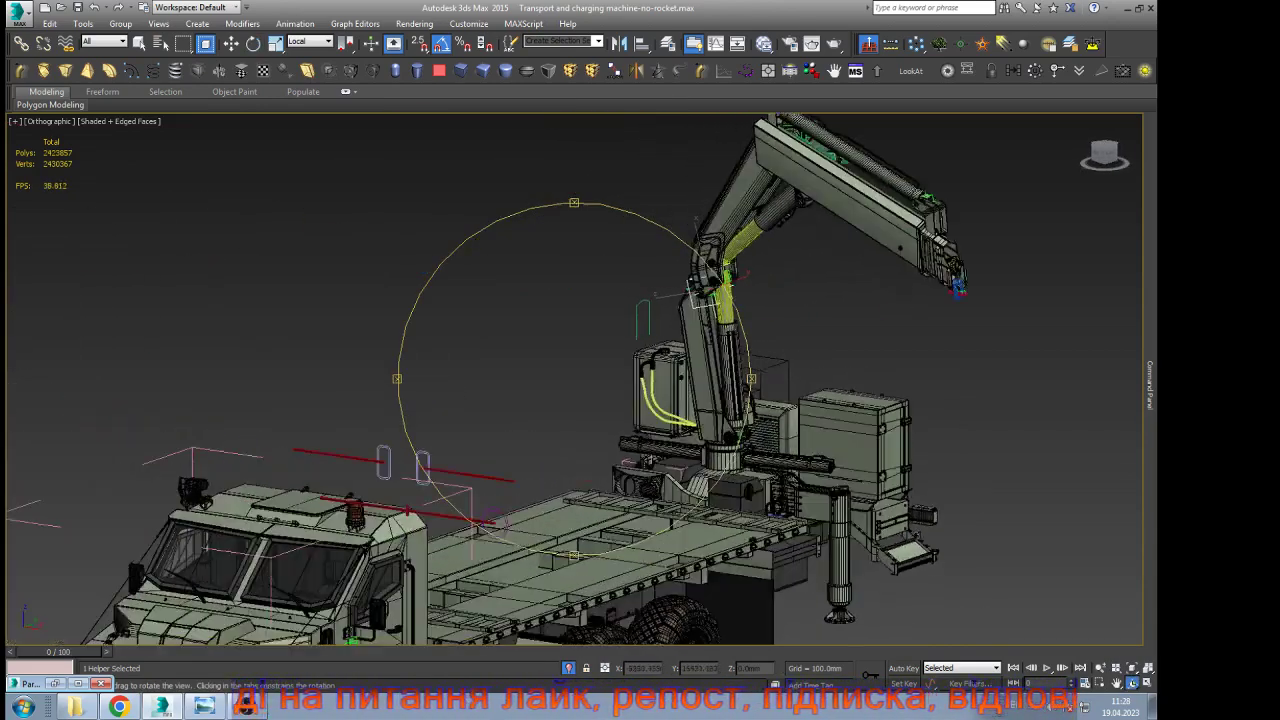
alt+middle_drag(488, 522, 588, 524)
scroll(744, 328, up, 5)
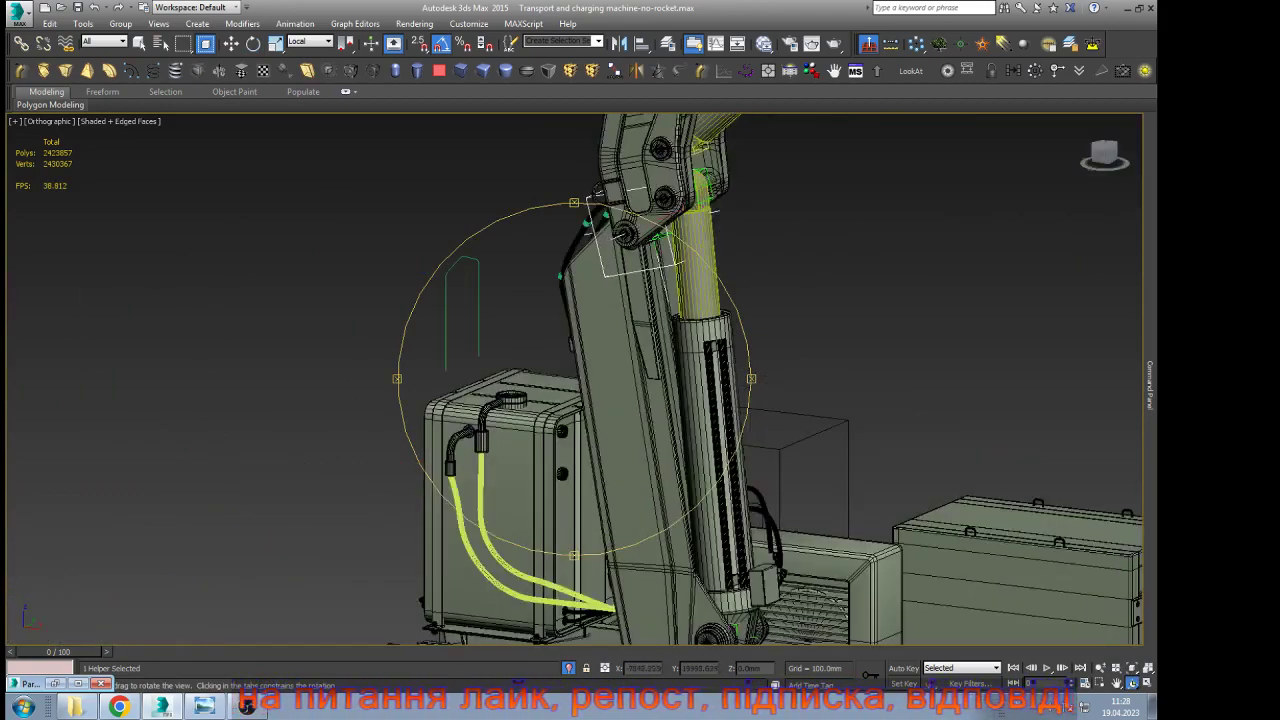
scroll(556, 374, down, 8)
scroll(740, 302, up, 5)
scroll(682, 314, up, 5)
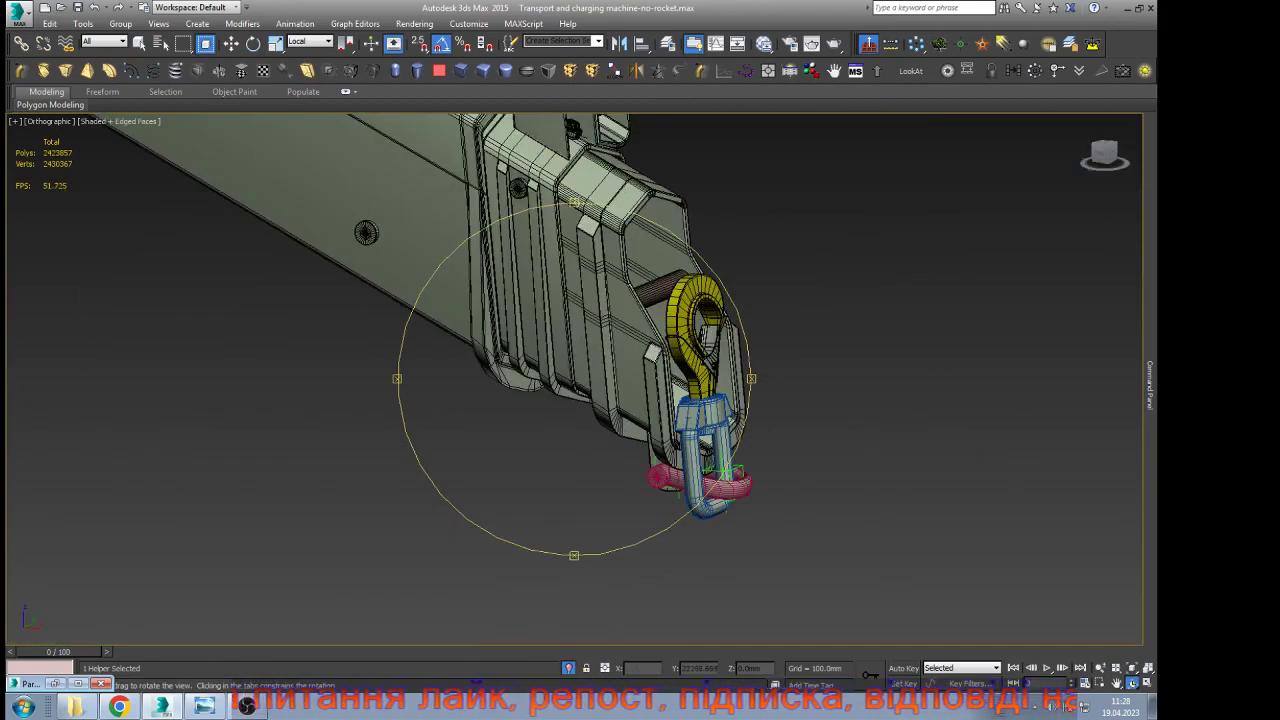
scroll(713, 474, up, 5)
scroll(735, 372, down, 12)
Rotate the column-top helper back about its local Y axis to fold the boom down beside the column
scroll(530, 346, up, 5)
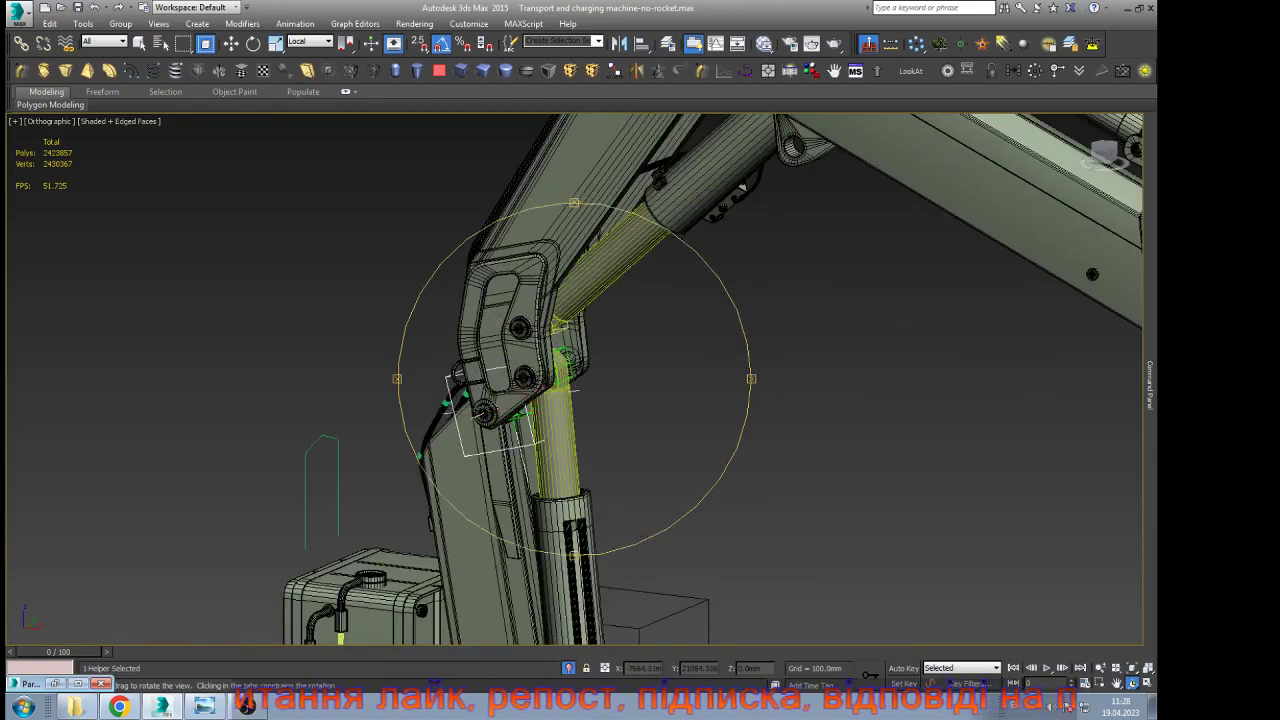
key(e)
drag(542, 371, 593, 475)
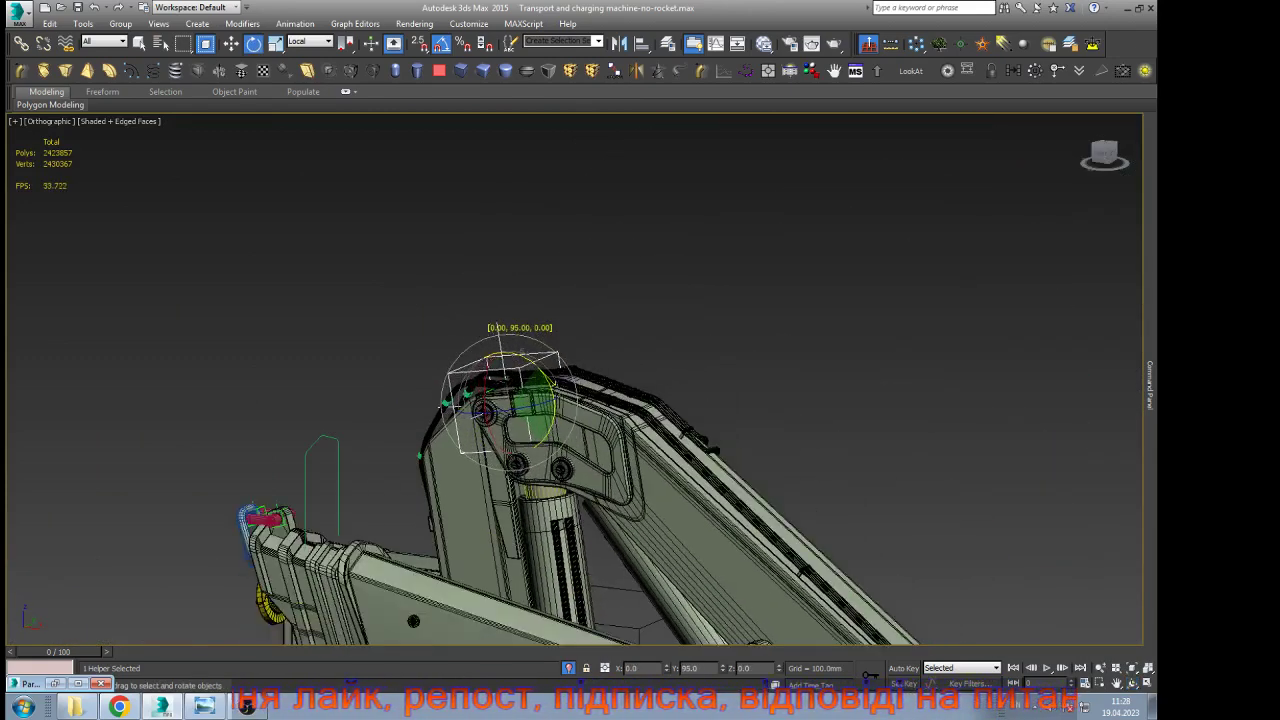
drag(545, 510, 545, 510)
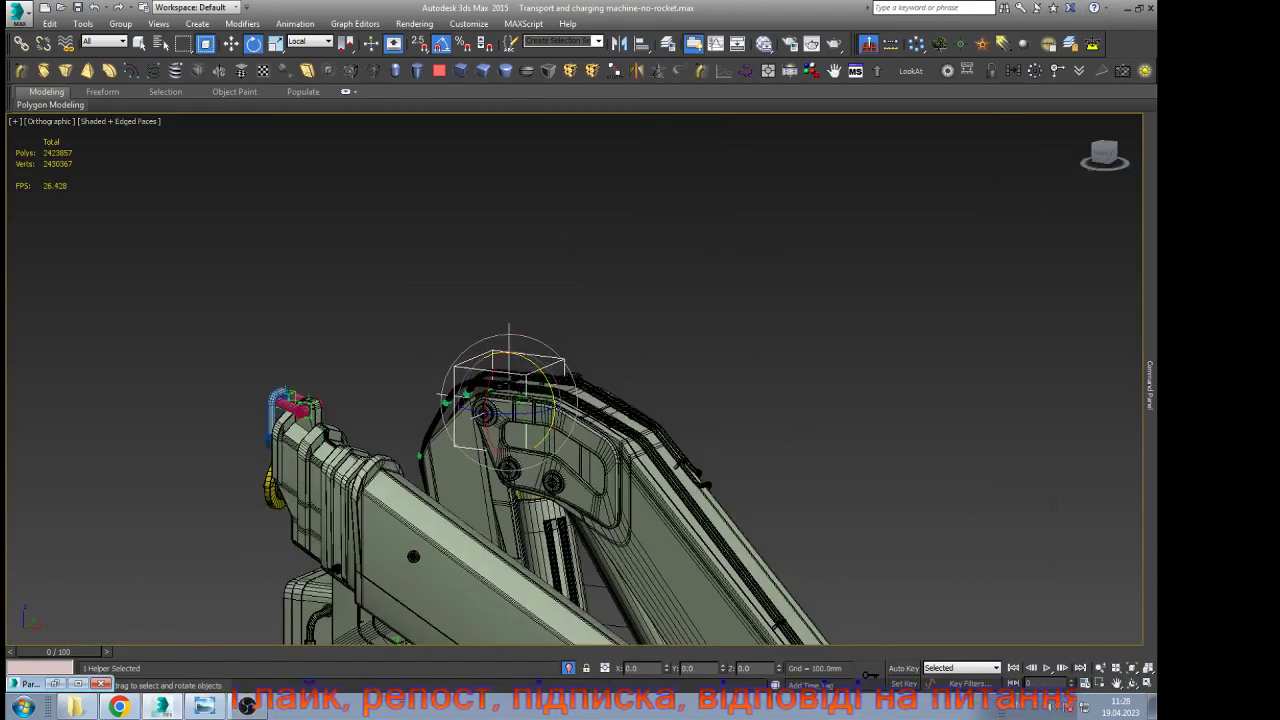
Examine the folded crane from the rear and above, including the pin joint at the hydraulic cylinder's end
key(ctrl+r)
drag(640, 400, 452, 386)
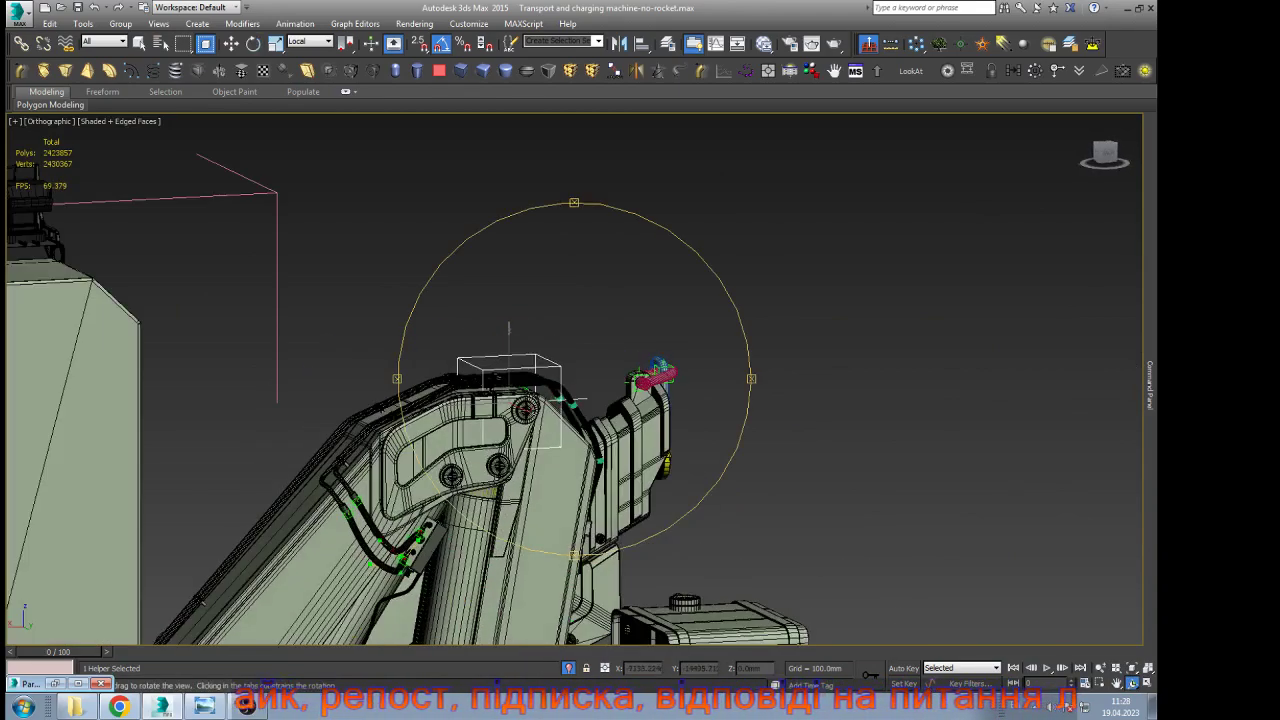
scroll(452, 386, down, 5)
drag(590, 420, 434, 484)
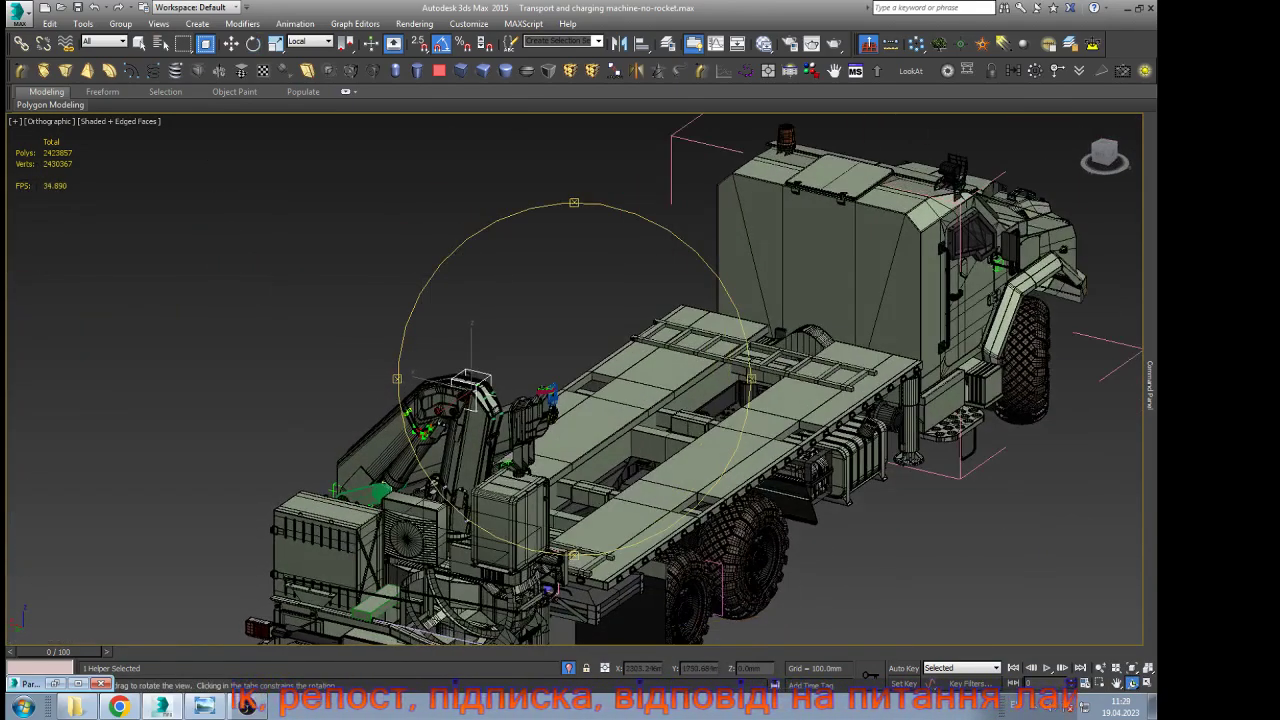
scroll(524, 453, up, 5)
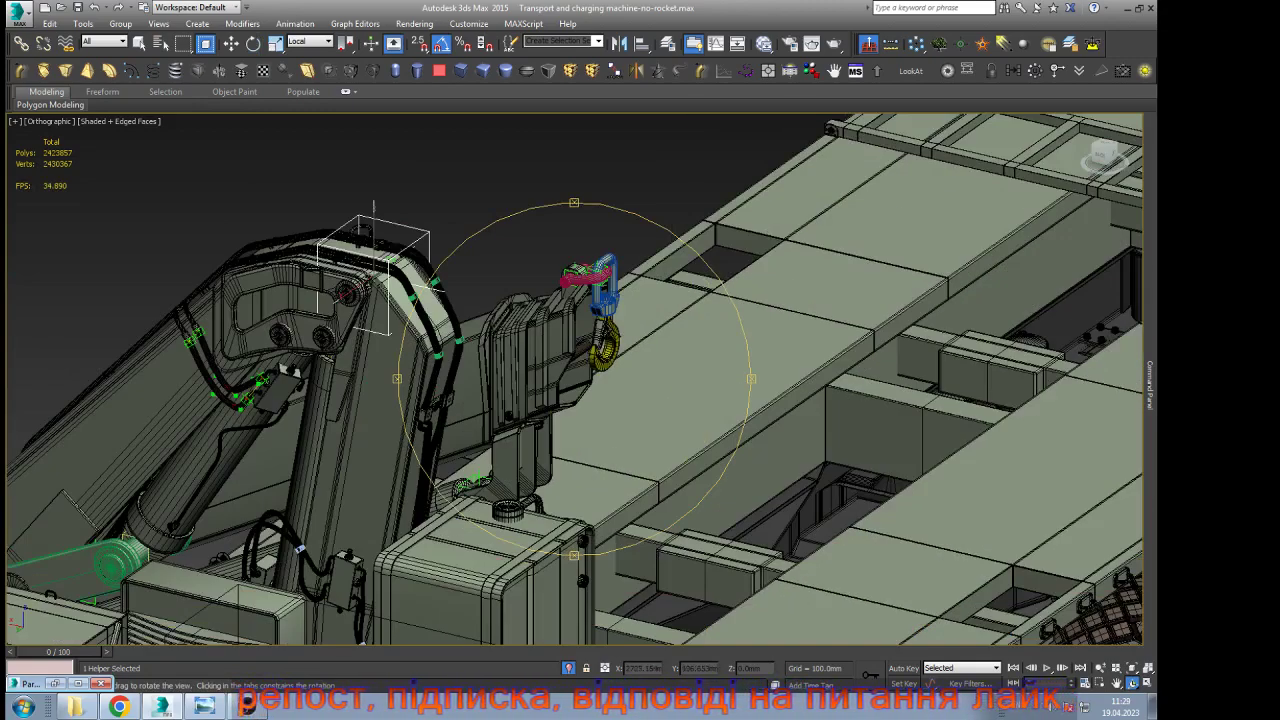
drag(524, 453, 586, 500)
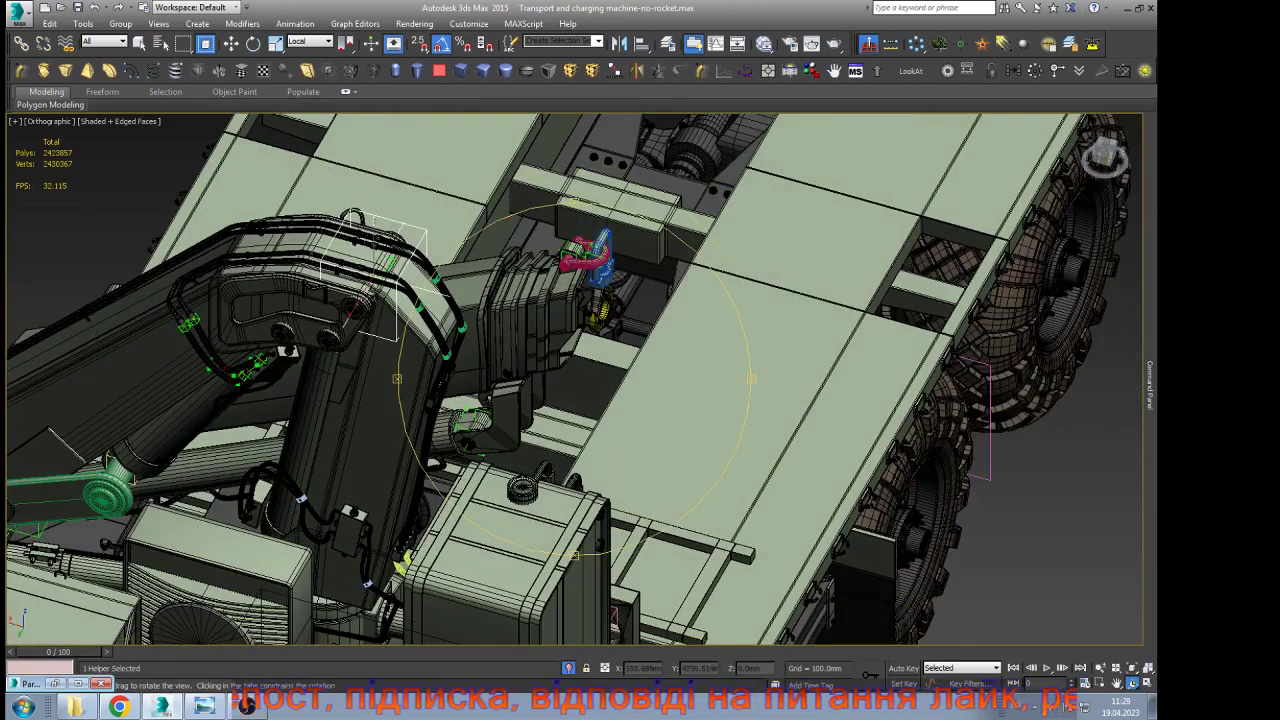
scroll(467, 437, up, 8)
right_click(467, 437)
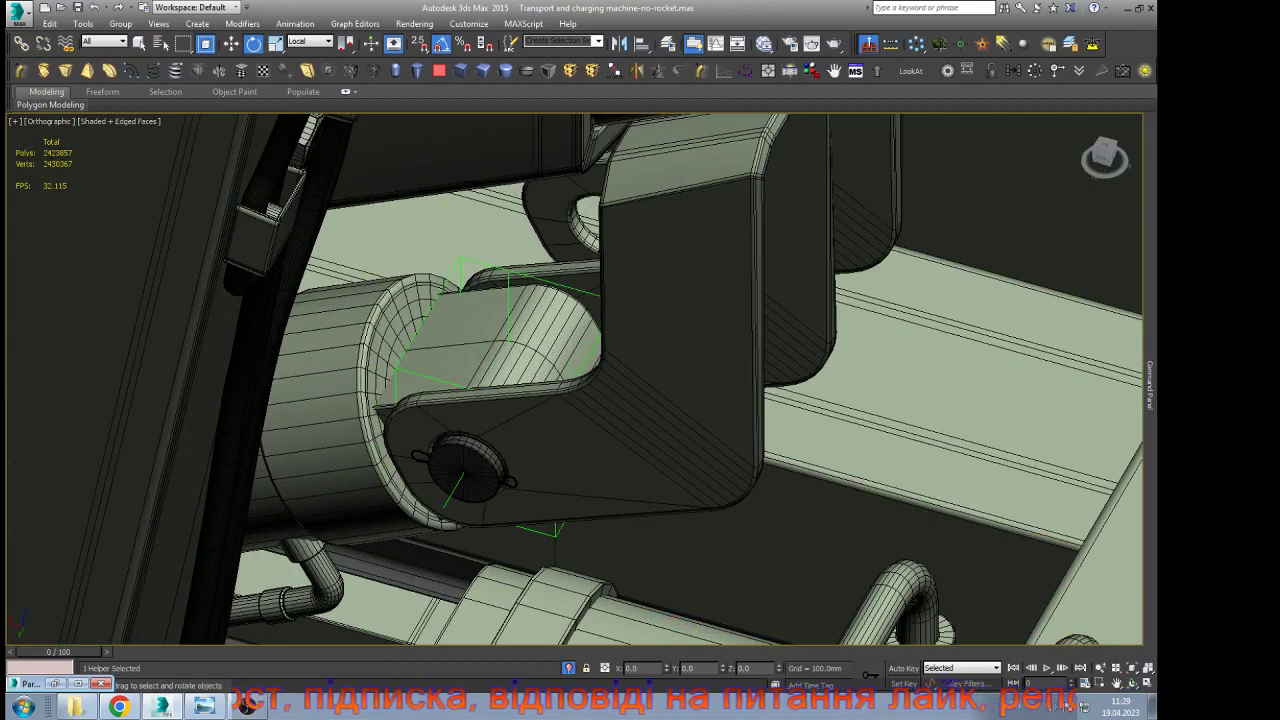
Try rotating the helper at the hook's shackle 180° about its local Z axis, and undo the rotation
scroll(562, 340, down, 9)
scroll(686, 177, up, 7)
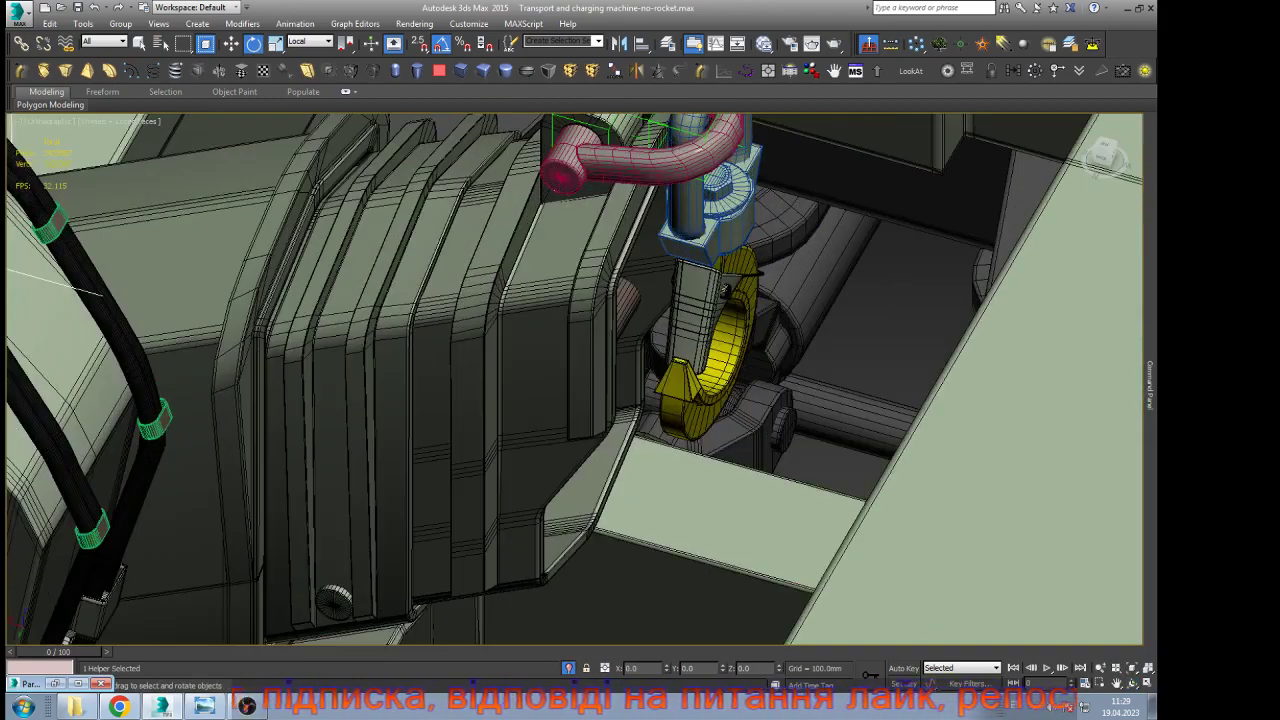
click(662, 125)
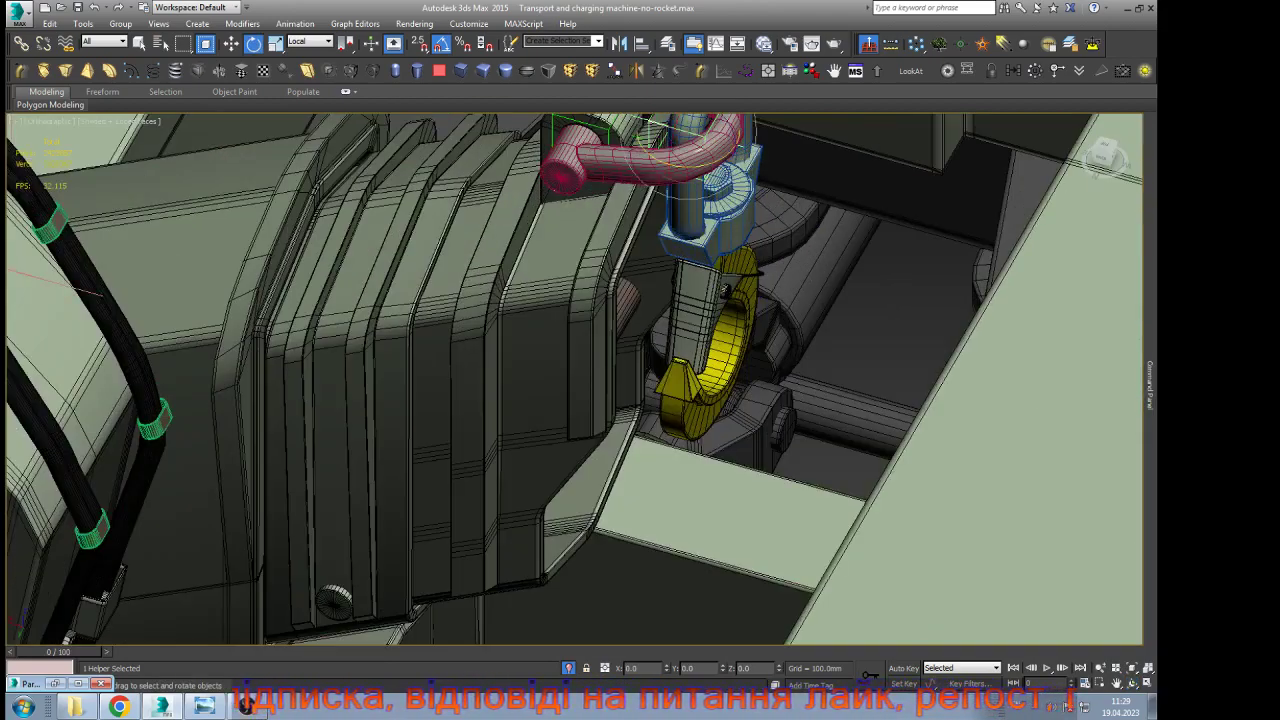
key(z)
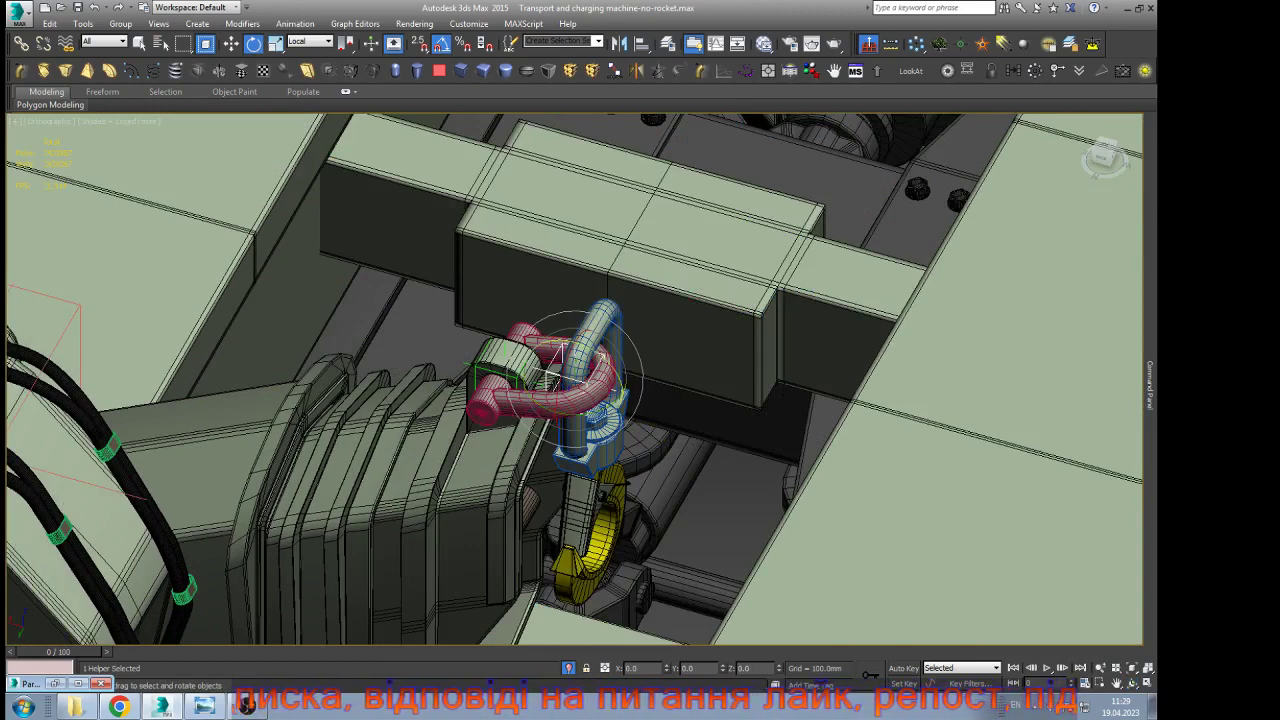
drag(610, 364, 570, 330)
drag(606, 358, 567, 336)
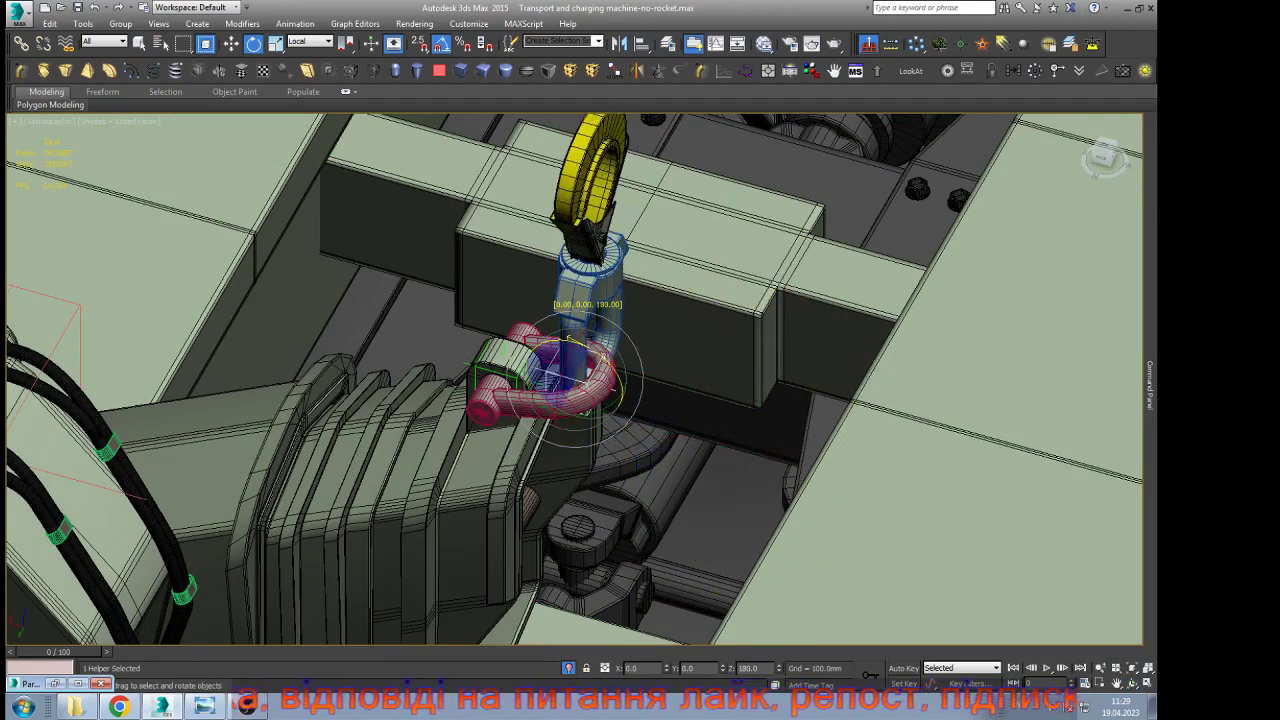
key(ctrl+z)
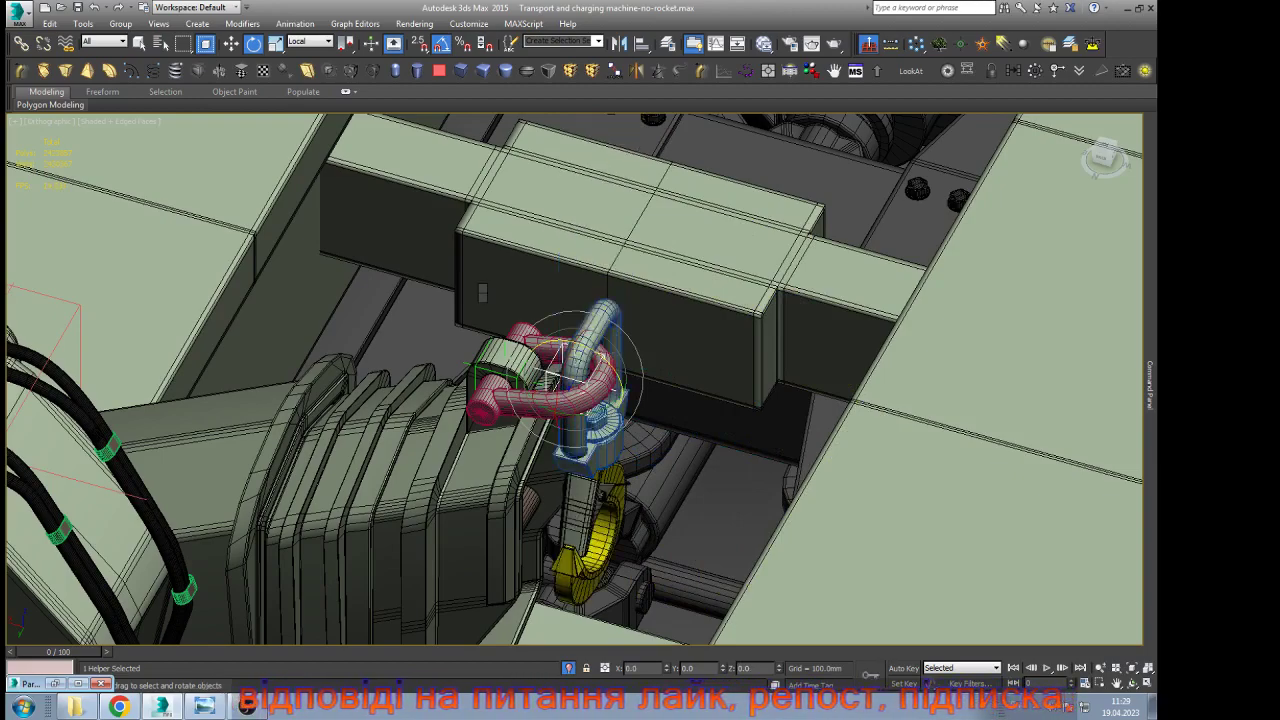
Inspect the folded crane and its position over the truck bed from the side and from the cab end
key(w)
scroll(710, 270, down, 7)
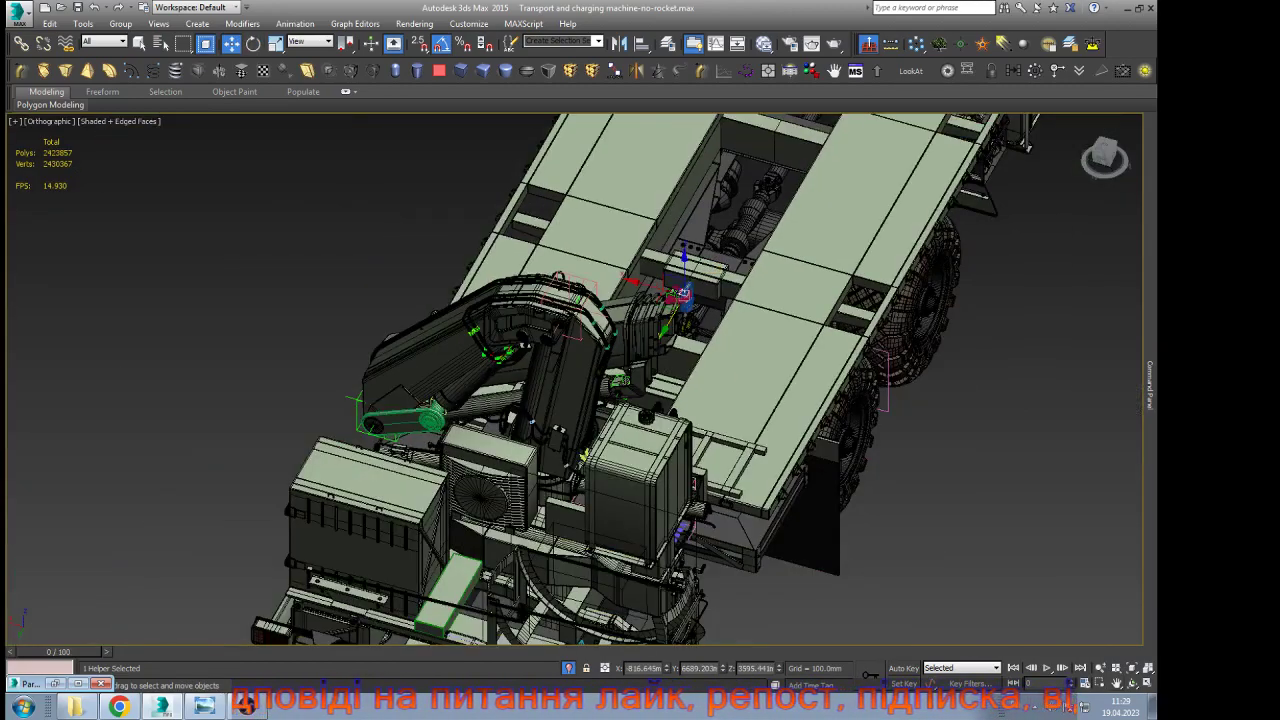
click(1132, 683)
drag(545, 480, 749, 409)
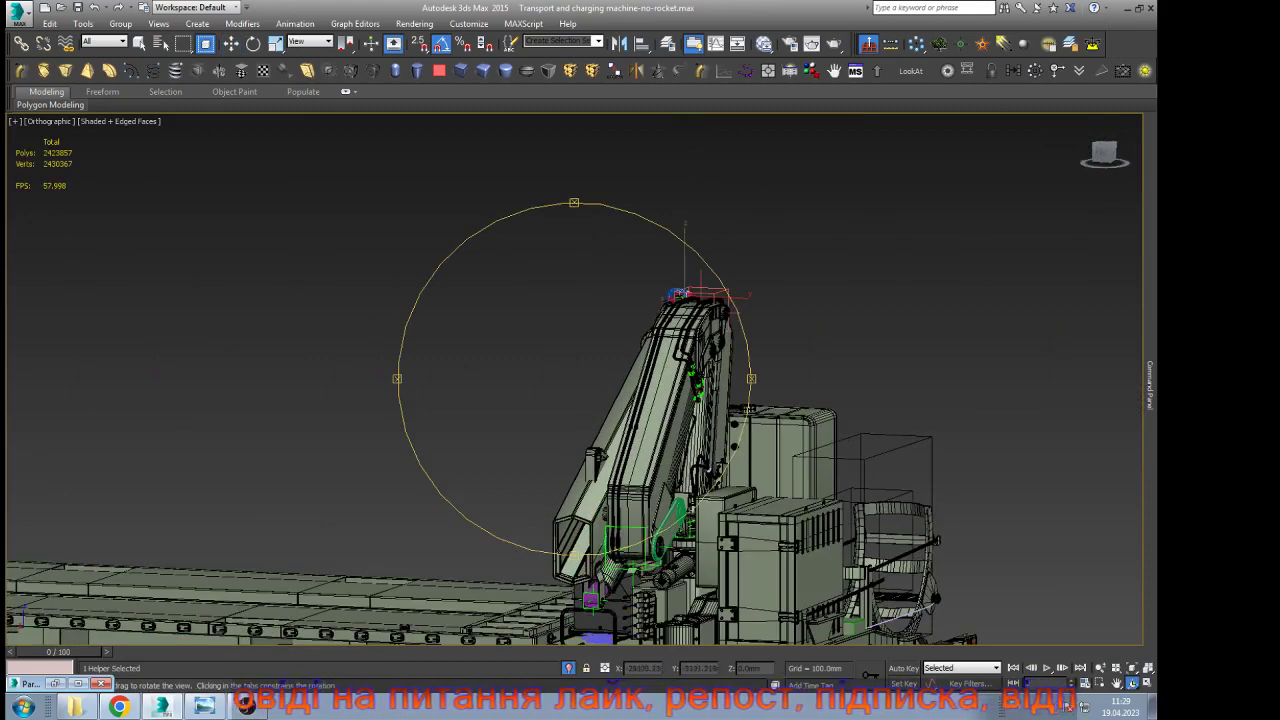
scroll(749, 409, down, 4)
drag(610, 325, 749, 360)
scroll(749, 360, up, 4)
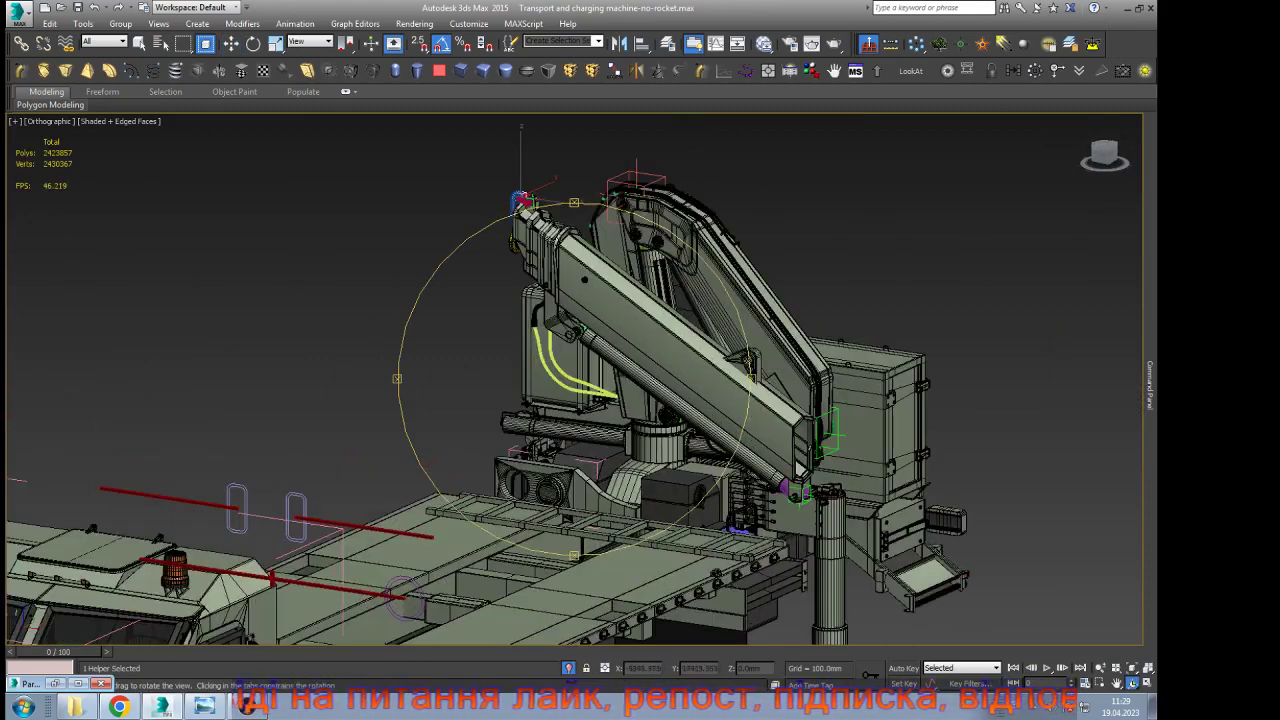
right_click(749, 360)
Rotate the column-top helper about its local Y axis to raise the folded boom above the column again
click(637, 181)
scroll(668, 264, down, 2)
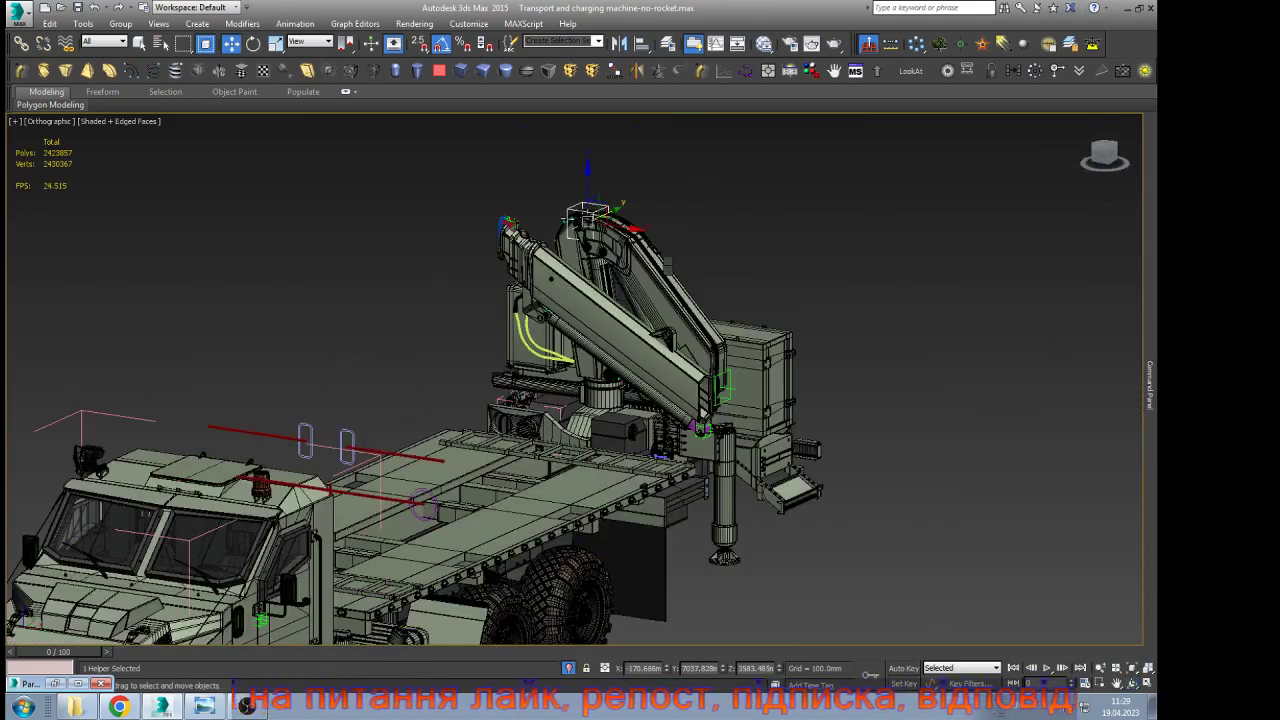
key(e)
drag(629, 192, 610, 117)
scroll(597, 153, up, 7)
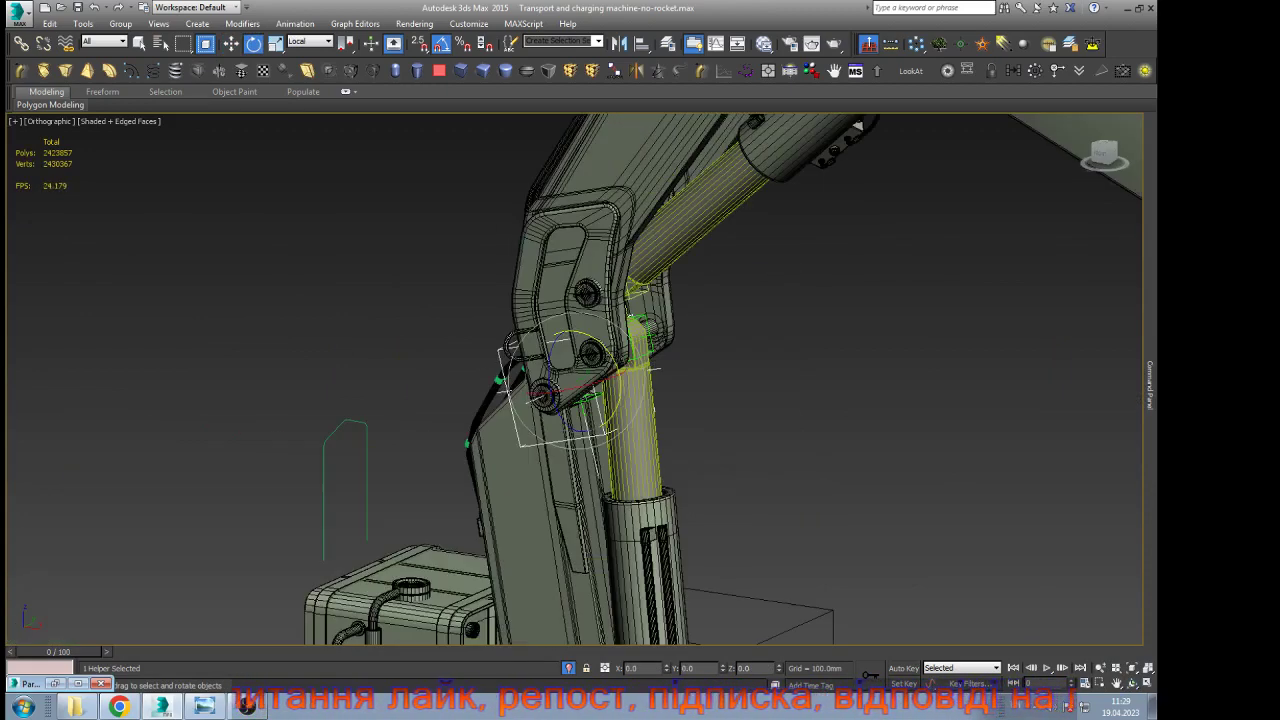
Inspect the raised crane from both sides and above the truck bed, including the elbow linkage, cylinder and hoses
scroll(511, 378, down, 6)
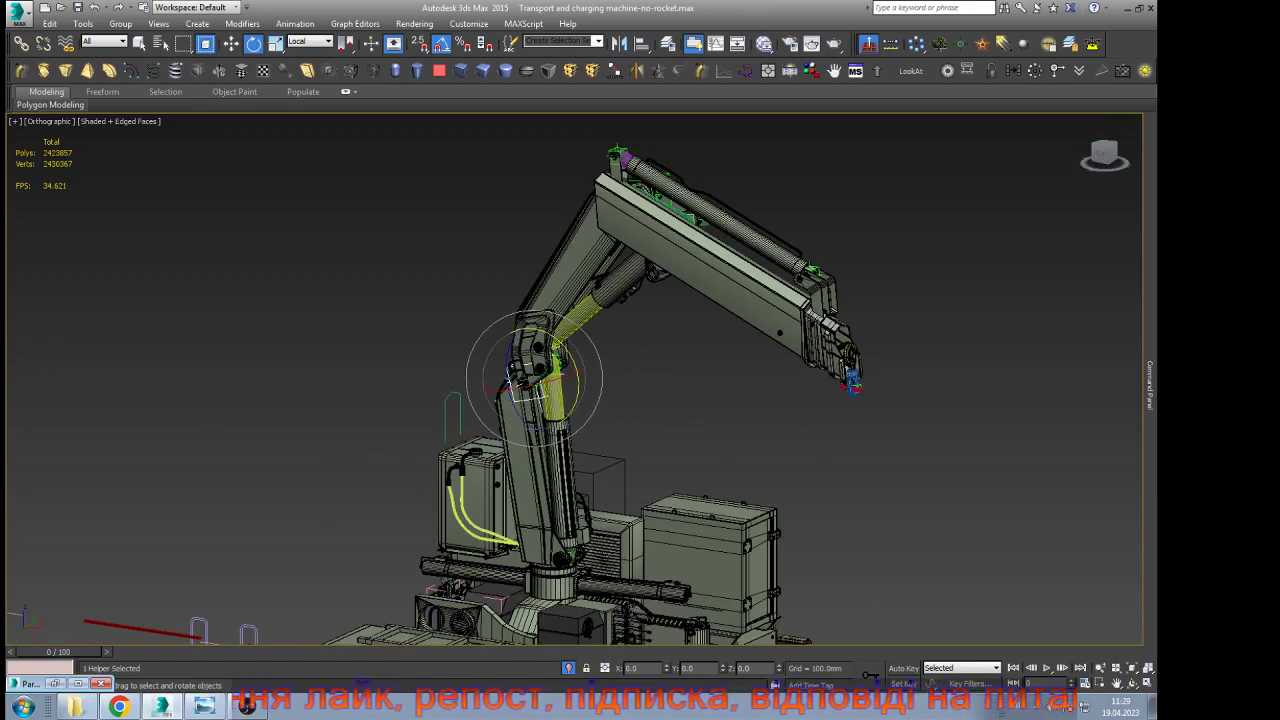
key(ctrl+r)
drag(660, 385, 415, 385)
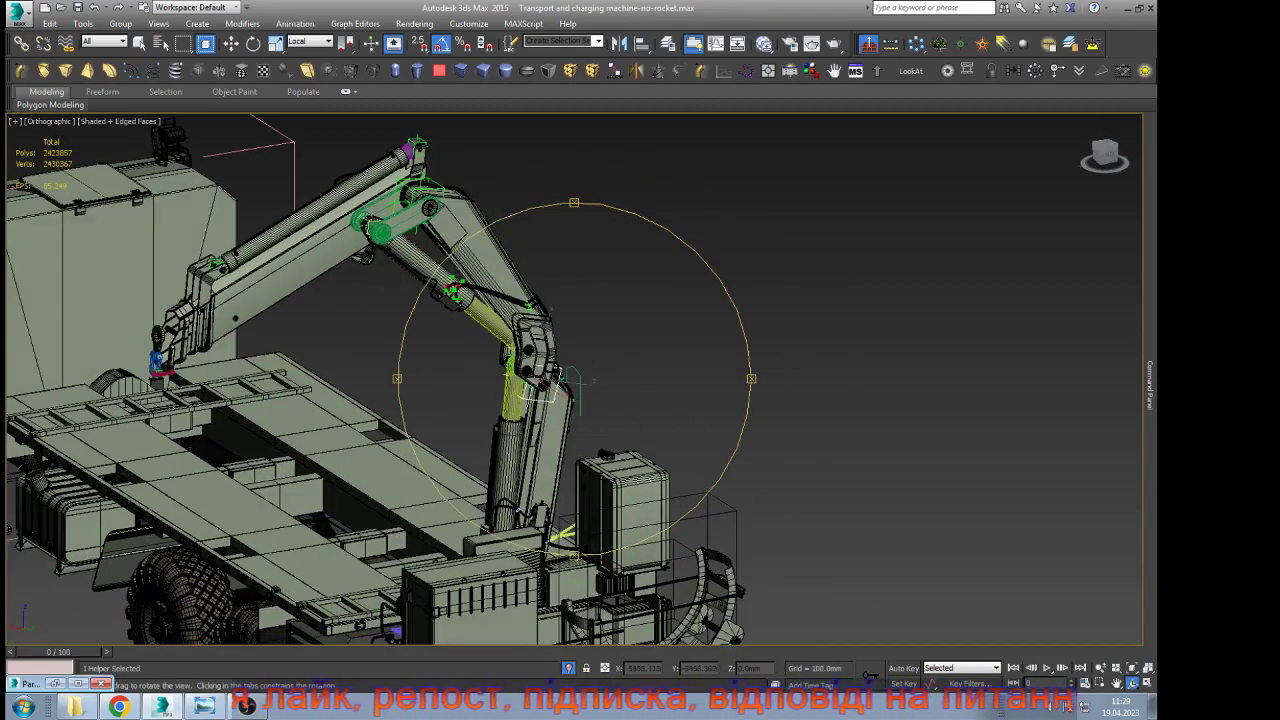
scroll(405, 180, up, 4)
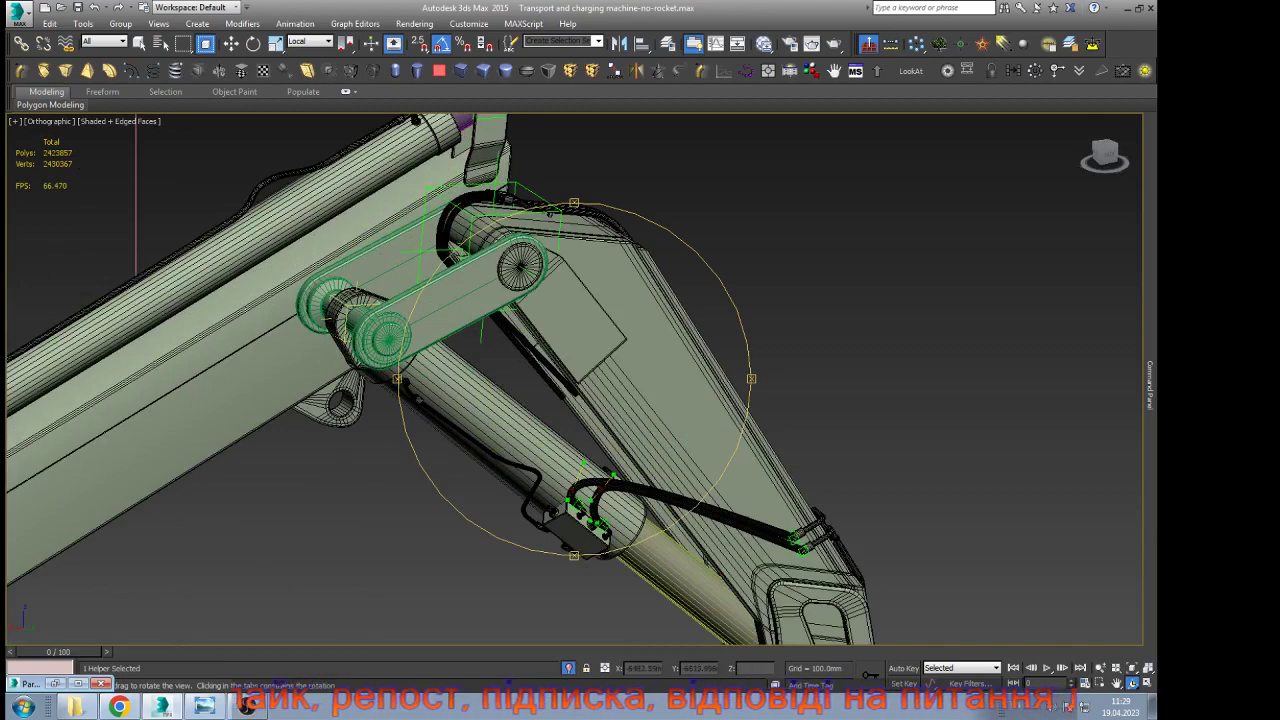
scroll(575, 380, down, 5)
scroll(618, 207, down, 3)
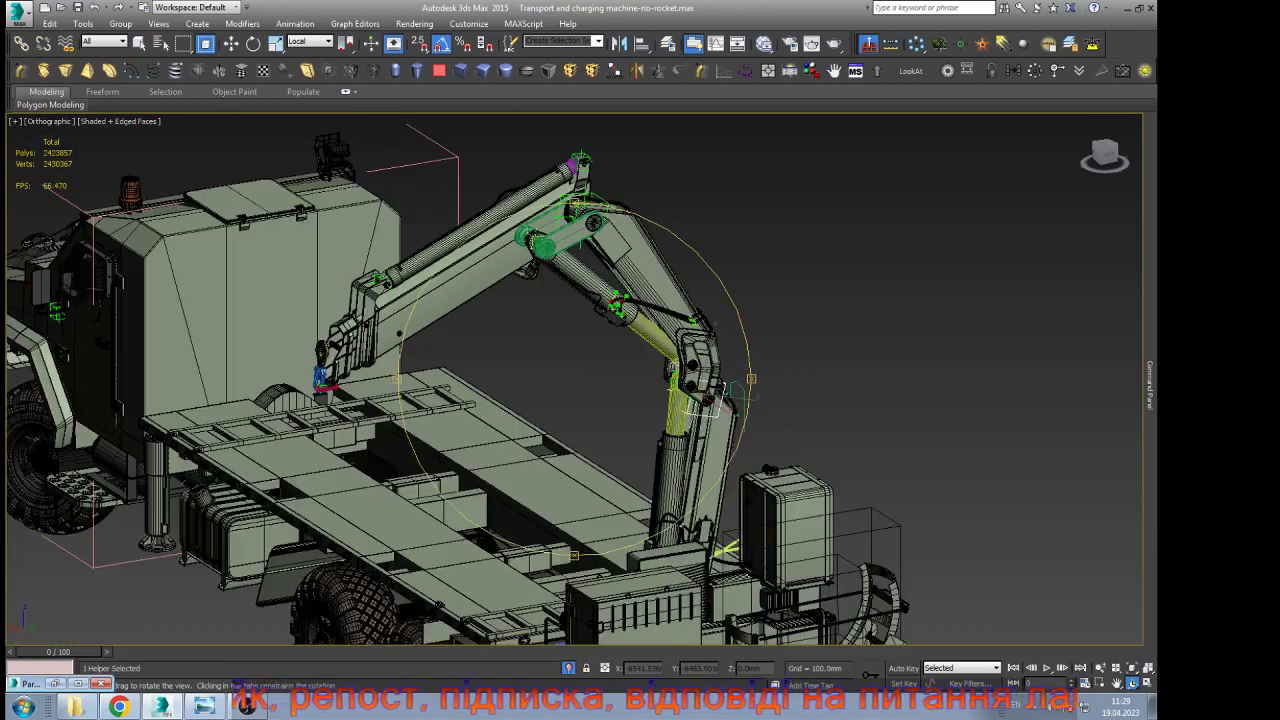
drag(618, 260, 478, 200)
right_click(545, 212)
scroll(572, 210, up, 6)
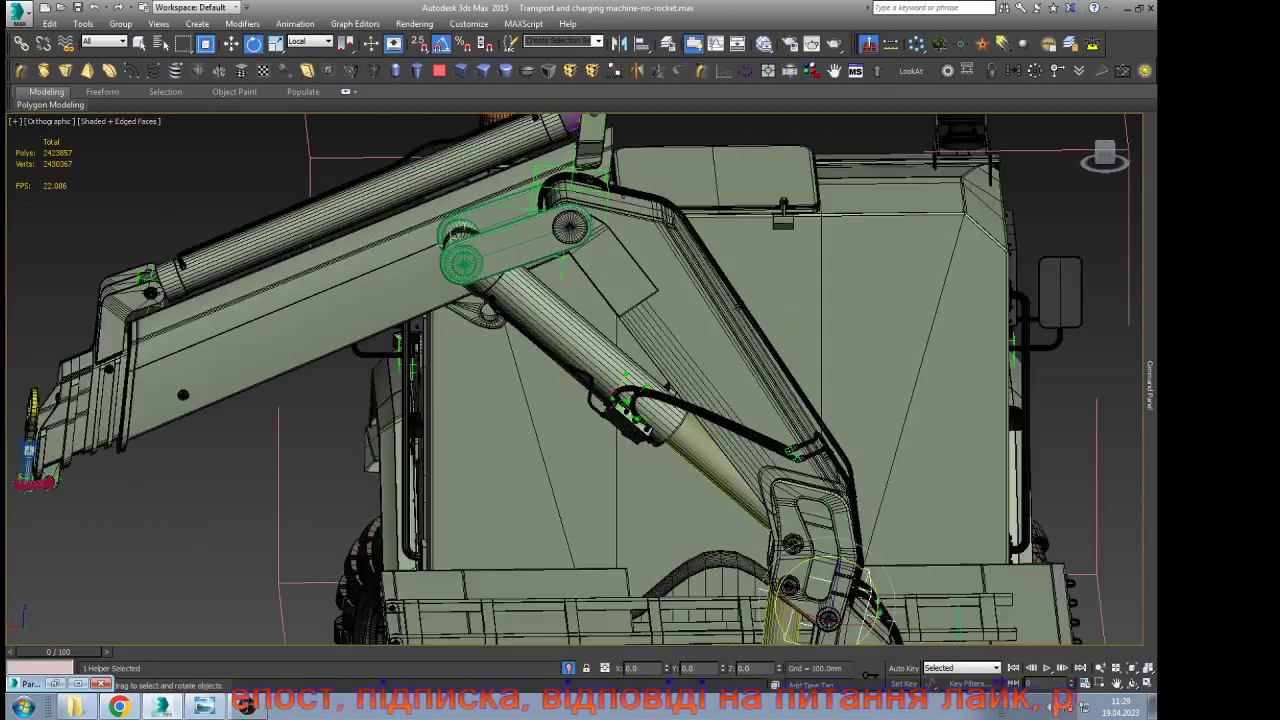
scroll(569, 180, up, 4)
Try rotating the elbow joint helper 10° about its local Z axis, and undo the helper rotations back to the folded pose
click(578, 205)
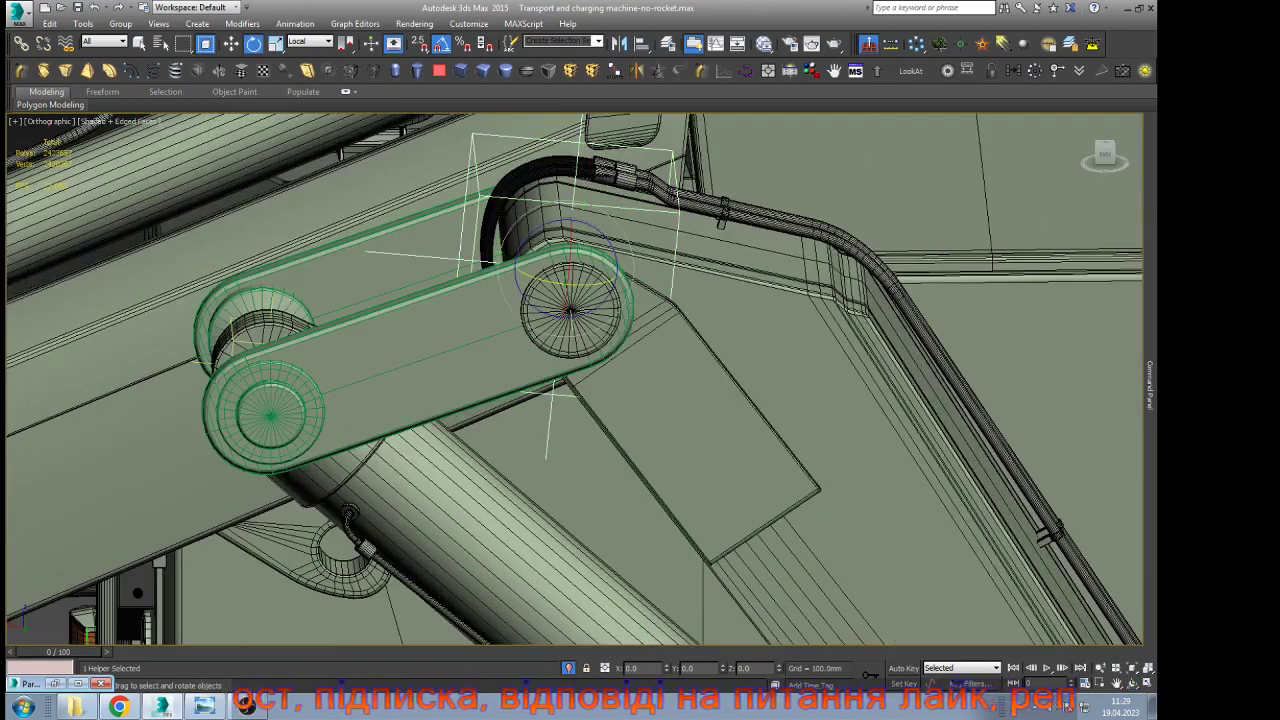
scroll(586, 211, down, 8)
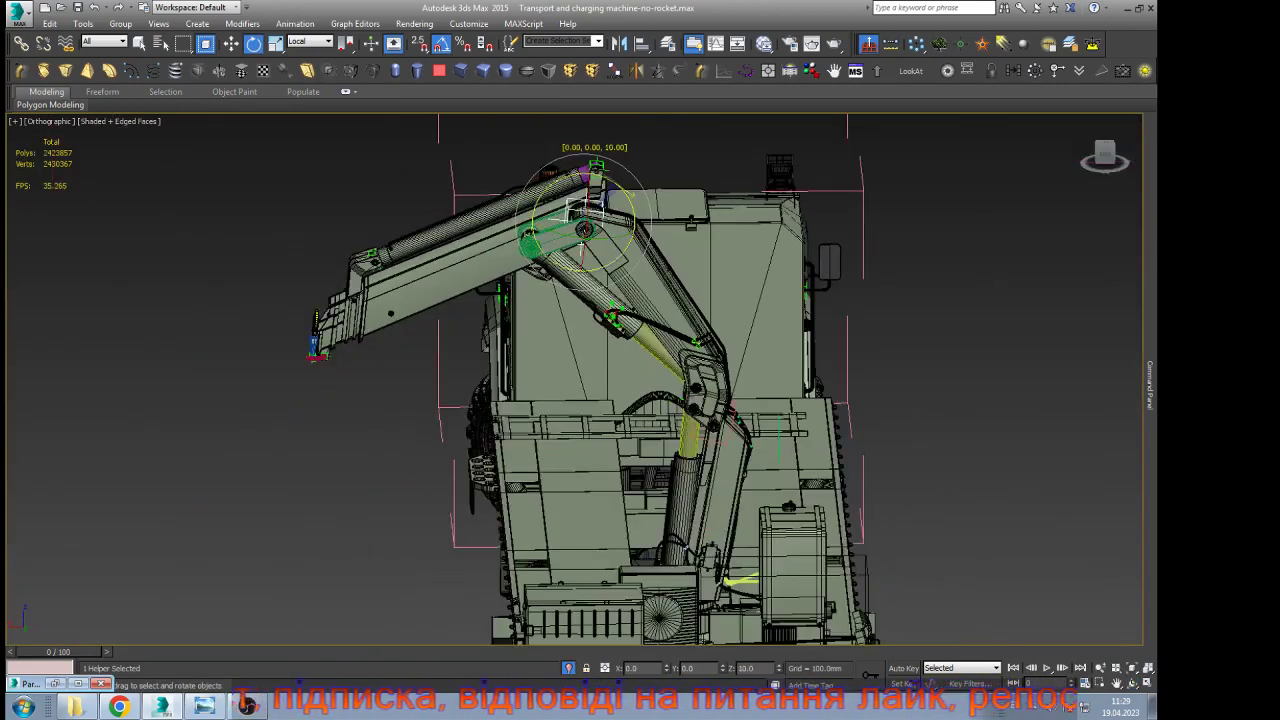
key(w)
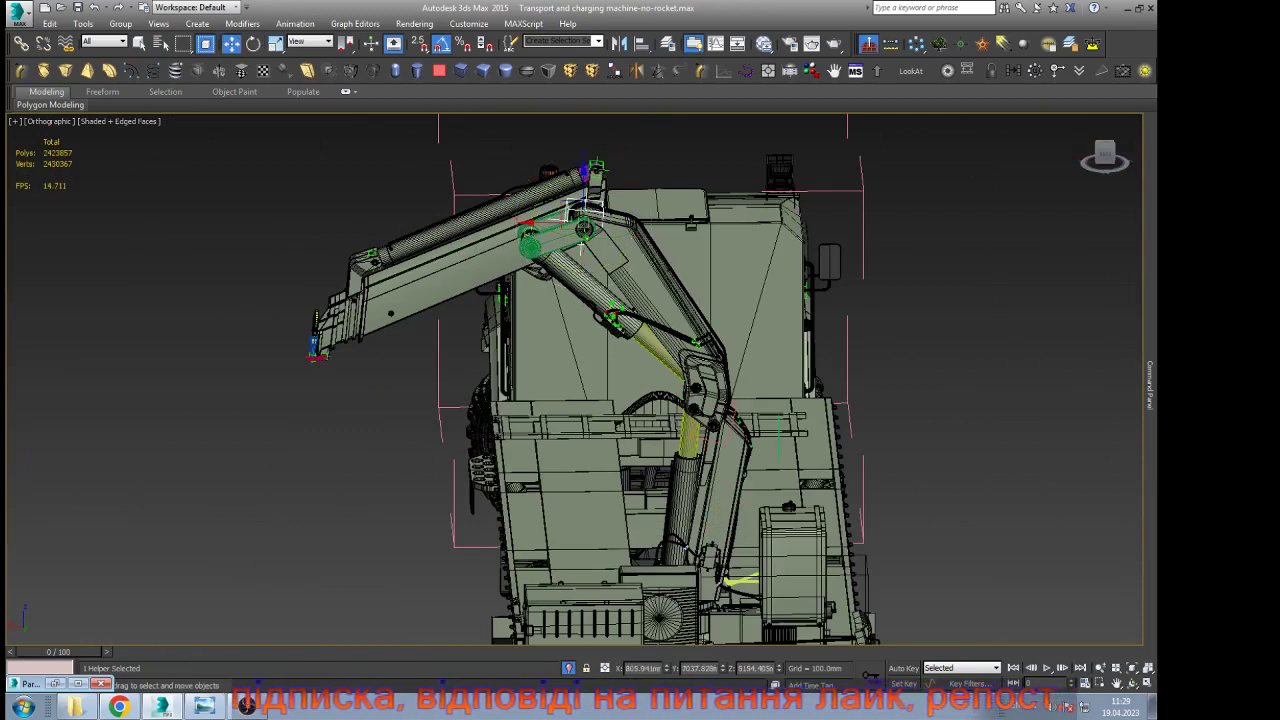
click(714, 415)
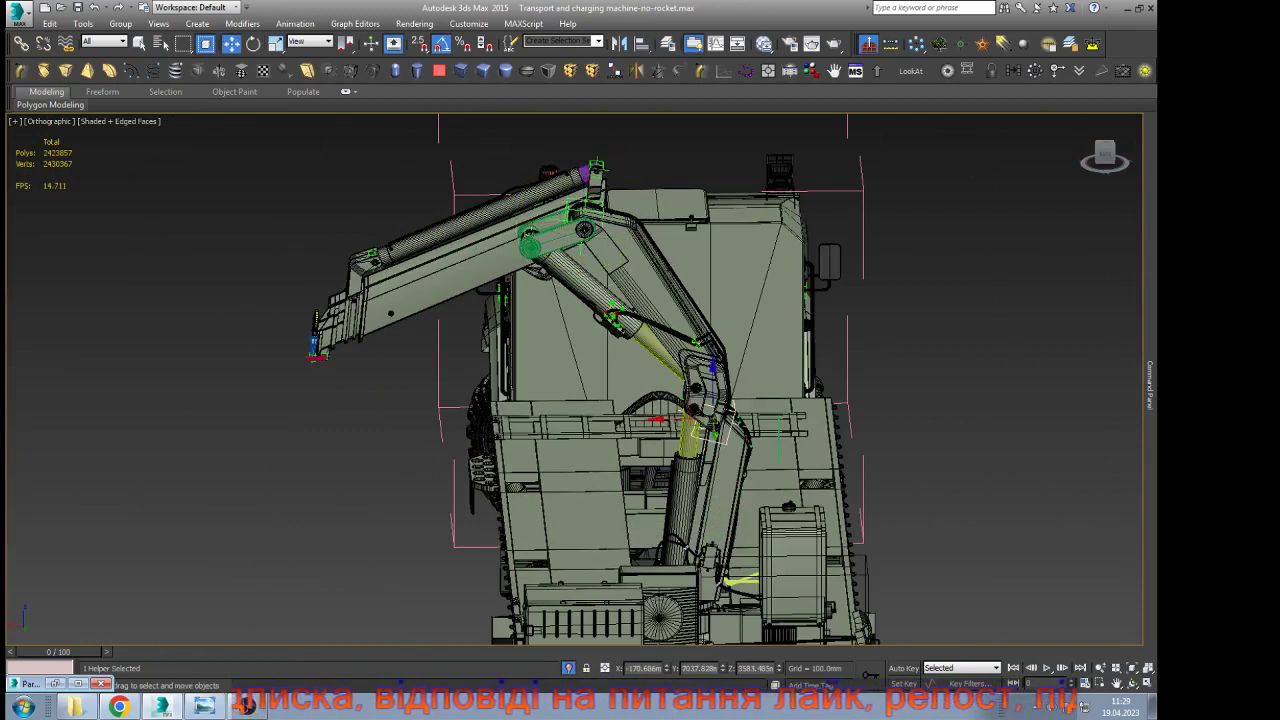
key(ctrl+z)
key(z)
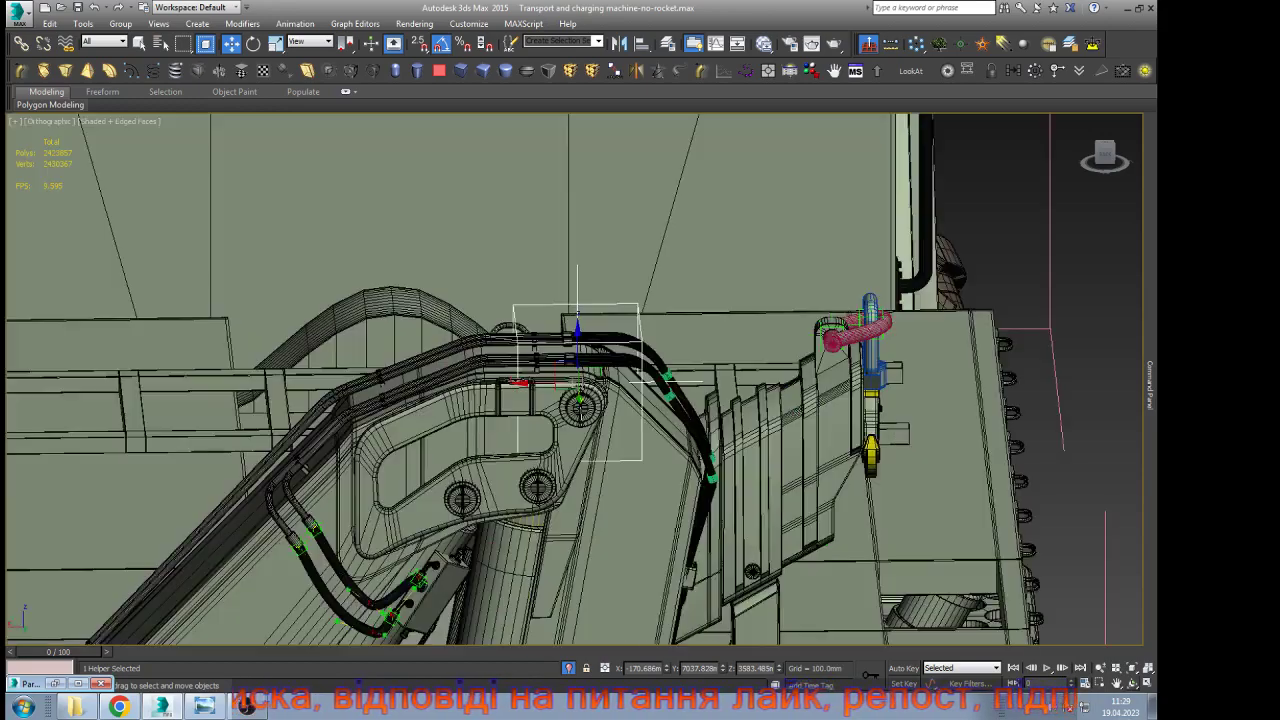
Examine the folded crane from the rear and the cab side, including the hollow open end of the outer boom section
key(ctrl+r)
drag(714, 415, 850, 455)
scroll(606, 297, down, 4)
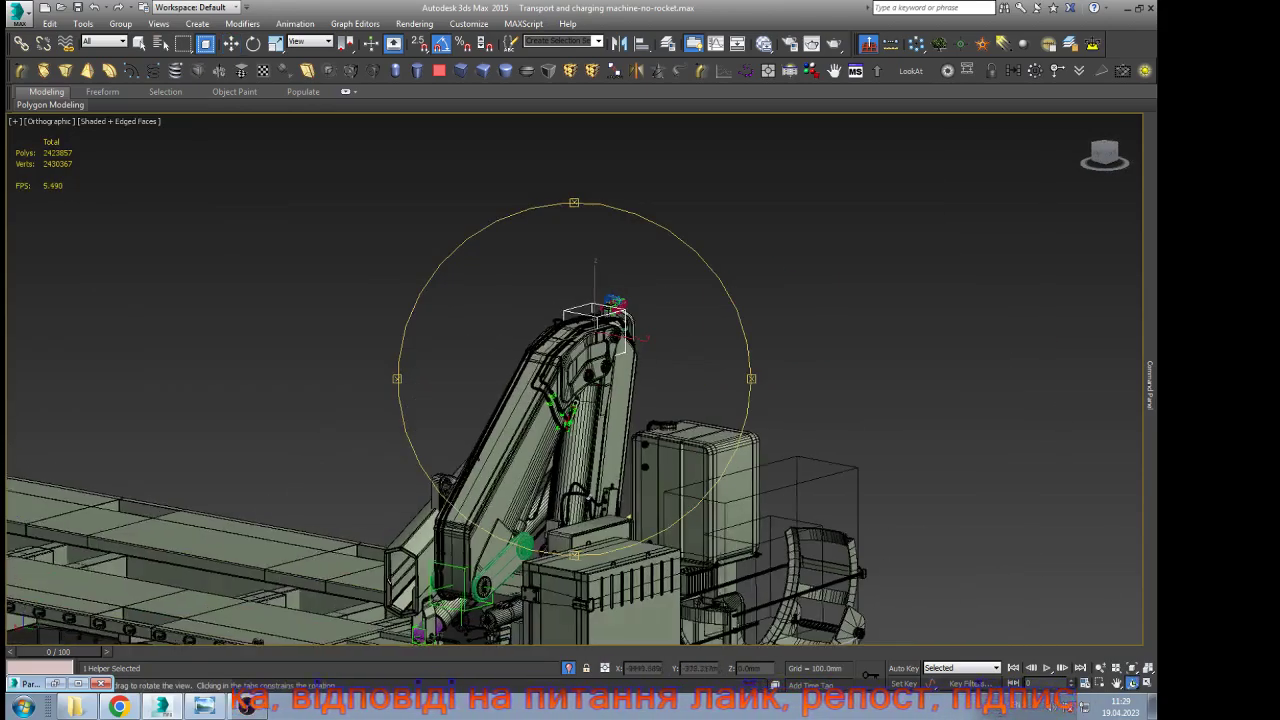
drag(606, 297, 835, 268)
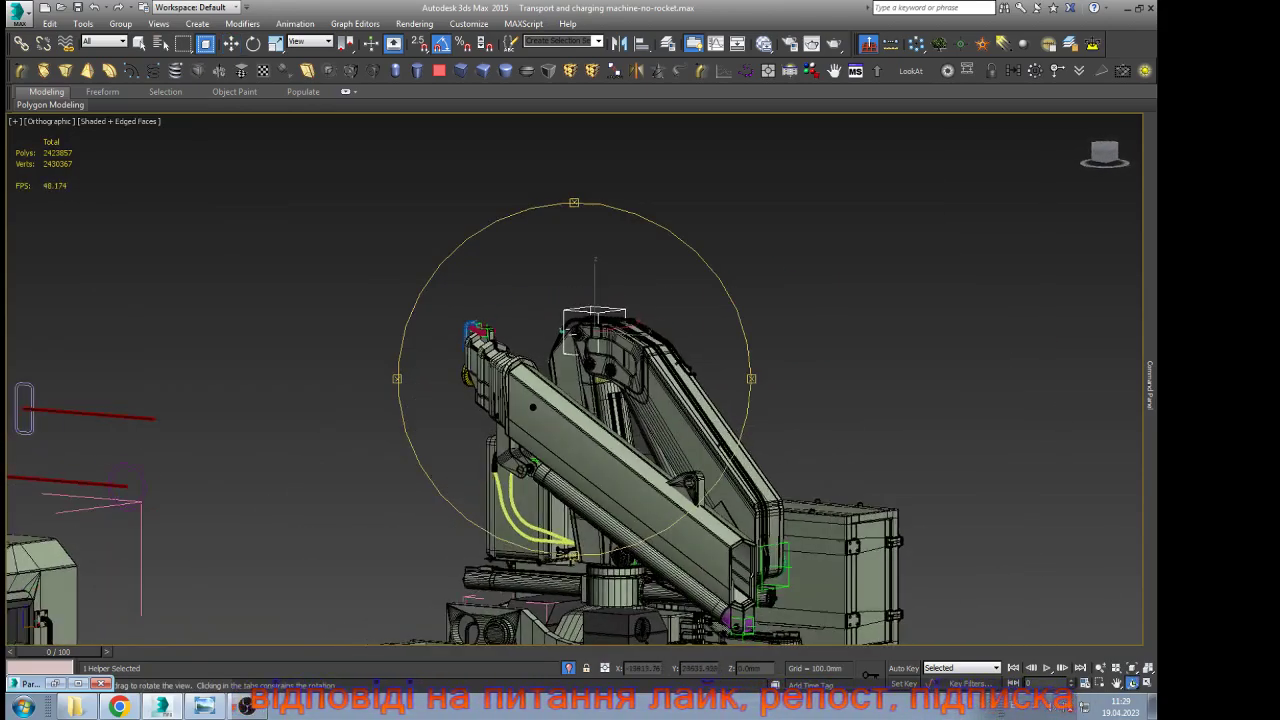
scroll(750, 604, up, 8)
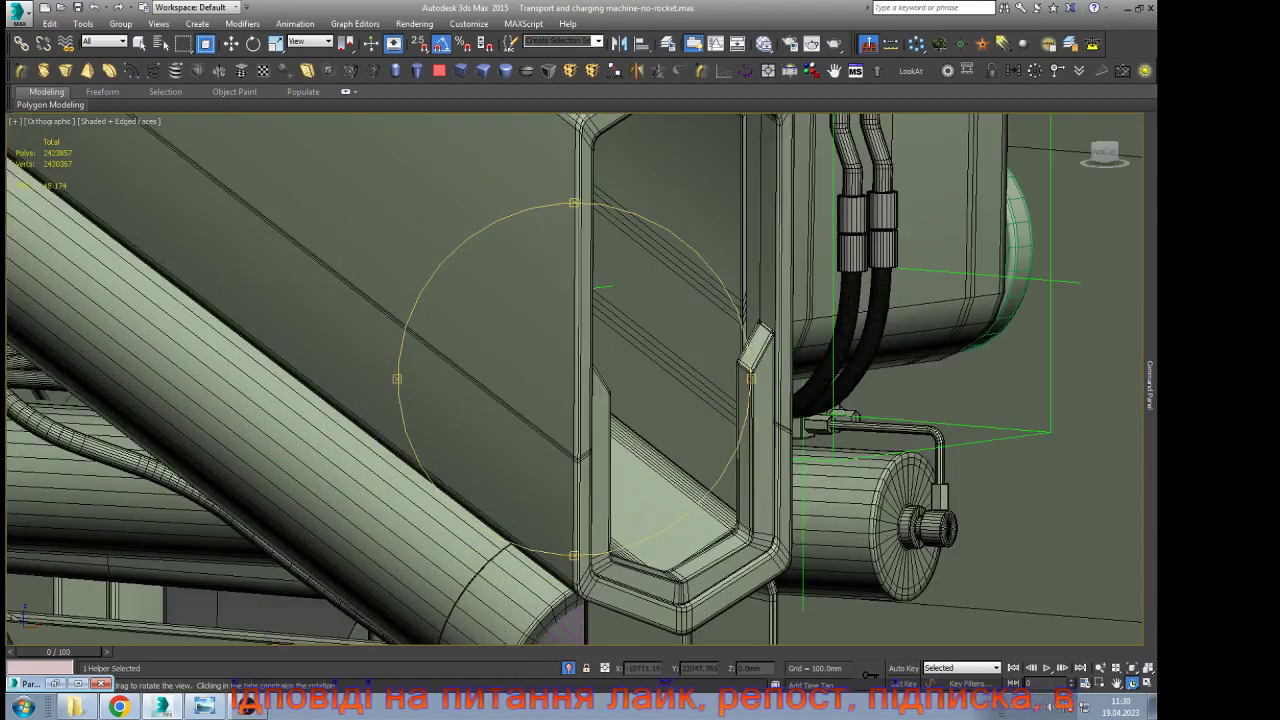
scroll(738, 561, up, 7)
key(w)
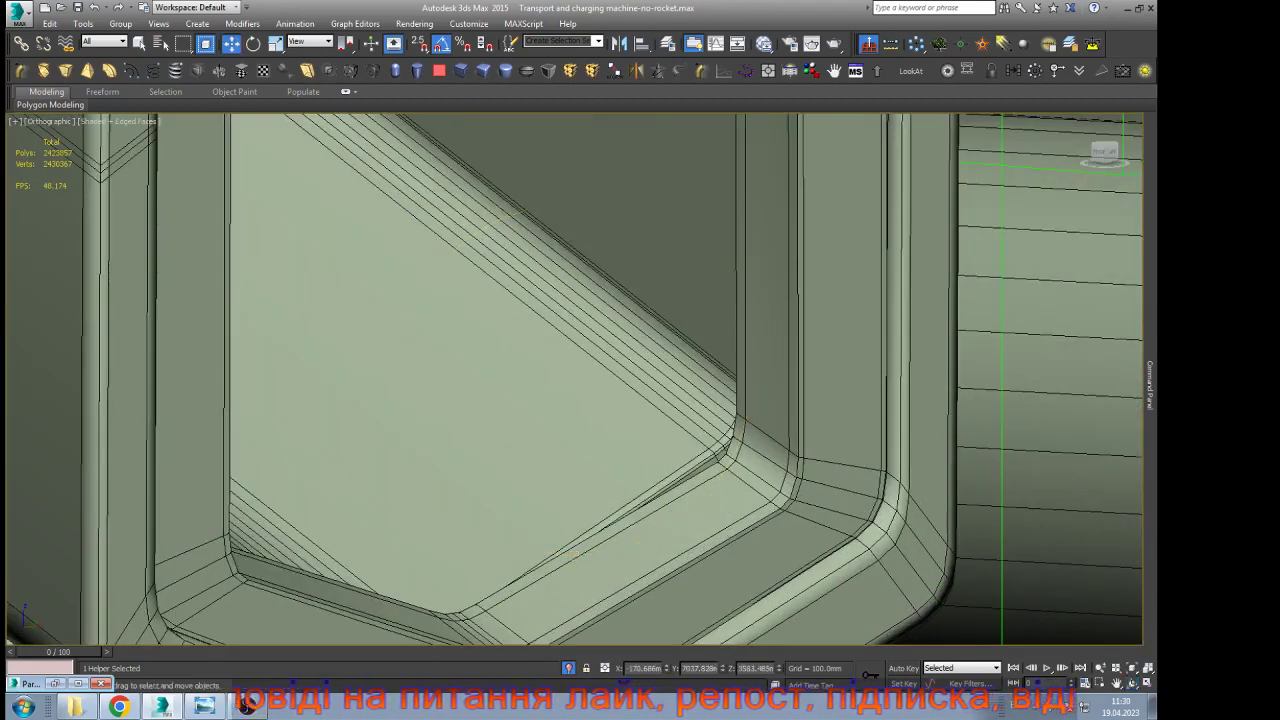
click(704, 442)
scroll(706, 443, down, 10)
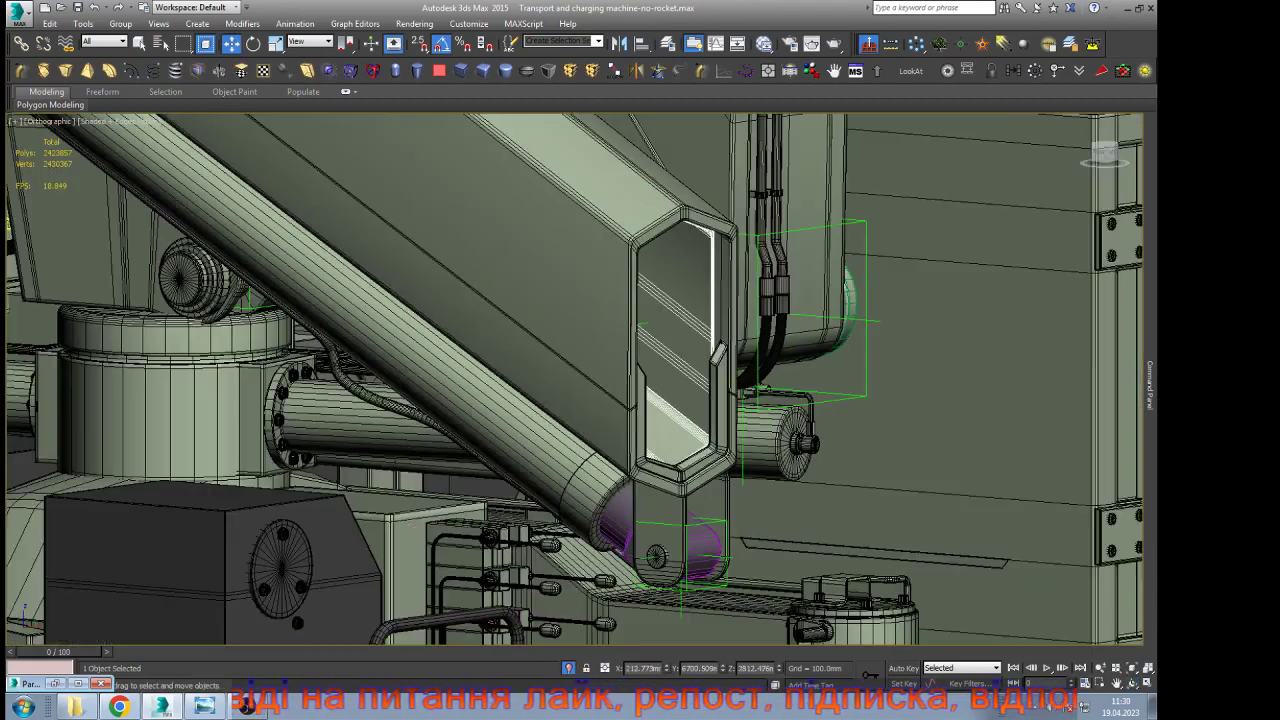
Set the object color of the purple rod at the outer boom cylinder's pin joint to the grey custom color
scroll(639, 600, up, 5)
click(812, 460)
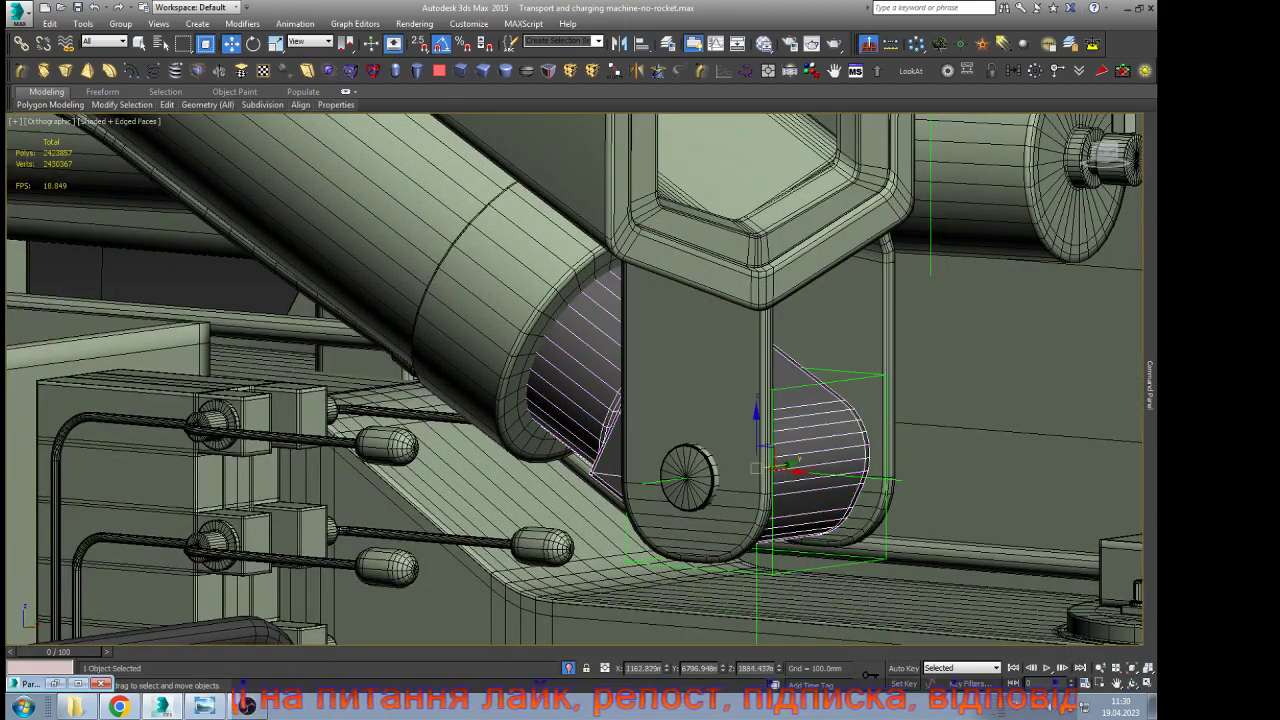
mouse_move(1150, 385)
click(1133, 142)
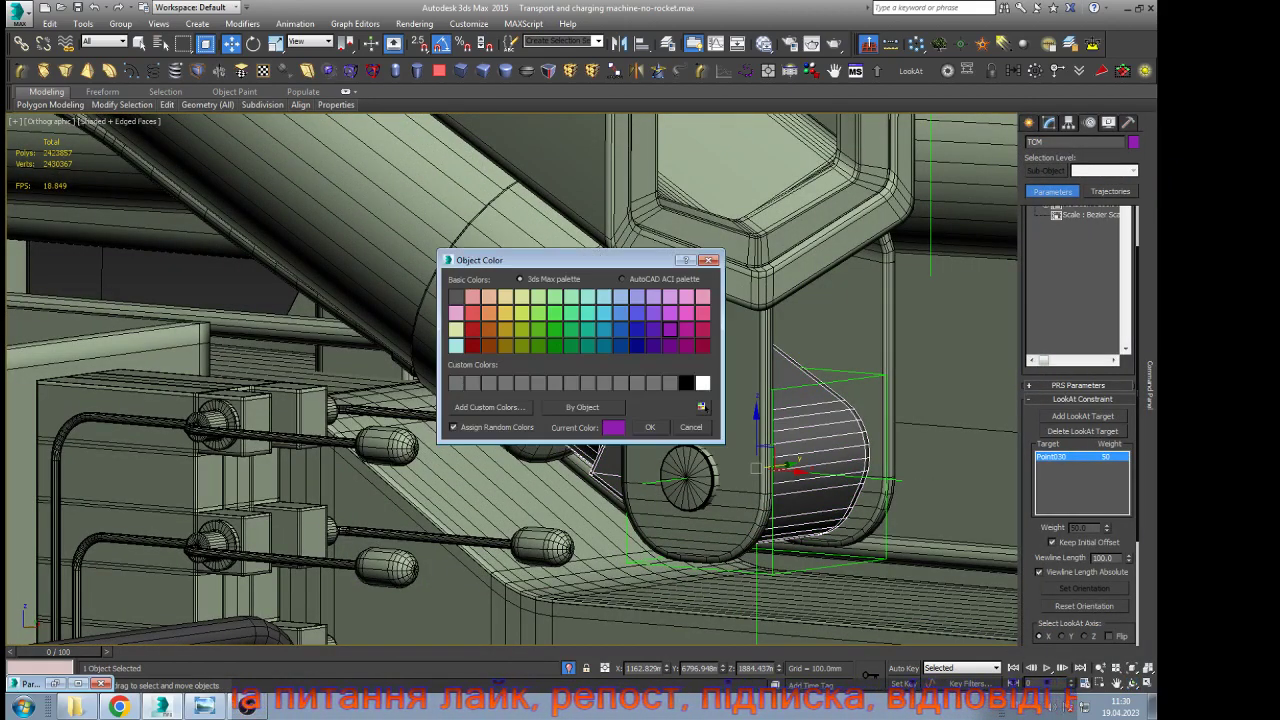
click(670, 383)
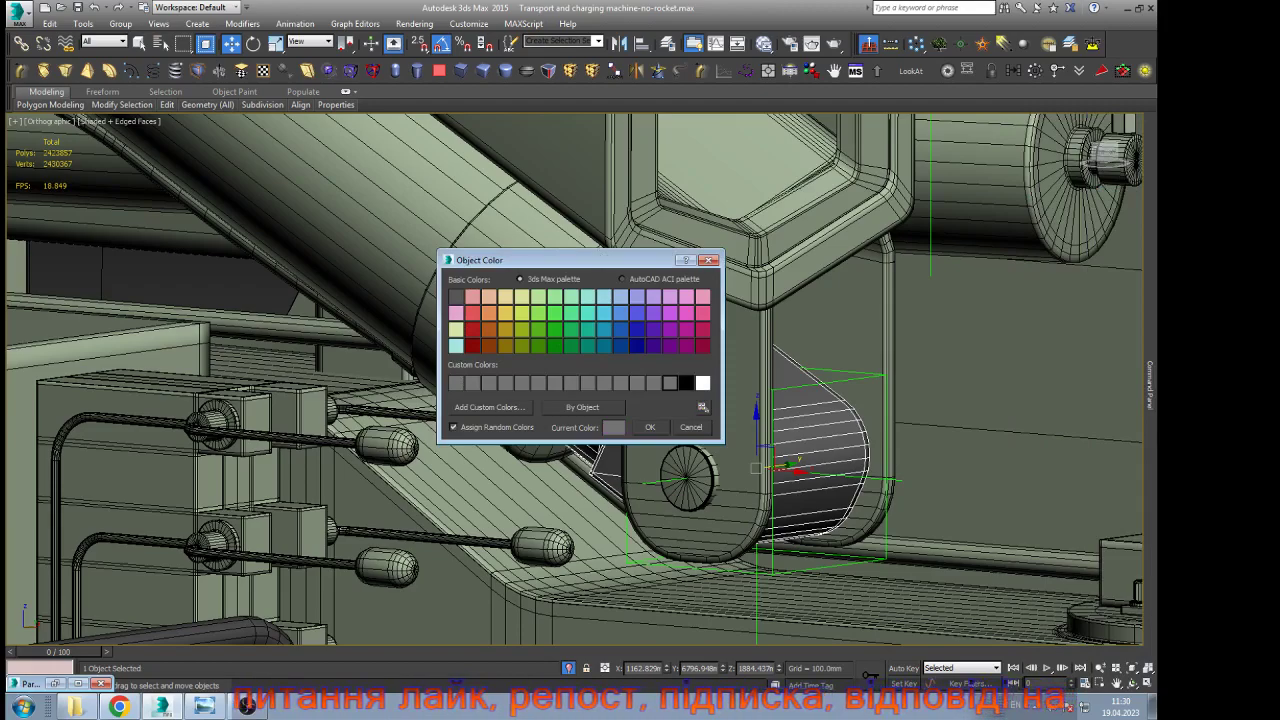
click(650, 427)
Set the object color of the two yellow hoses beside the crane column to the grey custom color
scroll(612, 480, down, 10)
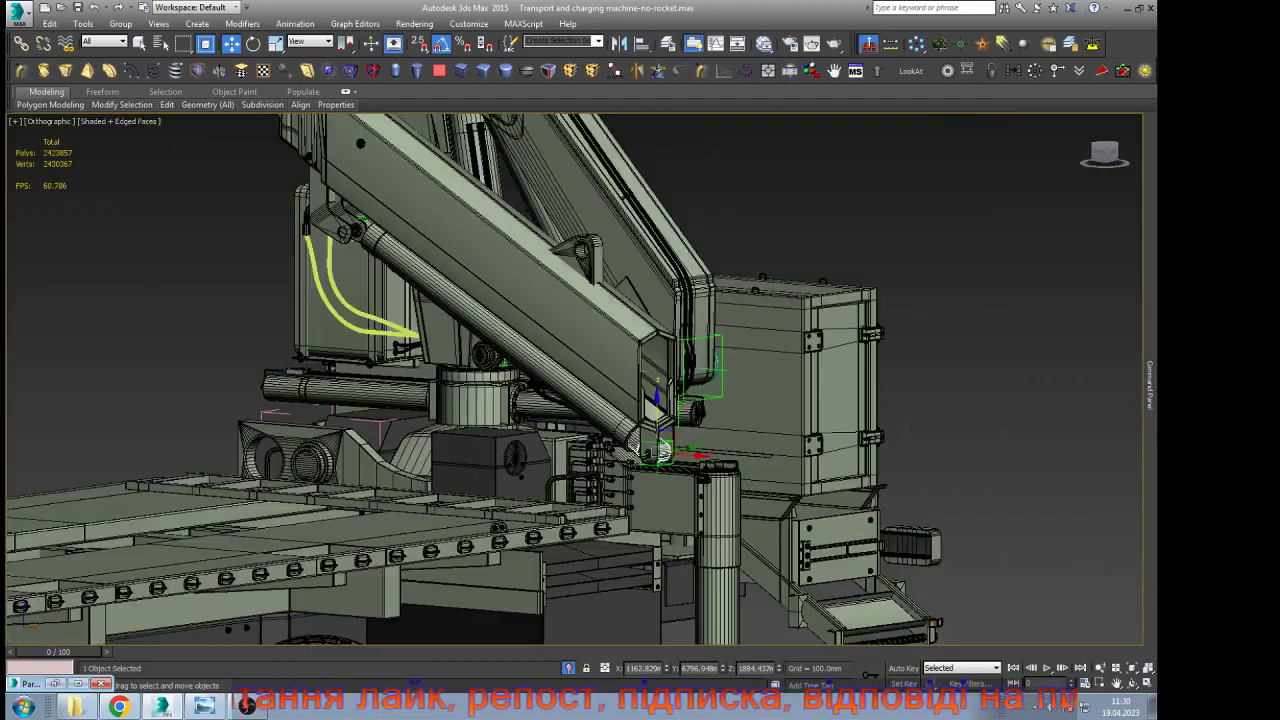
scroll(690, 436, down, 5)
scroll(556, 405, up, 9)
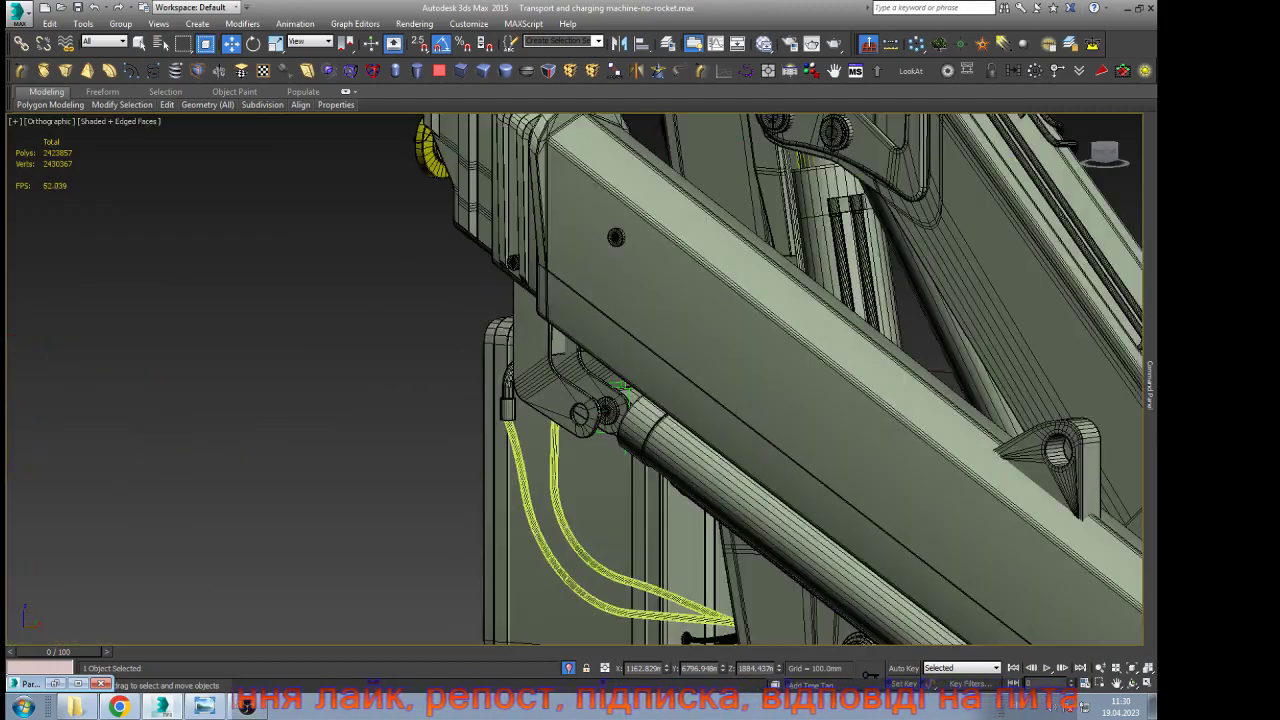
click(555, 455)
mouse_move(1150, 386)
click(1133, 142)
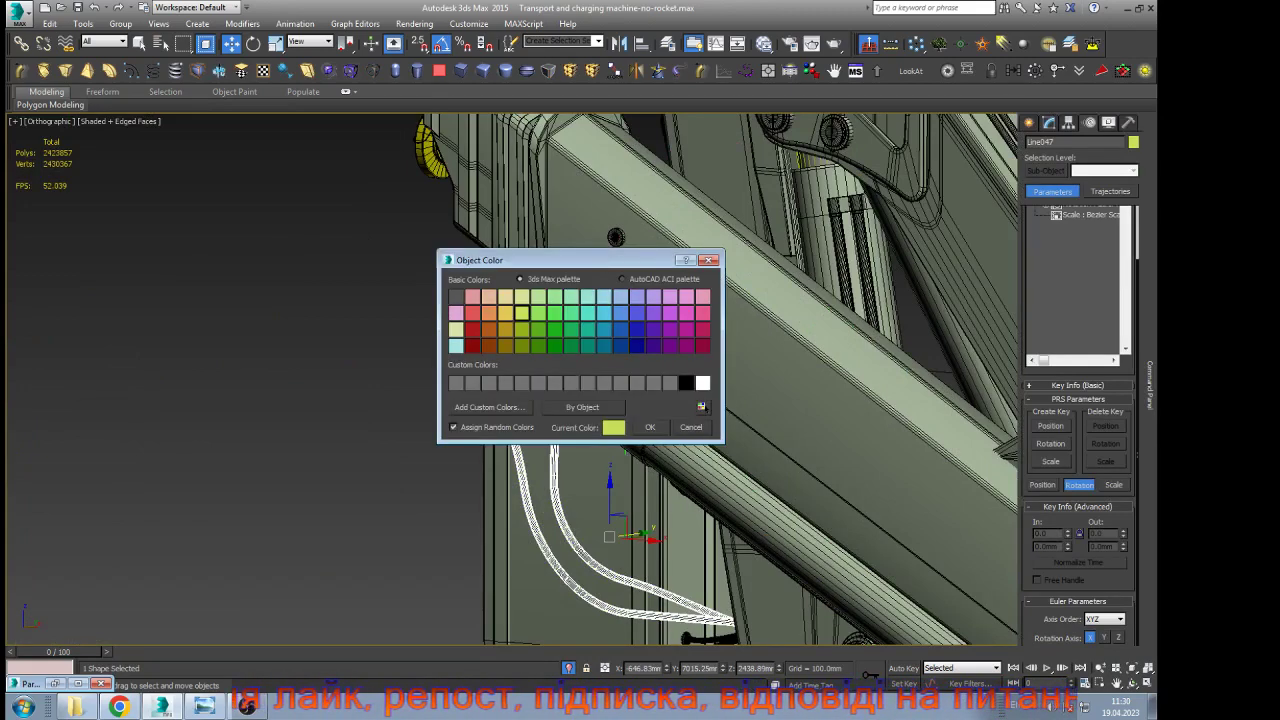
click(670, 383)
click(650, 427)
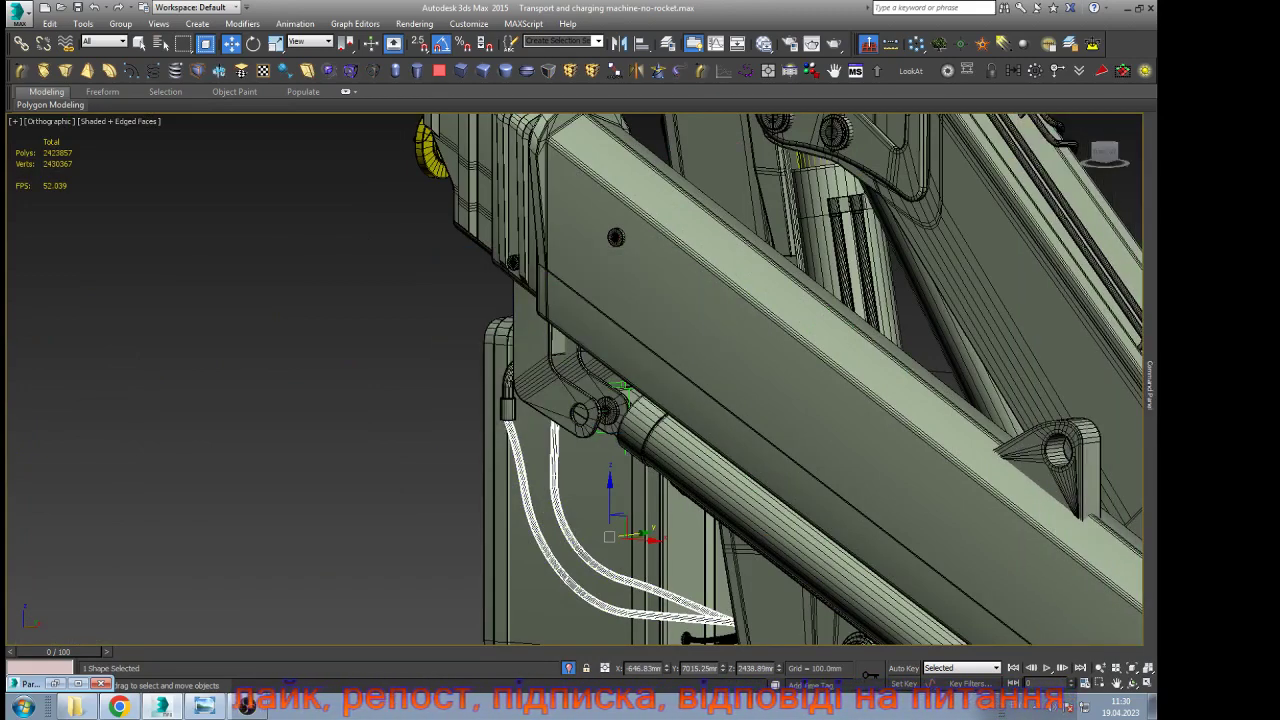
Set the object color of the two hoses beside the crane column to black and deselect them
click(400, 430)
click(608, 575)
mouse_move(1150, 386)
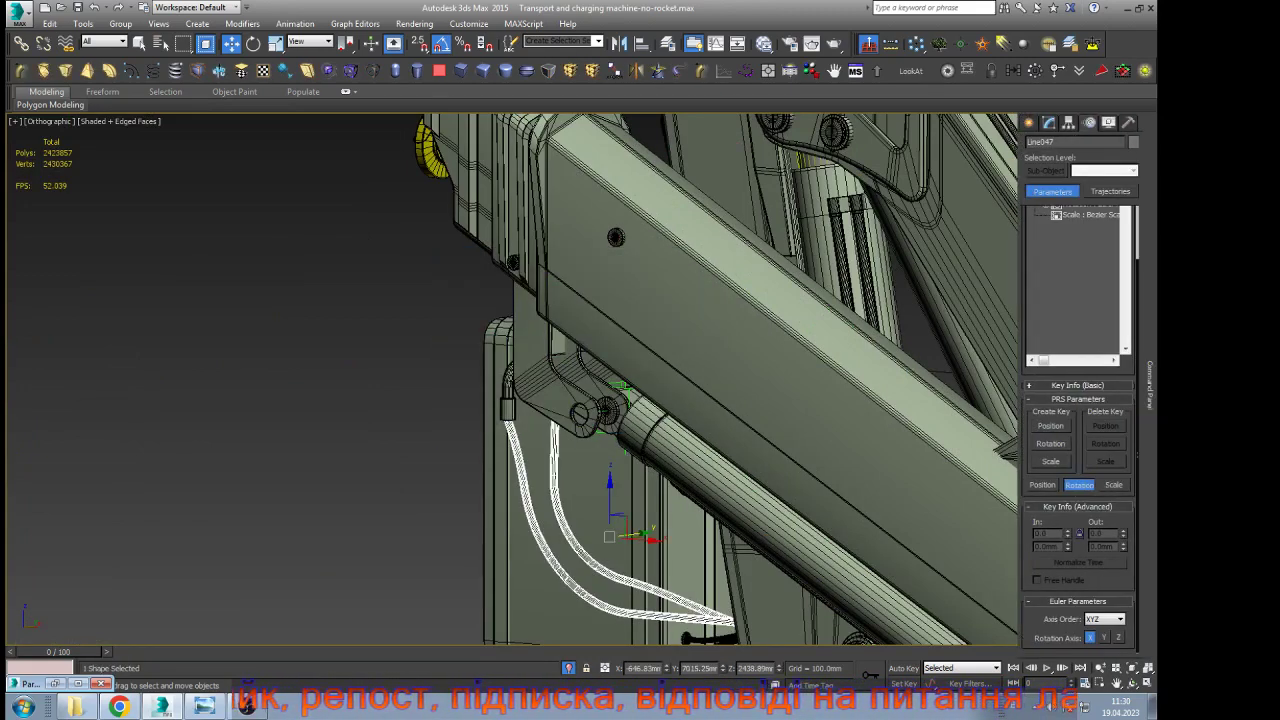
click(1133, 142)
click(687, 383)
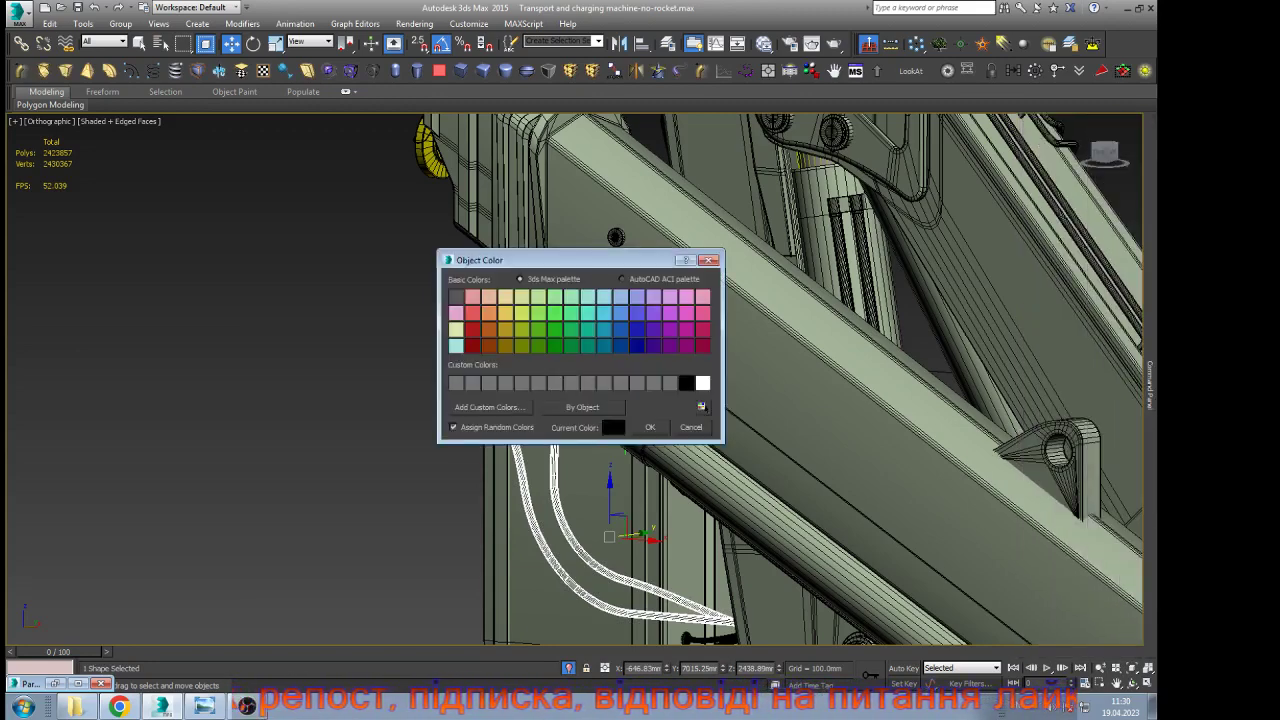
click(650, 427)
click(400, 430)
Inspect the folded crane's recolored parts, the pipes and clamps along the boom, and the hose couplings near the elbow
scroll(408, 311, down, 5)
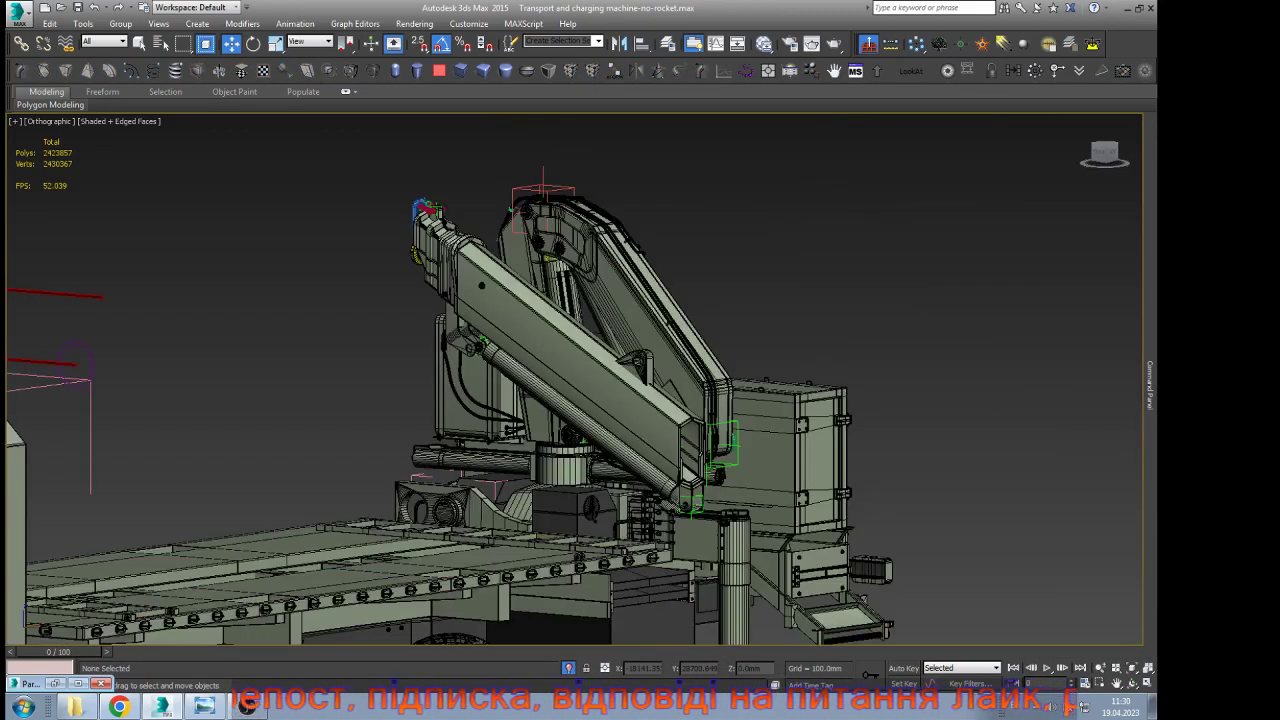
scroll(475, 380, up, 5)
scroll(355, 338, down, 3)
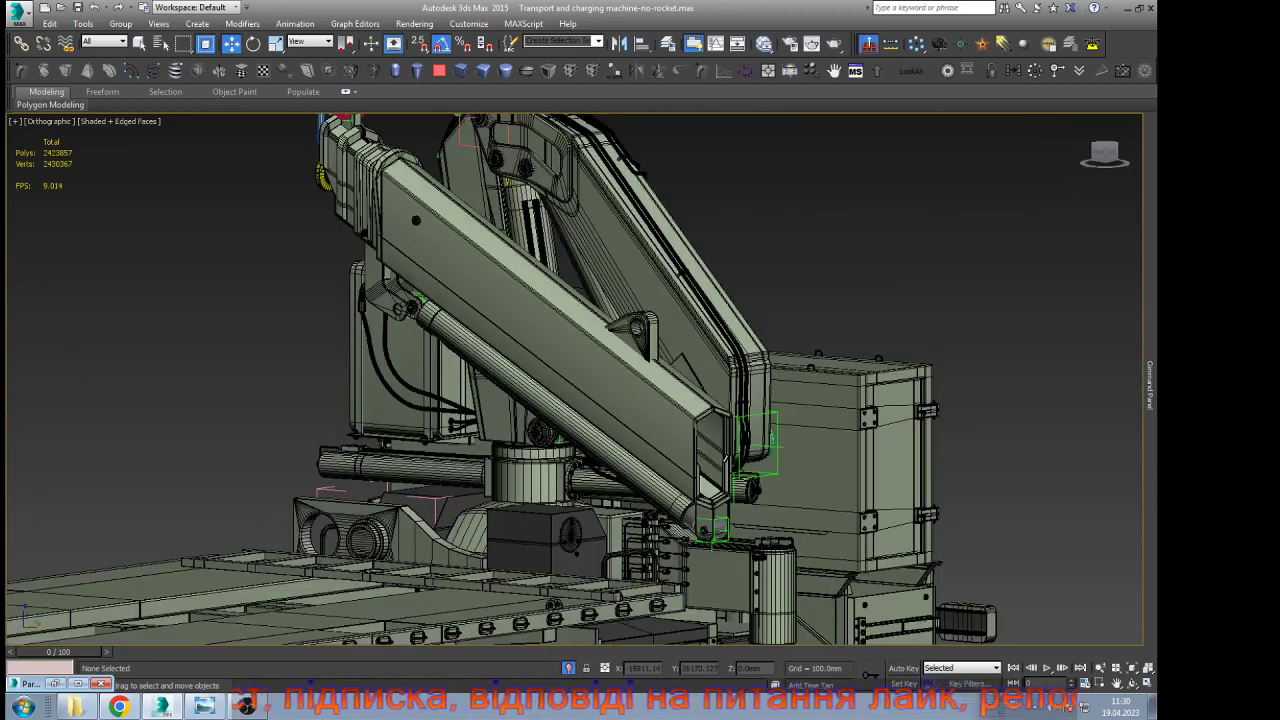
scroll(340, 340, down, 3)
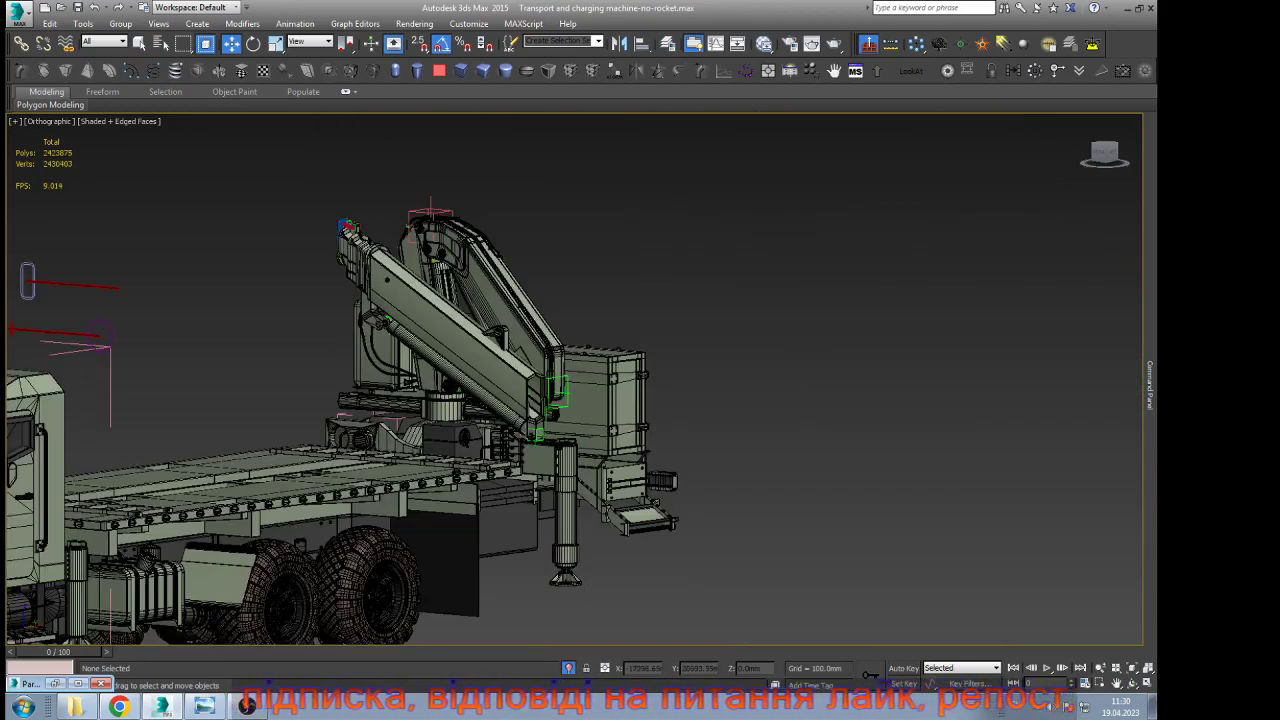
scroll(559, 288, up, 4)
scroll(563, 284, up, 3)
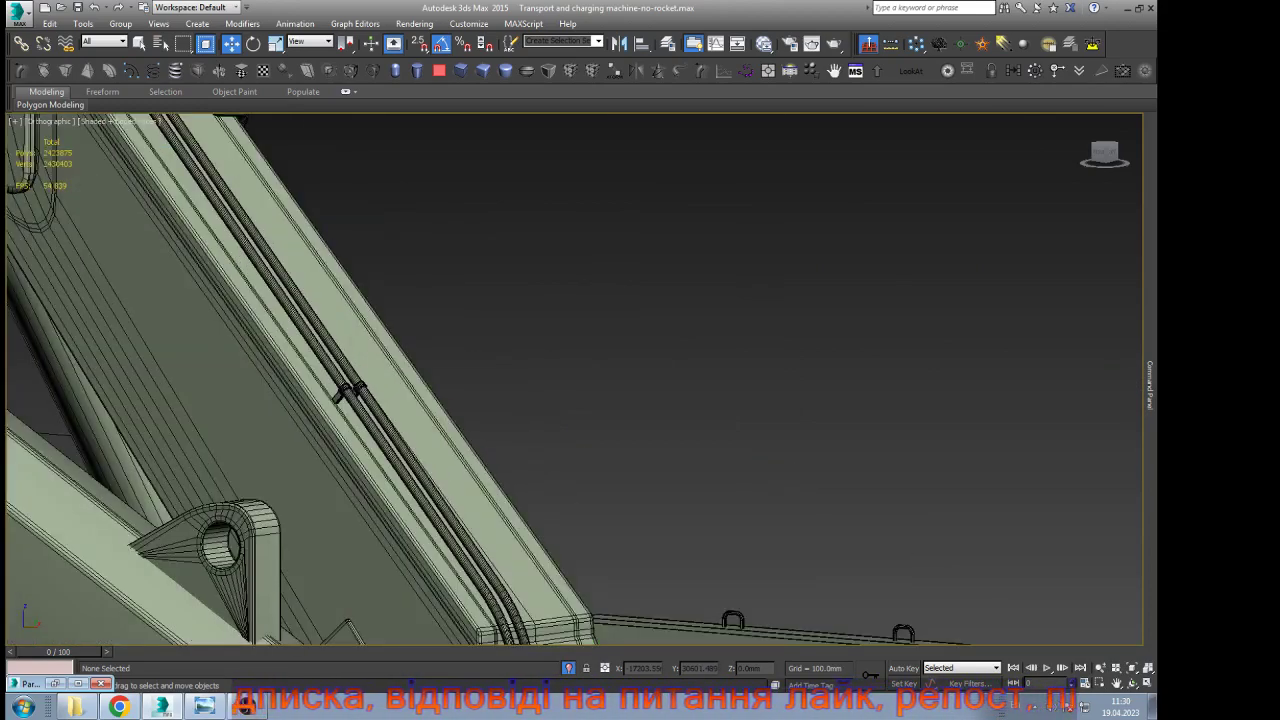
scroll(568, 255, down, 5)
scroll(533, 415, up, 6)
scroll(595, 458, up, 3)
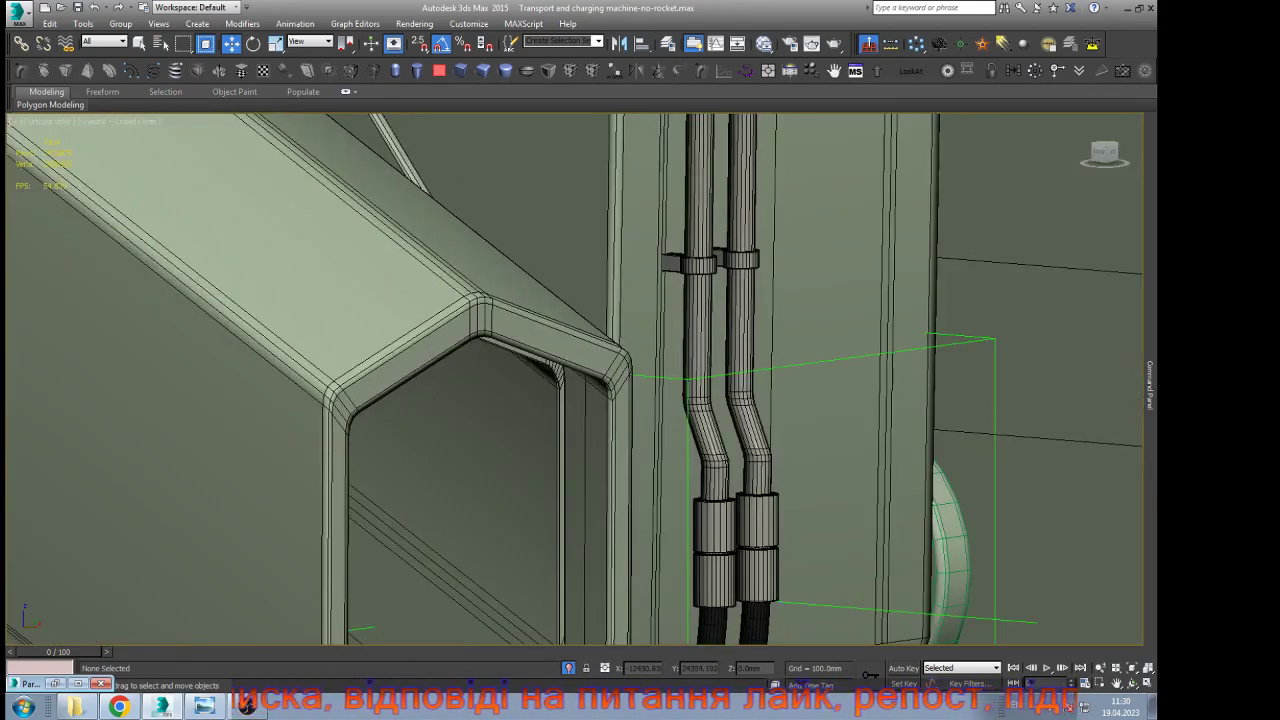
scroll(595, 430, down, 3)
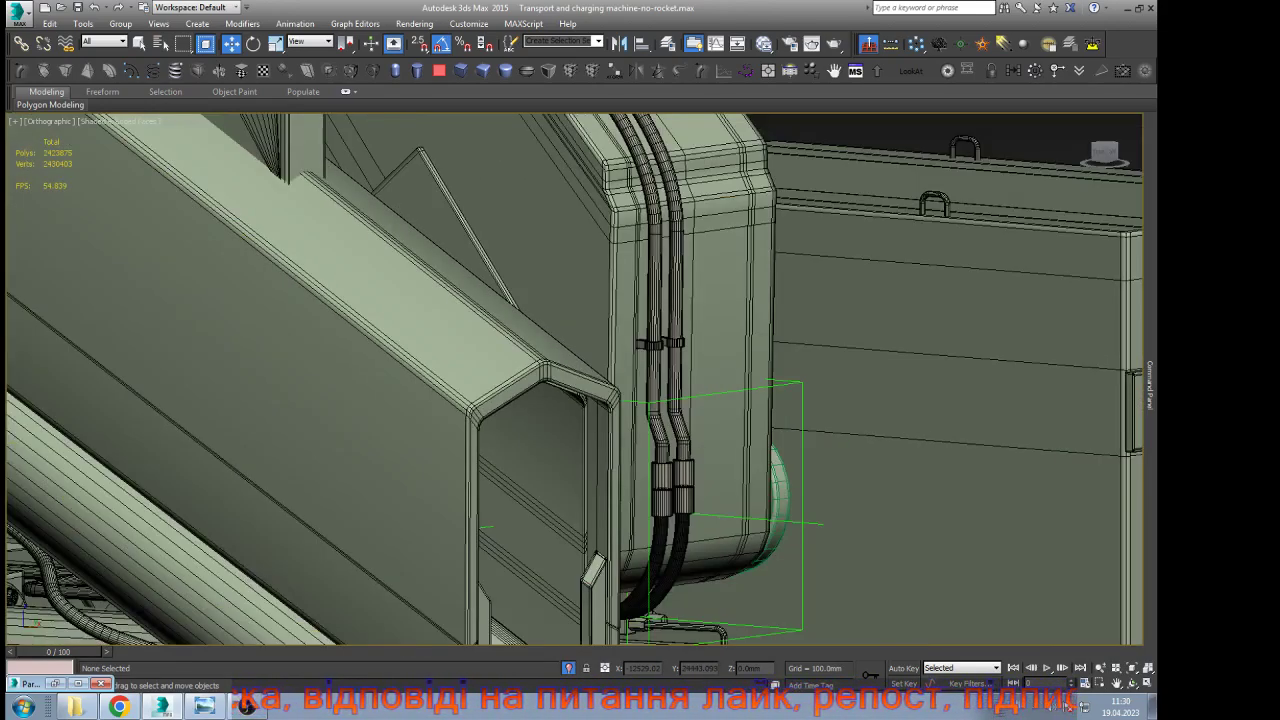
scroll(630, 440, down, 4)
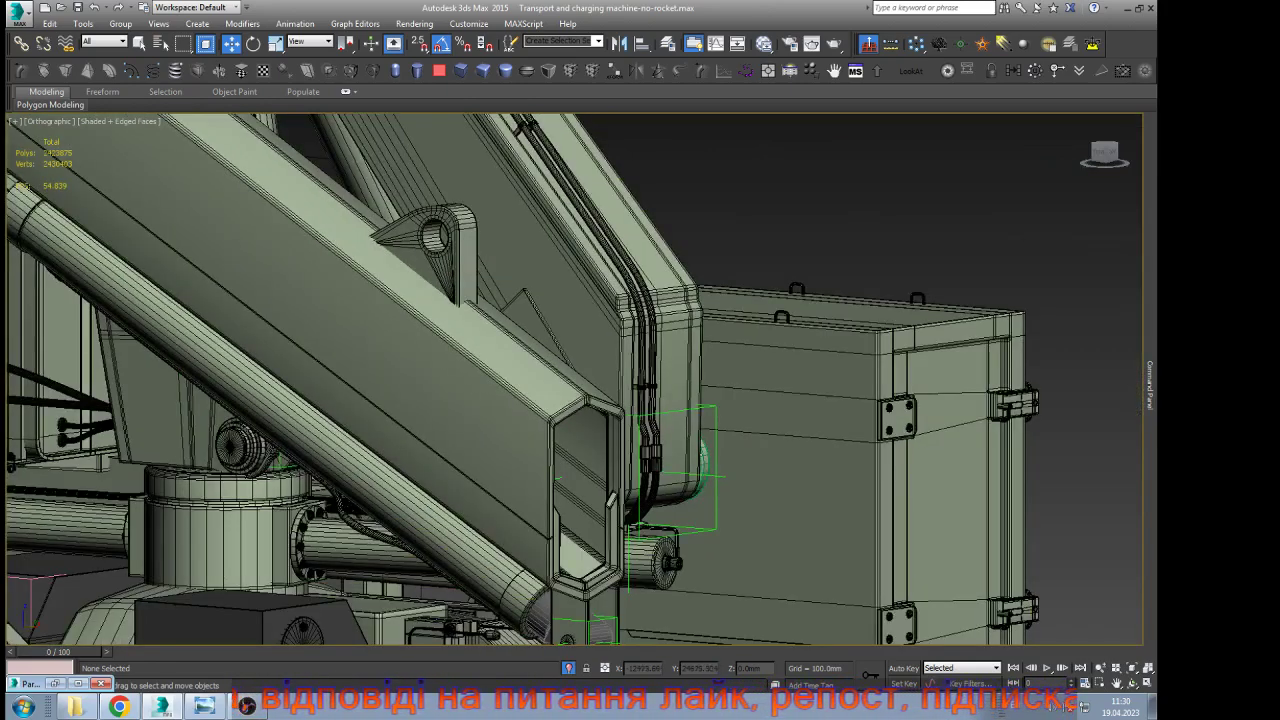
Open a new Parameter Wiring dialog and load the elbow joint helper Point034's Y Rotation track as one side of the wire
click(790, 470)
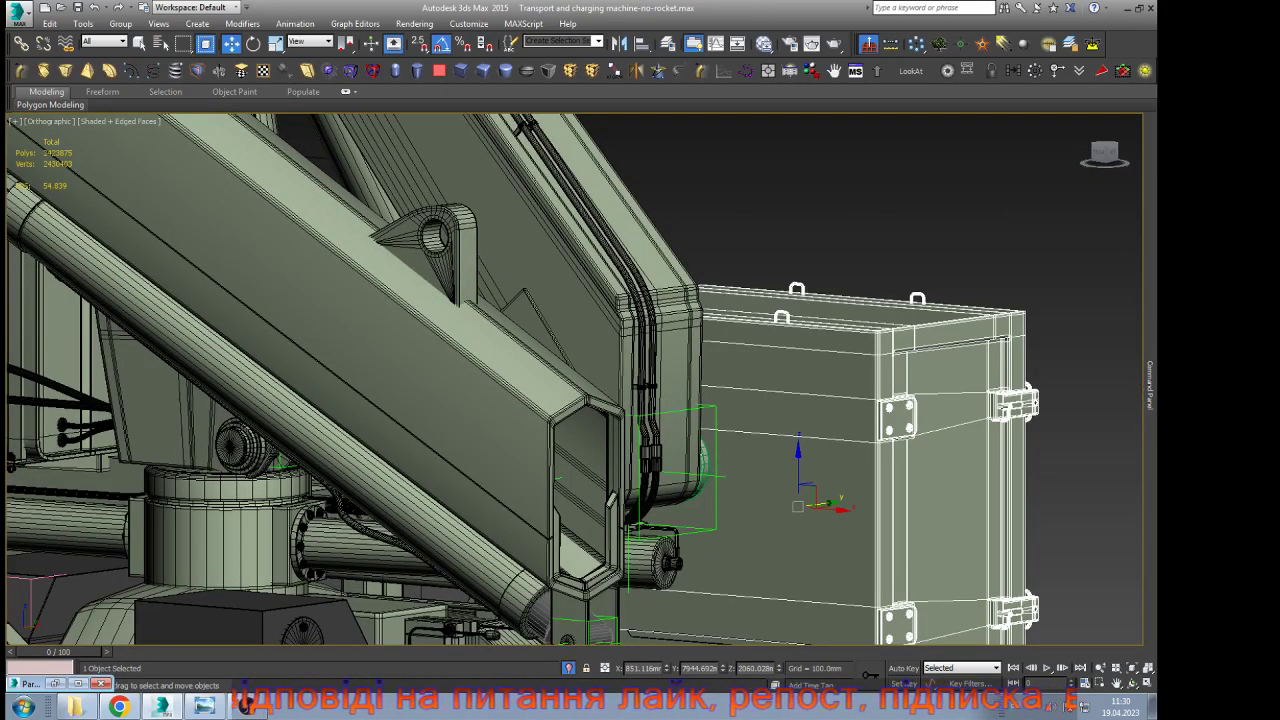
click(715, 437)
scroll(712, 436, down, 5)
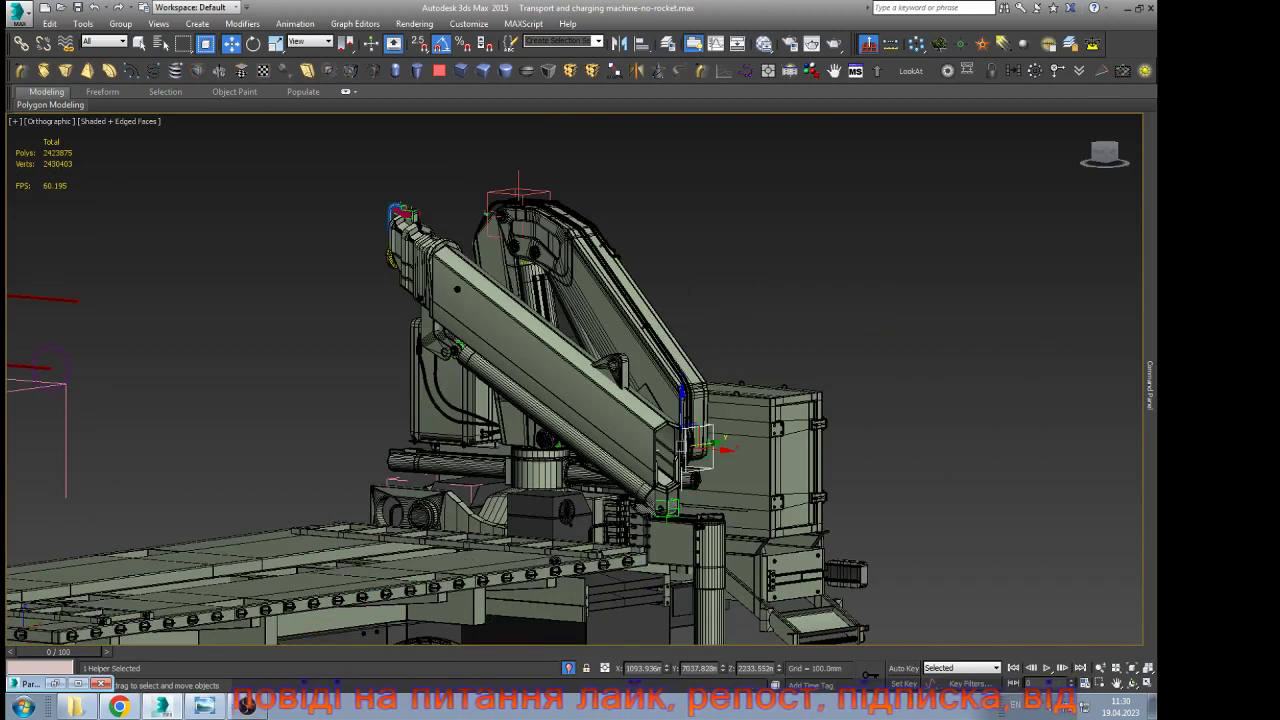
click(541, 191)
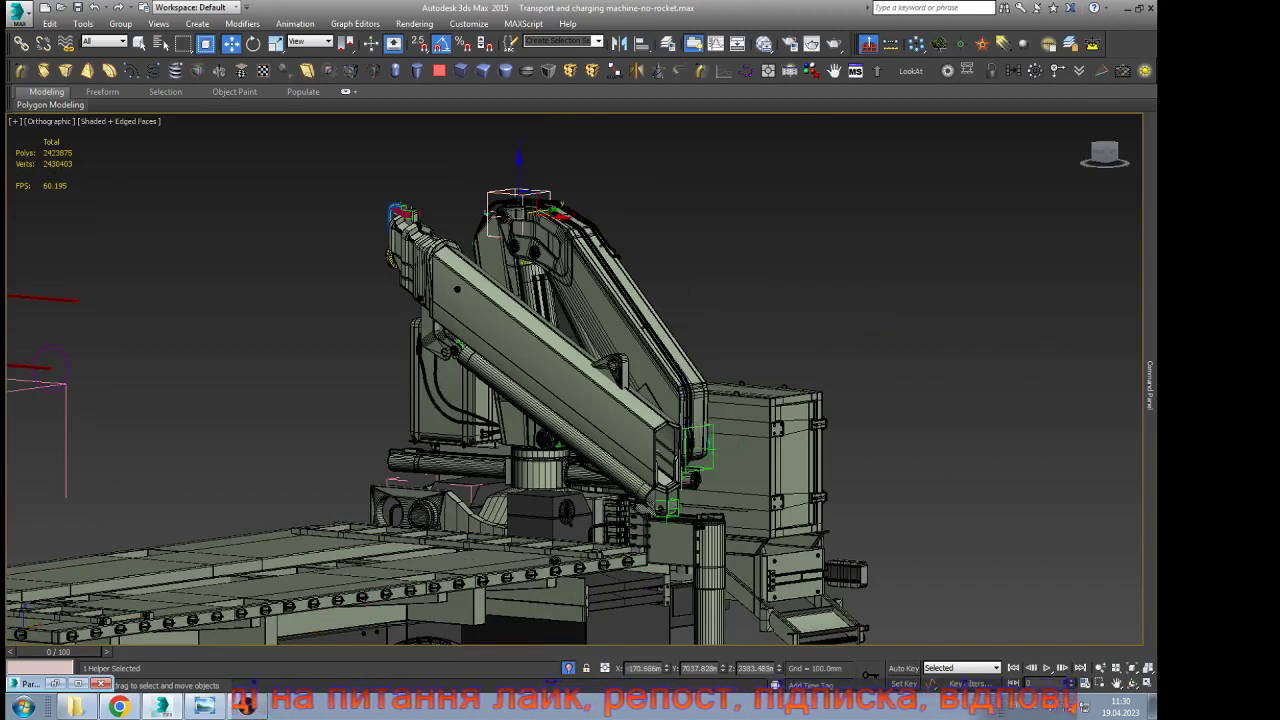
click(712, 448)
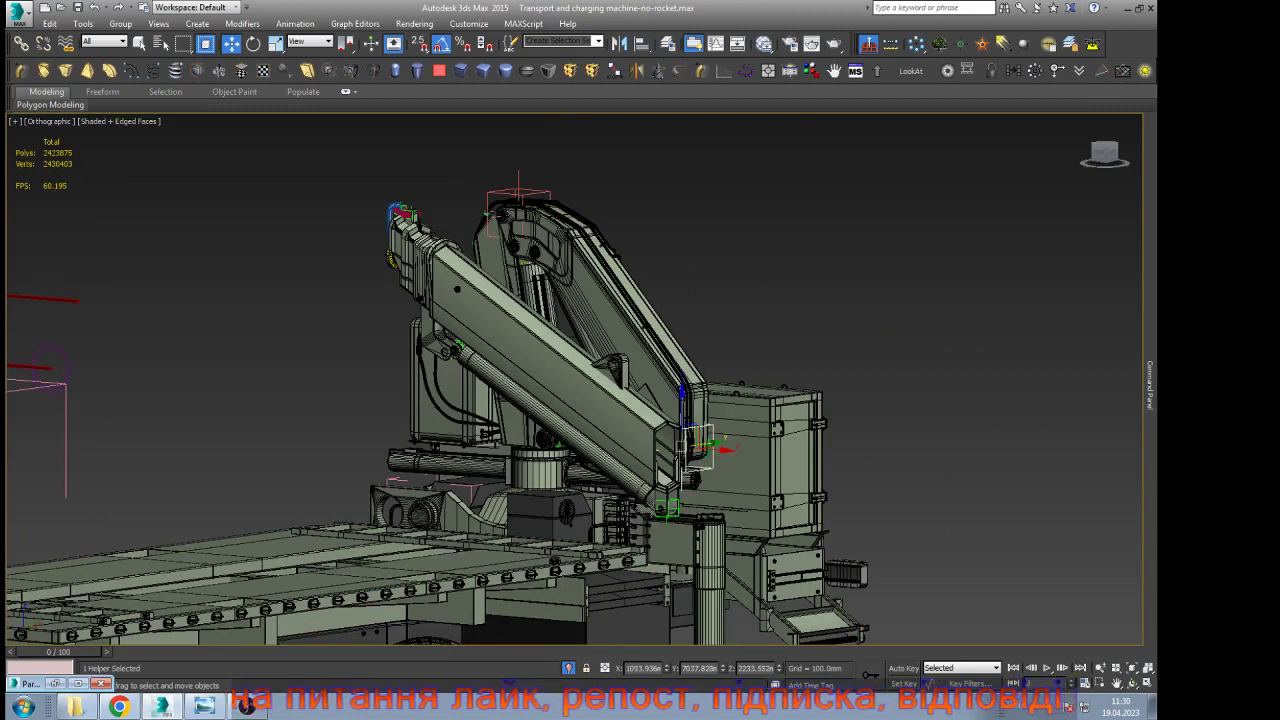
click(101, 684)
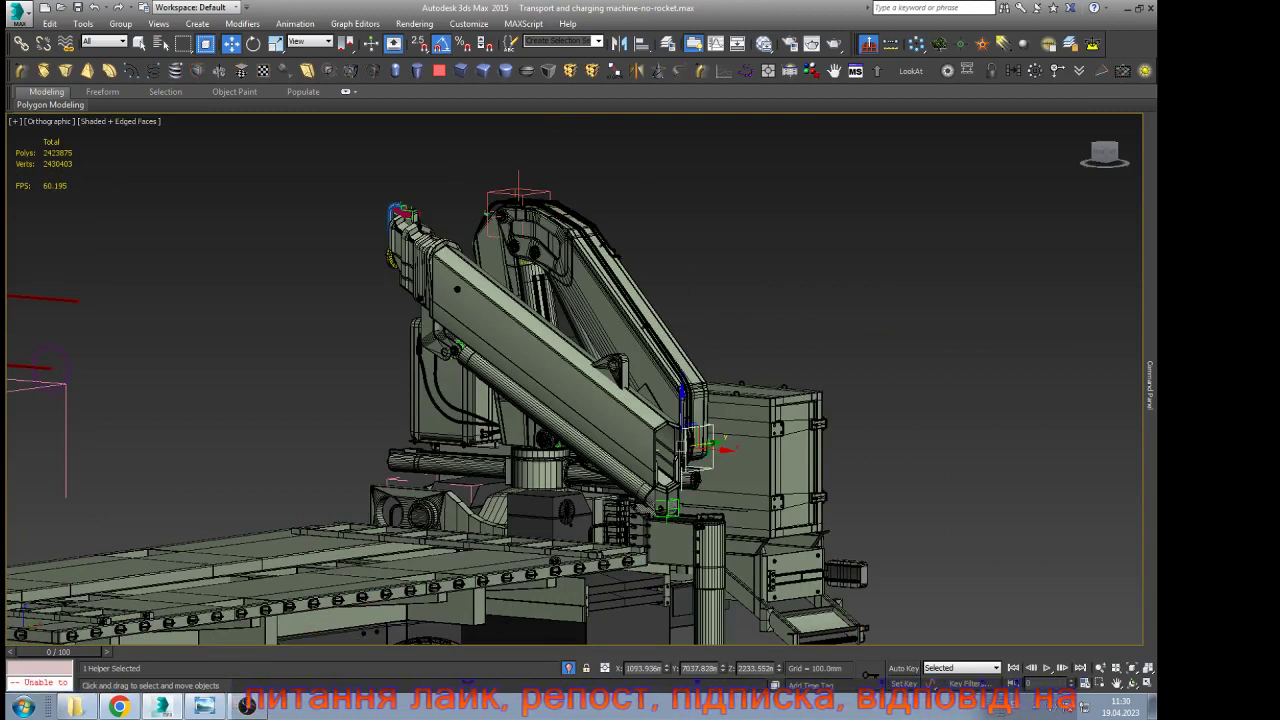
key(alt+5)
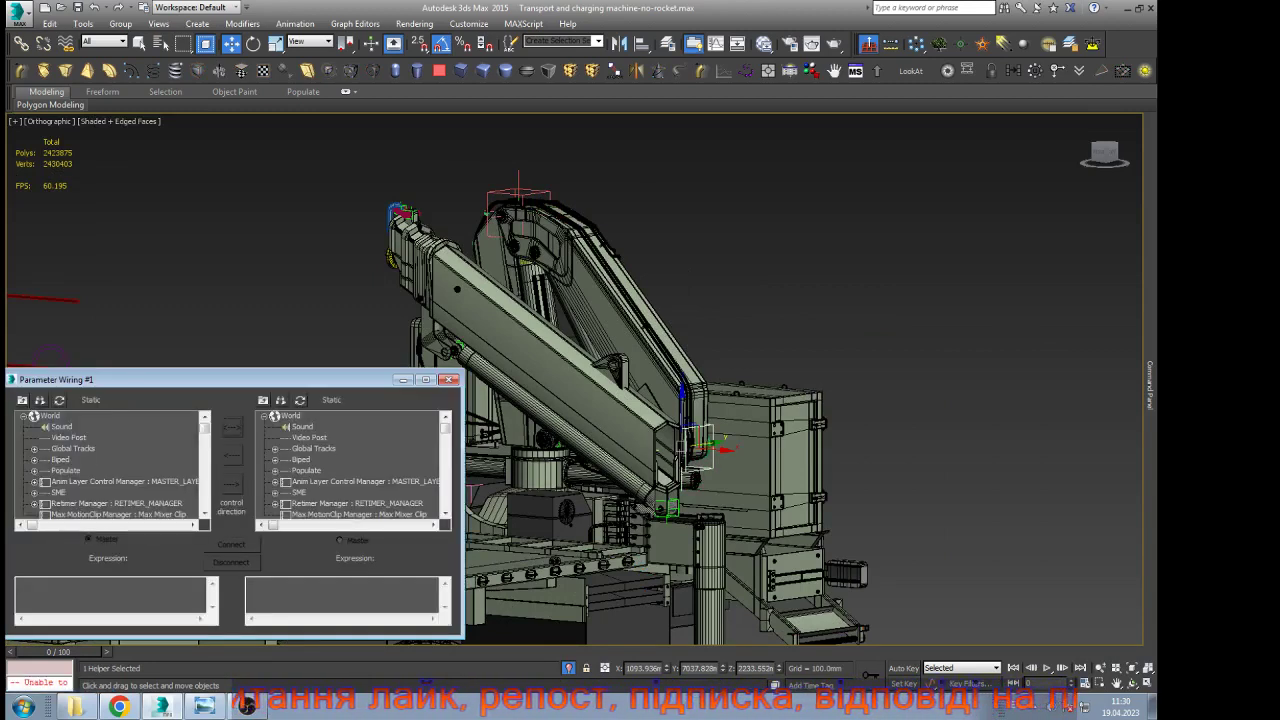
click(300, 400)
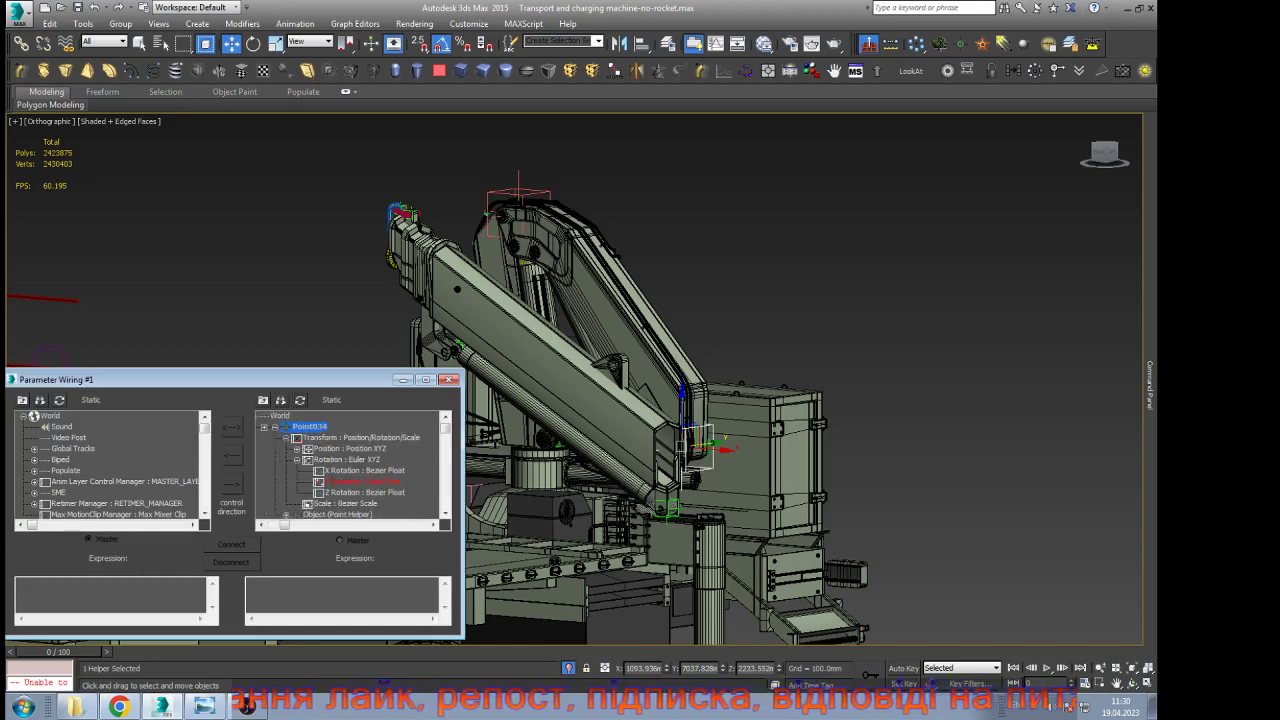
click(363, 482)
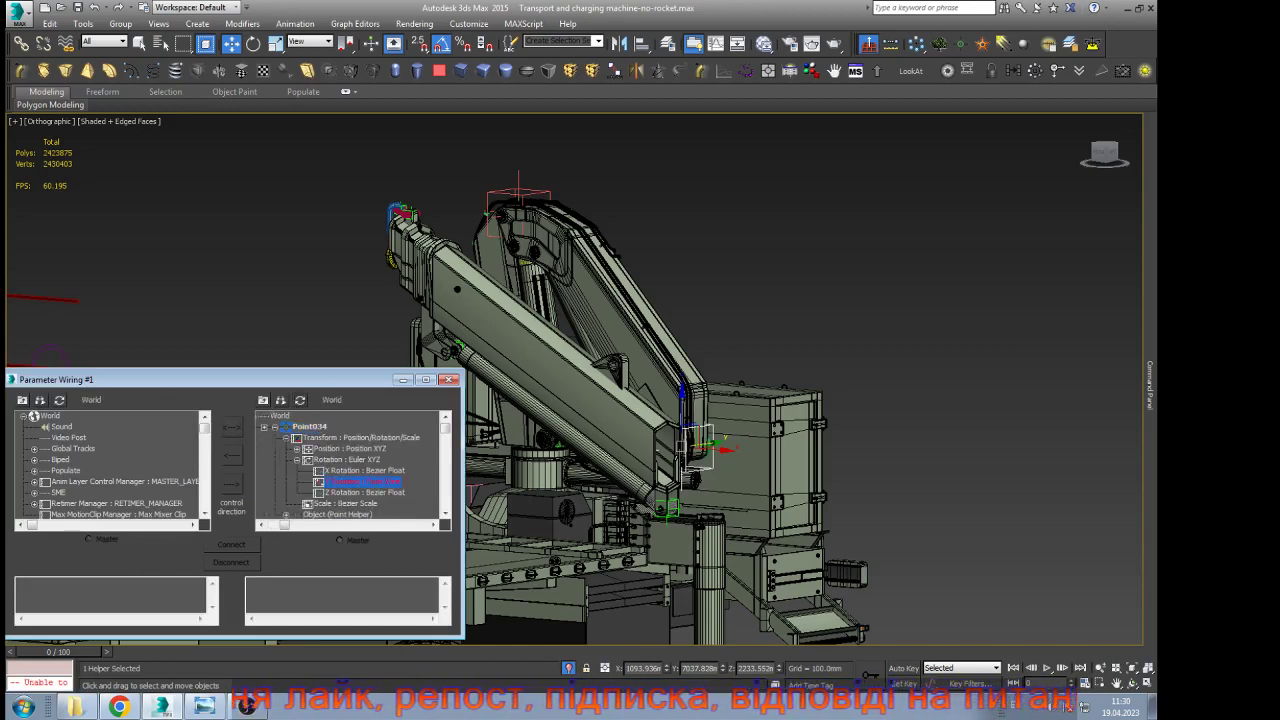
Disconnect the Y Rotation wire between the boom's base helper KRAN-1-point and Point034, and close the wiring dialog
click(519, 192)
click(59, 400)
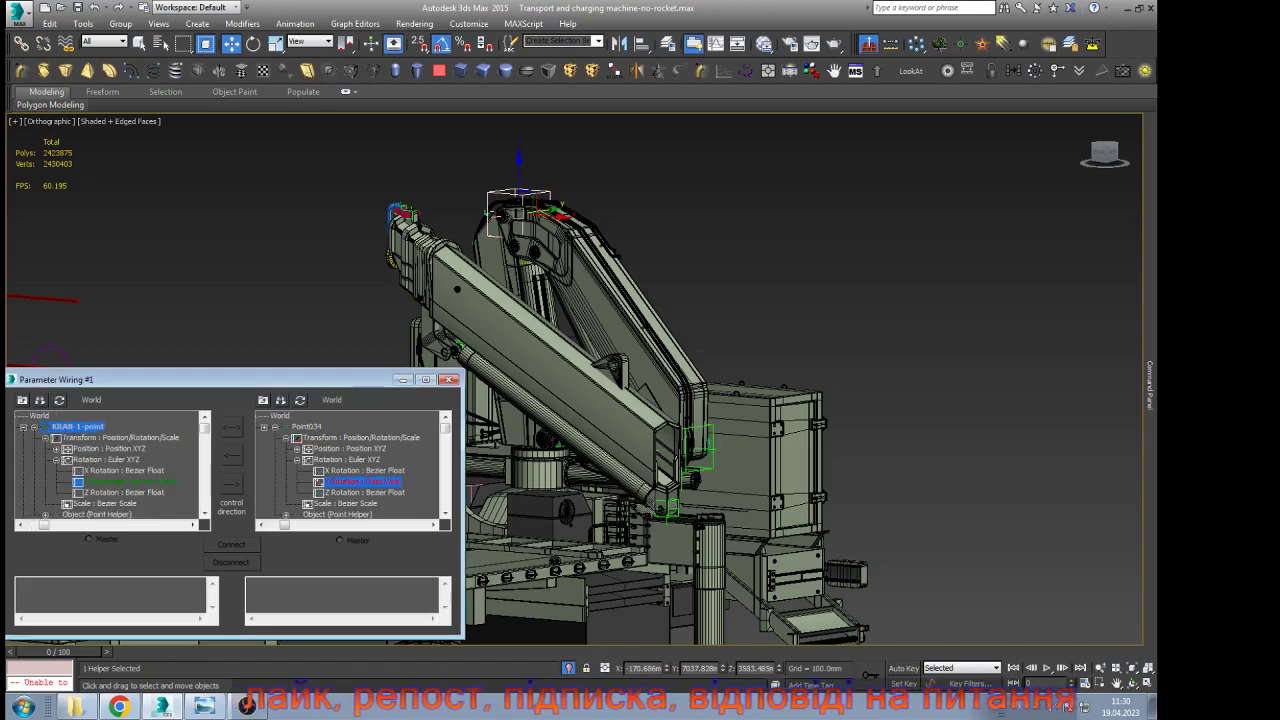
click(130, 482)
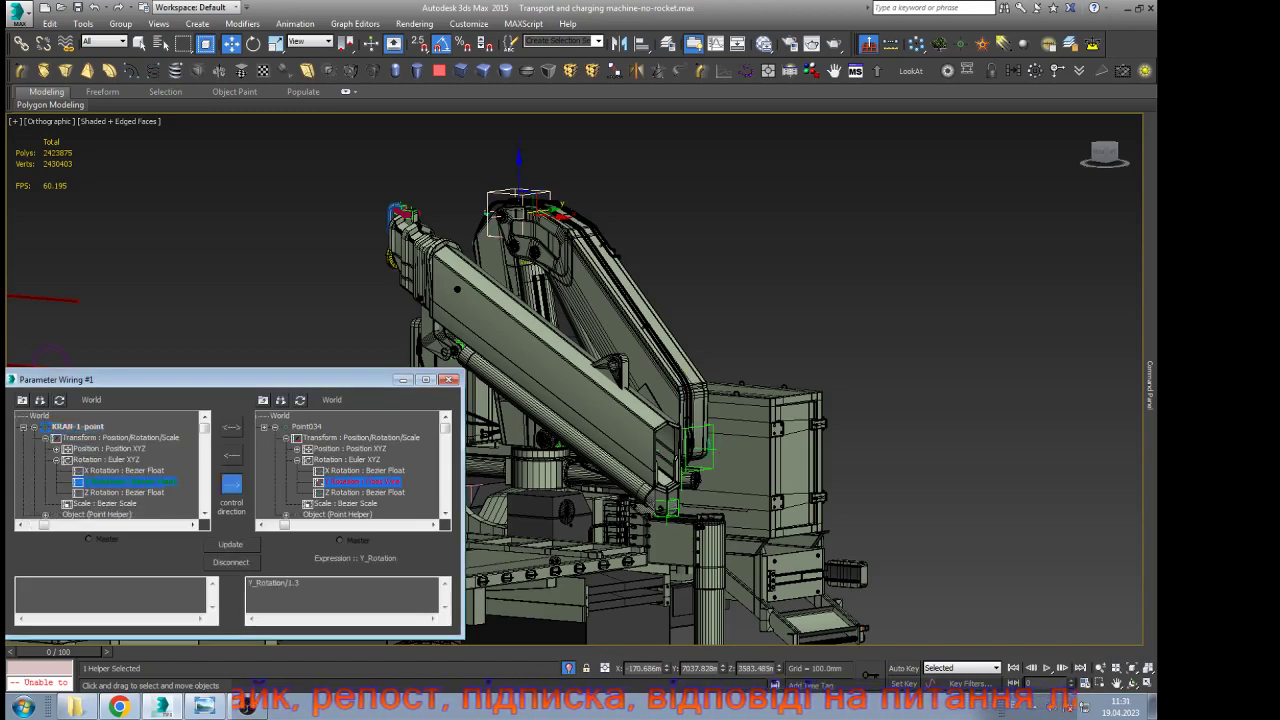
click(231, 562)
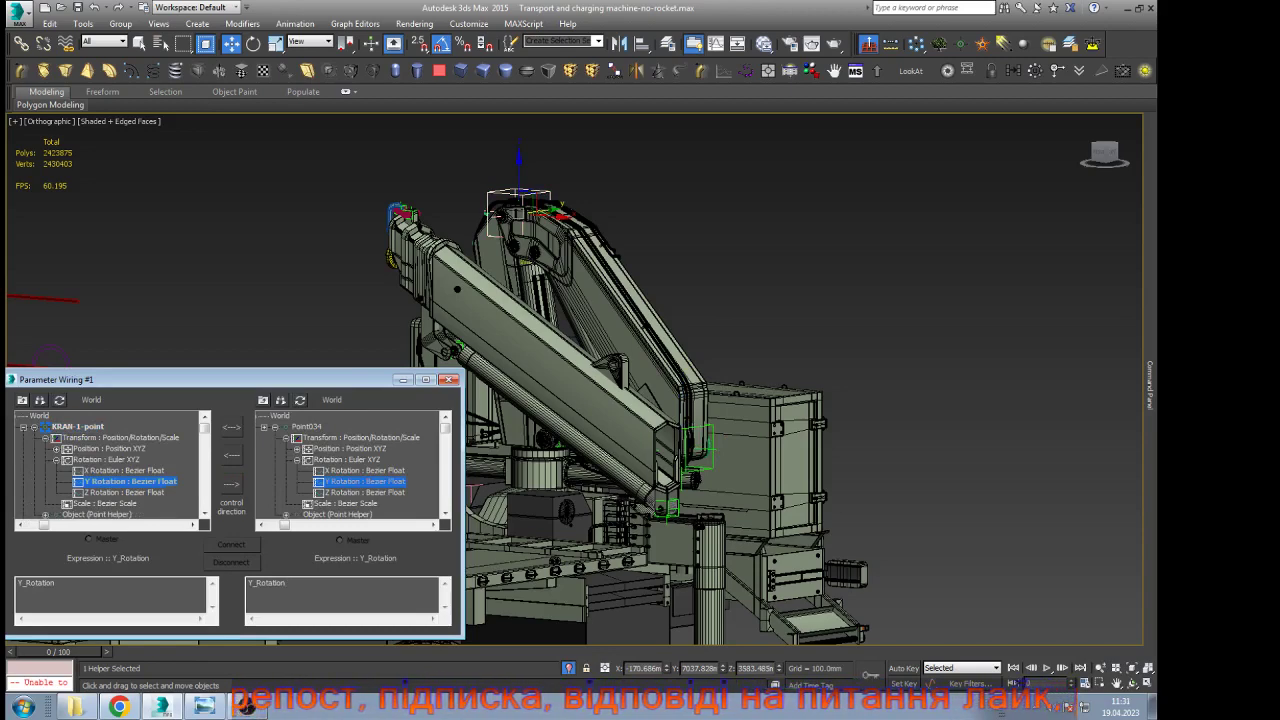
click(449, 379)
Raise the main boom by rotating KRAN-1-point, and unfold the outer boom by rotating the elbow helper 135° about its local Z axis
key(e)
scroll(568, 230, down, 3)
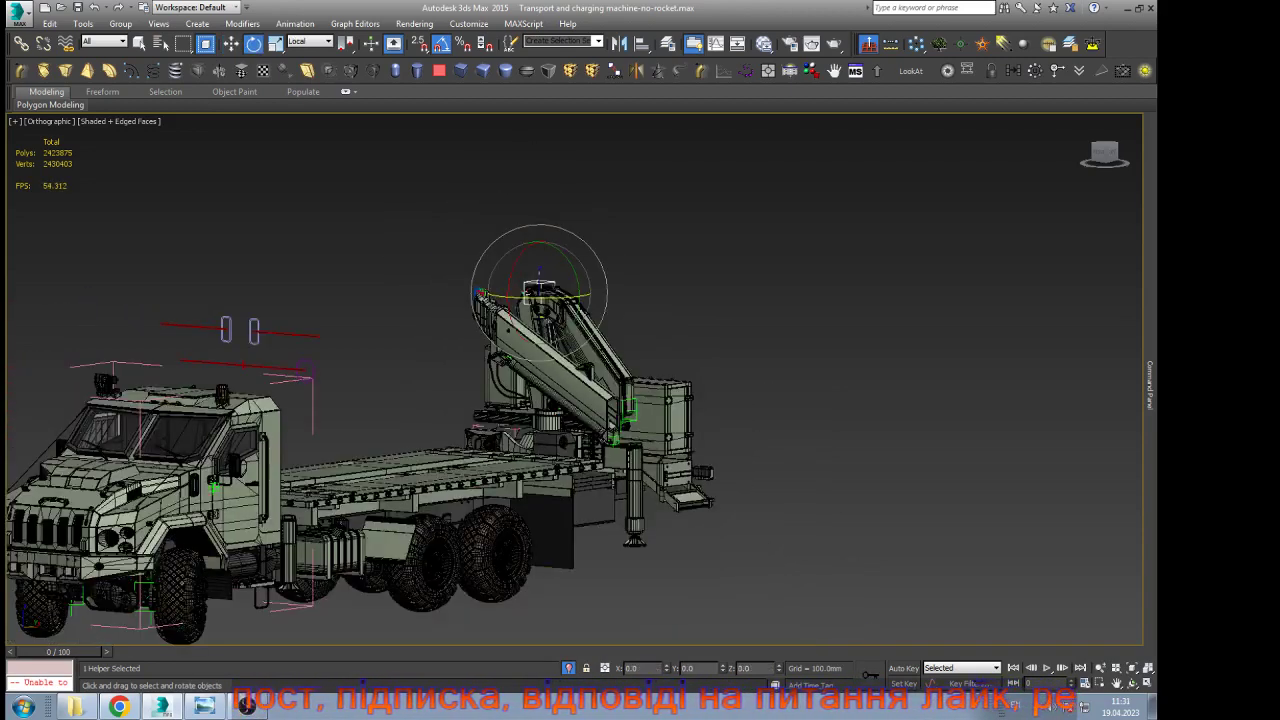
drag(575, 272, 554, 190)
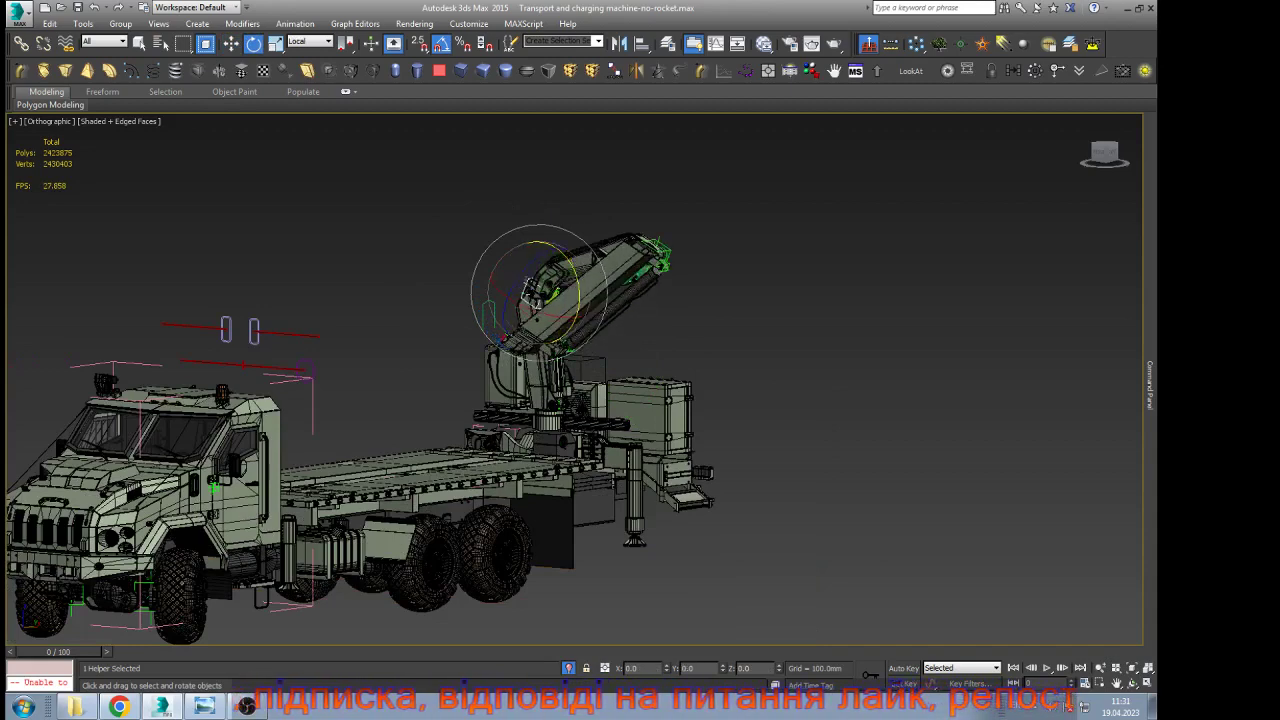
scroll(599, 243, up, 5)
drag(478, 388, 475, 373)
scroll(475, 373, down, 3)
click(625, 286)
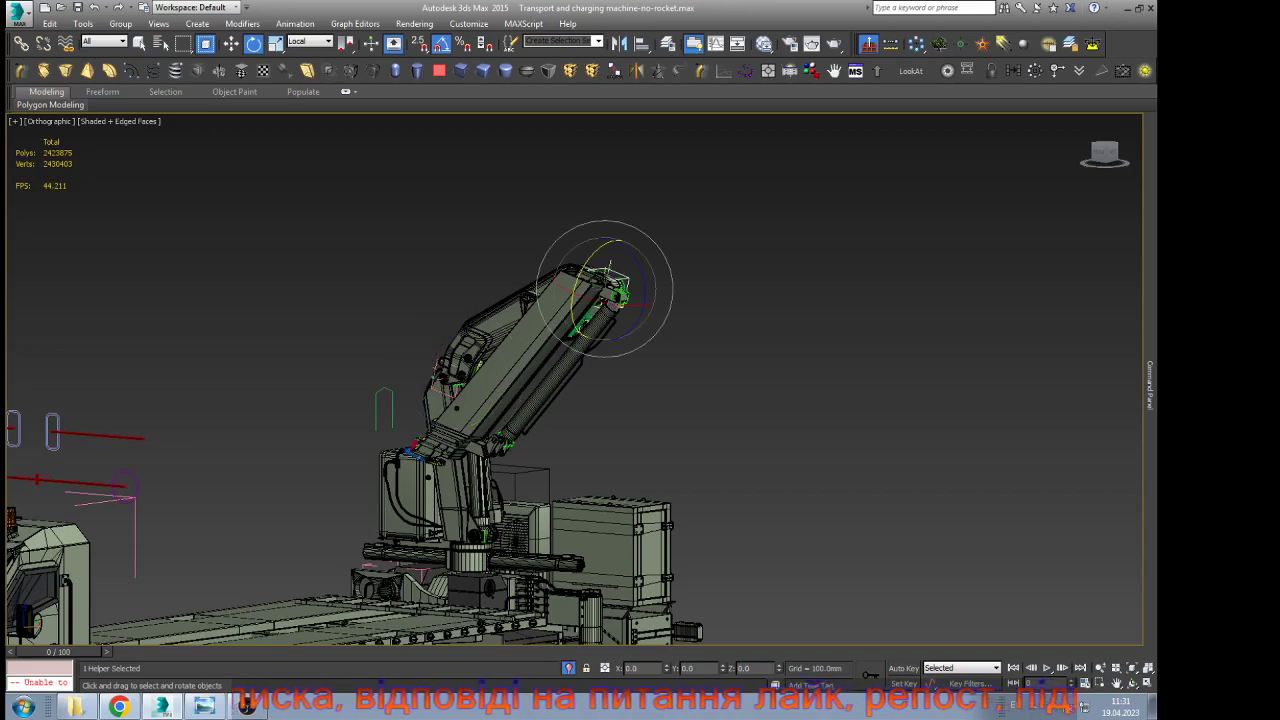
drag(645, 292, 604, 178)
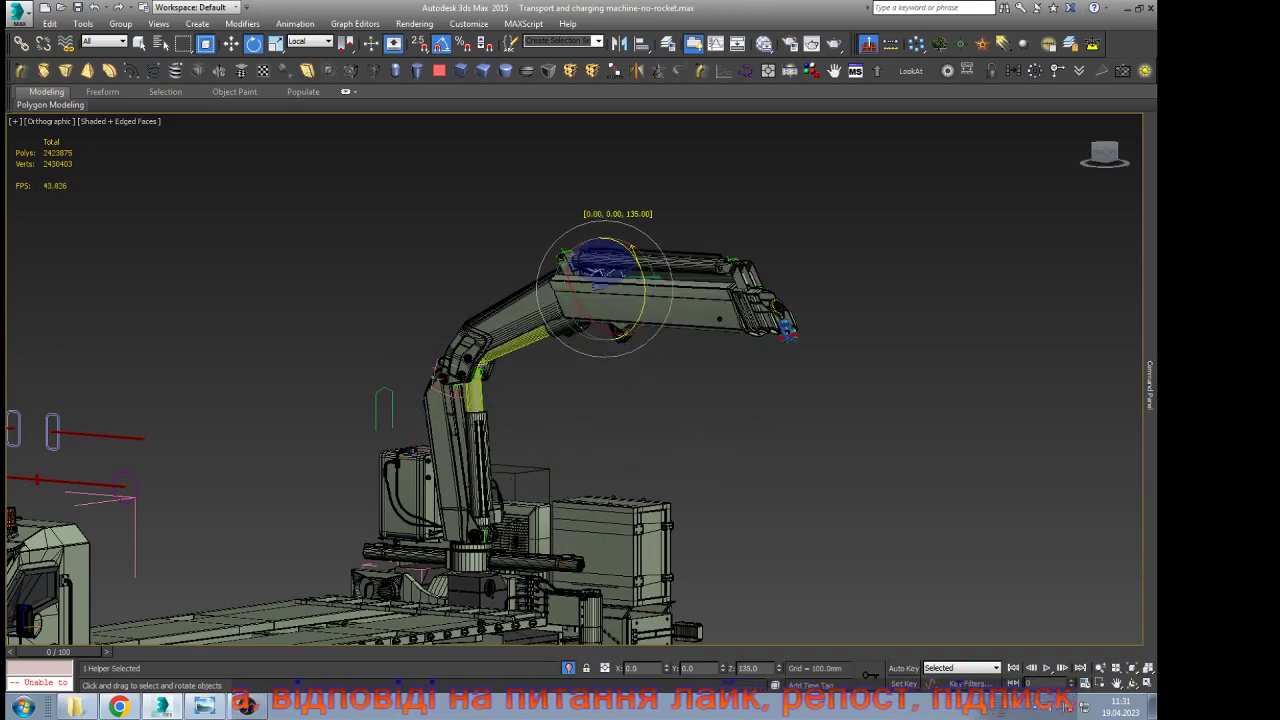
Extend the telescopic section out of the outer boom by moving it about 1214 mm along X, and display the scene shaded without edges
scroll(699, 280, up, 4)
click(846, 338)
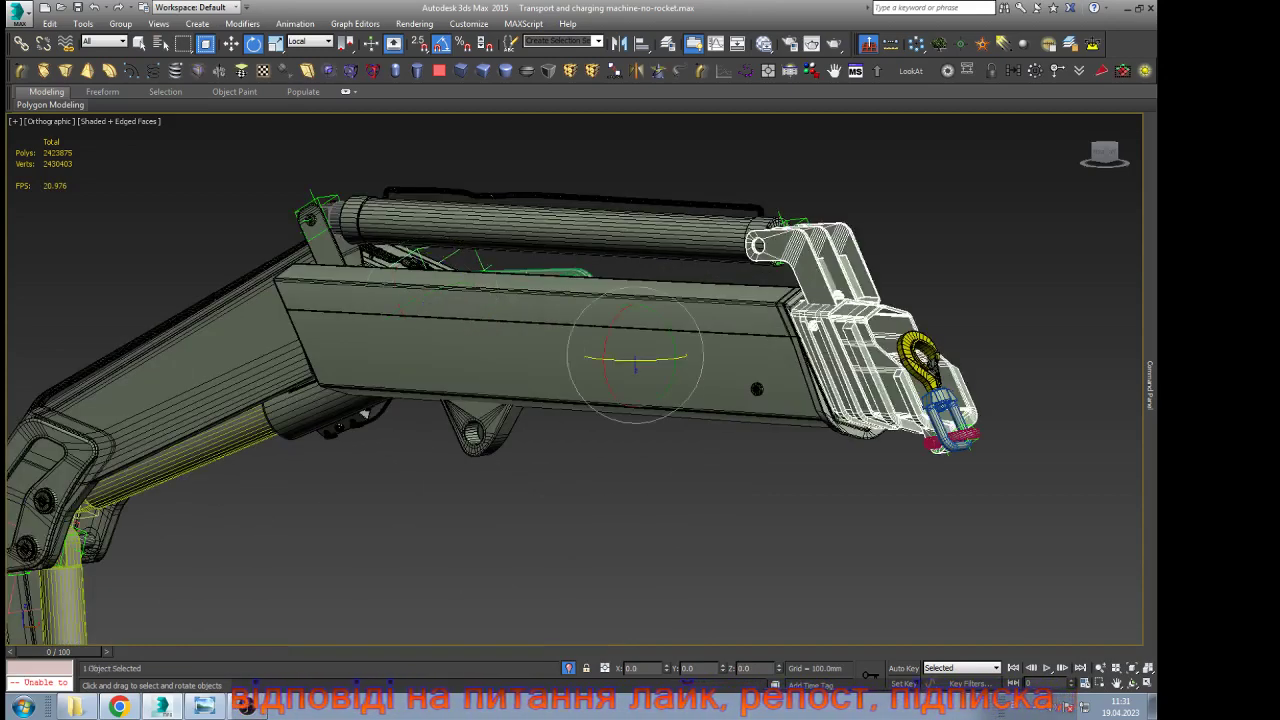
key(w)
scroll(775, 240, up, 4)
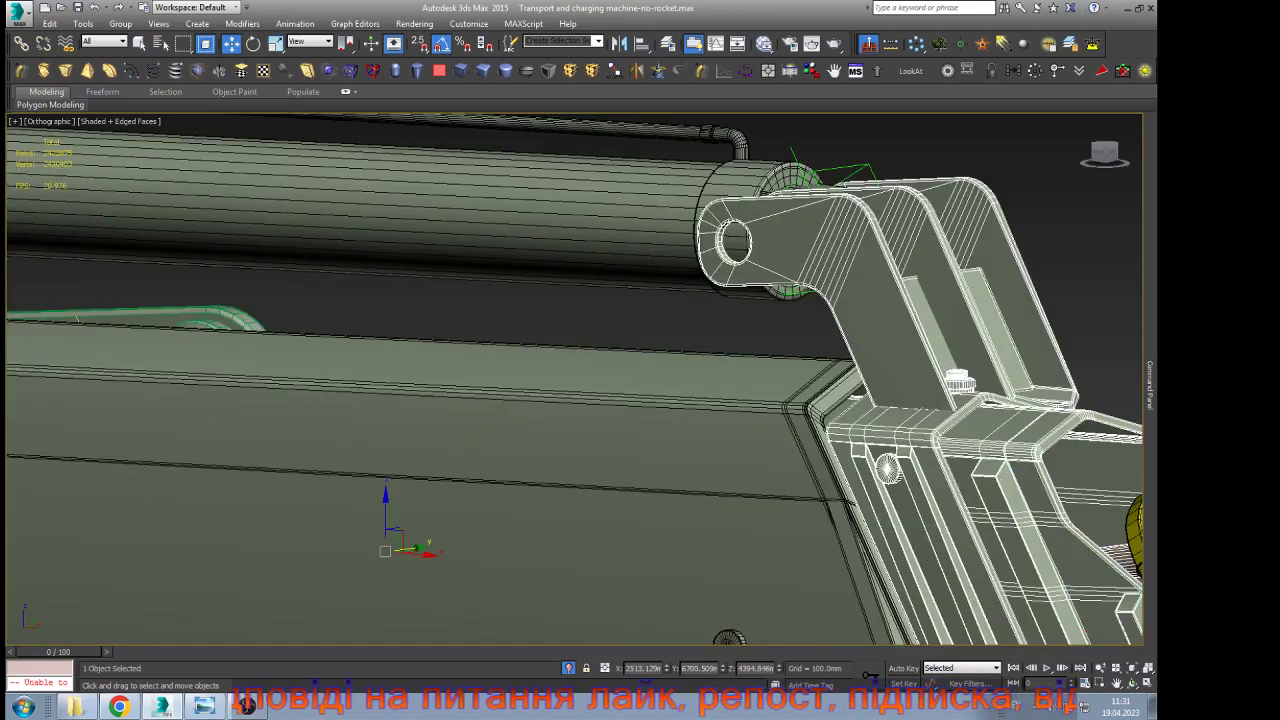
scroll(772, 247, down, 5)
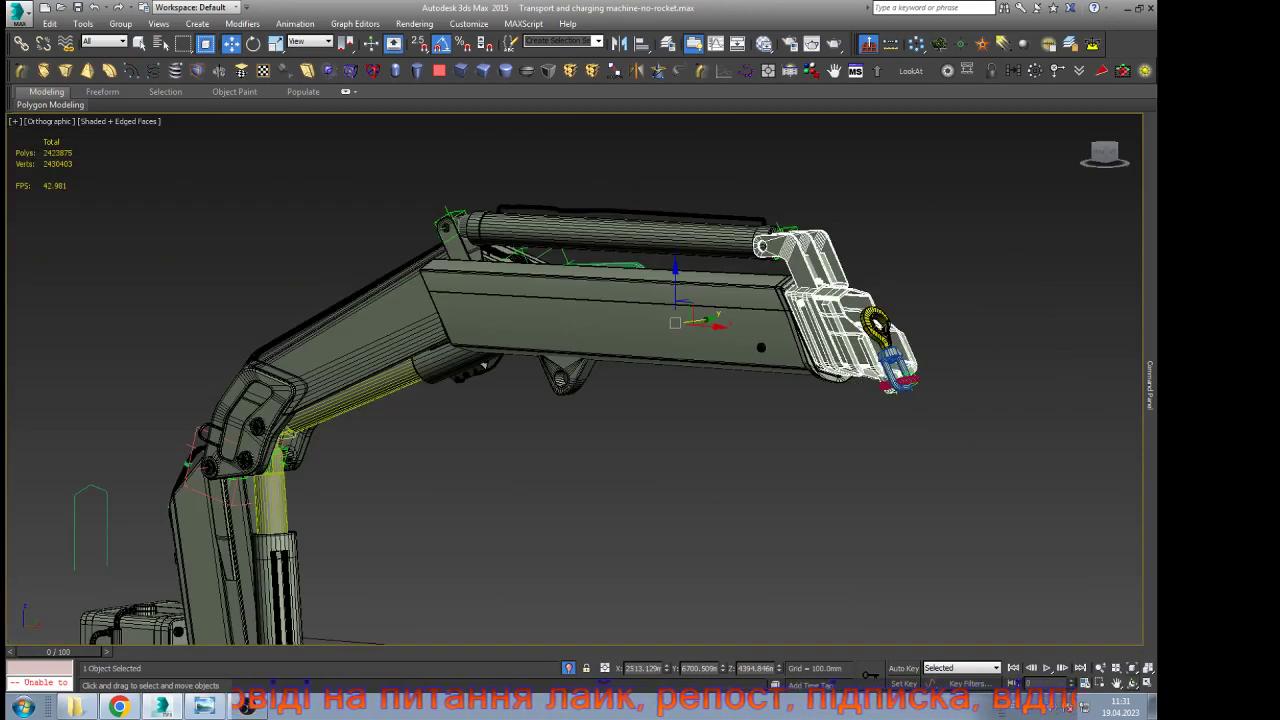
click(1132, 683)
drag(700, 320, 428, 270)
key(w)
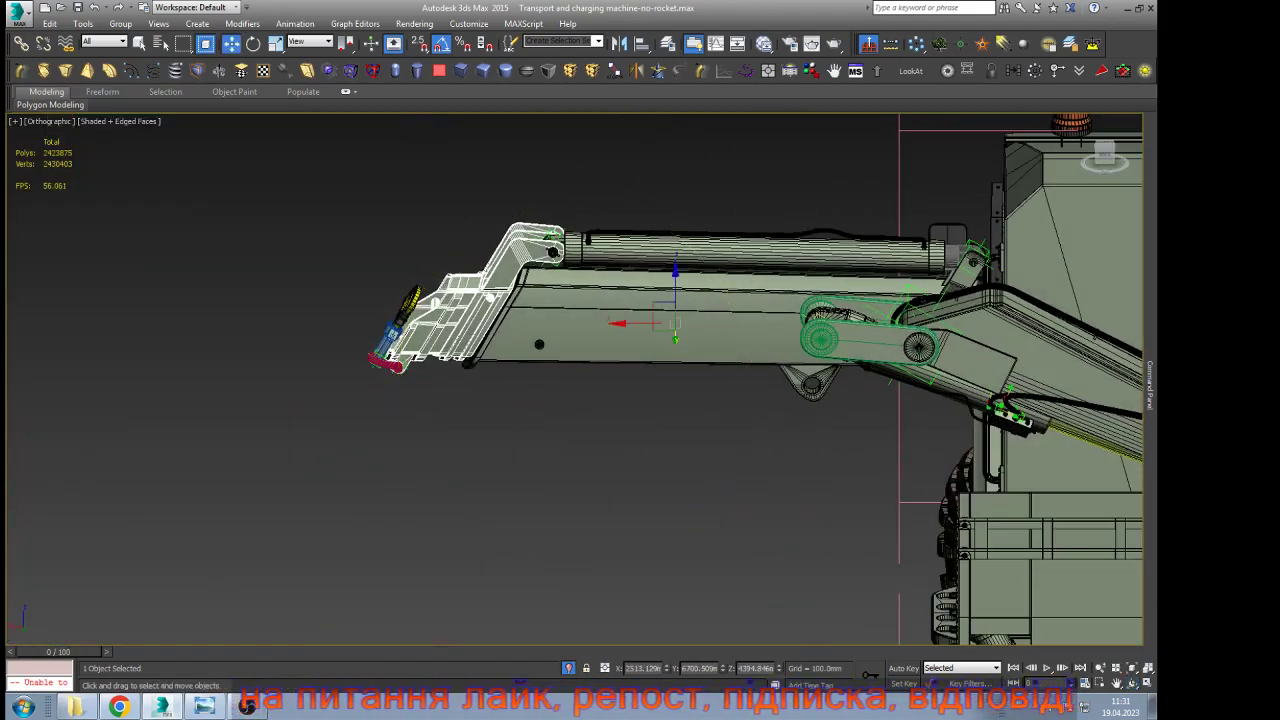
key(F3)
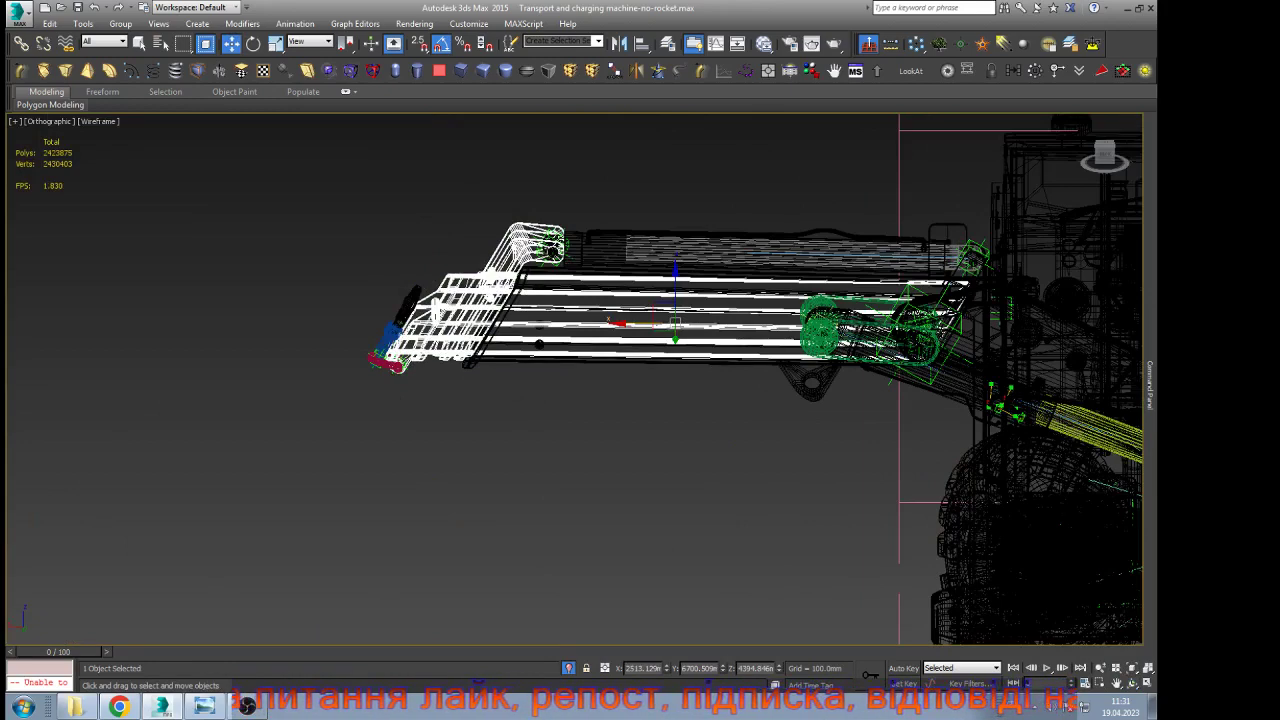
drag(640, 323, 396, 318)
key(F3)
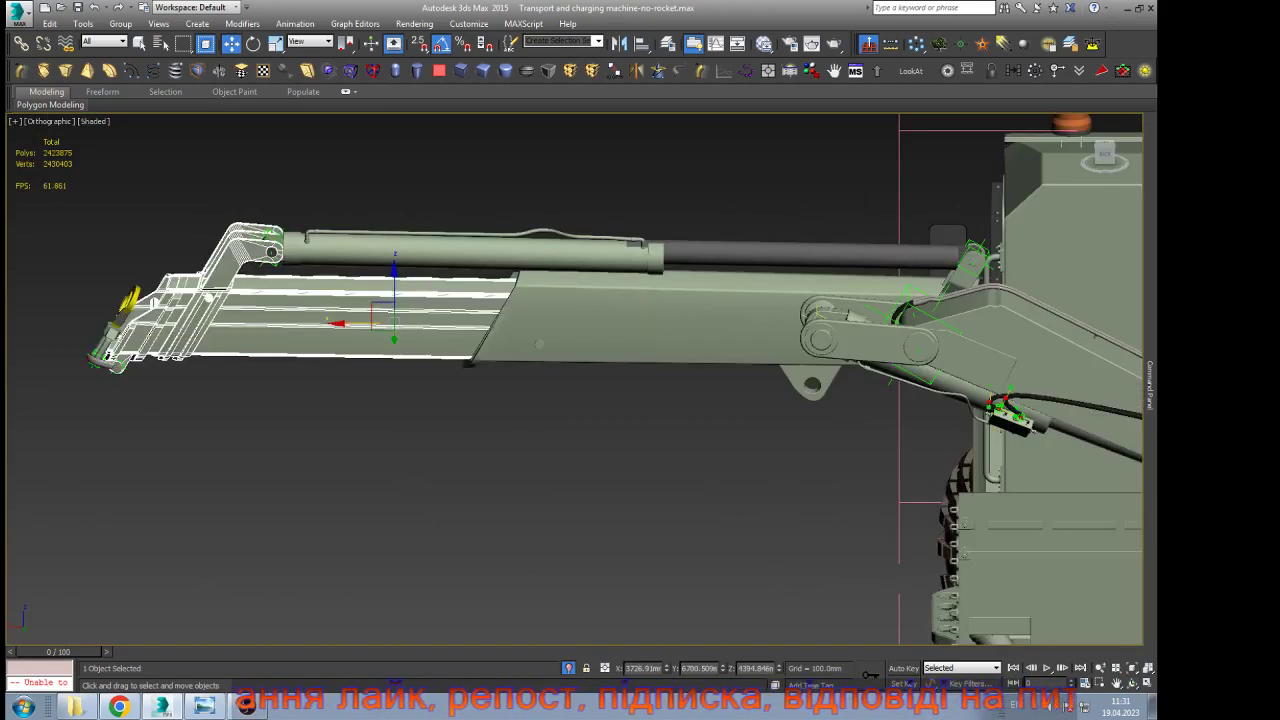
Assign a LookAt Constraint as the rotation controller of the extension cylinder's barrel above the outer boom
scroll(485, 310, up, 4)
key(ctrl+r)
drag(553, 362, 528, 376)
scroll(629, 364, down, 3)
key(w)
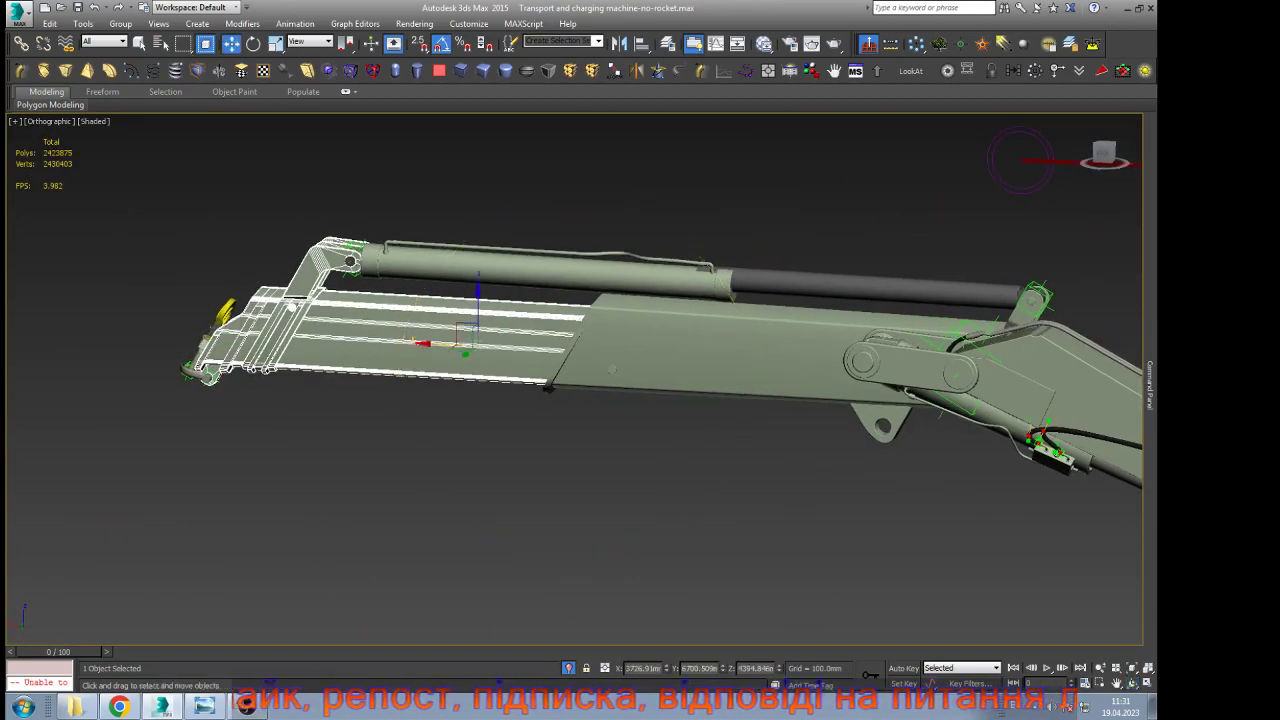
click(540, 274)
mouse_move(1150, 385)
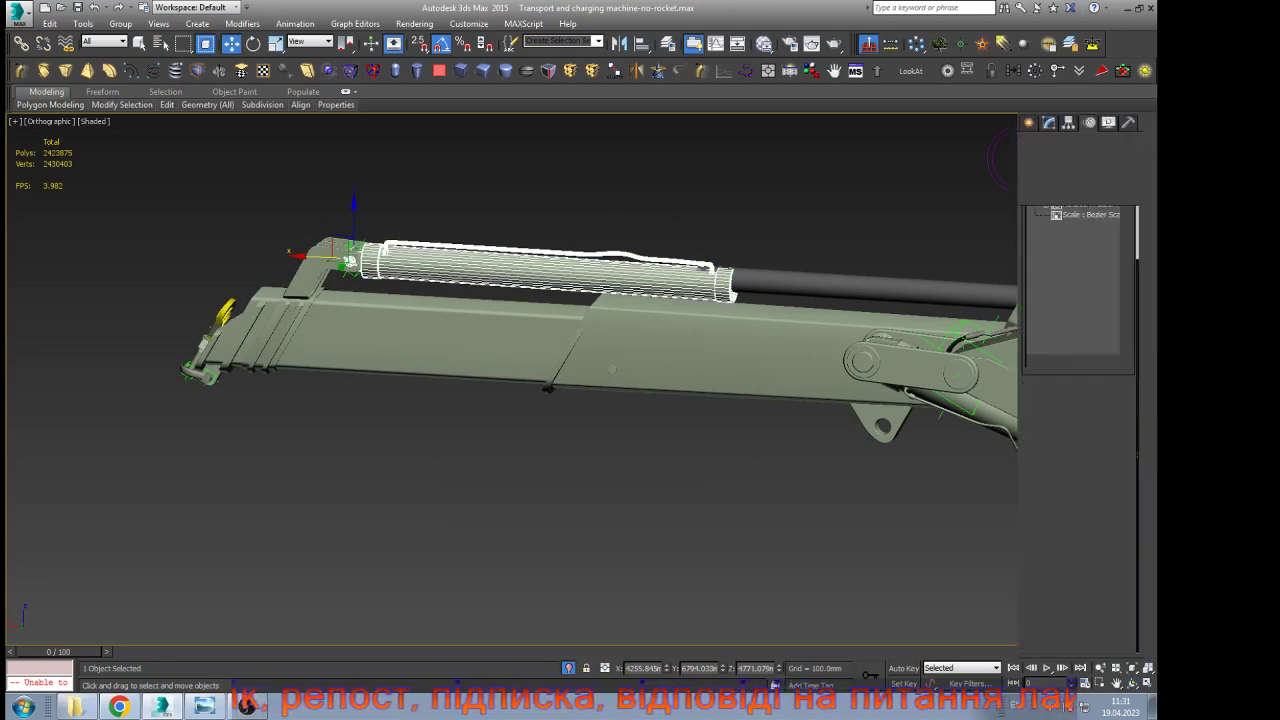
scroll(1078, 430, up, 2)
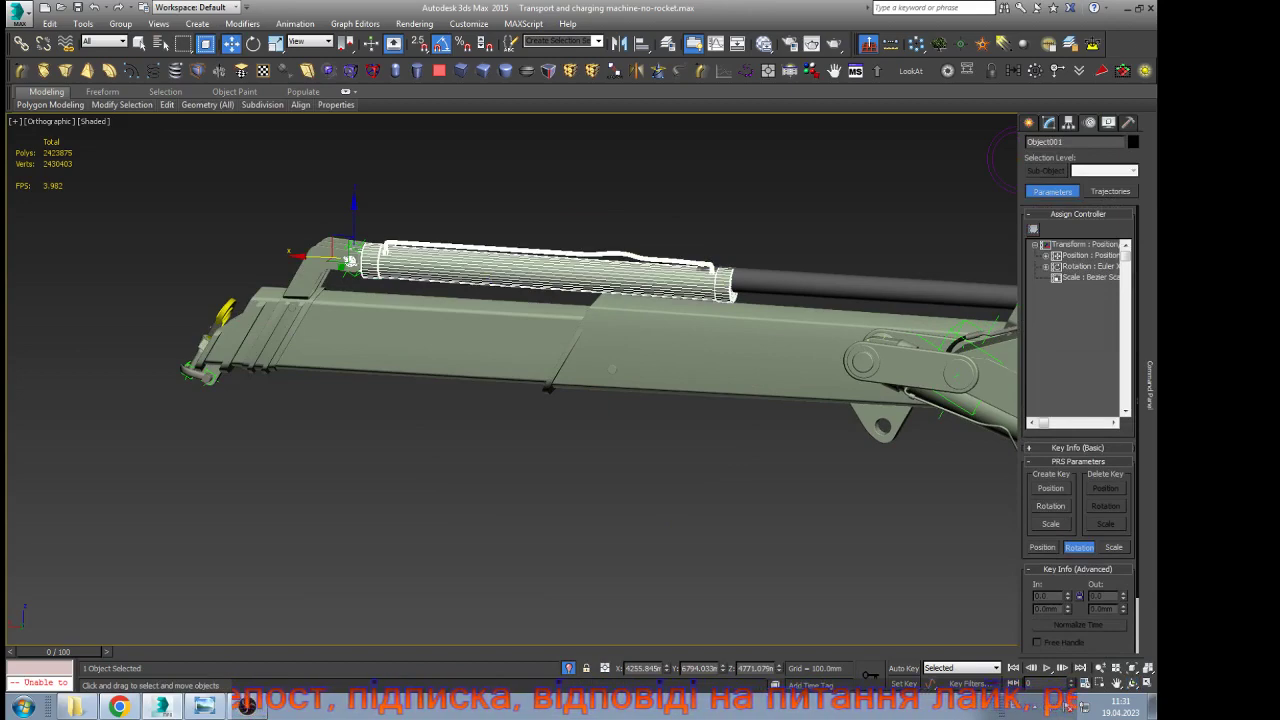
middle_drag(612, 369, 518, 401)
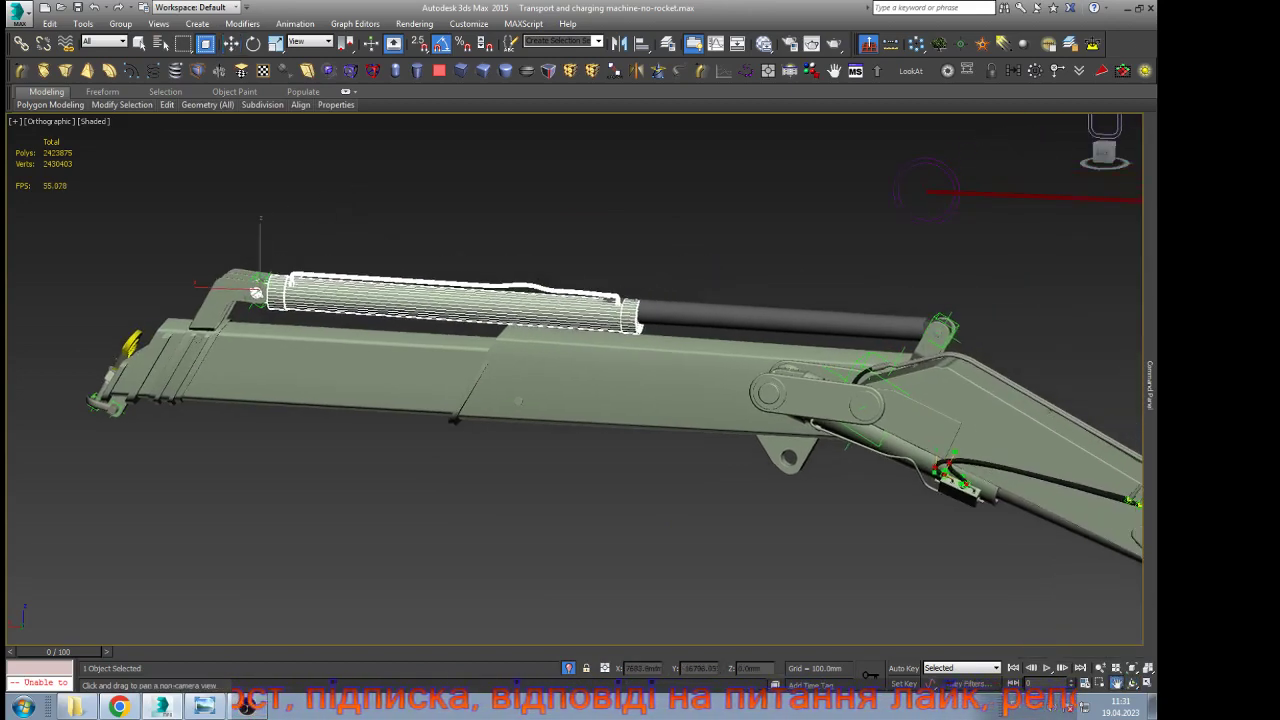
click(1090, 267)
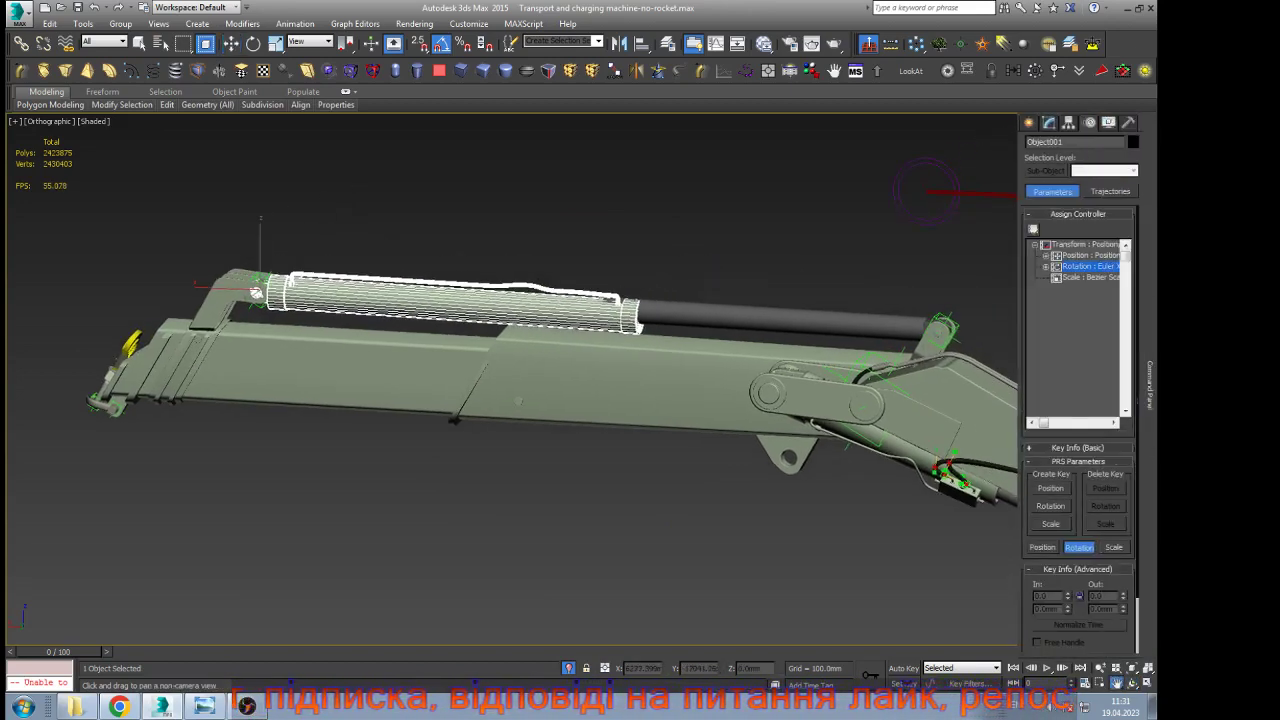
click(1033, 230)
click(529, 264)
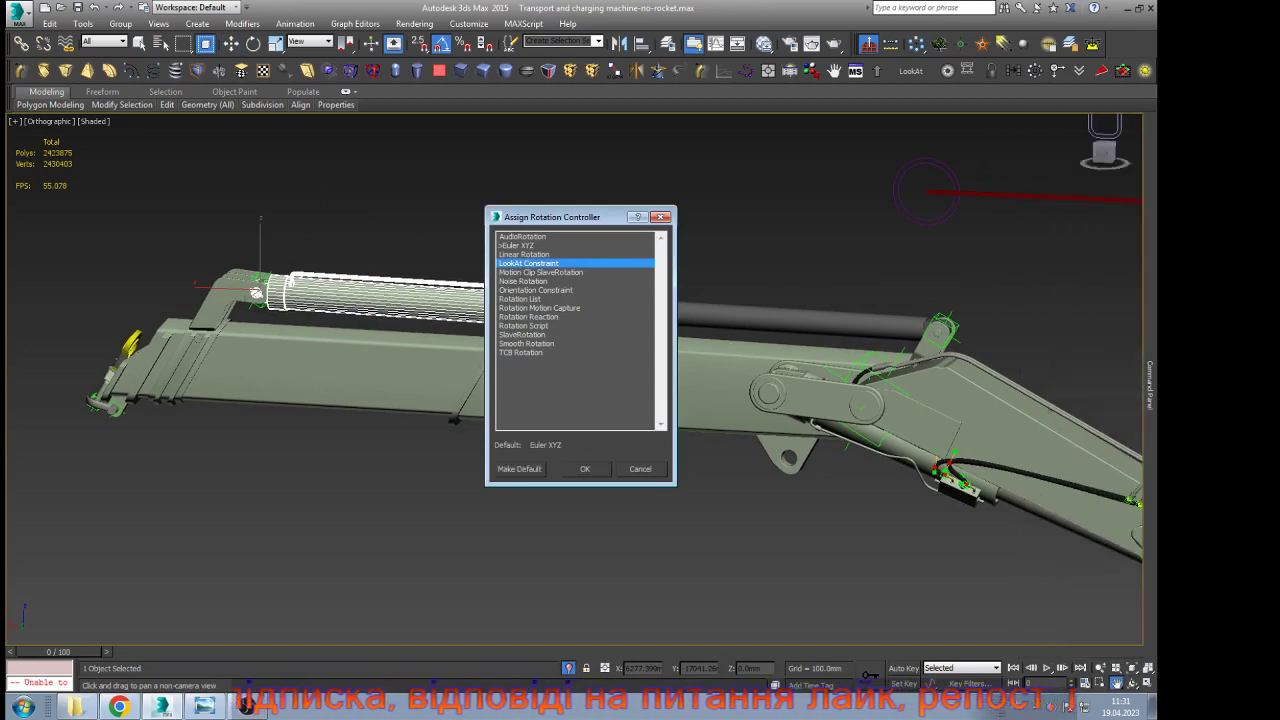
click(585, 469)
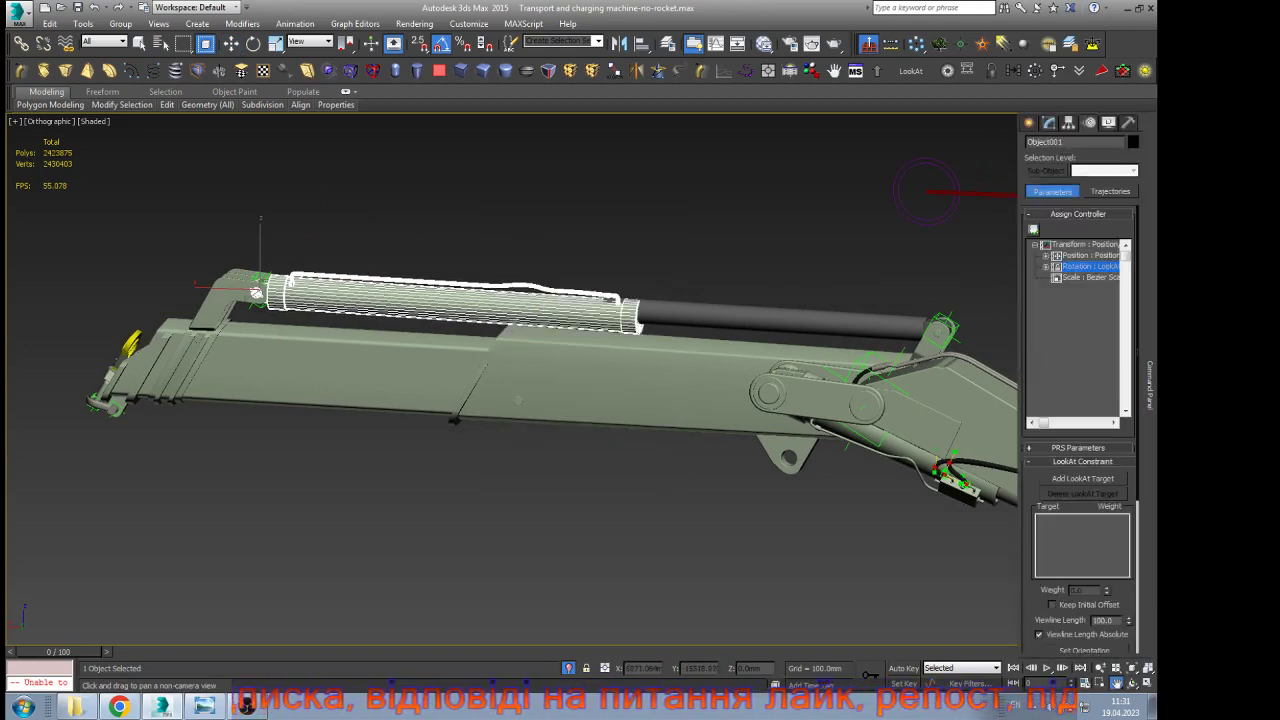
Add the helper Point031 at the rod's pin as the barrel's LookAt target and enable Keep Initial Offset
click(1082, 479)
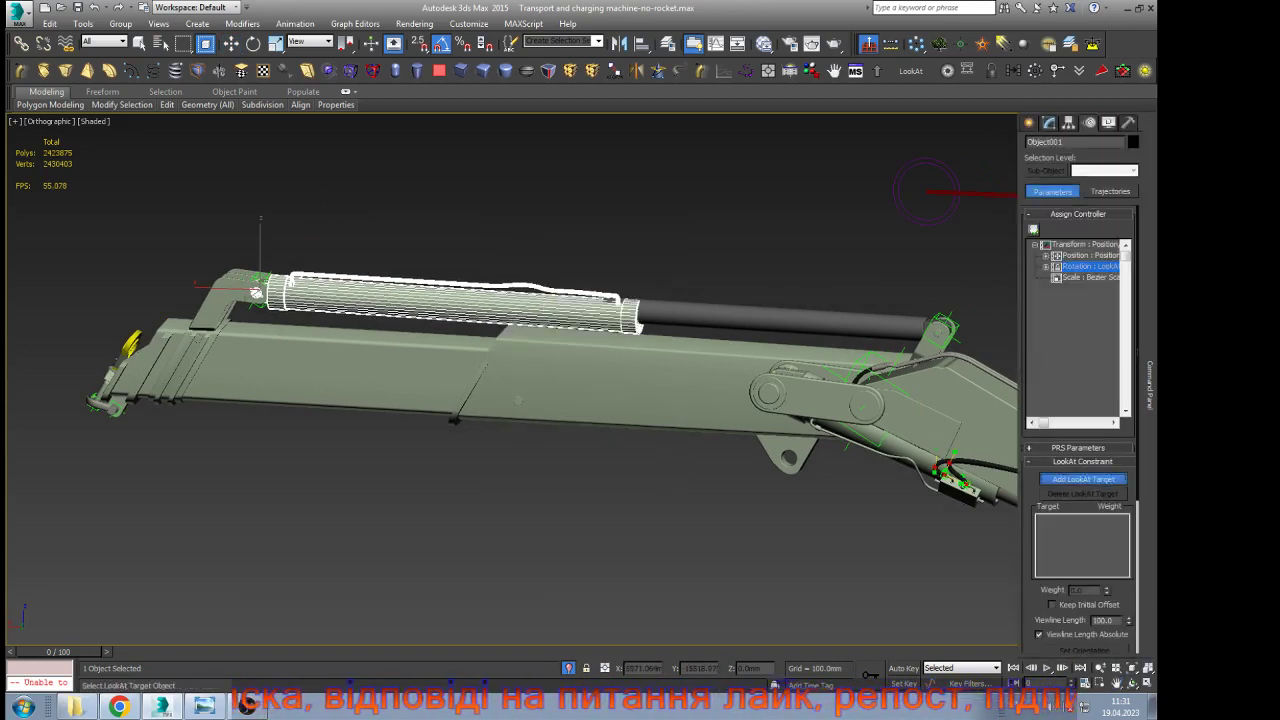
click(940, 329)
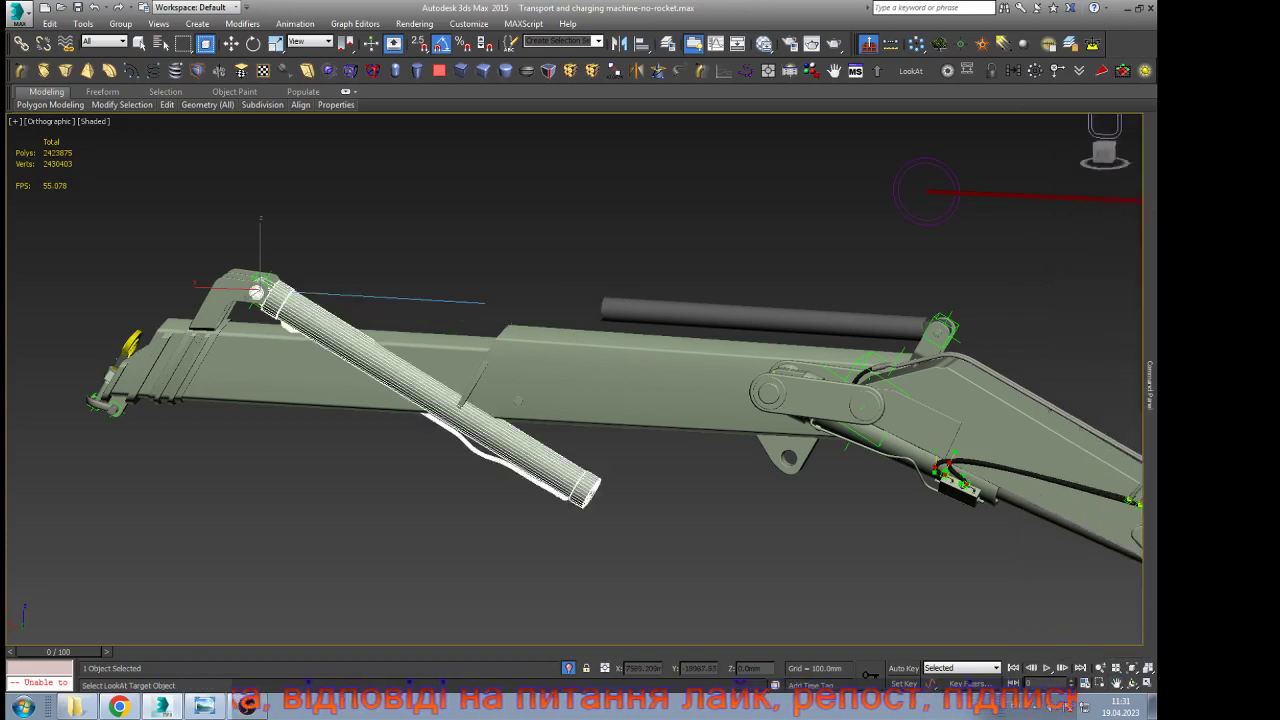
mouse_move(1149, 386)
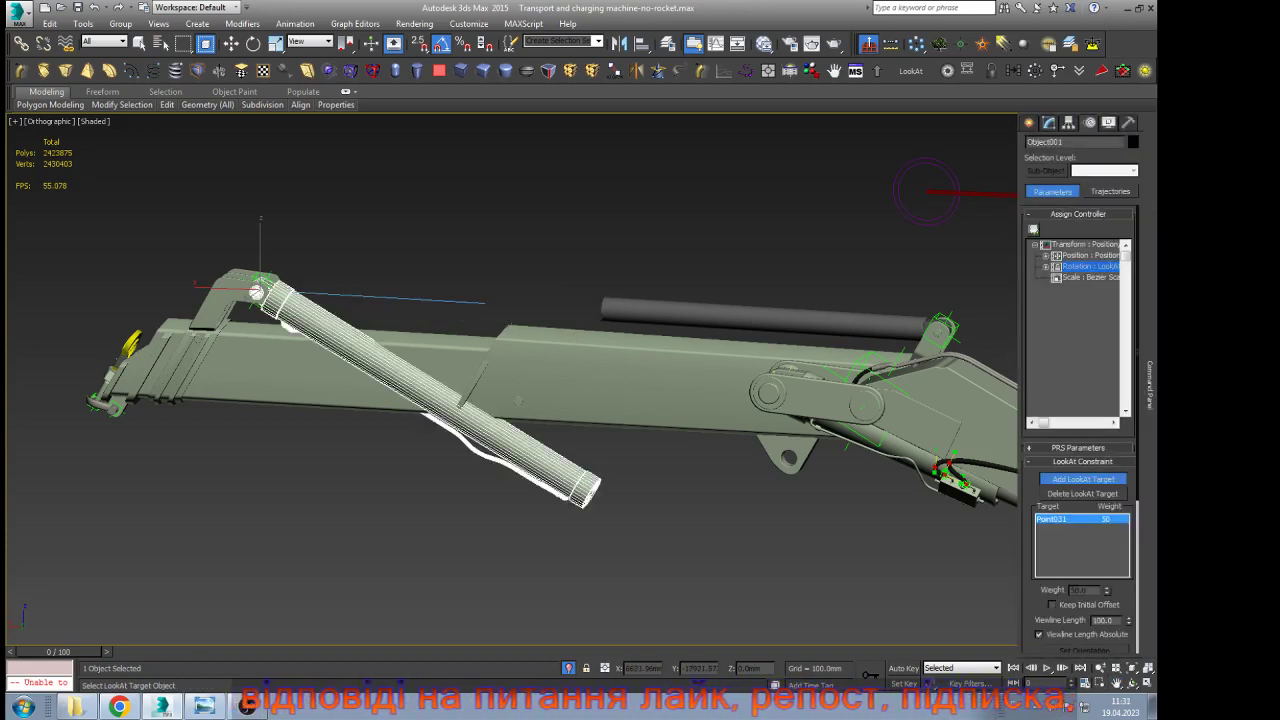
click(1053, 605)
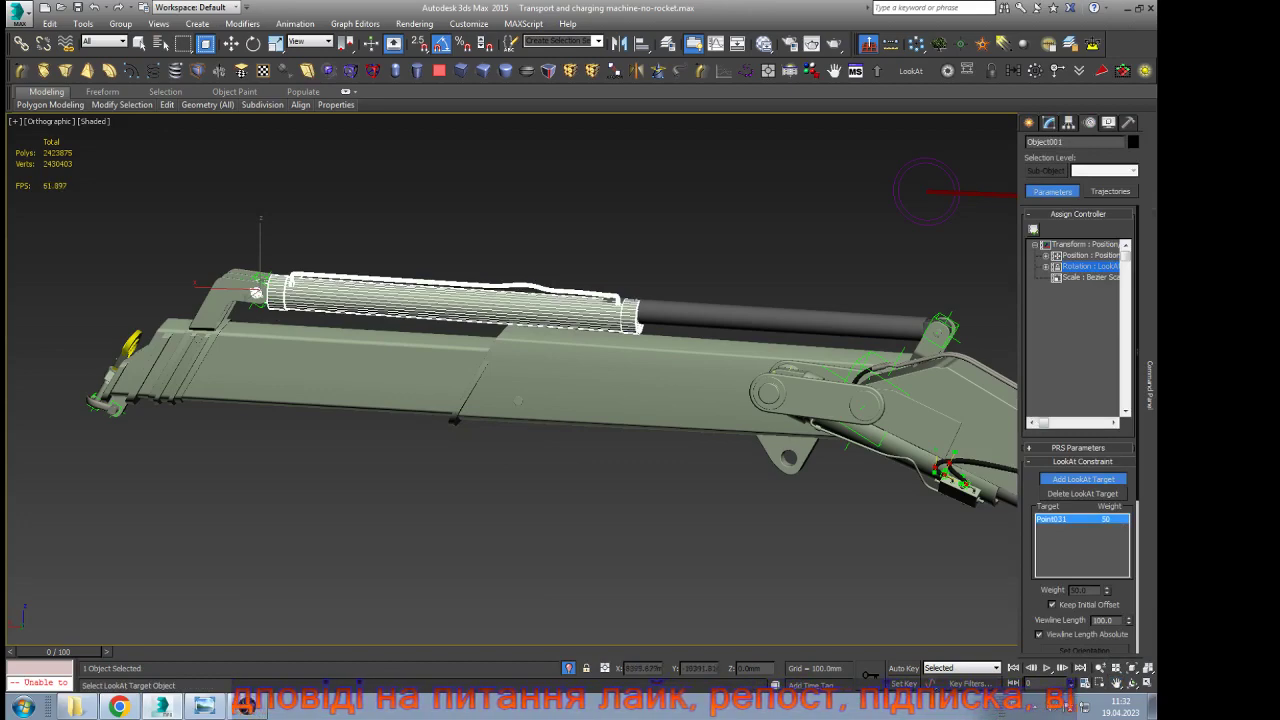
right_click(920, 560)
click(920, 560)
Check the rotation controller and LookAt target assigned to the extension cylinder's dark rod
click(800, 319)
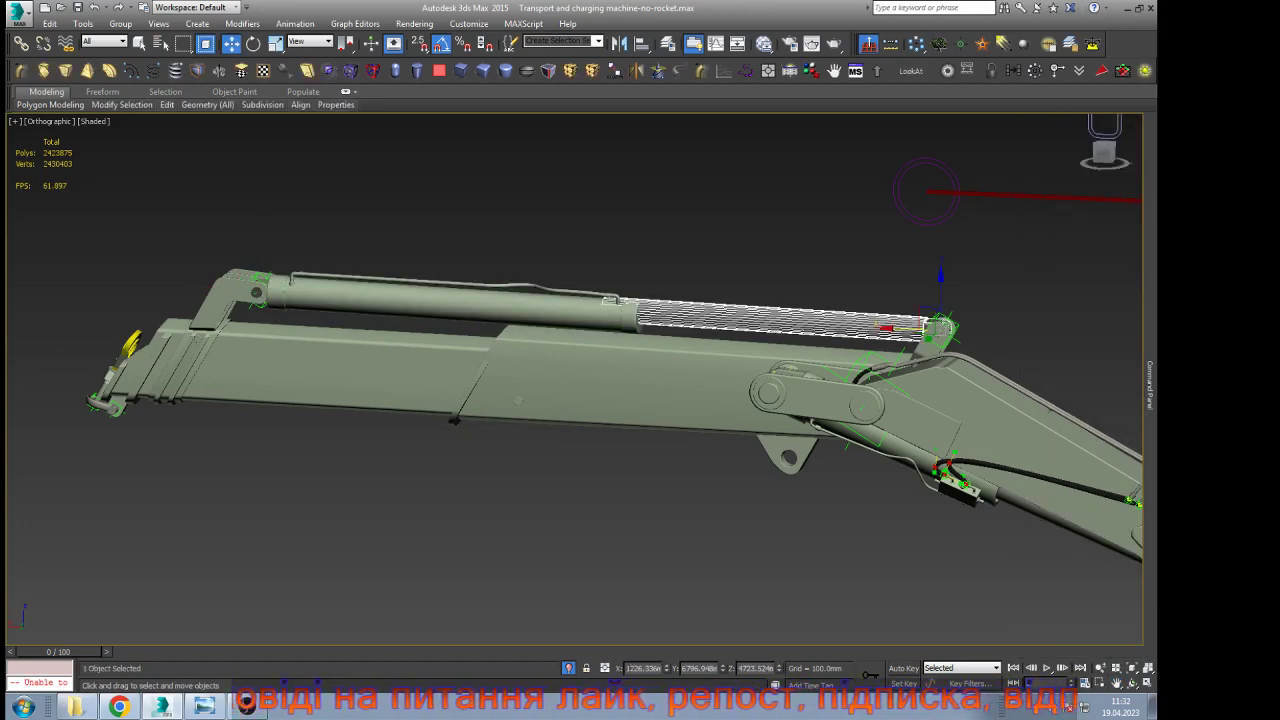
mouse_move(1149, 386)
click(1109, 122)
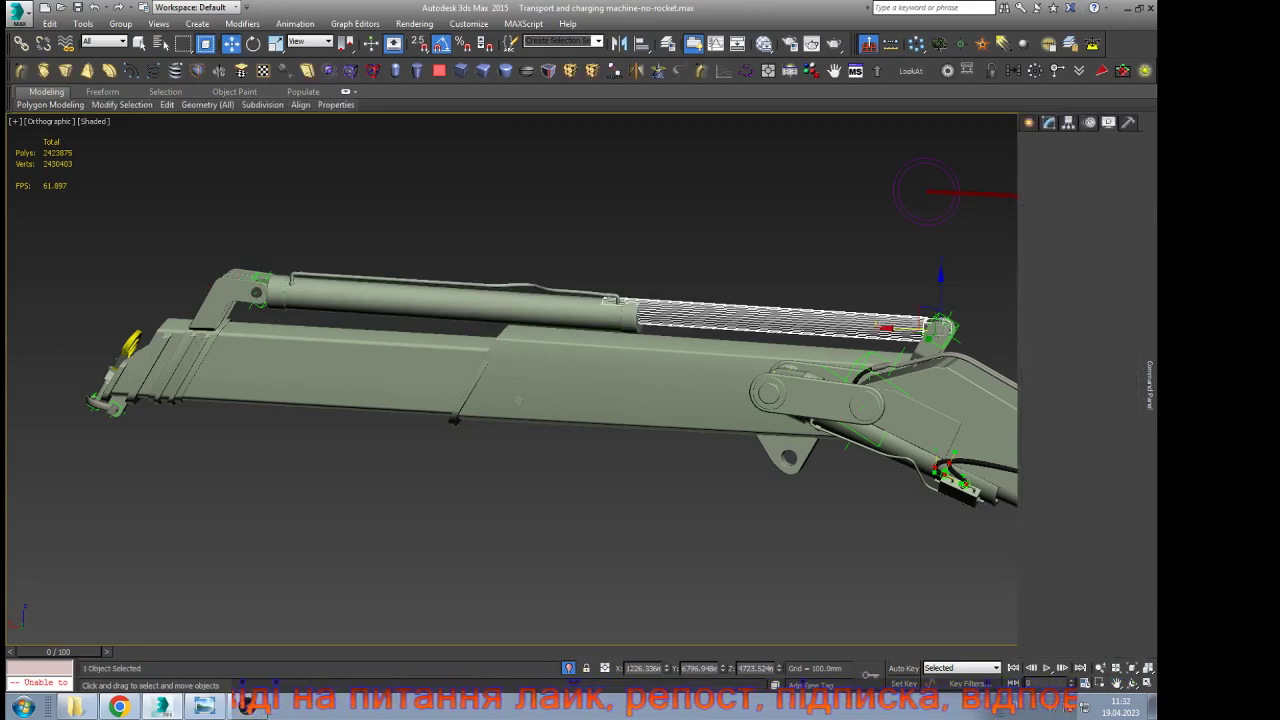
click(1090, 122)
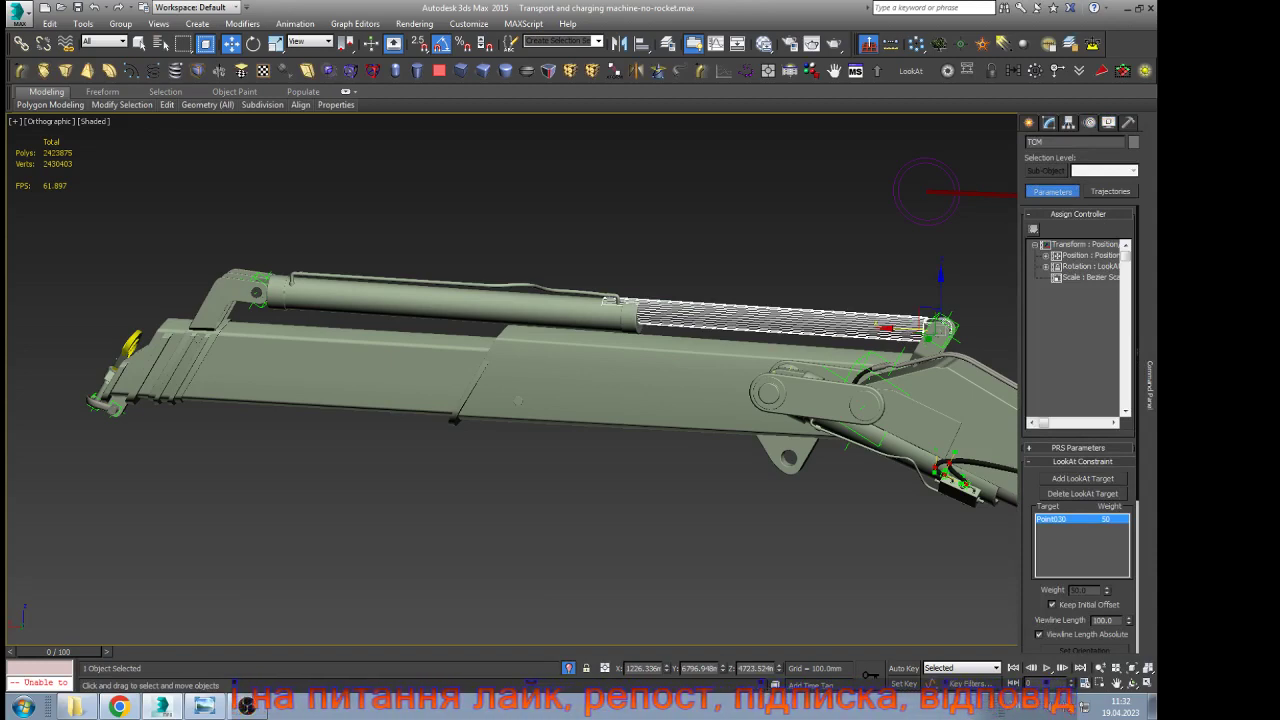
Review the LookAt settings of the extension cylinder's rod and disable Viewline Length Absolute on its barrel
click(1090, 267)
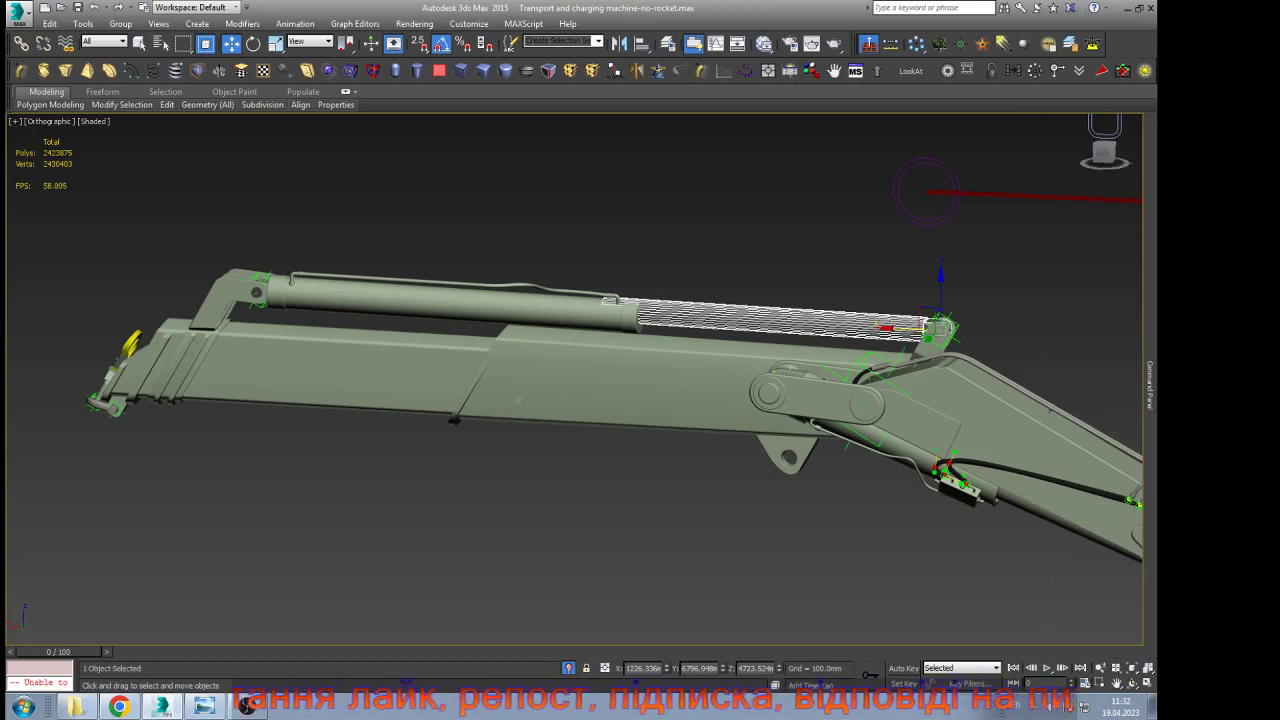
mouse_move(1150, 386)
scroll(1080, 440, down, 5)
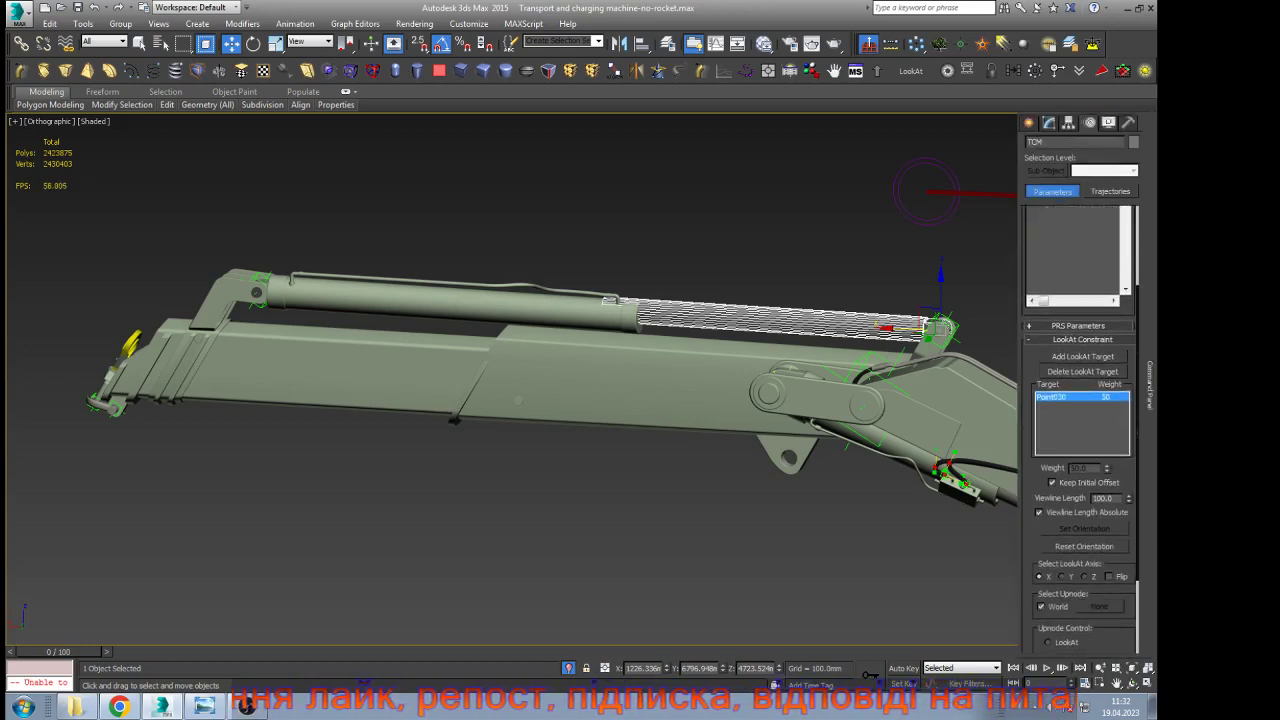
click(566, 308)
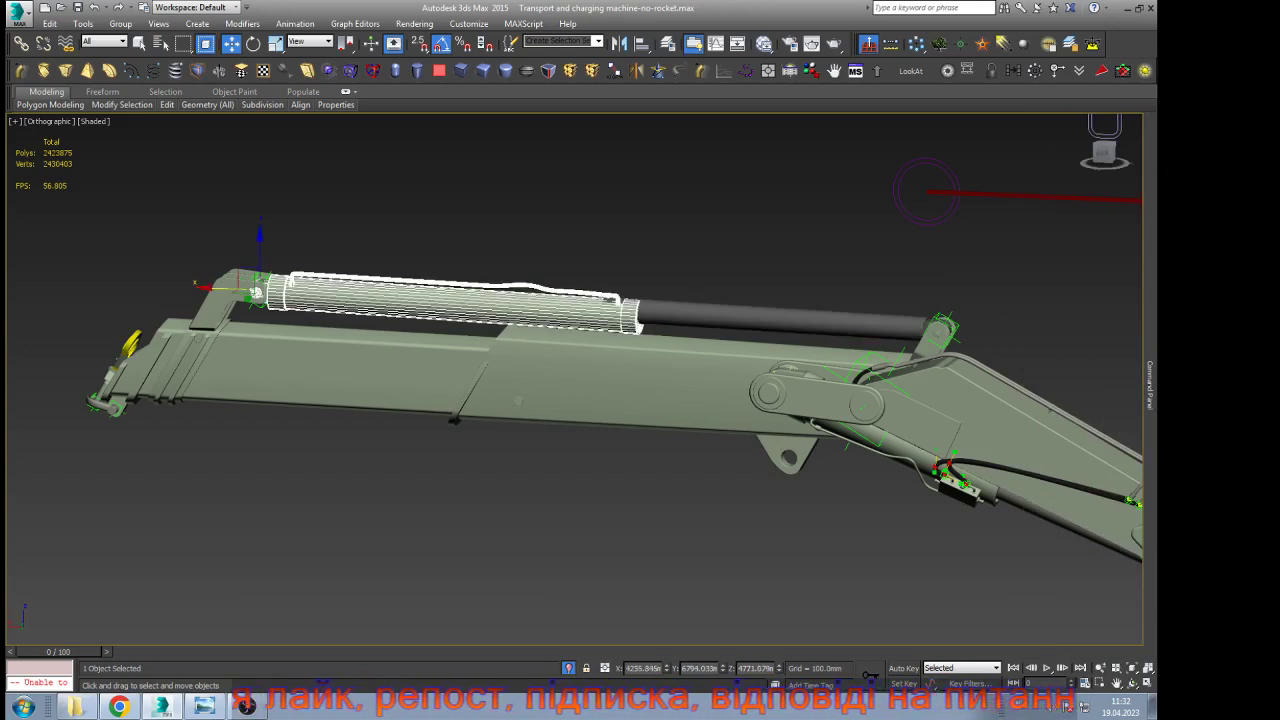
mouse_move(1150, 386)
scroll(1080, 430, down, 1)
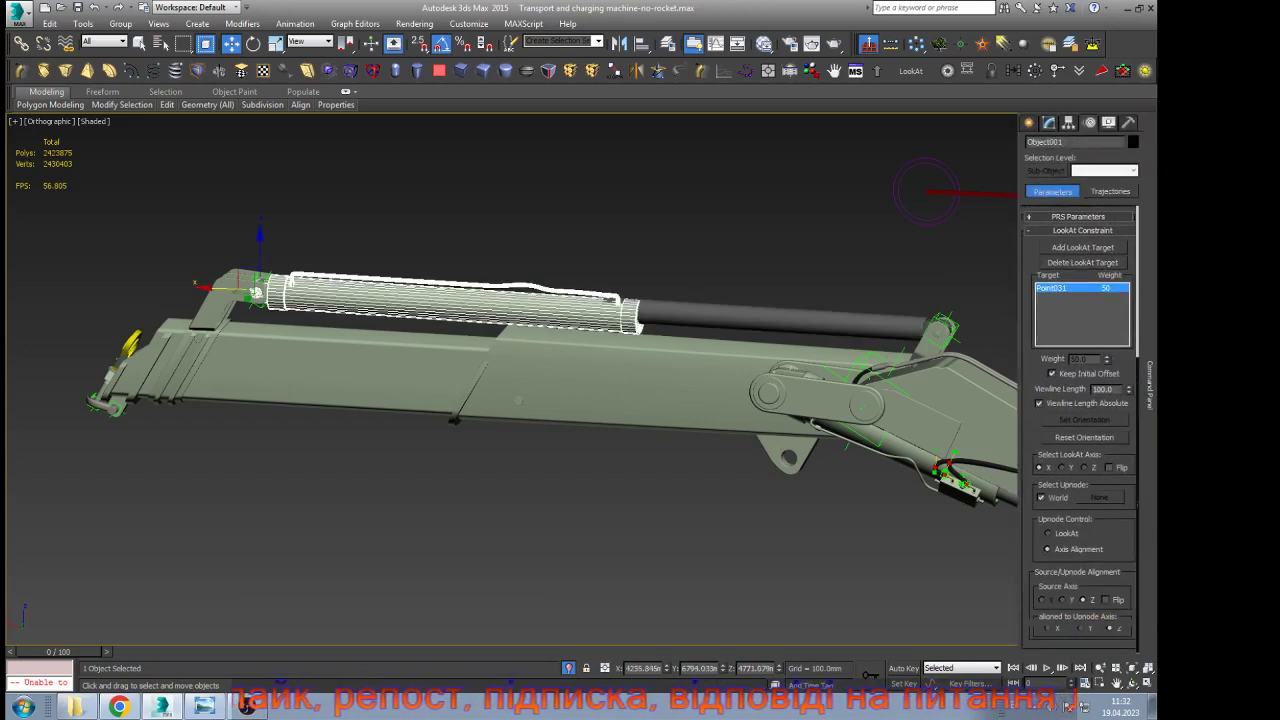
scroll(1080, 430, up, 2)
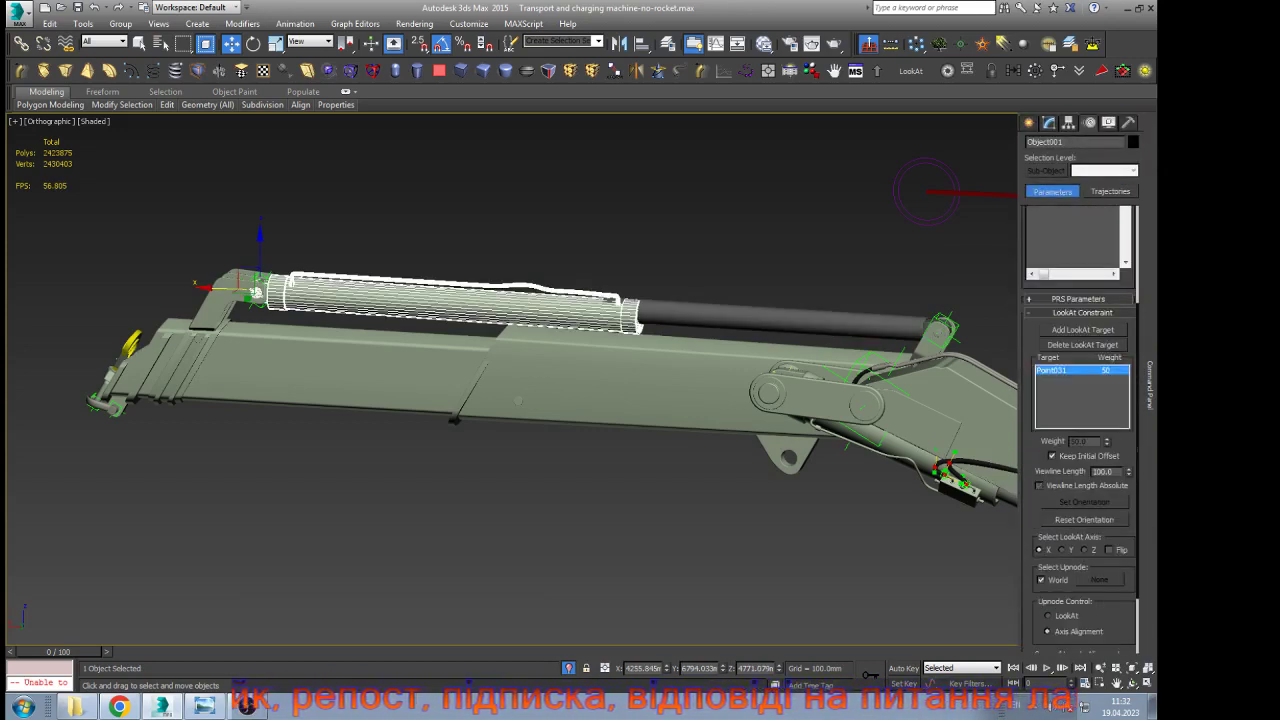
key(F3)
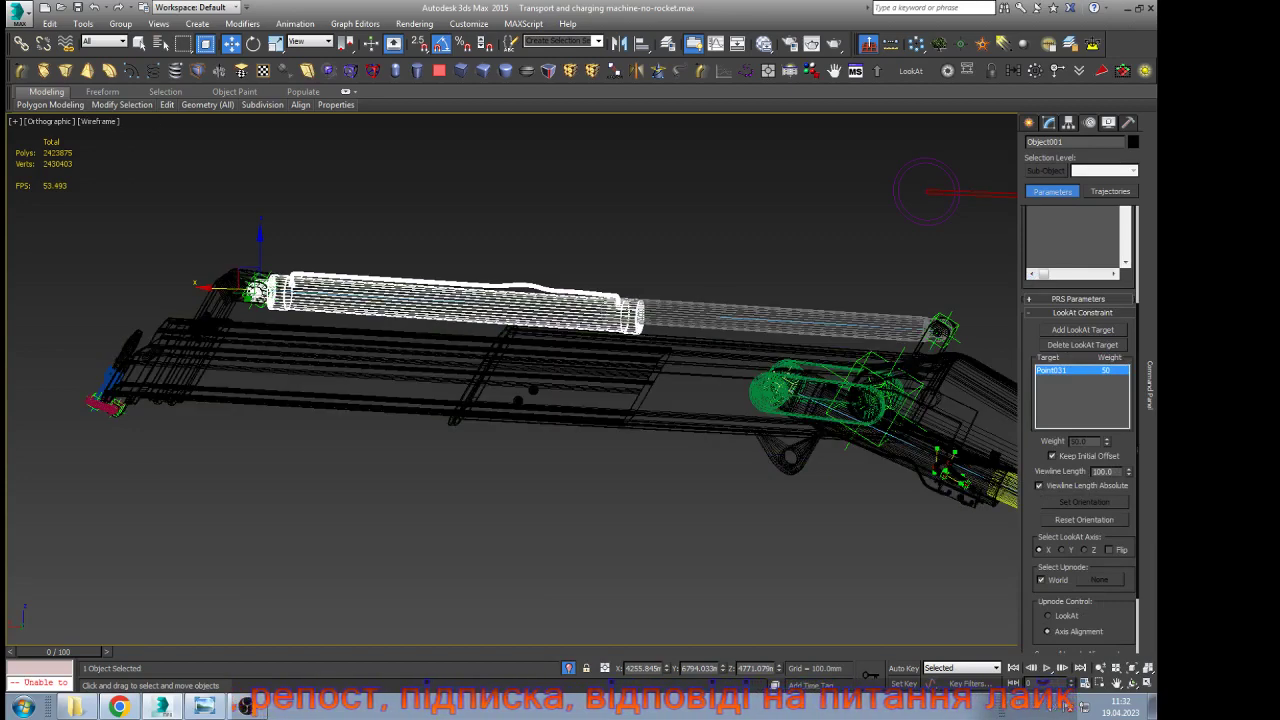
click(1039, 486)
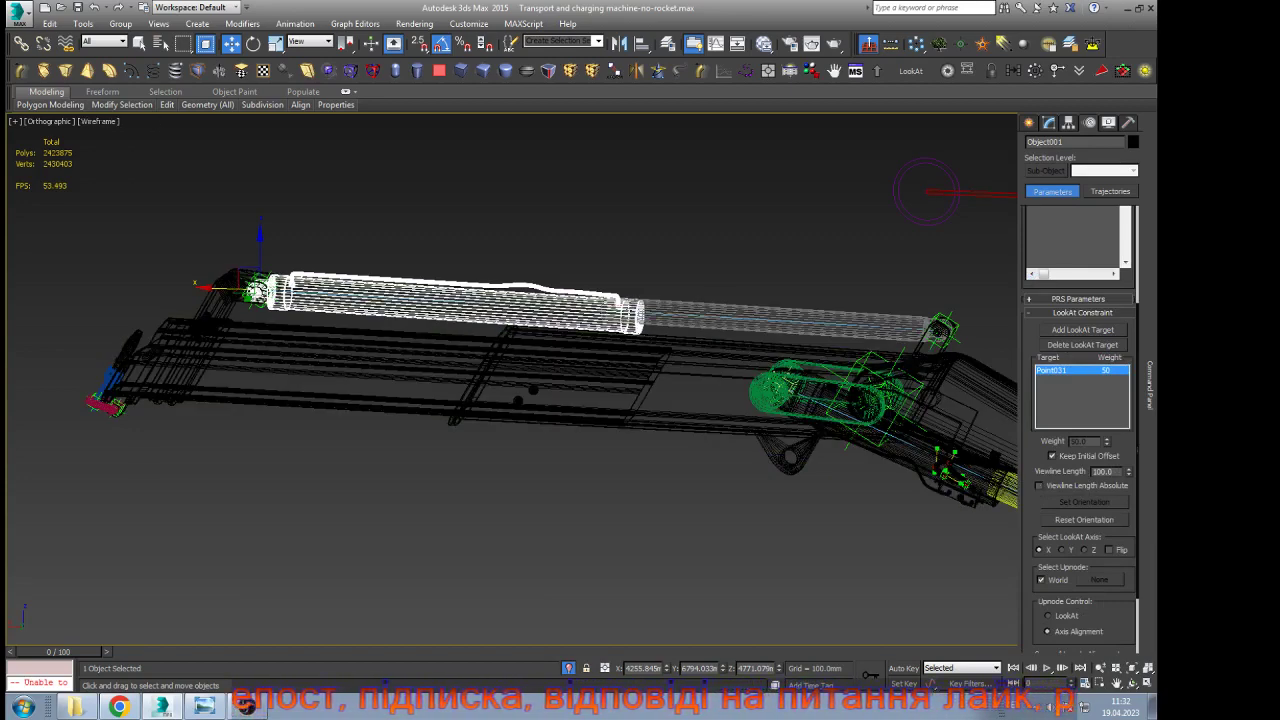
key(F3)
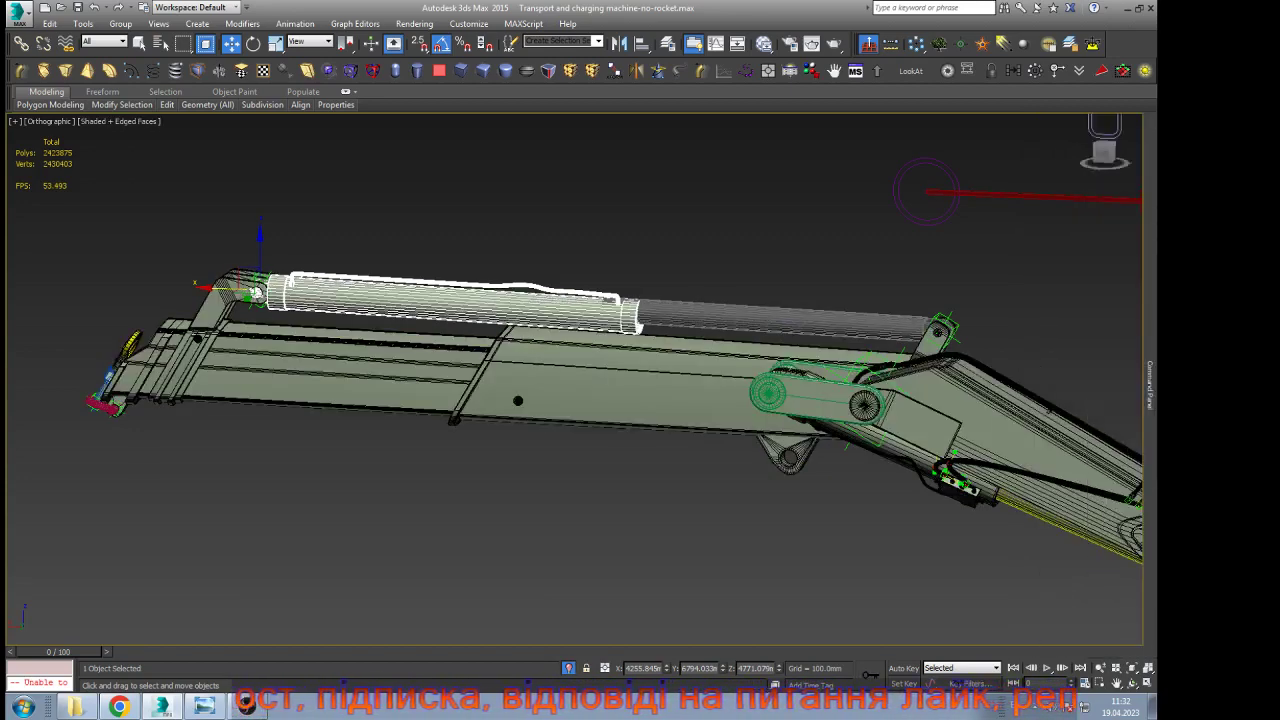
click(797, 240)
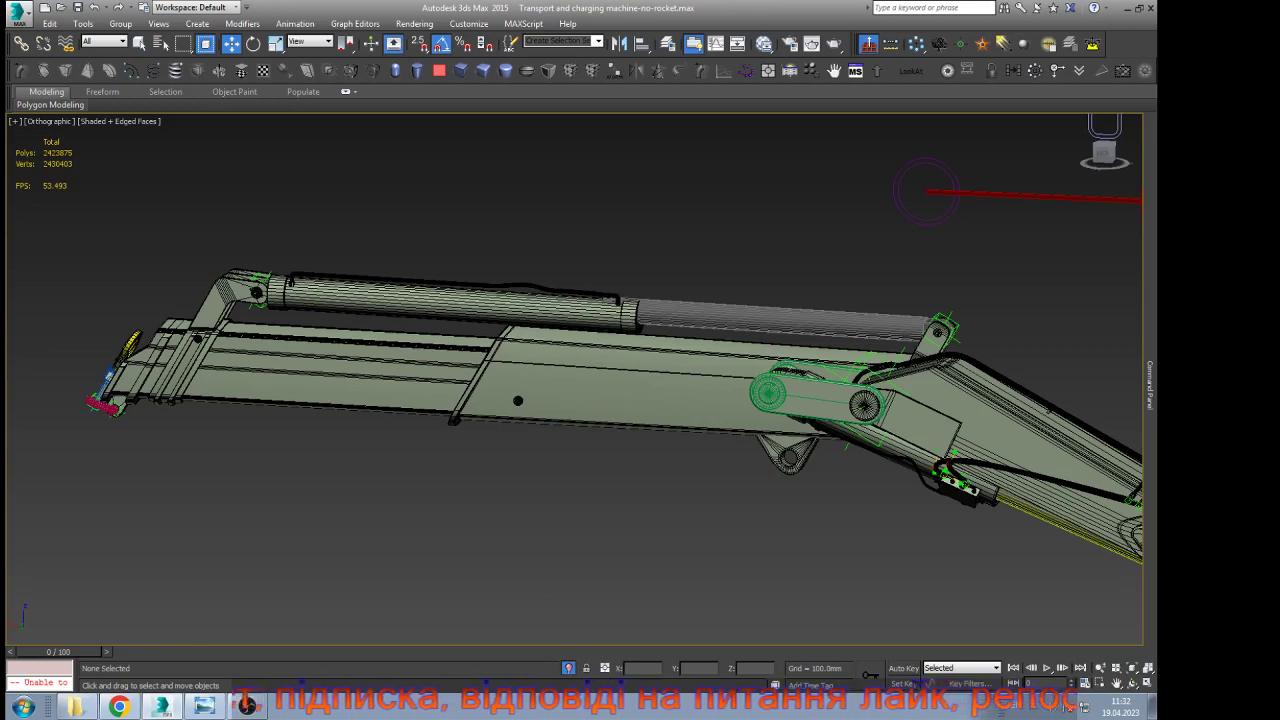
Retract the telescopic section into the outer boom along its Local X axis, finishing with a fine move of about 68 mm
scroll(767, 261, up, 3)
scroll(638, 261, down, 3)
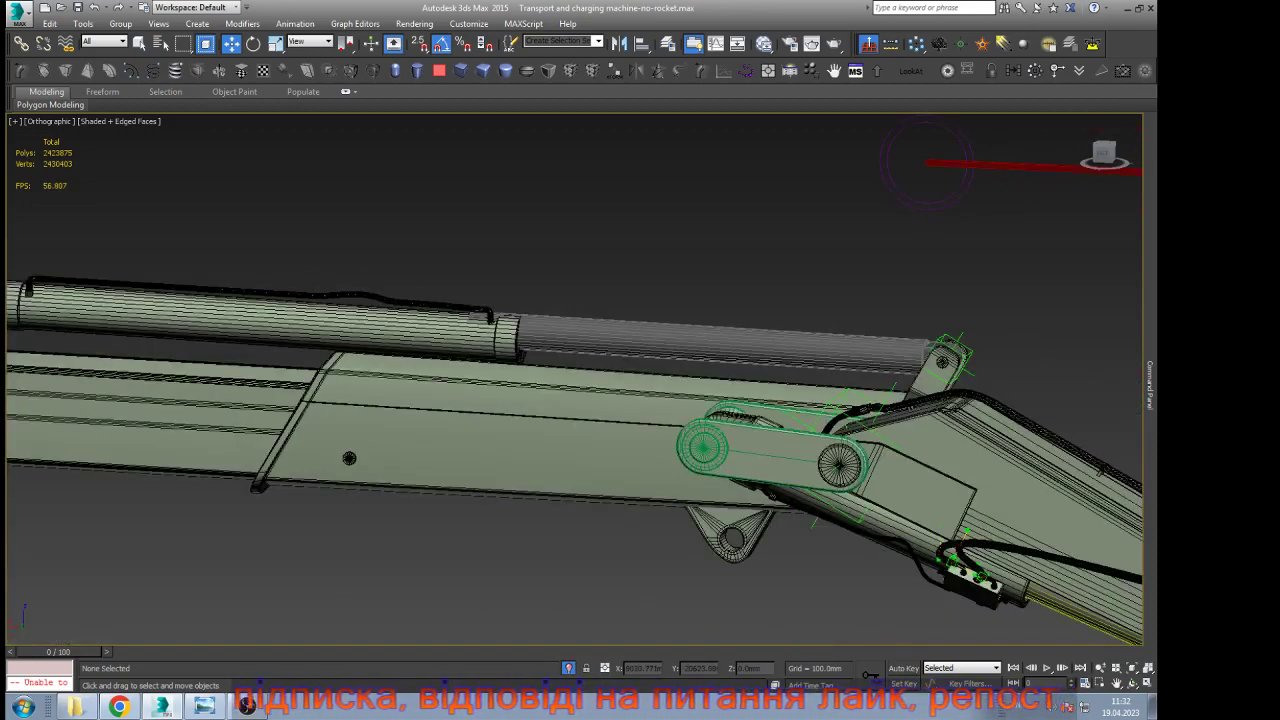
scroll(640, 258, down, 2)
scroll(630, 264, up, 4)
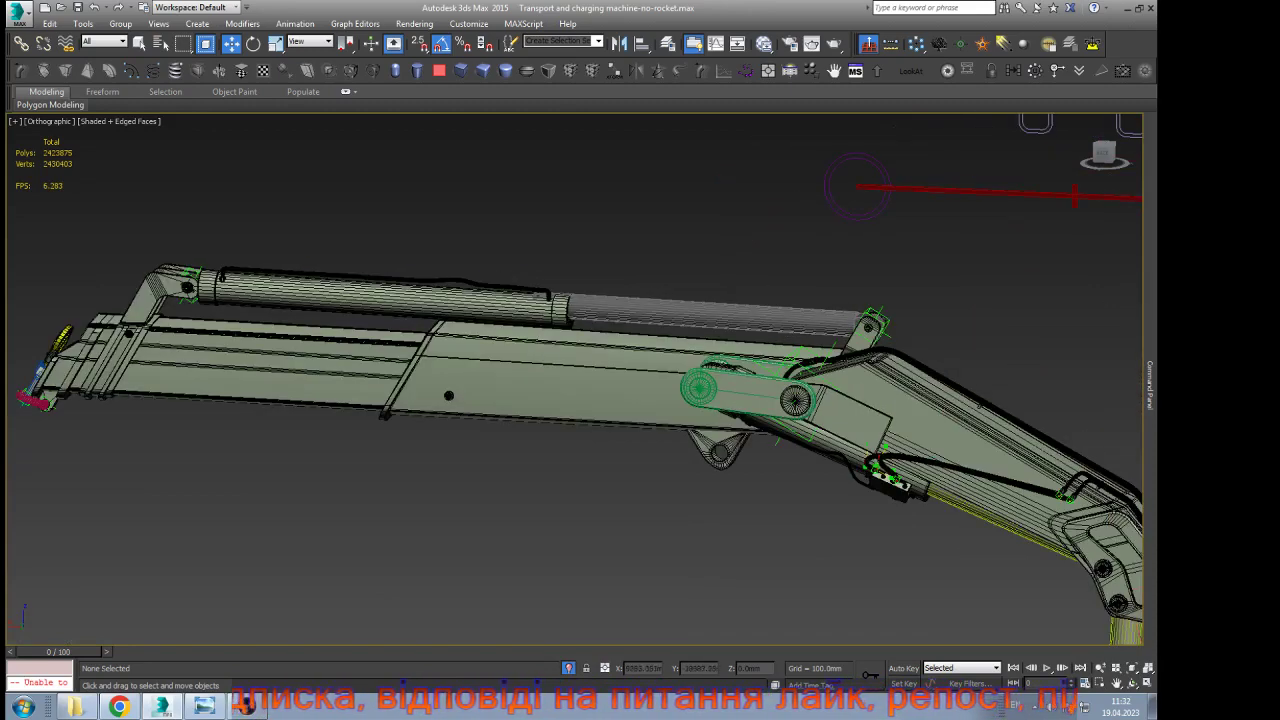
click(292, 371)
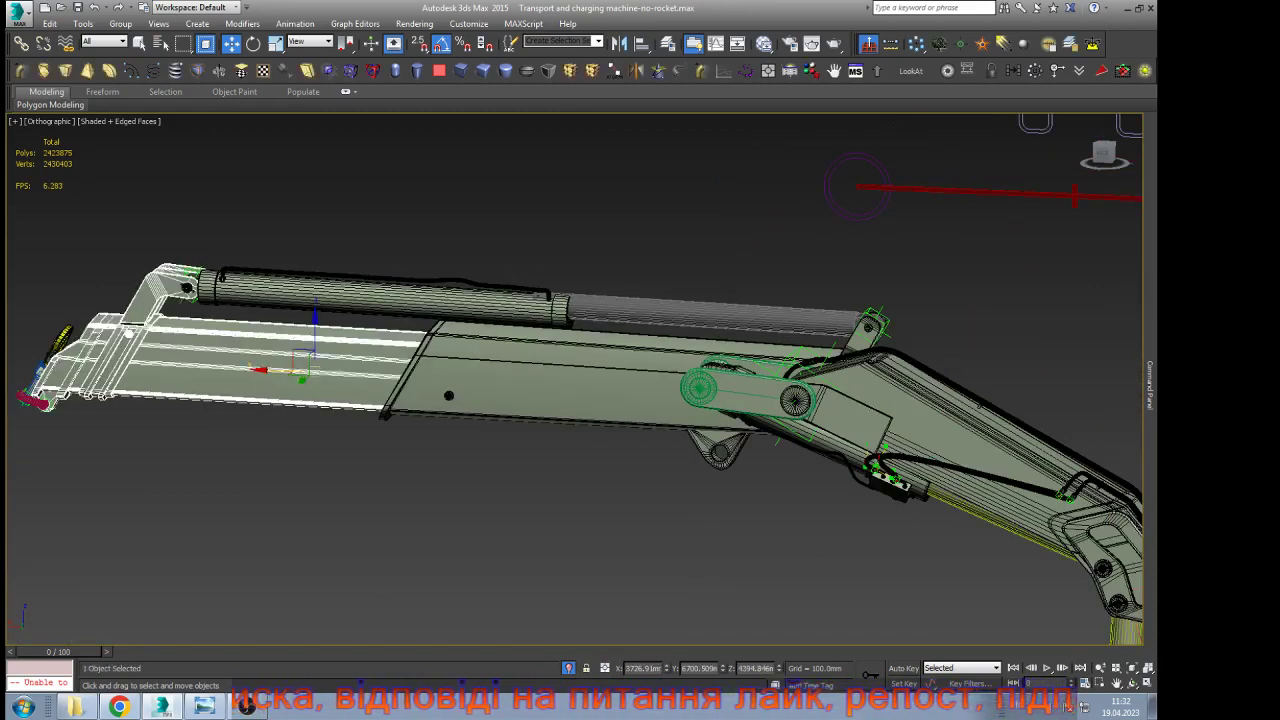
click(310, 41)
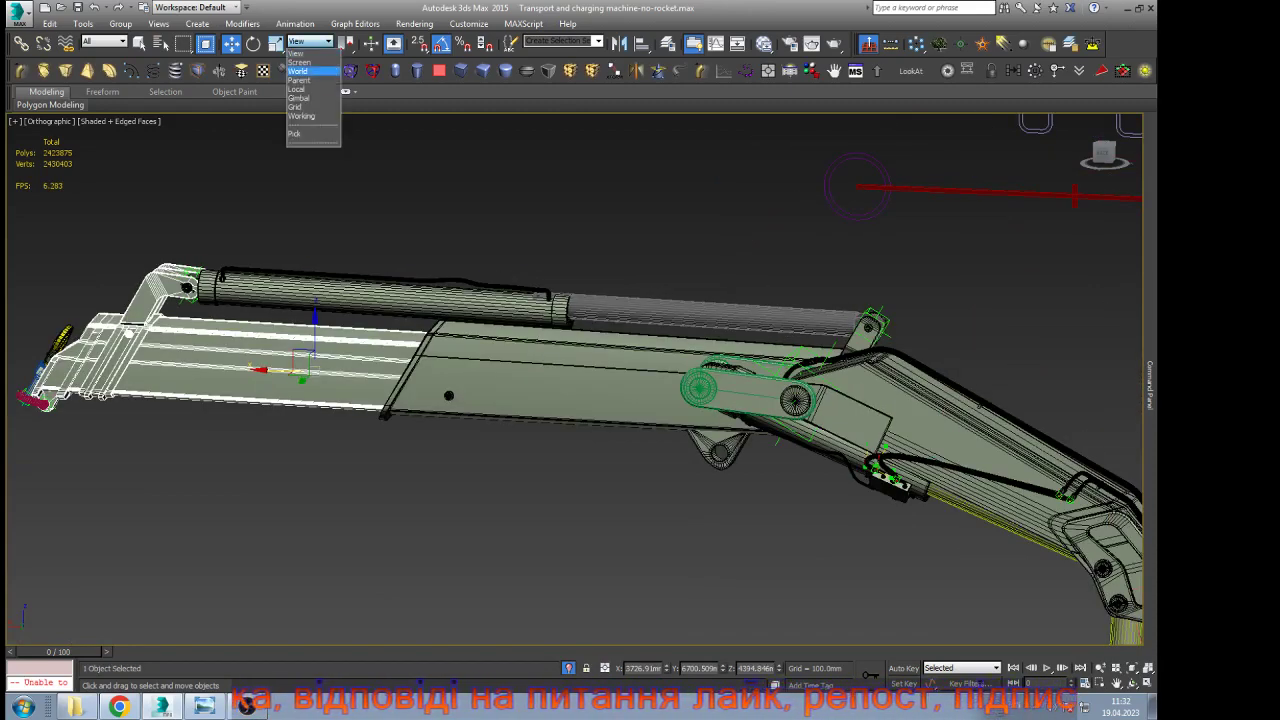
click(300, 90)
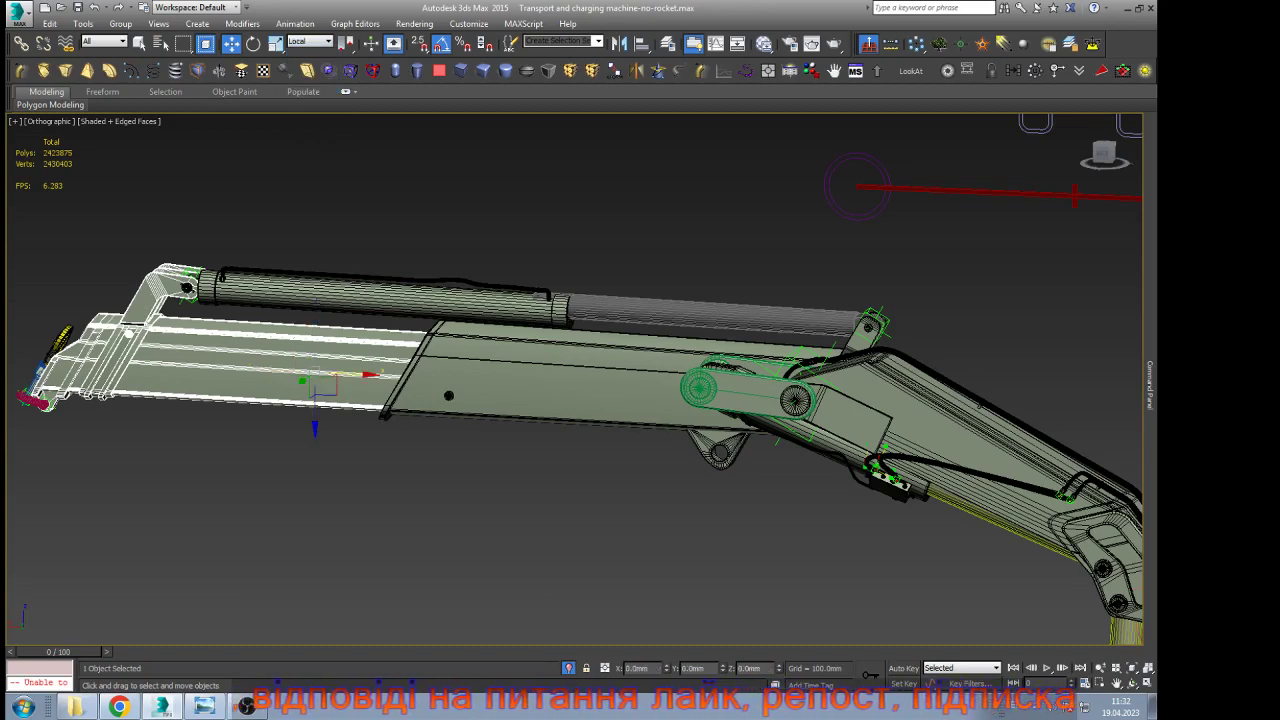
drag(346, 375, 602, 386)
scroll(523, 387, up, 6)
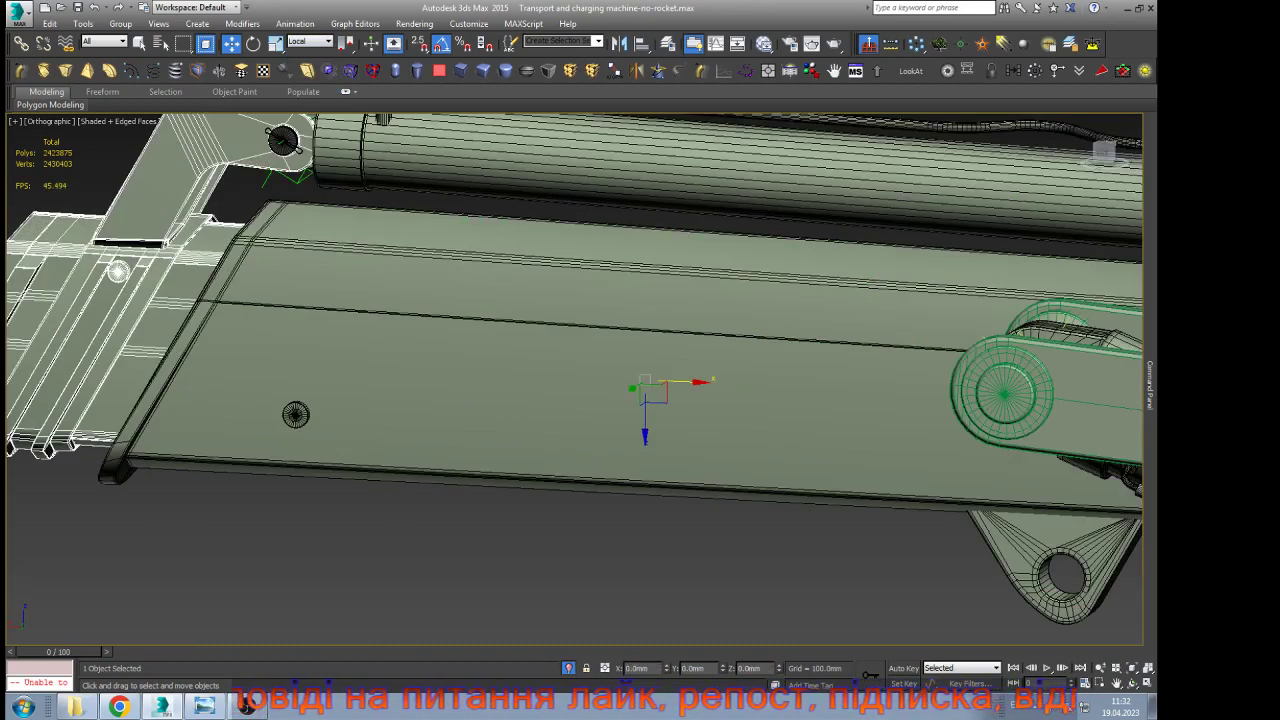
drag(708, 382, 728, 383)
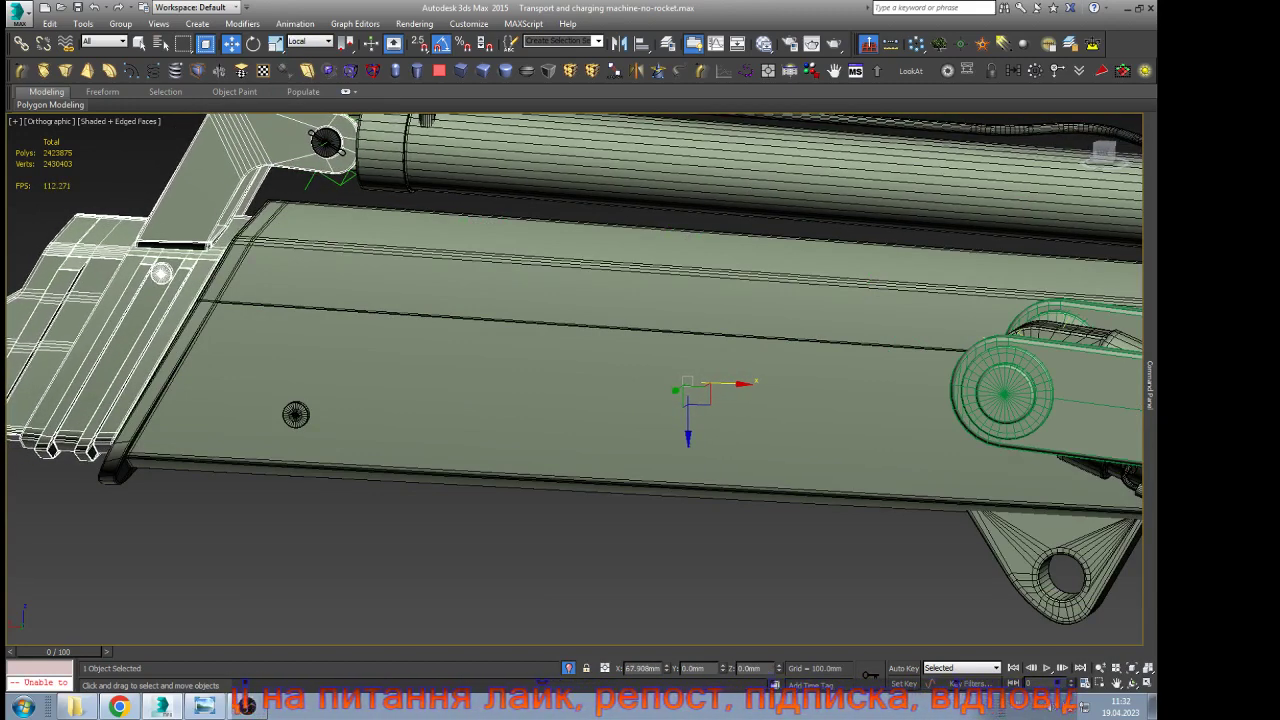
Delete the LookAt target Point031 from the extension cylinder's barrel and add the helper at the rod's pin as target again
scroll(487, 438, down, 6)
scroll(838, 338, up, 7)
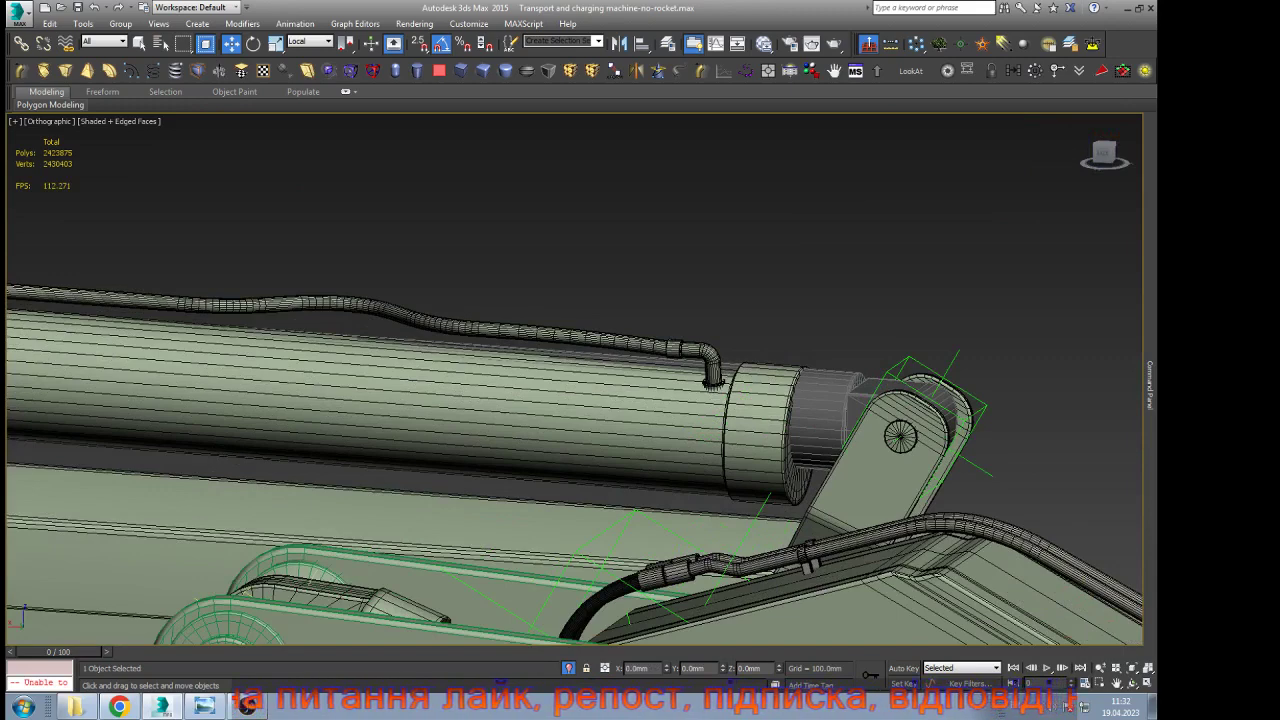
scroll(917, 315, down, 4)
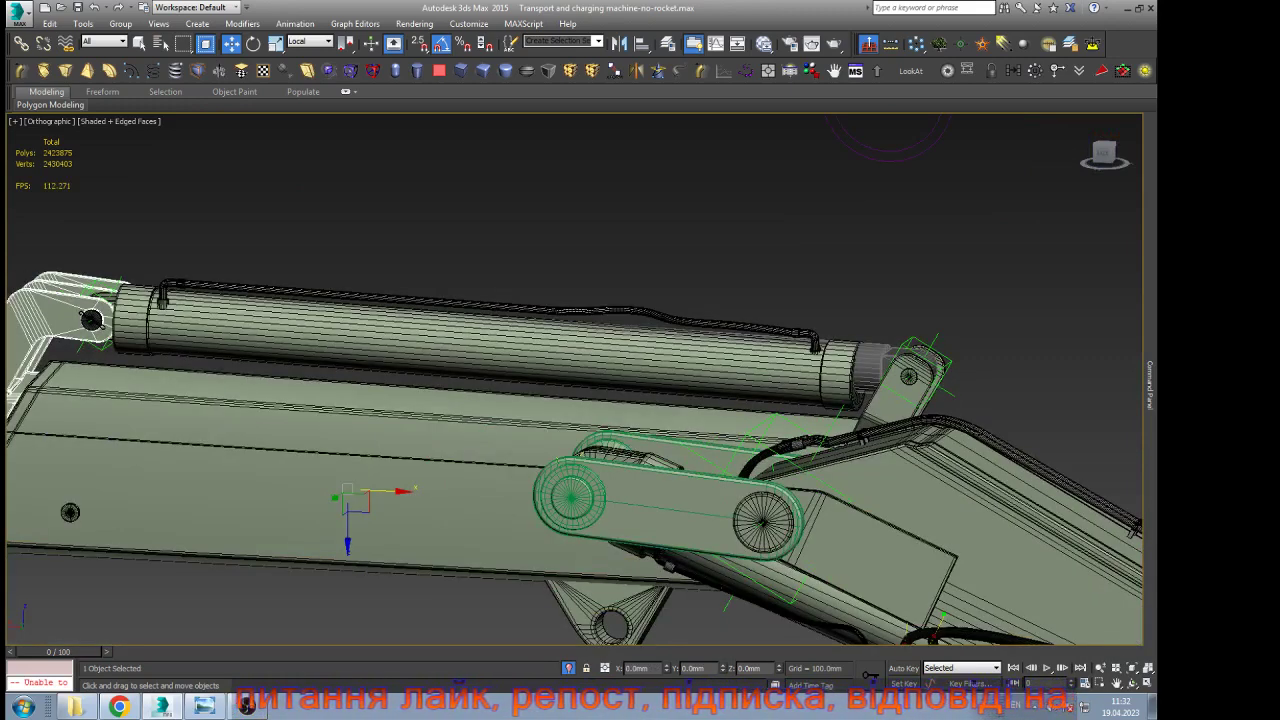
click(928, 362)
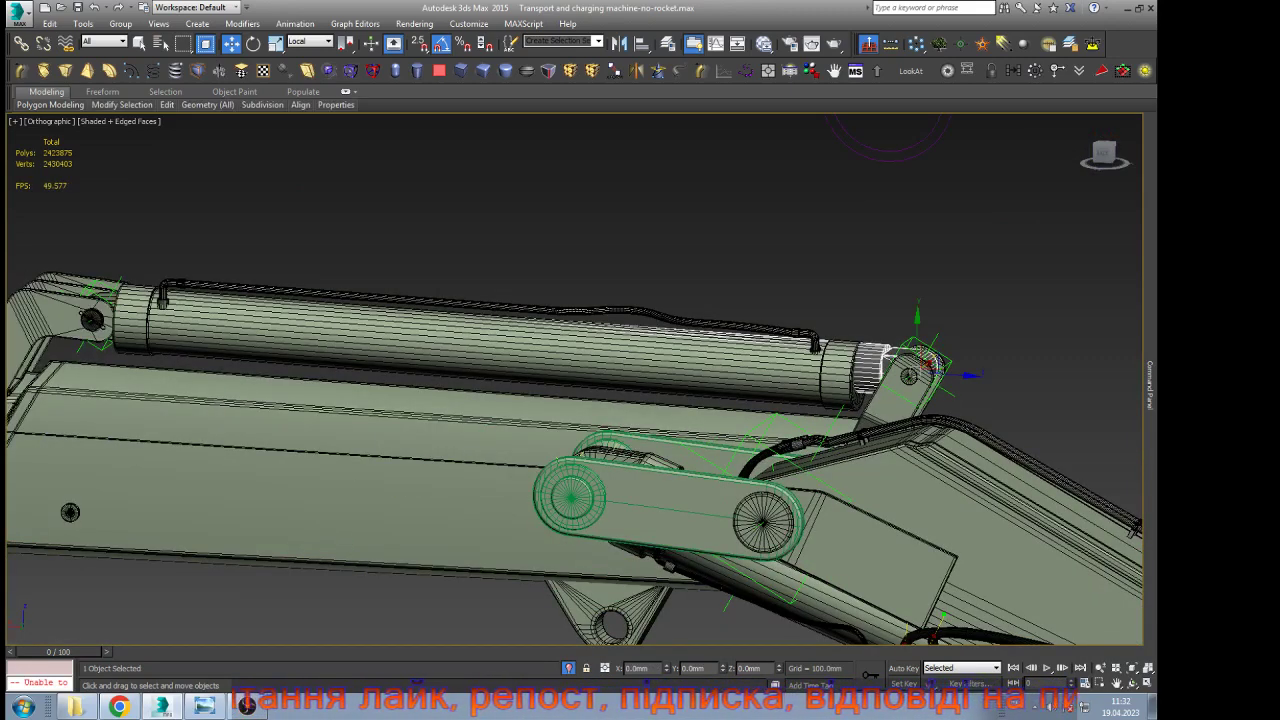
click(700, 355)
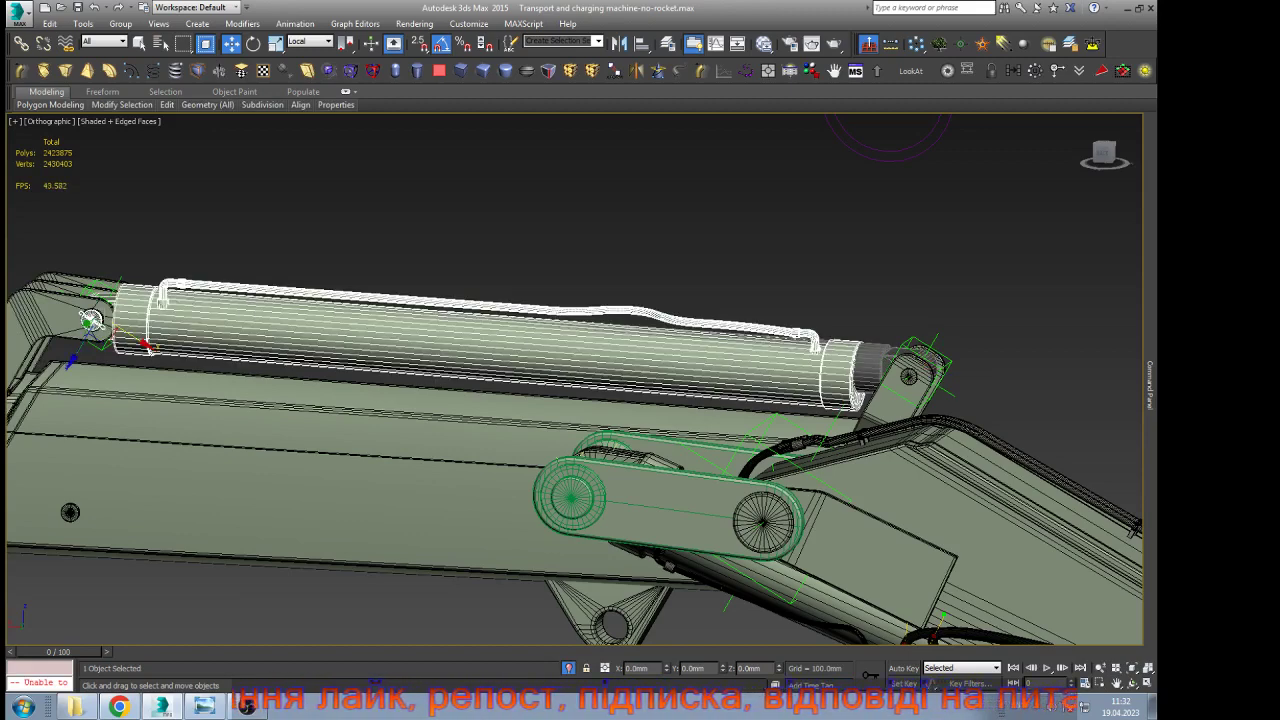
scroll(917, 364, up, 4)
mouse_move(1150, 385)
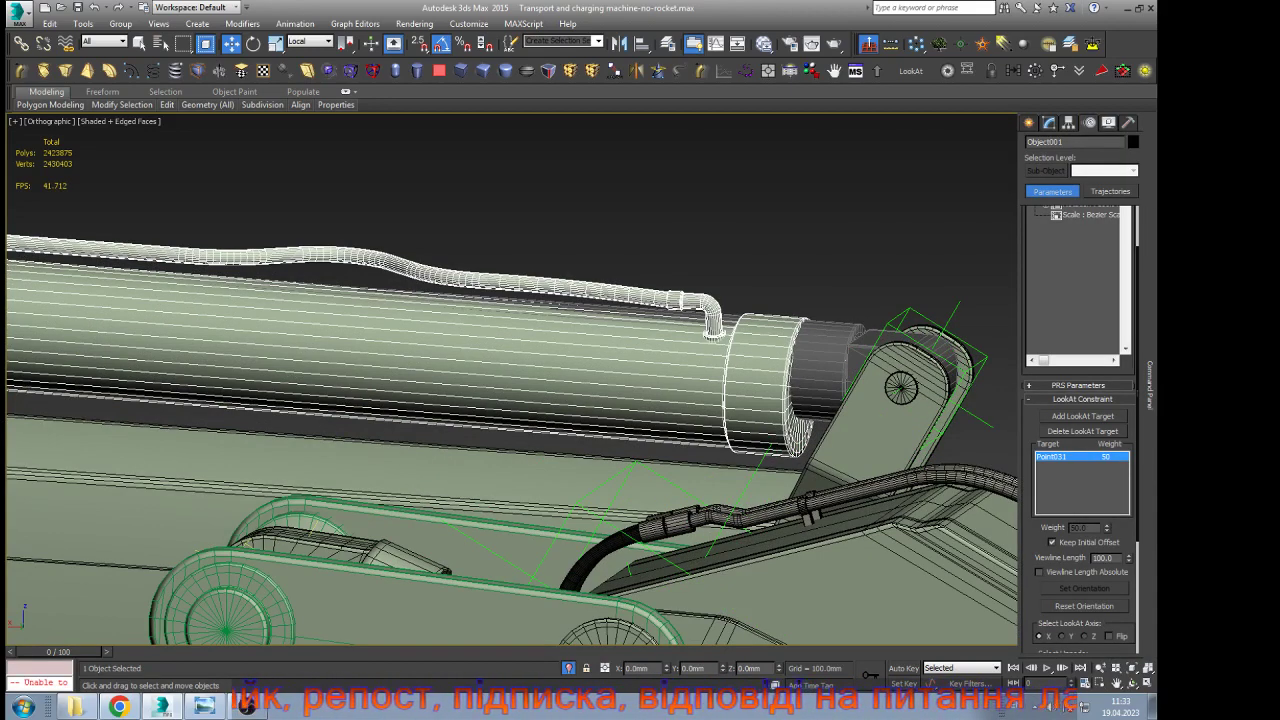
click(1083, 431)
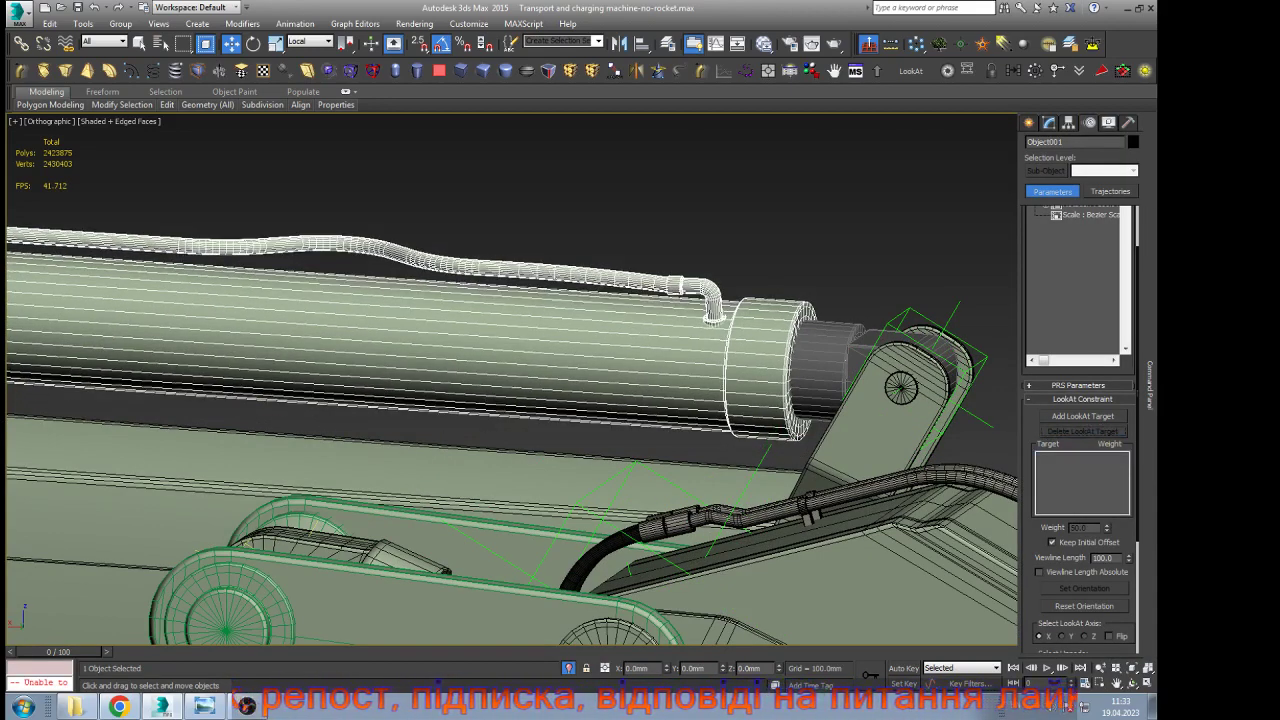
click(1083, 416)
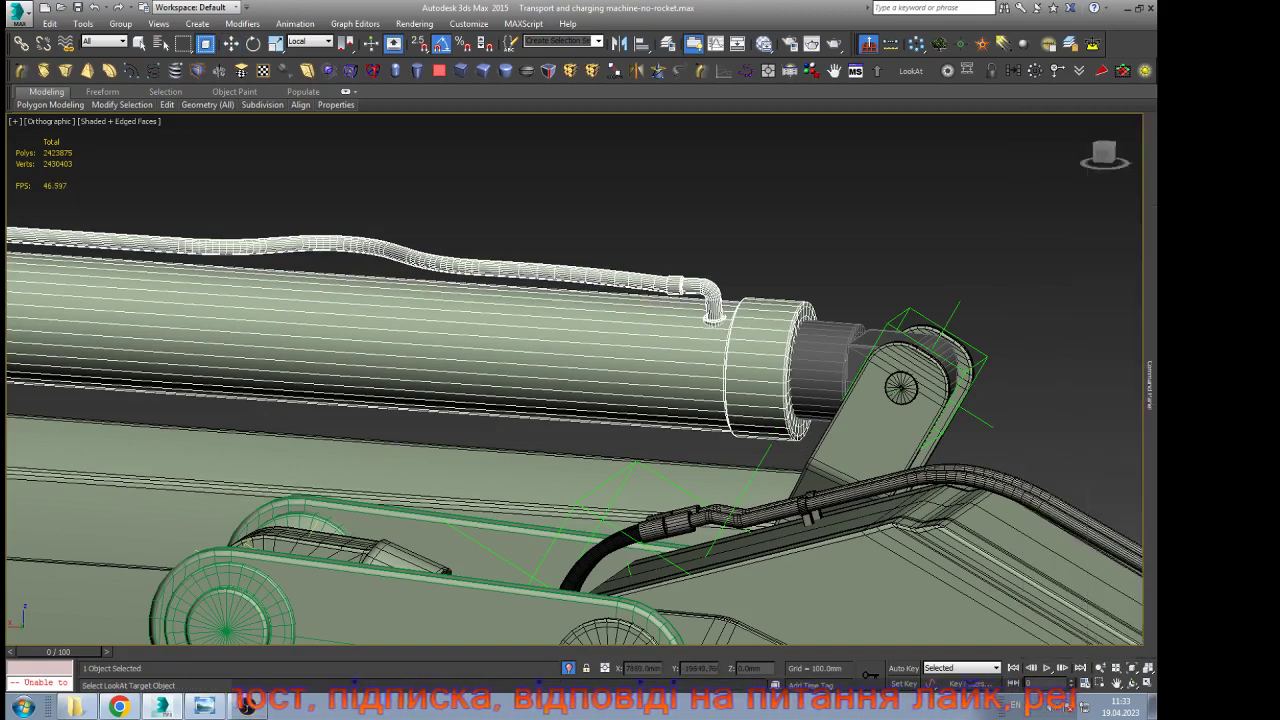
mouse_move(1150, 385)
click(1083, 416)
click(889, 302)
Test the cylinder by extending the telescopic section about 1083 mm out along its local X axis, and undo the move
scroll(889, 308, down, 8)
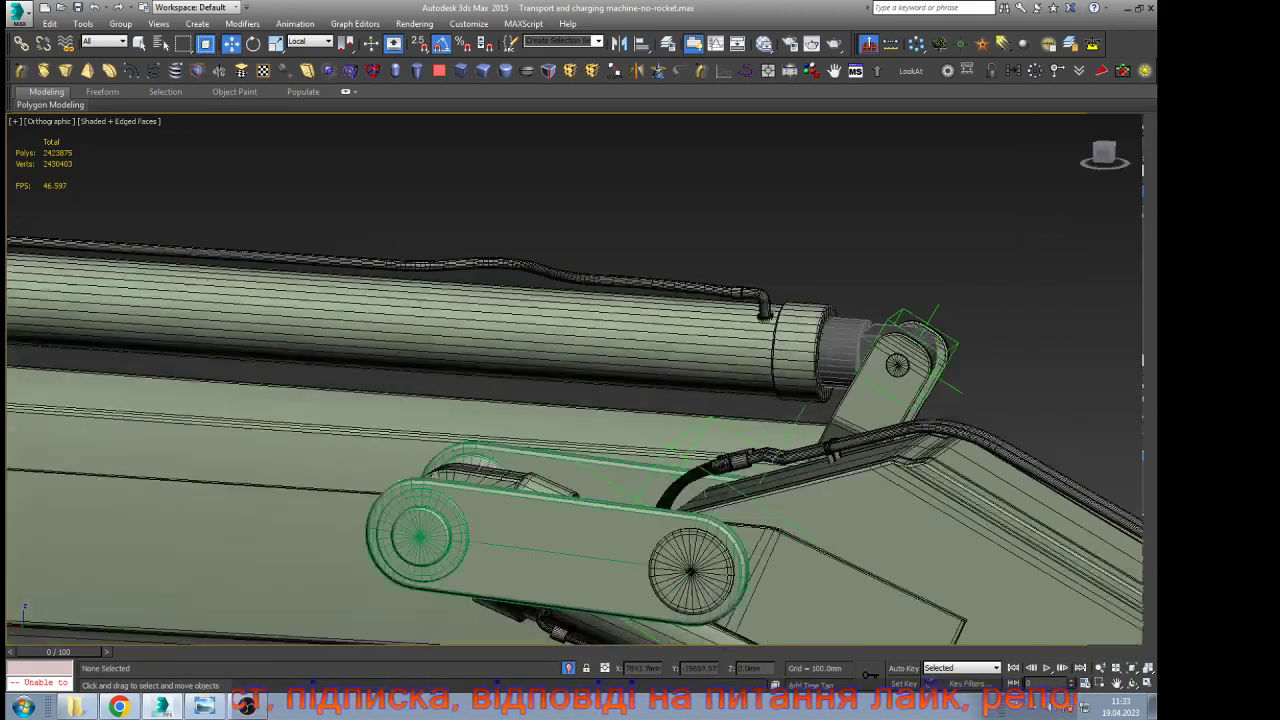
scroll(430, 362, up, 5)
click(431, 359)
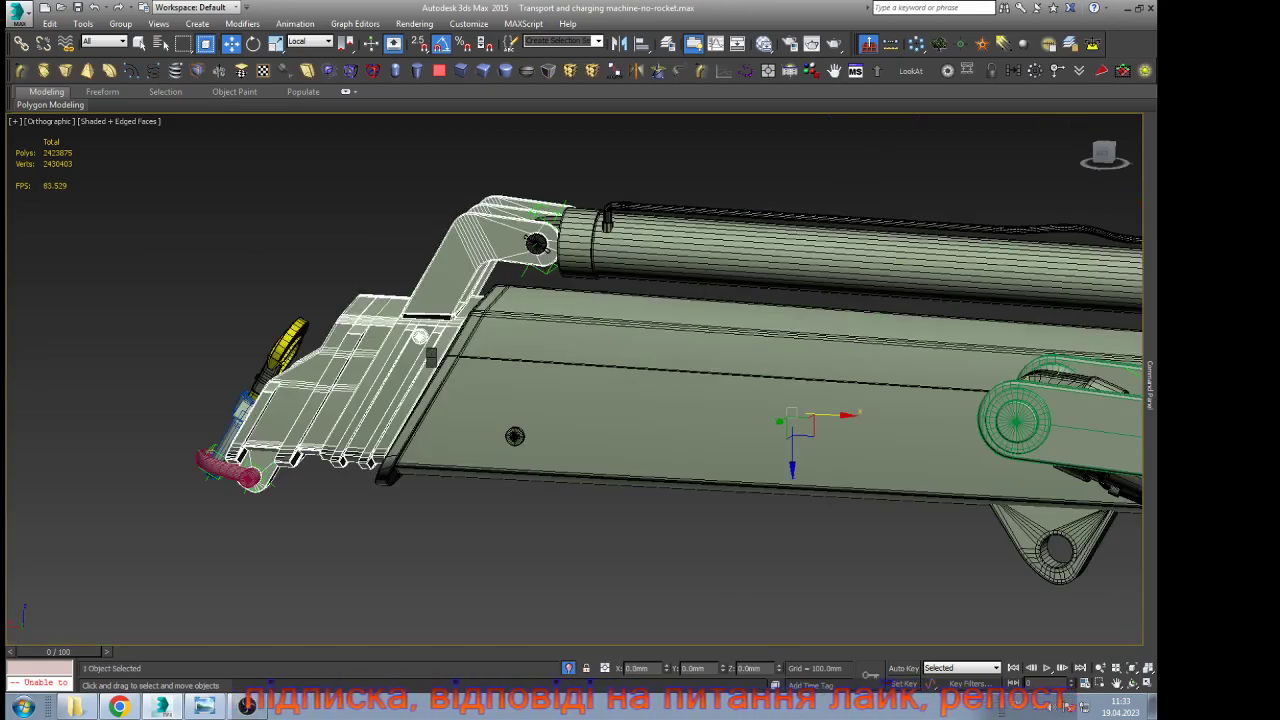
scroll(590, 439, down, 3)
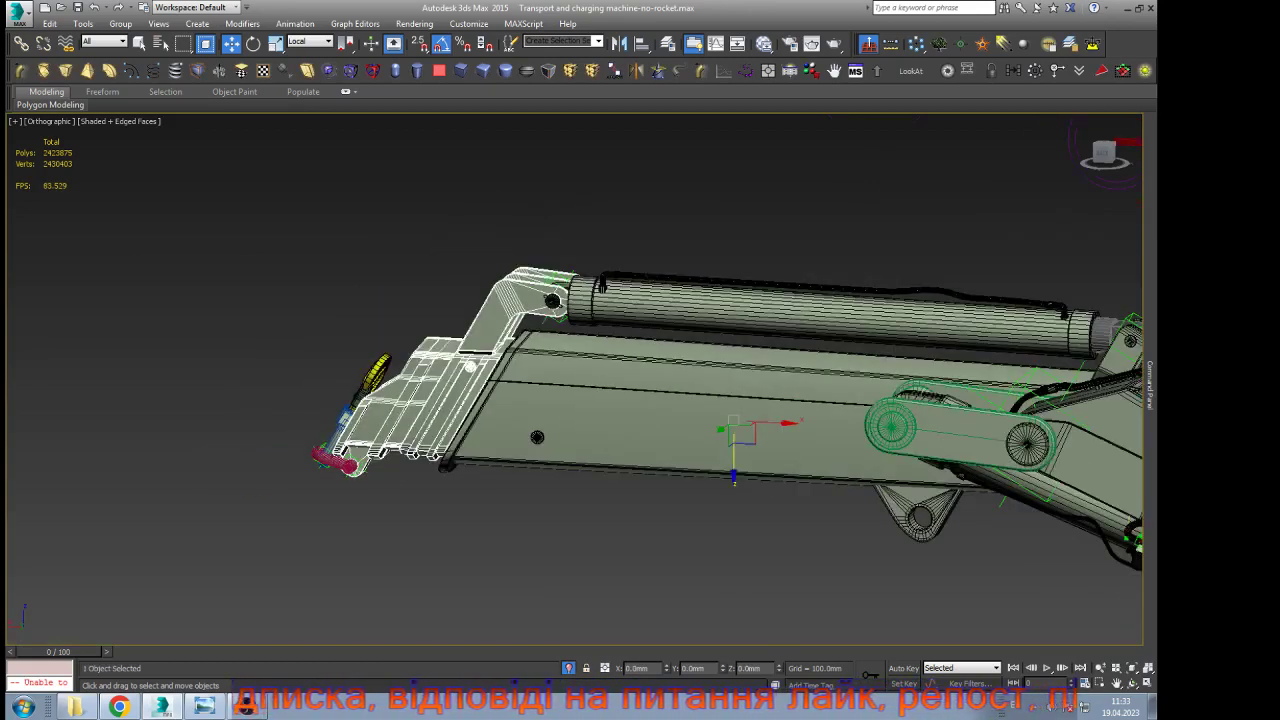
drag(770, 422, 418, 414)
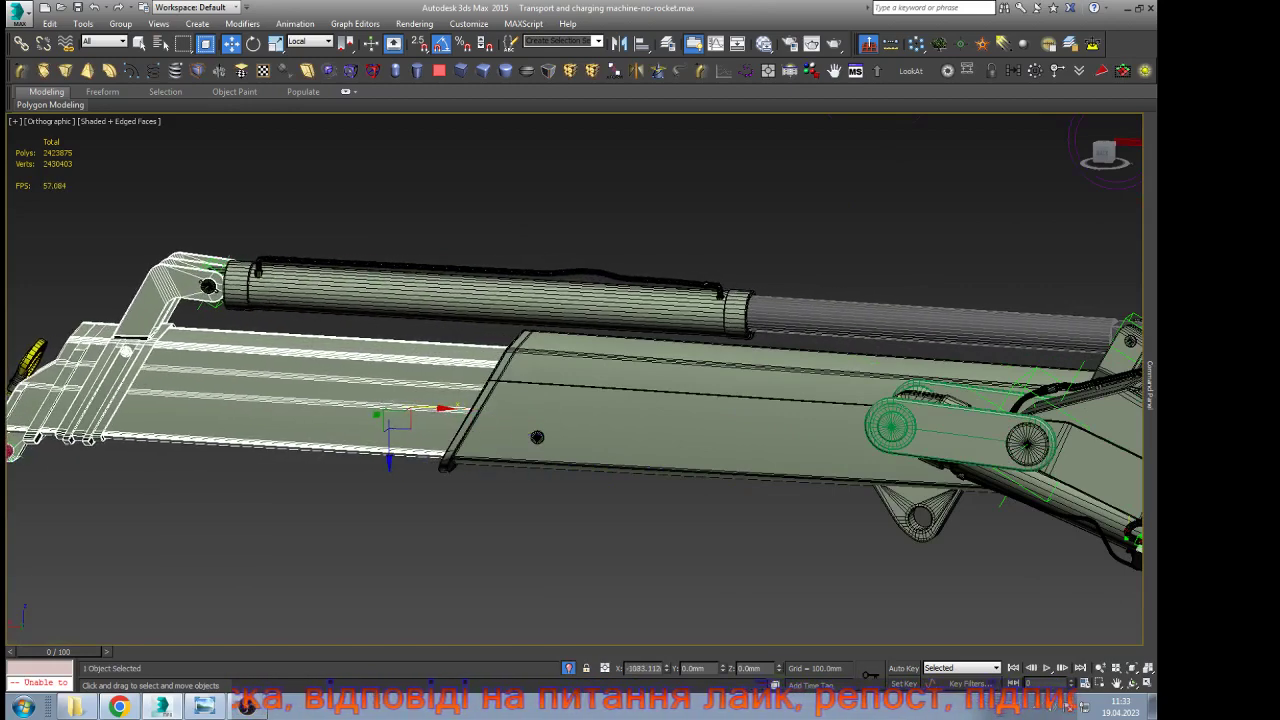
key(ctrl+z)
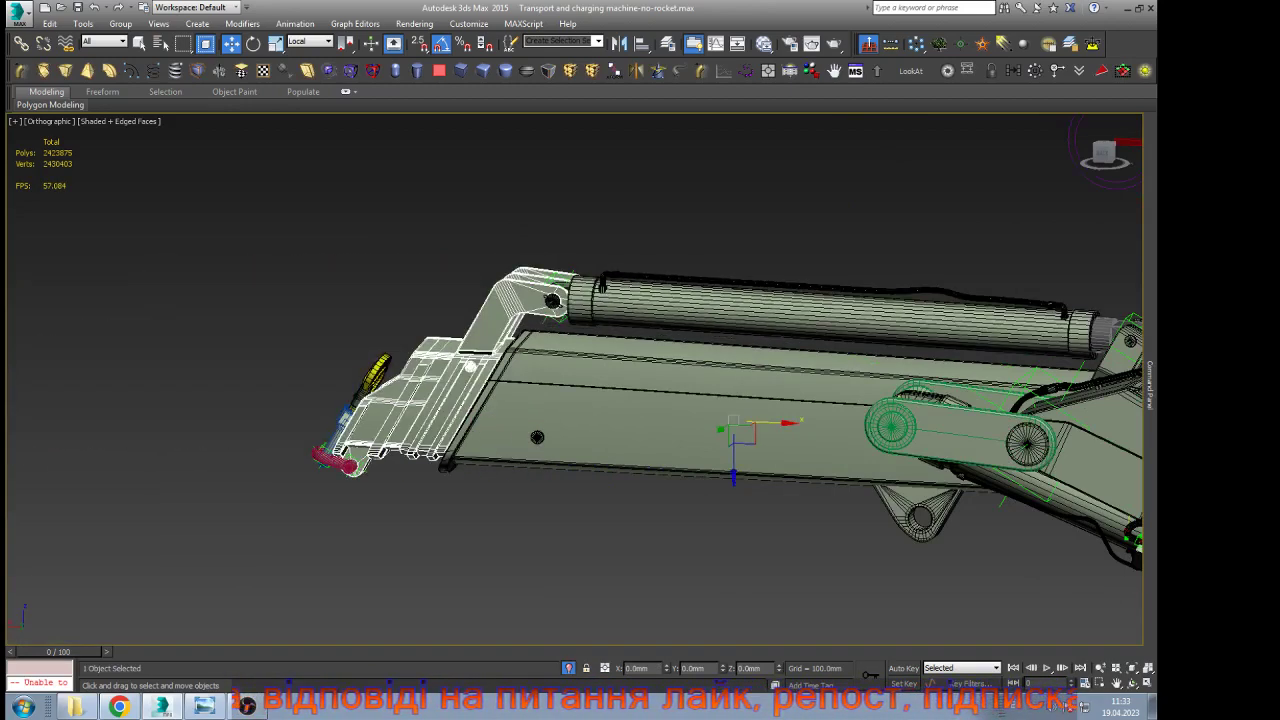
Show the boom and its telescopic section in a wireframe Back view
scroll(275, 318, down, 4)
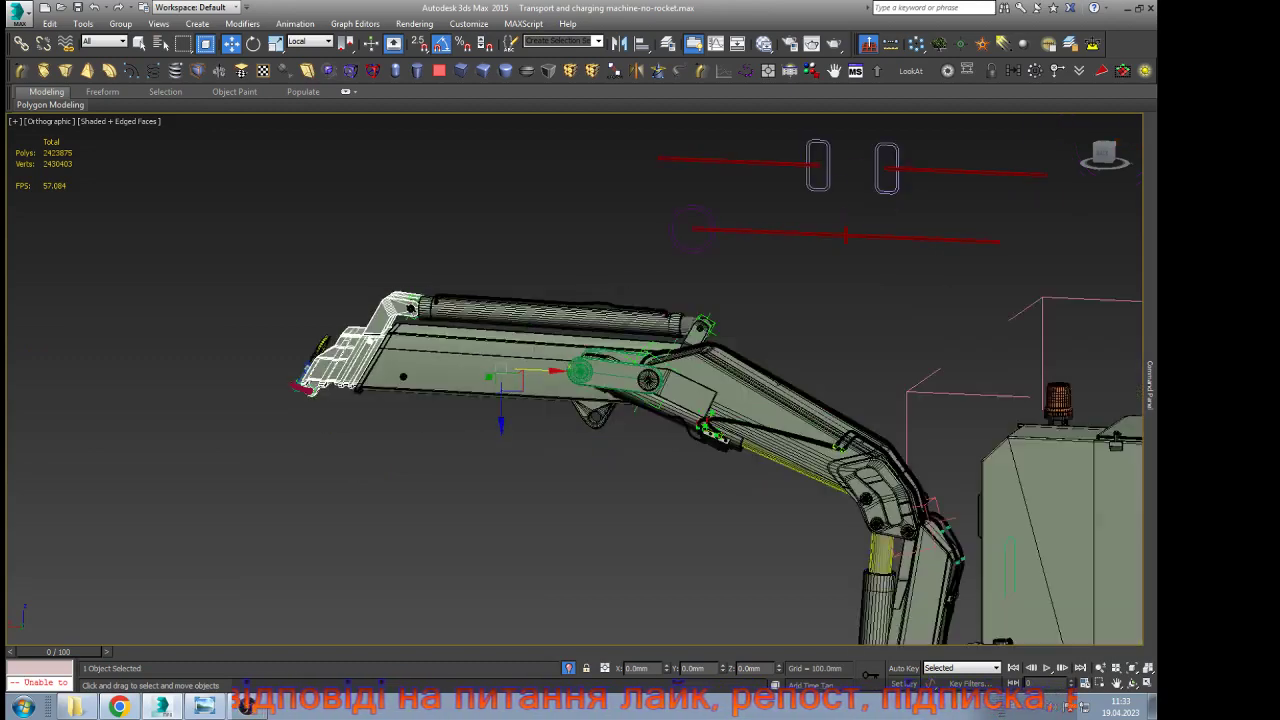
scroll(471, 396, up, 4)
scroll(486, 359, up, 2)
key(F3)
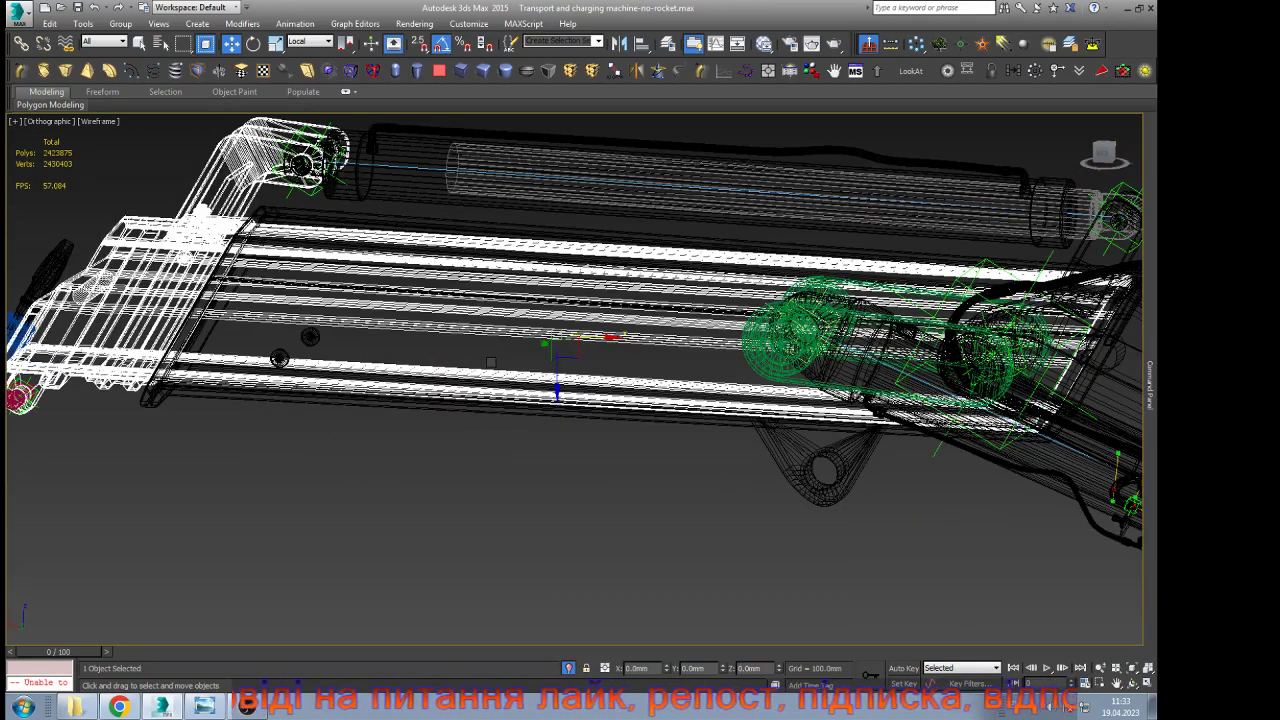
key(k)
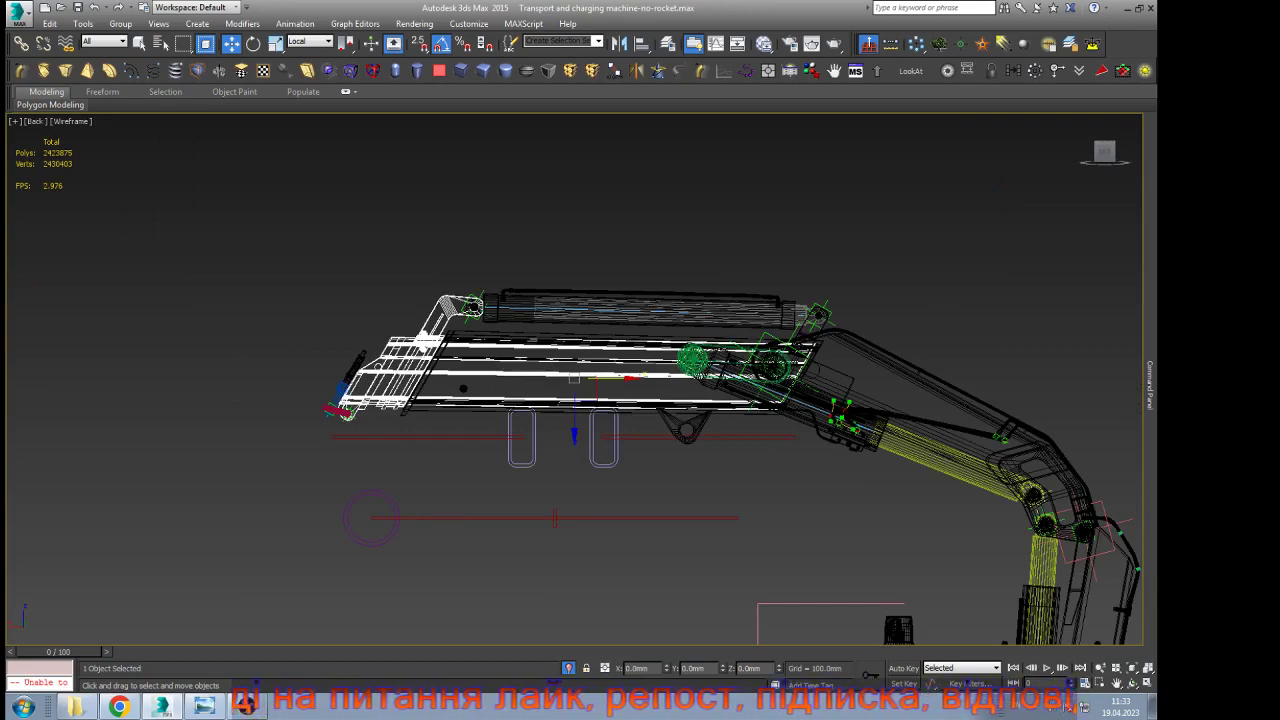
scroll(603, 374, up, 2)
scroll(403, 360, down, 2)
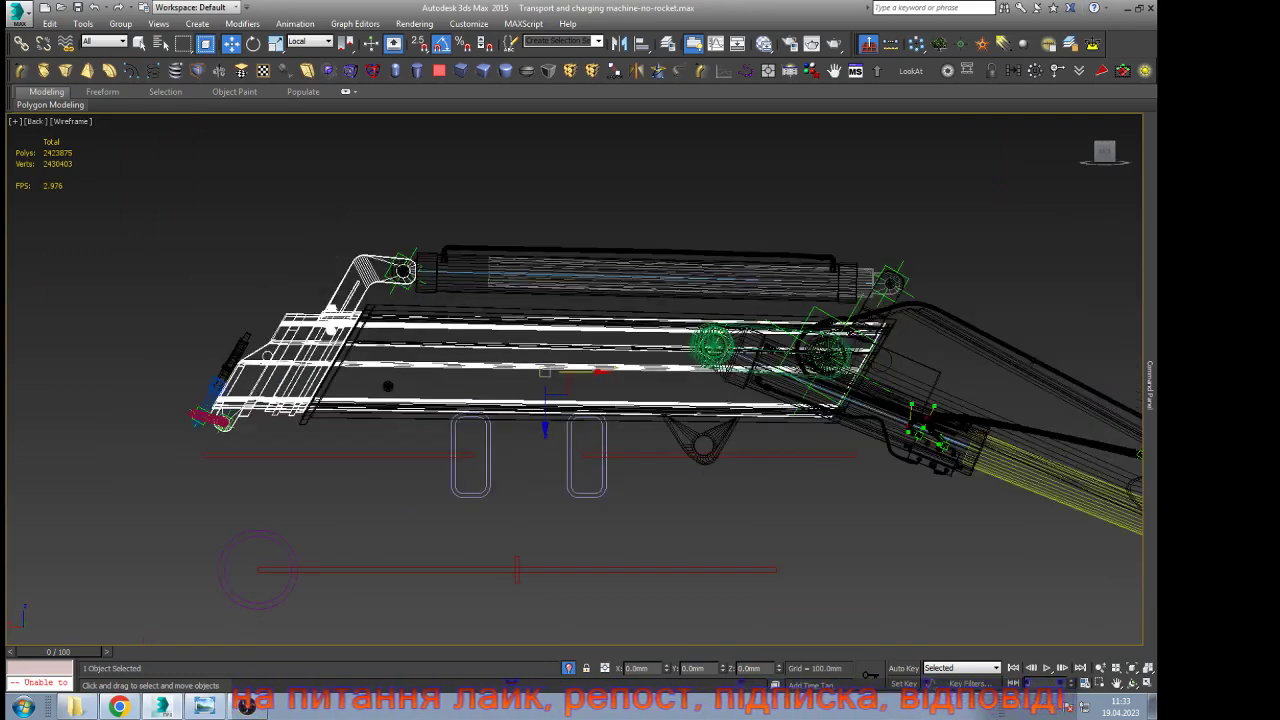
scroll(875, 337, up, 3)
Level the outer boom by rotating the helper at its main joint to 28.7 degrees on the Y axis in the View coordinate system
click(777, 285)
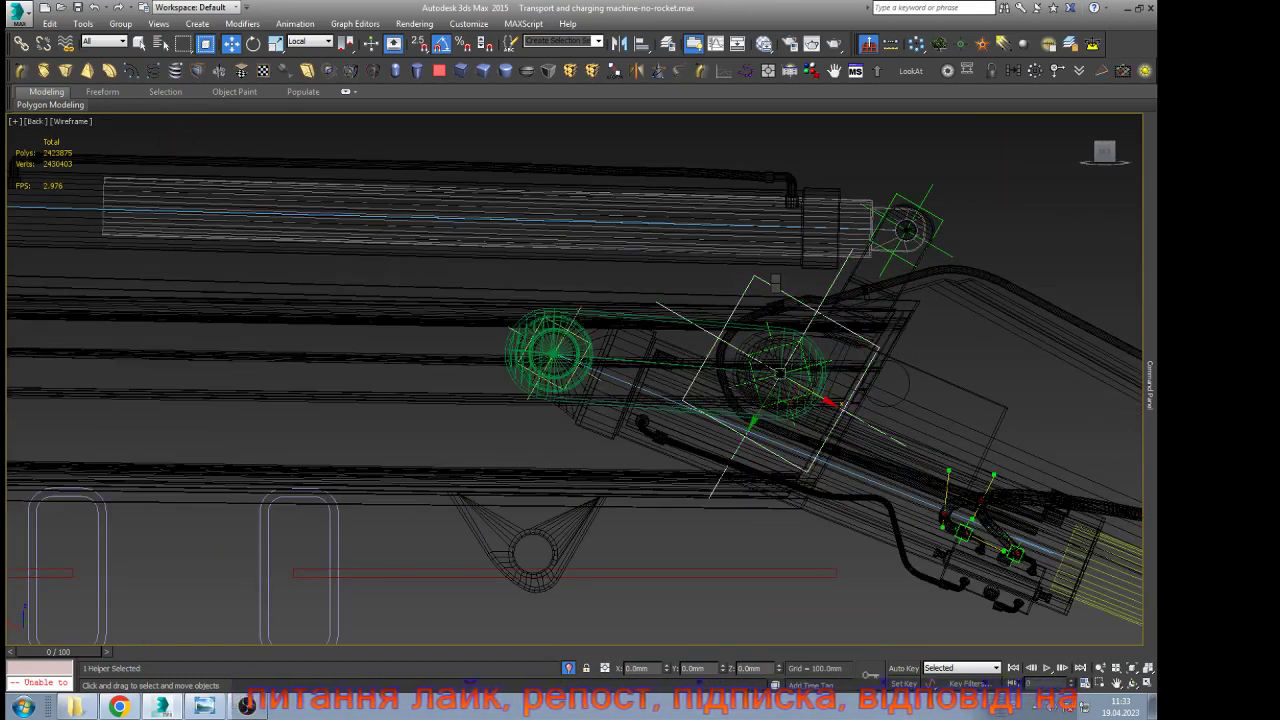
key(e)
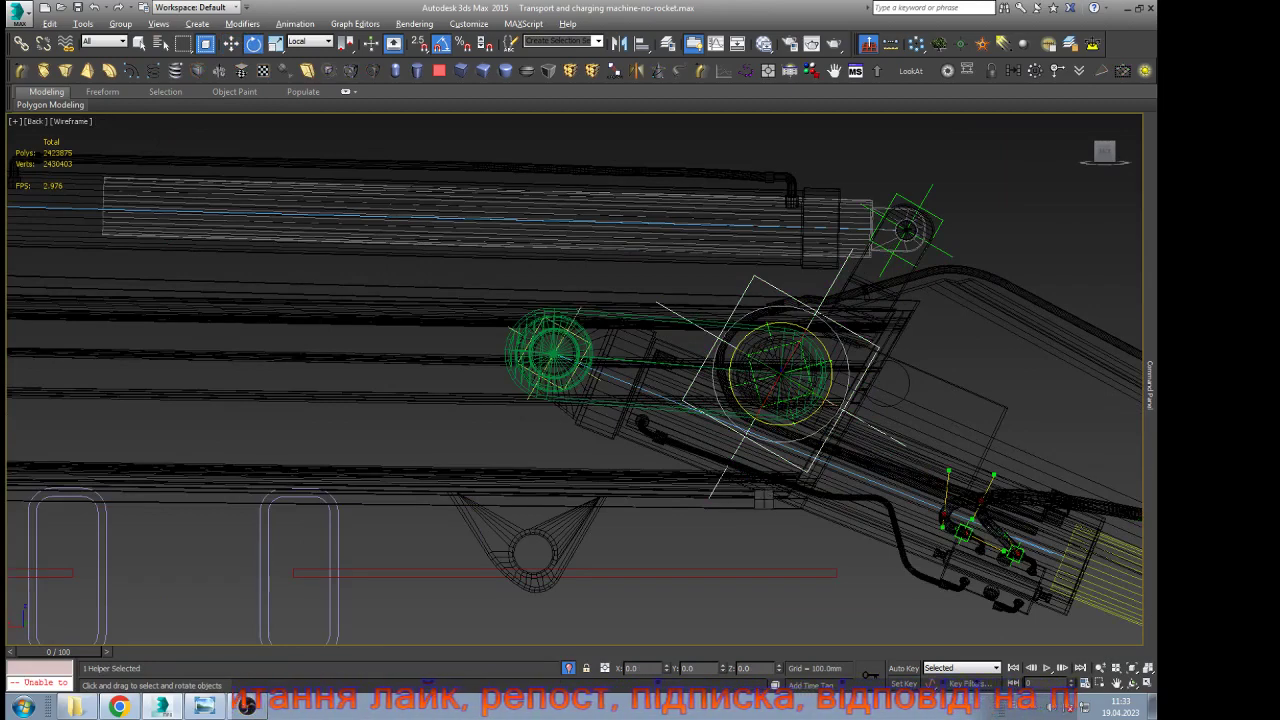
key(e)
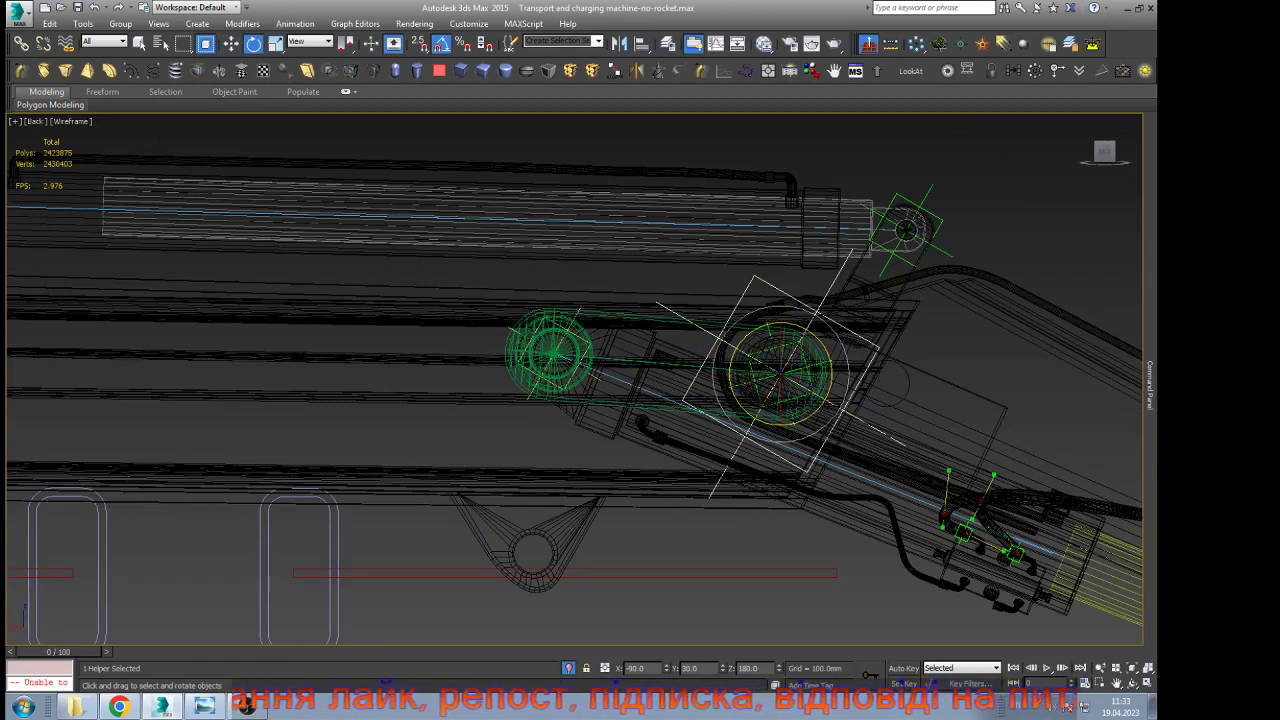
click(723, 665)
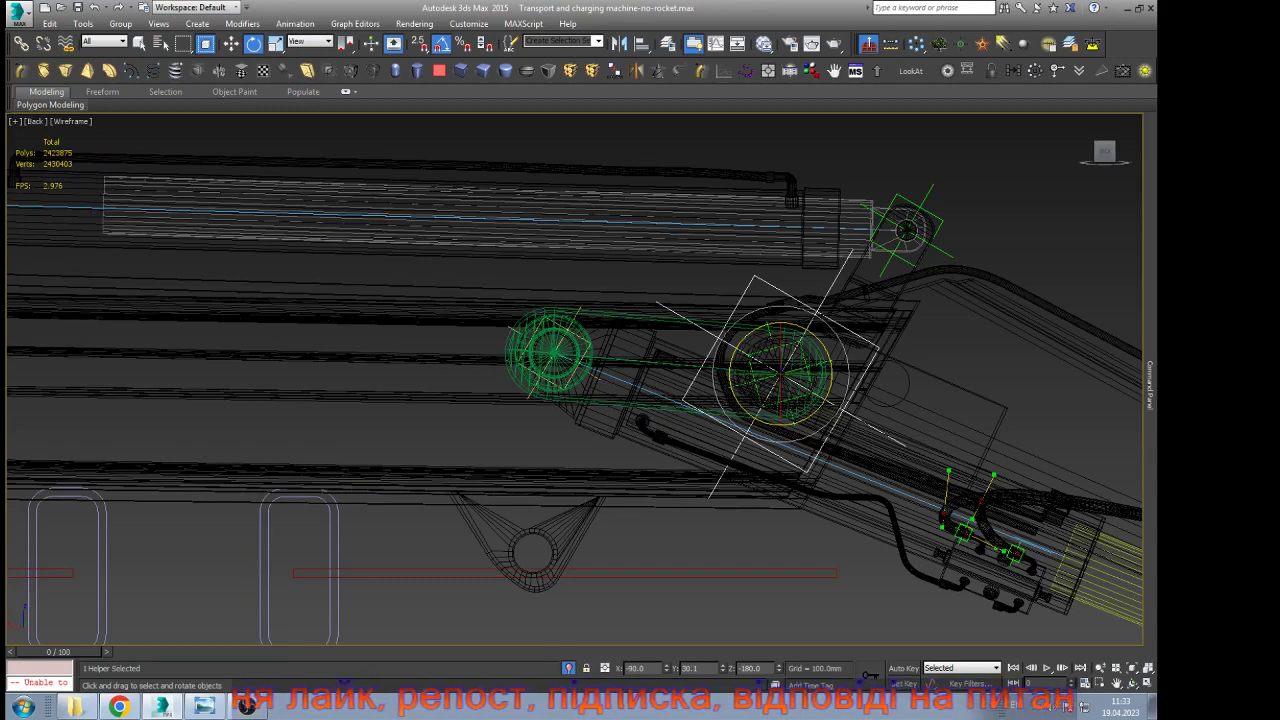
click(723, 671)
click(723, 671)
click(723, 671)
click(723, 671)
click(723, 671)
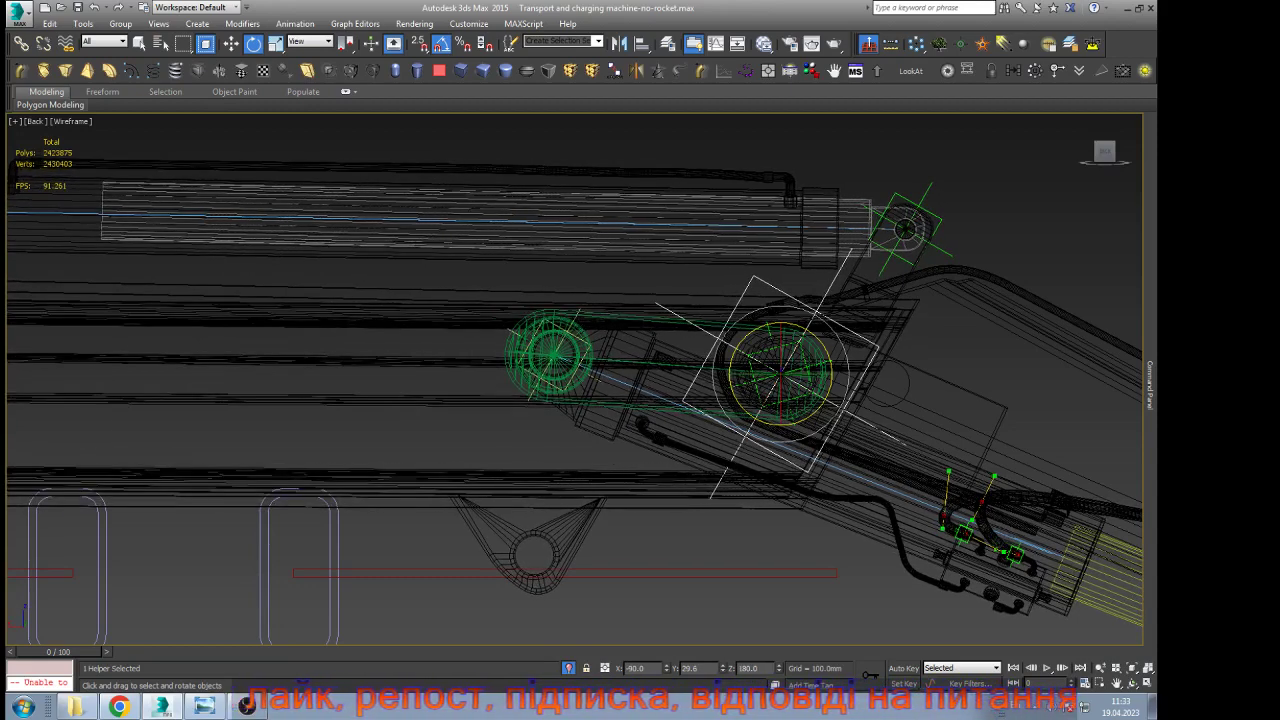
click(723, 671)
click(723, 671)
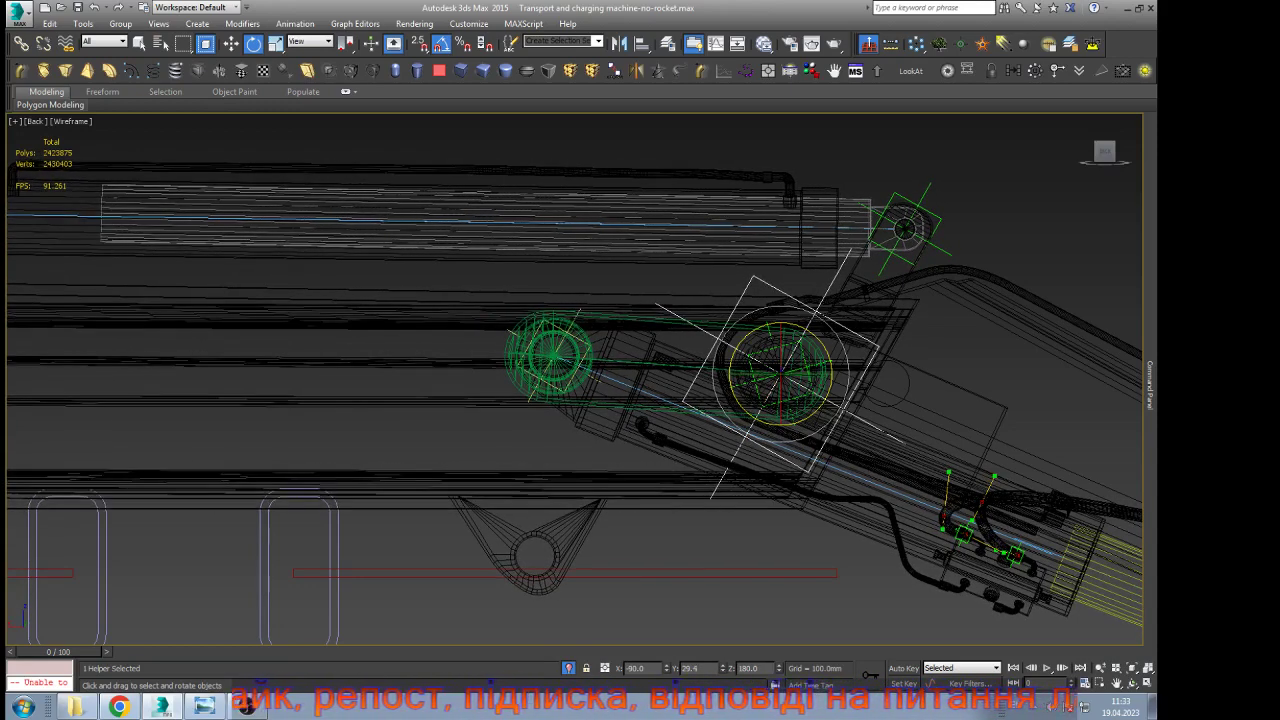
click(723, 671)
click(723, 671)
click(723, 671)
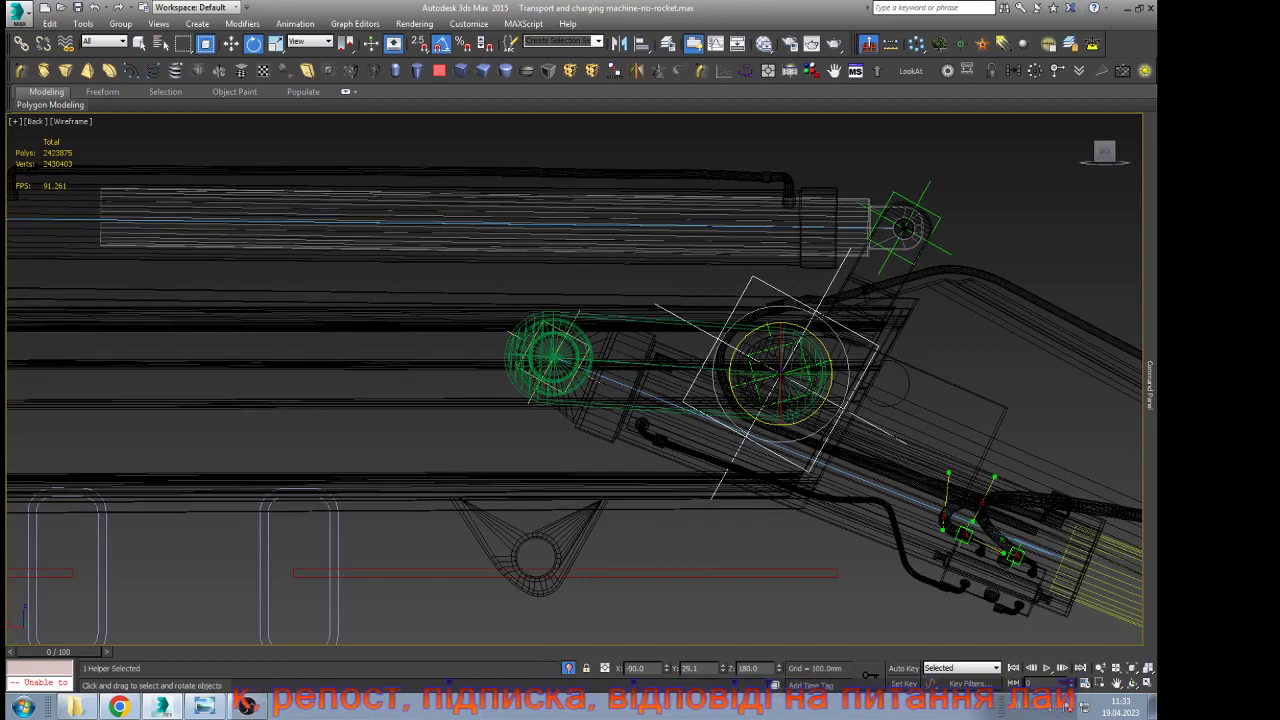
click(723, 671)
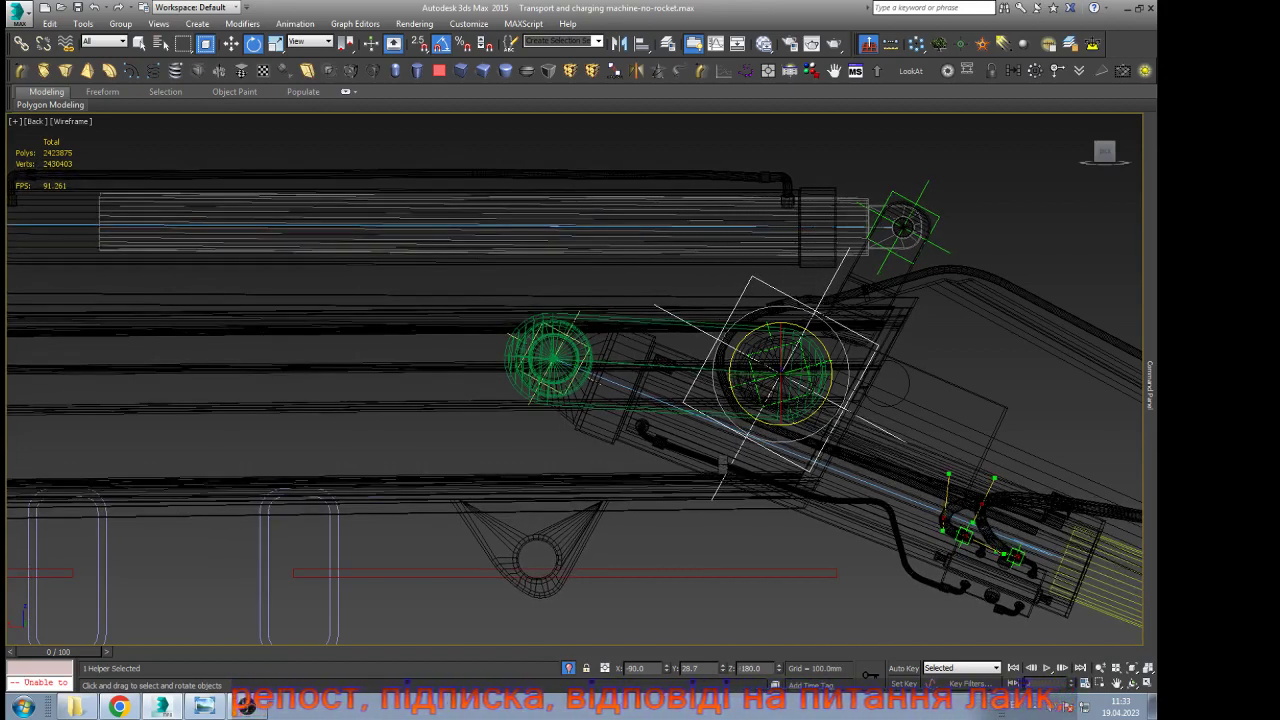
Check the levelled boom and extension cylinder in shaded display, with and without edged faces
key(w)
scroll(760, 424, down, 4)
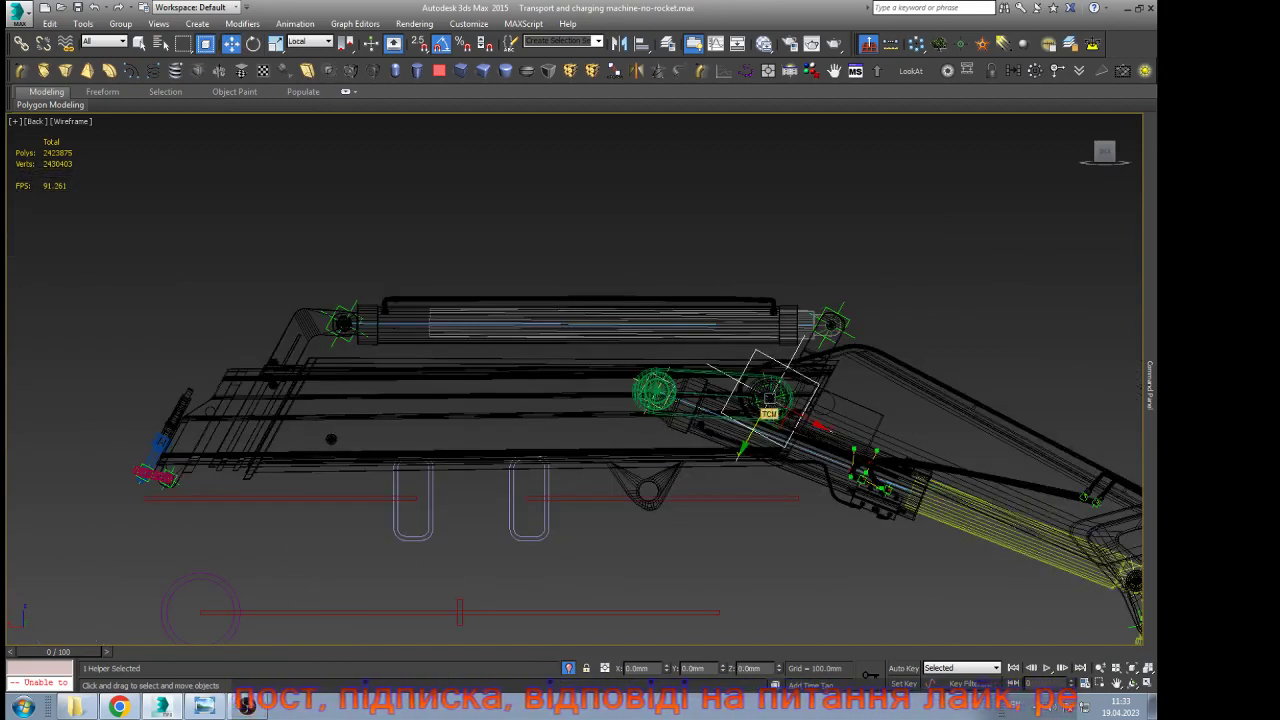
key(F3)
key(F3)
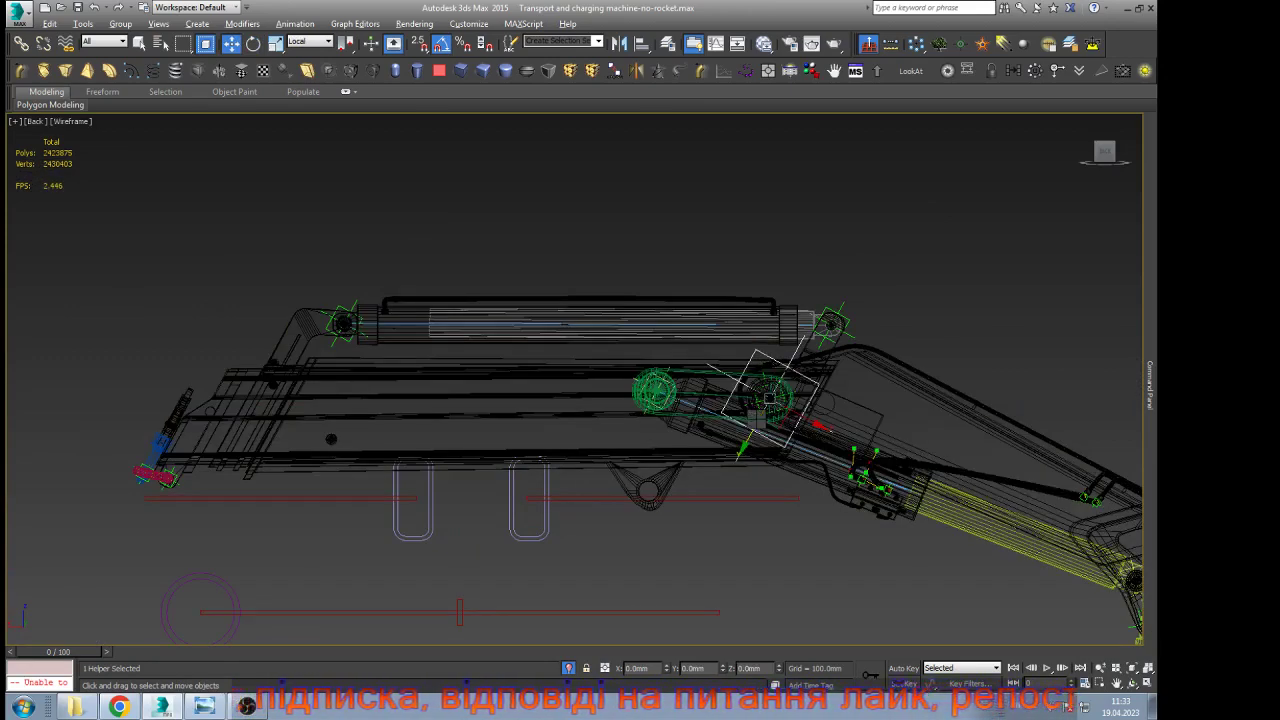
click(795, 388)
key(F3)
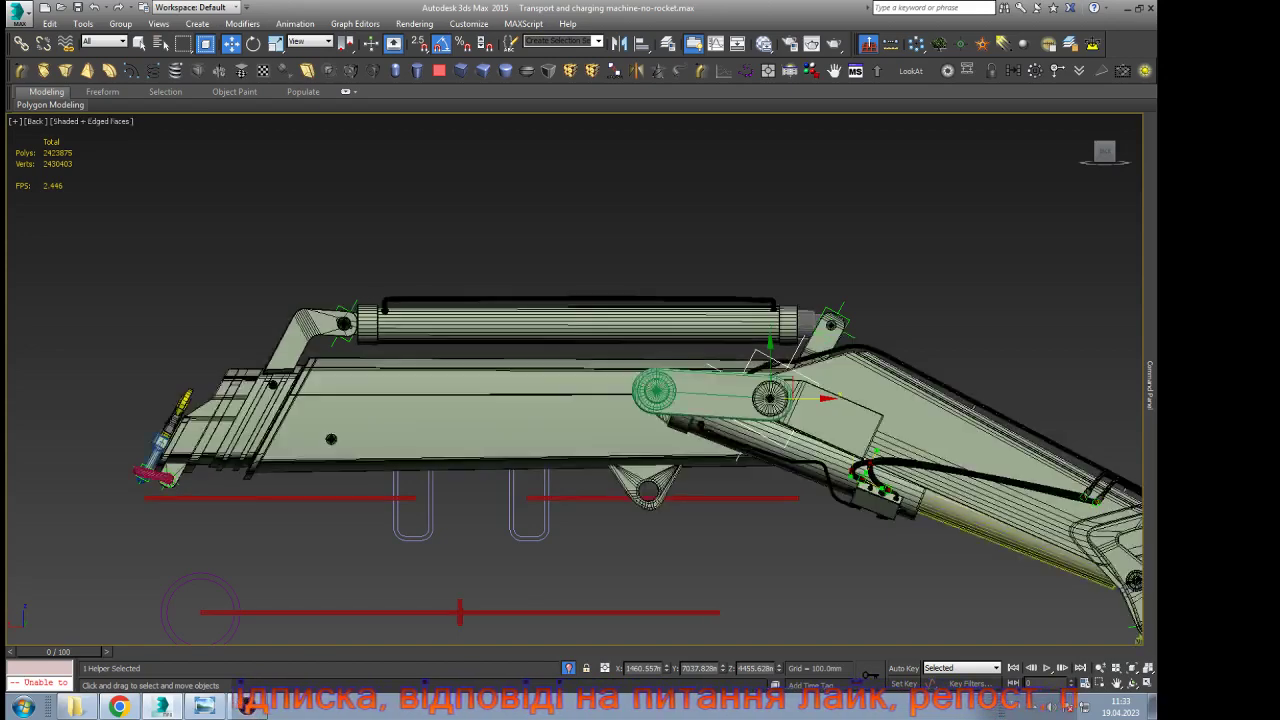
key(F4)
click(591, 243)
scroll(591, 243, down, 3)
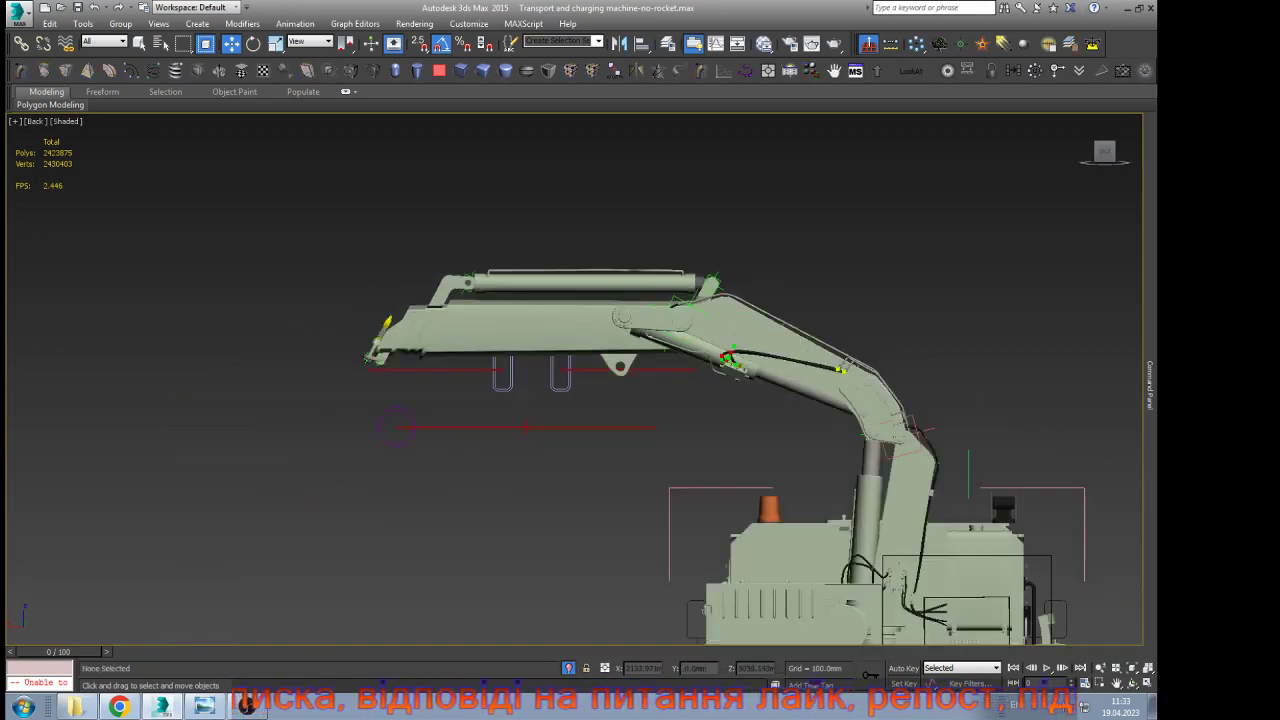
scroll(592, 241, up, 3)
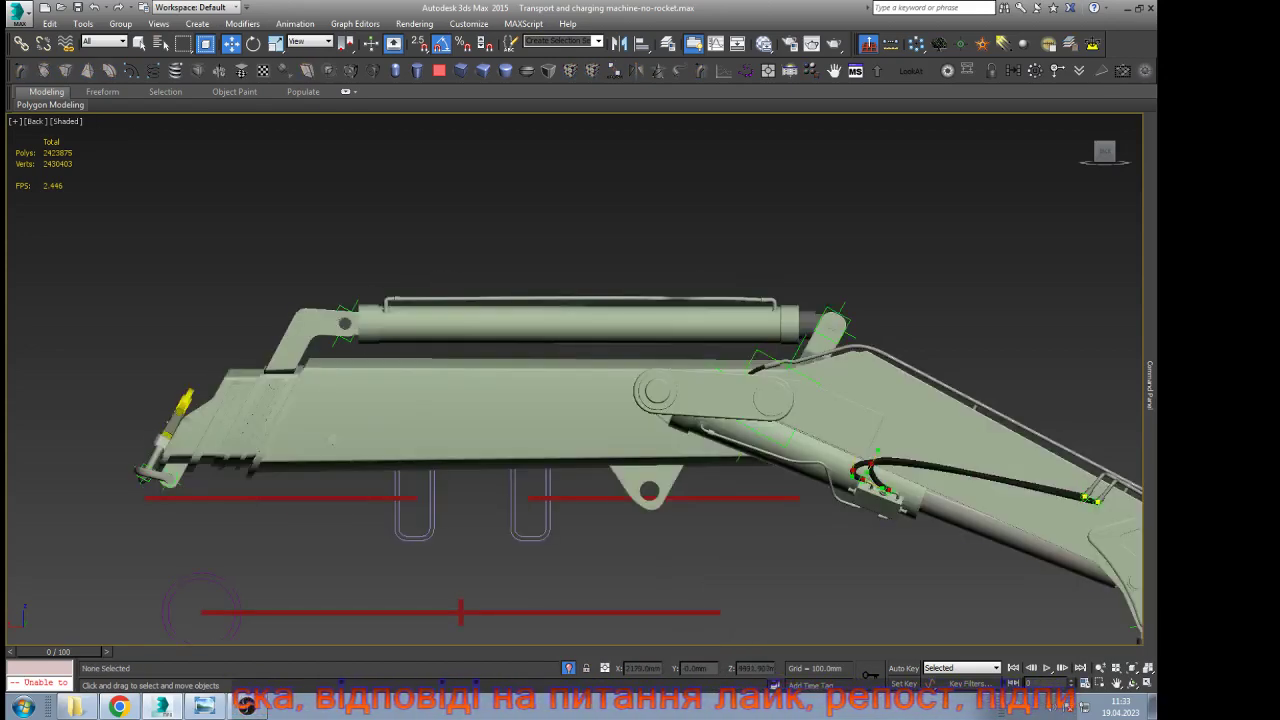
key(F4)
Create a Point helper in the empty space above the boom's joint and set its size to 300 mm
click(960, 44)
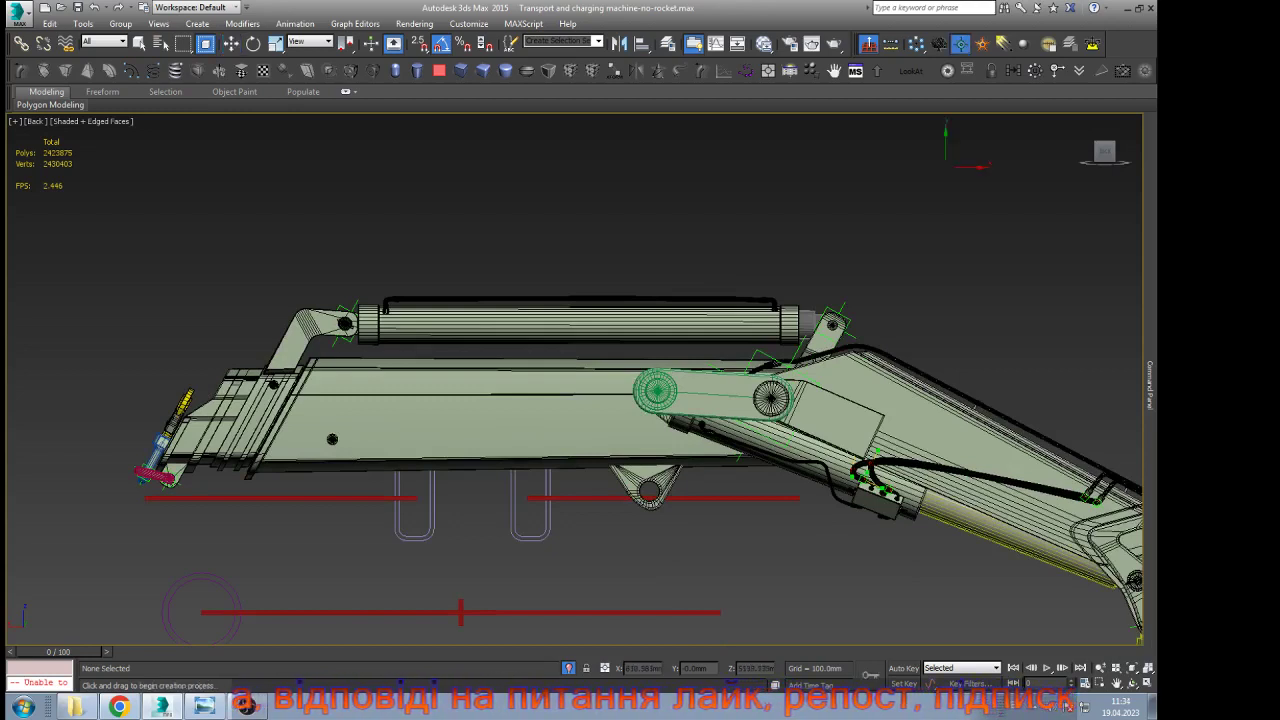
click(945, 220)
right_click(977, 268)
mouse_move(1150, 385)
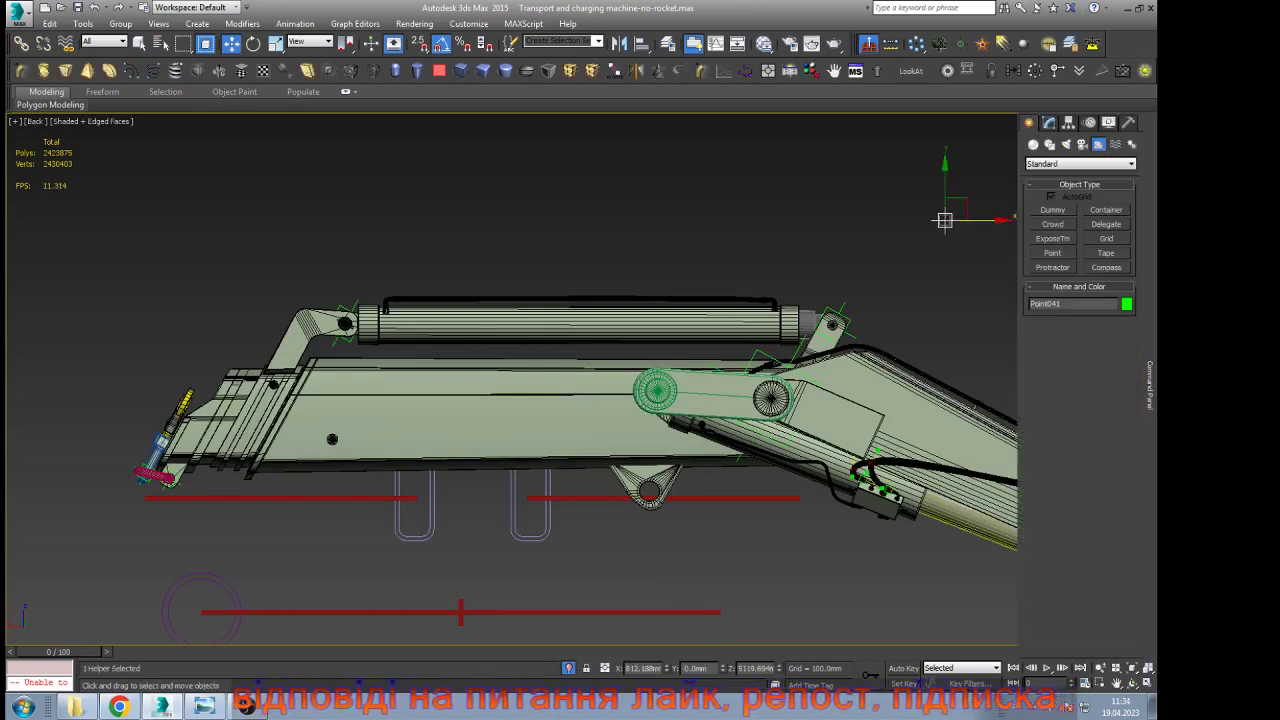
click(1069, 123)
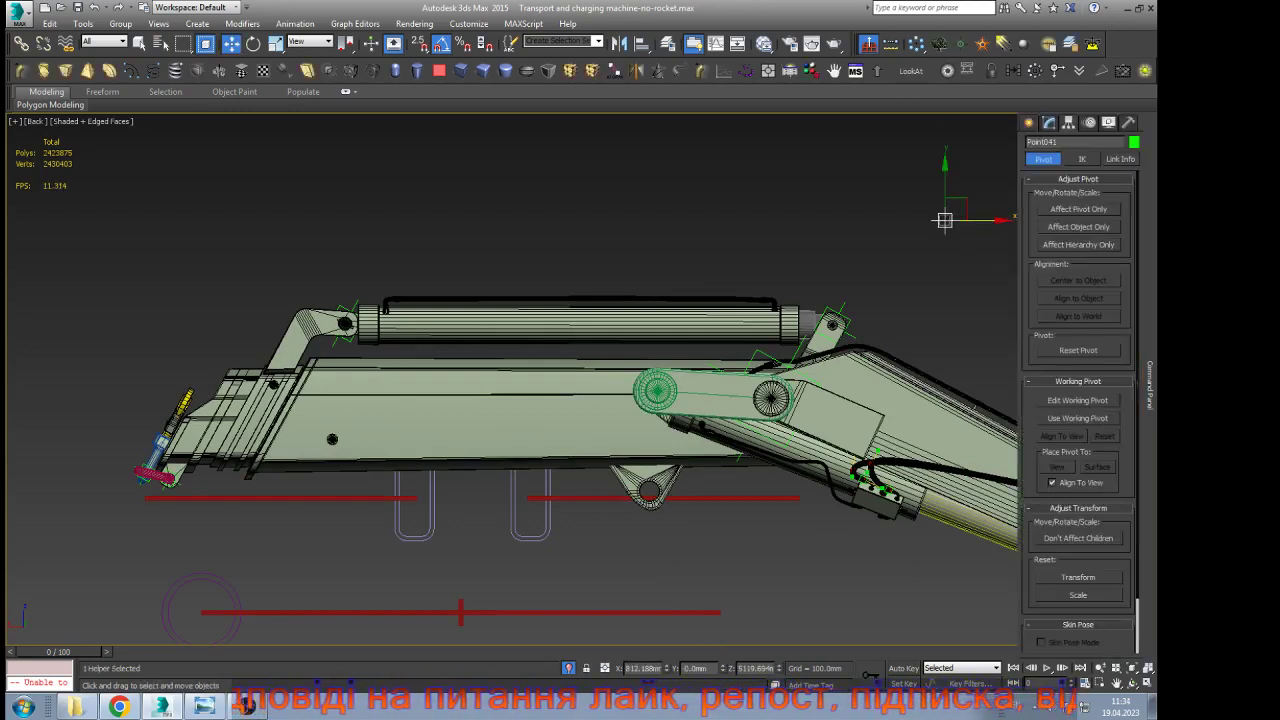
click(1049, 123)
double_click(1088, 381)
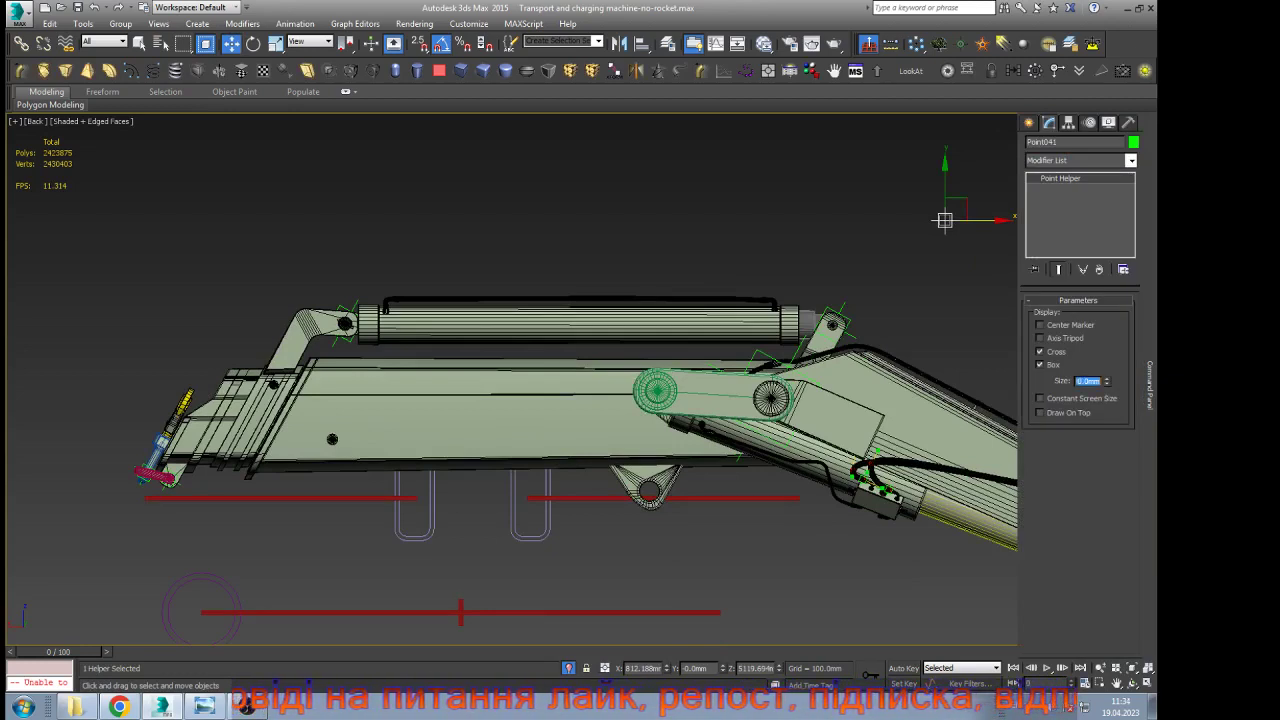
text(300)
key(Return)
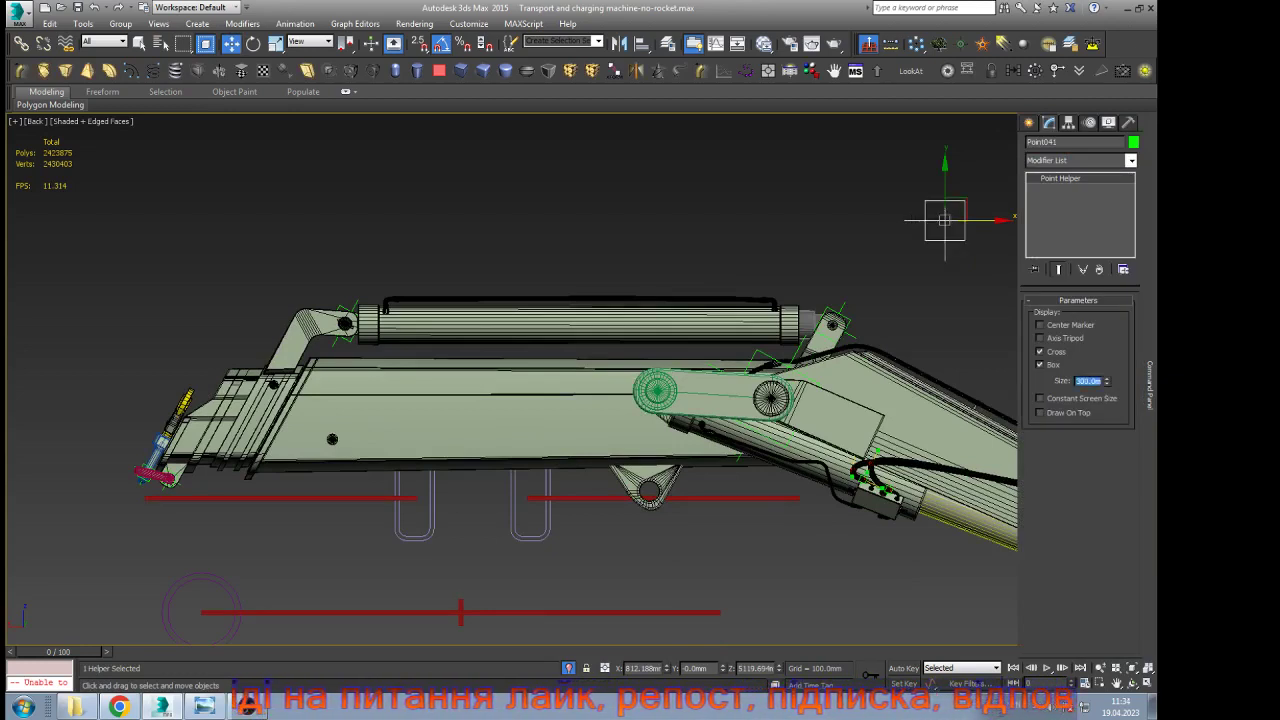
Align the new Point helper to the TCM joint helper in X and Y position, pivot point to pivot point
key(alt+a)
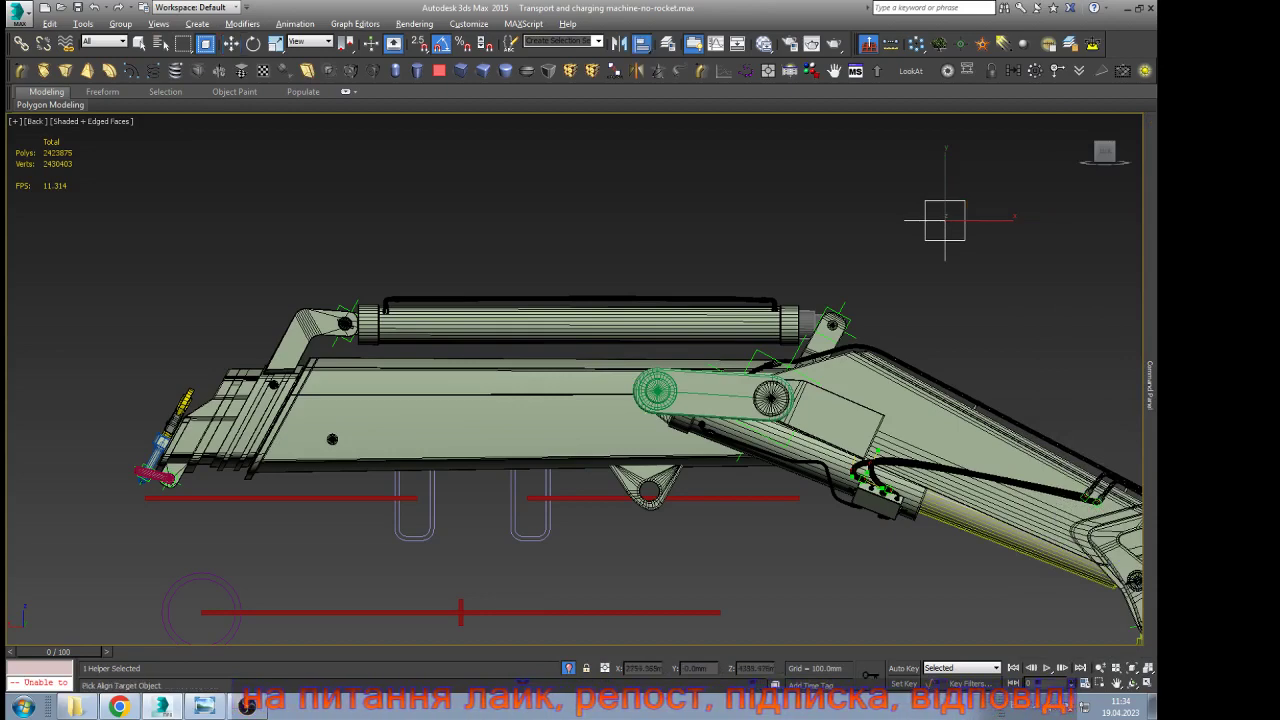
key(F3)
key(F3)
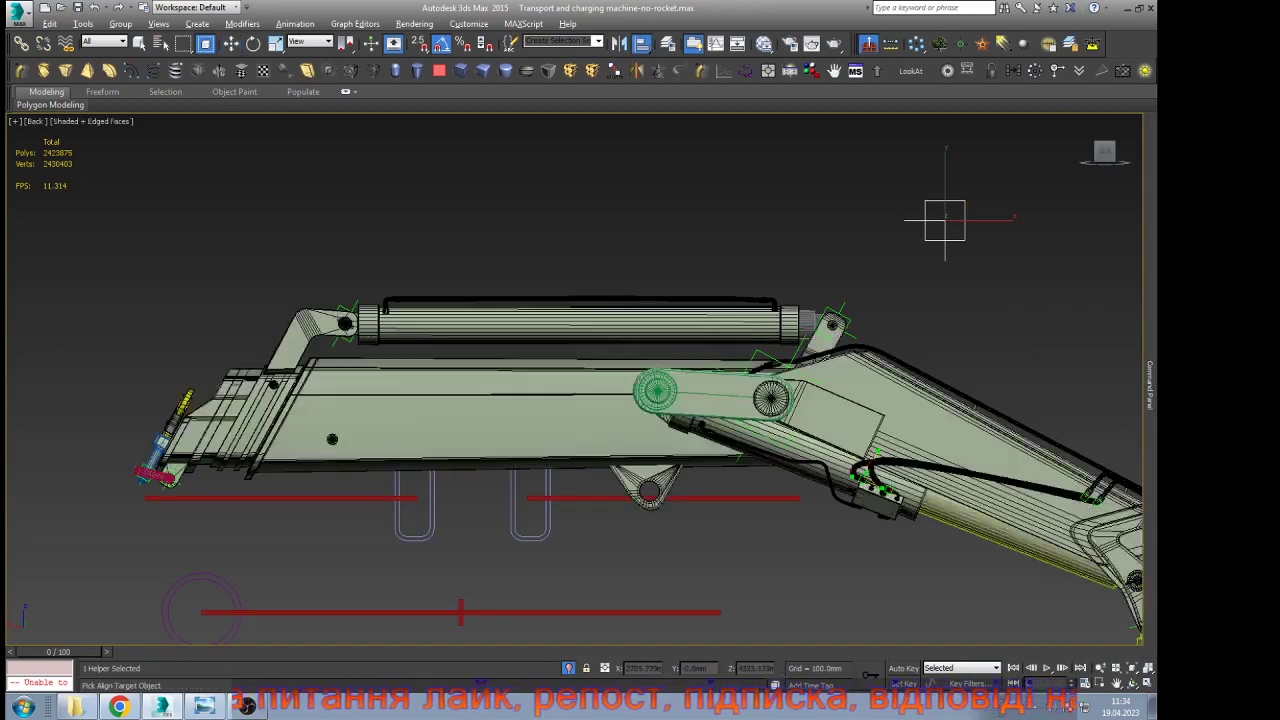
click(657, 391)
click(516, 263)
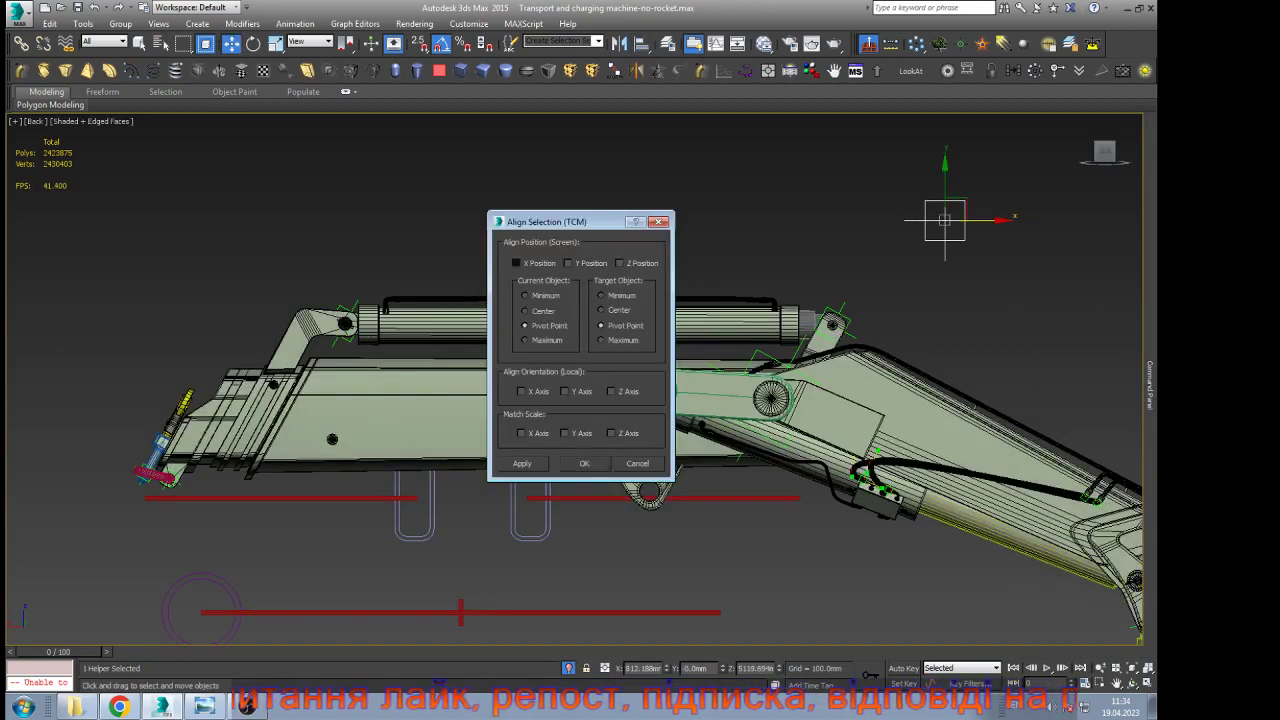
click(568, 263)
click(522, 463)
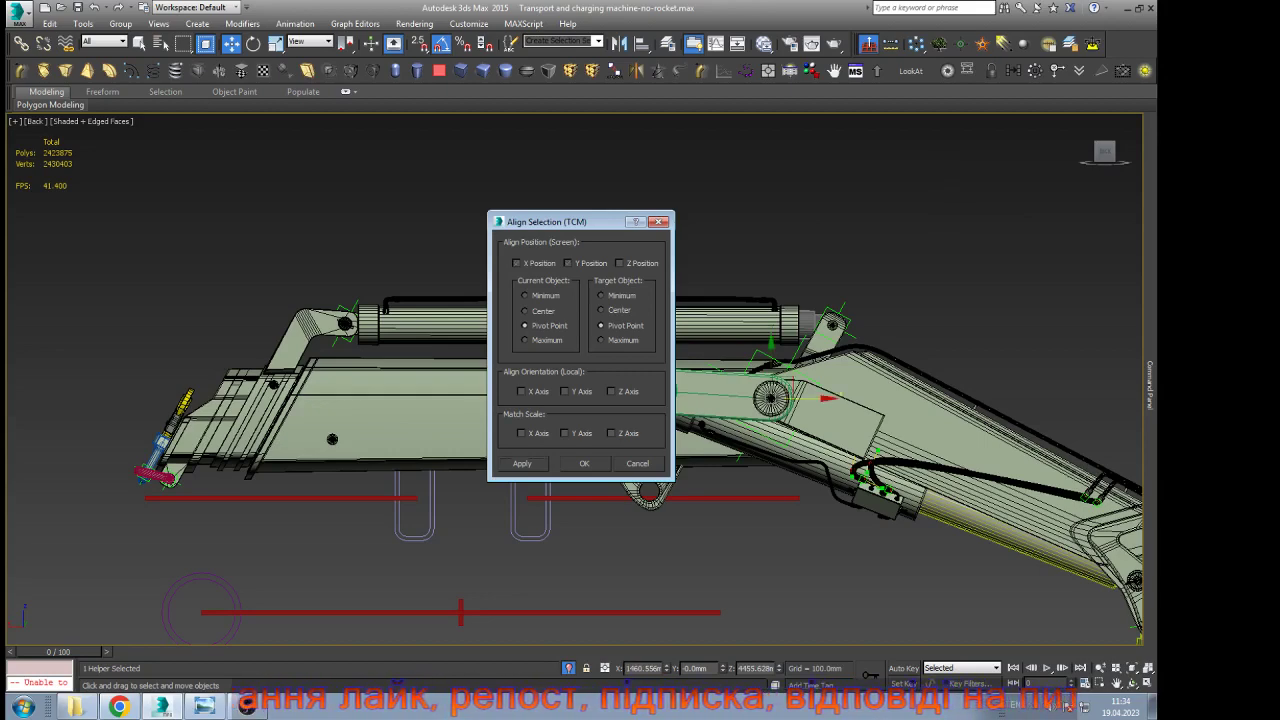
click(585, 463)
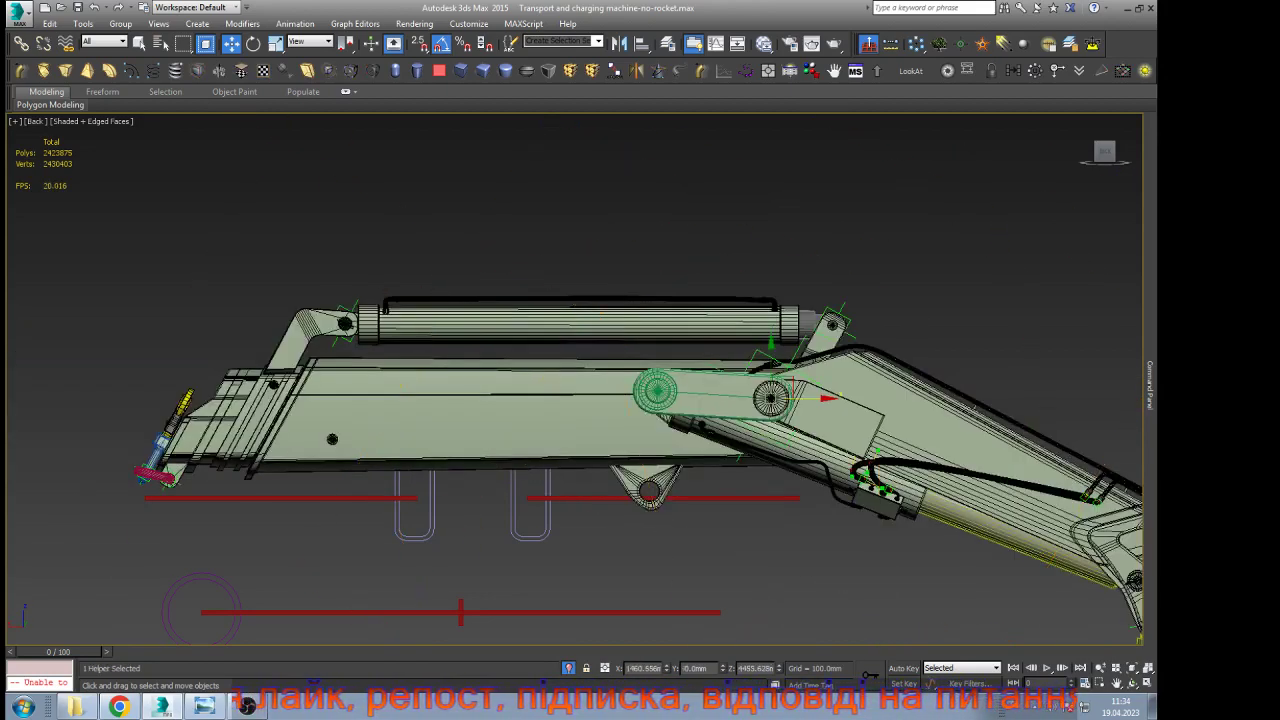
Move the Point helper along the outer boom to X of about 2381.5 mm and lower it about 62.6 mm to the boom's middle
drag(810, 398, 563, 398)
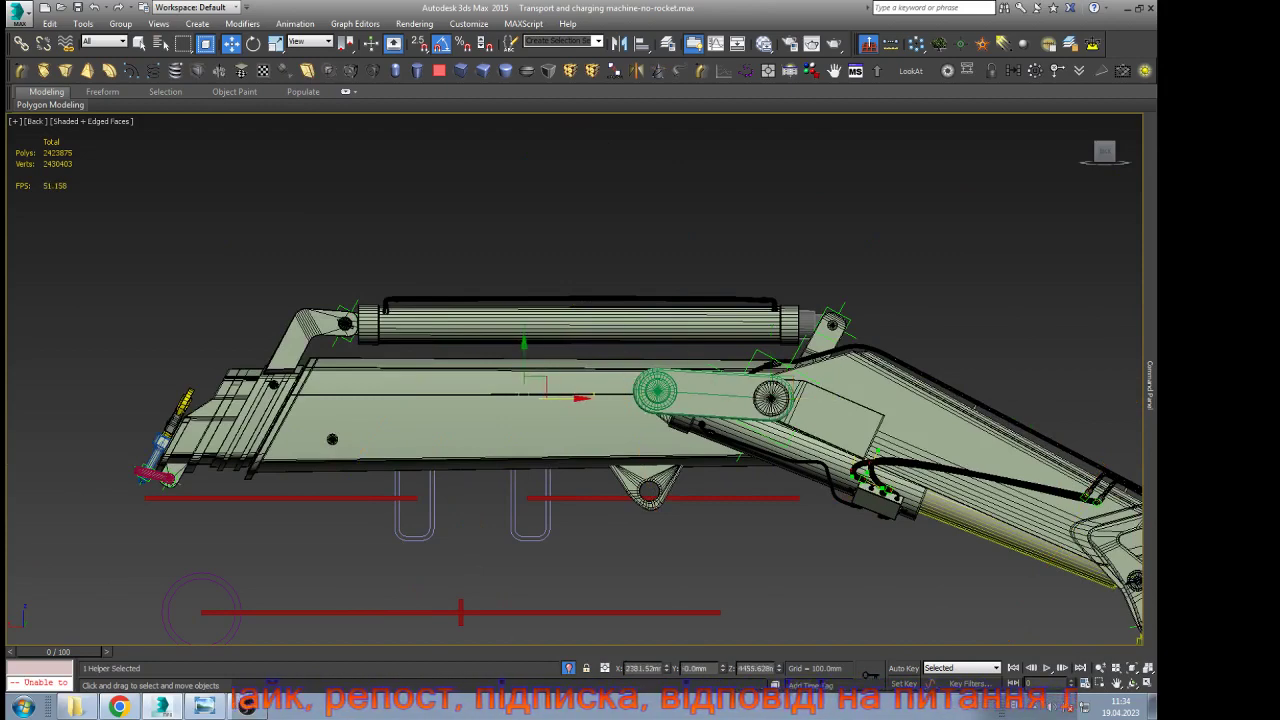
scroll(516, 409, up, 3)
key(F3)
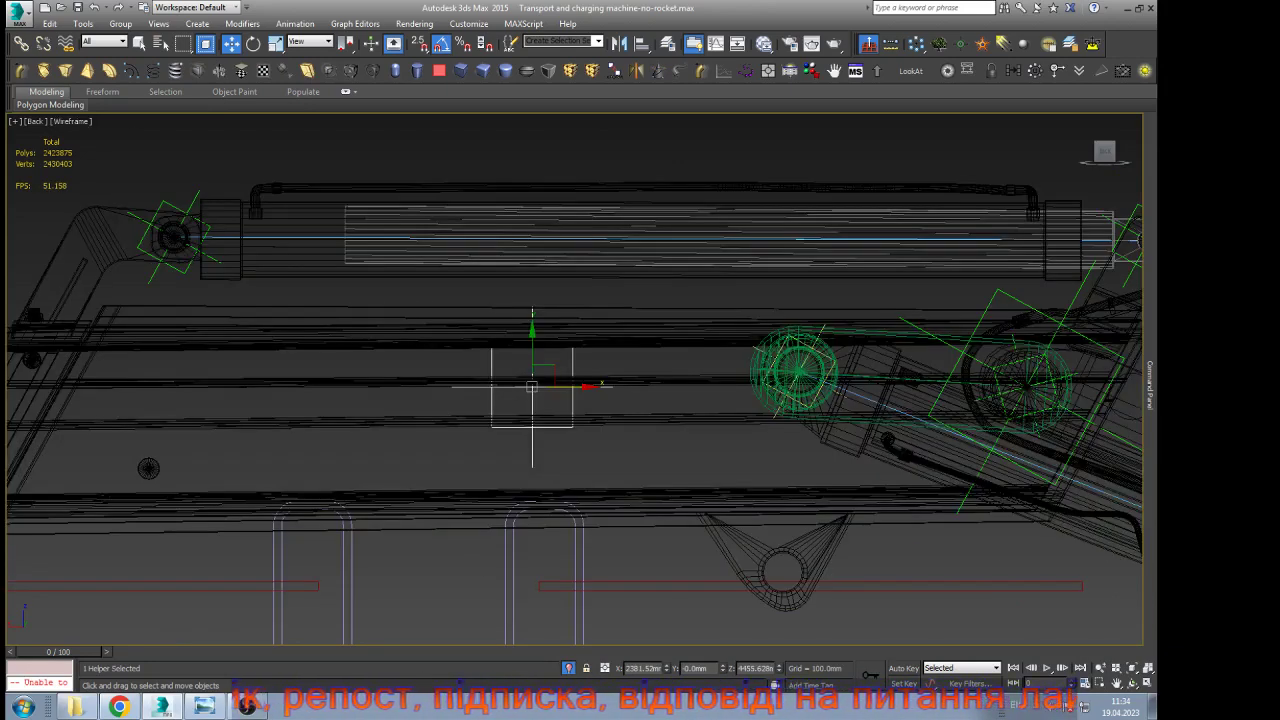
drag(531, 387, 531, 420)
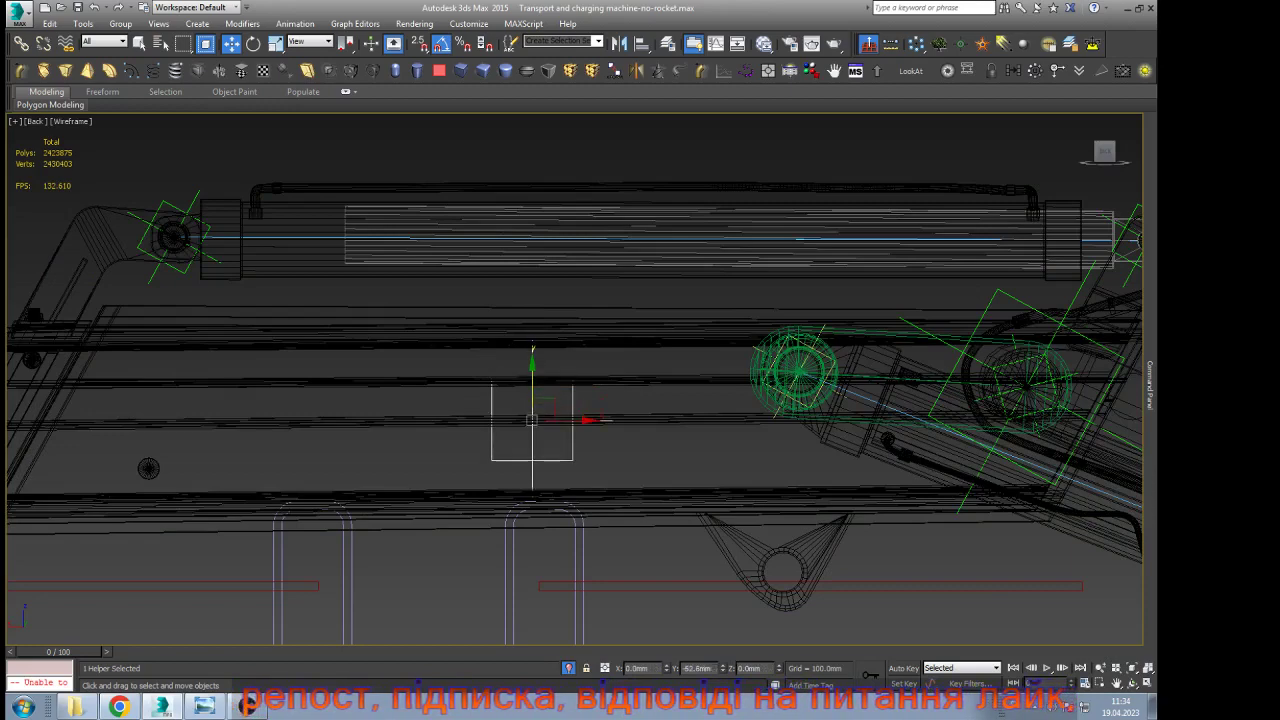
key(F3)
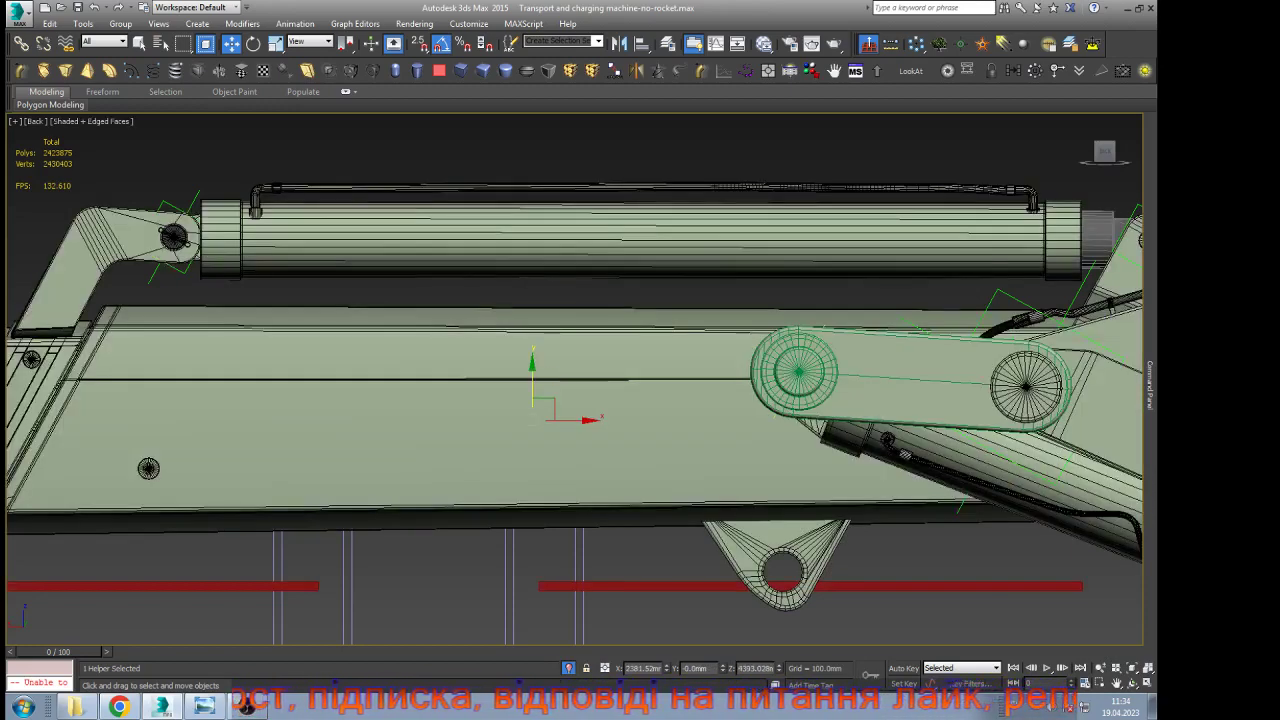
key(F3)
Rotate the joint helper between the two booms to fold the outer boom back beneath the inner boom
scroll(533, 404, down, 4)
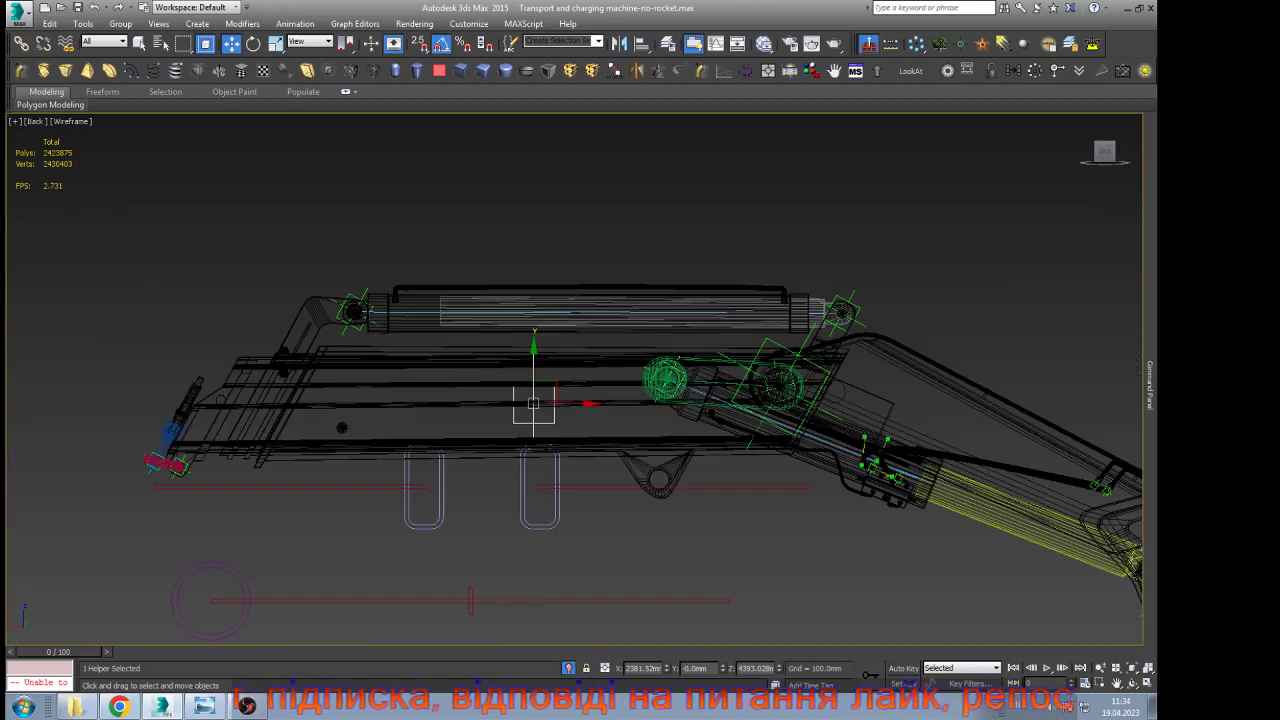
scroll(533, 404, down, 2)
scroll(653, 395, up, 3)
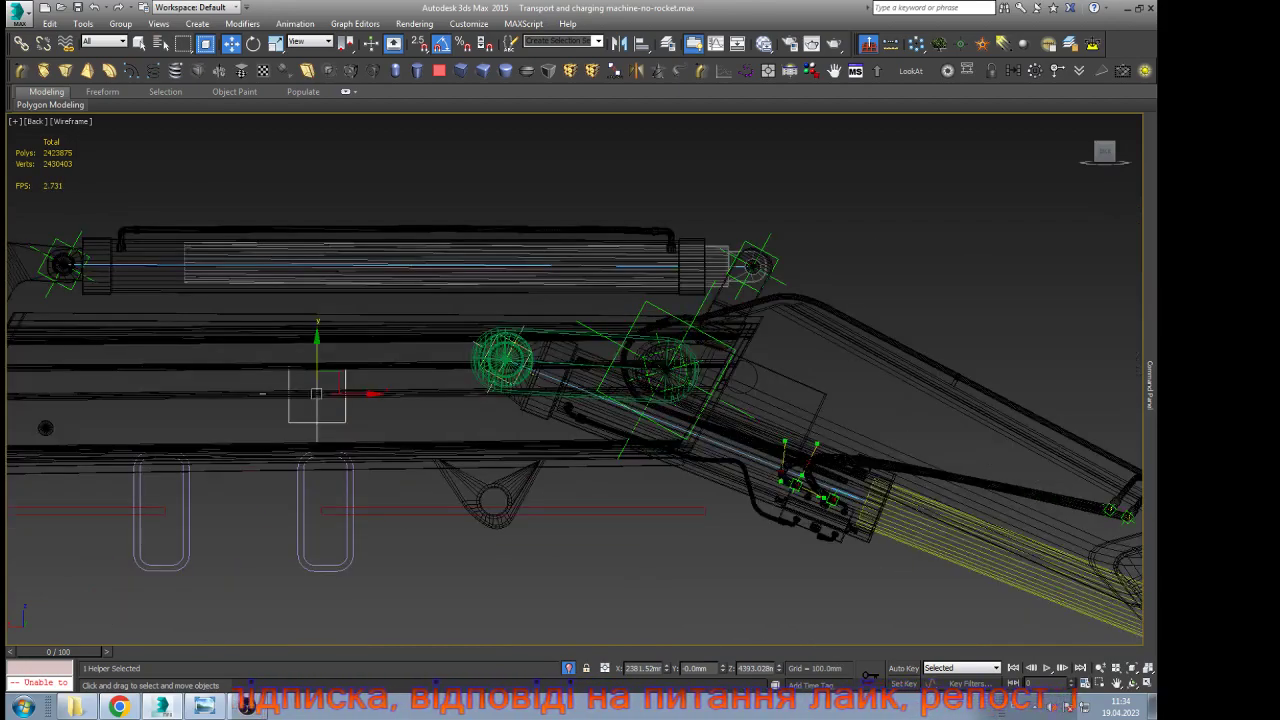
click(726, 313)
scroll(724, 356, up, 5)
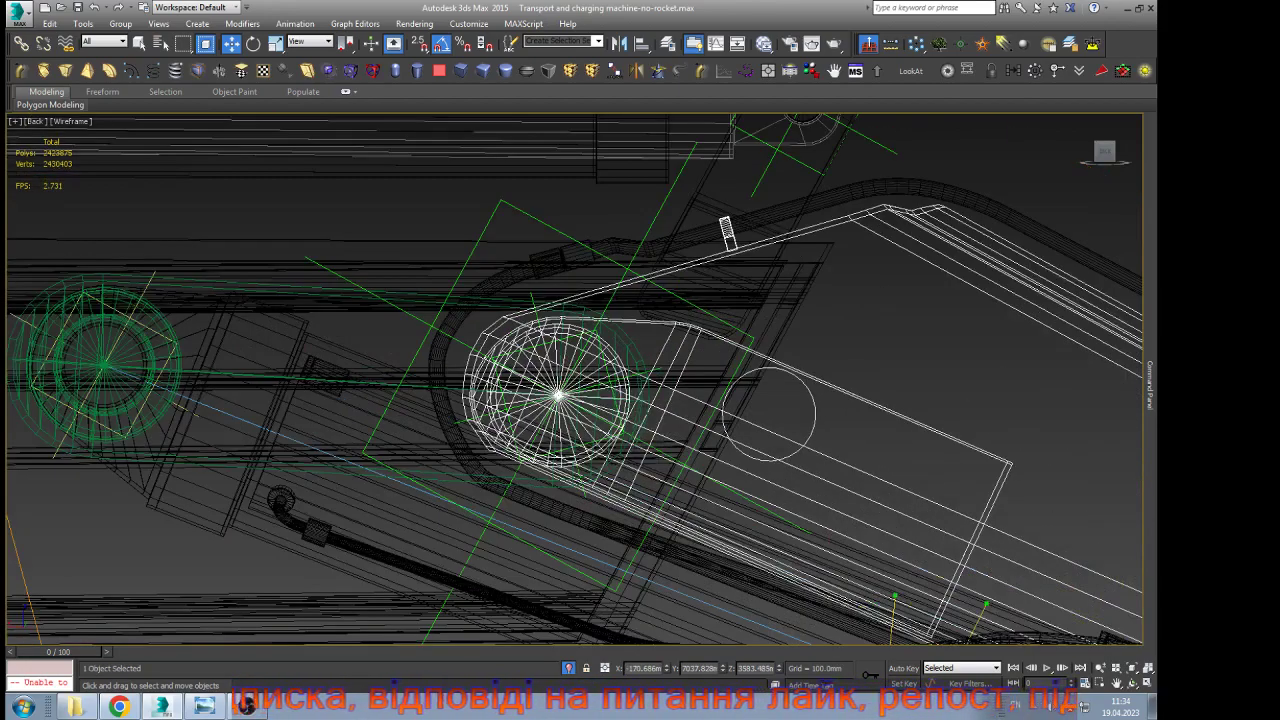
click(596, 326)
scroll(596, 326, down, 5)
key(e)
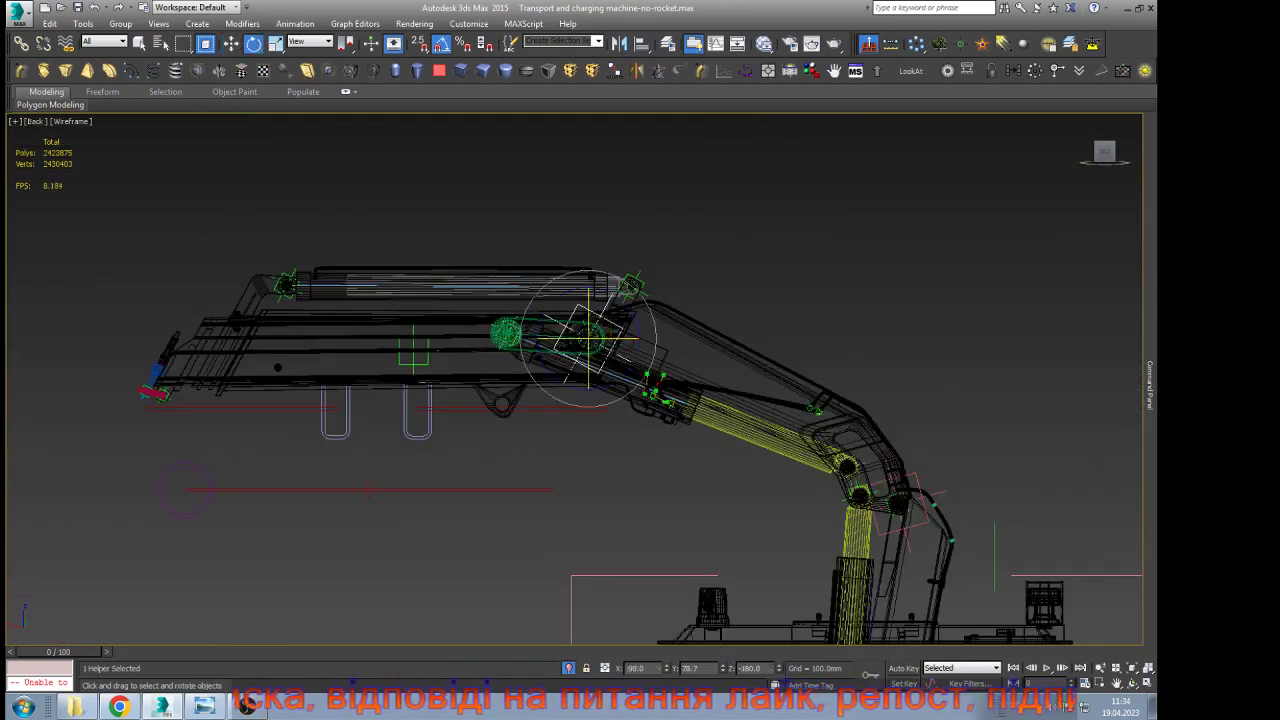
key(F3)
drag(633, 316, 553, 310)
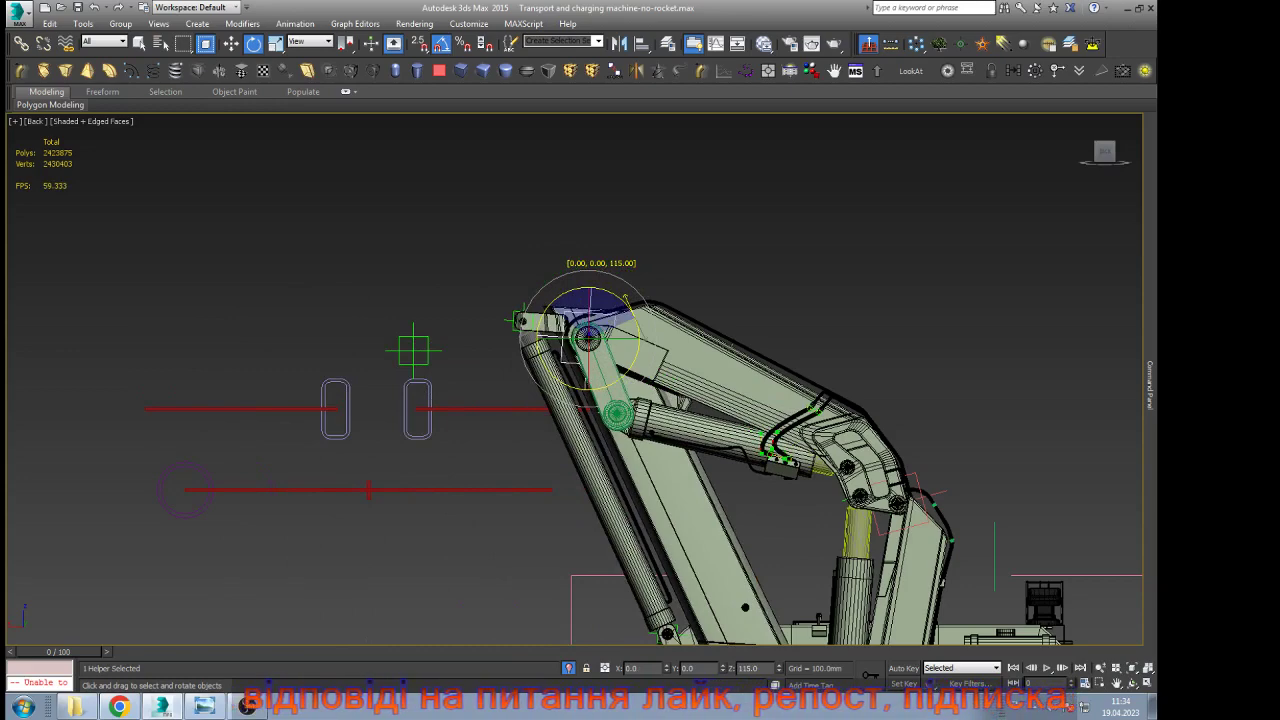
drag(626, 214, 624, 200)
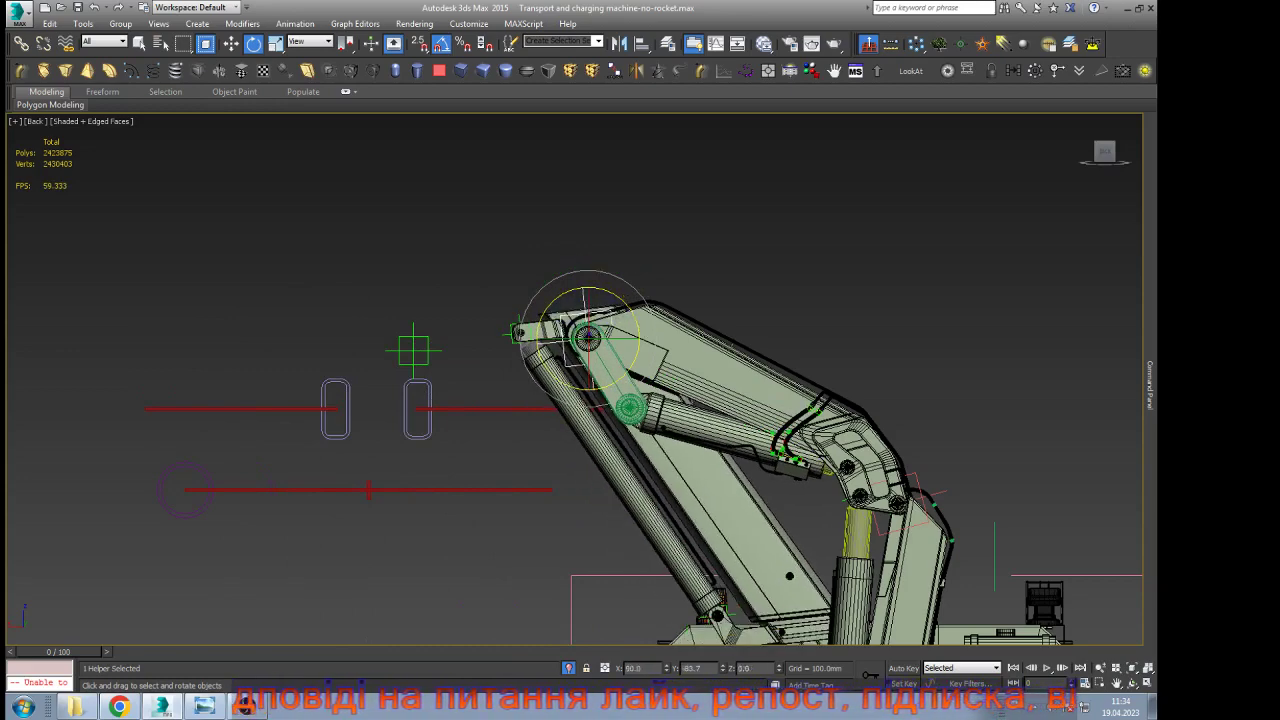
scroll(606, 219, down, 3)
scroll(788, 371, up, 3)
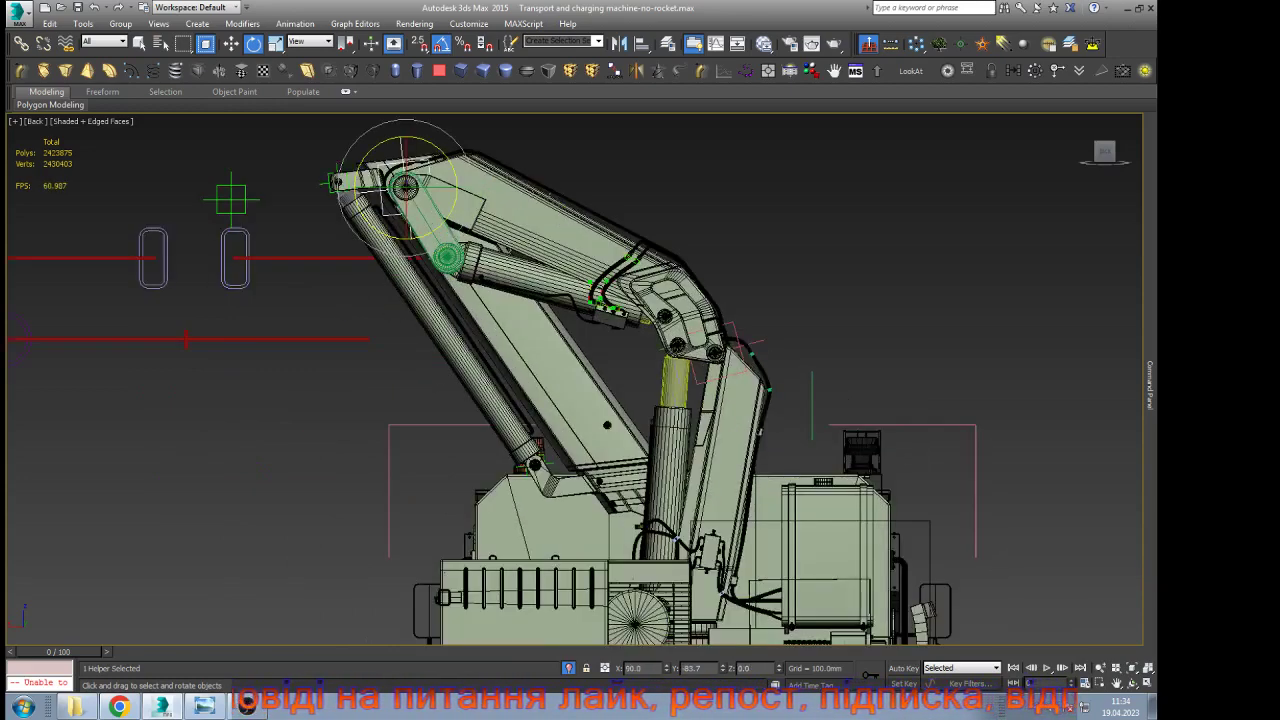
Rotate the joint helper atop the crane column by 60° to fold both booms down beside the column
click(740, 348)
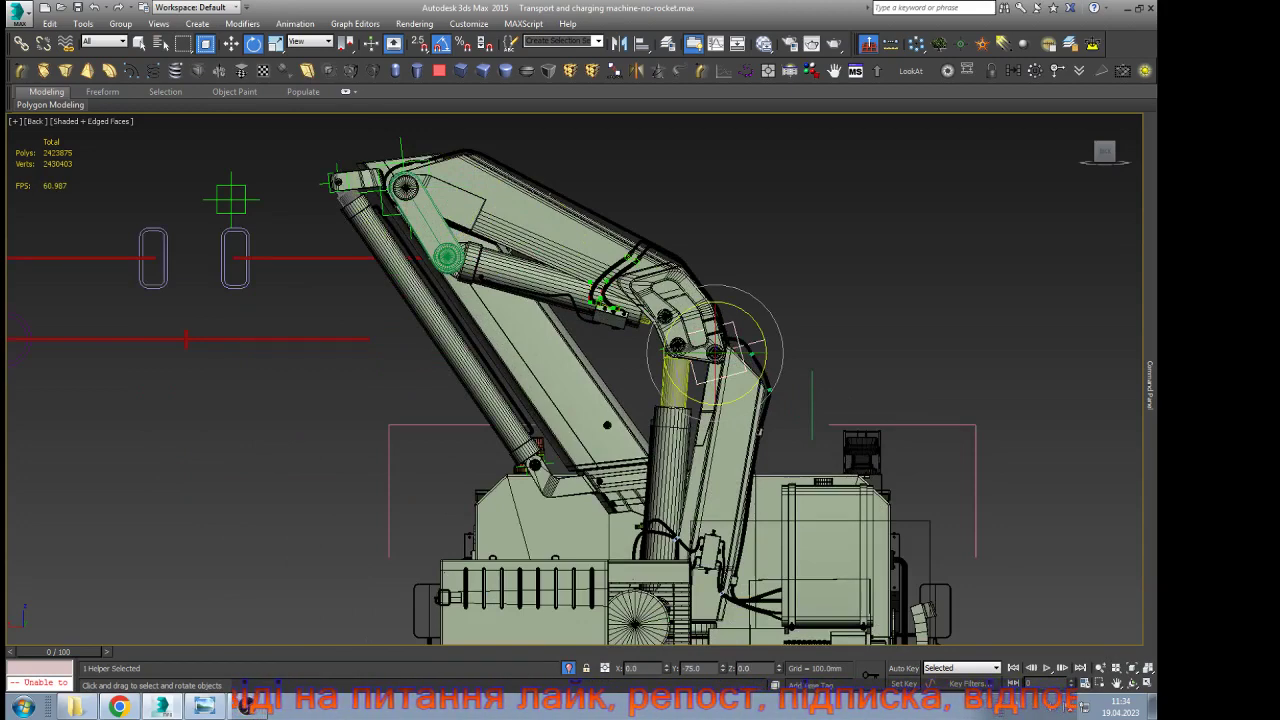
drag(758, 326, 721, 261)
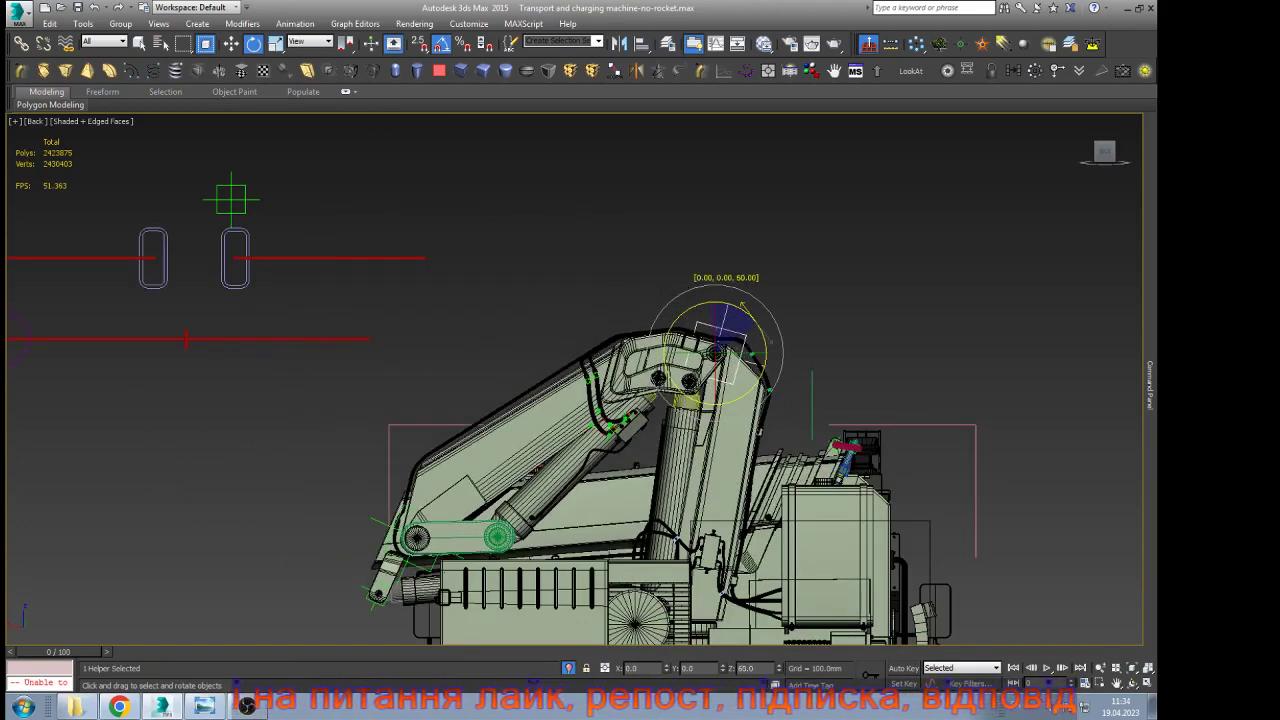
drag(742, 303, 742, 302)
click(1132, 683)
drag(630, 340, 694, 370)
scroll(694, 378, up, 6)
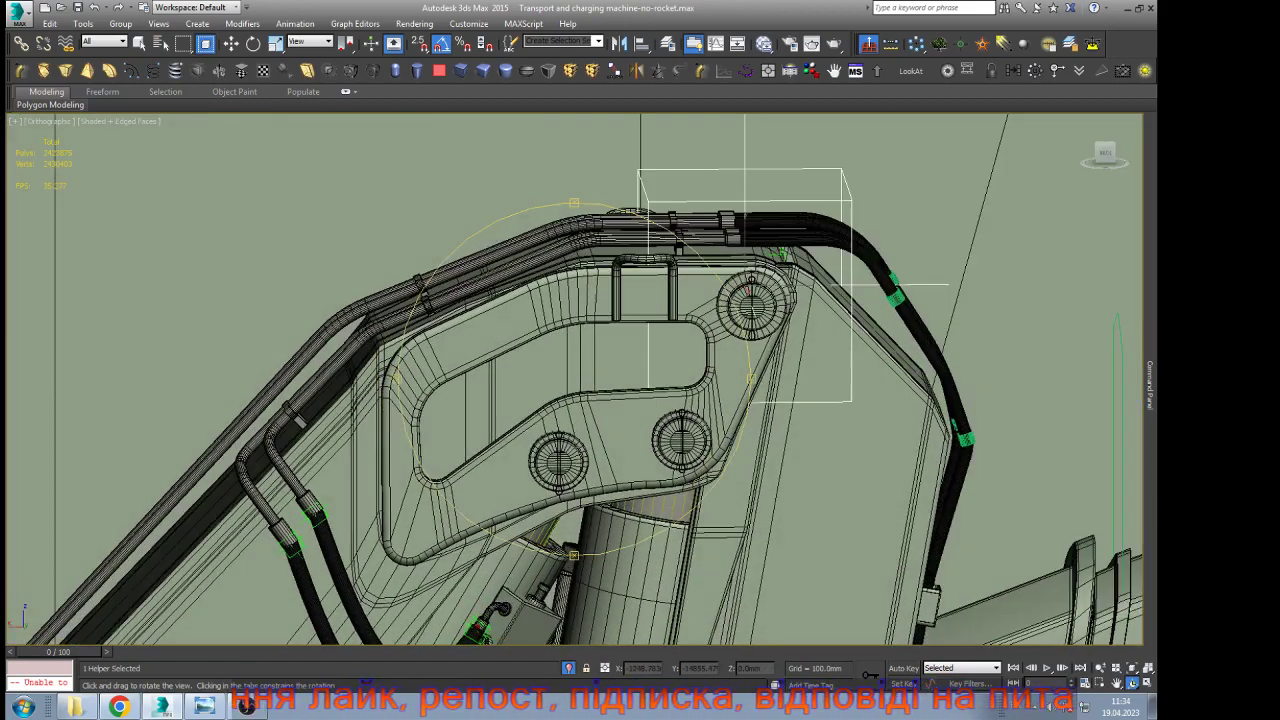
Delete the ribbed side box that covers the folded boom's lower joint in the Back view
key(k)
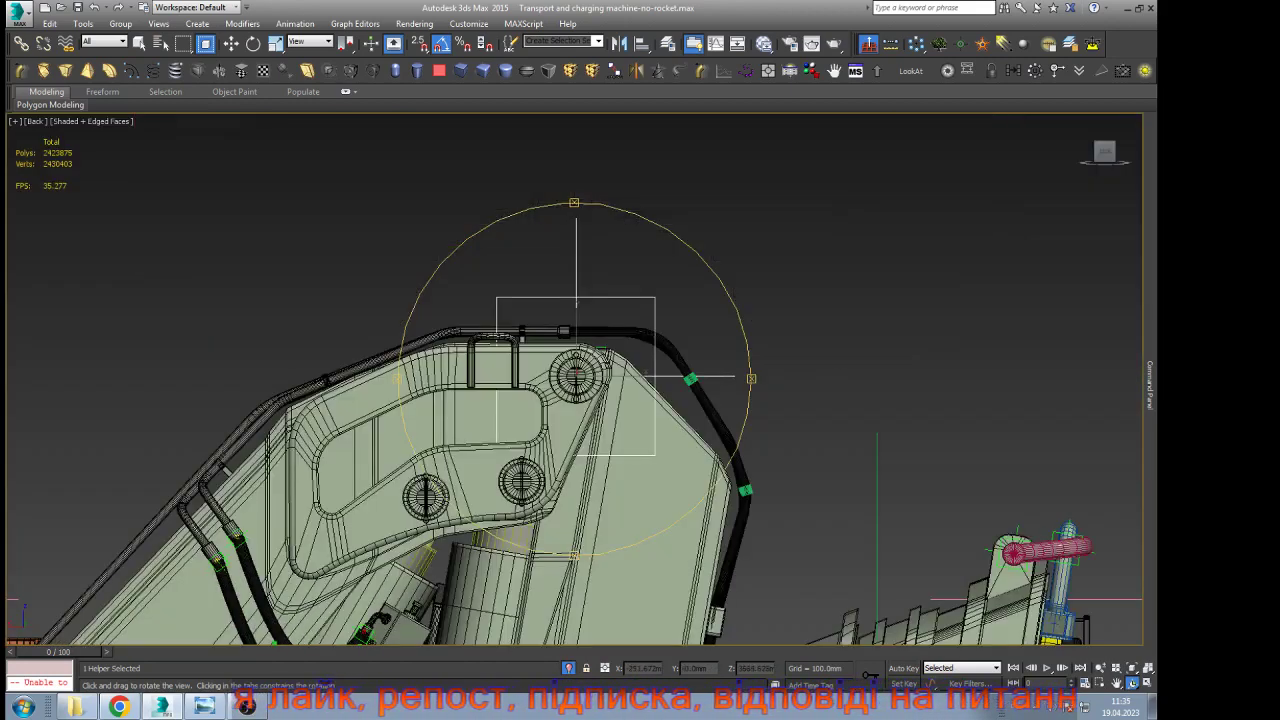
scroll(622, 333, up, 1)
scroll(580, 312, down, 2)
key(e)
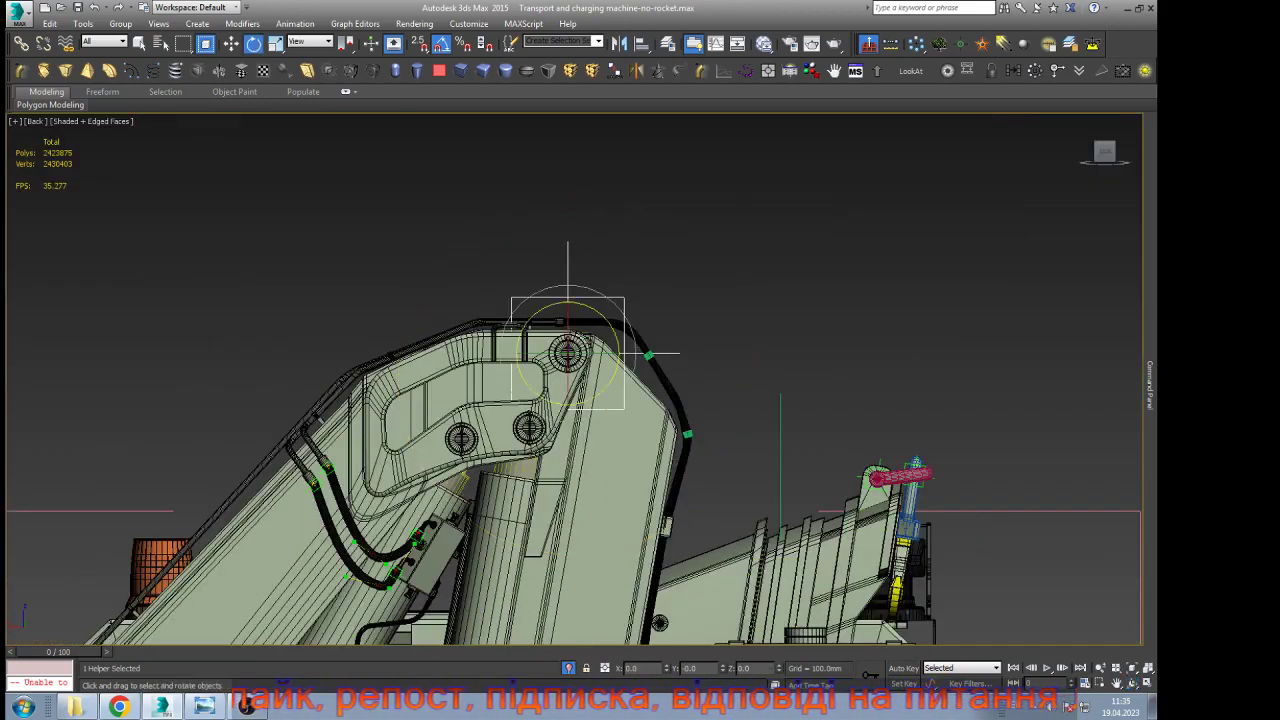
scroll(660, 316, down, 3)
scroll(409, 613, up, 3)
click(409, 606)
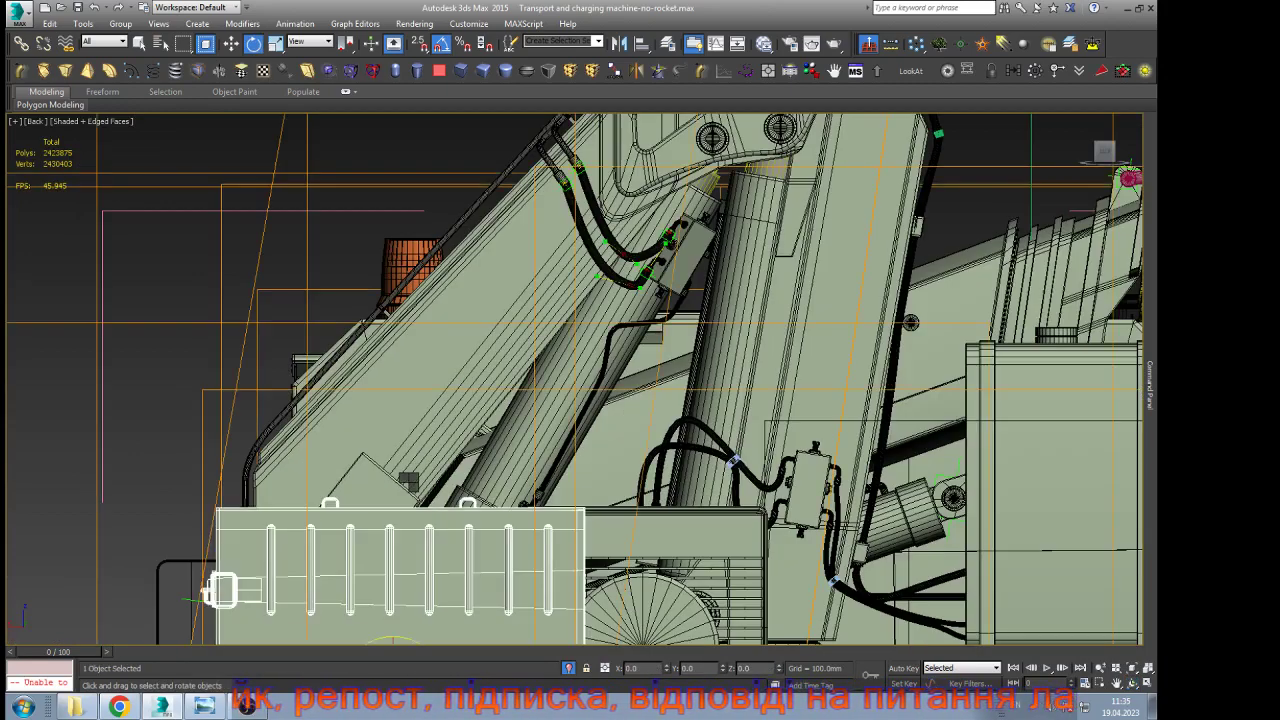
key(Delete)
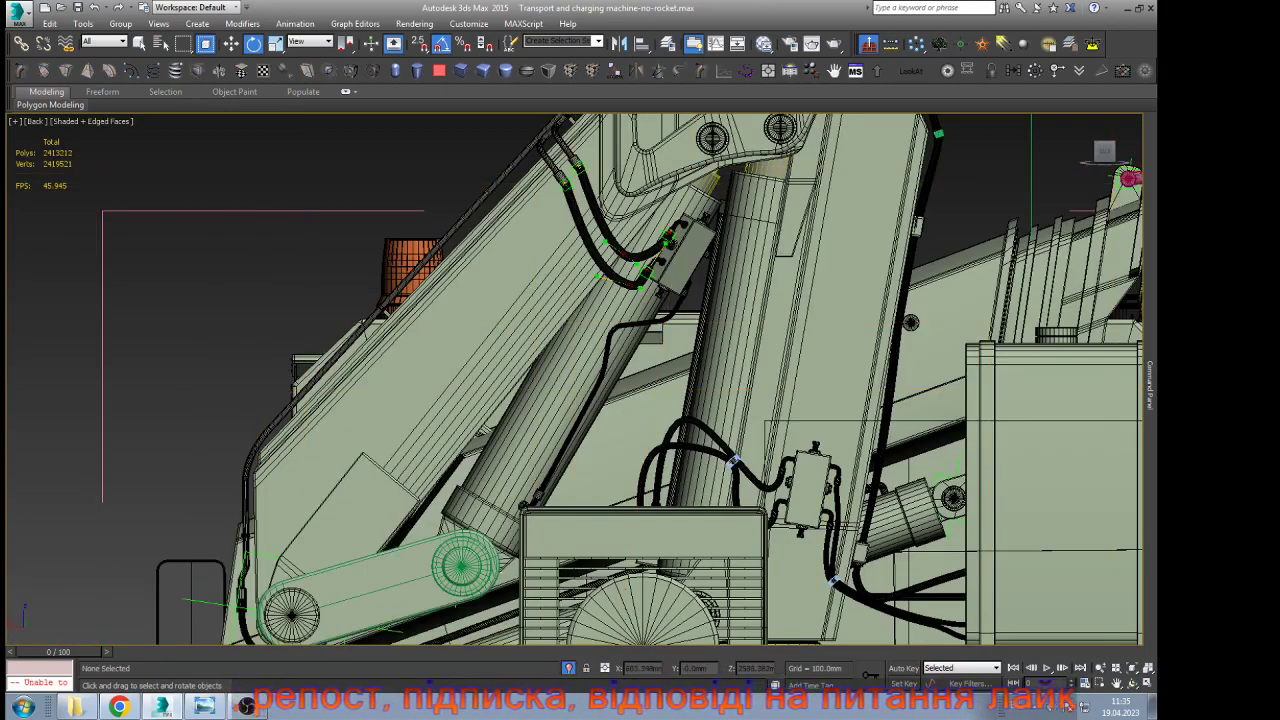
Rotate the outer boom's joint helper at the lower pivot pin until its box is level and square to the view
scroll(499, 460, down, 1)
scroll(310, 572, up, 2)
click(268, 551)
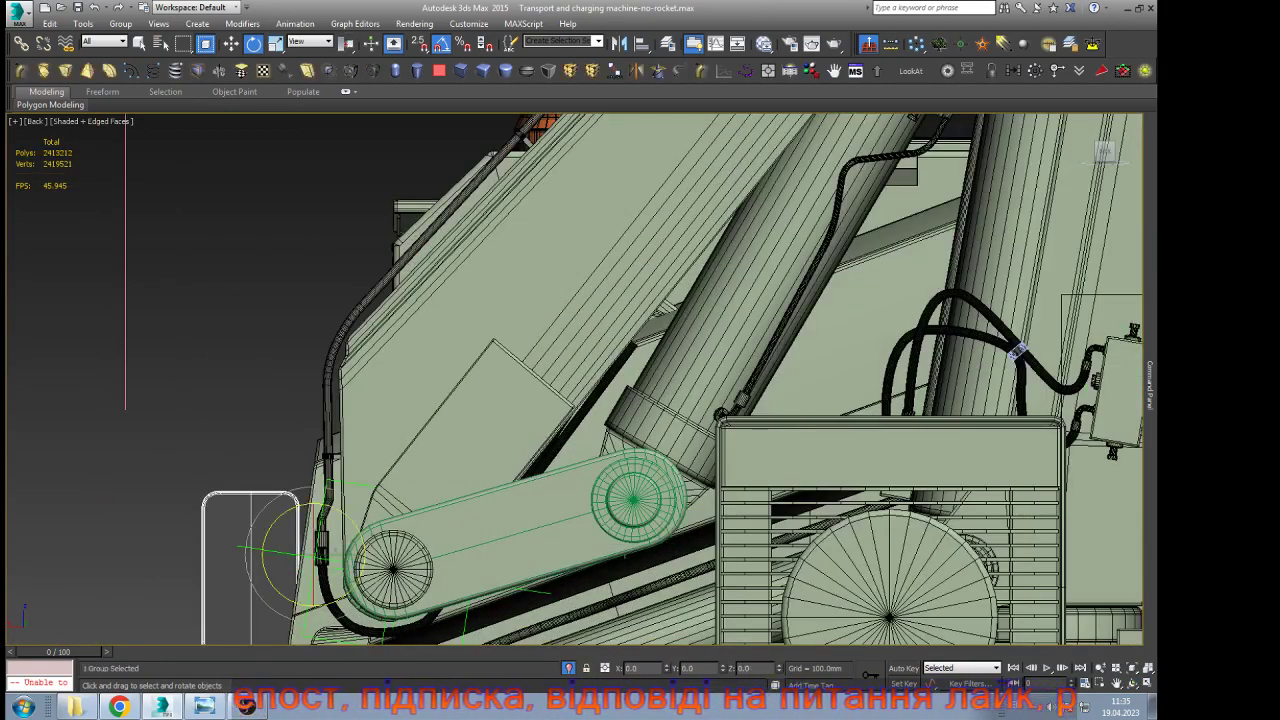
click(246, 548)
scroll(300, 570, down, 1)
middle_drag(300, 570, 493, 380)
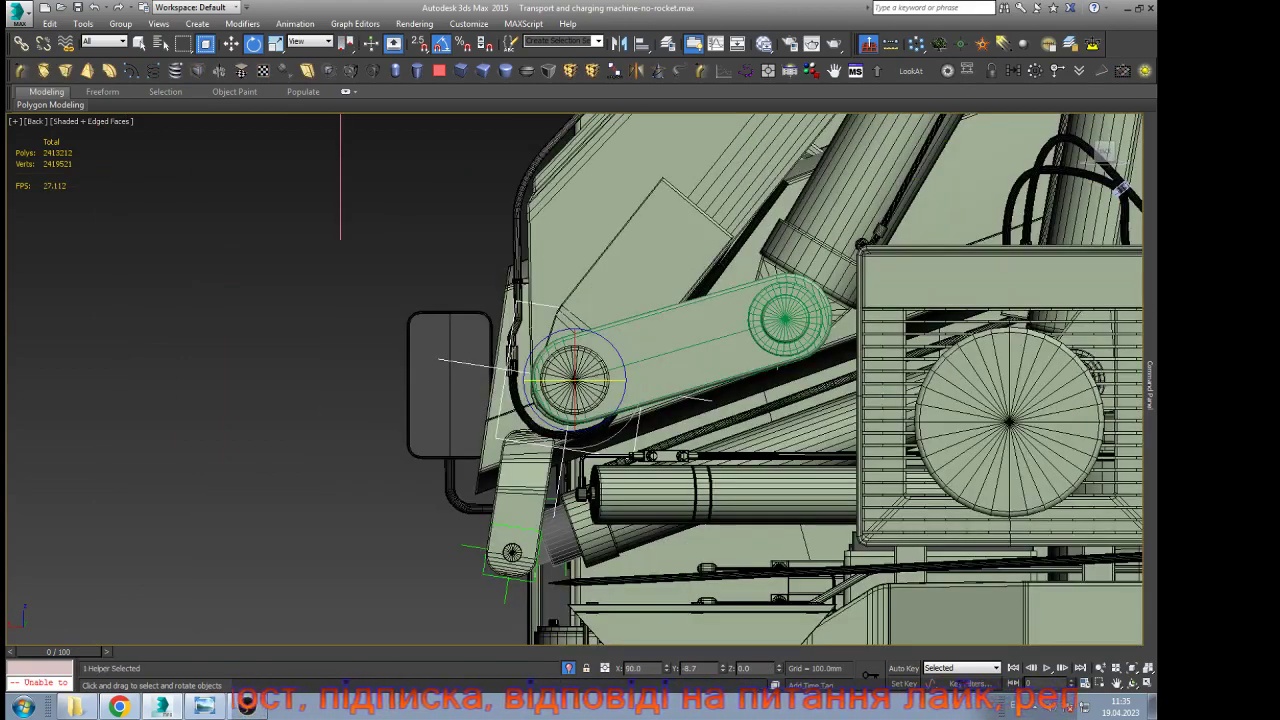
scroll(535, 428, down, 2)
scroll(766, 361, down, 2)
scroll(786, 324, up, 3)
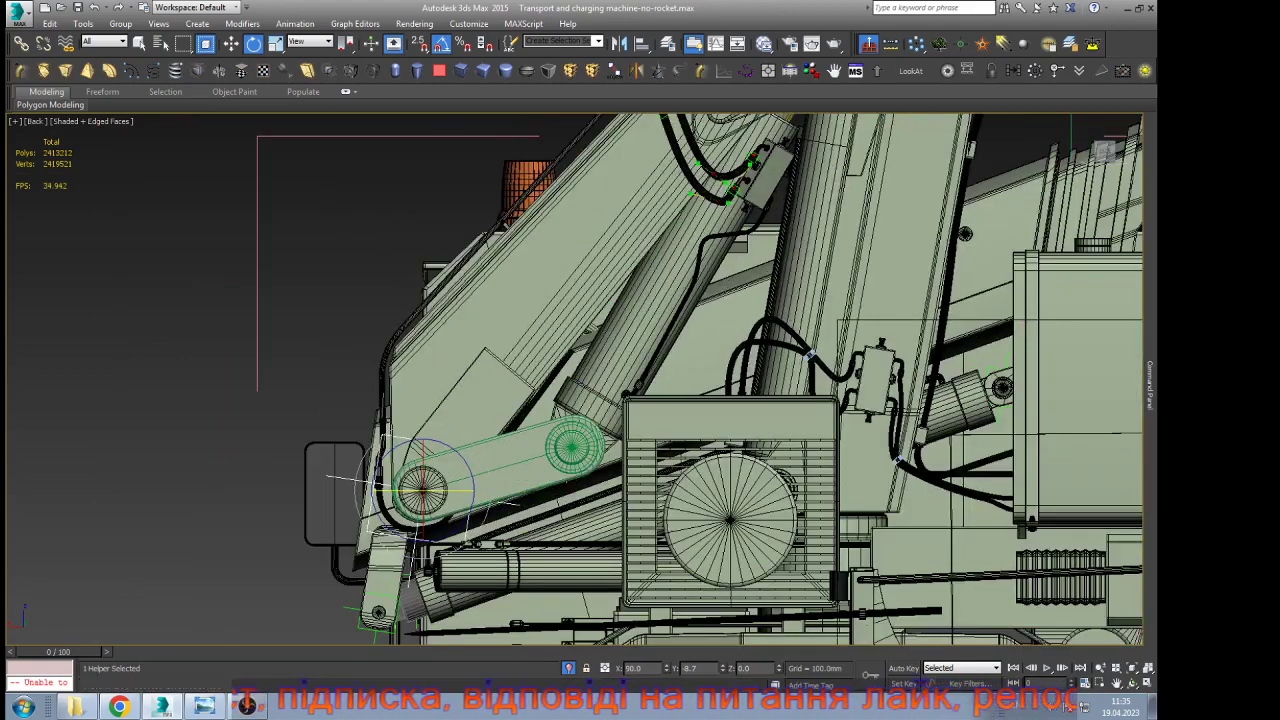
scroll(464, 455, up, 3)
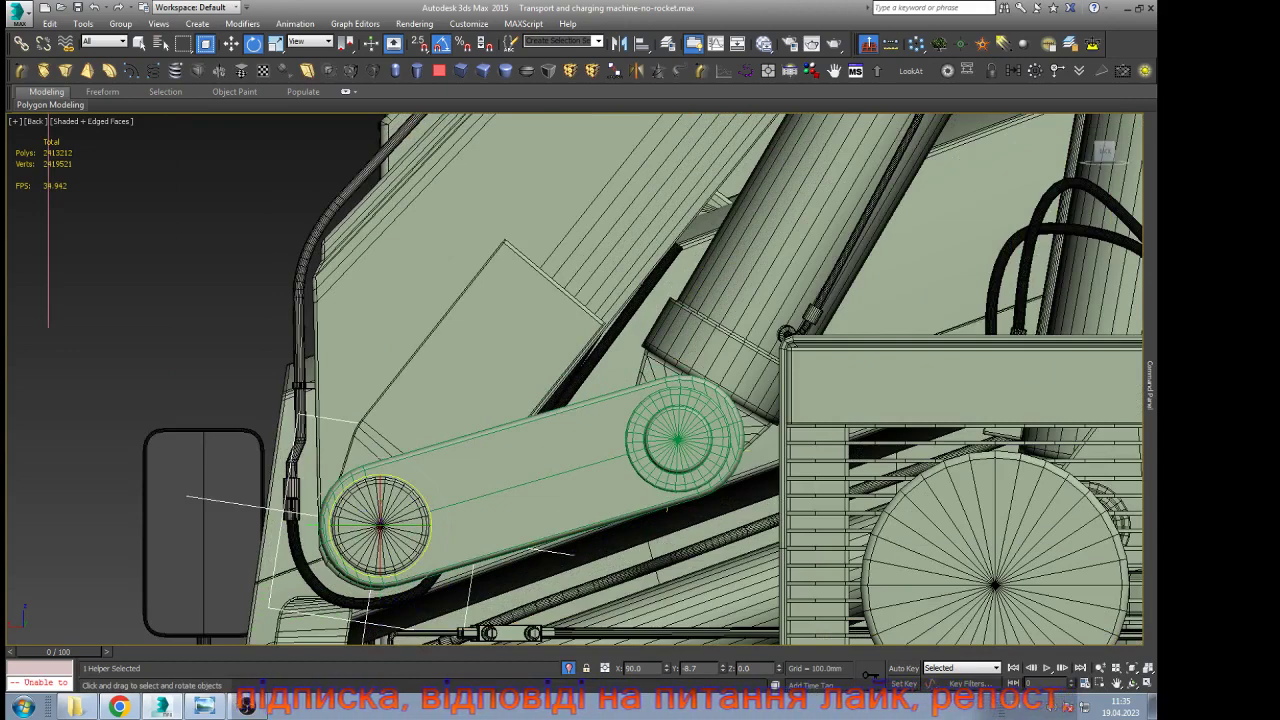
drag(422, 497, 434, 516)
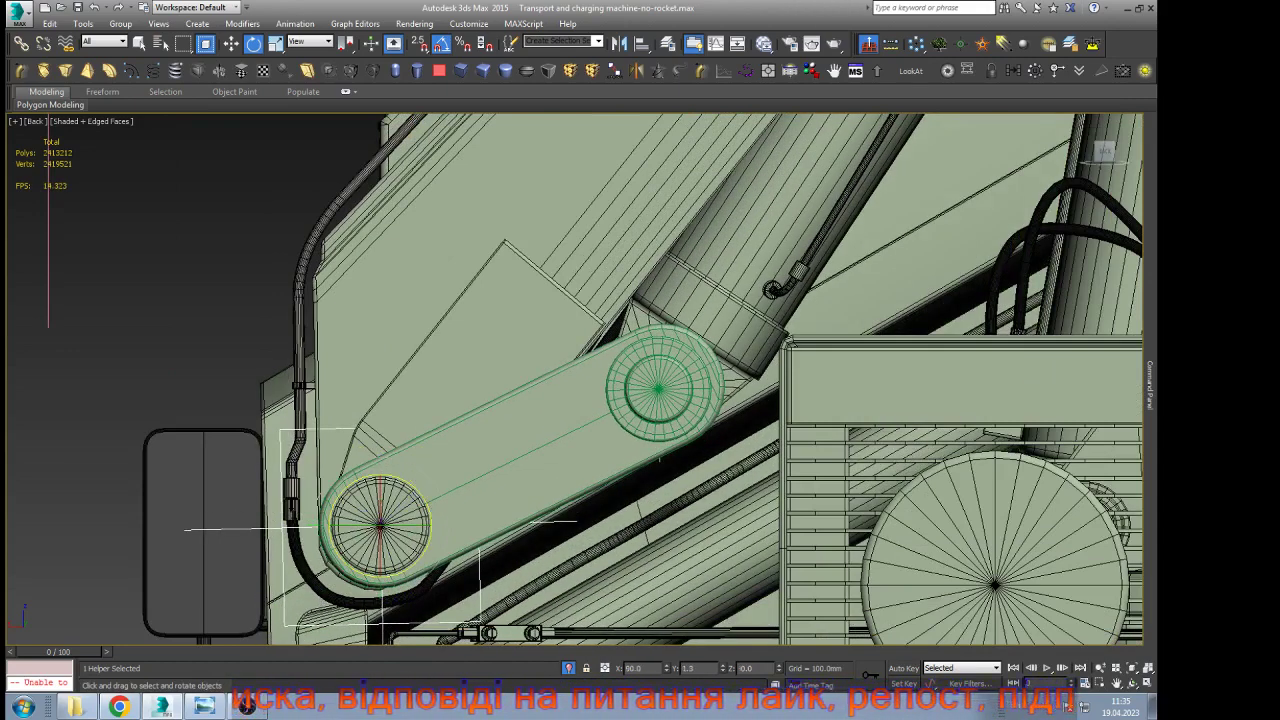
key(ctrl+z)
key(w)
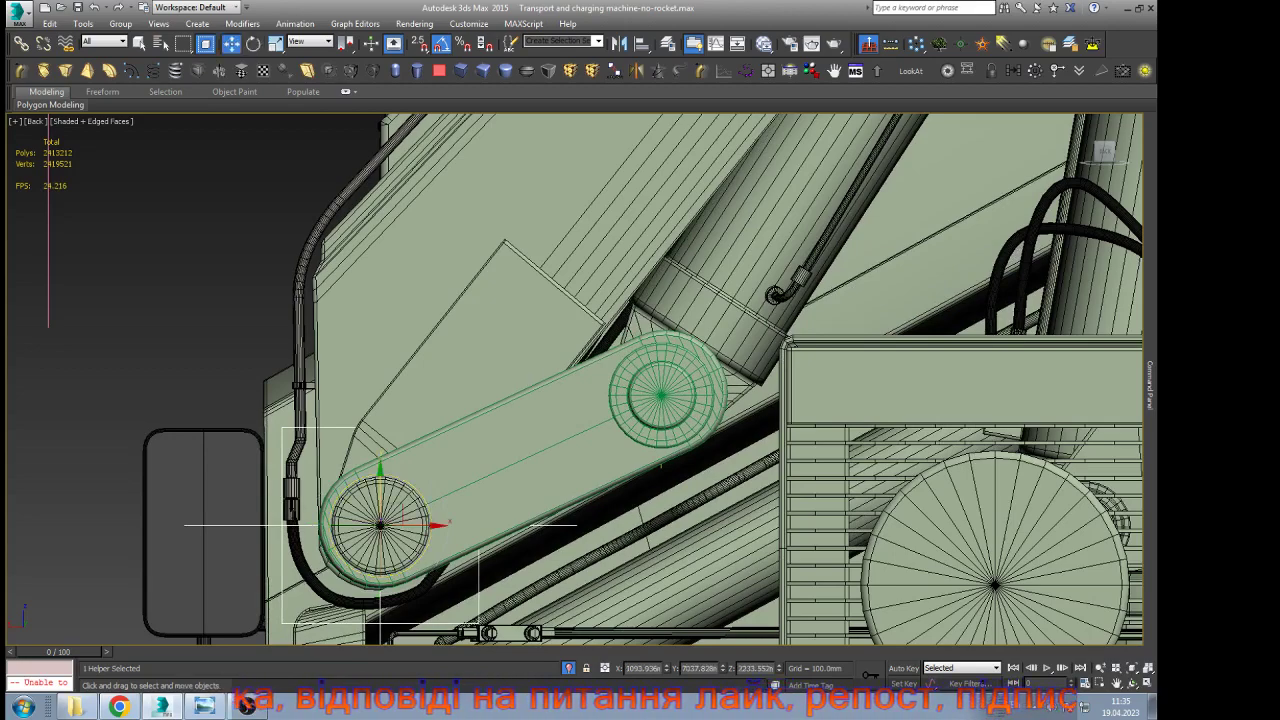
Examine the folded boom's clearance in wireframe and its position on the whole truck from several angles
scroll(318, 419, down, 6)
scroll(622, 230, up, 7)
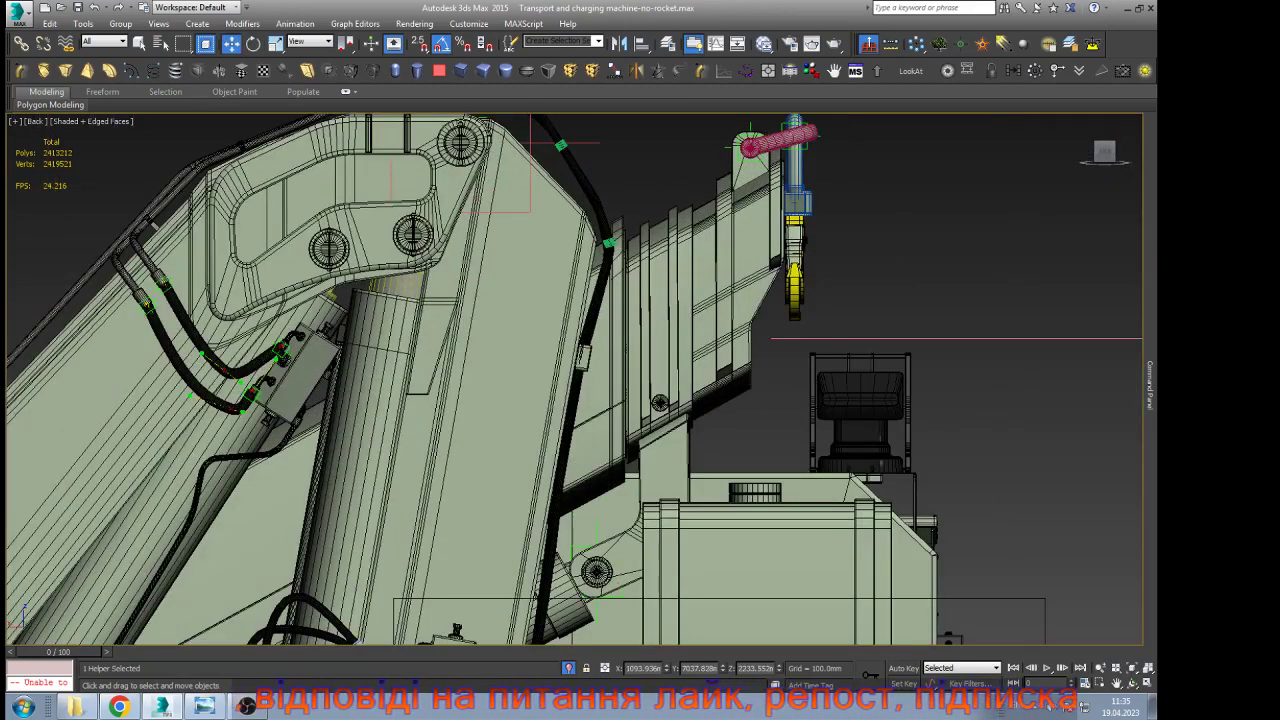
key(F3)
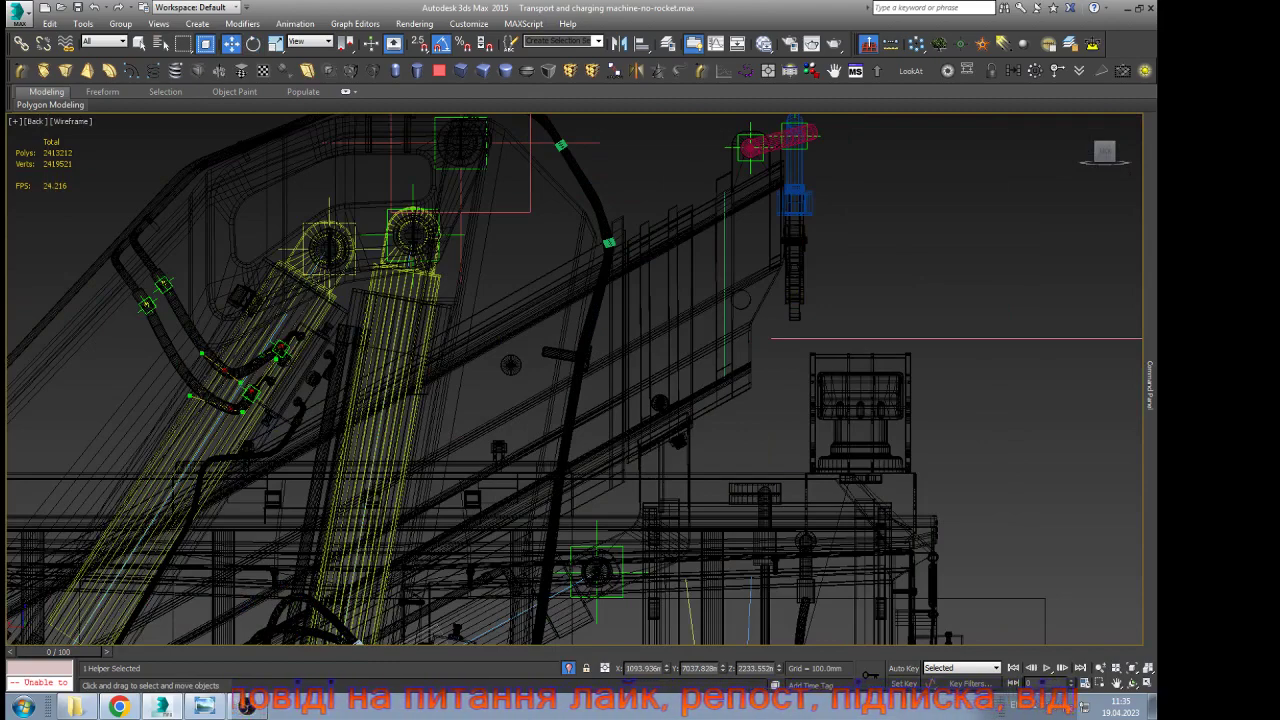
scroll(621, 231, down, 2)
alt+middle_drag(621, 231, 785, 255)
scroll(450, 425, down, 7)
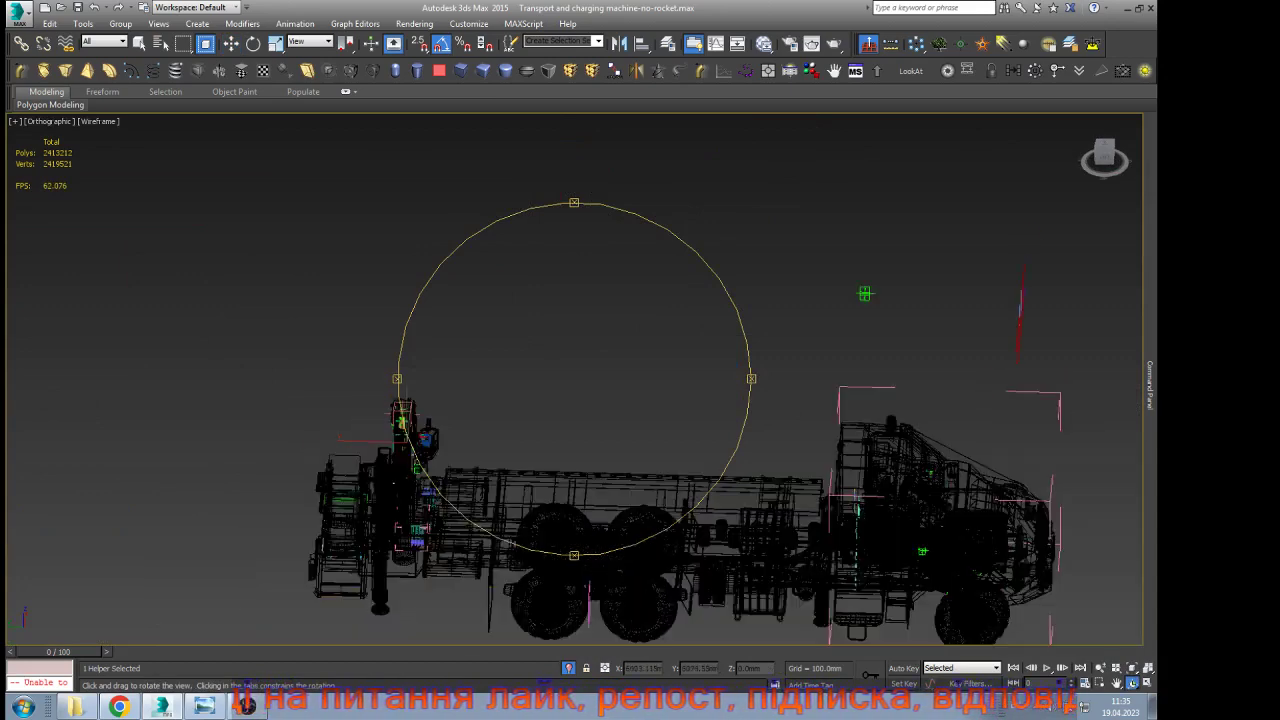
scroll(440, 440, up, 6)
drag(440, 440, 370, 485)
key(w)
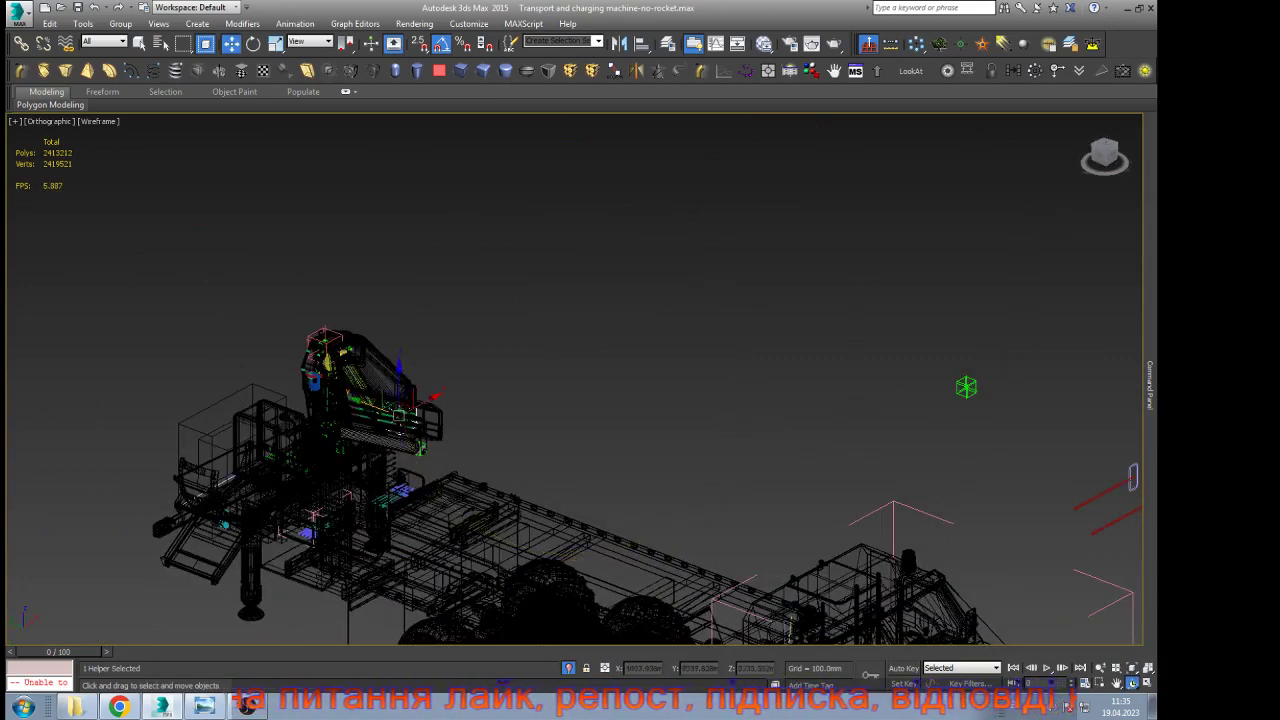
key(F3)
Align the new Point helper to the TCM joint helper in X, Y and Z position, pivot point to pivot point
click(966, 387)
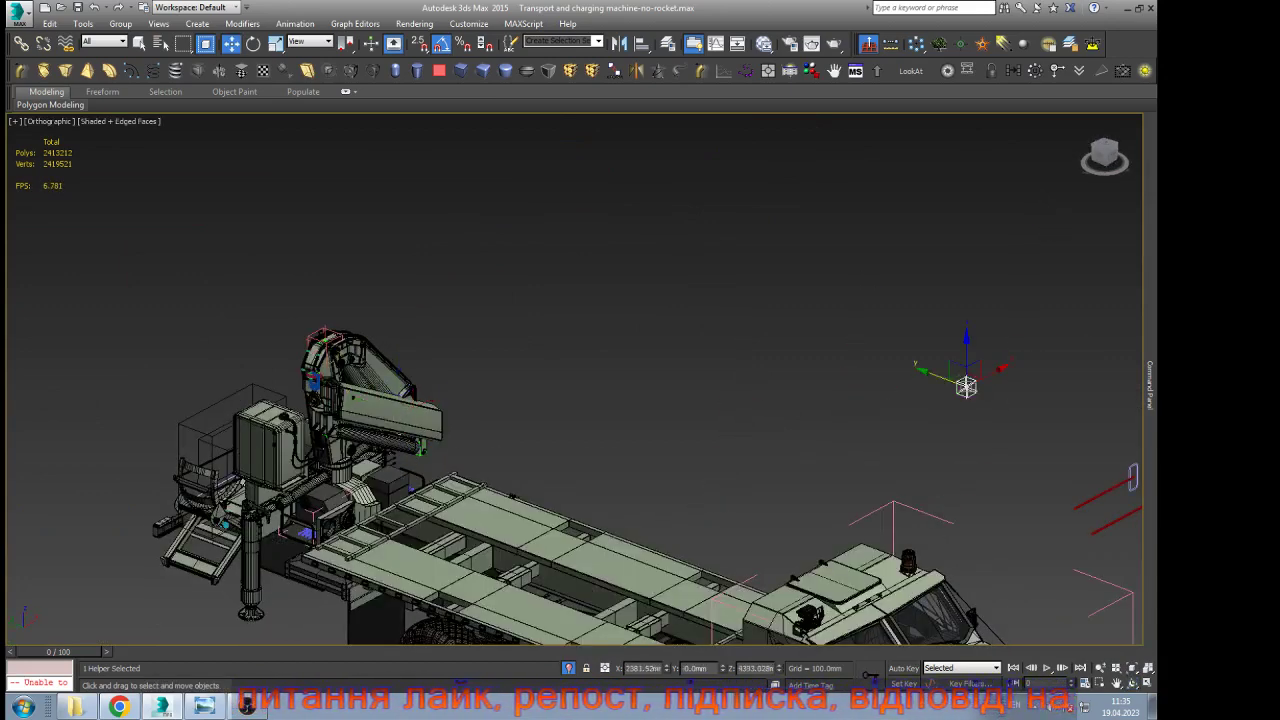
scroll(336, 428, up, 8)
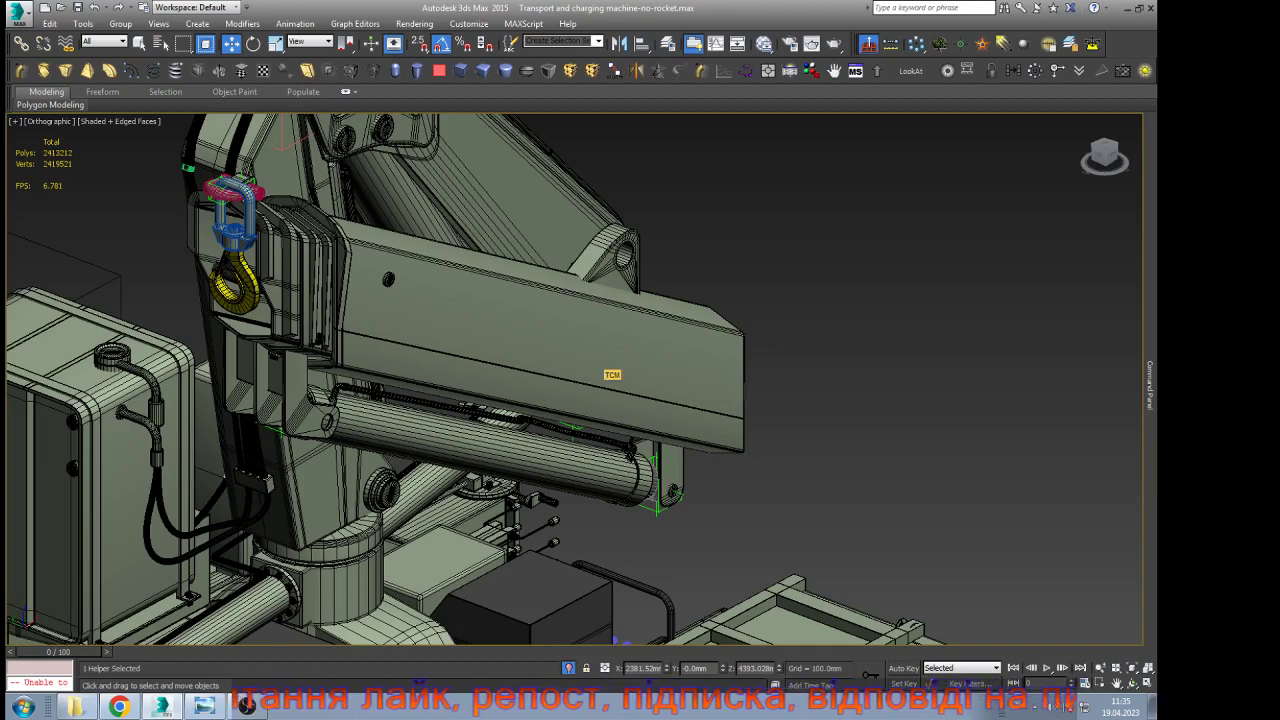
key(alt+a)
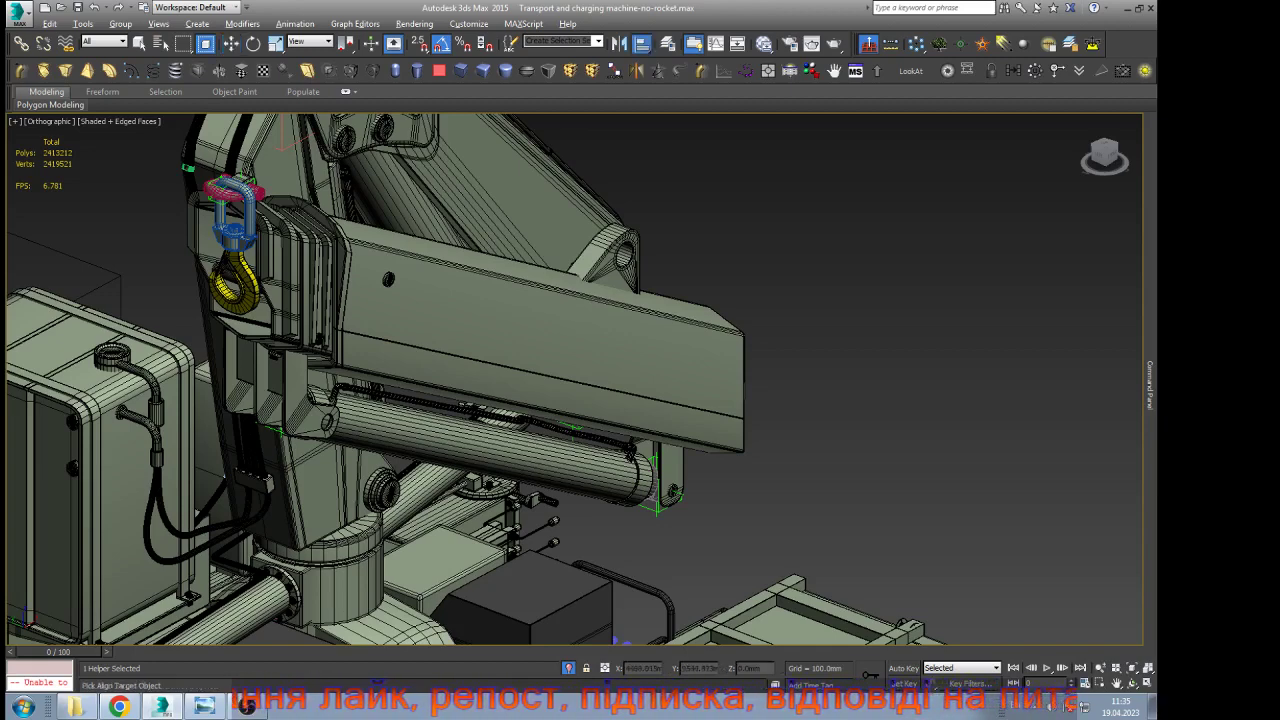
click(655, 494)
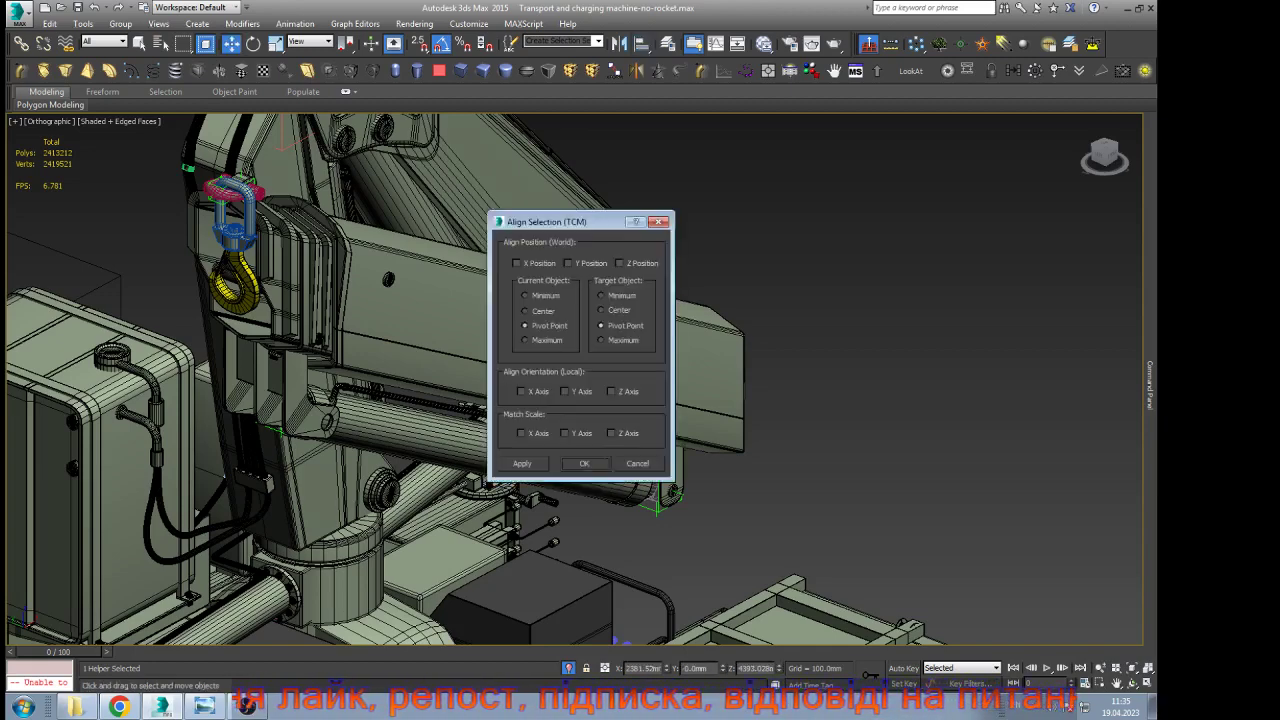
click(517, 263)
click(619, 263)
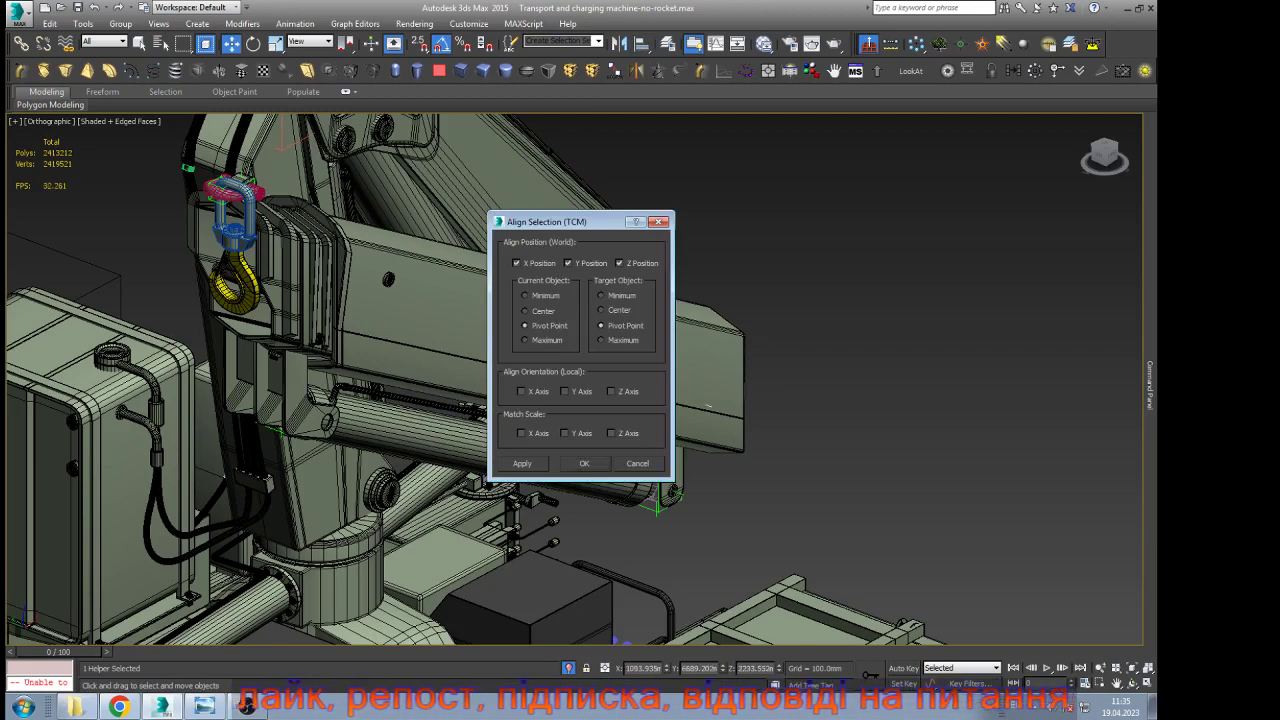
click(584, 463)
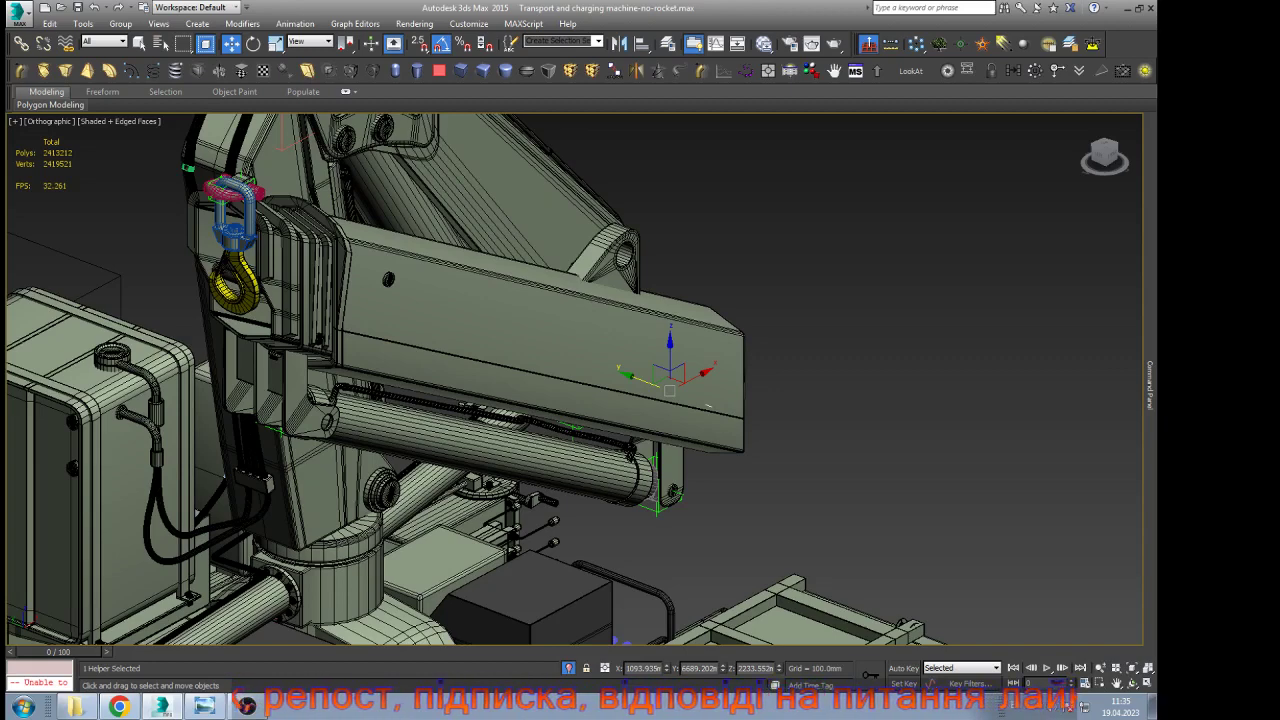
Rotate the Point helper to match the outer boom's slope and move it along the boom in local coordinates
key(f)
key(z)
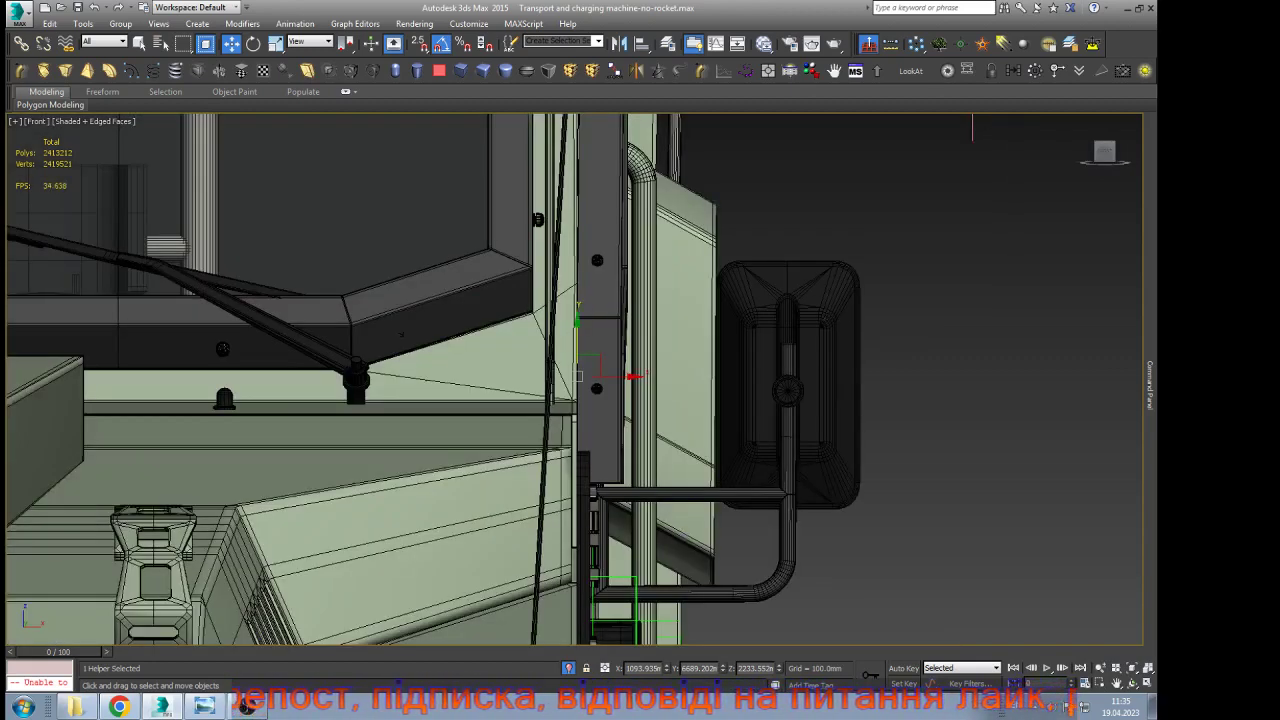
scroll(637, 437, down, 4)
key(F3)
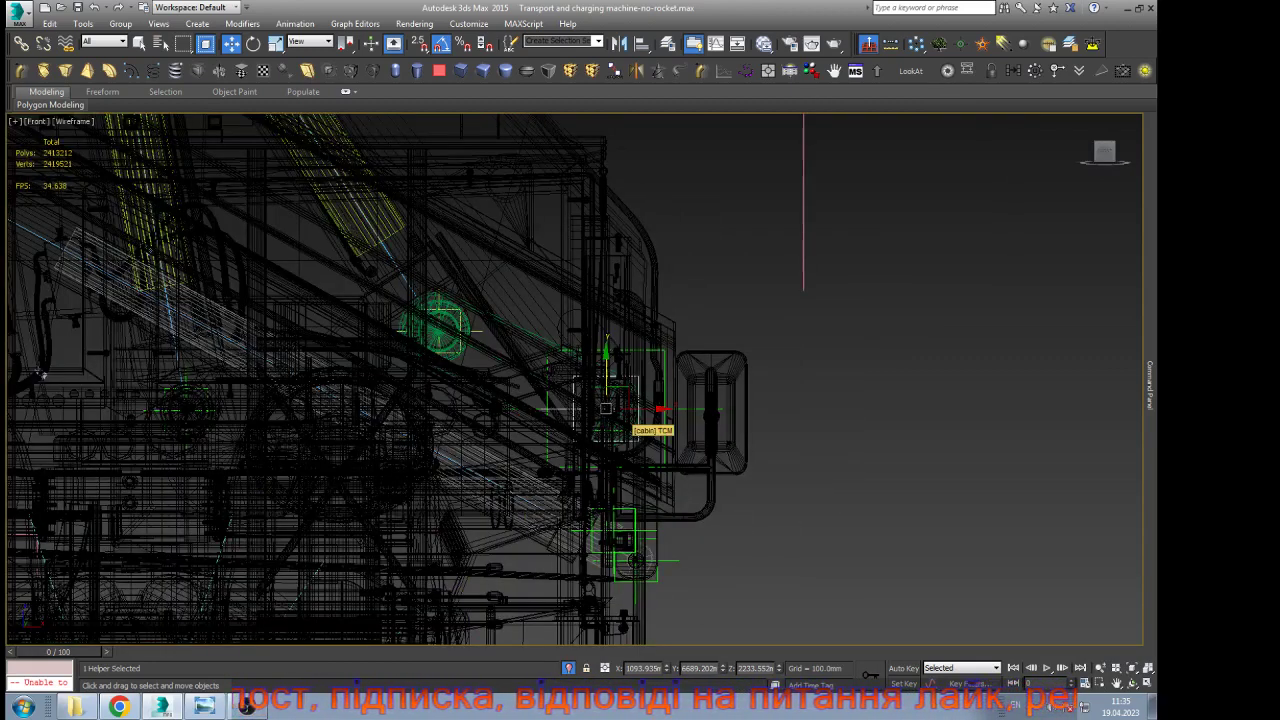
key(k)
key(z)
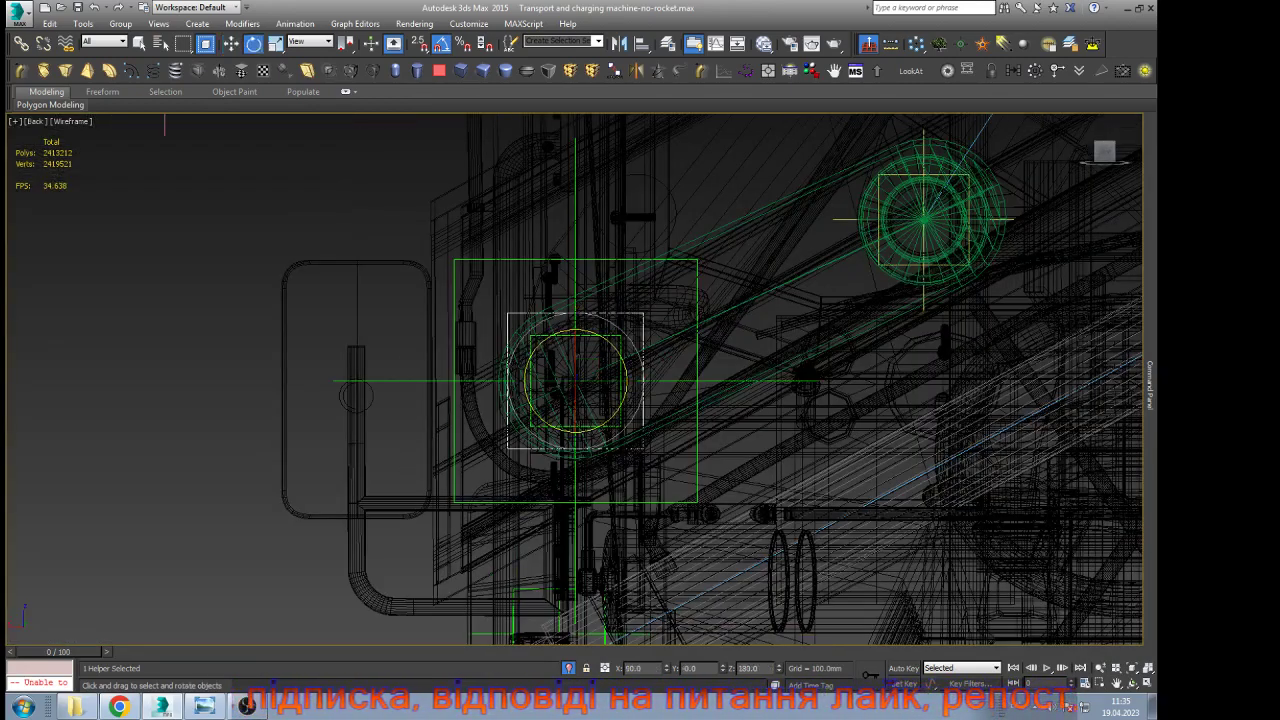
drag(623, 363, 777, 277)
key(w)
scroll(583, 368, down, 2)
scroll(777, 277, down, 3)
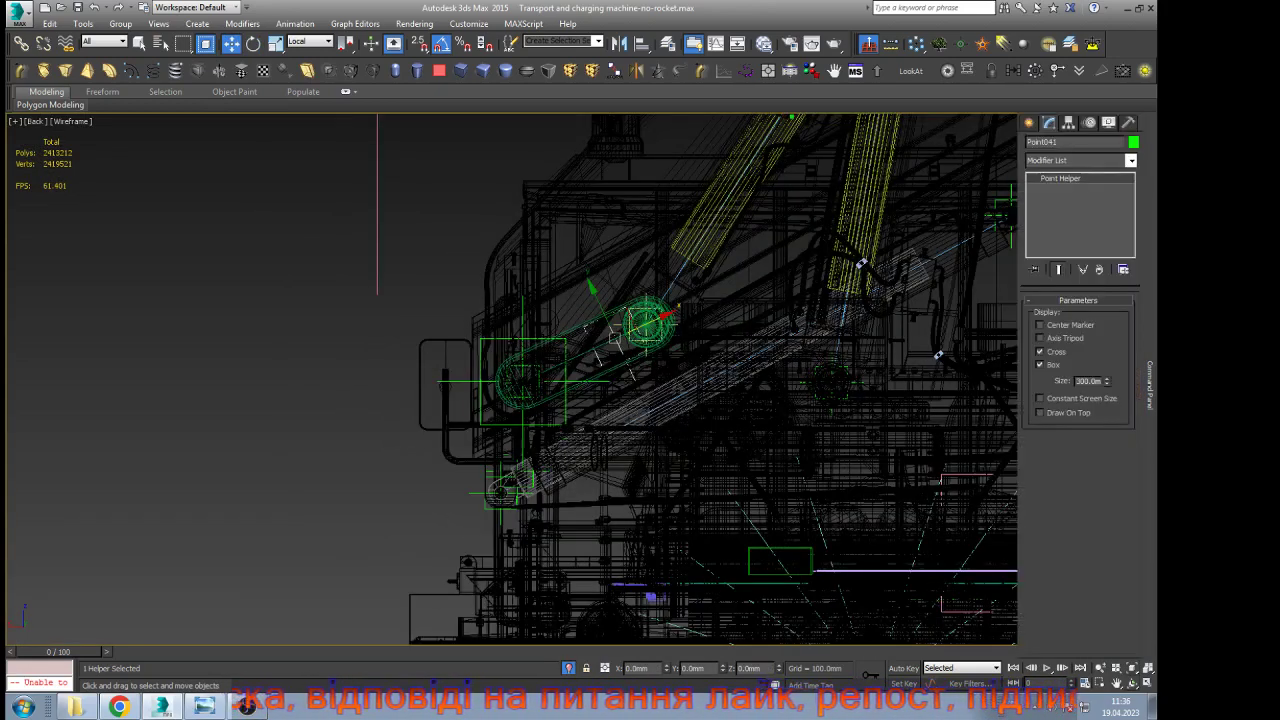
Move the Point helper upward to the middle of the outer boom's hollow box section
click(1132, 683)
mouse_move(566, 480)
mouse_down()
mouse_move(668, 512)
mouse_move(640, 548)
mouse_move(725, 535)
mouse_move(755, 440)
mouse_up()
scroll(577, 480, down, 4)
scroll(668, 512, up, 2)
key(F3)
scroll(602, 386, up, 5)
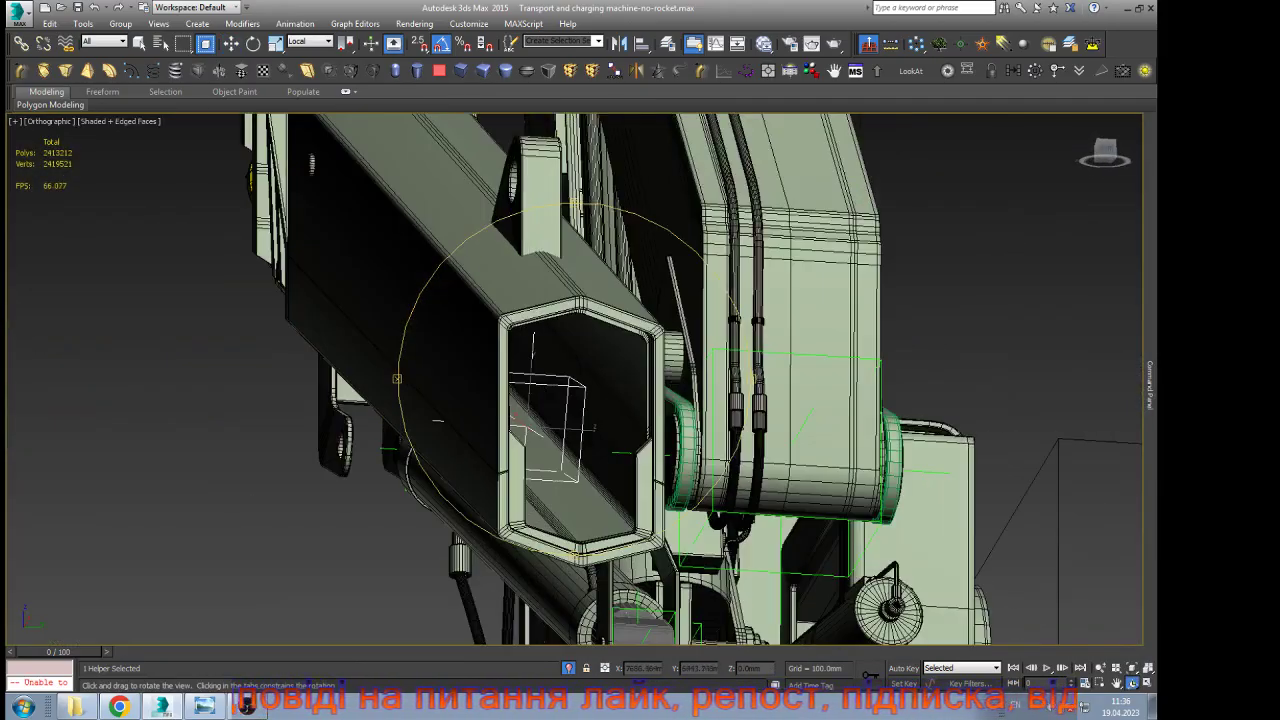
drag(602, 386, 532, 345)
key(w)
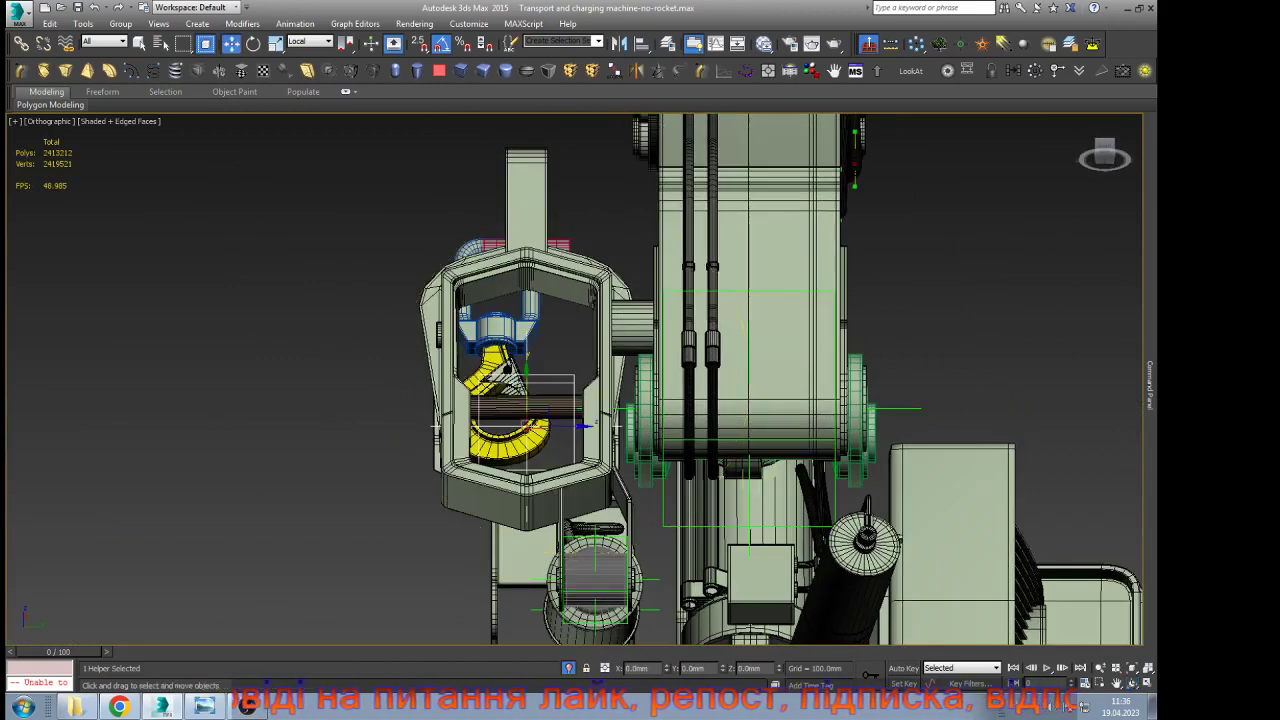
drag(527, 393, 527, 348)
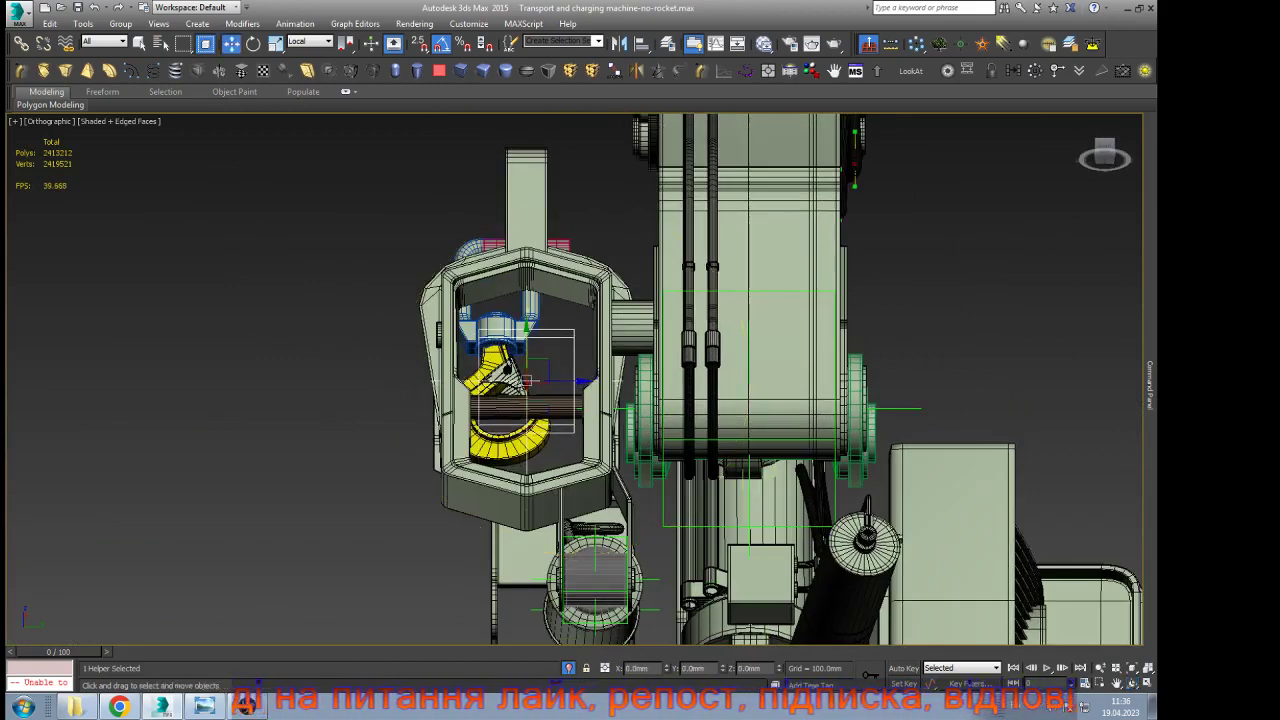
Set the Point helper's display size to 500 mm so its box stands out from the boom
key(l)
key(z)
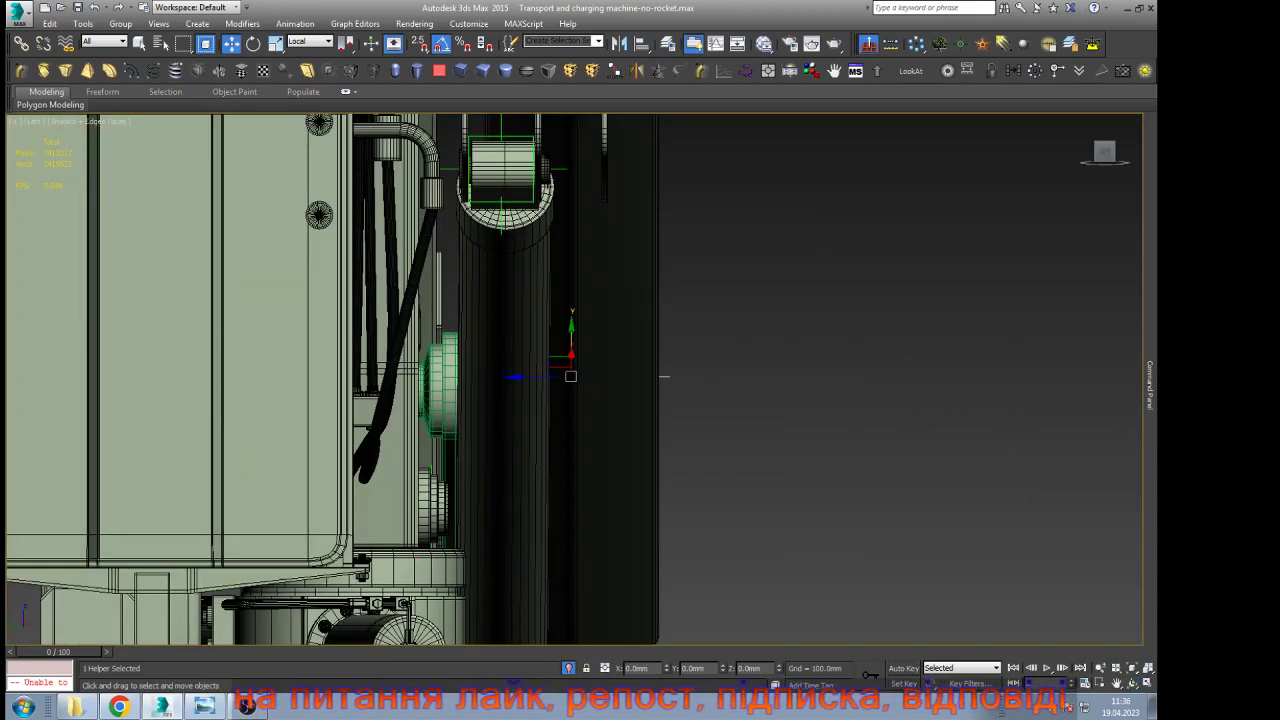
click(1132, 683)
drag(640, 455, 642, 463)
scroll(574, 395, down, 5)
drag(590, 400, 730, 425)
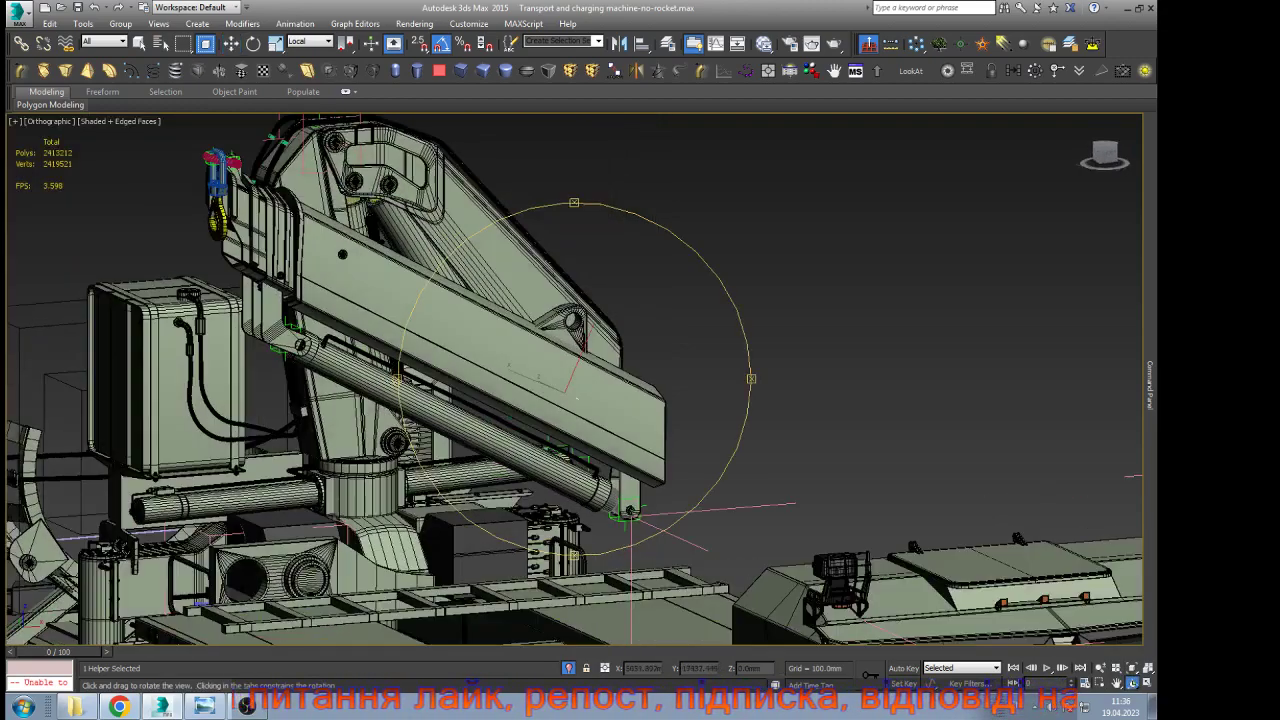
scroll(600, 390, up, 4)
drag(600, 400, 333, 268)
key(w)
scroll(338, 266, down, 4)
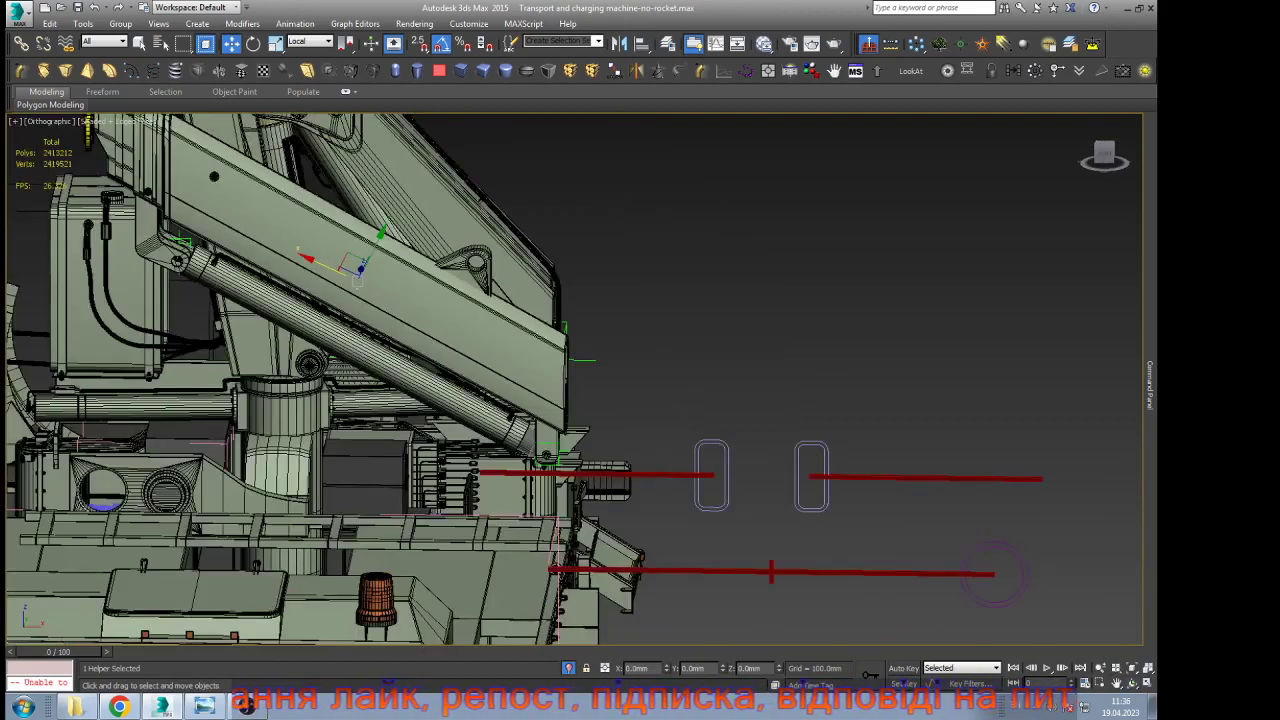
mouse_move(1149, 385)
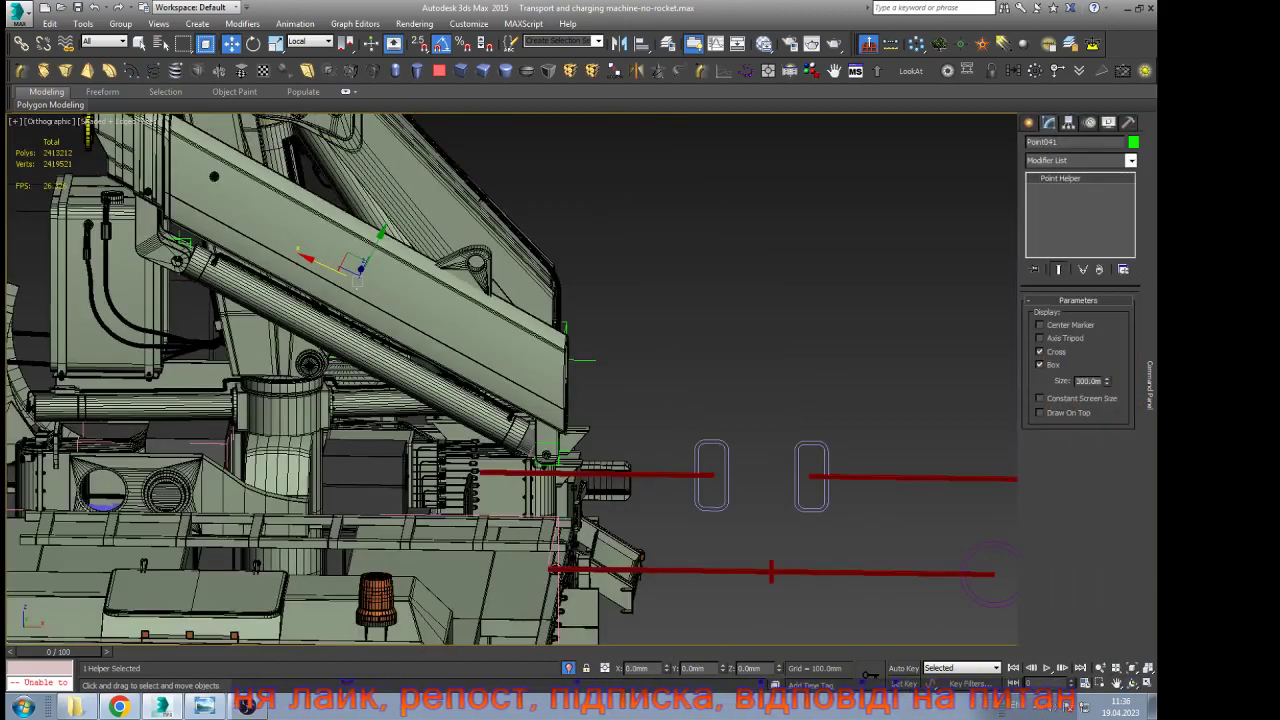
double_click(1088, 381)
text(500)
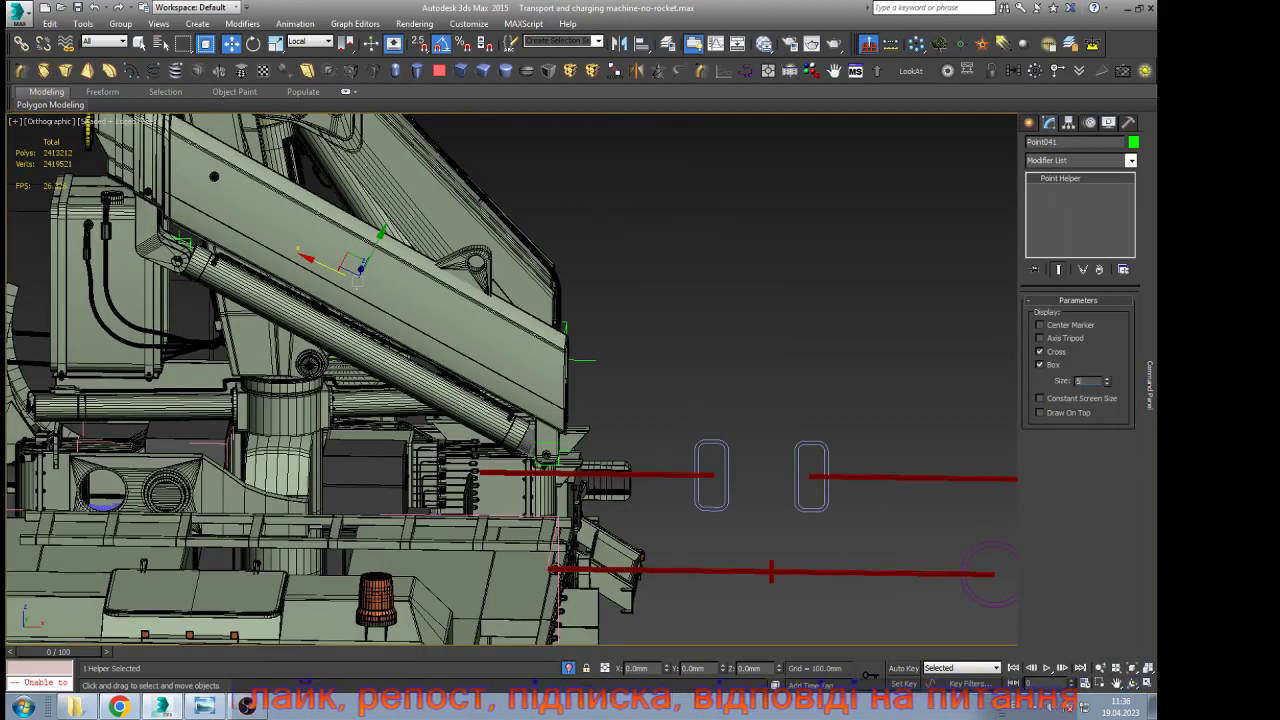
key(Return)
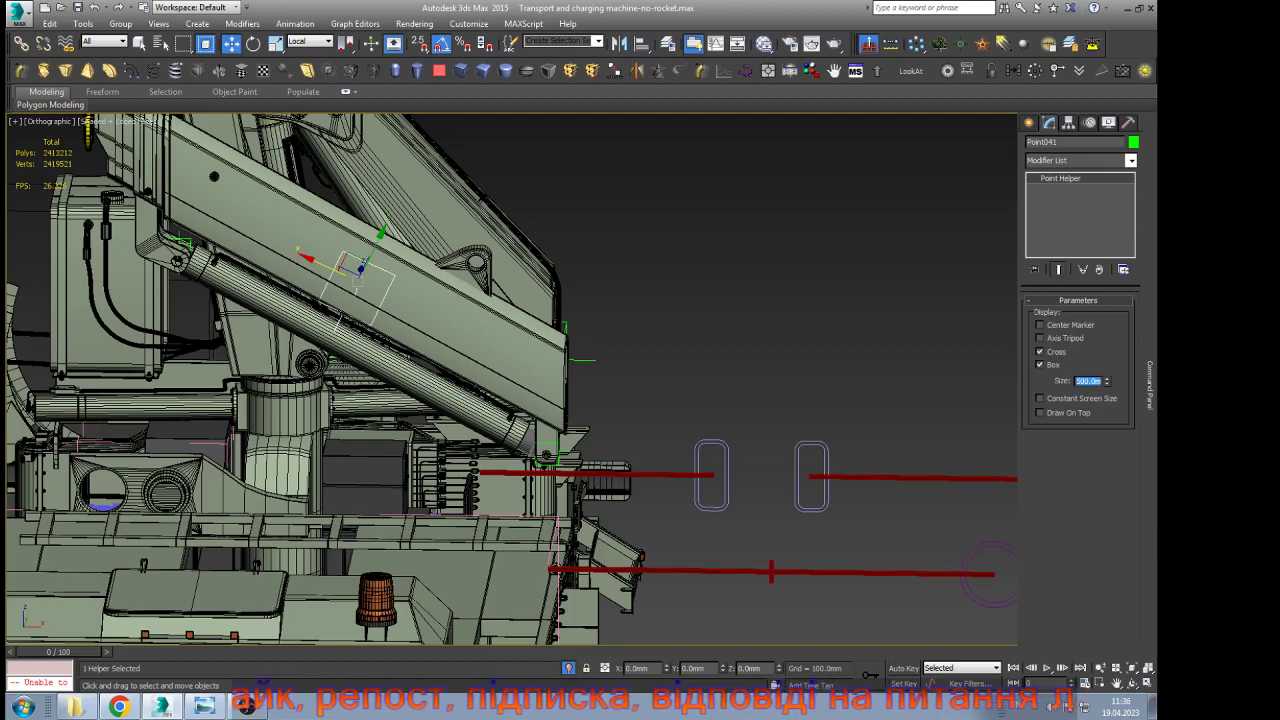
Try tilting the Point helper by 15° while looking into the outer boom's open end
middle_drag(591, 292, 840, 495)
scroll(840, 495, up, 3)
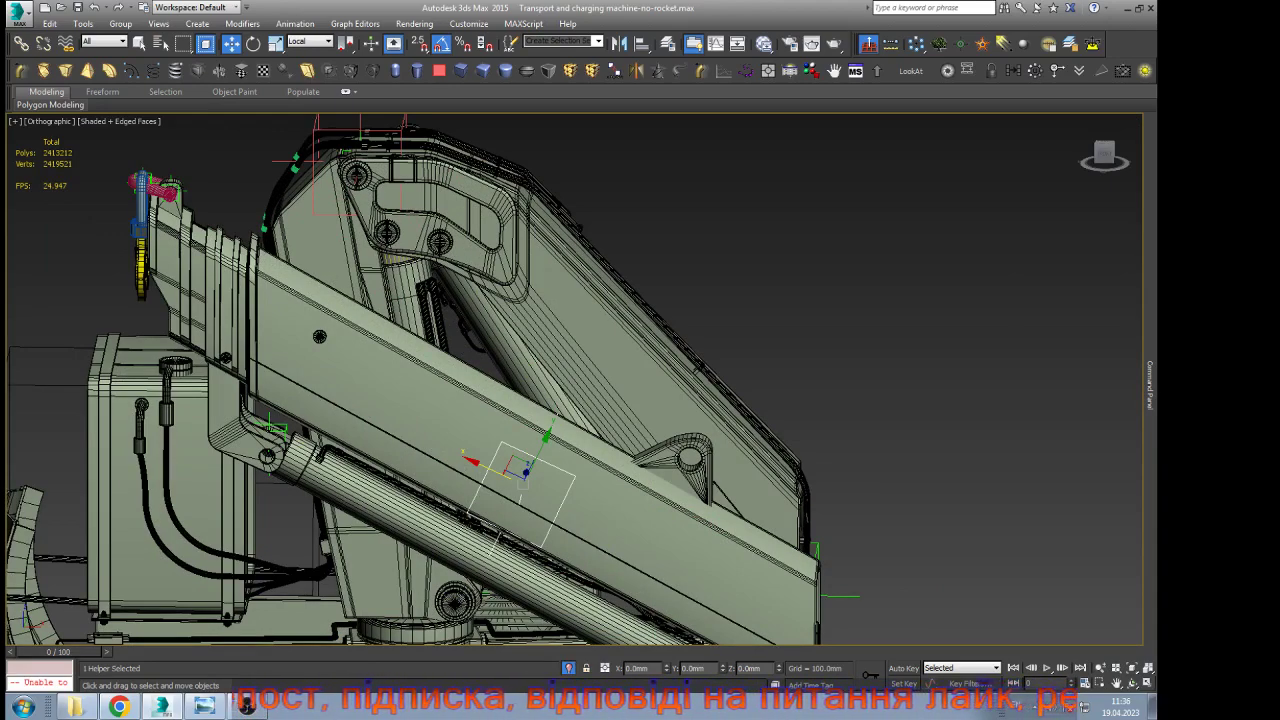
click(1116, 668)
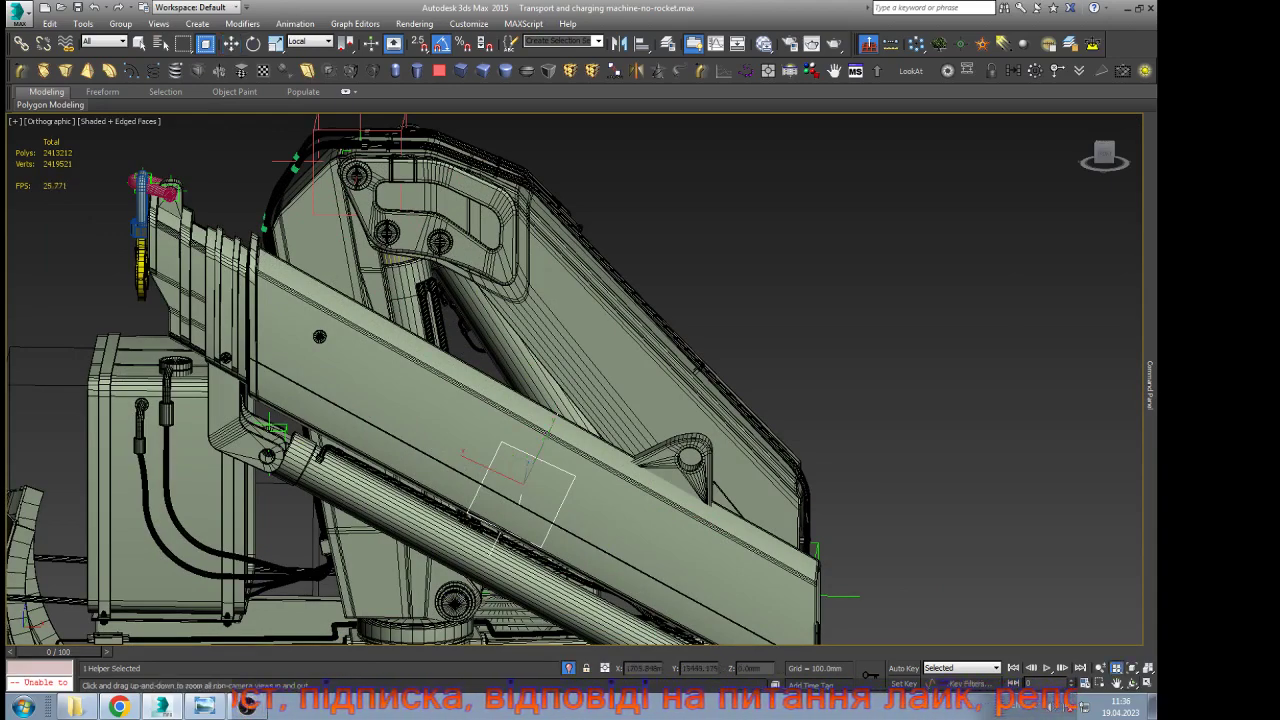
click(1132, 683)
drag(620, 375, 352, 340)
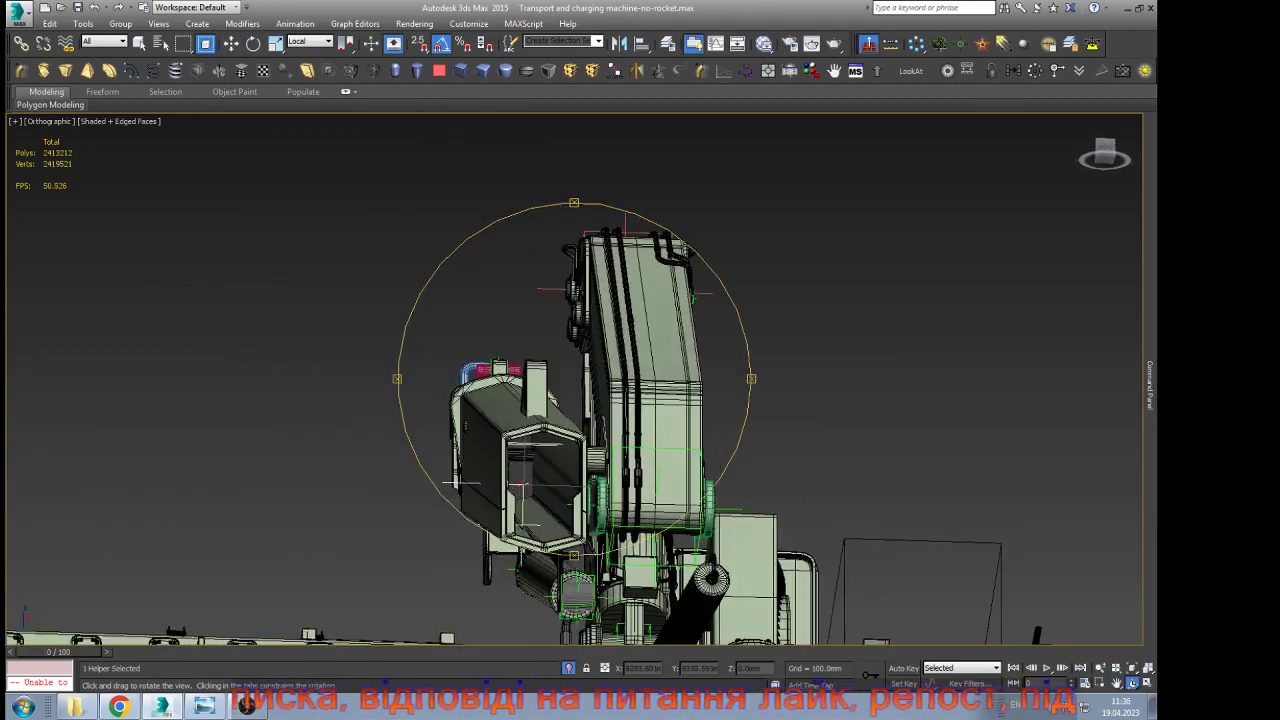
drag(530, 494, 498, 497)
scroll(498, 497, up, 5)
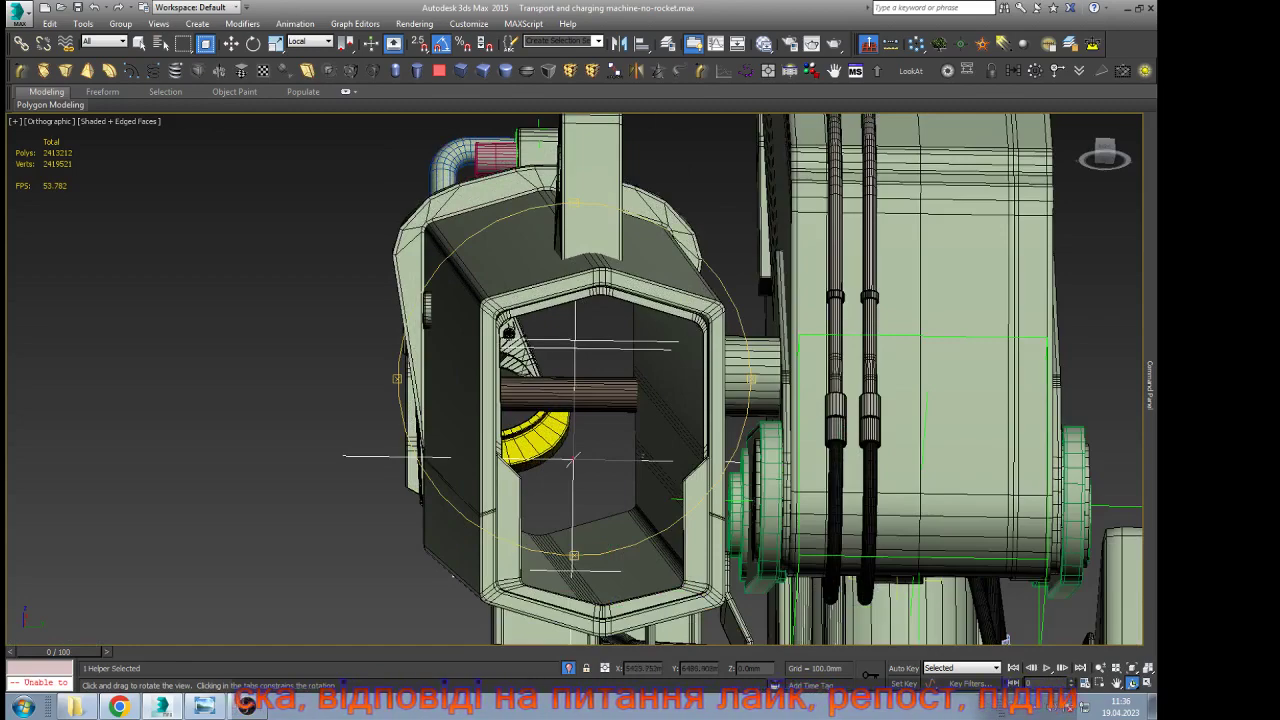
mouse_move(550, 465)
mouse_down()
mouse_move(498, 474)
mouse_move(572, 478)
mouse_up()
right_click(590, 472)
key(e)
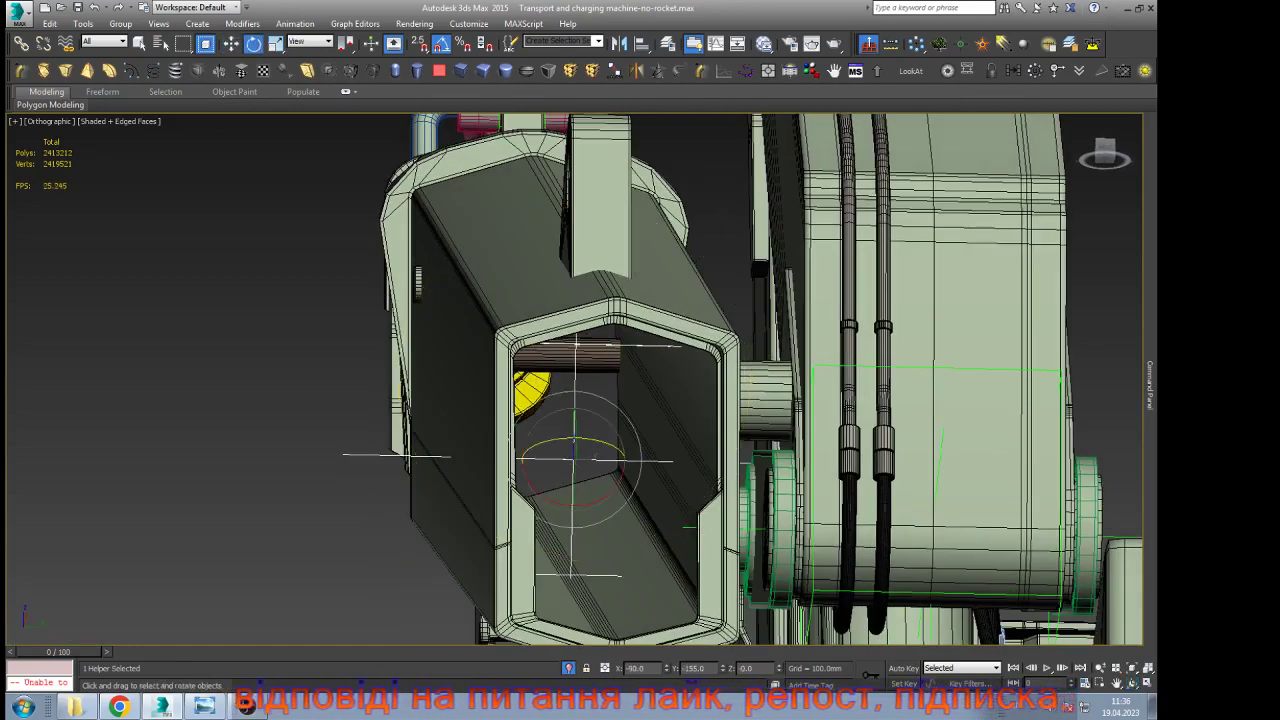
drag(574, 422, 576, 468)
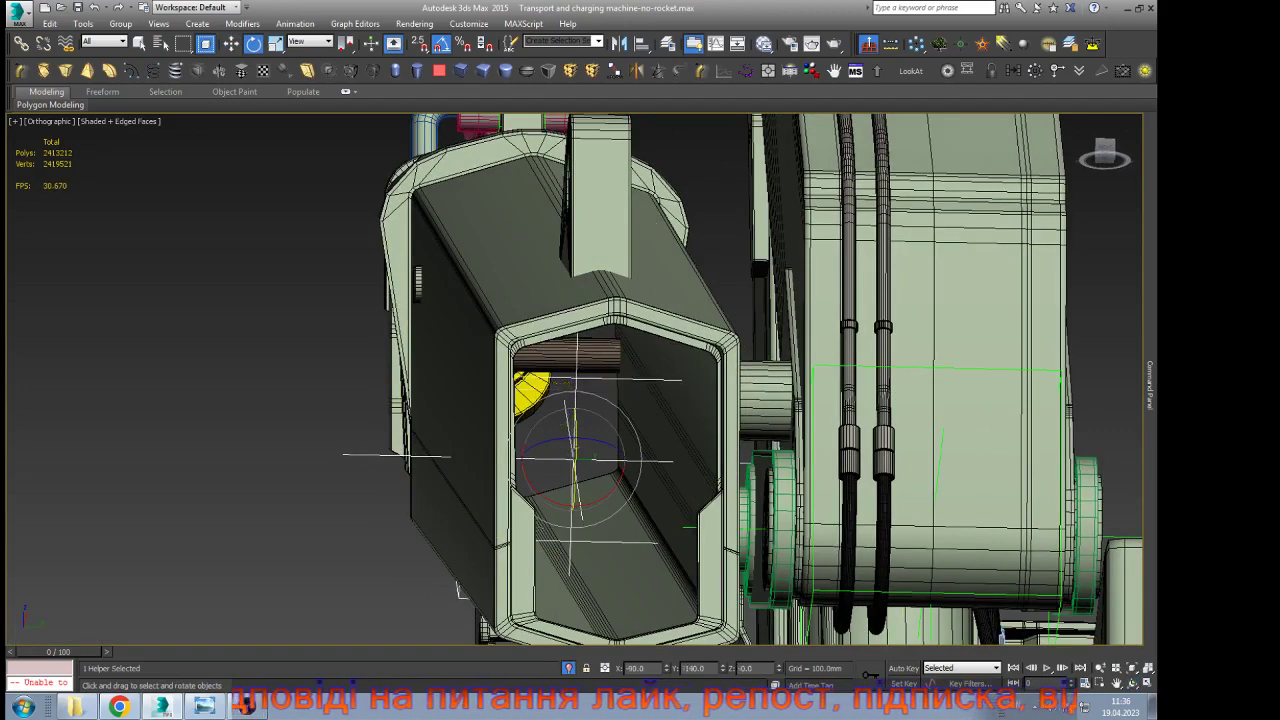
Rotate the Point helper toward the boom's slope in the front wireframe view and isolate it together with the outer boom
key(f)
key(z)
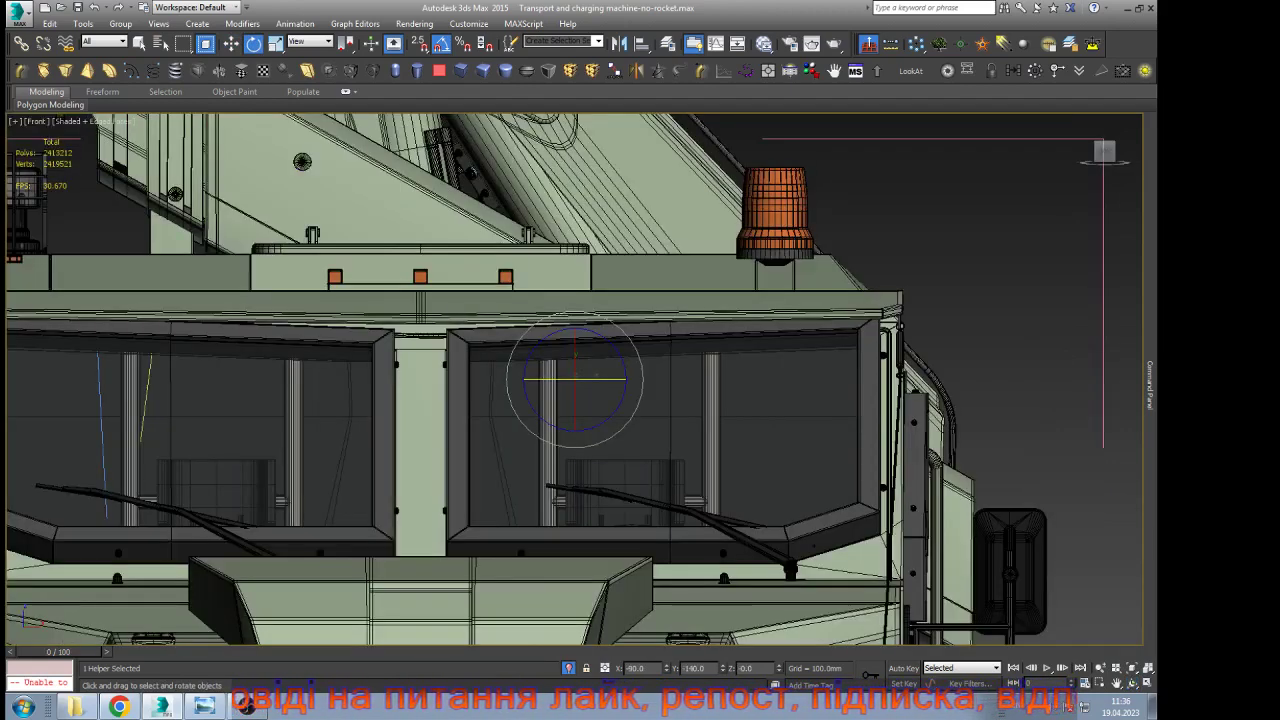
key(F3)
scroll(597, 371, up, 4)
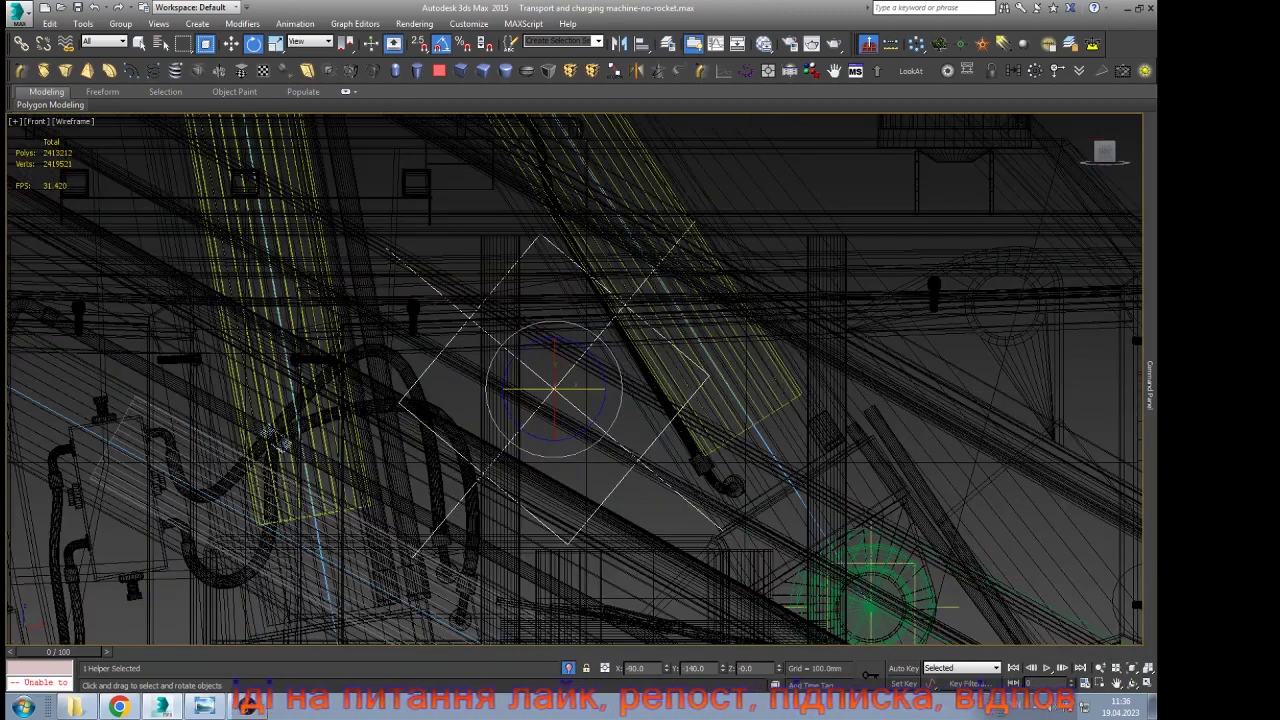
drag(602, 371, 592, 352)
key(w)
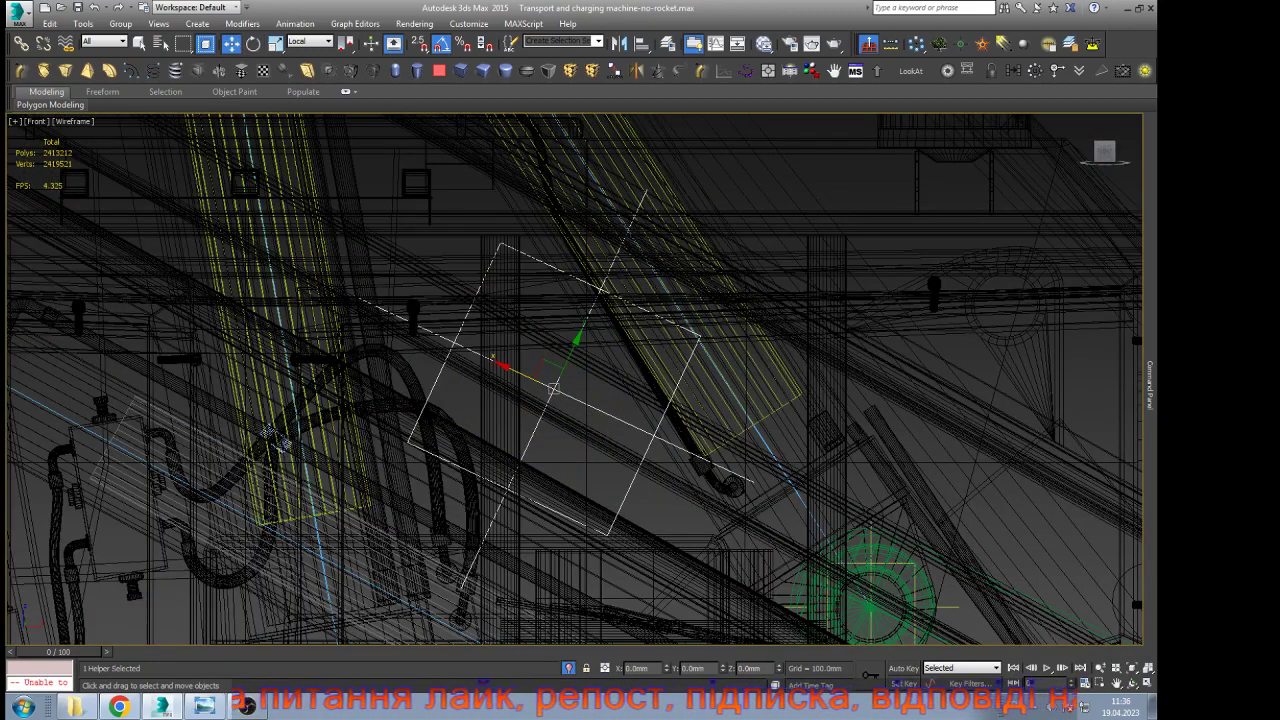
ctrl+click(588, 428)
key(alt+q)
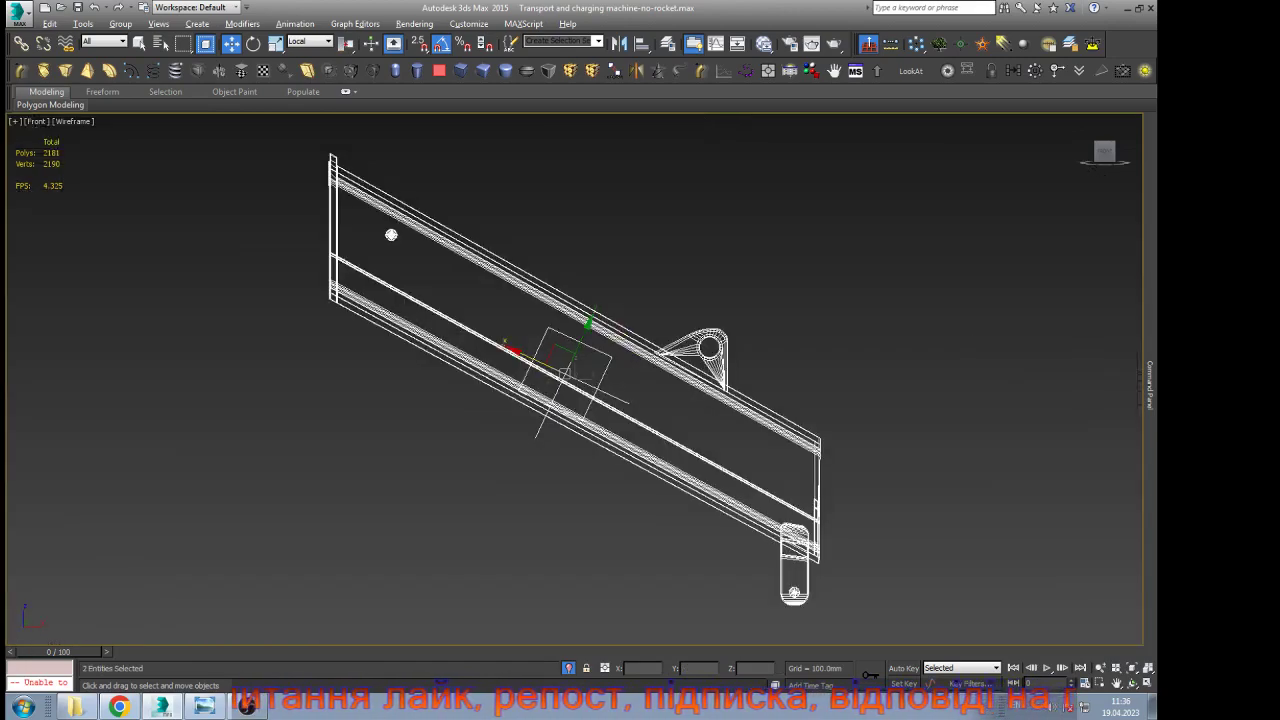
Fine-tune the Point helper's rotation without angle snap until its axis runs parallel to the outer boom's long edges
click(590, 377)
scroll(590, 377, up, 3)
click(584, 387)
scroll(584, 377, up, 3)
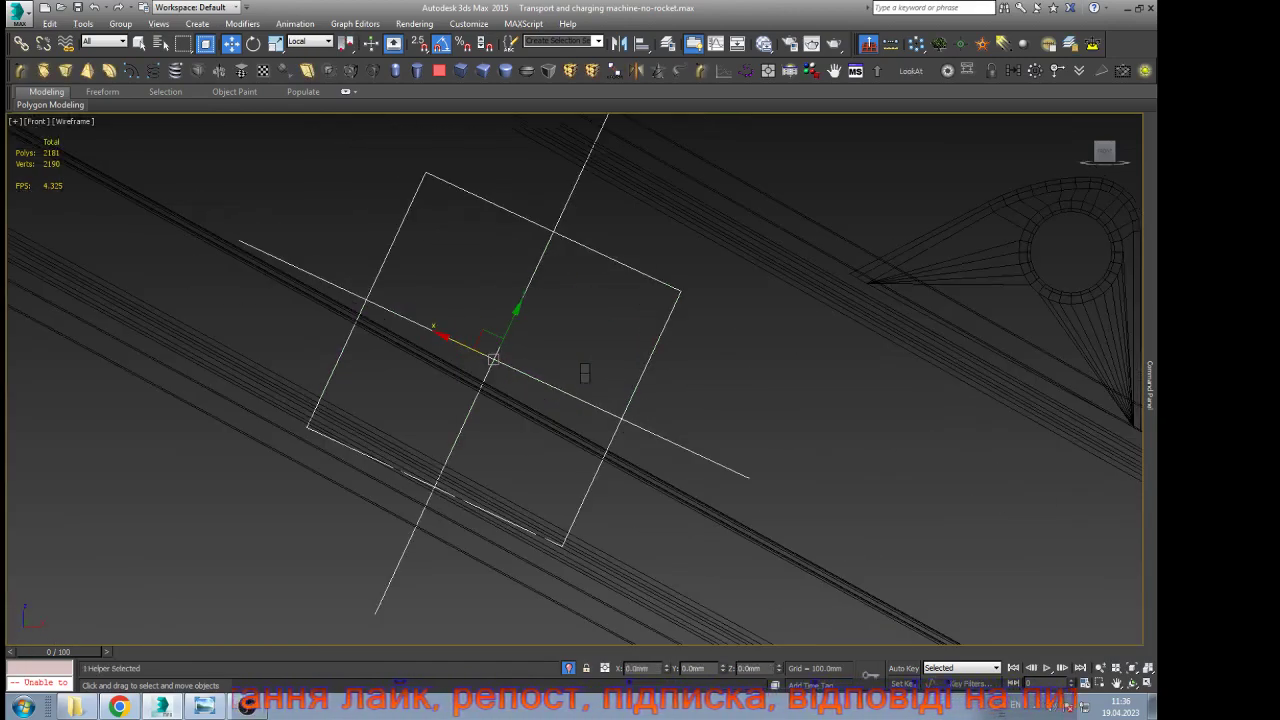
key(e)
drag(537, 330, 543, 341)
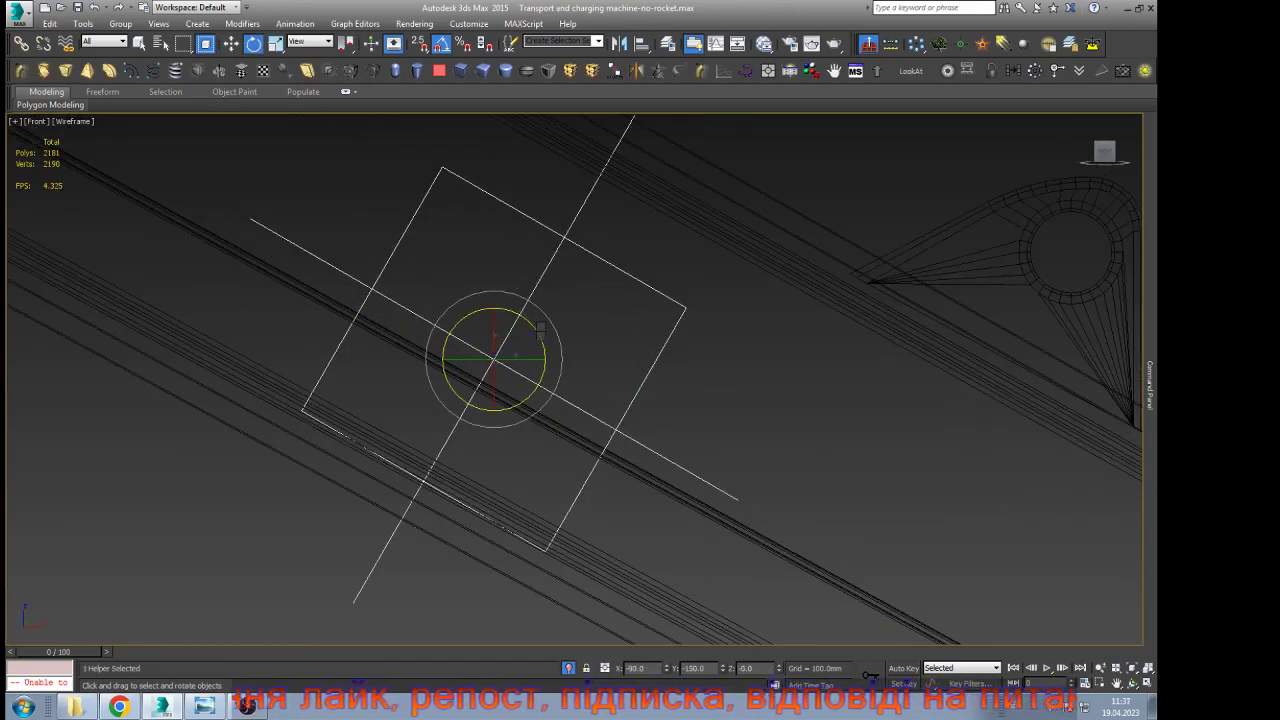
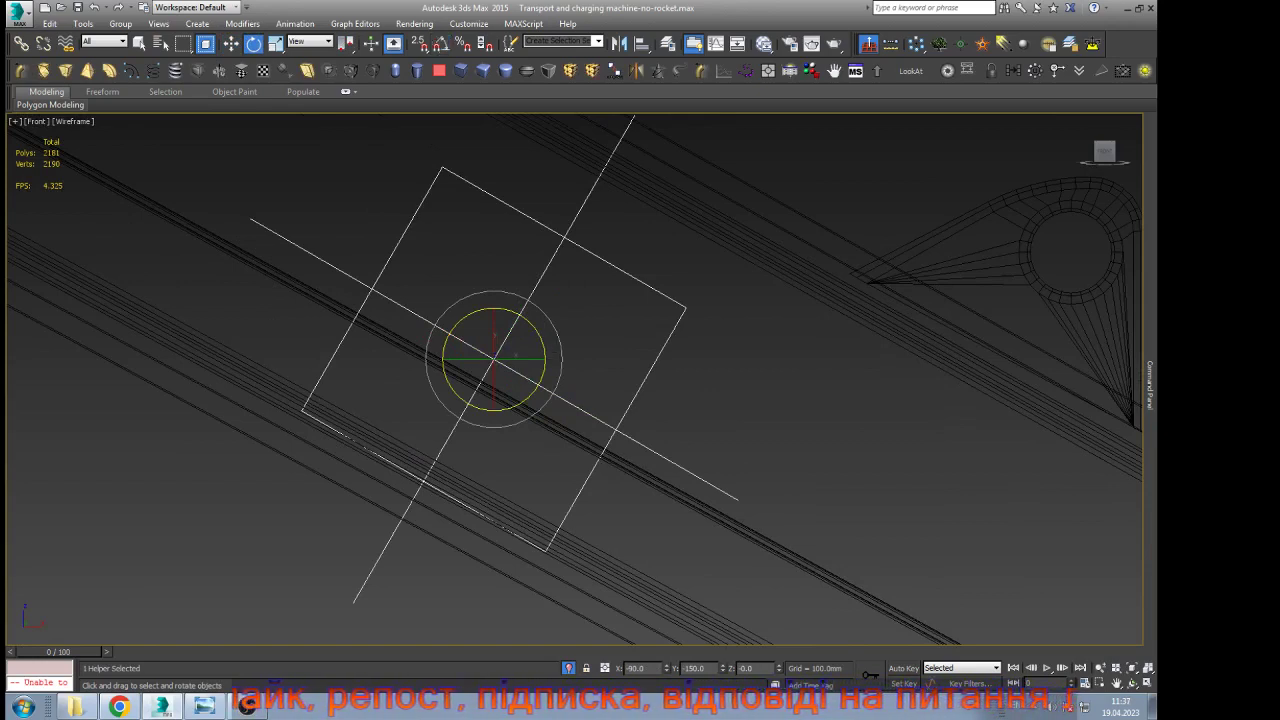
drag(533, 325, 531, 322)
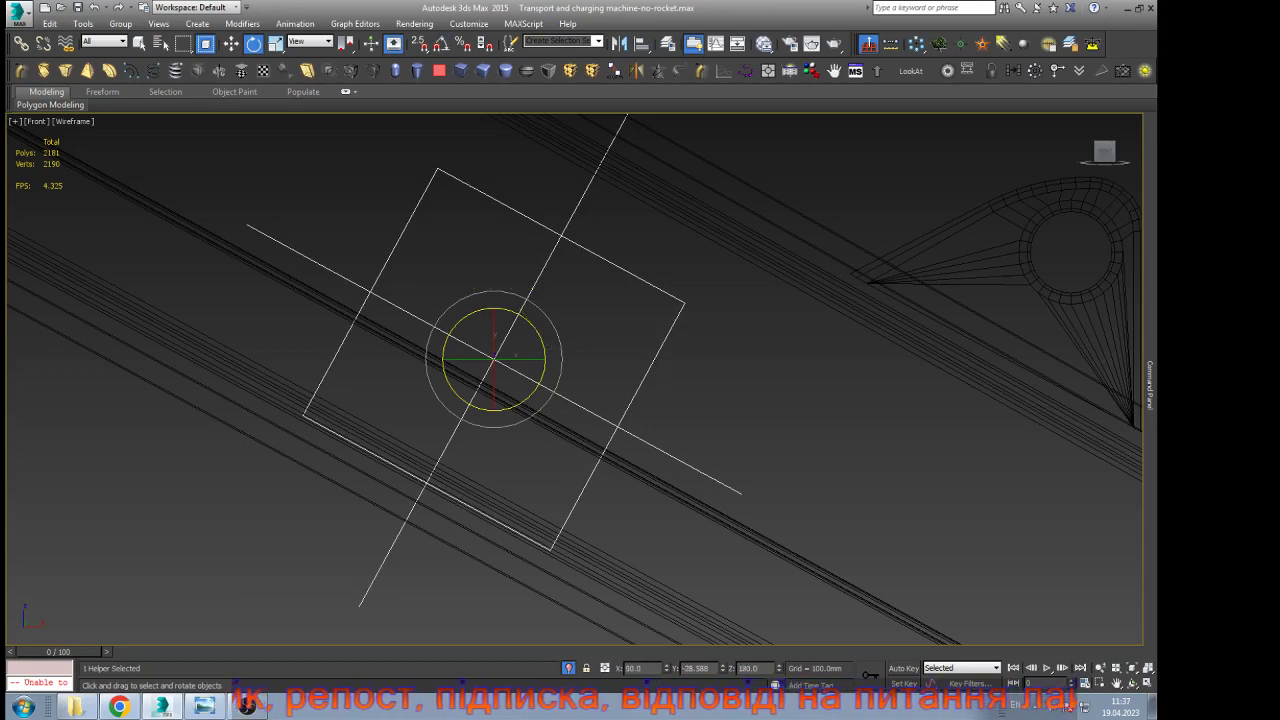
key(w)
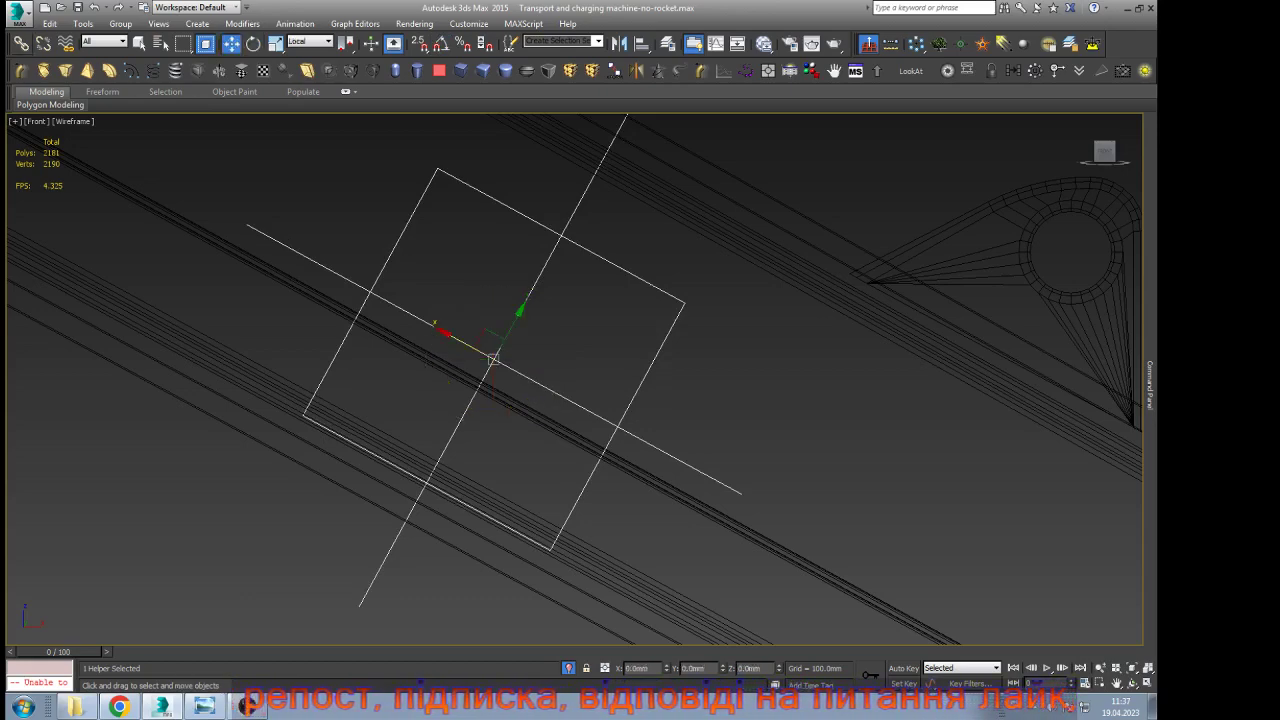
Link the Point helper to the outer boom as its parent and set the reference coordinate system to View
click(21, 44)
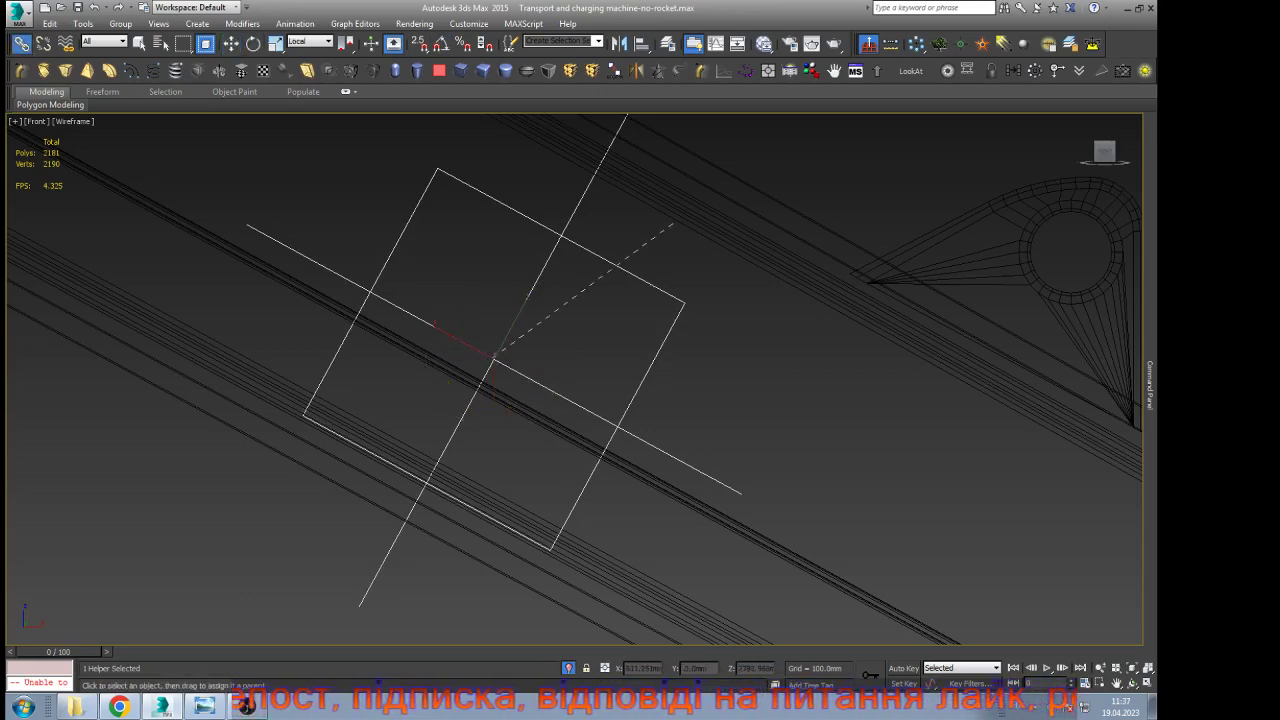
drag(673, 224, 674, 223)
key(w)
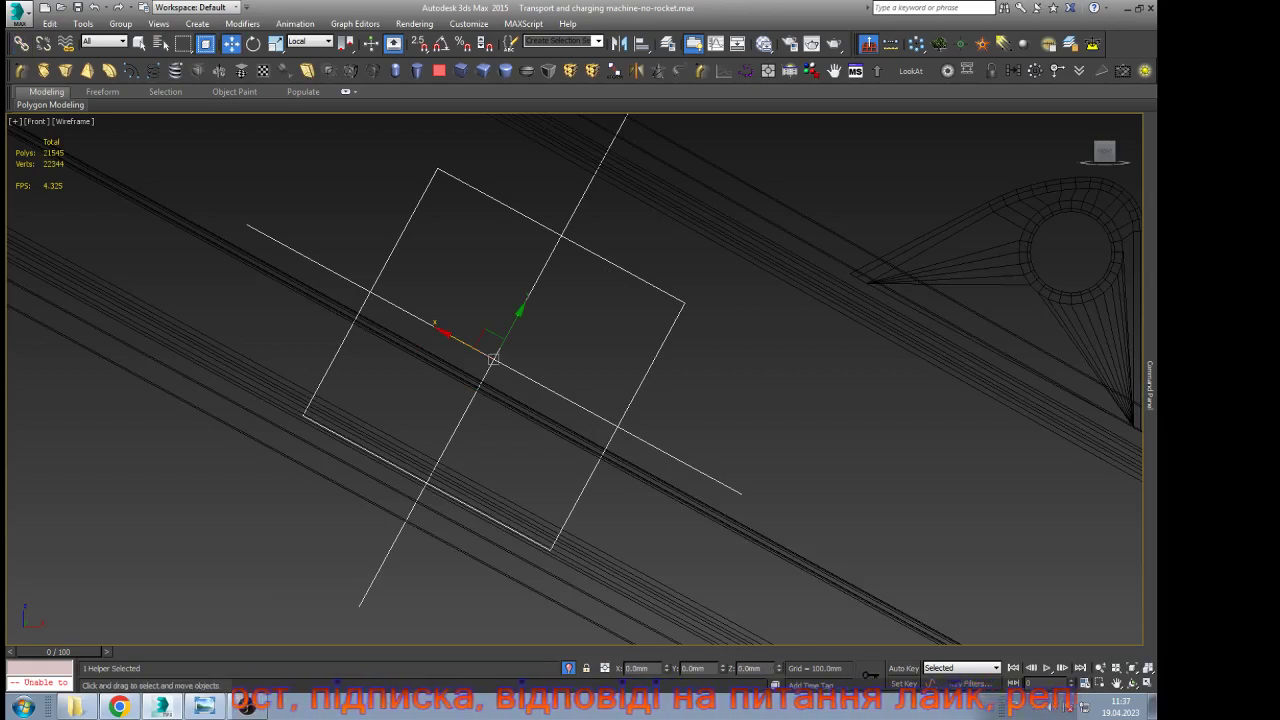
alt+right_click(633, 325)
click(660, 295)
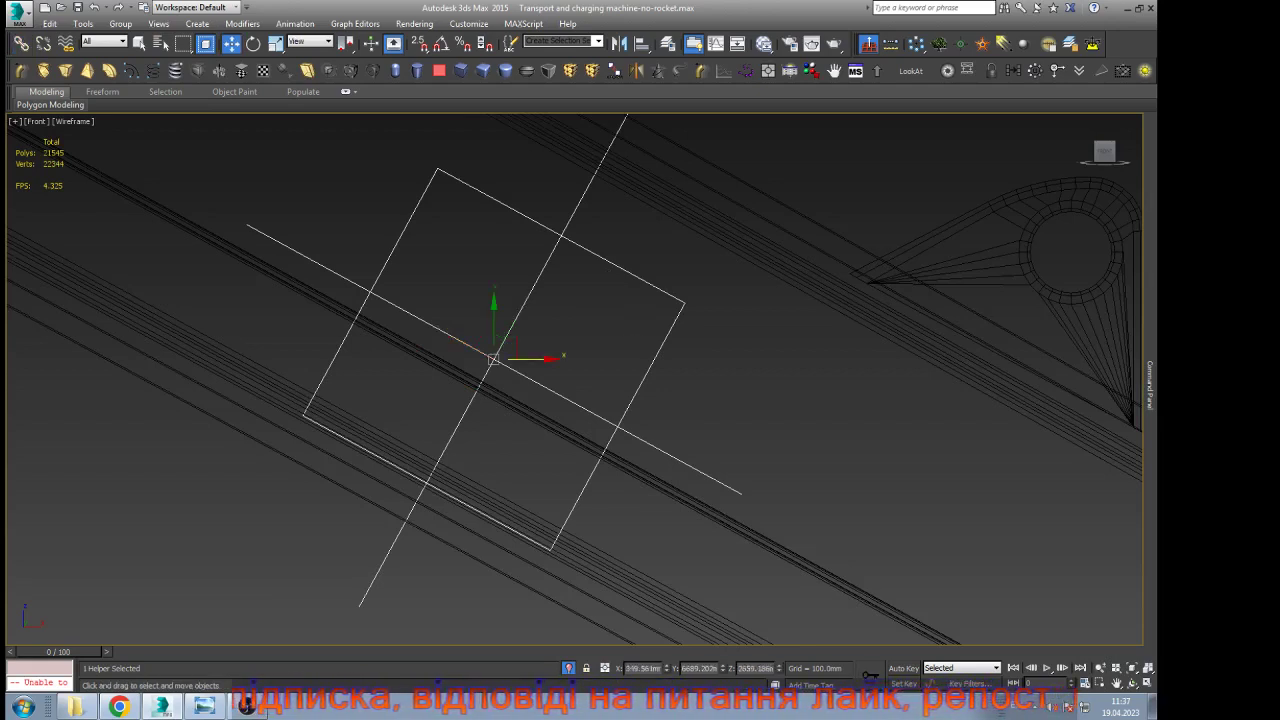
Switch the view back to shaded display and unhide all objects in the scene
scroll(565, 397, down, 6)
key(F3)
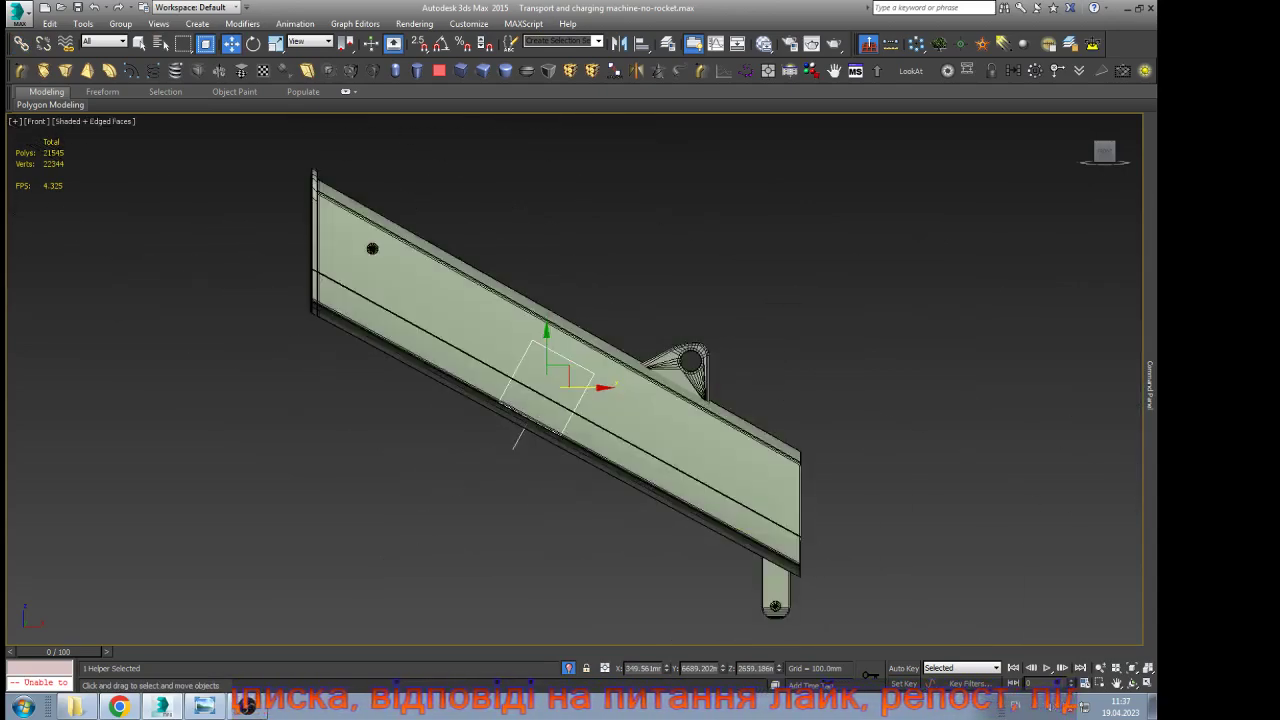
key(alt+u)
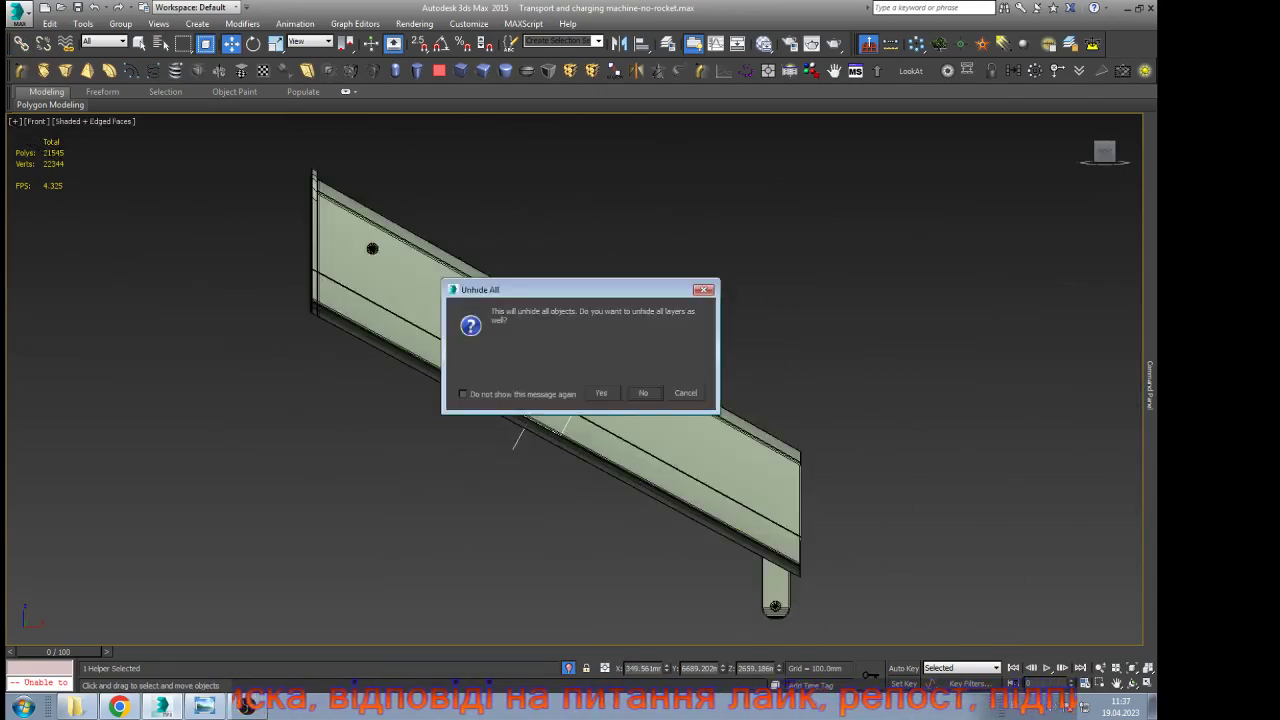
key(Return)
Try rotating the joint helper at the top of the crane column by about -60° around Y to swing the booms
alt+middle_drag(590, 390, 550, 416)
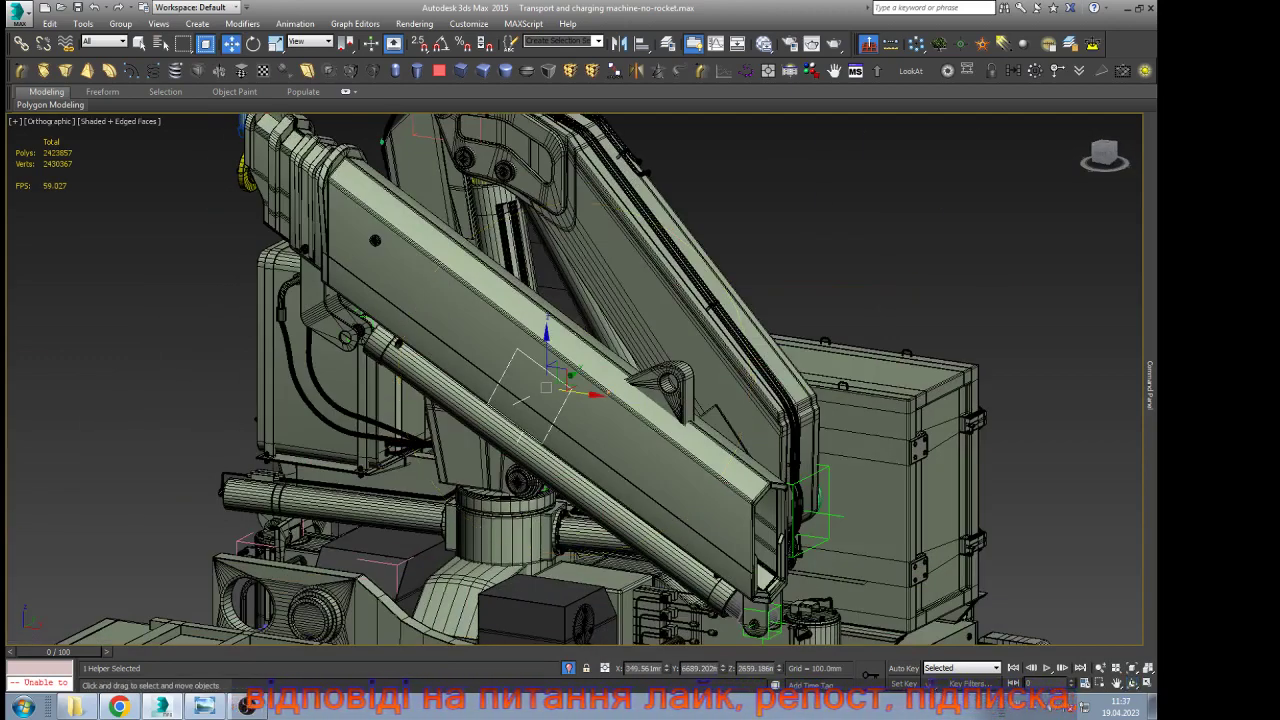
scroll(576, 421, down, 3)
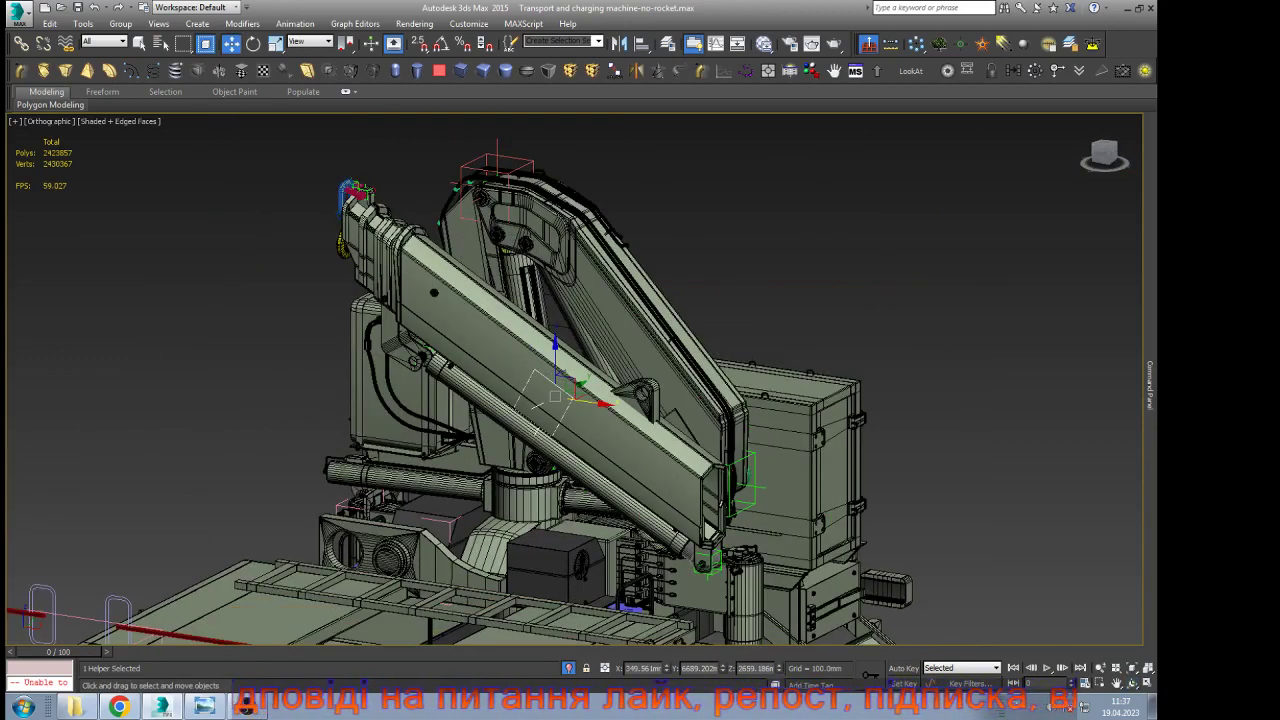
click(478, 157)
key(e)
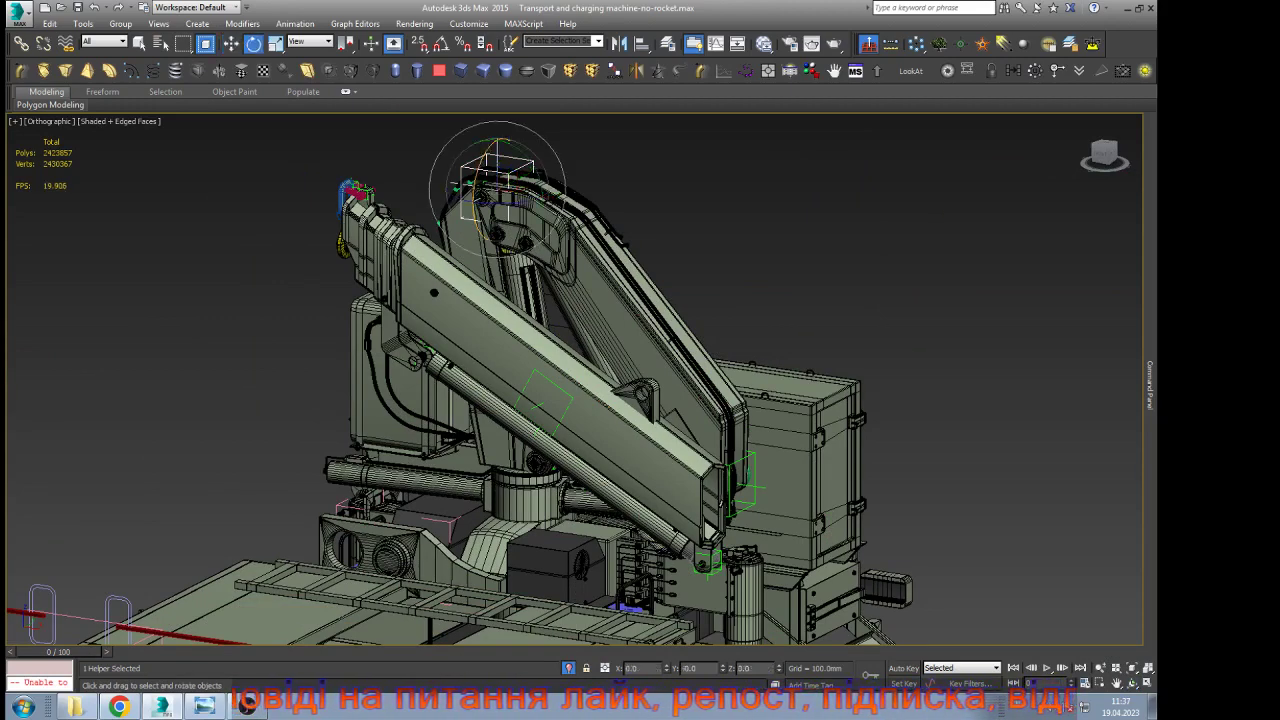
scroll(491, 266, down, 2)
drag(537, 190, 506, 121)
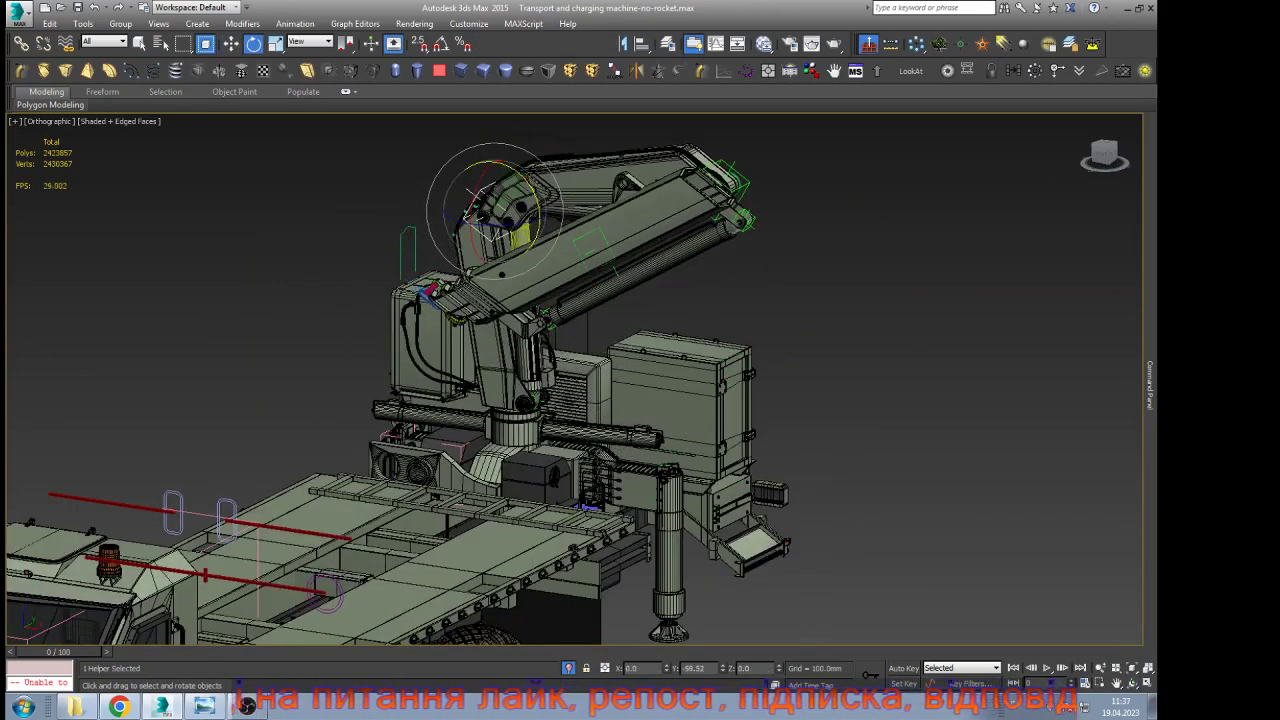
key(ctrl+z)
Turn on angle snap and rotate the column's top joint helper -70° around Y to raise the booms
scroll(457, 130, up, 6)
scroll(532, 290, down, 2)
scroll(531, 293, down, 2)
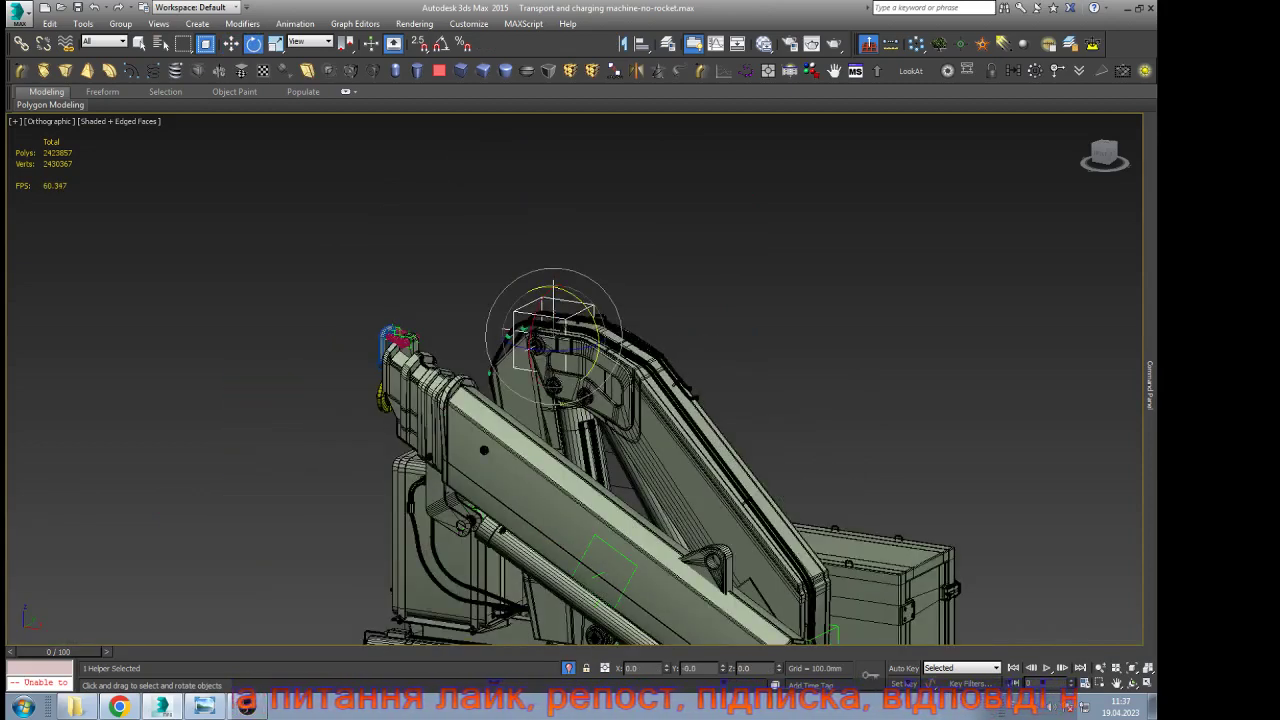
key(a)
drag(597, 325, 565, 241)
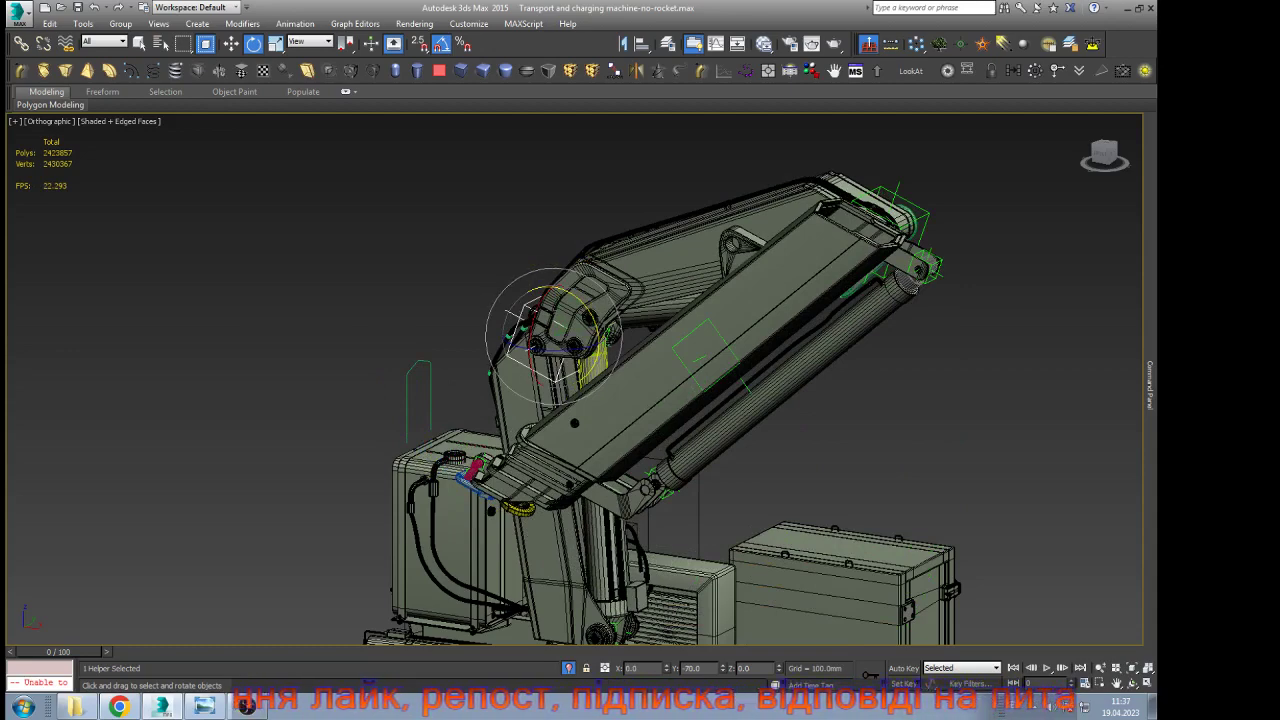
Raise the booms further by rotating the column's top joint helper to -90° around Y, finishing in the Back view
drag(598, 331, 585, 312)
scroll(585, 313, down, 2)
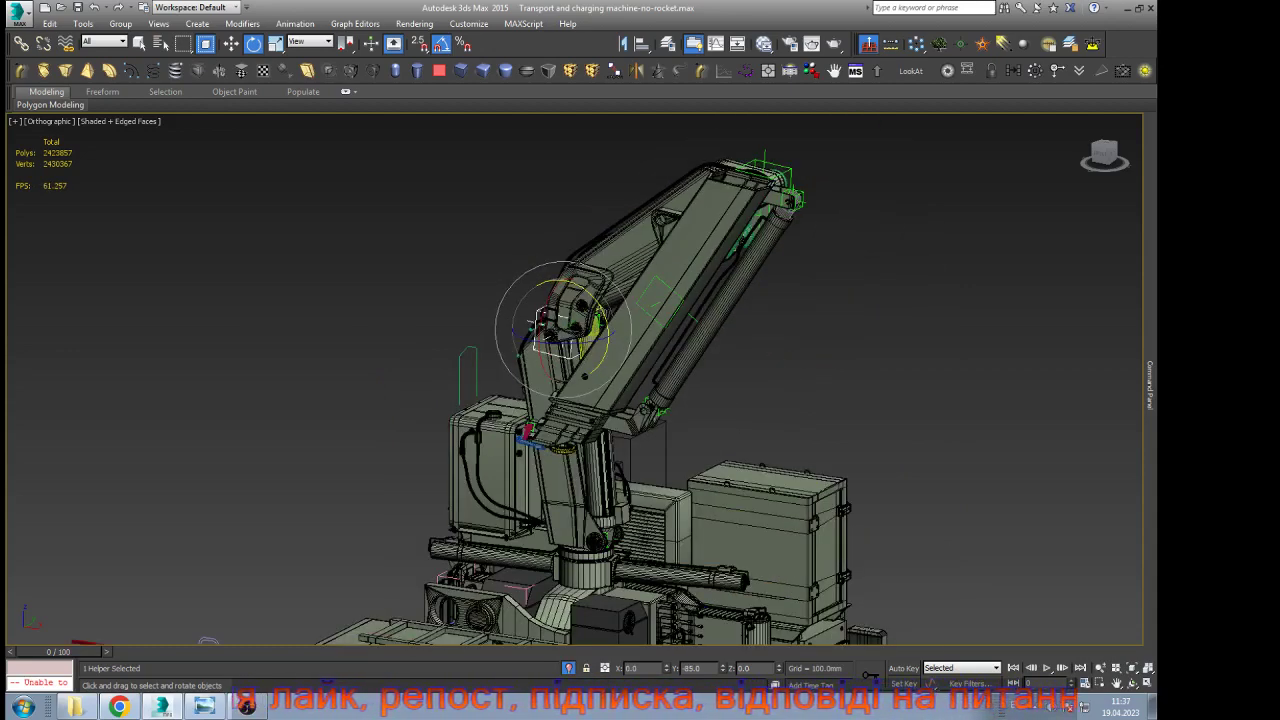
scroll(773, 150, up, 3)
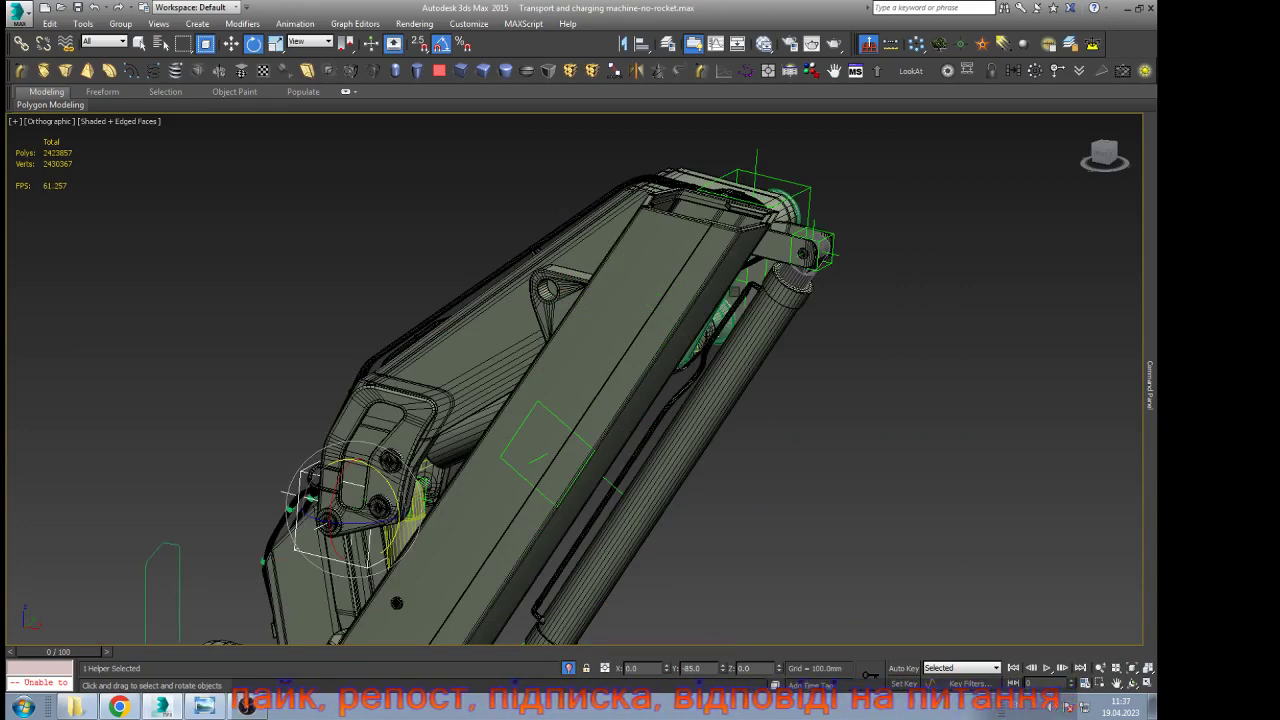
key(k)
key(z)
scroll(682, 388, down, 2)
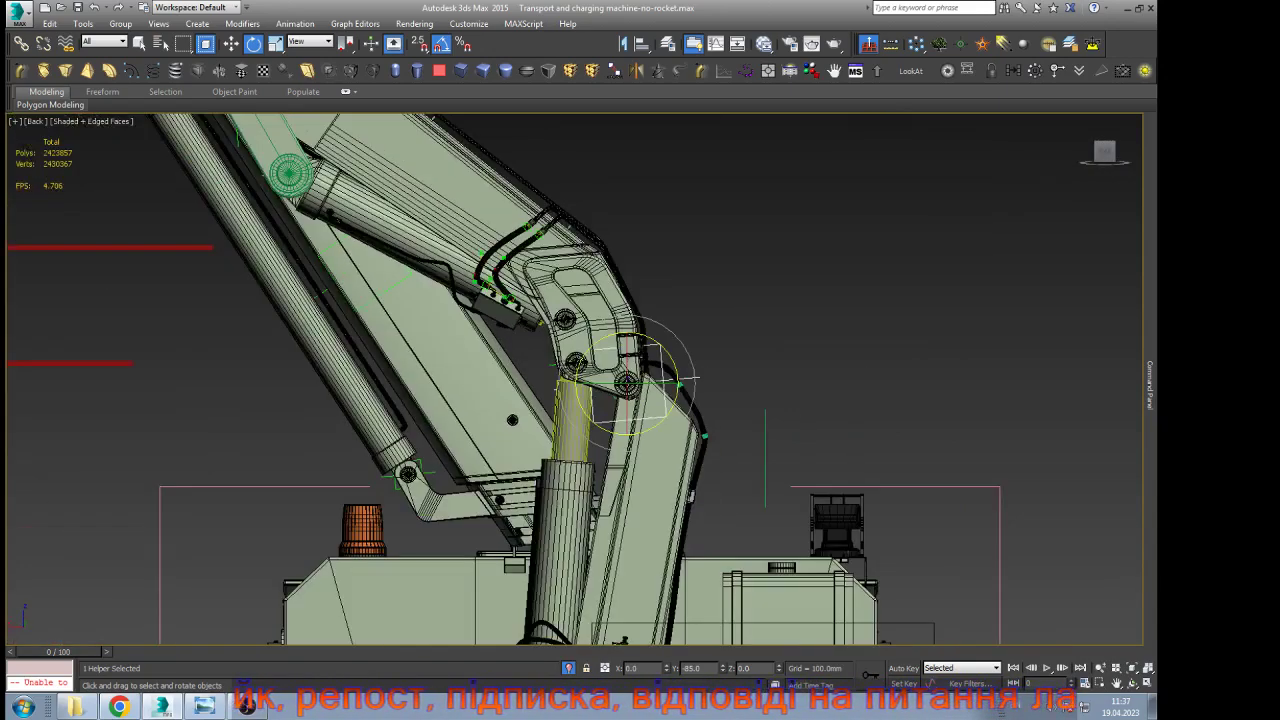
scroll(678, 390, up, 5)
drag(468, 305, 473, 319)
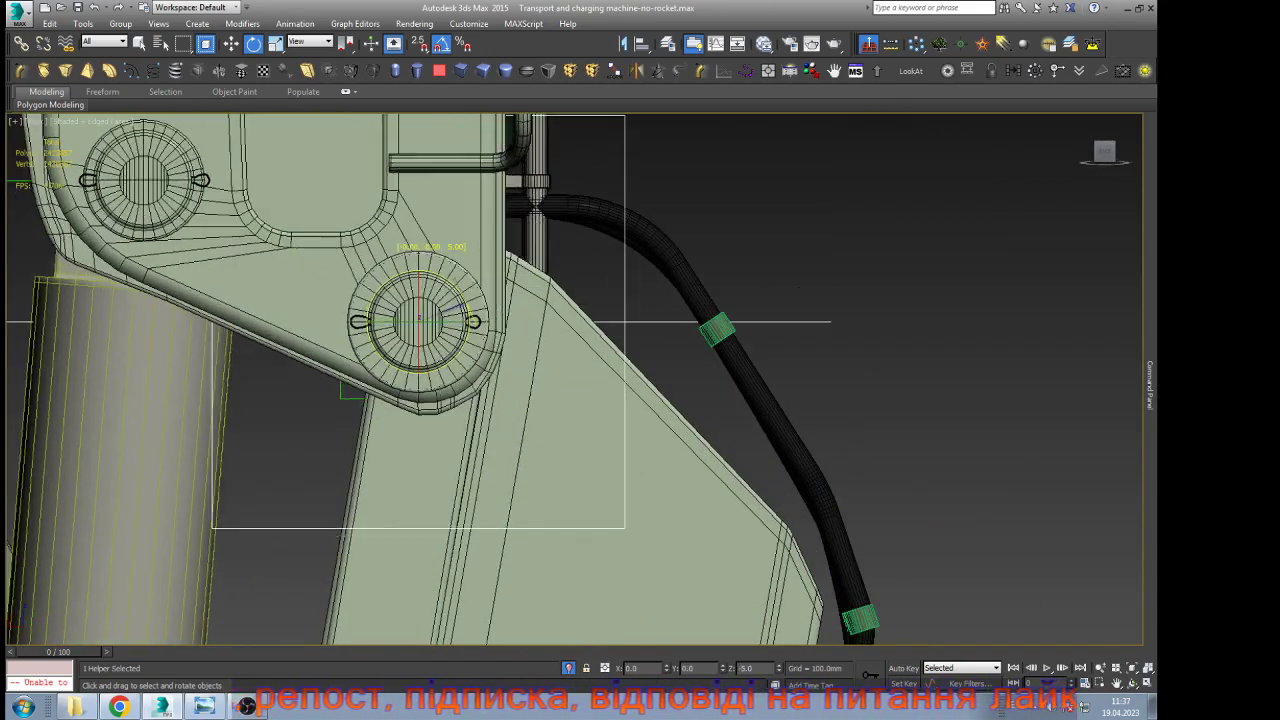
scroll(515, 376, down, 7)
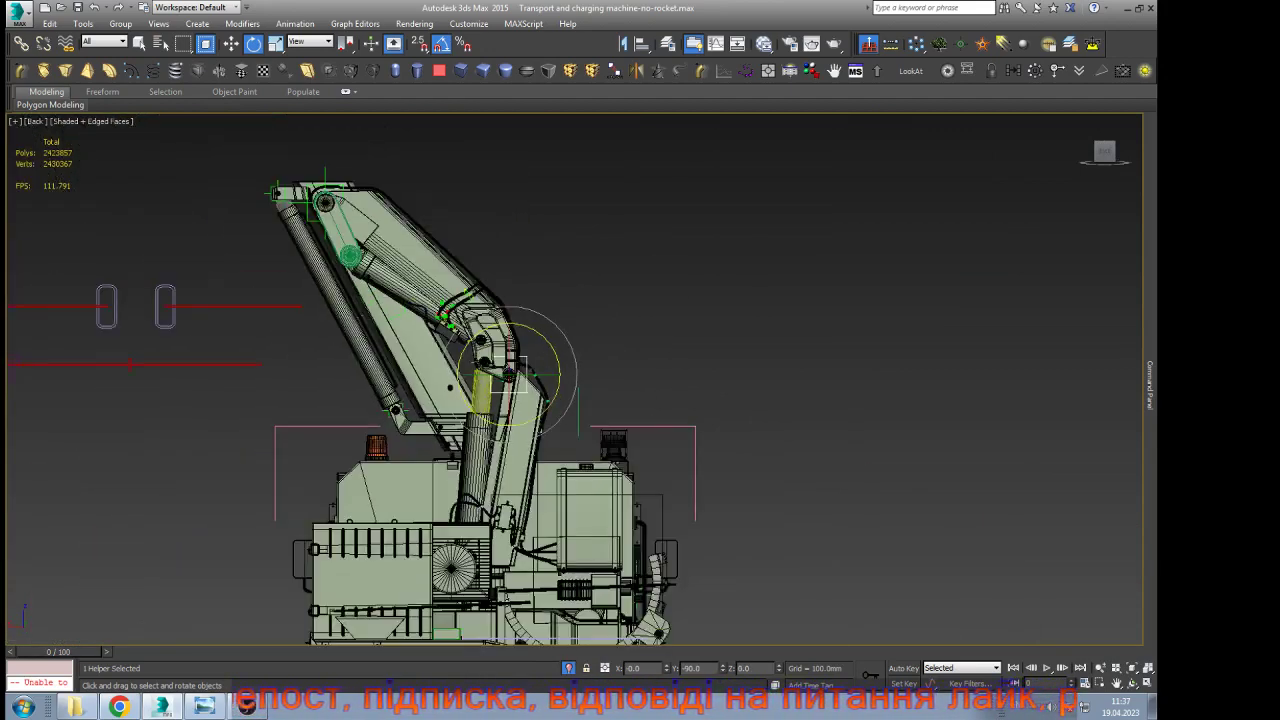
Unfold the outer boom to a nearly horizontal position by rotating the joint helper at the main boom's upper end
scroll(290, 140, up, 1)
scroll(294, 137, up, 3)
click(417, 259)
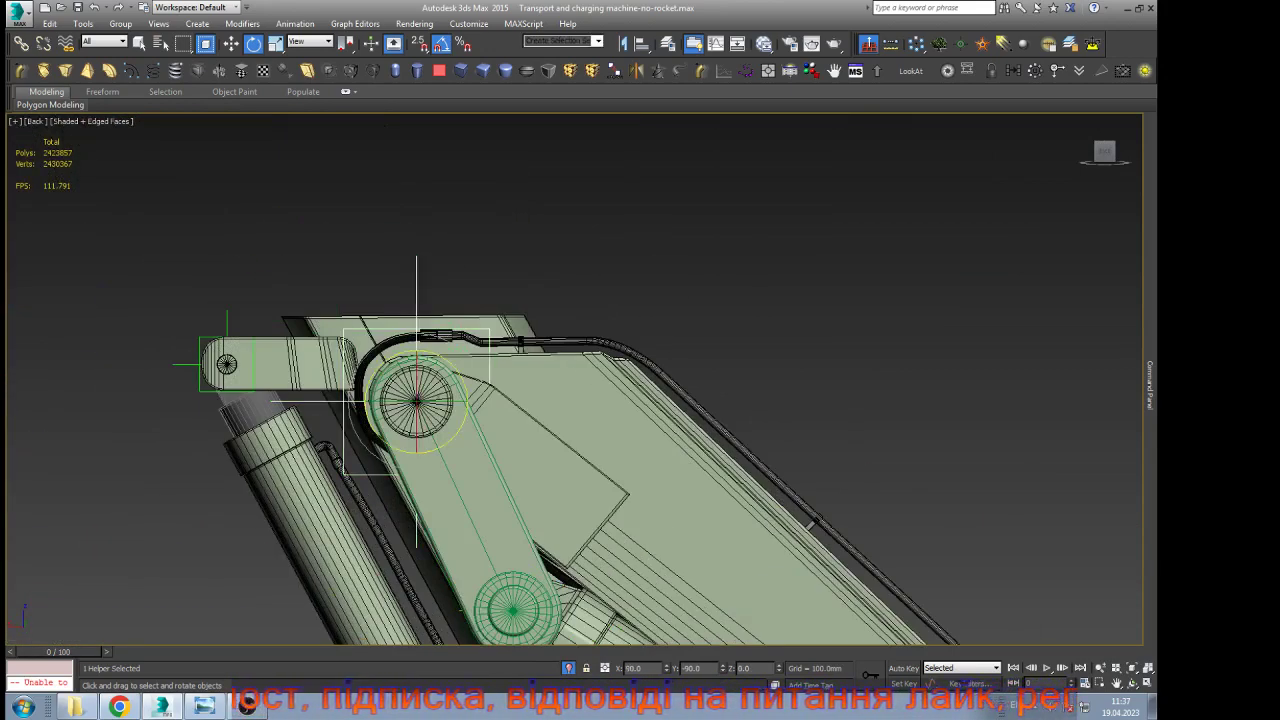
scroll(419, 259, down, 2)
drag(434, 282, 580, 326)
drag(357, 298, 358, 288)
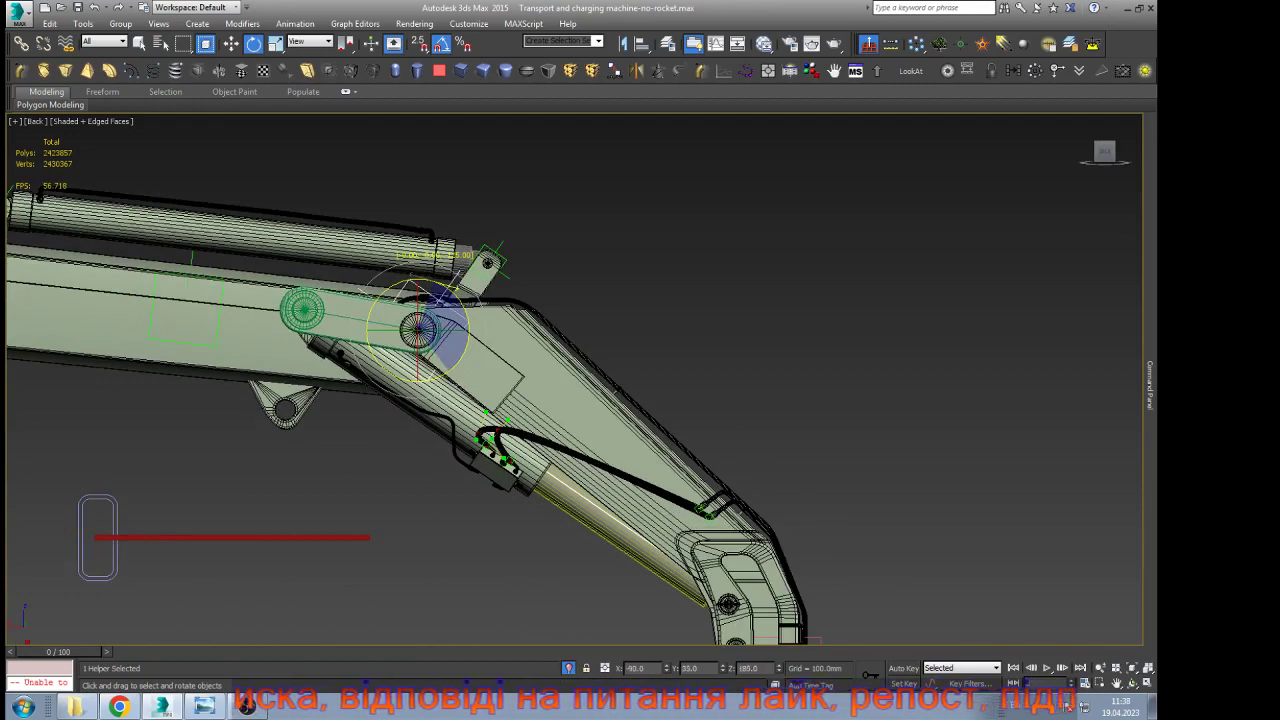
scroll(748, 330, down, 4)
scroll(473, 290, up, 4)
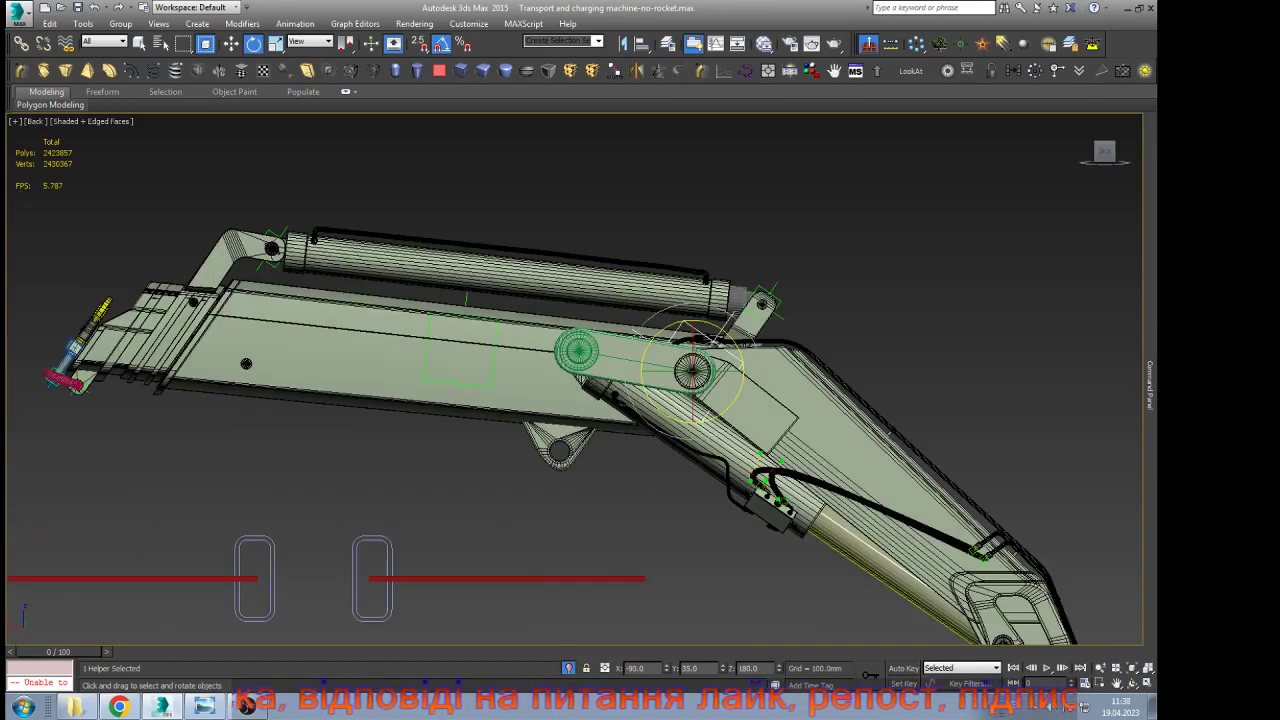
Set the reference coordinate system to Local and try moving the outer boom's Point helper along its X axis
click(466, 299)
alt+right_click(498, 342)
click(498, 342)
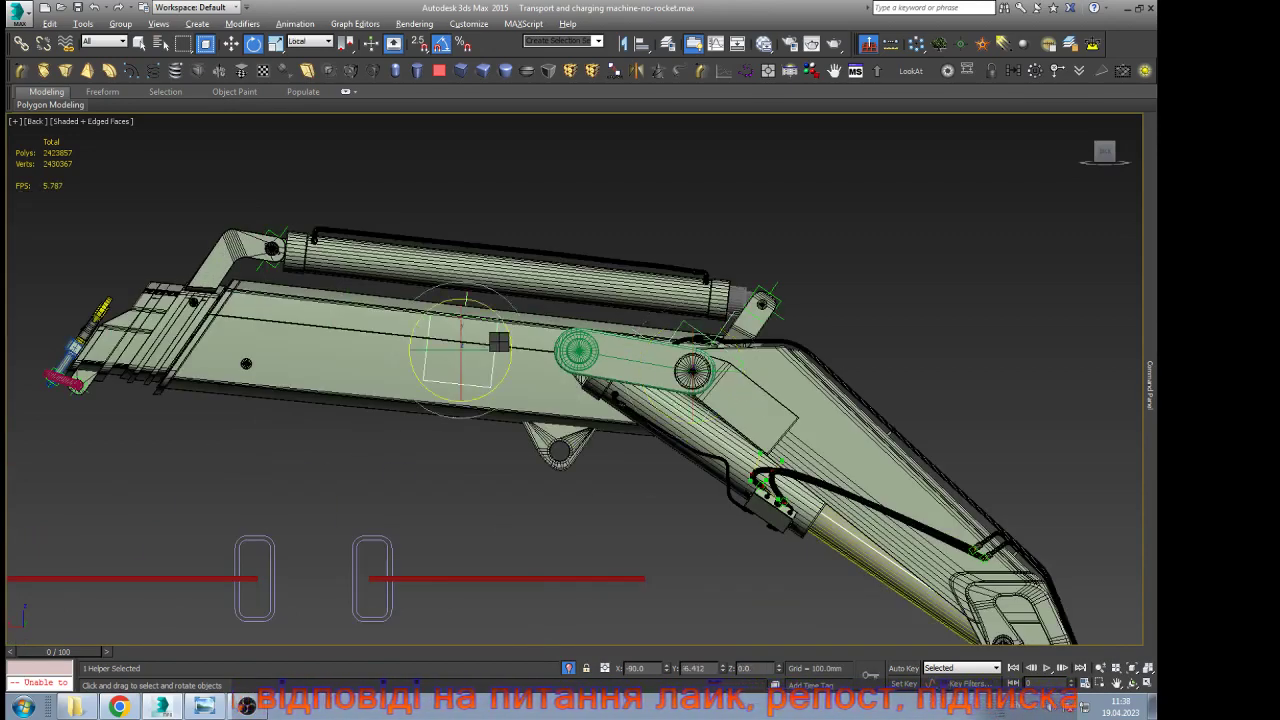
key(w)
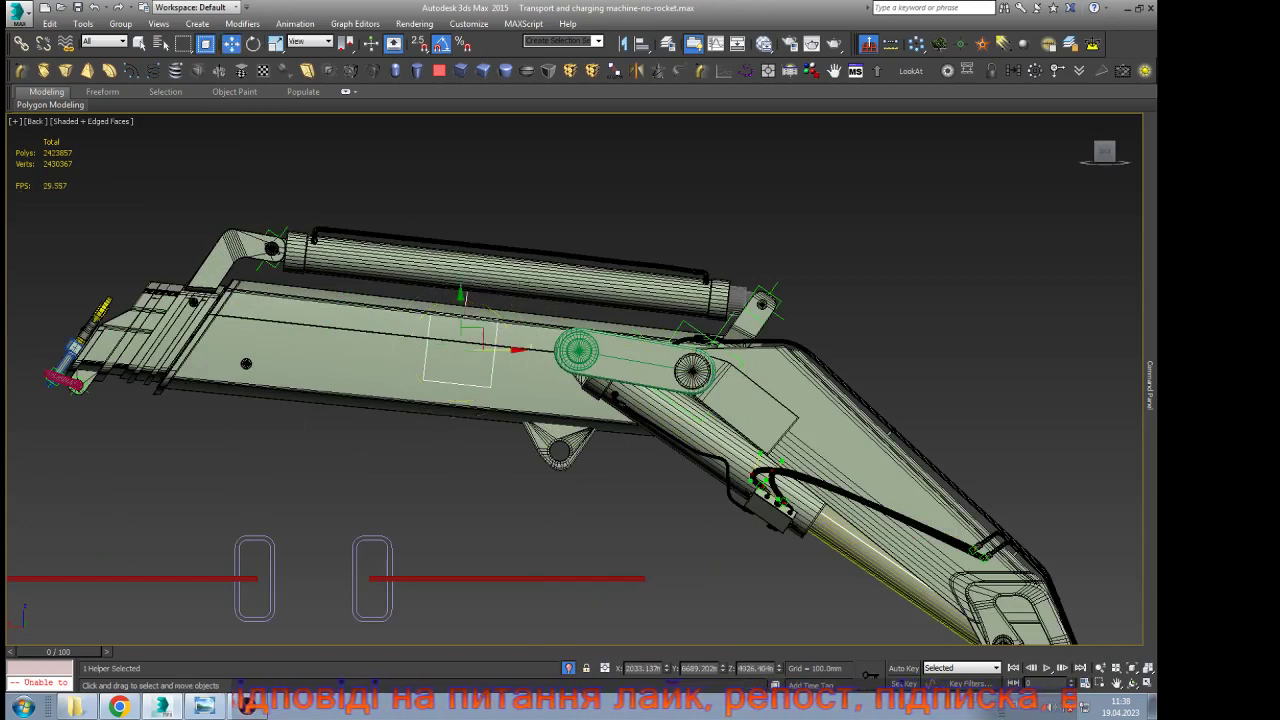
click(502, 359)
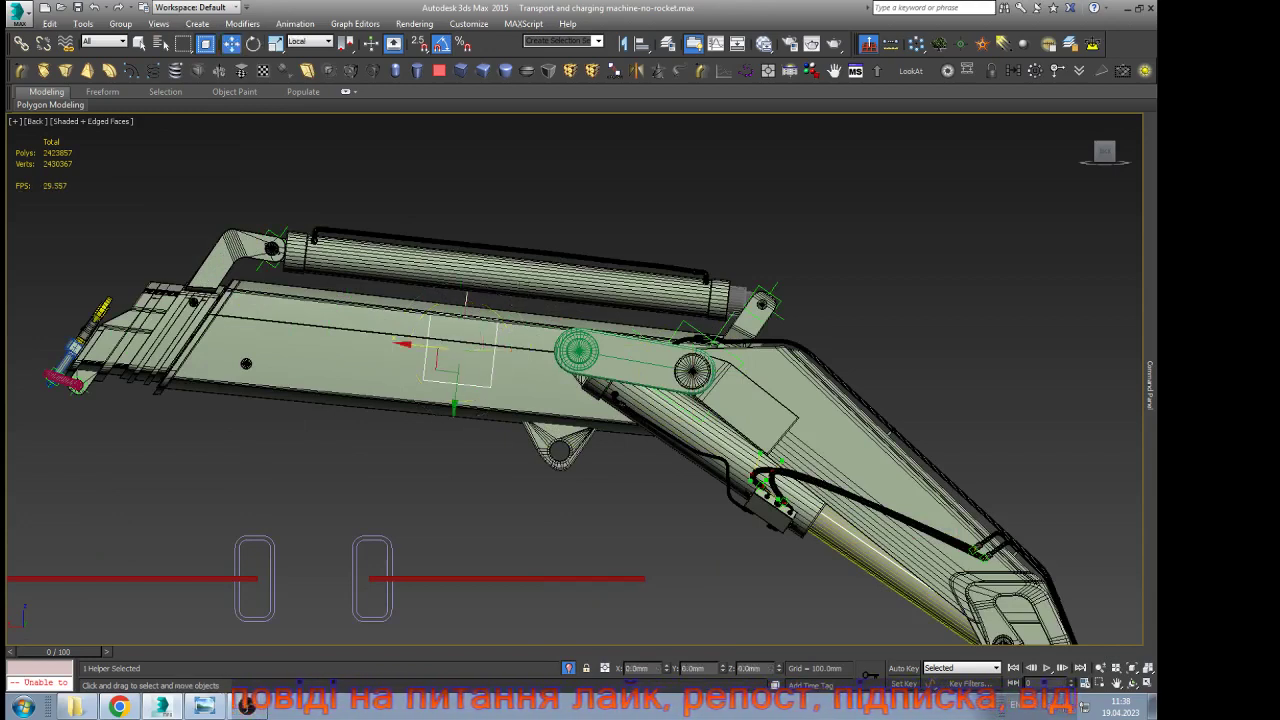
drag(428, 346, 321, 334)
key(ctrl+z)
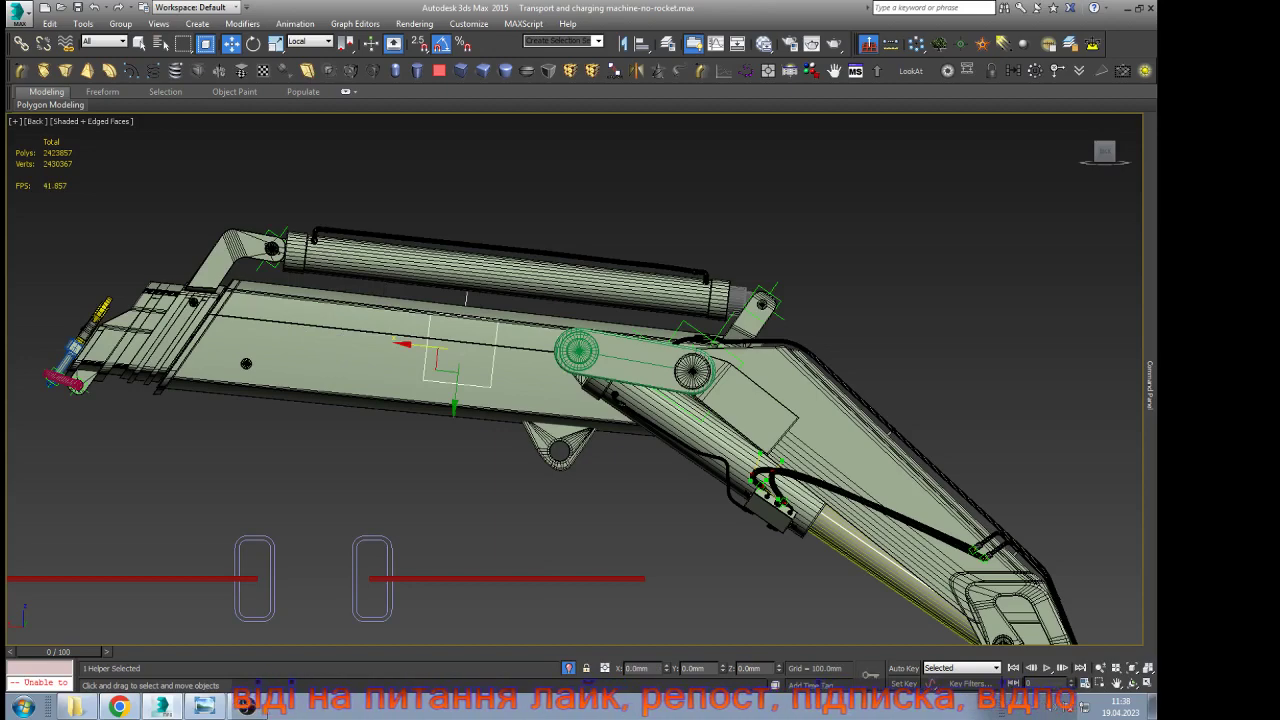
In wireframe display, link the inner telescopic boom section to the Point helper as its parent
scroll(412, 357, up, 5)
key(F3)
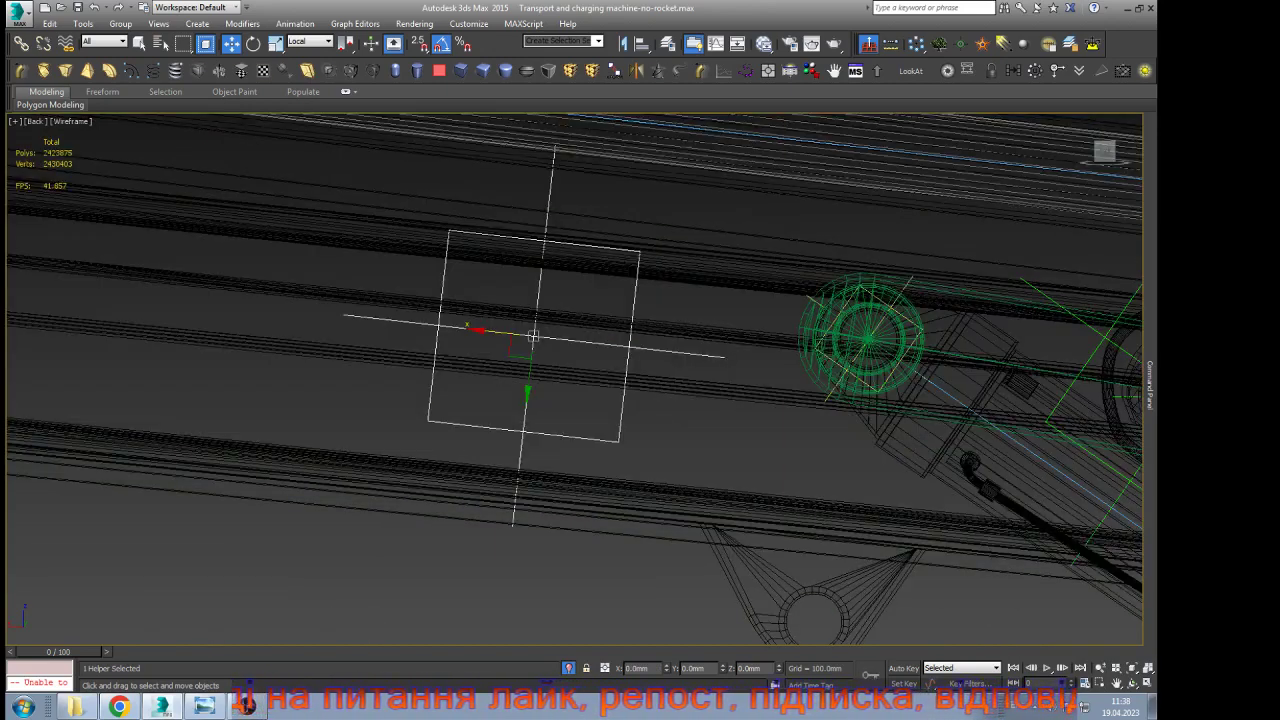
click(412, 303)
click(22, 44)
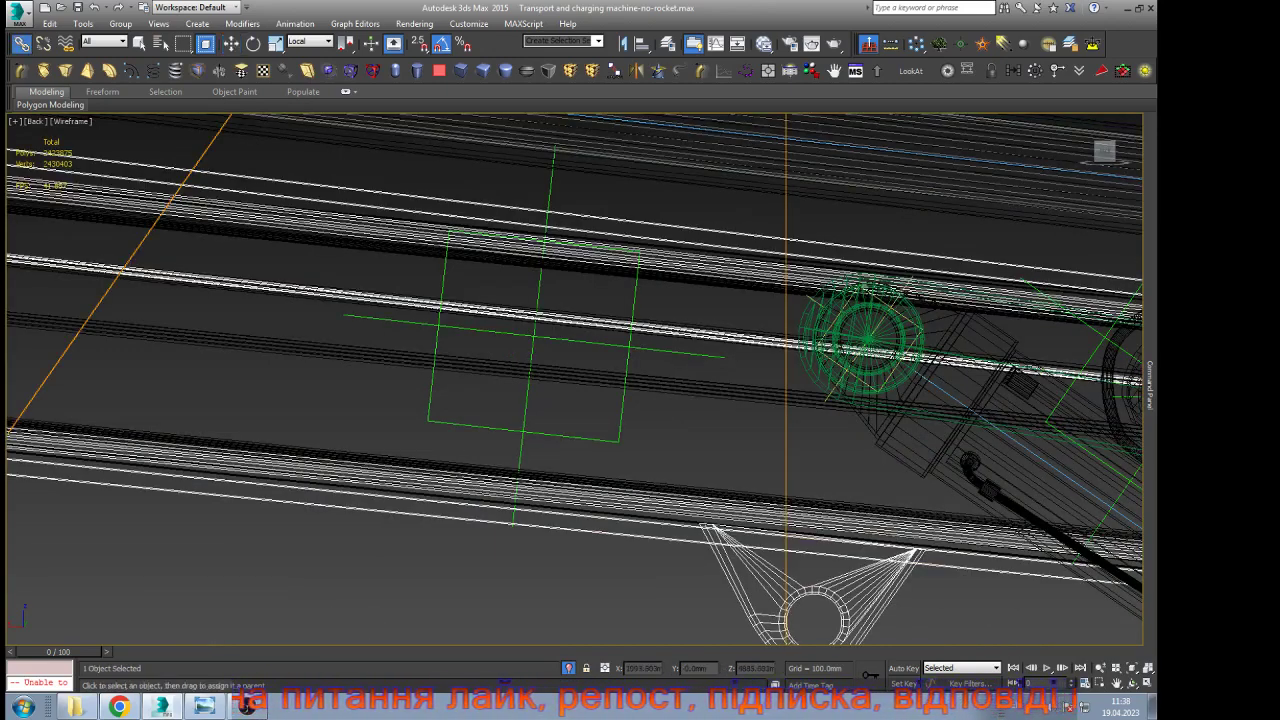
drag(576, 370, 632, 361)
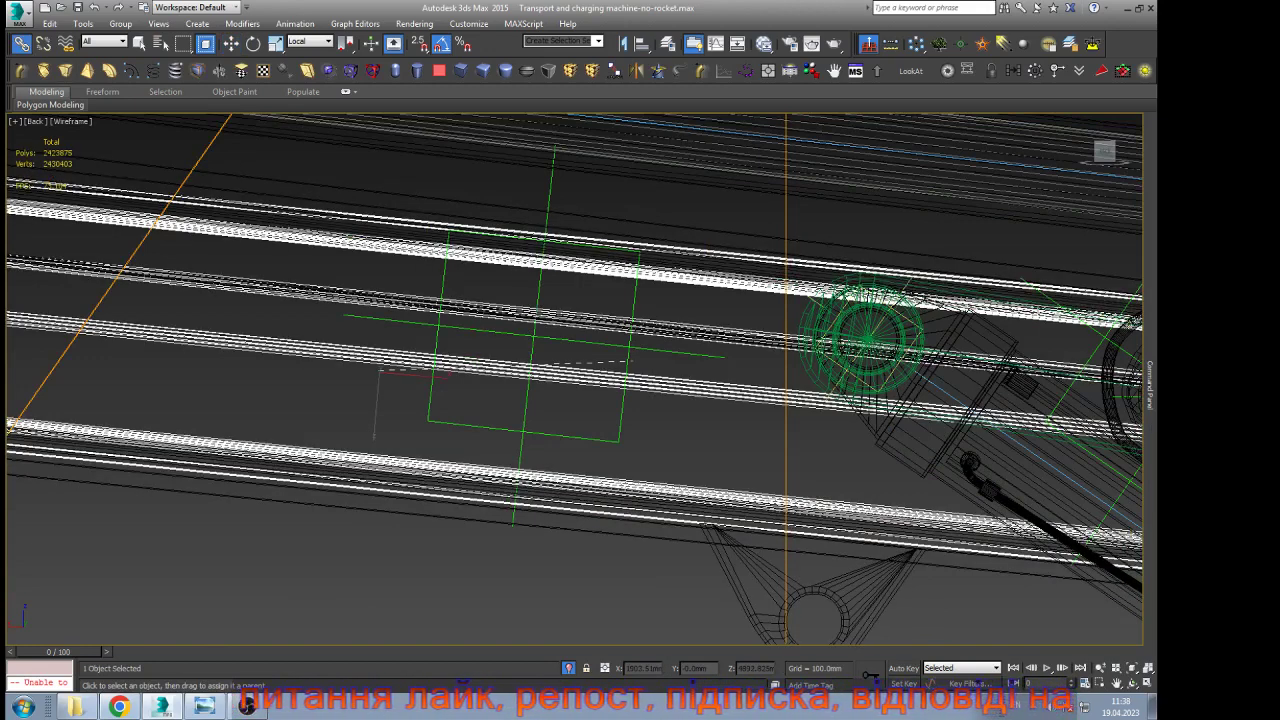
drag(620, 409, 621, 409)
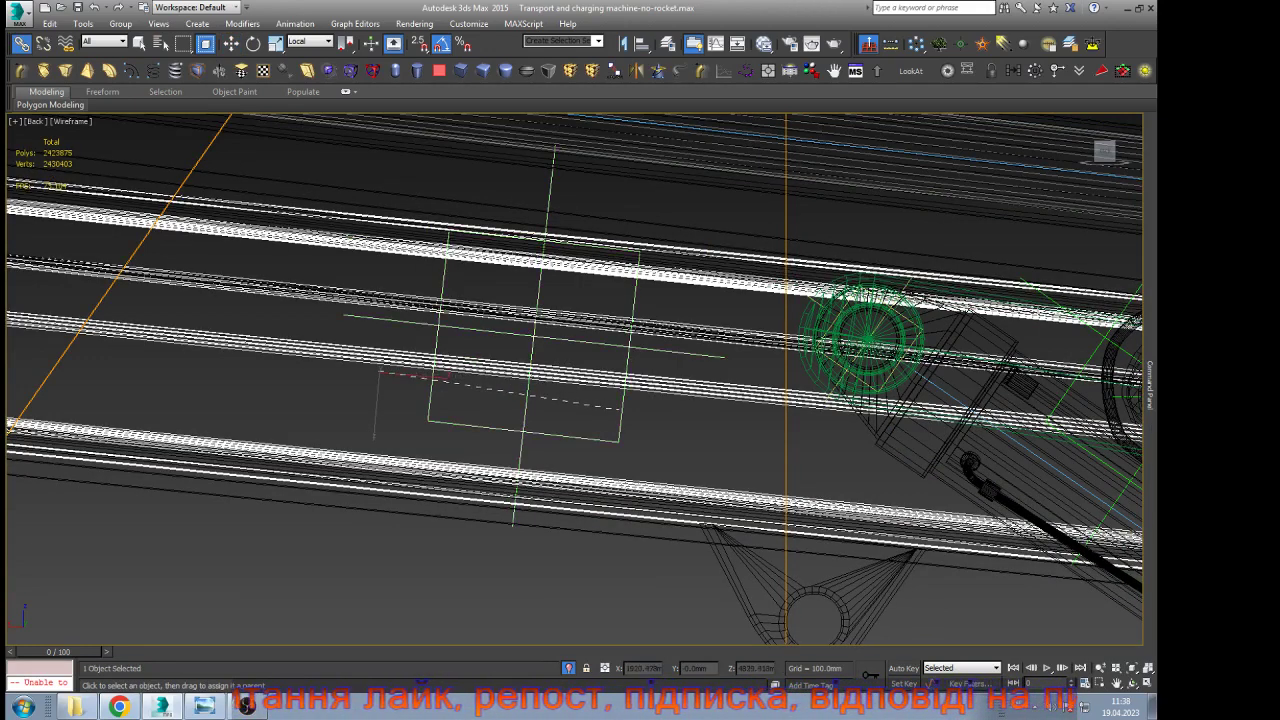
key(w)
Extend the telescopic boom by moving its Point helper outward along local X and return to shaded display
scroll(628, 425, down, 5)
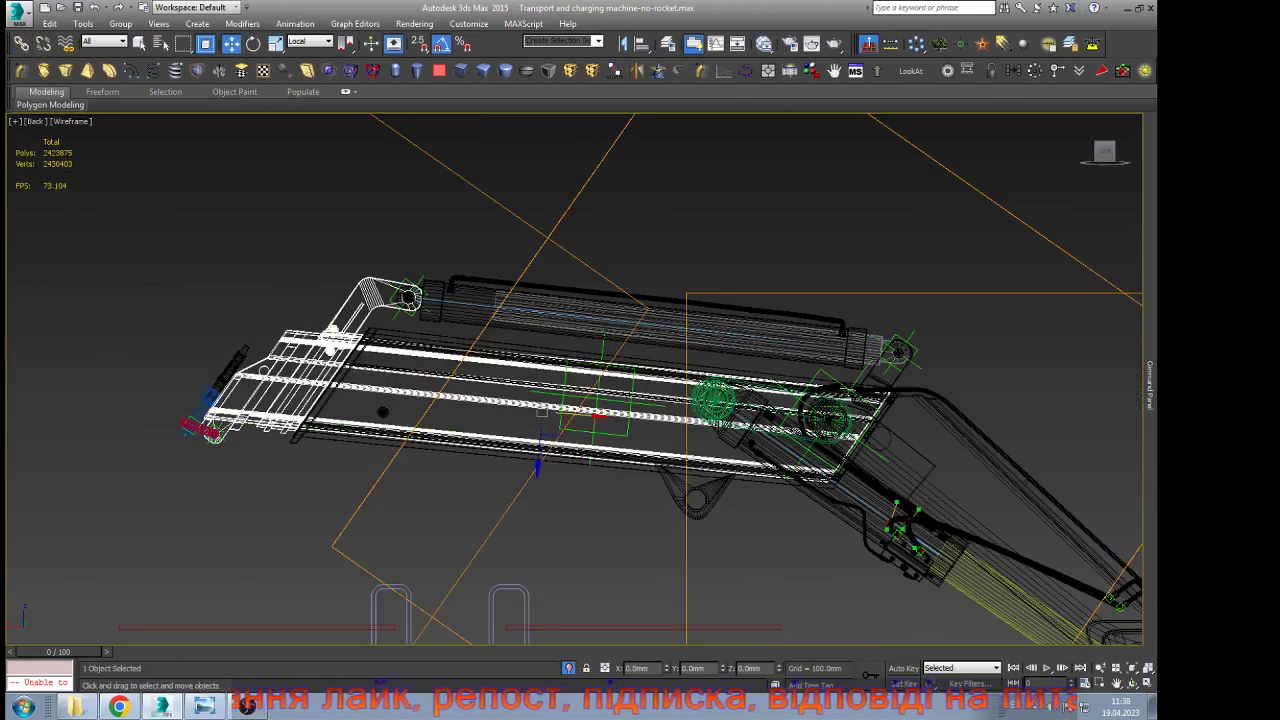
click(628, 429)
drag(597, 399, 277, 362)
key(F3)
scroll(763, 315, down, 3)
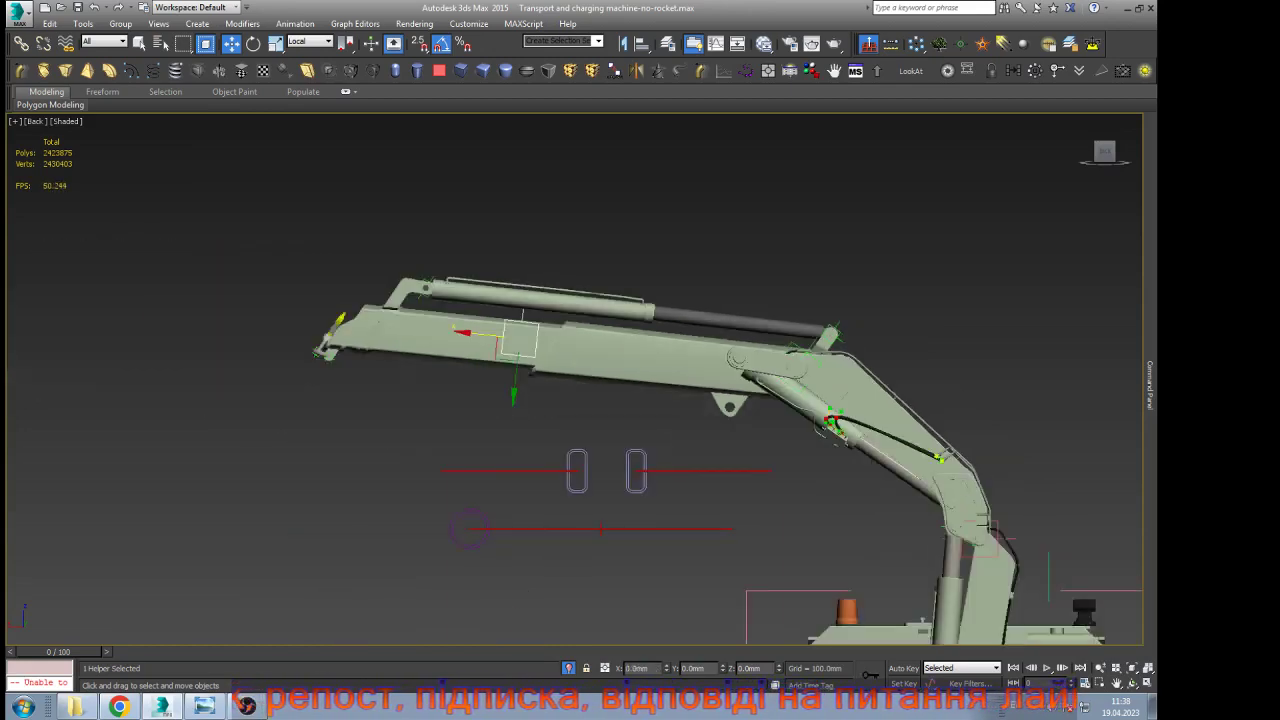
Rotate the hook's joint helper 215° around local Z so the hook hangs straight down from the boom tip
scroll(341, 317, up, 8)
click(213, 428)
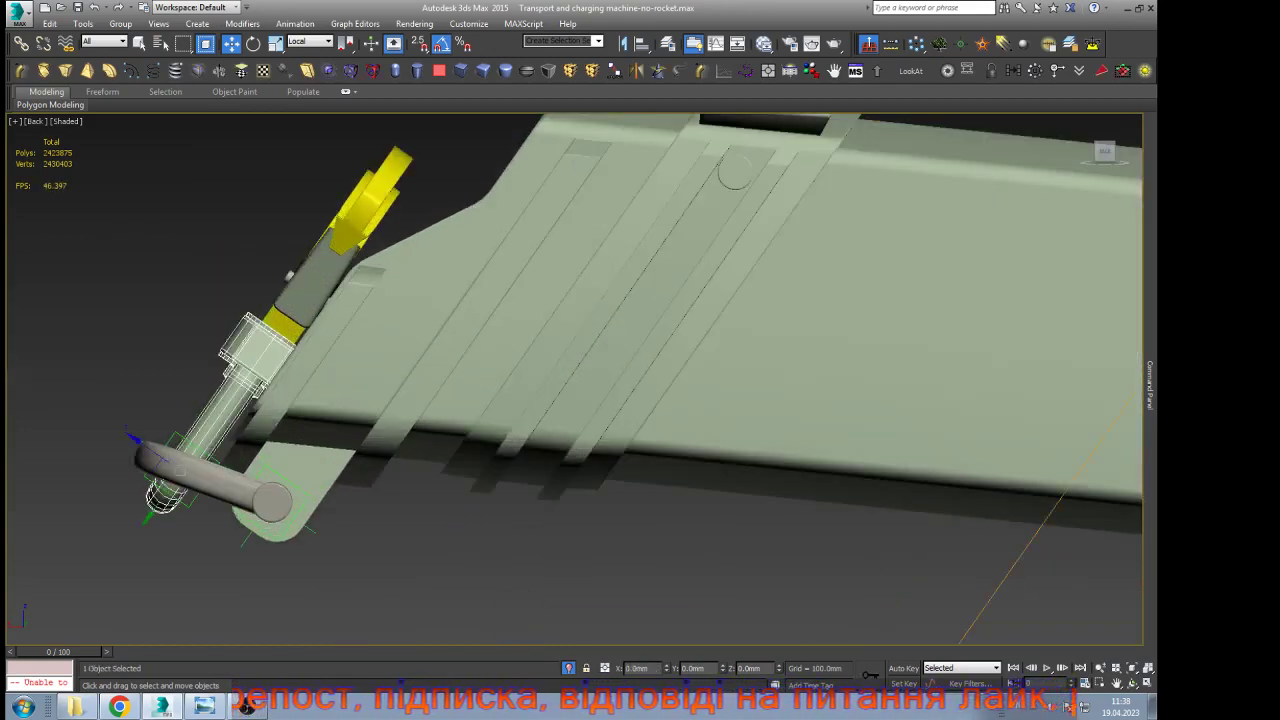
key(e)
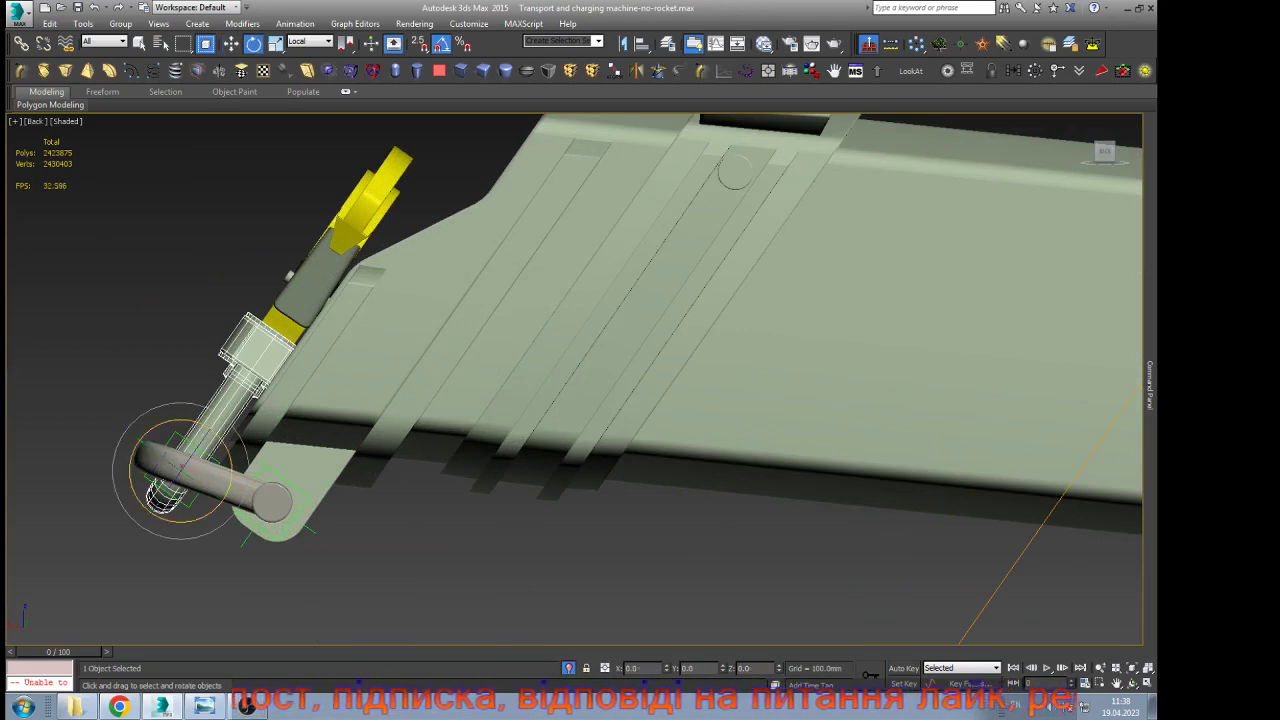
click(188, 504)
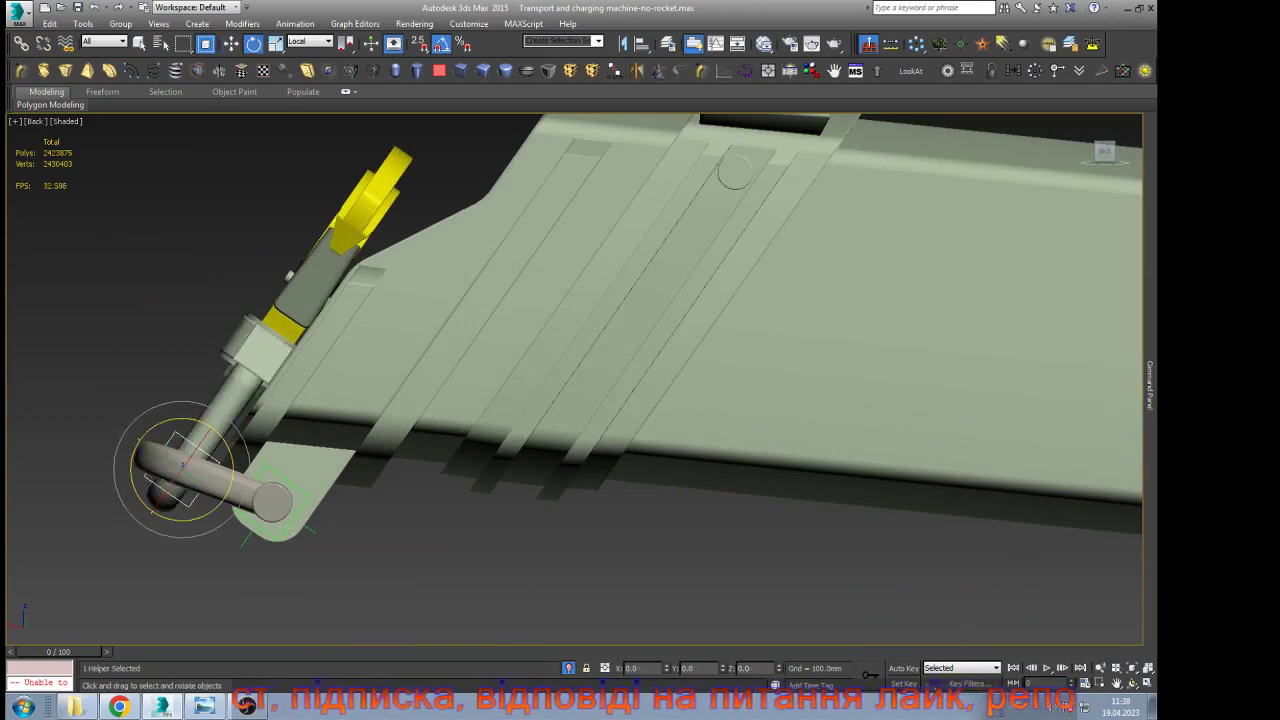
drag(231, 452, 183, 213)
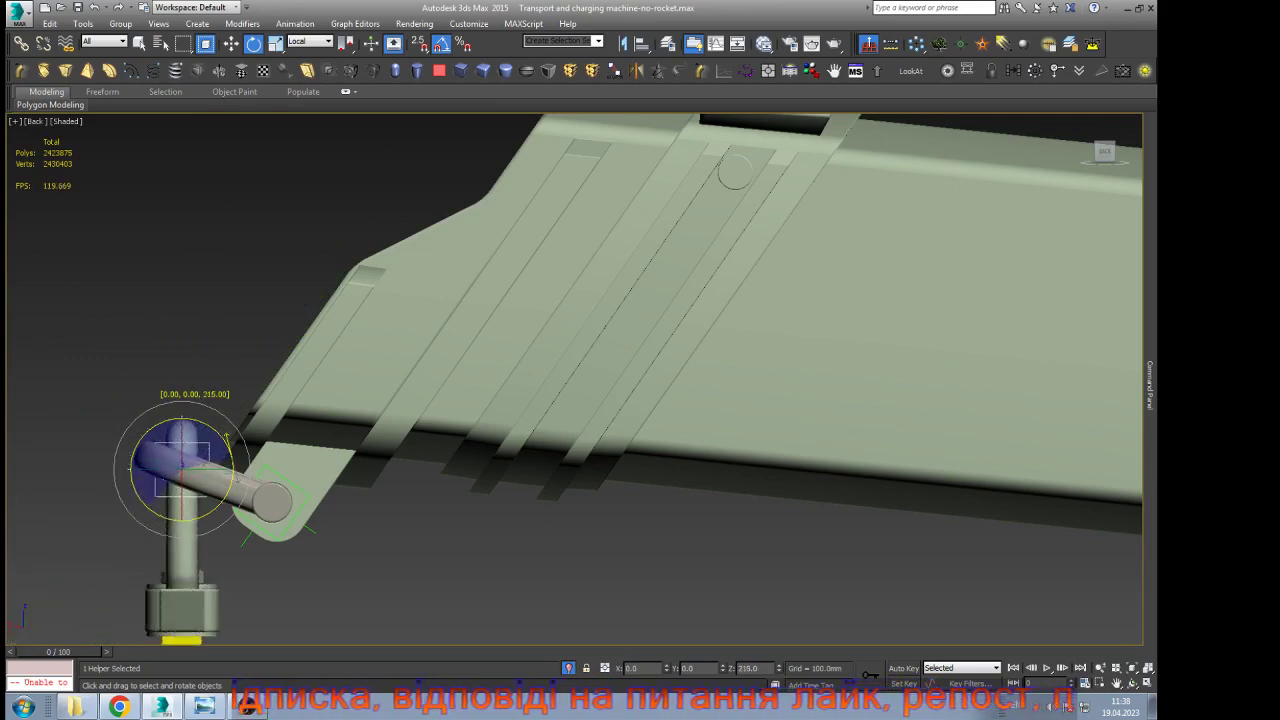
key(w)
click(210, 264)
scroll(213, 260, down, 5)
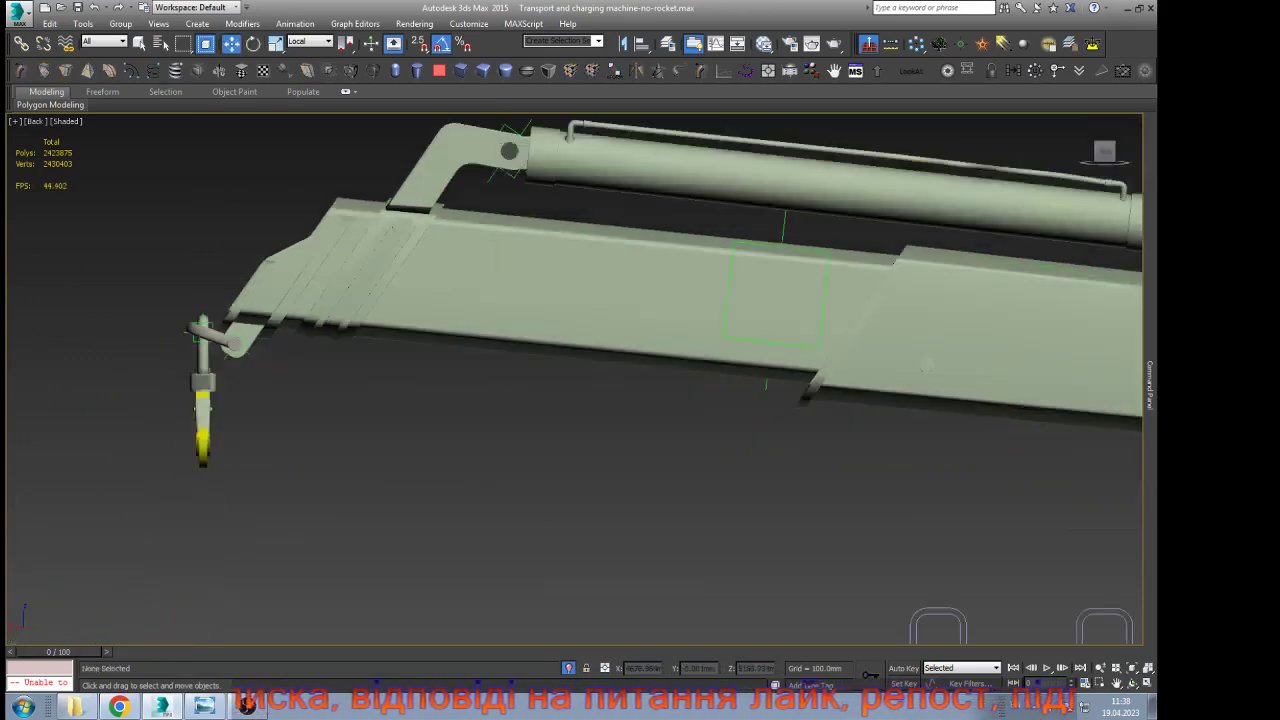
click(344, 236)
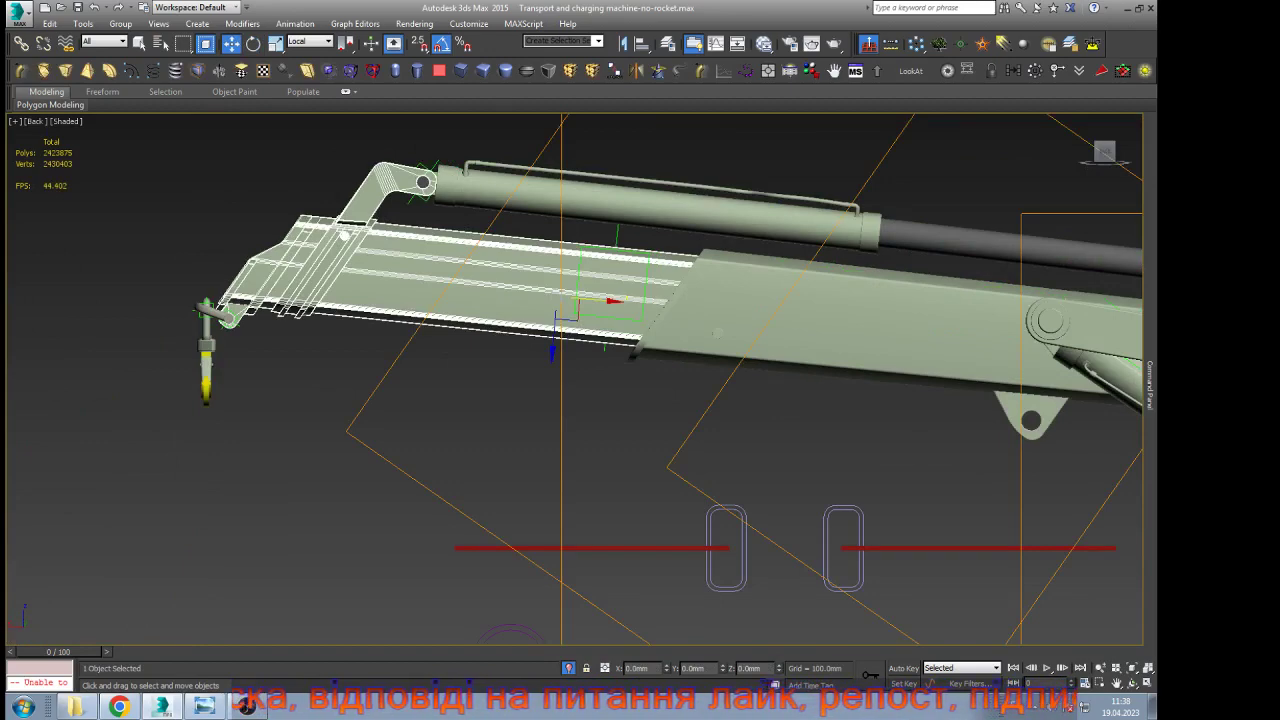
scroll(261, 261, down, 3)
click(228, 252)
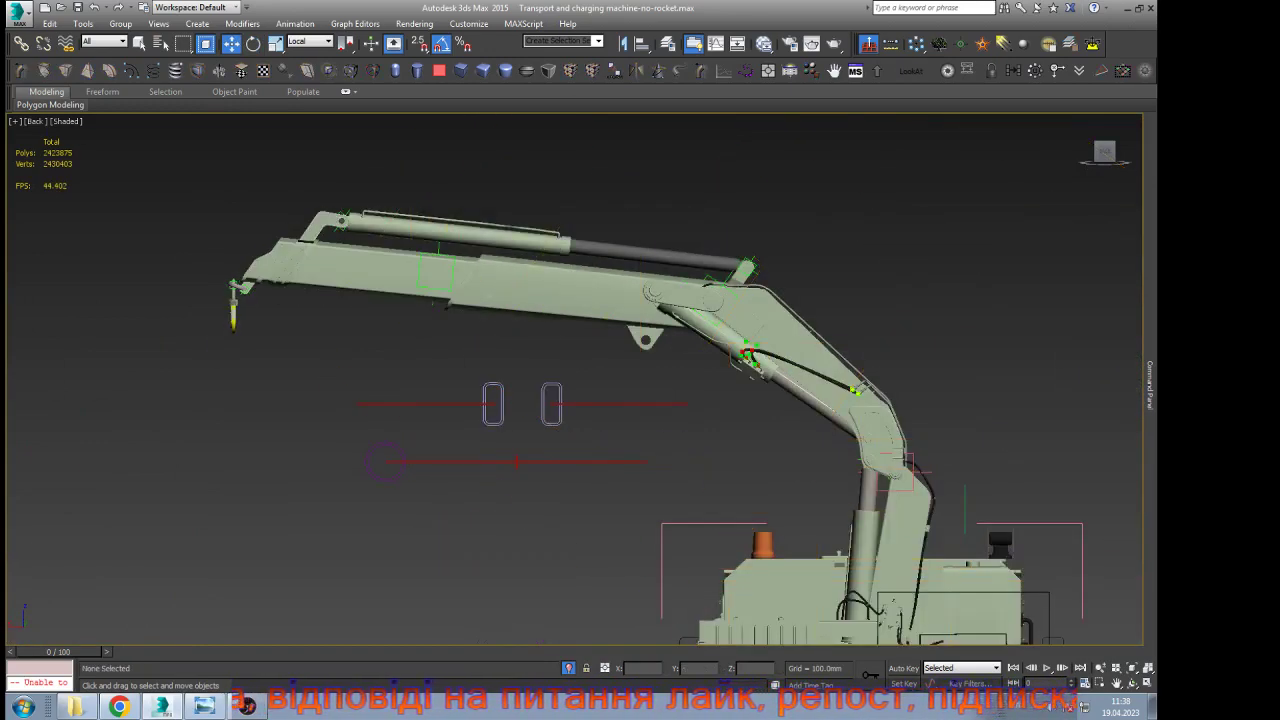
Switch the viewport to Camera001 and show its safe frame
scroll(298, 363, down, 2)
key(c)
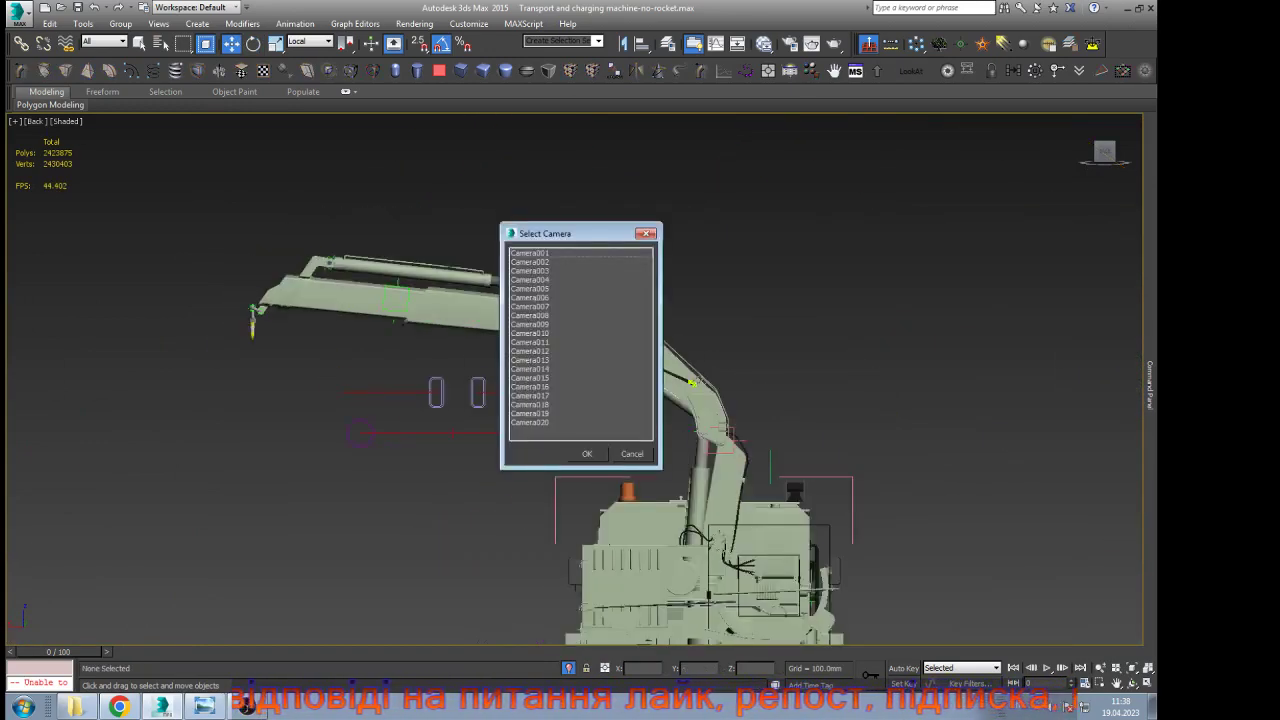
double_click(530, 253)
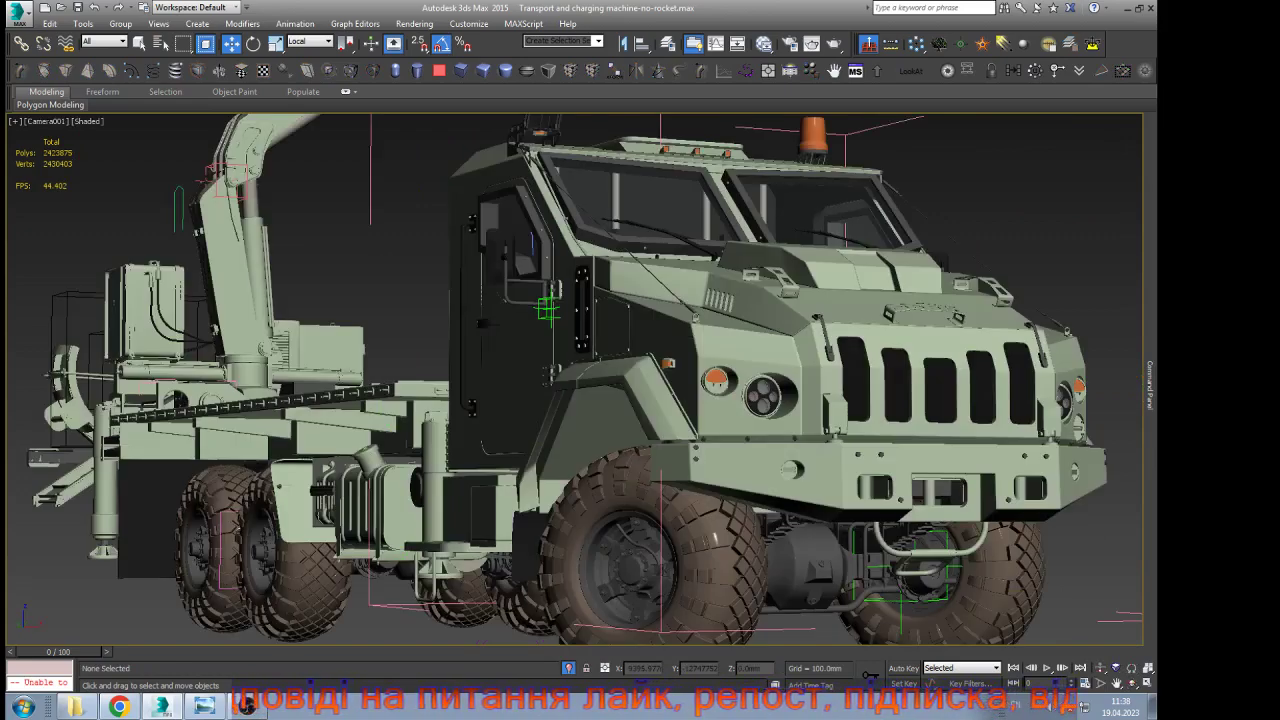
key(shift+f)
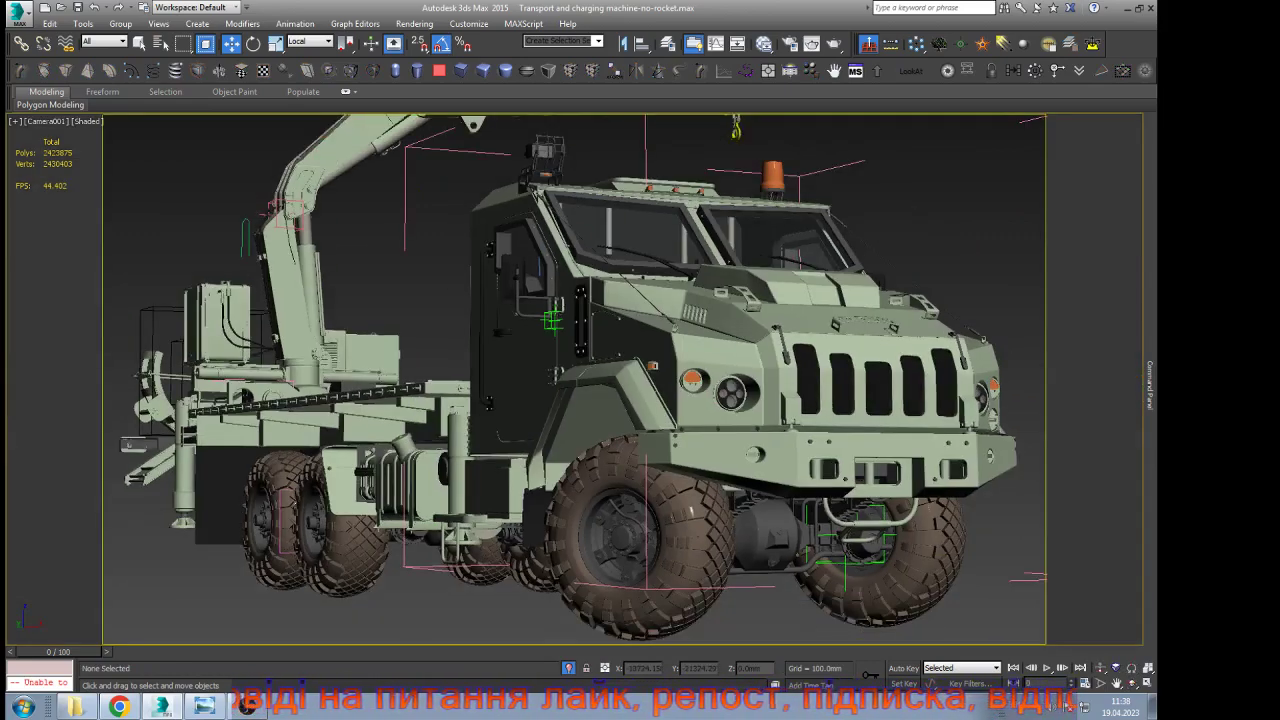
Review the truck through the scene's cameras from Camera002 to Camera010
key(c)
key(Down)
key(Return)
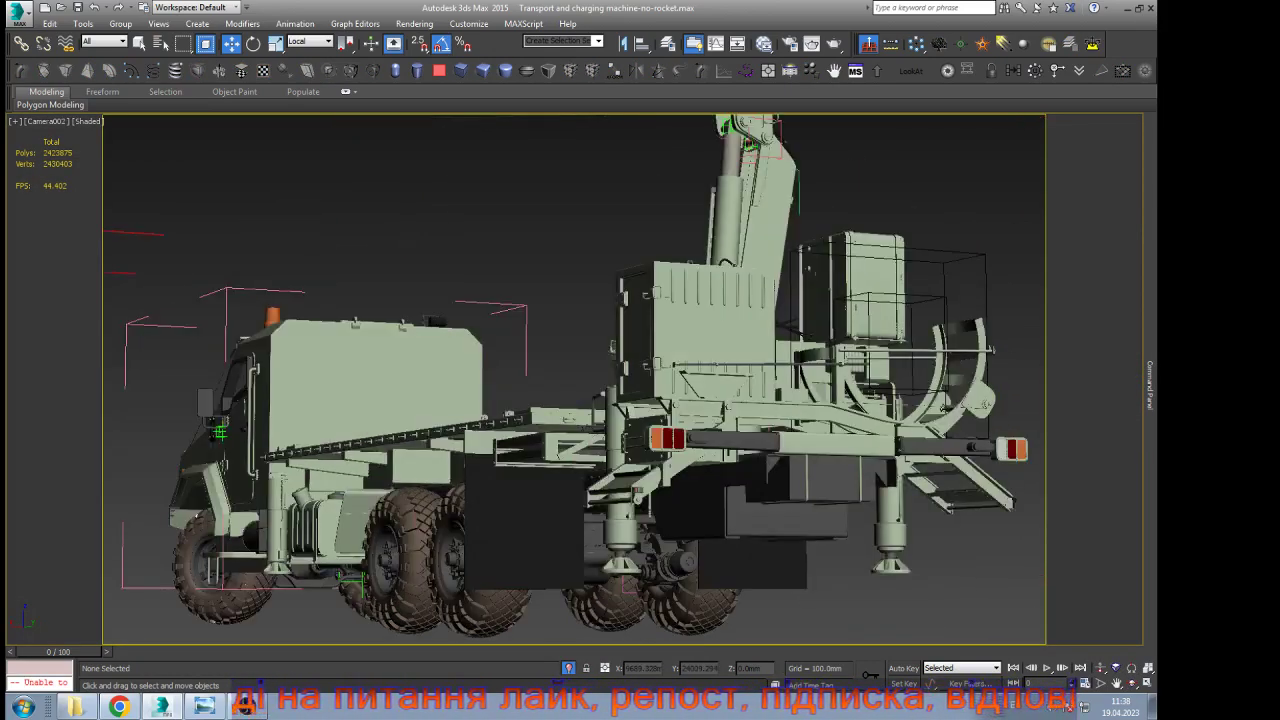
key(c)
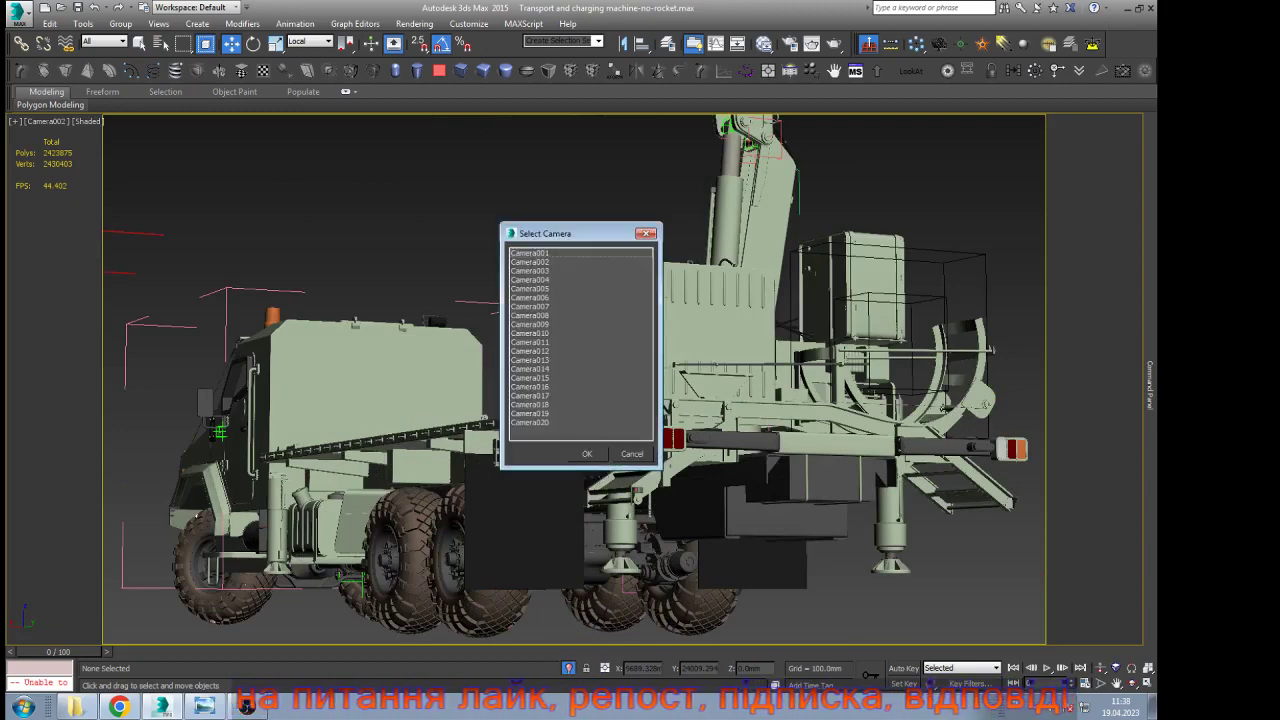
key(Down)
key(Down)
key(Down)
key(Return)
key(c)
double_click(582, 297)
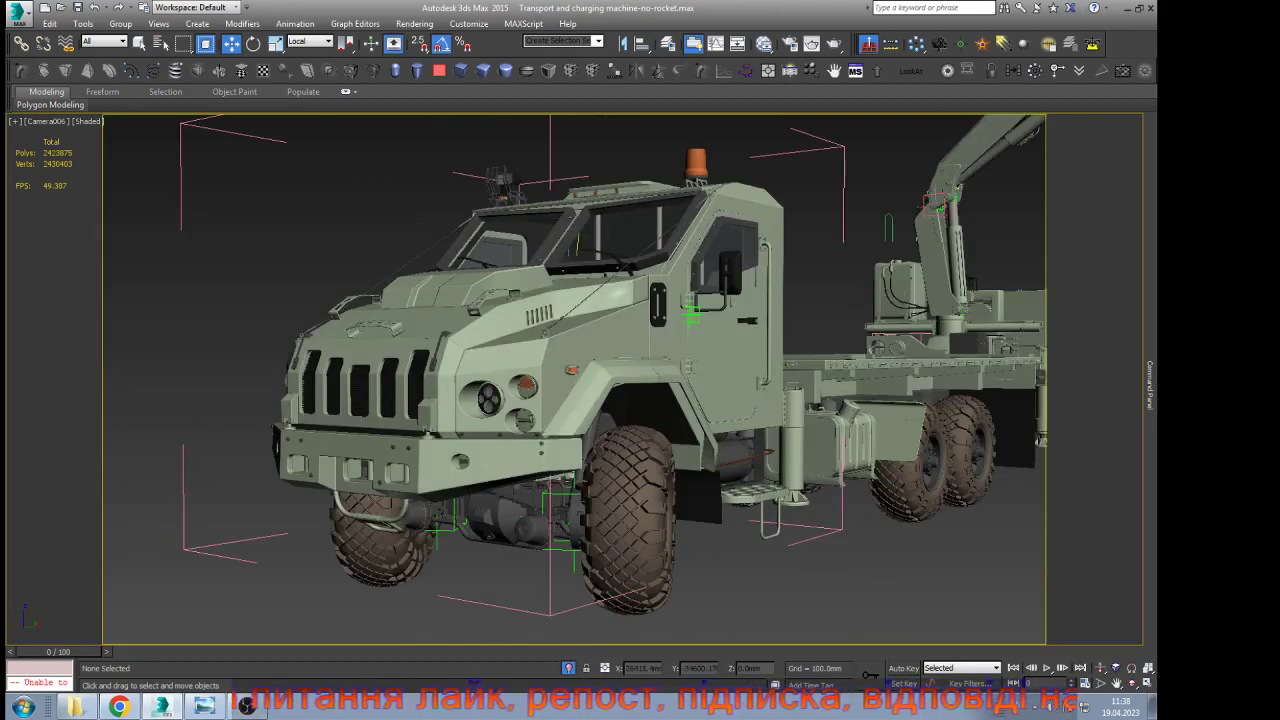
key(c)
double_click(582, 315)
key(c)
key(Down)
key(Return)
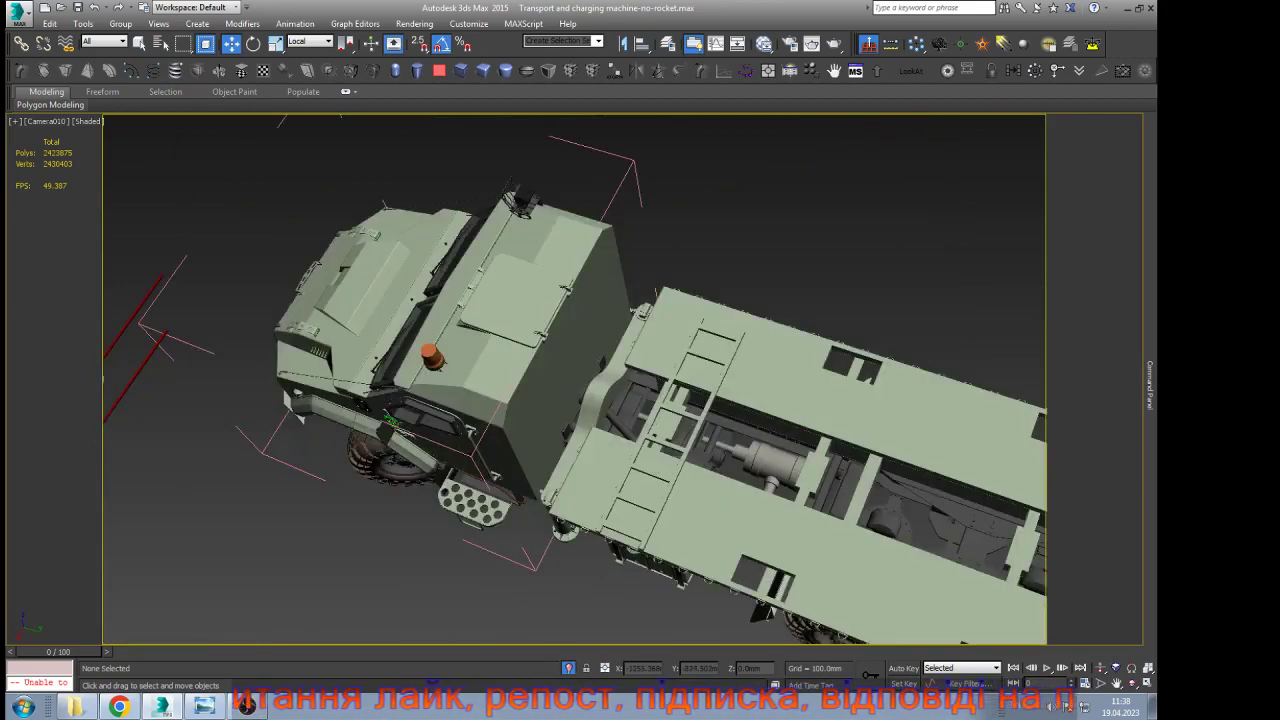
Continue reviewing the truck's cab and chassis through the following cameras up to Camera017
key(c)
key(Down)
key(Return)
key(c)
key(Down)
key(Return)
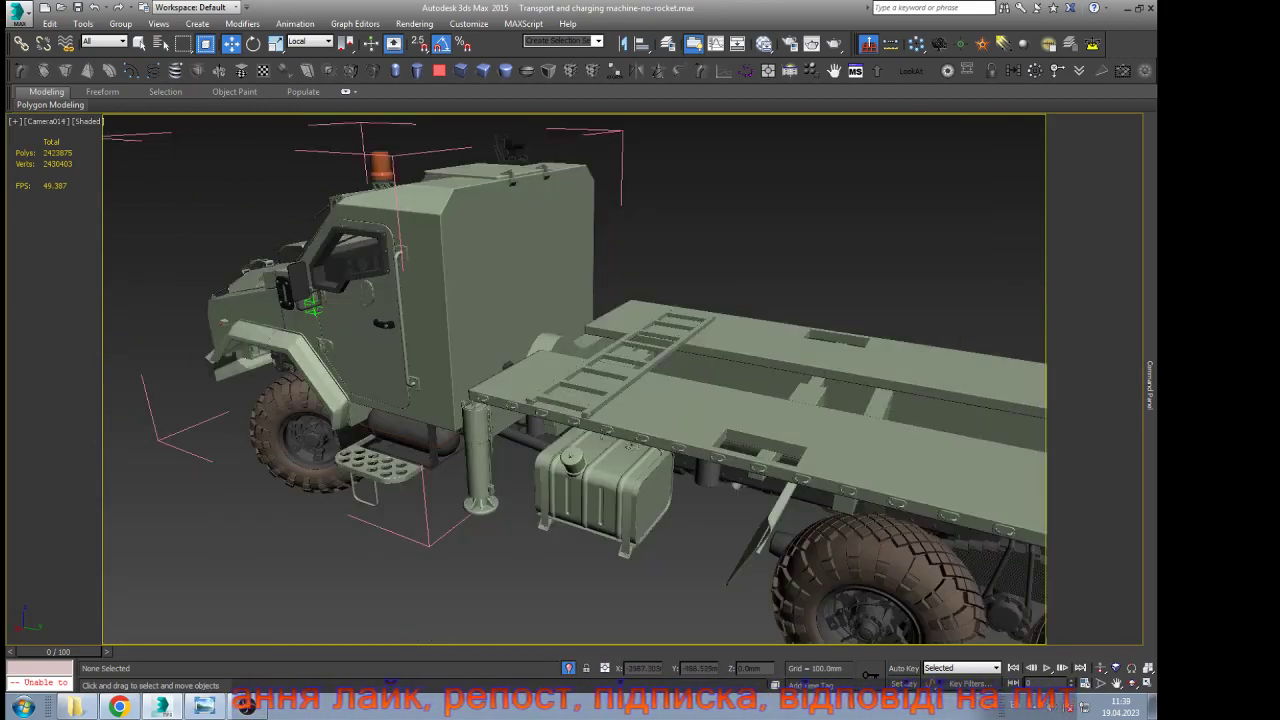
key(c)
key(Down)
key(Return)
key(c)
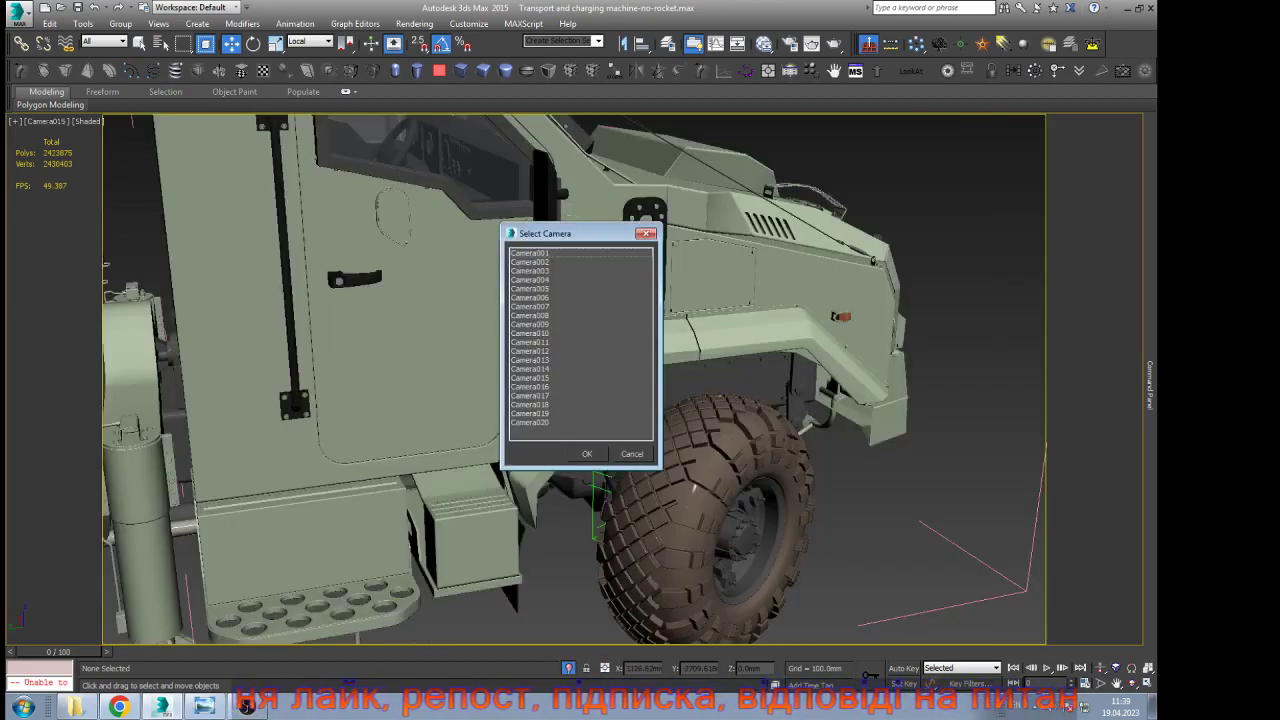
key(Down)
key(Return)
key(c)
key(Down)
key(Return)
View the truck through Camera018 and Camera020, and return the viewport to Camera001
key(c)
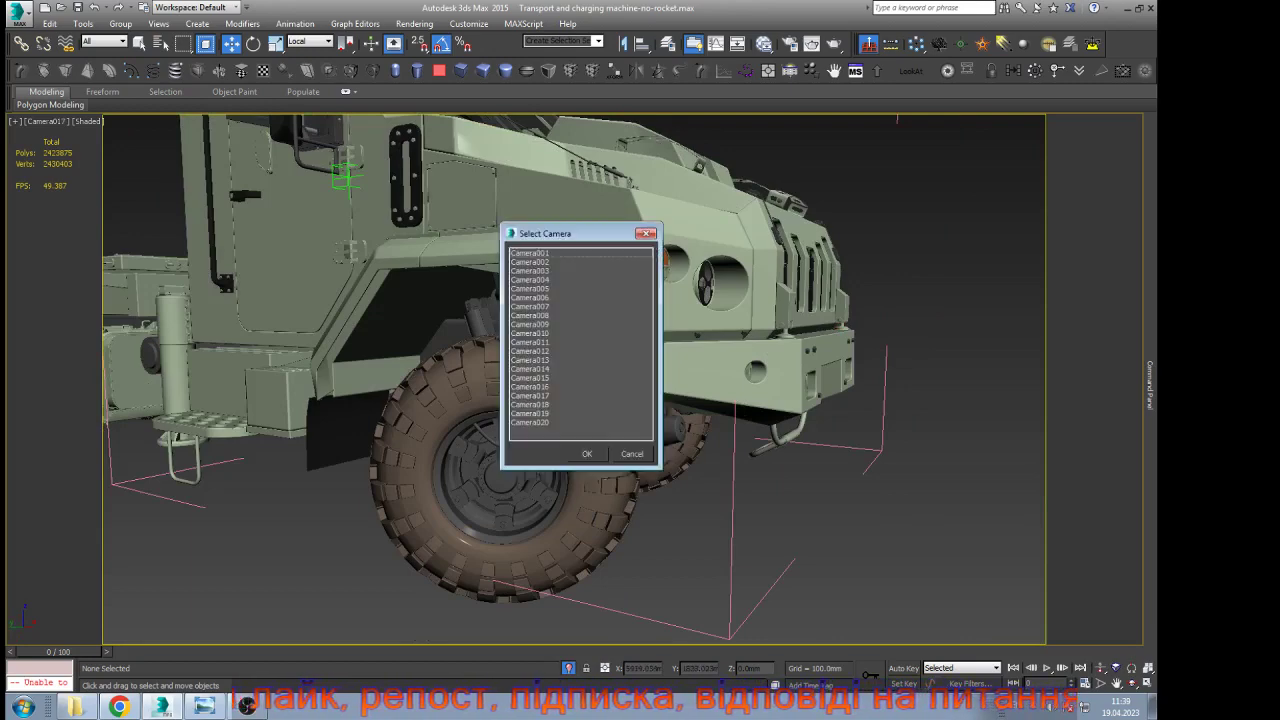
double_click(532, 413)
key(c)
double_click(532, 405)
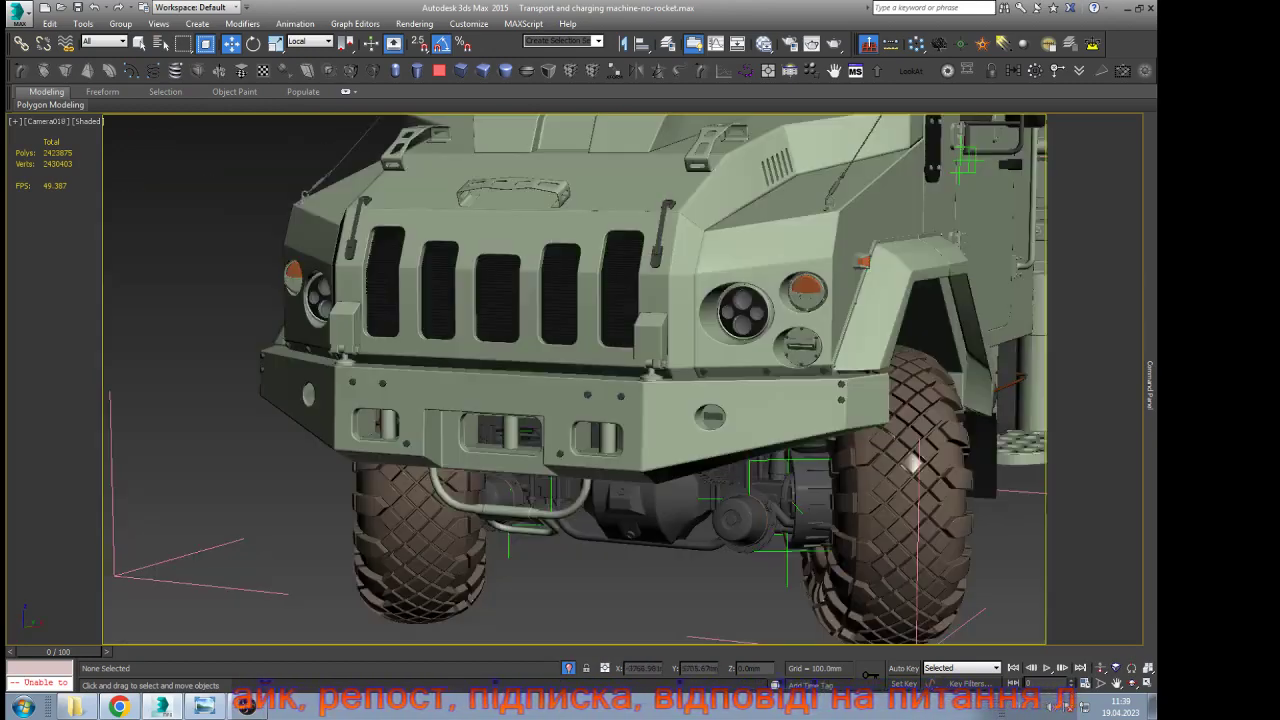
key(c)
double_click(532, 422)
key(c)
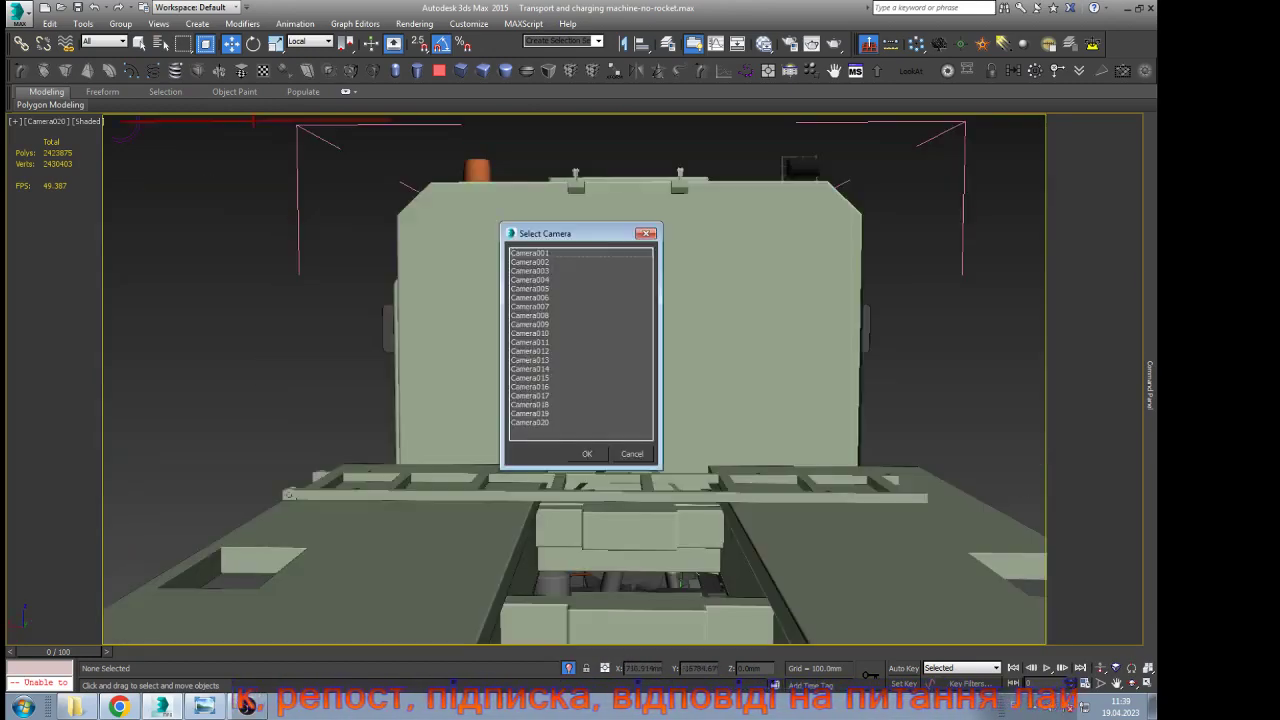
key(Return)
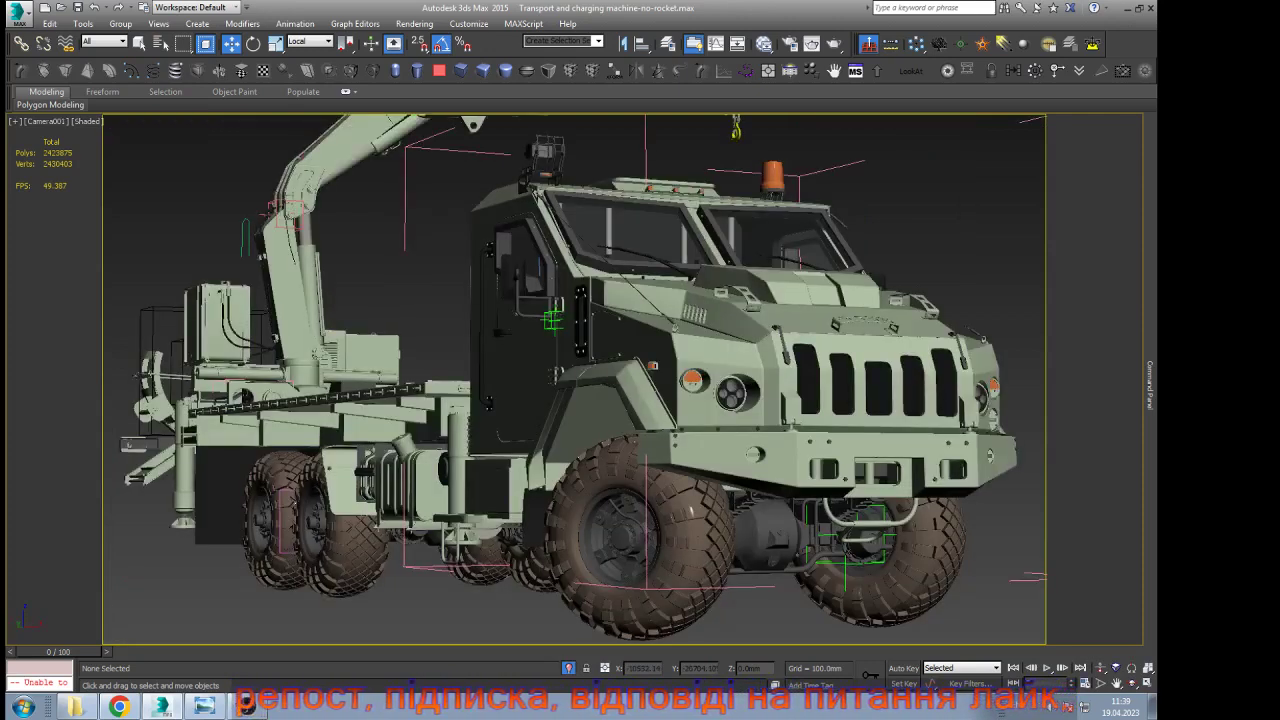
Leave the camera view, hide the safe frame, and set up an orthographic view of the whole truck
click(1100, 668)
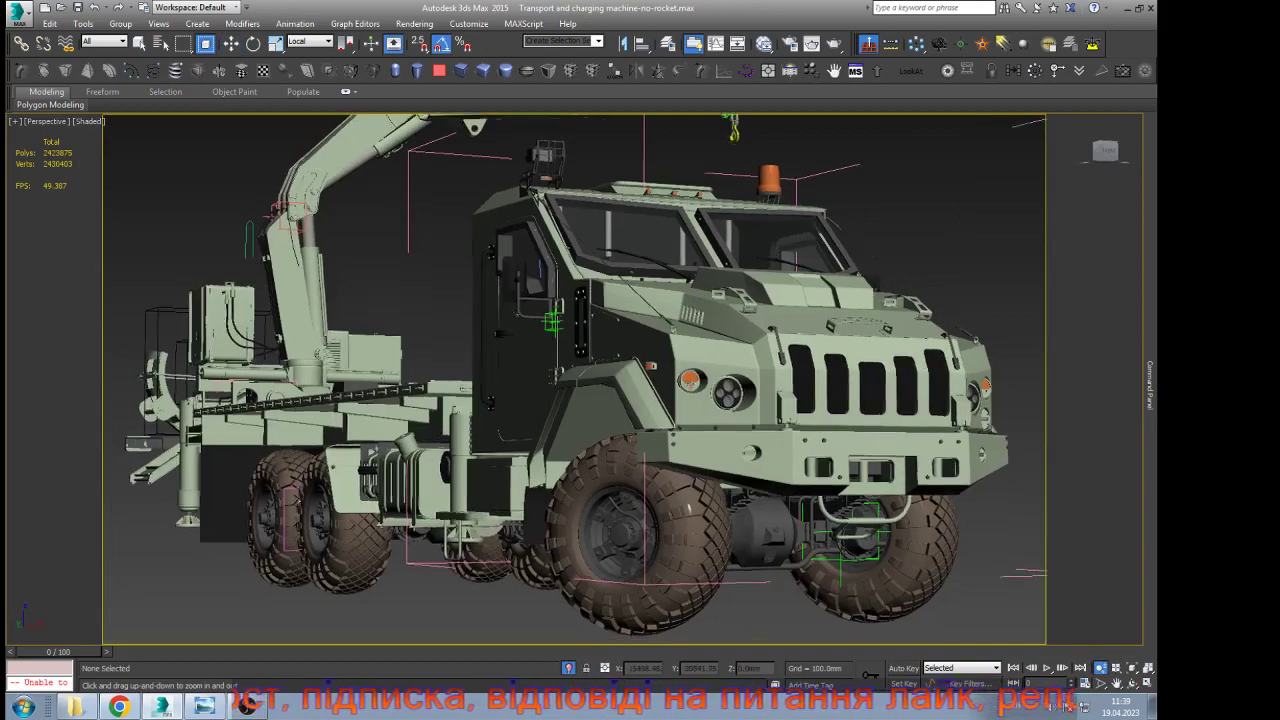
scroll(574, 379, down, 2)
middle_drag(574, 379, 590, 430)
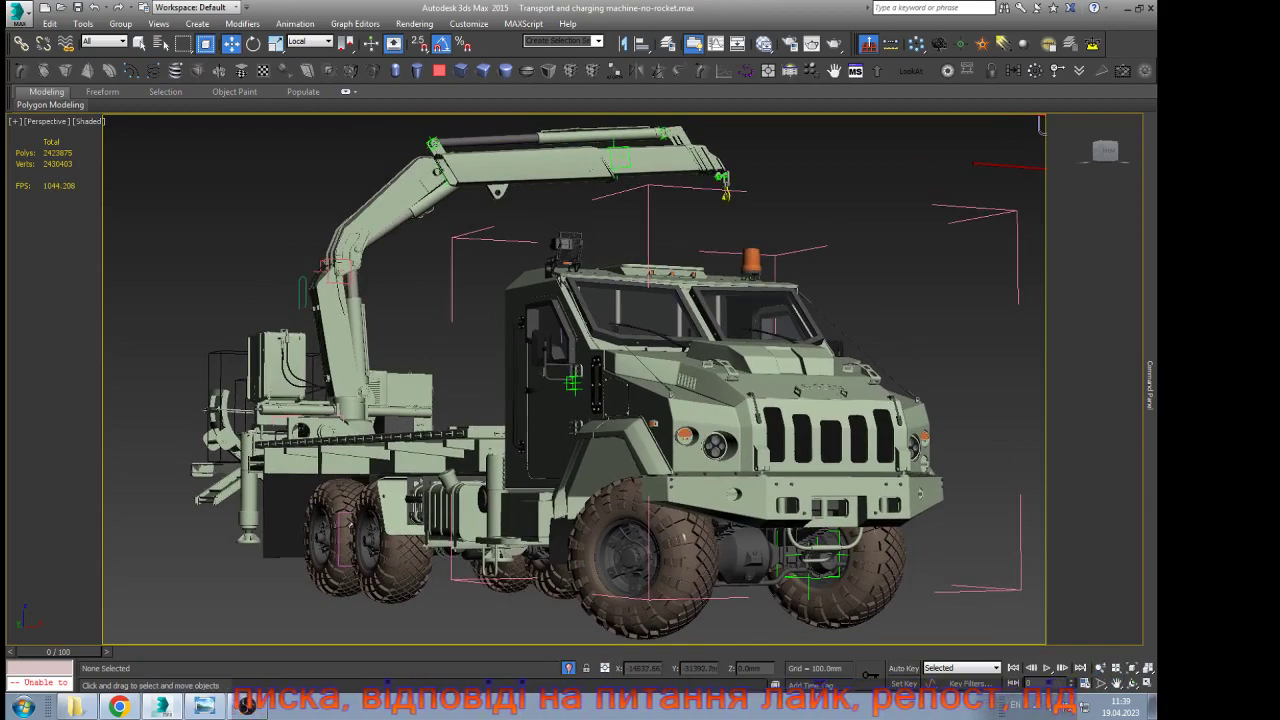
key(shift+f)
key(l)
click(1133, 684)
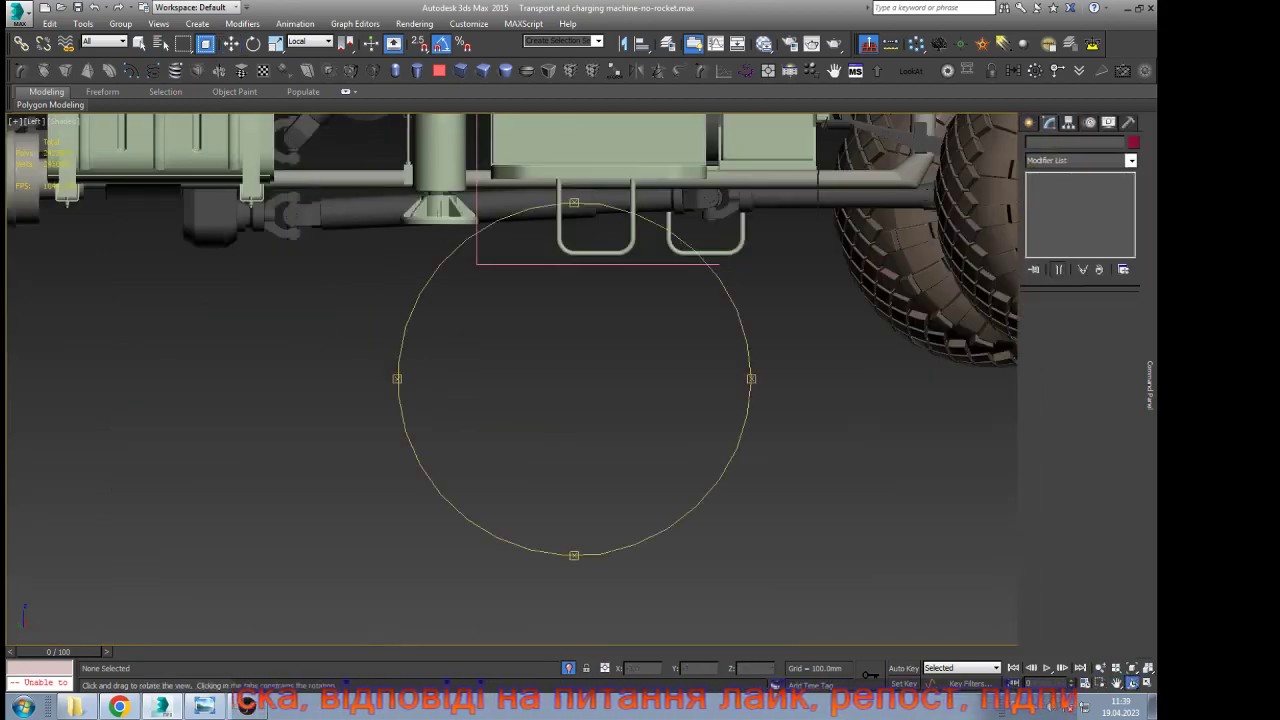
scroll(622, 530, down, 5)
drag(622, 530, 508, 582)
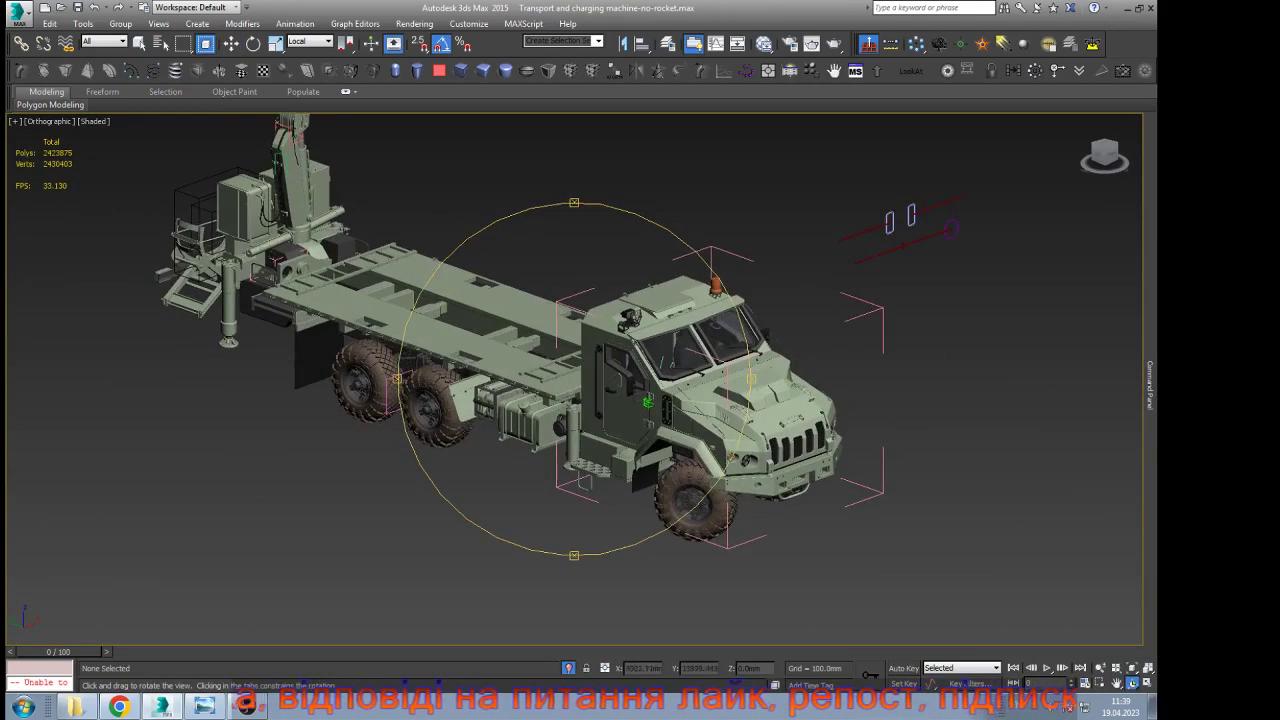
Examine how the crane column meets its cylindrical base, selecting the column and the base in turn
scroll(245, 203, up, 10)
key(w)
click(785, 360)
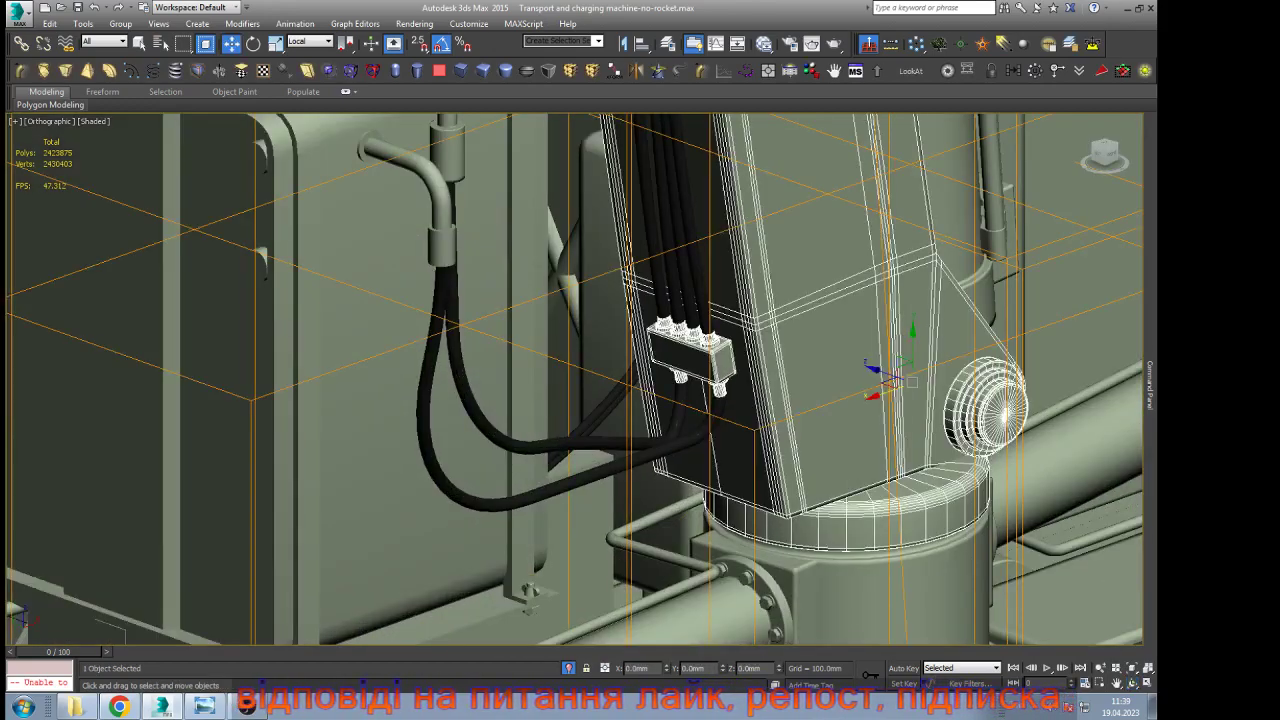
scroll(565, 525, down, 8)
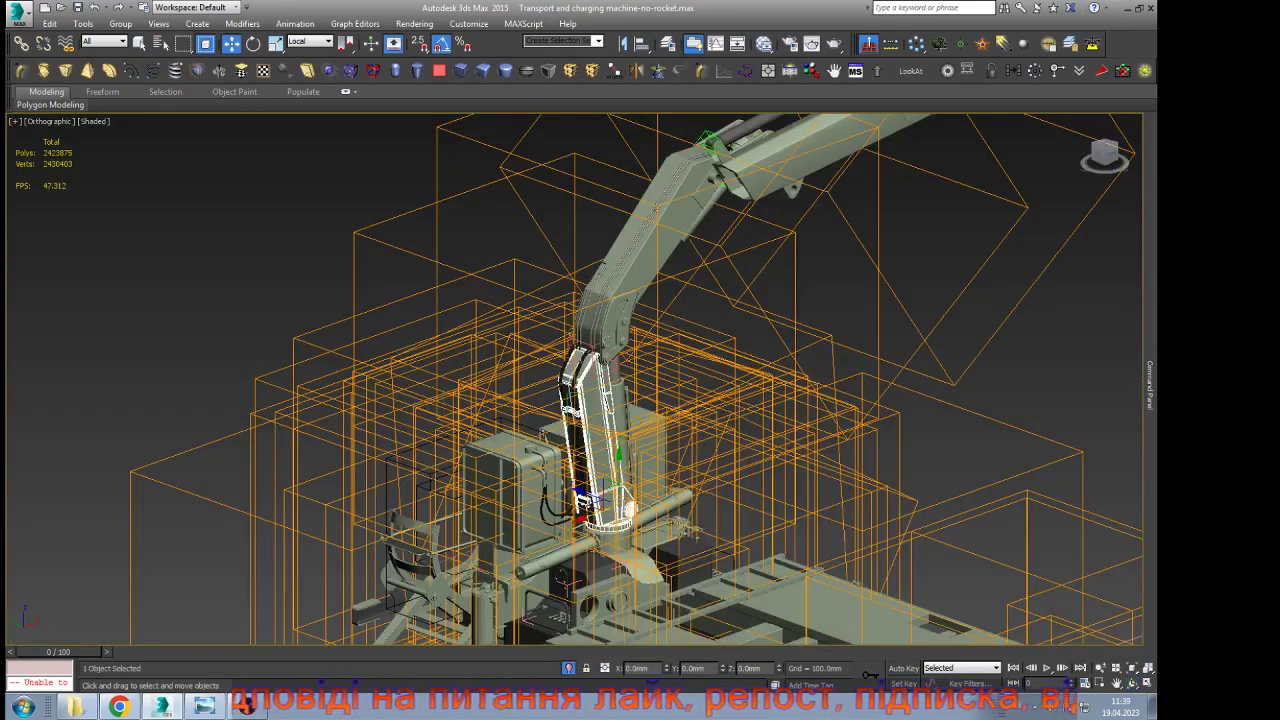
middle_drag(629, 628, 594, 478)
scroll(594, 478, up, 5)
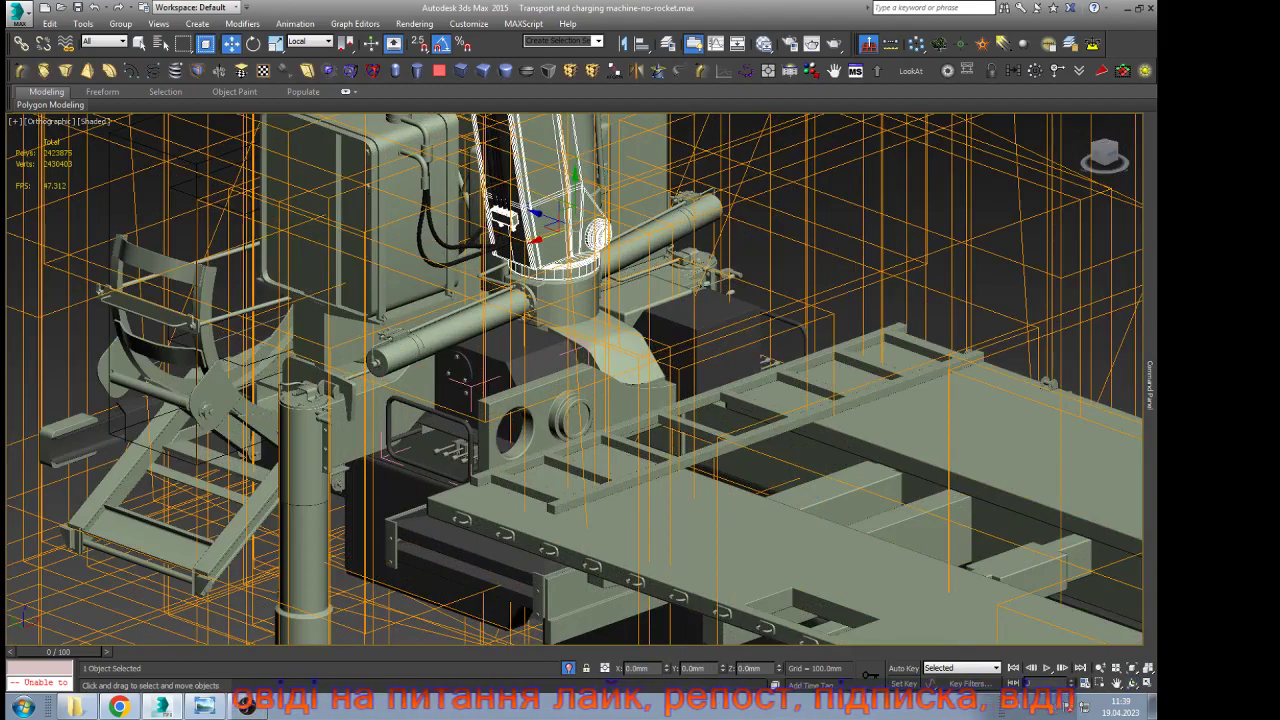
scroll(577, 346, up, 3)
click(577, 346)
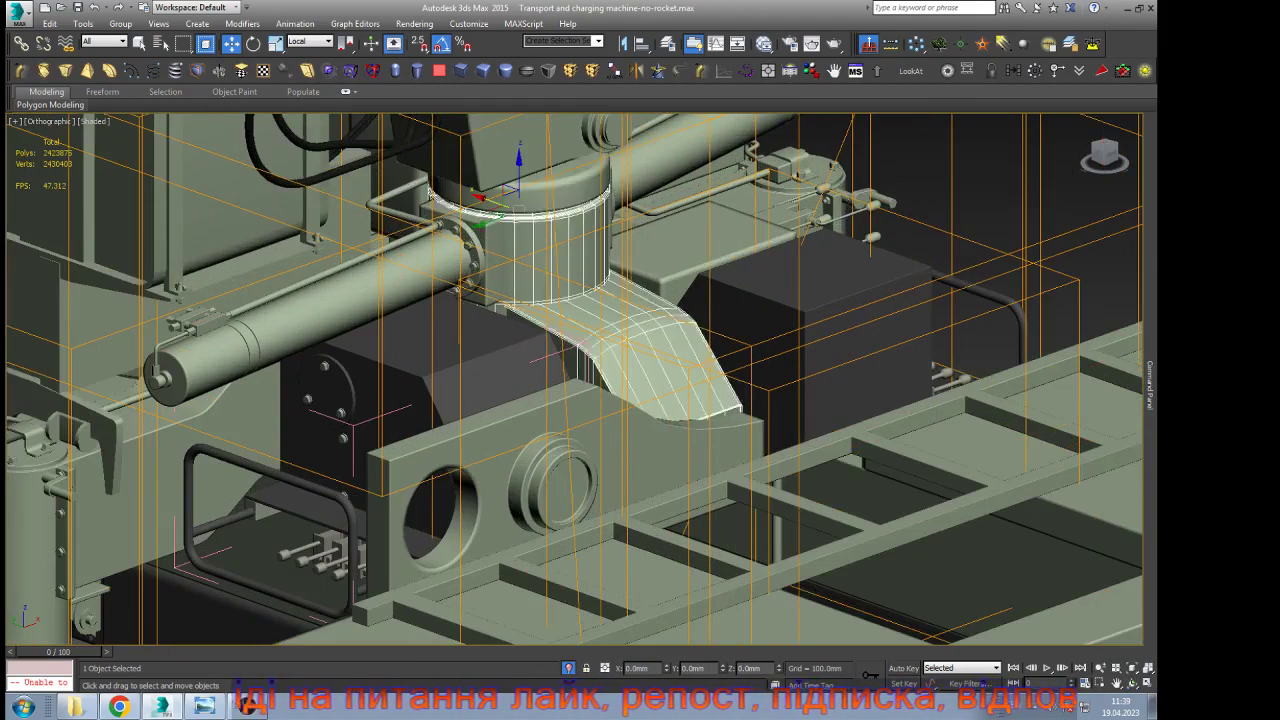
scroll(577, 346, down, 3)
alt+middle_drag(786, 456, 437, 220)
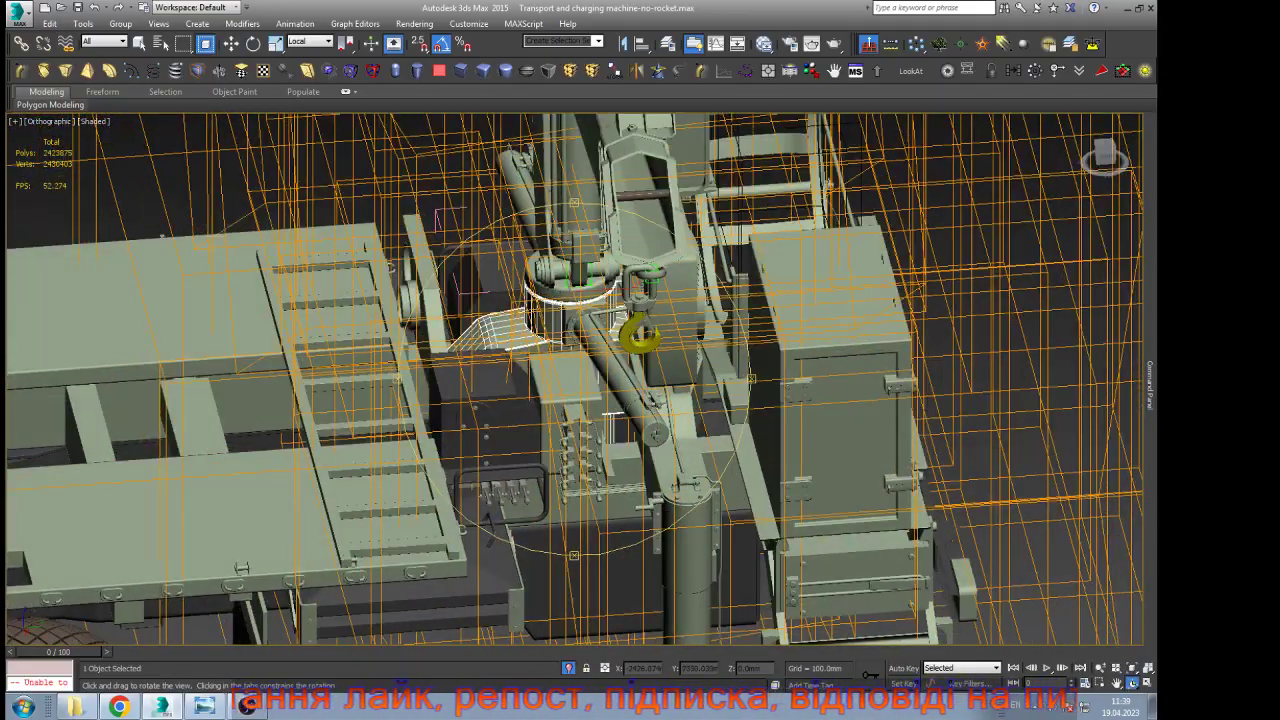
Select the crane column and examine its base joint and hydraulic hoses from several sides
scroll(644, 287, up, 5)
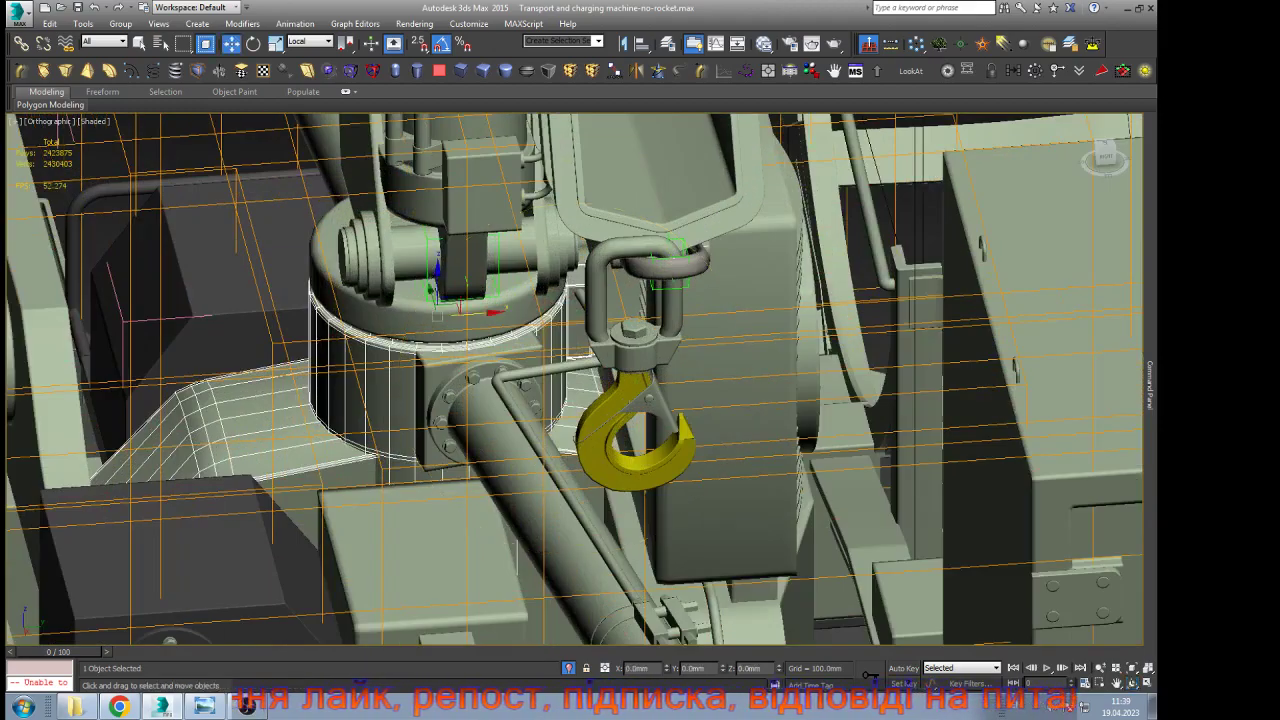
click(400, 318)
alt+middle_drag(430, 340, 725, 315)
scroll(725, 315, down, 2)
scroll(640, 340, down, 2)
alt+middle_drag(580, 380, 755, 285)
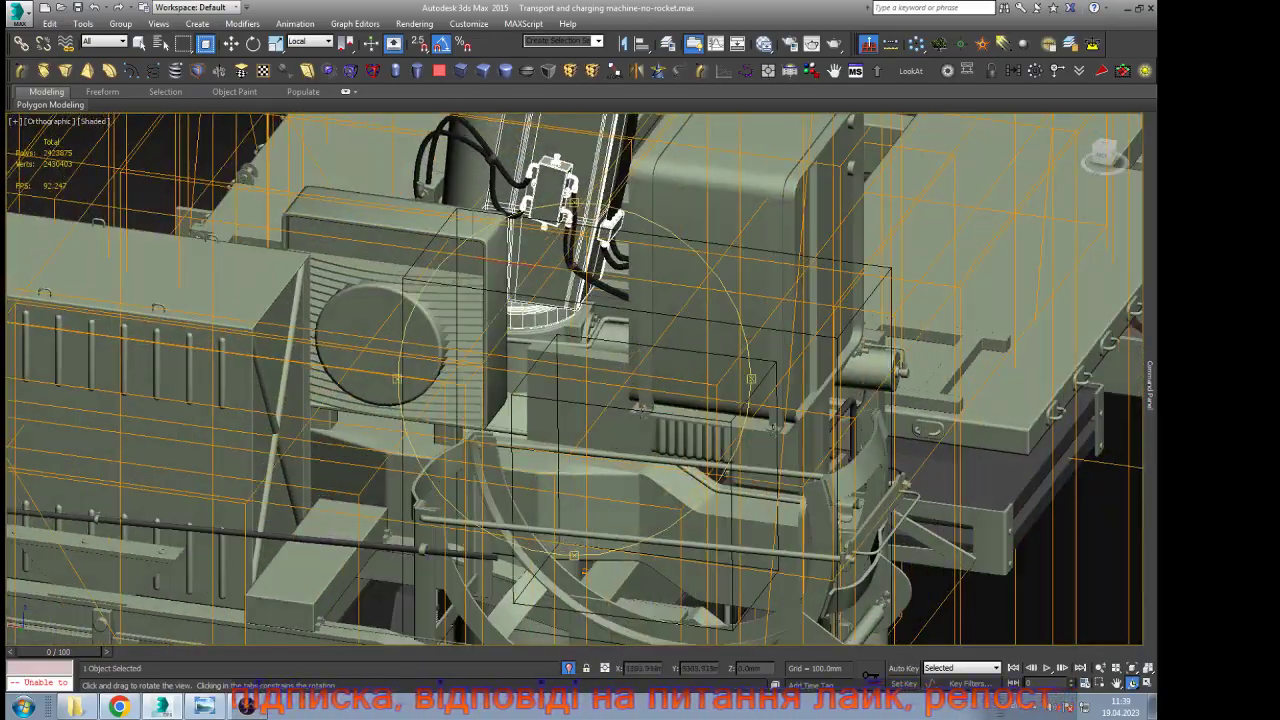
scroll(528, 286, up, 6)
scroll(528, 270, down, 6)
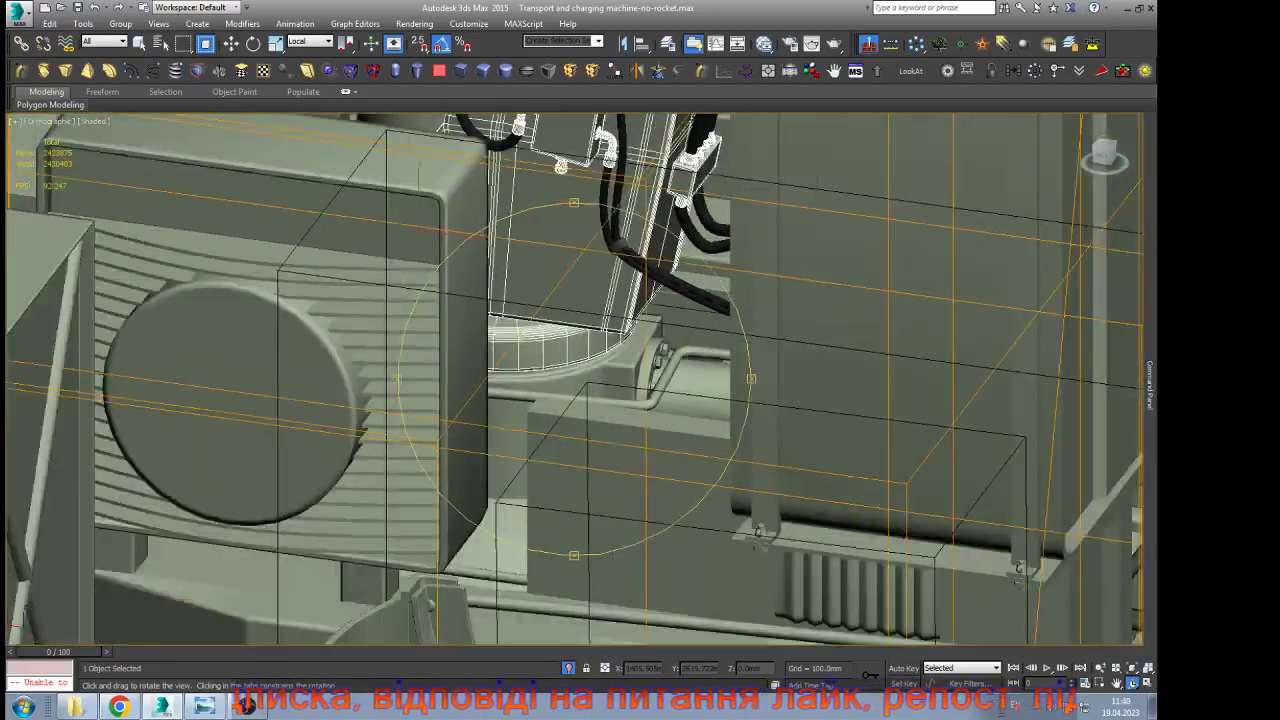
alt+middle_drag(528, 270, 545, 320)
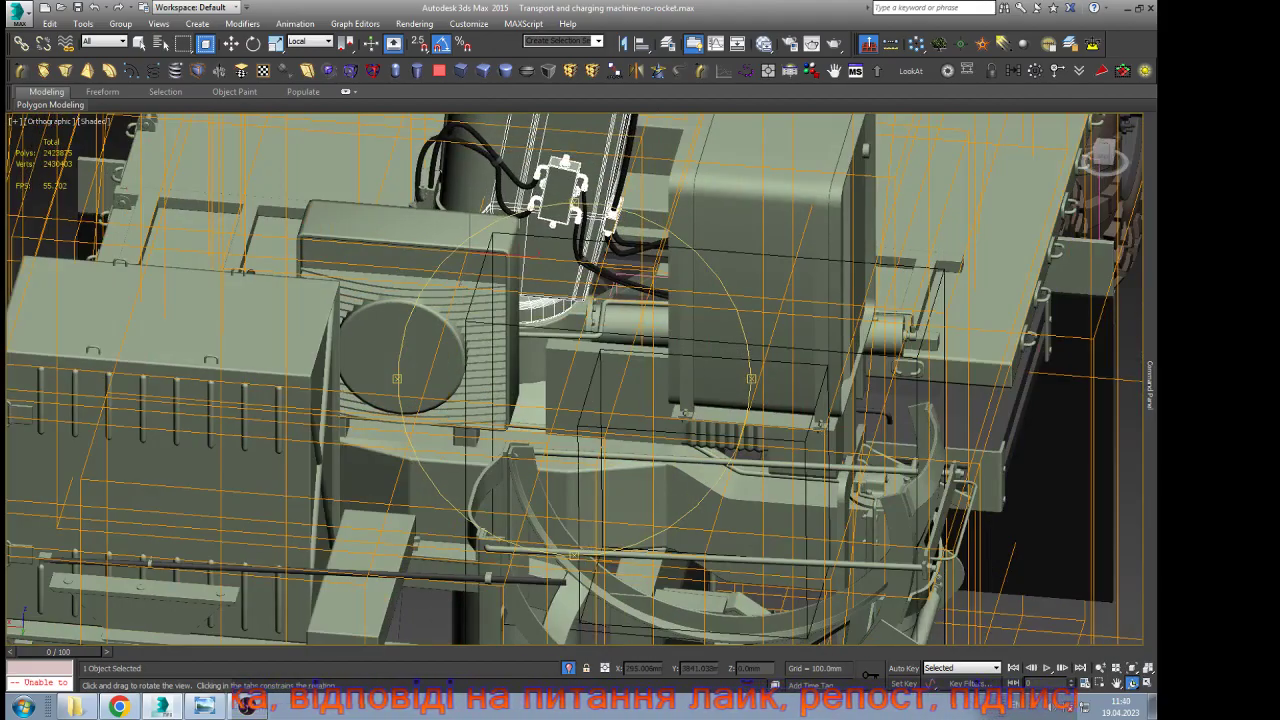
alt+middle_drag(540, 325, 355, 314)
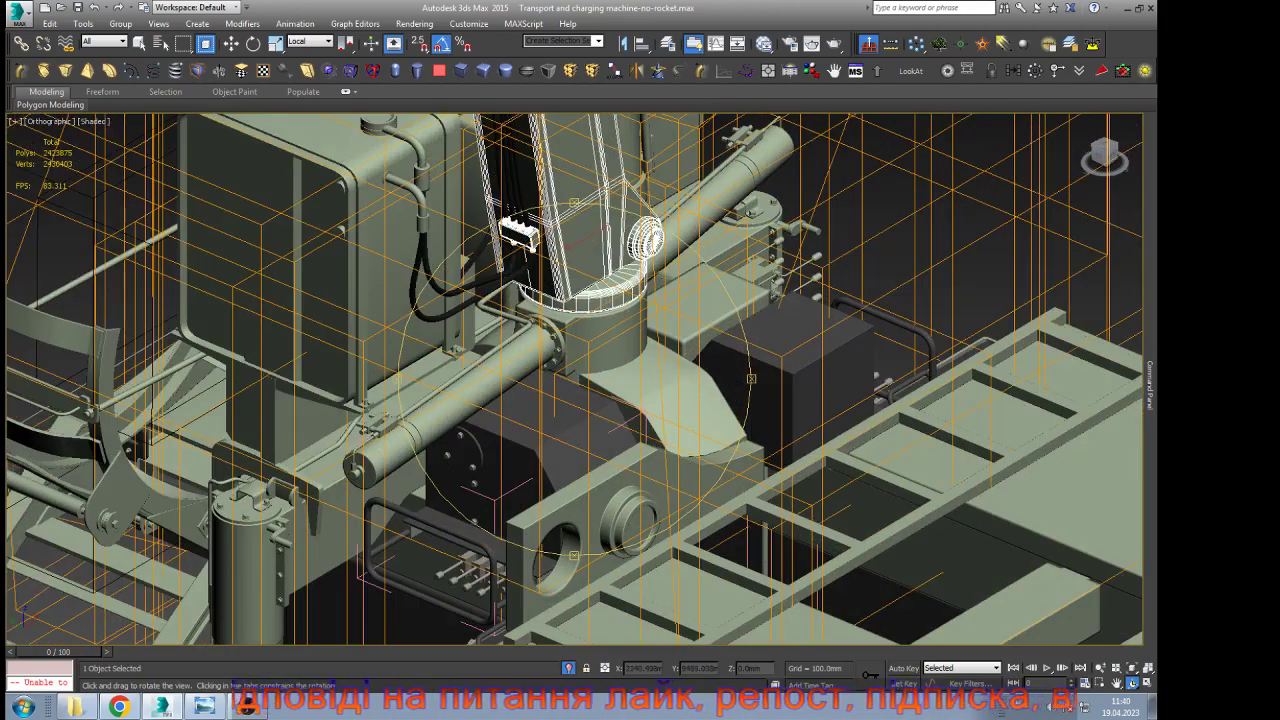
scroll(478, 360, down, 4)
scroll(510, 321, up, 6)
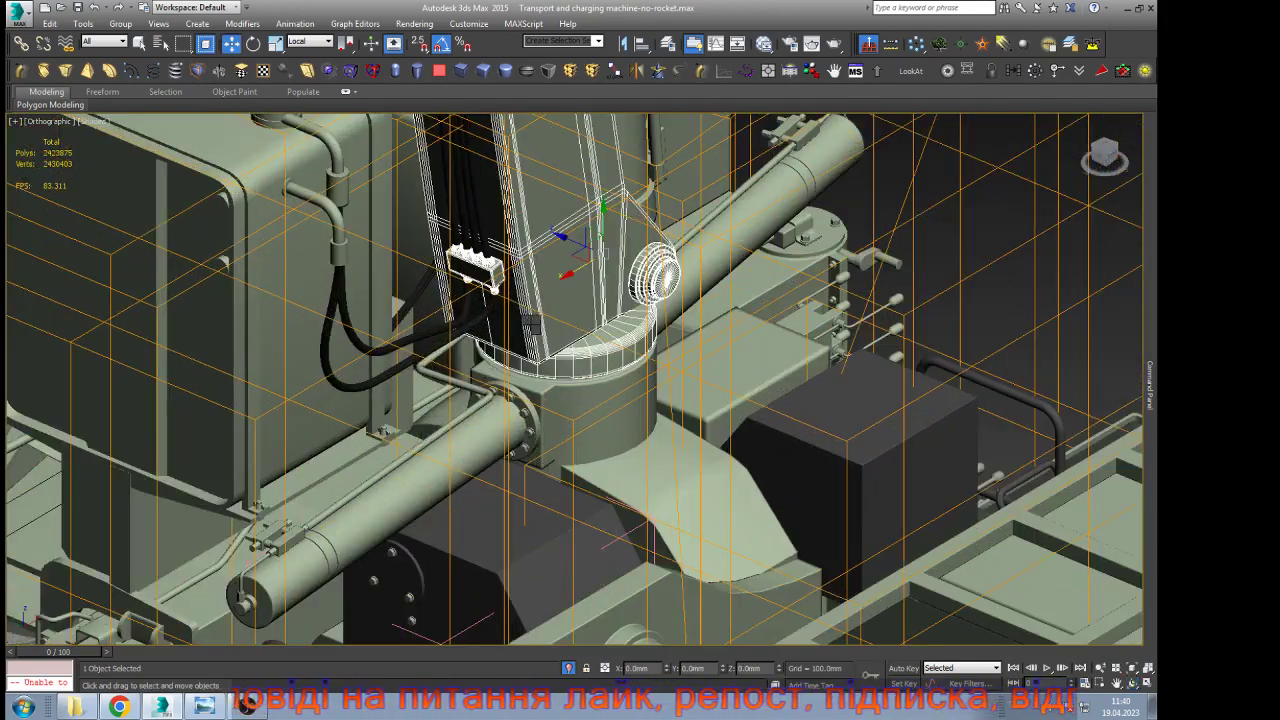
Try rotating the crane column about its vertical axis to test the linked crane parts
key(e)
scroll(545, 373, down, 5)
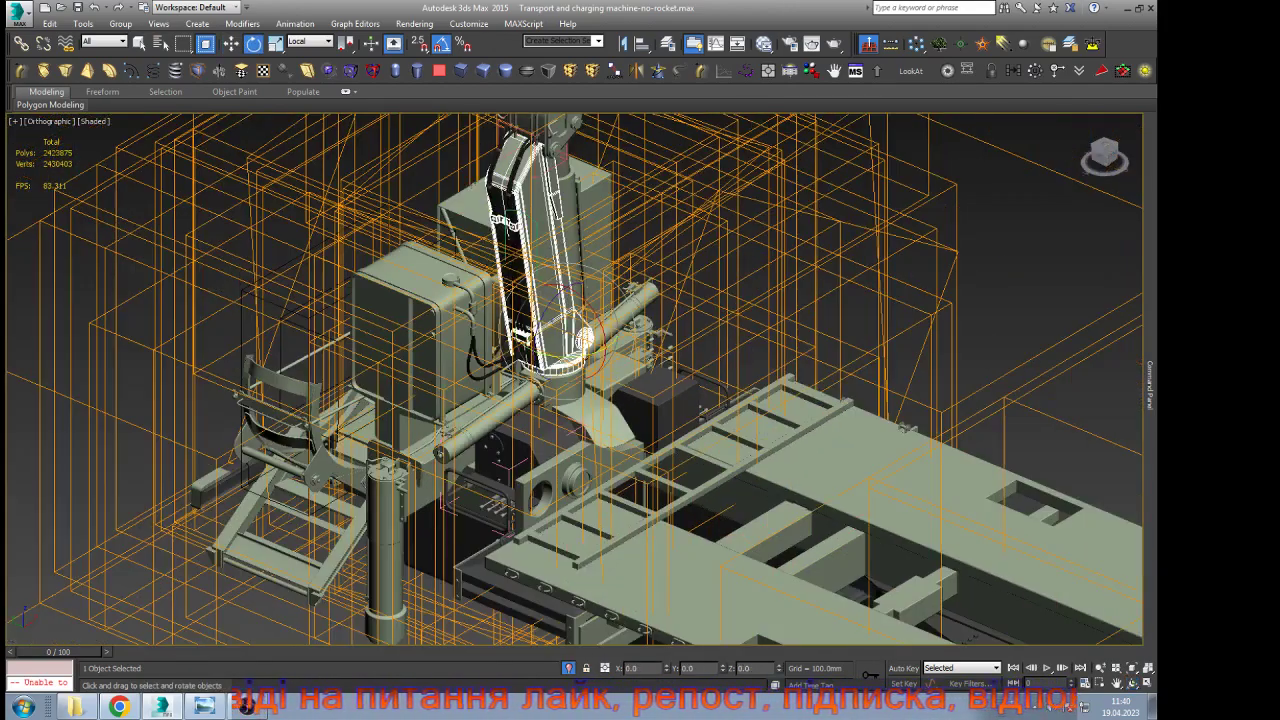
scroll(575, 365, down, 4)
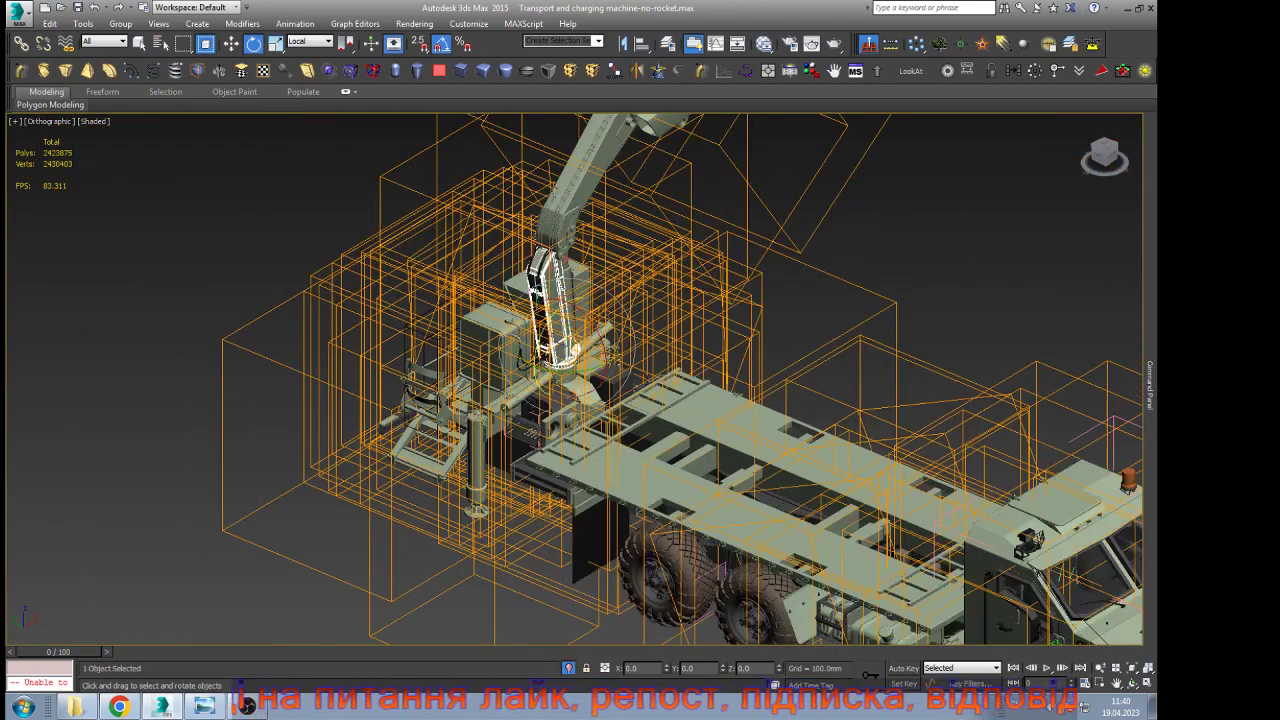
scroll(563, 365, up, 5)
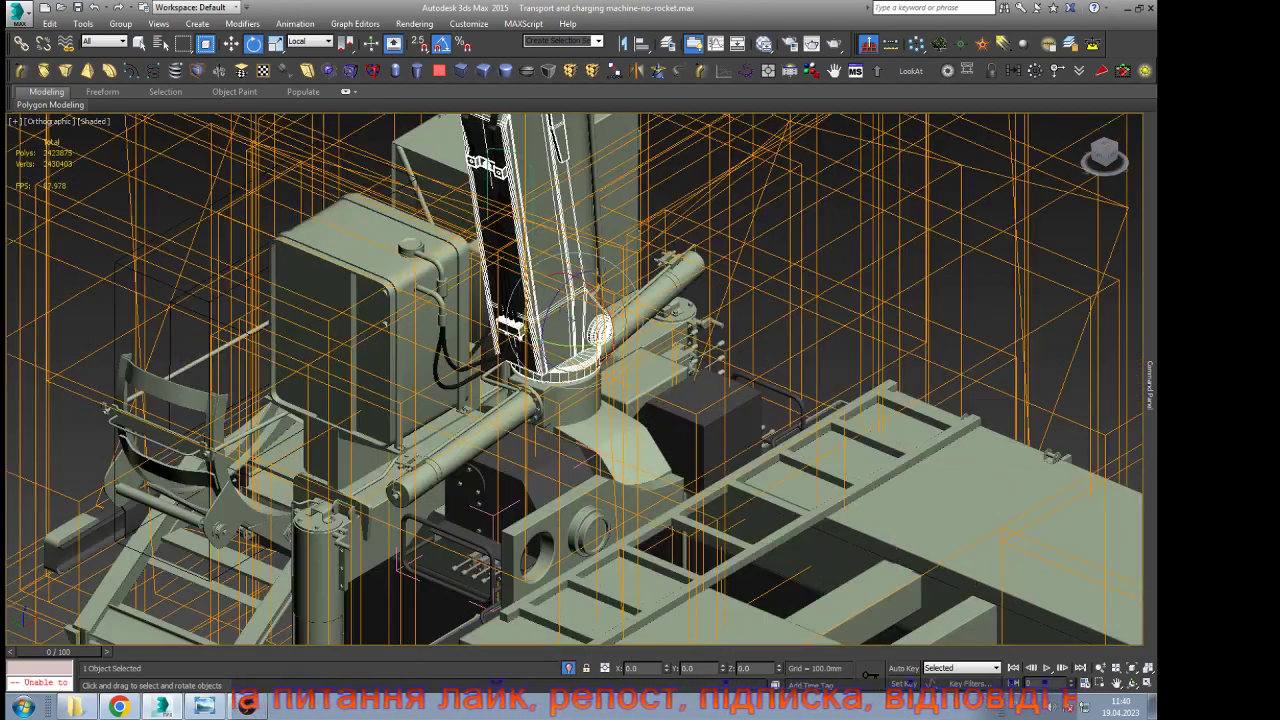
drag(566, 346, 626, 332)
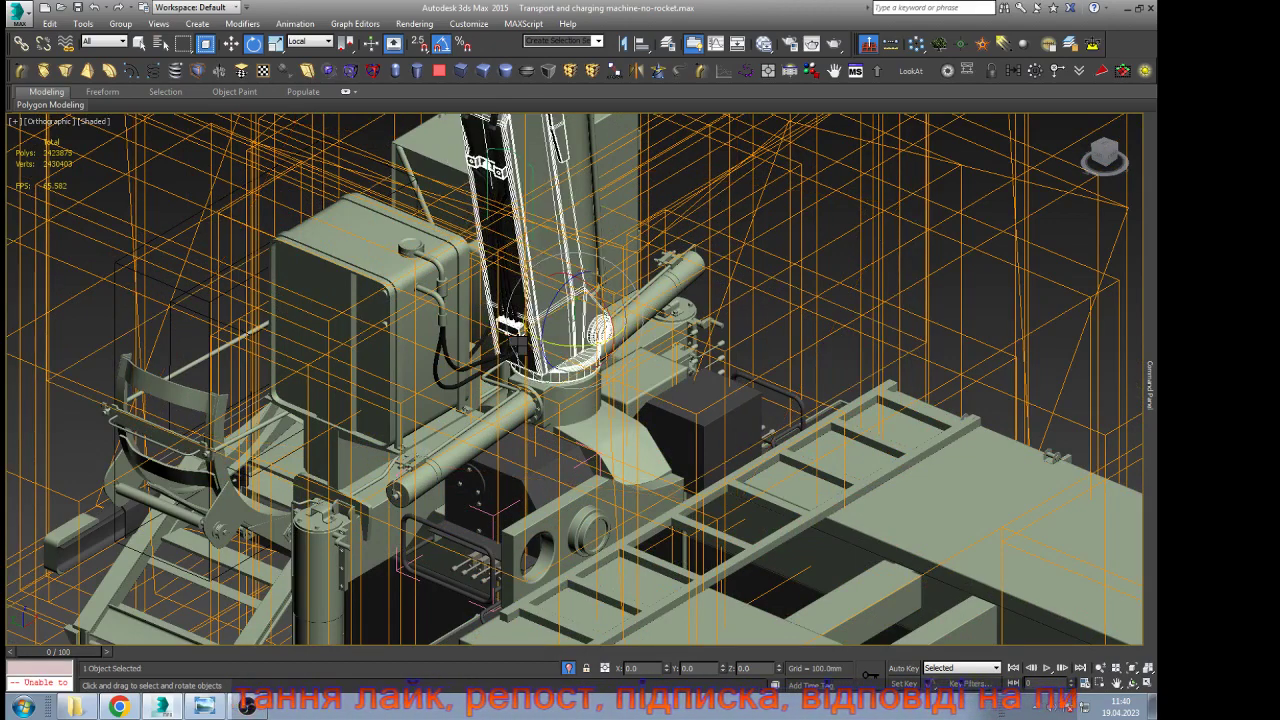
Link the hydraulic hoses running up the crane column to the column as their parent
key(w)
scroll(505, 343, up, 7)
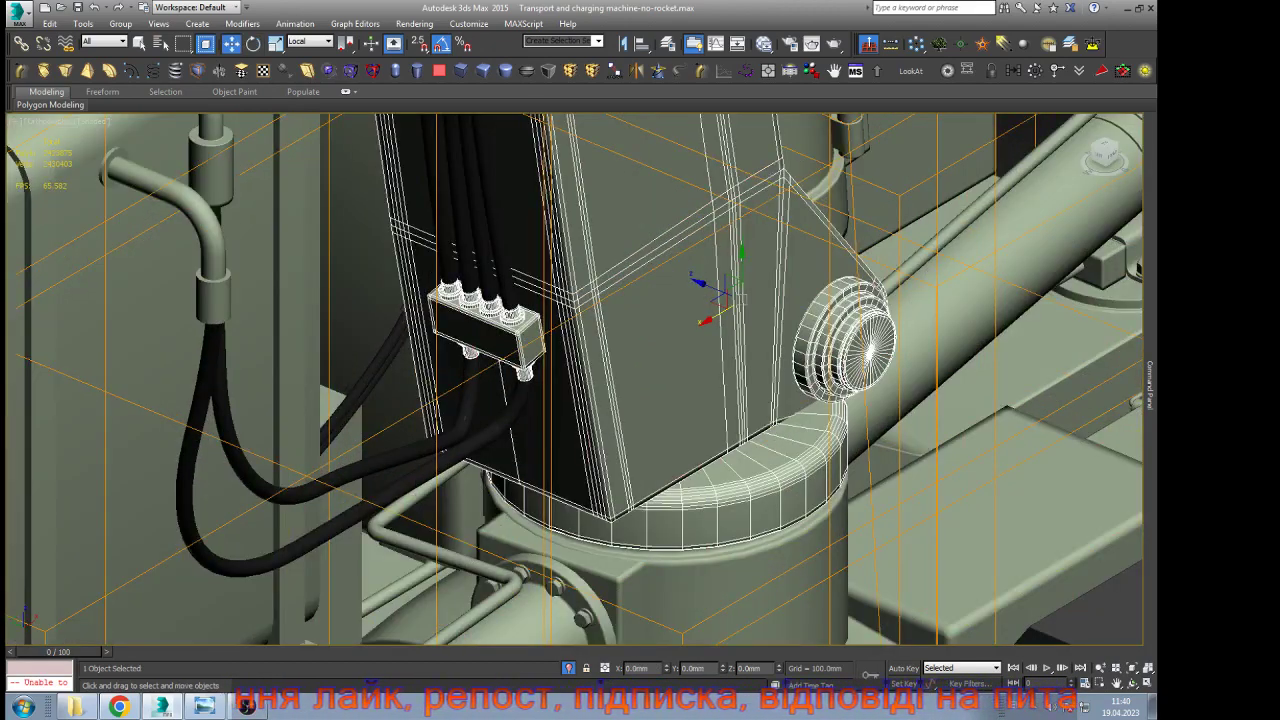
click(500, 285)
key(z)
scroll(540, 340, up, 5)
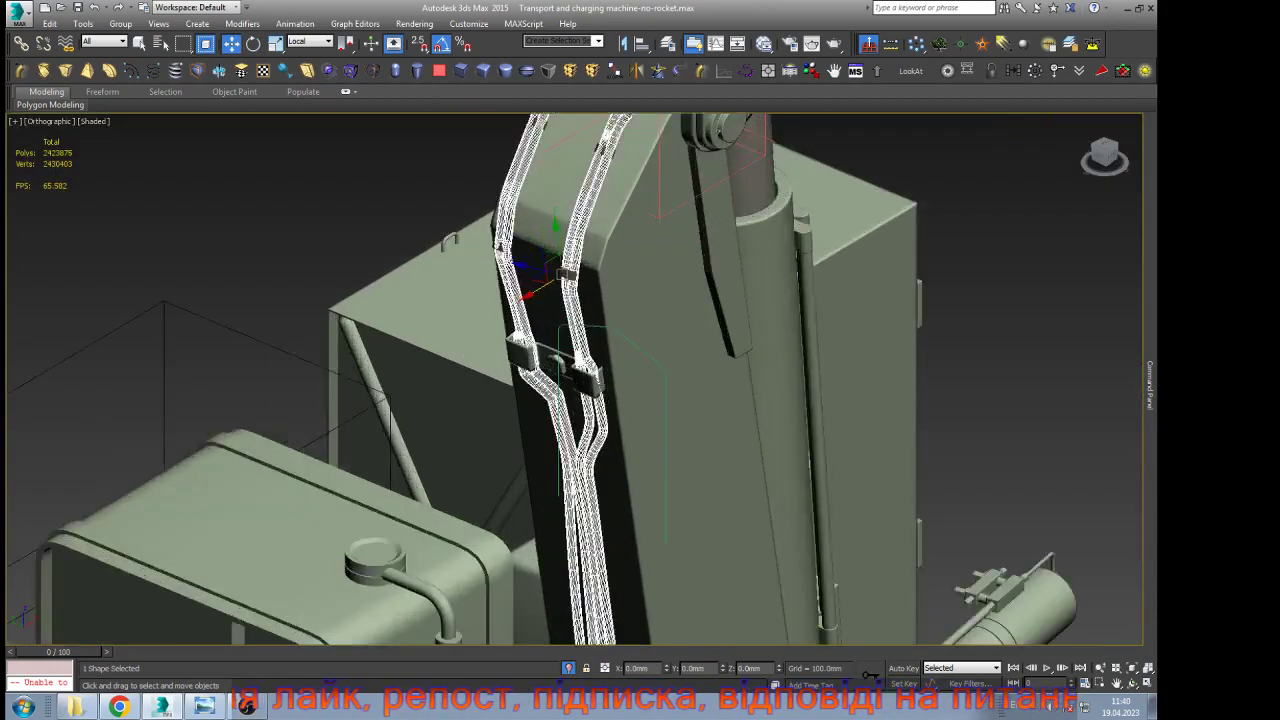
click(21, 44)
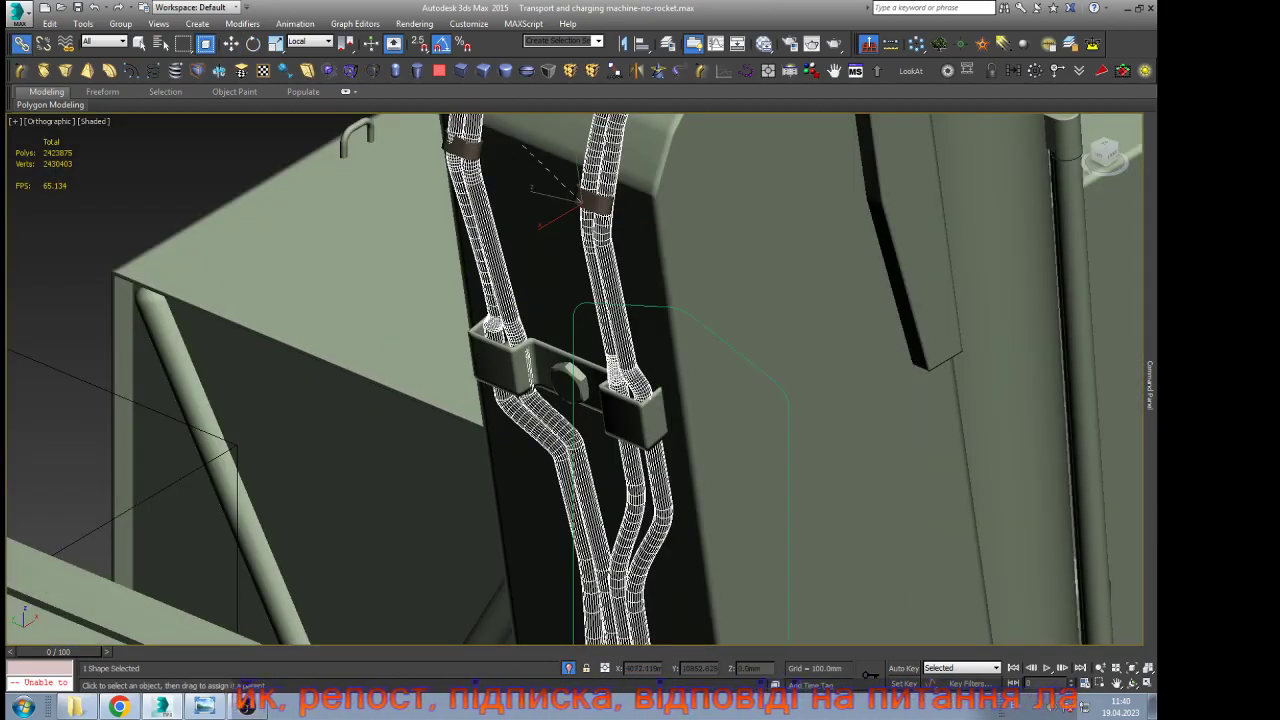
drag(522, 146, 514, 136)
key(w)
Shift the hose clamp on the right hose pair sideways so it wraps evenly around both hoses
scroll(607, 213, up, 4)
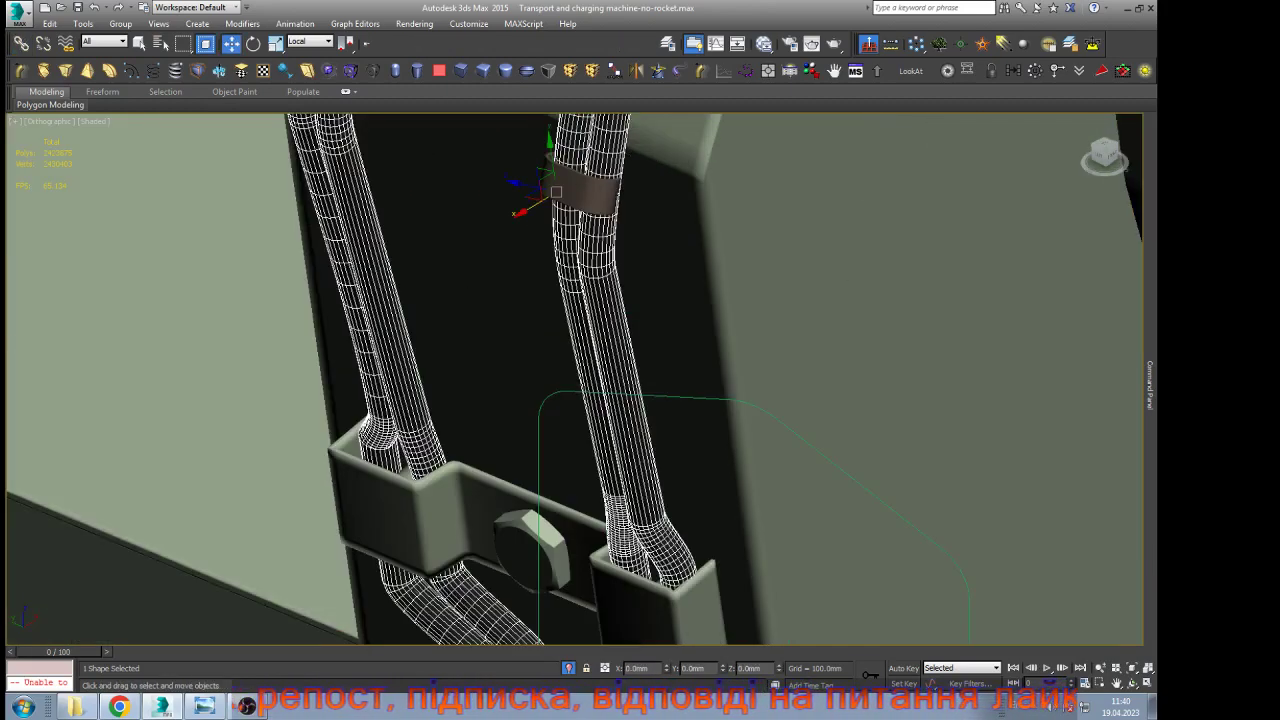
click(592, 193)
key(z)
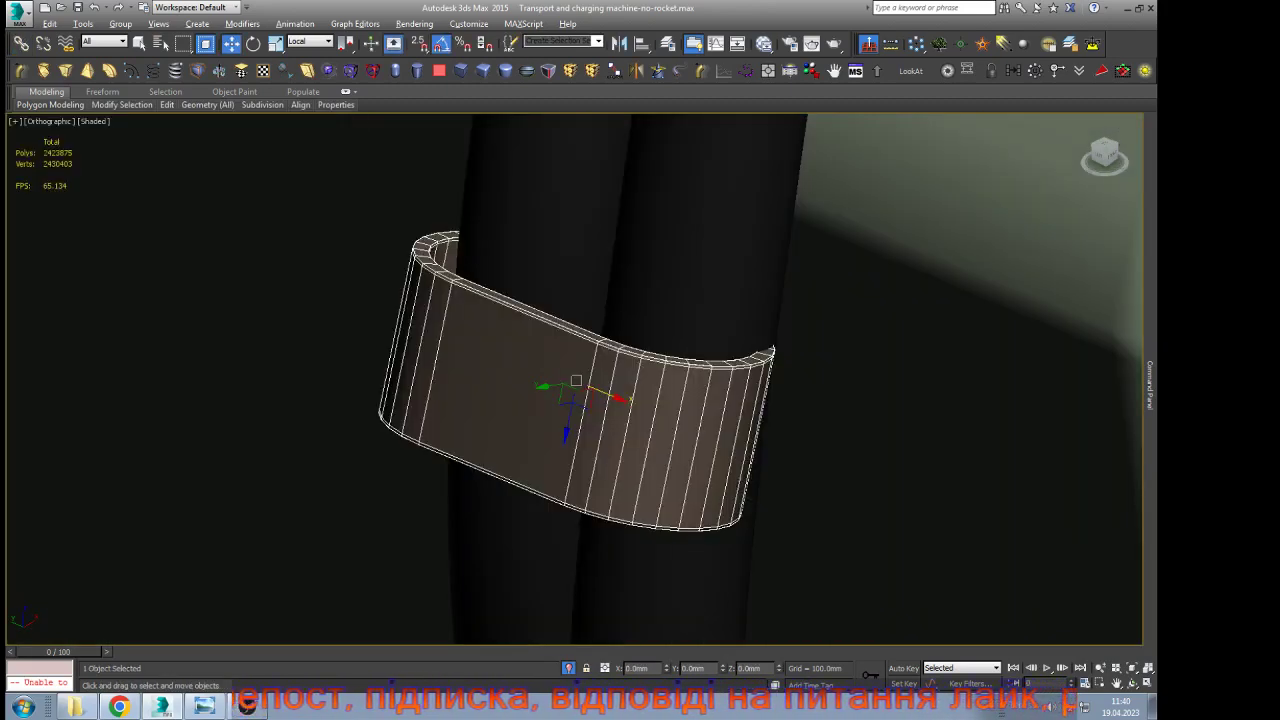
key(alt+v)
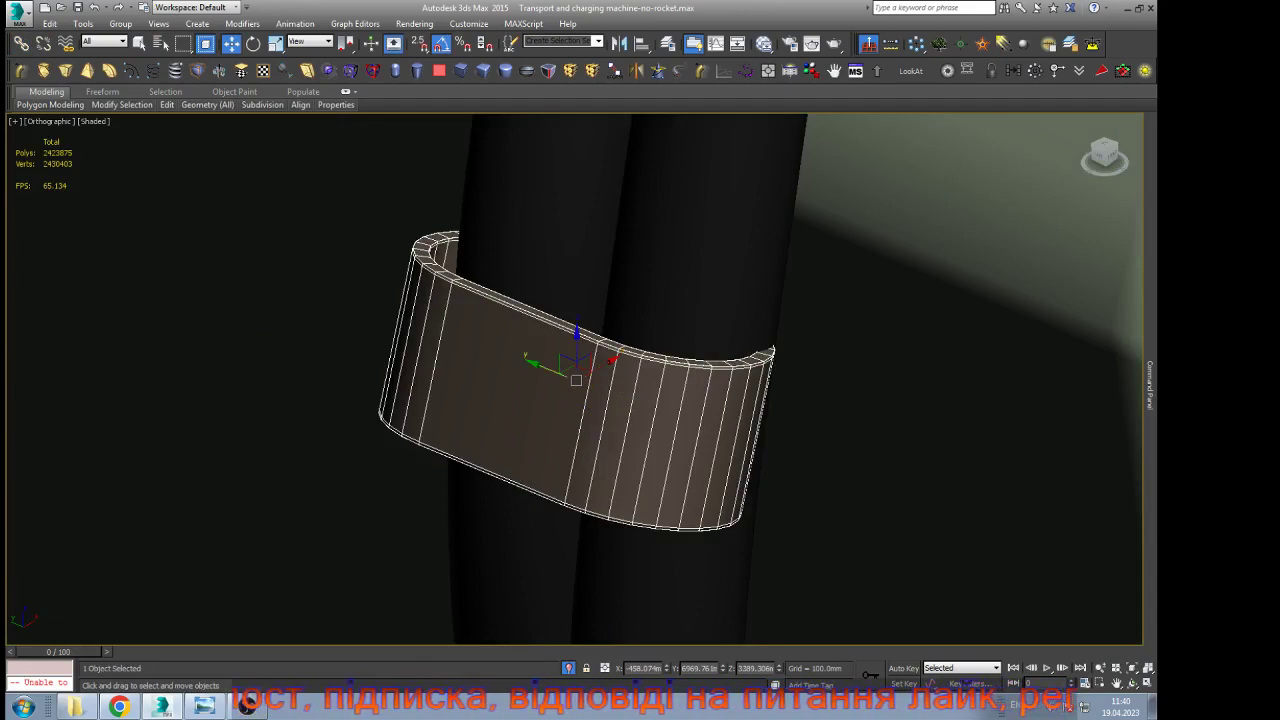
drag(554, 372, 572, 380)
scroll(760, 430, down, 8)
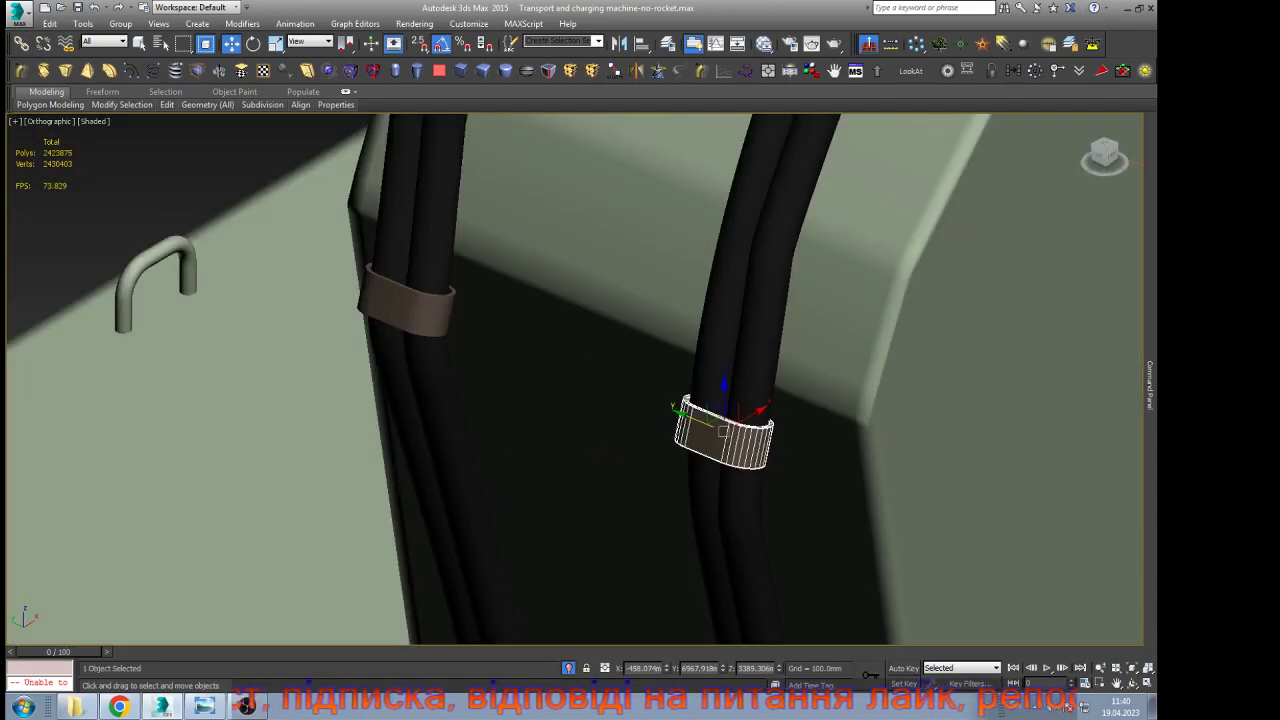
Shift the matching clamp on the left hose pair sideways so it sits centred around its hoses
scroll(430, 302, up, 4)
click(430, 304)
key(z)
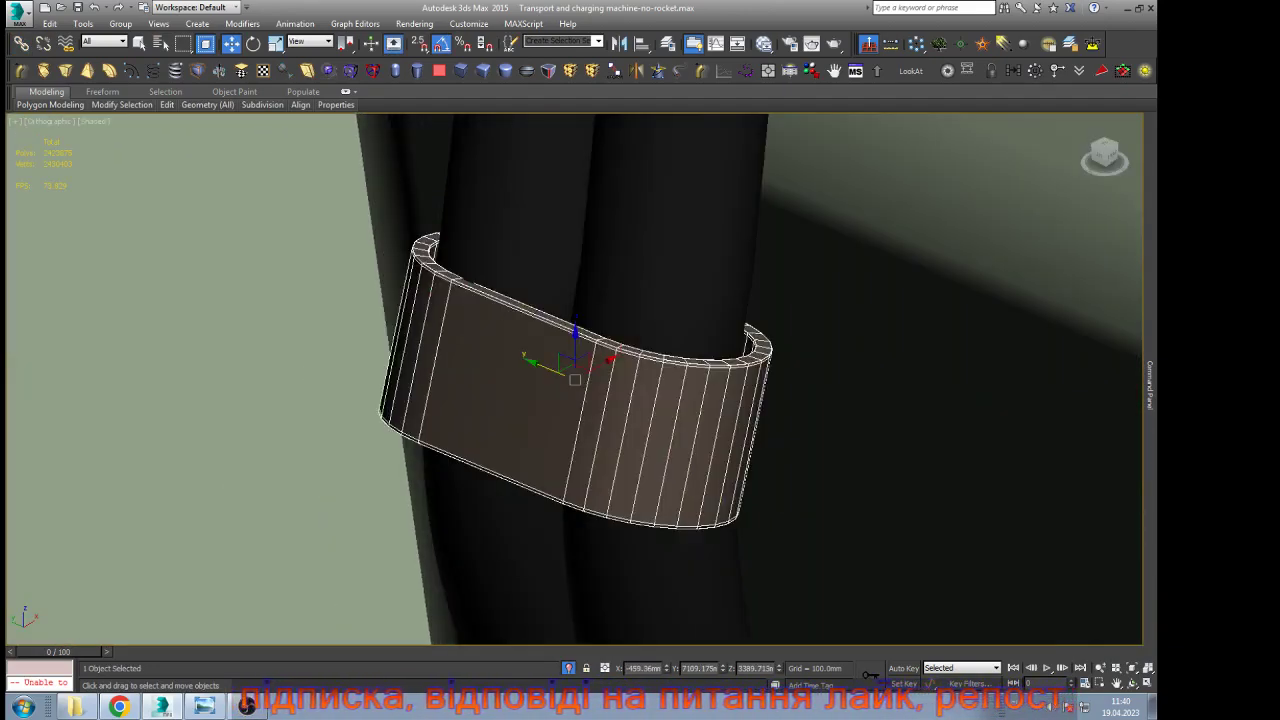
drag(548, 369, 536, 364)
scroll(473, 286, down, 12)
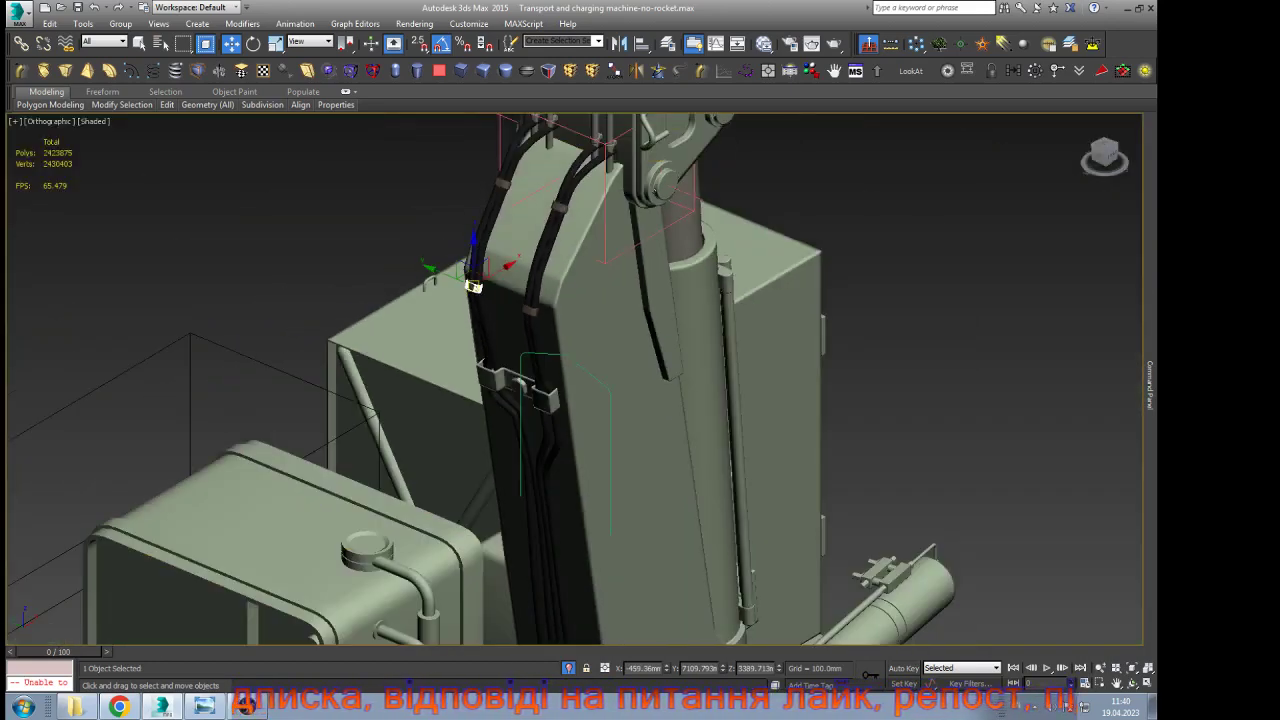
Select the crane column and examine its base ring, hinge pin and lower hose connector from several sides
click(520, 386)
scroll(536, 404, up, 10)
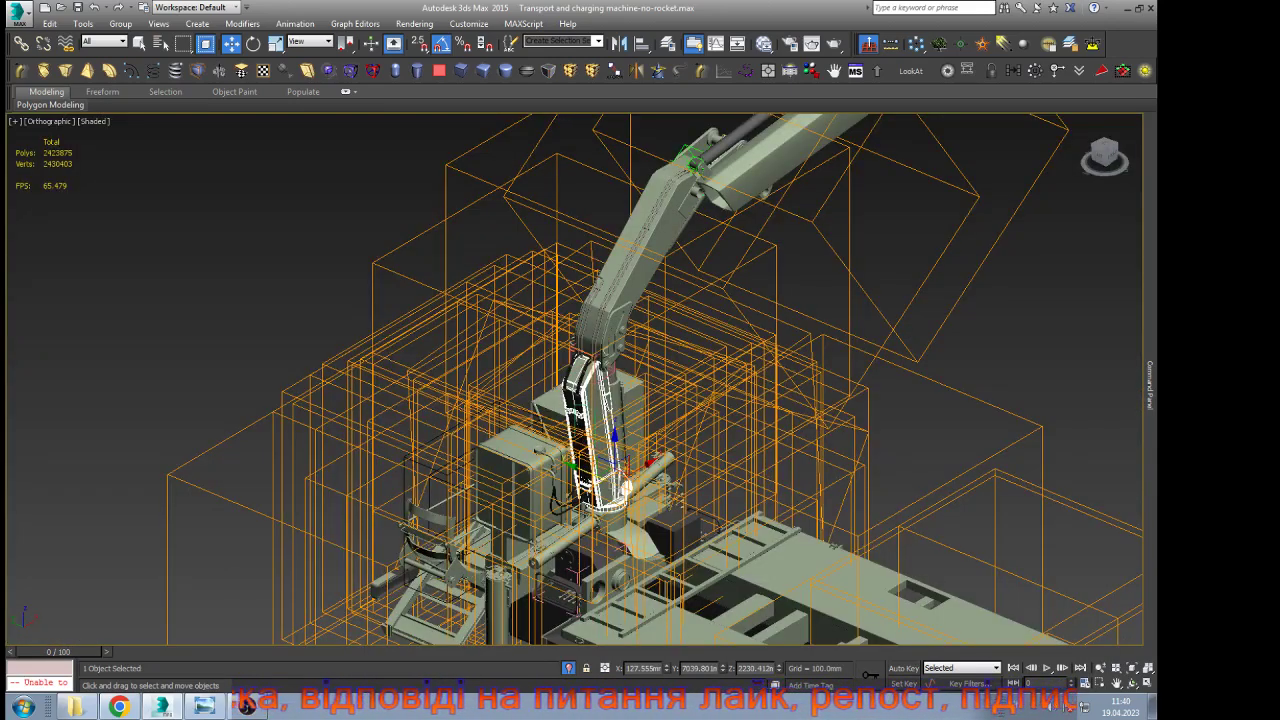
scroll(614, 507, up, 10)
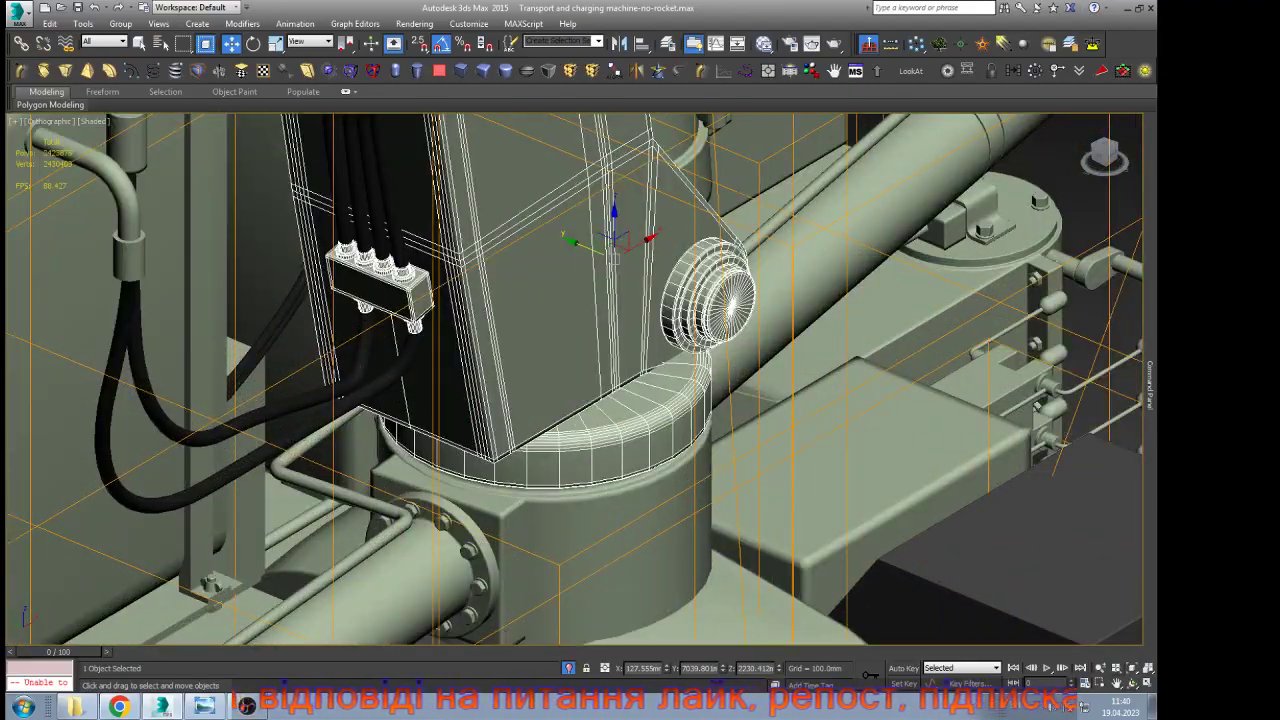
alt+middle_drag(614, 258, 545, 212)
scroll(595, 405, down, 5)
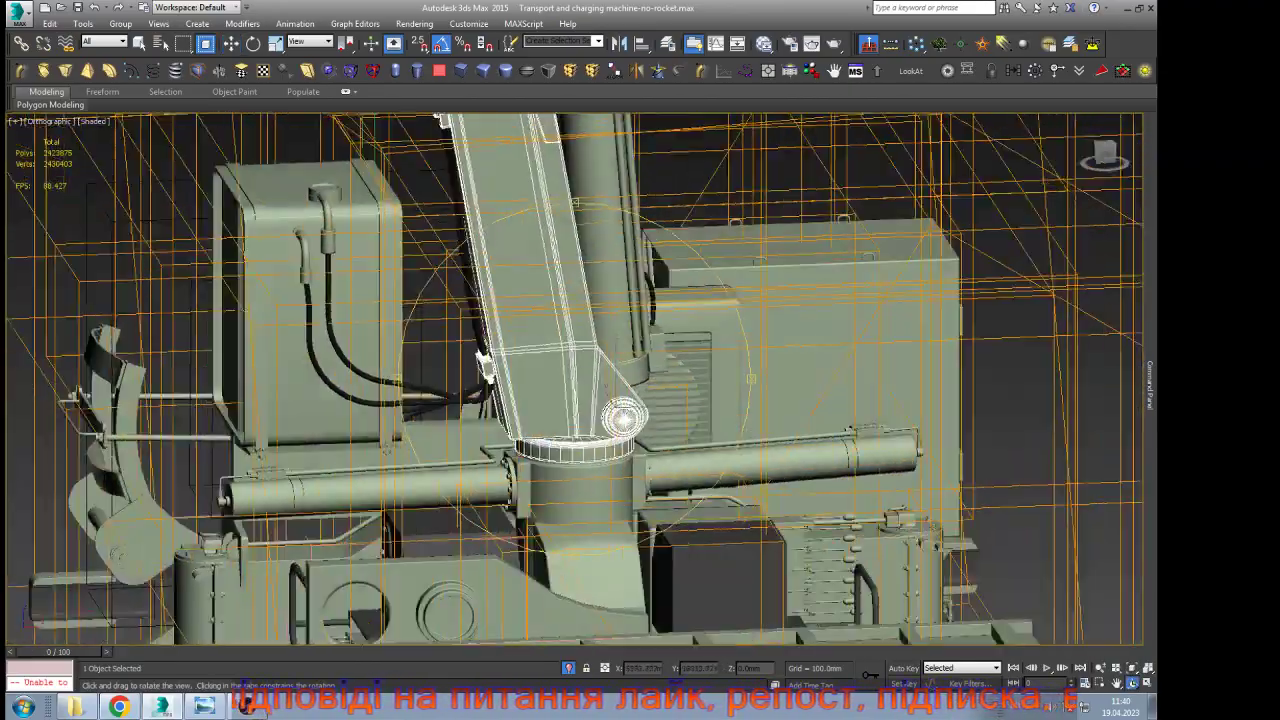
alt+middle_drag(595, 405, 712, 409)
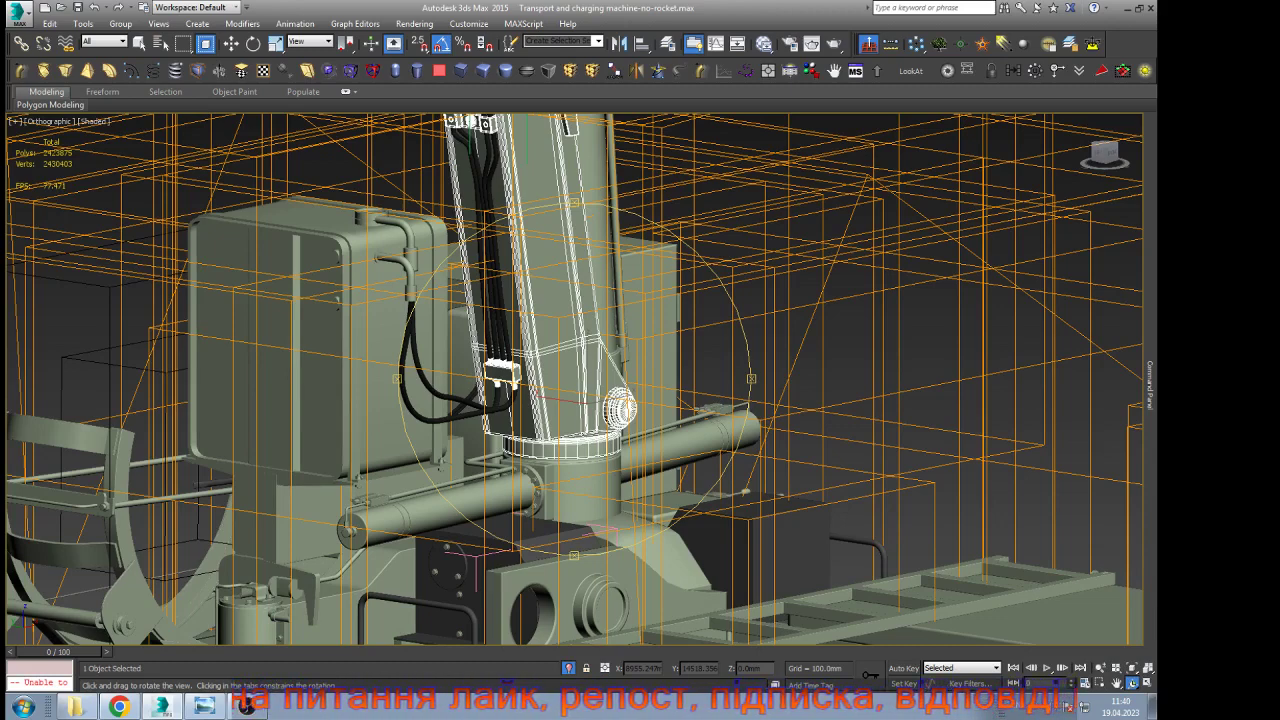
key(w)
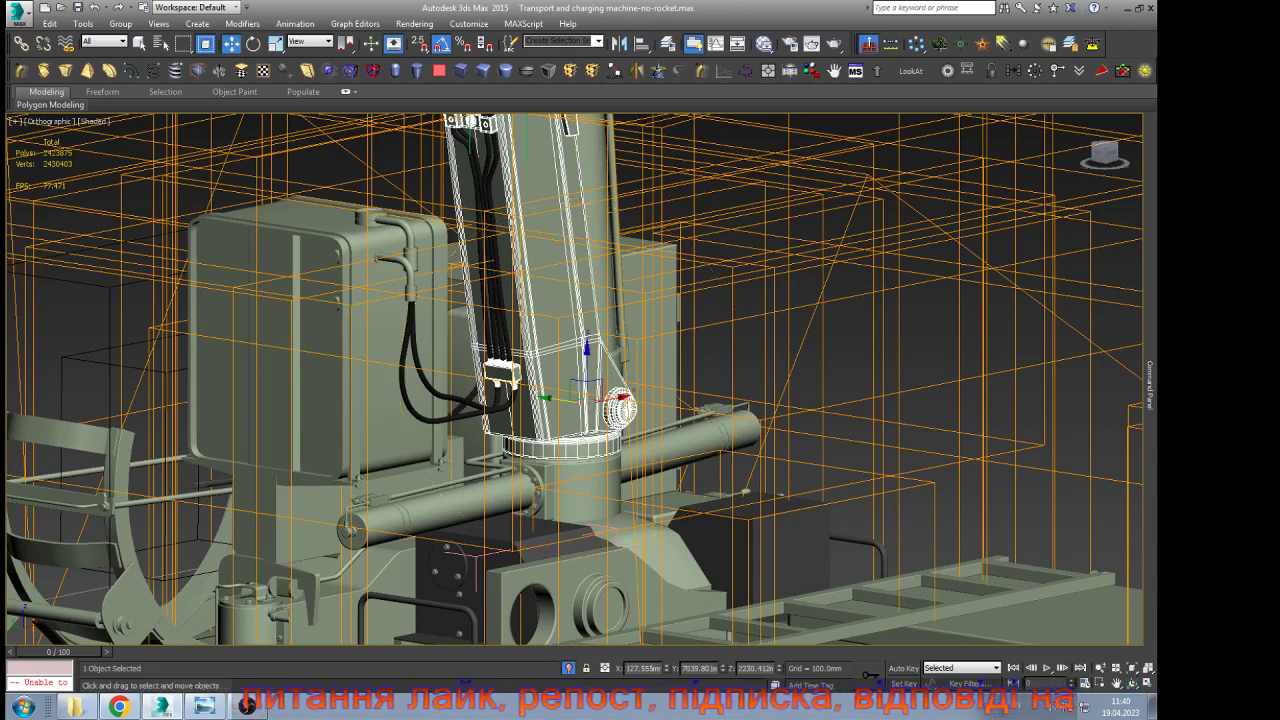
Create a Point helper in the empty space beside the crane and set its size to 500 mm
key(ctrl+d)
click(960, 44)
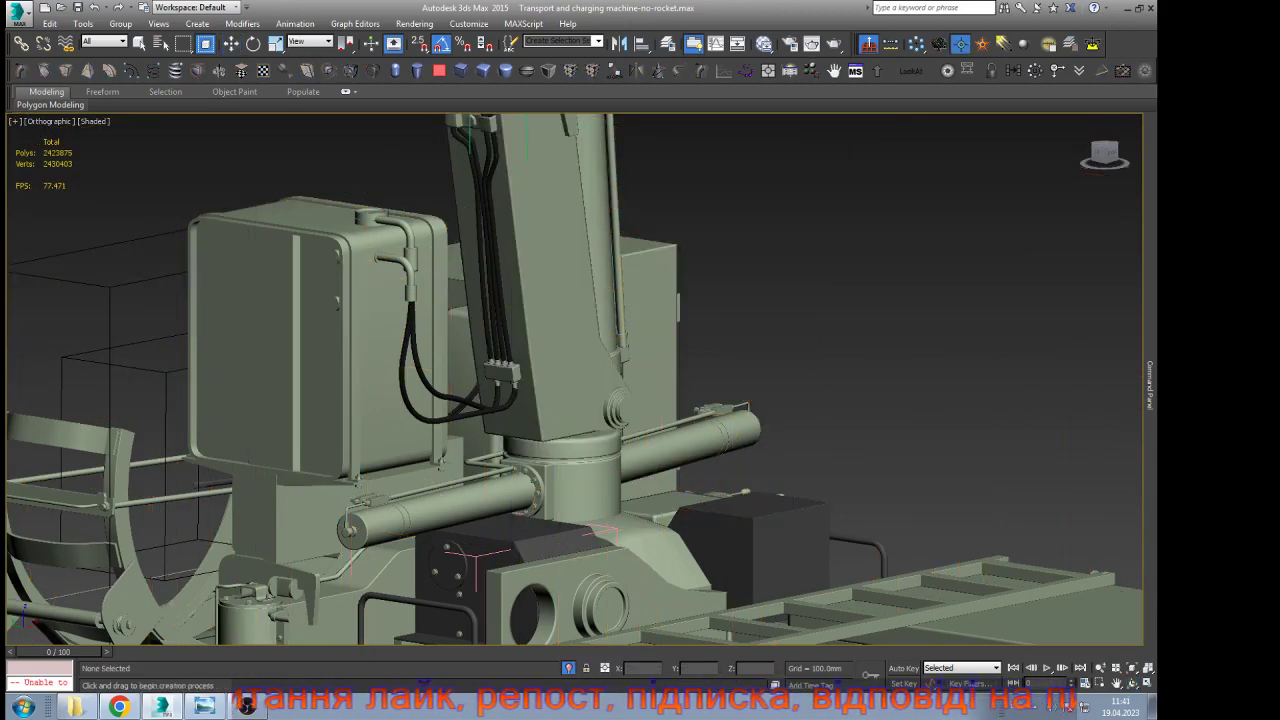
click(912, 250)
right_click(912, 250)
mouse_move(1150, 385)
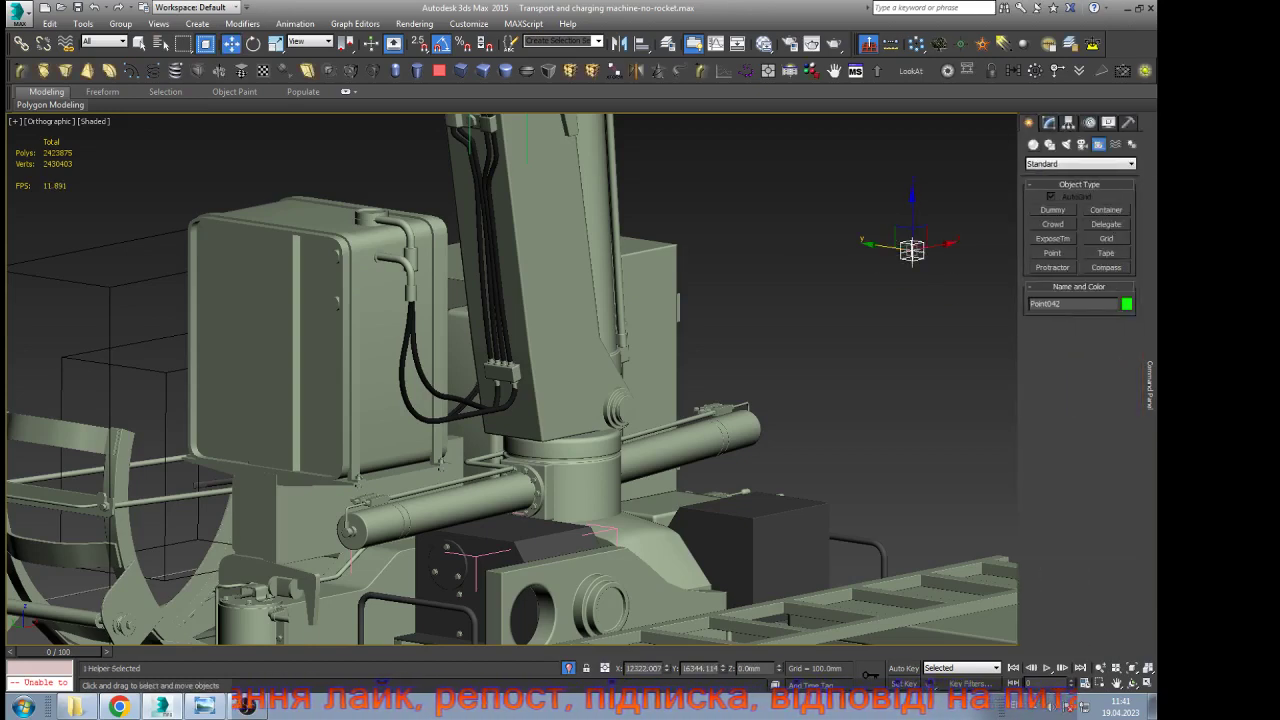
click(1048, 122)
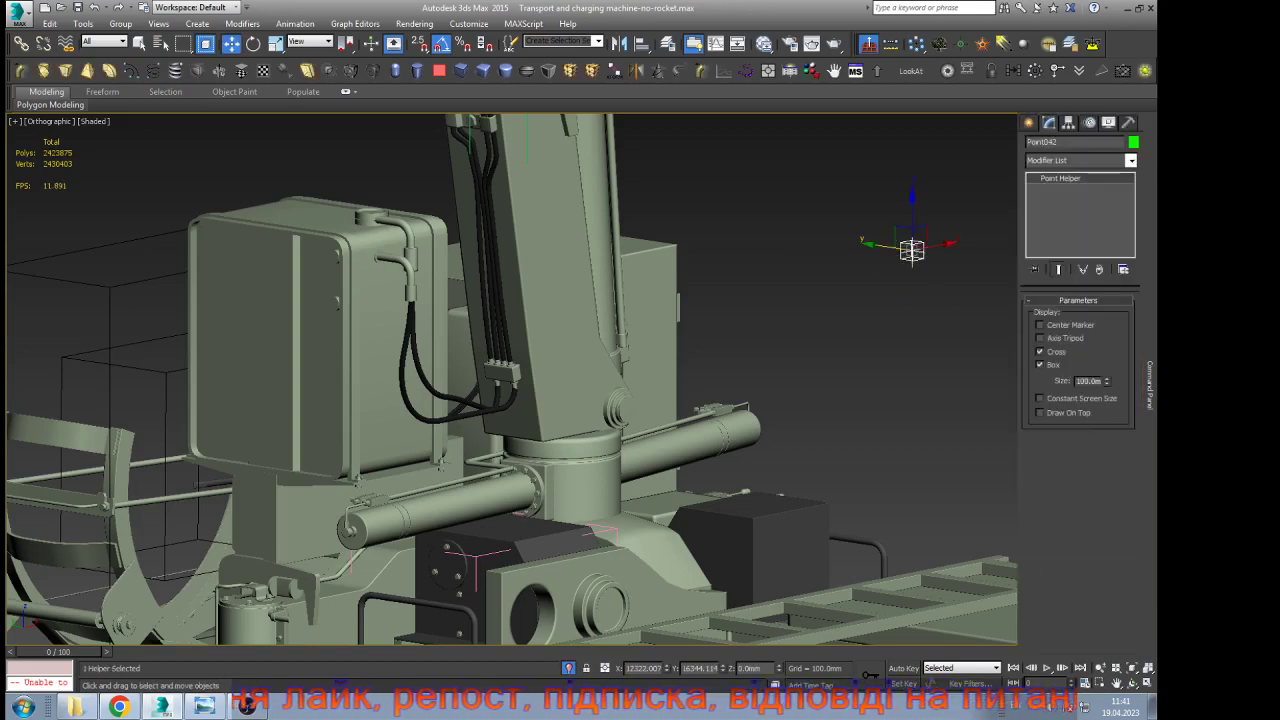
double_click(1088, 381)
text(500)
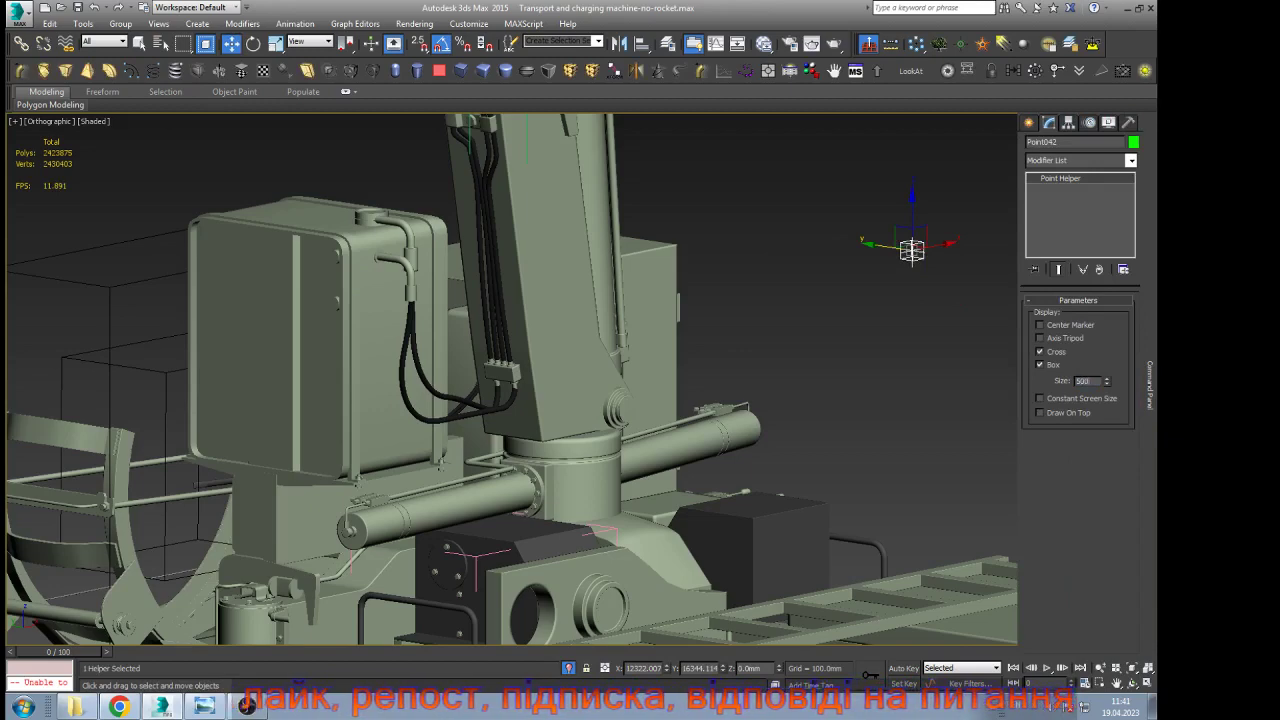
key(Return)
key(e)
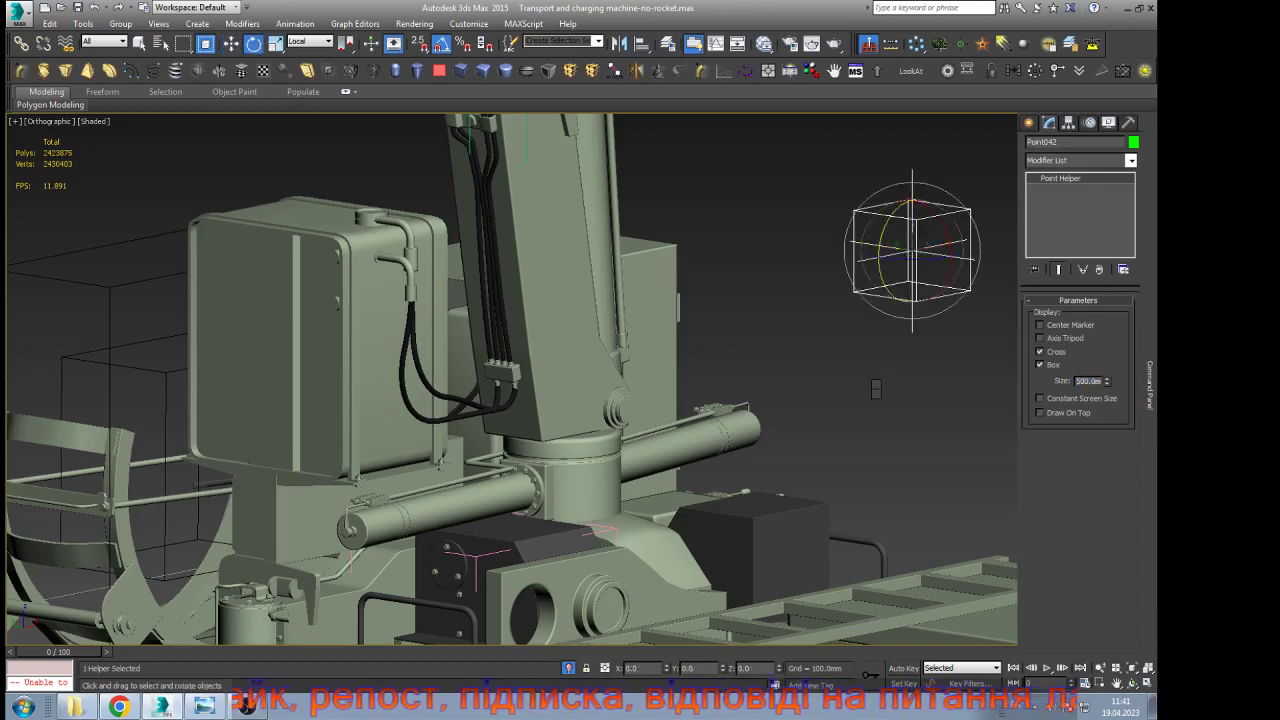
key(w)
Isolate the crane column together with the new point helper
ctrl+click(550, 300)
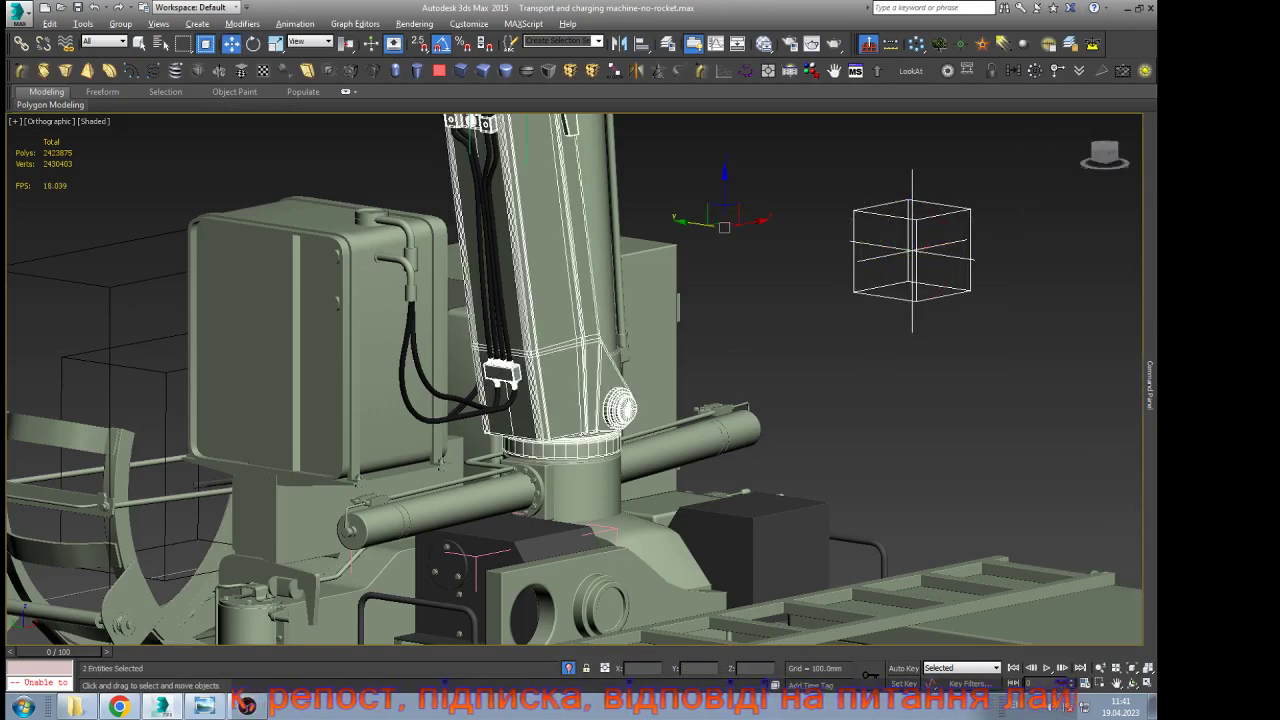
key(alt+q)
click(560, 305)
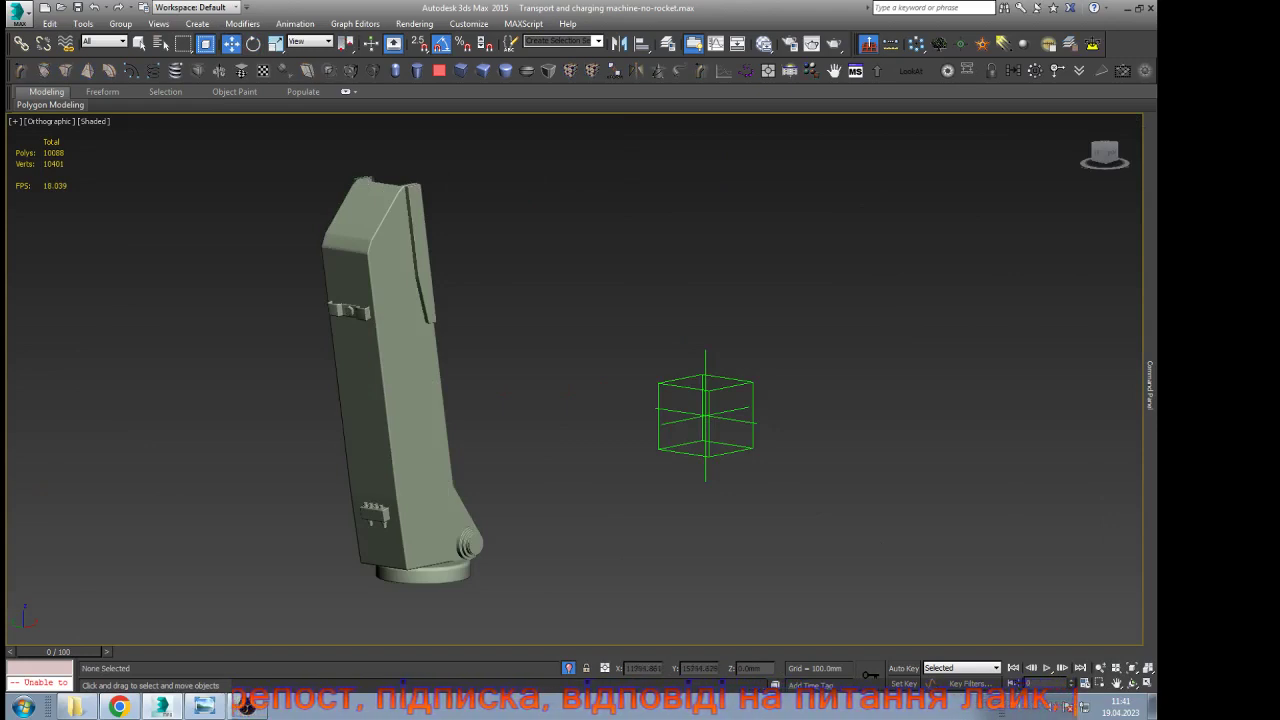
Align the point helper to the crane column in X, Y and Z position, pivot point to pivot point
click(706, 416)
key(alt+a)
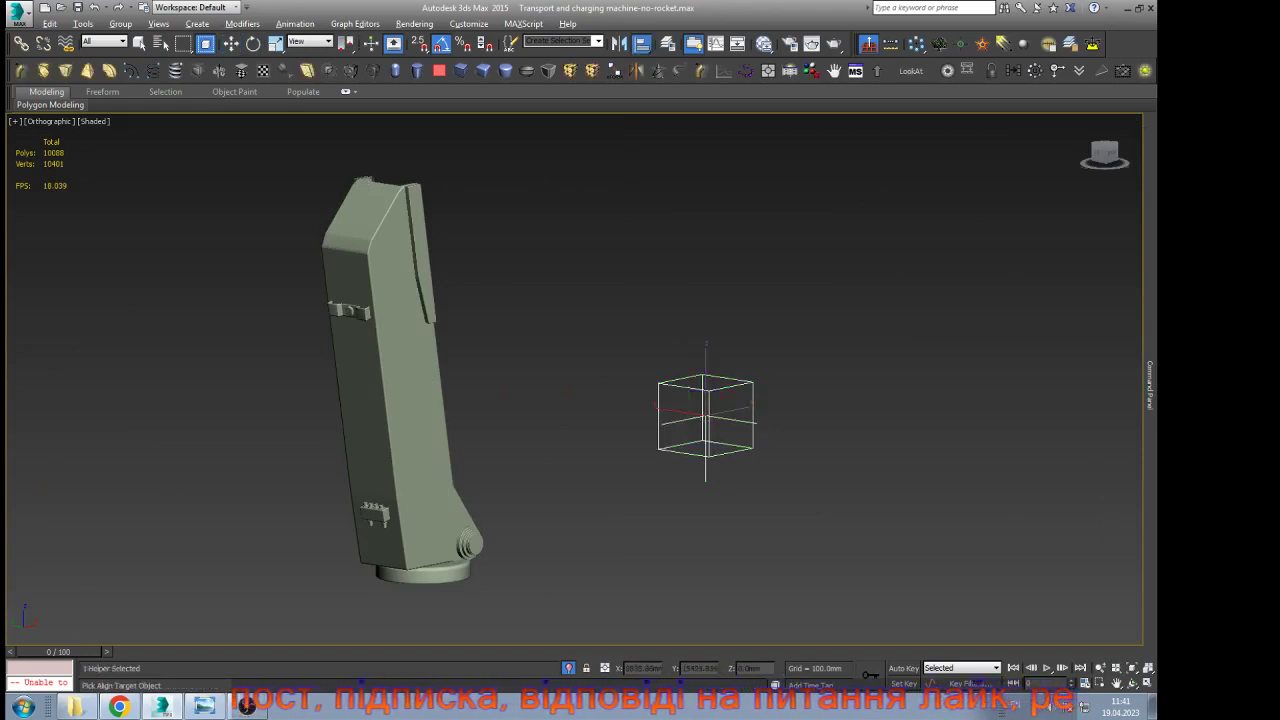
click(410, 480)
click(517, 263)
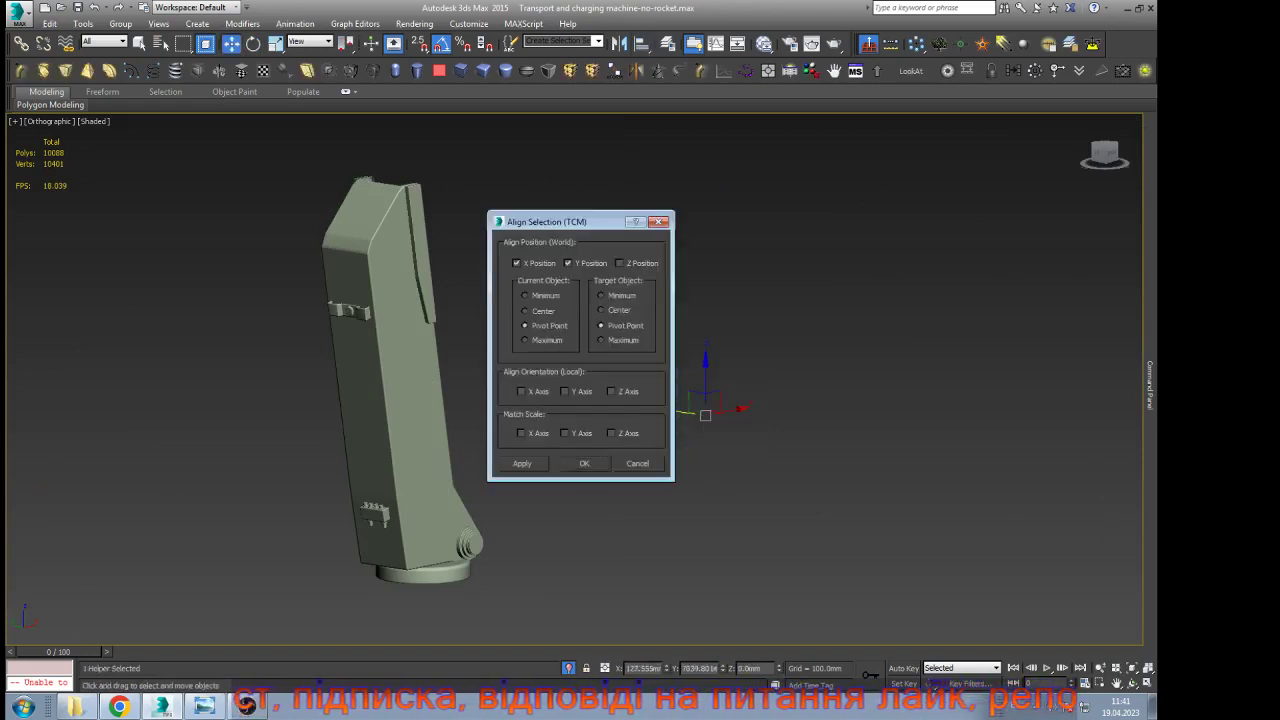
click(619, 263)
click(584, 463)
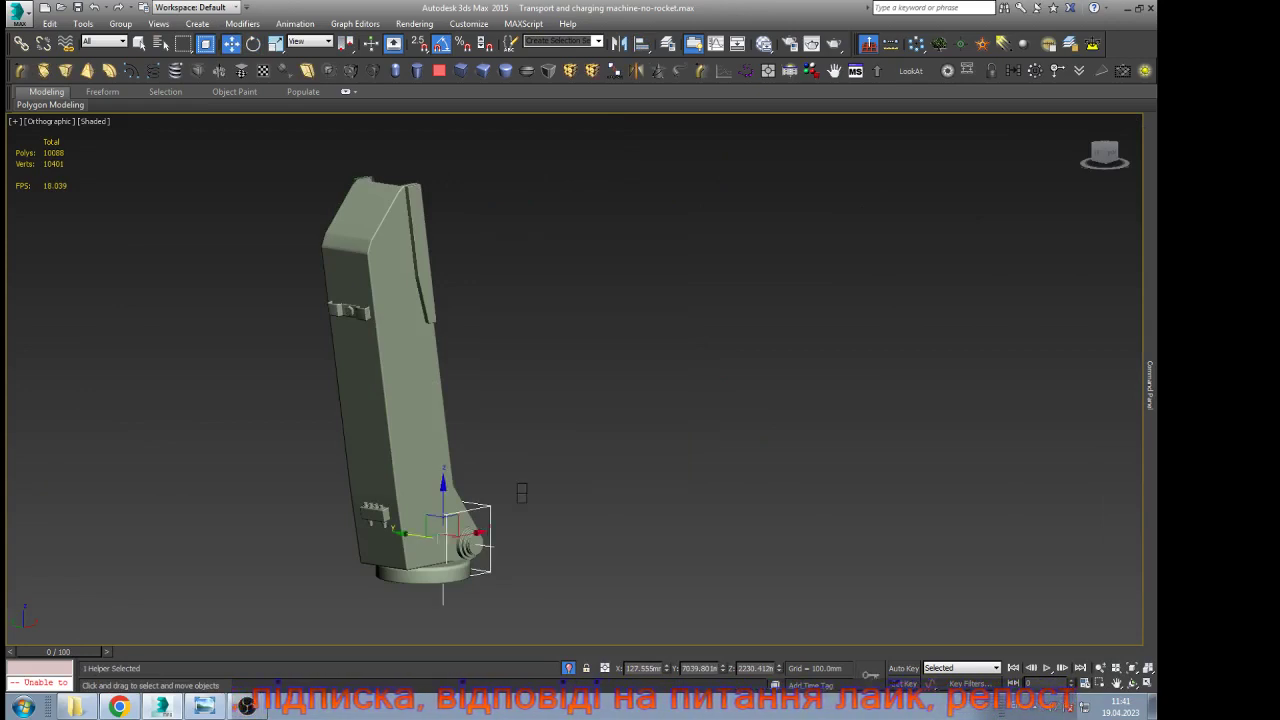
In the Front view, move the point helper from the column's hinge pin to the middle of its round base ring
click(425, 485)
key(alt+q)
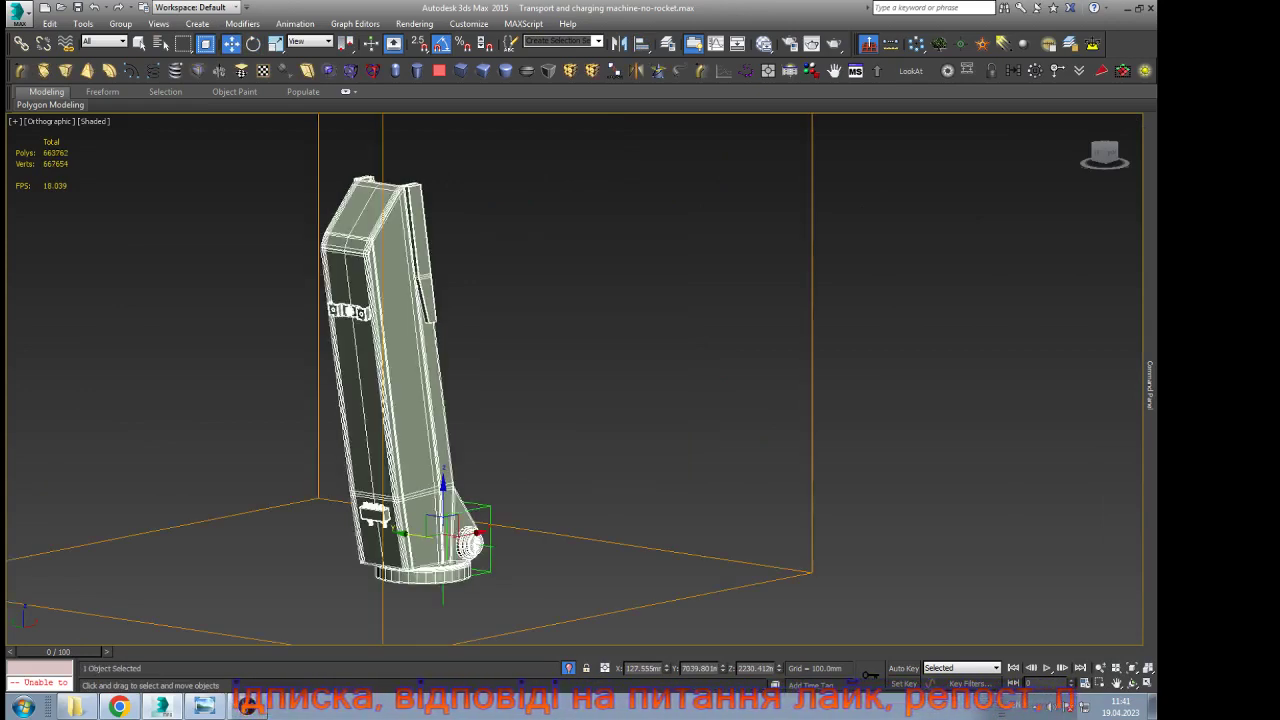
key(f)
click(660, 638)
scroll(660, 638, up, 5)
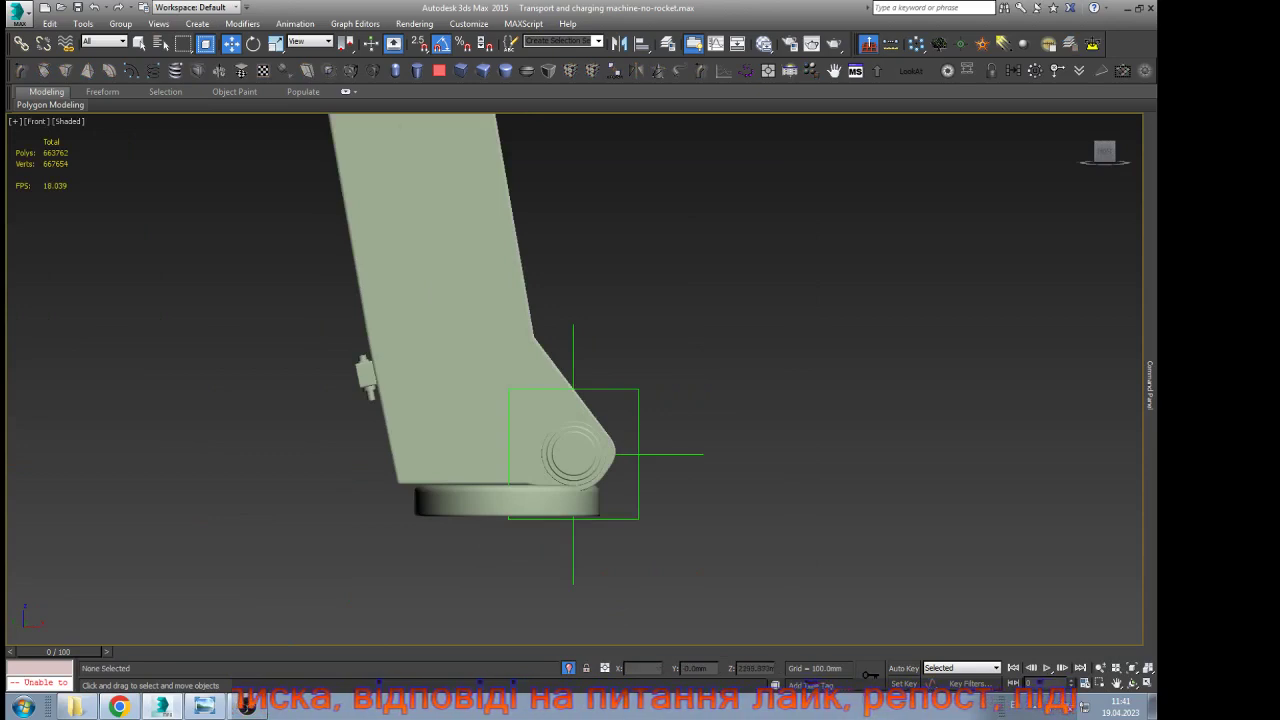
scroll(551, 481, up, 3)
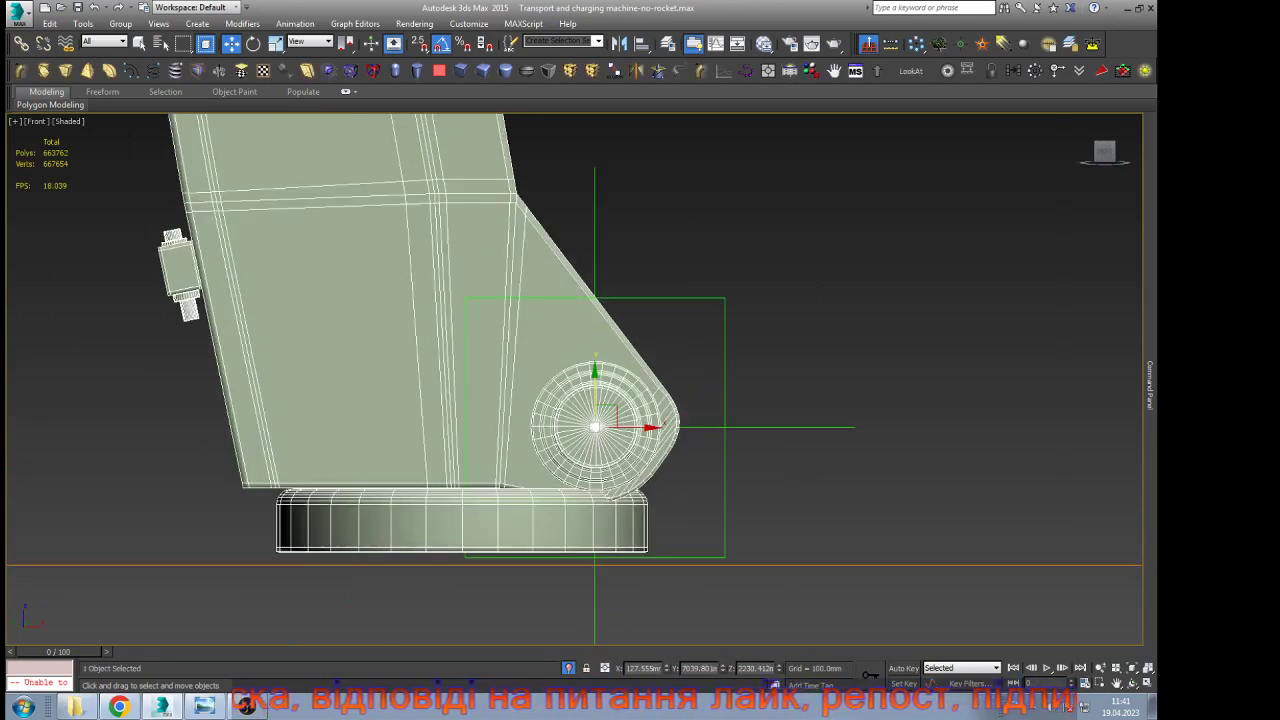
click(725, 428)
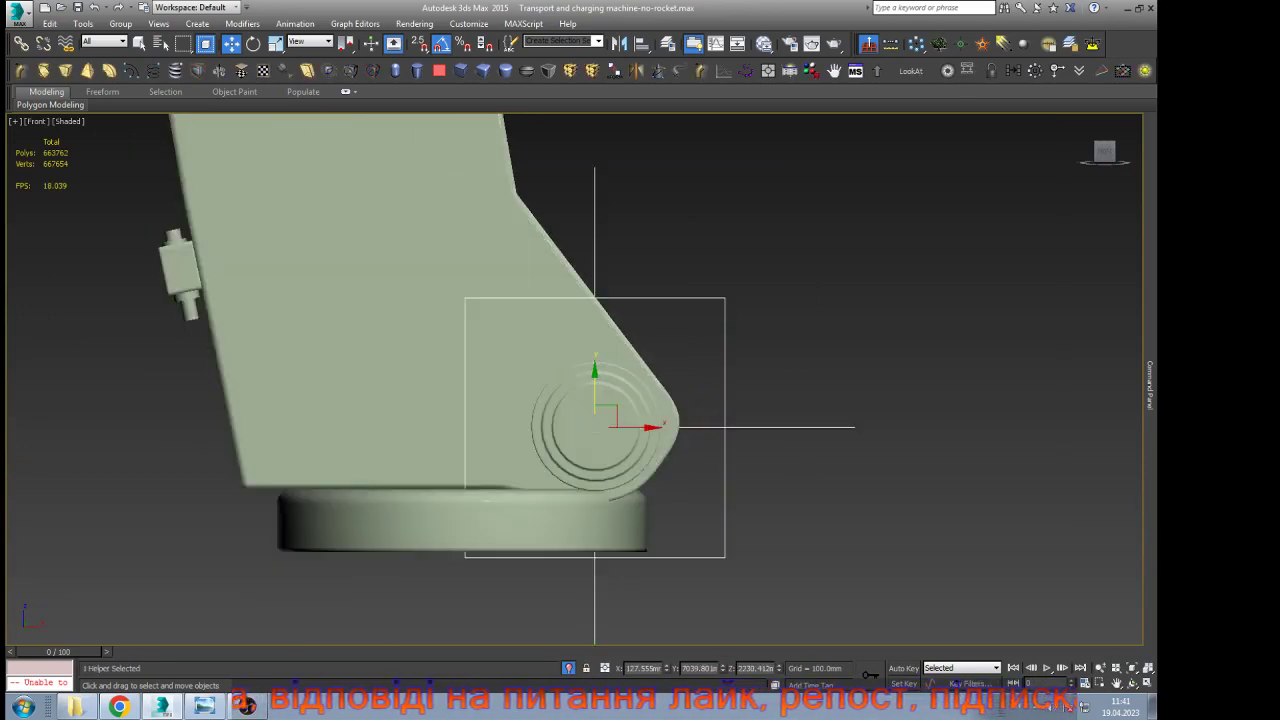
key(Page_Down)
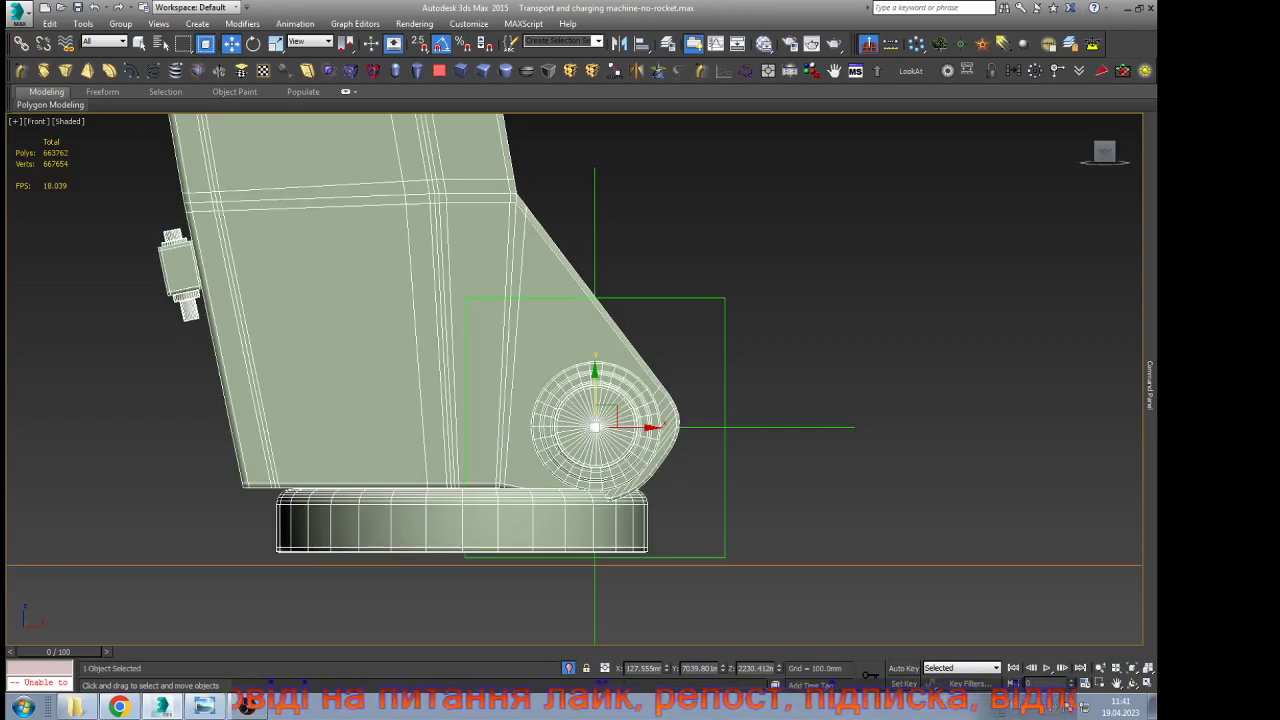
click(760, 474)
click(598, 395)
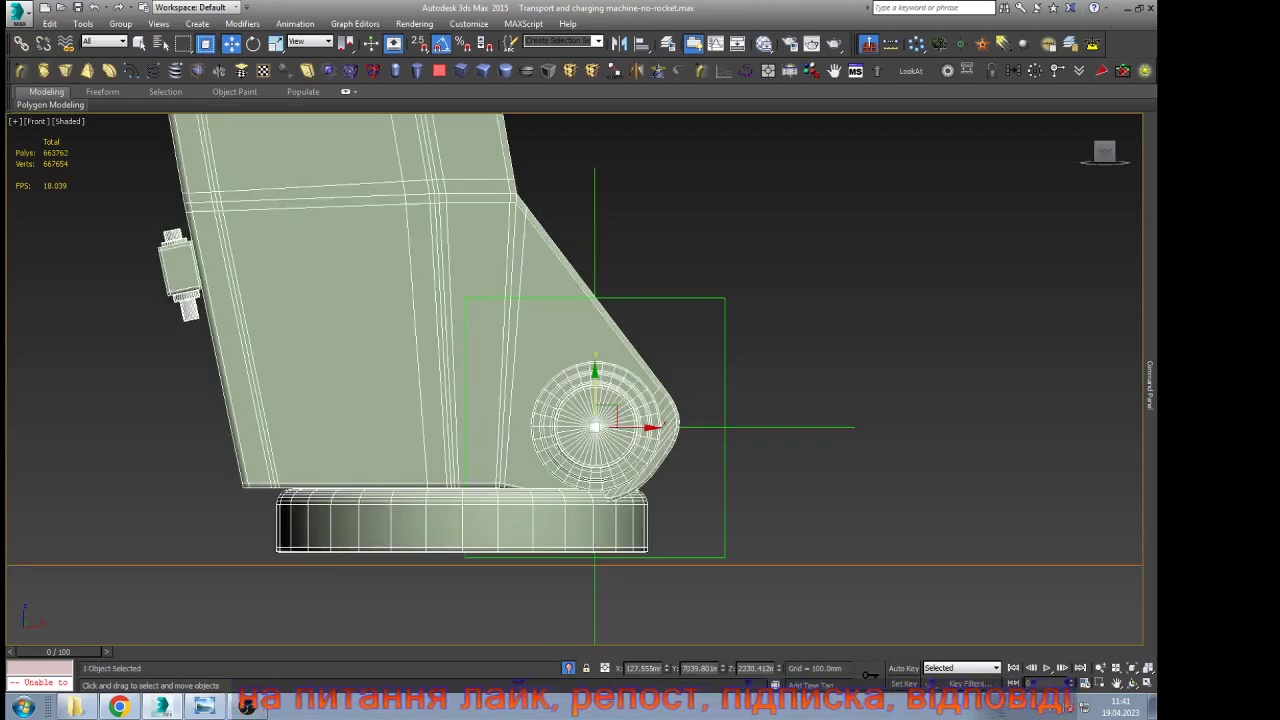
click(726, 428)
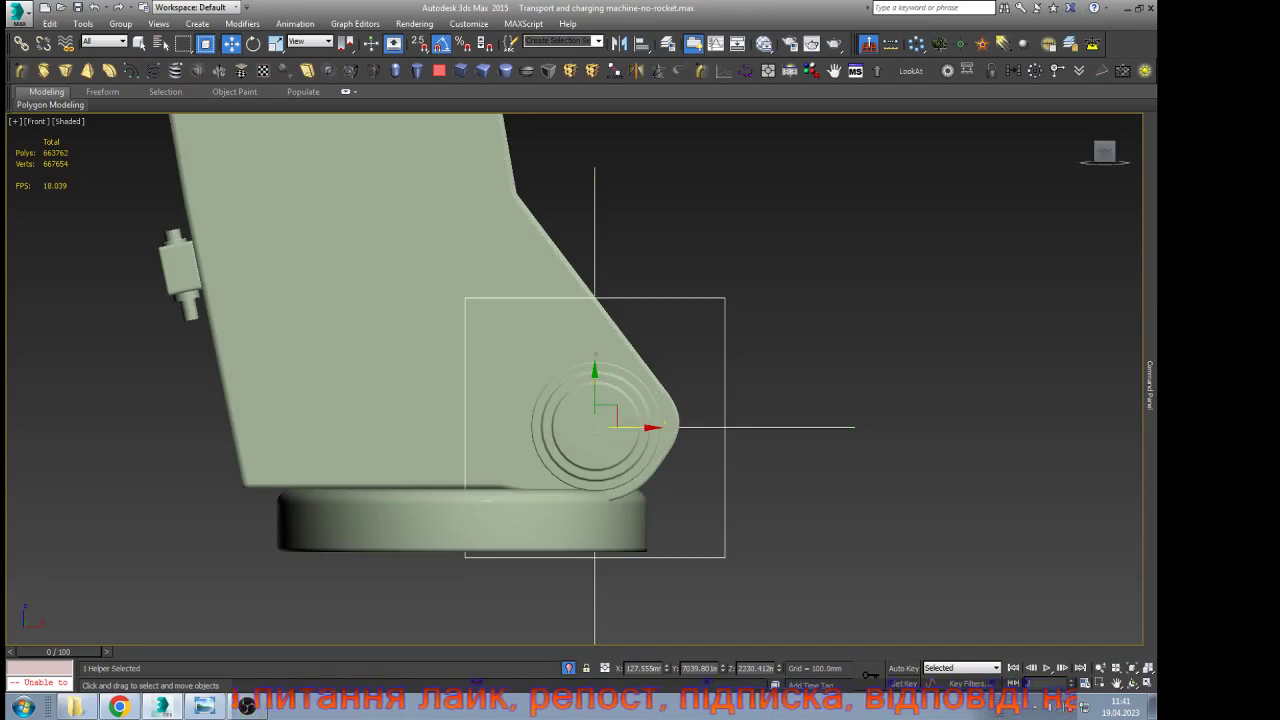
mouse_move(634, 428)
mouse_down()
mouse_move(502, 428)
mouse_move(426, 366)
mouse_move(422, 493)
mouse_up()
In wireframe display, centre the point helper horizontally on the column's round base ring in the Left view
key(F4)
scroll(510, 461, up, 3)
key(F3)
scroll(440, 419, up, 3)
scroll(441, 389, down, 6)
key(l)
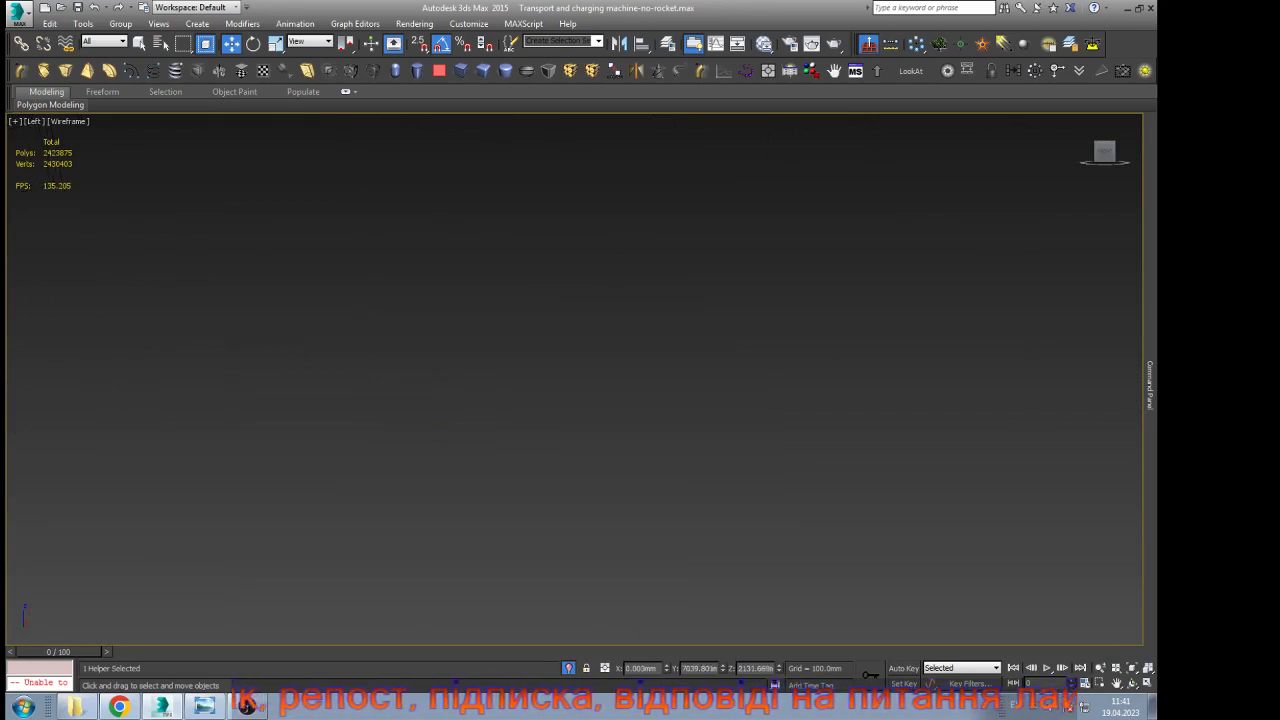
scroll(547, 353, up, 6)
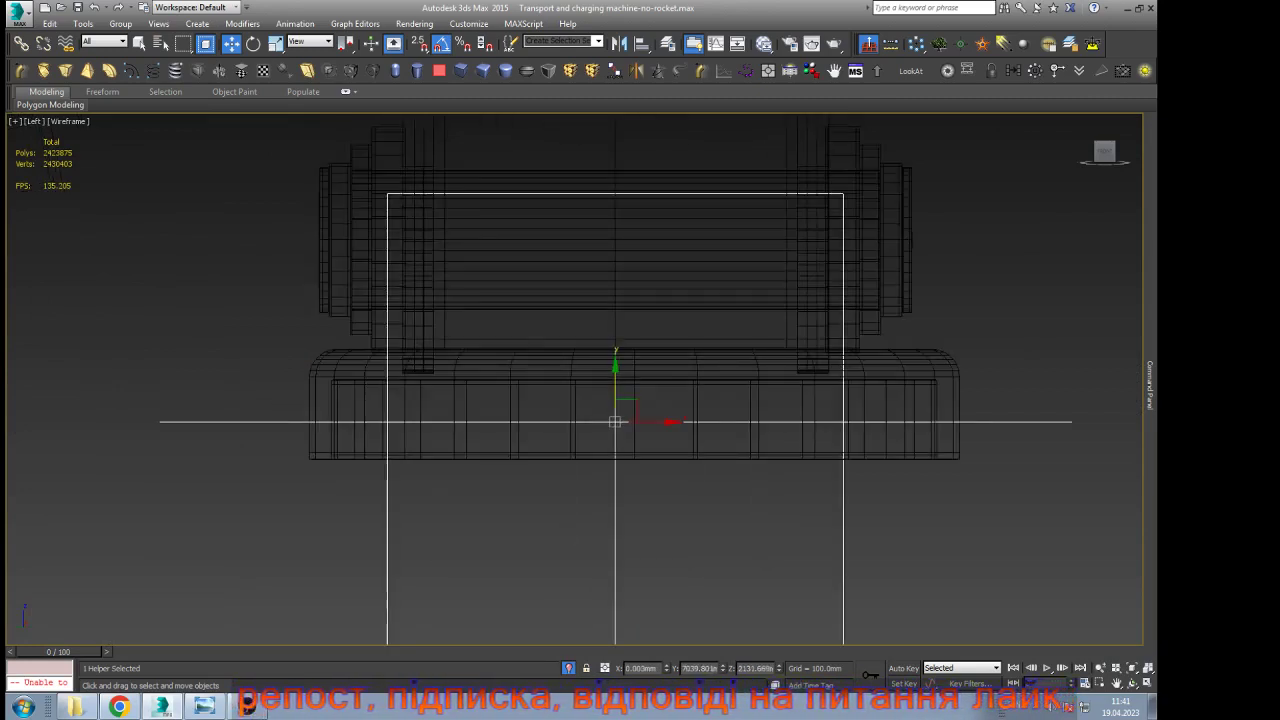
scroll(686, 432, up, 4)
drag(571, 409, 608, 409)
scroll(599, 401, up, 5)
scroll(547, 430, up, 7)
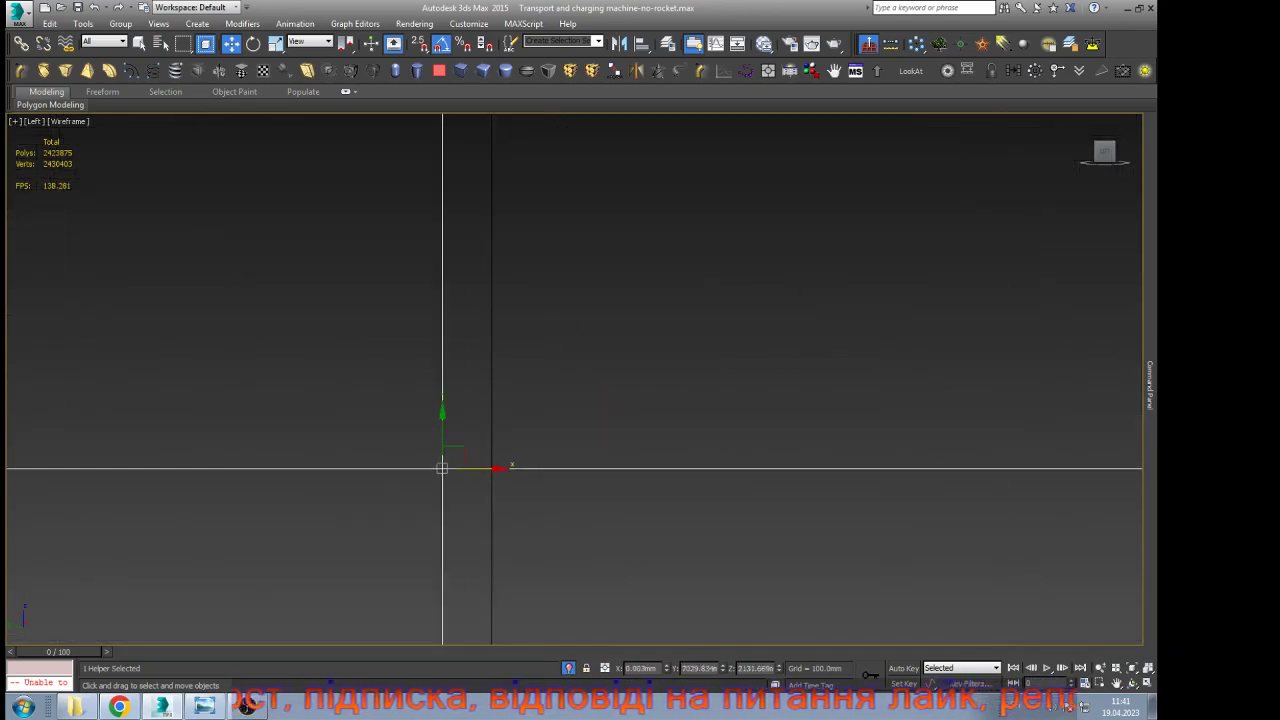
drag(490, 468, 538, 468)
scroll(580, 372, down, 10)
Link the crane column to the point helper at its base ring as the parent
click(622, 405)
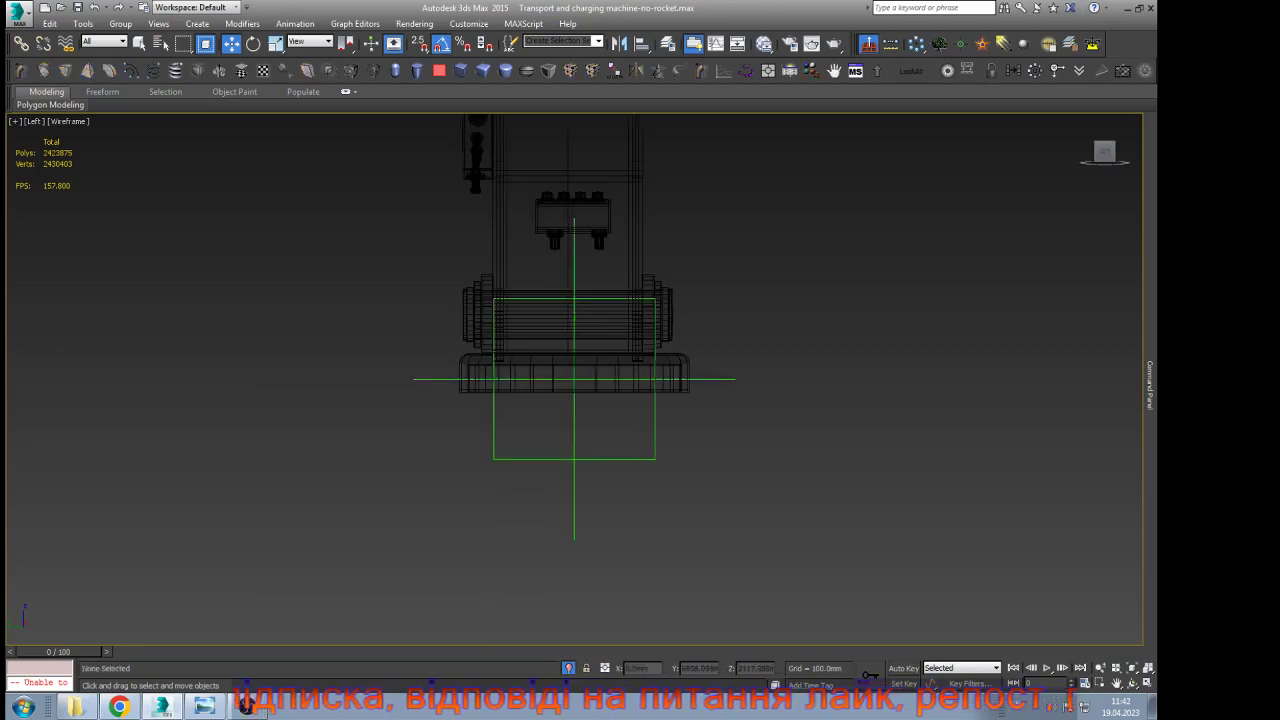
scroll(621, 386, up, 4)
click(608, 388)
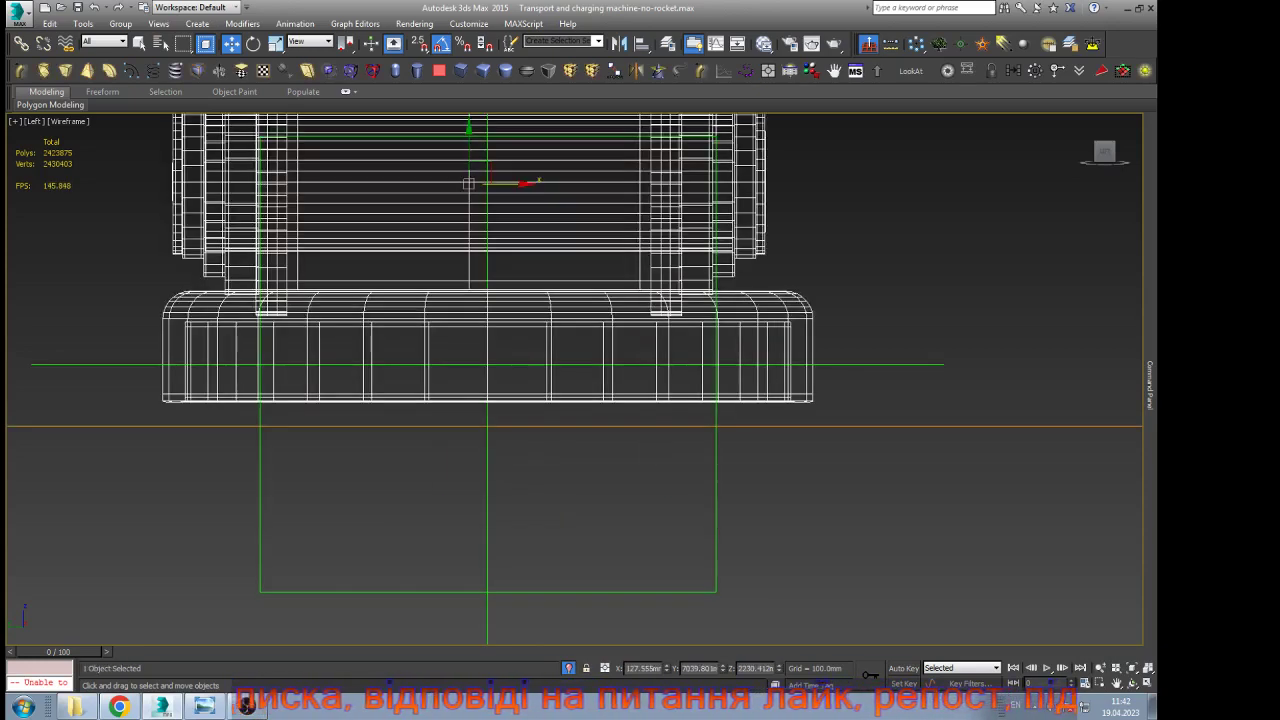
click(21, 44)
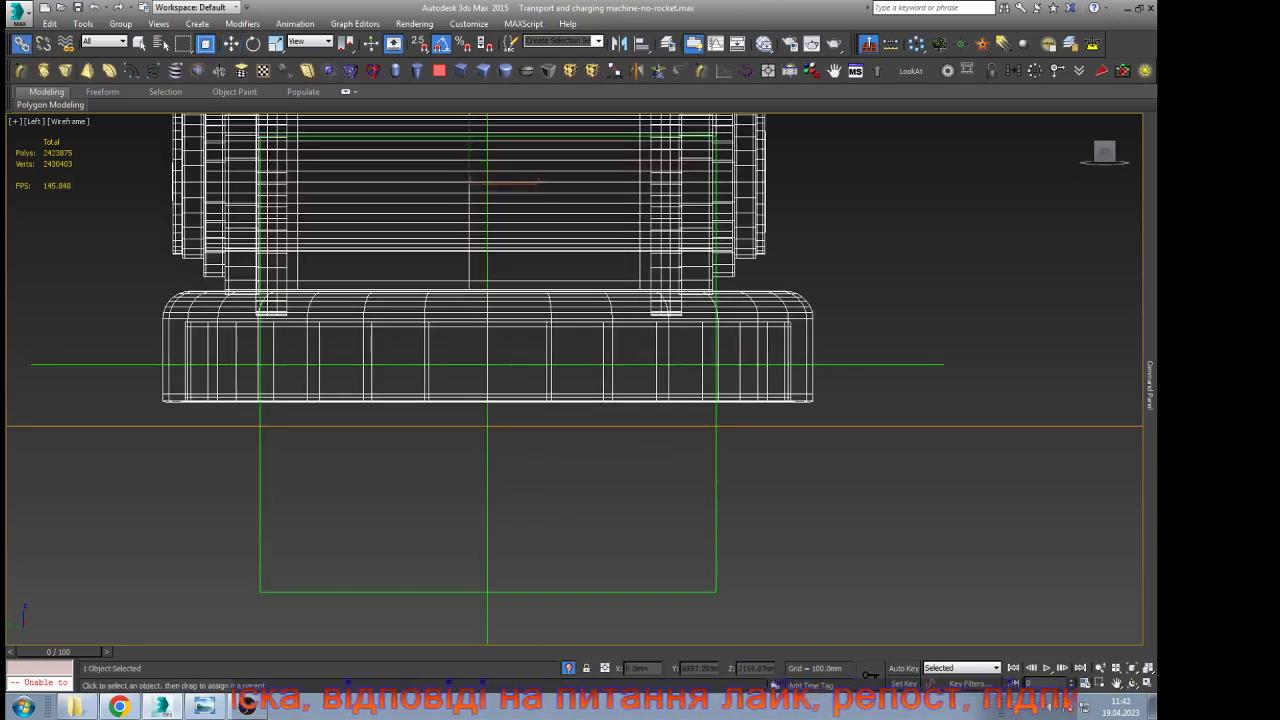
drag(842, 340, 852, 357)
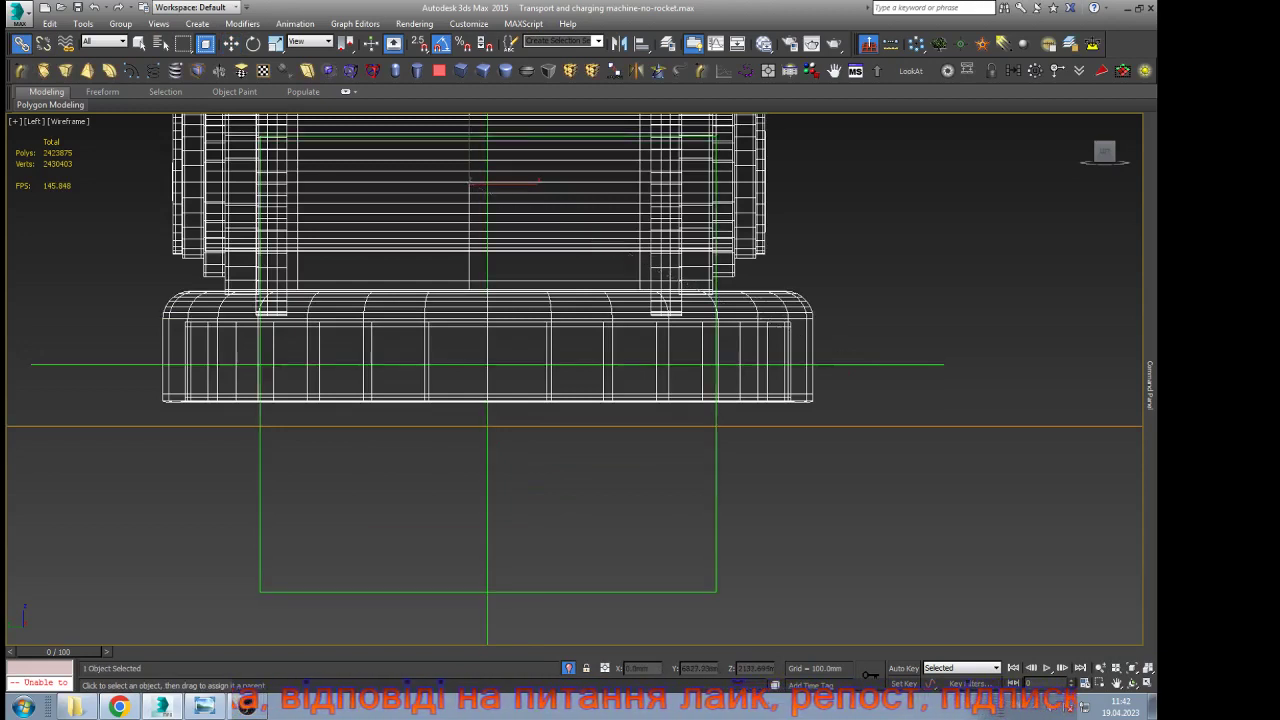
Test the column link by rotating the point helper at its base about the vertical axis, and undo the rotation
key(w)
click(852, 364)
key(z)
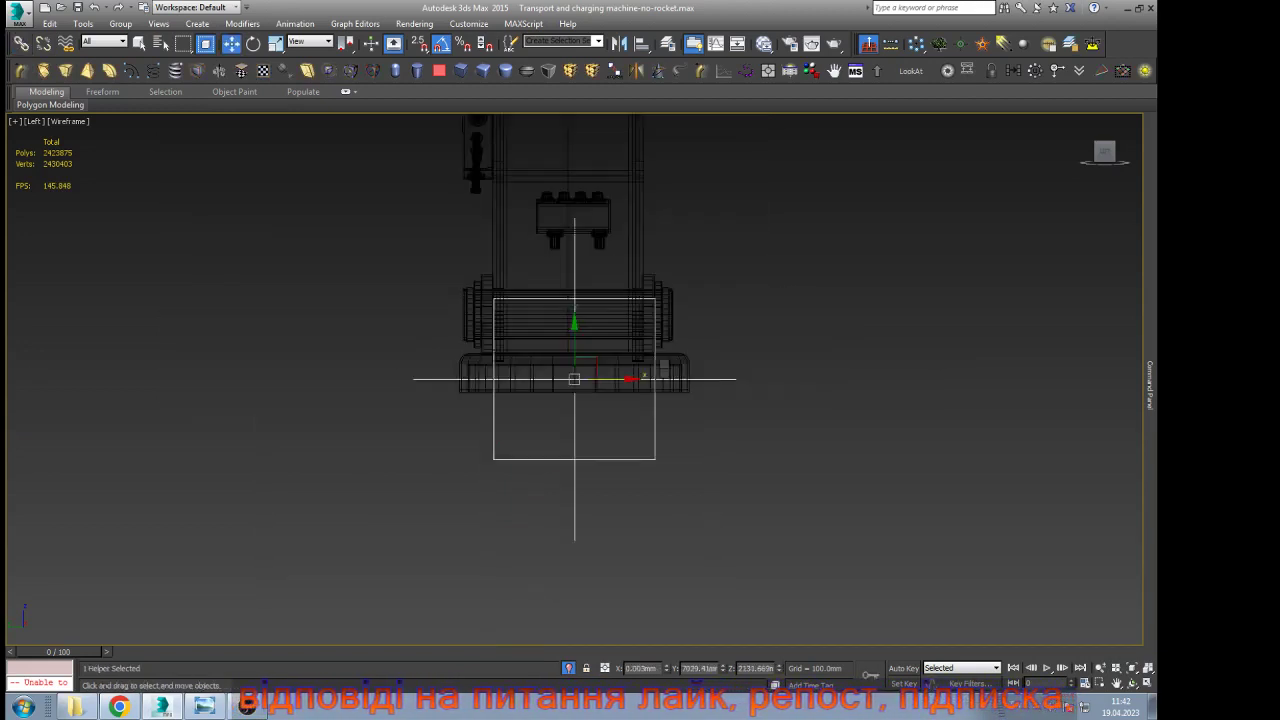
mouse_move(696, 335)
alt+middle_down()
mouse_move(612, 375)
mouse_move(620, 445)
alt+middle_up()
key(e)
key(F3)
scroll(612, 375, down, 3)
scroll(620, 445, up, 3)
drag(598, 466, 420, 470)
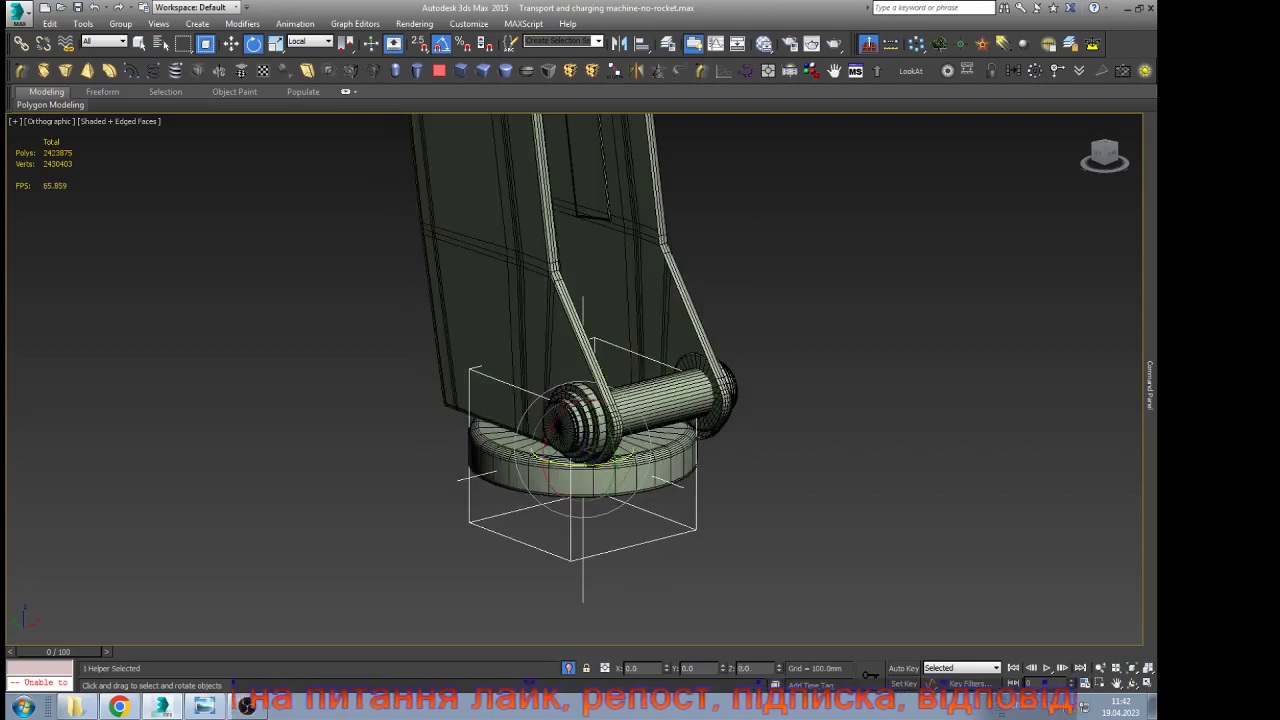
key(ctrl+z)
key(w)
click(690, 579)
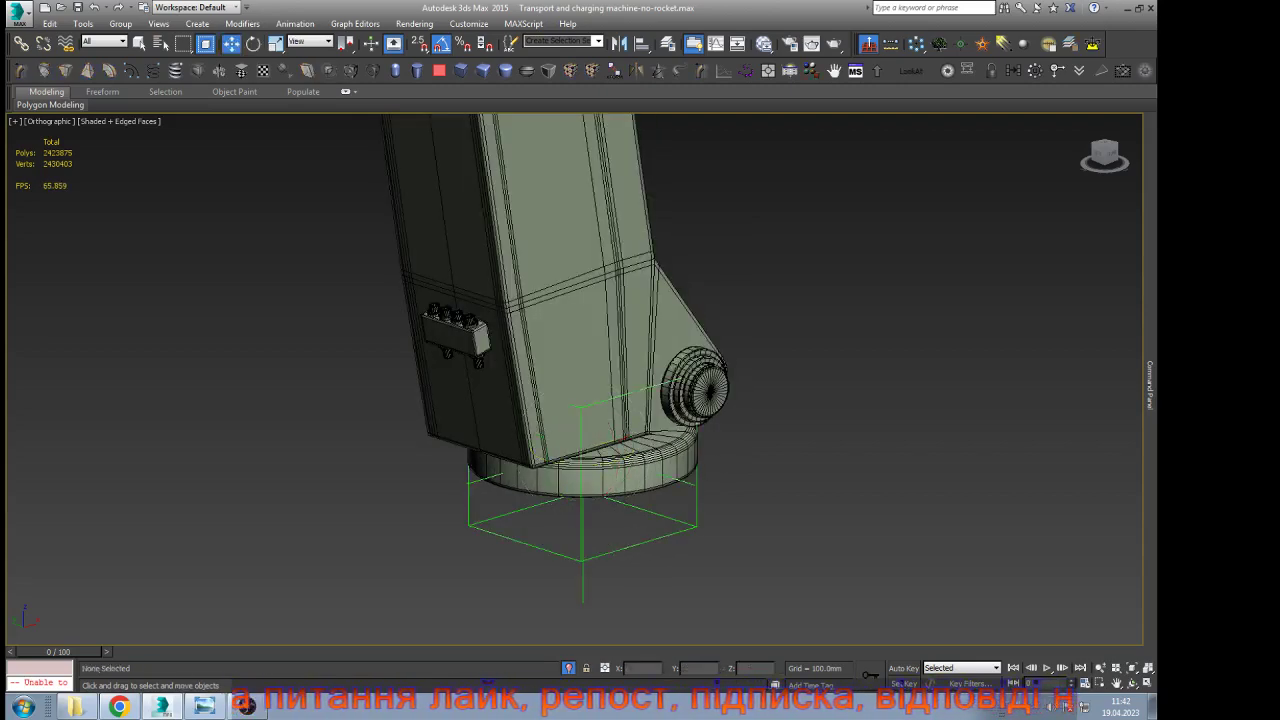
scroll(690, 579, down, 4)
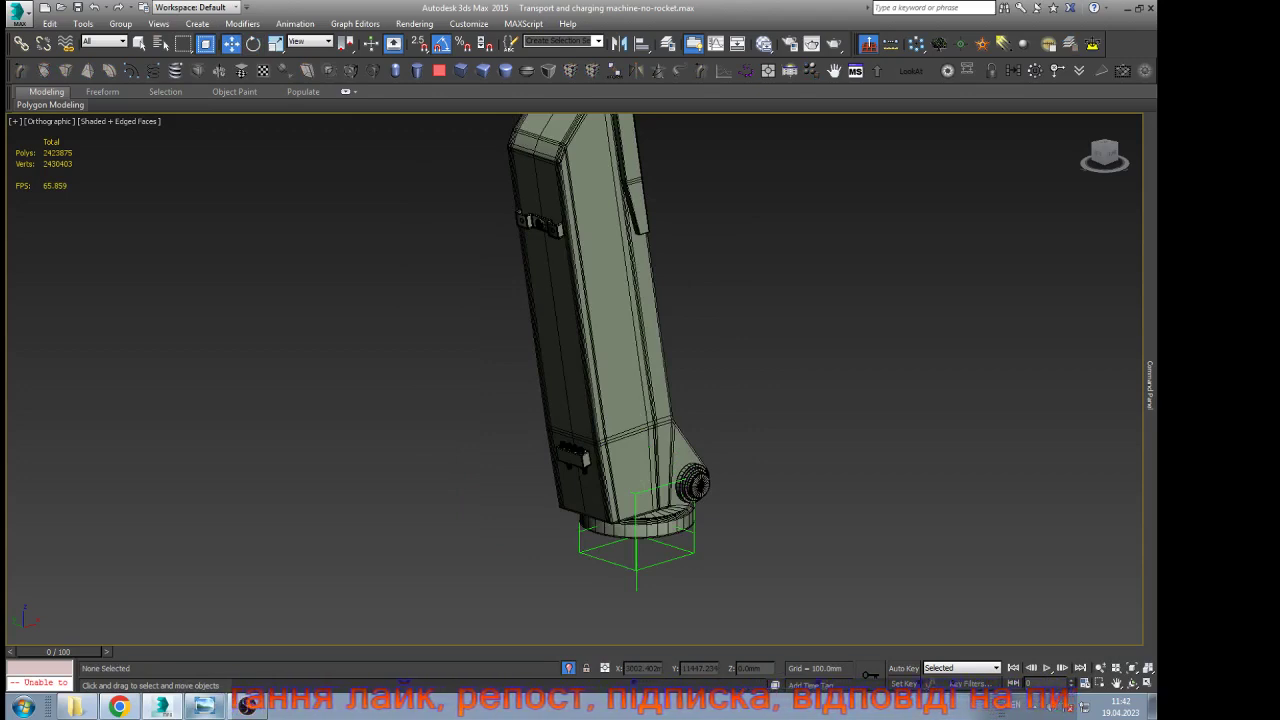
Switch to Windows Explorer and open the TURBOSQIOD folder inside WORK on drive VERBATIM HD (F:)
click(77, 707)
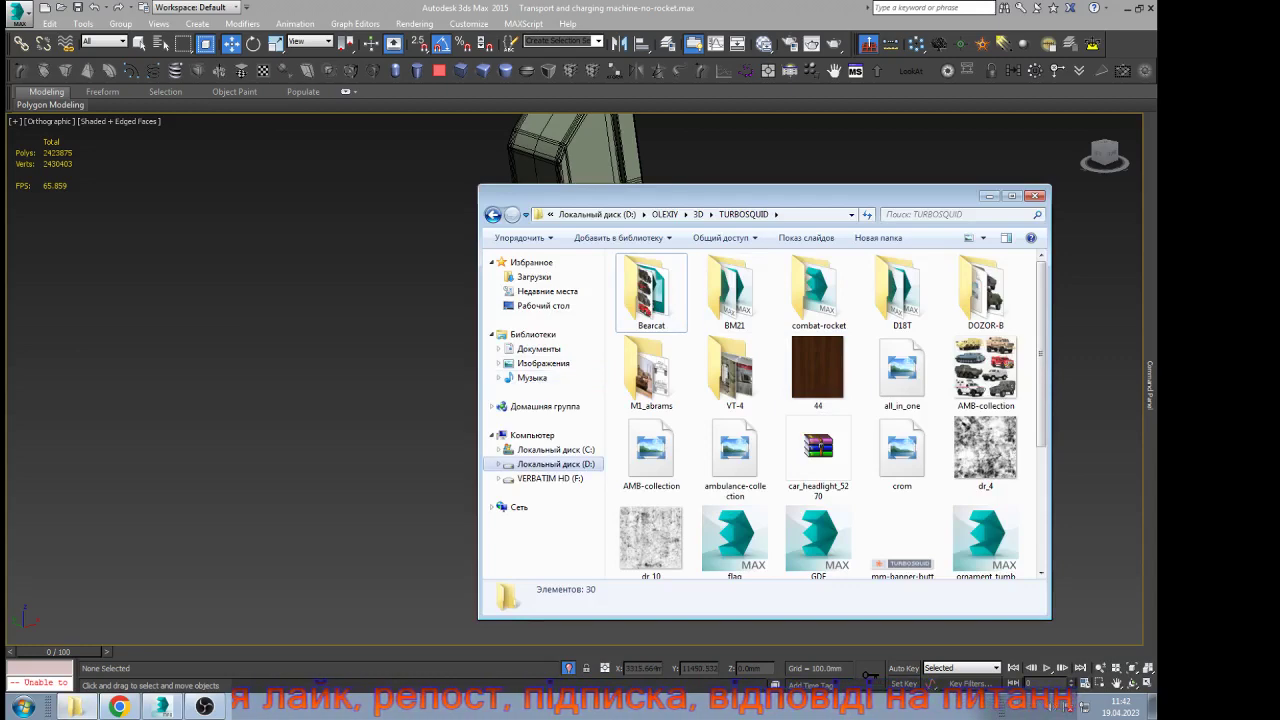
click(549, 479)
double_click(570, 195)
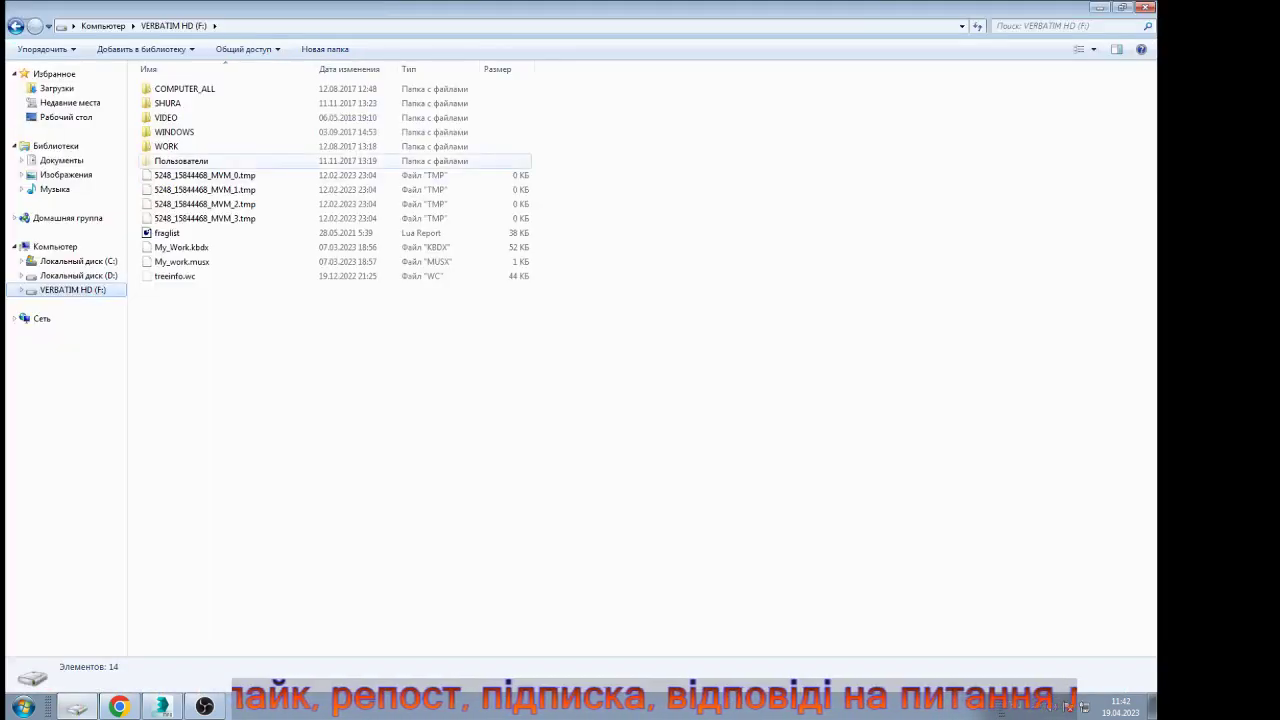
double_click(166, 146)
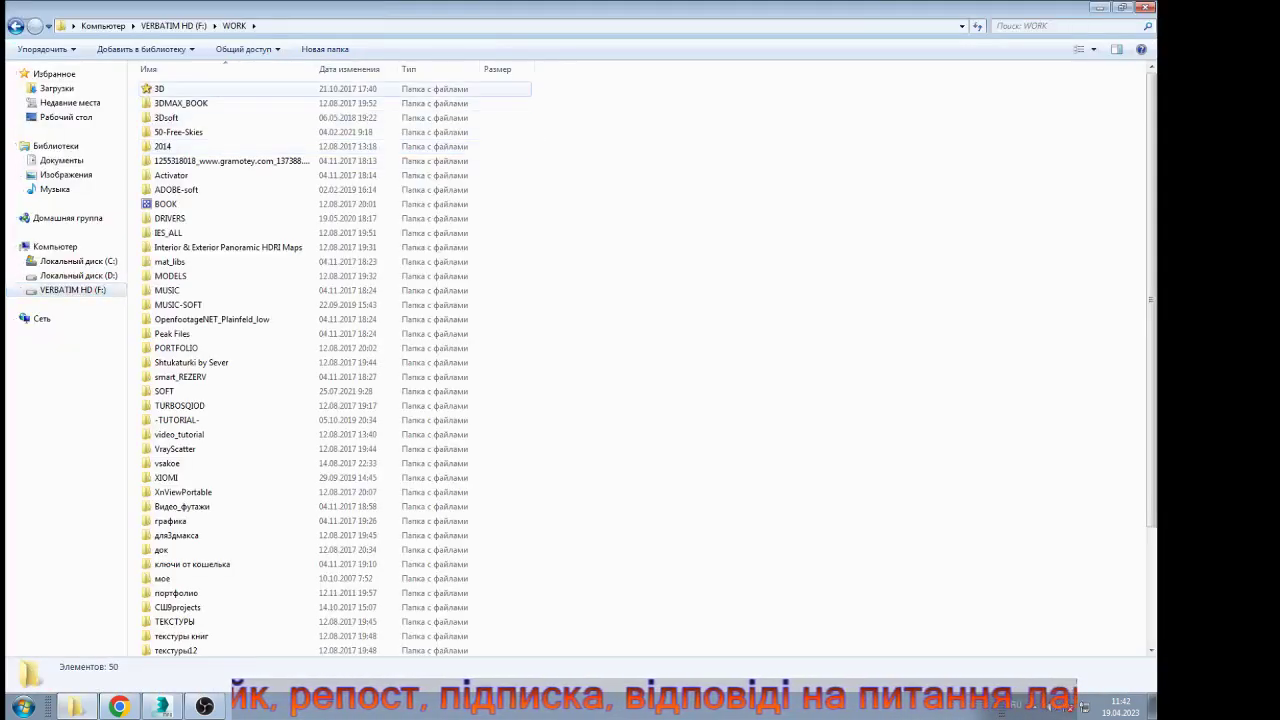
double_click(180, 406)
click(180, 406)
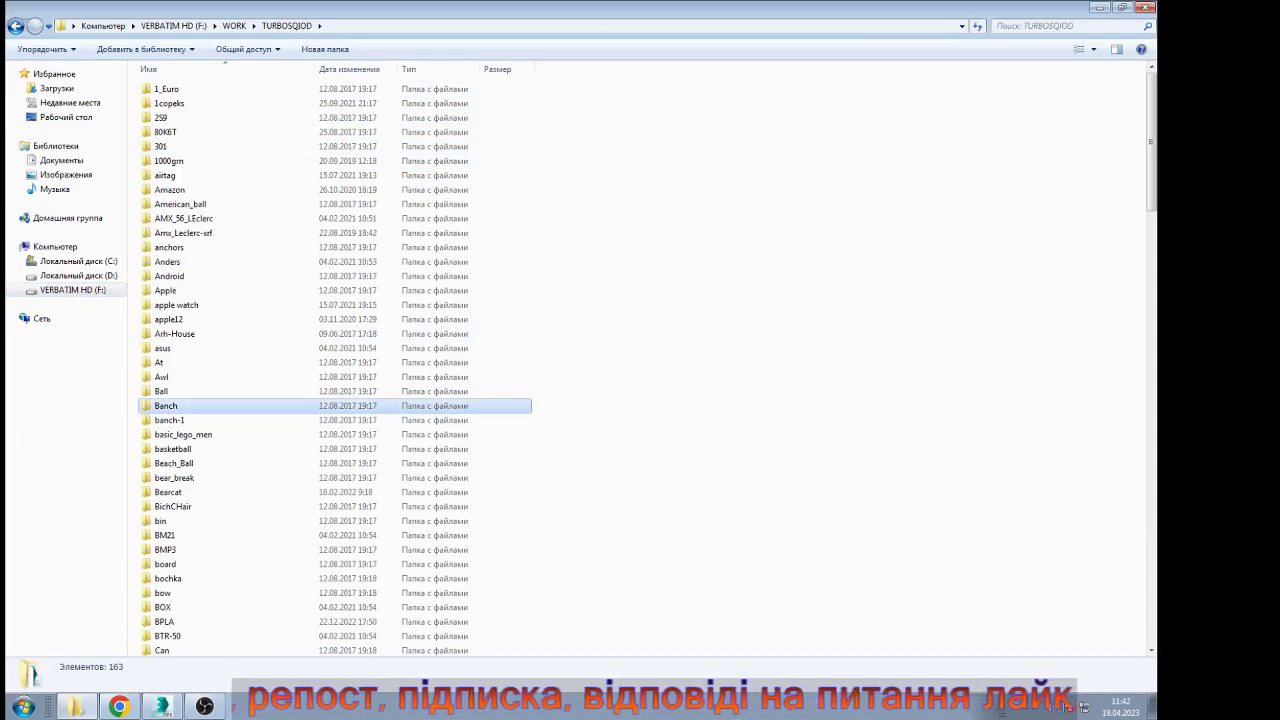
Open the KRAZ-ref reference image folder inside KRAZ-6322
scroll(180, 406, down, 7)
scroll(335, 403, down, 15)
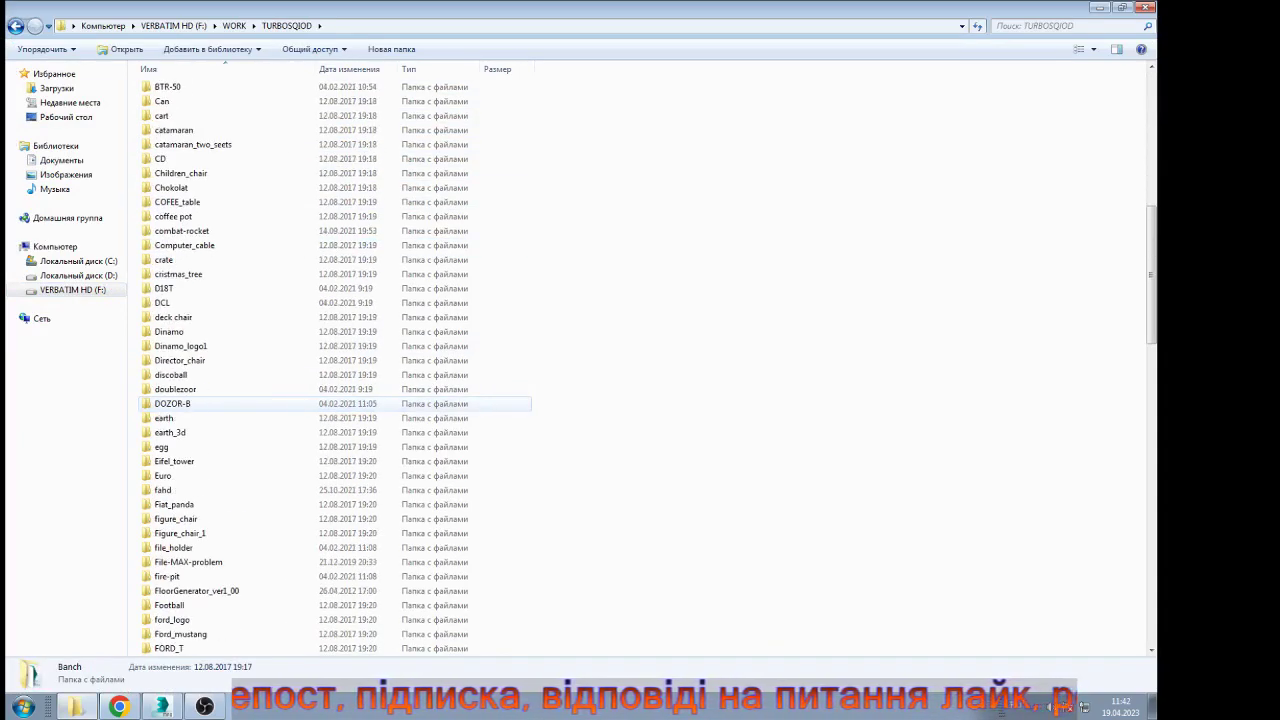
scroll(180, 404, down, 2)
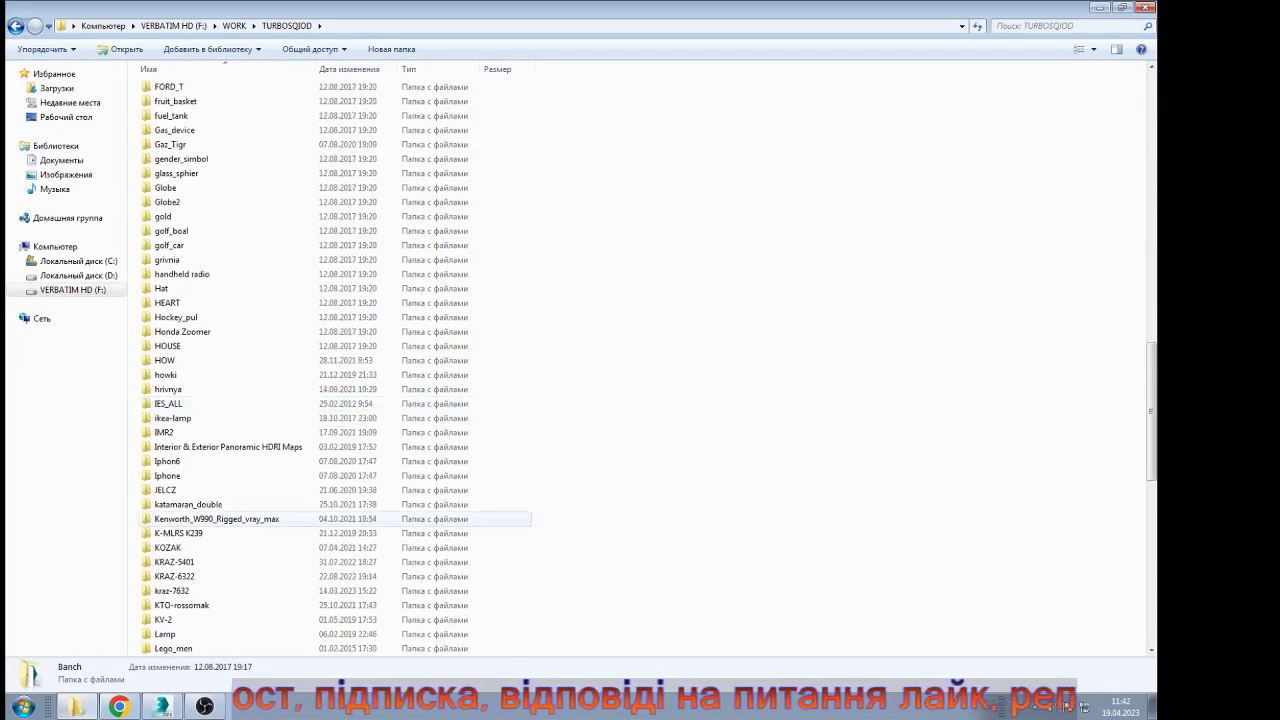
click(180, 562)
click(180, 576)
double_click(180, 576)
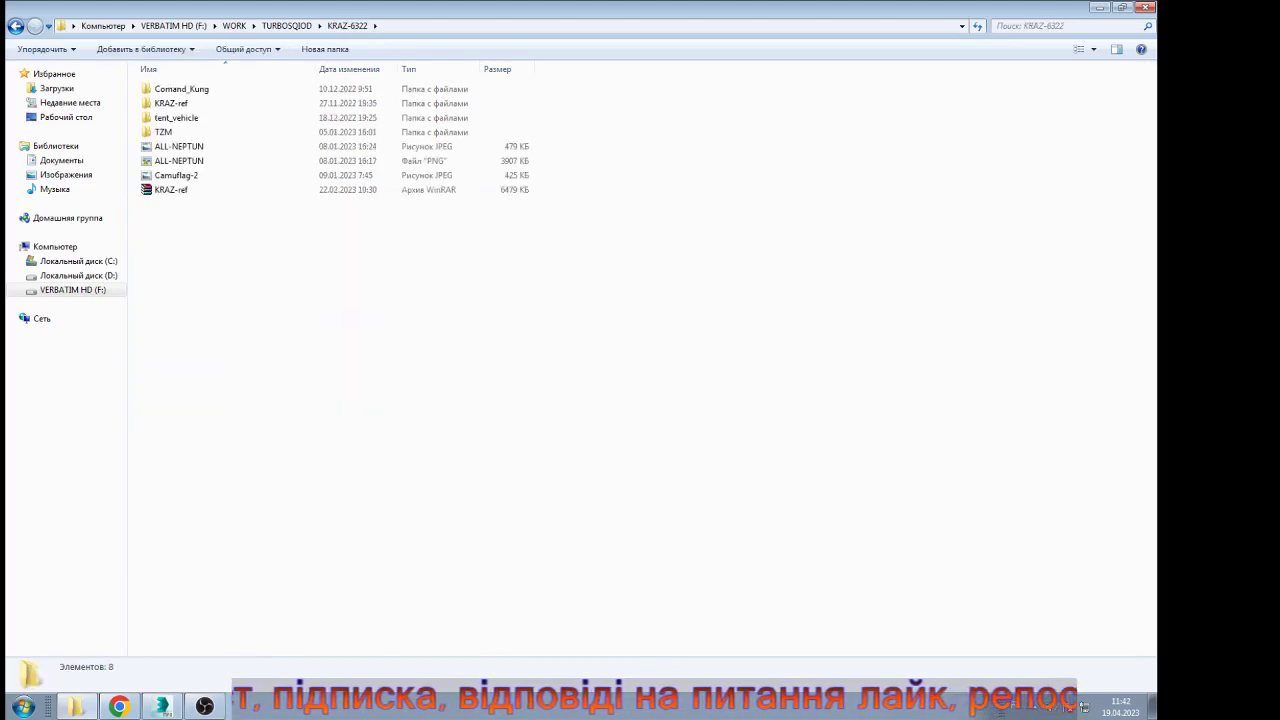
click(180, 132)
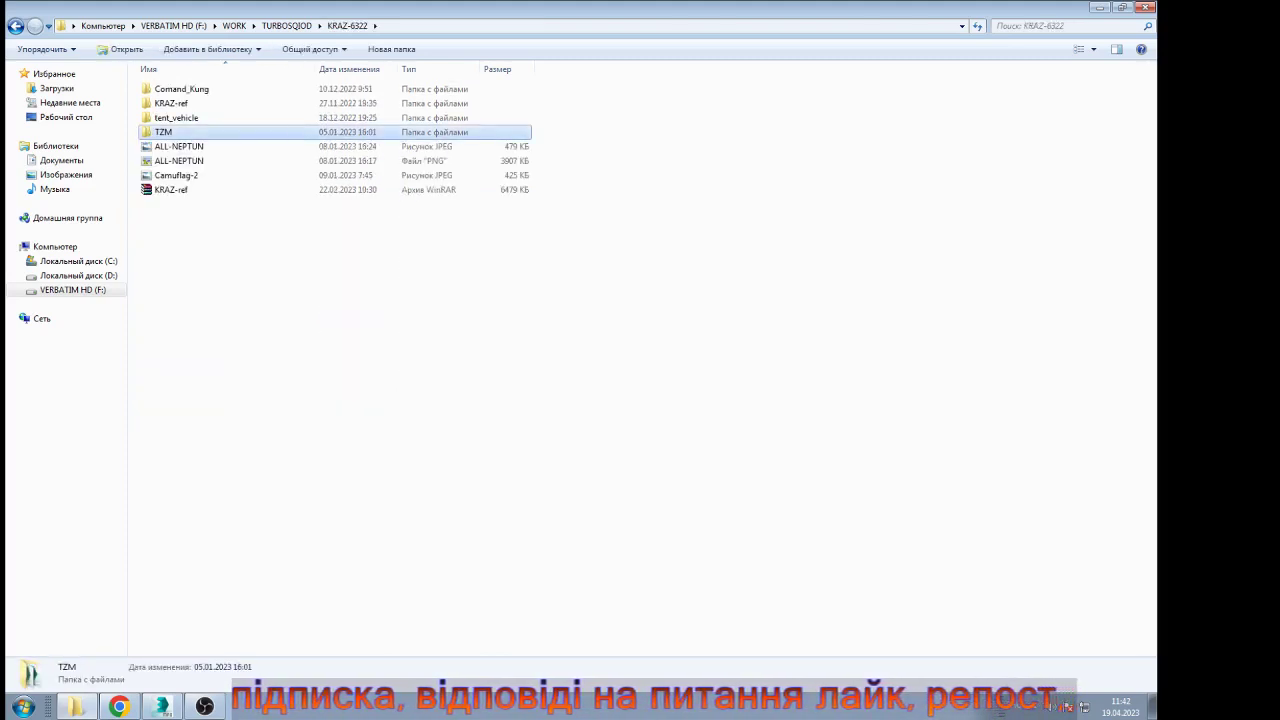
double_click(246, 103)
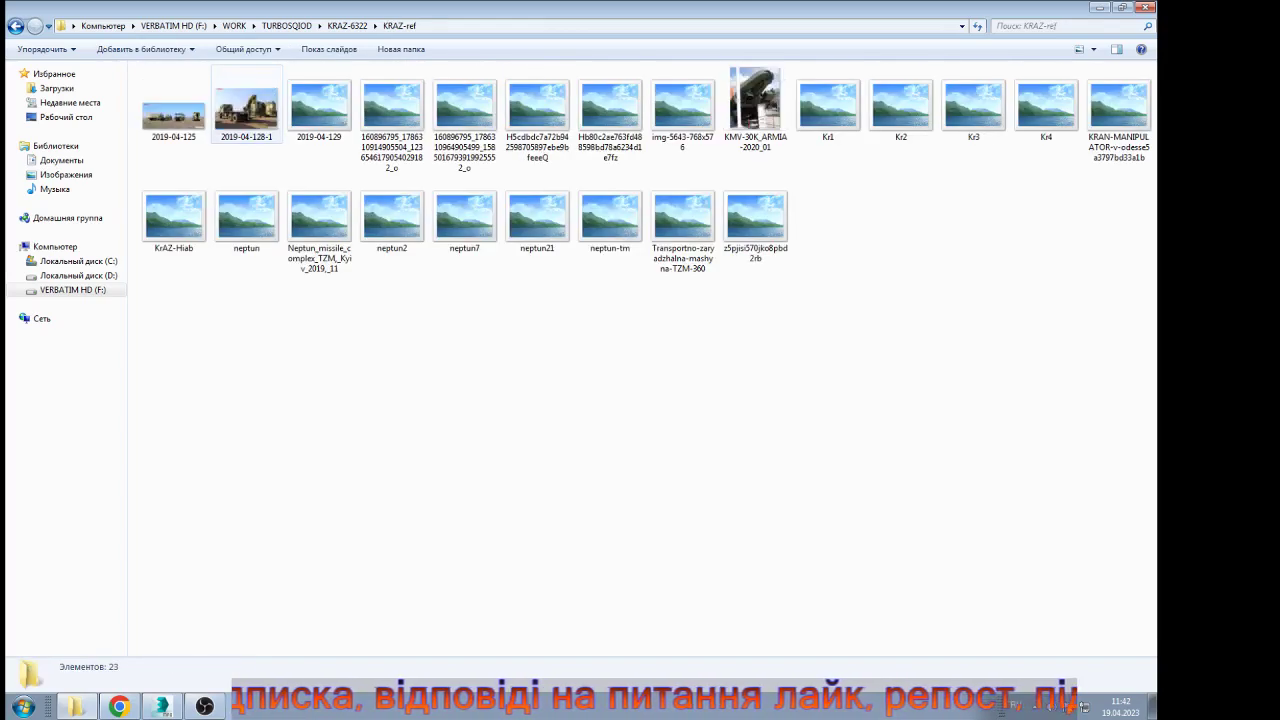
double_click(246, 104)
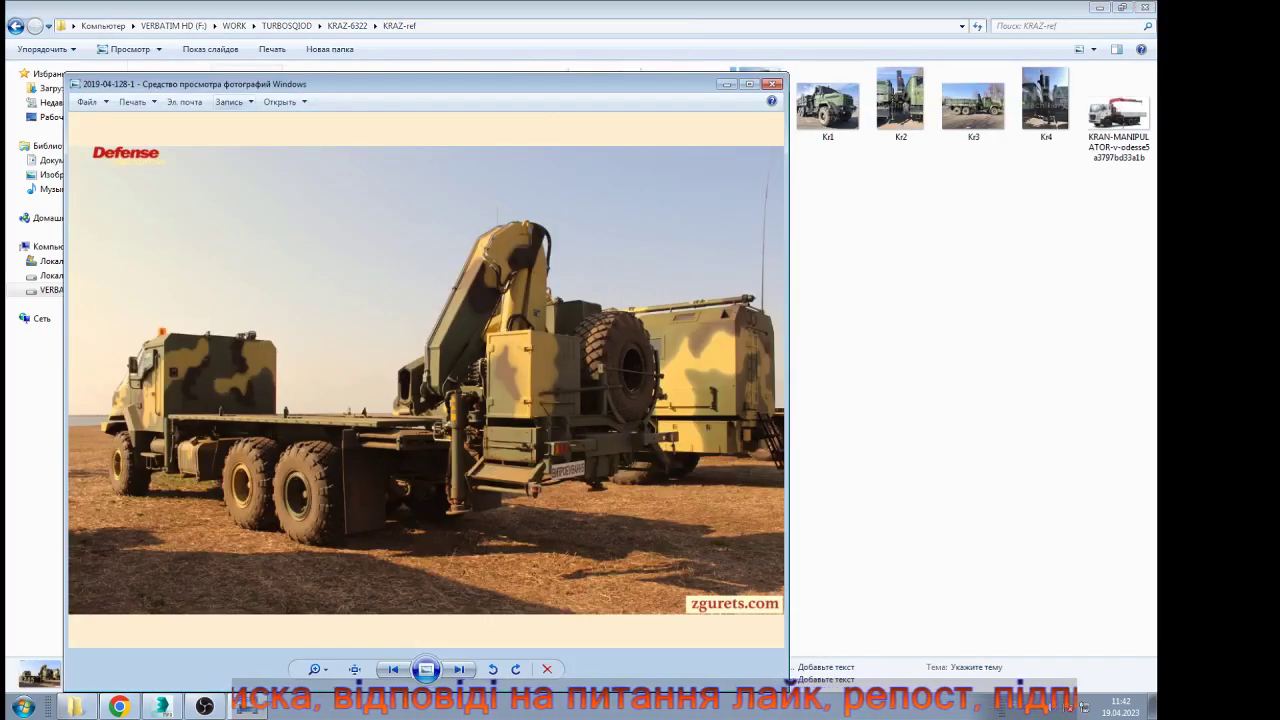
scroll(383, 300, up, 3)
scroll(456, 397, up, 3)
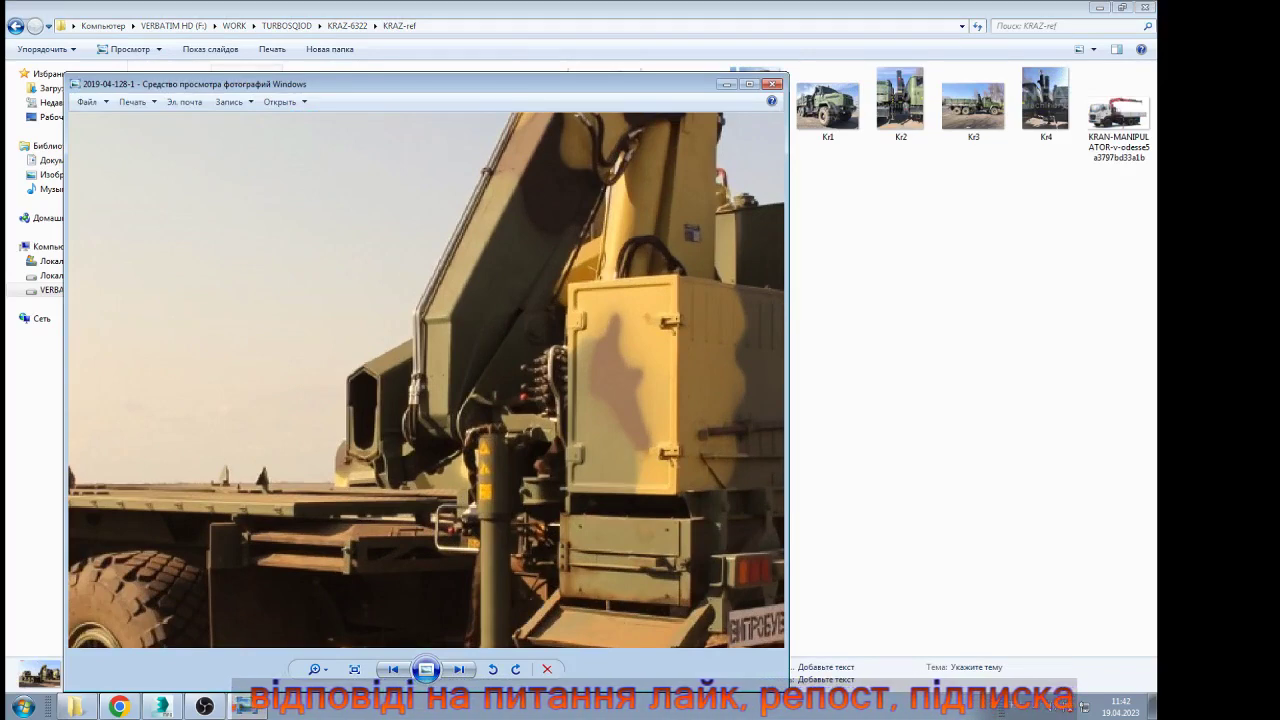
key(Right)
scroll(352, 321, up, 3)
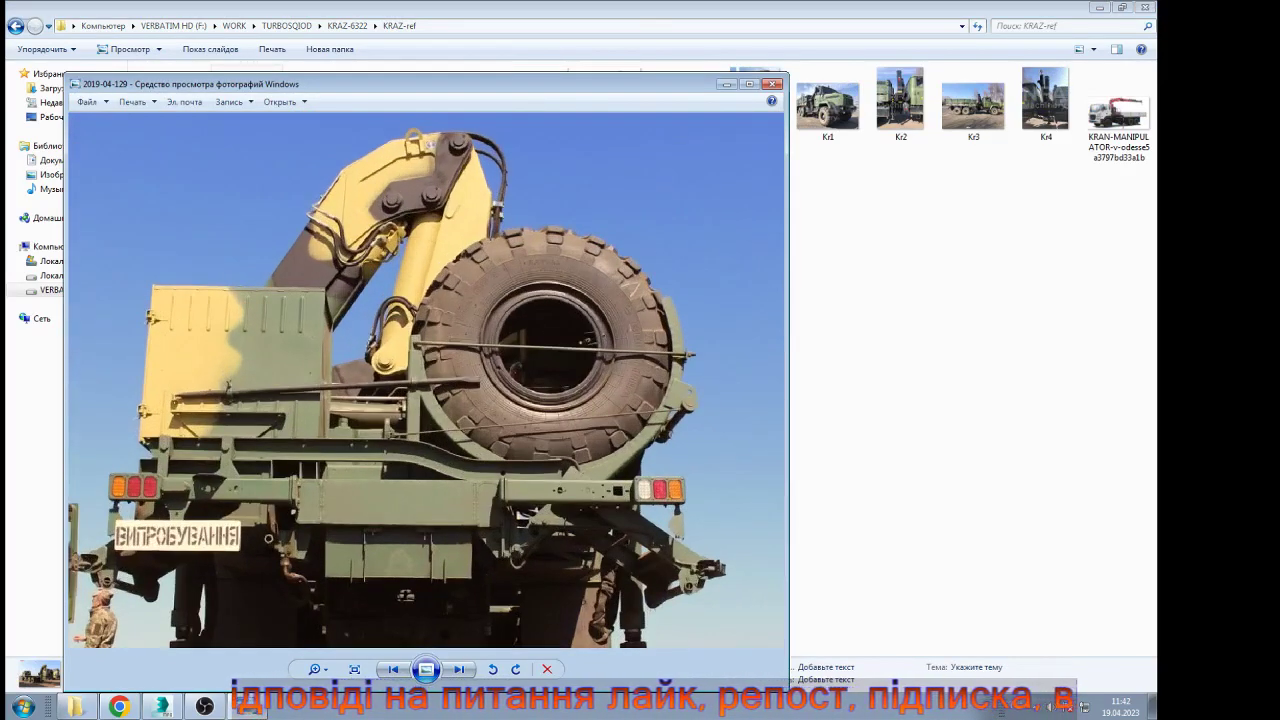
scroll(434, 144, up, 2)
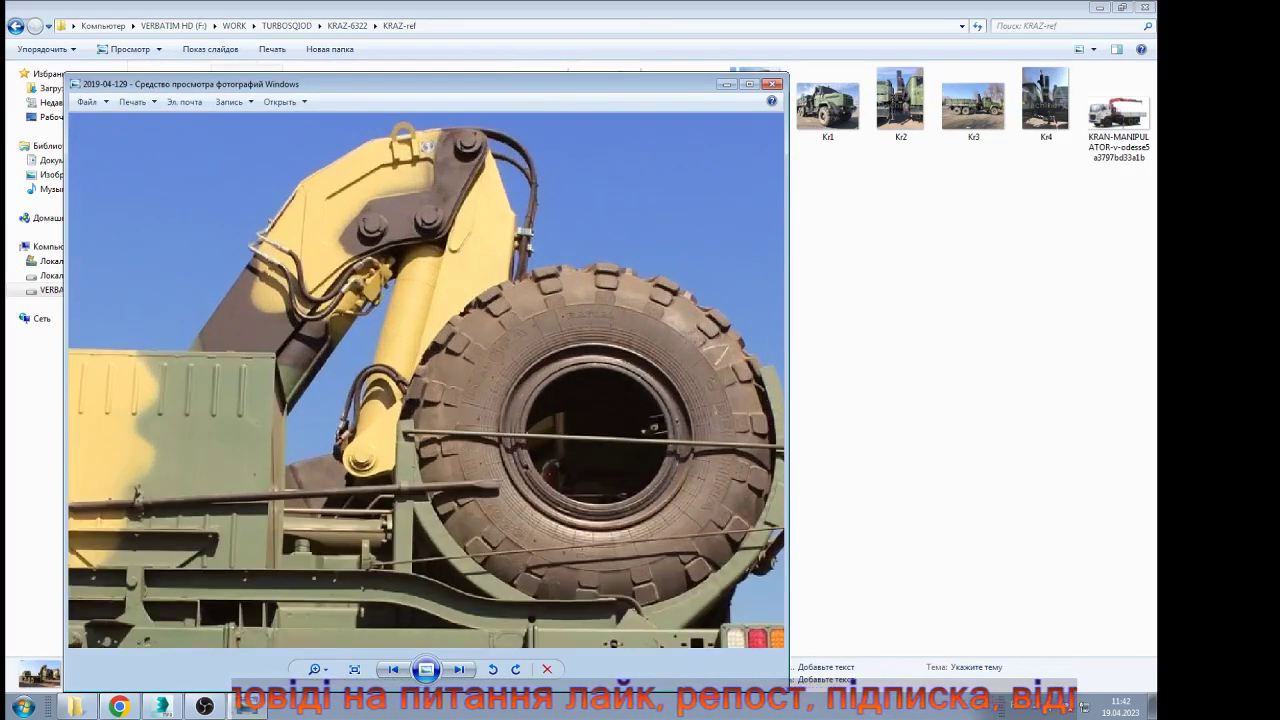
Browse two reference photos further and examine the crane's boom, cylinders and column base beside the camouflaged truck
key(Right)
key(Right)
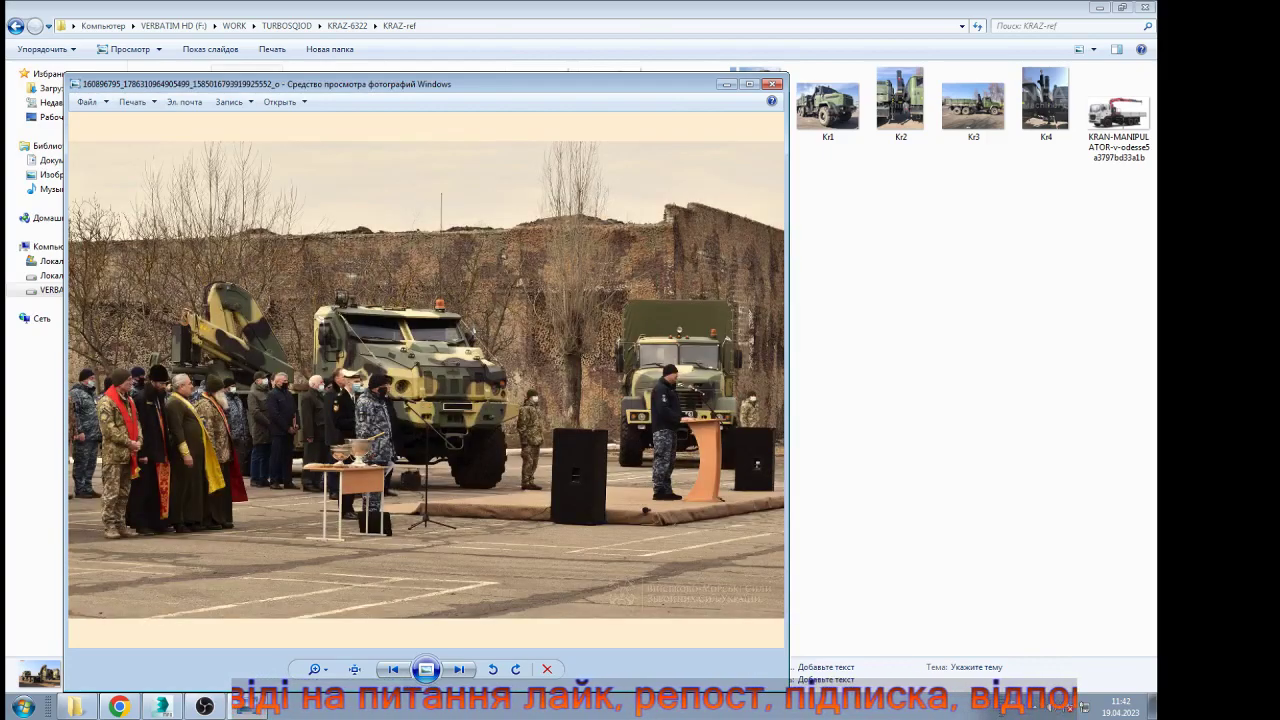
scroll(158, 347, up, 7)
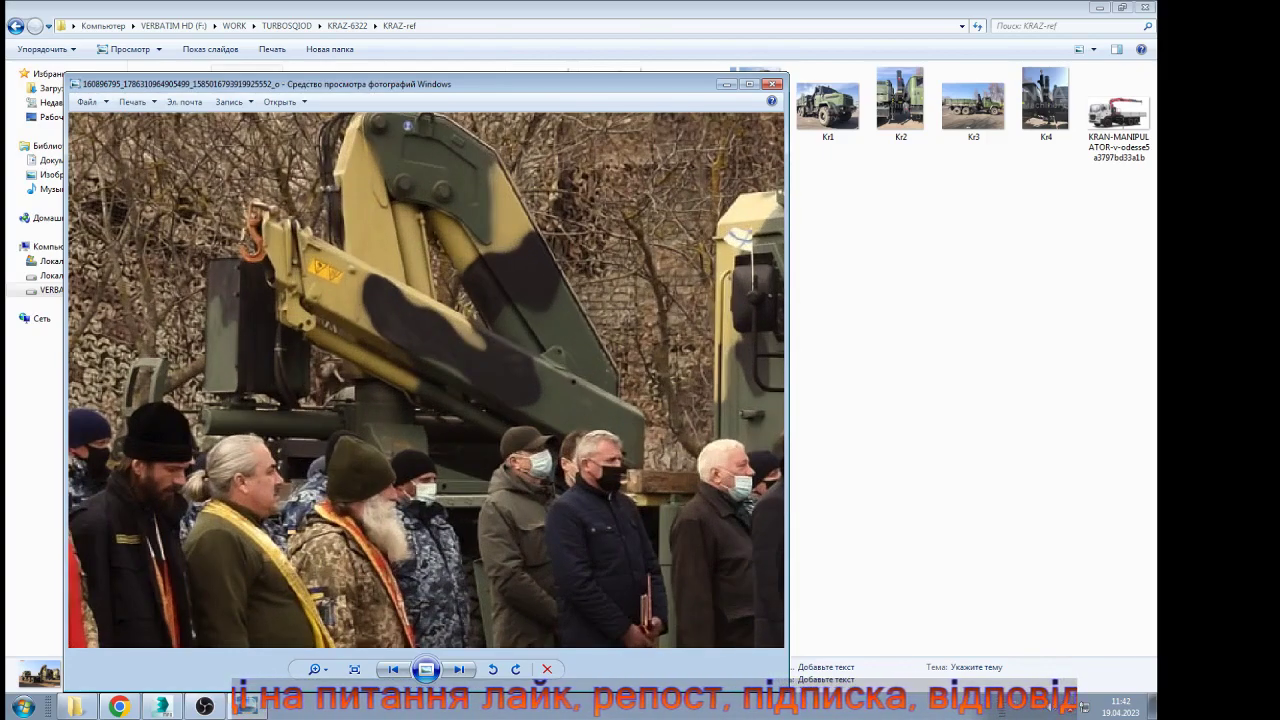
scroll(225, 314, up, 2)
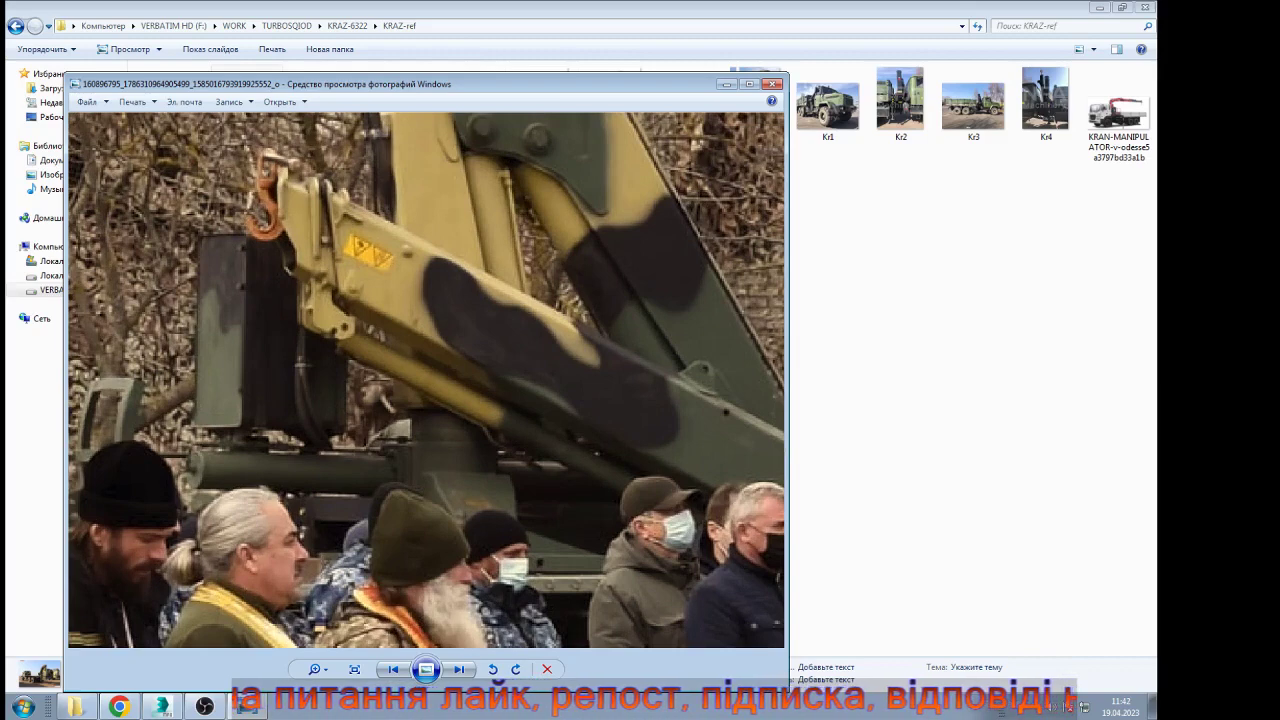
scroll(240, 478, up, 1)
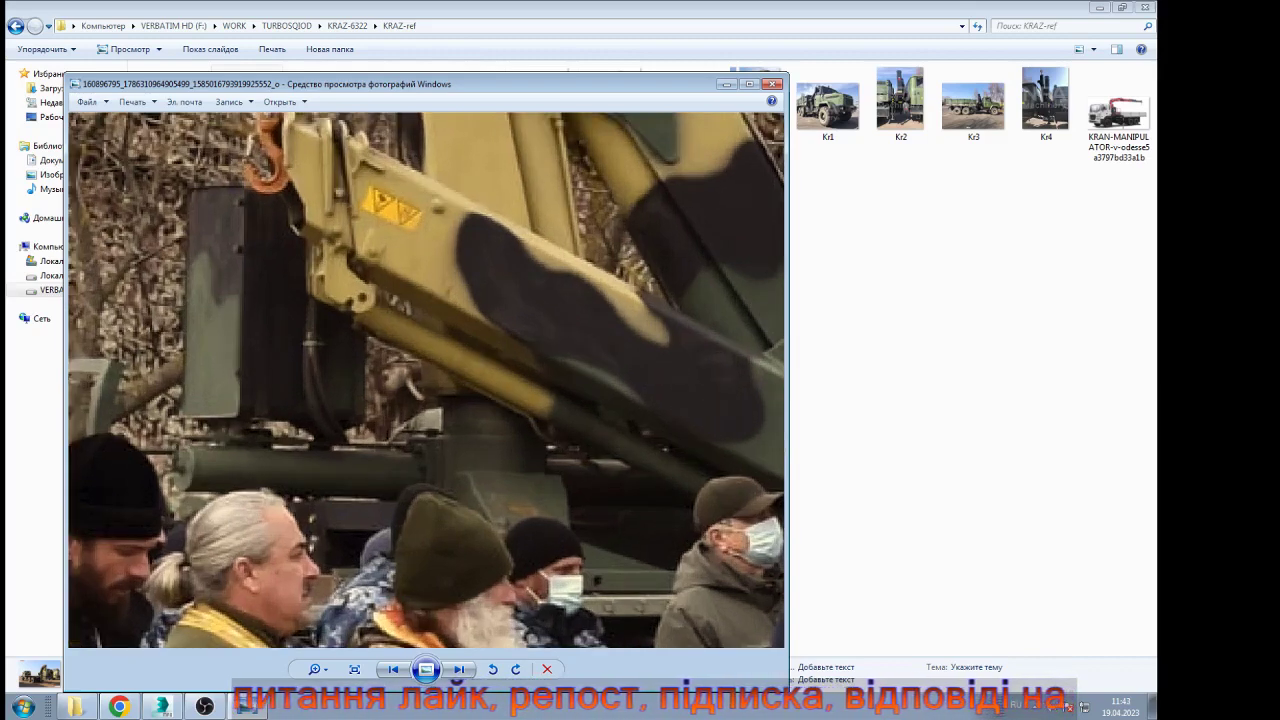
drag(406, 382, 399, 501)
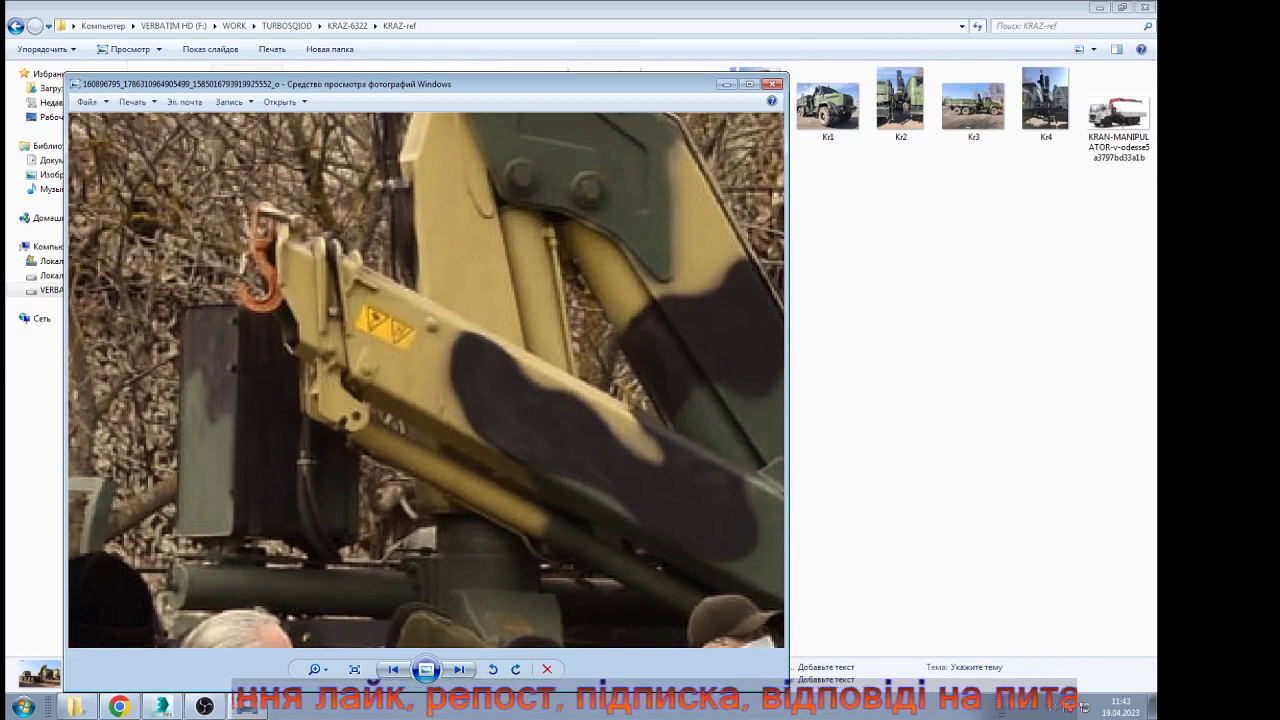
Switch back to 3ds Max and unhide all objects so the complete truck and crane are displayed
click(162, 706)
scroll(369, 541, down, 4)
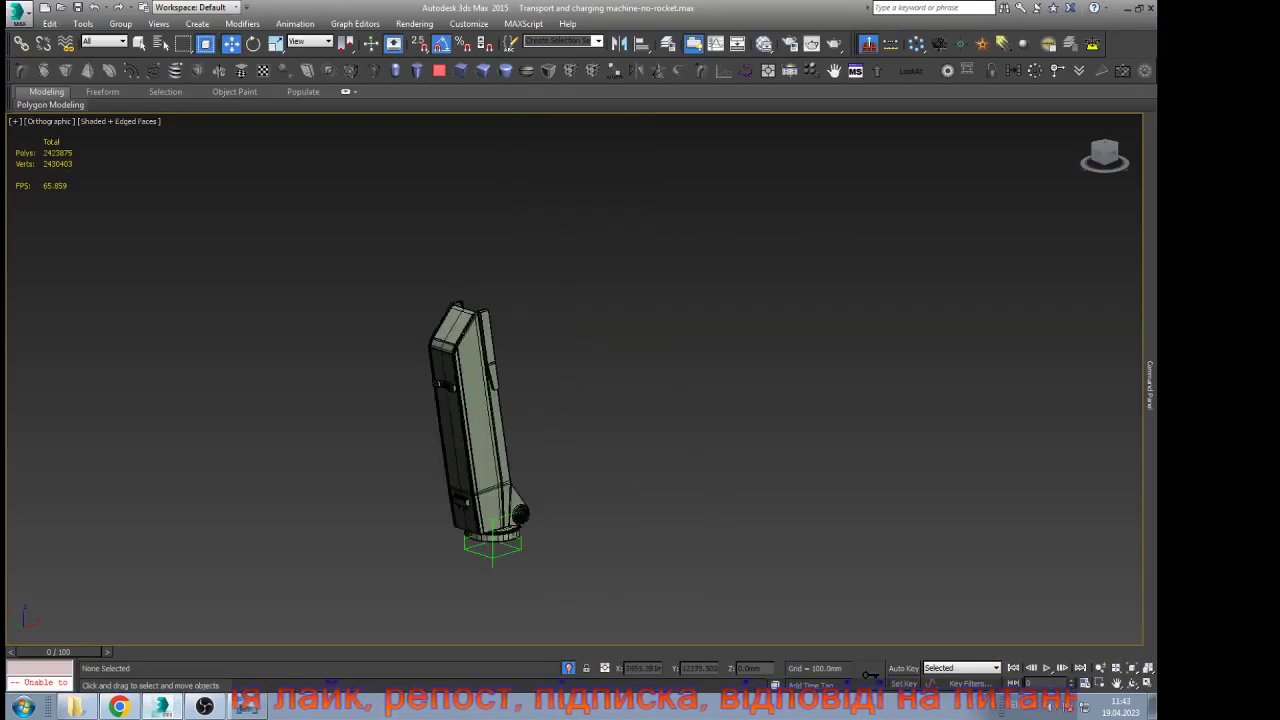
key(alt+u)
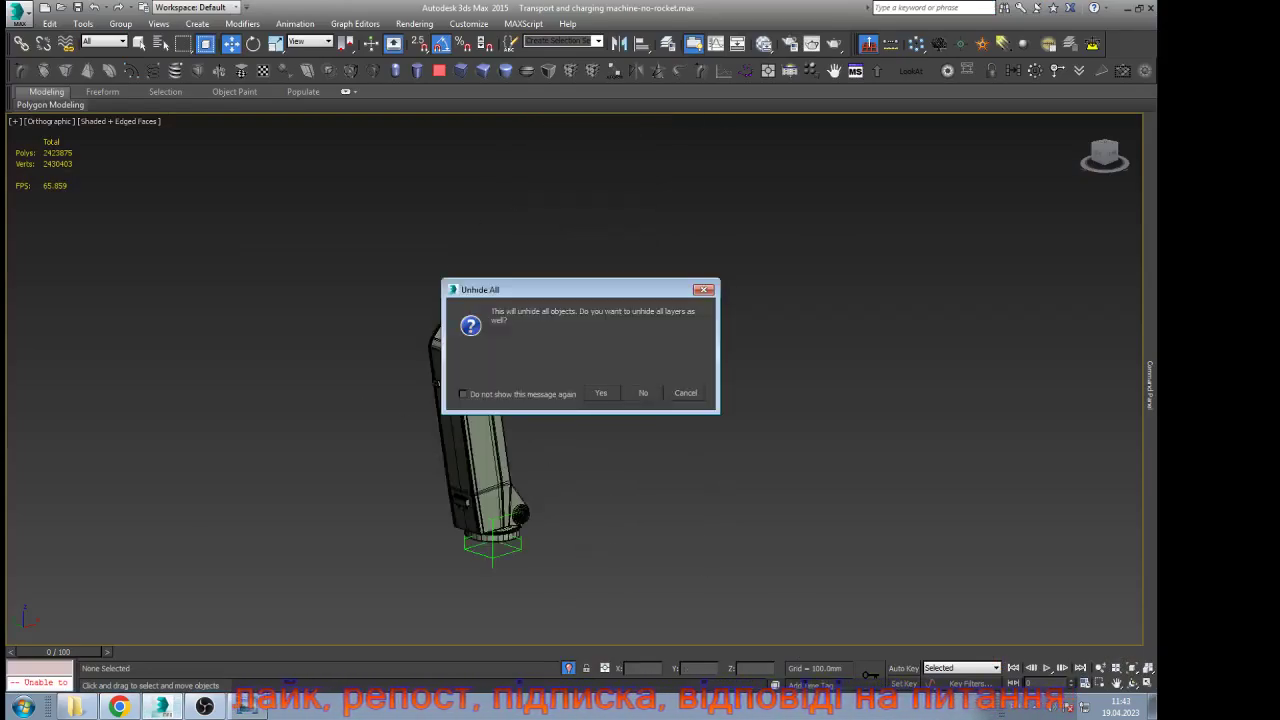
key(Return)
scroll(548, 452, down, 2)
scroll(566, 465, down, 2)
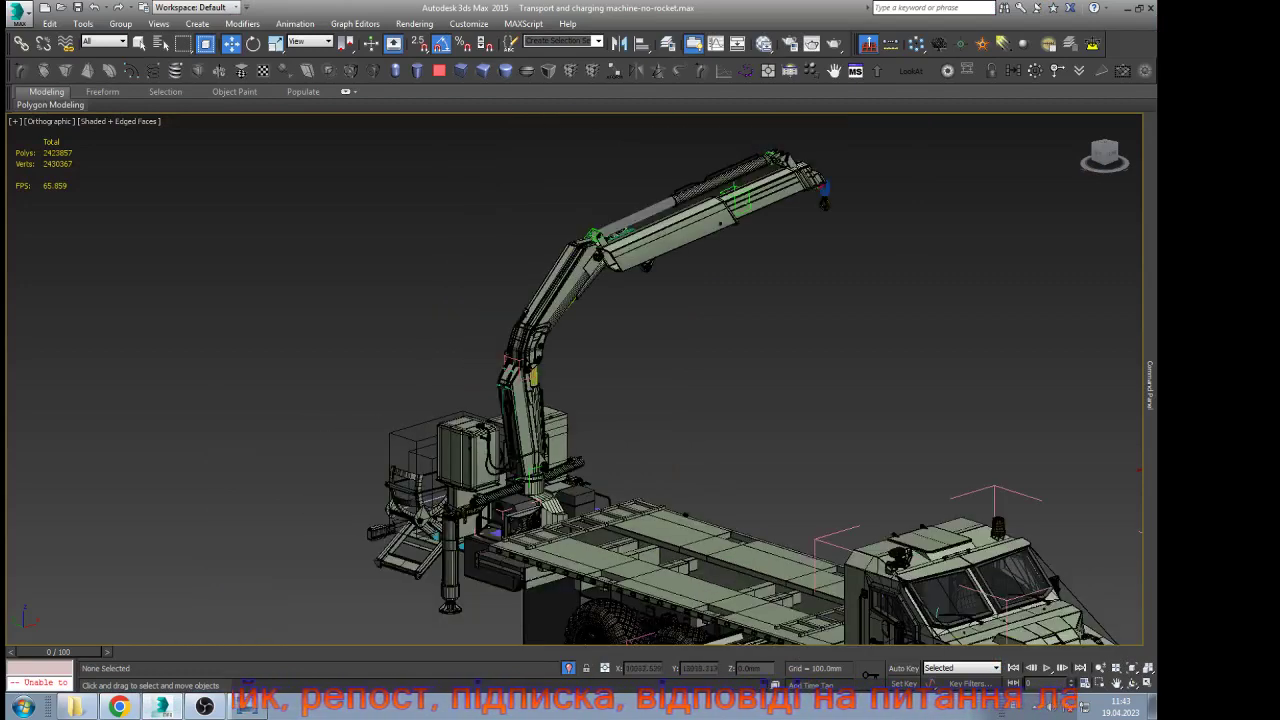
Set the object colour of the extension cylinder's rod above the outer boom to black
scroll(886, 176, up, 5)
scroll(794, 230, down, 3)
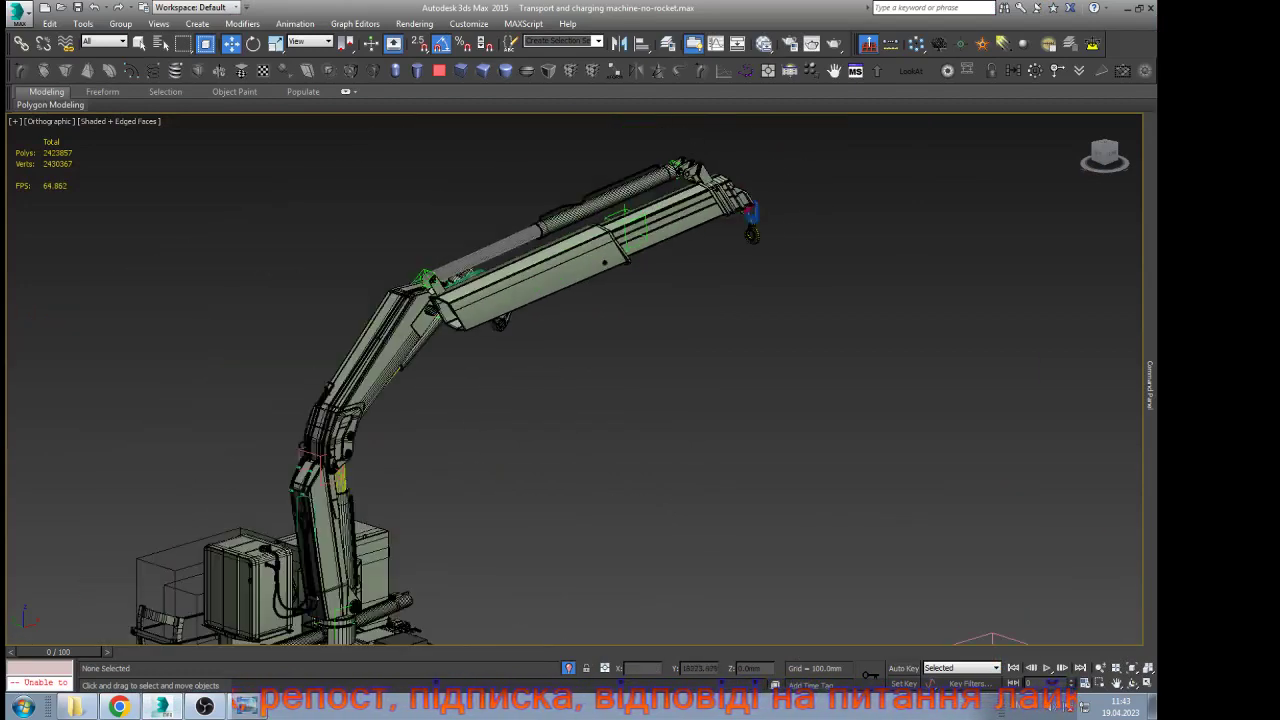
scroll(416, 232, up, 5)
click(618, 258)
mouse_move(1150, 385)
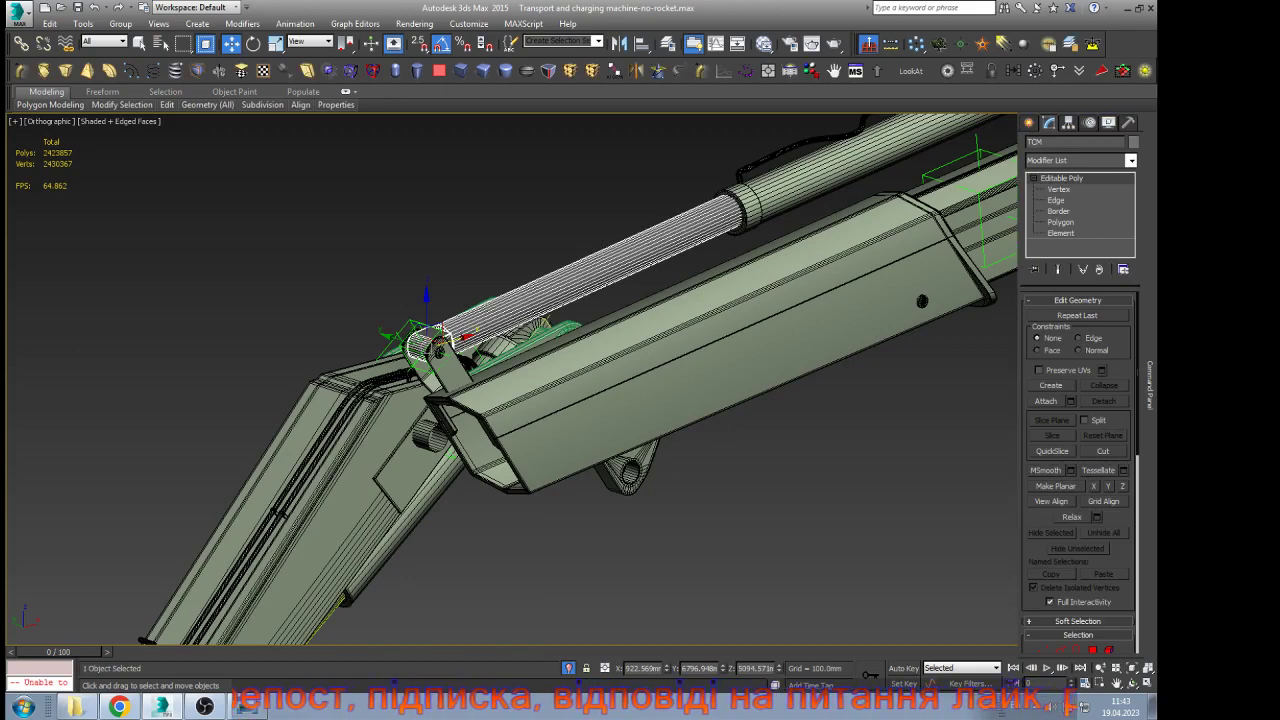
click(1133, 142)
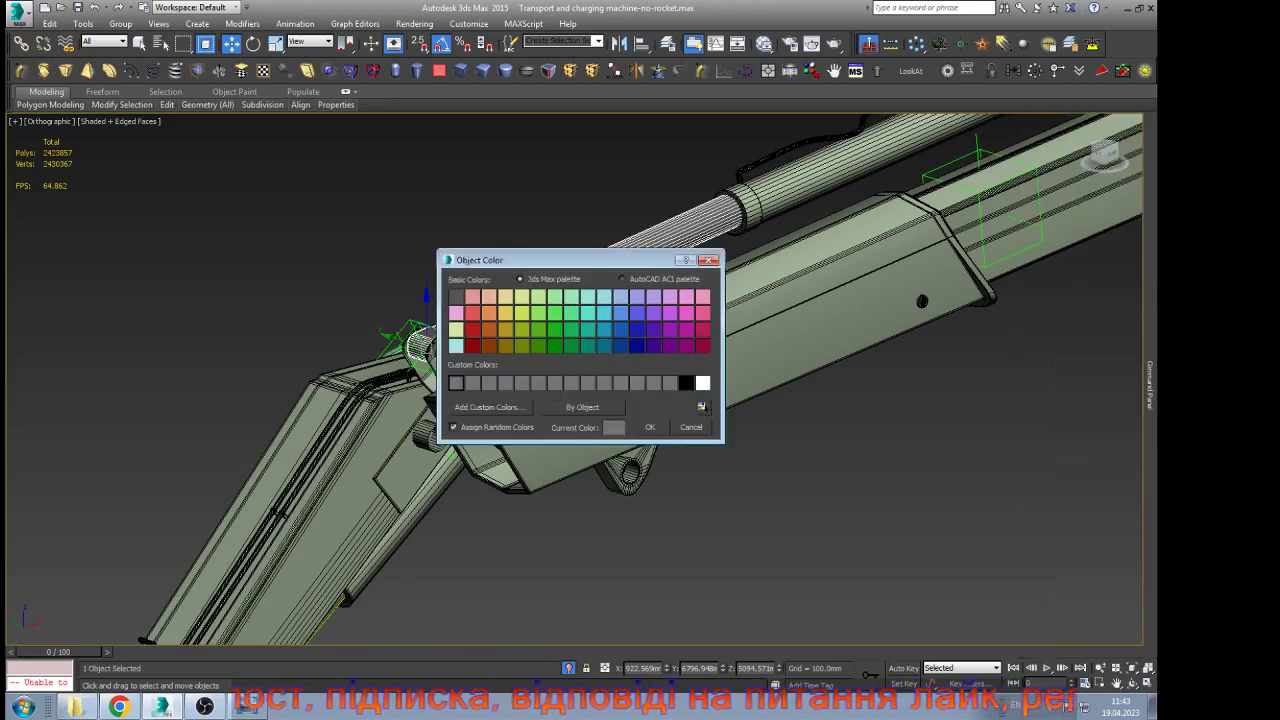
click(686, 383)
click(650, 427)
click(240, 445)
scroll(240, 445, down, 3)
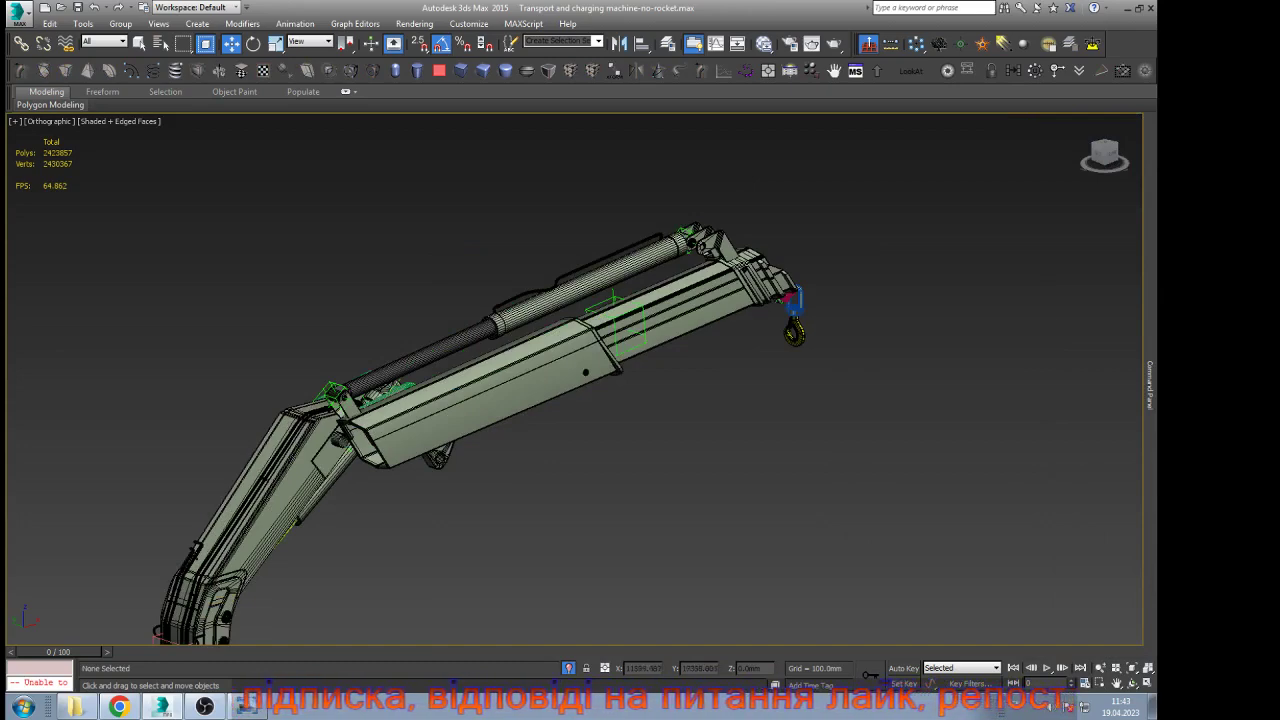
Inspect the joint between the main boom and the outer boom section from several angles, including its pin and lugs
scroll(364, 437, up, 5)
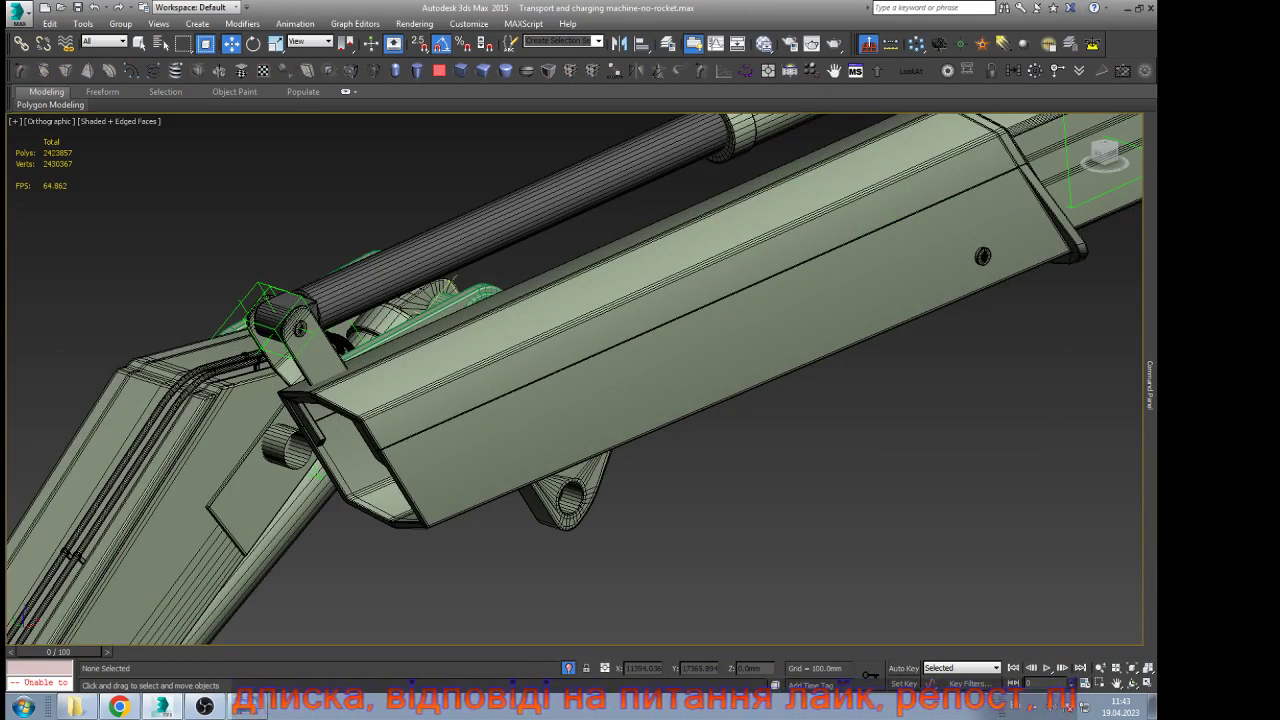
scroll(403, 425, down, 2)
scroll(292, 446, up, 5)
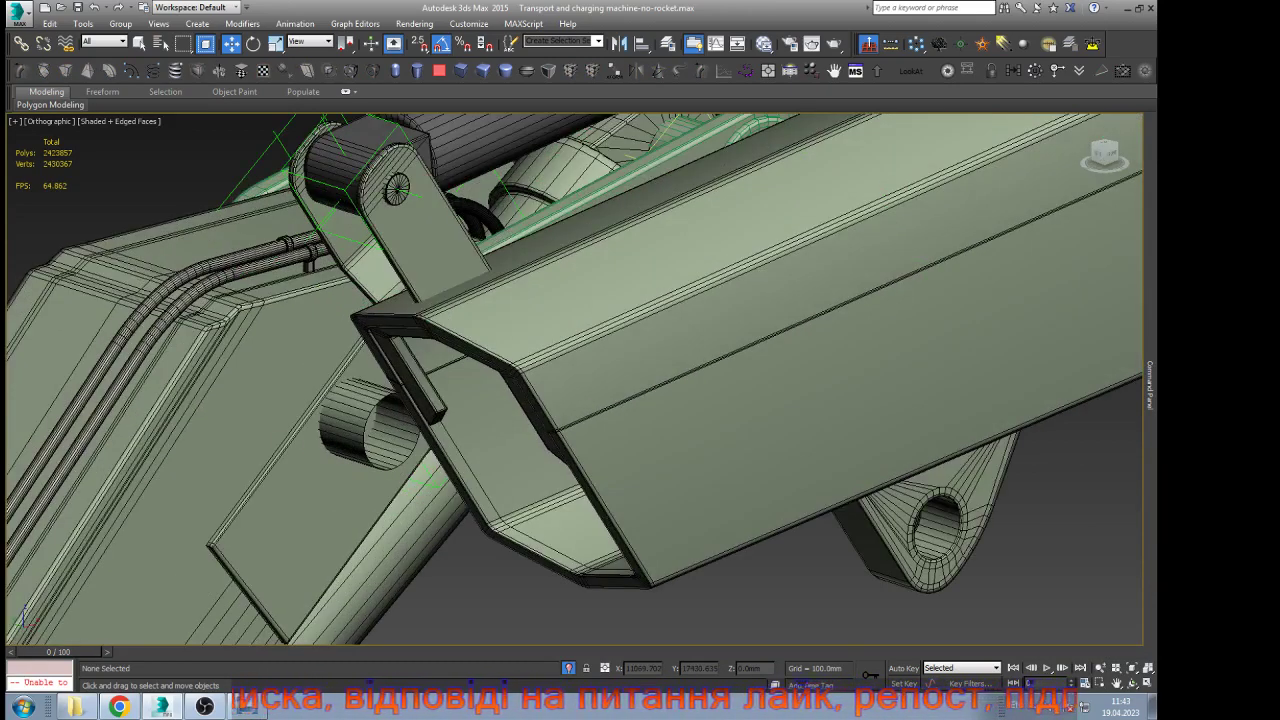
click(292, 446)
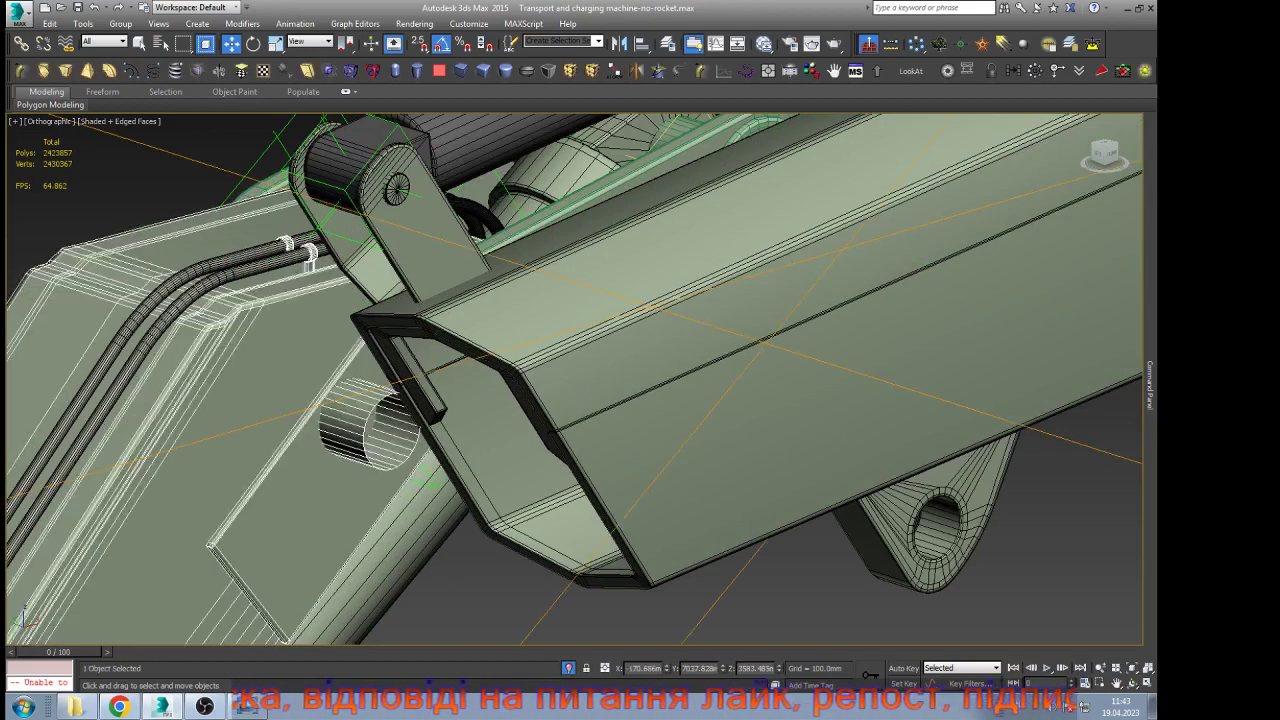
scroll(434, 408, down, 3)
click(540, 405)
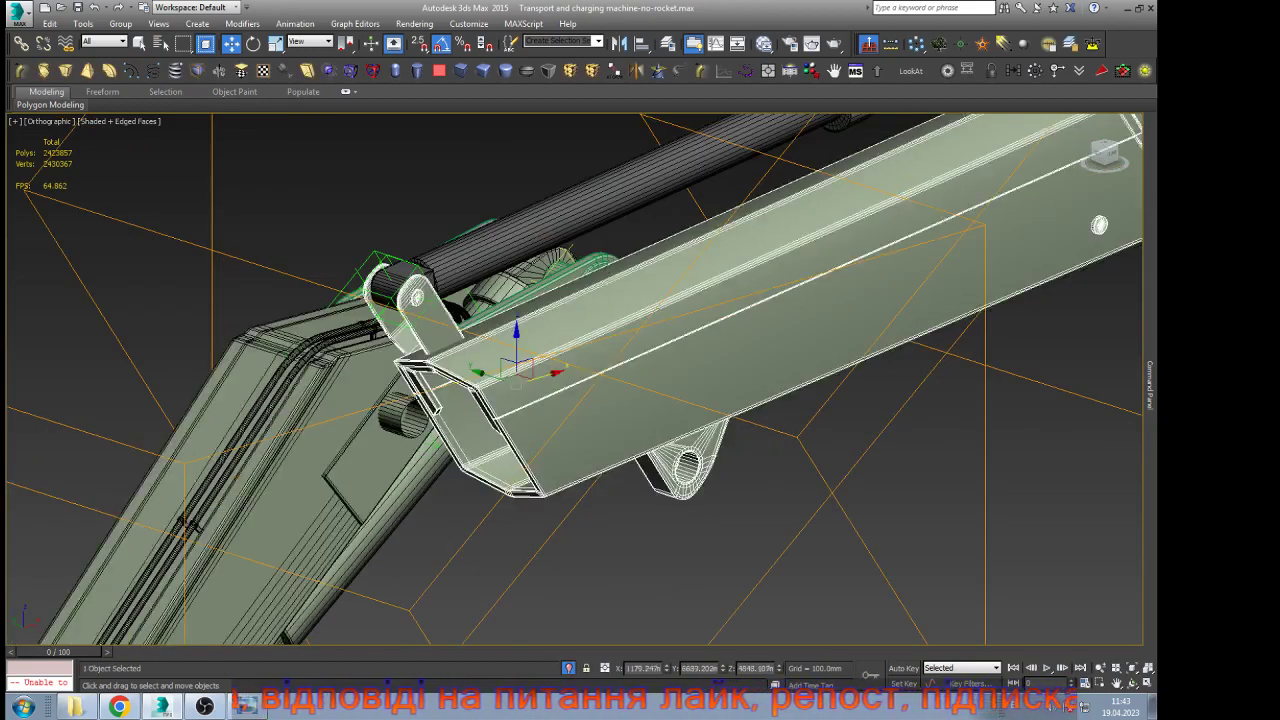
click(1132, 683)
scroll(575, 395, down, 3)
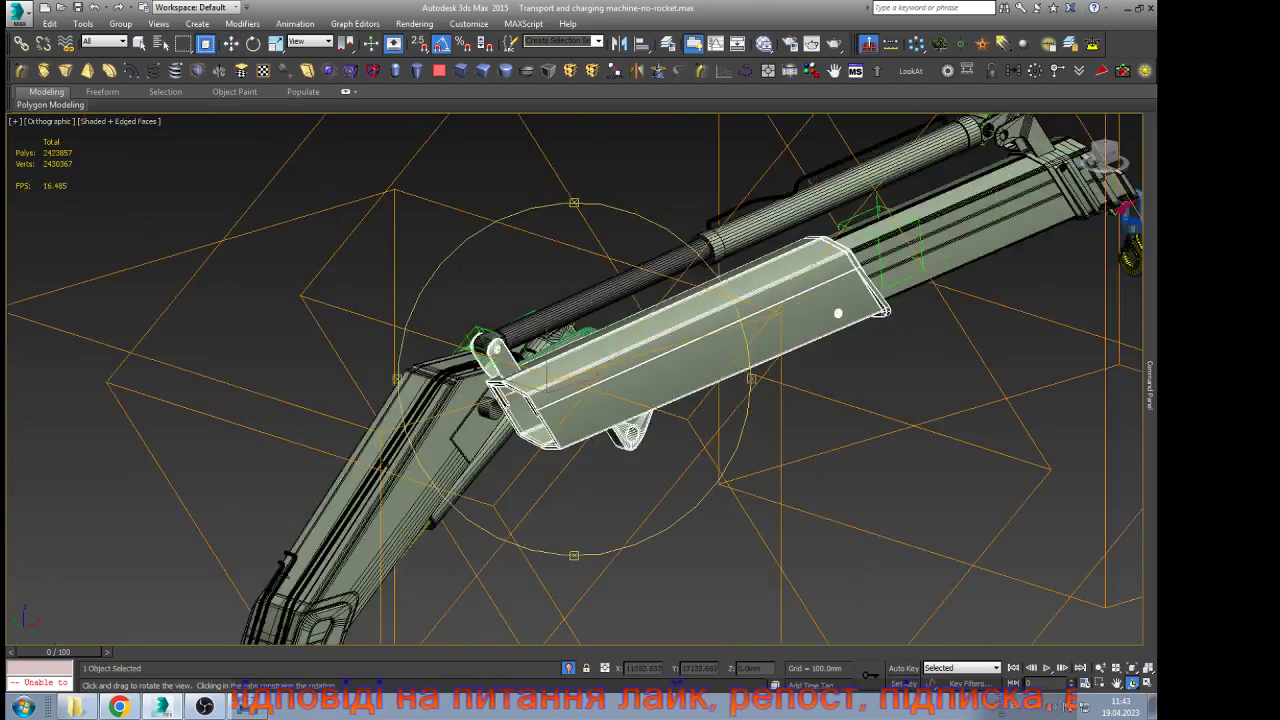
drag(575, 395, 788, 368)
drag(546, 275, 491, 319)
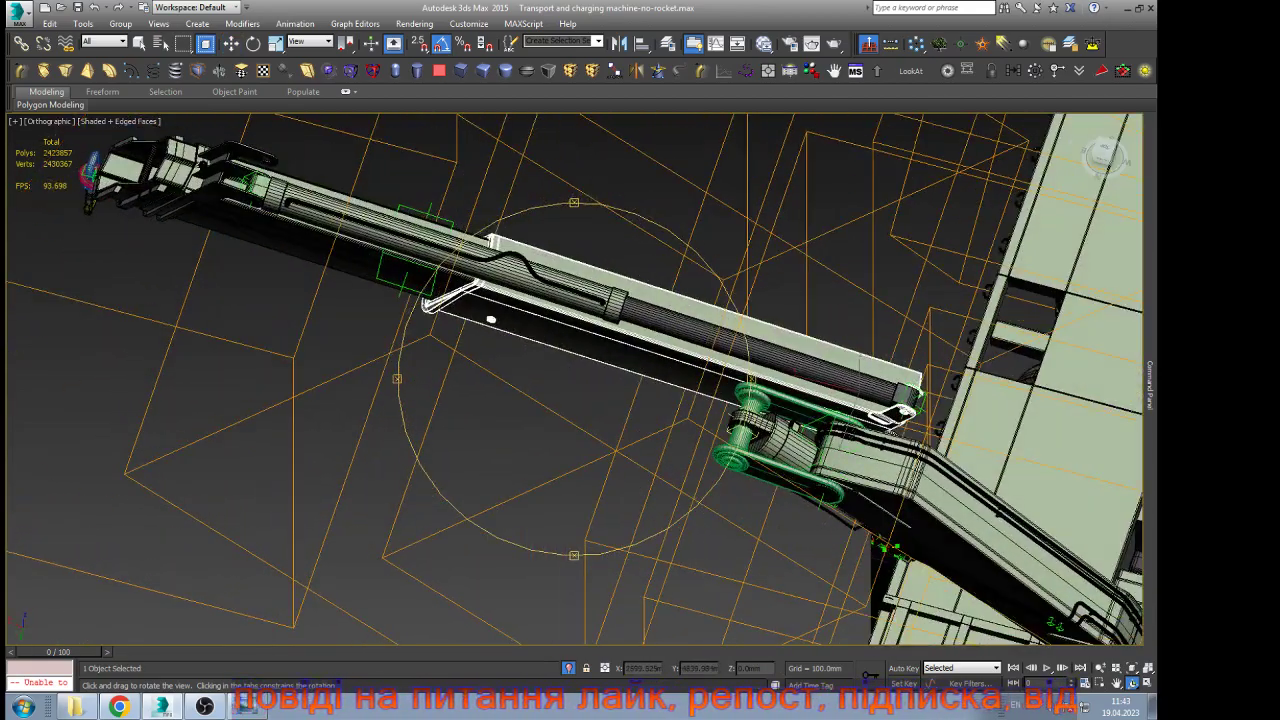
Select the point helper on the telescoping boom section, switching to the back view and the local coordinate system
scroll(864, 502, up, 5)
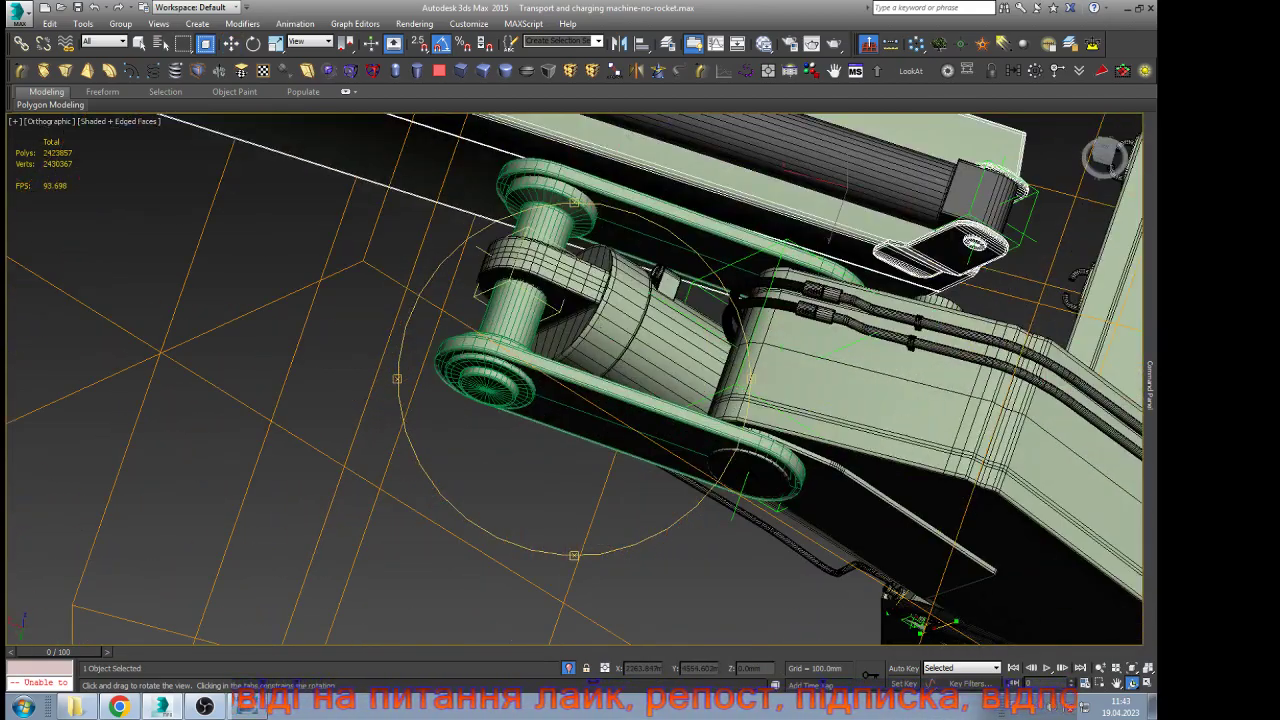
scroll(575, 379, down, 5)
drag(575, 379, 590, 265)
key(w)
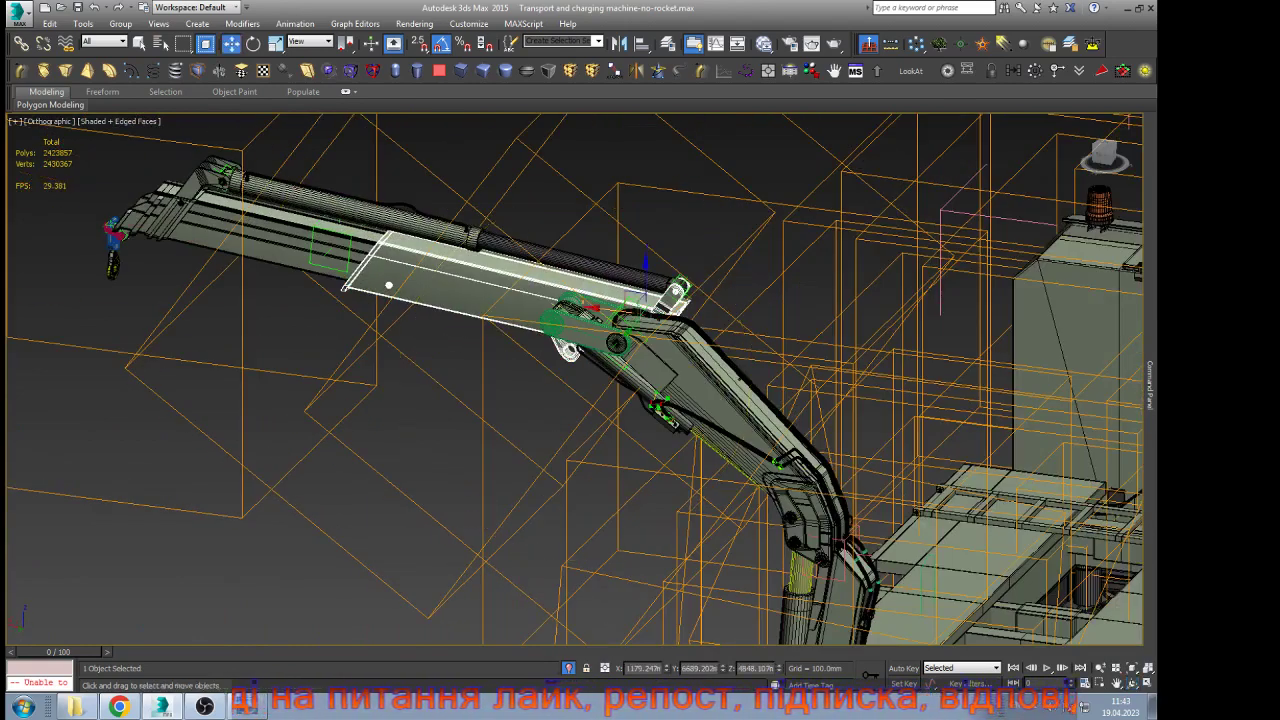
scroll(345, 241, up, 5)
click(363, 241)
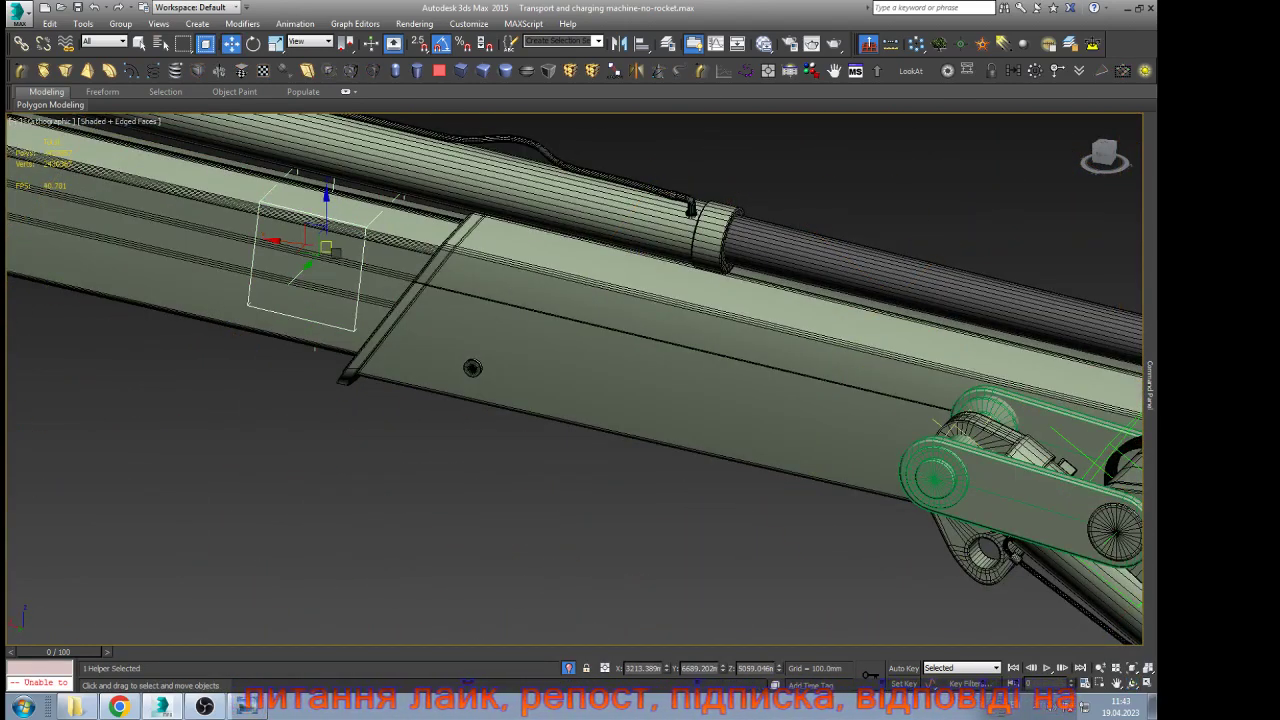
key(k)
alt+right_click(566, 446)
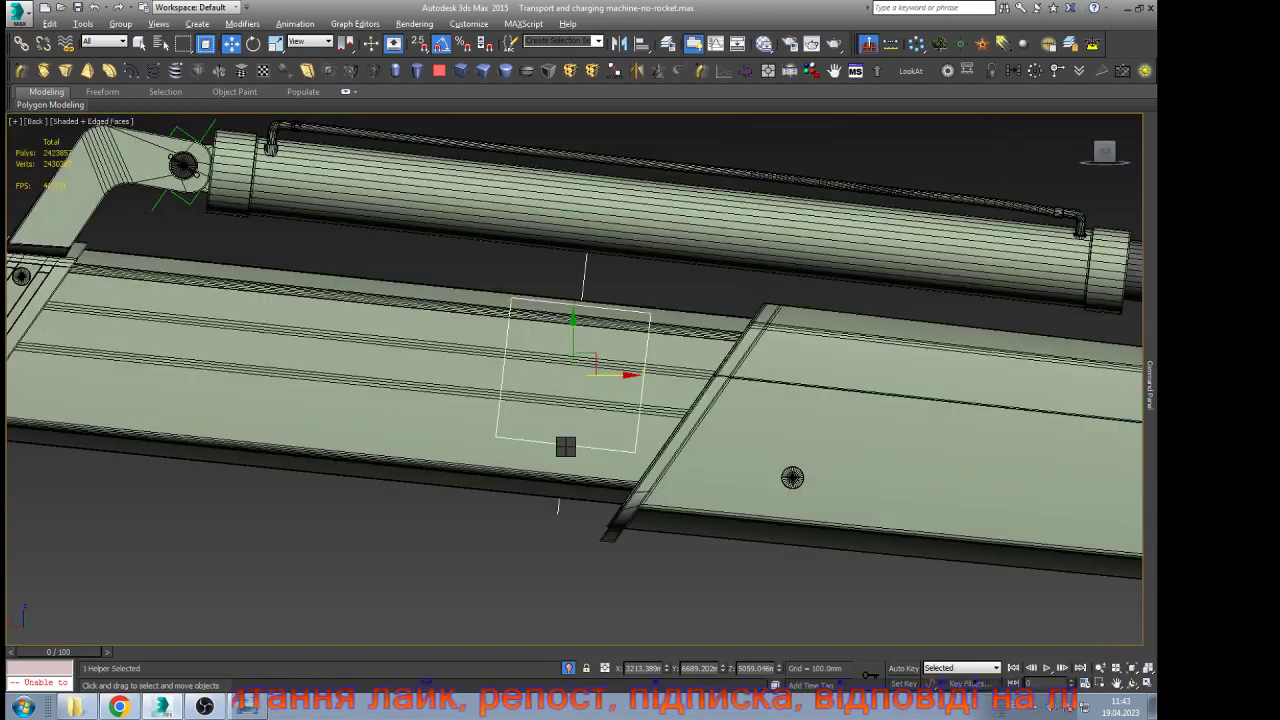
click(490, 410)
scroll(425, 403, down, 4)
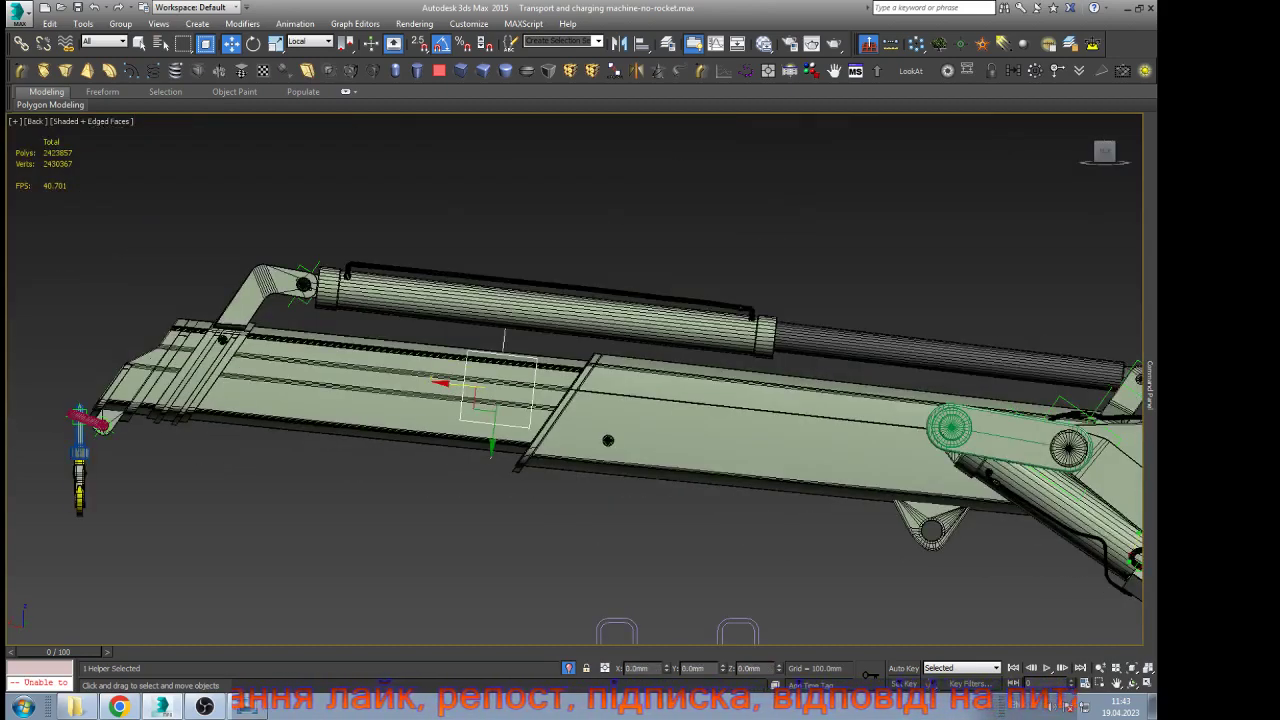
Rotate the hook assembly's point helper by -180° about its local Z axis at the boom tip
scroll(60, 434, up, 3)
click(82, 397)
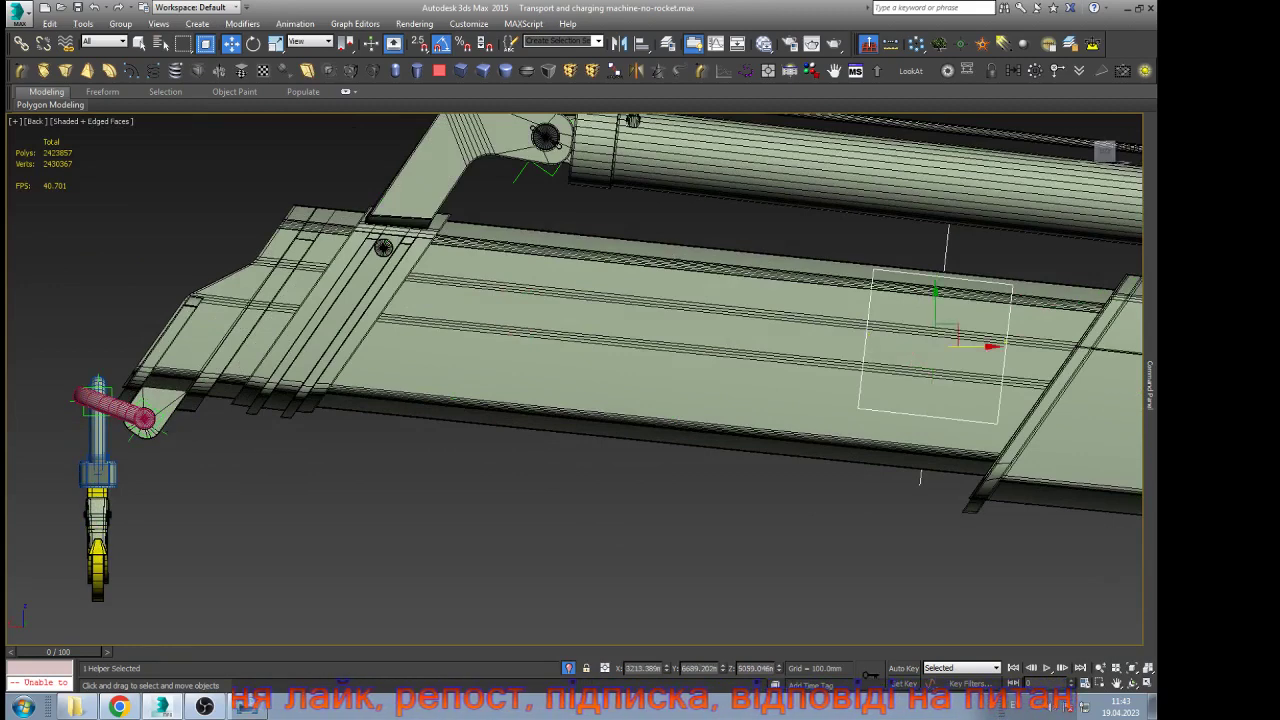
scroll(67, 394, up, 6)
key(e)
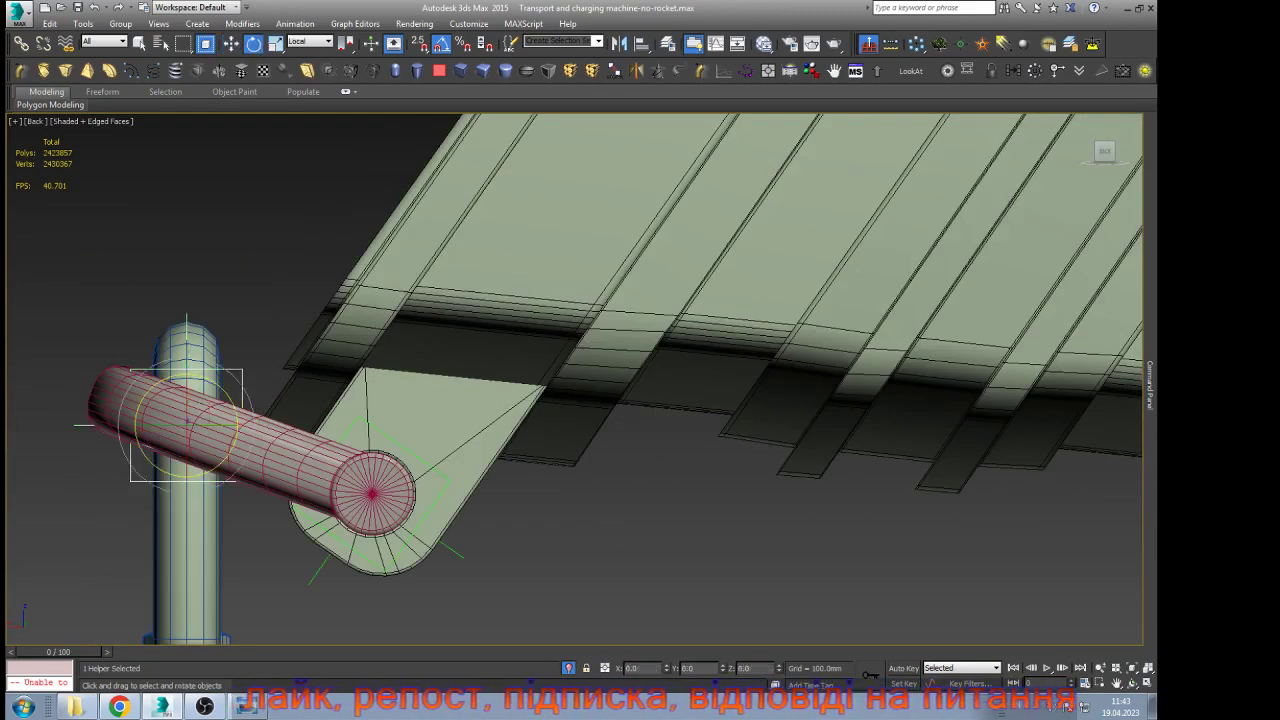
drag(217, 384, 377, 488)
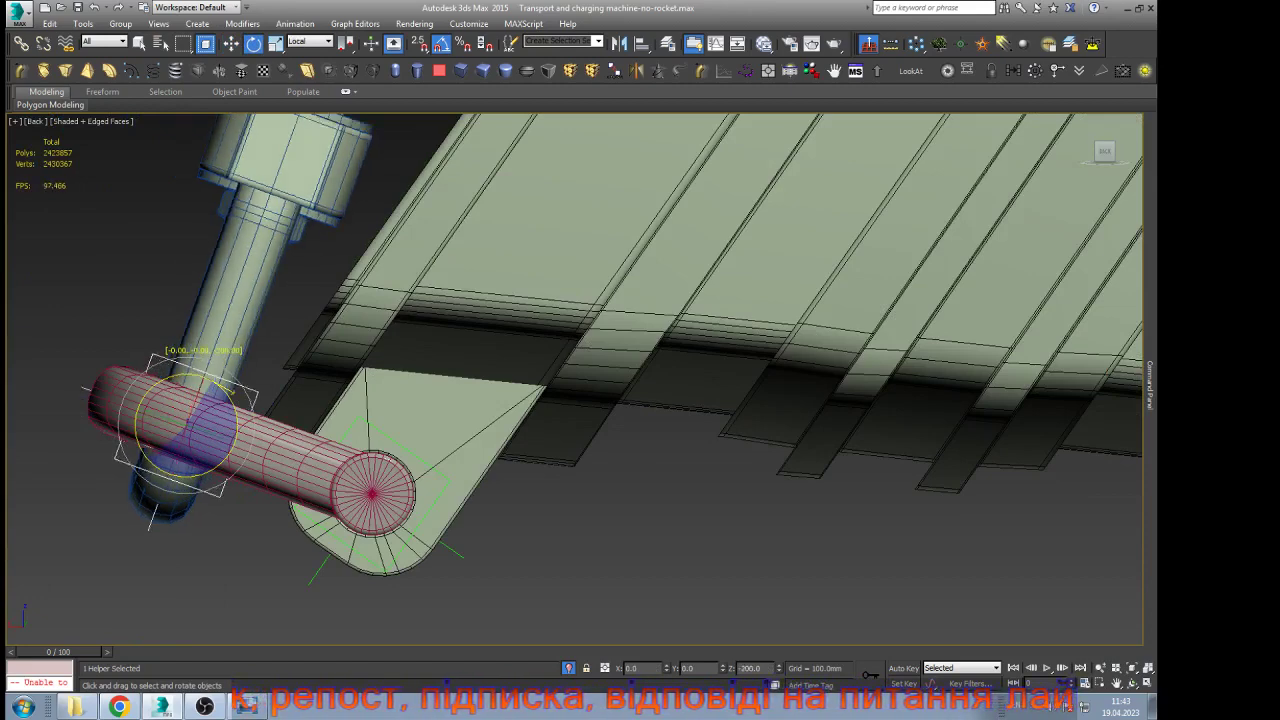
drag(152, 518, 145, 512)
key(ctrl+z)
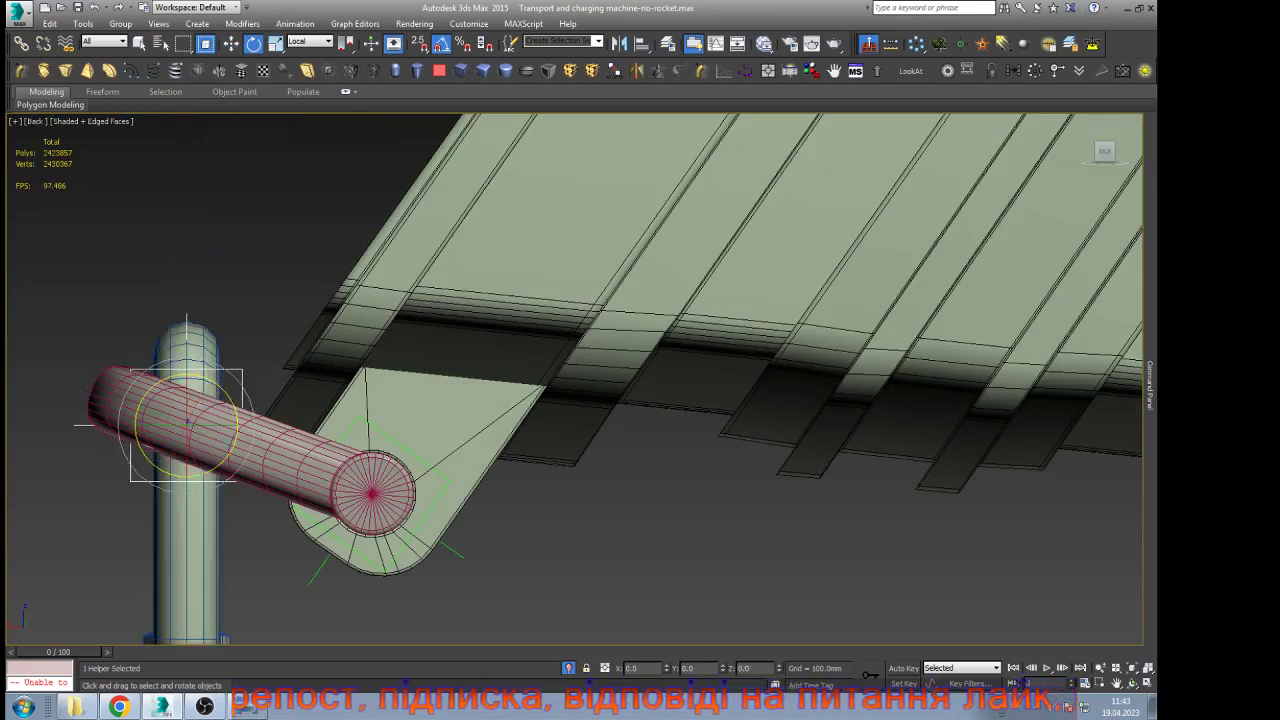
drag(223, 389, 361, 478)
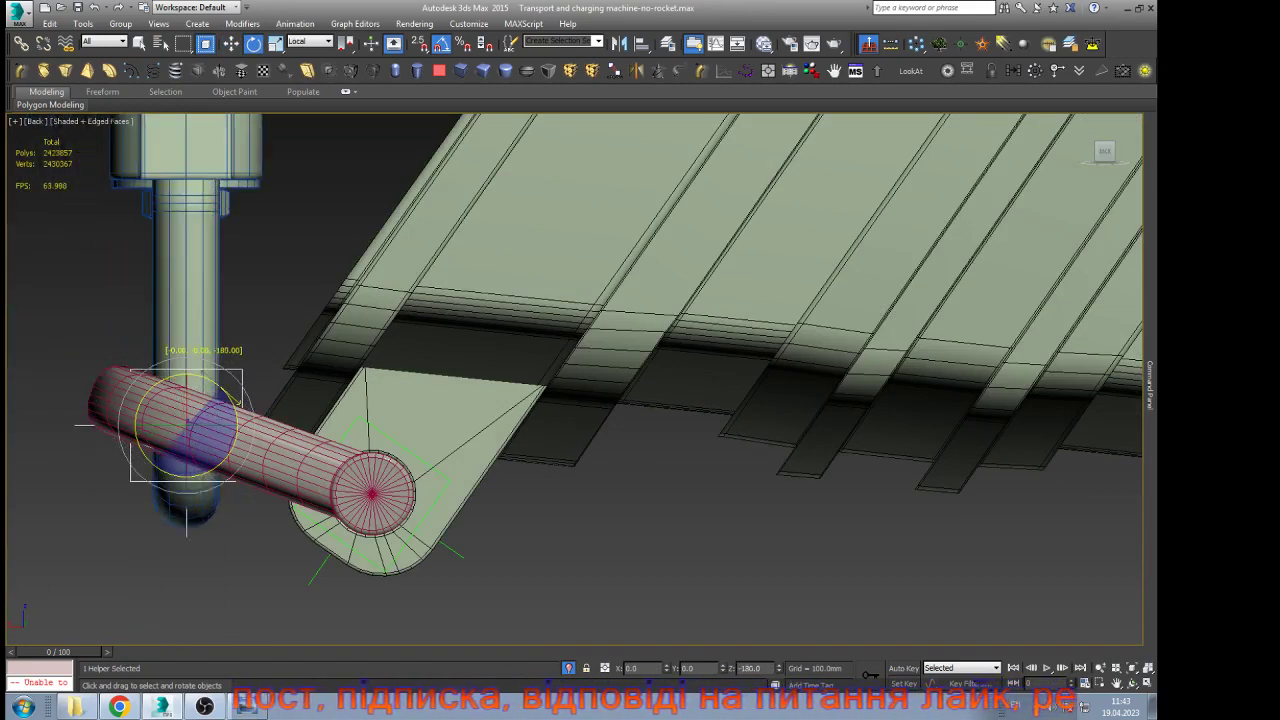
key(w)
scroll(200, 425, down, 5)
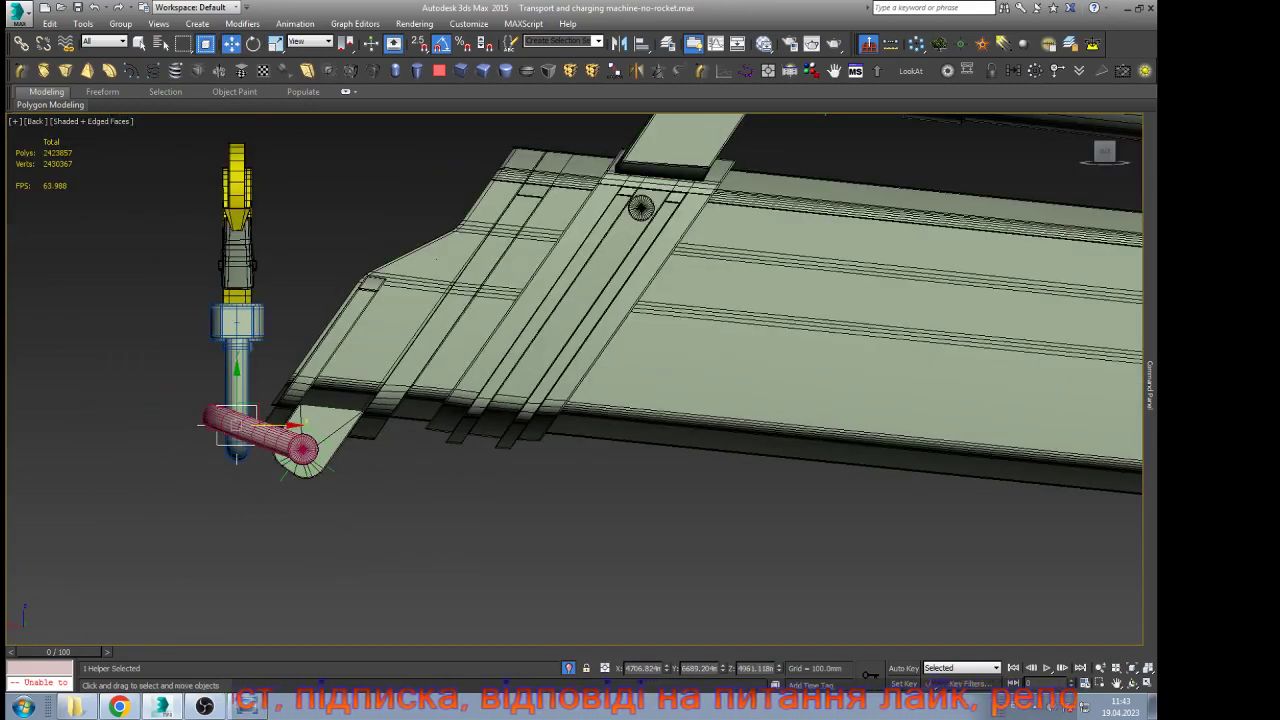
Retract the telescoping boom section into the outer boom by moving its point helper along the local X axis
scroll(260, 422, down, 4)
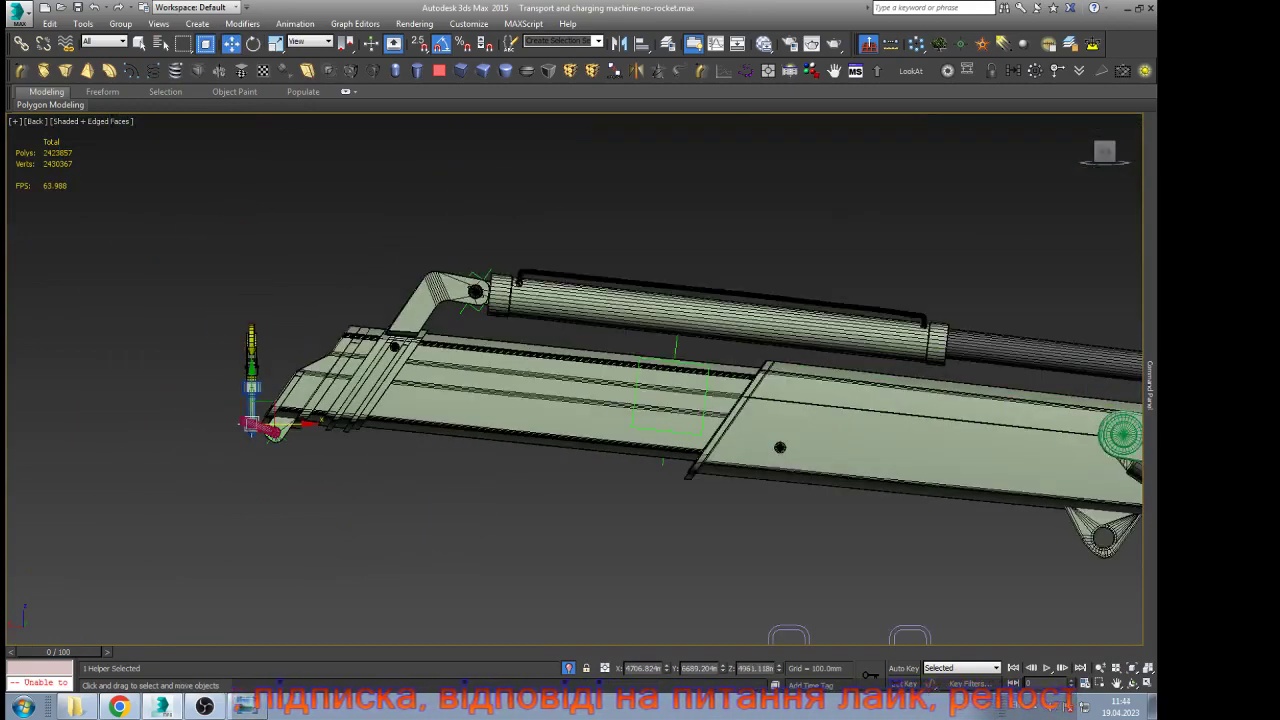
click(703, 418)
key(w)
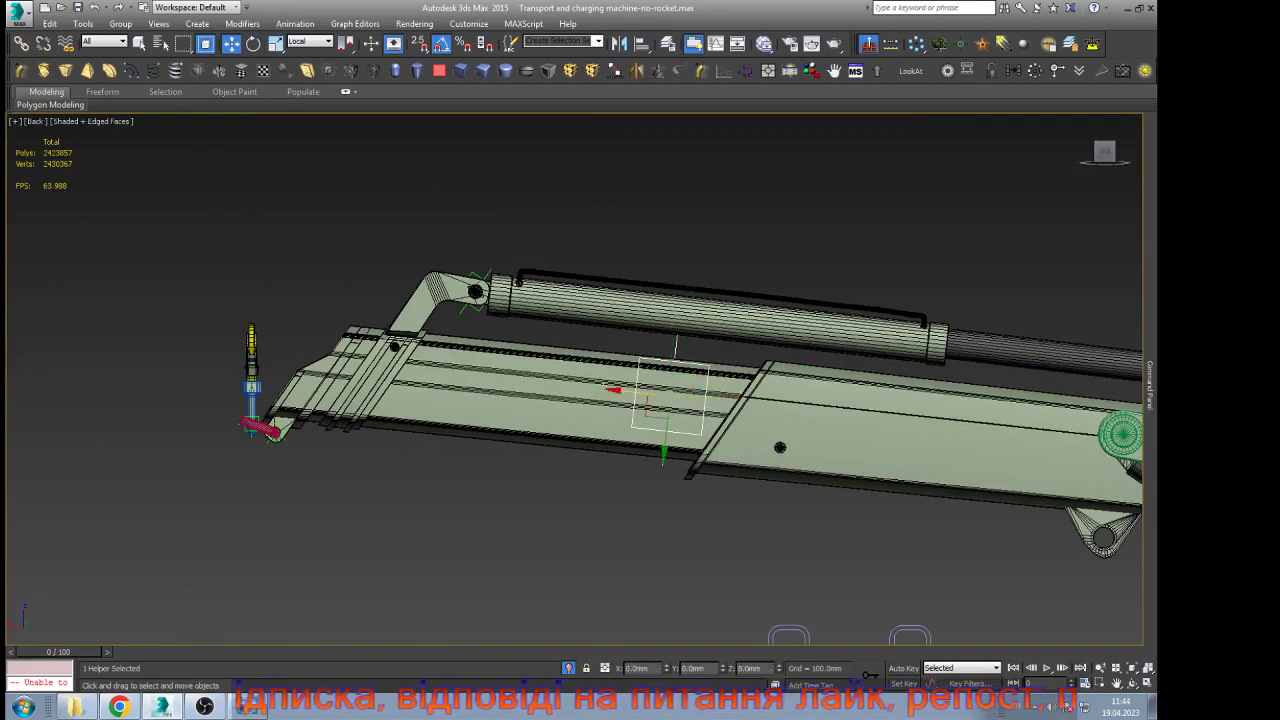
scroll(729, 414, up, 6)
drag(452, 341, 1020, 408)
scroll(477, 385, down, 3)
drag(732, 393, 1113, 435)
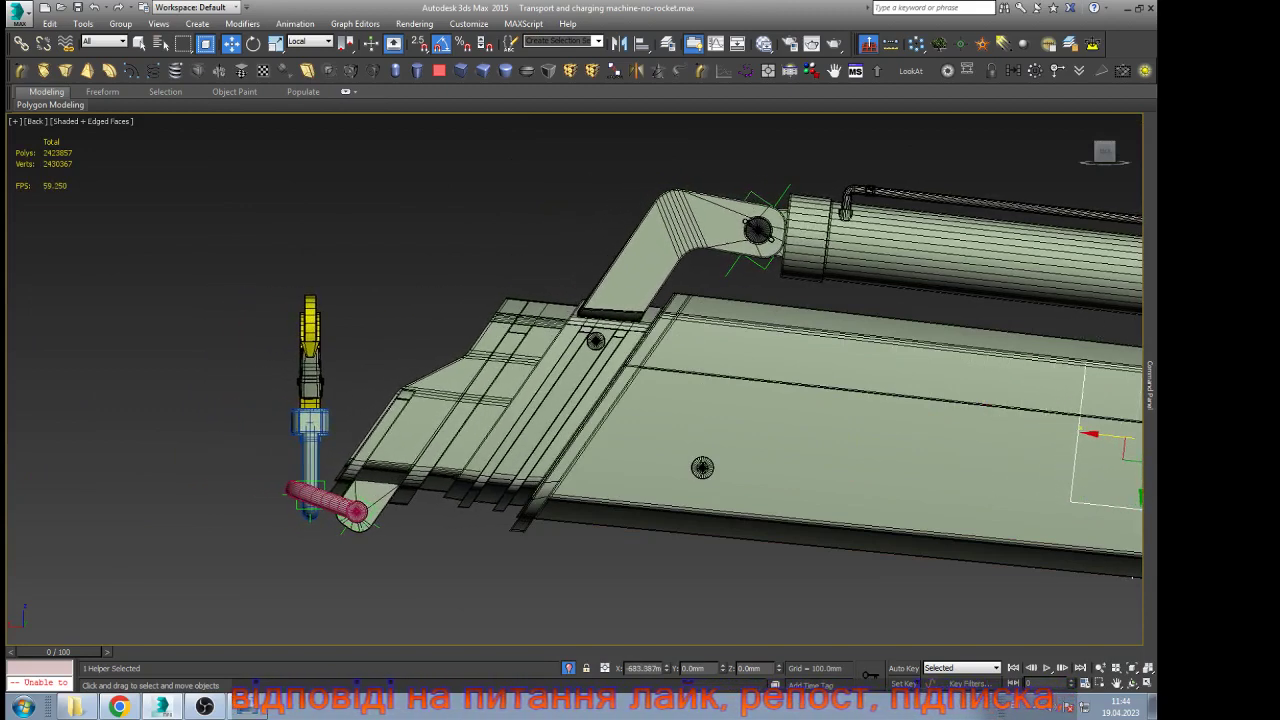
Select the point helper at the joint between the main boom and the outer boom
scroll(292, 365, down, 6)
scroll(632, 394, up, 4)
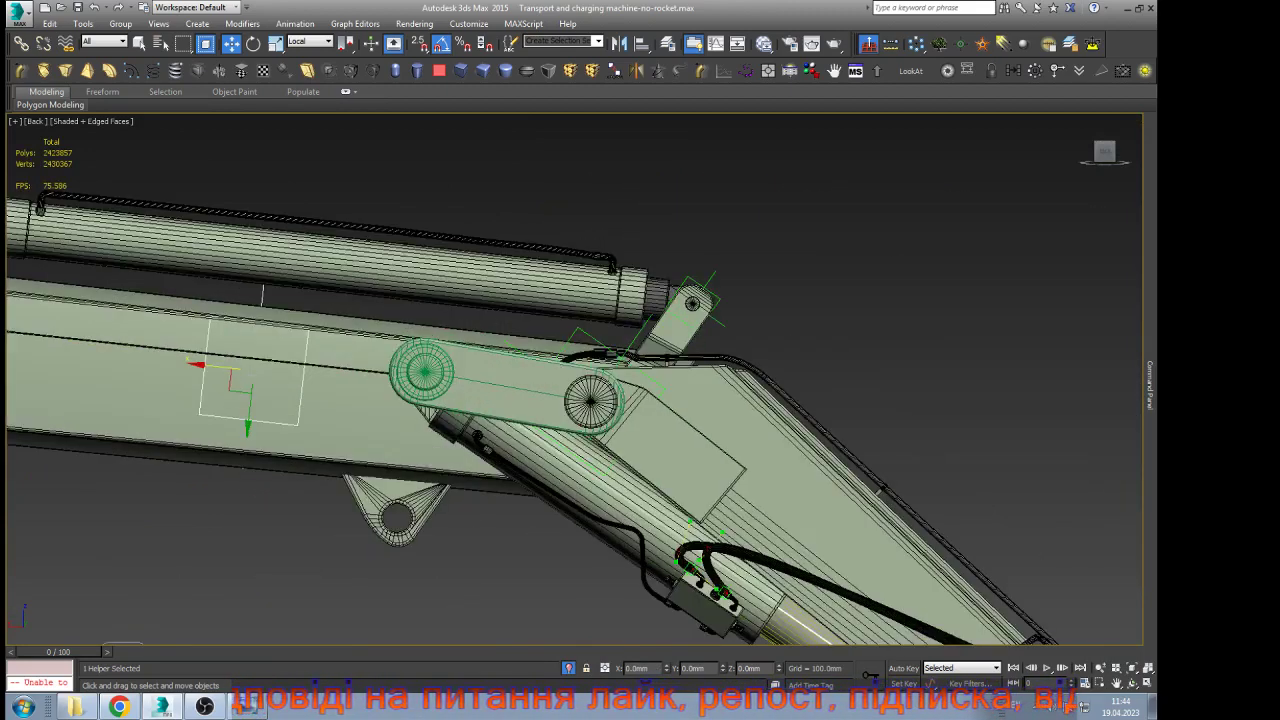
click(589, 335)
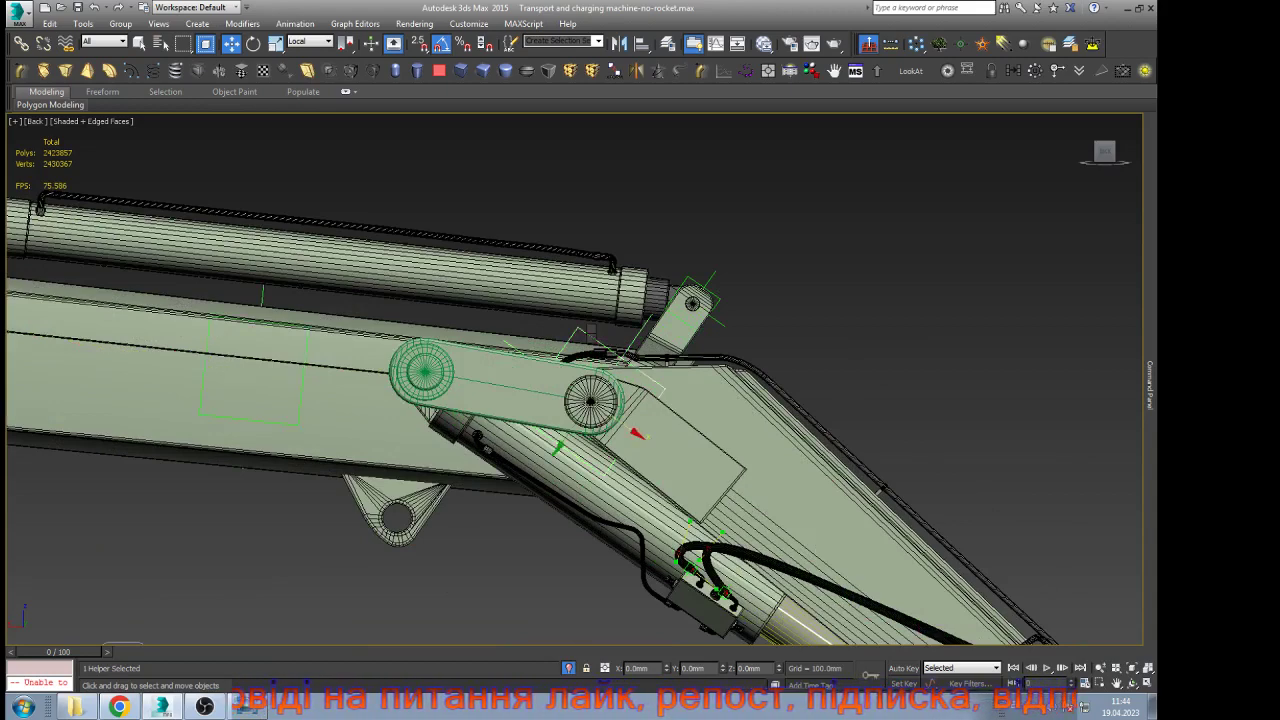
Rotate the elbow pivot helper between the main and outer booms so the outer boom tilts downwards
key(e)
mouse_move(628, 366)
mouse_down()
mouse_move(591, 329)
mouse_move(628, 351)
mouse_up()
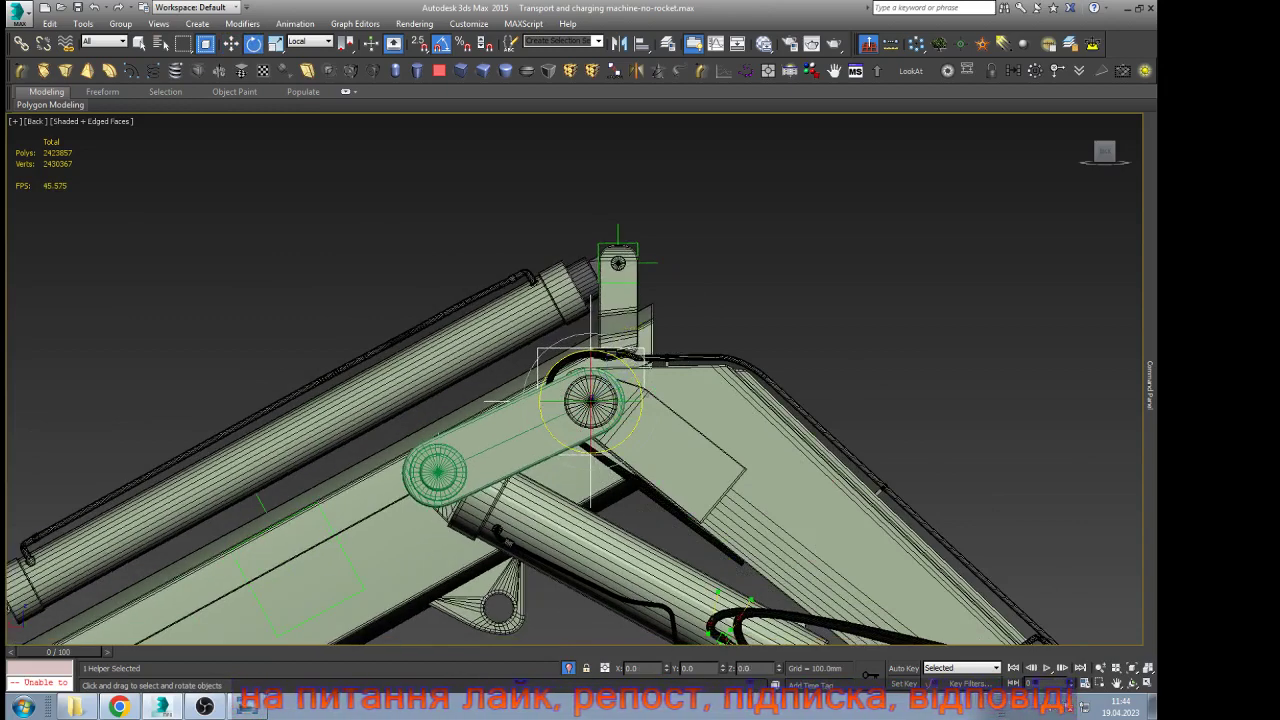
key(w)
scroll(556, 307, down, 3)
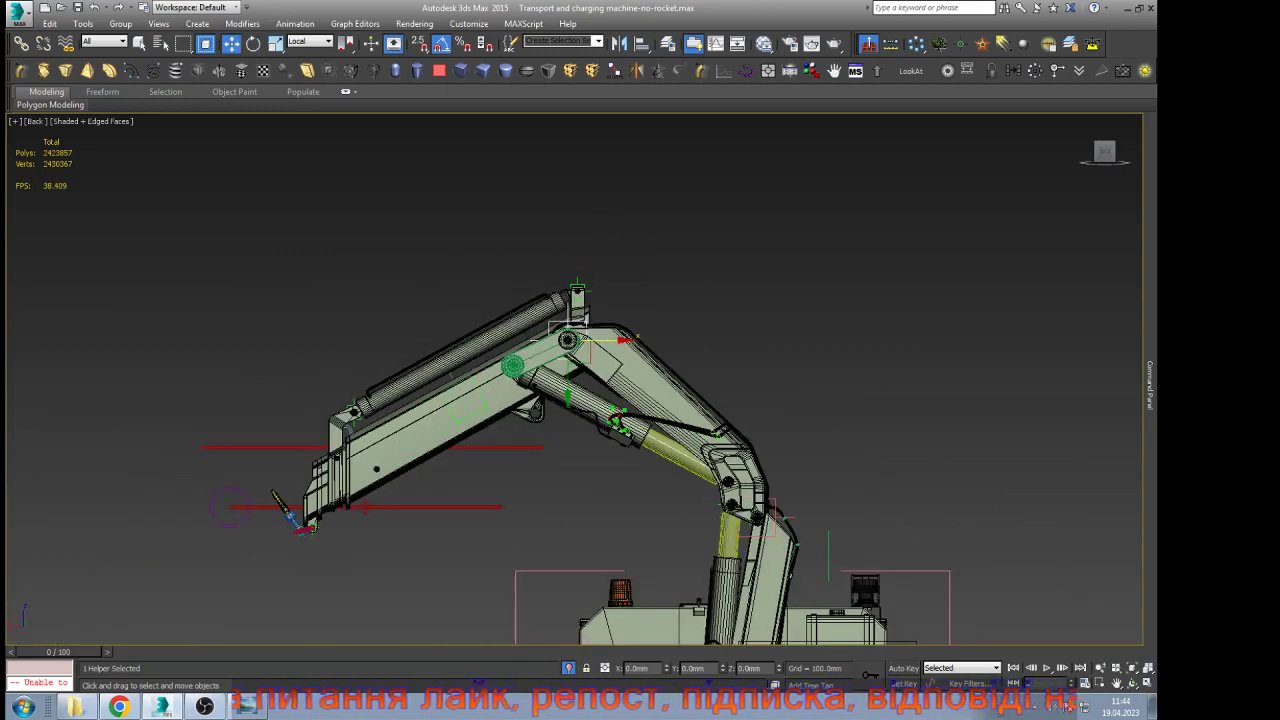
Rotate the pivot helper at the top of the crane column so the main boom folds down against the column
scroll(770, 520, up, 5)
scroll(640, 305, down, 4)
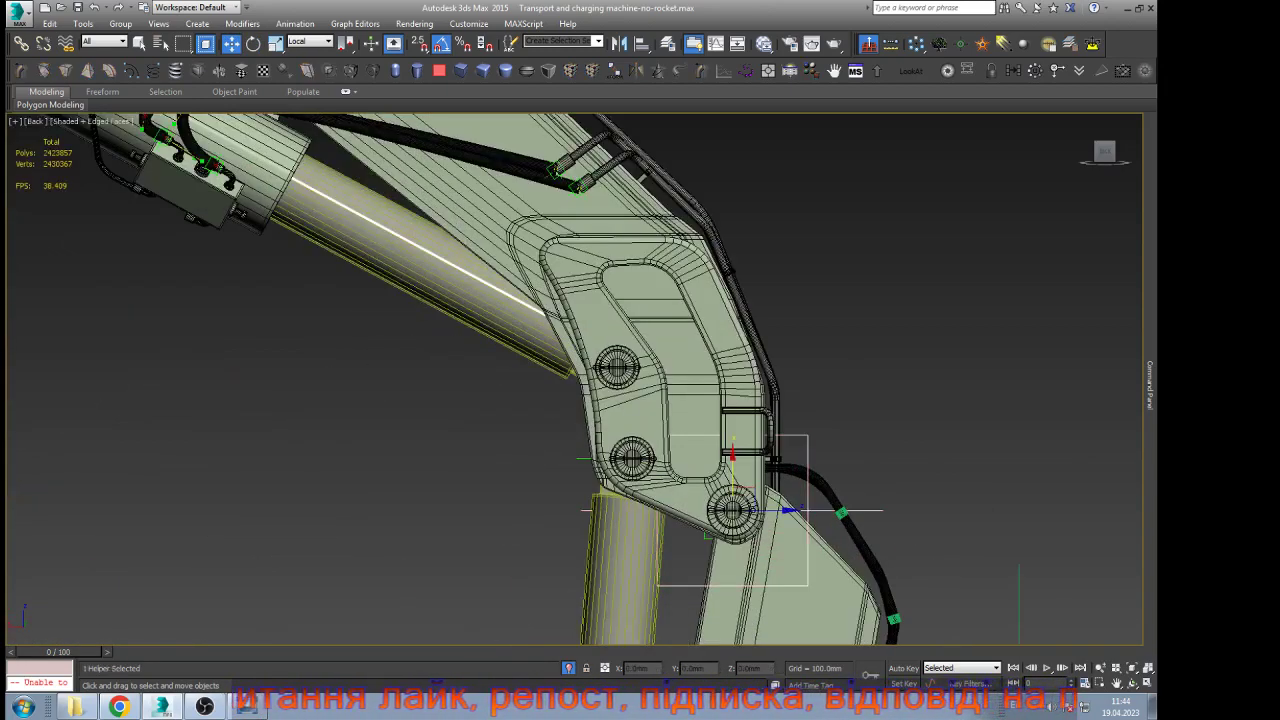
key(e)
scroll(735, 432, up, 4)
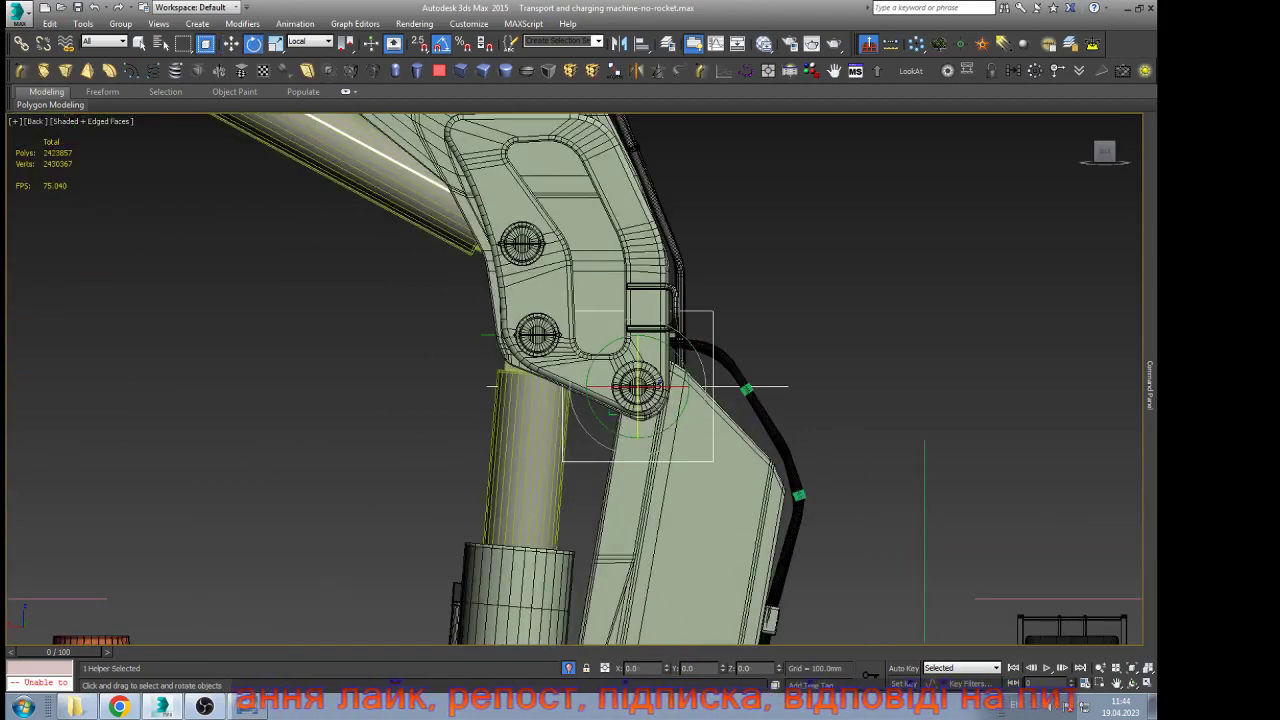
drag(687, 371, 659, 253)
key(w)
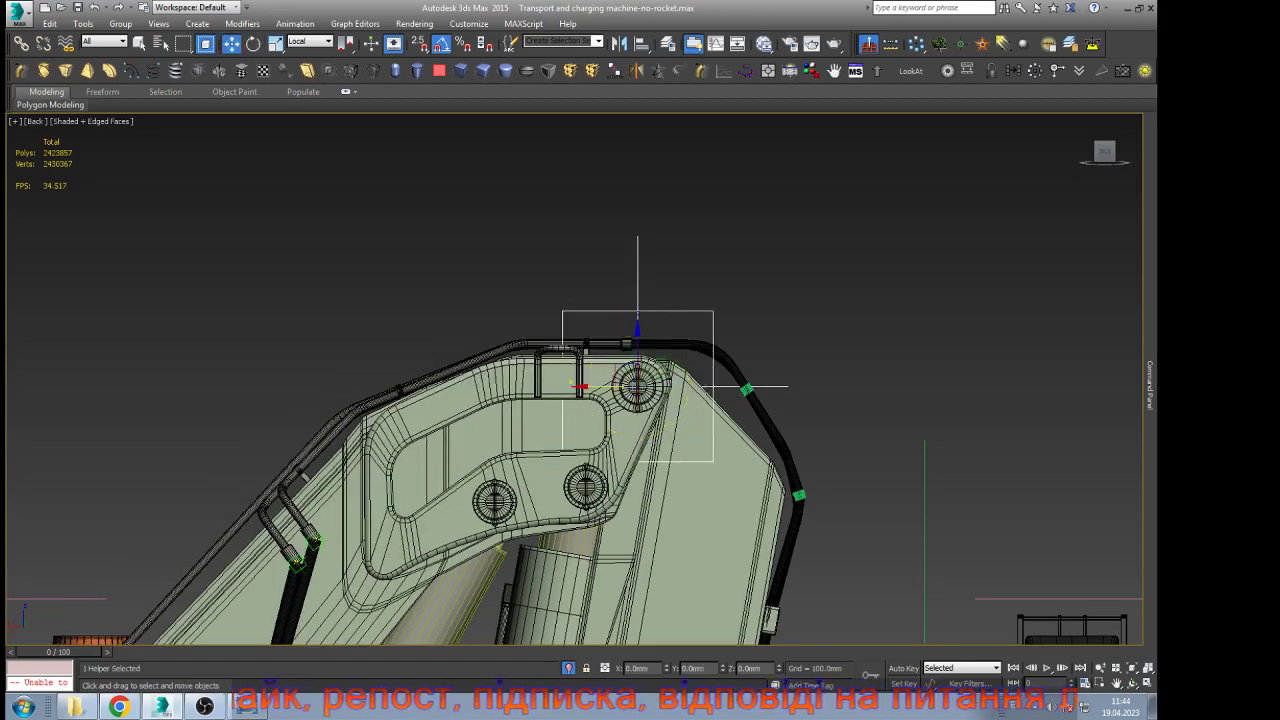
scroll(633, 208, down, 4)
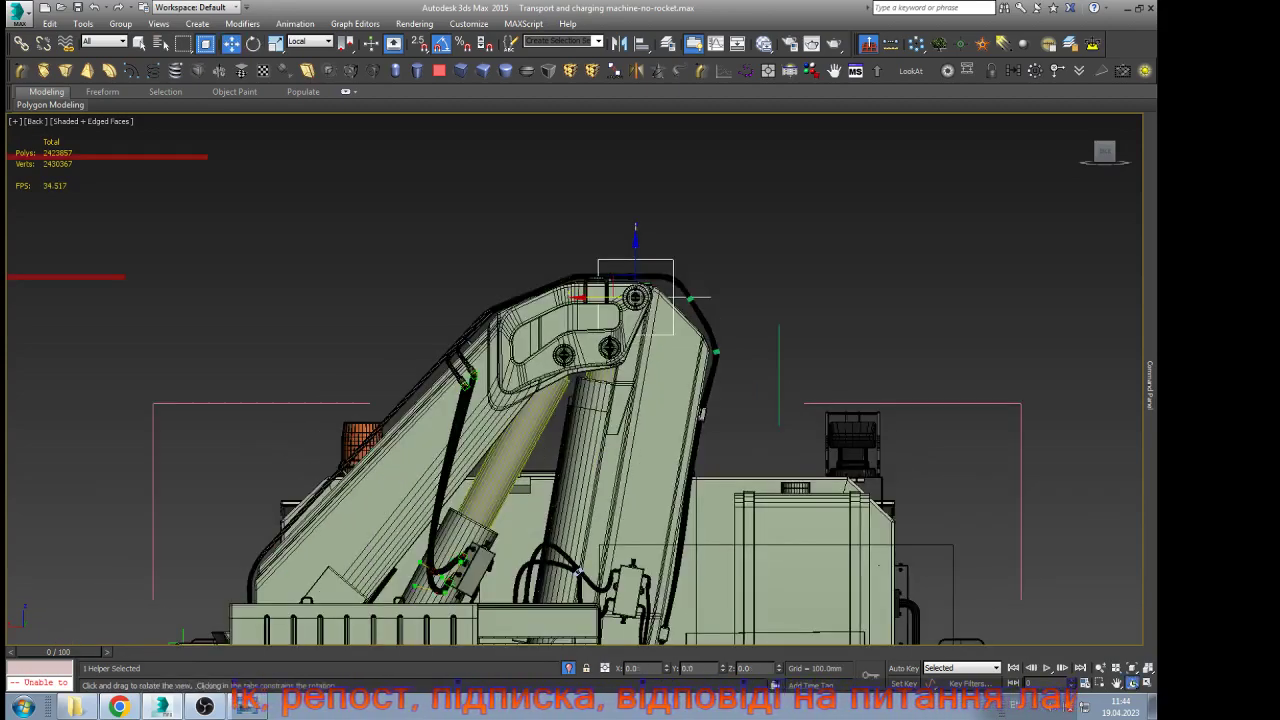
Rotate the elbow pivot helper at the main boom's lower end so the outer boom folds back beside the column
alt+middle_drag(540, 400, 800, 460)
scroll(620, 380, down, 2)
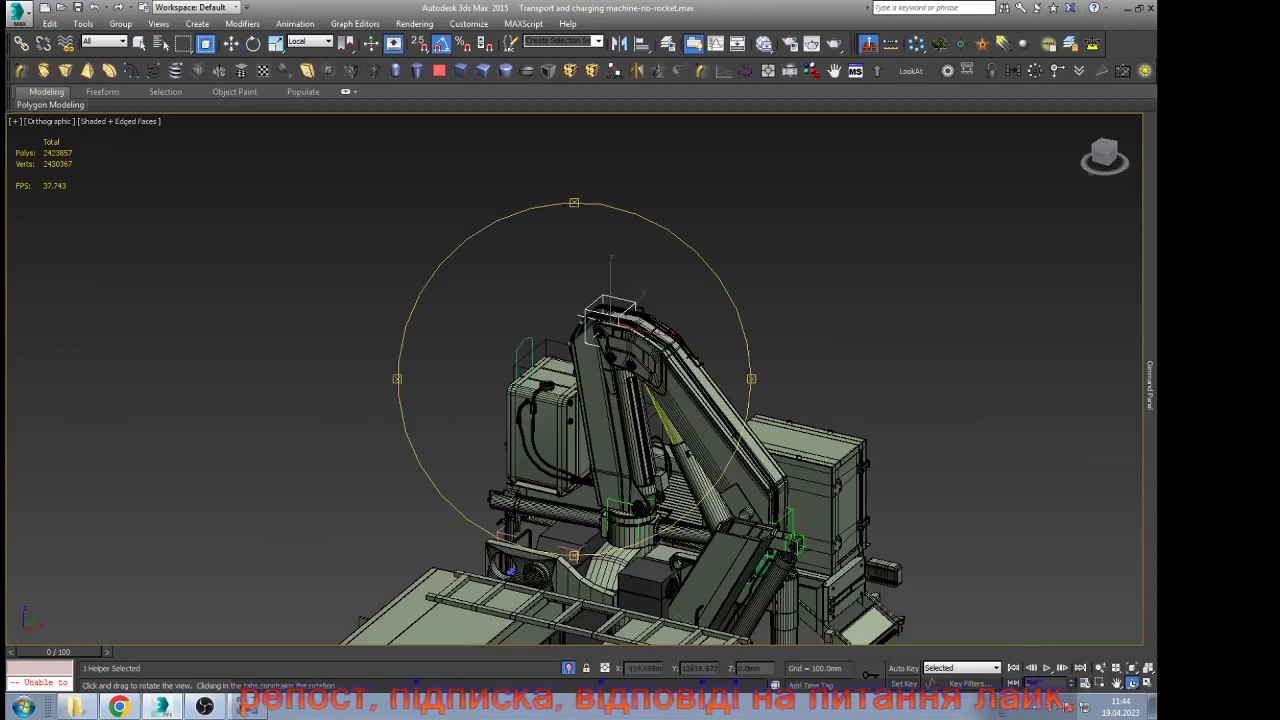
scroll(778, 546, up, 6)
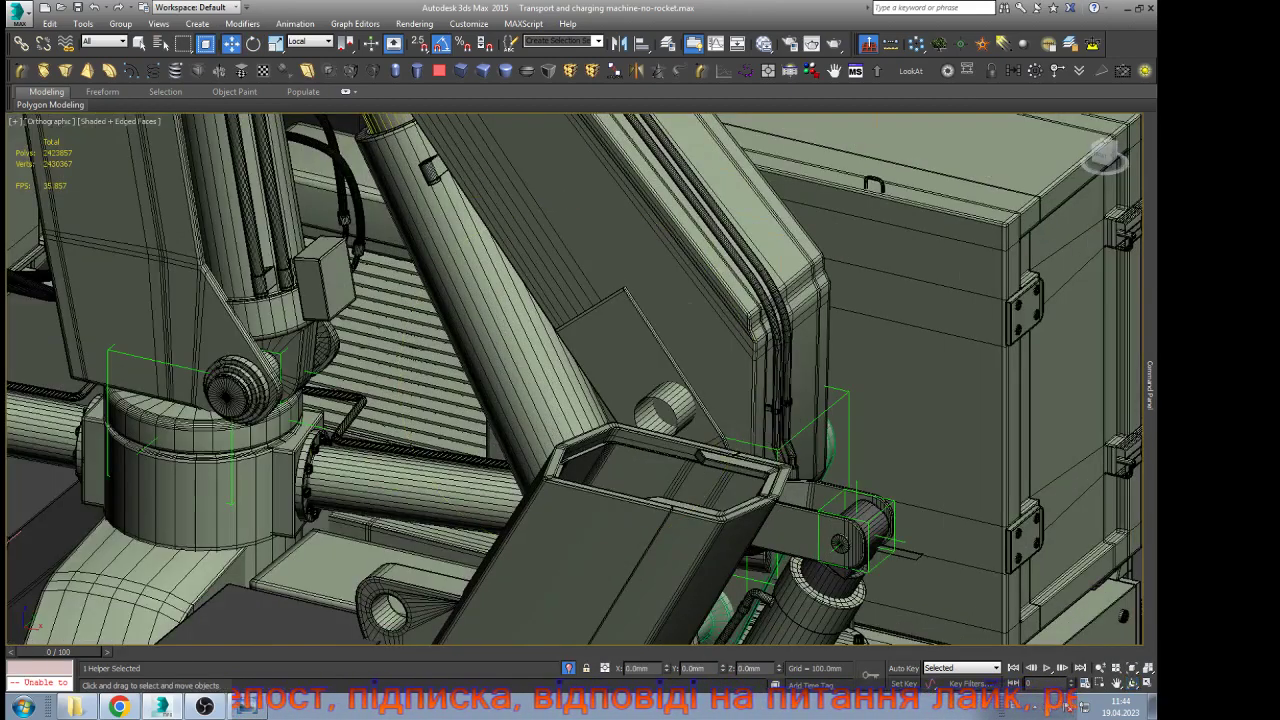
click(930, 390)
click(803, 430)
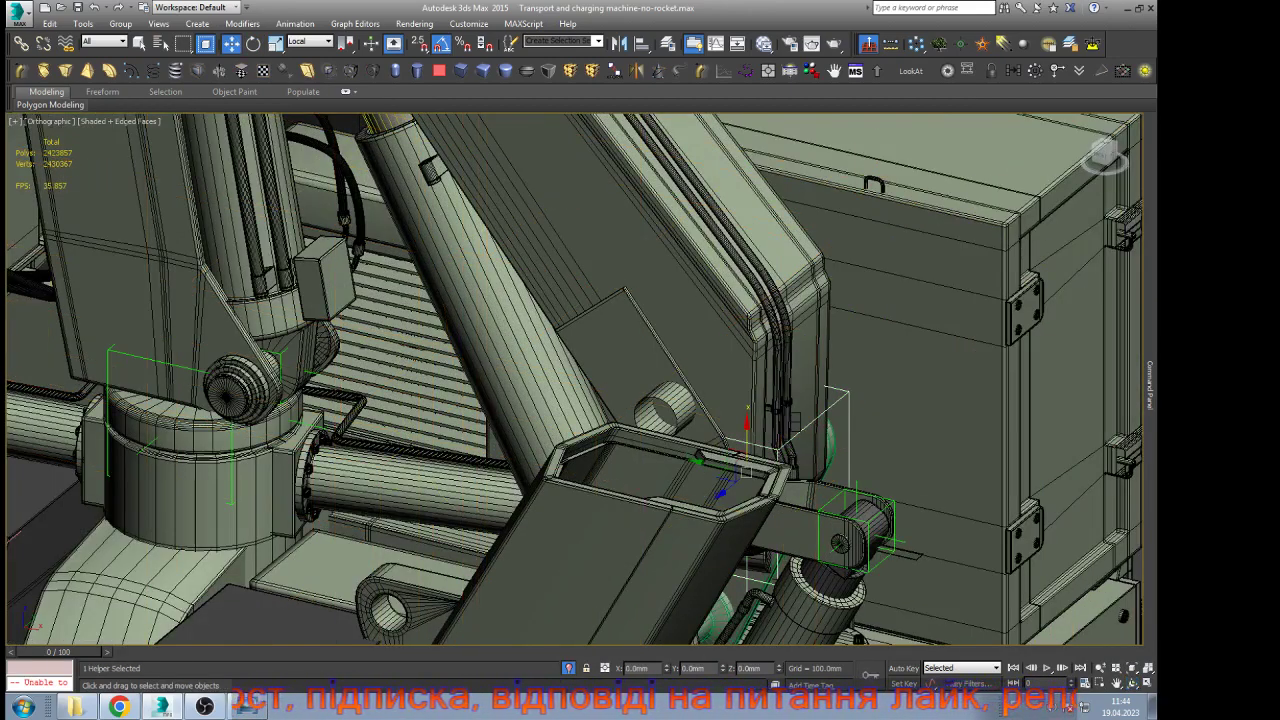
key(e)
drag(764, 438, 899, 510)
scroll(820, 489, down, 5)
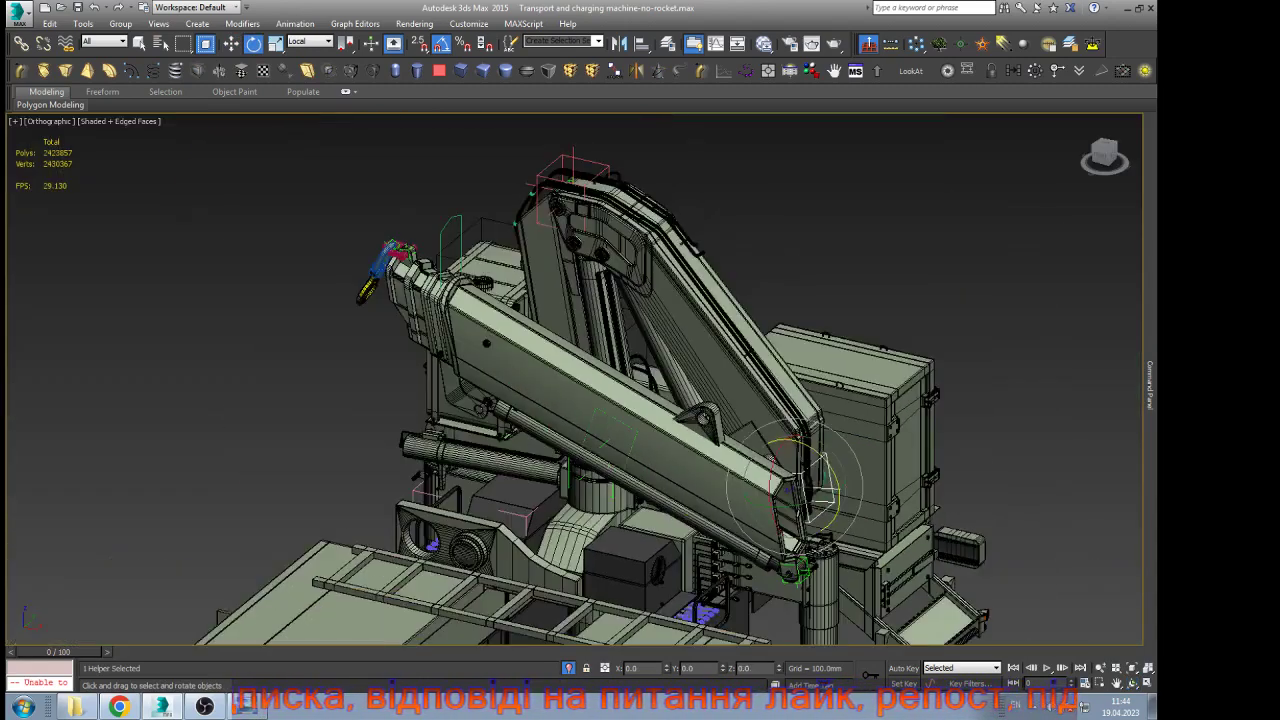
Fine-tune the outer boom's folded angle by rotating its elbow helper another -5 degrees about Z
scroll(817, 460, up, 3)
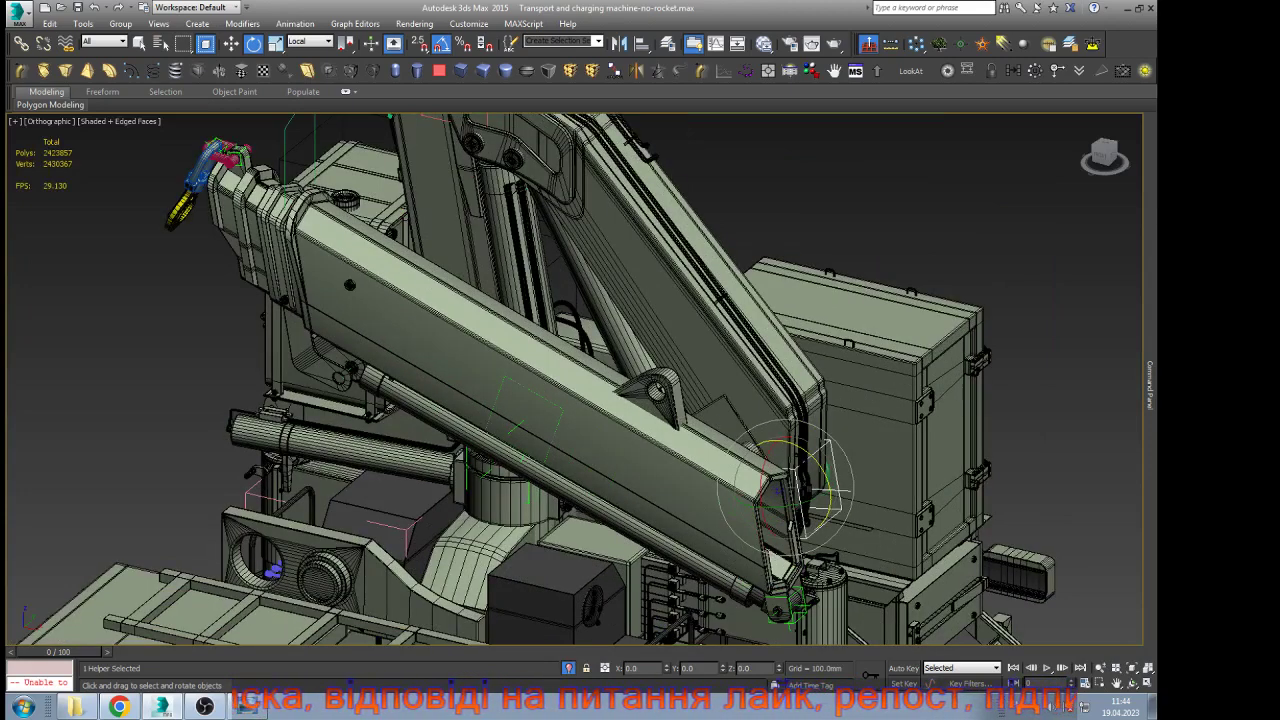
drag(817, 460, 823, 465)
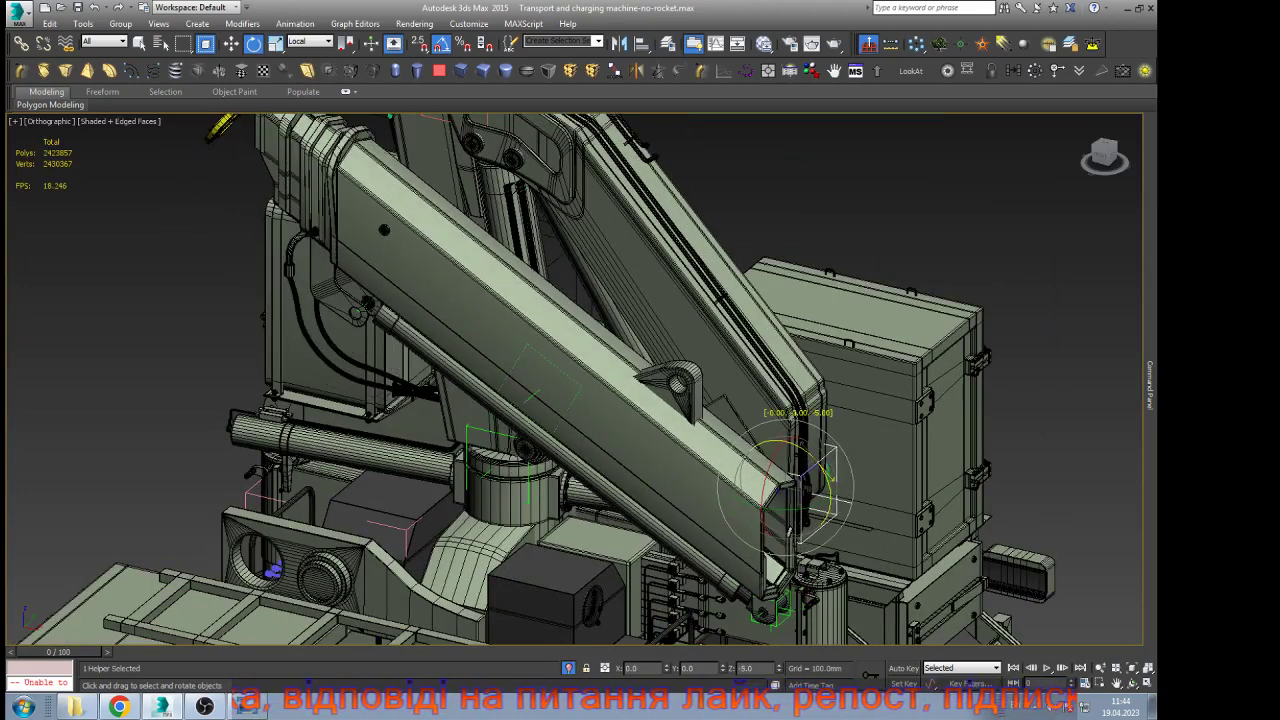
key(w)
scroll(834, 503, down, 3)
Rotate the shackle's helper at the outer boom tip in the front view so the shackle and hook hang vertically
scroll(556, 312, up, 8)
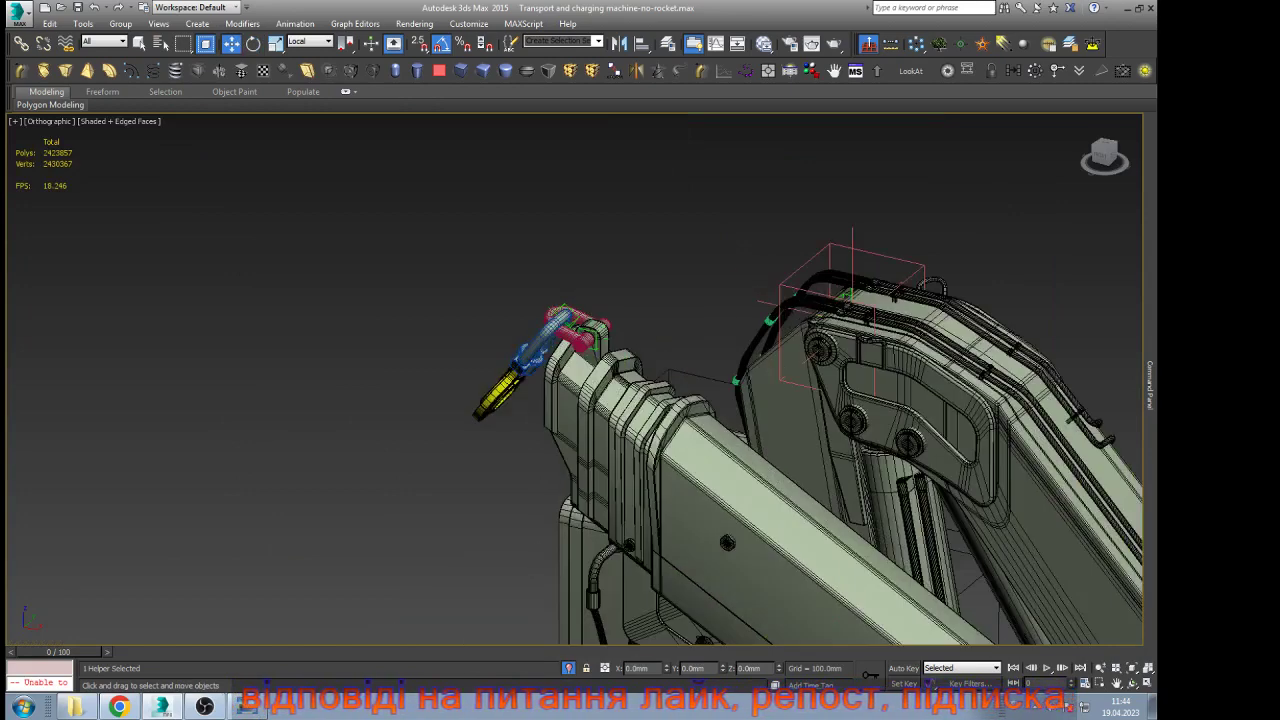
click(560, 323)
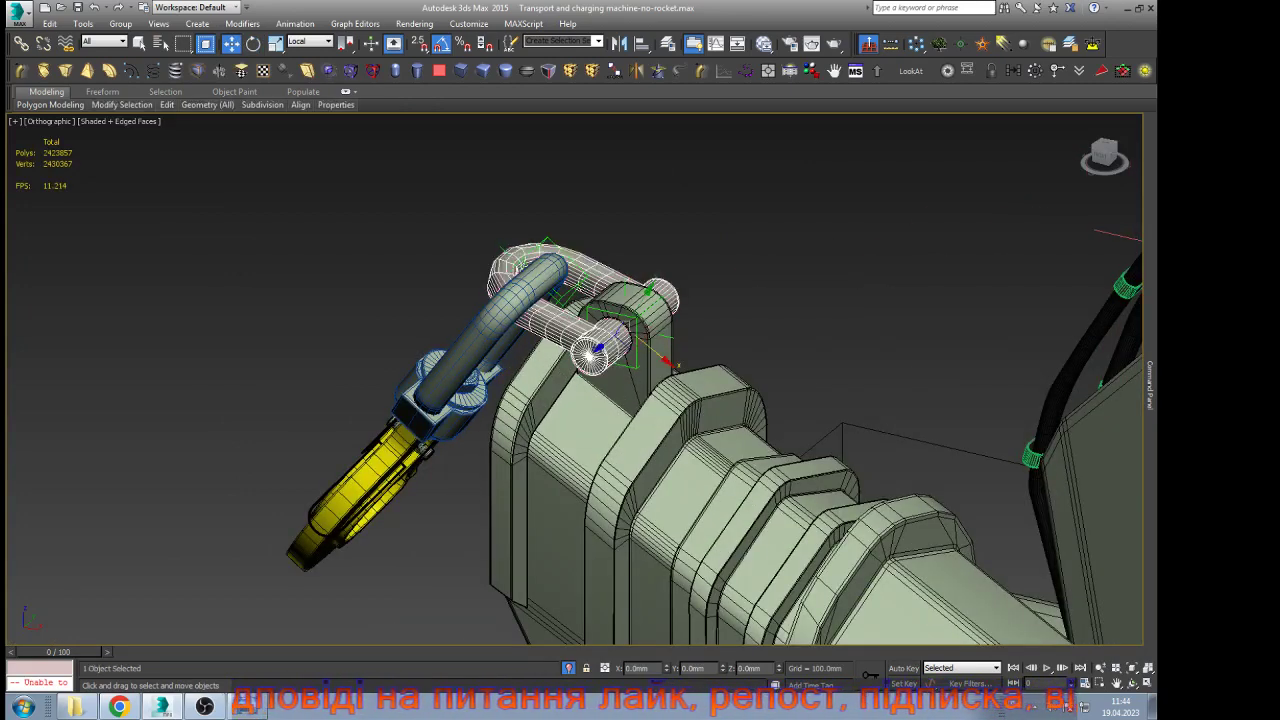
scroll(548, 242, up, 5)
click(547, 234)
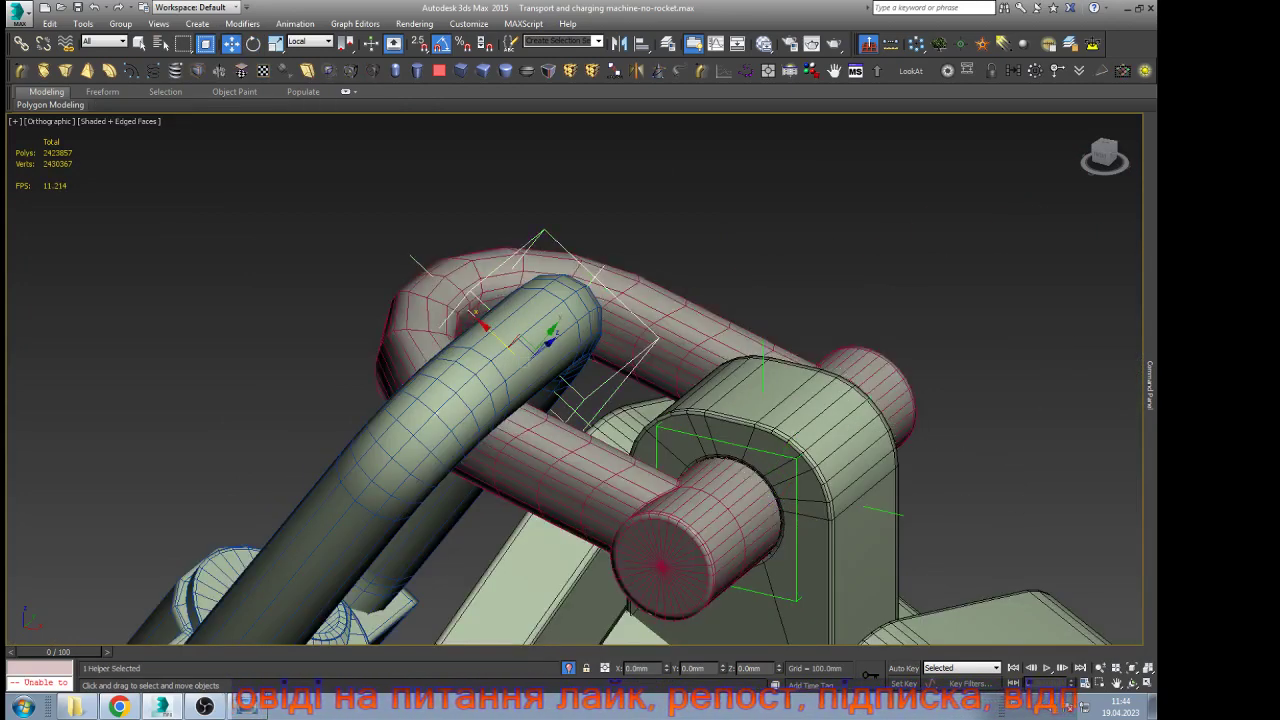
key(f)
key(z)
scroll(606, 362, up, 6)
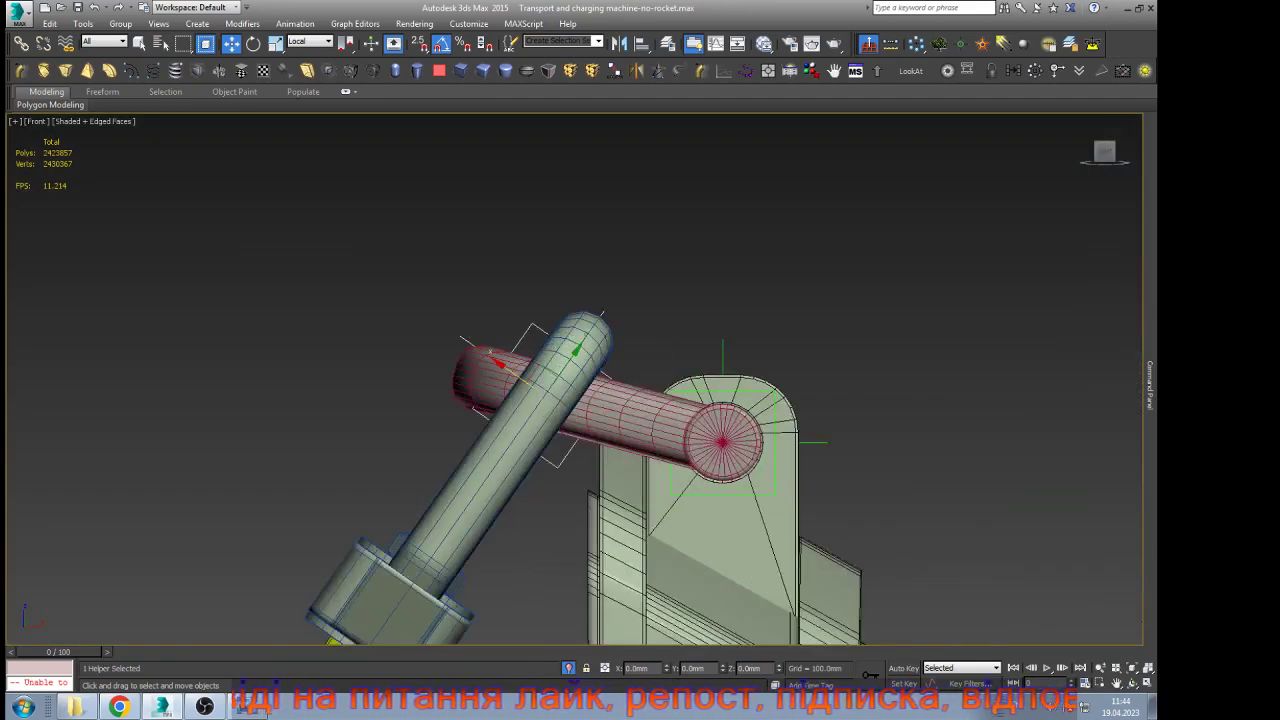
key(e)
drag(532, 406, 521, 380)
key(w)
scroll(431, 286, down, 10)
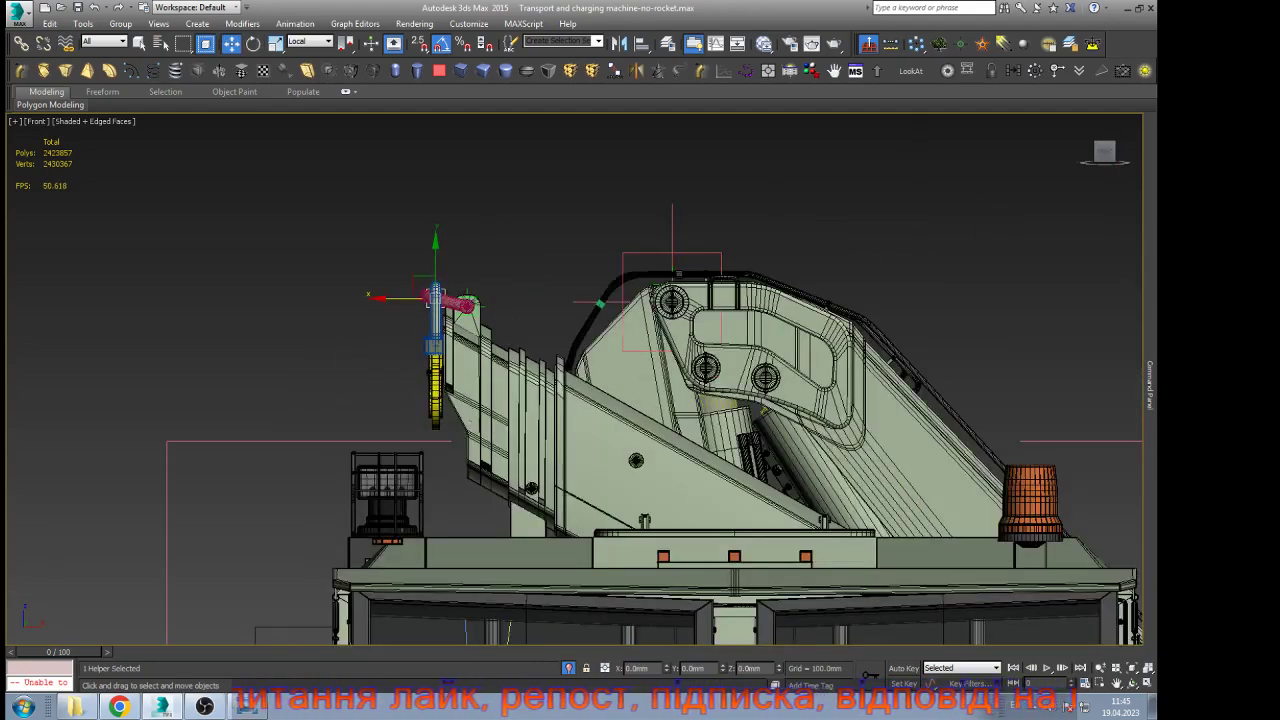
Try to move the elbow pivot helper at the main boom's lower end upwards along its local Y axis
click(1132, 683)
drag(605, 255, 540, 305)
scroll(540, 305, down, 4)
drag(558, 370, 510, 362)
scroll(697, 483, up, 8)
drag(697, 483, 637, 518)
key(w)
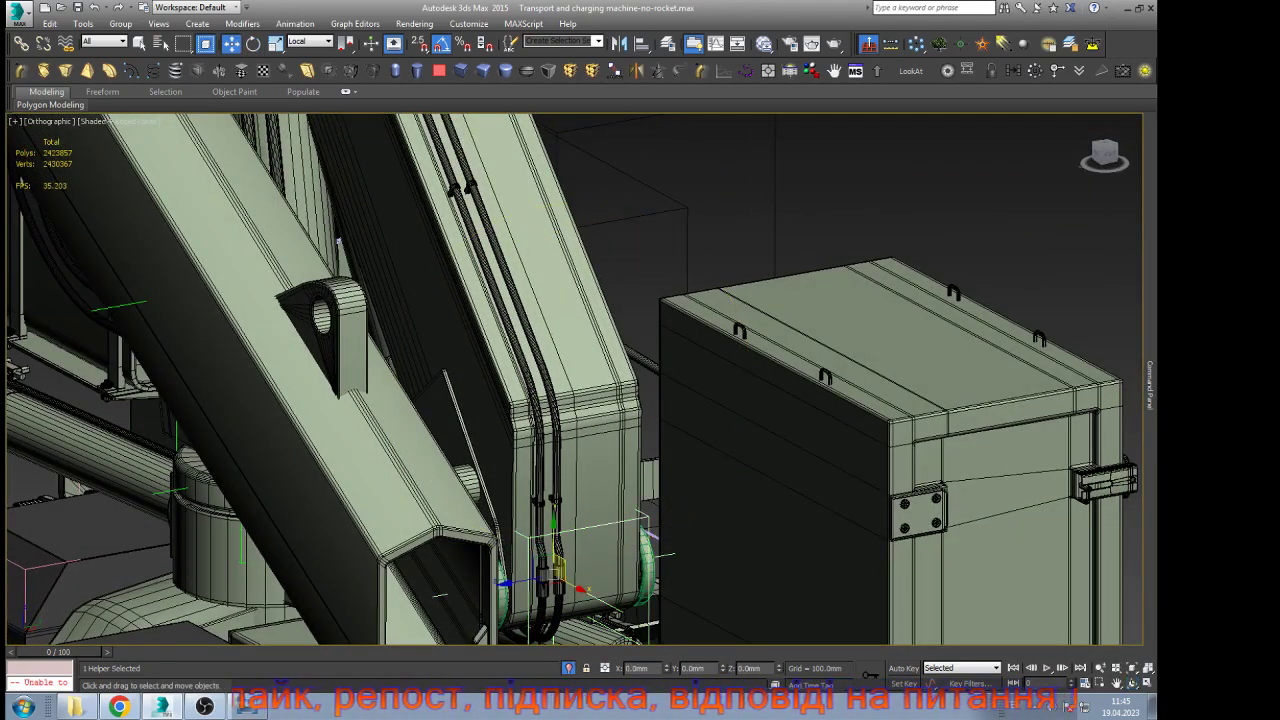
drag(554, 541, 554, 515)
key(ctrl+z)
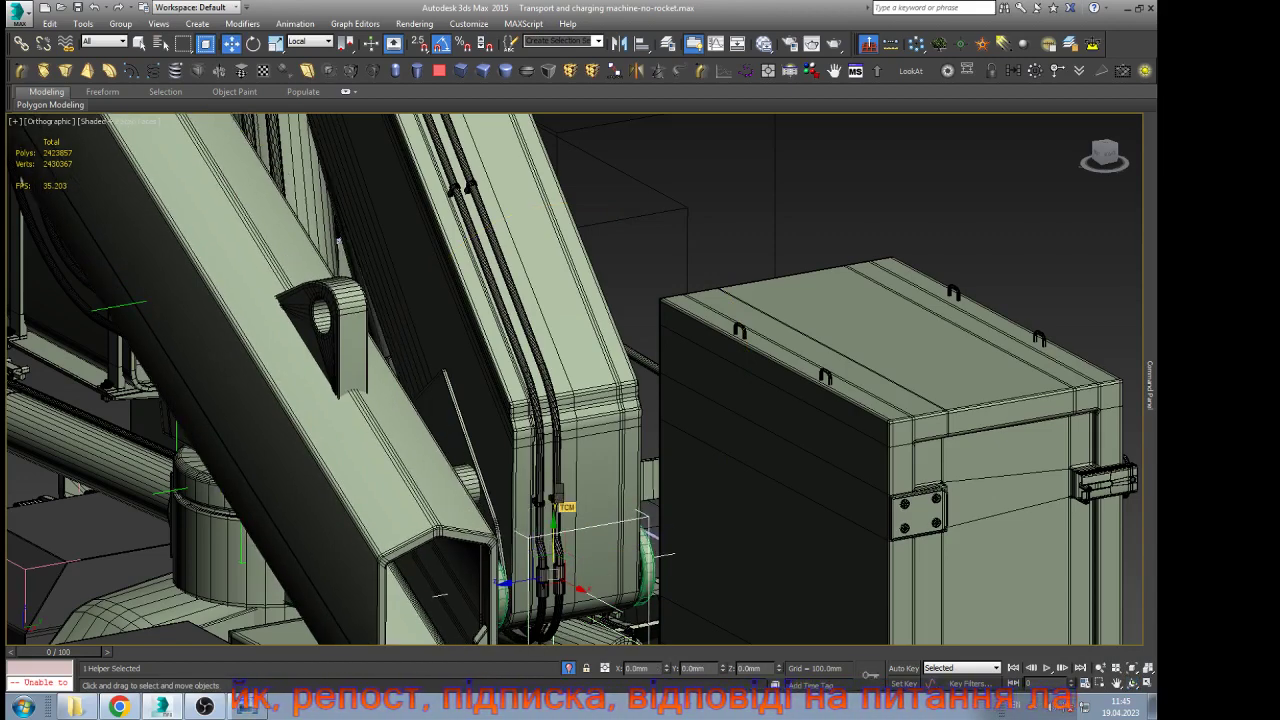
Move the pivot helper from the main boom's end pin to the centre of the round tube above it, in back wireframe view
middle_drag(534, 625, 580, 490)
scroll(580, 490, up, 2)
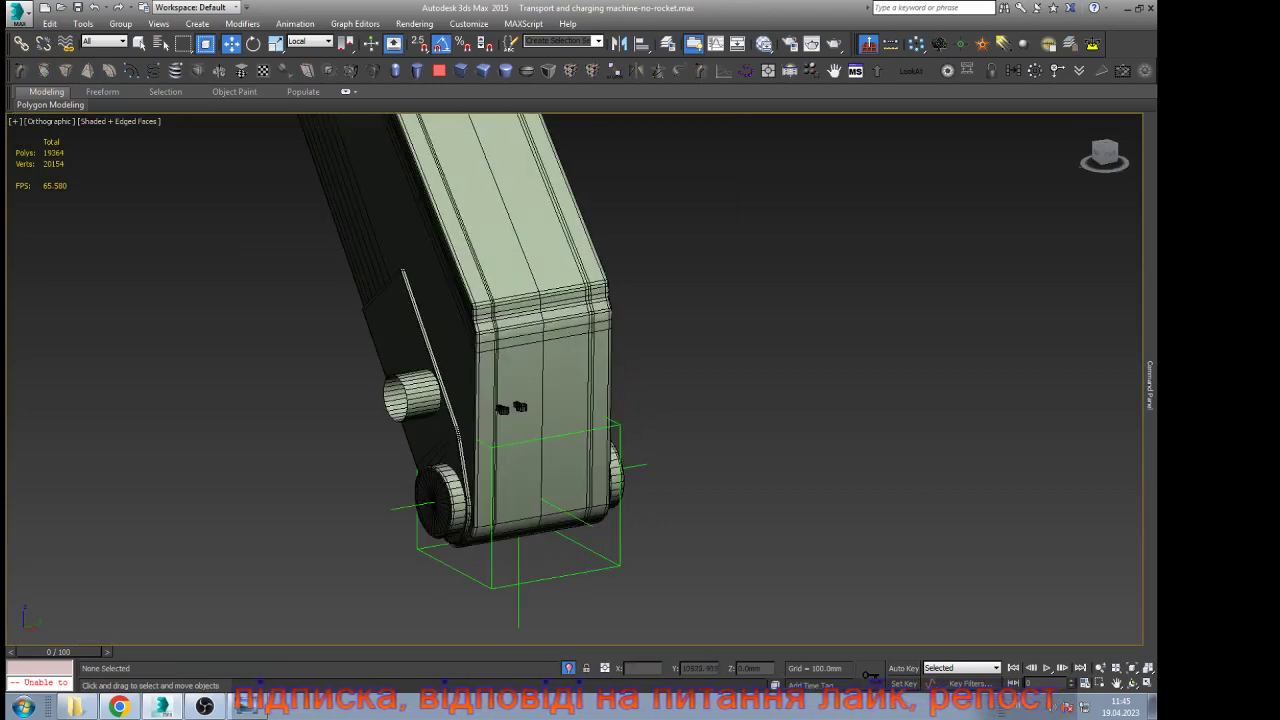
click(620, 440)
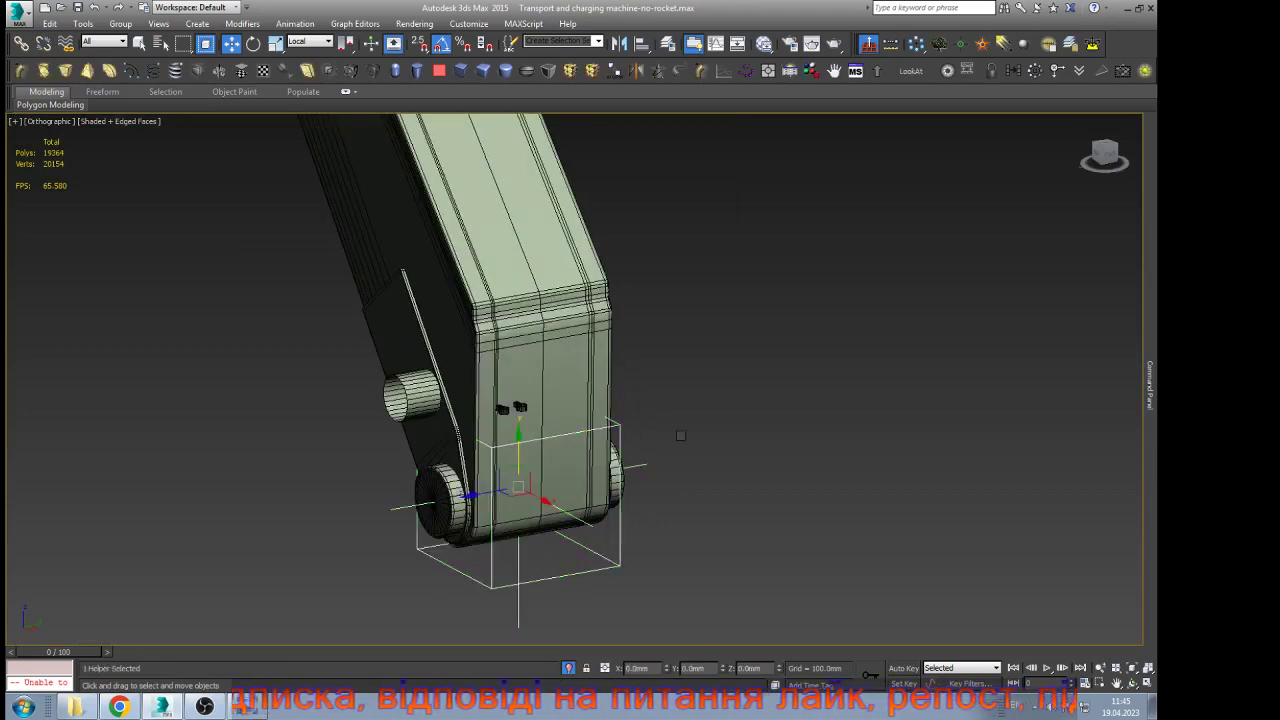
key(k)
scroll(668, 184, up, 2)
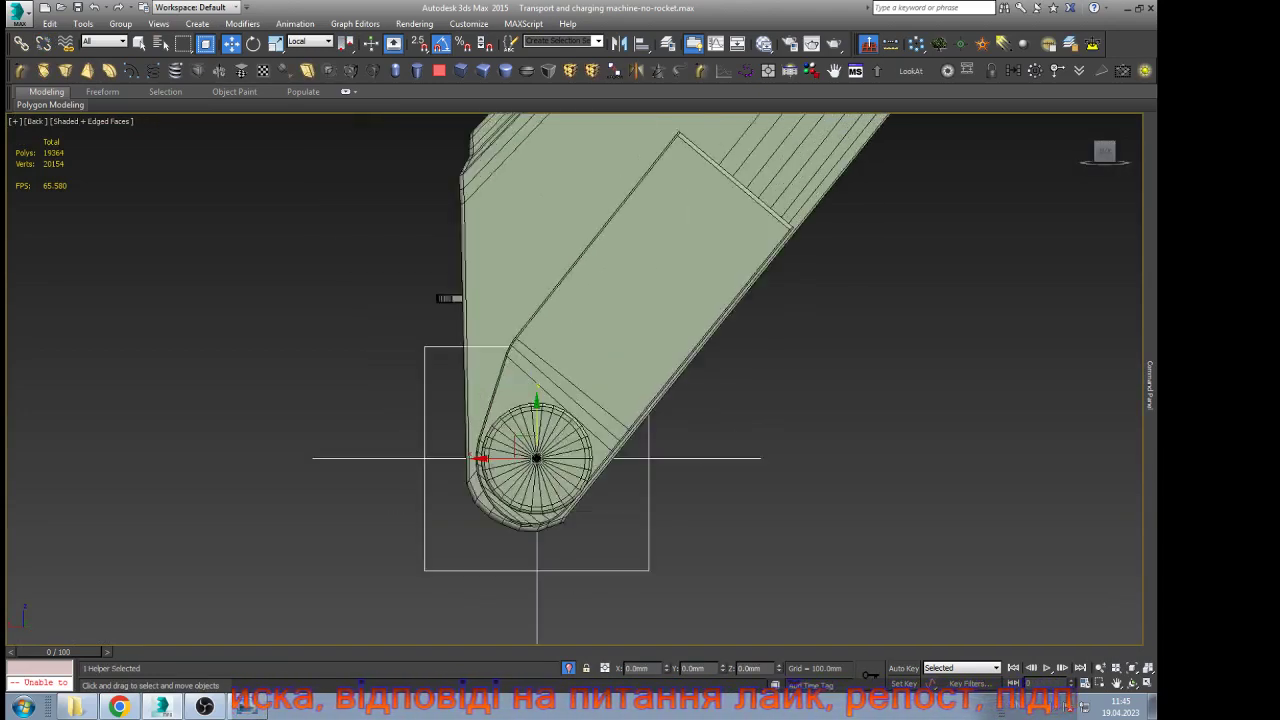
key(F3)
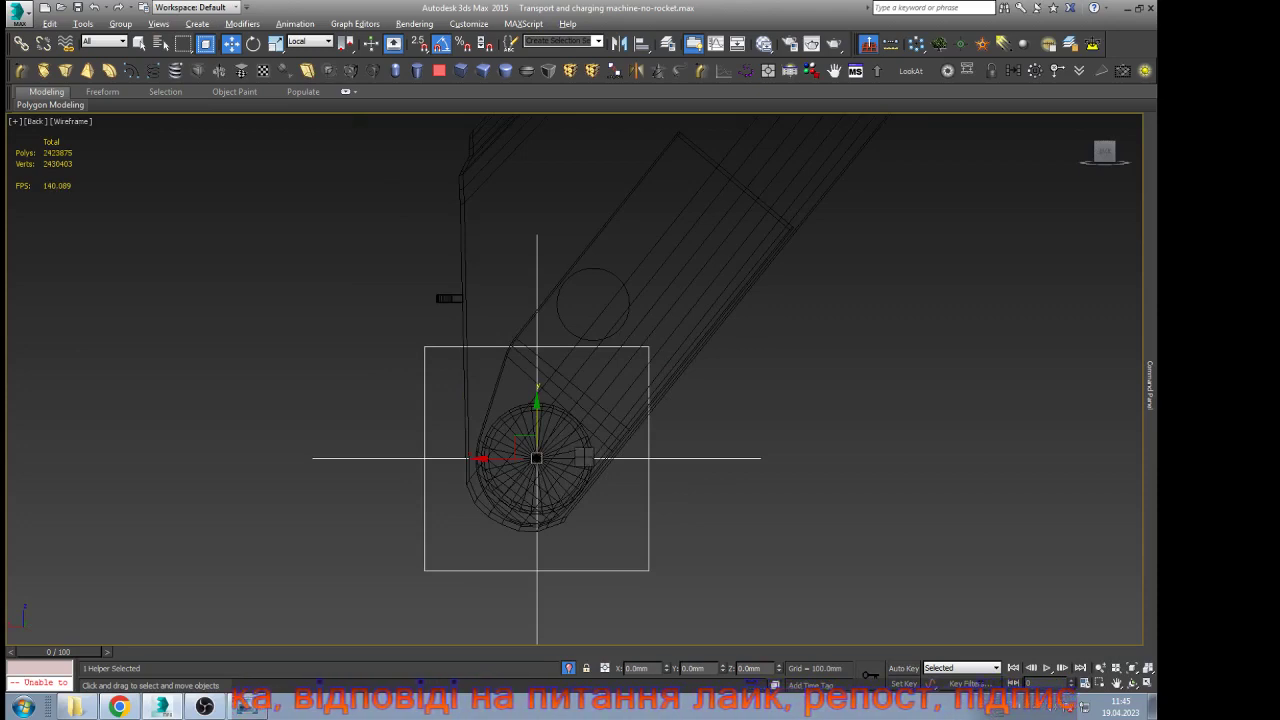
drag(548, 447, 597, 297)
scroll(597, 297, up, 4)
drag(560, 337, 580, 330)
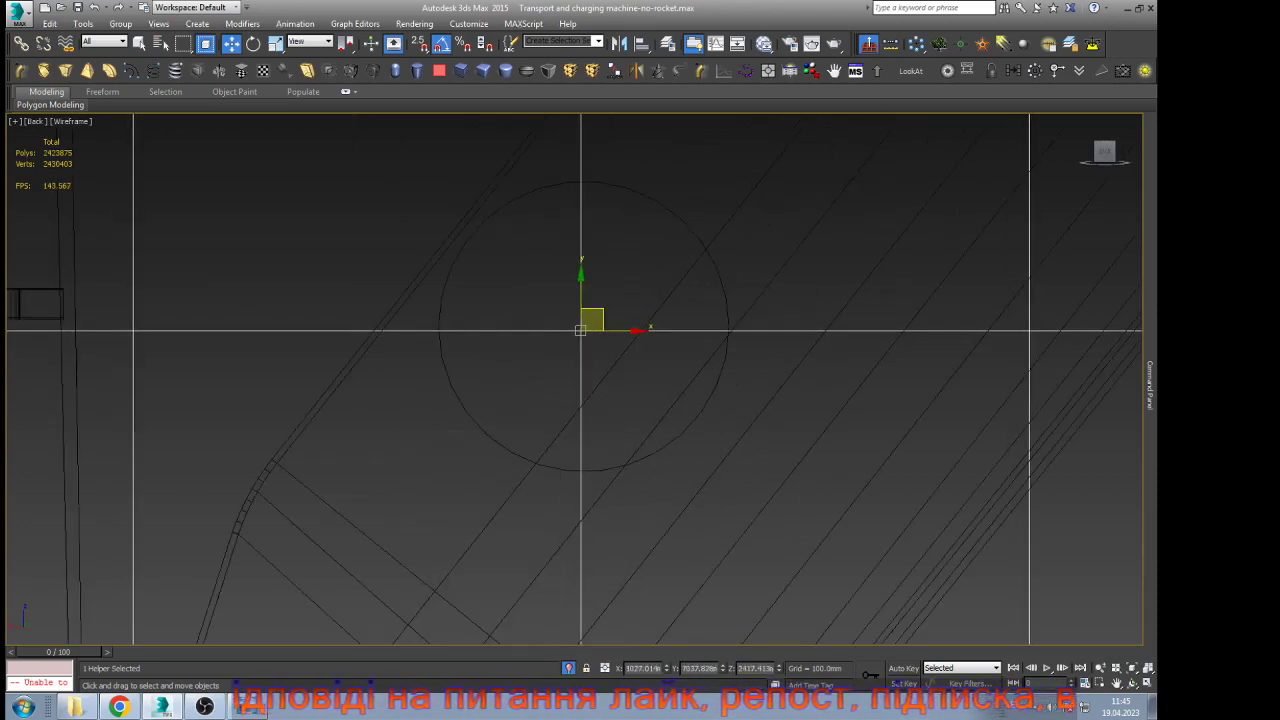
Fine-tune the helper onto the tube's centre, at about X 1022.5 mm and Z 2418.4 mm
scroll(602, 305, up, 3)
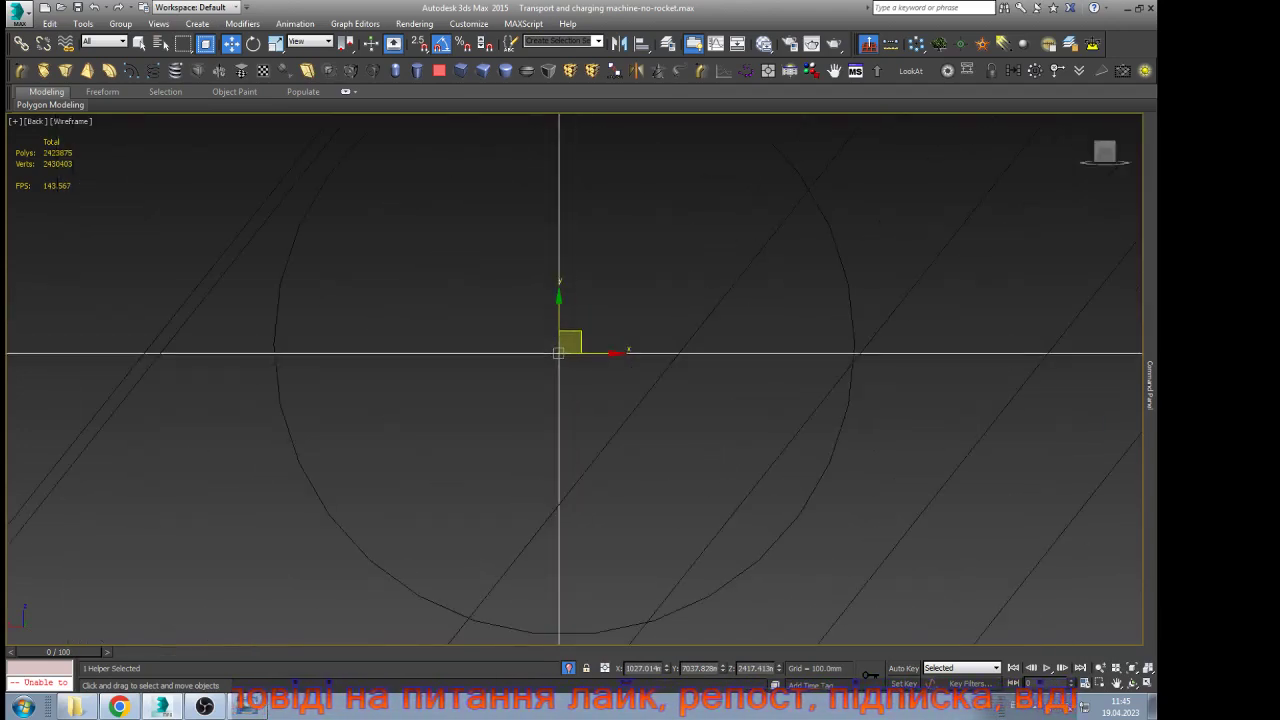
drag(559, 318, 559, 310)
scroll(565, 408, down, 2)
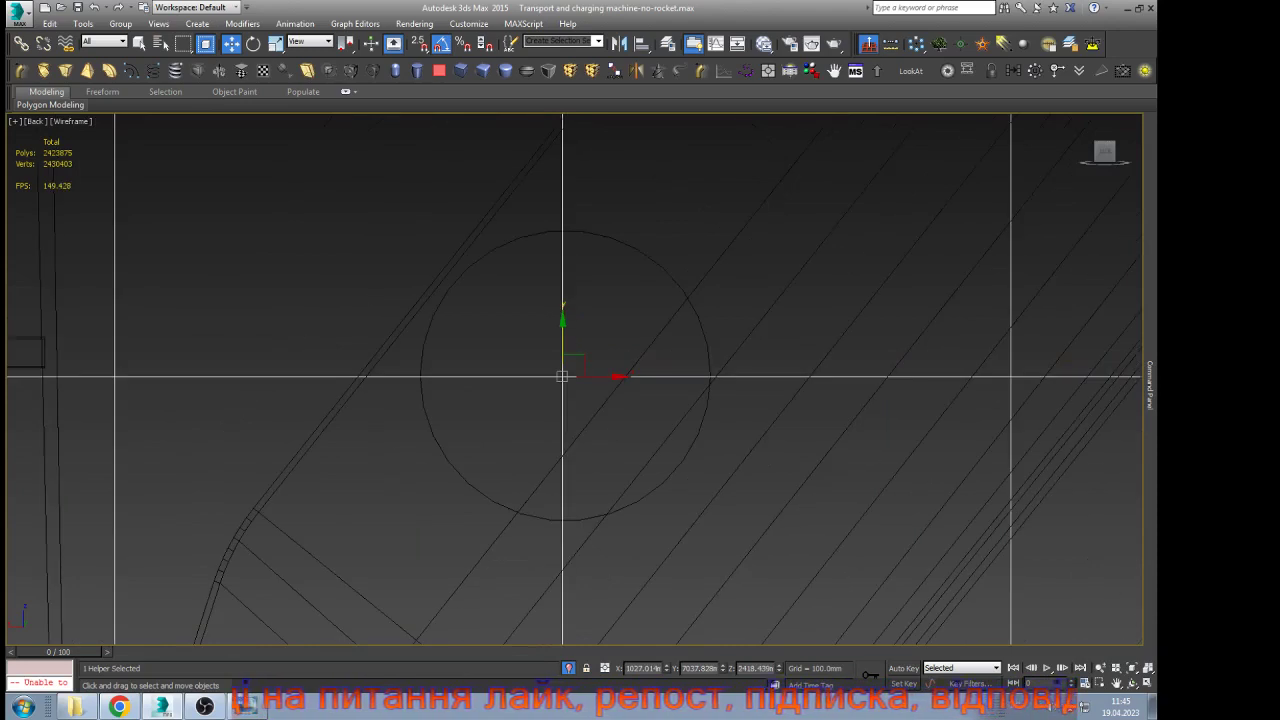
mouse_move(602, 377)
mouse_down()
mouse_move(616, 376)
mouse_move(635, 413)
mouse_move(650, 395)
mouse_move(632, 396)
mouse_move(690, 393)
mouse_move(445, 395)
mouse_up()
scroll(593, 414, down, 5)
Shift the pivot helper sideways to the tube's outer end, at about Y 6806.4 mm, in a shaded orthographic view
click(1132, 684)
key(F3)
key(w)
scroll(544, 379, down, 5)
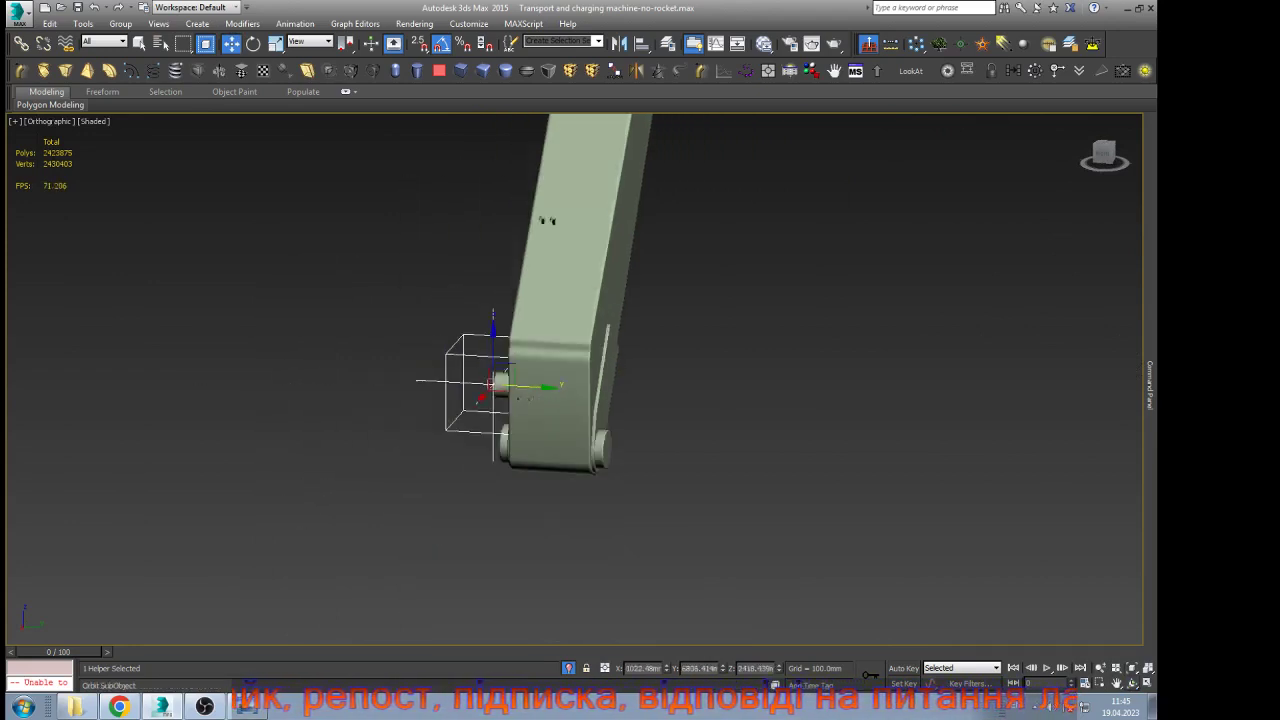
alt+middle_drag(544, 379, 680, 396)
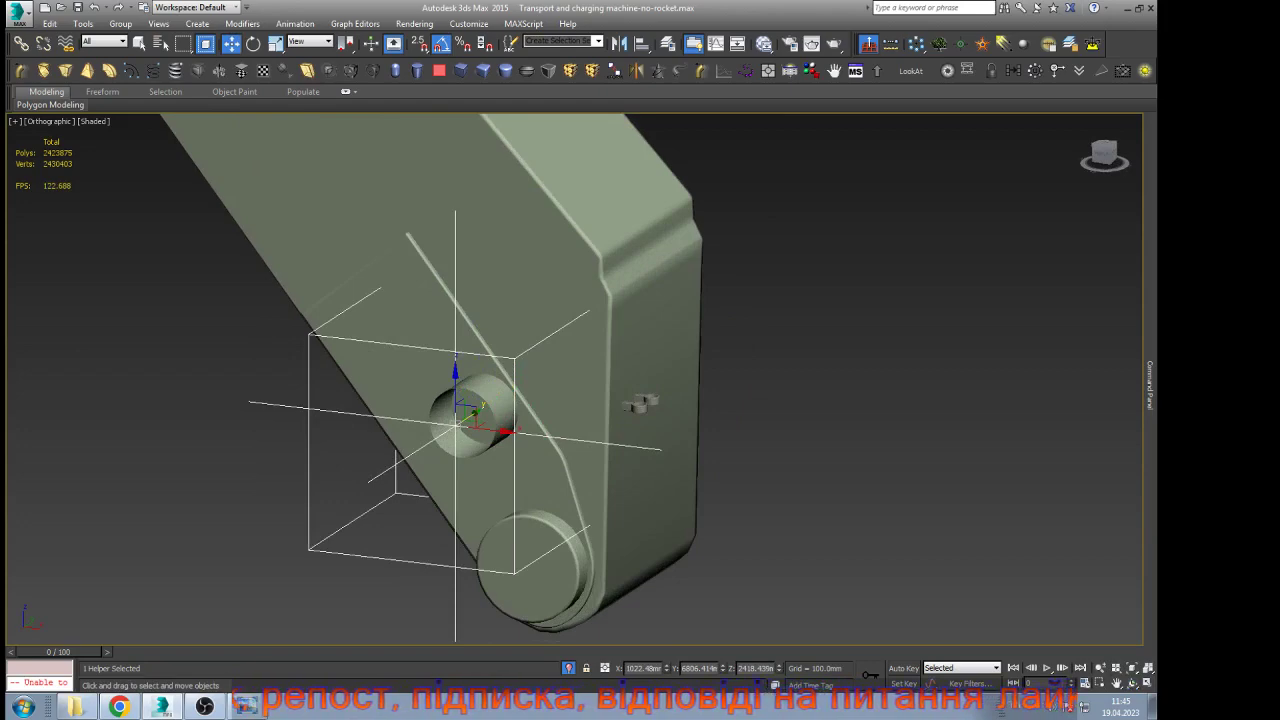
Unhide all objects without unhiding the layers, and display the shaded model with edged faces
click(345, 286)
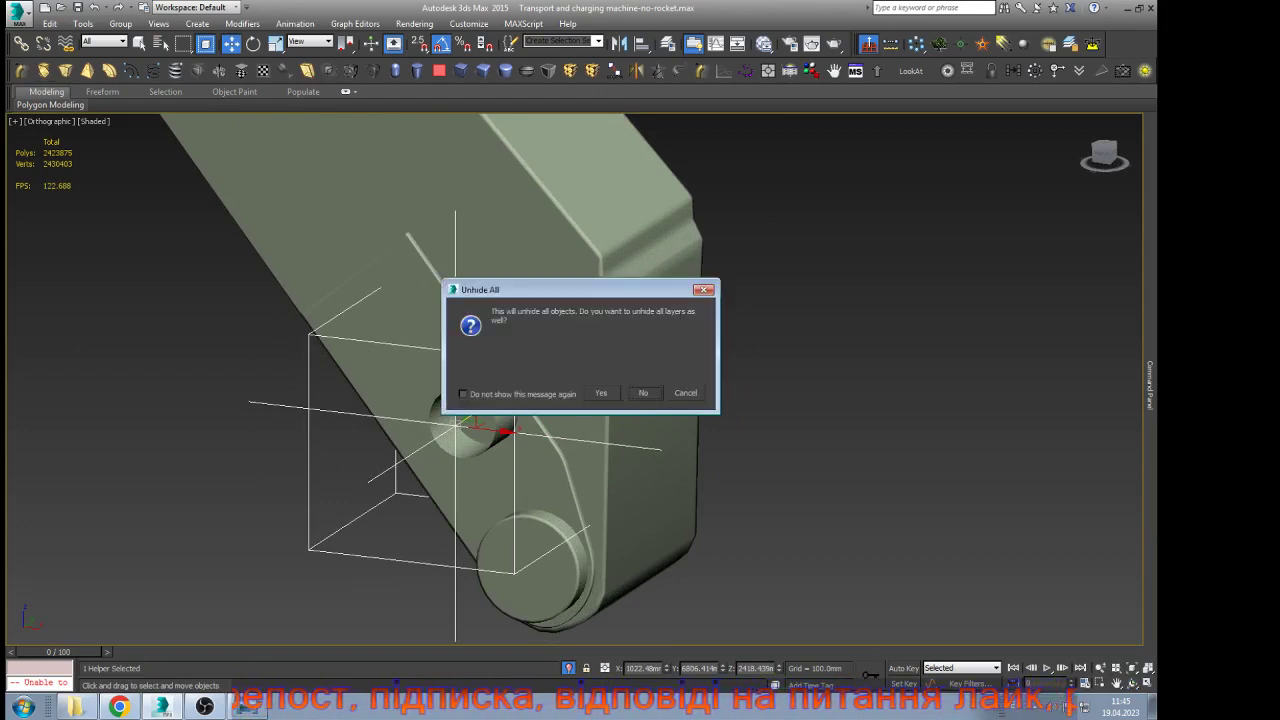
click(644, 393)
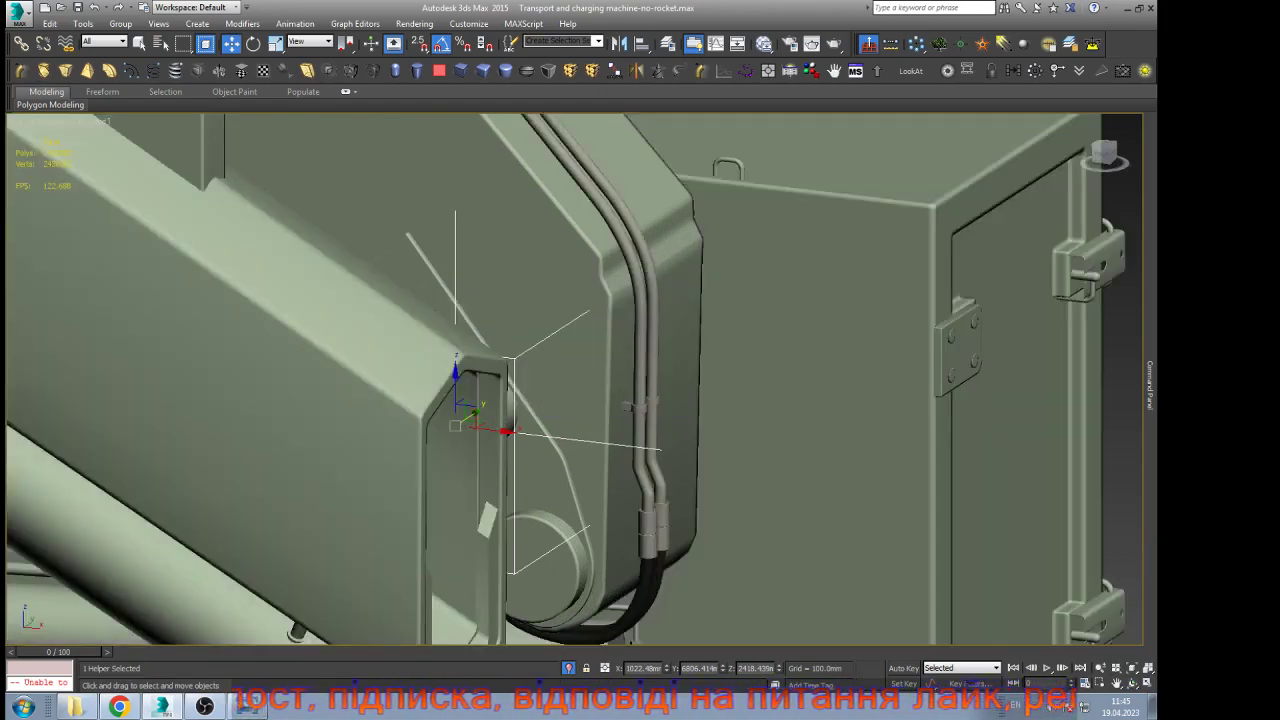
key(F4)
key(F3)
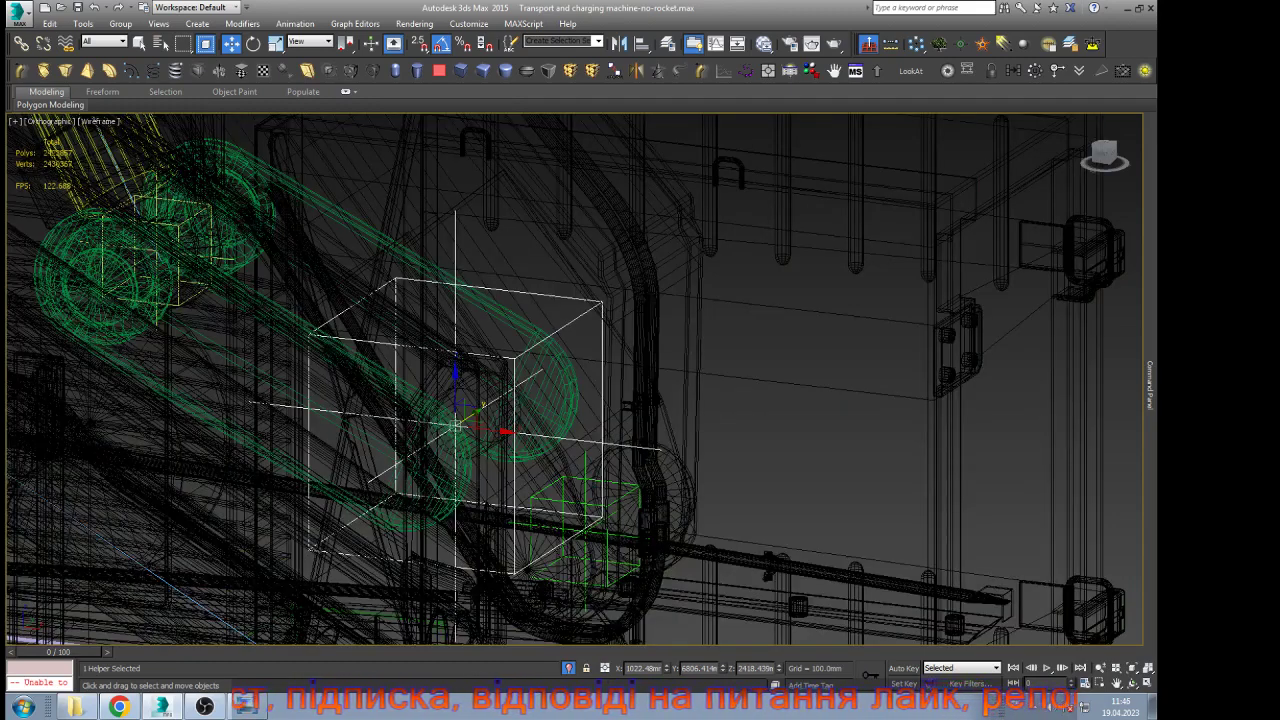
key(F3)
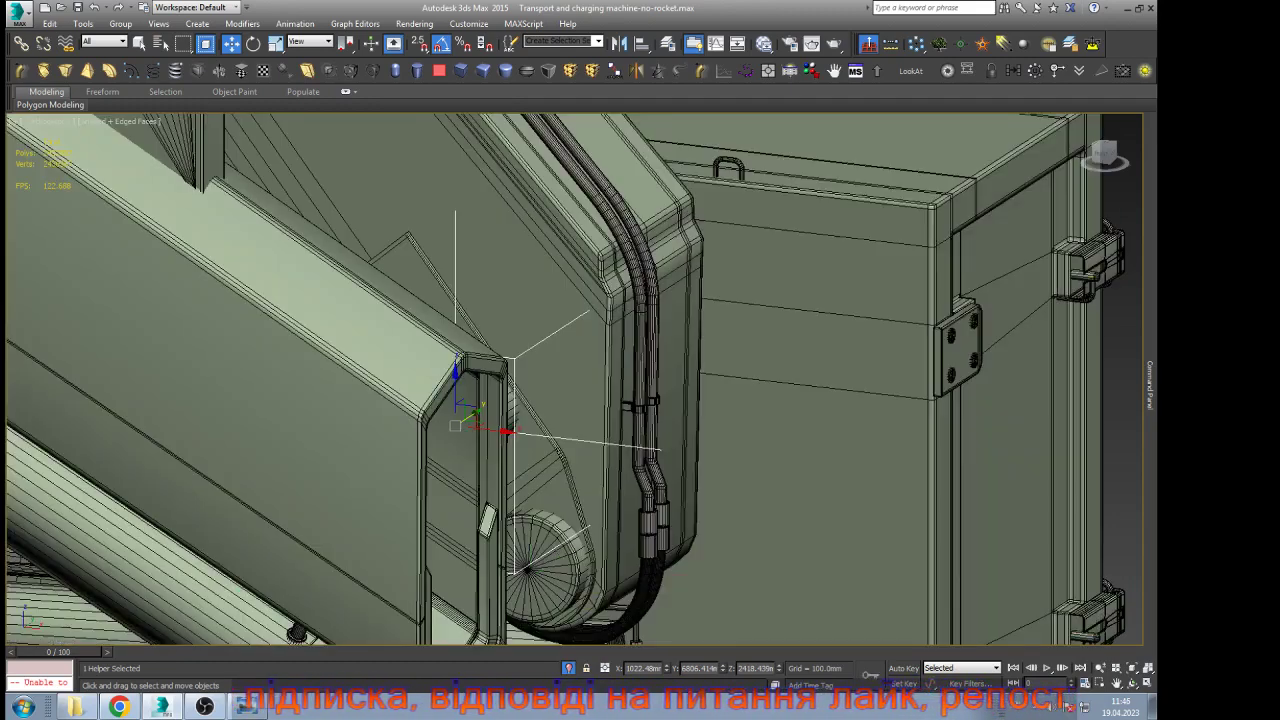
Isolate the outer boom together with the repositioned pivot helper
ctrl+click(385, 425)
key(alt+q)
click(700, 385)
scroll(665, 415, up, 5)
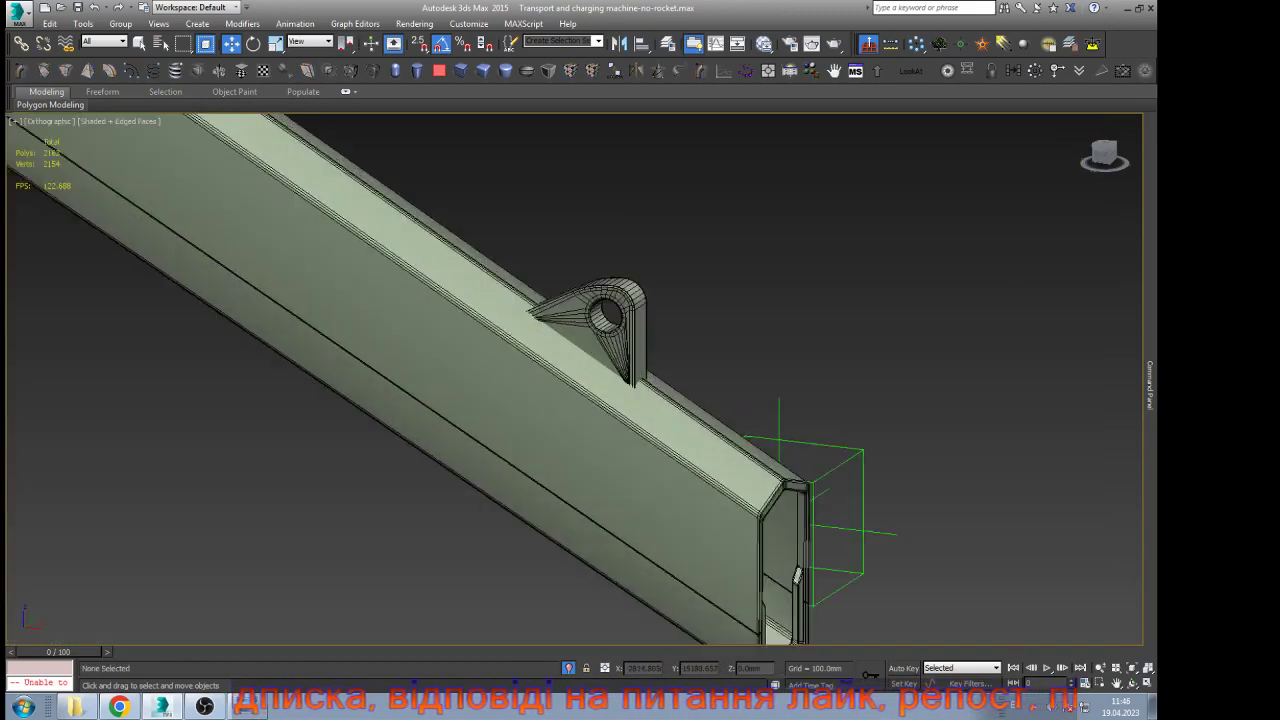
Link the outer boom to the pivot helper as its parent
click(735, 500)
scroll(830, 525, up, 5)
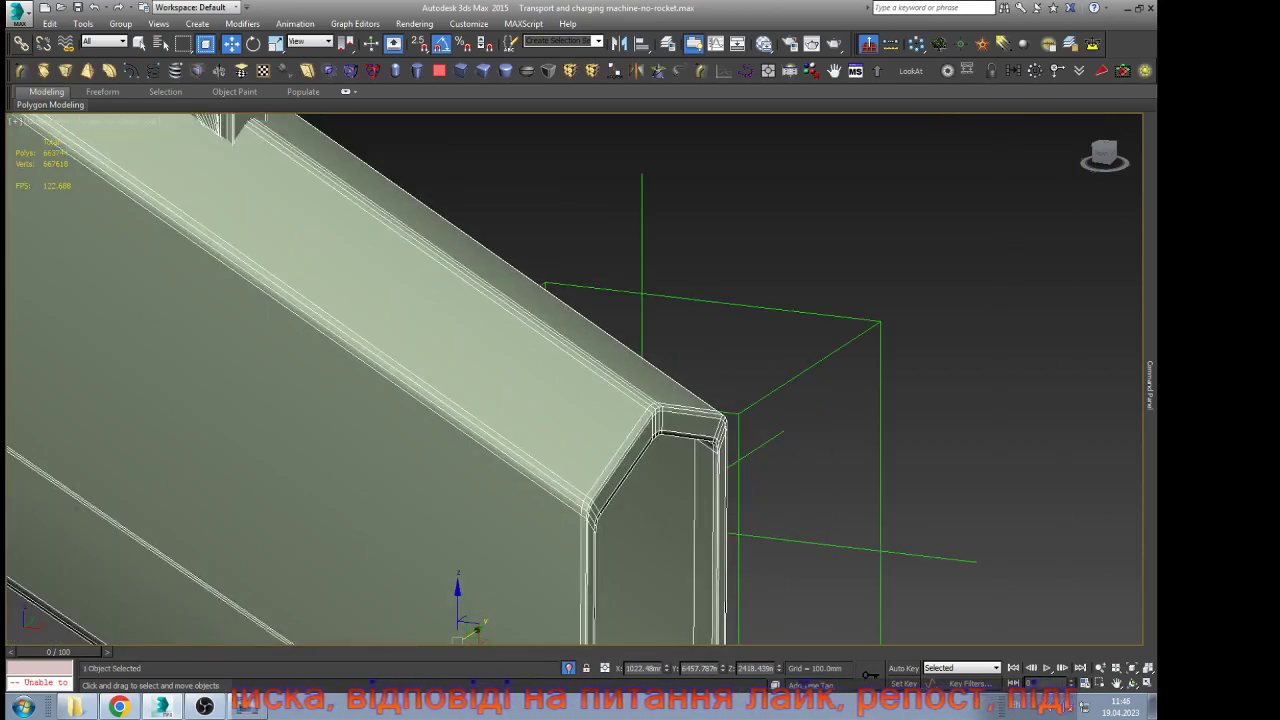
click(21, 44)
drag(852, 319, 852, 318)
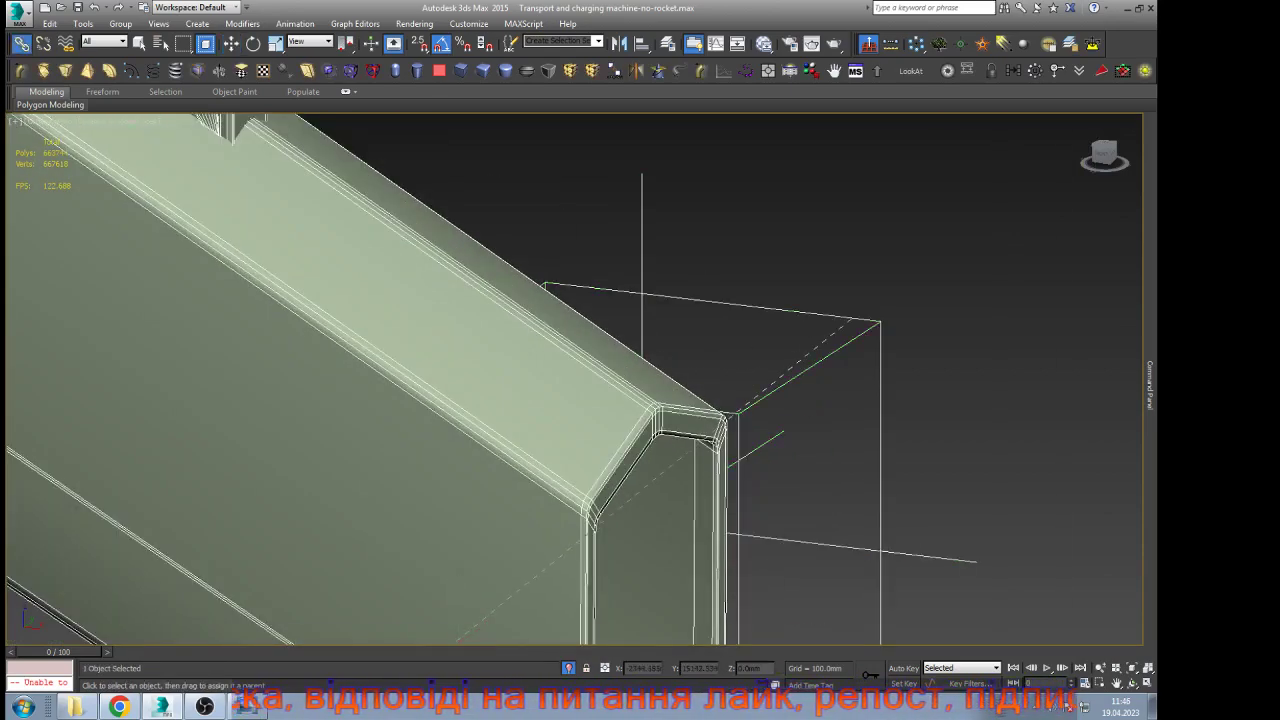
Try rotating the pivot helper to test the outer boom's link, and undo the rotation
key(w)
click(866, 285)
scroll(712, 370, down, 5)
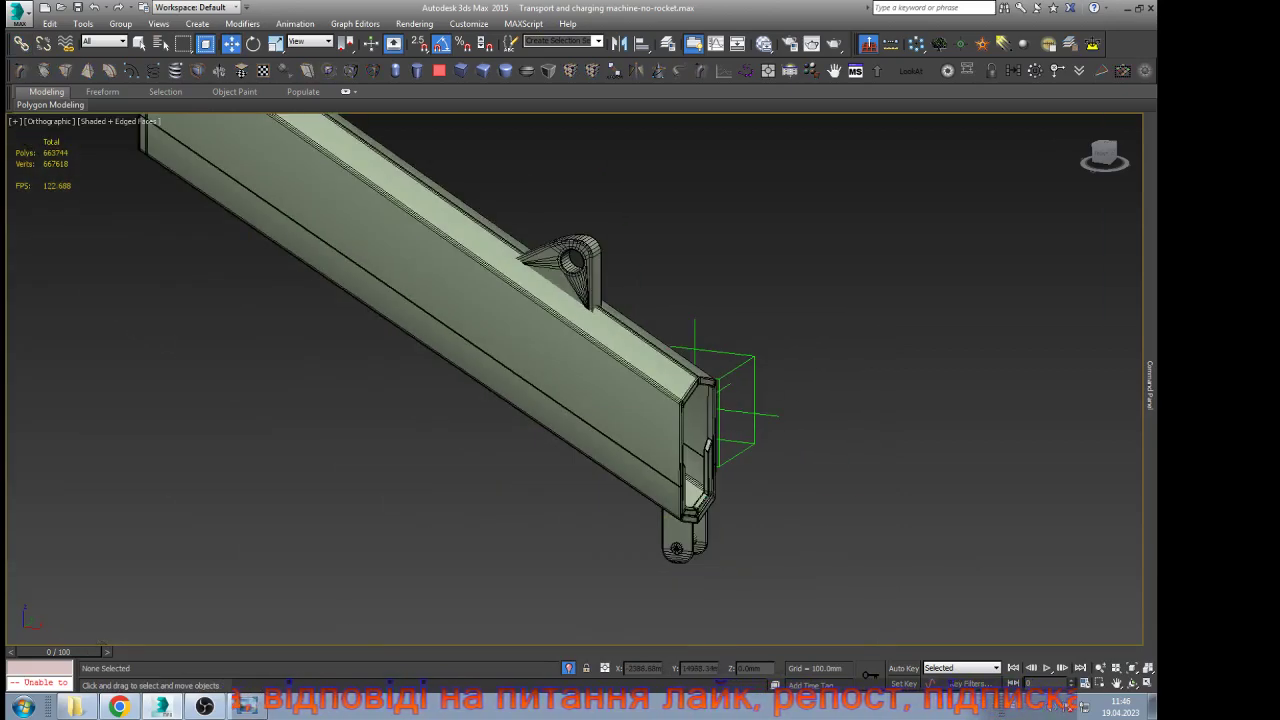
click(755, 357)
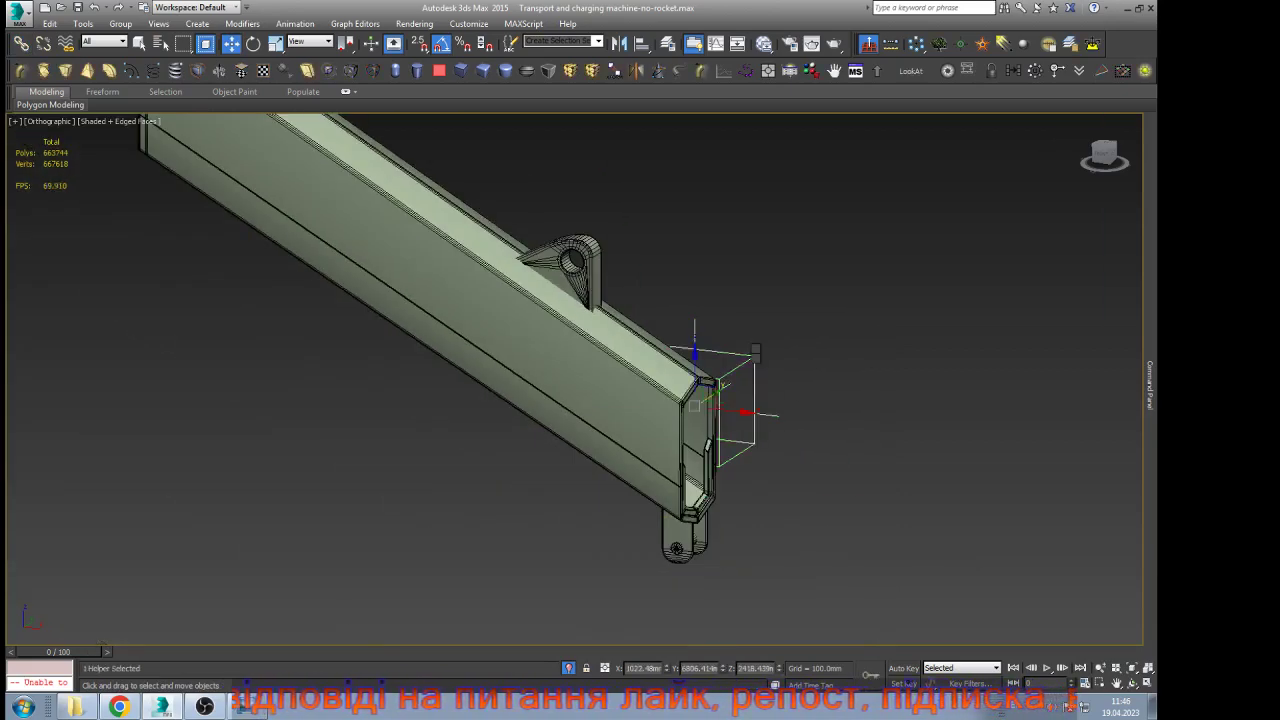
key(e)
drag(736, 385, 716, 350)
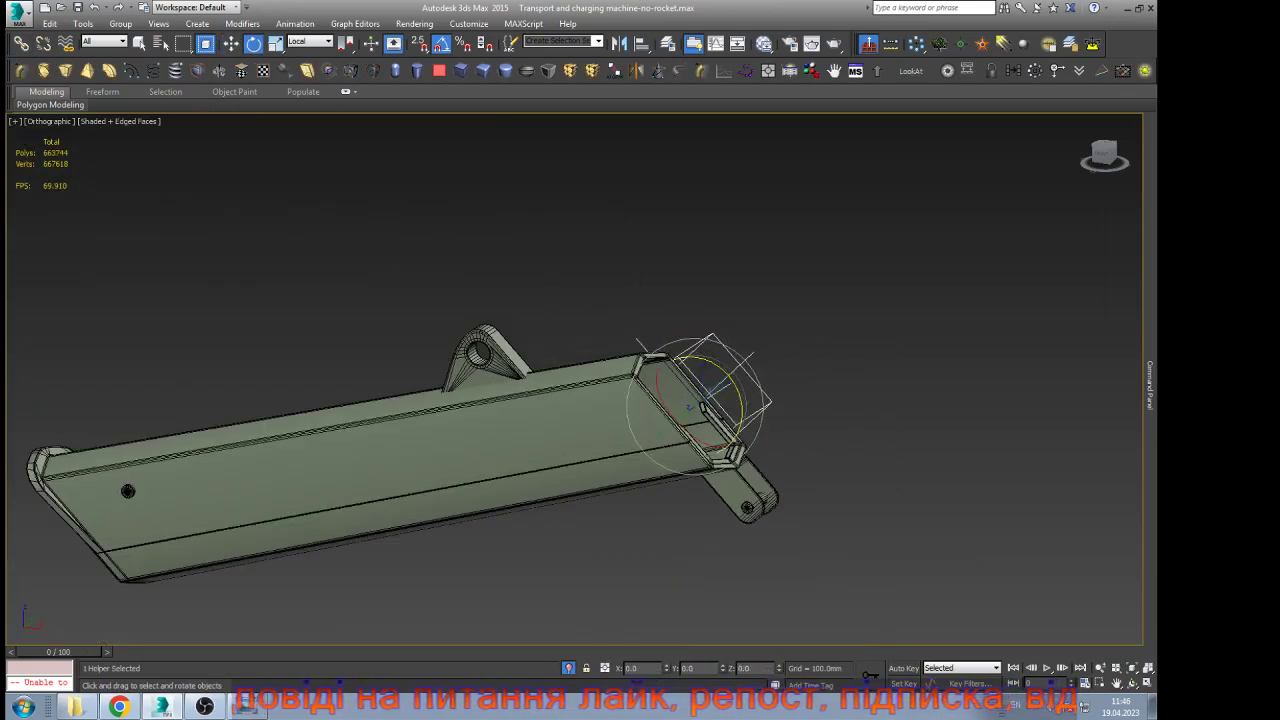
key(ctrl+z)
key(w)
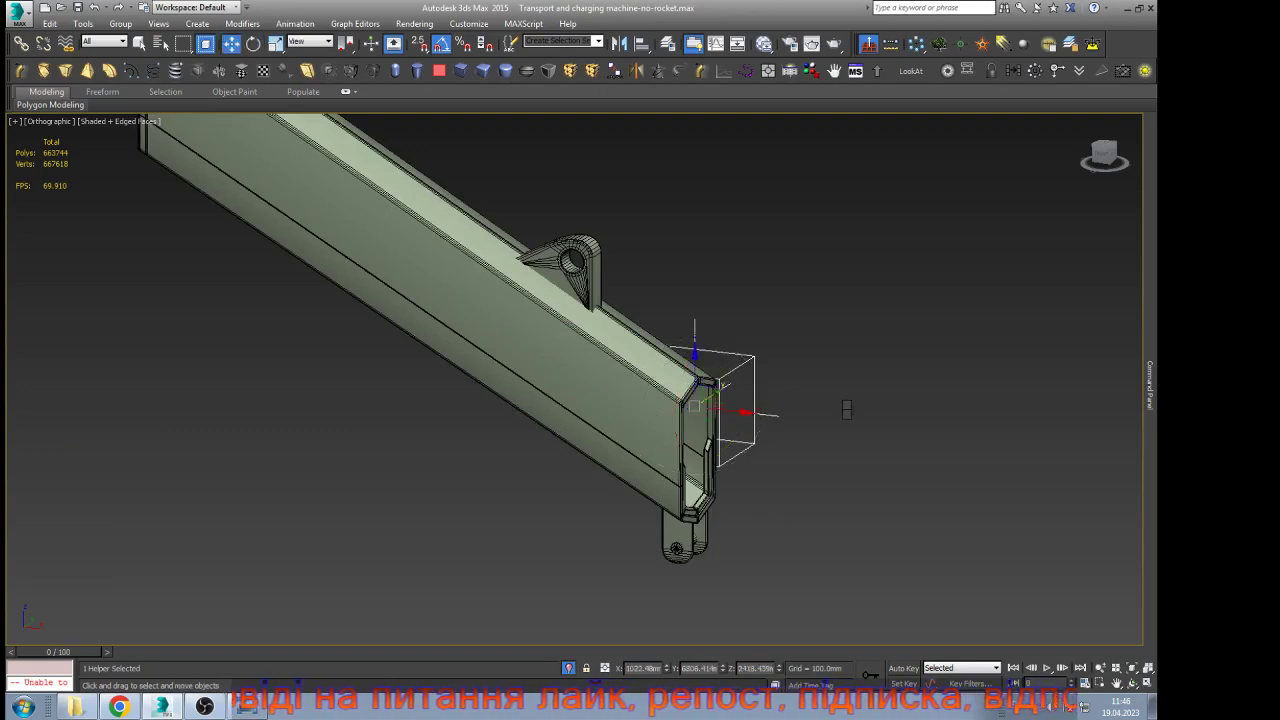
Unhide all objects without unhiding the layers
key(alt+u)
click(644, 393)
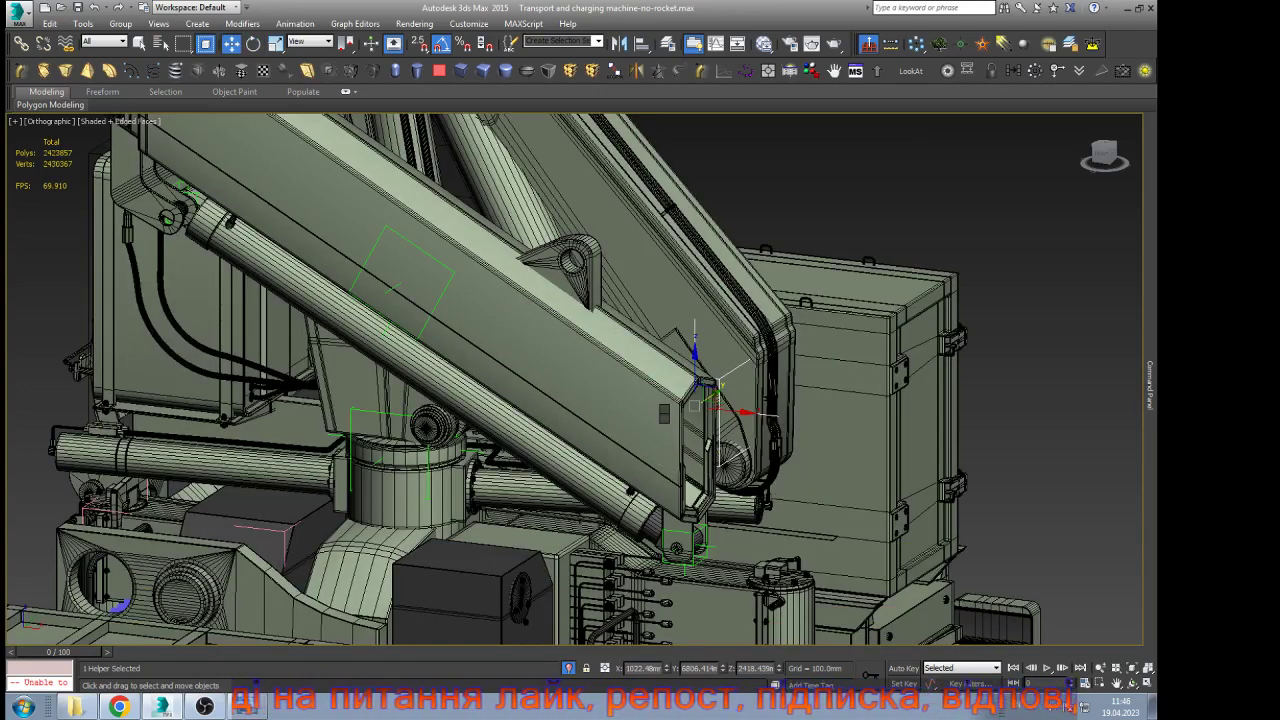
scroll(664, 414, down, 4)
scroll(550, 198, up, 3)
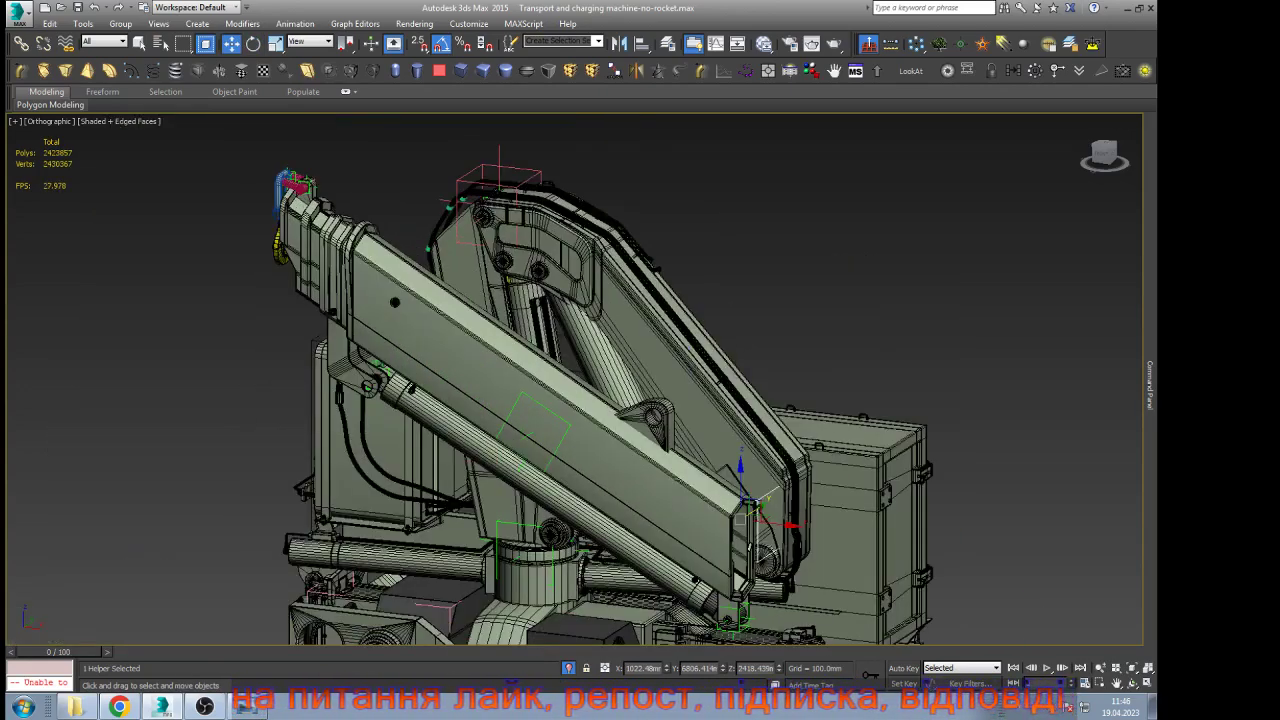
Try rotating the inner boom's pivot helper at the top of the crane column, and undo the rotation
click(528, 170)
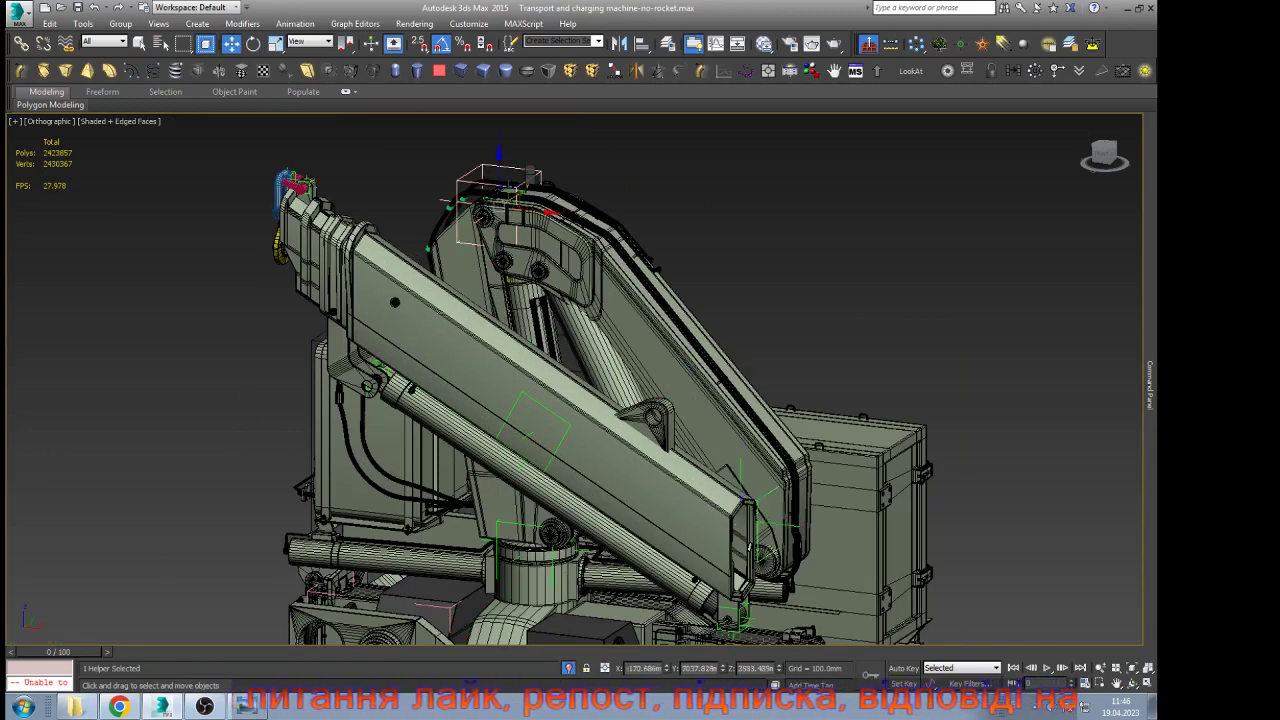
key(e)
scroll(430, 323, down, 3)
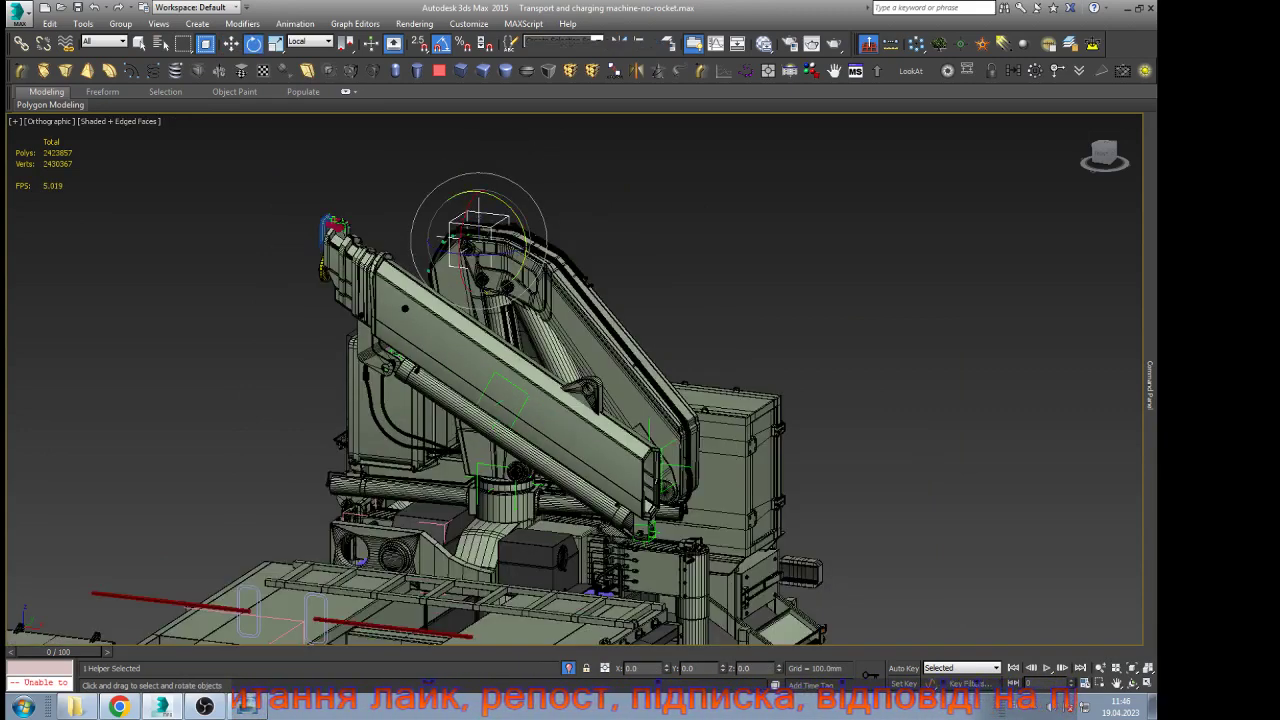
drag(518, 216, 501, 200)
key(ctrl+z)
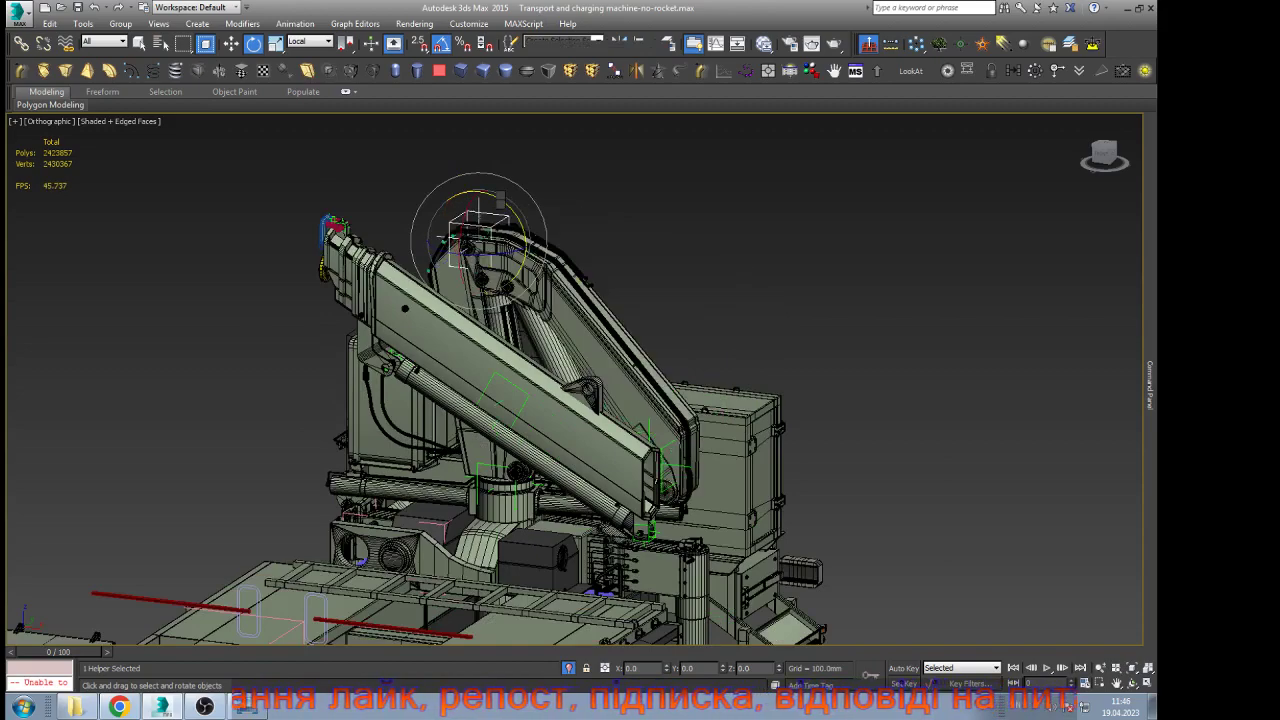
Isolate the pivot helpers of the inner and outer booms, and select the outer boom's helper
key(w)
scroll(655, 441, up, 9)
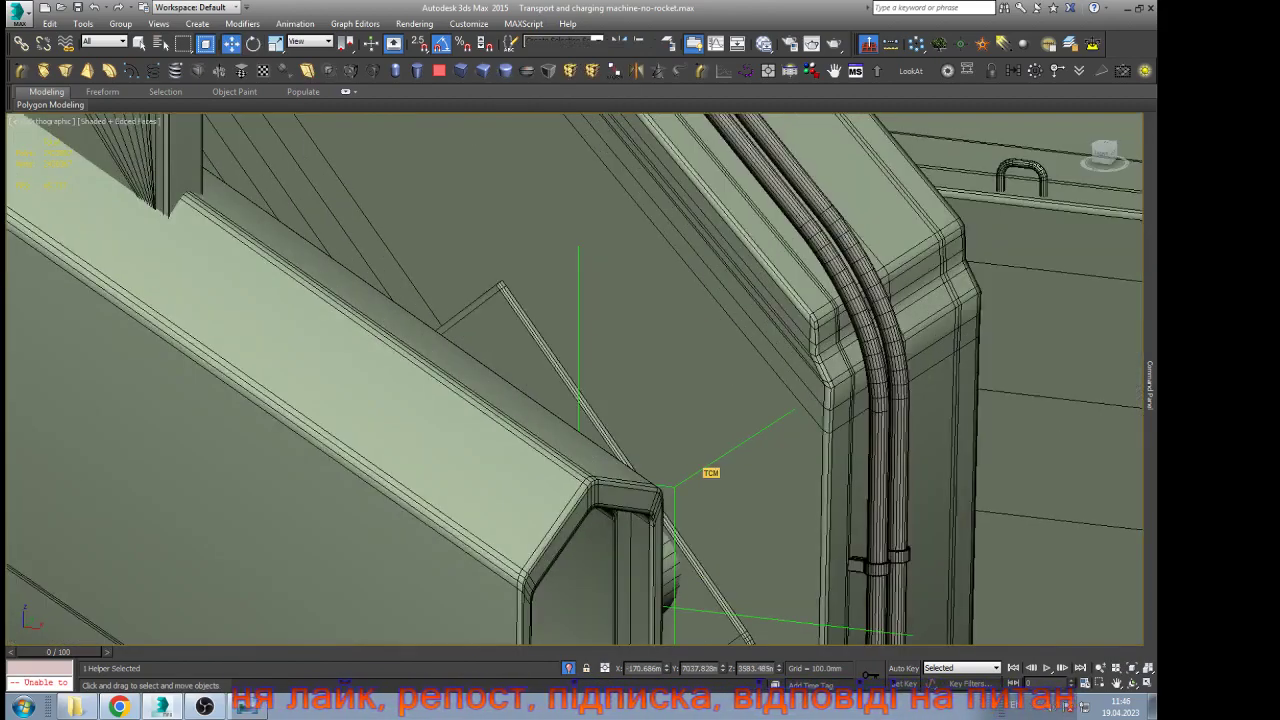
key(F3)
ctrl+click(674, 487)
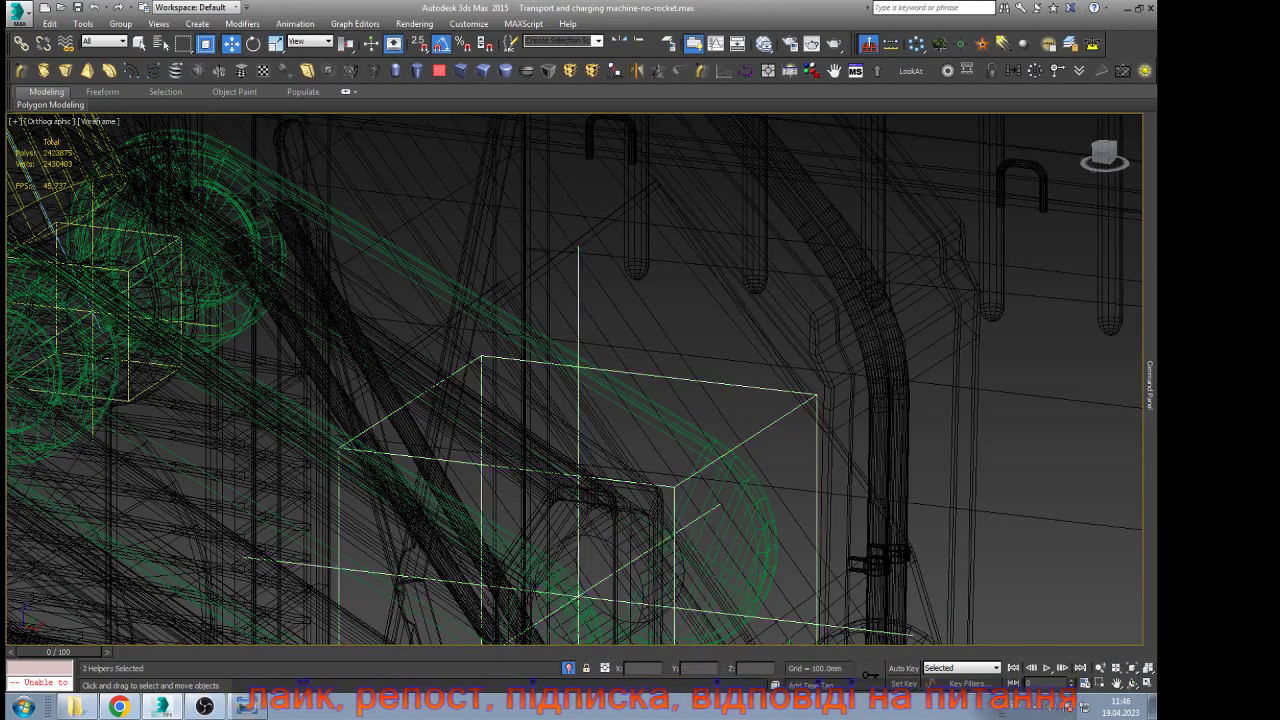
key(alt+q)
key(ctrl+d)
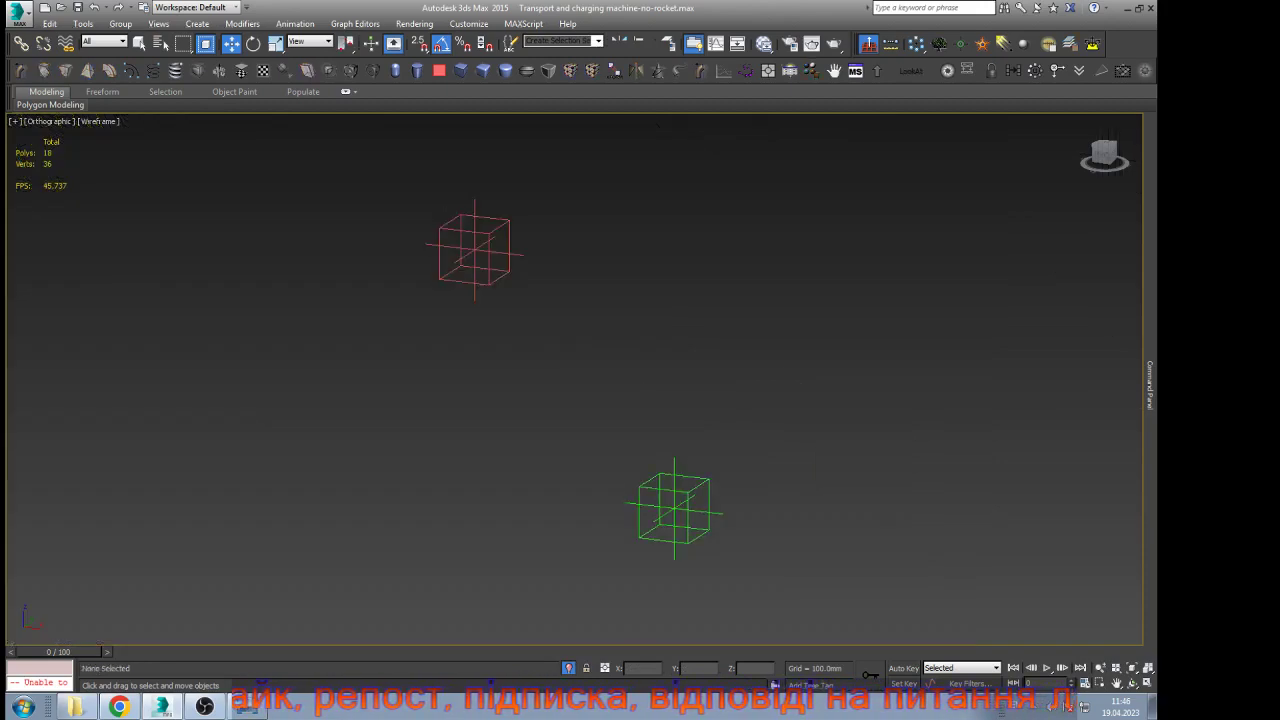
key(F3)
click(675, 505)
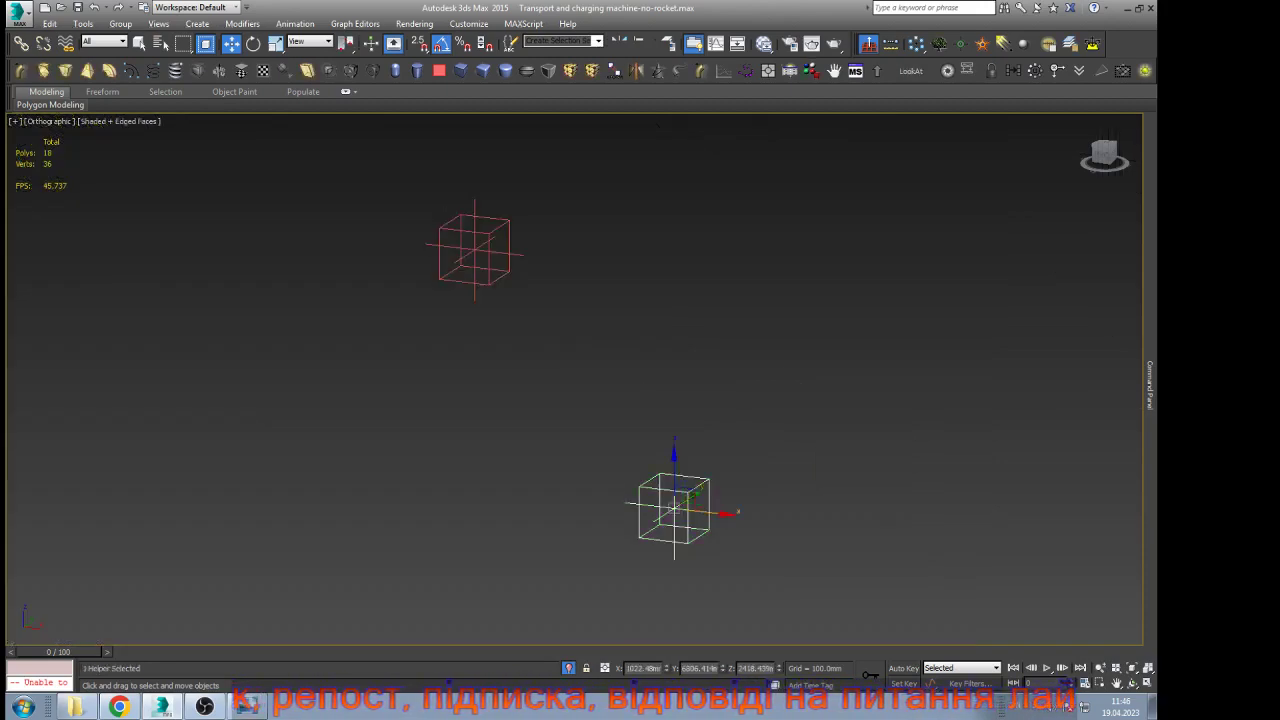
Unhide all objects without the layers, and isolate the inner boom together with the outer boom's pivot helper
click(752, 428)
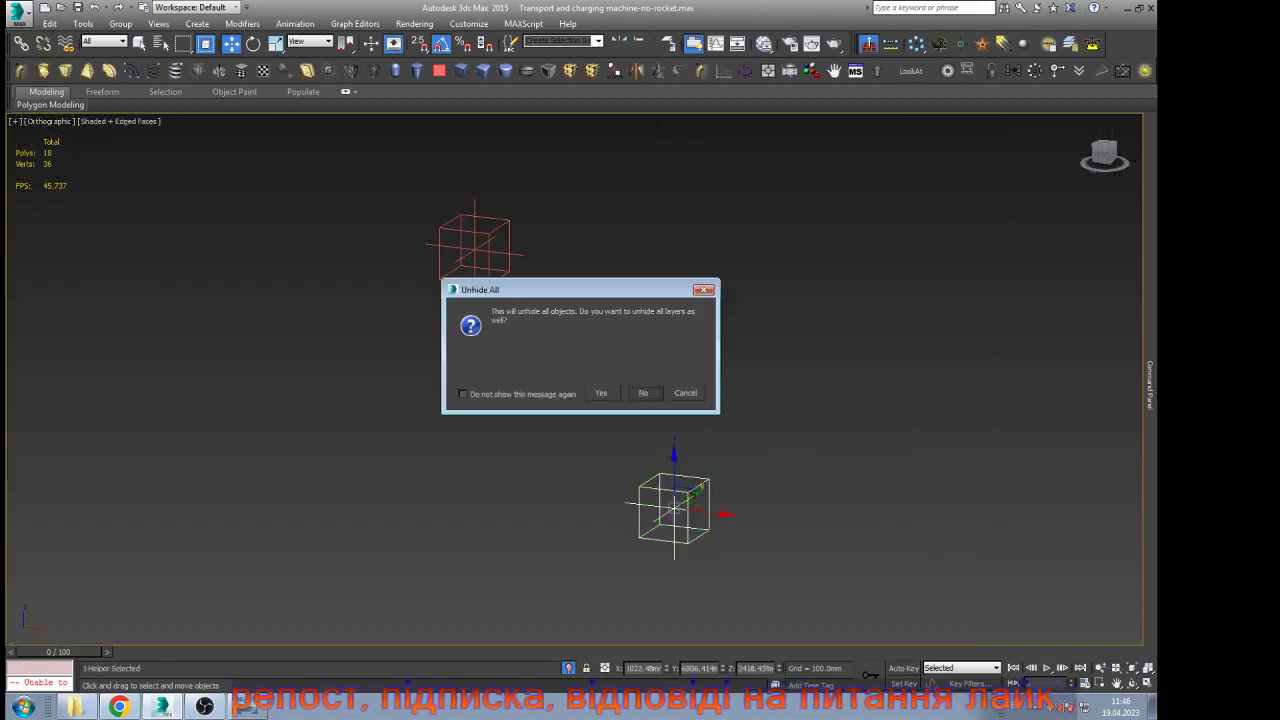
key(Return)
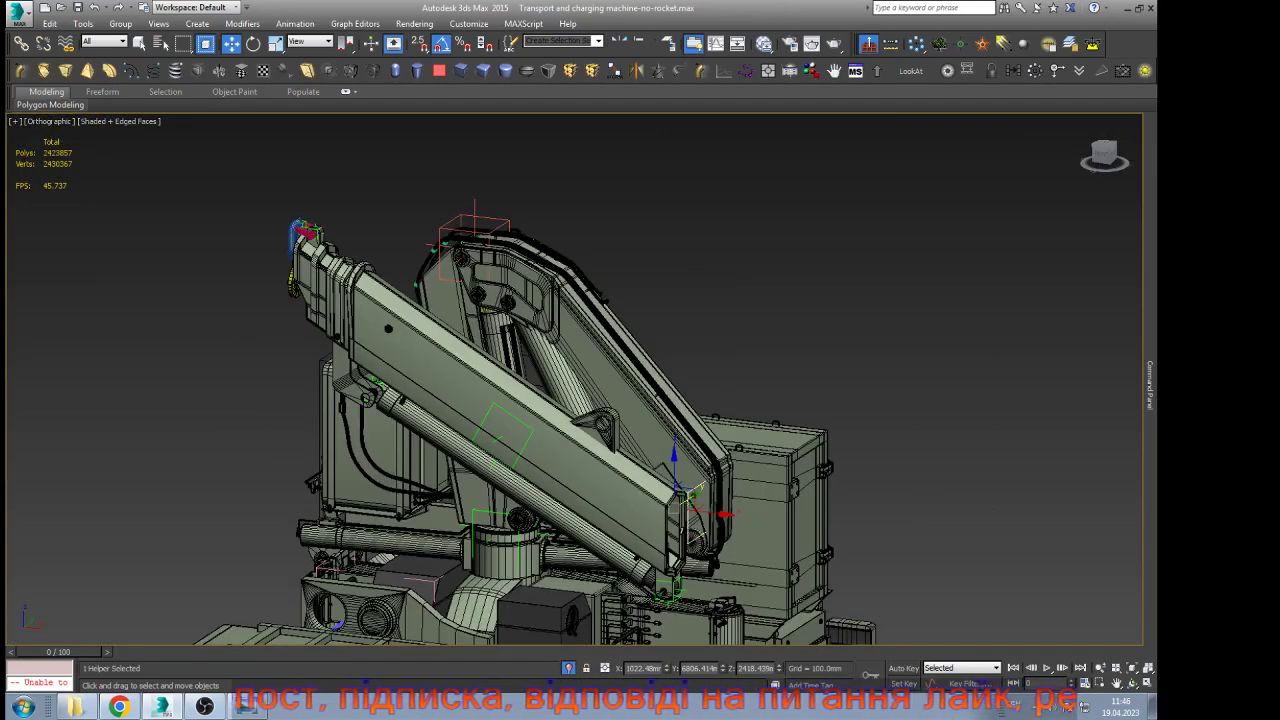
ctrl+click(632, 392)
key(alt+q)
click(590, 475)
scroll(644, 444, up, 4)
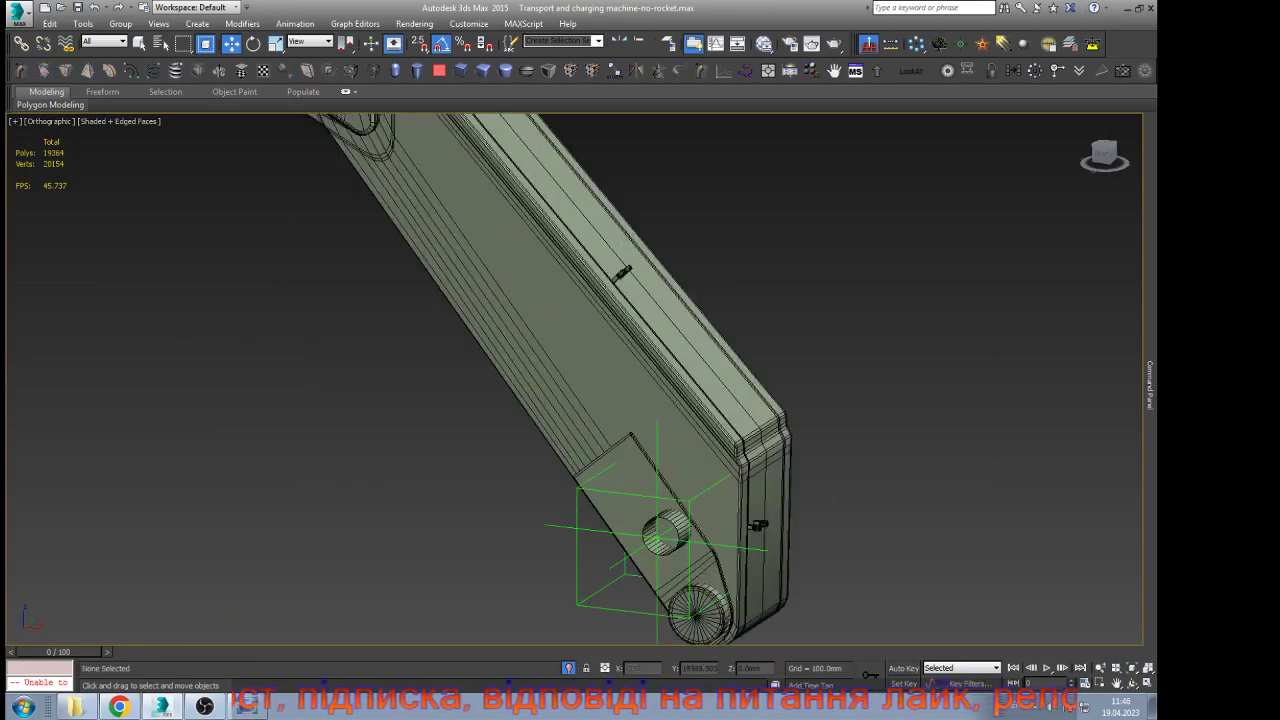
Link the outer boom's pivot helper to the inner boom as its parent
click(615, 492)
click(21, 44)
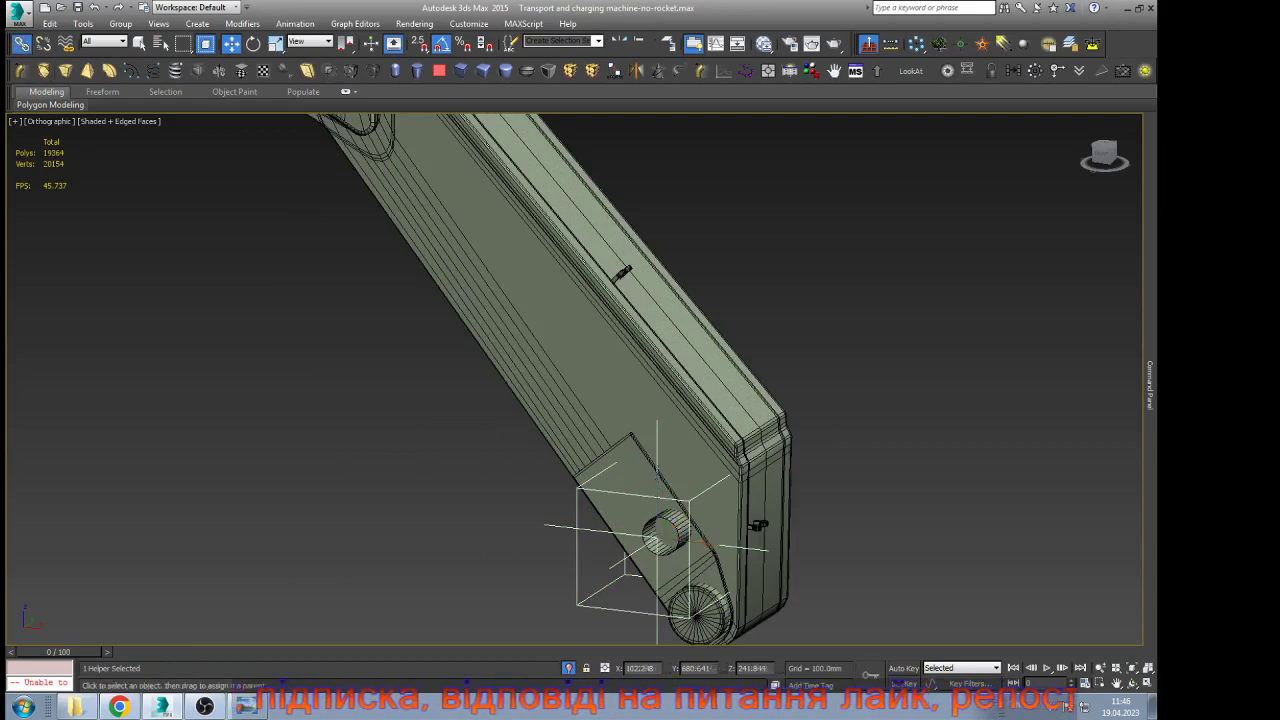
drag(609, 491, 578, 459)
key(w)
scroll(540, 400, down, 2)
Isolate the inner boom to check it, and bring back all hidden objects without unhiding the layers
click(533, 360)
key(alt+q)
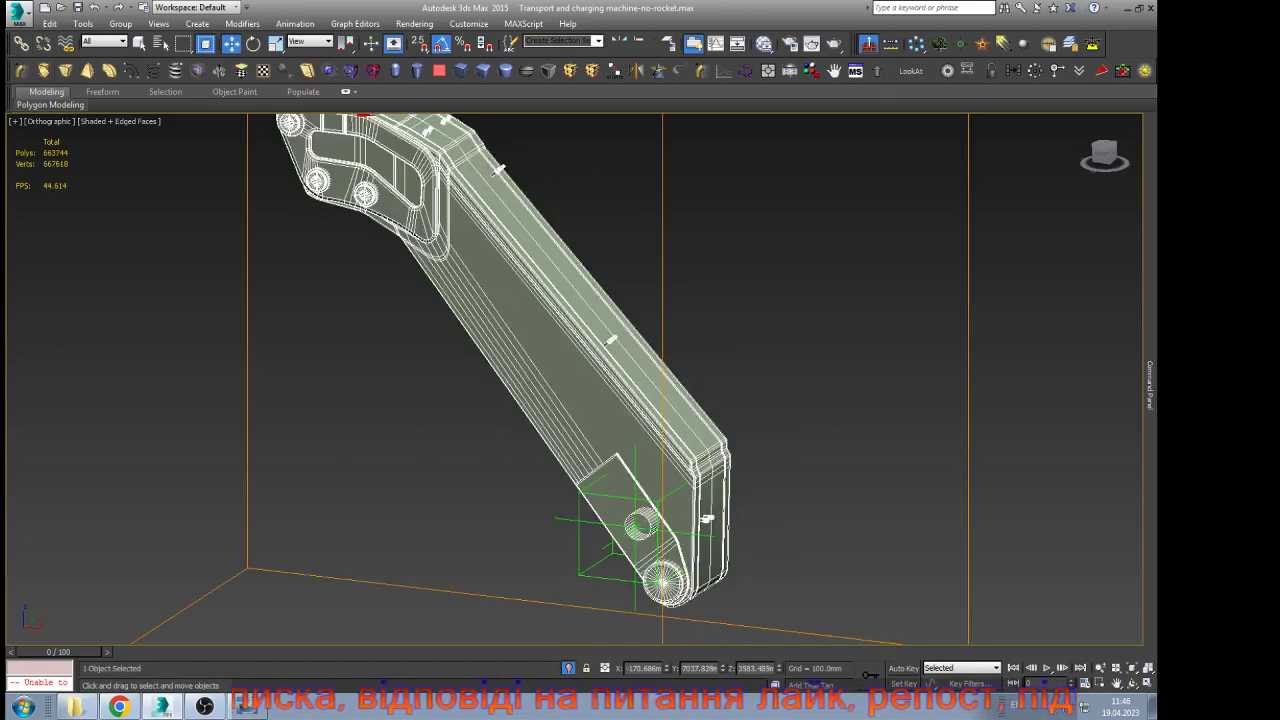
click(445, 400)
scroll(540, 392, down, 3)
key(alt+u)
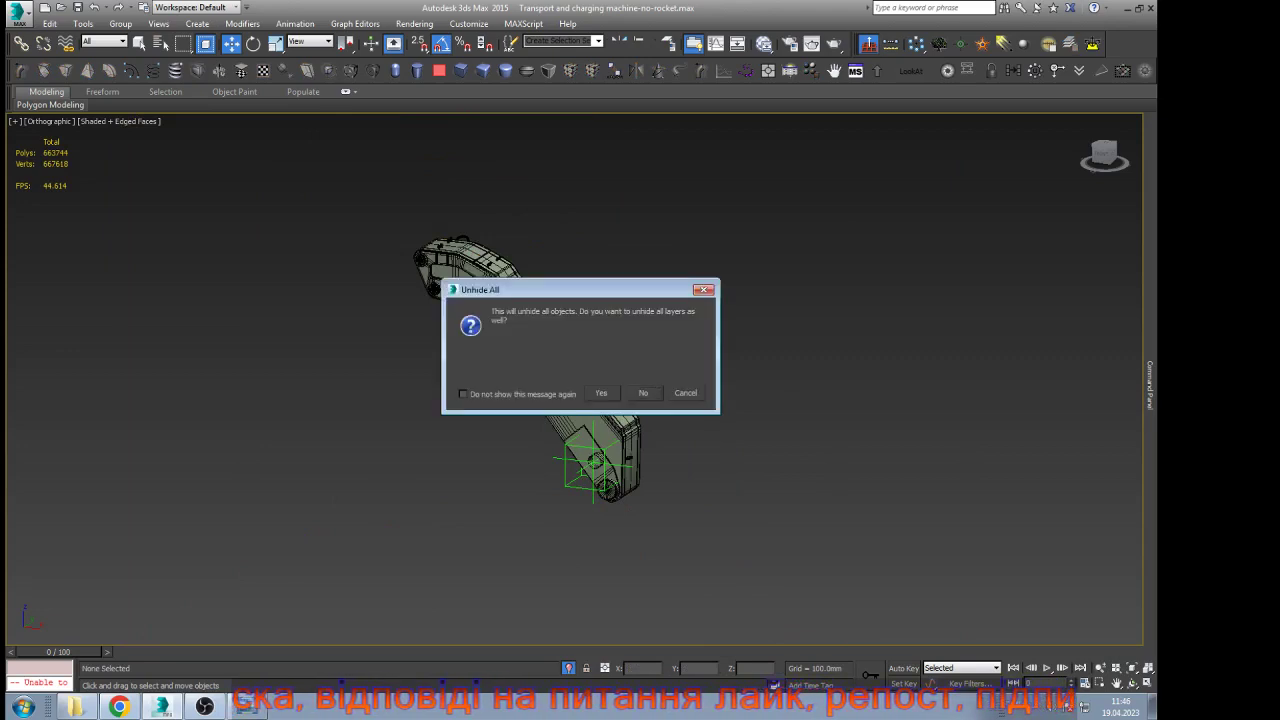
key(Return)
Raise the inner boom by rotating its pivot helper -75° about the local Y axis
click(450, 230)
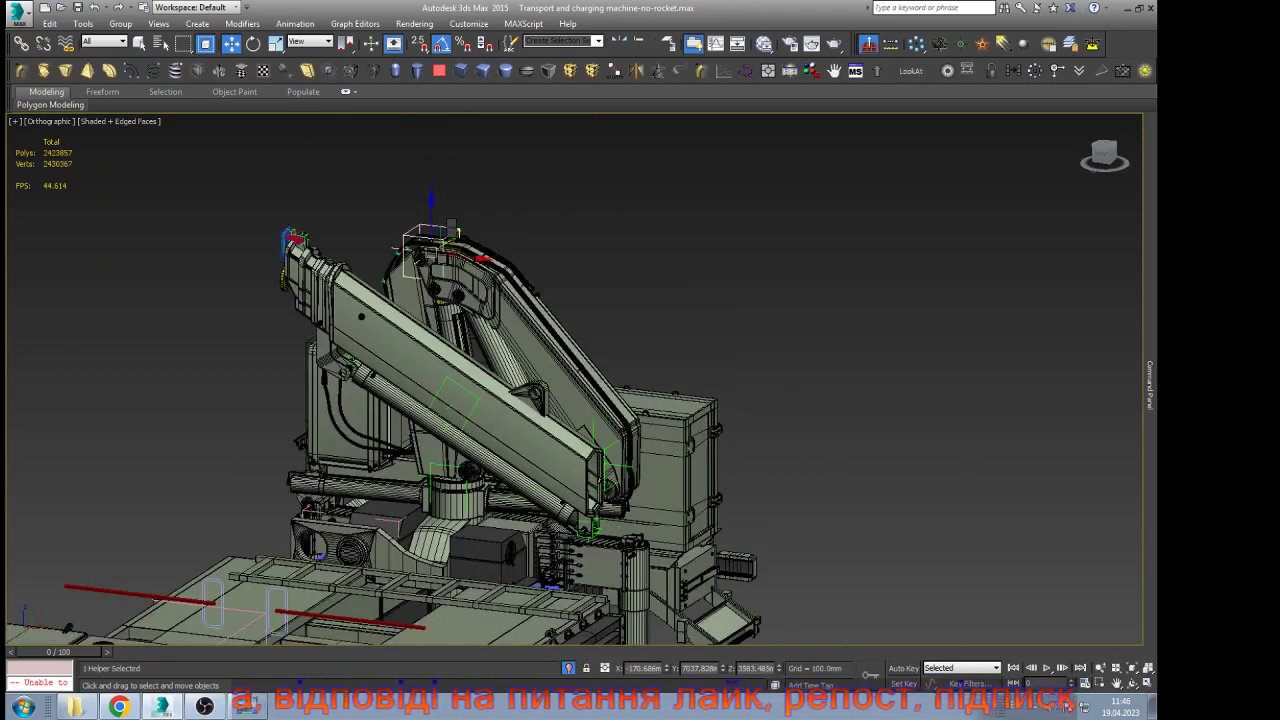
key(e)
drag(479, 260, 468, 206)
drag(405, 255, 406, 236)
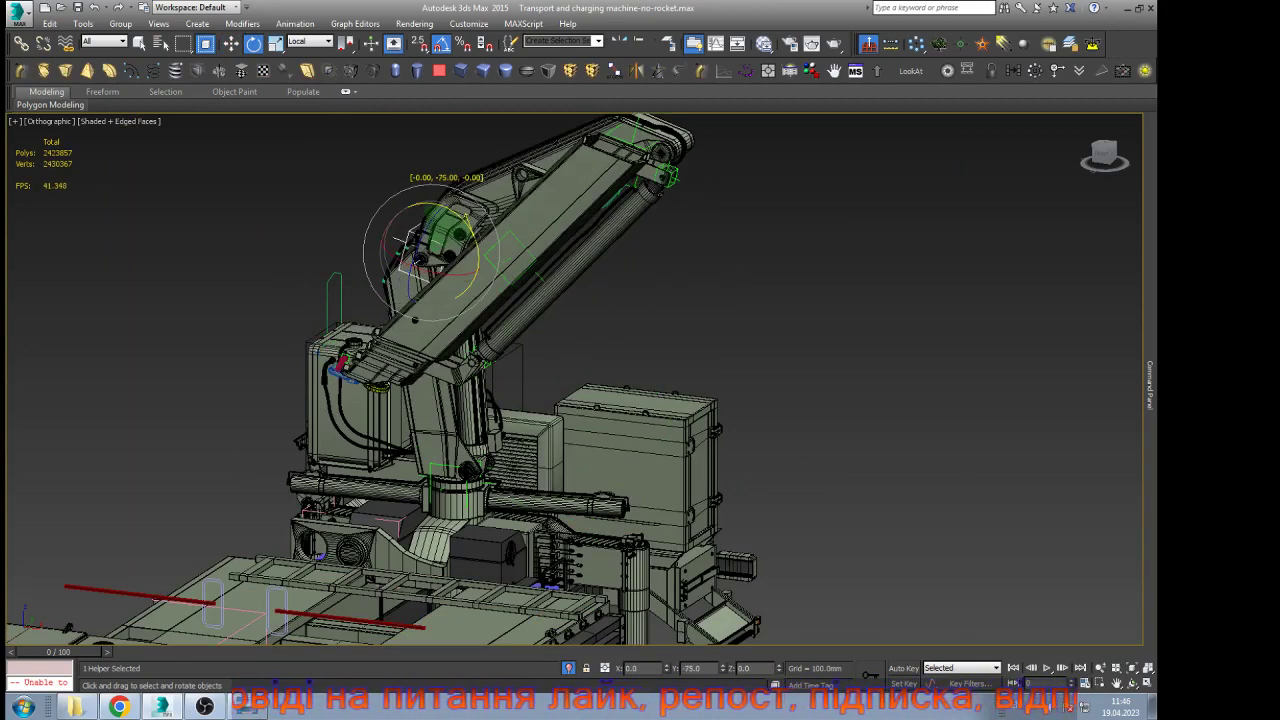
Fine-tune the rotation of the inner boom's pivot helper about the column joint in the back view
scroll(458, 320, down, 2)
scroll(590, 145, up, 4)
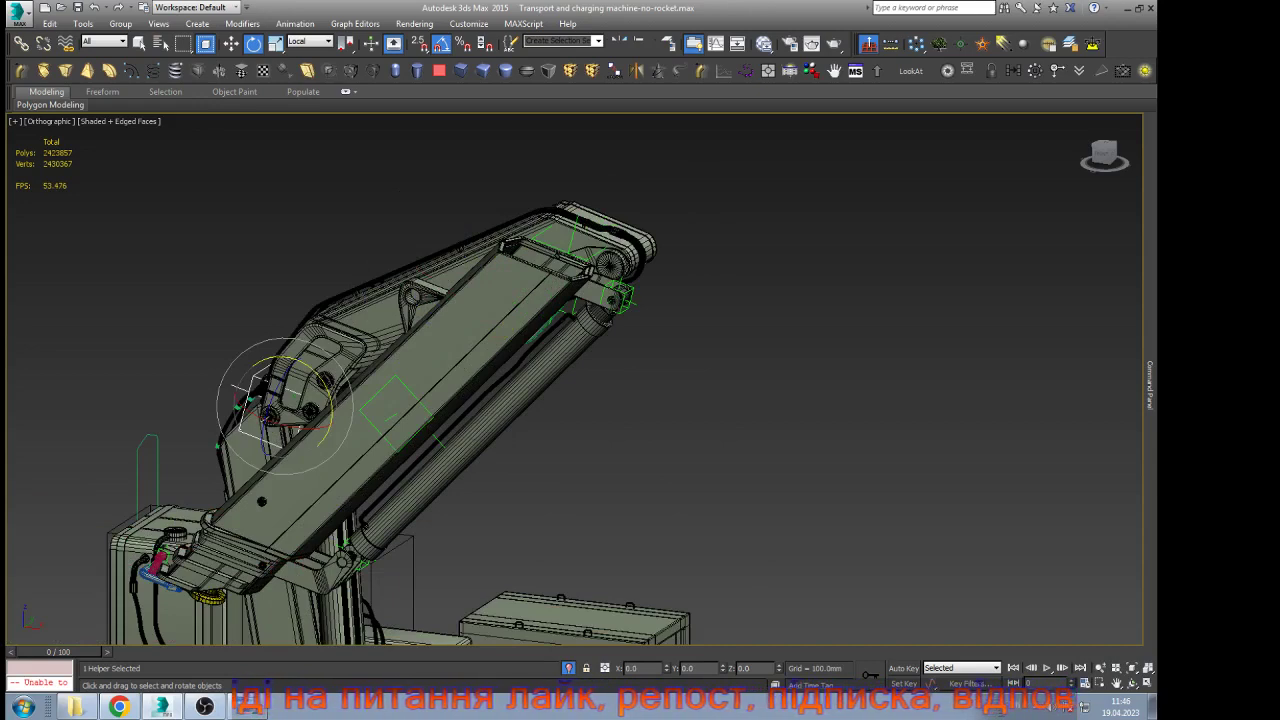
click(571, 243)
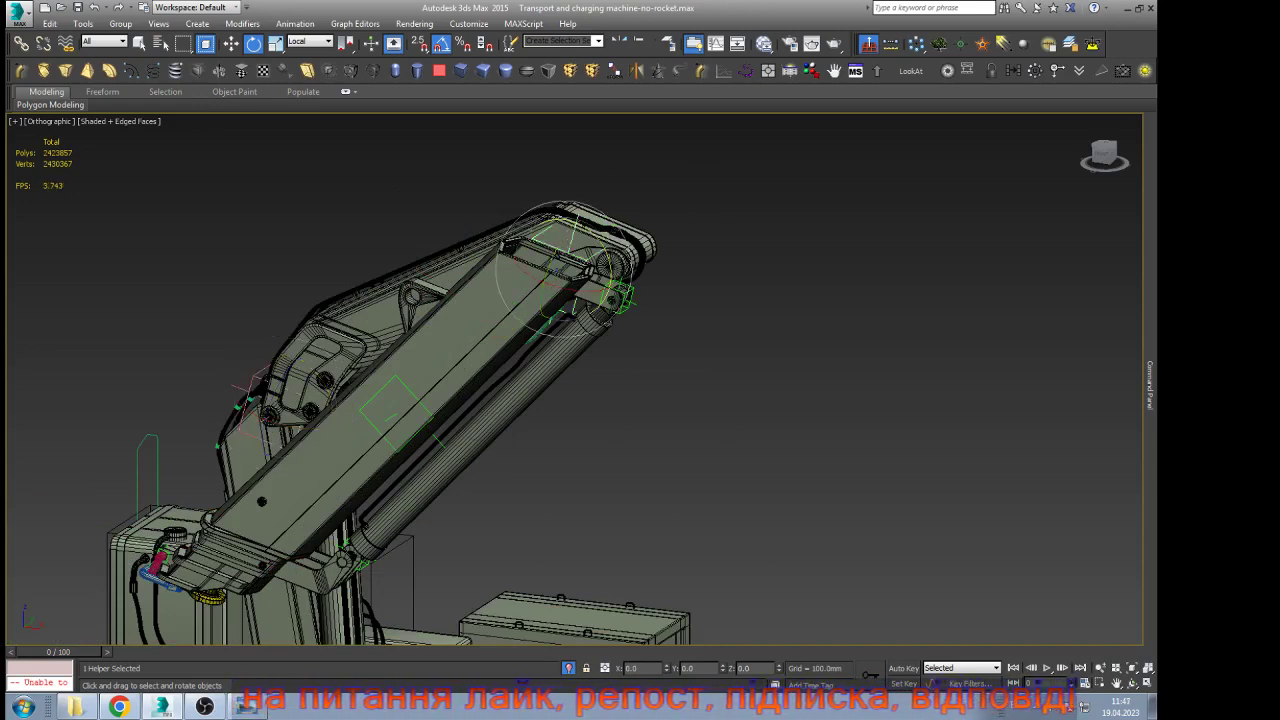
click(246, 404)
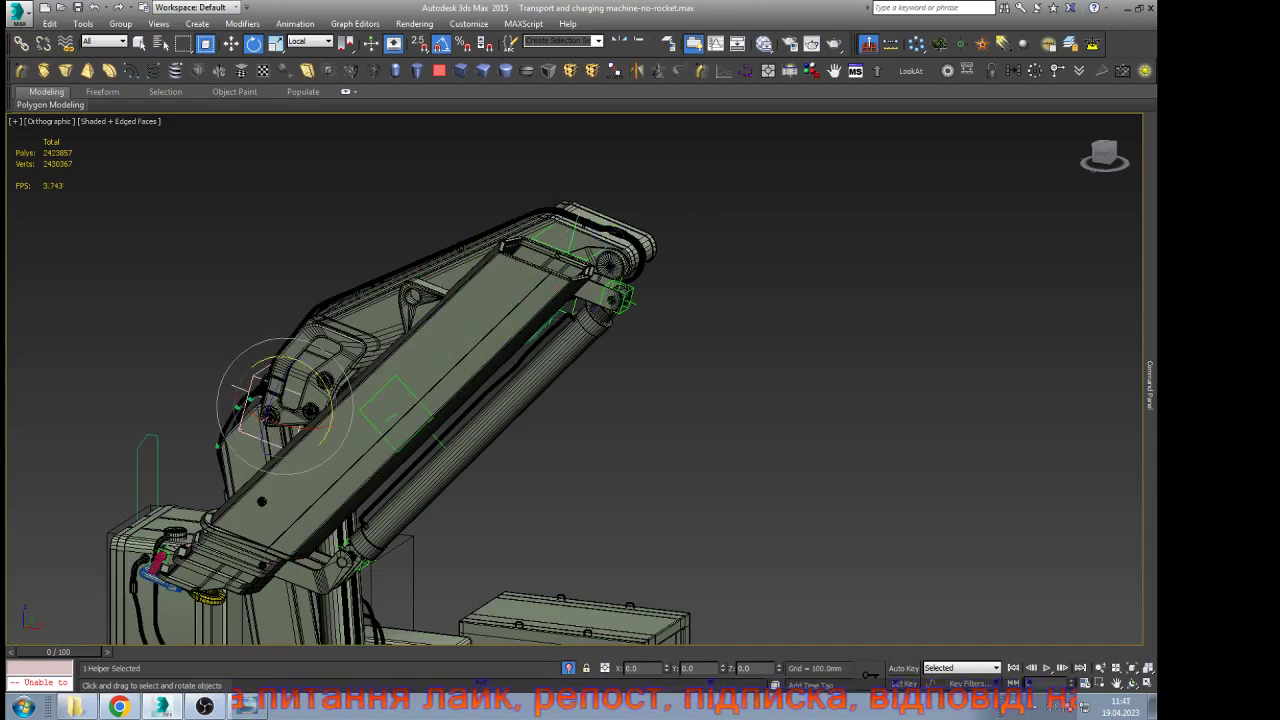
key(z)
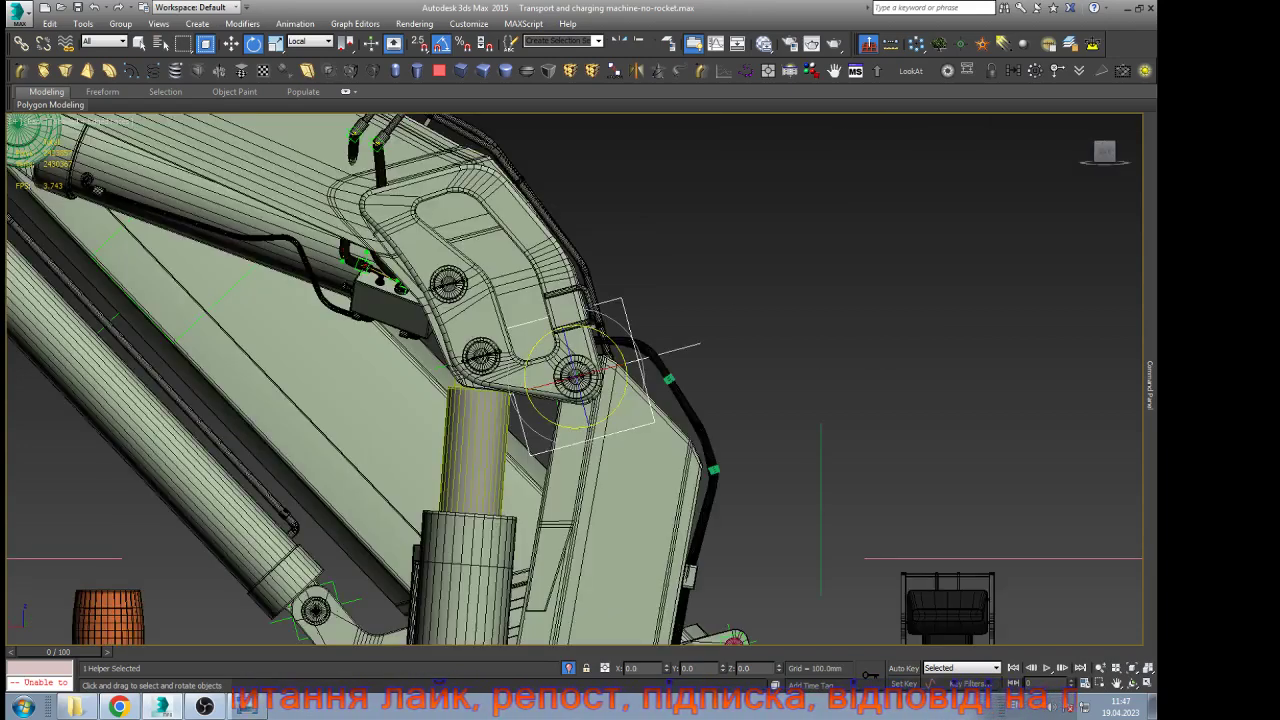
drag(621, 351, 635, 369)
Swing the outer boom outward by rotating its pivot helper 135° about the local Z axis
key(w)
scroll(706, 440, down, 6)
scroll(541, 285, up, 5)
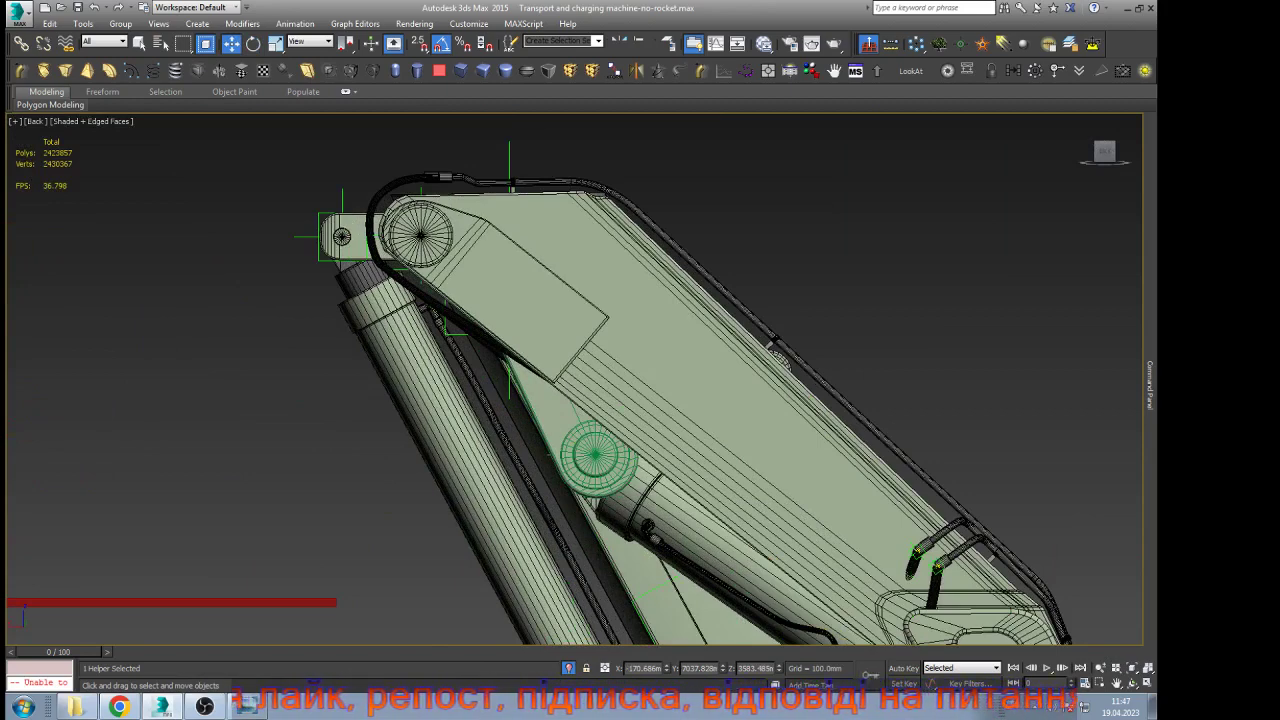
scroll(500, 329, down, 2)
key(e)
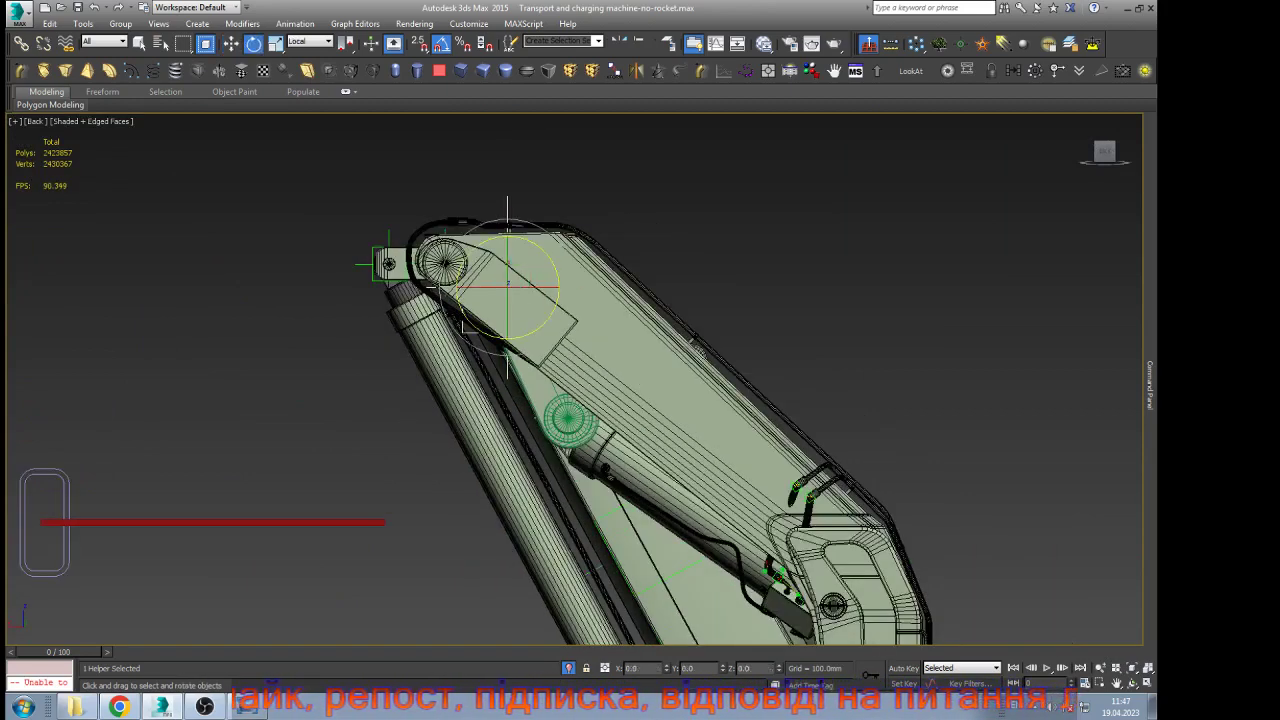
drag(545, 250, 632, 337)
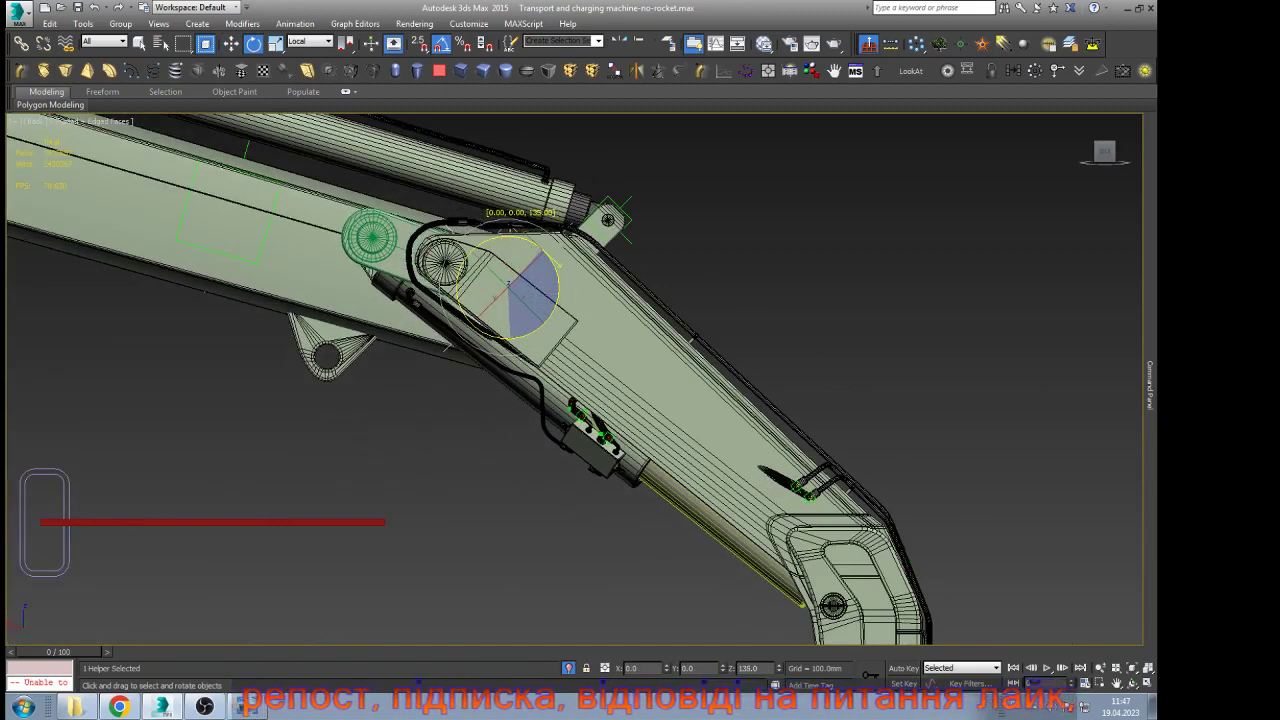
Extend the telescopic boom section by moving its helper about 1263 mm along the local X axis
scroll(745, 337, down, 6)
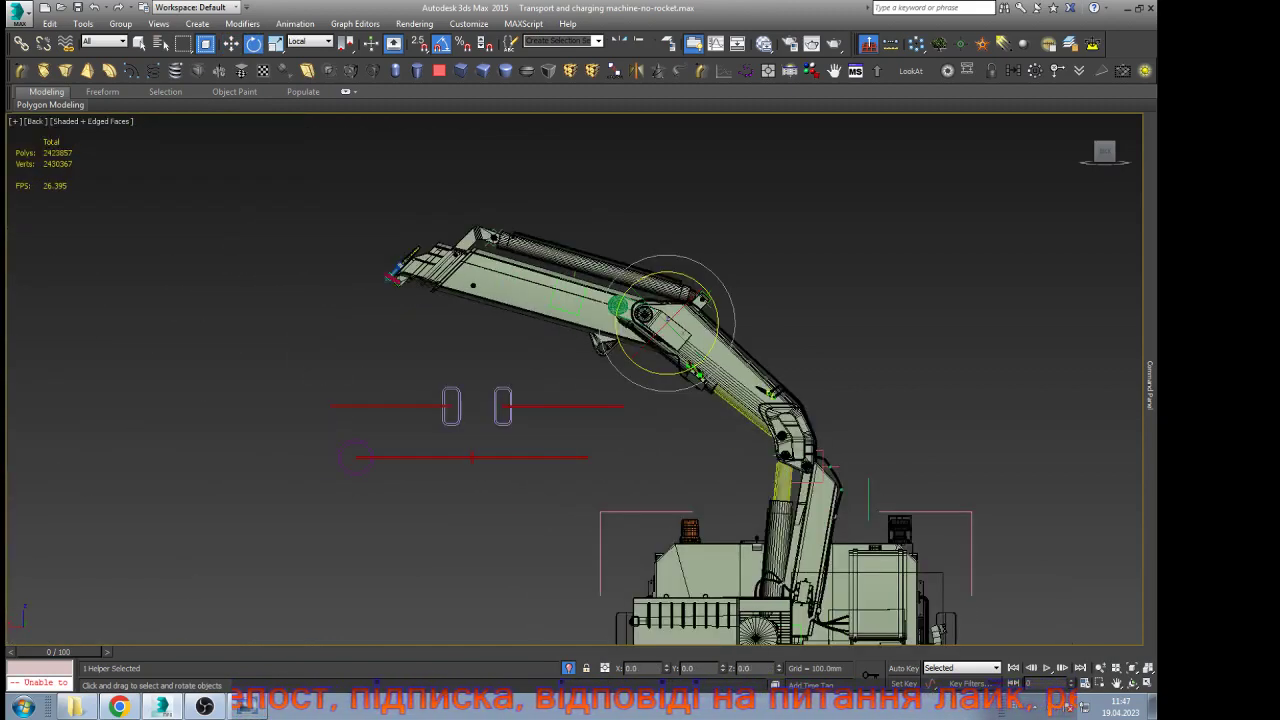
scroll(560, 258, up, 4)
click(591, 321)
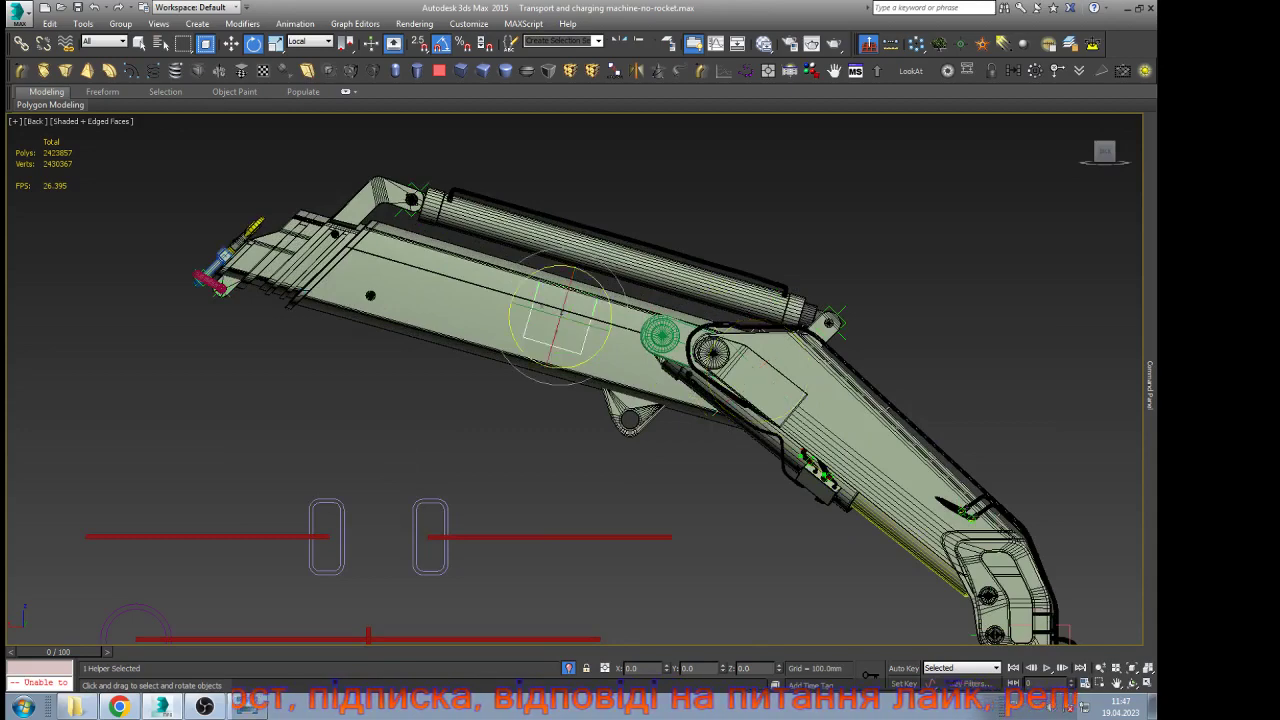
key(w)
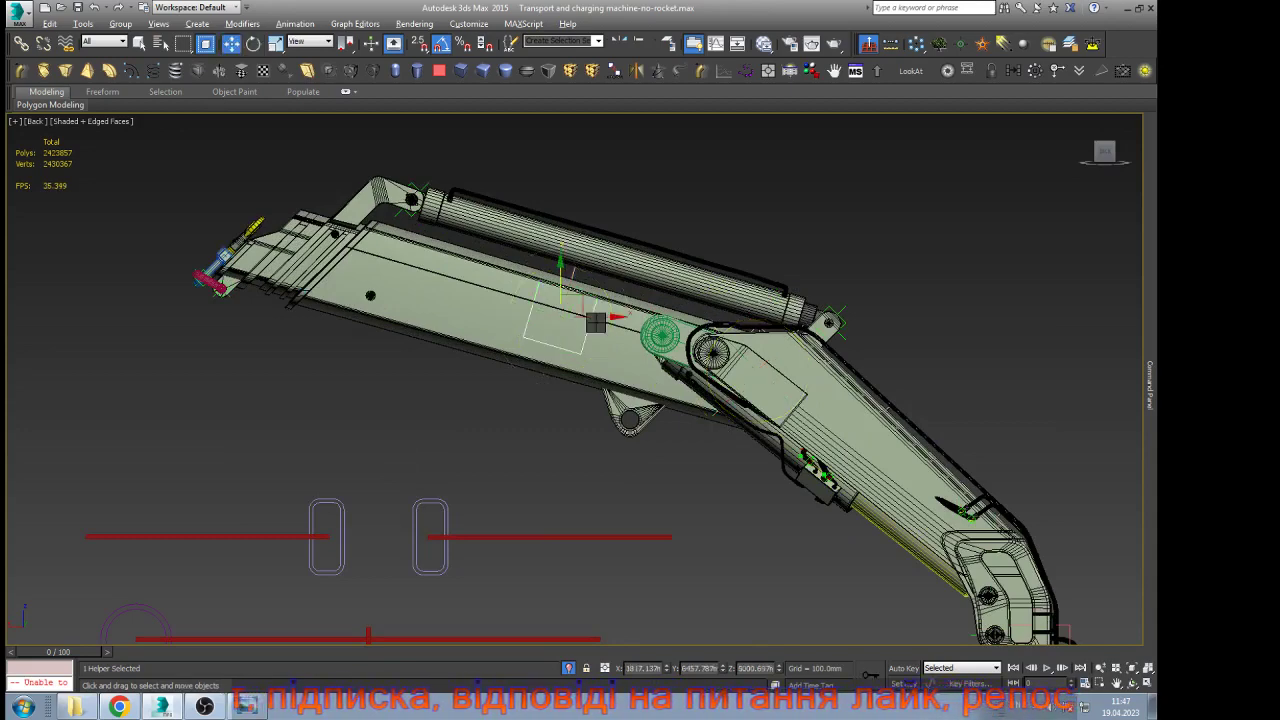
click(570, 355)
drag(530, 308, 239, 222)
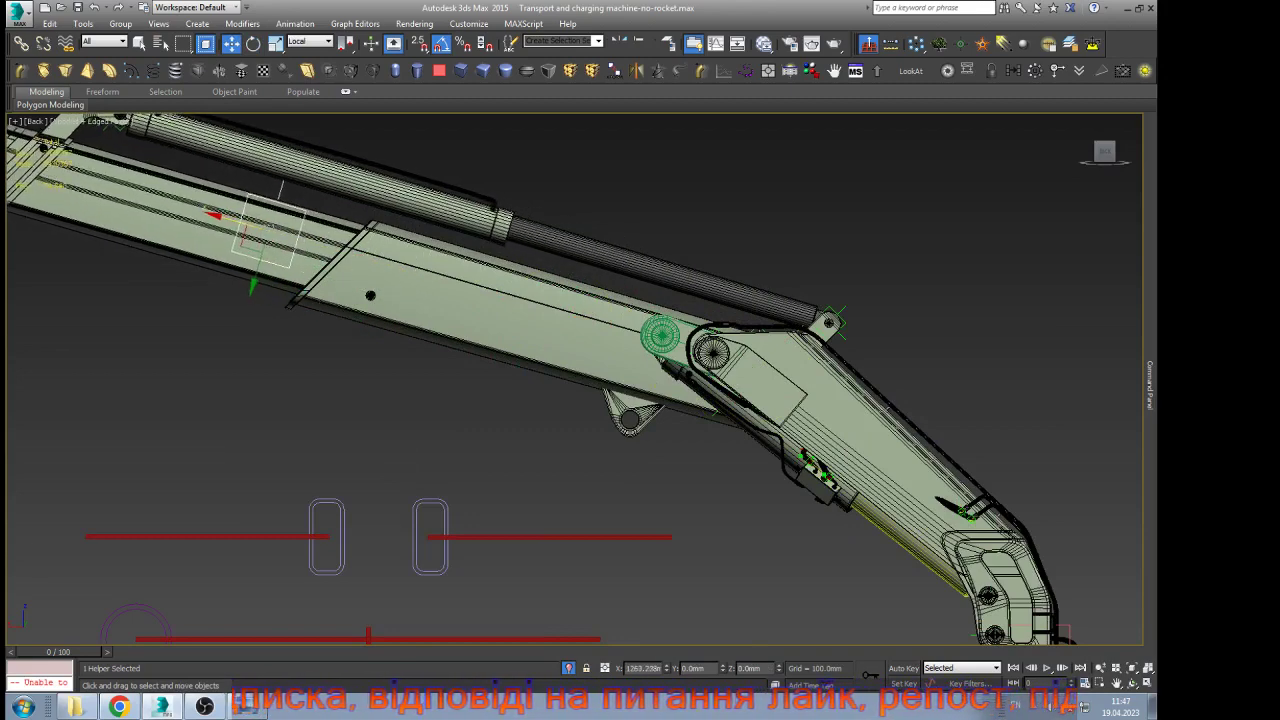
Clear the selection and display the extended crane shaded without edged faces
scroll(378, 183, down, 4)
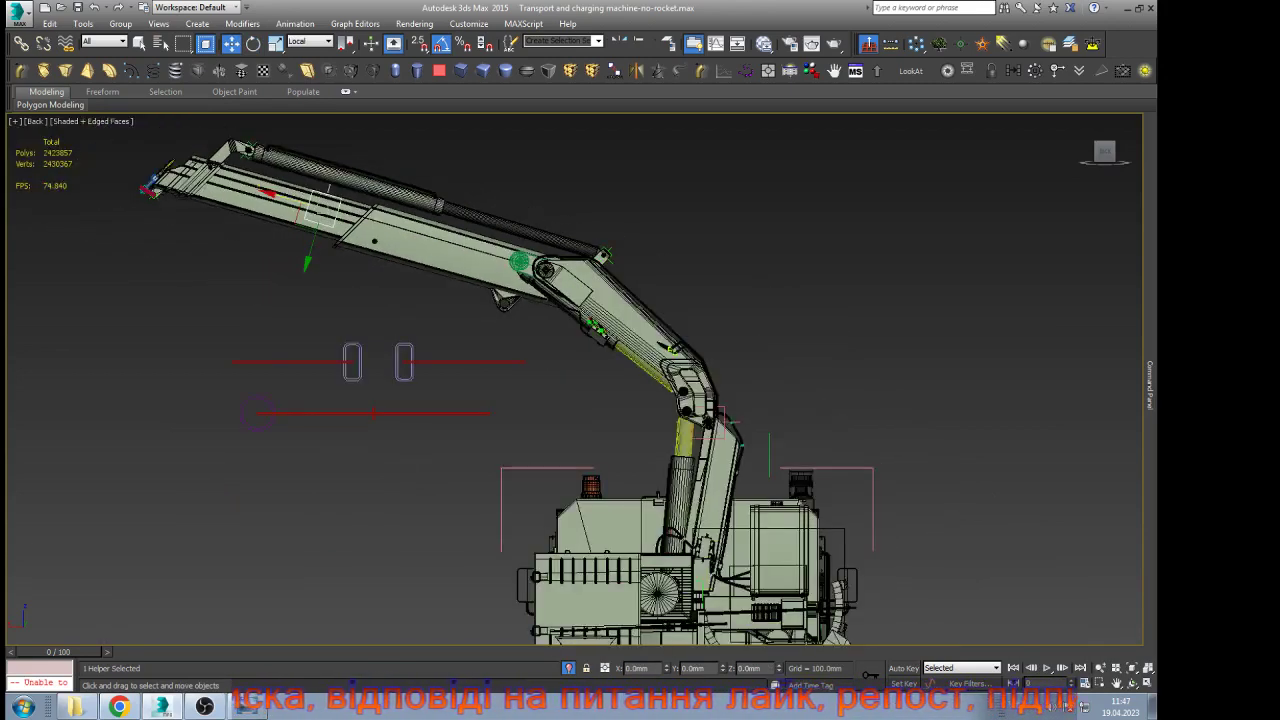
key(ctrl+d)
key(F4)
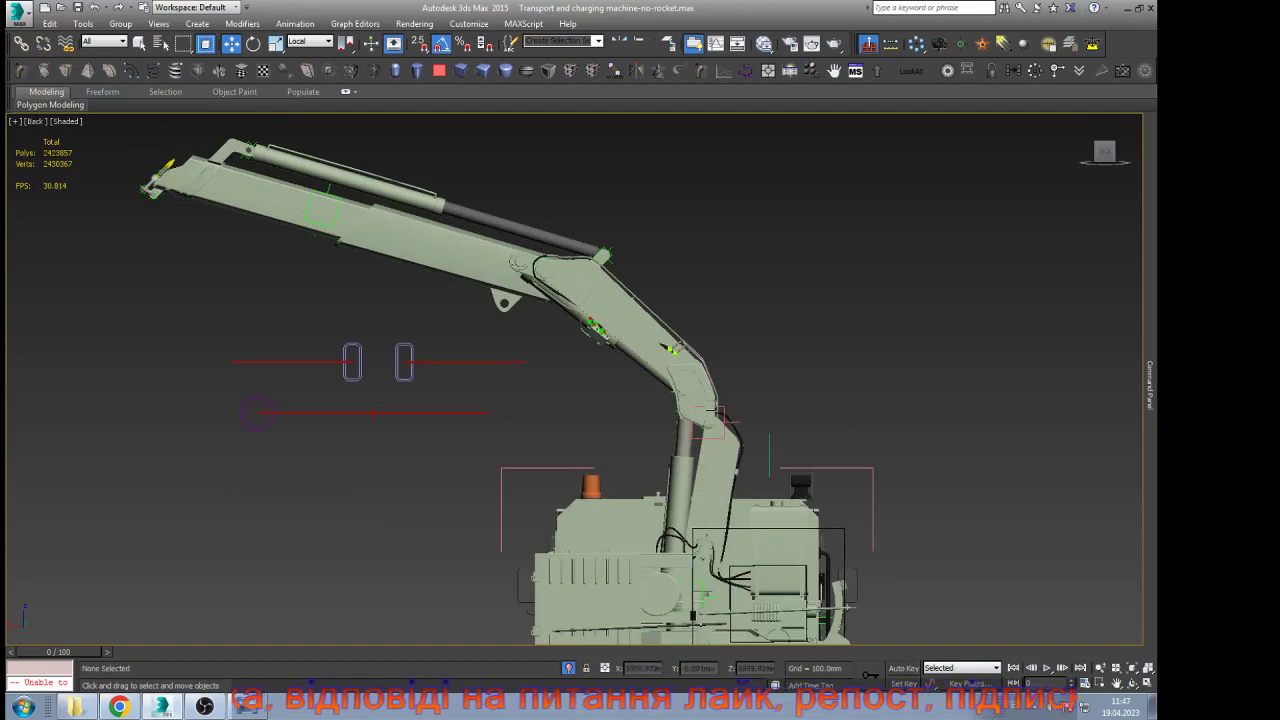
Rotate the hook's pivot helper at the boom tip in the back view until the hook hangs vertically
scroll(85, 178, up, 9)
click(515, 300)
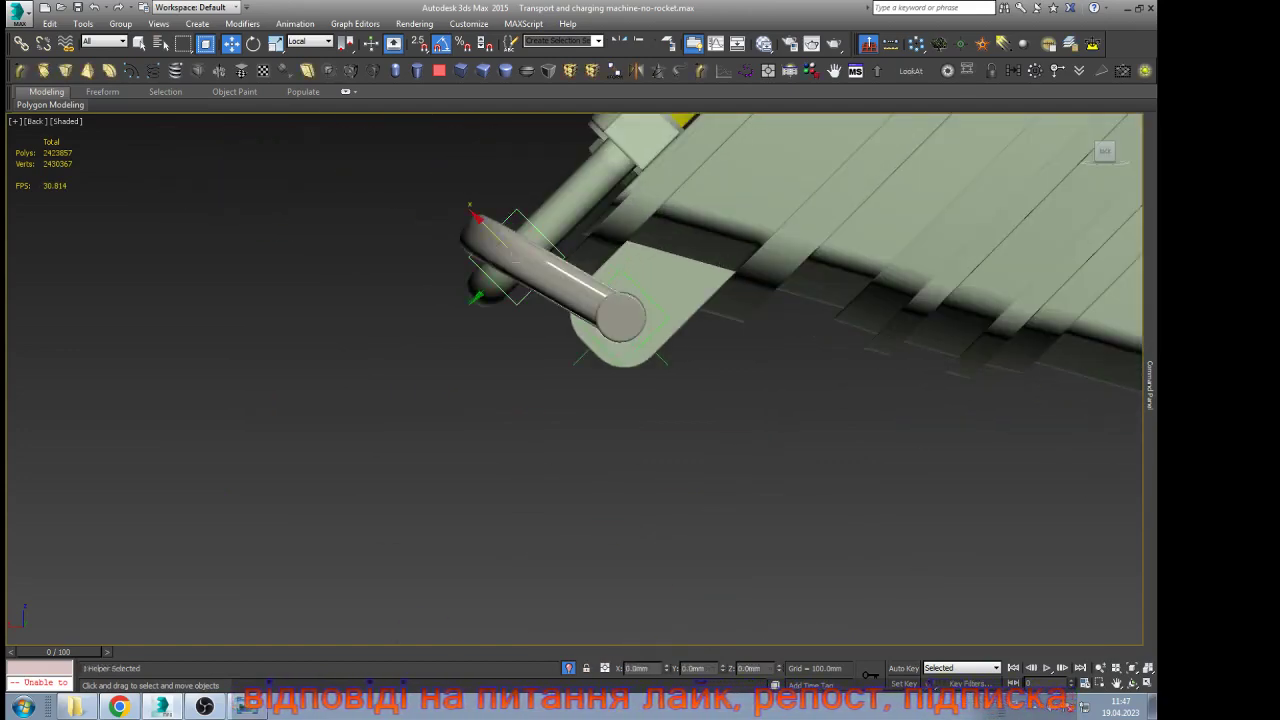
key(z)
key(e)
scroll(515, 299, up, 2)
scroll(583, 378, up, 2)
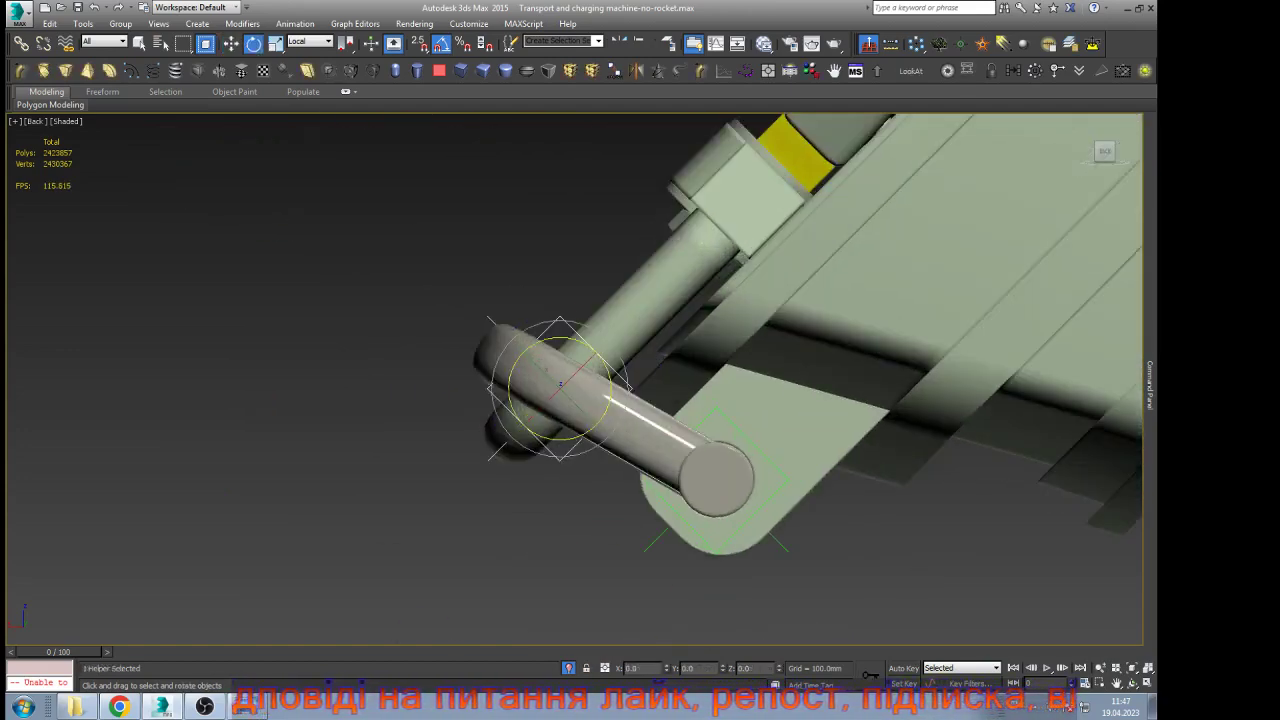
drag(610, 381, 597, 102)
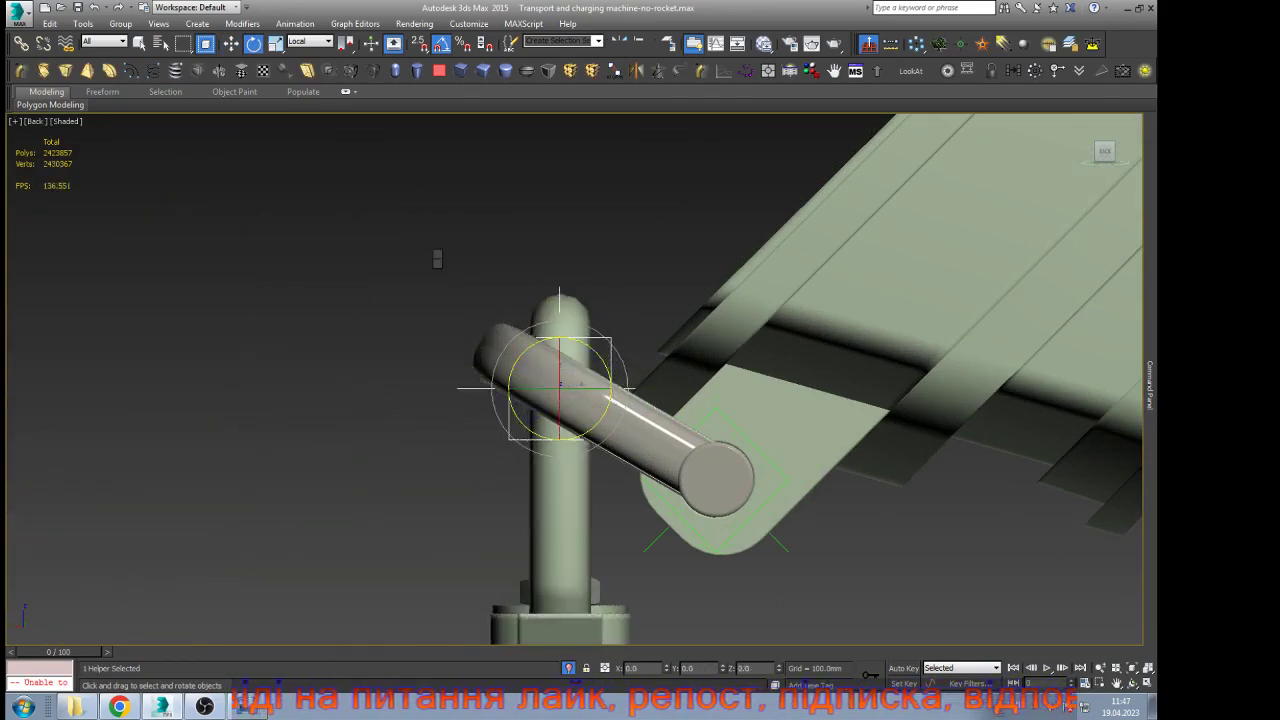
Clear the helper selection and save the scene
key(w)
click(368, 280)
scroll(366, 280, down, 5)
scroll(365, 277, down, 5)
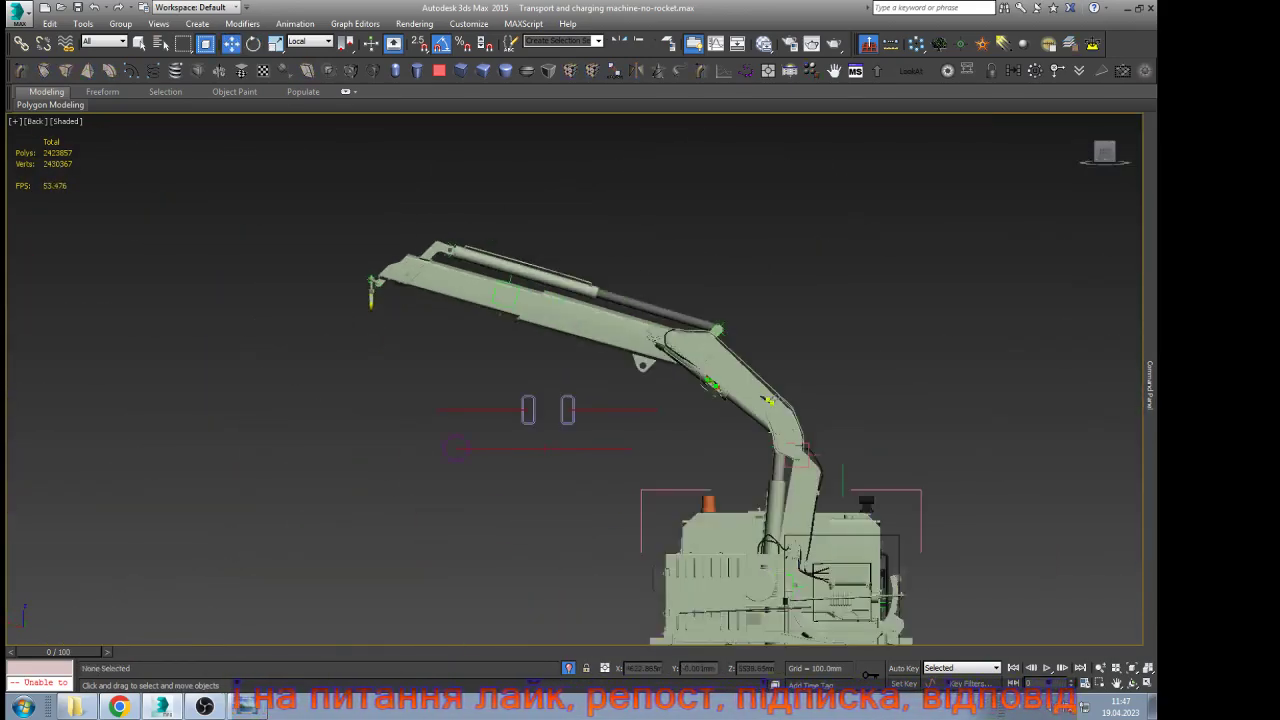
scroll(368, 292, down, 3)
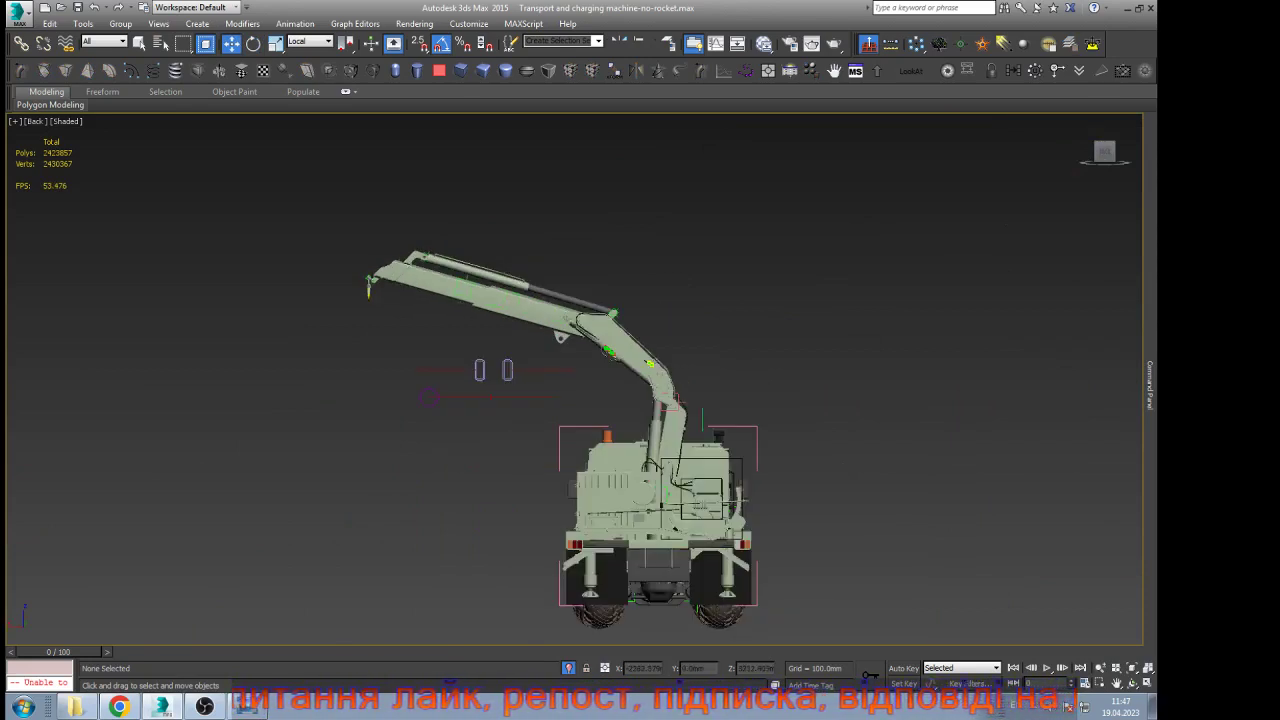
key(ctrl+s)
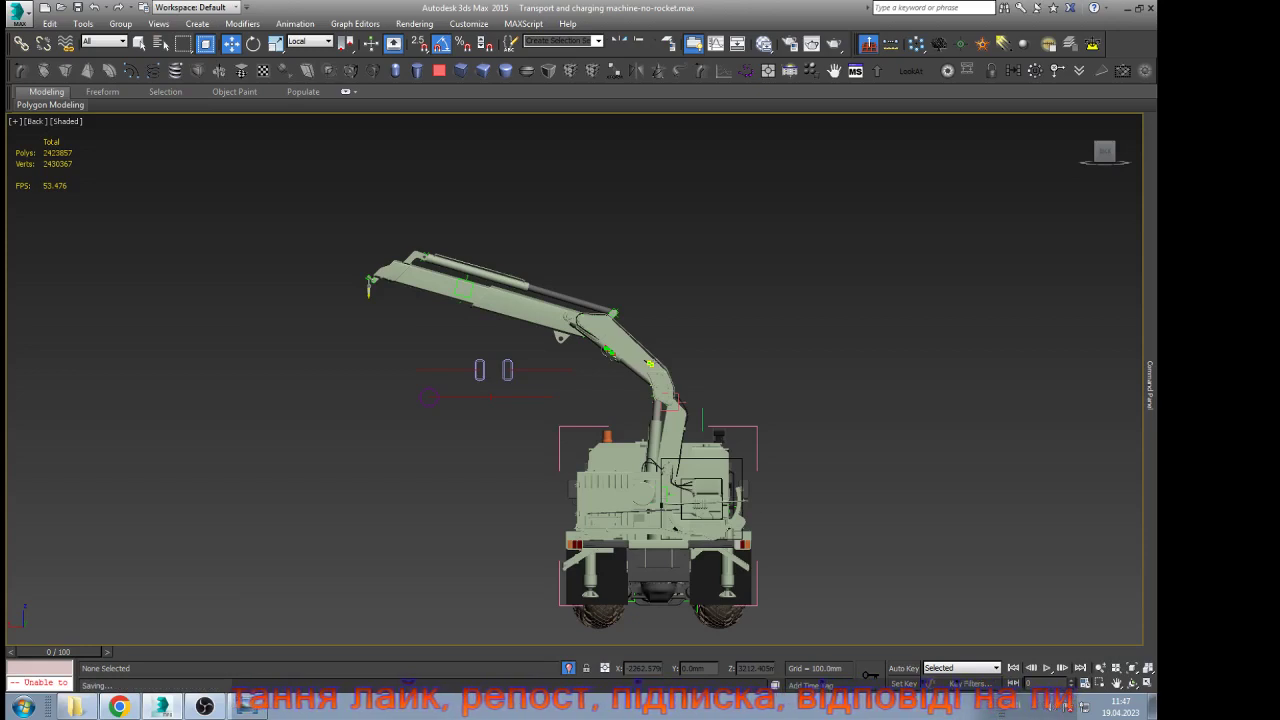
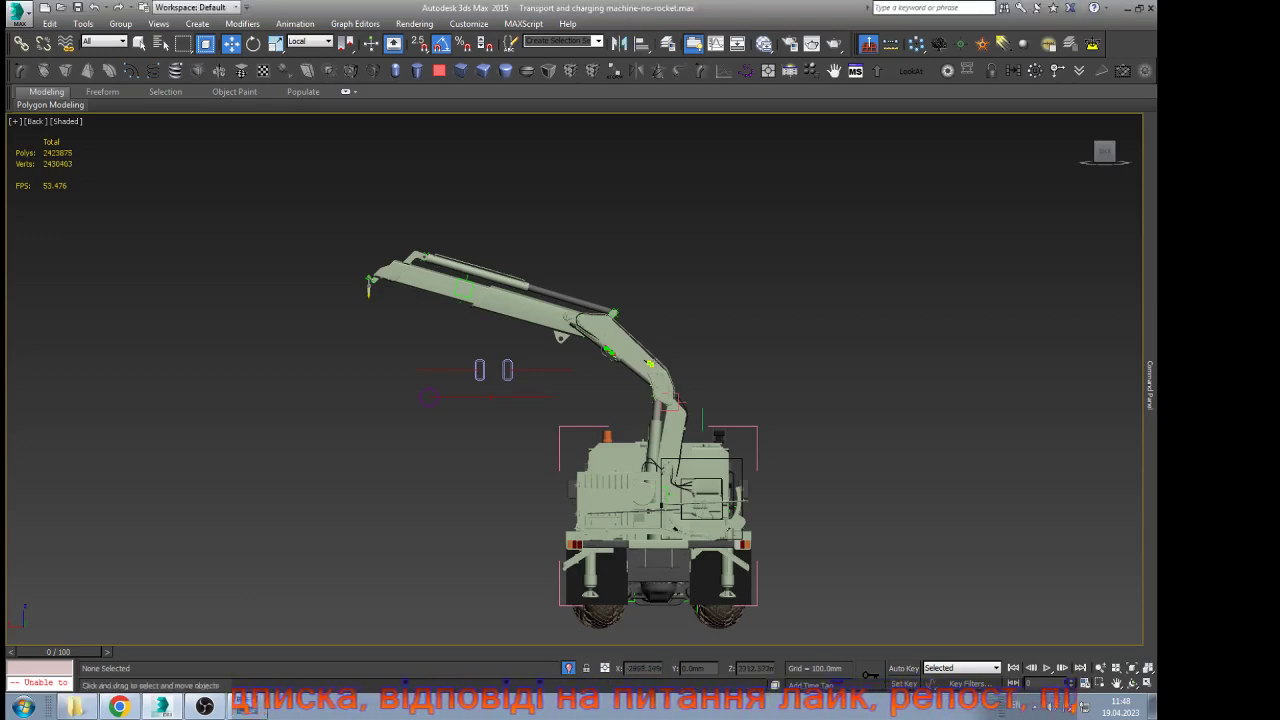
Link the near rear outrigger's piston-and-foot group as a child of the matching group on the opposite side
key(l)
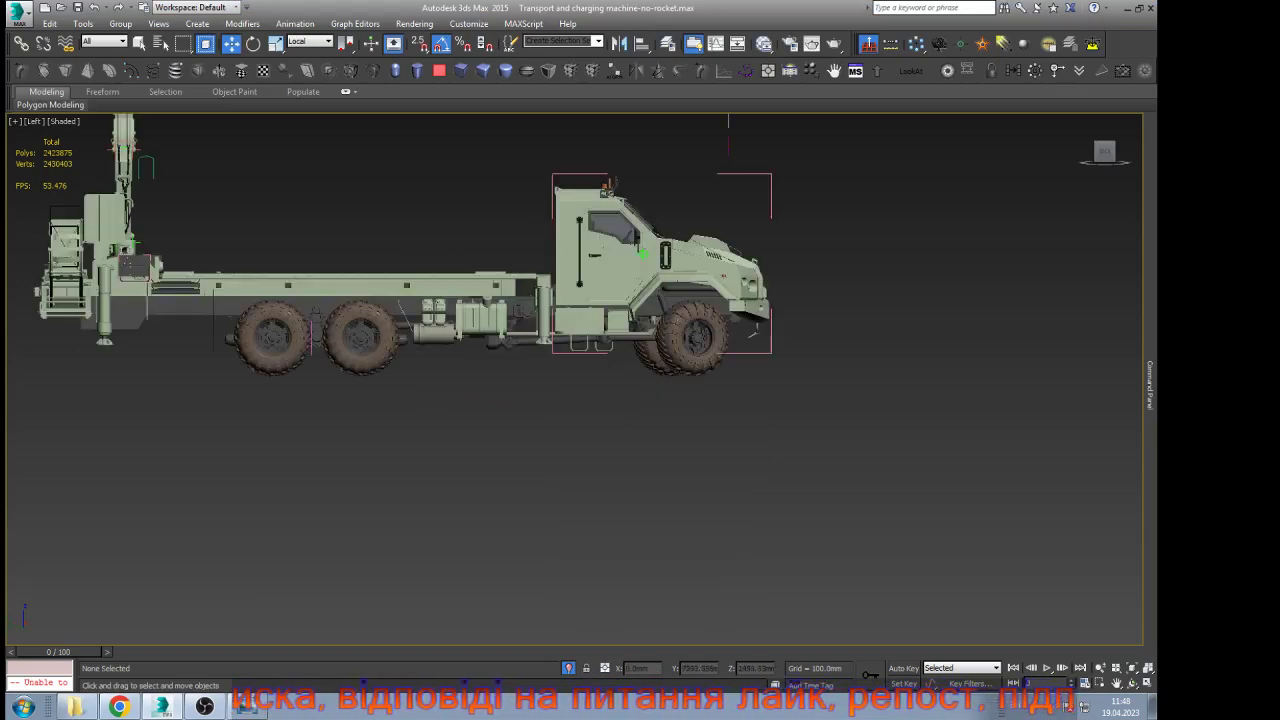
scroll(91, 269, up, 6)
click(1117, 683)
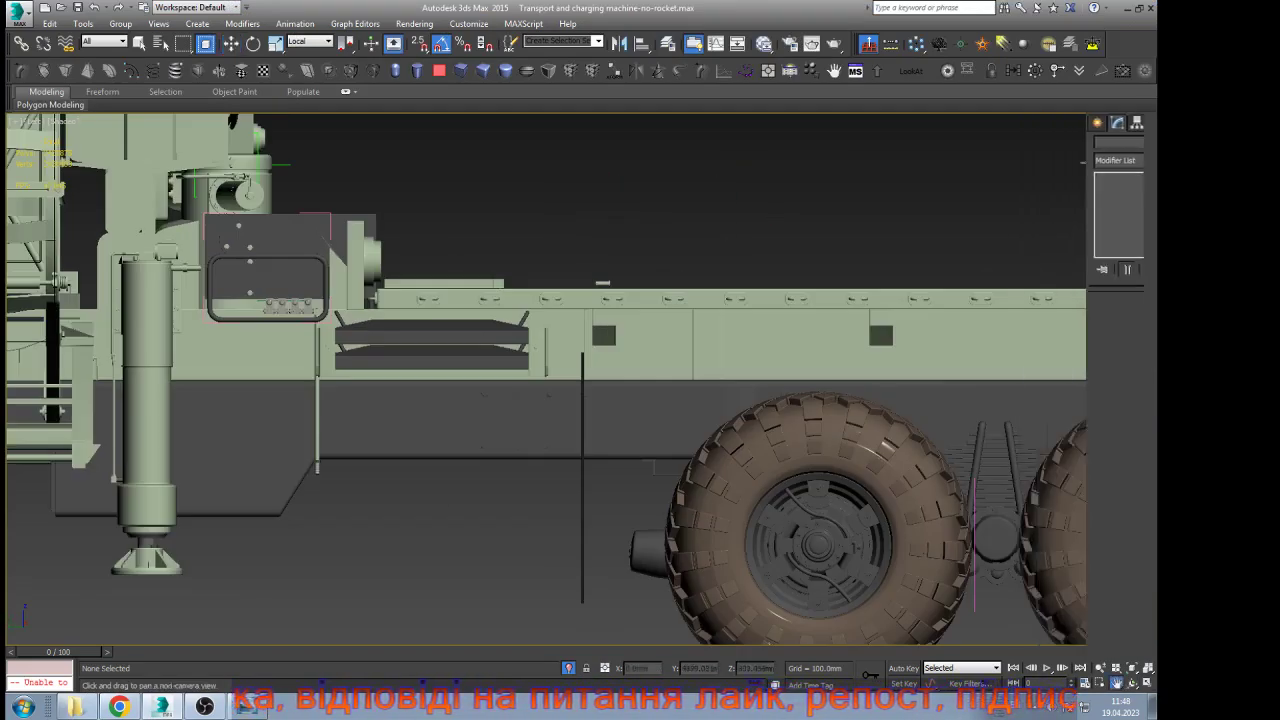
middle_drag(546, 380, 815, 338)
click(414, 372)
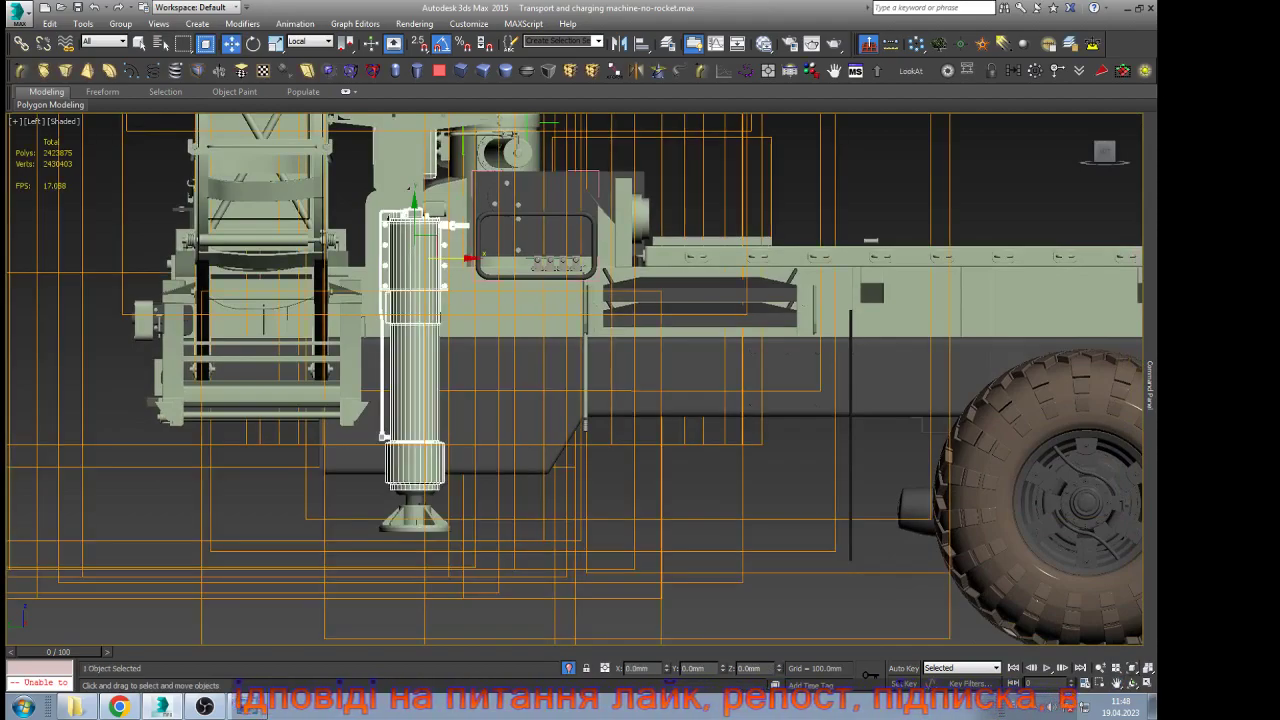
alt+middle_drag(414, 372, 610, 500)
scroll(620, 553, up, 5)
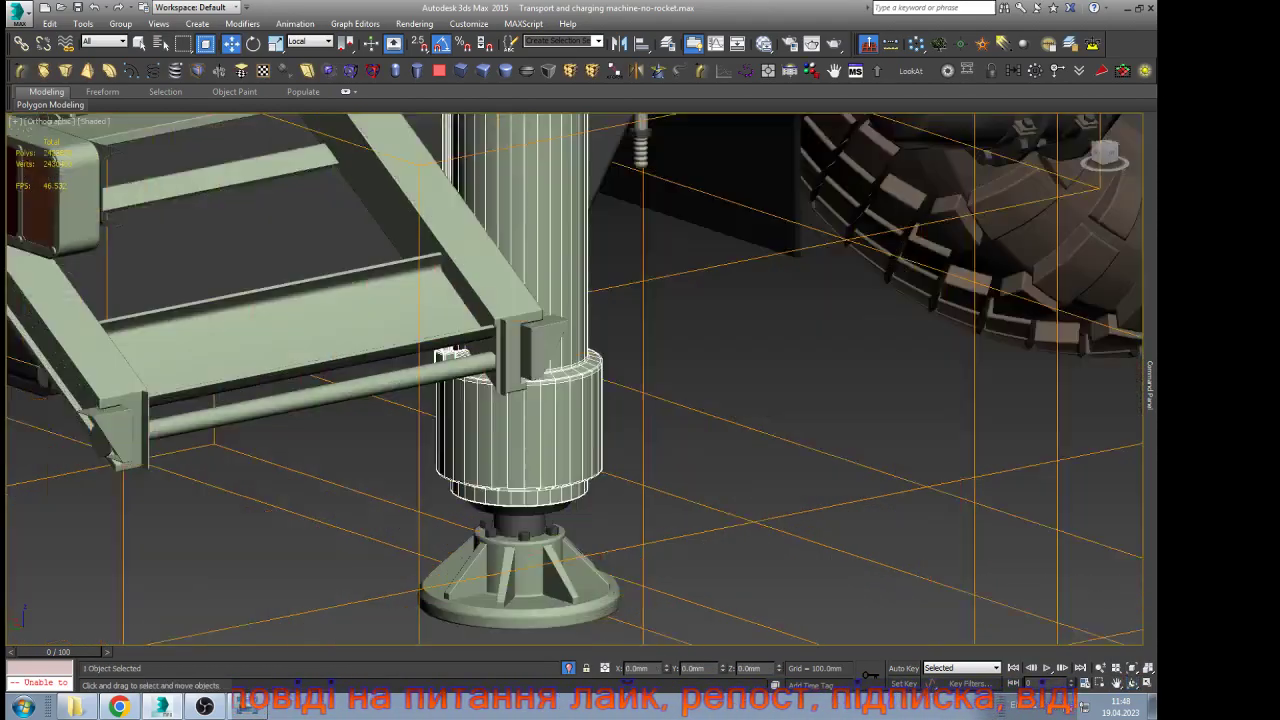
scroll(620, 556, up, 2)
click(548, 565)
right_click(538, 397)
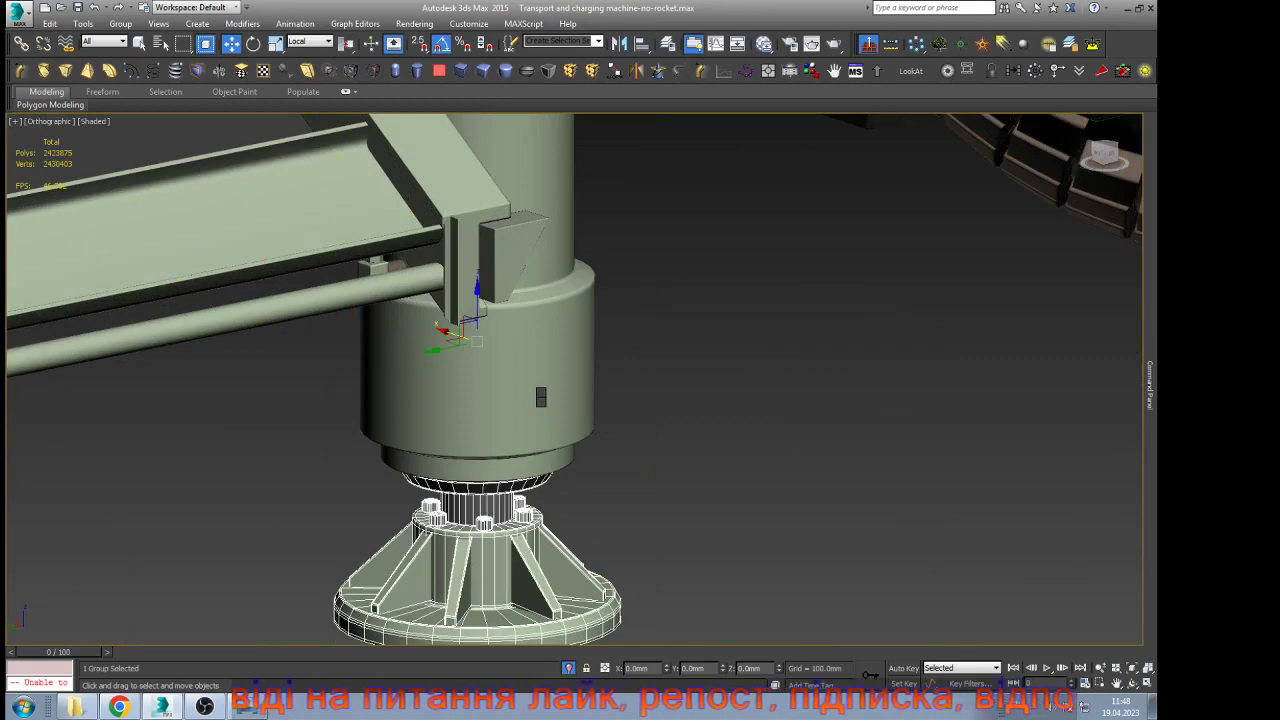
scroll(582, 362, down, 5)
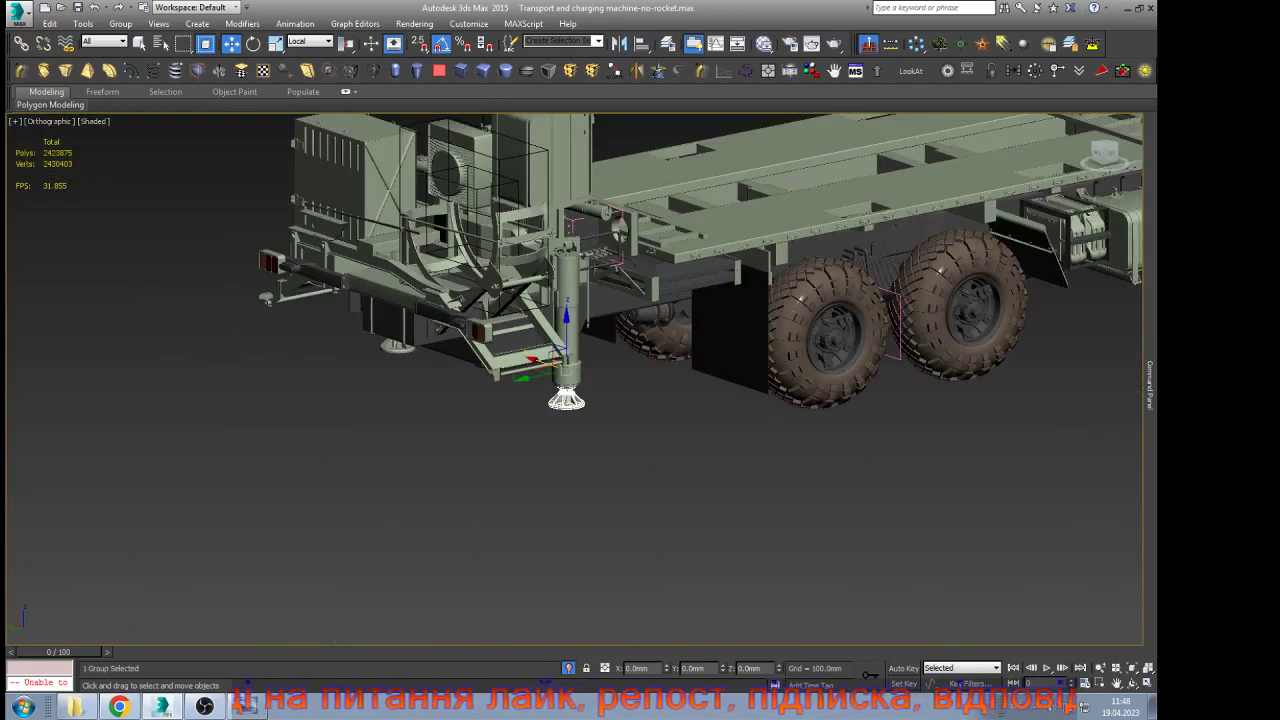
scroll(590, 420, down, 3)
scroll(590, 420, up, 5)
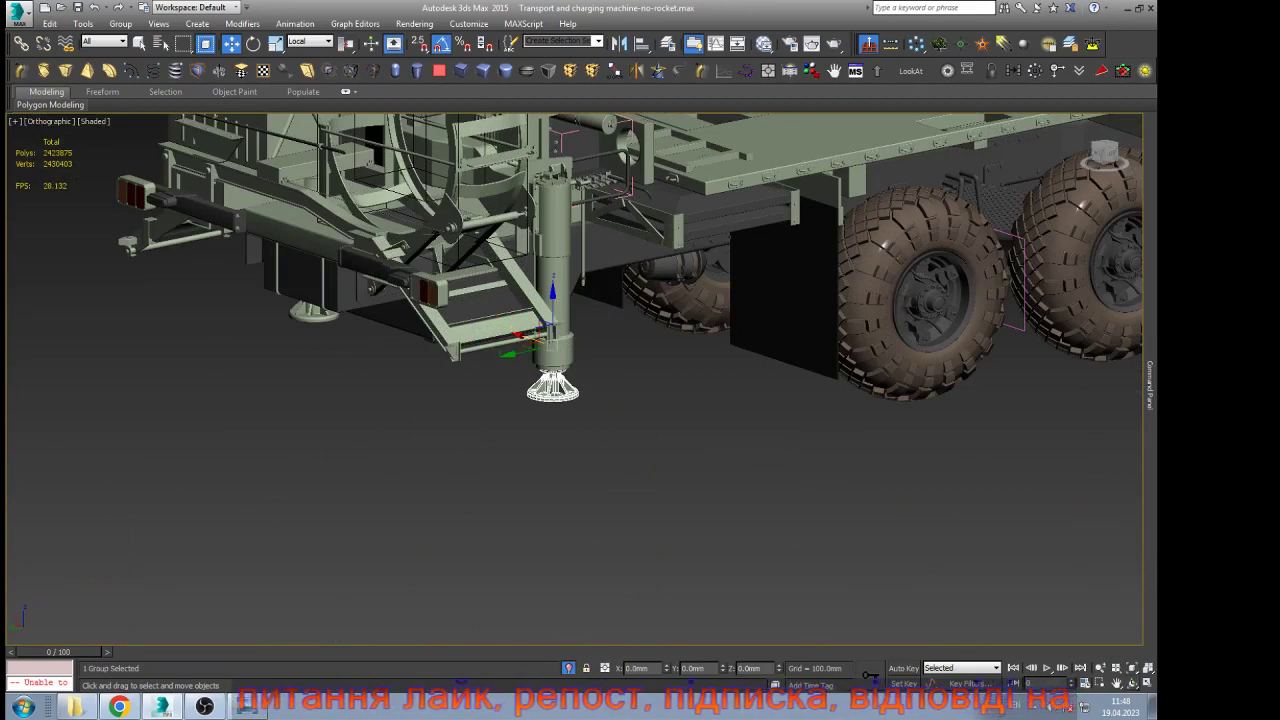
alt+middle_drag(590, 420, 572, 340)
scroll(518, 406, up, 5)
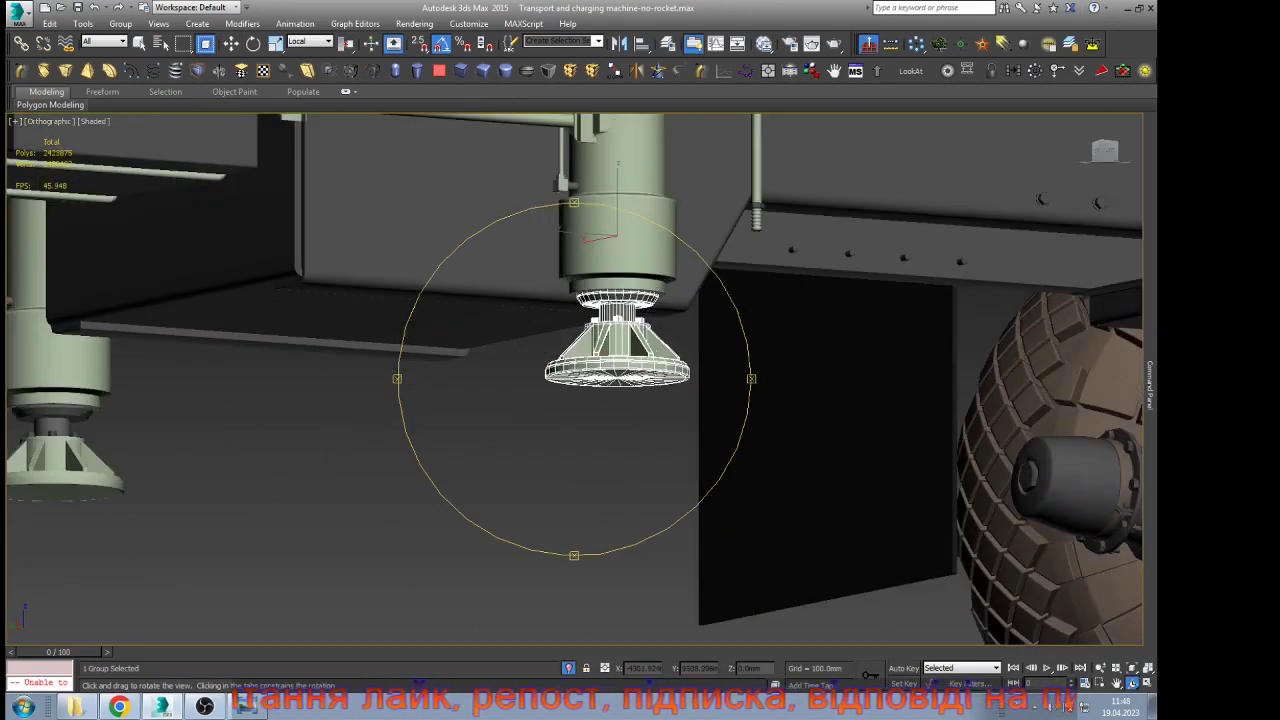
click(21, 44)
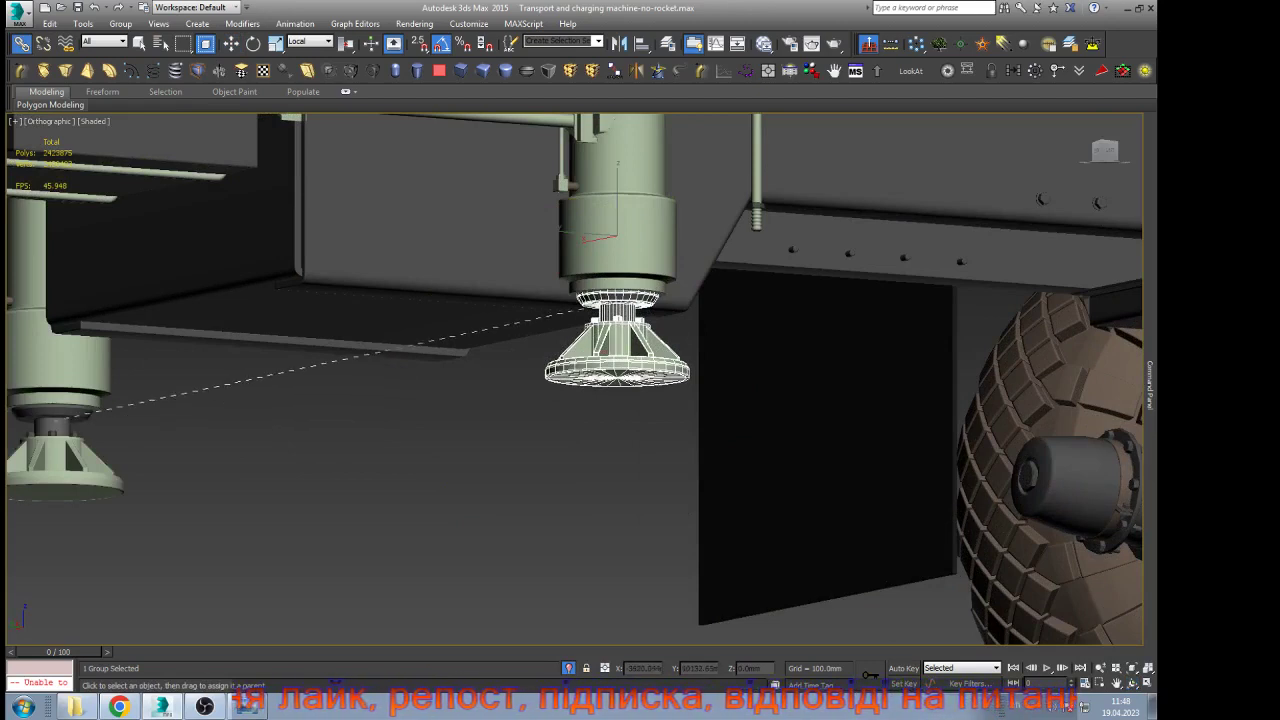
drag(68, 418, 57, 418)
key(w)
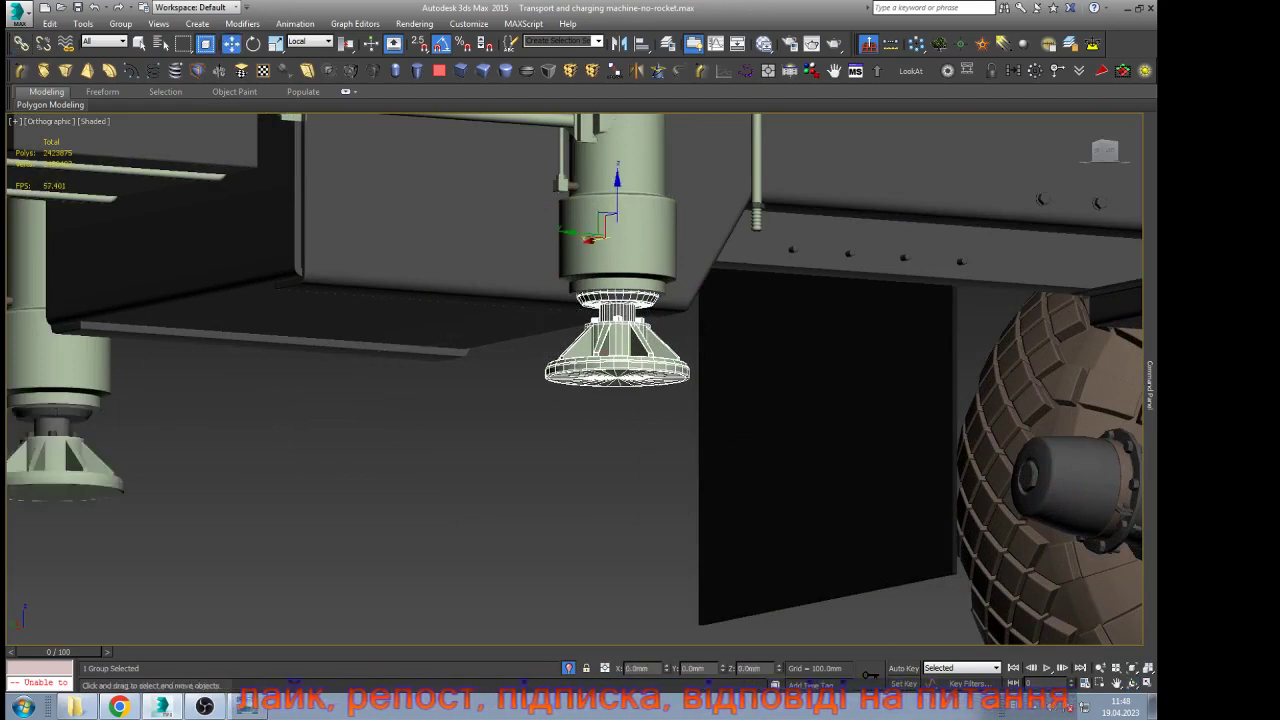
Test the link by lowering the parent outrigger foot group along its Z axis, and undo the move
click(57, 450)
drag(334, 258, 334, 502)
scroll(498, 369, down, 3)
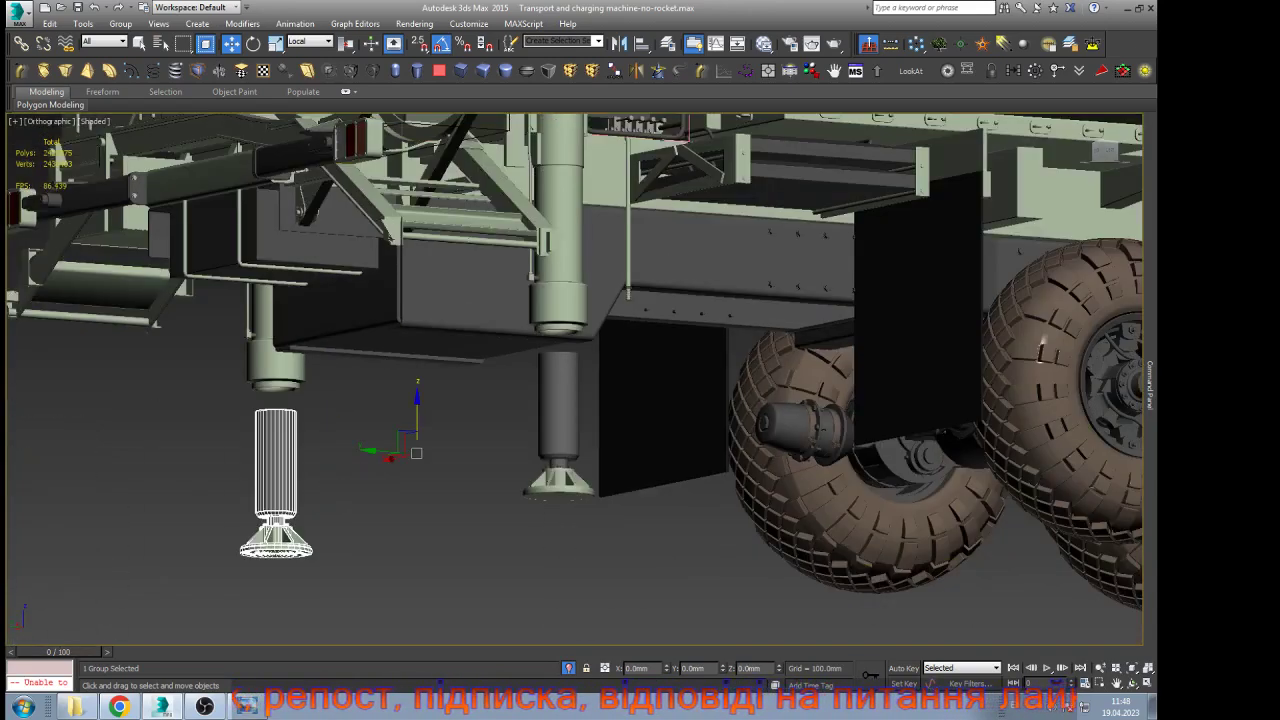
key(ctrl+z)
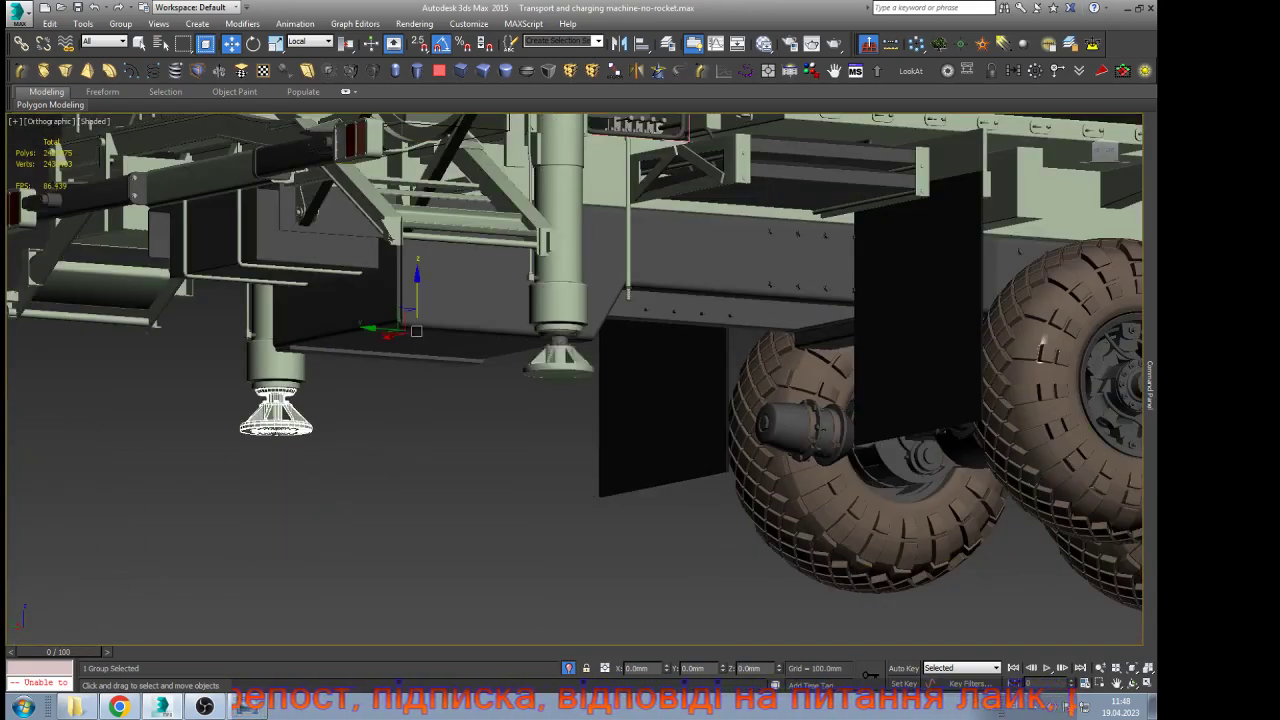
Show the outrigger foot in a wireframe left view and compare its height with the home grid, leaving the grid hidden
scroll(500, 369, down, 2)
scroll(564, 309, up, 4)
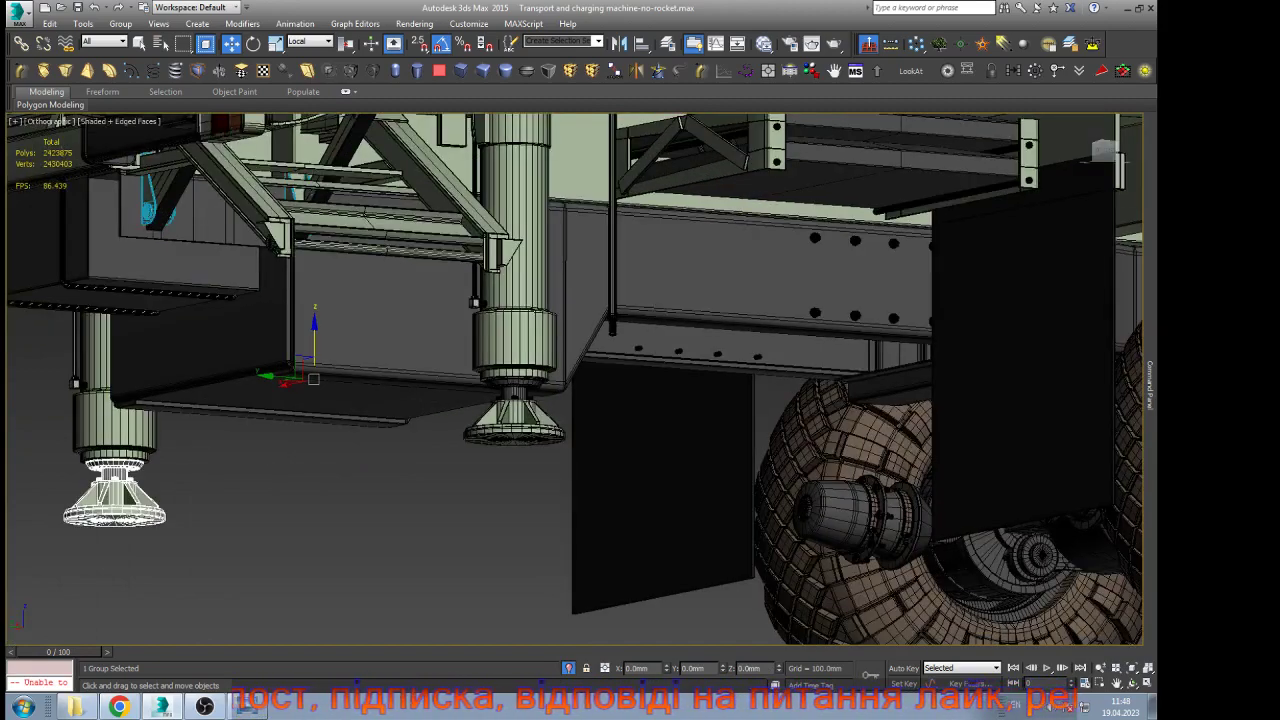
key(F3)
scroll(550, 310, down, 4)
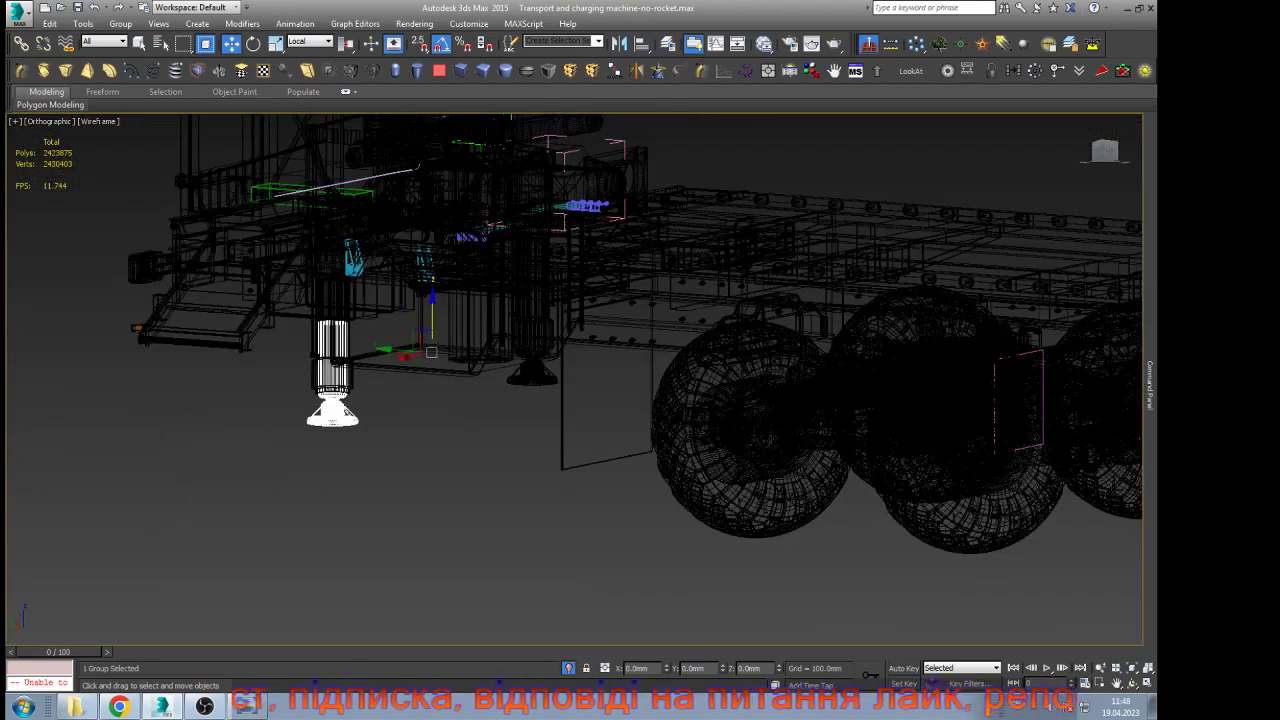
key(l)
key(z)
scroll(549, 324, down, 3)
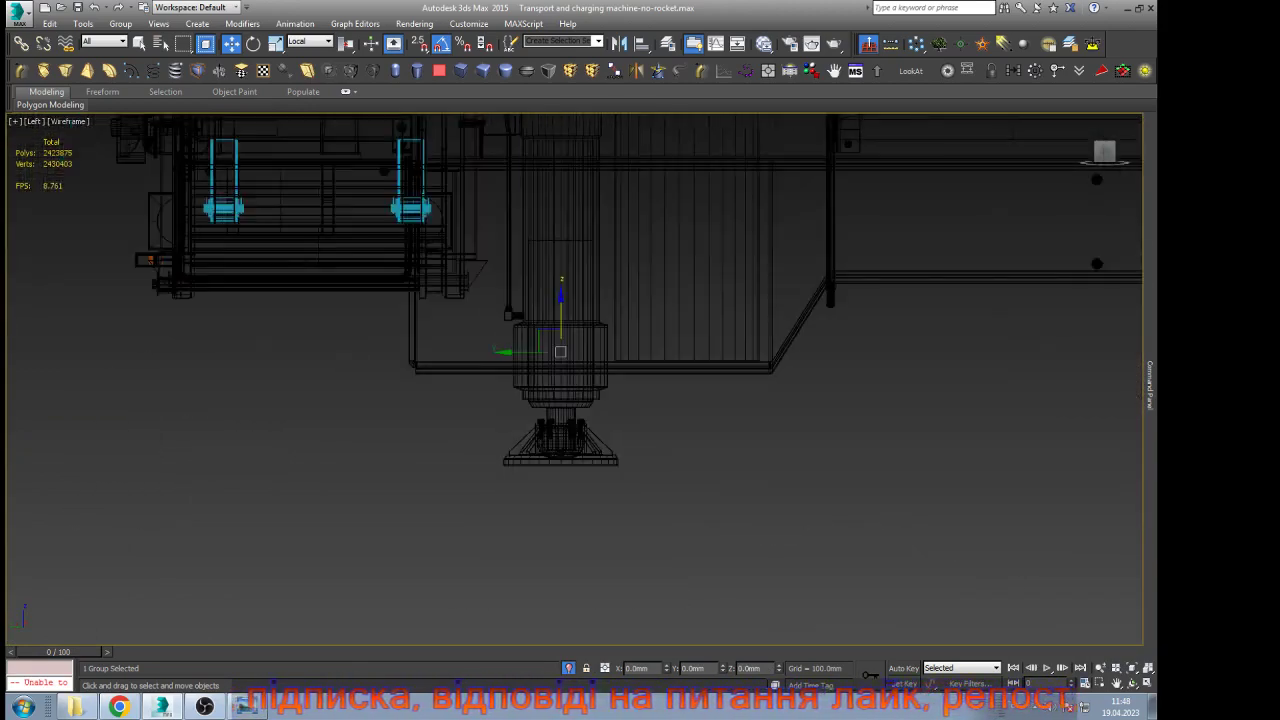
scroll(580, 436, up, 6)
scroll(558, 464, down, 9)
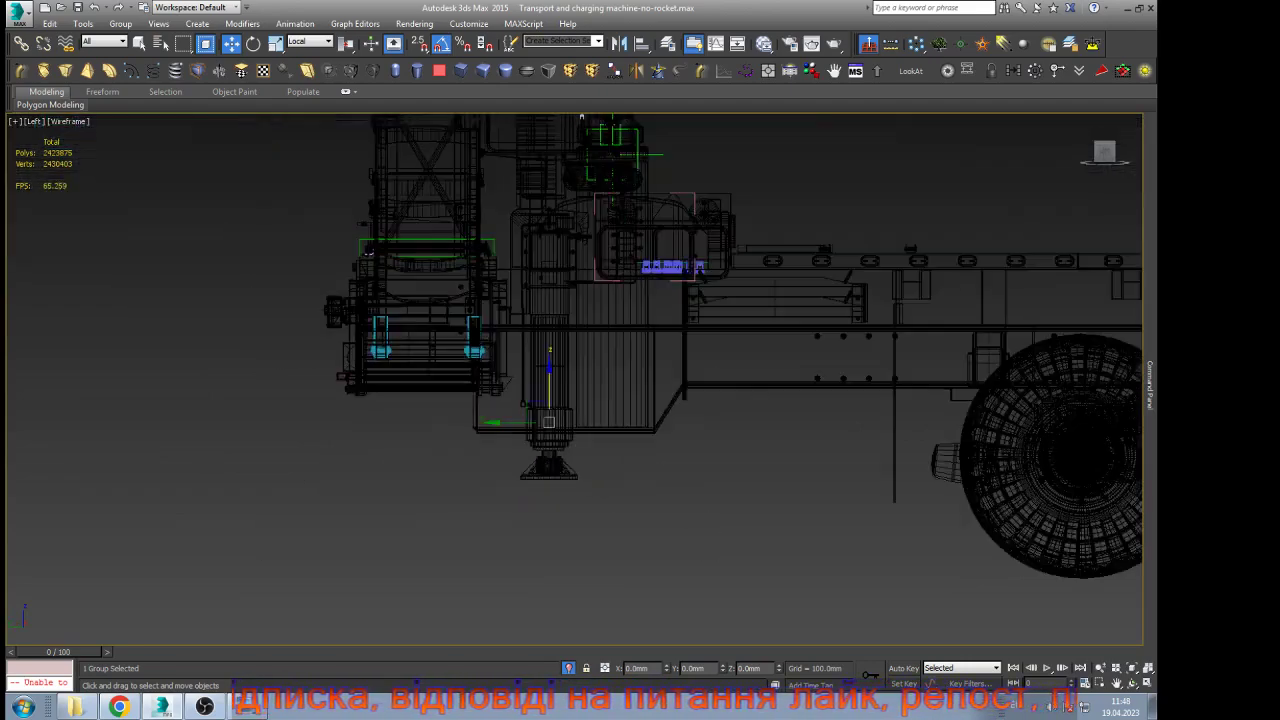
key(g)
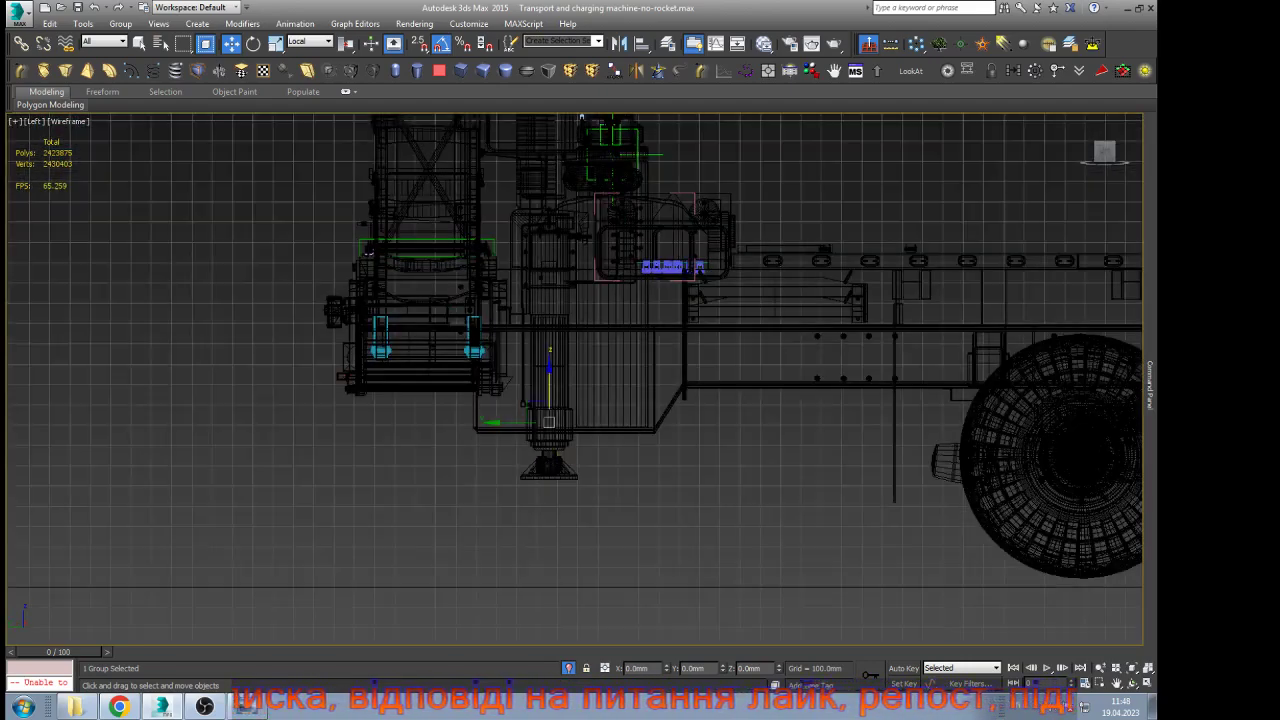
key(g)
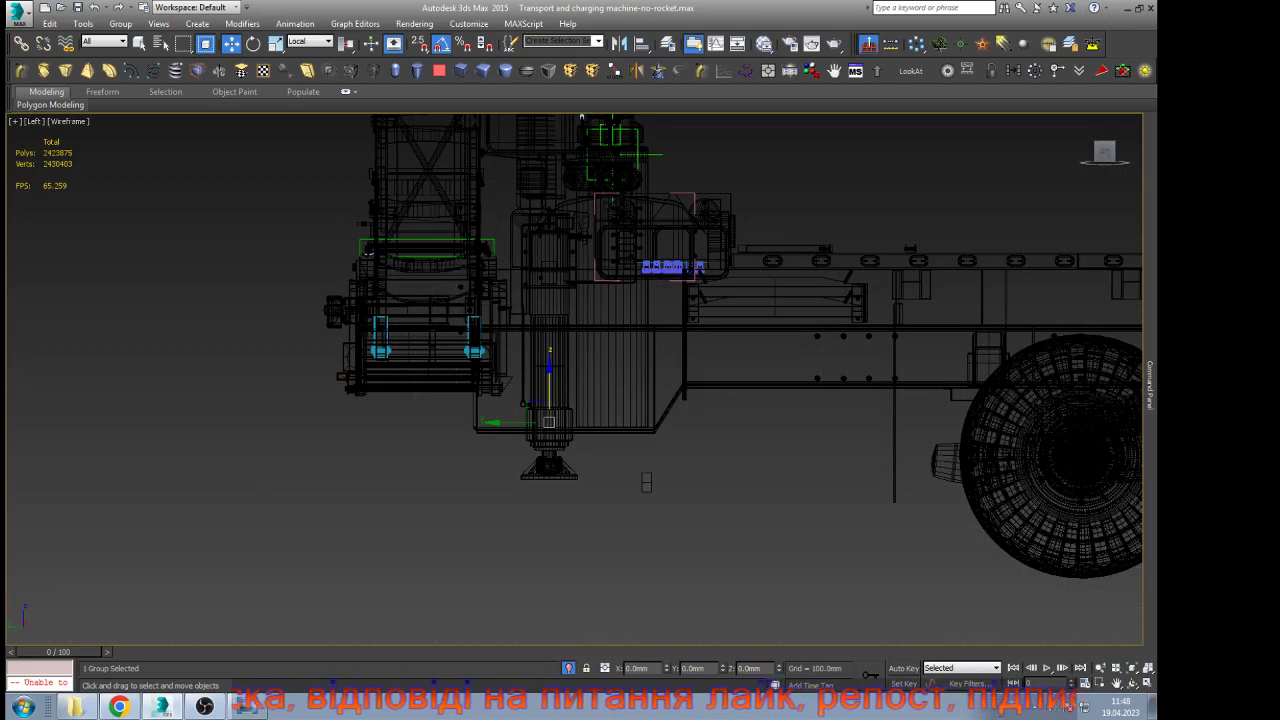
Unhide all objects without unhiding layers, and make the study layer visible in the Layer Explorer
key(alt+u)
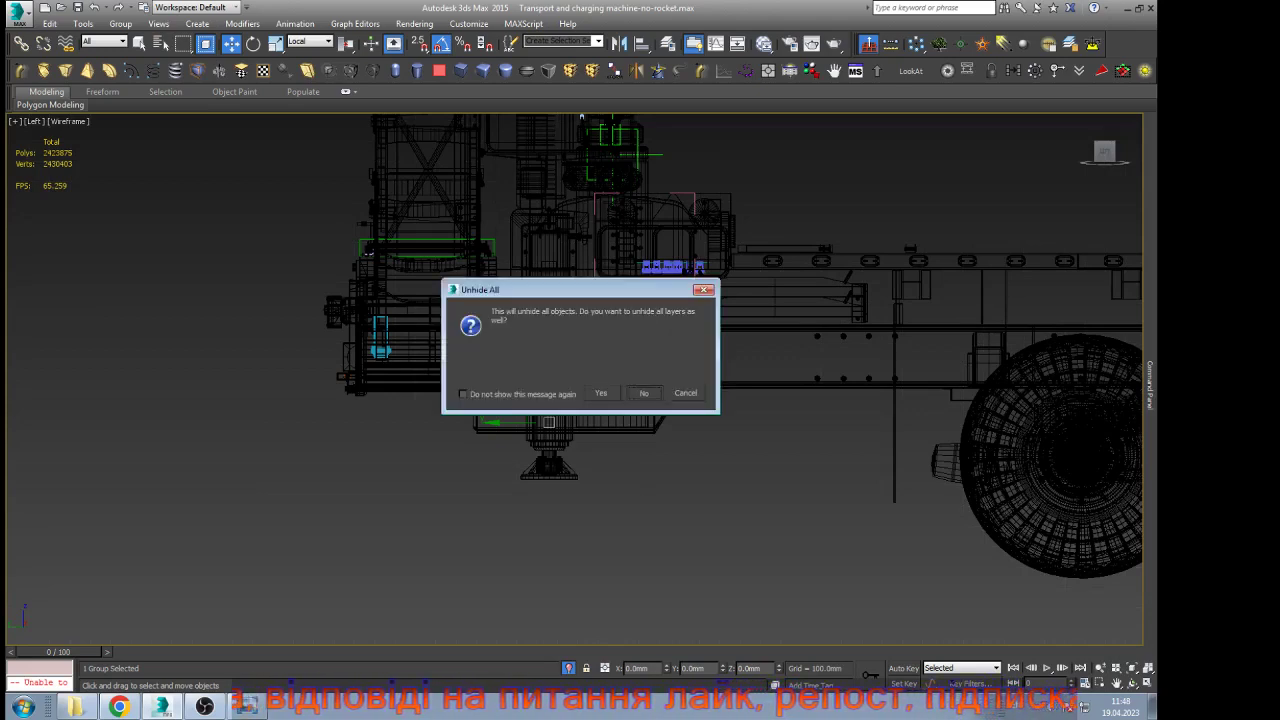
click(646, 392)
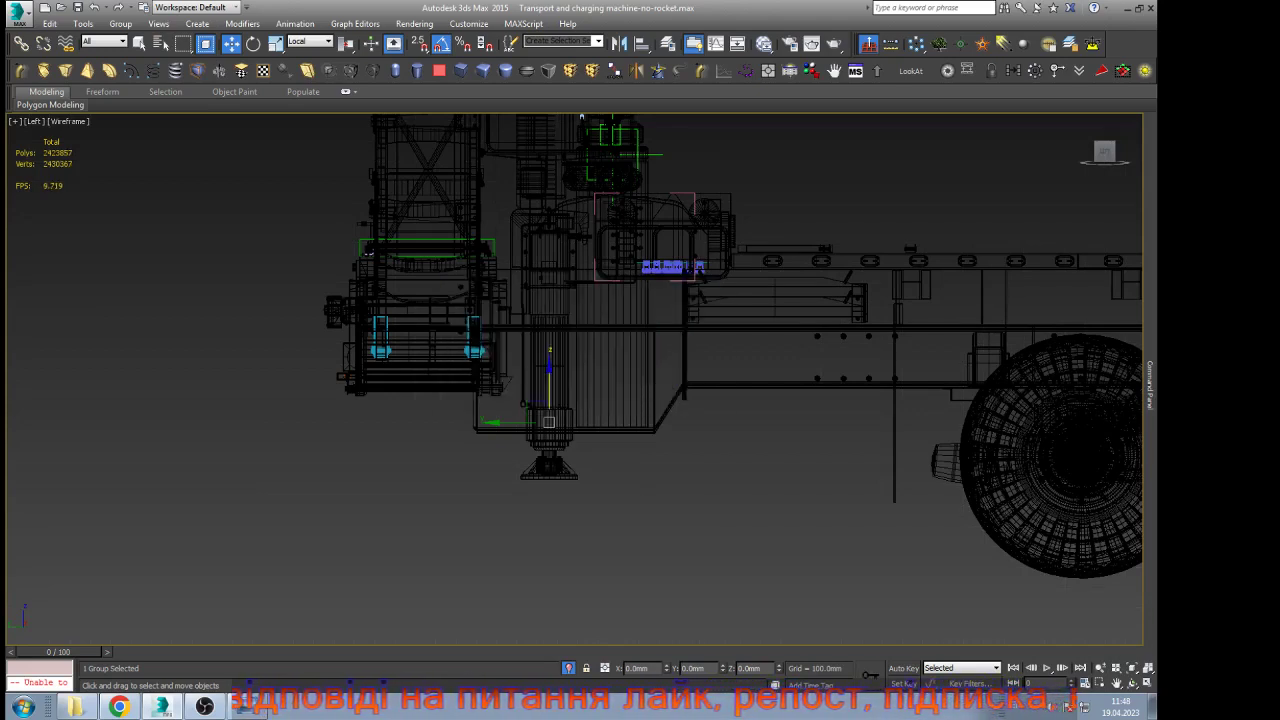
click(668, 44)
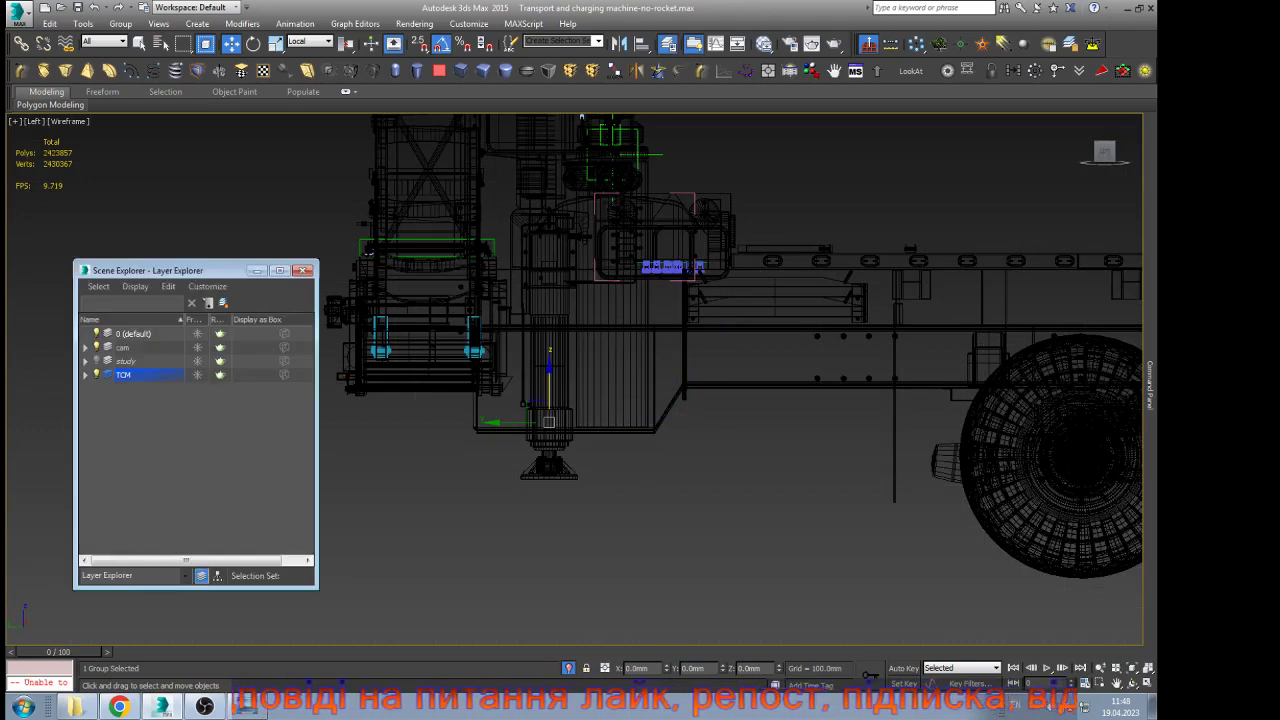
click(97, 361)
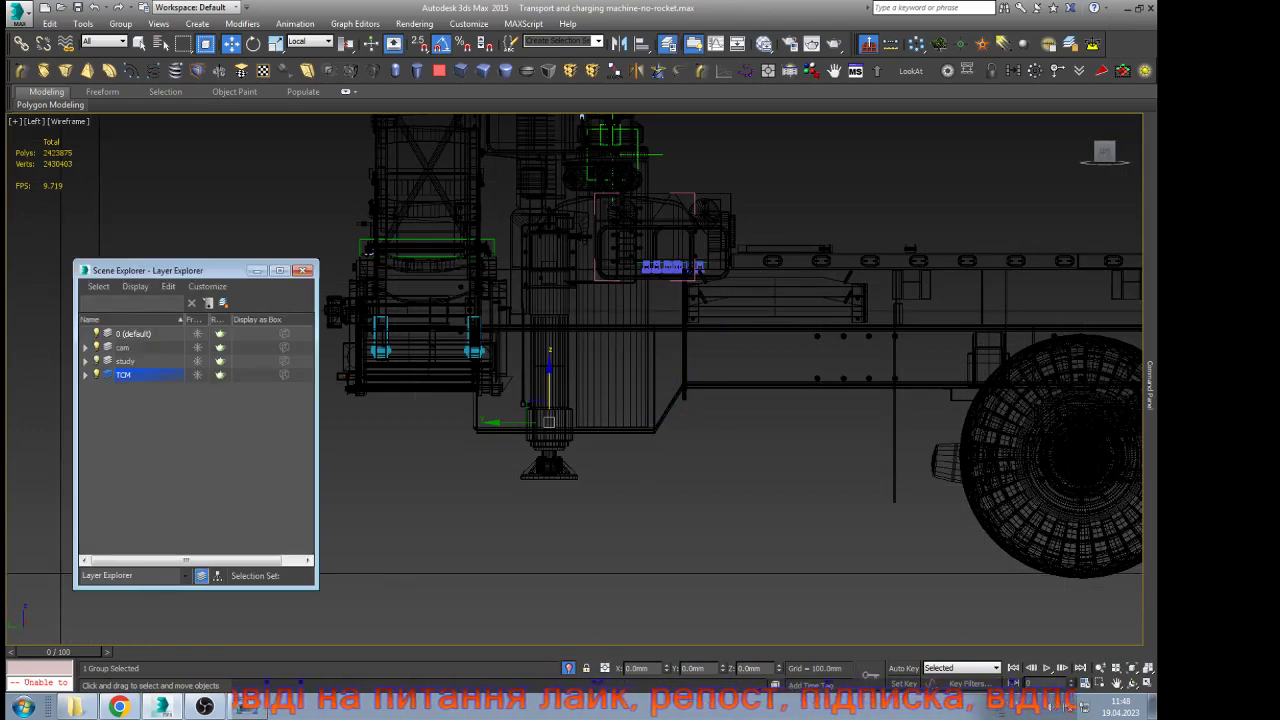
click(302, 270)
Lower the linked outrigger feet along Z onto the ground line, with a final move of about 37 mm, and clear the selection
drag(549, 384, 549, 472)
scroll(552, 594, up, 3)
scroll(588, 340, up, 2)
scroll(543, 360, down, 5)
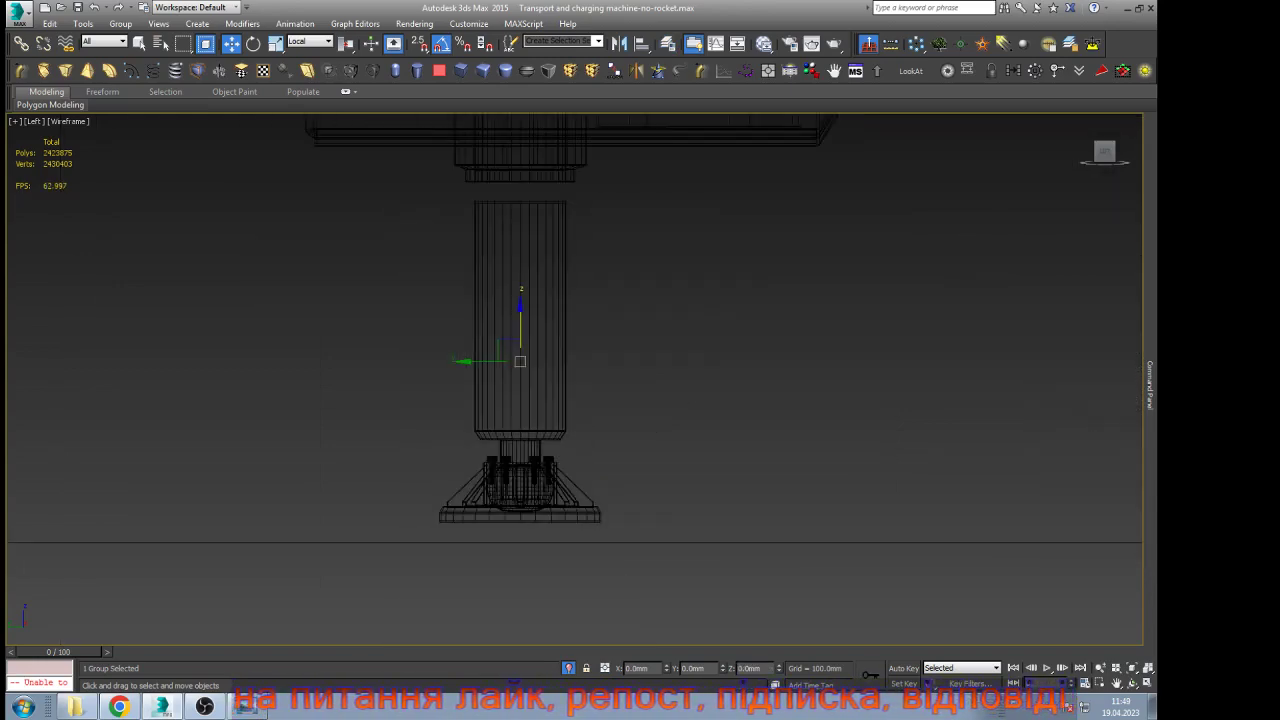
drag(520, 325, 520, 346)
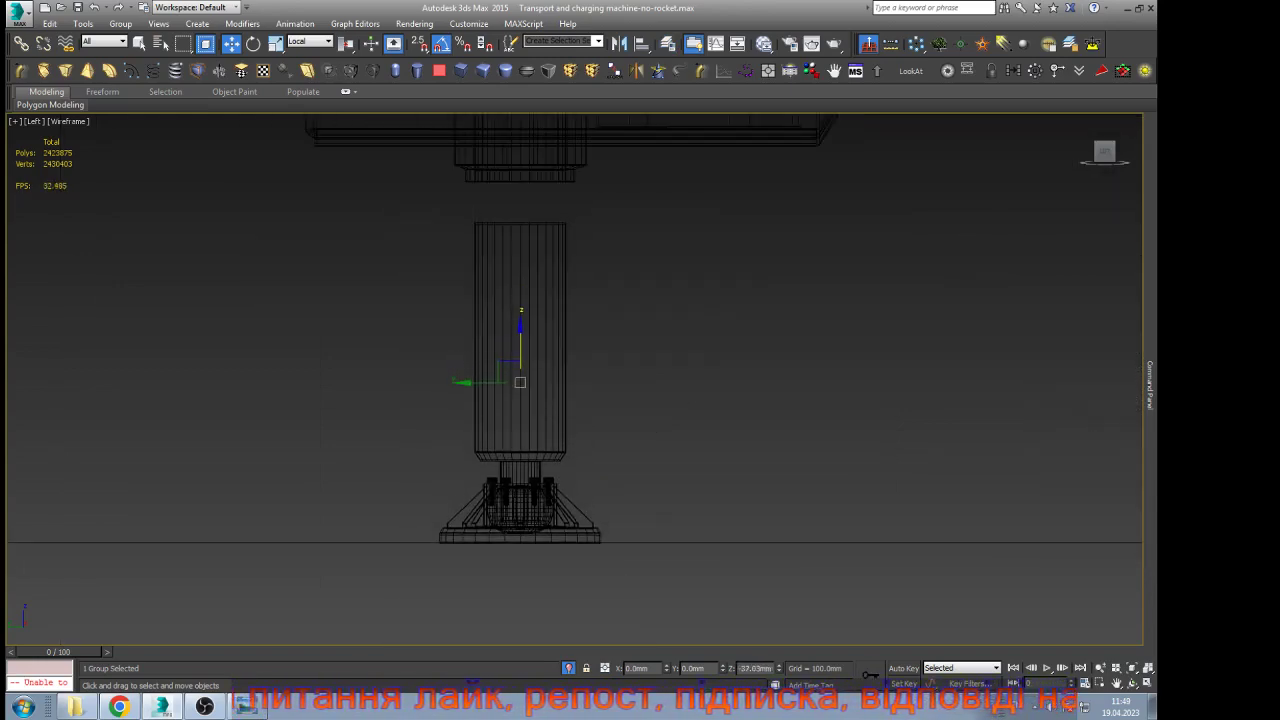
scroll(545, 379, down, 6)
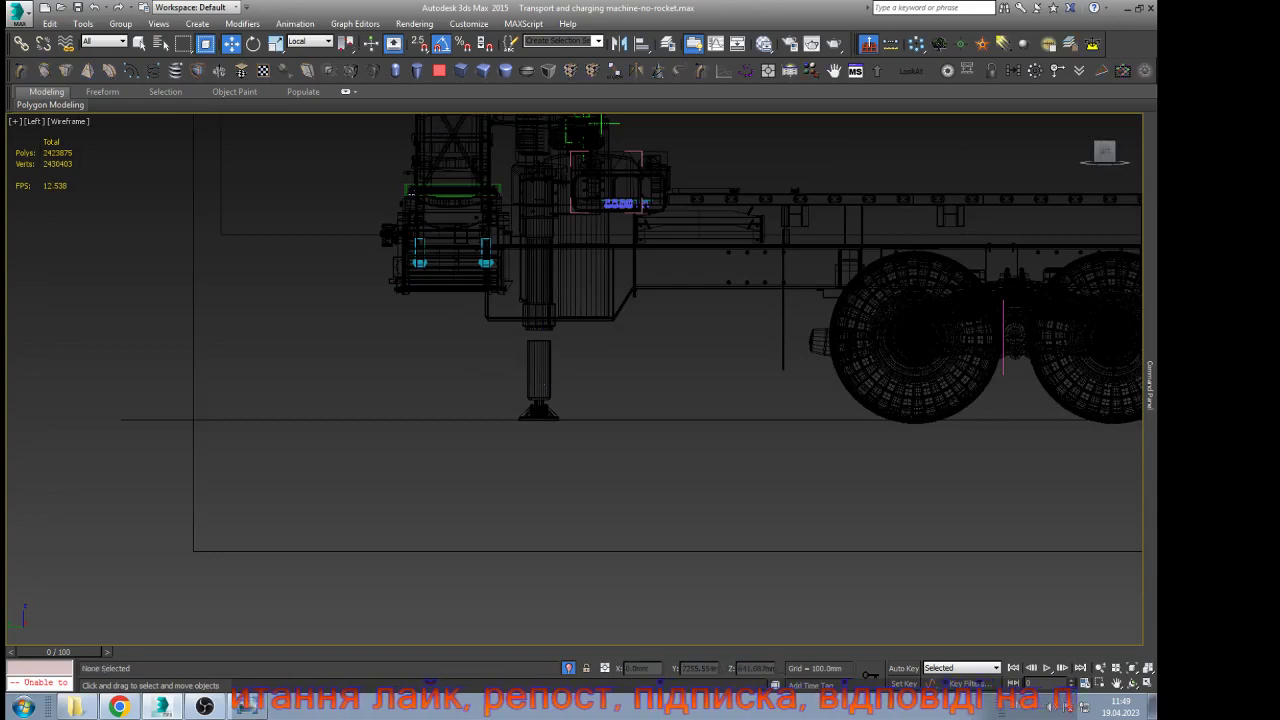
Open the lowered rear outrigger foot's group for editing and select its leg cylinder
scroll(558, 326, up, 5)
mouse_move(1150, 385)
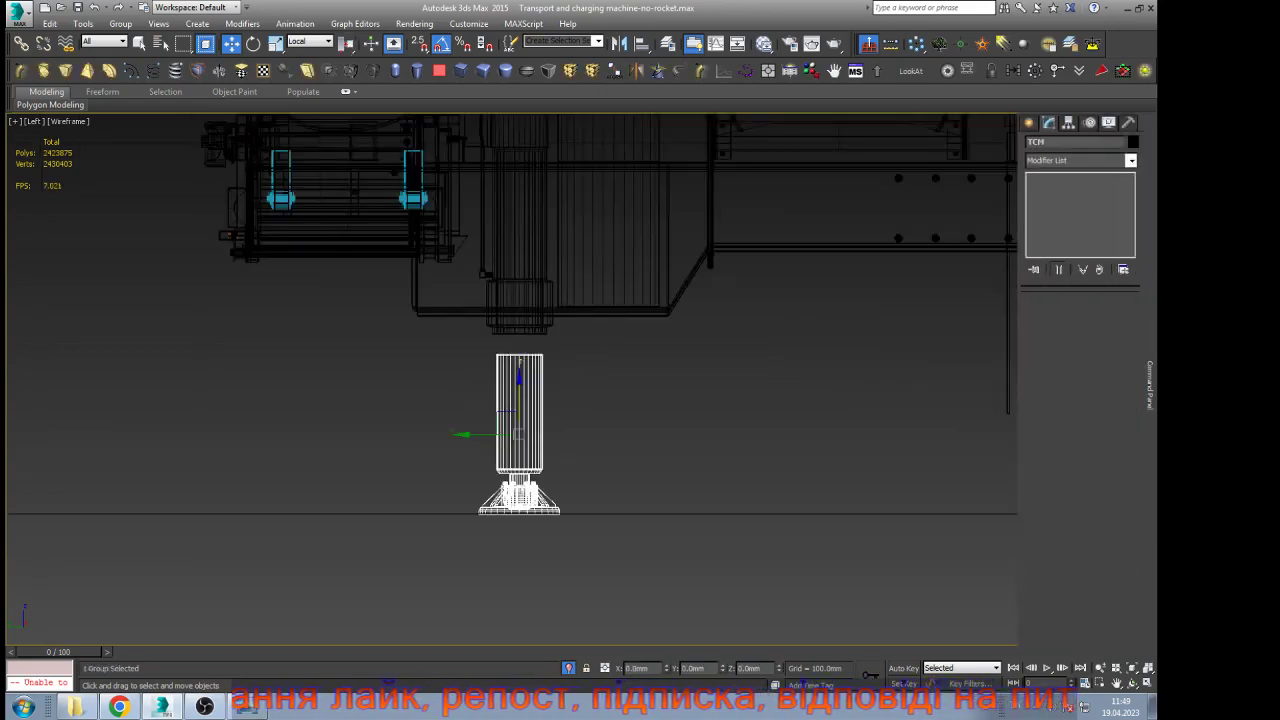
click(120, 23)
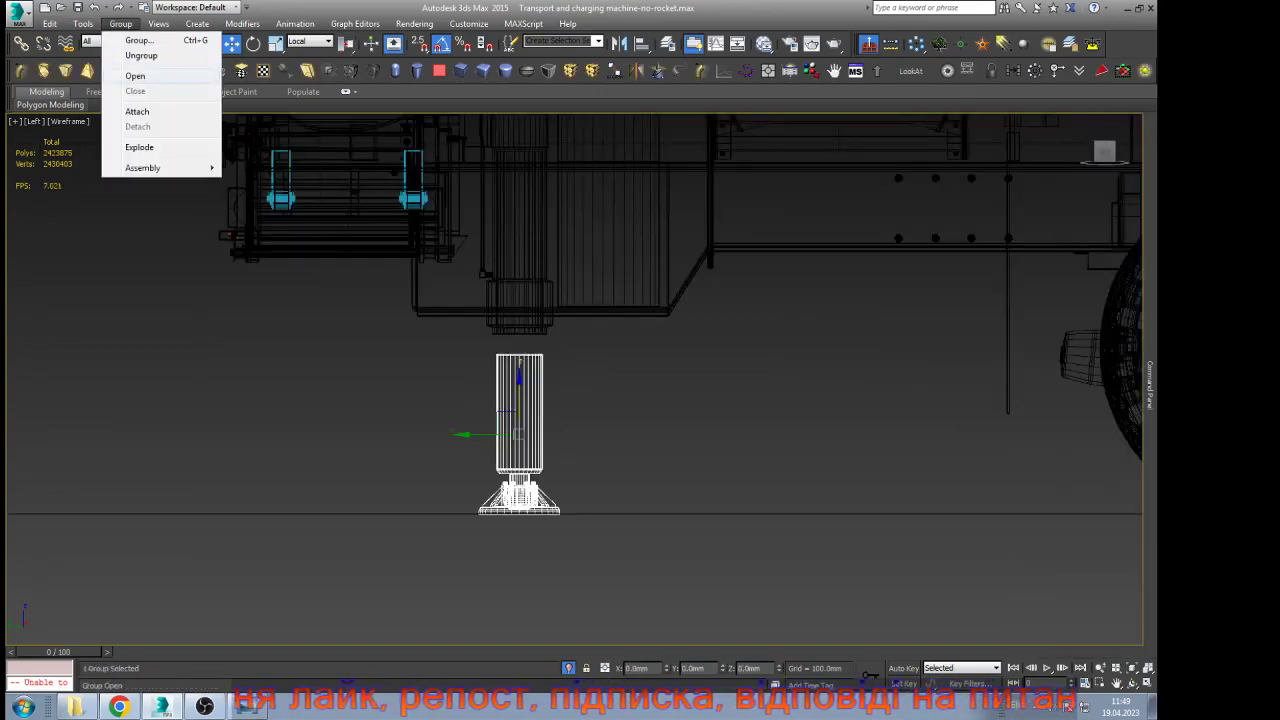
click(135, 76)
click(530, 420)
mouse_move(1150, 385)
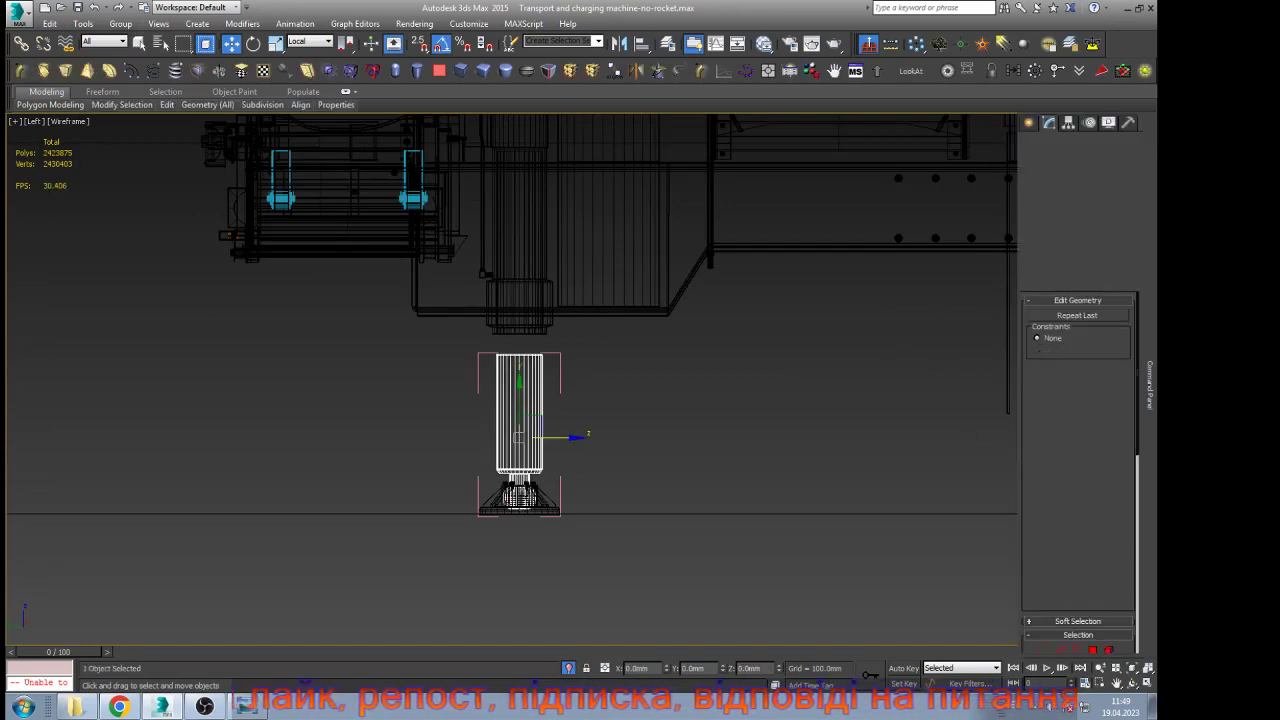
Extend the leg cylinder by raising its top ring of vertices into the outer sleeve, and leave vertex editing
click(1058, 189)
drag(494, 365, 482, 370)
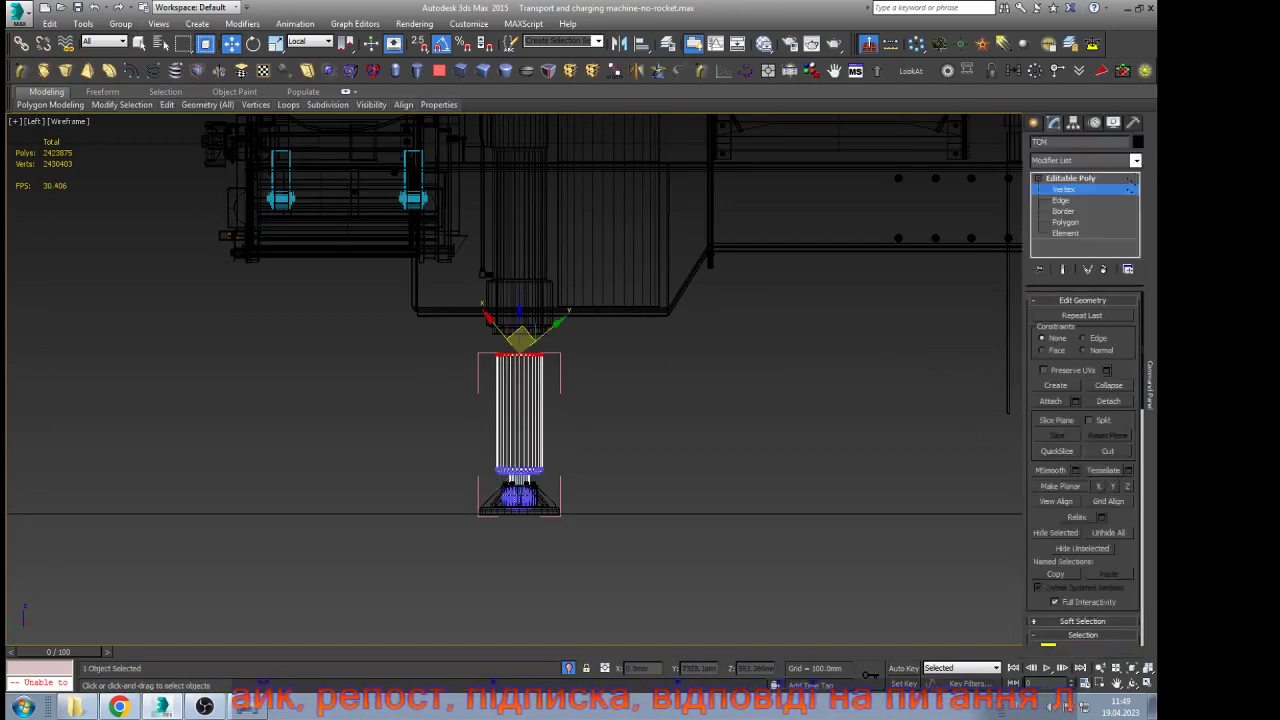
key(z)
scroll(360, 505, down, 4)
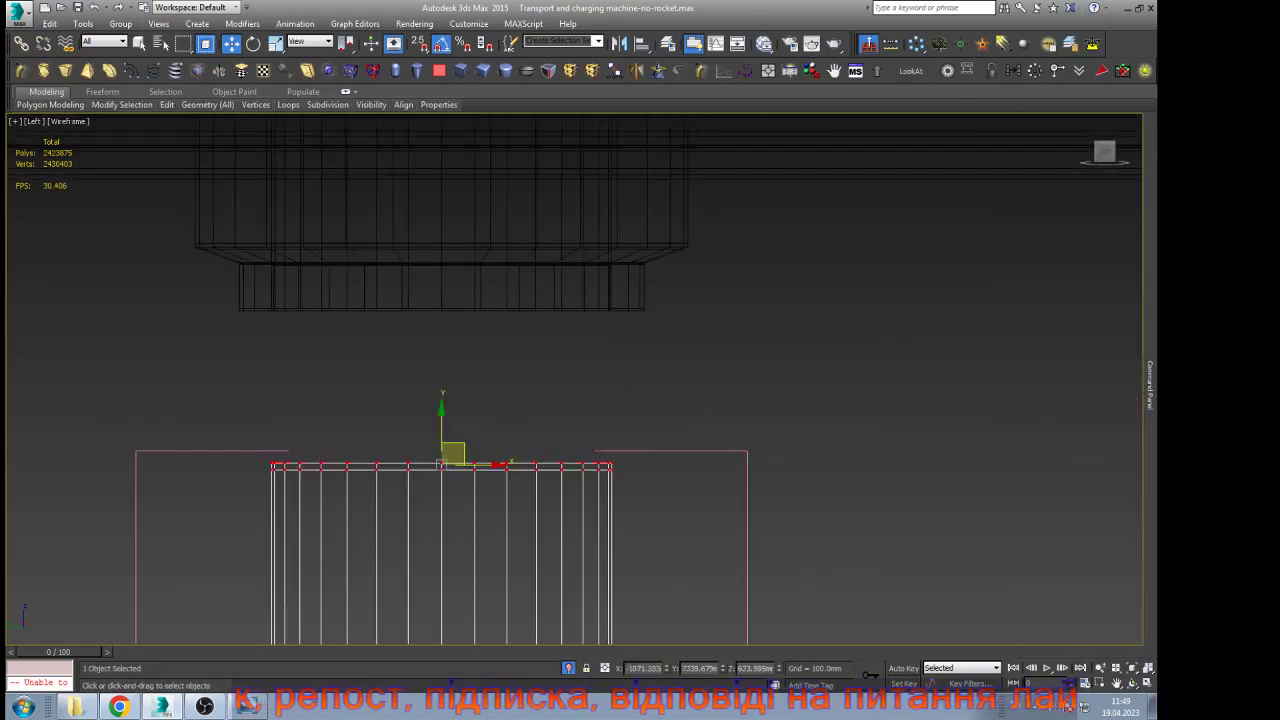
scroll(482, 443, down, 4)
drag(471, 412, 471, 193)
scroll(516, 515, down, 4)
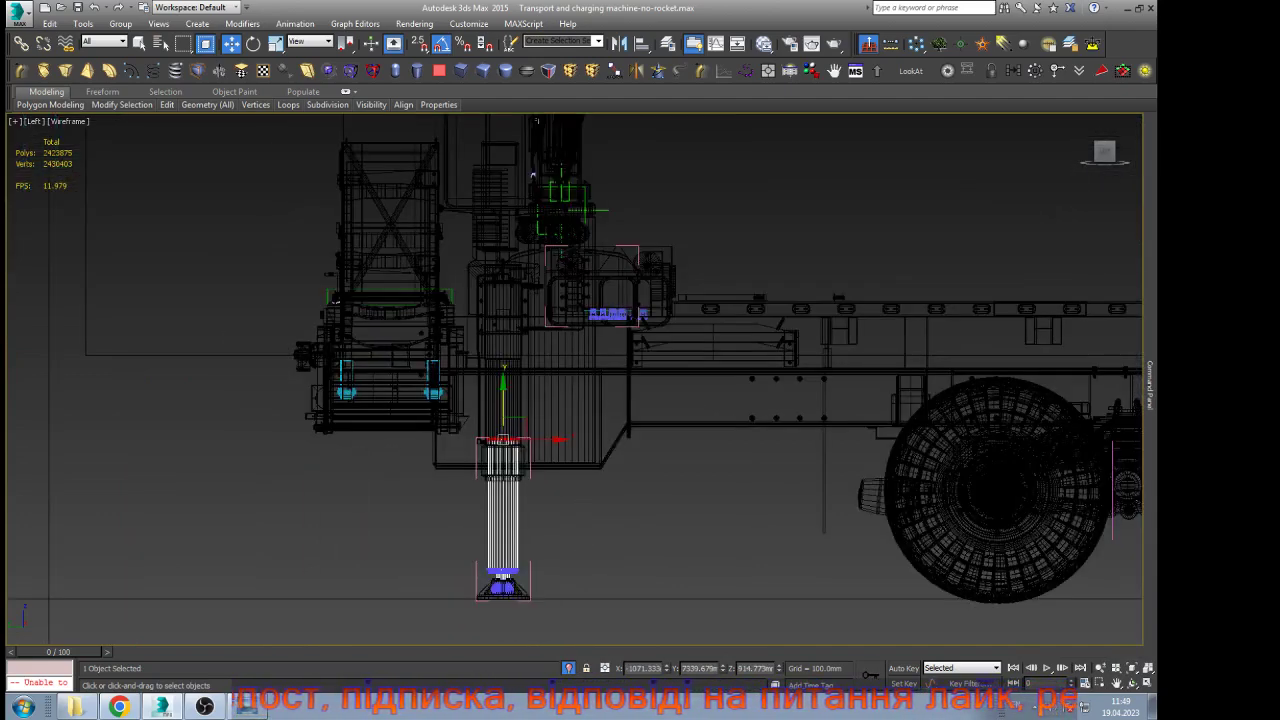
scroll(516, 515, up, 3)
drag(483, 280, 483, 306)
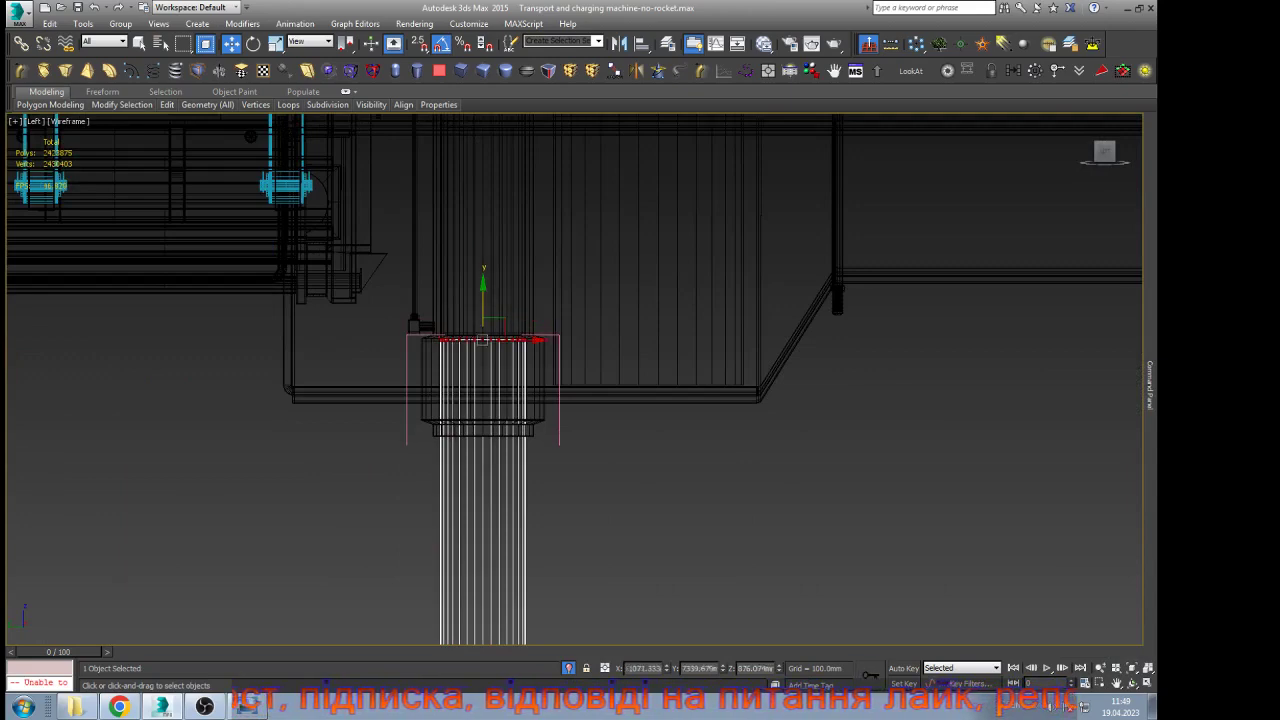
scroll(443, 367, down, 5)
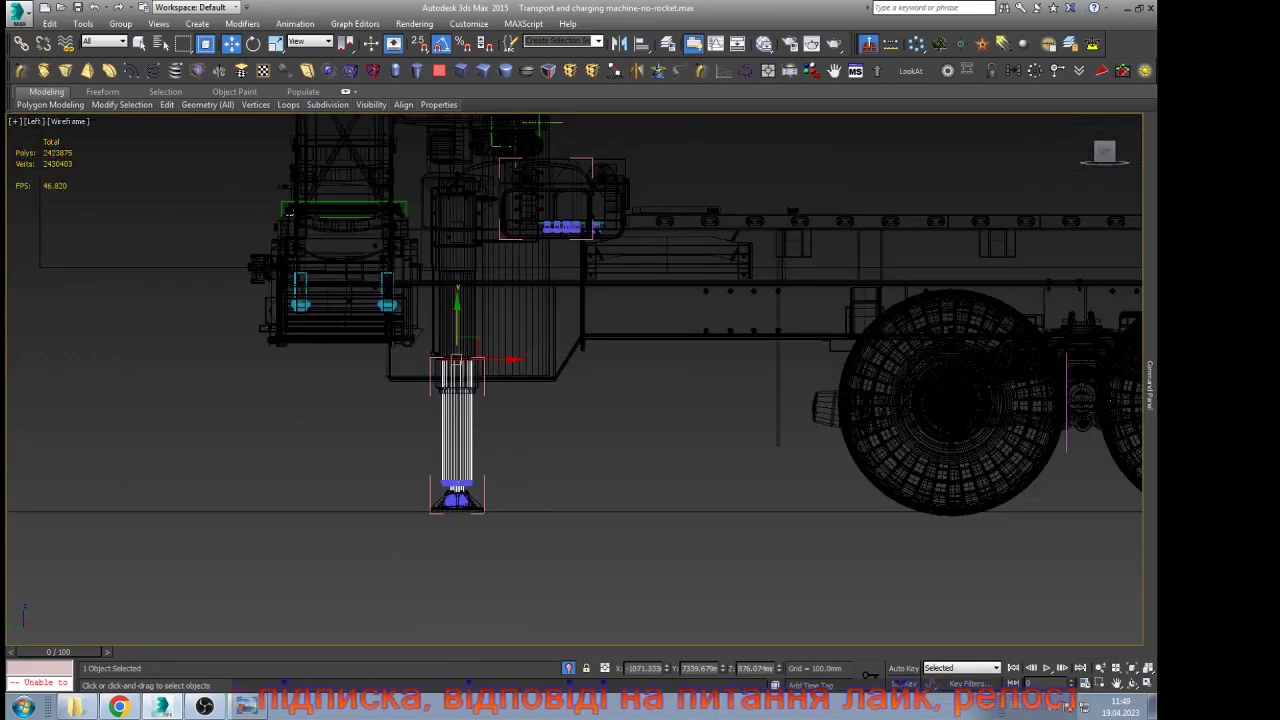
mouse_move(1150, 386)
click(1066, 178)
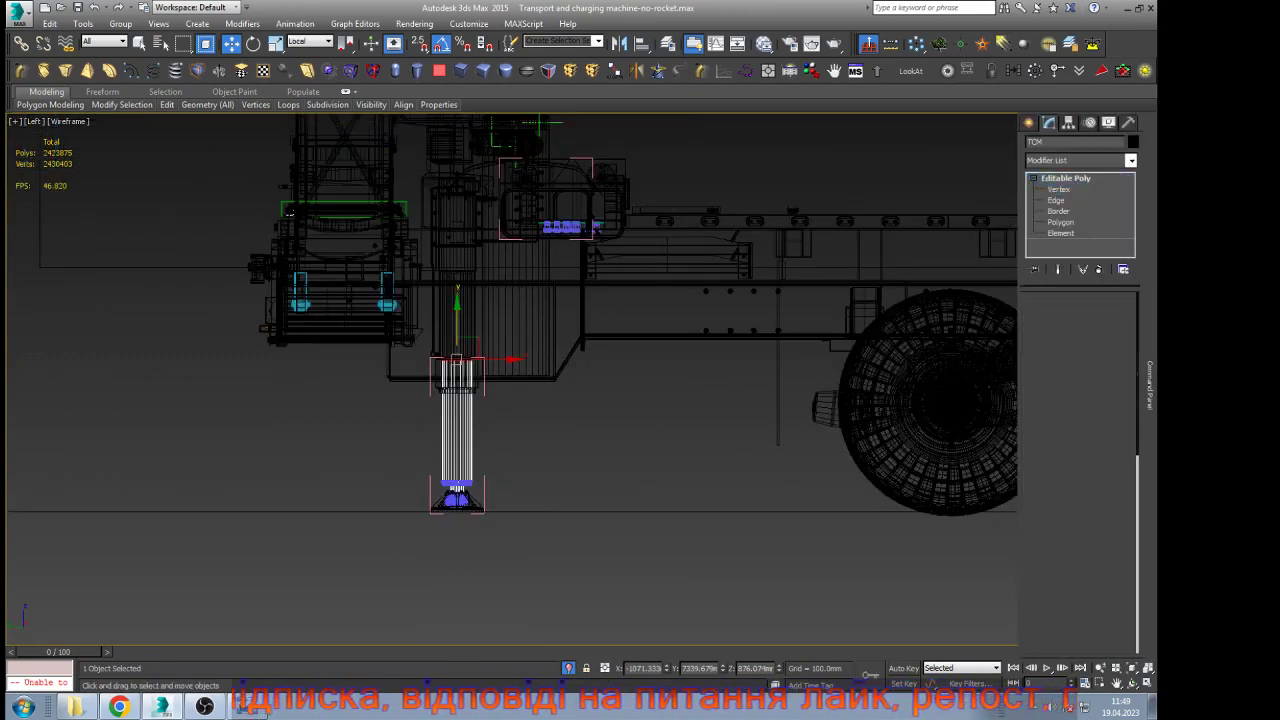
click(620, 450)
click(457, 432)
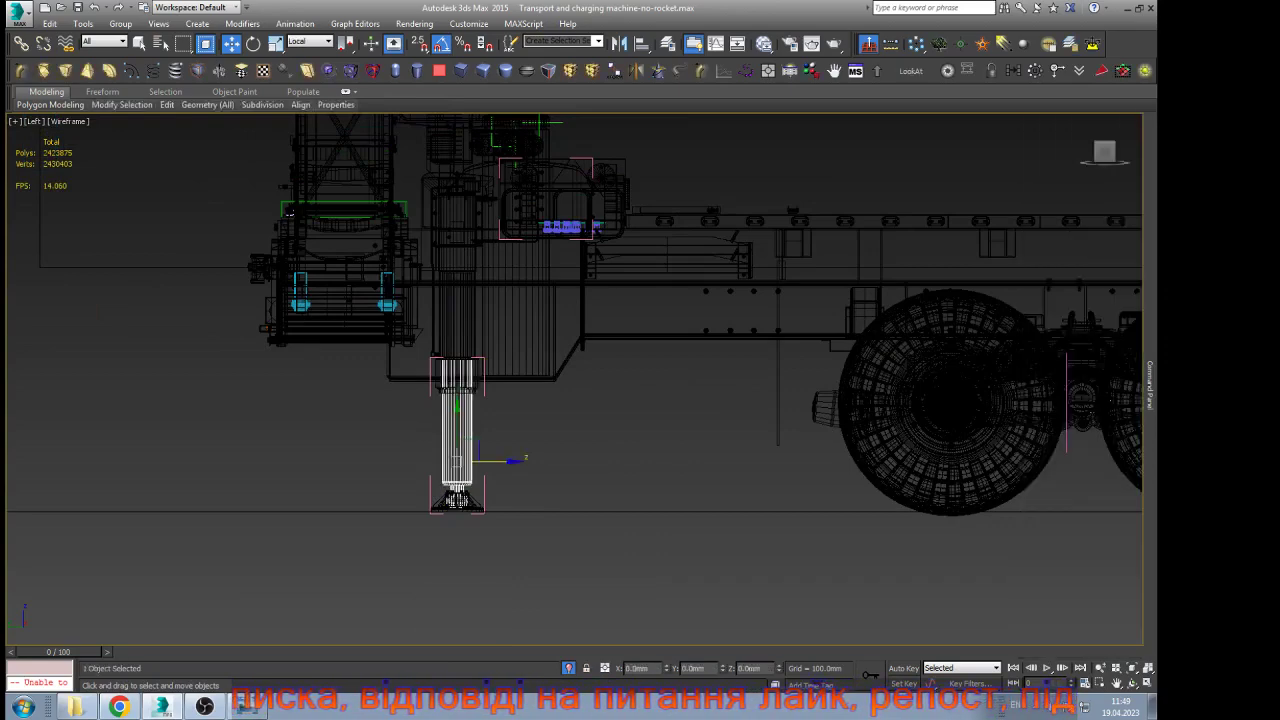
Hide the study layer, clear the selection and show the outriggers shaded in a rotated orthographic view
click(1132, 683)
drag(574, 400, 800, 458)
key(w)
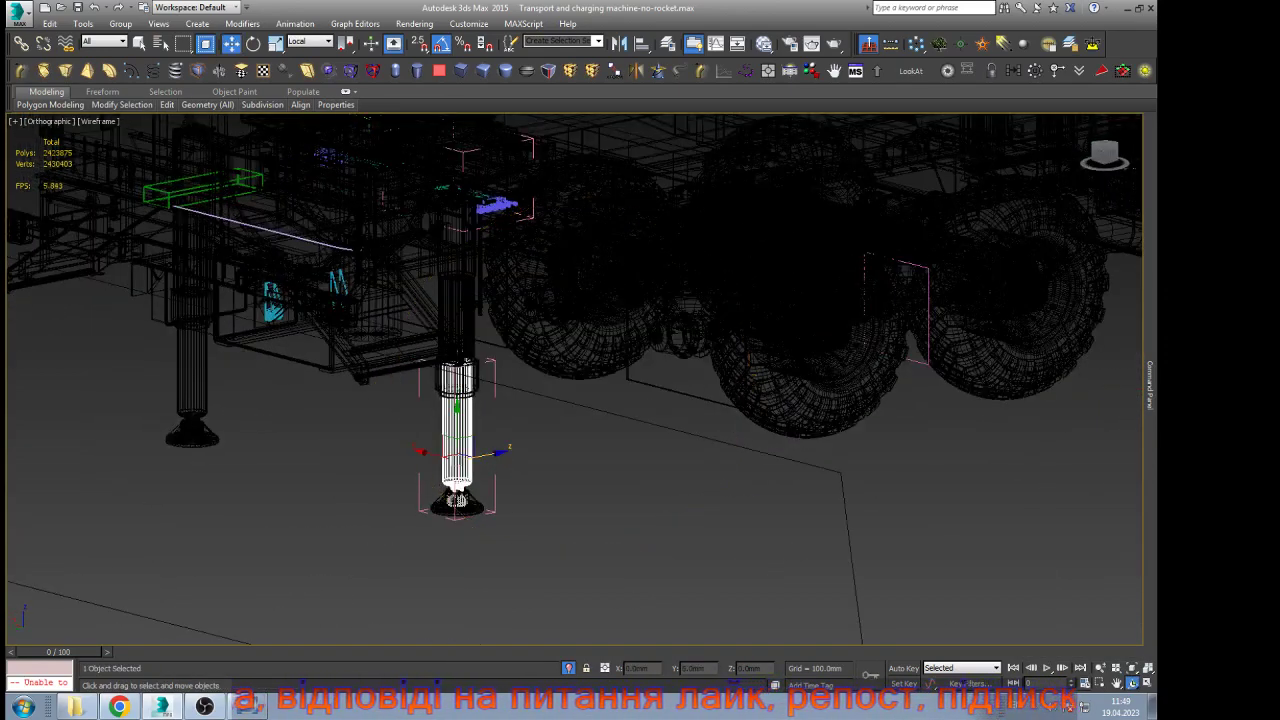
click(668, 44)
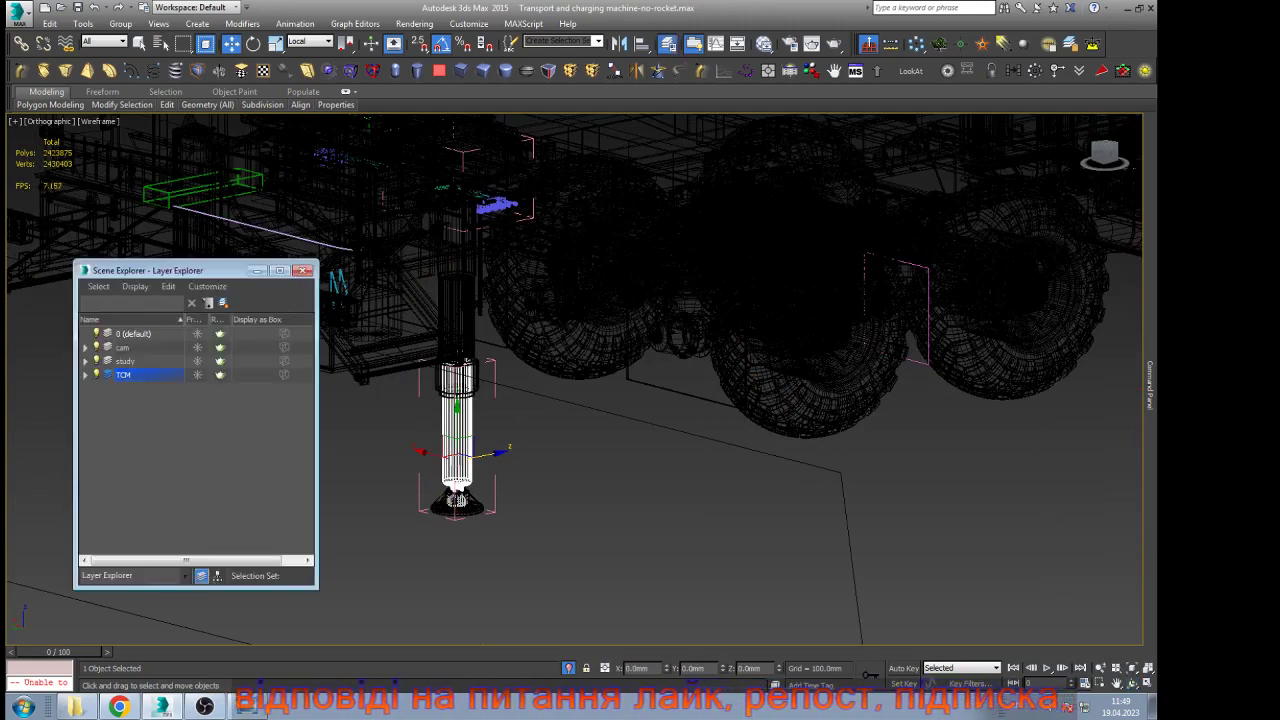
click(97, 361)
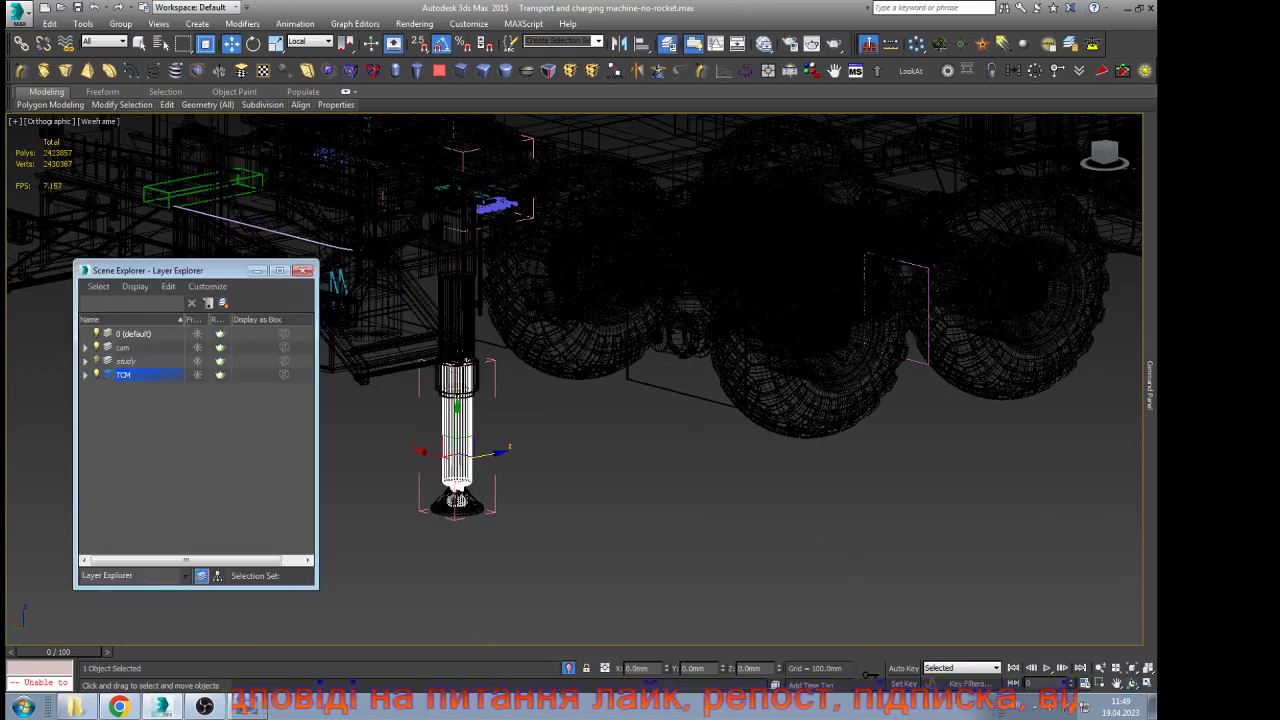
click(302, 270)
key(ctrl+d)
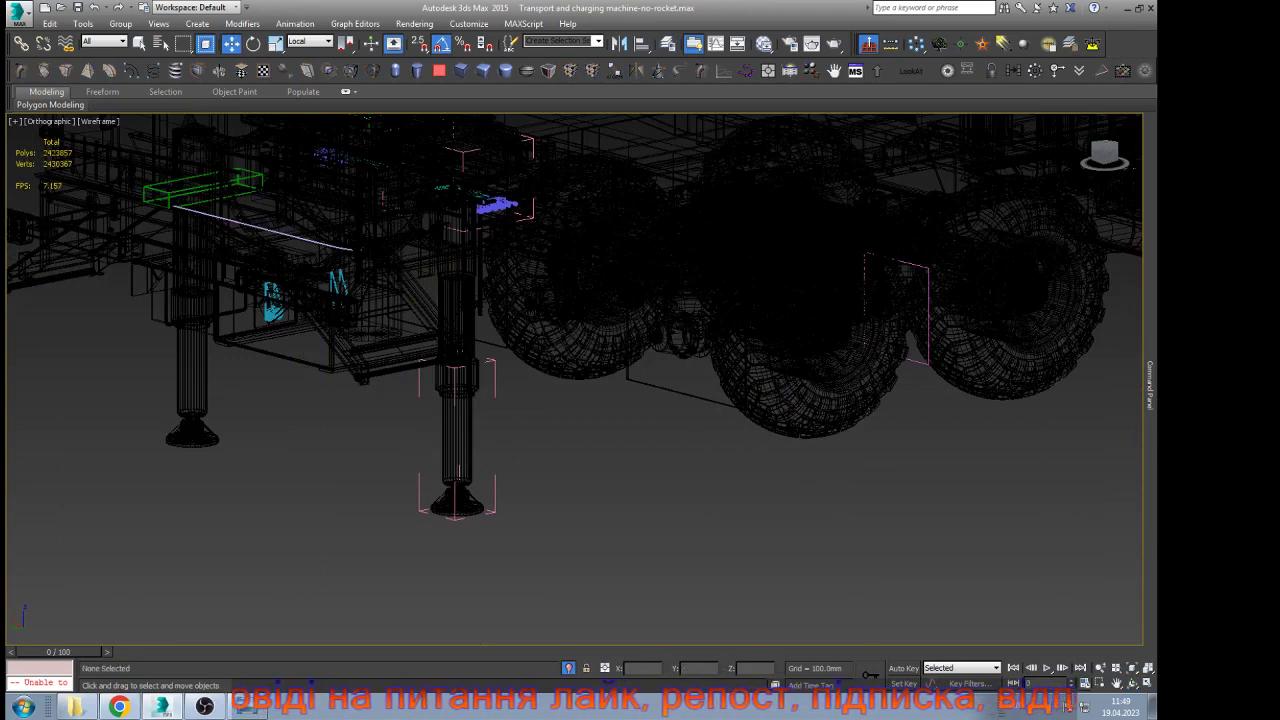
key(F3)
scroll(507, 452, up, 3)
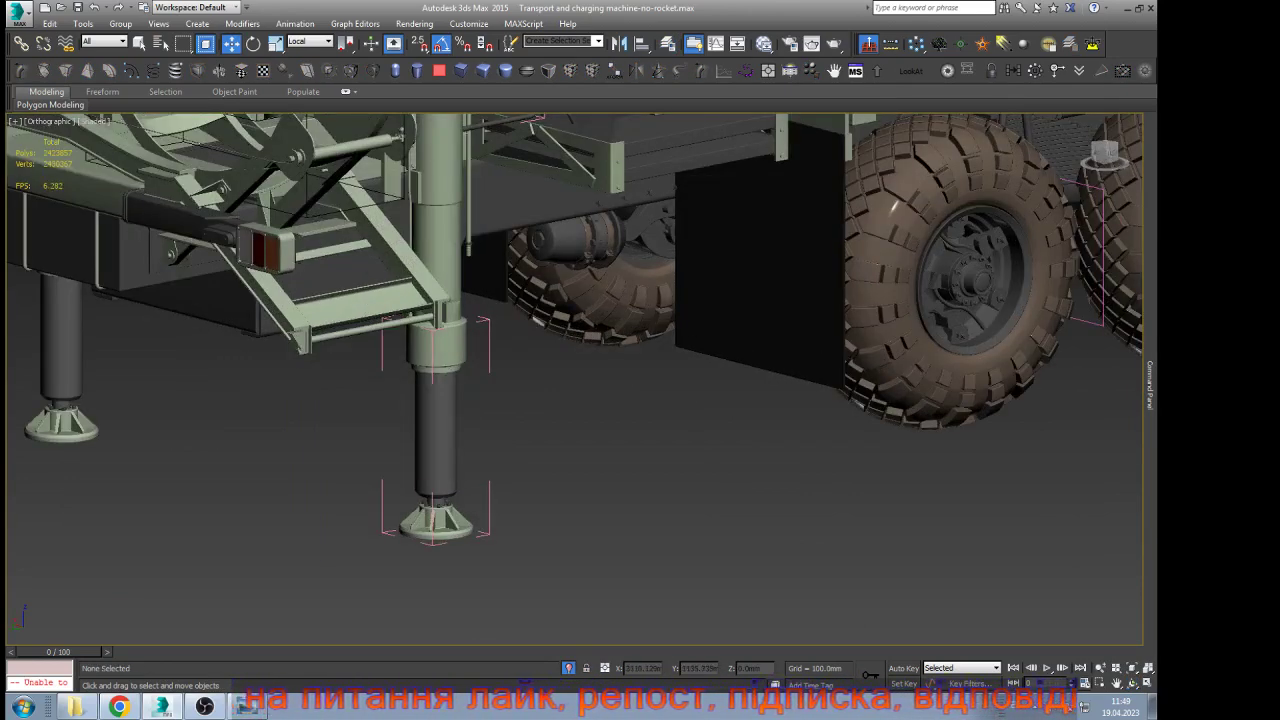
Create a point helper on the ground beside the rear outrigger and name it Point043-back-leggs
click(961, 44)
click(712, 503)
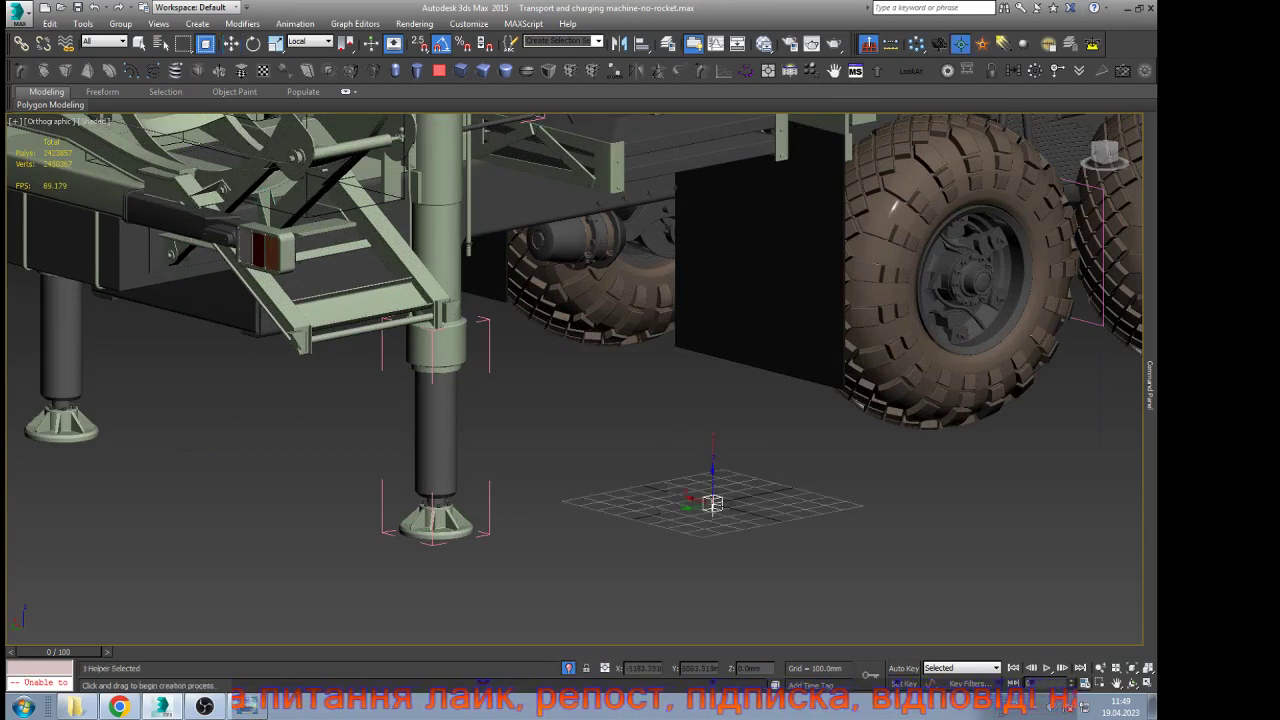
right_click(783, 551)
mouse_move(1150, 386)
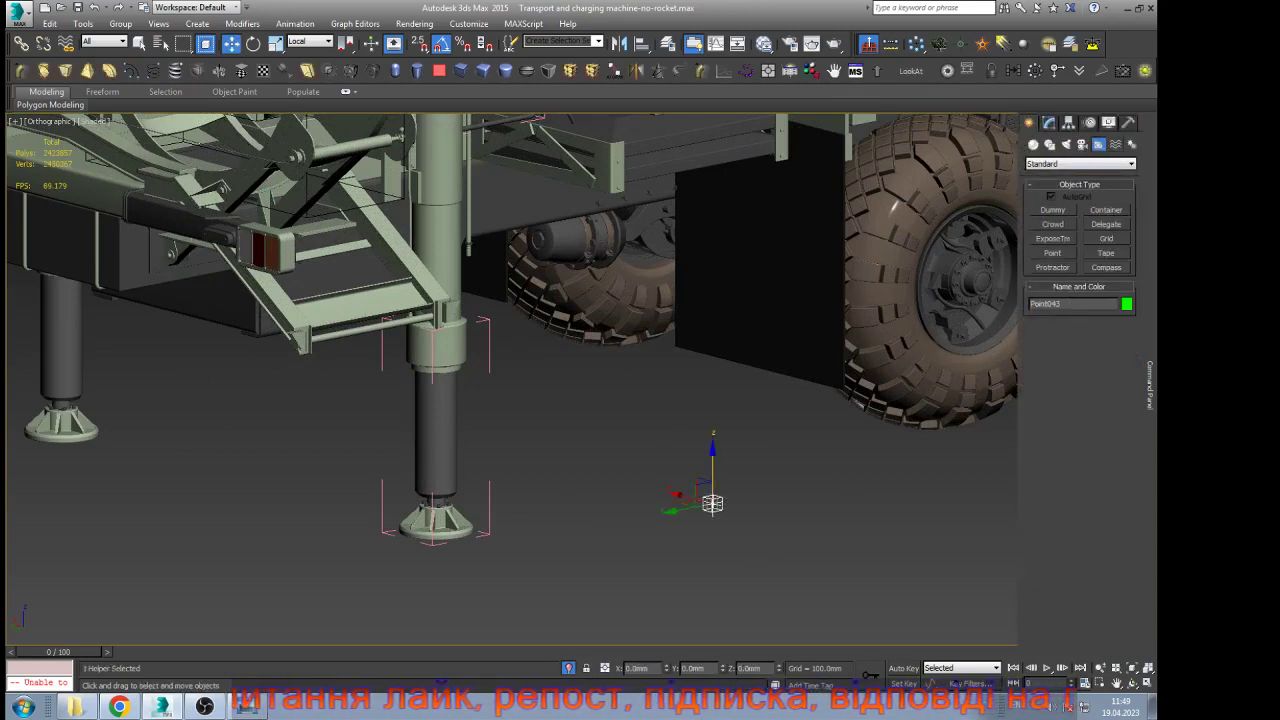
click(1049, 122)
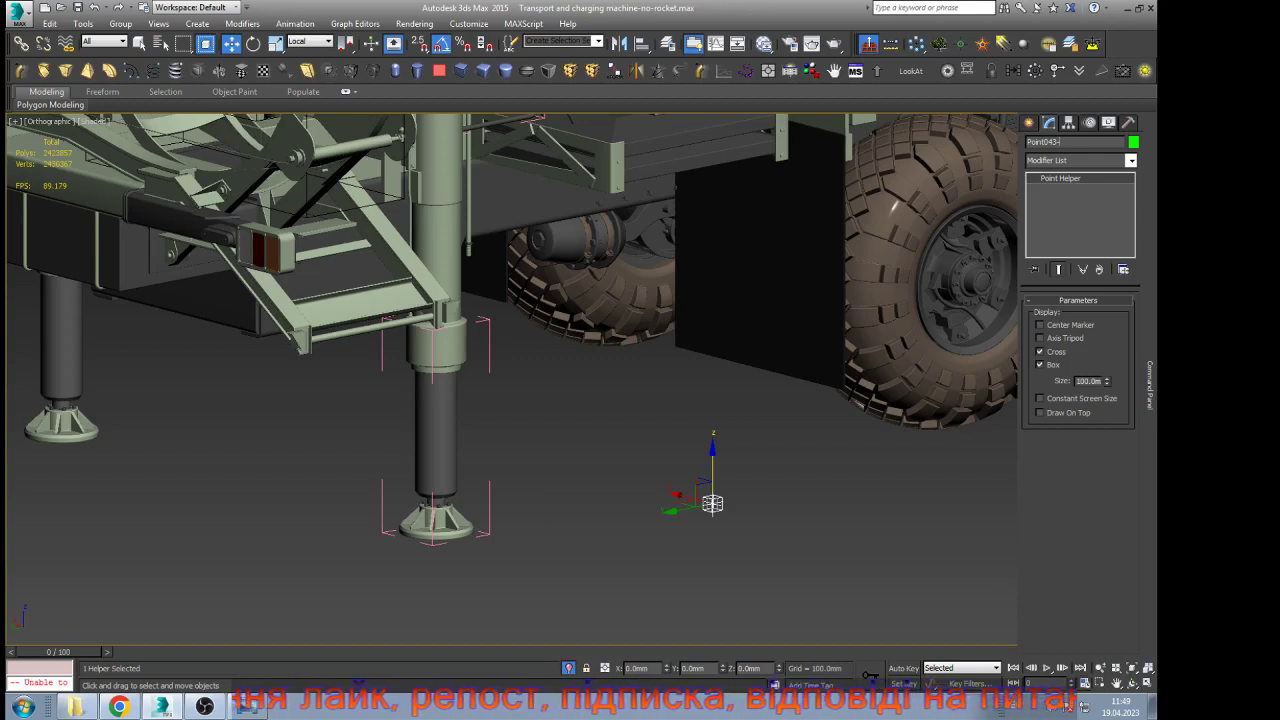
text(back-leggs)
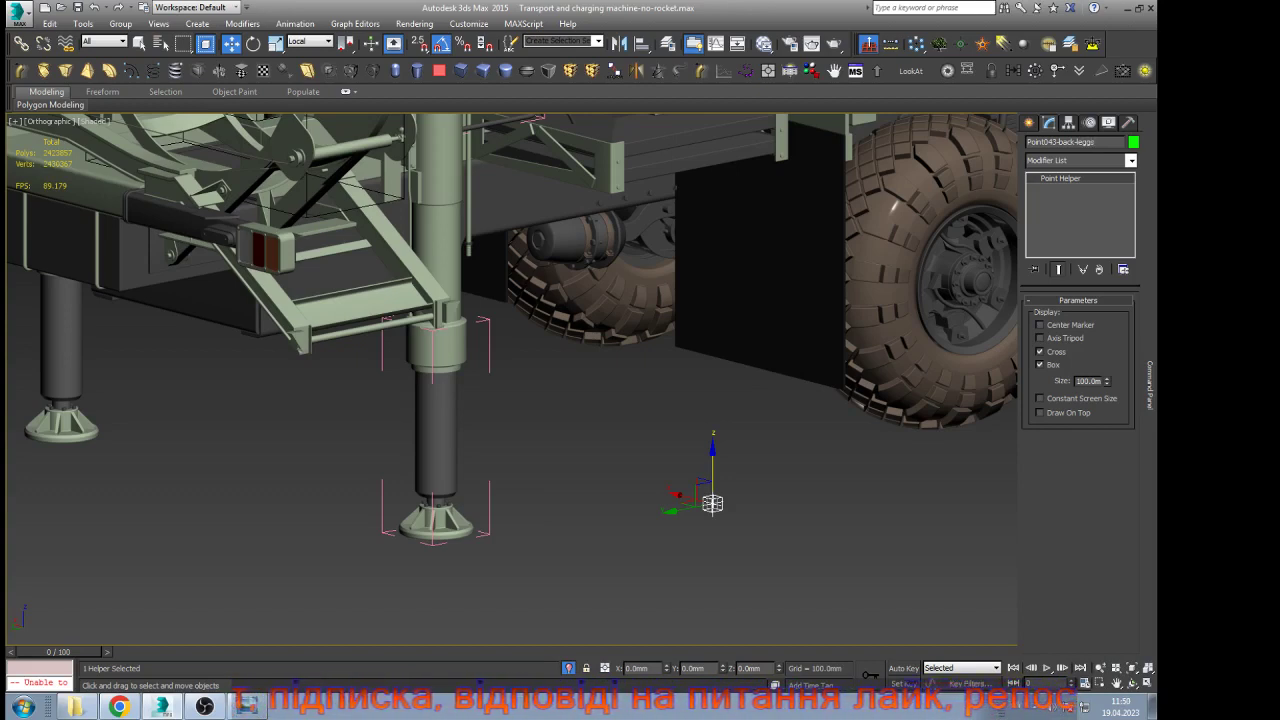
Set the point helper's colour to blue and its size to 300 mm
click(1133, 142)
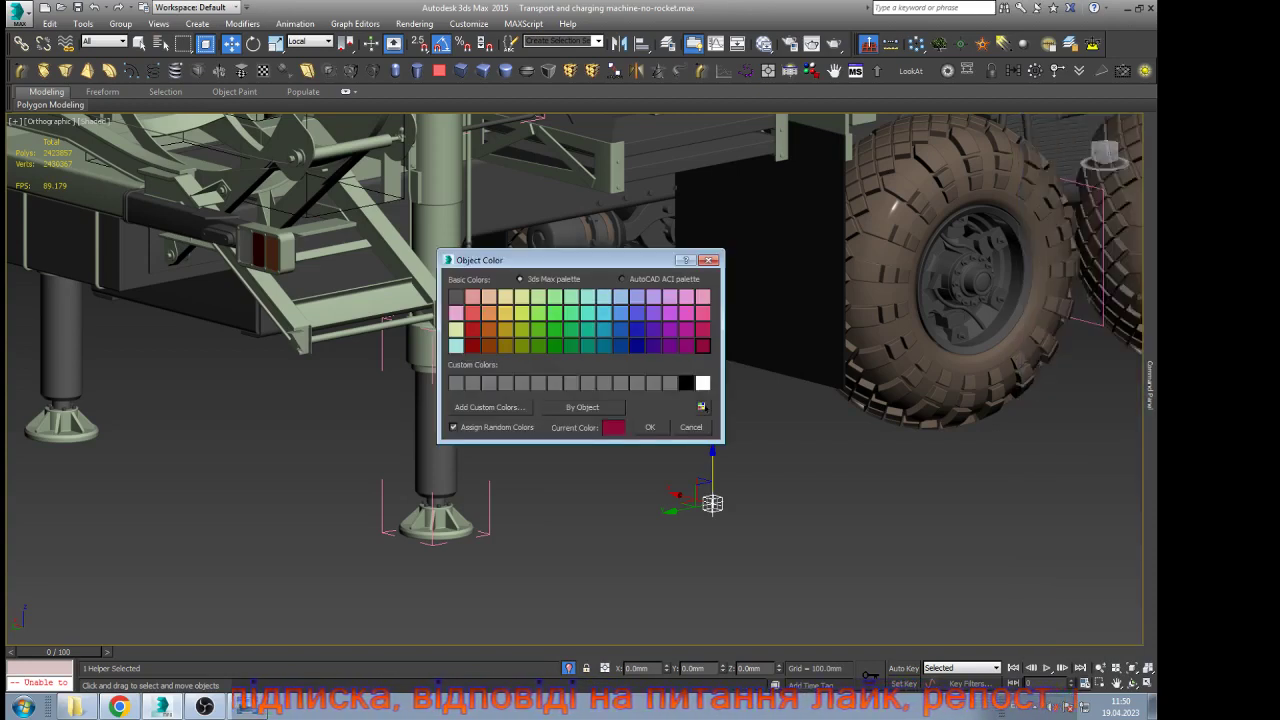
click(621, 330)
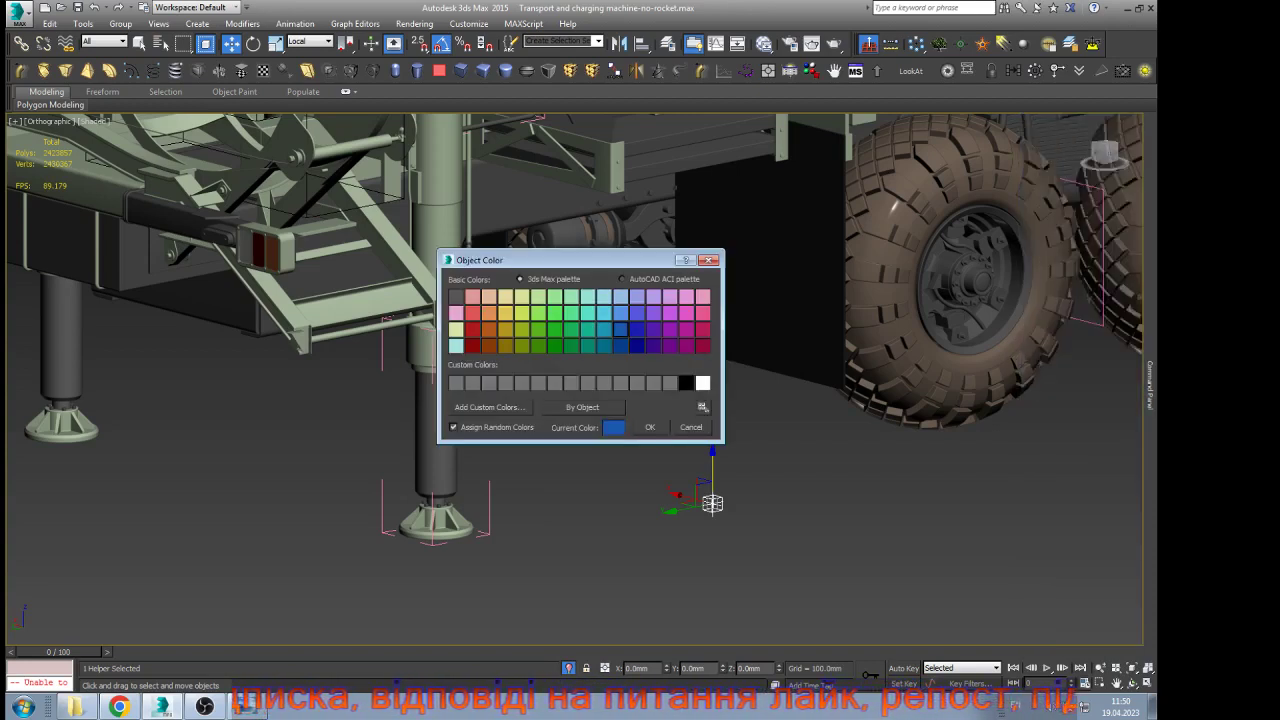
click(650, 427)
double_click(1096, 381)
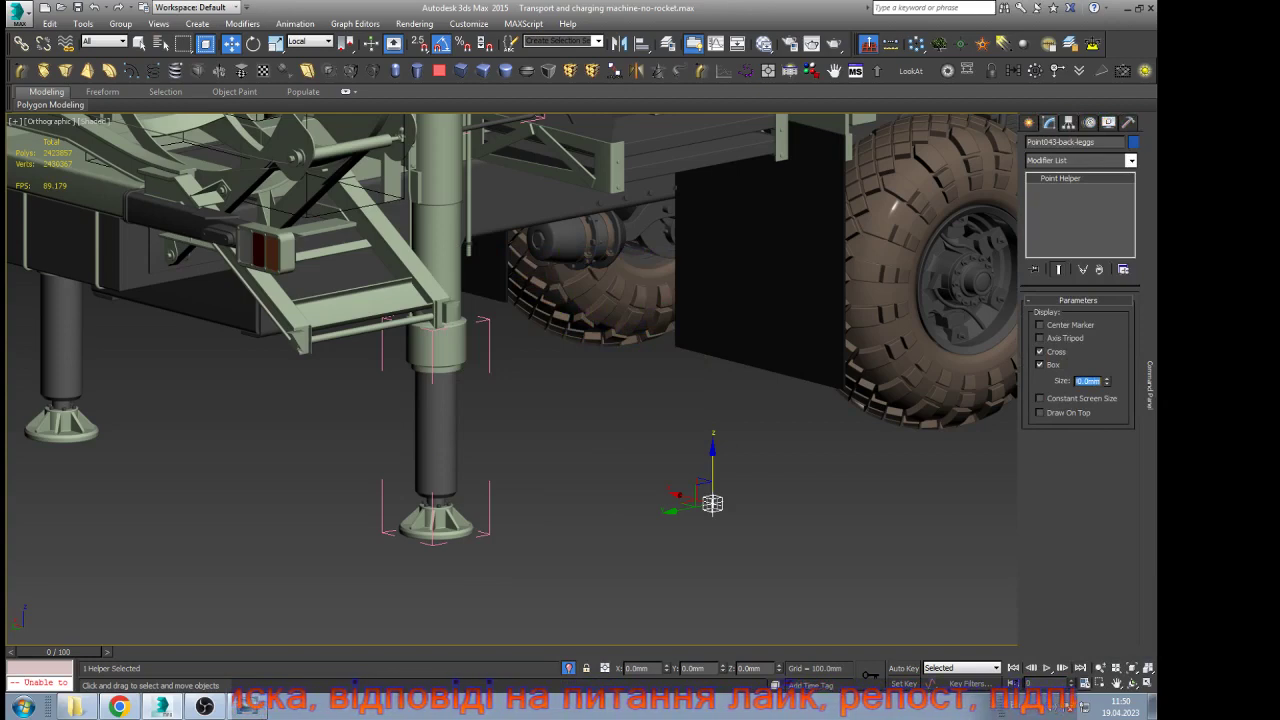
text(300)
key(Return)
middle_click(703, 358)
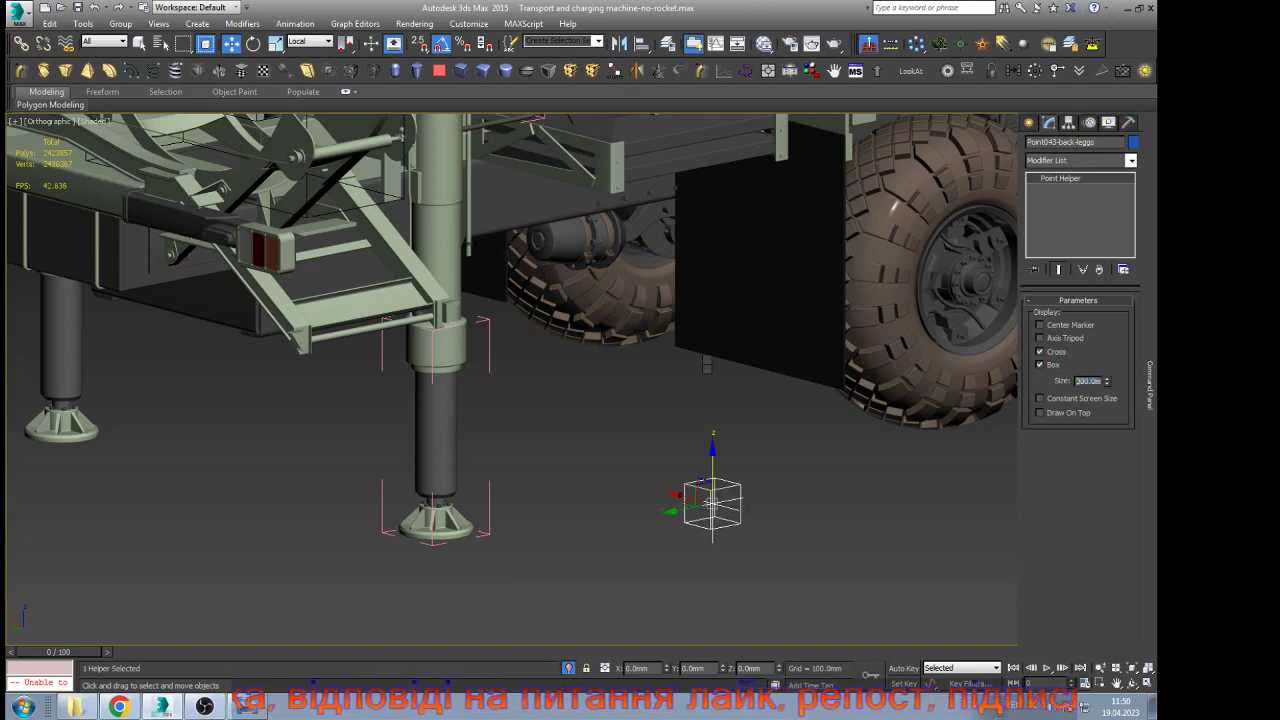
Align the helper to the extended leg cylinder in X, Y and Z position, pivot point to pivot point
key(alt+a)
click(745, 295)
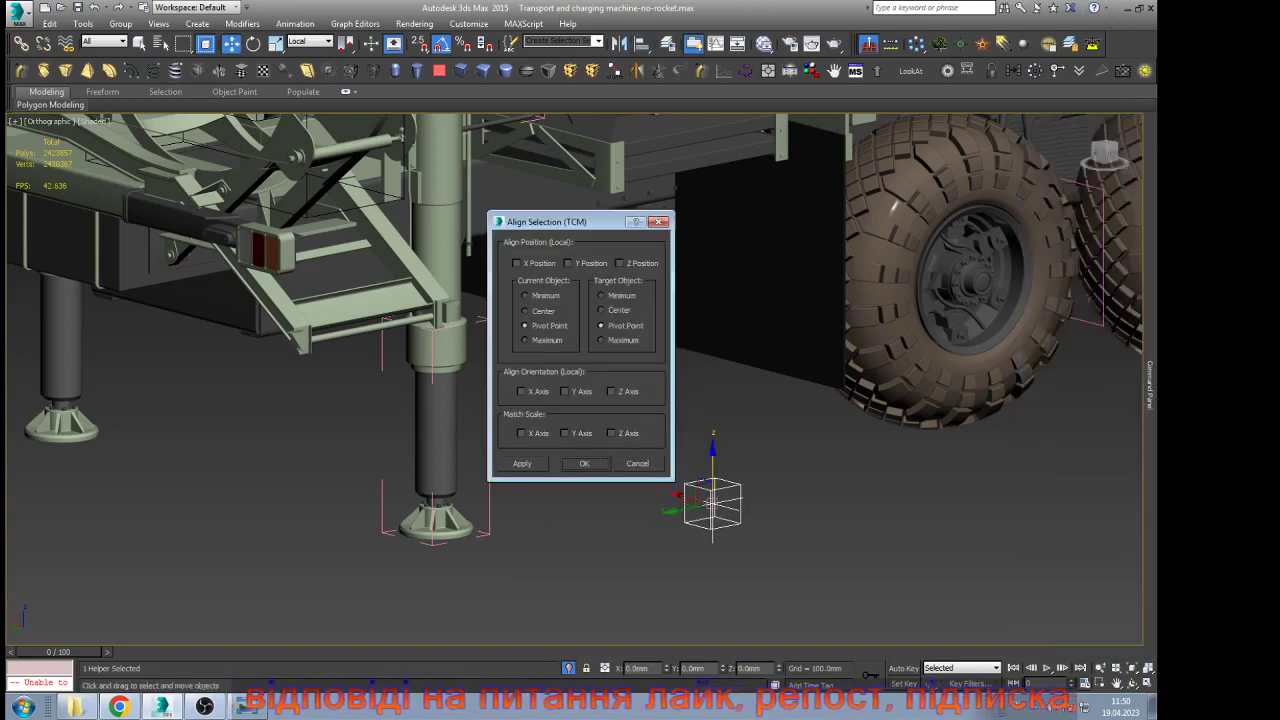
click(568, 263)
click(619, 263)
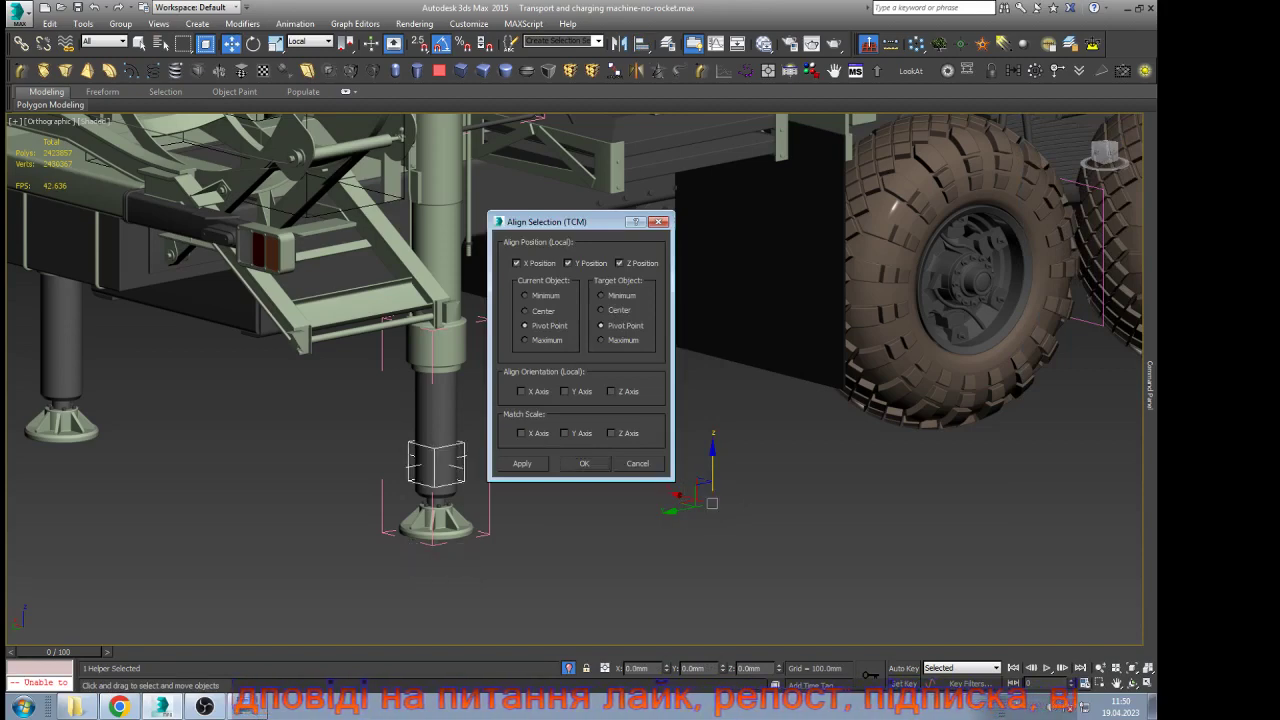
click(522, 464)
click(585, 464)
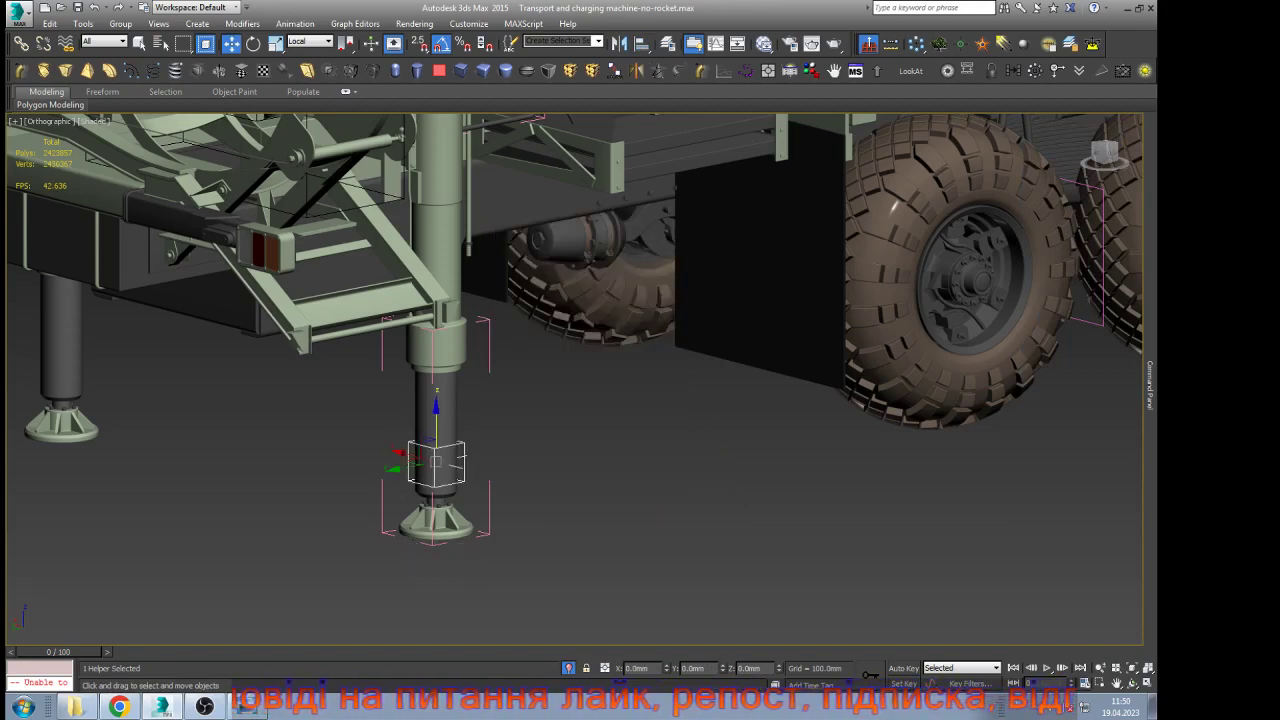
click(570, 480)
Try moving the leg cylinder upward along its length, undo the move and clear the selection
click(436, 425)
scroll(445, 390, up, 2)
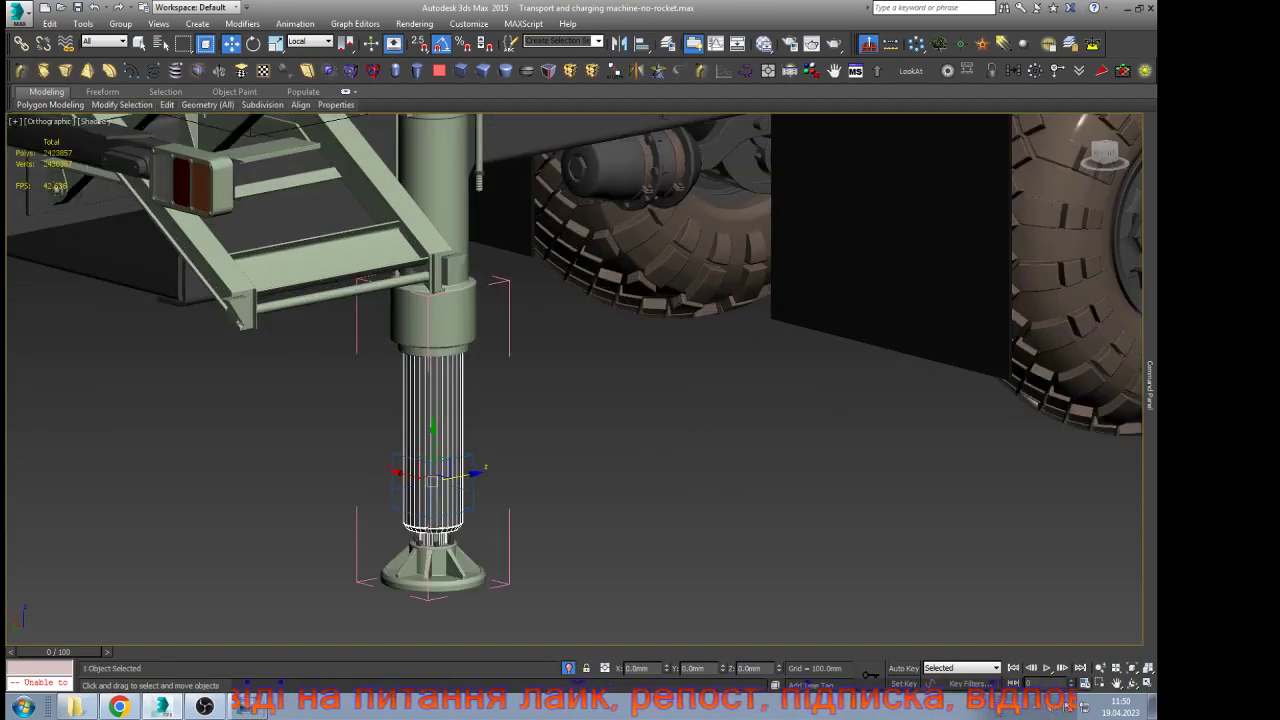
scroll(433, 363, down, 2)
drag(434, 406, 434, 348)
key(ctrl+z)
click(560, 450)
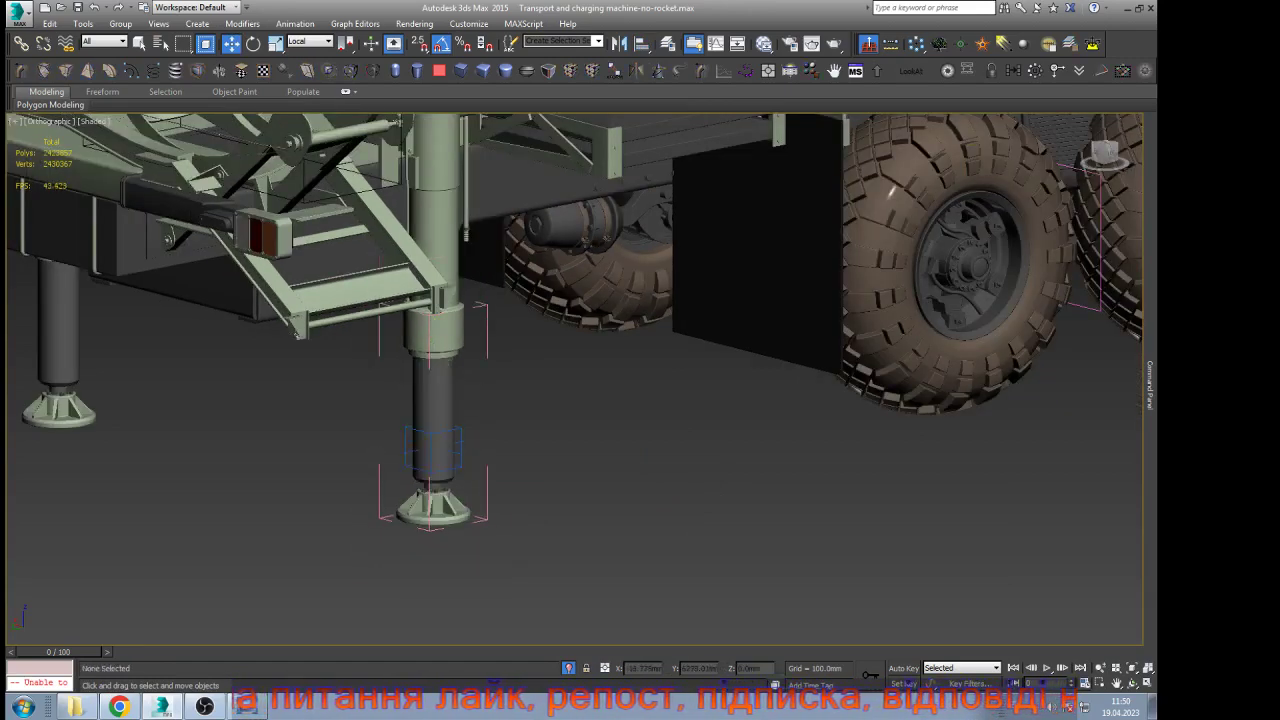
Align the helper to the opposite rear outrigger leg in X position only, pivot point to pivot point
click(461, 446)
scroll(646, 415, down, 2)
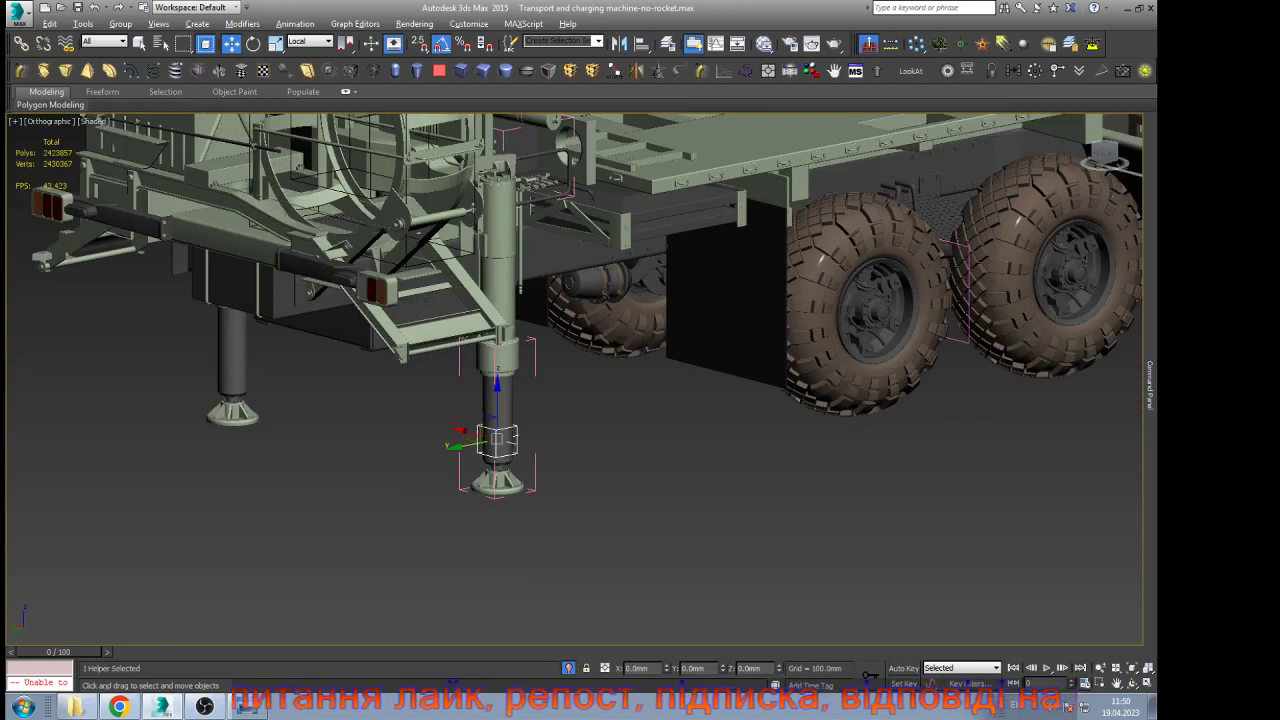
key(alt+a)
click(498, 402)
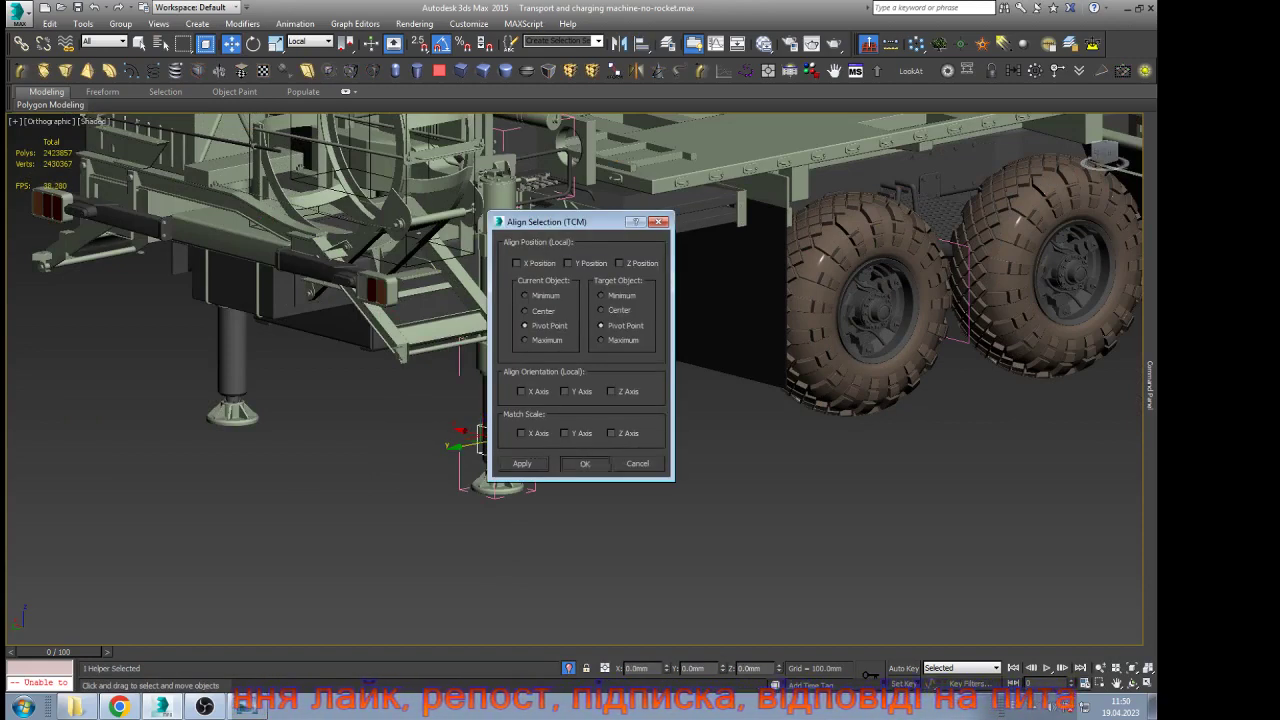
click(585, 464)
key(alt+a)
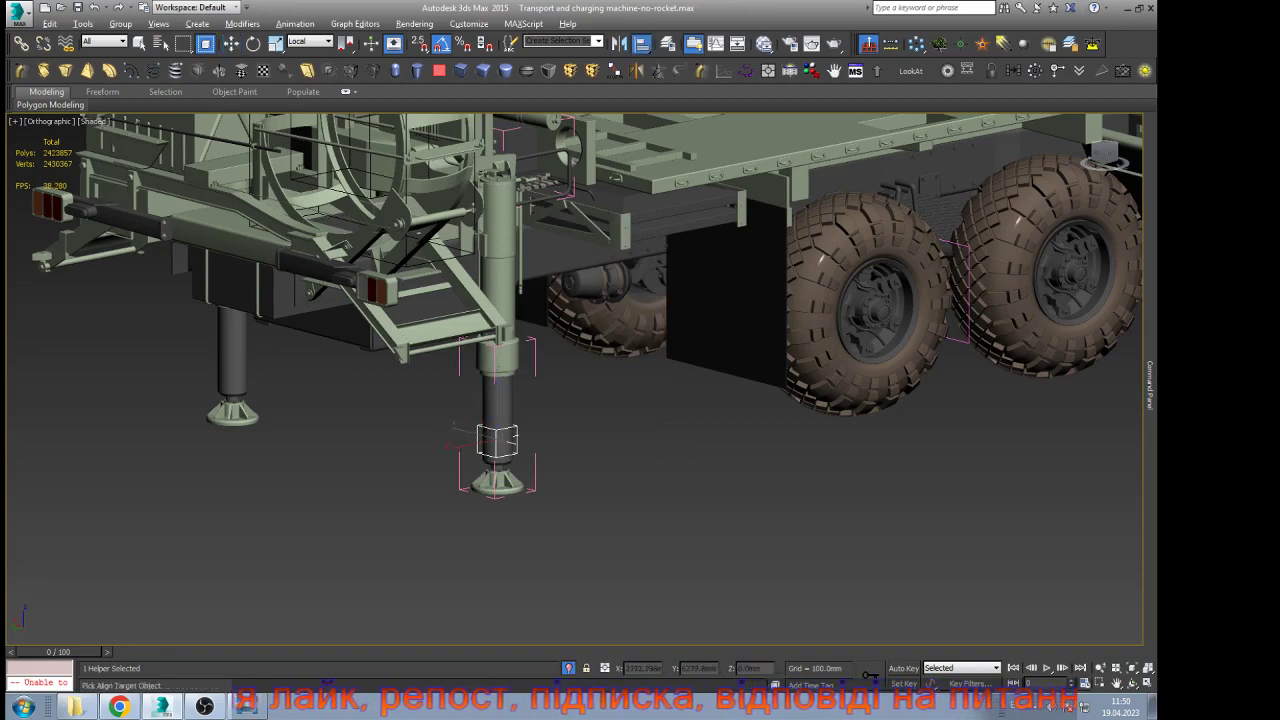
click(232, 352)
click(517, 263)
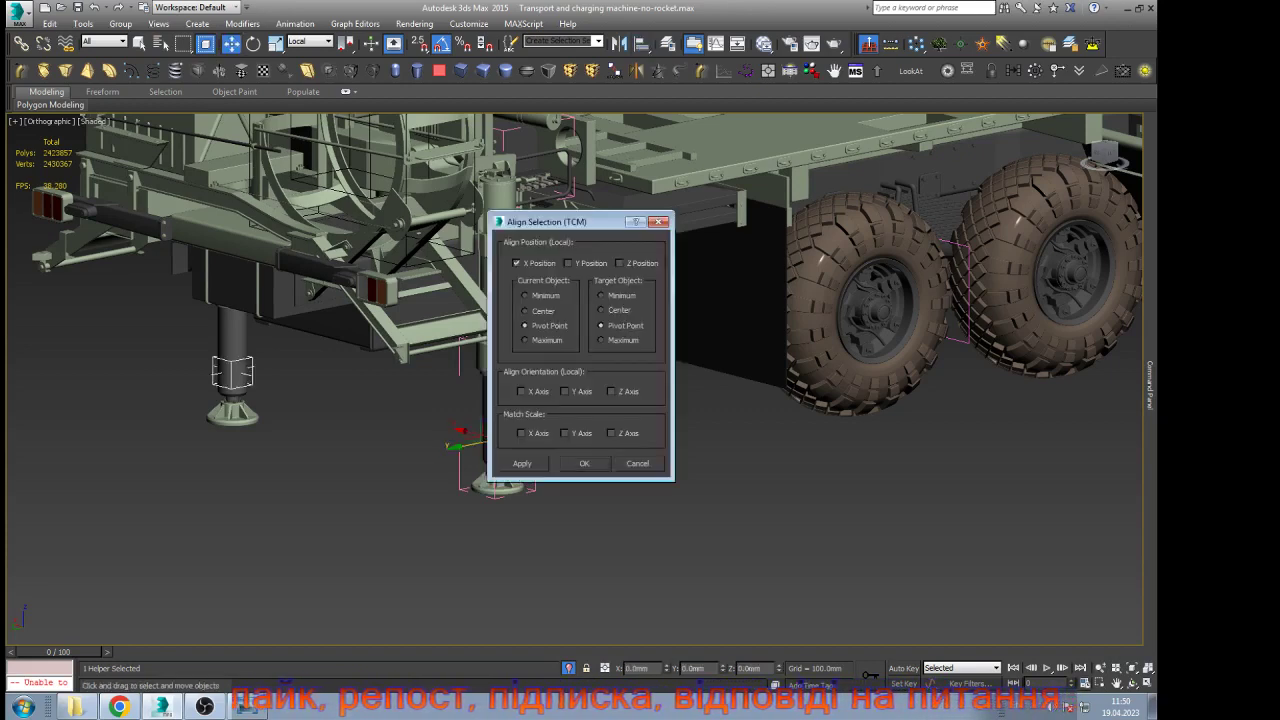
click(523, 464)
click(638, 464)
Link the opposite outrigger foot group to the Point043-back-leggs helper as its parent
key(z)
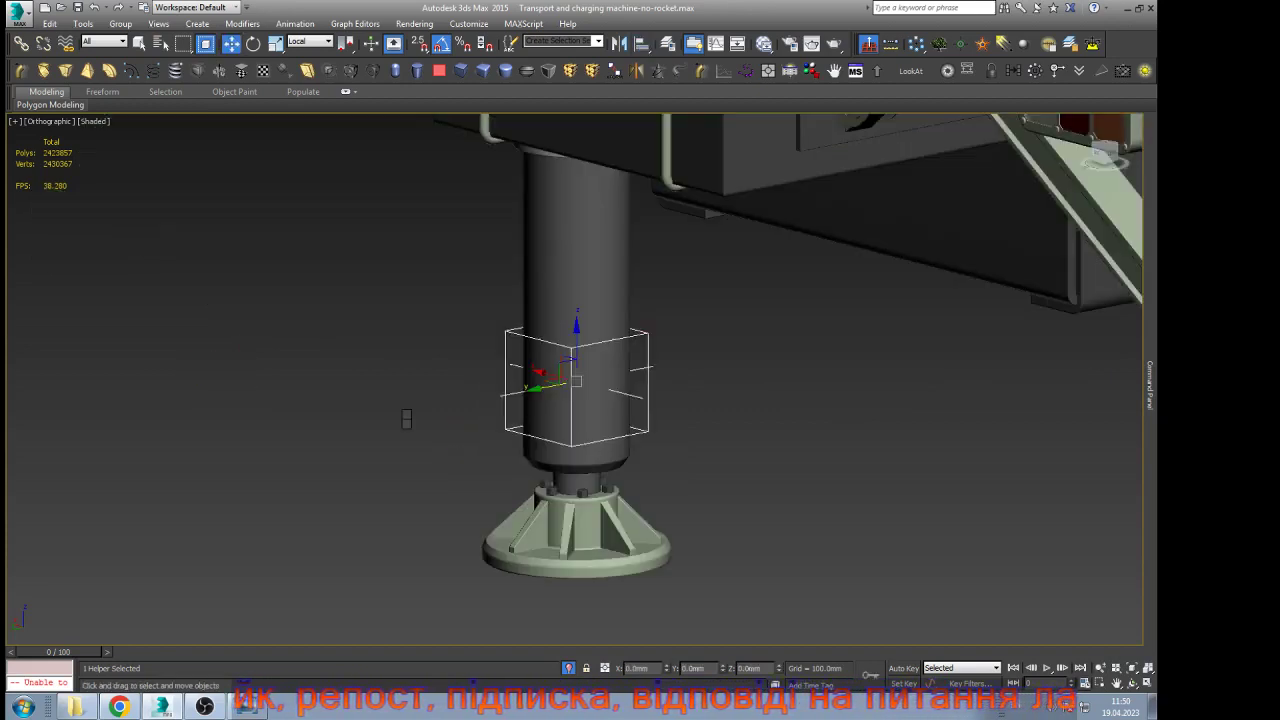
click(585, 420)
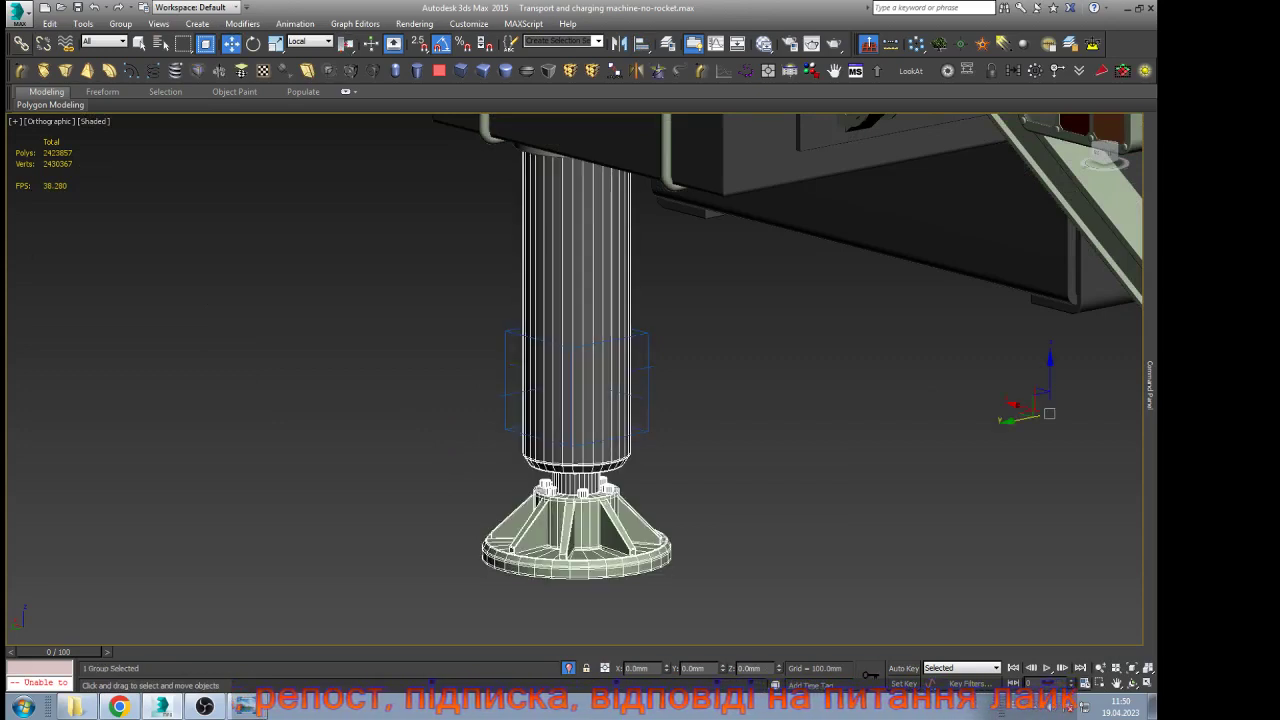
click(21, 44)
drag(507, 330, 508, 329)
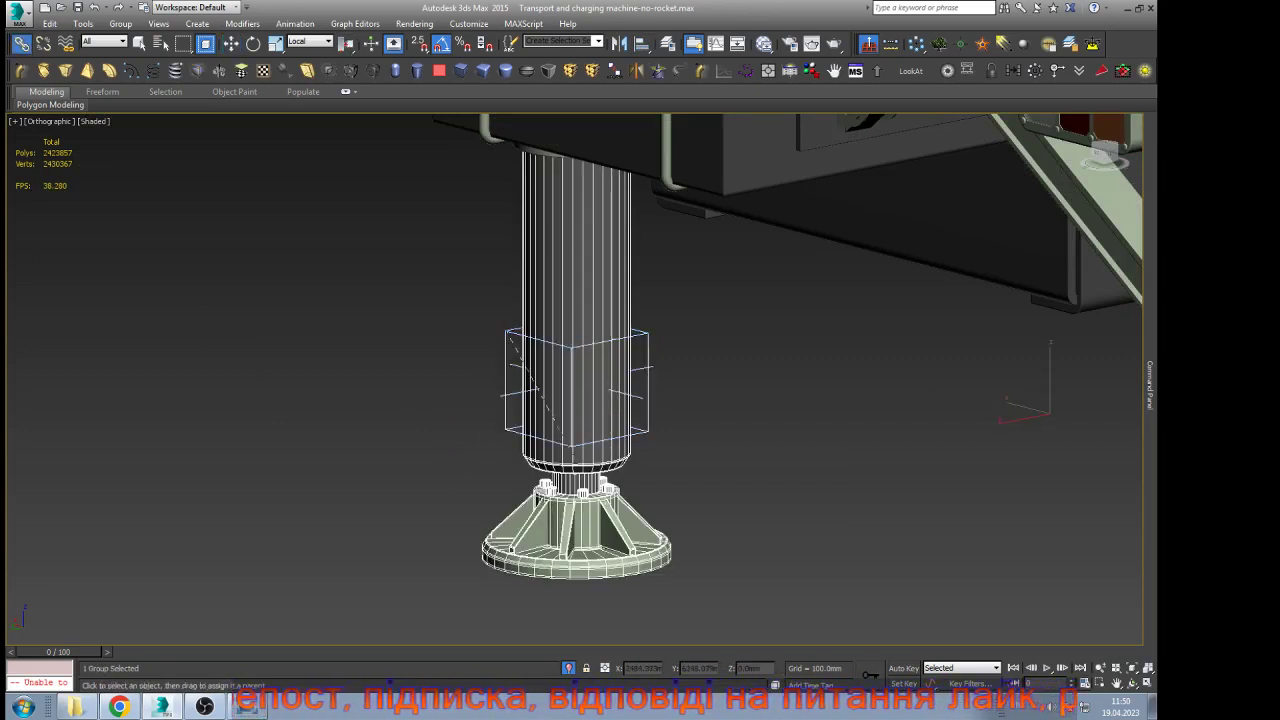
Raise the rear outrigger feet by moving their shared point helper up until the legs retract into their outer cylinders
key(w)
click(508, 331)
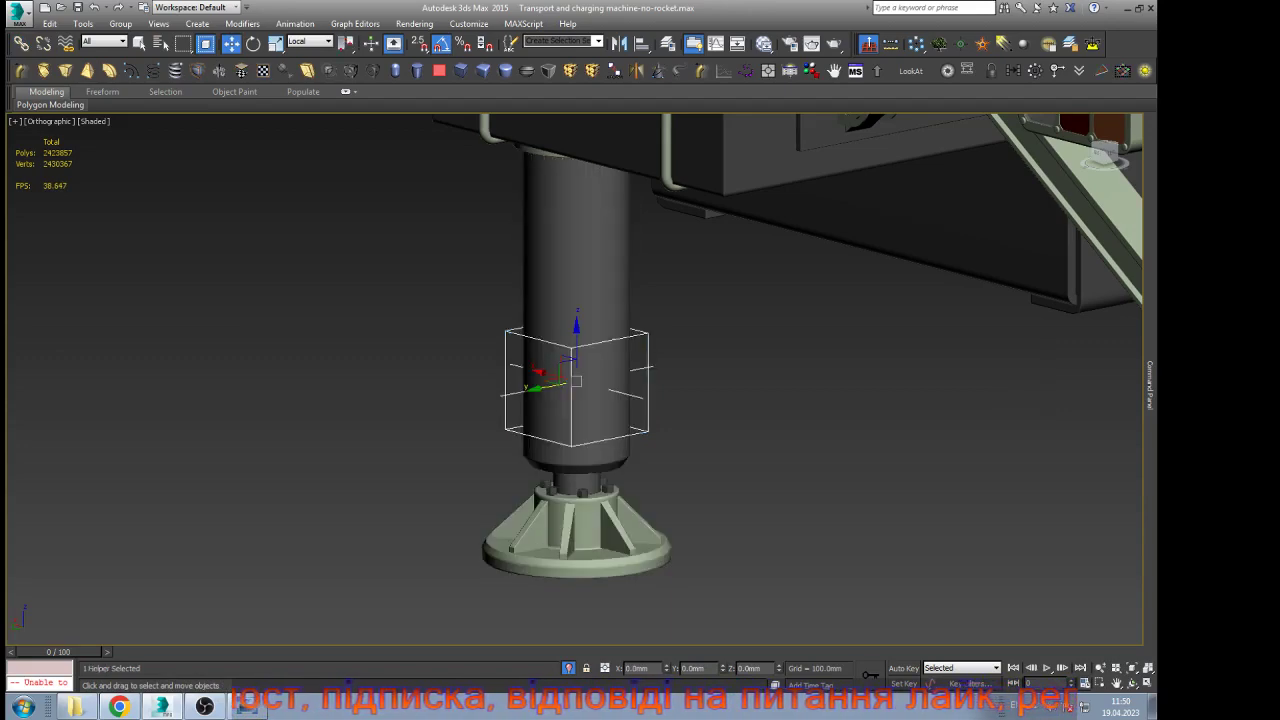
scroll(544, 373, down, 3)
click(1133, 684)
drag(500, 430, 680, 400)
key(w)
drag(556, 342, 556, 235)
scroll(550, 230, up, 6)
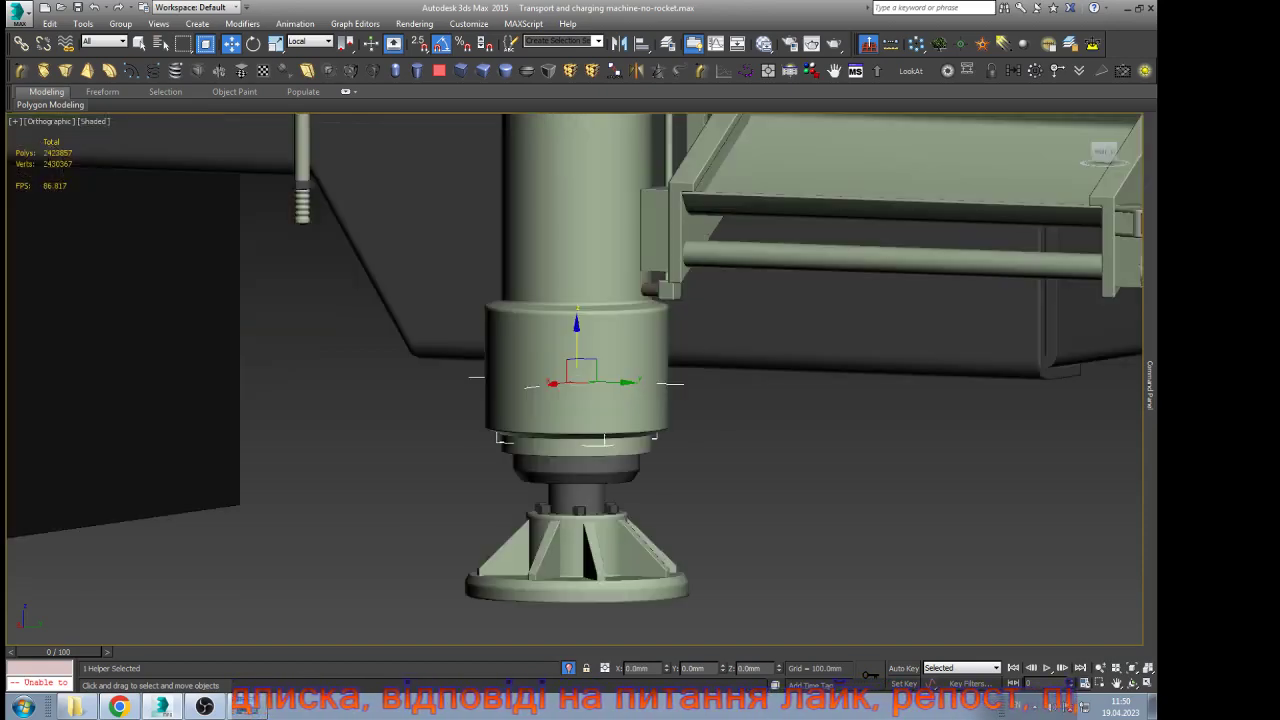
scroll(584, 365, up, 3)
drag(567, 360, 567, 325)
scroll(590, 362, down, 6)
scroll(591, 376, down, 6)
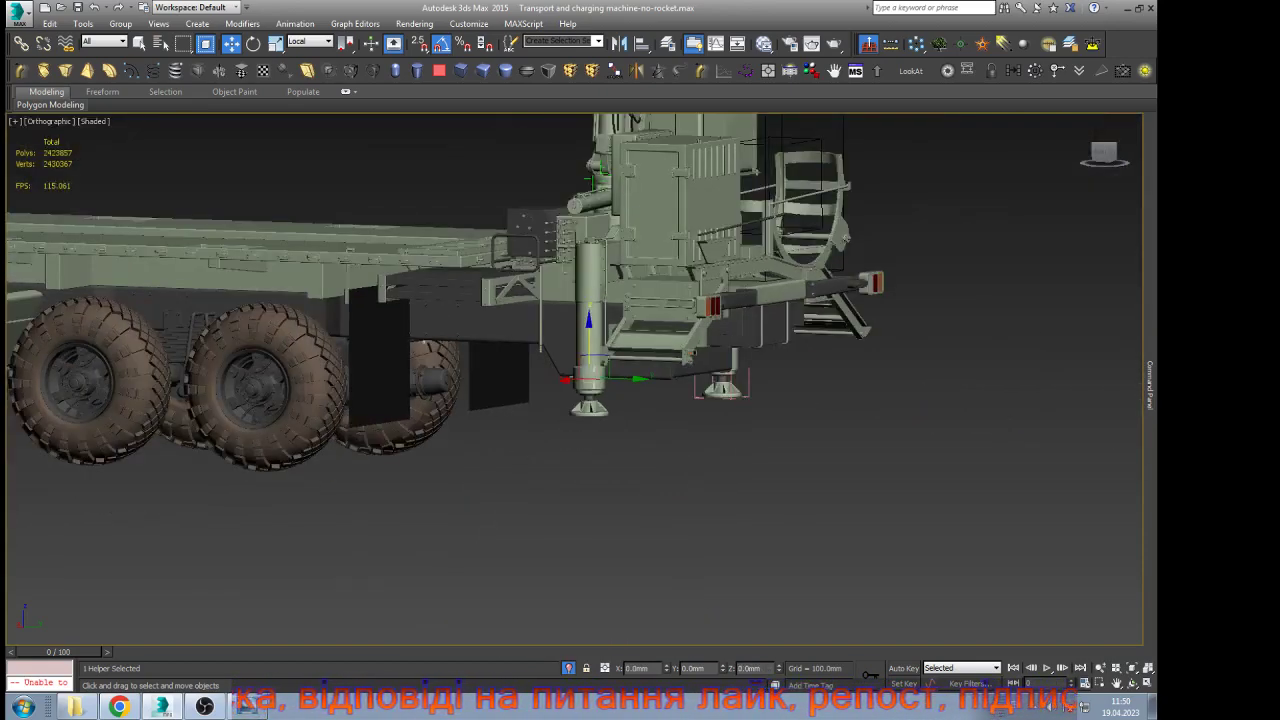
click(615, 510)
Select the point helper on the crane's outer boom and frame it in the back view
scroll(615, 510, down, 2)
key(ctrl+r)
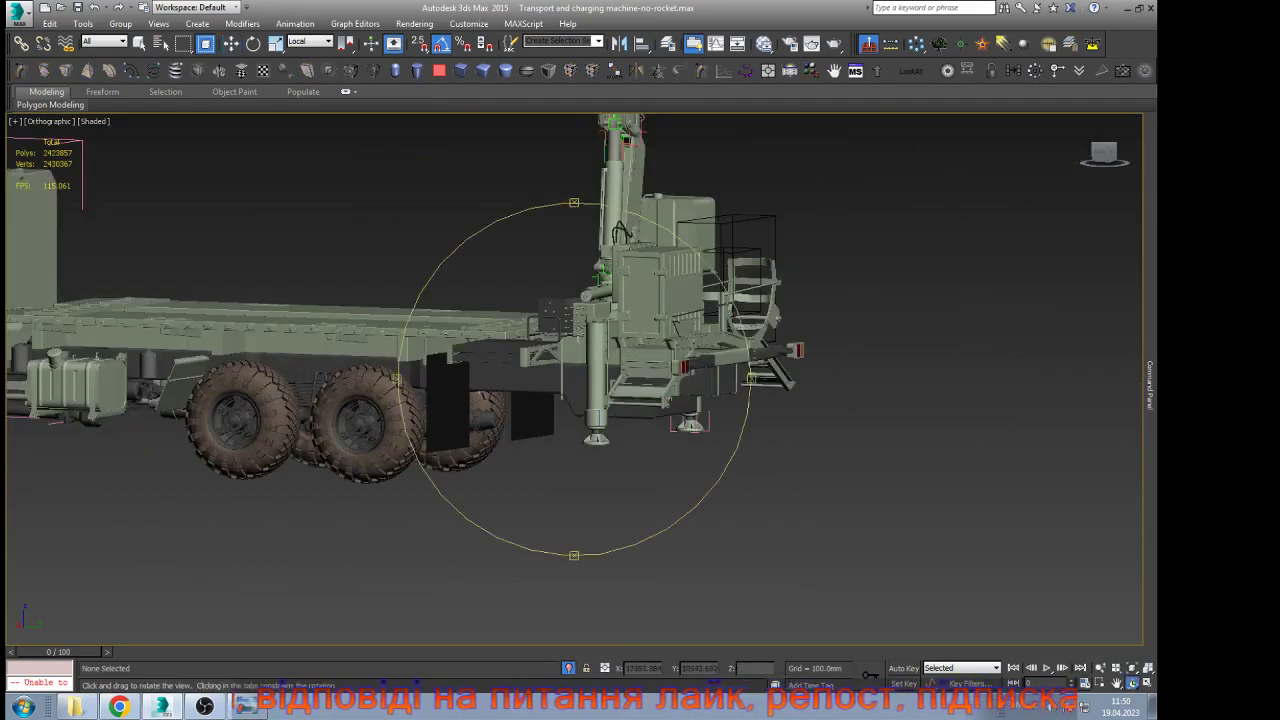
scroll(740, 405, down, 4)
drag(690, 405, 615, 400)
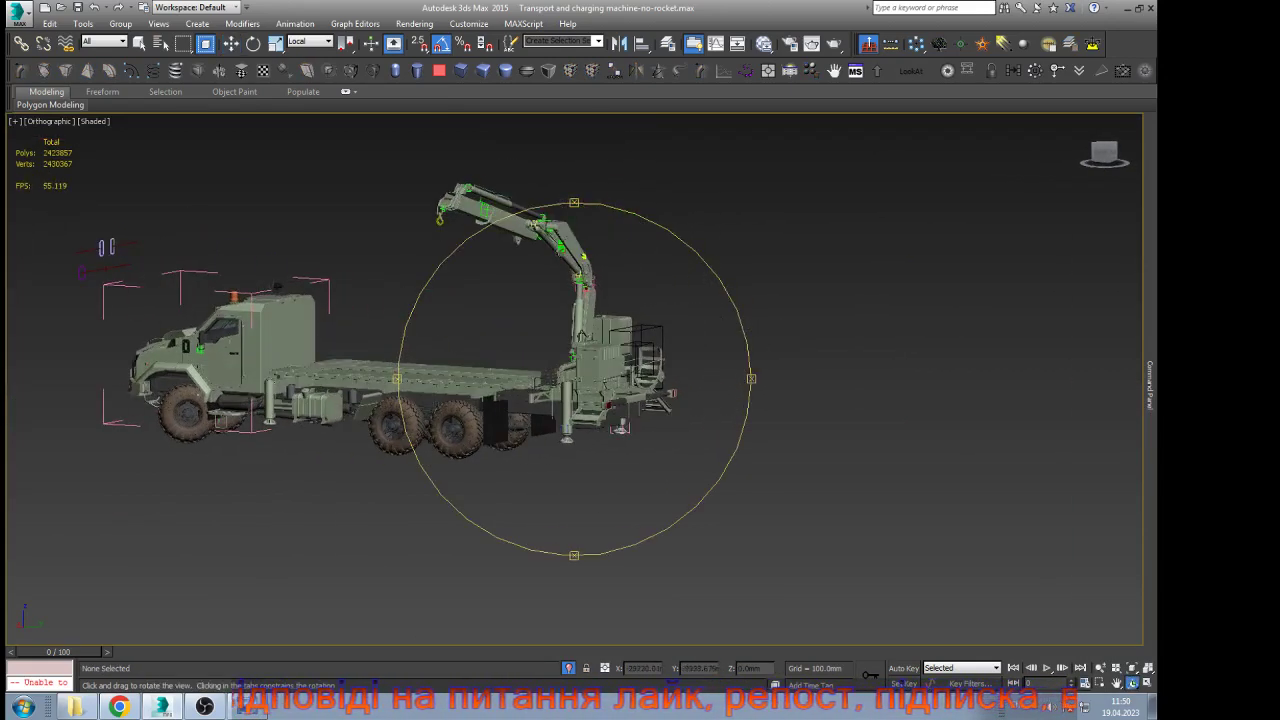
scroll(575, 240, up, 6)
scroll(585, 310, down, 4)
scroll(406, 142, up, 5)
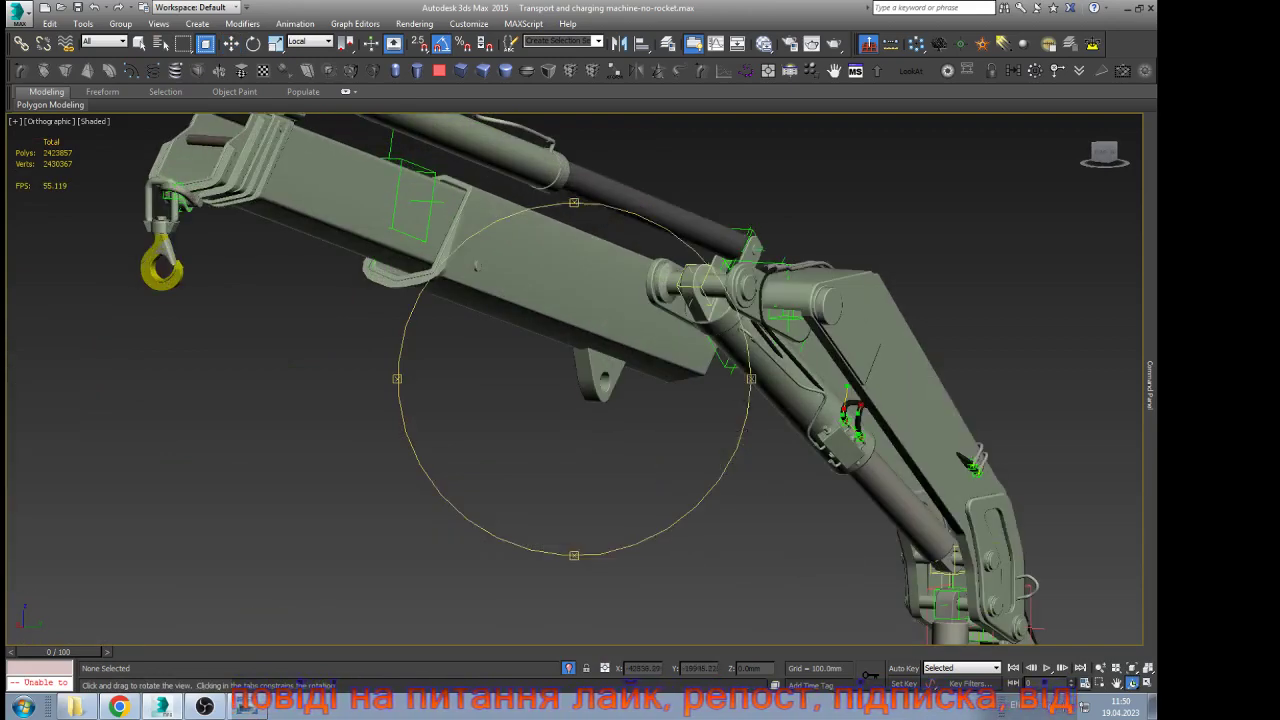
key(w)
click(428, 202)
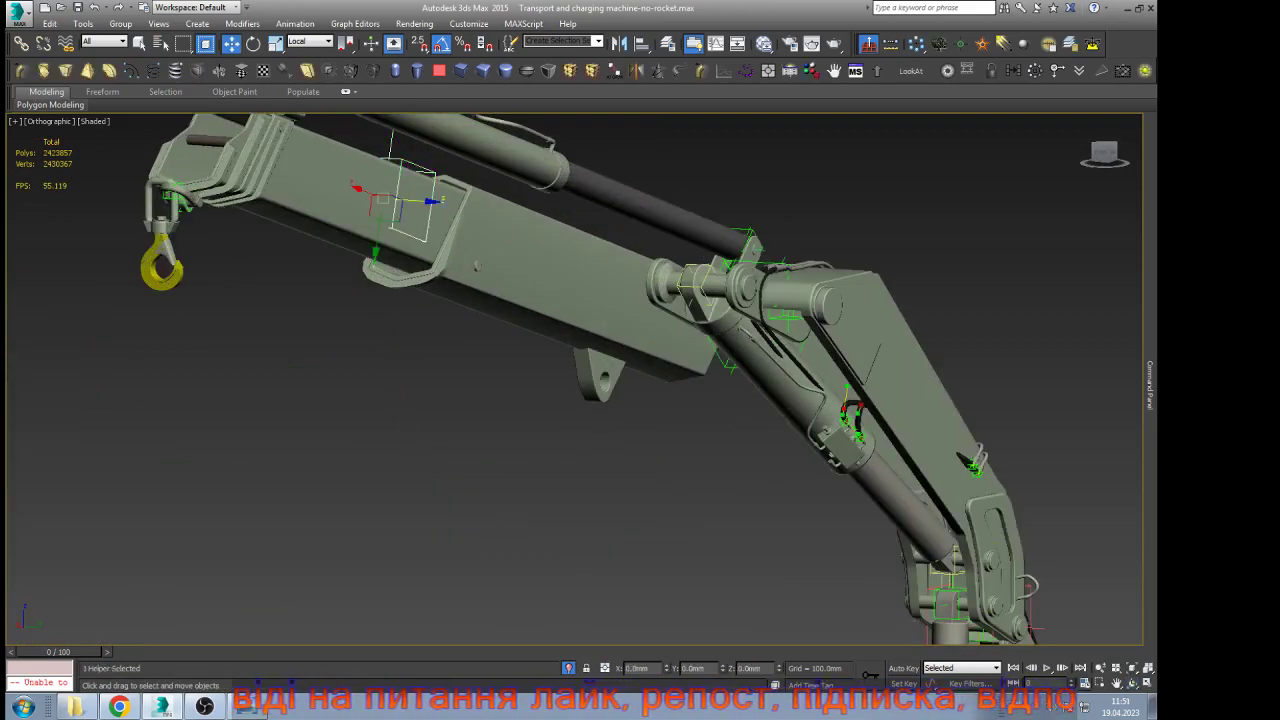
key(k)
key(z)
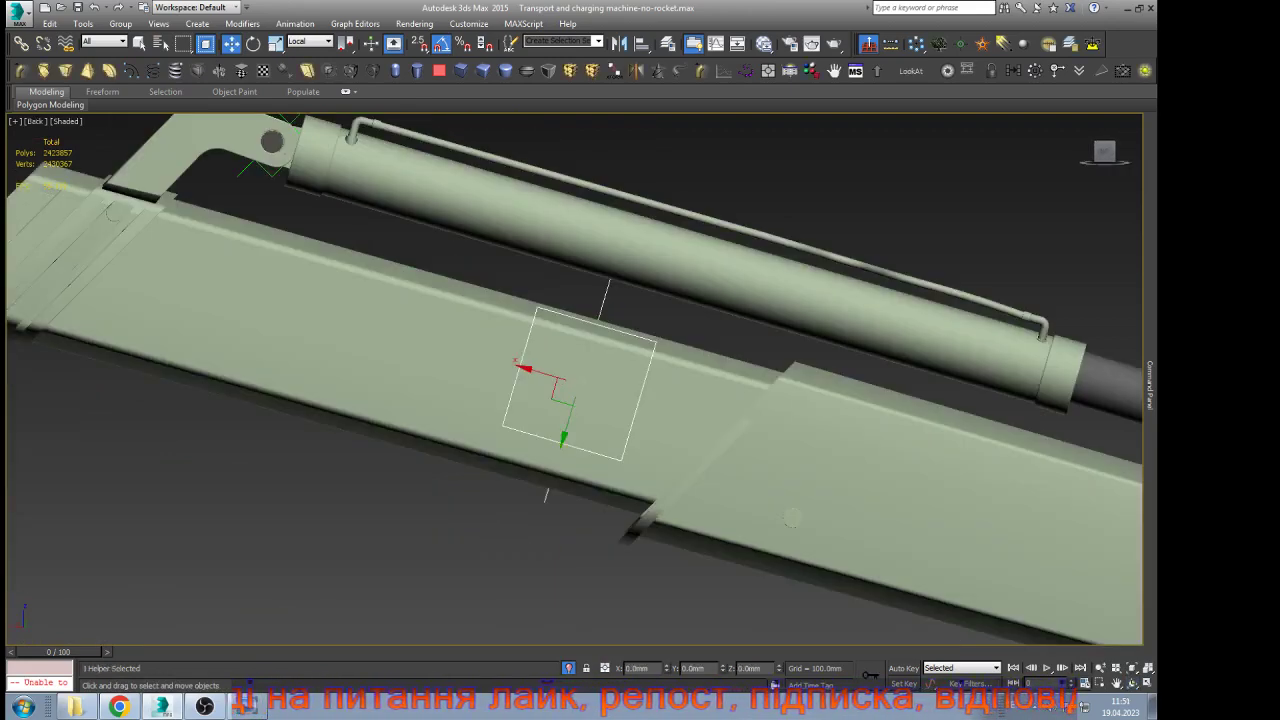
scroll(440, 343, down, 5)
scroll(480, 385, up, 4)
drag(480, 308, 907, 434)
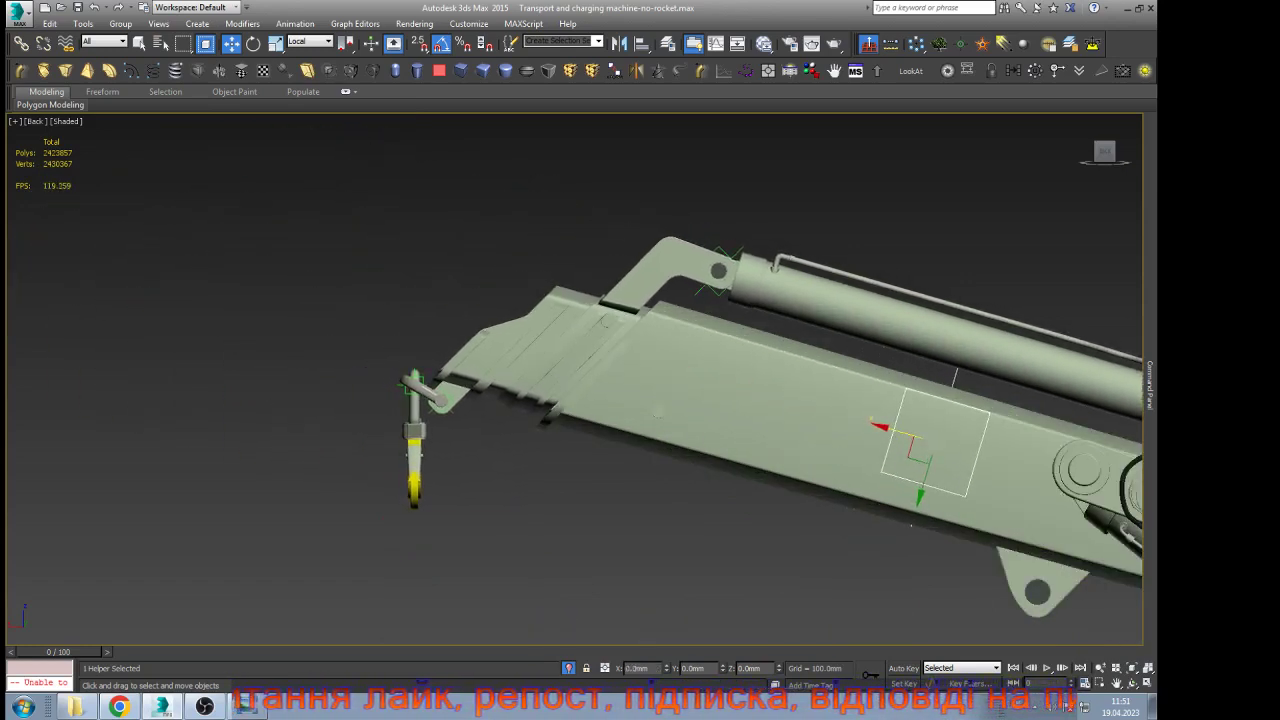
Examine the telescopic end sections, hook shackle and boom joints of the crane to locate the helpers that drive them
scroll(592, 308, up, 6)
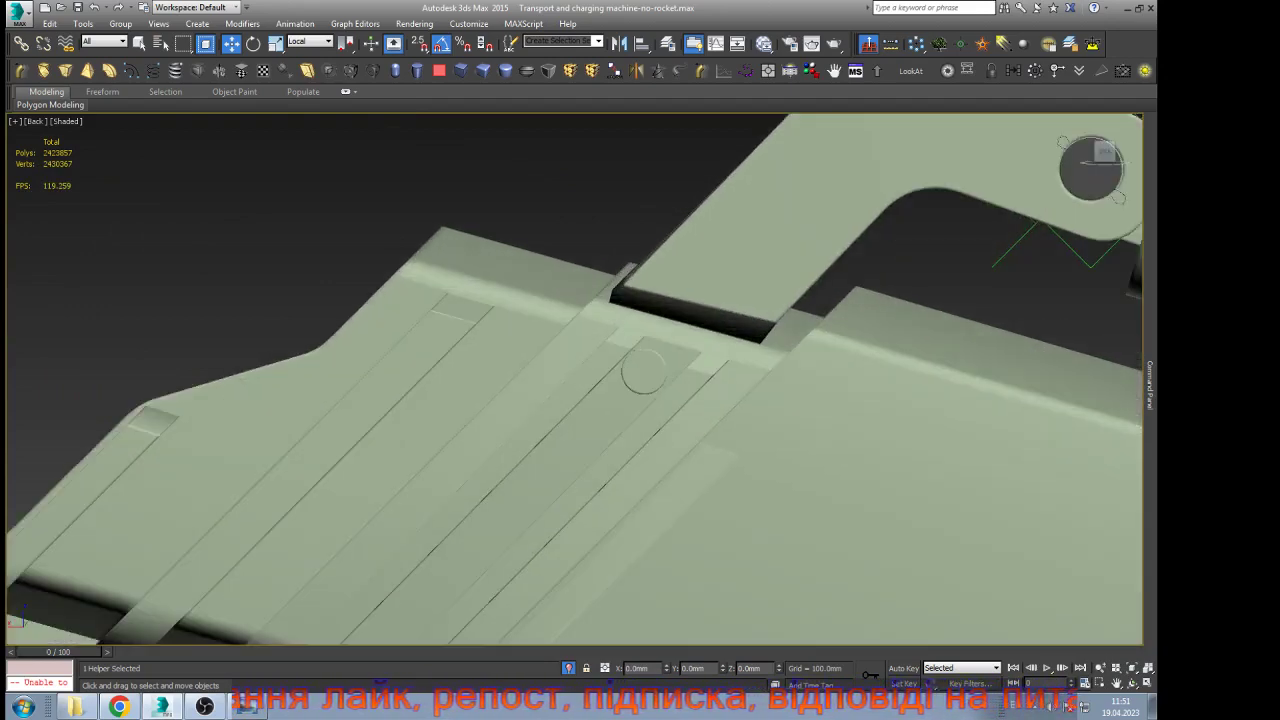
mouse_move(455, 250)
mouse_down()
mouse_move(419, 240)
mouse_move(448, 248)
mouse_up()
scroll(448, 248, down, 5)
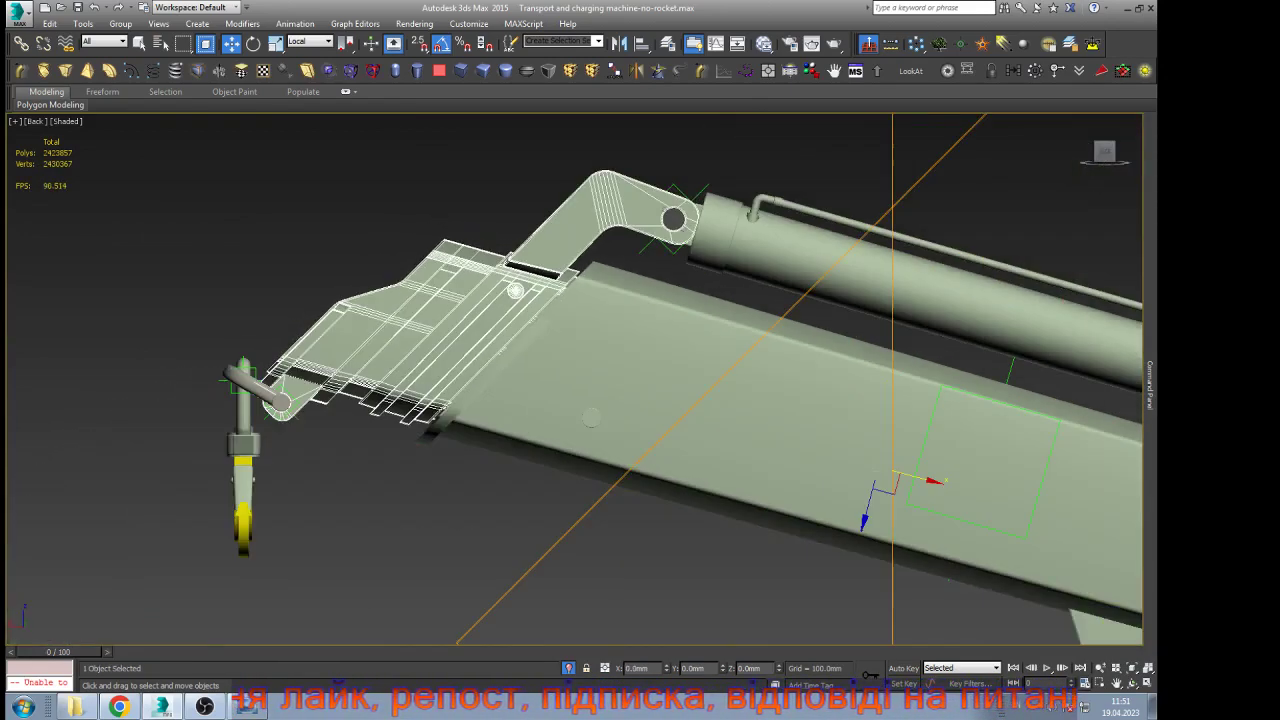
key(ctrl+z)
key(ctrl+y)
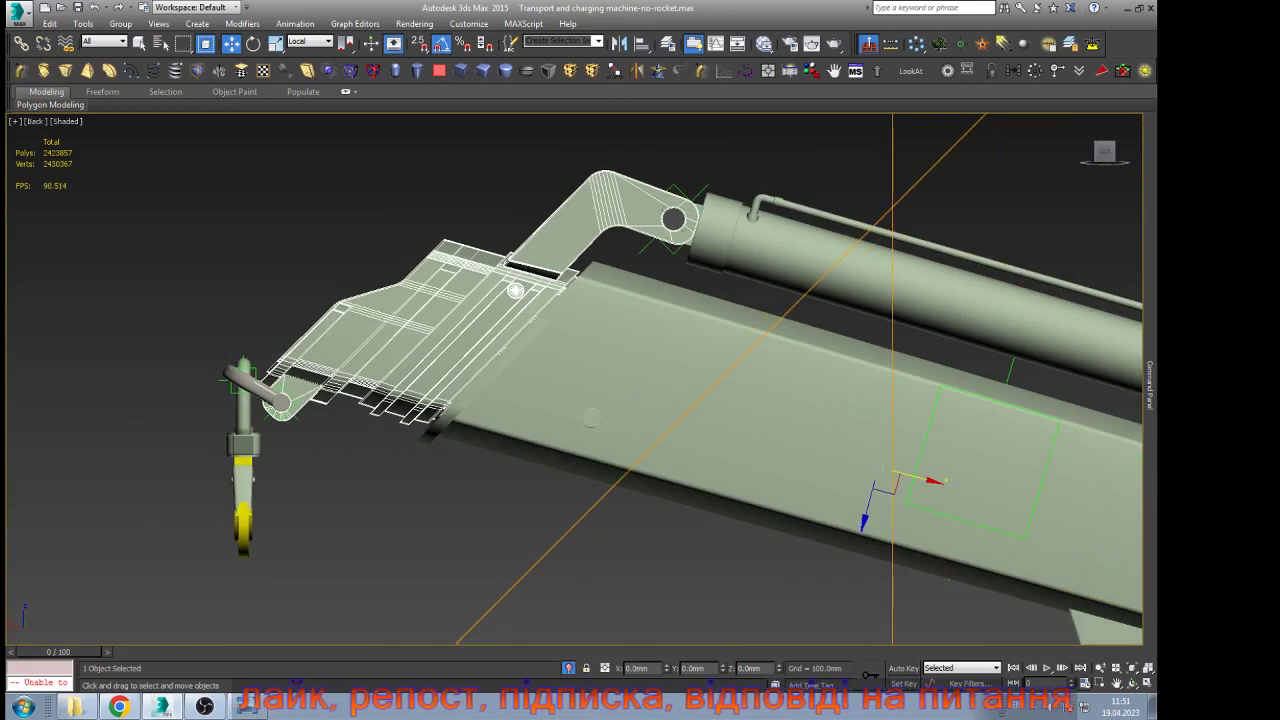
click(943, 388)
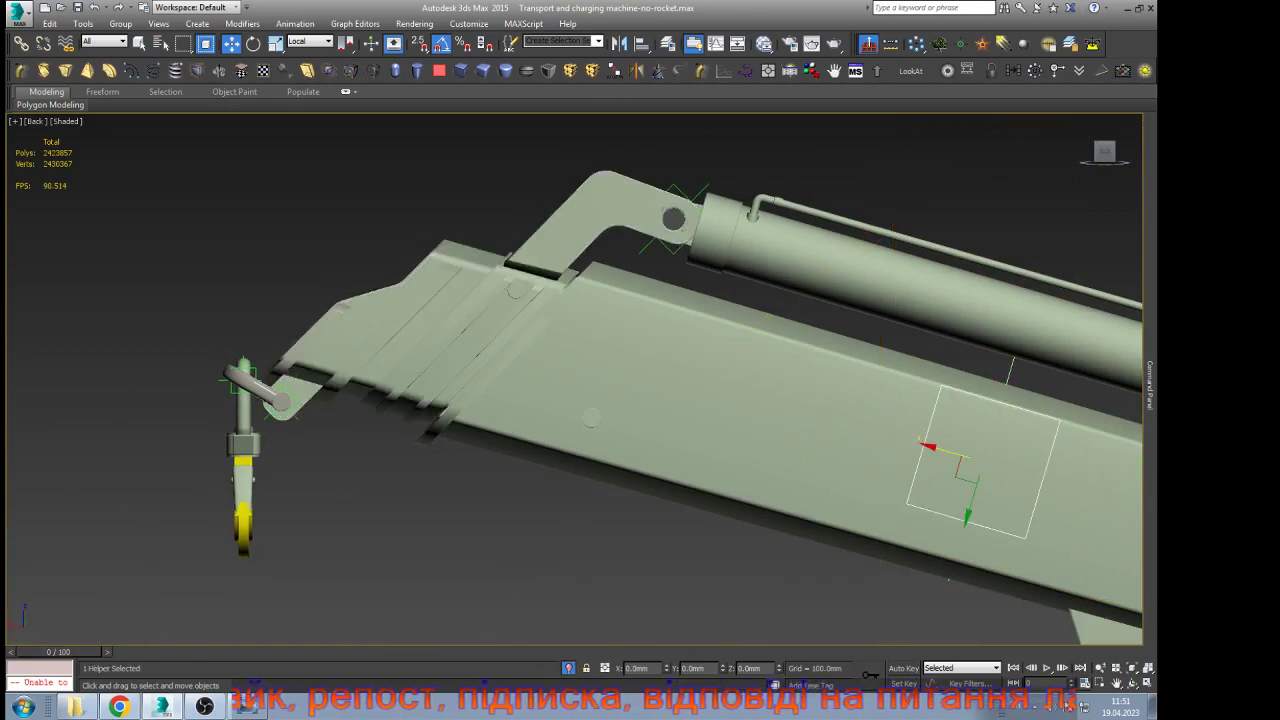
scroll(375, 266, down, 5)
scroll(330, 320, up, 10)
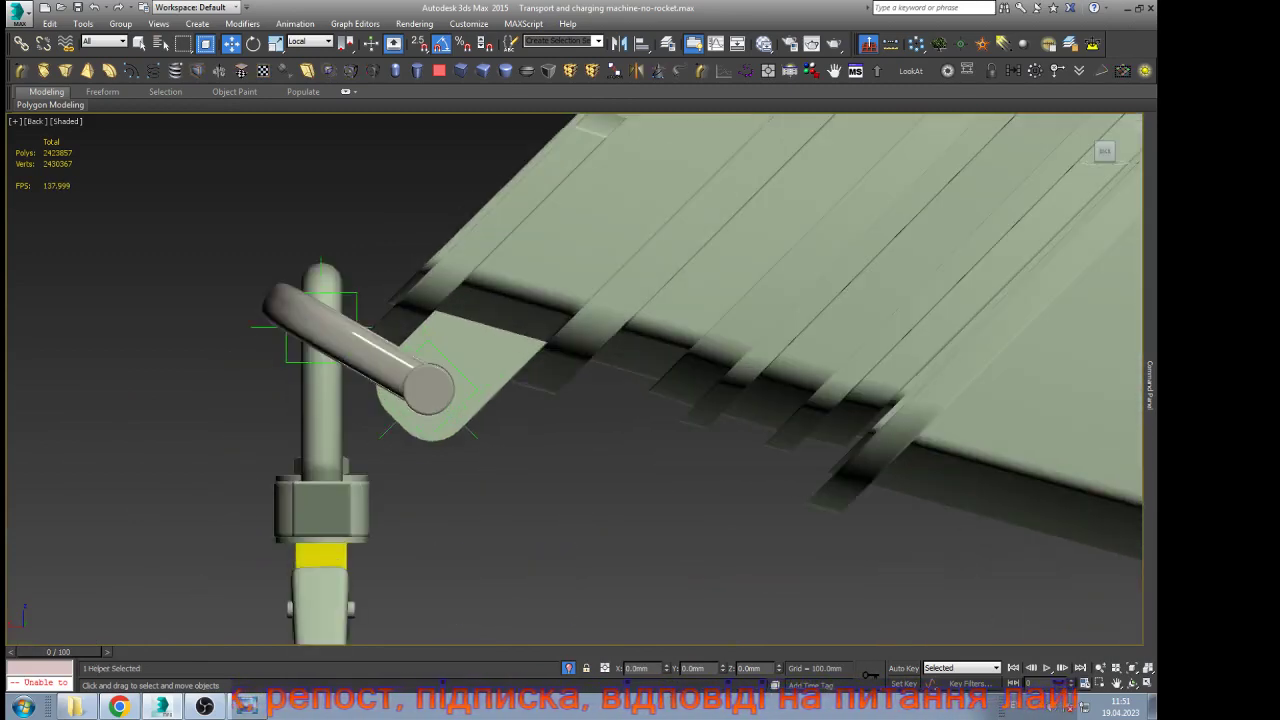
scroll(228, 285, down, 10)
scroll(536, 368, up, 6)
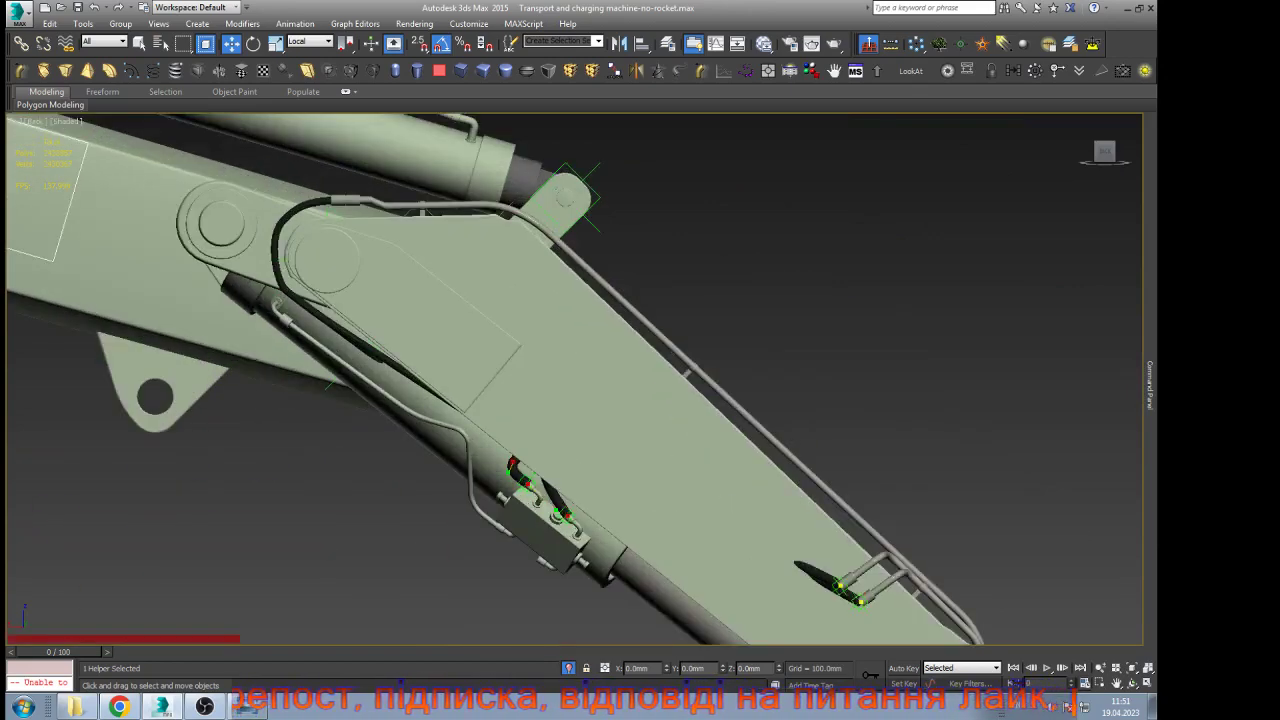
scroll(582, 272, down, 5)
scroll(462, 301, up, 4)
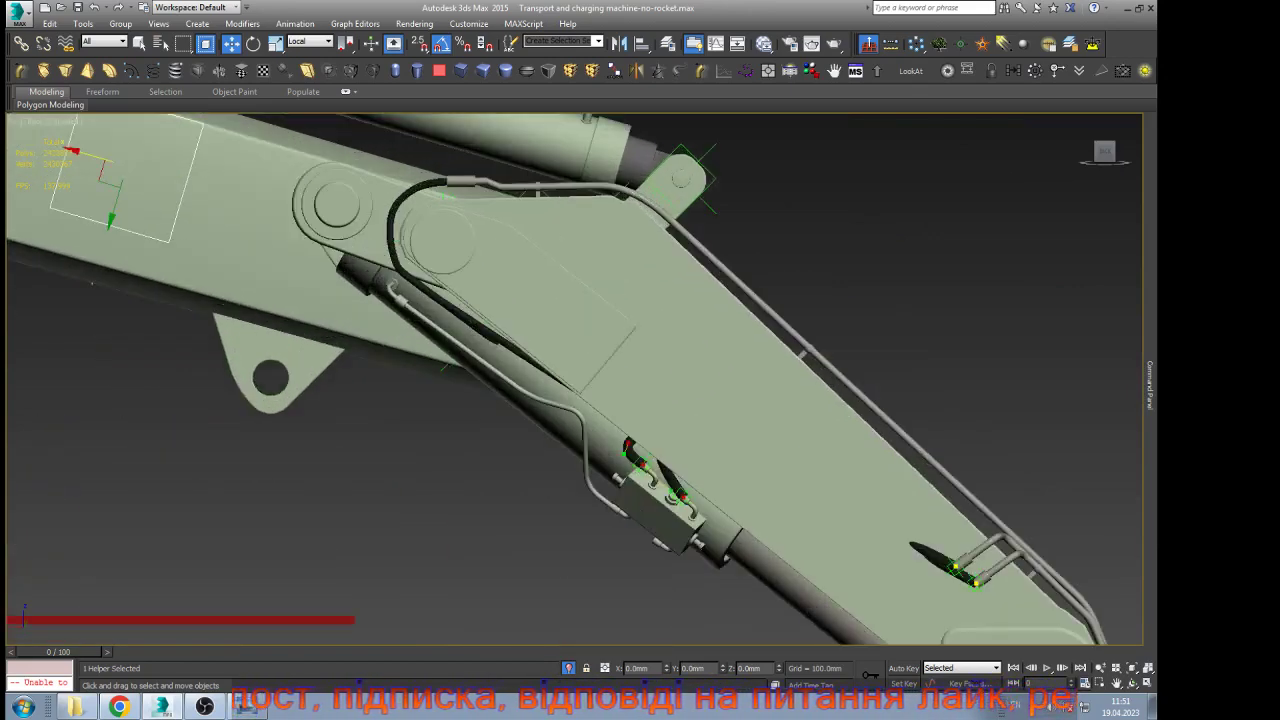
Fold the outer boom down against the main boom by rotating the helper at their connecting joint in wireframe display
key(F3)
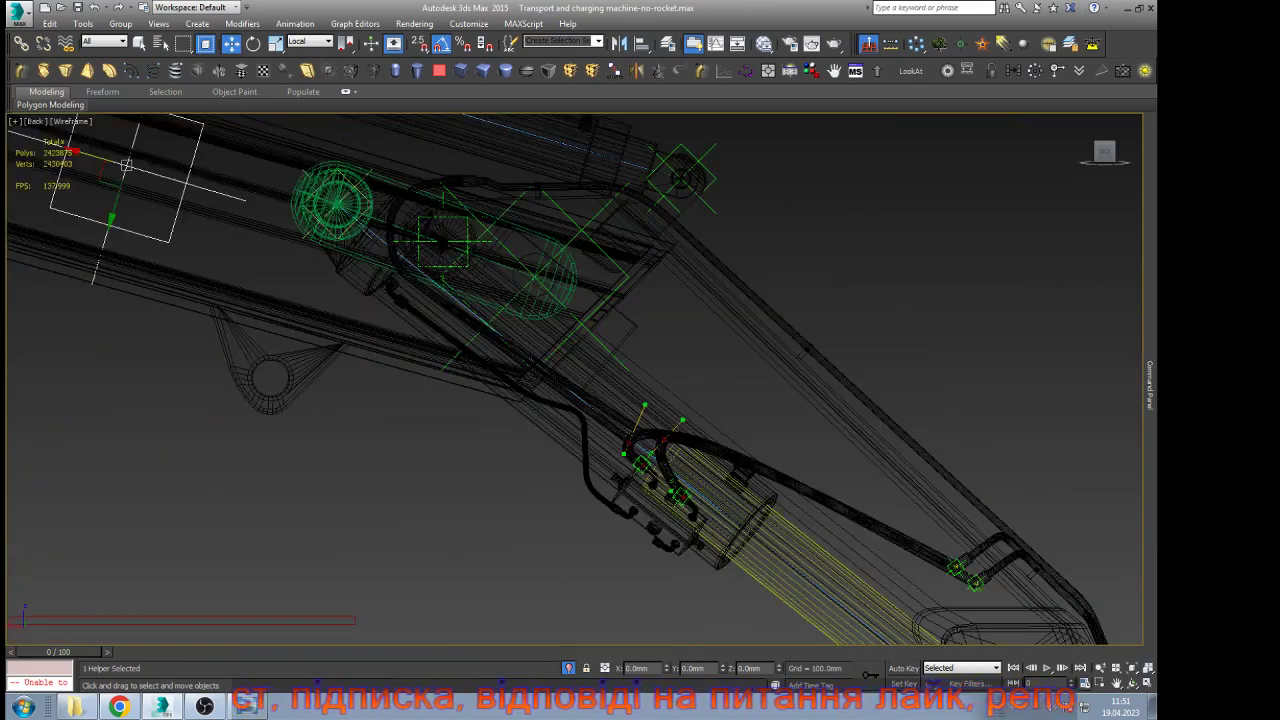
click(582, 232)
scroll(725, 381, down, 5)
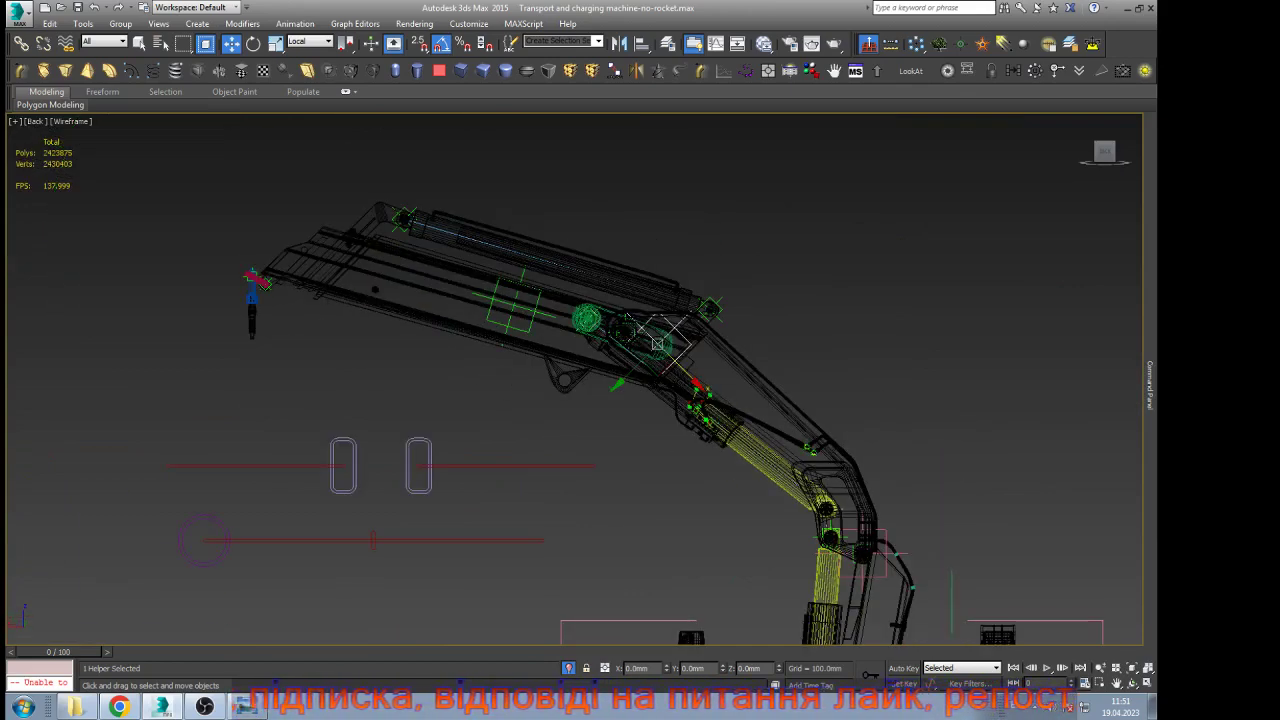
key(e)
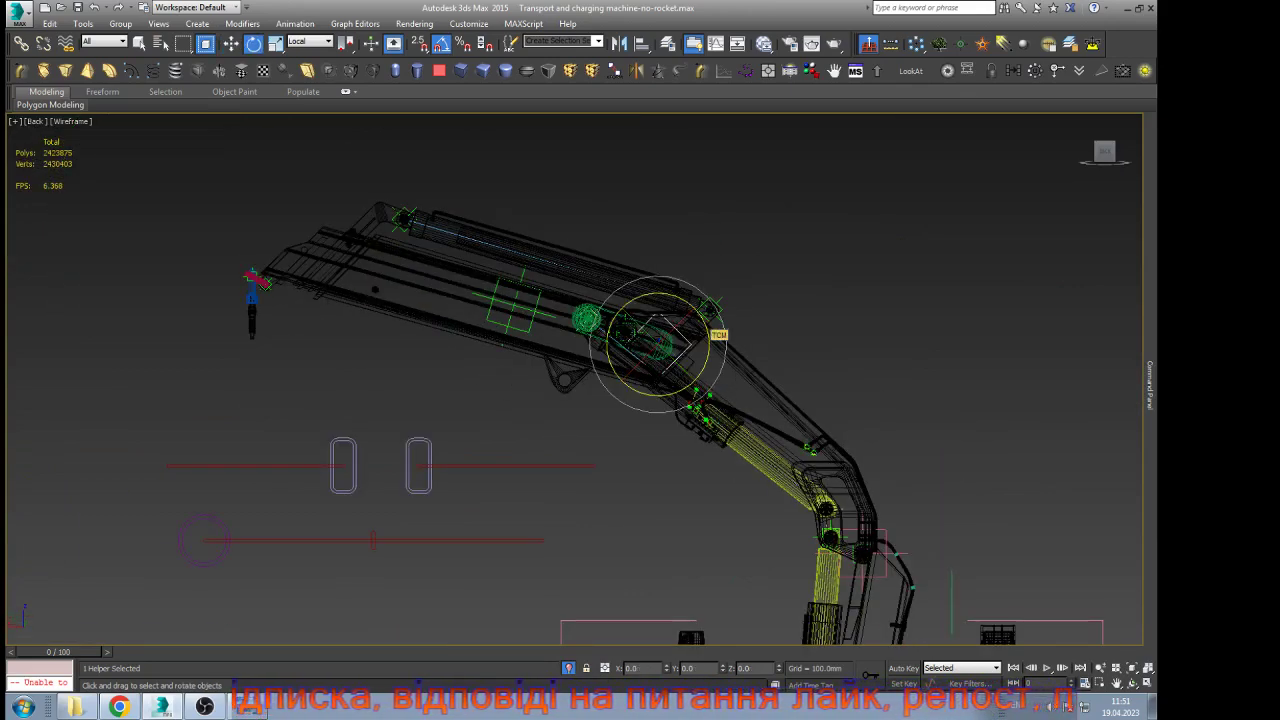
drag(710, 340, 680, 240)
key(w)
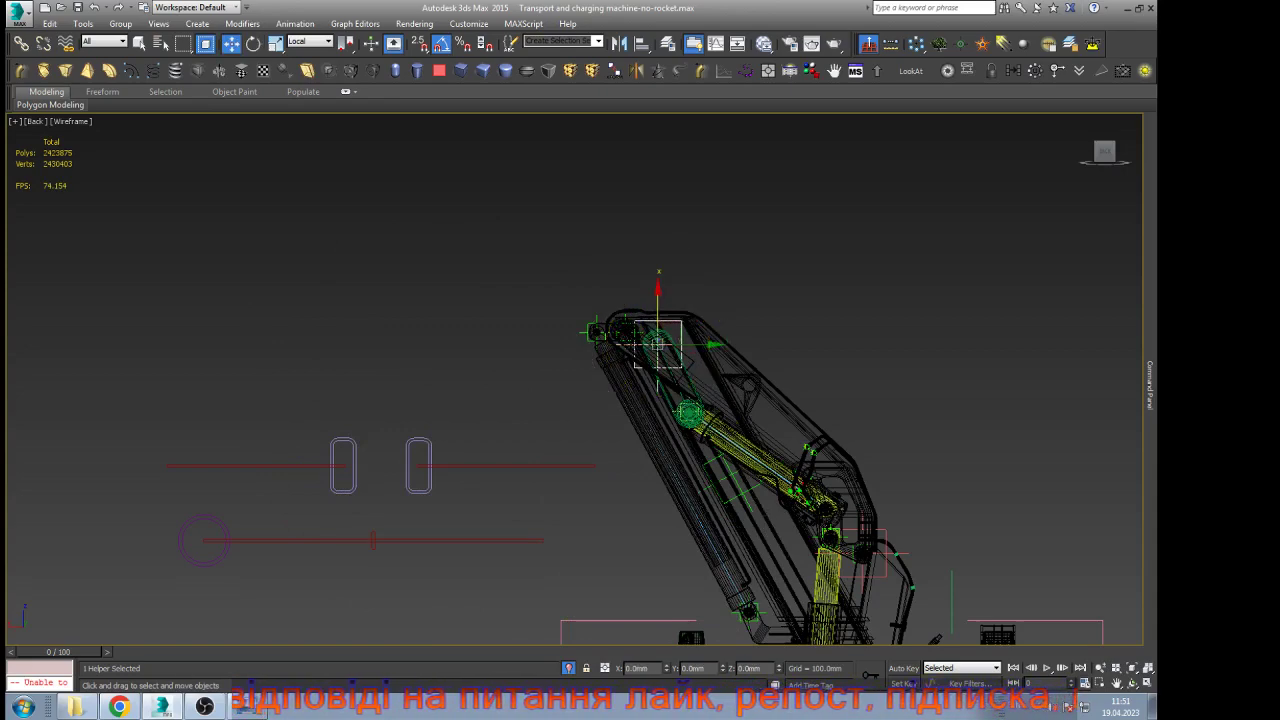
Fold the main boom down over the column by rotating the helper at the column's top joint in shaded display
key(F3)
scroll(645, 230, down, 4)
scroll(719, 361, up, 6)
key(F4)
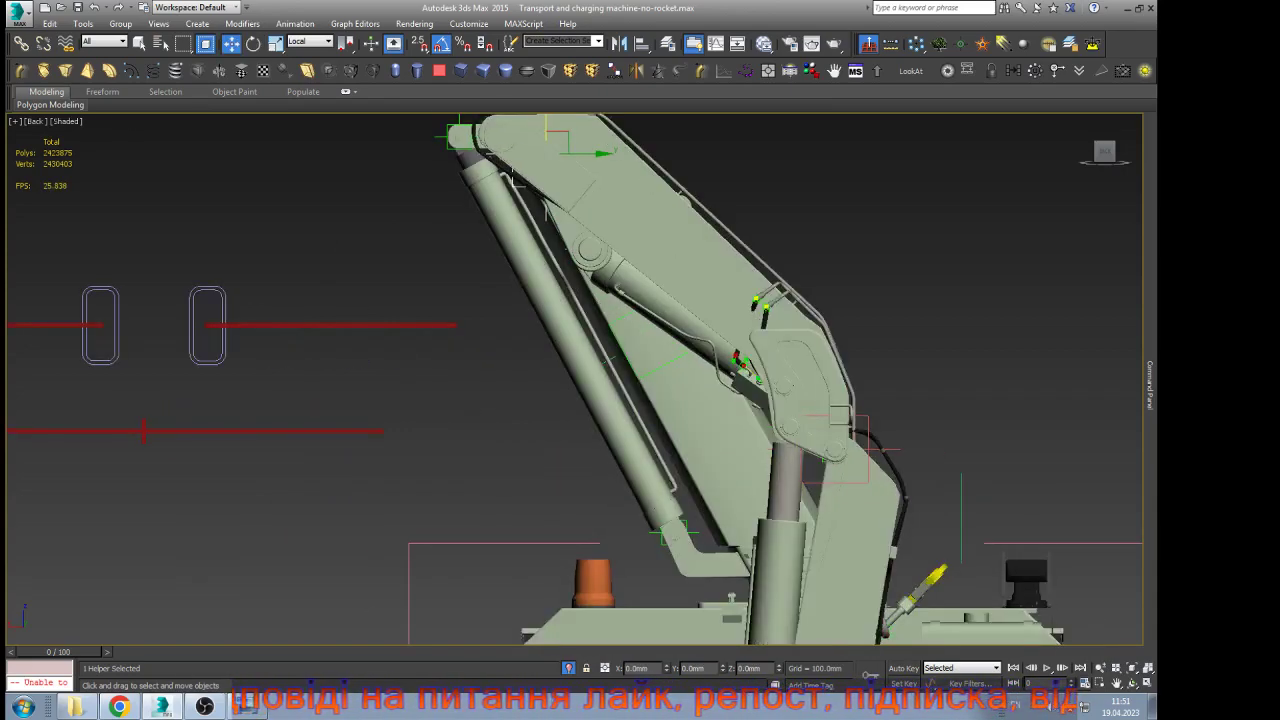
scroll(513, 178, down, 4)
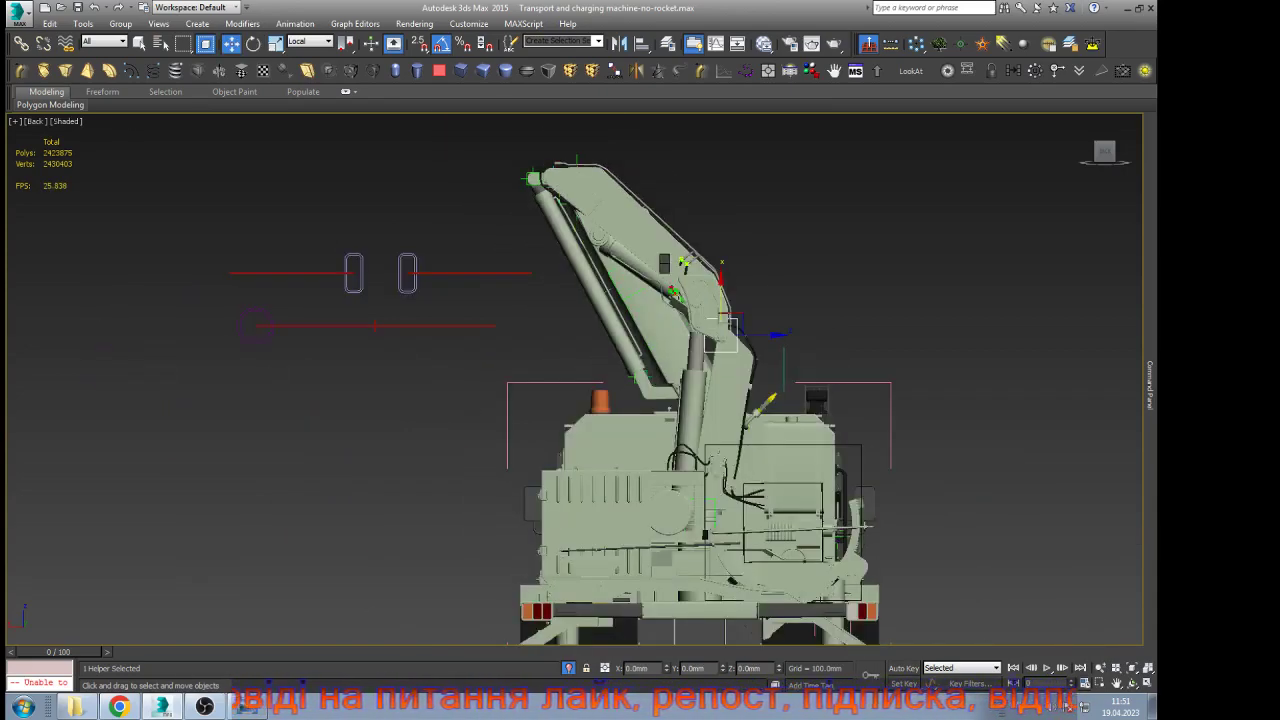
key(e)
drag(764, 306, 752, 287)
key(w)
scroll(741, 326, up, 5)
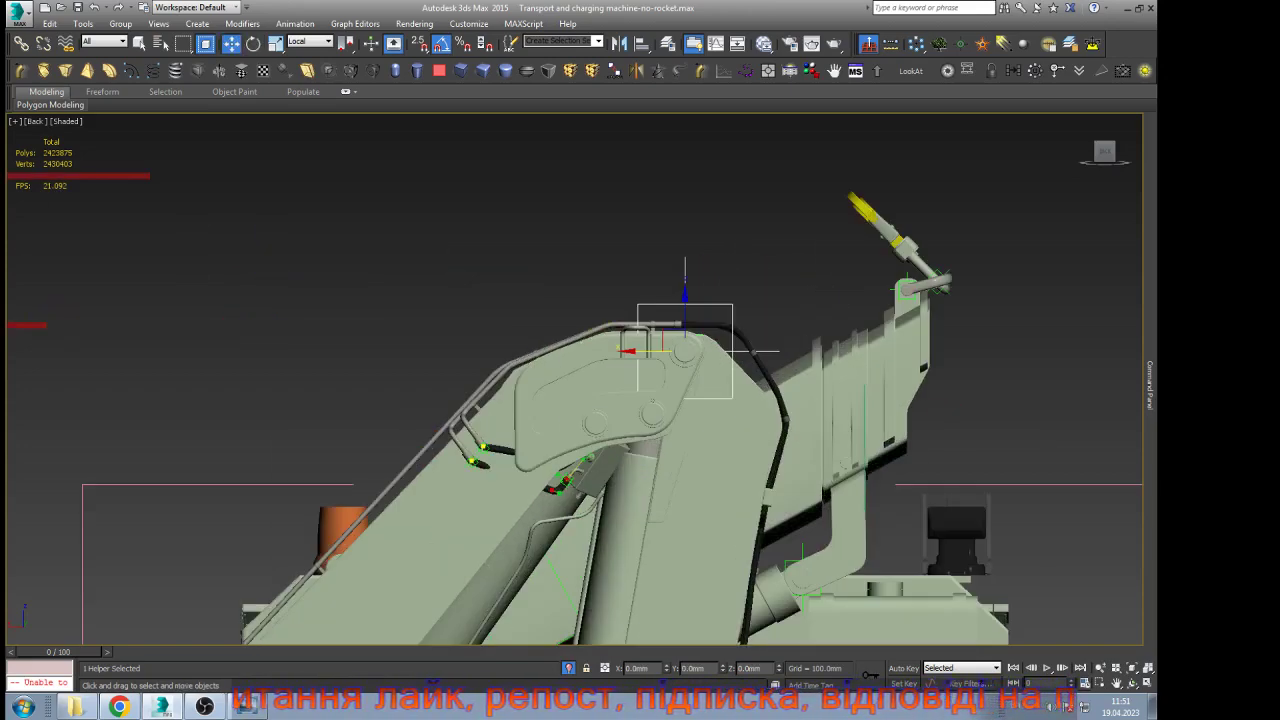
Move the outer boom's joint helper sideways along its local Z axis to bring the outer boom close beside the main boom
alt+middle_drag(741, 326, 565, 350)
alt+middle_drag(655, 485, 697, 457)
scroll(697, 457, up, 4)
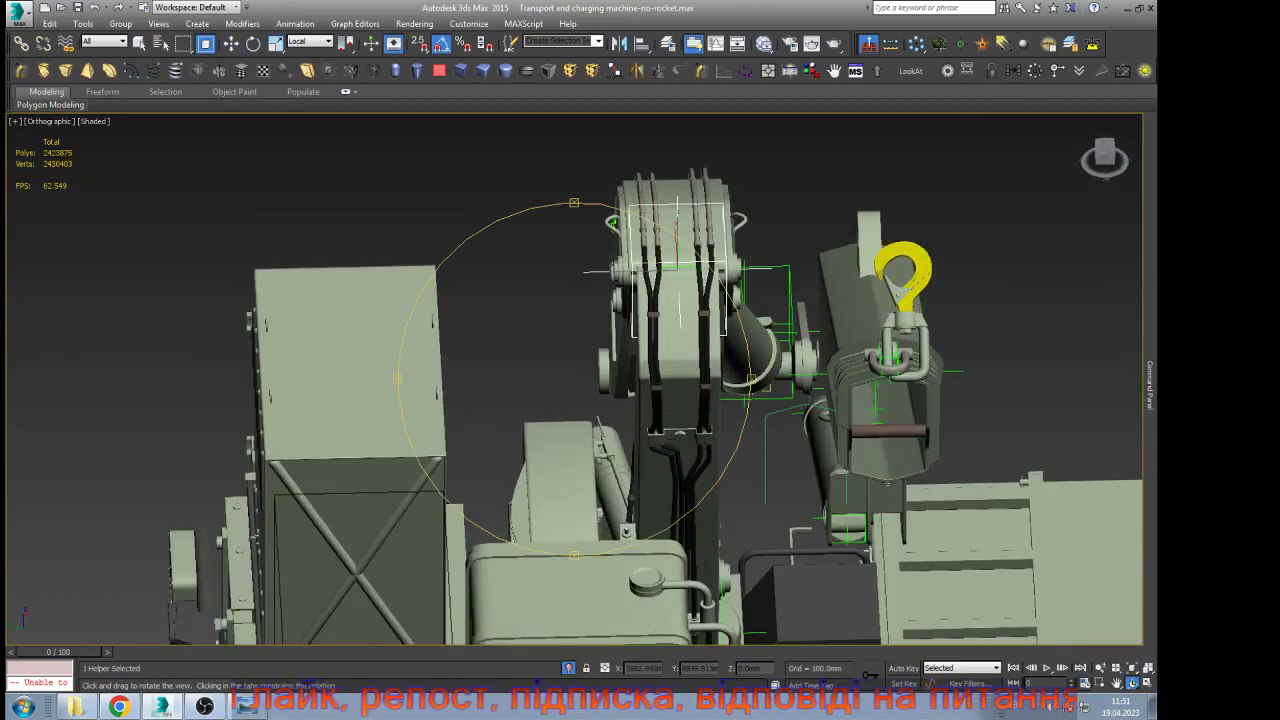
alt+middle_drag(767, 387, 758, 440)
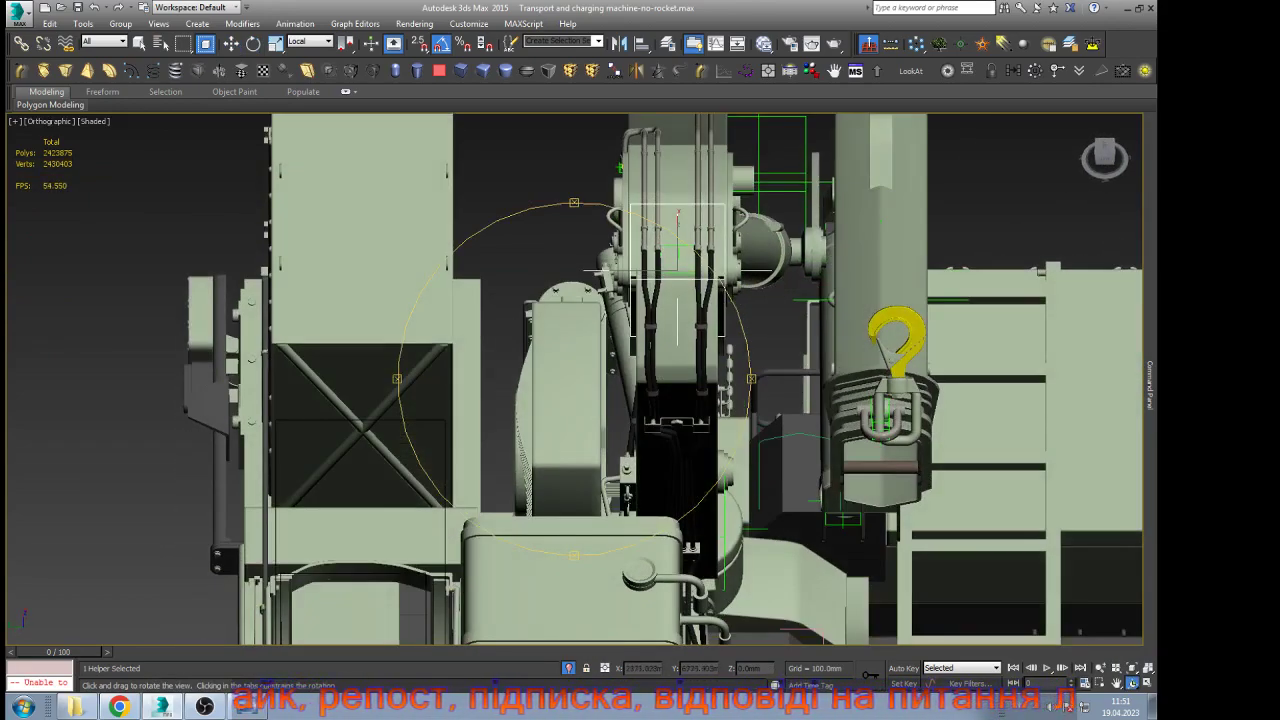
key(w)
click(800, 182)
drag(800, 182, 721, 182)
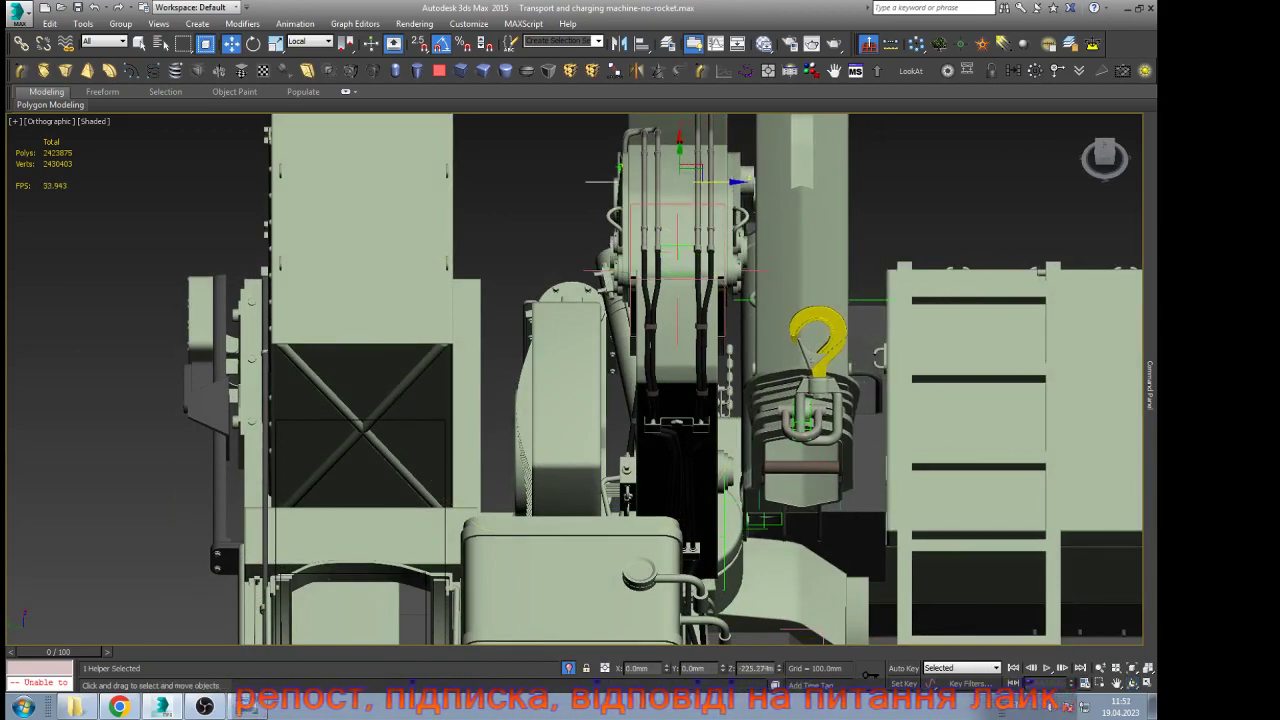
Fine-tune the joint helper in the top wireframe view, shifting it about -4.7 mm in local Z onto the main boom's centre line
scroll(719, 259, down, 2)
key(F4)
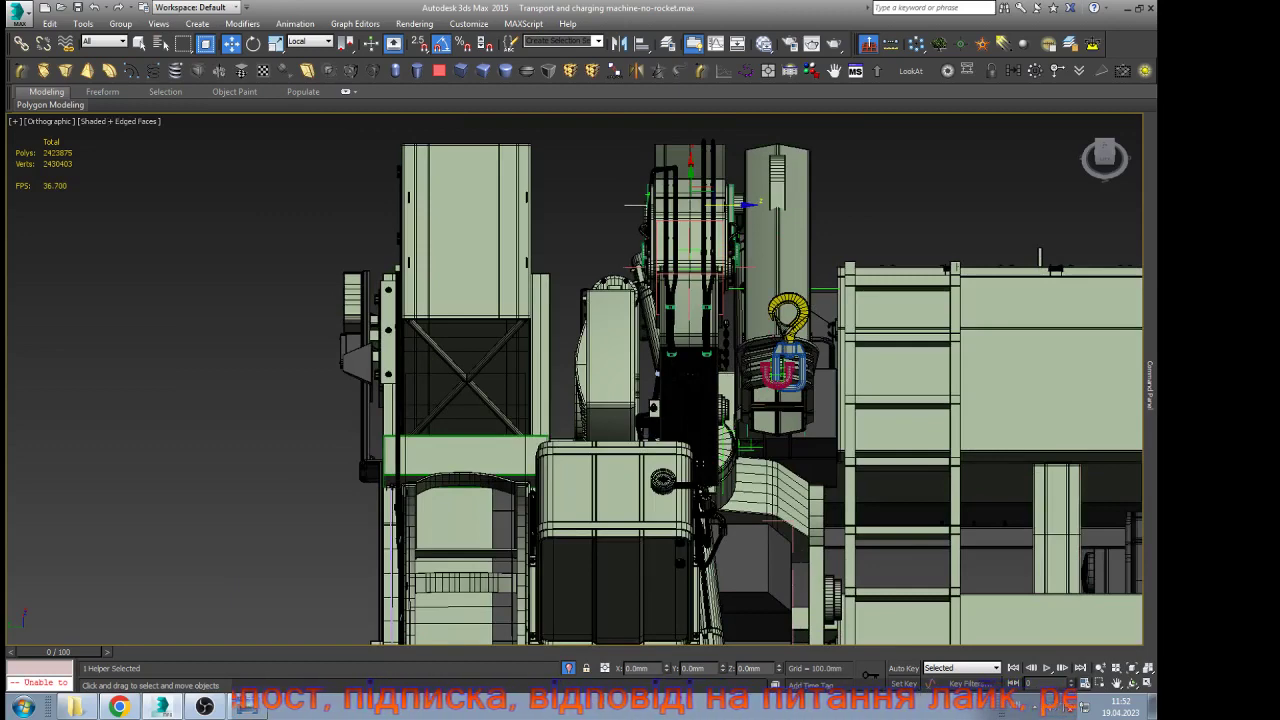
key(t)
key(z)
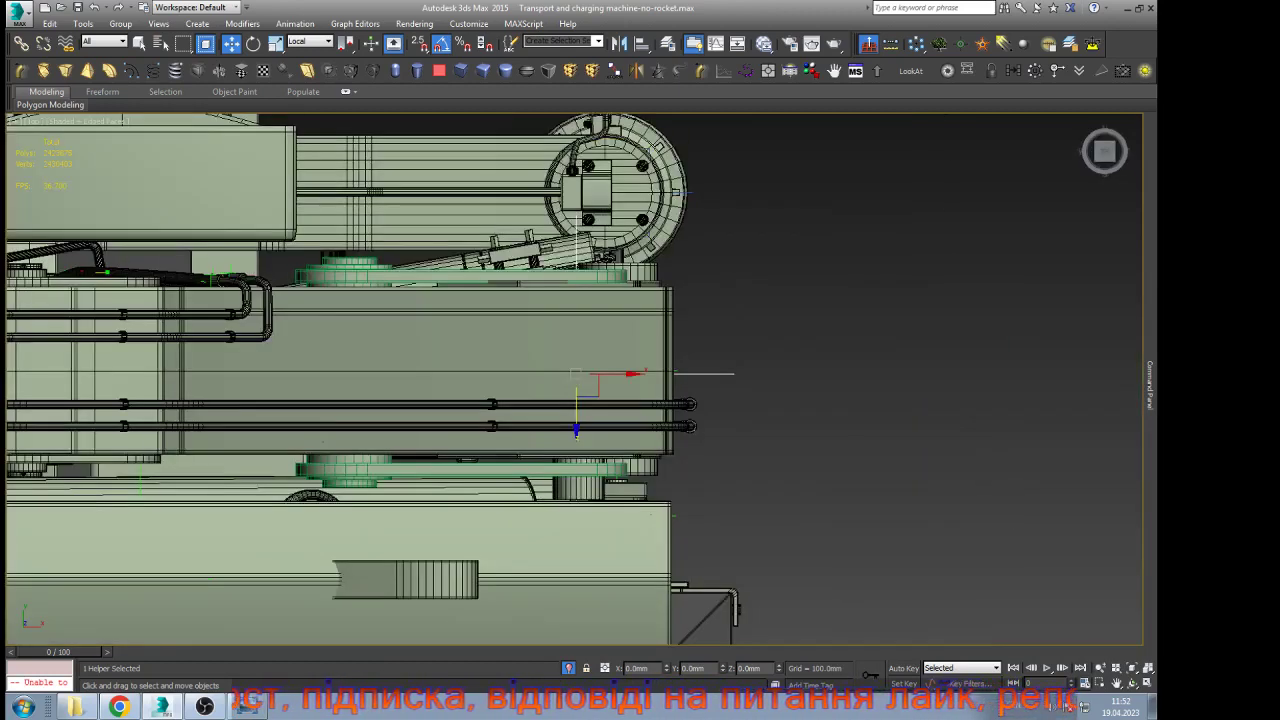
scroll(642, 342, up, 3)
key(F4)
scroll(568, 424, up, 2)
key(F3)
scroll(490, 442, up, 3)
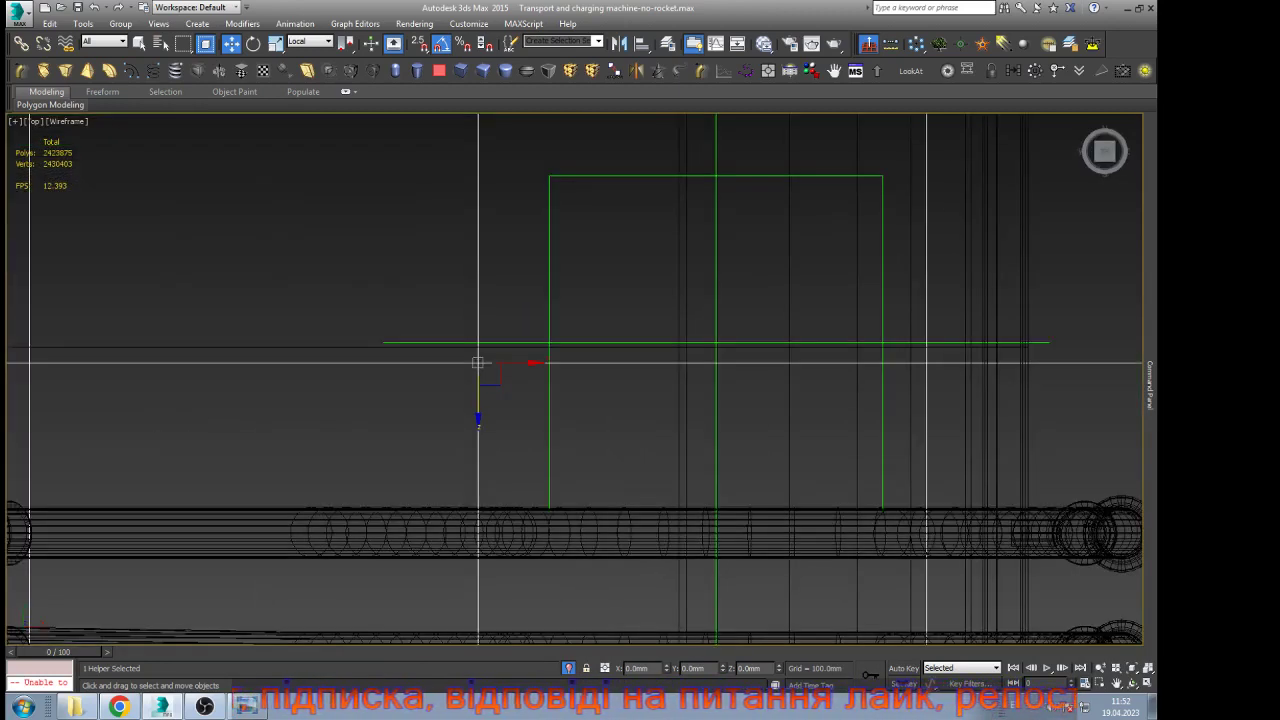
drag(478, 404, 478, 388)
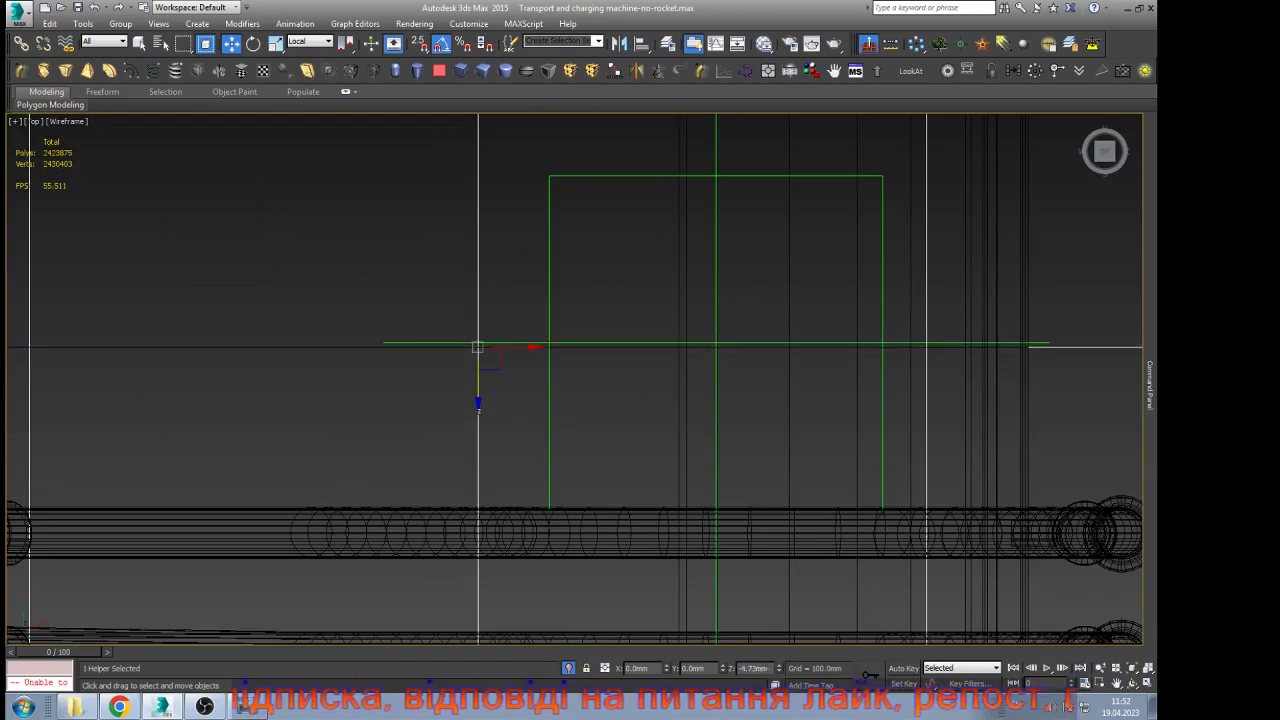
scroll(625, 410, down, 6)
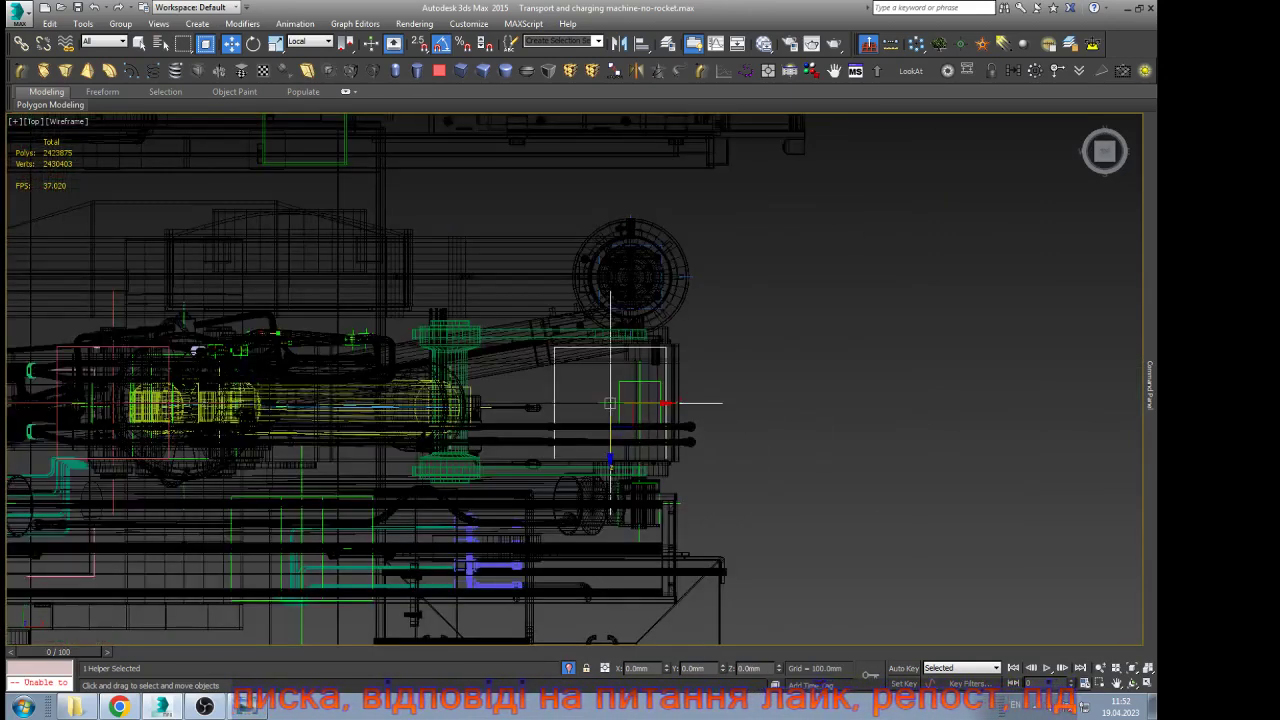
key(F3)
Rotate the helper at the hook shackle on the boom tip so that the hook hangs straight down
click(1132, 683)
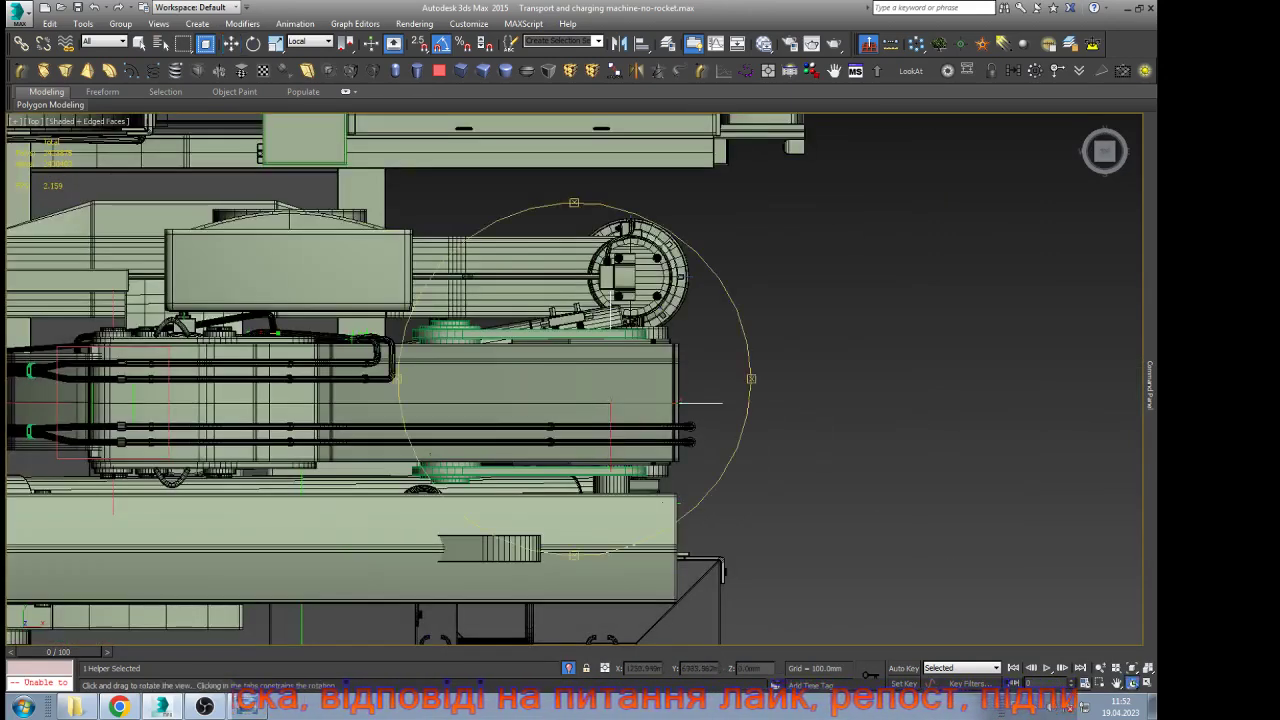
drag(622, 440, 790, 350)
scroll(574, 379, down, 4)
key(w)
scroll(306, 262, up, 12)
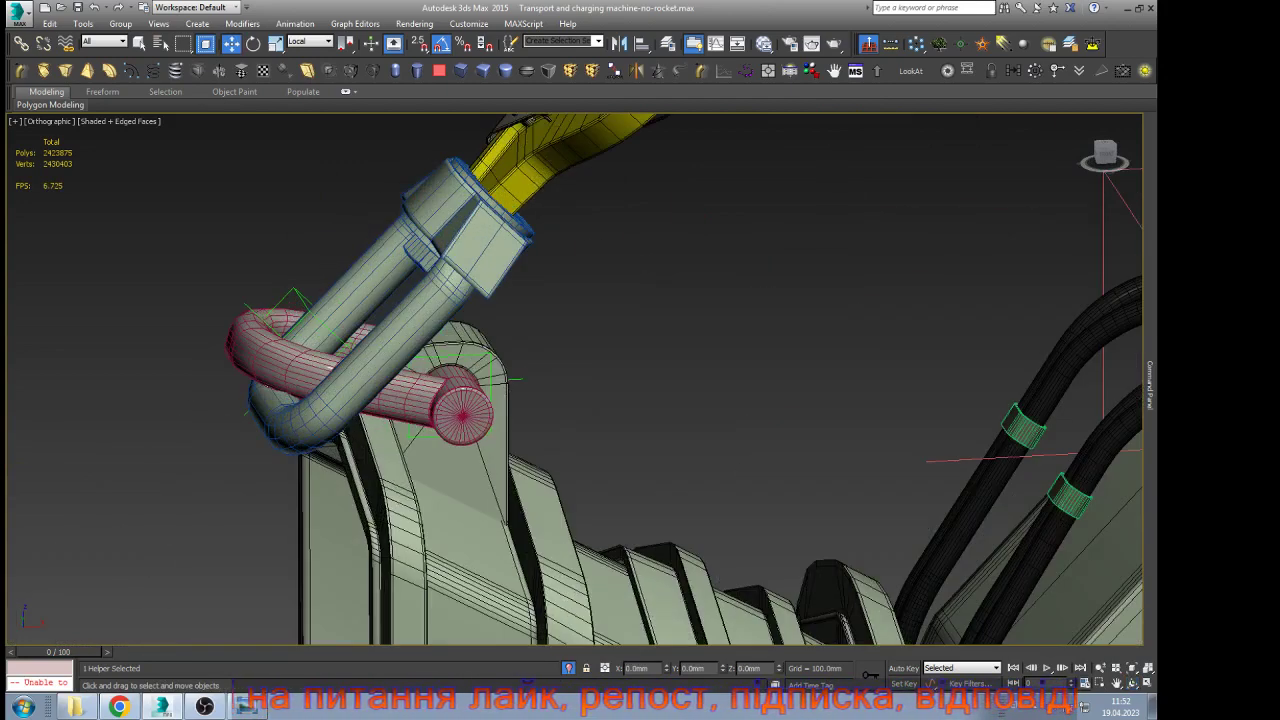
click(301, 295)
key(e)
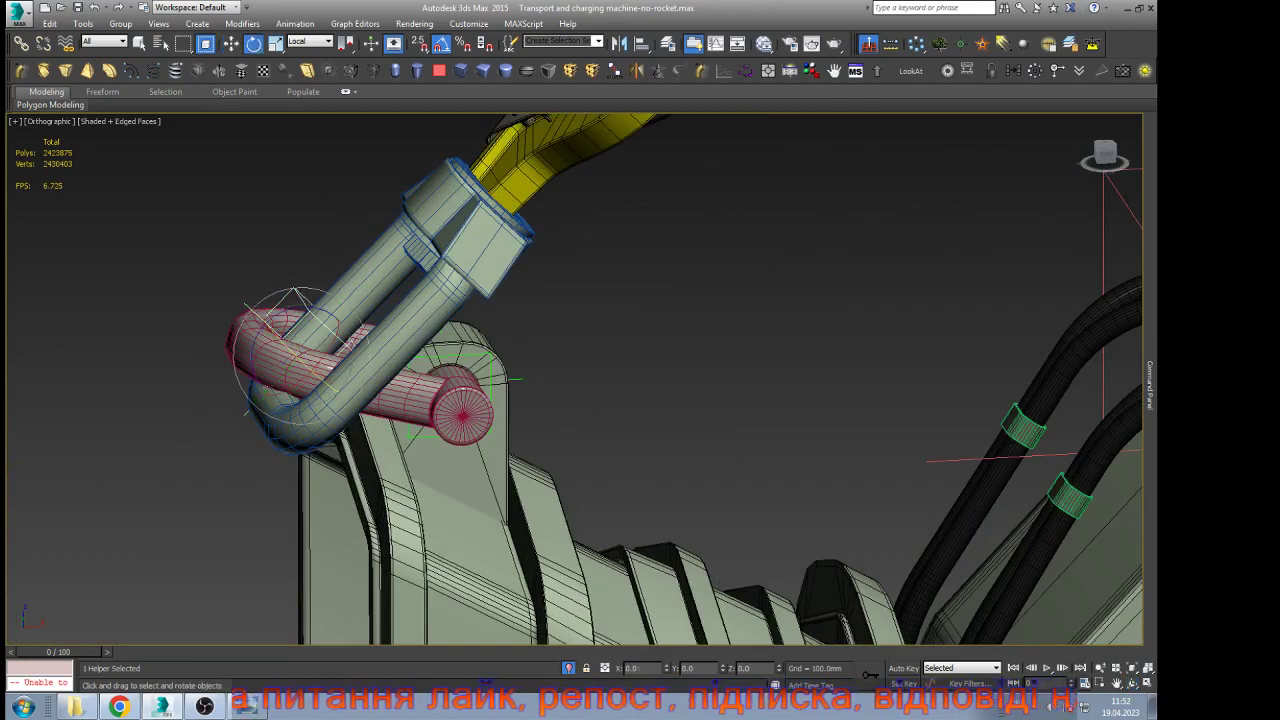
drag(323, 315, 137, 184)
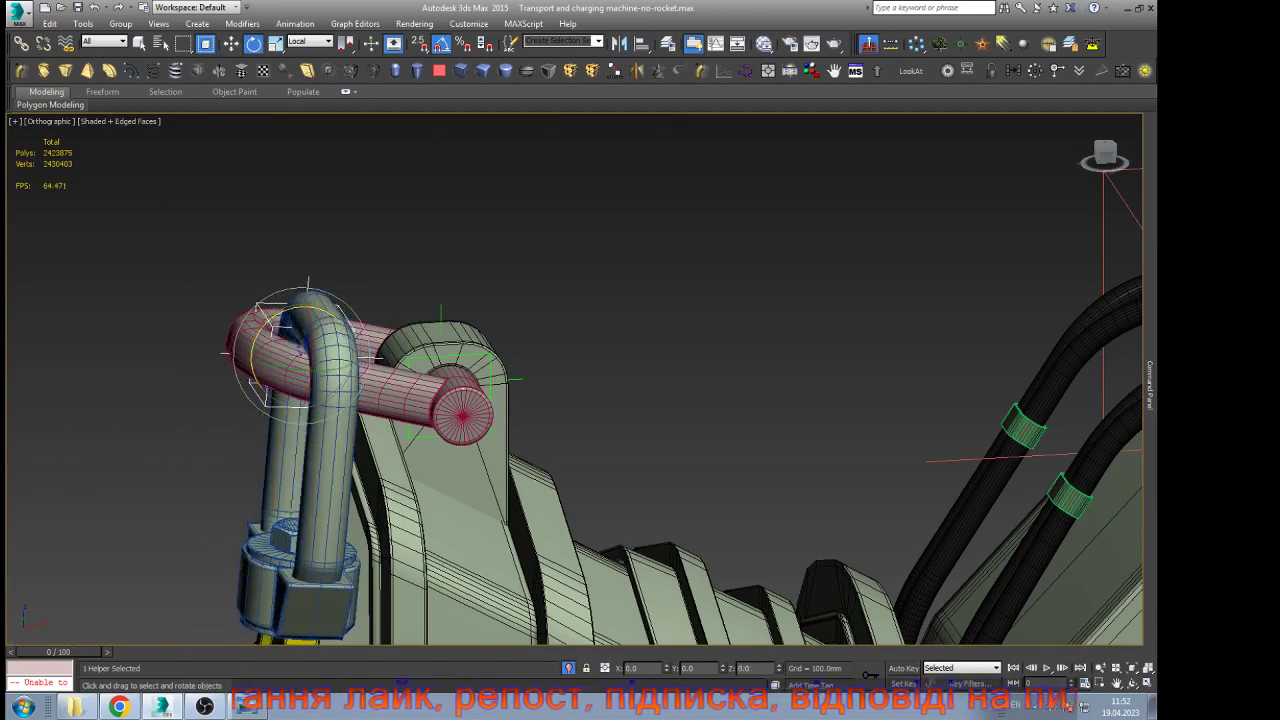
Examine the stowed crane and its hanging hook from the back and from an angled view for clearance with the machine
key(k)
scroll(648, 379, up, 6)
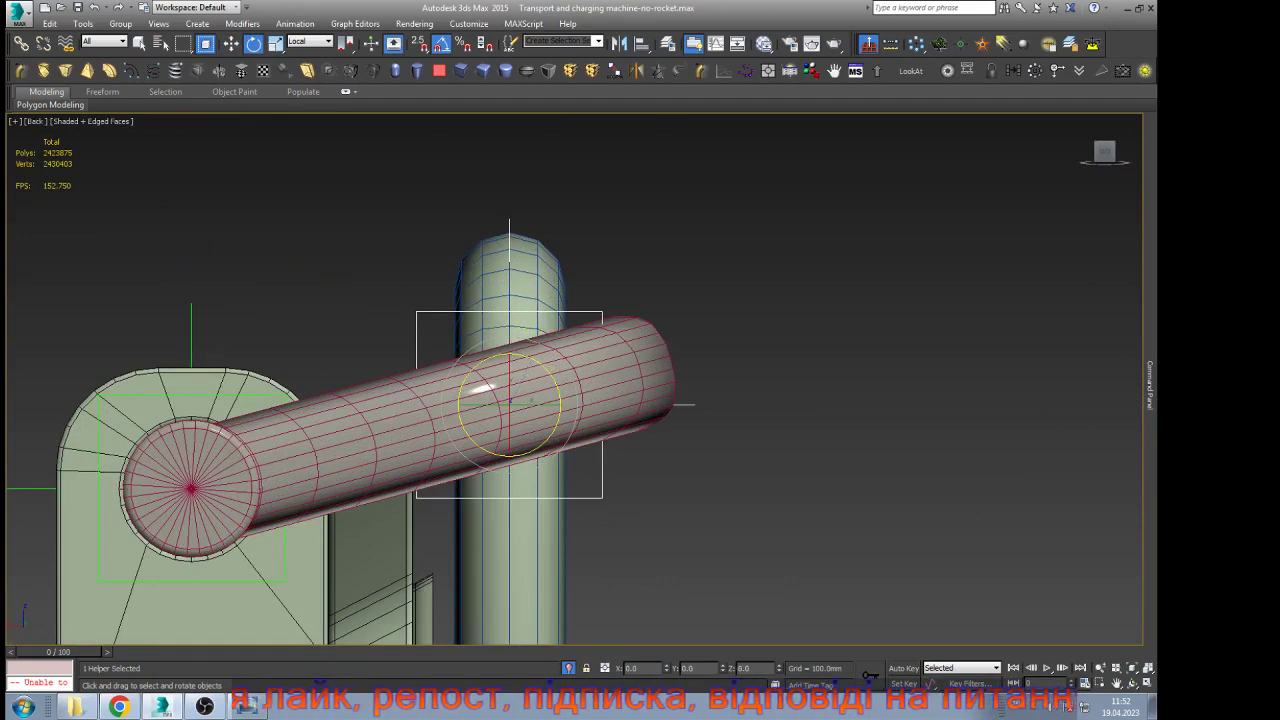
key(w)
scroll(520, 260, down, 6)
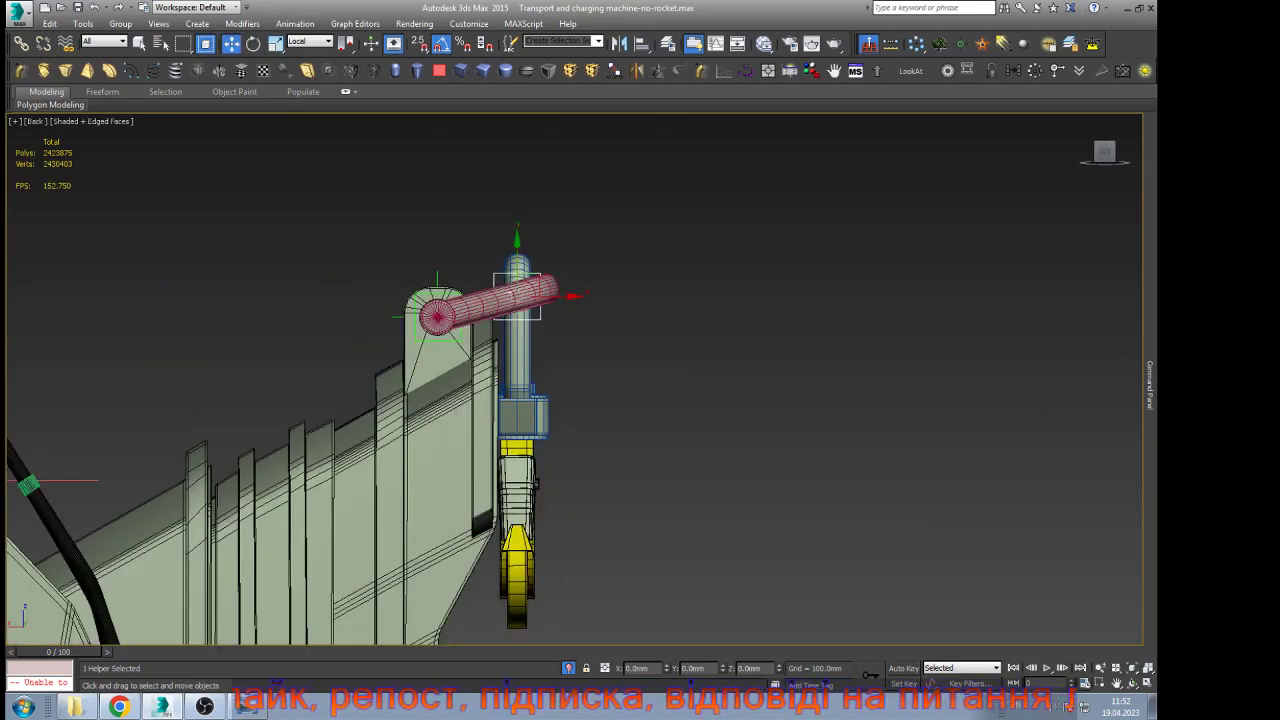
click(628, 287)
scroll(628, 287, down, 9)
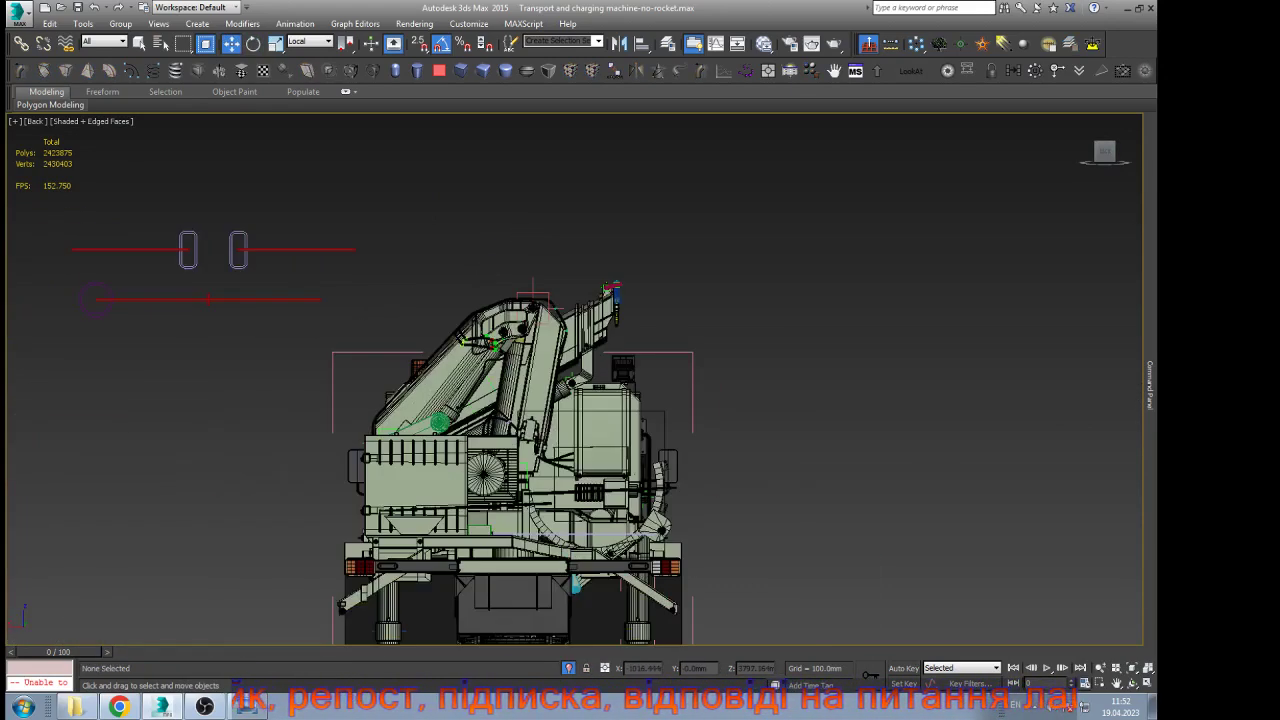
scroll(557, 367, up, 4)
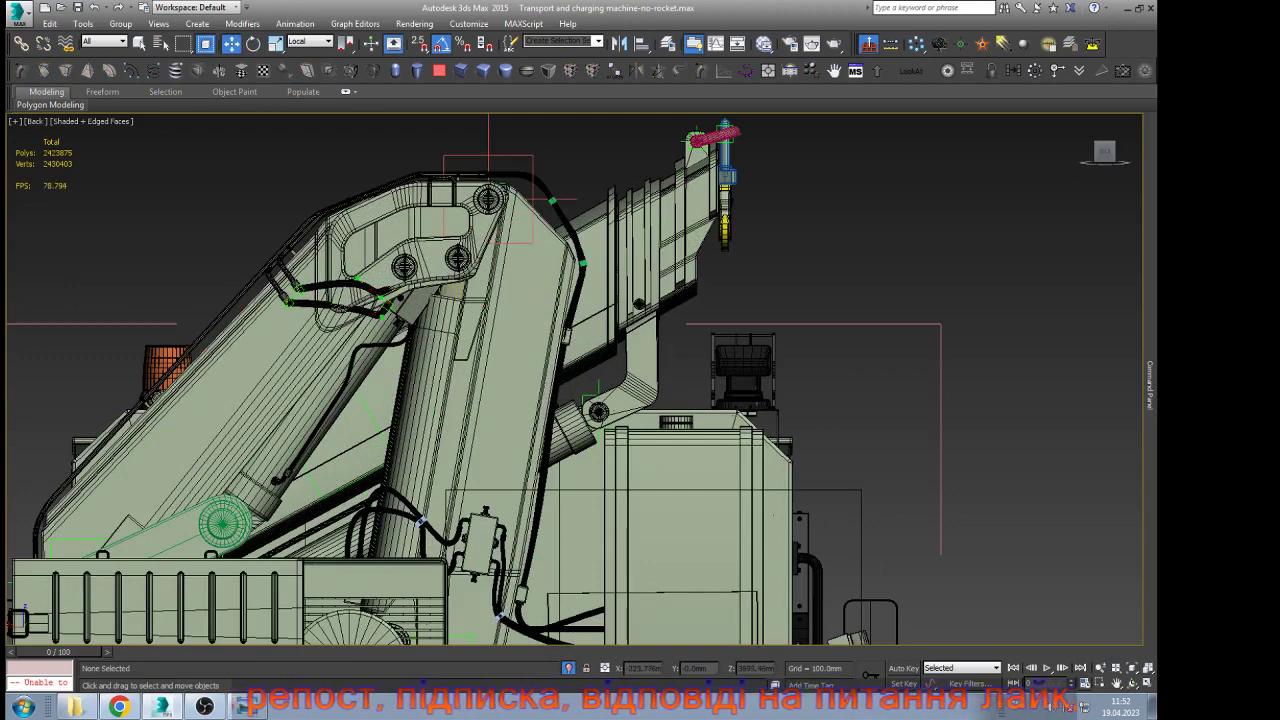
scroll(504, 161, up, 3)
click(526, 153)
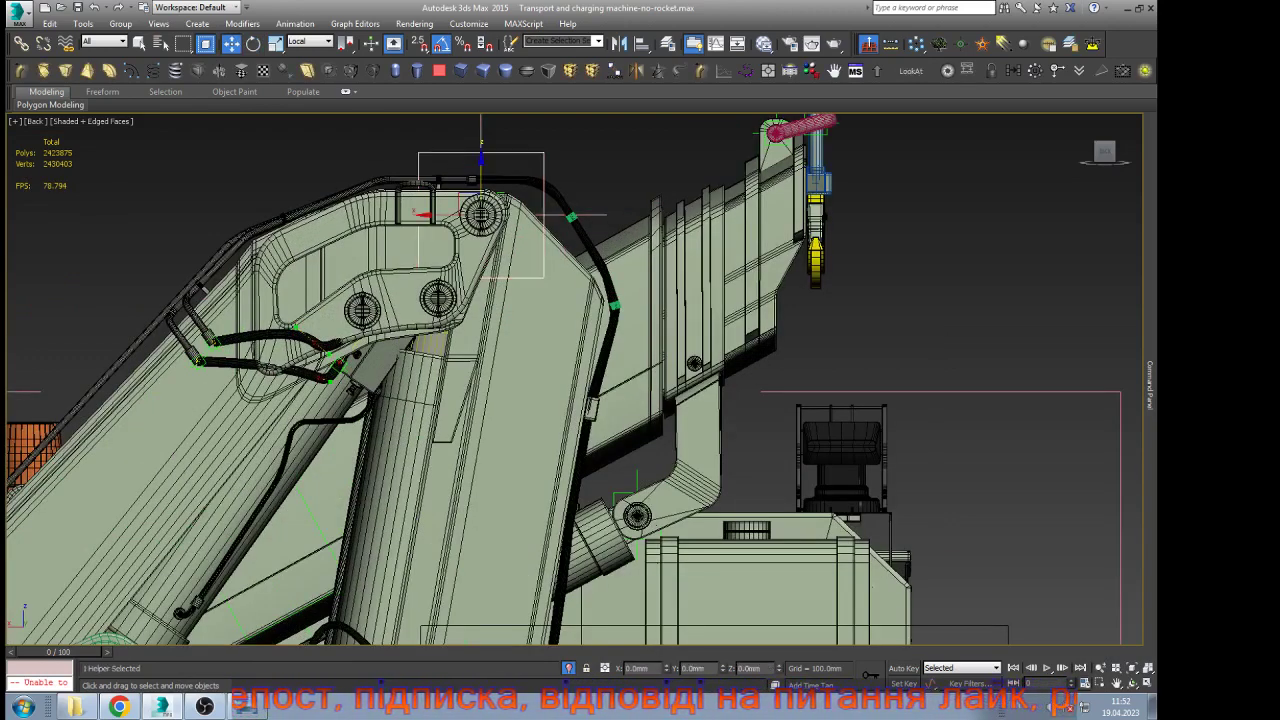
scroll(526, 170, down, 3)
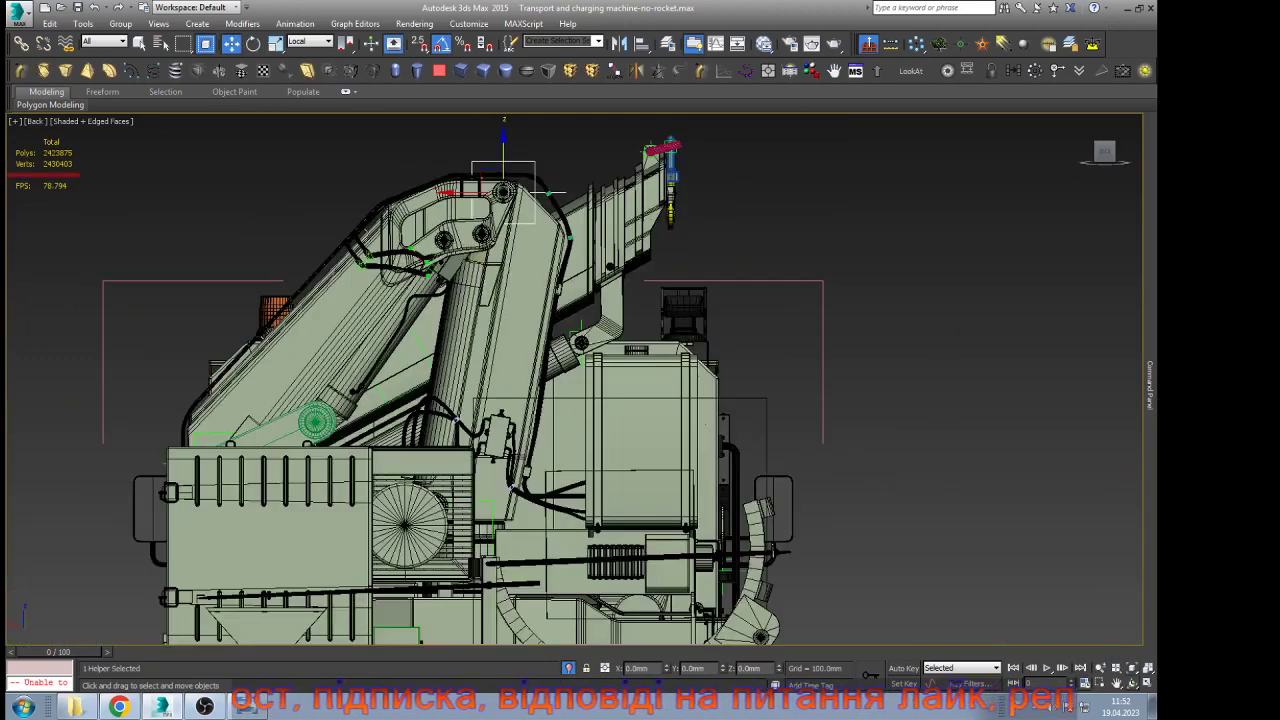
key(ctrl+r)
scroll(580, 397, down, 3)
drag(580, 397, 654, 474)
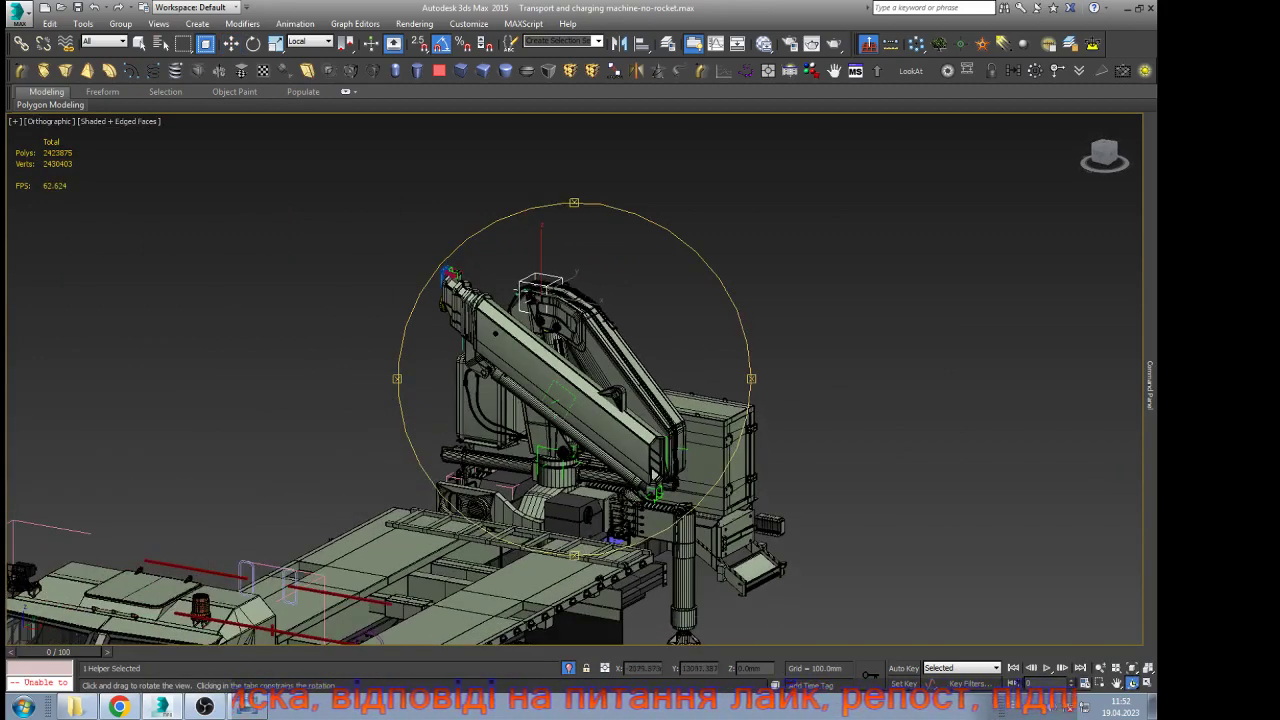
right_click(654, 474)
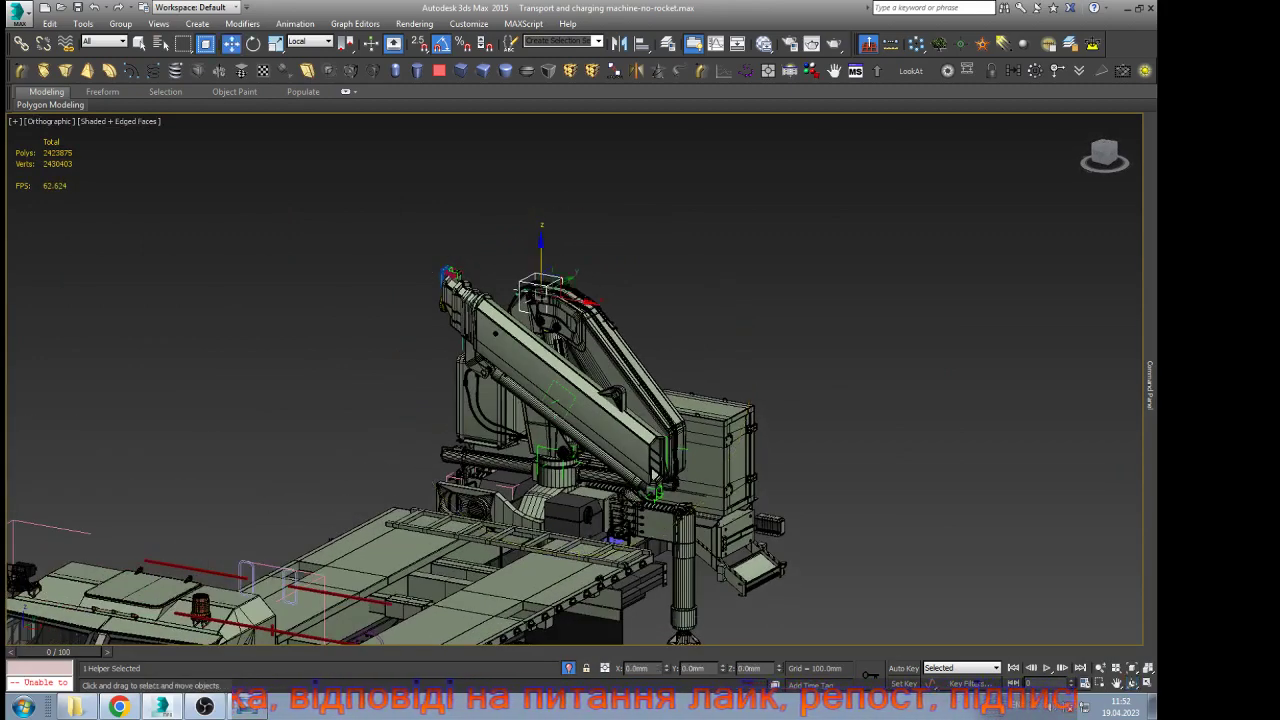
click(622, 312)
scroll(620, 314, up, 5)
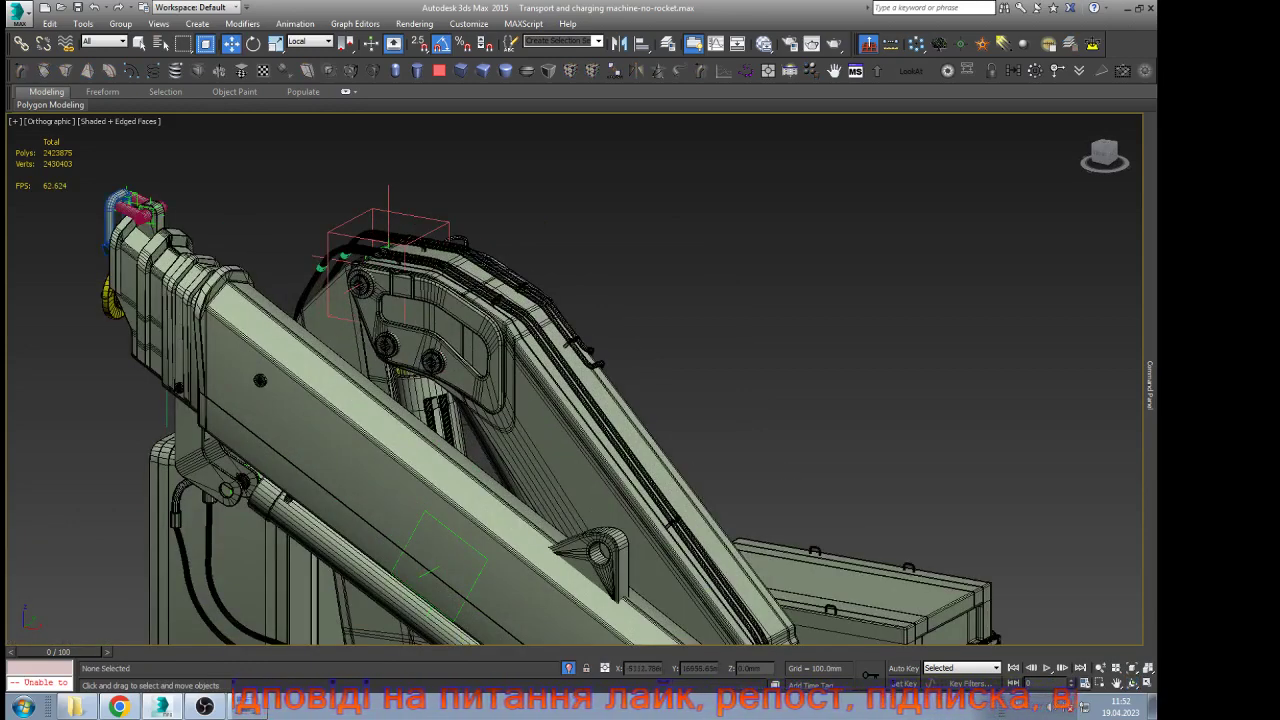
scroll(611, 265, down, 2)
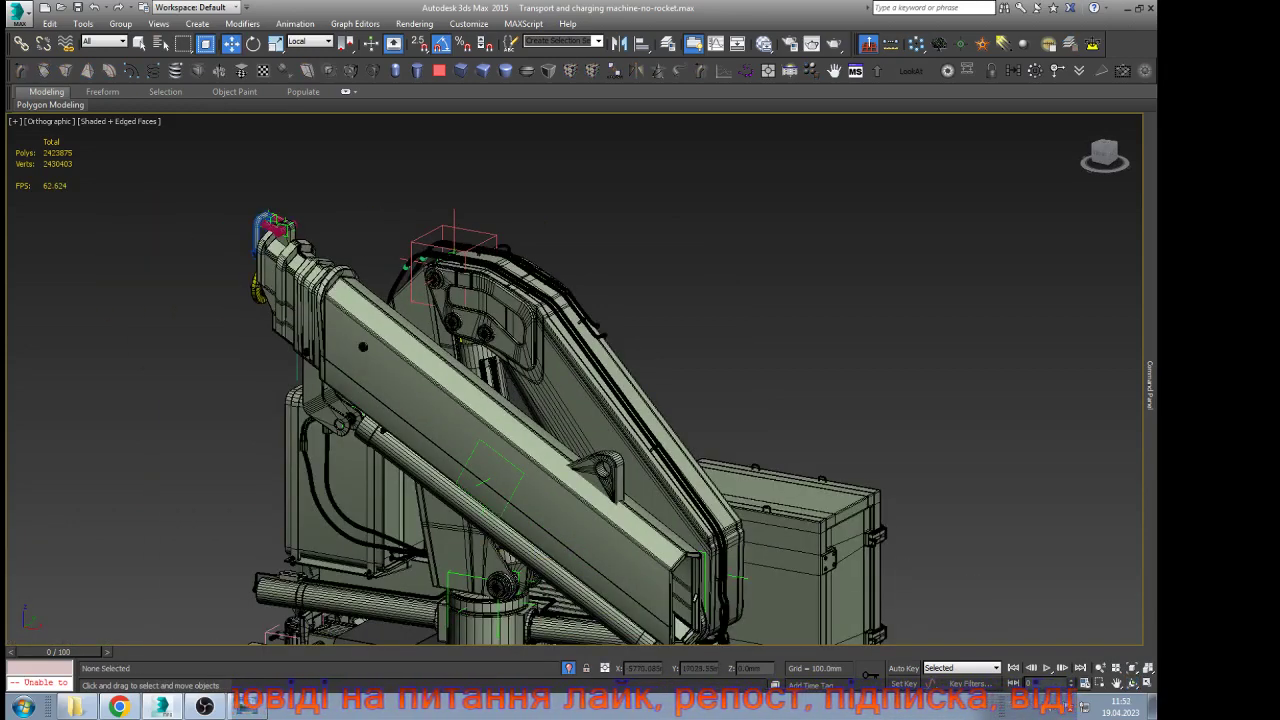
With Auto Key on at frame 100, rotate the helper at the column's top joint to raise the main boom
click(466, 234)
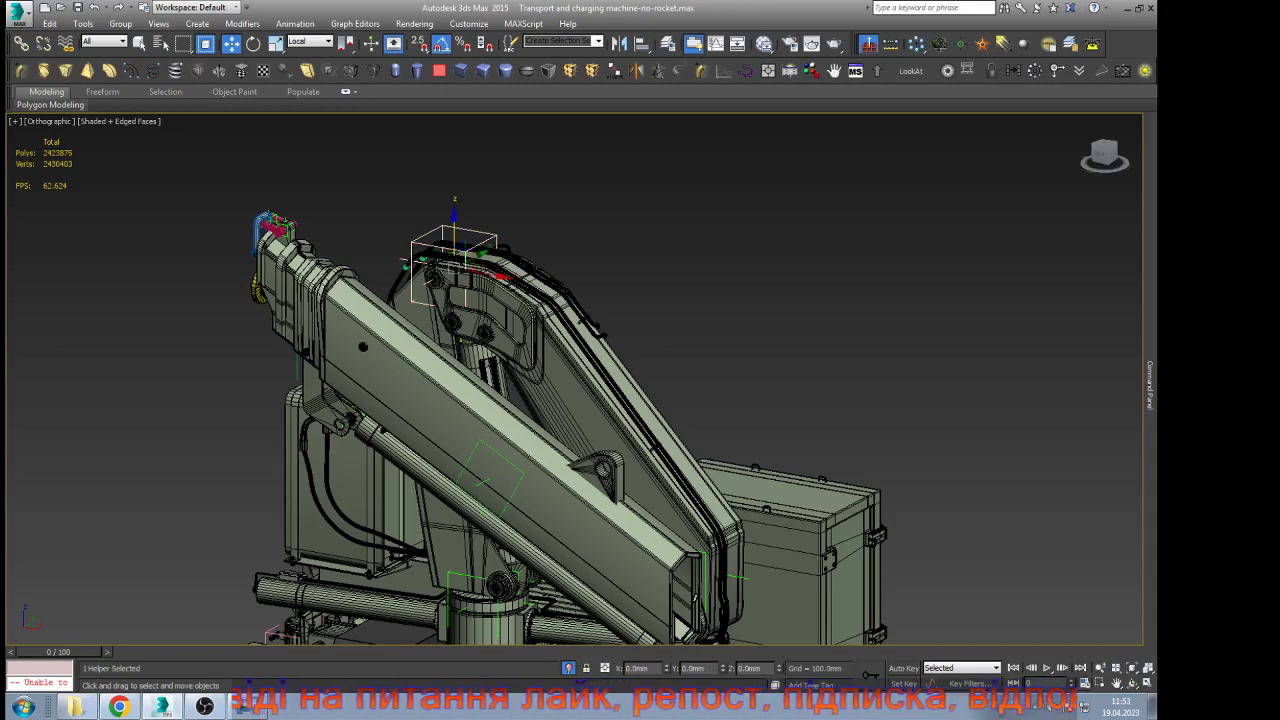
scroll(490, 250, down, 2)
key(n)
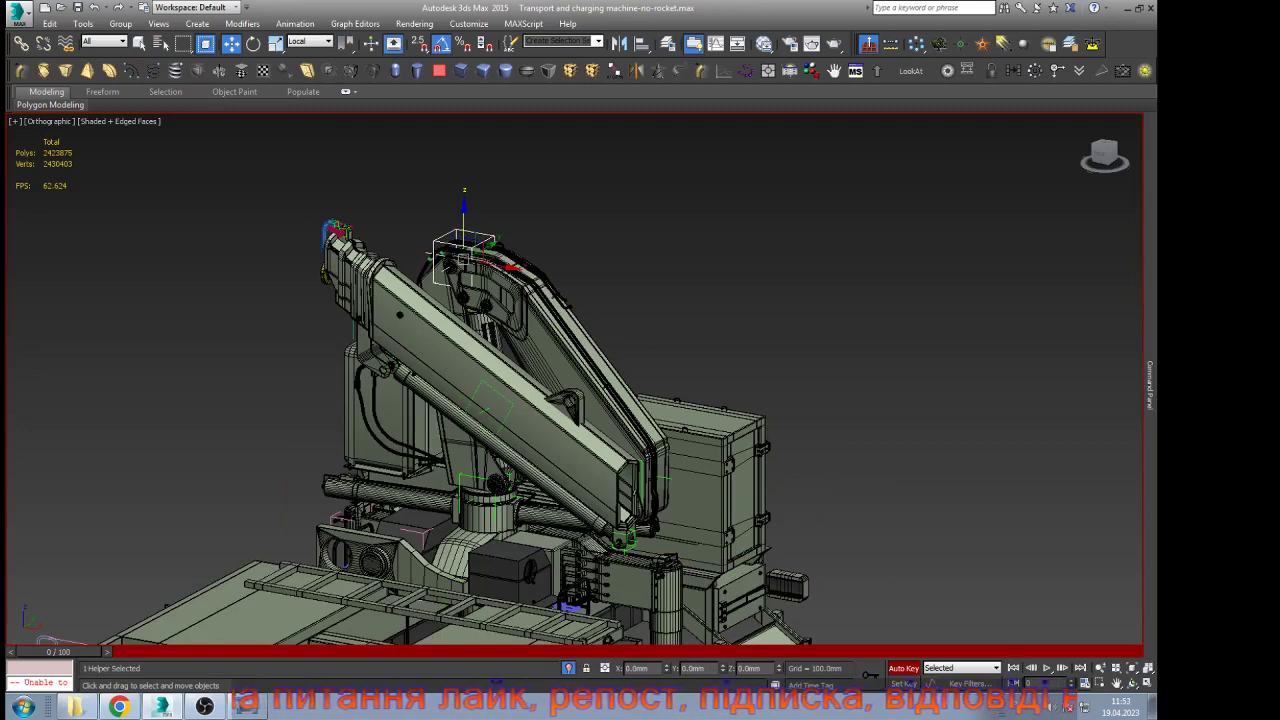
key(End)
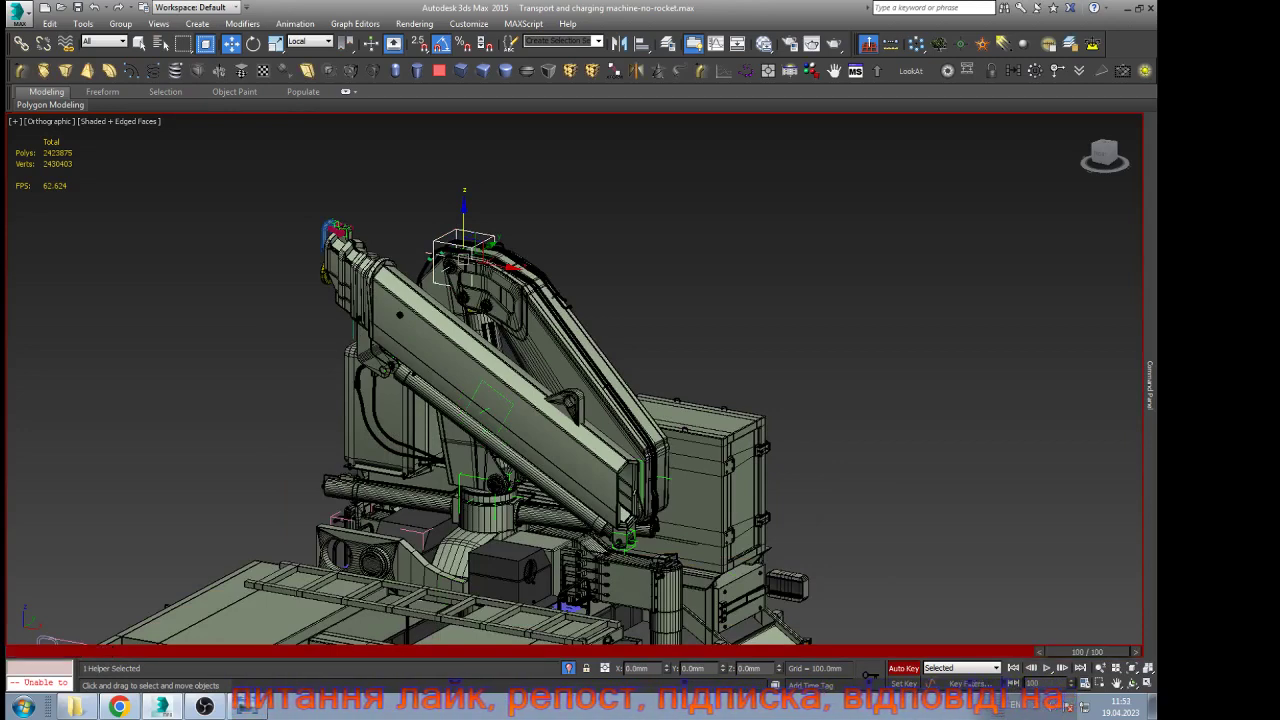
key(e)
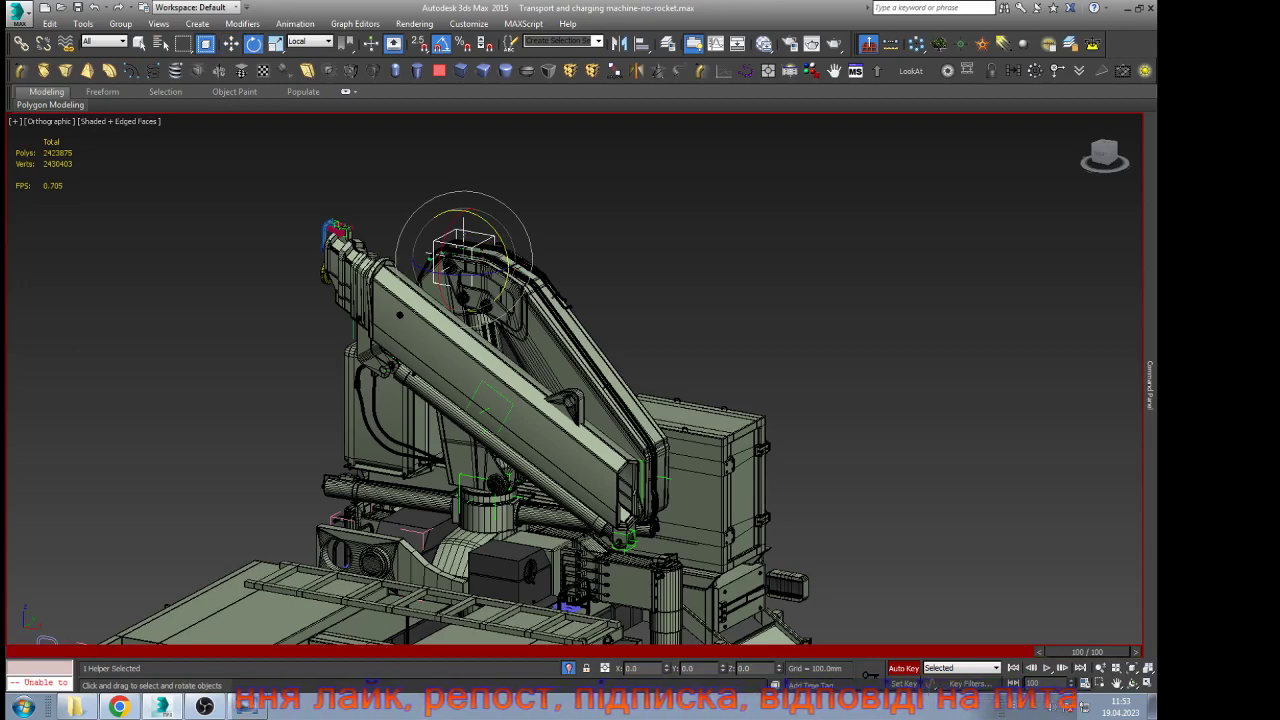
drag(498, 229, 366, 115)
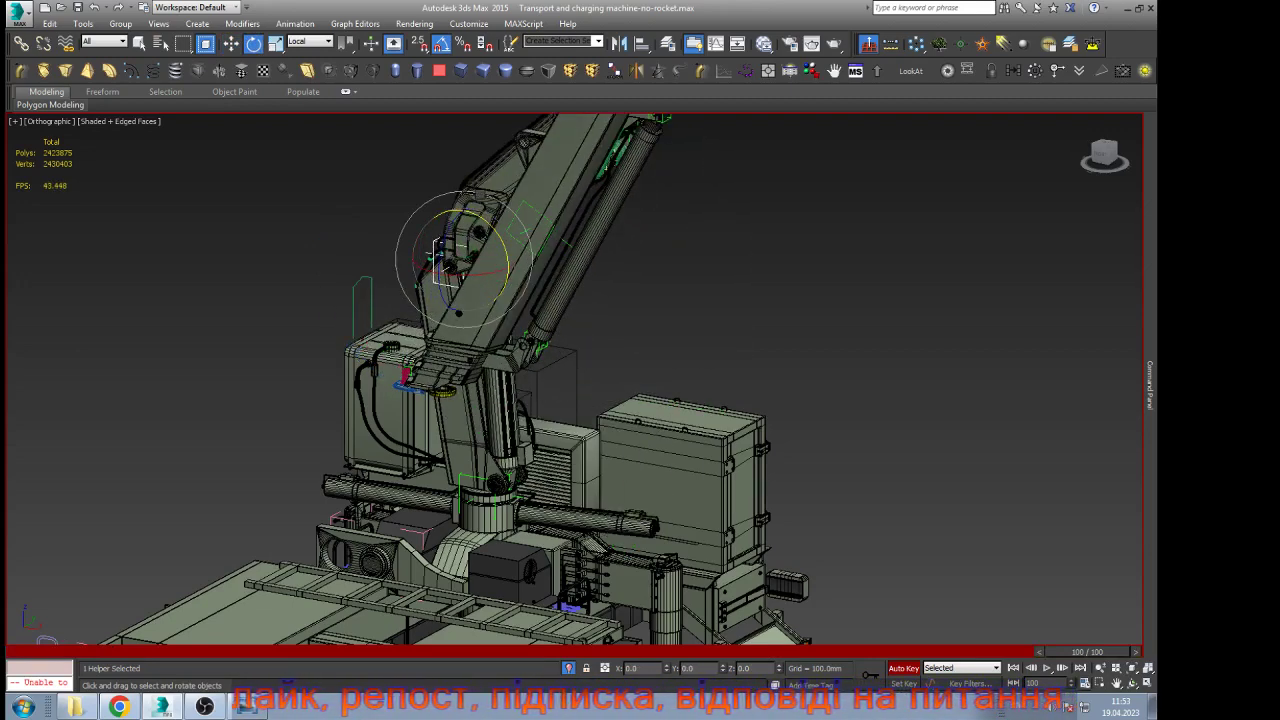
In the back view, rotate the outer boom's joint helper 135° about its local Z axis to unfold the outer boom at frame 100
key(k)
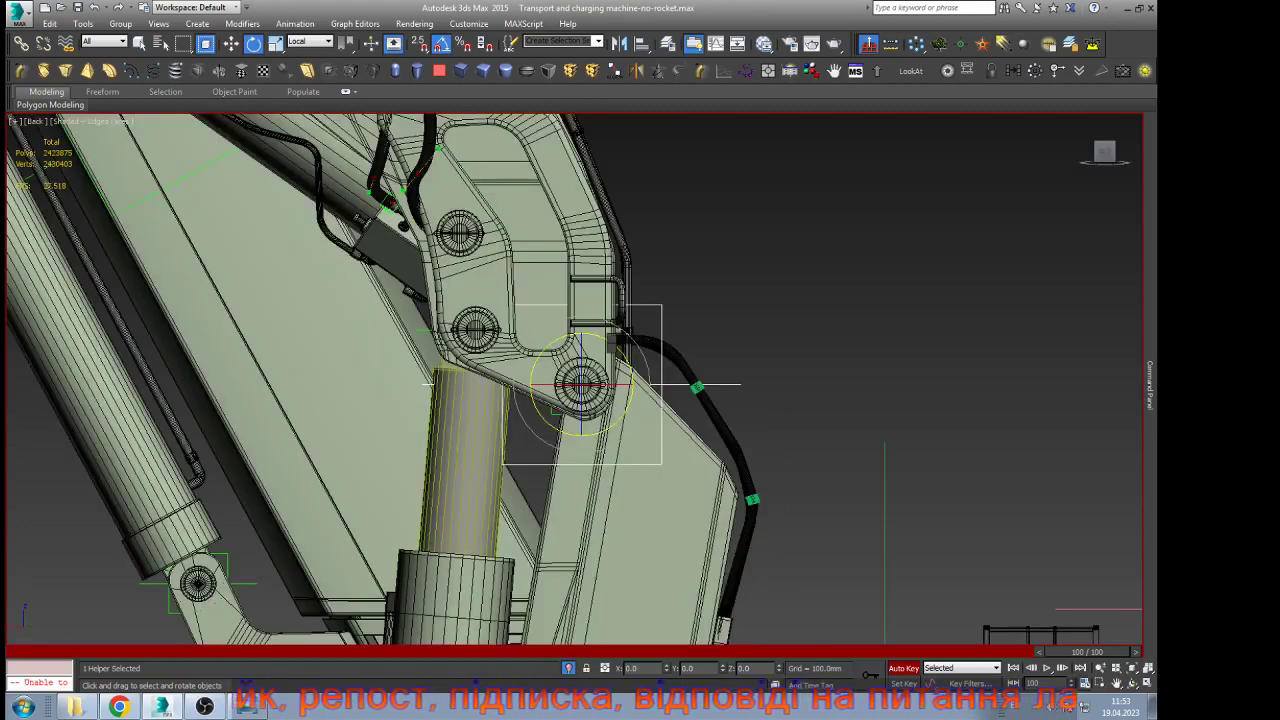
key(w)
scroll(630, 410, down, 5)
scroll(630, 420, down, 2)
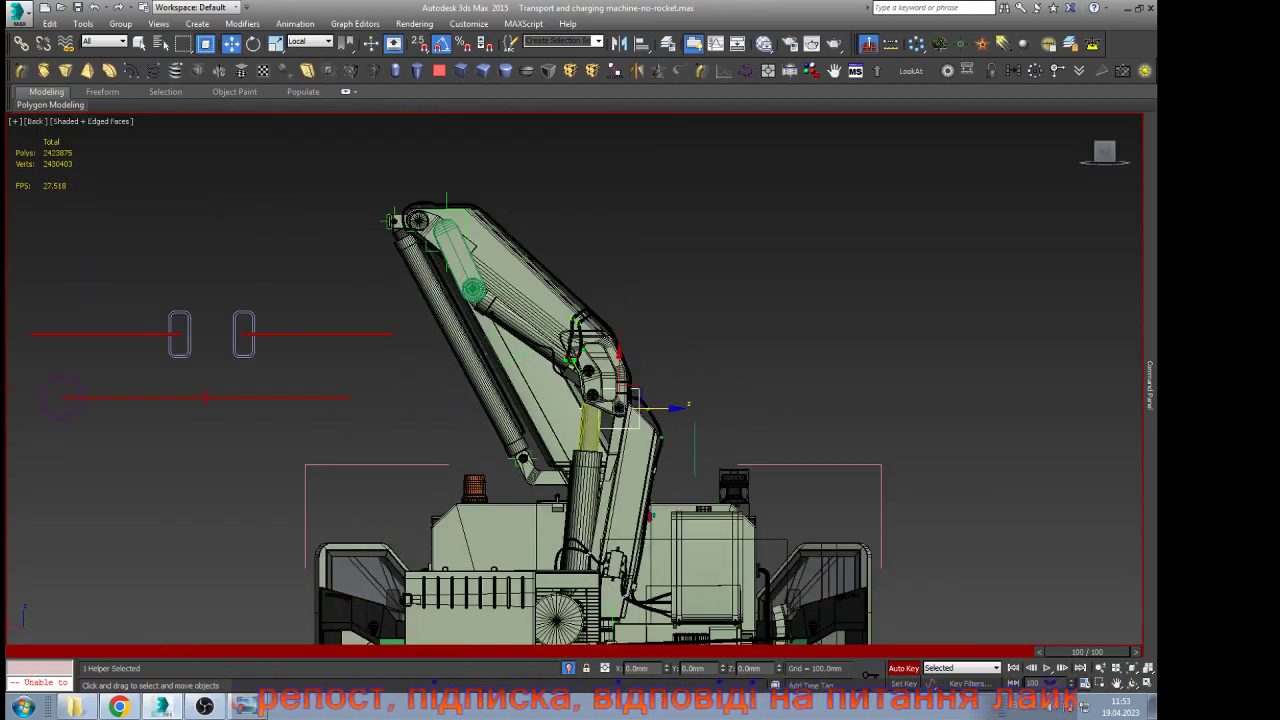
scroll(520, 247, up, 4)
scroll(430, 334, down, 3)
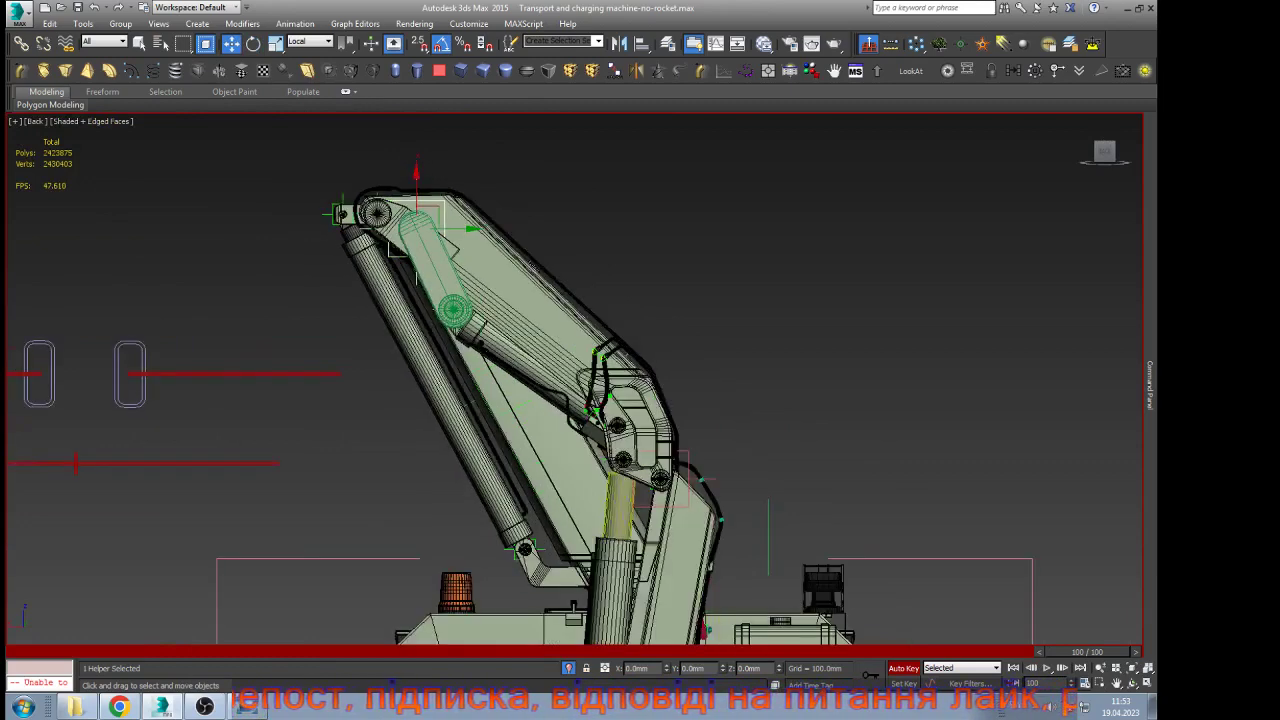
key(e)
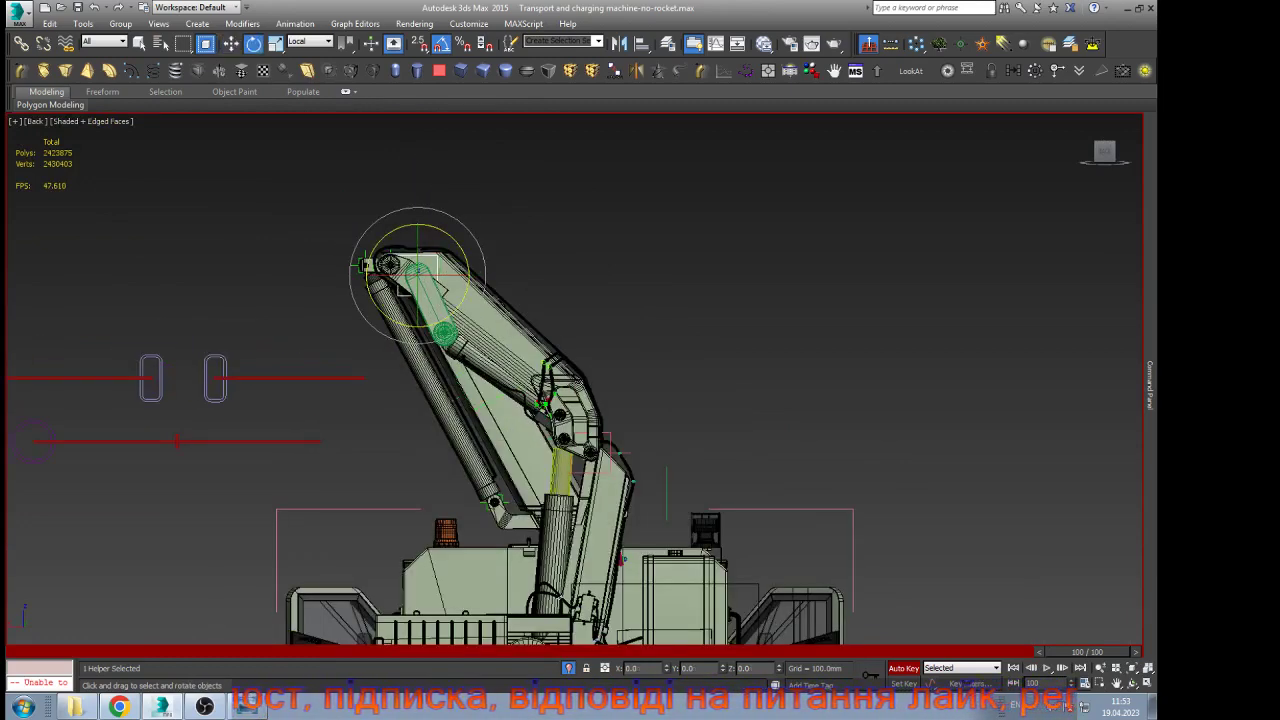
drag(448, 234, 546, 305)
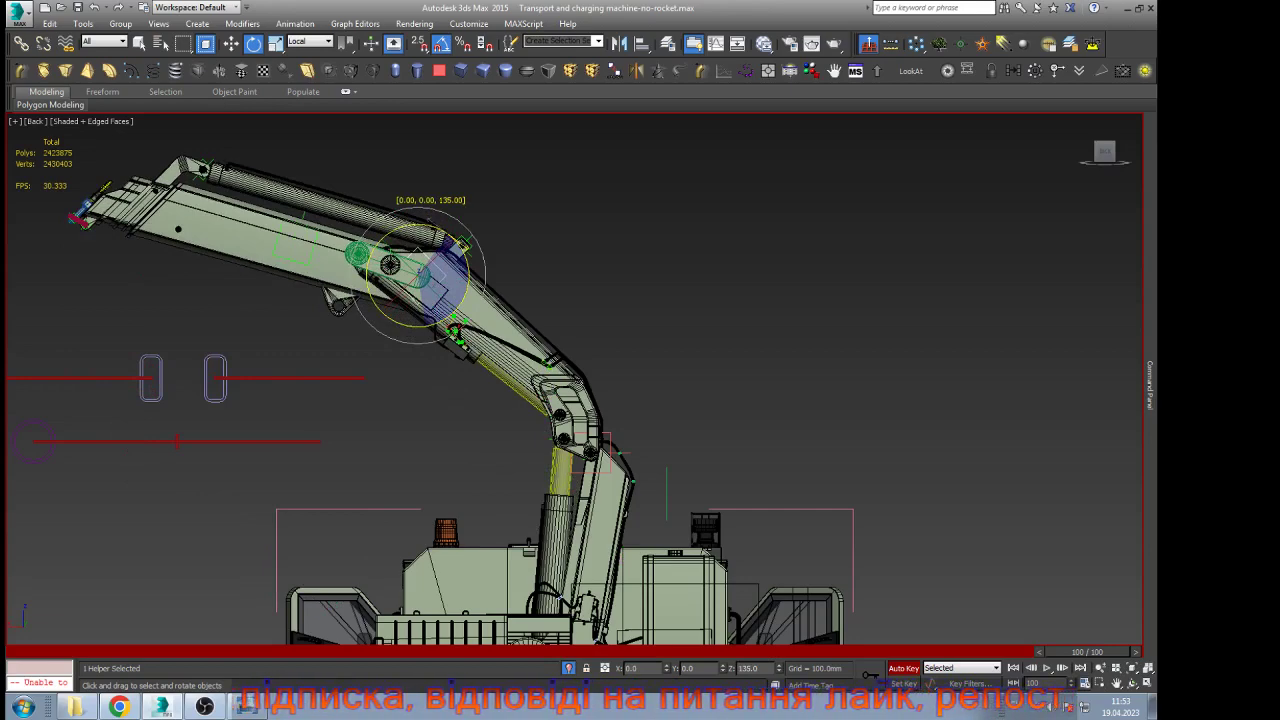
Extend the telescopic boom section by moving its helper about 1193 mm along its local X axis at frame 100
scroll(548, 312, down, 2)
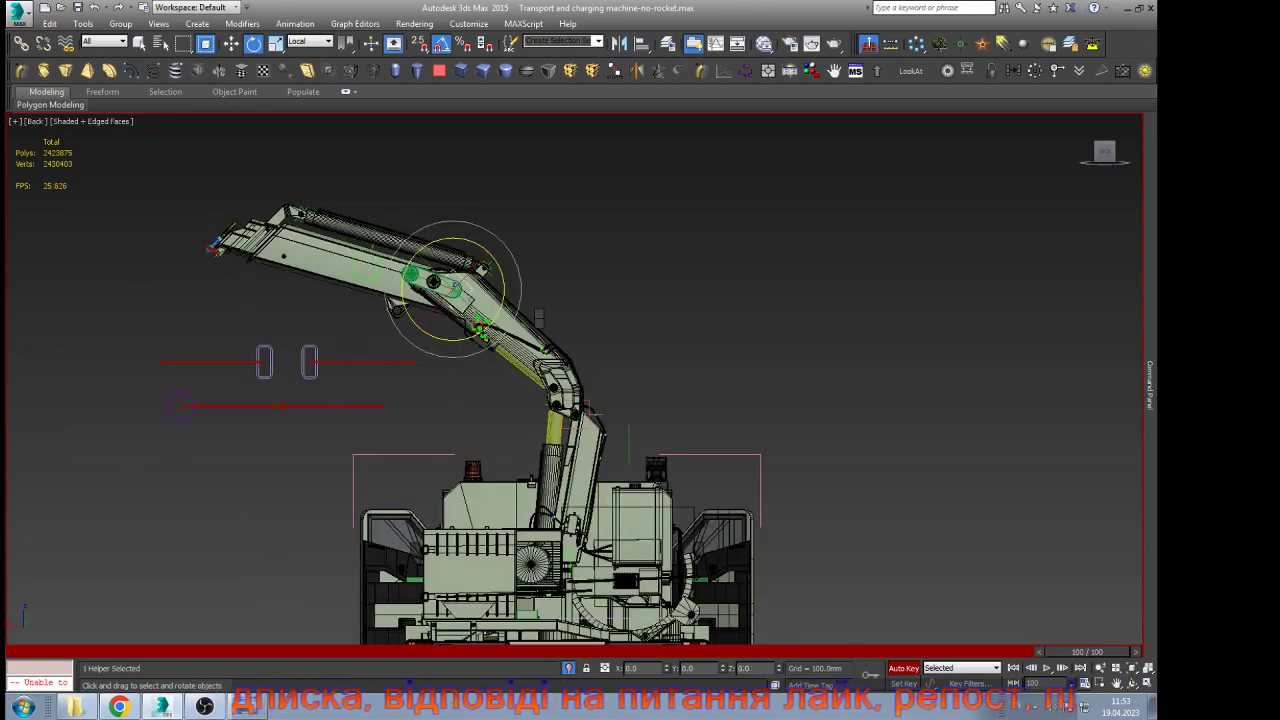
click(231, 44)
scroll(252, 216, up, 4)
scroll(244, 229, up, 4)
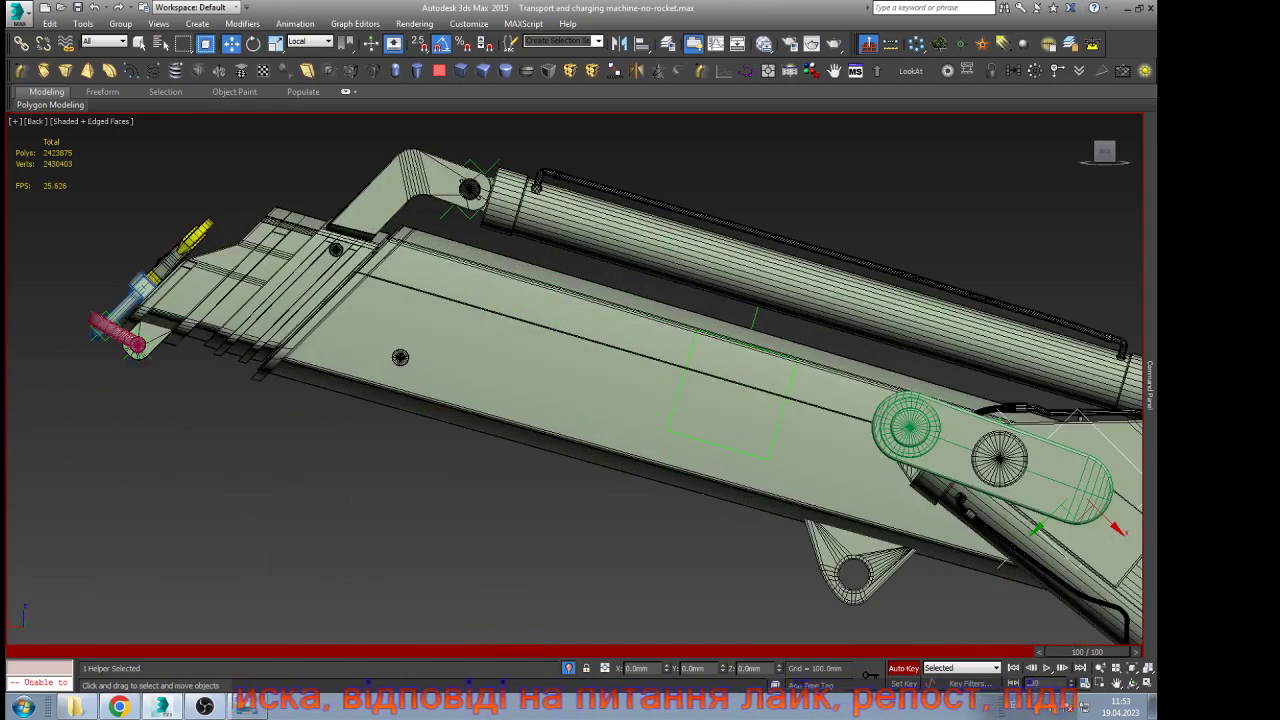
click(685, 371)
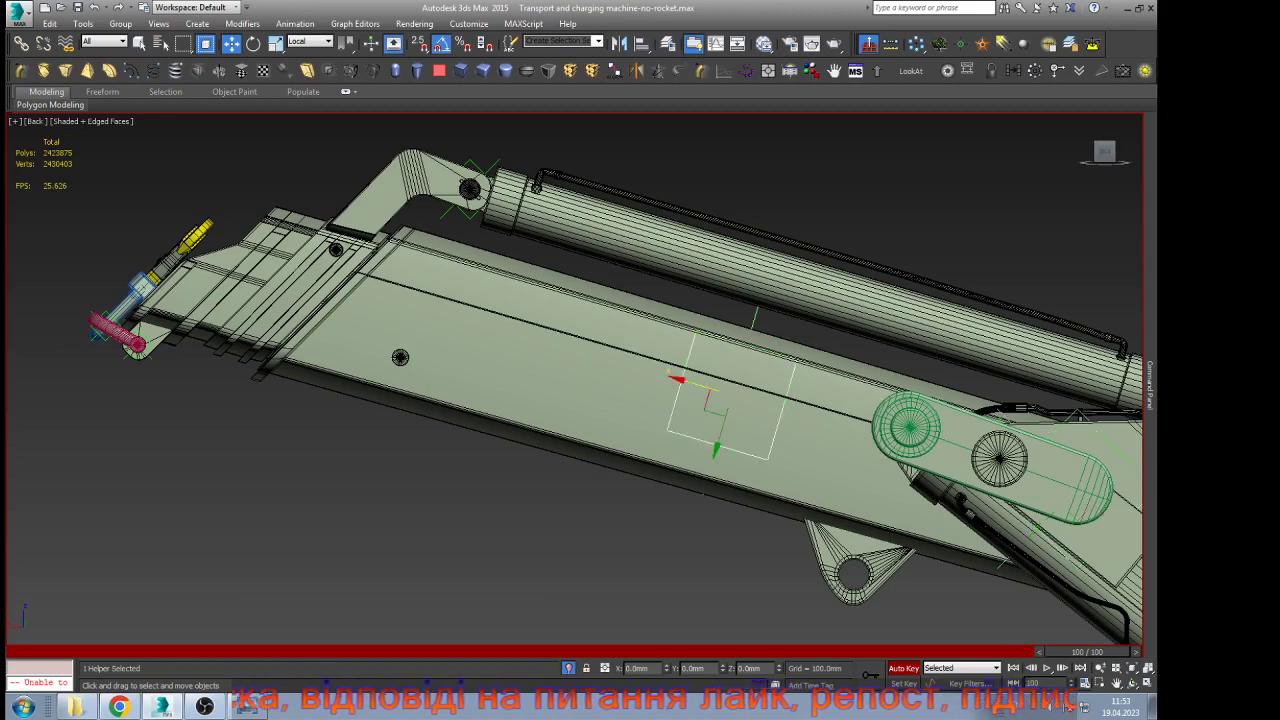
drag(690, 383, 231, 249)
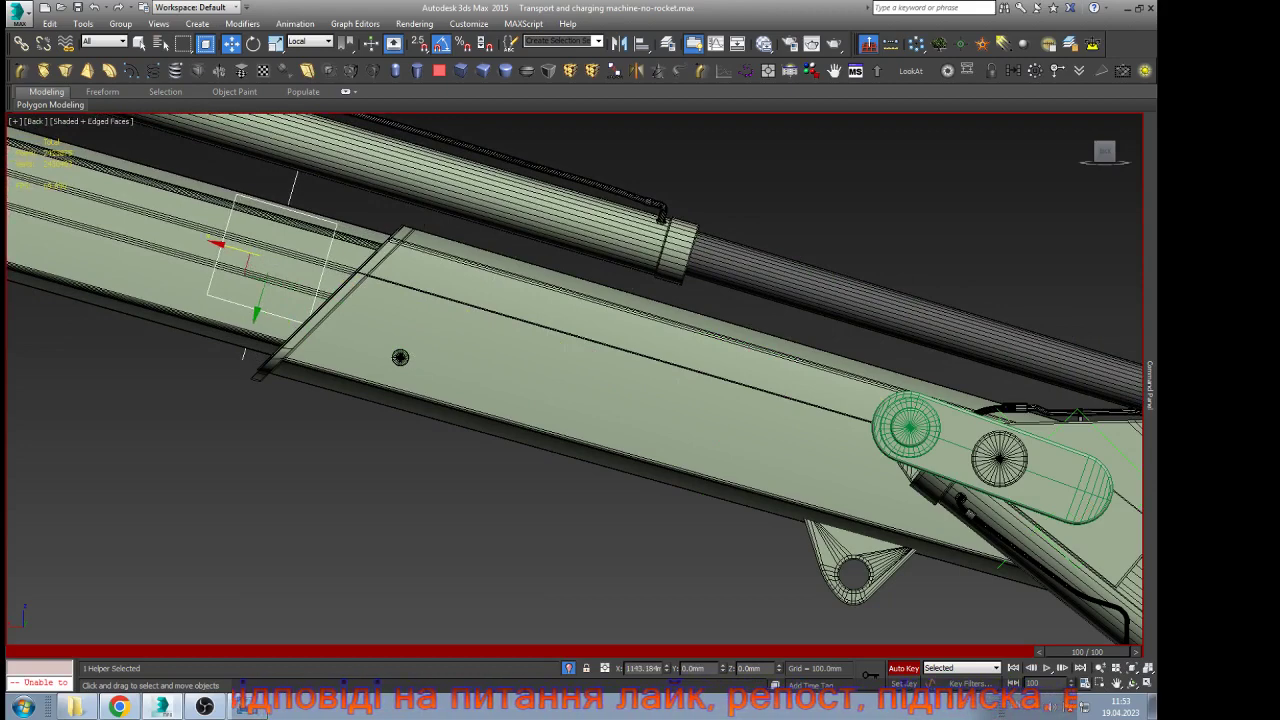
scroll(619, 352, down, 5)
key(F3)
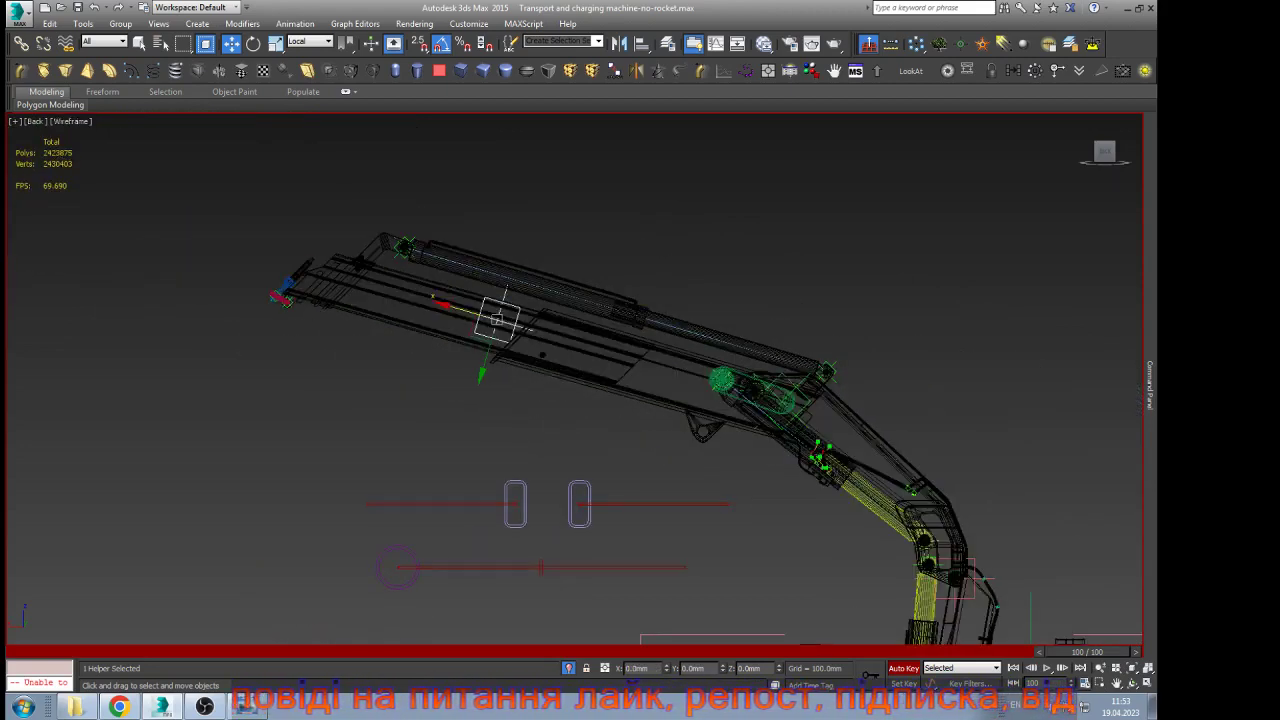
key(F3)
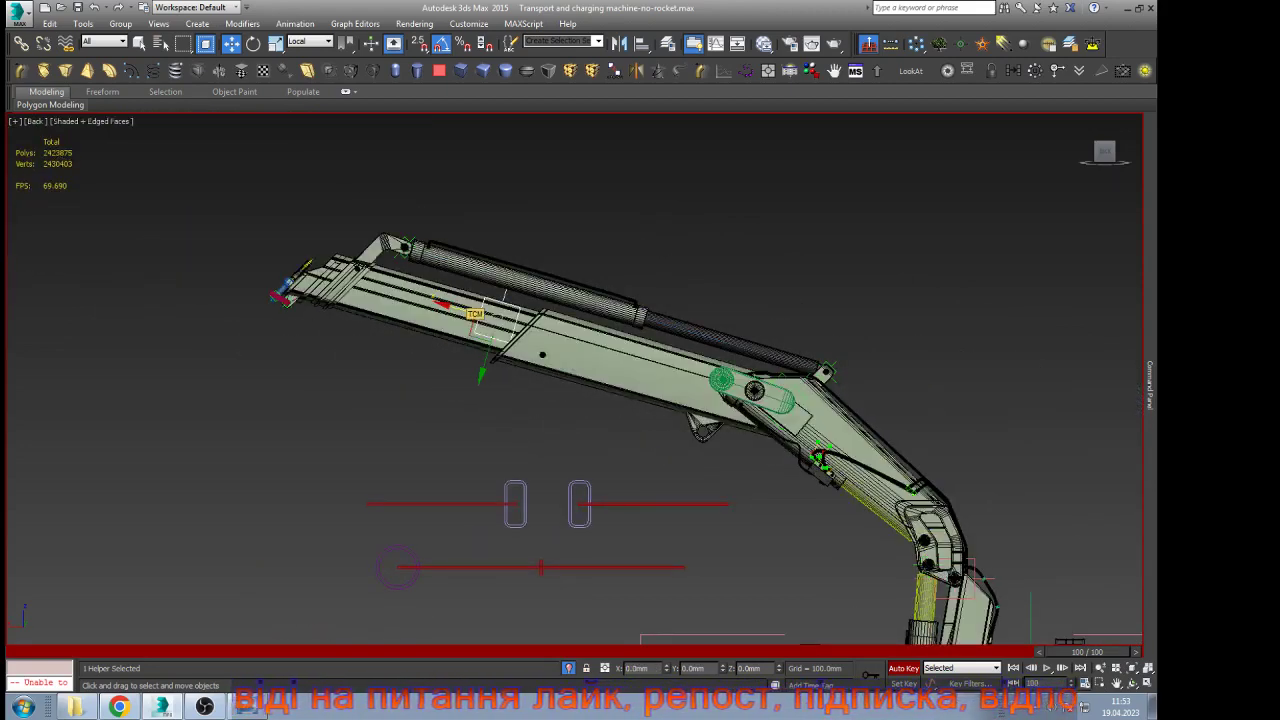
Rotate the hook link's helper at the extended boom tip so that the hook hangs vertically at frame 100
scroll(240, 260, up, 8)
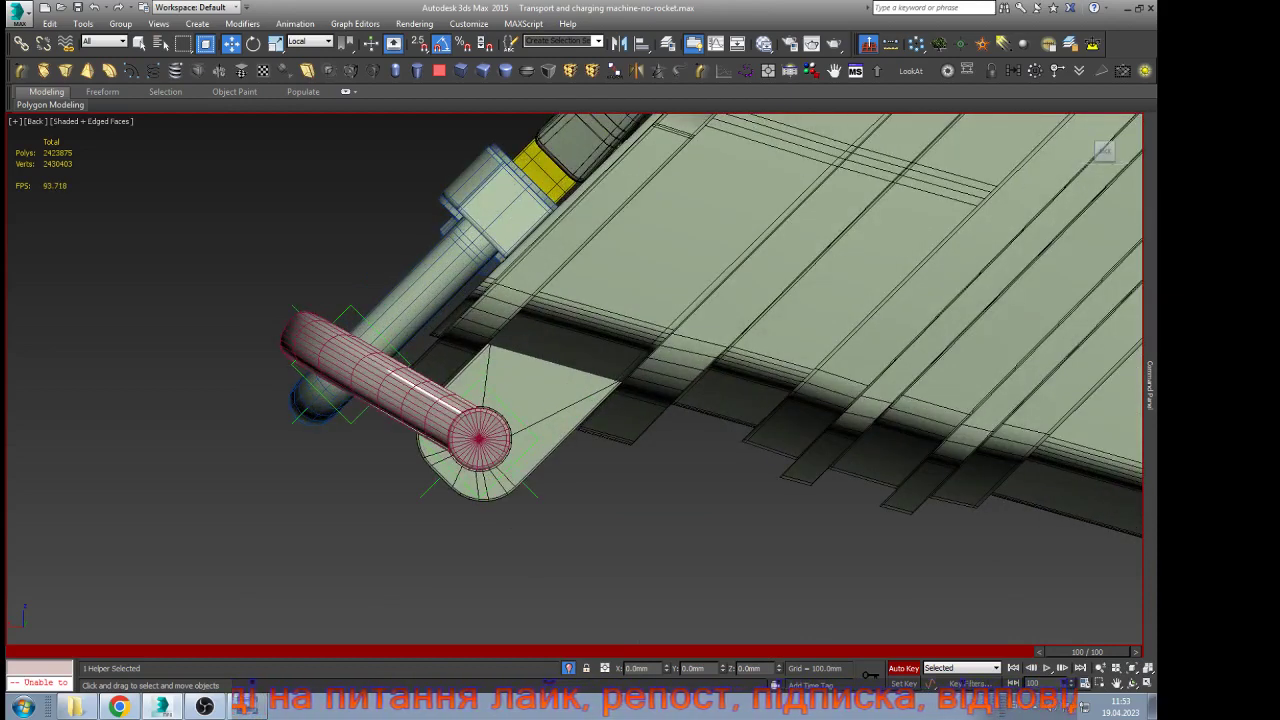
click(352, 306)
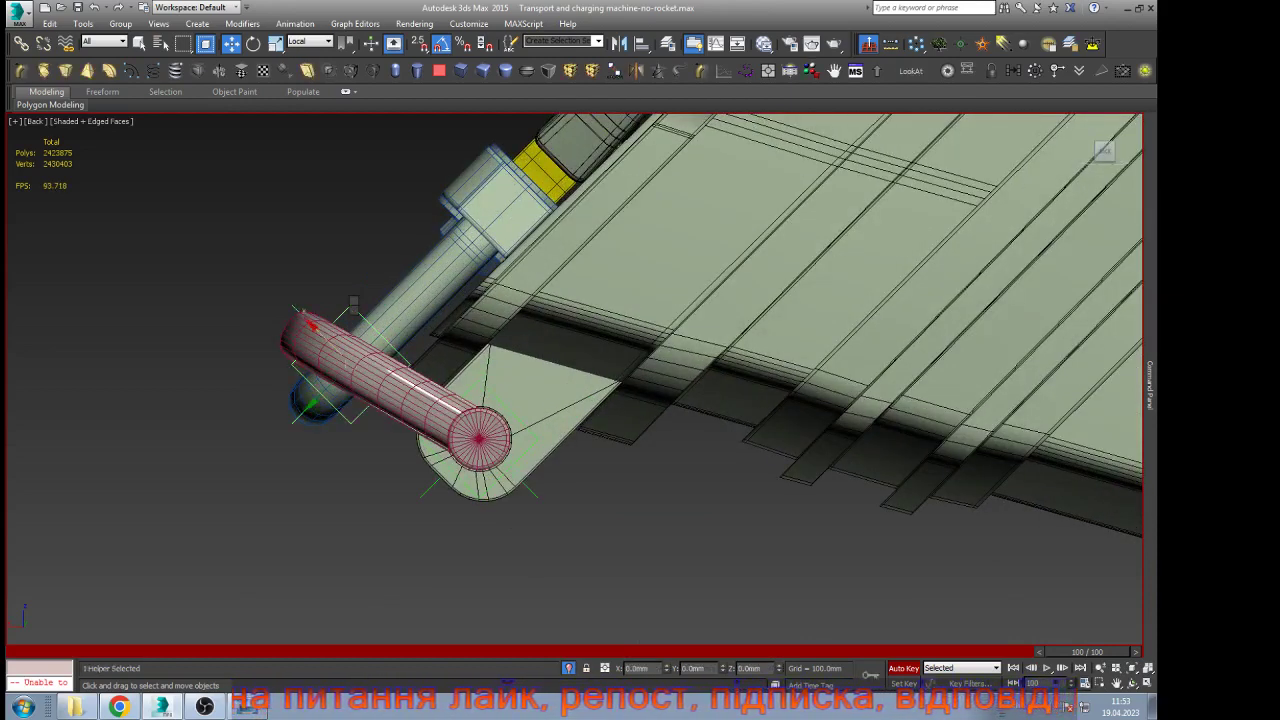
key(e)
drag(397, 342, 313, 162)
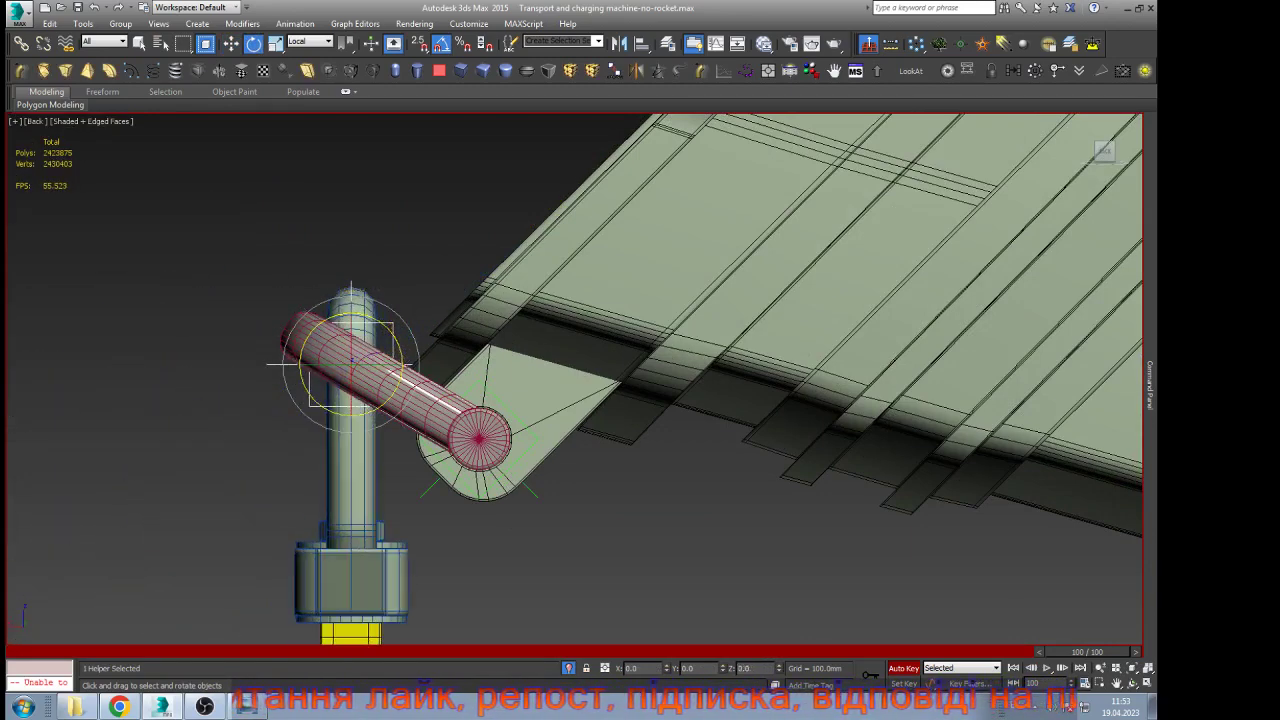
Rotate the shackle's pin helper at the boom tip until the shackle hangs straight down, finishing with a 5° correction
click(526, 484)
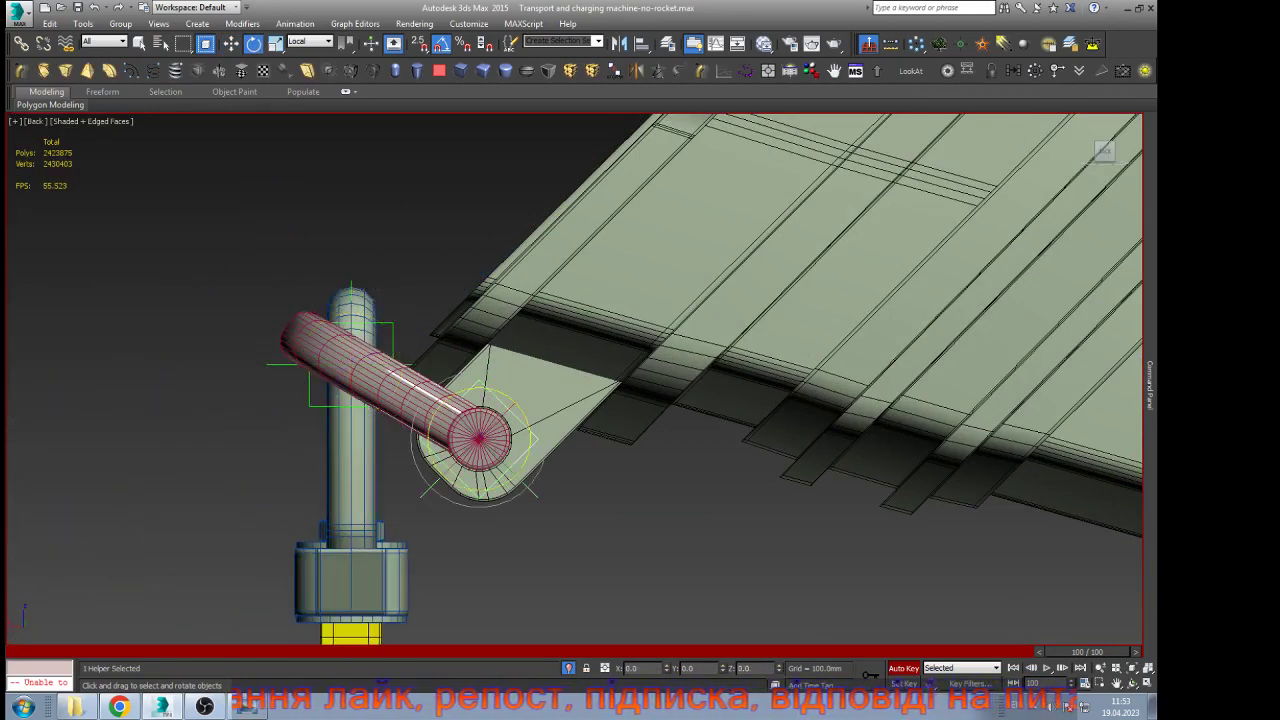
drag(526, 417, 479, 317)
scroll(510, 310, down, 3)
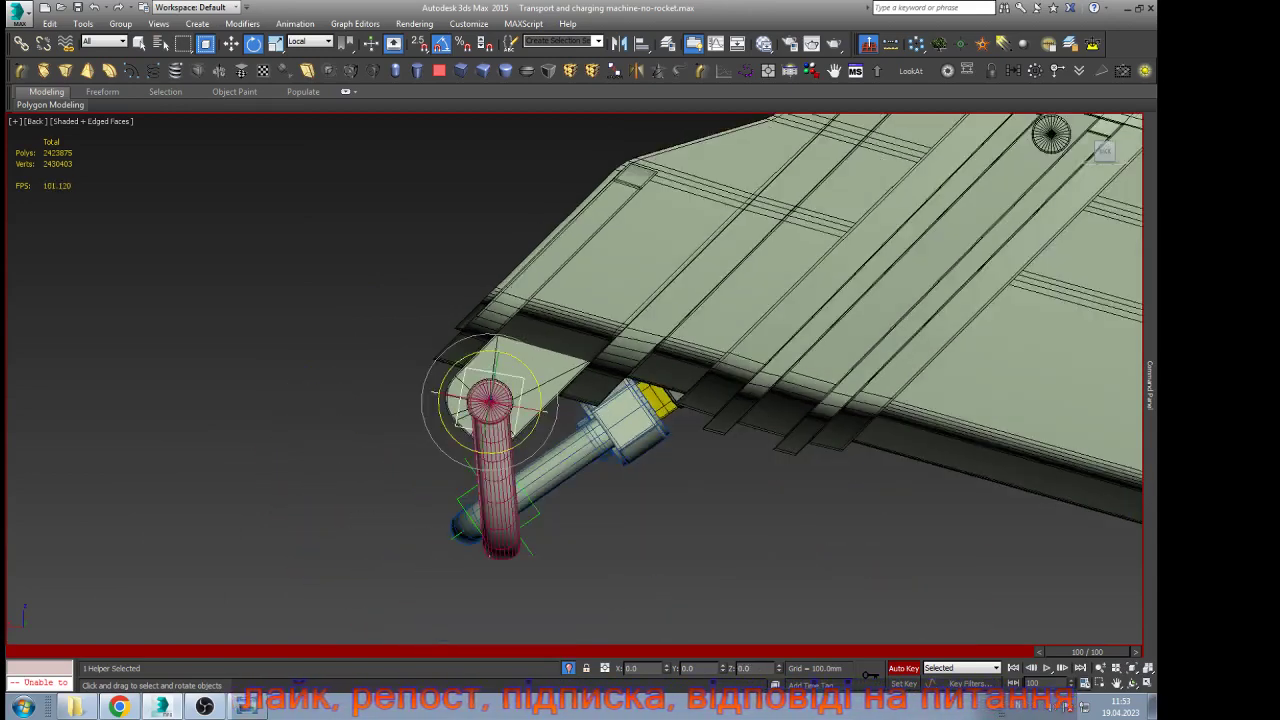
scroll(514, 394, up, 3)
drag(529, 387, 530, 396)
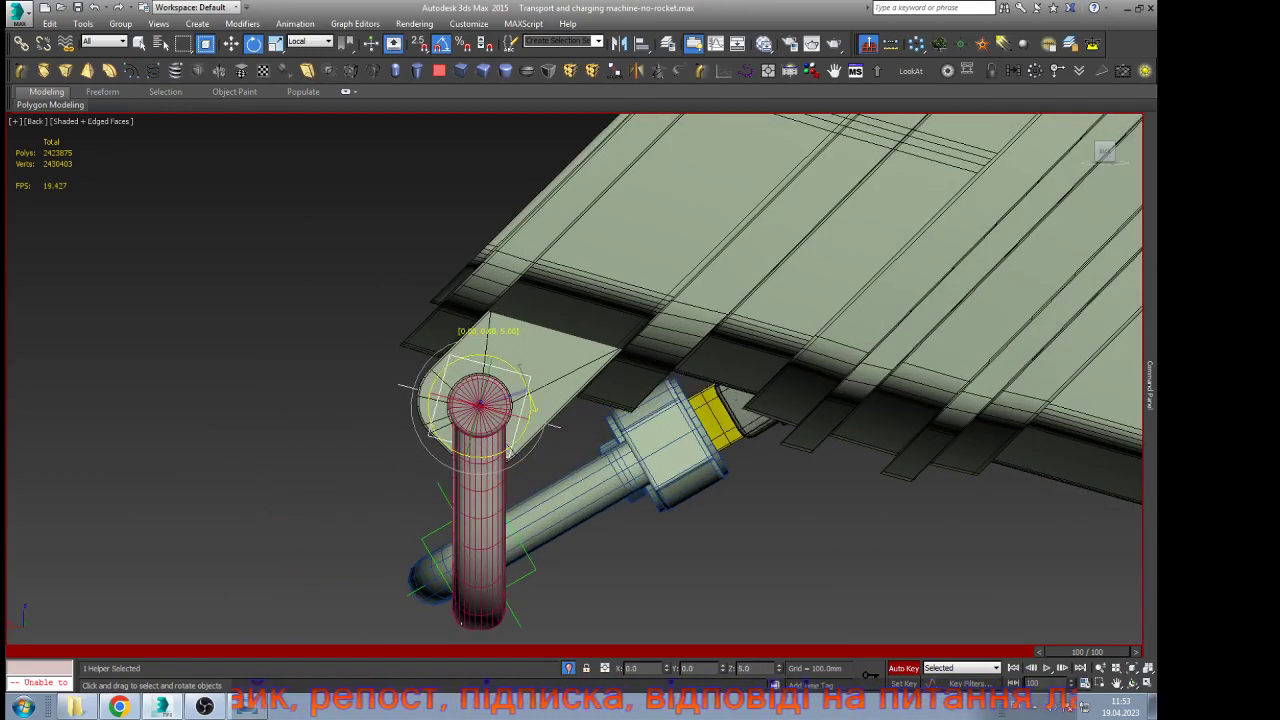
Rotate the hook link's helper again so that the hook points straight down from the lowered shackle
scroll(527, 388, down, 4)
scroll(528, 484, up, 6)
click(552, 488)
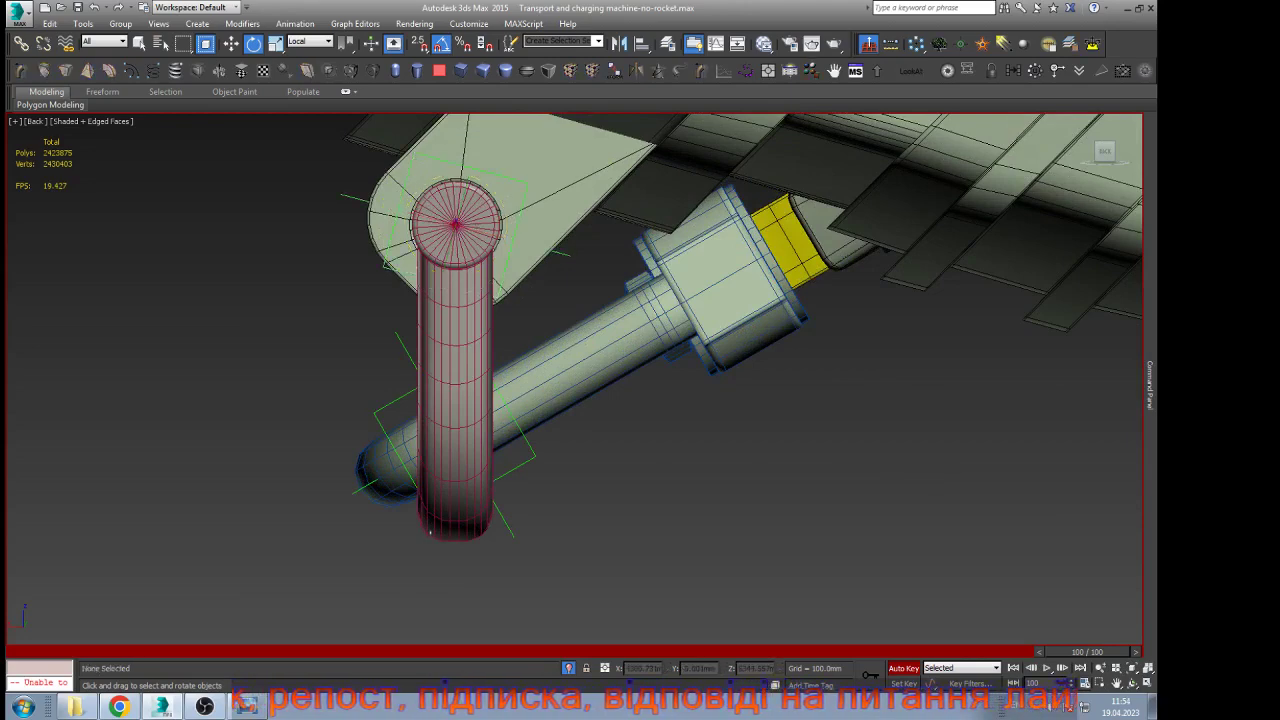
click(532, 458)
drag(484, 392, 618, 480)
scroll(523, 421, down, 3)
Turn the hook link's helper about its vertical axis so the link stands crosswise to the shackle, and check it from the front
alt+middle_drag(523, 421, 672, 442)
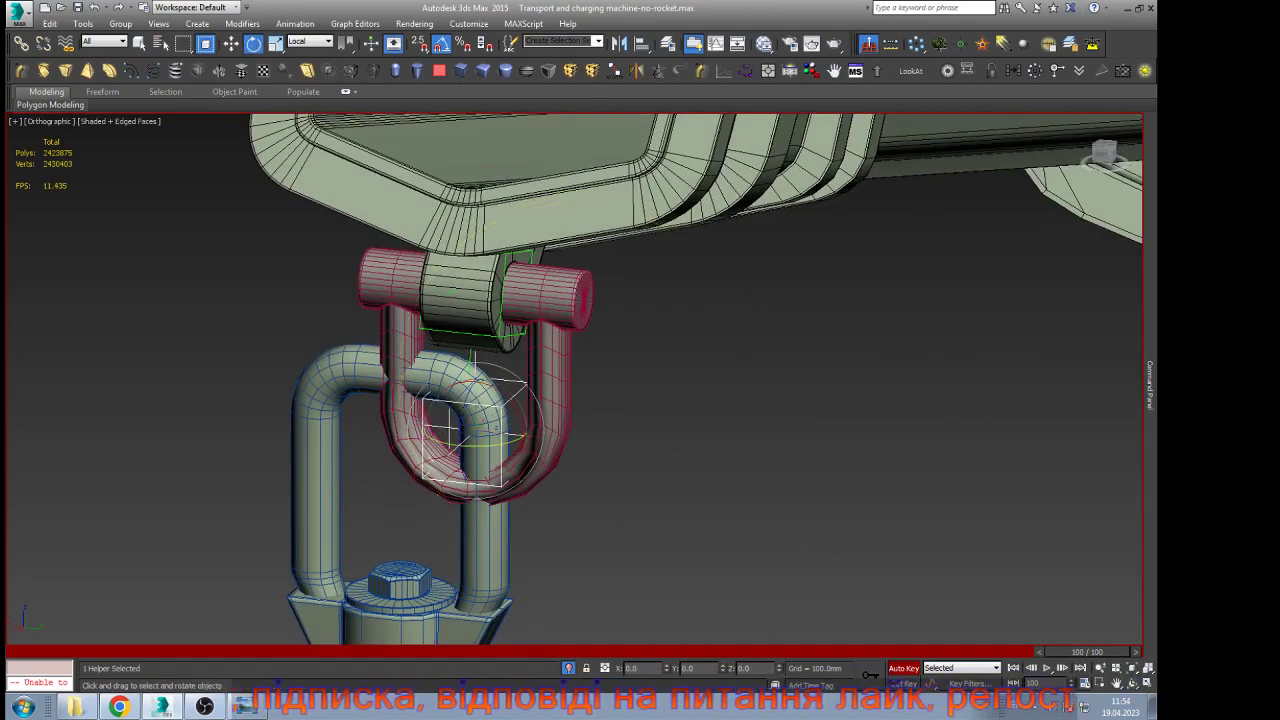
drag(484, 444, 600, 448)
key(f)
key(z)
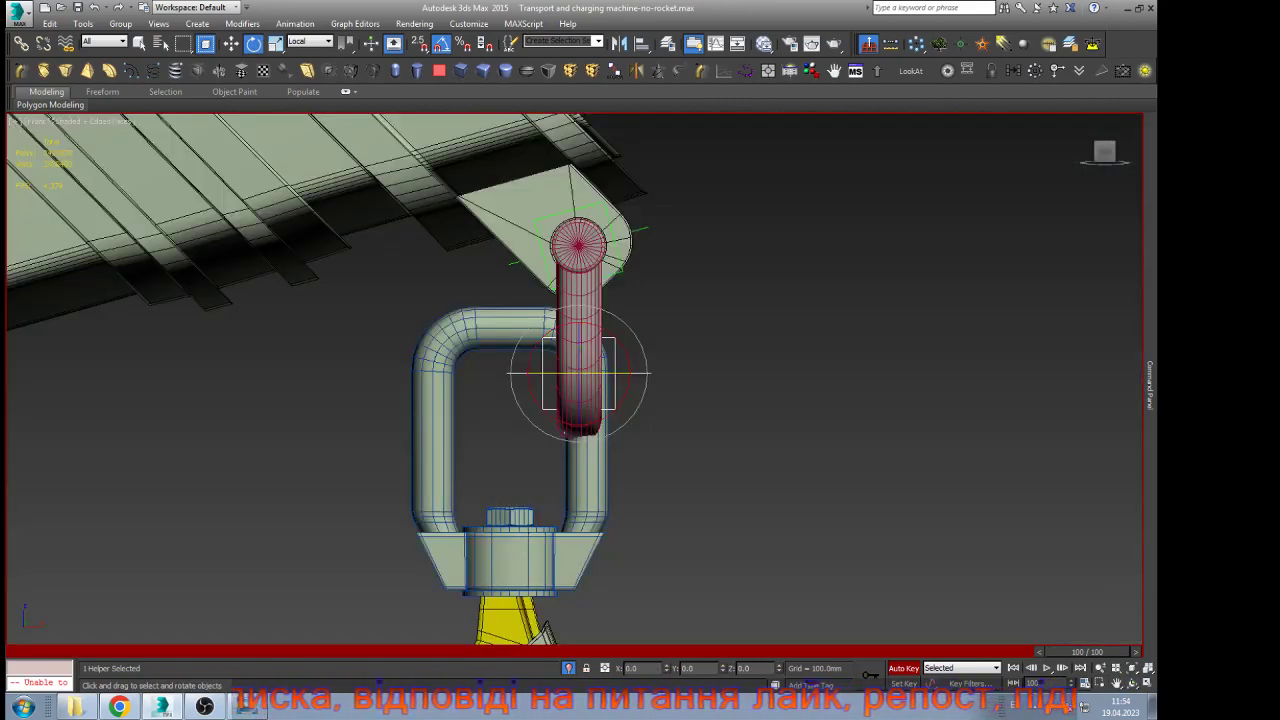
Move the hook link's helper sideways at frame 100 so the link hangs closer beneath the shackle, and turn off Auto Key
key(w)
scroll(557, 446, up, 2)
scroll(580, 399, up, 3)
drag(612, 326, 673, 437)
scroll(635, 312, down, 2)
scroll(657, 358, down, 3)
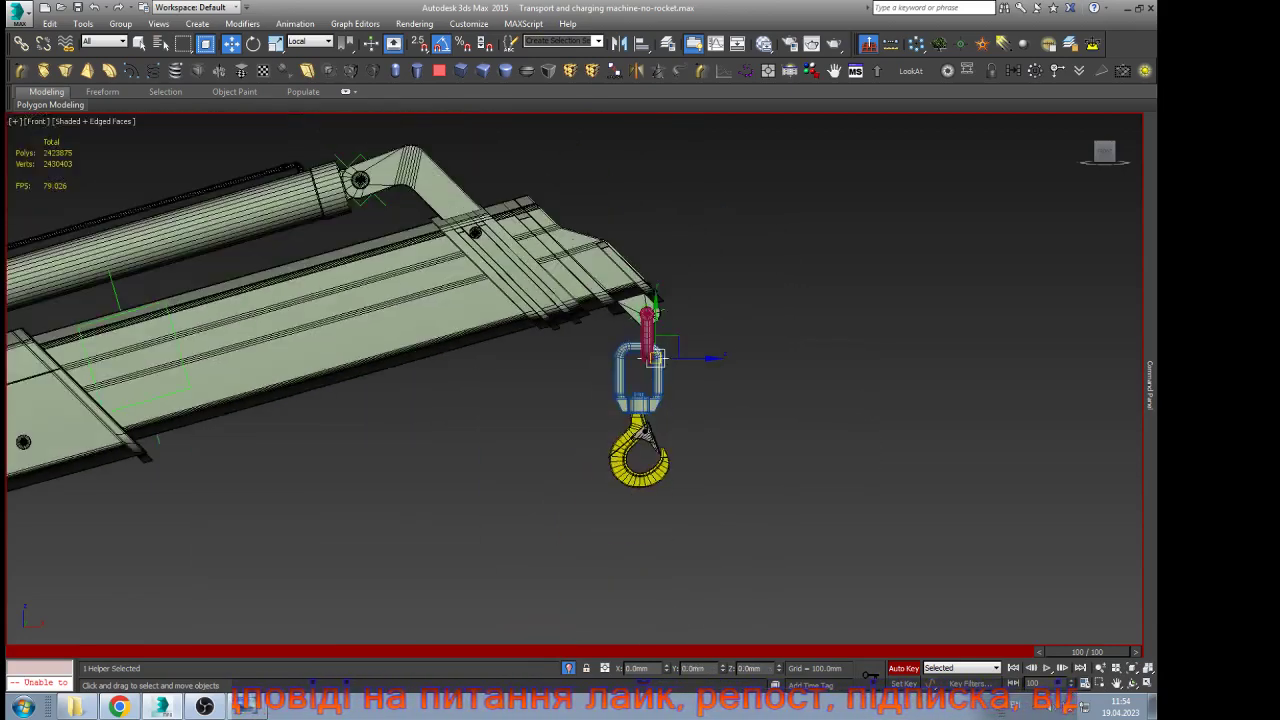
scroll(657, 358, down, 1)
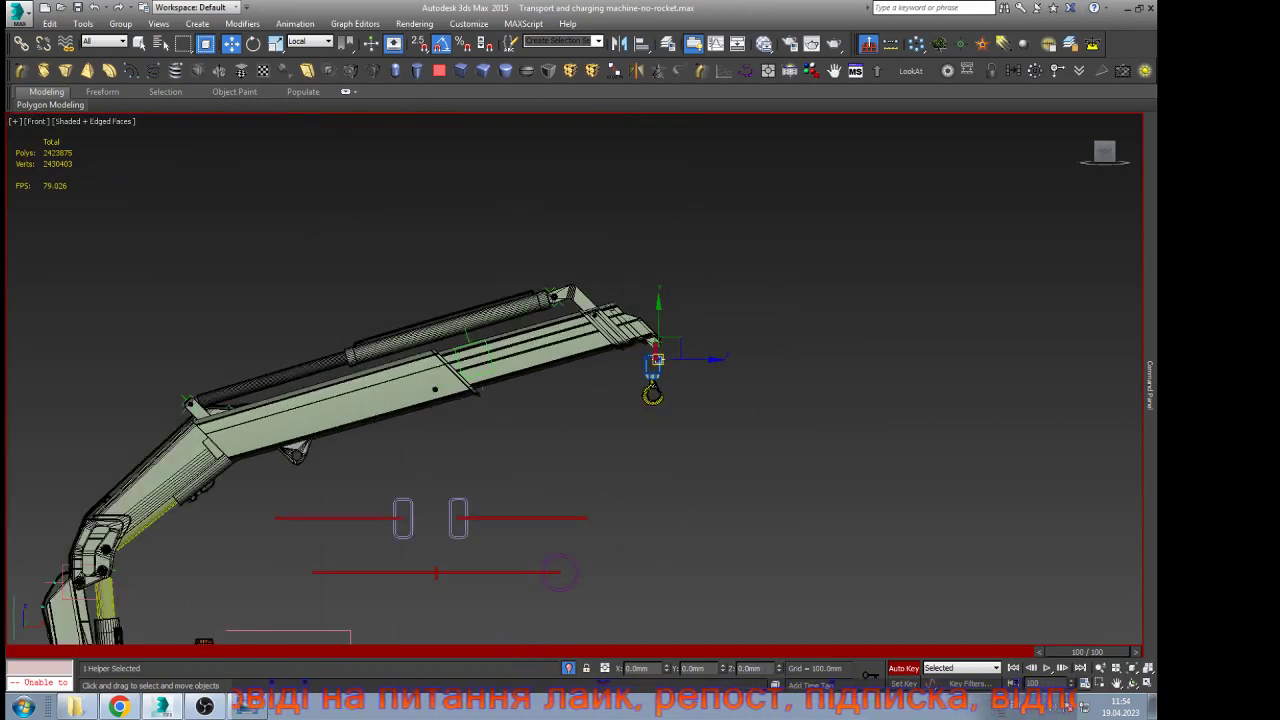
key(n)
click(687, 394)
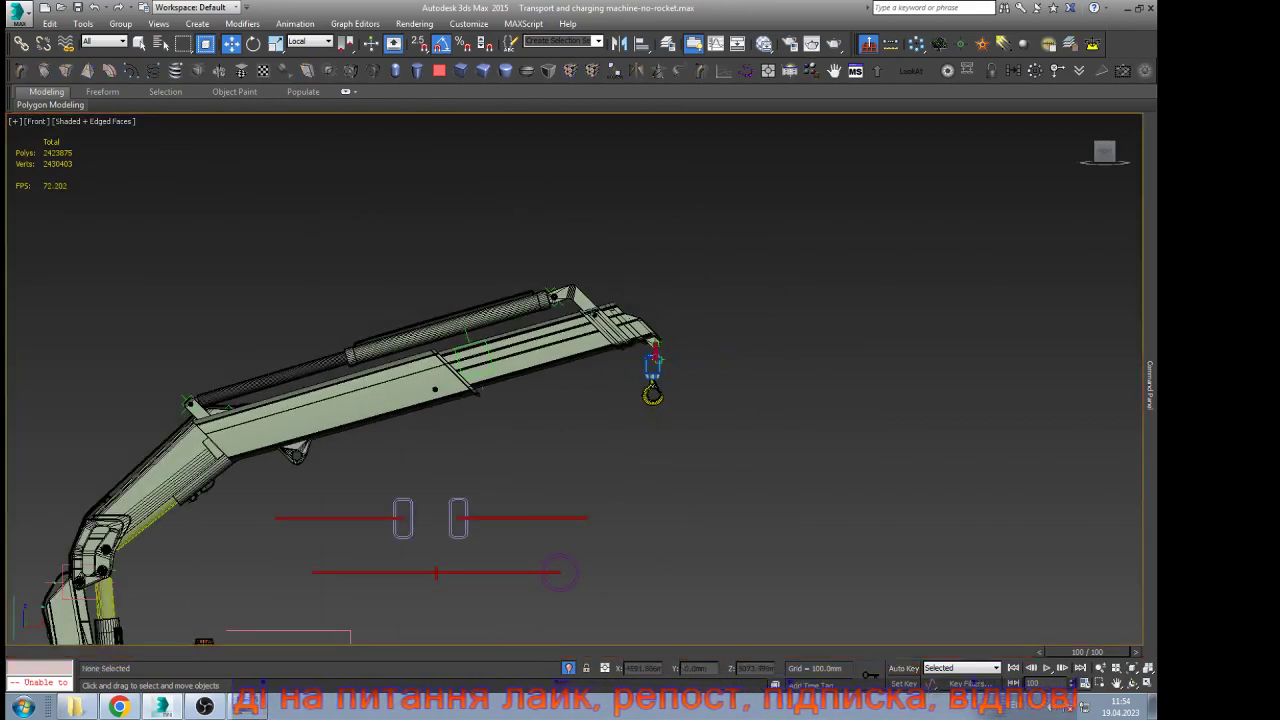
Hide the edged faces and scrub the crane animation back from frame 100 to frame 0
scroll(687, 394, down, 2)
key(F4)
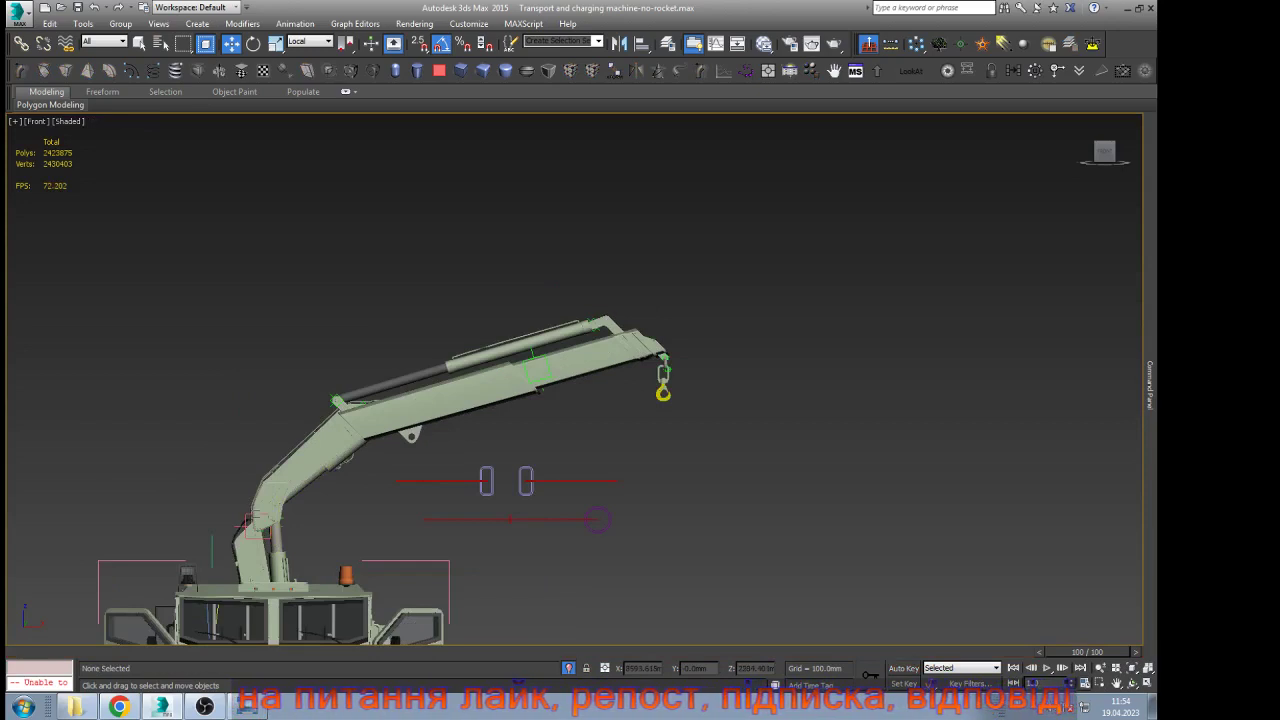
drag(1087, 652, 696, 651)
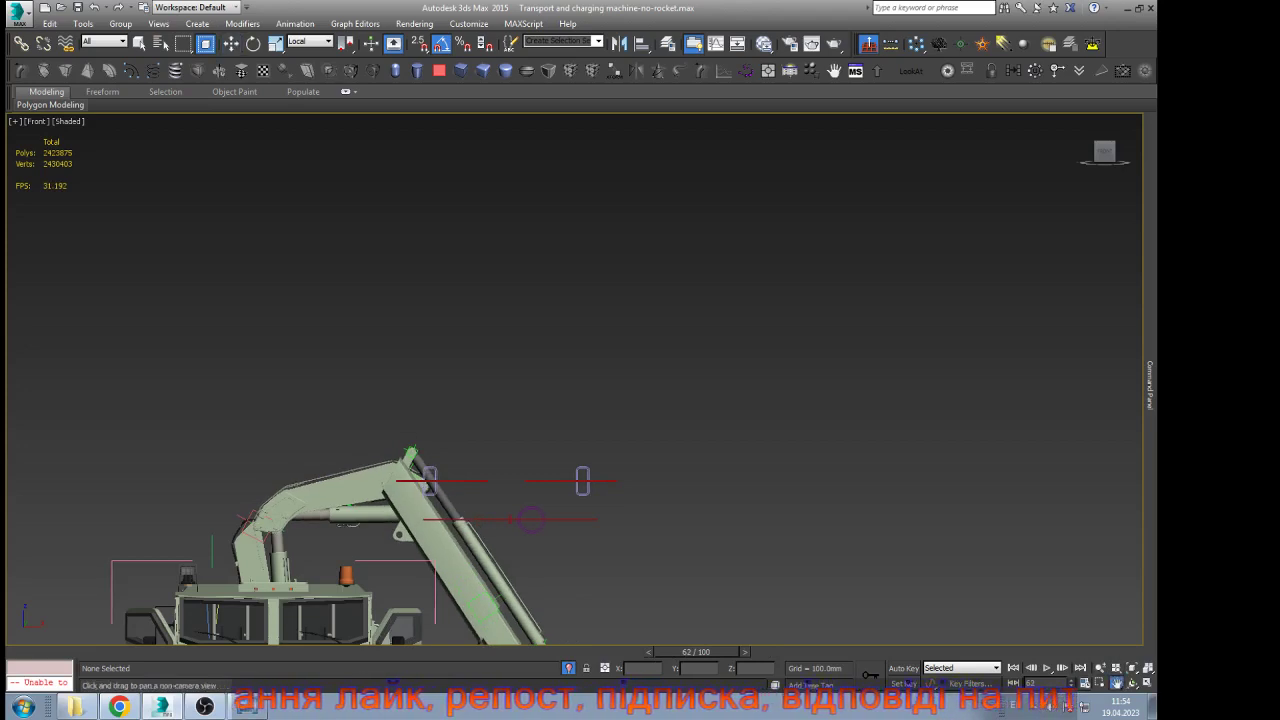
middle_drag(650, 540, 717, 351)
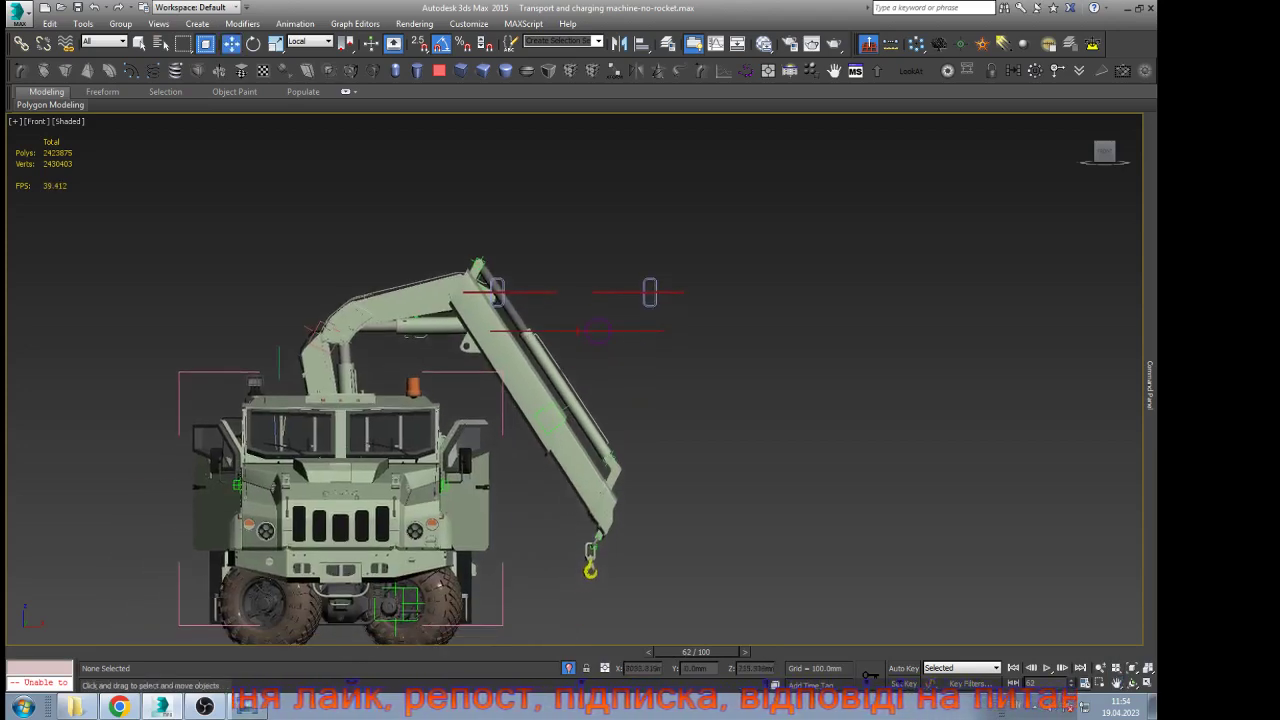
drag(696, 651, 58, 651)
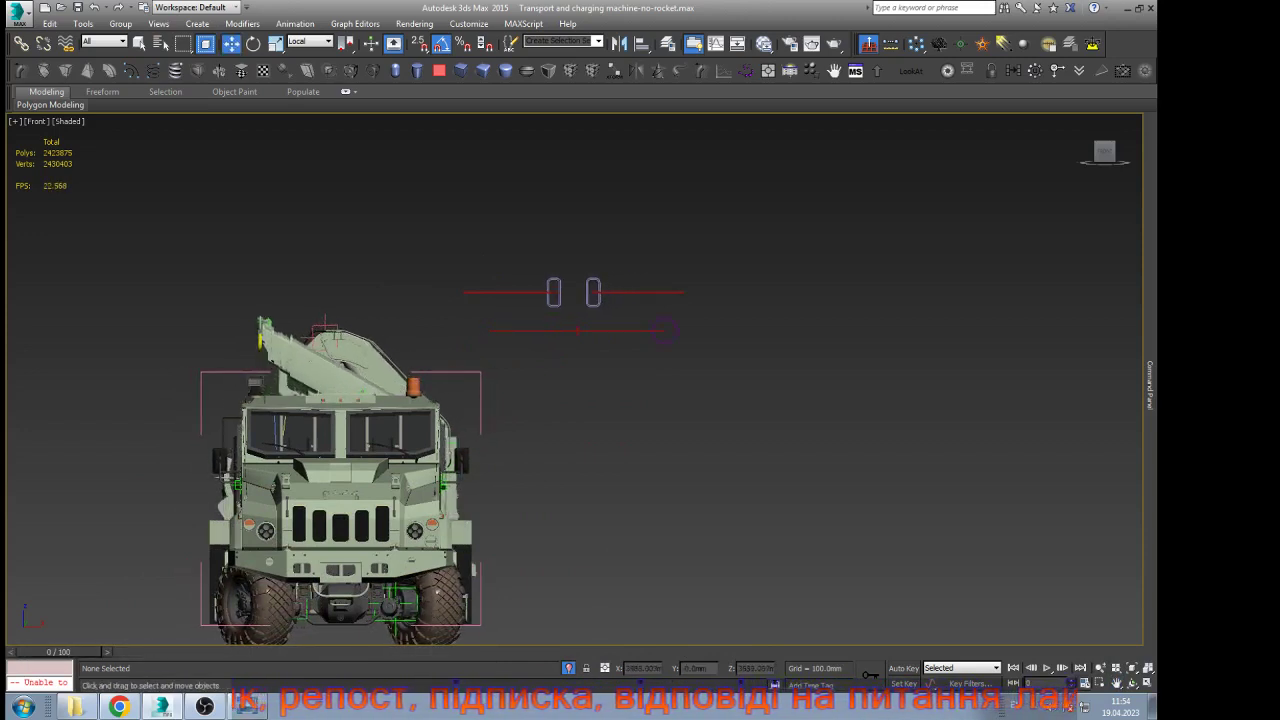
click(665, 331)
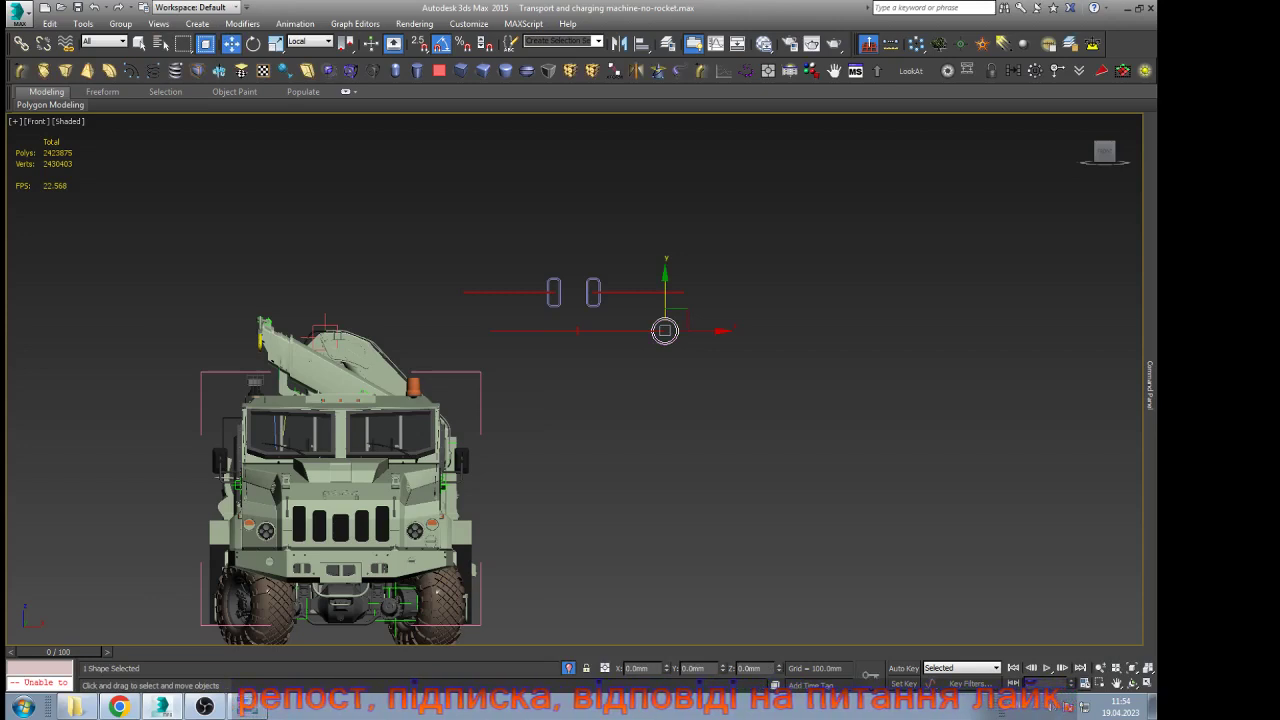
click(577, 330)
click(715, 44)
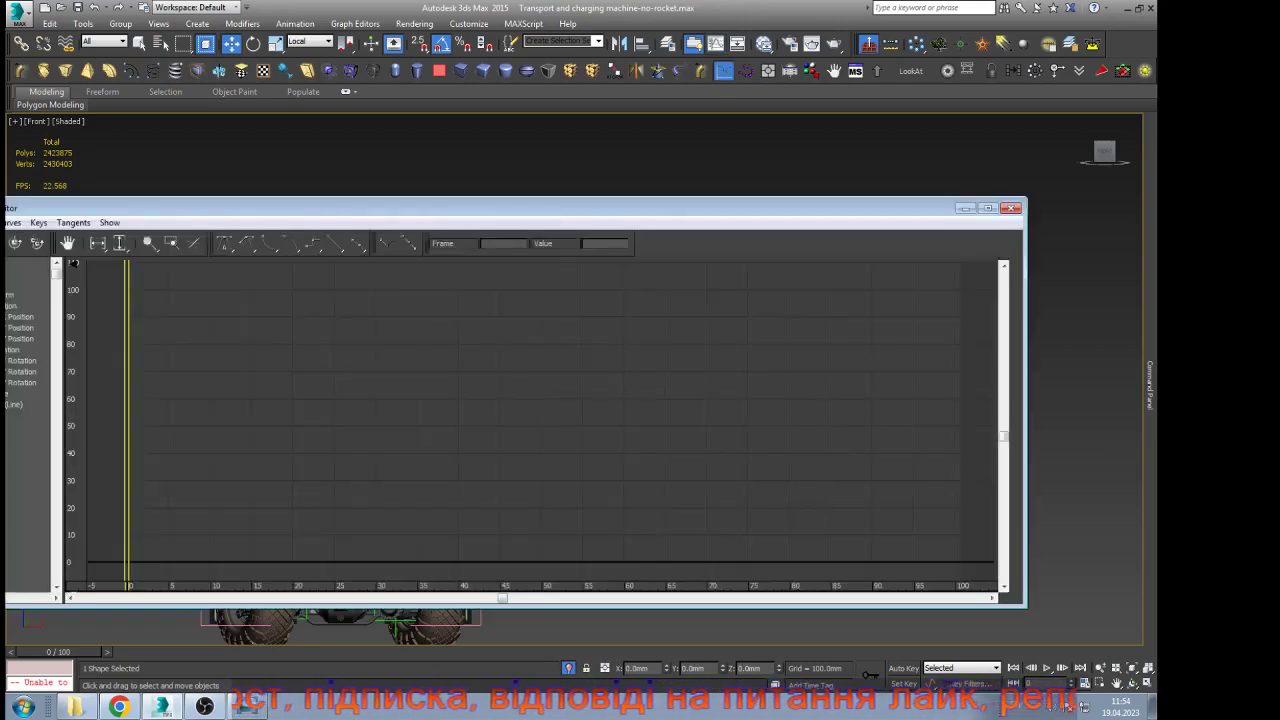
click(965, 208)
click(930, 245)
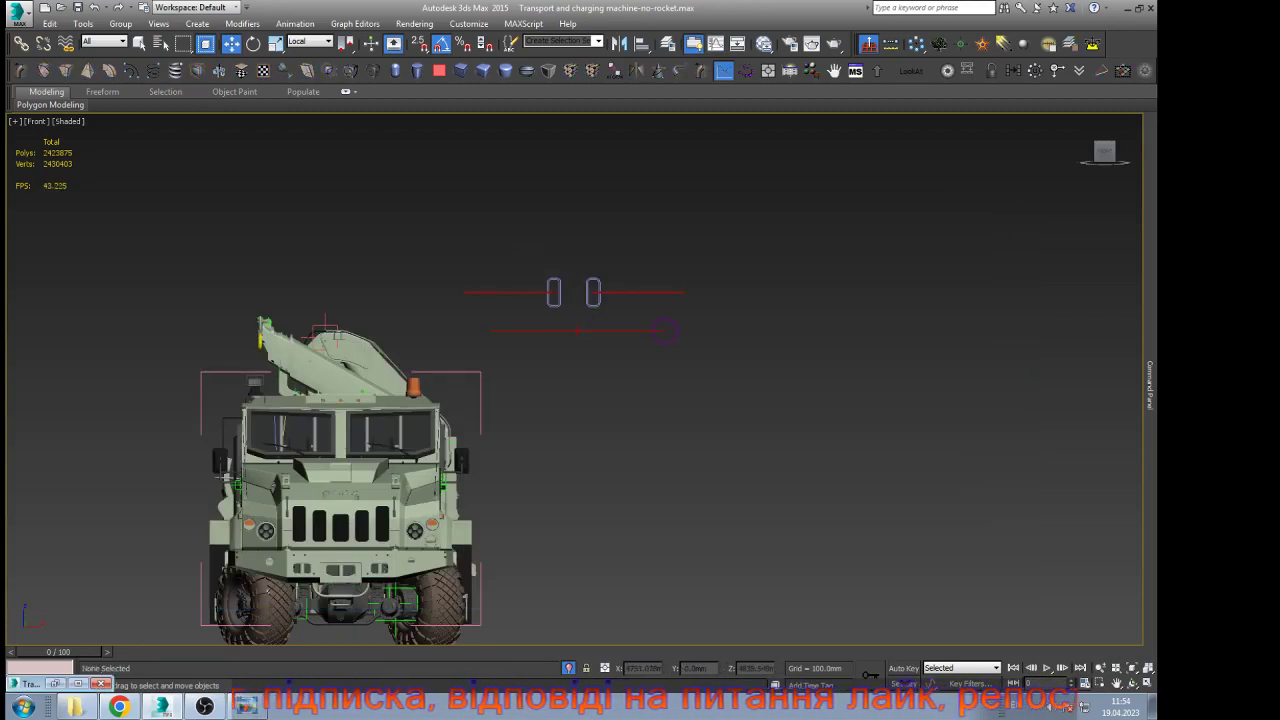
Delete all animation keys of the six slider control shapes in the Curve Editor, then close it and clear the selection
drag(769, 349, 769, 349)
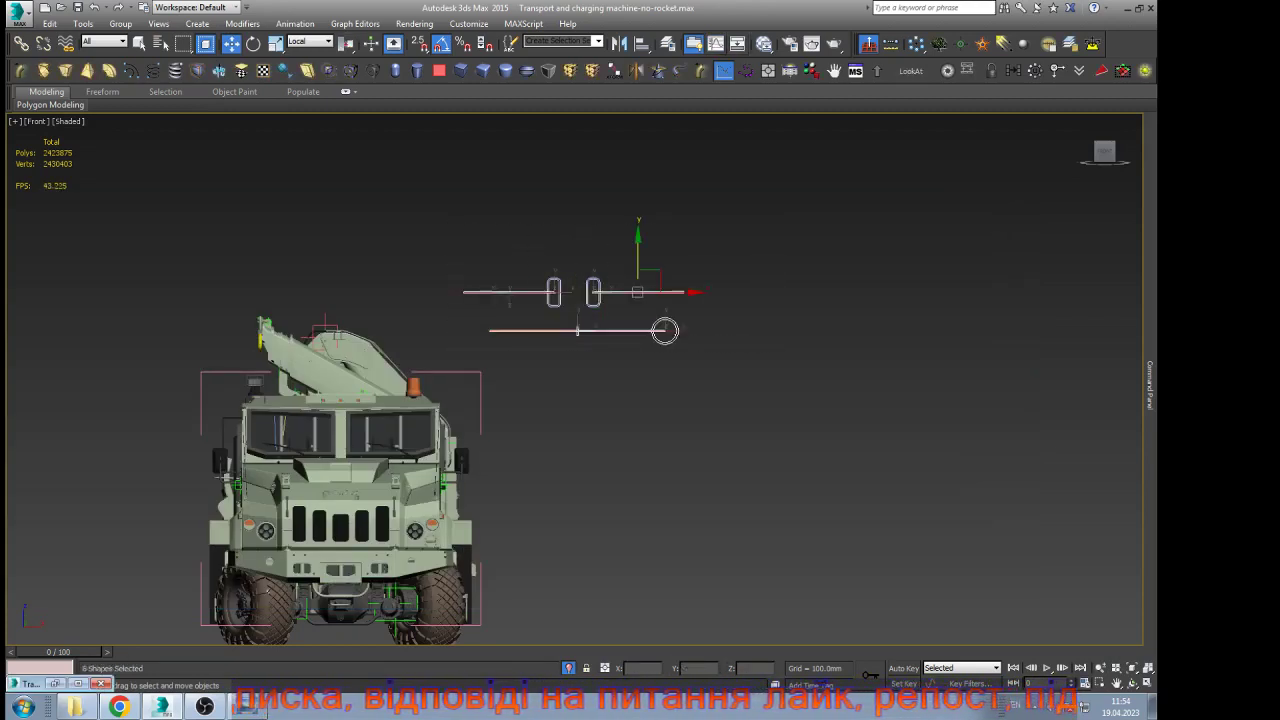
click(716, 44)
right_click(720, 377)
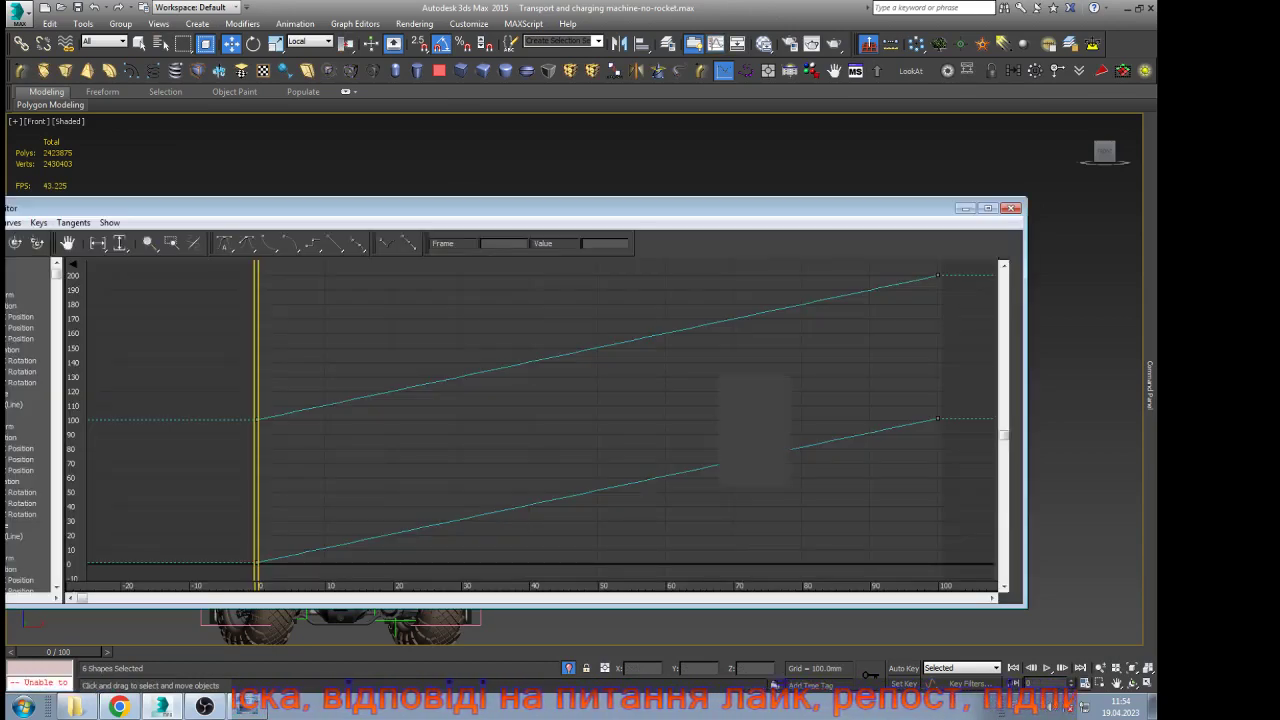
ctrl+alt+middle_drag(612, 398, 538, 410)
drag(466, 558, 782, 270)
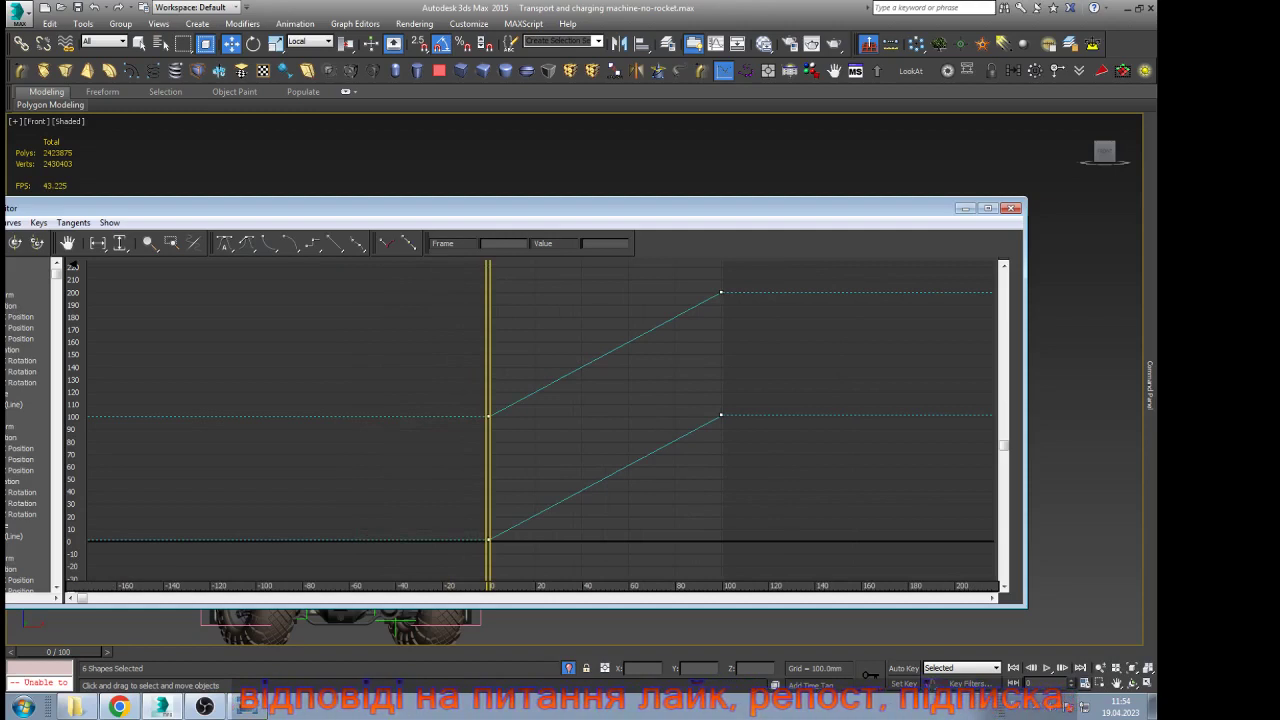
key(Delete)
click(1011, 208)
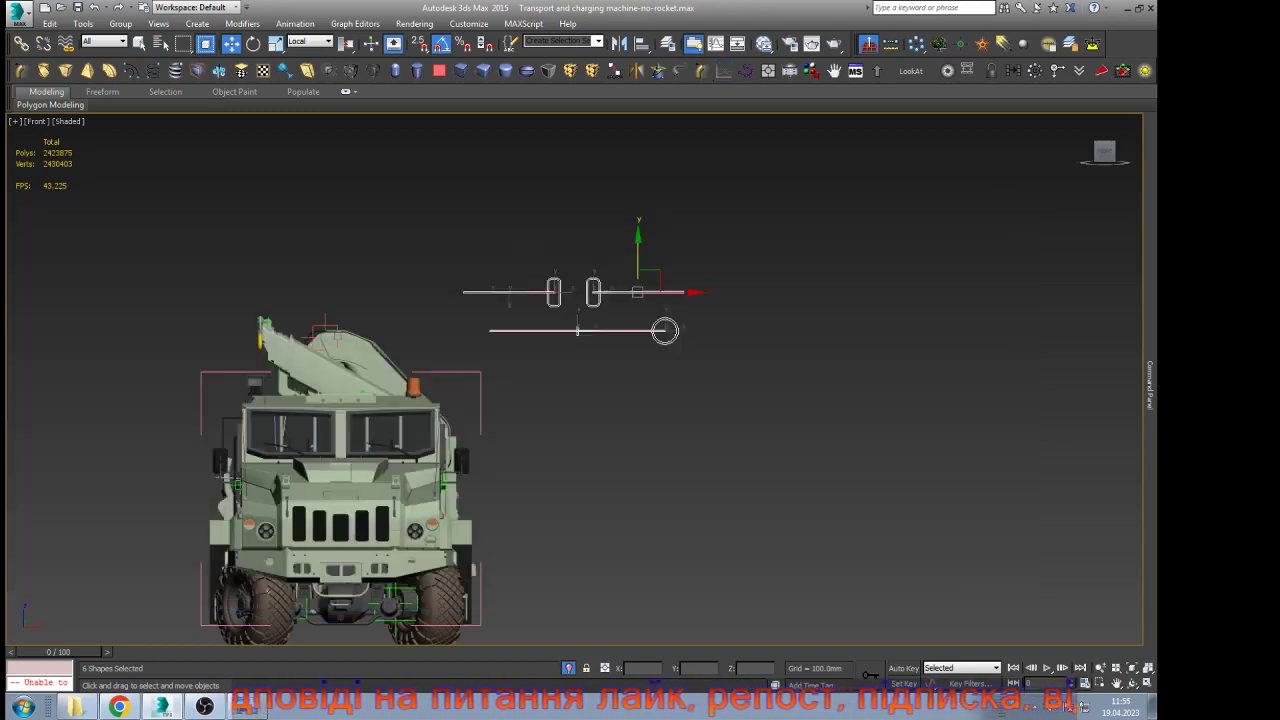
click(850, 325)
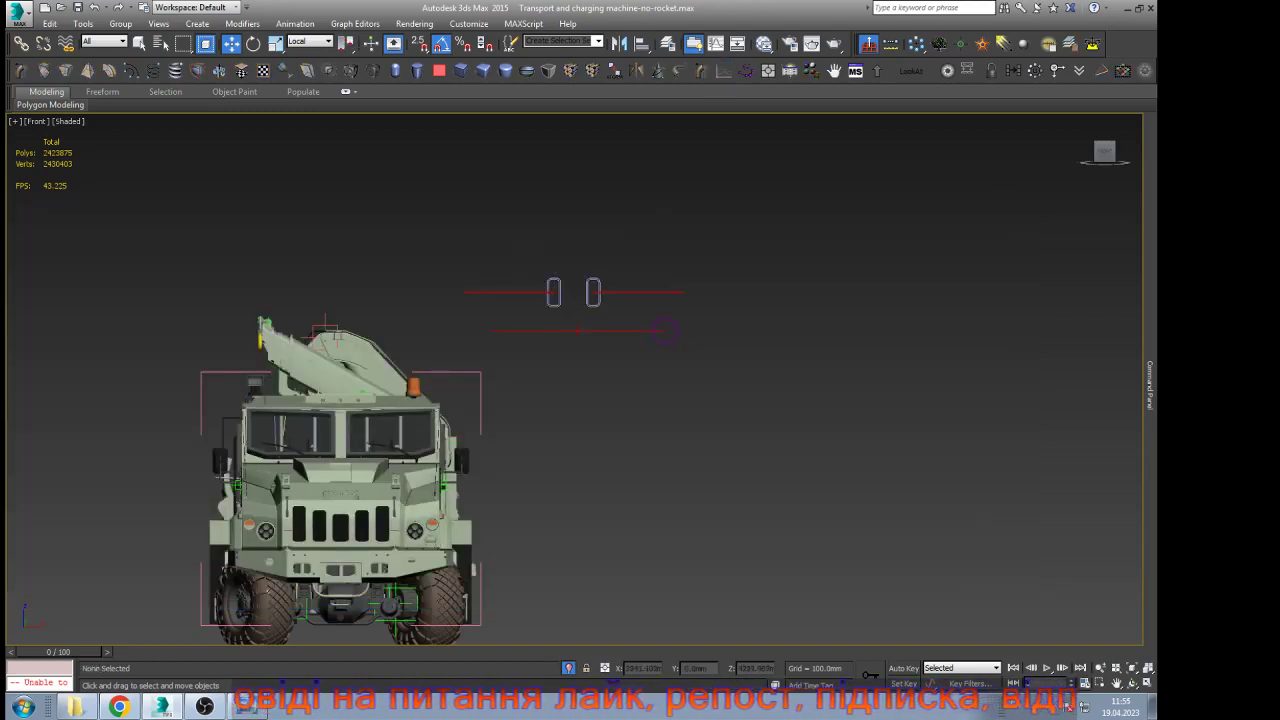
Test the second rectangular slider and the circular slider, leaving both at their starting positions
click(599, 291)
drag(630, 292, 593, 292)
click(665, 330)
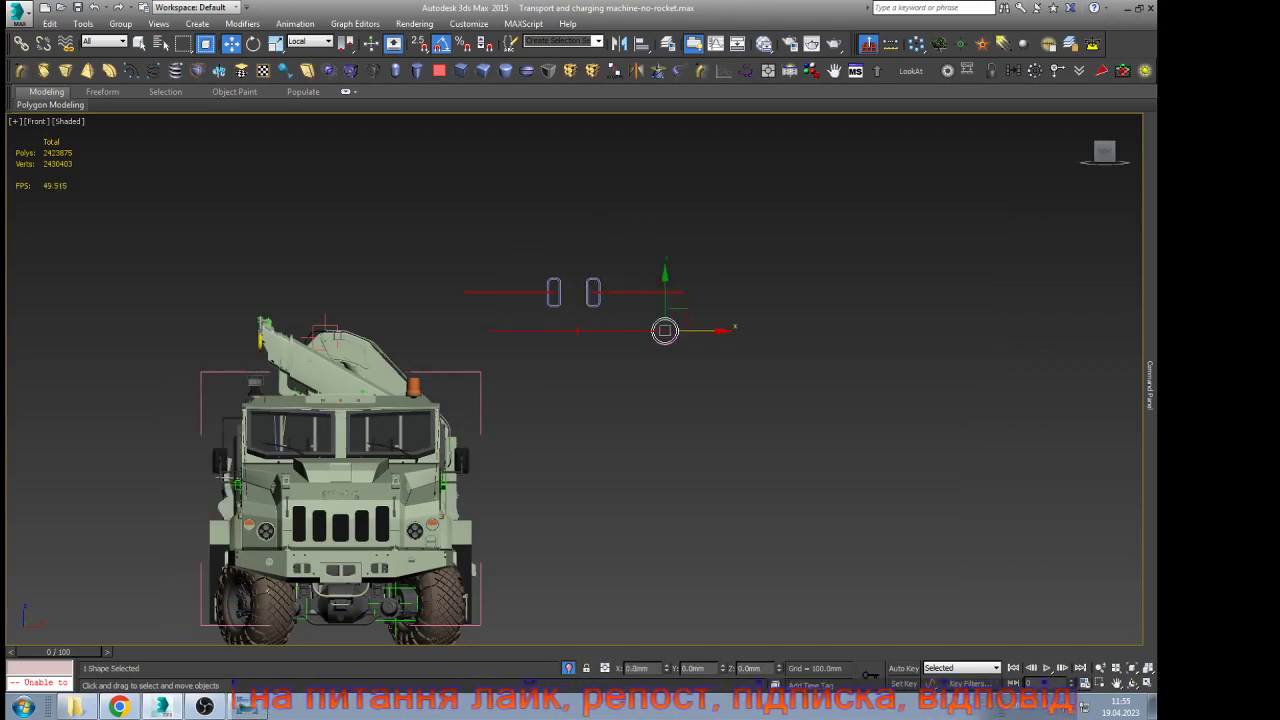
mouse_move(665, 330)
mouse_down()
mouse_move(497, 331)
mouse_move(666, 331)
mouse_up()
click(780, 420)
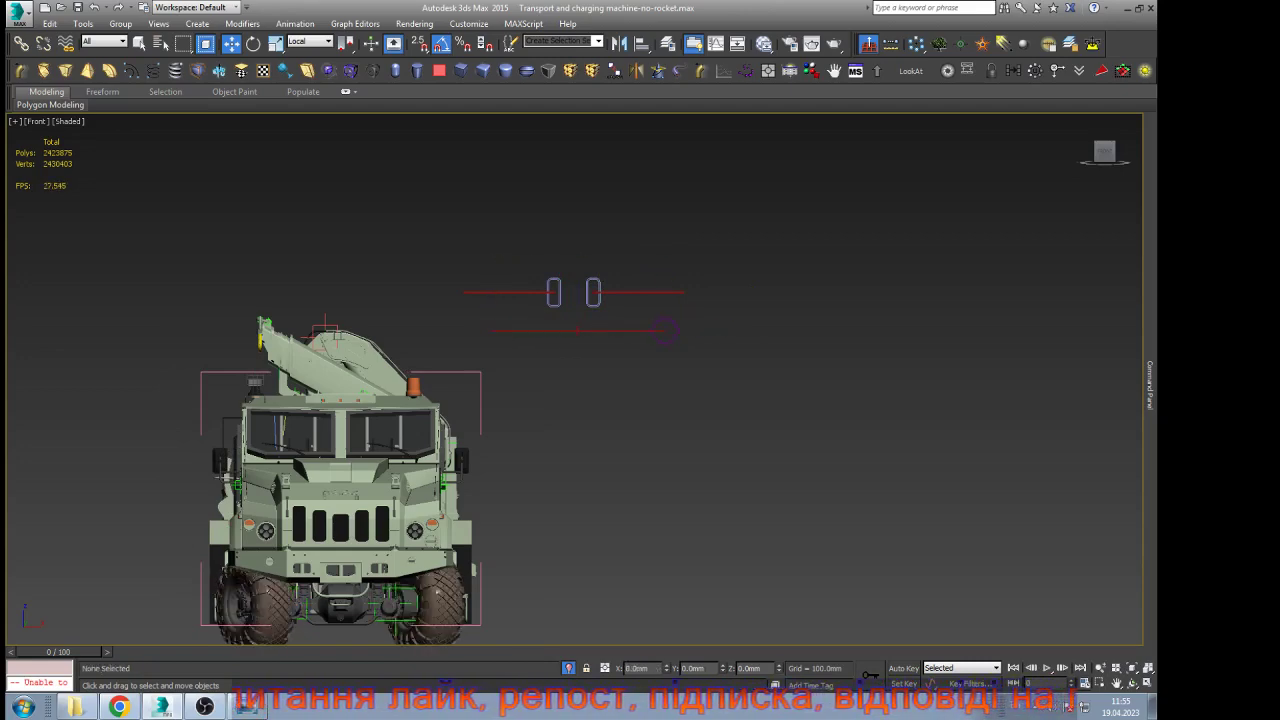
Examine the whole truck with its slider controls from an angled view and from the front
alt+middle_drag(606, 346, 725, 383)
scroll(613, 348, down, 4)
key(z)
key(w)
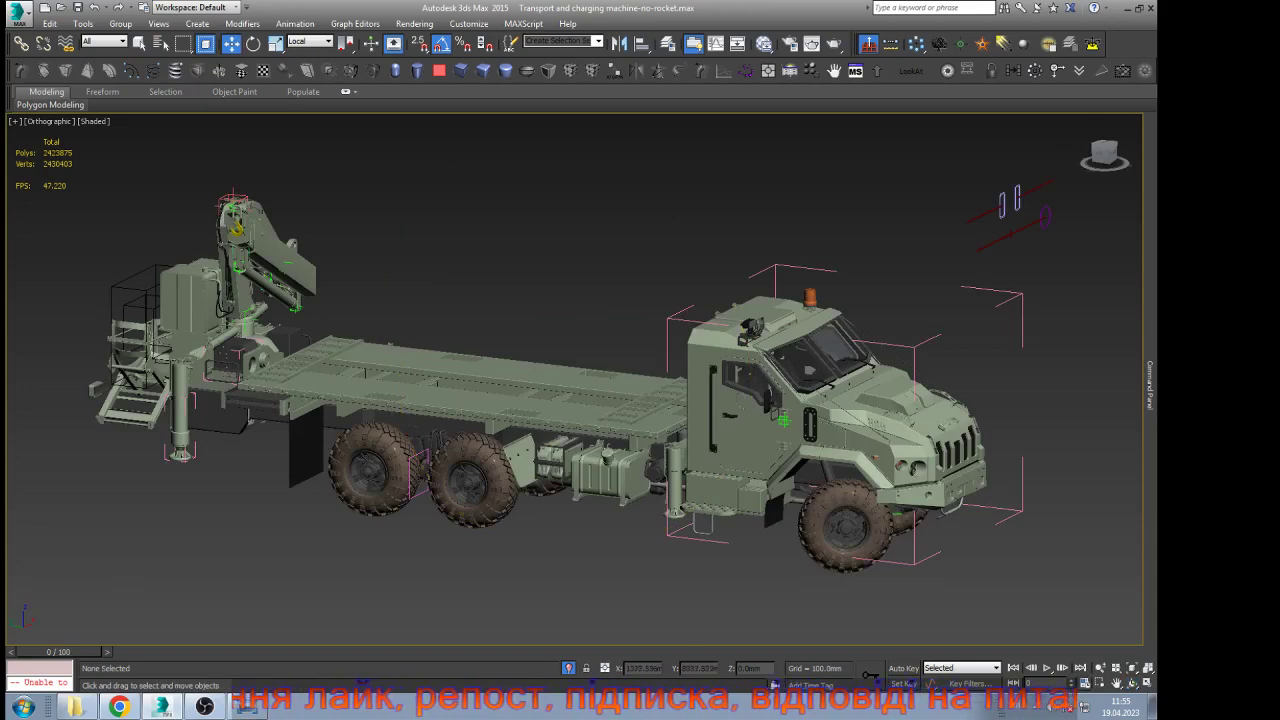
scroll(181, 450, up, 6)
scroll(330, 466, down, 3)
key(f)
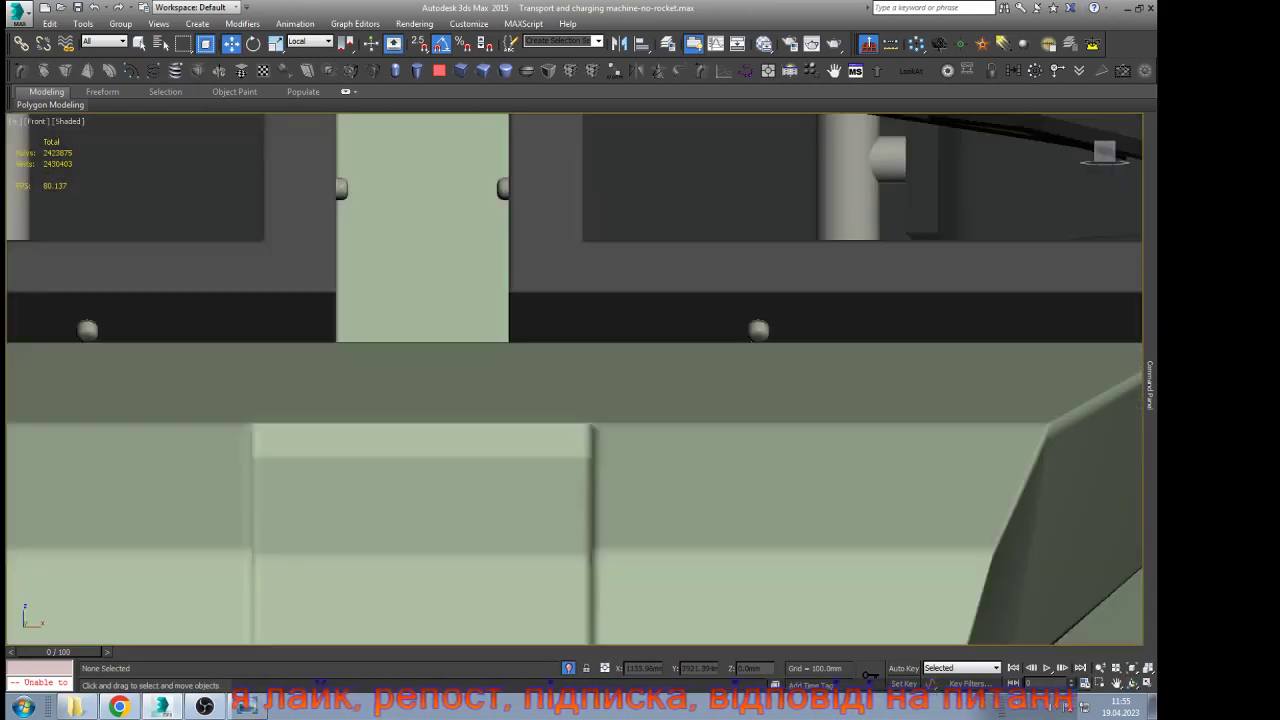
key(z)
scroll(722, 549, down, 2)
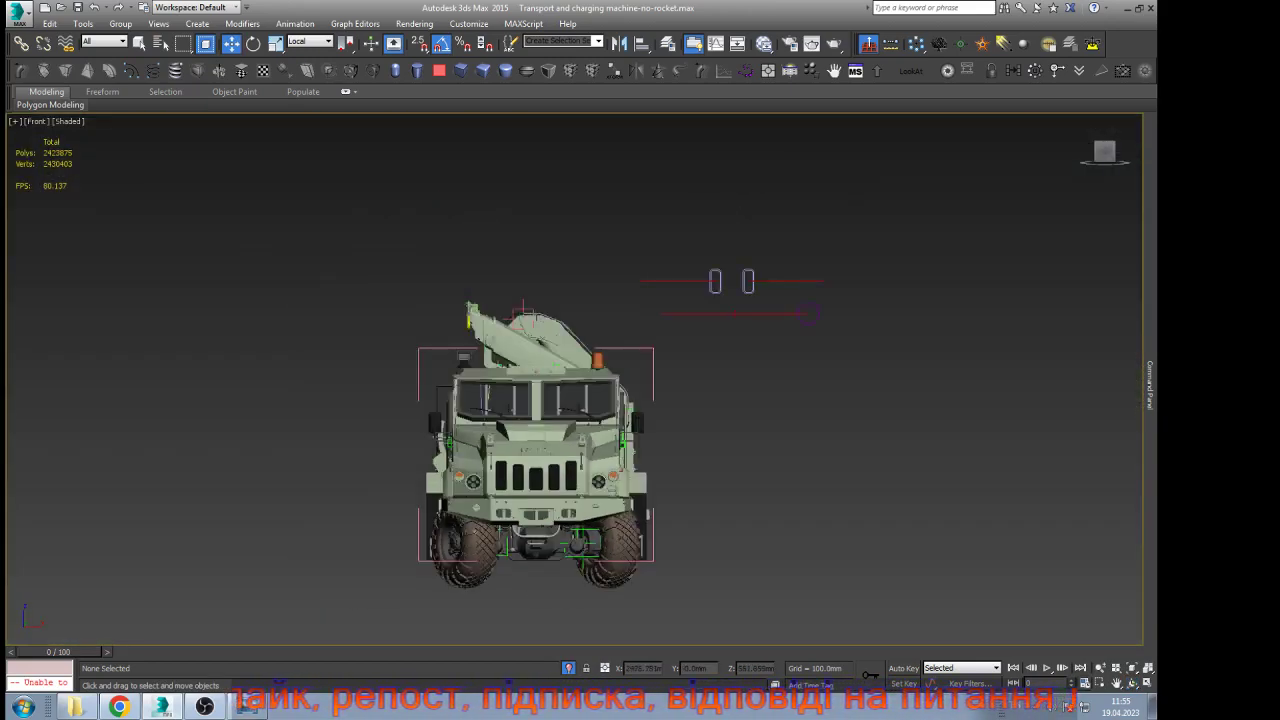
scroll(720, 565, up, 4)
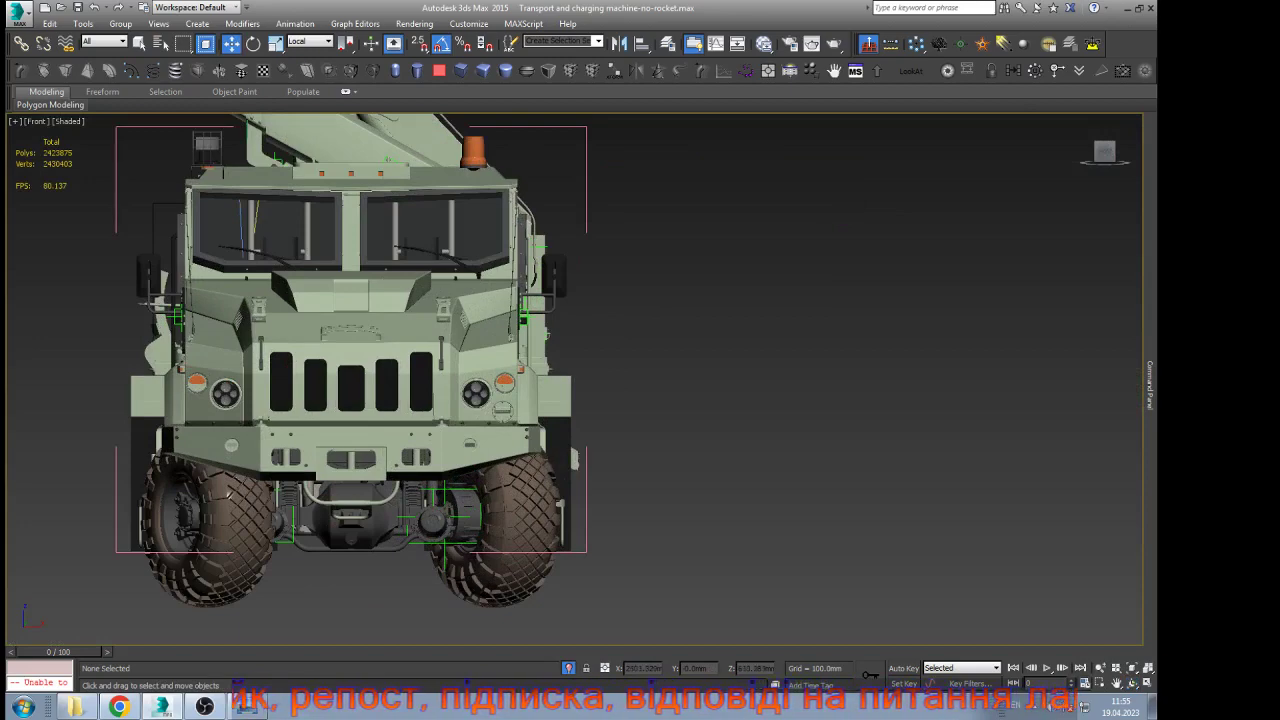
Find and select the rear outrigger leg's helper in the back view, and examine the leg's position on the truck
key(k)
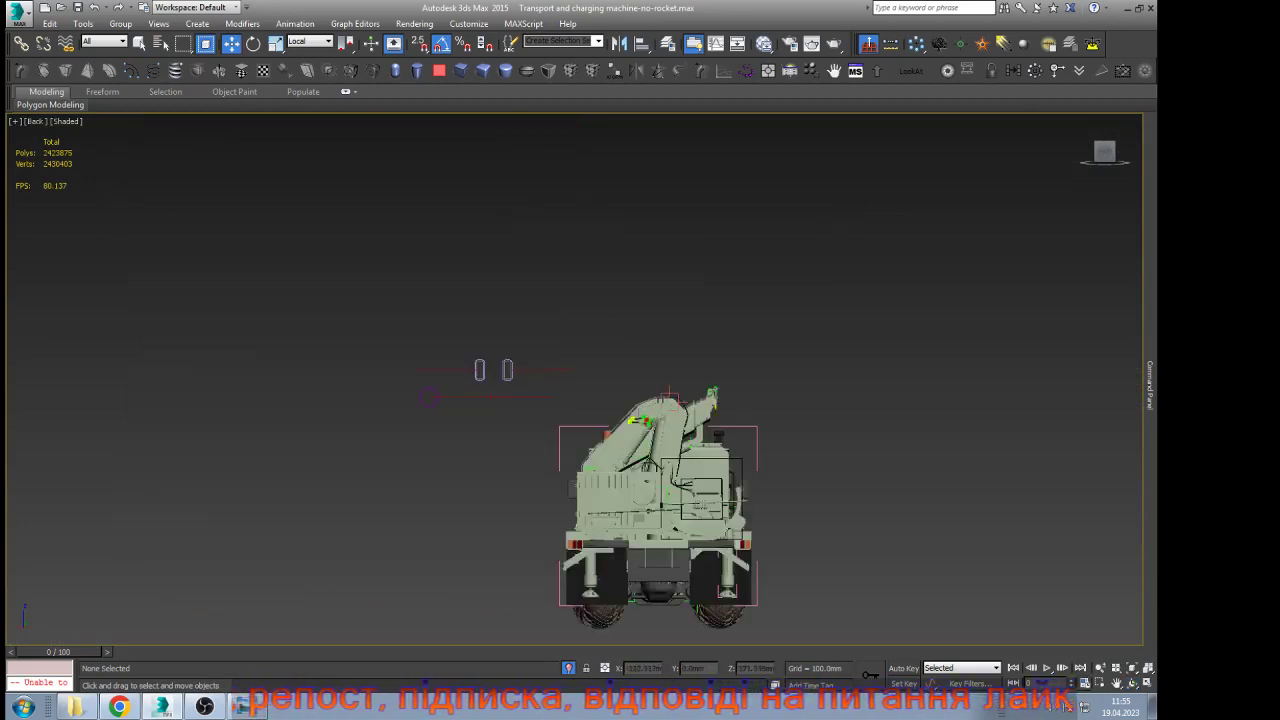
scroll(664, 620, up, 6)
scroll(340, 469, up, 3)
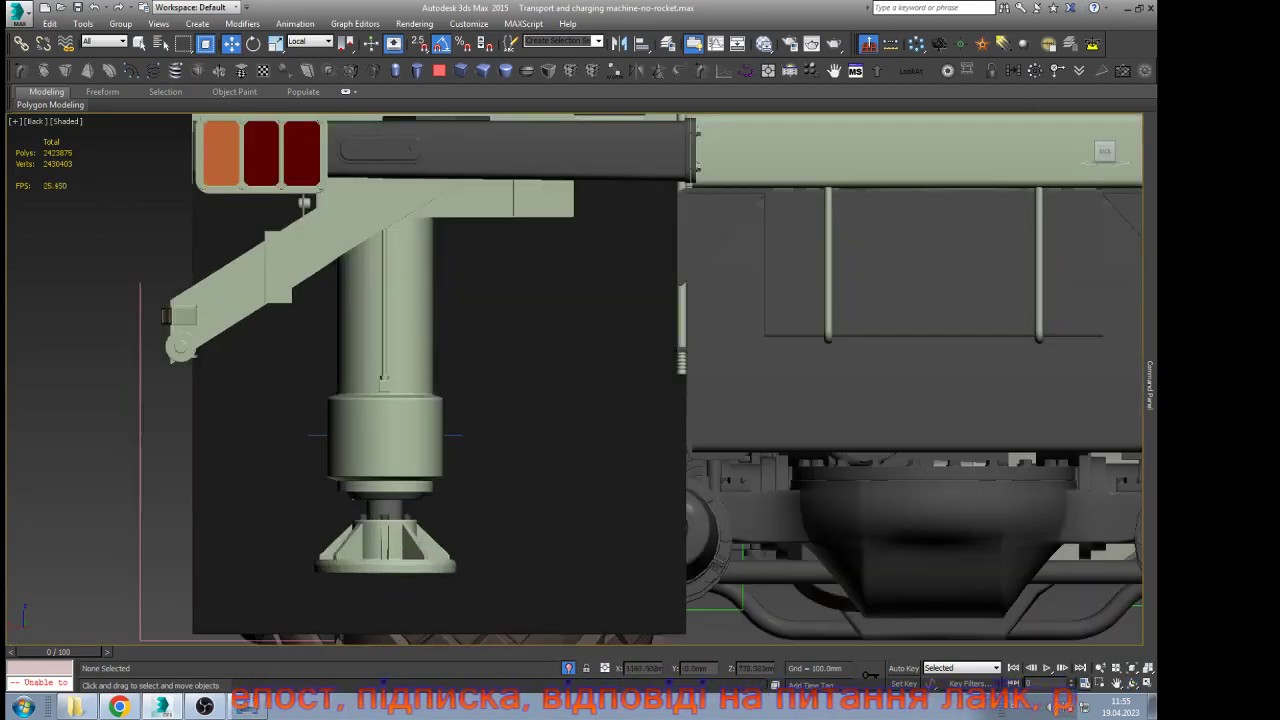
scroll(335, 466, up, 3)
key(F3)
click(319, 425)
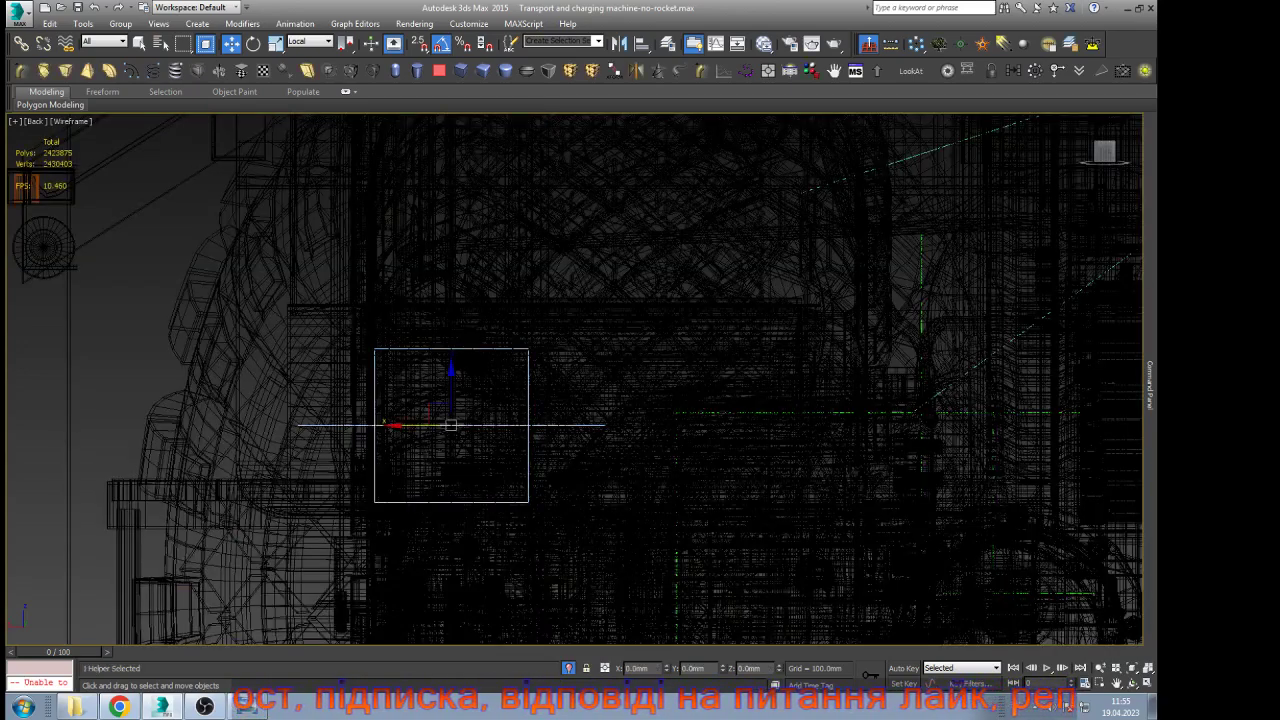
scroll(374, 321, down, 2)
scroll(367, 324, down, 2)
scroll(668, 479, down, 2)
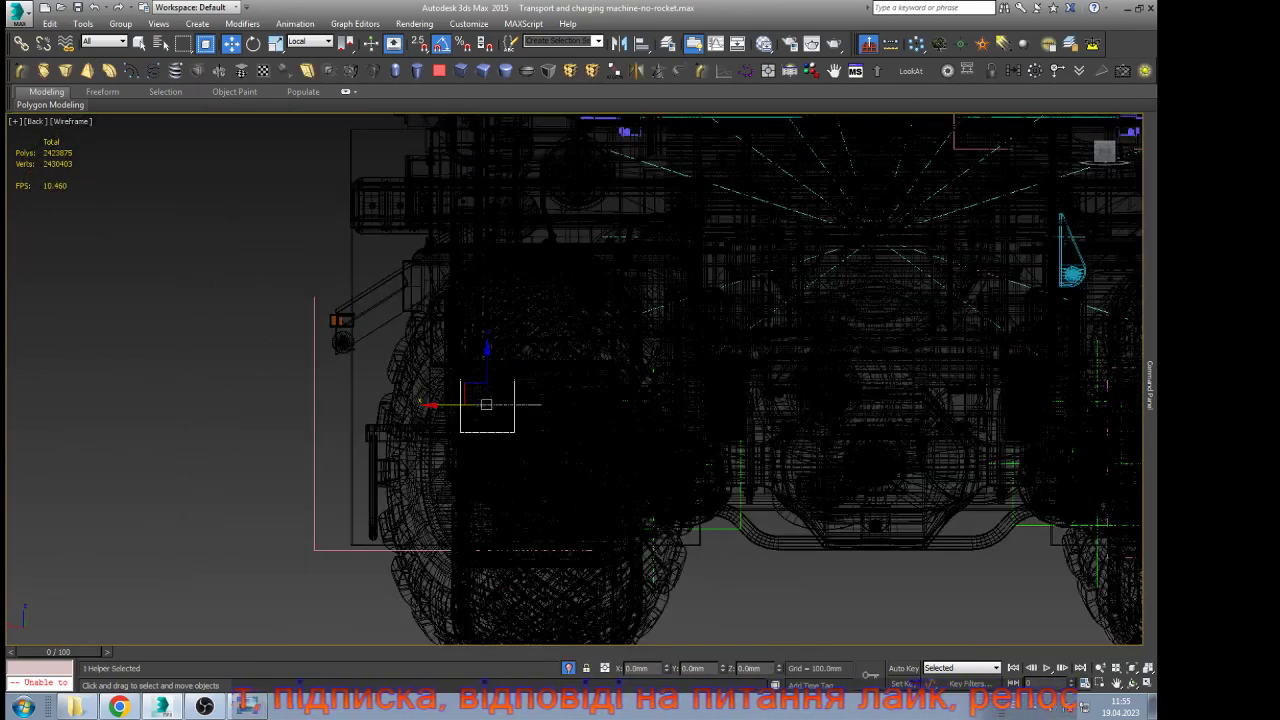
key(F3)
alt+middle_drag(668, 479, 868, 502)
scroll(690, 457, down, 4)
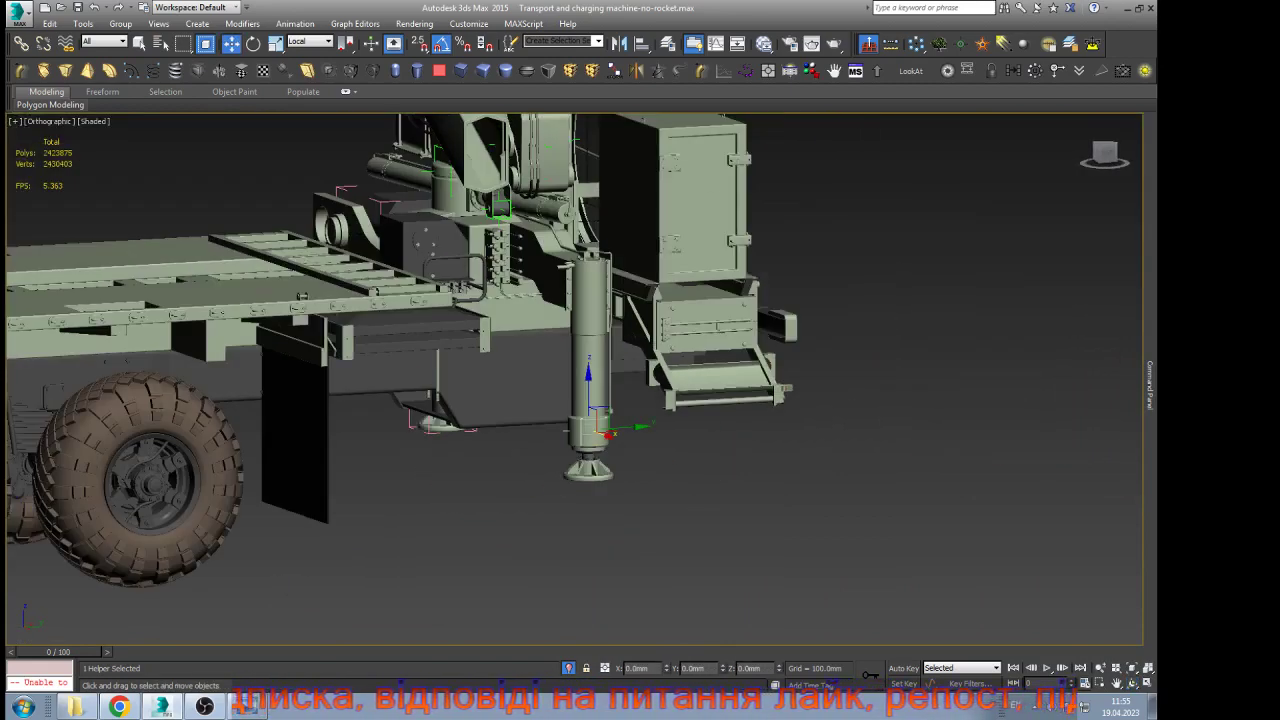
scroll(700, 450, down, 2)
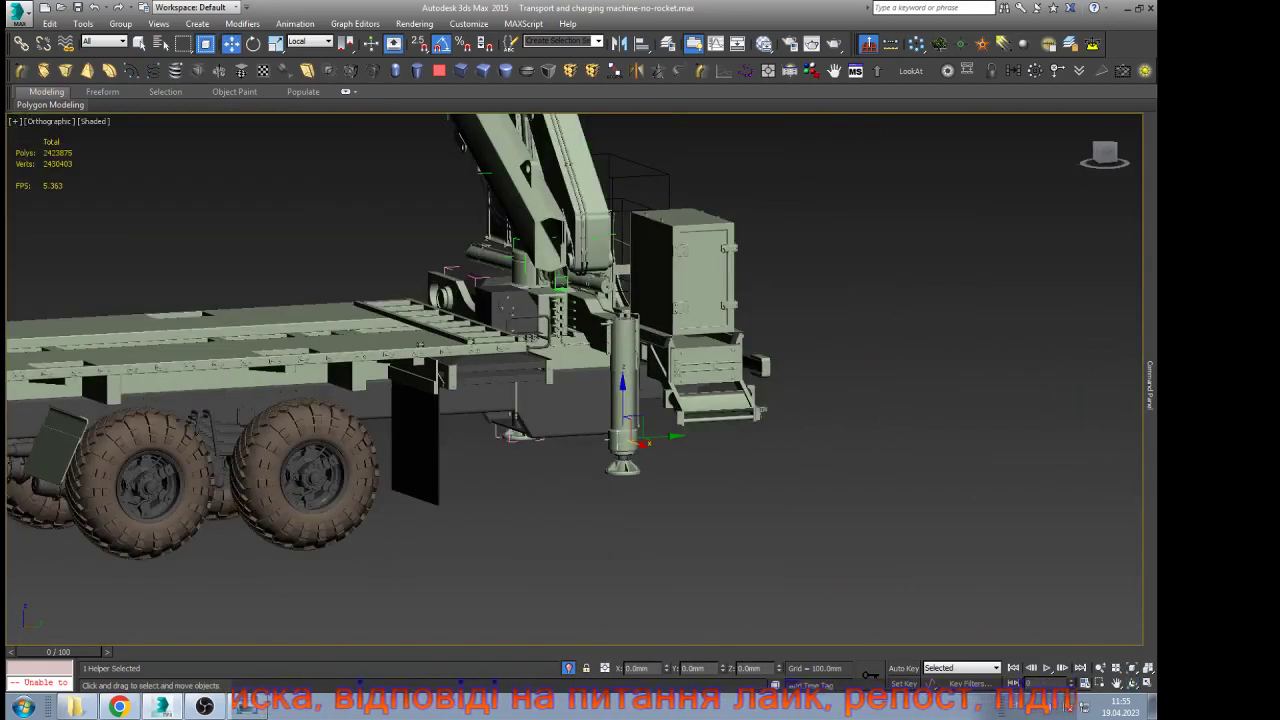
scroll(710, 455, down, 3)
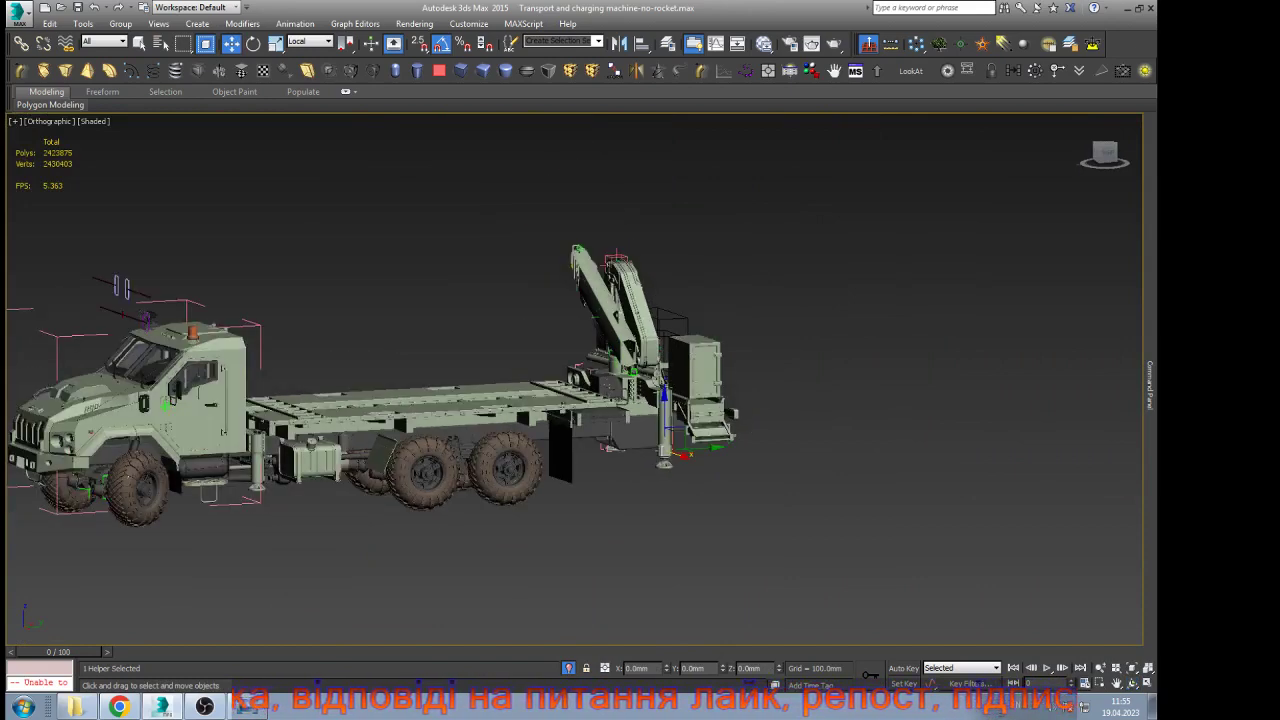
Draw a straight horizontal line in the front view, just above the existing rectangular slider controls
key(f)
click(580, 541)
scroll(577, 541, down, 3)
scroll(743, 271, up, 3)
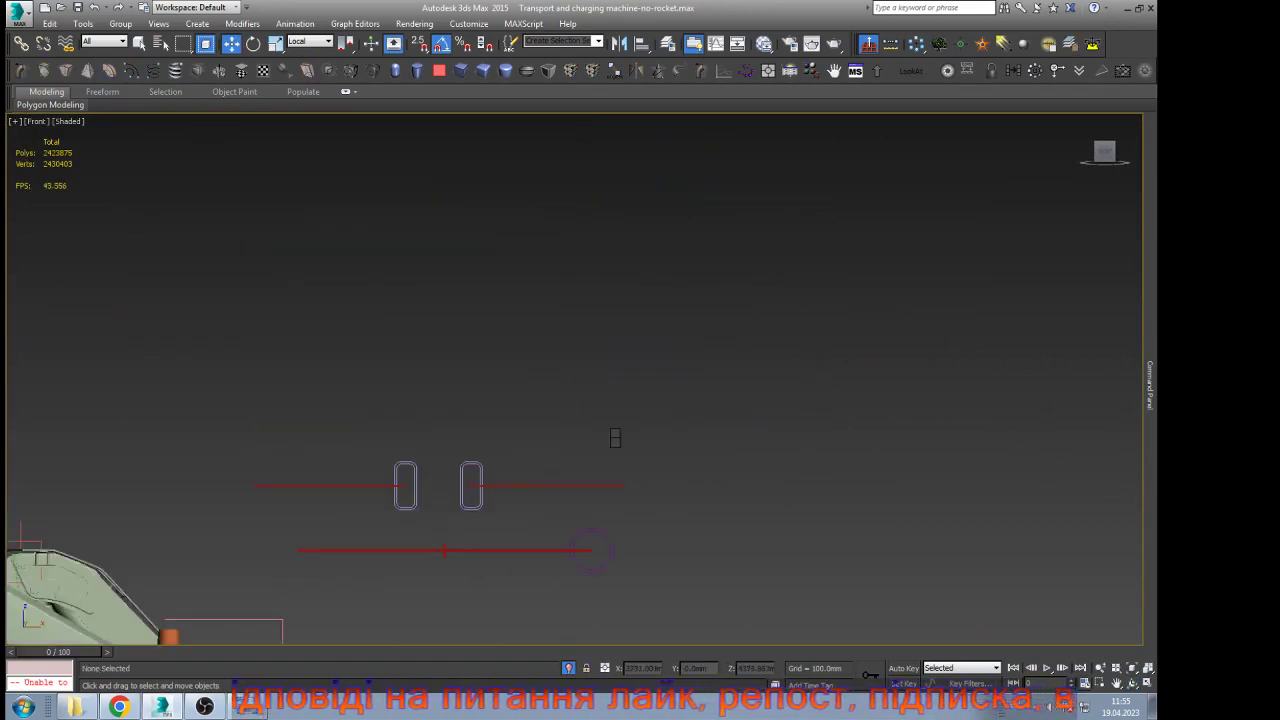
key(l)
click(295, 393)
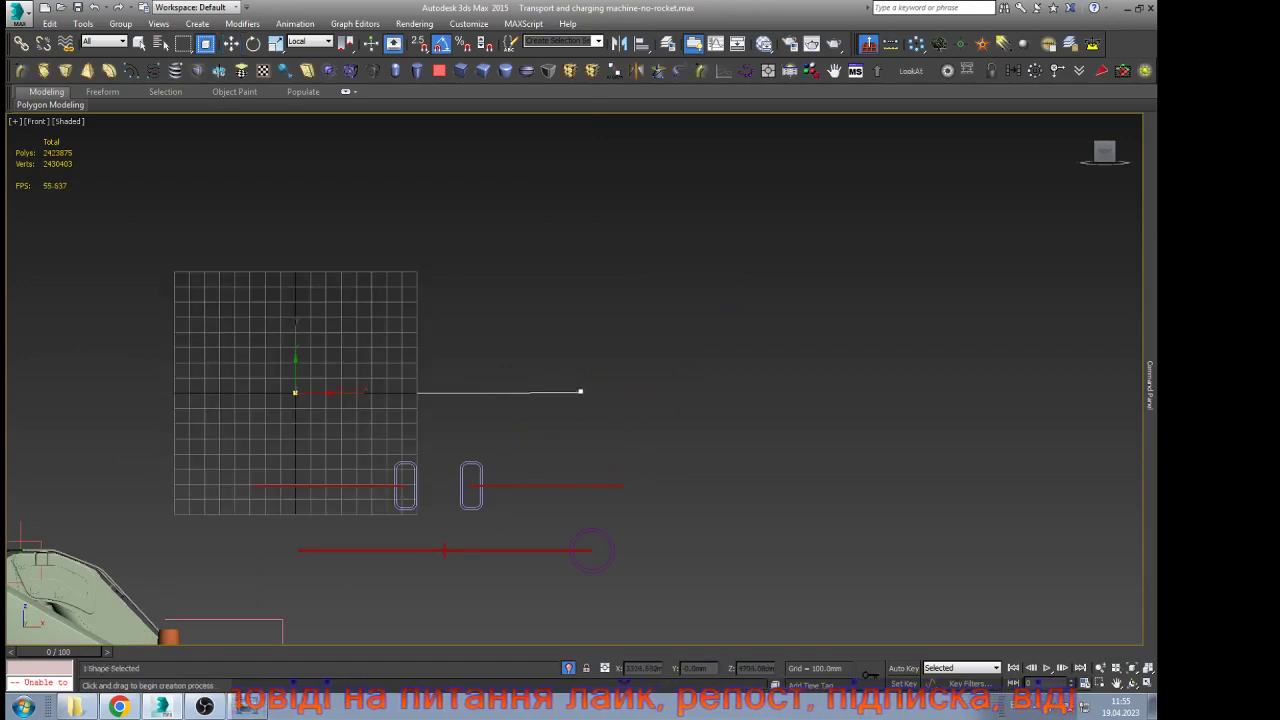
right_click(621, 403)
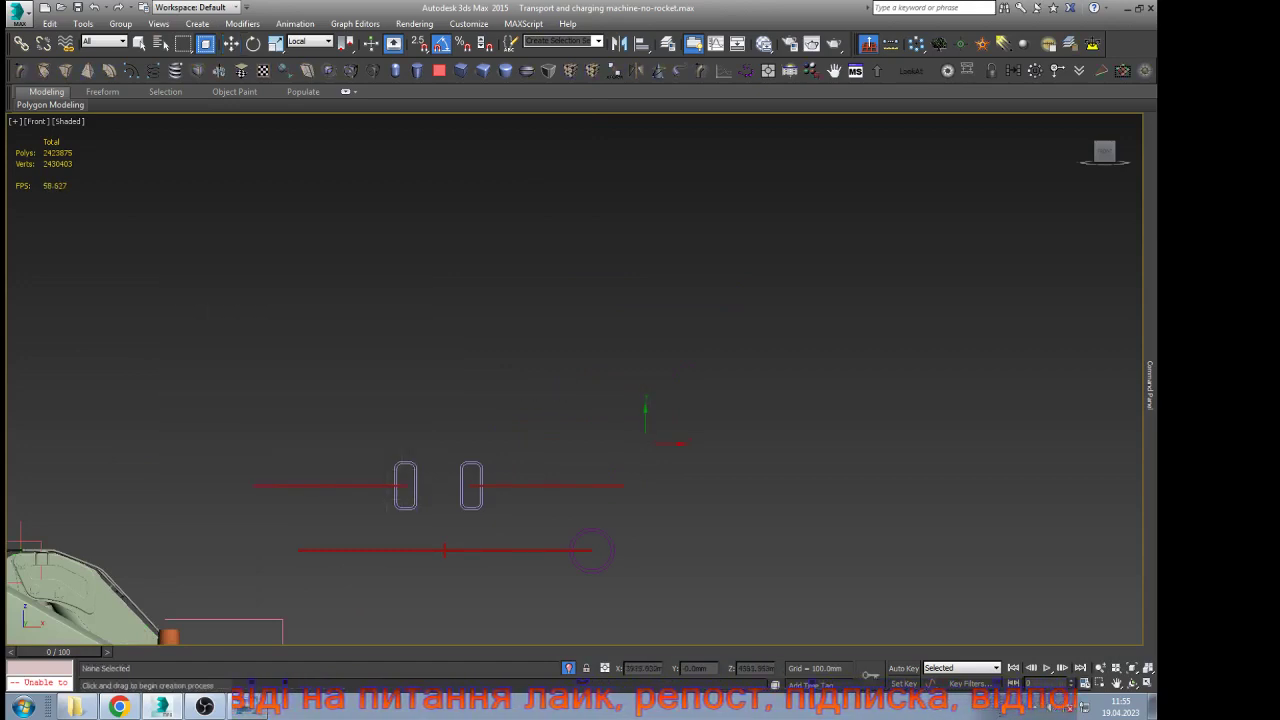
click(610, 403)
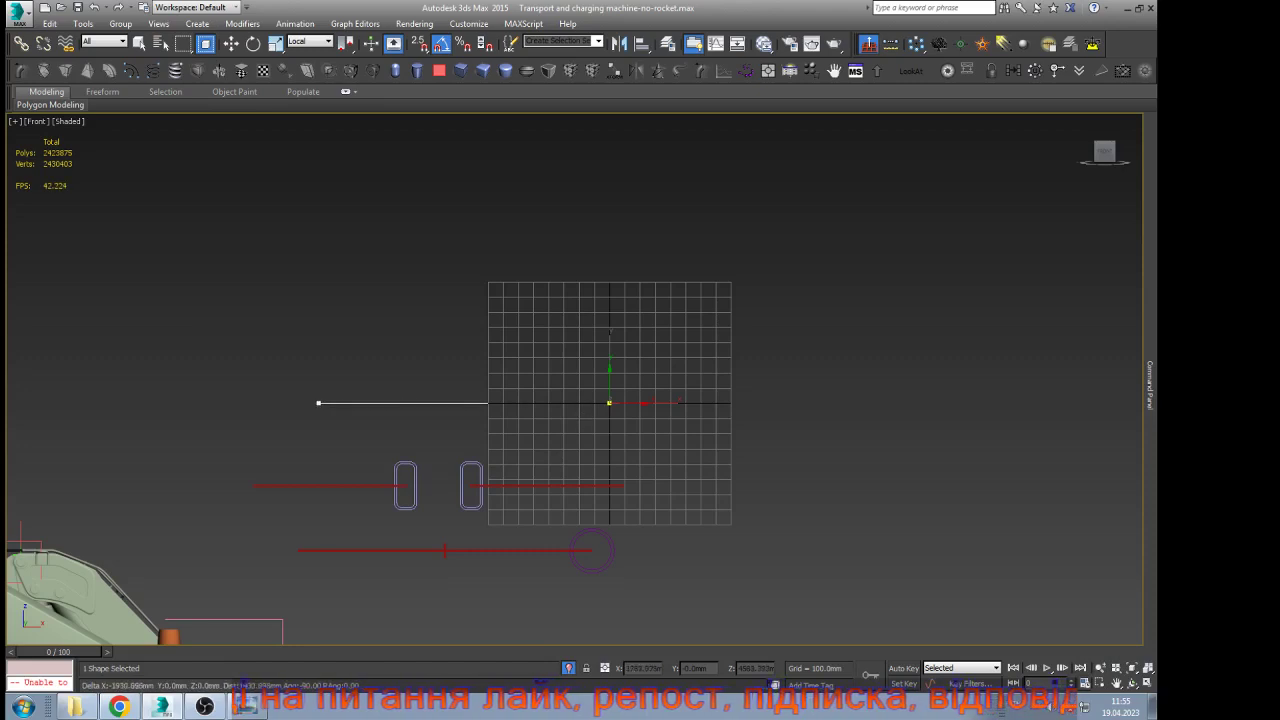
click(273, 403)
right_click(366, 427)
right_click(366, 427)
scroll(366, 424, up, 3)
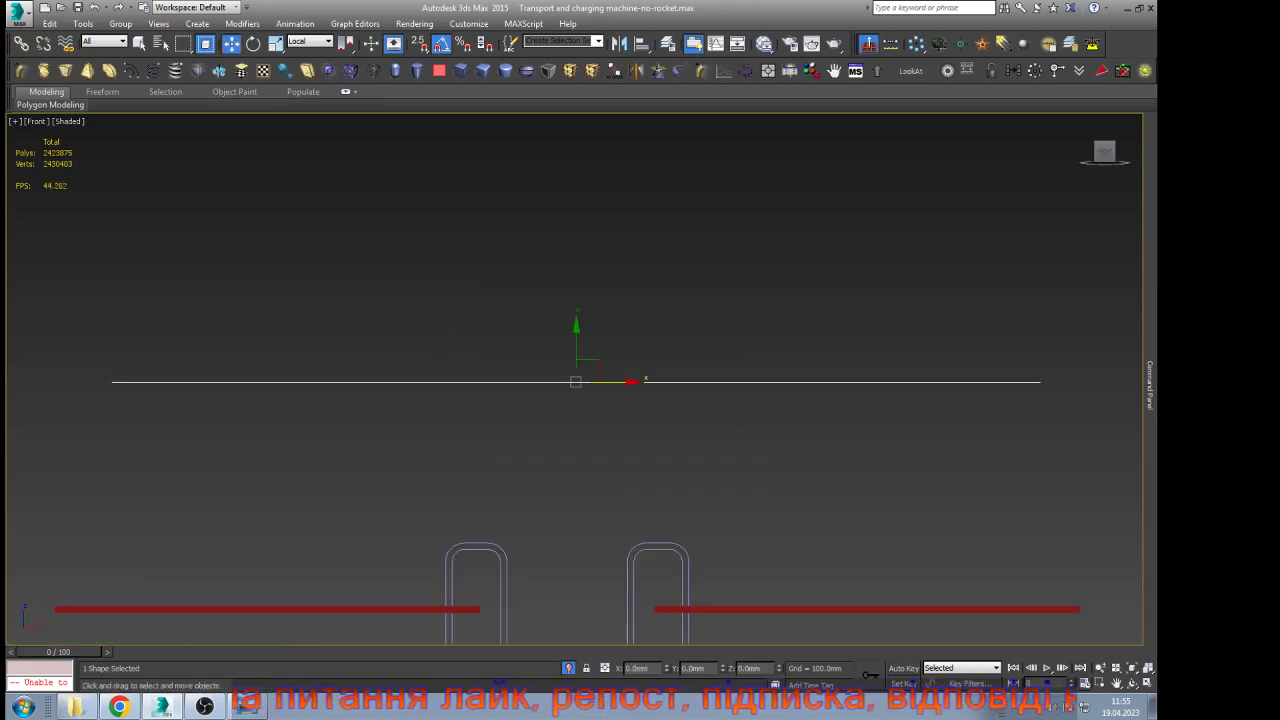
scroll(471, 410, down, 2)
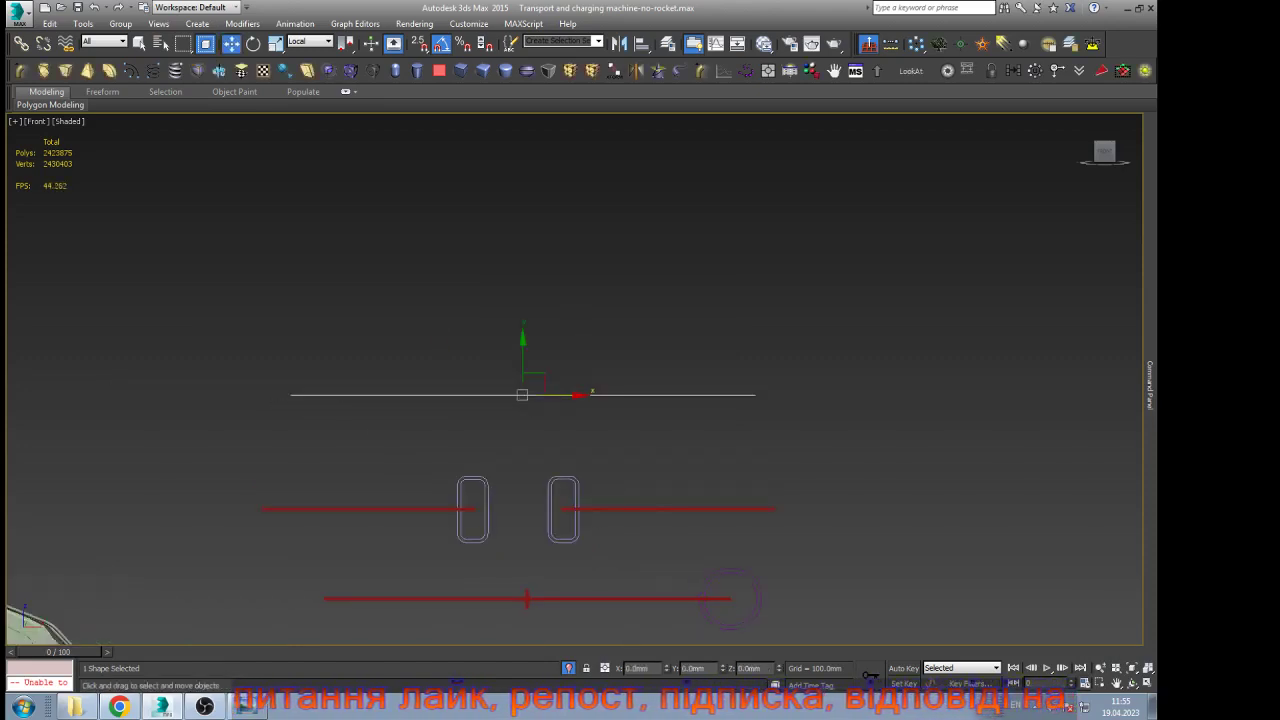
scroll(470, 410, up, 3)
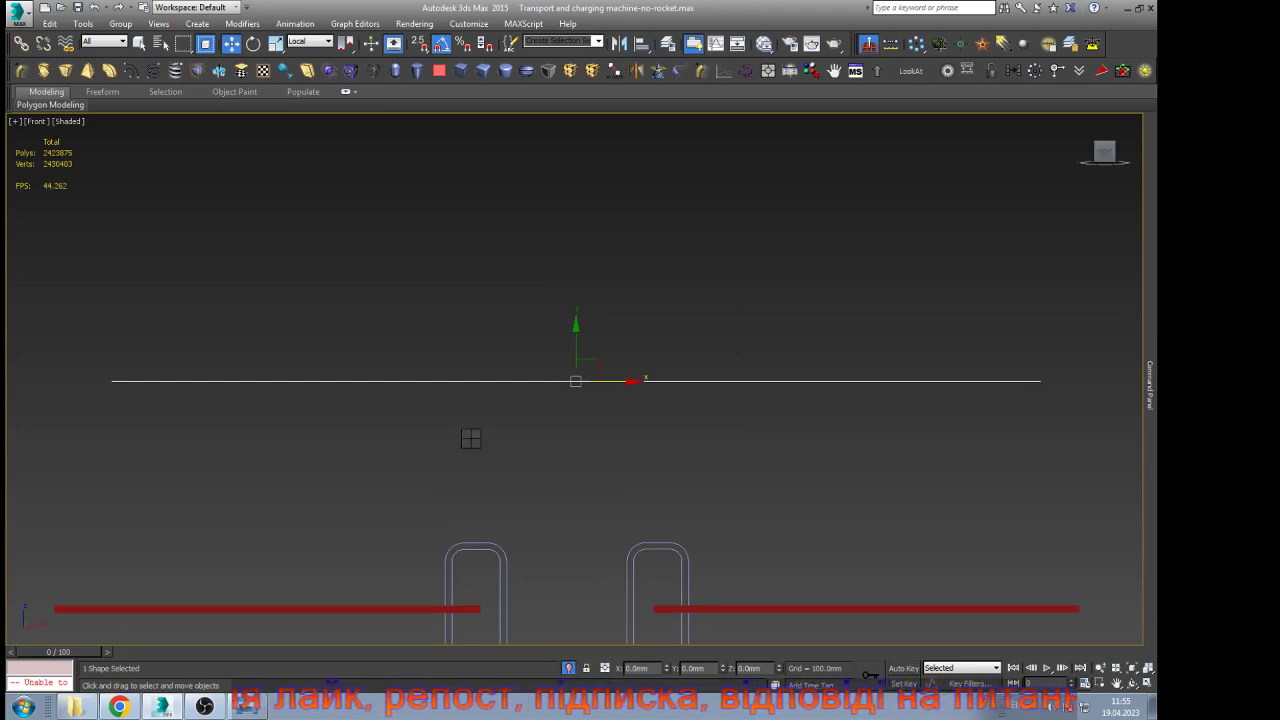
Draw an upright rectangle across the new horizontal line, make it an editable spline, and narrow it by moving its right-hand vertices inward
drag(430, 318, 492, 448)
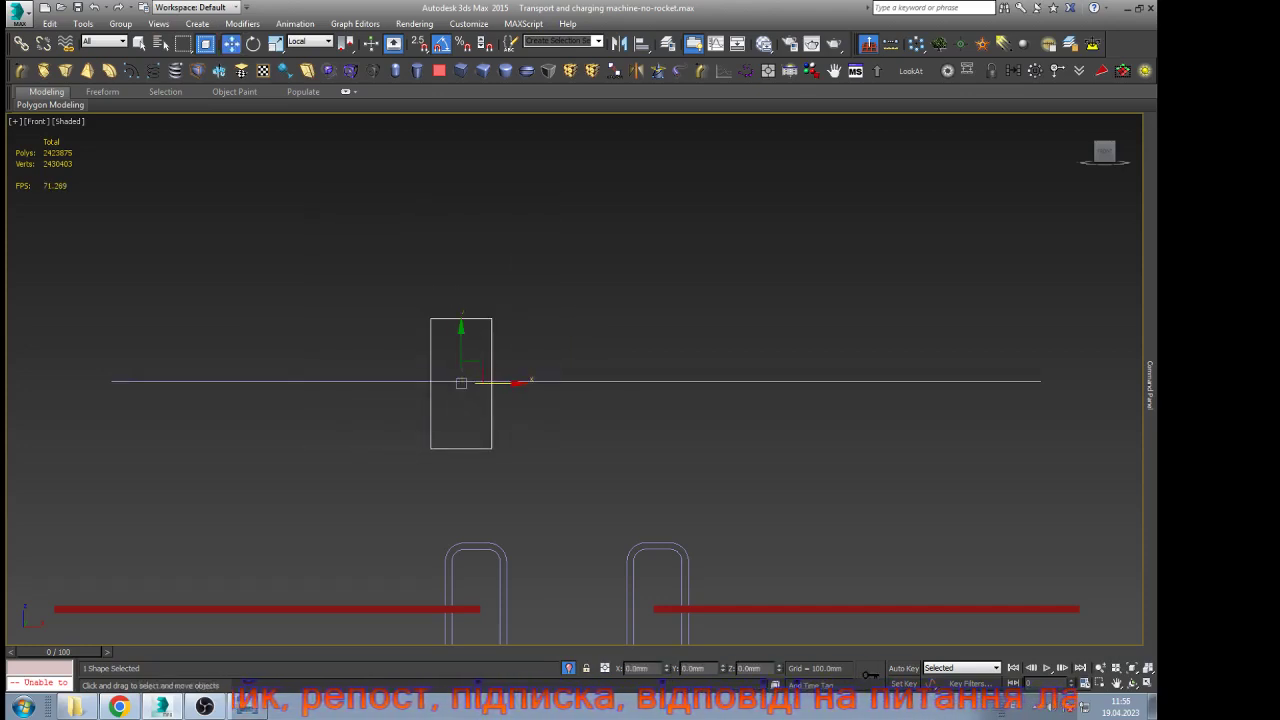
key(1)
key(ctrl+a)
key(z)
click(642, 482)
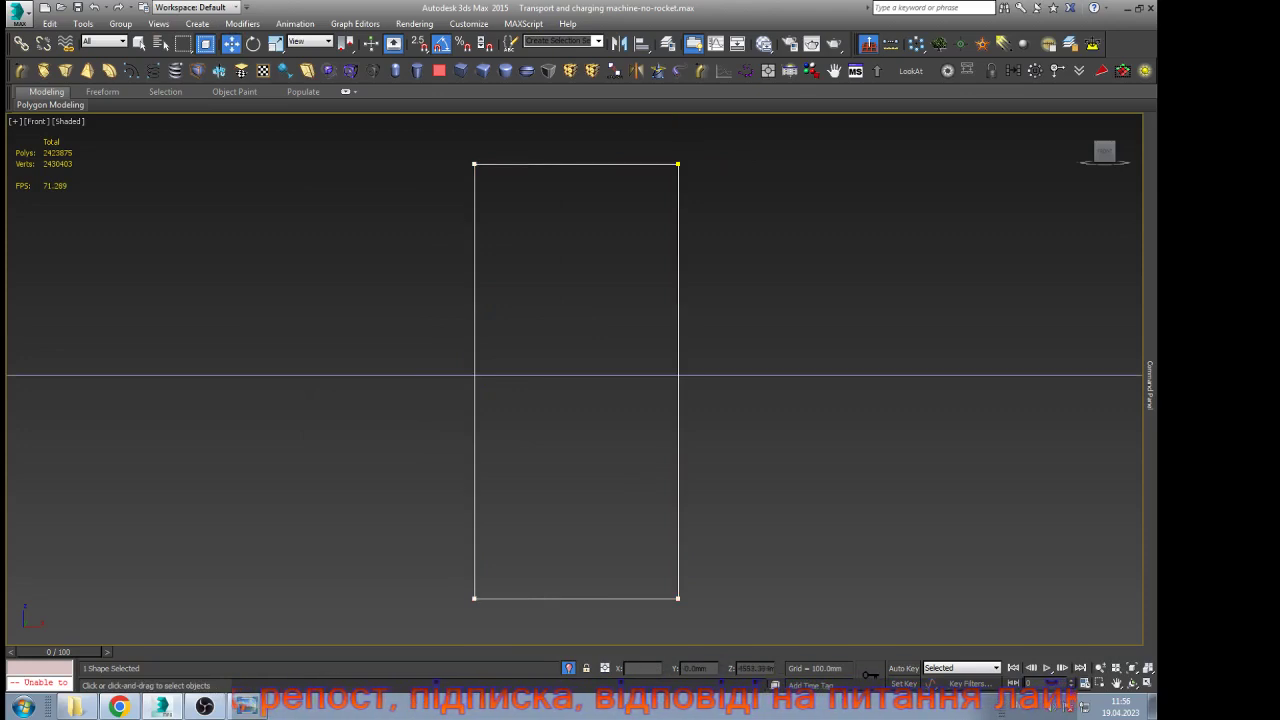
drag(675, 198, 636, 135)
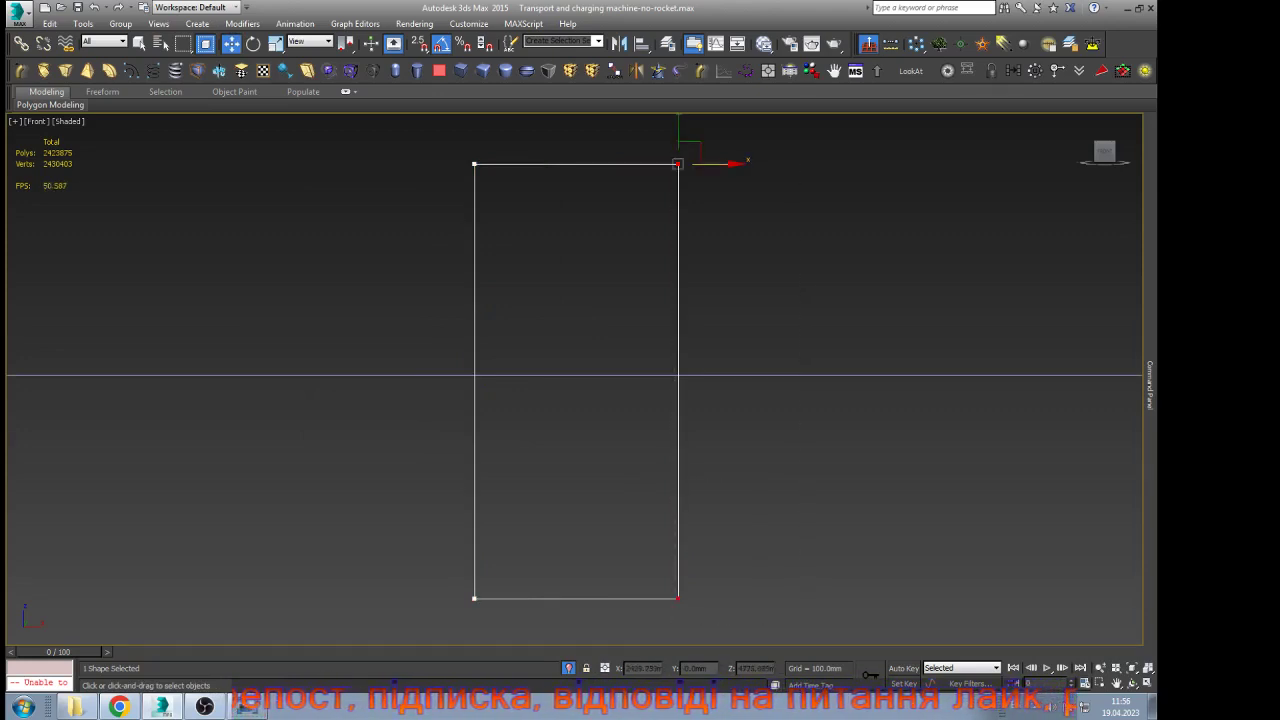
drag(714, 164, 632, 164)
click(660, 220)
Divide both long vertical segments of the rectangle with 2 new vertices each
click(597, 440)
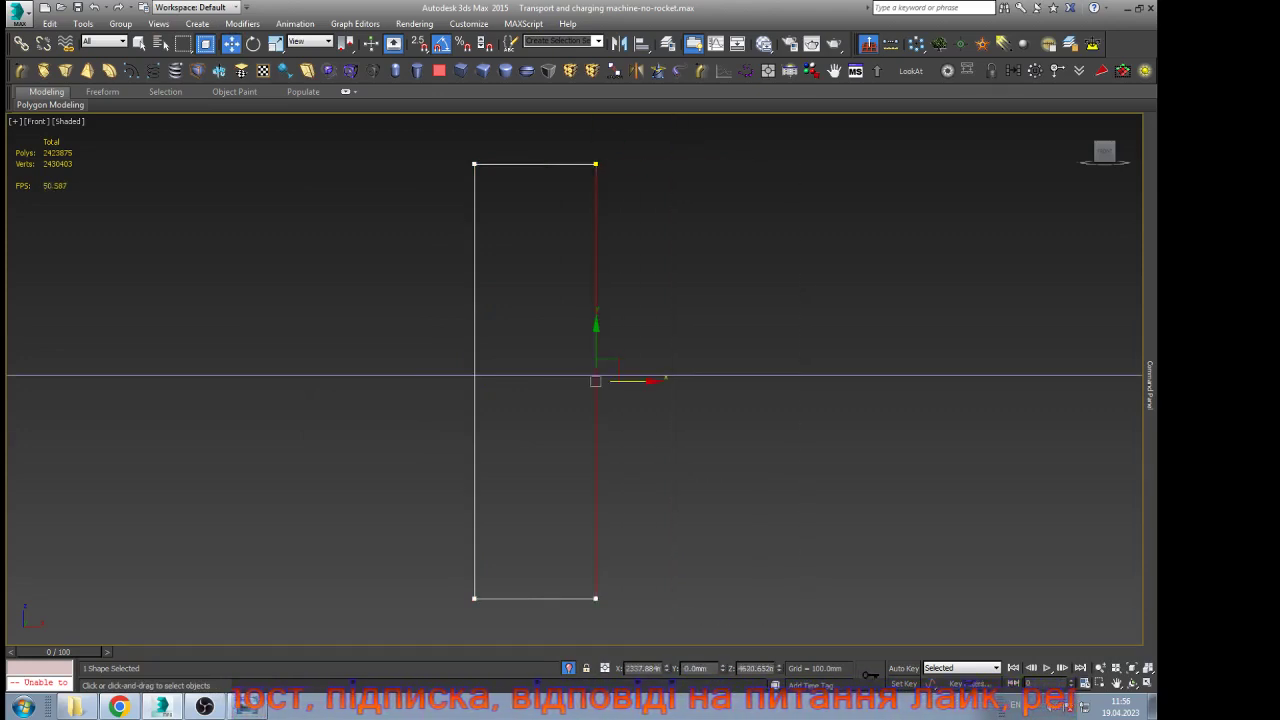
ctrl+click(474, 440)
middle_drag(474, 440, 514, 438)
mouse_move(1150, 390)
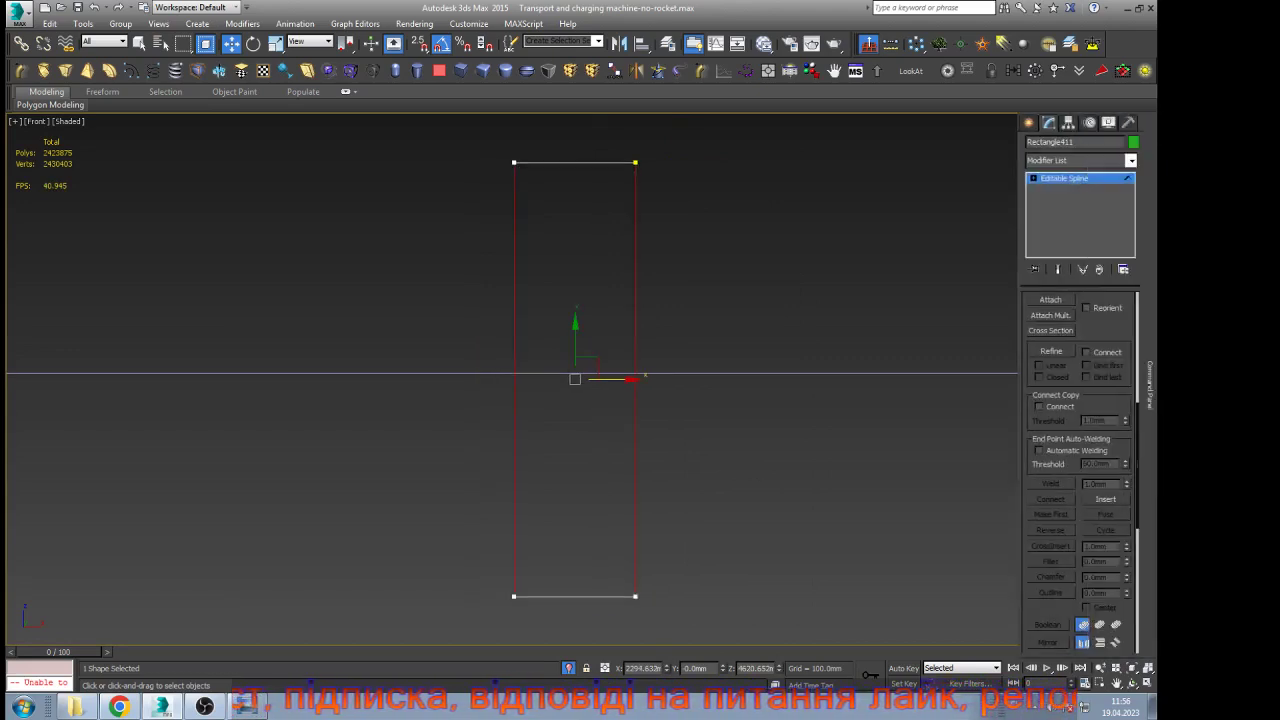
scroll(1080, 480, down, 3)
scroll(1080, 480, down, 3)
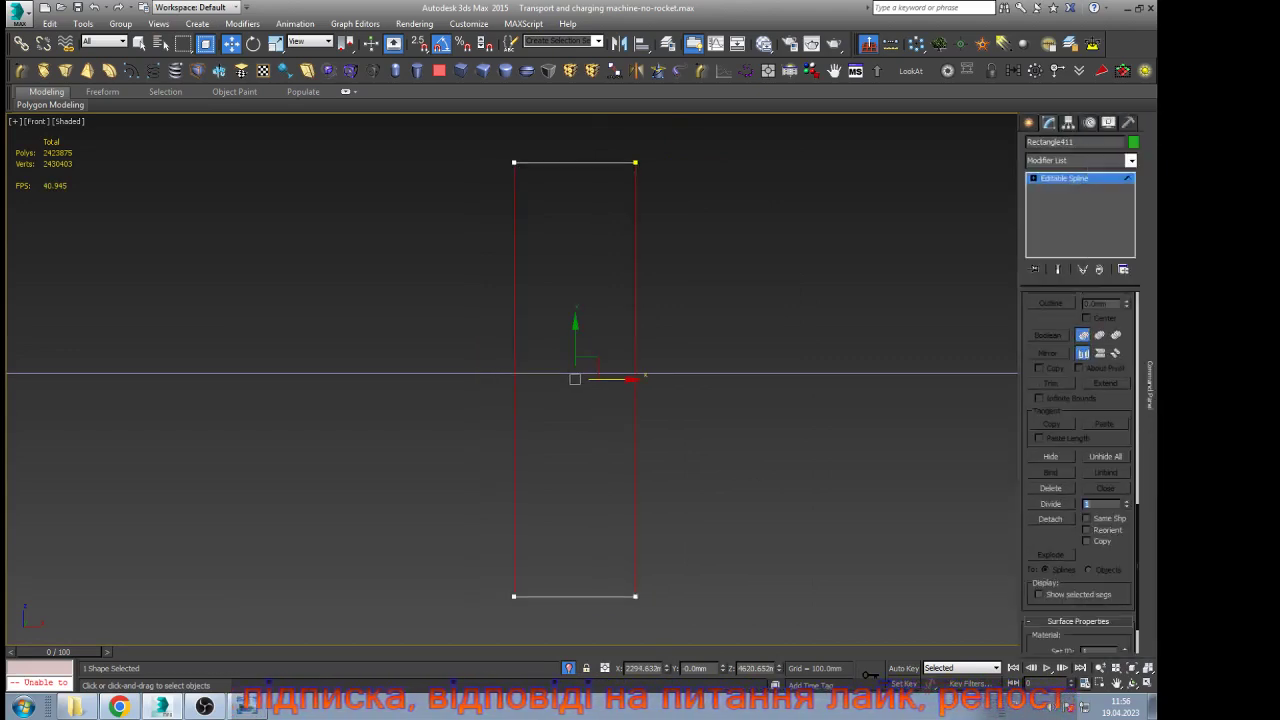
text(2)
click(1050, 504)
click(709, 483)
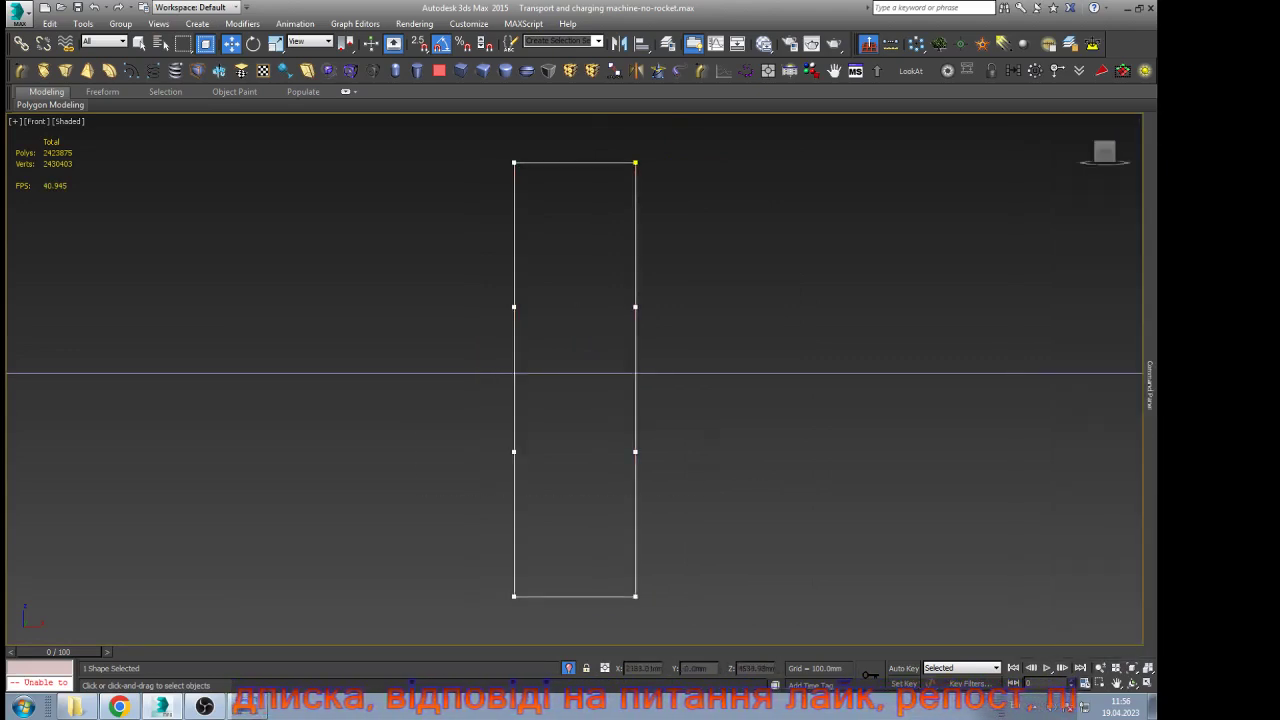
Move both pairs of new side vertices down, placing the lower pair just above the rectangle's bottom edge
drag(700, 485, 470, 425)
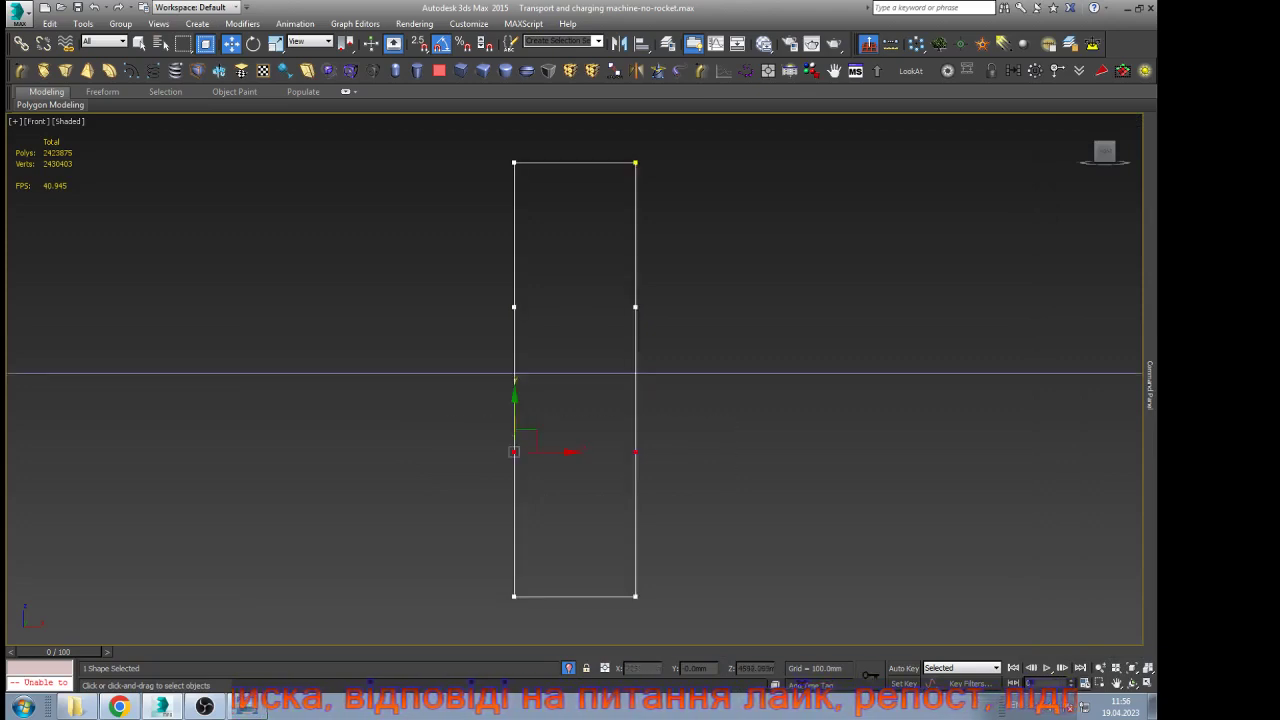
drag(515, 512, 515, 523)
drag(691, 258, 478, 341)
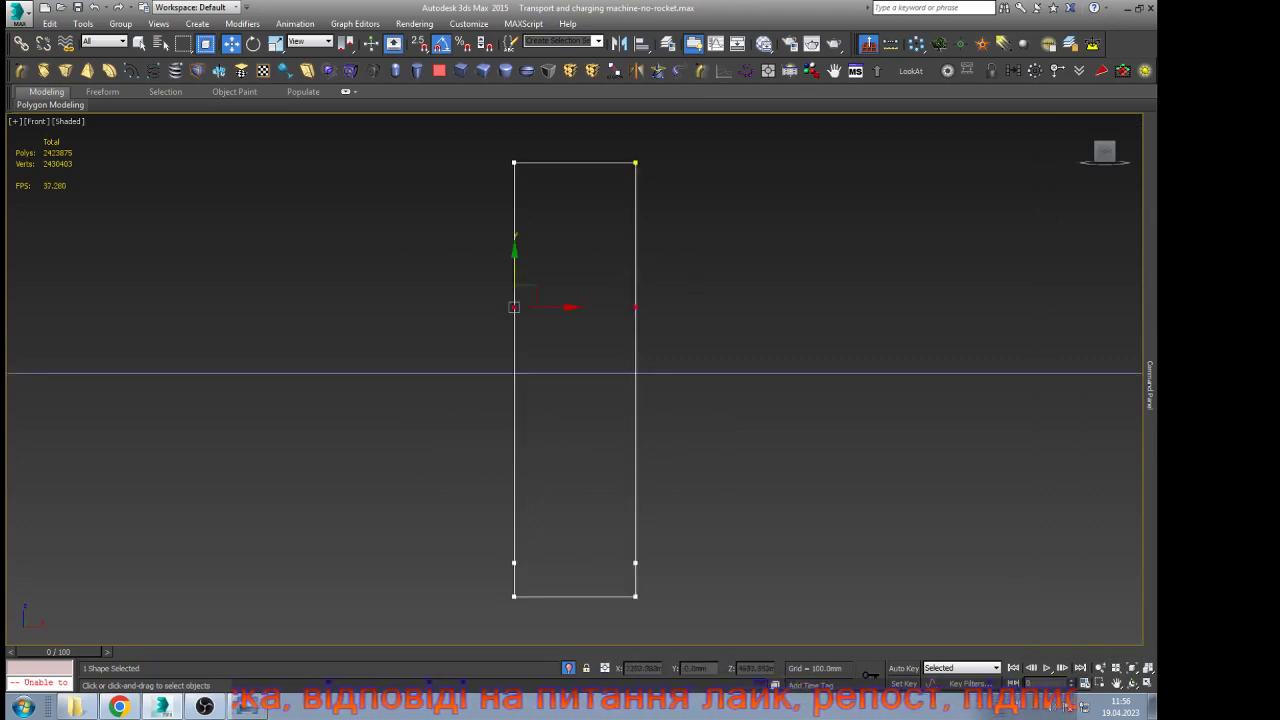
drag(515, 433, 515, 406)
Divide the two side segments between the lowered vertex pairs with 2 new vertices each
key(2)
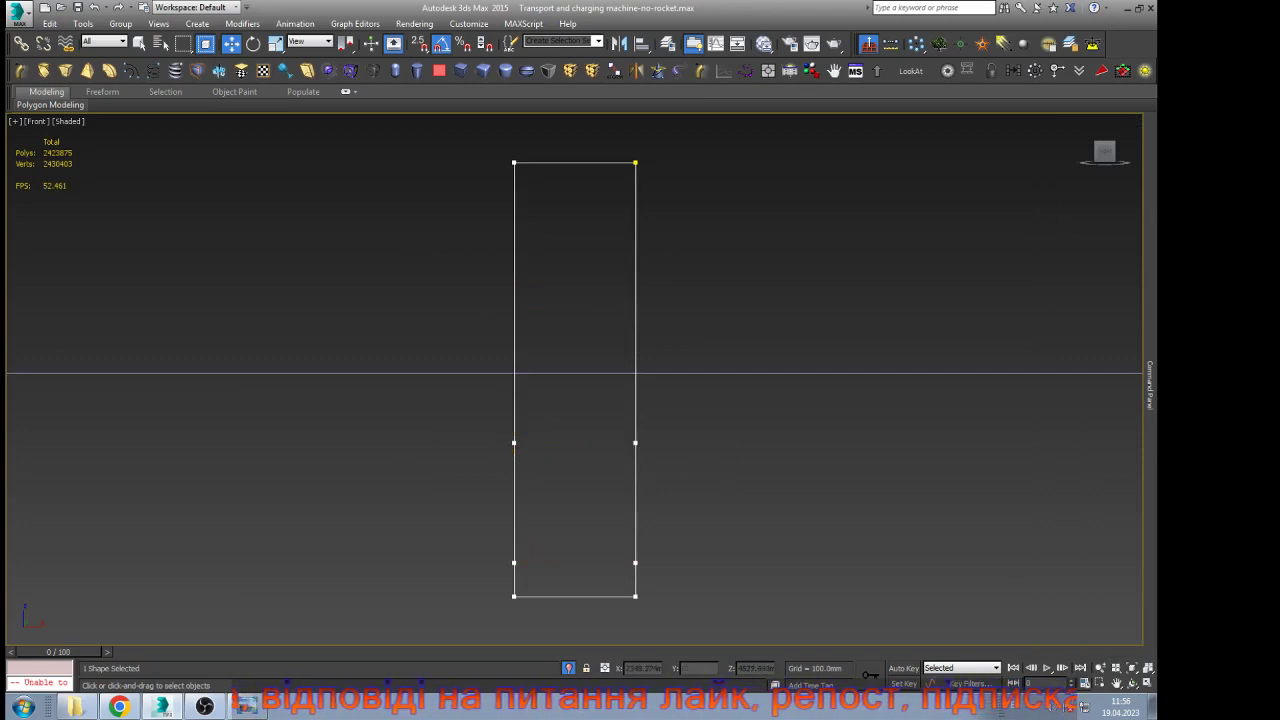
click(635, 502)
ctrl+click(514, 502)
key(z)
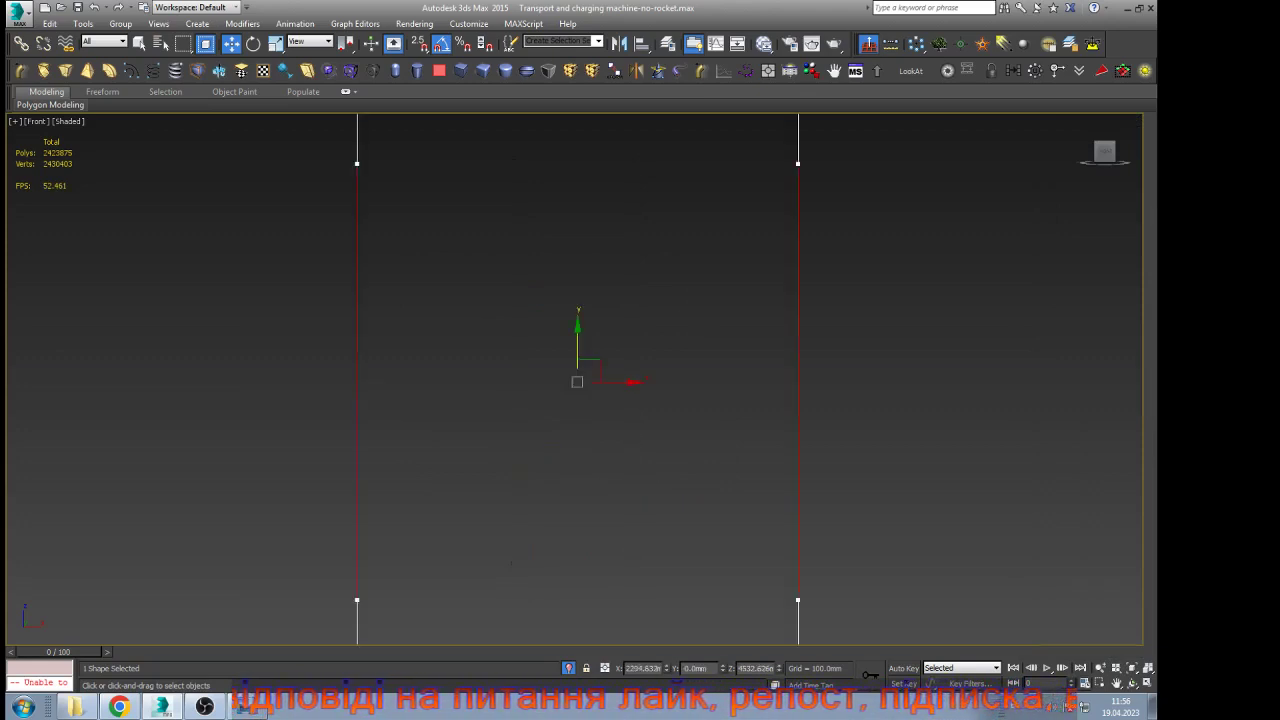
mouse_move(1150, 400)
click(1051, 541)
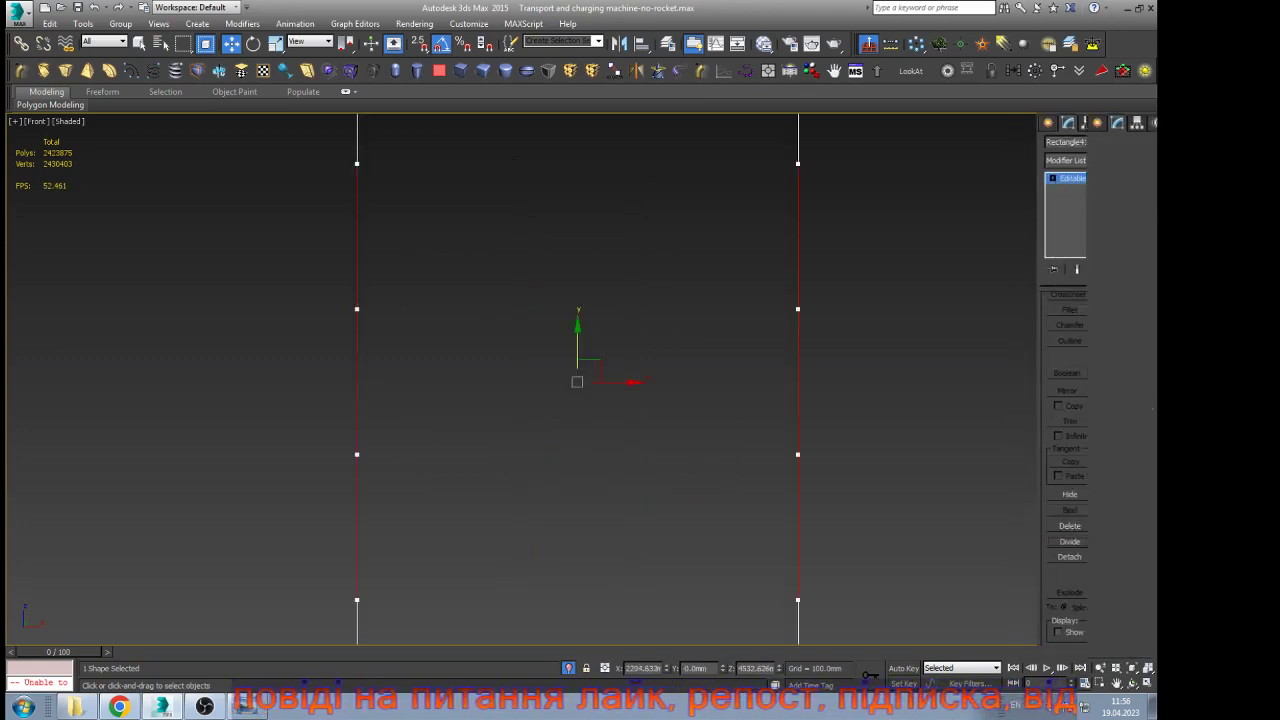
Scale the four newest vertices inward horizontally about their selection center in View coordinates to form a narrow neck
key(1)
drag(967, 475, 291, 284)
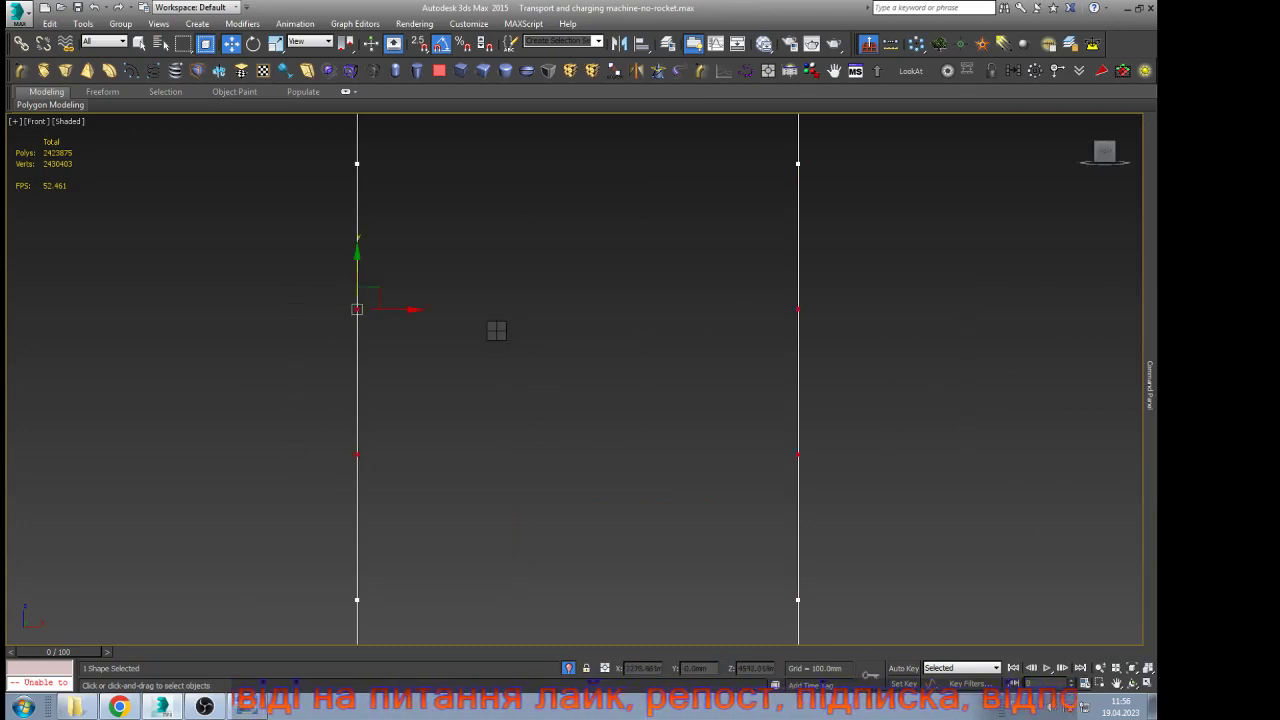
click(275, 43)
click(312, 41)
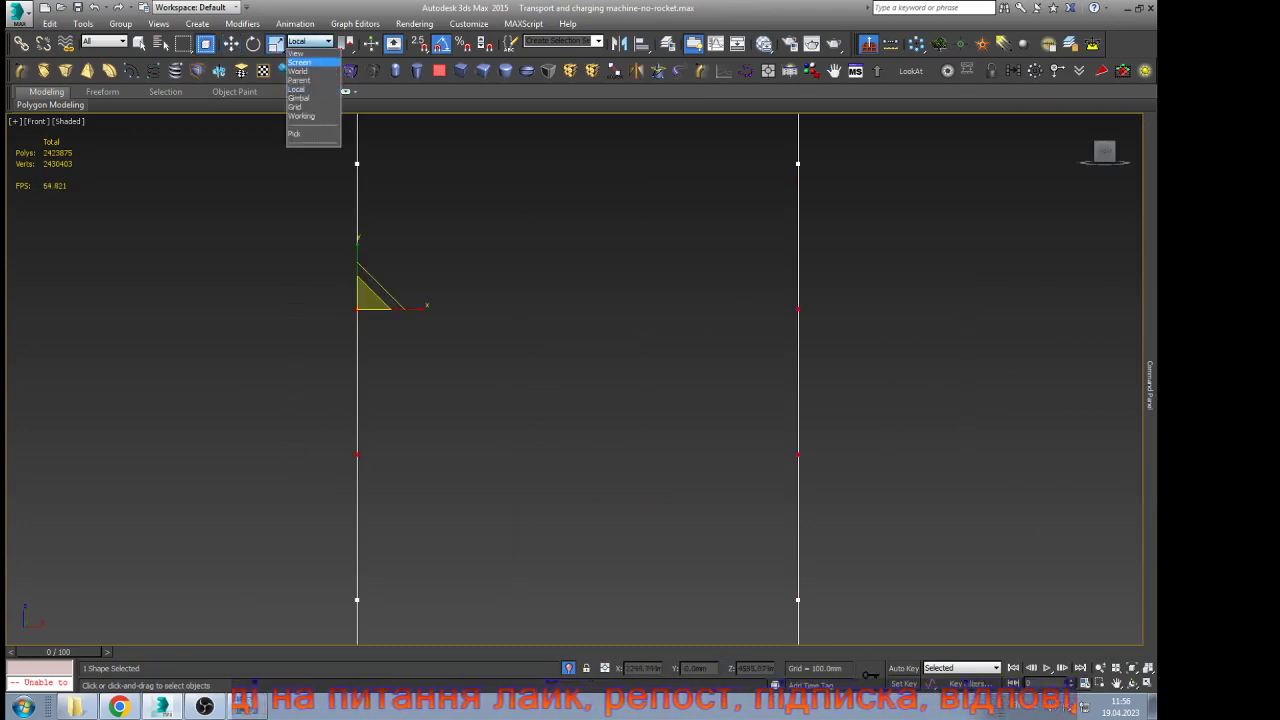
click(296, 53)
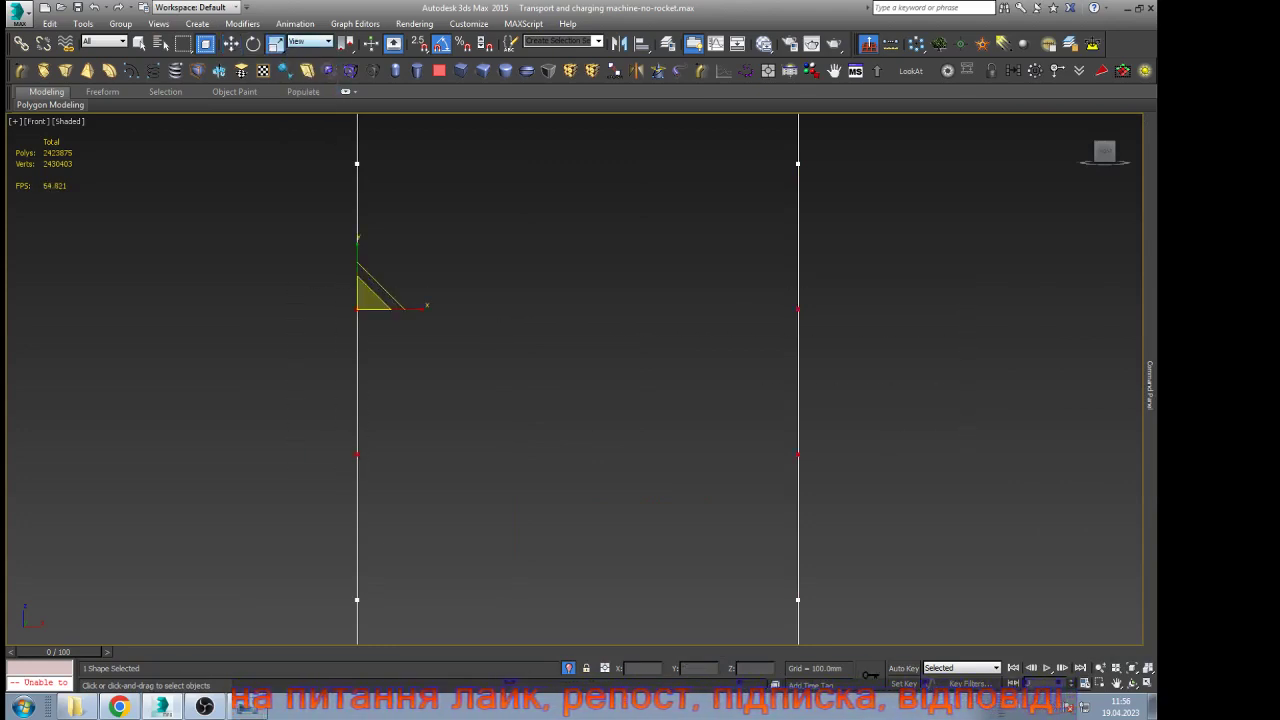
drag(346, 43, 346, 87)
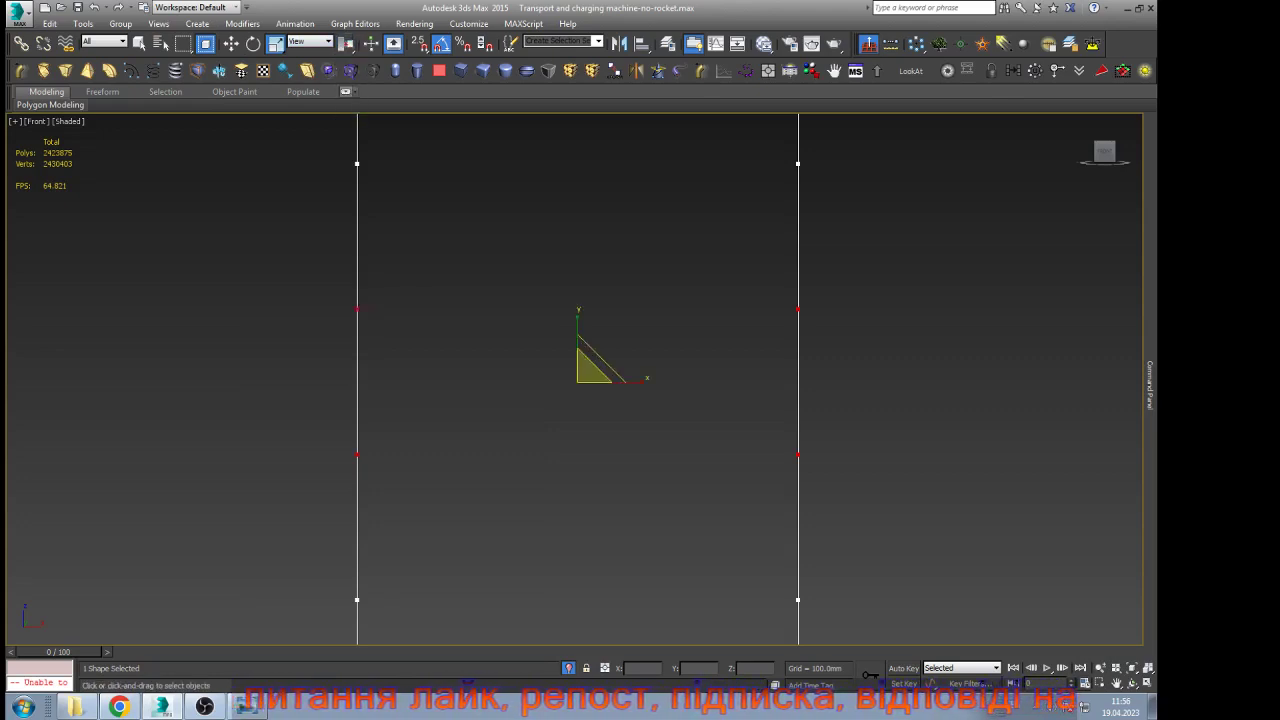
drag(638, 380, 590, 377)
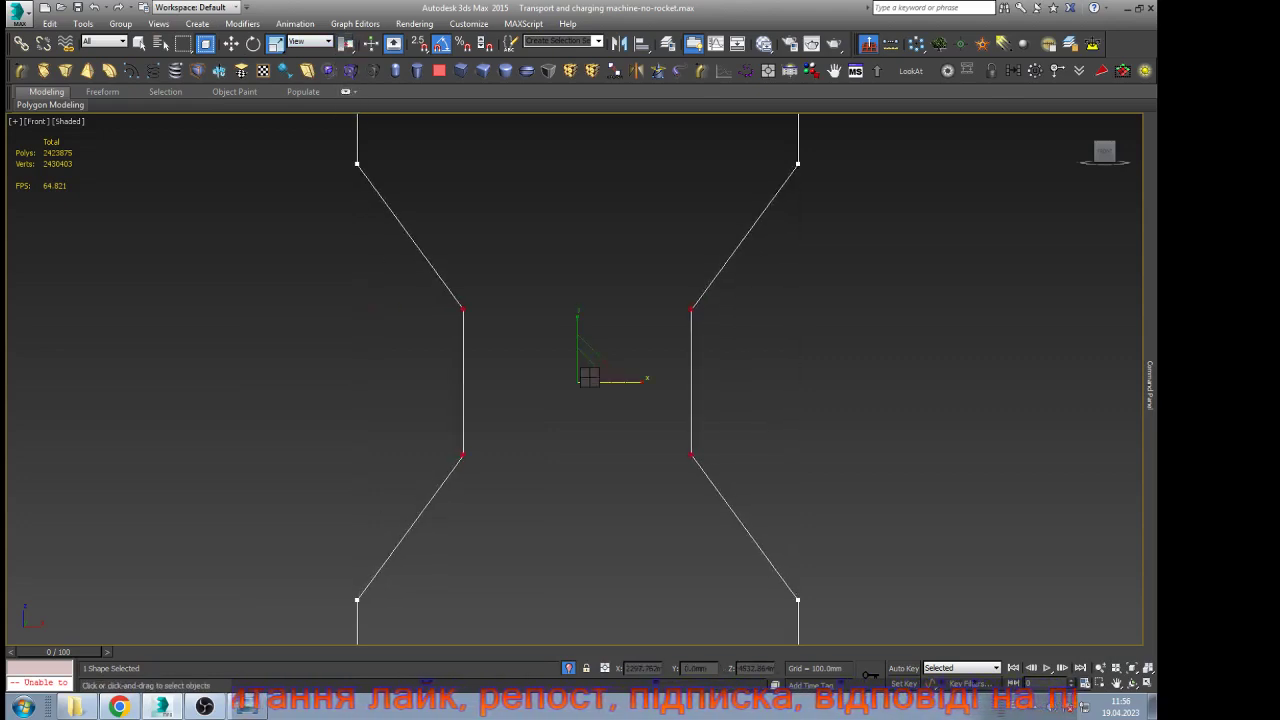
Move the neck's lower vertex pair down to lengthen the neck and flatten the slopes above the base
key(w)
scroll(592, 380, down, 3)
click(440, 385)
drag(430, 380, 735, 450)
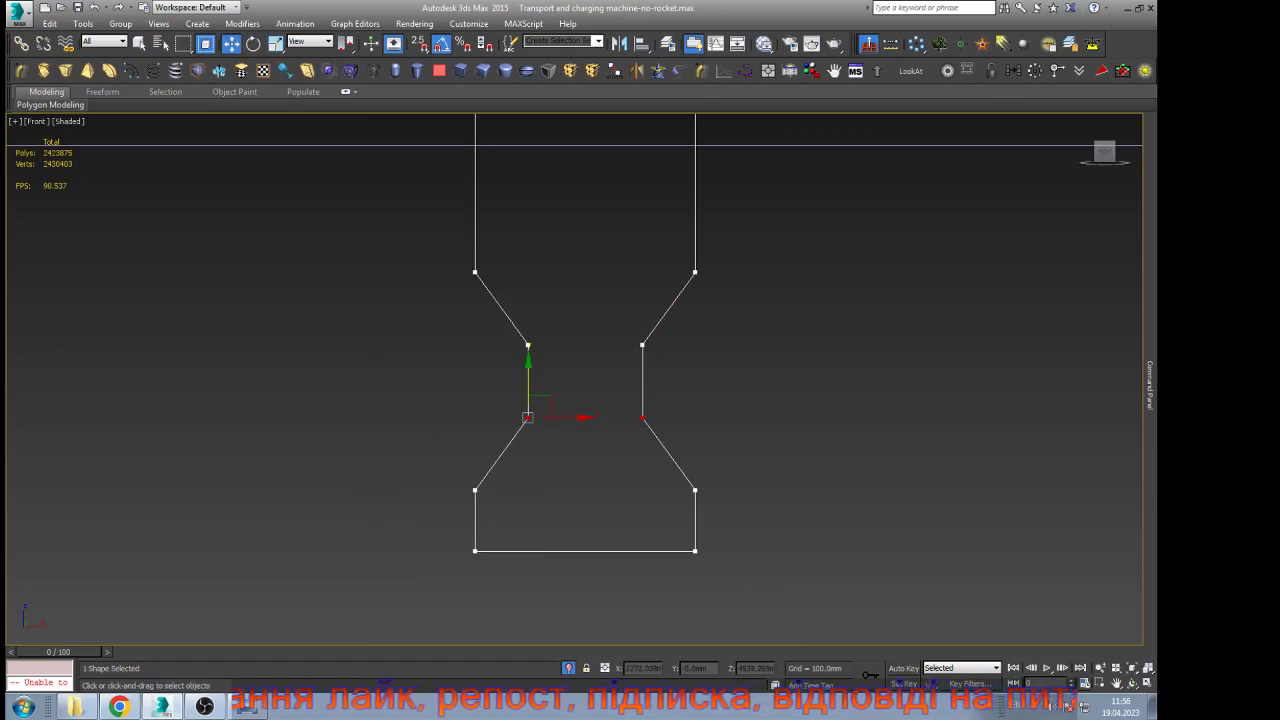
drag(528, 380, 528, 427)
click(491, 440)
scroll(491, 440, down, 6)
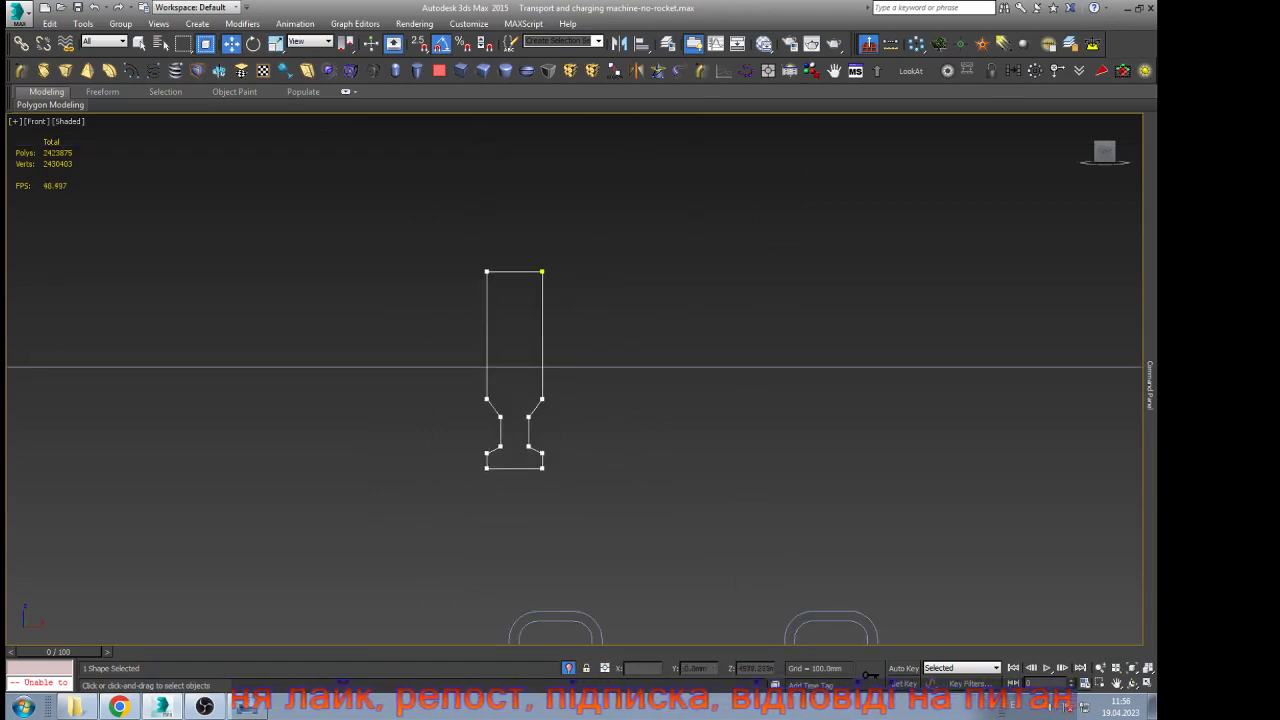
Leave vertex editing and center the pivot on the necked slider shape
mouse_move(1150, 386)
click(1034, 178)
click(1064, 179)
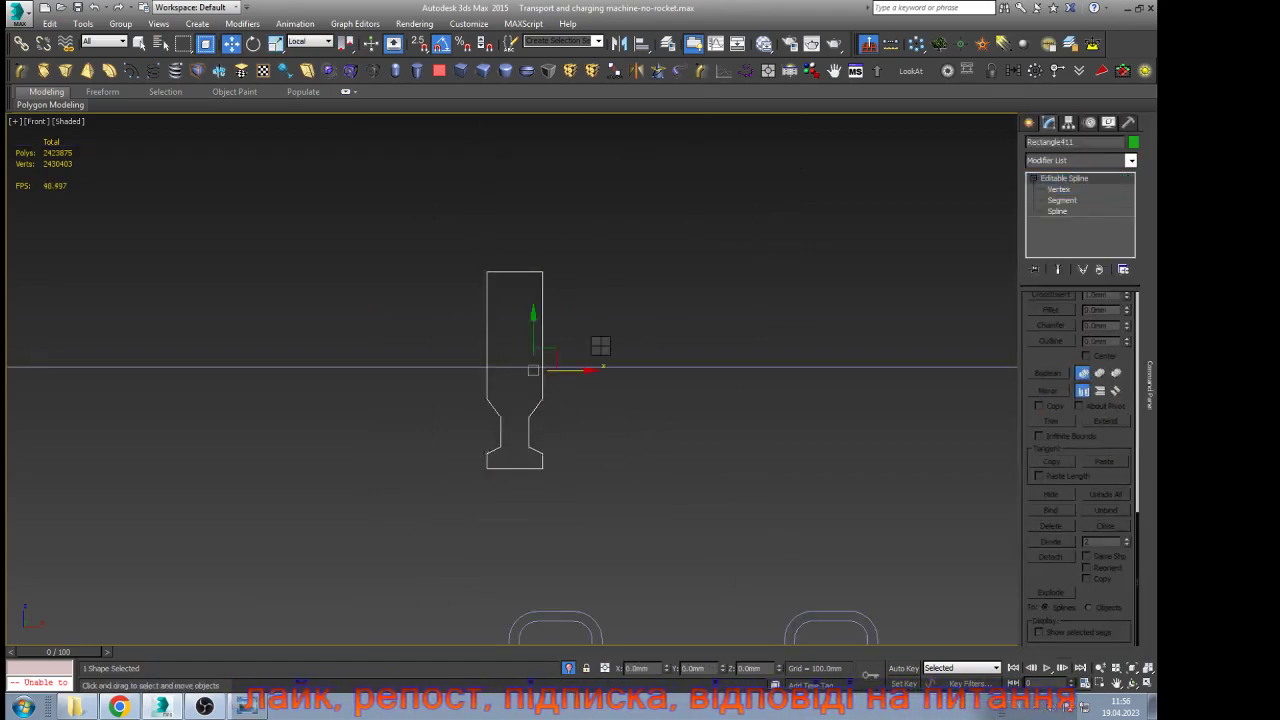
scroll(707, 339, down, 3)
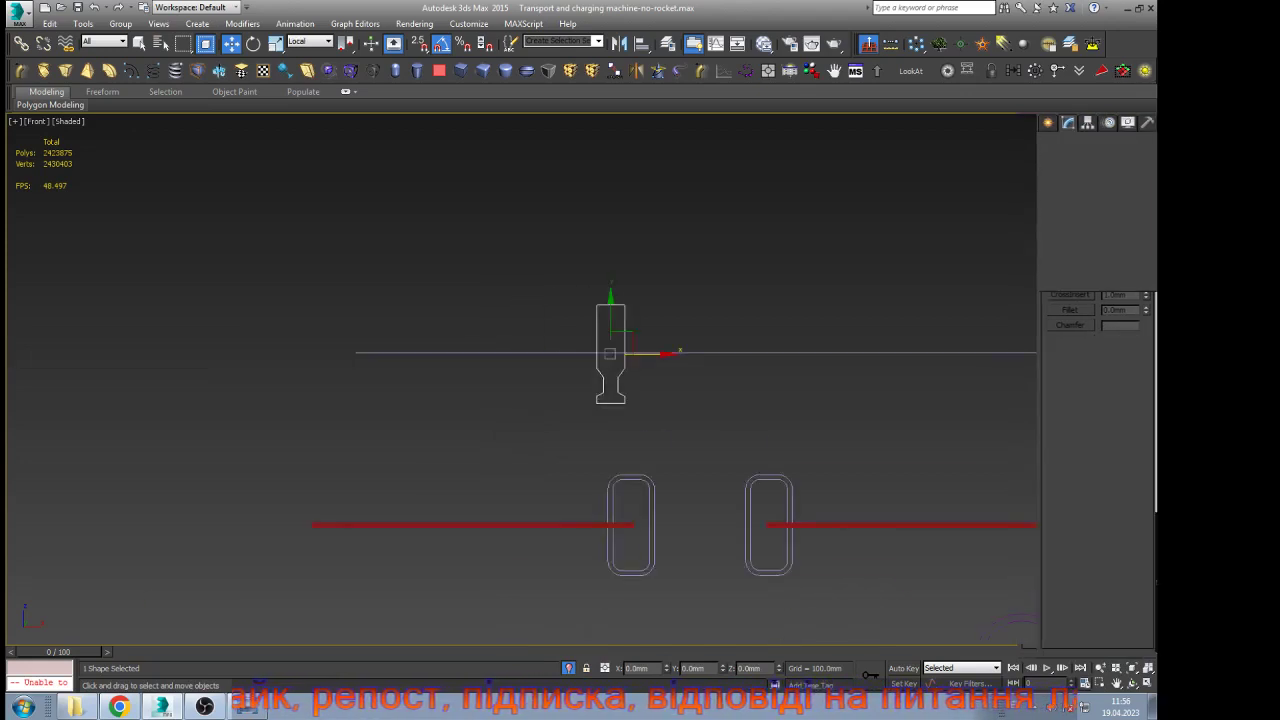
scroll(707, 339, up, 1)
scroll(706, 335, up, 2)
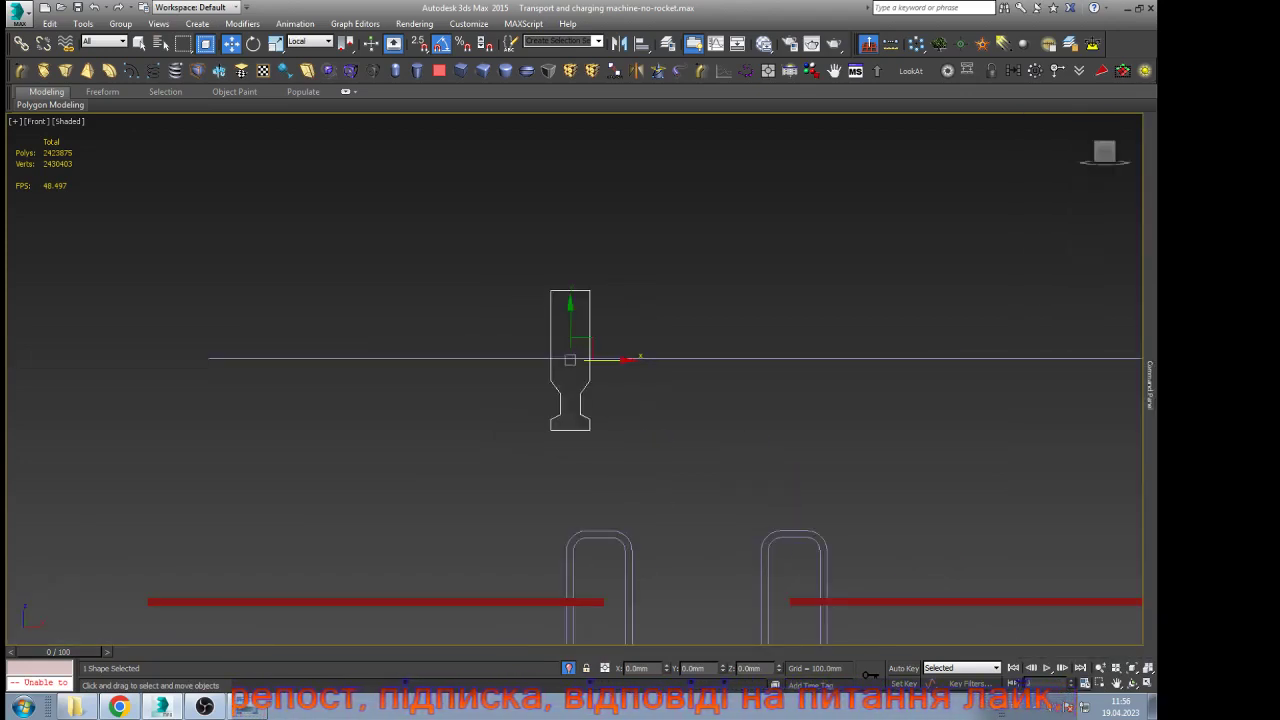
key(e)
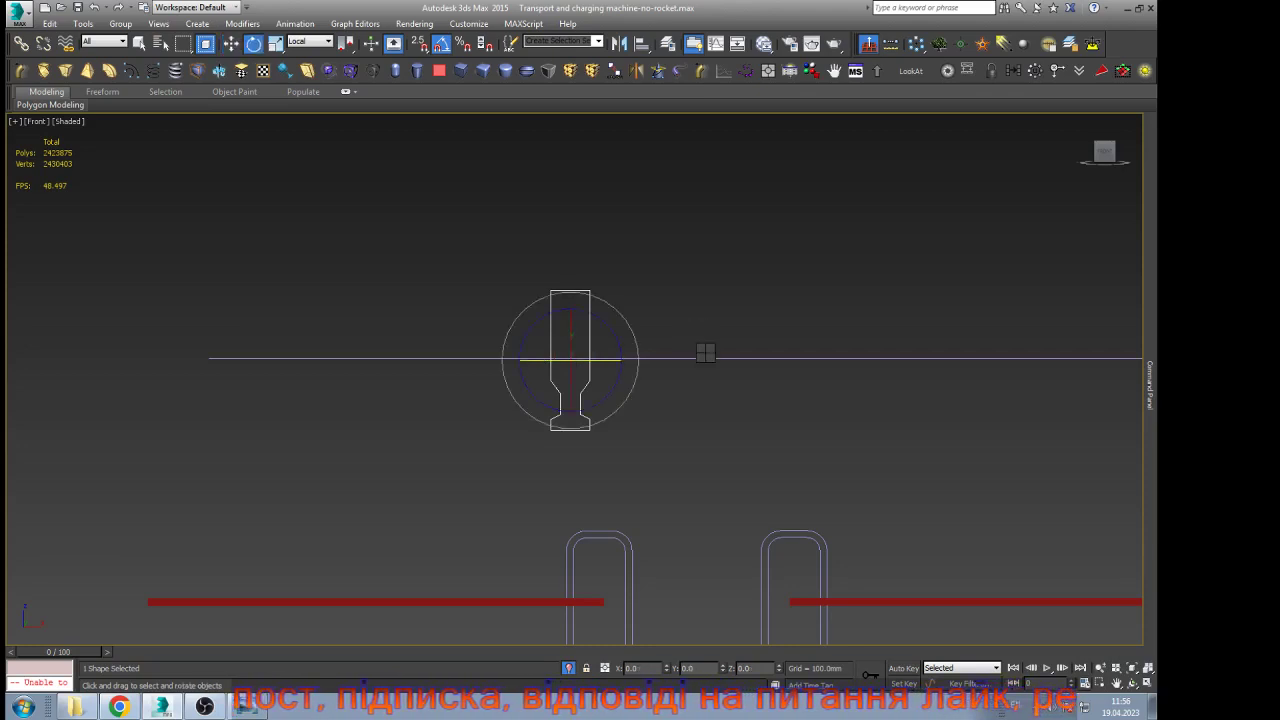
key(w)
scroll(507, 362, down, 6)
scroll(503, 361, up, 4)
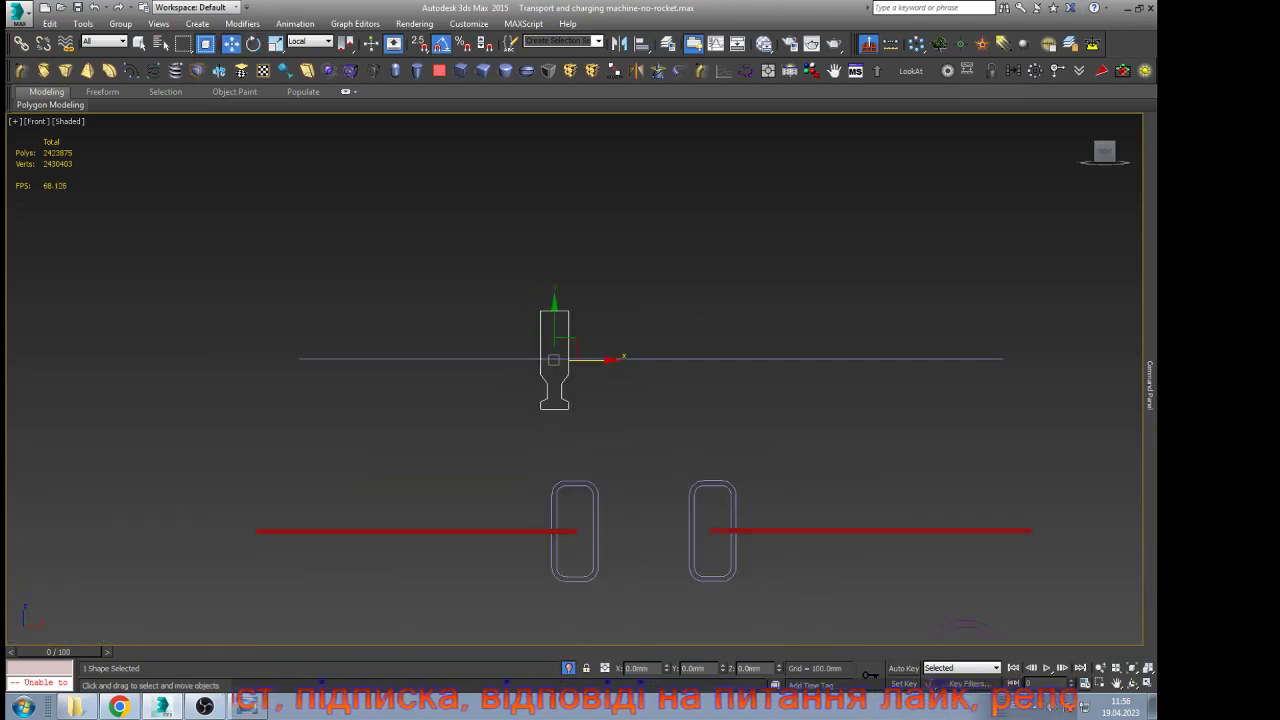
scroll(506, 365, down, 4)
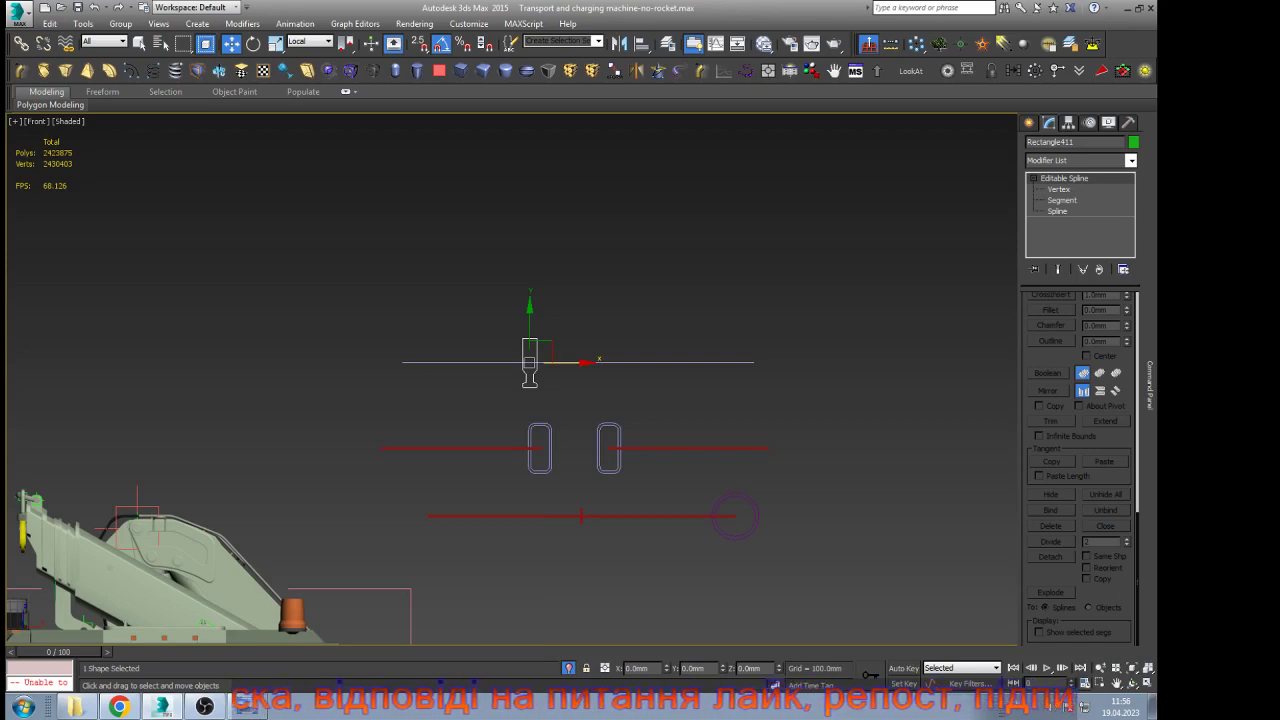
click(1090, 122)
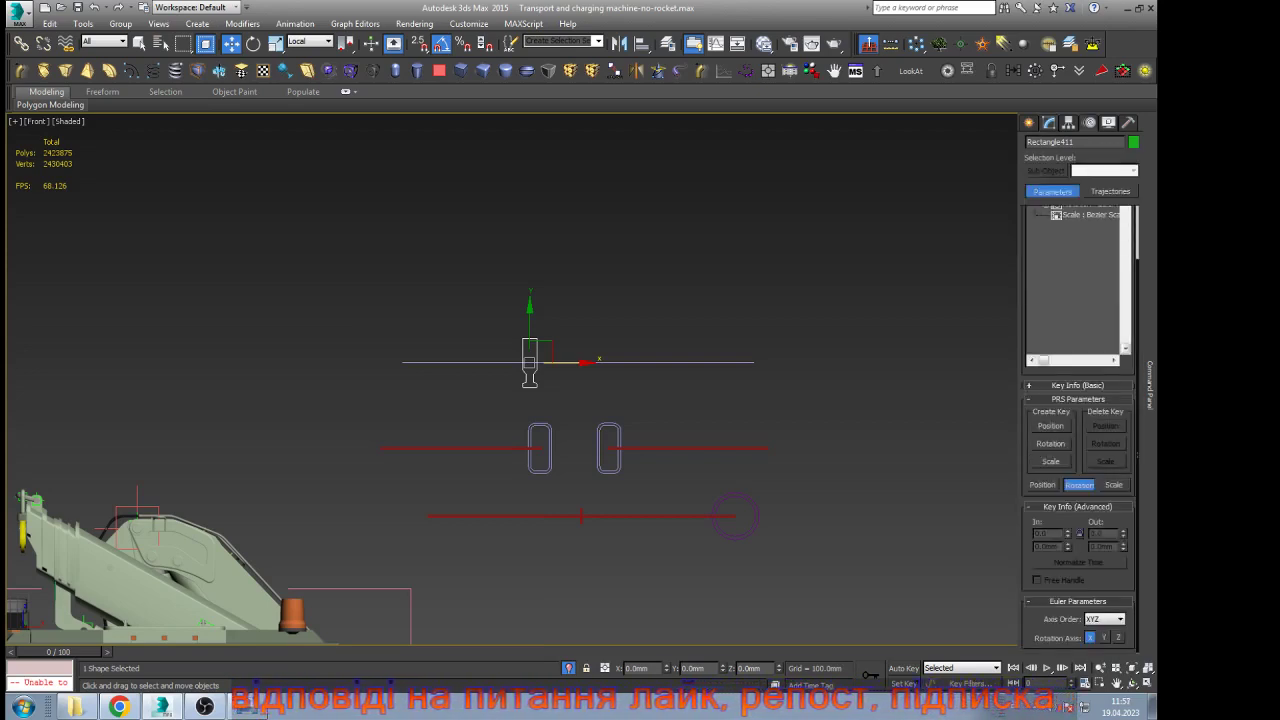
scroll(1080, 430, up, 1)
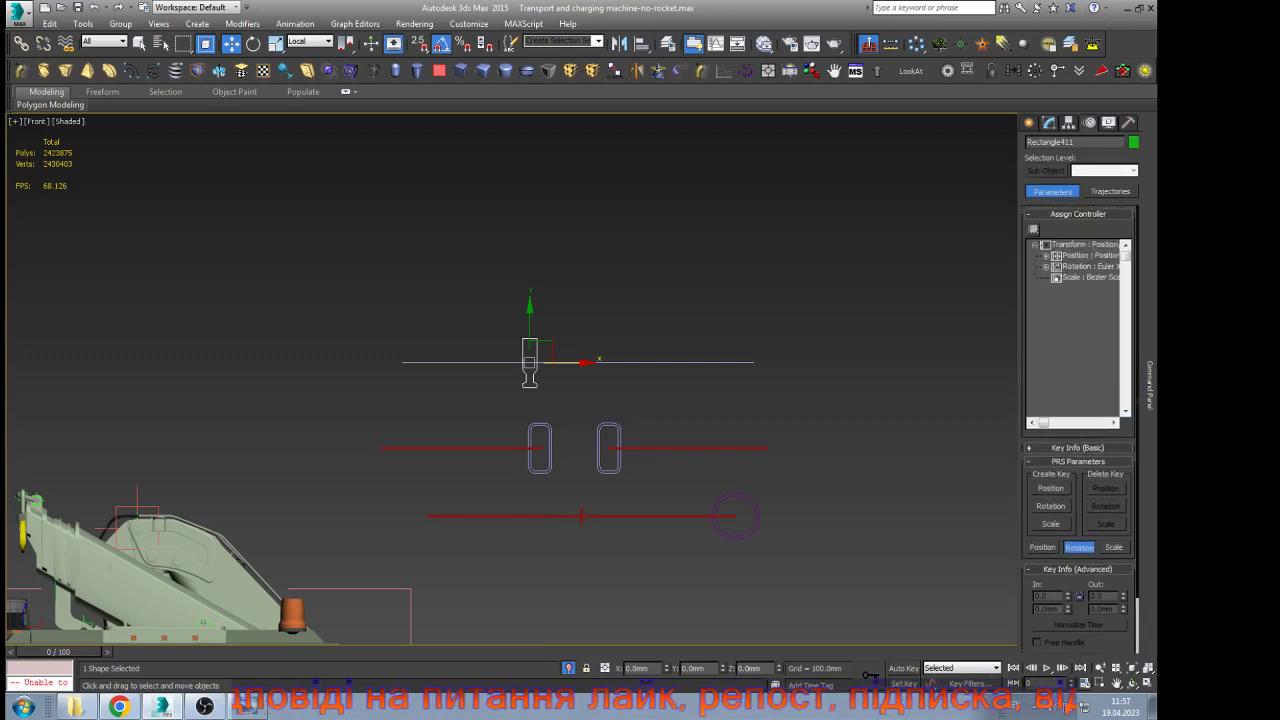
click(1084, 245)
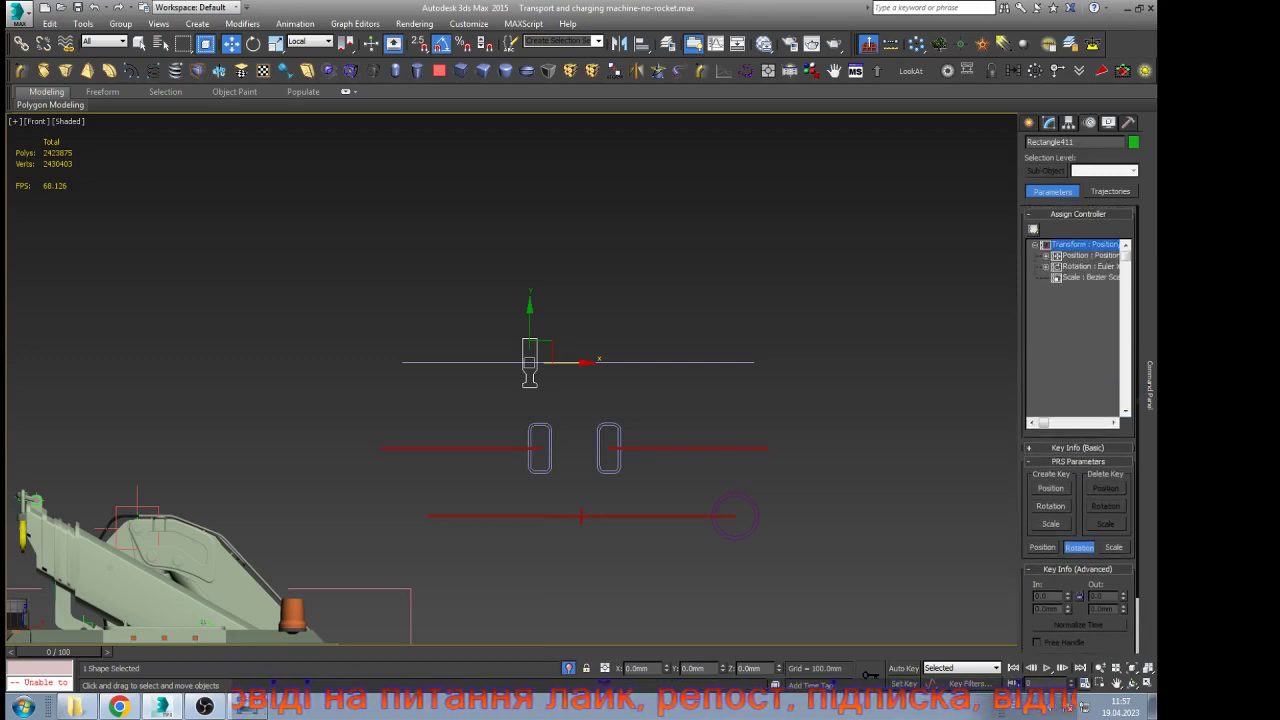
click(1034, 230)
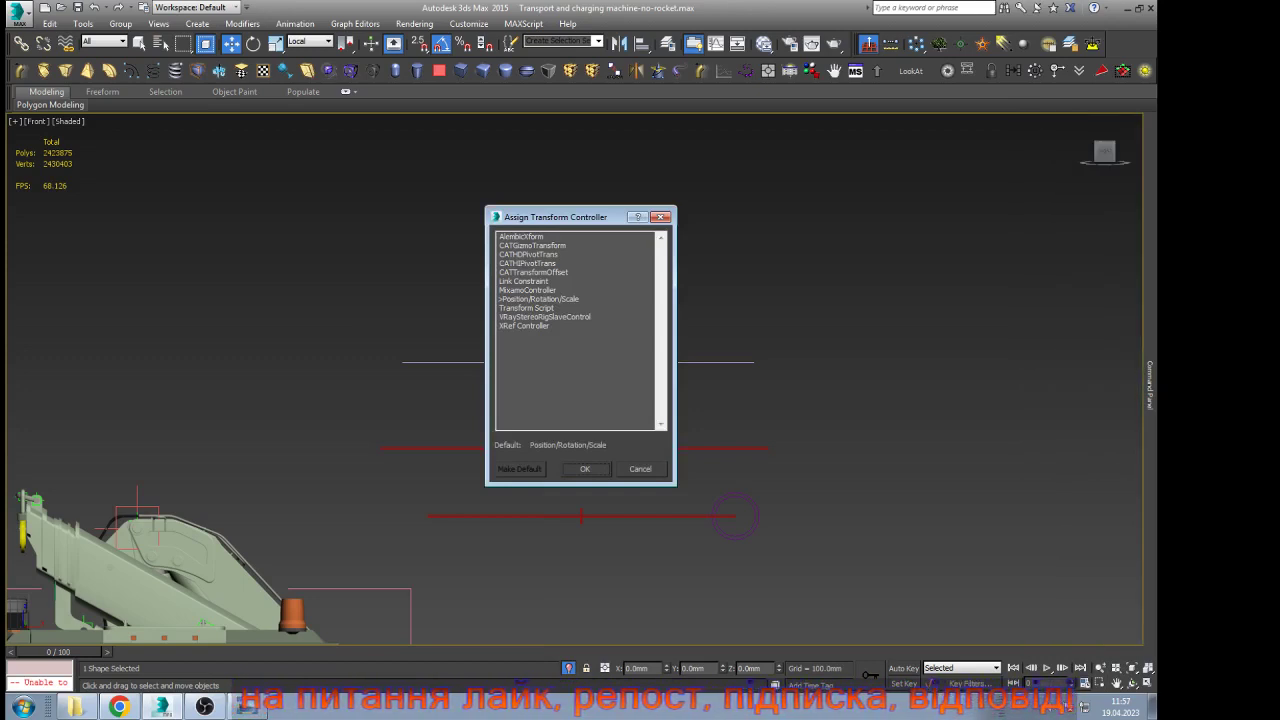
click(660, 217)
Assign the Linear Position controller to the position track of the necked slider shape
mouse_move(1150, 300)
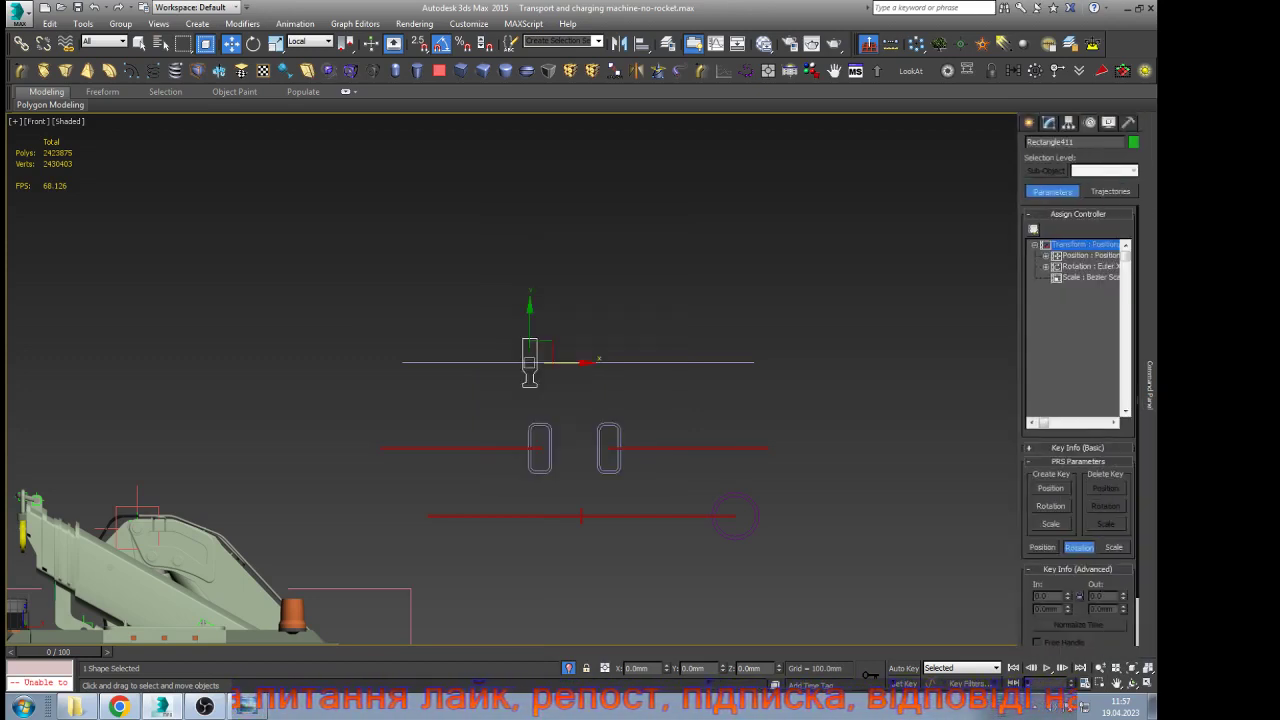
click(1089, 256)
click(1034, 230)
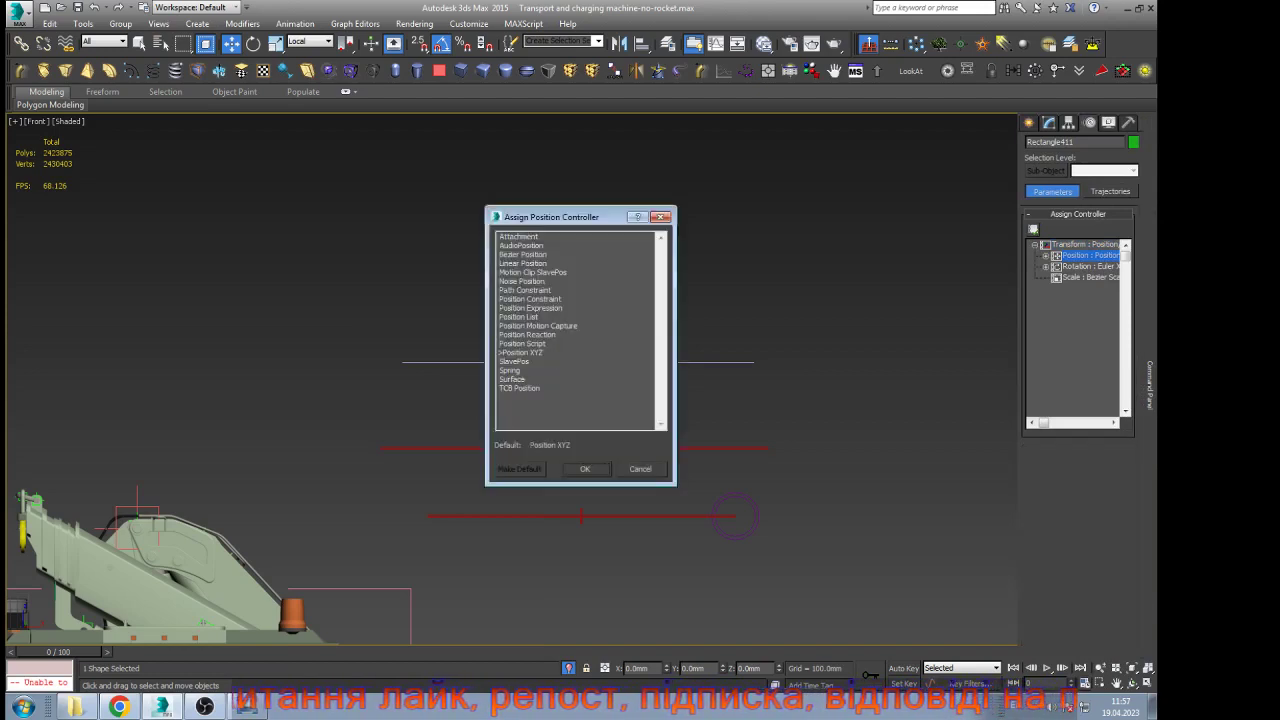
click(523, 263)
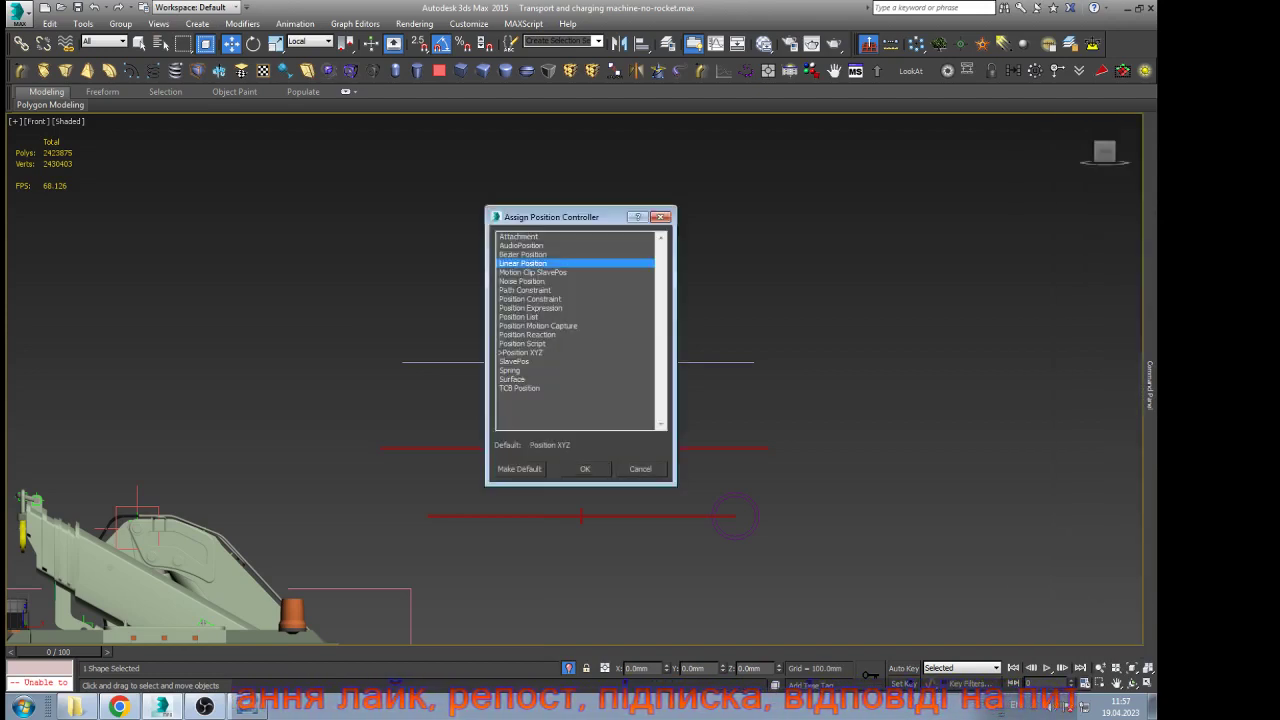
click(585, 469)
Assign the Path Constraint controller to the position track of the necked slider shape
mouse_move(1150, 385)
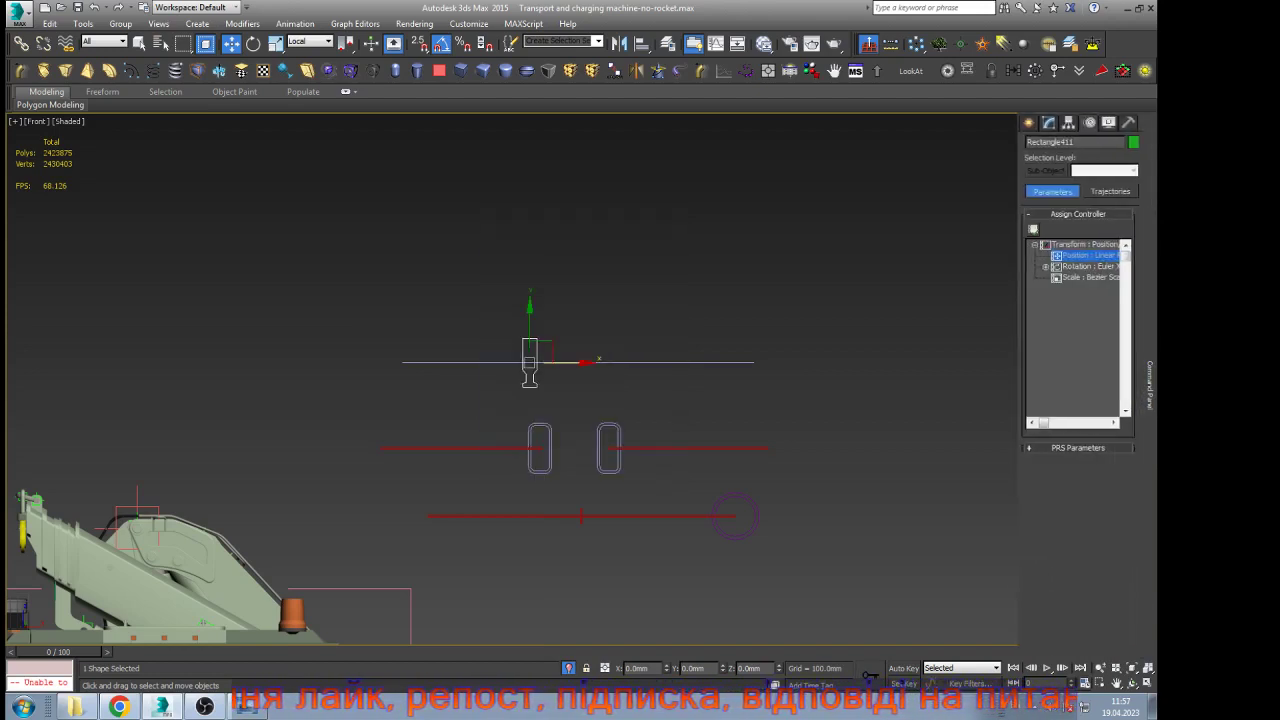
click(1078, 448)
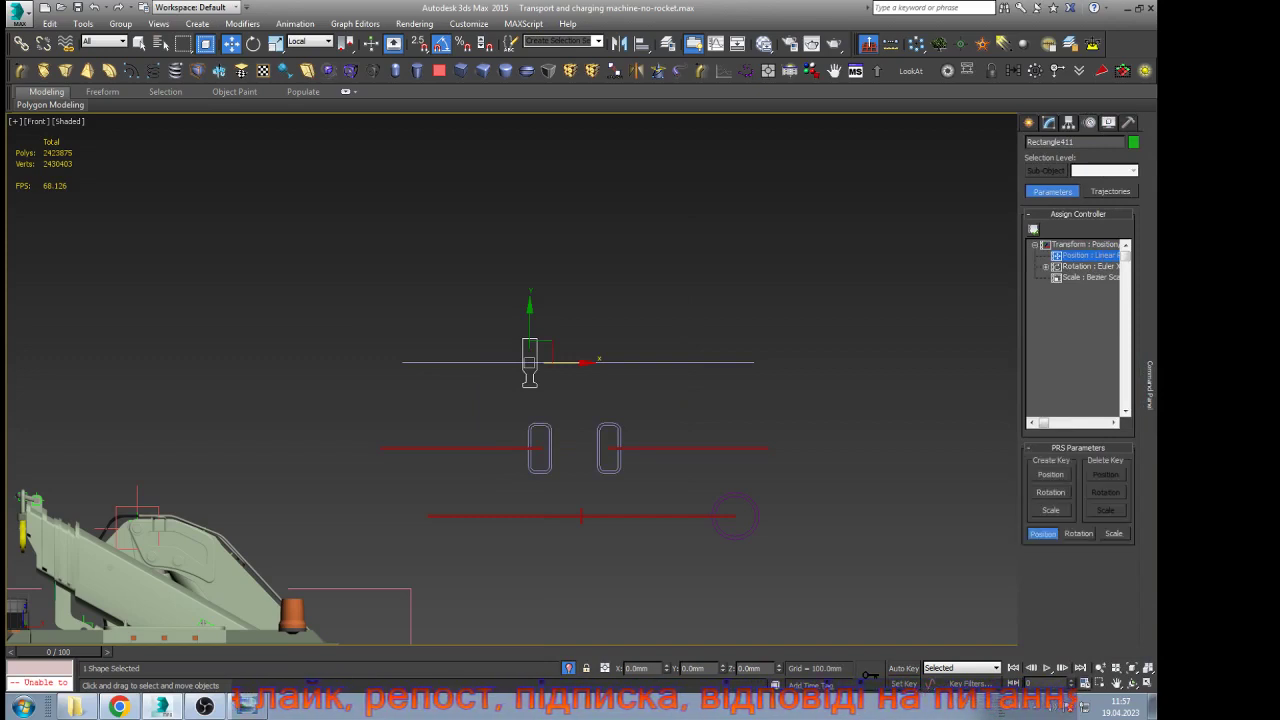
click(1033, 230)
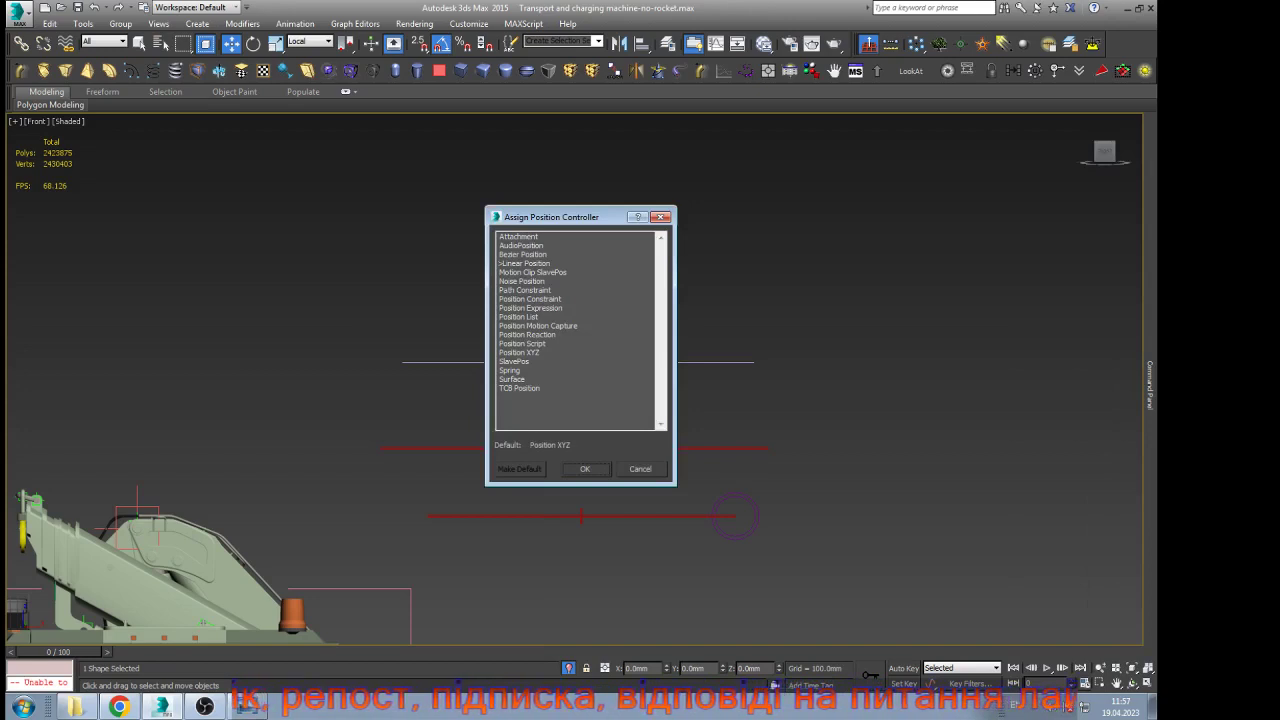
click(525, 290)
click(585, 469)
Add the uppermost horizontal line as the path the necked slider shape follows
mouse_move(1150, 385)
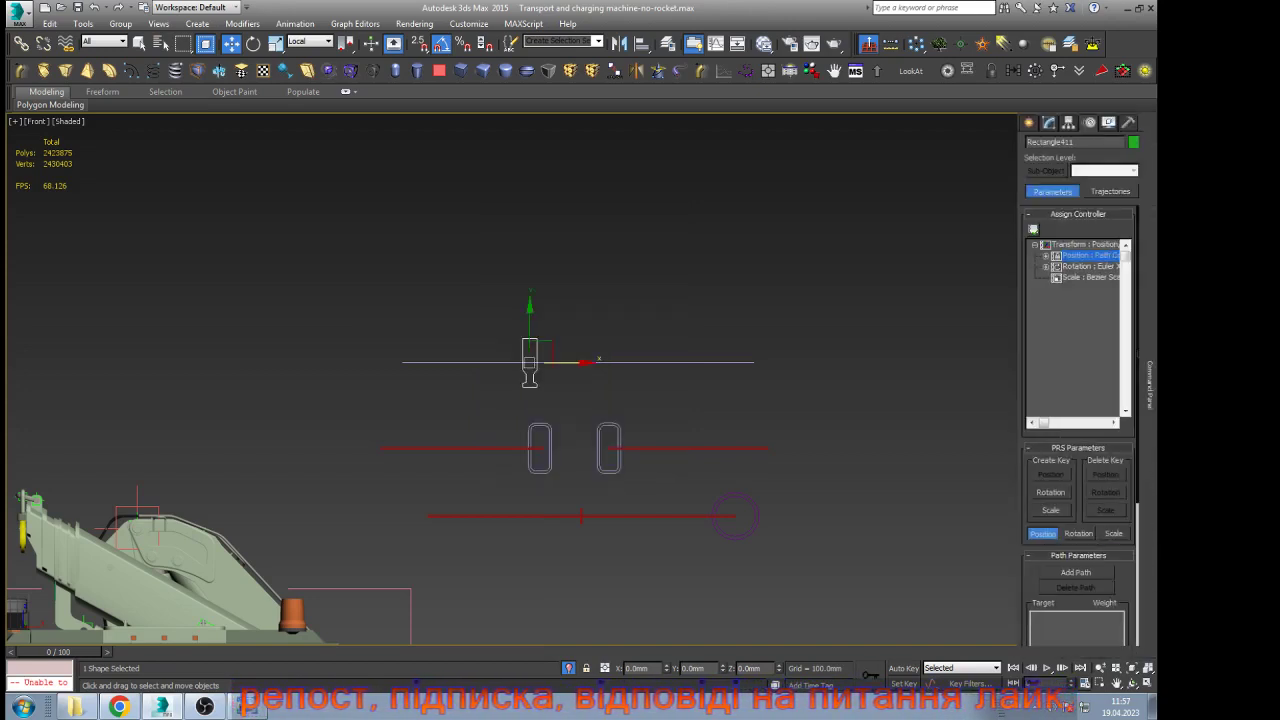
click(1076, 572)
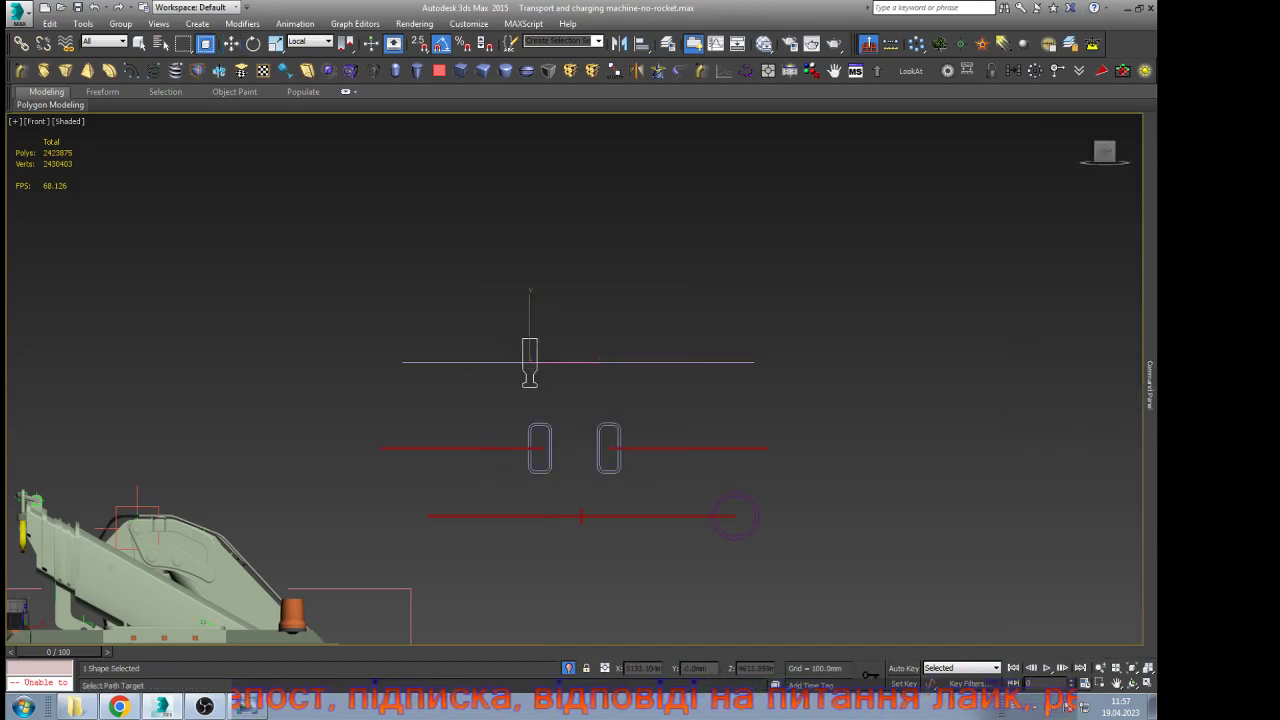
click(650, 362)
key(w)
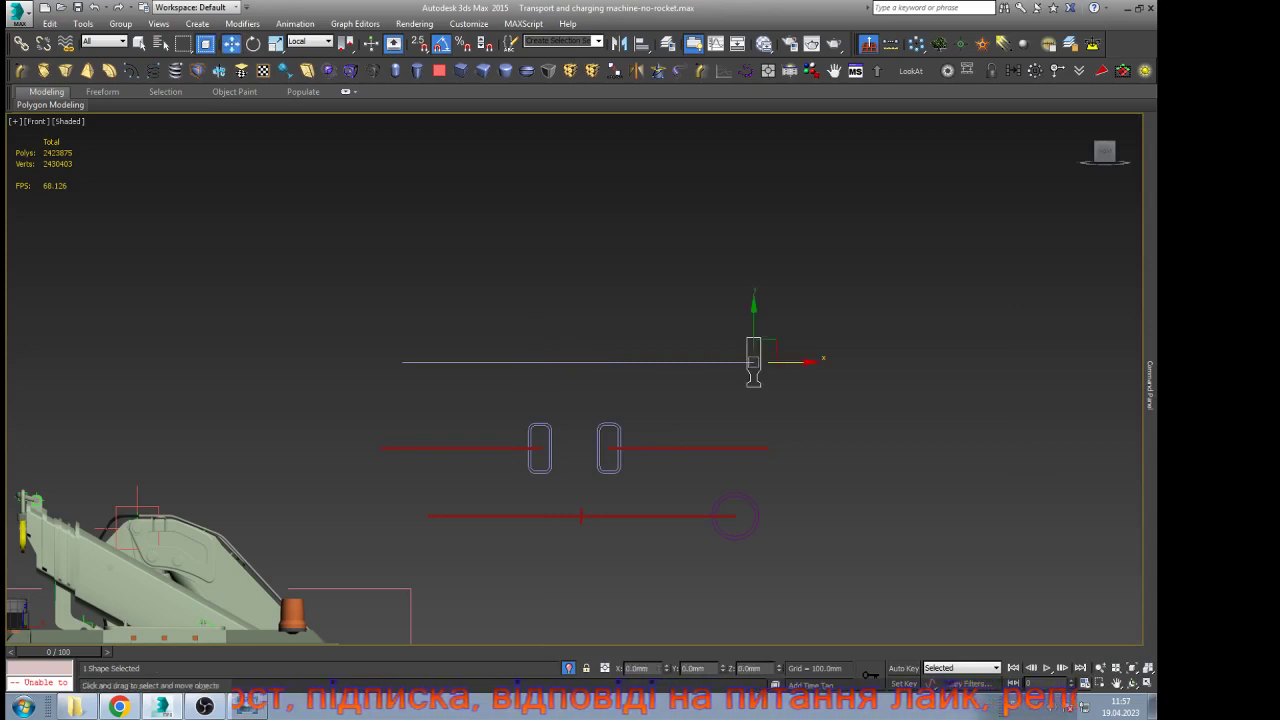
scroll(691, 379, down, 5)
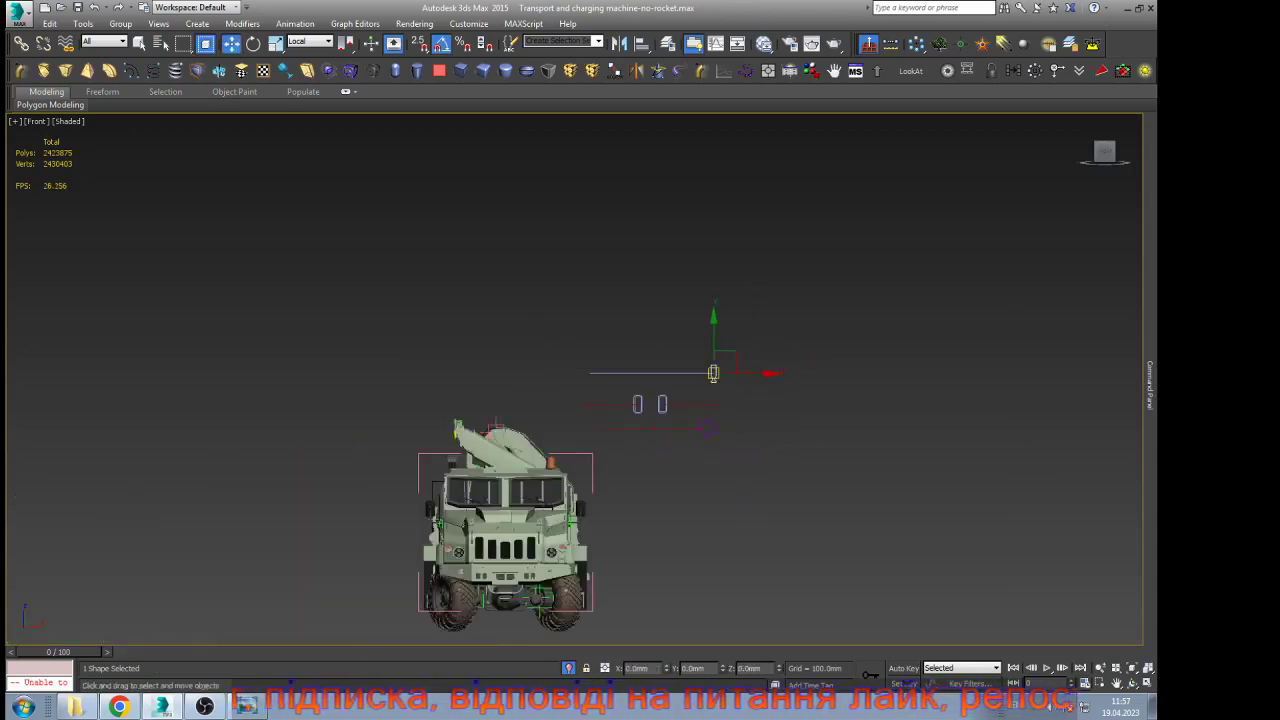
mouse_move(713, 373)
mouse_down()
mouse_move(620, 373)
mouse_move(712, 373)
mouse_up()
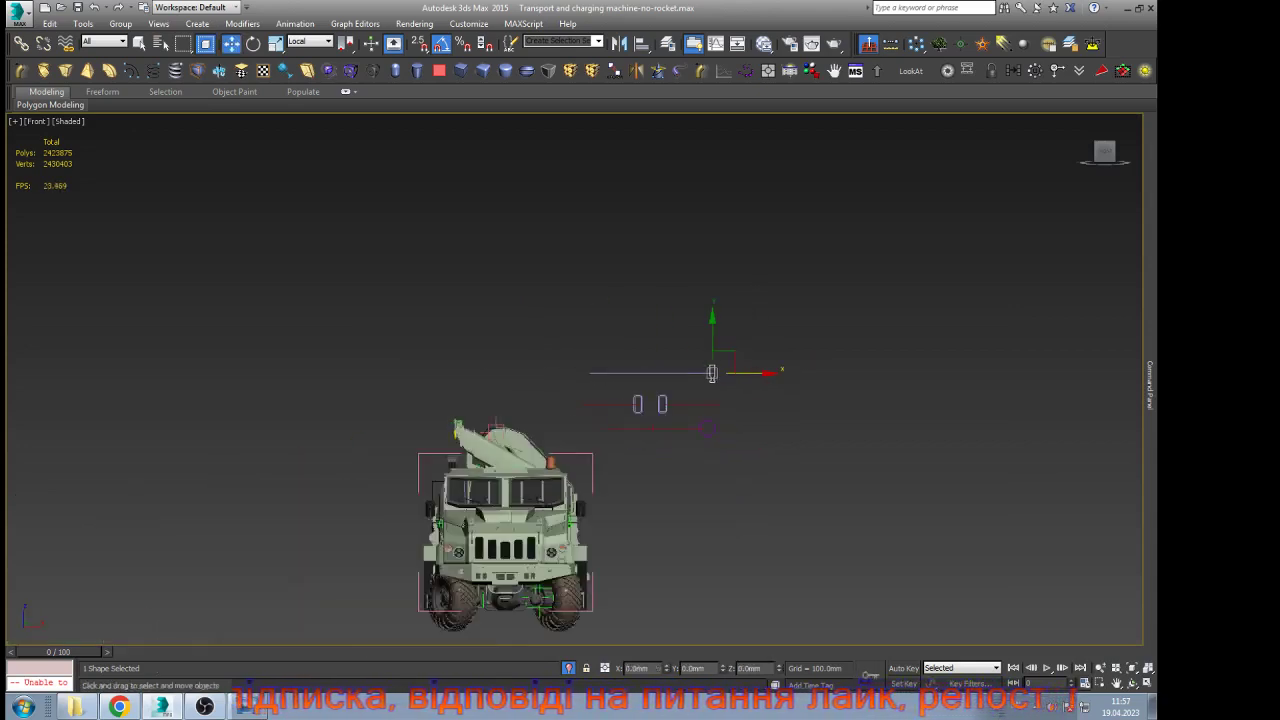
Start wiring the necked slider's Path Constraint Percent and try to pick the point helper inside the rear outrigger leg as target
middle_drag(740, 373, 516, 296)
scroll(768, 286, up, 4)
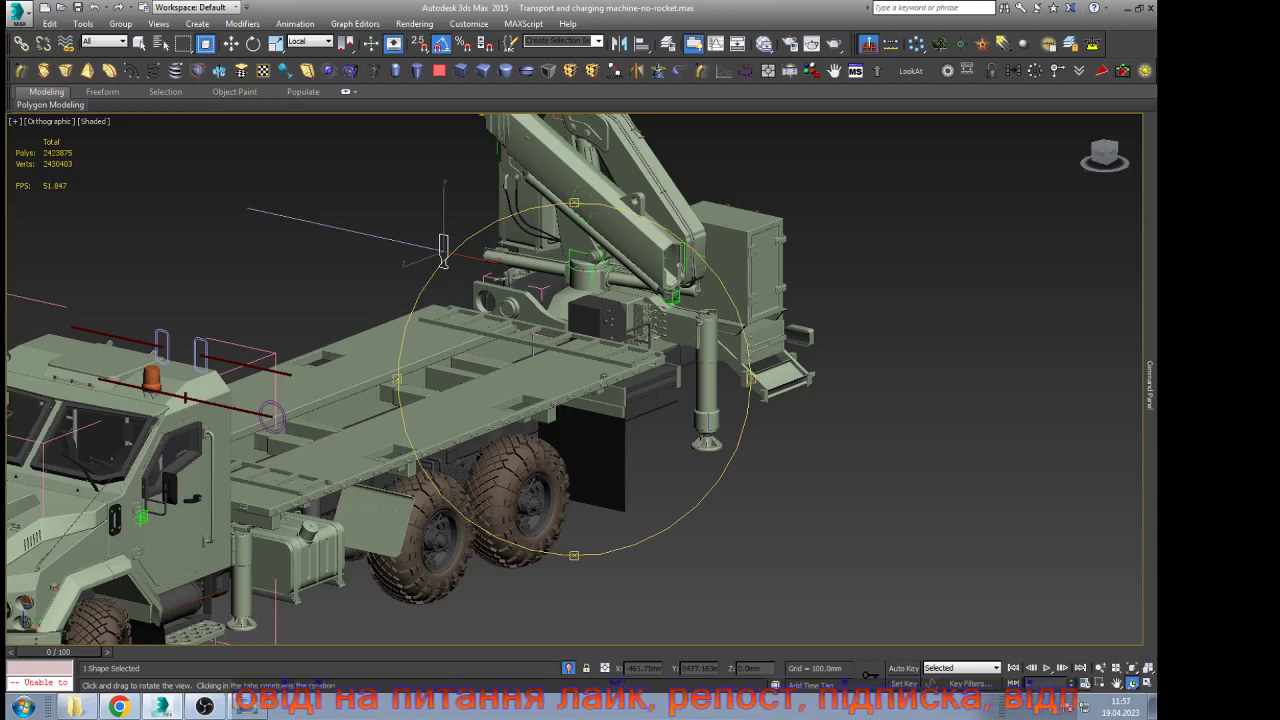
key(w)
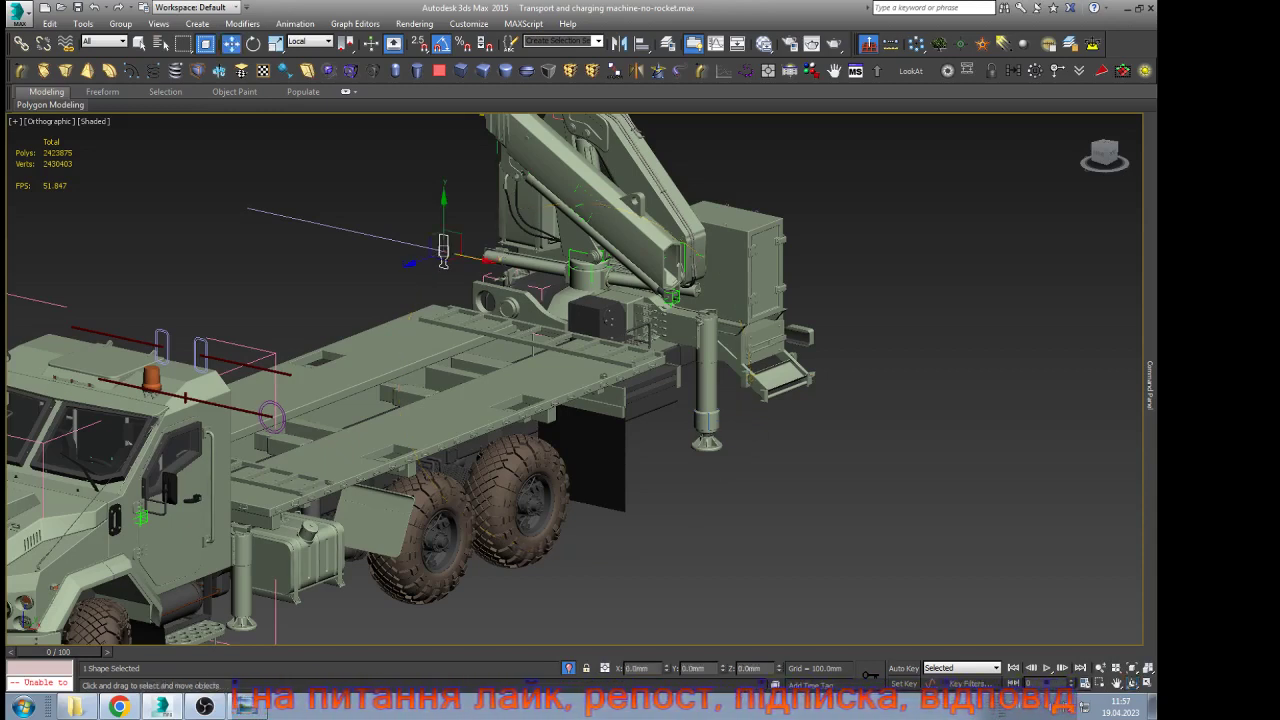
right_click(443, 252)
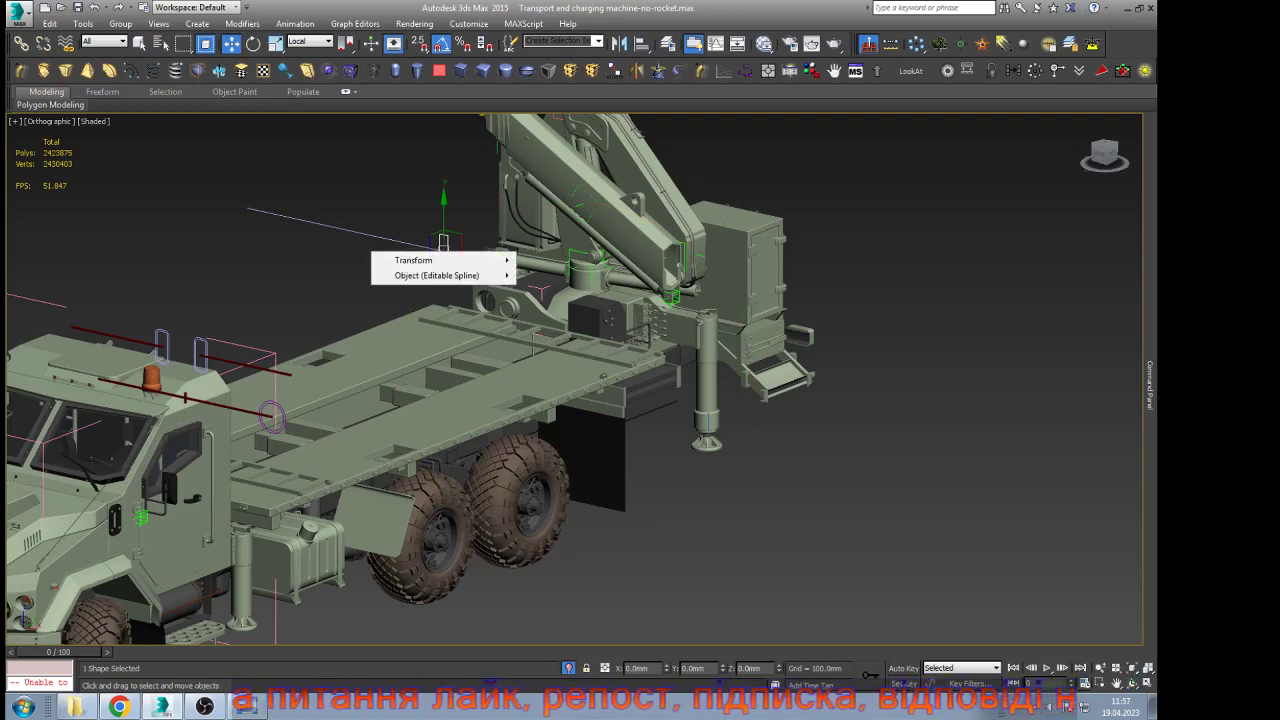
mouse_move(415, 260)
mouse_move(550, 260)
click(642, 260)
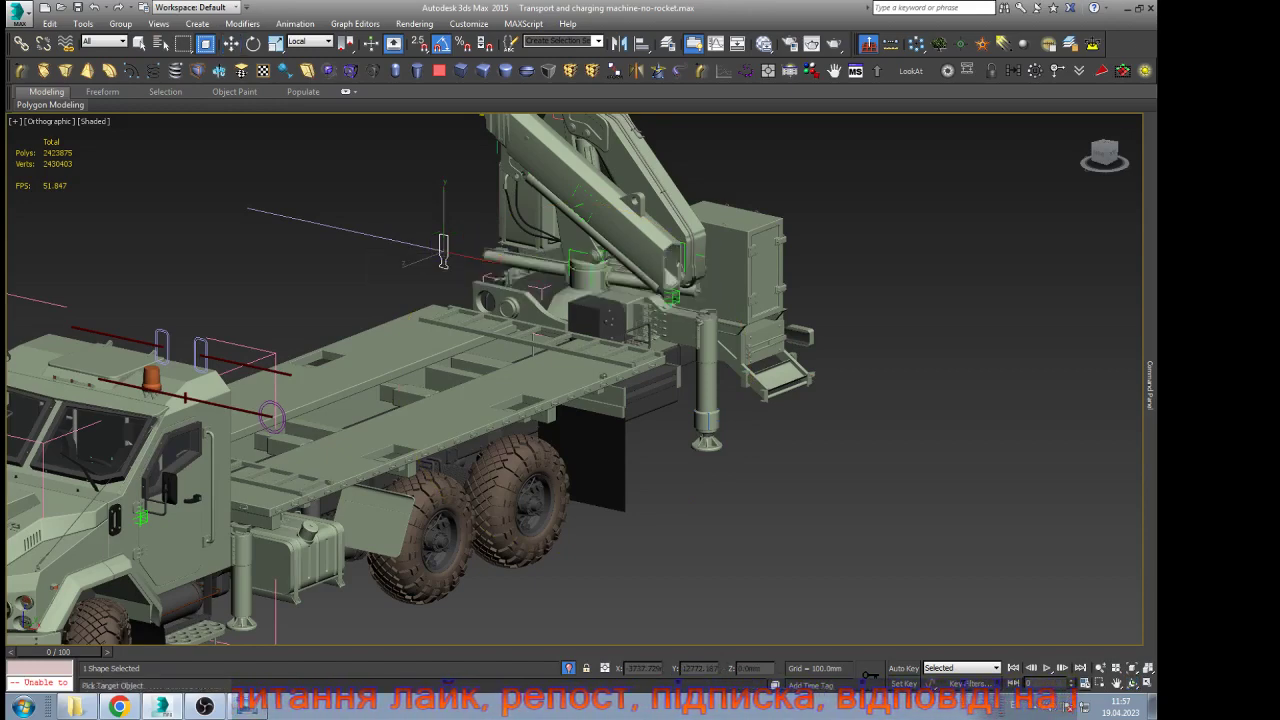
scroll(731, 394, up, 8)
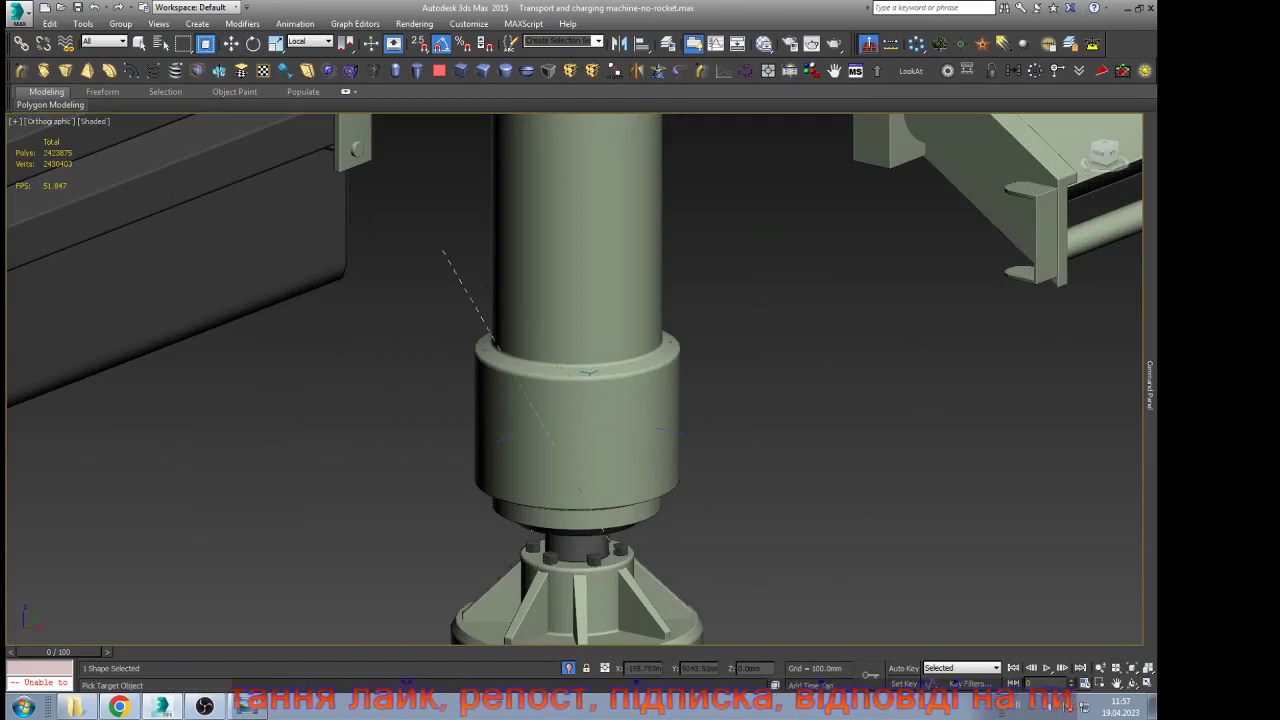
key(F3)
scroll(474, 381, up, 8)
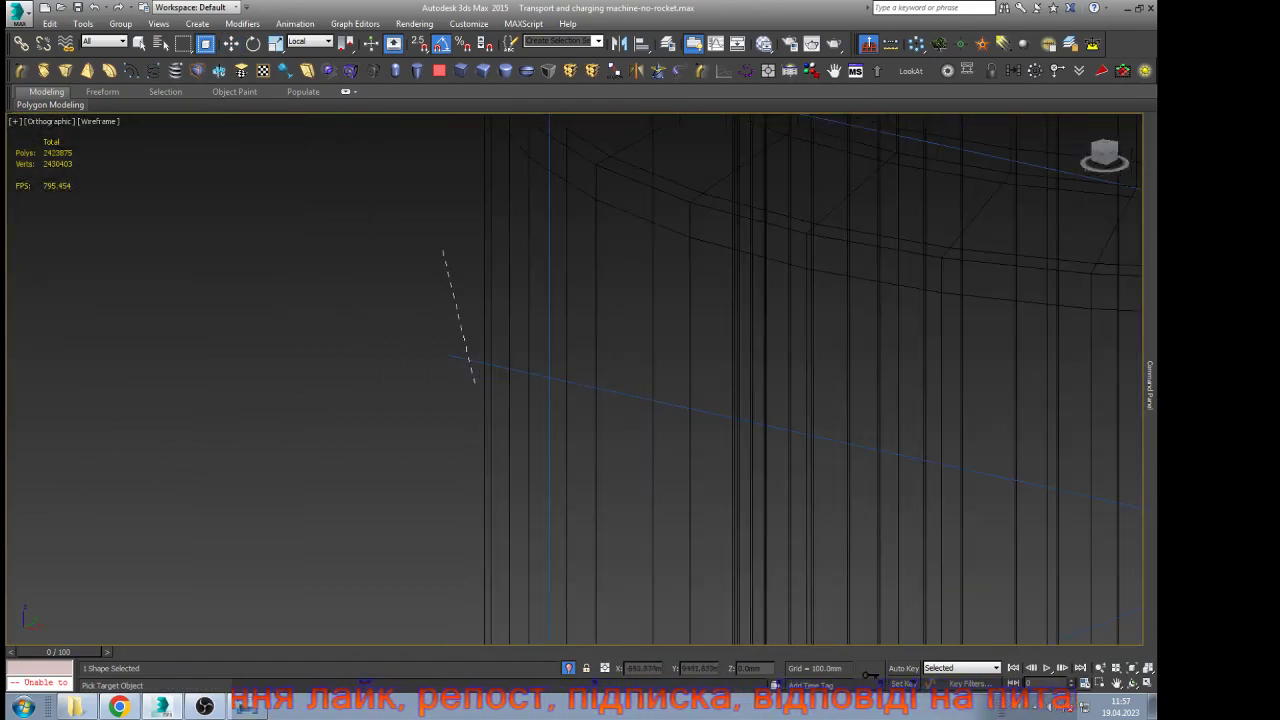
click(453, 355)
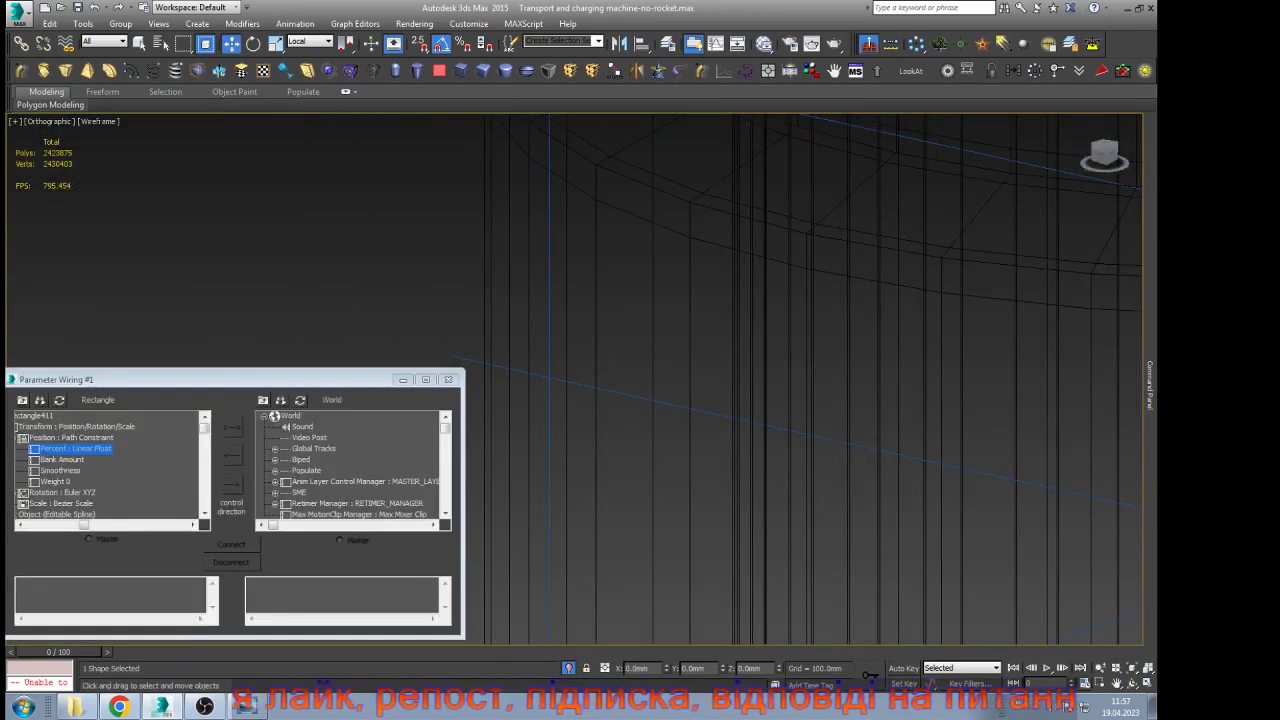
Load the rear leg's point helper as the wiring target and expand its transform down to the X, Y and Z position tracks
click(455, 357)
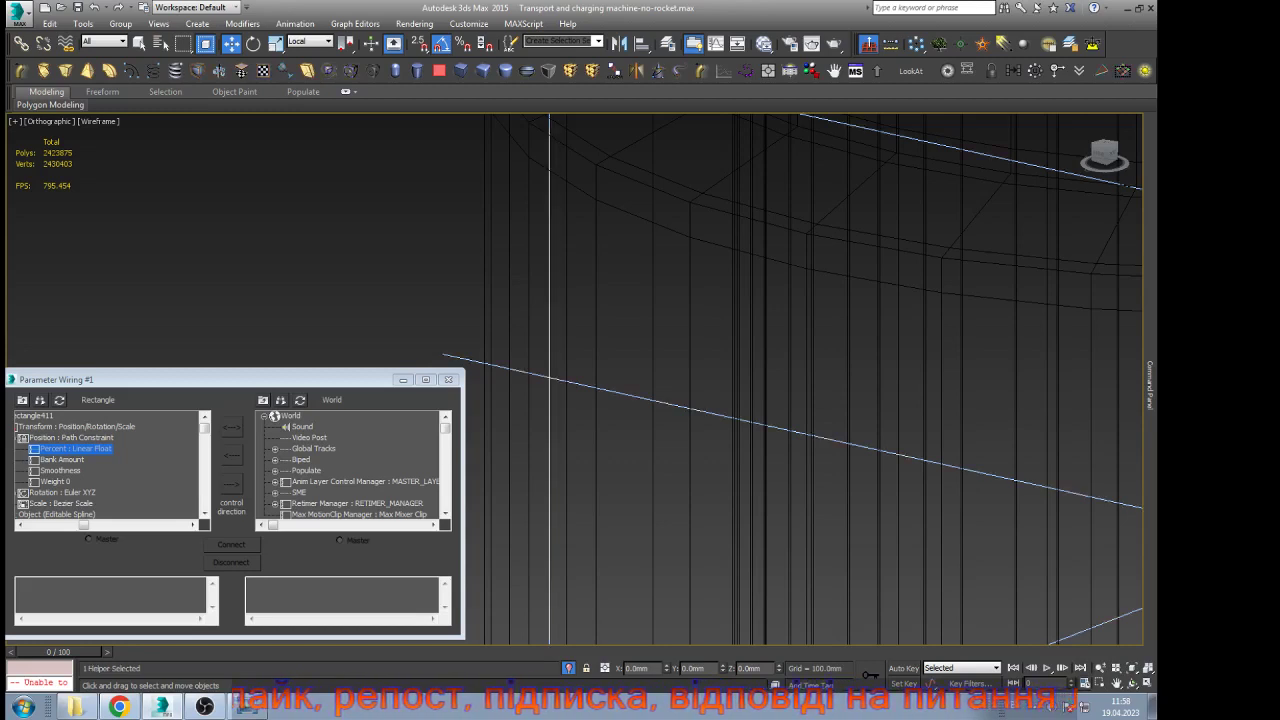
click(300, 400)
click(275, 427)
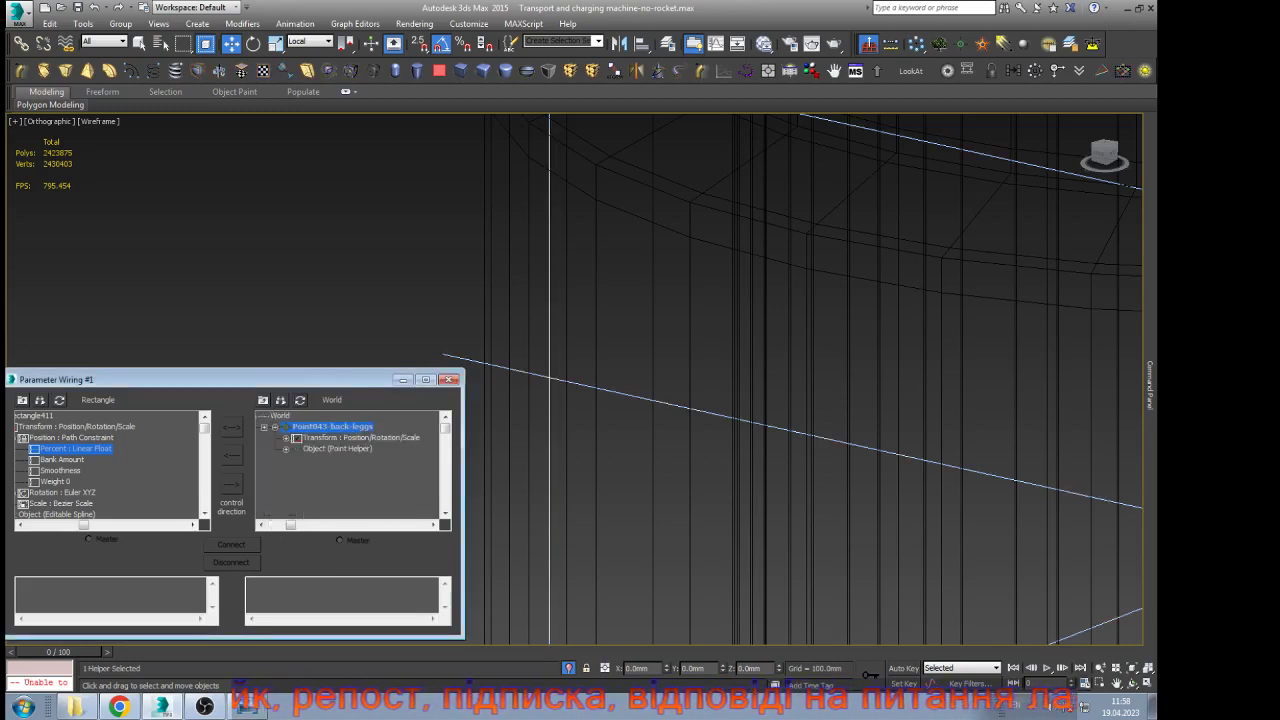
click(286, 438)
click(297, 449)
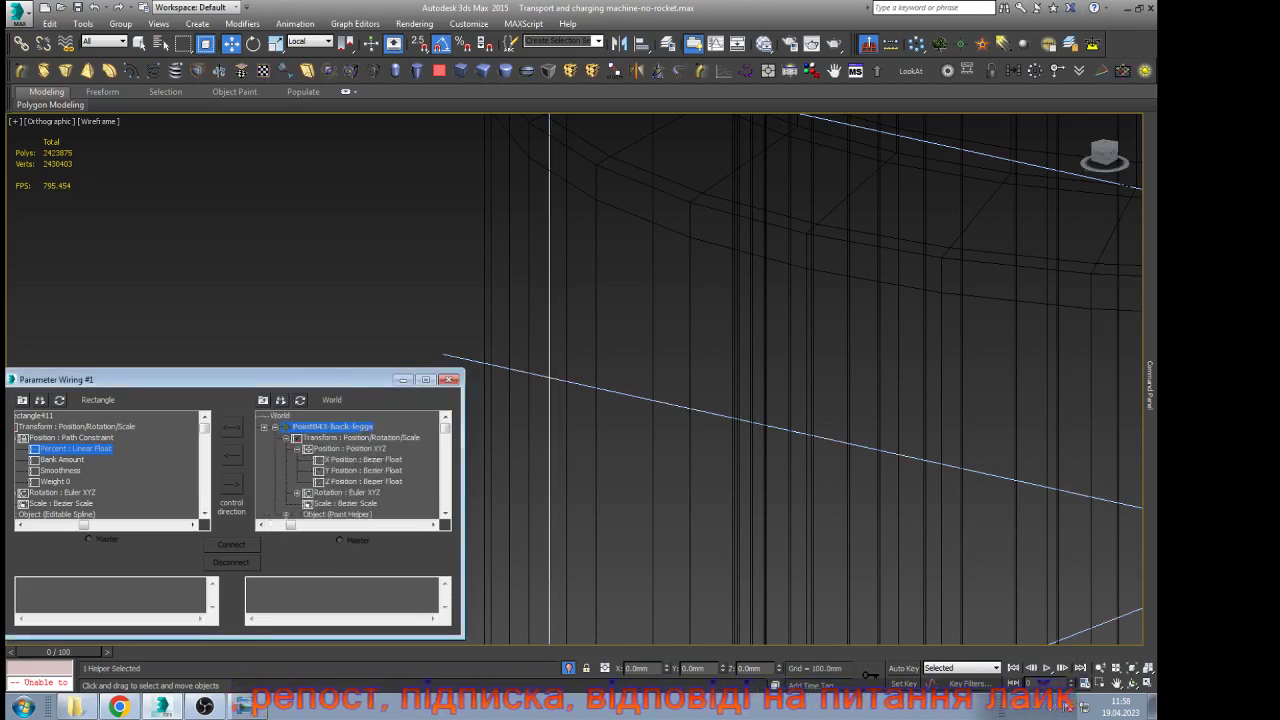
Connect the slider's Percent one-way to the Z Position of the rear leg's point helper, with Percent in control
middle_click(654, 345)
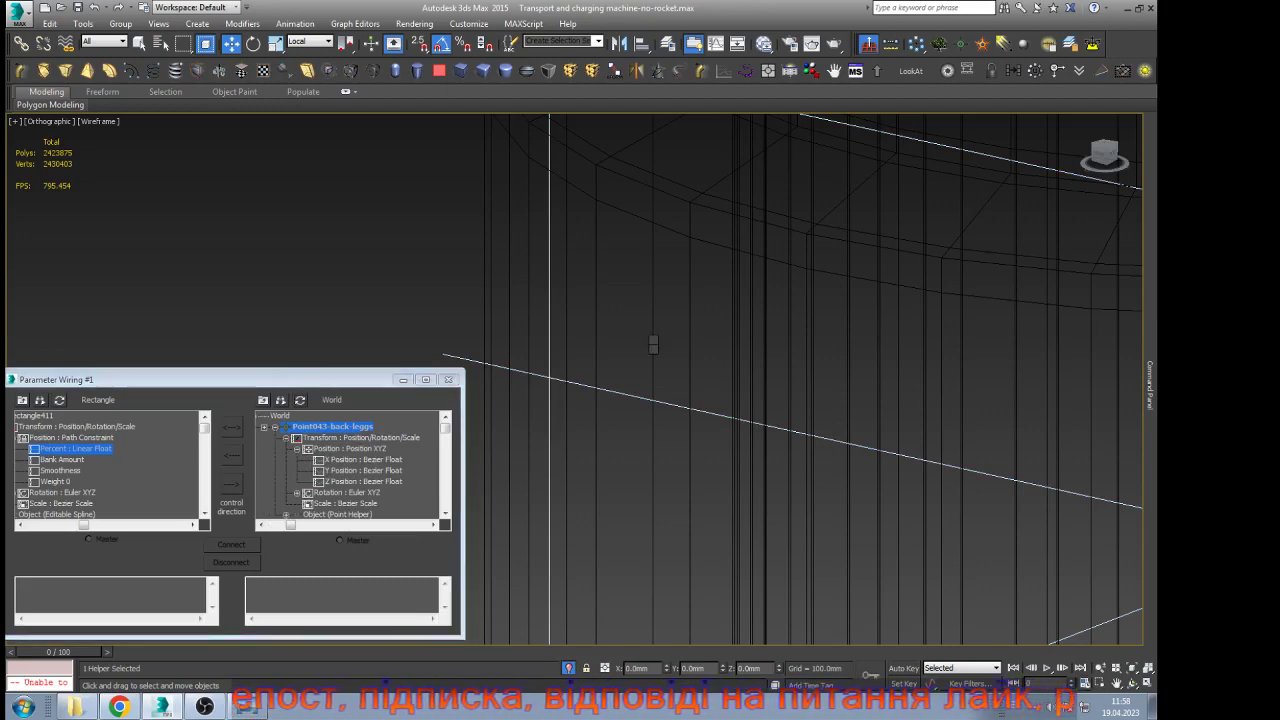
key(e)
key(w)
scroll(664, 366, down, 3)
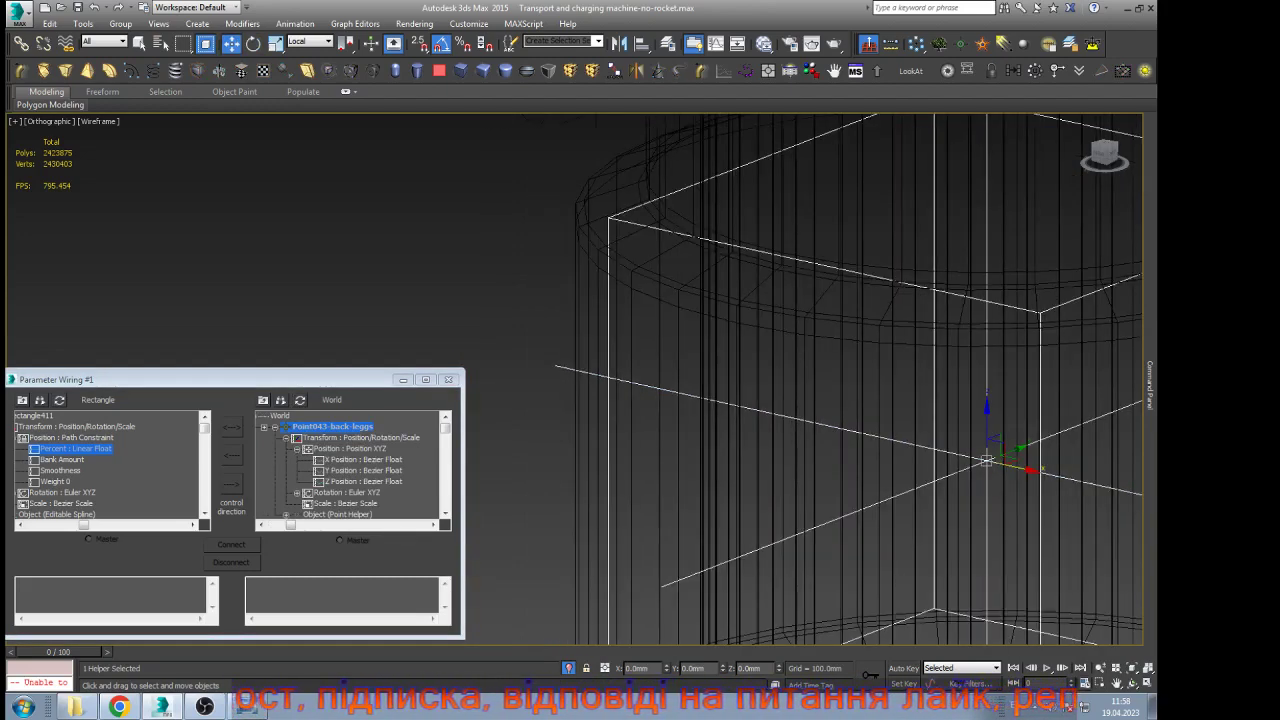
click(363, 482)
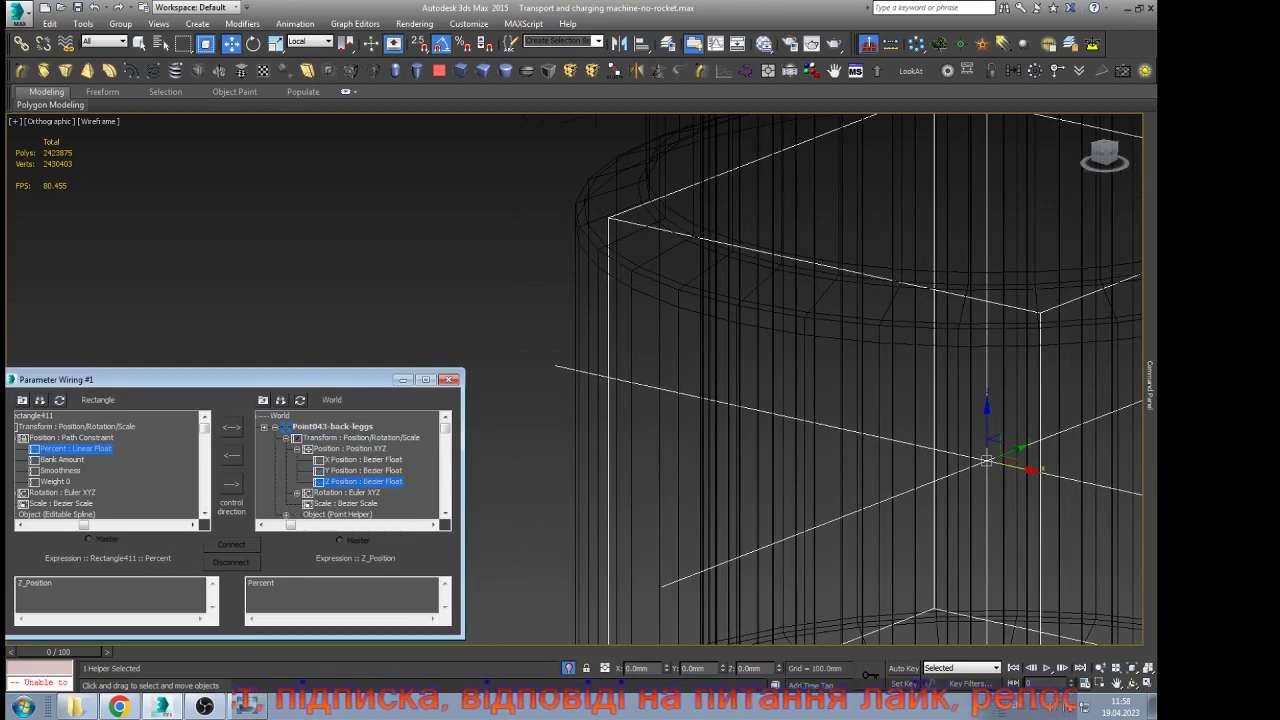
click(231, 484)
click(231, 544)
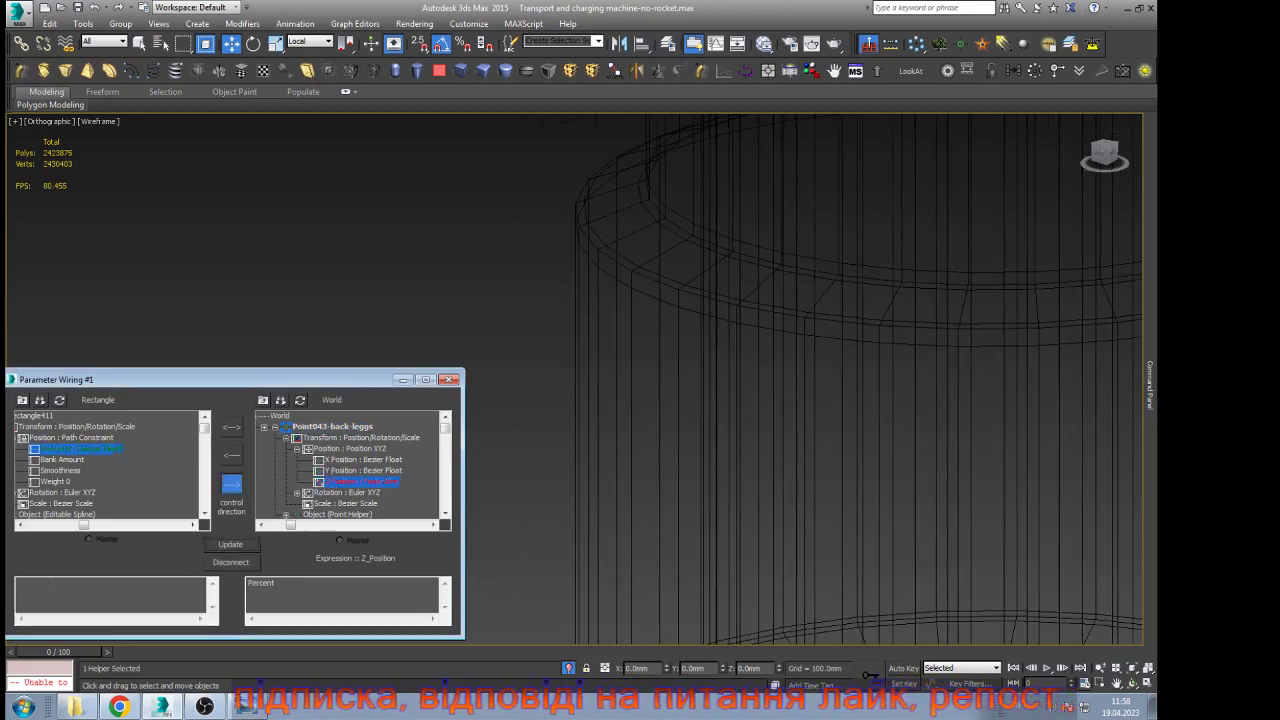
Raise the displaced helper and outrigger foot along Z to the leg cylinder while leaving the helper's pivot in place
scroll(566, 440, down, 5)
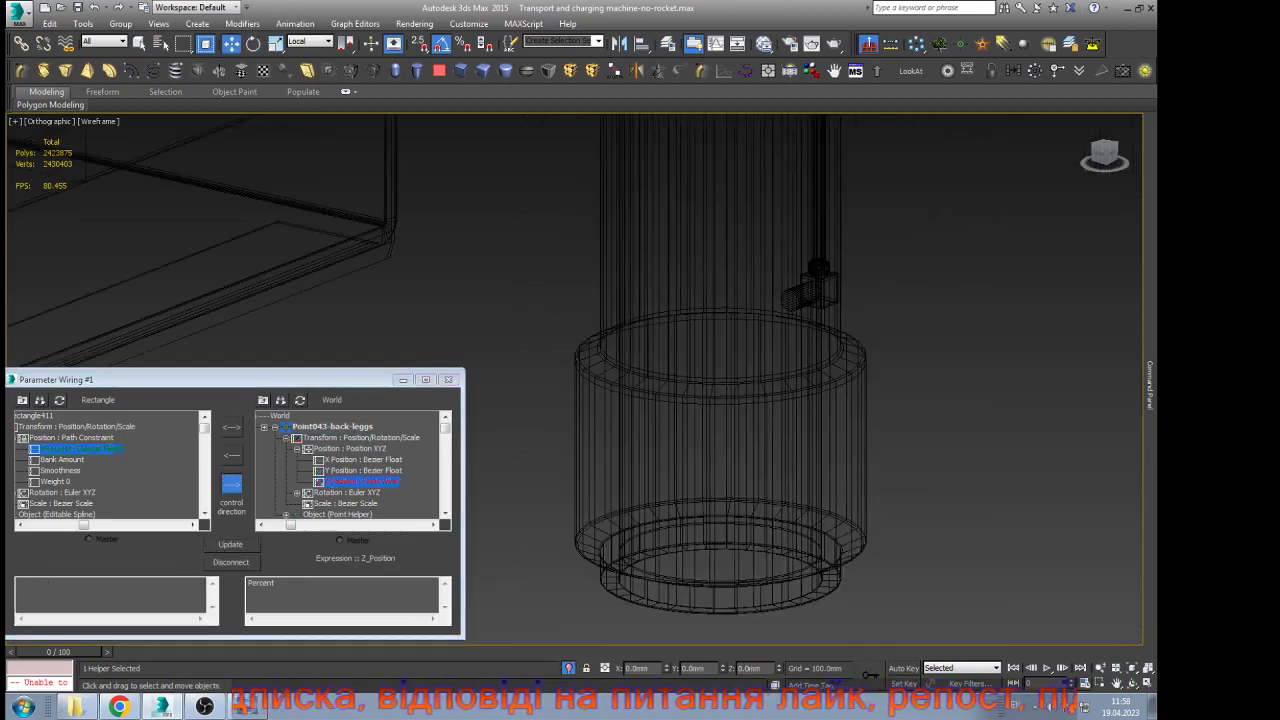
scroll(623, 437, down, 4)
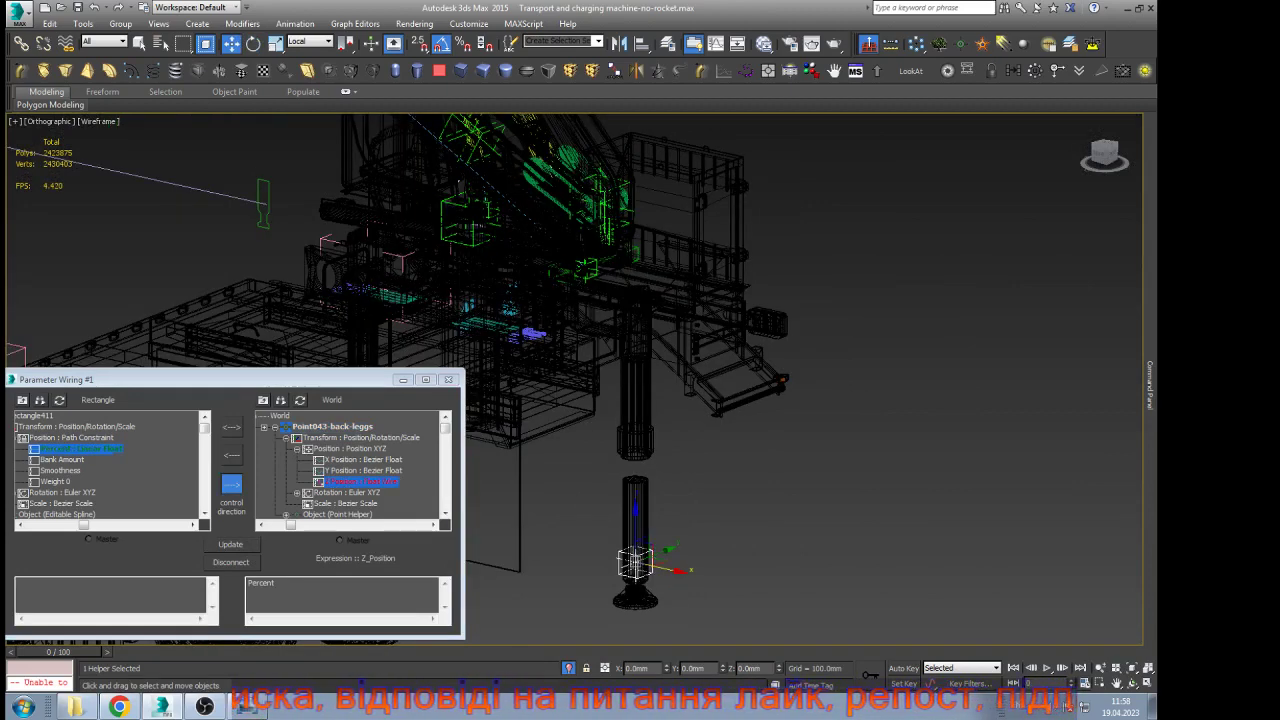
click(1057, 71)
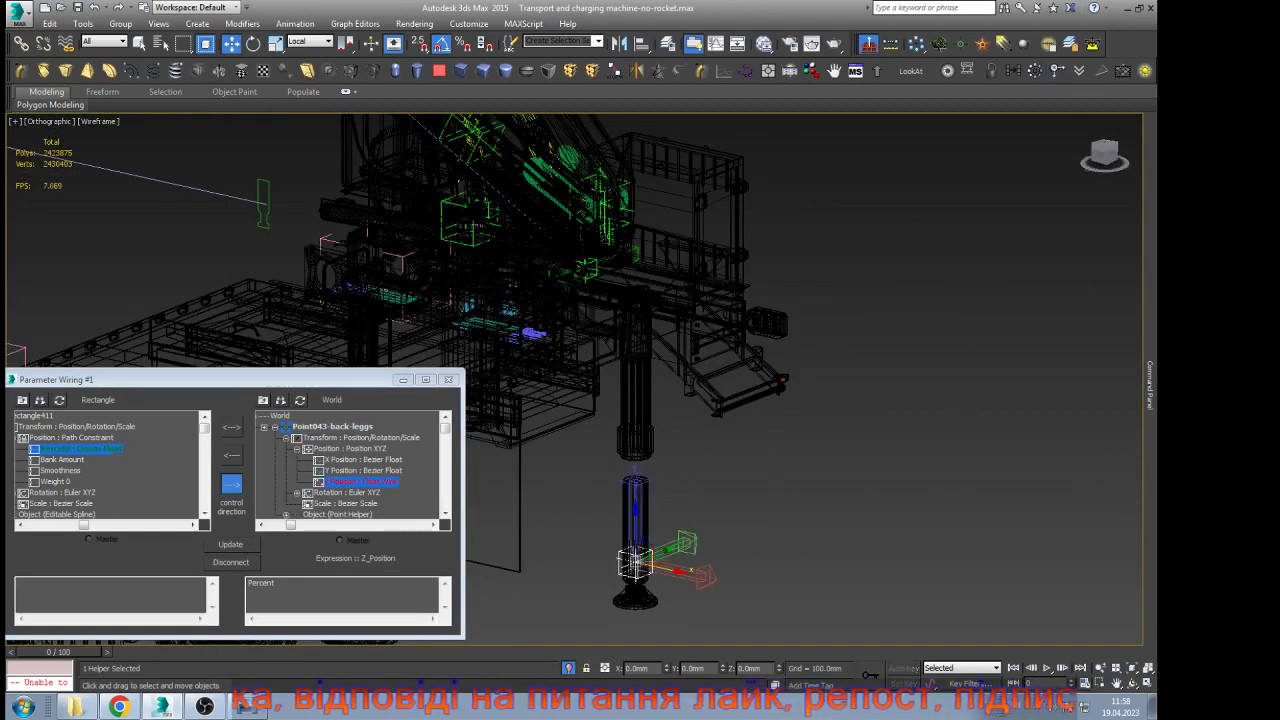
mouse_move(635, 509)
mouse_down()
mouse_move(635, 568)
mouse_move(635, 402)
mouse_up()
key(F3)
scroll(644, 580, up, 8)
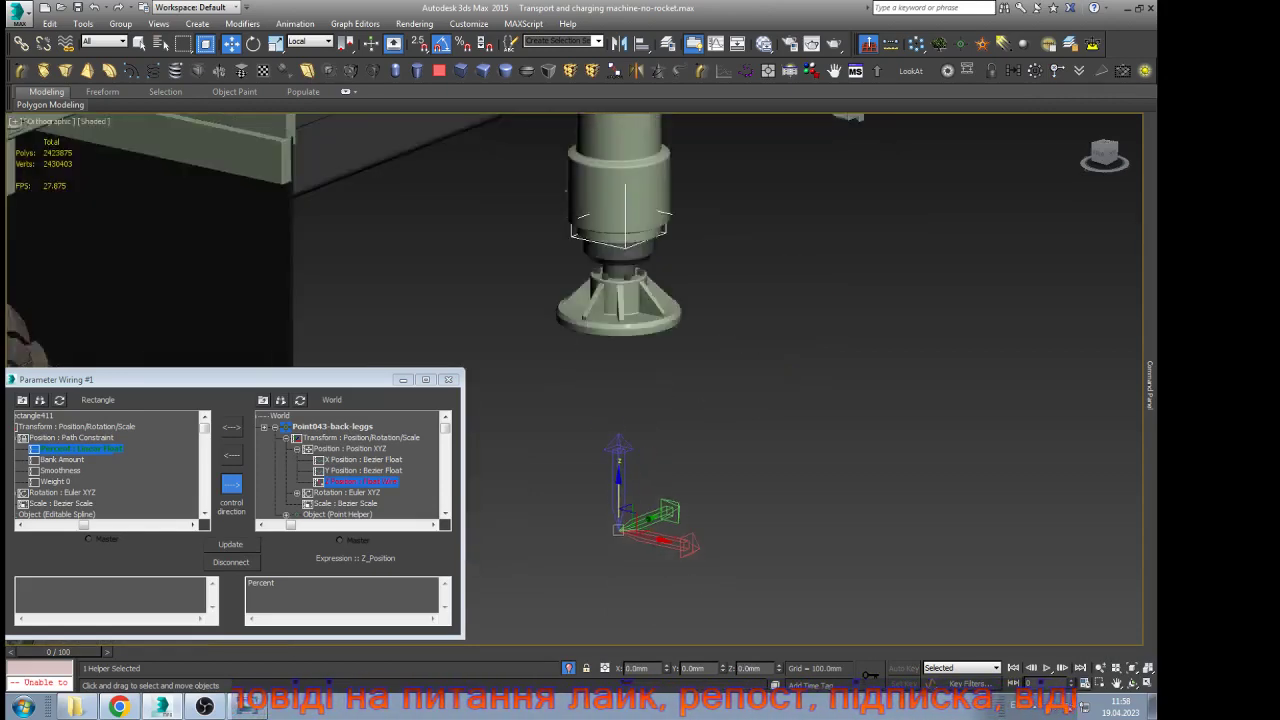
Nudge the outrigger foot slightly farther up into the cylinder, then leave pivot adjustment, close the parameter wiring and clear the selection
scroll(642, 572, down, 3)
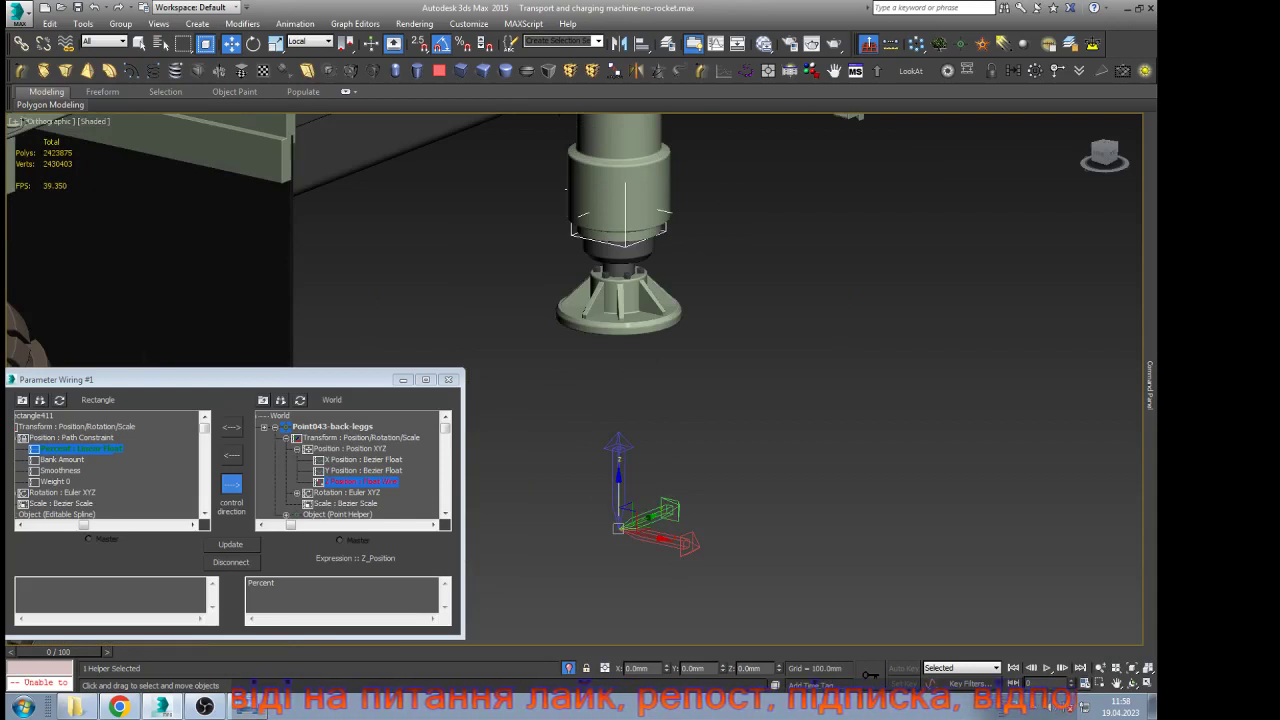
drag(619, 484, 619, 470)
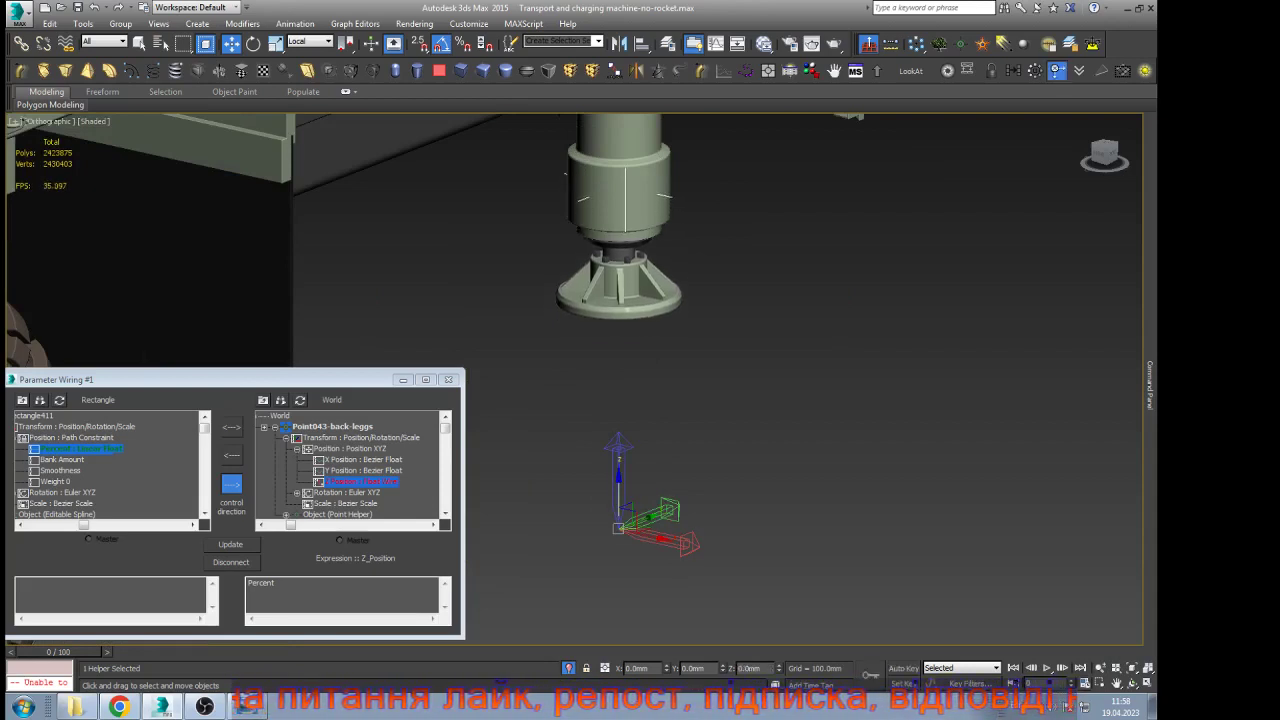
click(1057, 71)
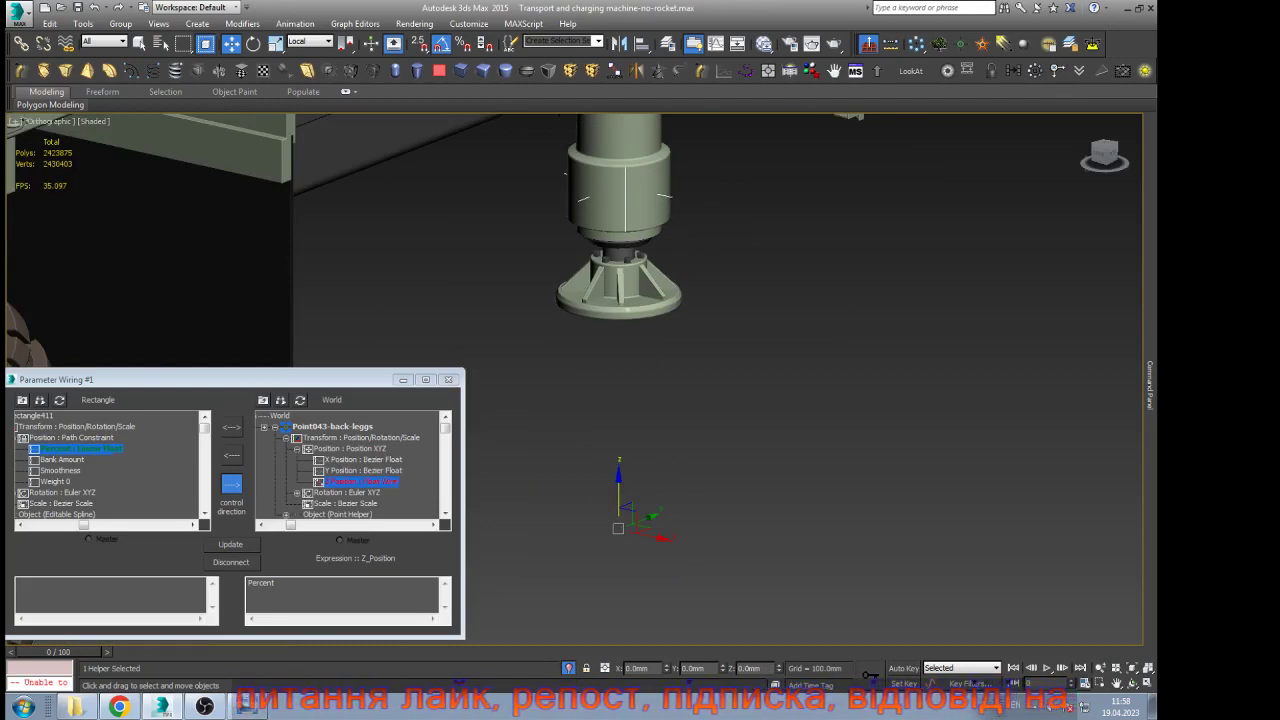
click(448, 380)
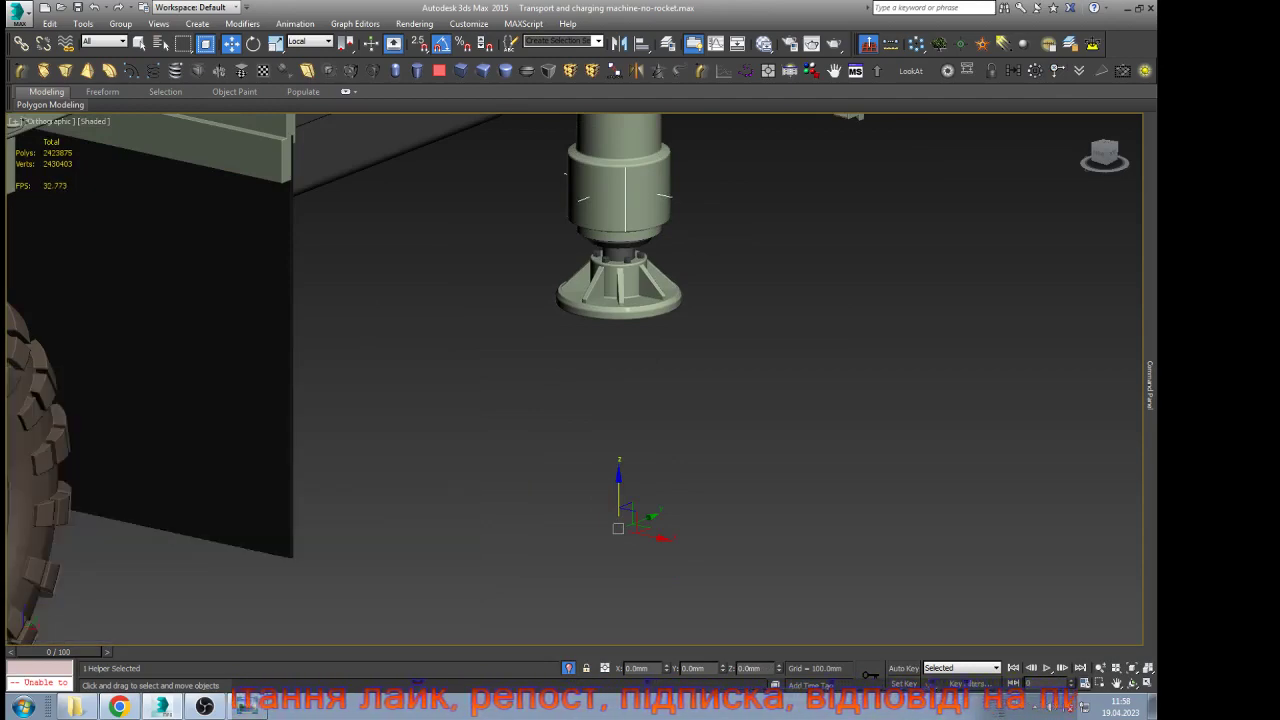
click(540, 430)
Test the rear outrigger by moving the necked slider along its path and back to the starting end
scroll(570, 438, down, 6)
scroll(582, 365, up, 2)
scroll(640, 412, down, 4)
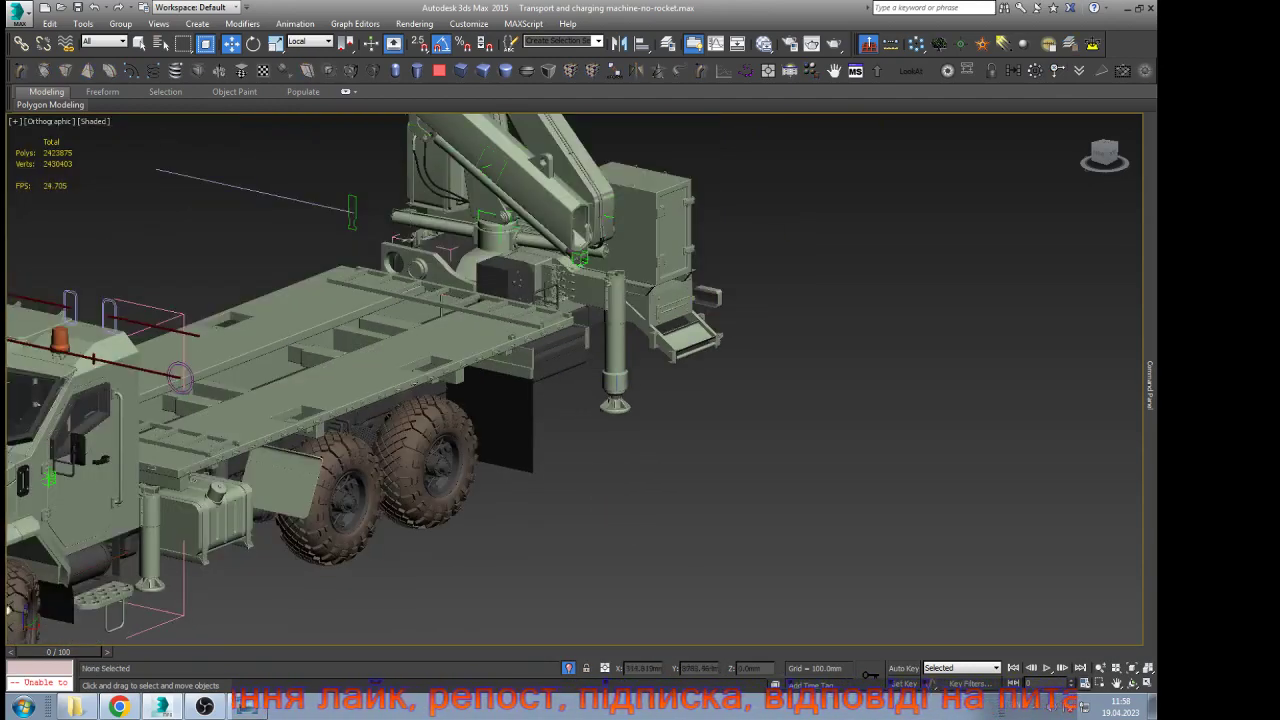
click(352, 212)
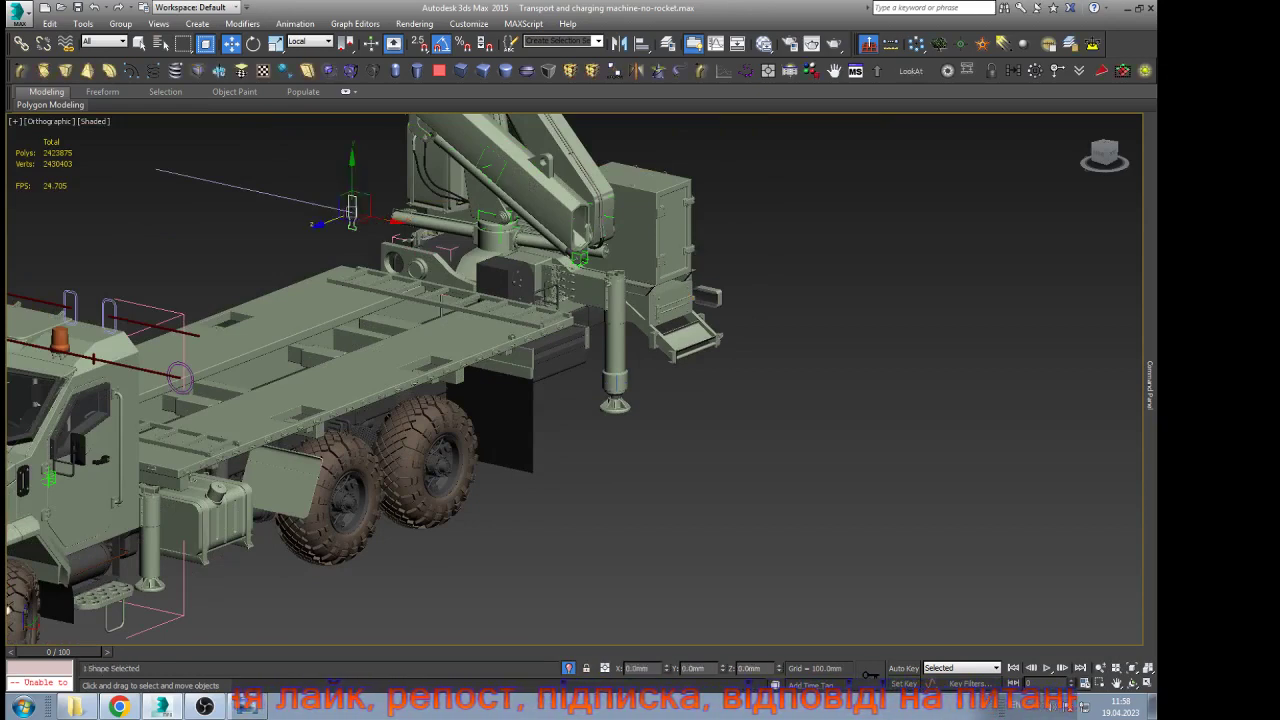
drag(380, 218, 352, 210)
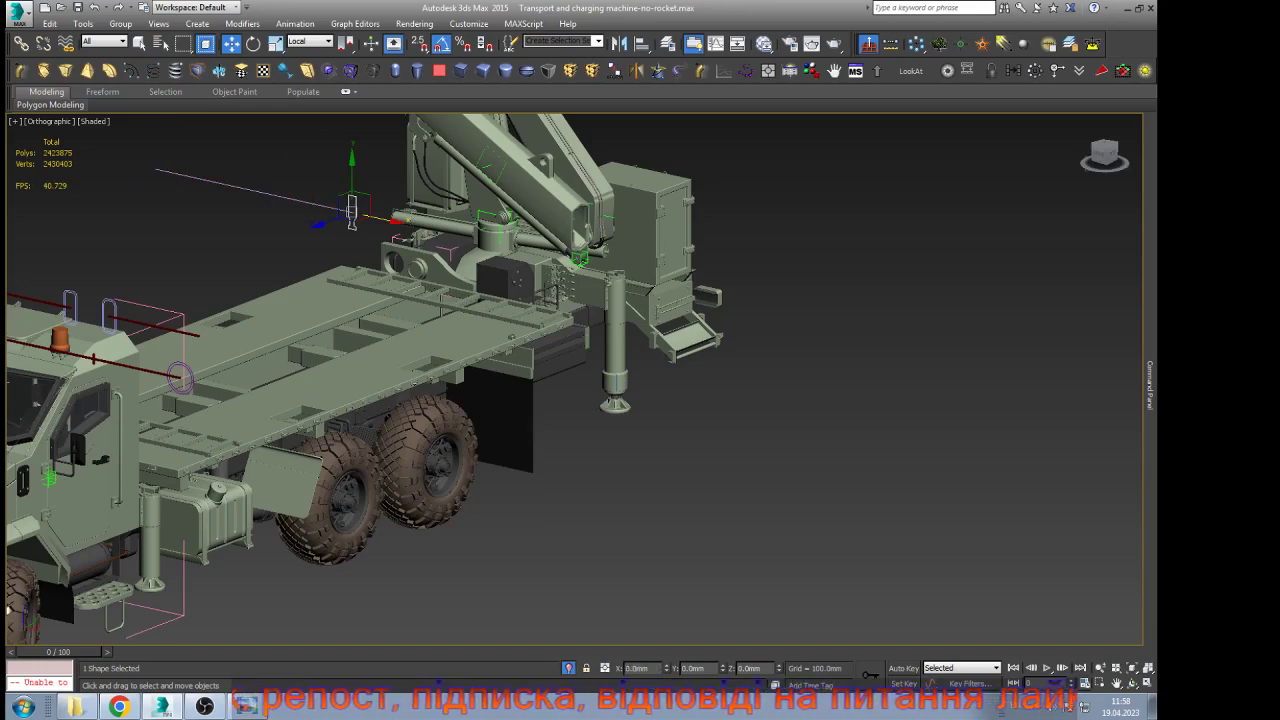
Switch the view to wireframe, select the rear leg's point helper and return it and the foot to the helper's pivot
click(617, 382)
scroll(628, 389, up, 9)
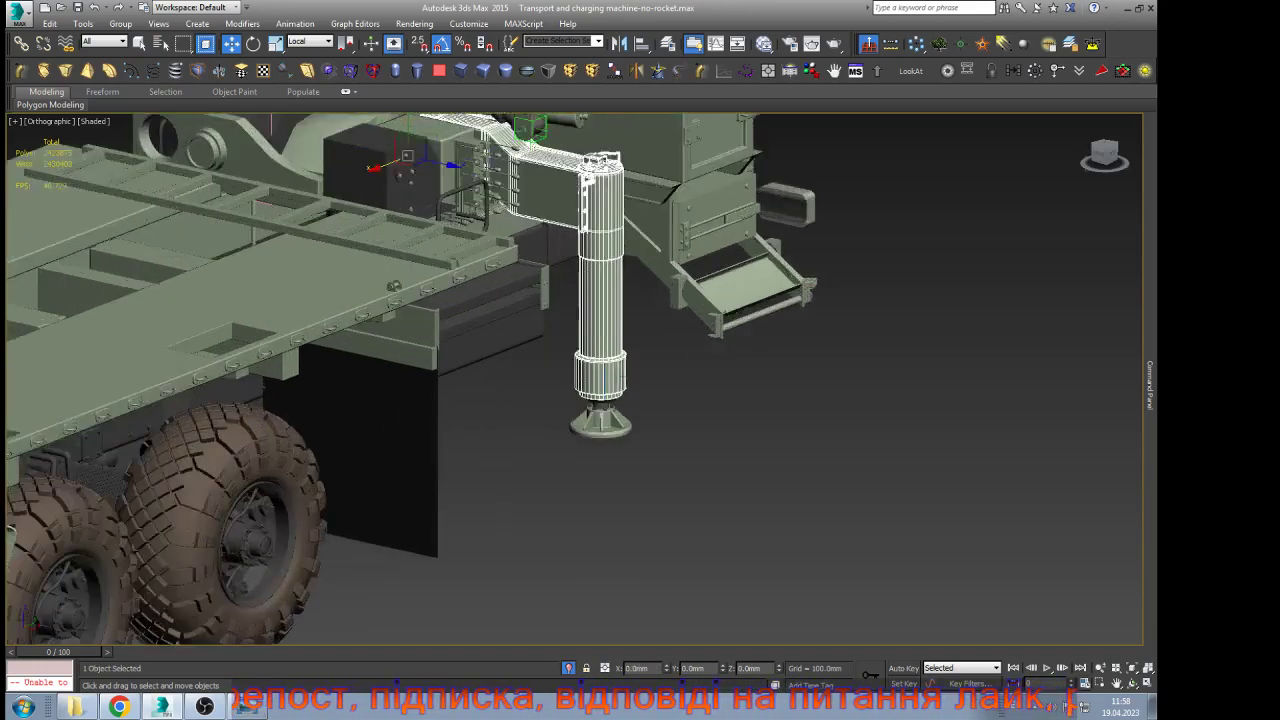
key(F3)
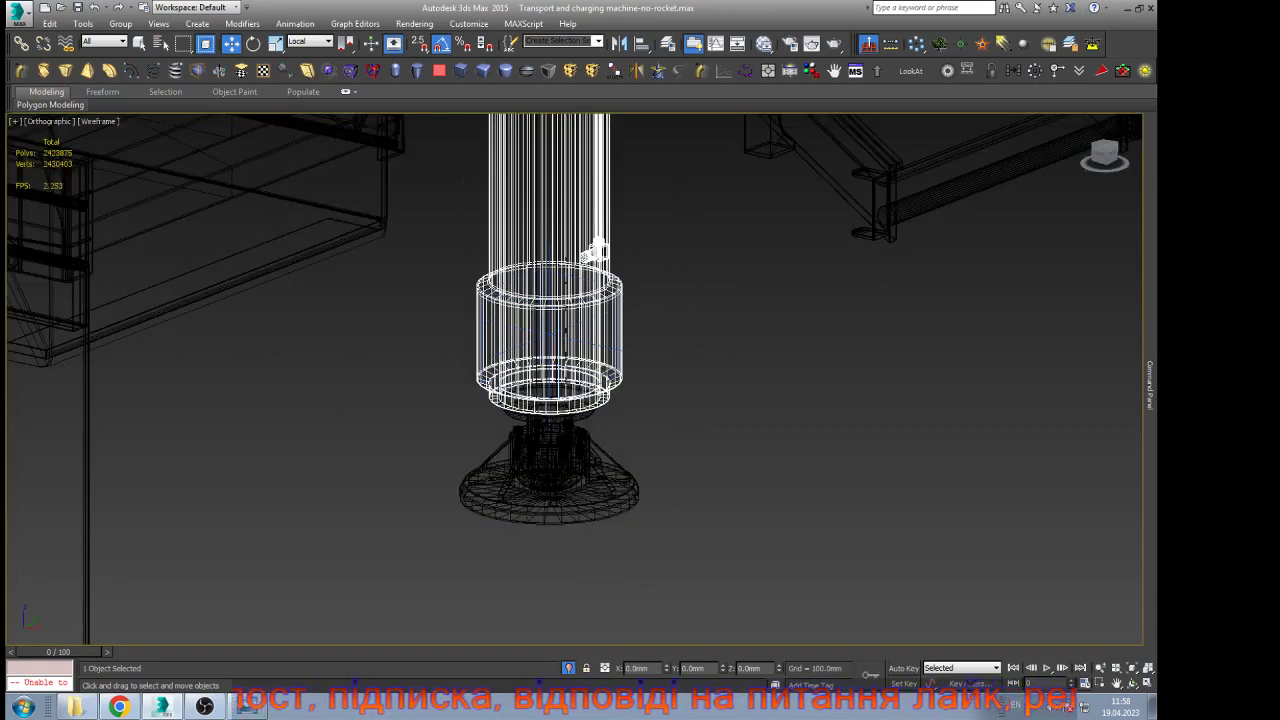
click(512, 468)
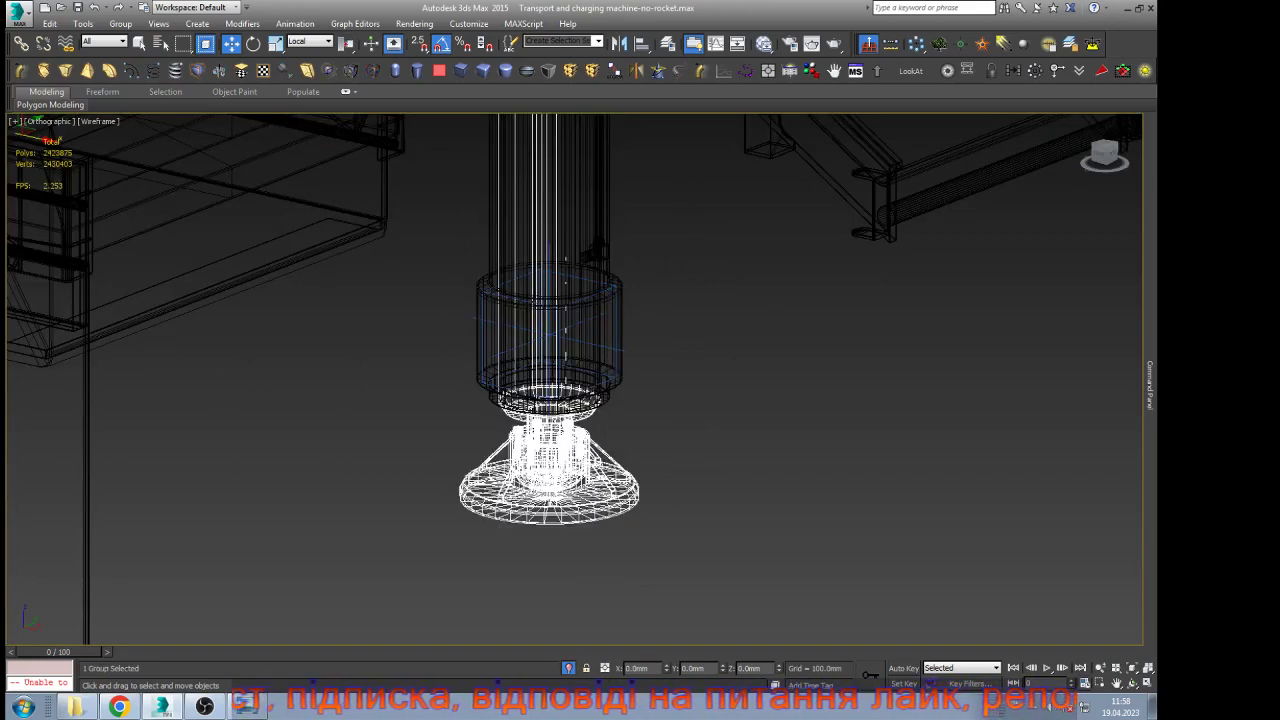
click(452, 385)
scroll(478, 324, up, 5)
click(490, 308)
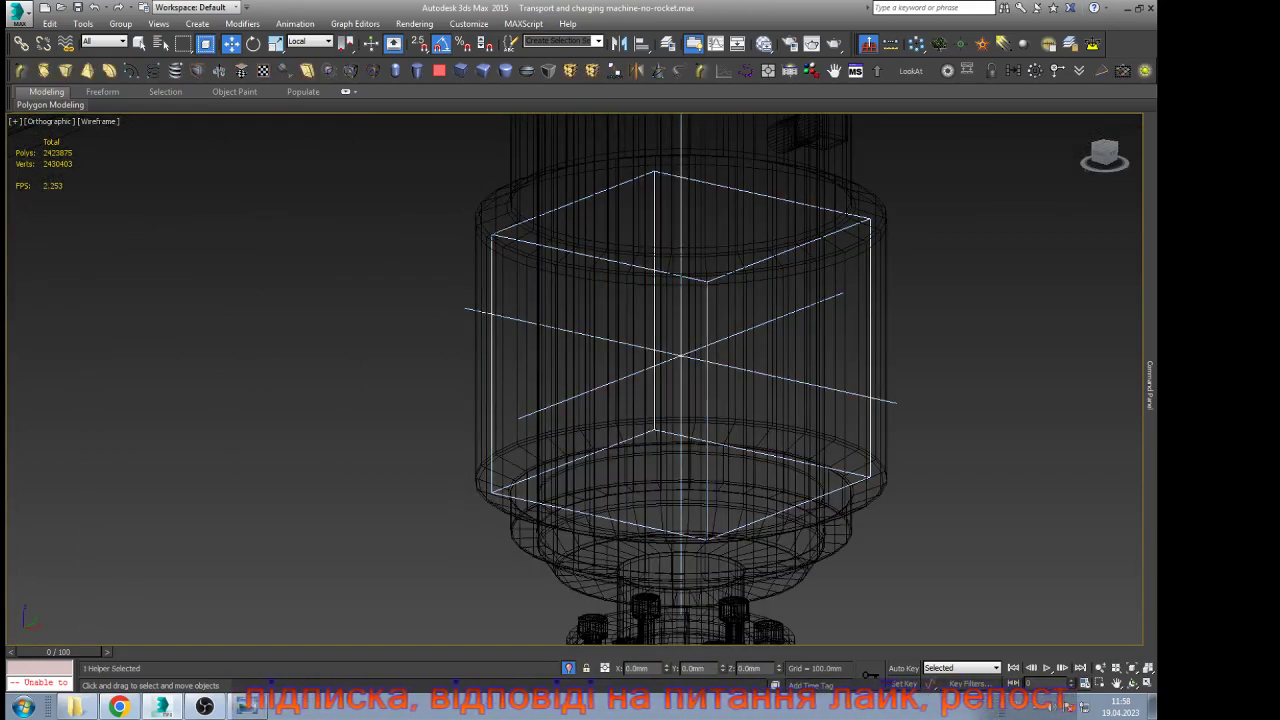
scroll(508, 369, down, 7)
scroll(507, 369, down, 2)
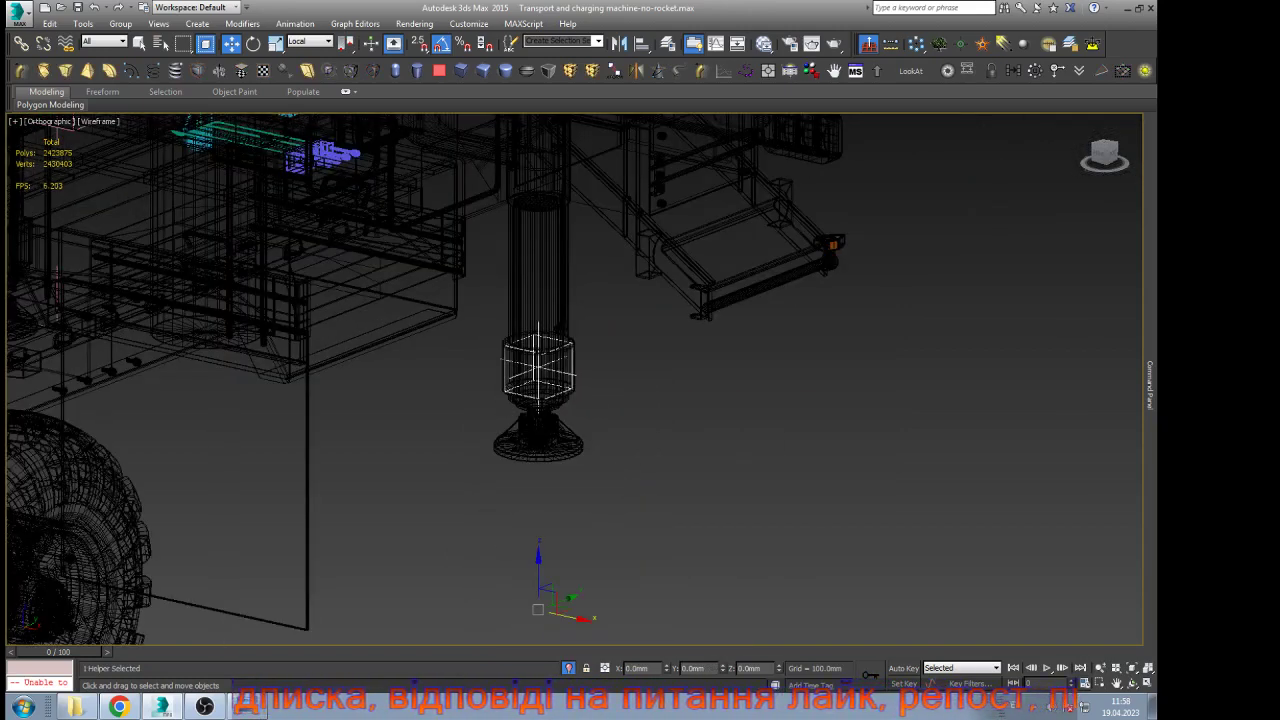
click(1145, 71)
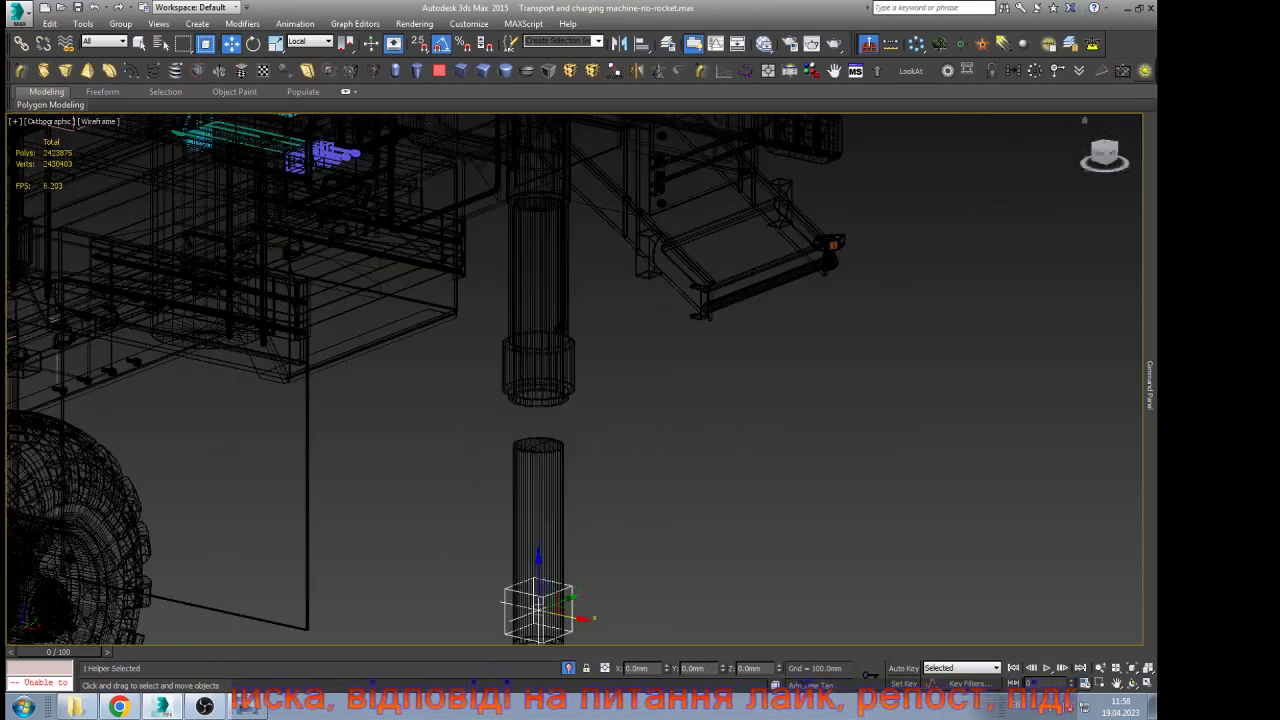
scroll(702, 498, down, 4)
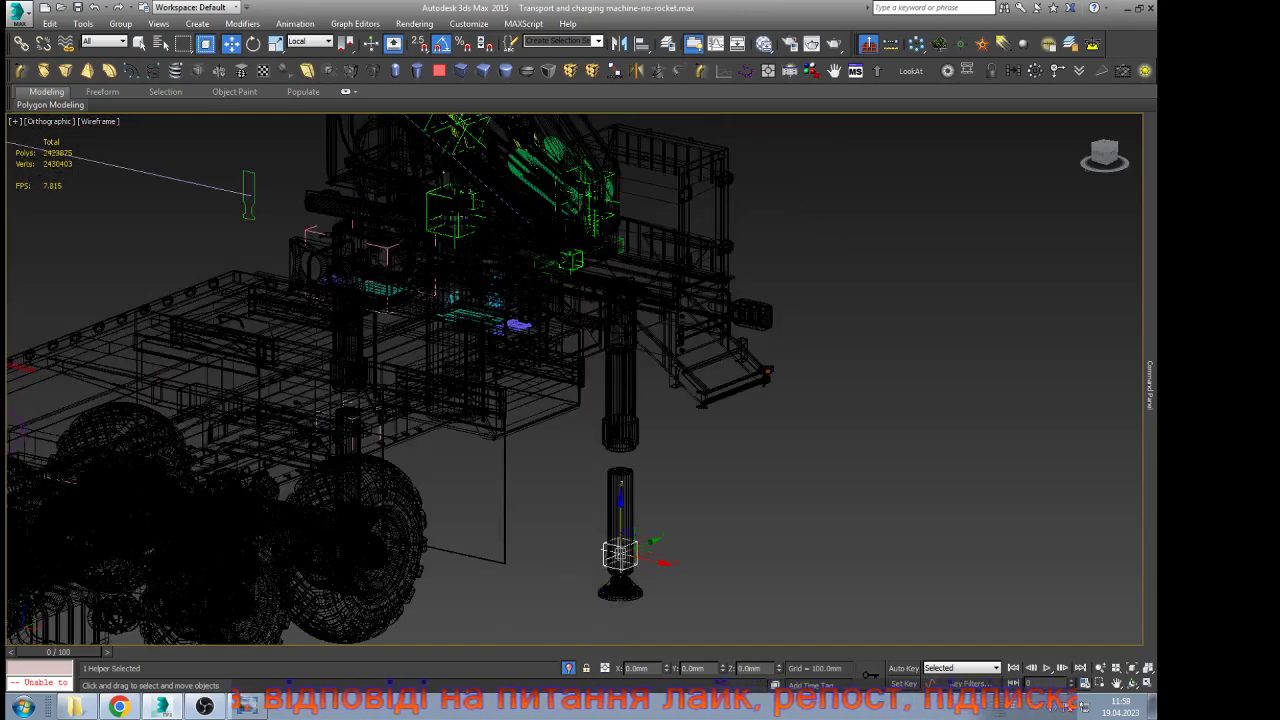
Assign a Bezier Position controller to the position track of the rear leg's point helper
mouse_move(1149, 384)
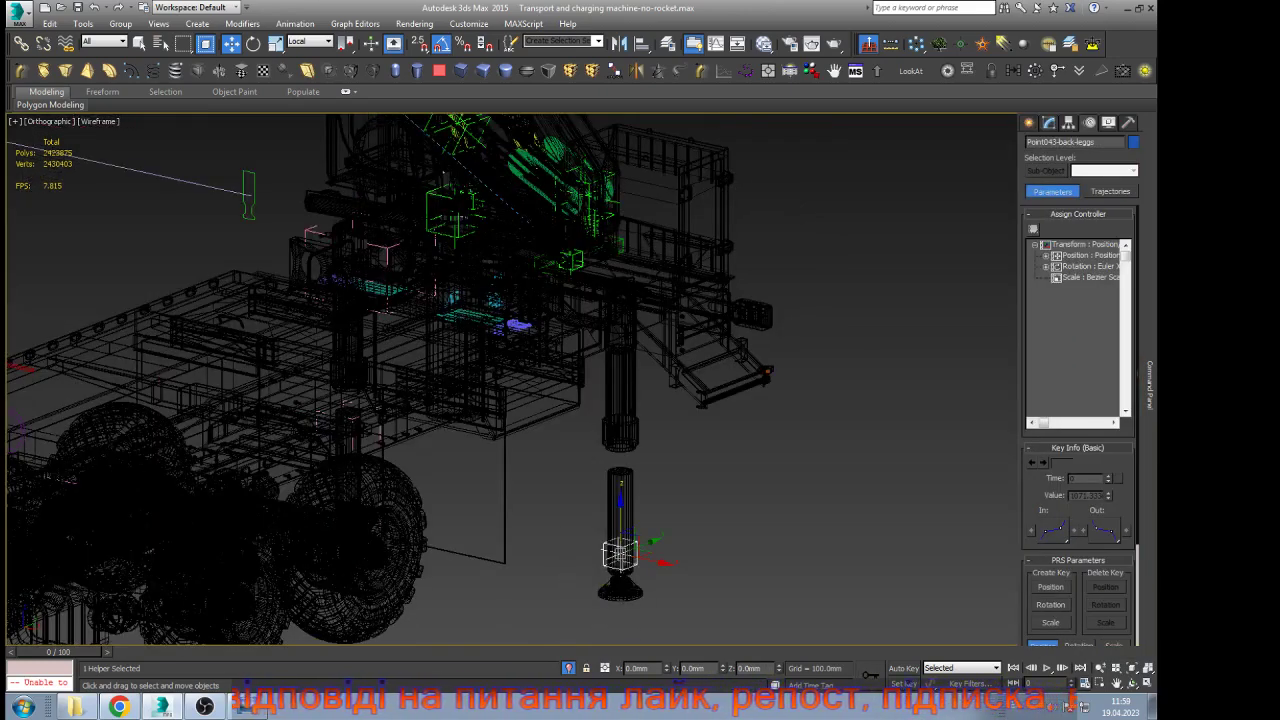
click(1090, 256)
click(1033, 229)
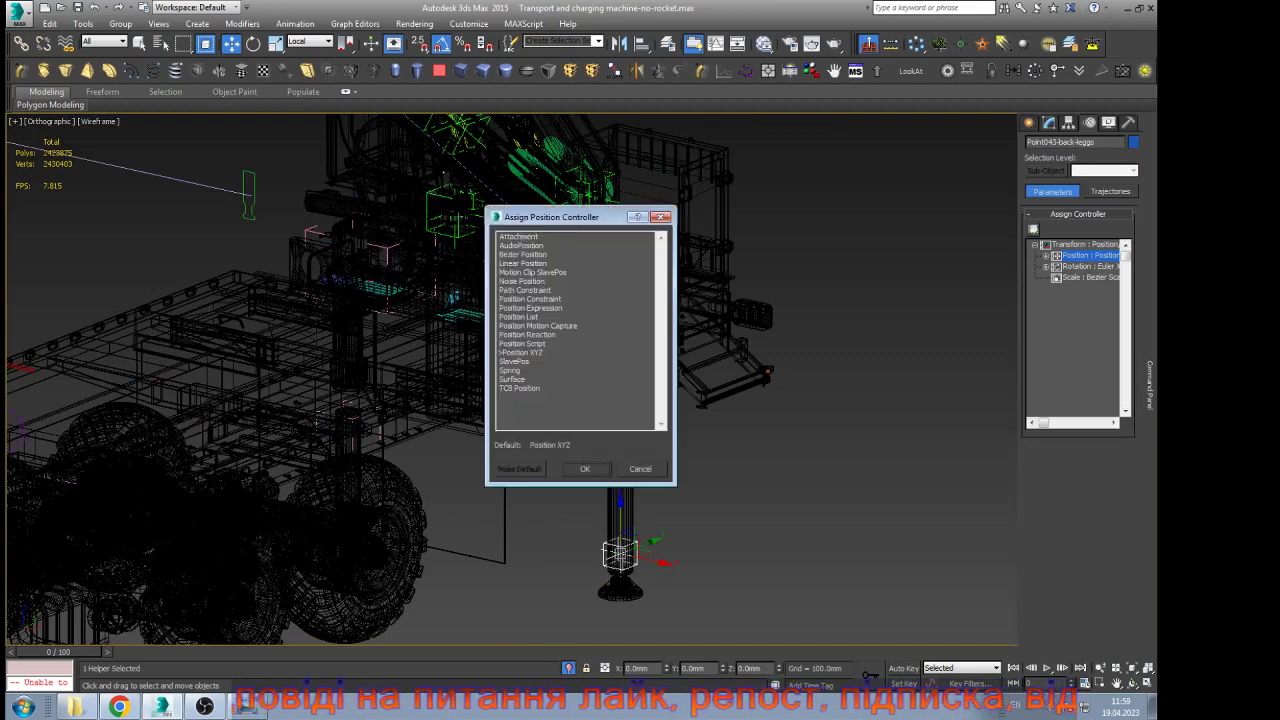
click(523, 255)
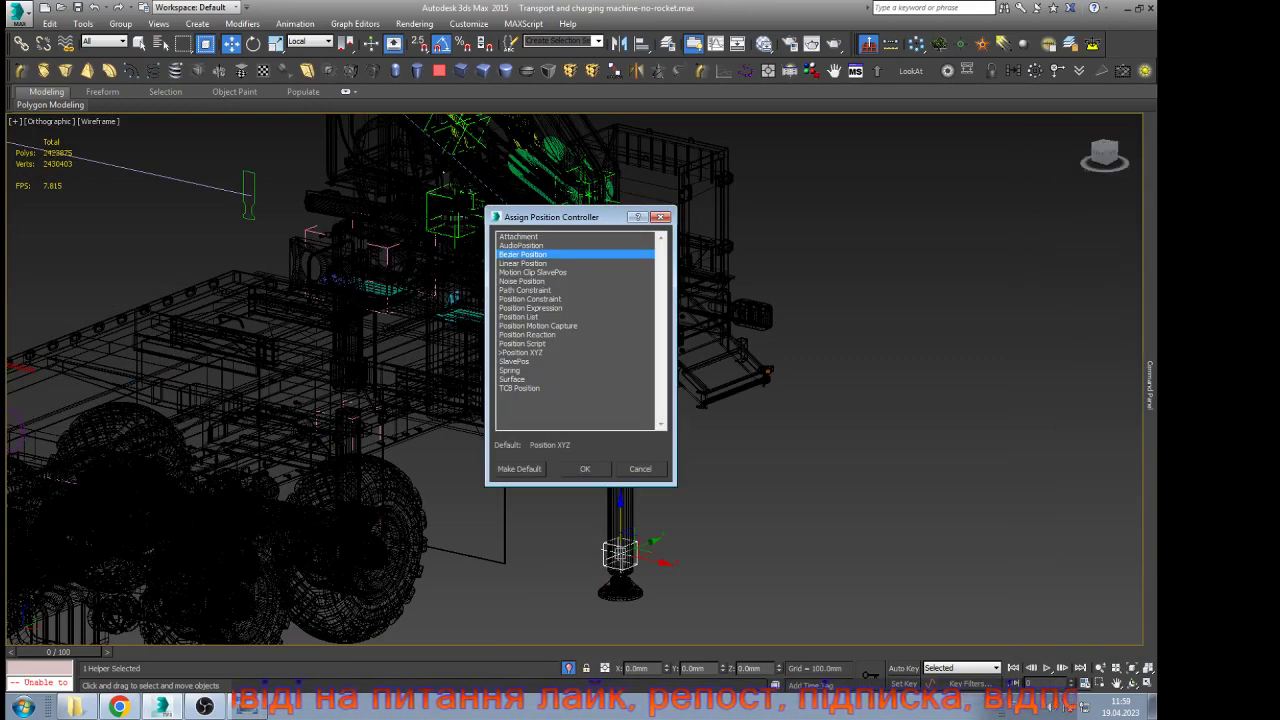
click(585, 469)
Raise the point helper with the outrigger foot along Z until the foot sits just below the leg cylinder
drag(620, 512, 620, 396)
scroll(627, 461, up, 4)
scroll(623, 440, up, 9)
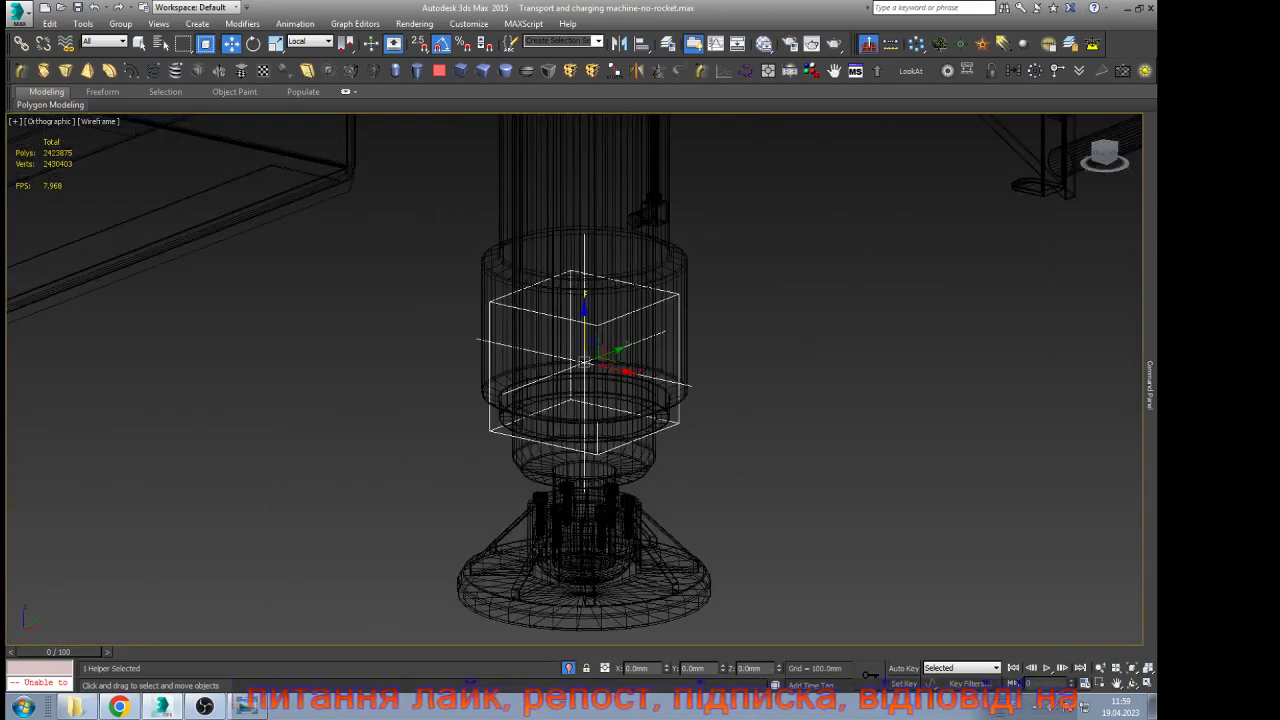
drag(566, 240, 566, 168)
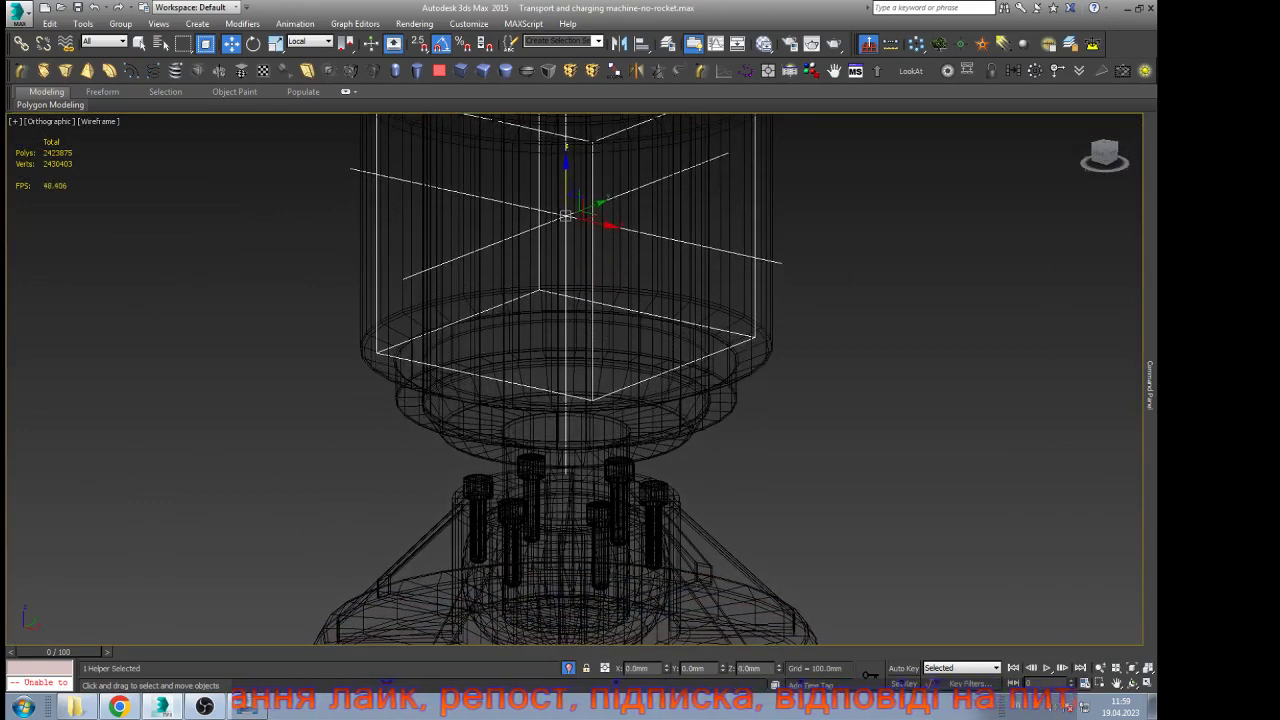
scroll(727, 437, down, 5)
Set the rear leg point helper's display size to 400 mm
mouse_move(1150, 385)
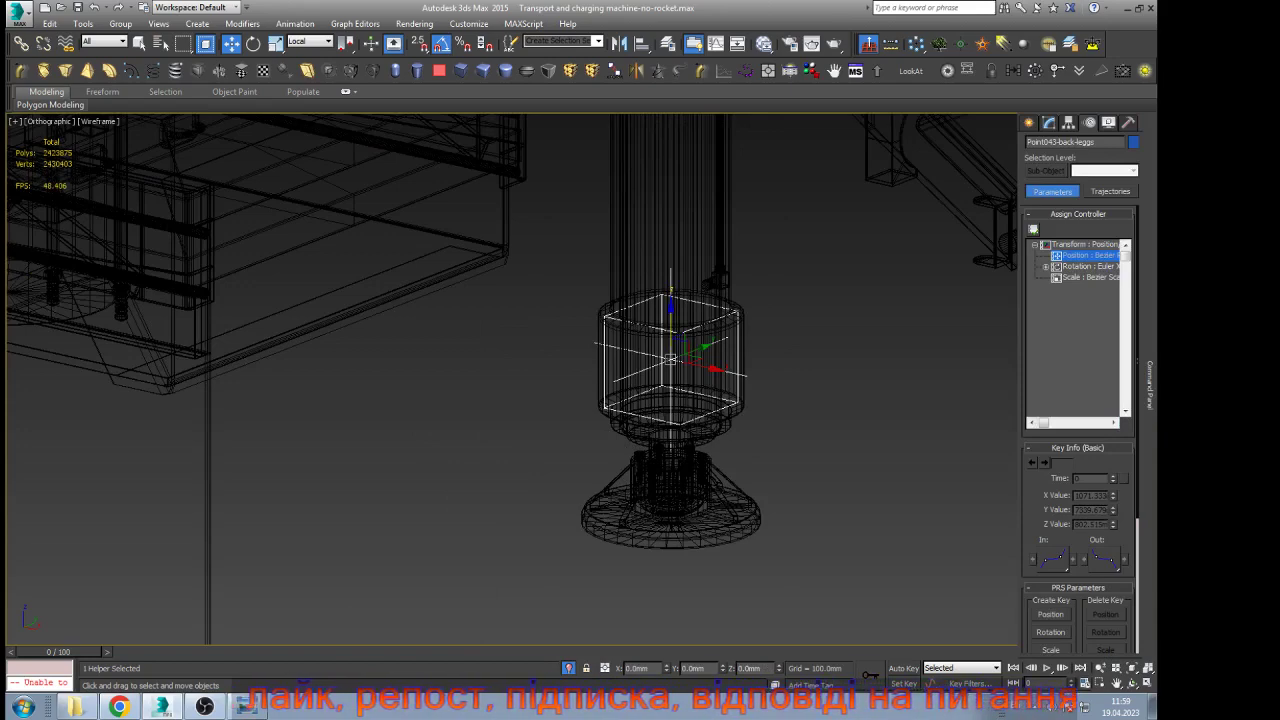
click(1108, 122)
click(1029, 122)
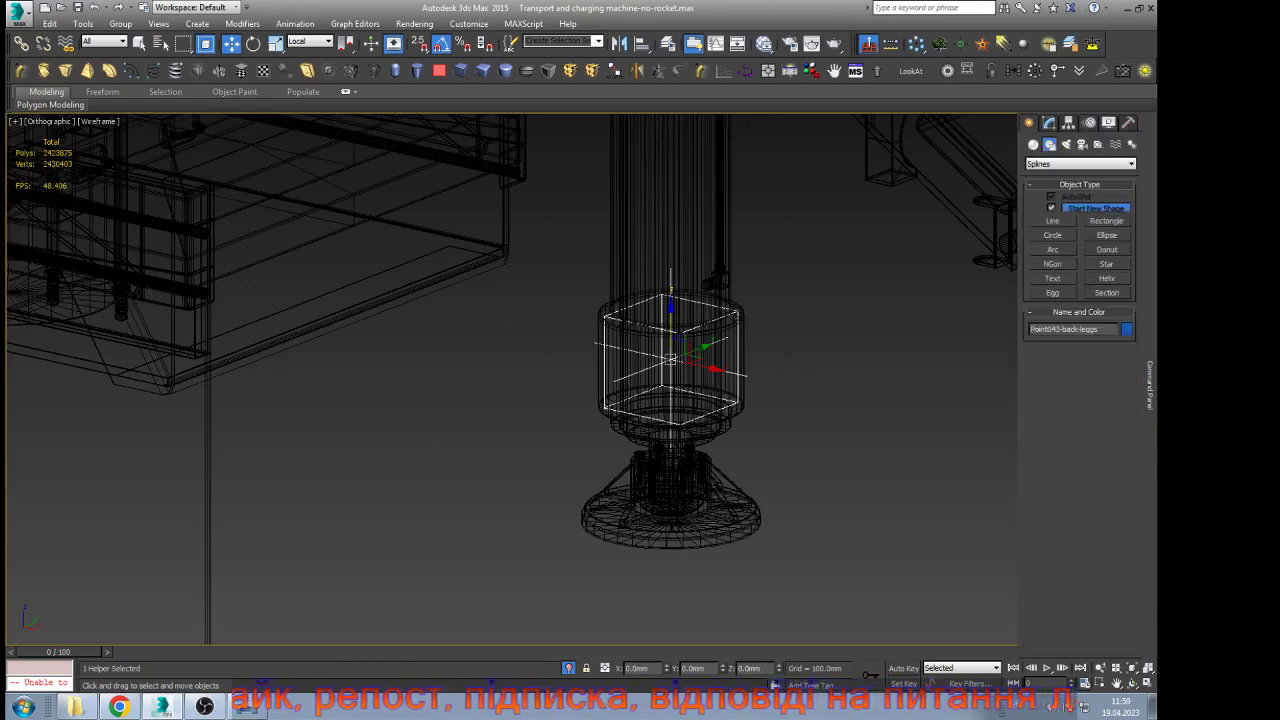
click(1128, 122)
click(1108, 122)
click(1089, 122)
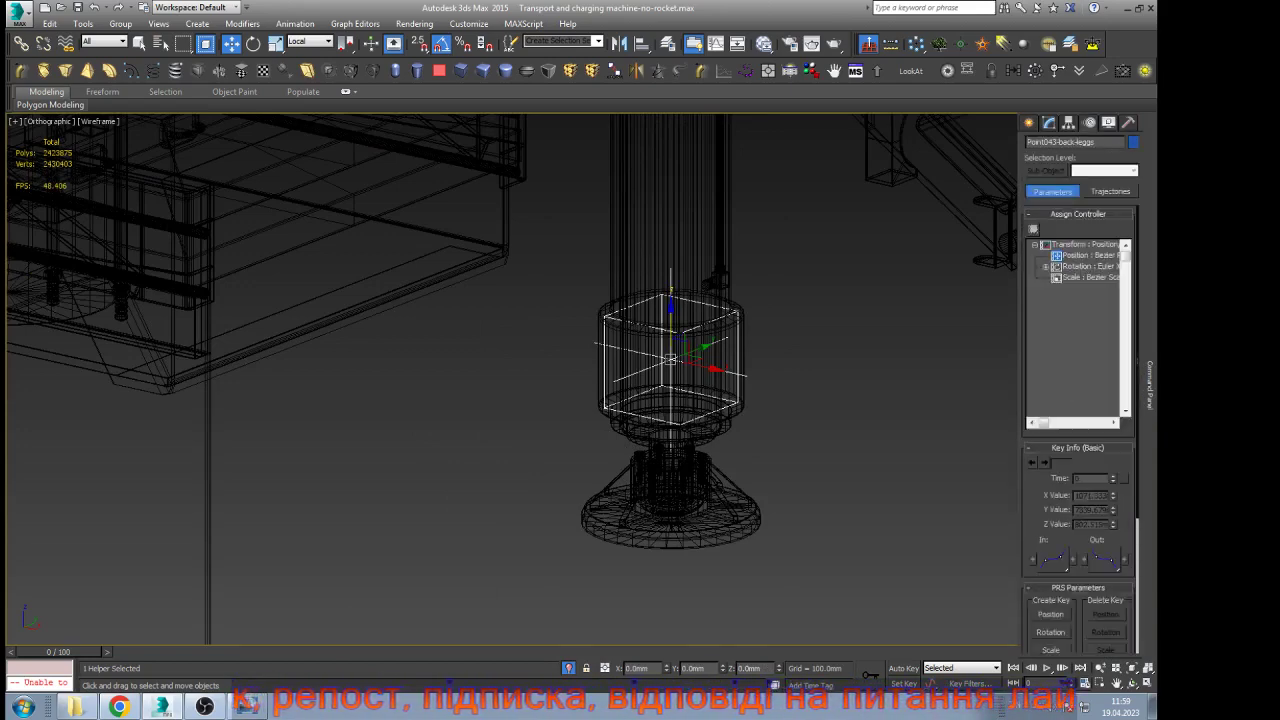
click(1069, 122)
click(1049, 122)
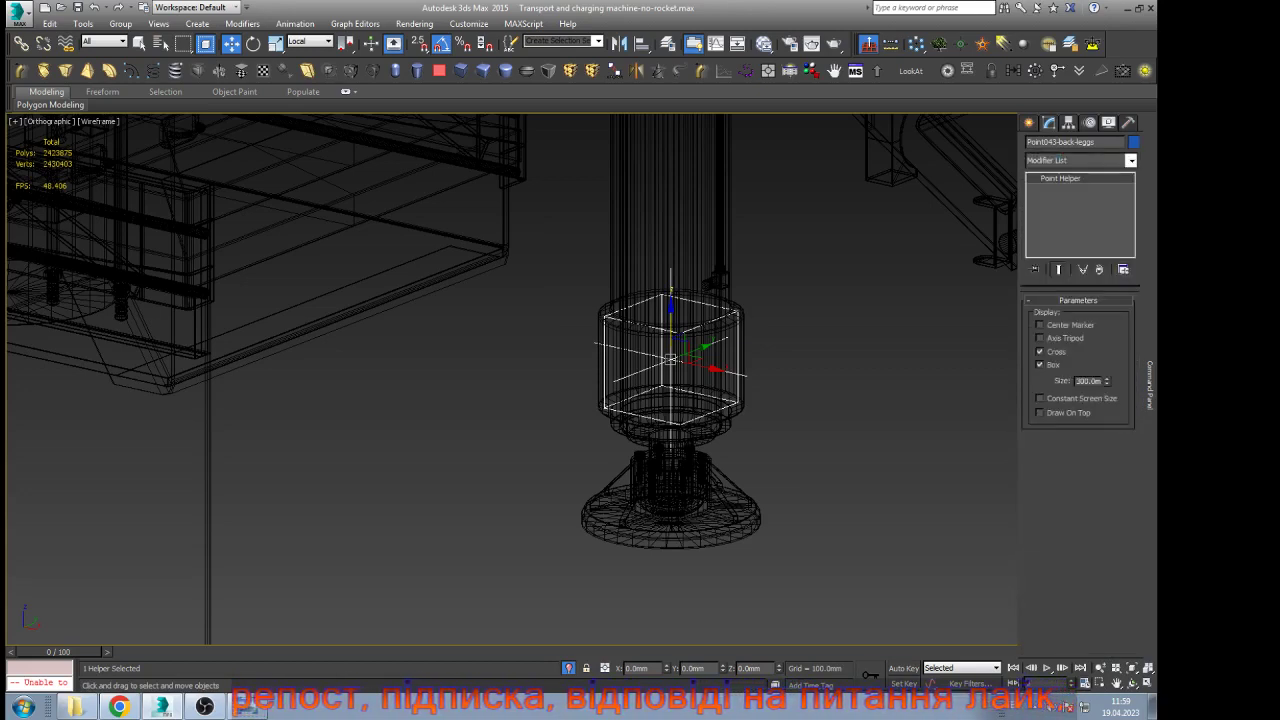
double_click(1088, 381)
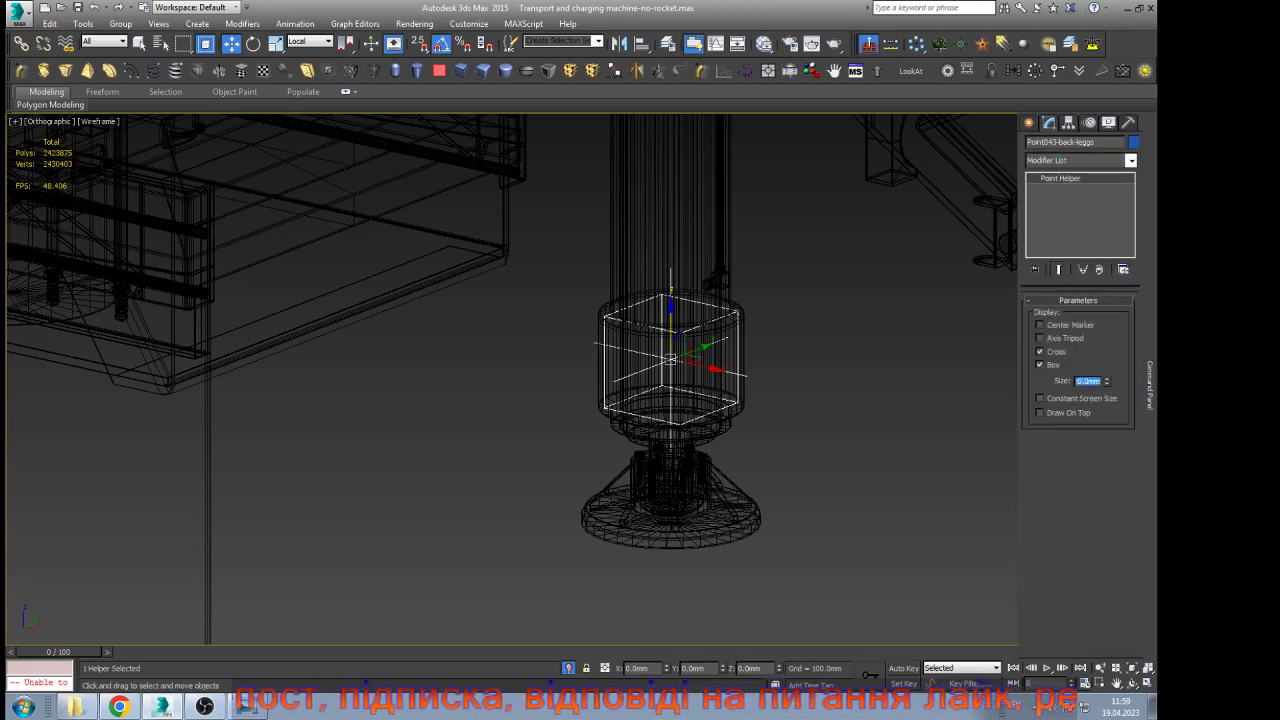
text(400)
key(Return)
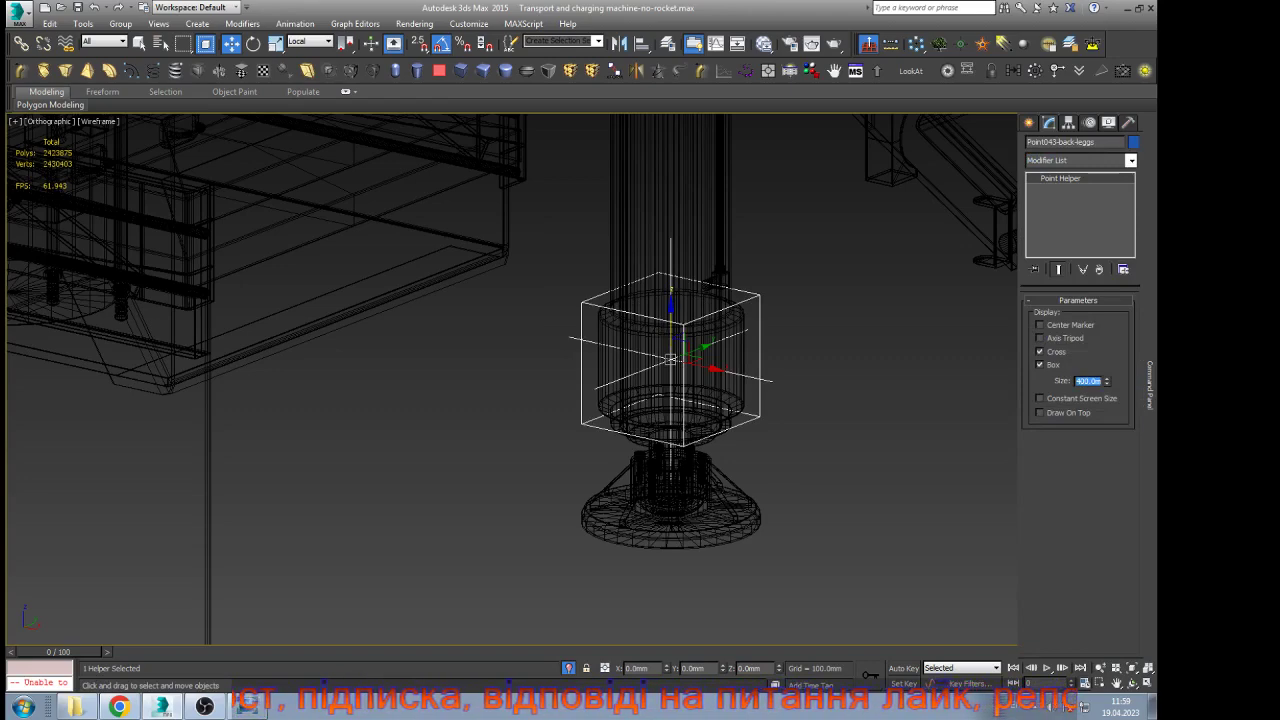
scroll(840, 412, down, 6)
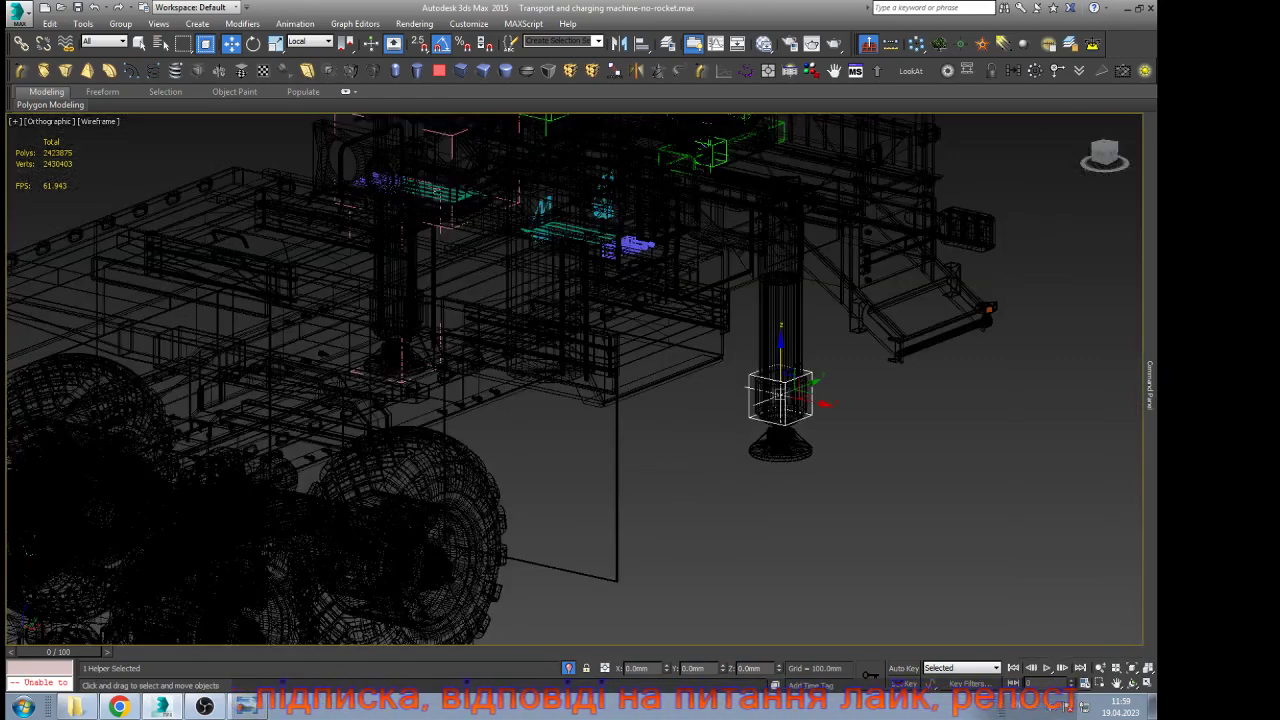
scroll(838, 420, down, 3)
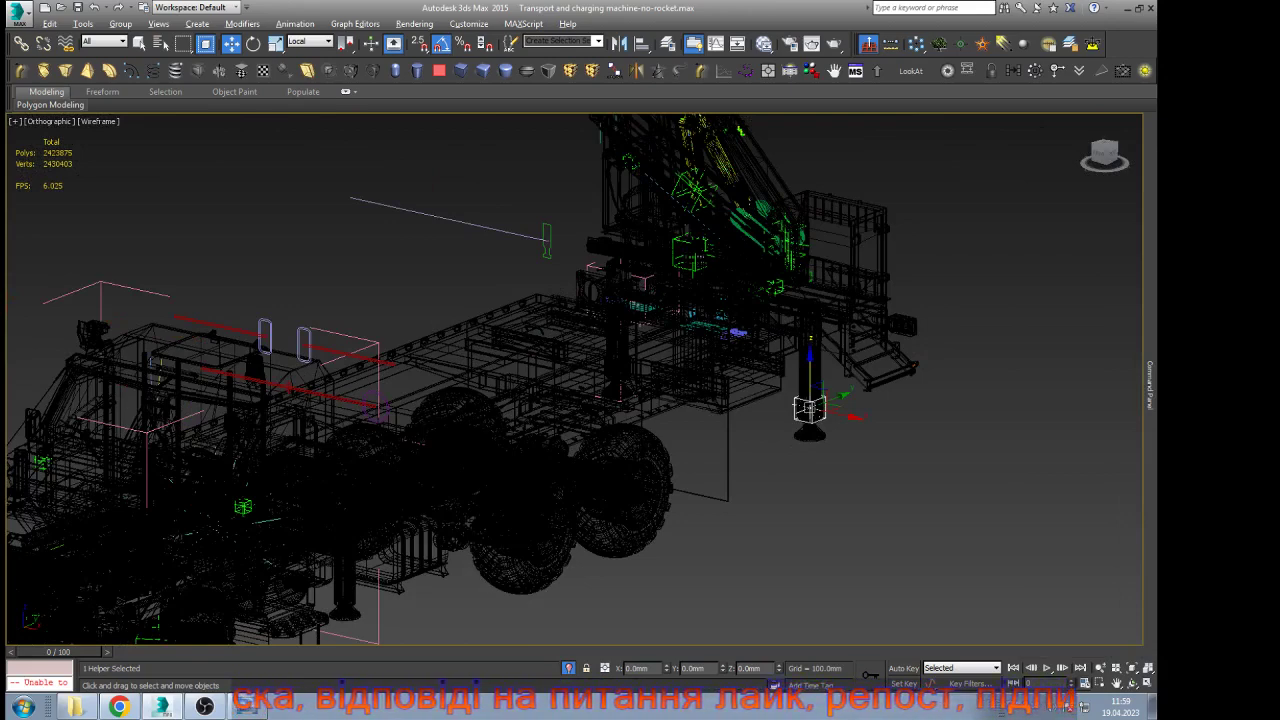
key(alt+5)
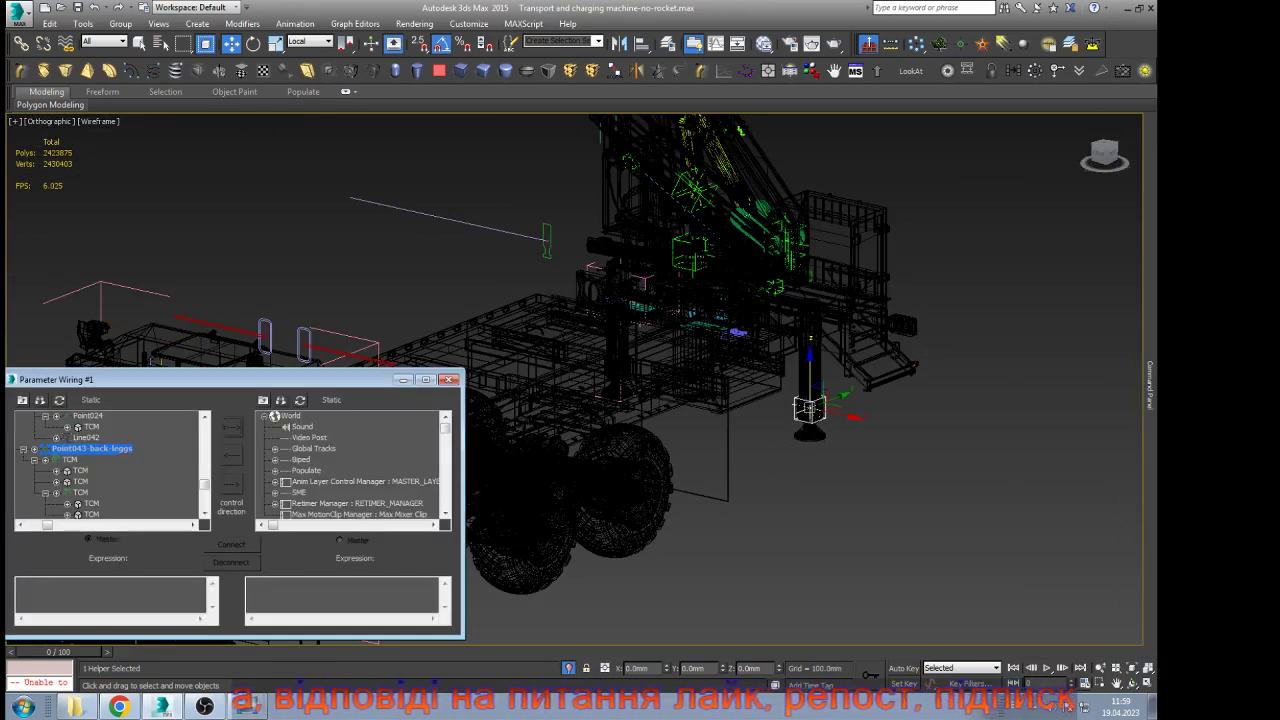
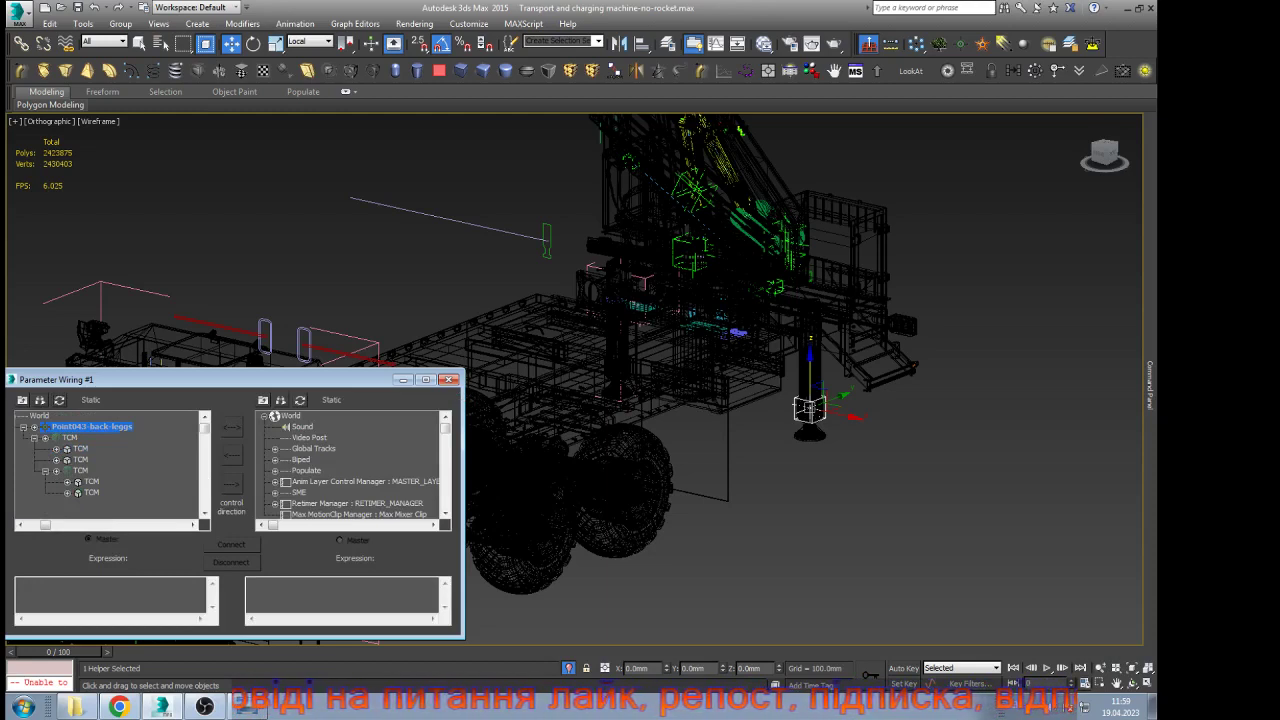
click(34, 427)
click(45, 438)
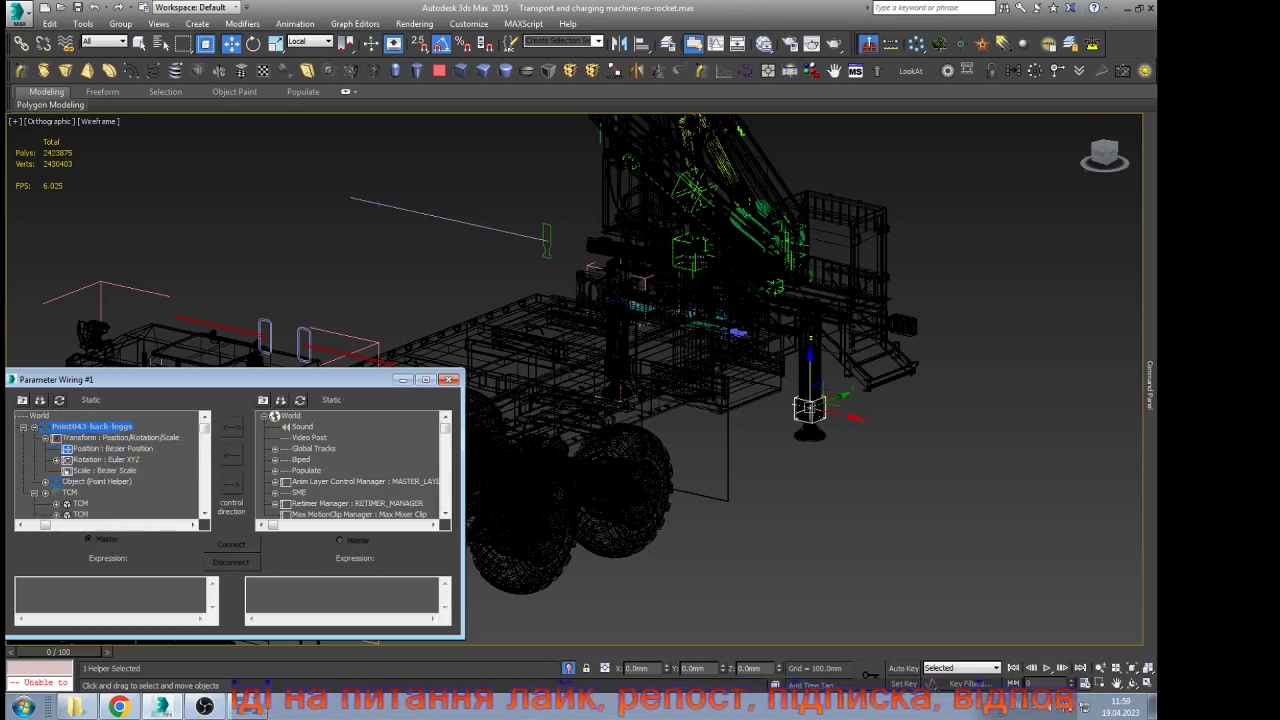
click(112, 449)
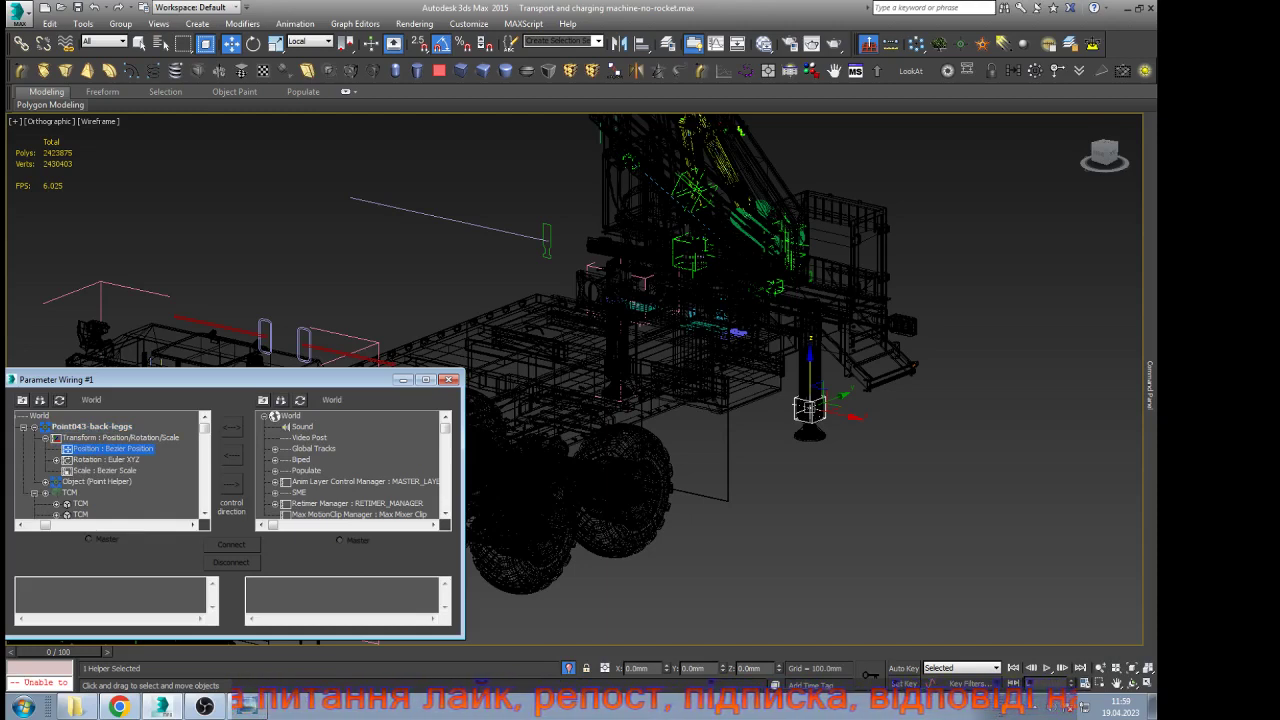
click(300, 400)
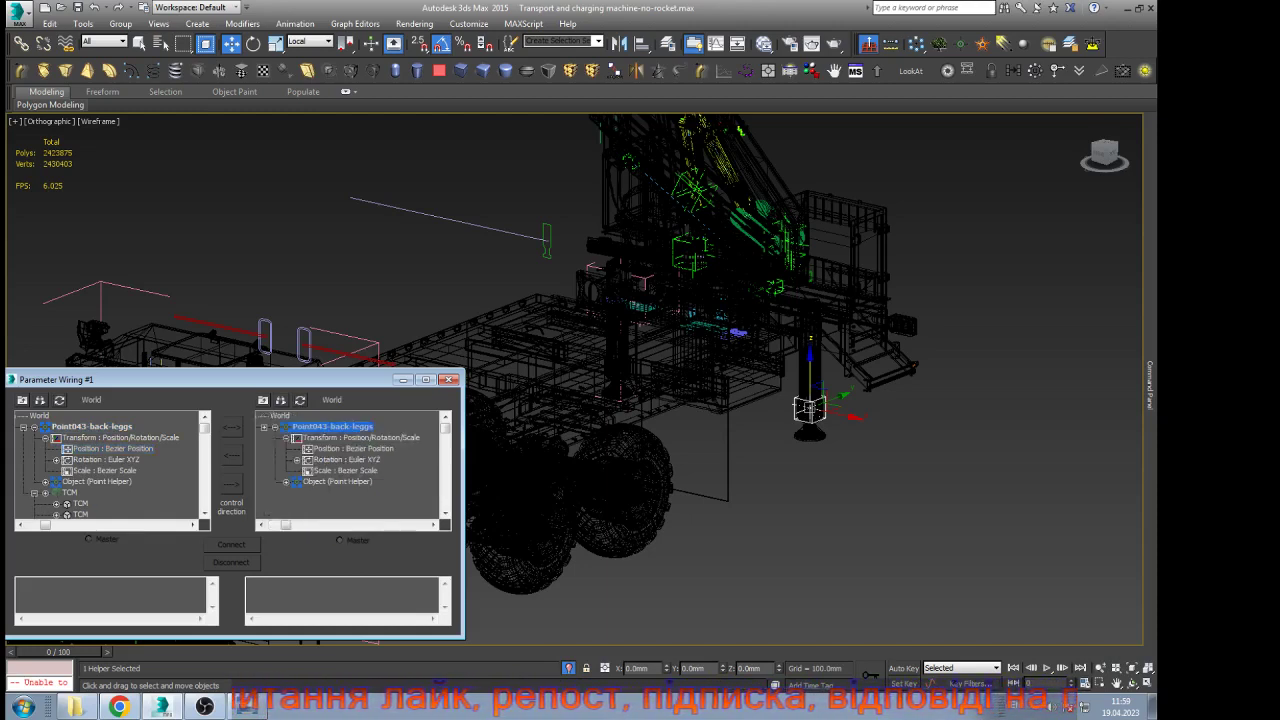
click(866, 418)
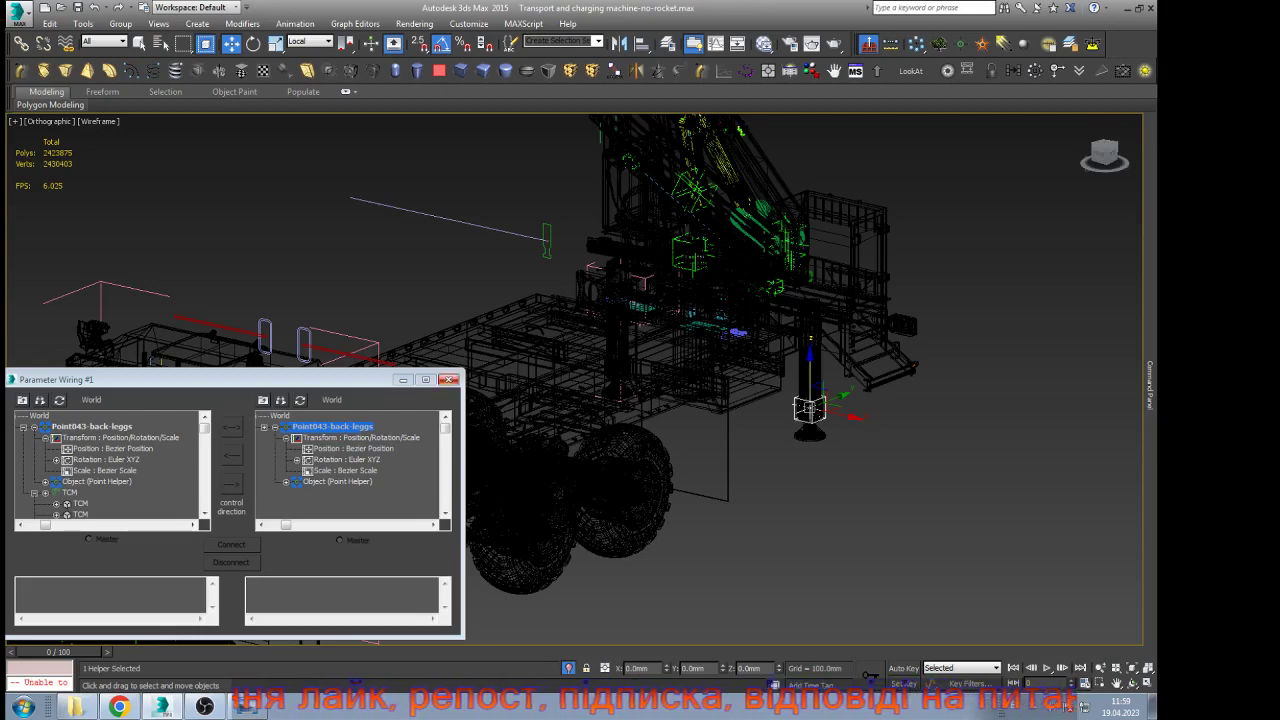
click(449, 380)
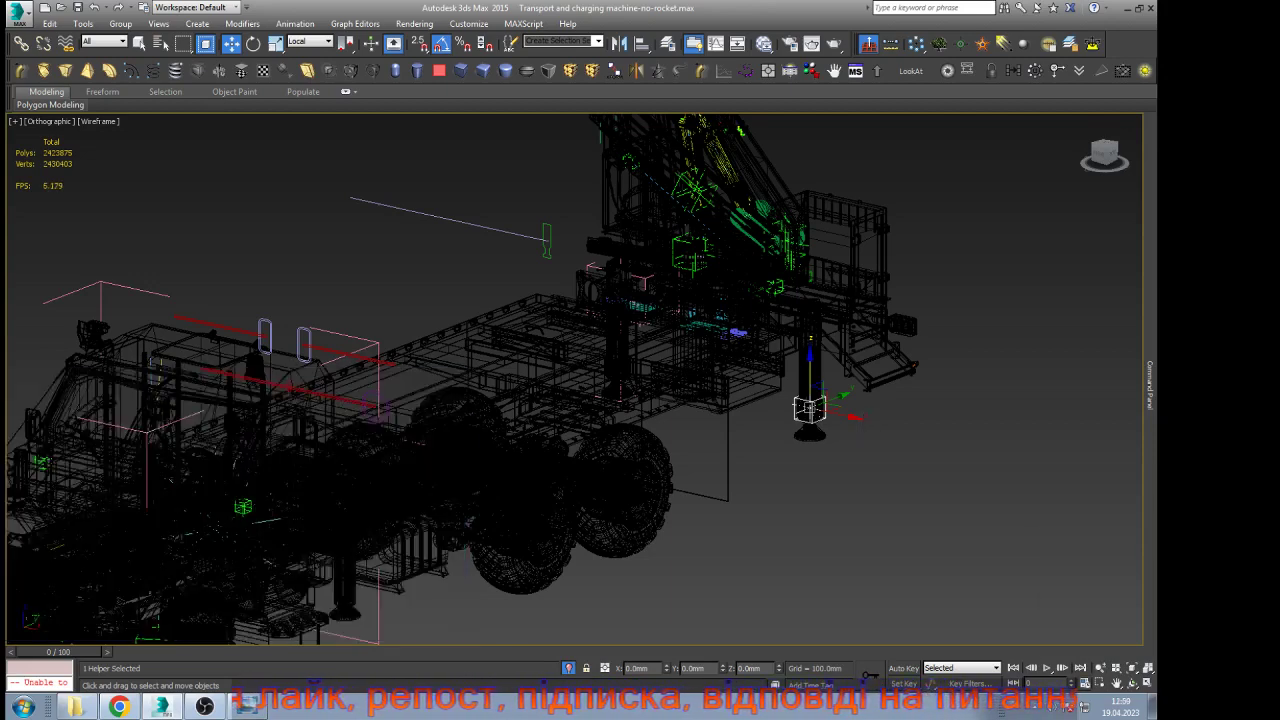
Assign a Linear Position controller to the position track of the rear leg's point helper
mouse_move(1150, 386)
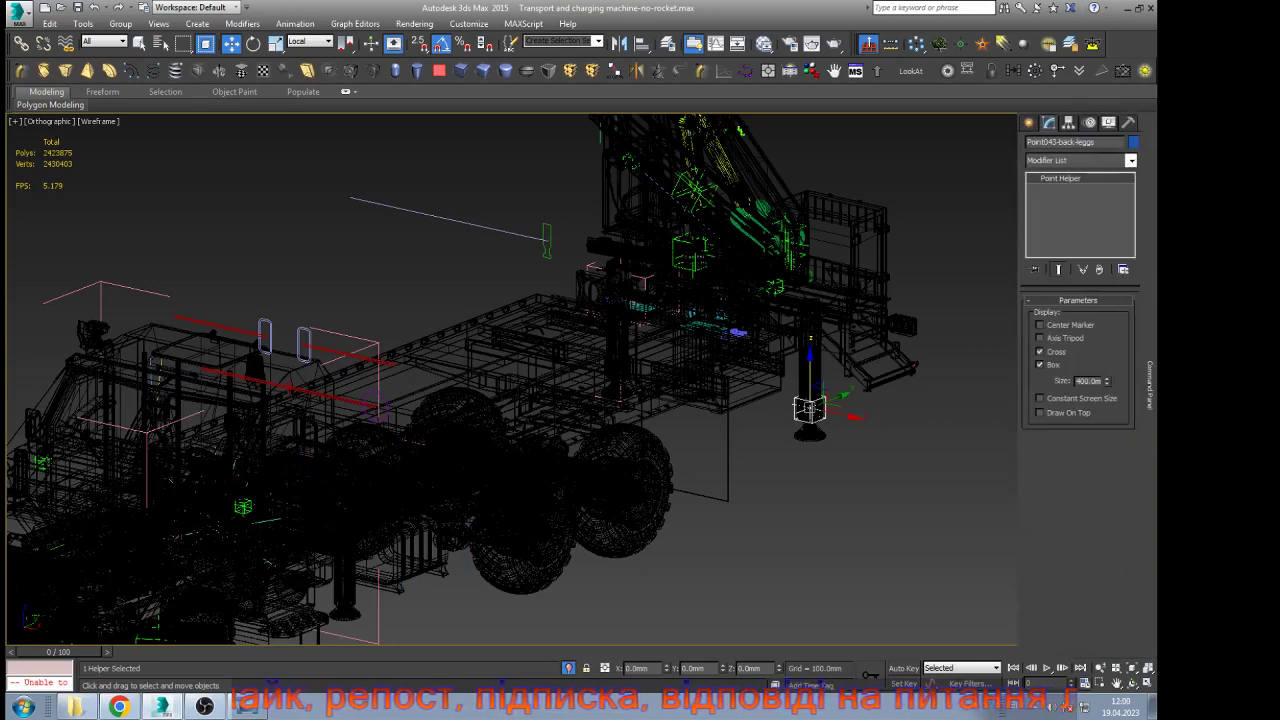
click(1090, 122)
click(1089, 256)
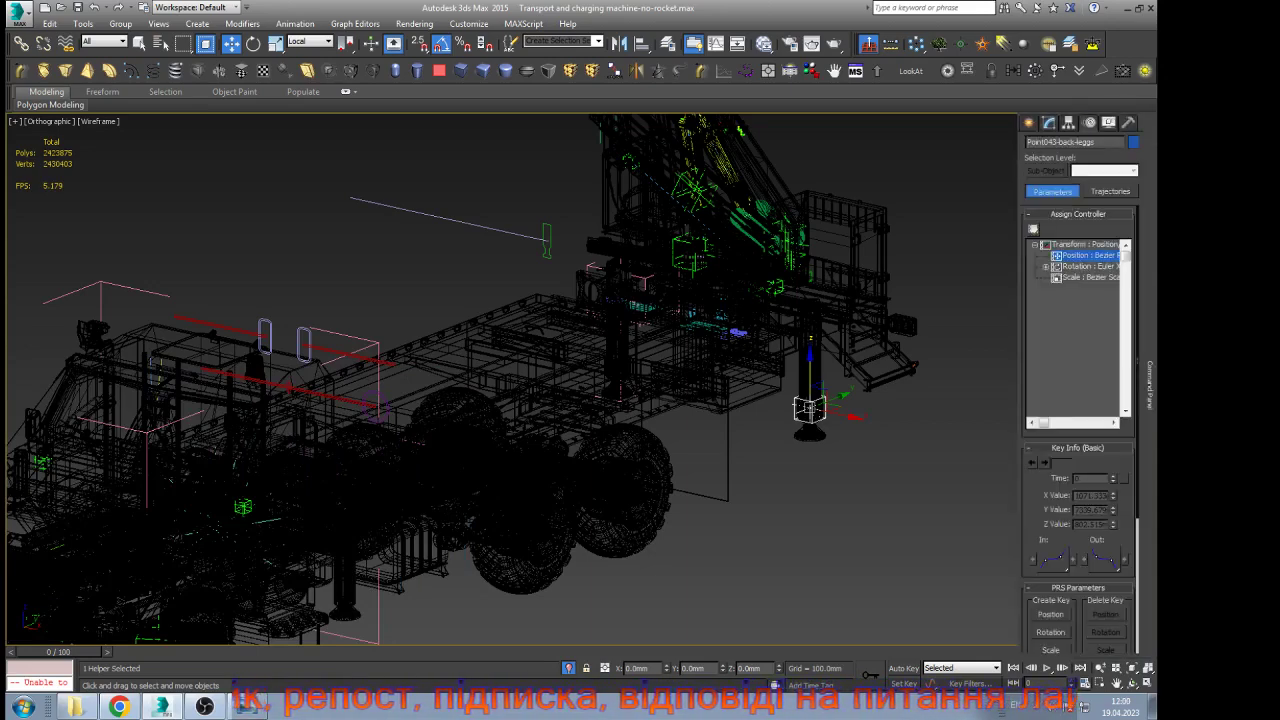
click(1033, 230)
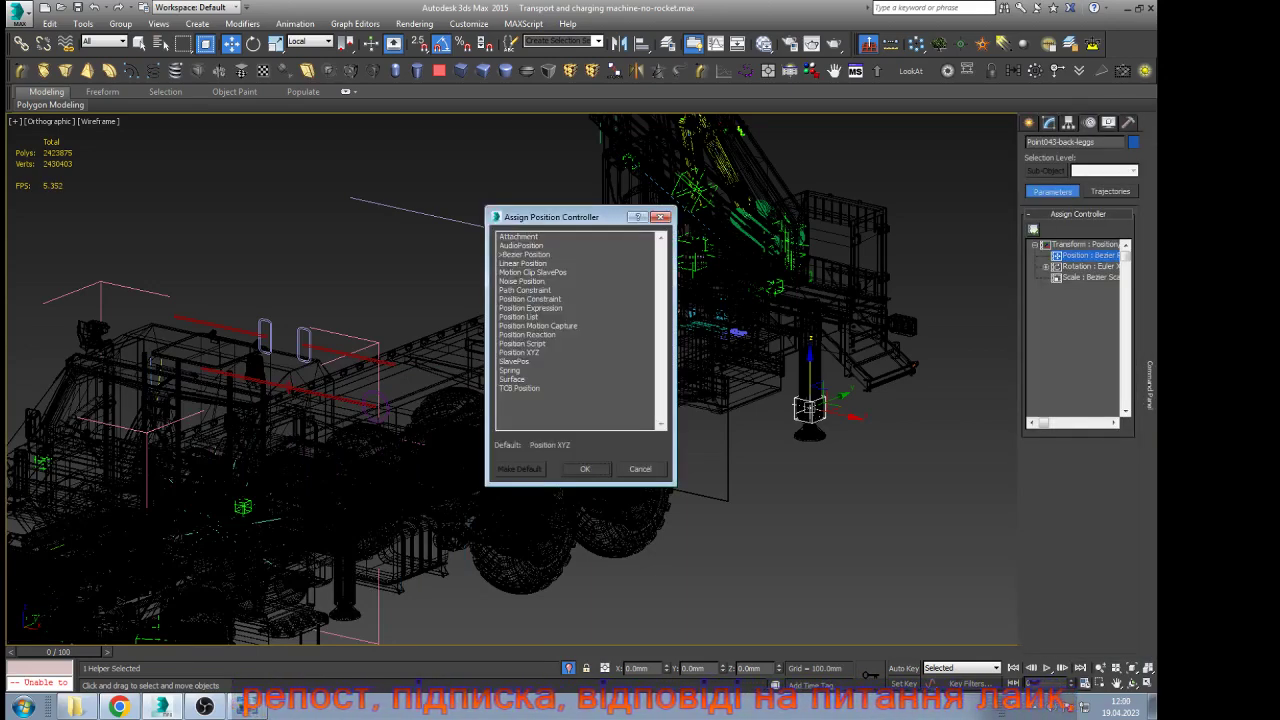
click(523, 263)
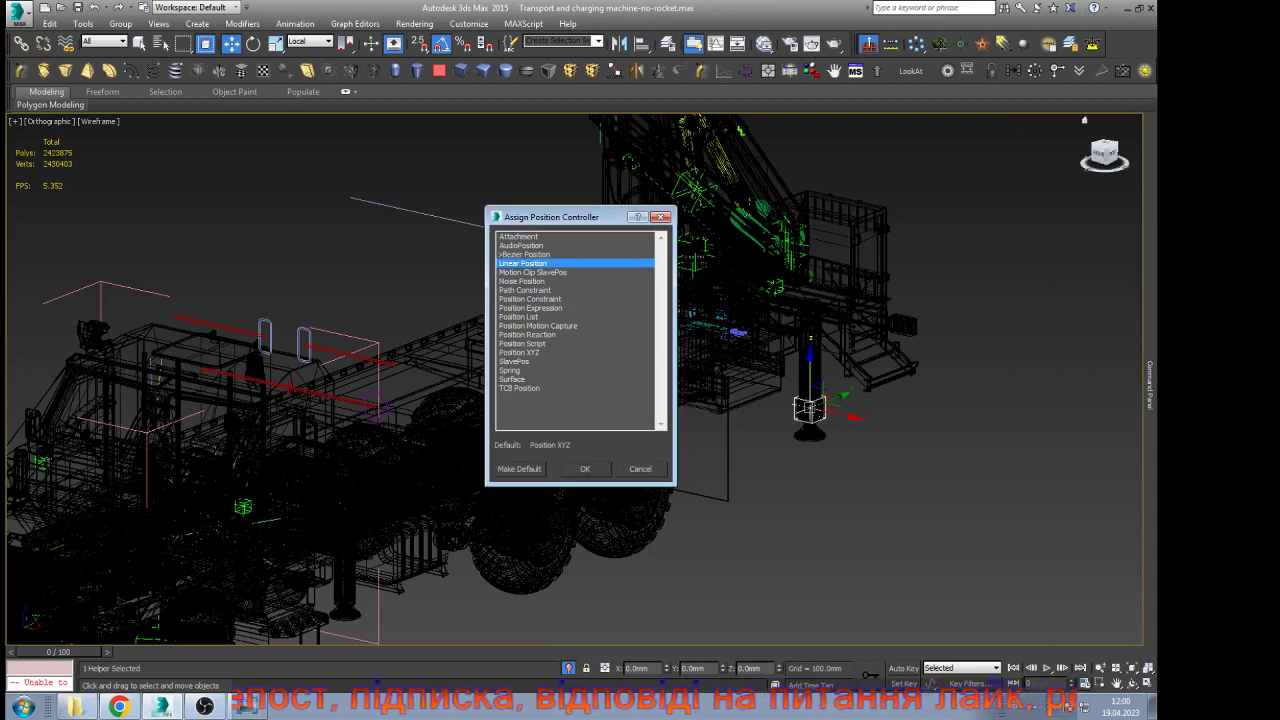
click(585, 469)
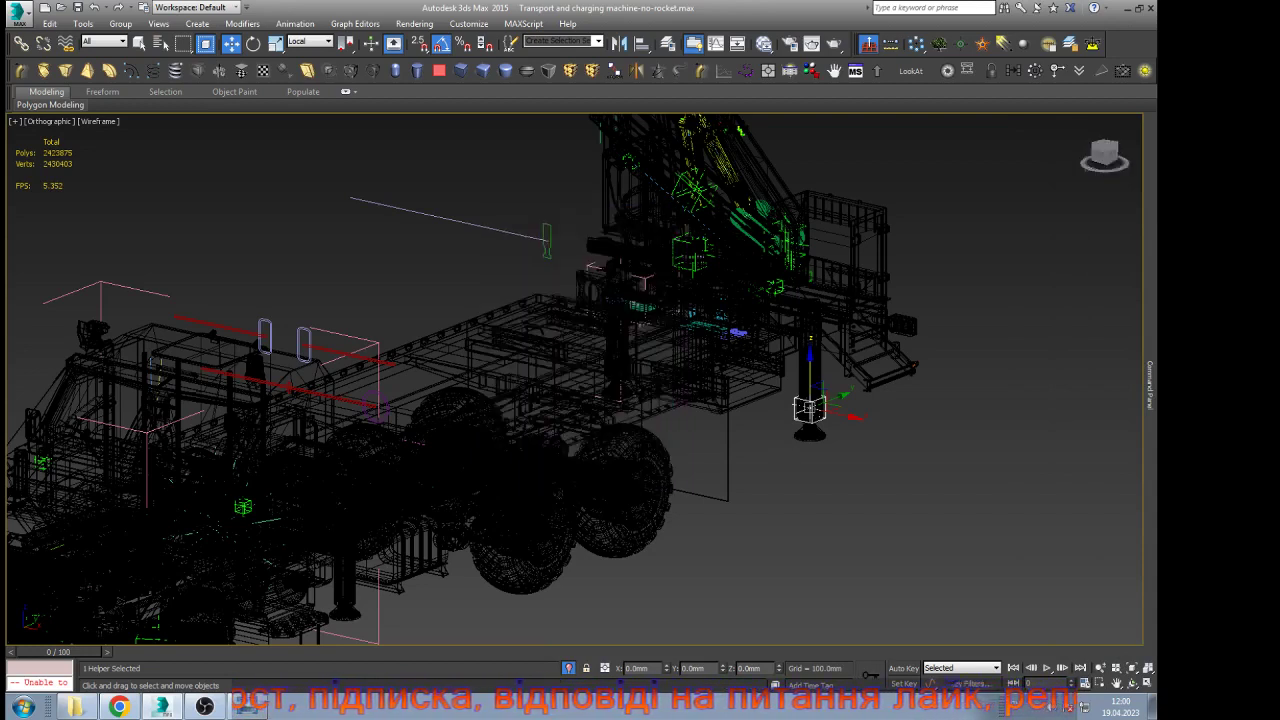
Set up parameter wiring between the necked slider's path Percent and the rear leg helper's position track
click(547, 241)
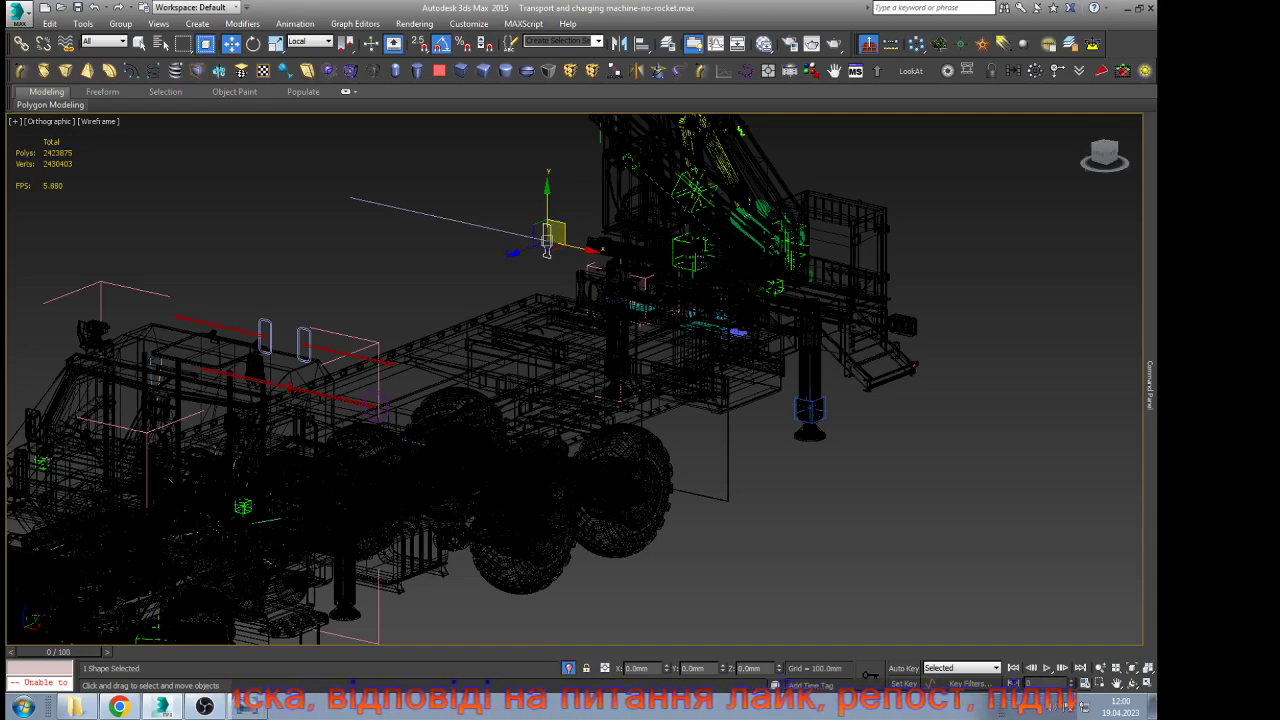
key(super)
click(465, 280)
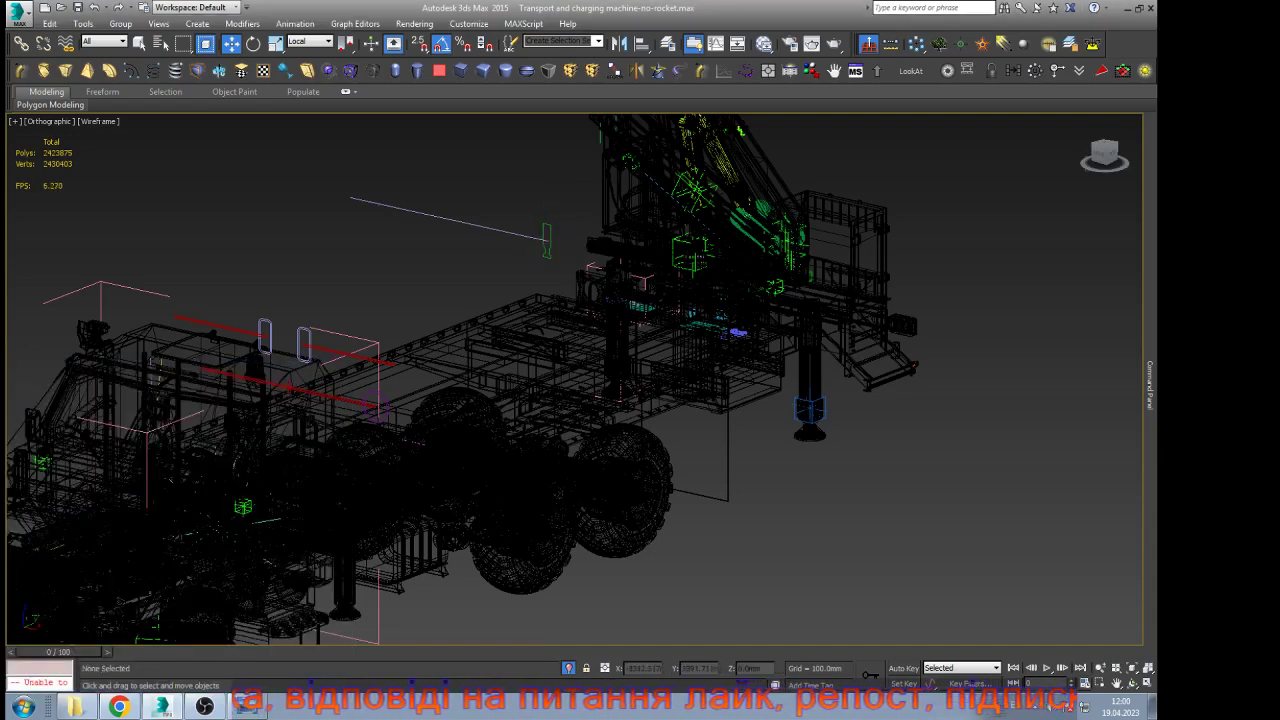
click(547, 241)
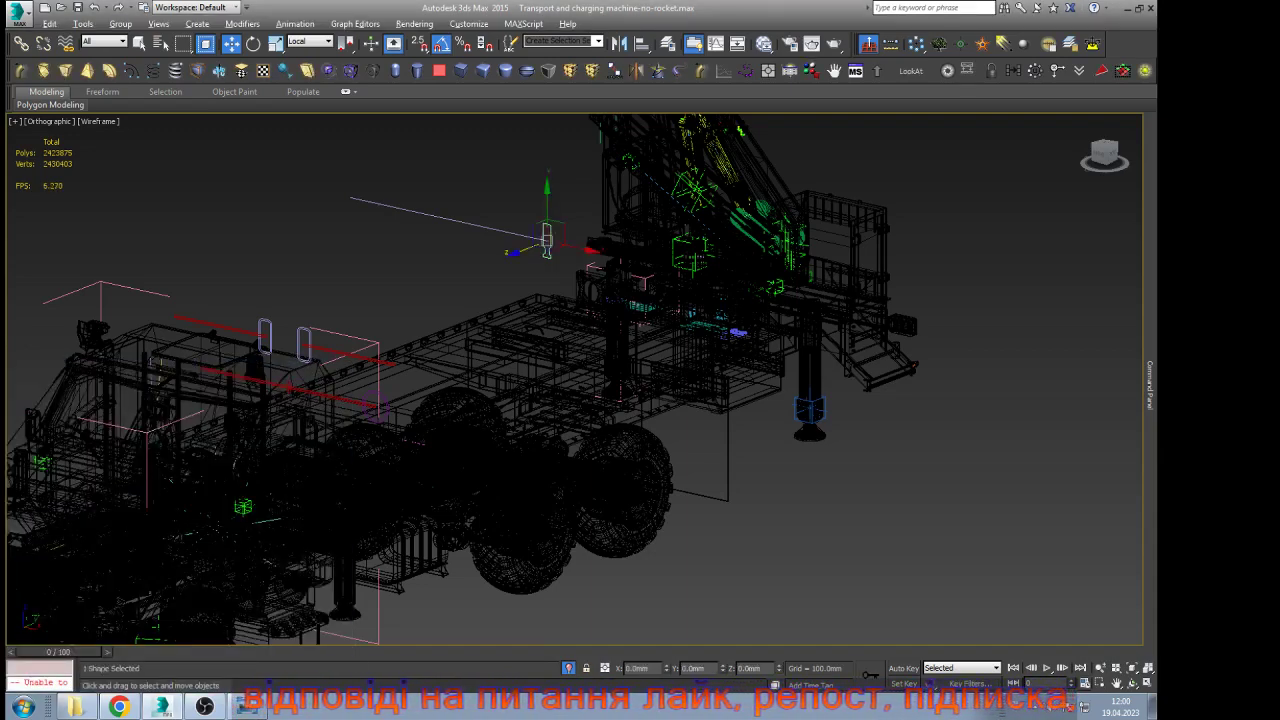
key(alt+5)
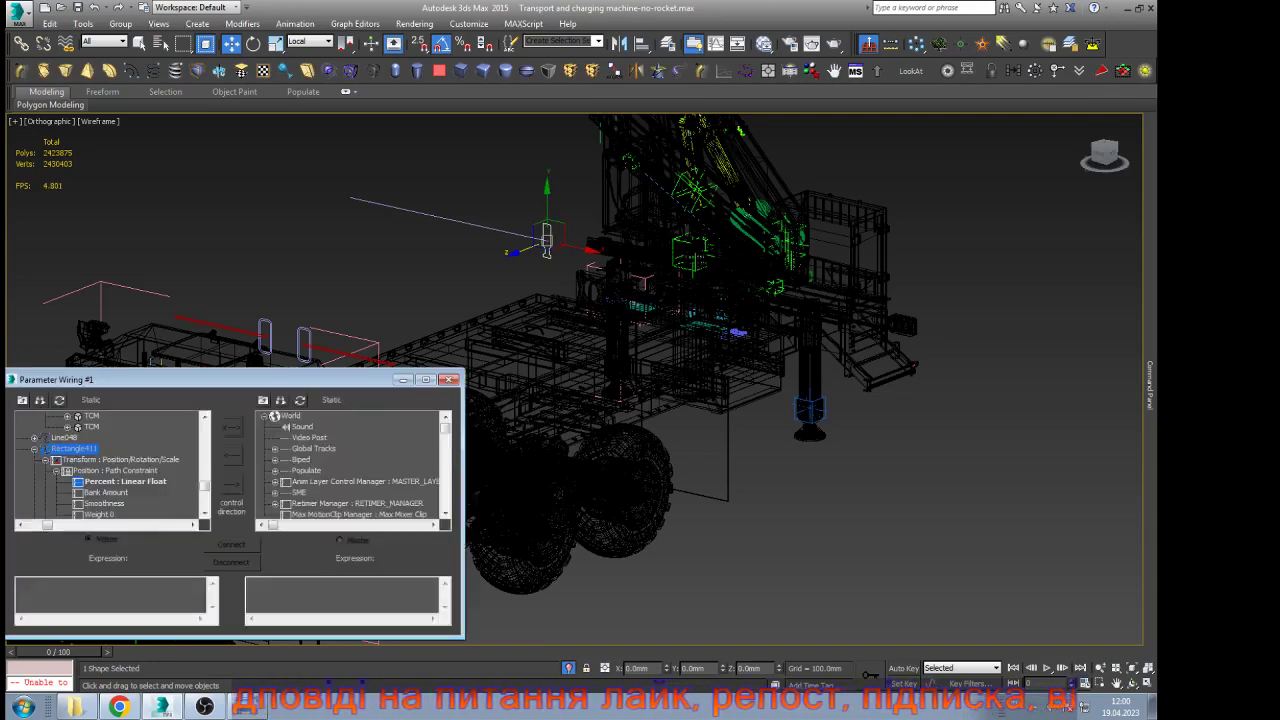
scroll(110, 465, down, 1)
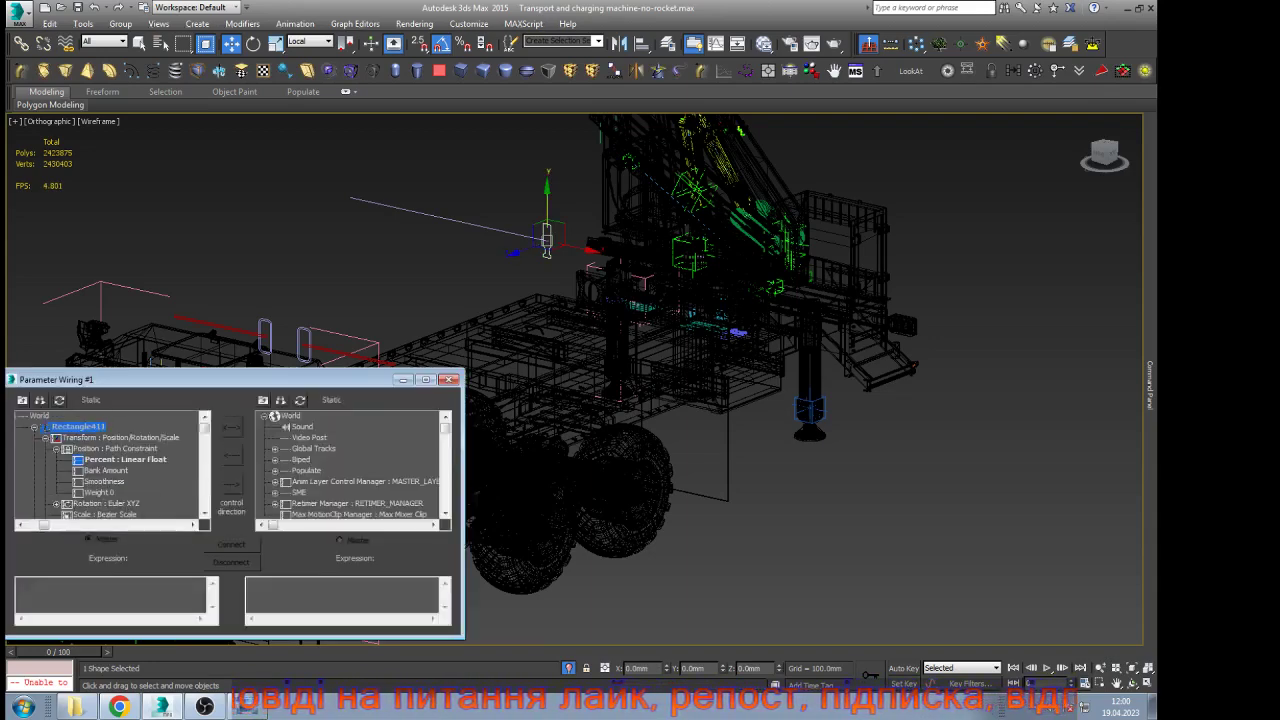
click(125, 460)
click(809, 408)
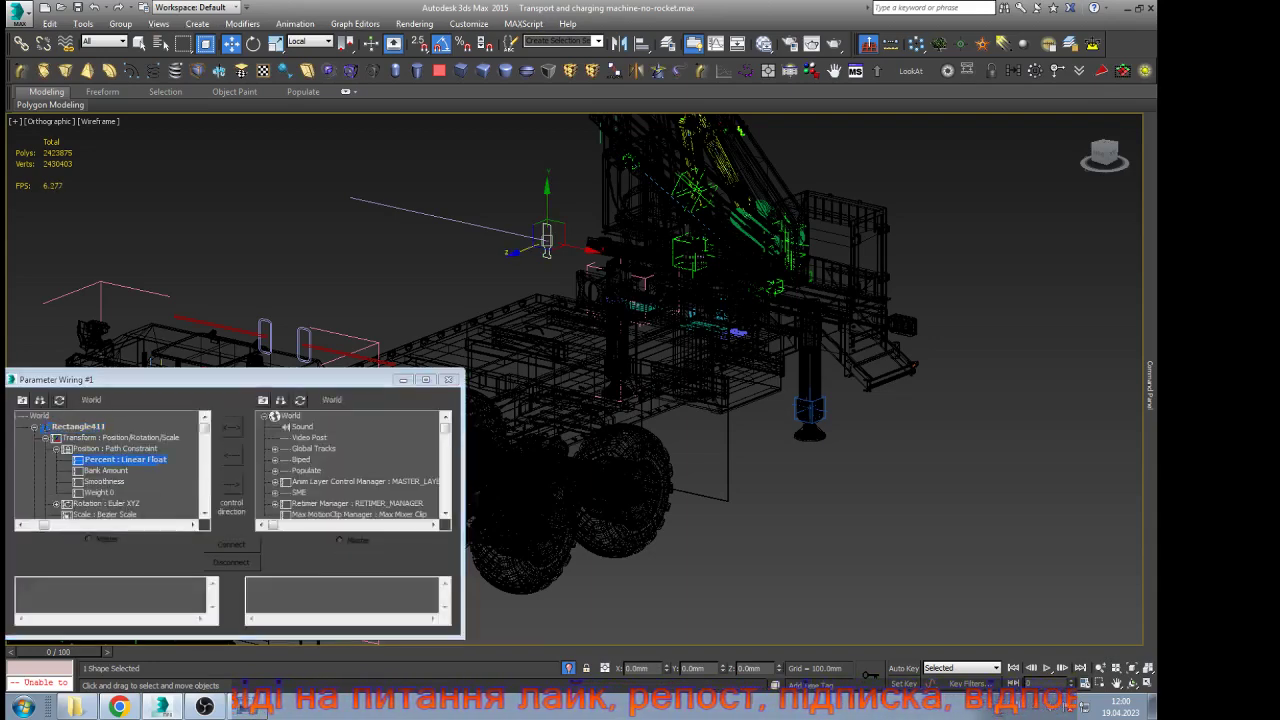
click(300, 400)
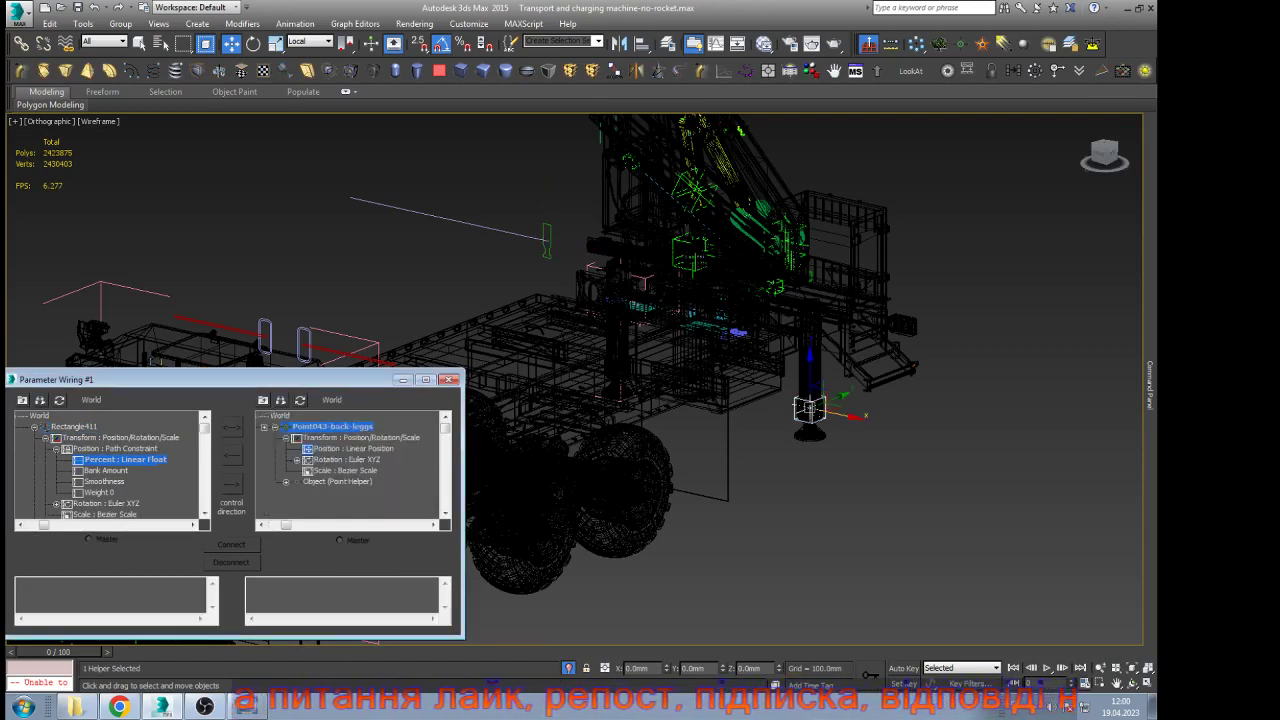
click(353, 449)
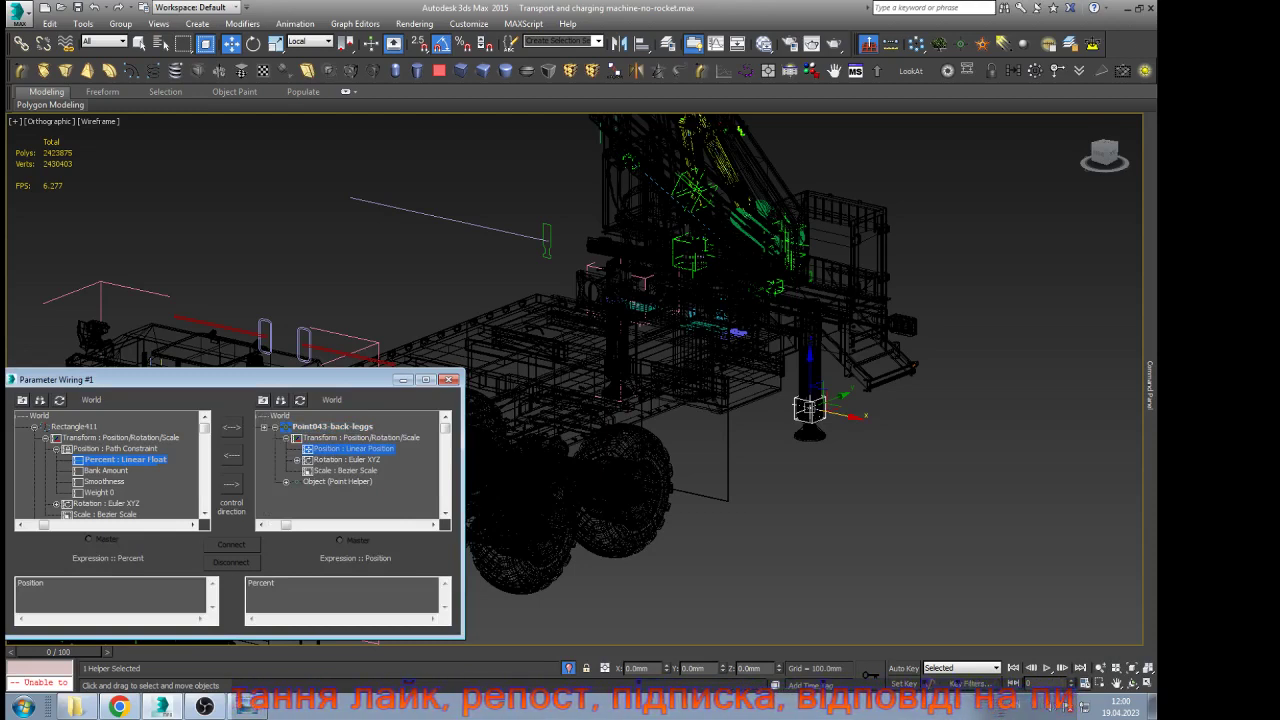
Try an AlembicXform controller on the rear leg helper's transform track, and undo the assignment
mouse_move(1150, 384)
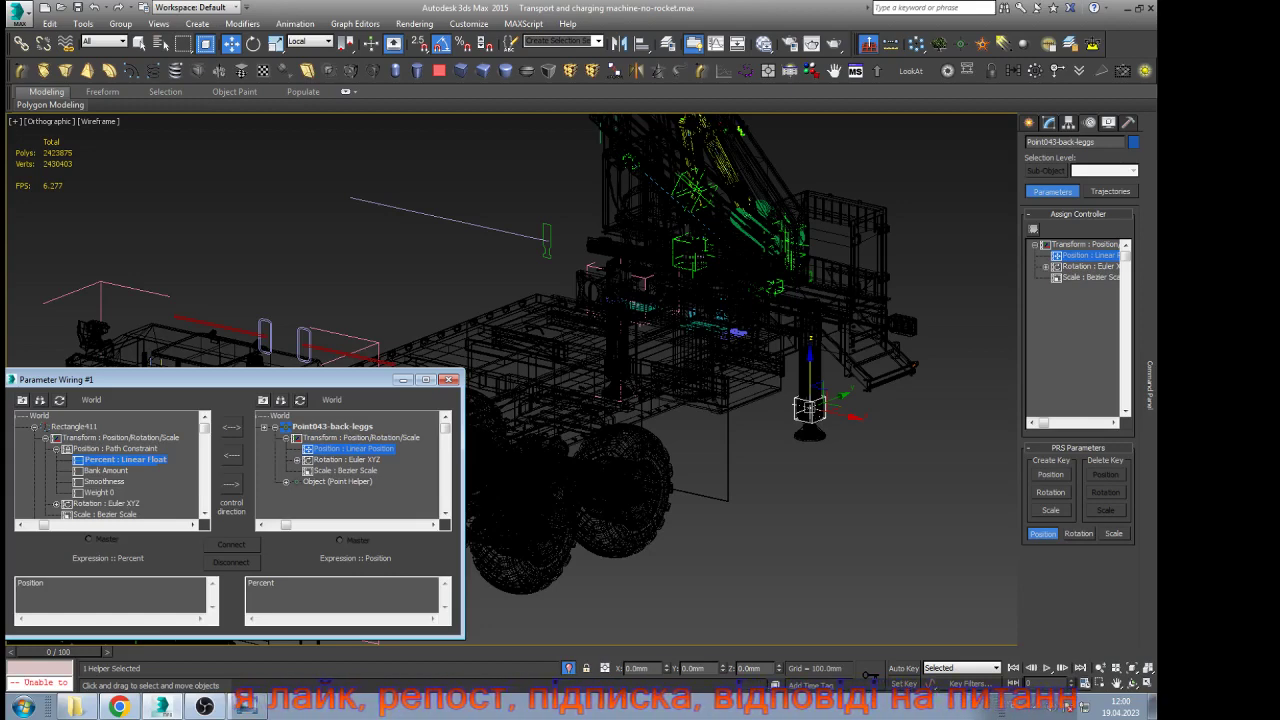
click(1085, 245)
click(1033, 230)
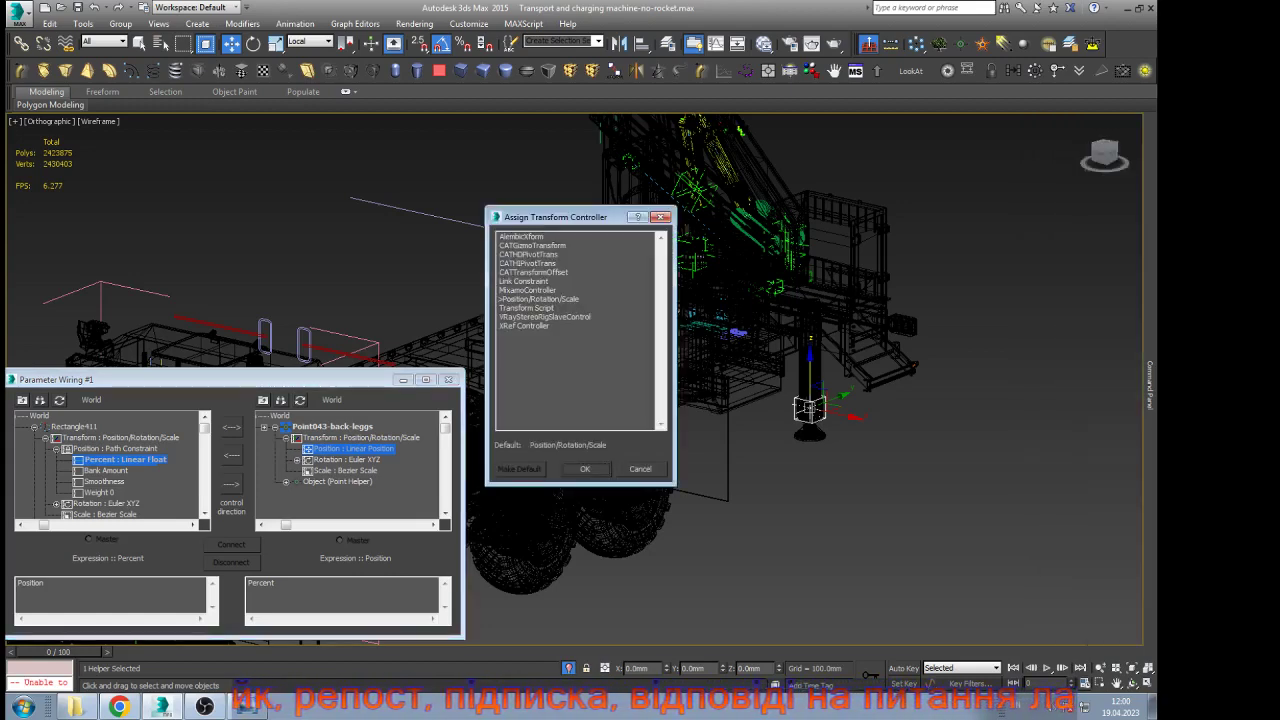
click(522, 237)
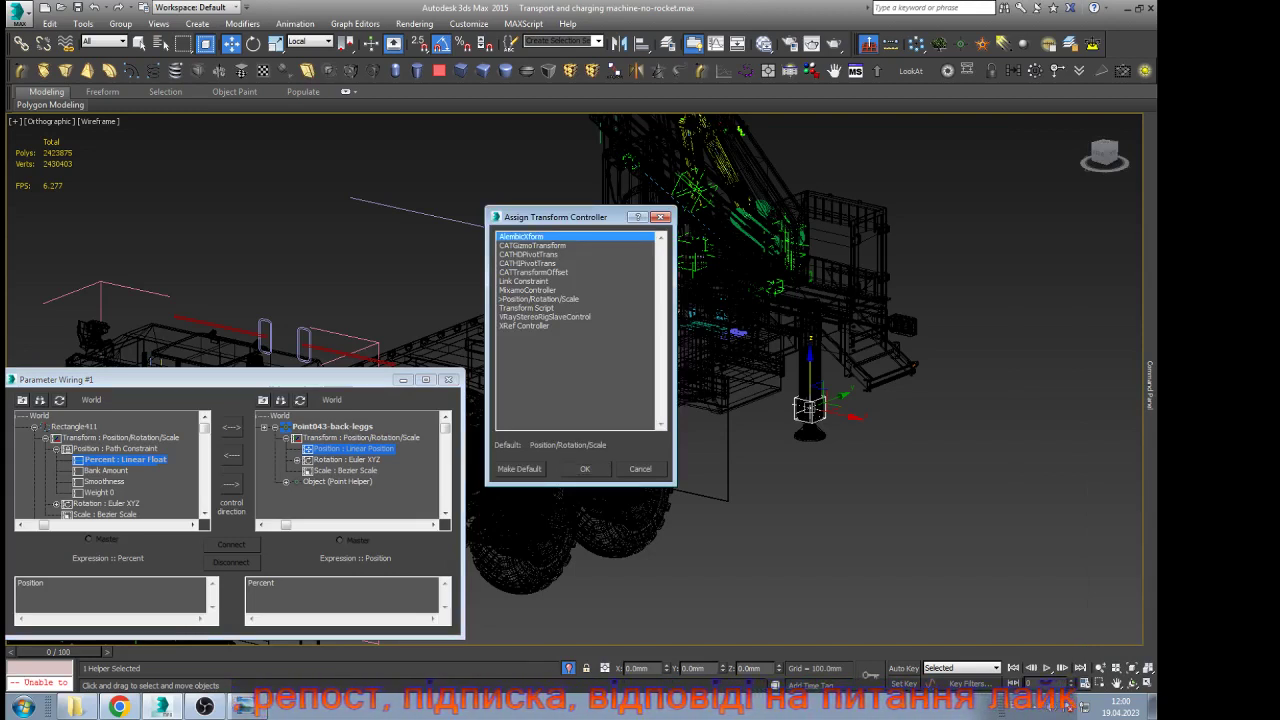
click(585, 469)
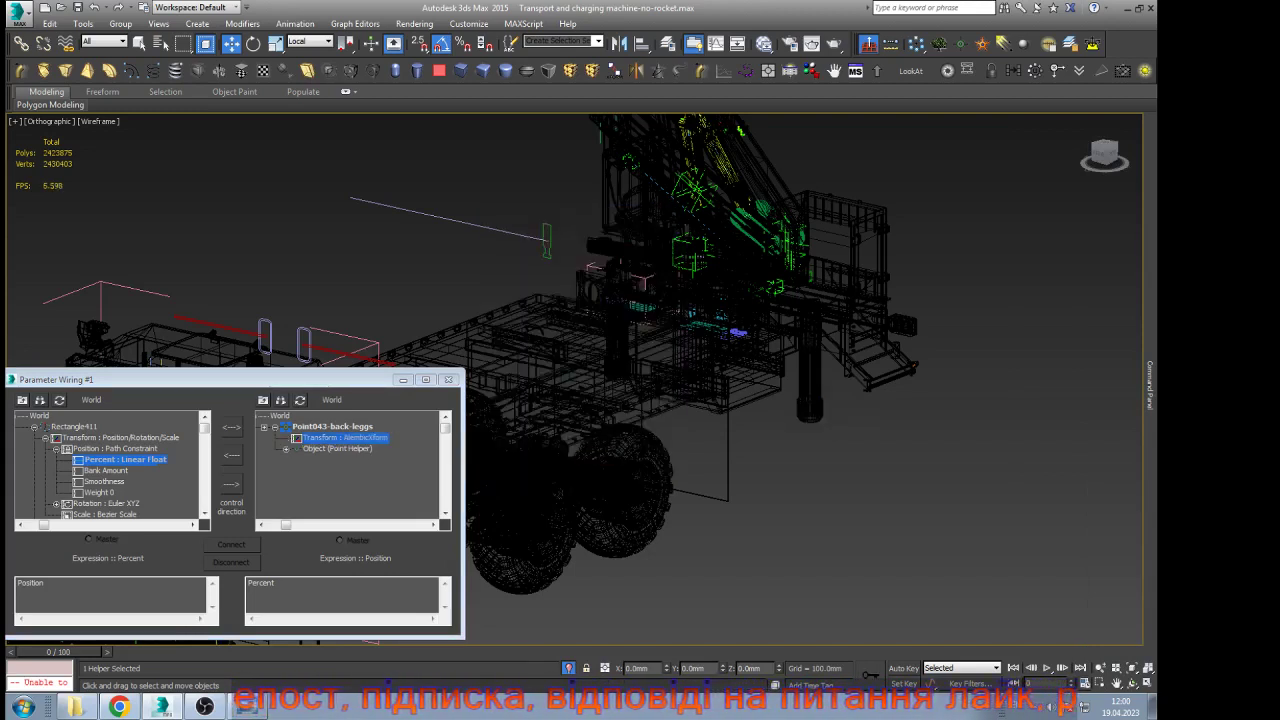
key(ctrl+z)
Assign a Position XYZ controller to the rear leg helper's position track
mouse_move(1150, 385)
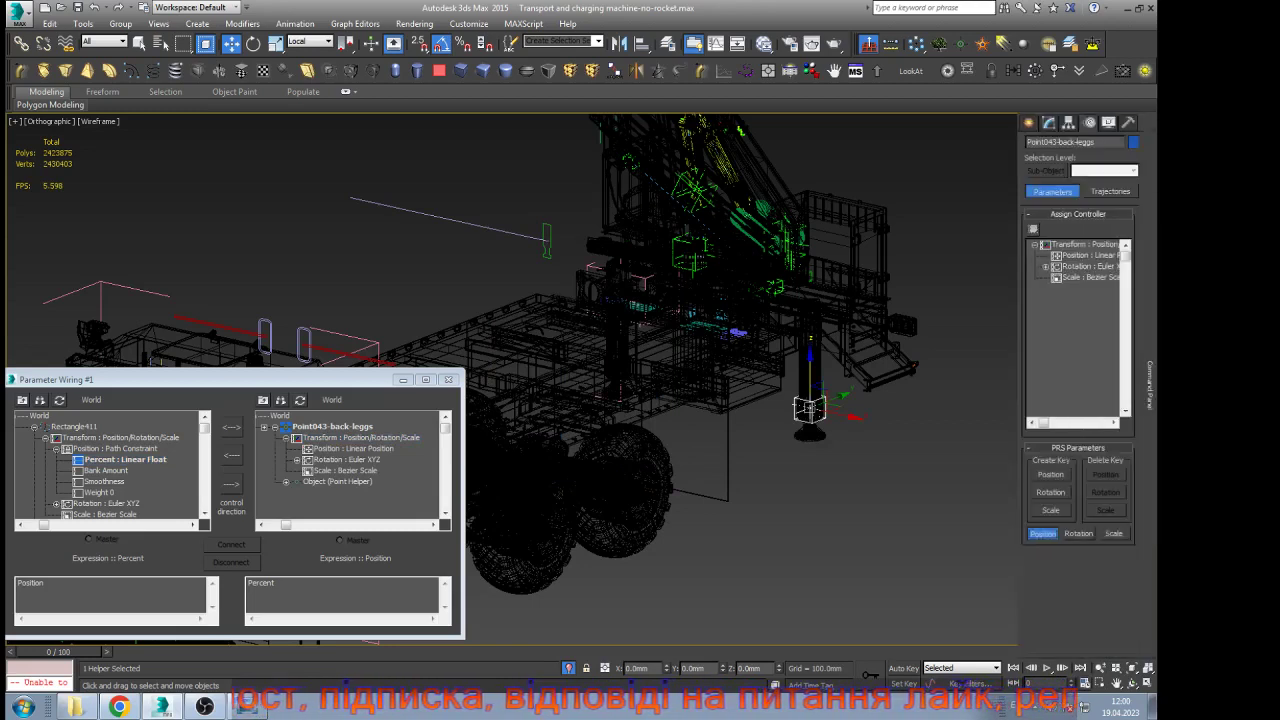
click(1088, 256)
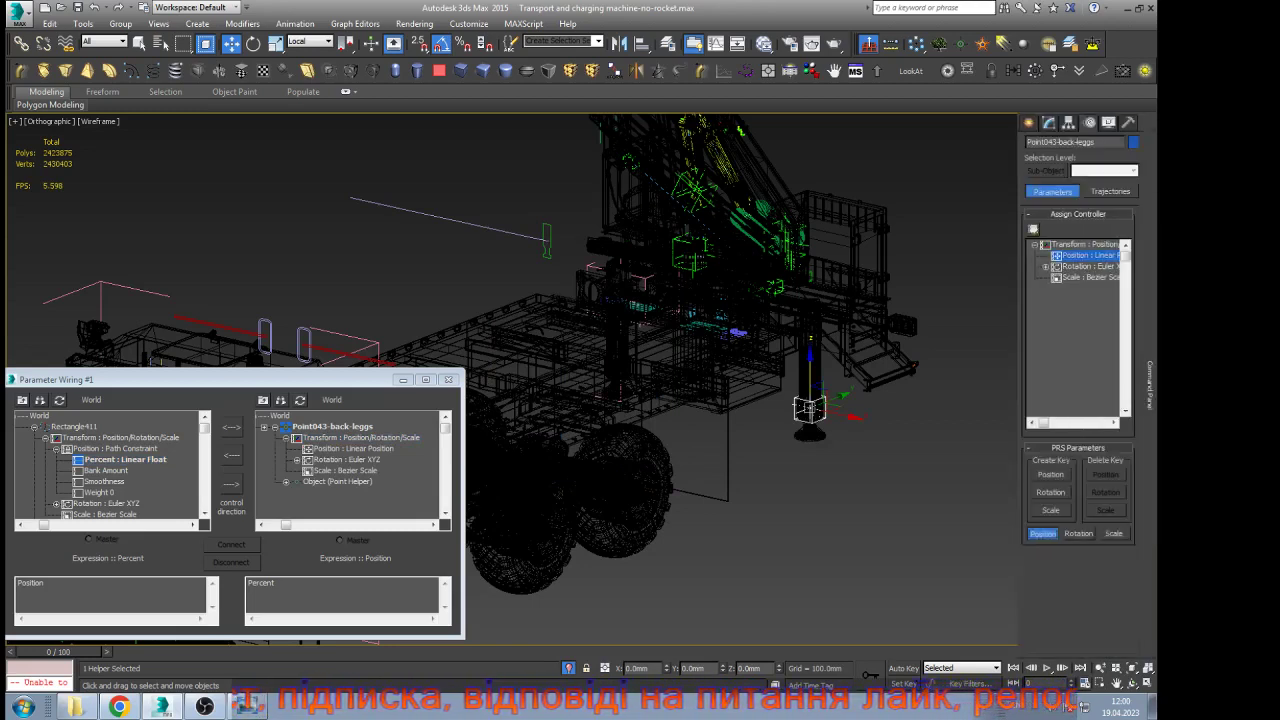
click(1034, 230)
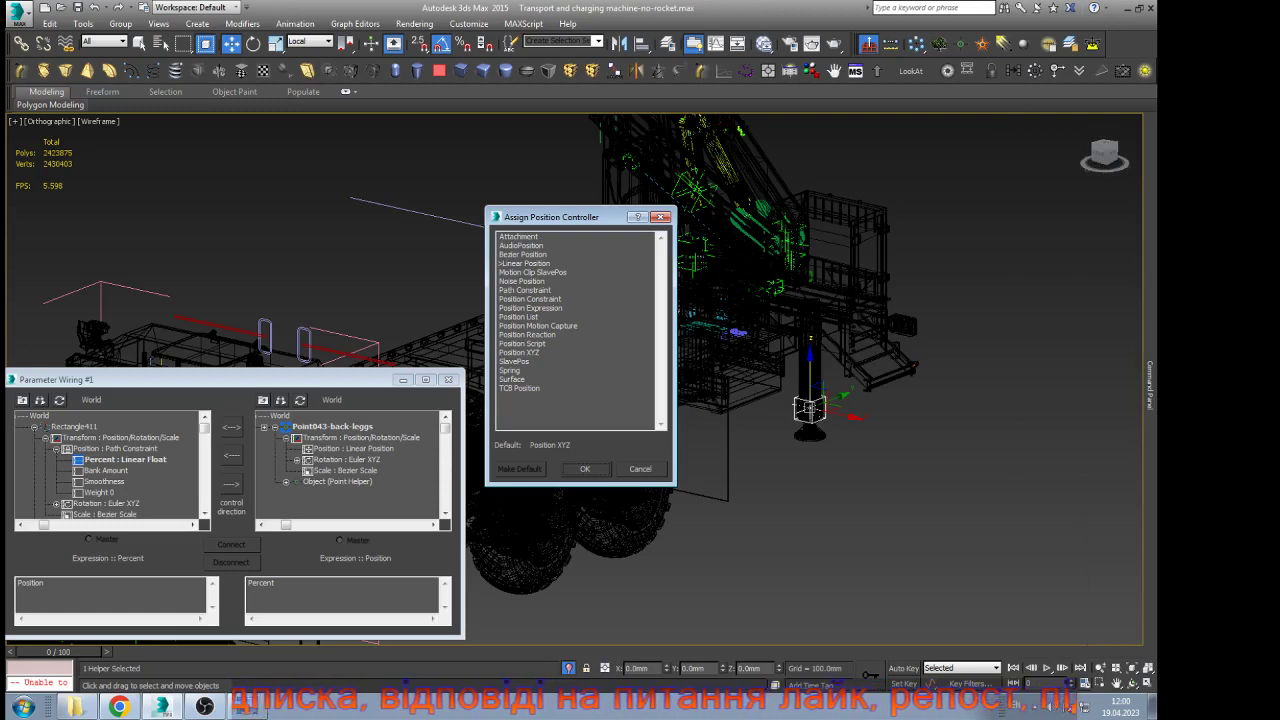
click(520, 353)
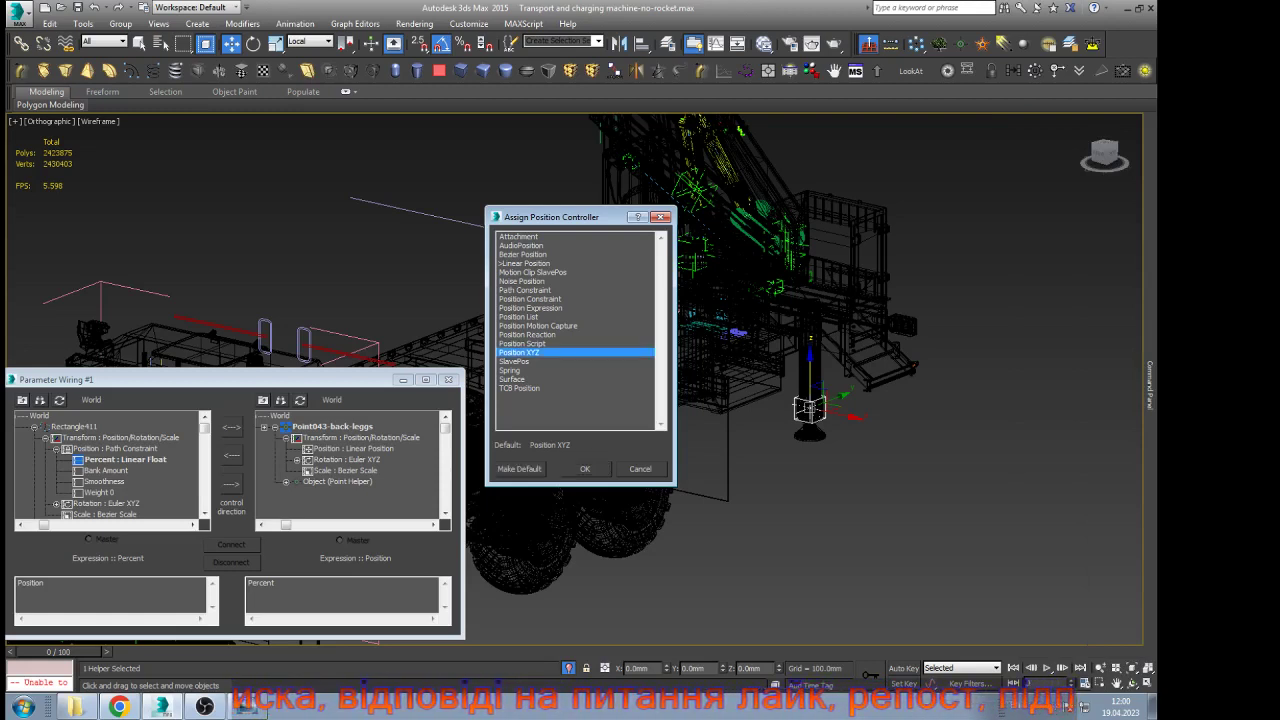
click(585, 469)
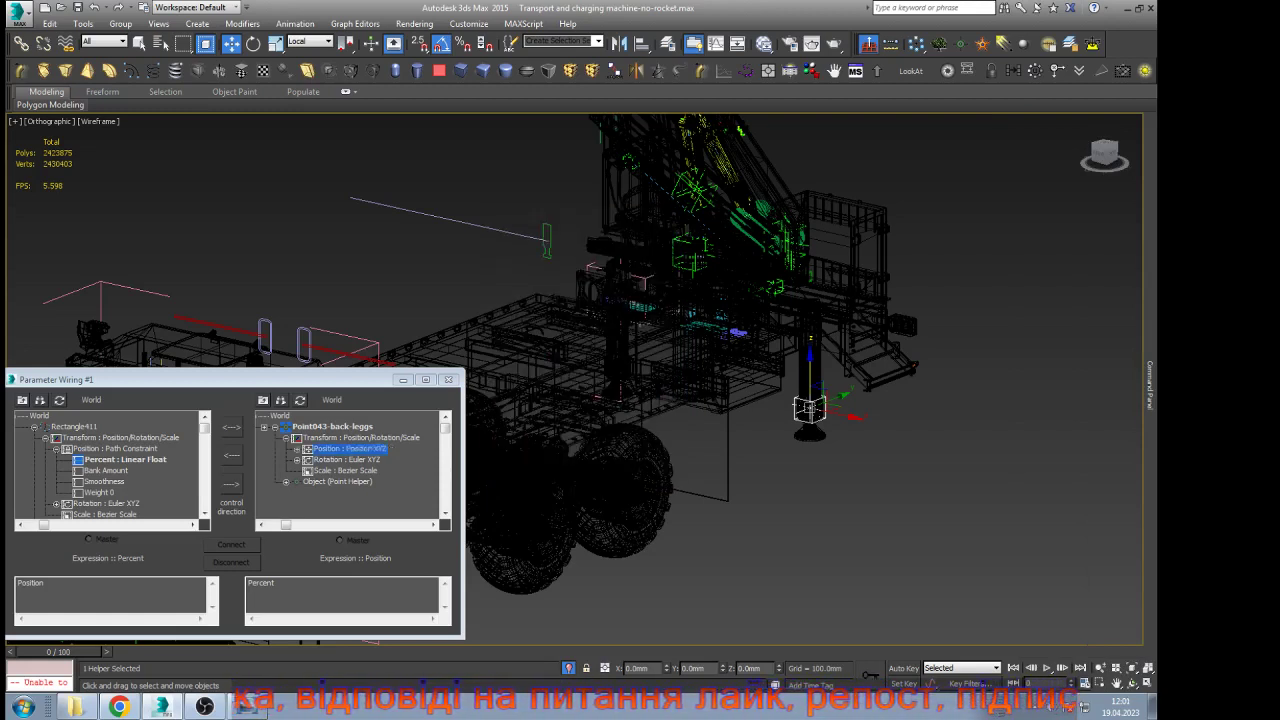
Wire the slider's Percent one-way to the rear leg helper's Z Position so that the slider controls it
click(297, 449)
click(363, 482)
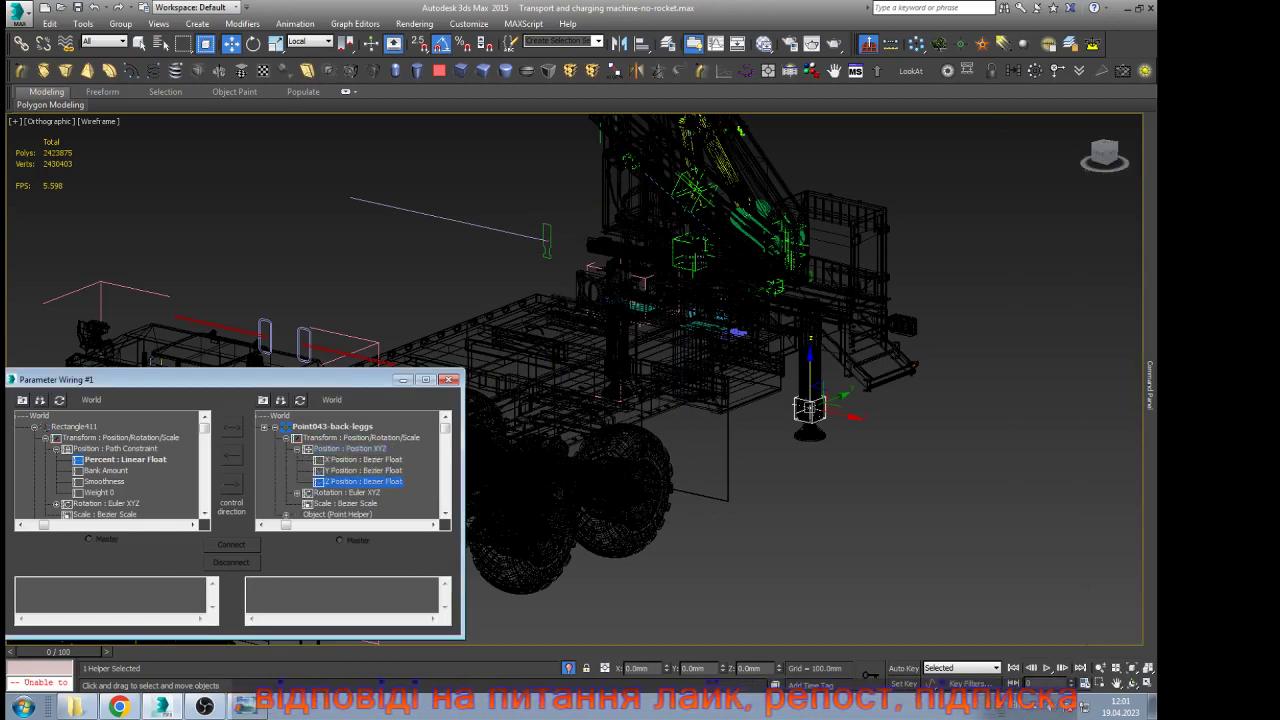
click(125, 460)
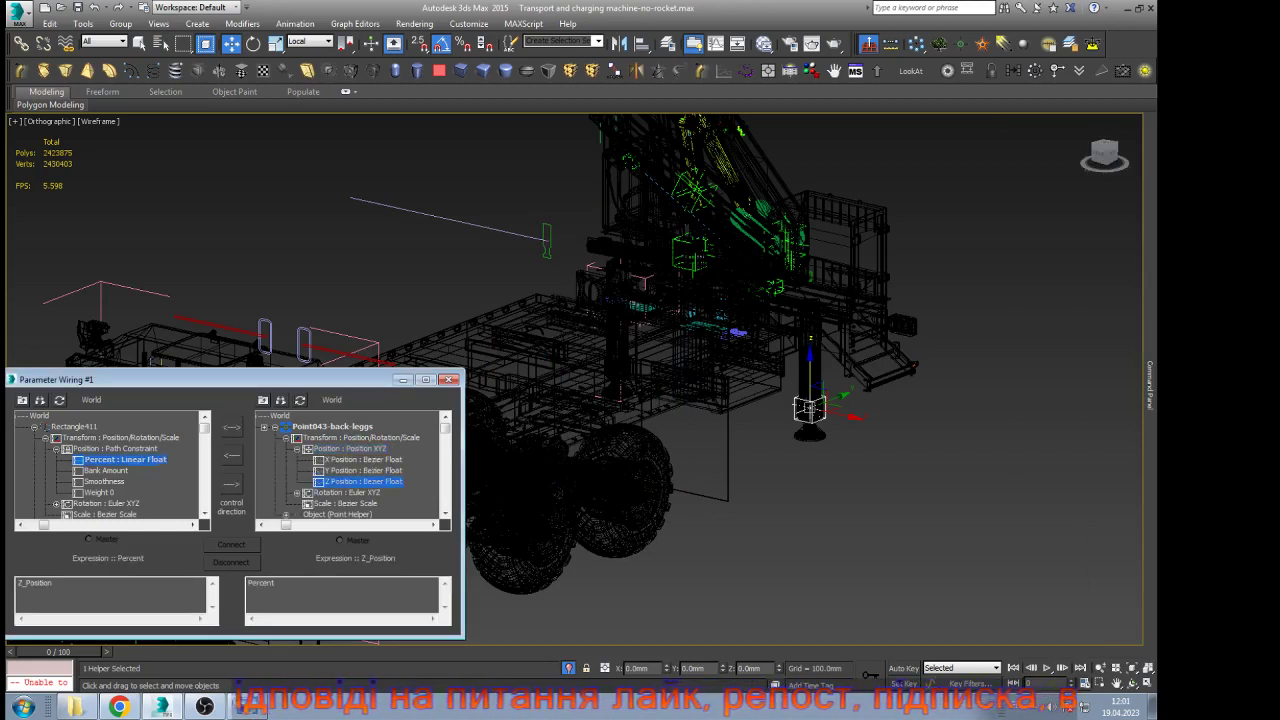
click(231, 484)
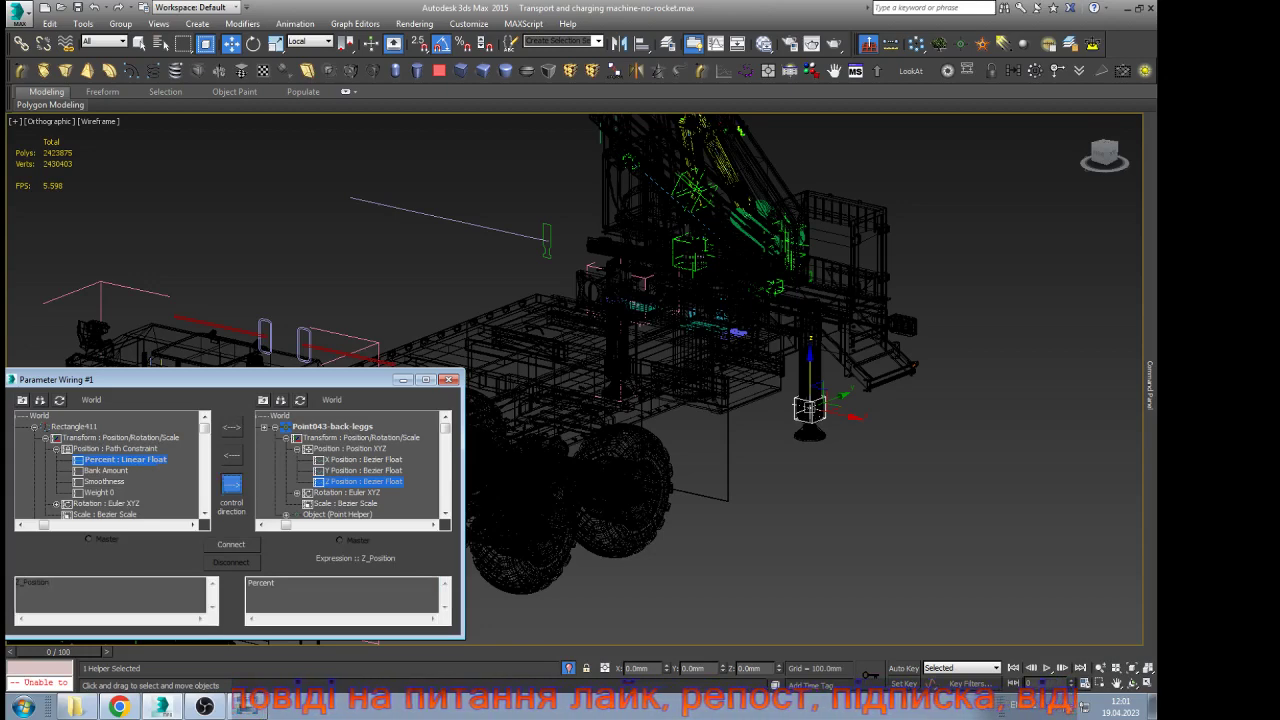
click(231, 544)
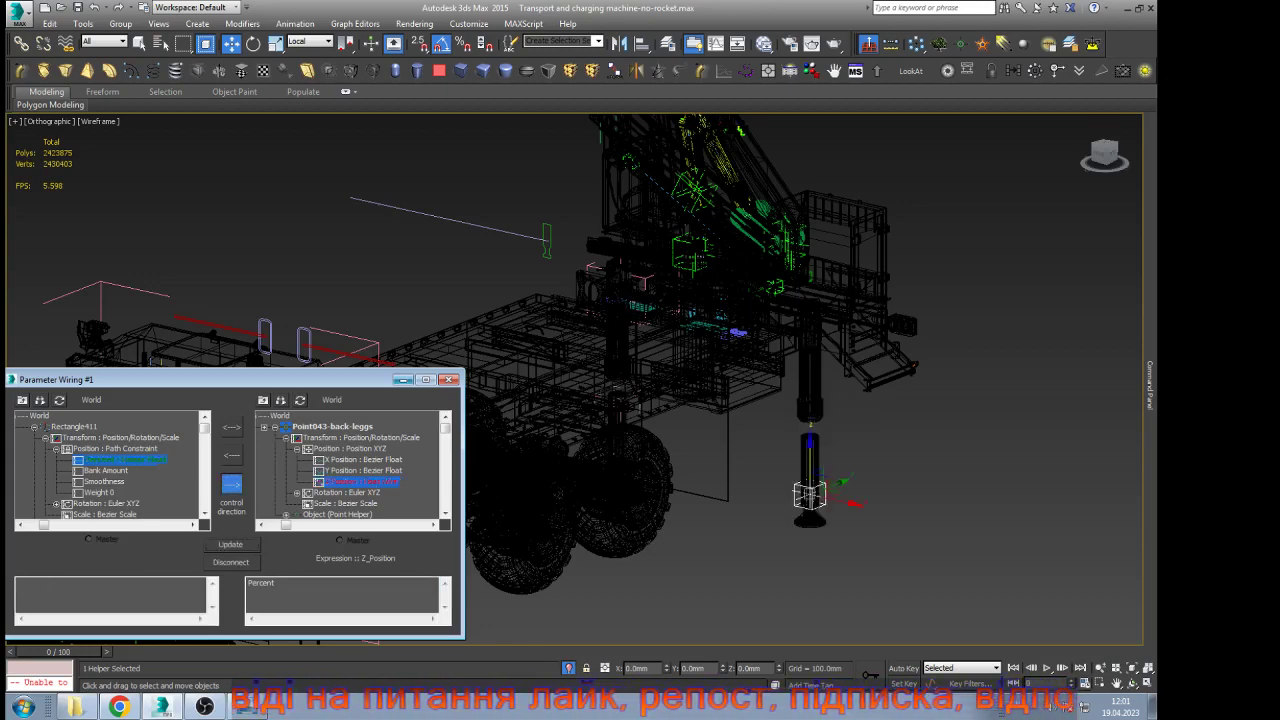
Test the wiring by sliding the necked slider along its line and back, and try moving the leg helper along Z
click(401, 379)
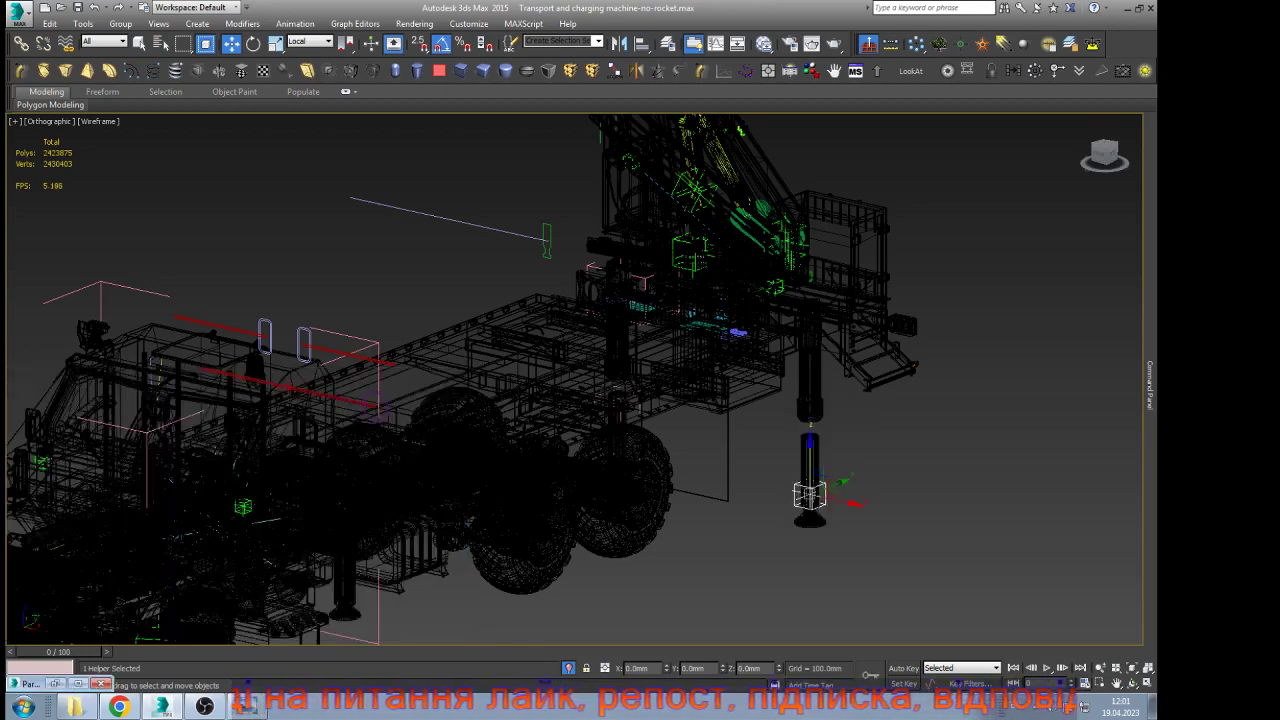
click(547, 241)
drag(574, 247, 350, 196)
key(ctrl+z)
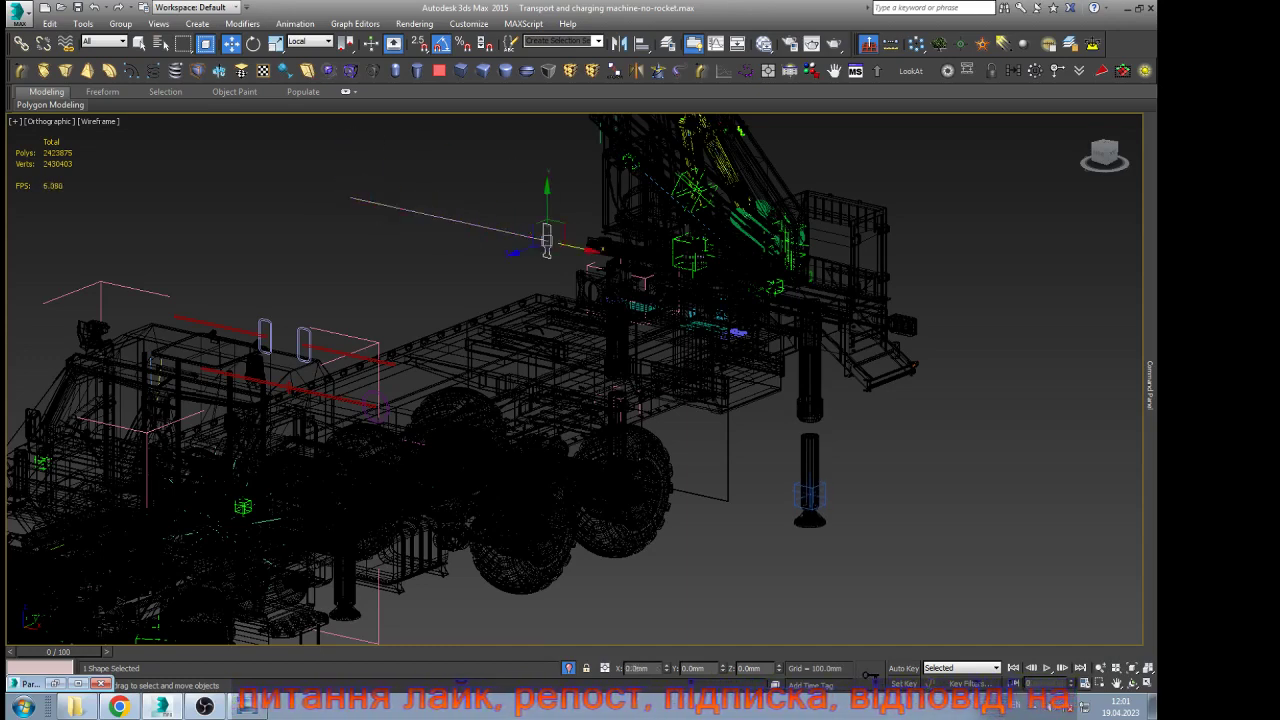
mouse_move(546, 240)
mouse_down()
mouse_move(346, 200)
mouse_move(546, 240)
mouse_up()
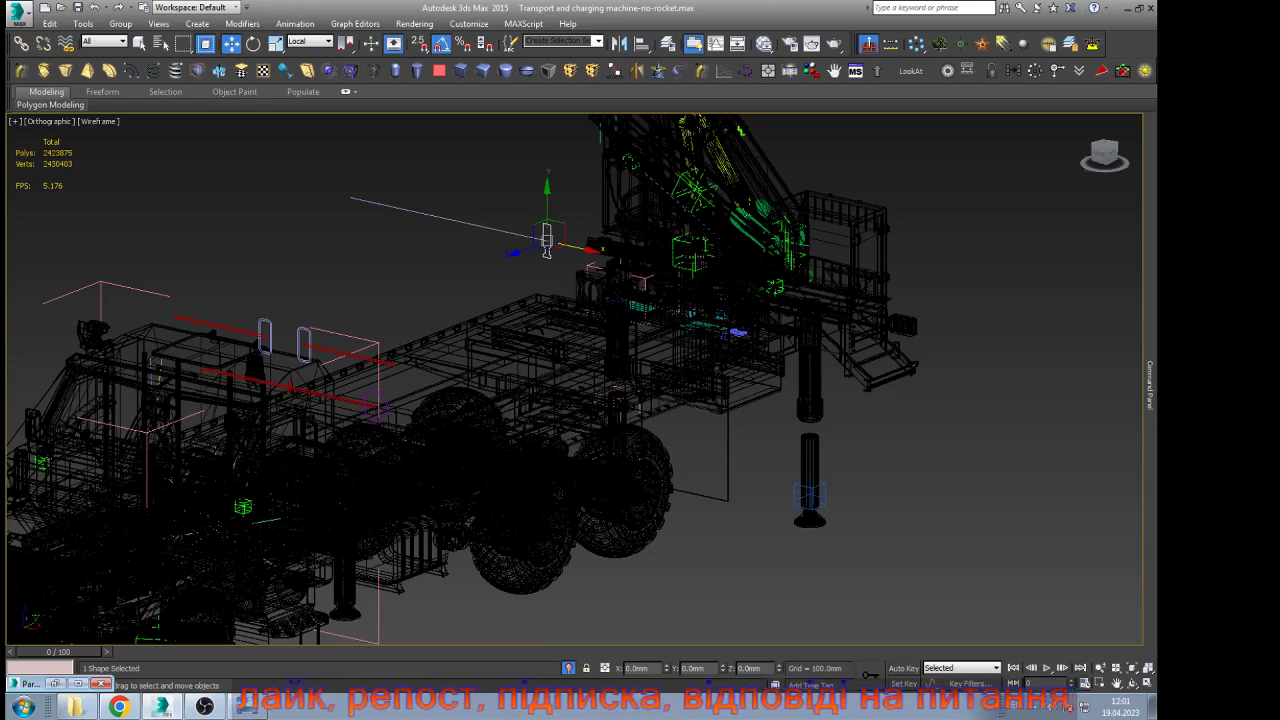
click(811, 495)
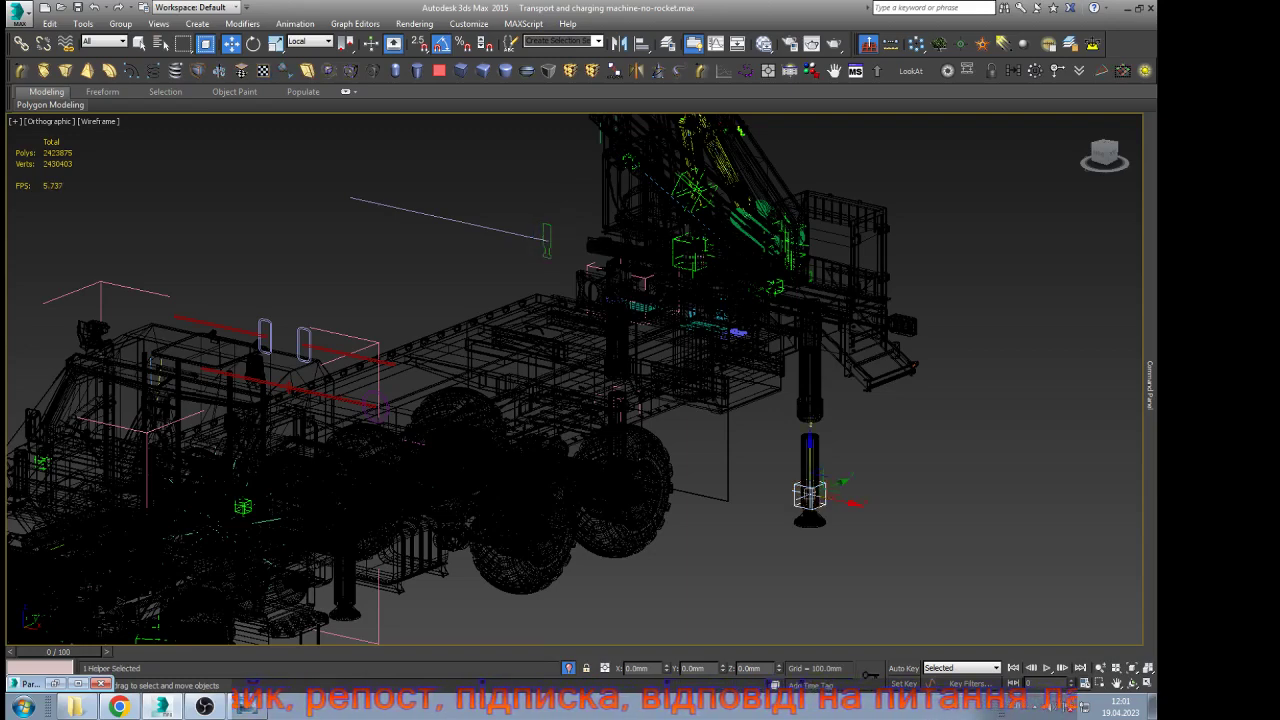
drag(810, 456, 810, 454)
Update the Z Position wiring expression to Percent*20 and slide the necked slider to the other end of its line
click(55, 684)
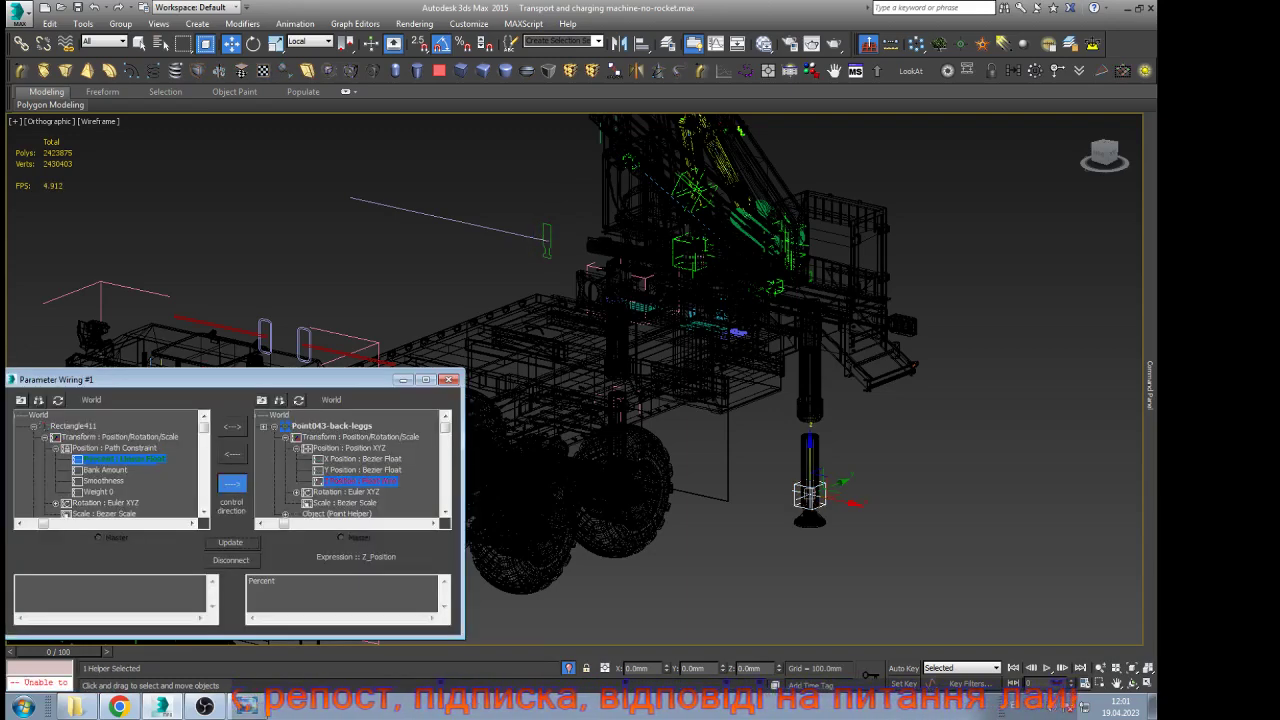
click(278, 581)
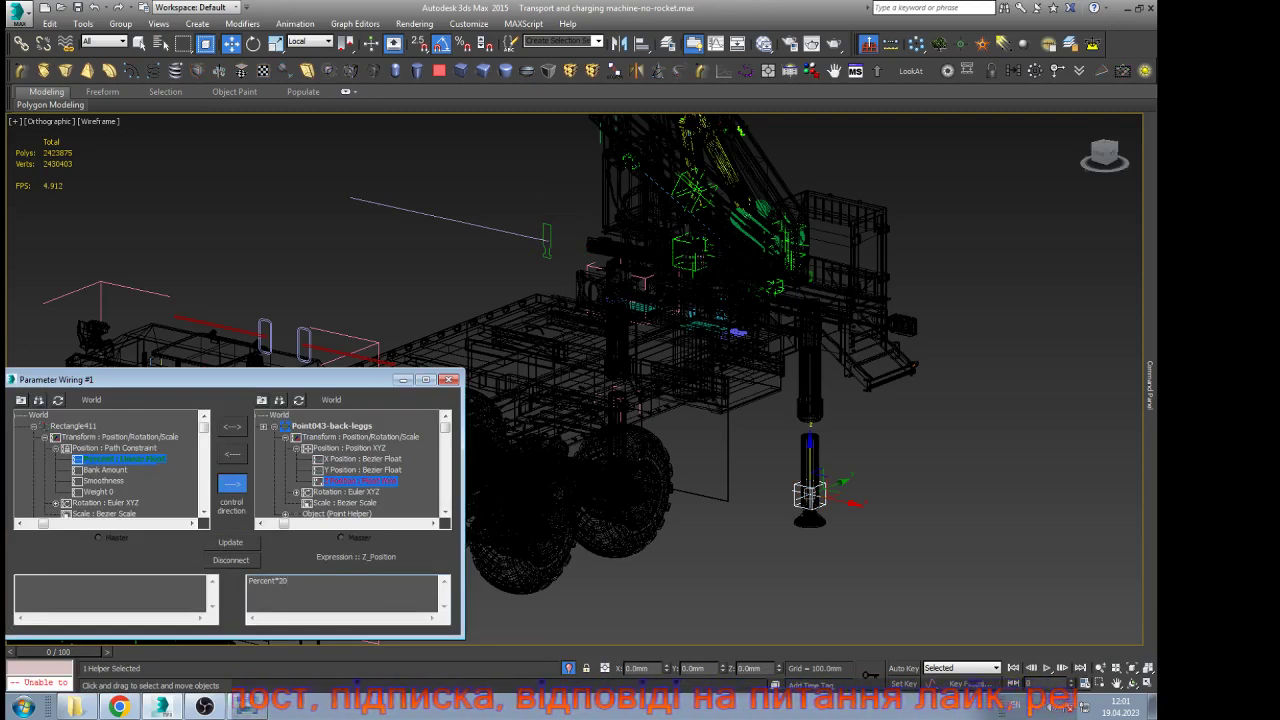
click(231, 543)
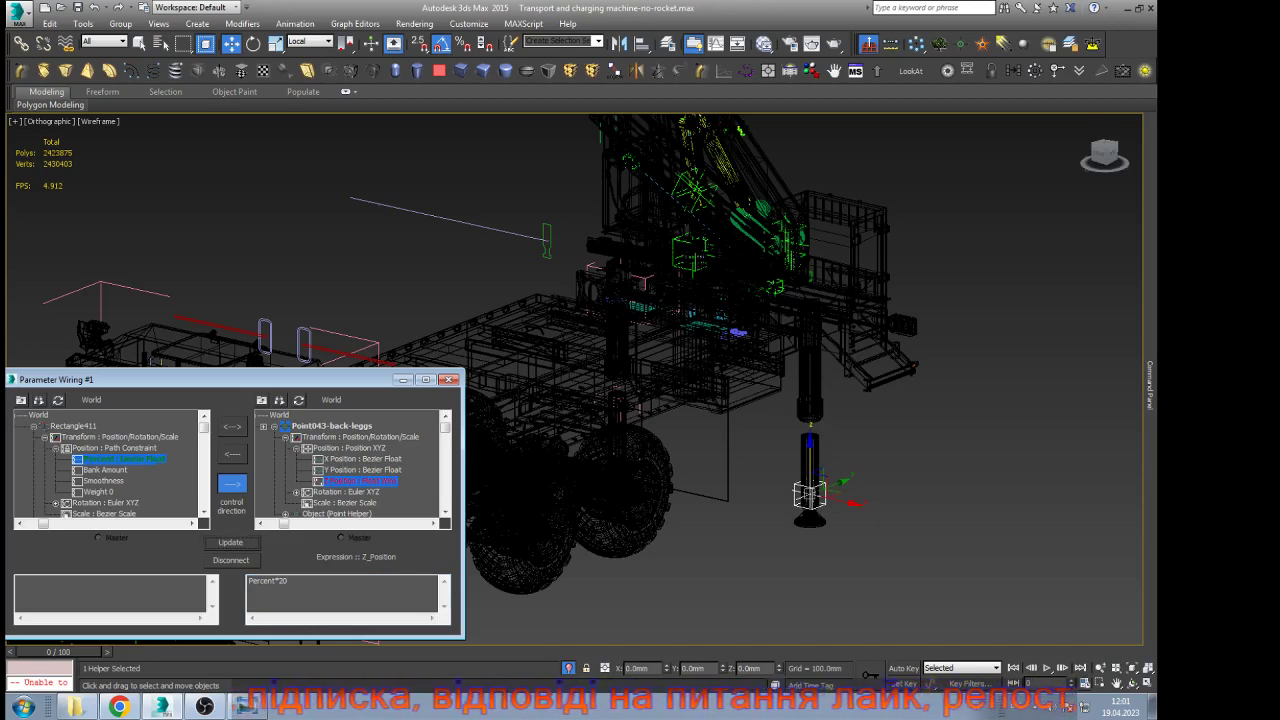
click(547, 240)
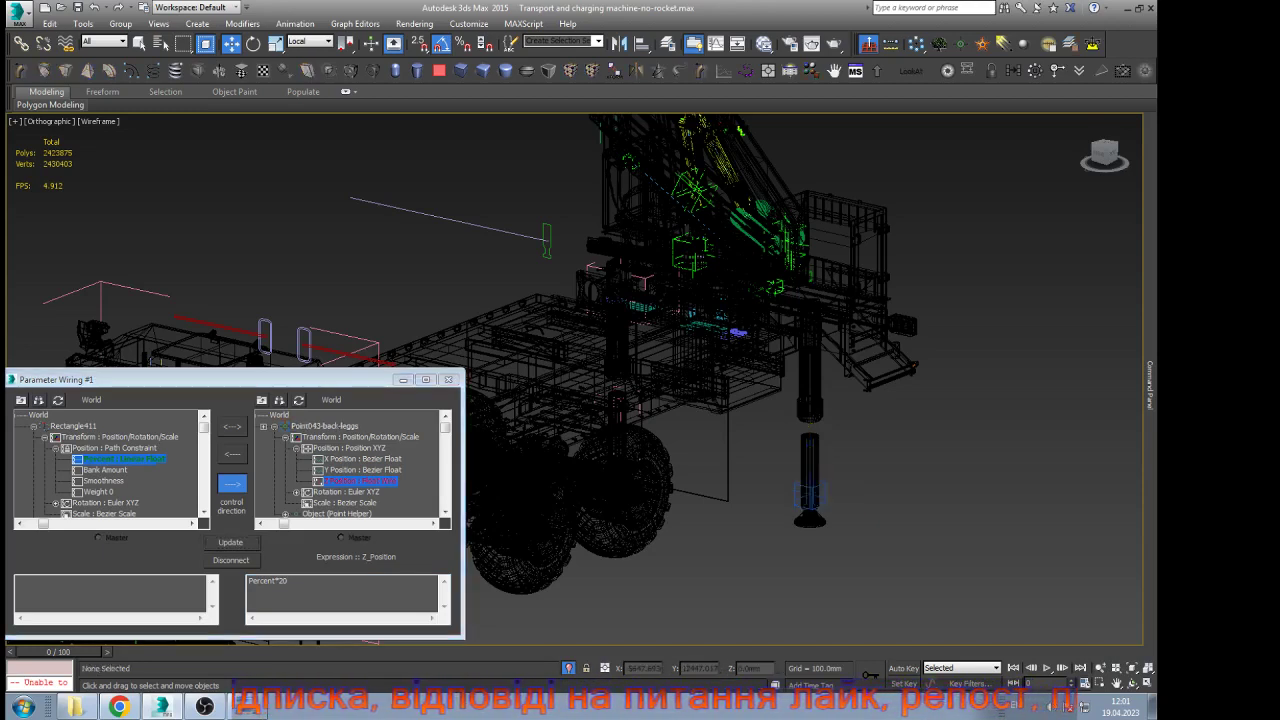
drag(546, 238, 350, 198)
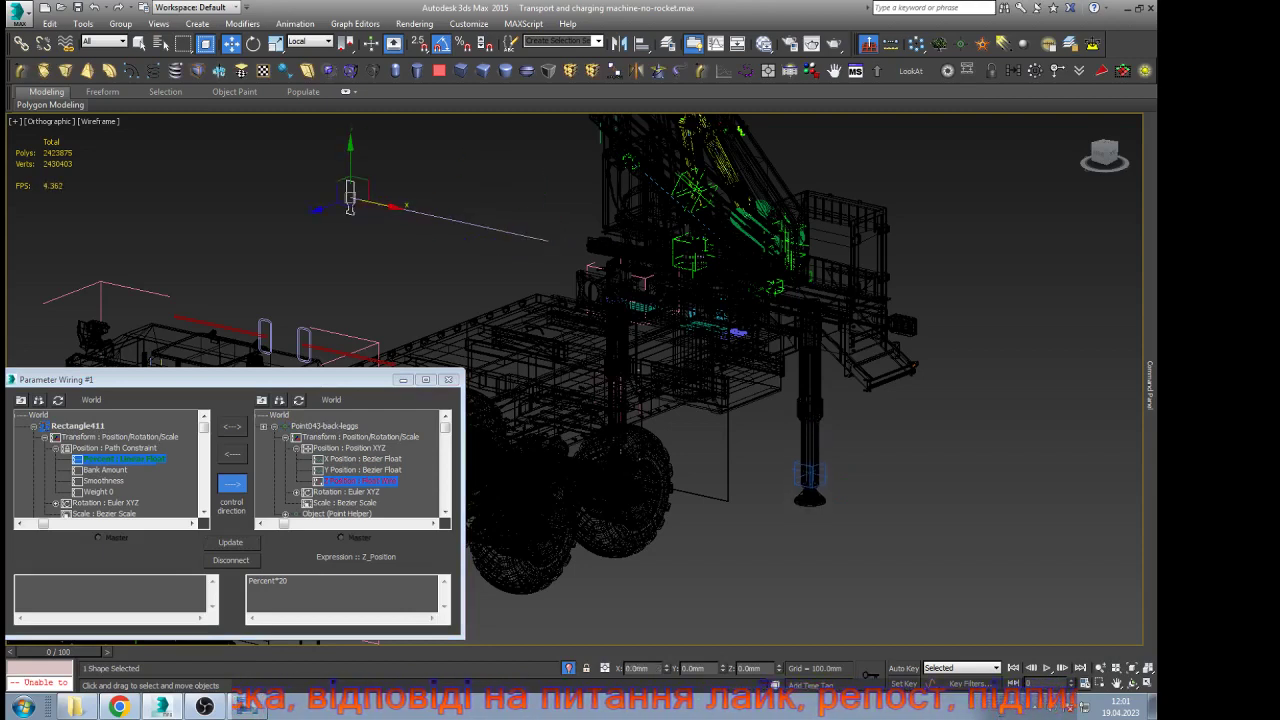
Update the Z Position wiring expression to Percent*200 and test the leg's travel with the necked slider
click(290, 581)
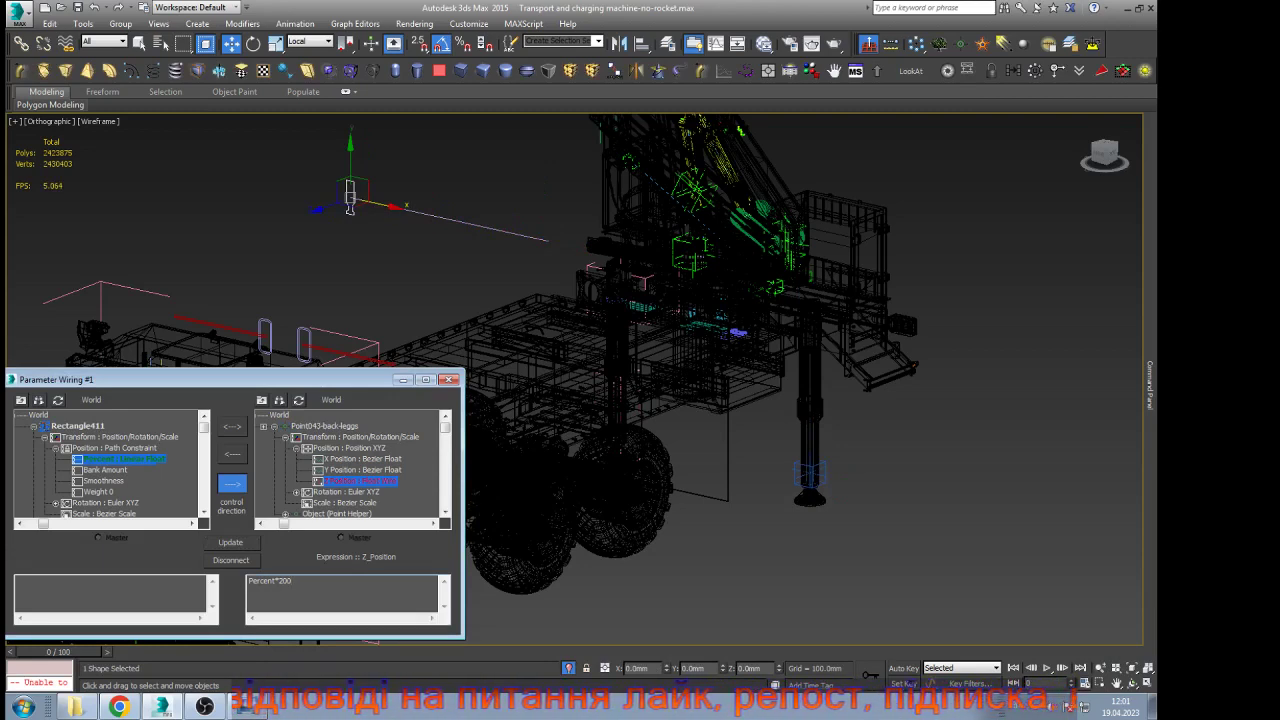
click(231, 543)
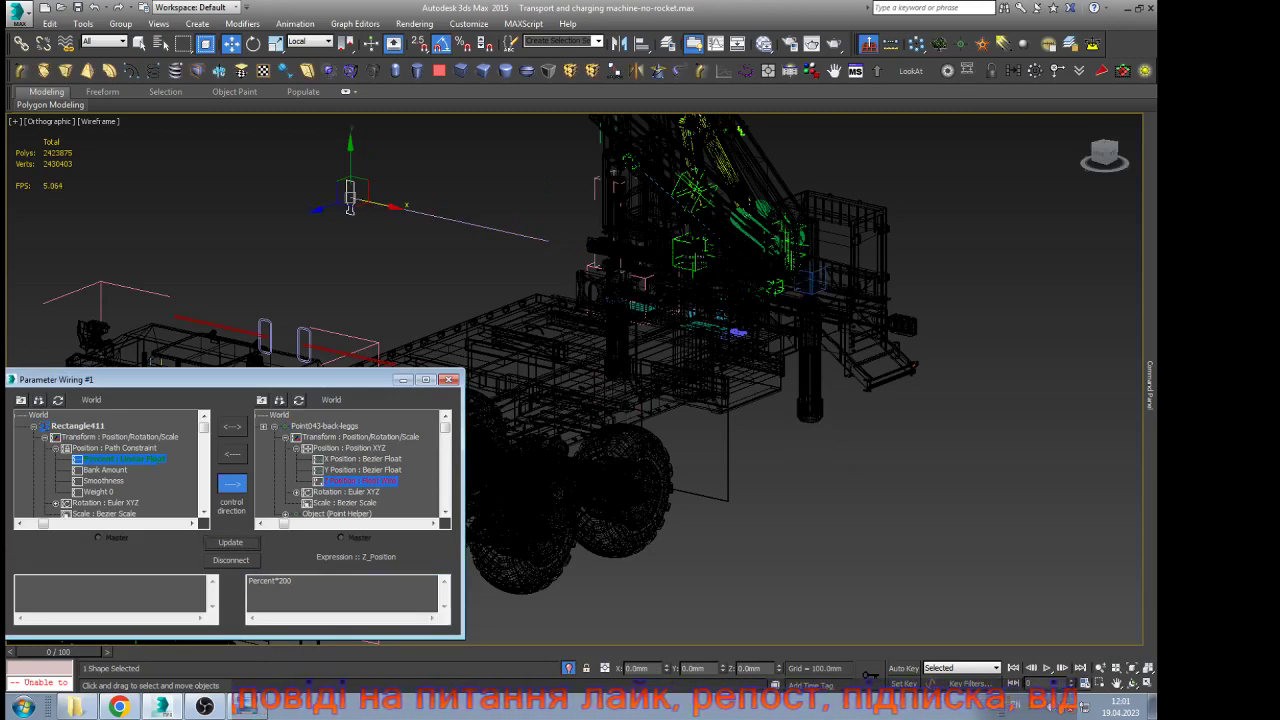
mouse_move(350, 196)
mouse_down()
mouse_move(561, 243)
mouse_move(350, 196)
mouse_up()
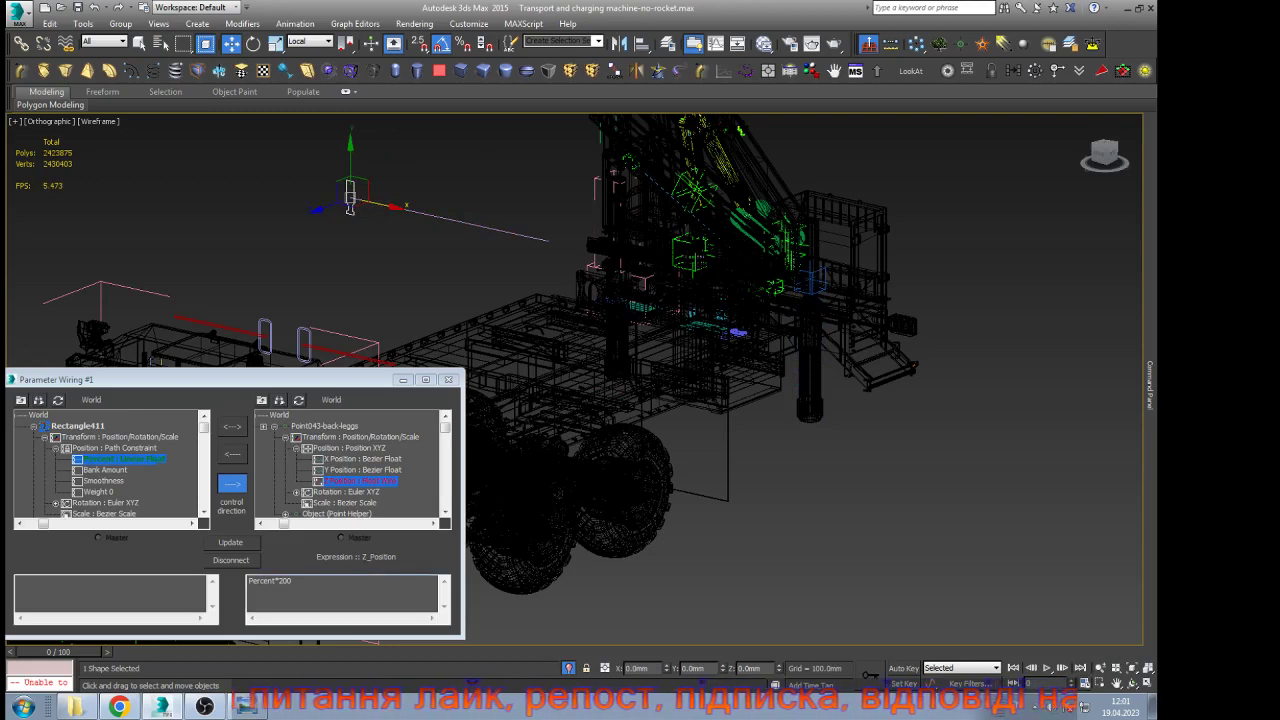
Try Percent*150, Percent*110 and Percent*50 as the wiring expression driving the Z position of Point043-back-leggs
click(293, 581)
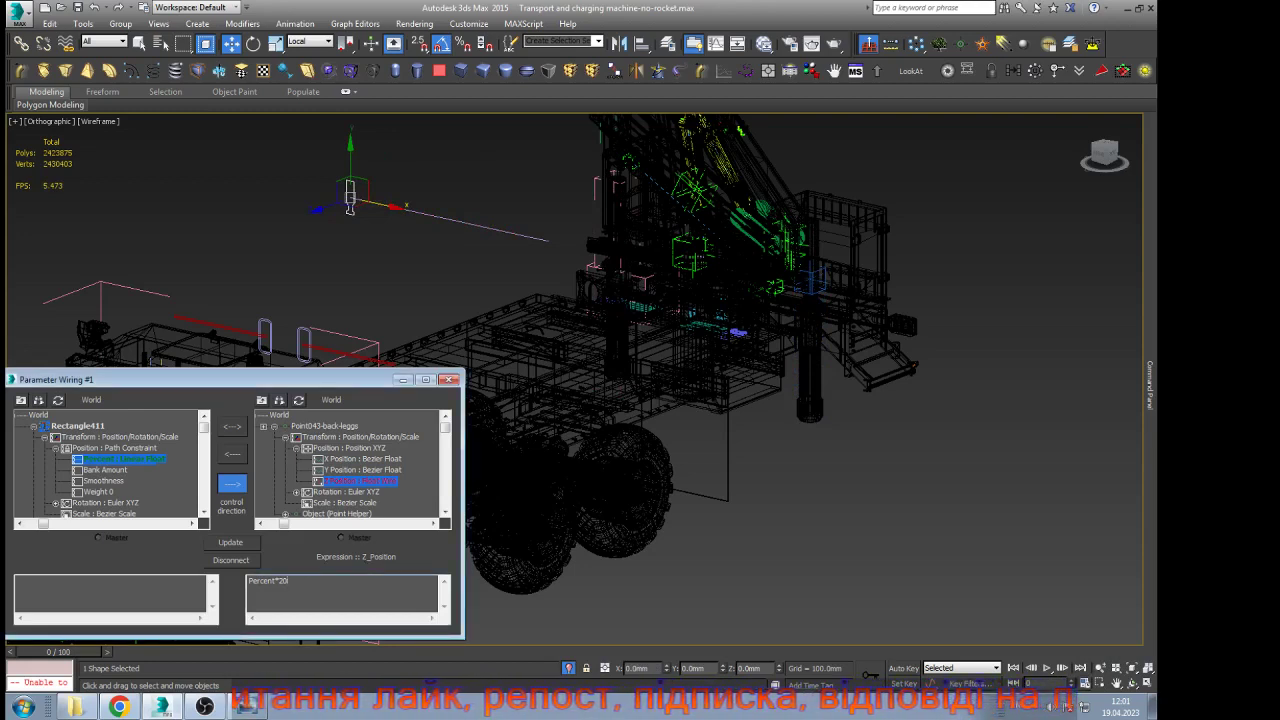
text(150)
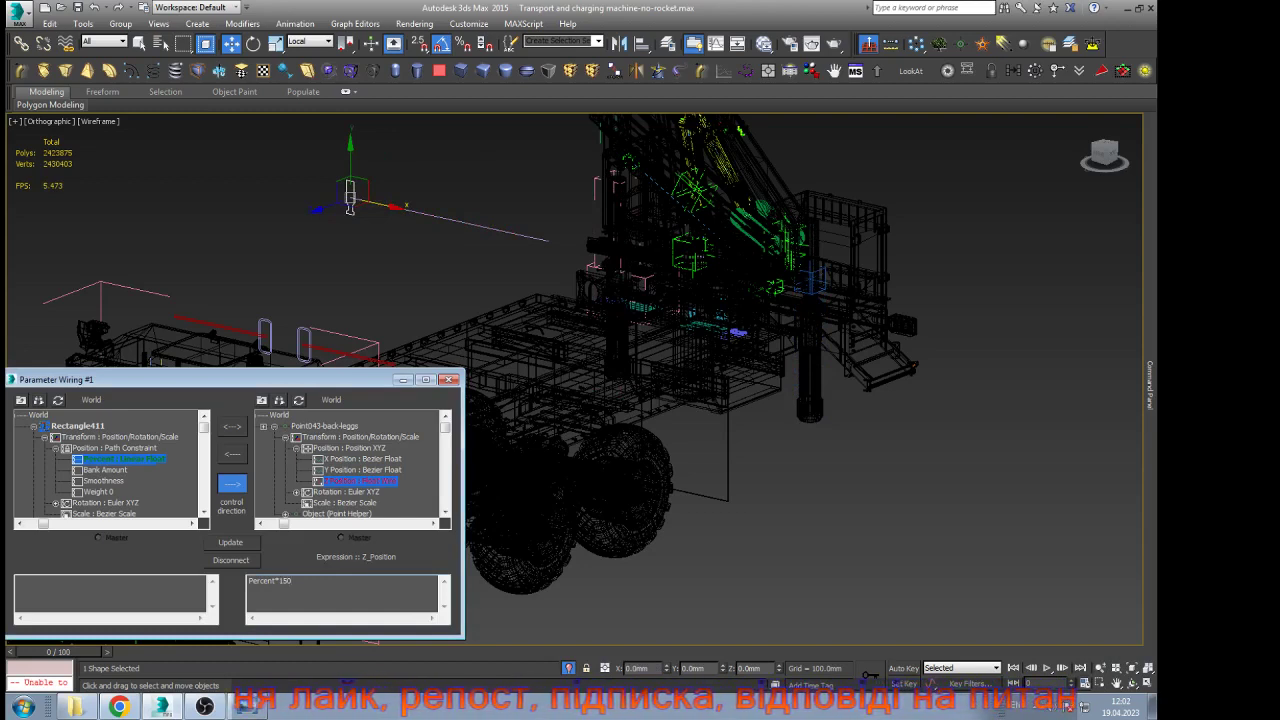
click(231, 542)
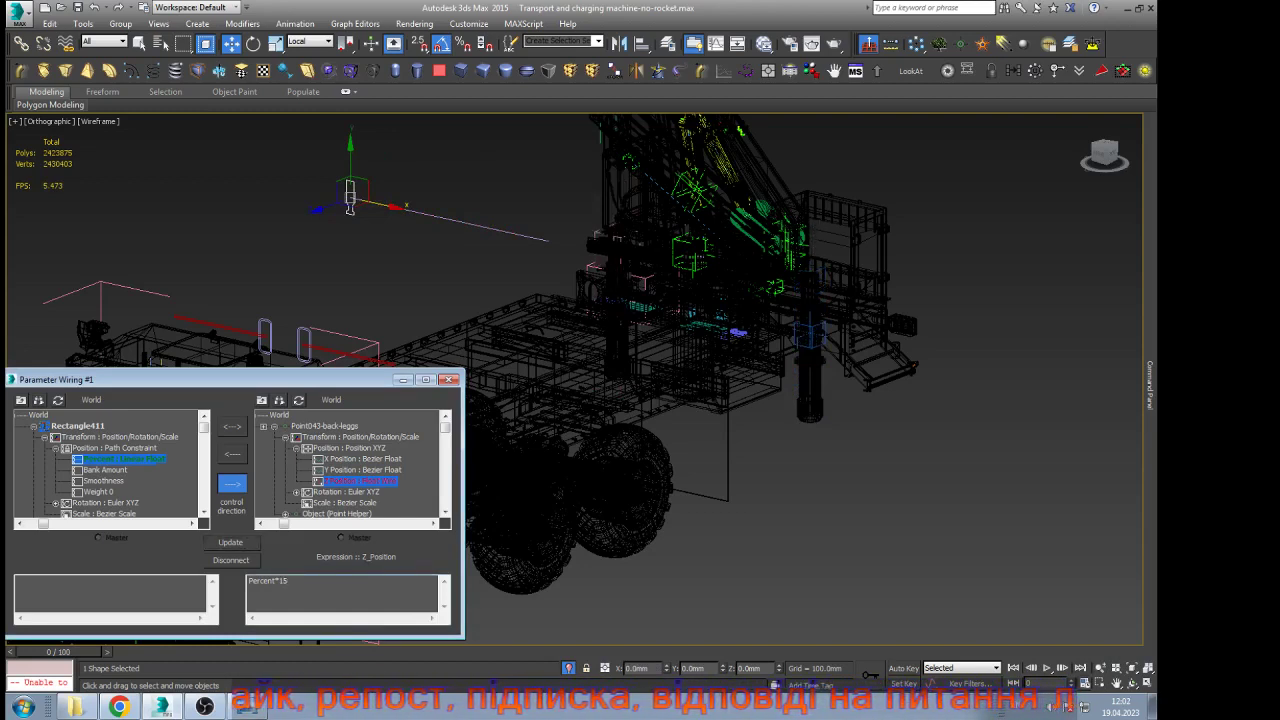
text(10)
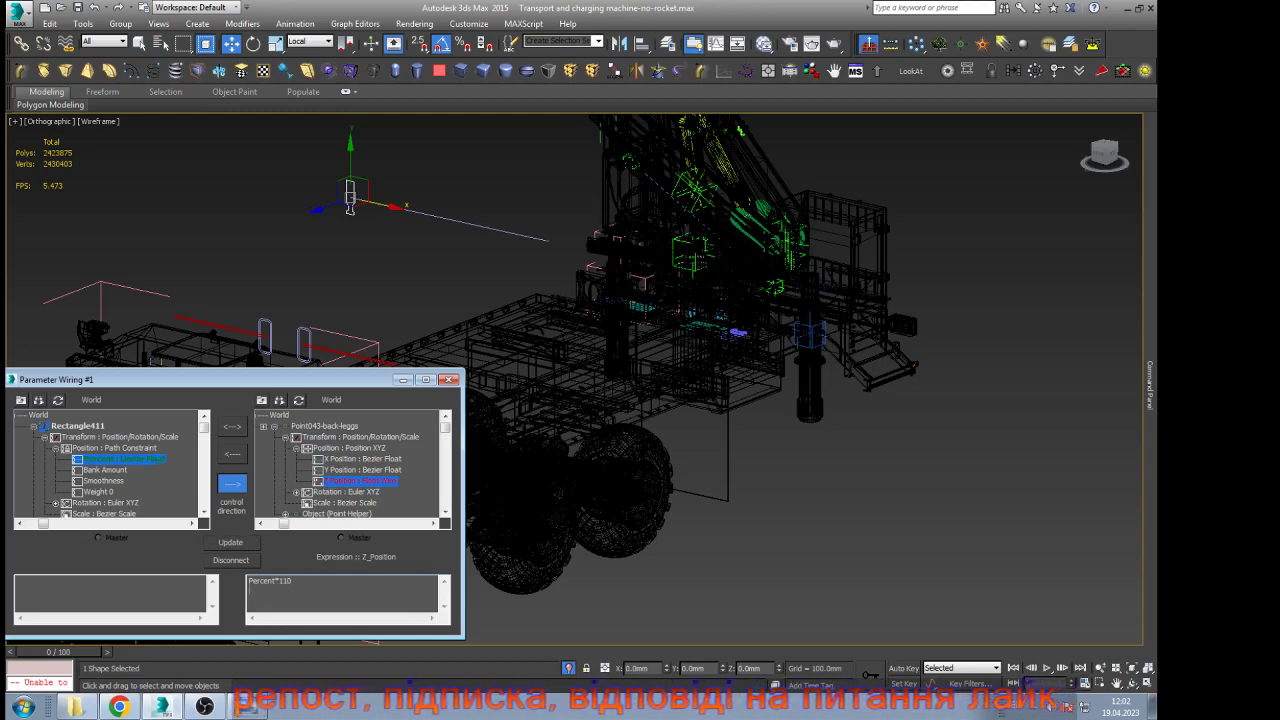
click(231, 542)
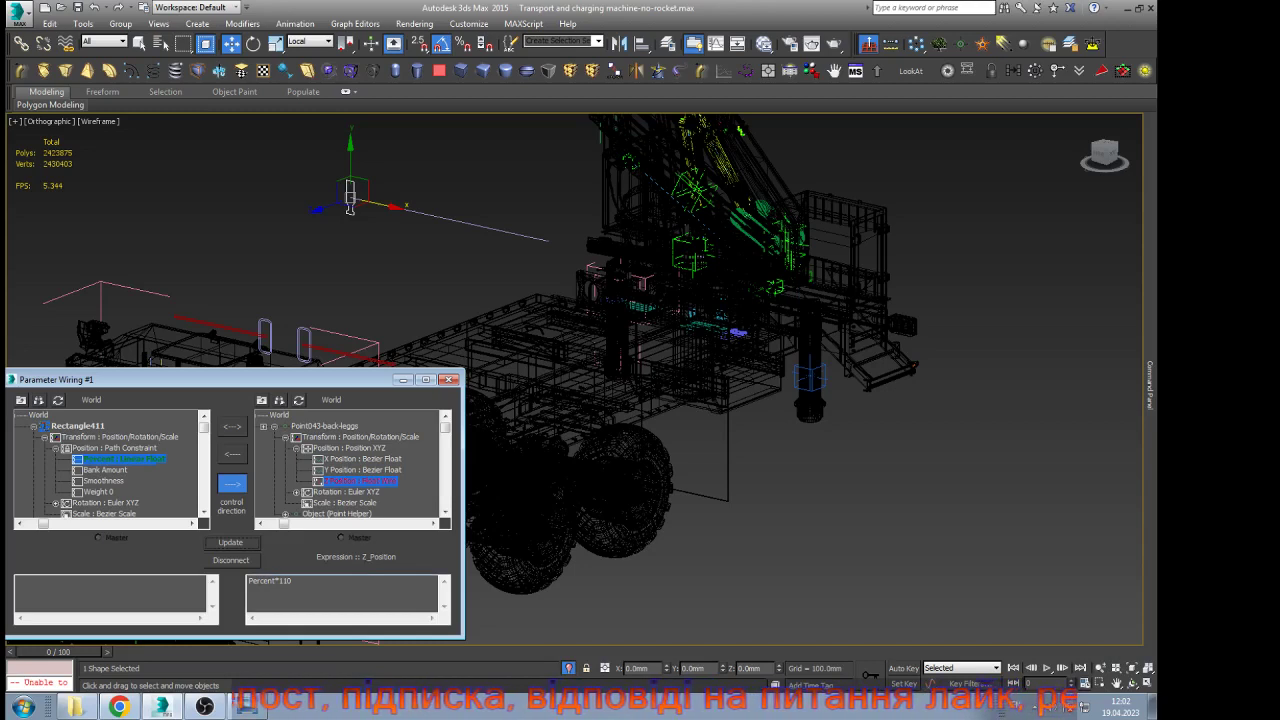
double_click(281, 581)
click(294, 581)
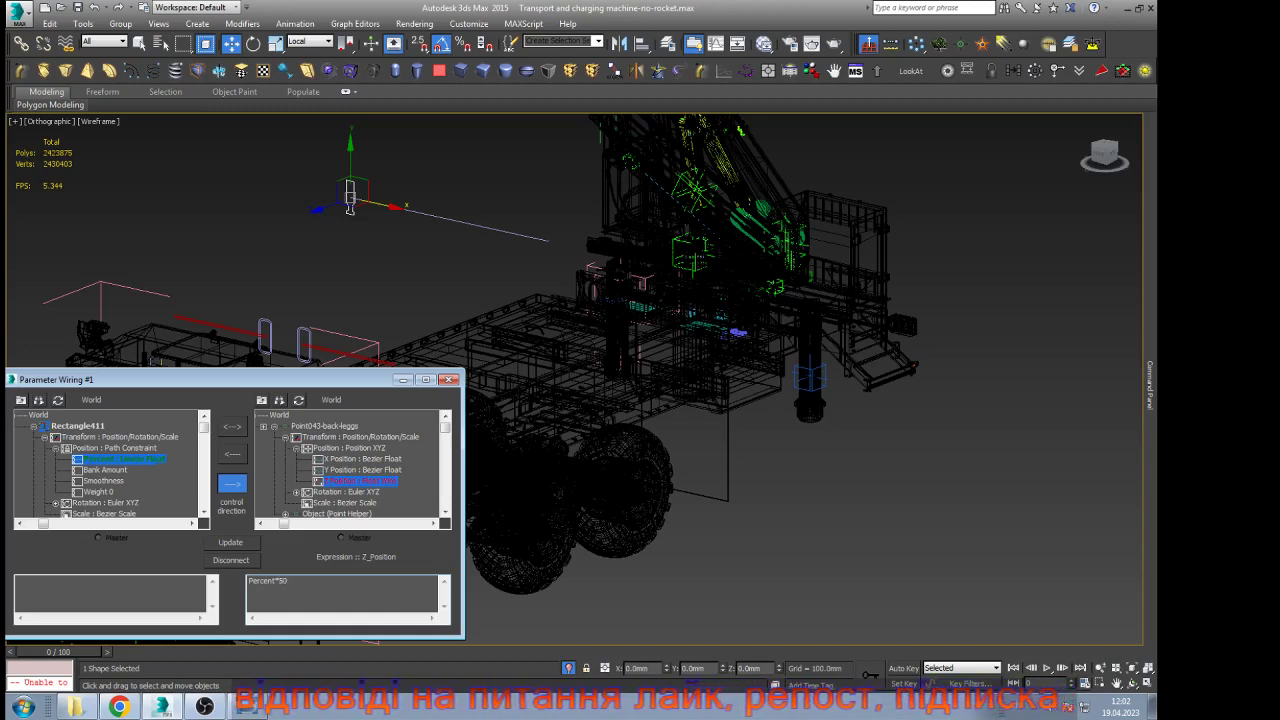
click(231, 543)
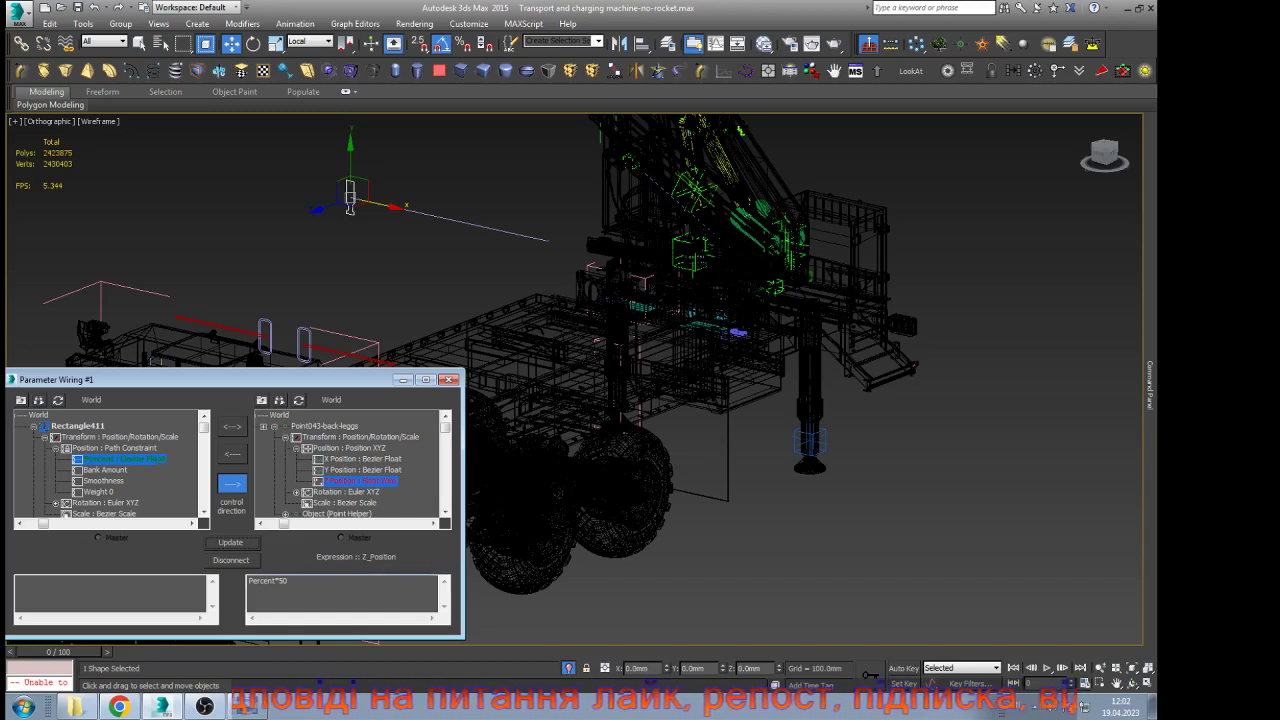
Update the Z position expression to Percent*75 and test it by sliding the control rectangle to the line's end nearest the crane
click(289, 581)
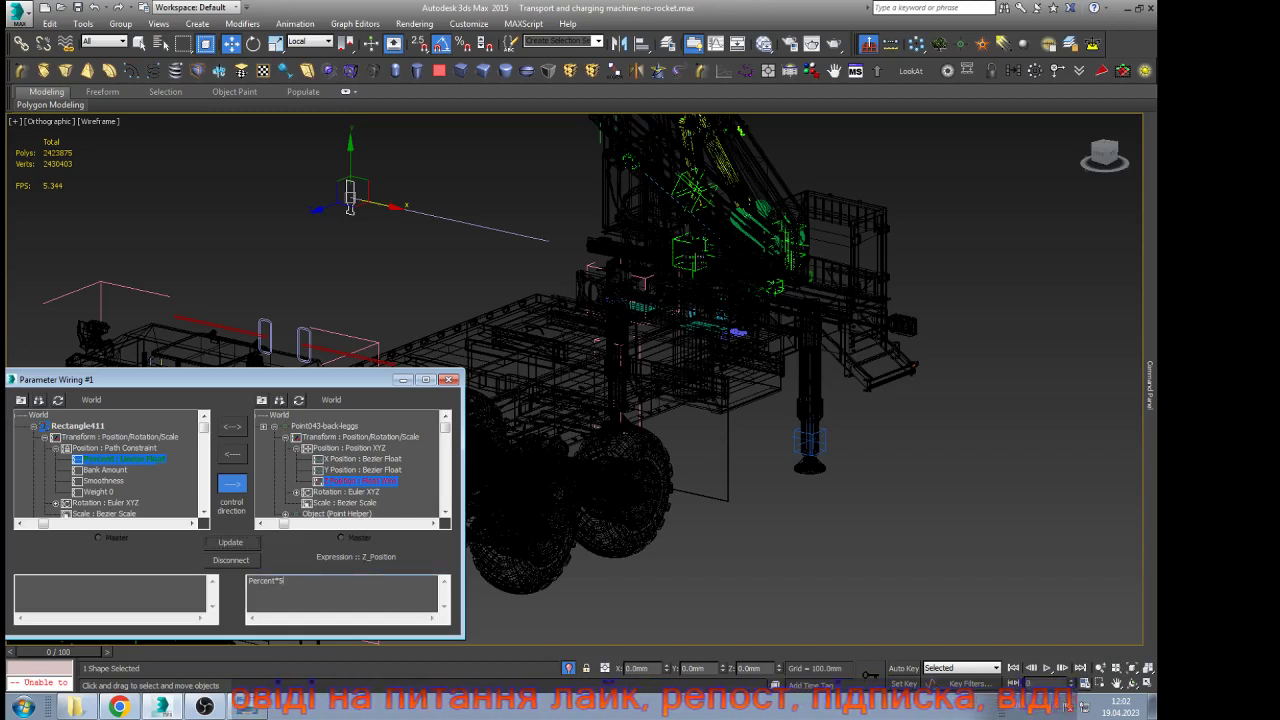
text(7)
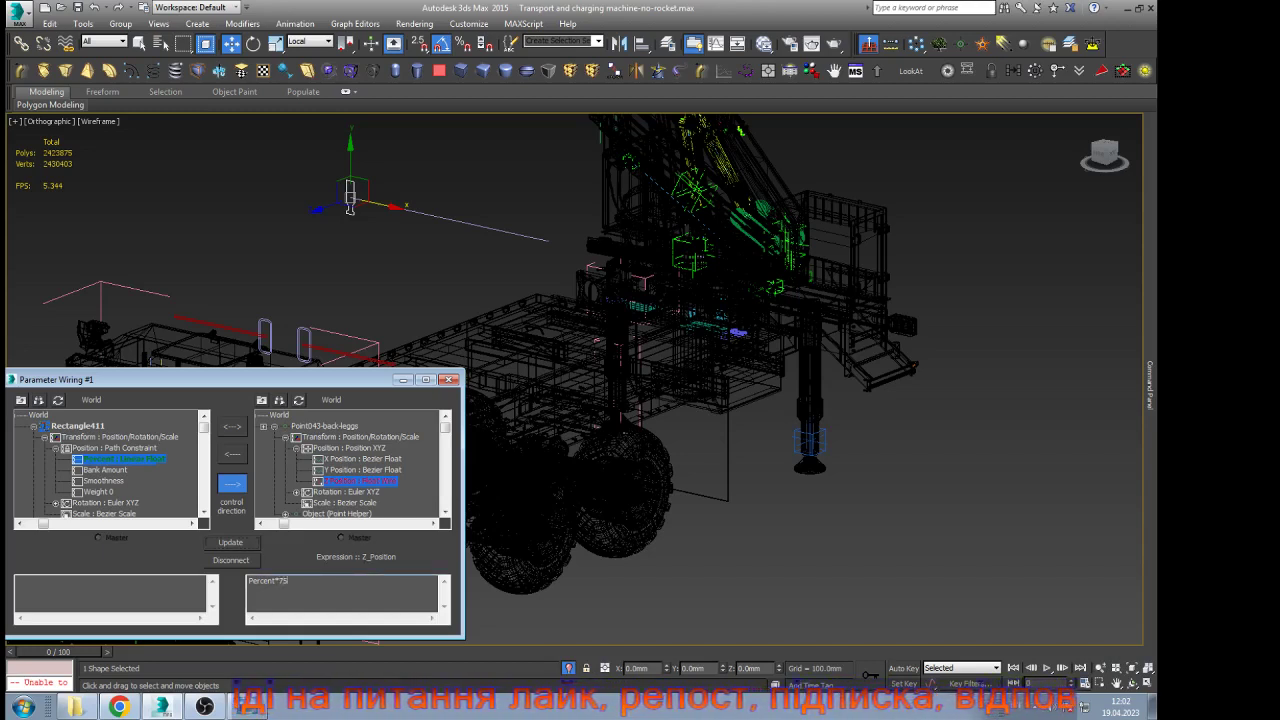
click(231, 543)
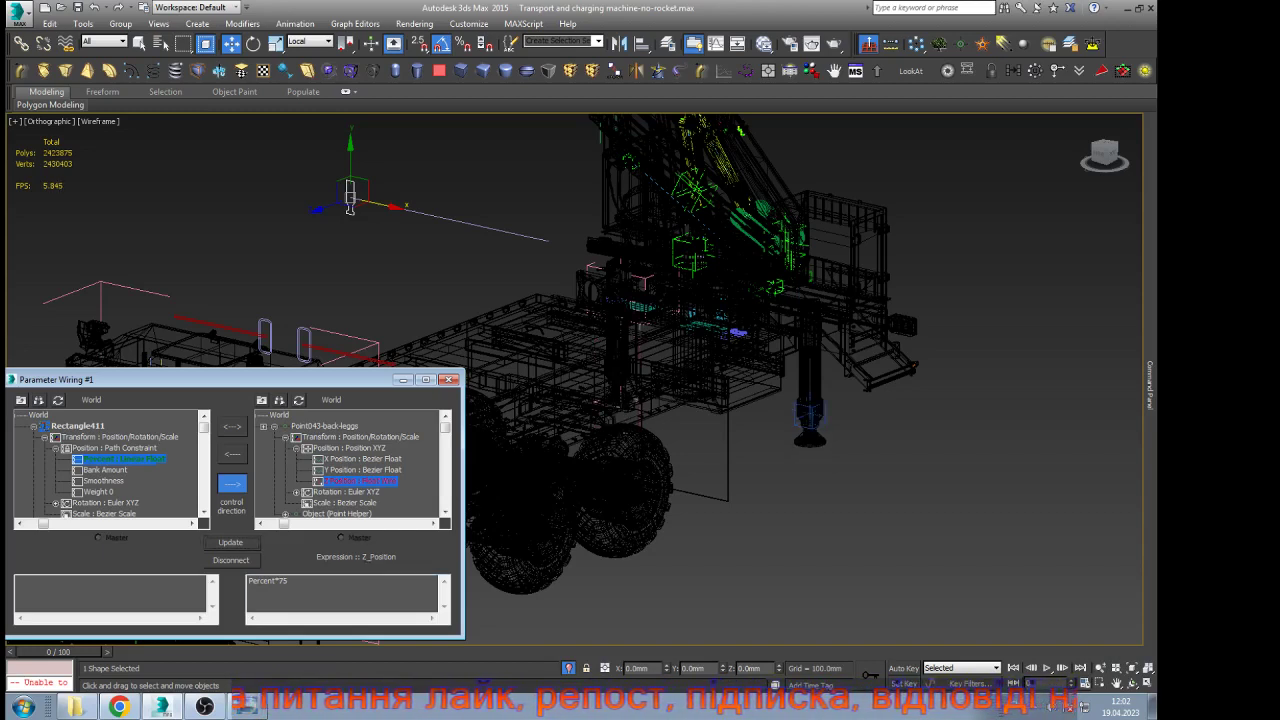
drag(385, 200, 547, 238)
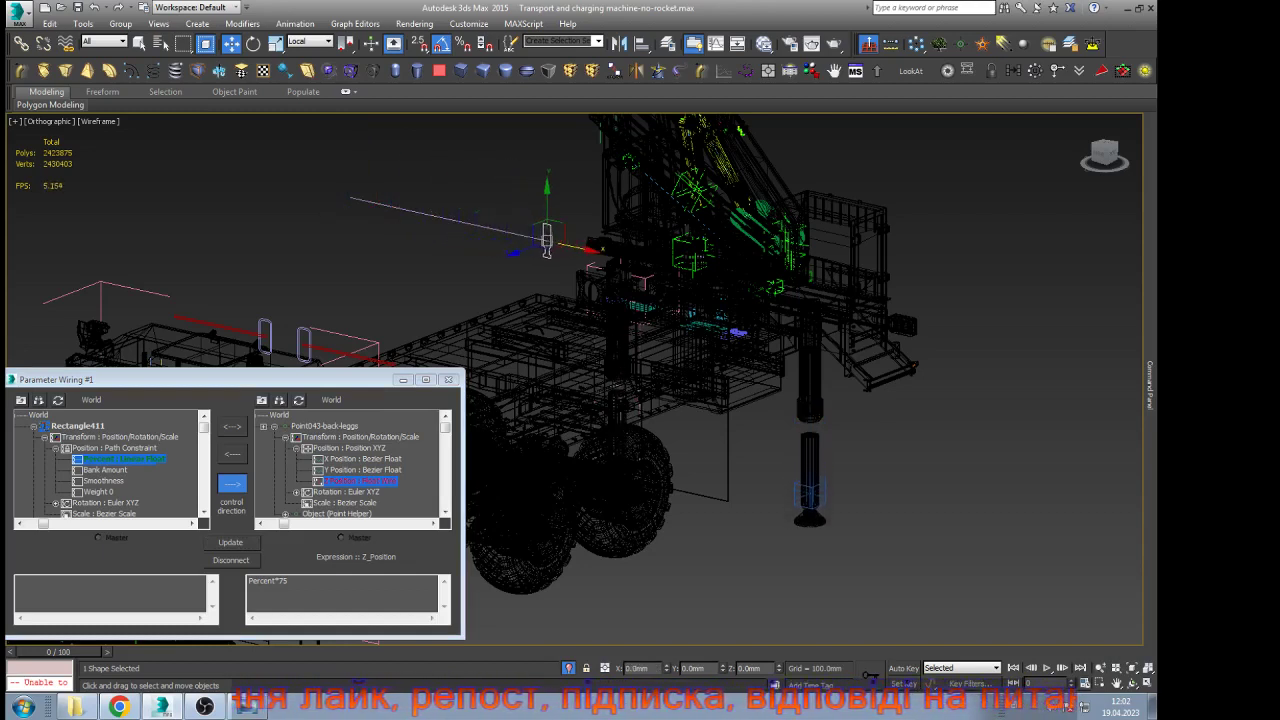
Shorten the control rectangle's path line by moving its crane-side end vertex inward along the line, and finish vertex editing
click(449, 219)
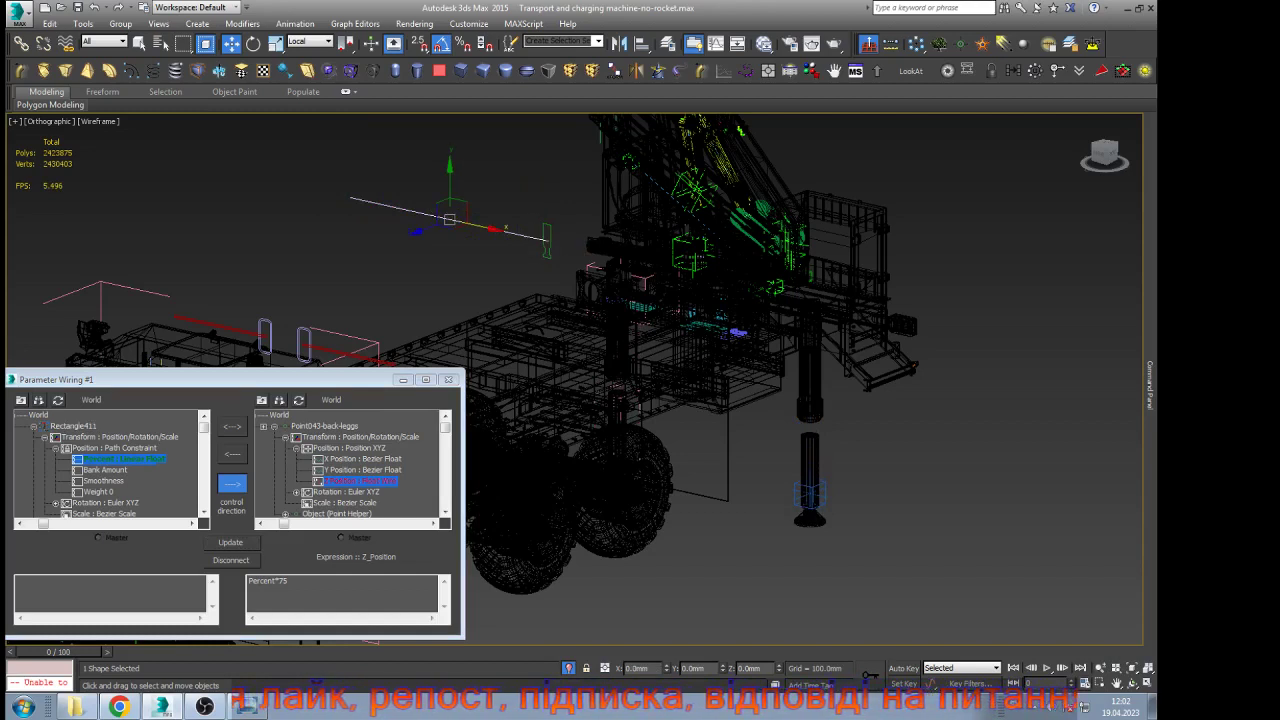
mouse_move(1150, 386)
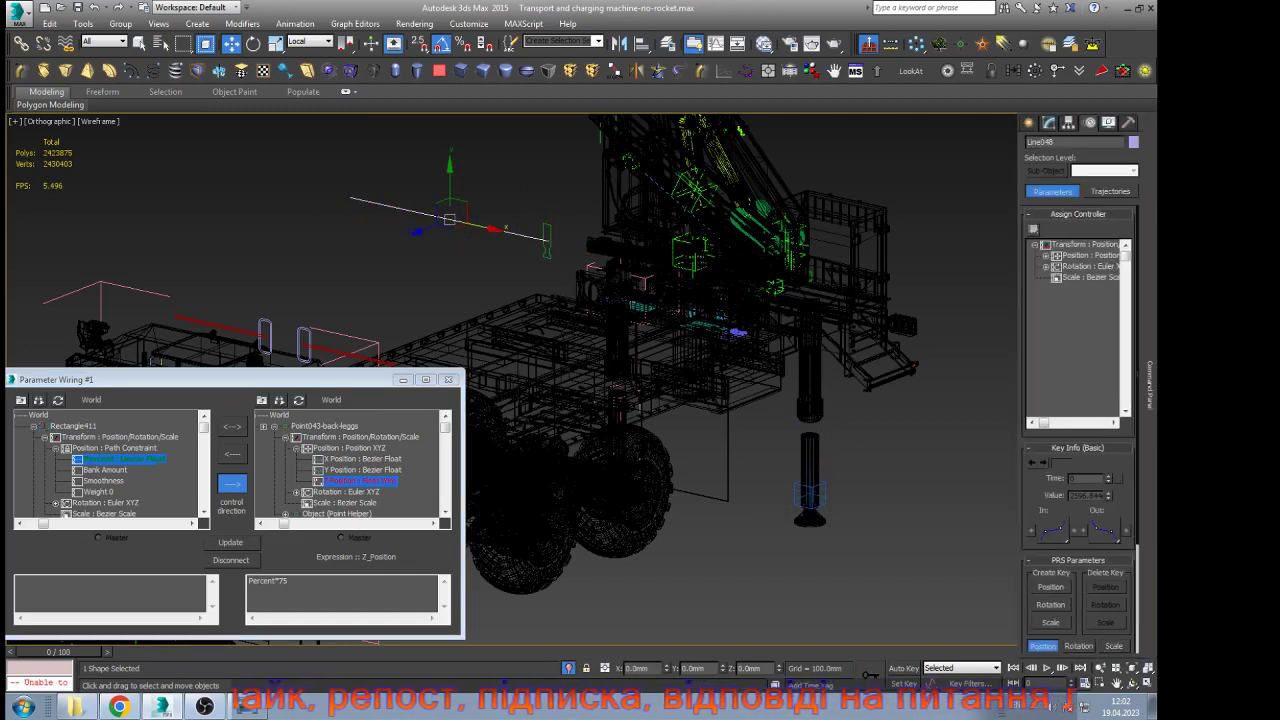
click(1048, 122)
click(1033, 178)
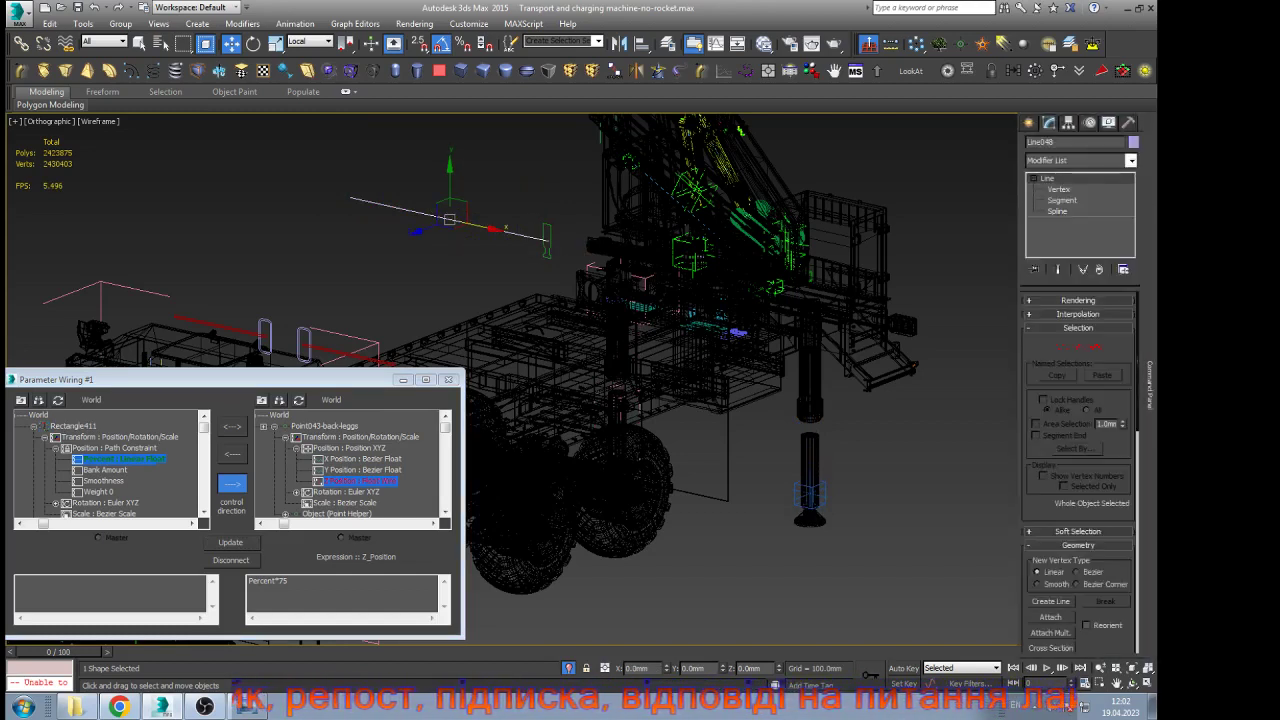
click(1054, 189)
drag(634, 204, 507, 278)
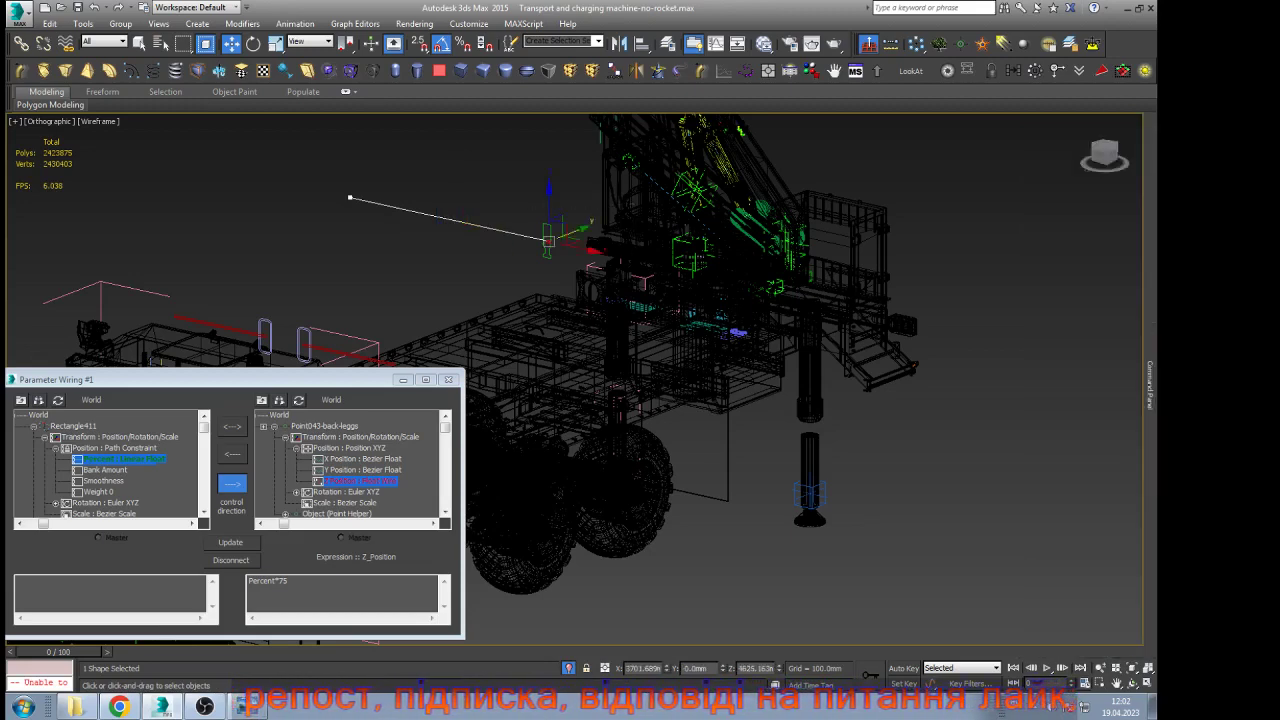
drag(578, 247, 502, 231)
mouse_move(1150, 385)
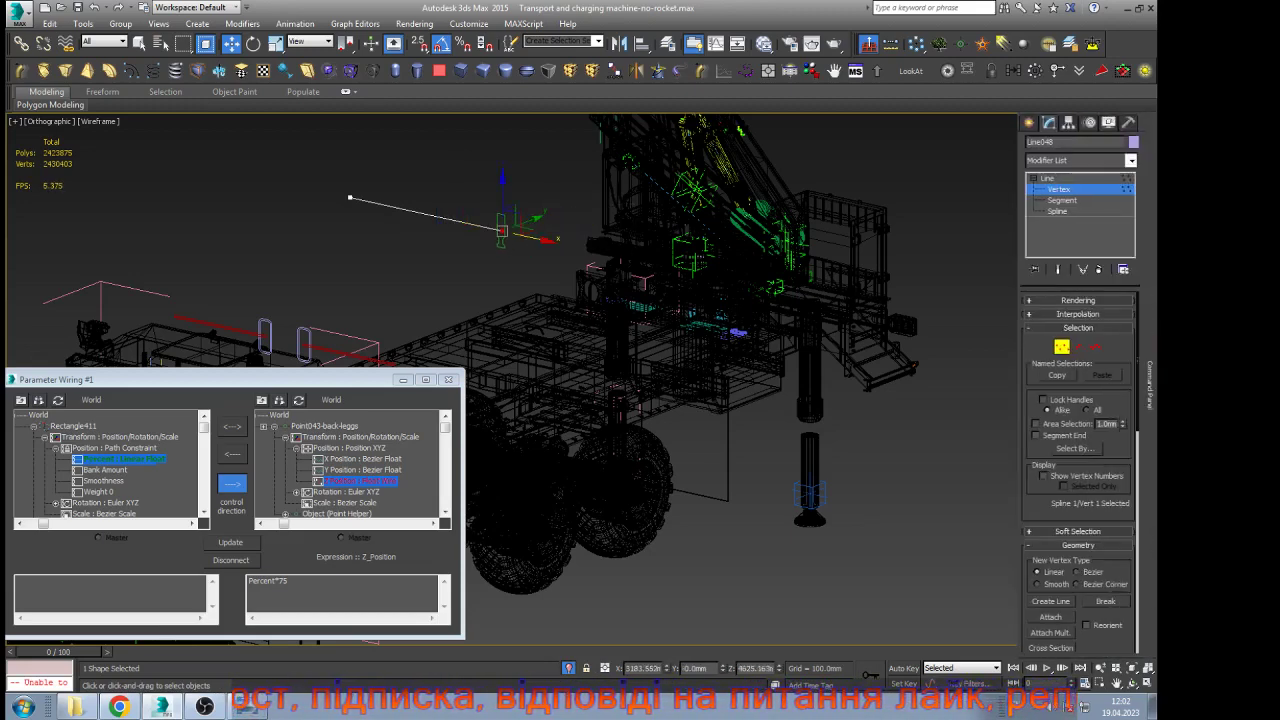
click(1062, 347)
Slide the control rectangle back to the line's far end and raise the back-leg point helper slightly, leaving its pivot in place
click(501, 232)
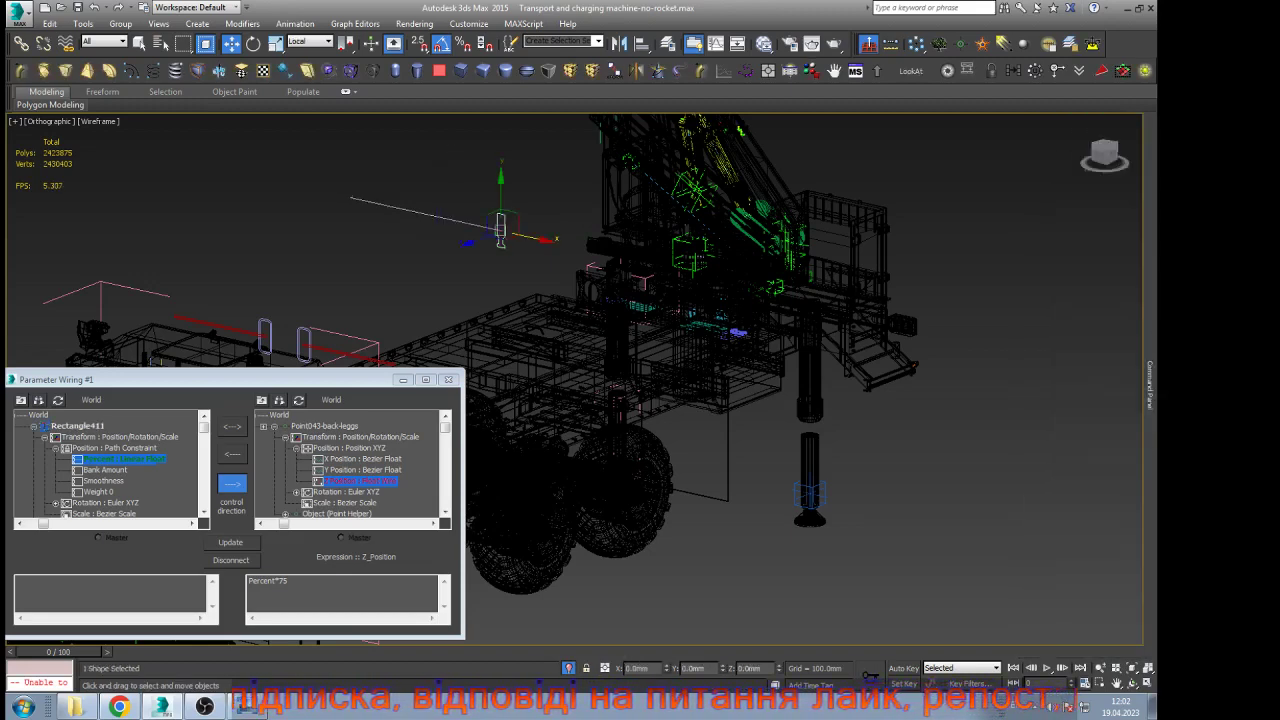
drag(528, 237, 377, 203)
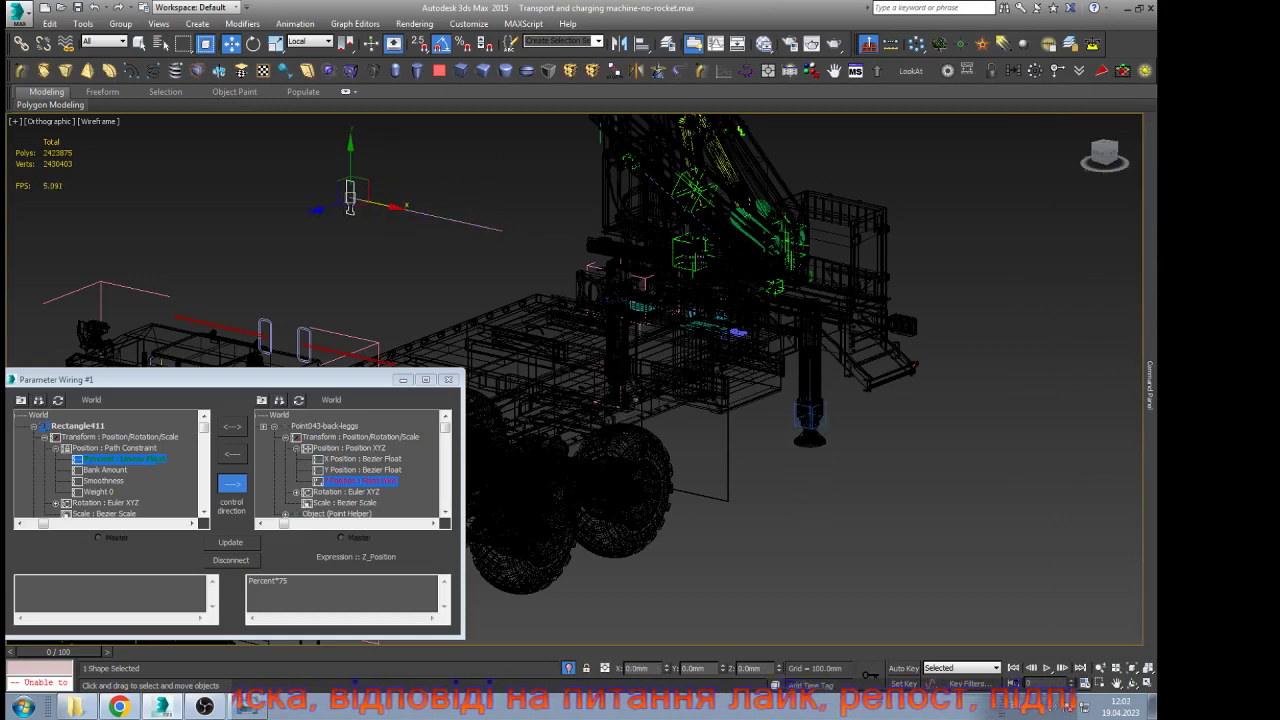
scroll(817, 426, up, 8)
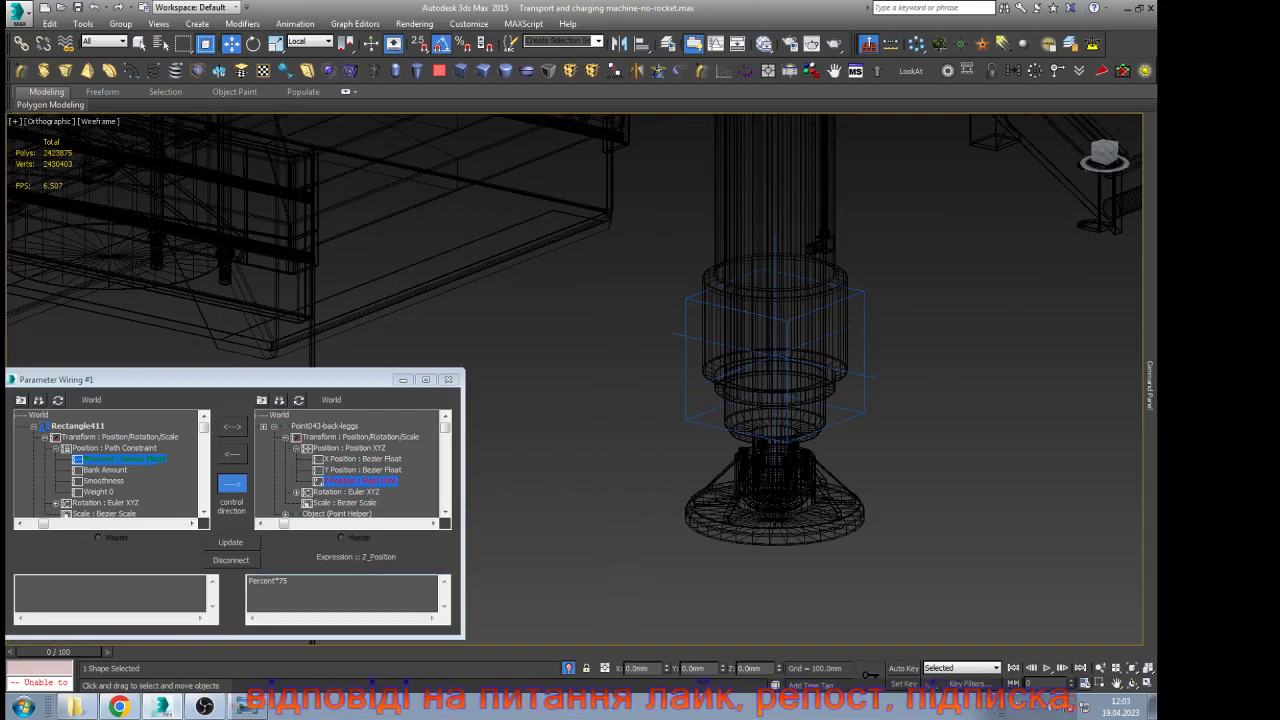
click(818, 430)
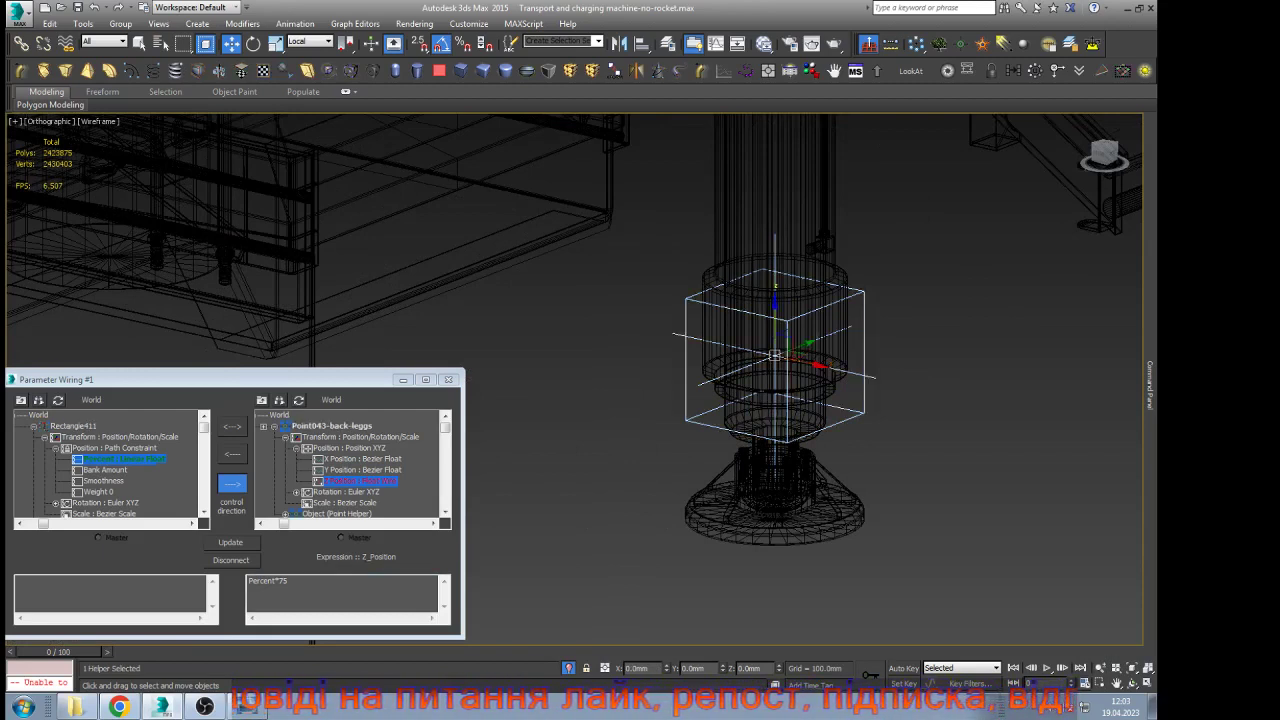
click(1058, 72)
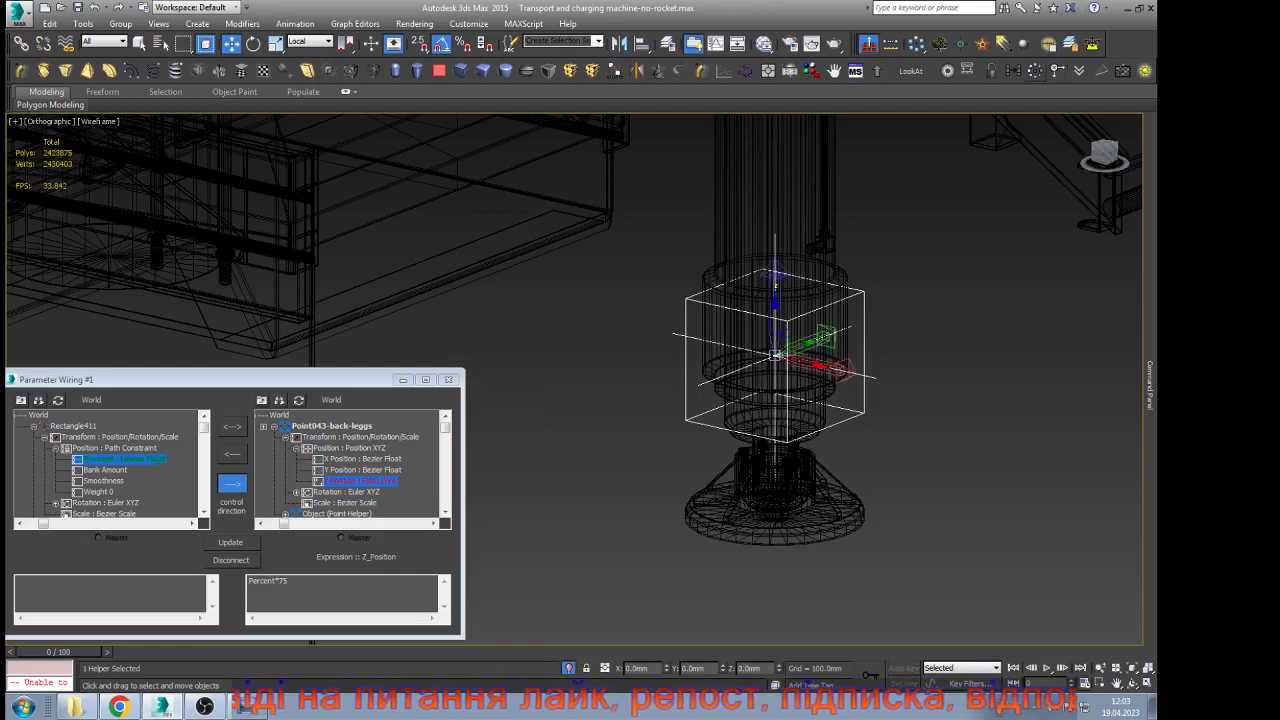
drag(775, 302, 775, 334)
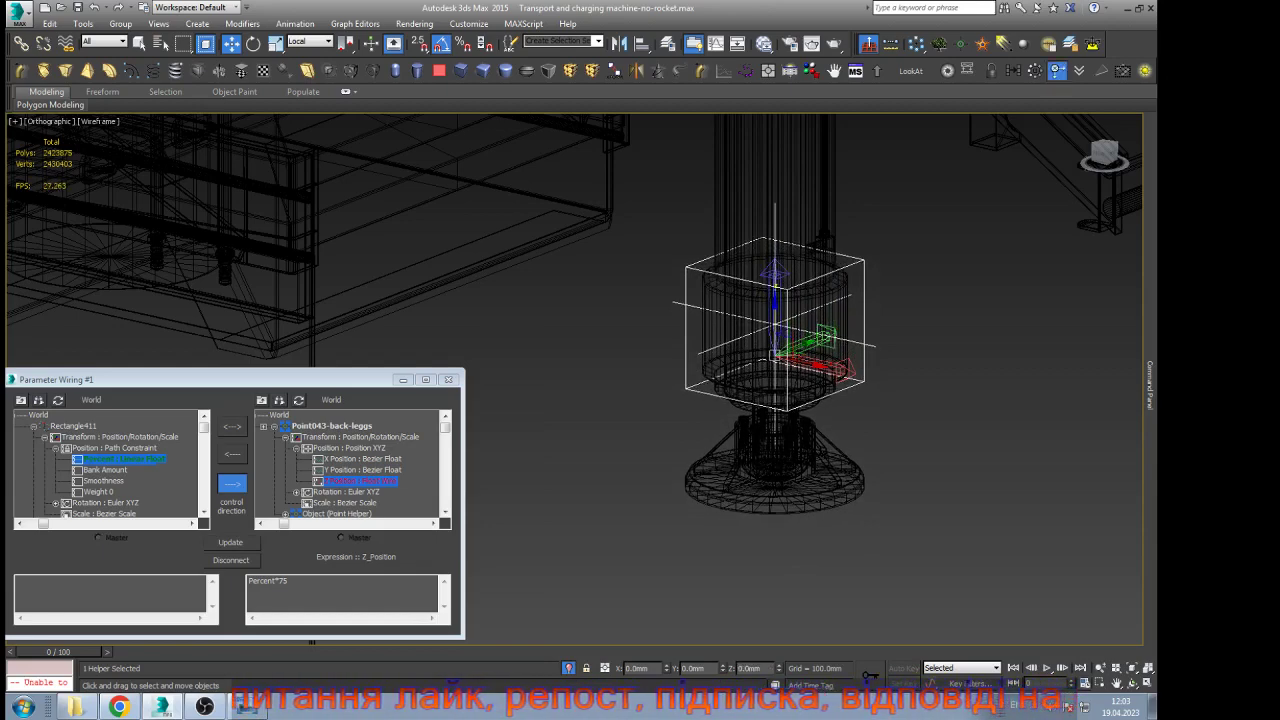
click(1058, 72)
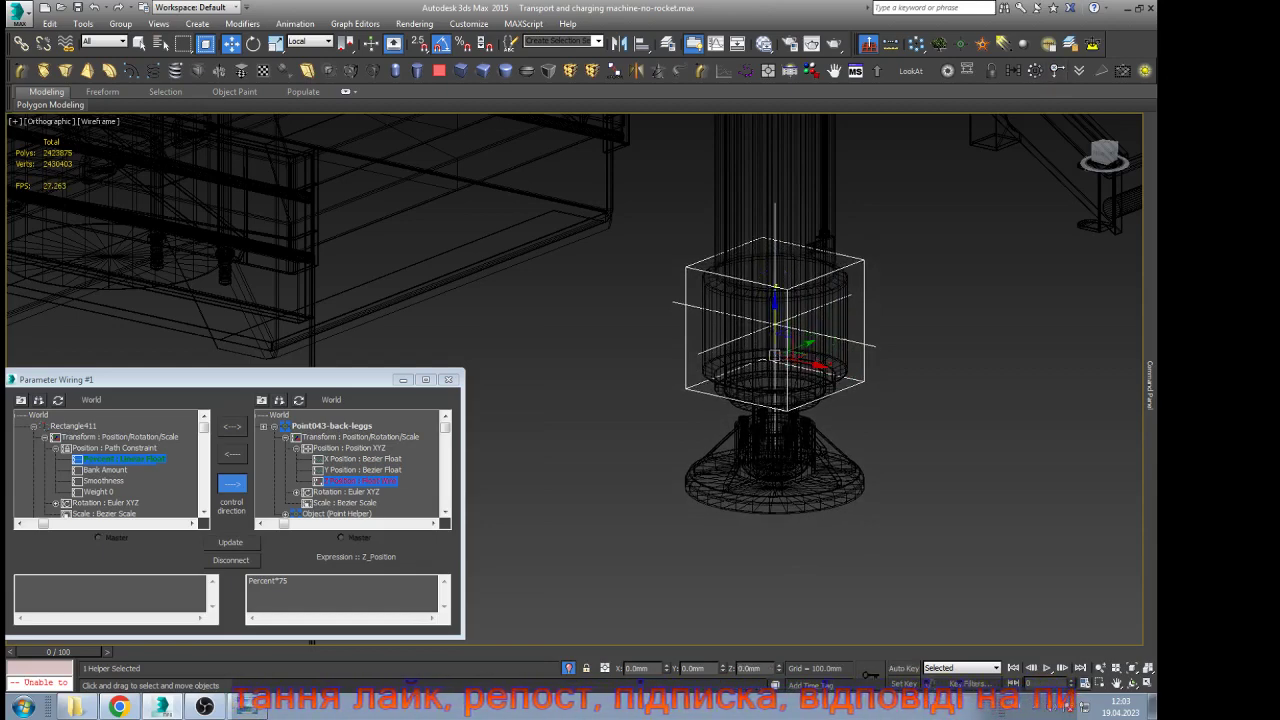
Slide the control rectangle to the crane-side end of the shortened line to extend the back leg
scroll(864, 462, down, 8)
scroll(860, 460, down, 2)
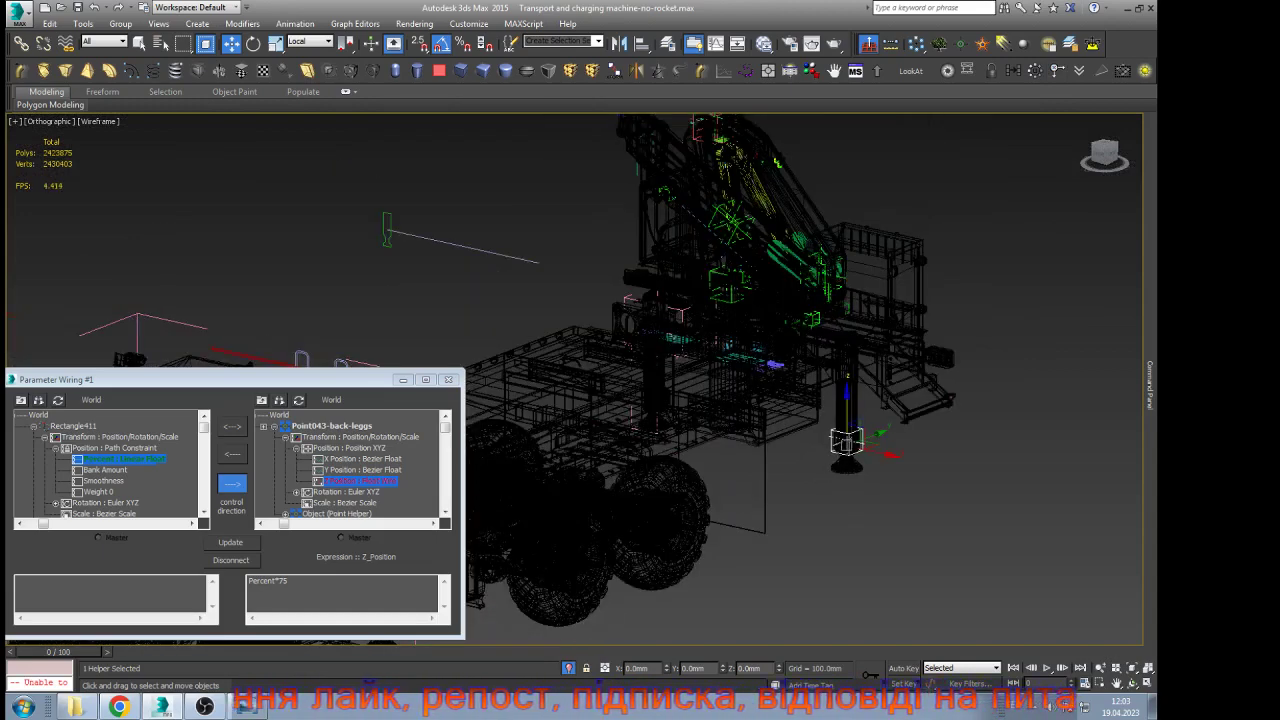
click(387, 232)
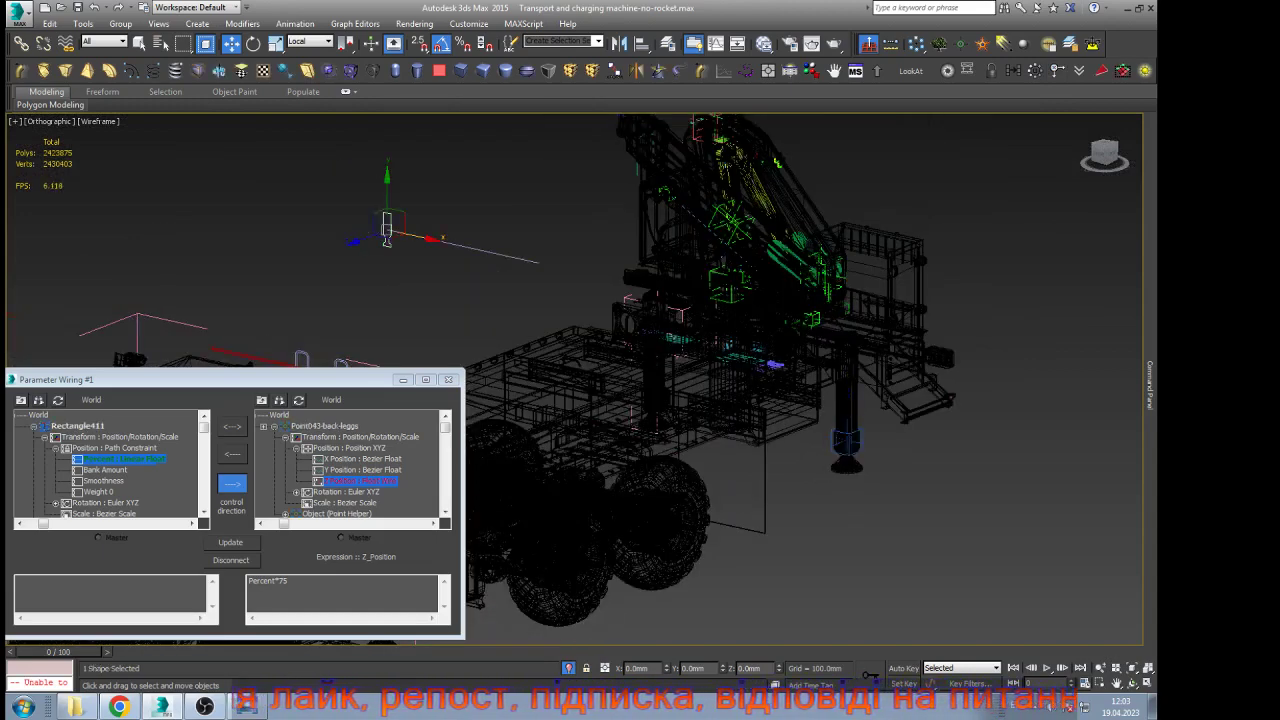
drag(387, 232, 537, 263)
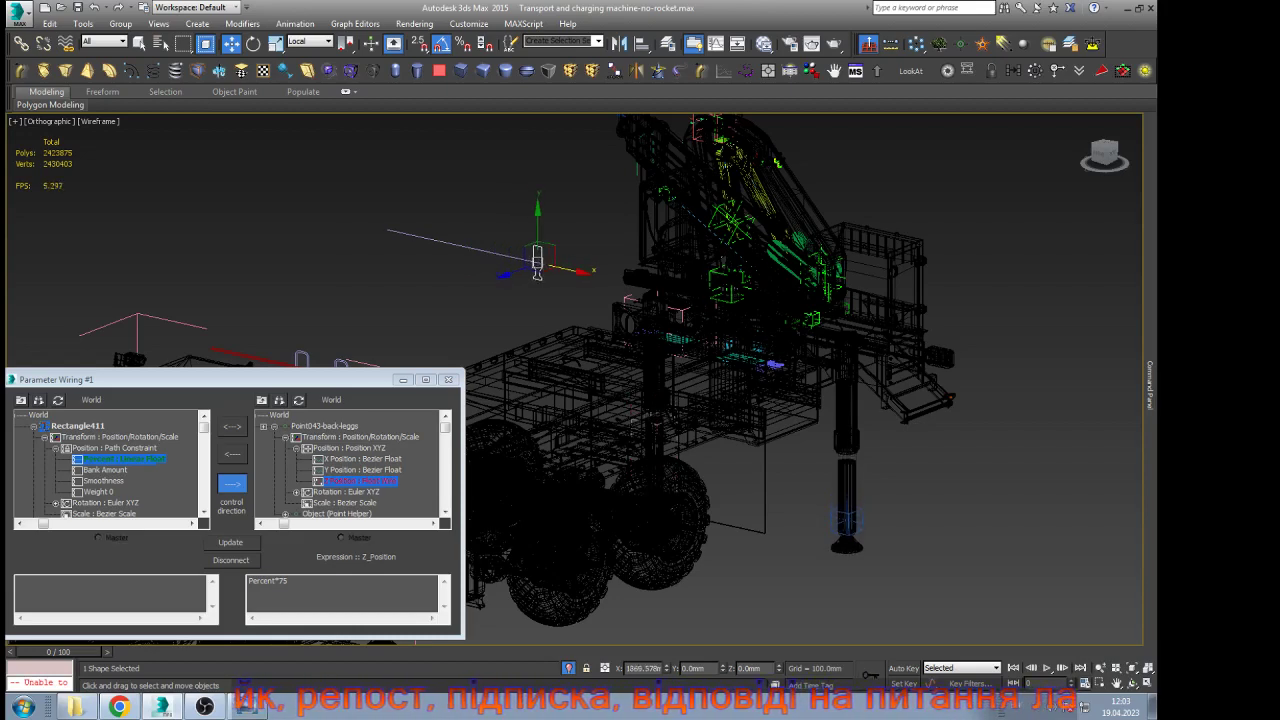
Switch to the Left view, frame the extended back leg, and change the helper's Z position wiring expression to Percent*80
key(l)
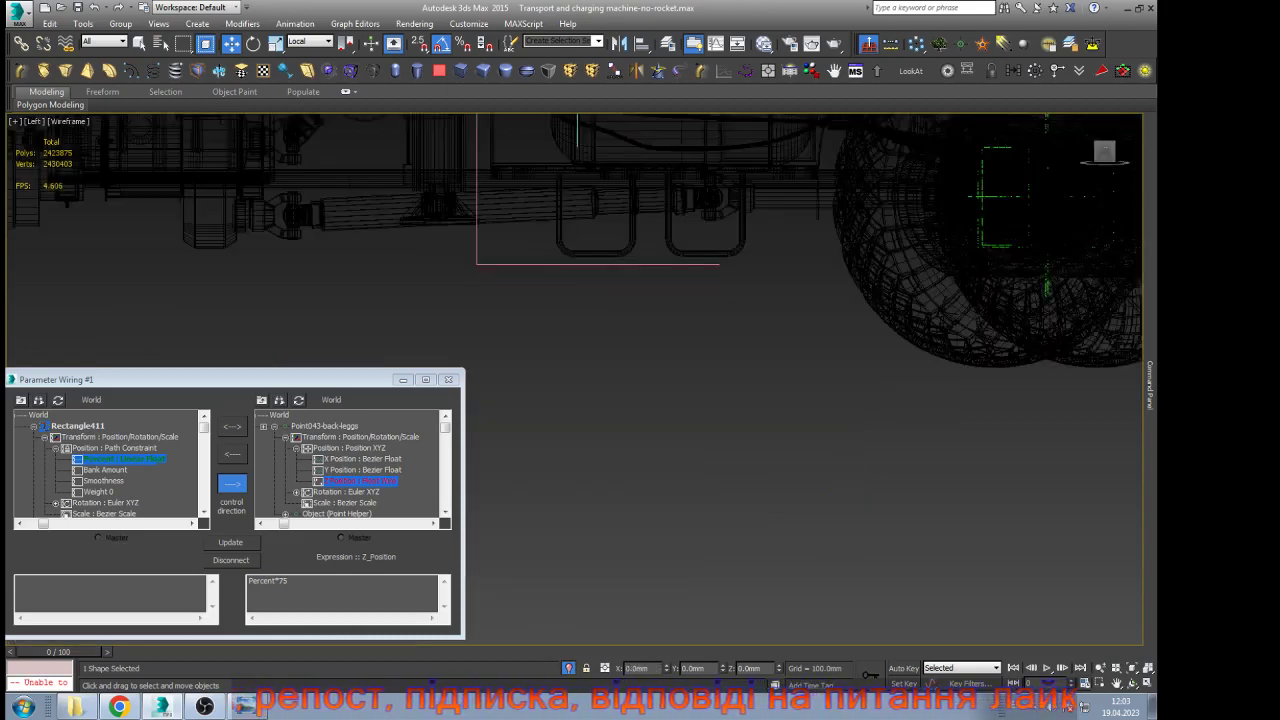
scroll(697, 335, down, 5)
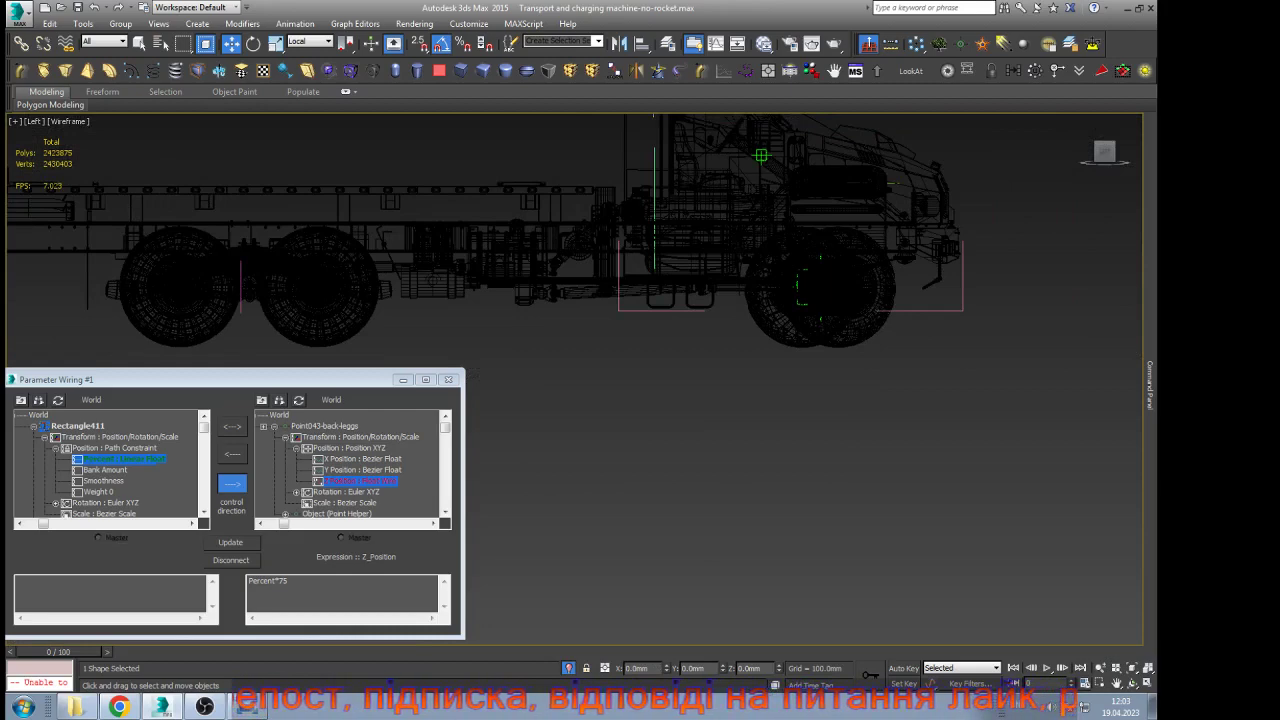
scroll(705, 332, down, 1)
scroll(645, 292, up, 5)
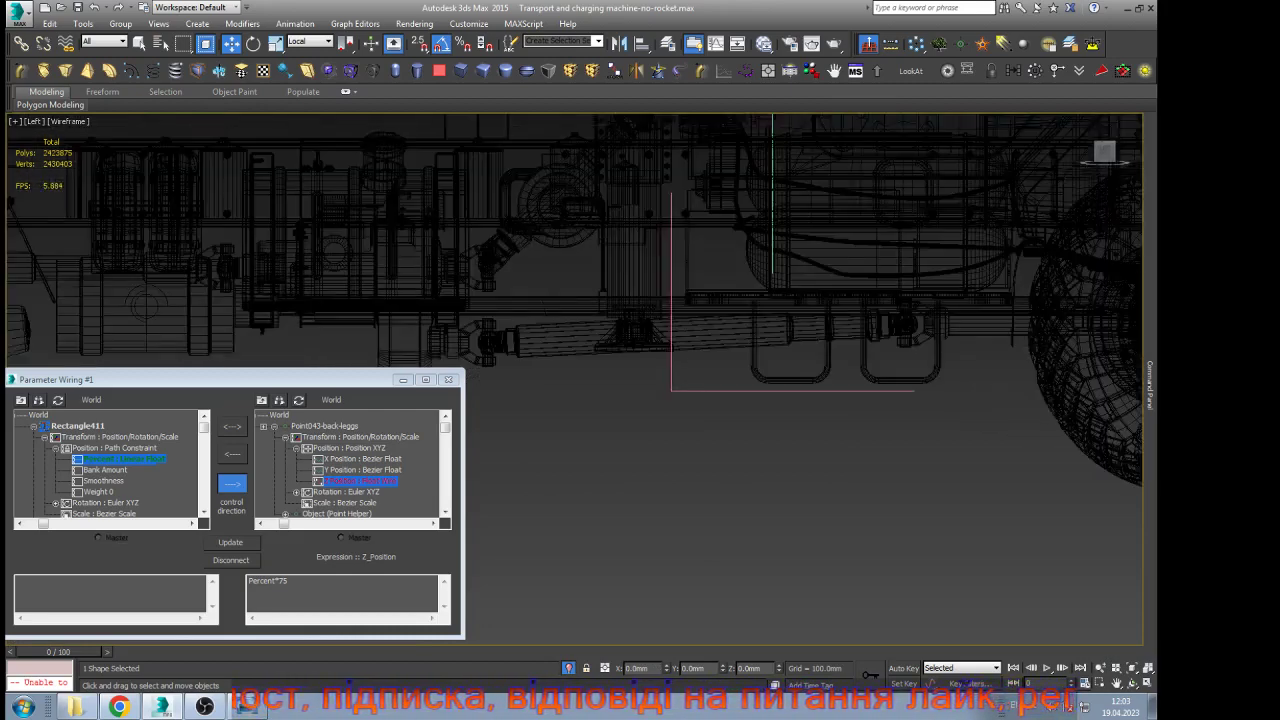
scroll(992, 227, down, 5)
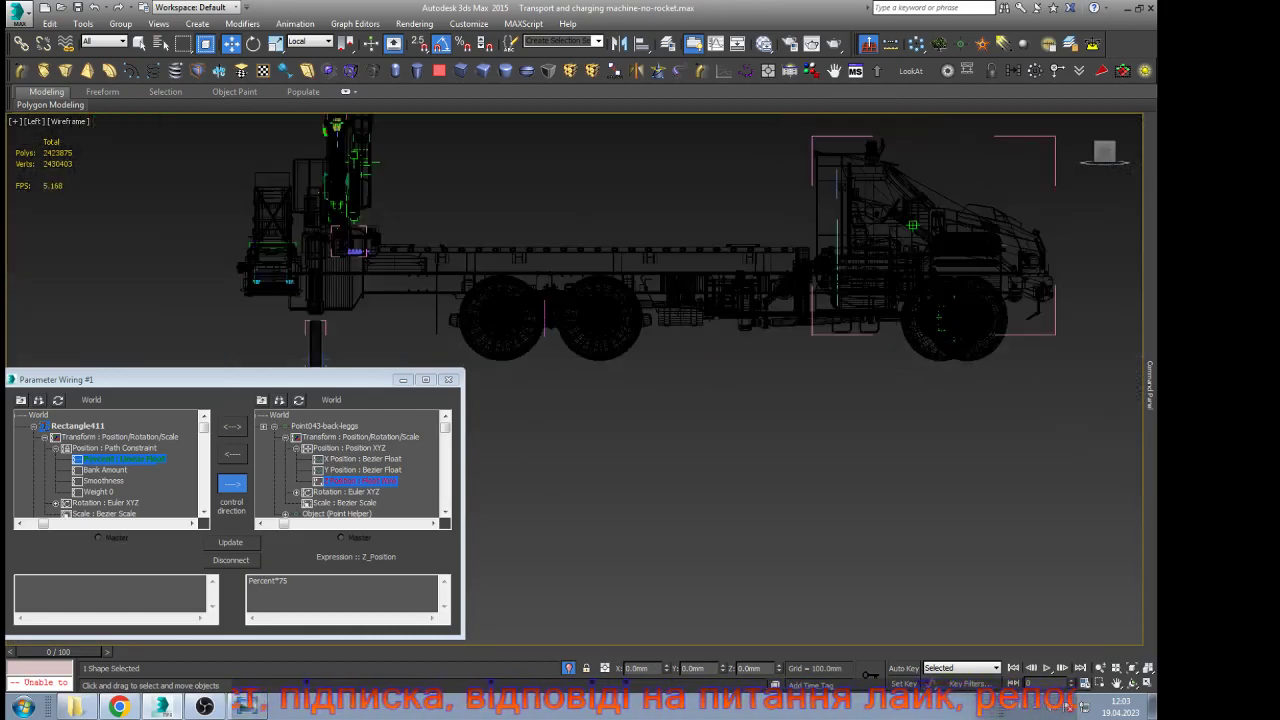
scroll(471, 350, up, 5)
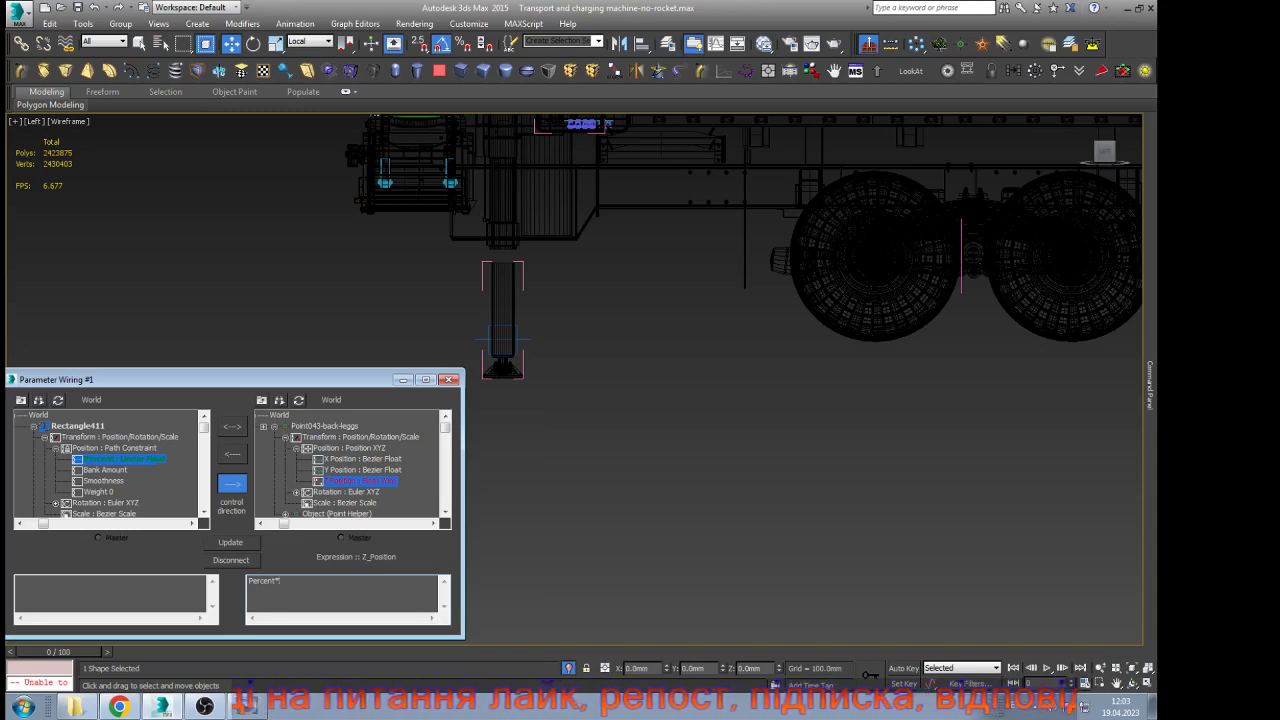
text(80)
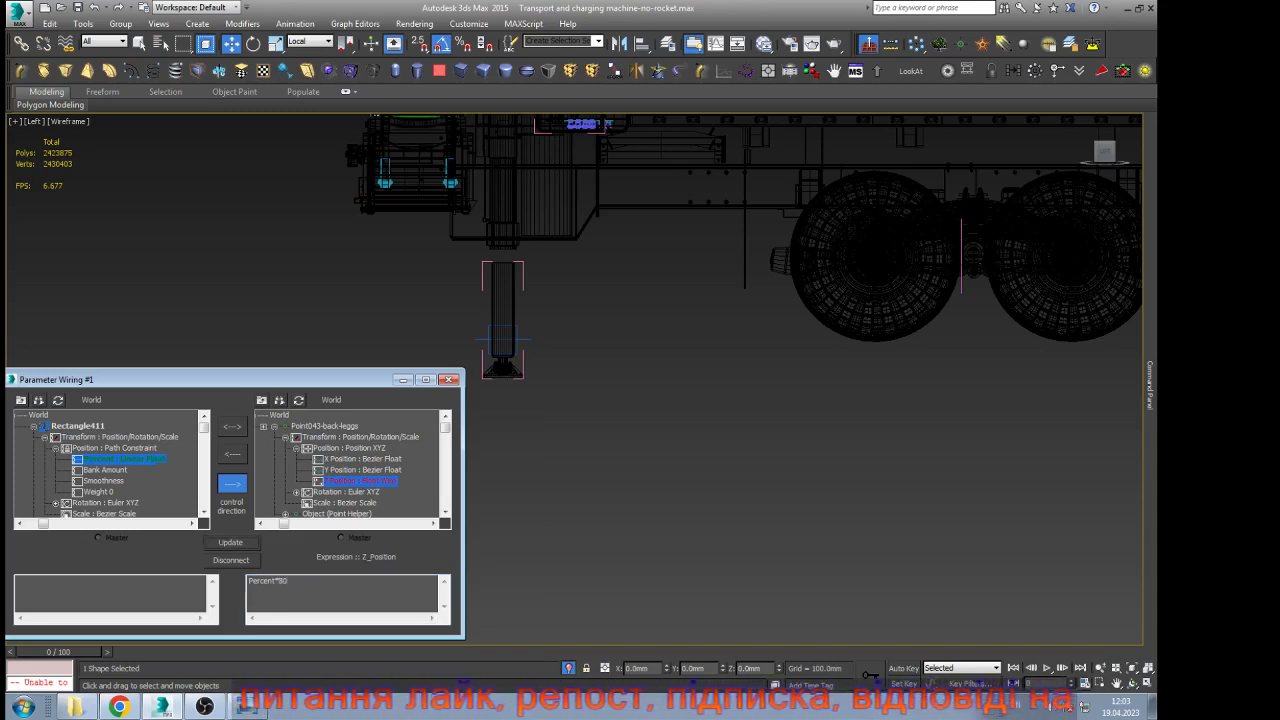
Set the back-leg helper's Z position wiring expression to Percent*90 and update the wire
click(290, 581)
key(BackSpace)
key(BackSpace)
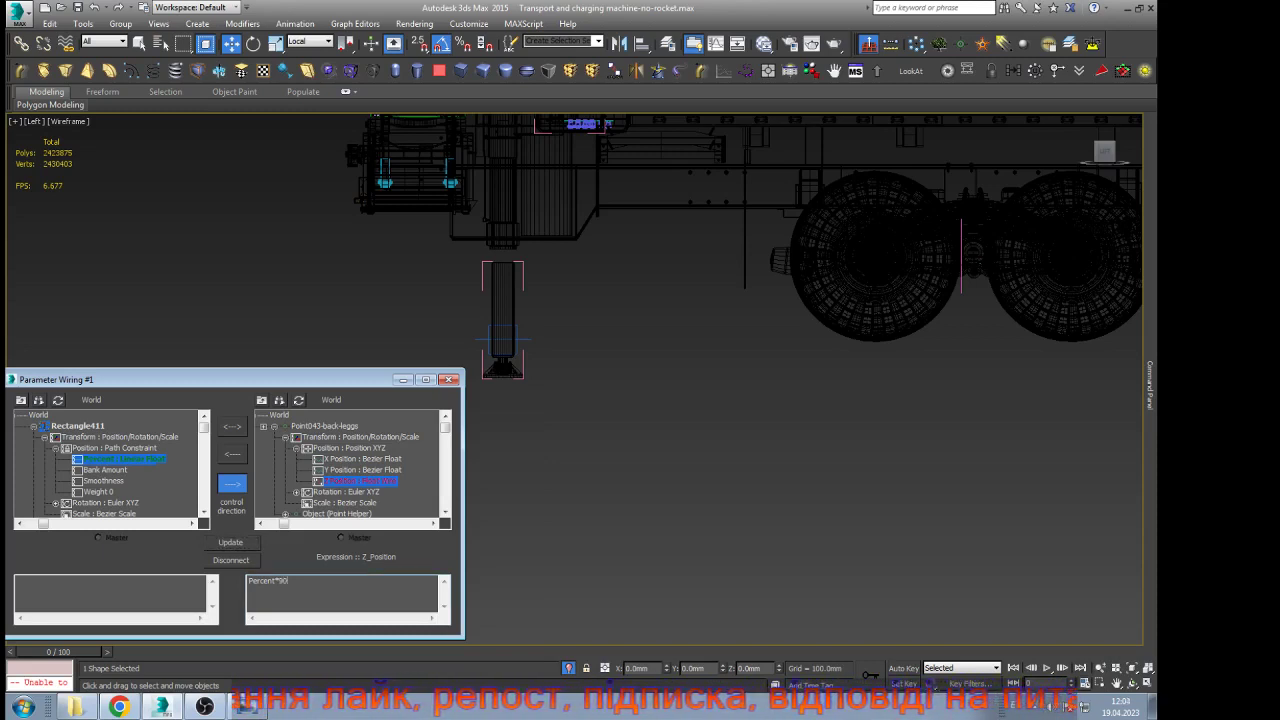
click(231, 543)
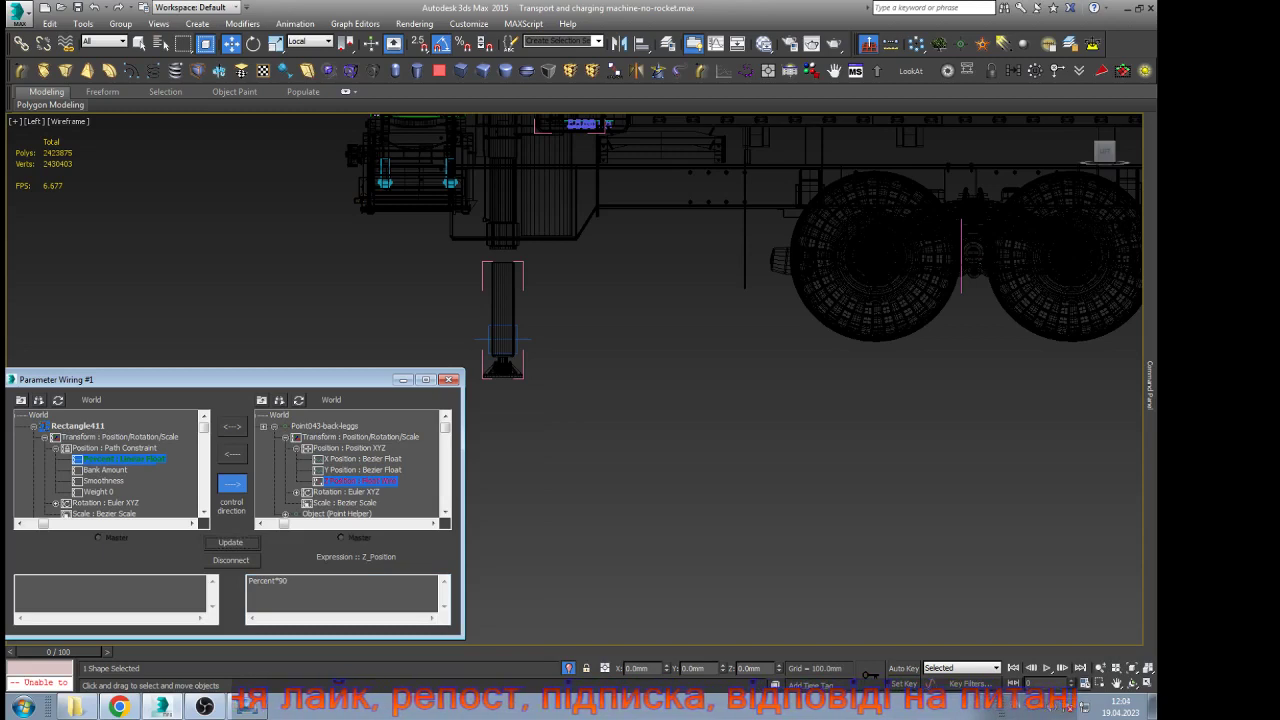
middle_click(614, 463)
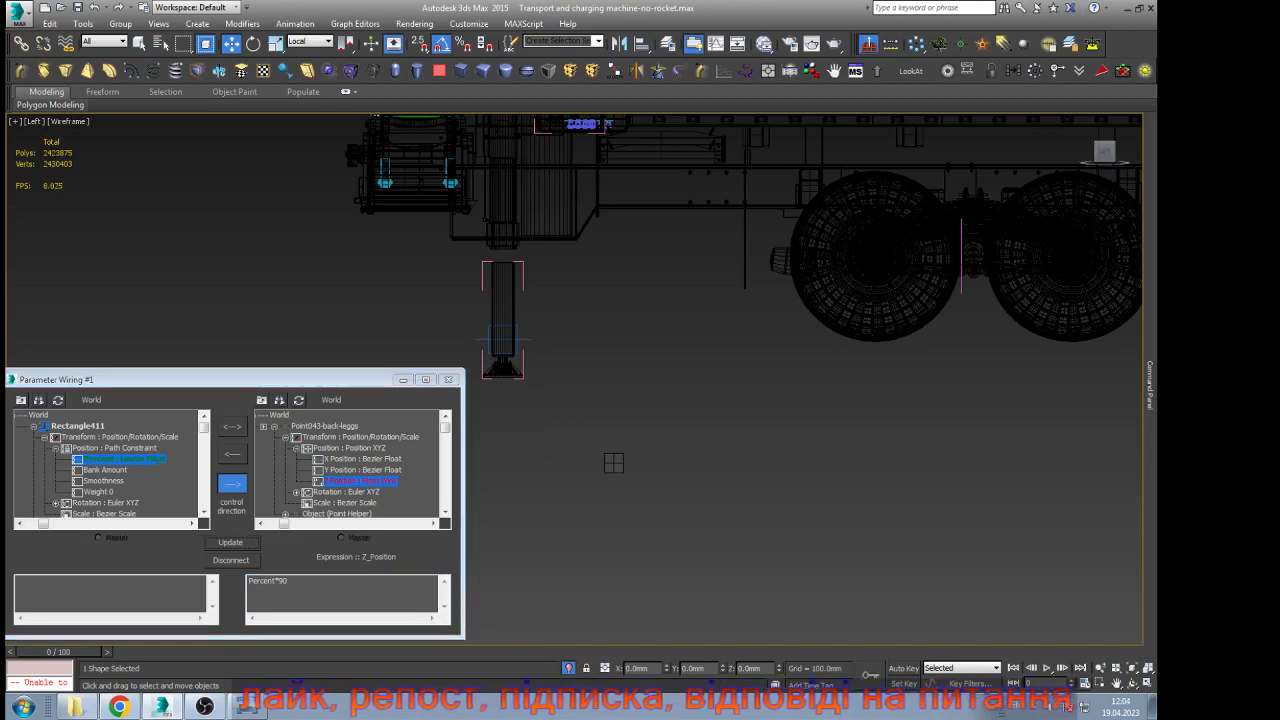
Change the back-leg helper's Z position wiring expression to Percent*50 without updating the wire
click(308, 582)
key(BackSpace)
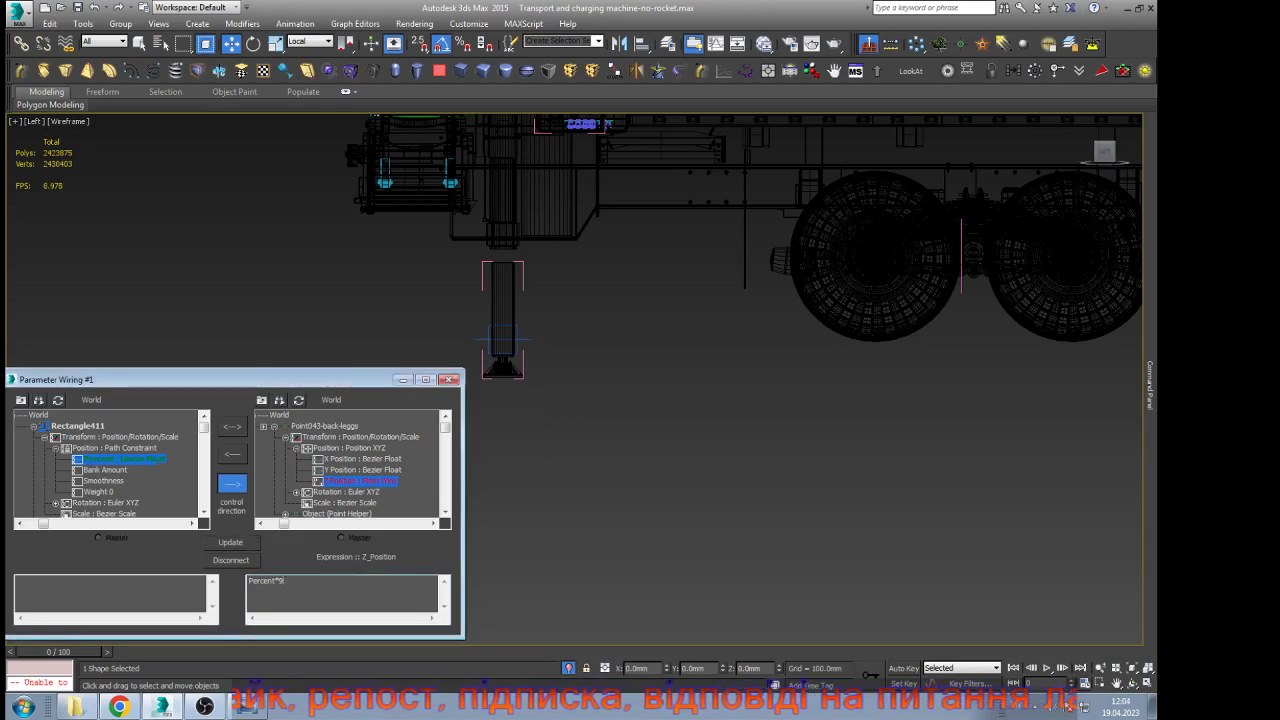
text(50)
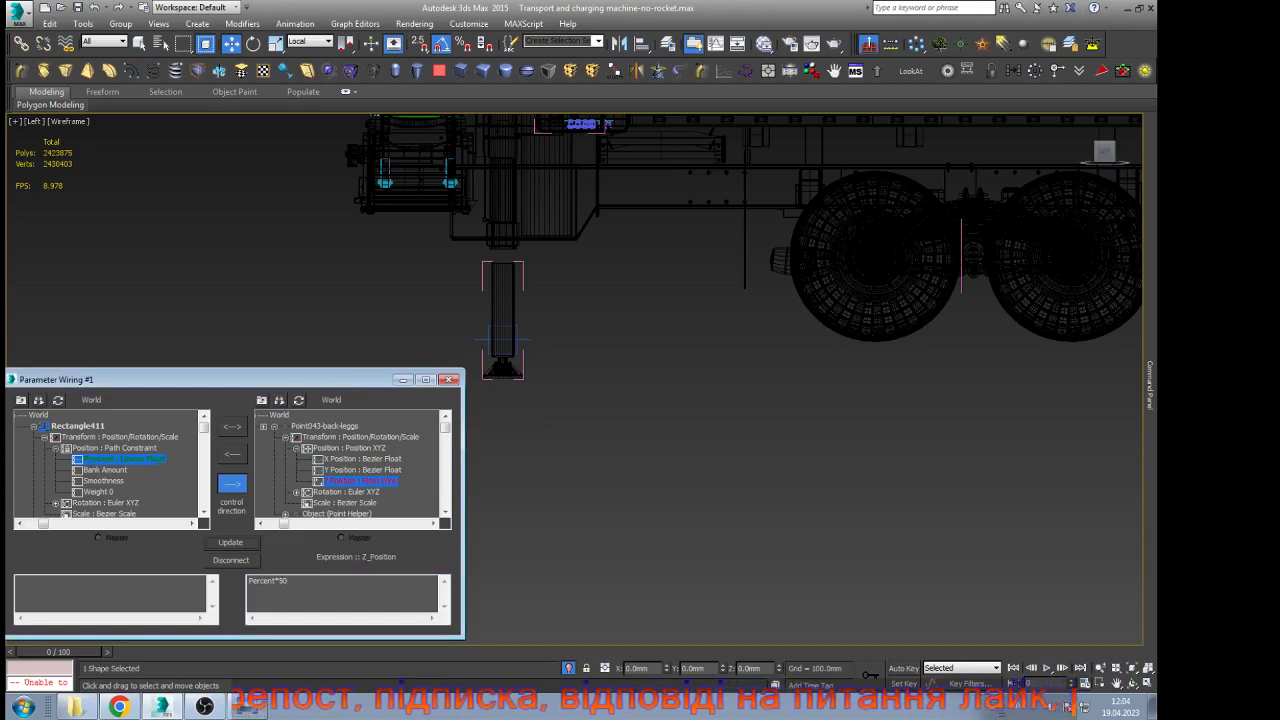
Slide the control rectangle along its path line to the line's opposite end
scroll(709, 451, down, 5)
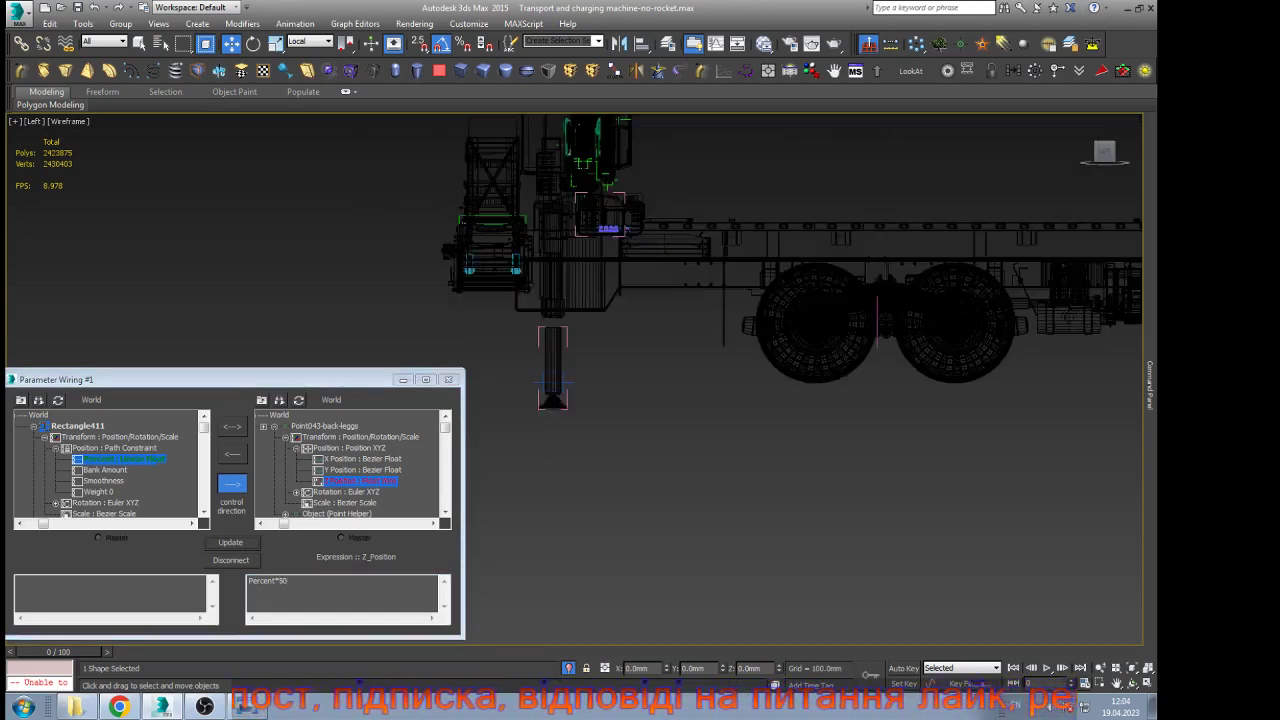
scroll(672, 484, down, 3)
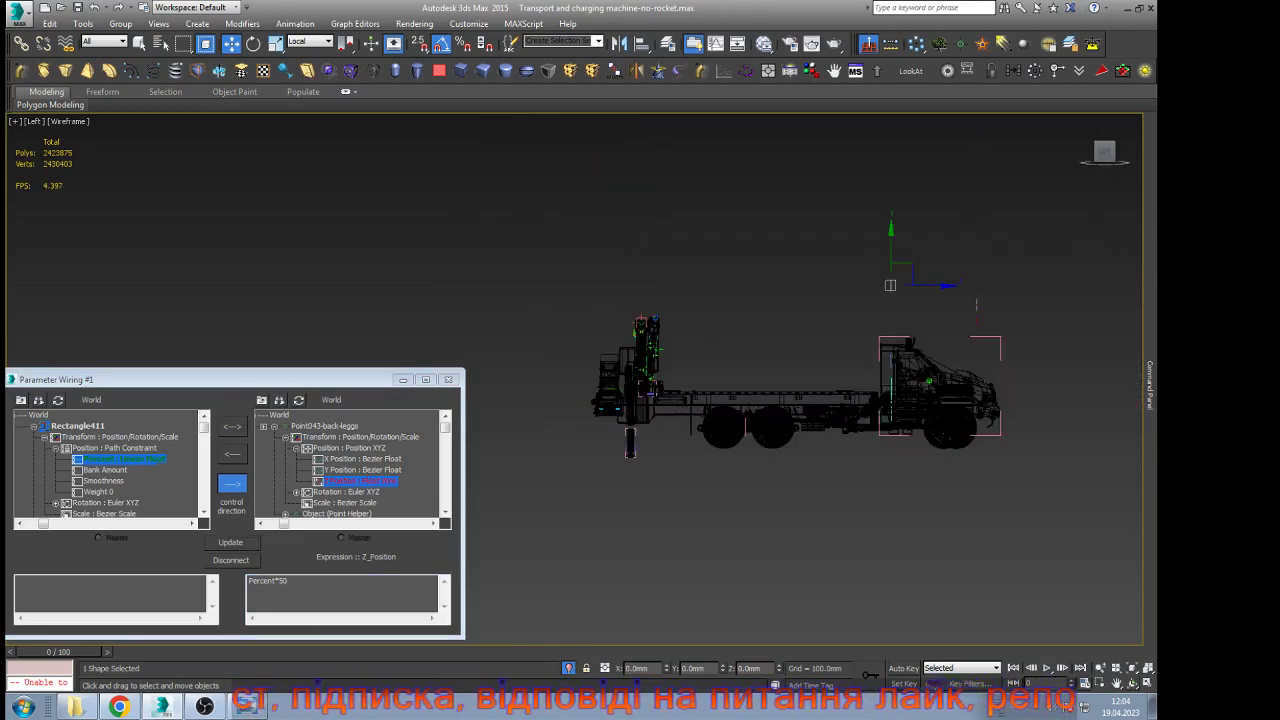
alt+middle_drag(672, 484, 558, 510)
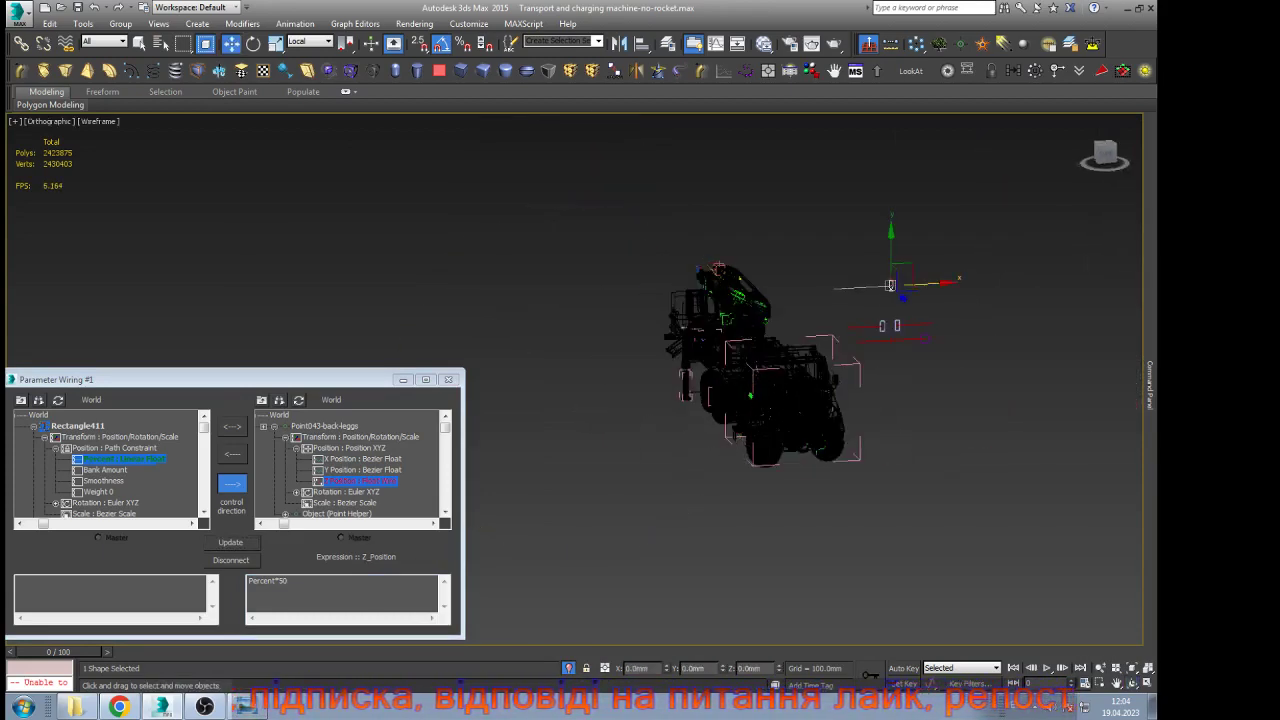
scroll(577, 435, up, 4)
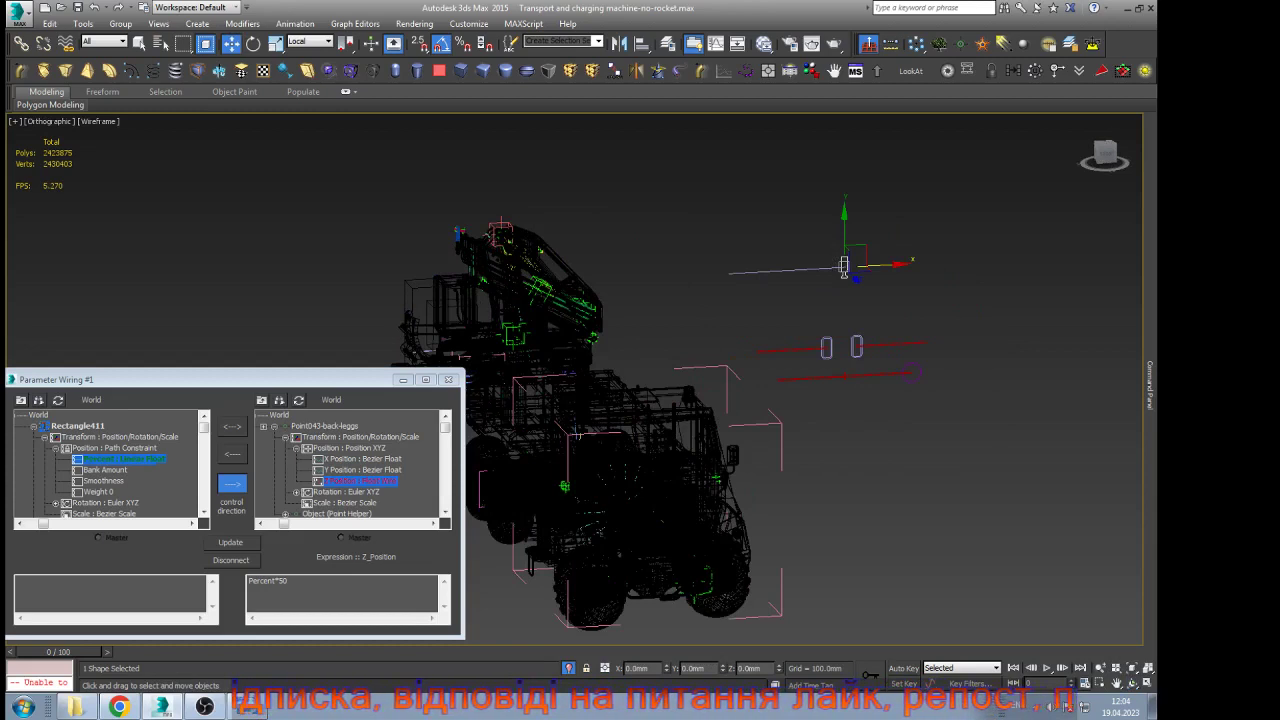
scroll(577, 434, down, 2)
middle_drag(577, 434, 682, 391)
drag(869, 273, 788, 278)
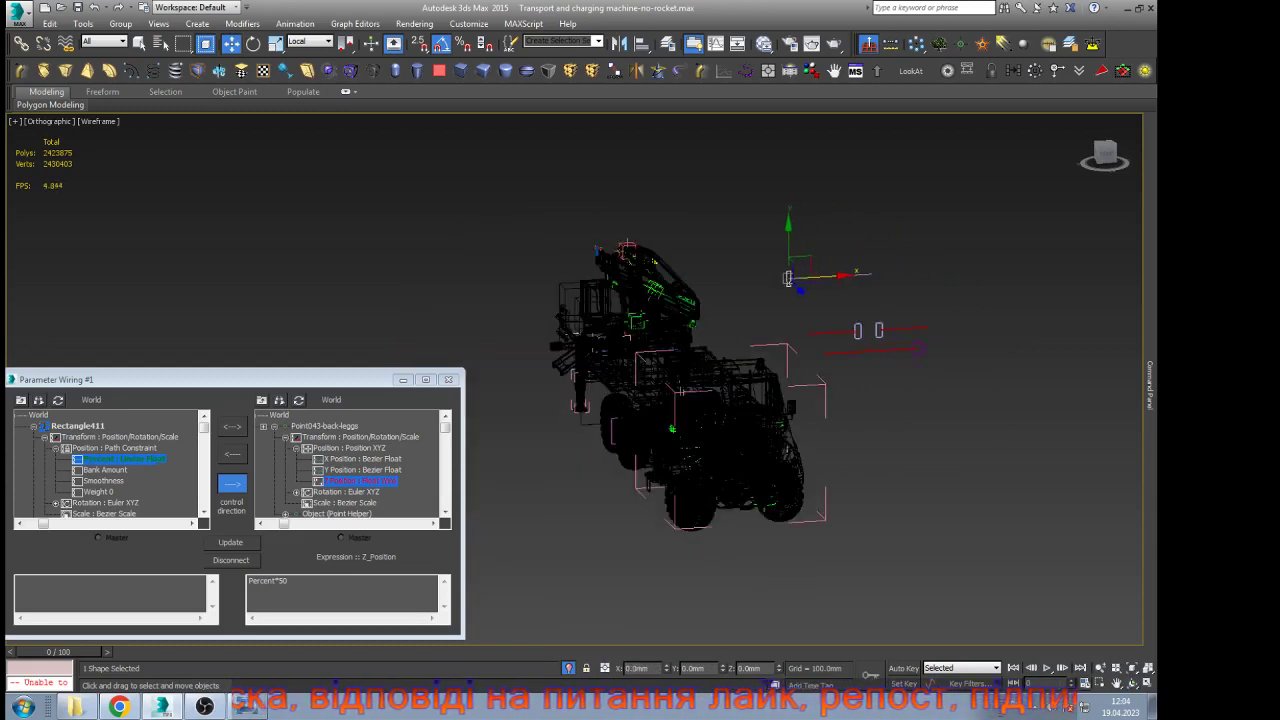
Reduce the back-leg helper's Z position wiring expression to plain Percent and update the wire
click(300, 591)
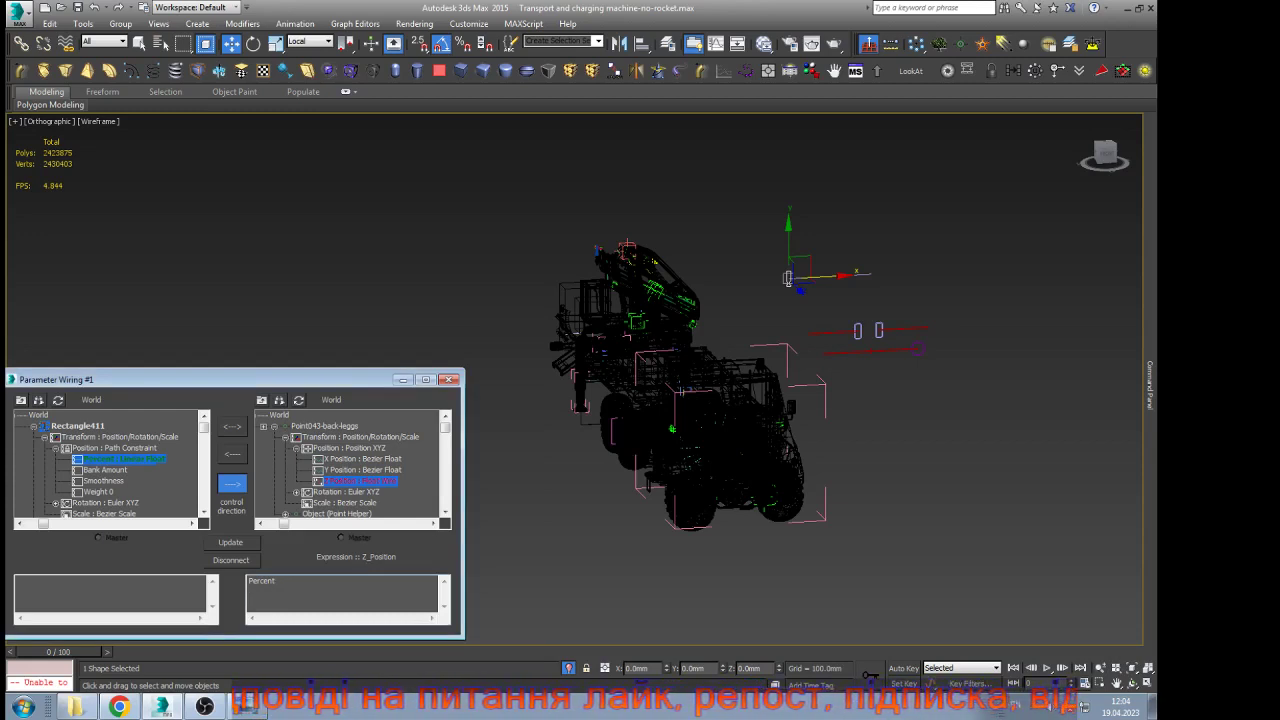
click(231, 543)
right_click(504, 461)
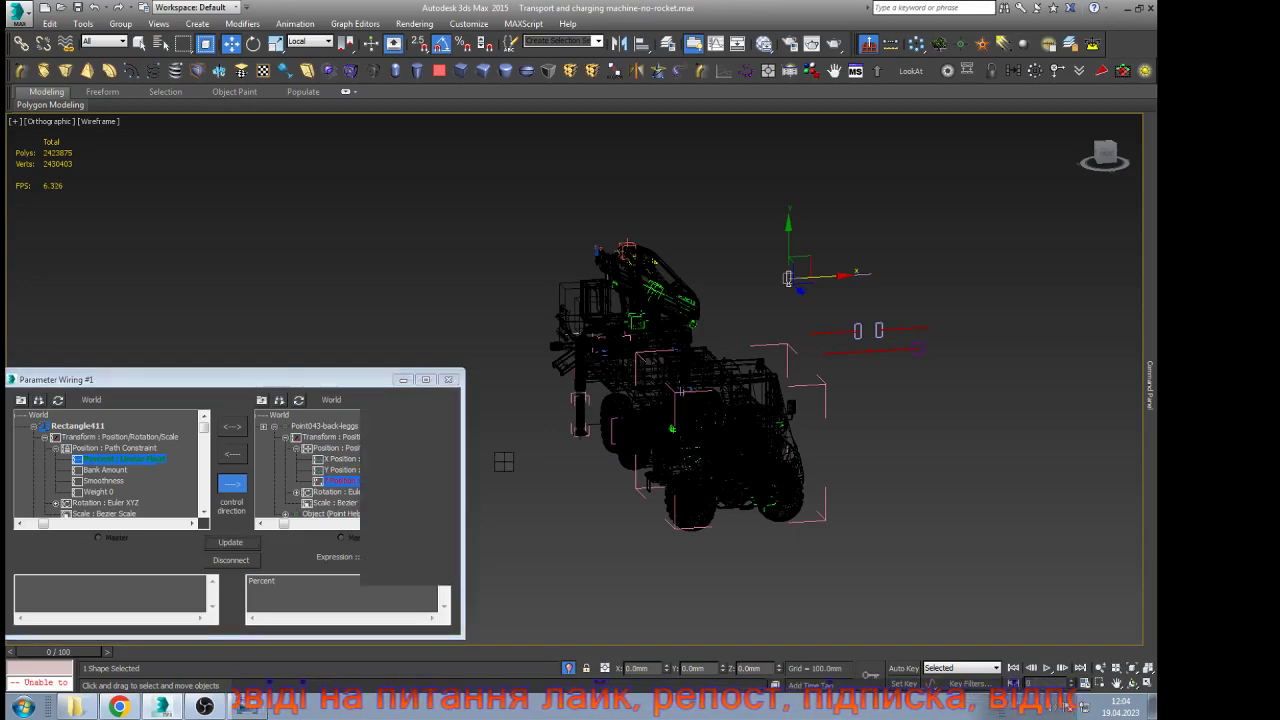
Switch the viewport to shaded display and test the control rectangle at the end of its path line
alt+middle_drag(681, 391, 562, 400)
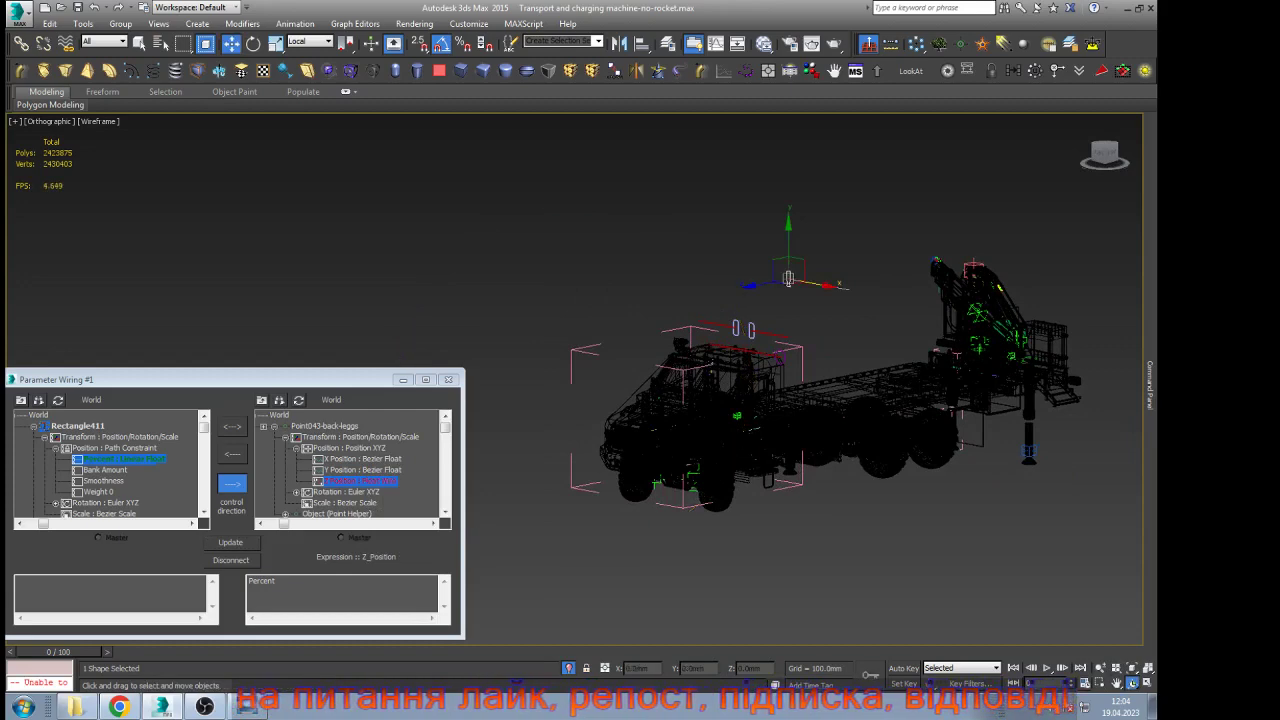
key(F3)
scroll(988, 398, up, 4)
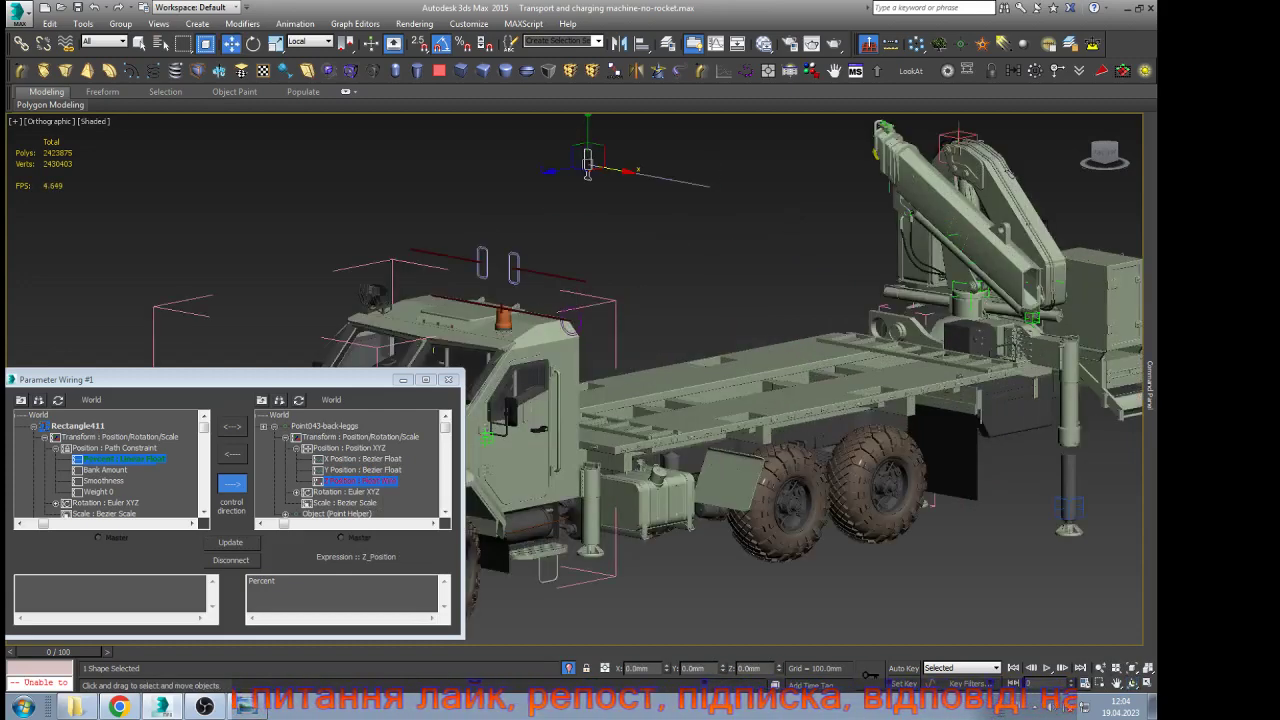
middle_drag(988, 398, 962, 407)
mouse_move(563, 165)
mouse_down()
mouse_move(684, 190)
mouse_move(563, 168)
mouse_up()
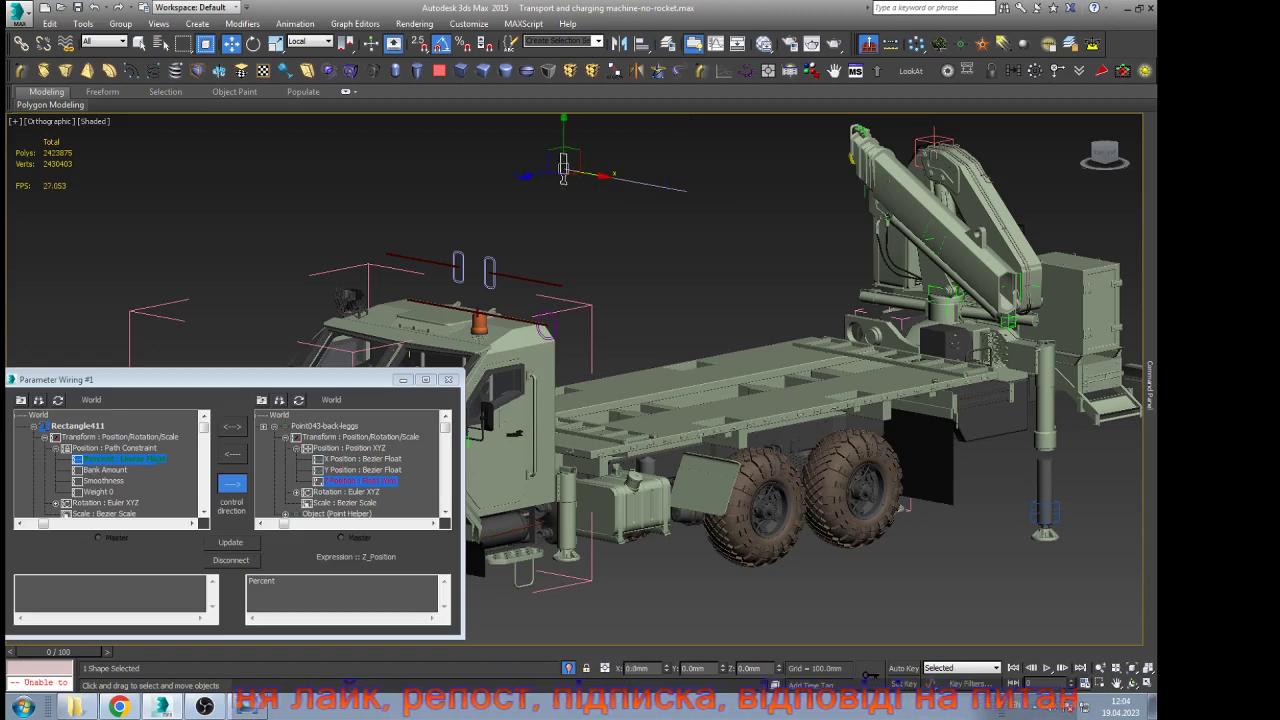
Select the back-leg point helper and assign a Bezier Position controller to its position track
click(1047, 513)
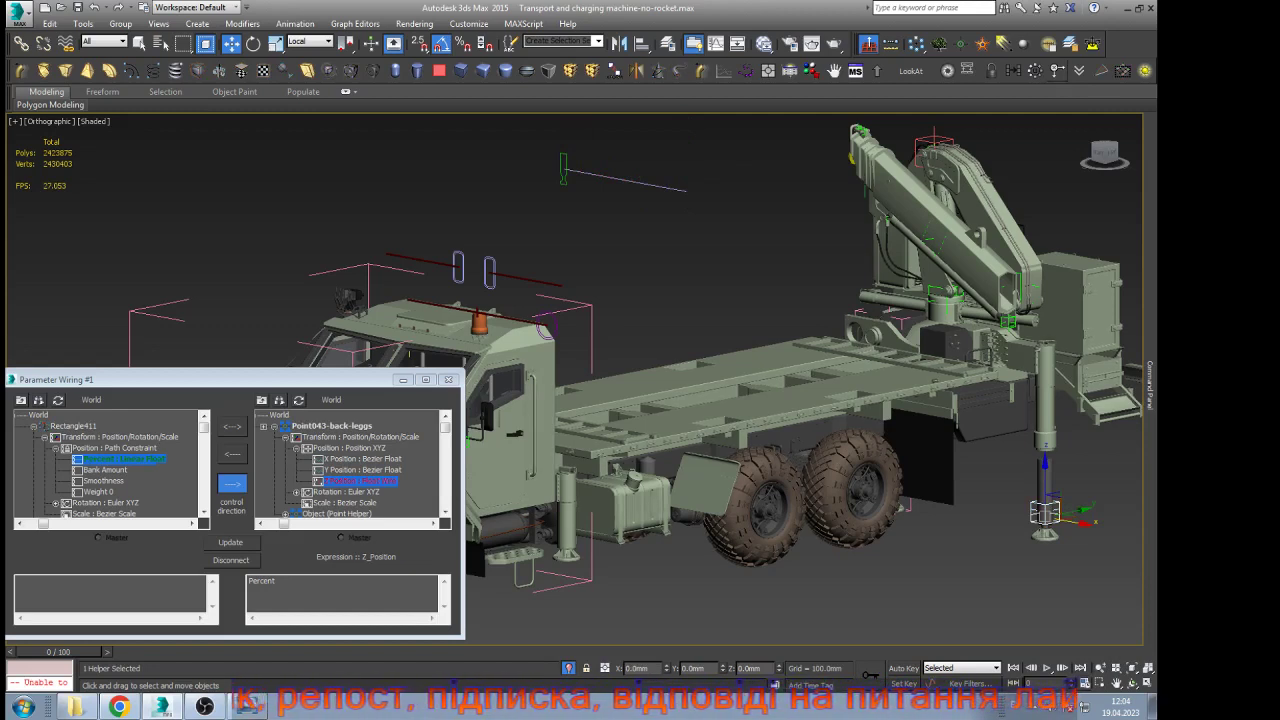
click(1057, 71)
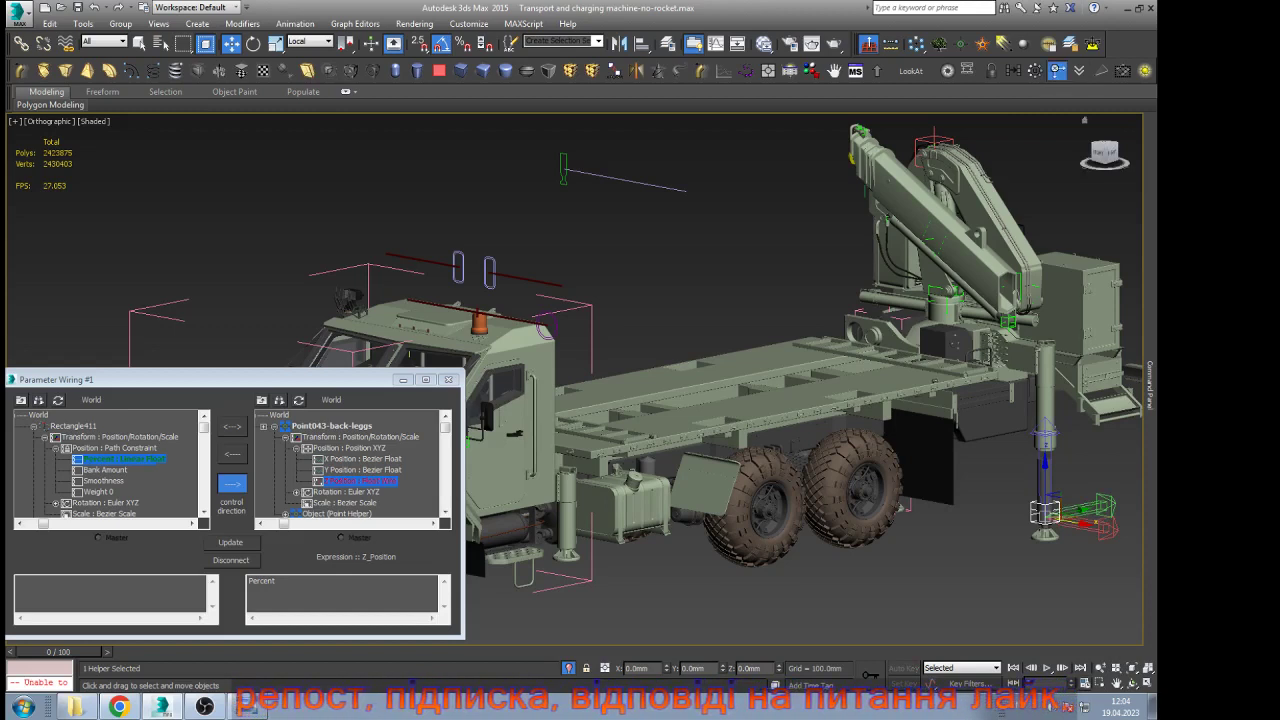
click(1057, 71)
mouse_move(1150, 385)
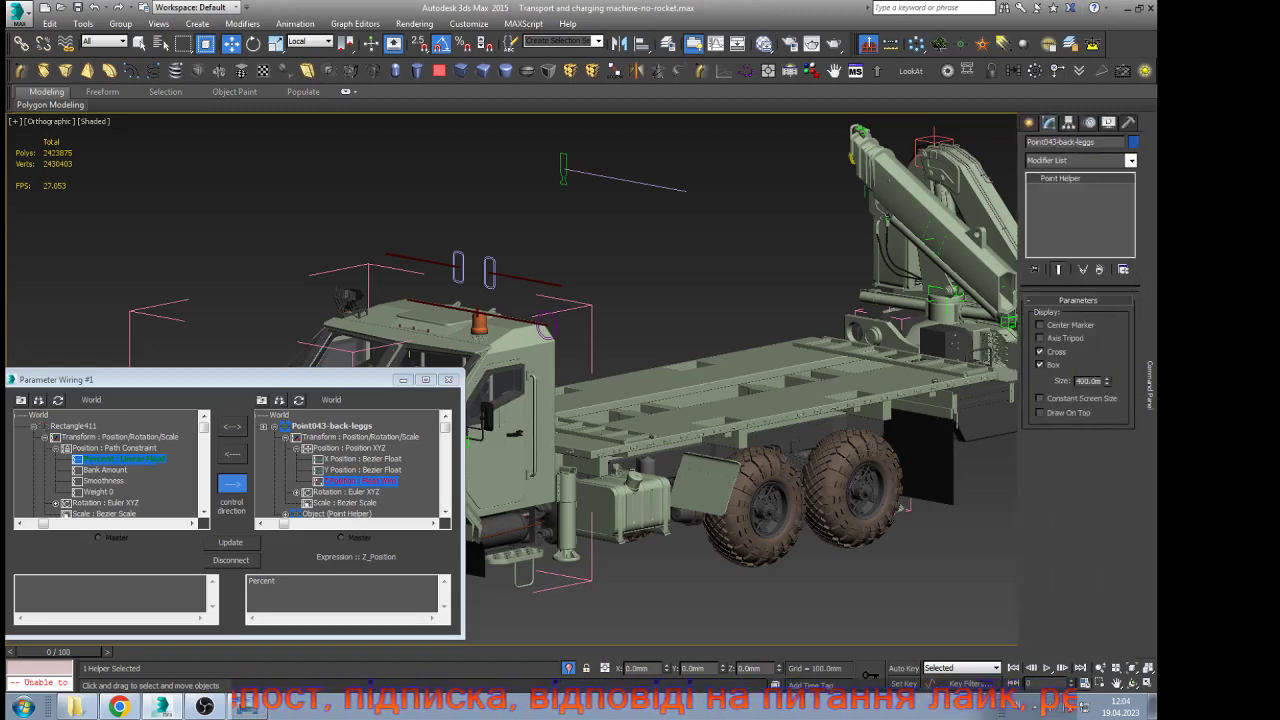
click(1090, 122)
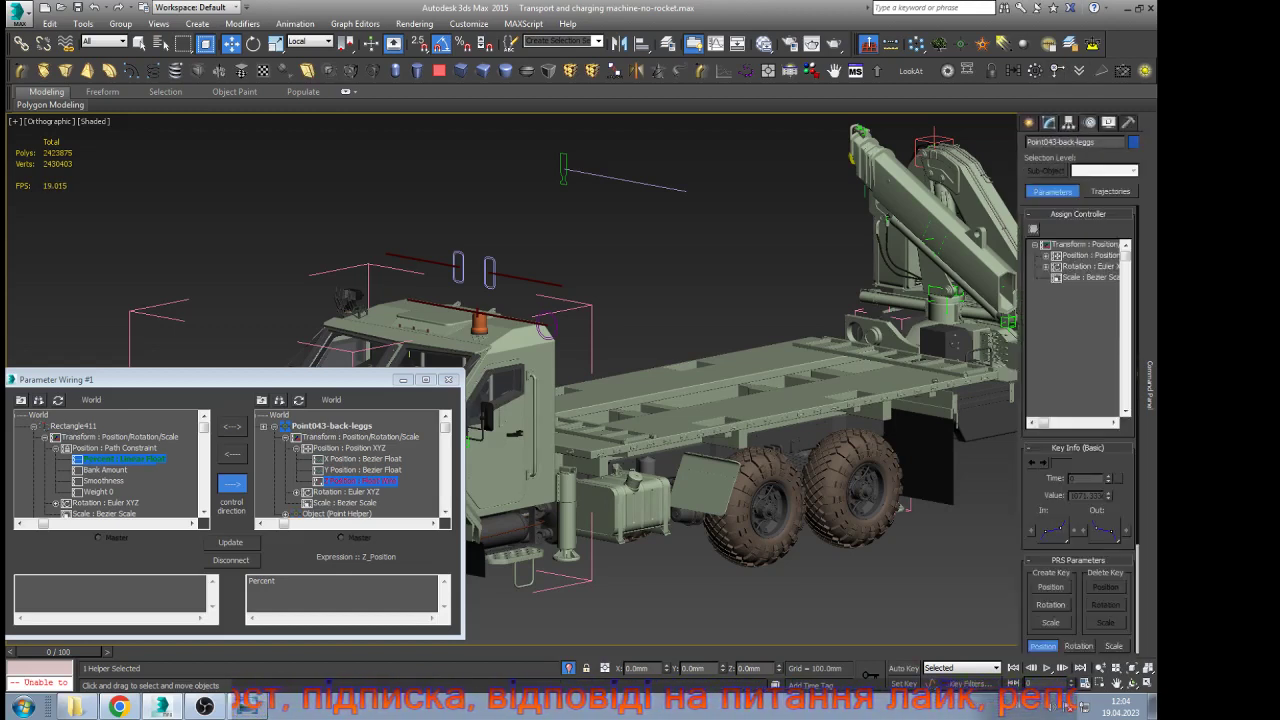
click(1090, 256)
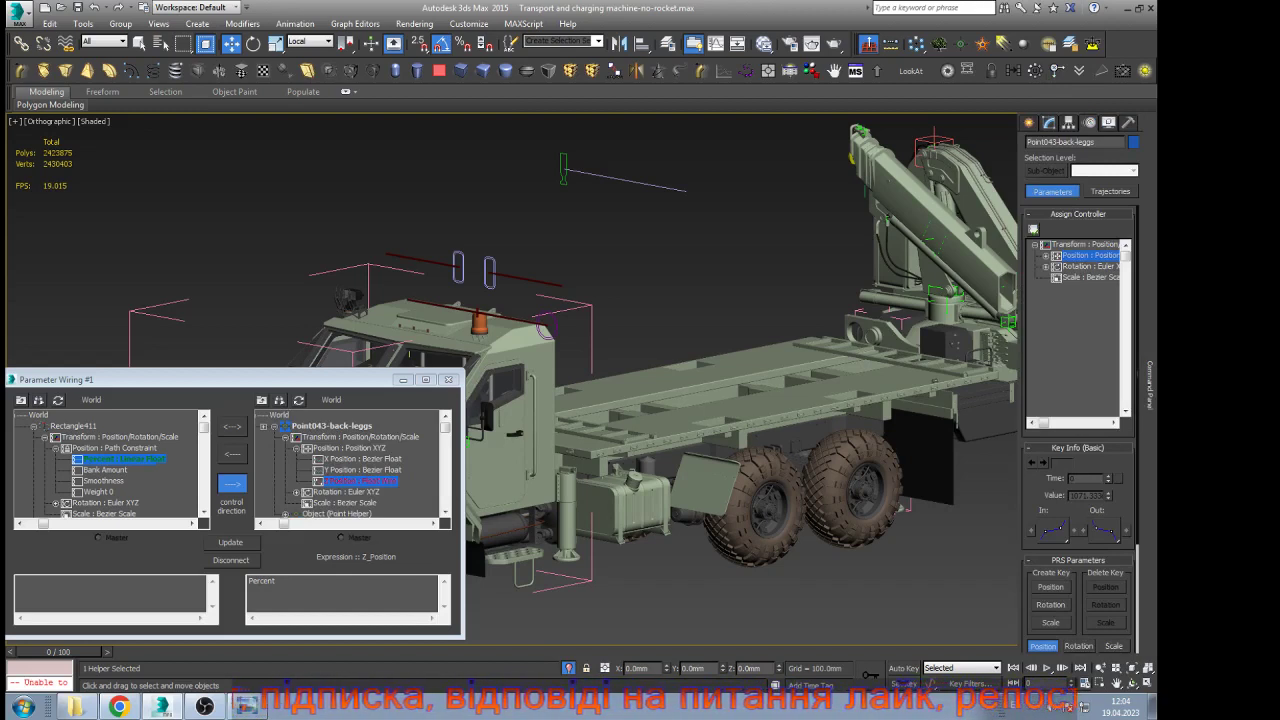
click(1034, 229)
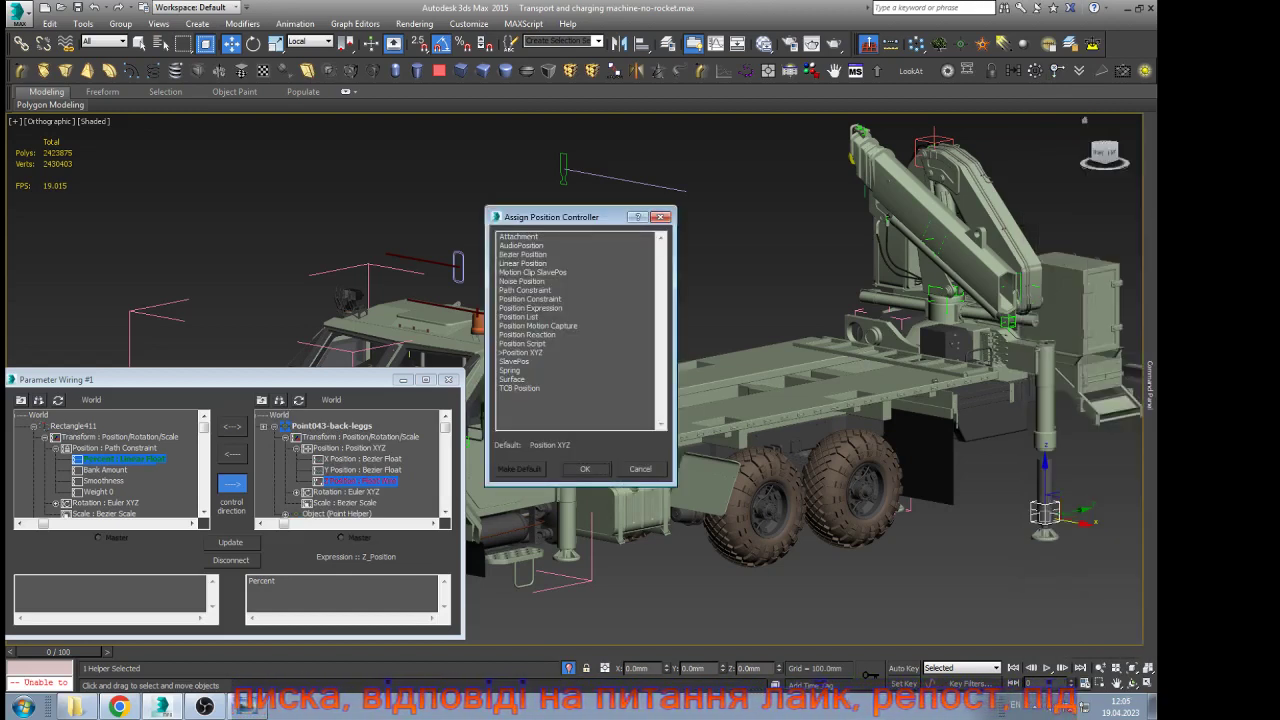
click(523, 254)
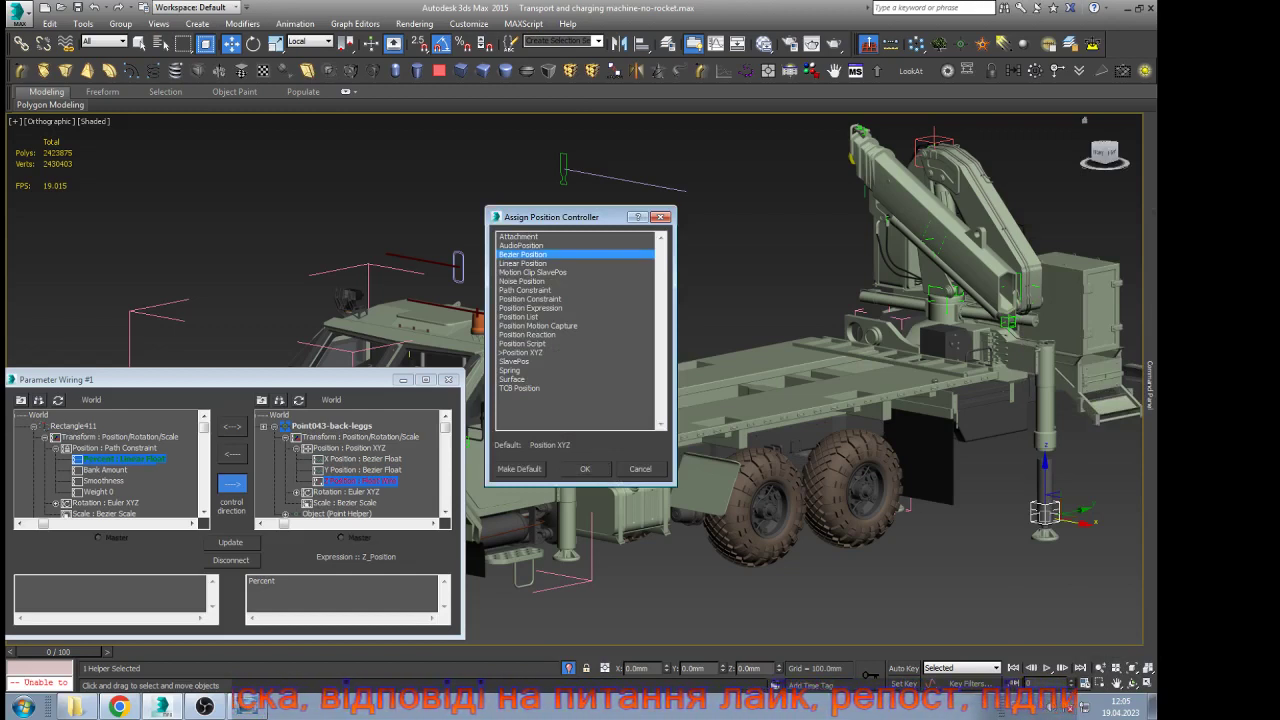
click(585, 468)
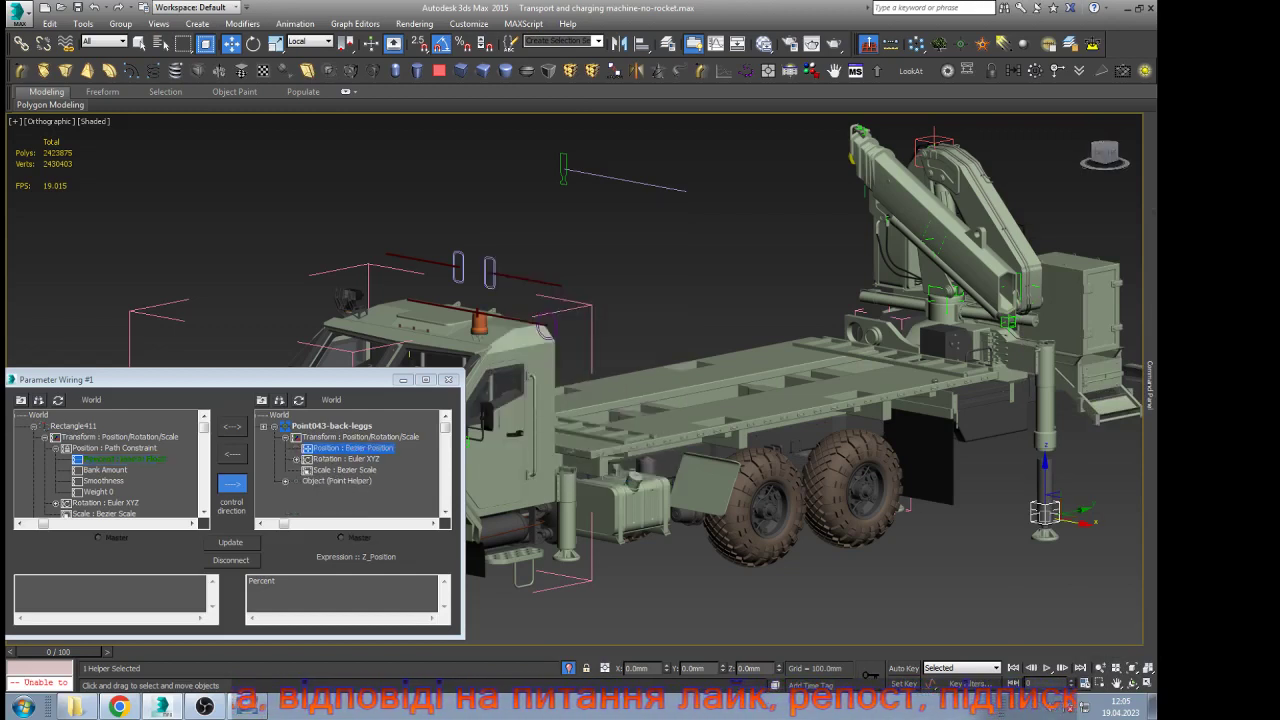
Raise the back-leg point helper along its Z axis so the leg retracts into its sleeve, undoing any accidental move of the foot
drag(1046, 494, 1048, 433)
scroll(1068, 455, up, 7)
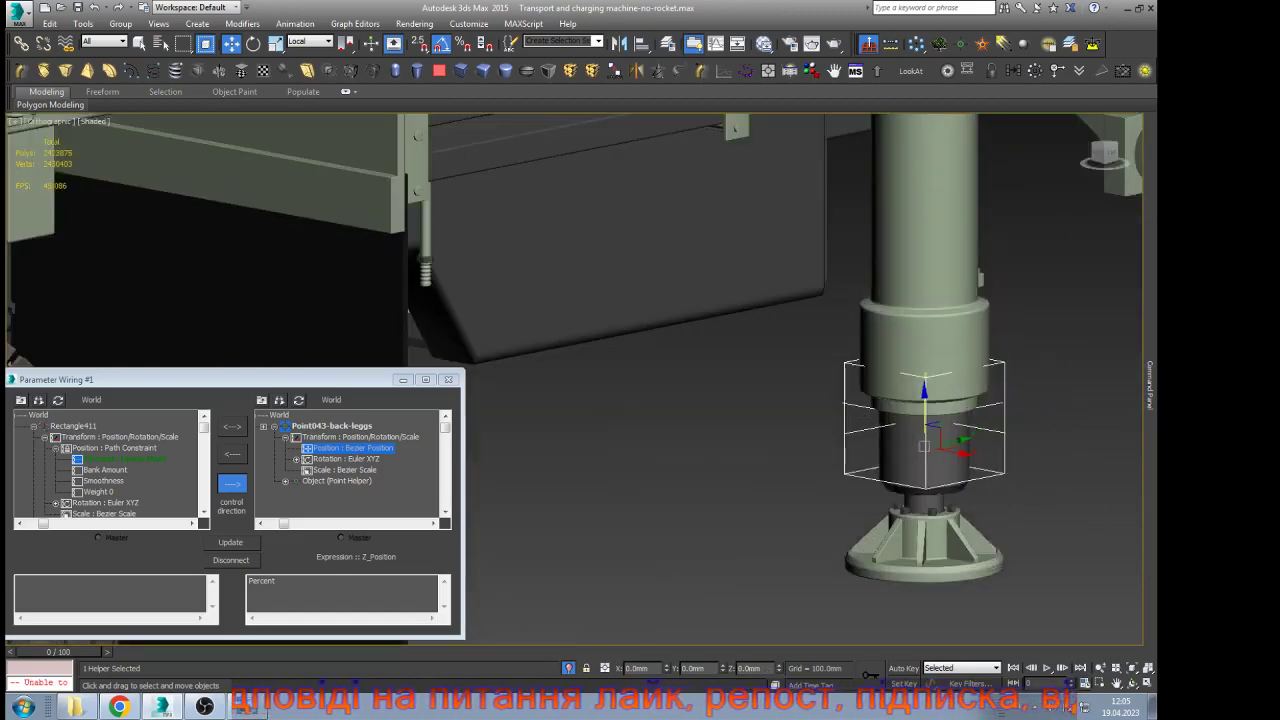
drag(925, 545, 925, 494)
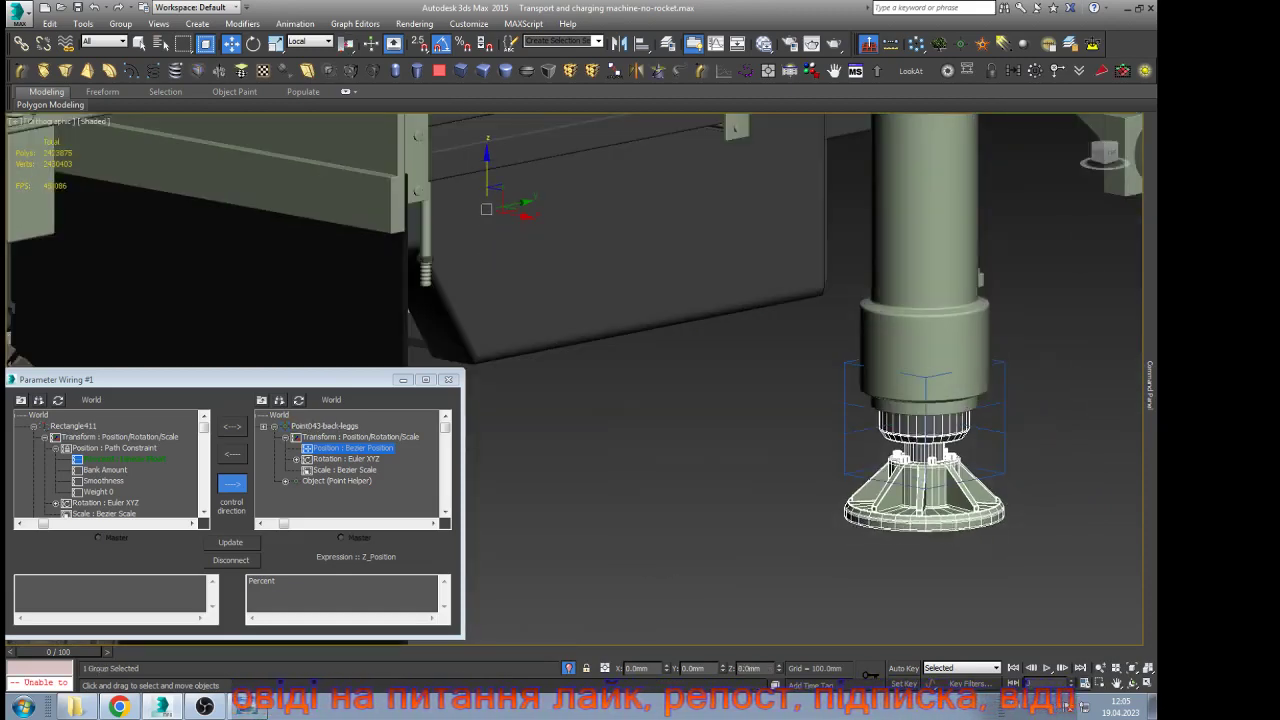
key(ctrl+z)
click(845, 420)
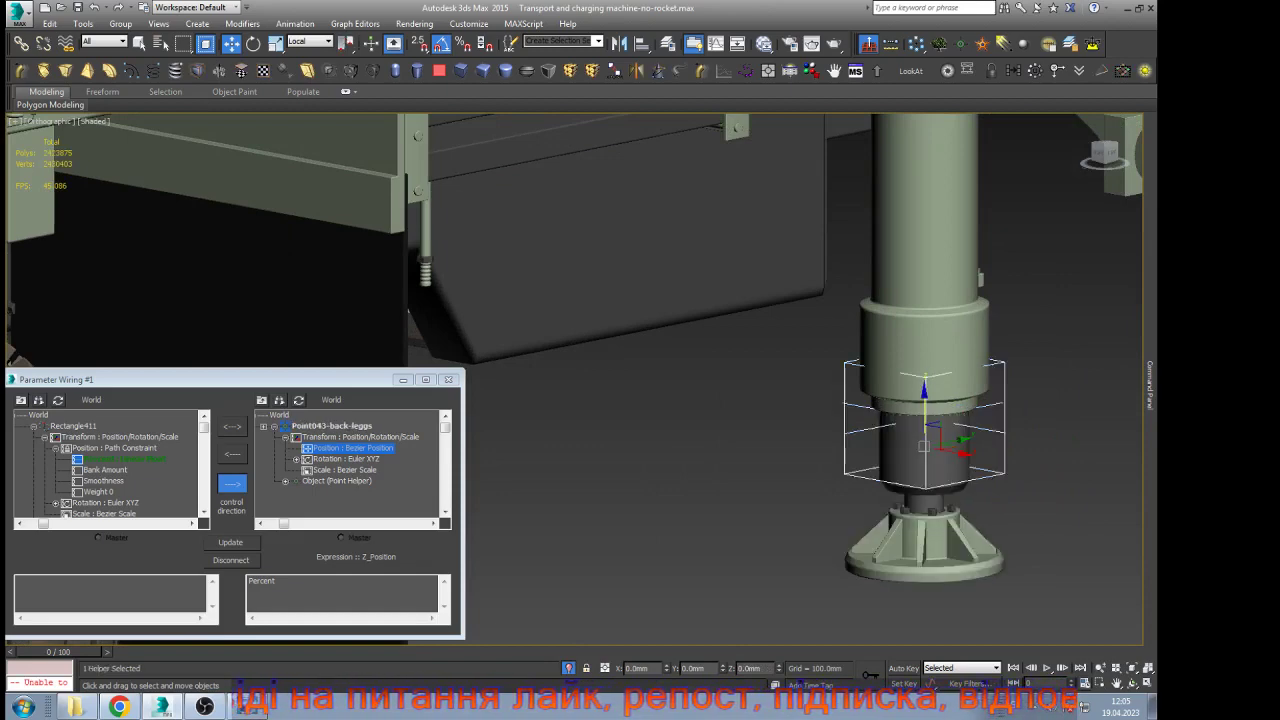
drag(924, 408, 902, 315)
scroll(934, 388, up, 5)
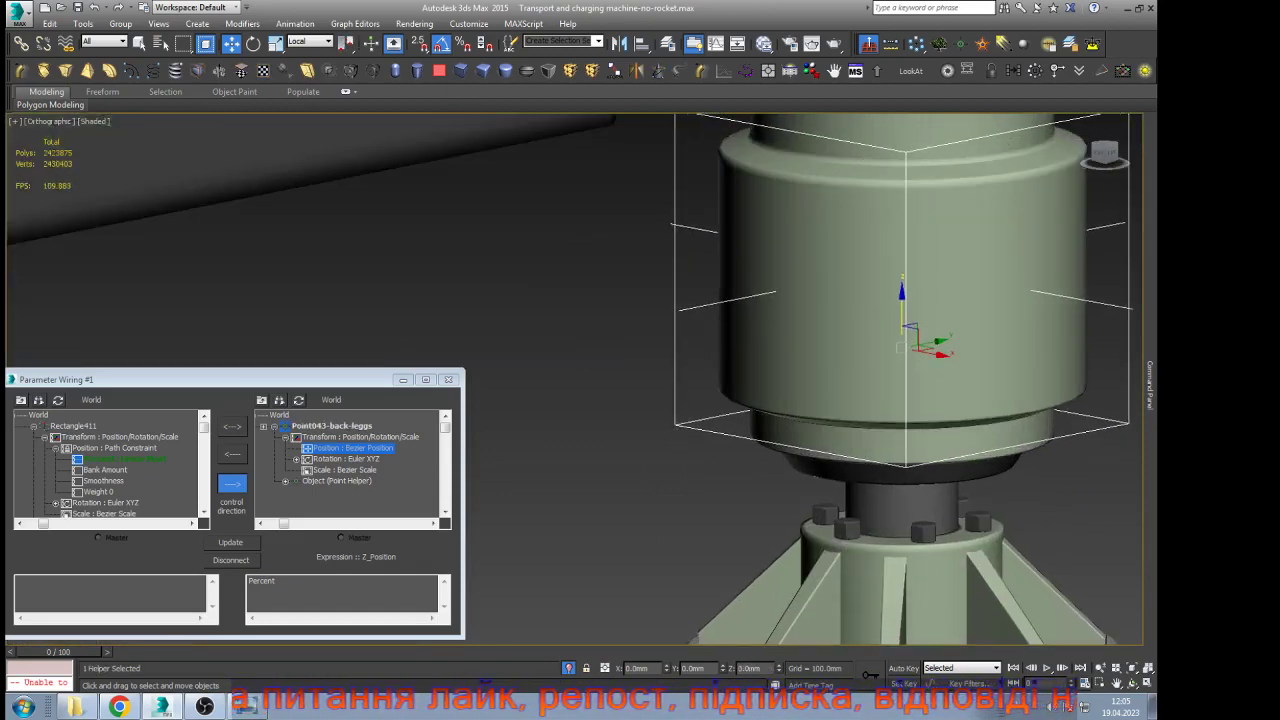
scroll(858, 360, down, 5)
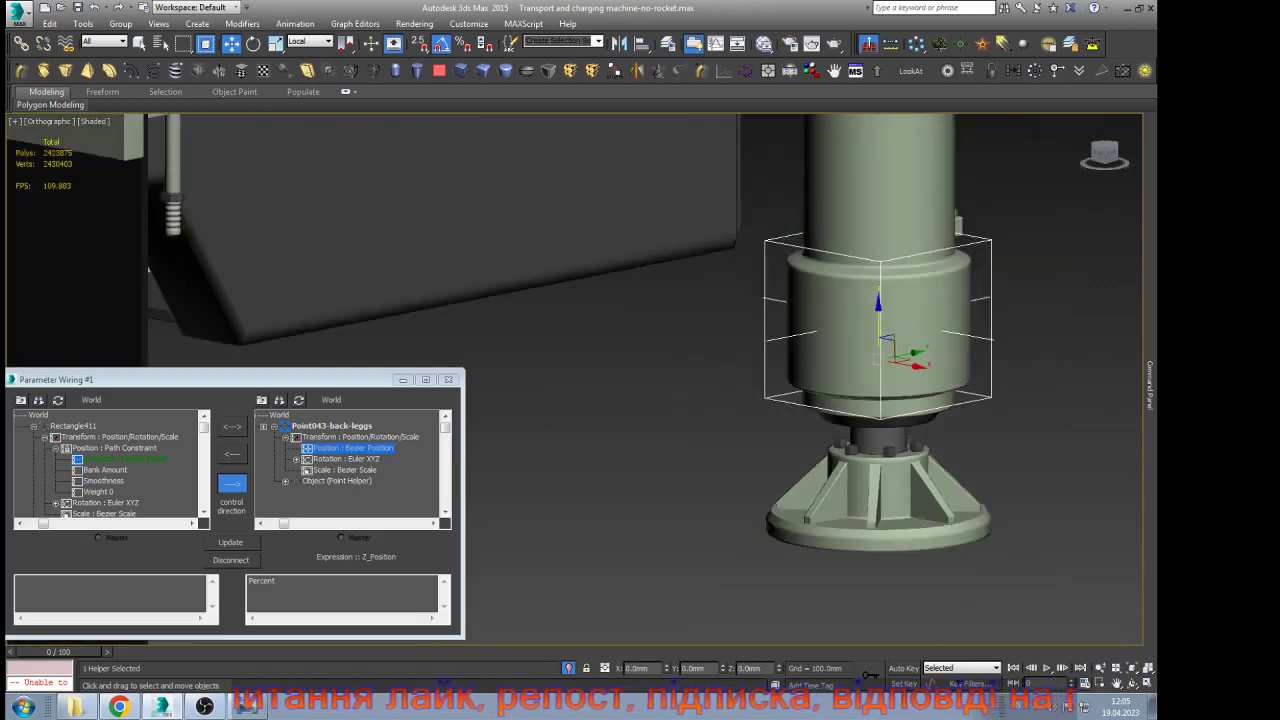
Assign a Linear Position controller to the back-leg helper's position track
mouse_move(1150, 385)
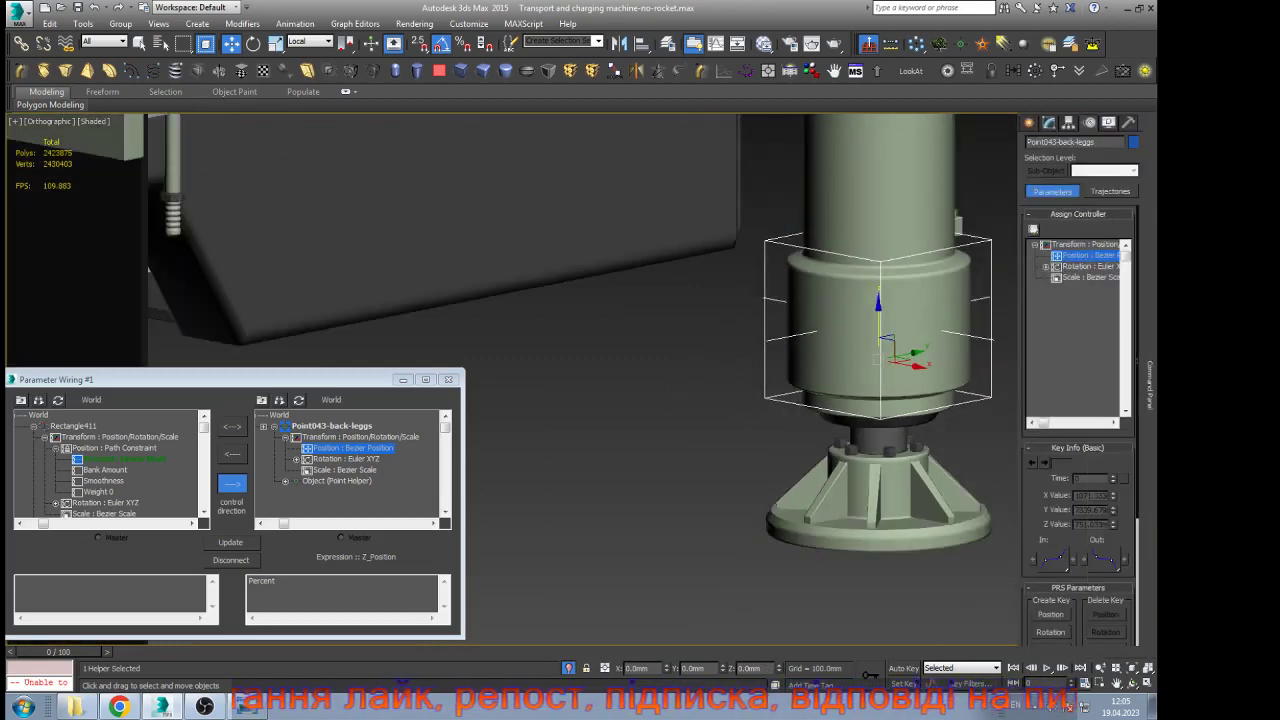
click(1034, 230)
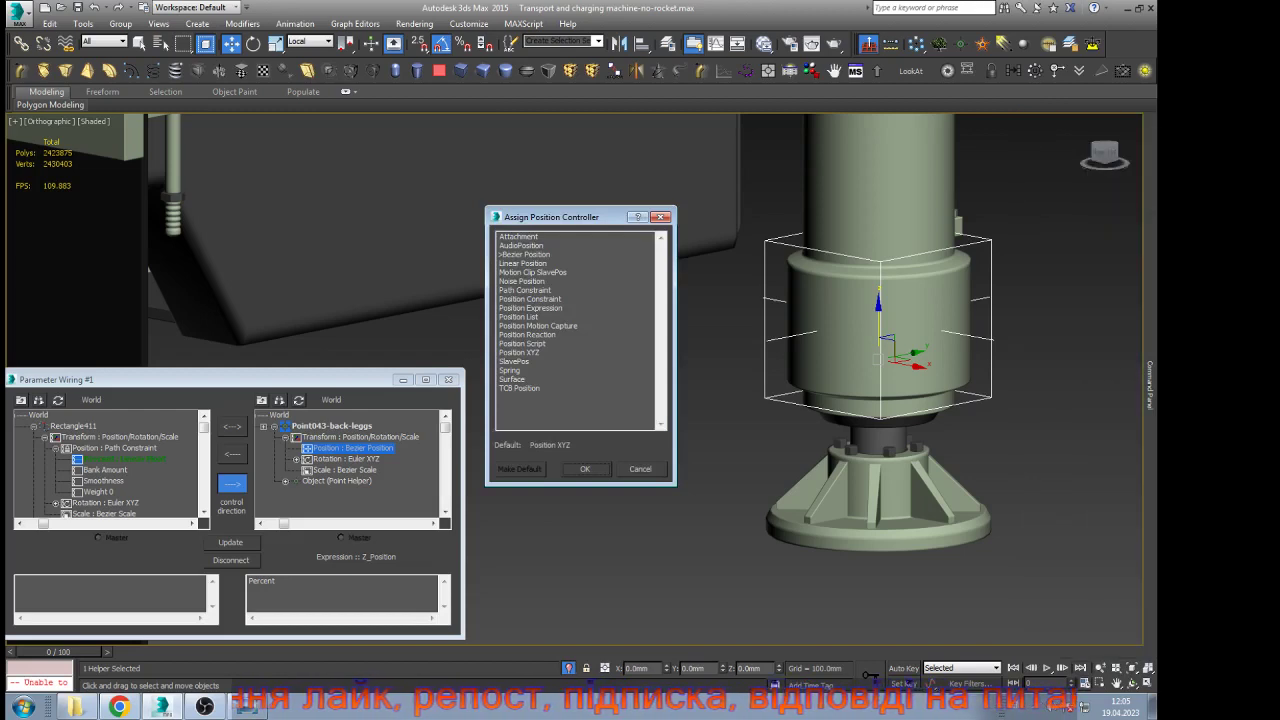
click(524, 263)
click(585, 469)
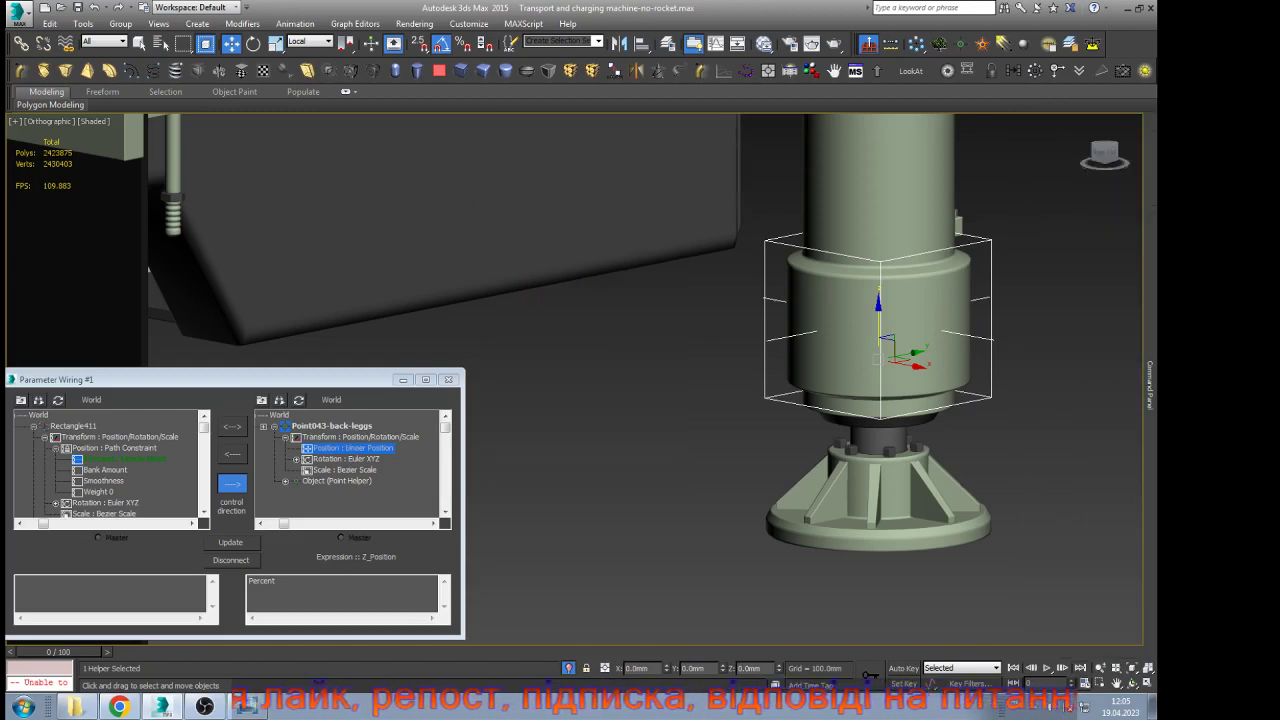
Assign a Position XYZ controller to the back-leg helper's position track
mouse_move(1150, 385)
click(1034, 230)
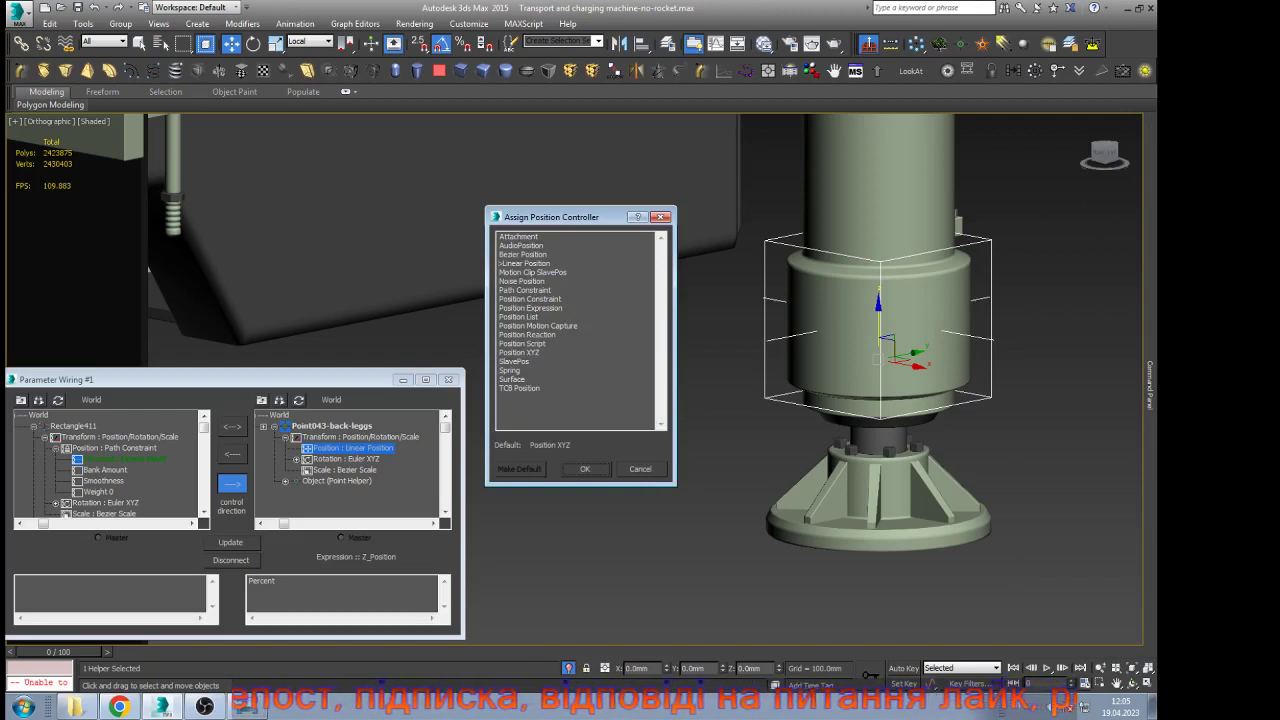
click(520, 353)
click(585, 468)
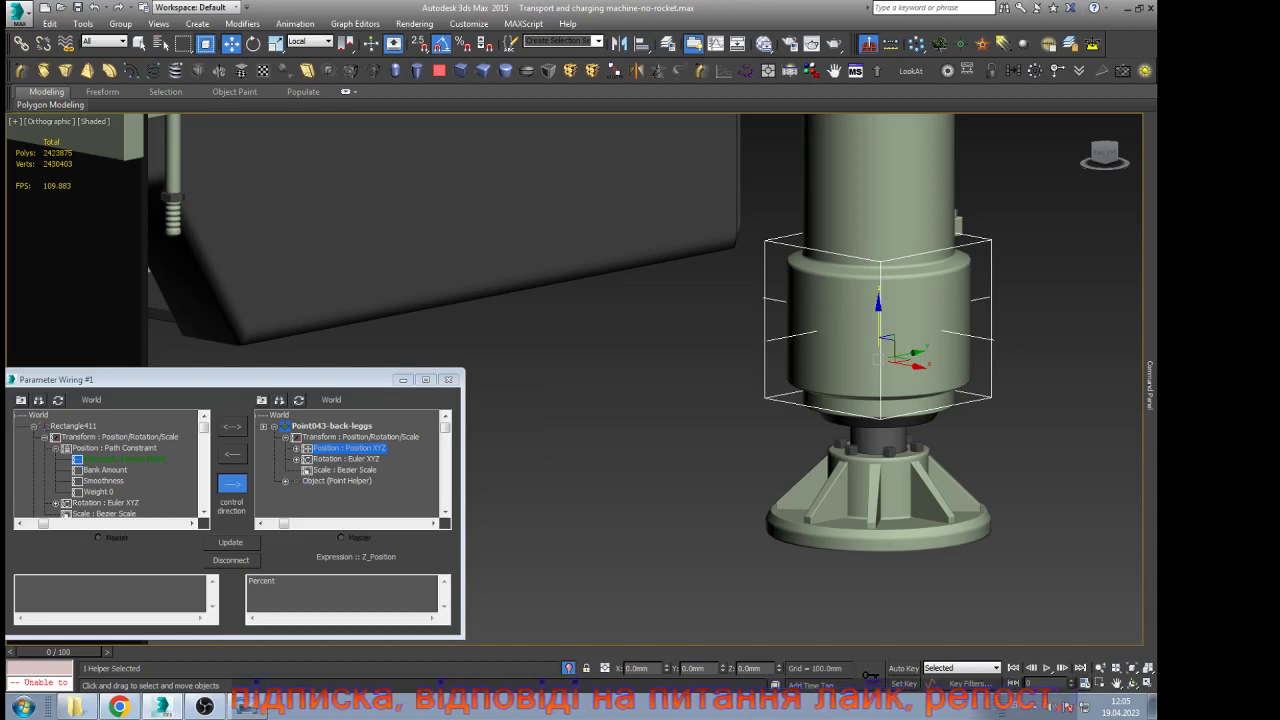
Wire the control rectangle's path Percent one-way to the back-leg helper's Z position with the expression Percent
click(296, 448)
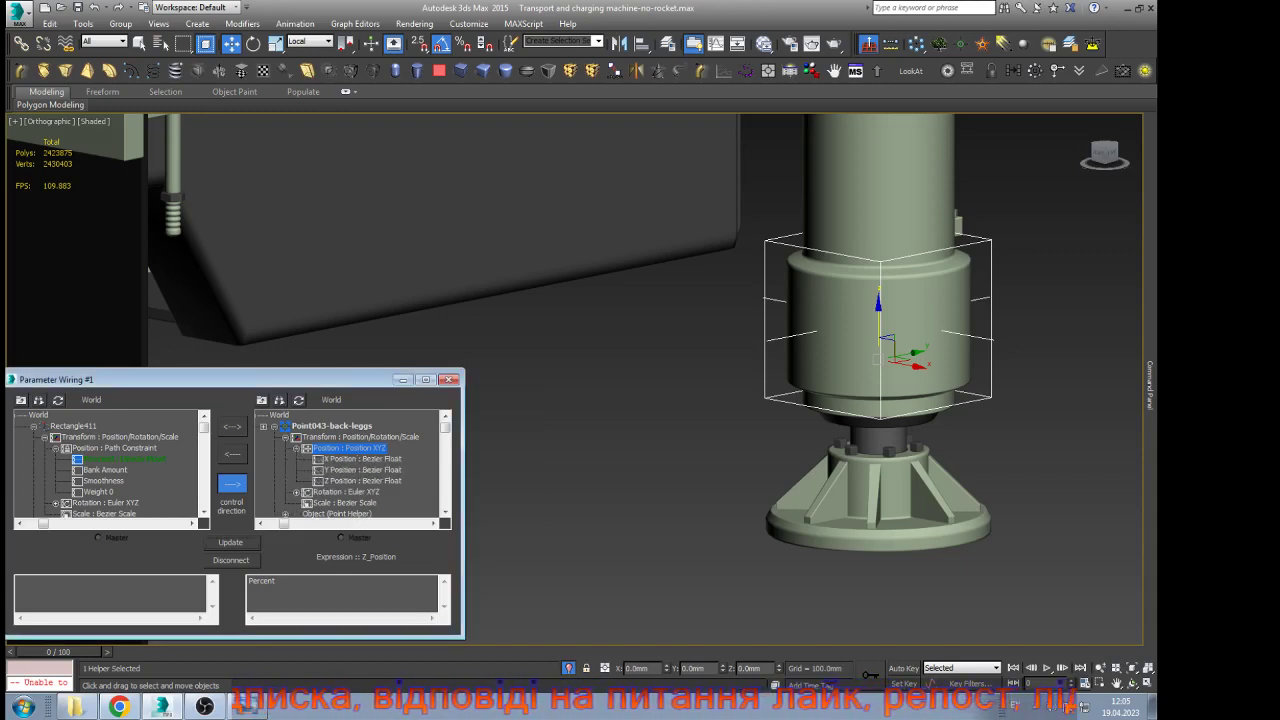
click(362, 481)
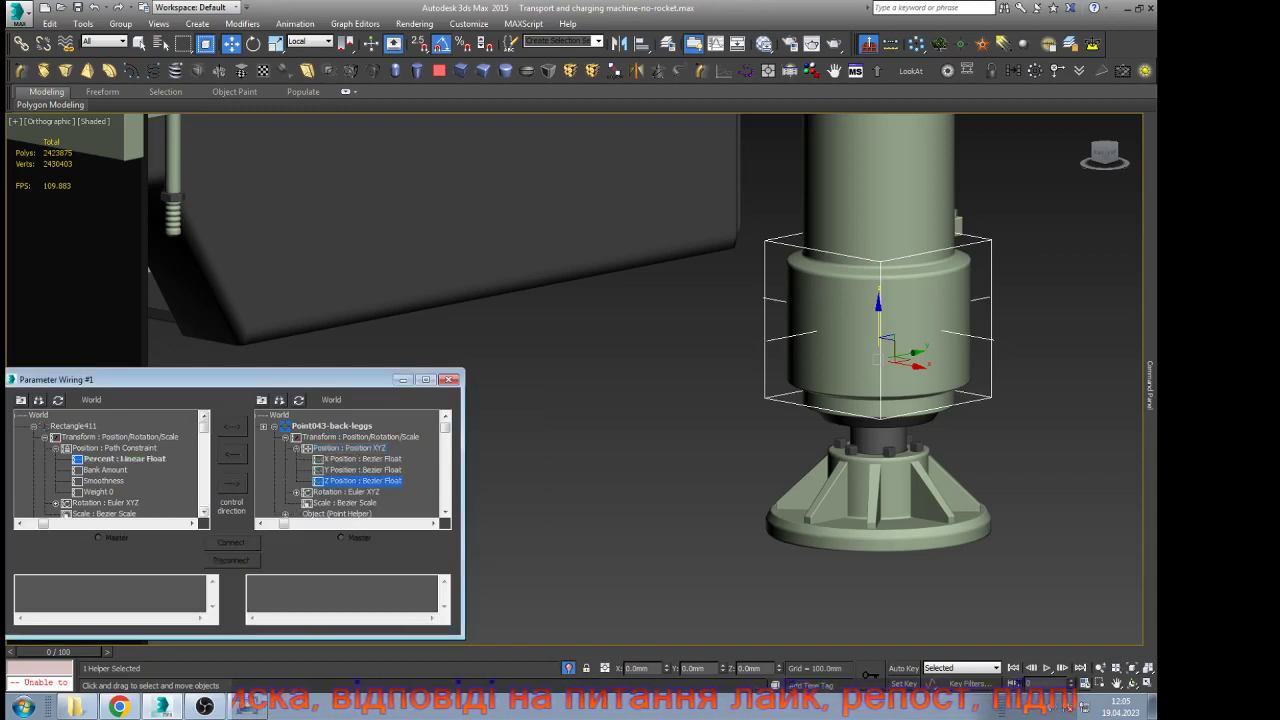
click(124, 459)
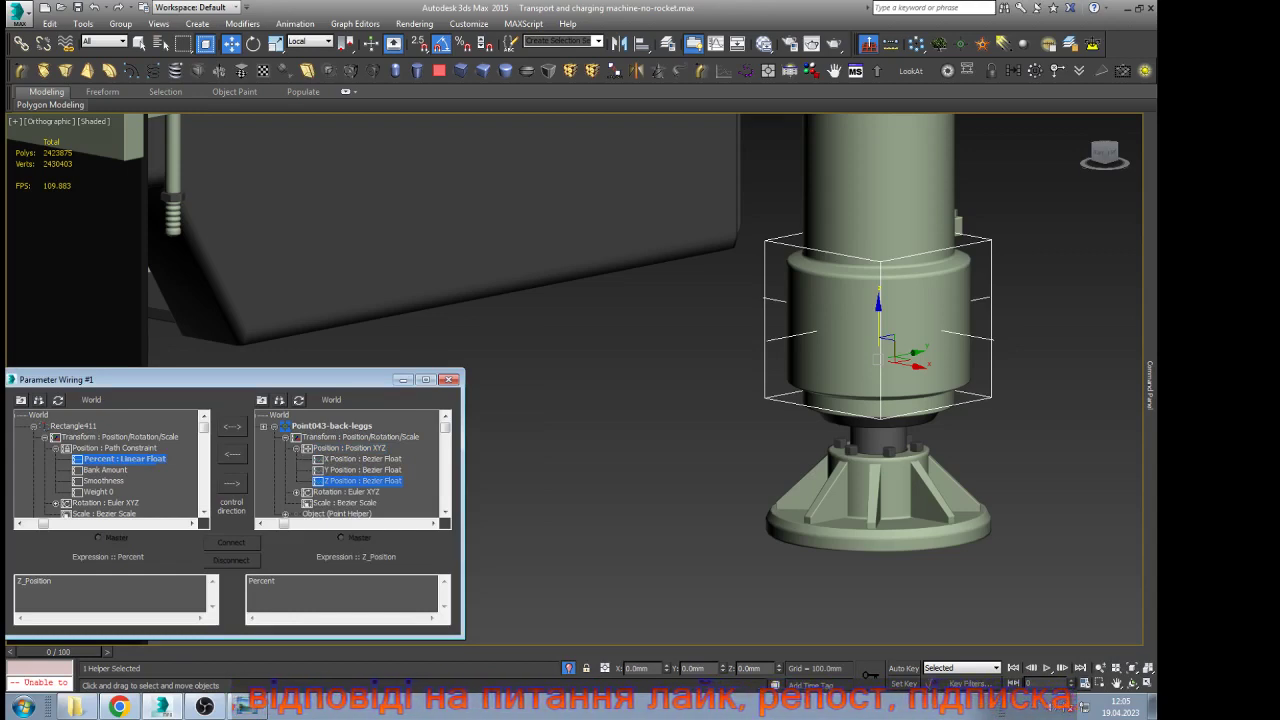
click(232, 484)
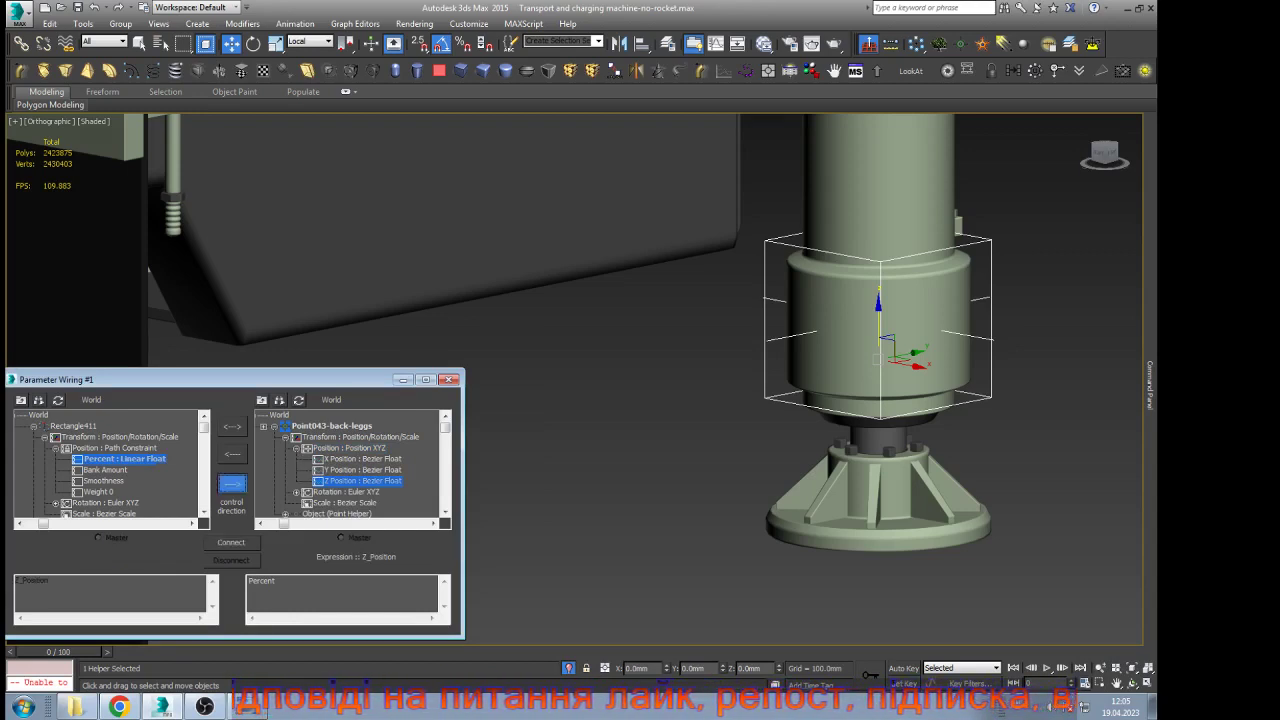
click(231, 543)
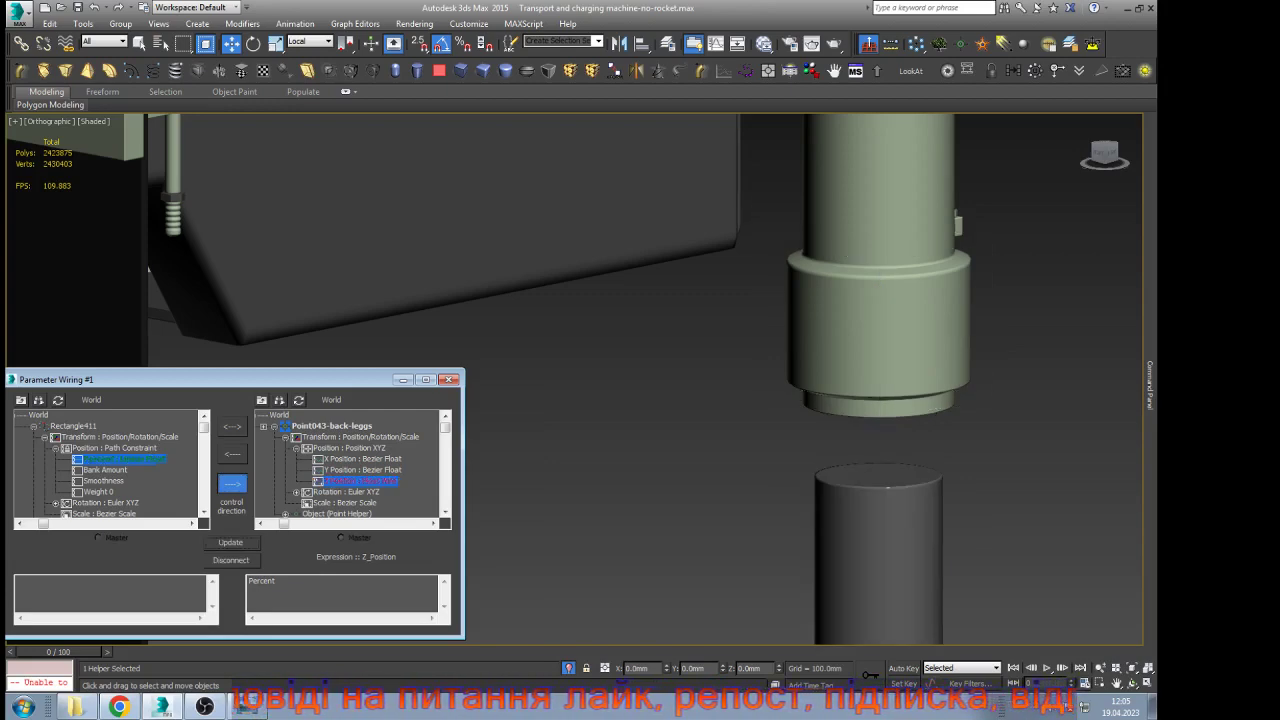
Disconnect the wire between the control rectangle's path Percent and the back-leg helper's Z position
middle_click(560, 481)
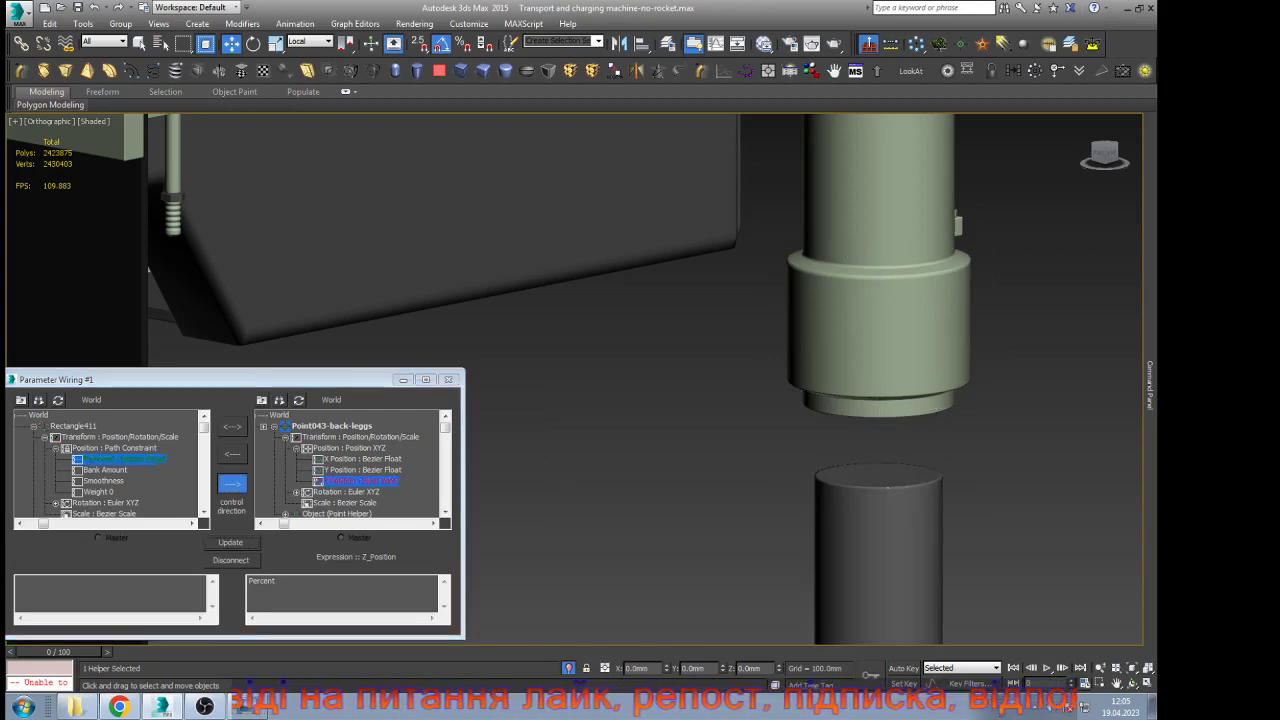
scroll(630, 500, down, 9)
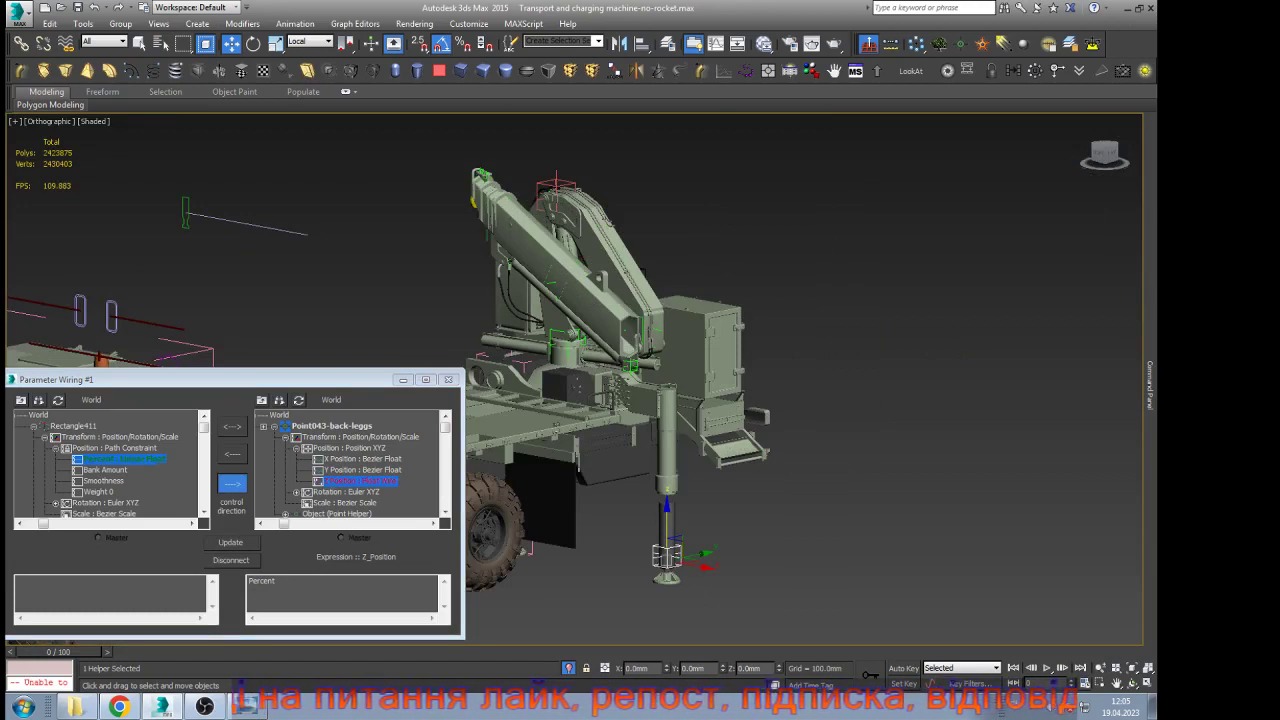
click(186, 214)
mouse_move(211, 218)
mouse_down()
mouse_move(332, 240)
mouse_move(211, 218)
mouse_up()
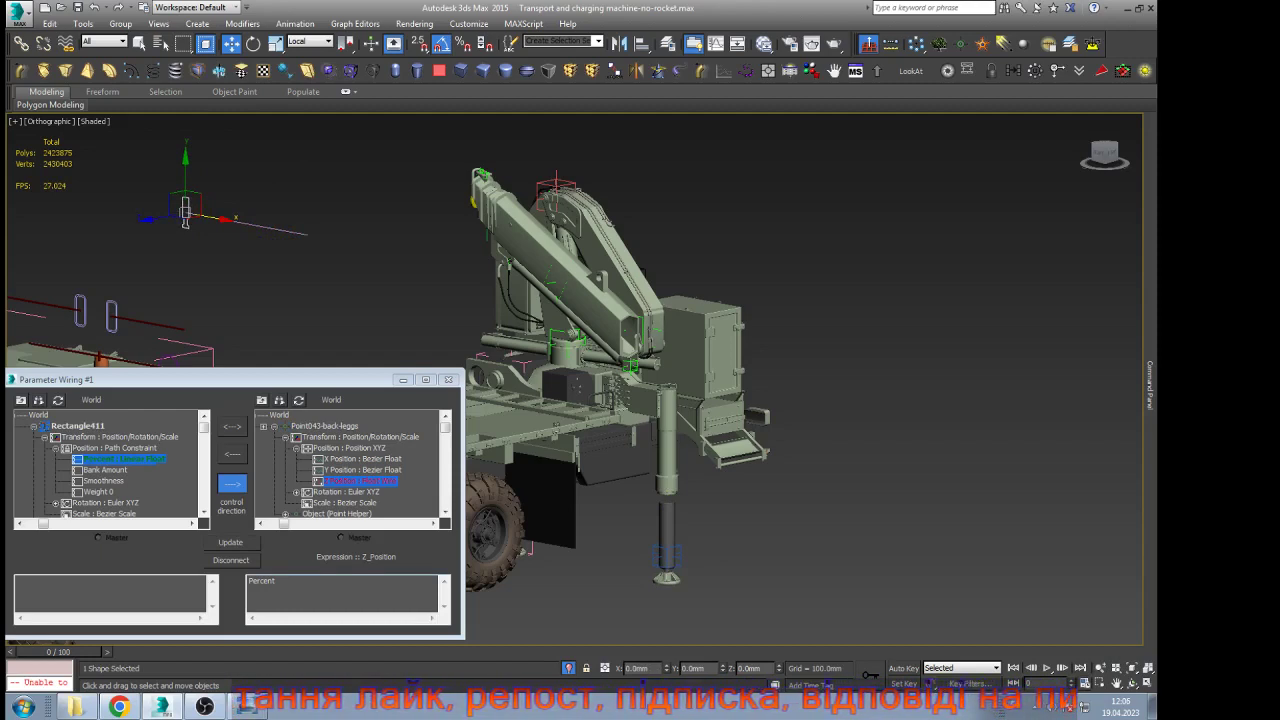
click(277, 581)
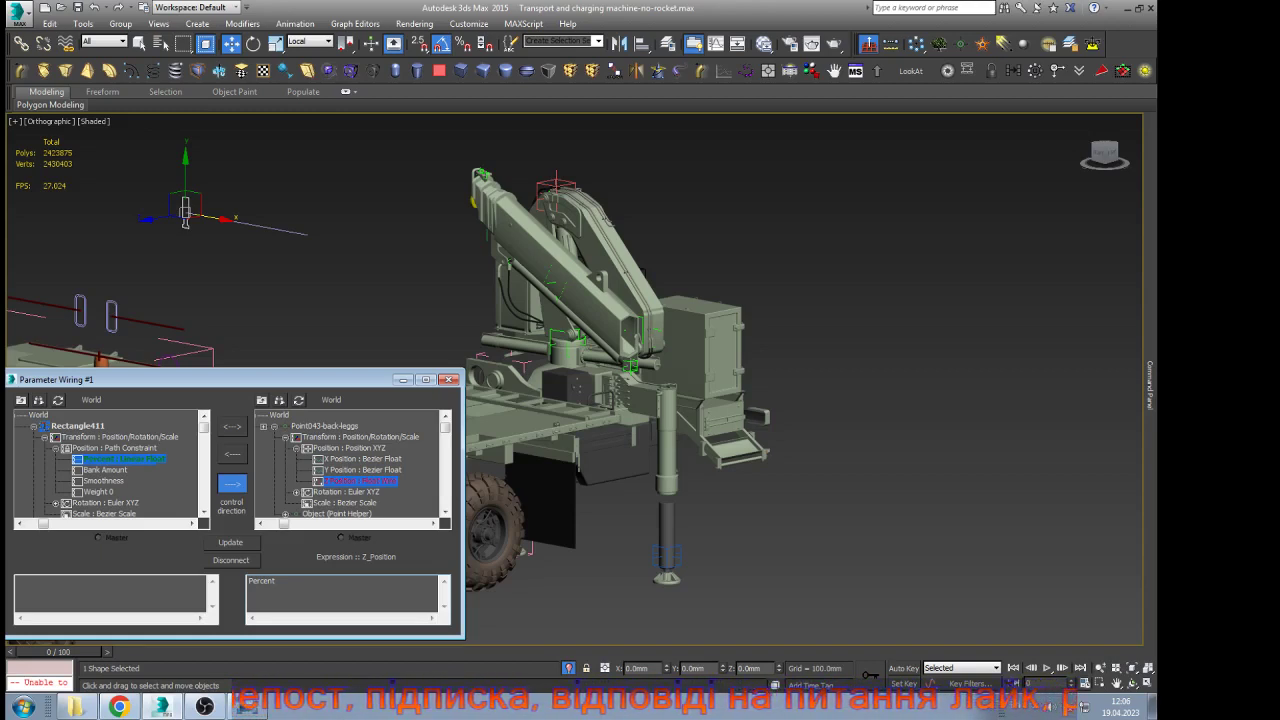
click(231, 560)
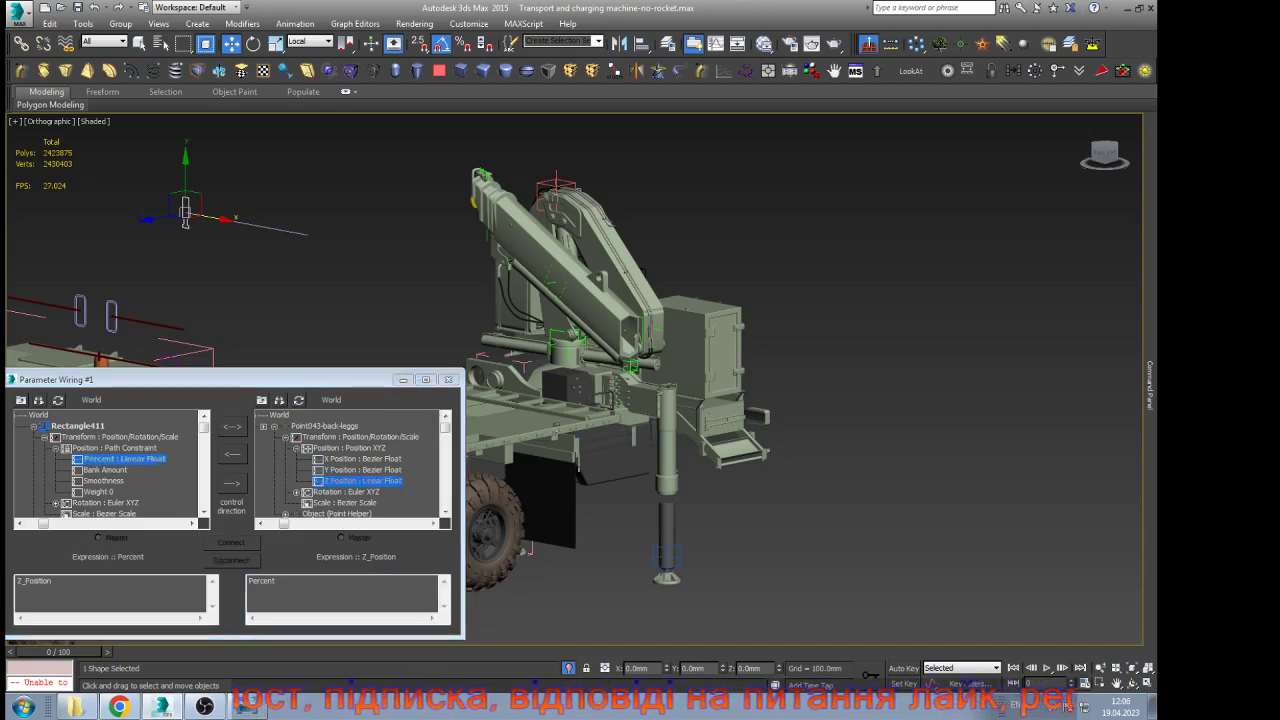
Select the back-leg point helper and assign a Linear Position controller to its position track
click(900, 320)
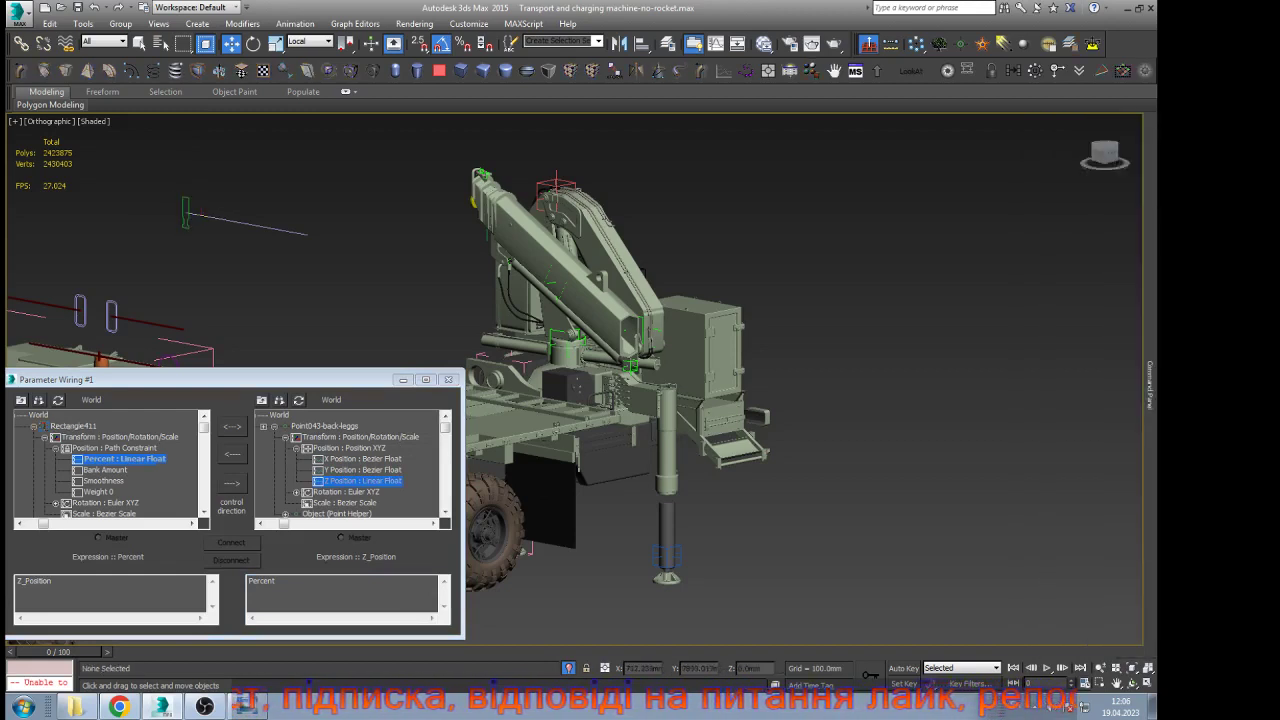
click(667, 558)
mouse_move(1150, 386)
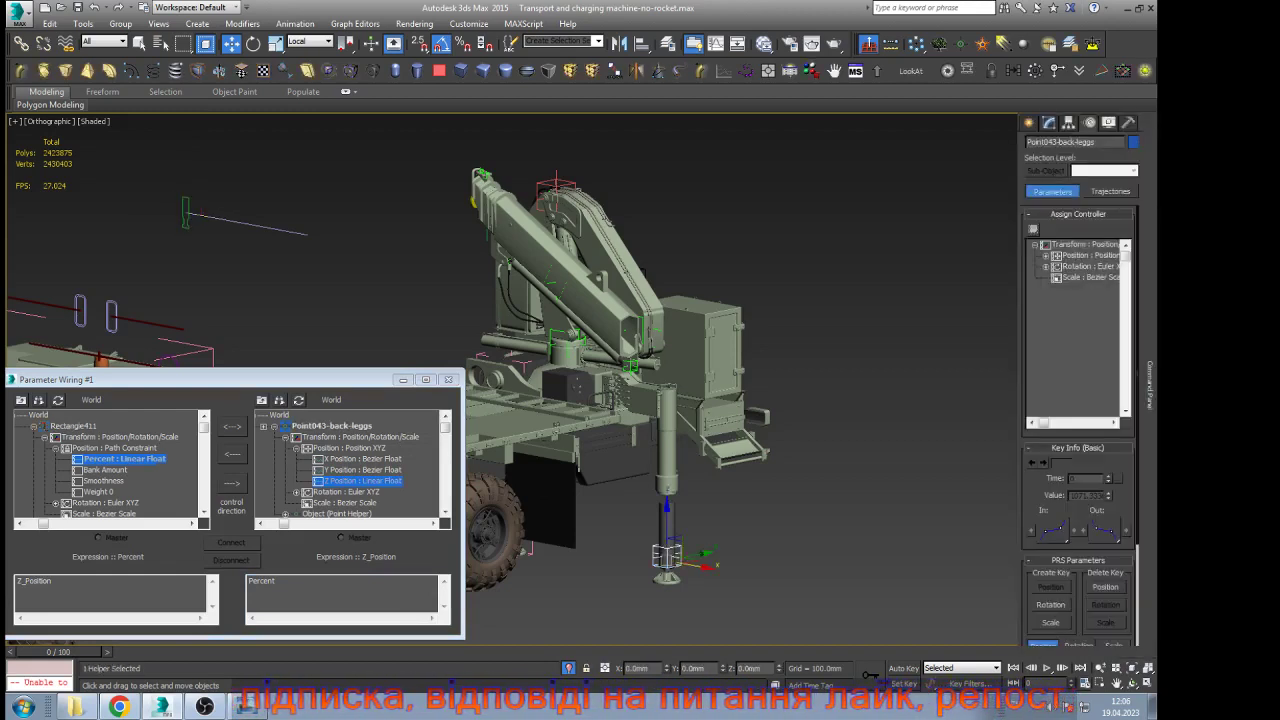
click(1090, 256)
click(1033, 230)
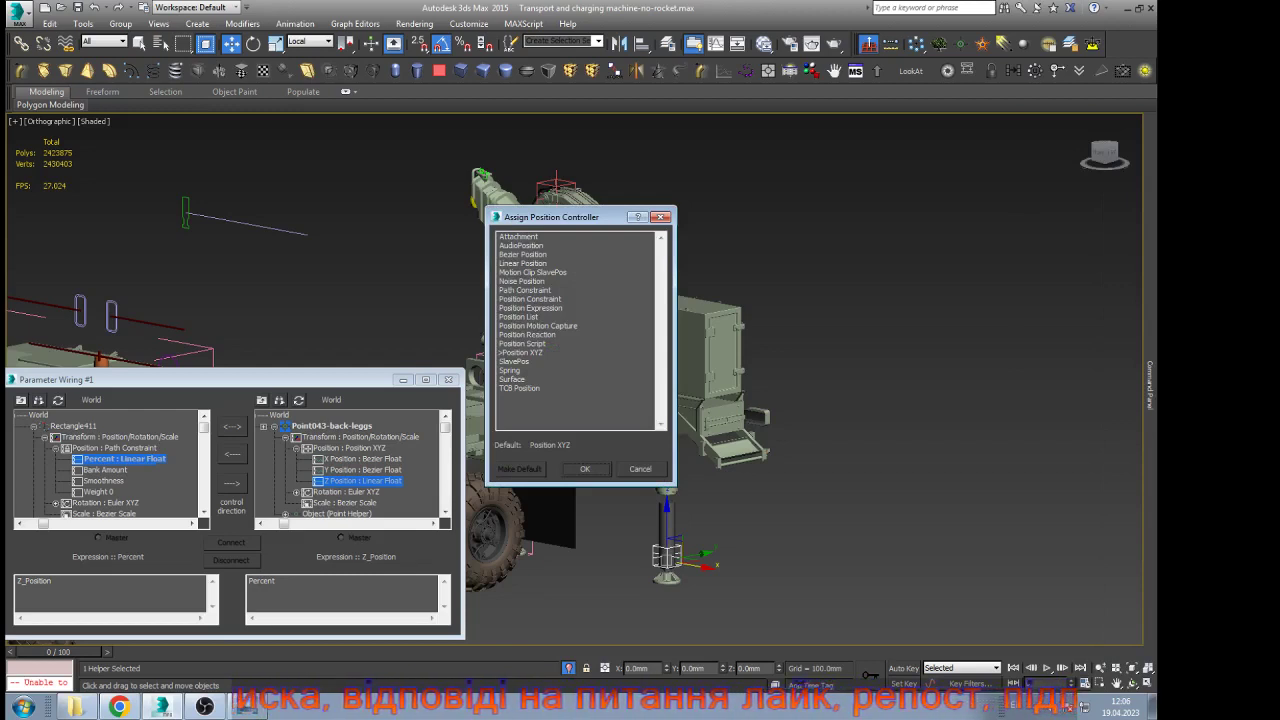
double_click(523, 263)
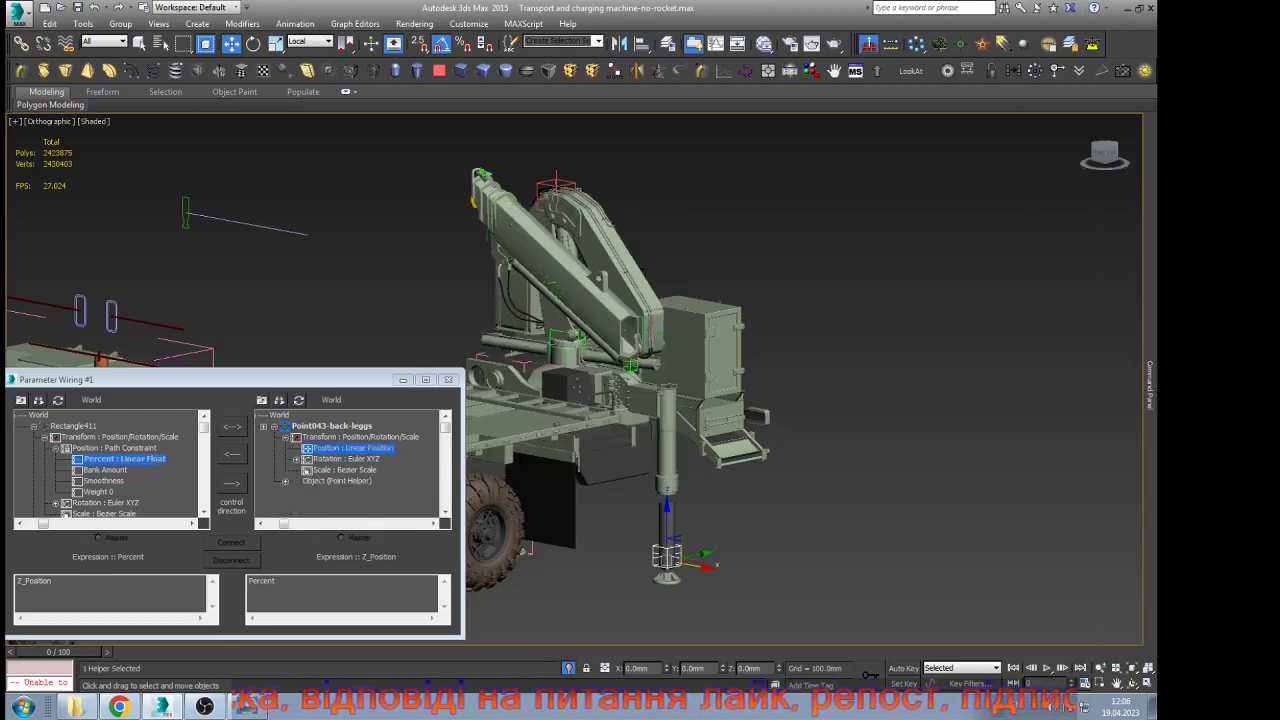
Move the back-leg helper along its Z axis until the leg is retracted with its foot sitting just below the sleeve
drag(667, 530, 667, 442)
scroll(669, 486, up, 5)
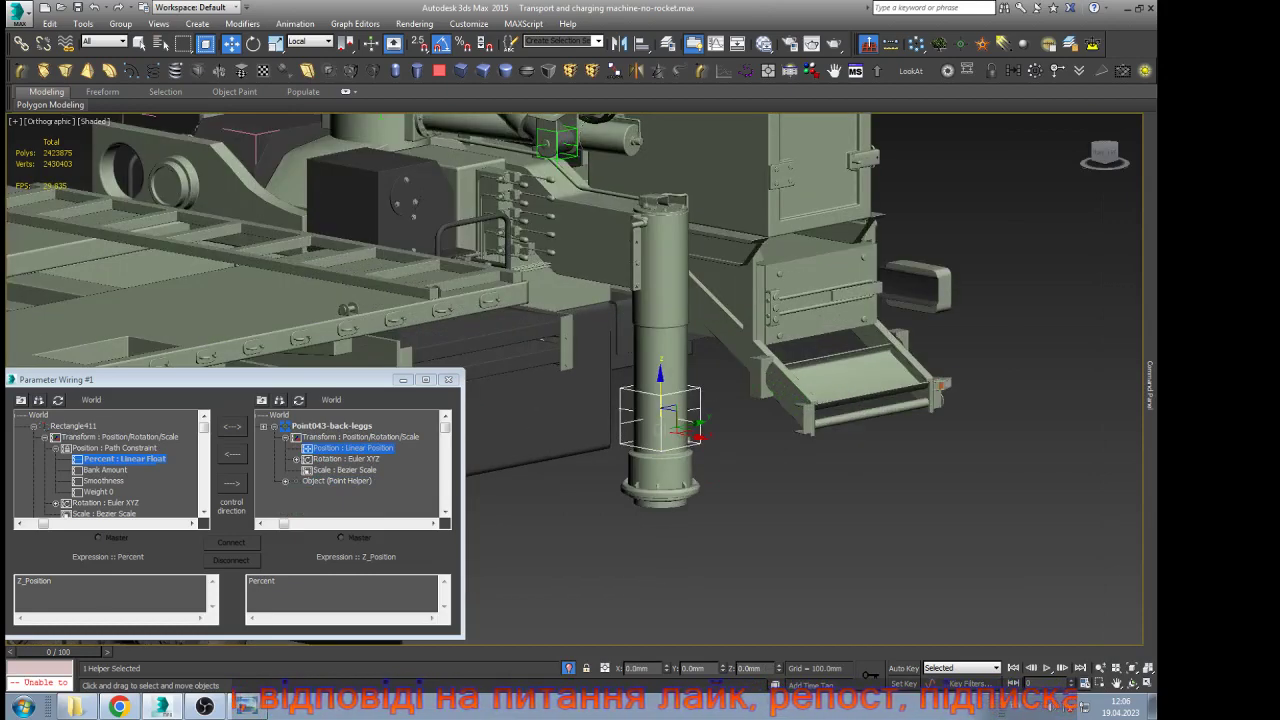
scroll(668, 446, up, 3)
drag(656, 380, 656, 495)
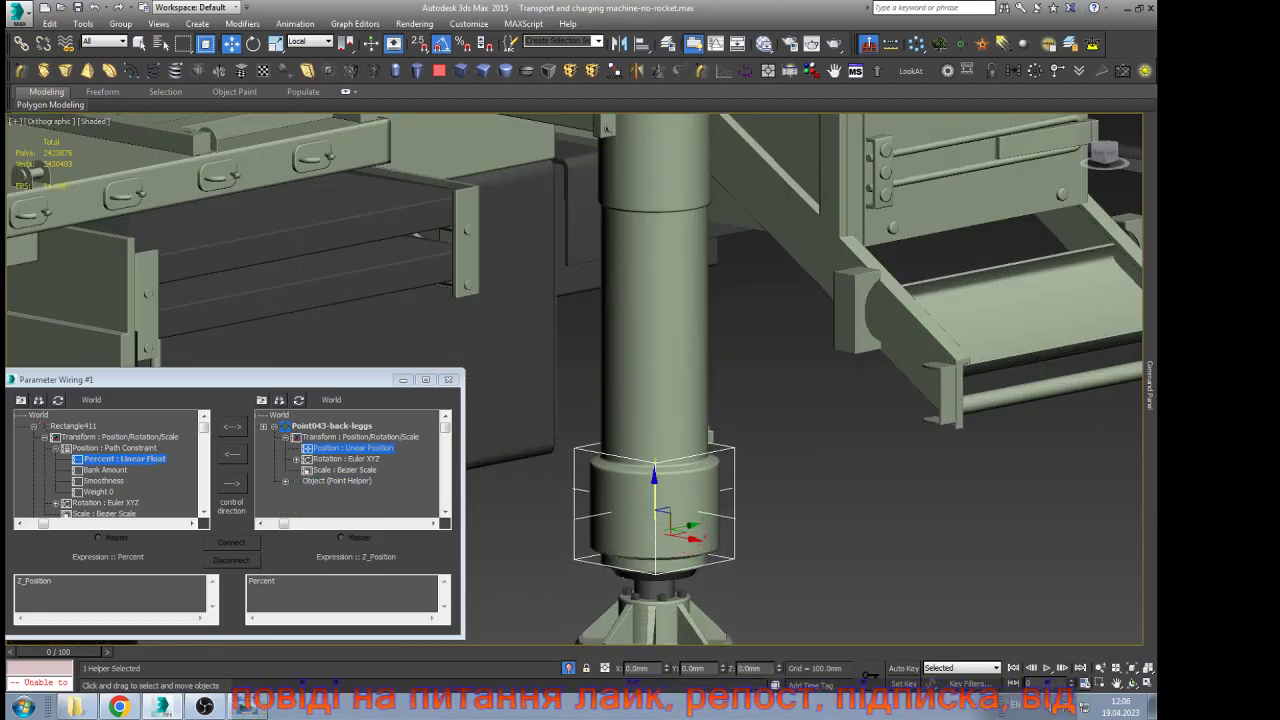
scroll(666, 587, up, 7)
scroll(697, 288, down, 2)
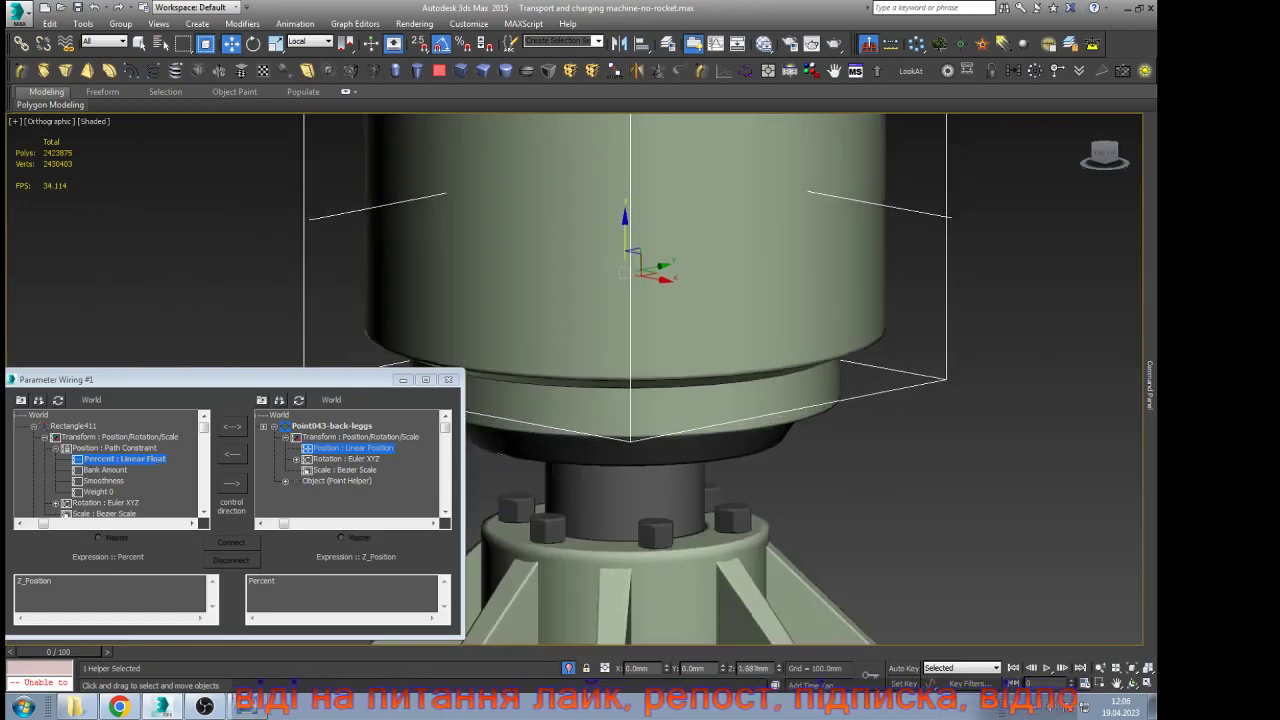
scroll(699, 348, down, 6)
Assign a Position XYZ controller to the back-leg helper's position track and close the Parameter Wiring dialog
mouse_move(1150, 386)
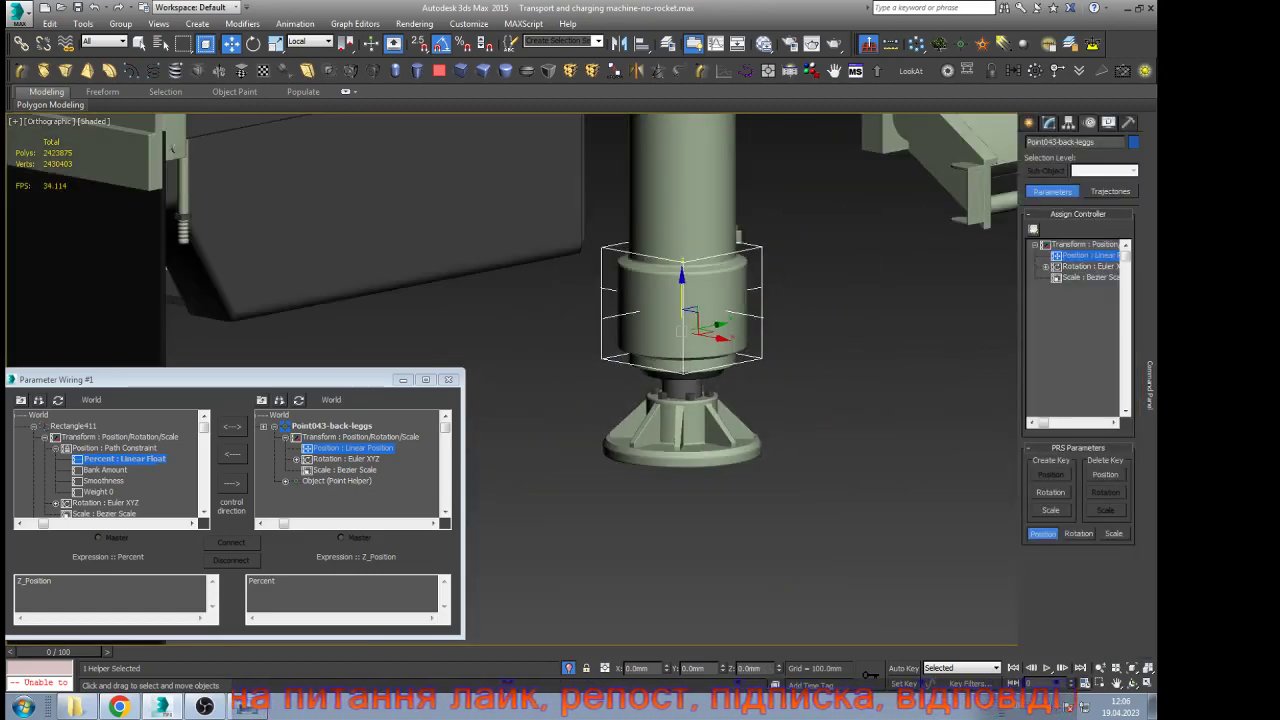
click(1033, 230)
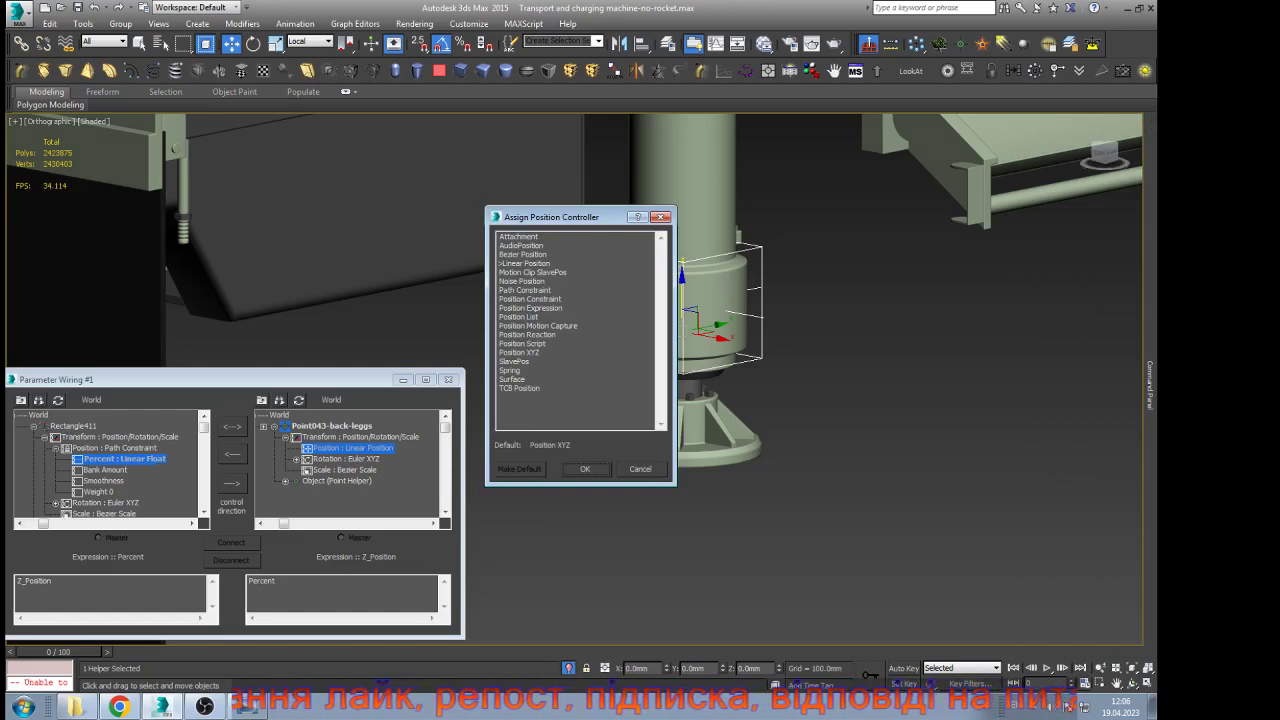
click(519, 353)
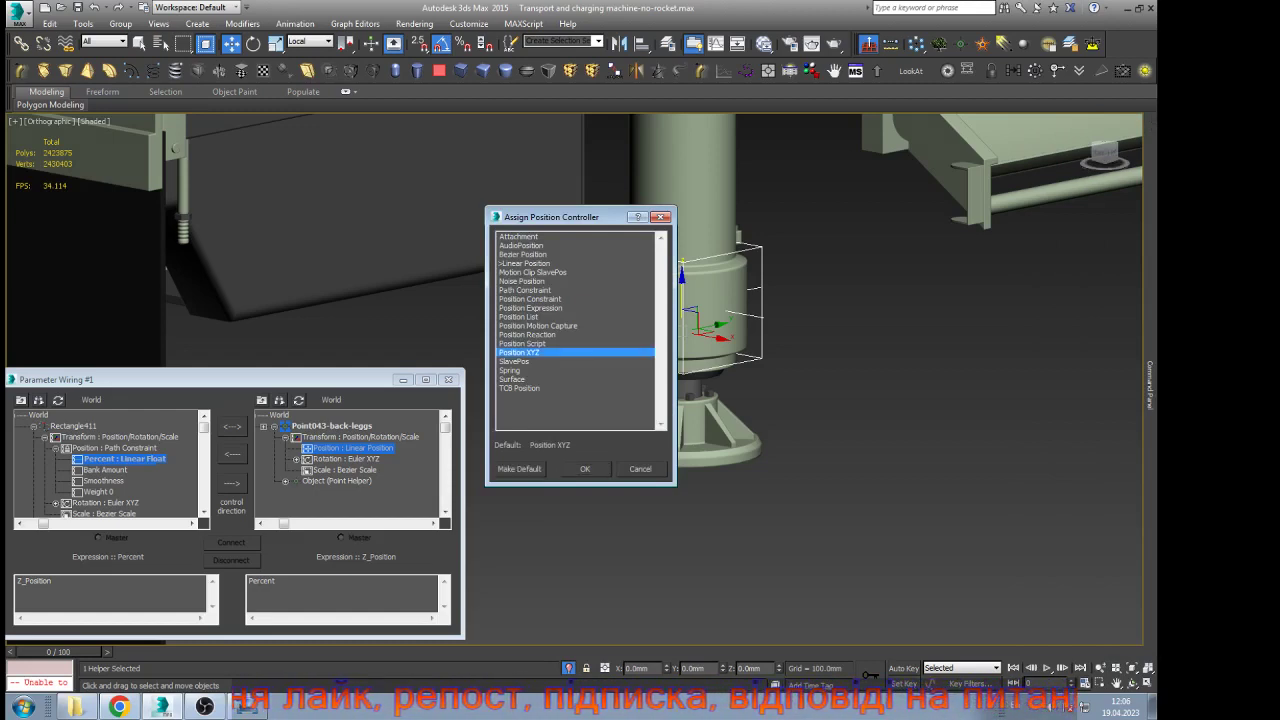
click(585, 469)
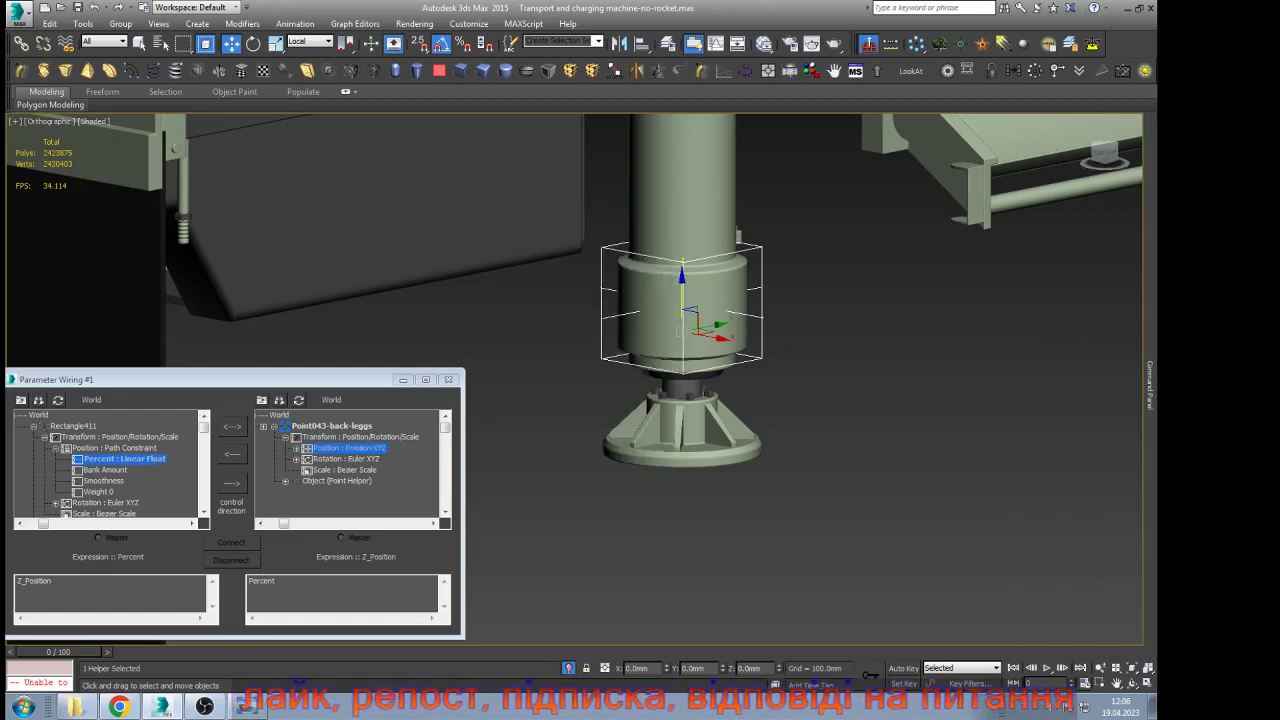
click(296, 448)
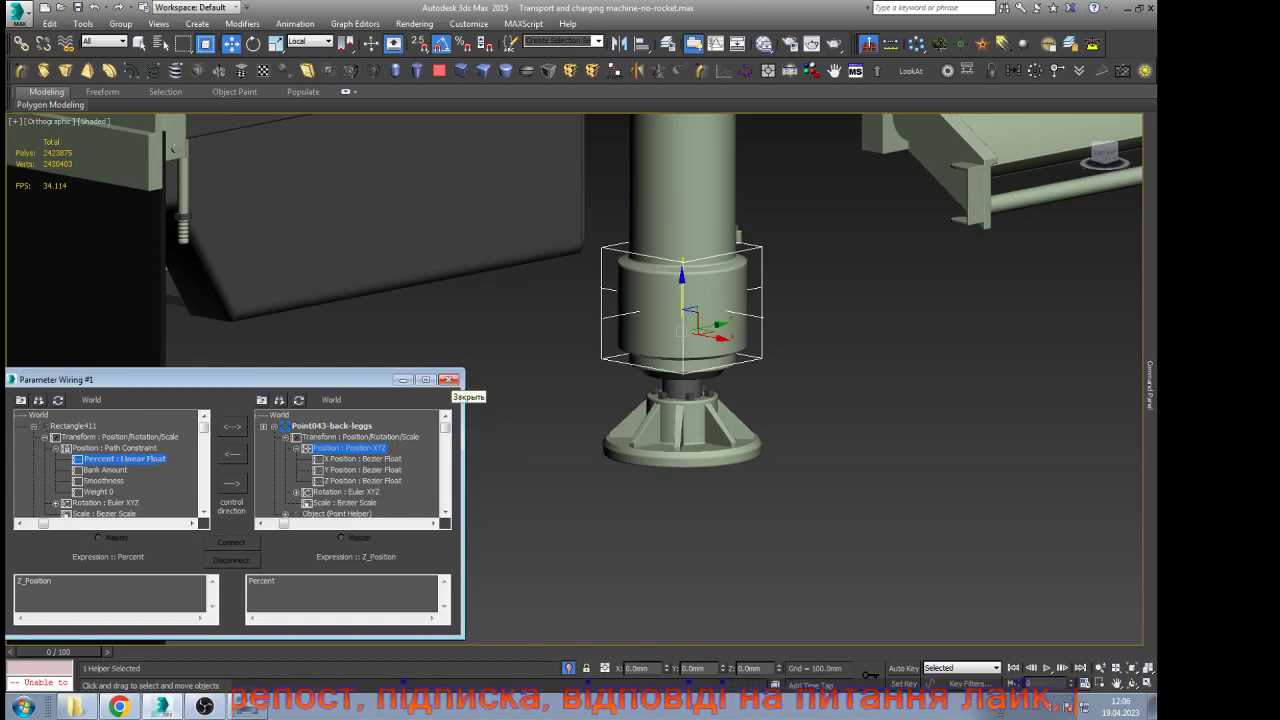
click(449, 380)
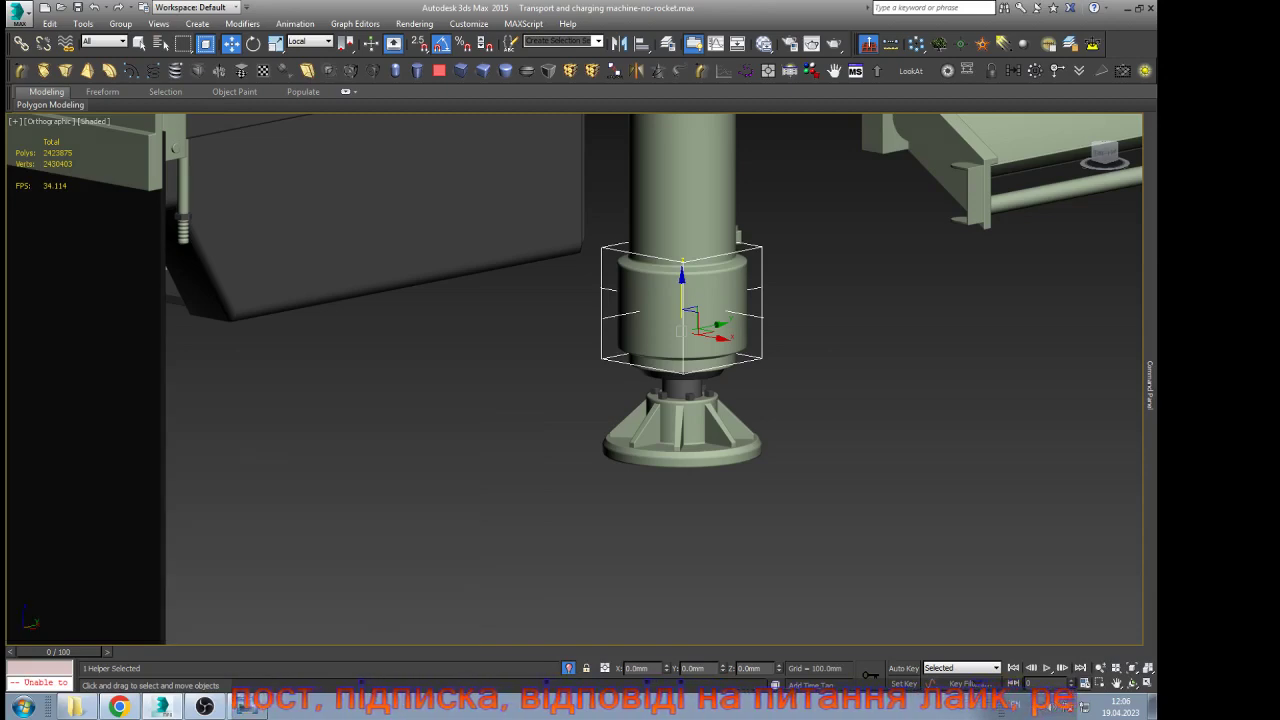
Start a new parameter wire from the control rectangle's path Percent
click(492, 485)
scroll(492, 485, down, 5)
scroll(543, 437, up, 5)
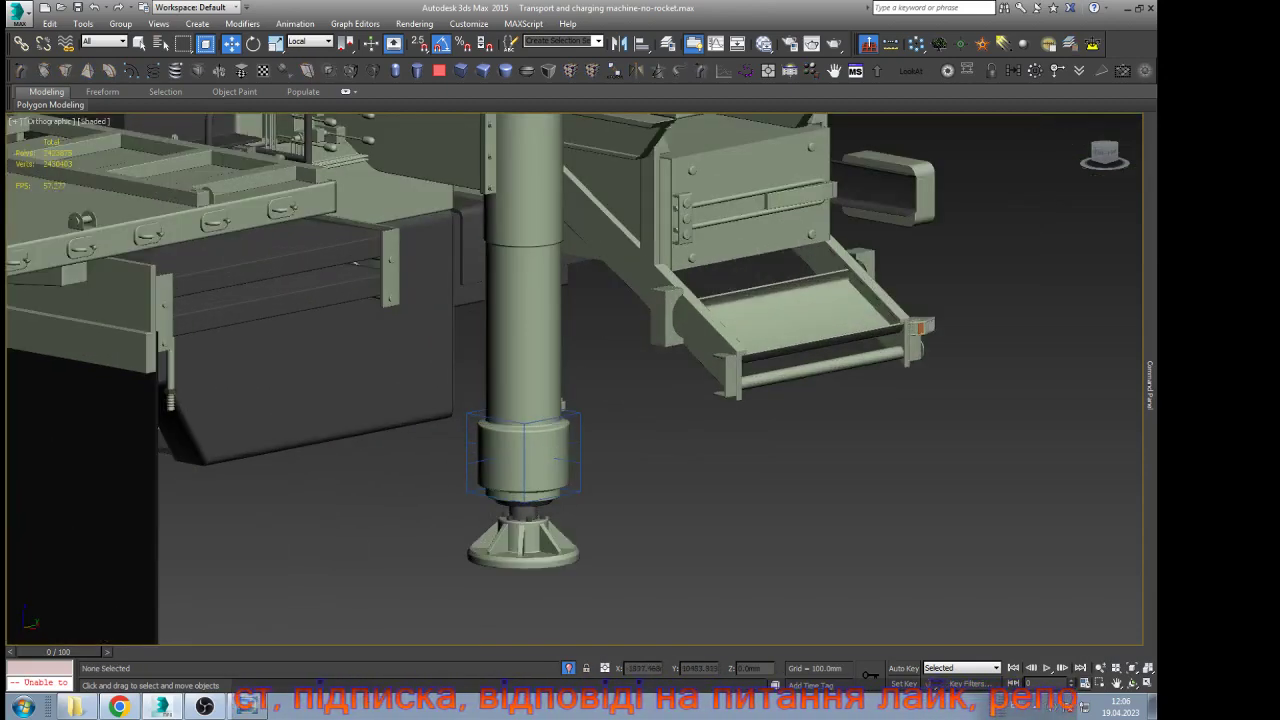
click(579, 469)
scroll(579, 469, down, 5)
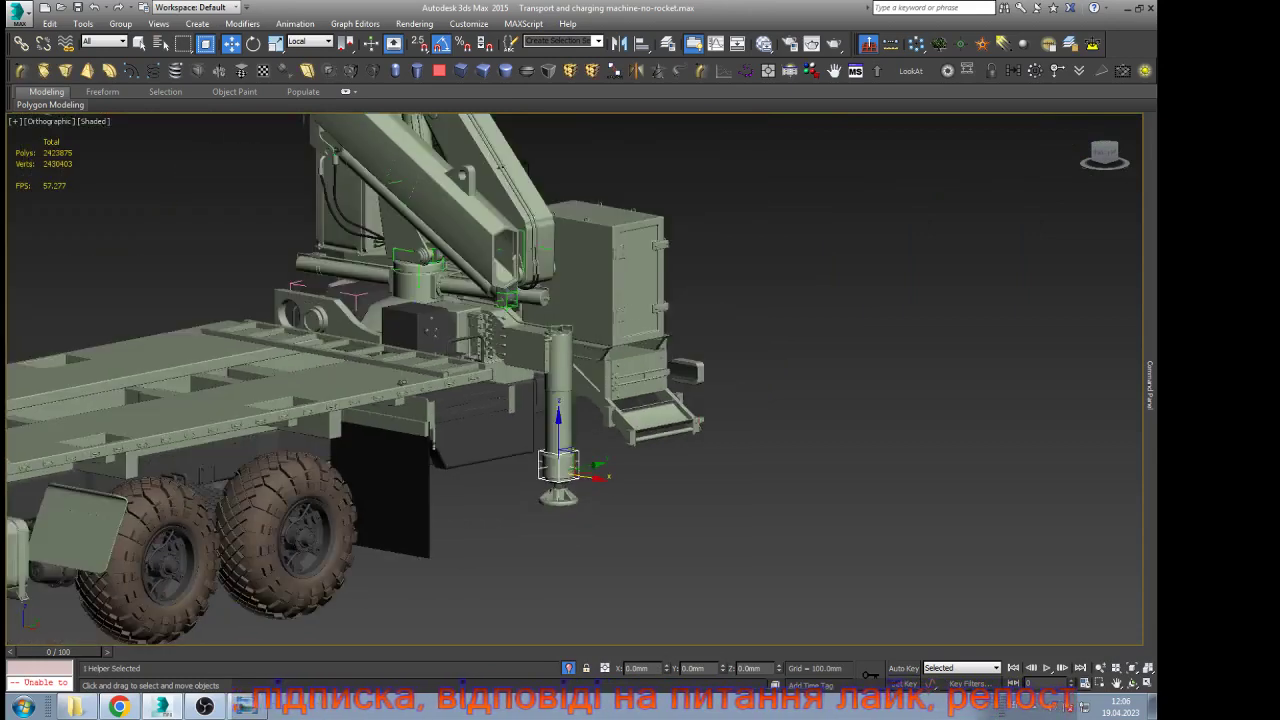
scroll(566, 470, down, 3)
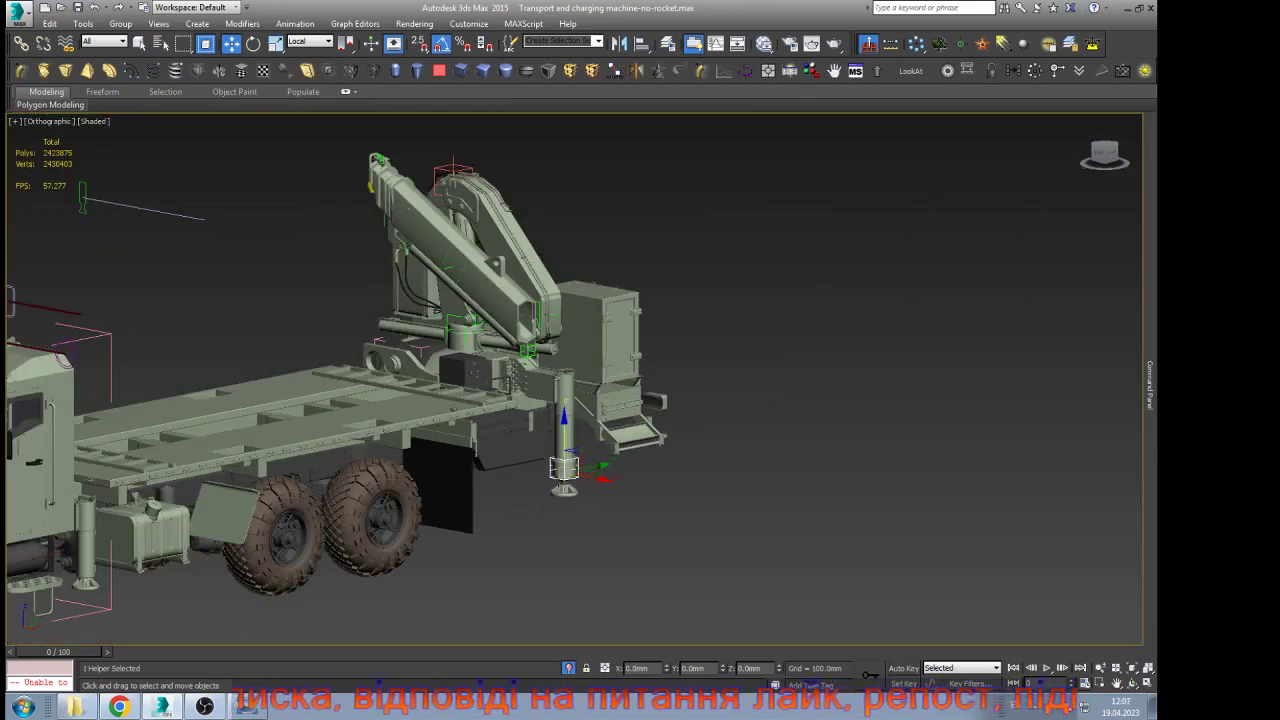
click(83, 199)
key(ctrl+5)
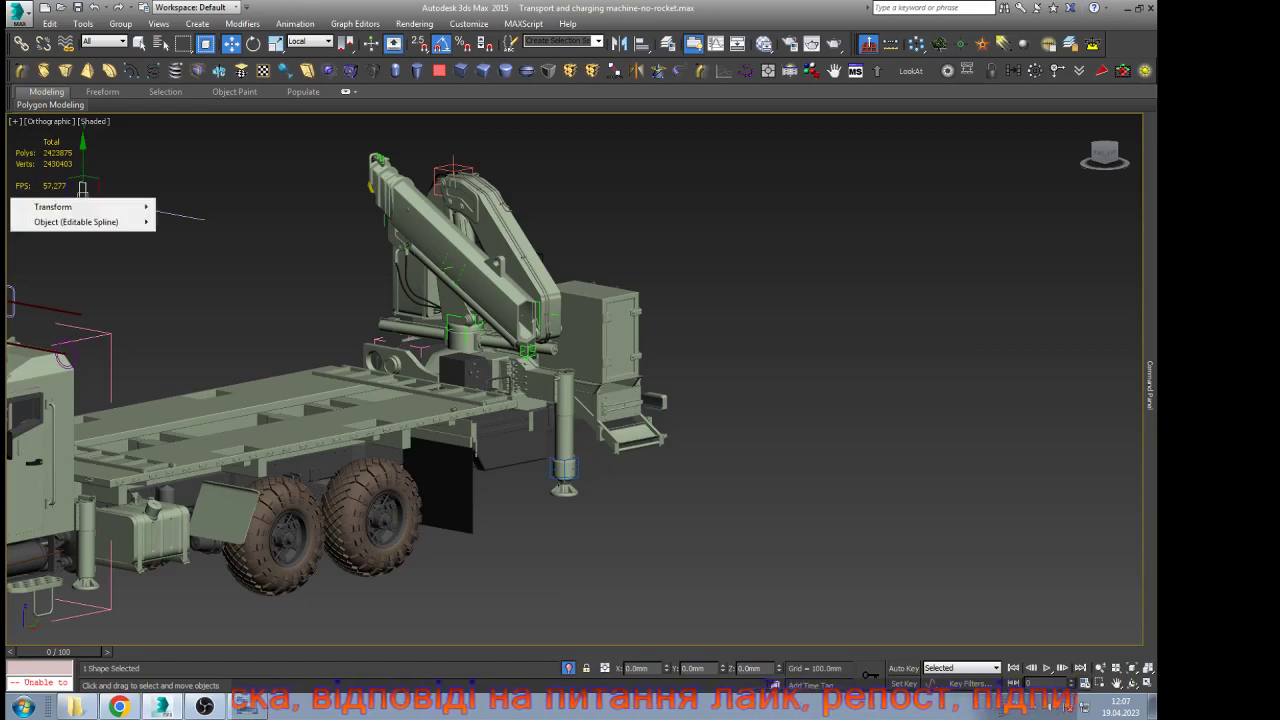
mouse_move(84, 207)
mouse_move(191, 207)
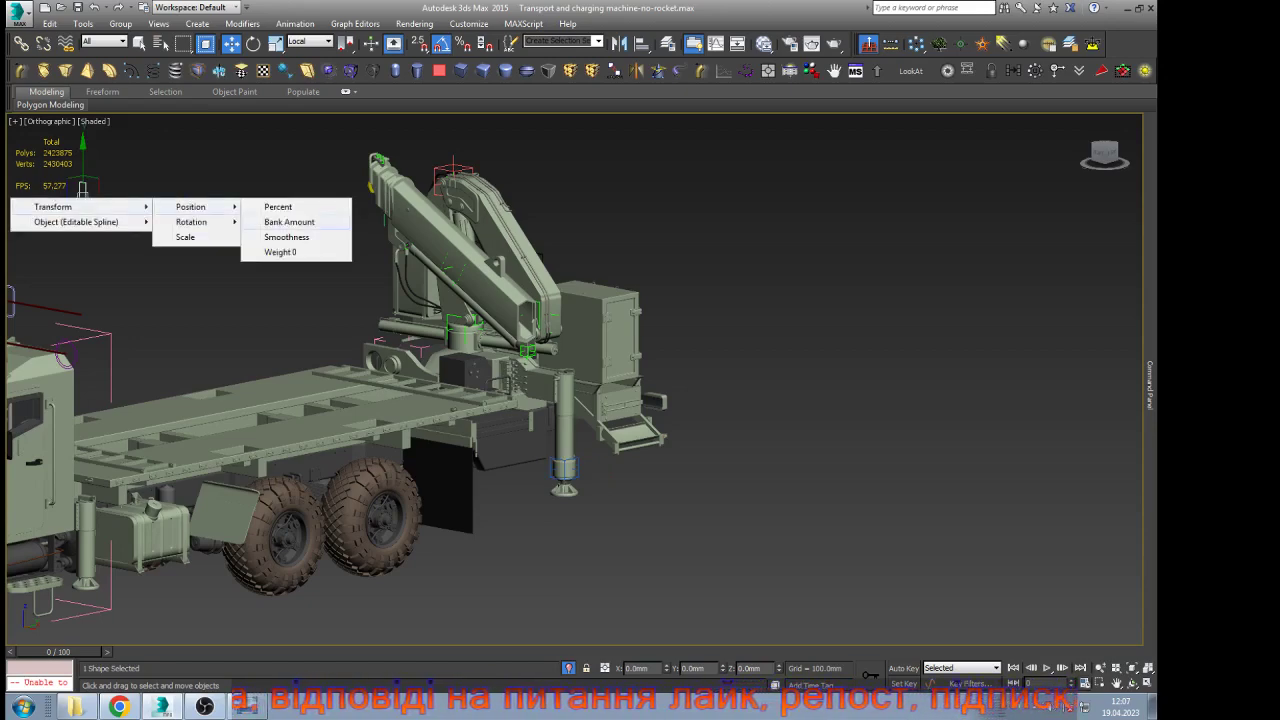
click(280, 207)
Target the back-leg helper's Z position and connect it one-way so Percent controls it with the expression Percent
scroll(560, 460, up, 8)
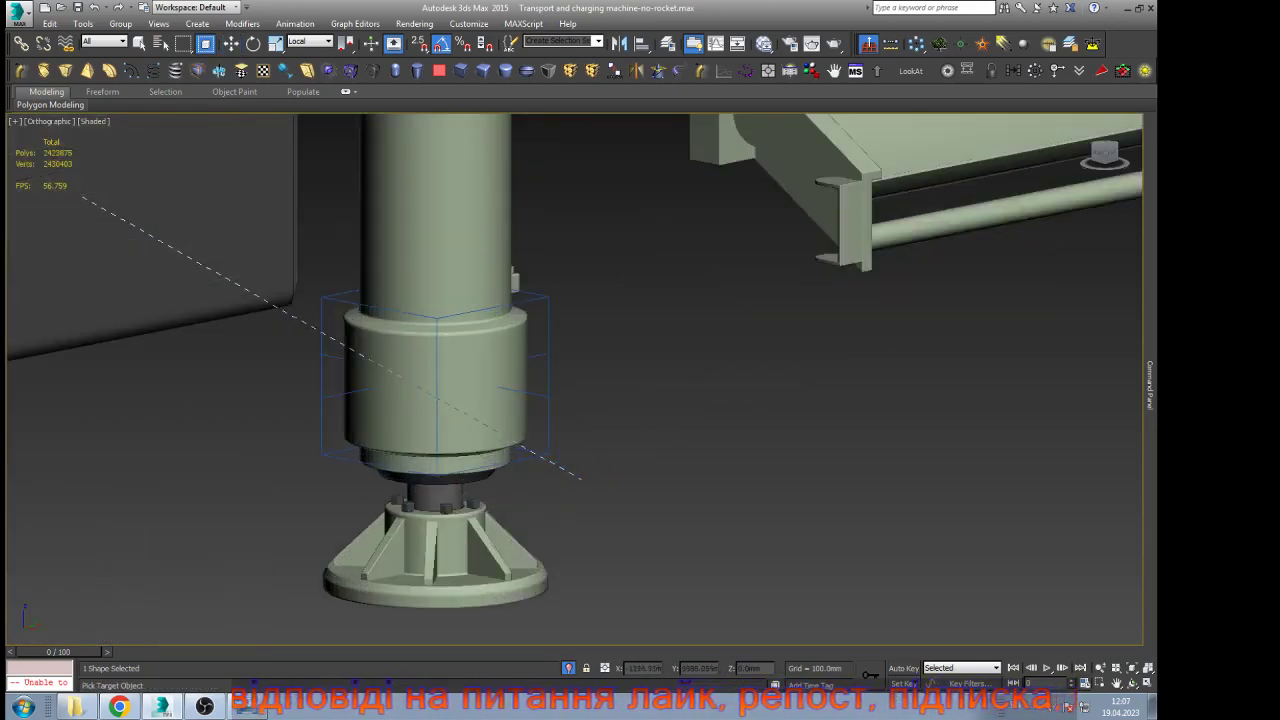
click(548, 451)
mouse_move(548, 461)
mouse_move(652, 476)
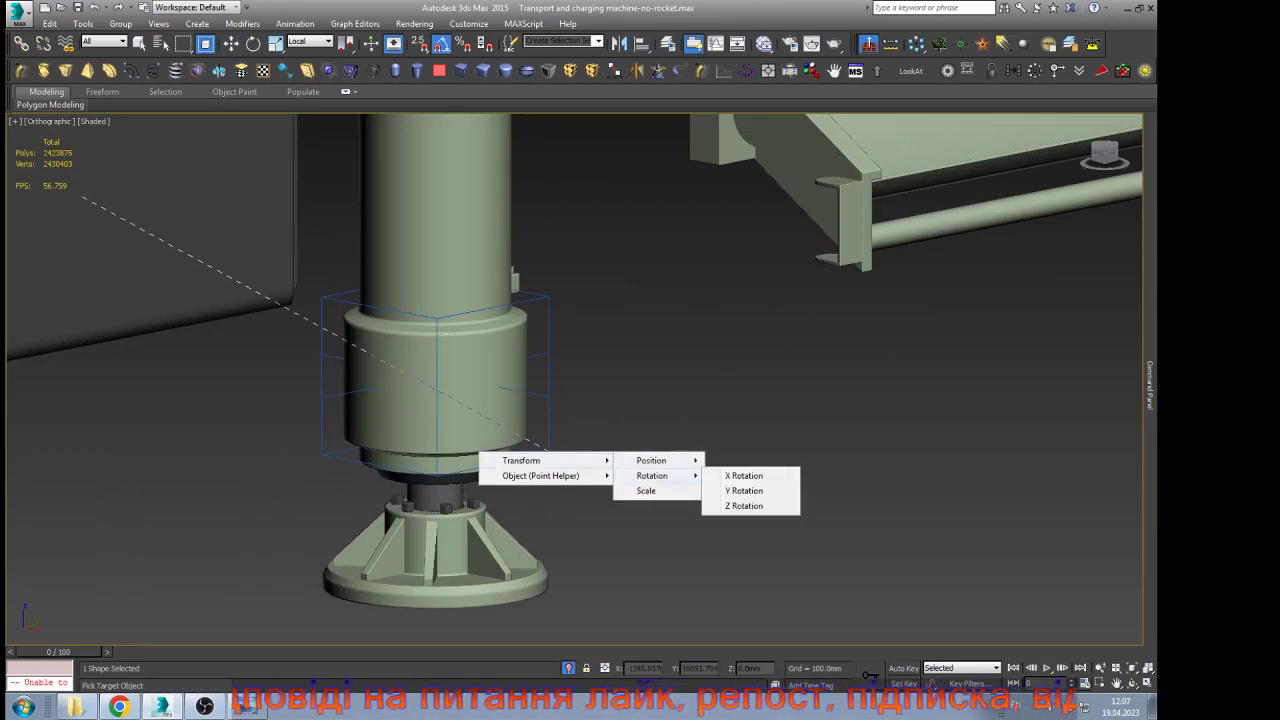
click(743, 491)
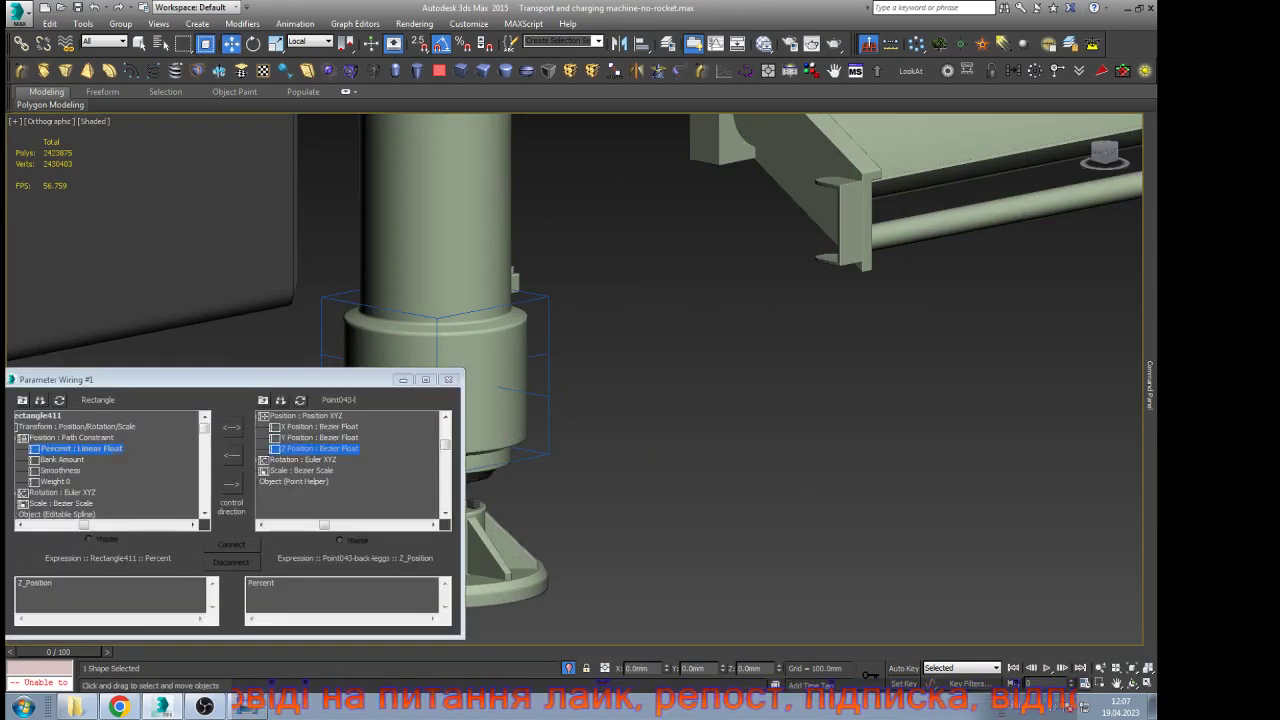
click(232, 484)
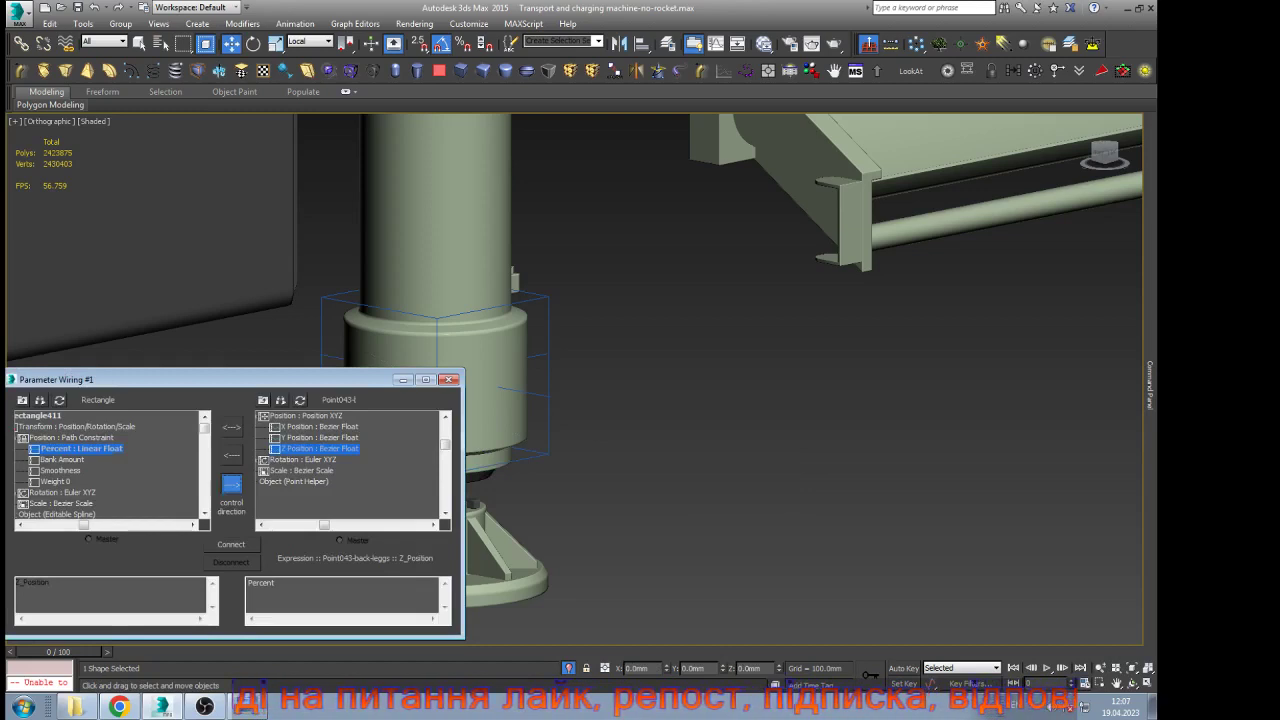
click(231, 545)
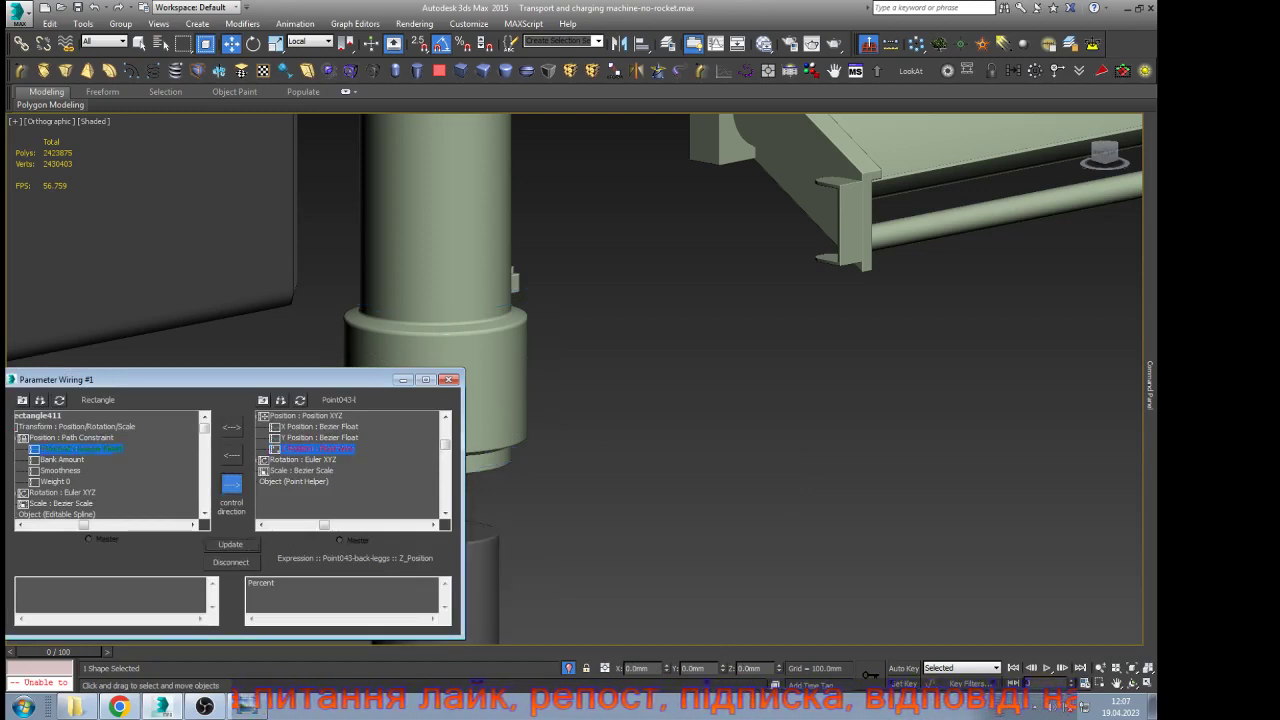
Move the wiring dialog clear of the truck and slide the control rectangle to the far end of its path line
drag(232, 380, 836, 340)
middle_click(548, 467)
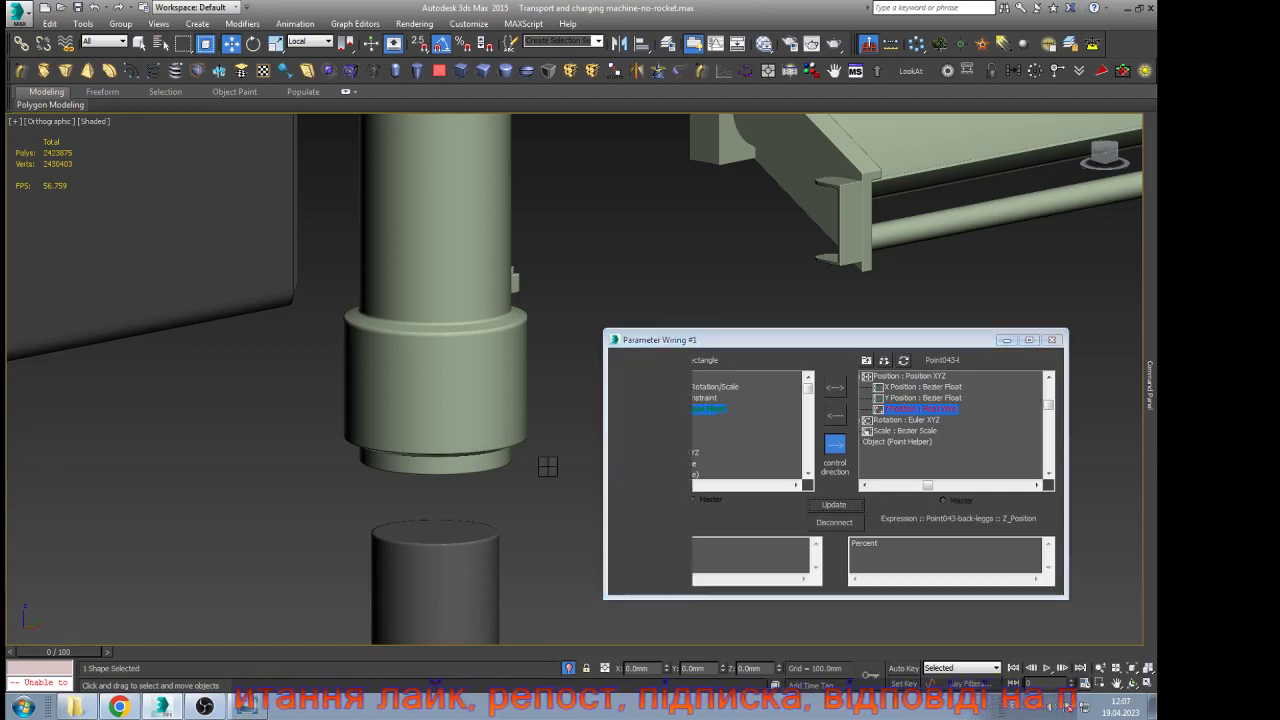
scroll(546, 490, down, 10)
drag(190, 300, 277, 314)
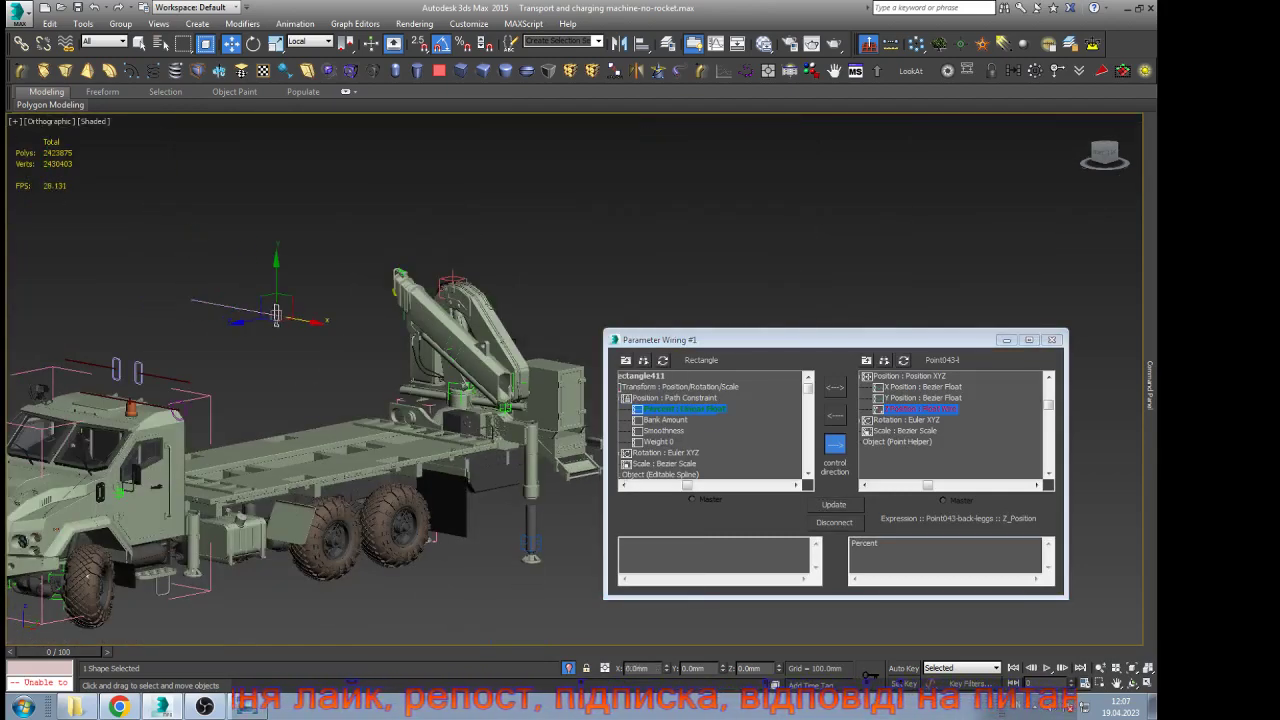
Update the Z position wire expression to Percent*90 and slide the control rectangle back to the start of its path line
click(890, 545)
text(*50)
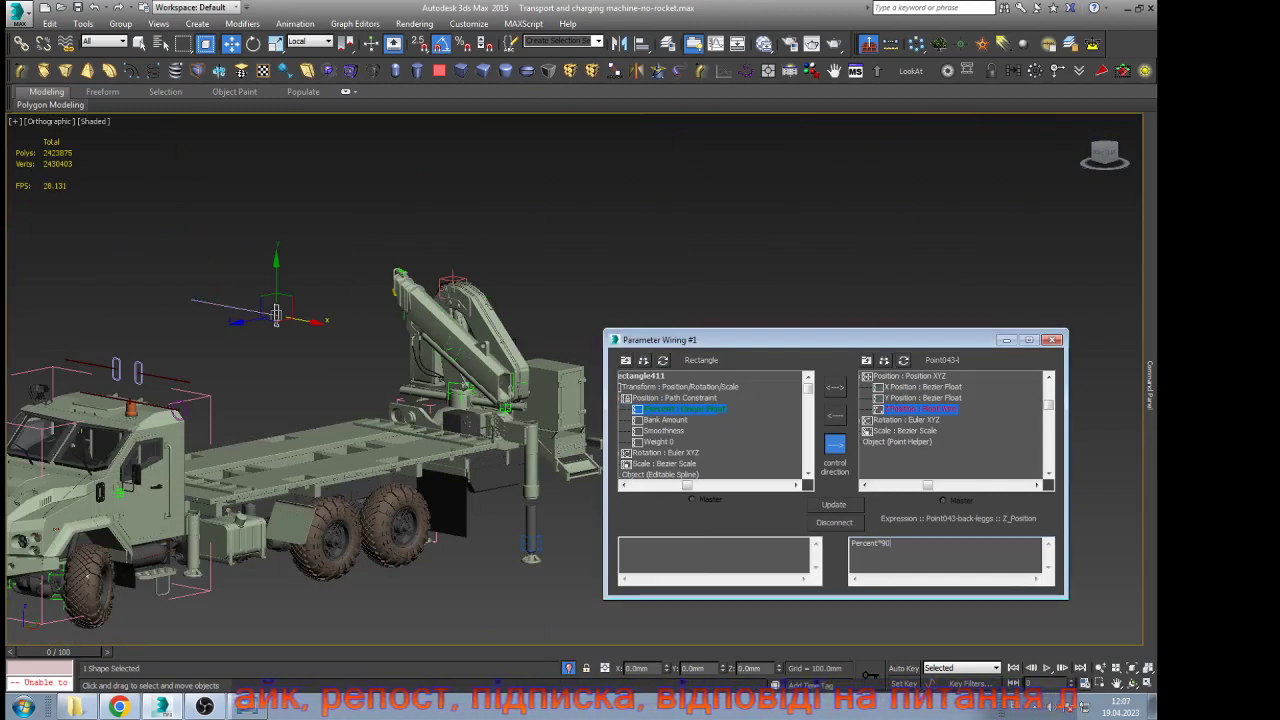
click(834, 505)
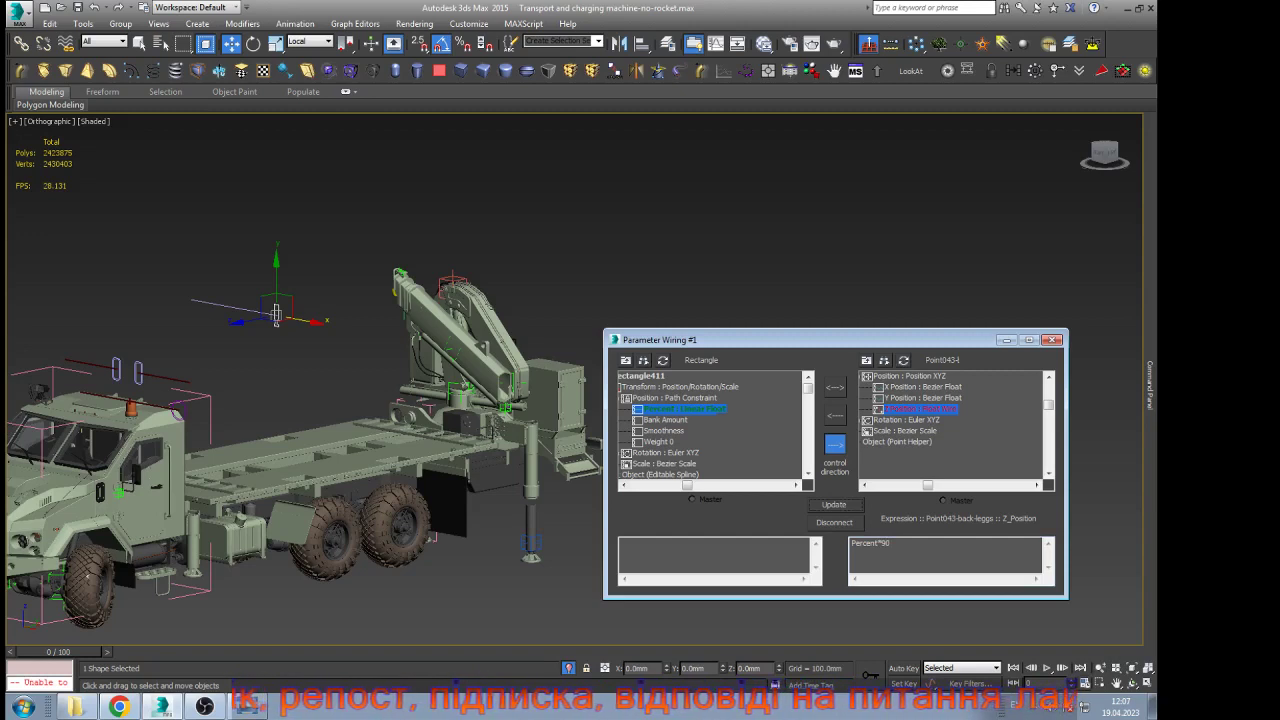
drag(303, 319, 190, 298)
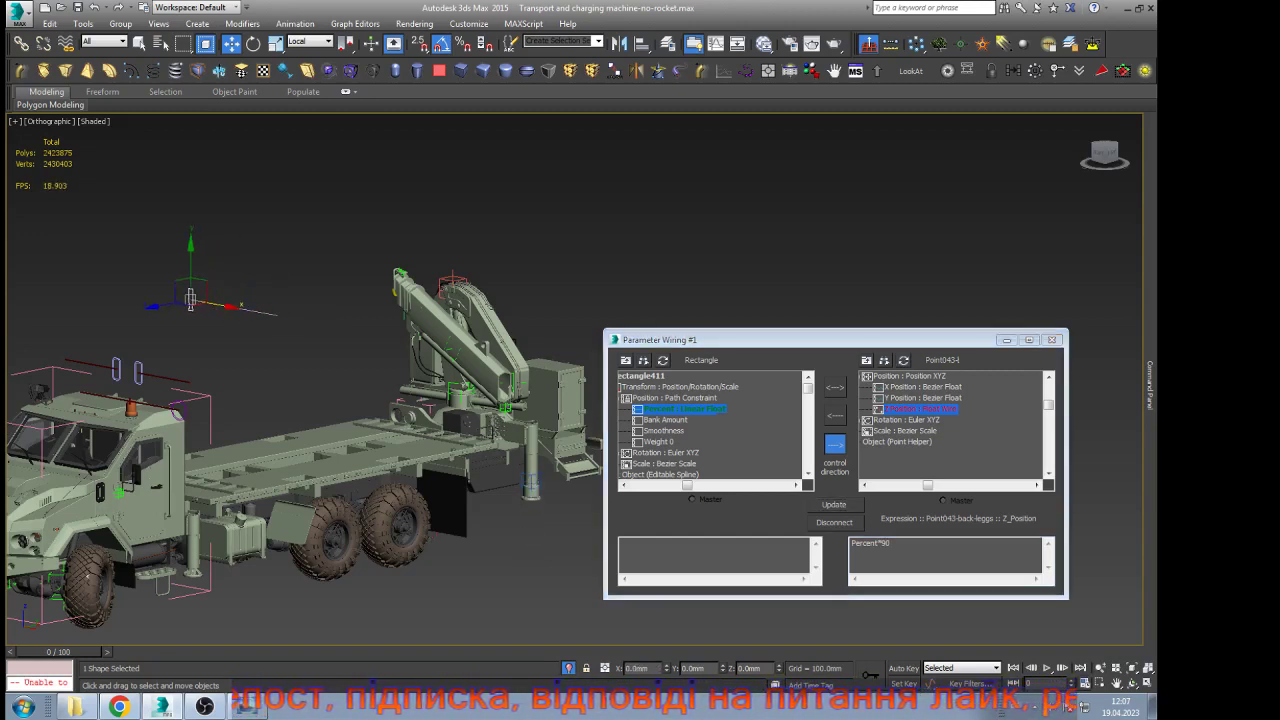
Try Percent*2 and Percent*1.1 as the wire expression for the back-leg helper's Z position
click(892, 544)
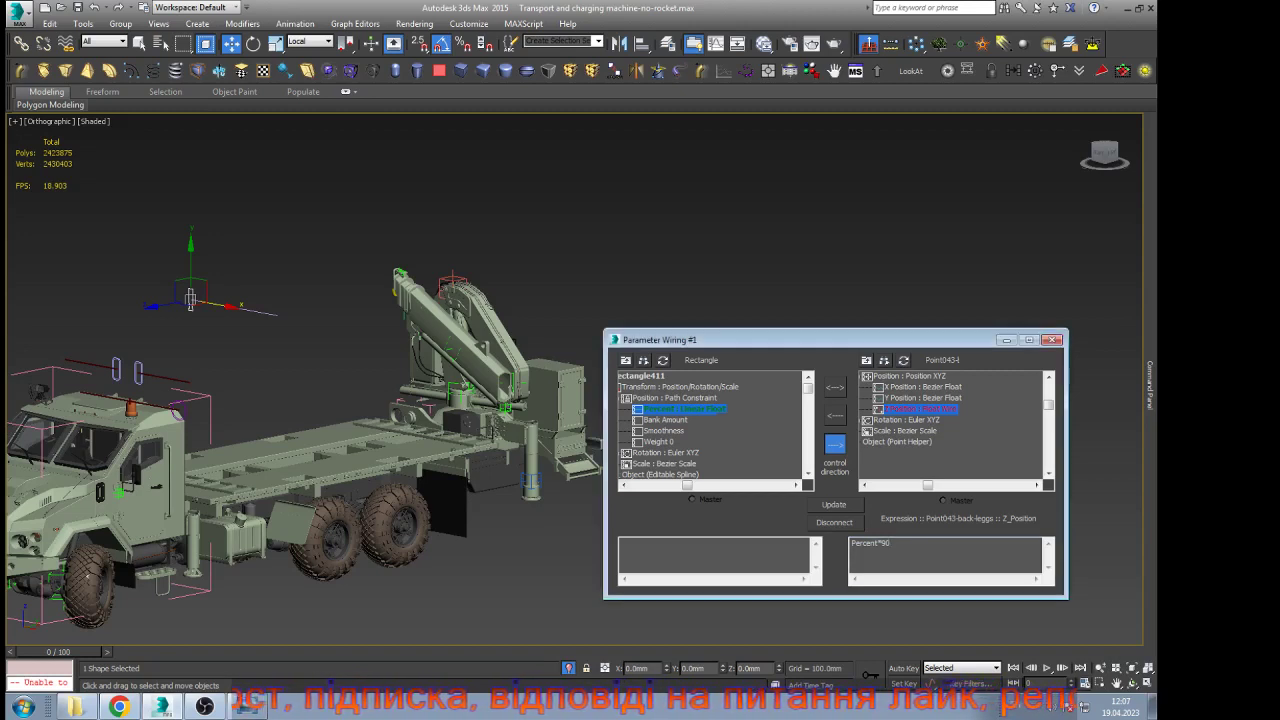
key(BackSpace)
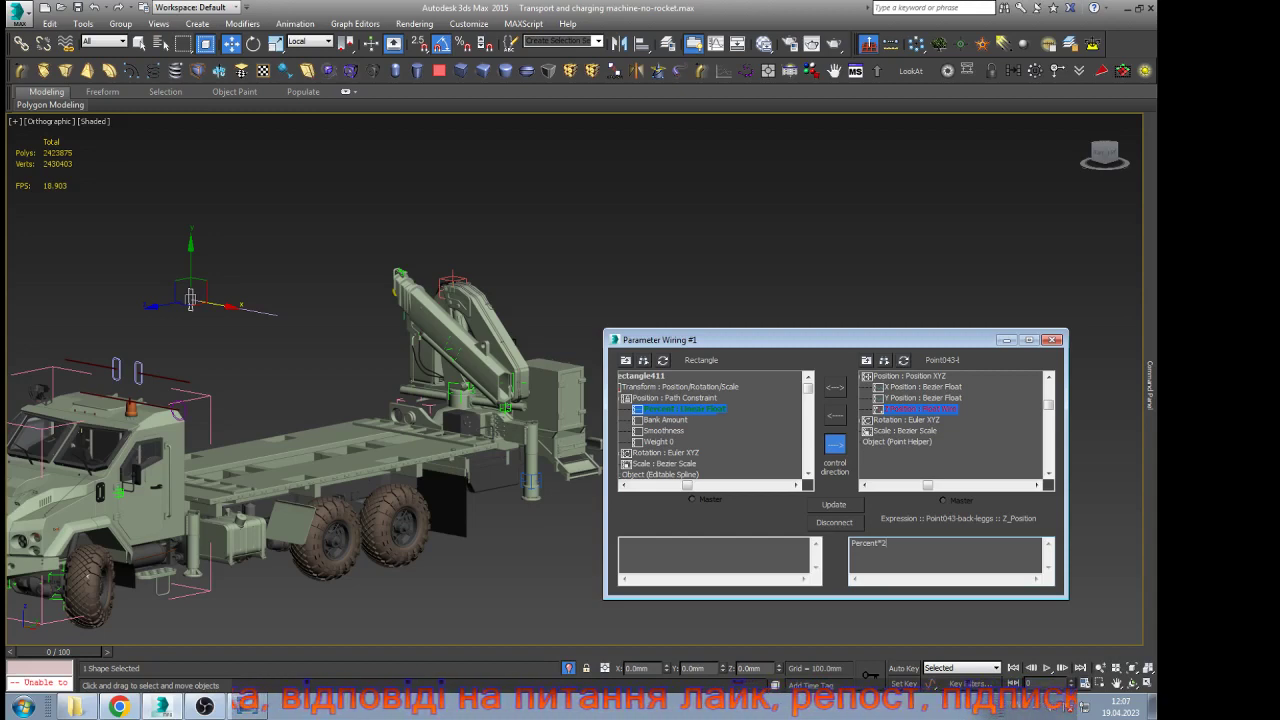
click(834, 505)
key(BackSpace)
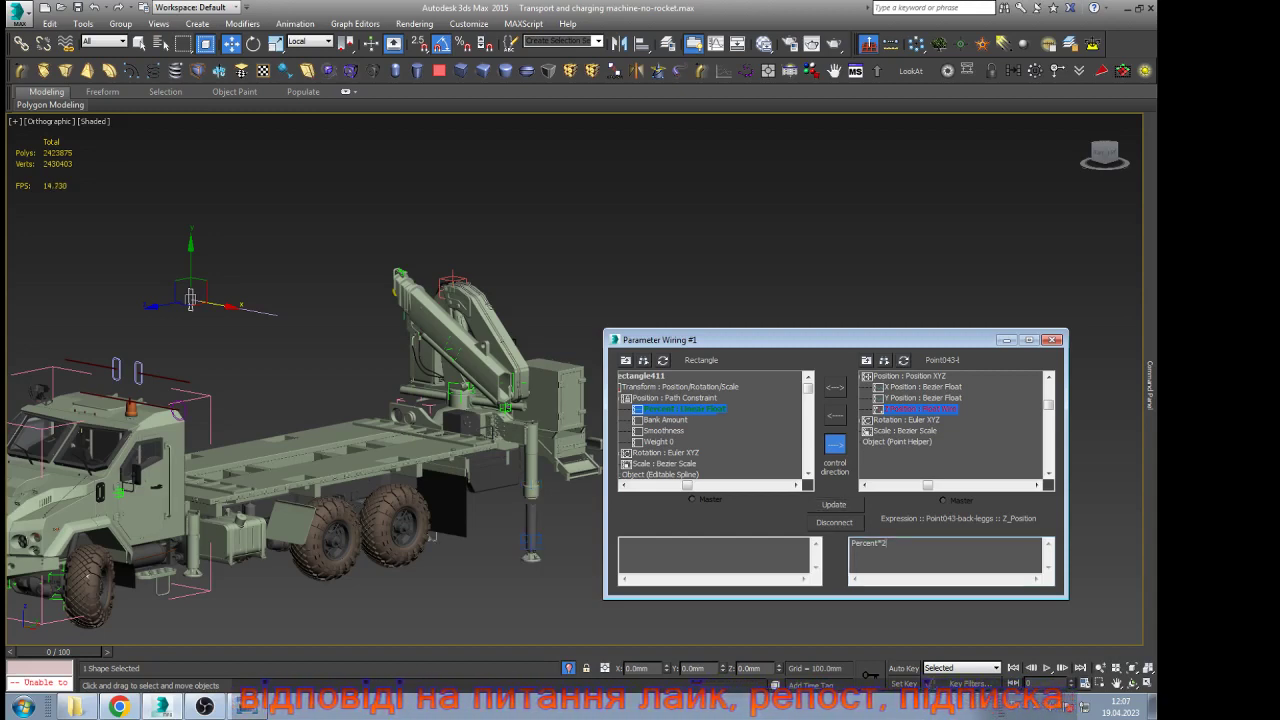
text(1.1)
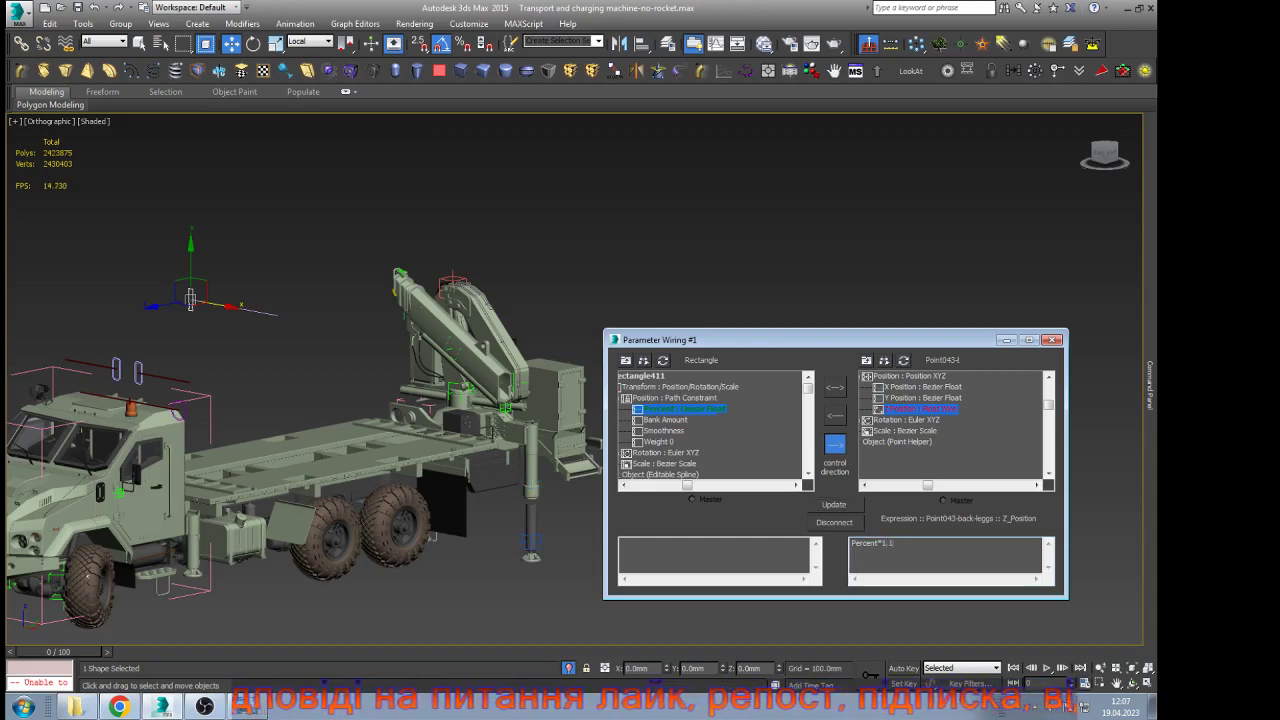
click(834, 505)
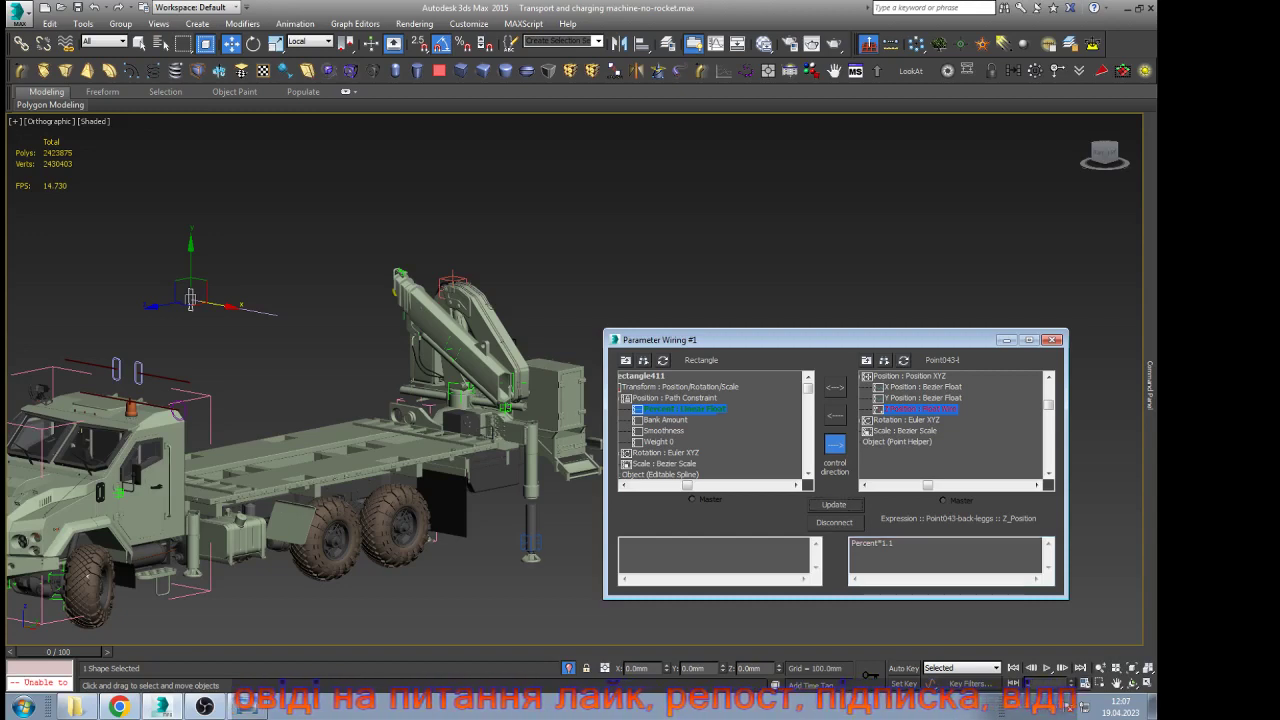
Try Percent*0.5 as the wire expression for the helper's Z position
key(BackSpace)
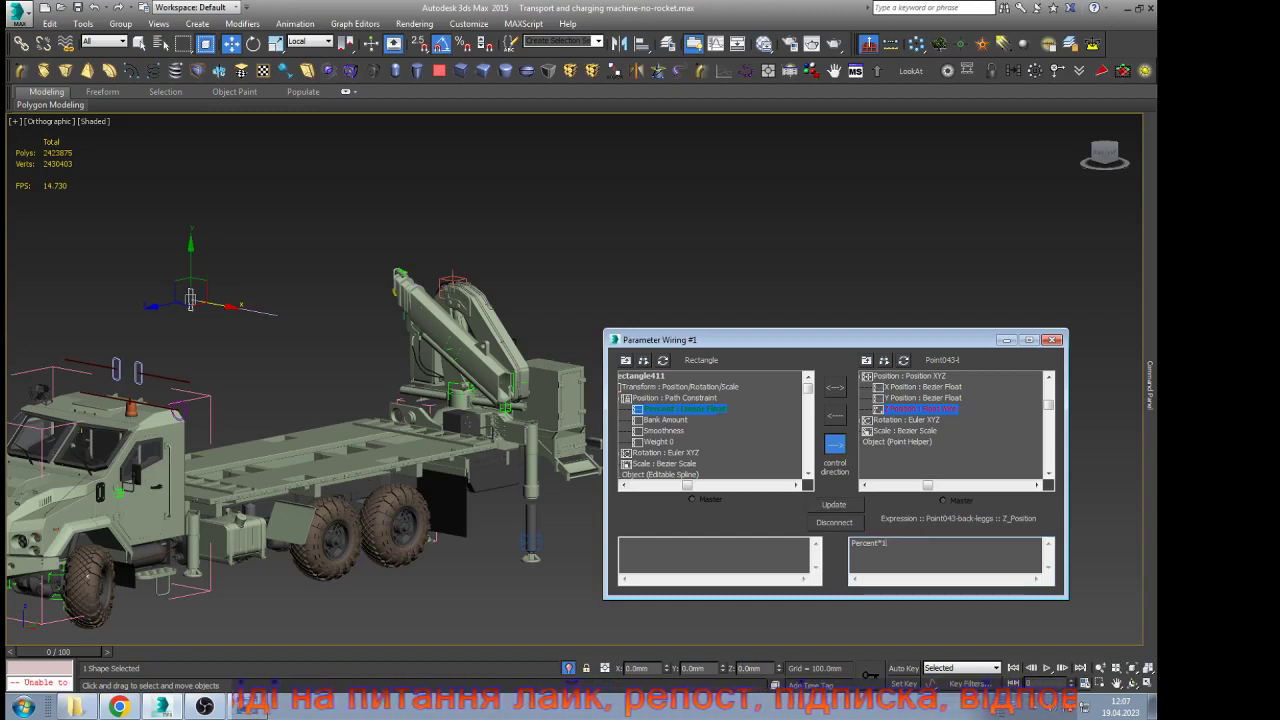
key(BackSpace)
text(0.5)
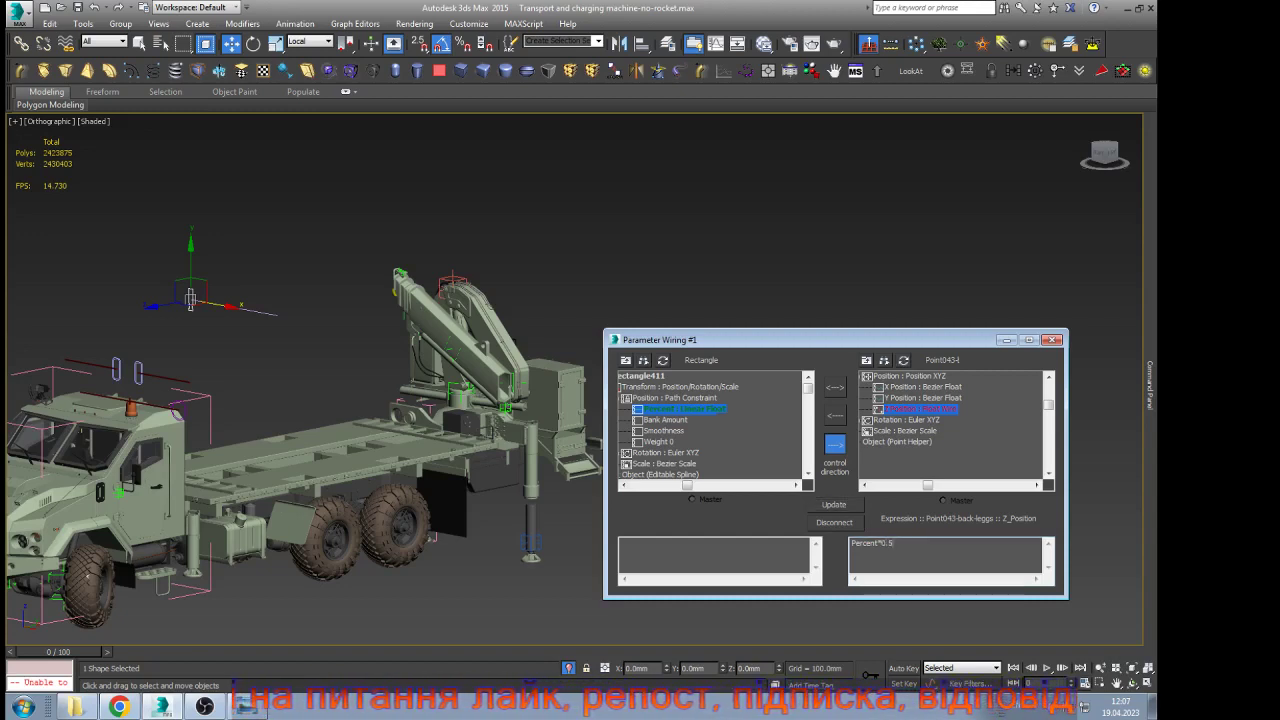
click(834, 505)
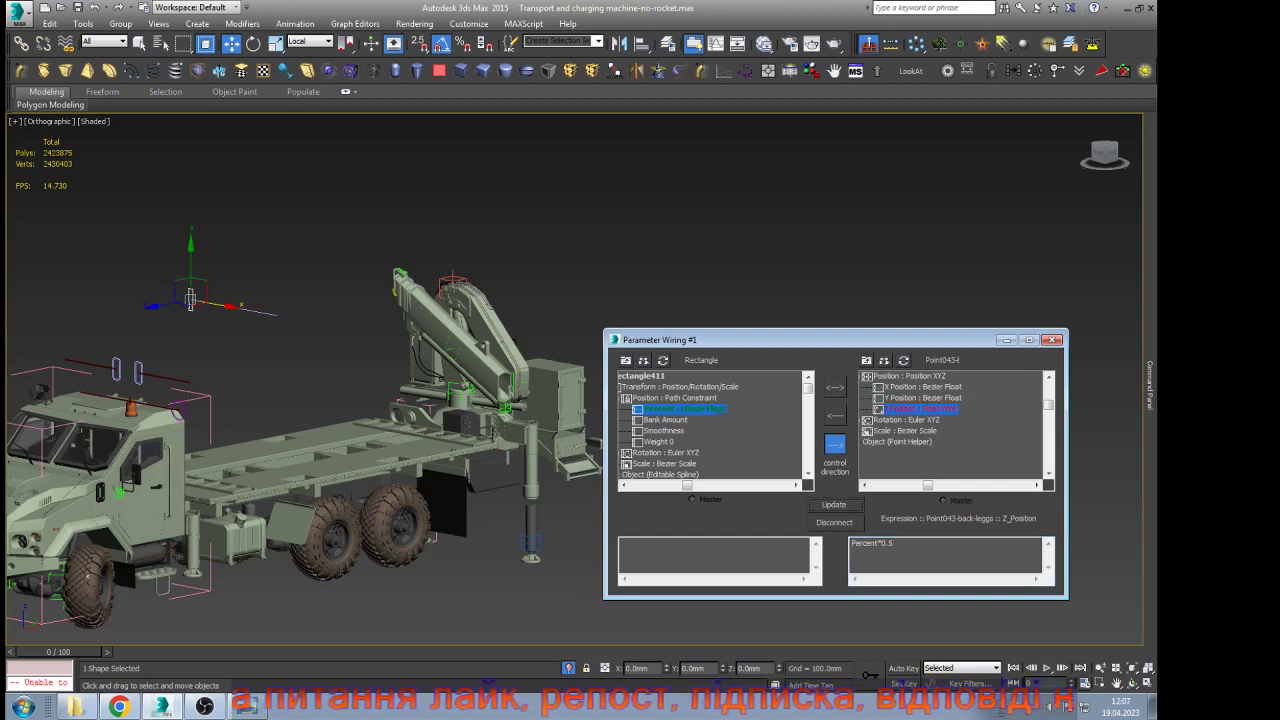
Try Percent/2 as the Z position expression and test it by sliding the control rectangle along its path
key(BackSpace)
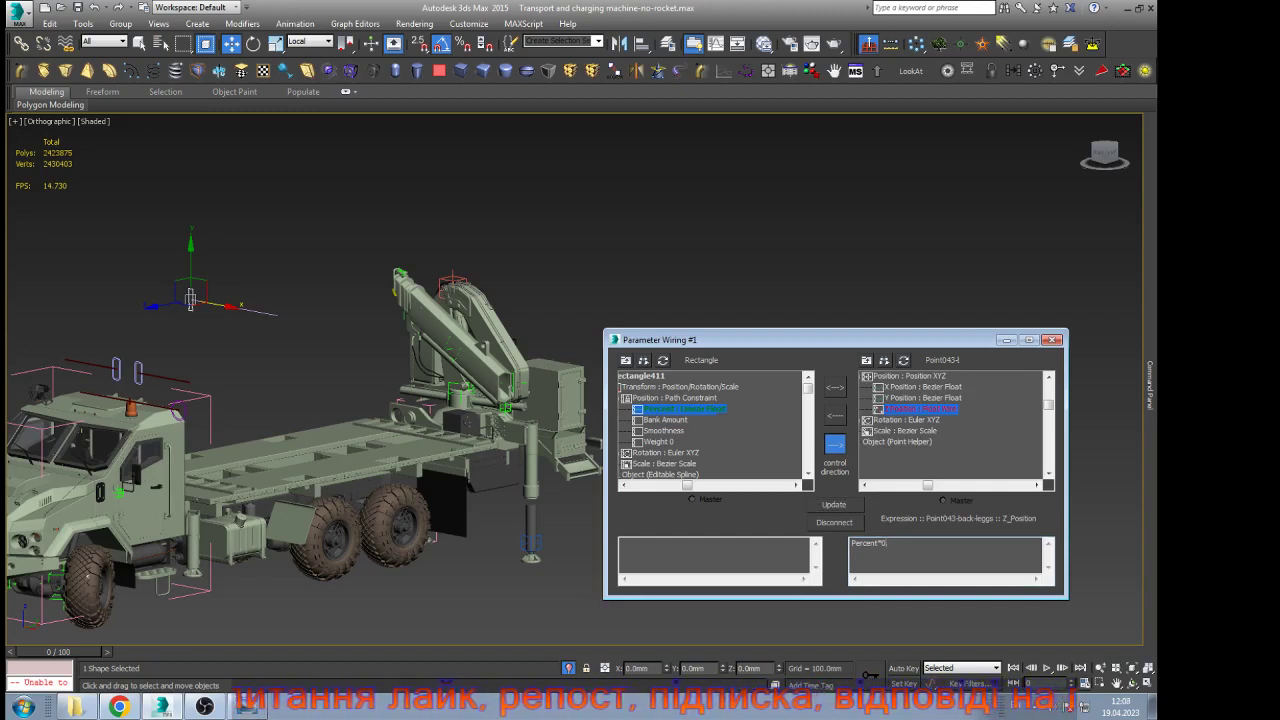
key(BackSpace)
key(BackSpace)
key(BackSpace)
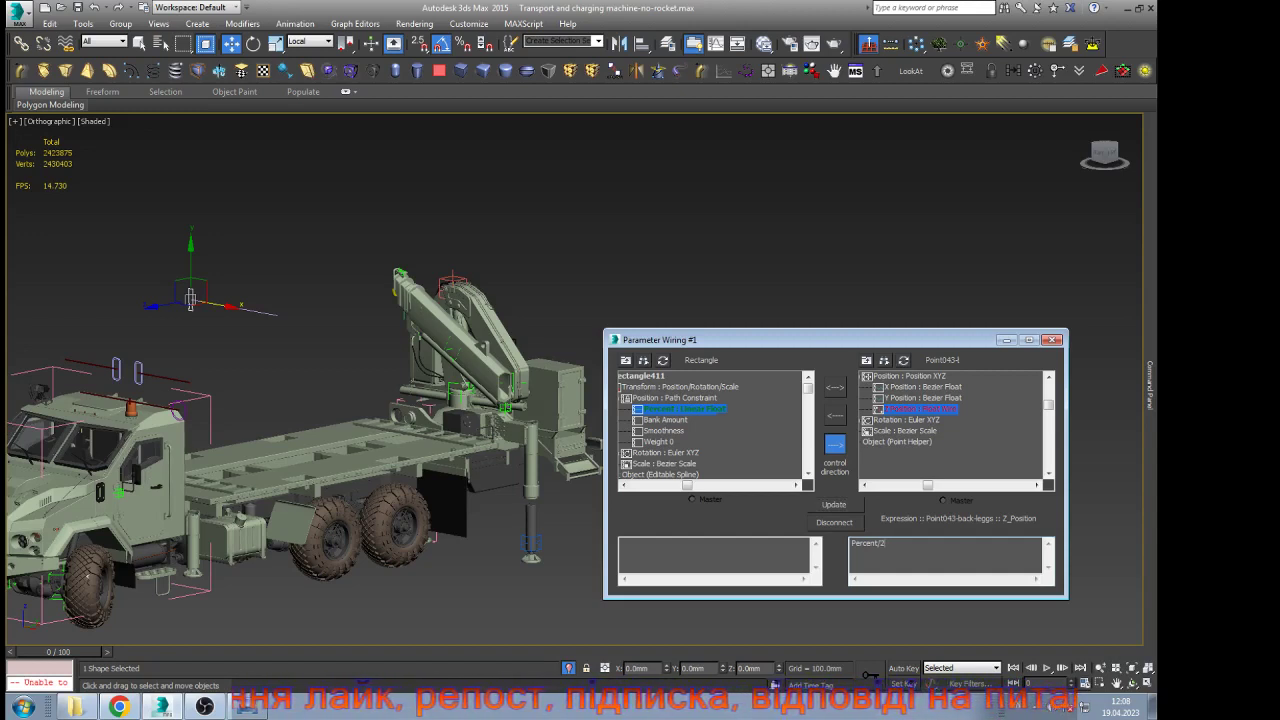
click(834, 505)
drag(224, 305, 180, 298)
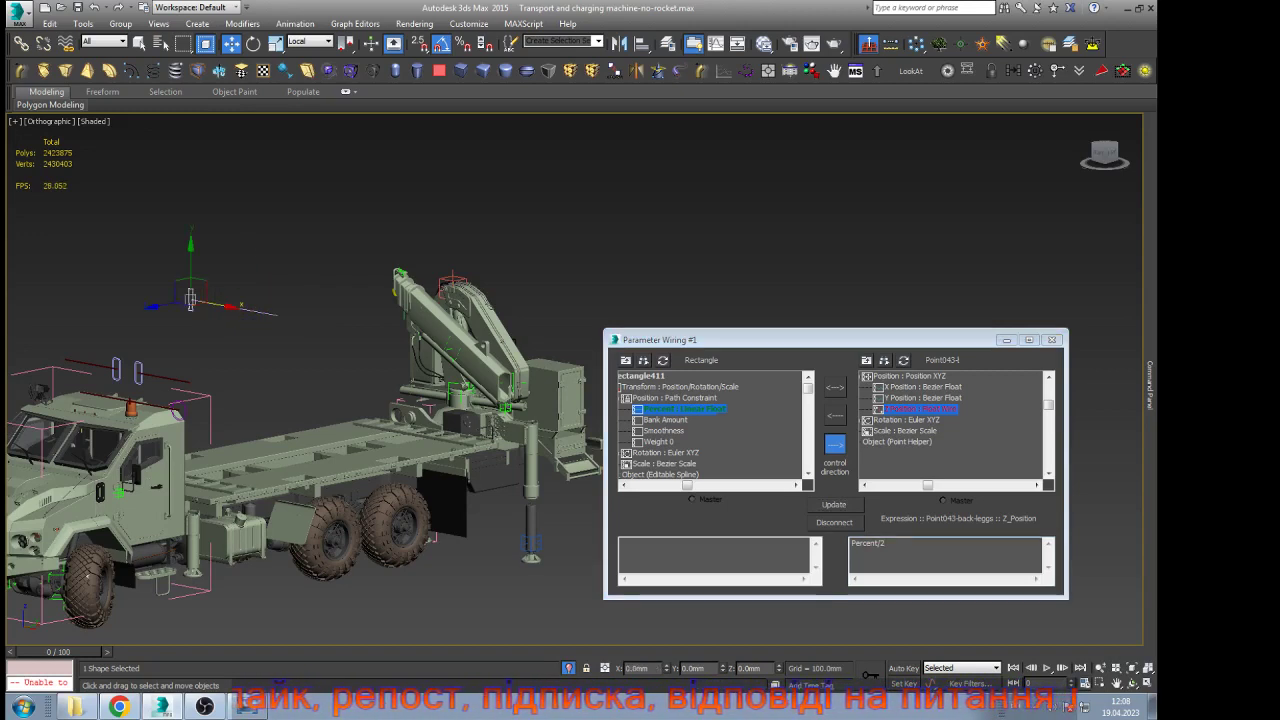
Try the offset expressions Percent-100 and Percent+100 for the Z position and test the control rectangle at the path's start
key(BackSpace)
key(BackSpace)
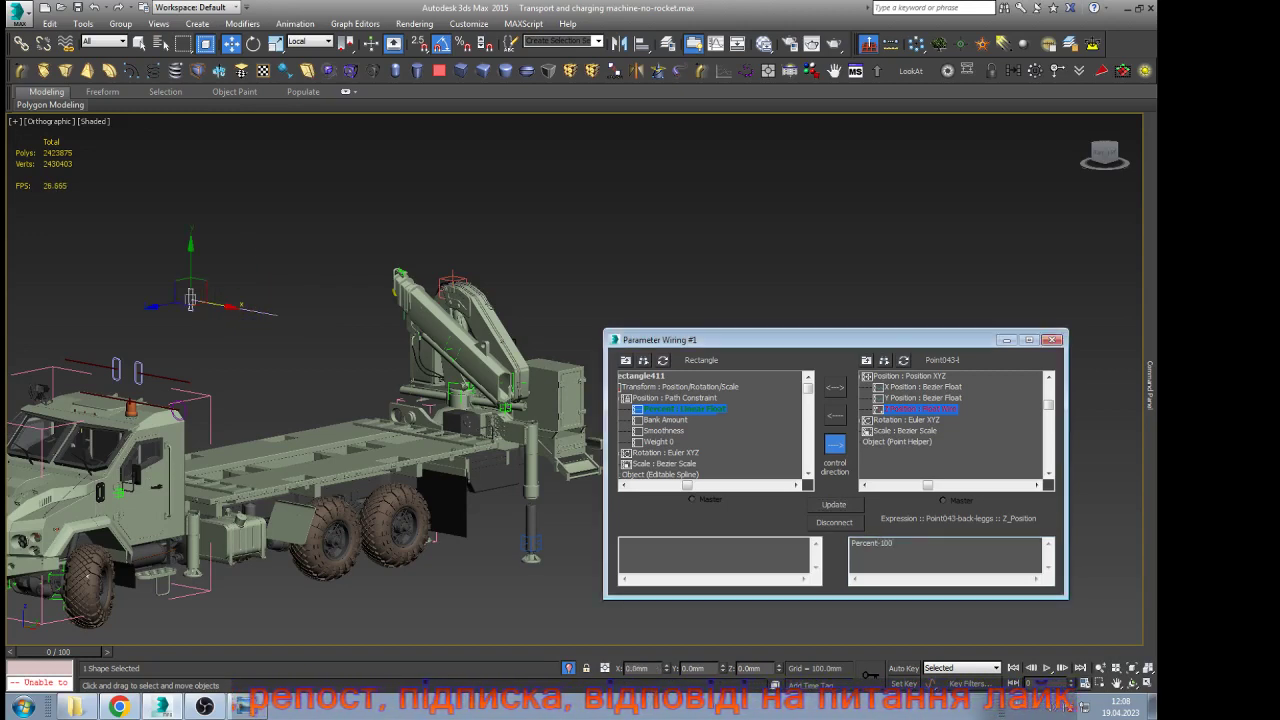
click(834, 505)
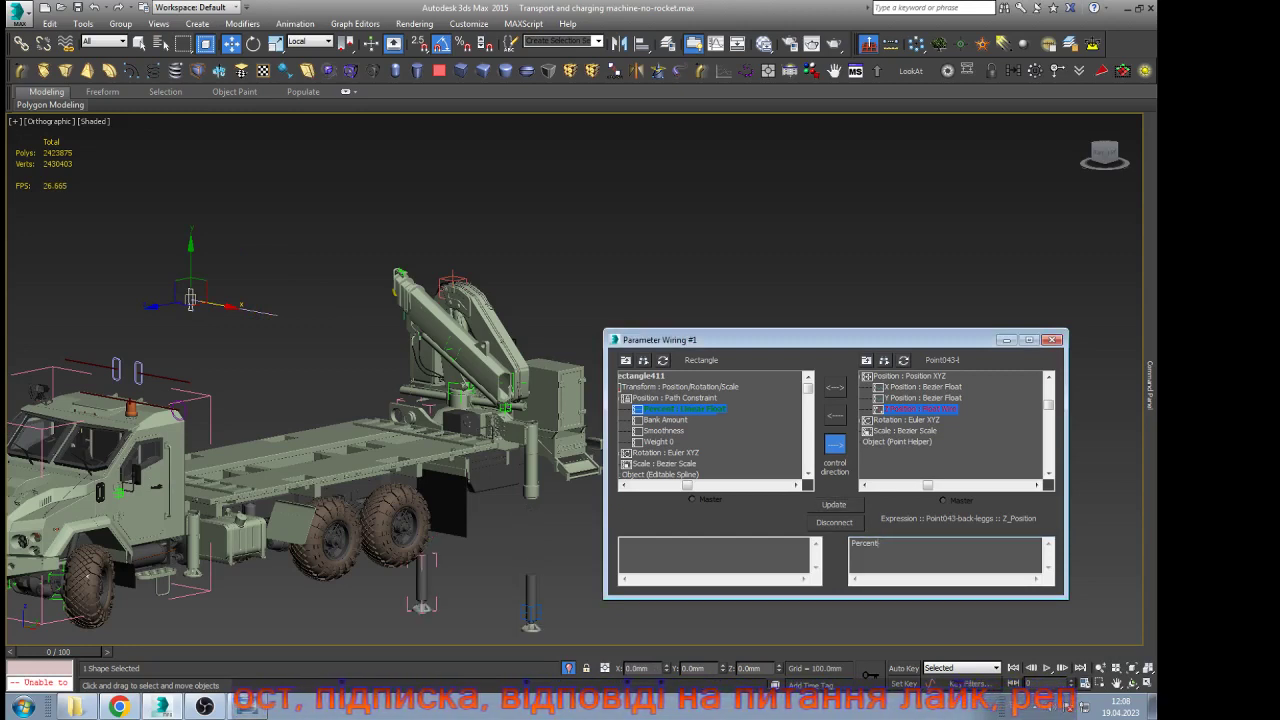
text(100)
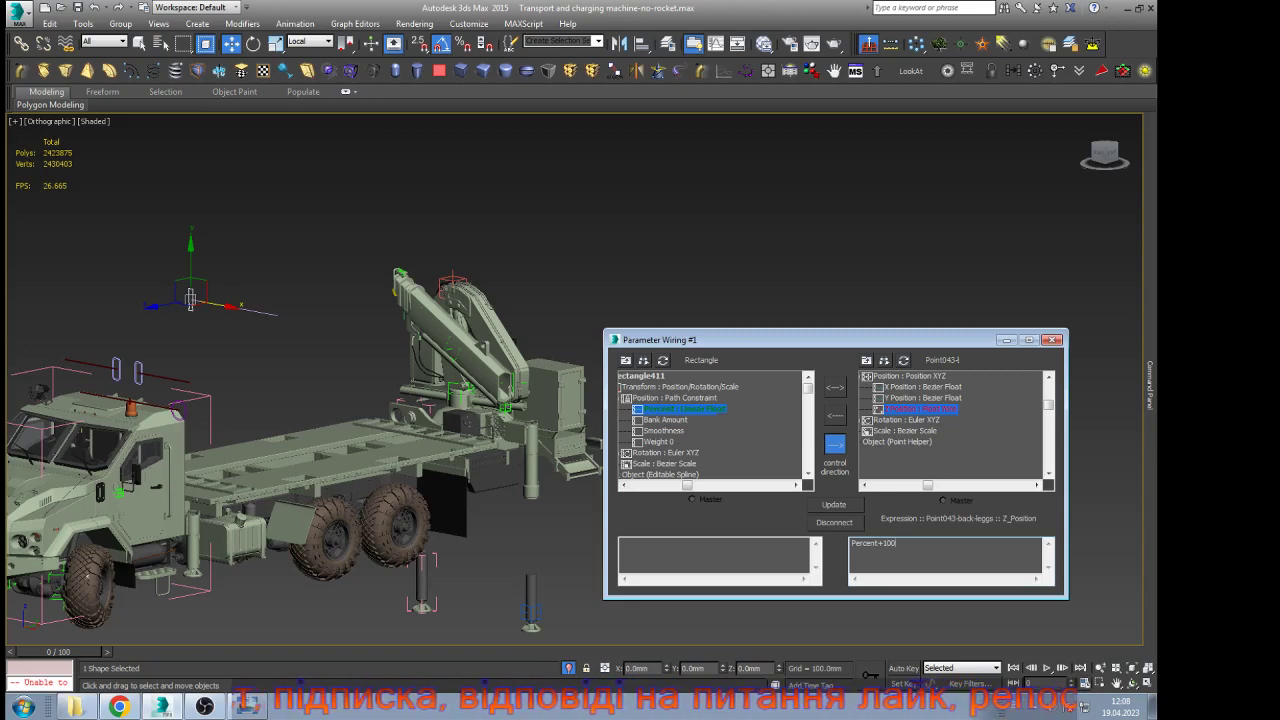
click(834, 505)
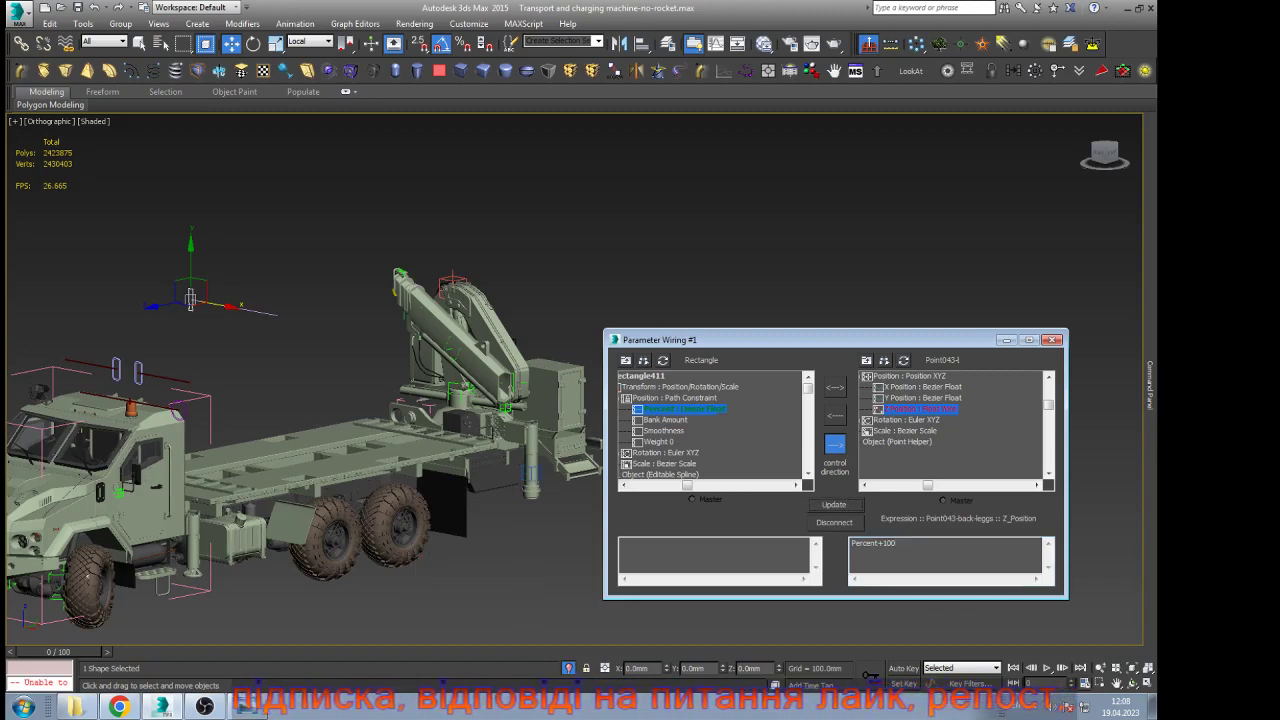
mouse_move(190, 300)
mouse_down()
mouse_move(276, 315)
mouse_move(190, 300)
mouse_up()
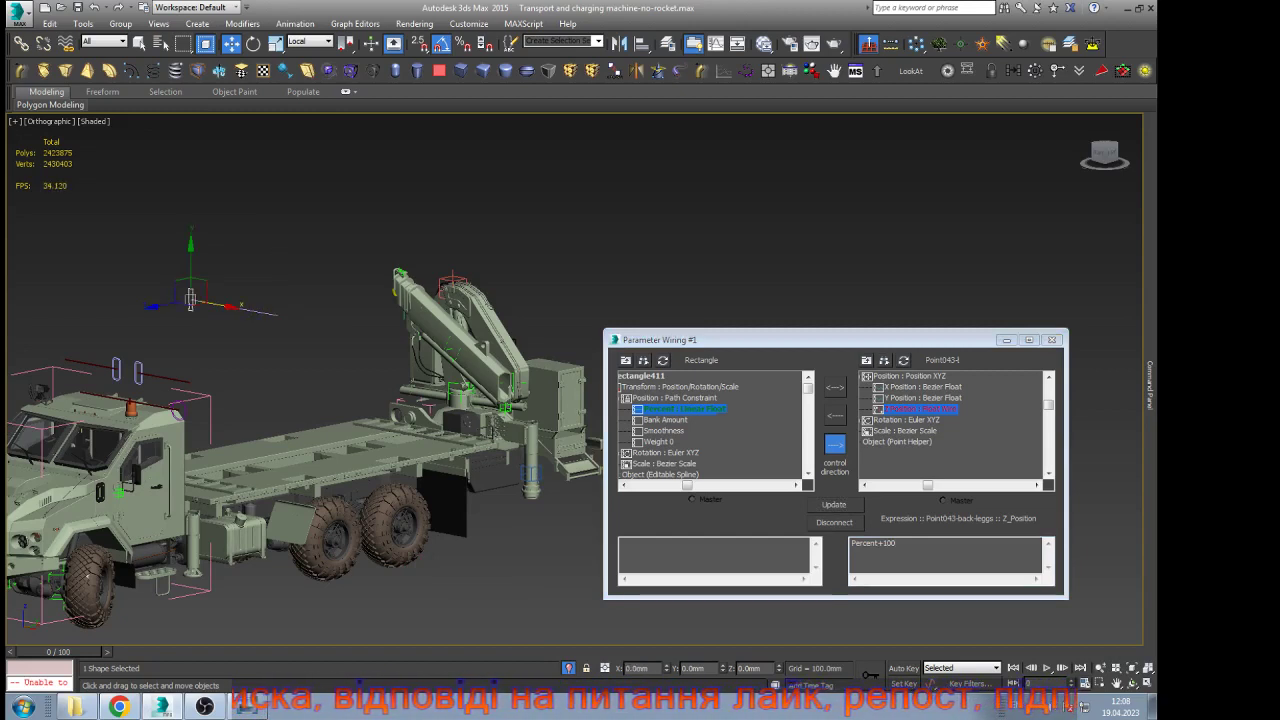
Update the Z position wire expression to Percent*75 and slide the control rectangle to the far end of its path line
click(898, 544)
key(BackSpace)
key(BackSpace)
key(BackSpace)
key(BackSpace)
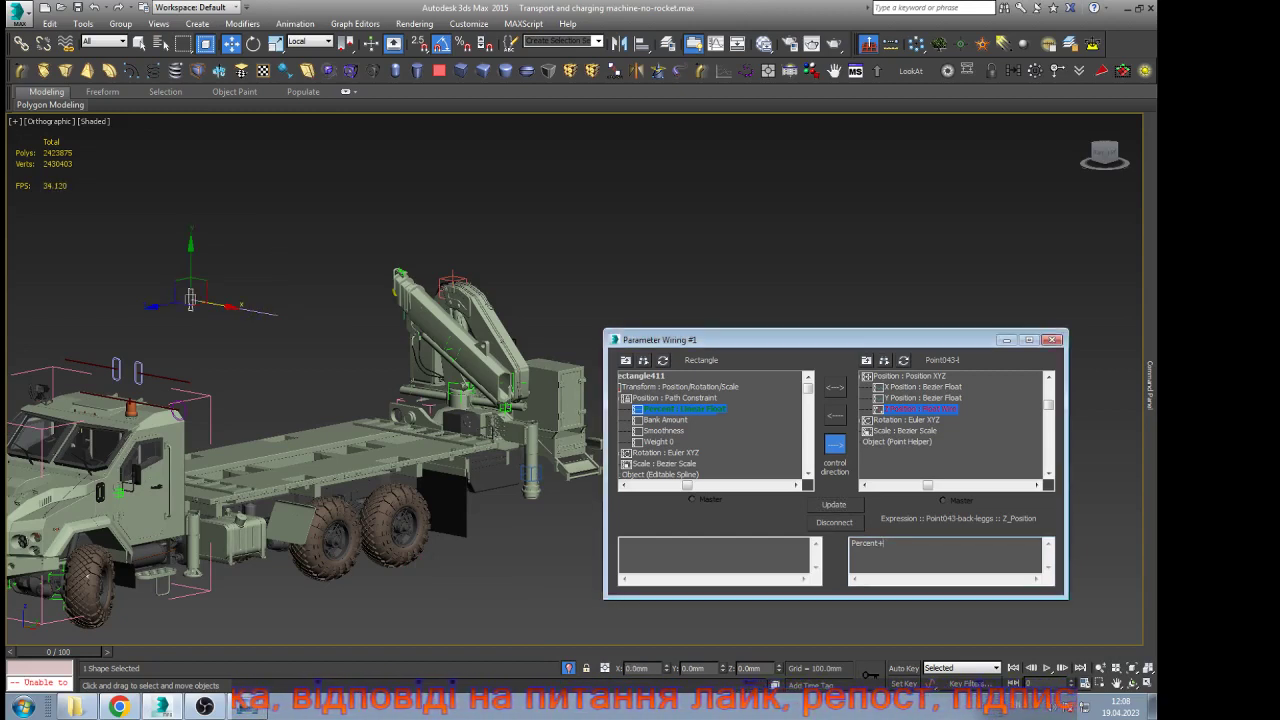
click(834, 505)
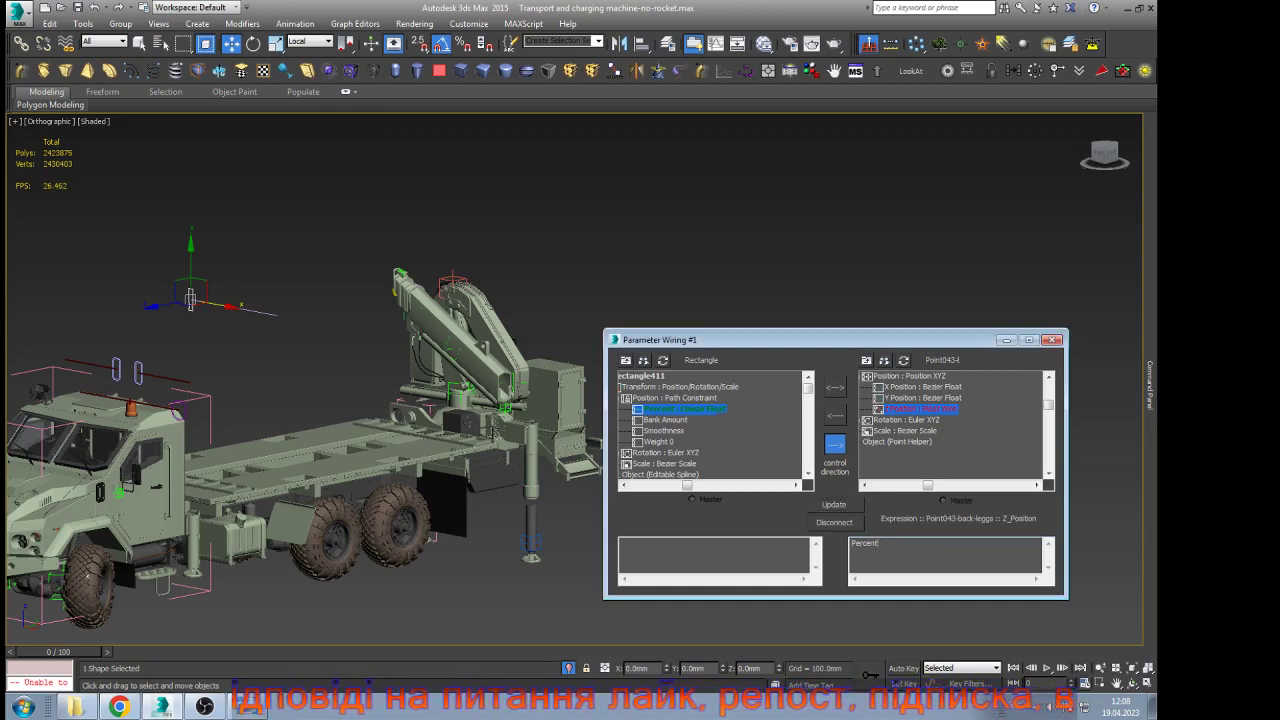
text(*75)
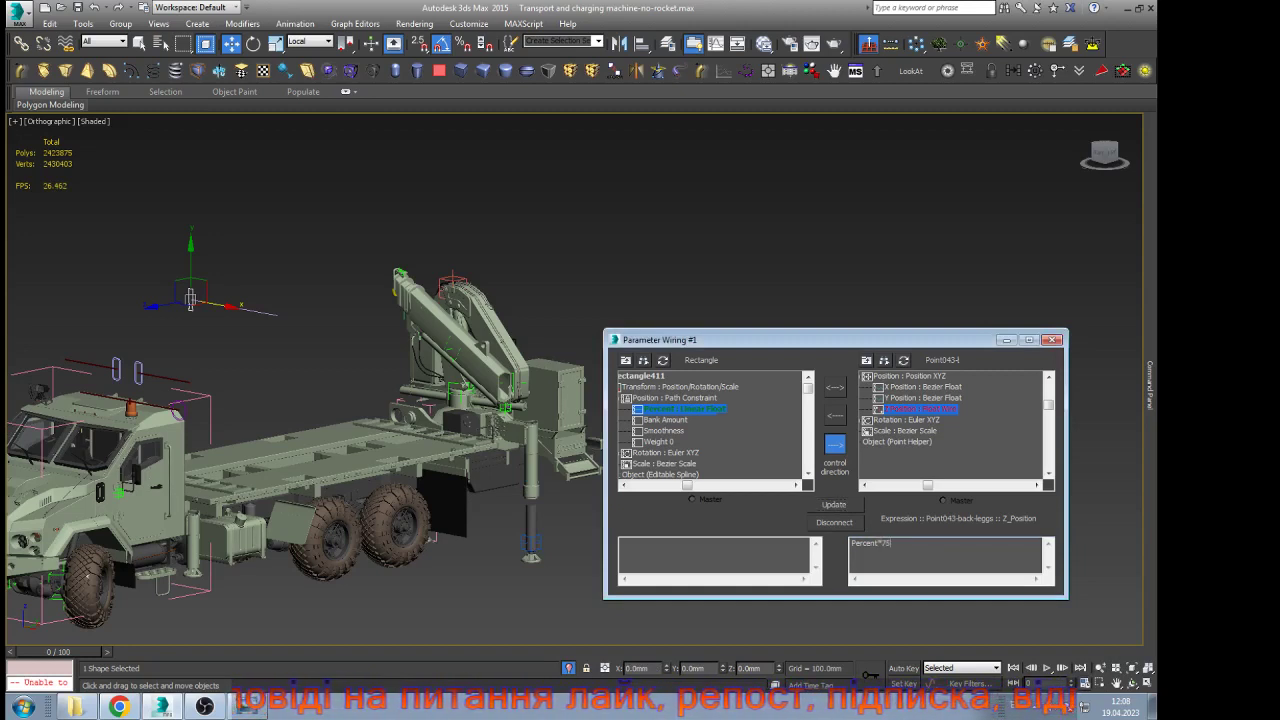
click(834, 505)
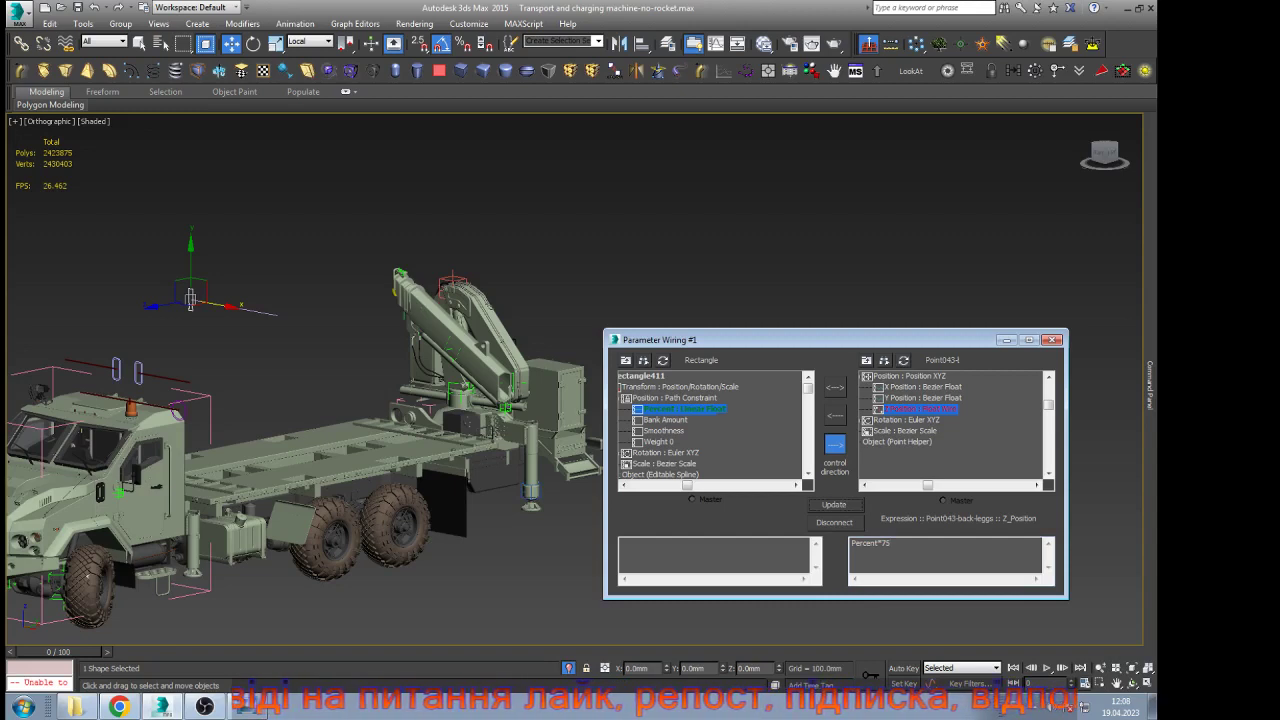
drag(221, 304, 308, 320)
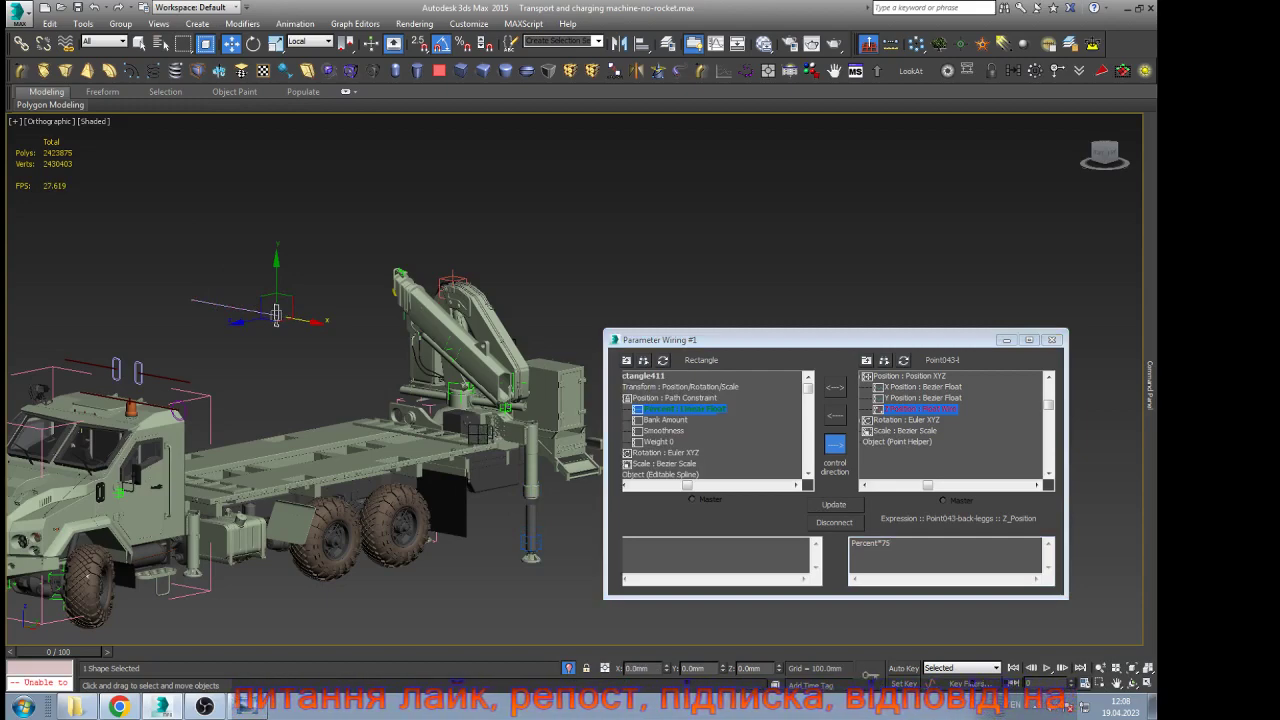
Close the parameter wiring dialog and open the back leg's lower rod group for editing
click(543, 512)
scroll(541, 511, up, 5)
click(515, 535)
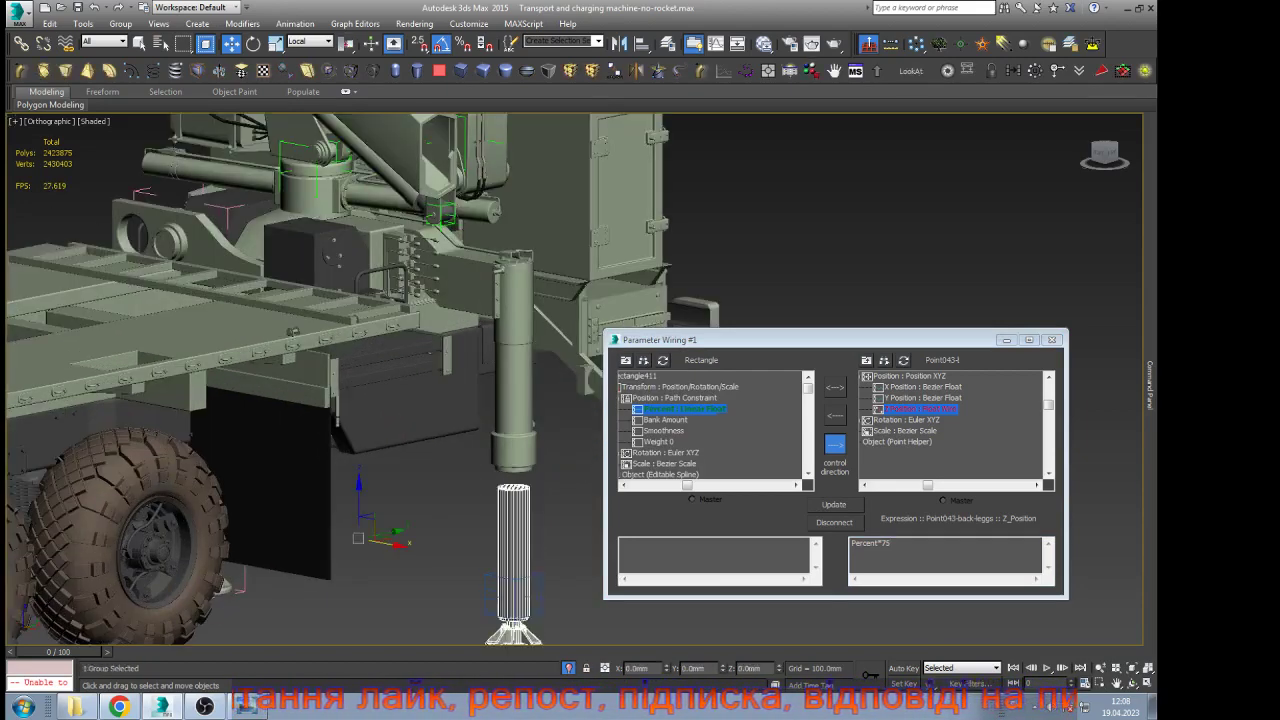
click(1051, 340)
mouse_move(1150, 384)
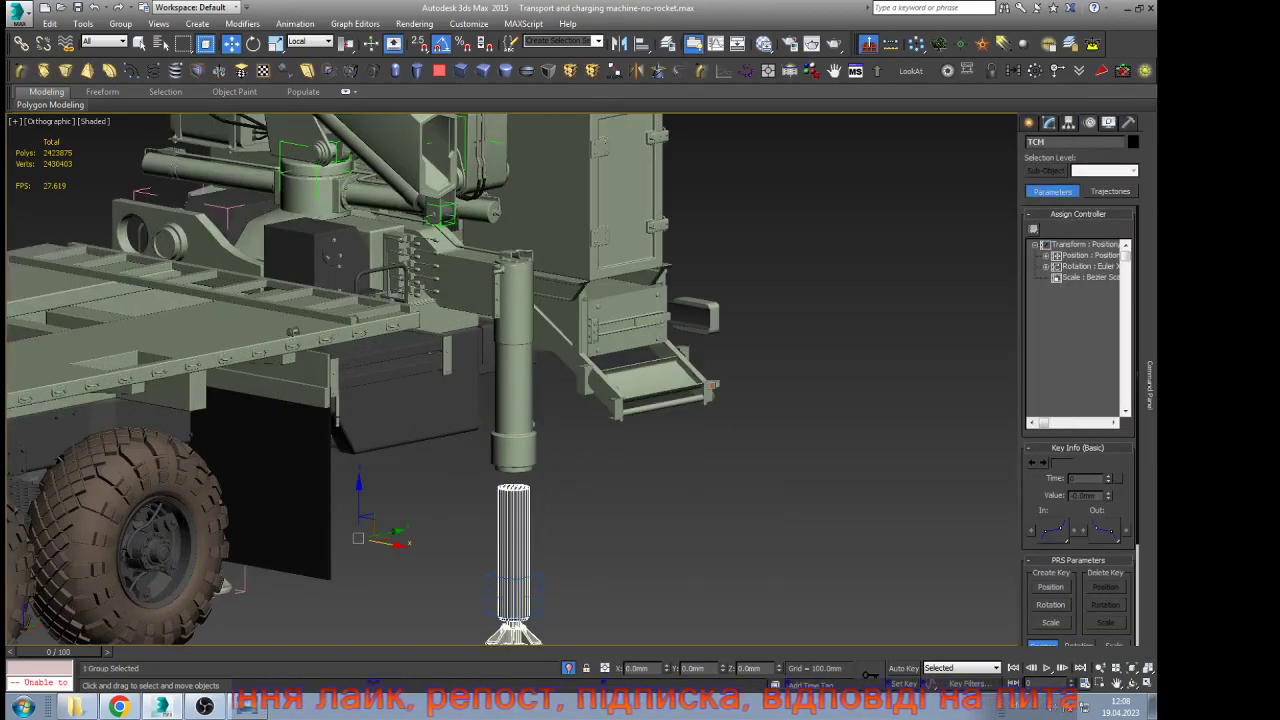
click(1049, 122)
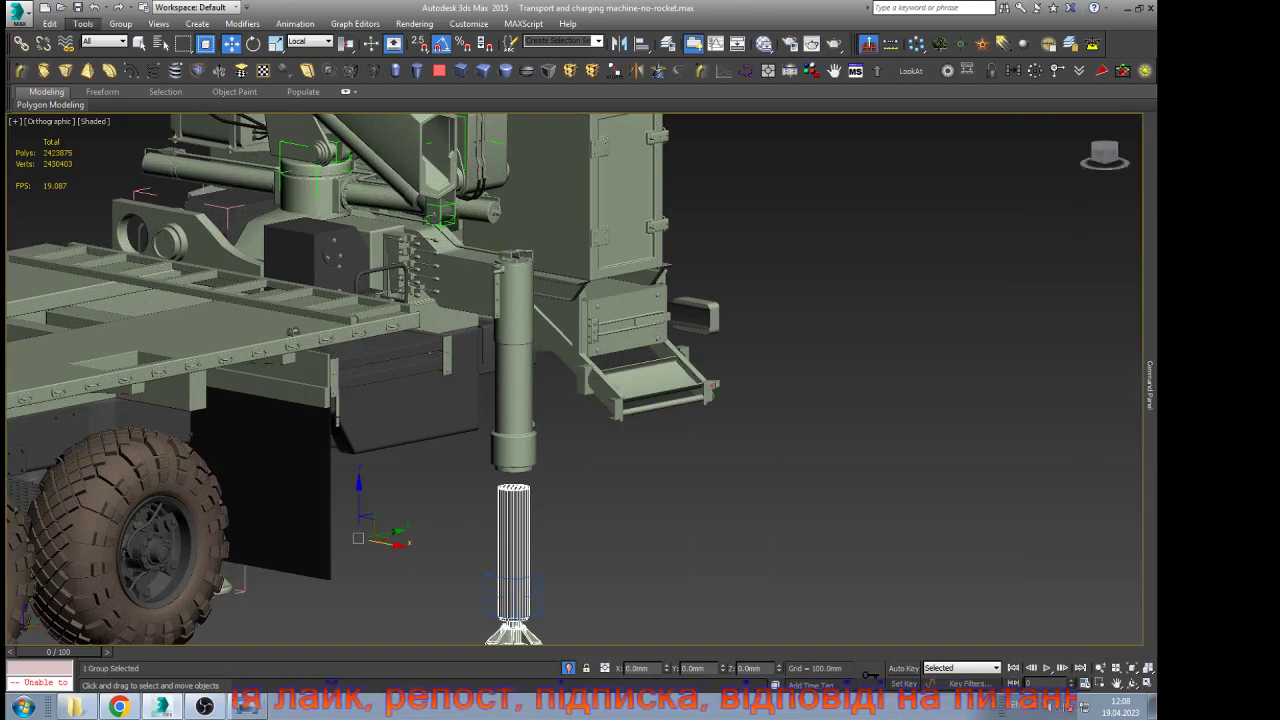
click(120, 23)
click(136, 76)
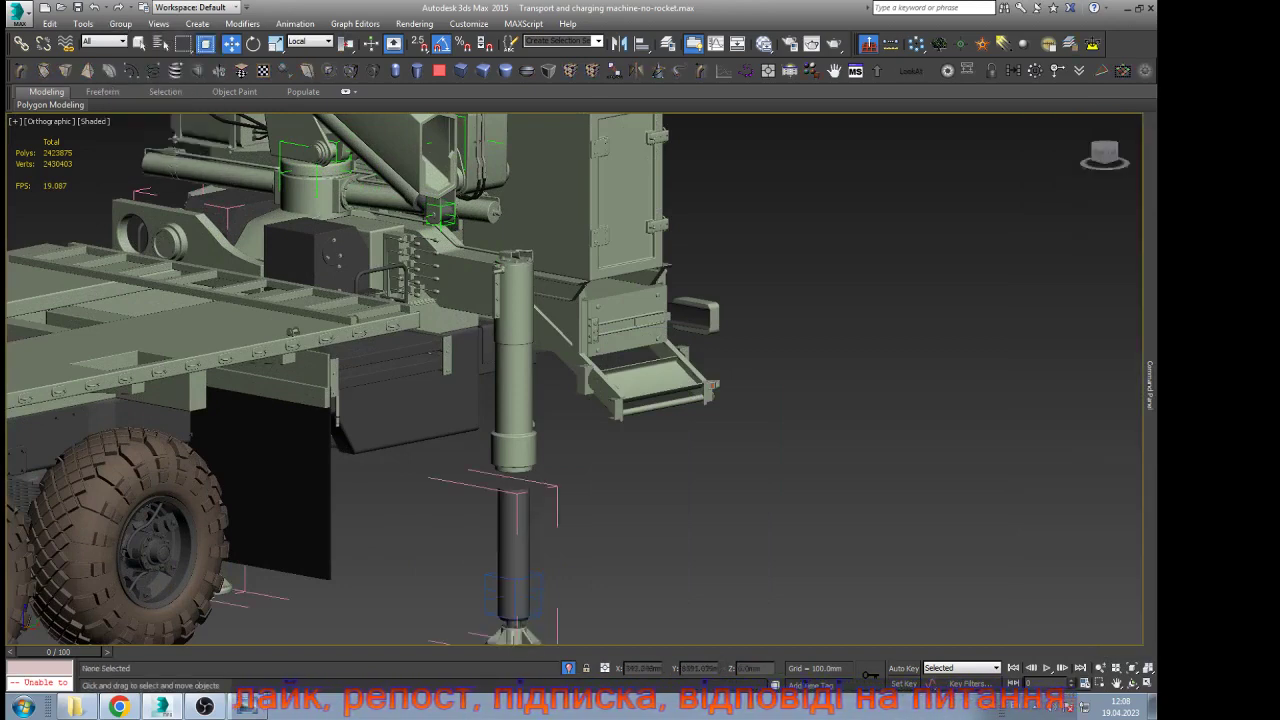
Raise the top vertices of the back leg's inner rod about 150 mm into the outer cylinder and leave vertex editing
click(514, 556)
mouse_move(1149, 385)
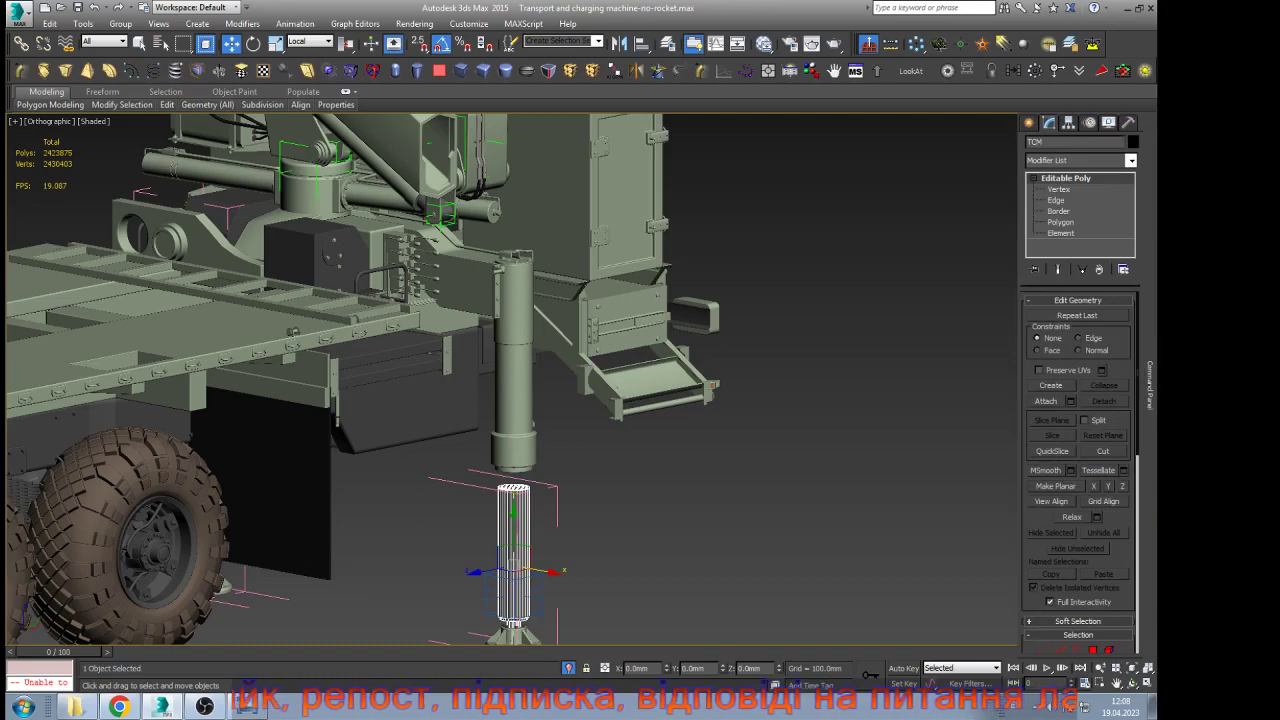
click(1059, 189)
scroll(508, 471, up, 6)
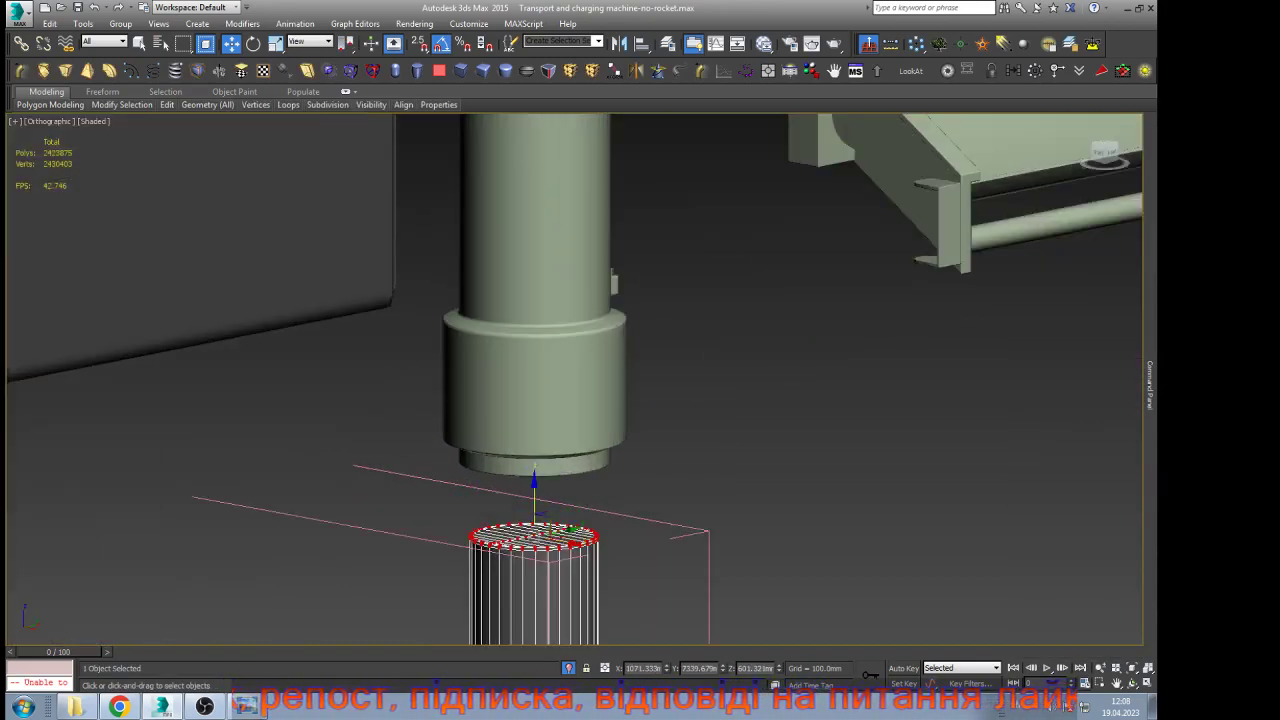
drag(534, 500, 545, 382)
scroll(554, 385, down, 6)
mouse_move(1149, 385)
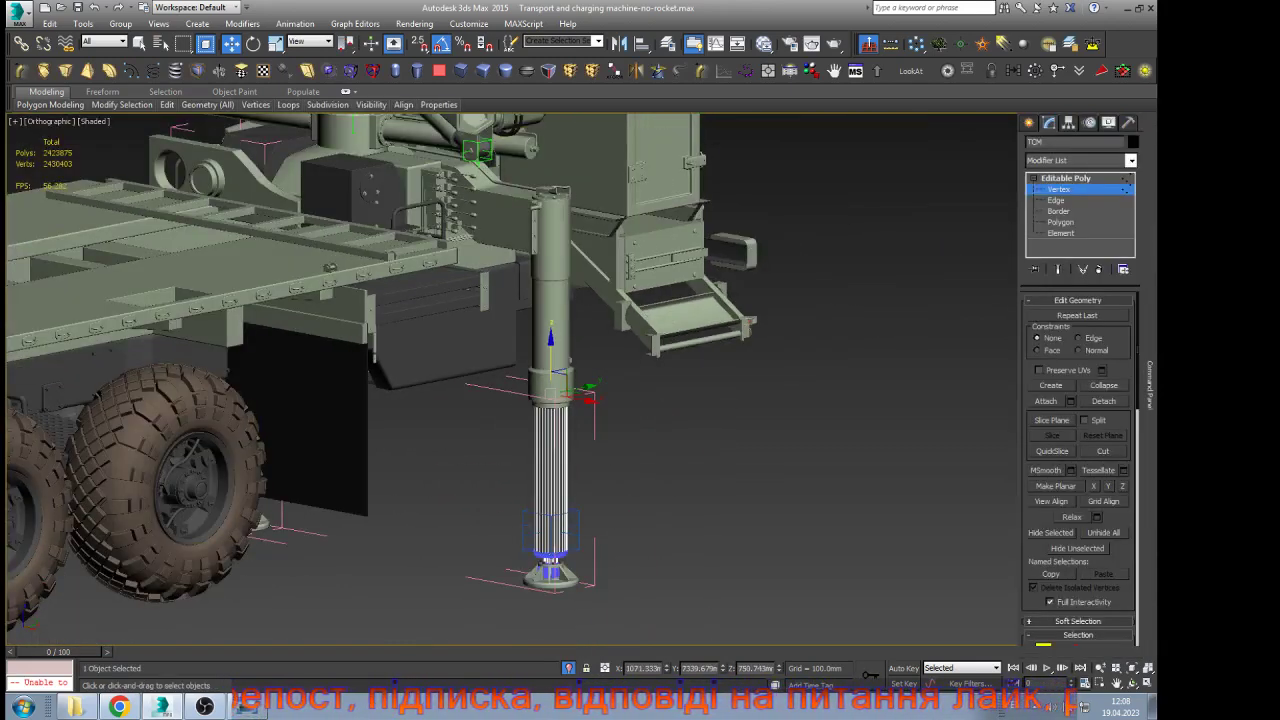
click(1065, 178)
click(795, 448)
Slide the control rectangle back to the start of its path line to retract the back leg
scroll(795, 448, down, 6)
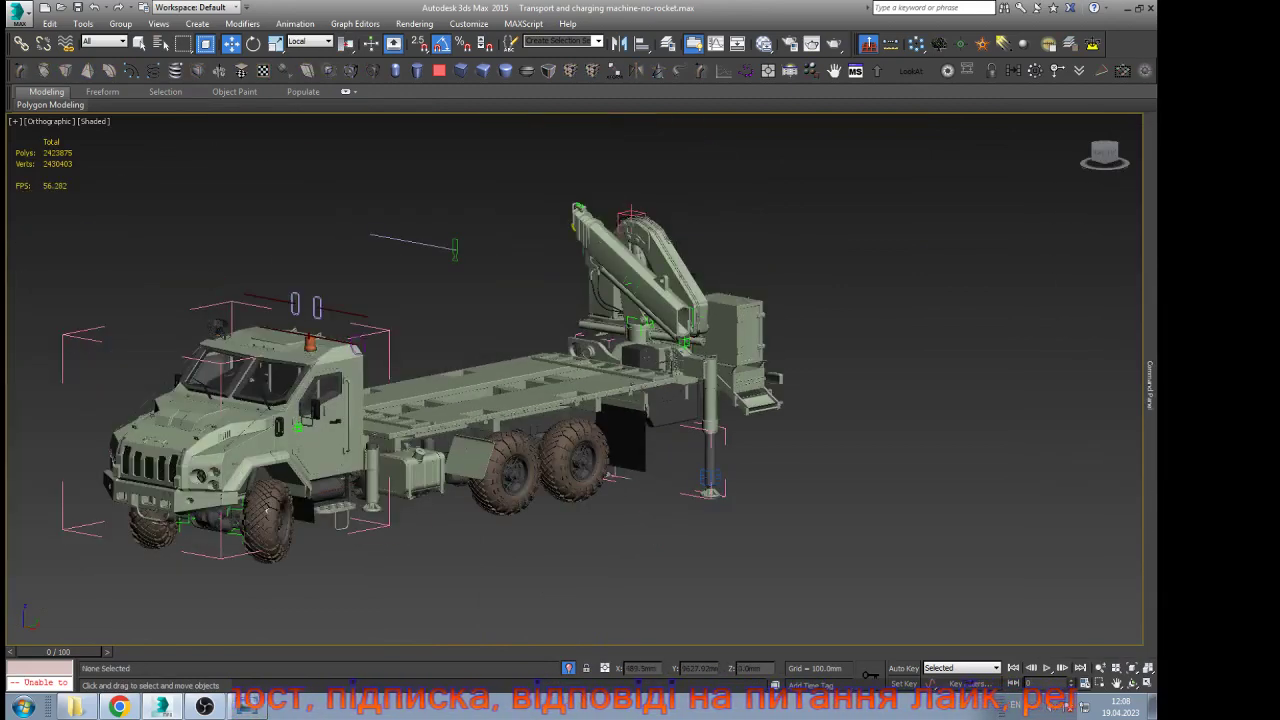
click(455, 249)
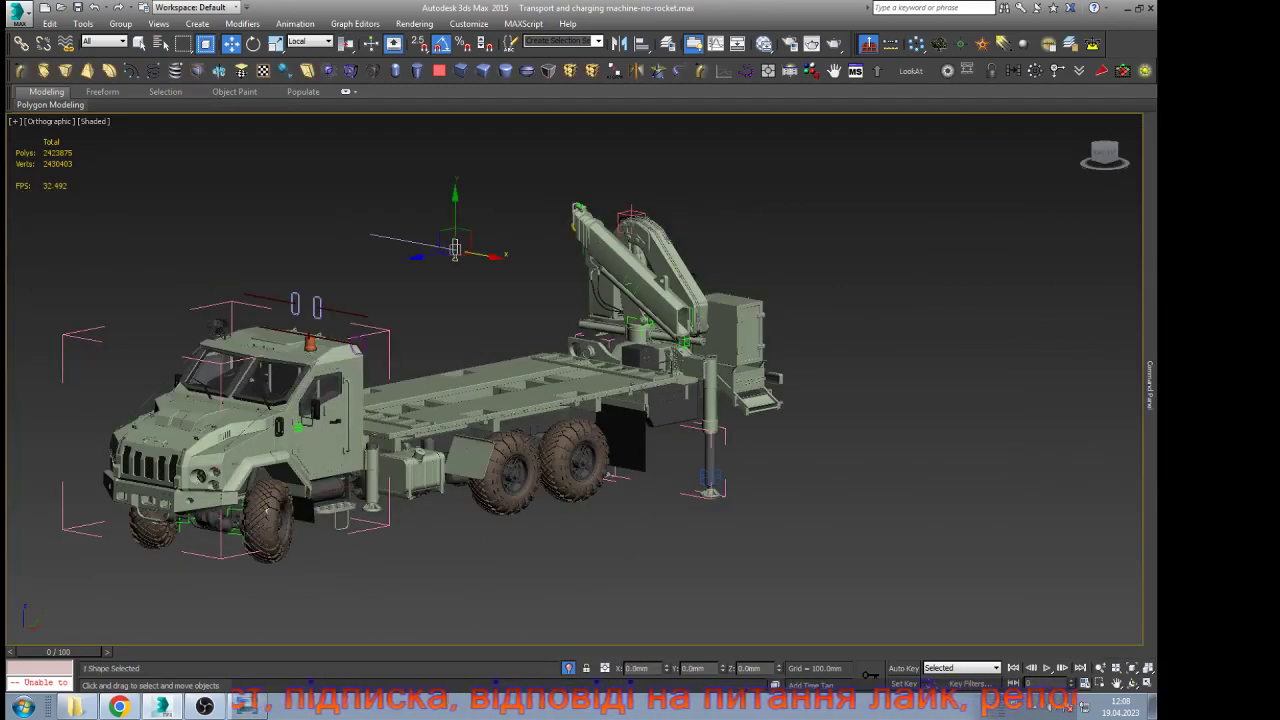
drag(455, 249, 369, 234)
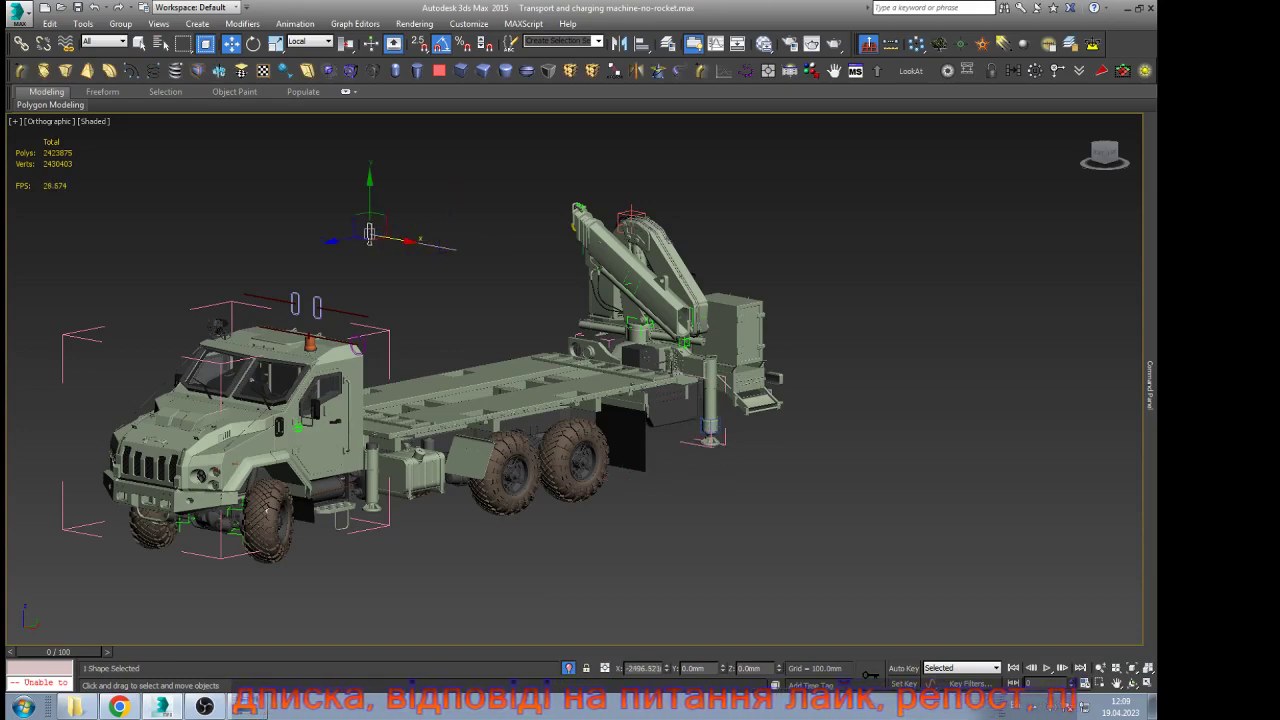
Delete the outer cylinder of the front support leg beside the fuel tank
scroll(367, 502, up, 10)
click(402, 532)
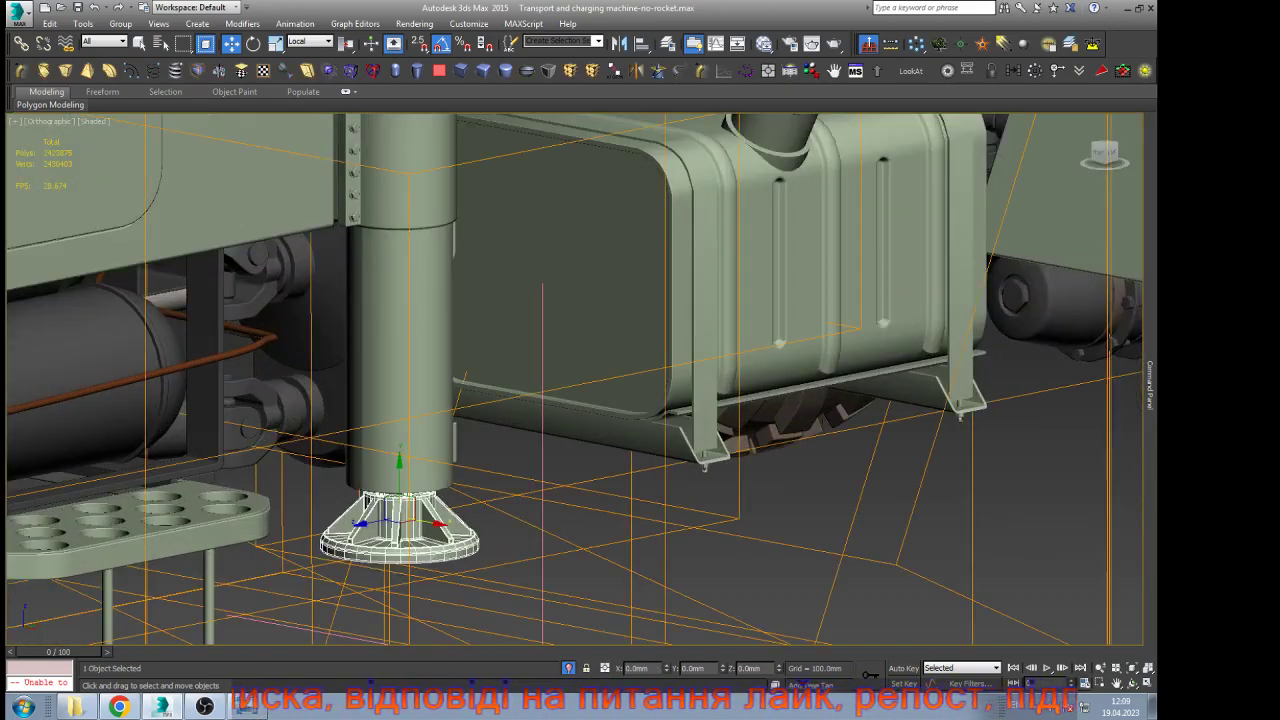
click(398, 400)
scroll(360, 222, up, 8)
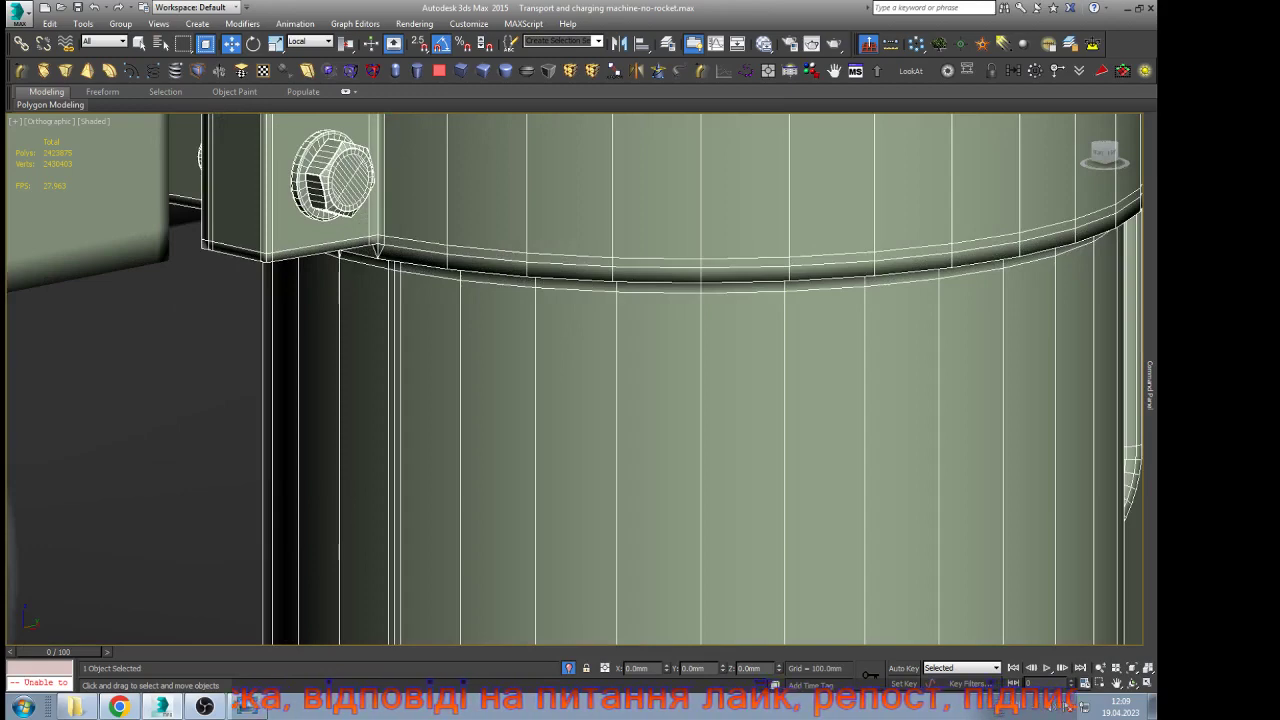
scroll(400, 244, down, 10)
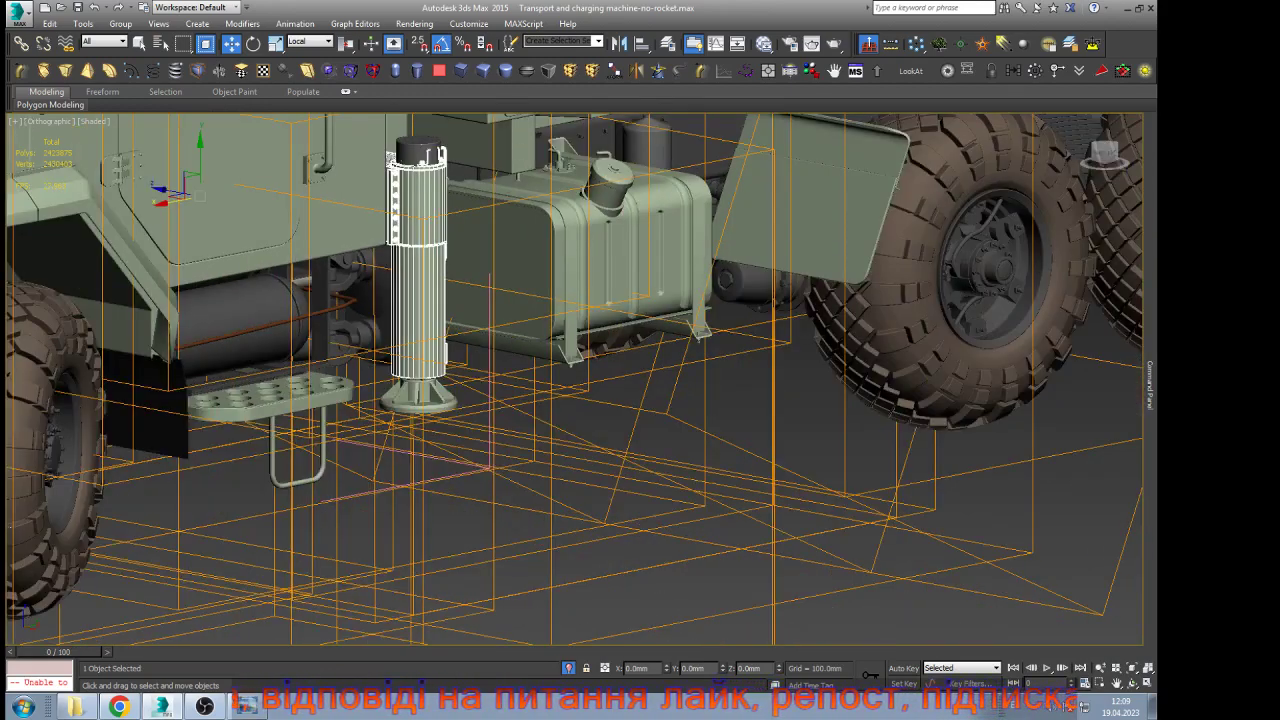
scroll(418, 371, up, 6)
key(Delete)
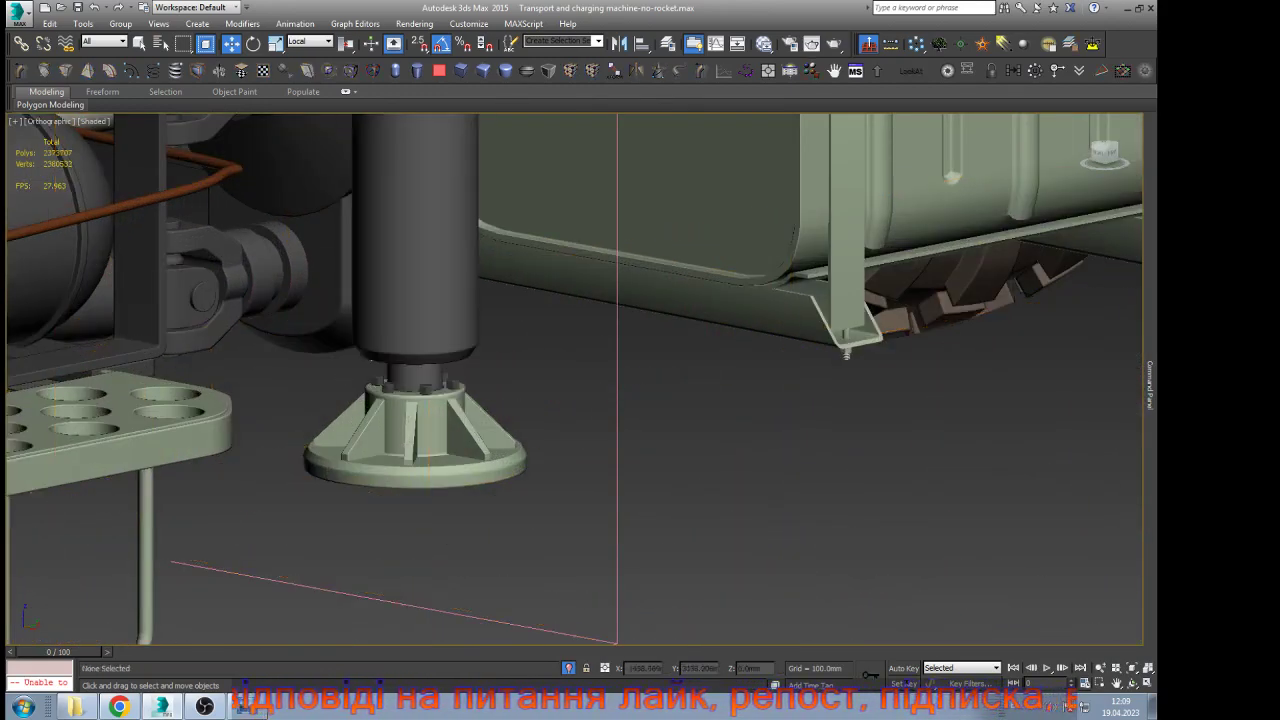
Select the dark inner rod of the front support leg beside the fuel tank
click(436, 350)
scroll(438, 400, down, 7)
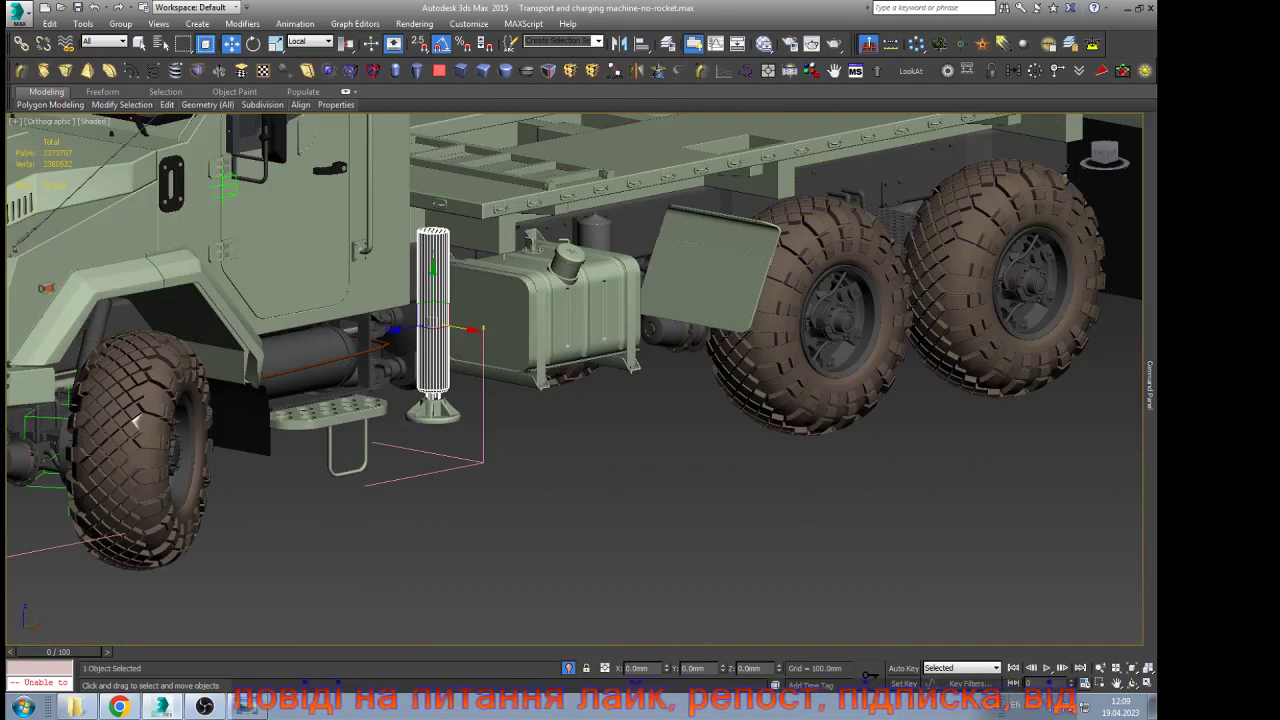
scroll(437, 424, down, 2)
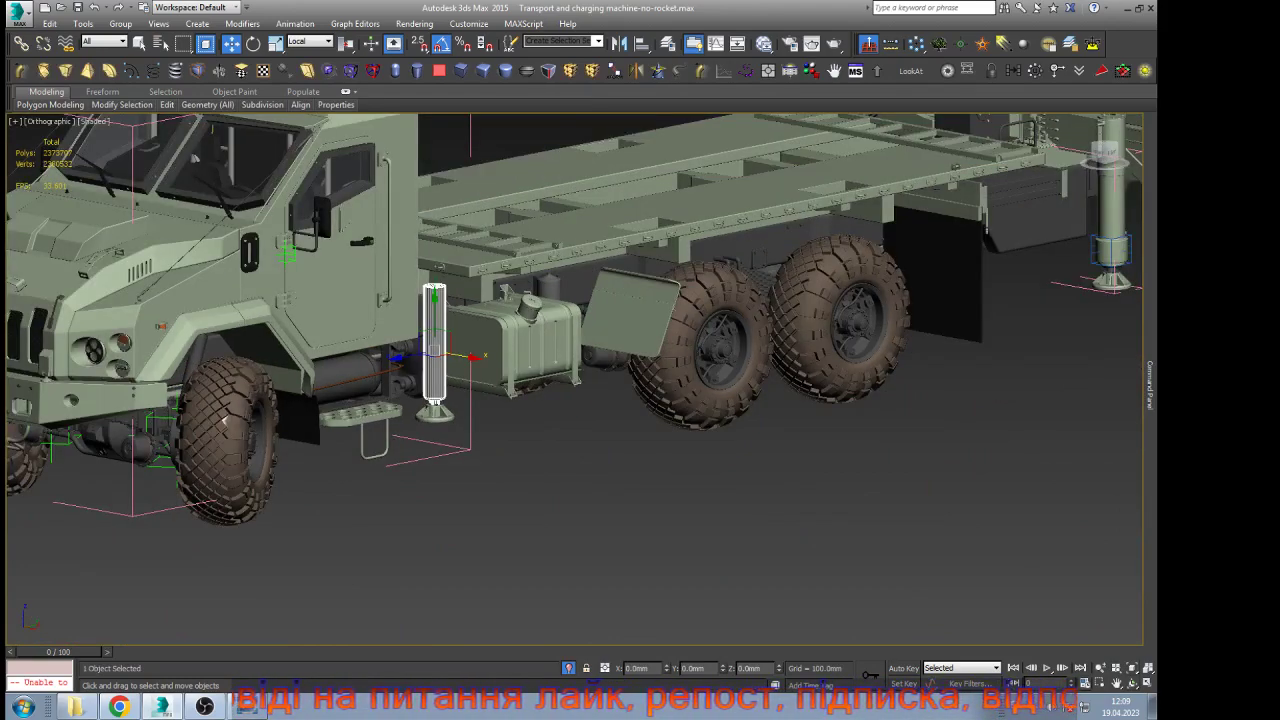
key(ctrl+r)
drag(450, 390, 660, 450)
scroll(466, 439, up, 4)
key(w)
click(22, 44)
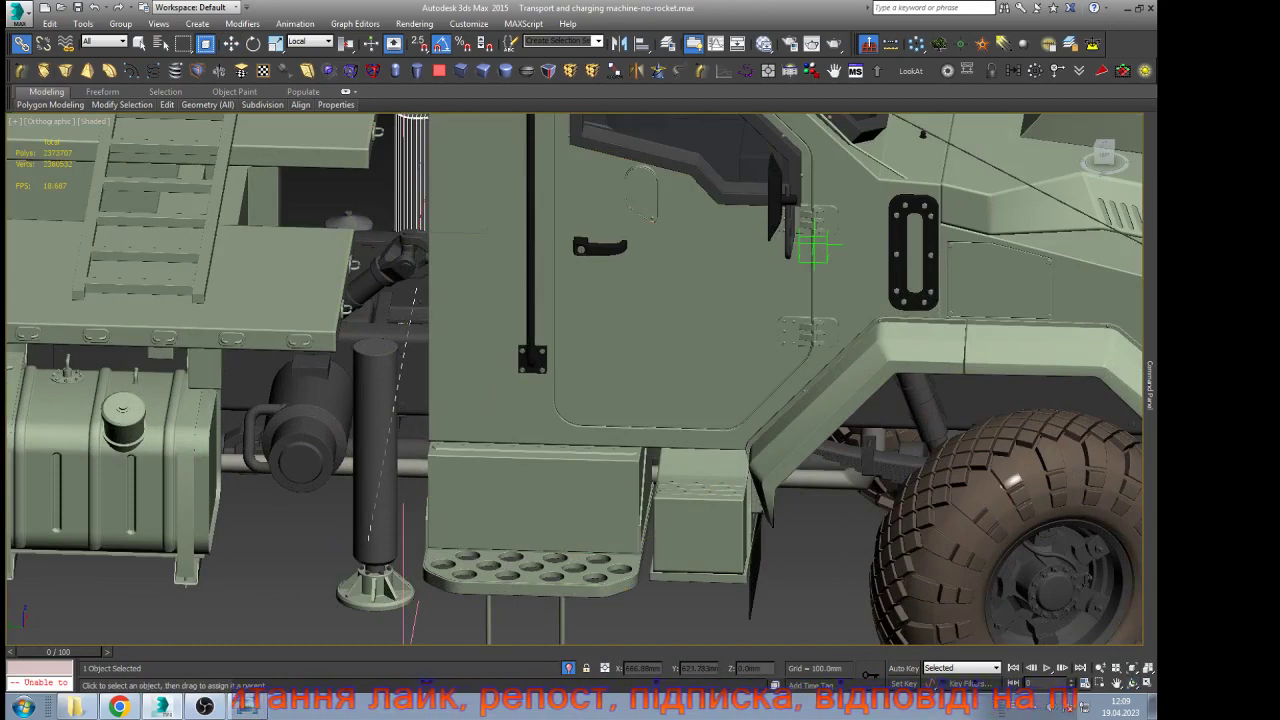
key(w)
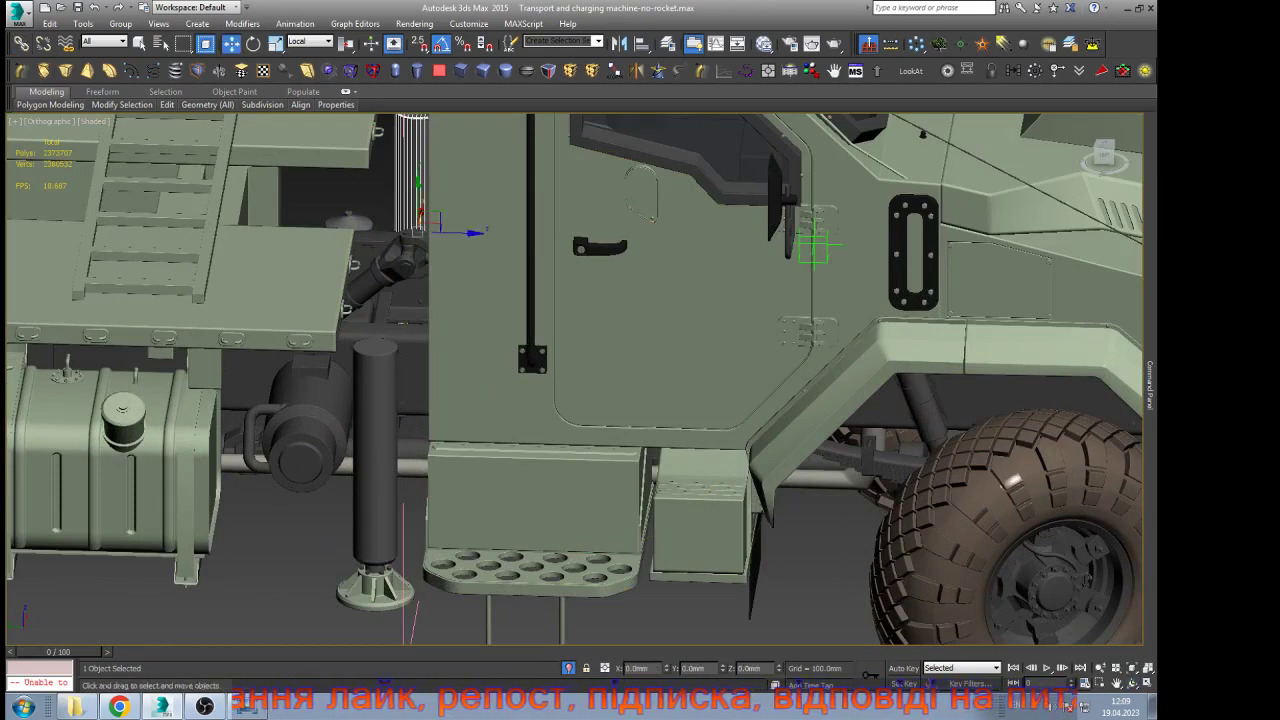
Link the front leg's inner rod to the blue box helper around the back leg's lower end, and deselect it
click(1132, 683)
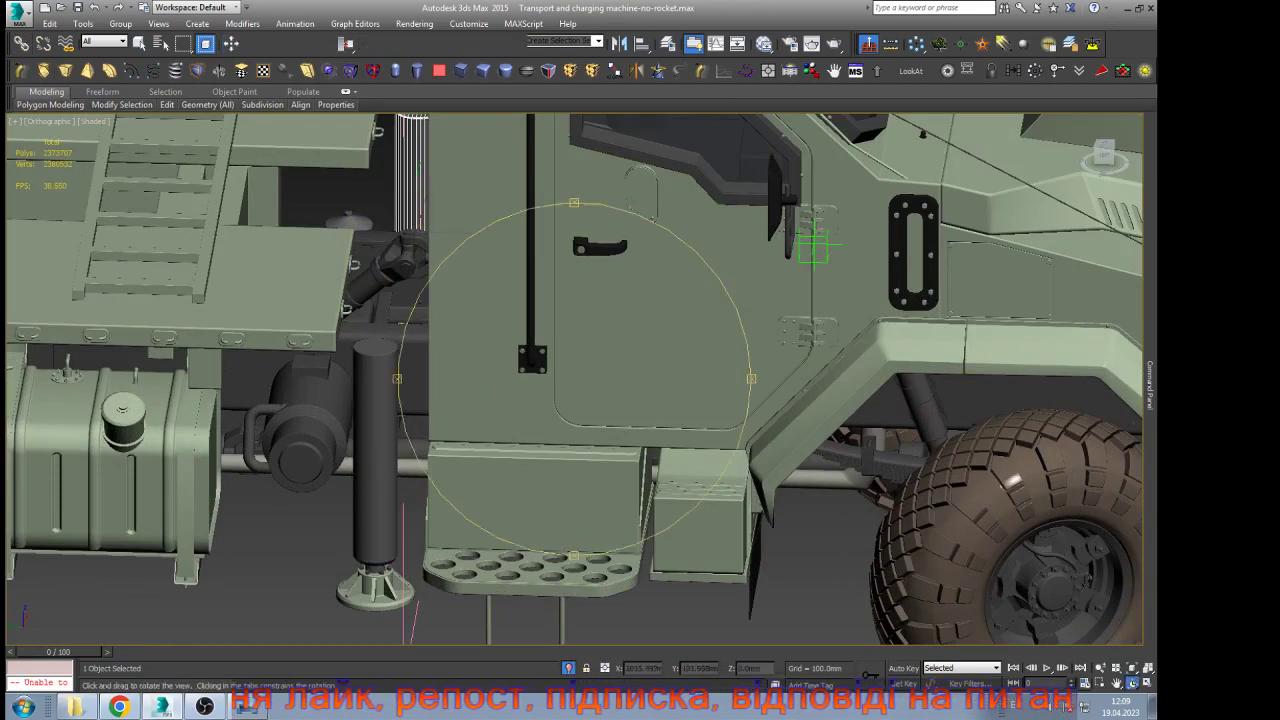
scroll(600, 420, down, 5)
drag(630, 400, 466, 416)
scroll(466, 416, down, 4)
scroll(680, 335, up, 4)
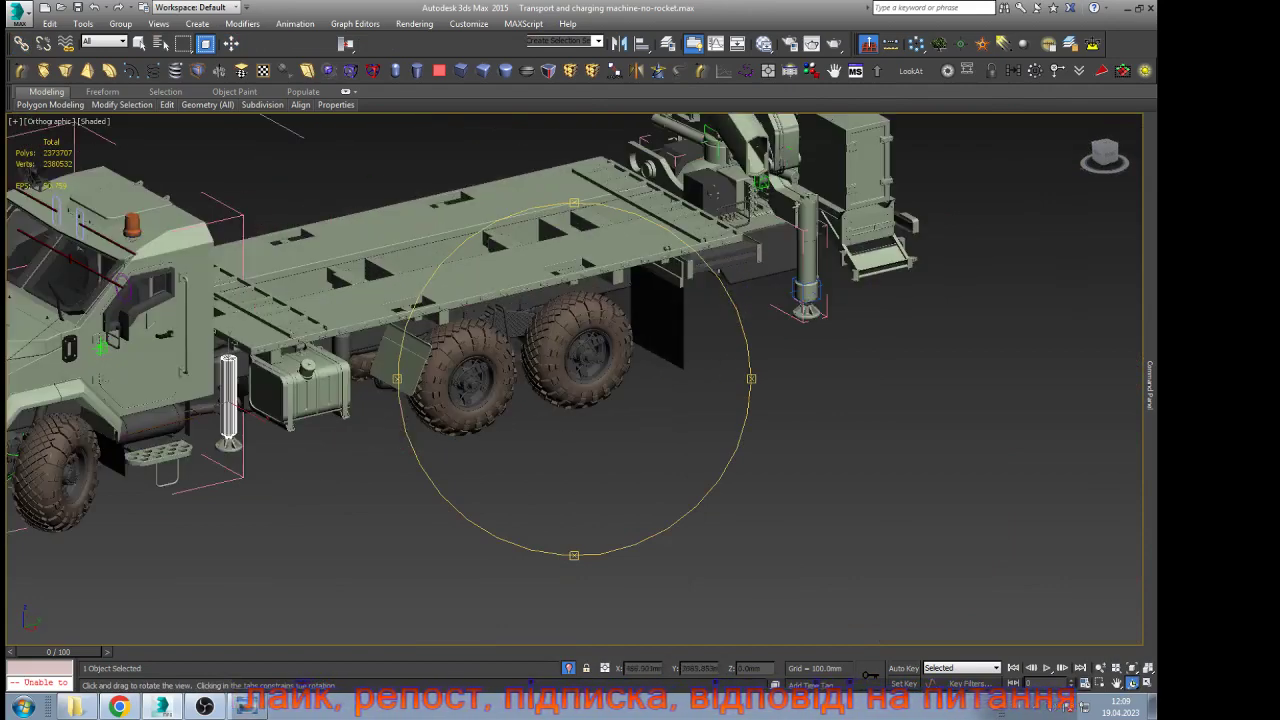
key(w)
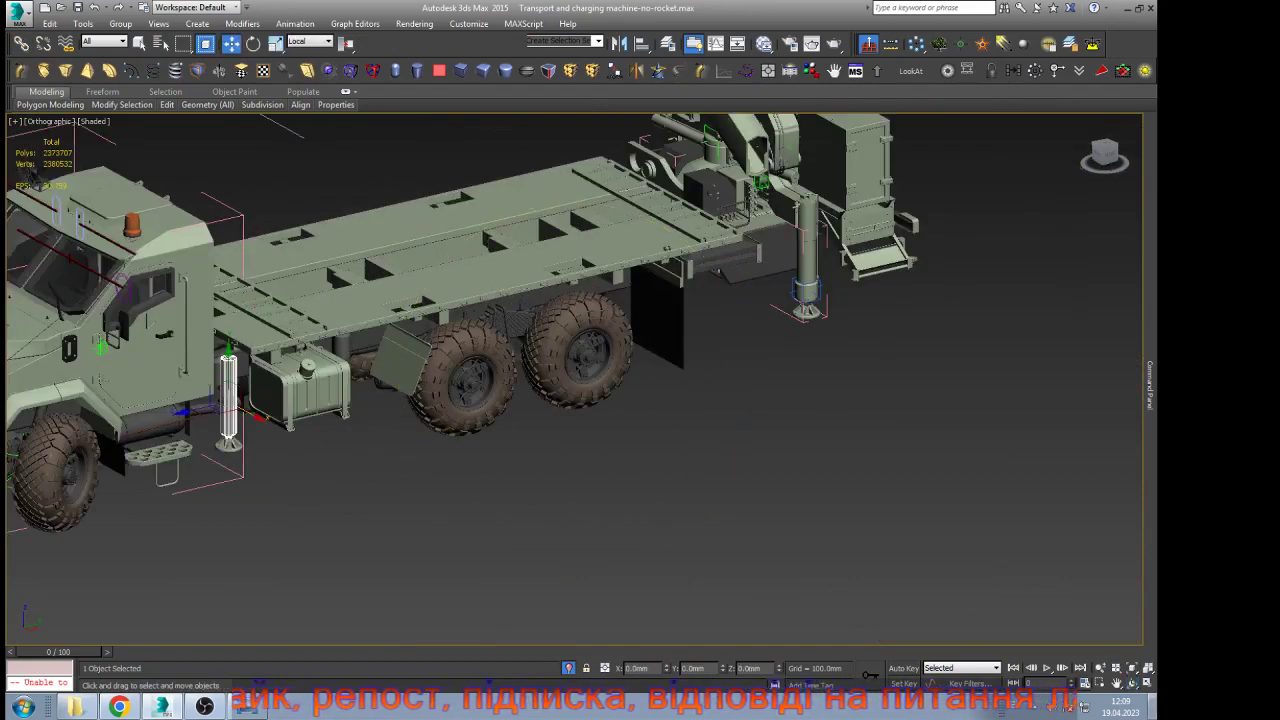
click(1132, 683)
drag(575, 420, 607, 275)
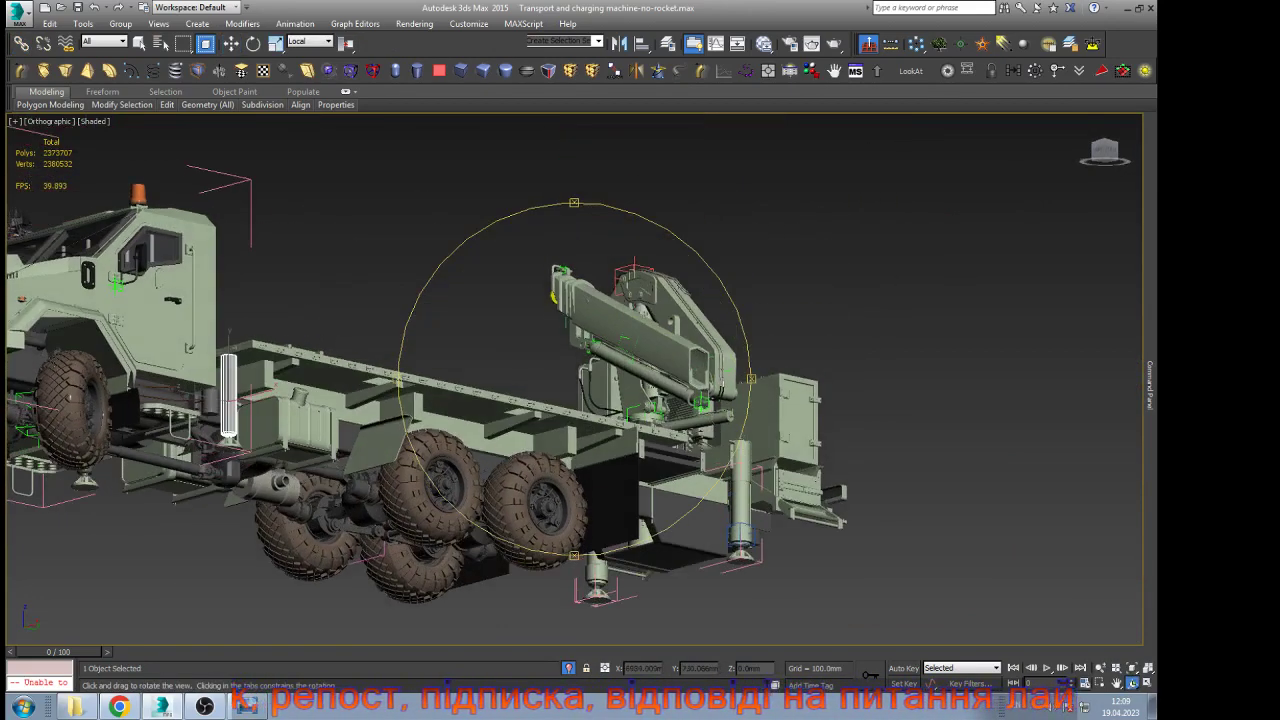
click(231, 44)
click(21, 44)
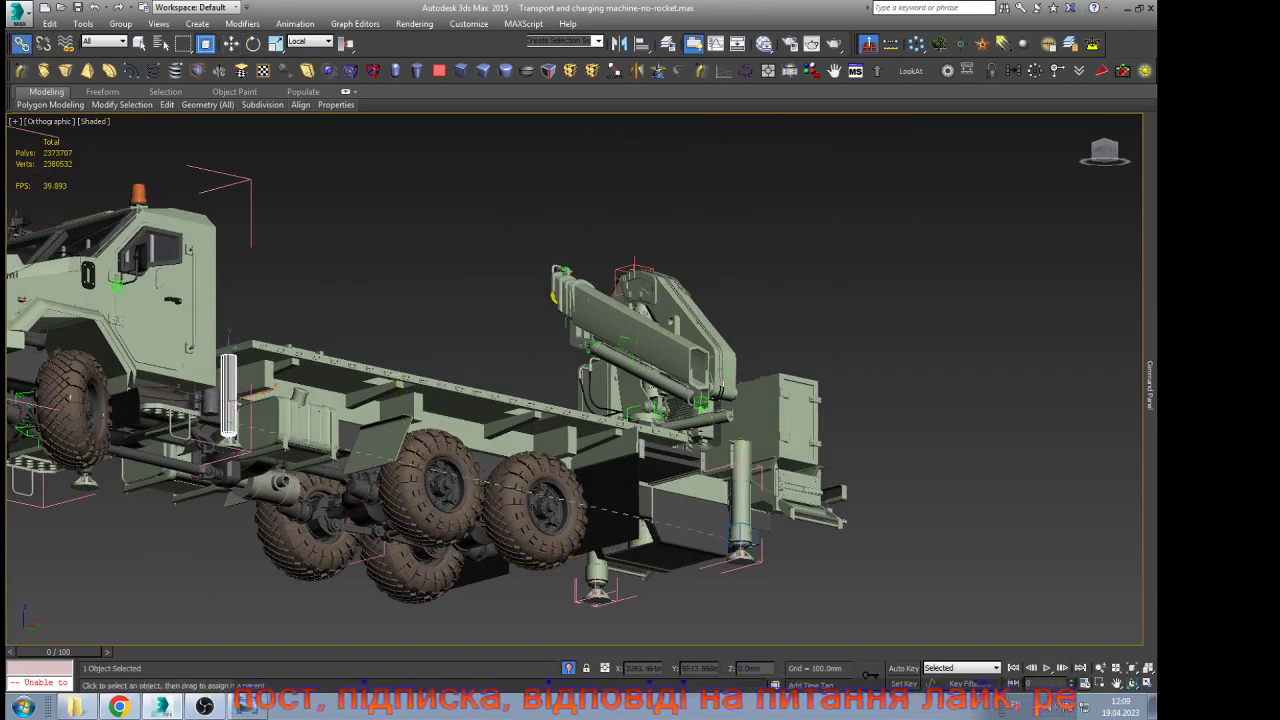
scroll(757, 544, up, 10)
scroll(692, 563, up, 5)
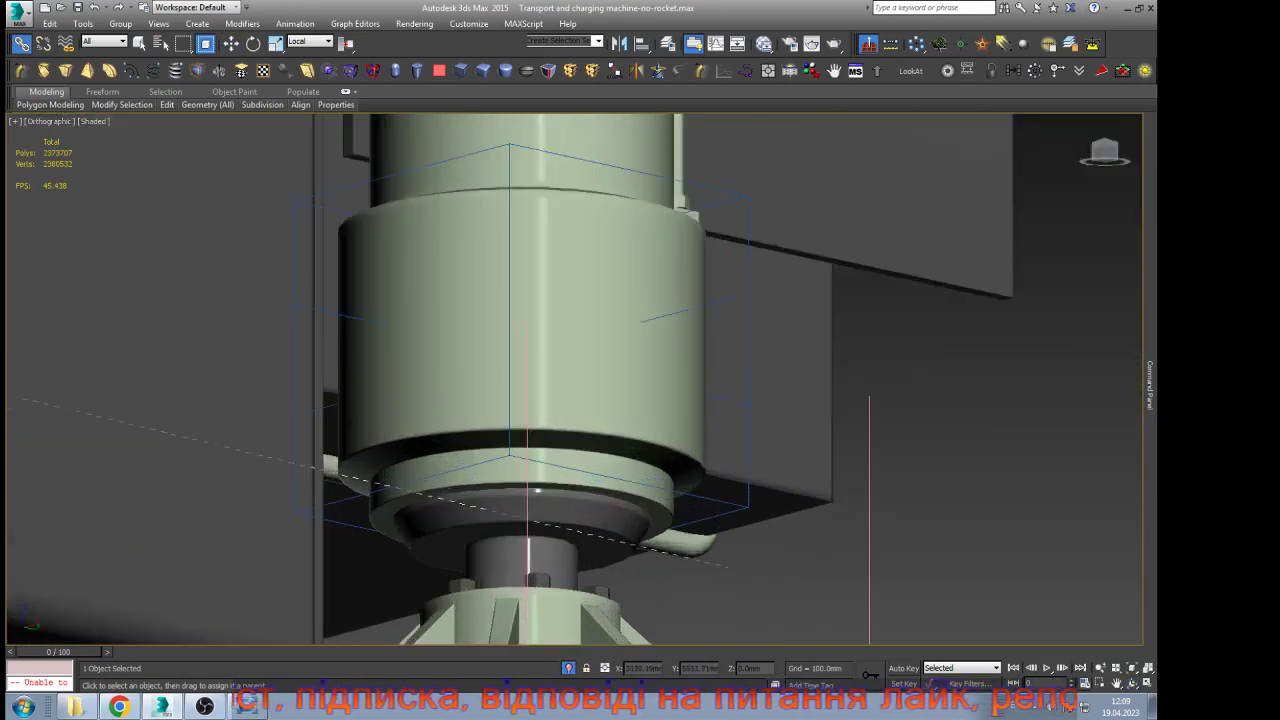
key(F3)
scroll(745, 485, up, 2)
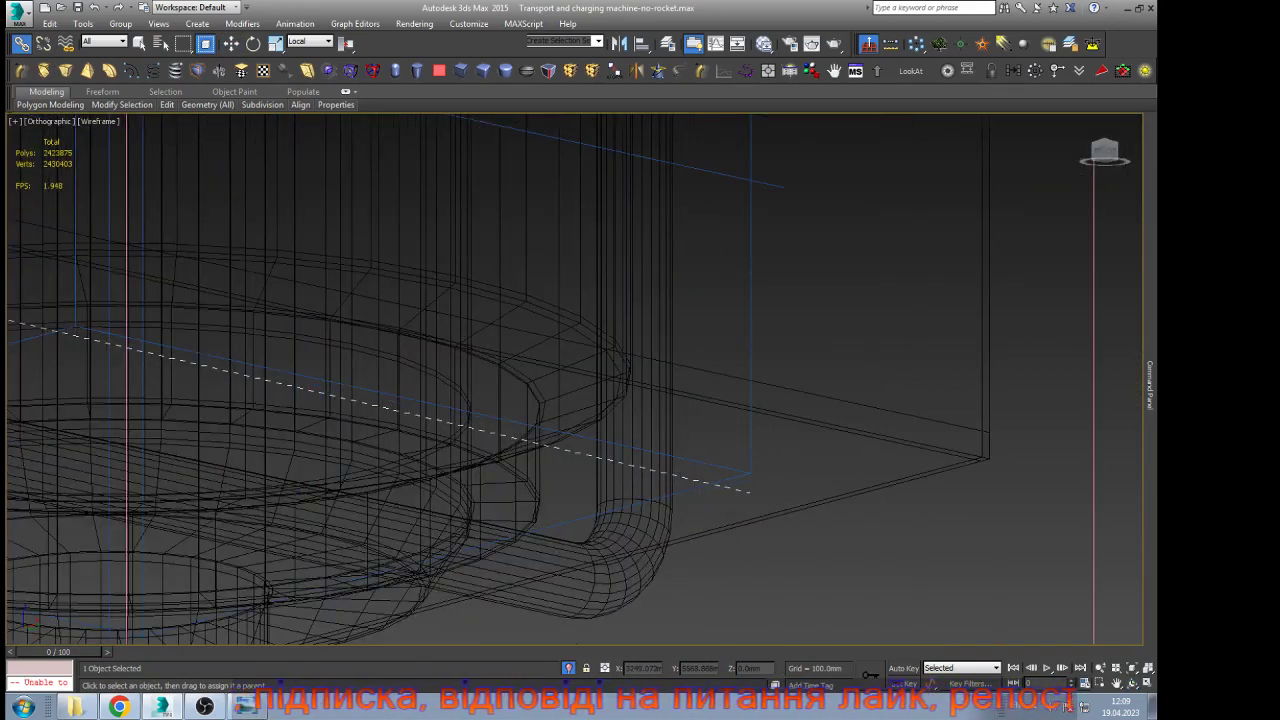
drag(750, 492, 749, 472)
key(w)
click(790, 530)
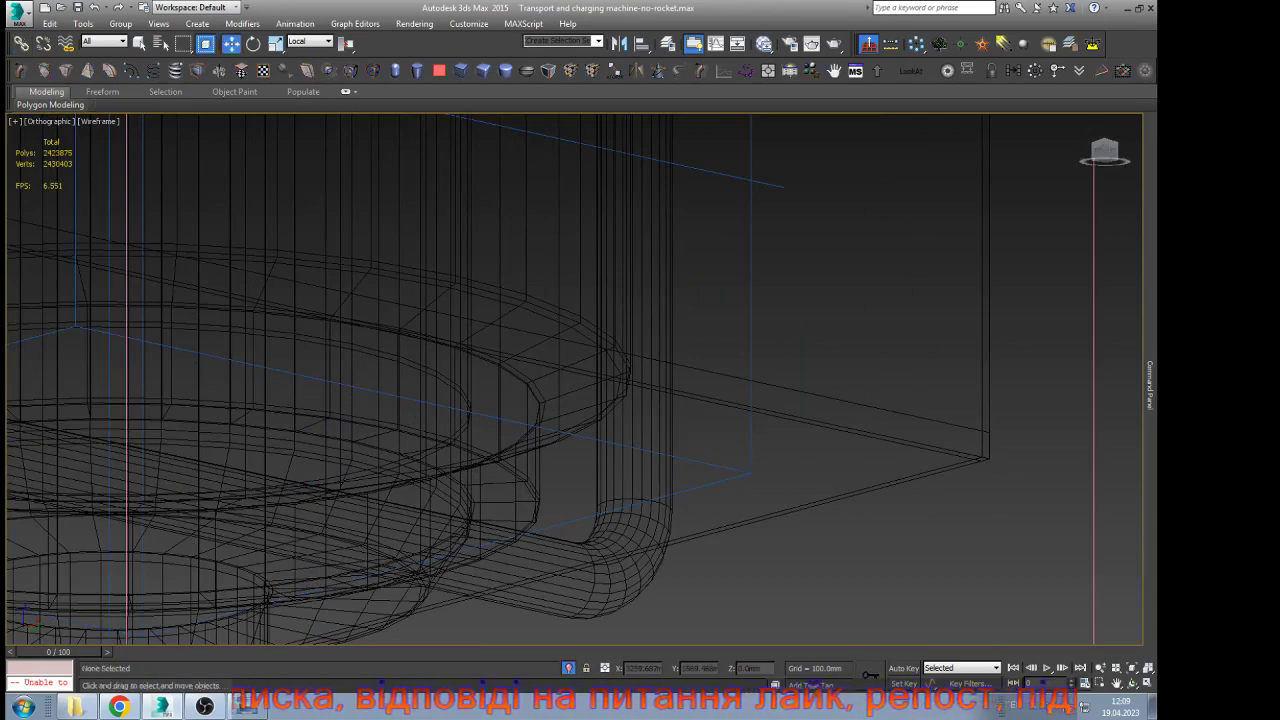
Return to plain shaded display and unhide all objects without unhiding the layers
scroll(740, 467, down, 10)
key(F3)
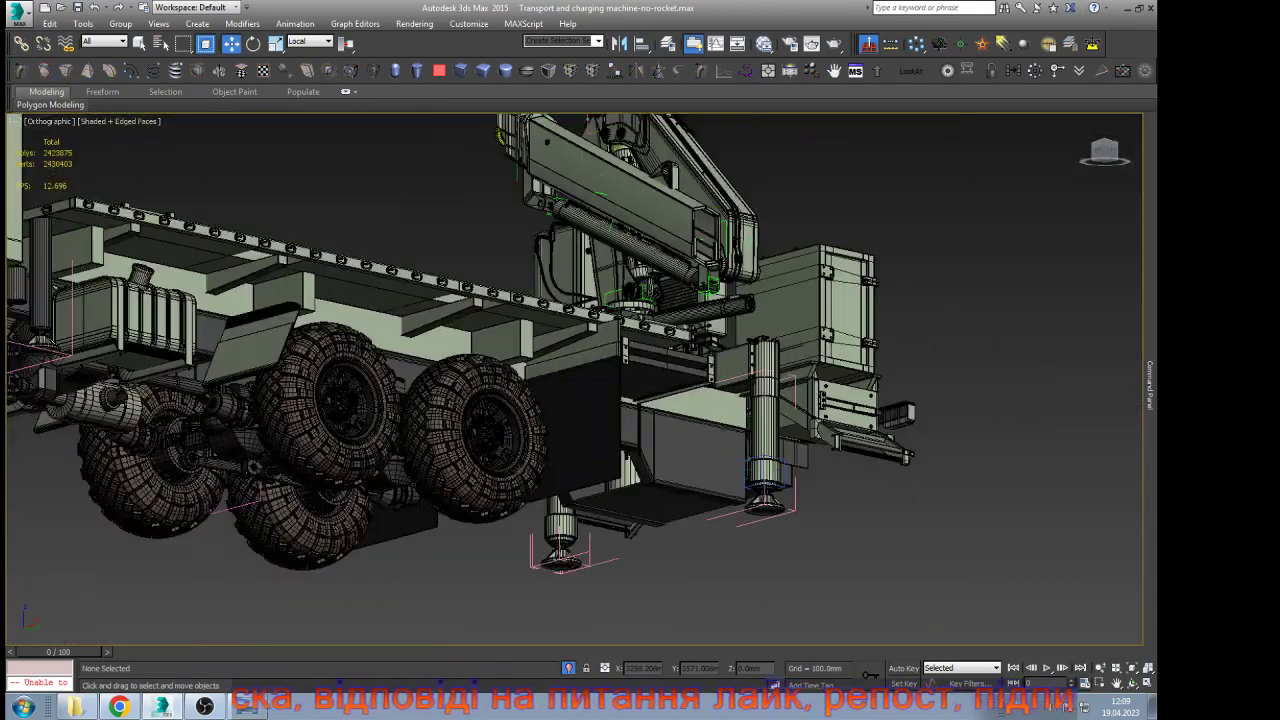
key(F4)
key(alt+u)
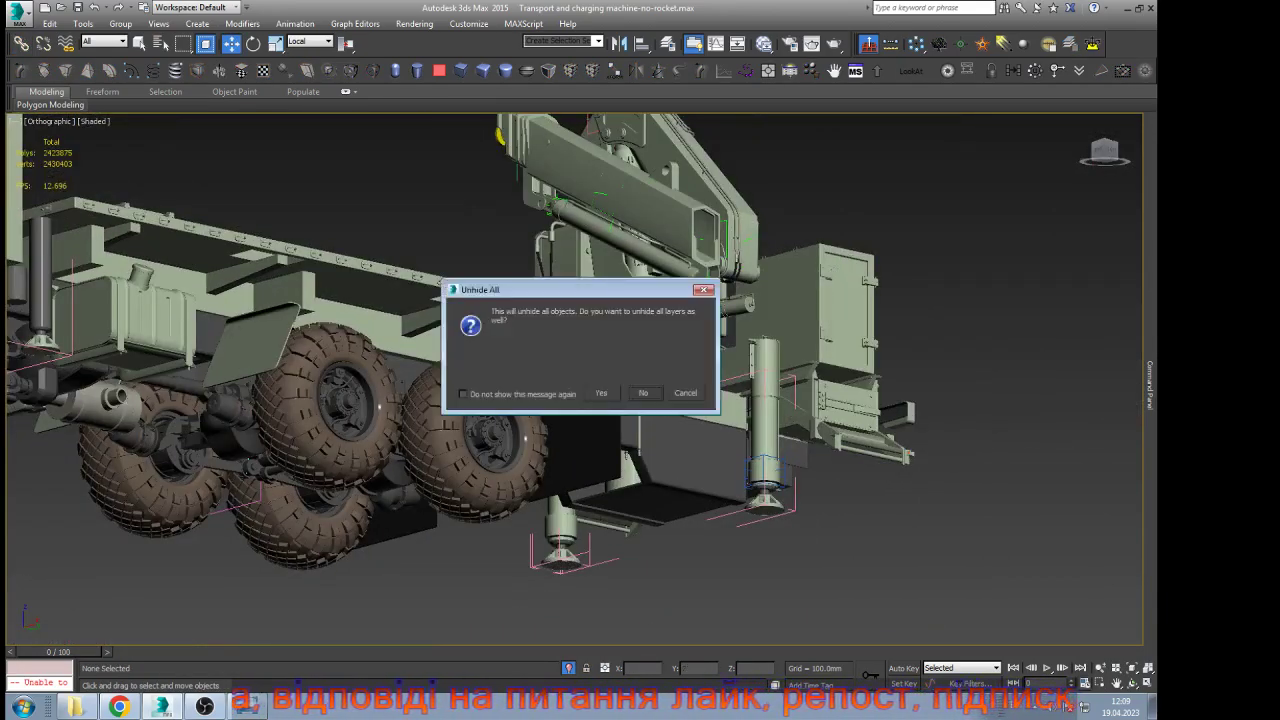
click(645, 392)
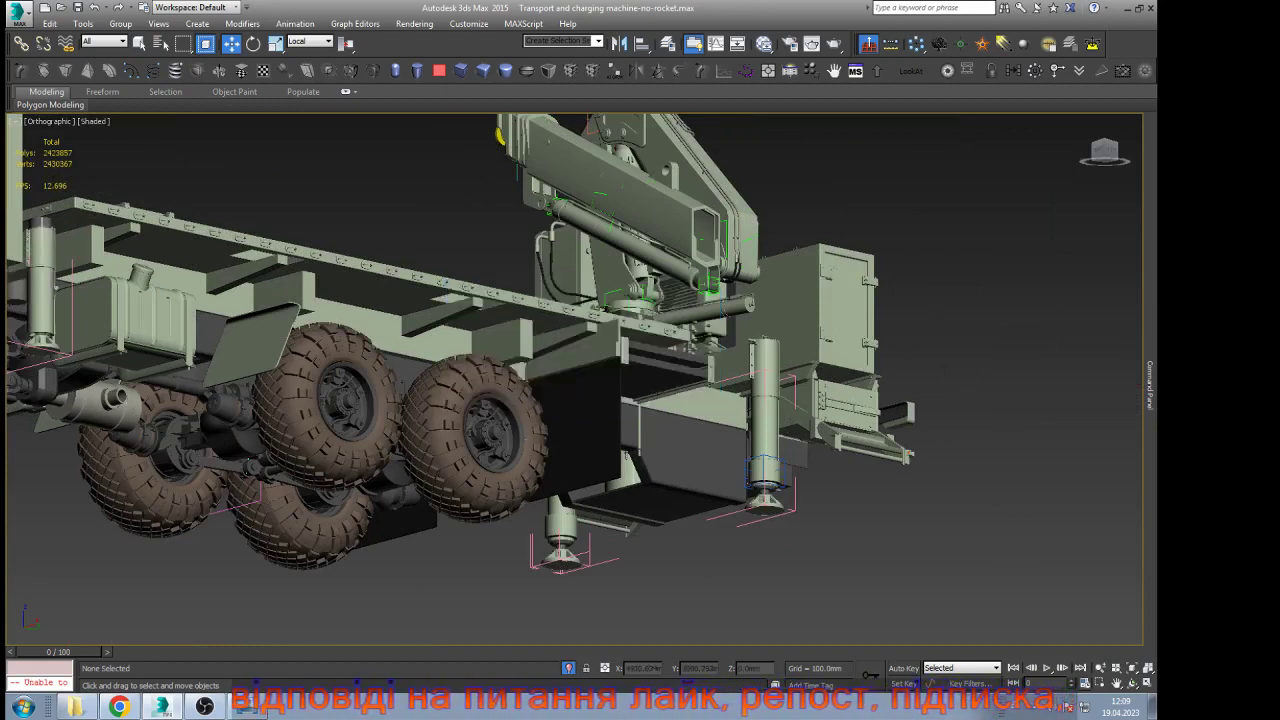
Test the green leg-shaped control on its path line above the cab, and deselect it
scroll(718, 446, down, 3)
scroll(700, 400, down, 3)
scroll(340, 330, down, 2)
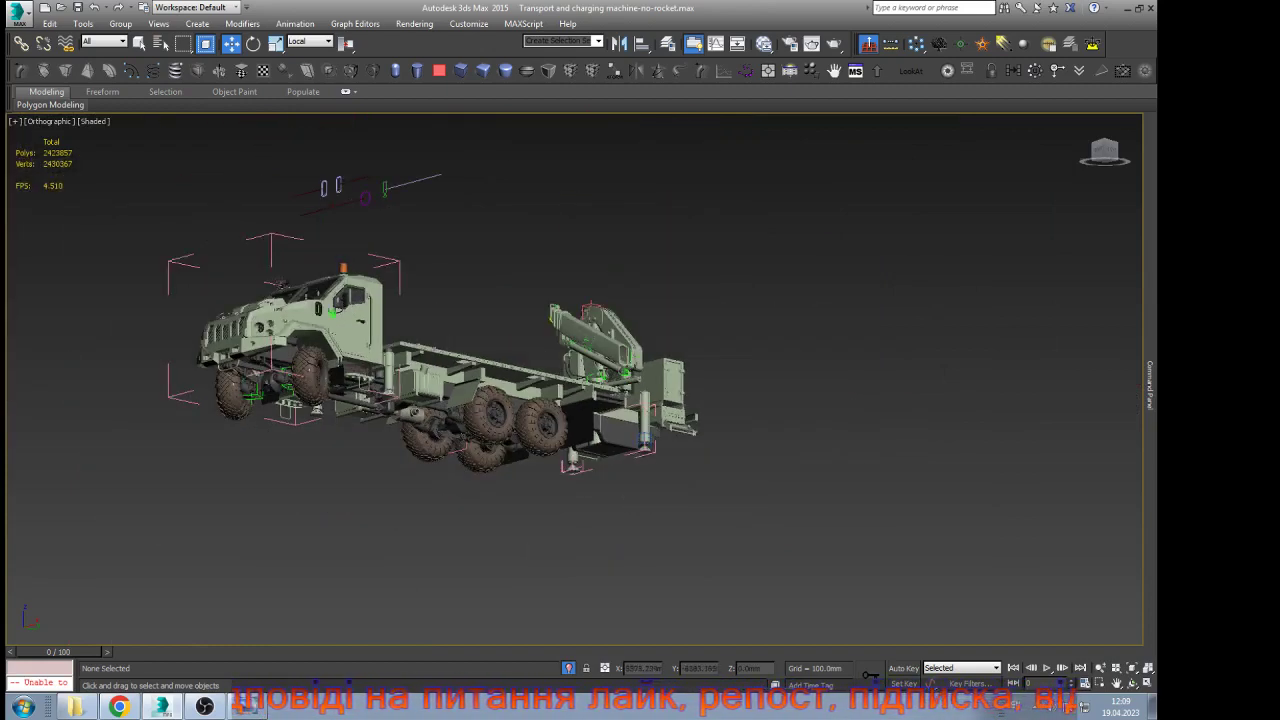
scroll(380, 168, up, 4)
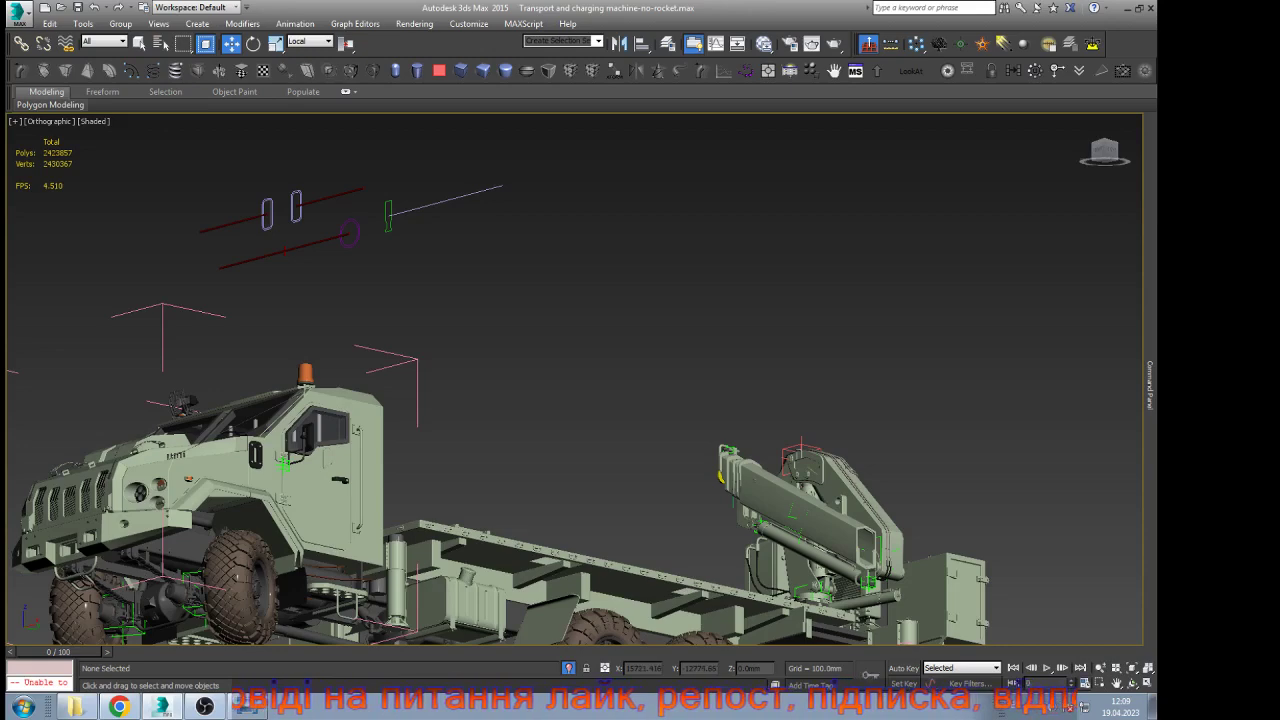
click(389, 208)
scroll(389, 208, down, 2)
mouse_move(390, 212)
mouse_down()
mouse_move(469, 192)
mouse_move(389, 212)
mouse_up()
click(432, 322)
Link the foot plate of the front support leg beside the fuel tank to the inner rod above it
scroll(402, 490, up, 10)
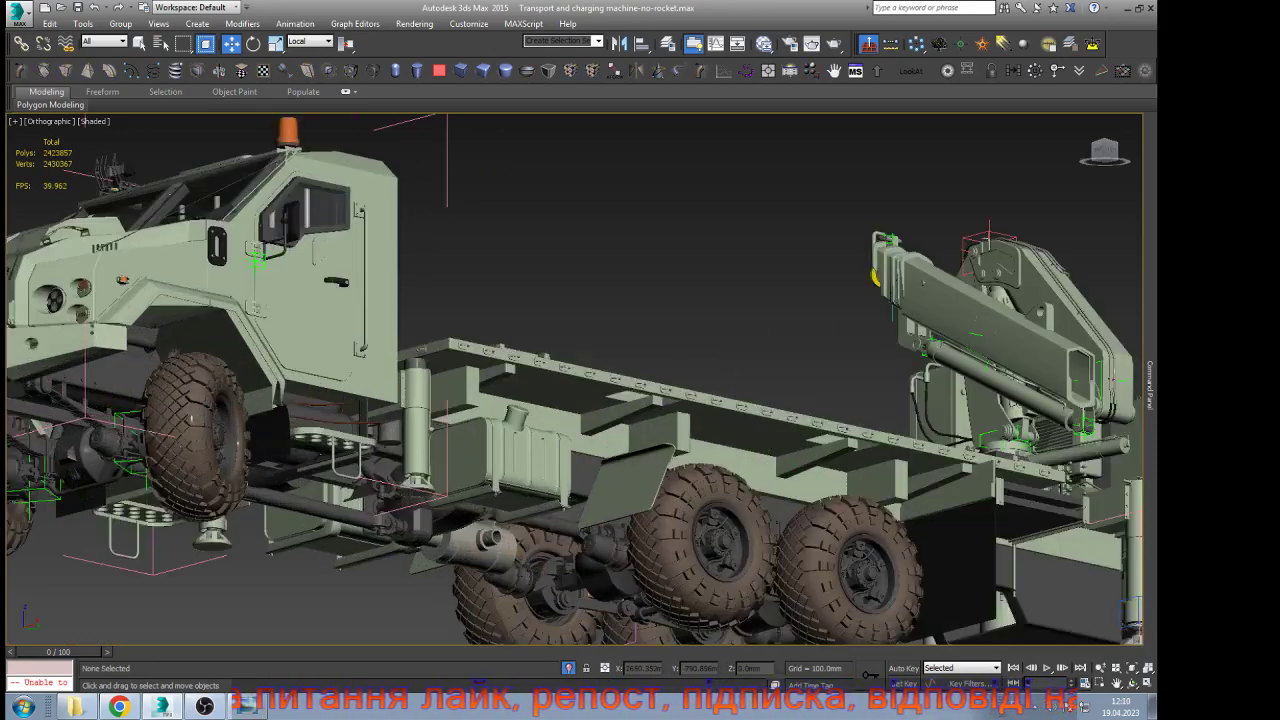
click(406, 482)
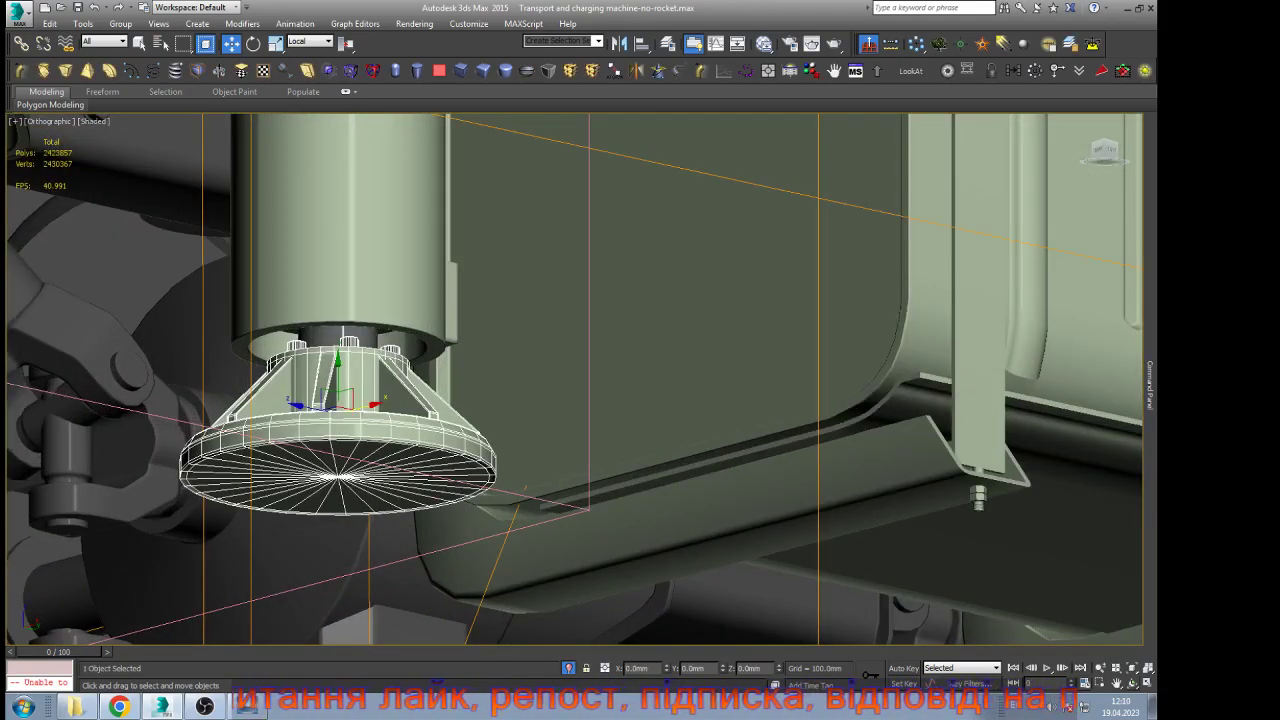
mouse_move(406, 482)
alt+middle_down()
mouse_move(368, 516)
mouse_move(312, 530)
mouse_move(322, 543)
mouse_move(368, 494)
alt+middle_up()
key(F3)
key(F3)
scroll(333, 353, up, 6)
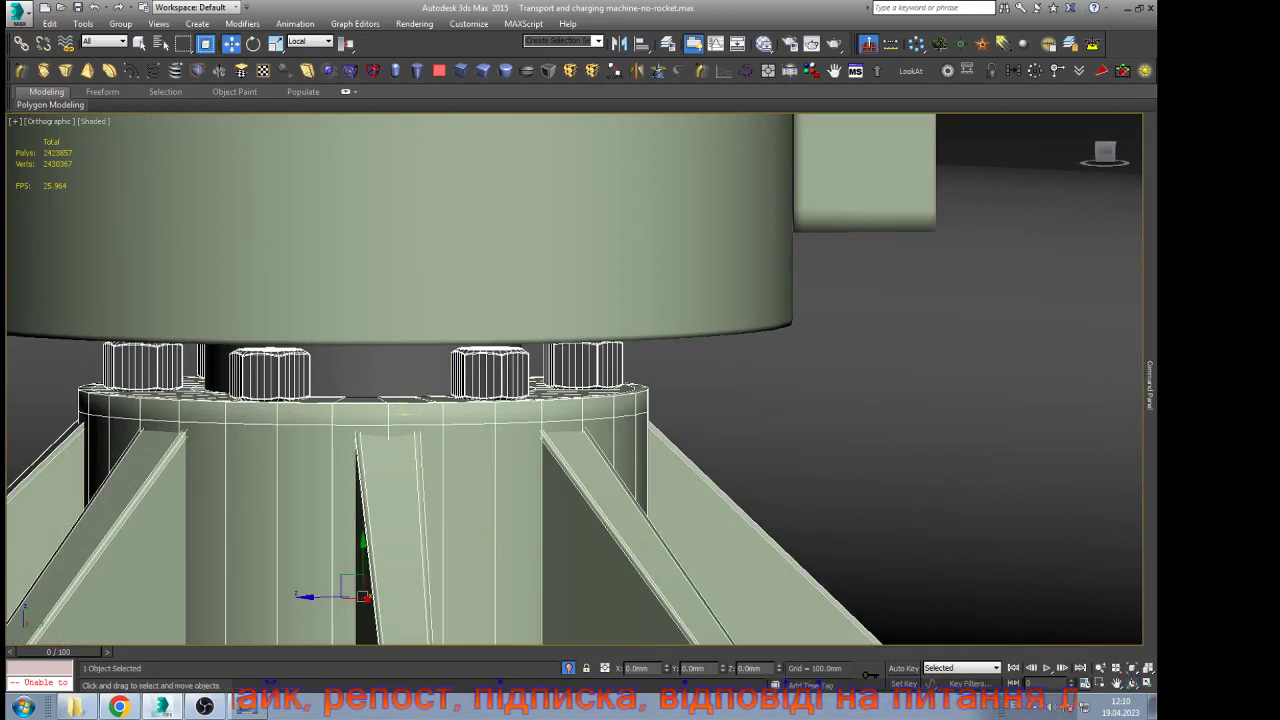
click(22, 44)
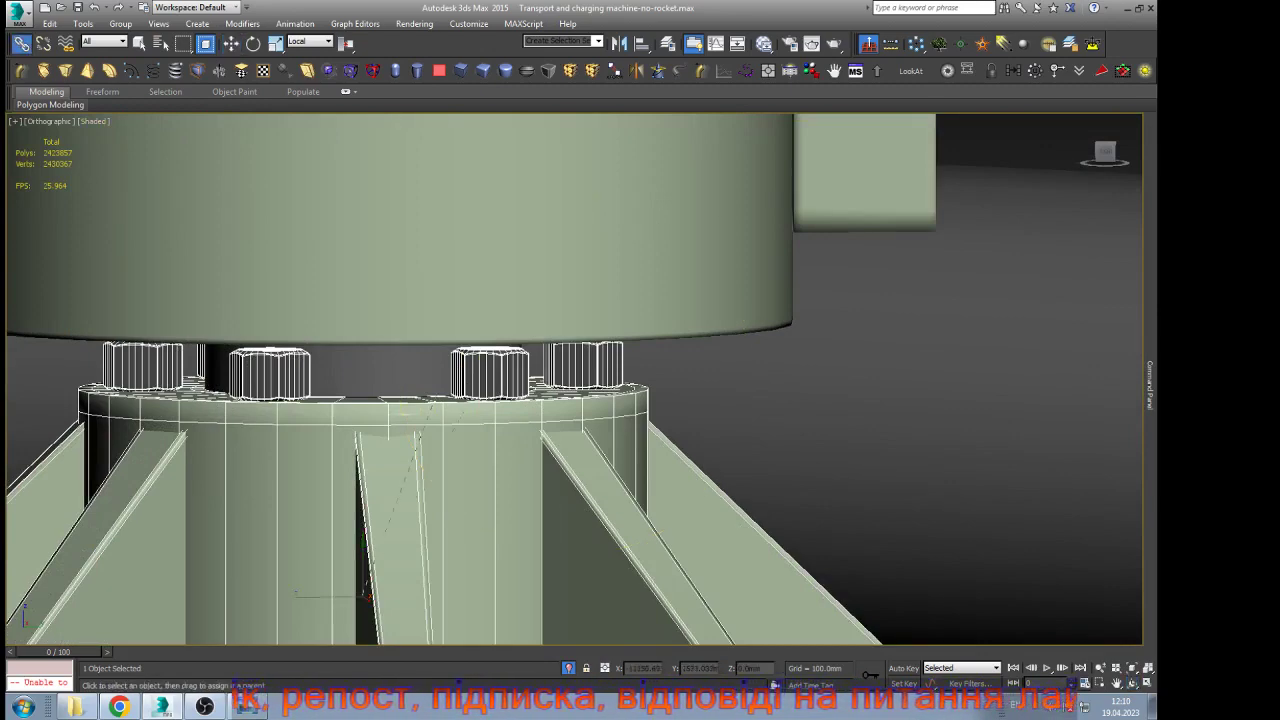
key(F3)
key(F3)
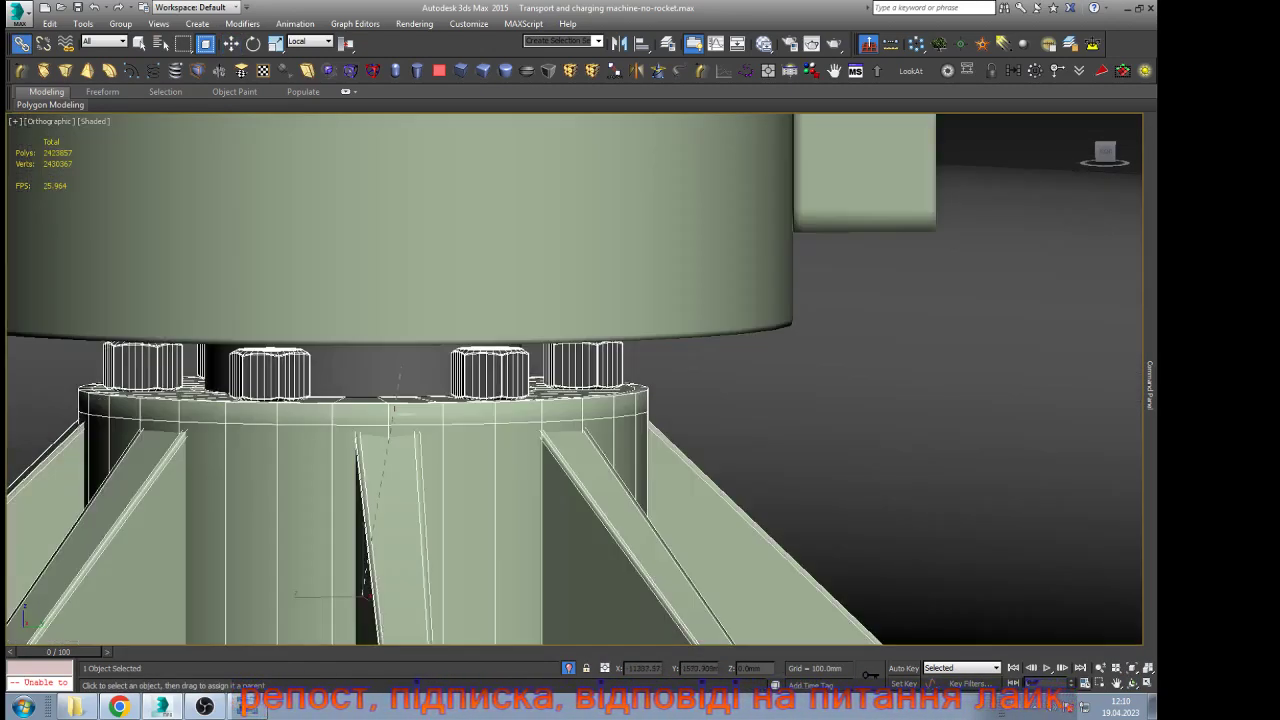
key(w)
scroll(677, 357, down, 9)
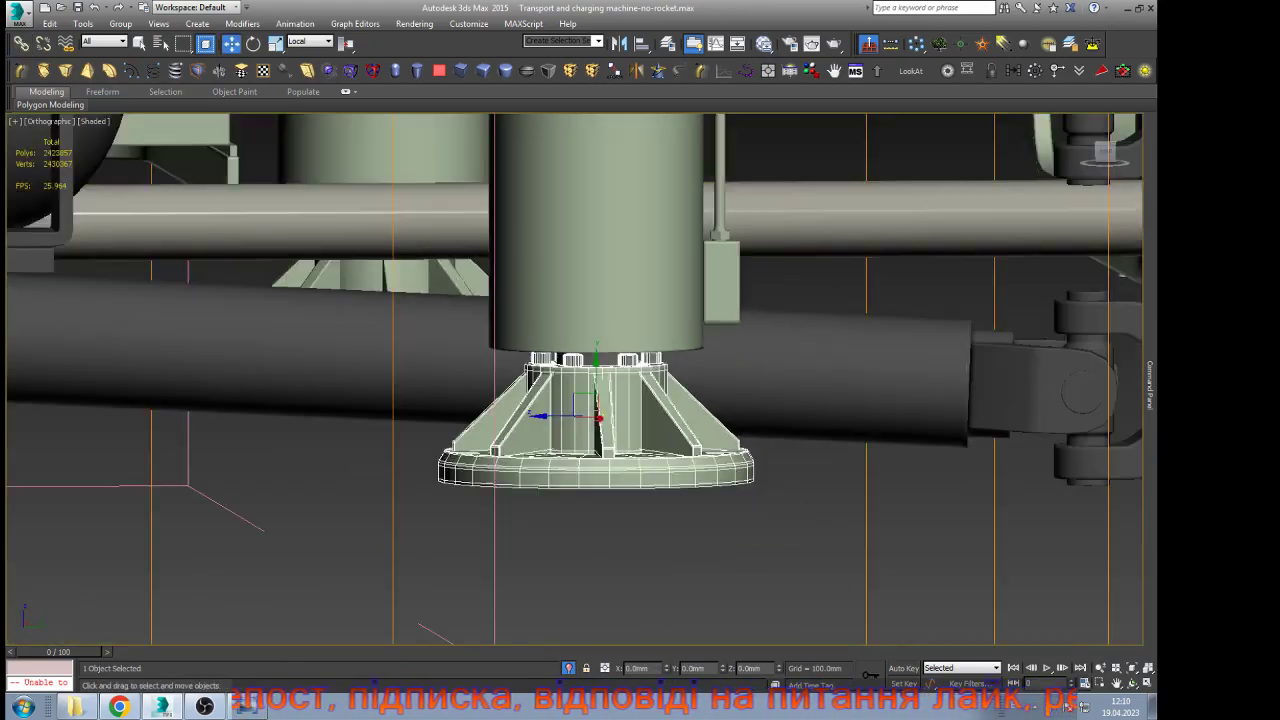
Link the foot plate of the front support leg on the truck's opposite side to its own inner rod
click(1132, 684)
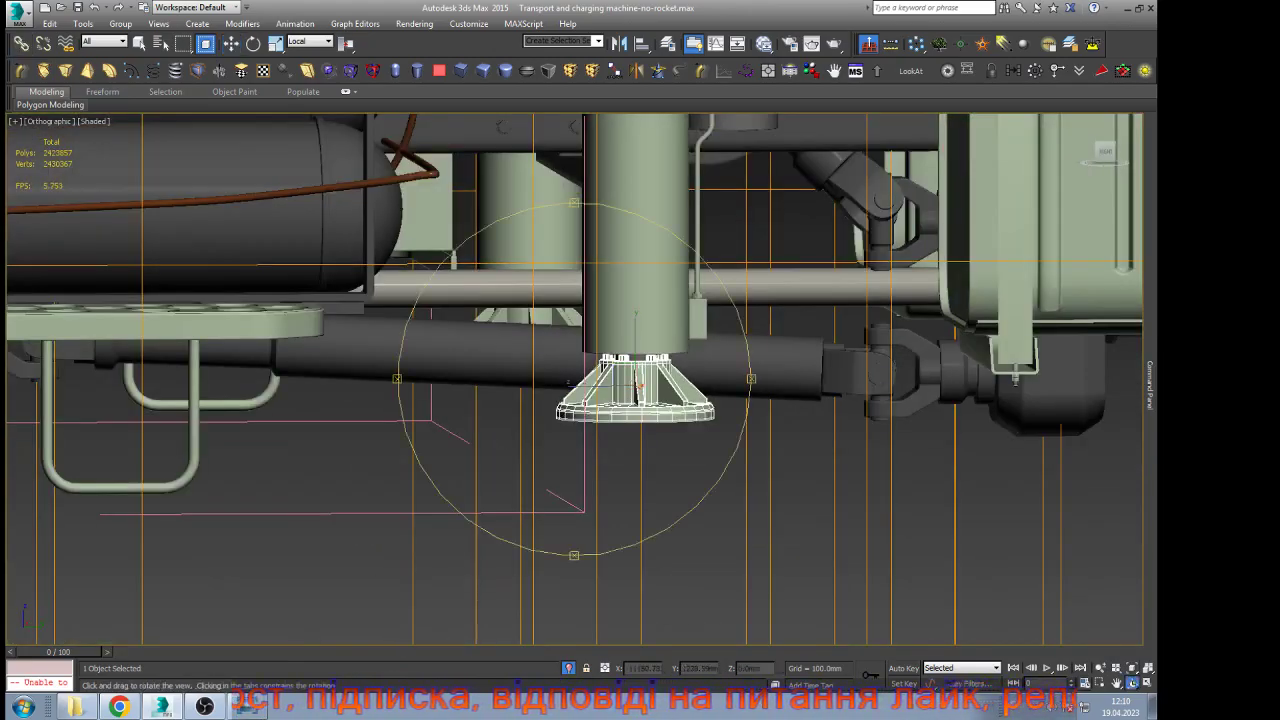
scroll(542, 392, down, 5)
drag(542, 392, 640, 355)
scroll(643, 374, down, 5)
drag(520, 360, 640, 268)
scroll(588, 243, up, 5)
scroll(476, 280, up, 9)
key(w)
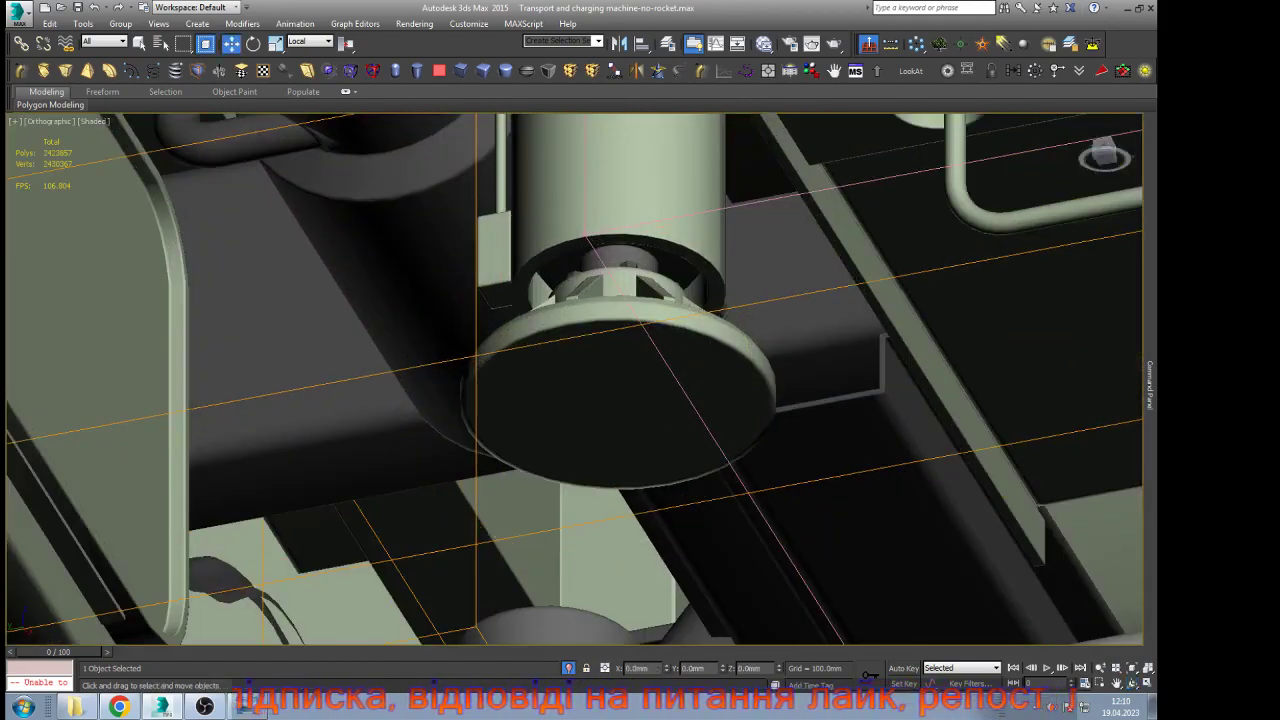
click(665, 330)
scroll(690, 265, up, 5)
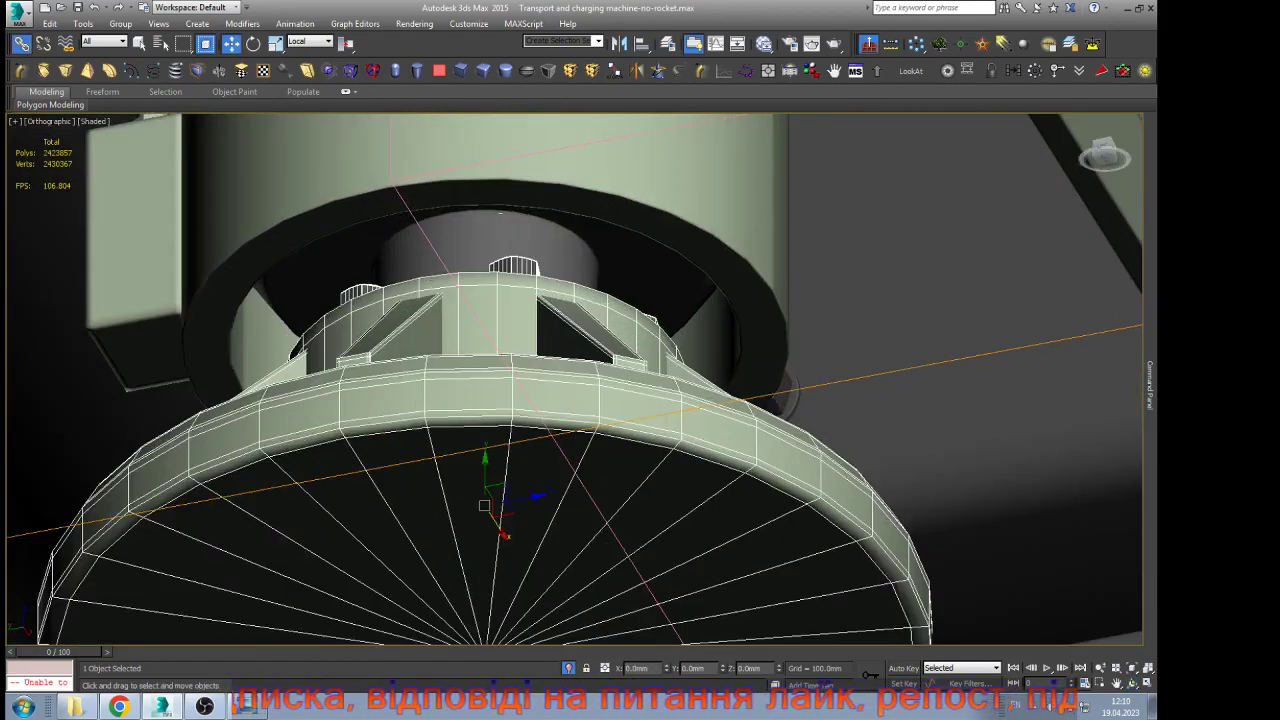
click(21, 44)
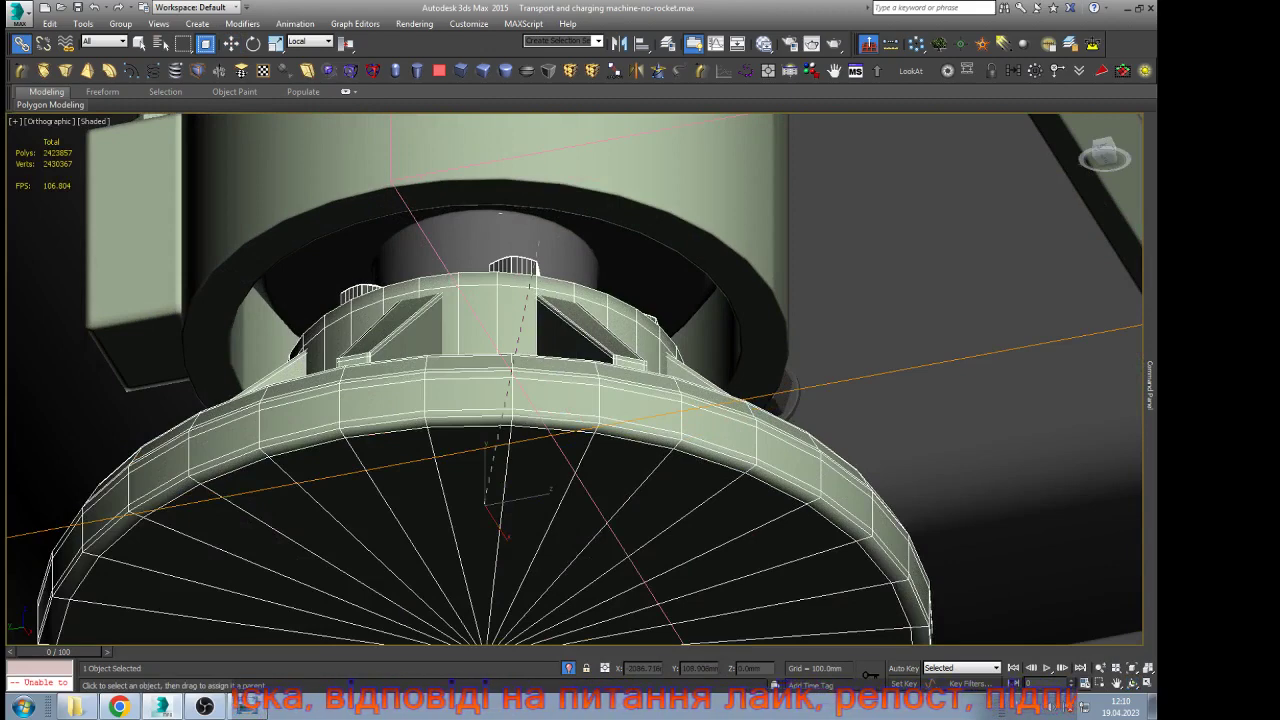
key(w)
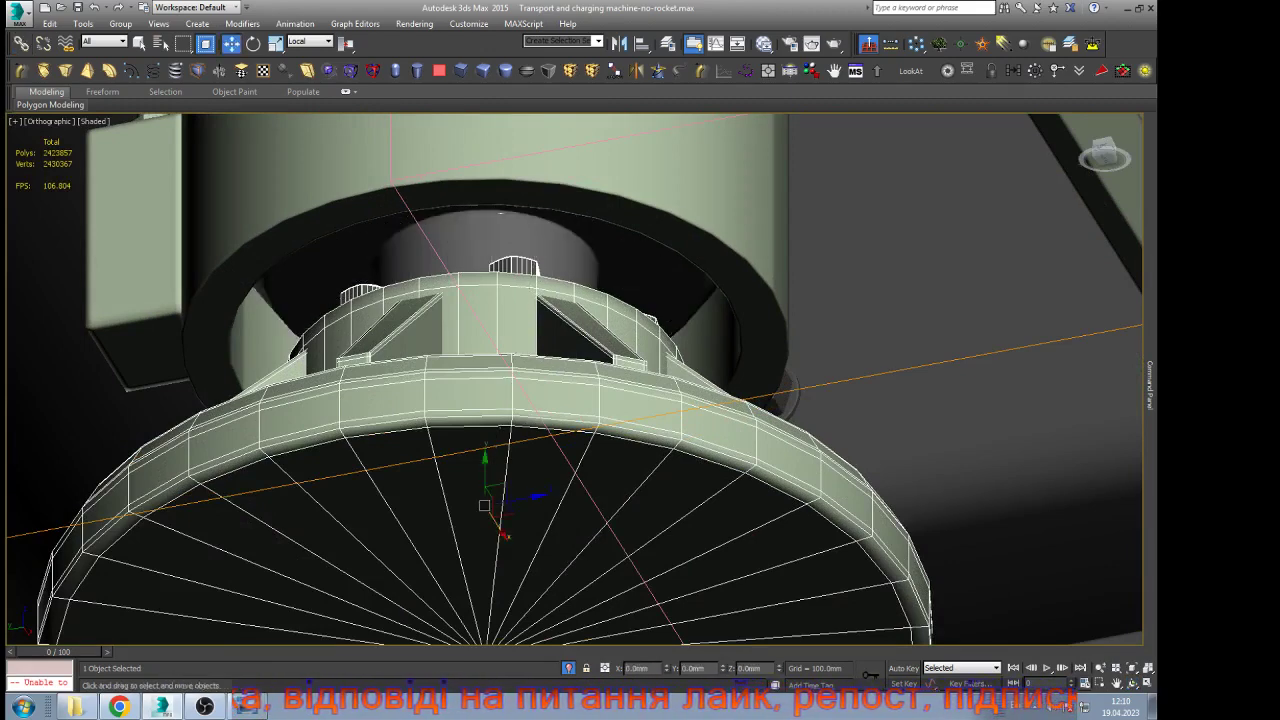
Deselect the foot plate with the whole truck shown in wireframe, and return to shaded display
scroll(500, 400, down, 4)
scroll(502, 232, down, 5)
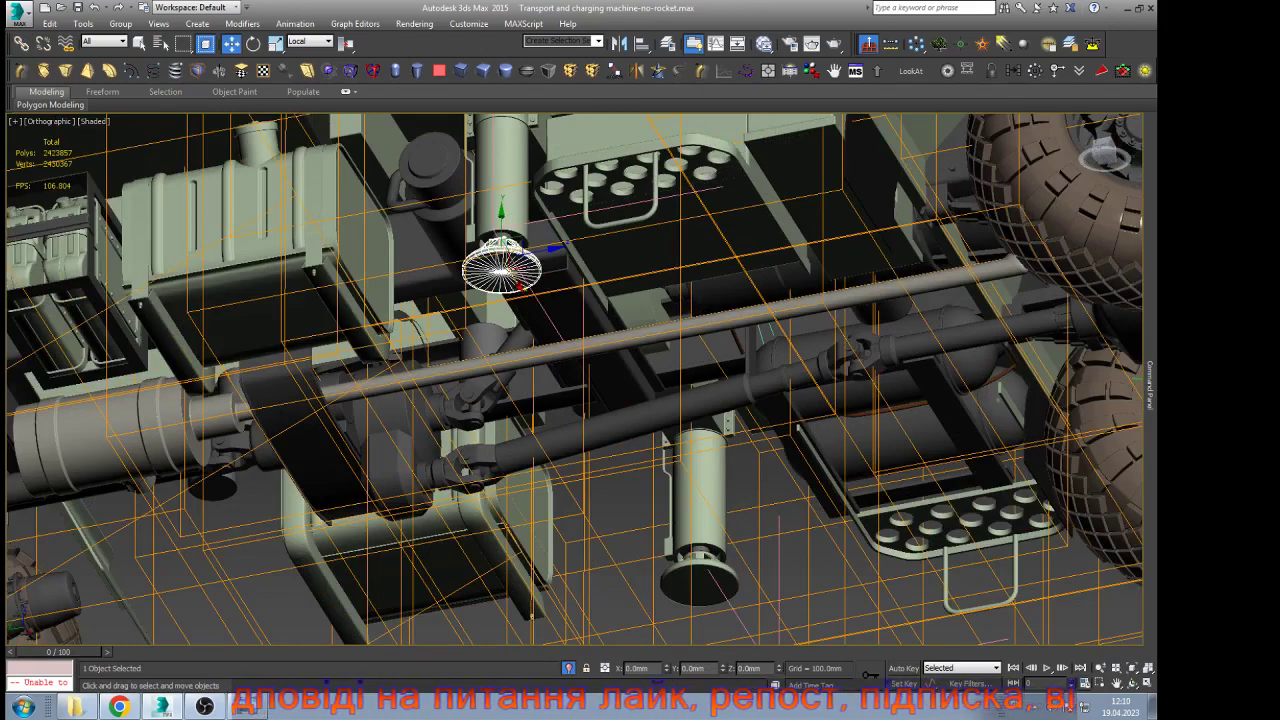
scroll(711, 530, down, 5)
key(F3)
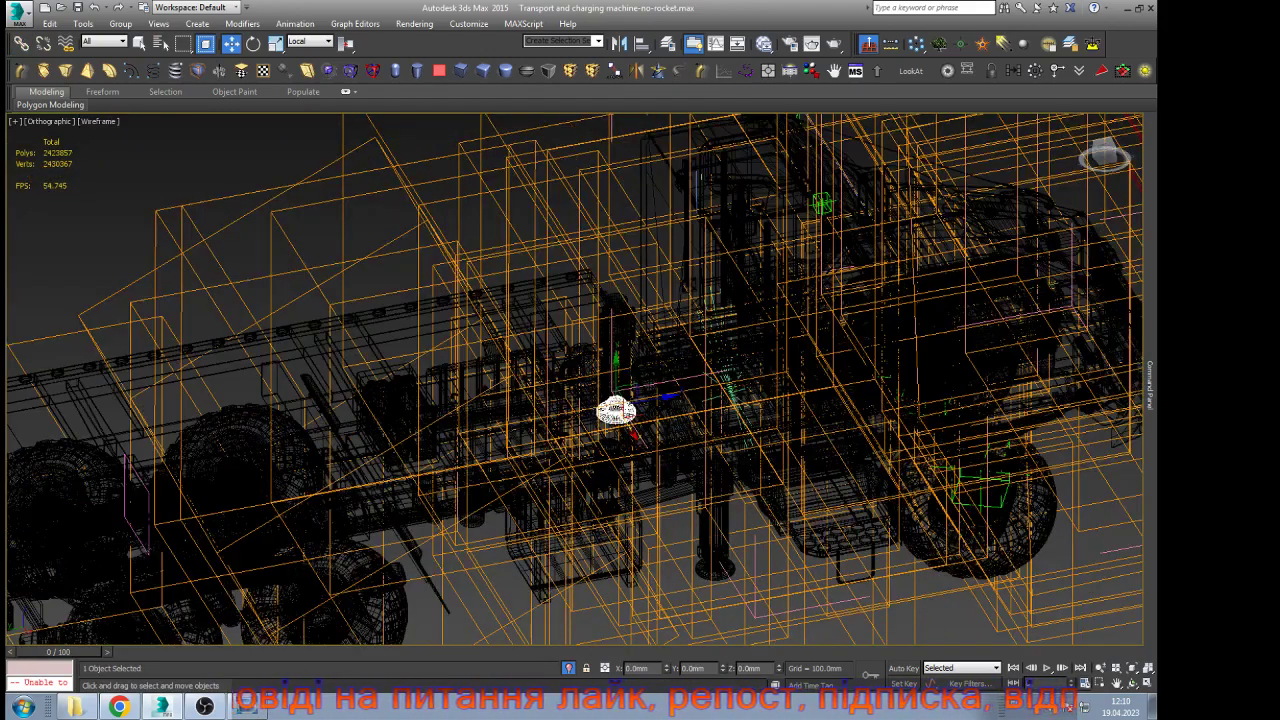
click(550, 521)
scroll(550, 521, down, 5)
key(F3)
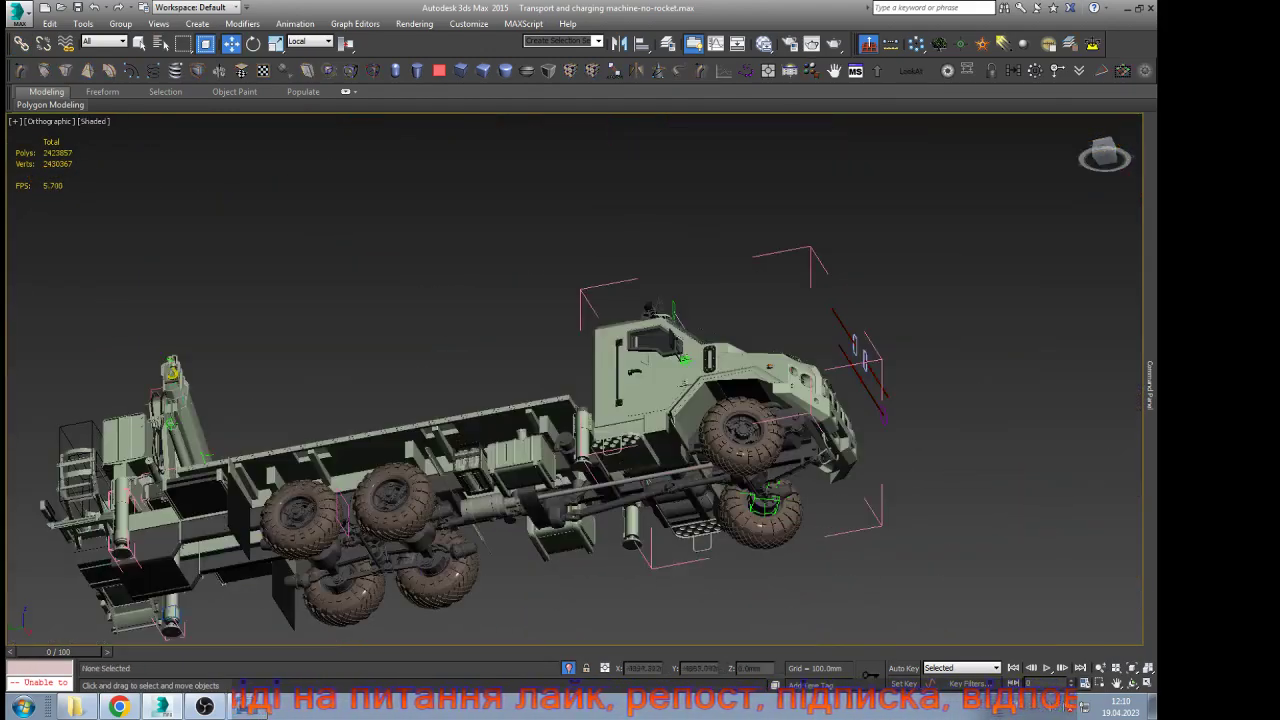
Slide the green leg-shaped control along its path line to the far end to extend the support legs, and deselect it
scroll(872, 311, up, 4)
scroll(922, 508, up, 5)
scroll(880, 546, down, 5)
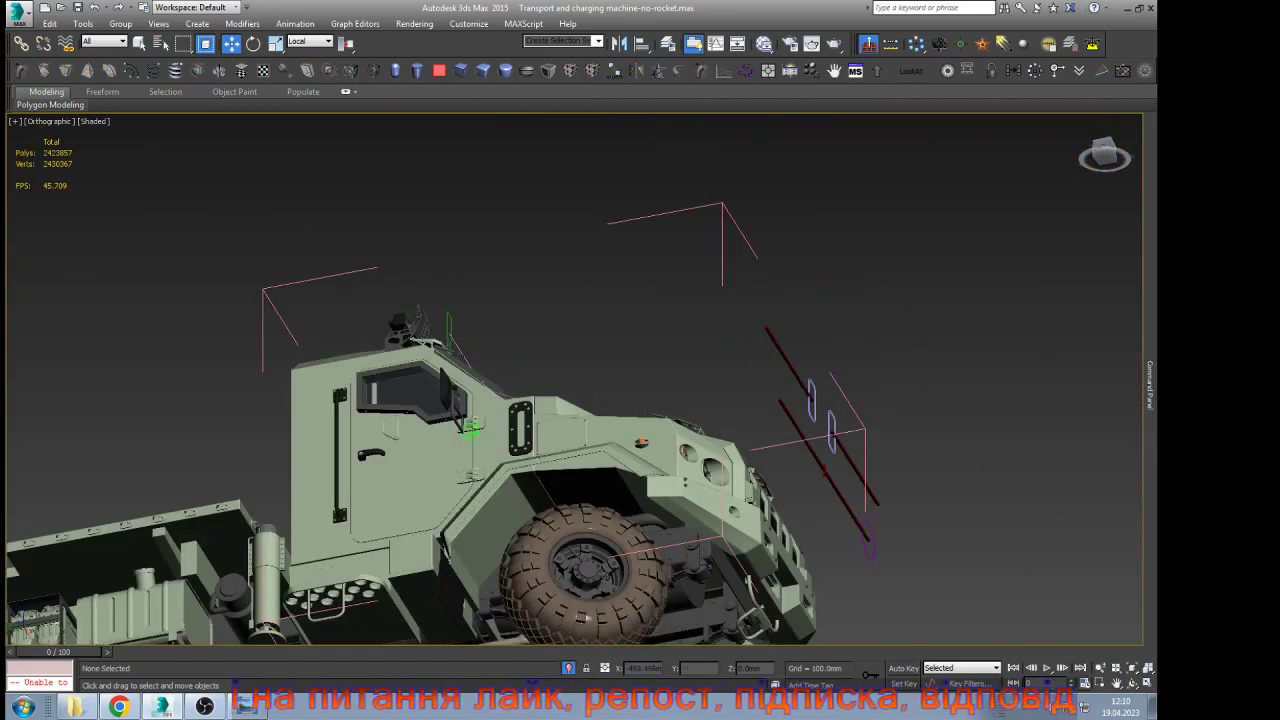
key(f)
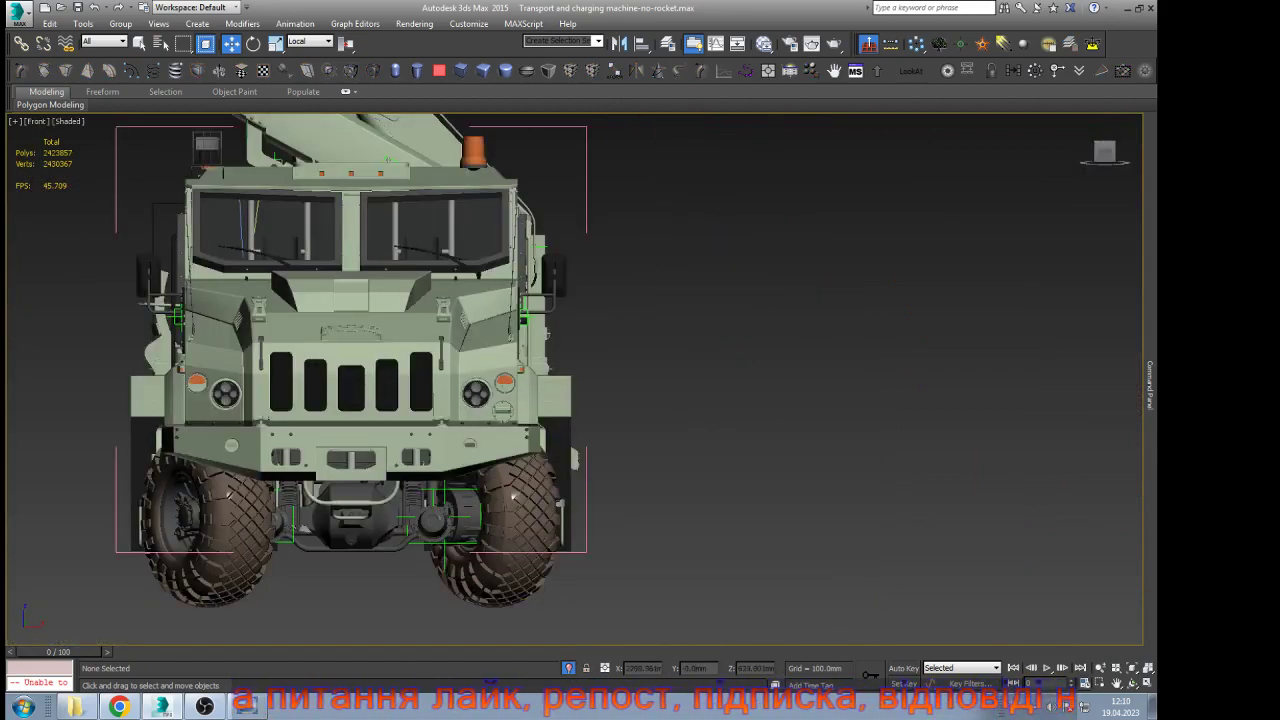
scroll(590, 506, down, 3)
scroll(708, 228, up, 4)
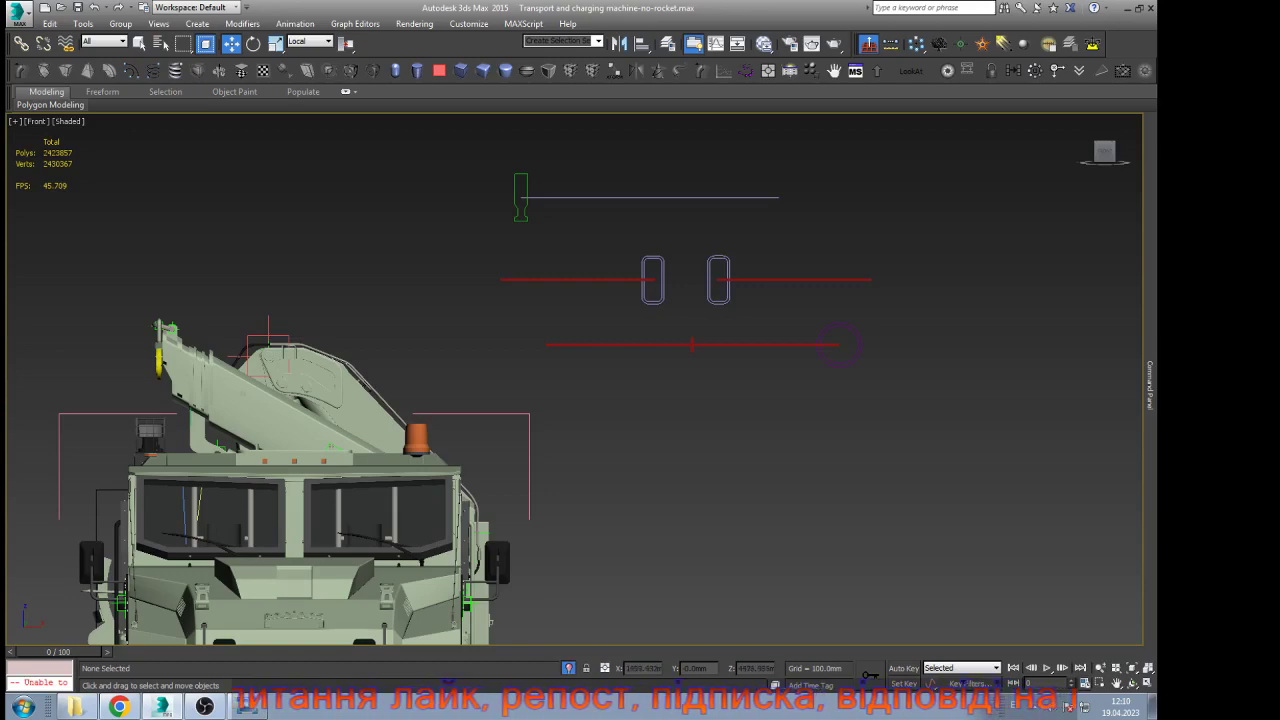
click(521, 220)
scroll(521, 220, down, 4)
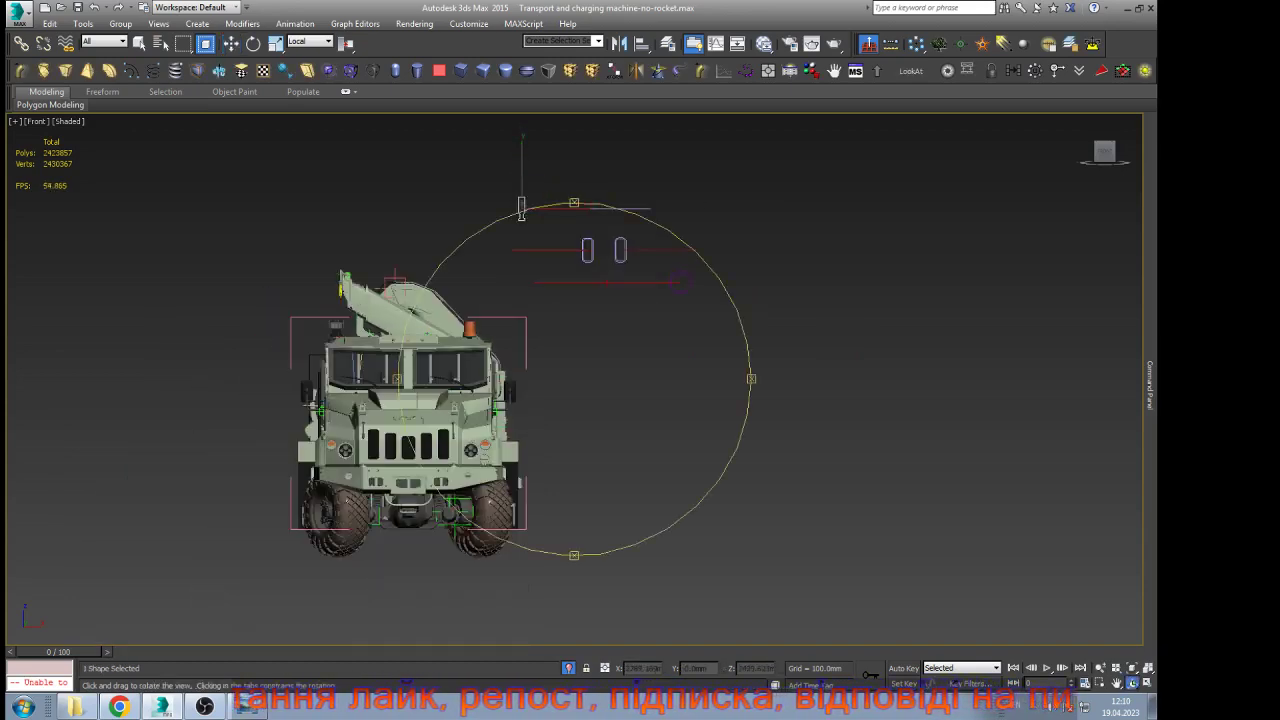
alt+middle_drag(560, 300, 460, 325)
drag(521, 210, 645, 212)
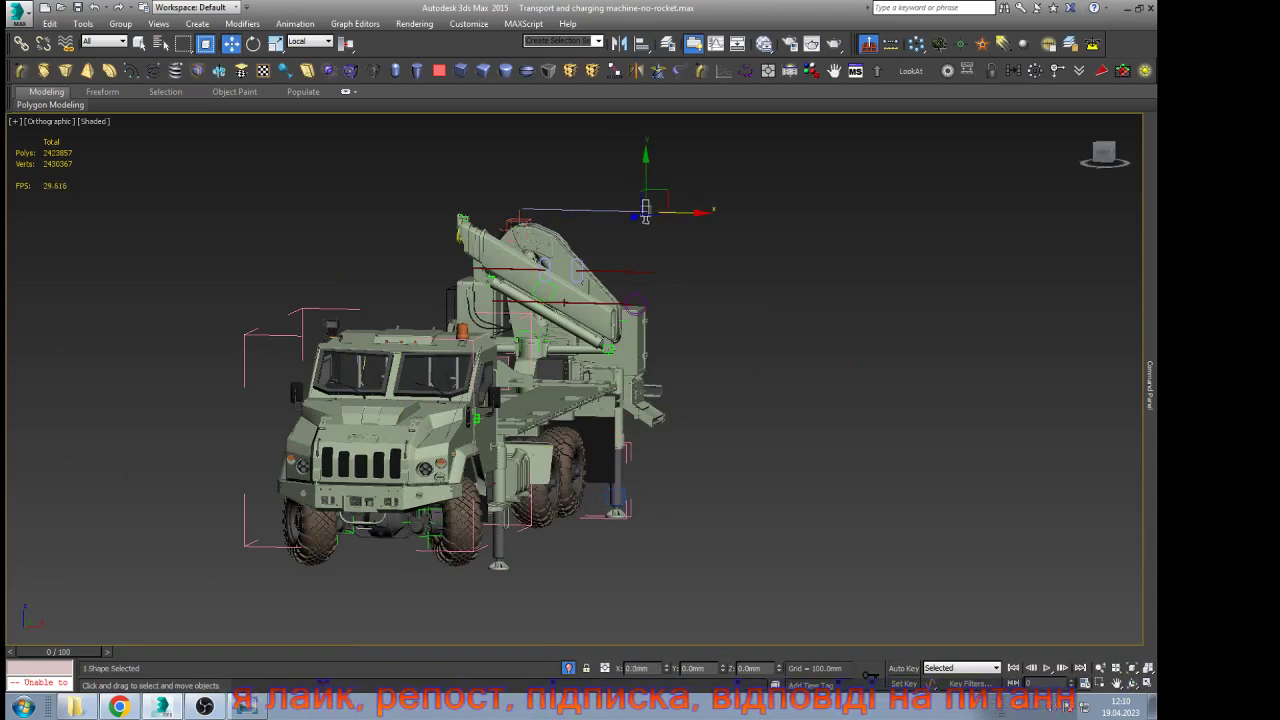
key(f)
click(659, 312)
Lower the inner rod of the fuel-tank-side front leg to align with the rear leg behind it, using View reference coordinates
scroll(659, 312, down, 2)
scroll(588, 475, up, 8)
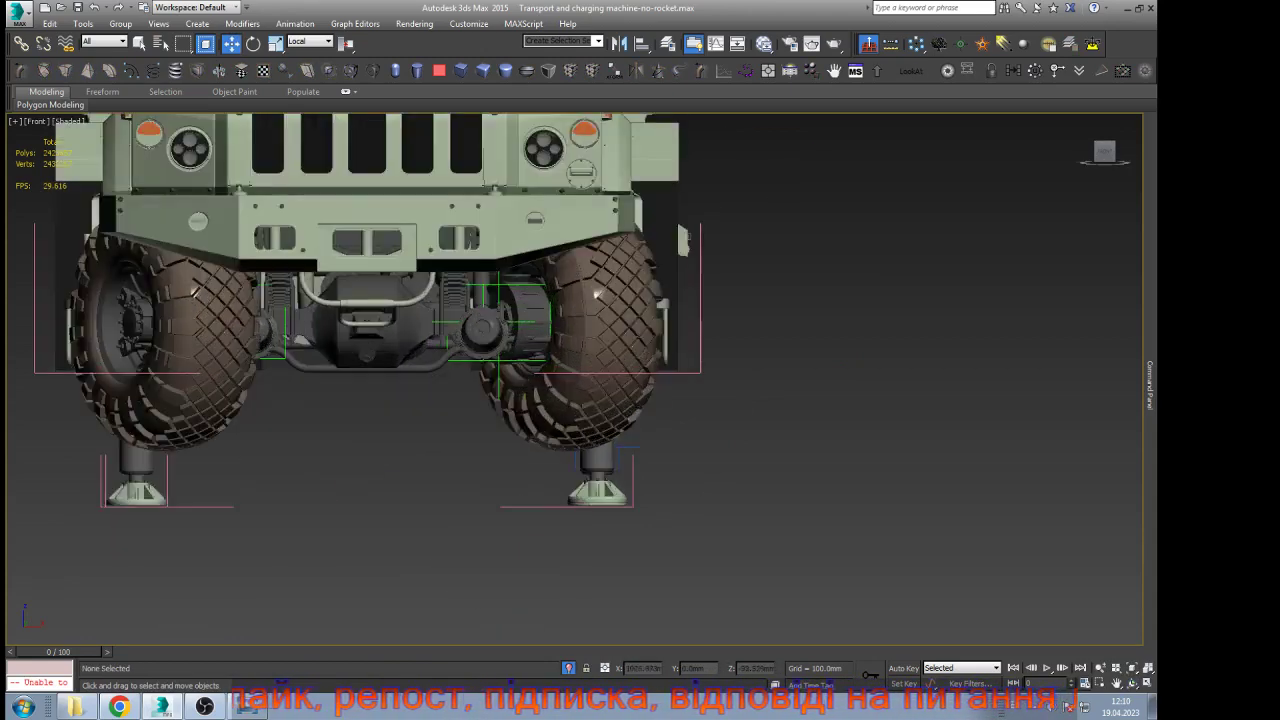
scroll(590, 328, up, 6)
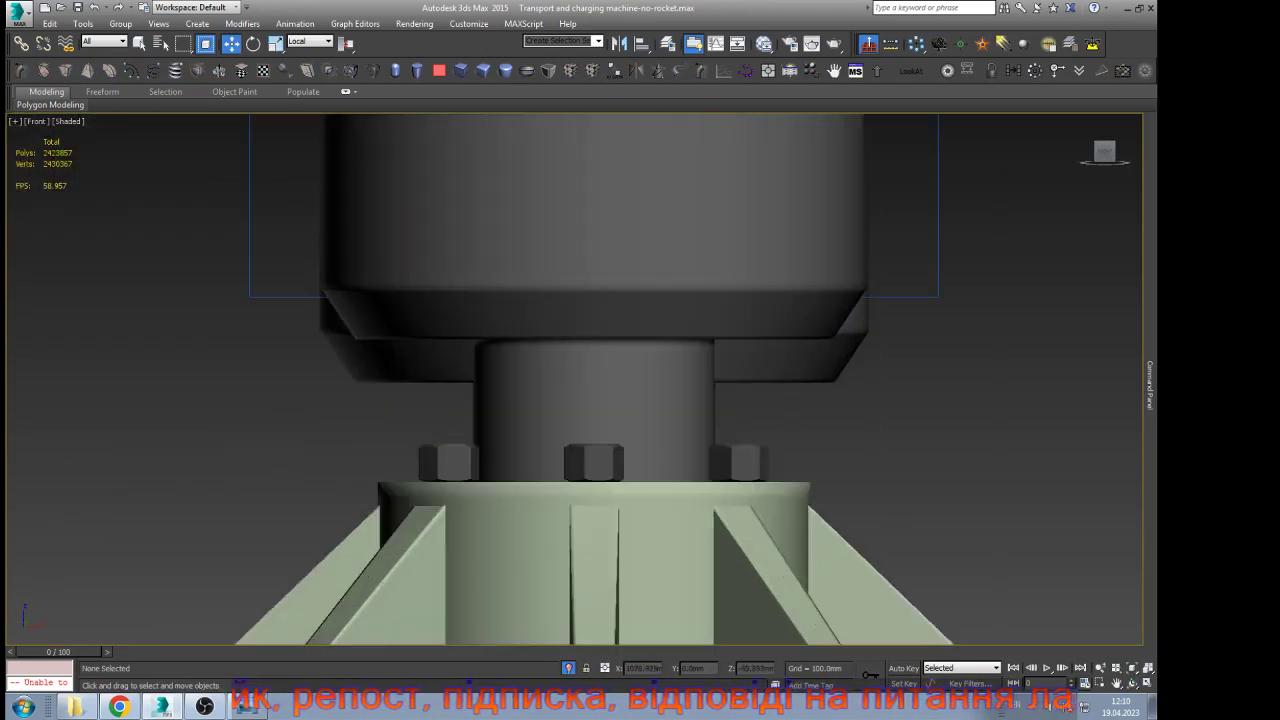
click(590, 328)
scroll(590, 328, down, 6)
scroll(591, 328, up, 3)
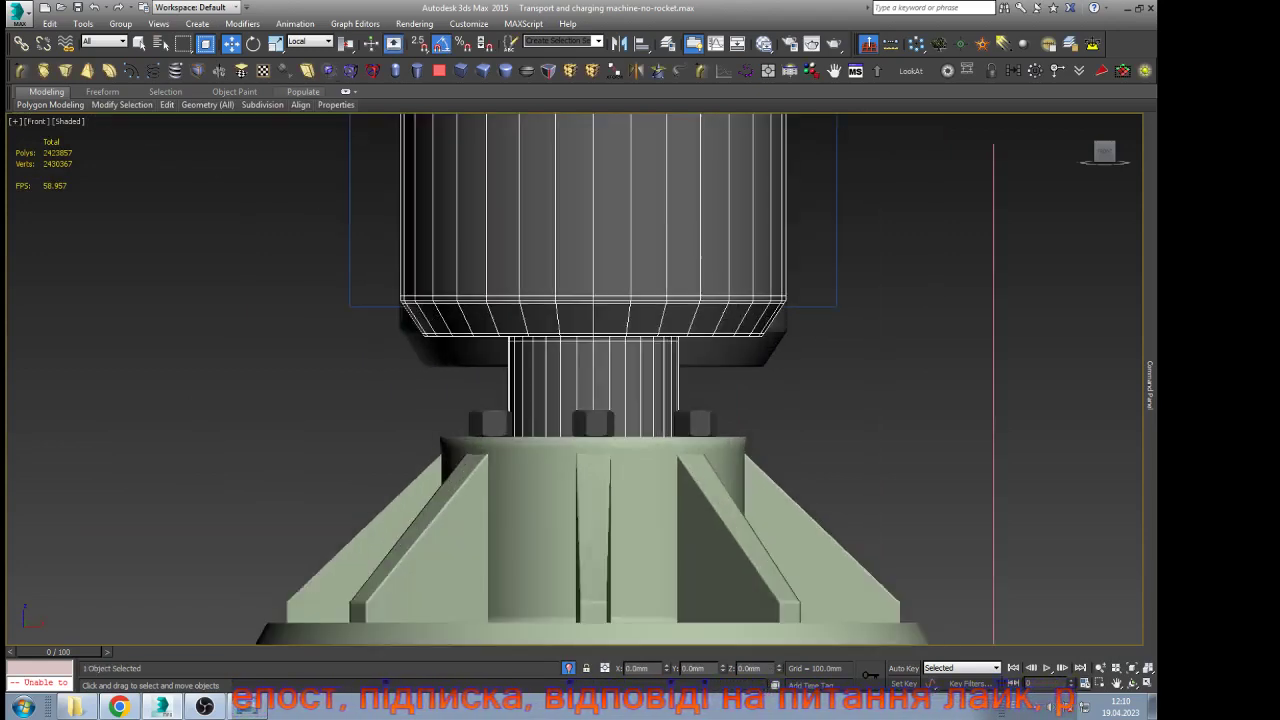
click(310, 41)
click(305, 53)
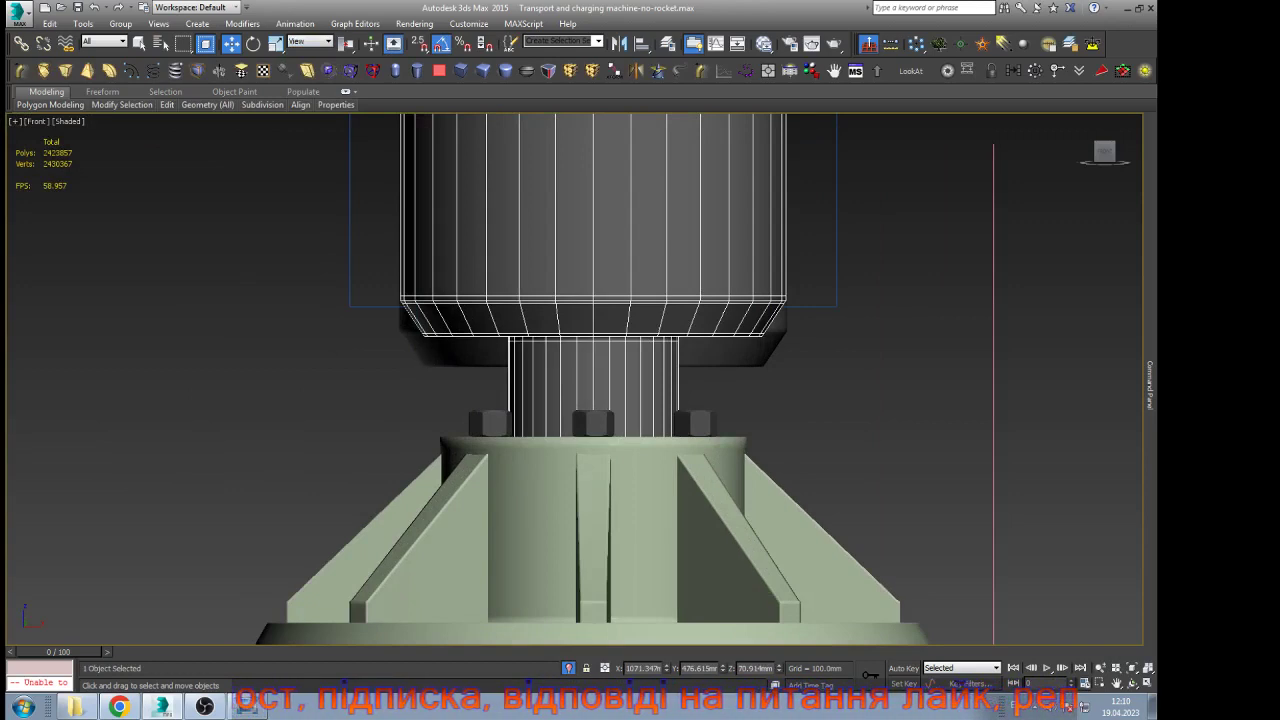
drag(779, 669, 779, 698)
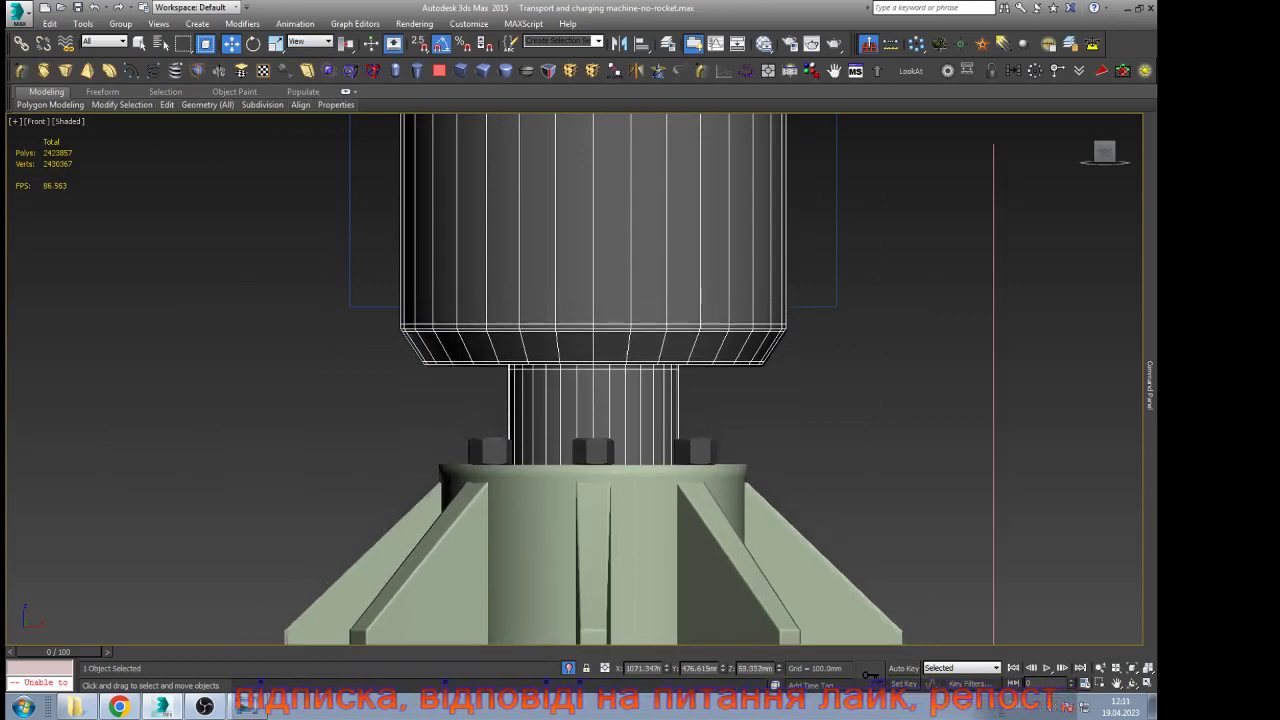
Compare the inner rod of the opposite front support leg with the rear leg's height, and deselect it
click(858, 453)
scroll(858, 453, down, 5)
scroll(858, 453, down, 5)
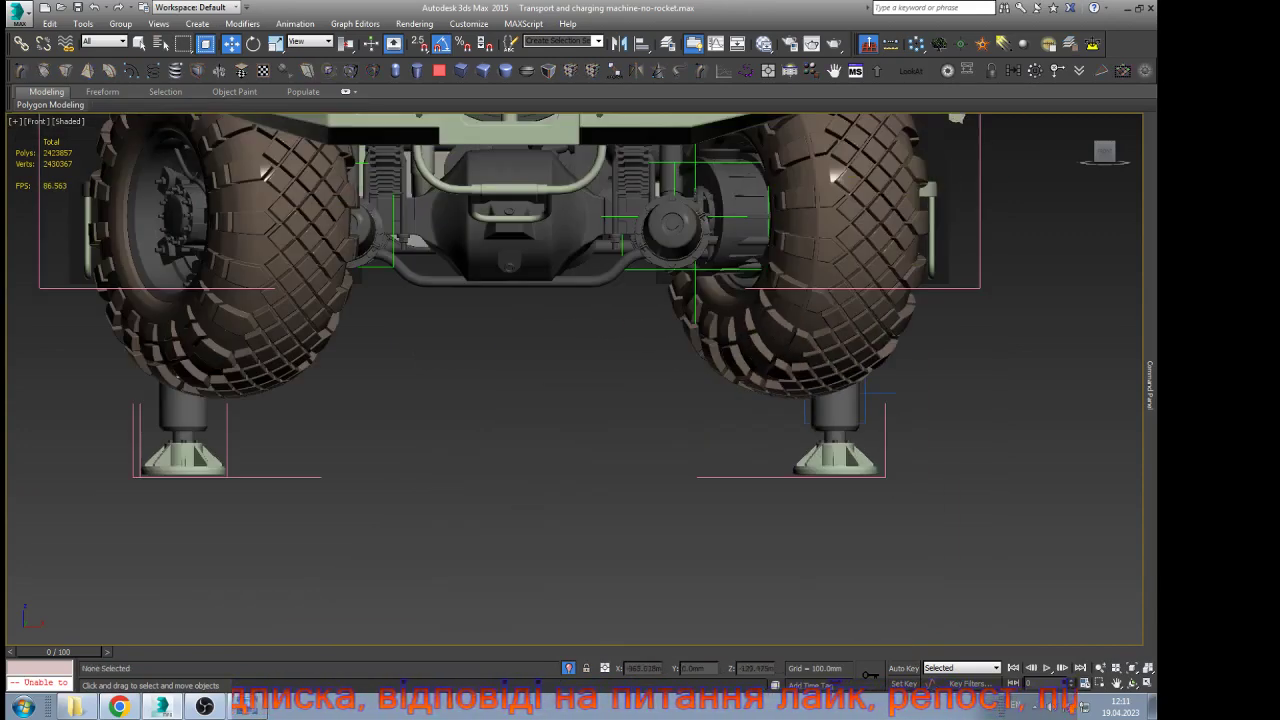
scroll(228, 450, up, 7)
click(110, 390)
scroll(497, 413, down, 4)
scroll(356, 415, up, 8)
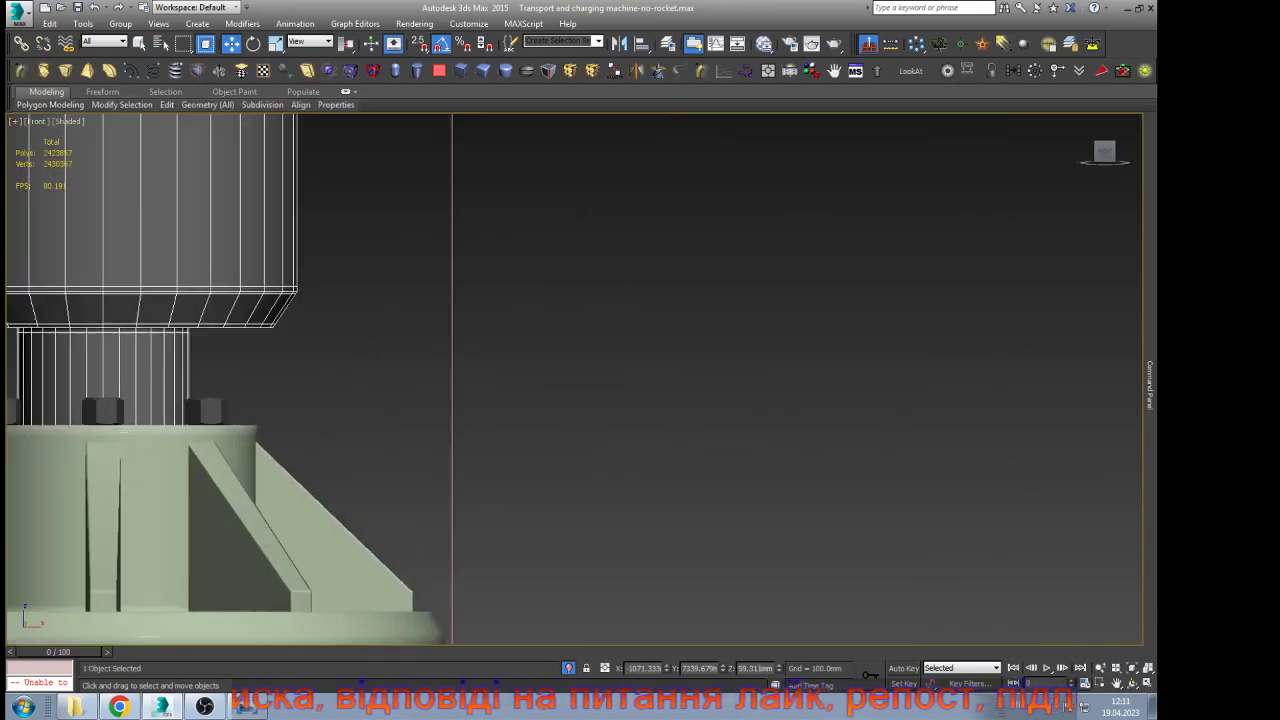
scroll(326, 416, down, 5)
click(517, 414)
scroll(517, 414, down, 5)
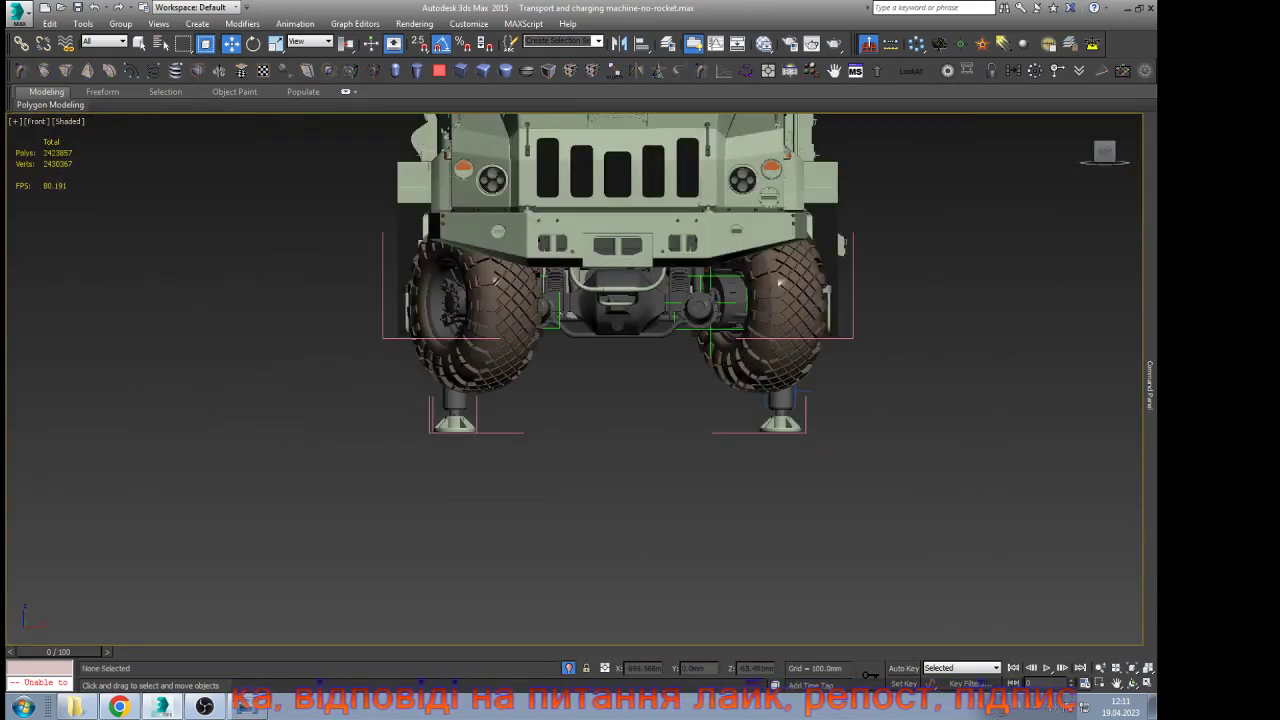
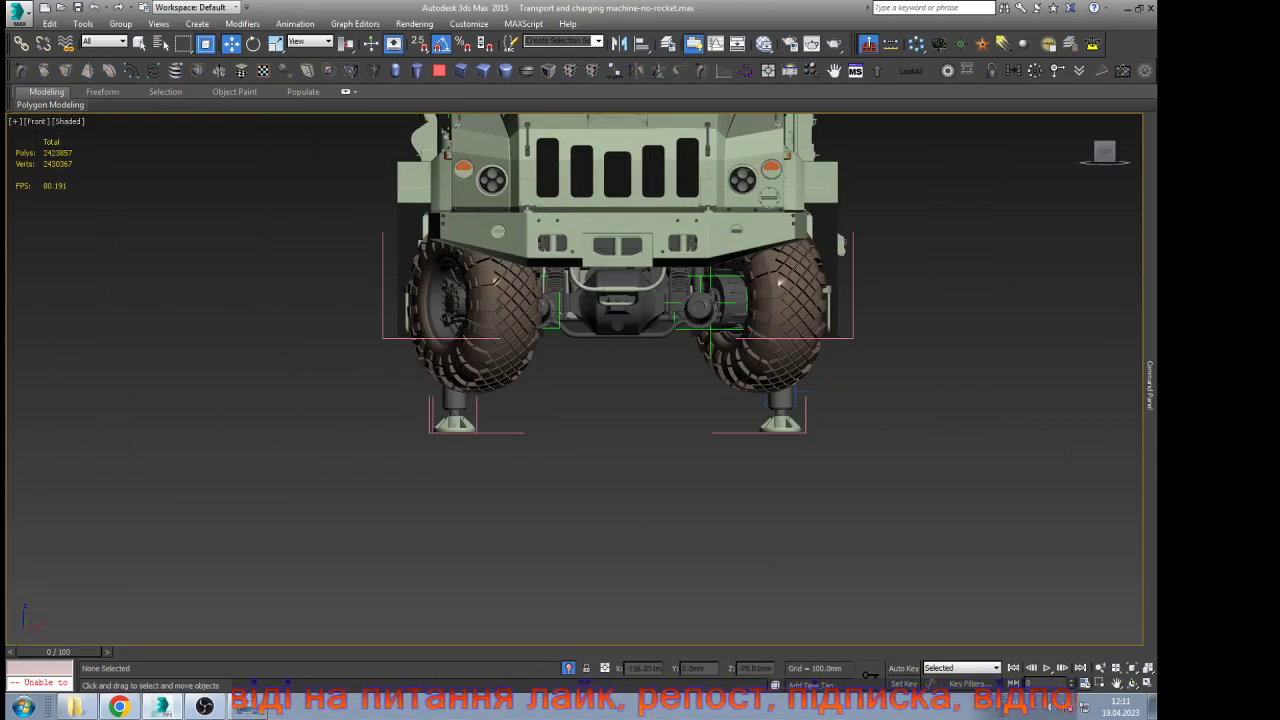
Test the support legs by sliding the leg-shaped control to the retracted end of its line and back to the extended end
key(ctrl+r)
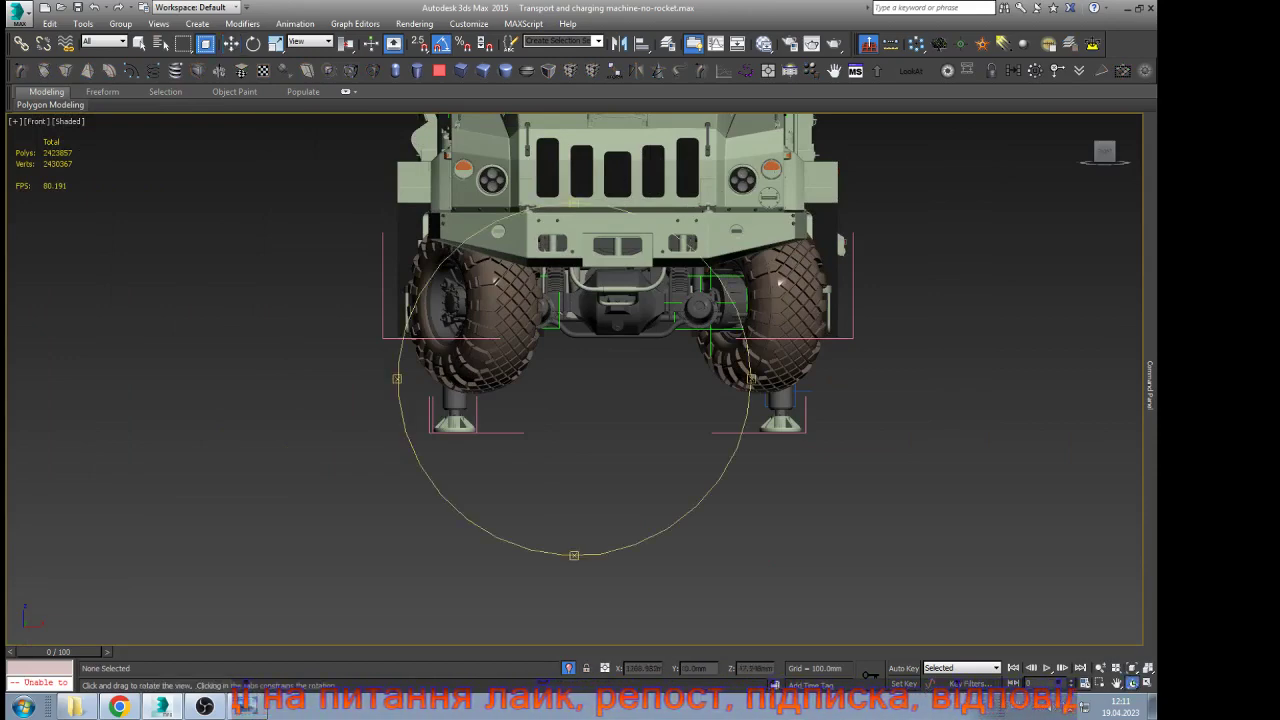
drag(770, 345, 706, 395)
scroll(658, 386, down, 5)
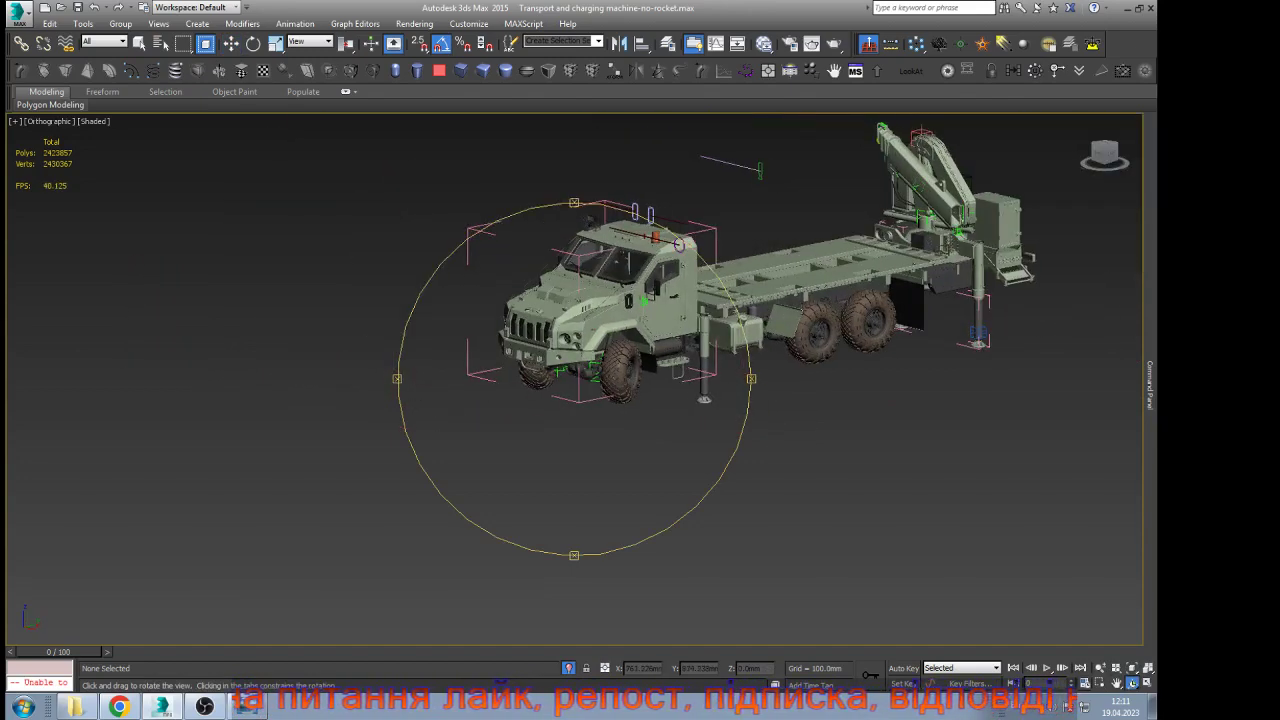
scroll(706, 395, down, 2)
scroll(942, 303, up, 6)
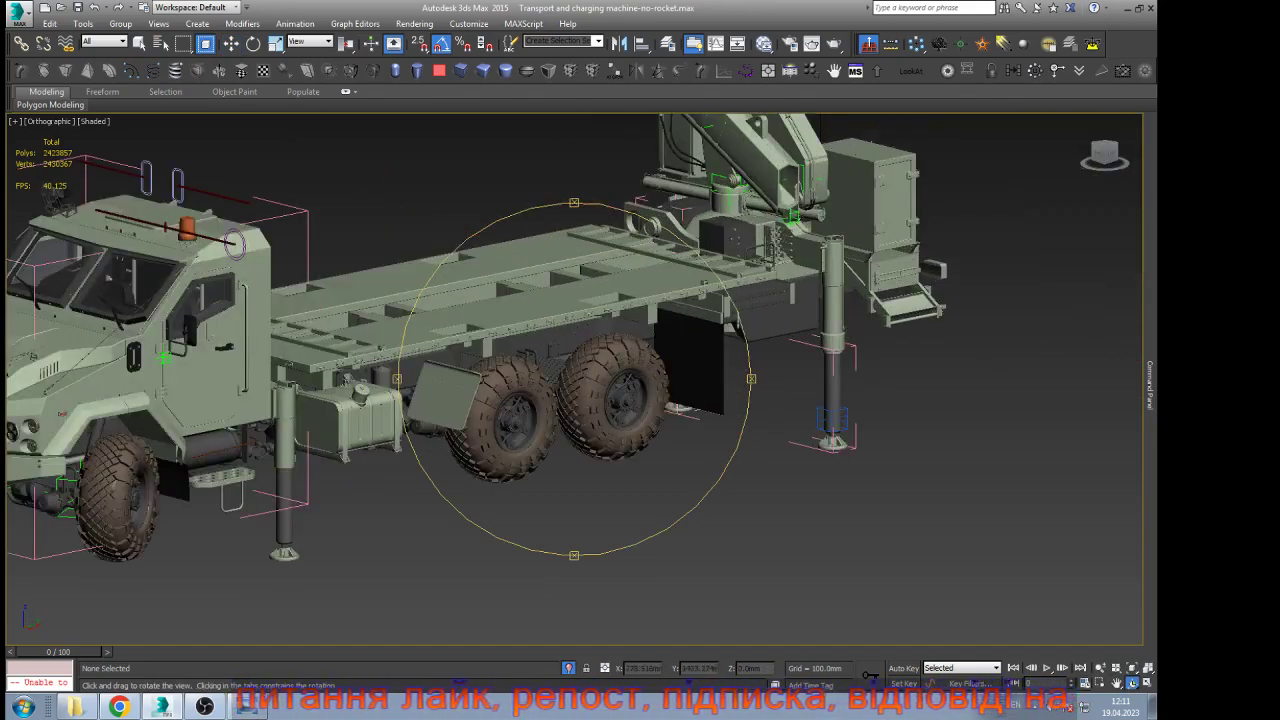
key(w)
scroll(932, 381, down, 3)
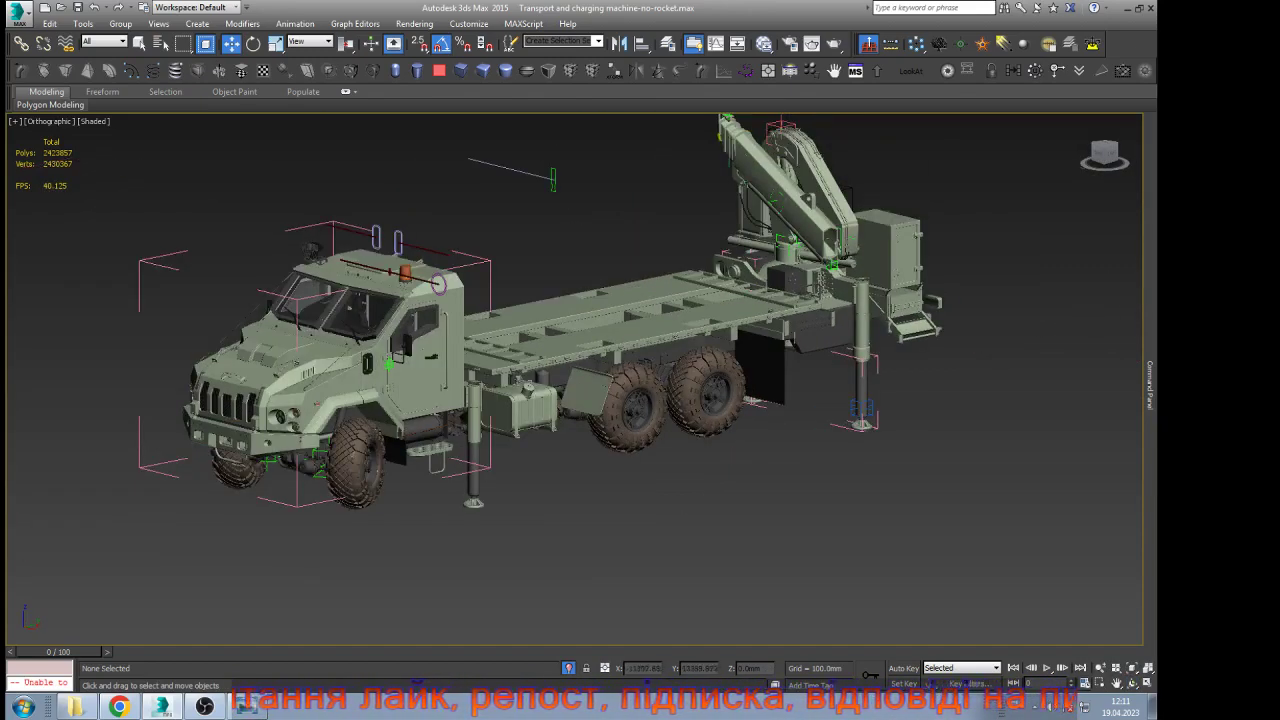
click(553, 180)
drag(553, 180, 468, 158)
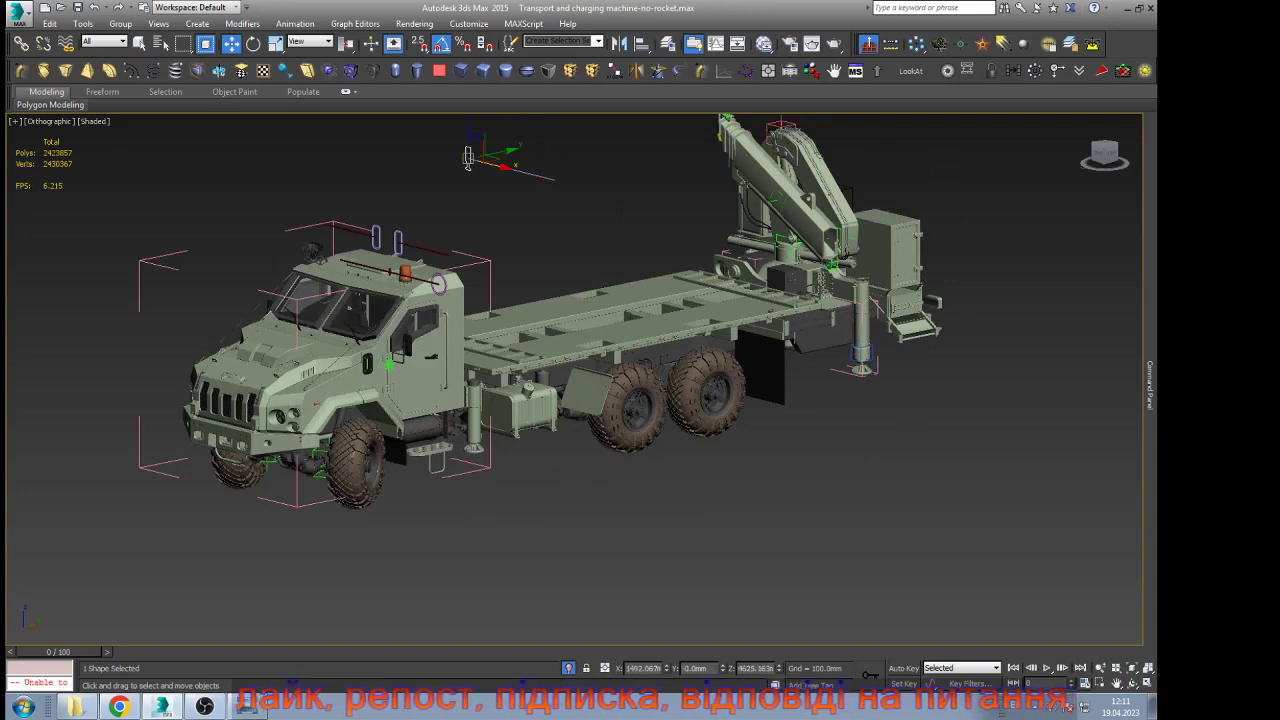
scroll(472, 382, up, 8)
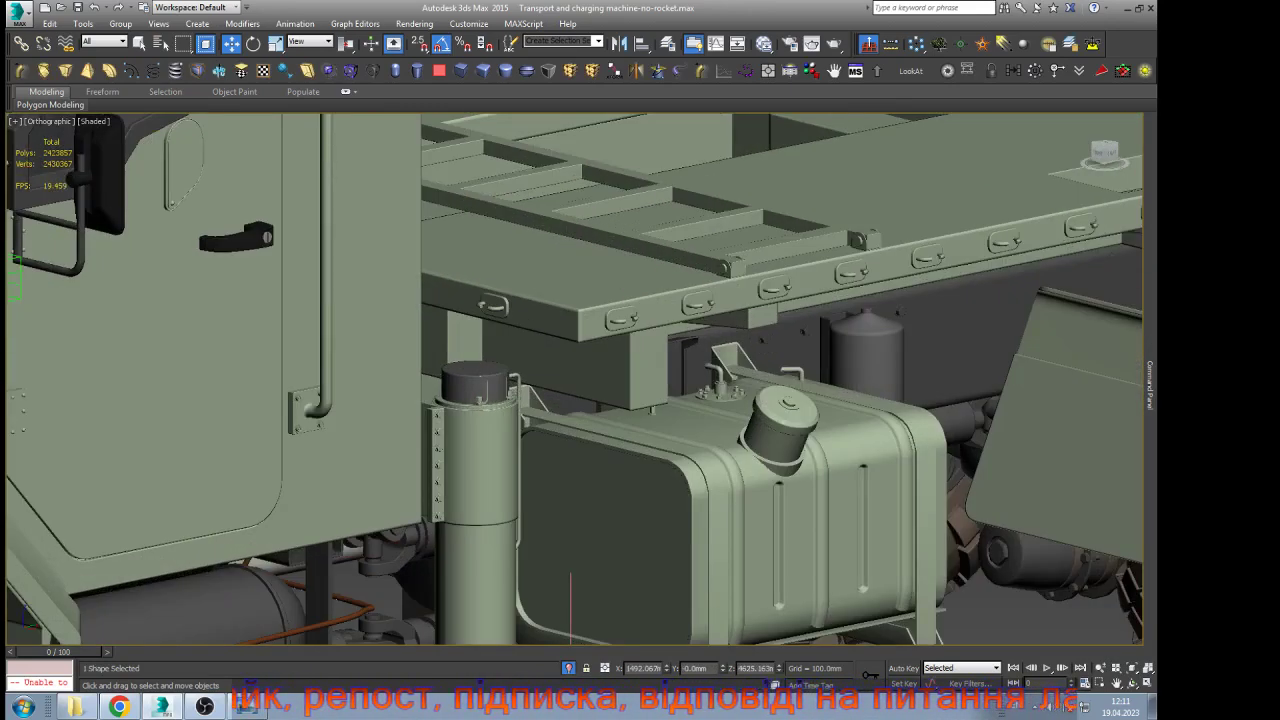
scroll(522, 318, down, 10)
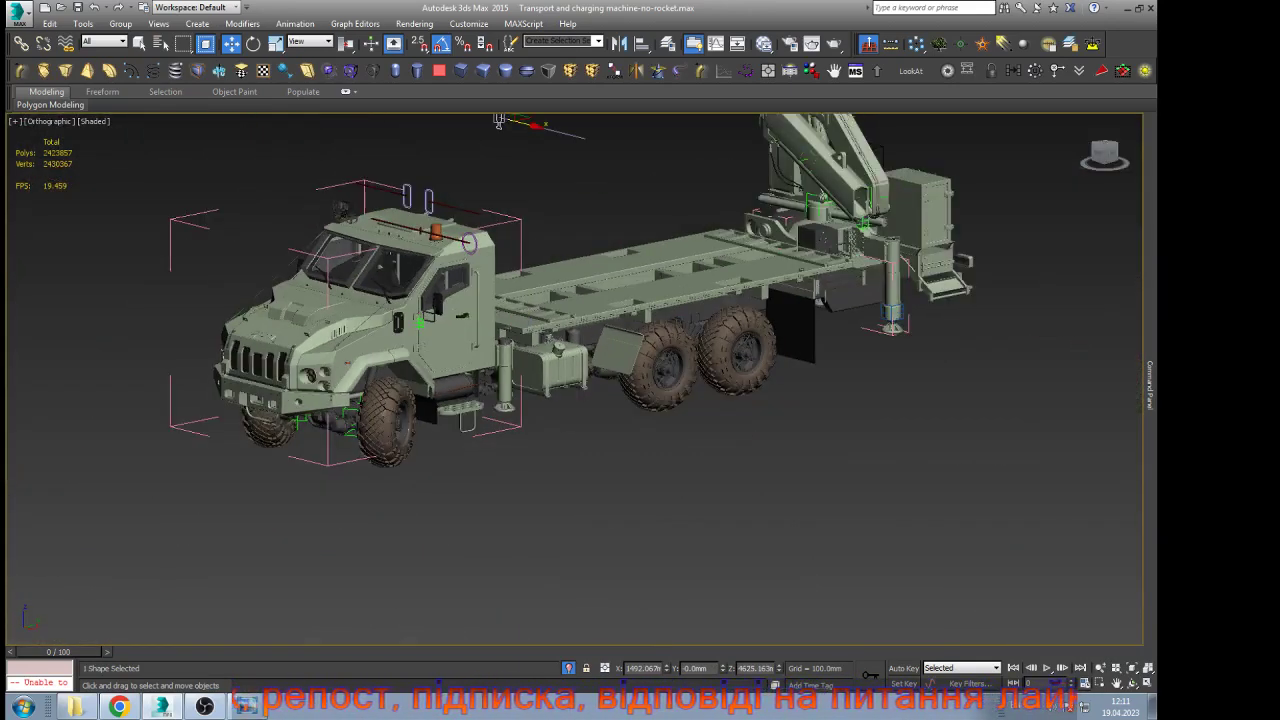
drag(498, 121, 584, 139)
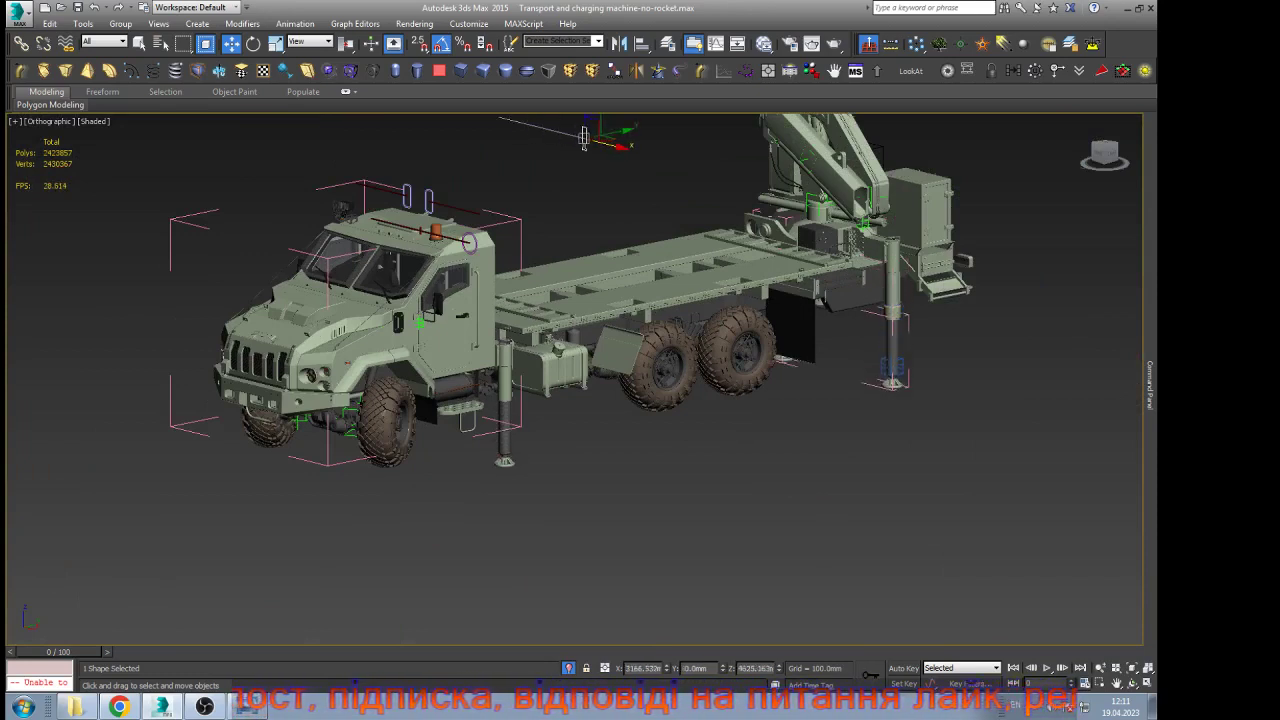
click(555, 134)
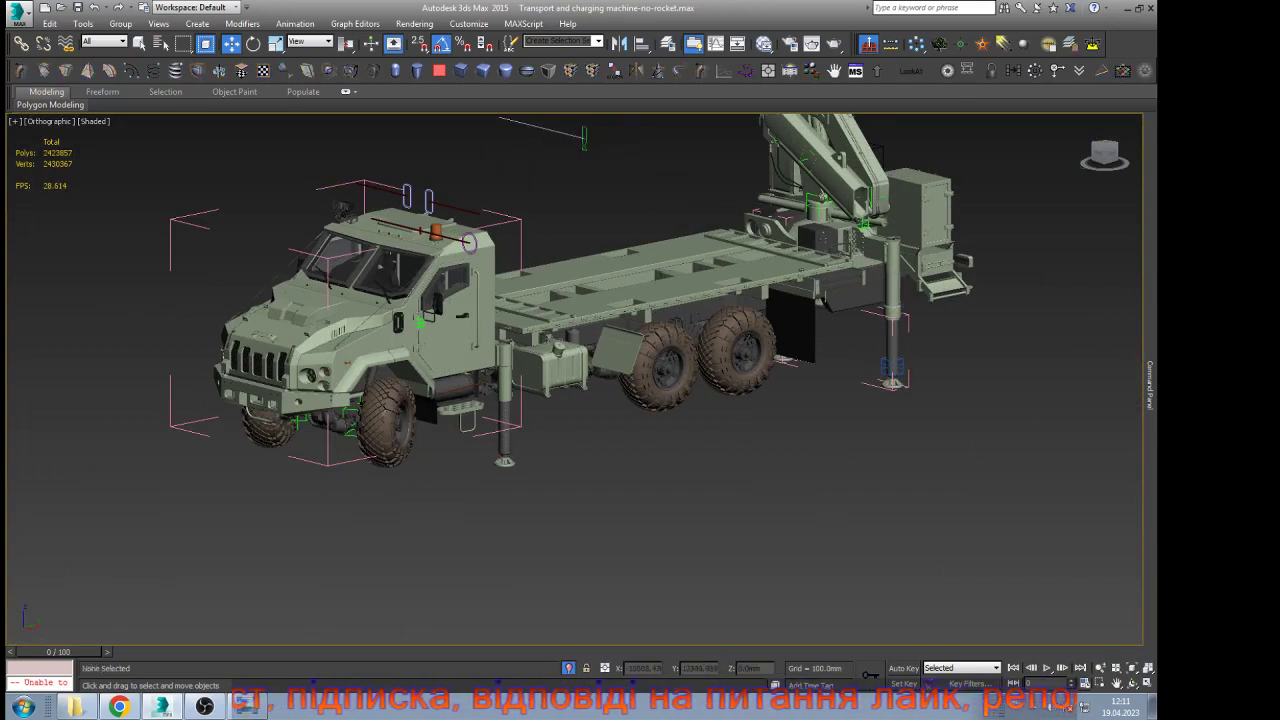
Examine the path line, and display the Path Parameters of the leg-shaped control that follows it
scroll(555, 134, up, 2)
click(553, 128)
key(z)
mouse_move(1150, 385)
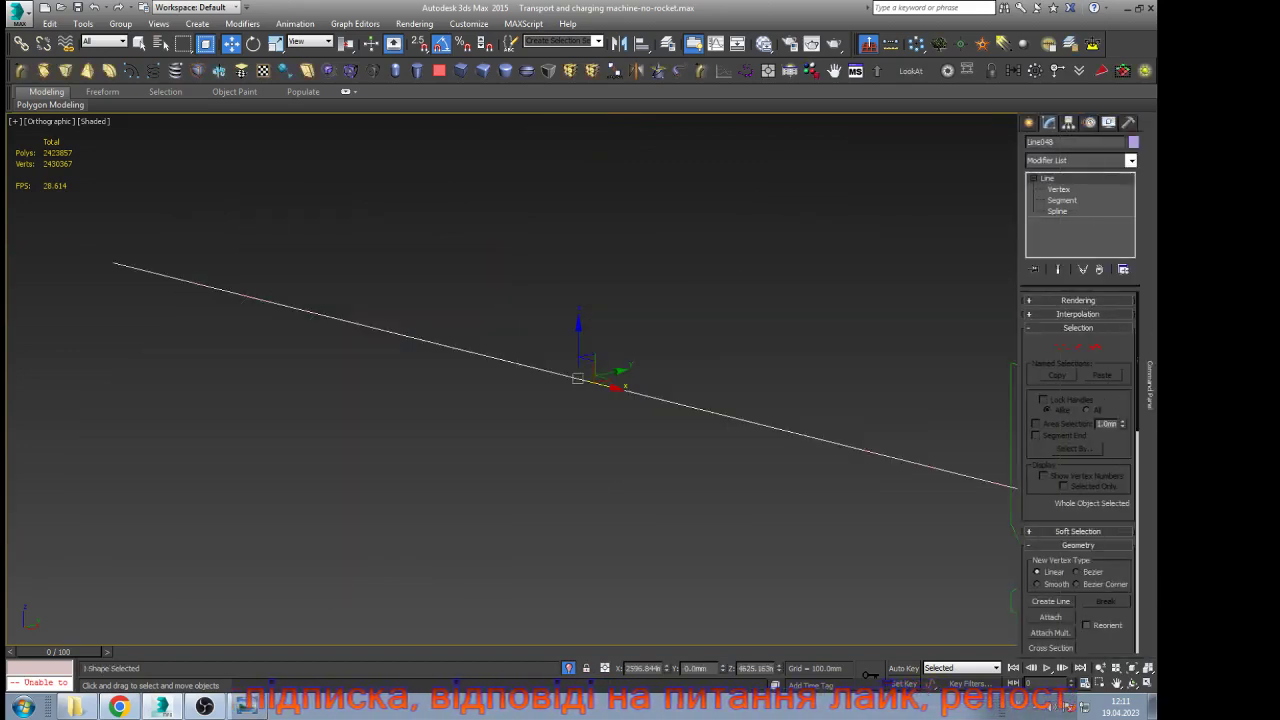
click(836, 398)
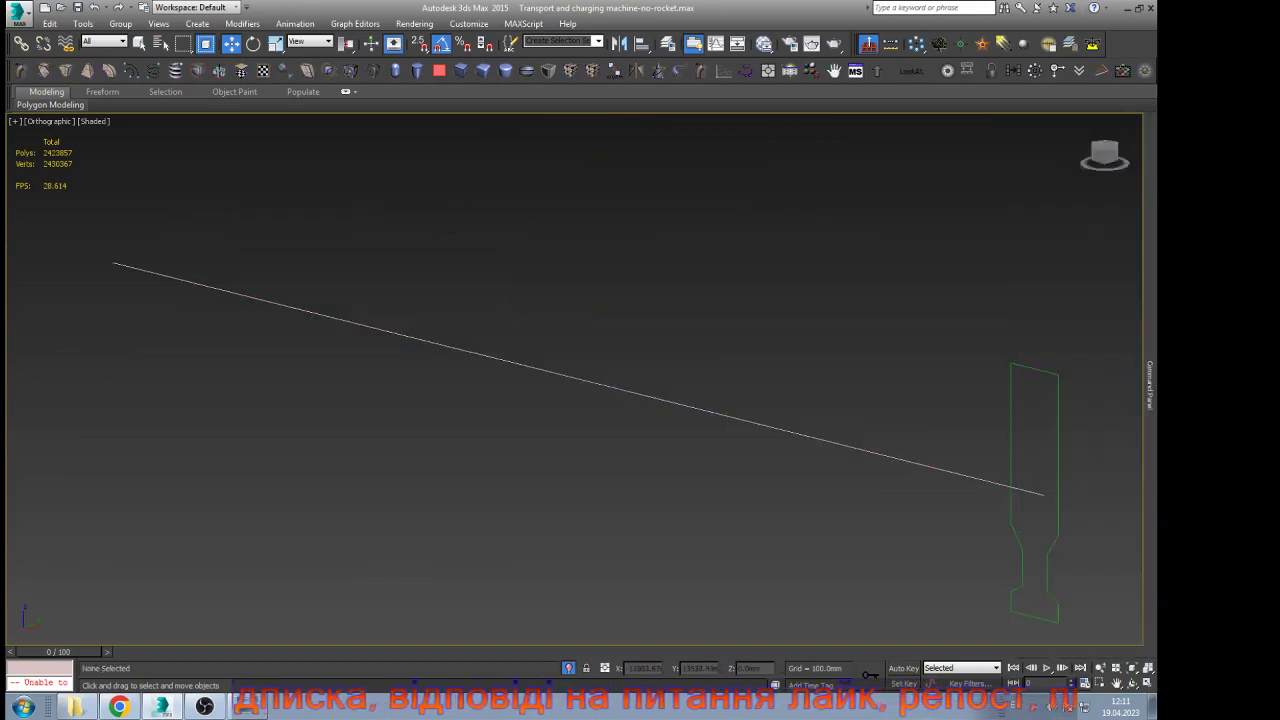
click(1011, 430)
key(z)
mouse_move(1150, 385)
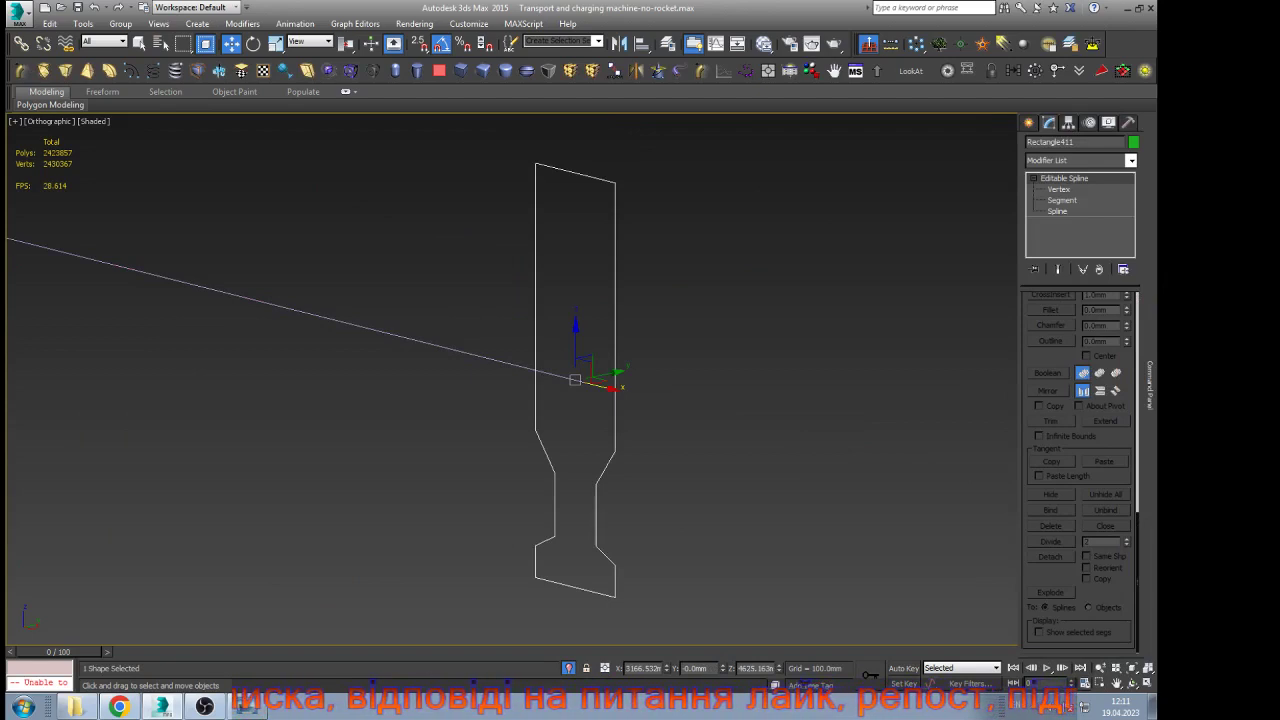
click(1090, 122)
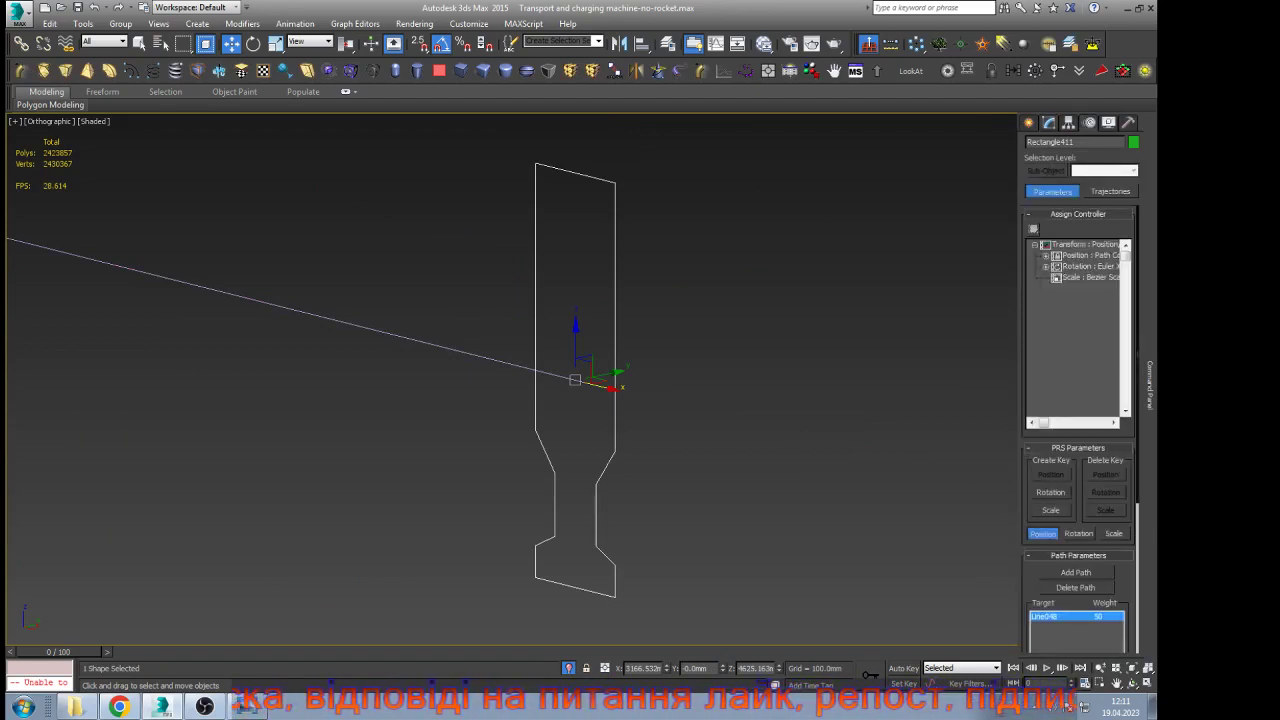
scroll(1078, 430, down, 5)
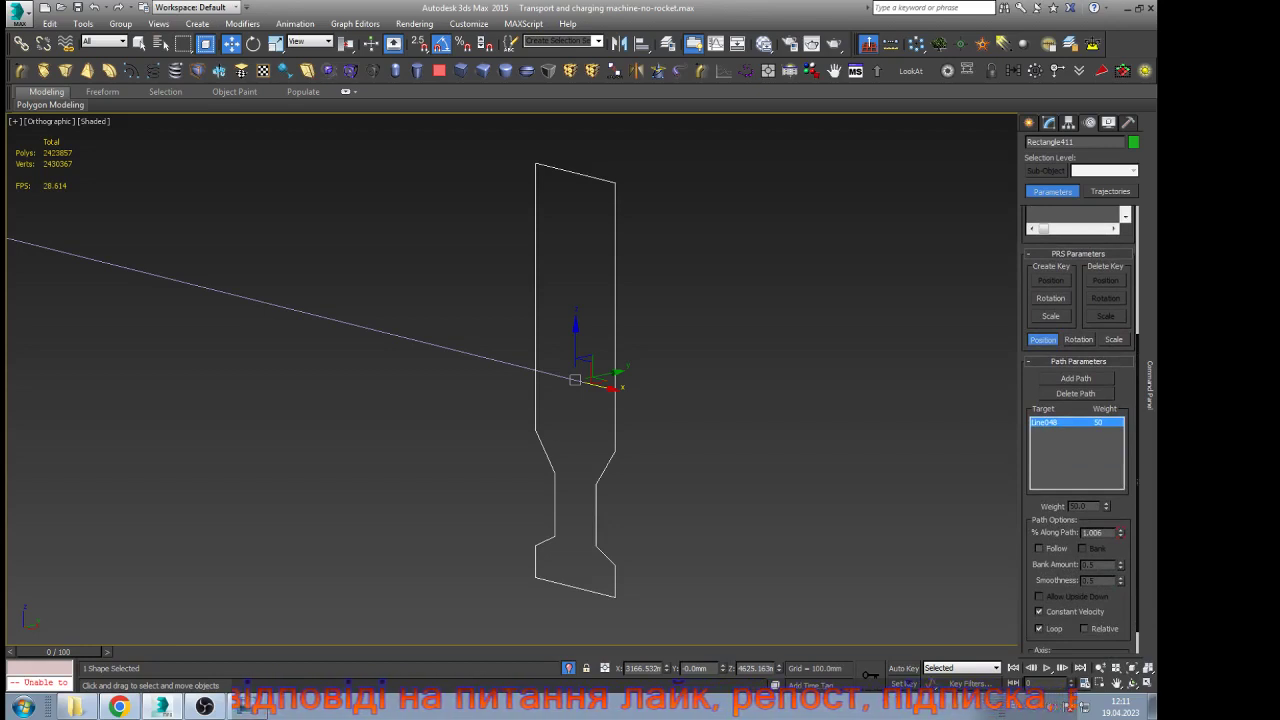
Reduce the leg-shaped control's % Along Path to 0.006, undoing the extra decrement past the end of the line
click(1121, 535)
click(1121, 535)
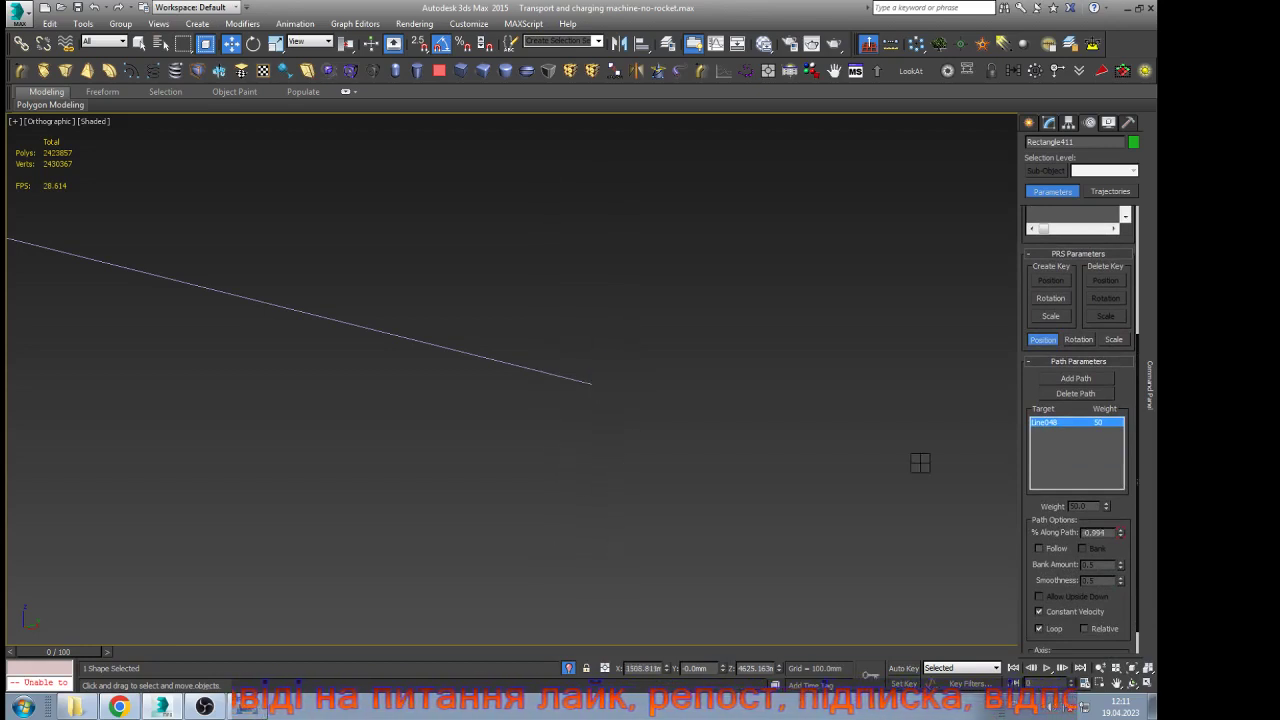
key(e)
key(w)
scroll(940, 477, down, 5)
key(ctrl+z)
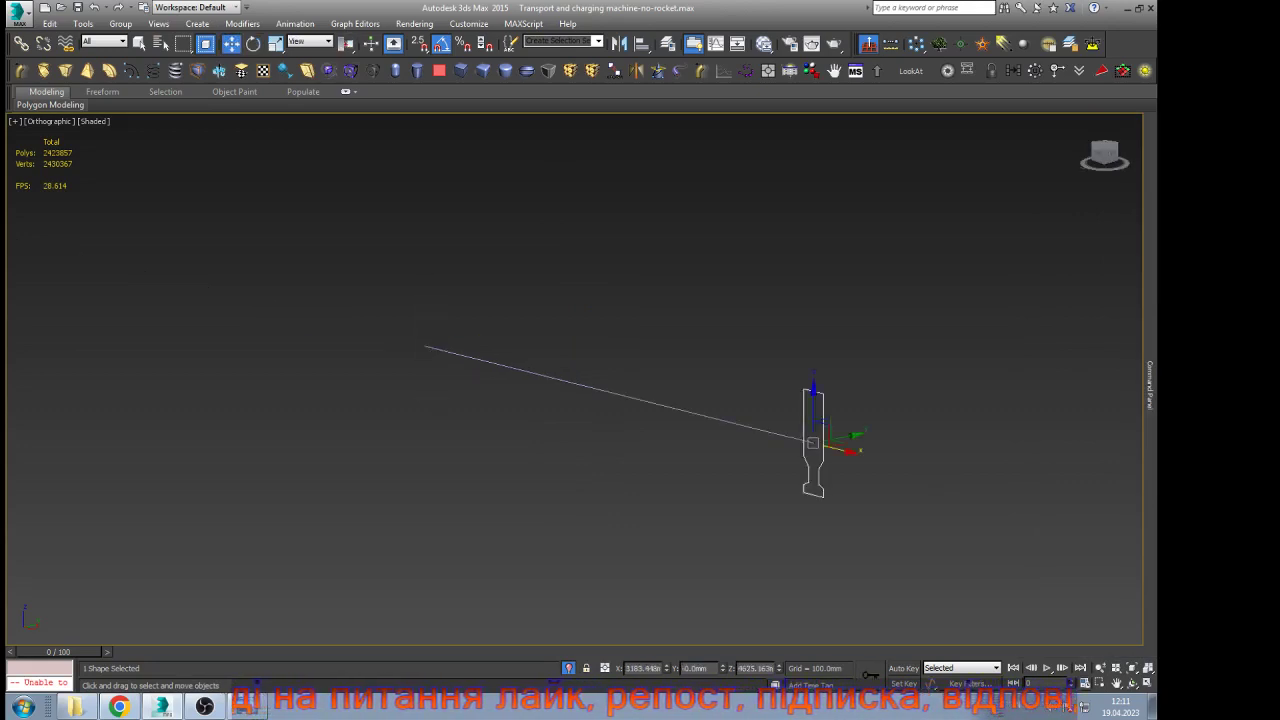
Enable the Relative option in the path constraint of the leg-shaped control
mouse_move(1150, 480)
drag(1137, 483, 1137, 502)
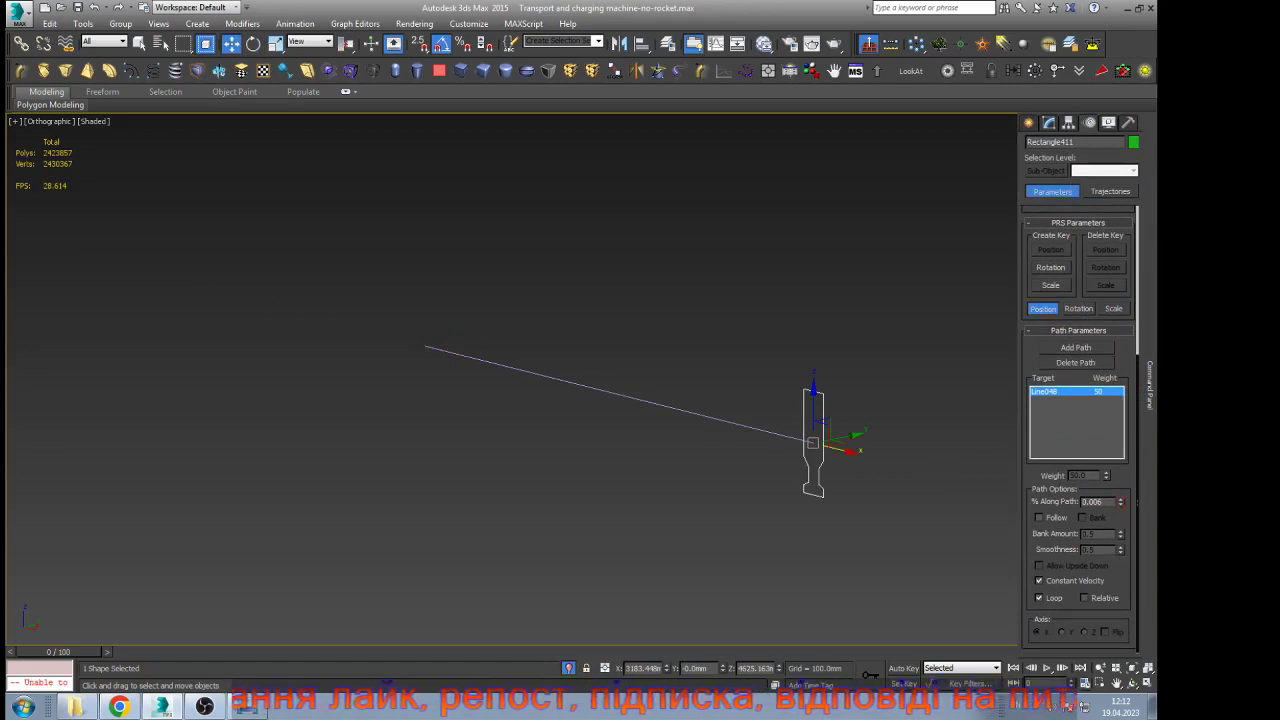
click(1084, 598)
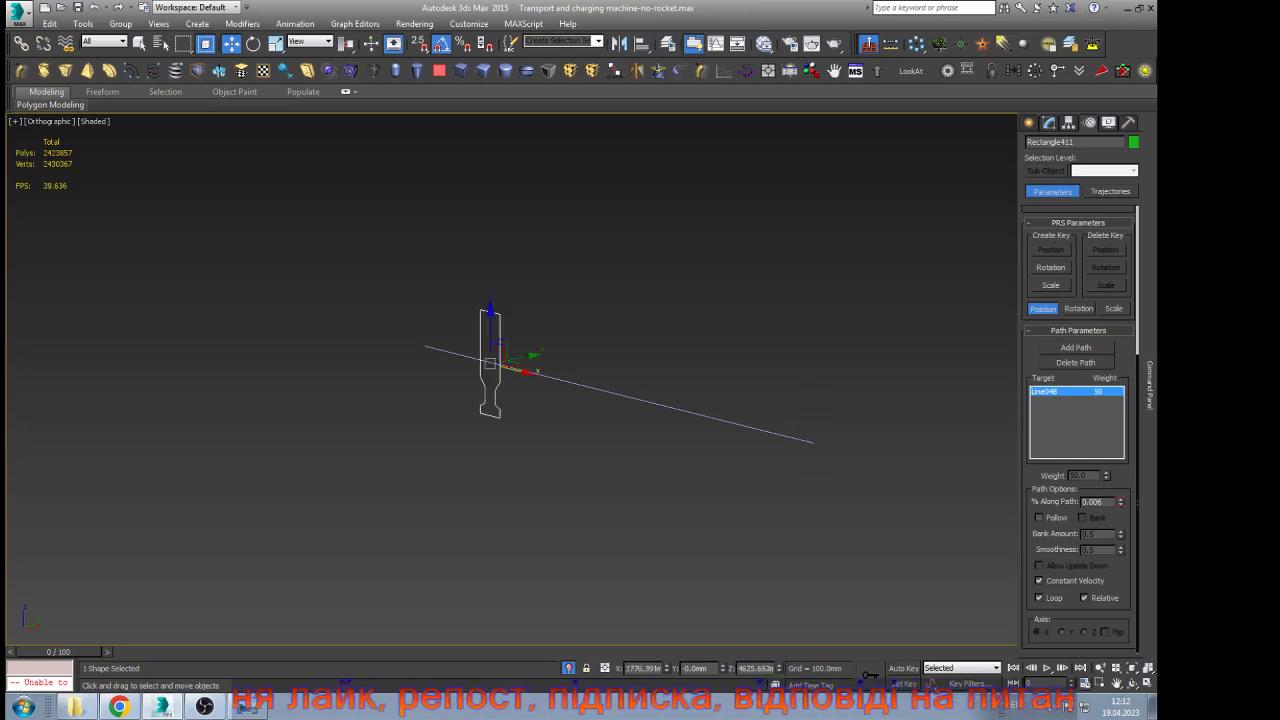
Disable the Relative and Loop options in the leg-shaped control's path constraint, and test sliding the control along its line
scroll(612, 341, down, 6)
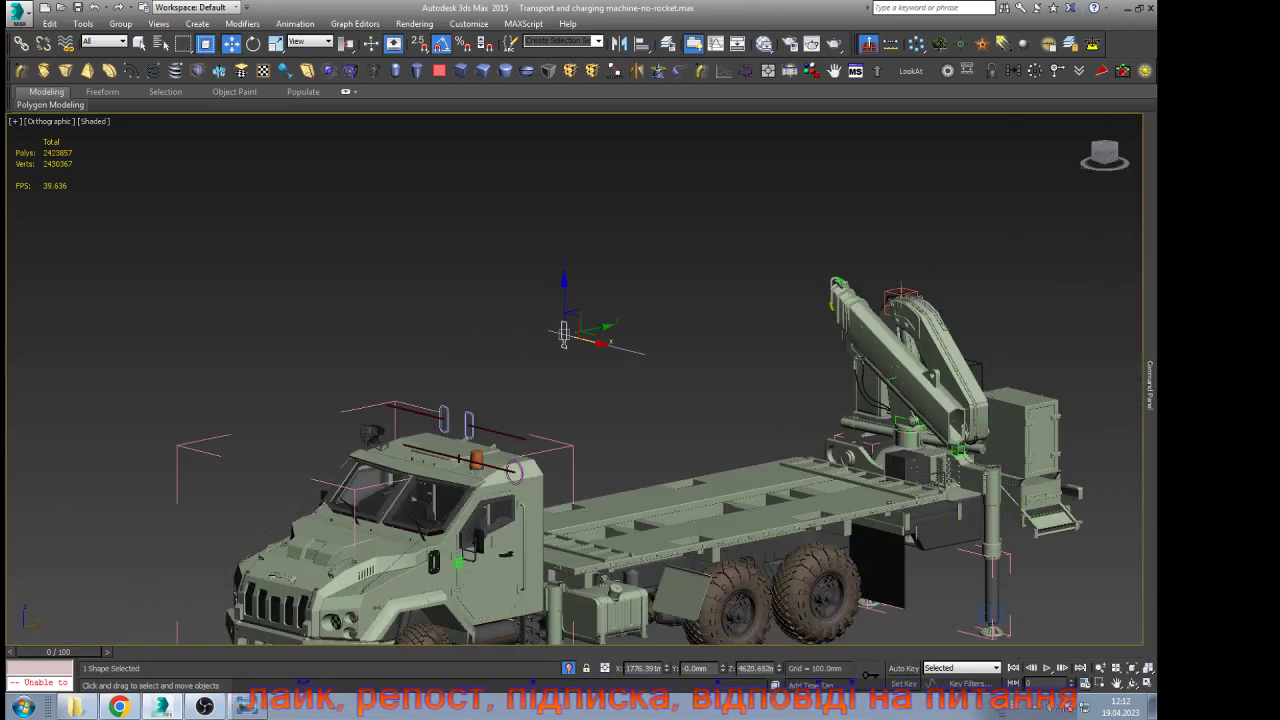
drag(592, 341, 563, 333)
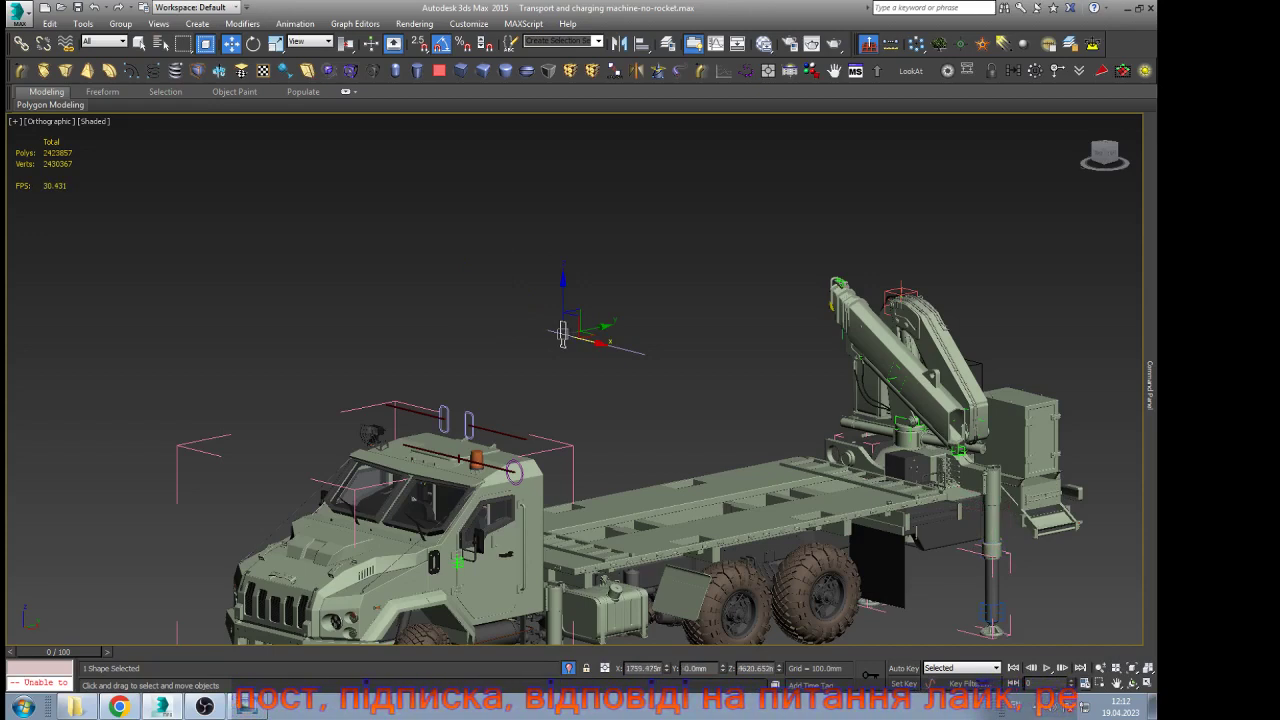
mouse_move(1149, 500)
click(1085, 598)
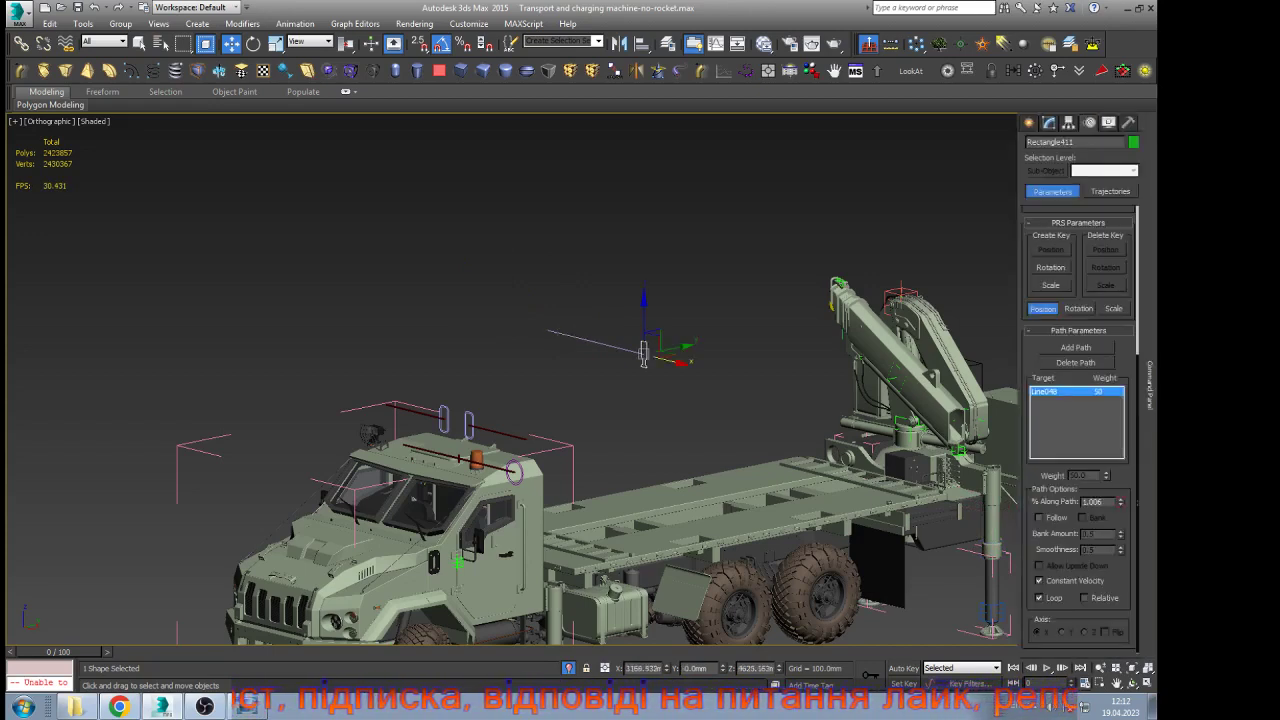
mouse_move(643, 352)
mouse_down()
mouse_move(548, 320)
mouse_move(646, 349)
mouse_move(548, 345)
mouse_move(643, 352)
mouse_up()
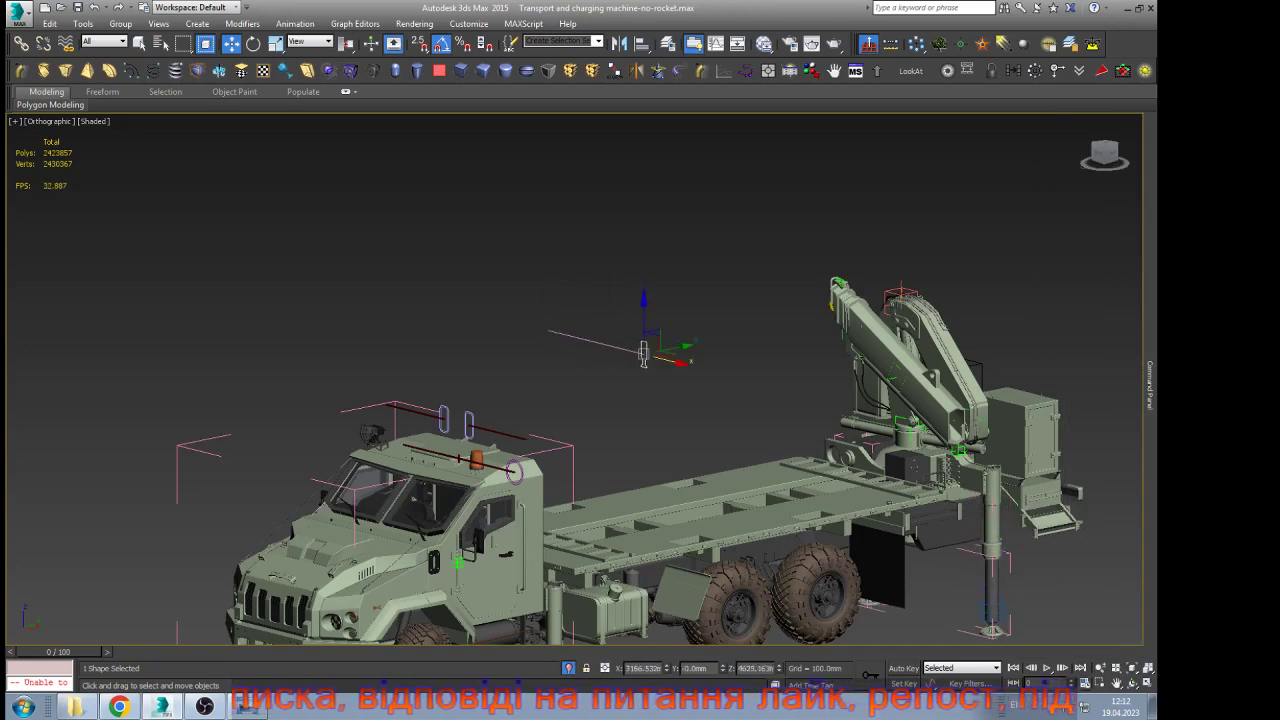
Move the path line with its leg-shaped control along Y to about -2466 mm, near the other slider lines above the cab
click(500, 360)
click(596, 342)
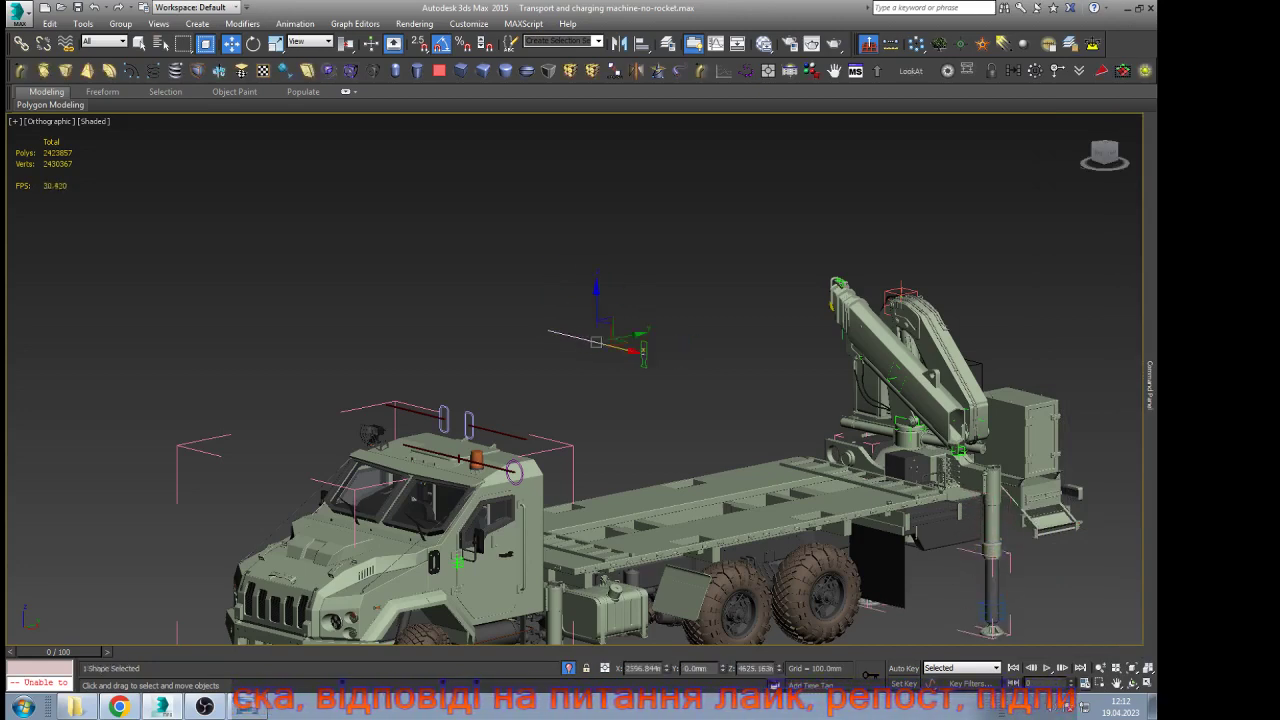
drag(628, 336, 420, 395)
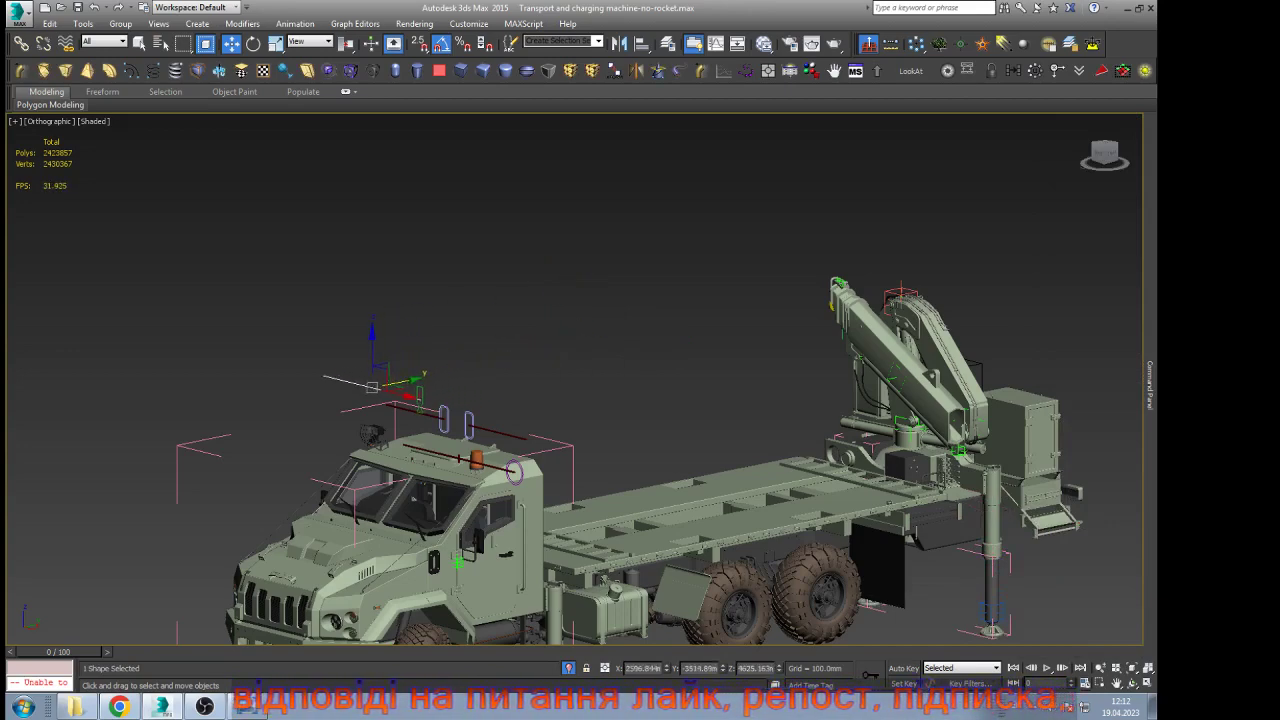
key(z)
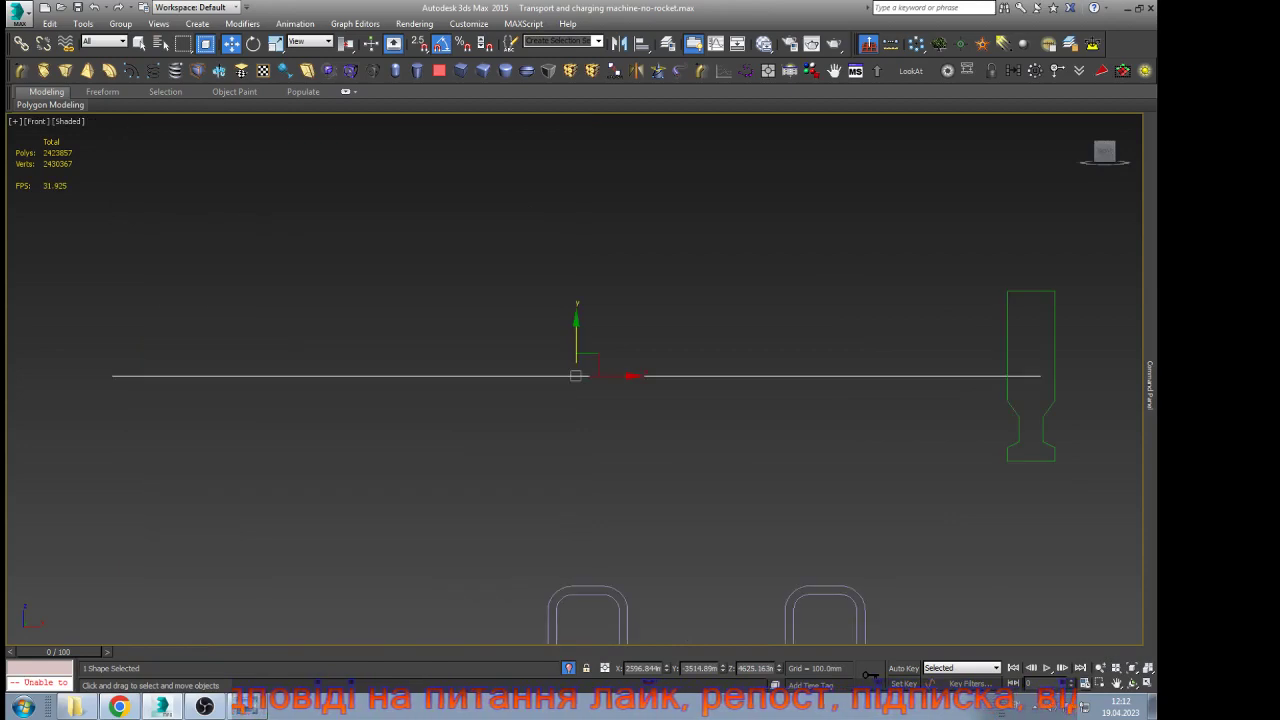
scroll(480, 345, down, 4)
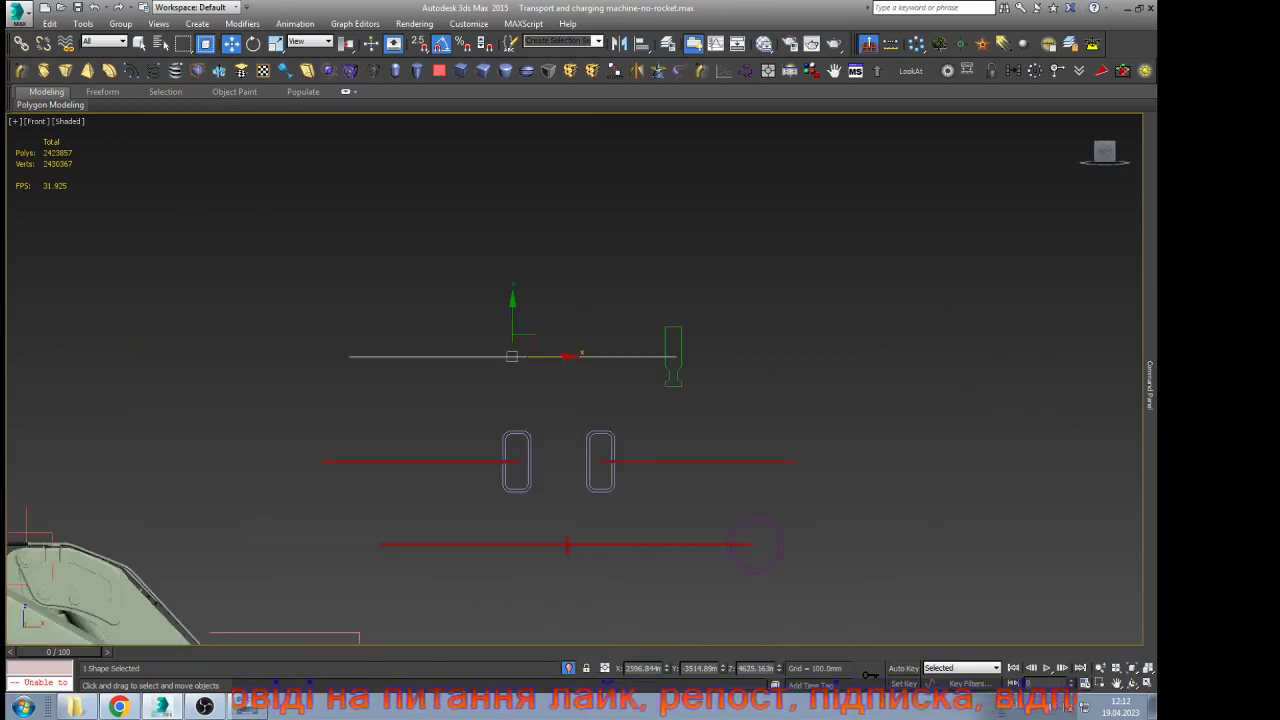
click(1132, 683)
drag(650, 430, 450, 453)
right_click(450, 453)
drag(553, 354, 753, 346)
Align the path line in the Top view with the centre of the red slider rods, at about Y -2406 mm
key(t)
key(z)
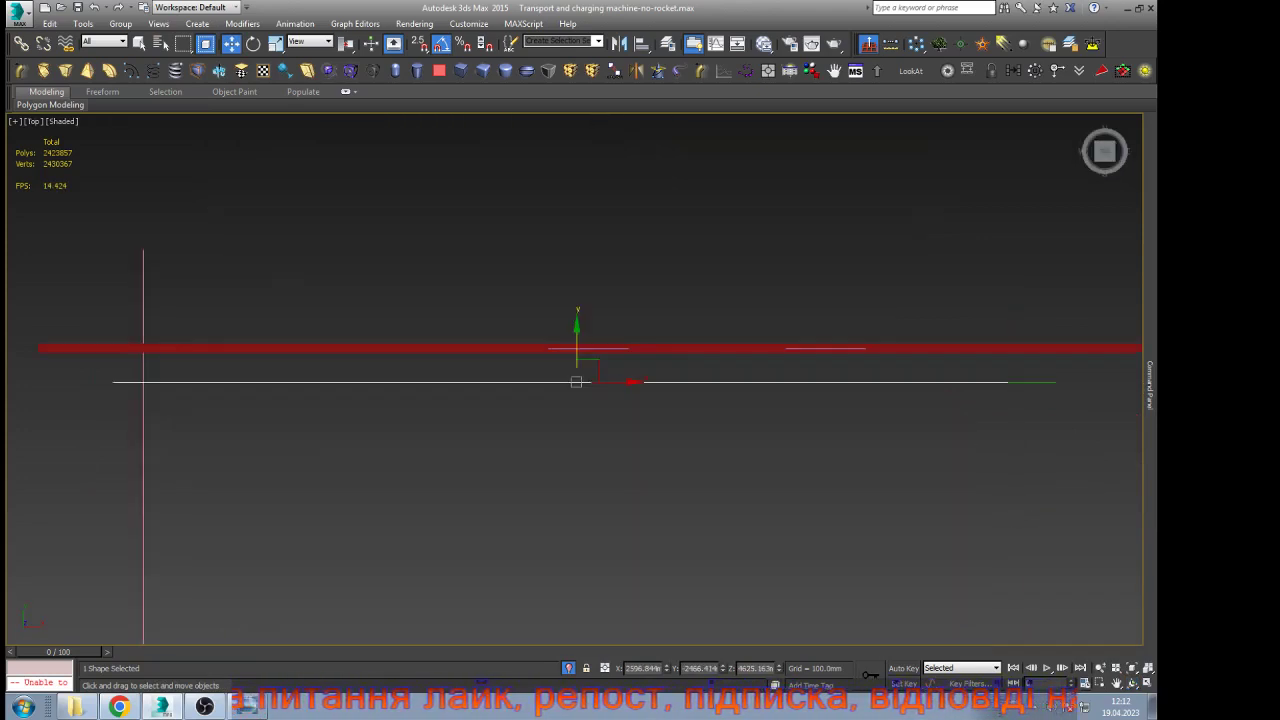
scroll(582, 347, up, 5)
drag(563, 443, 563, 309)
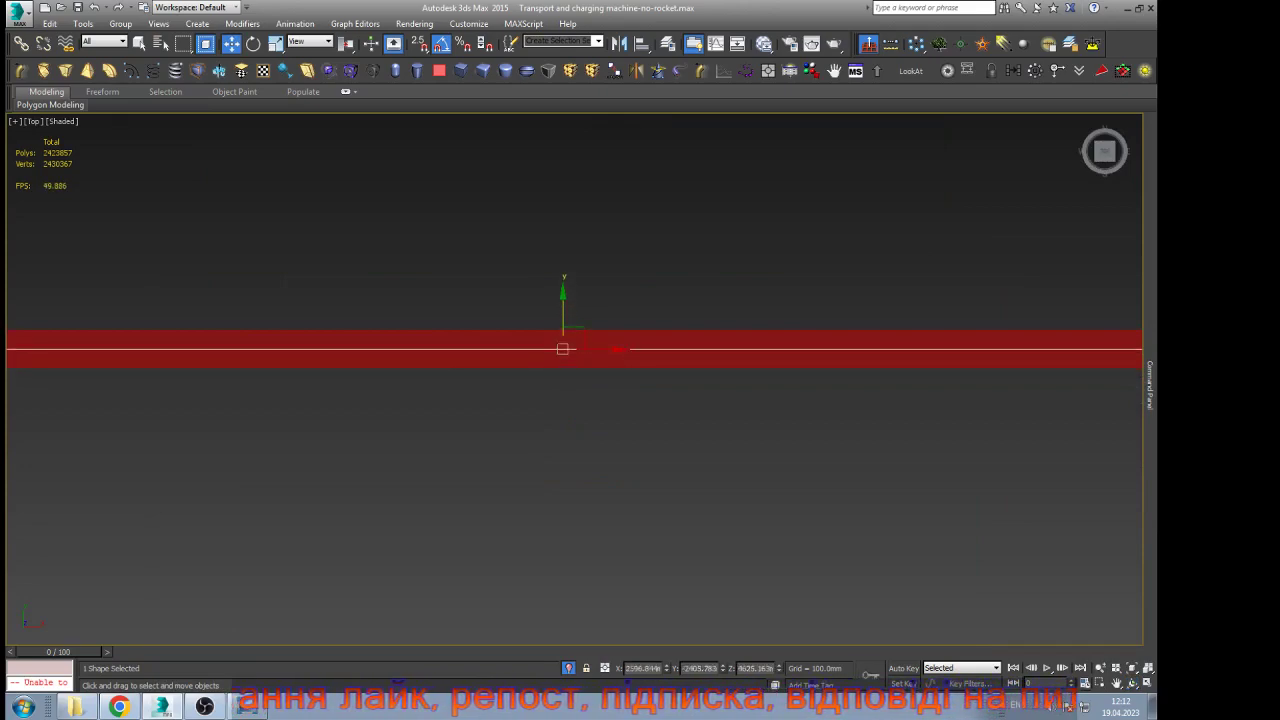
Test the leg-shaped control at its new place above the cab by sliding it along the line and back to the extended end
scroll(648, 395, down, 7)
alt+middle_drag(648, 395, 570, 293)
scroll(570, 293, down, 5)
alt+middle_drag(703, 413, 690, 443)
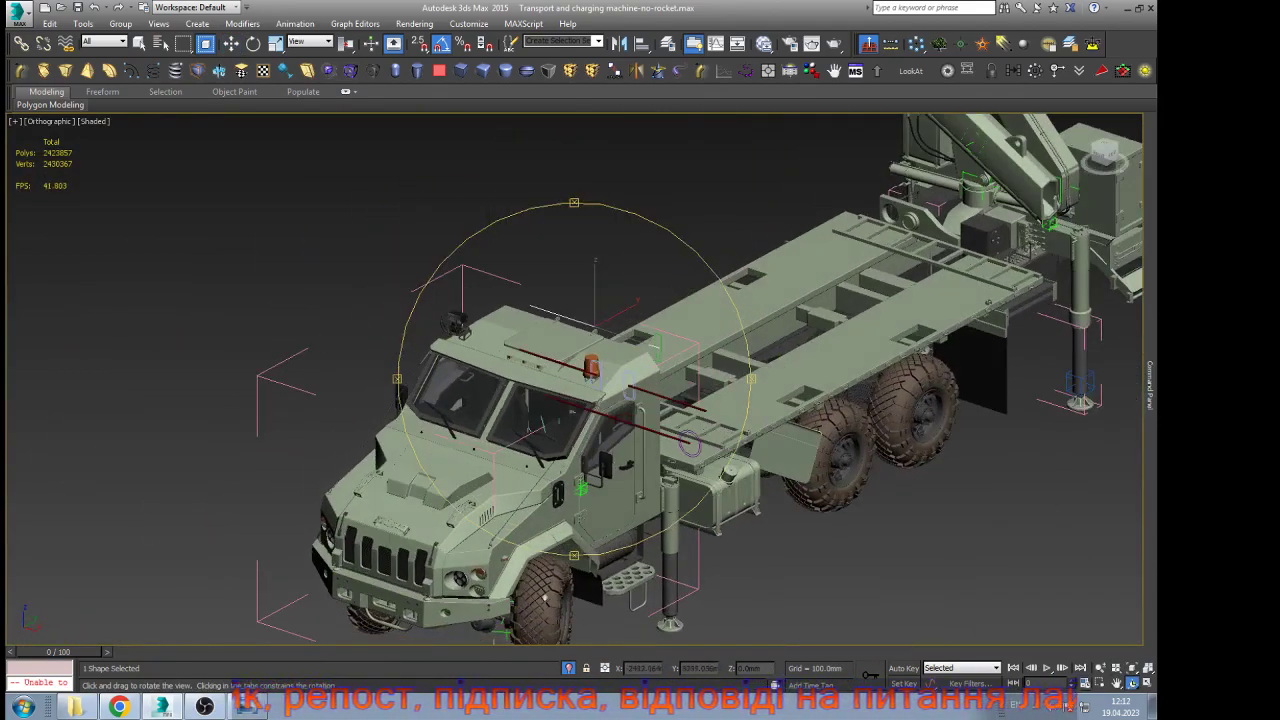
key(w)
click(656, 348)
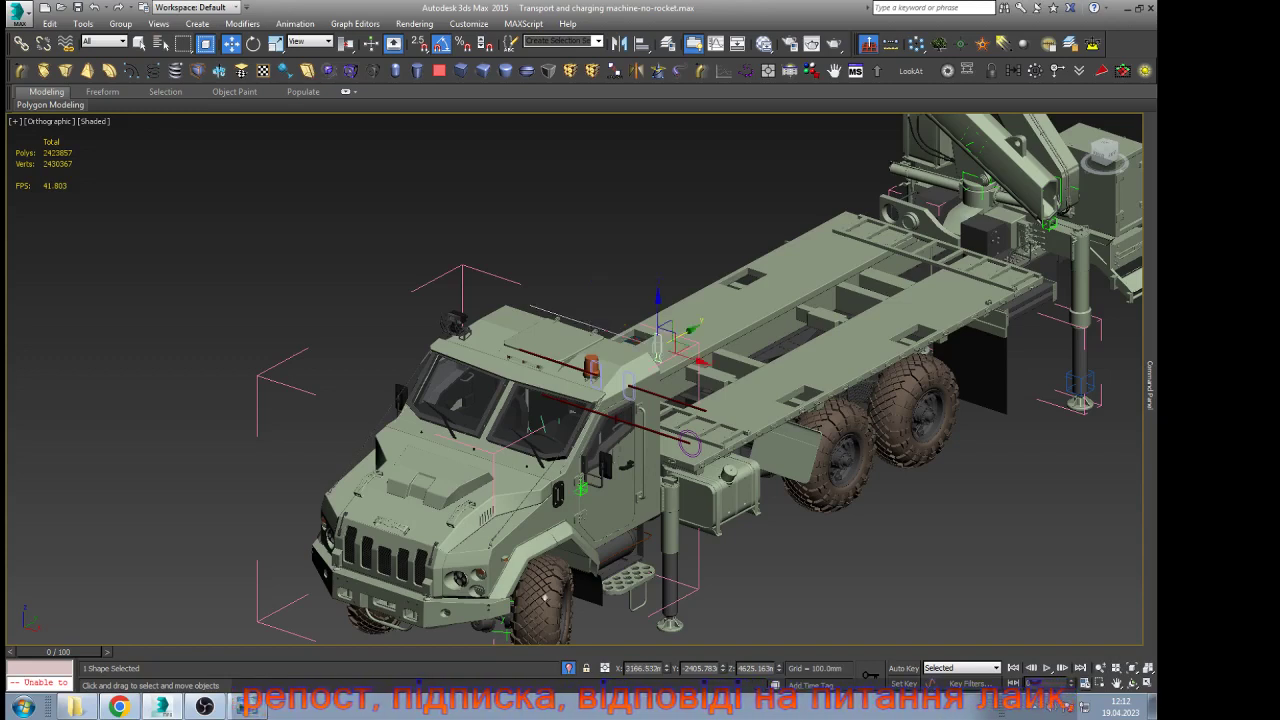
drag(682, 356, 658, 345)
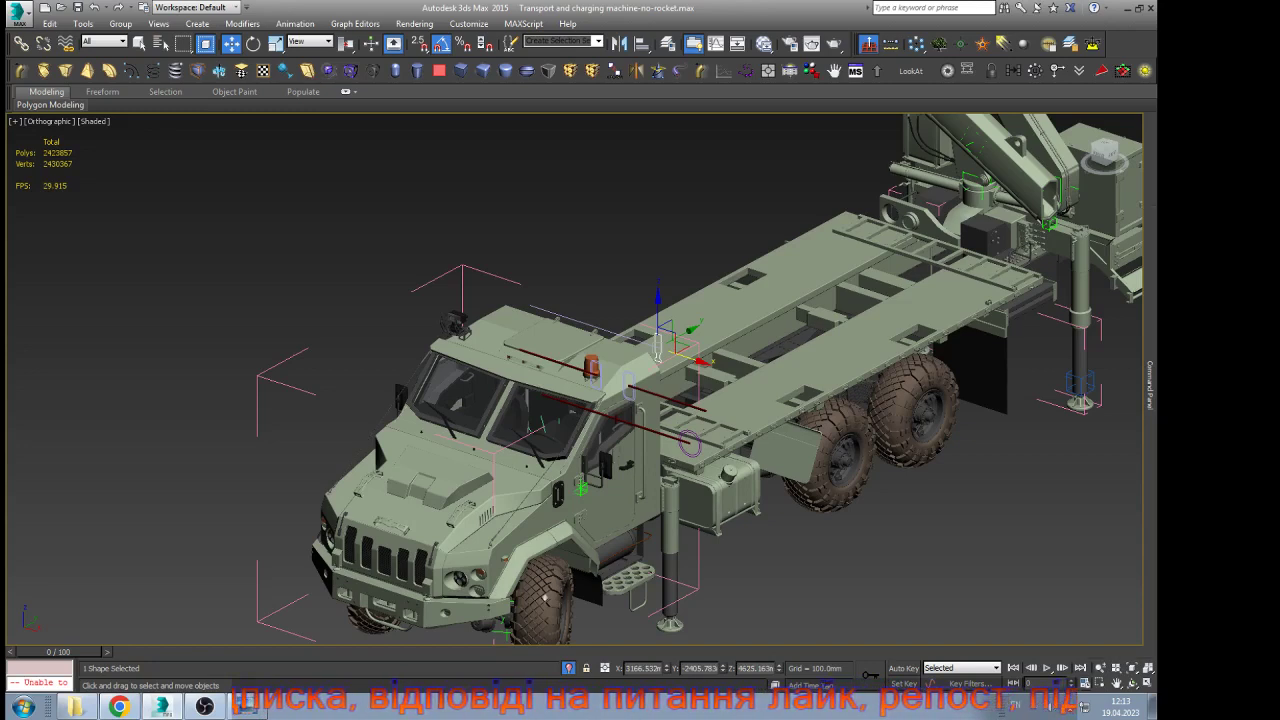
Turn on Auto Key and try stepping the leg-shaped control's % Along Path down past 0 to -5.0 and beyond
mouse_move(1150, 386)
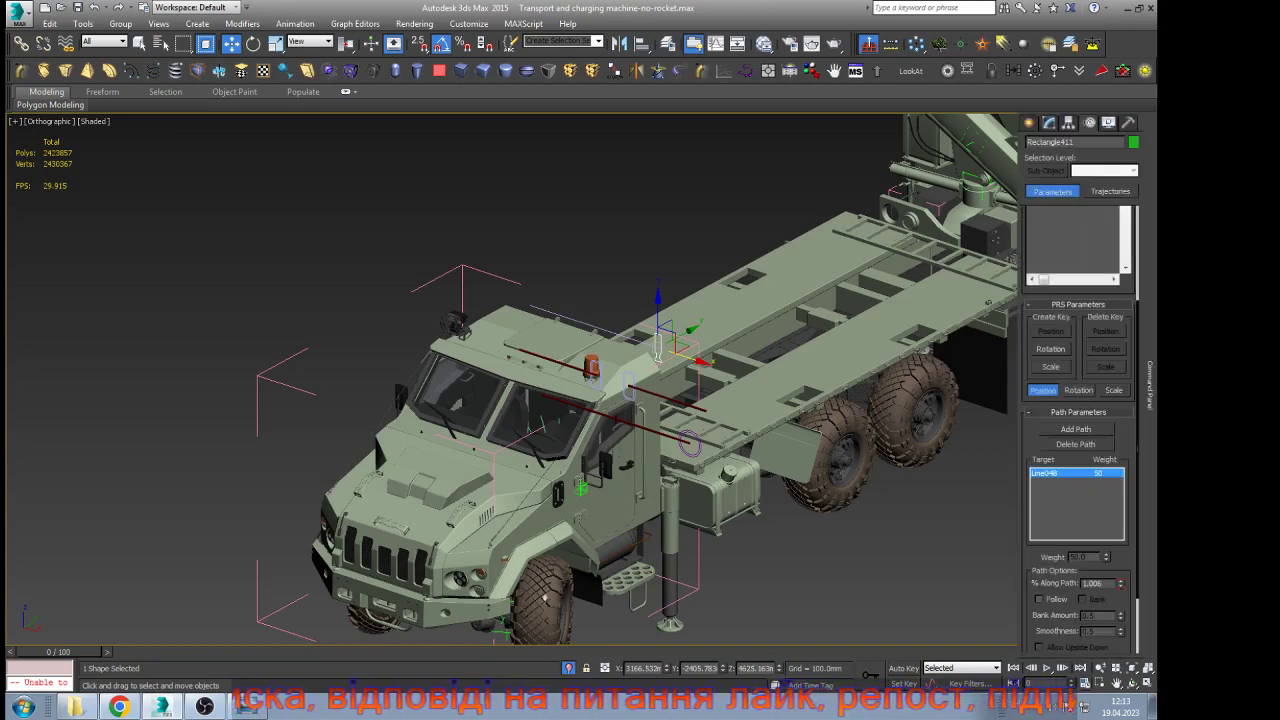
scroll(1078, 430, down, 2)
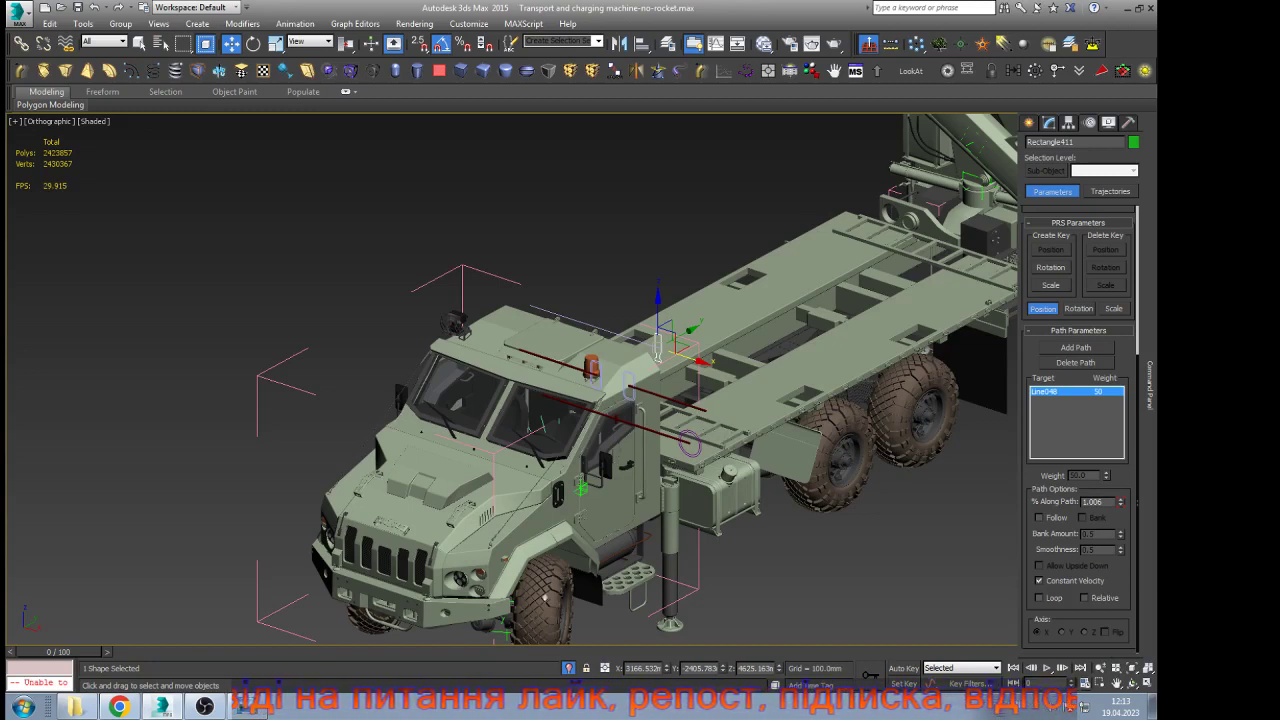
scroll(1078, 430, up, 3)
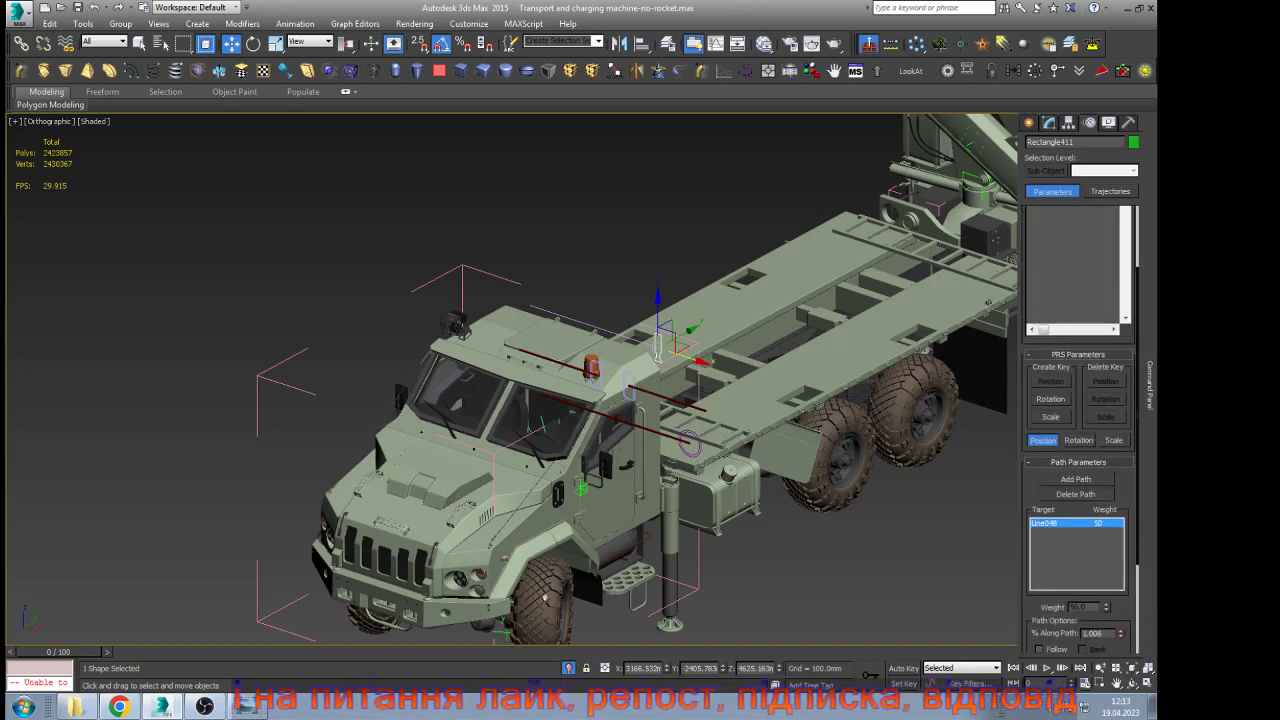
scroll(1078, 430, down, 3)
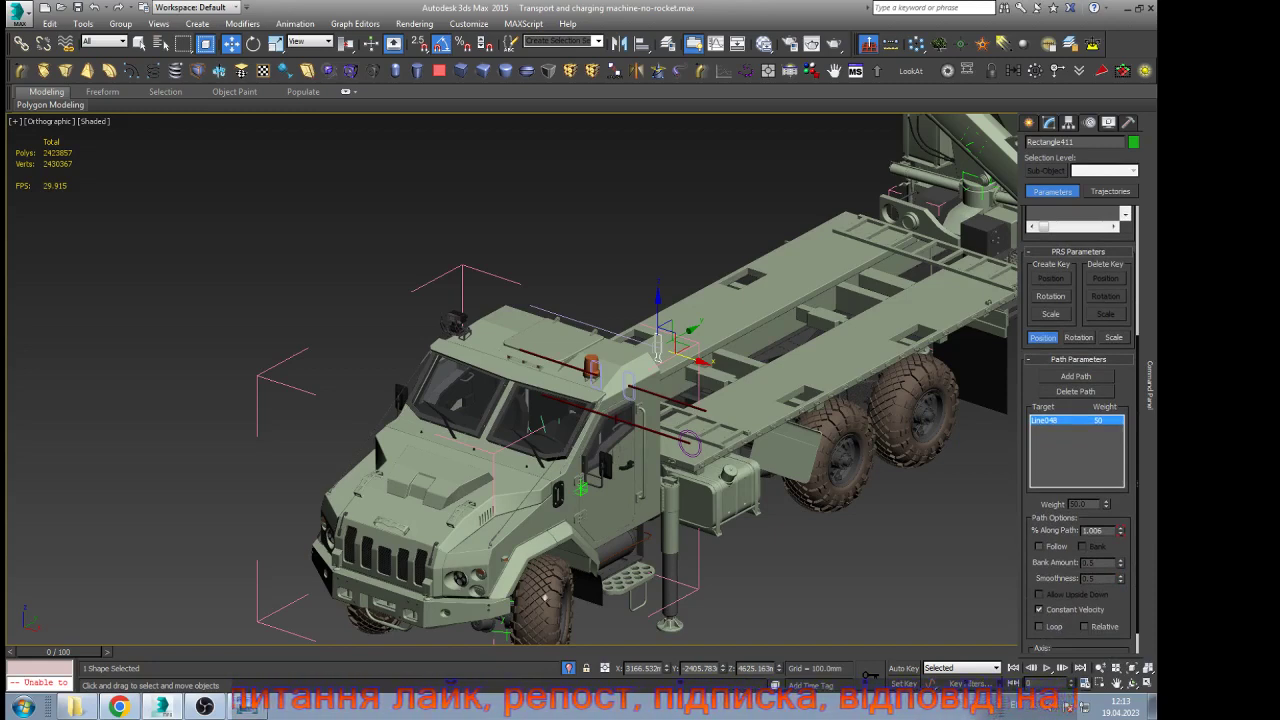
key(n)
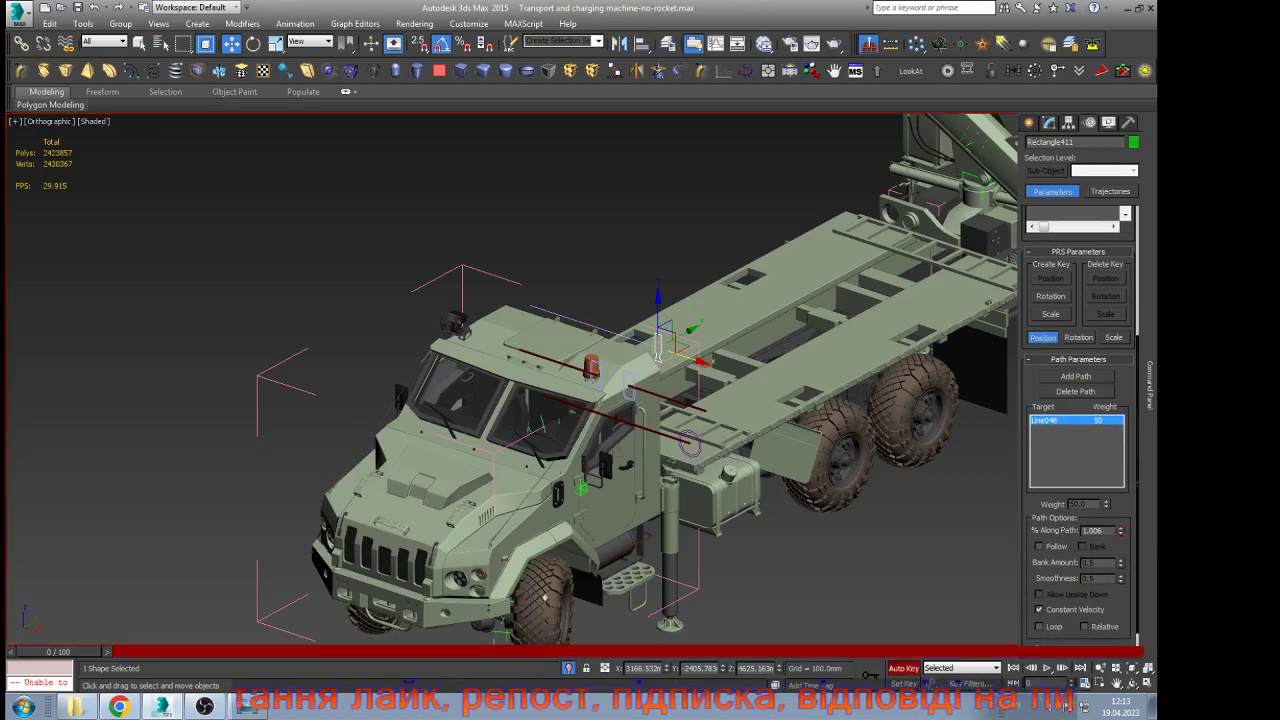
click(1121, 534)
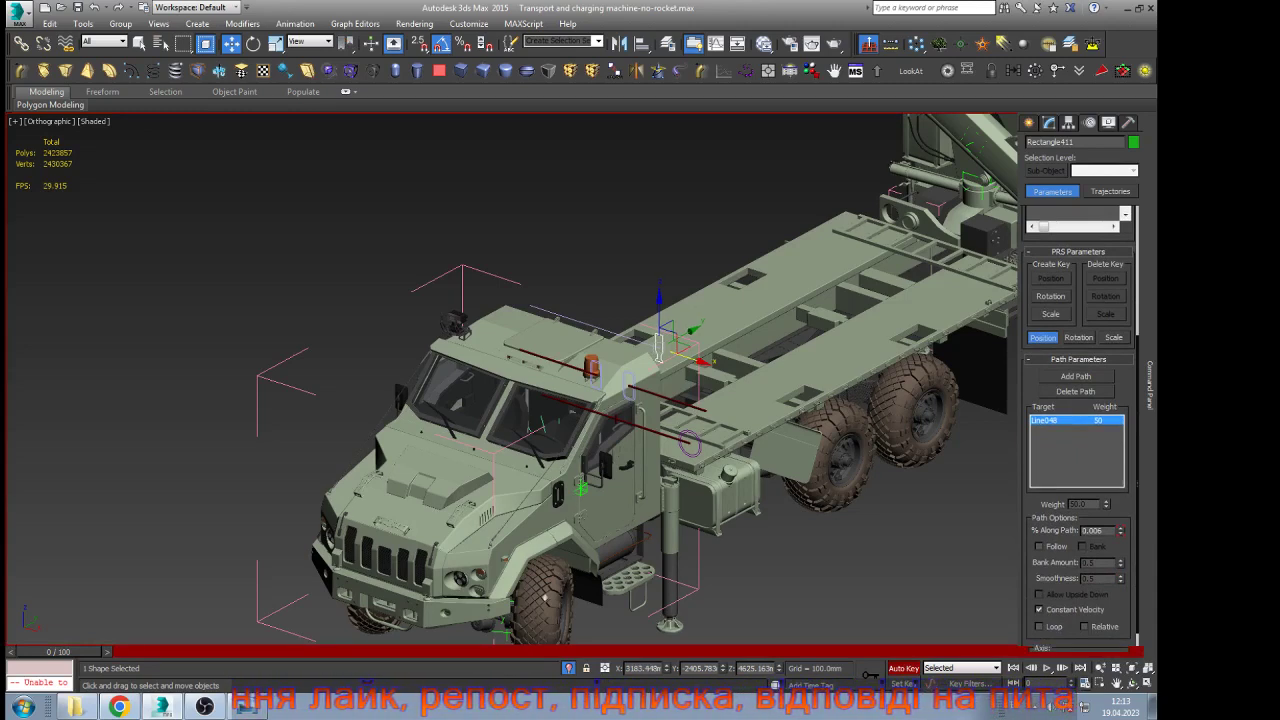
click(1121, 534)
click(1121, 534)
click(1121, 534)
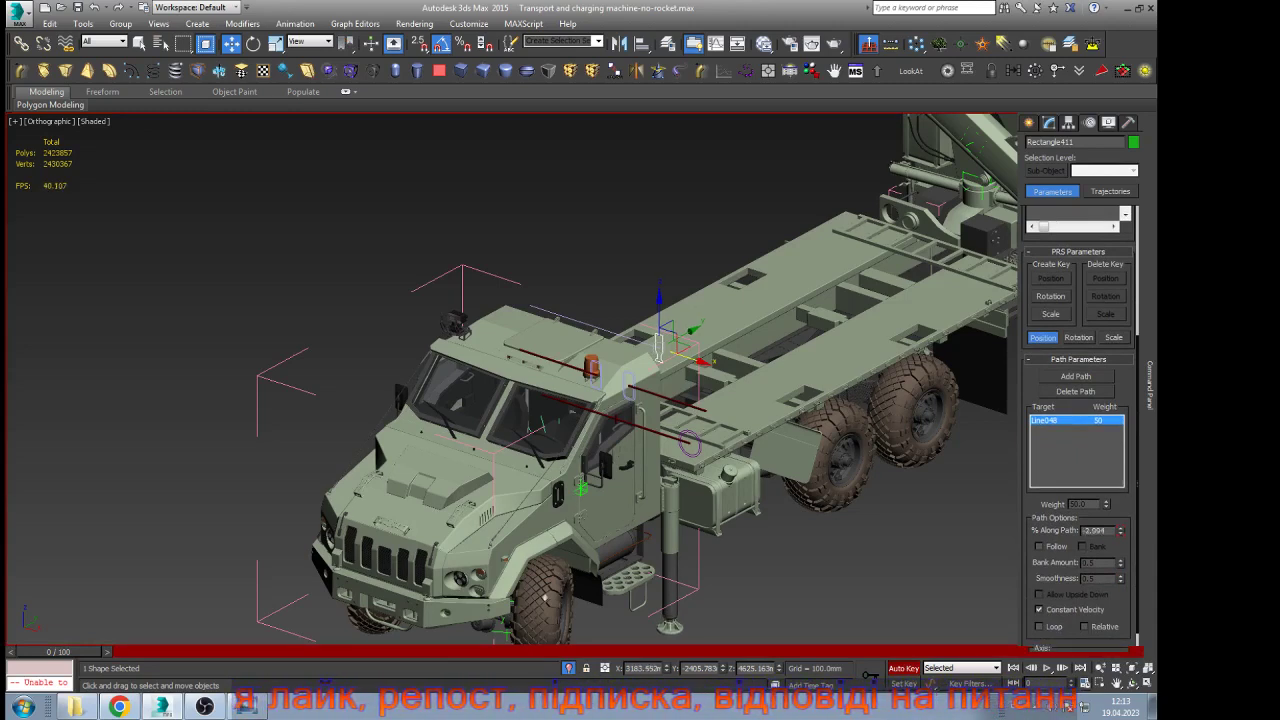
text(0.0)
click(1121, 534)
click(1121, 534)
click(1121, 534)
click(1121, 534)
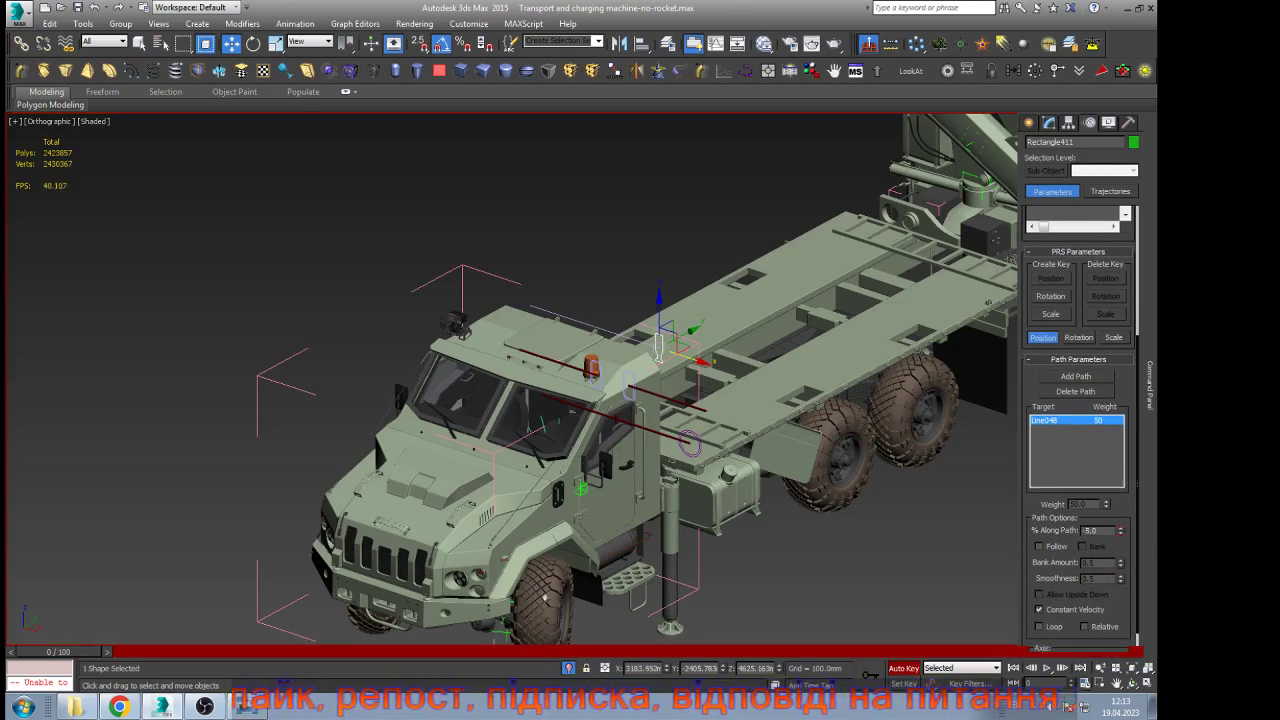
click(1121, 534)
click(1121, 534)
click(1121, 534)
Try 21.0 % Along Path, and slide the leg-shaped control back to the extended end with Auto Key turned off
drag(1121, 536, 1121, 509)
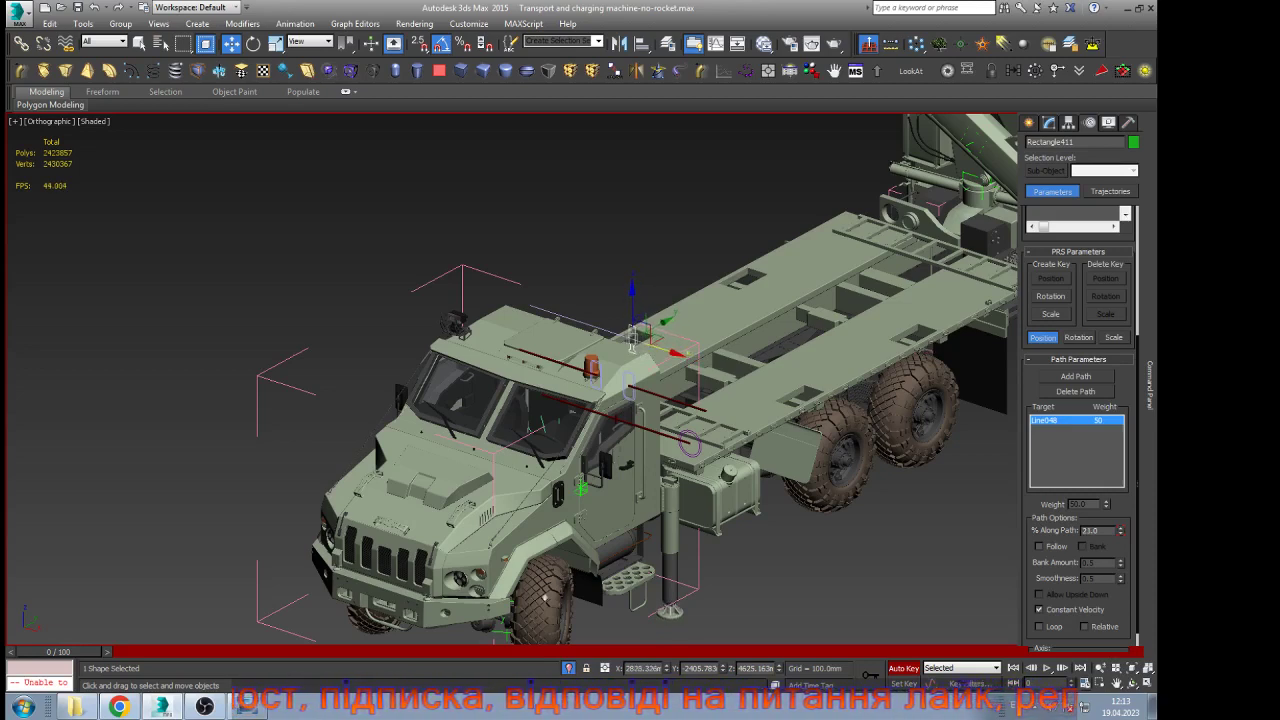
key(n)
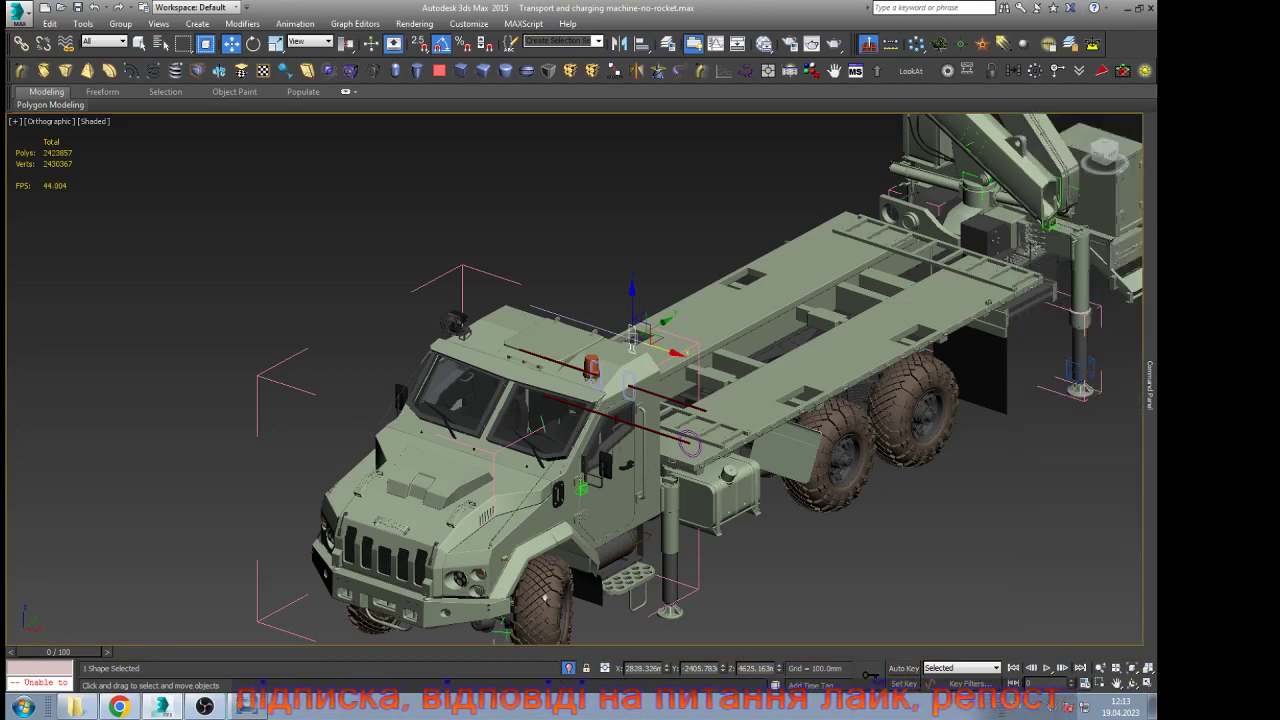
mouse_move(662, 349)
mouse_down()
mouse_move(560, 314)
mouse_move(660, 343)
mouse_up()
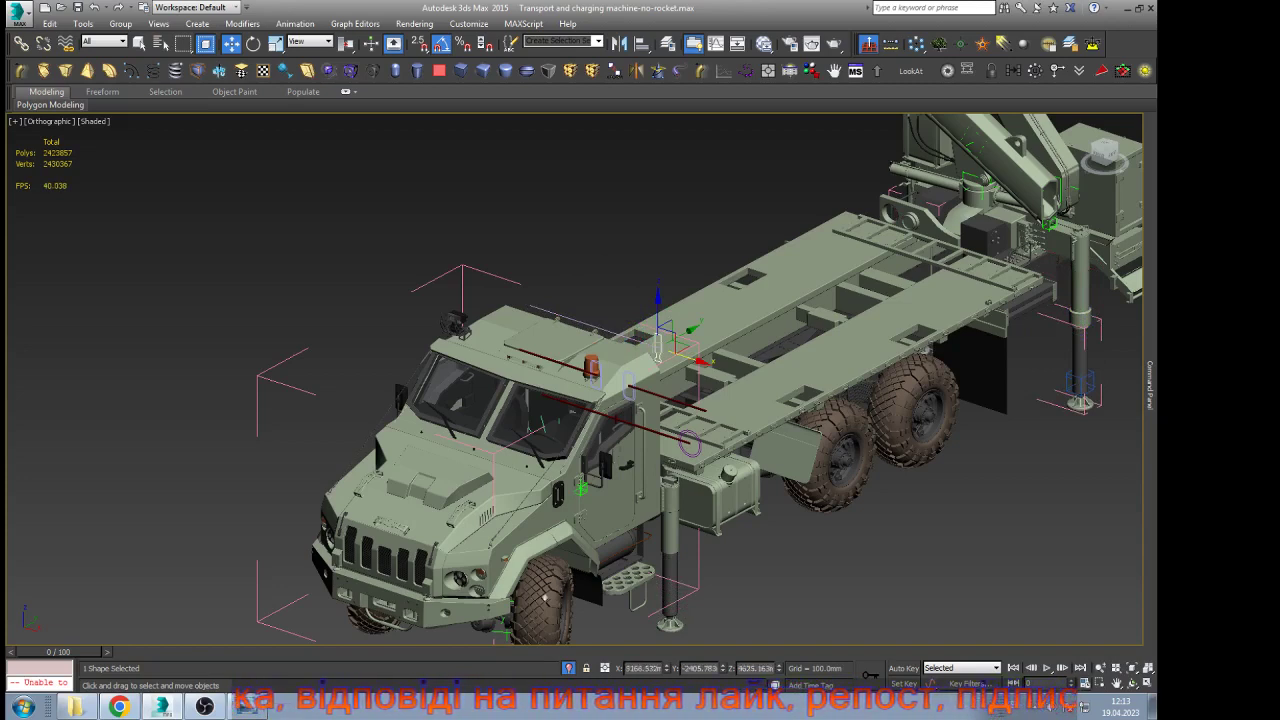
Select the path line above the cab and its spline for sub-object editing
click(575, 319)
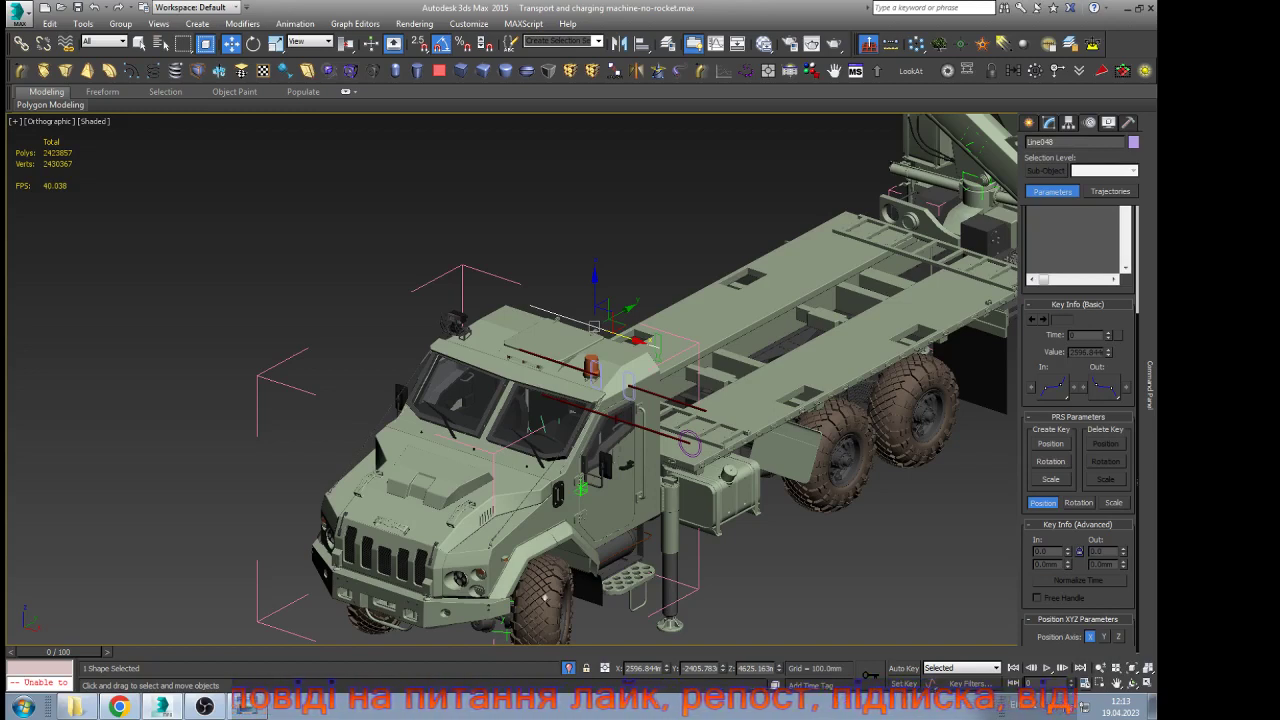
scroll(1078, 420, up, 6)
scroll(1078, 420, down, 5)
scroll(1078, 420, down, 1)
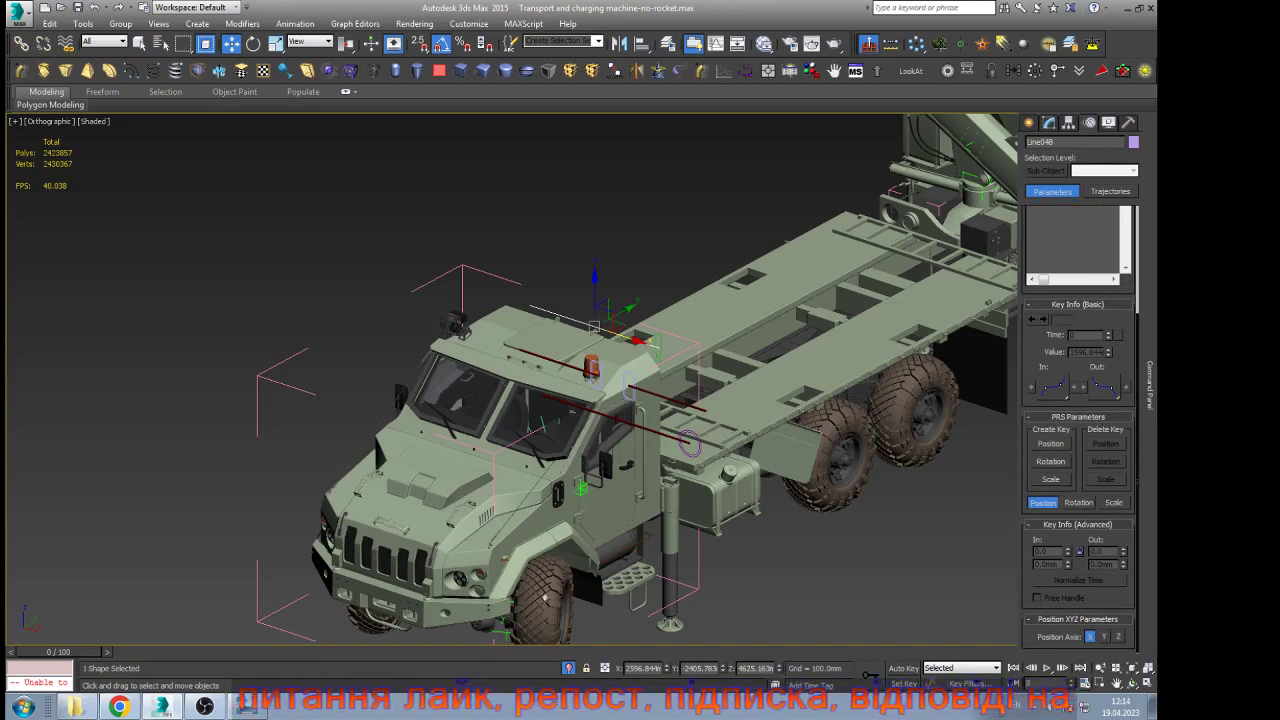
click(1028, 122)
click(1048, 122)
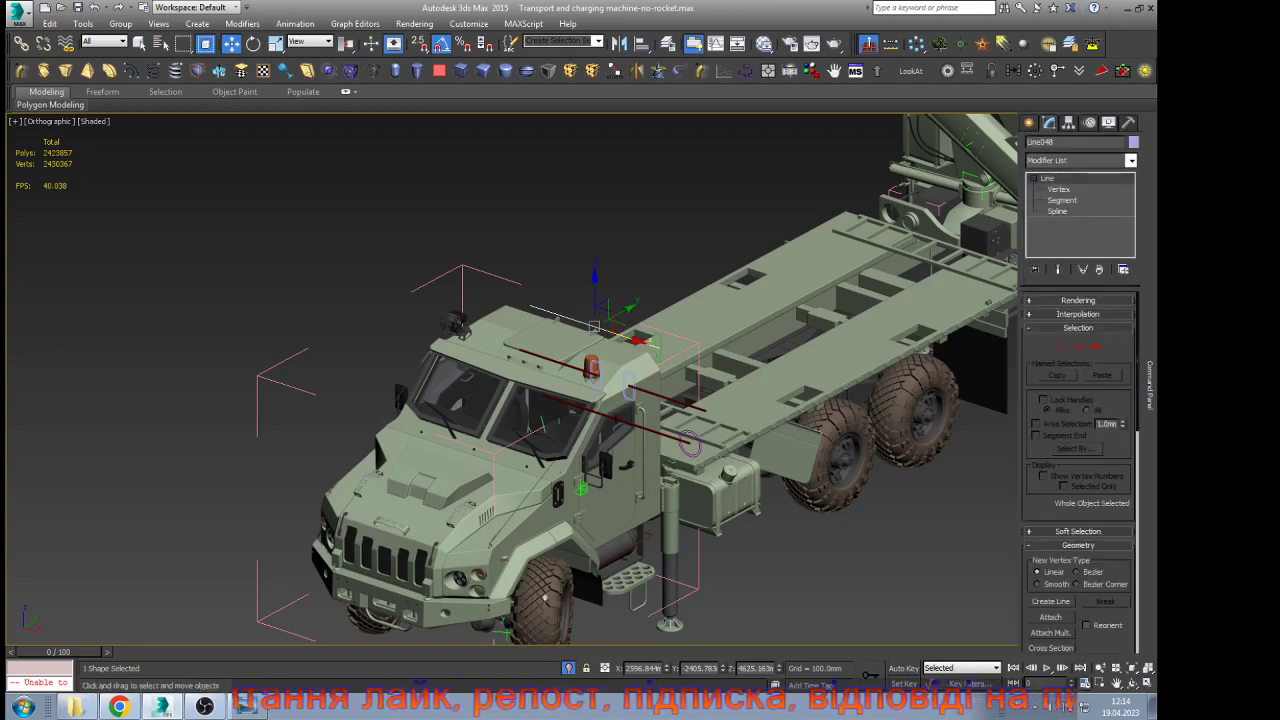
click(1057, 211)
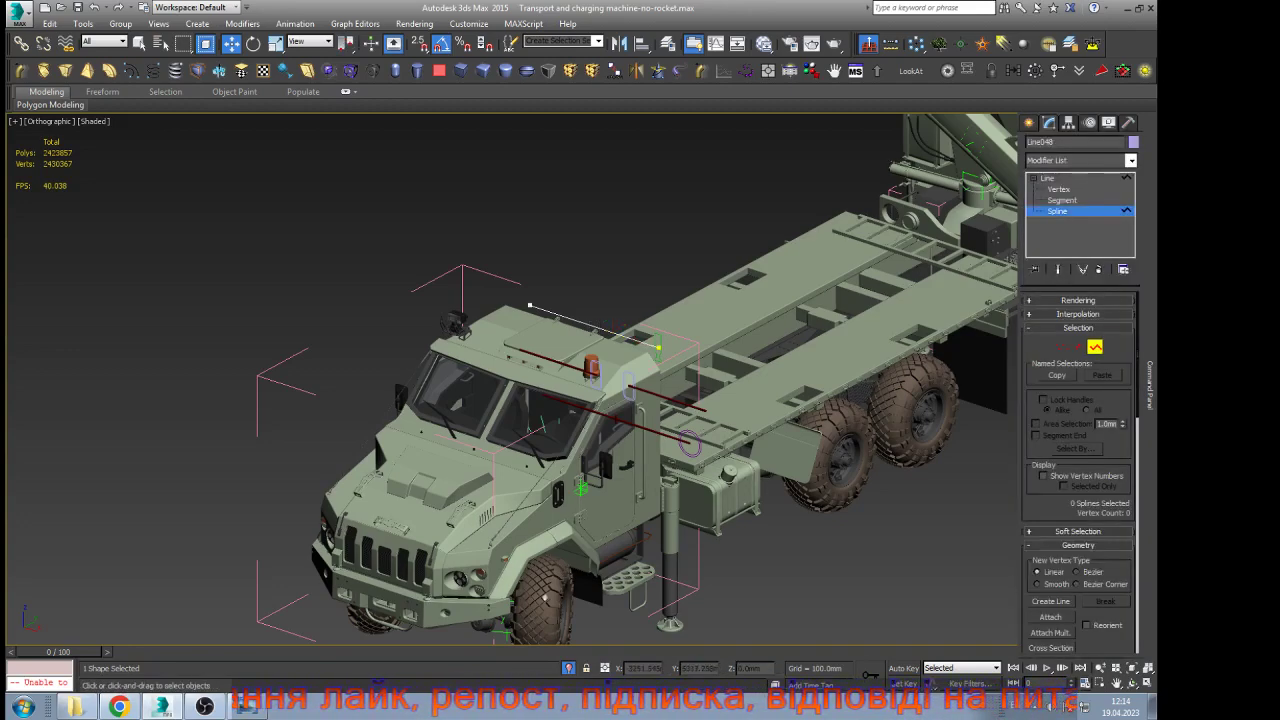
click(626, 337)
scroll(1080, 470, down, 5)
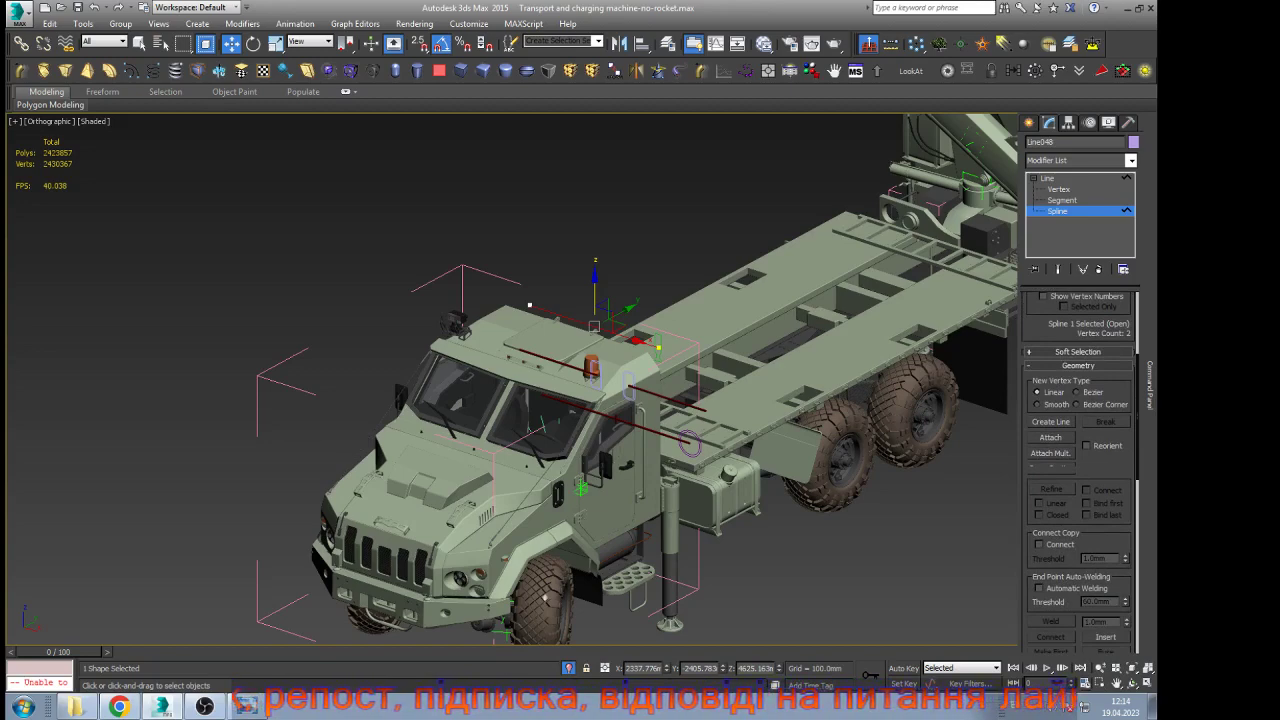
Shorten the path line at the control's end by inserting a vertex just before the end vertex and deleting the end vertex
scroll(655, 344, up, 5)
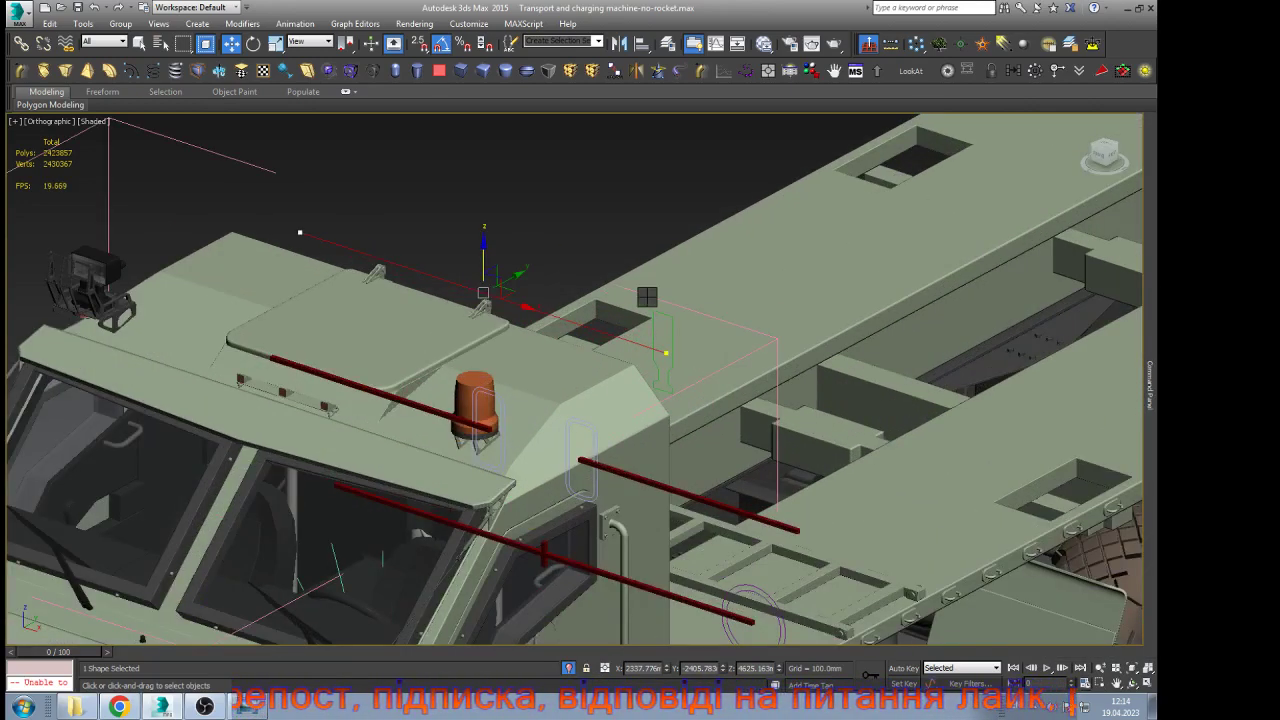
key(q)
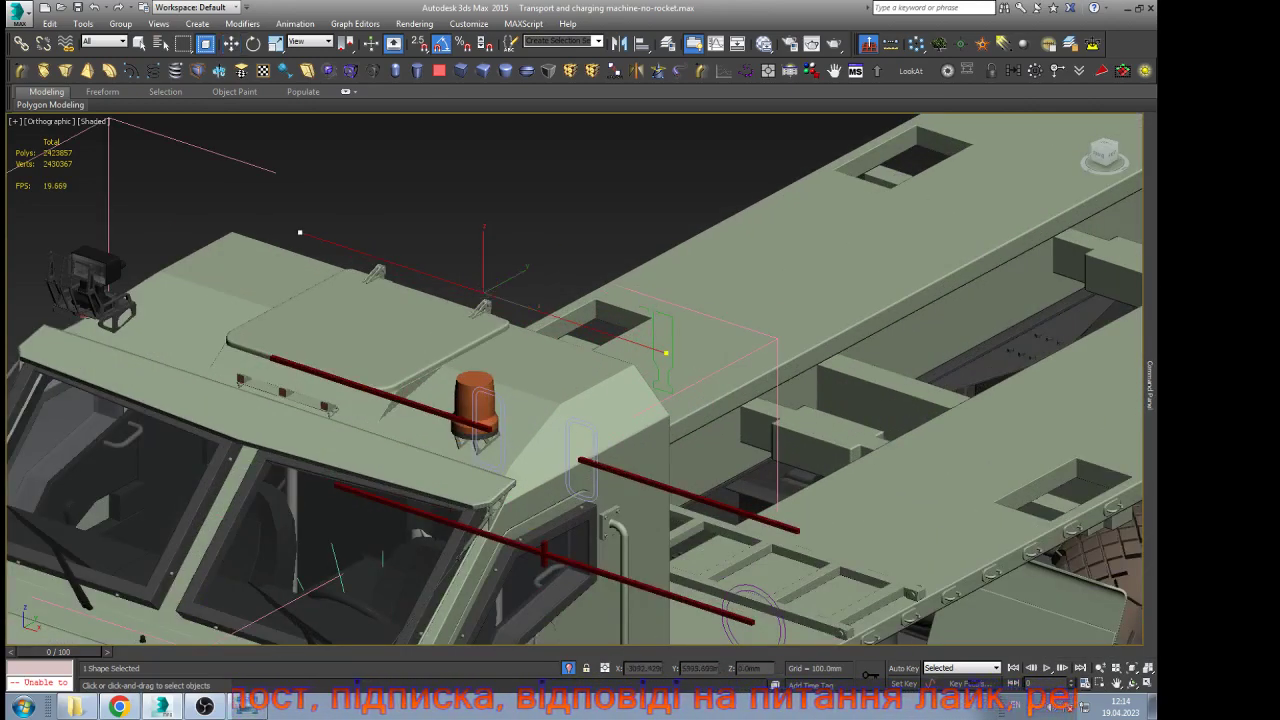
key(w)
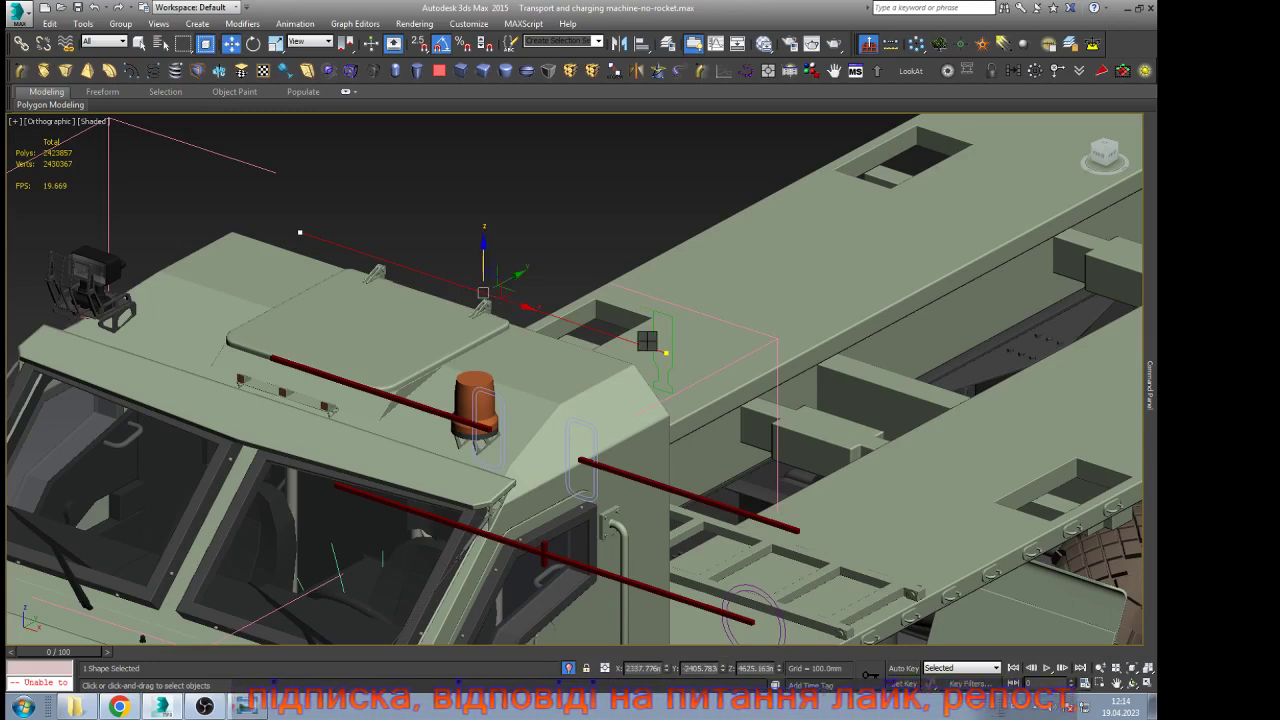
click(624, 316)
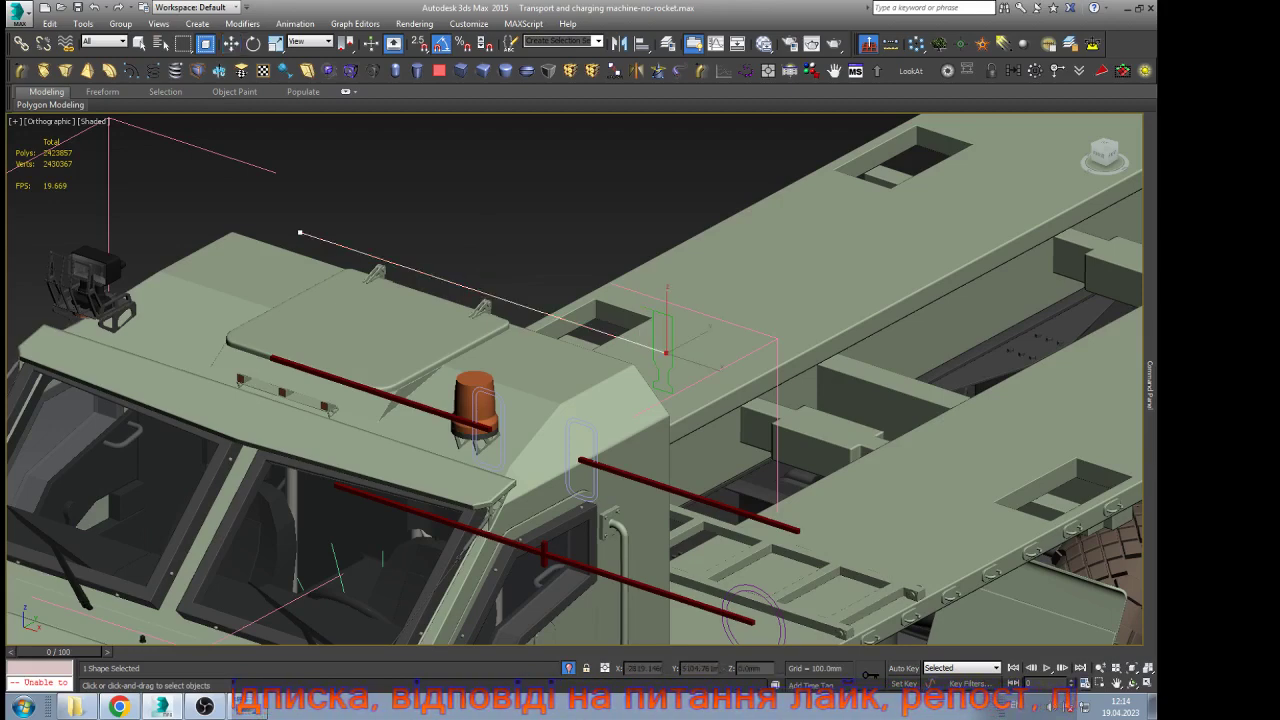
key(w)
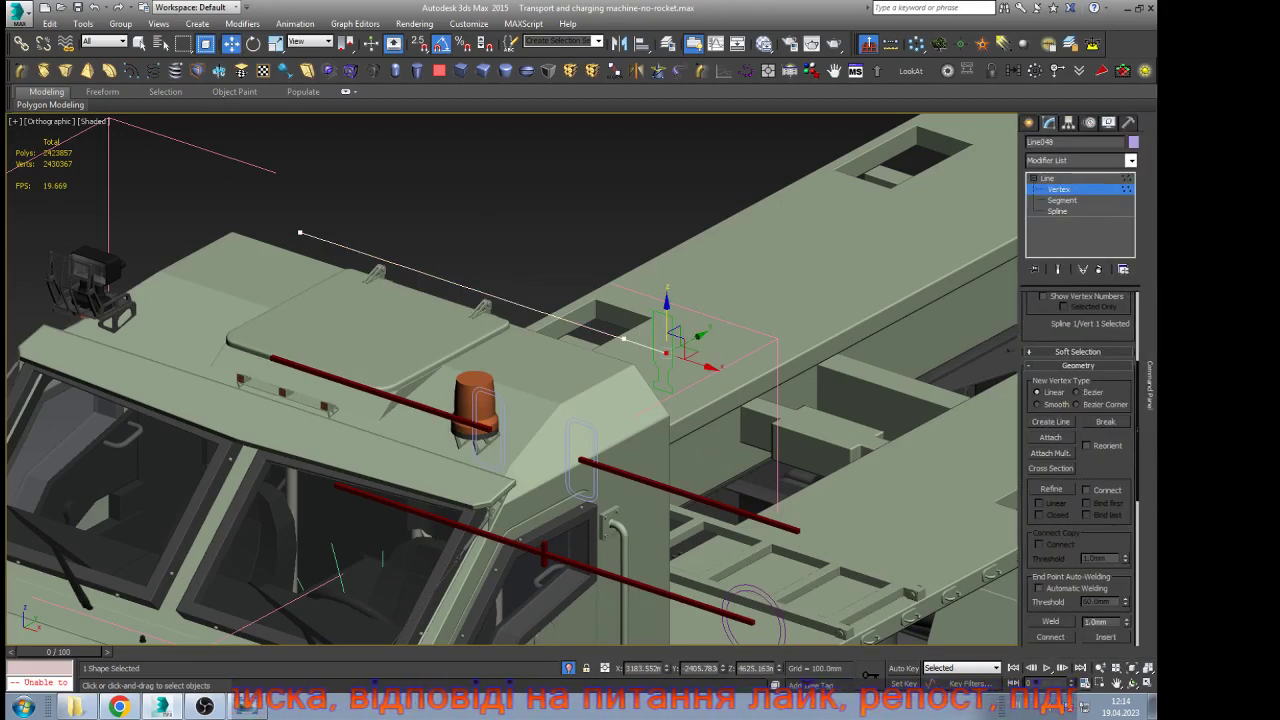
key(Delete)
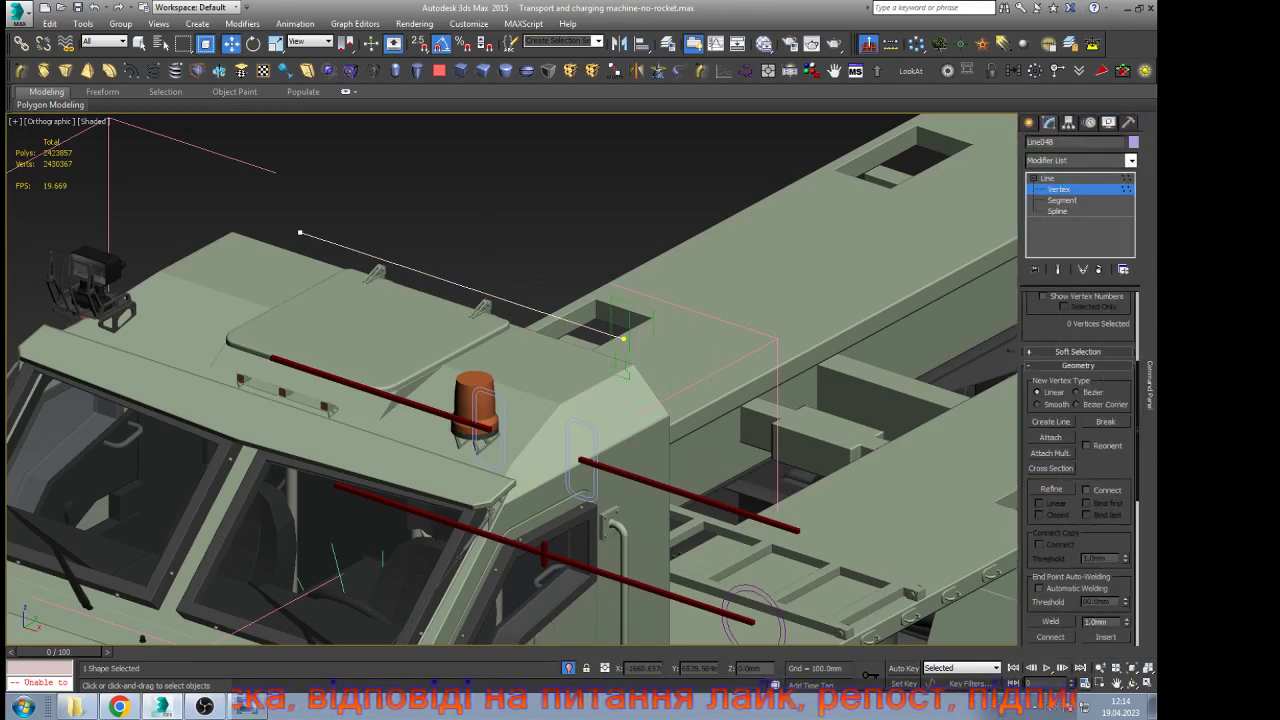
Leave the path line's vertex editing and slide the leg-shaped control to the retracted end of the line
click(1048, 178)
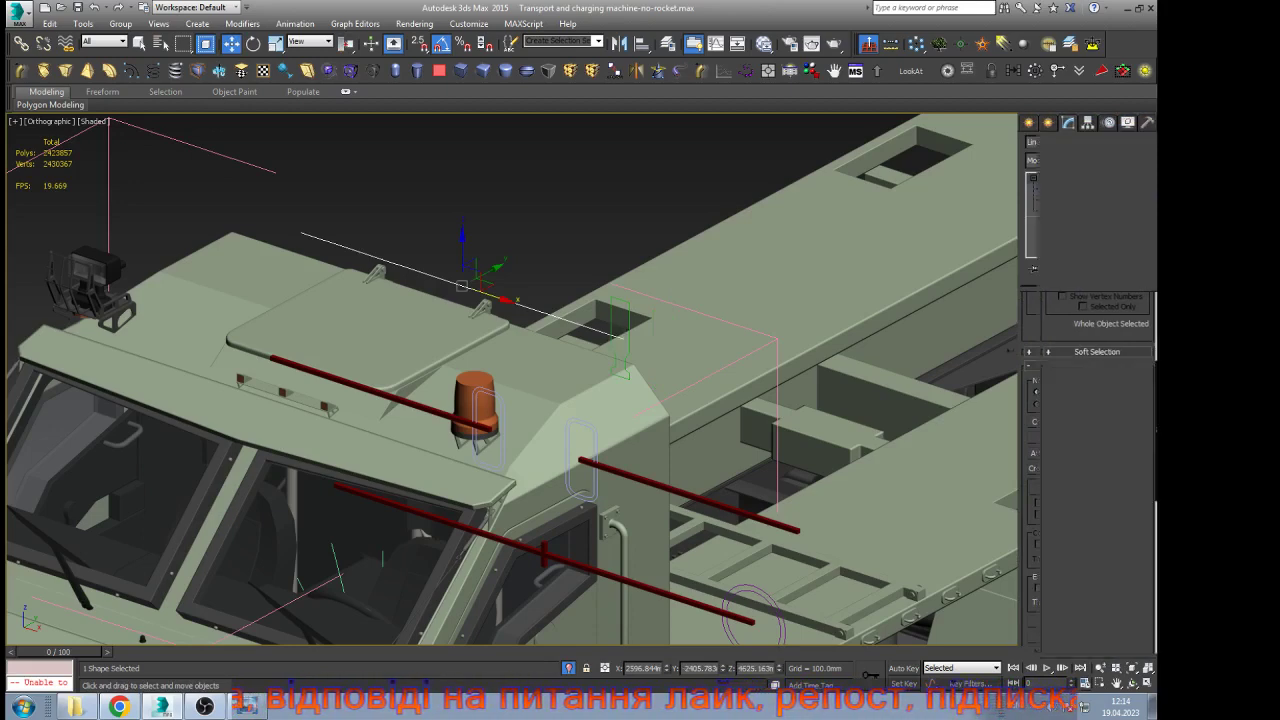
click(628, 305)
scroll(628, 305, down, 5)
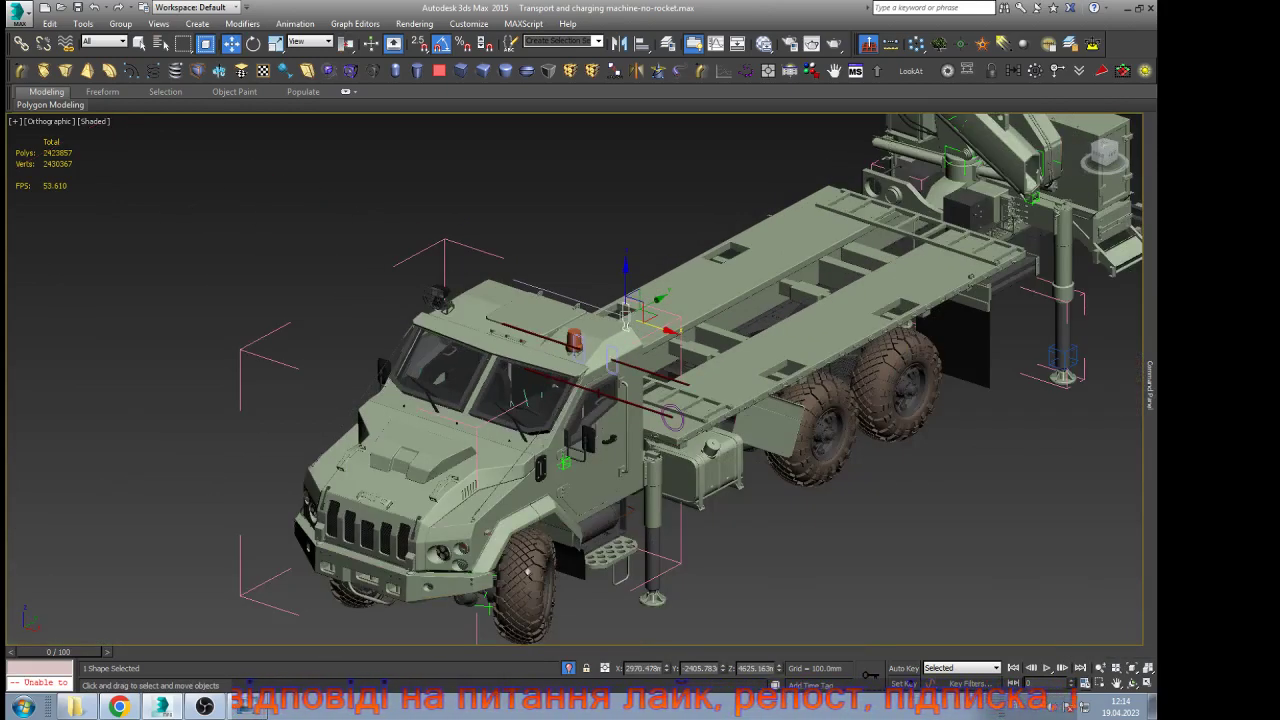
drag(626, 313, 511, 275)
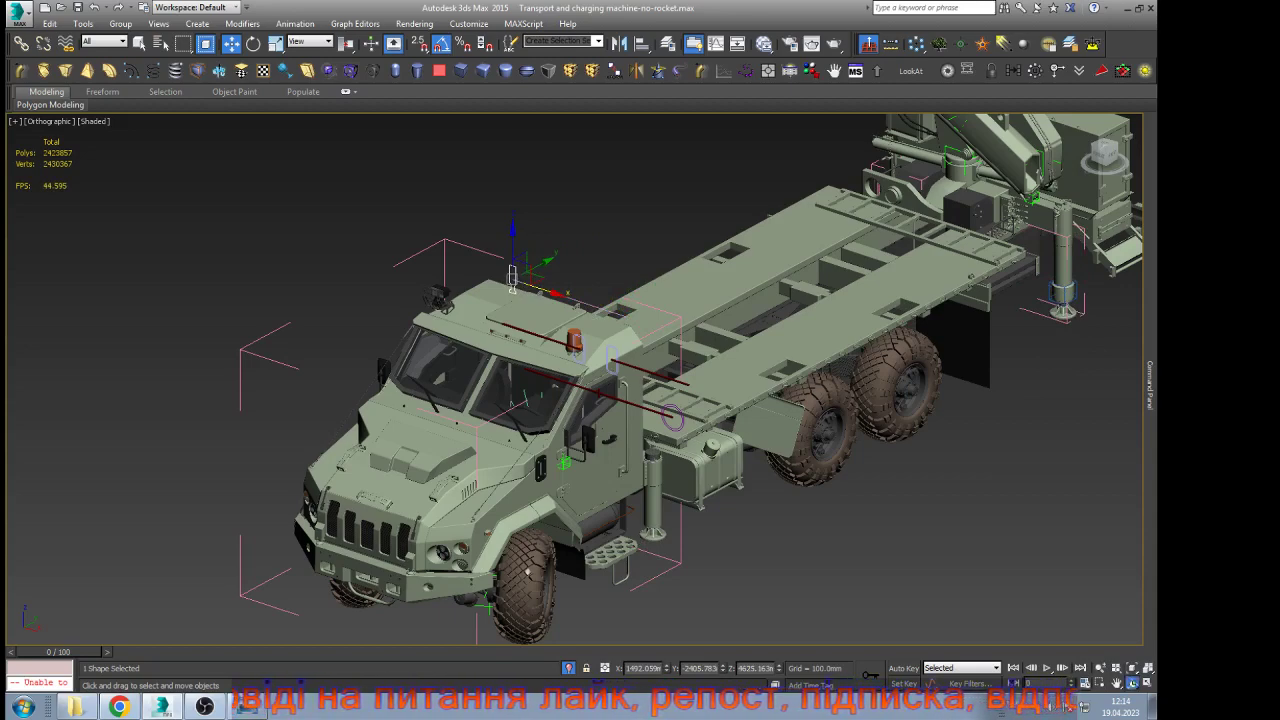
Examine the retracted front and rear support legs along the truck's side
click(1132, 683)
drag(674, 520, 674, 424)
scroll(674, 424, down, 3)
scroll(891, 567, up, 5)
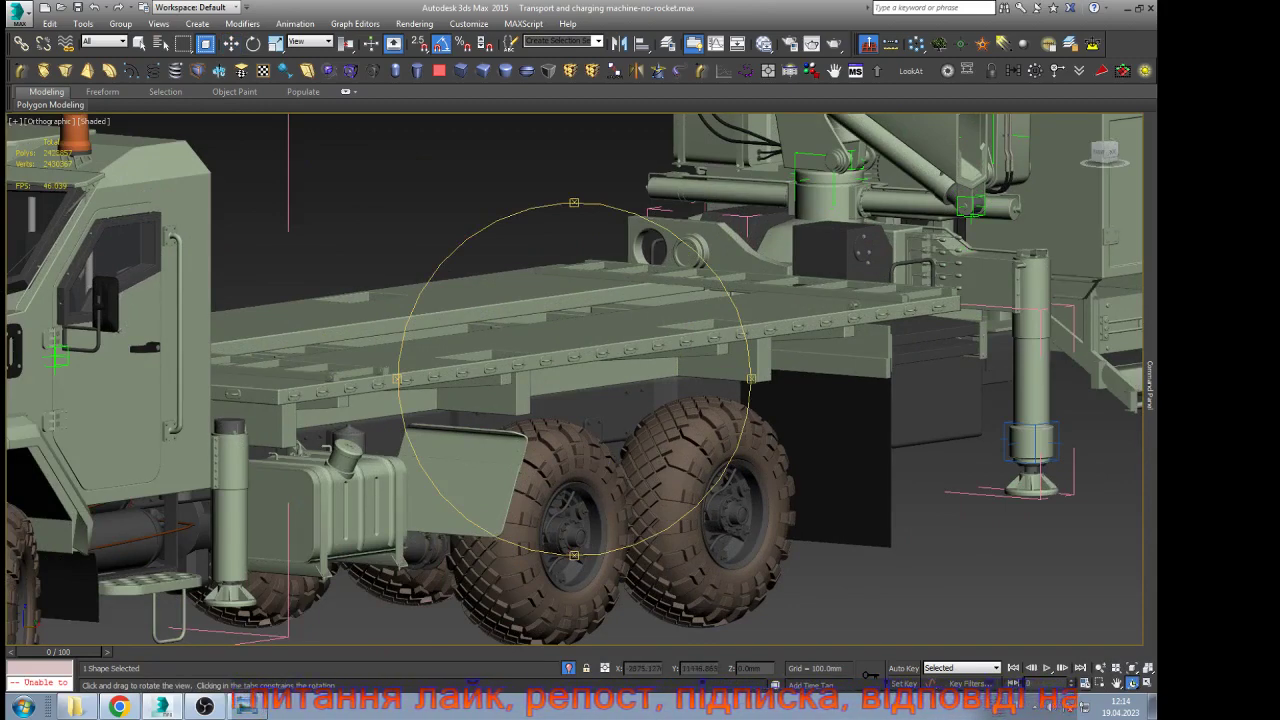
scroll(900, 477, down, 3)
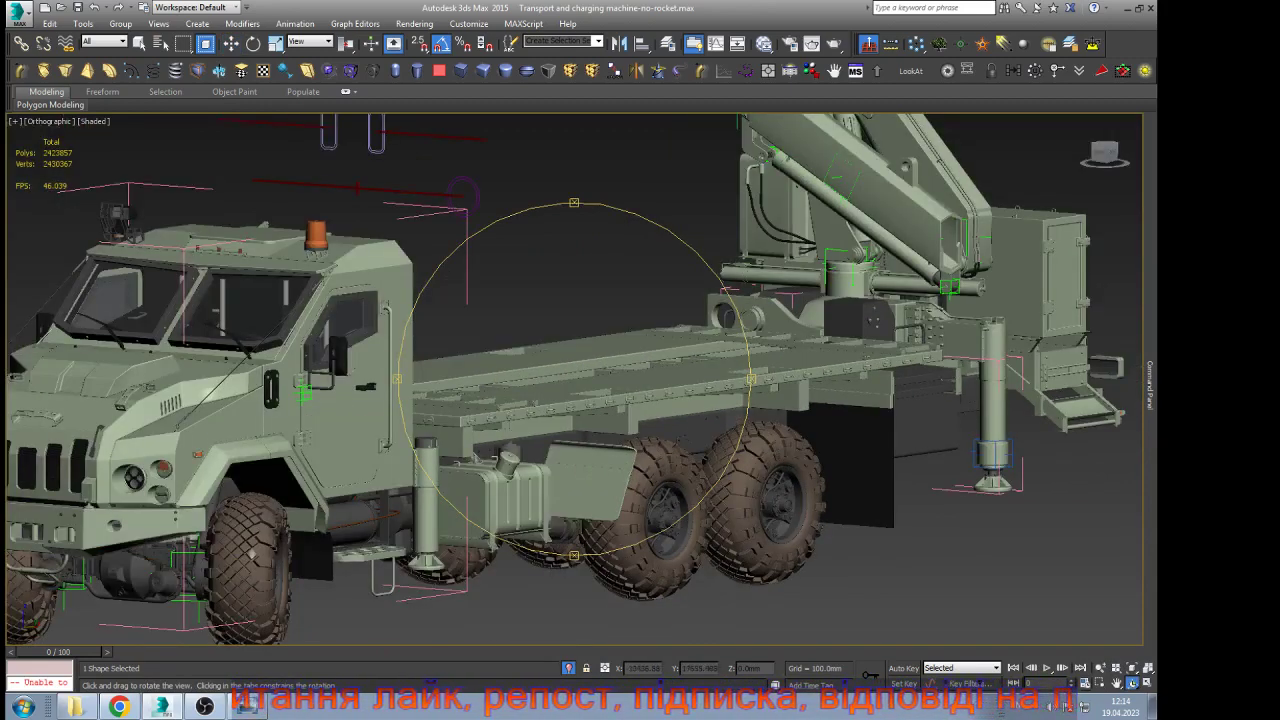
key(w)
scroll(500, 311, down, 3)
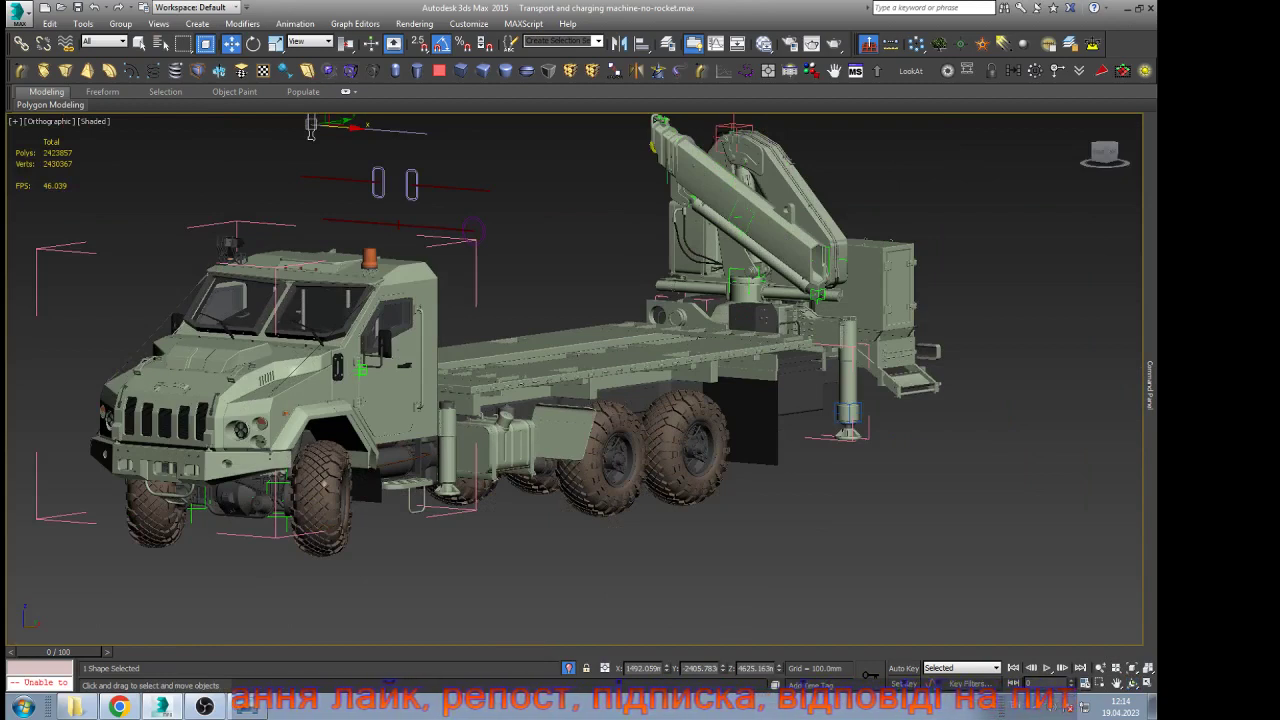
mouse_move(311, 128)
mouse_down()
mouse_move(425, 137)
mouse_move(311, 128)
mouse_up()
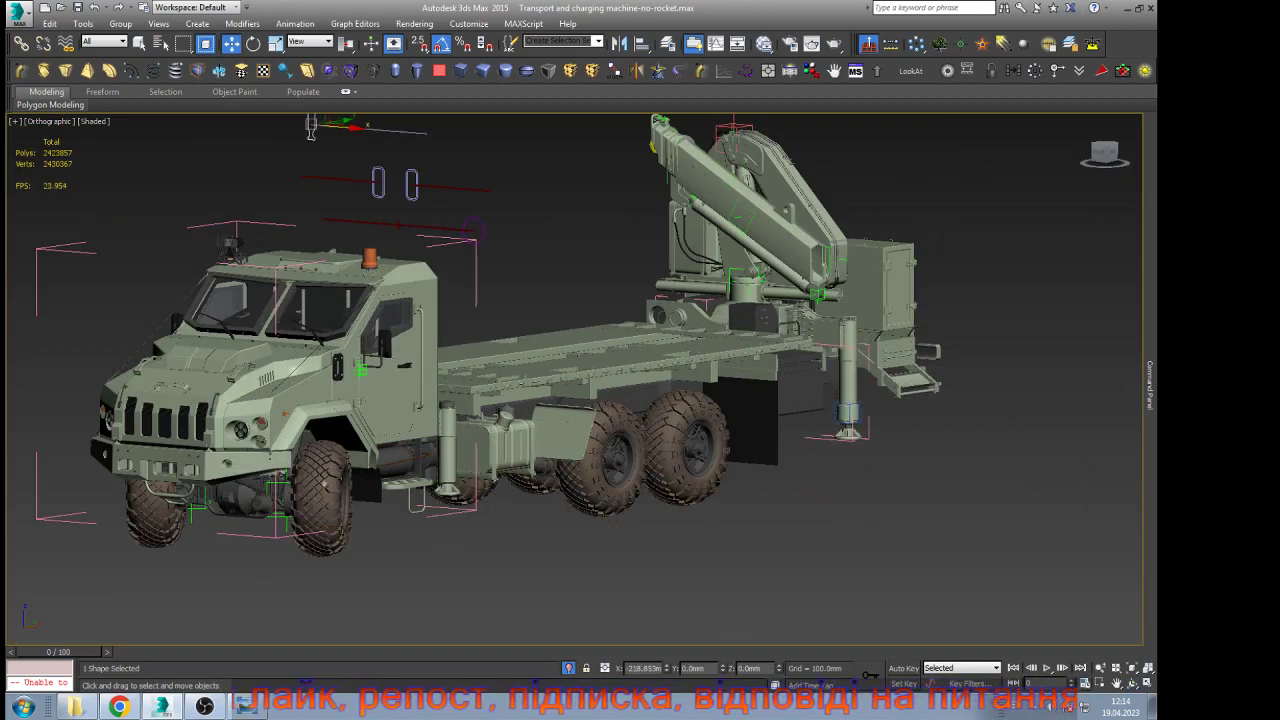
Raise the outer housing of the support leg behind the cab to about Z 1338.4 mm, and clear the selection
scroll(422, 372, up, 4)
click(484, 445)
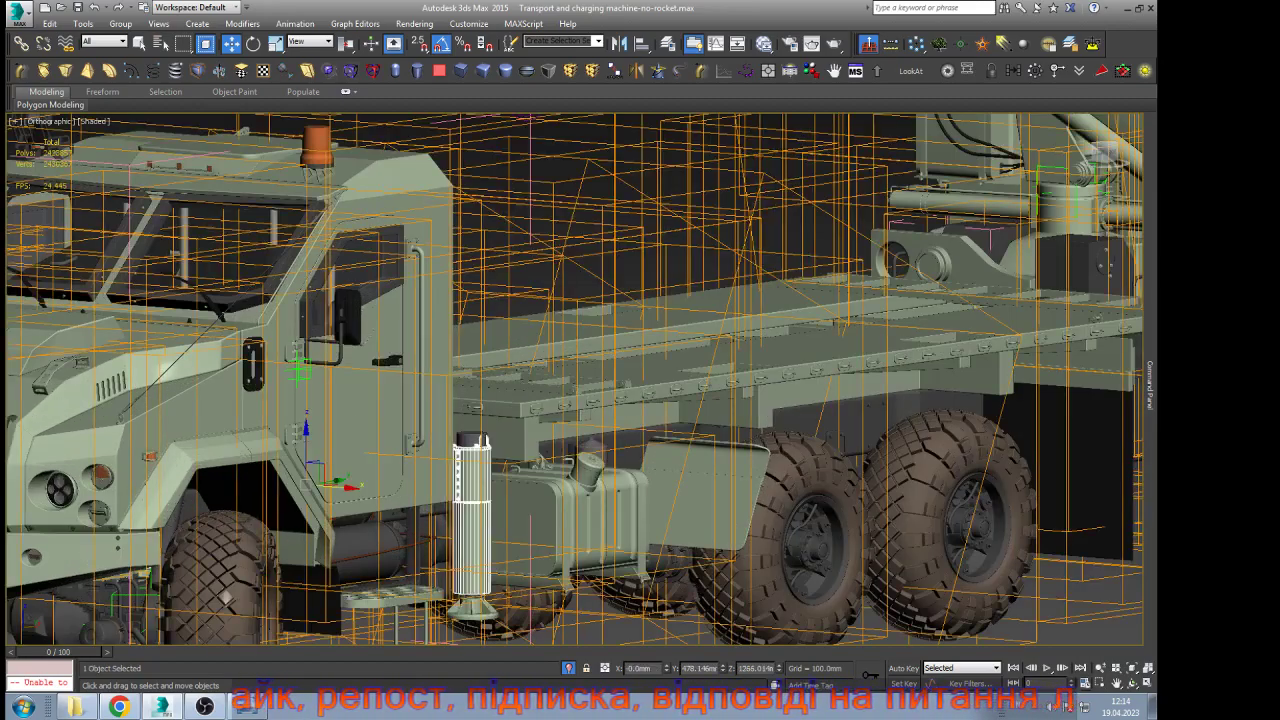
click(1131, 684)
drag(690, 375, 512, 418)
scroll(325, 535, up, 5)
right_click(300, 530)
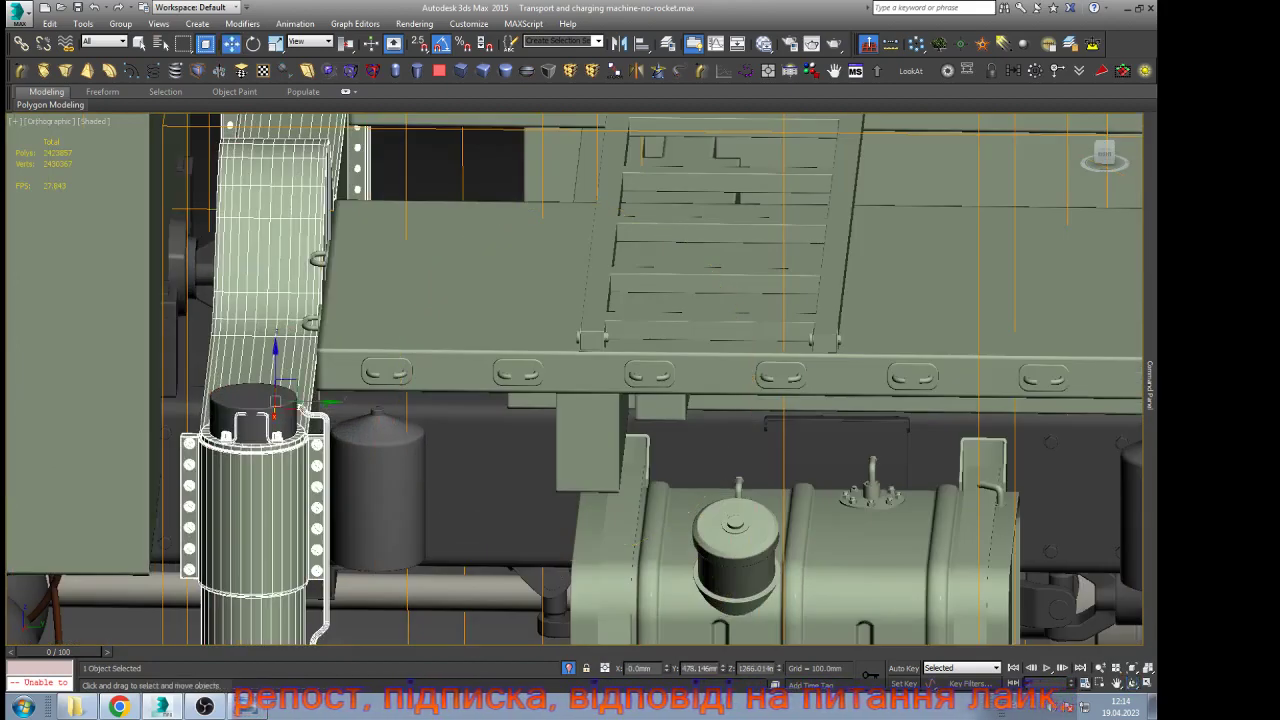
scroll(260, 485, up, 5)
drag(779, 668, 779, 596)
scroll(497, 371, down, 4)
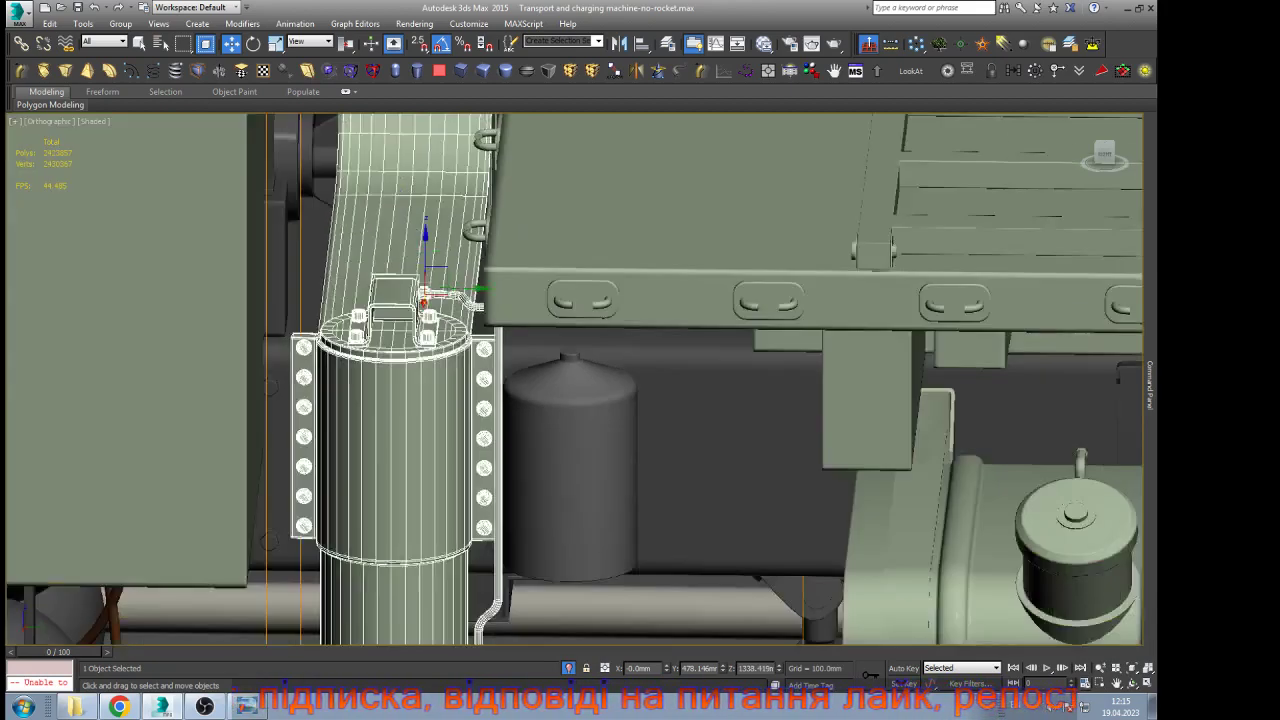
scroll(500, 367, down, 6)
click(629, 500)
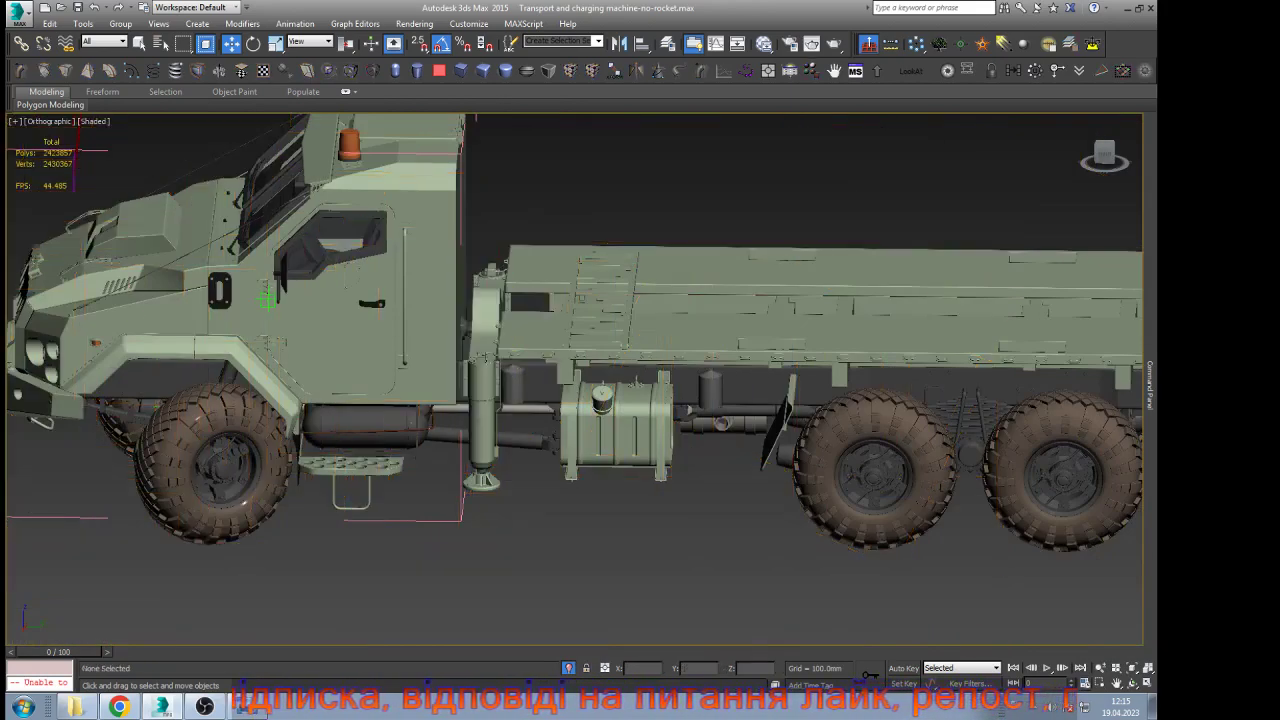
In the front view, slide the leg-shaped control to the extended end of its path line
scroll(629, 500, down, 3)
click(1132, 683)
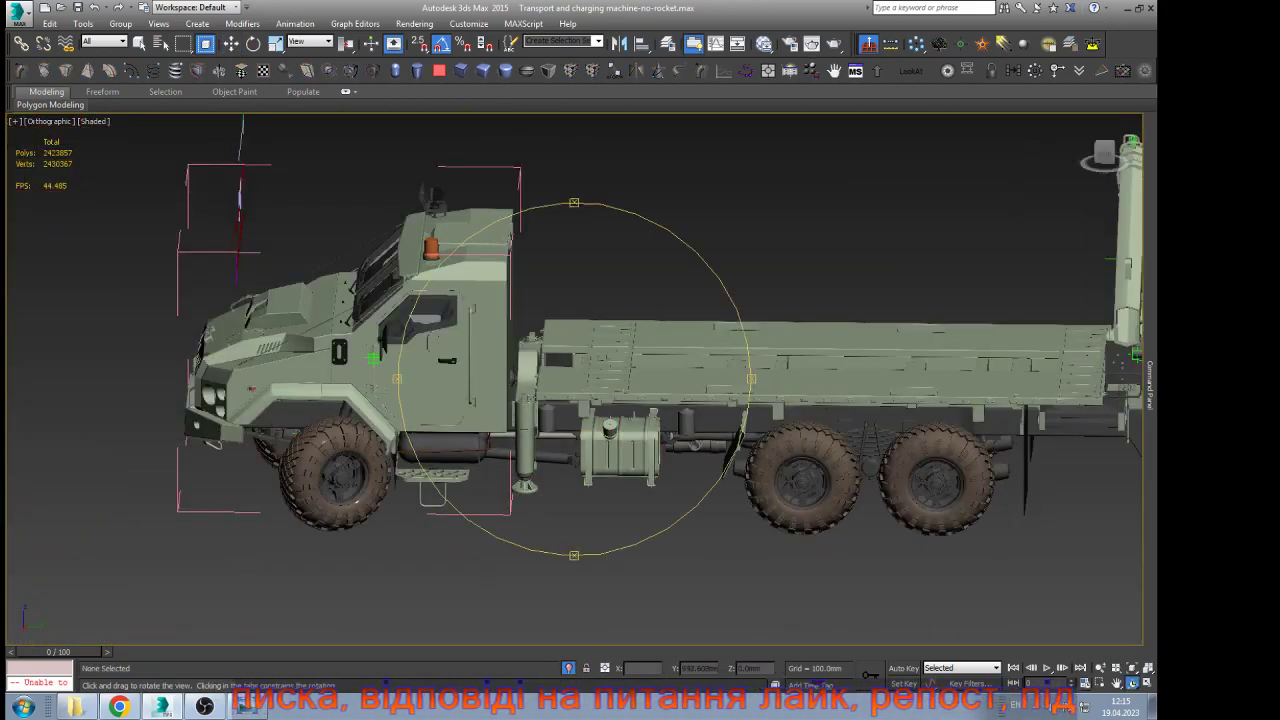
drag(610, 420, 585, 427)
scroll(583, 425, down, 4)
scroll(577, 292, up, 2)
right_click(528, 253)
scroll(528, 253, up, 2)
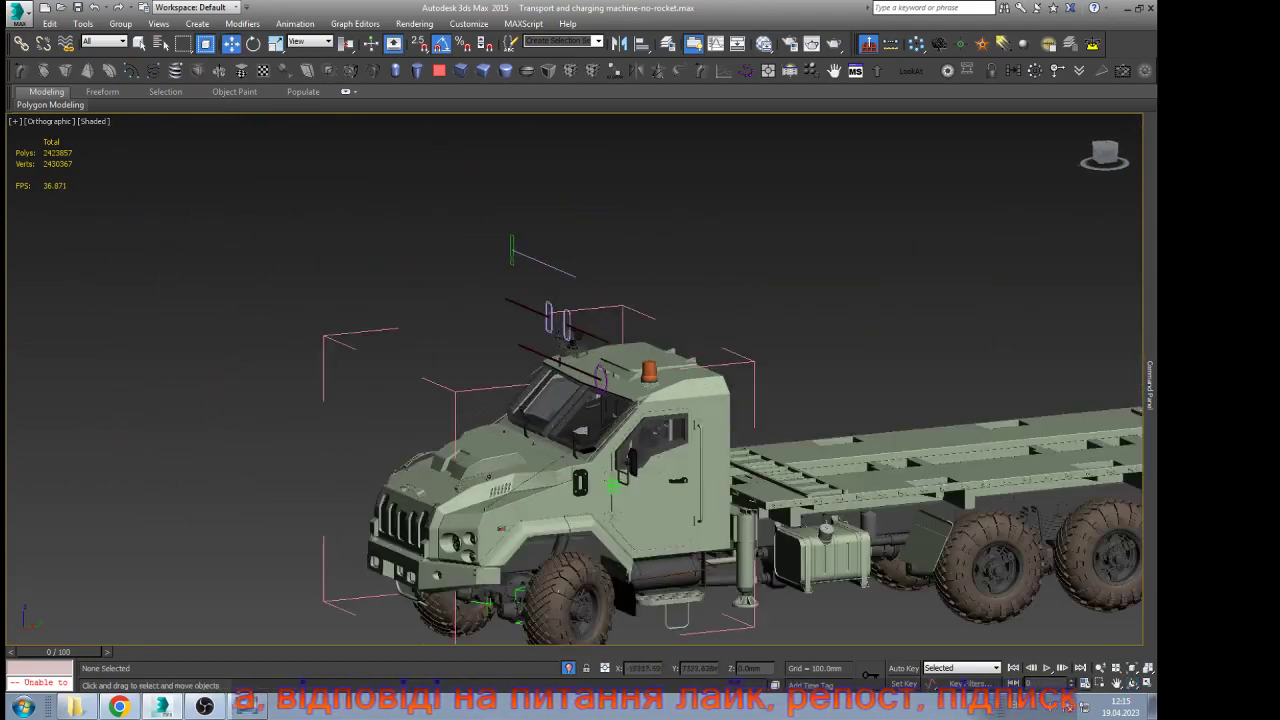
click(511, 250)
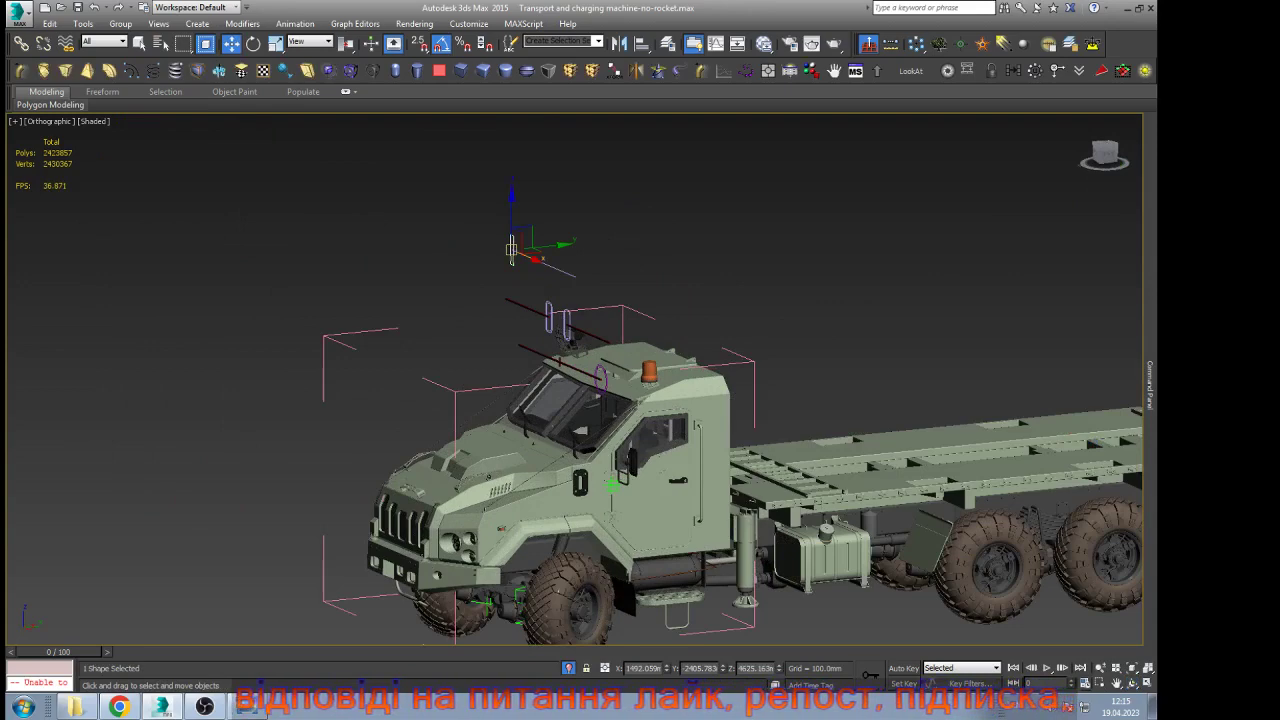
key(ctrl+r)
drag(430, 490, 498, 570)
key(w)
key(f)
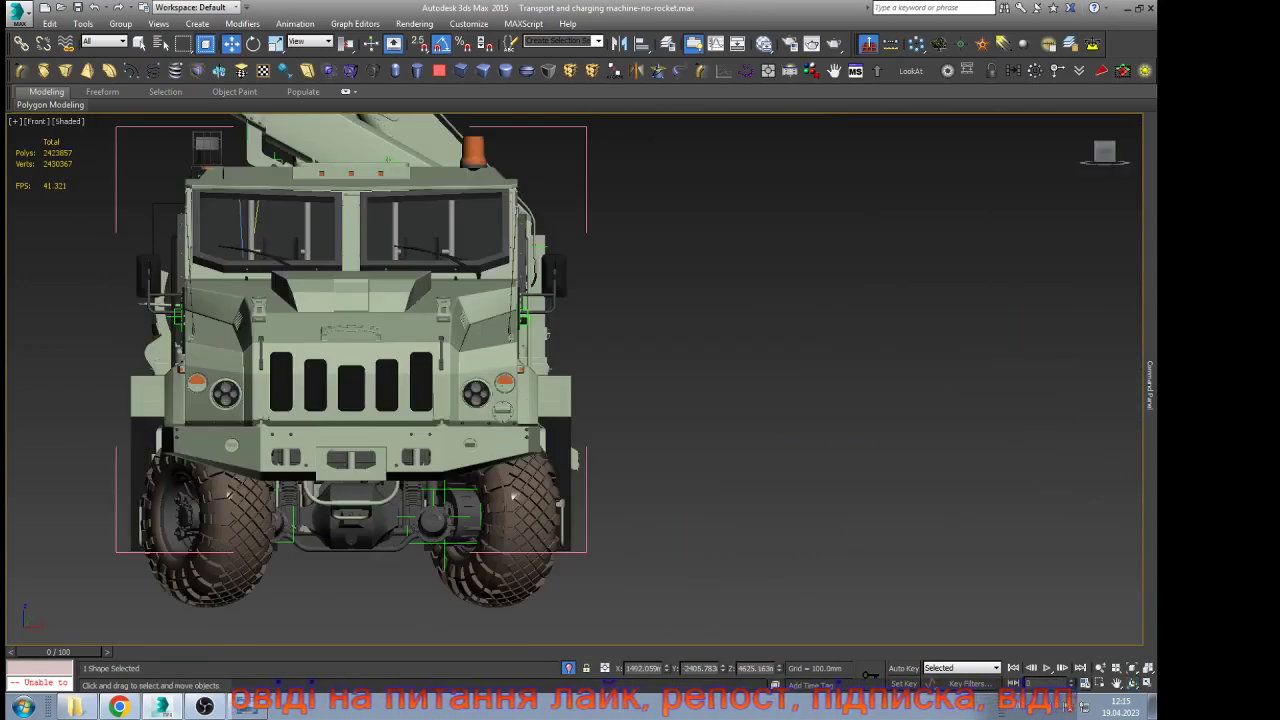
scroll(563, 320, down, 4)
scroll(596, 258, up, 2)
scroll(596, 269, down, 2)
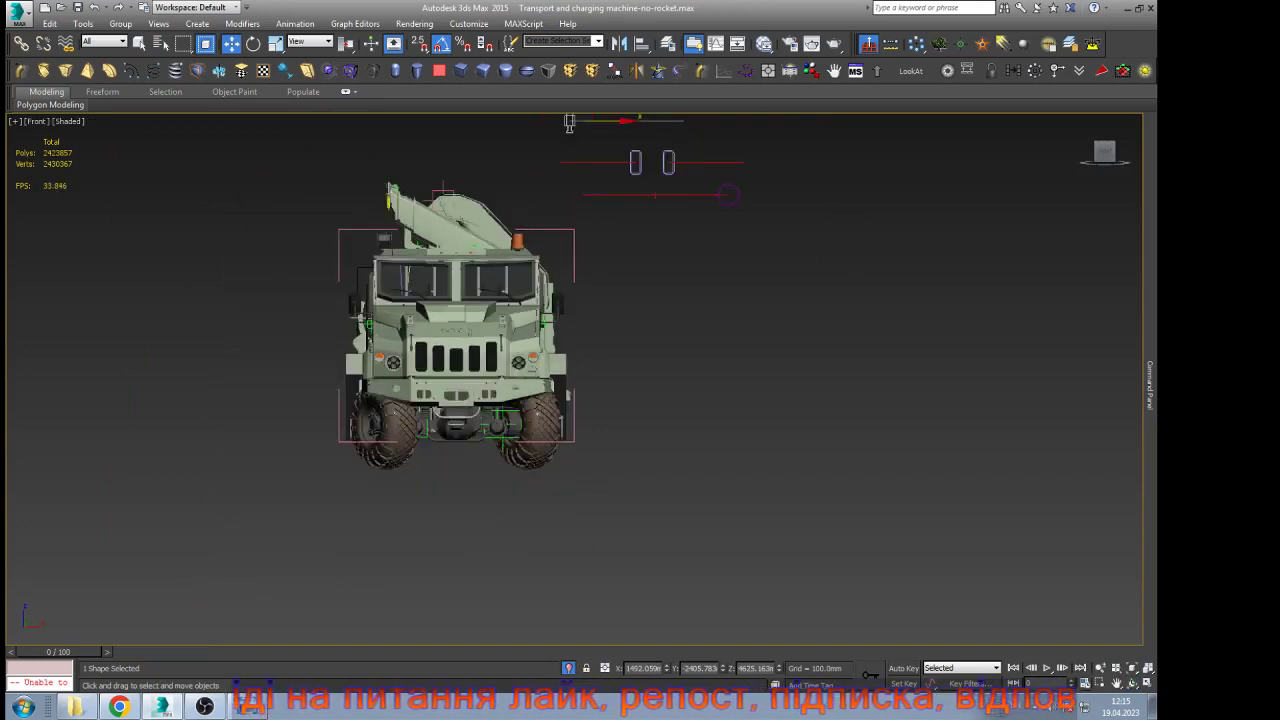
drag(569, 122, 682, 122)
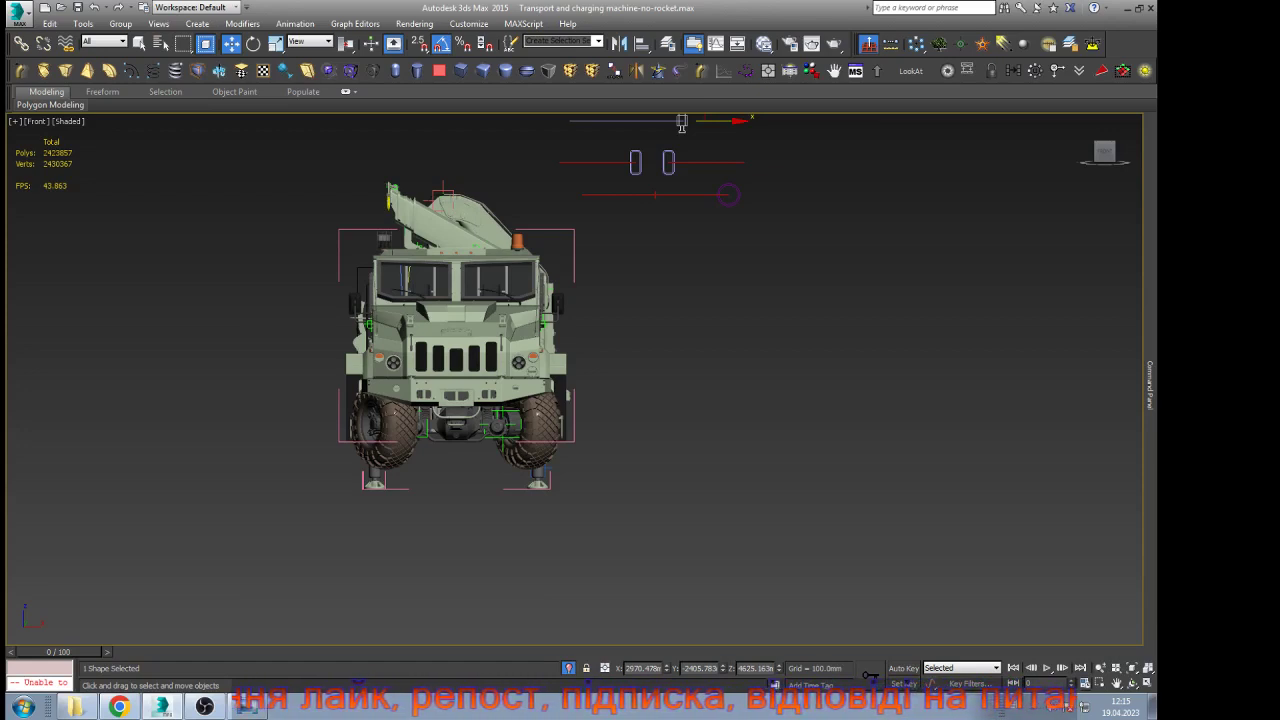
Open Parameter Wiring with the control's path Percent on one side and the Z Position of the Point043-back-leggs helper on the other
key(z)
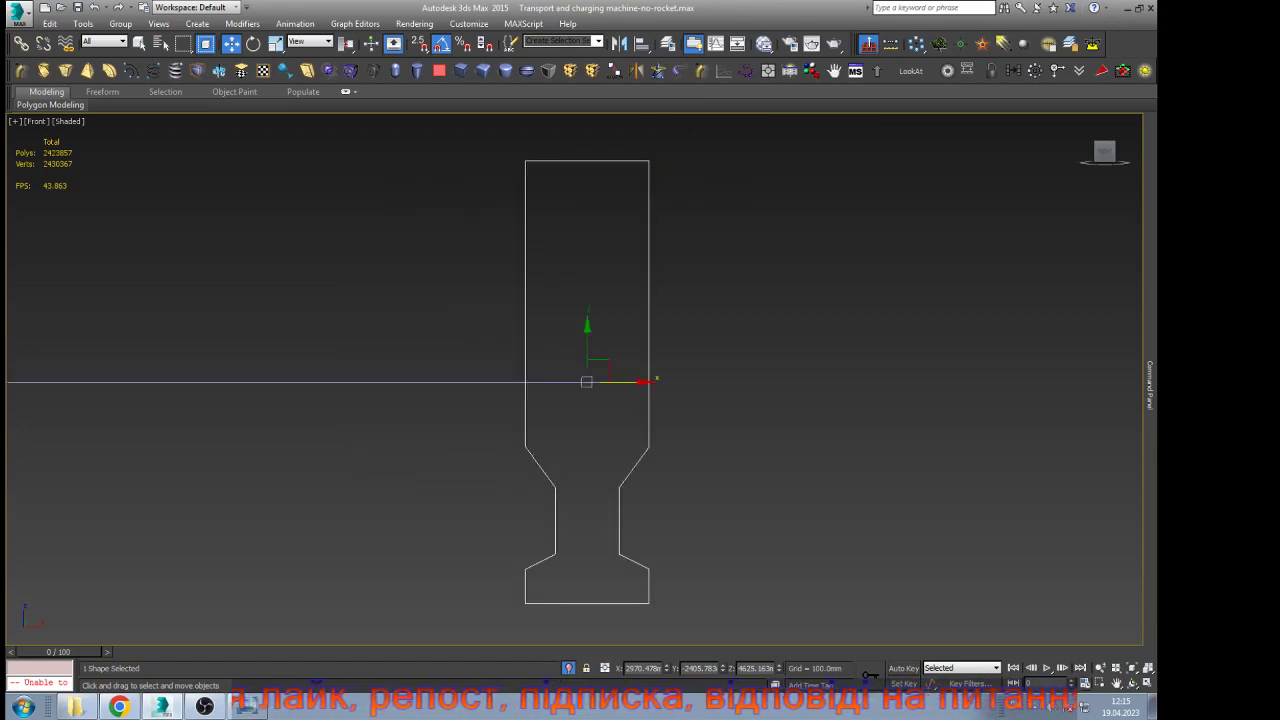
scroll(587, 382, down, 1)
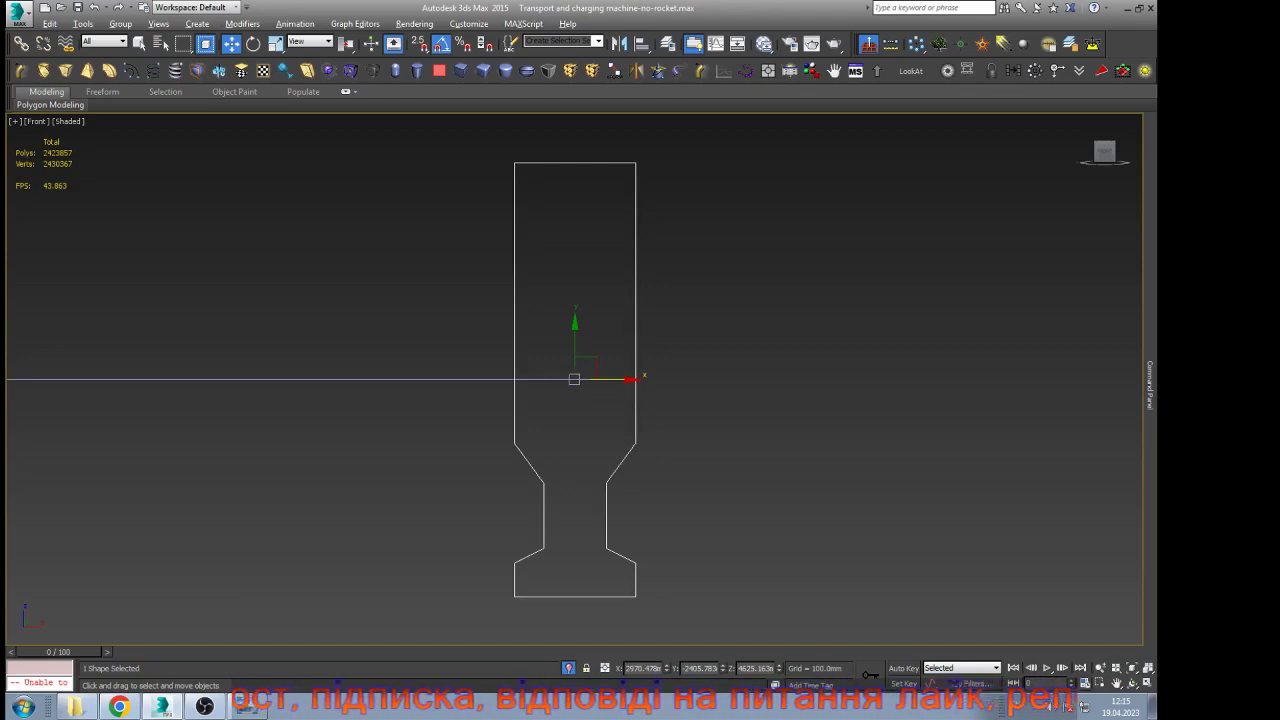
key(alt+5)
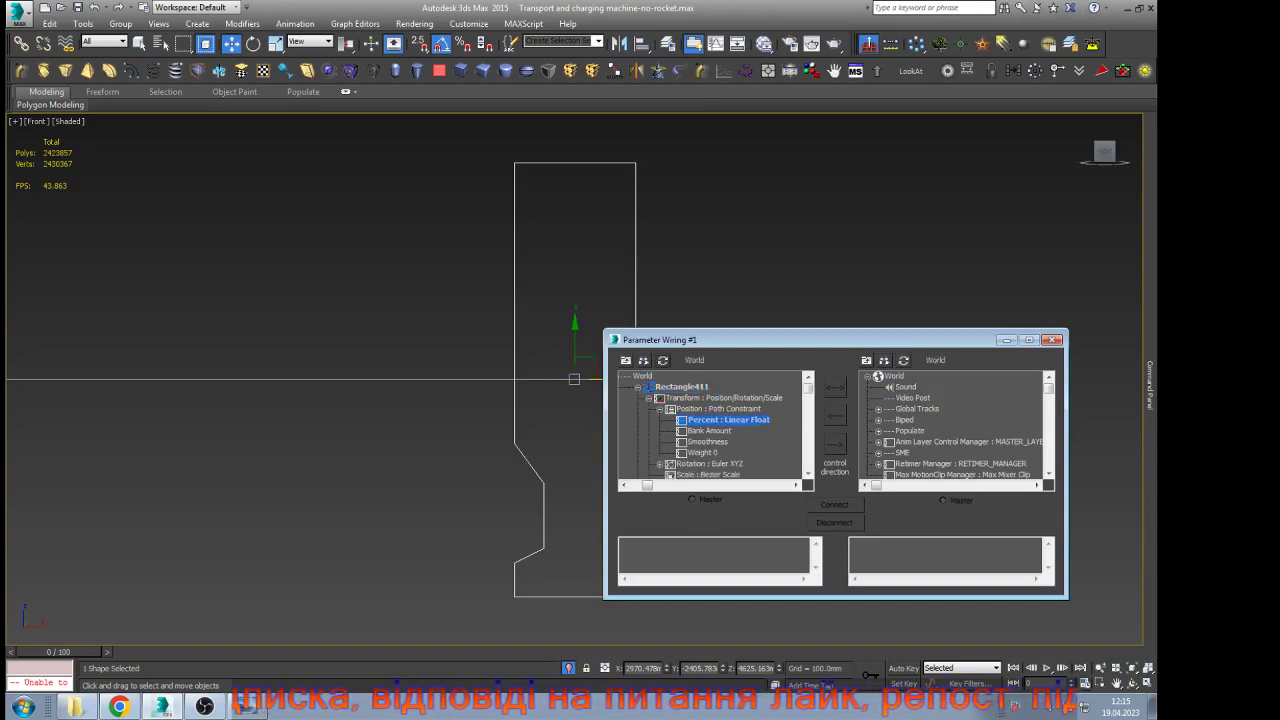
middle_click(537, 400)
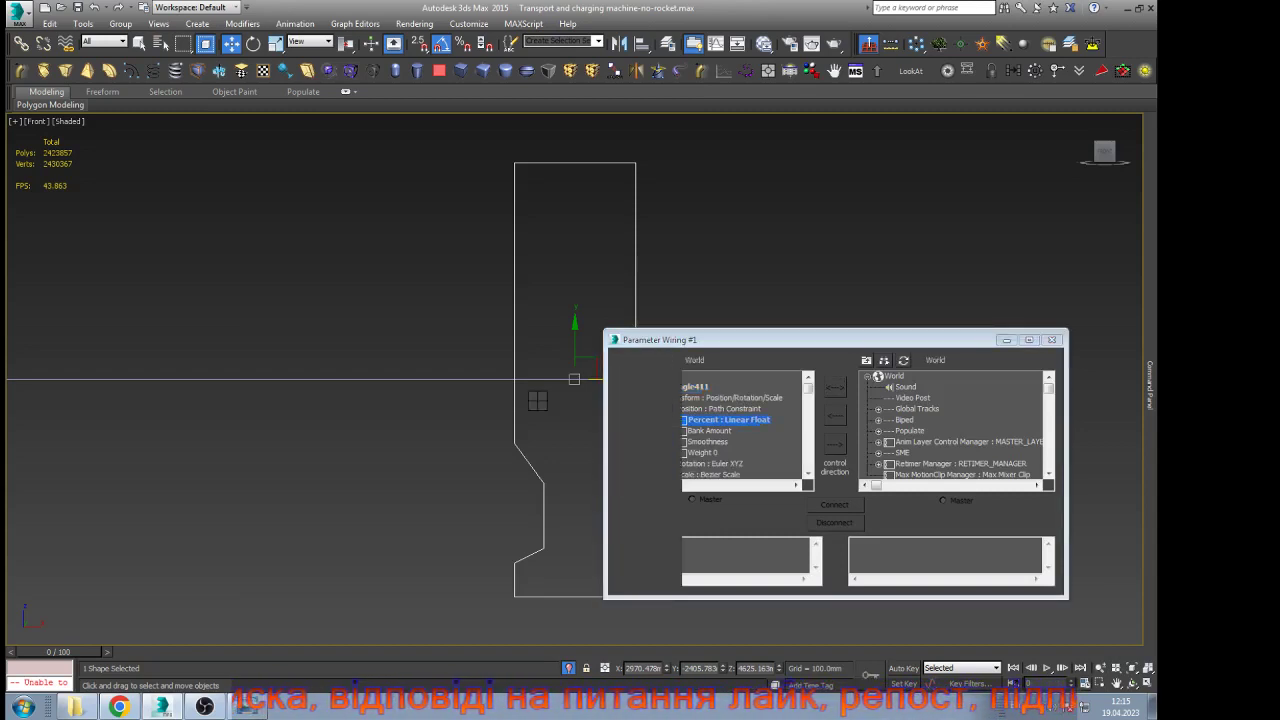
scroll(532, 365, down, 7)
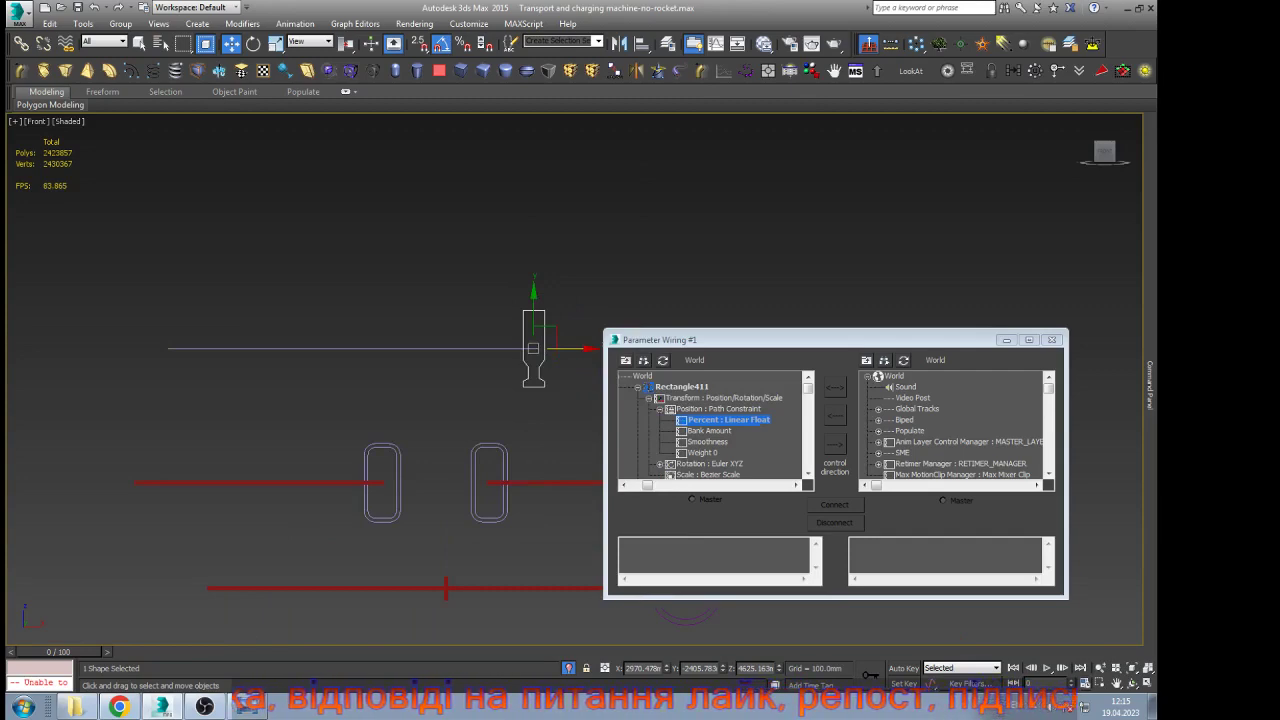
scroll(501, 299, down, 8)
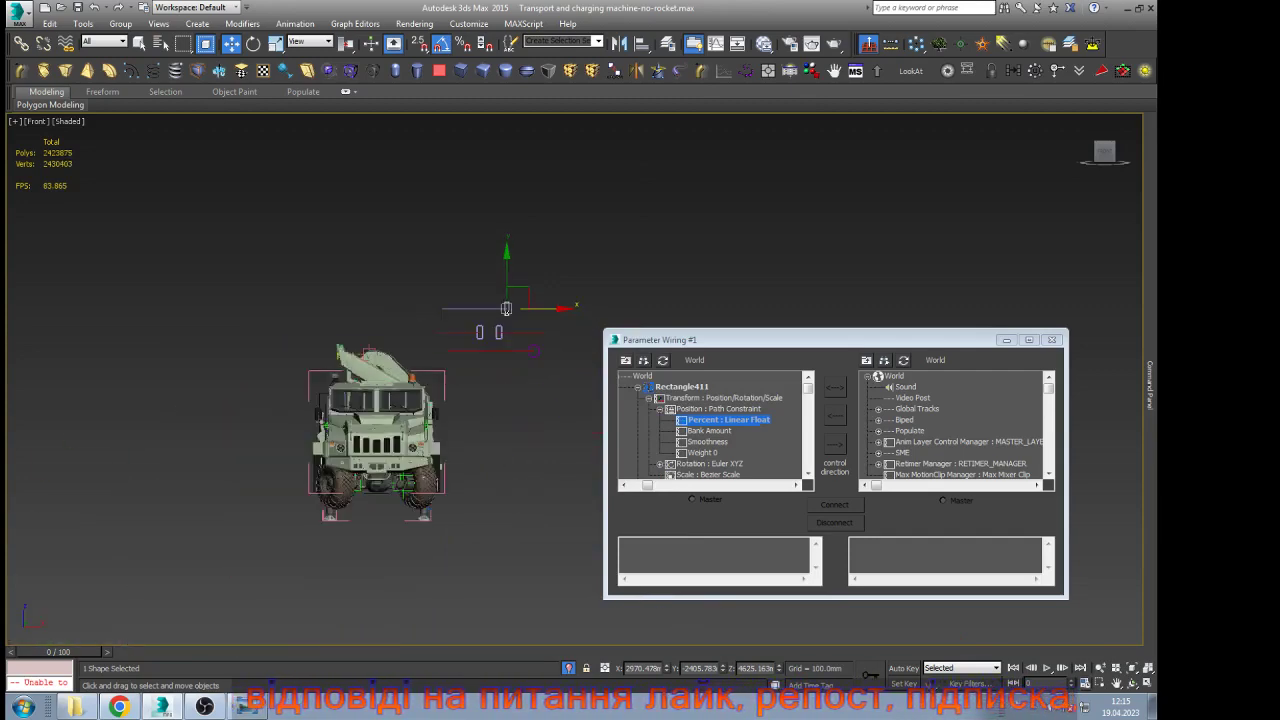
scroll(464, 498, up, 8)
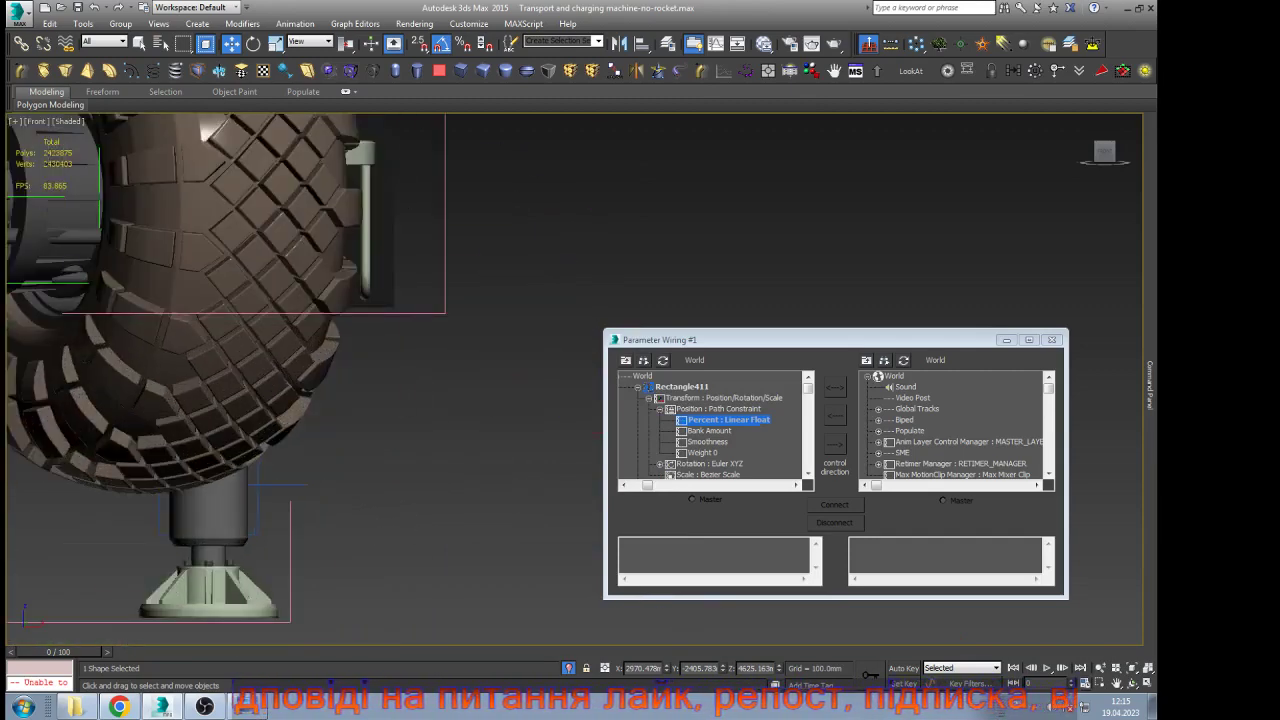
click(258, 486)
click(903, 360)
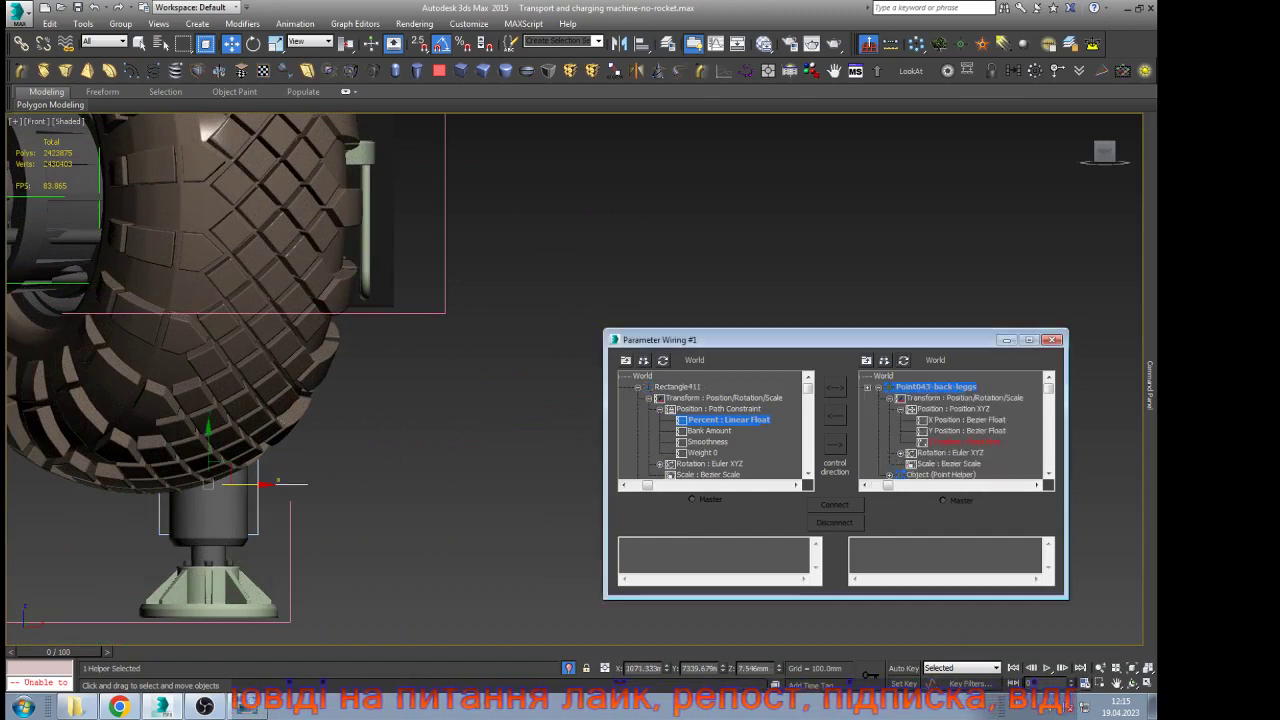
click(965, 442)
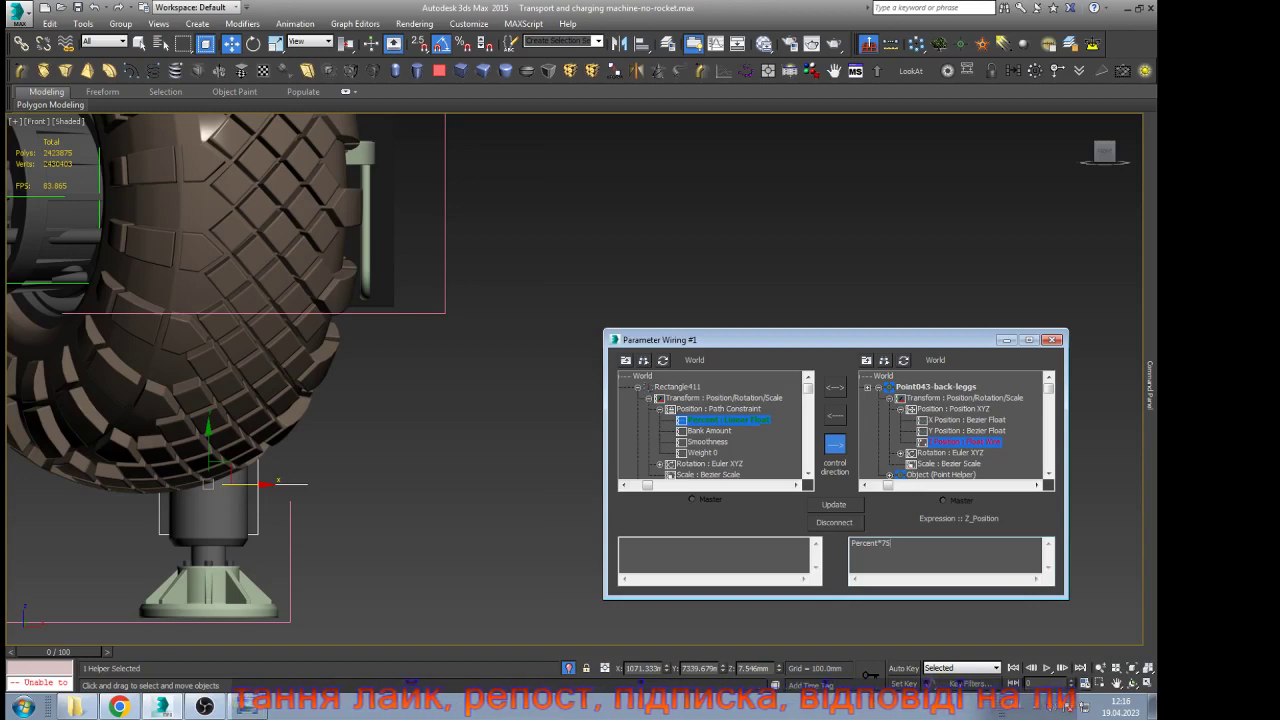
Try the expressions Percent*80 and Percent*65 for the back-legs helper's Z Position wire
key(BackSpace)
key(BackSpace)
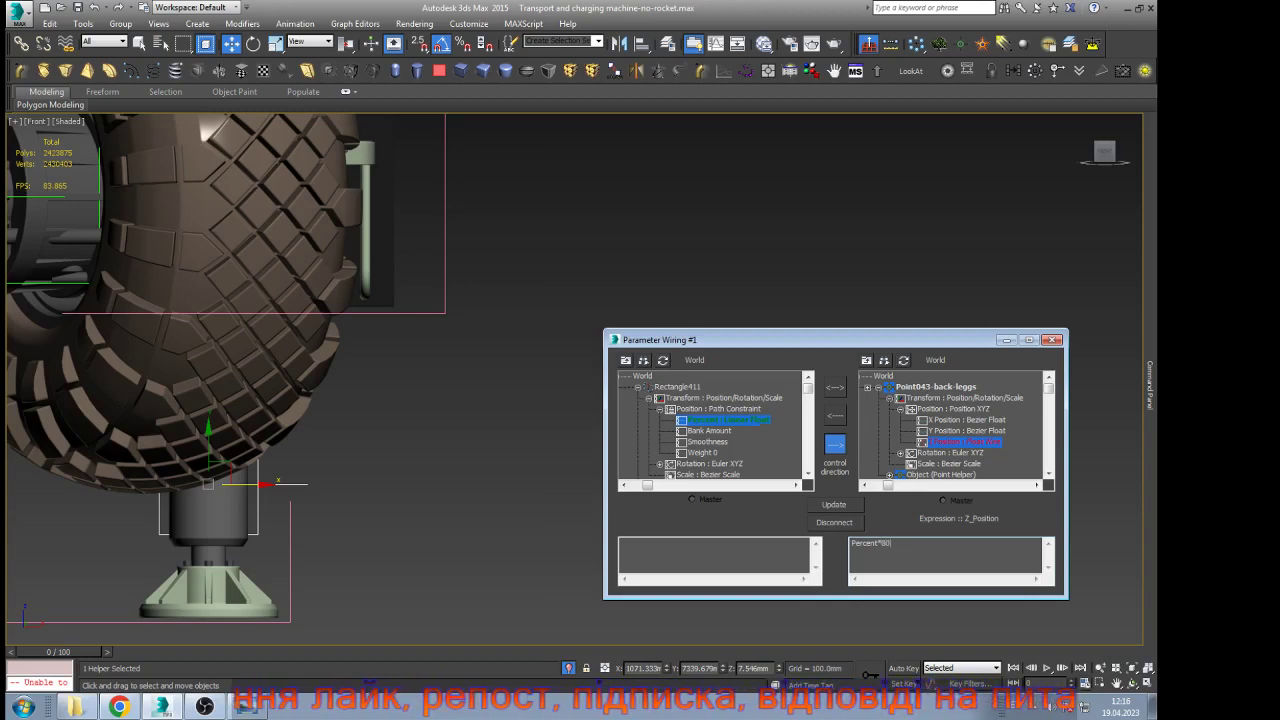
click(834, 505)
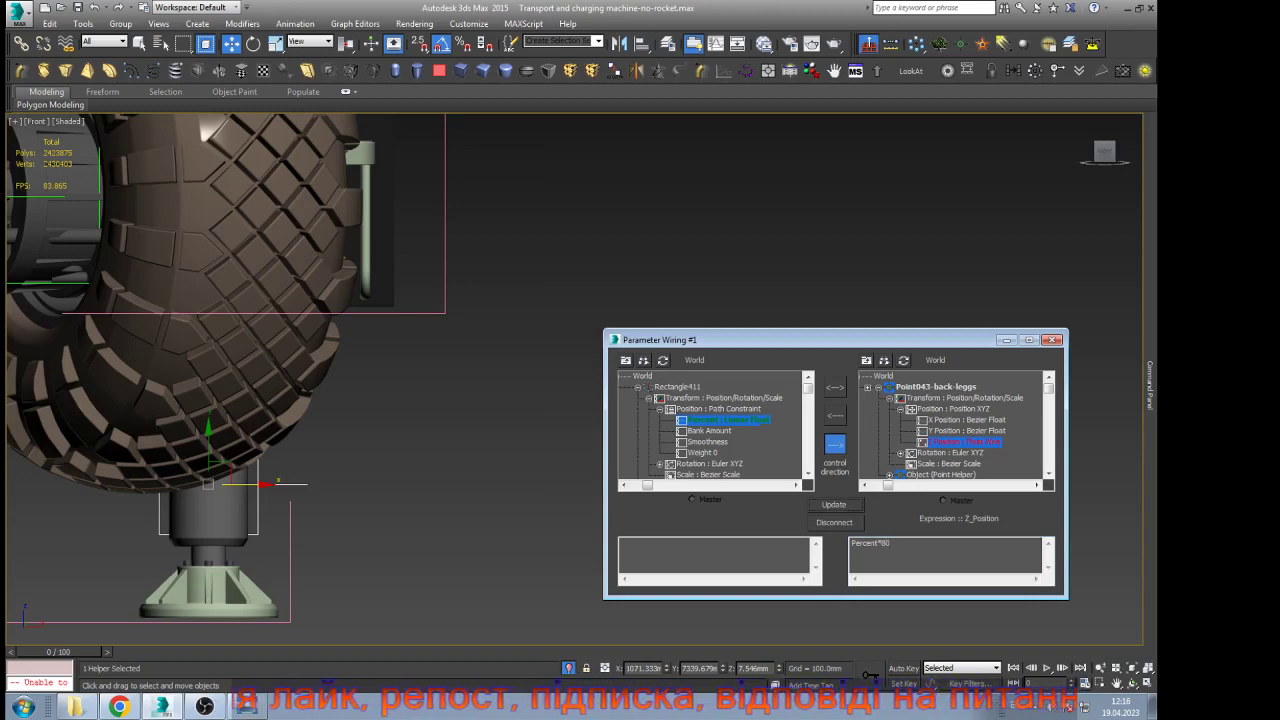
key(BackSpace)
key(BackSpace)
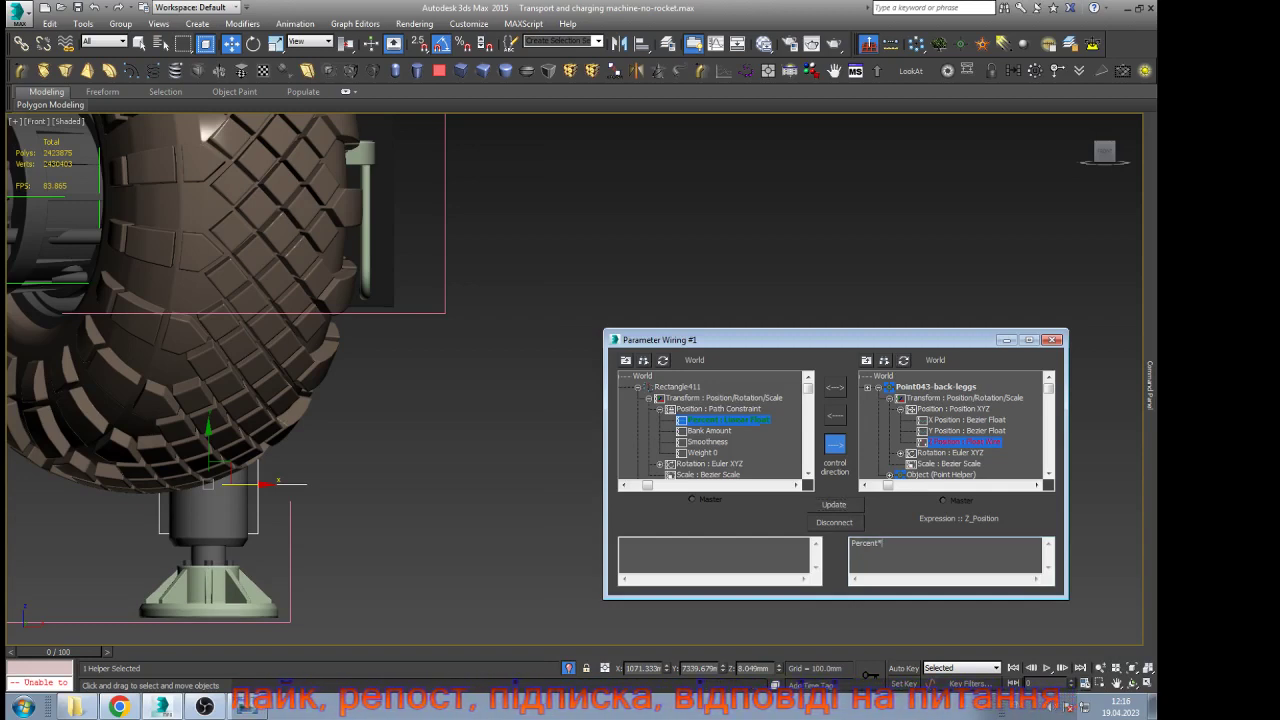
text(65)
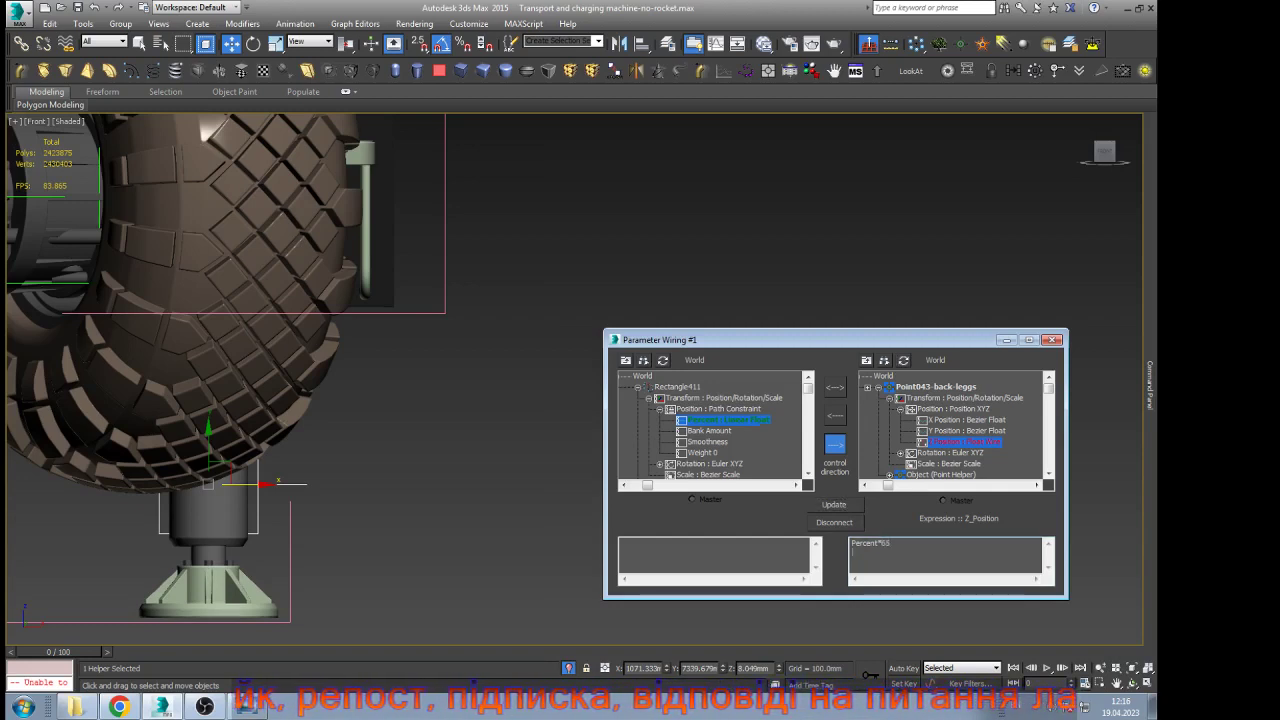
click(834, 505)
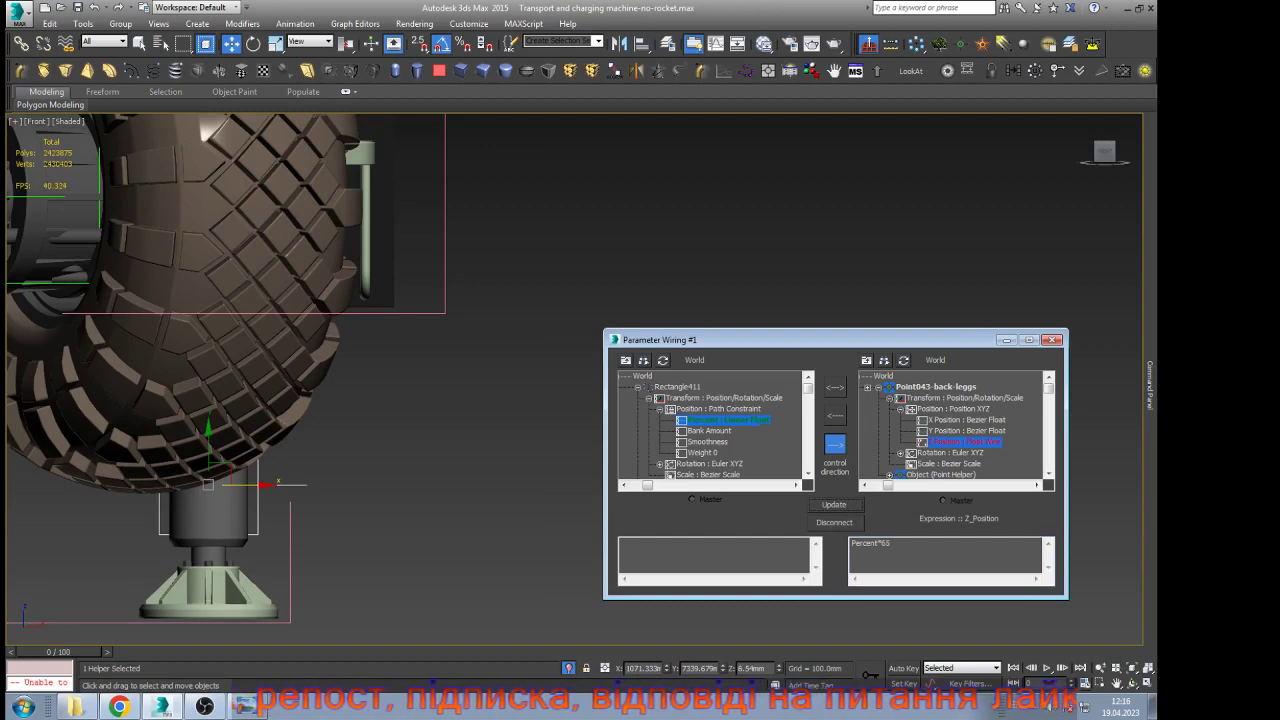
Set the back-legs helper's Z Position wire expression to Percent*75 and update the connection
key(BackSpace)
key(BackSpace)
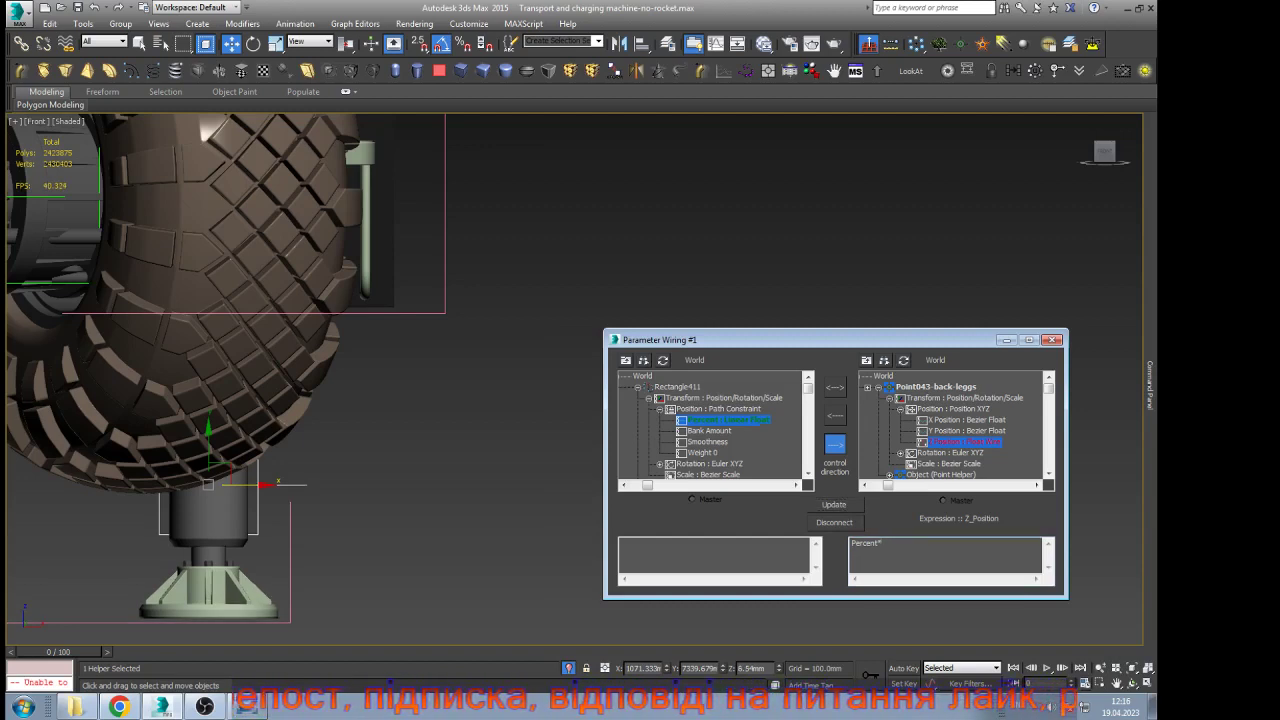
text(75)
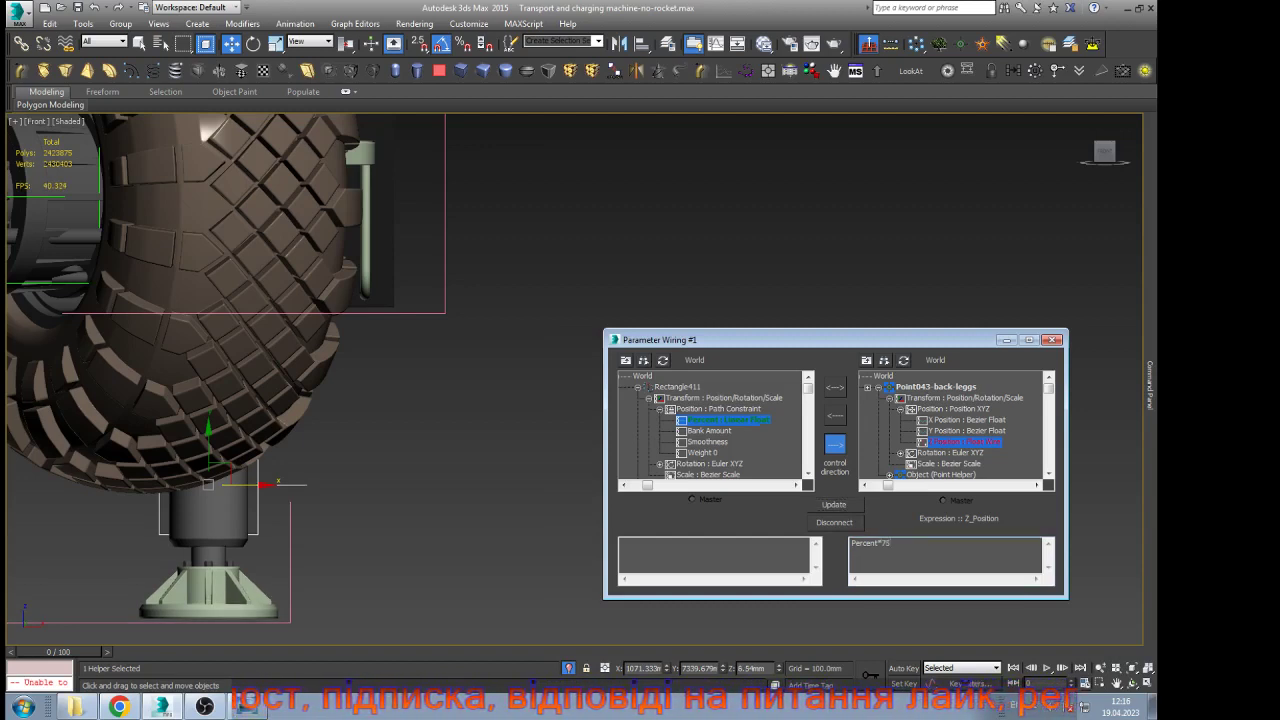
click(834, 505)
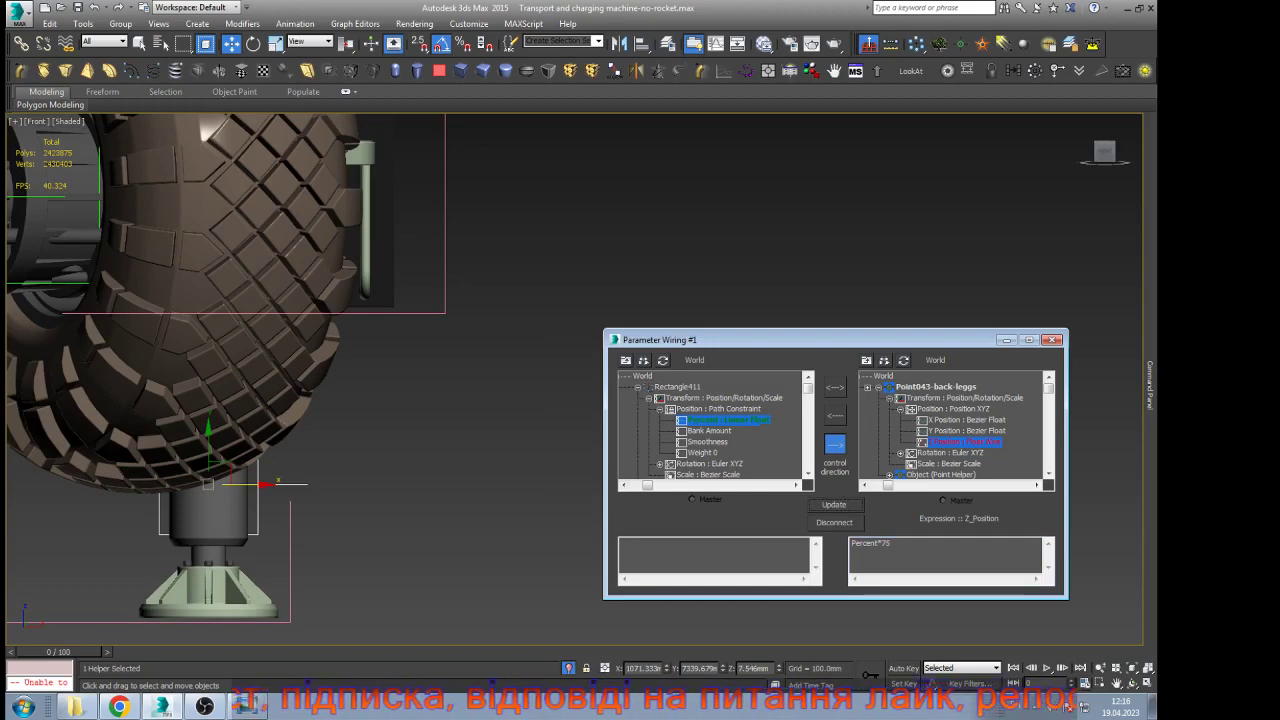
right_click(449, 434)
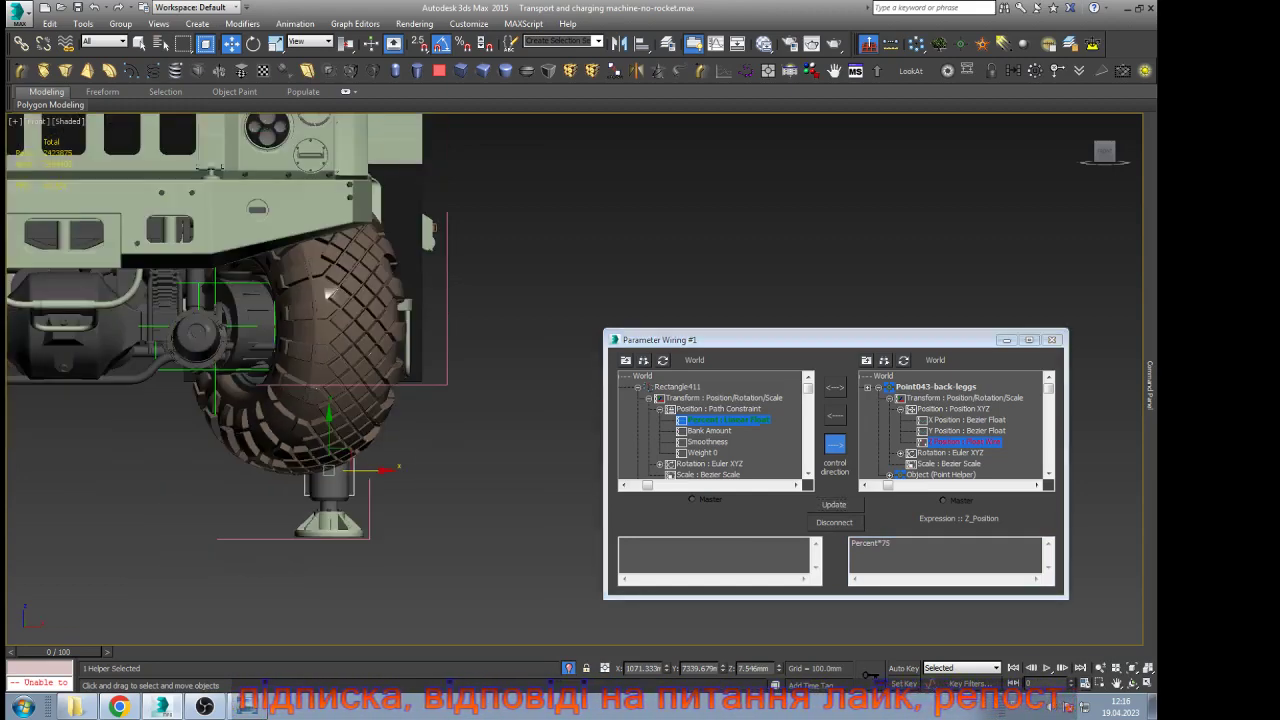
Close the Parameter Wiring dialog and examine the extended rear leg and the whole truck in an angled orthographic view
scroll(452, 434, down, 3)
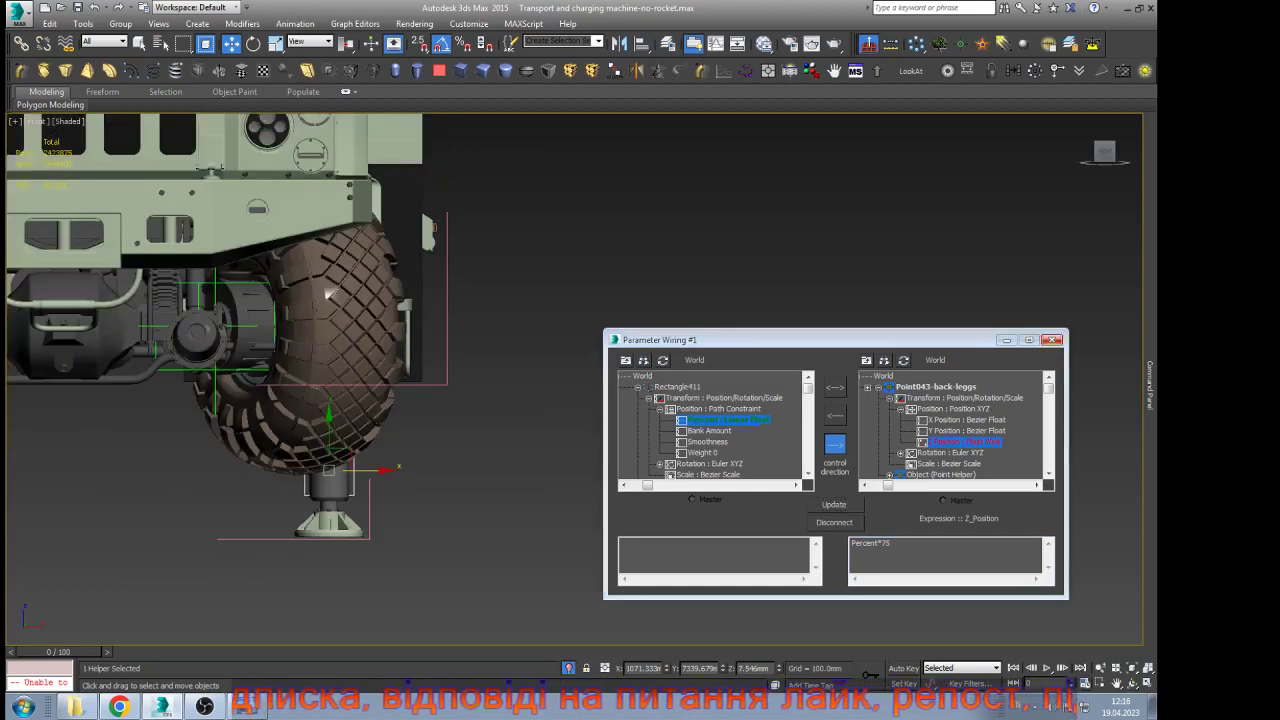
click(1052, 340)
key(ctrl+r)
scroll(510, 412, down, 4)
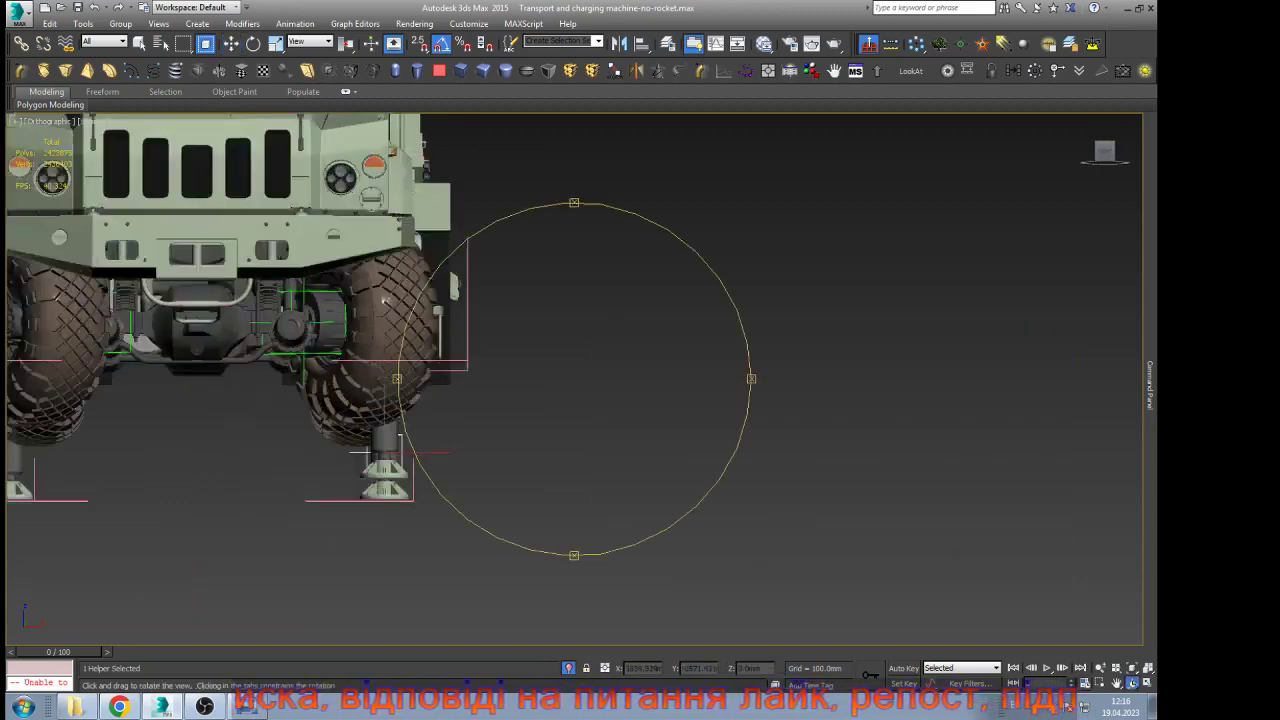
drag(510, 412, 410, 438)
scroll(462, 434, up, 6)
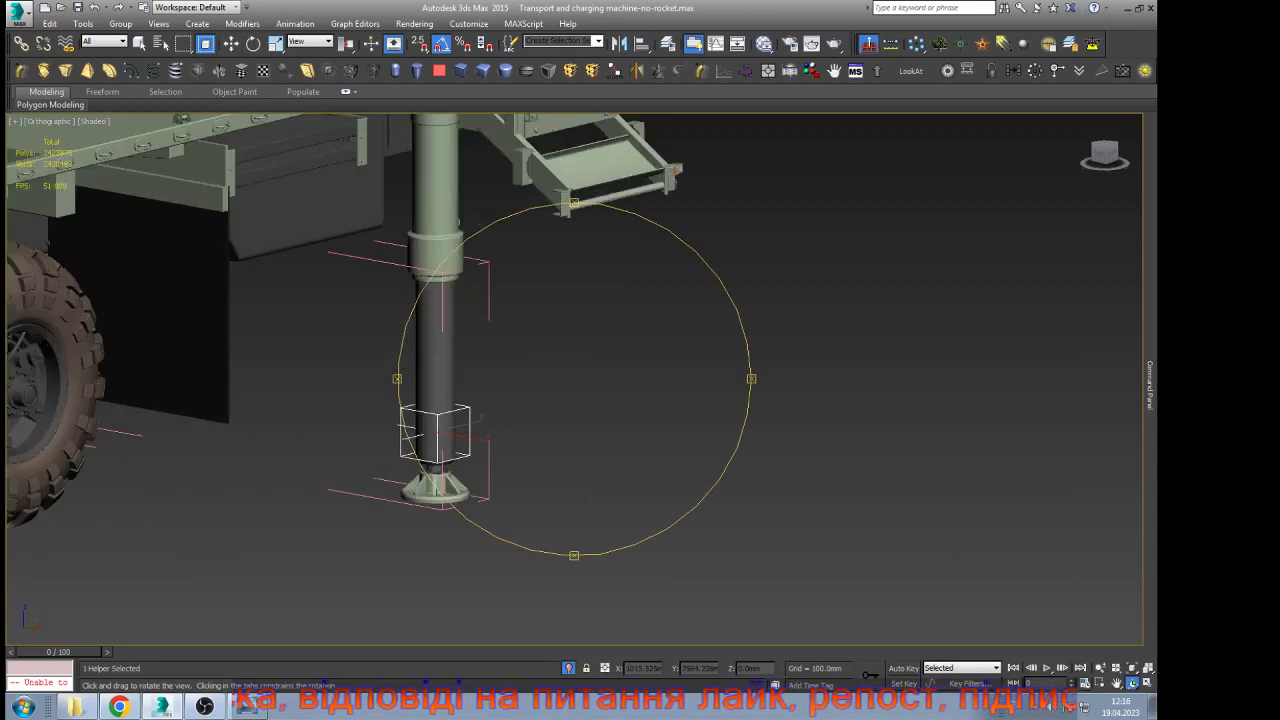
scroll(748, 456, down, 8)
scroll(665, 450, up, 3)
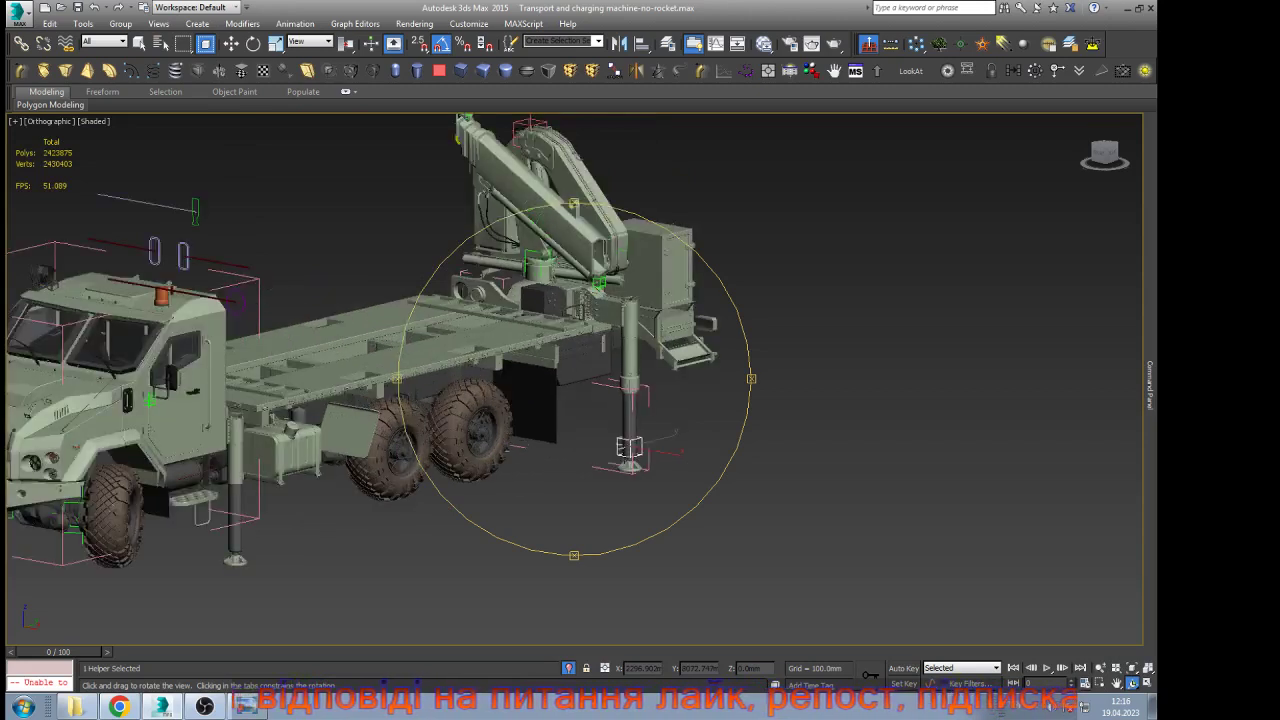
key(w)
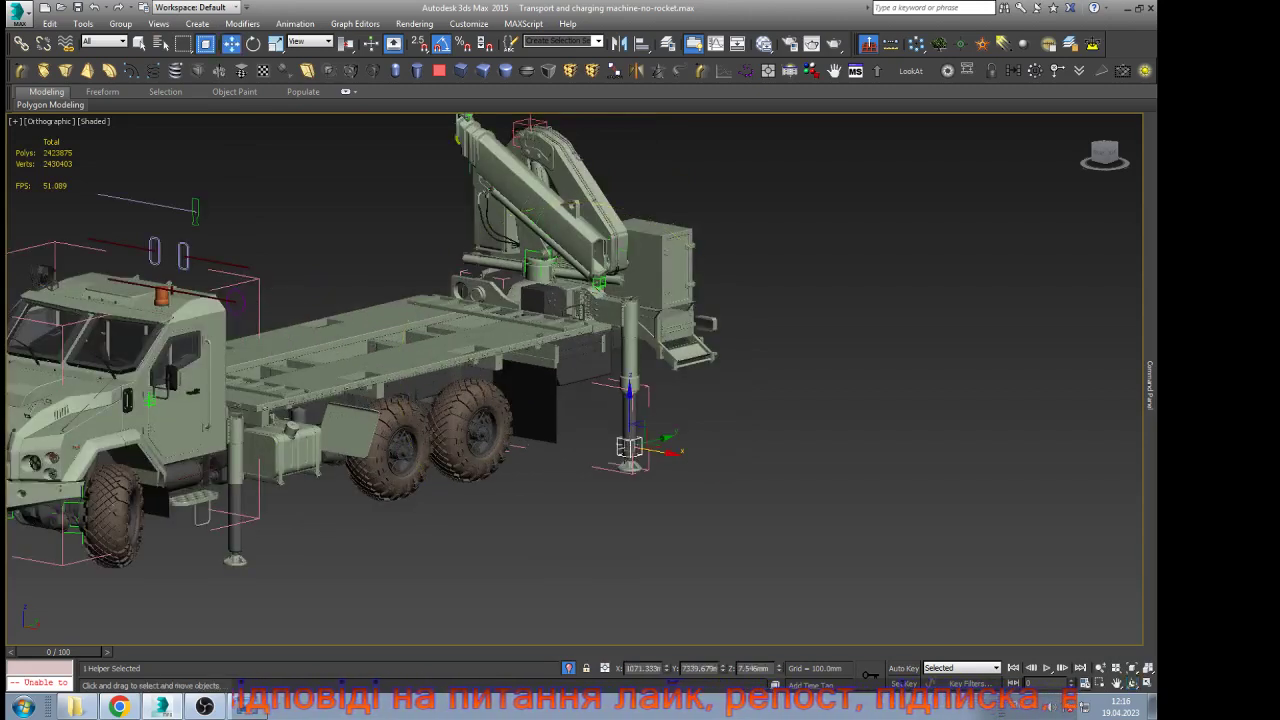
Test the leg rig by sliding the leg-shaped control along its path line, leaving it at the retracted end
click(195, 210)
mouse_move(195, 210)
mouse_down()
mouse_move(97, 195)
mouse_move(195, 210)
mouse_up()
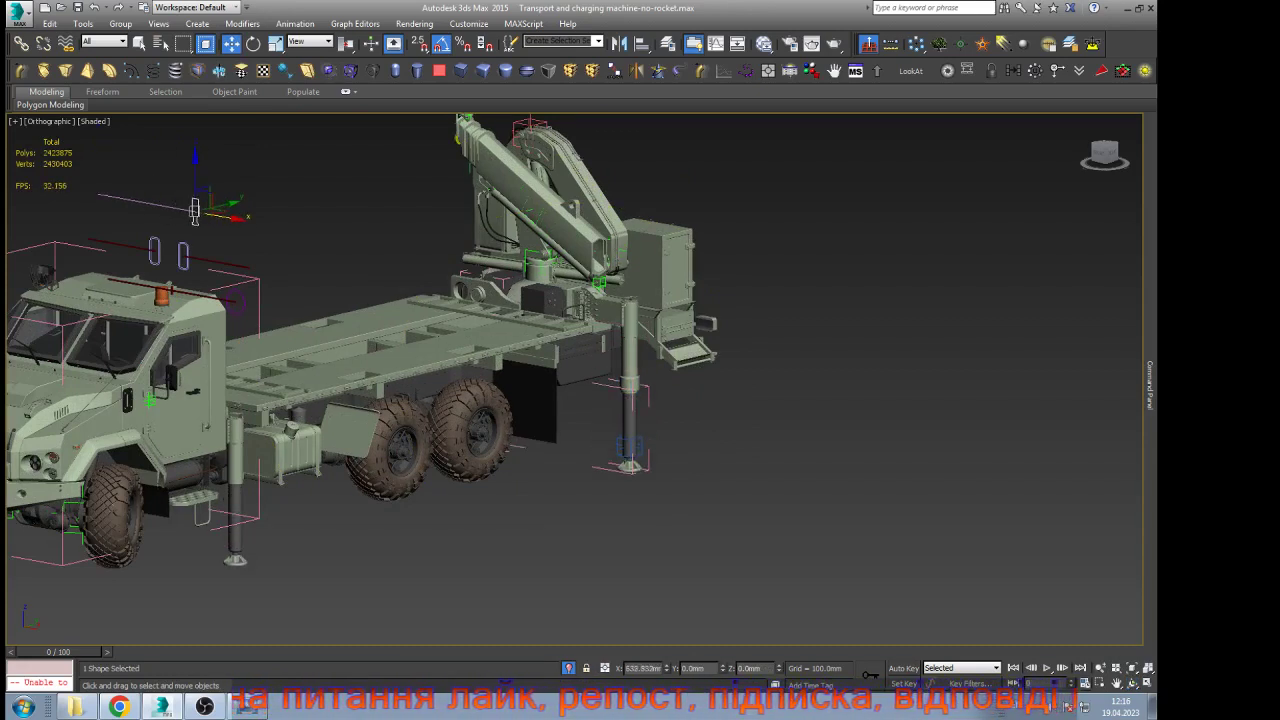
mouse_move(195, 210)
mouse_down()
mouse_move(97, 195)
mouse_move(195, 210)
mouse_up()
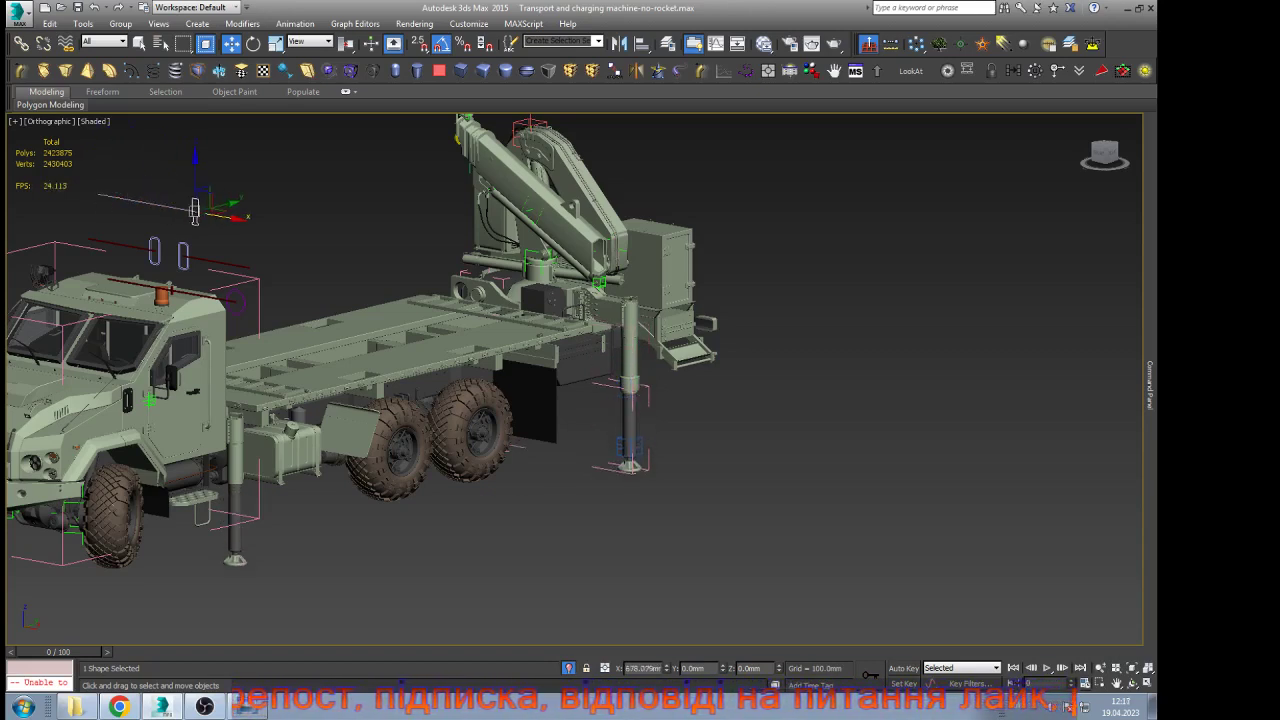
mouse_move(195, 210)
mouse_down()
mouse_move(97, 195)
mouse_move(194, 210)
mouse_up()
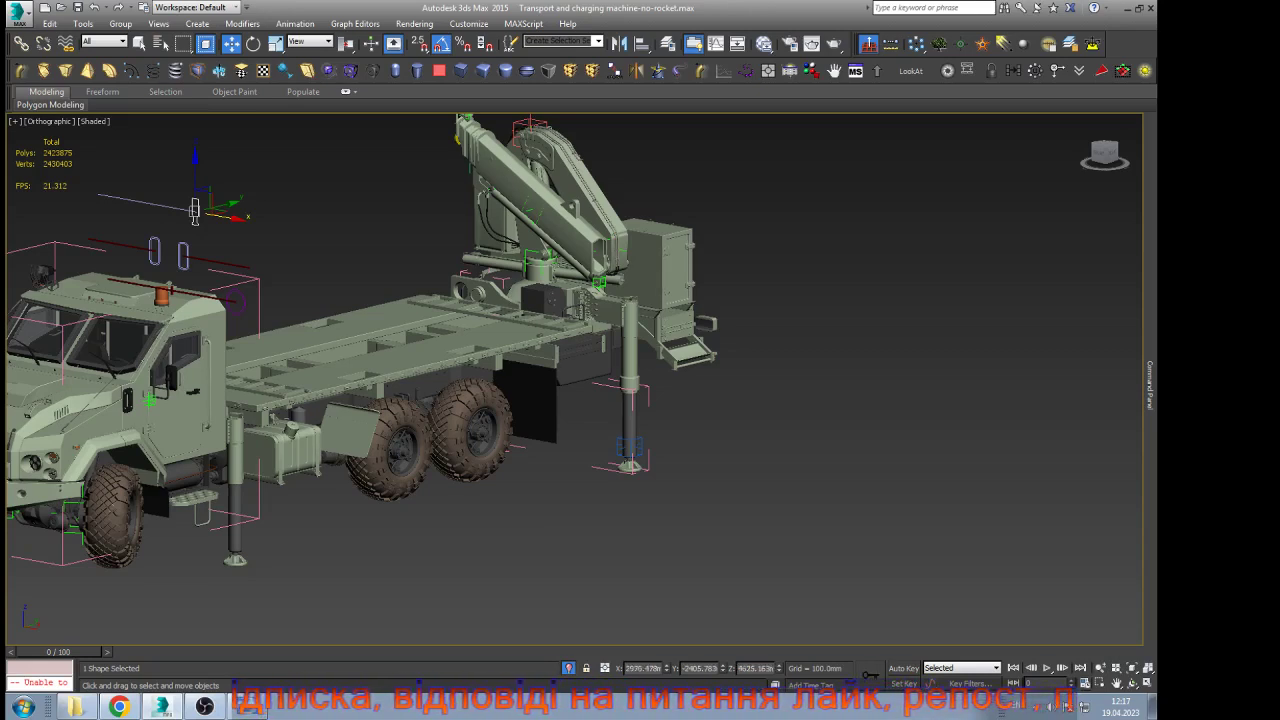
drag(194, 210, 97, 195)
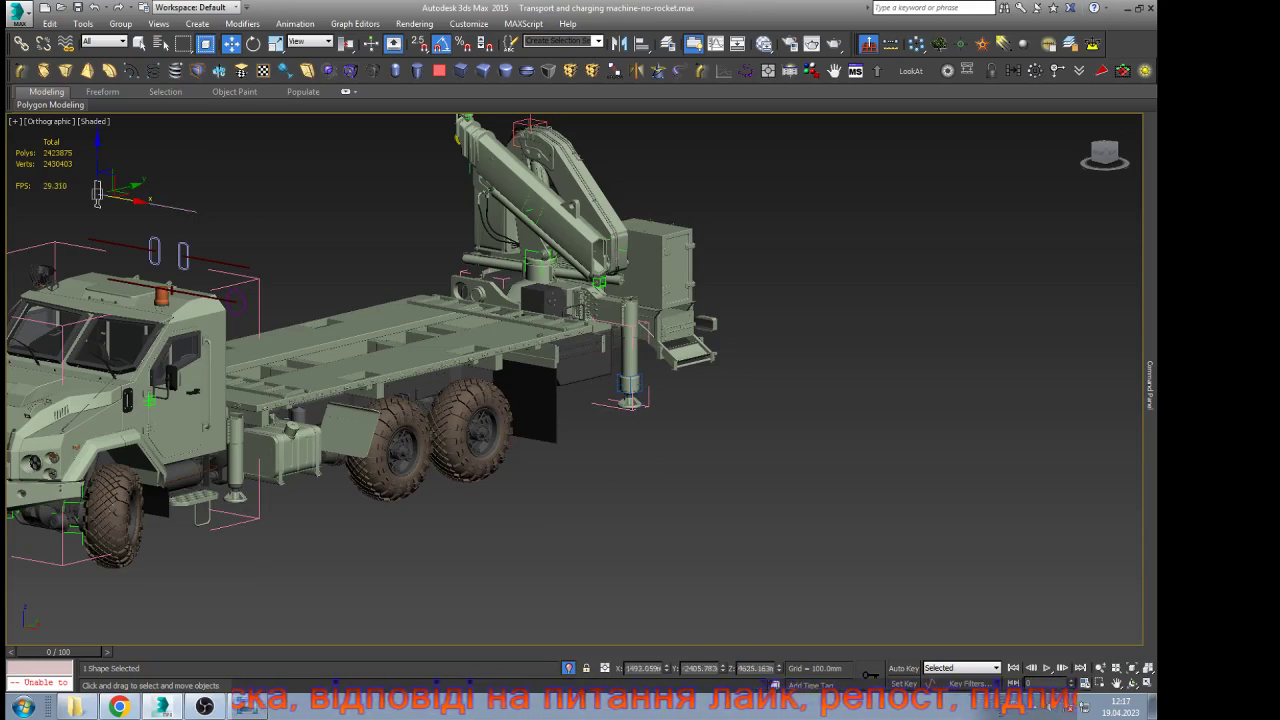
Examine the retracted rear leg's foot and the deck edge up close, leaving nothing selected
scroll(780, 420, up, 5)
scroll(333, 350, up, 8)
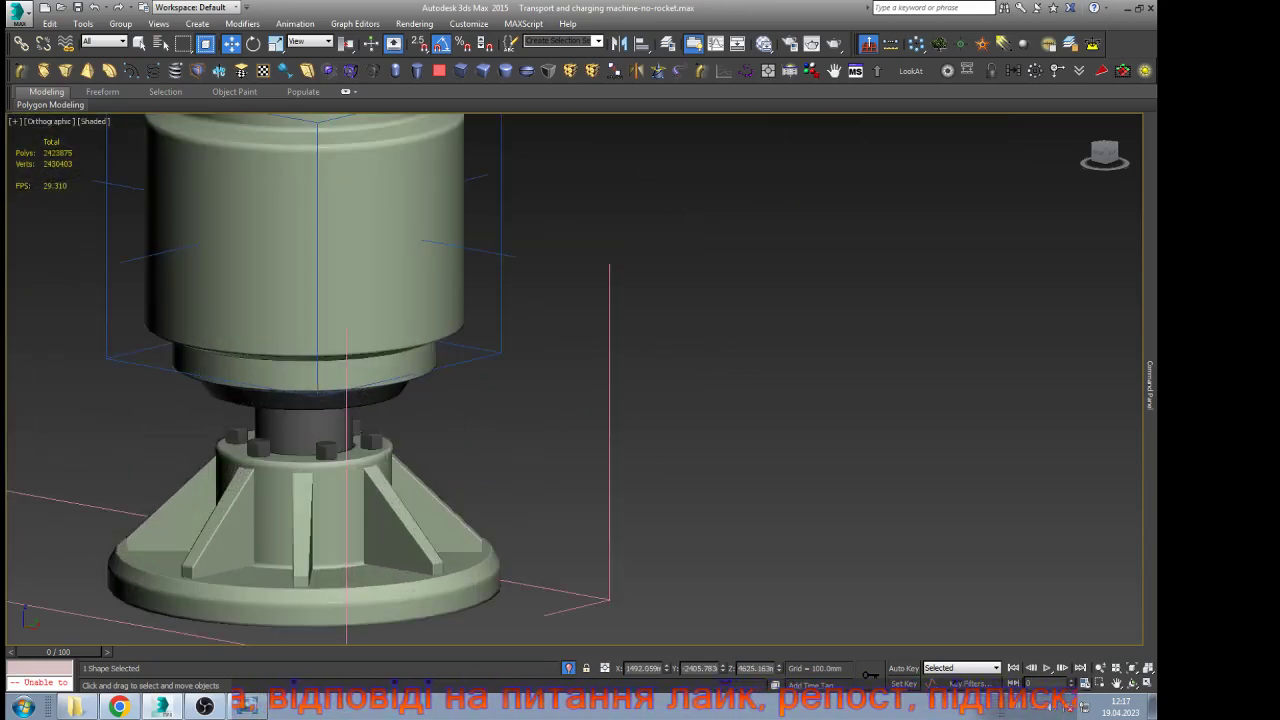
scroll(633, 397, down, 11)
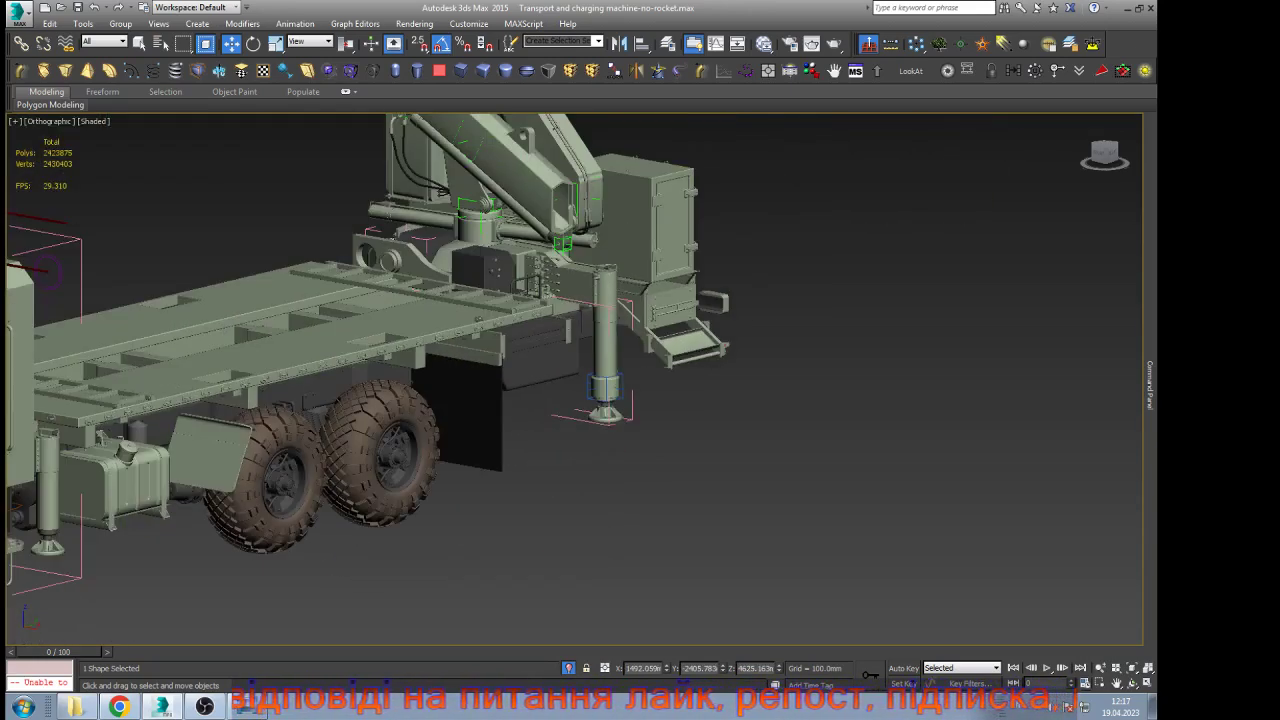
scroll(628, 396, down, 3)
scroll(563, 355, up, 8)
scroll(498, 406, up, 11)
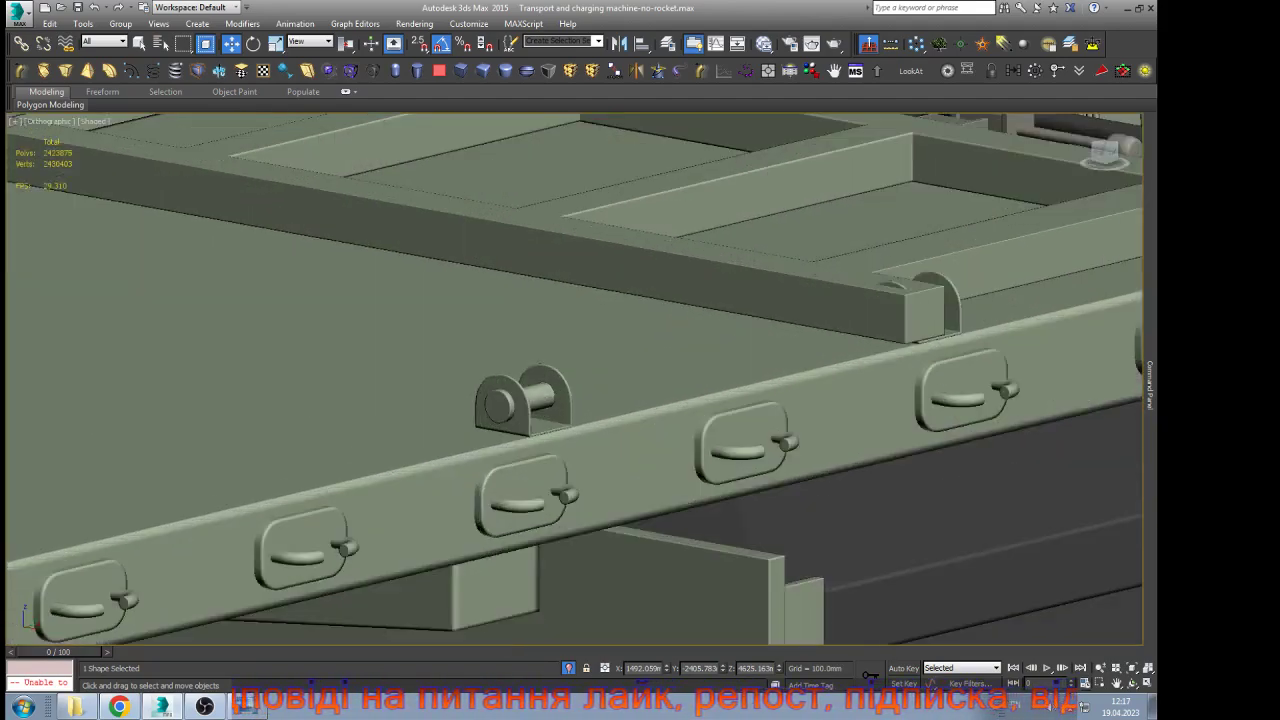
click(500, 411)
scroll(503, 414, down, 10)
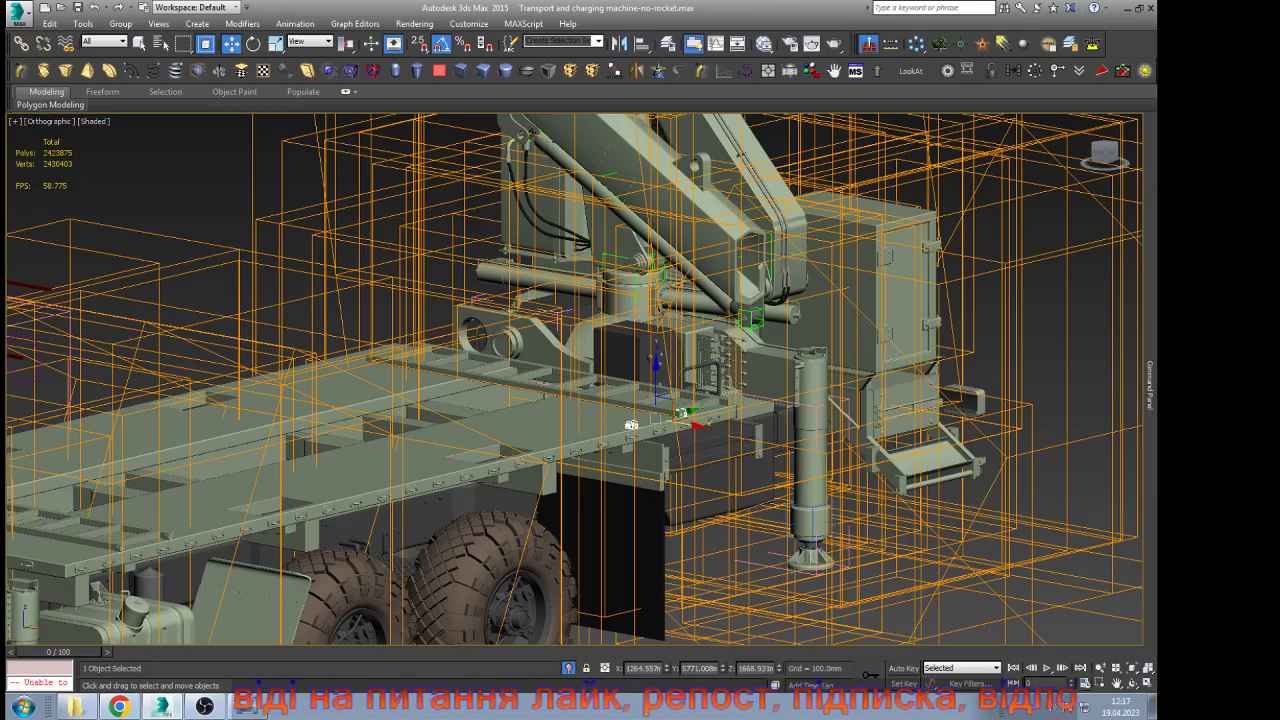
middle_drag(631, 425, 646, 427)
scroll(646, 427, down, 3)
click(700, 560)
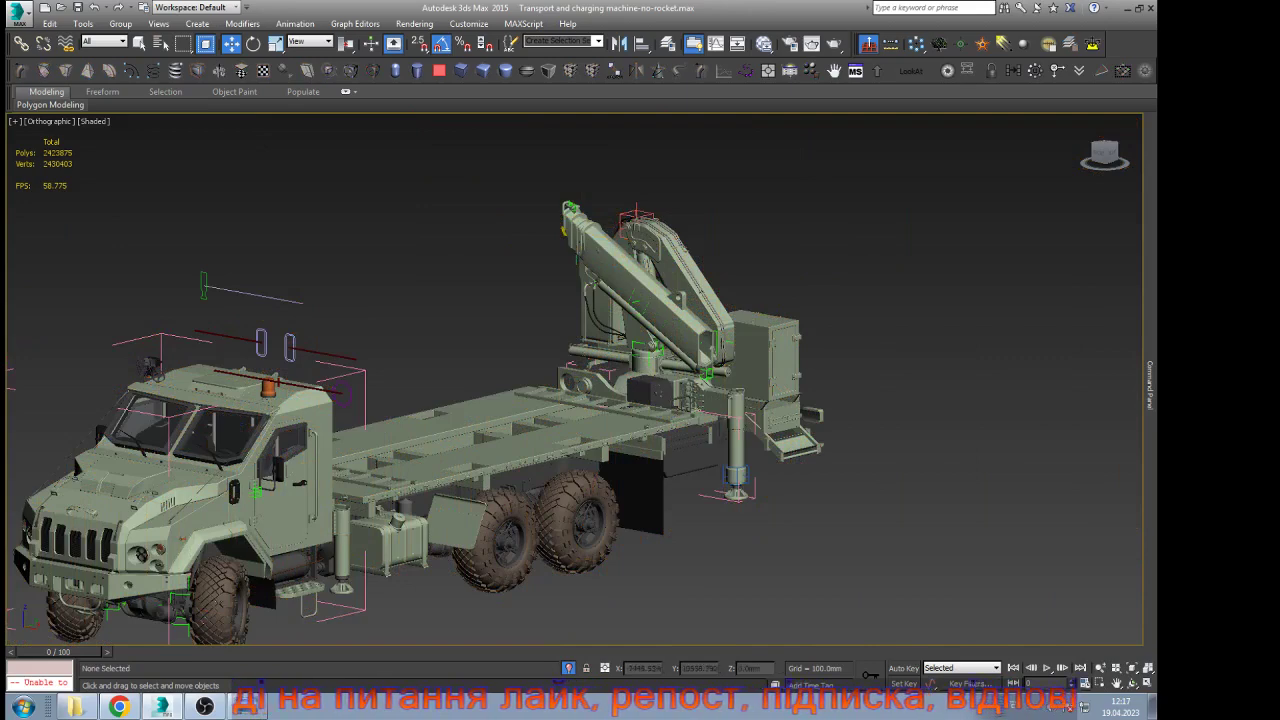
Divide the single segment of the leg control's path line with a division count of 4, leaving the line deselected
click(204, 287)
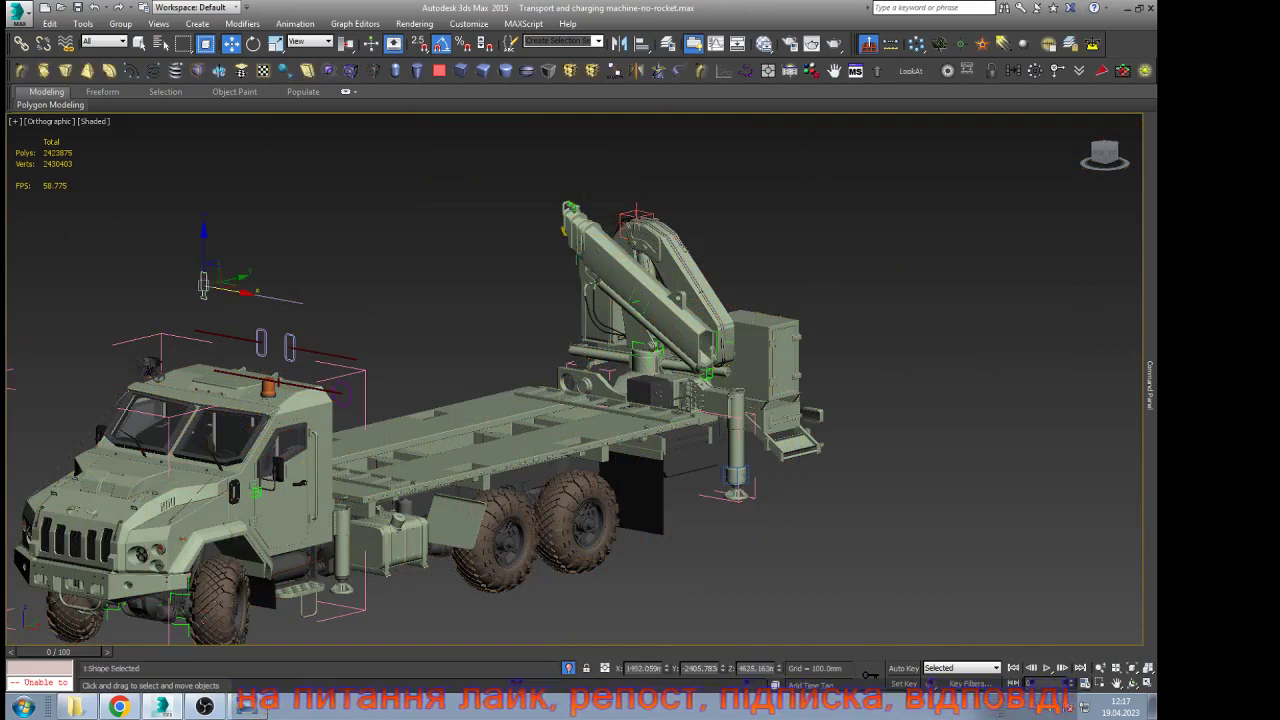
scroll(205, 282, up, 4)
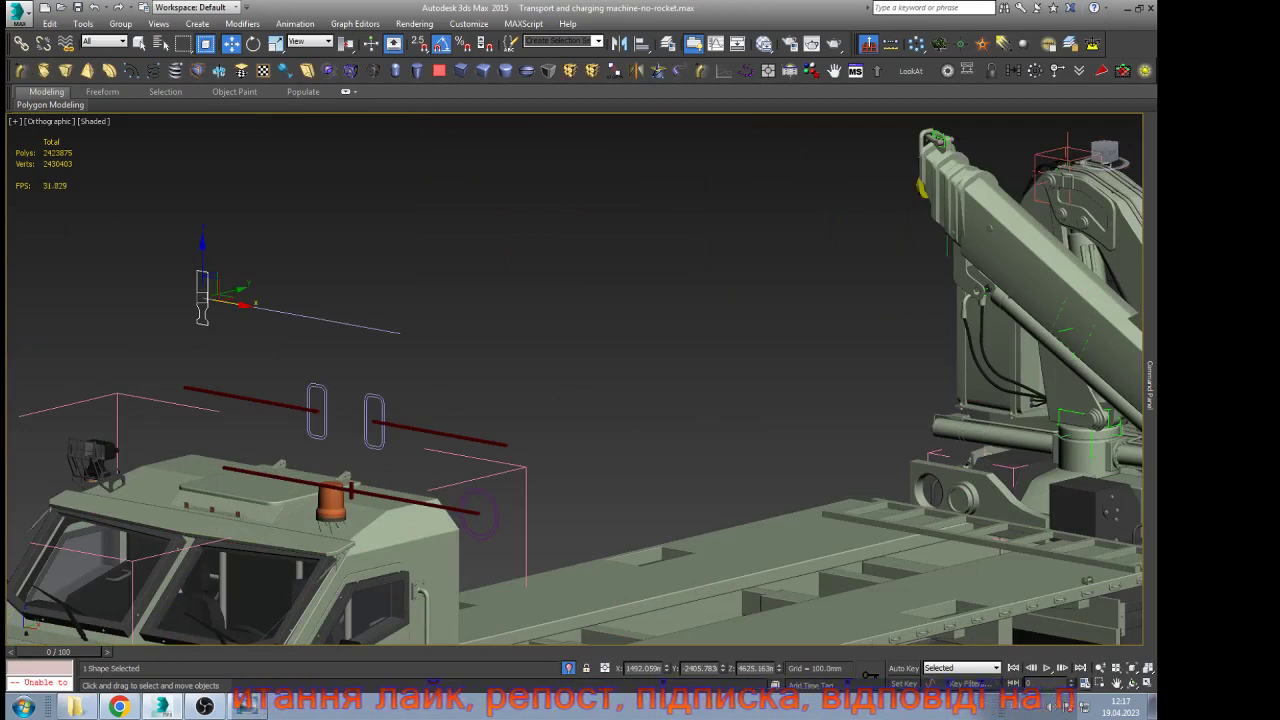
click(318, 318)
mouse_move(1150, 385)
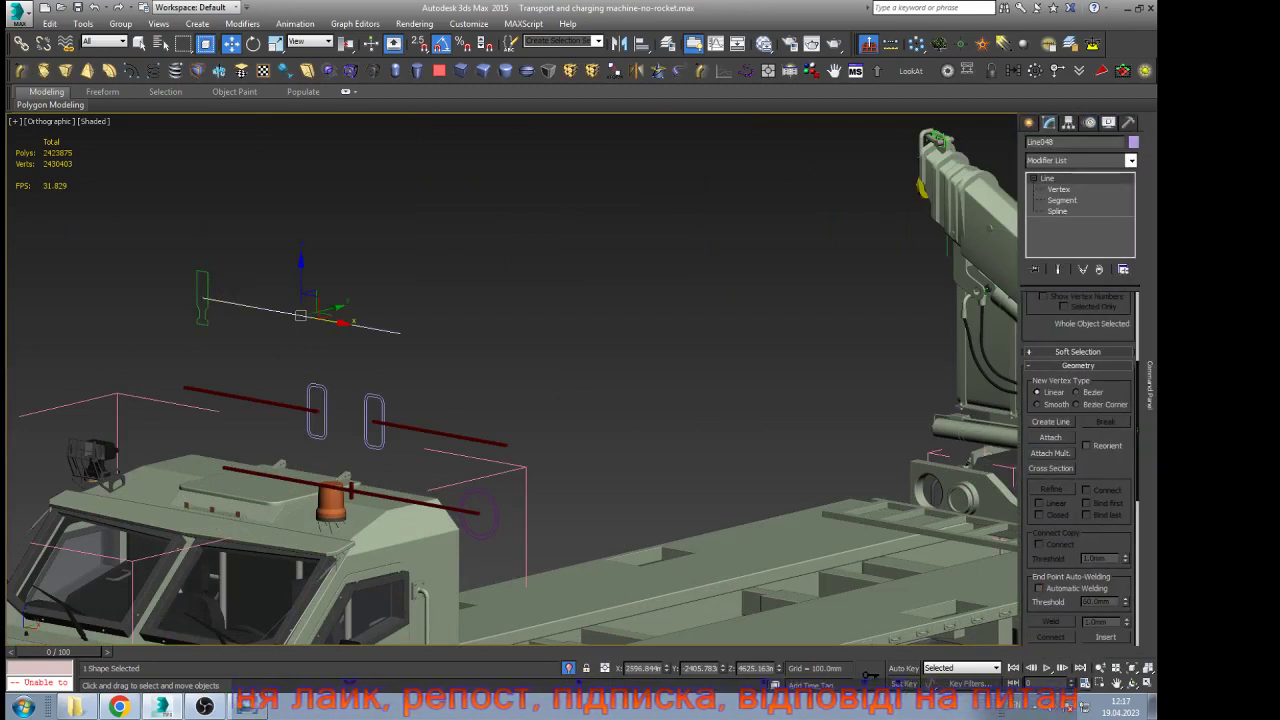
click(1059, 189)
click(1058, 211)
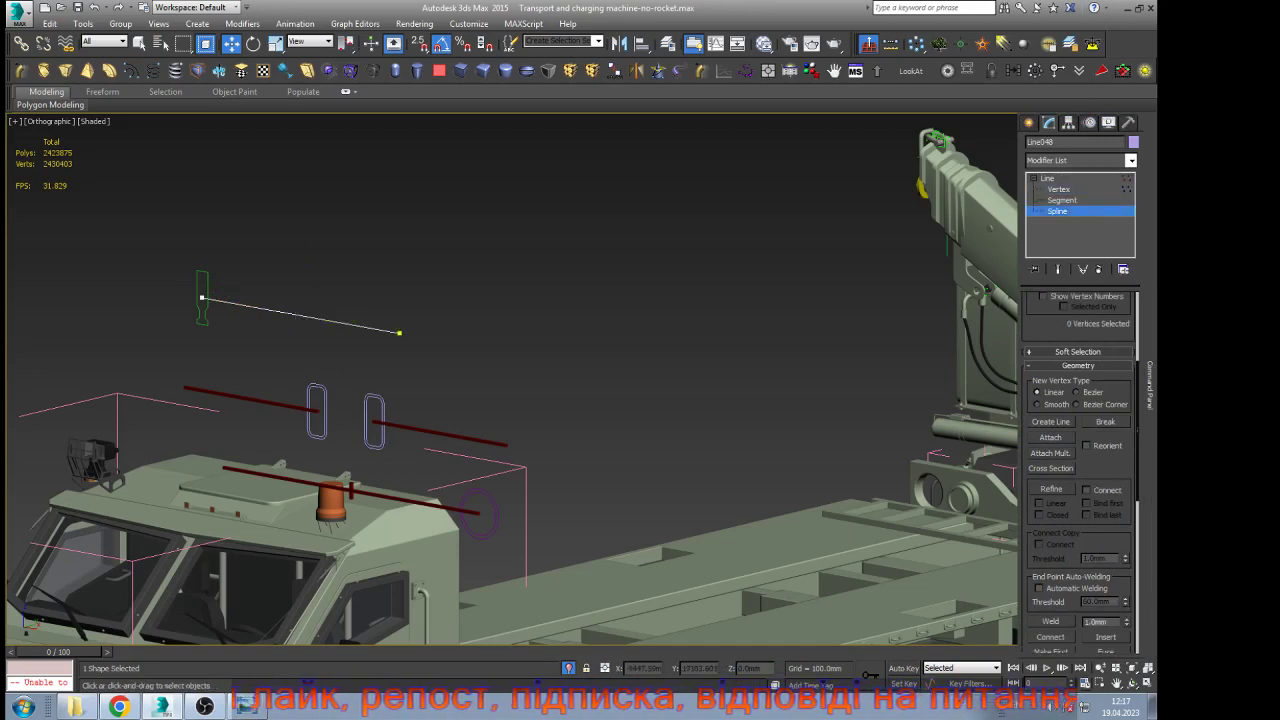
click(325, 320)
mouse_move(1150, 385)
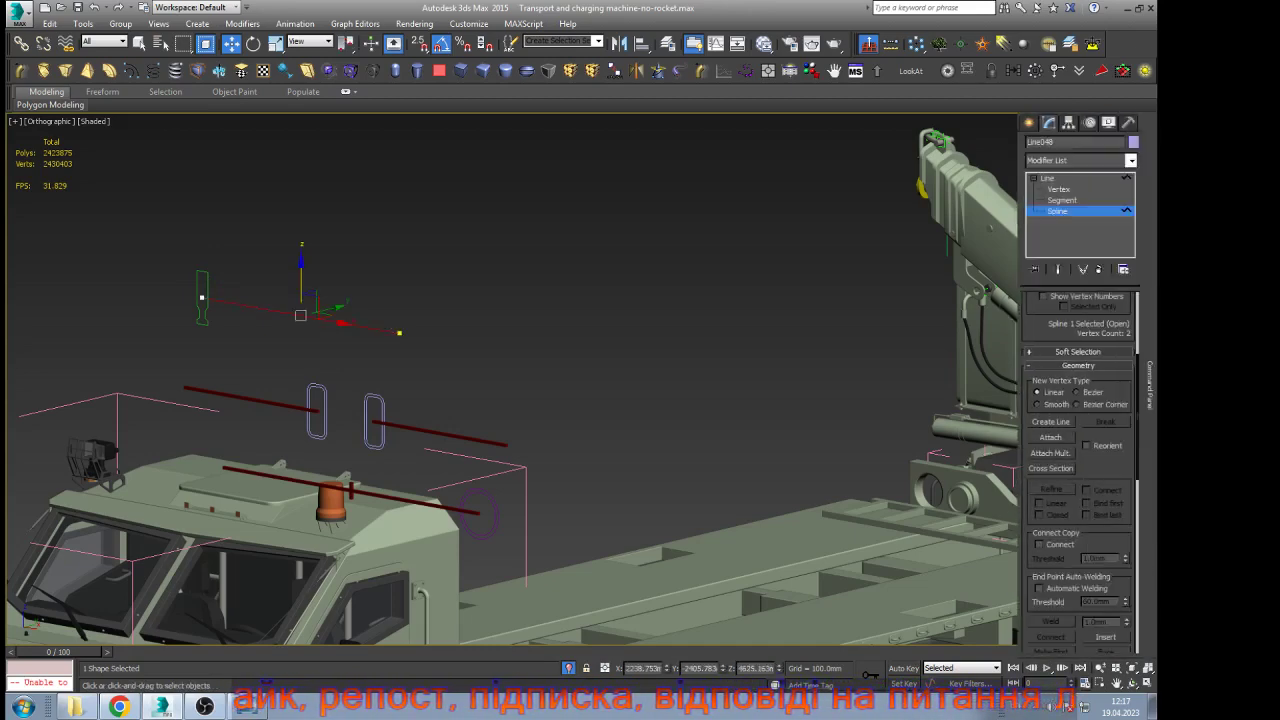
scroll(1080, 472, down, 10)
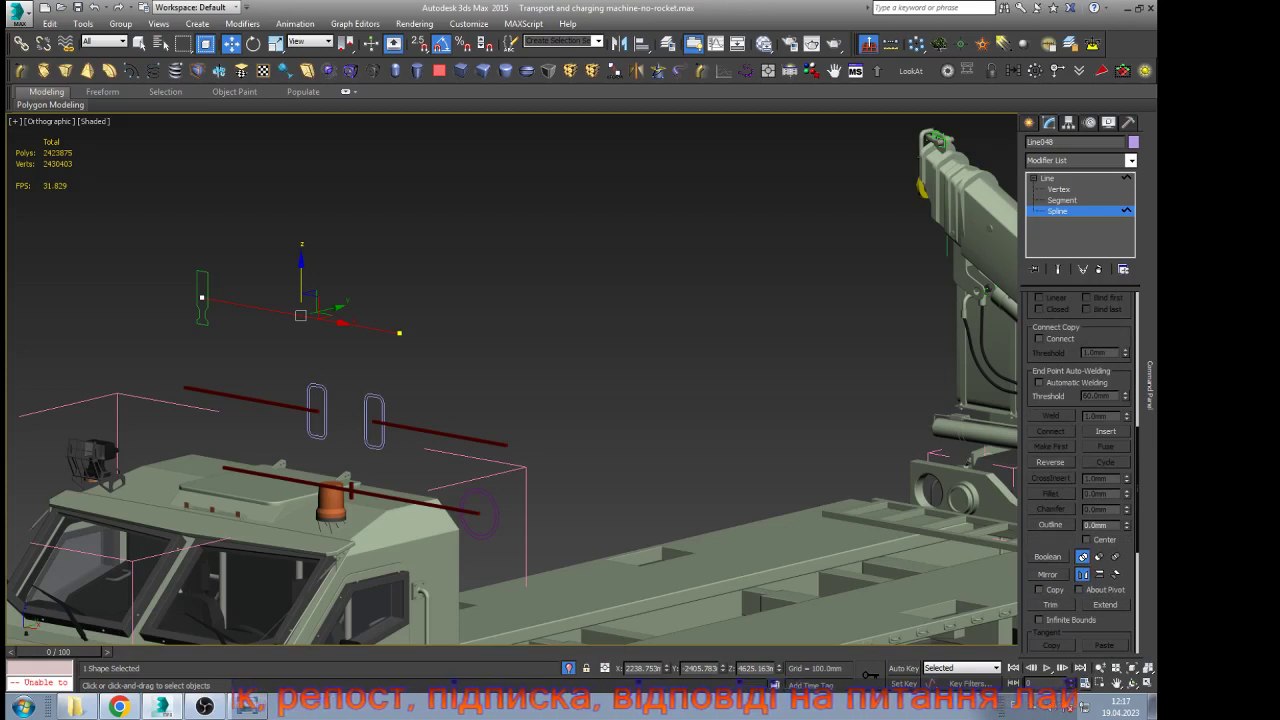
scroll(1080, 470, down, 2)
scroll(1080, 470, down, 4)
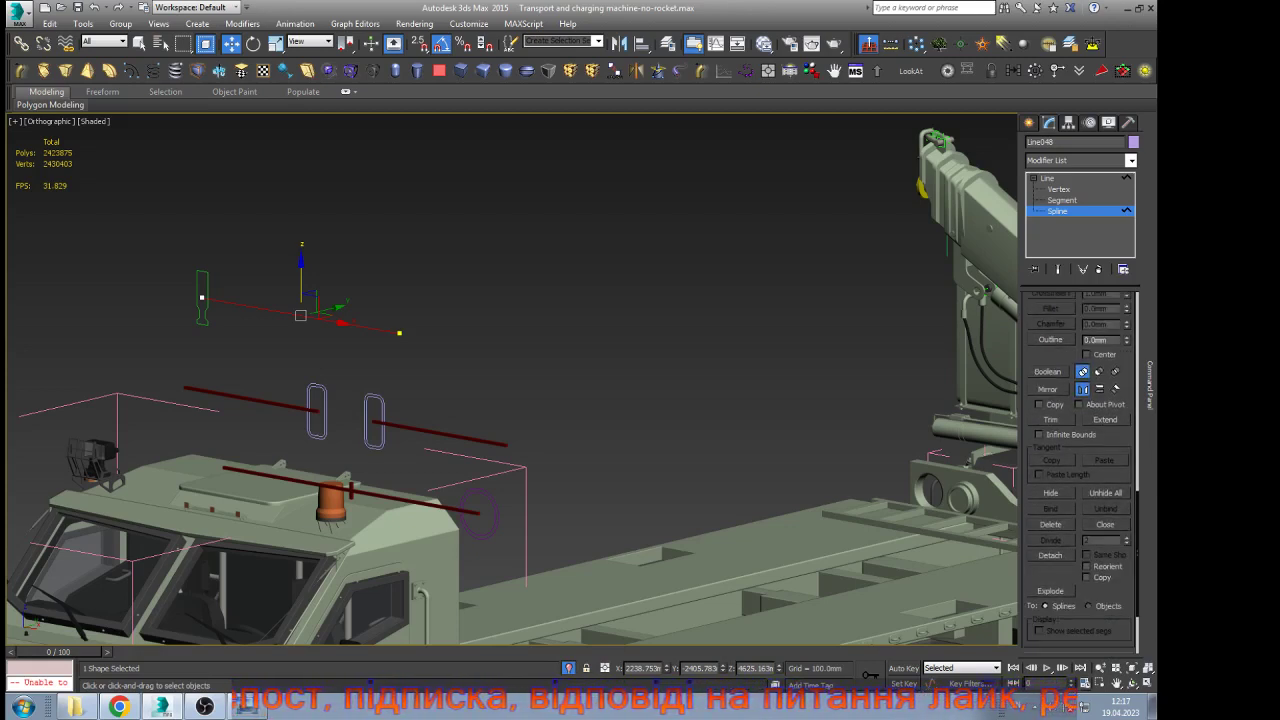
key(2)
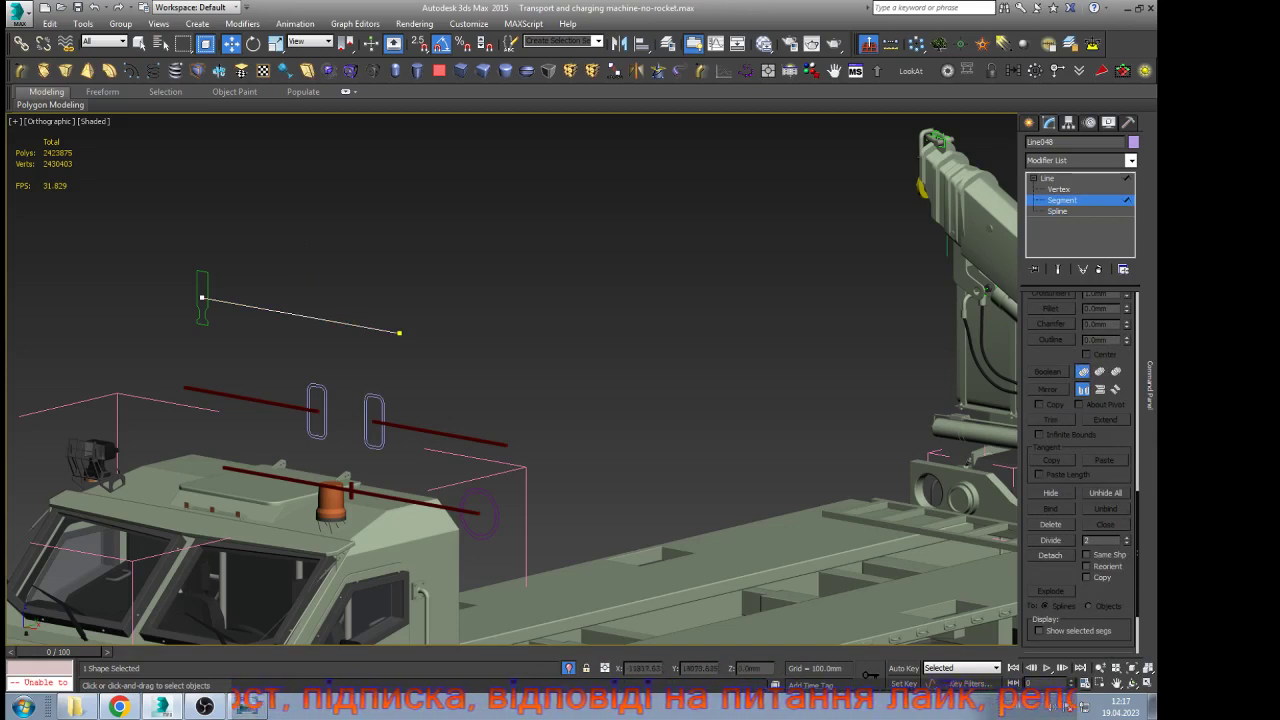
click(300, 315)
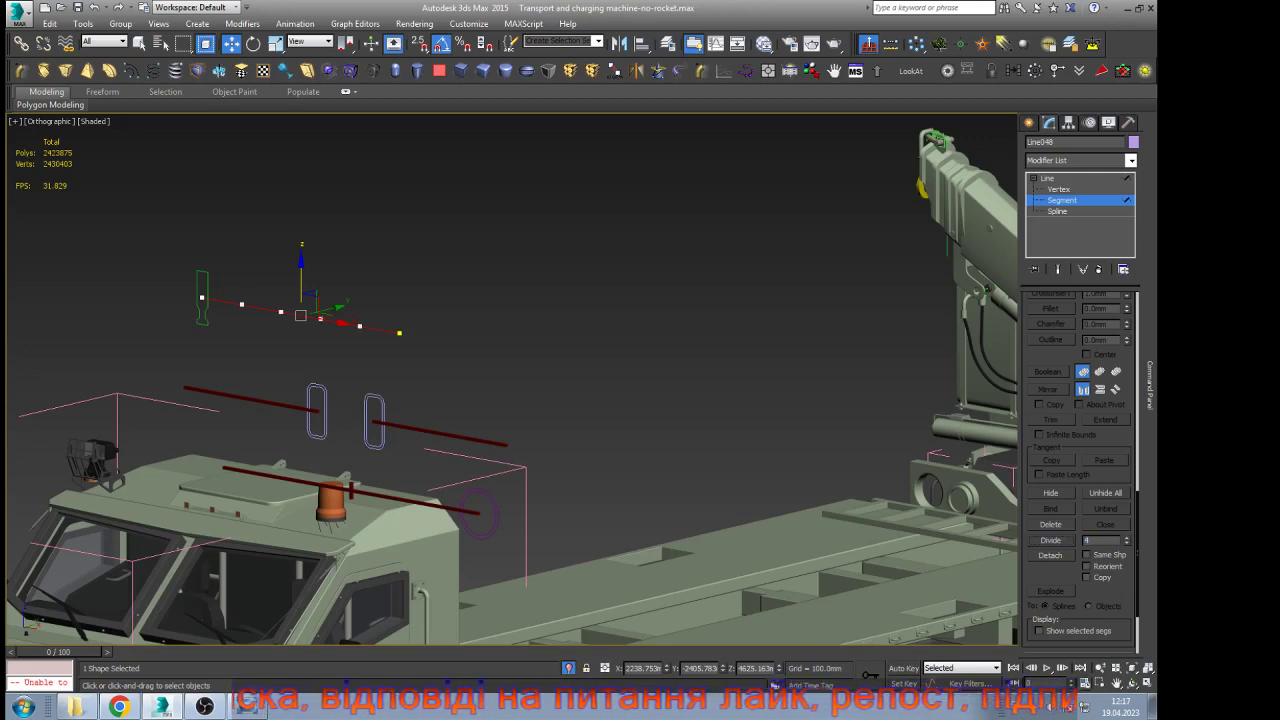
click(1048, 178)
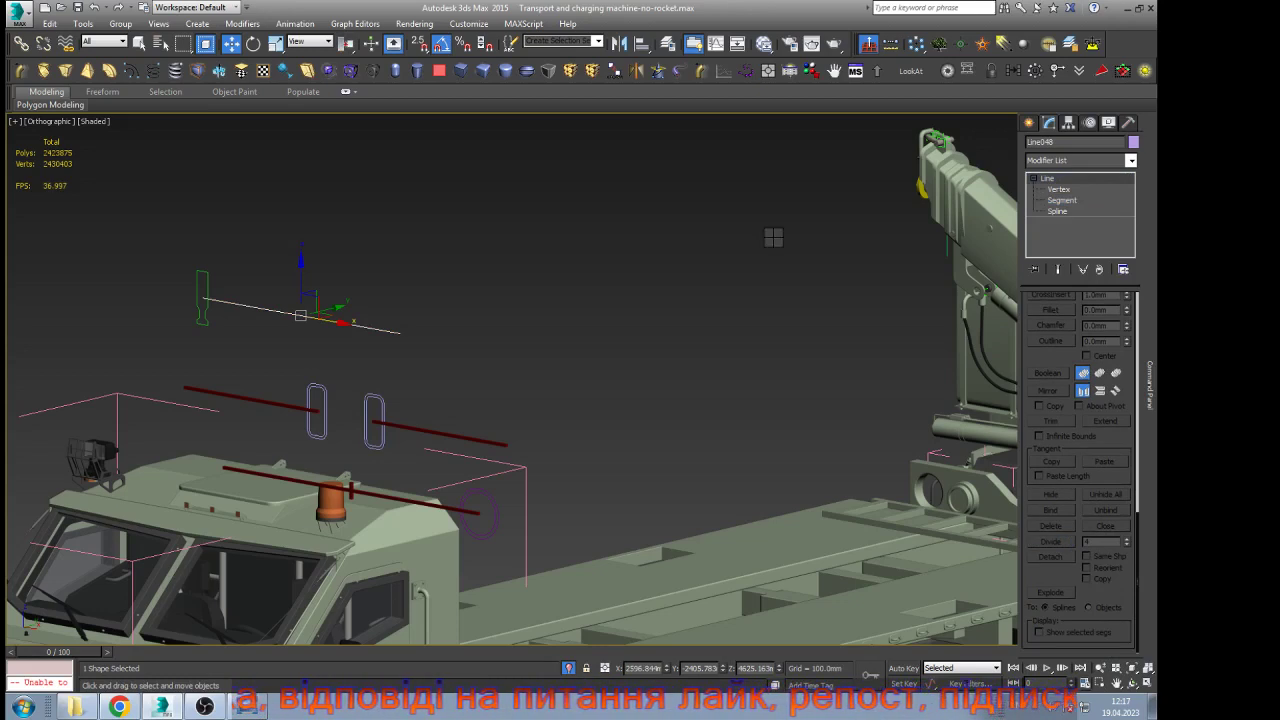
click(774, 238)
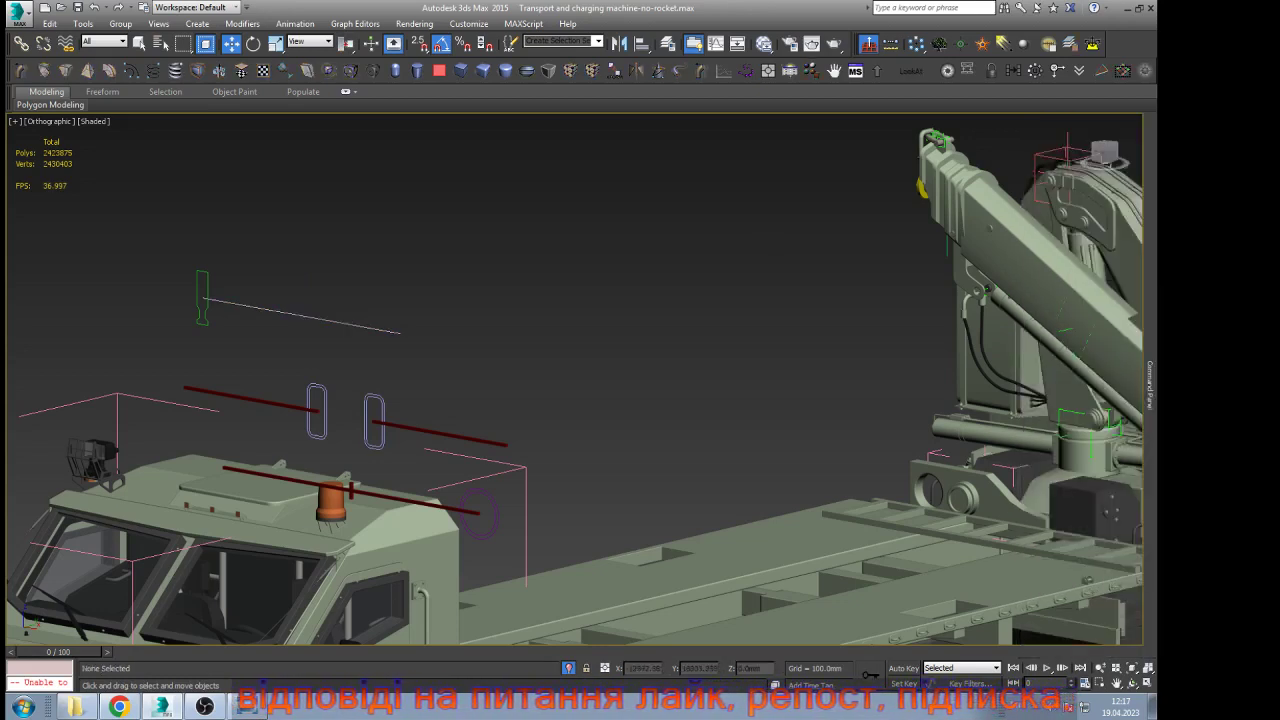
Slide the leg-shaped control to about two-thirds of its path line and check how far the legs extend
click(207, 296)
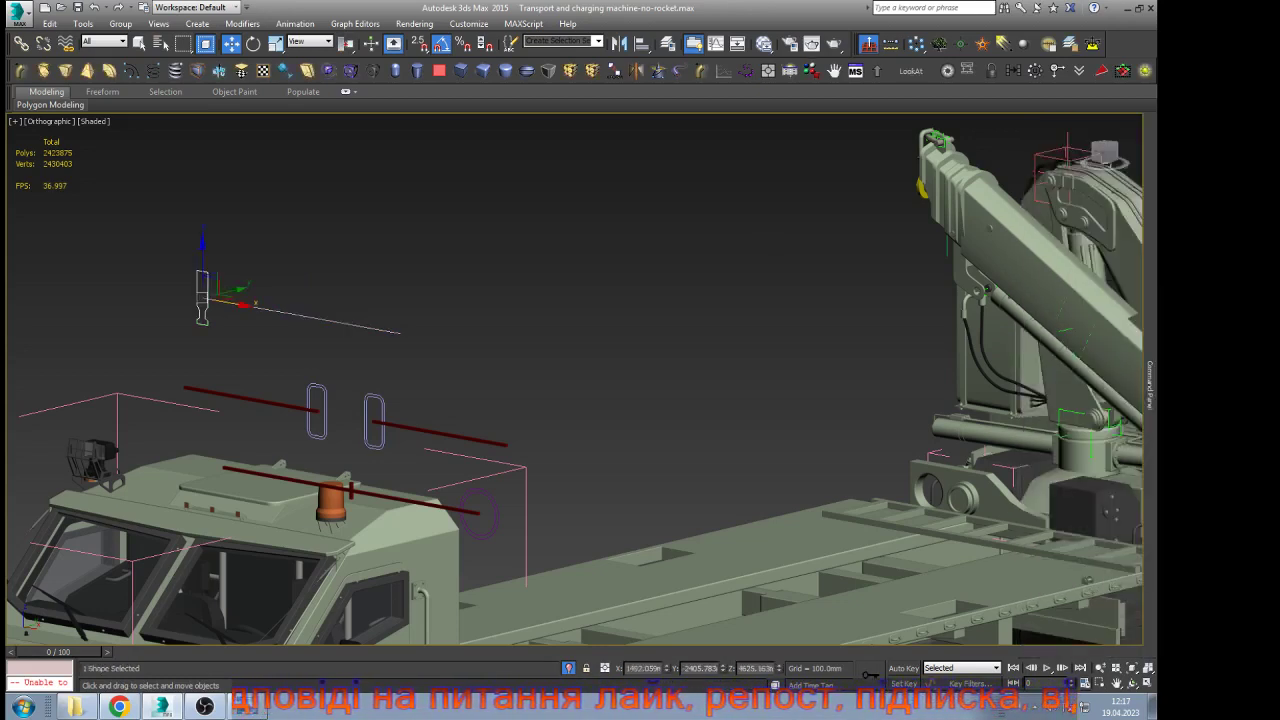
drag(230, 304, 319, 325)
scroll(302, 326, down, 4)
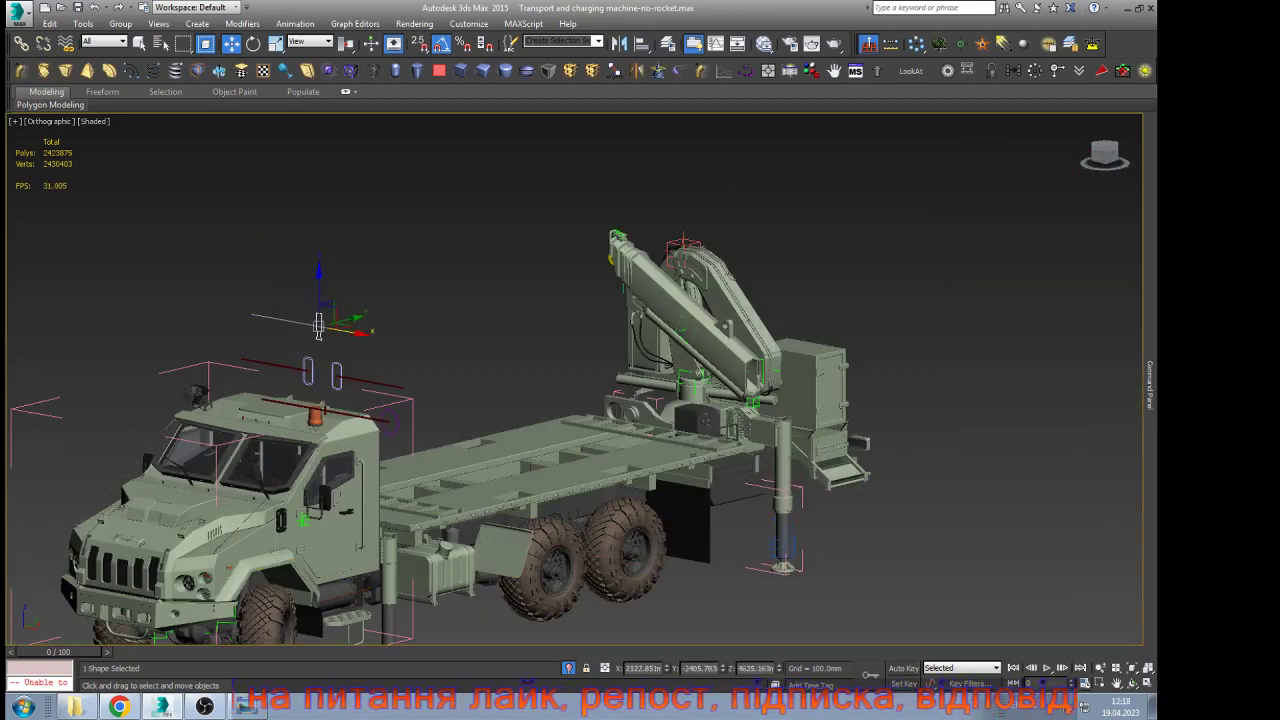
Shorten the leg control's path line by deleting its end vertex on the extended side
click(291, 321)
scroll(291, 321, up, 3)
click(1058, 189)
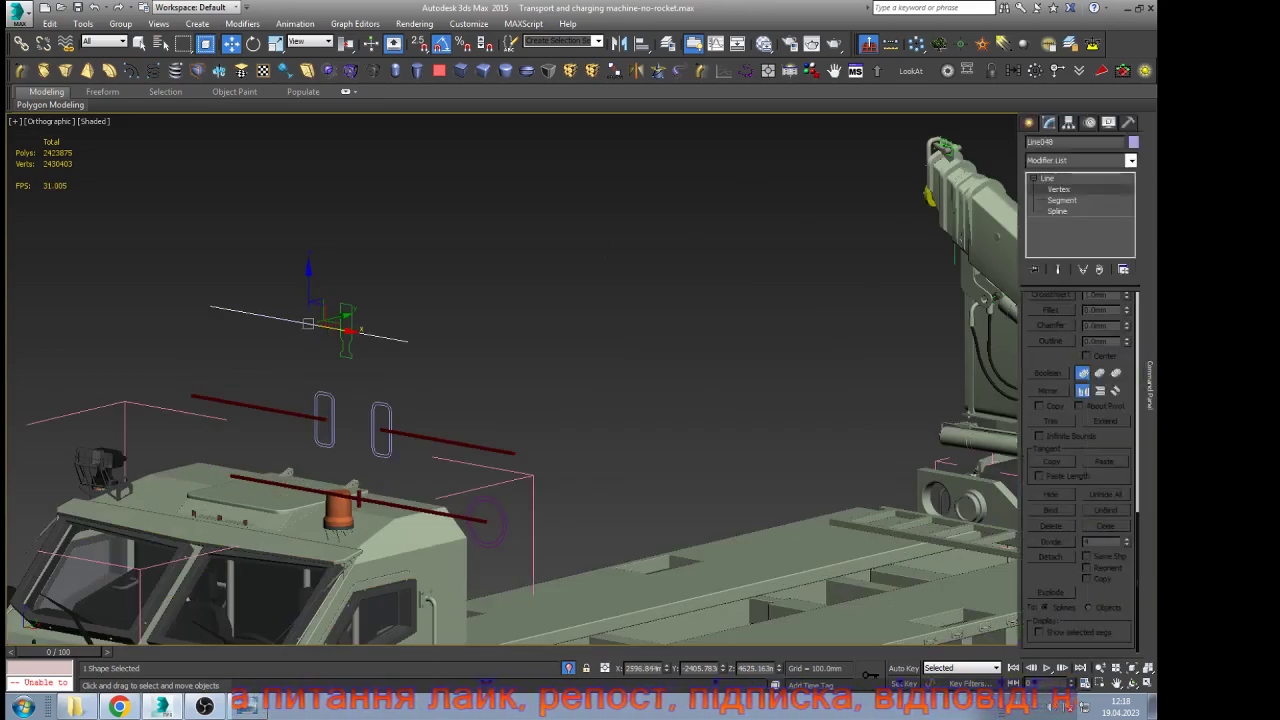
key(1)
drag(403, 351, 400, 351)
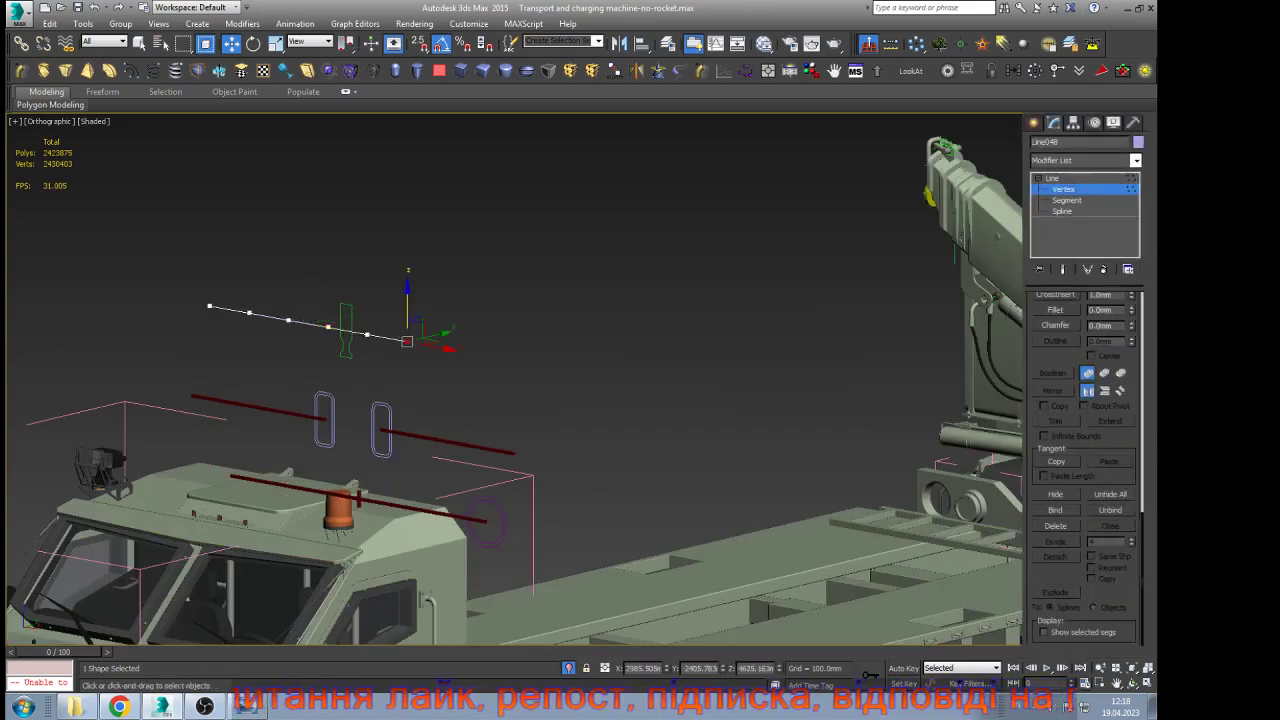
key(Delete)
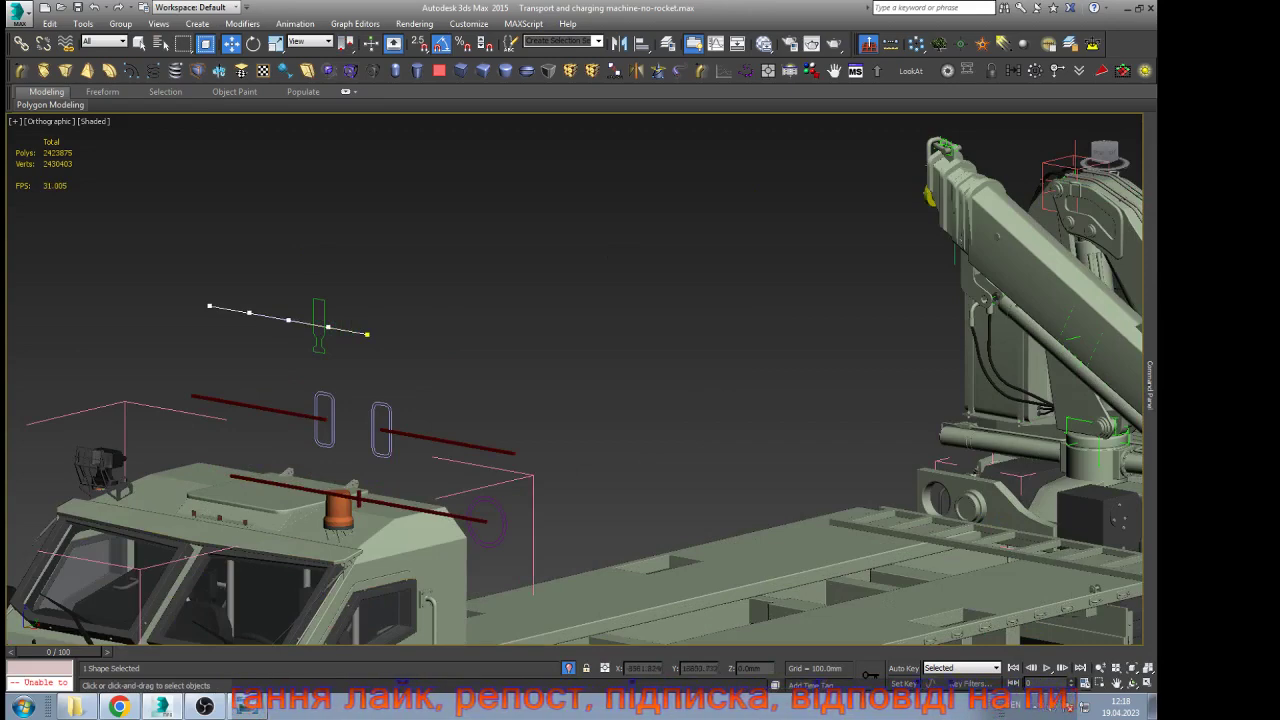
mouse_move(1150, 384)
click(1064, 188)
drag(602, 234, 620, 248)
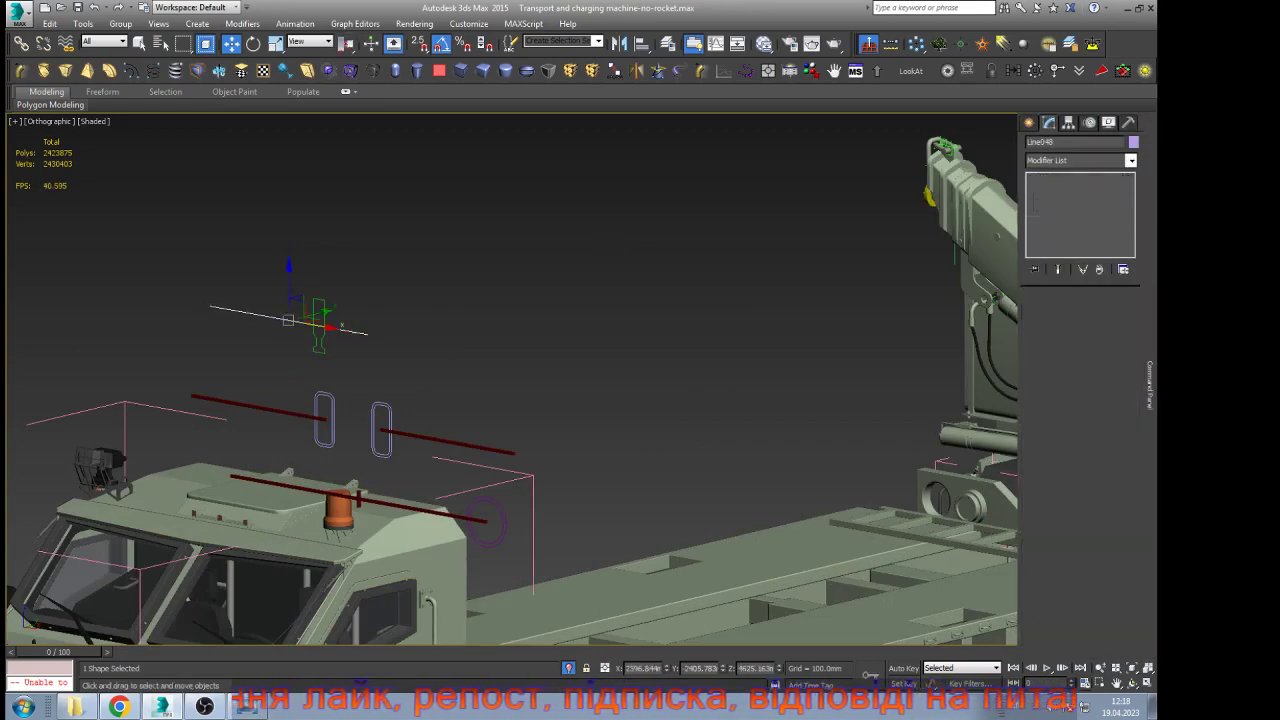
Slide the leg-shaped control to the extended end of the shortened path line
click(324, 318)
scroll(375, 220, down, 4)
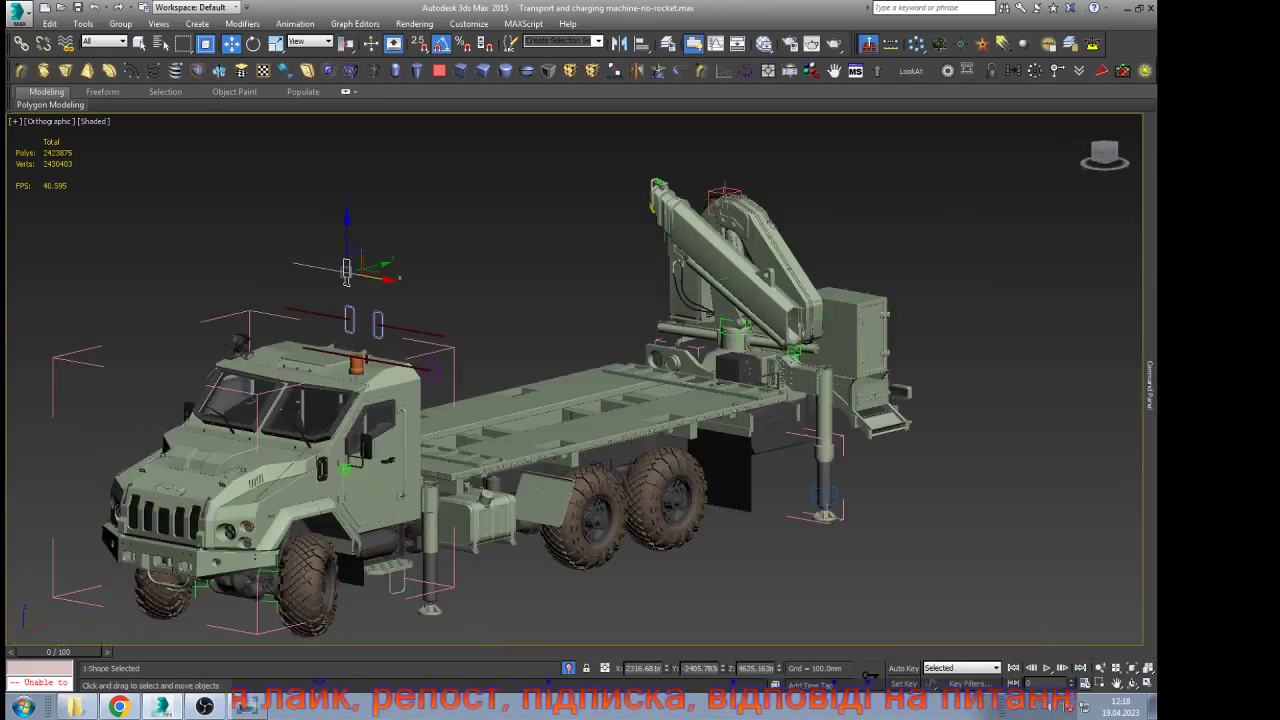
drag(346, 272, 392, 280)
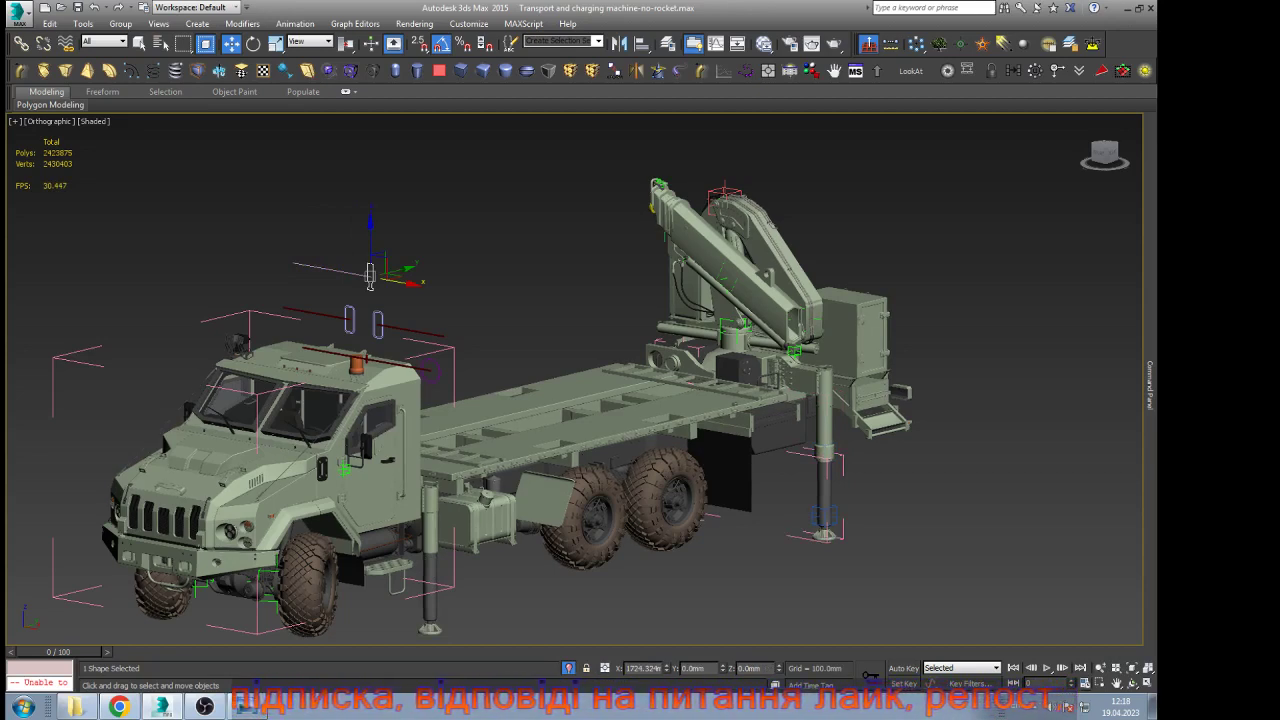
mouse_move(392, 280)
mouse_down()
mouse_move(314, 266)
mouse_move(392, 280)
mouse_up()
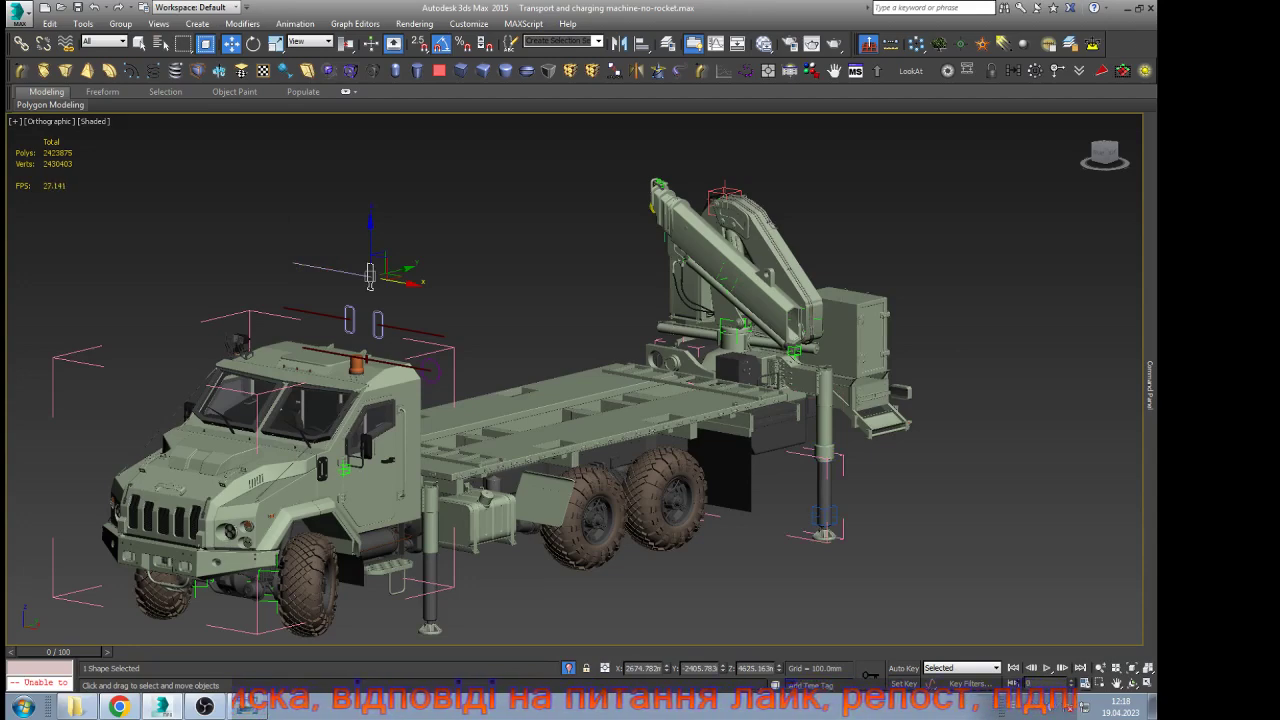
Examine the rear leg helper's X and Y position curves in the Curve Editor, selecting all their keys, and minimize the editor
click(824, 516)
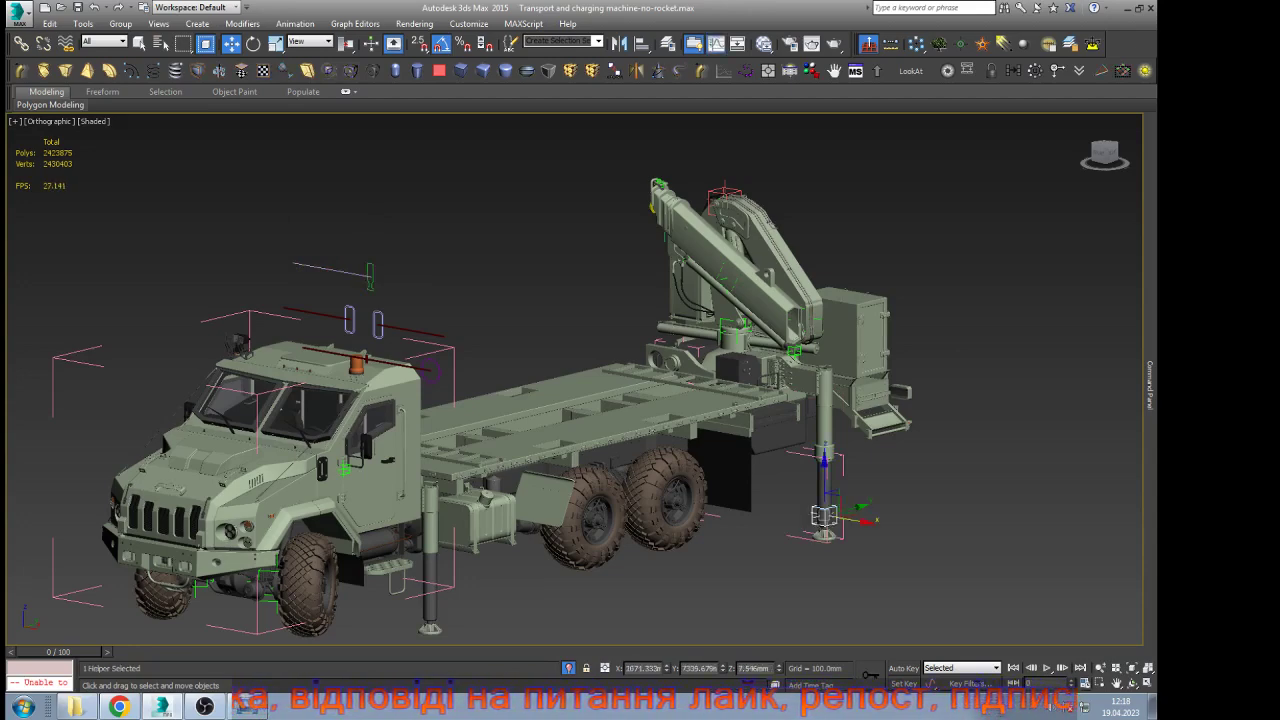
click(716, 44)
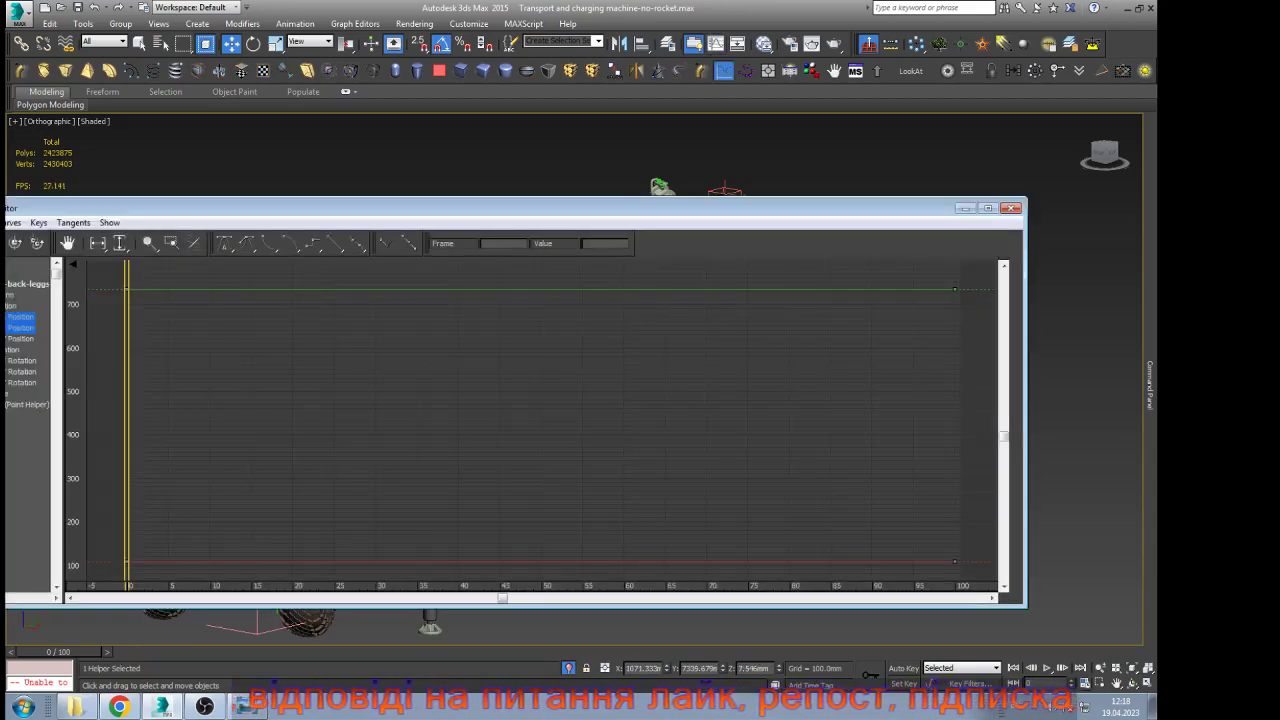
scroll(569, 371, down, 5)
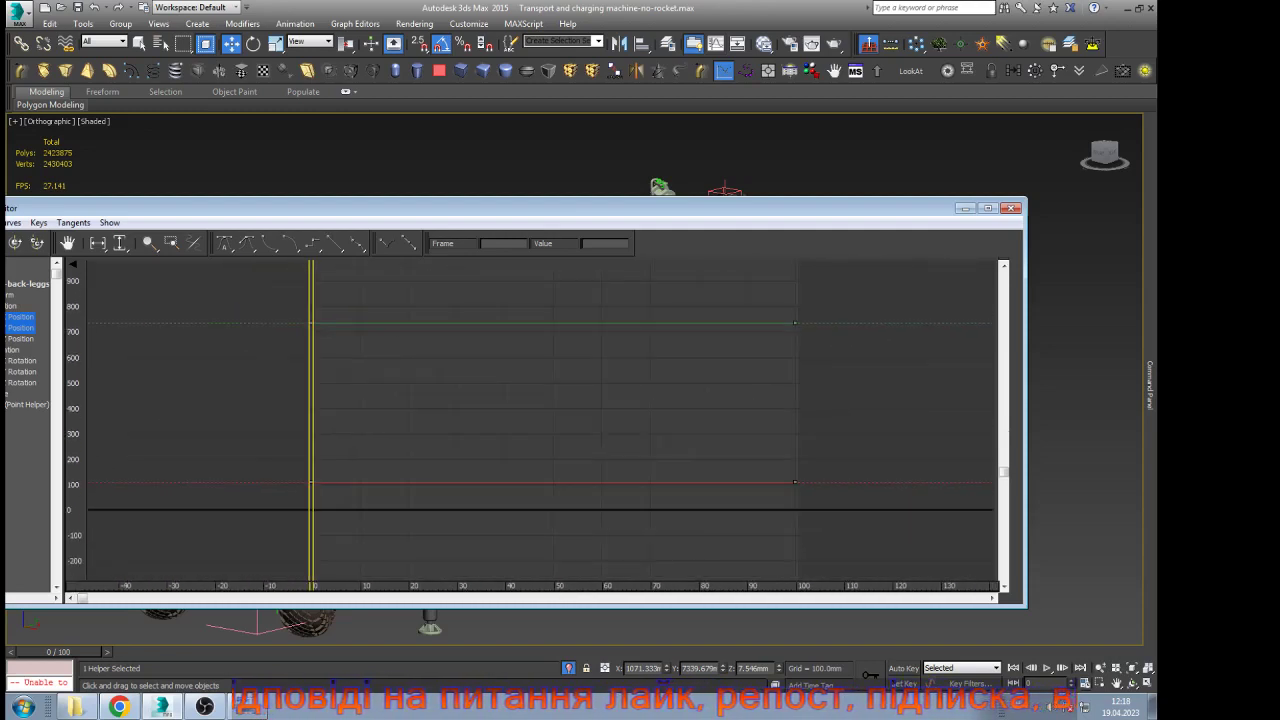
drag(268, 292, 882, 522)
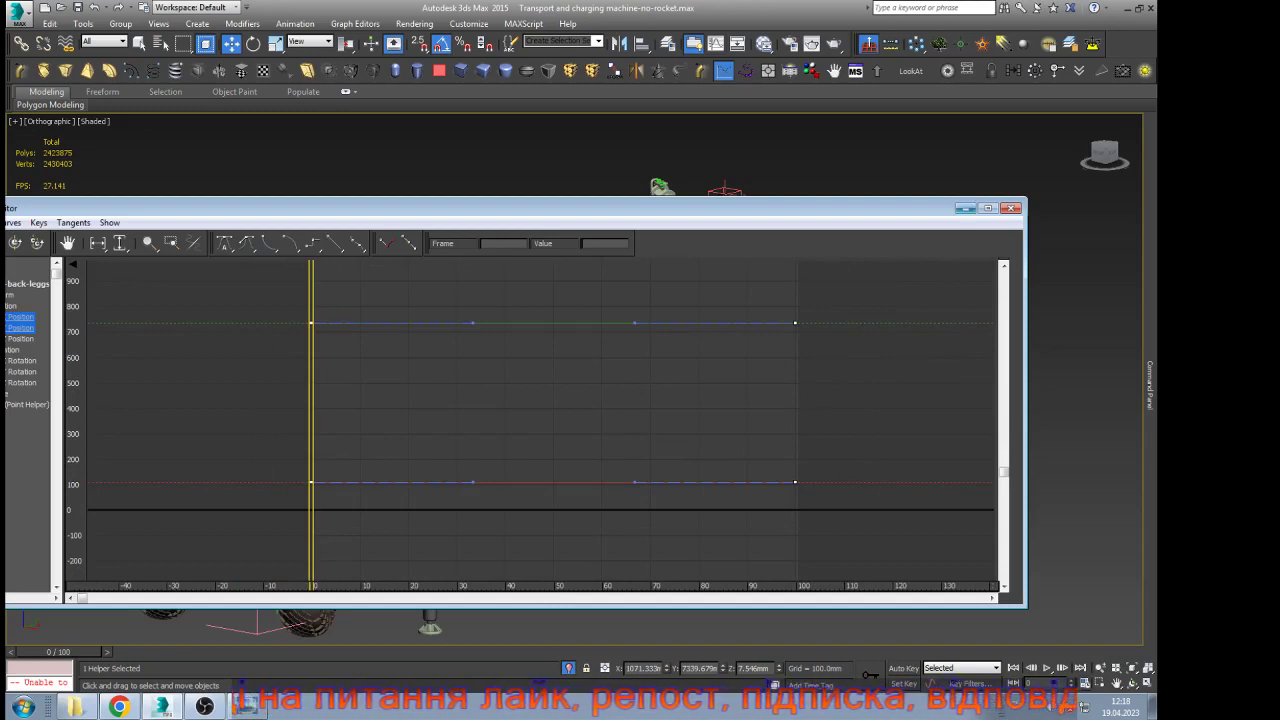
click(965, 208)
click(965, 210)
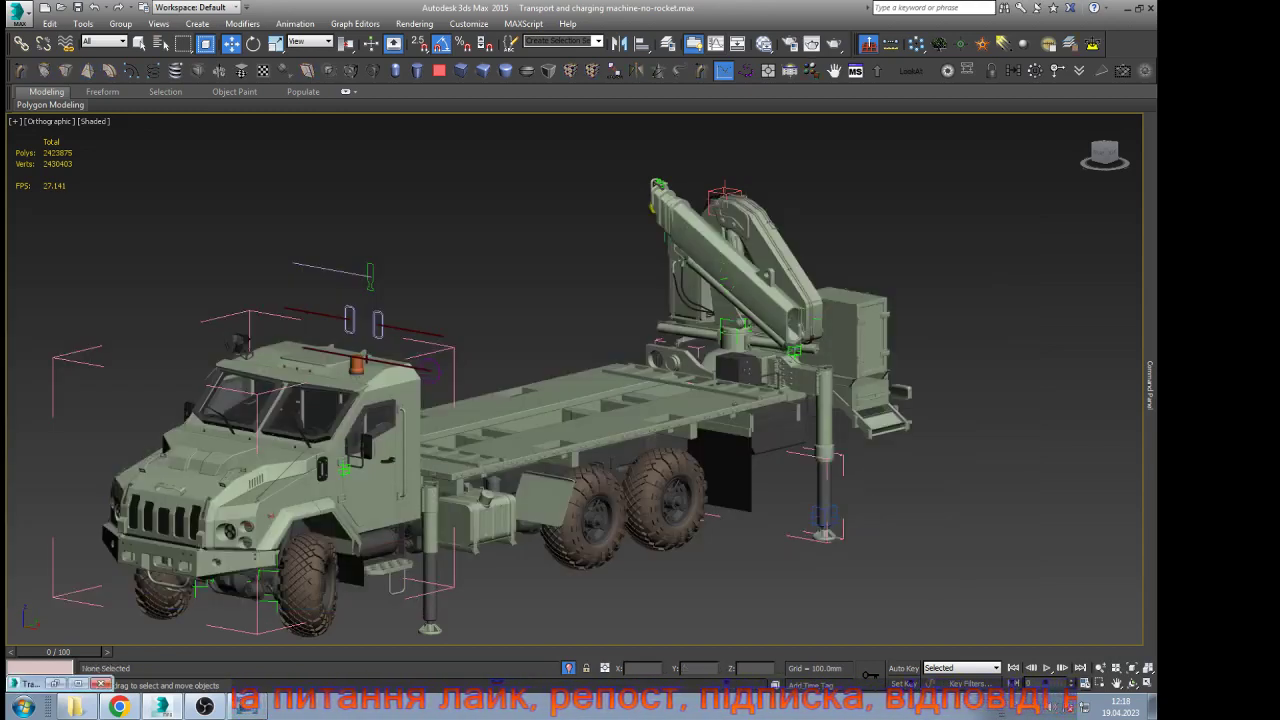
Play the crane and leg animation, stop it, and step back through the frames to frame 59
key(slash)
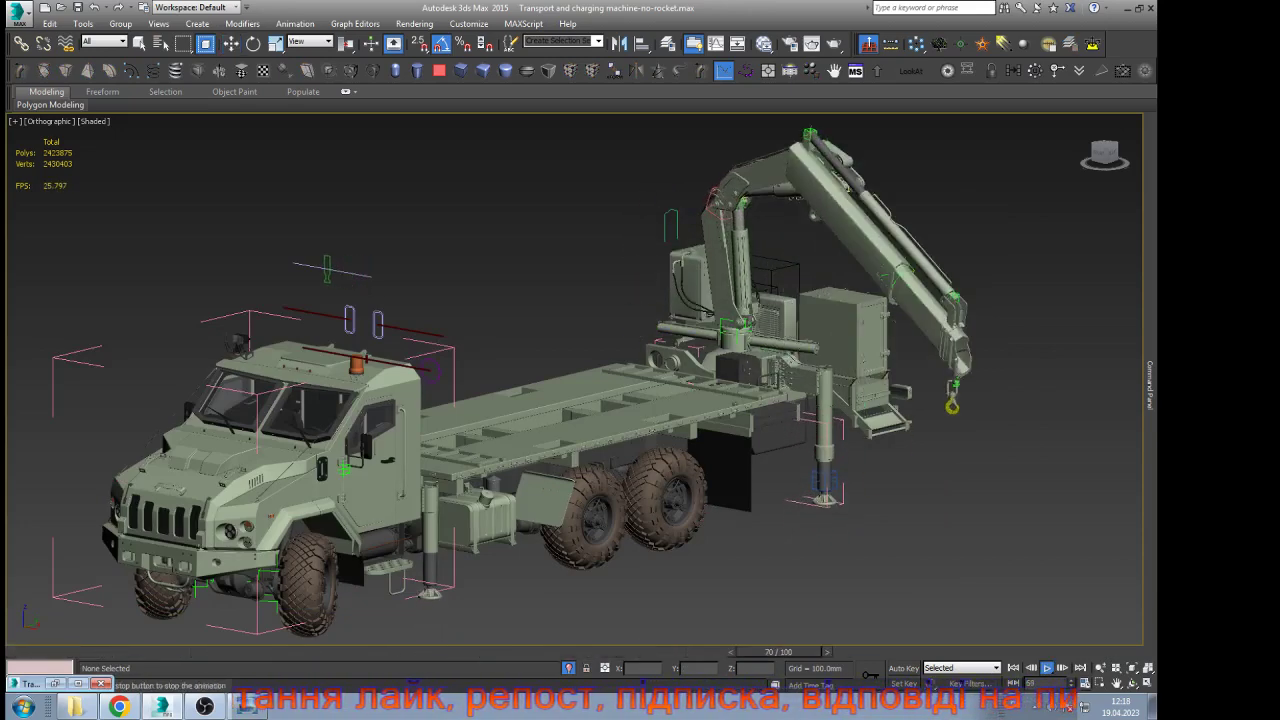
key(slash)
key(period)
key(period)
key(period)
key(period)
key(period)
key(period)
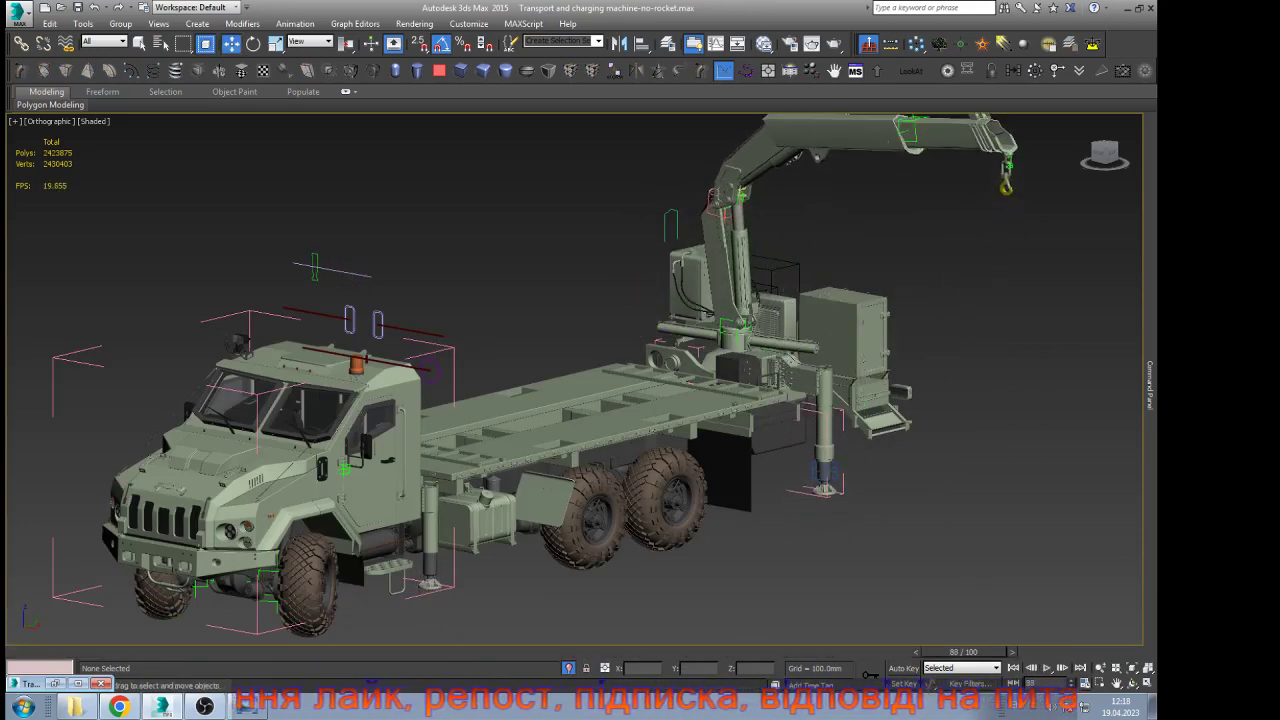
key(comma)
key(comma)
key(comma)
key(comma)
key(comma)
key(comma)
key(comma)
key(comma)
key(comma)
key(comma)
key(comma)
key(comma)
key(comma)
key(comma)
key(comma)
key(comma)
key(comma)
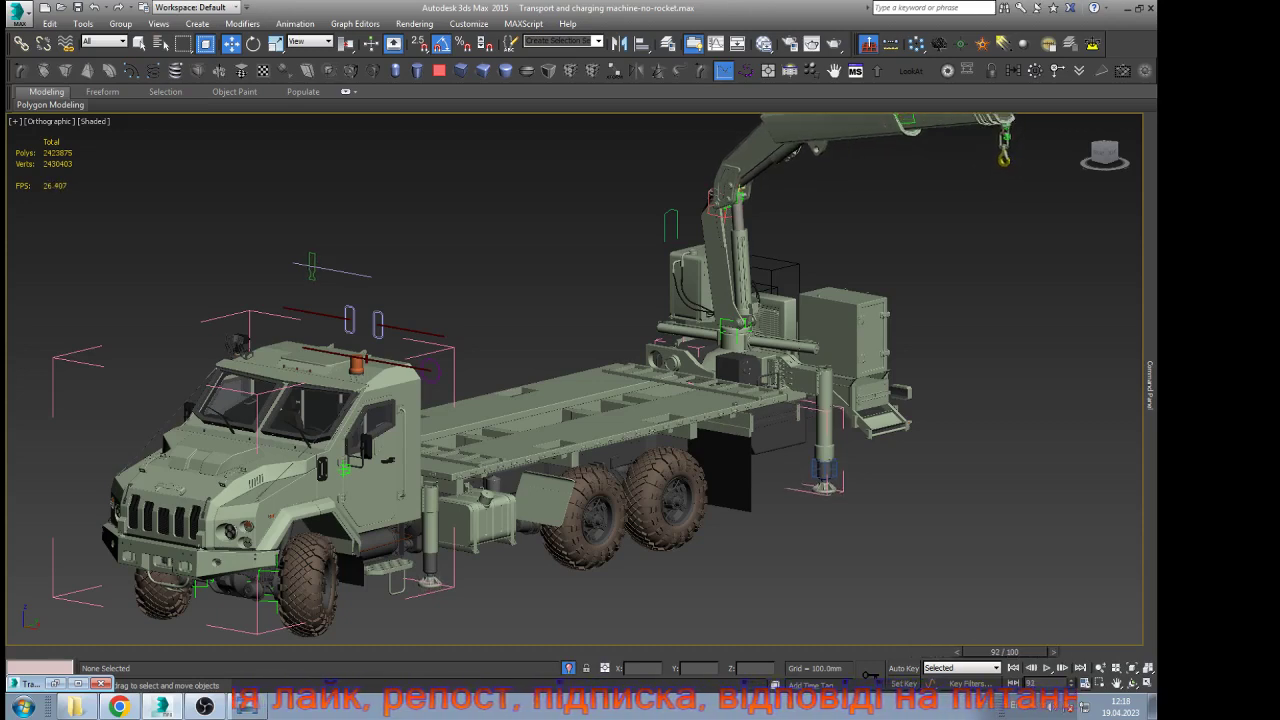
key(comma)
key(comma)
key(comma)
key(comma)
key(comma)
key(comma)
key(comma)
key(comma)
key(comma)
key(comma)
key(comma)
key(comma)
key(comma)
key(comma)
key(comma)
key(comma)
key(comma)
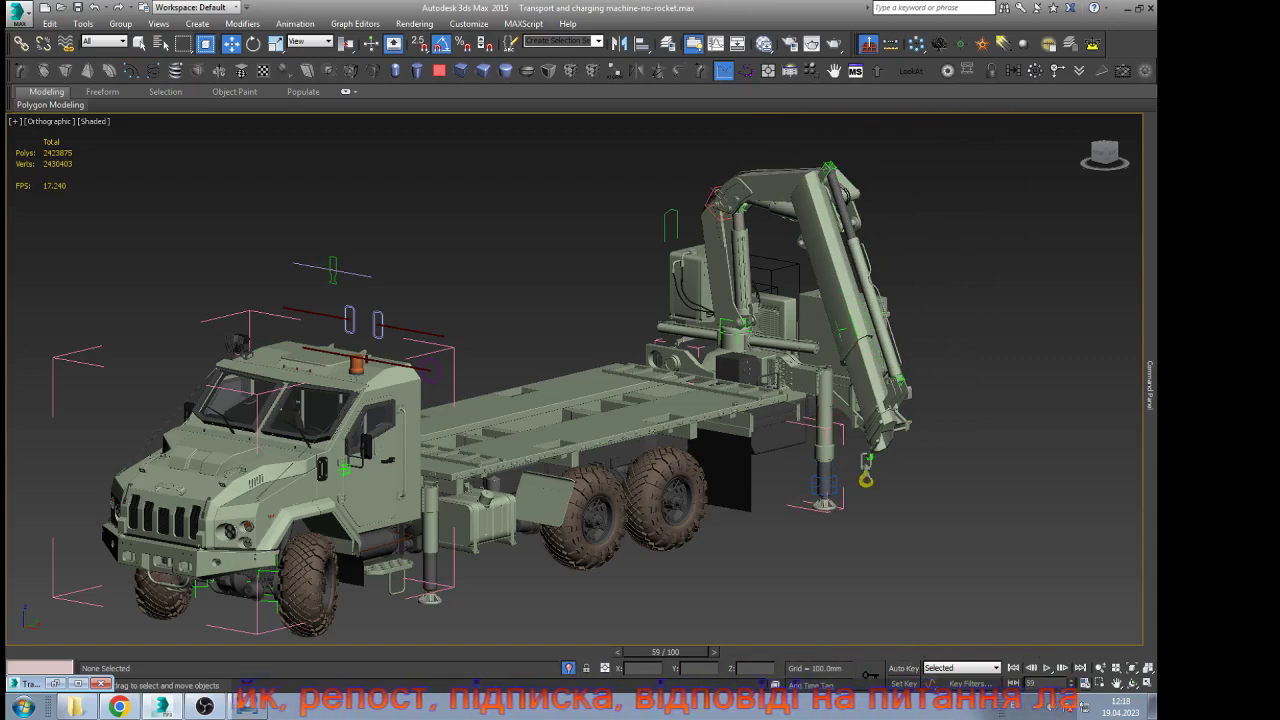
With Auto Key on at frame 78, slide the boom extension helper back along its local X axis to retract the telescopic section
scroll(876, 332, up, 4)
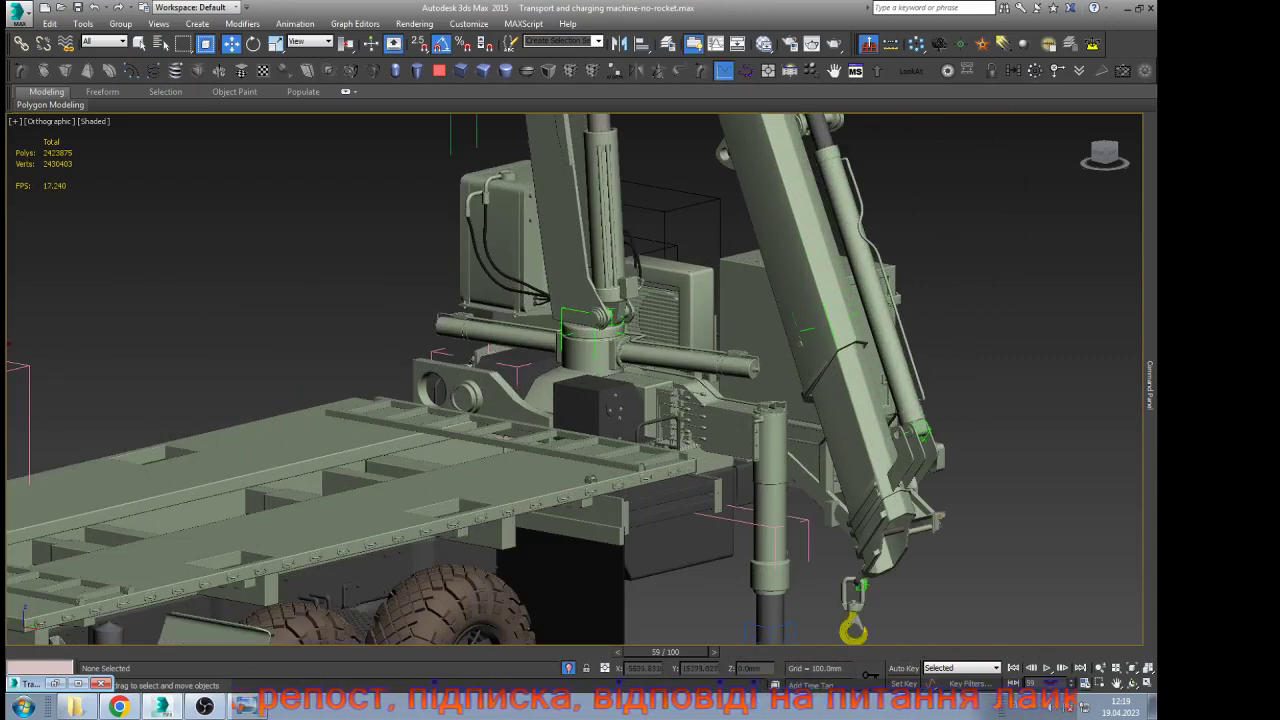
click(801, 328)
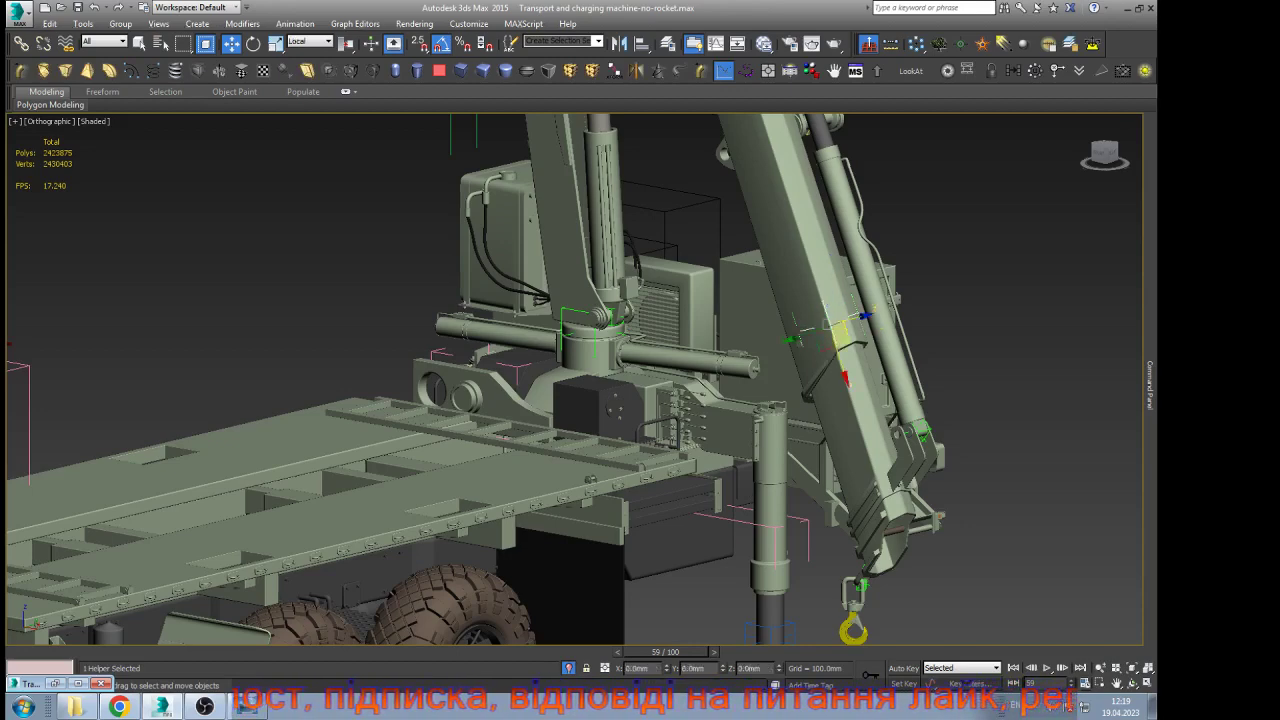
scroll(847, 369, down, 4)
drag(665, 652, 1087, 652)
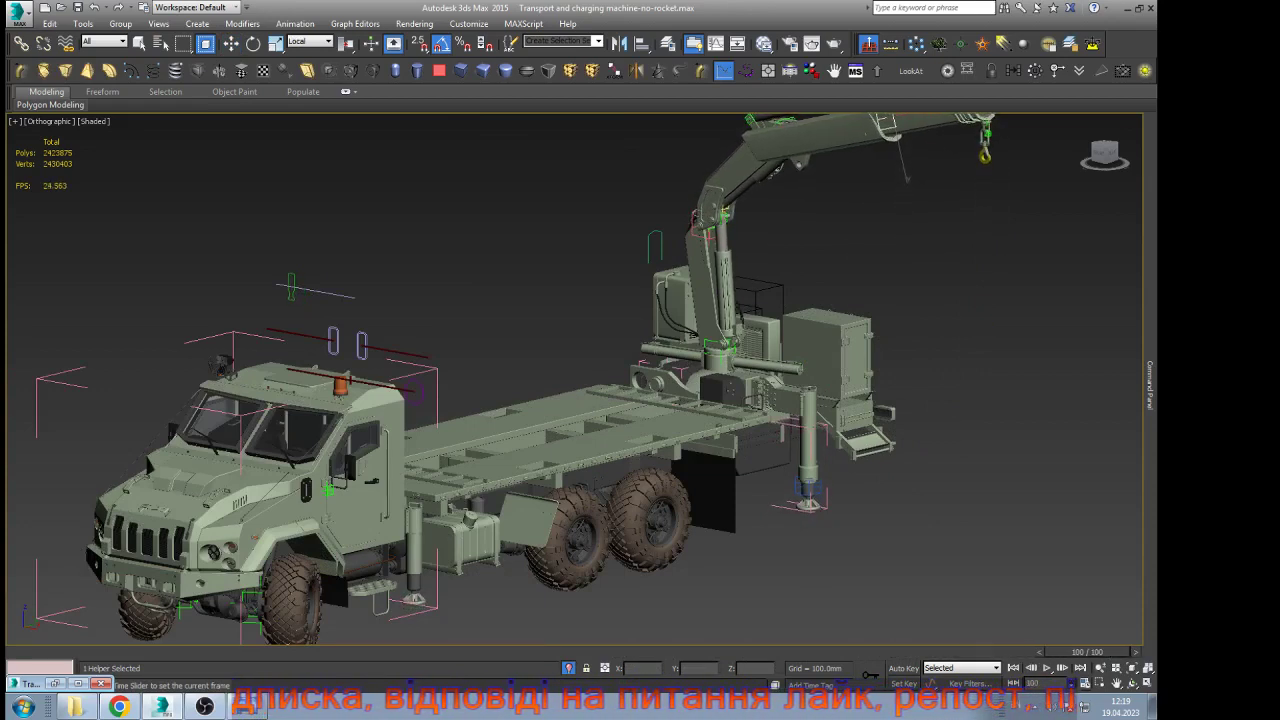
key(w)
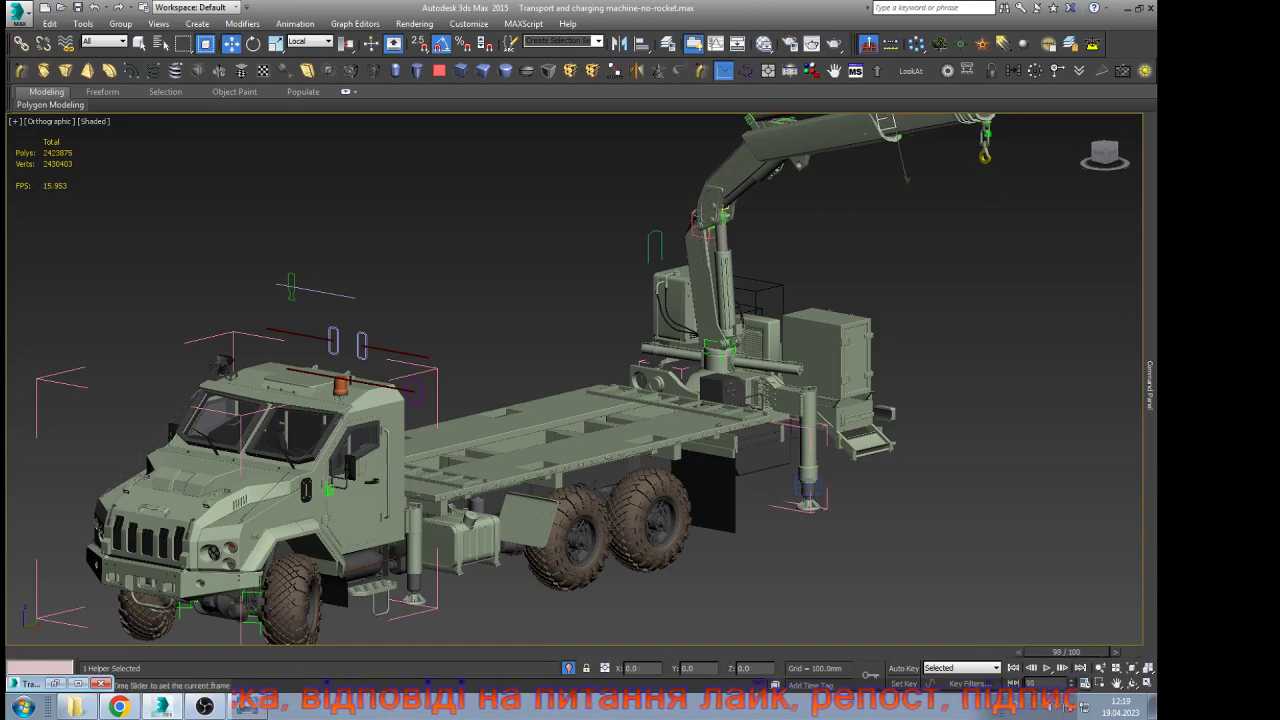
drag(1087, 652, 861, 652)
key(w)
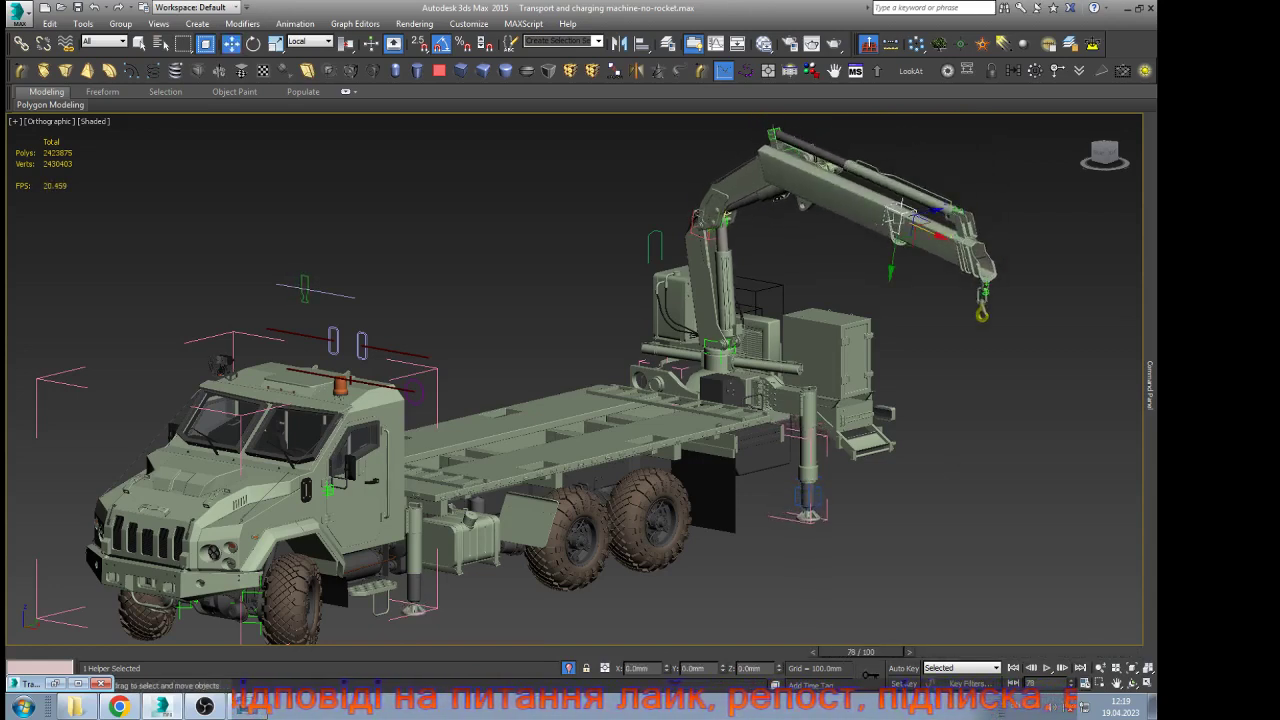
key(n)
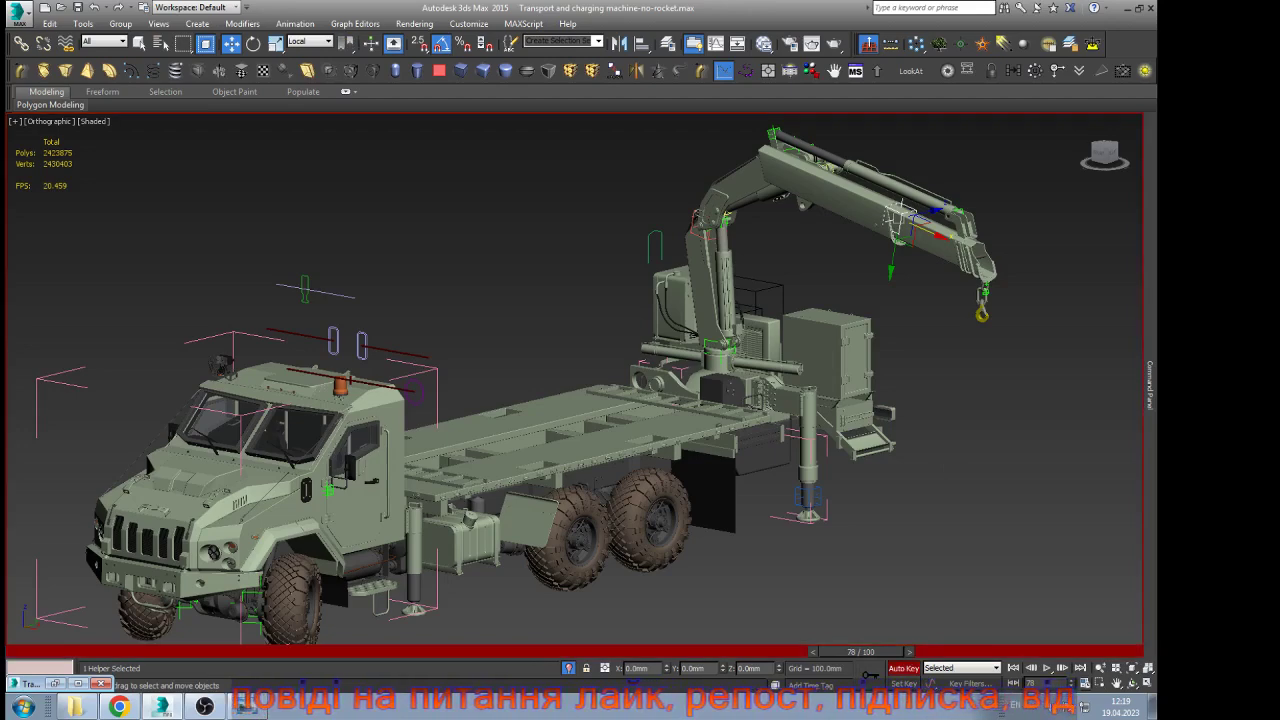
drag(940, 237, 877, 209)
scroll(876, 210, up, 8)
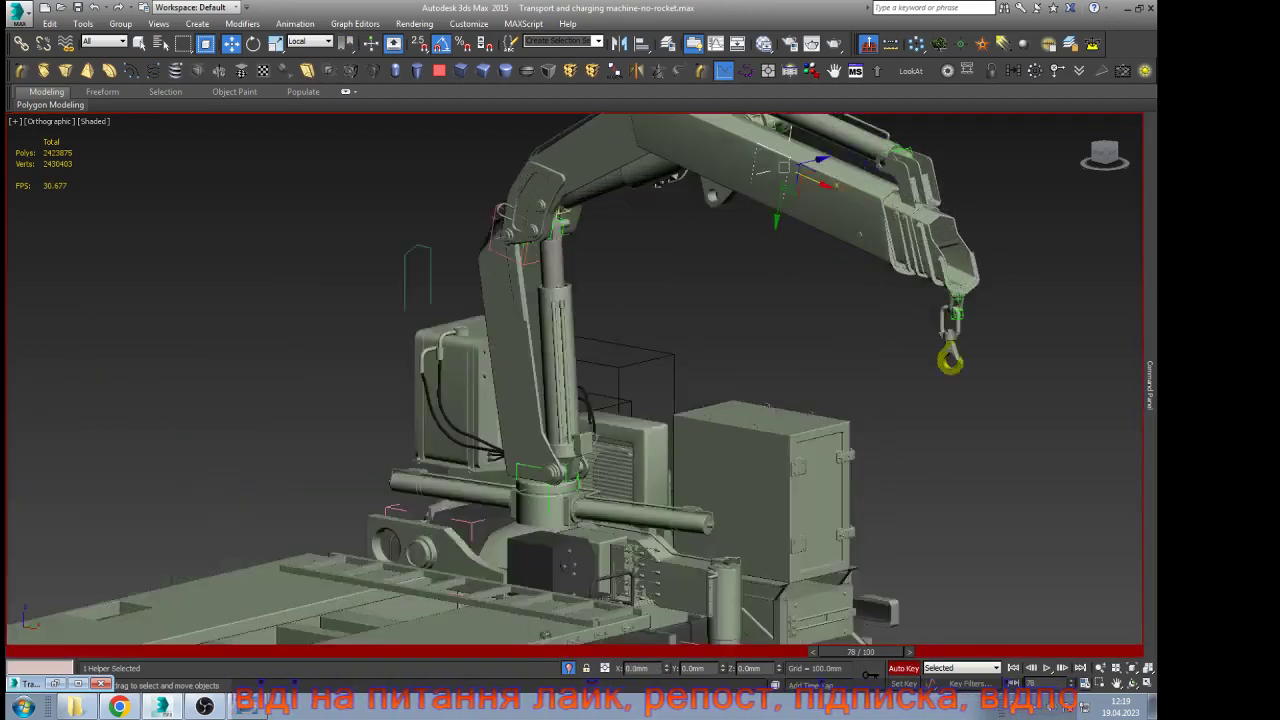
drag(749, 154, 731, 145)
scroll(731, 256, down, 3)
scroll(734, 258, down, 4)
middle_drag(734, 258, 767, 354)
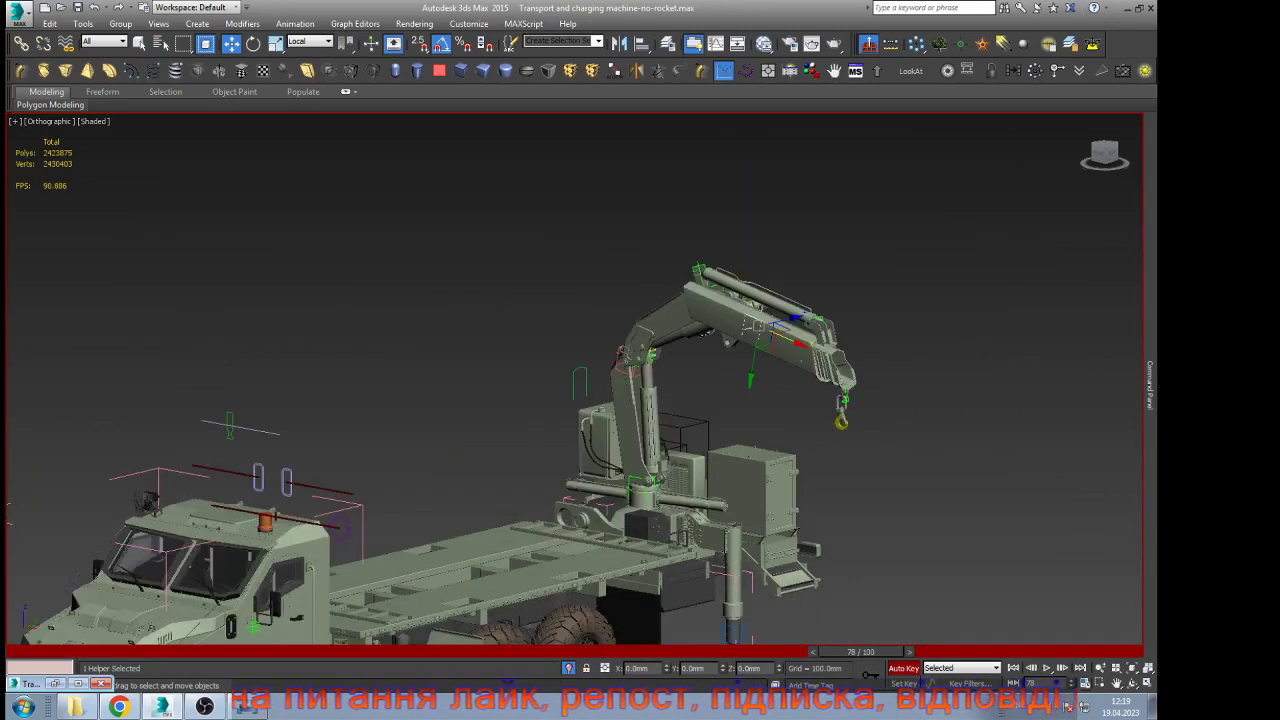
Rotate the main boom's pivot helper about its local Y axis to raise the boom at frames 51 and 44
drag(861, 652, 583, 651)
key(w)
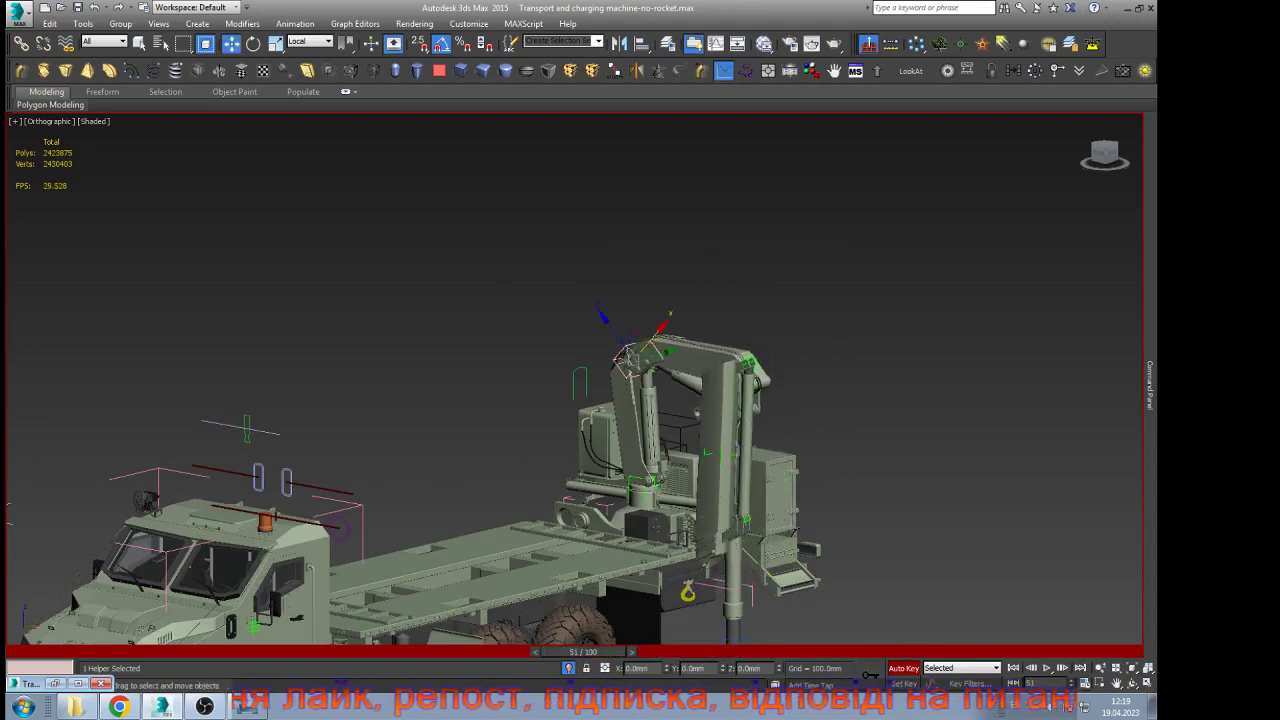
key(e)
scroll(622, 340, up, 2)
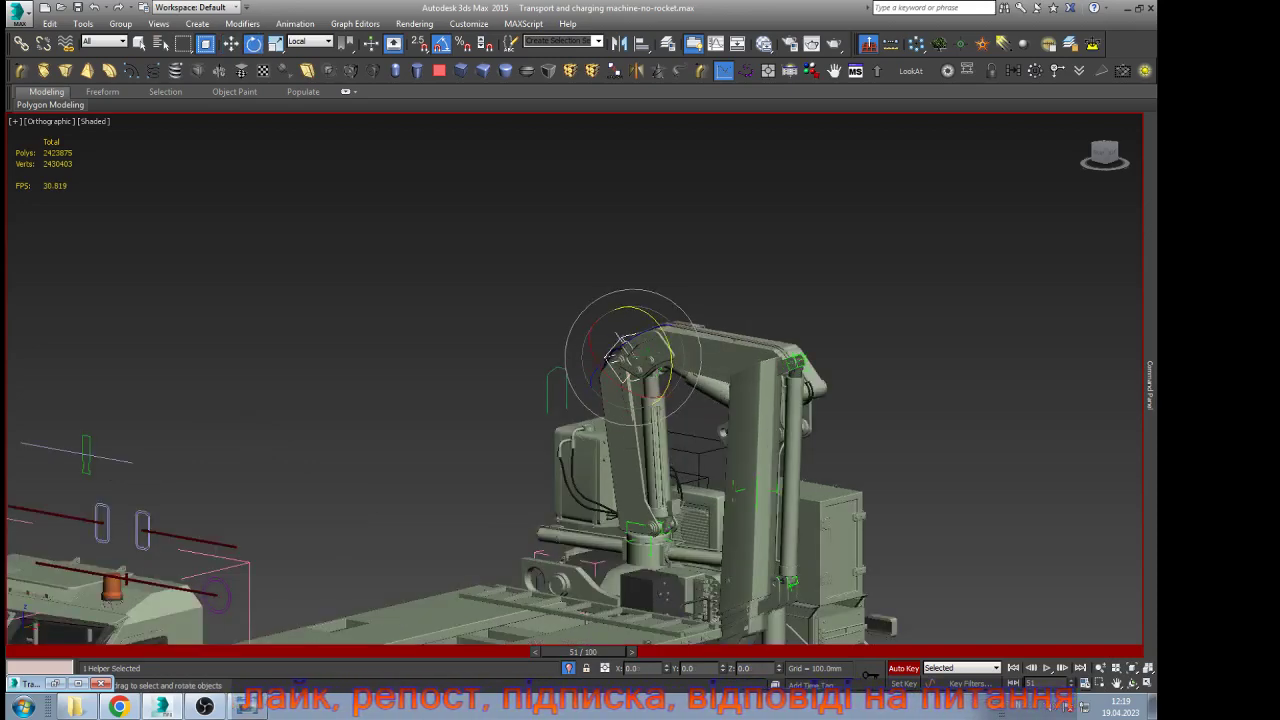
drag(672, 352, 651, 308)
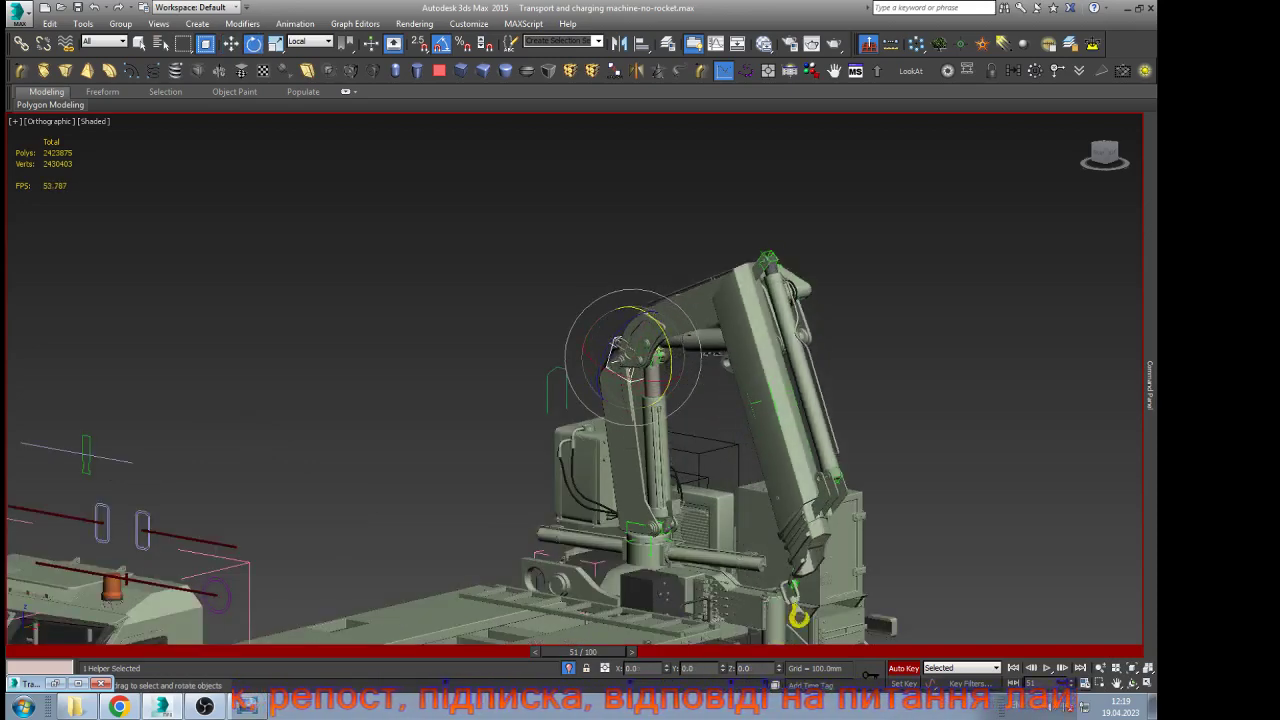
drag(583, 652, 511, 652)
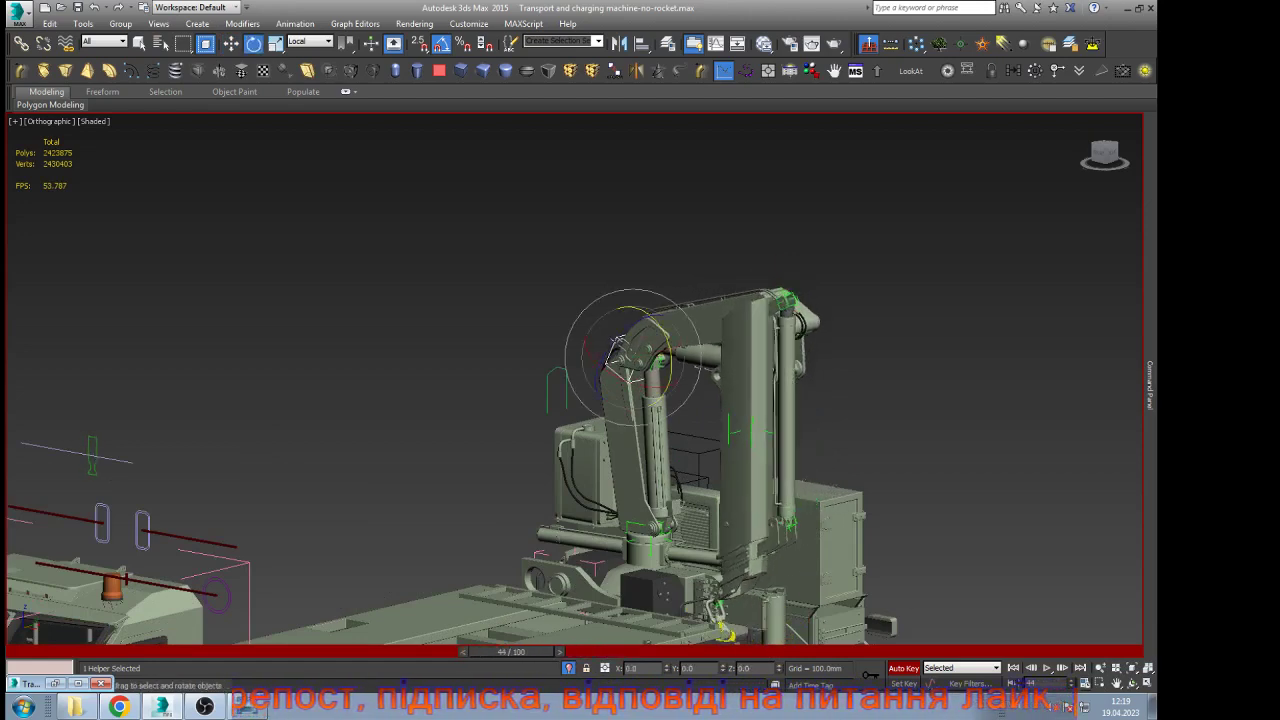
drag(617, 345, 615, 349)
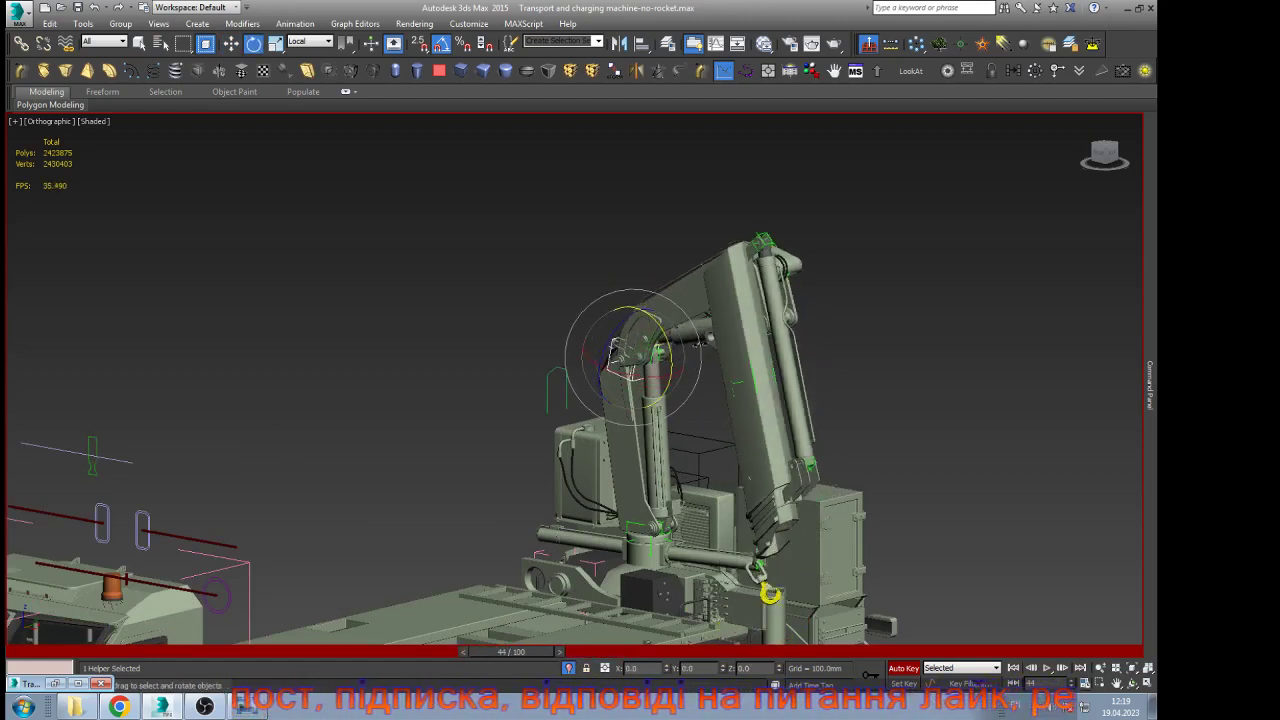
At frame 37, rotate the main boom's pivot helper by -10 degrees about its local Y axis to raise the boom
key(comma)
key(comma)
key(comma)
key(comma)
key(comma)
key(comma)
key(comma)
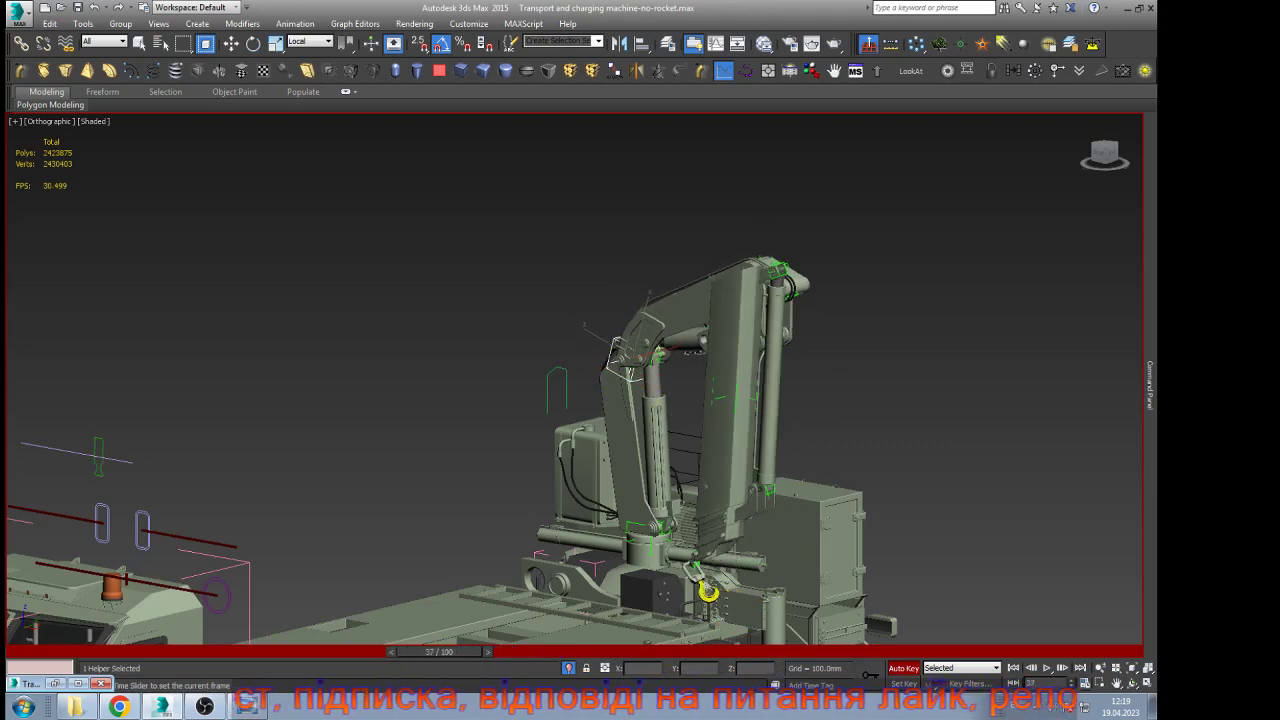
drag(660, 350, 661, 321)
key(ctrl+z)
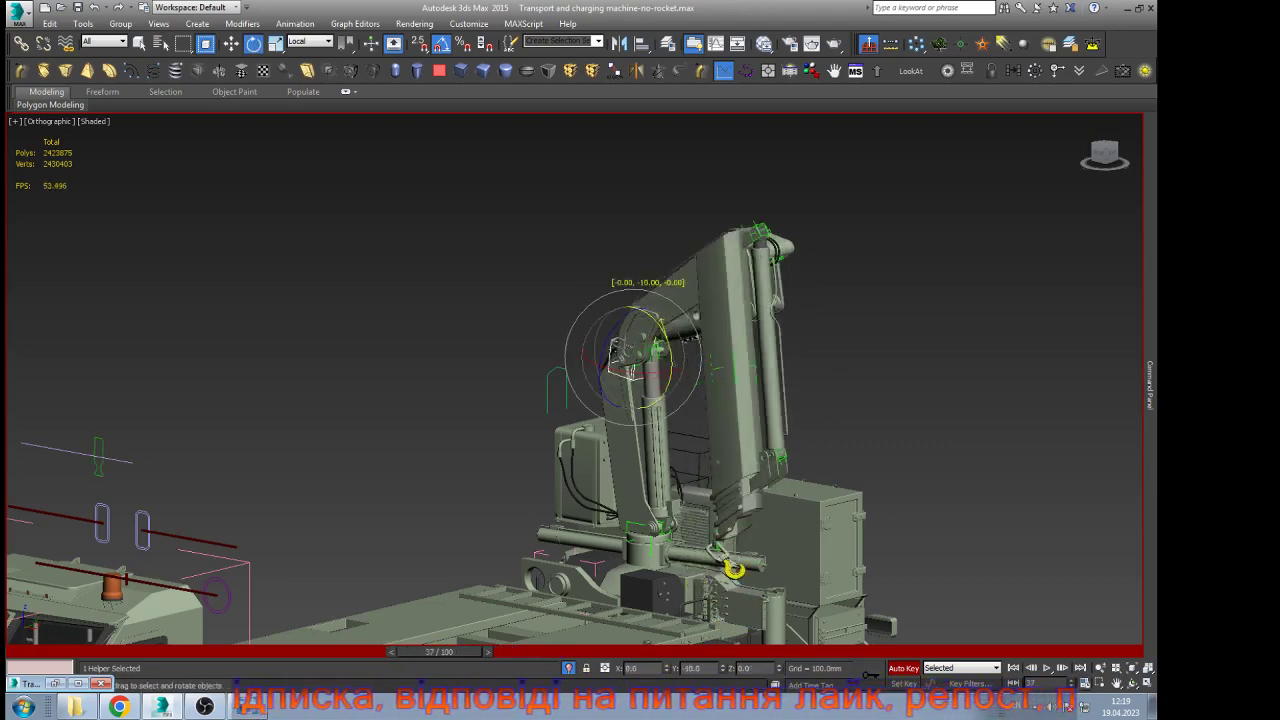
drag(440, 652, 541, 651)
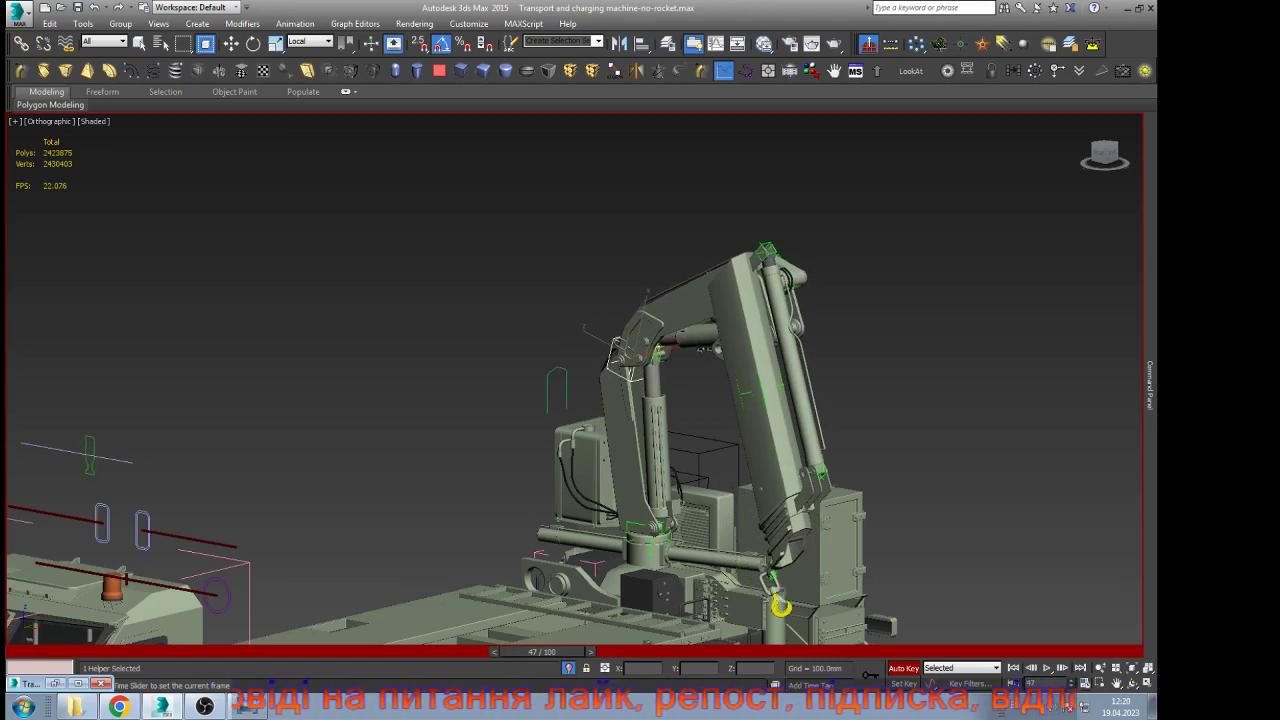
key(e)
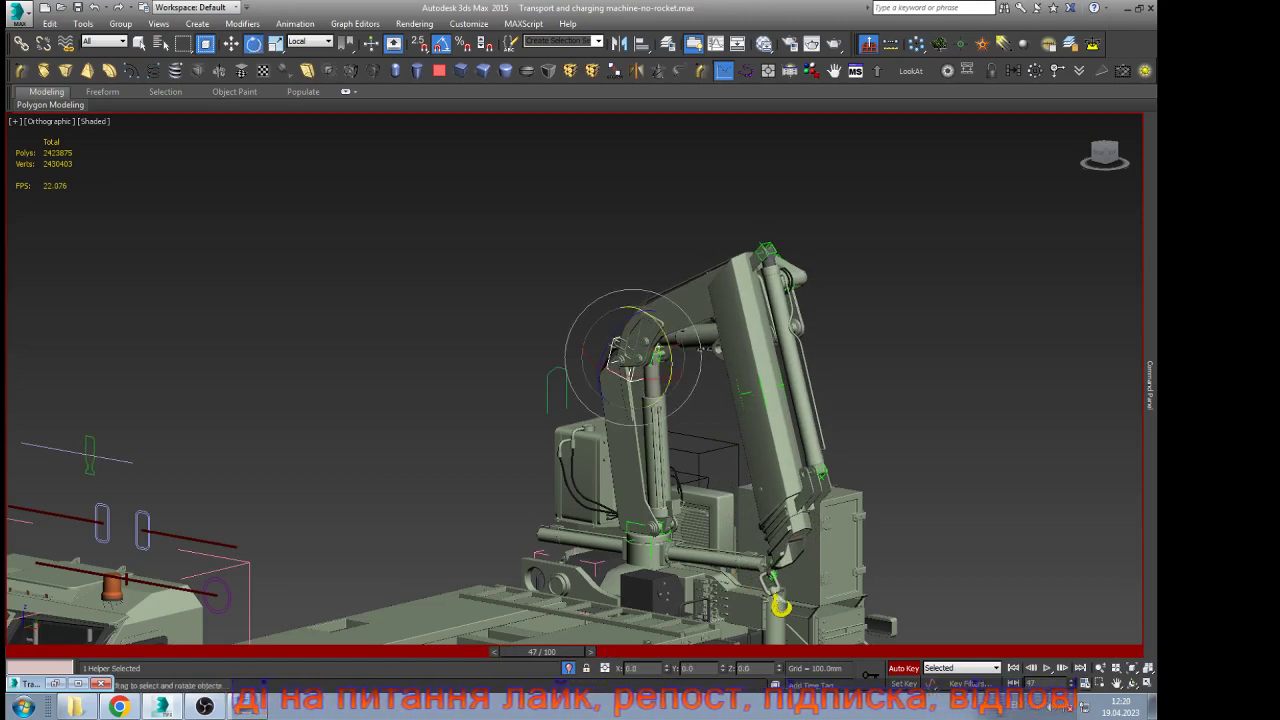
click(737, 44)
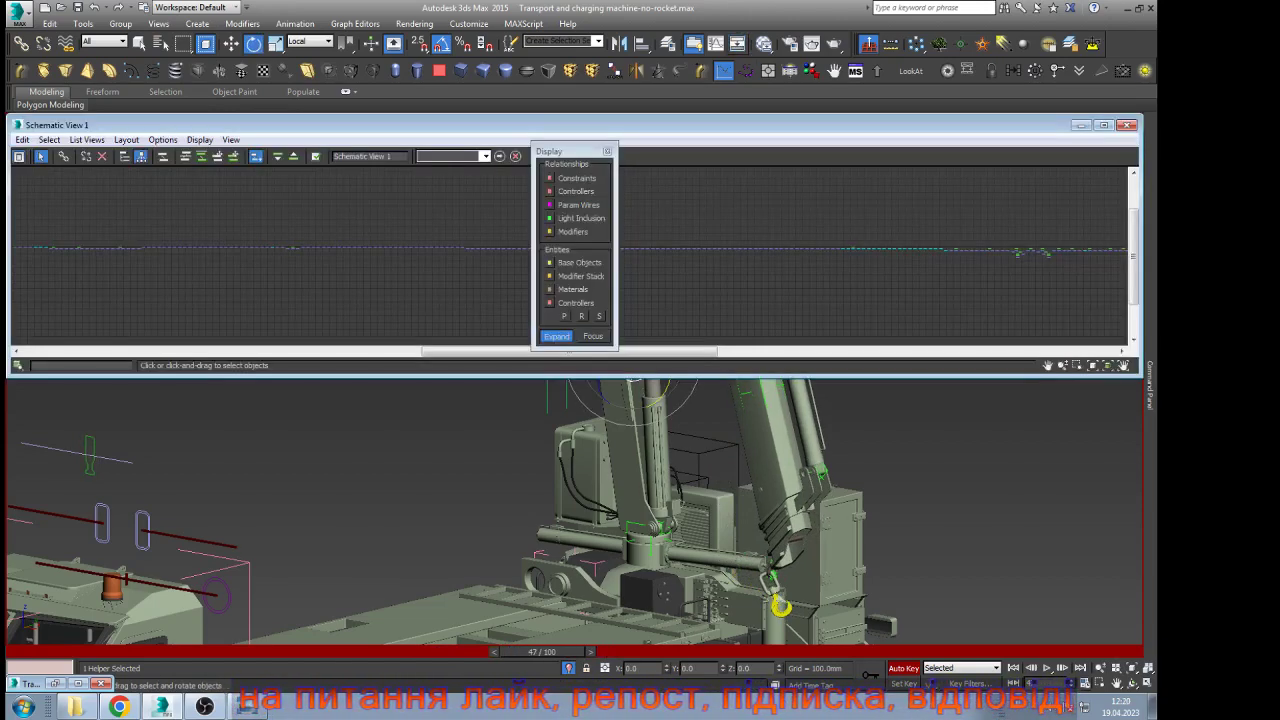
click(1128, 124)
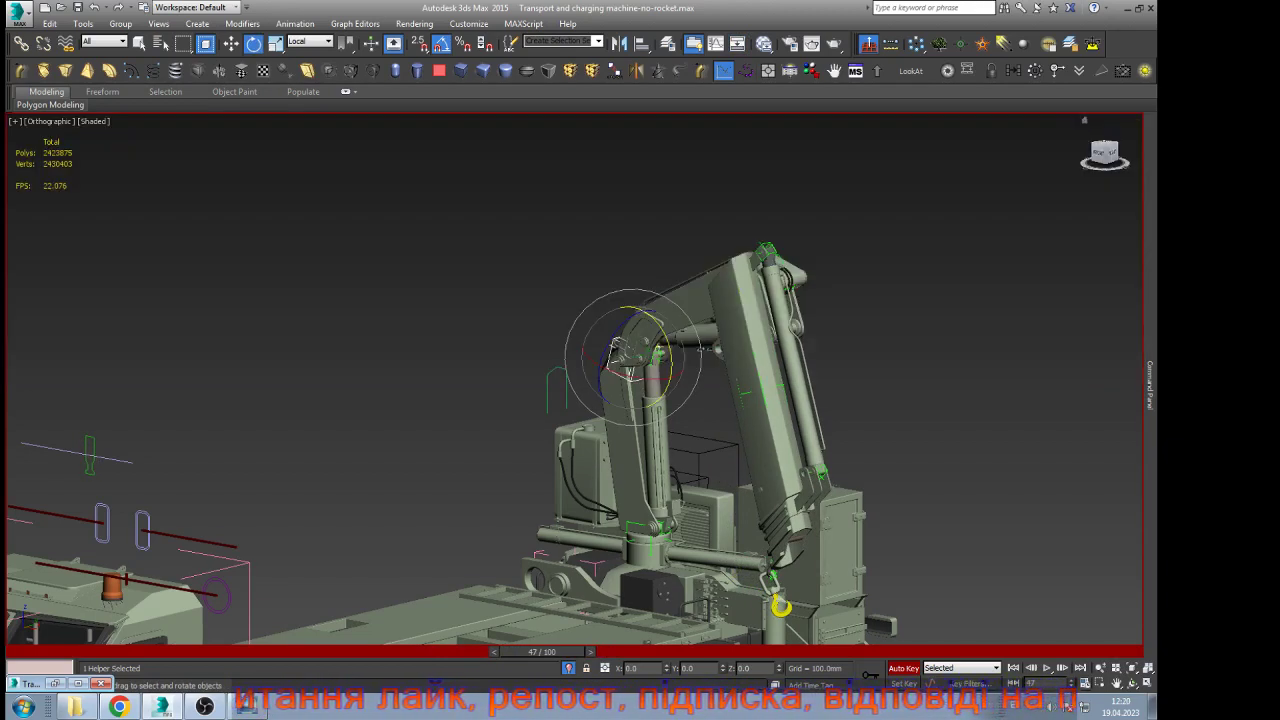
click(1079, 71)
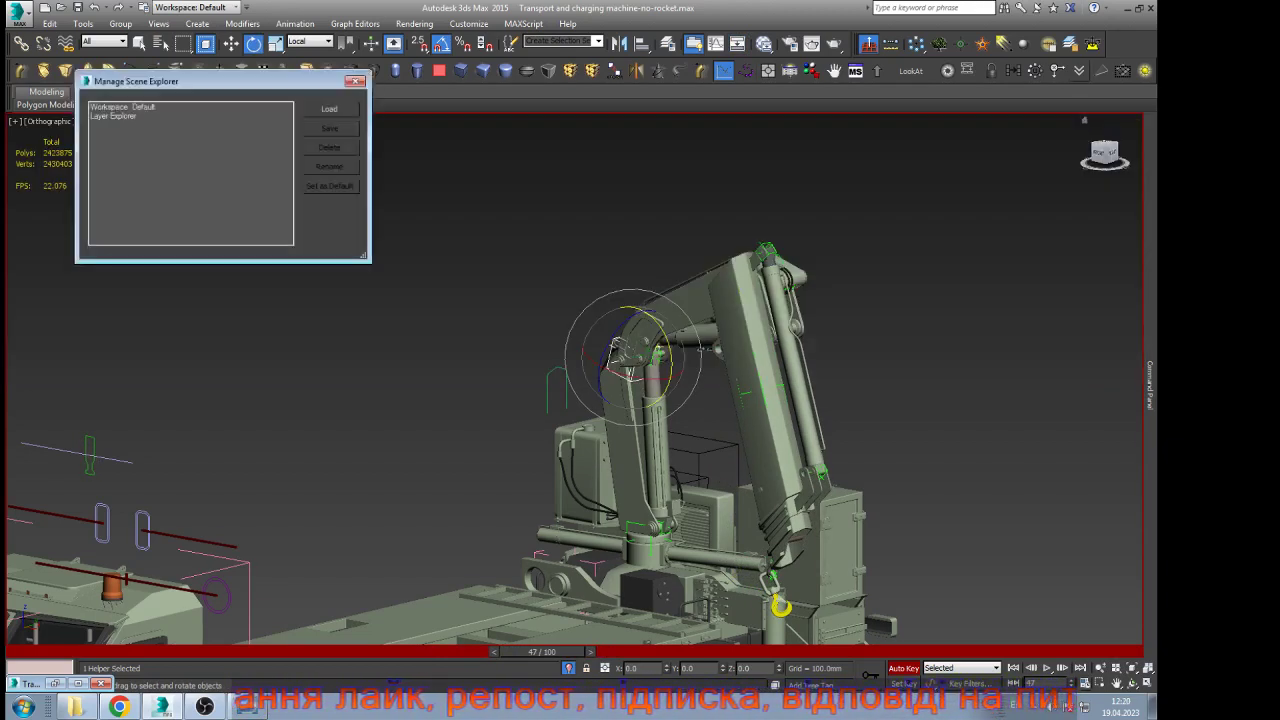
click(355, 81)
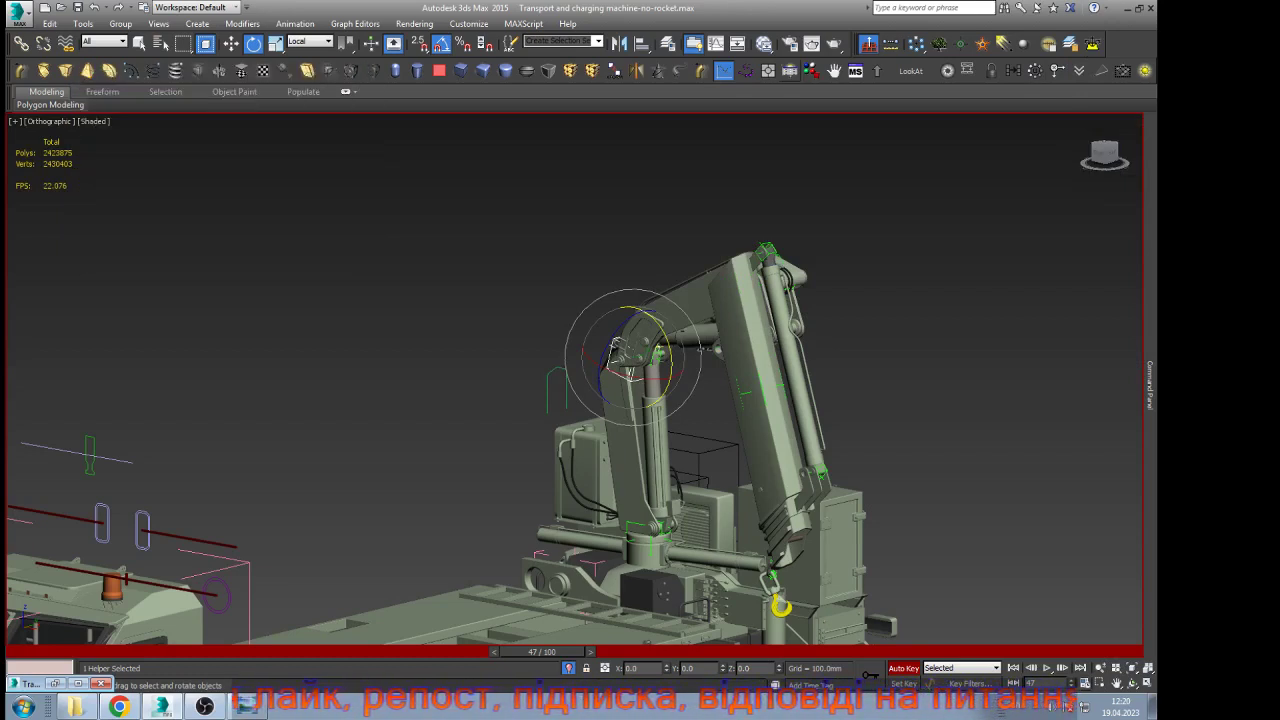
click(790, 71)
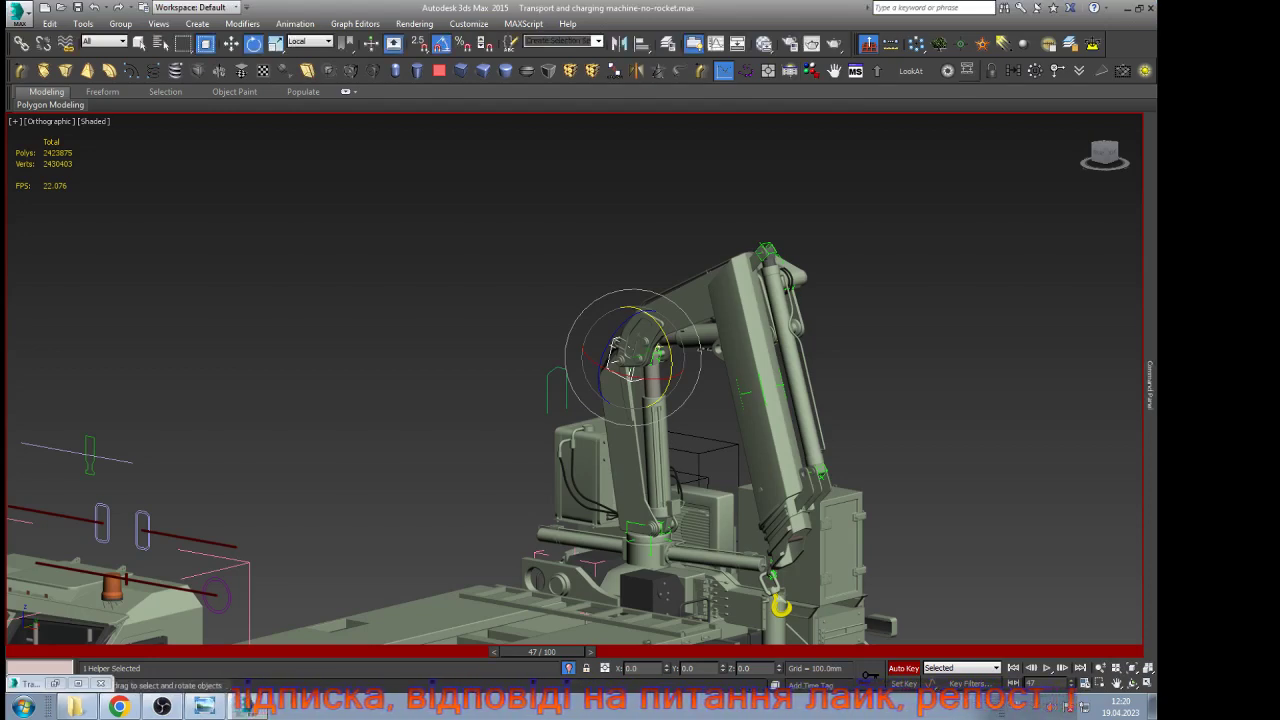
click(968, 71)
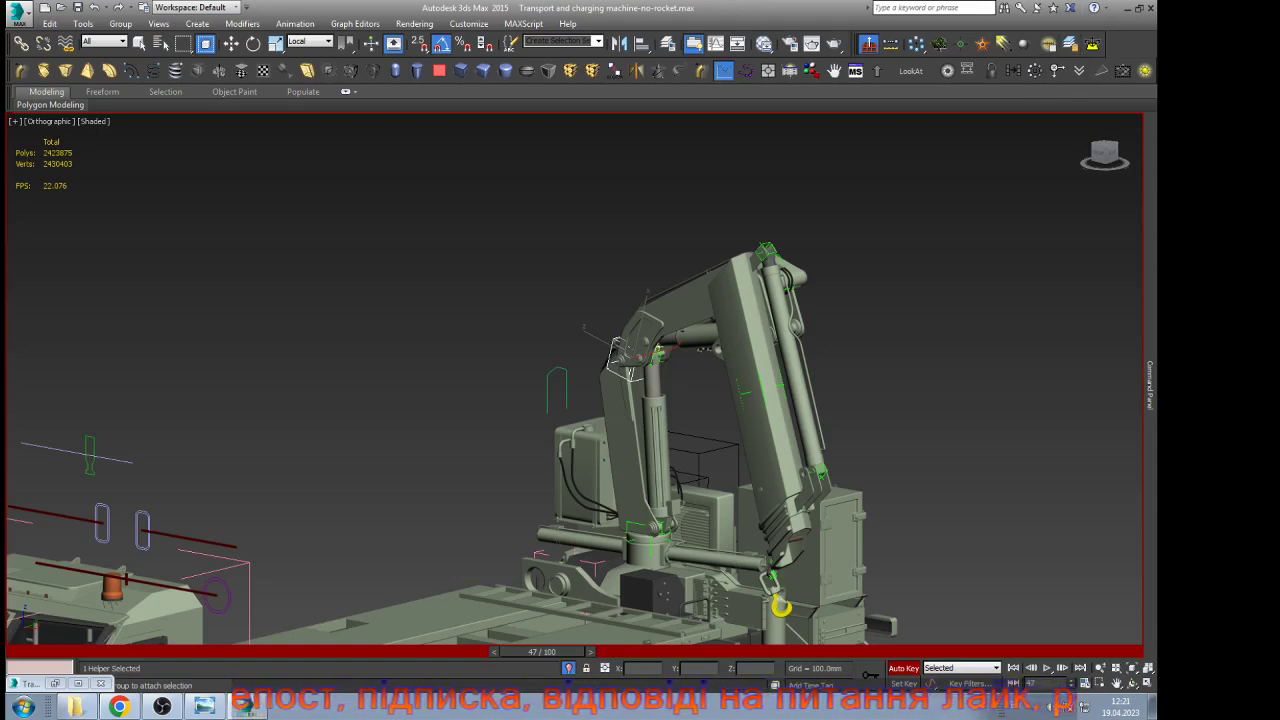
drag(1134, 72, 1112, 72)
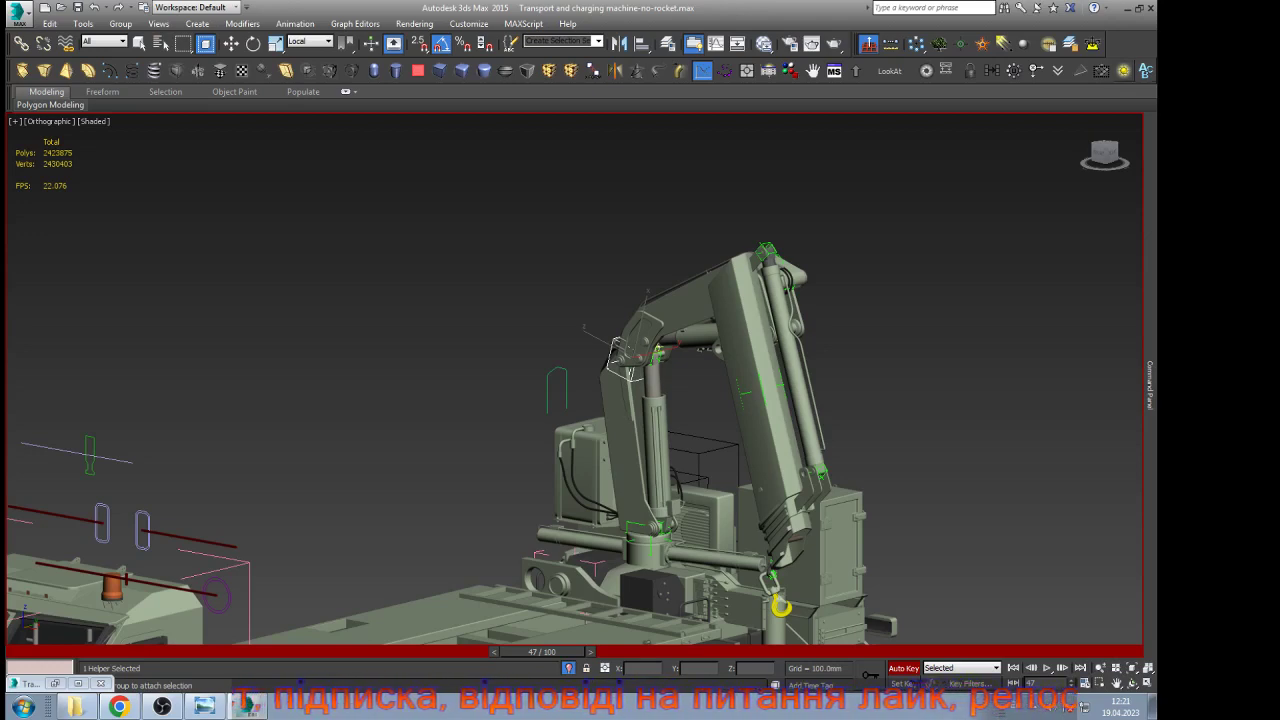
drag(1124, 72, 1145, 72)
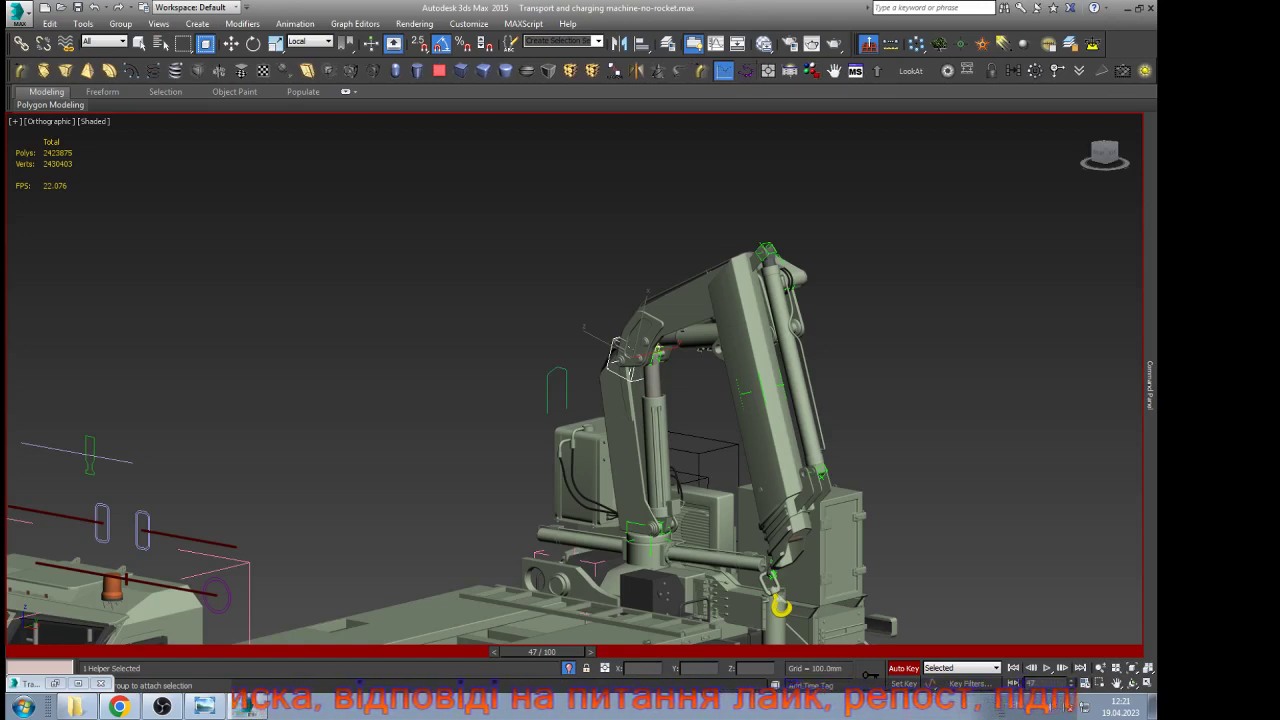
Open the Curve Editor on the boom pivot helper's rotation curves and reposition the window to show its track list
click(716, 44)
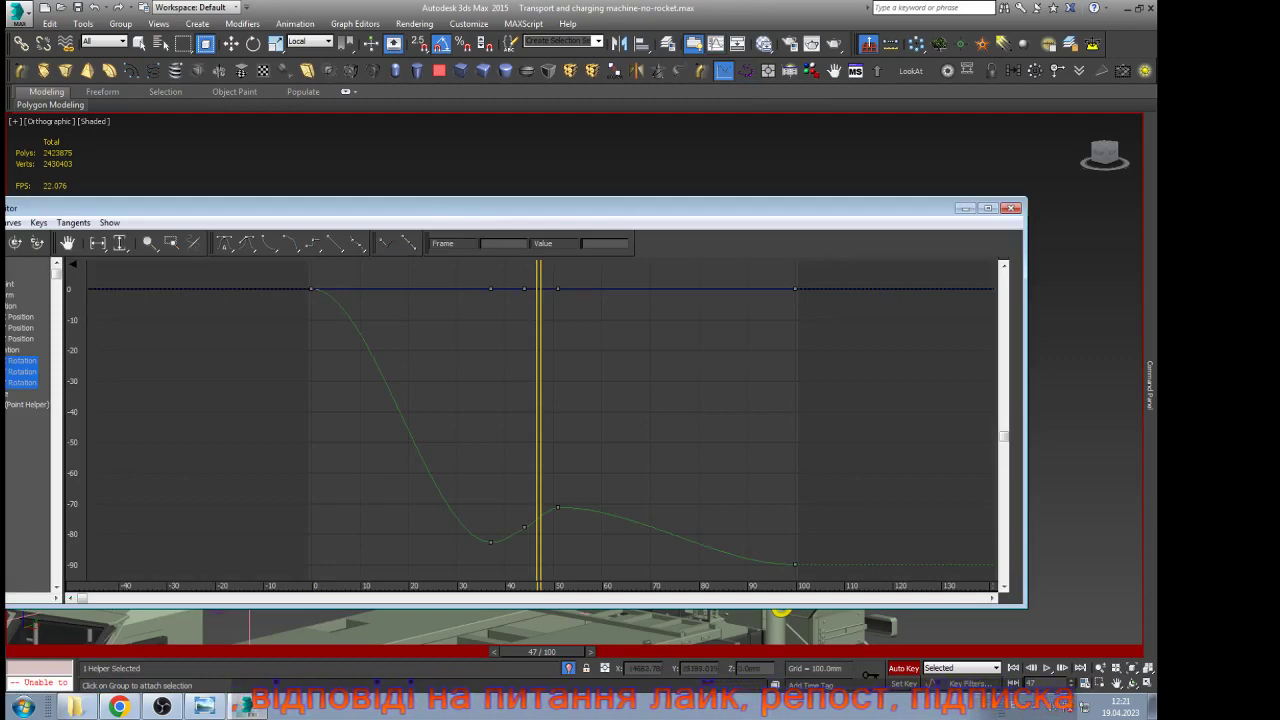
drag(600, 198, 714, 219)
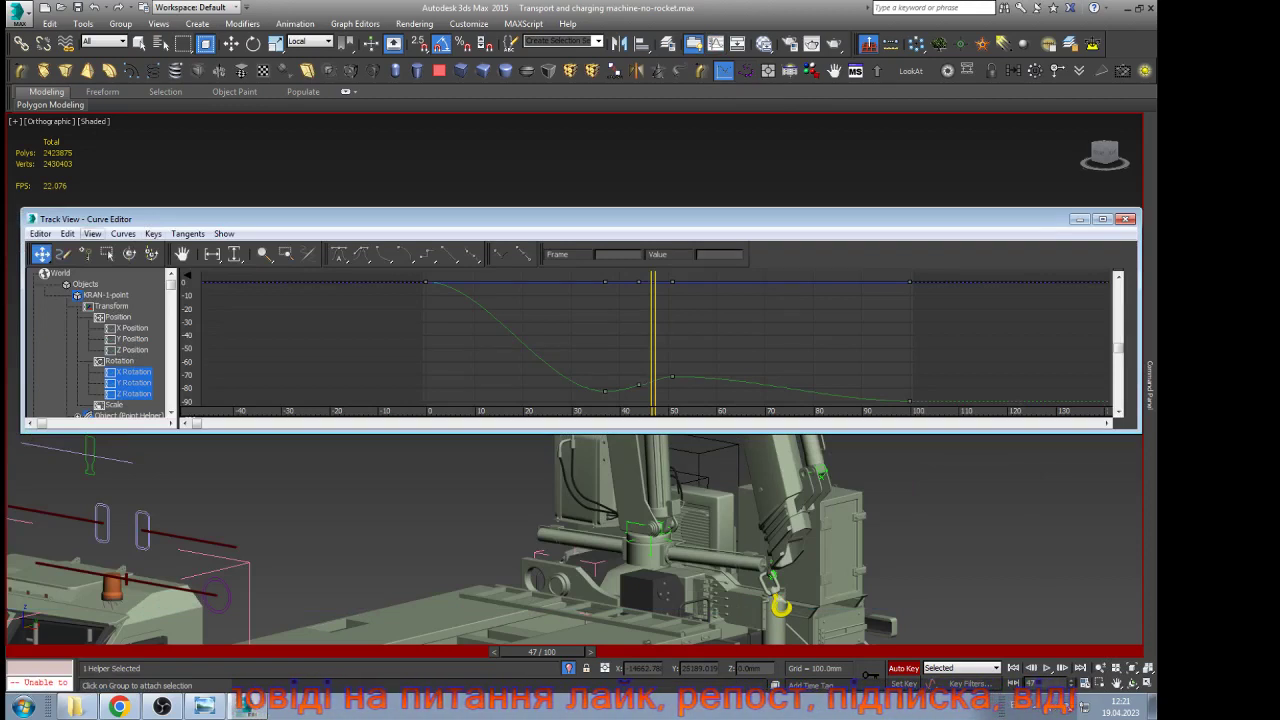
click(92, 234)
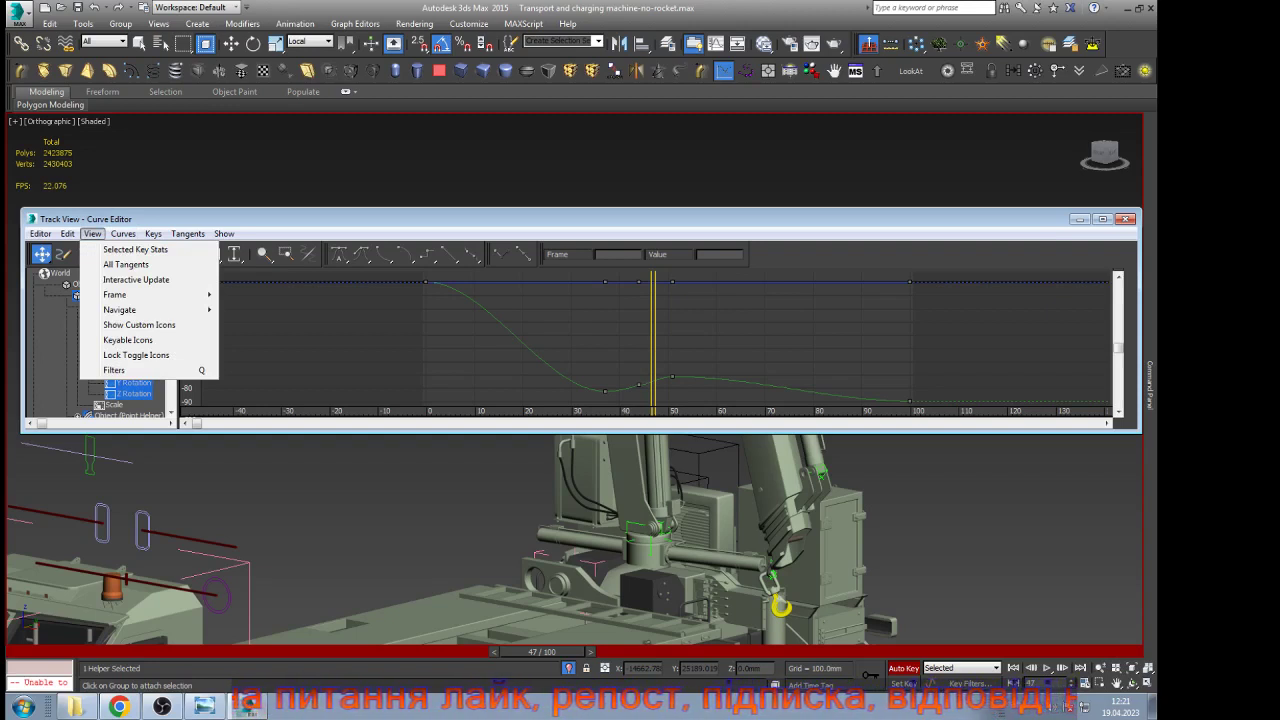
click(92, 234)
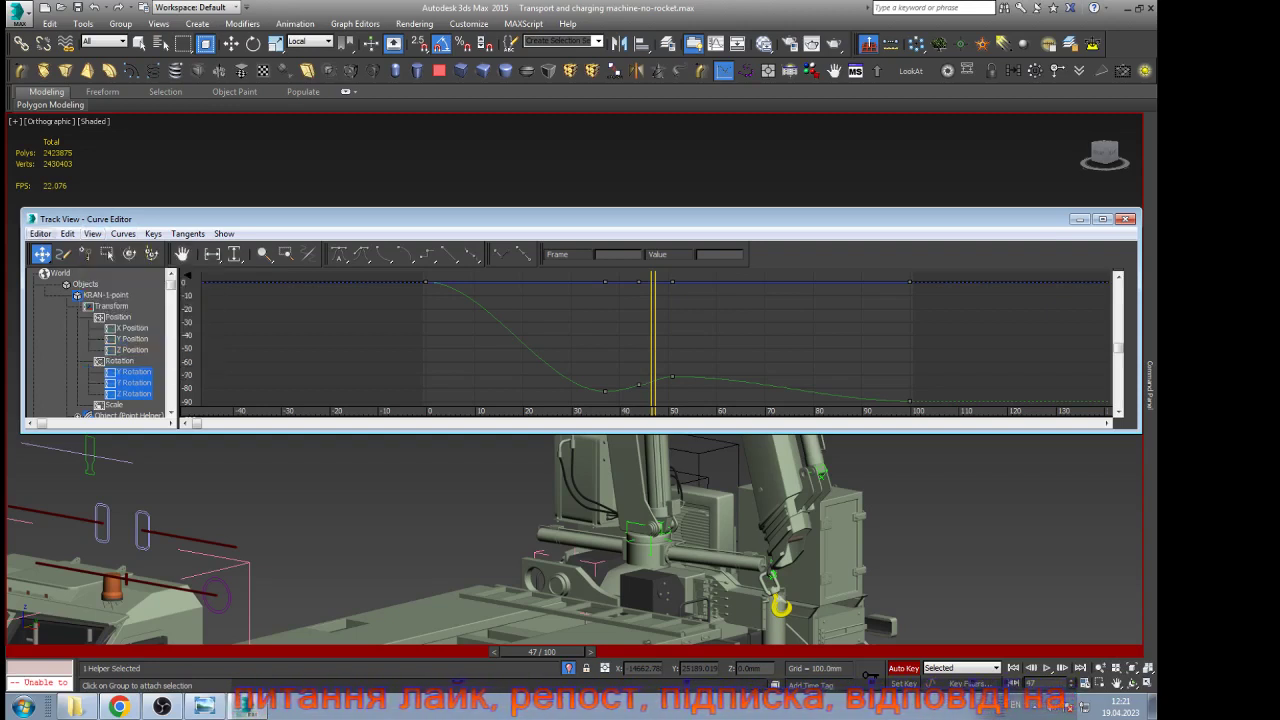
View the boom pivot helper's keys in the Dope Sheet, and return to the Curve Editor
click(40, 234)
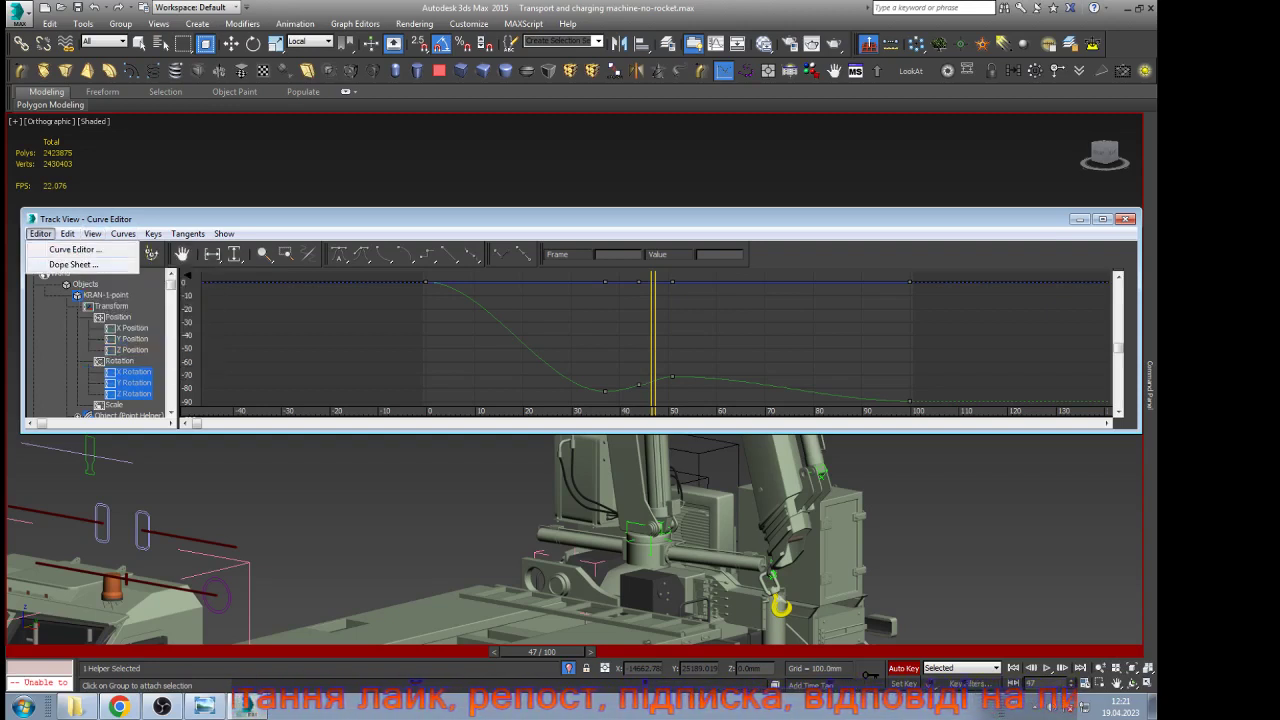
click(74, 265)
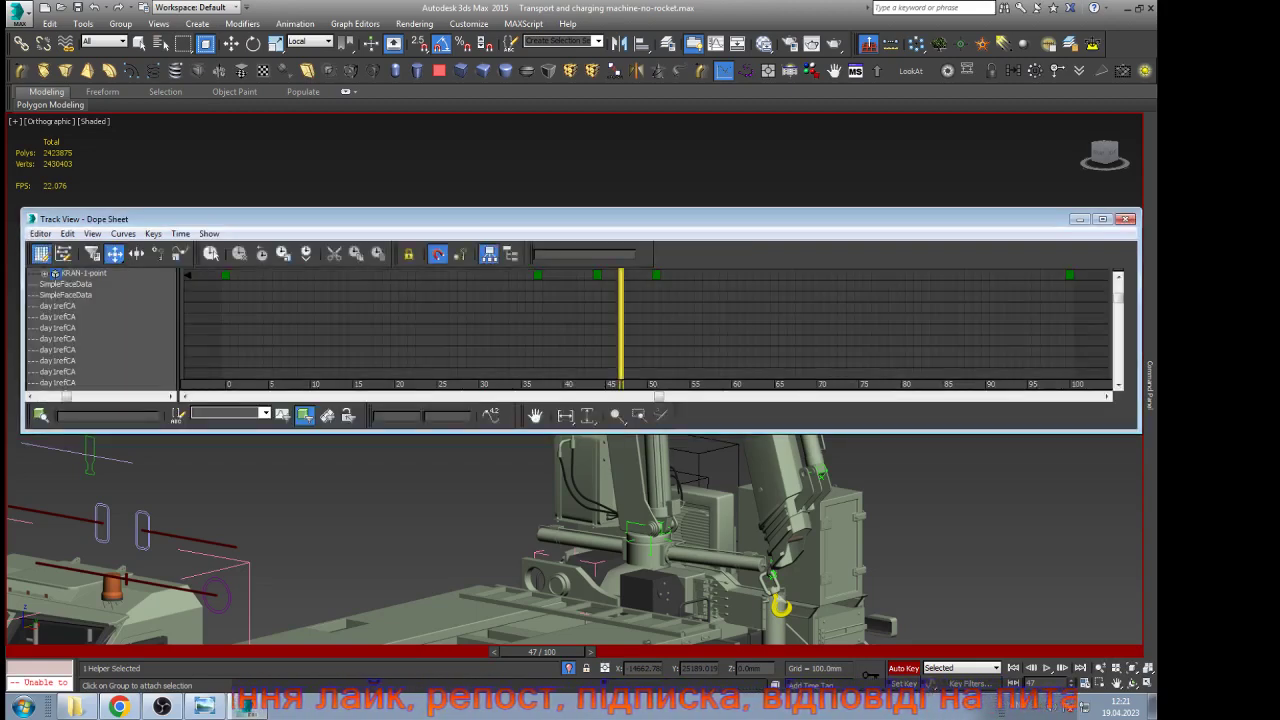
click(40, 234)
click(74, 249)
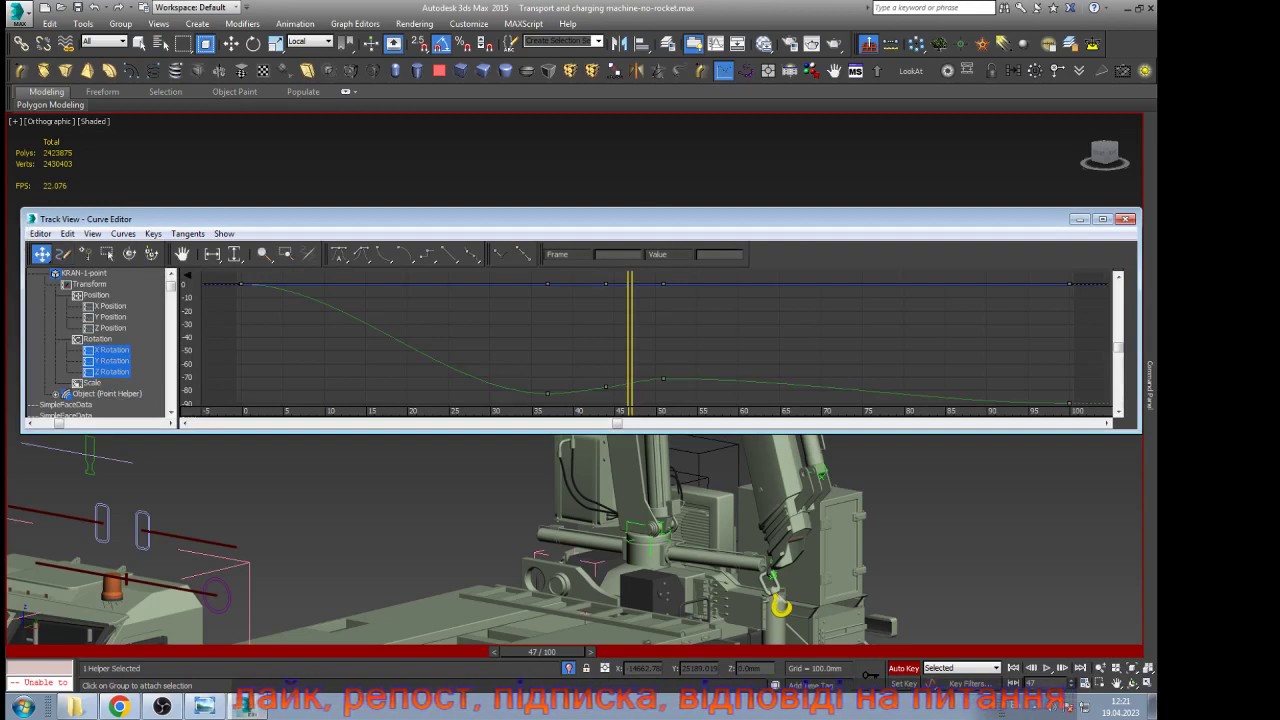
Try Lock Toggle Icons in the Curve Editor's track list and turn the option back off
click(92, 234)
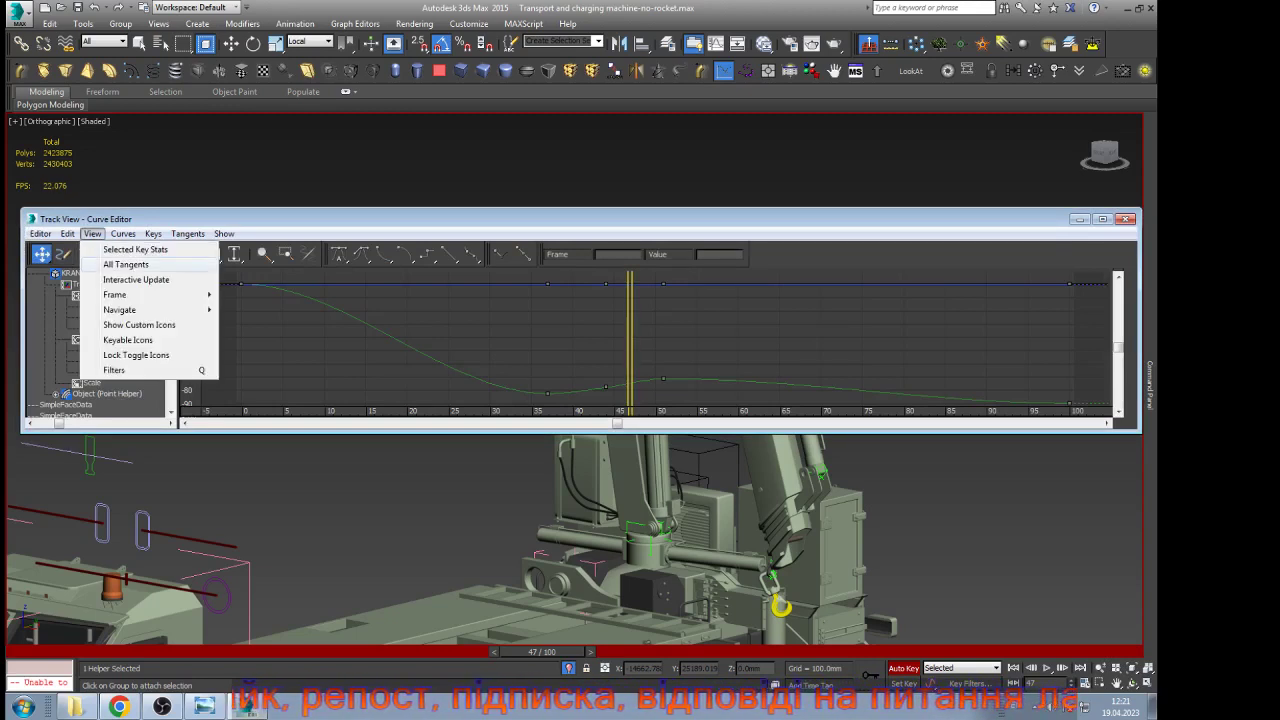
key(Down)
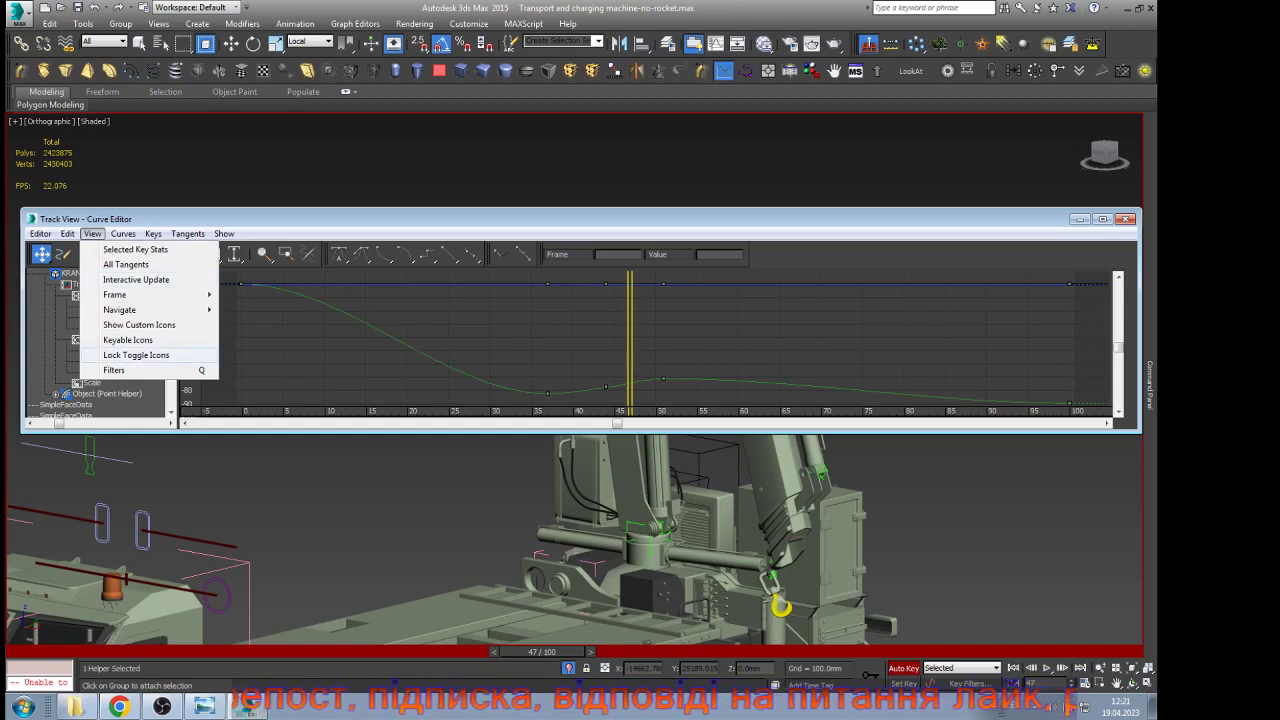
key(Return)
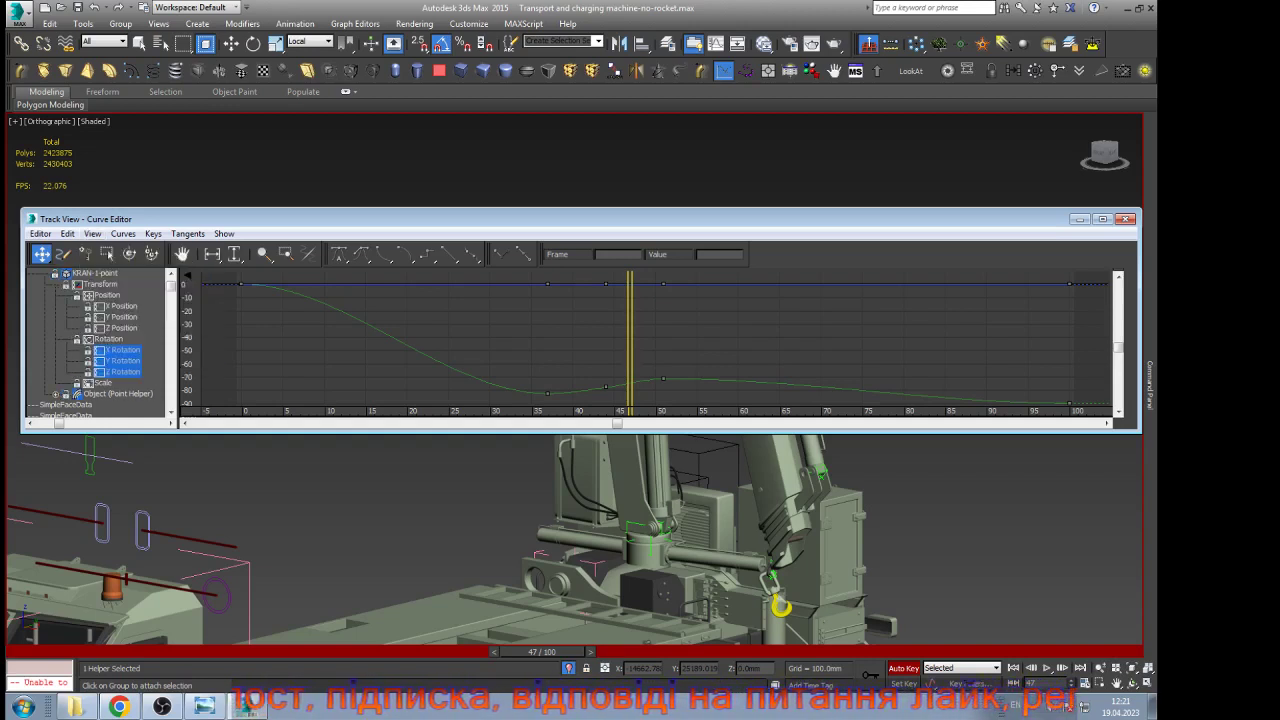
click(92, 234)
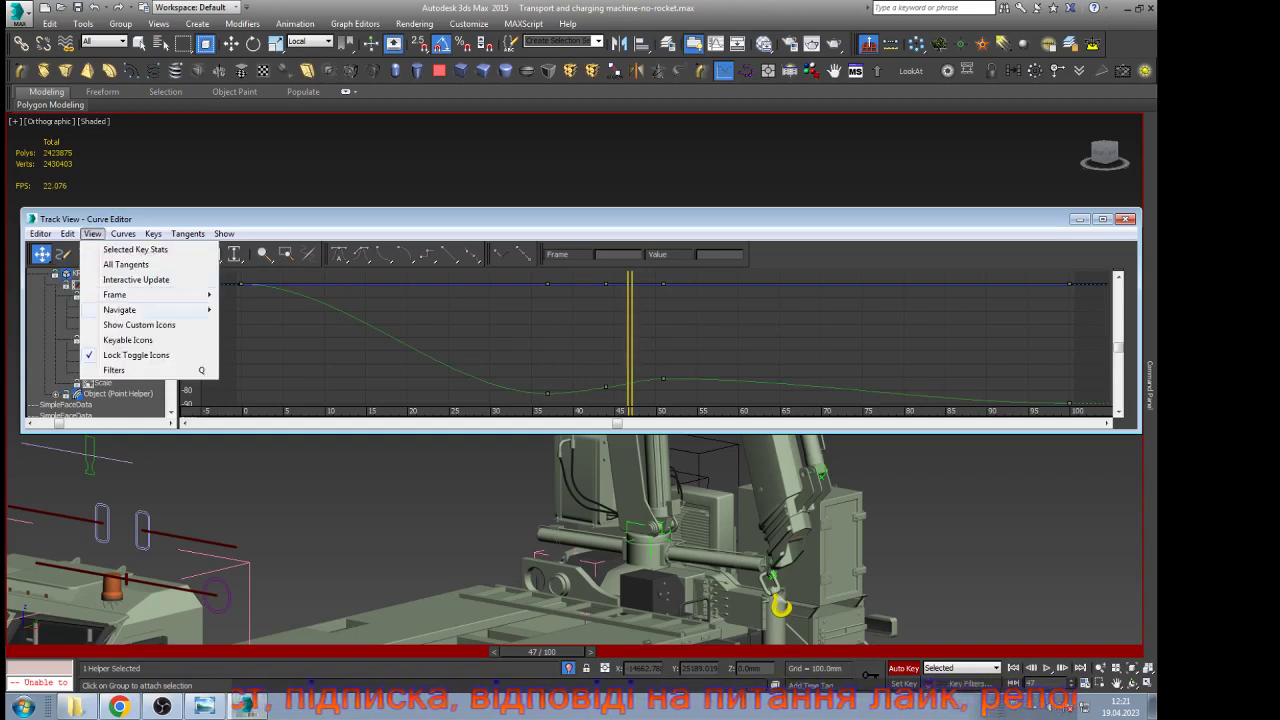
click(136, 355)
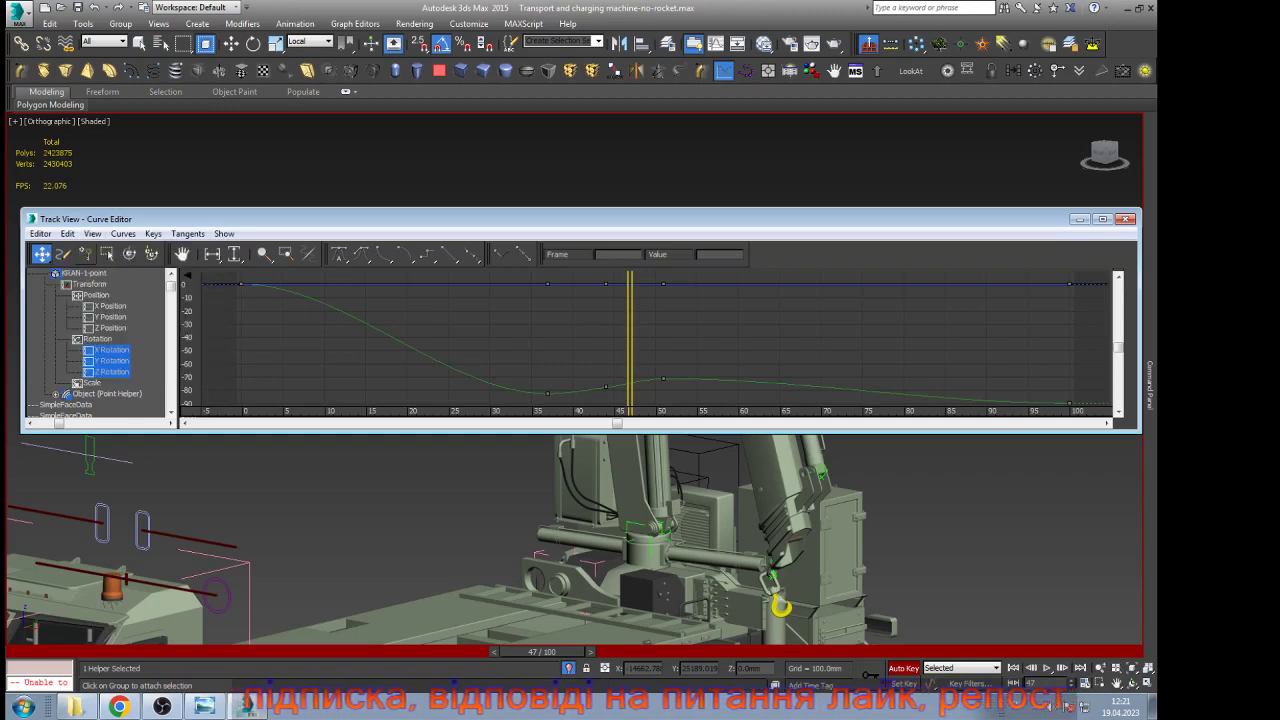
Turn on Show Custom Icons for the Curve Editor's track list
click(92, 234)
key(Down)
key(Return)
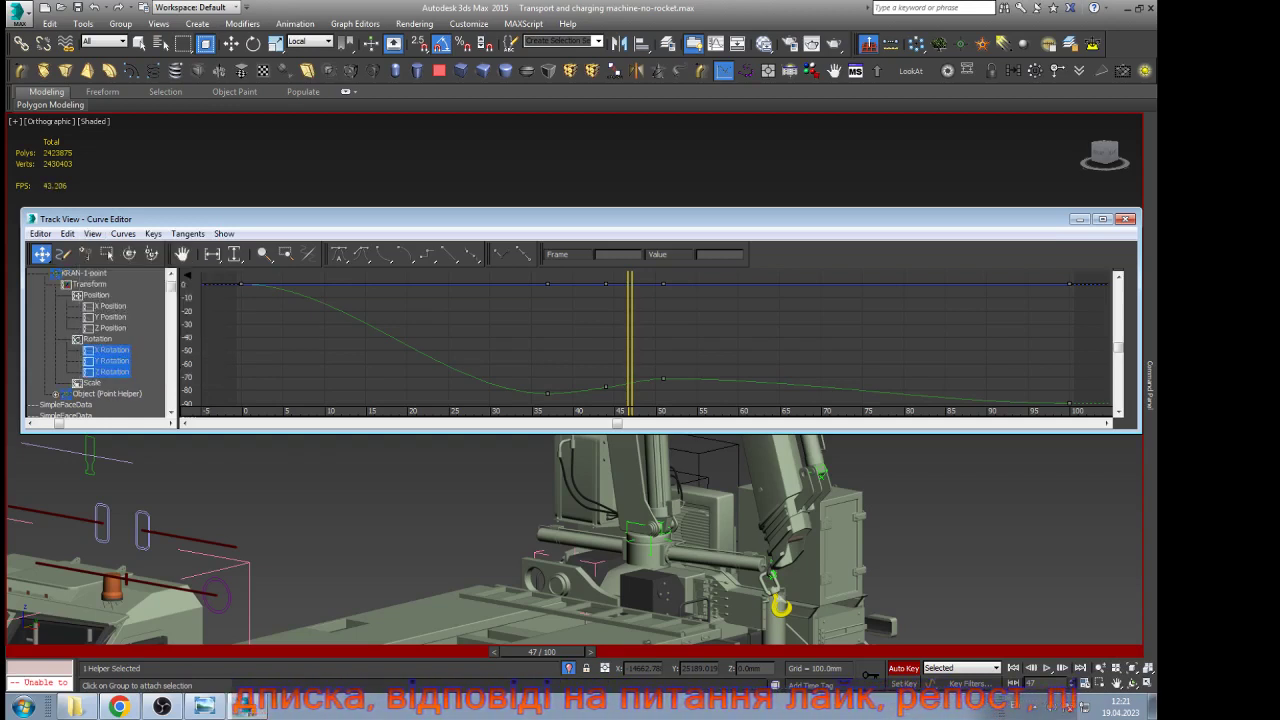
key(alt+v)
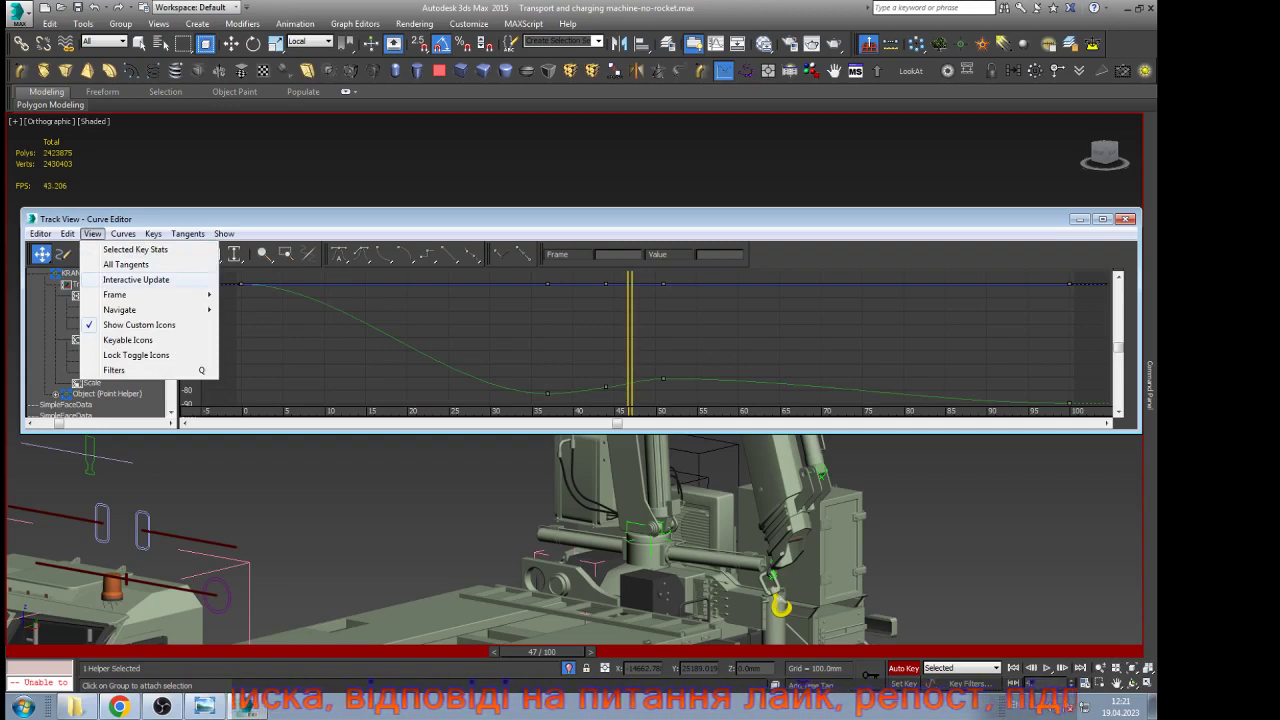
key(Down)
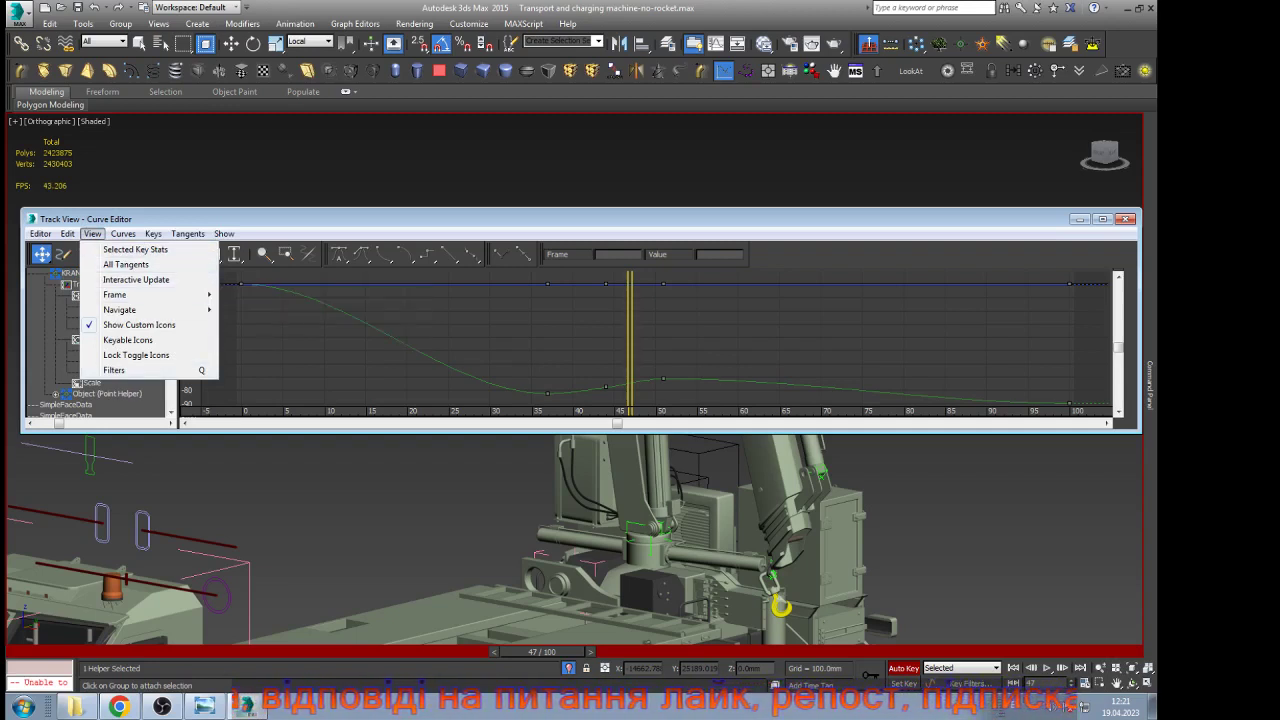
click(92, 234)
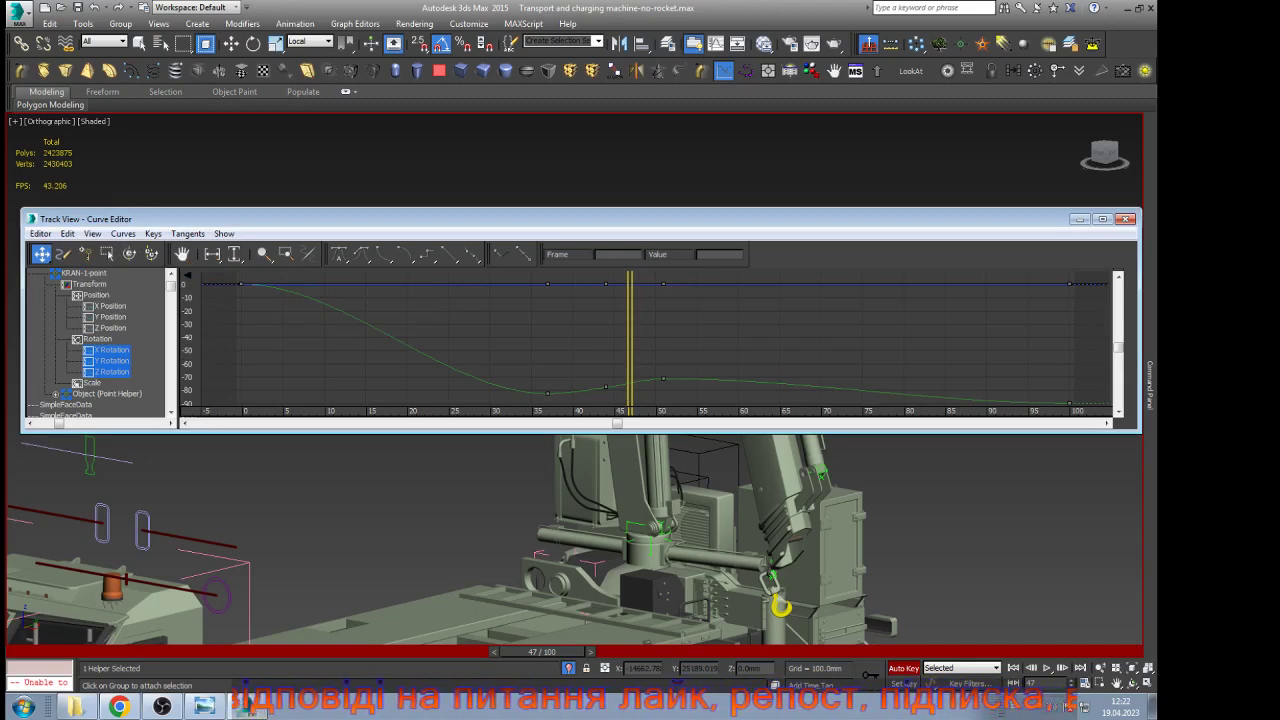
Go to frame 51 and select the boom pivot helper's rotation keys at that frame in the Curve Editor
drag(220, 219, 144, 124)
scroll(580, 250, down, 1)
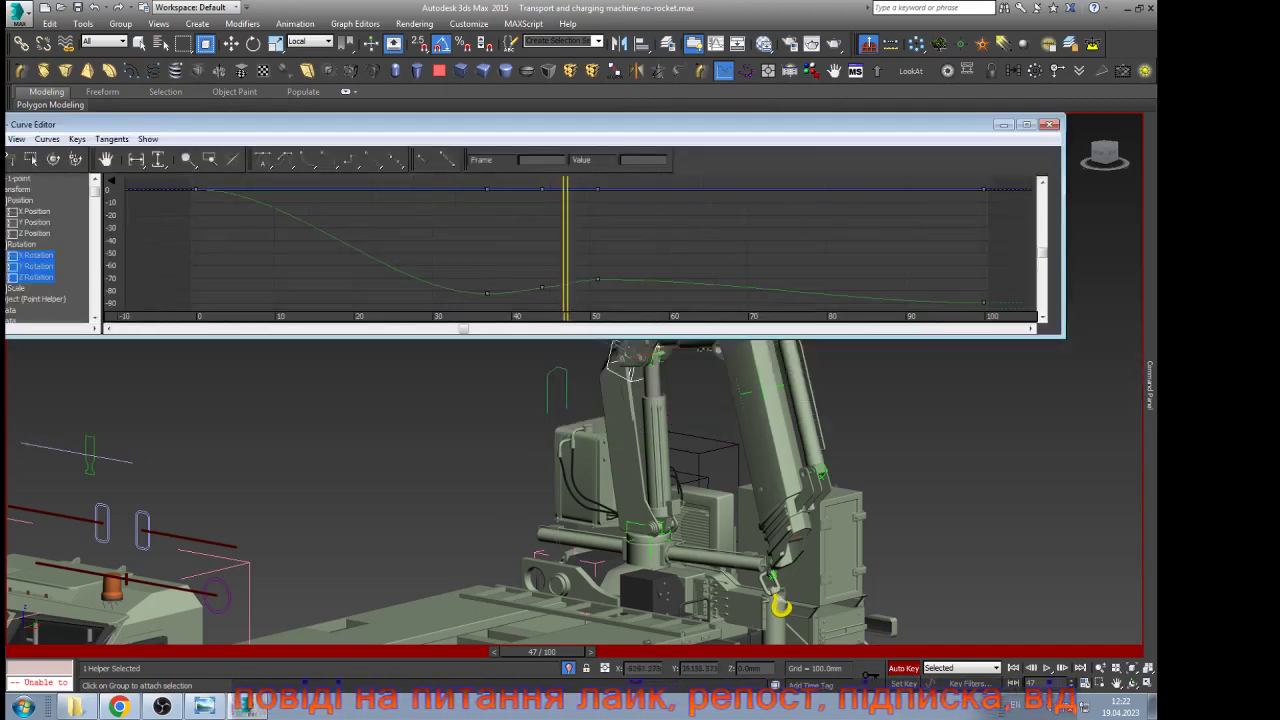
click(231, 43)
scroll(857, 446, down, 4)
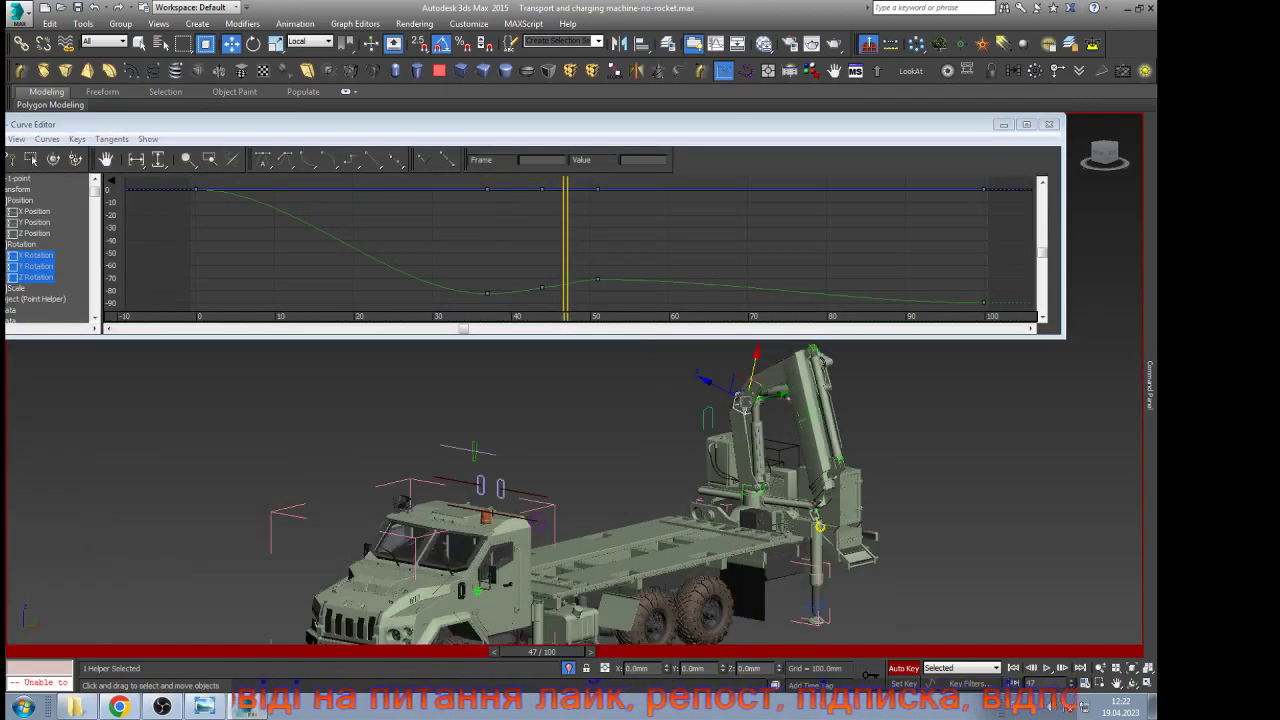
mouse_move(541, 651)
mouse_down()
mouse_move(678, 651)
mouse_move(278, 651)
mouse_move(686, 651)
mouse_move(438, 651)
mouse_move(583, 651)
mouse_up()
key(w)
drag(576, 300, 615, 254)
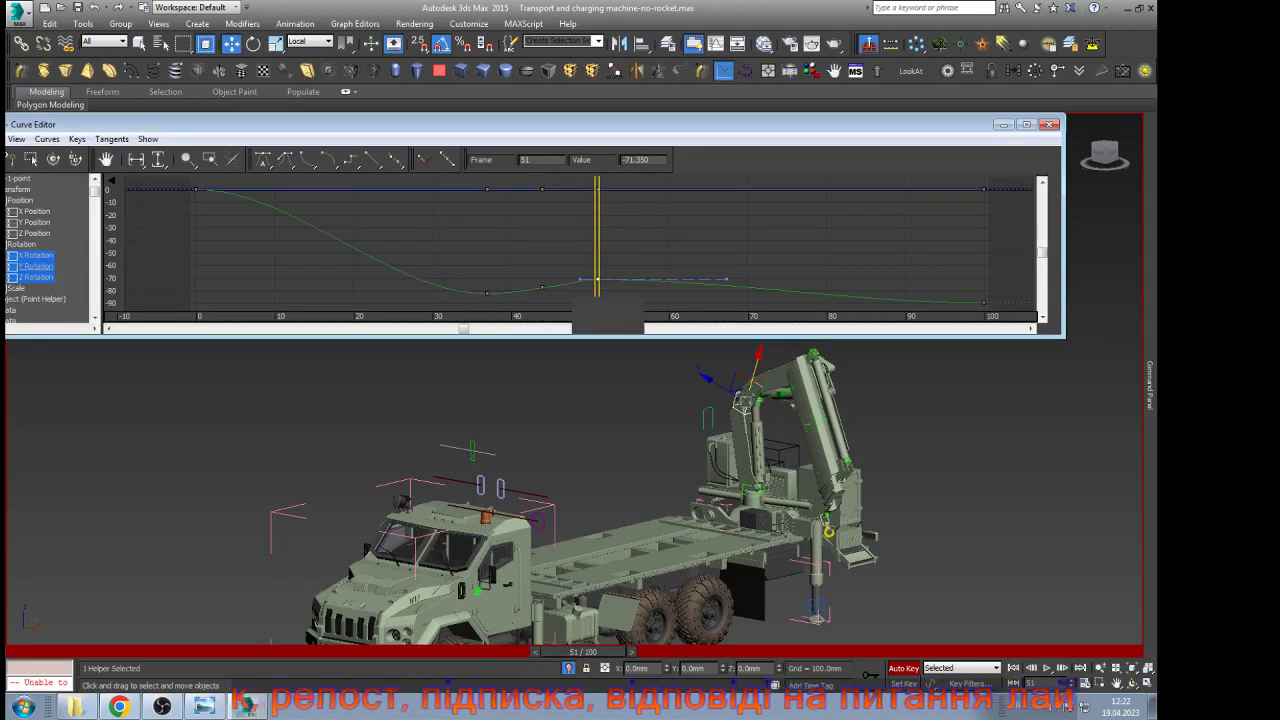
click(583, 651)
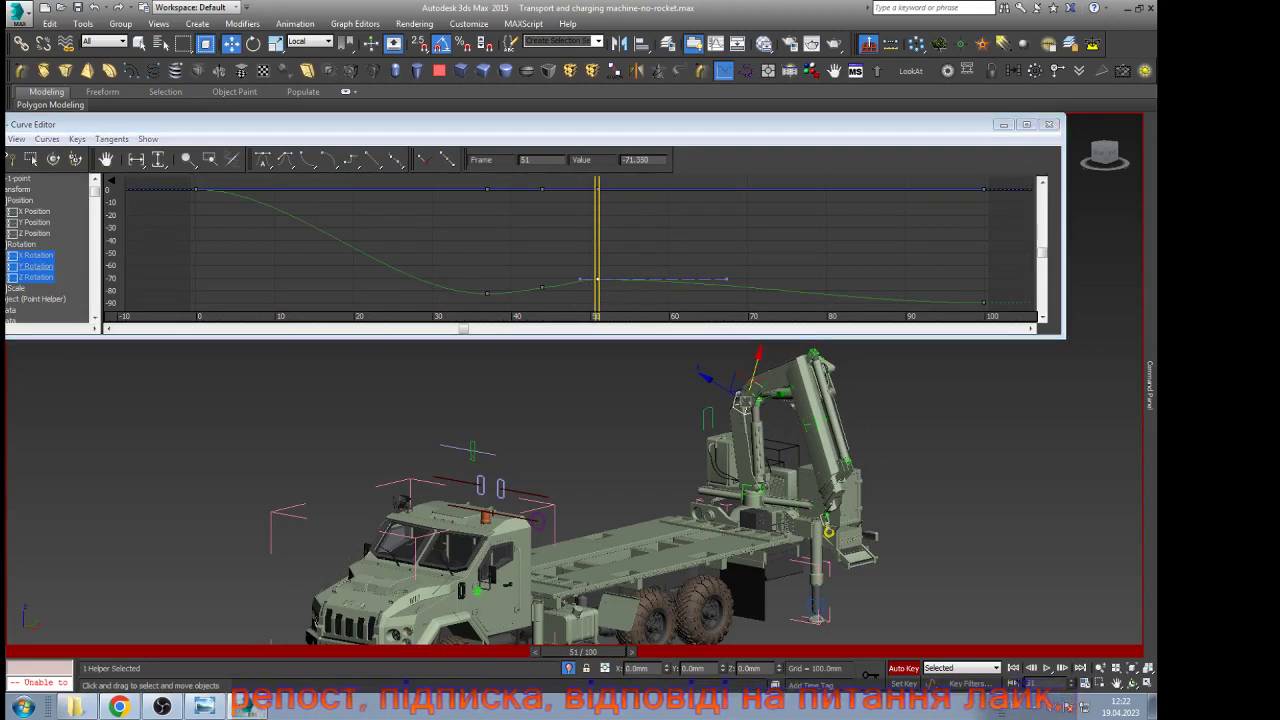
drag(330, 124, 384, 126)
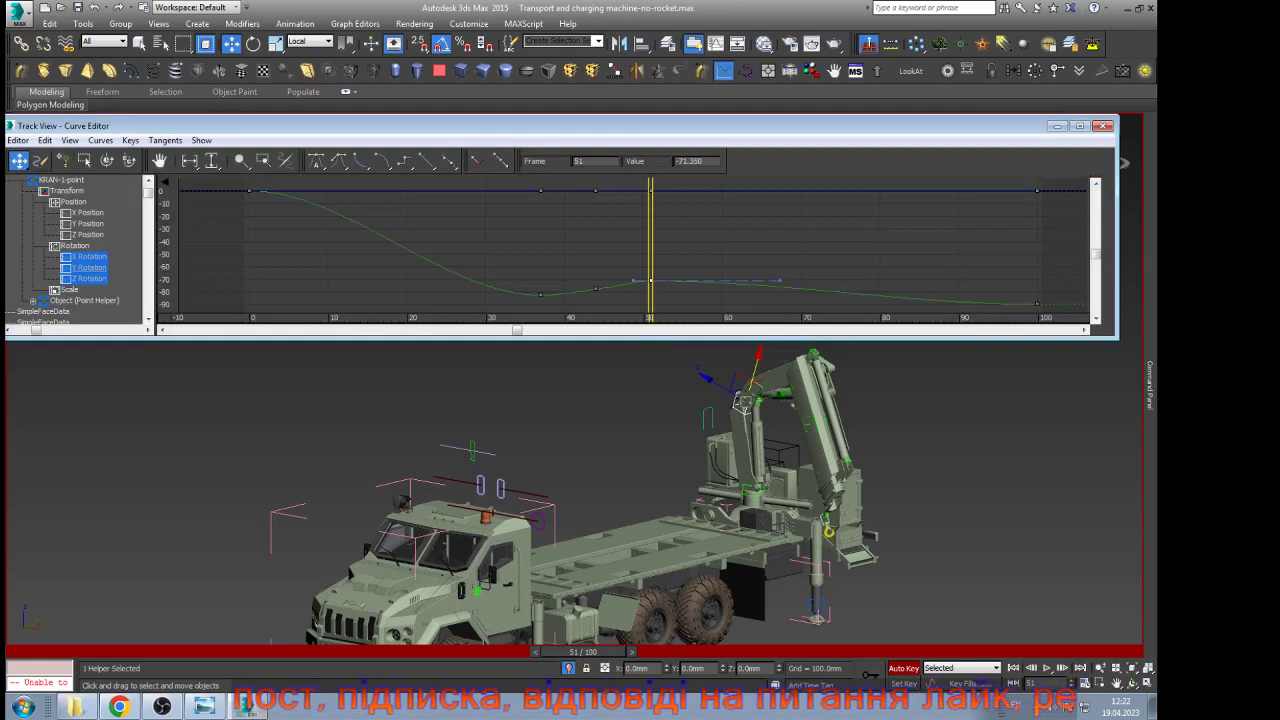
Try drawing a new key on the rotation curves between frames 37 and 44, and undo it
click(41, 160)
click(557, 221)
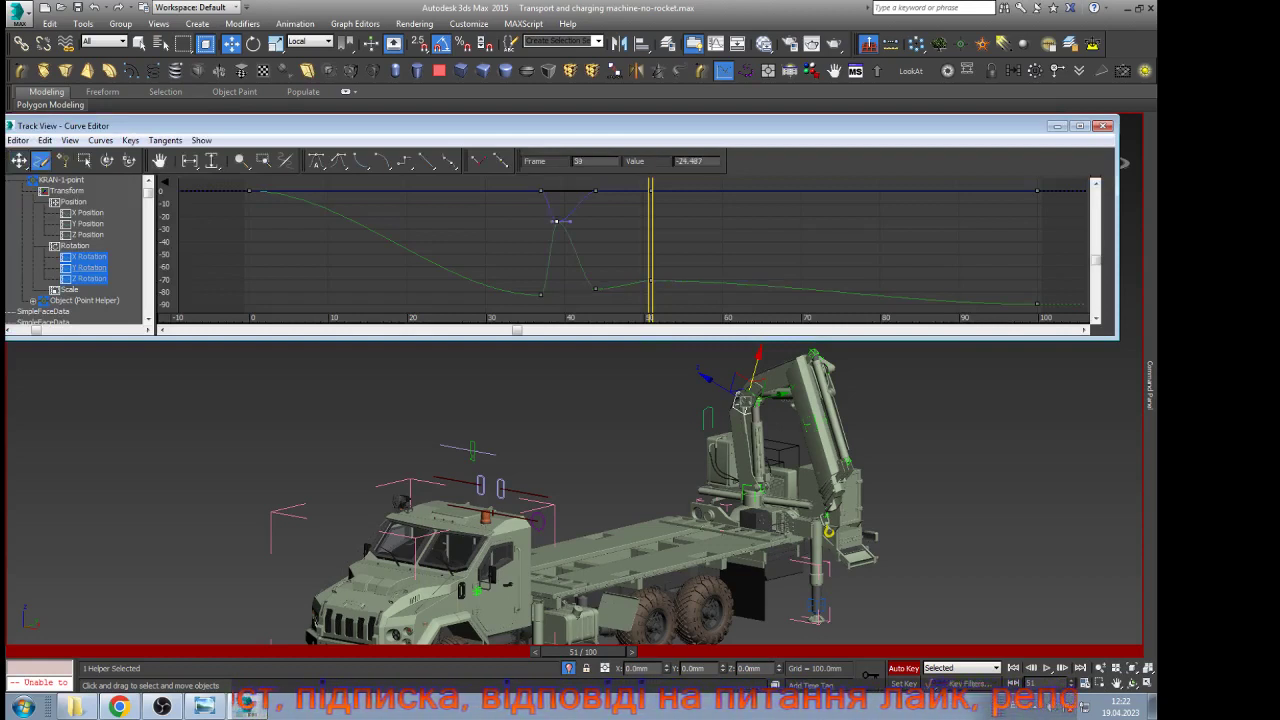
key(ctrl+z)
click(19, 160)
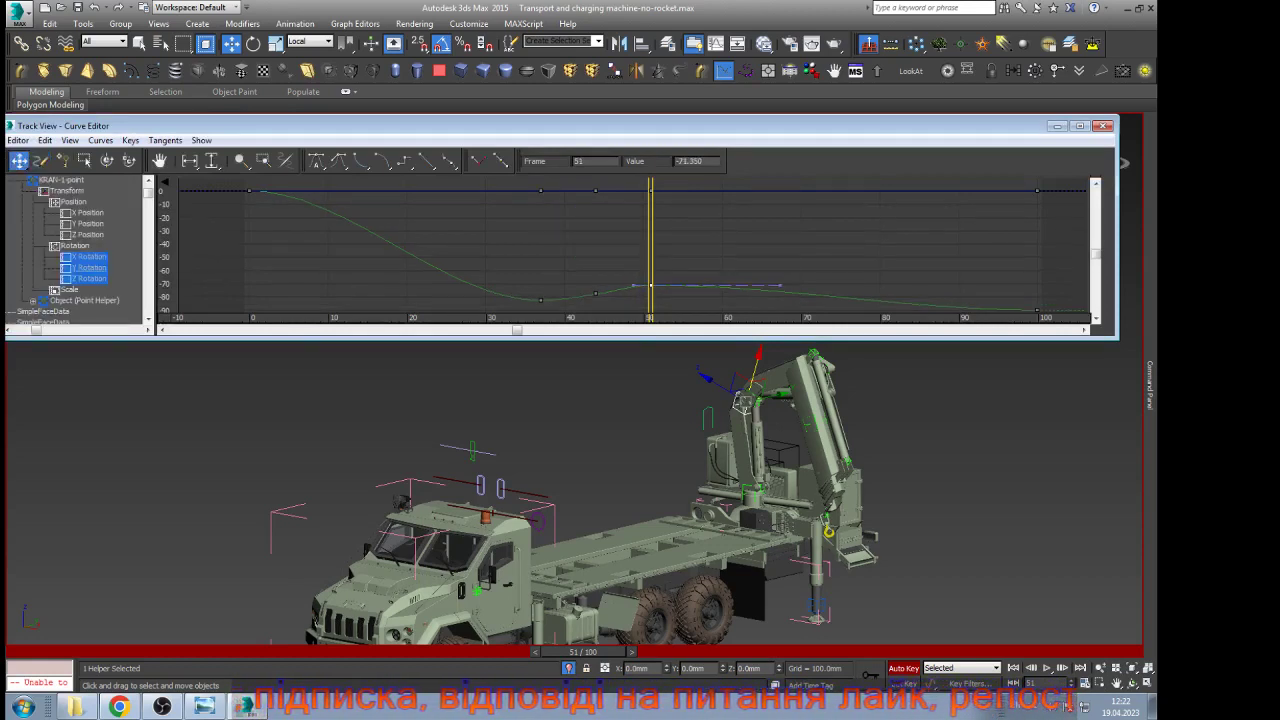
Lower the Y Rotation keys at frames 51 and 44 to about -82 to flatten the curve after frame 37
mouse_move(665, 275)
mouse_down()
mouse_move(635, 291)
mouse_move(652, 297)
mouse_up()
scroll(633, 291, up, 1)
scroll(601, 289, up, 1)
drag(578, 281, 661, 303)
scroll(640, 286, up, 2)
click(690, 279)
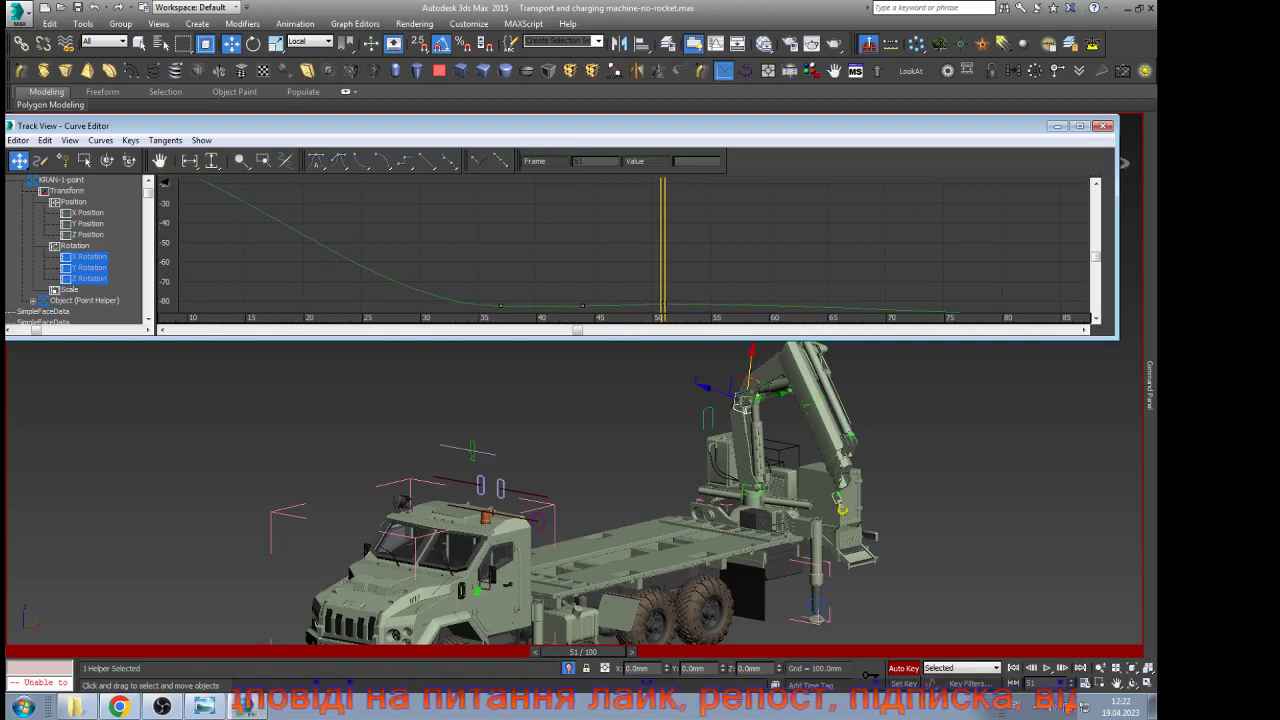
Return to frame 0, close the Curve Editor with Auto Key off, and deselect the boom pivot helper
drag(584, 652, 57, 651)
key(w)
mouse_move(1150, 386)
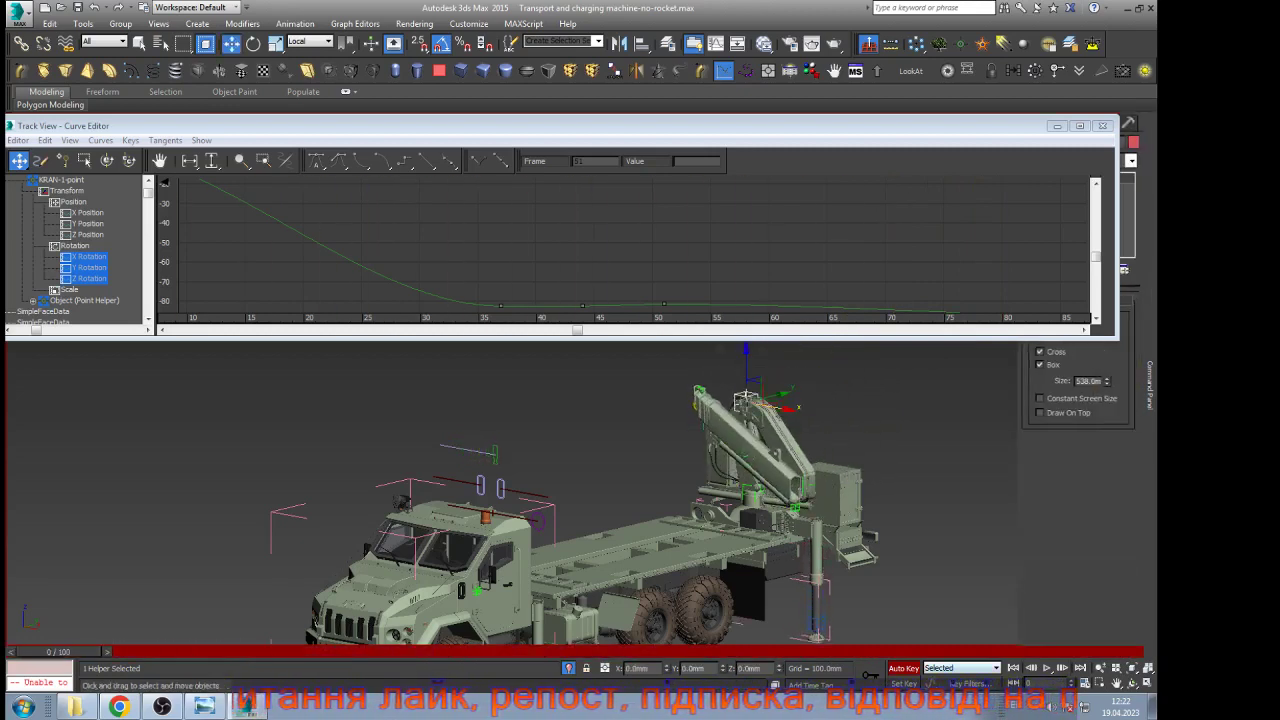
click(1103, 126)
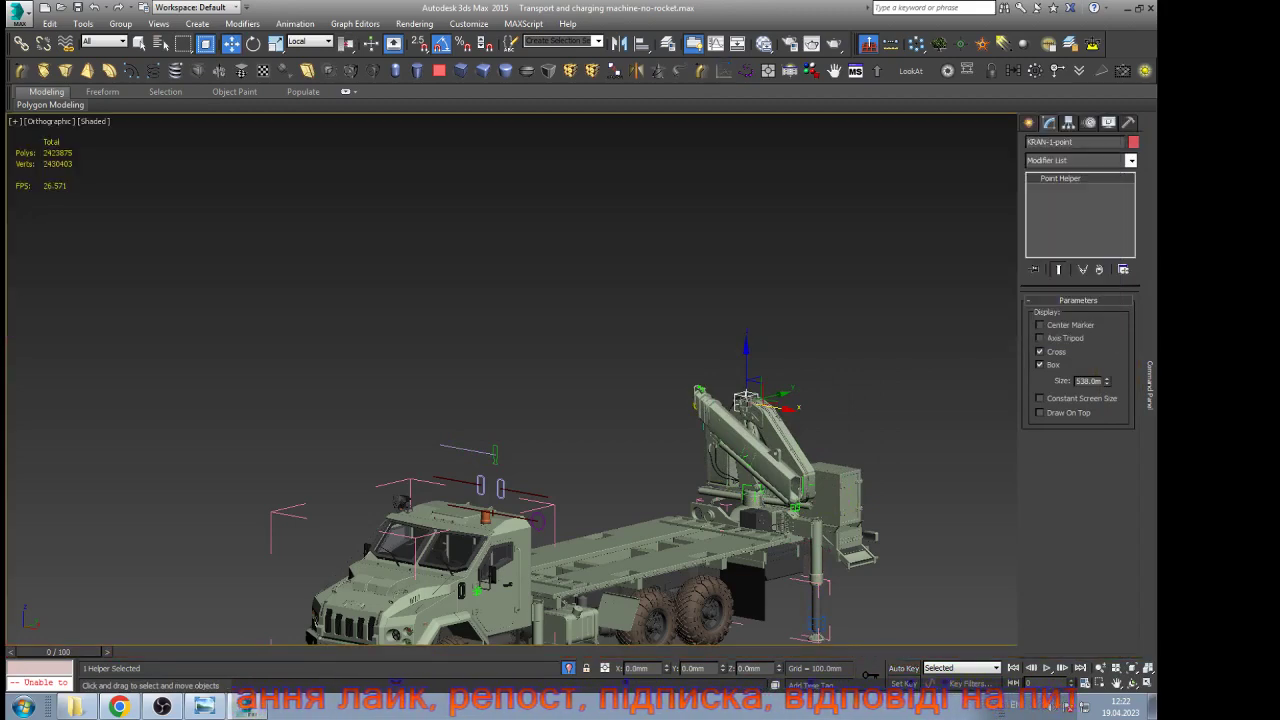
click(775, 268)
scroll(775, 268, down, 2)
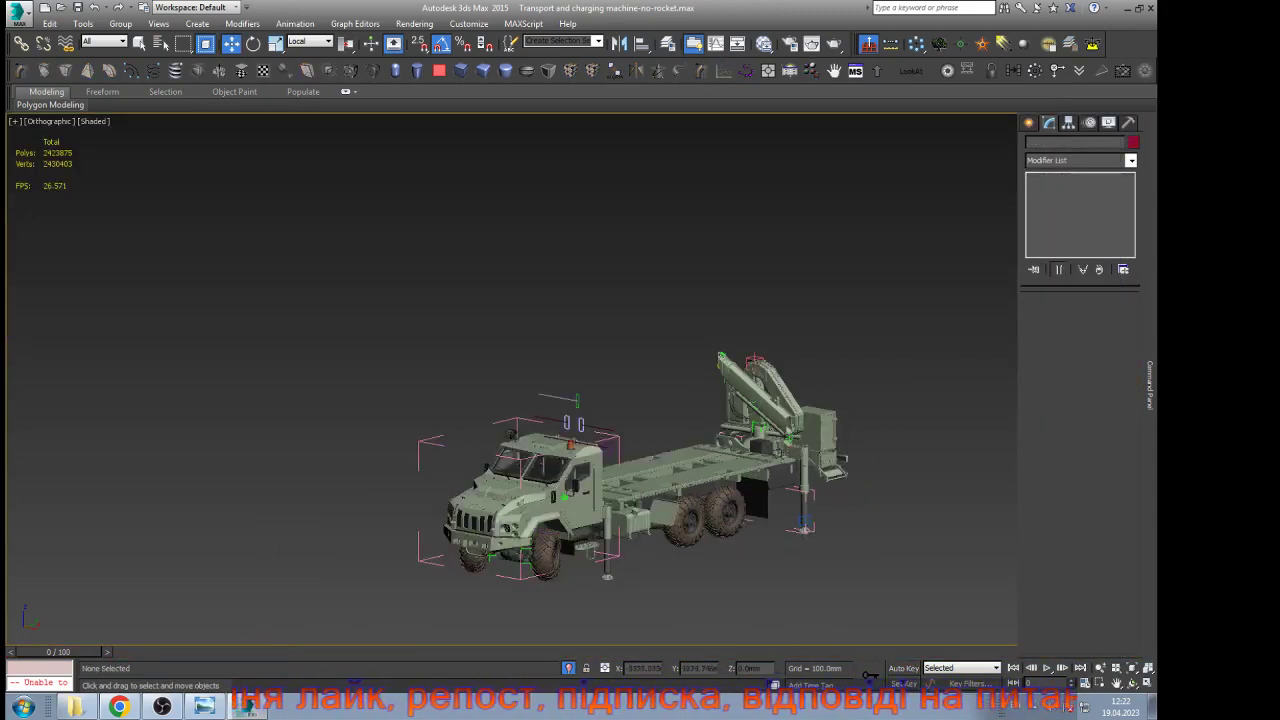
scroll(743, 482, up, 2)
Play the crane and leg animation, step through its frames, and replay it from frame 0 to frame 71
key(/)
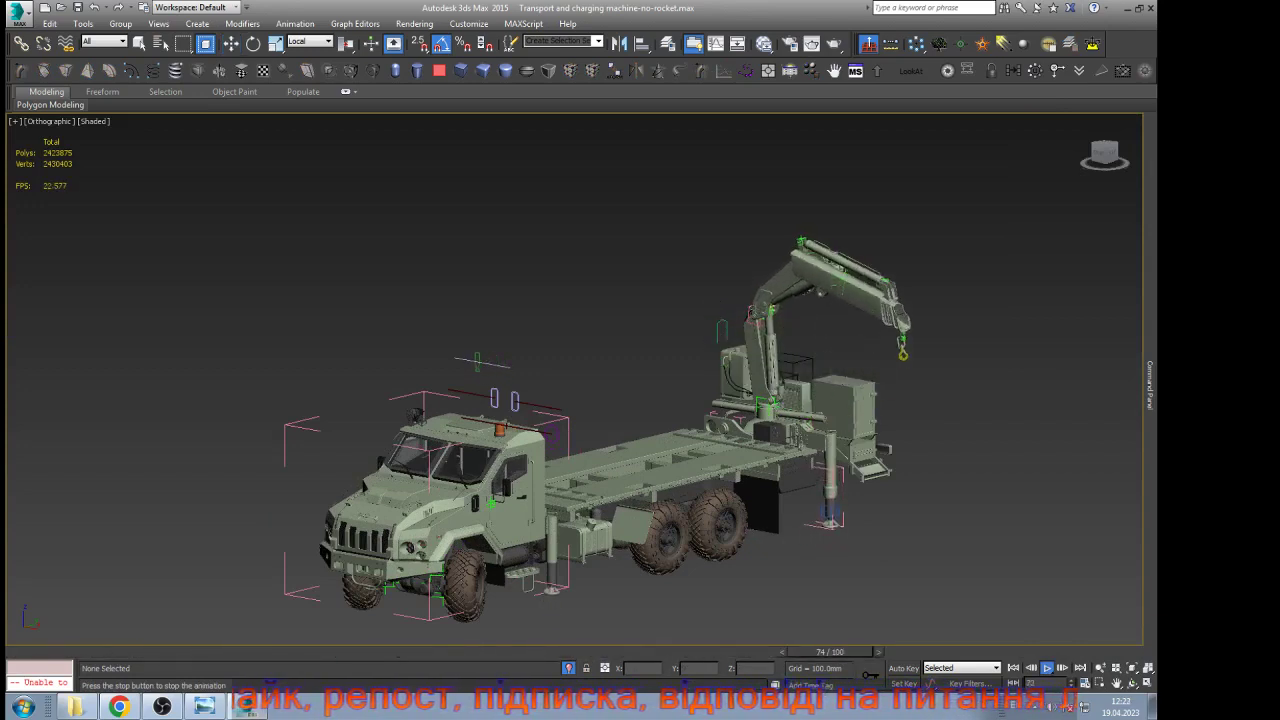
key(/)
key(period)
key(period)
key(period)
key(period)
key(period)
key(period)
key(period)
key(period)
key(period)
key(period)
key(period)
key(period)
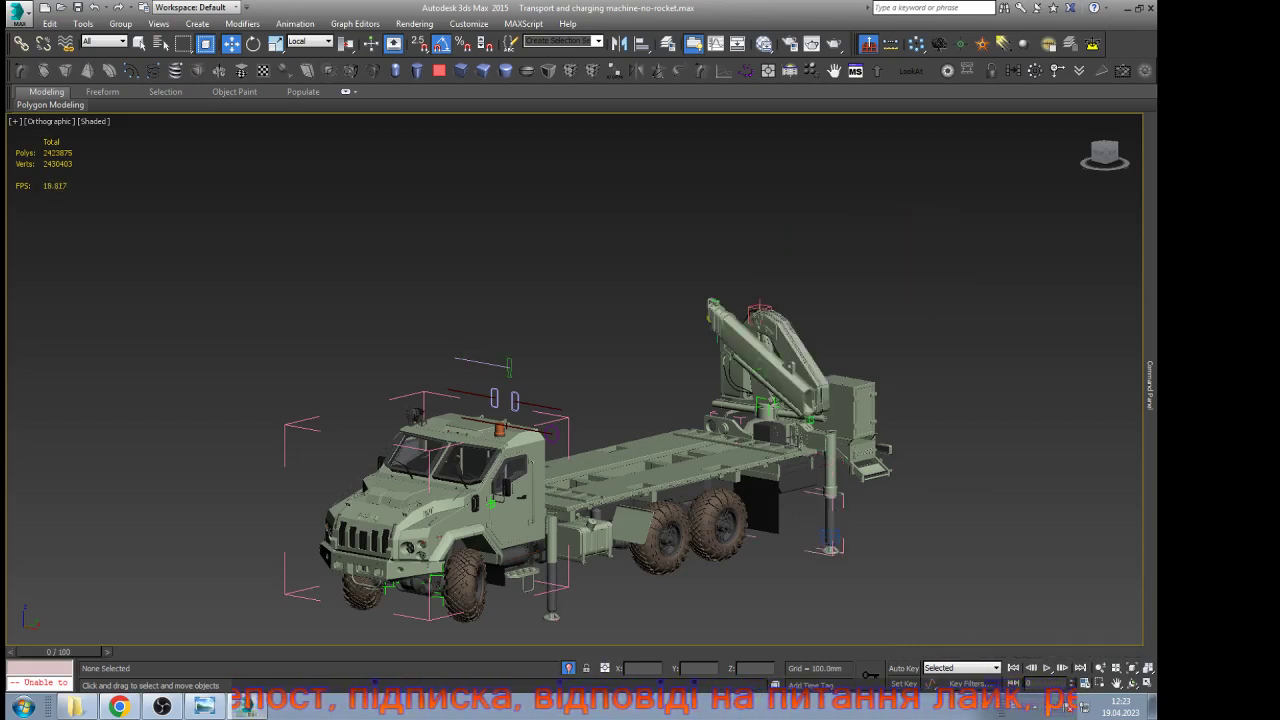
key(slash)
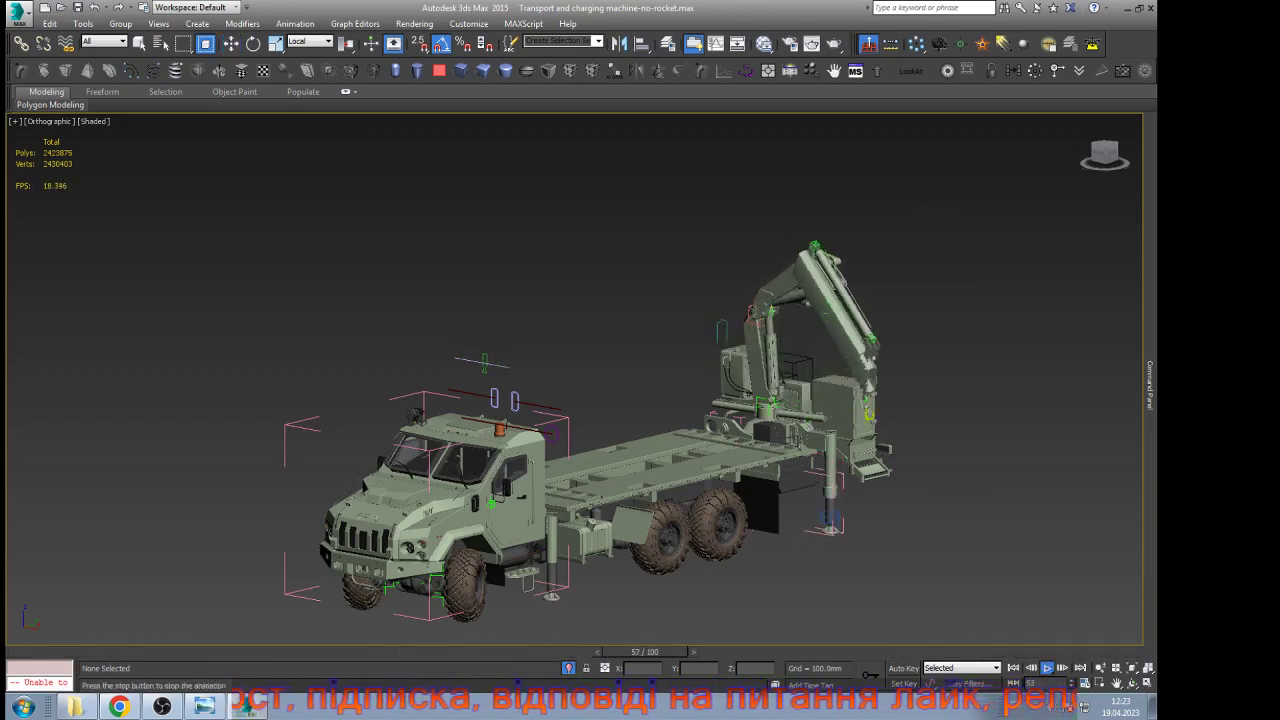
key(slash)
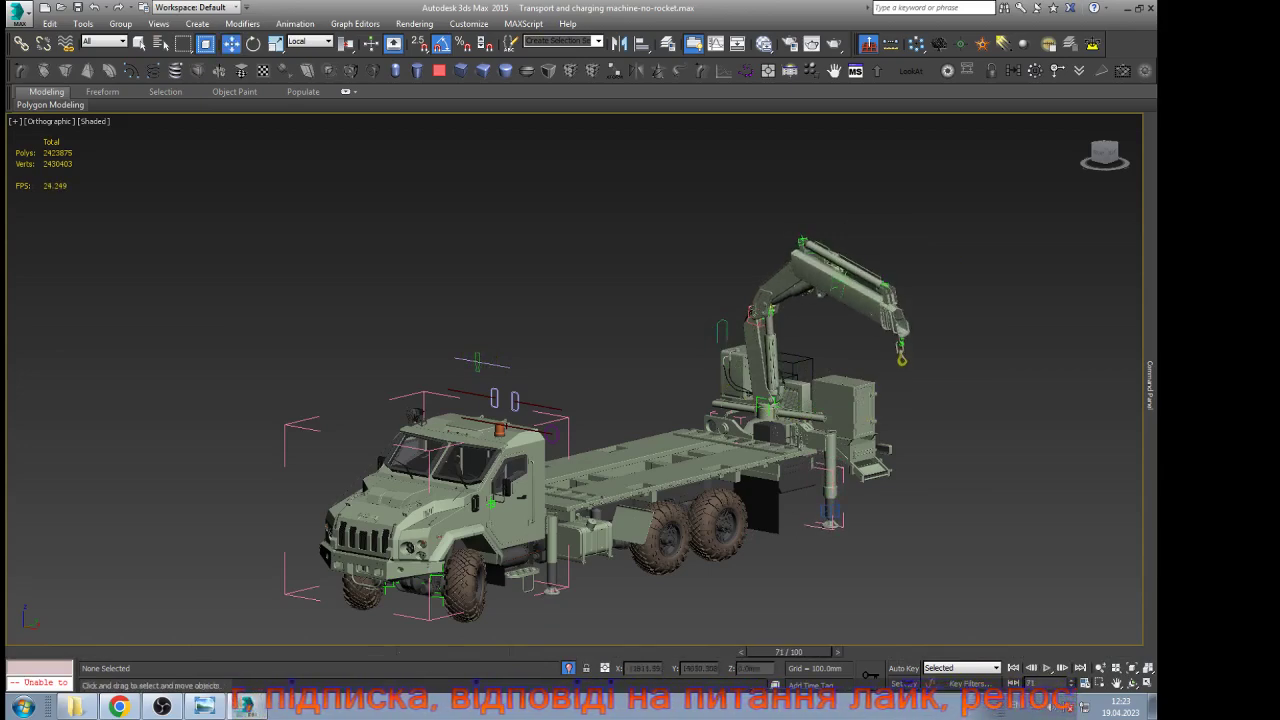
Select the line of the slider control above the cab and enter its Spline sub-object level
click(497, 365)
scroll(497, 365, up, 4)
mouse_move(1150, 385)
click(1057, 211)
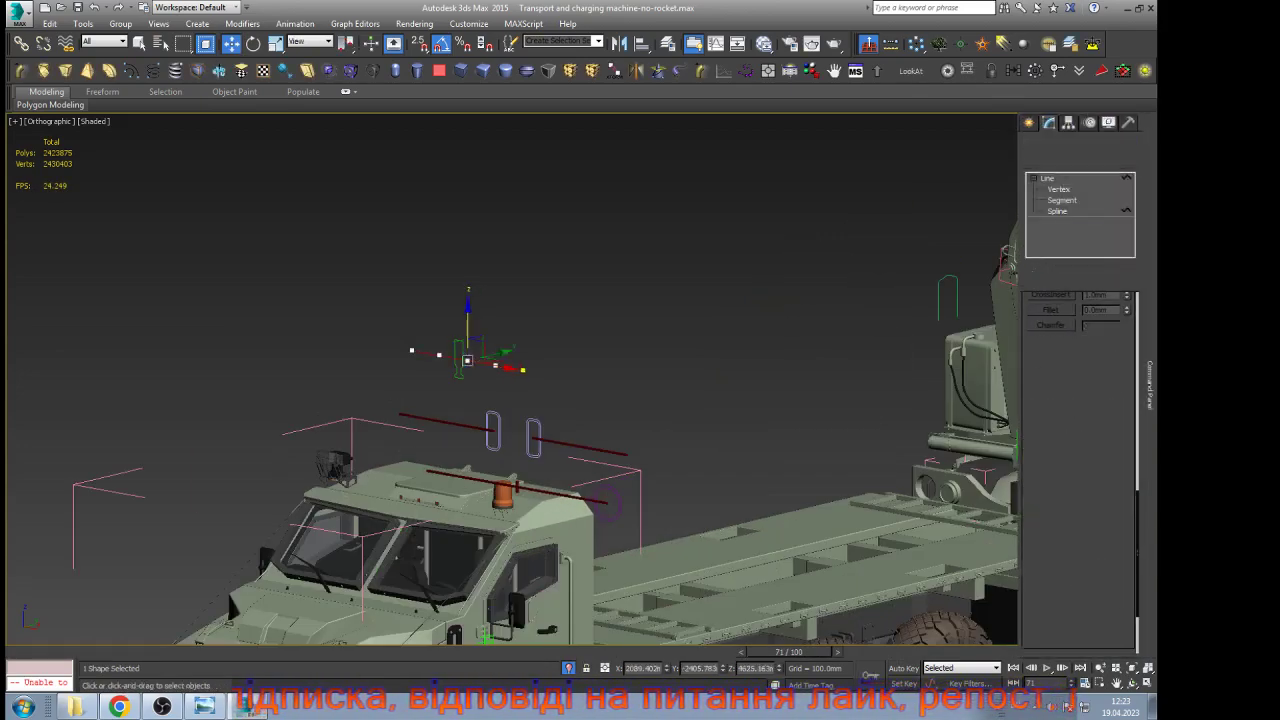
scroll(1080, 470, down, 3)
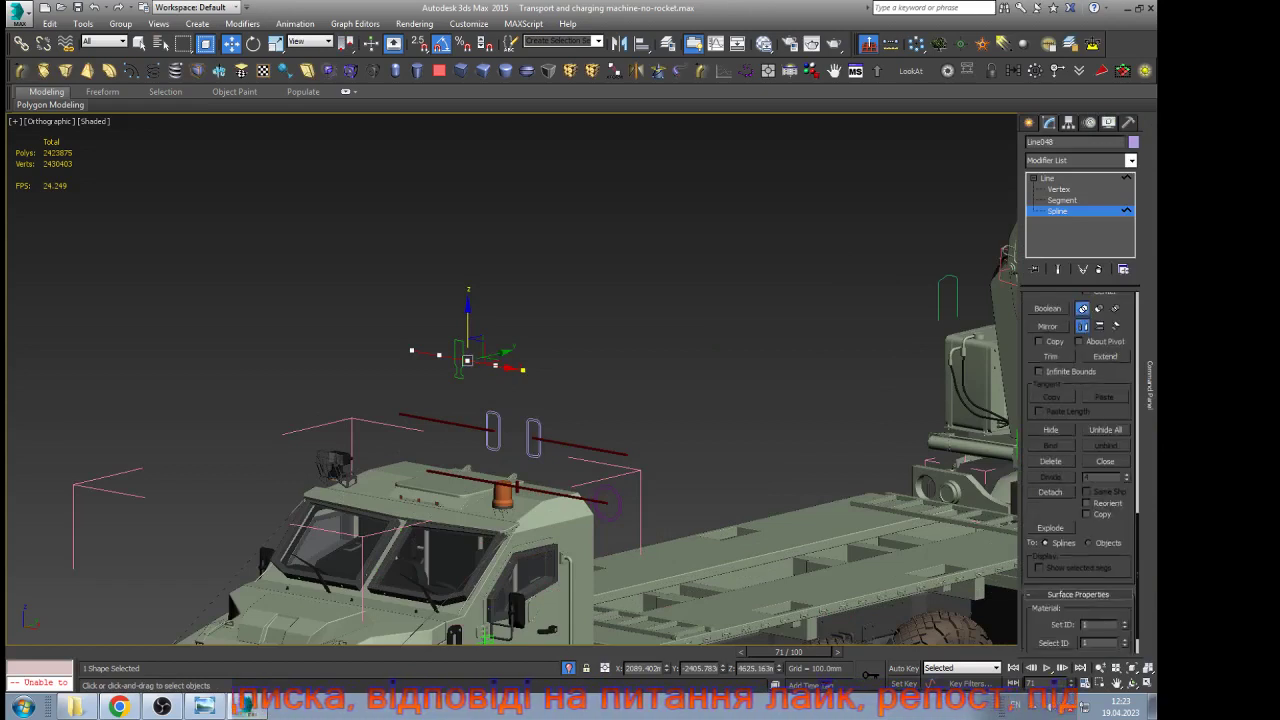
Turn on the Reorient option for detaching splines of the path line above the cab, and deselect the line
scroll(1080, 470, down, 2)
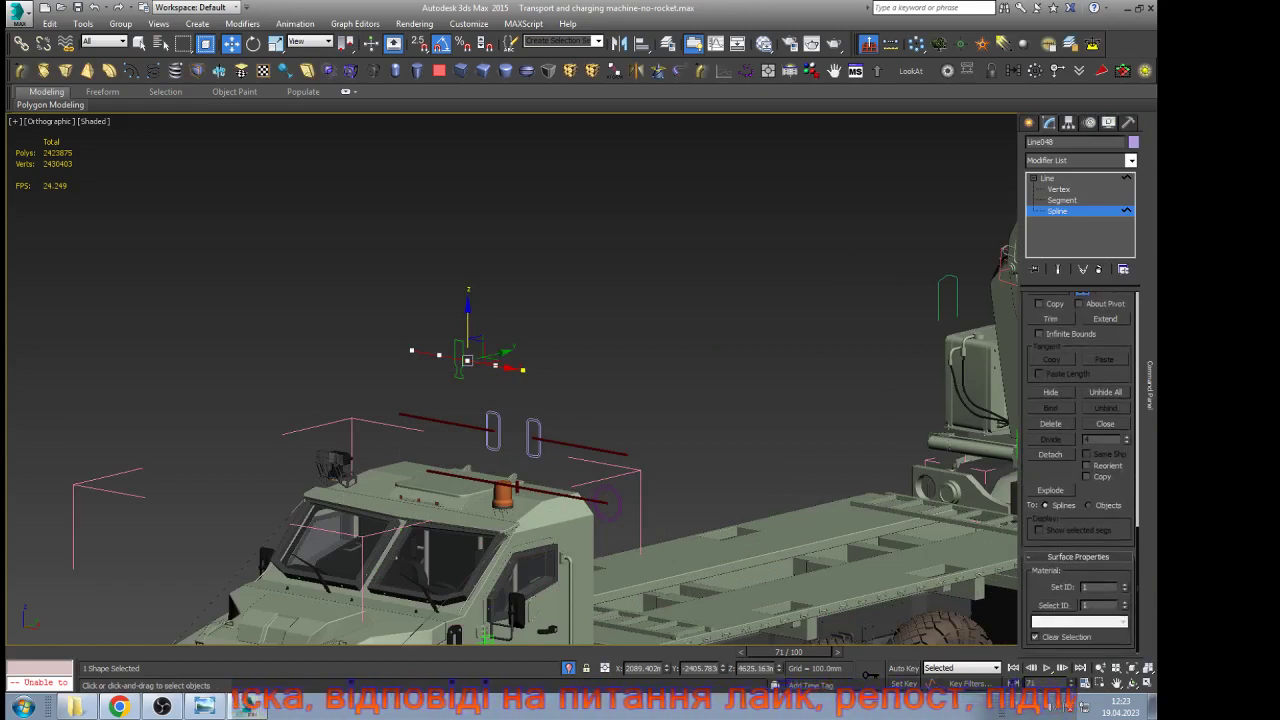
click(1087, 465)
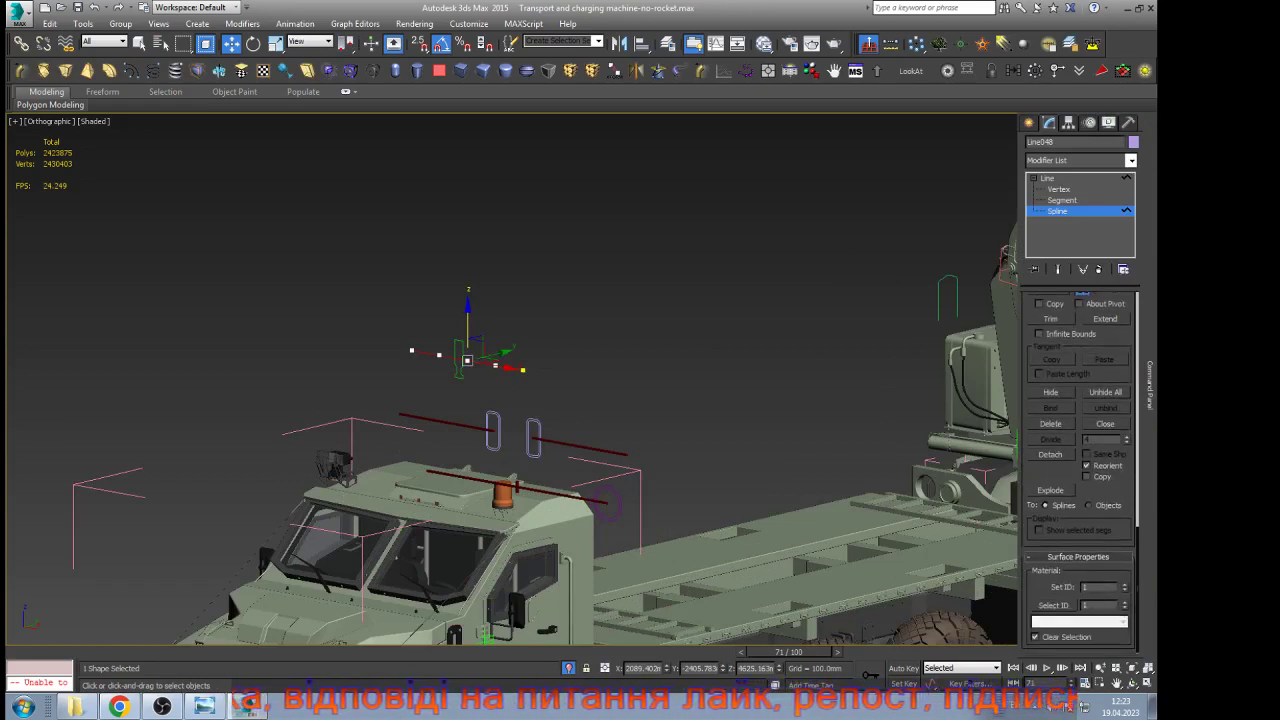
click(1047, 178)
click(640, 268)
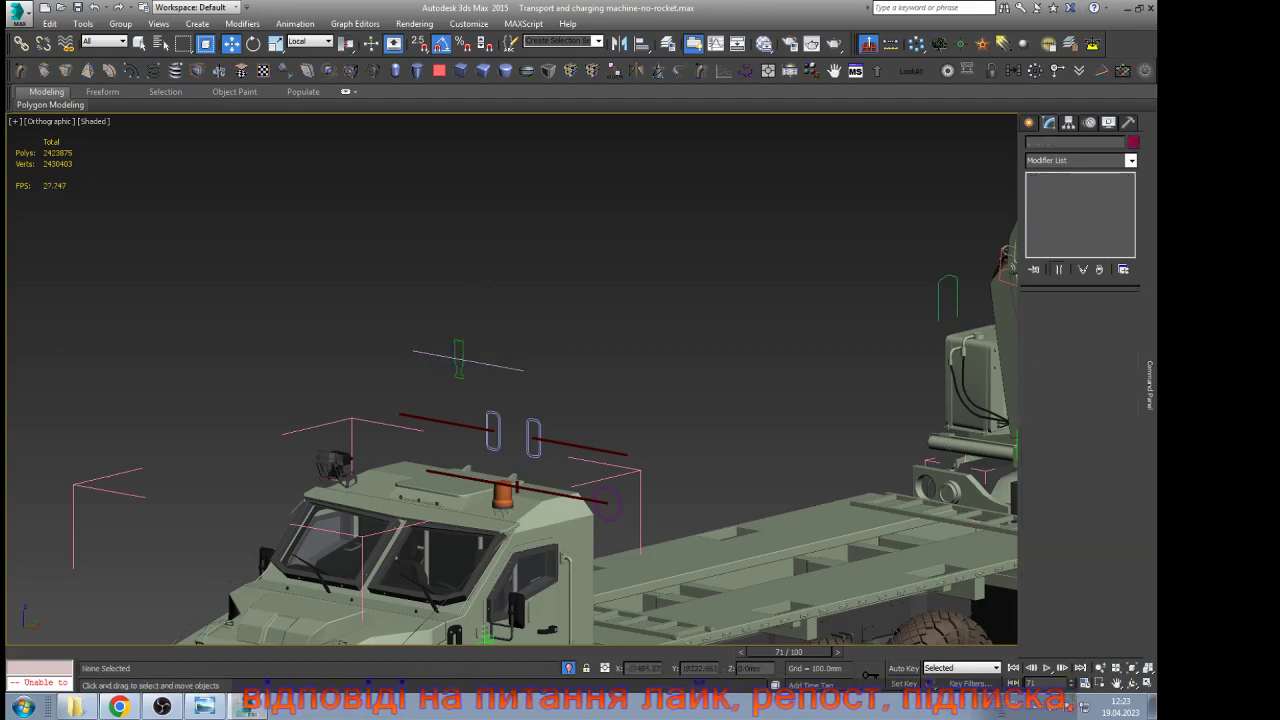
Play the crane animation from frame 0 with the whole truck in view, stopping it partway through
scroll(640, 268, down, 7)
scroll(790, 268, up, 4)
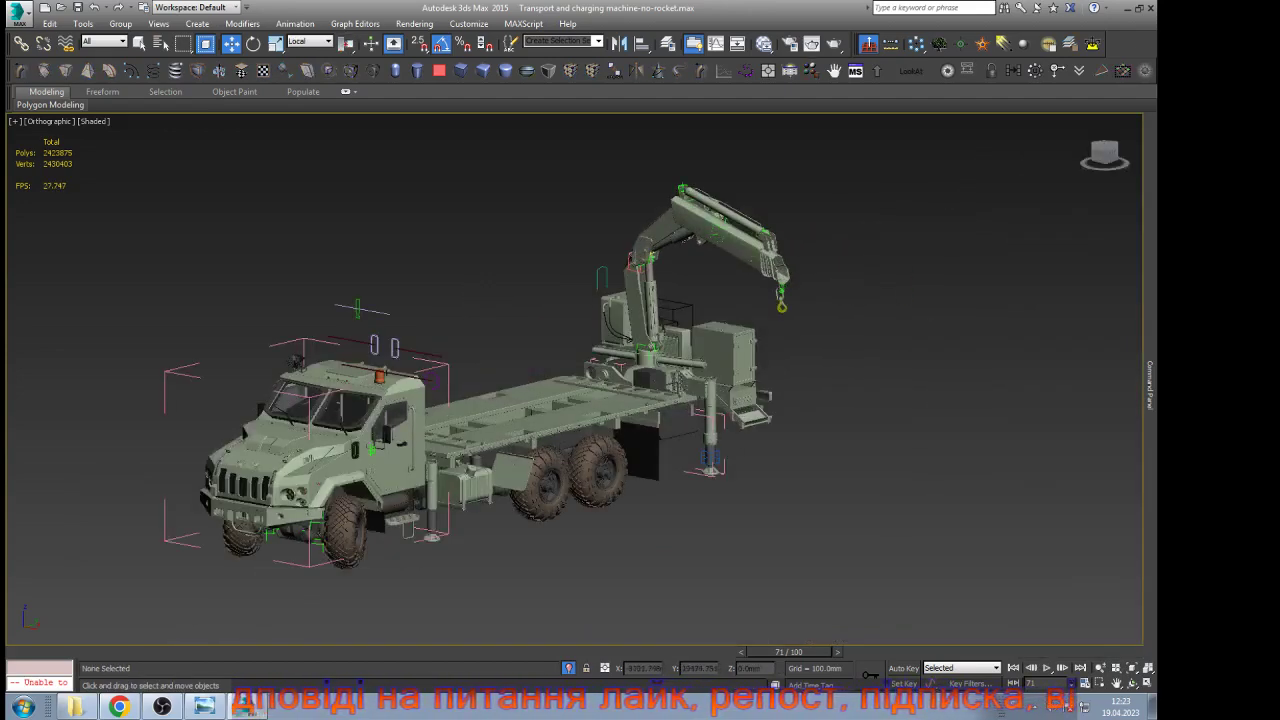
key(Home)
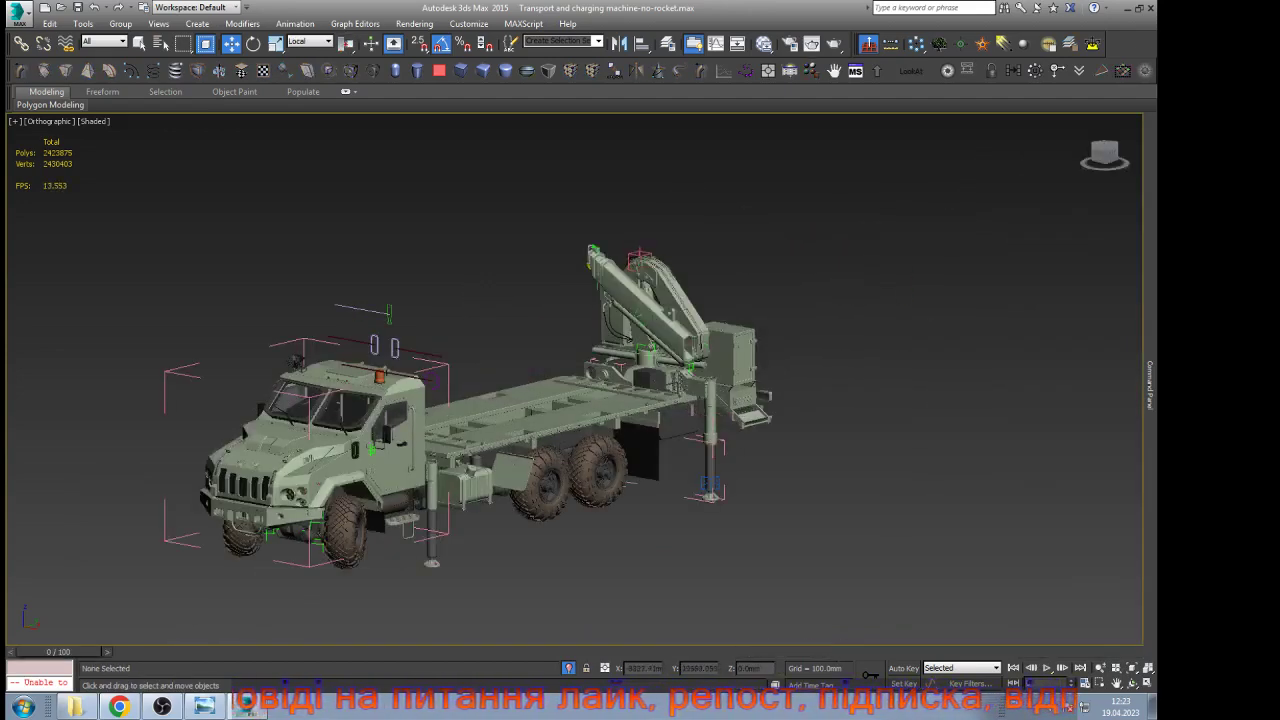
key(slash)
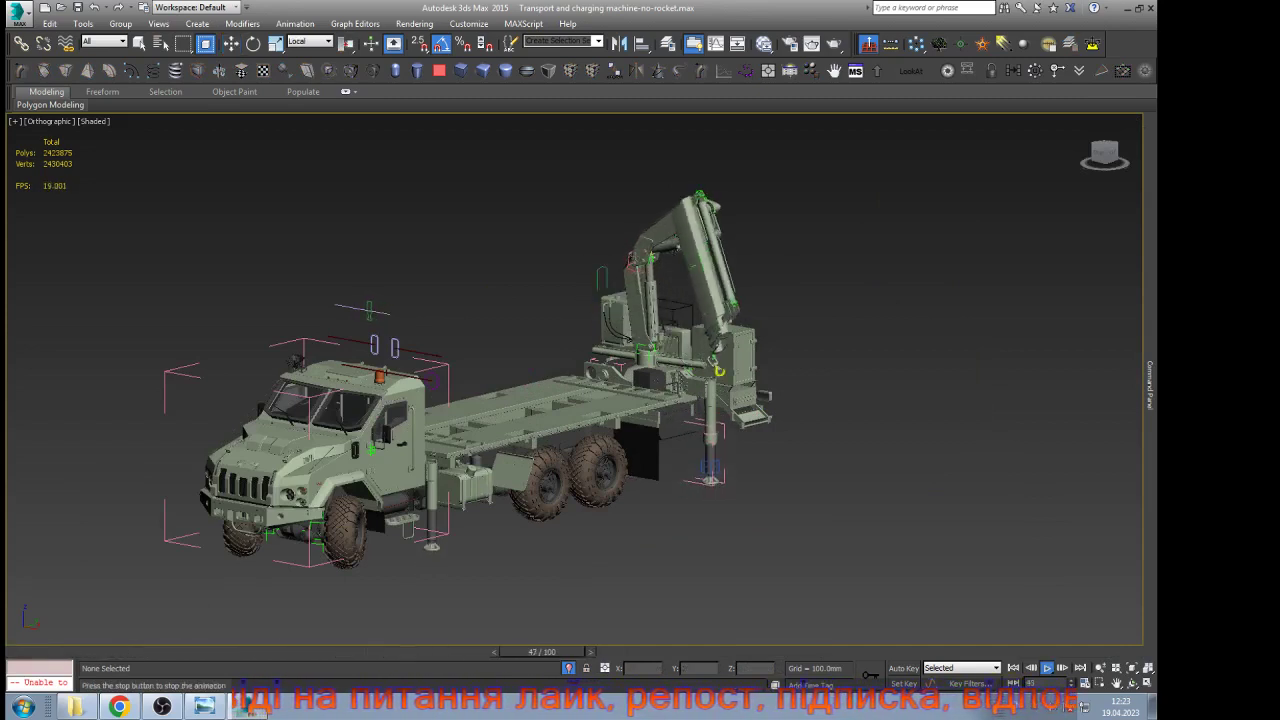
key(slash)
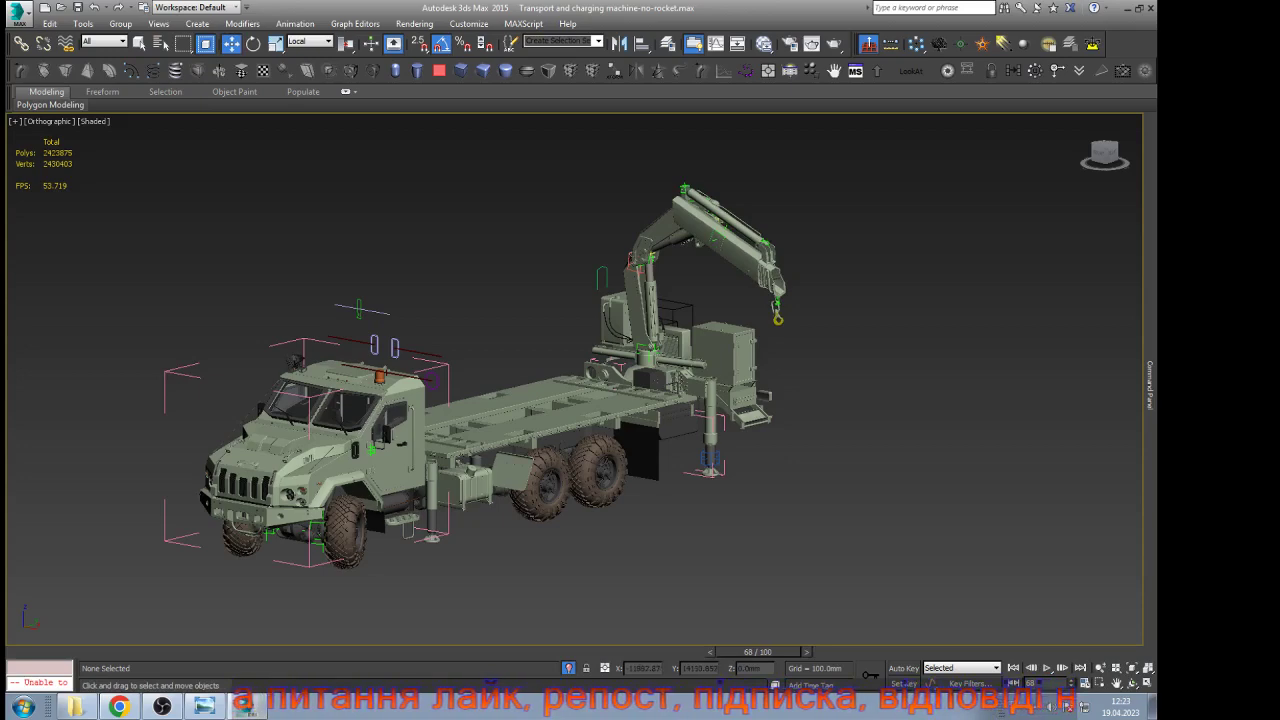
Examine the segment-level settings of the path line above the cab with all its segments selected
click(381, 312)
scroll(381, 312, up, 3)
mouse_move(1150, 385)
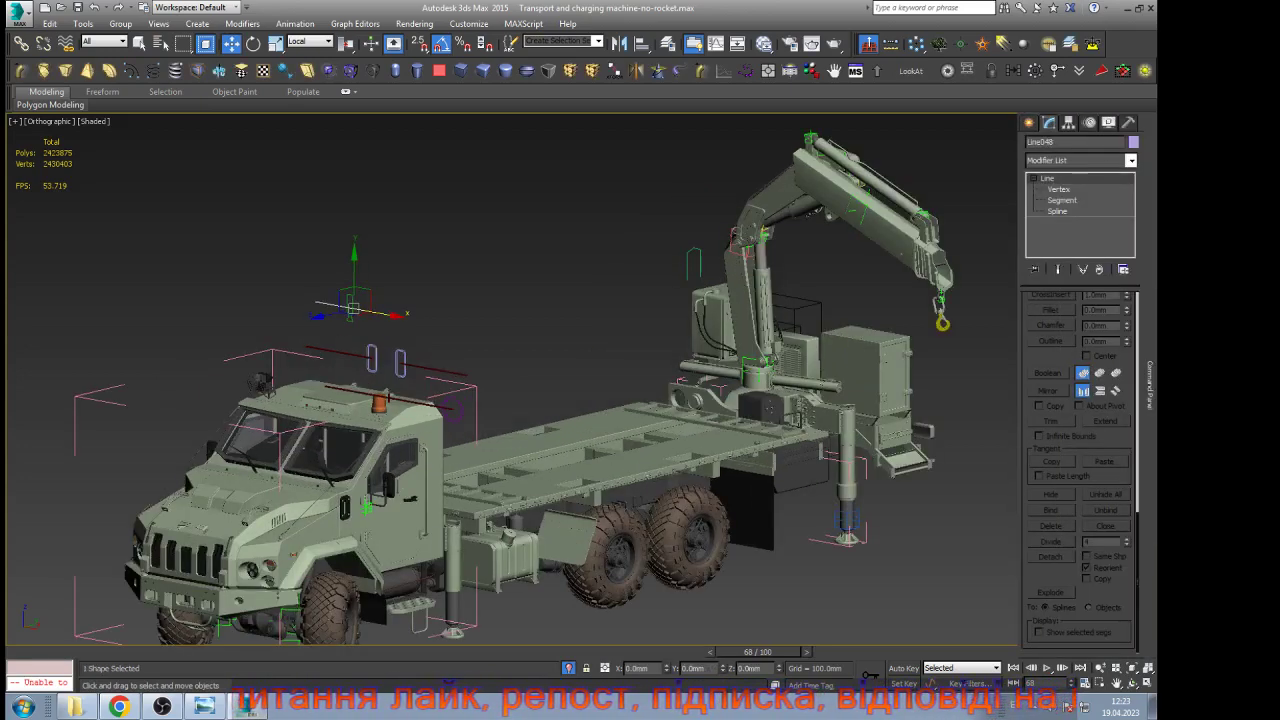
click(1057, 211)
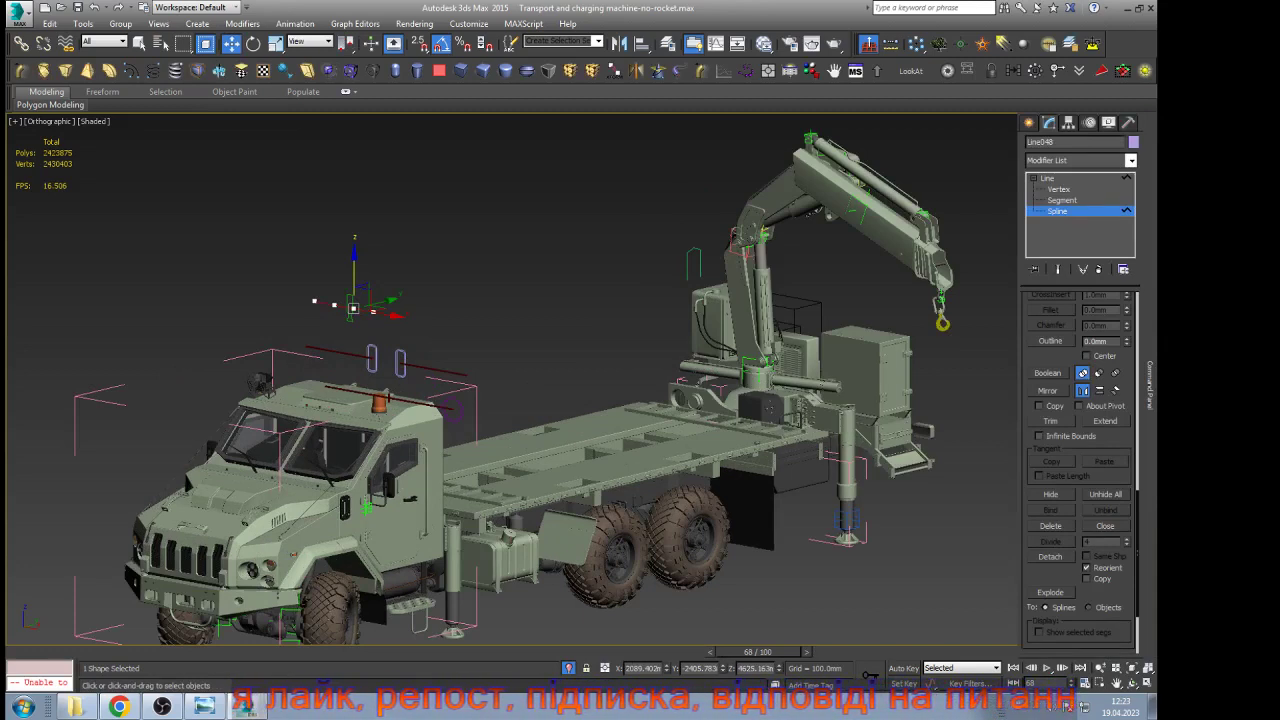
key(2)
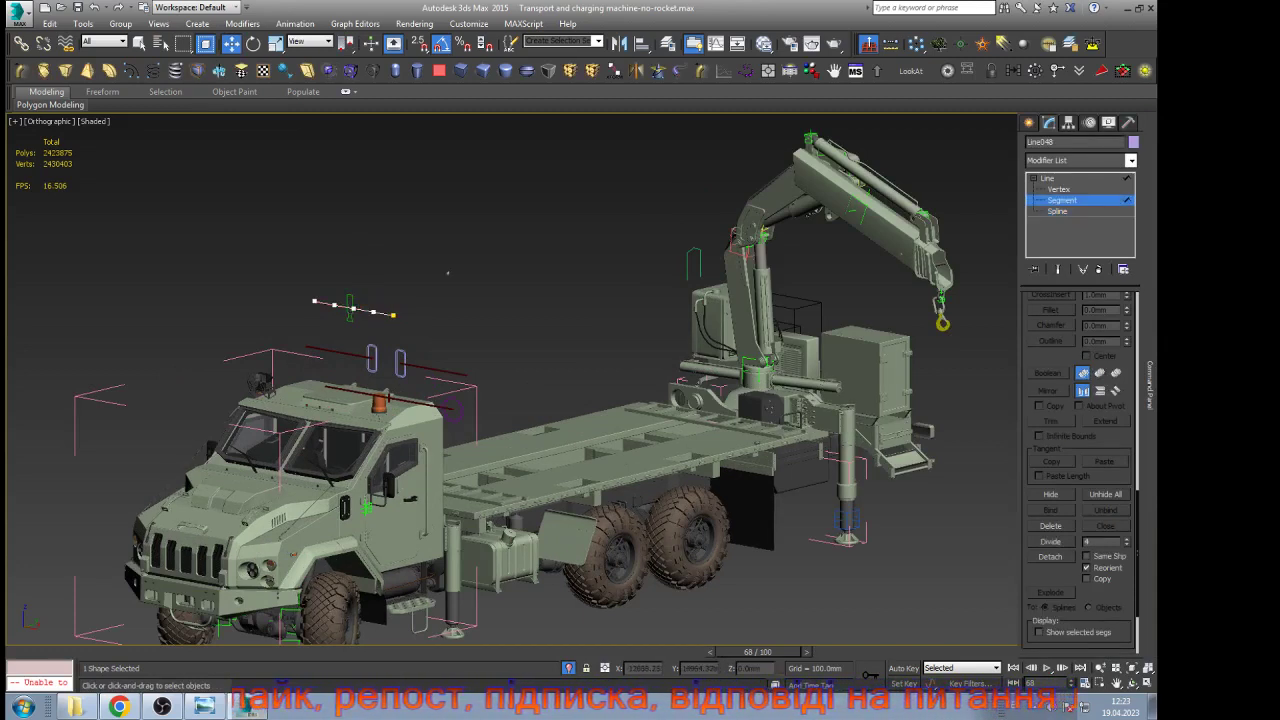
key(ctrl+a)
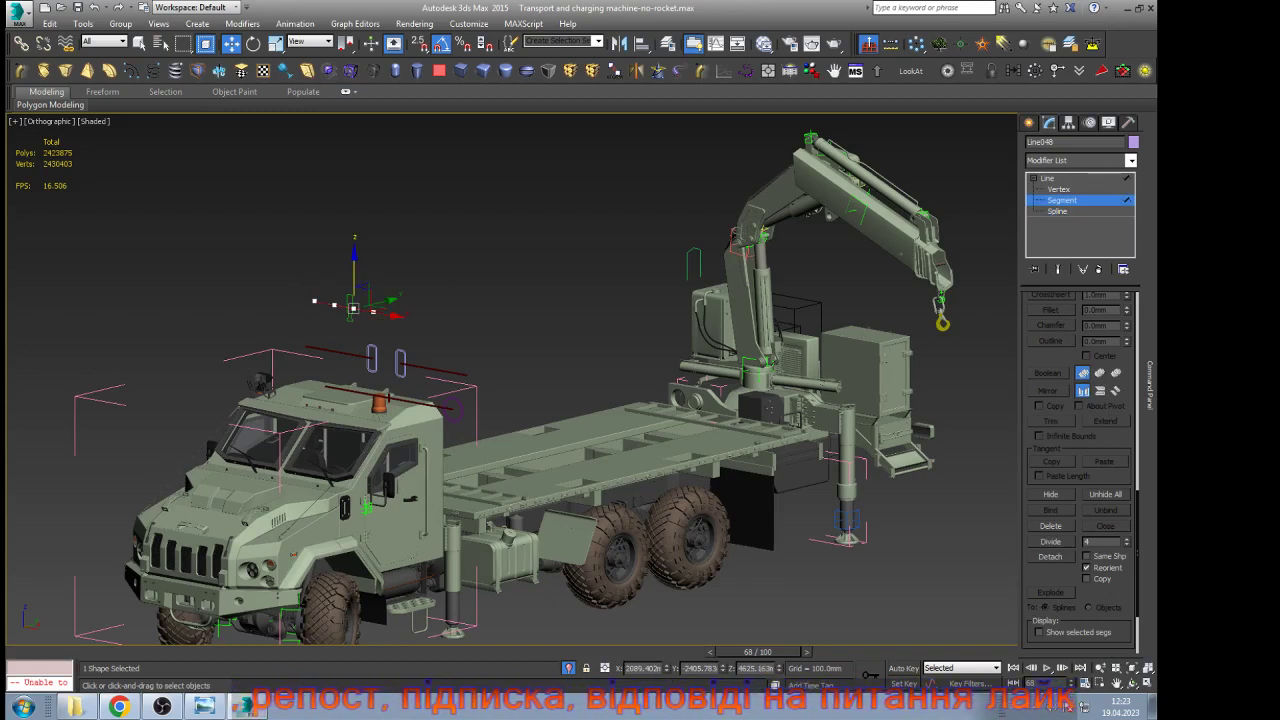
scroll(1070, 540, down, 2)
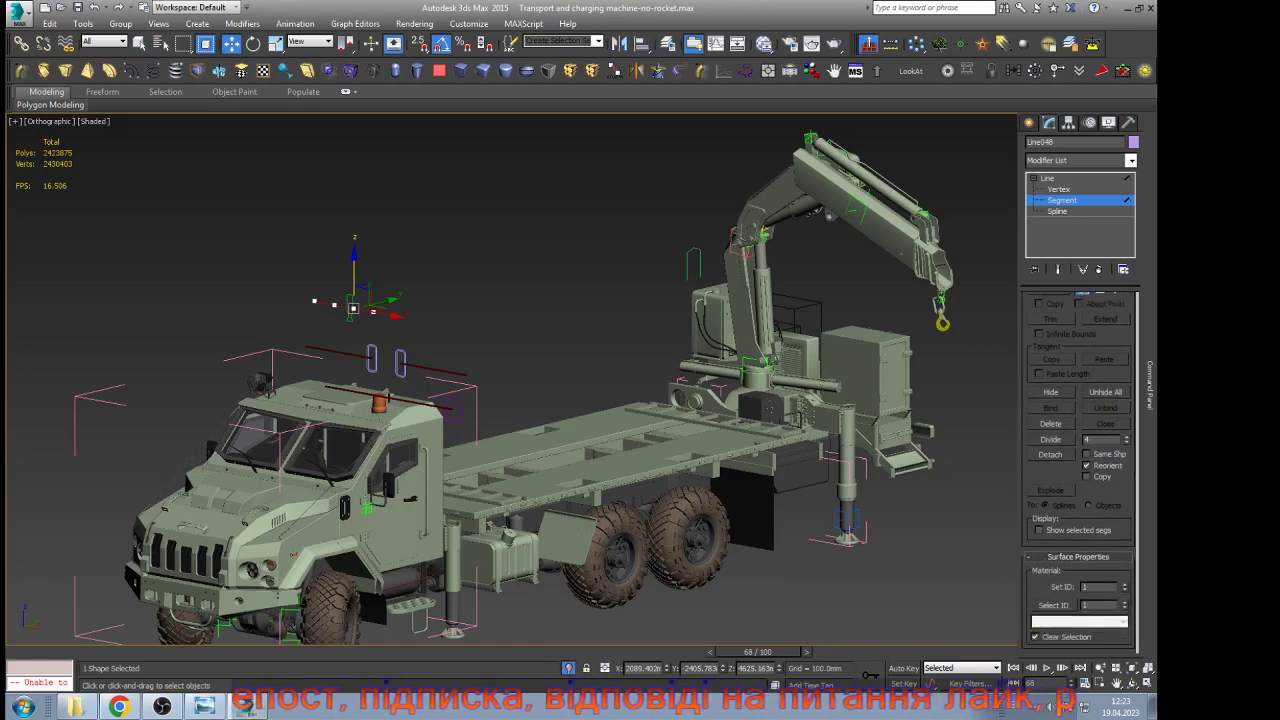
scroll(1070, 540, up, 2)
scroll(1070, 540, up, 6)
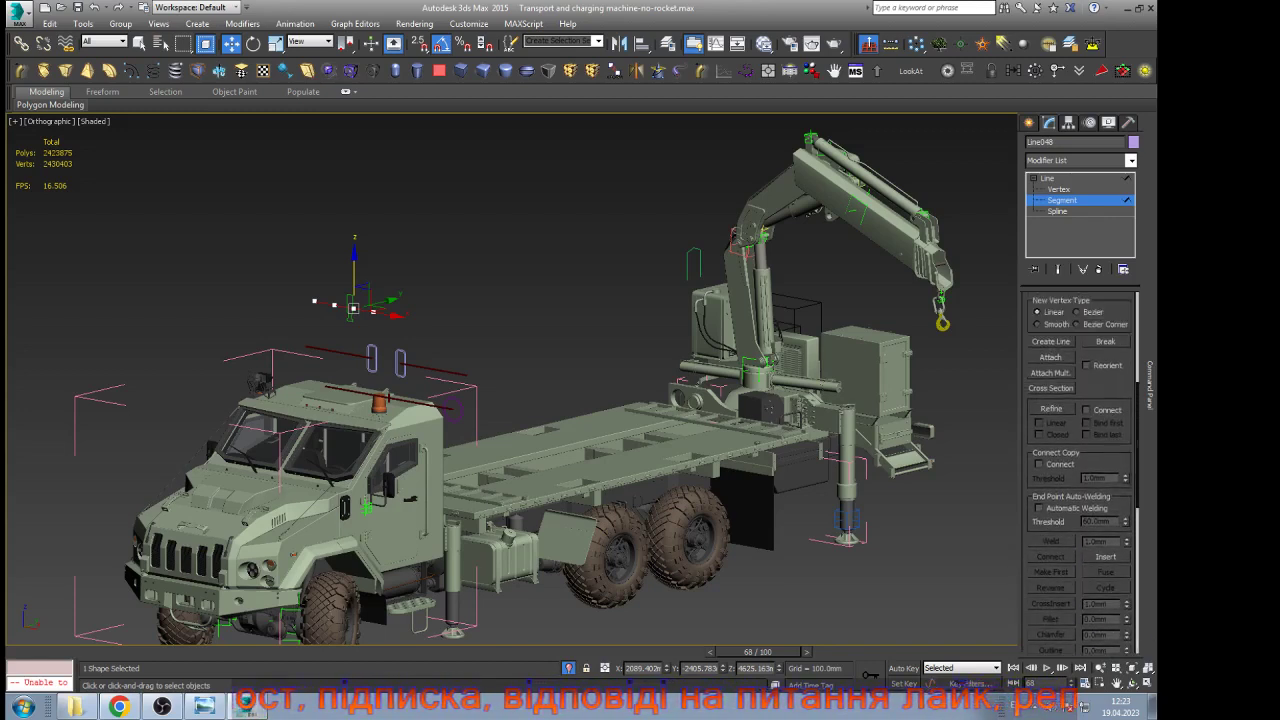
scroll(1080, 470, up, 2)
scroll(1080, 470, up, 4)
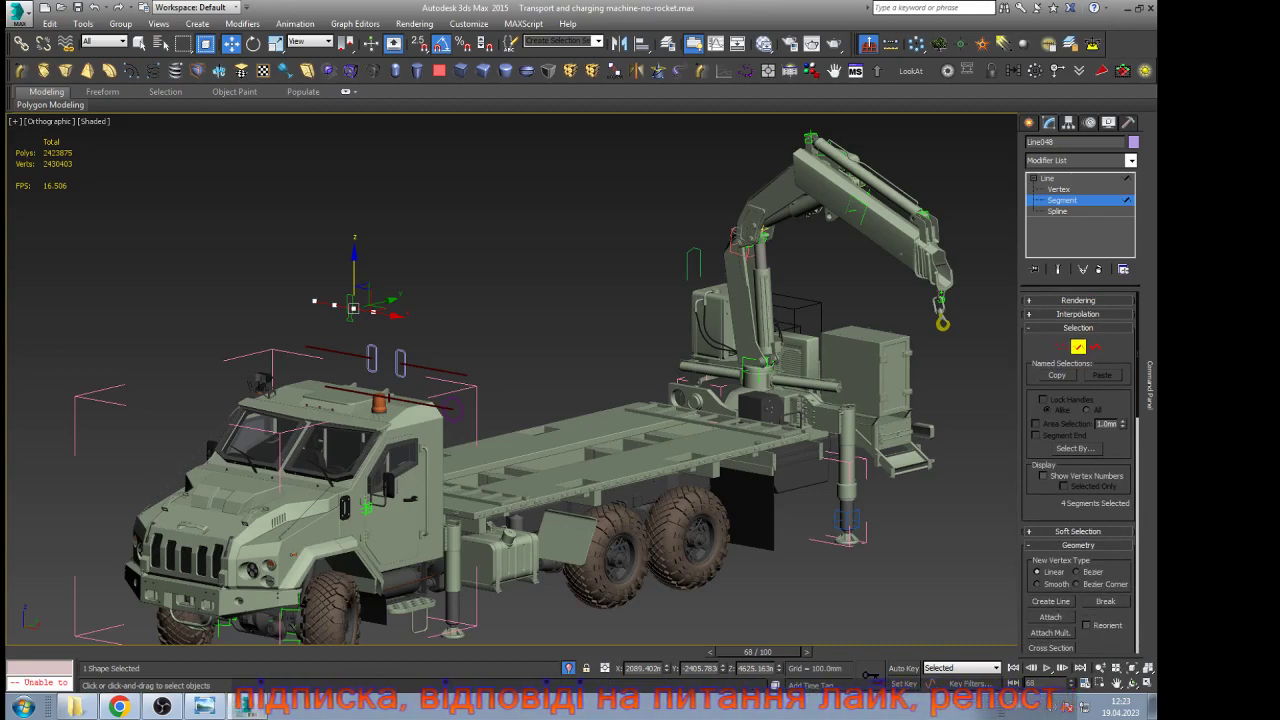
click(1078, 347)
Reverse the direction of the path line's spline above the cab and deselect the line
scroll(1080, 470, down, 7)
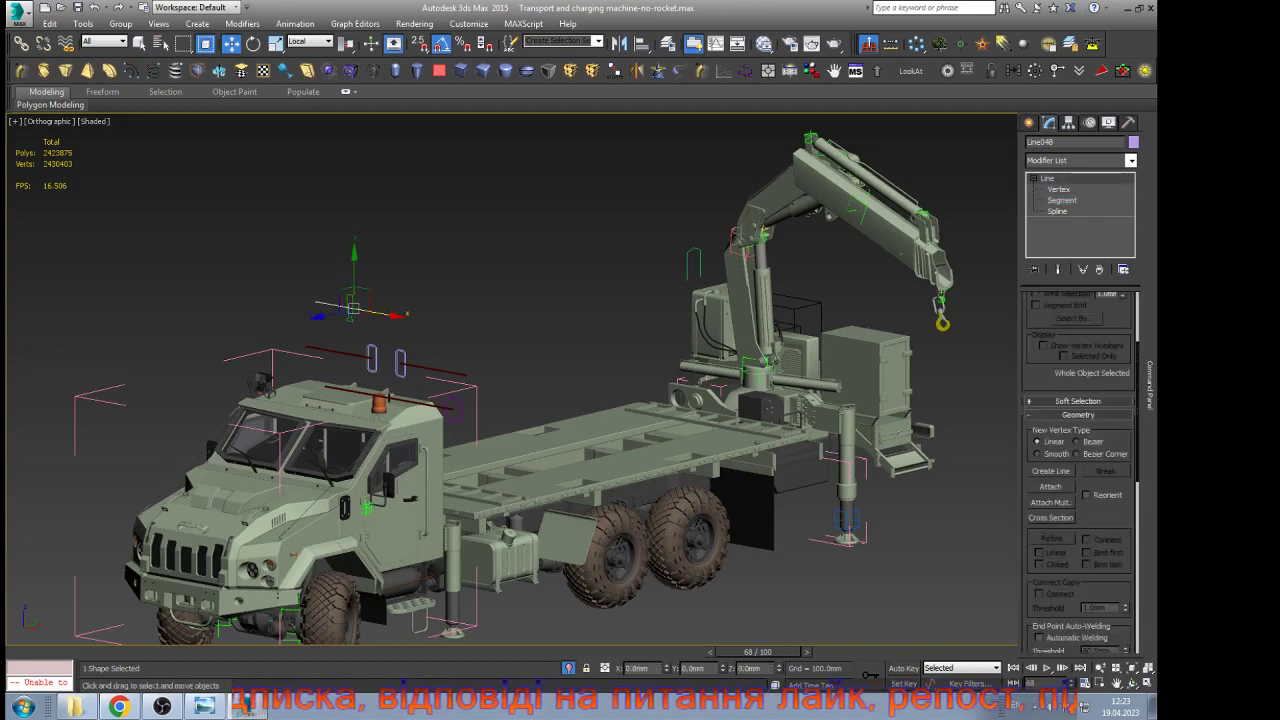
key(3)
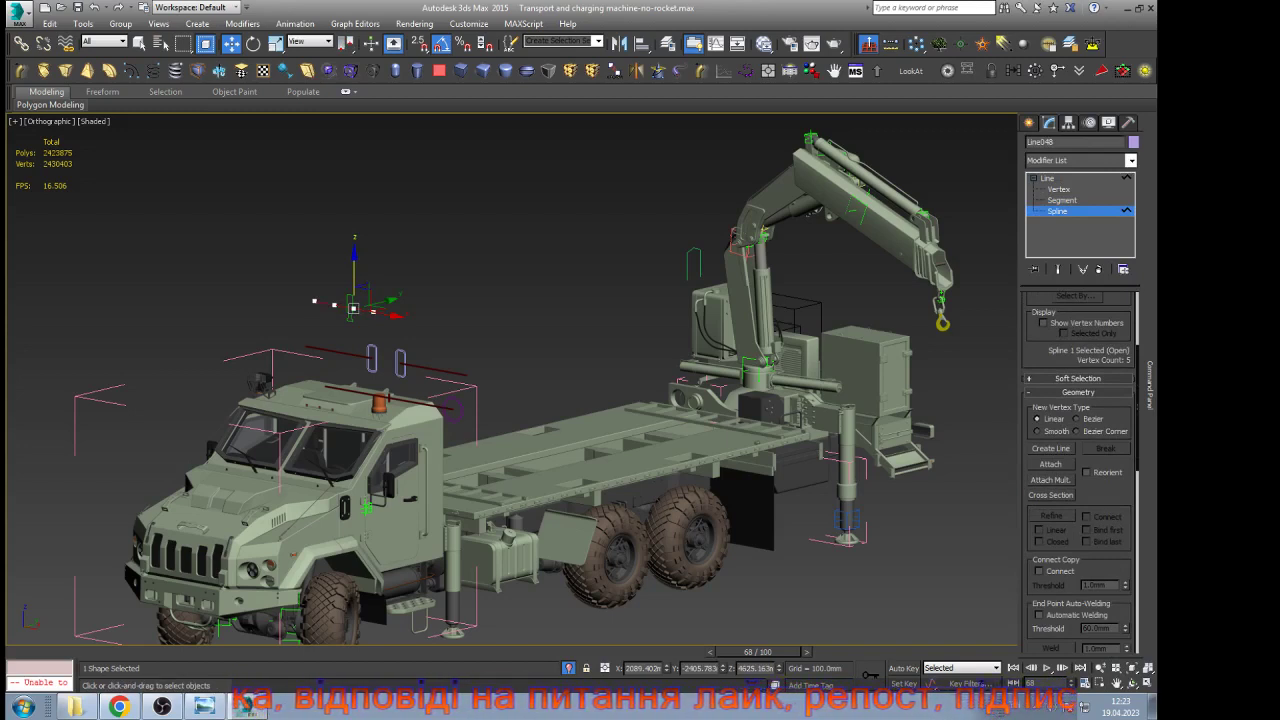
scroll(1080, 470, down, 4)
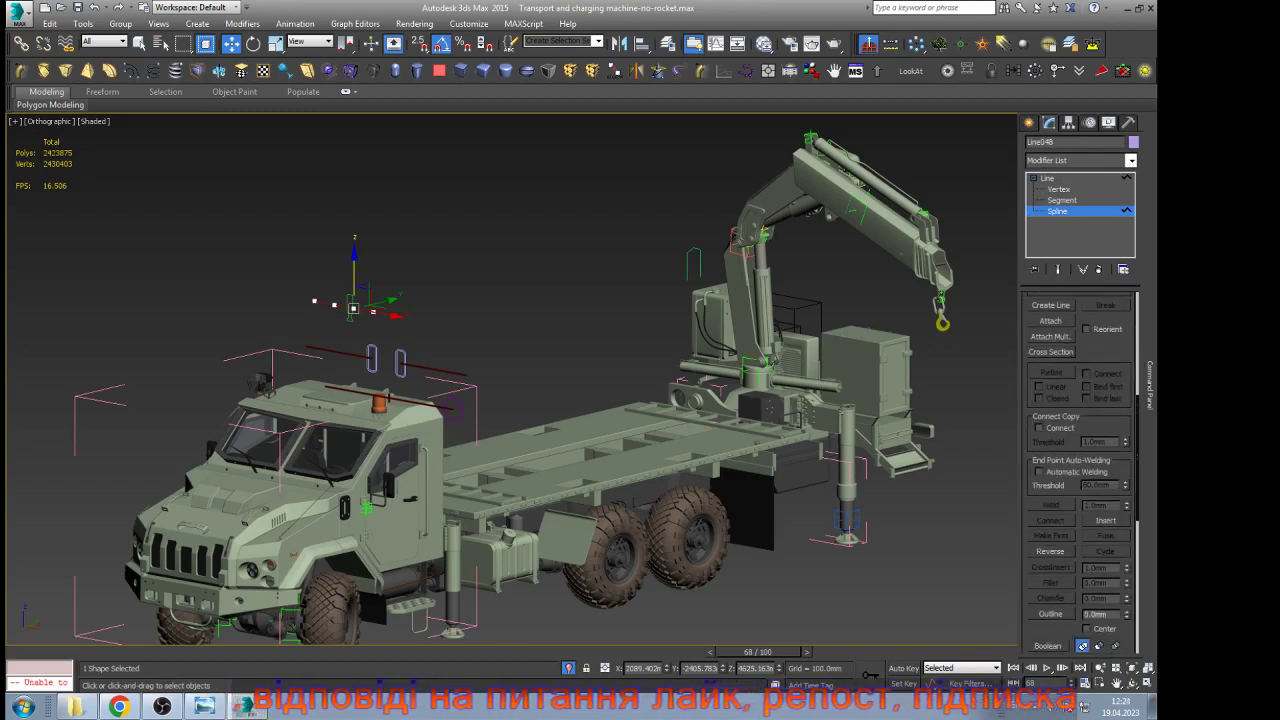
scroll(1080, 470, down, 2)
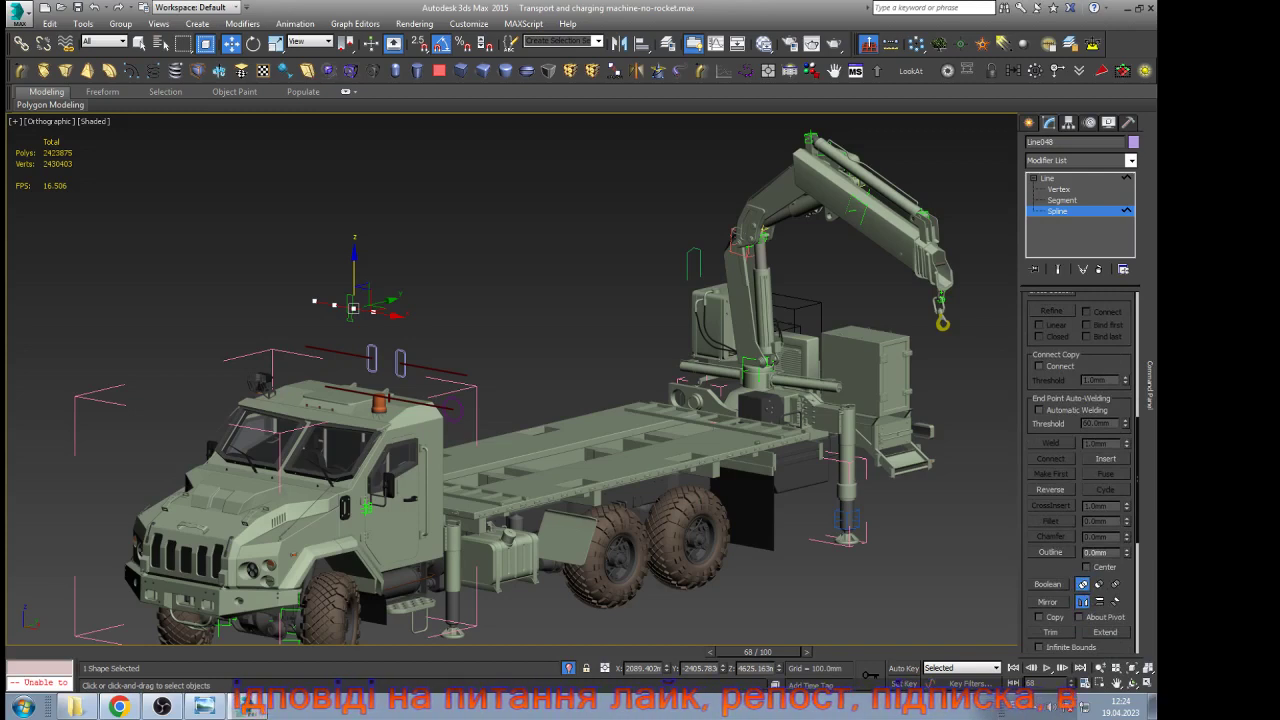
click(1050, 490)
click(1048, 178)
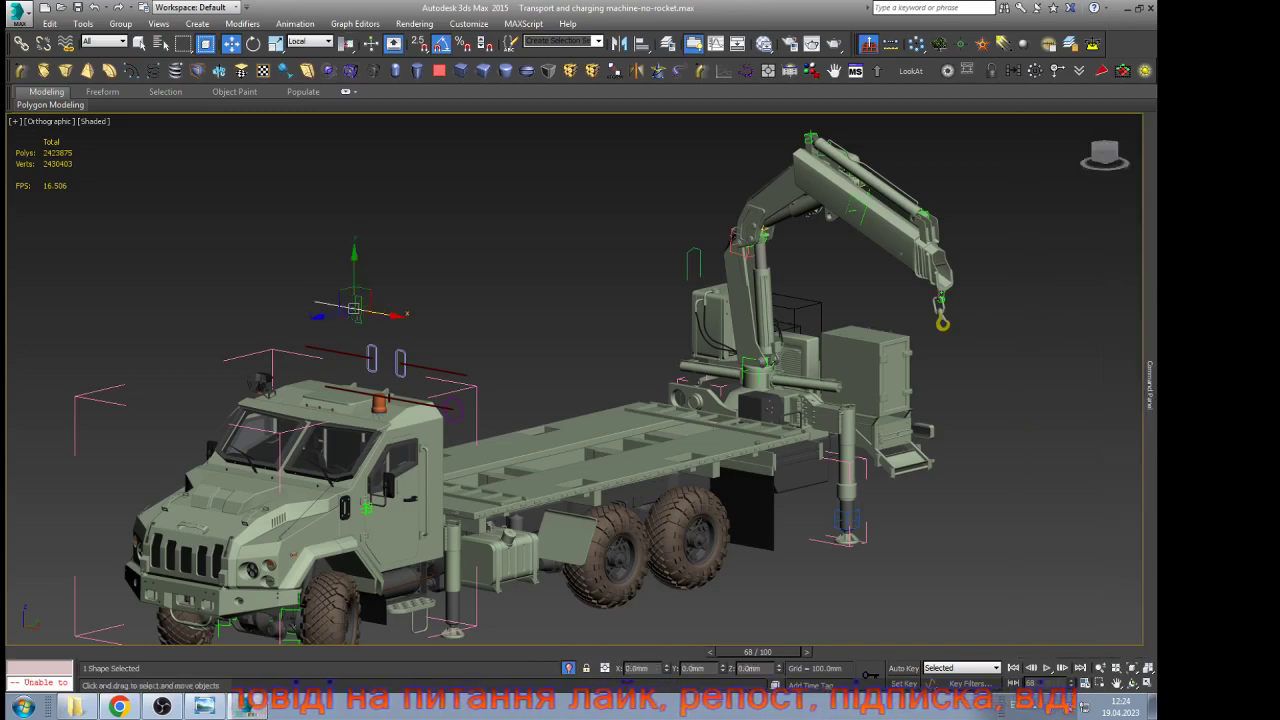
click(980, 205)
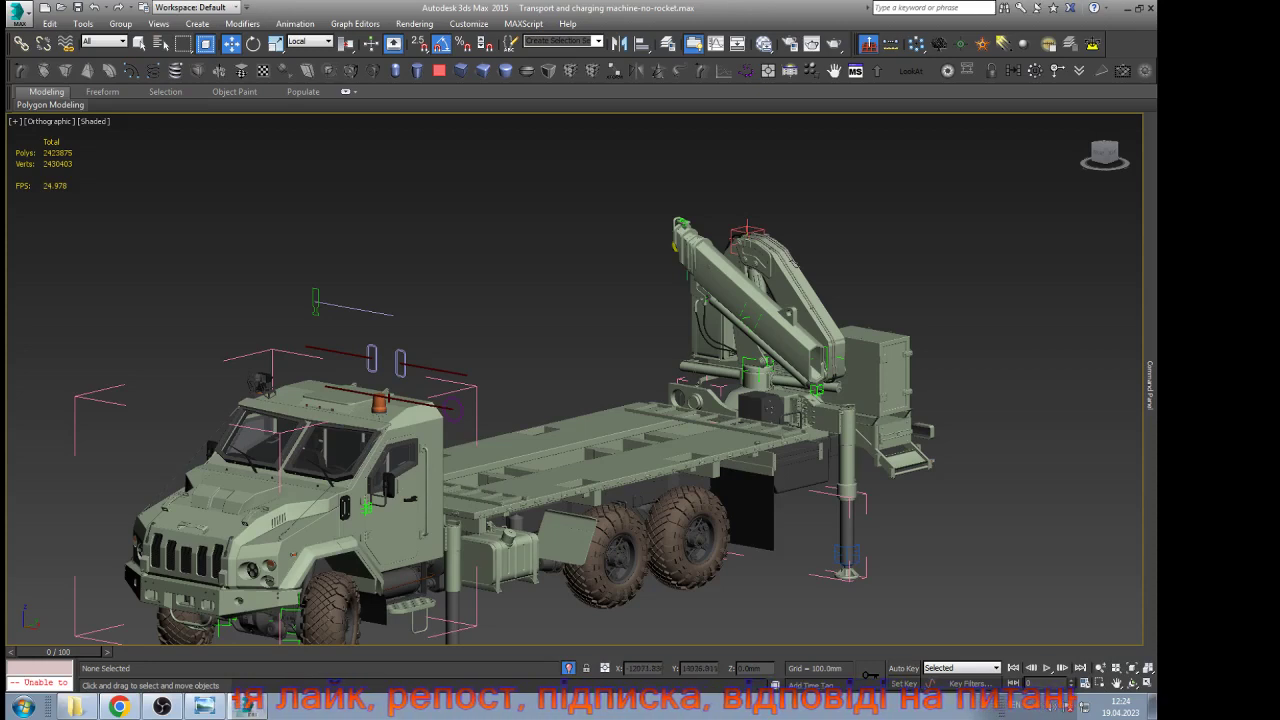
Reverse the path line's spline a second time to restore its original direction
click(354, 309)
mouse_move(1149, 386)
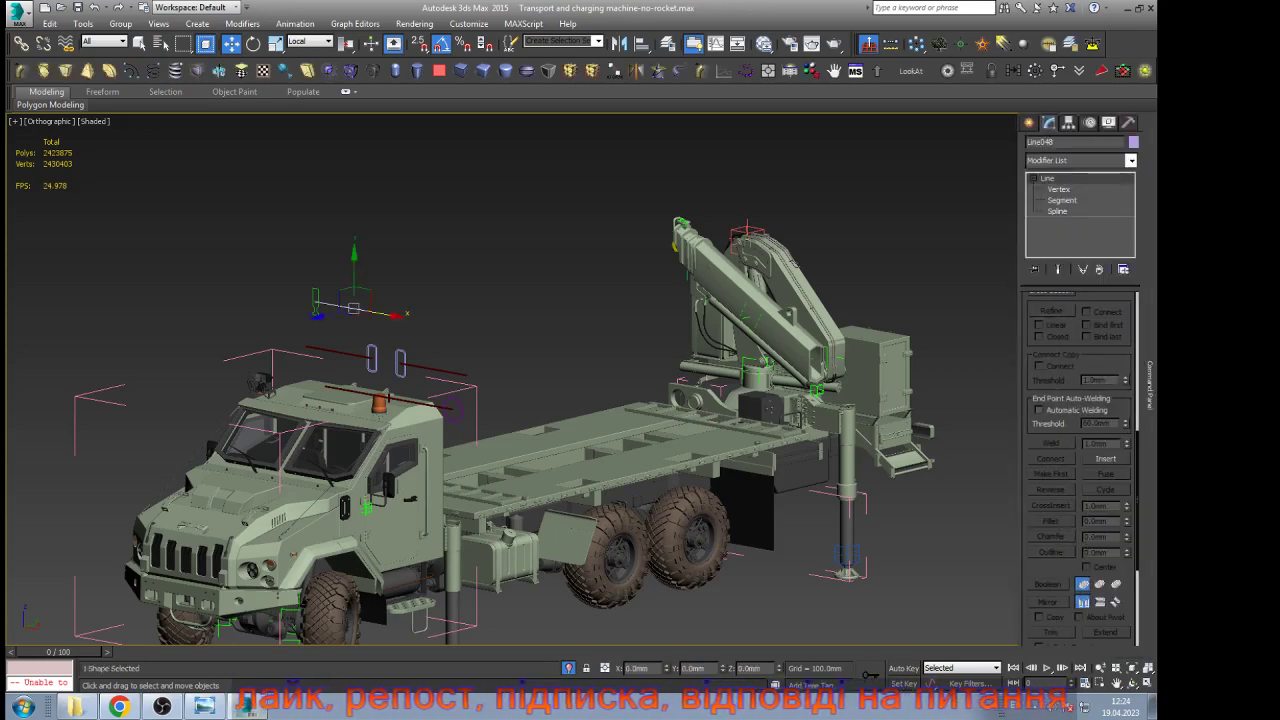
click(1057, 211)
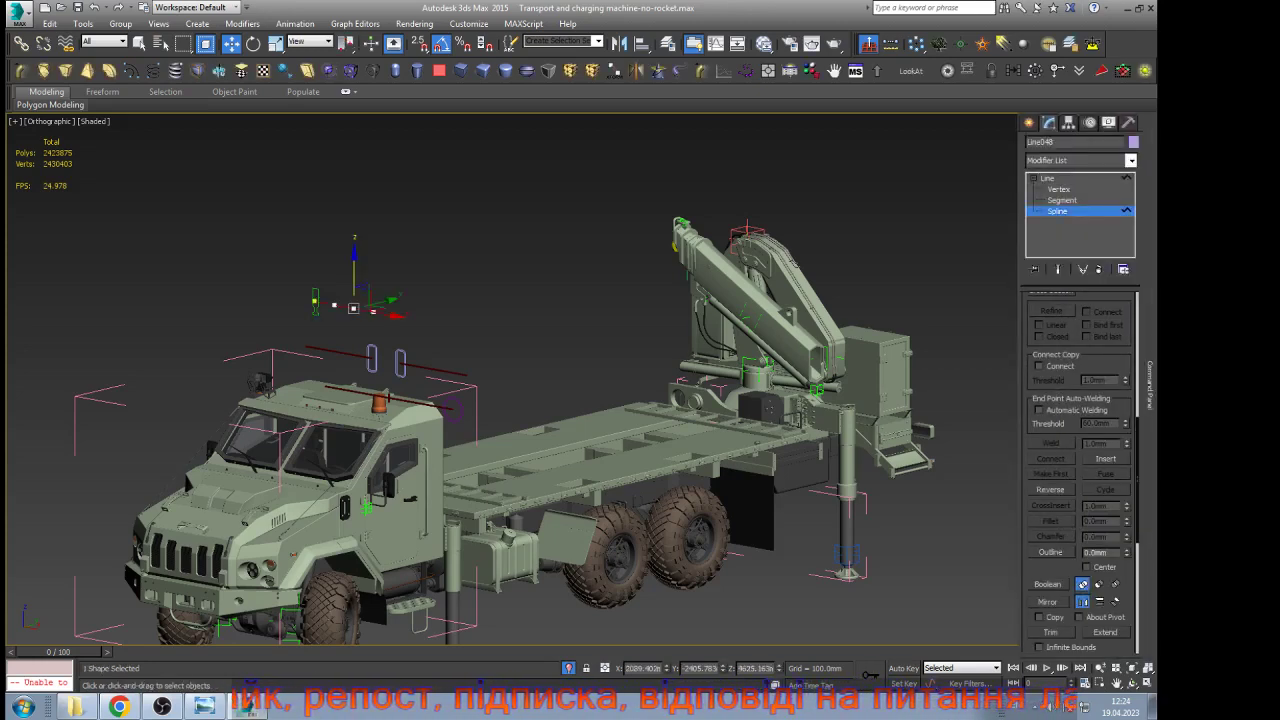
click(1050, 490)
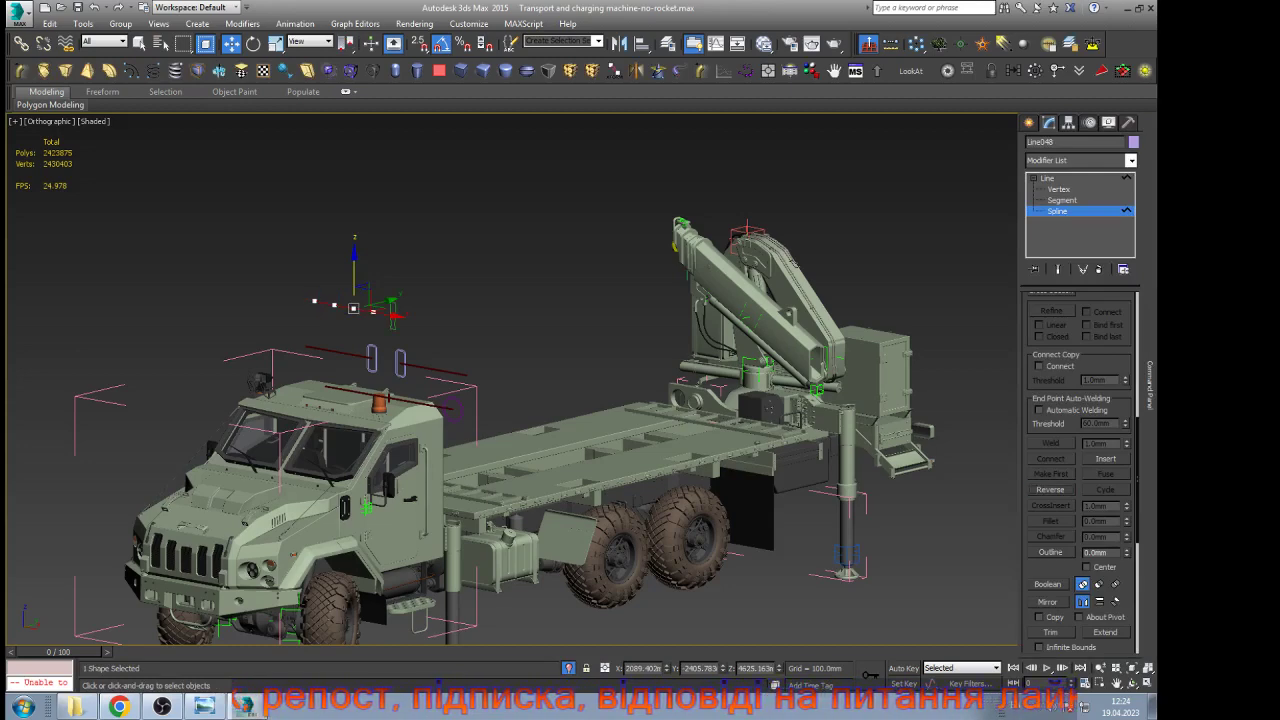
click(1047, 178)
click(940, 240)
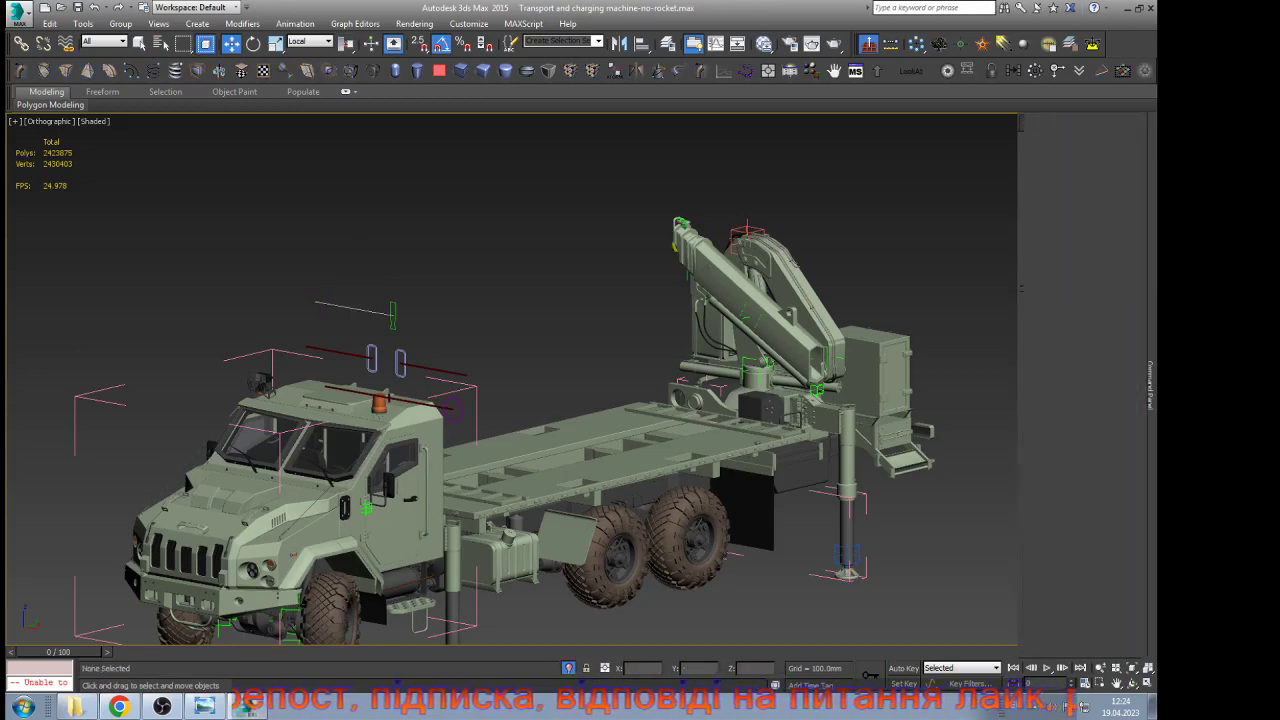
Play back the crane animation, select the small green shape riding on the path line, and return to frame 0
click(1047, 668)
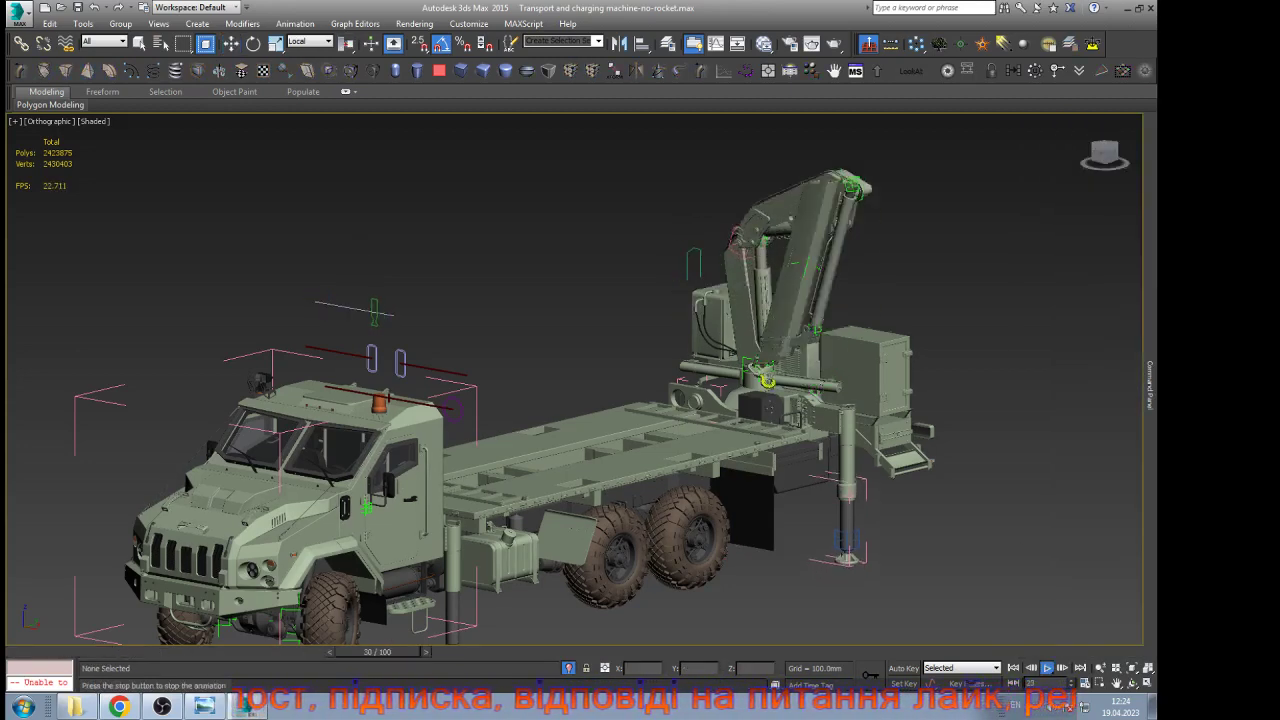
click(1047, 668)
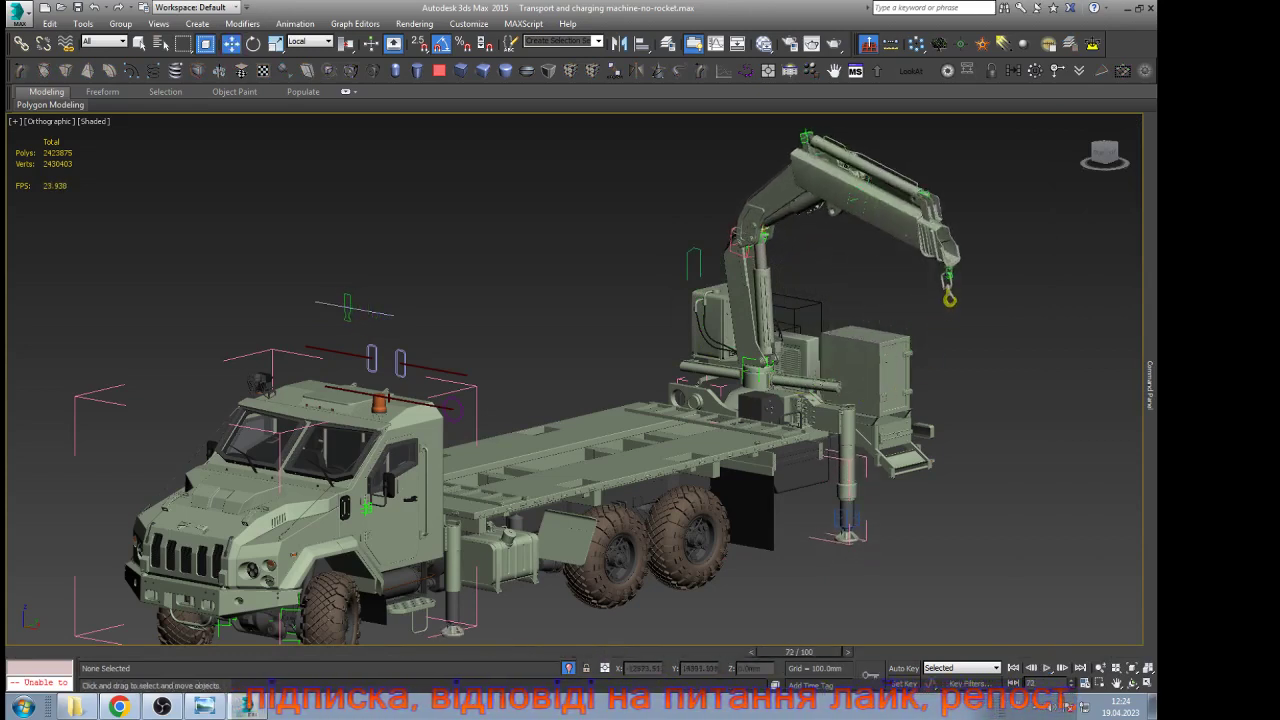
click(347, 308)
drag(368, 310, 314, 298)
right_click(314, 298)
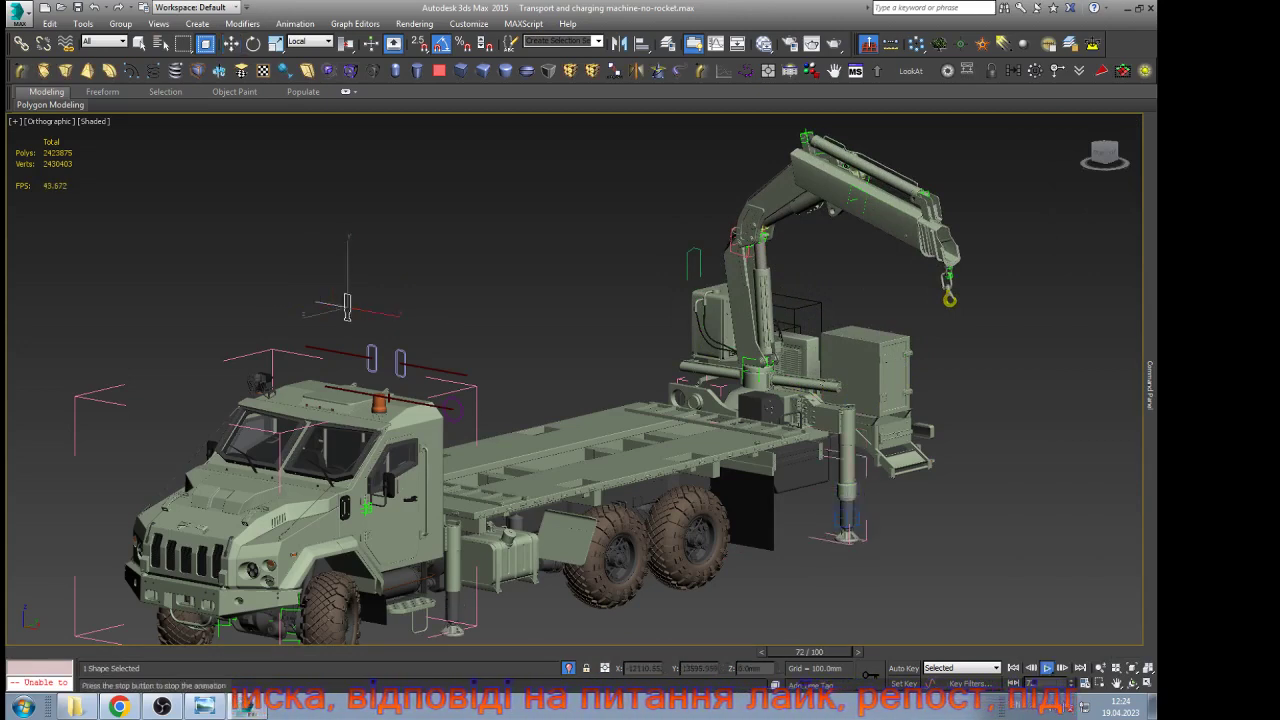
drag(800, 652, 1046, 652)
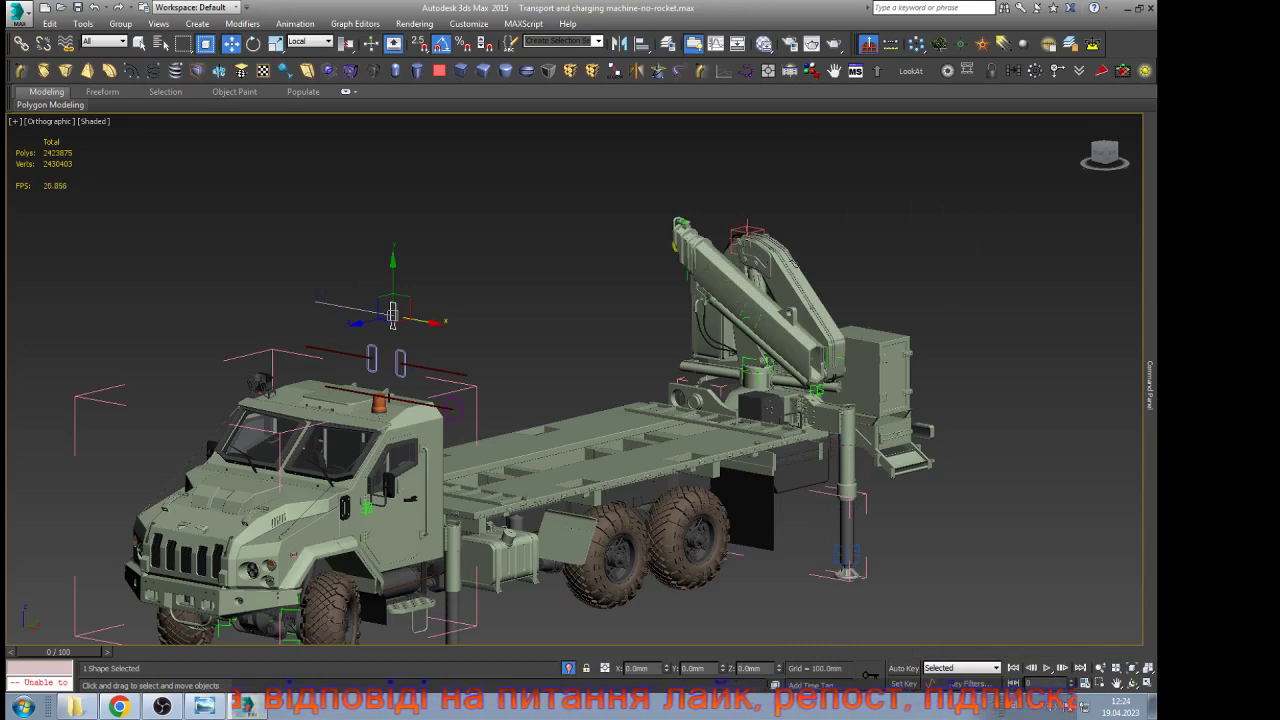
Select the path line above the cab and reverse its spline at frame 0, leaving spline sub-object editing
drag(392, 313, 353, 308)
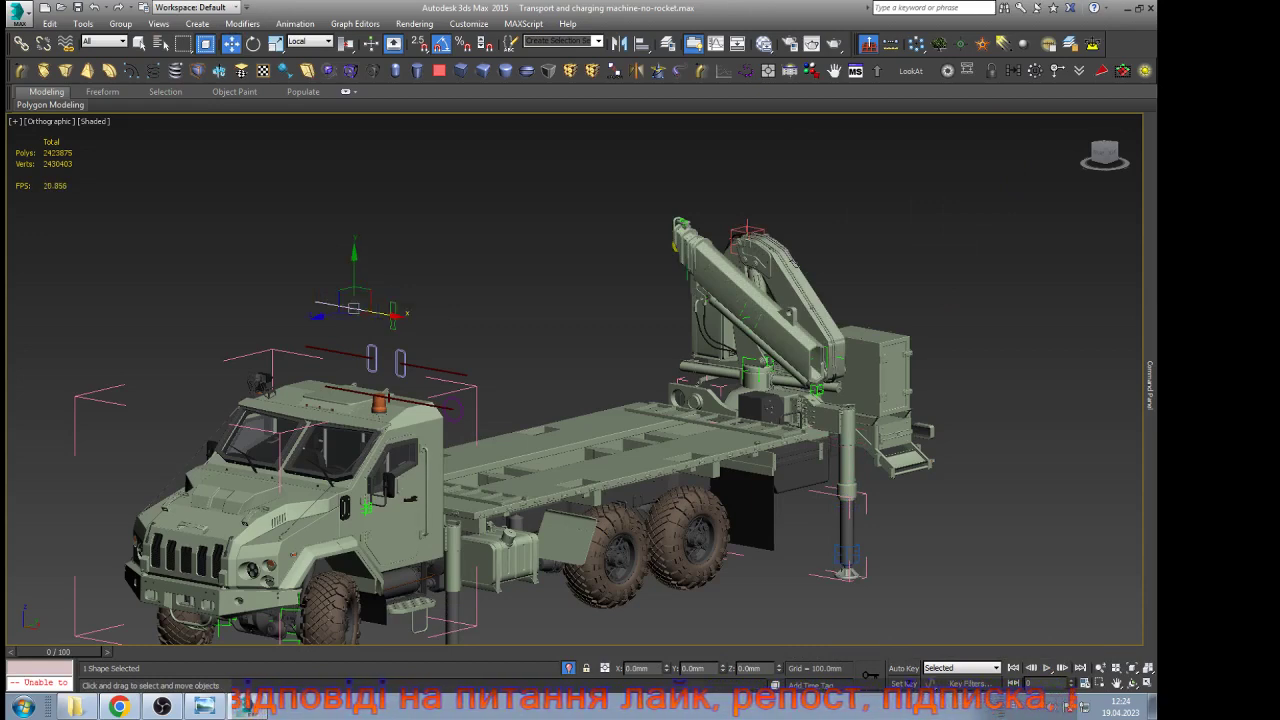
mouse_move(1150, 386)
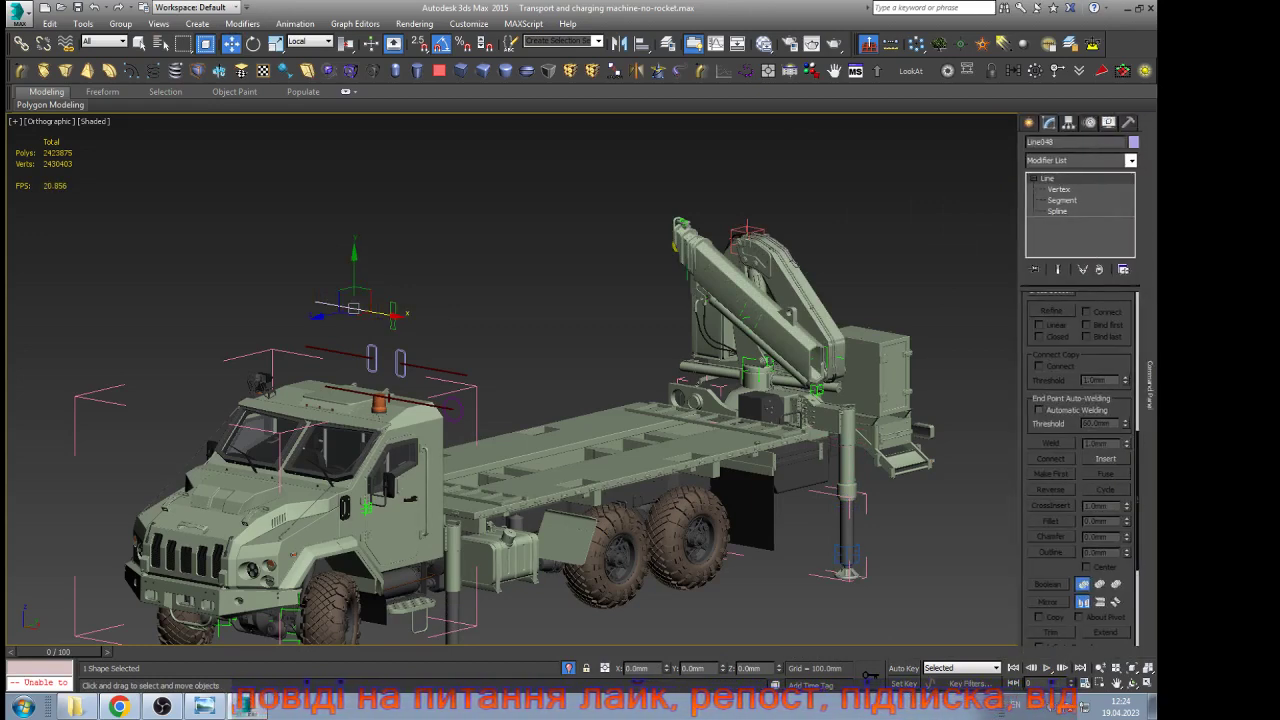
click(1057, 211)
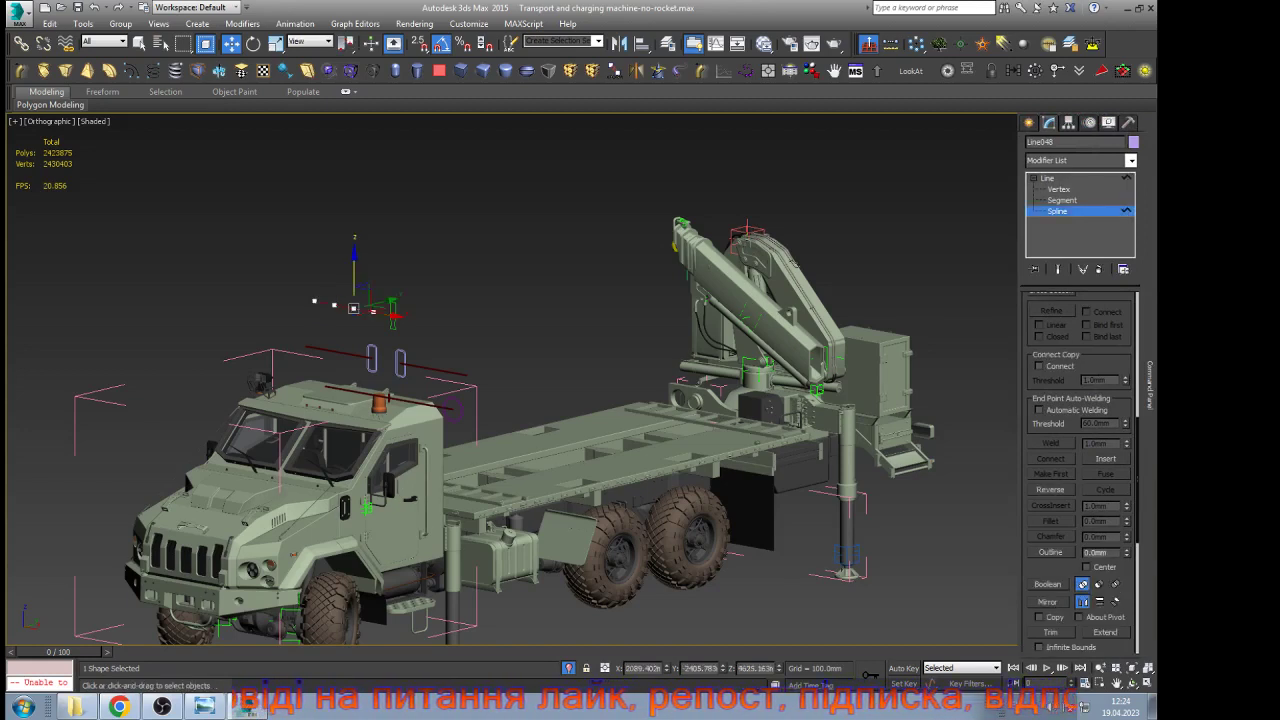
scroll(1080, 470, down, 12)
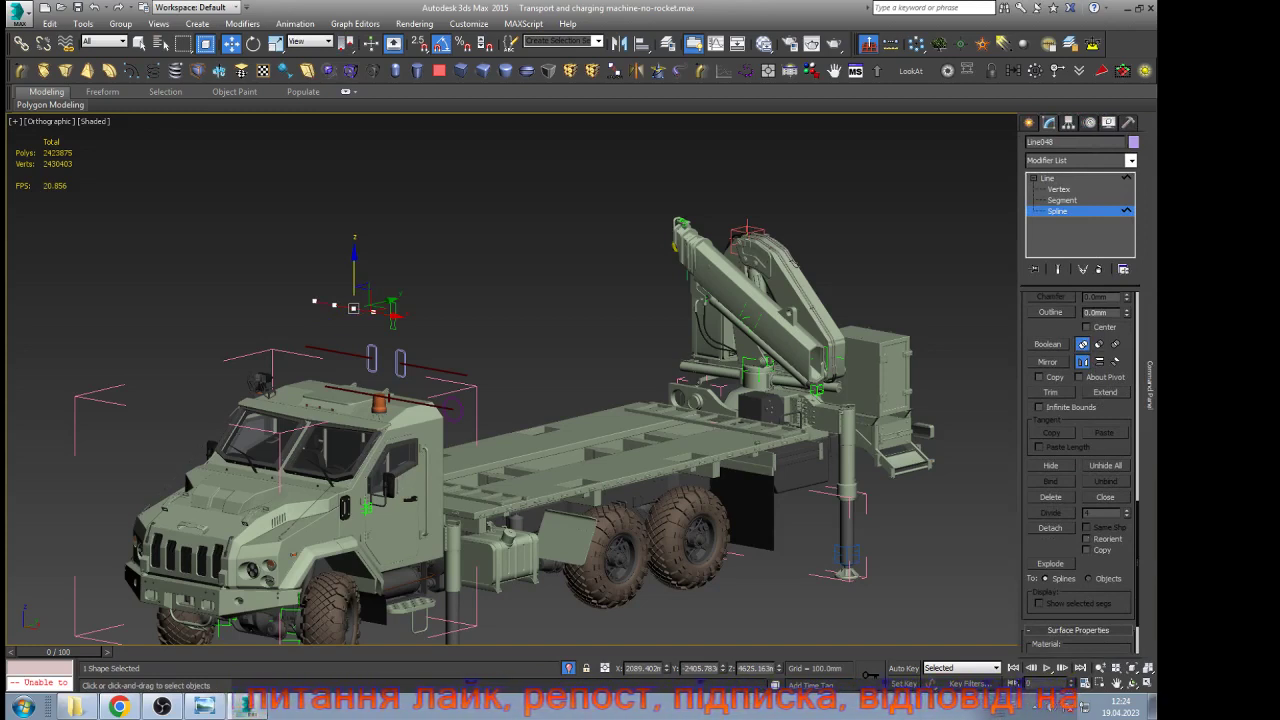
scroll(1080, 464, up, 6)
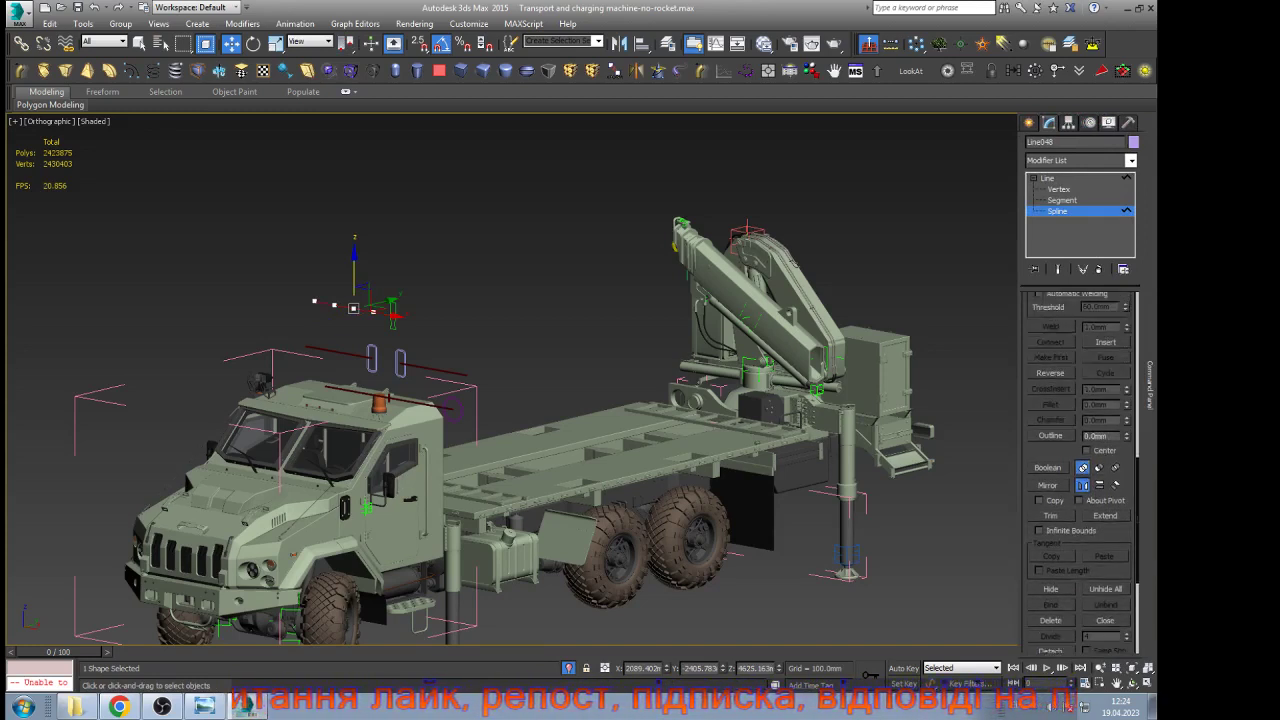
click(1051, 497)
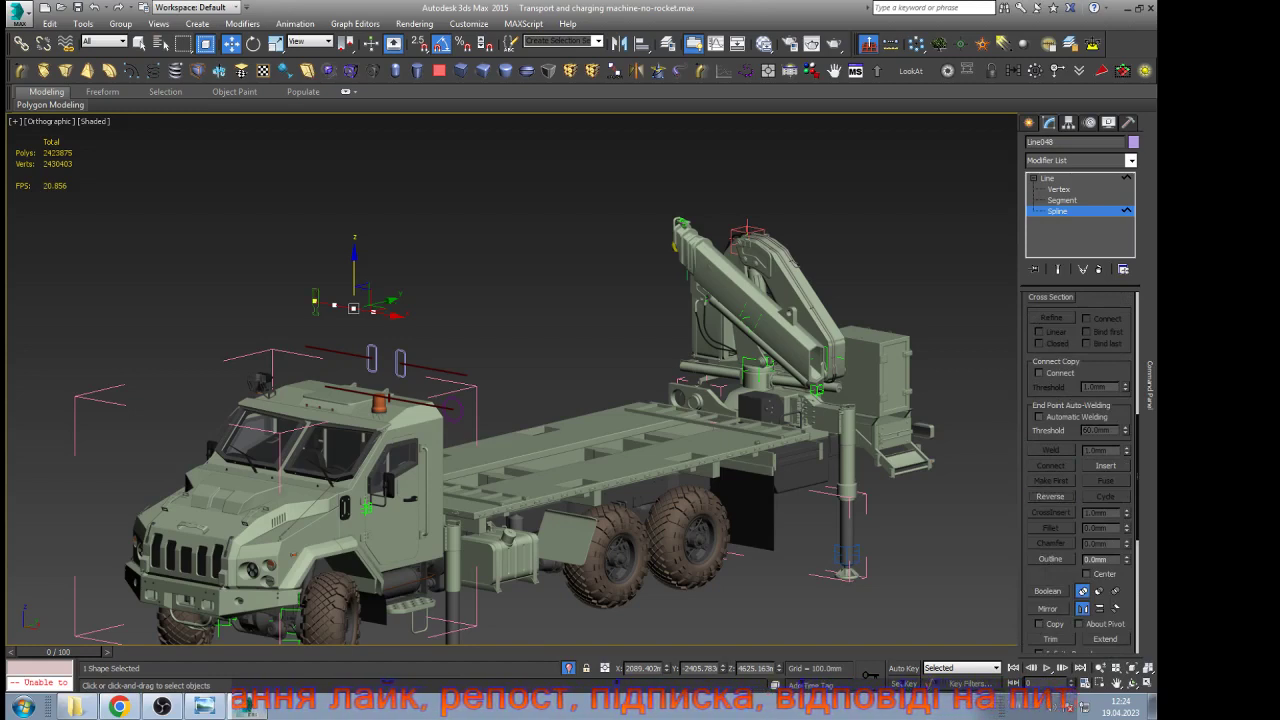
click(1047, 178)
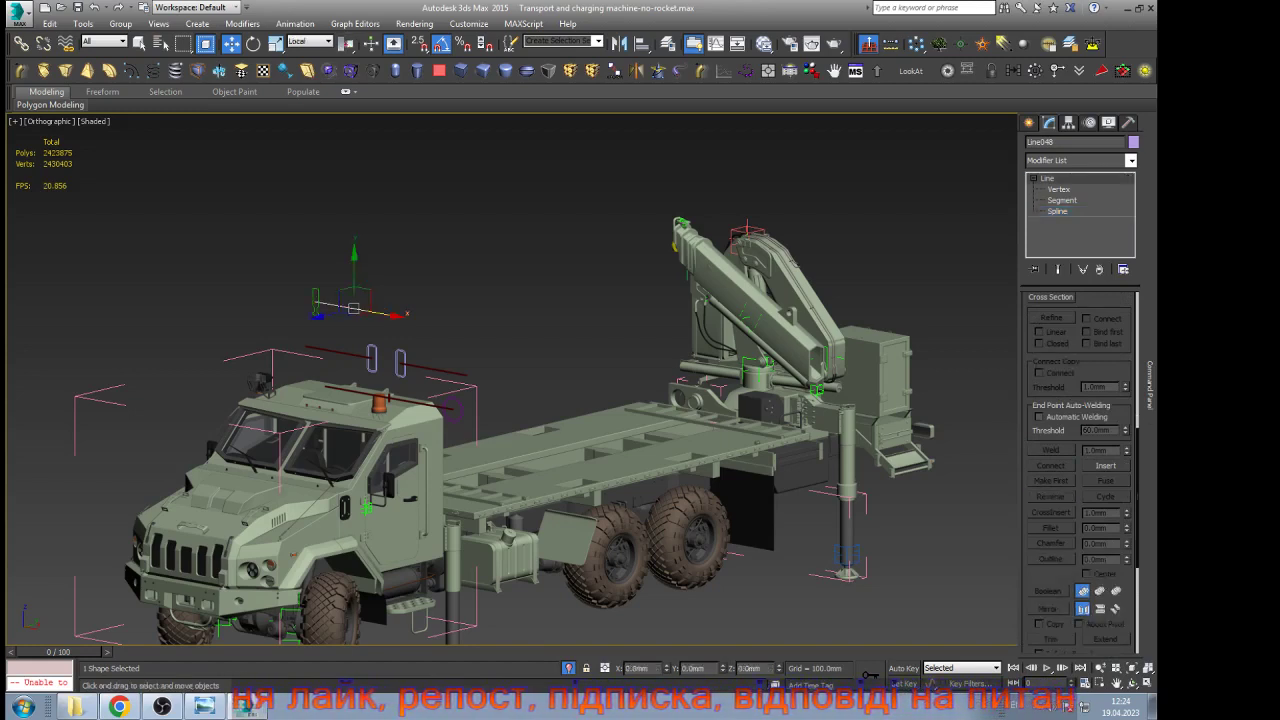
Deselect the path line, play back the crane animation, and move the timeline to frame 100
click(930, 225)
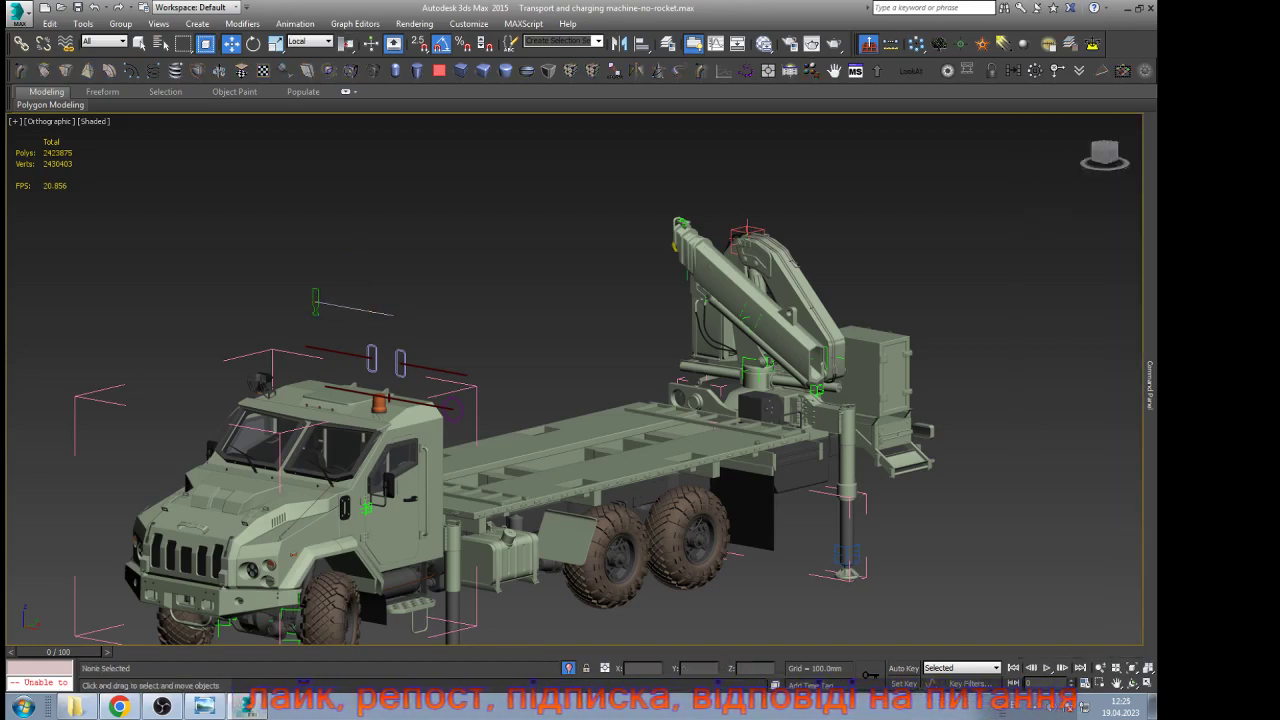
key(slash)
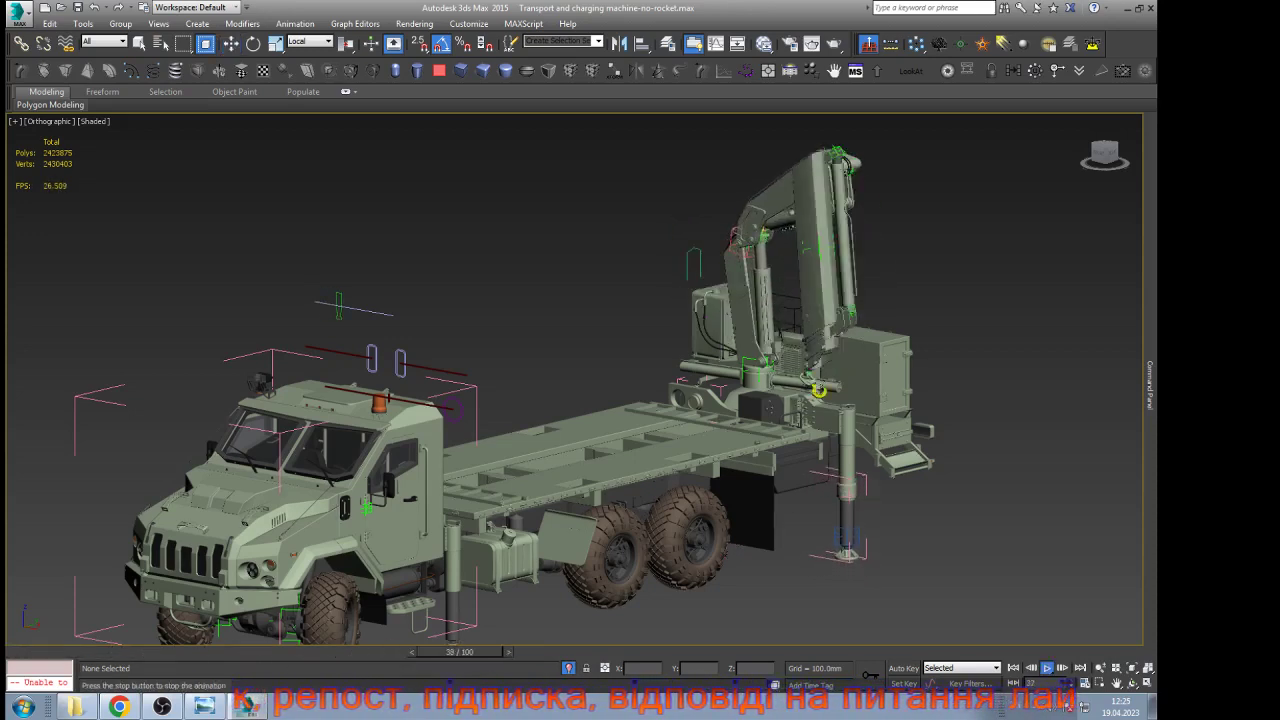
key(slash)
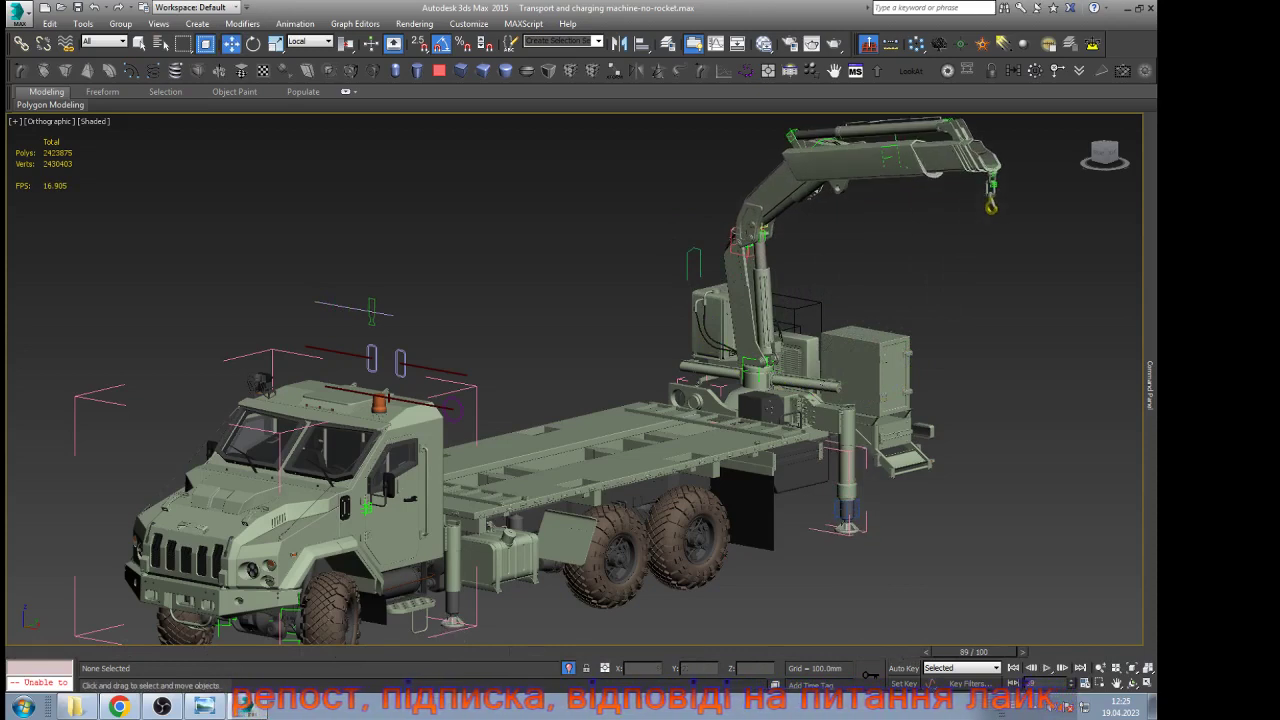
drag(974, 652, 1087, 652)
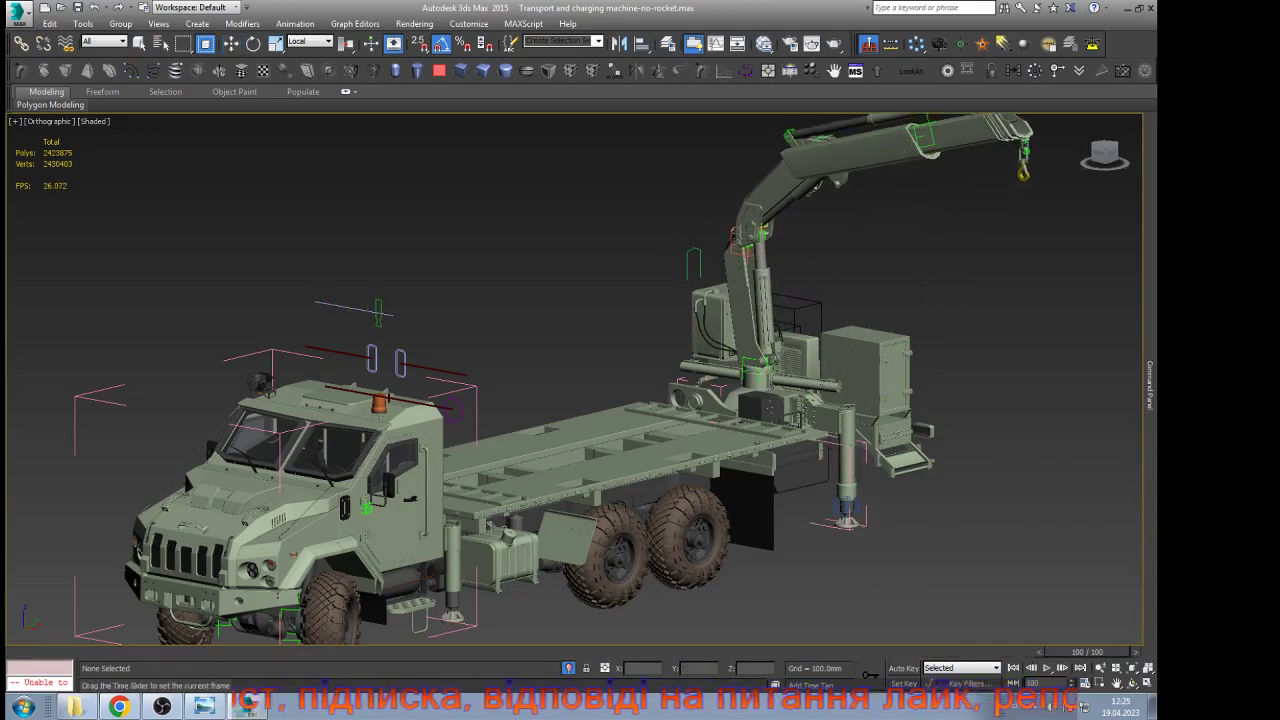
Select the small green shape on the path line above the cab and open its Percent curve in an enlarged Curve Editor
key(w)
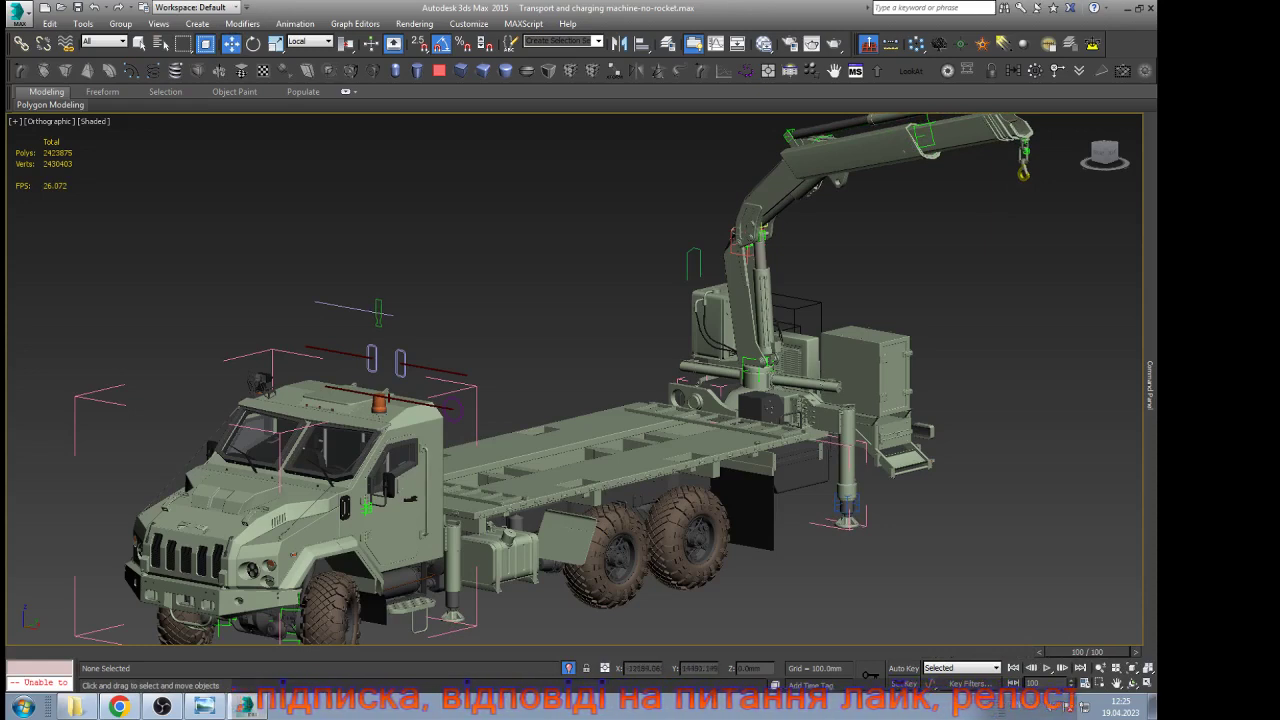
click(378, 312)
drag(378, 312, 393, 316)
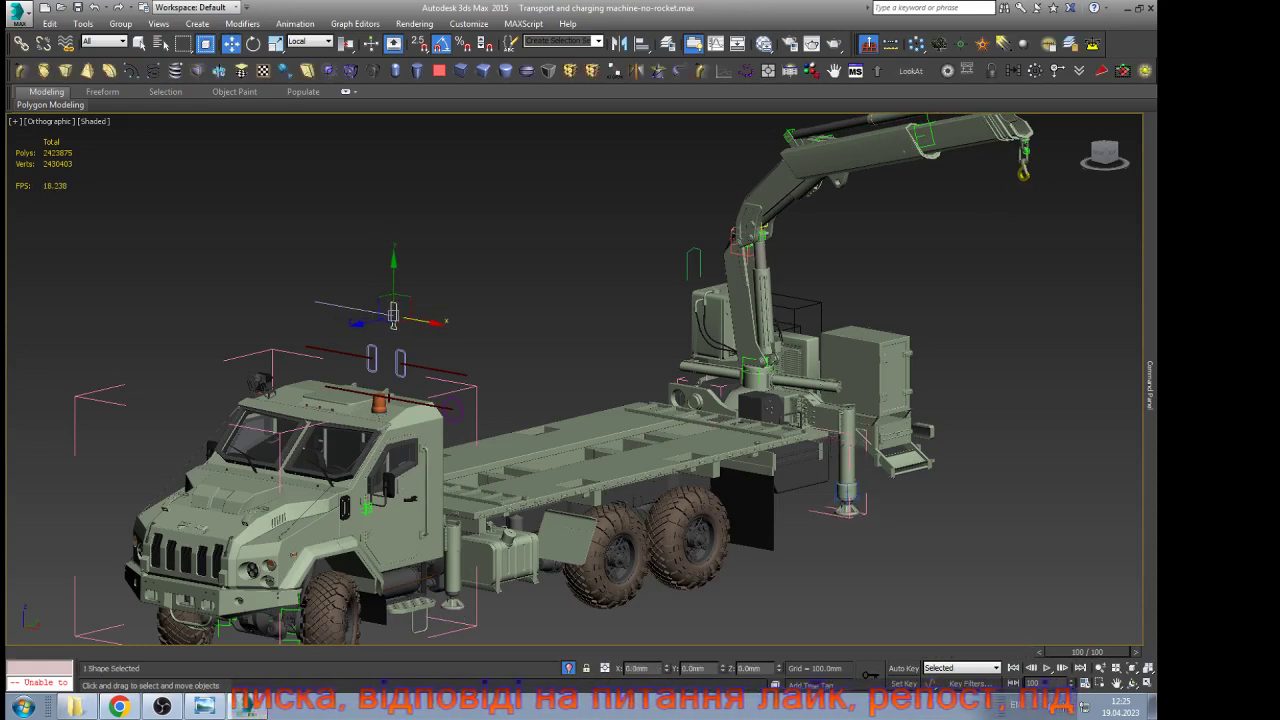
click(716, 44)
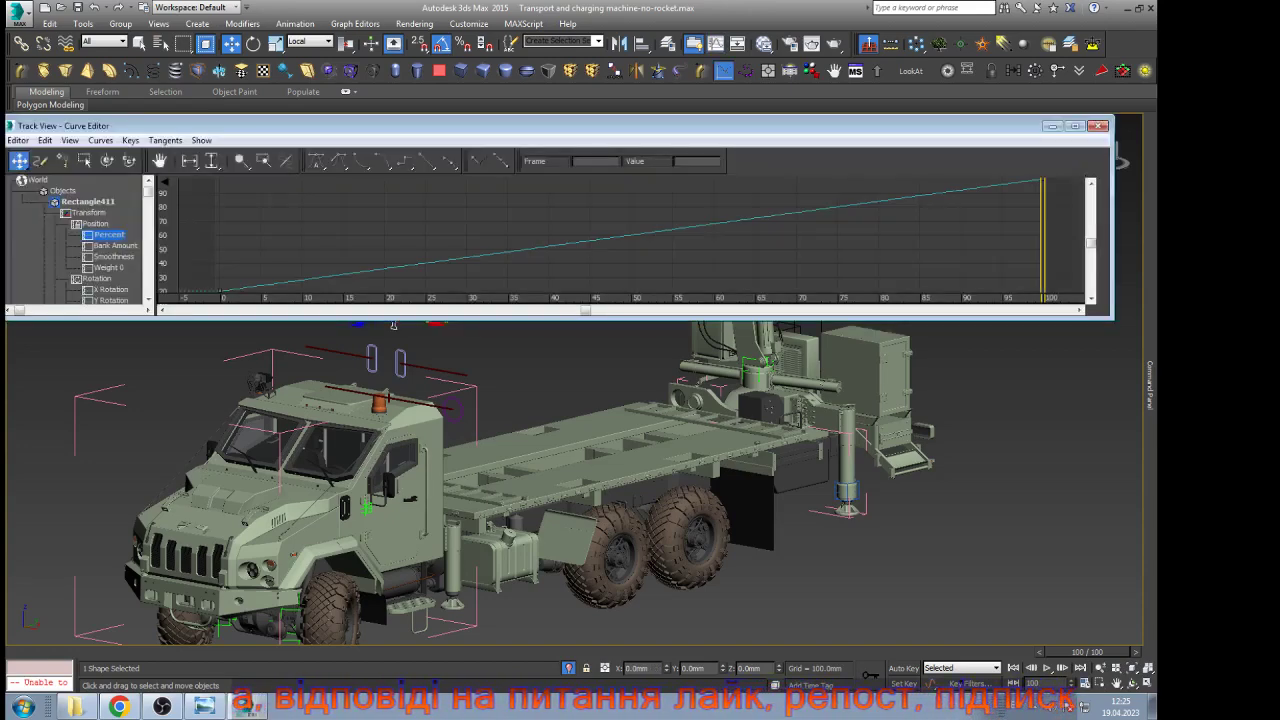
drag(393, 320, 393, 592)
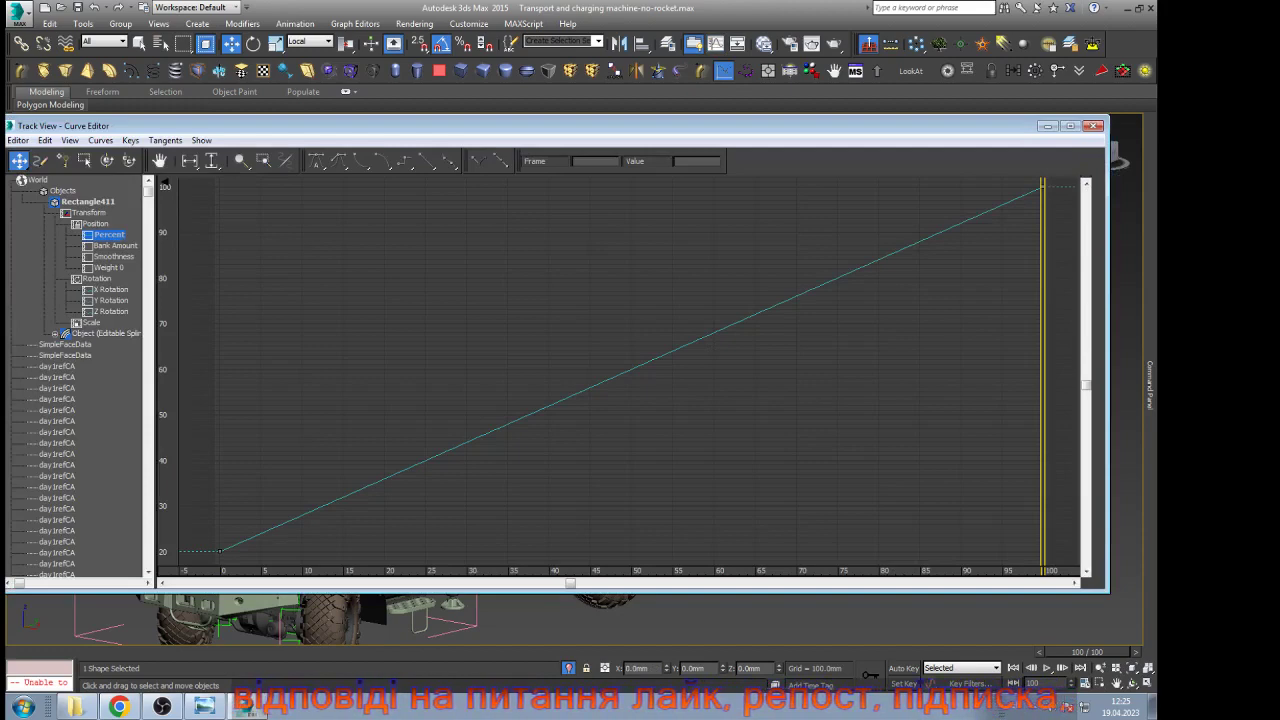
scroll(798, 418, down, 3)
drag(1023, 245, 457, 509)
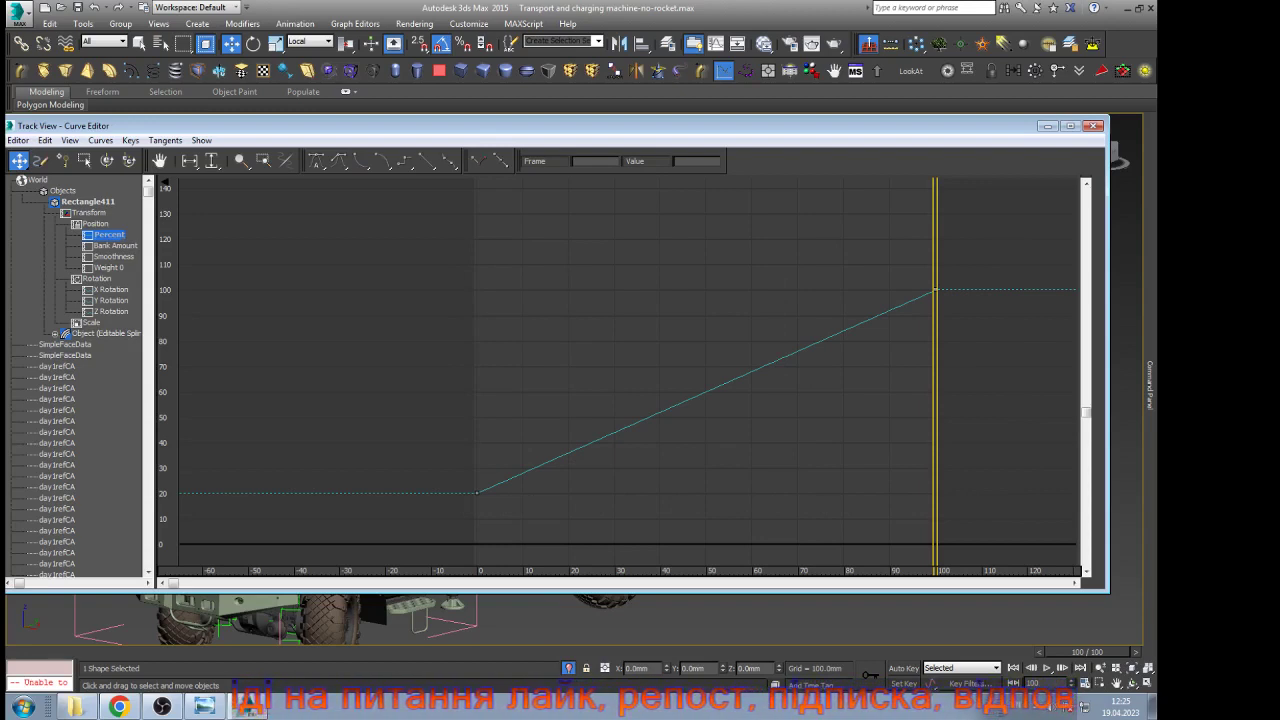
Check the values of the Percent curve's keys at frames 100 and 0
click(935, 290)
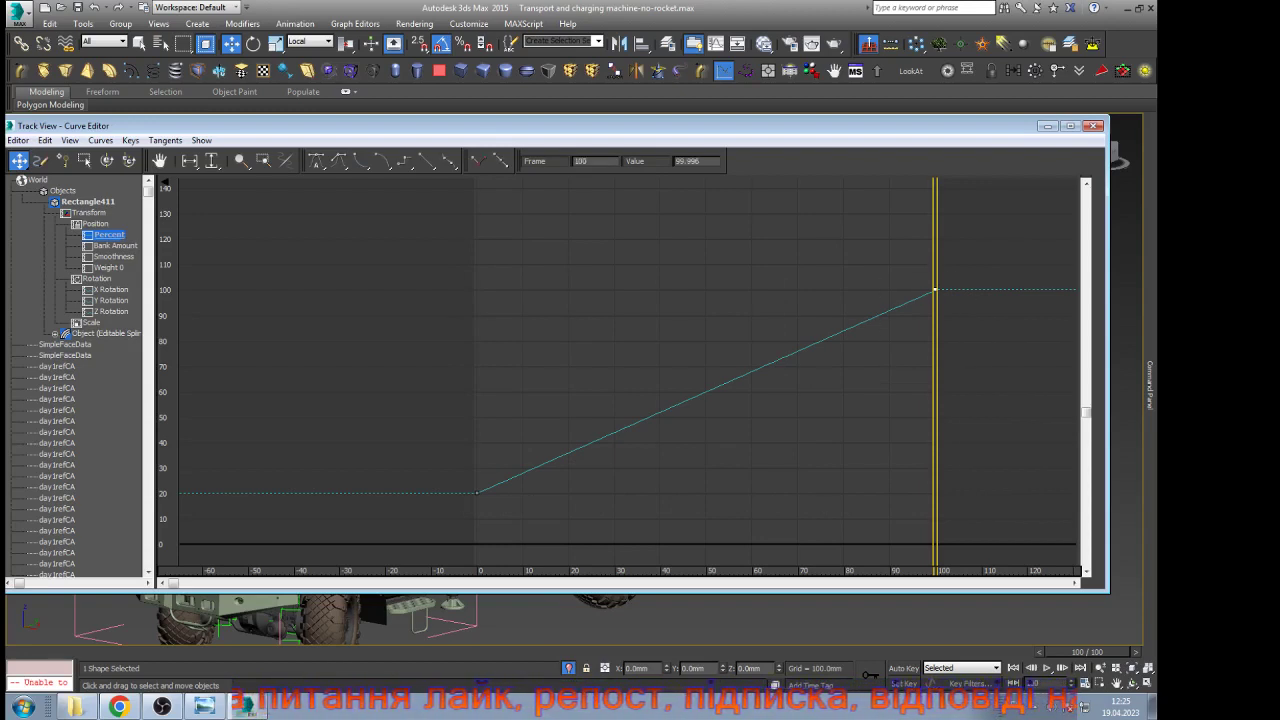
drag(585, 346, 448, 530)
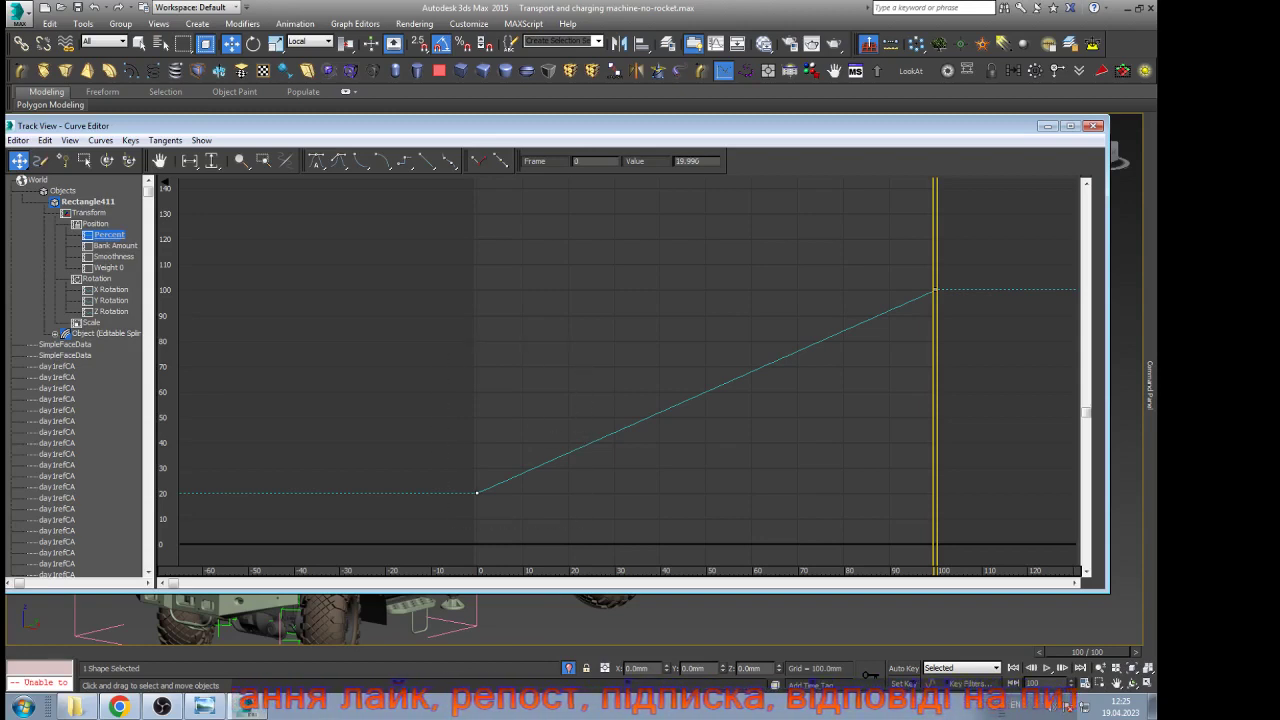
click(552, 408)
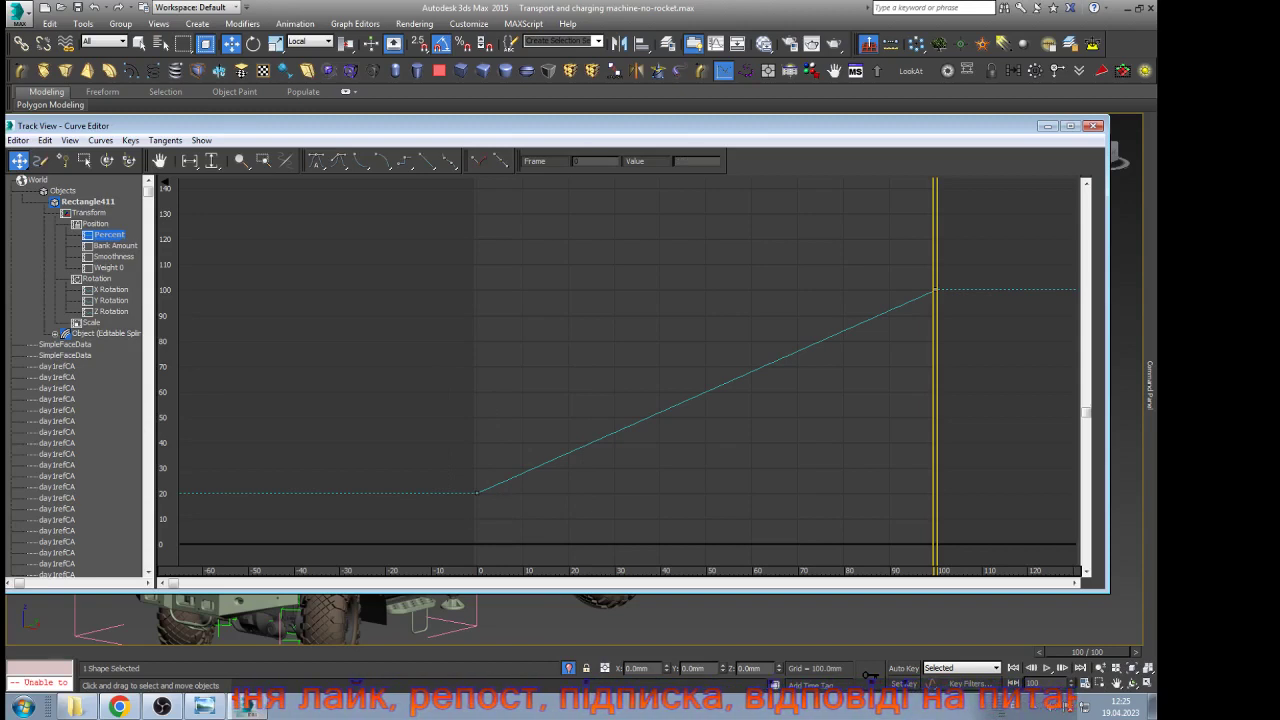
drag(574, 423, 442, 525)
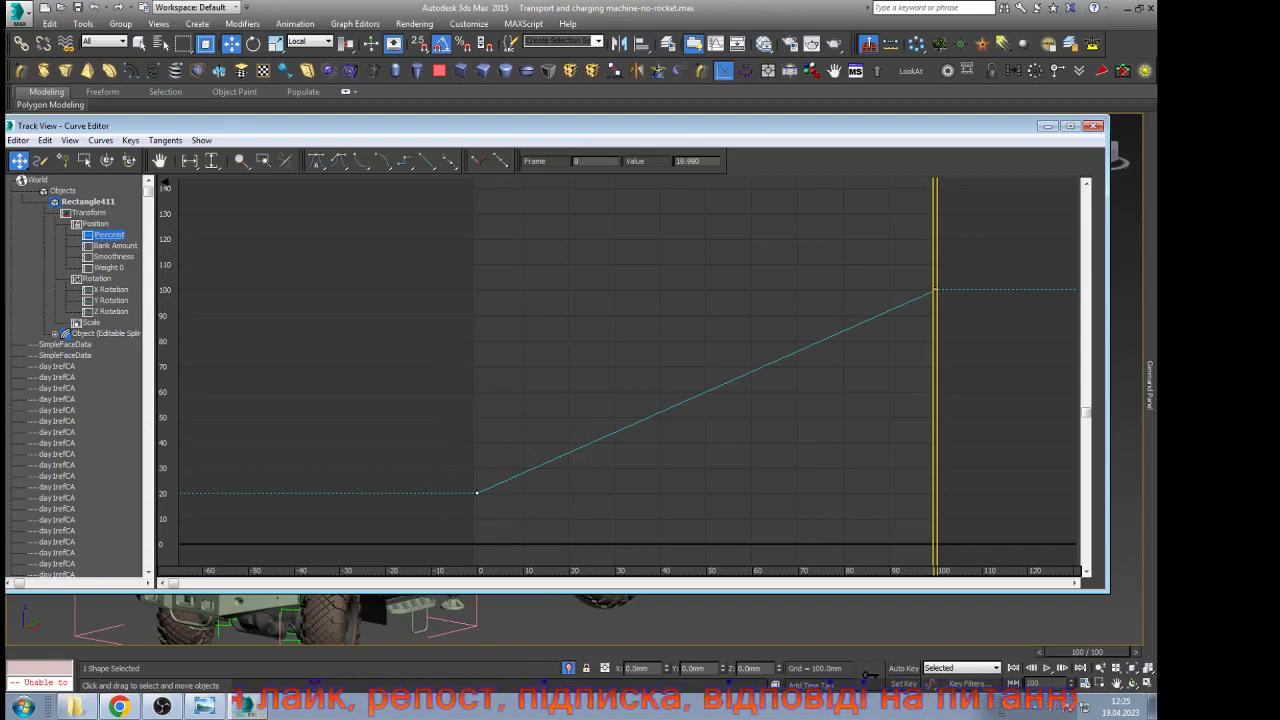
Copy the value 99.996 from the Percent curve's key at frame 100 to its key at frame 0
drag(1019, 243, 902, 351)
double_click(710, 161)
right_click(712, 162)
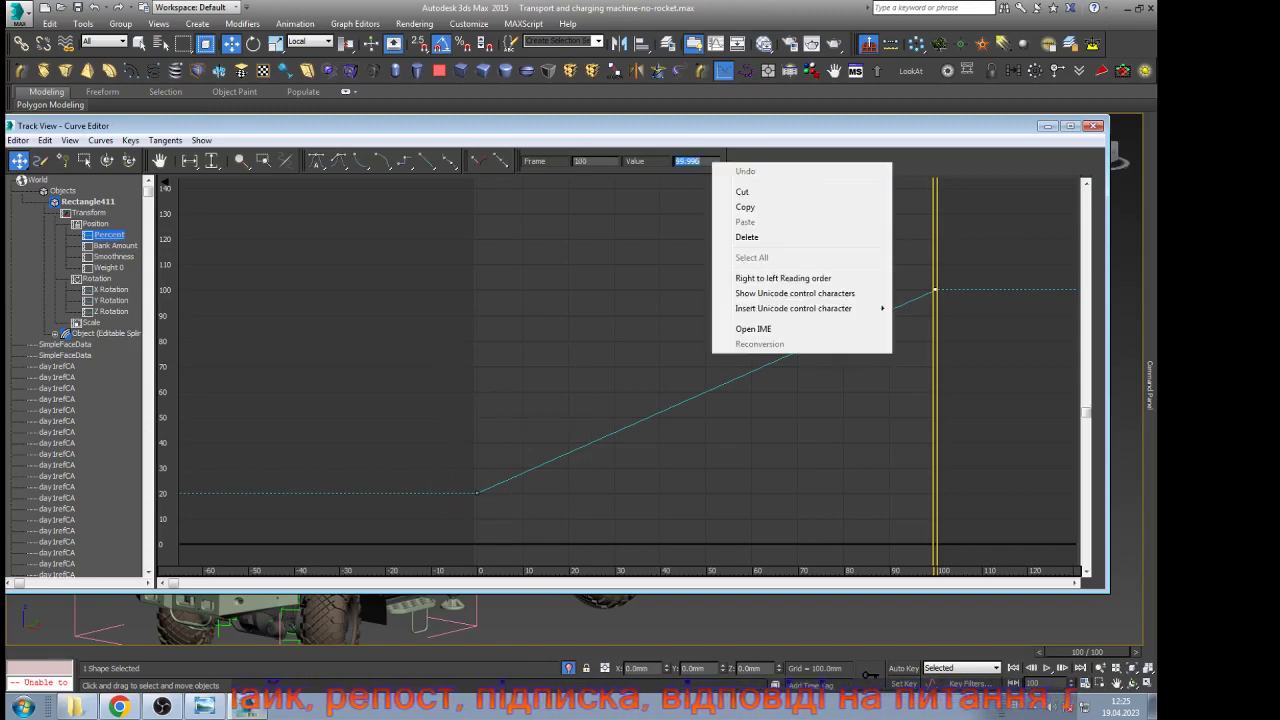
click(745, 207)
drag(610, 438, 450, 516)
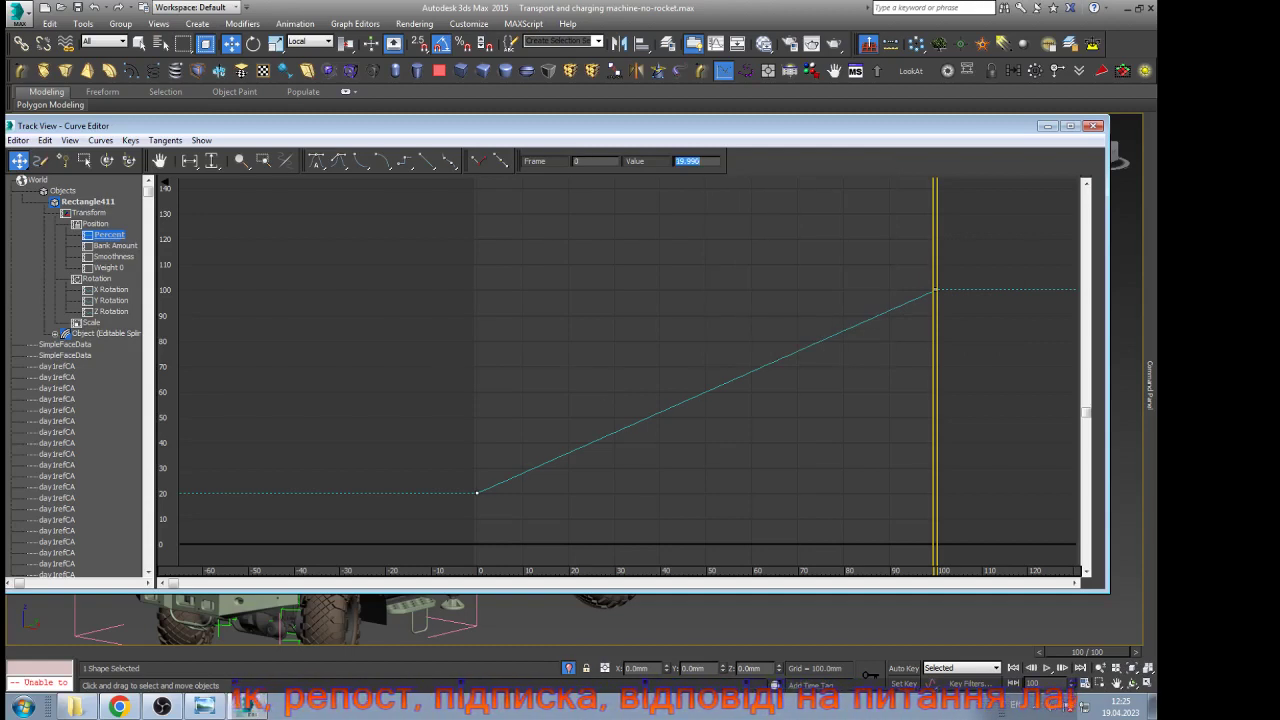
right_click(675, 162)
click(712, 221)
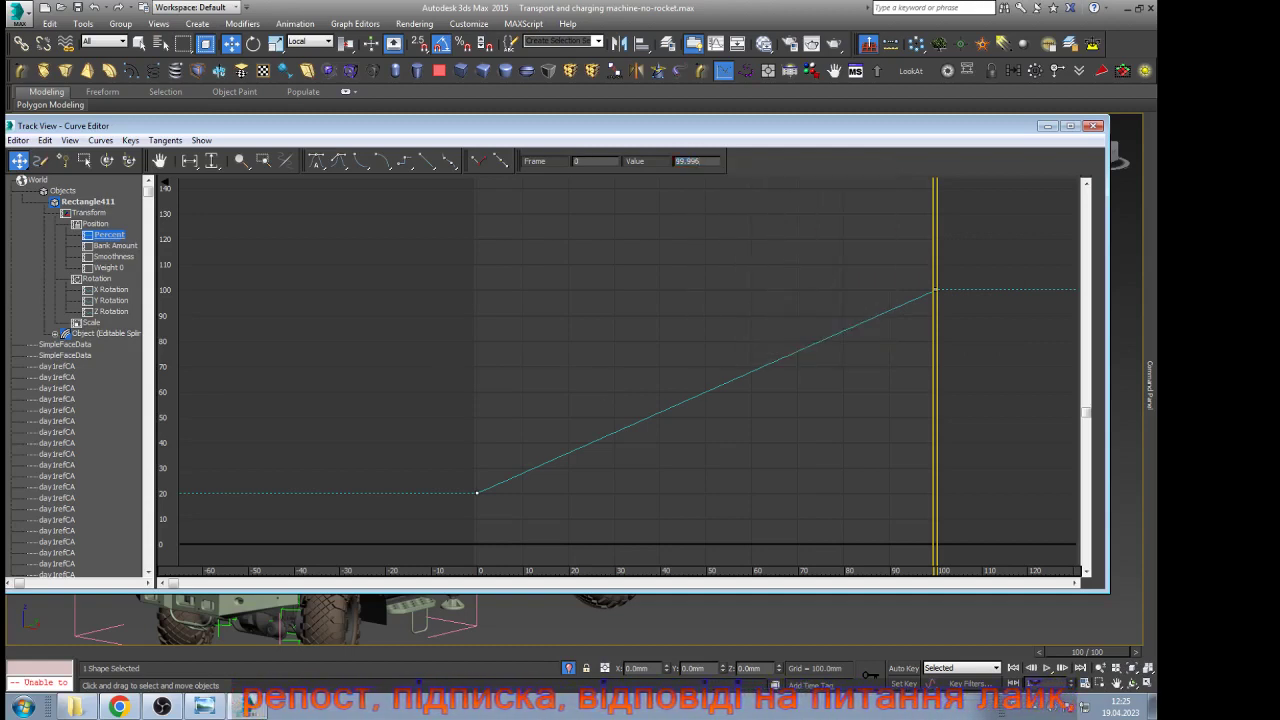
key(Return)
Set the Percent curve's key at frame 100 to 19 and close the Curve Editor
drag(975, 231, 822, 330)
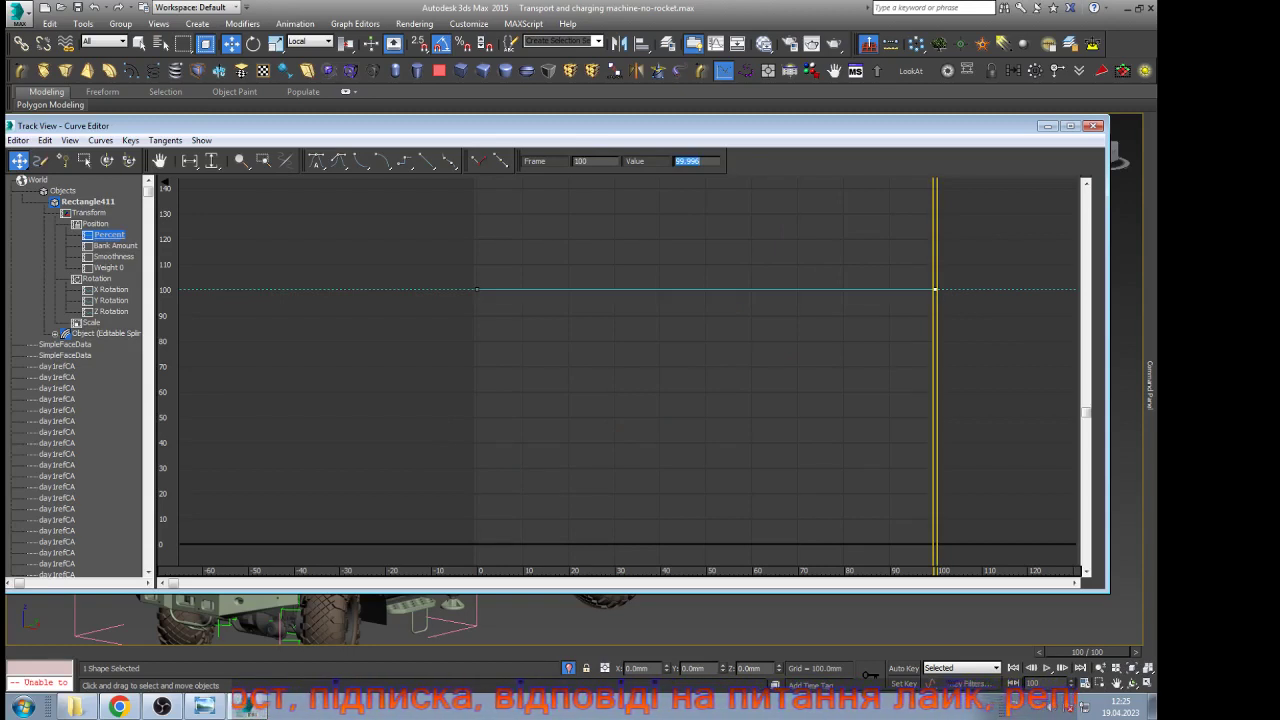
text(19)
key(Return)
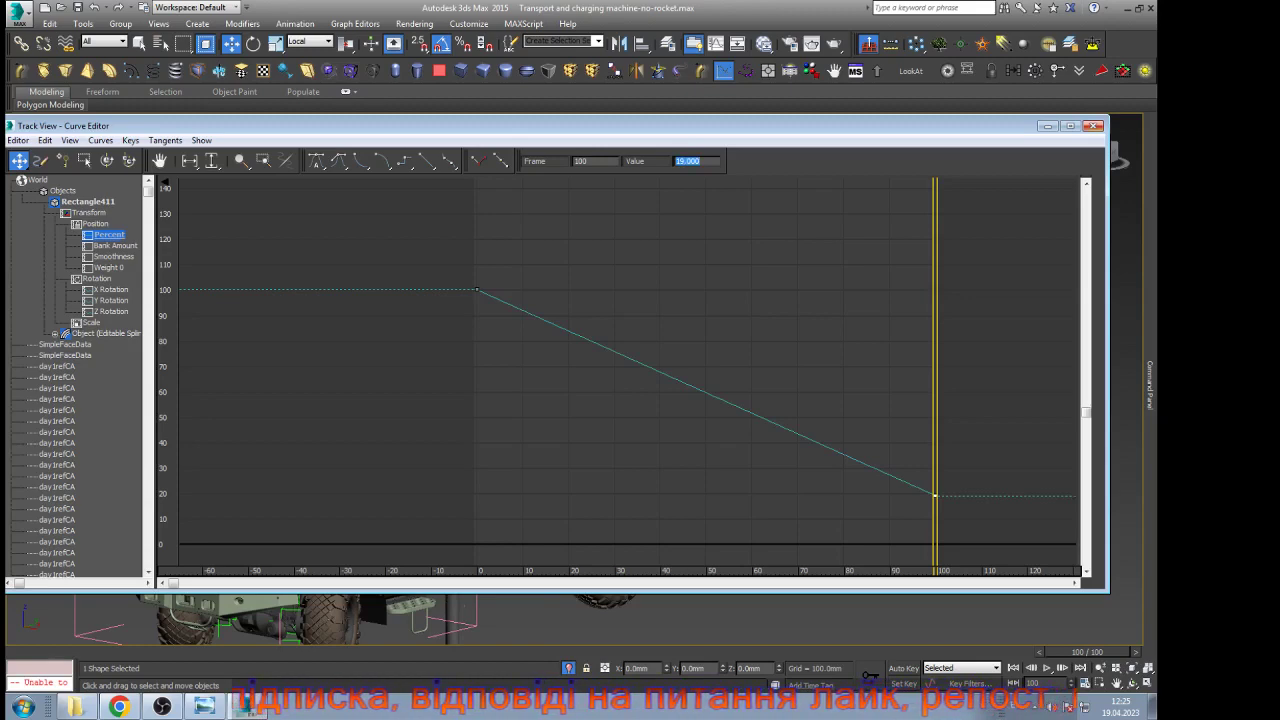
click(1093, 126)
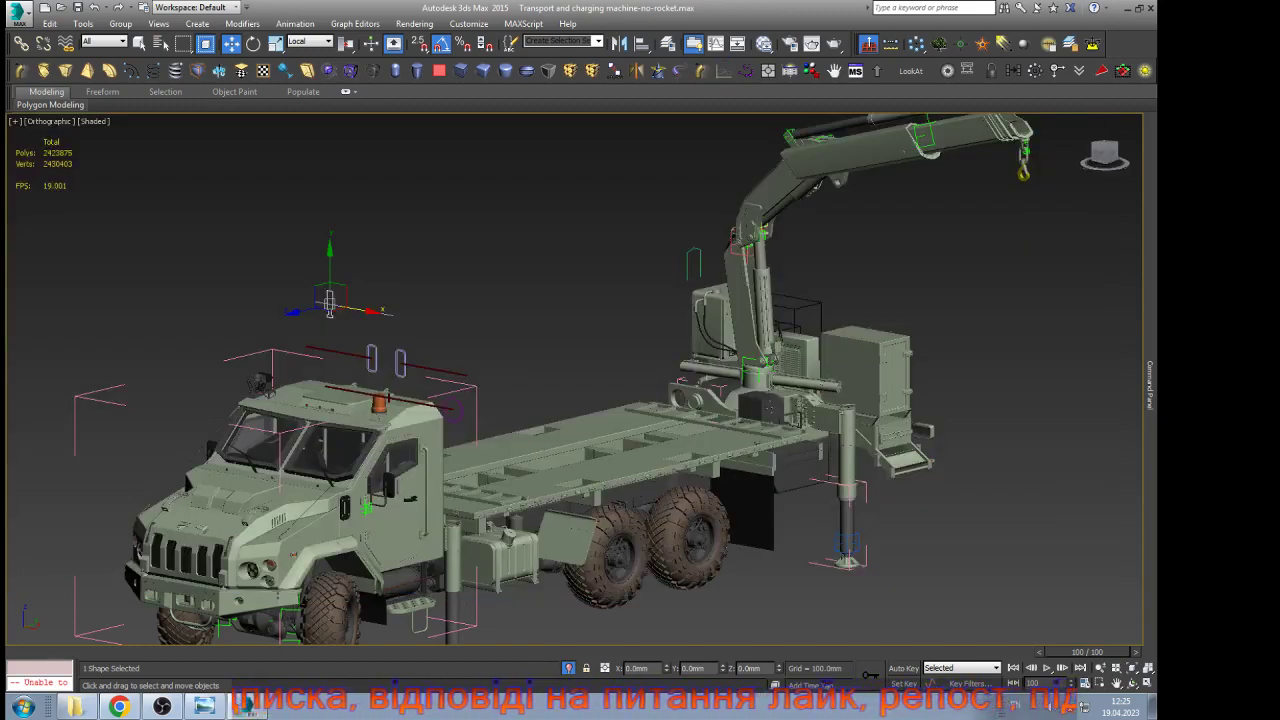
Scrub the animation back to frame 0 and deselect the small shape on the path line
drag(1087, 652, 56, 652)
click(798, 500)
scroll(798, 497, down, 3)
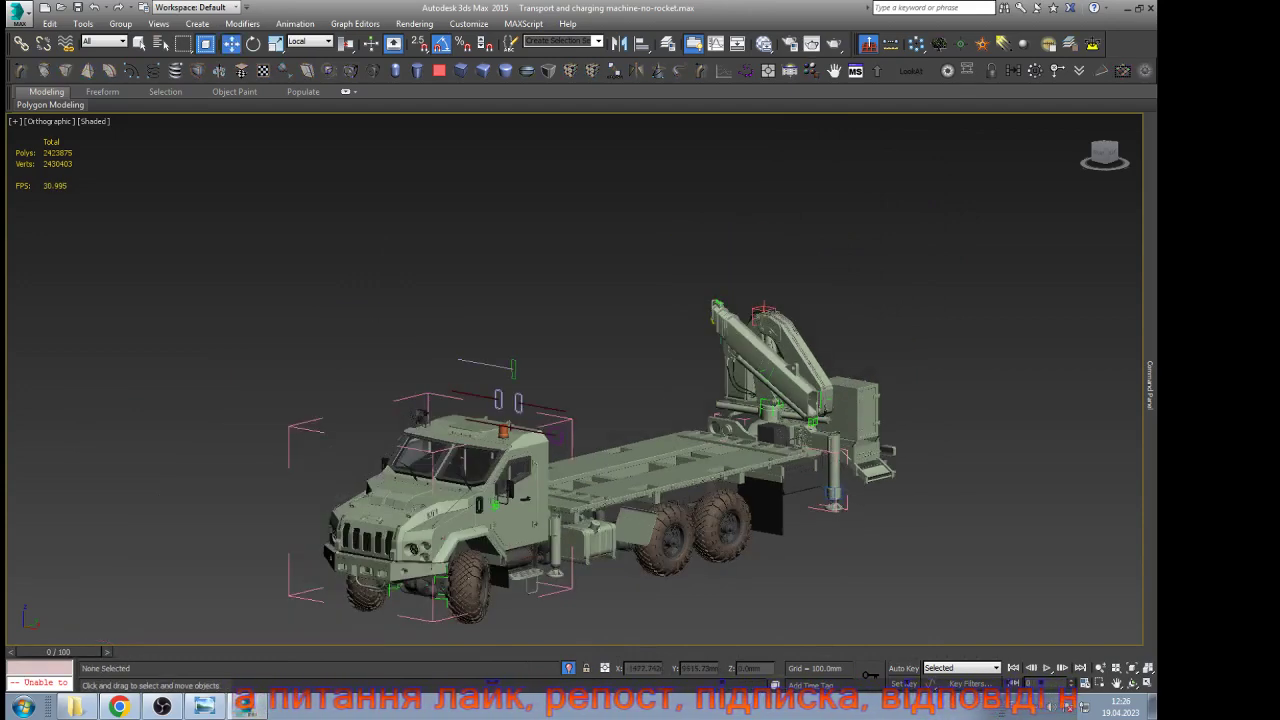
scroll(612, 592, up, 3)
View the scene through Camera001 with safe frames shown and scrub the animation to frame 100
key(c)
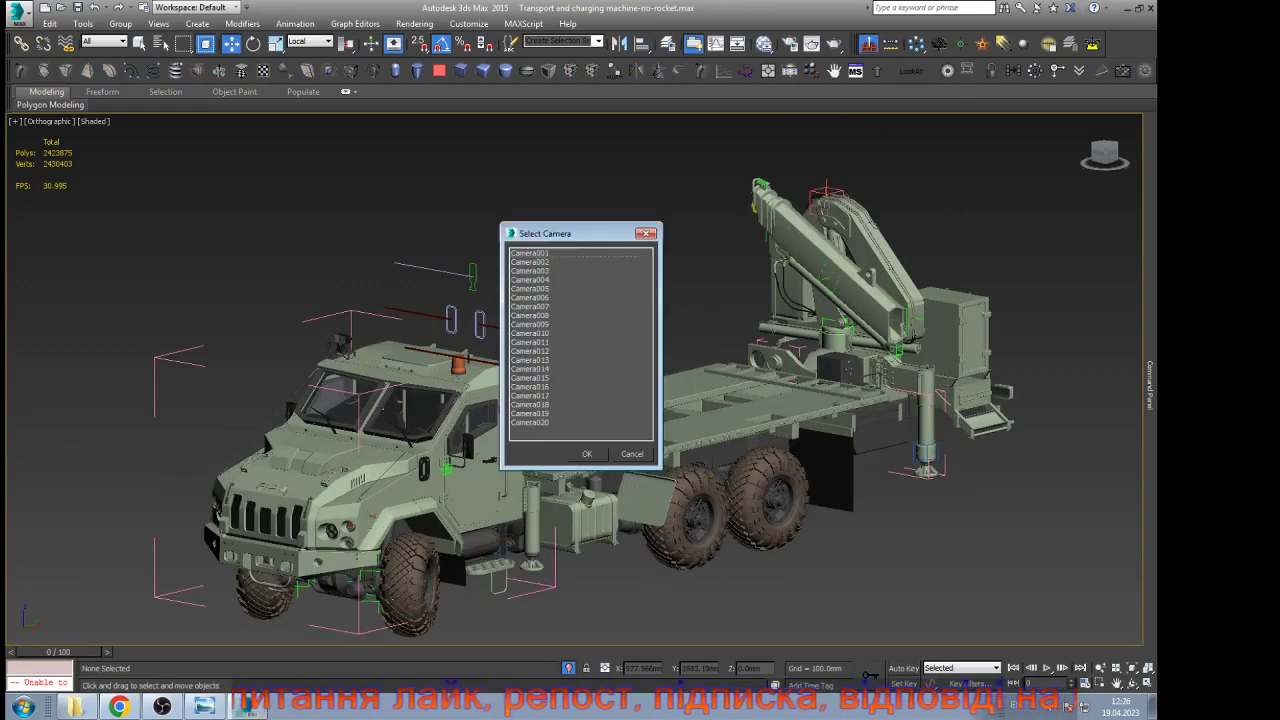
key(Return)
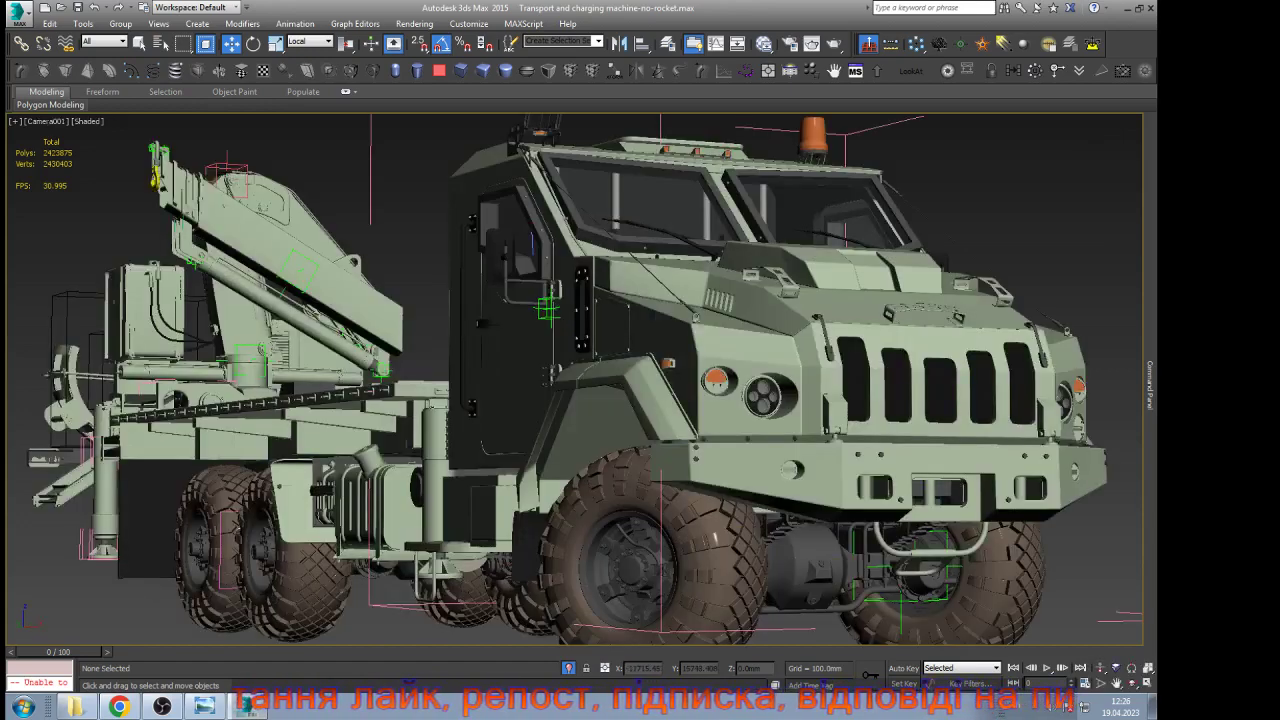
key(shift+f)
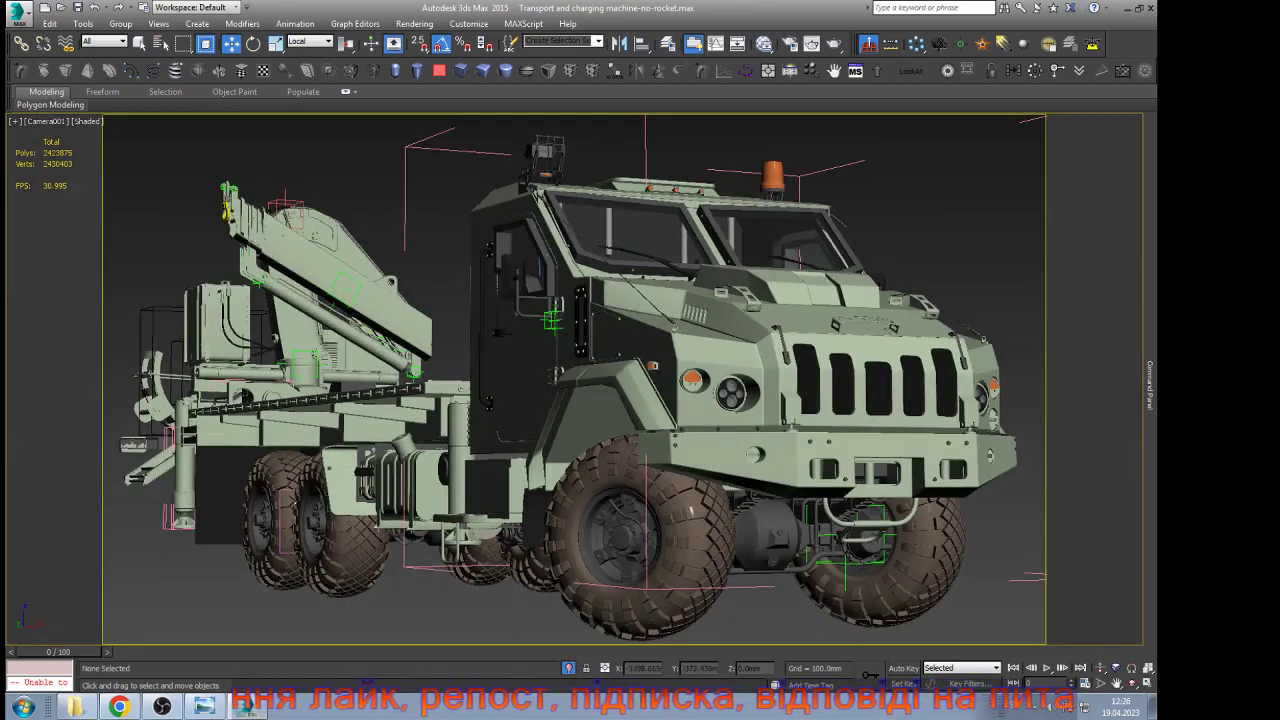
drag(58, 652, 398, 652)
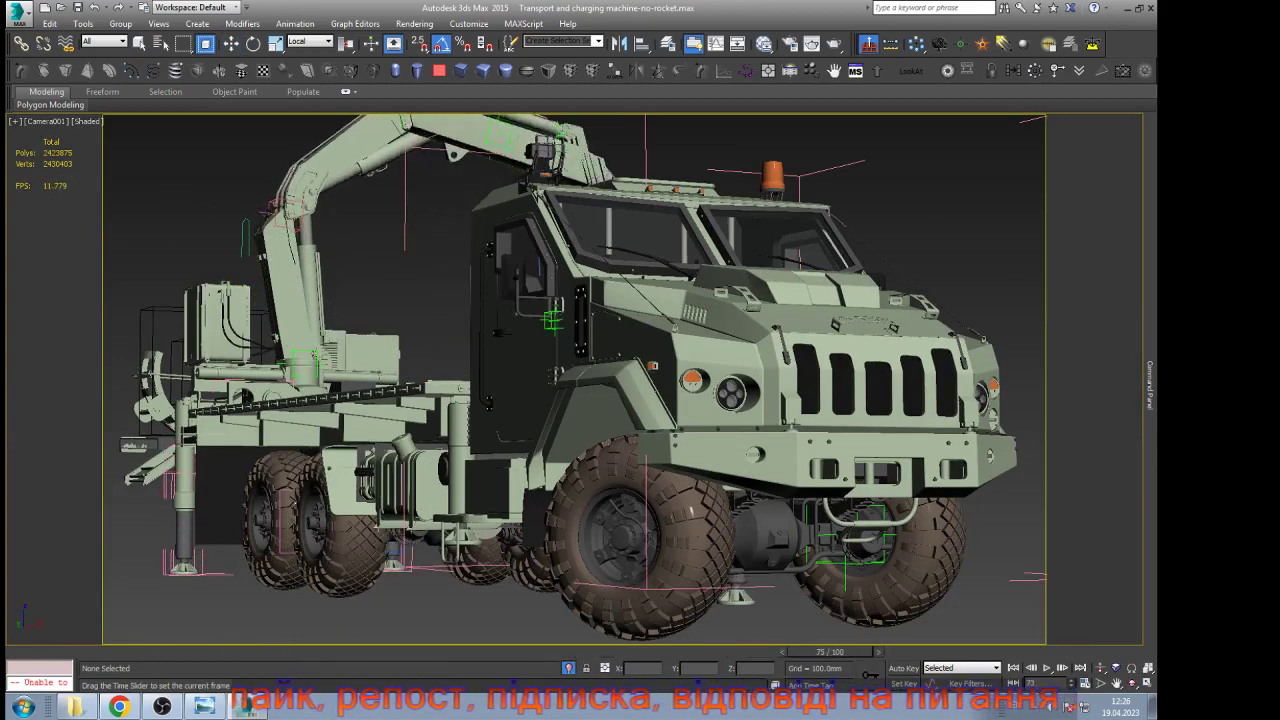
key(w)
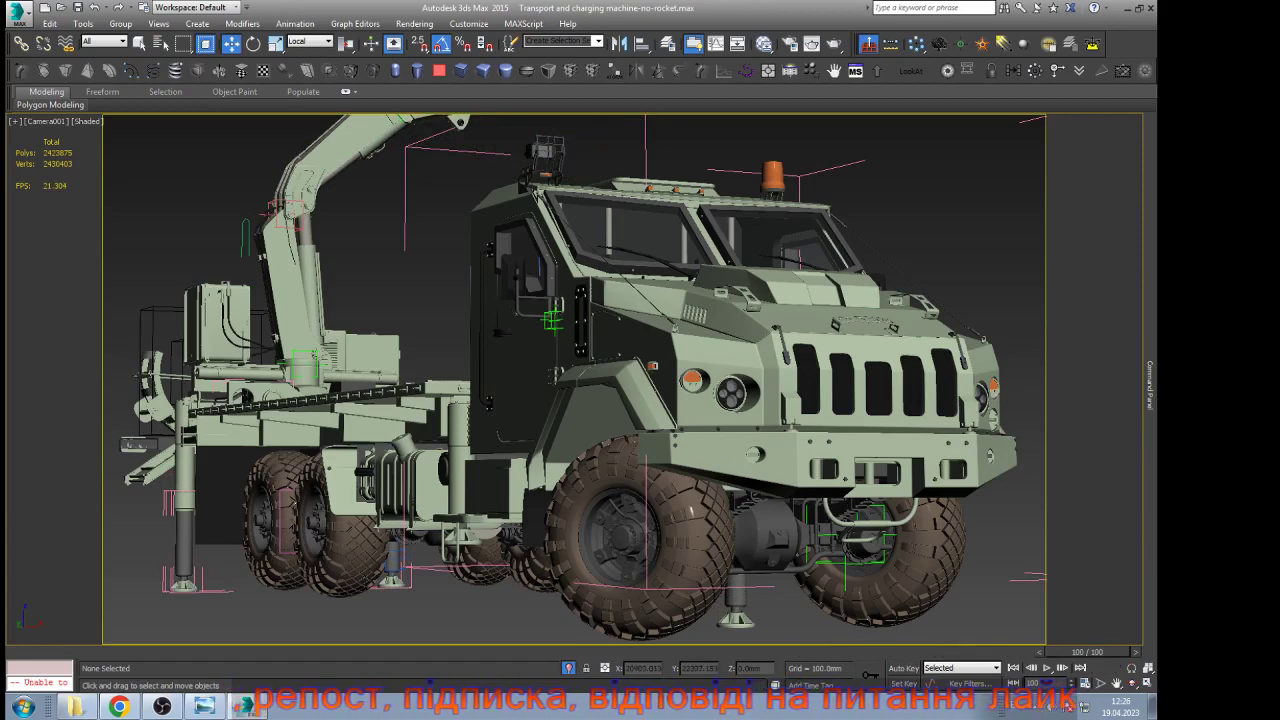
Switch from the camera to a perspective view and frame the whole truck with its extended crane
key(p)
scroll(574, 379, down, 2)
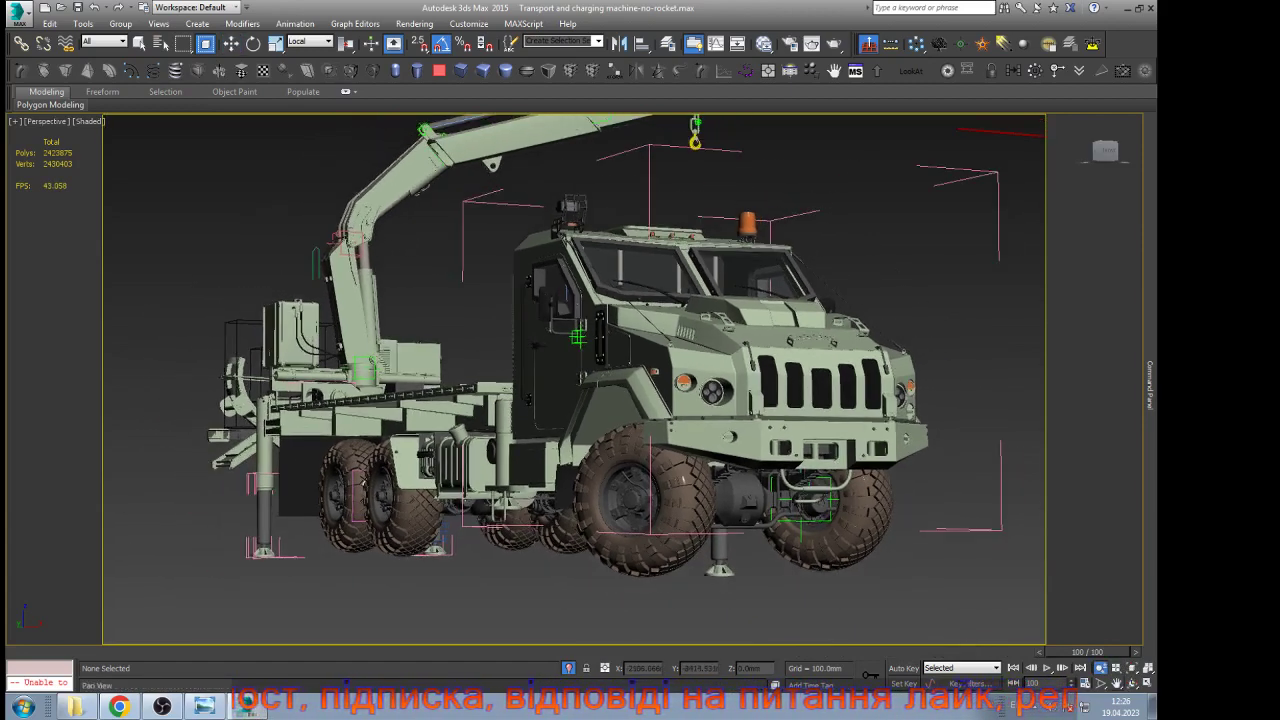
middle_drag(574, 379, 541, 440)
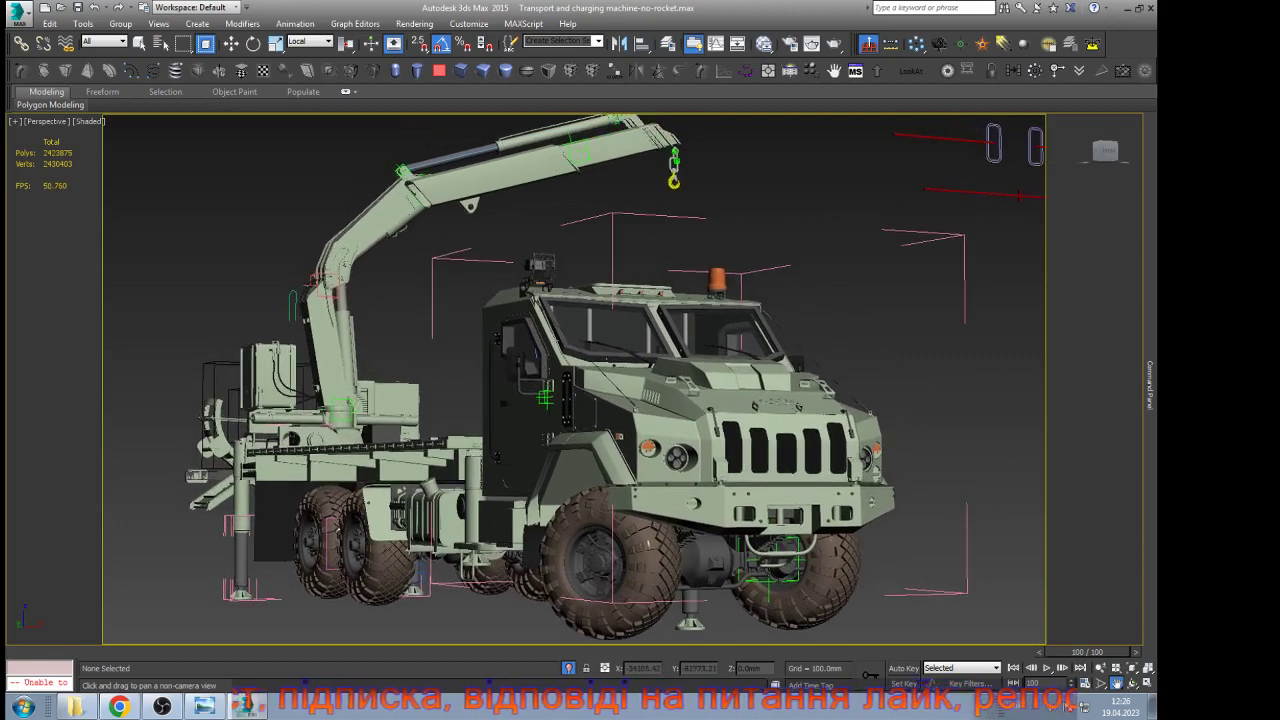
mouse_move(1150, 385)
scroll(795, 478, down, 2)
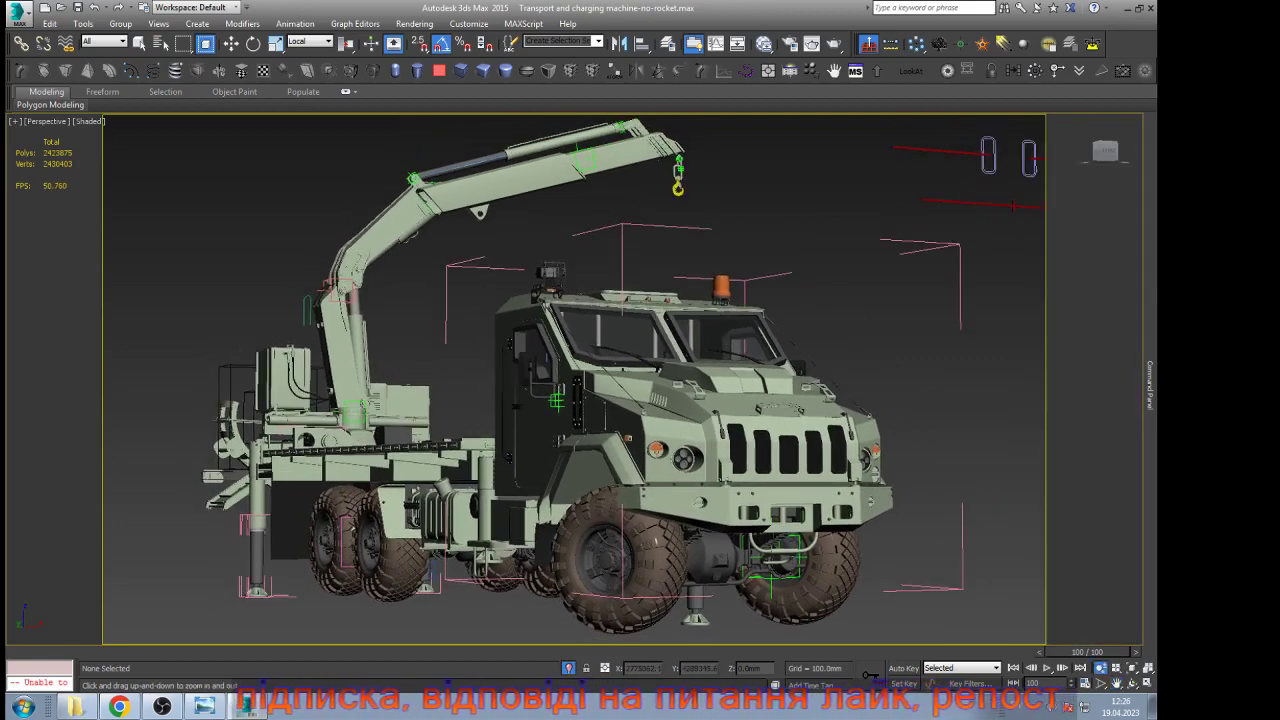
middle_drag(795, 478, 798, 482)
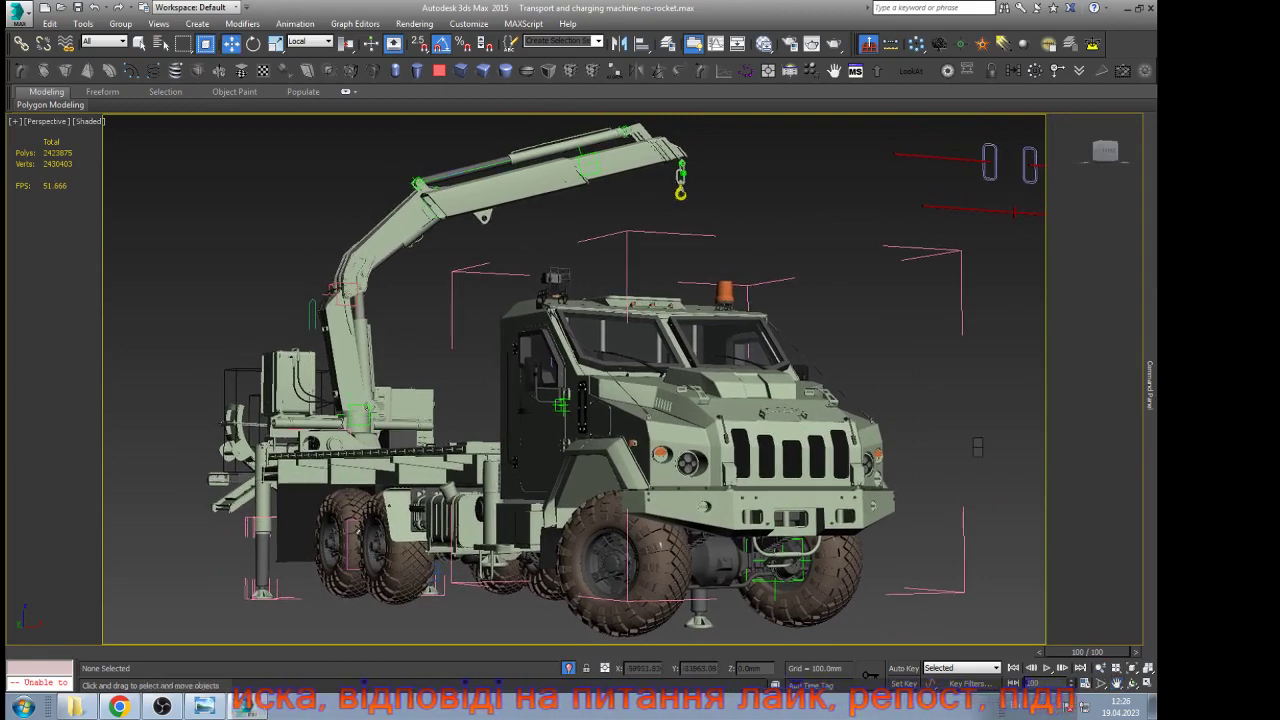
Unhide the studio backdrop around the truck, then view the V-Ray global illumination render settings and minimize that window
click(1015, 386)
click(601, 393)
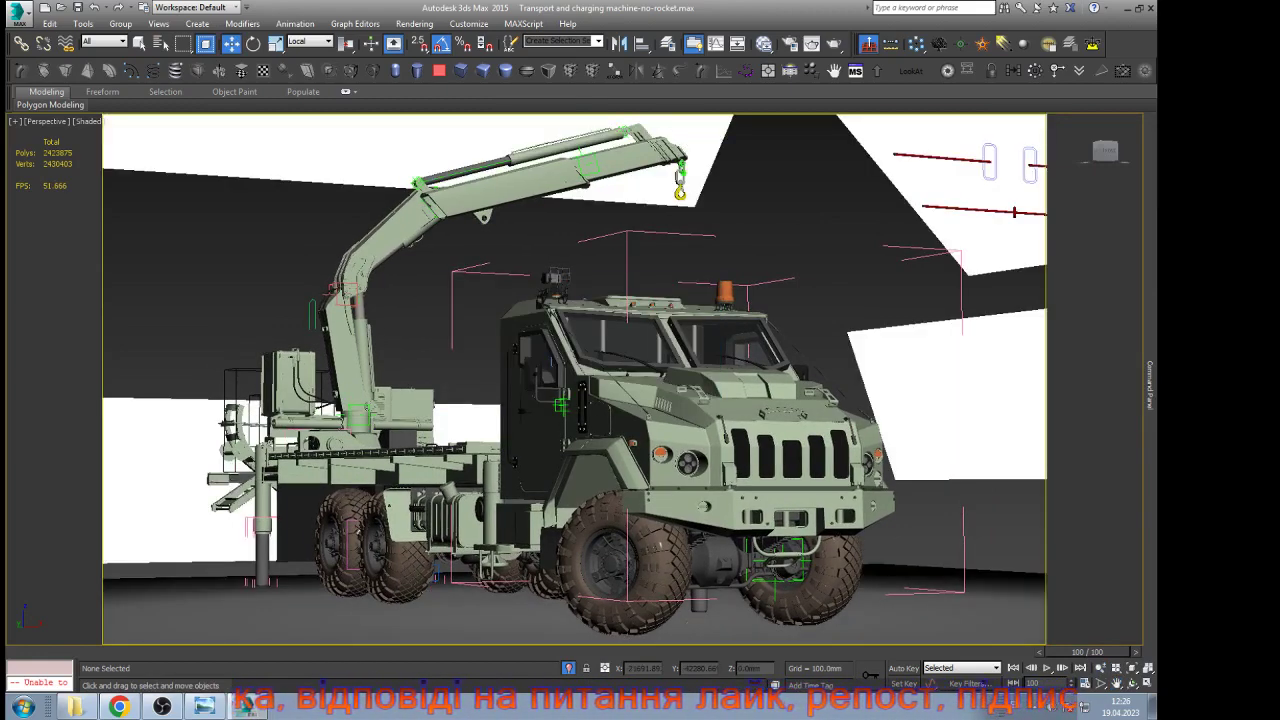
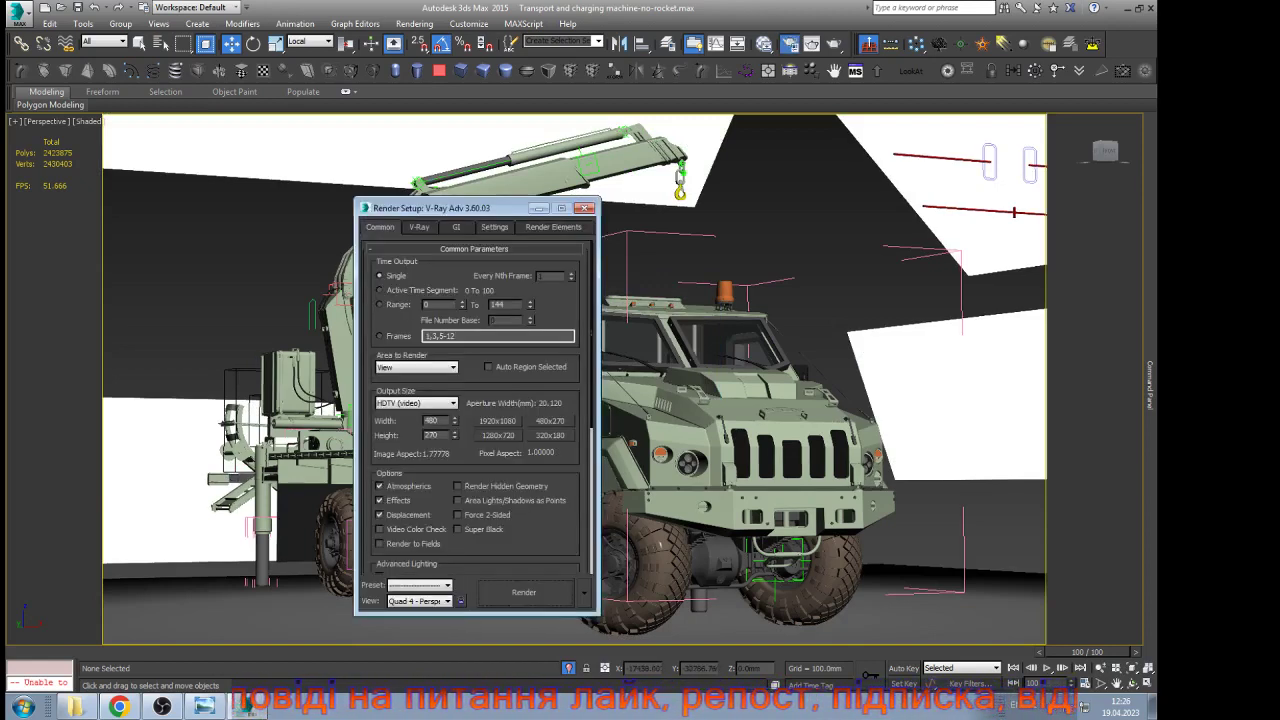
click(456, 227)
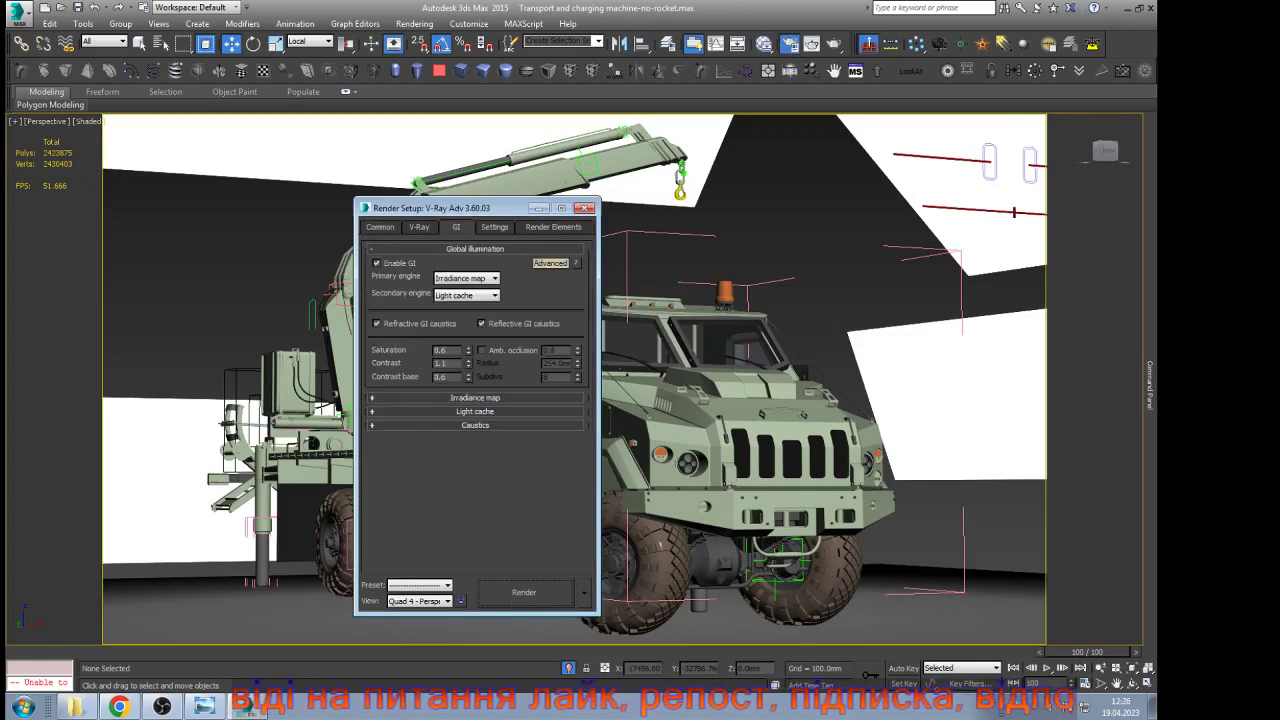
click(539, 208)
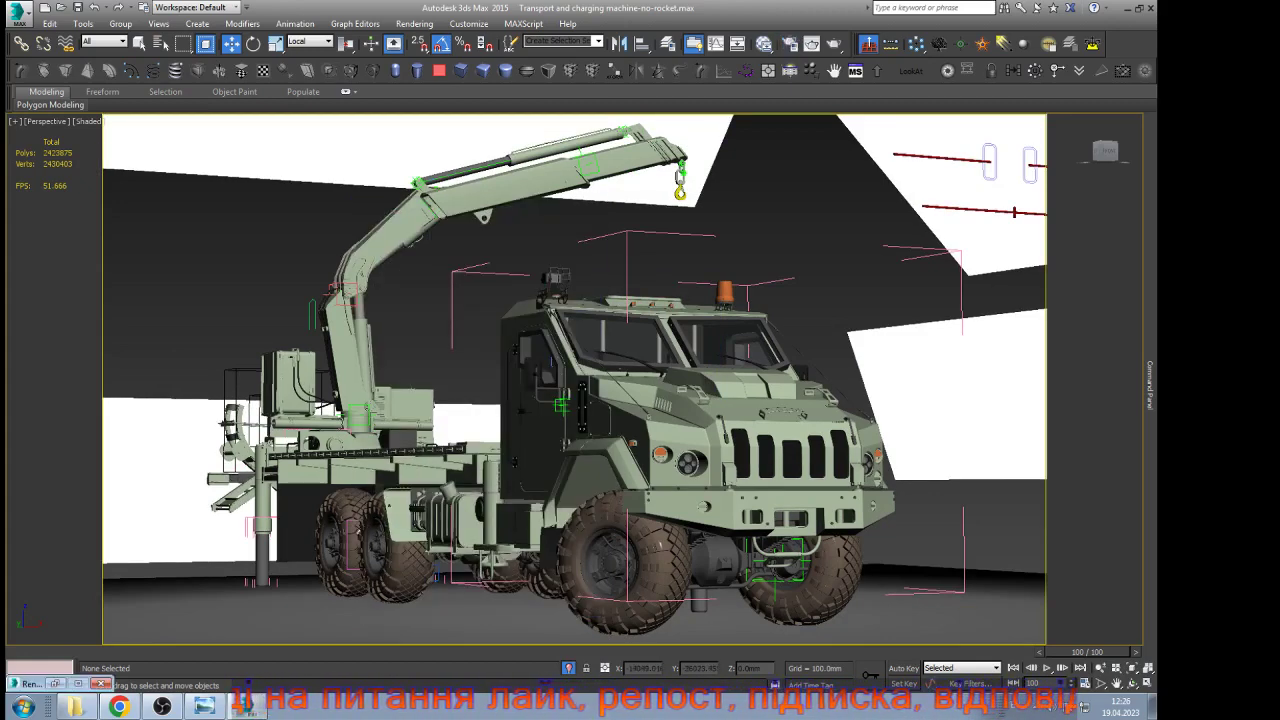
Darken the front colour of the reflection falloff in VARTA_ambulance's Main_Material to mid grey and minimize the Slate Material Editor
key(m)
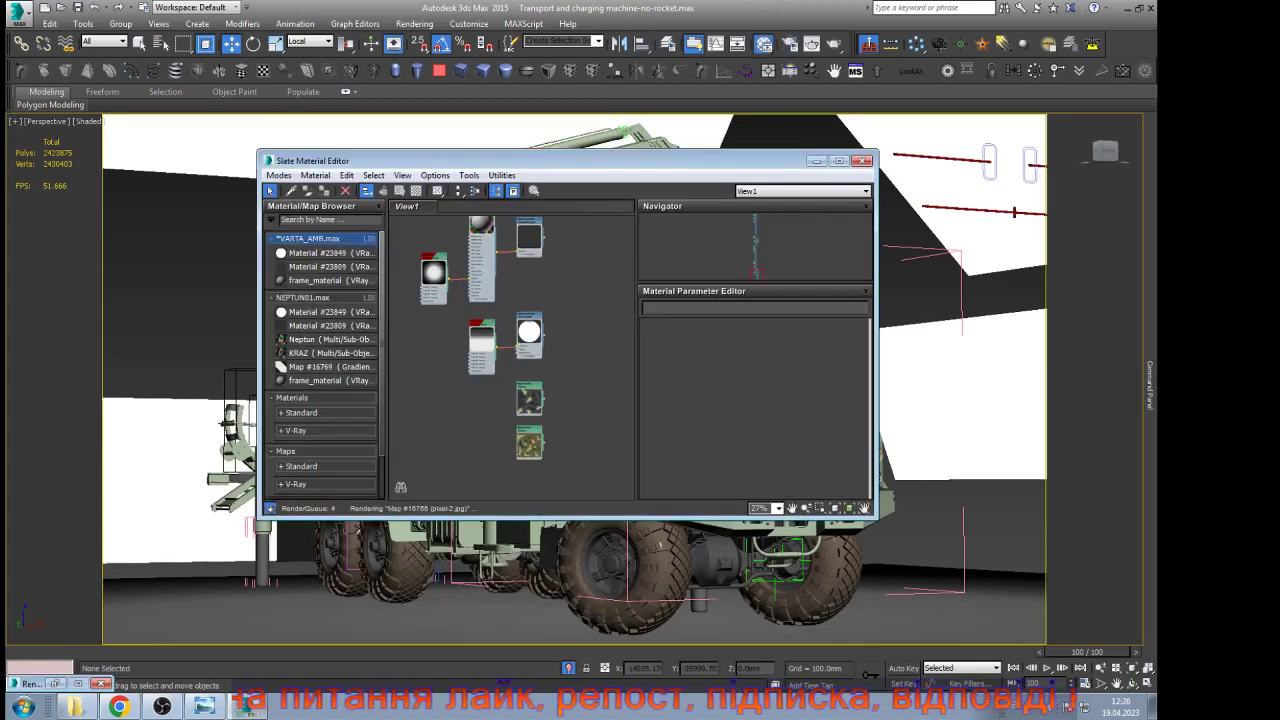
scroll(548, 470, down, 4)
scroll(540, 285, up, 6)
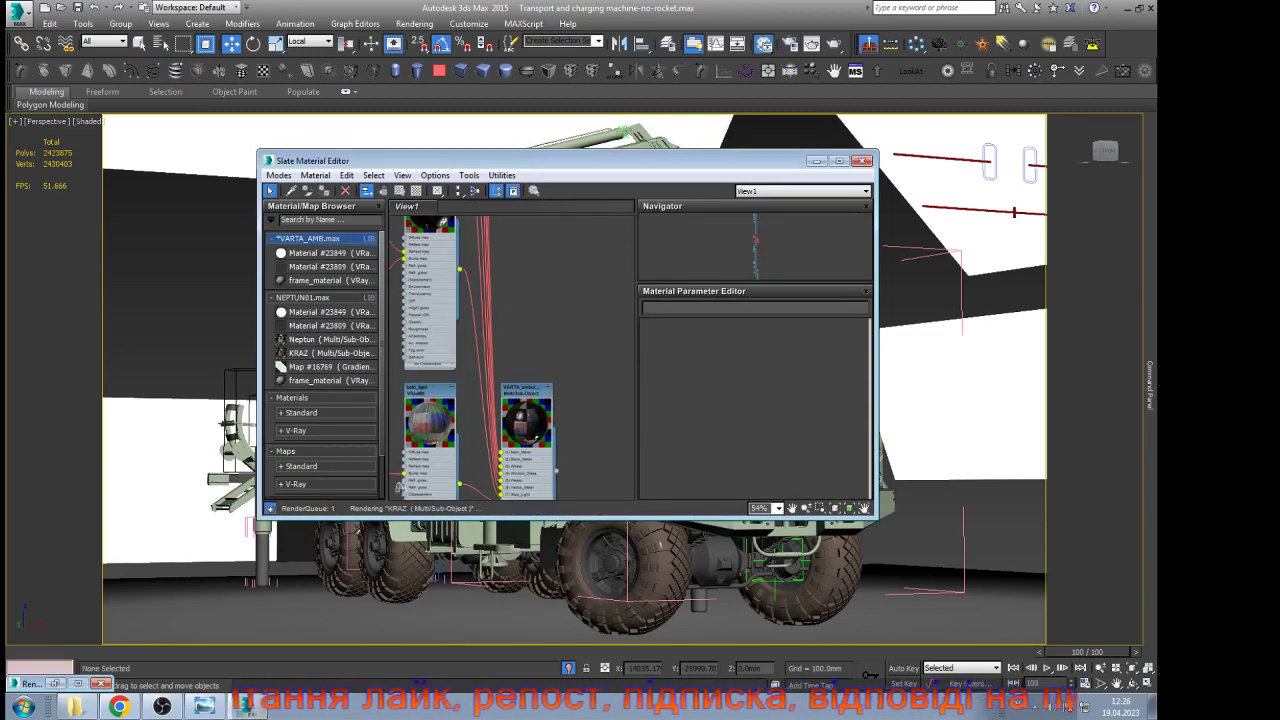
double_click(522, 390)
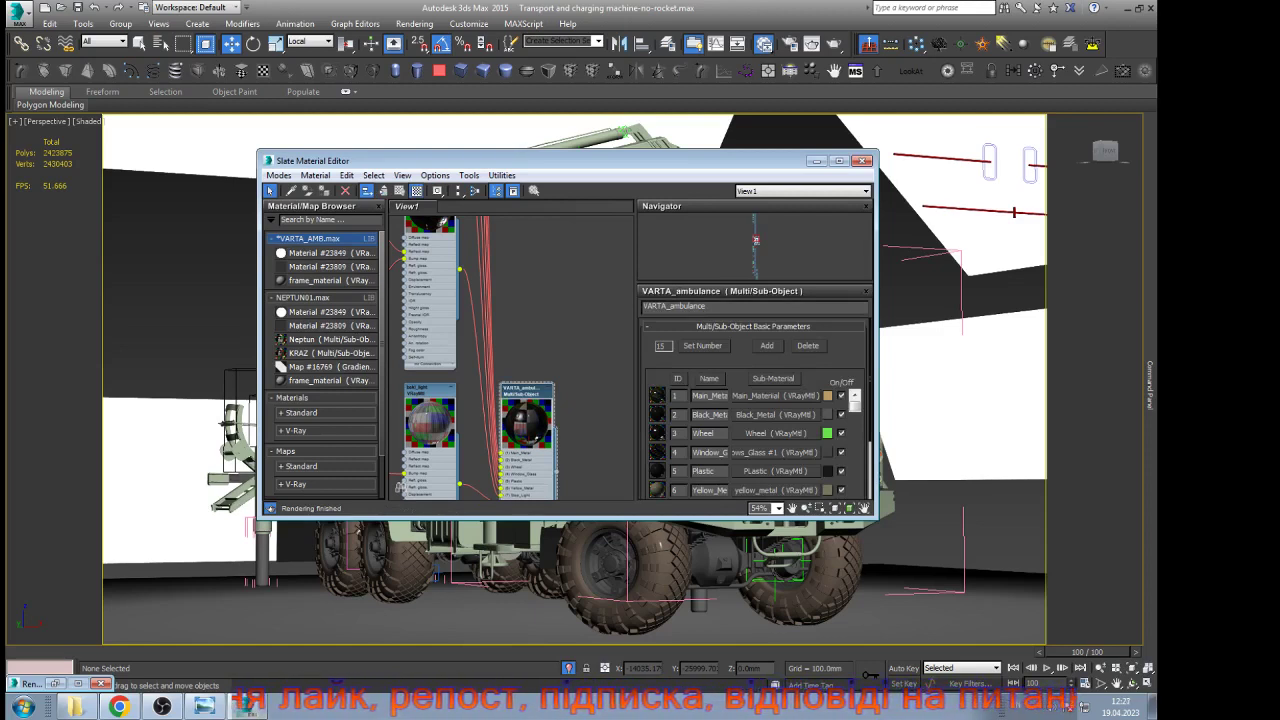
click(775, 396)
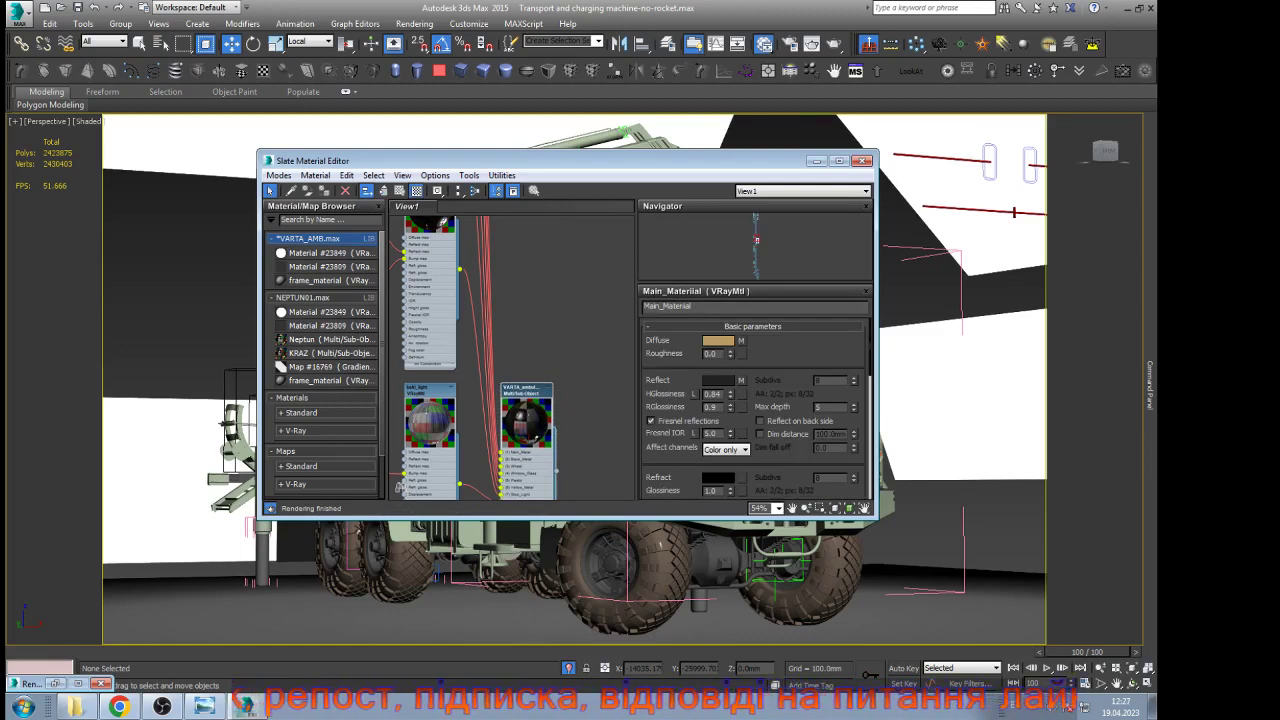
click(741, 380)
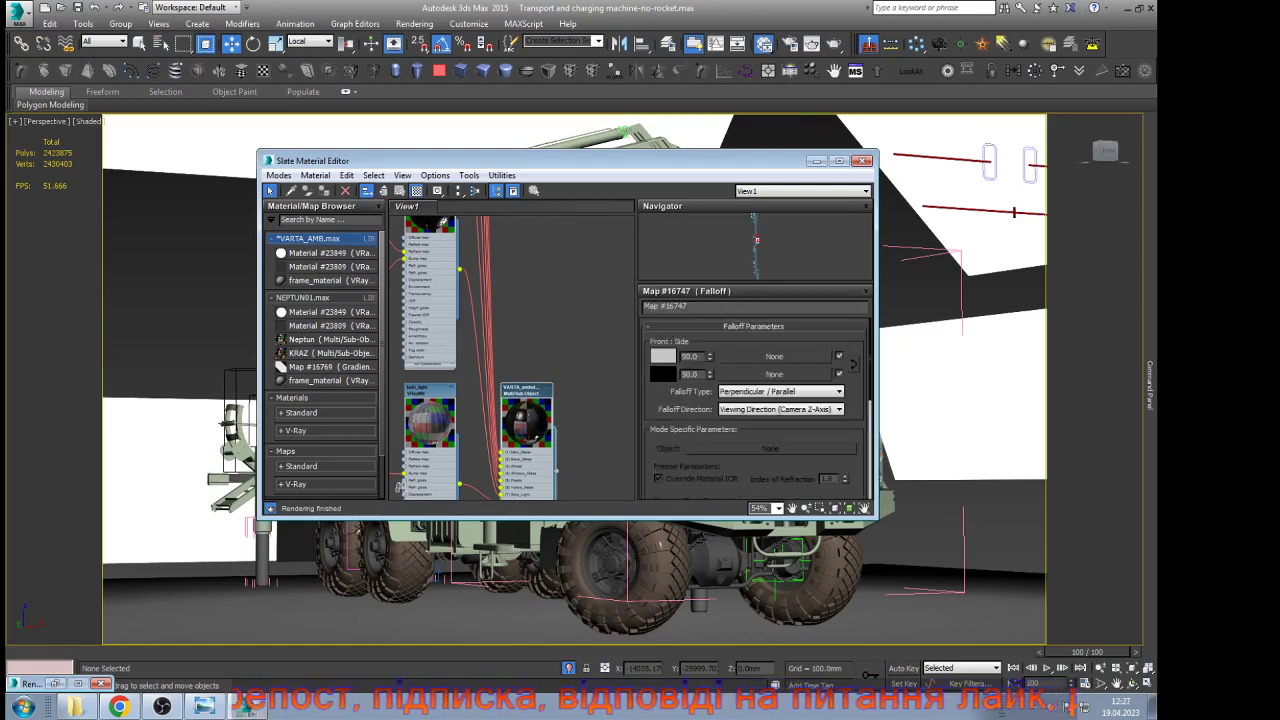
click(663, 356)
drag(515, 157, 498, 157)
click(512, 204)
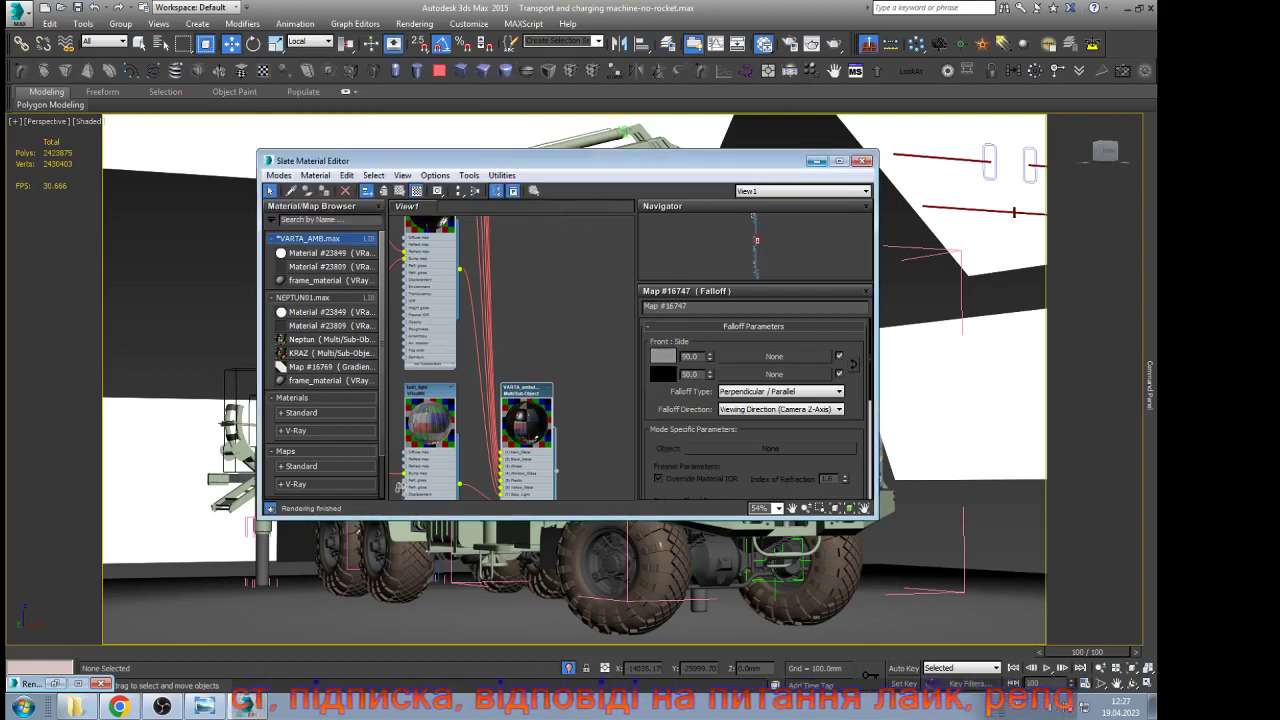
click(817, 161)
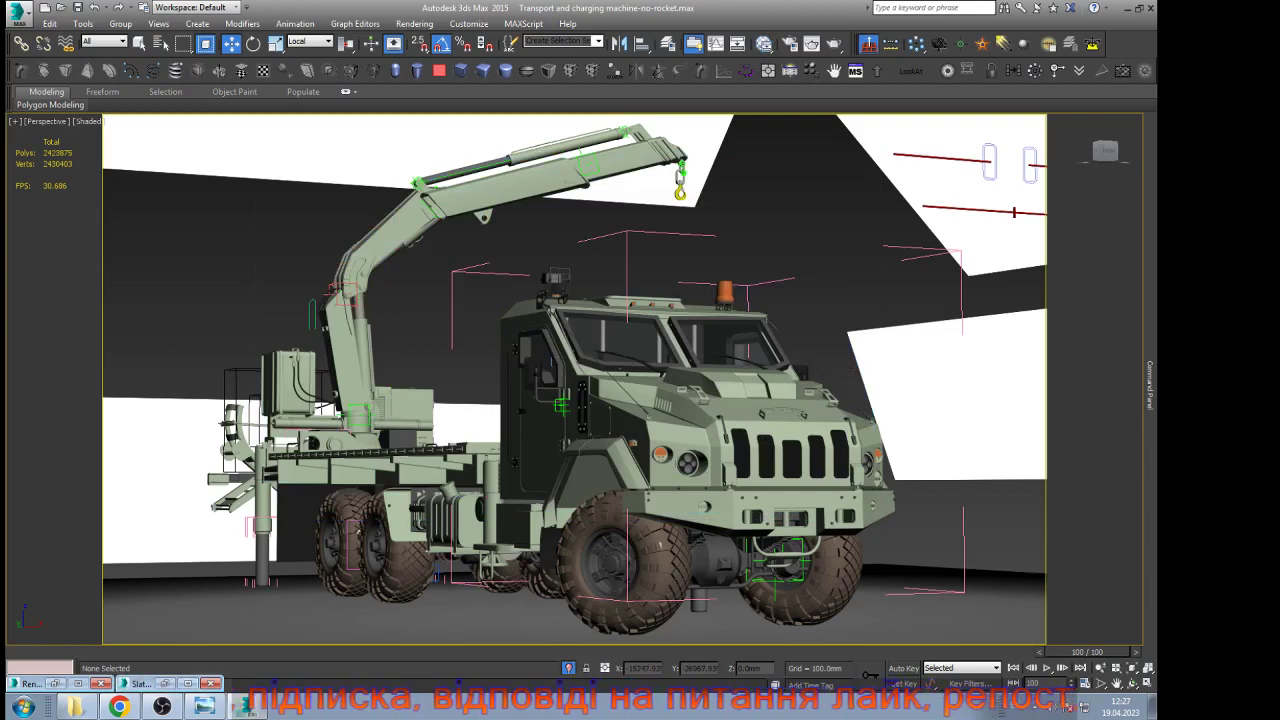
Show edged faces and turn on the long narrow V-Ray plane lights with multiplier 5 on both sides of the truck
key(F4)
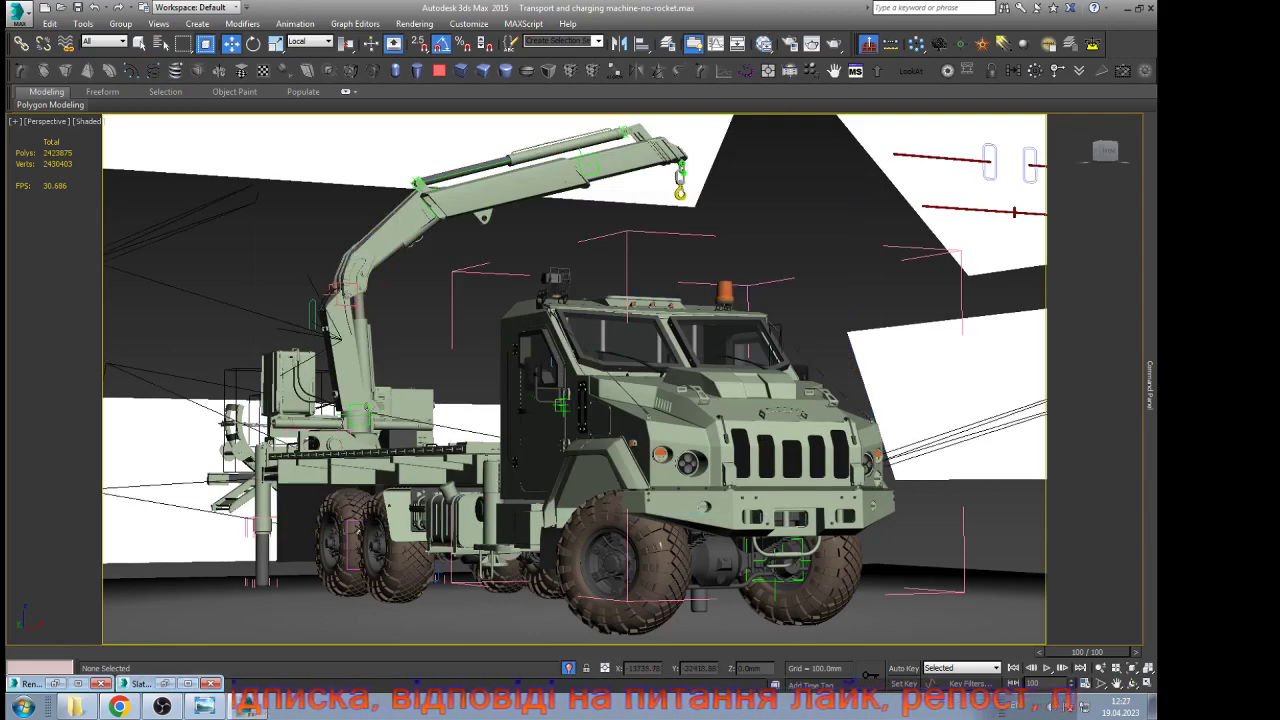
click(218, 300)
mouse_move(1150, 385)
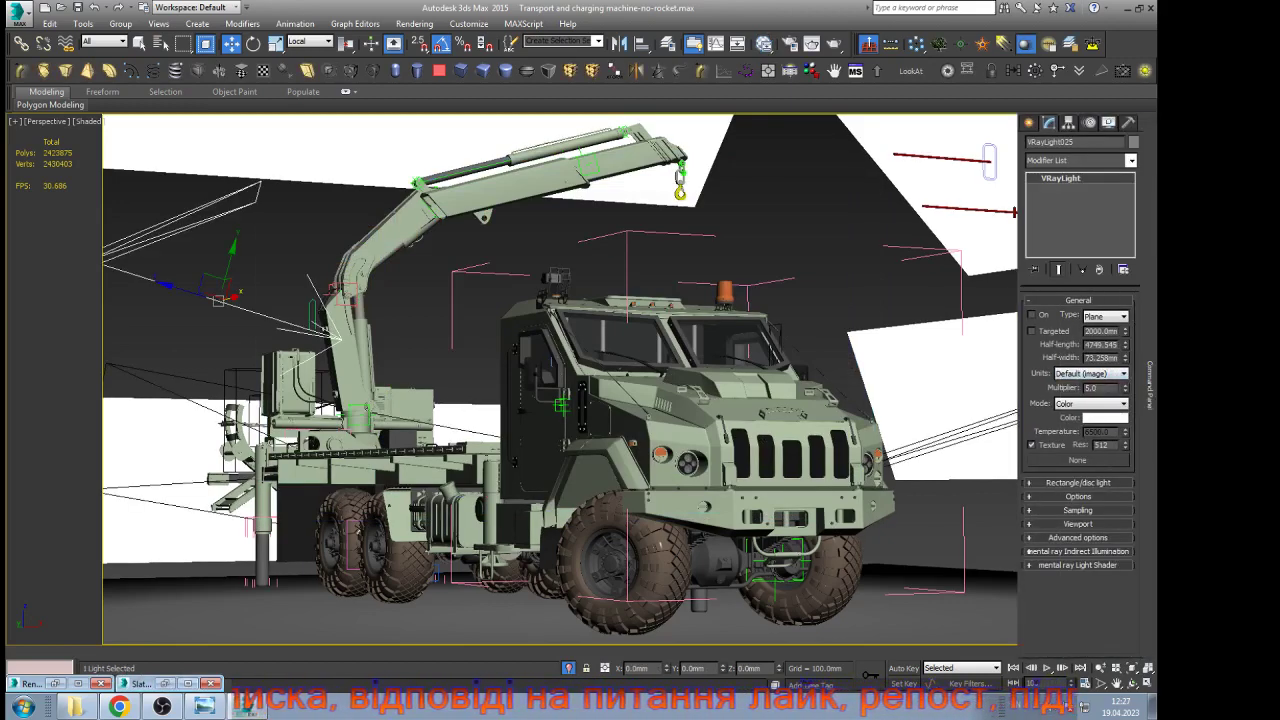
click(960, 552)
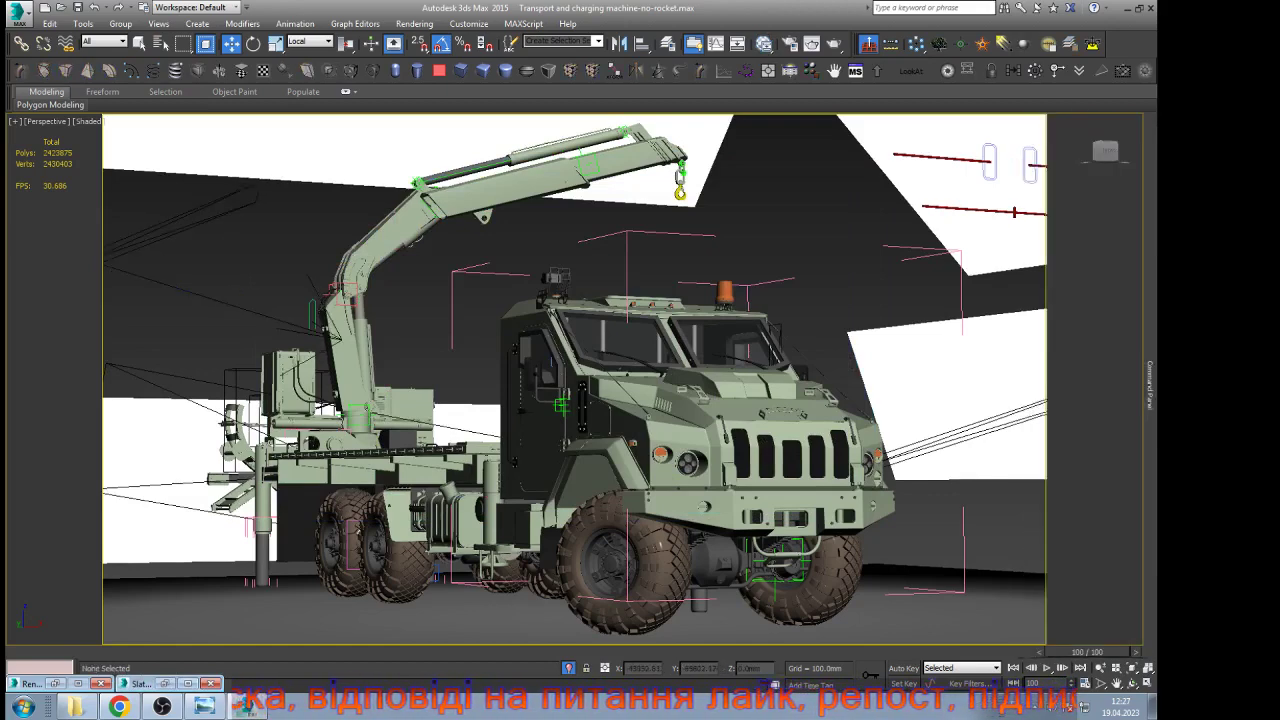
click(972, 429)
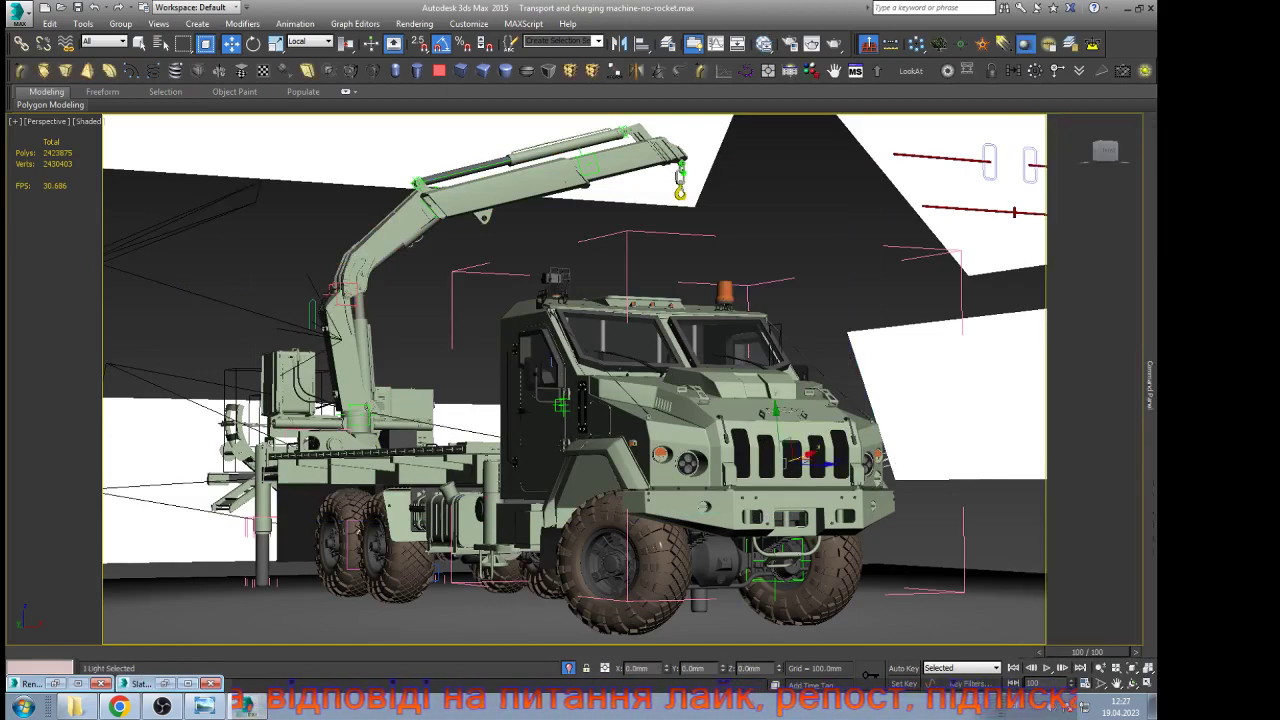
mouse_move(1150, 385)
click(1034, 315)
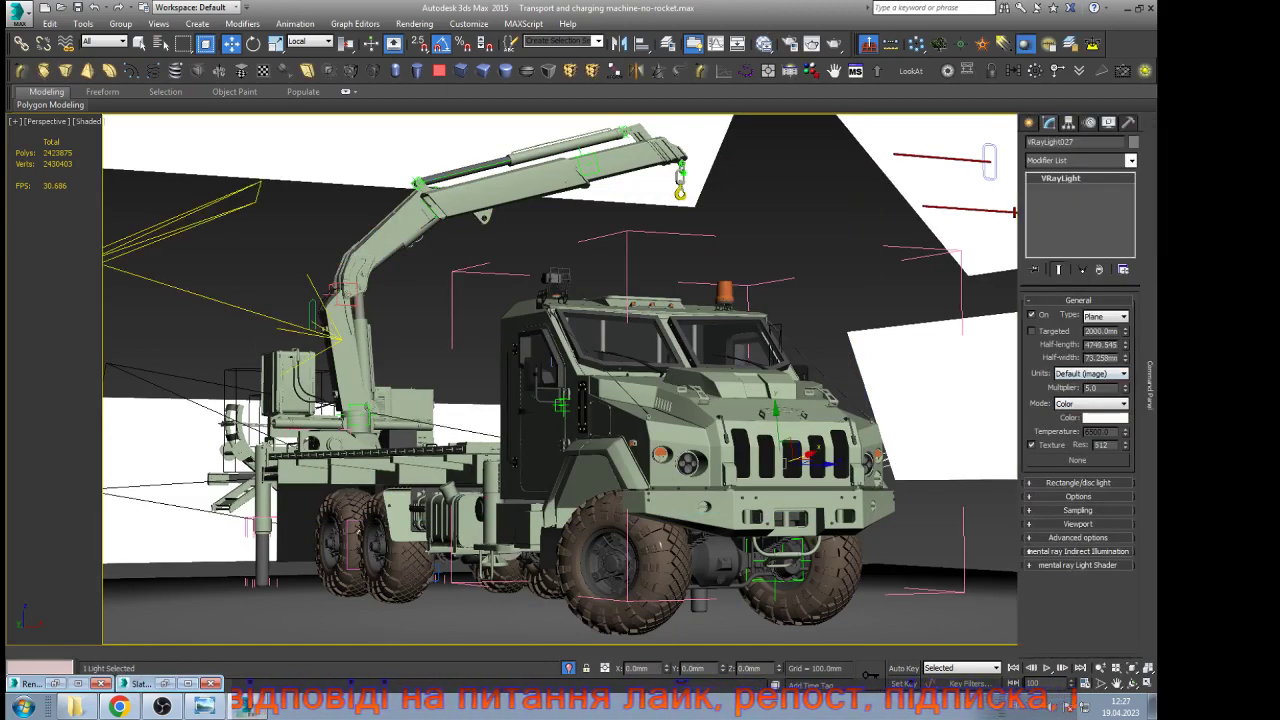
click(968, 545)
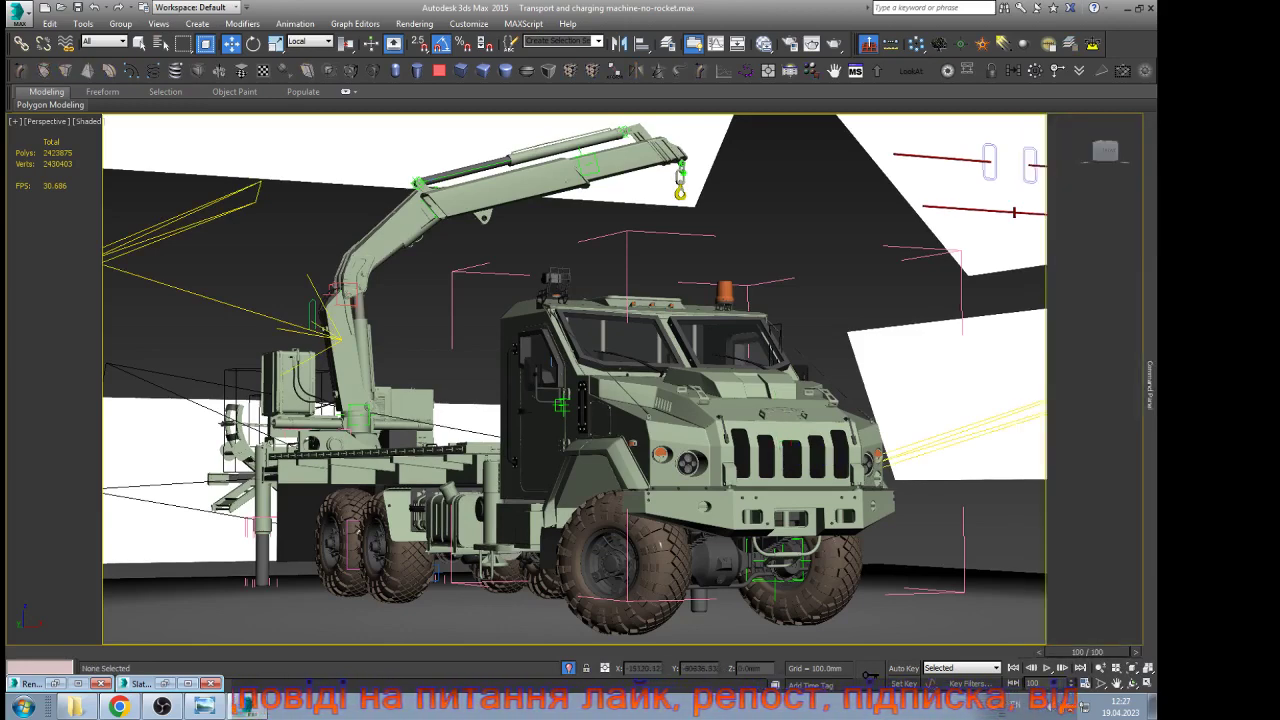
Turn on the V-Ray plane light with multiplier 7 behind the crane base and clear the selection
click(466, 431)
mouse_move(1150, 385)
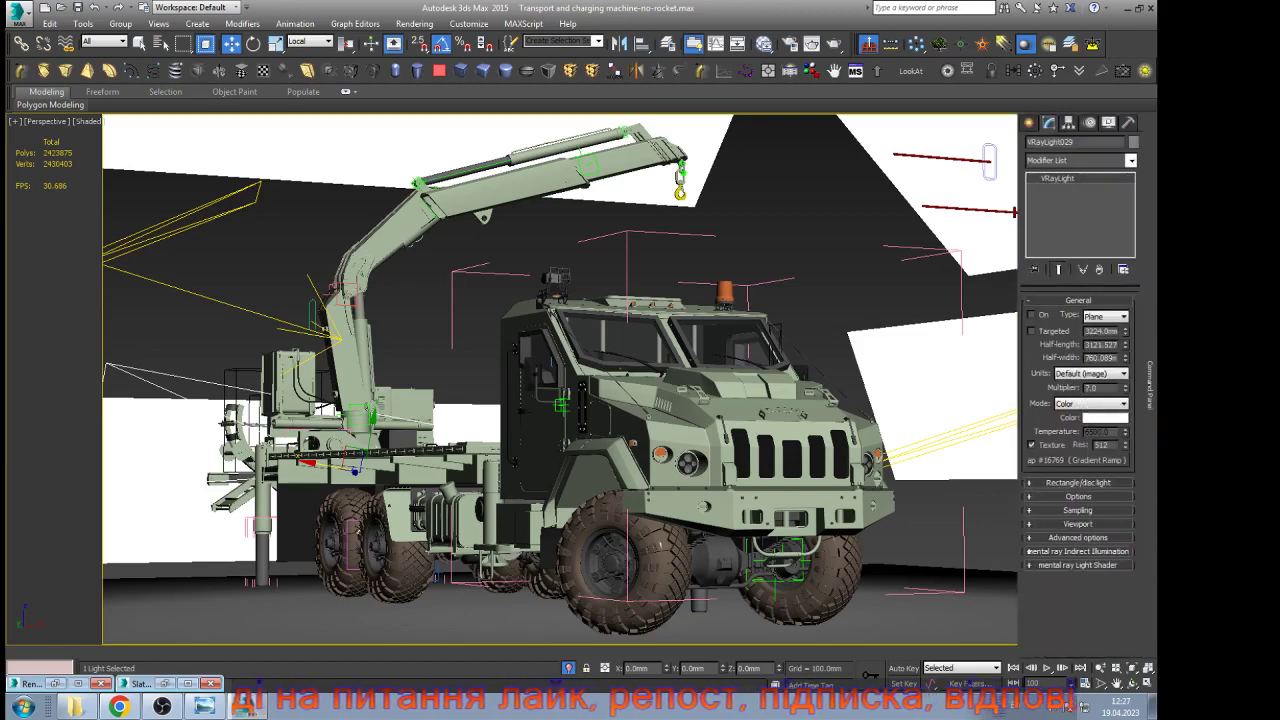
key(ctrl+d)
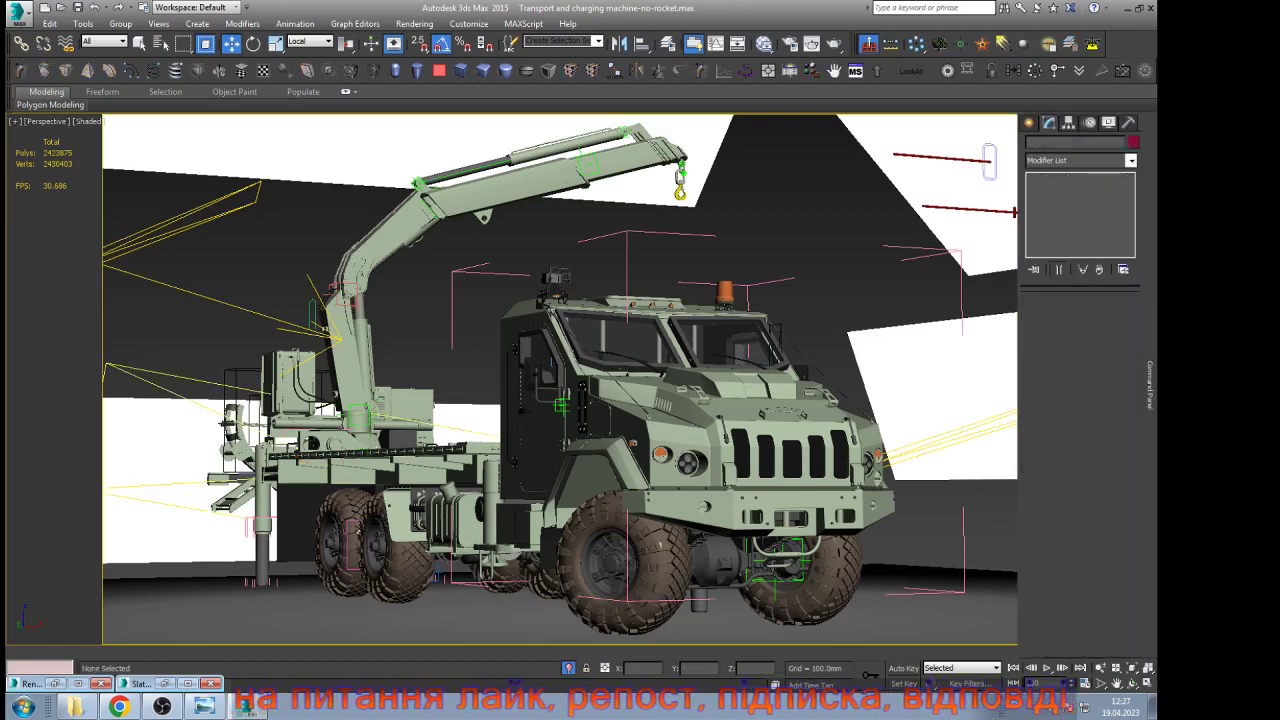
Examine the arrangement of lights and studio panels around the truck in wireframe from the front and from the top
key(F3)
key(f)
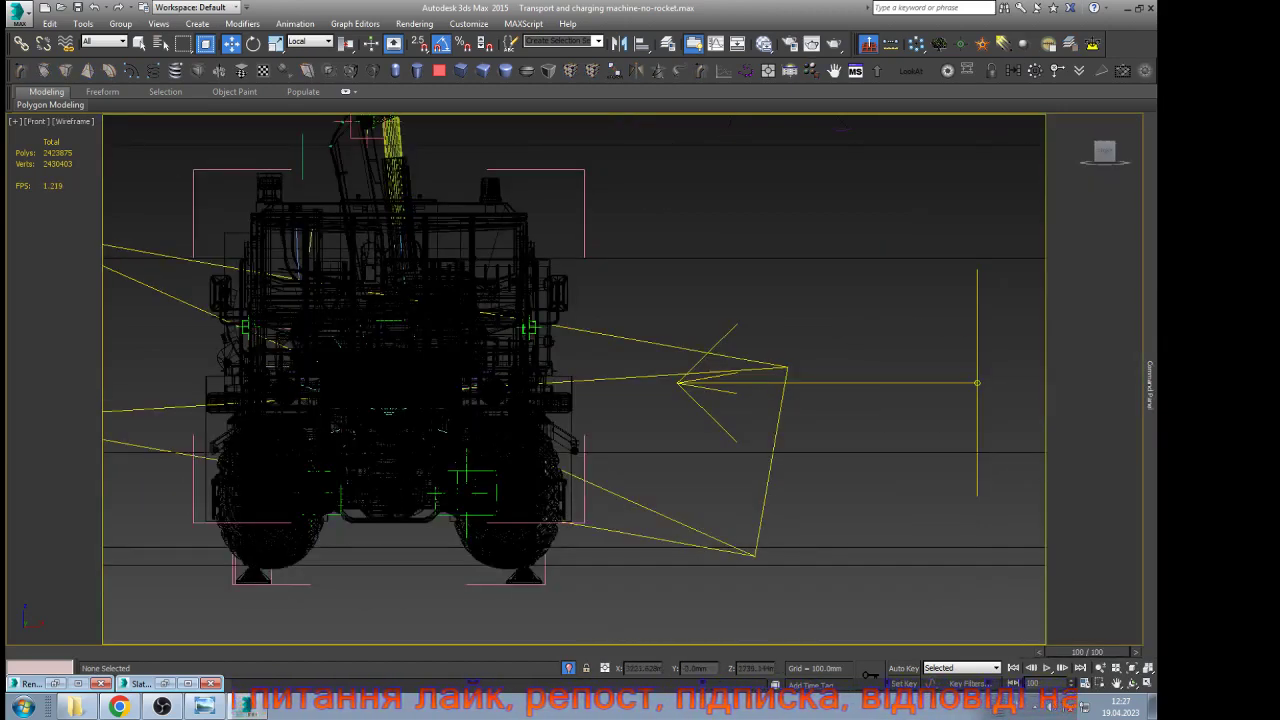
scroll(797, 387, down, 3)
scroll(794, 419, down, 3)
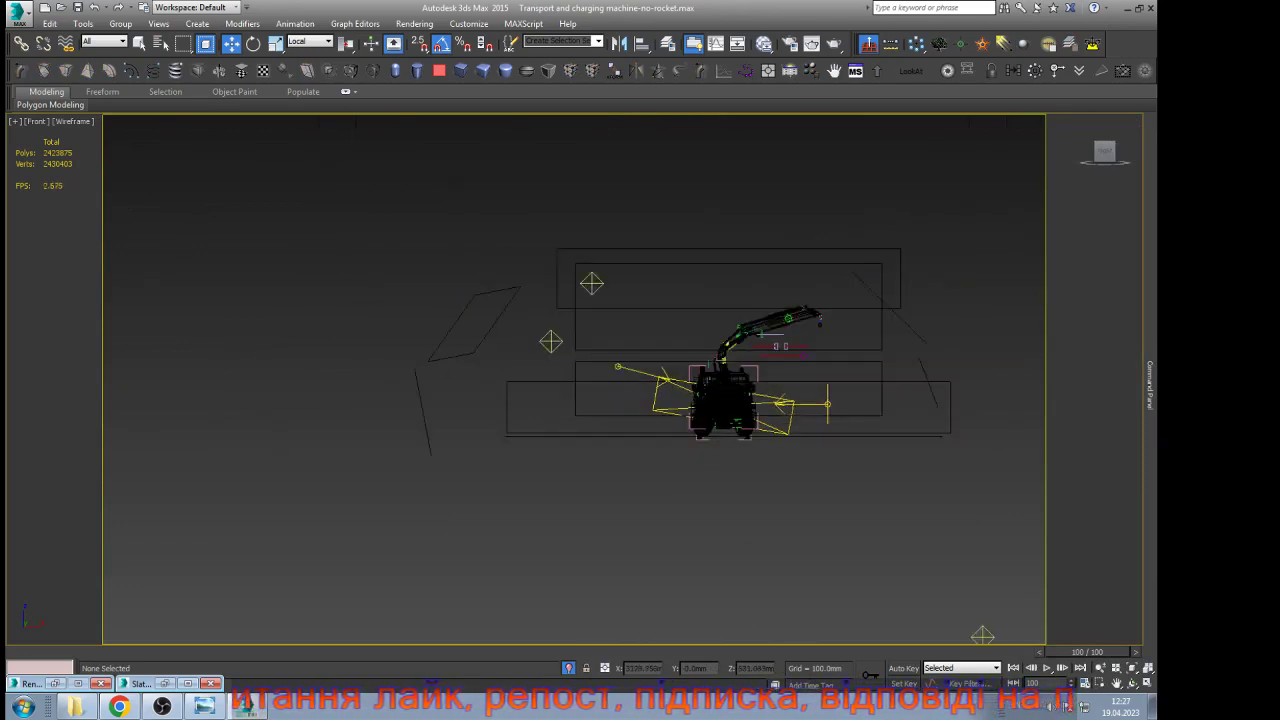
key(t)
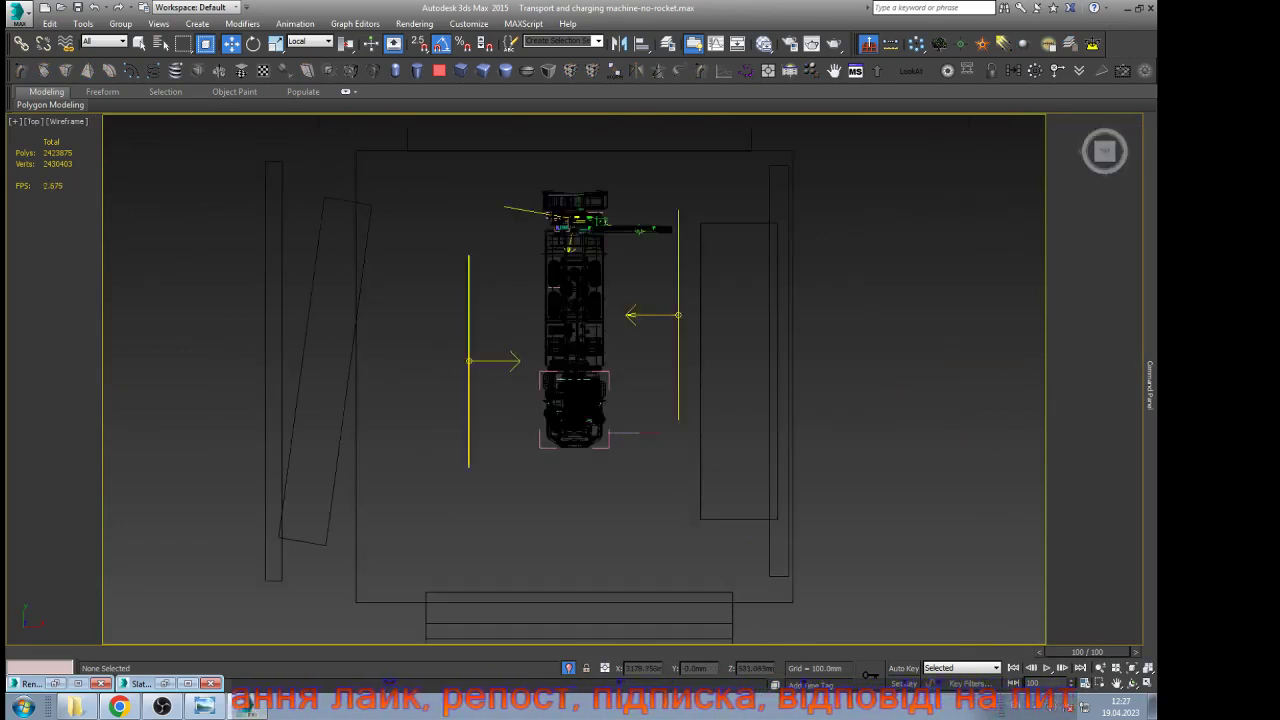
scroll(576, 298, up, 5)
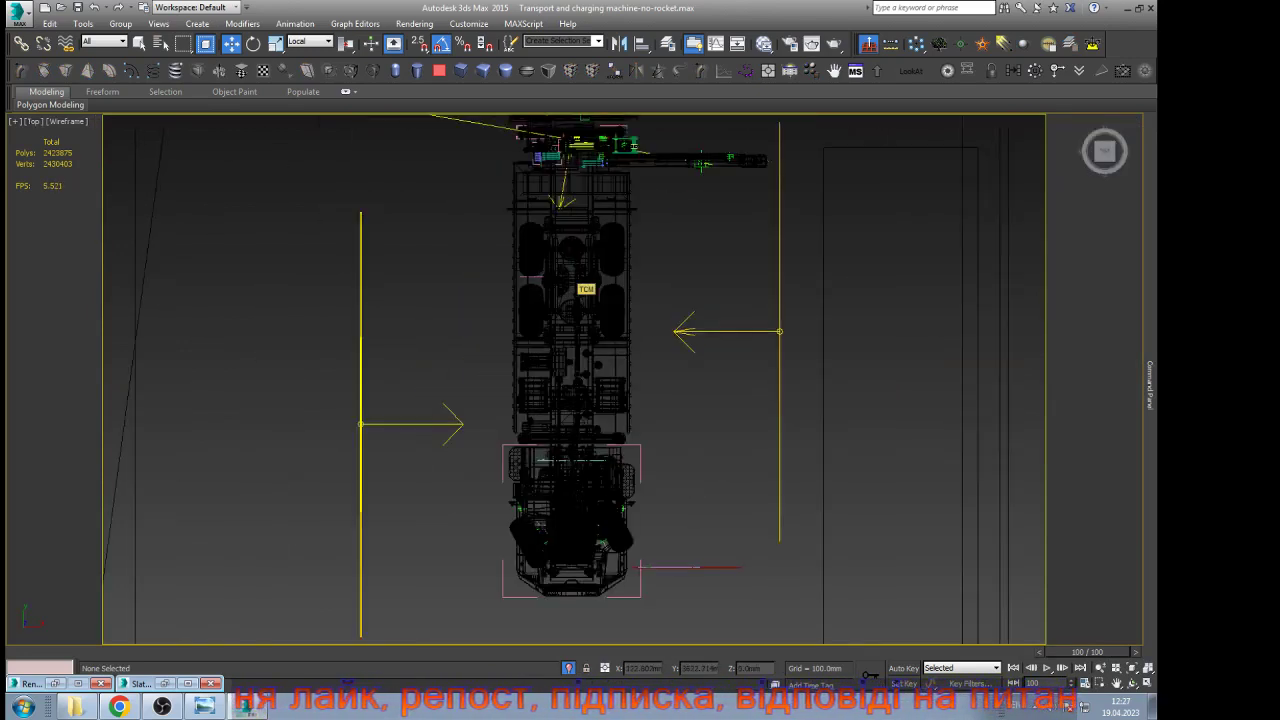
scroll(578, 298, down, 3)
scroll(578, 298, down, 3)
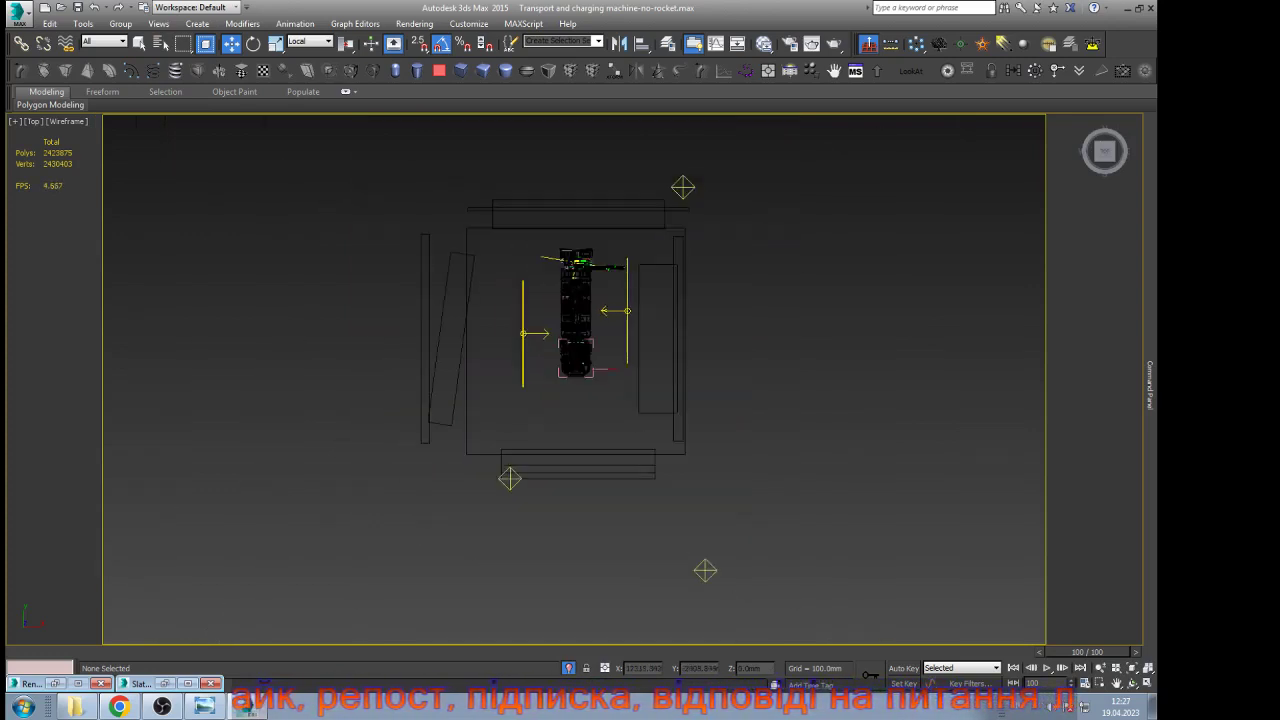
Draw a long narrow V-Ray plane light outside the studio in the top view, about 952 mm half-length and 11022 mm half-width
mouse_move(1150, 160)
click(1028, 123)
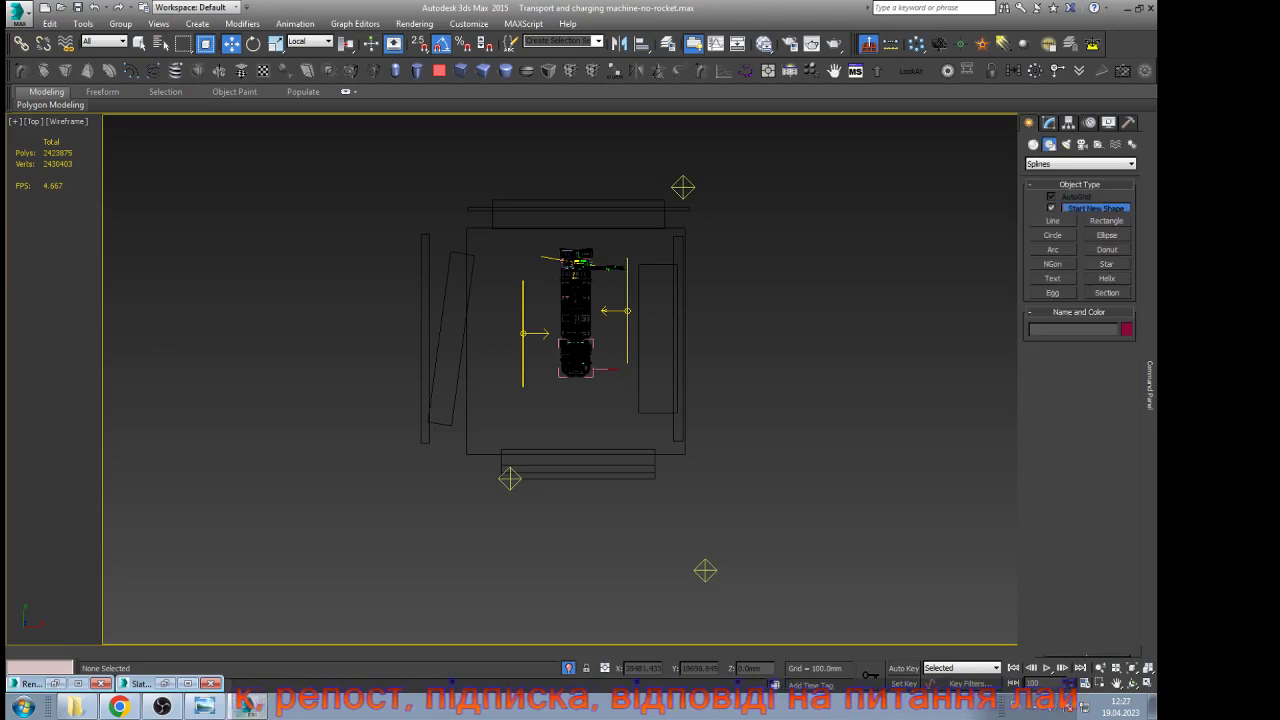
click(1067, 145)
click(1080, 164)
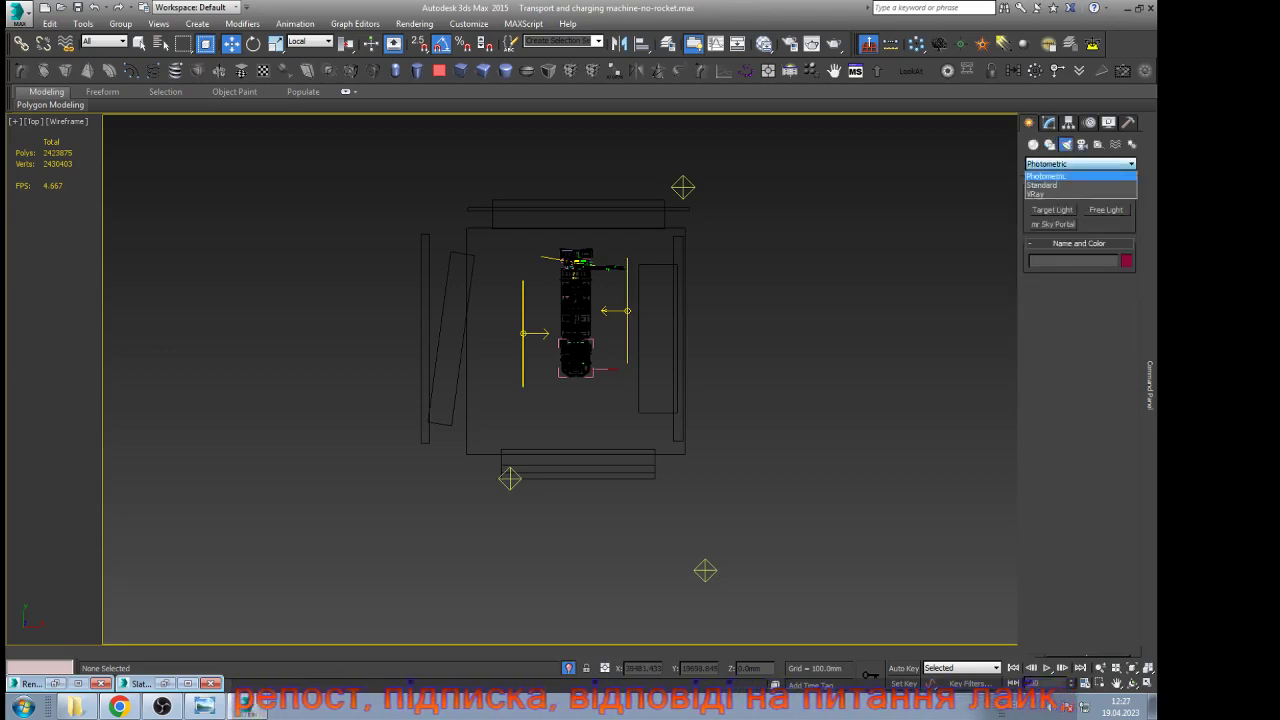
click(1045, 195)
click(1052, 210)
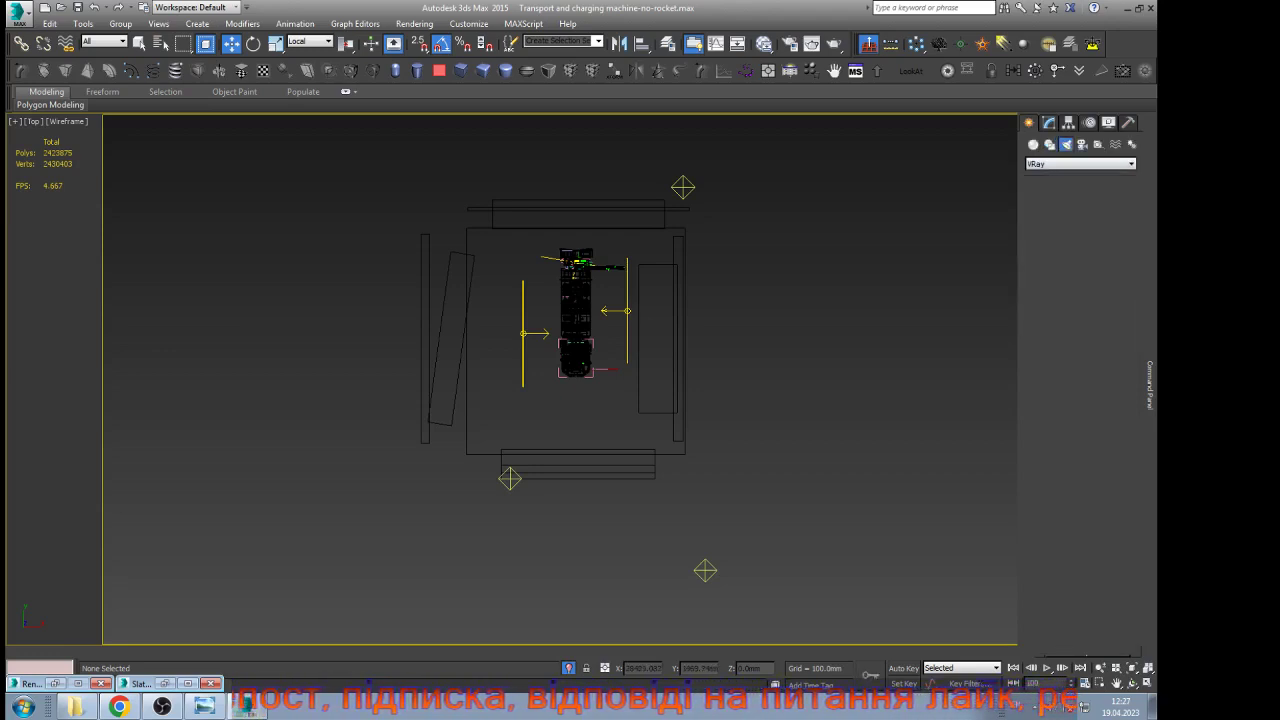
drag(893, 304, 915, 550)
key(w)
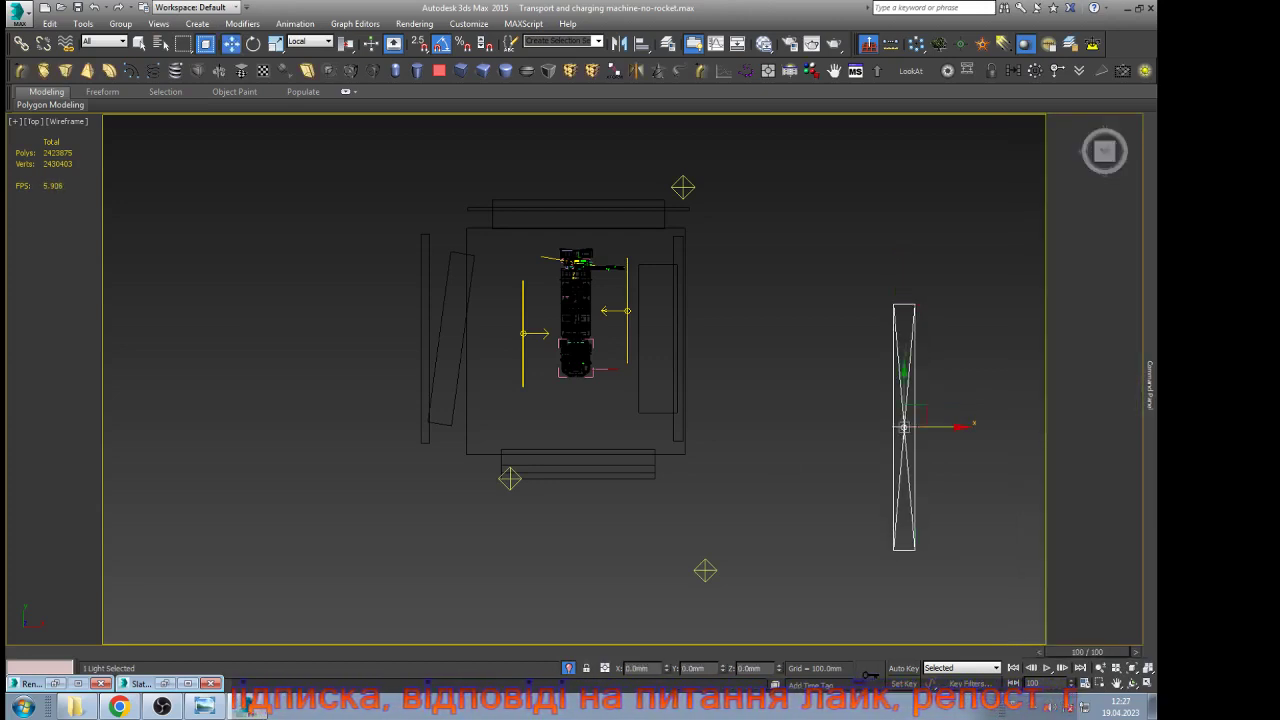
Using View coordinates, centre the new plane light over the truck at X 0 and raise it to about 9249 mm
click(312, 41)
click(306, 53)
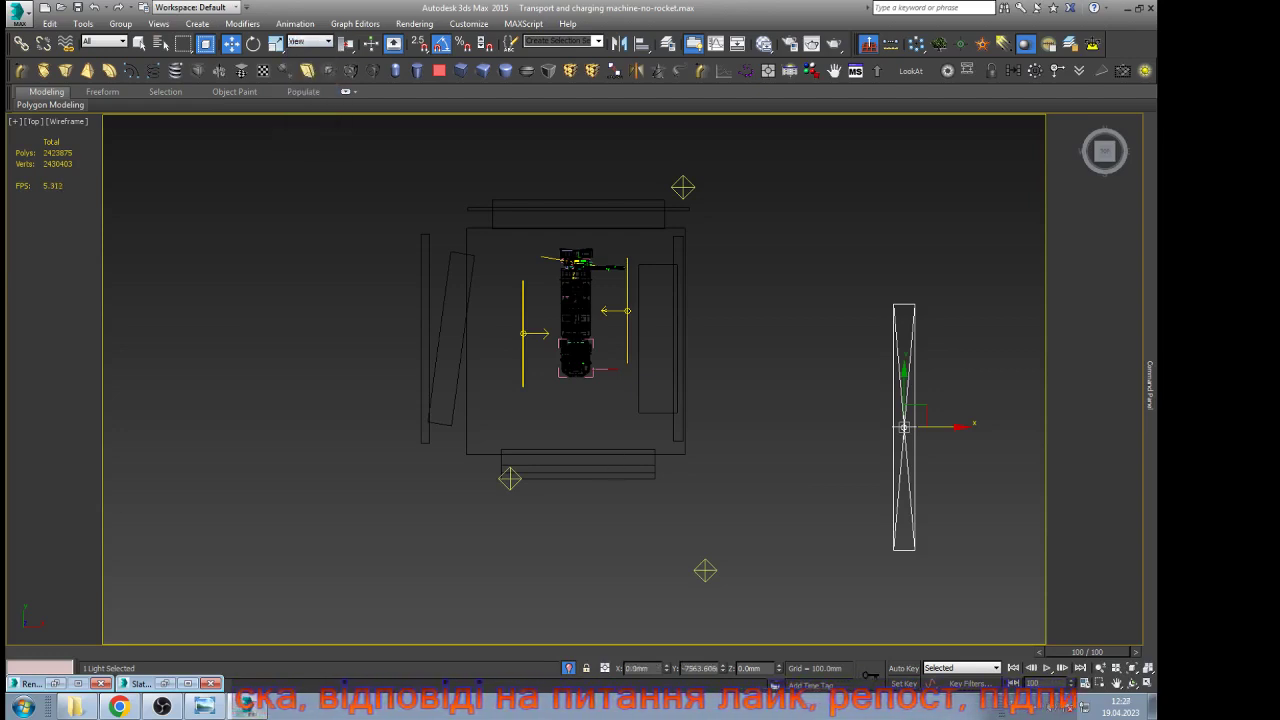
key(e)
key(w)
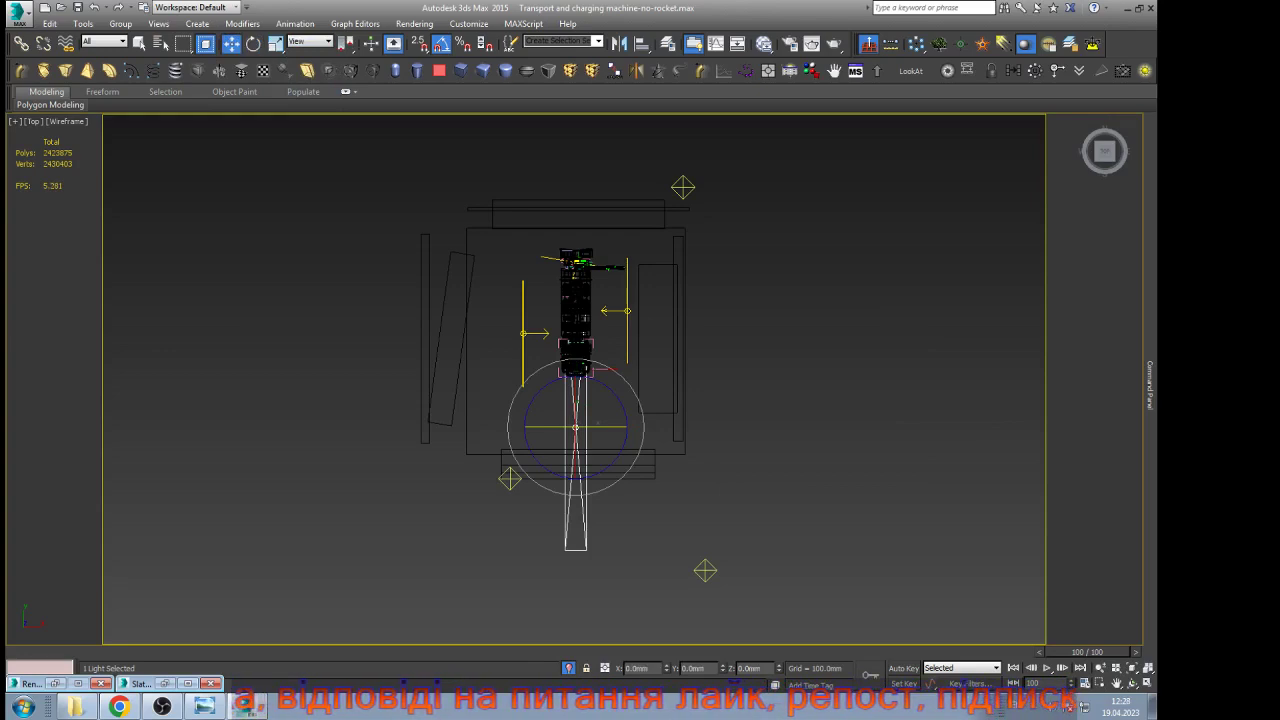
drag(575, 393, 575, 306)
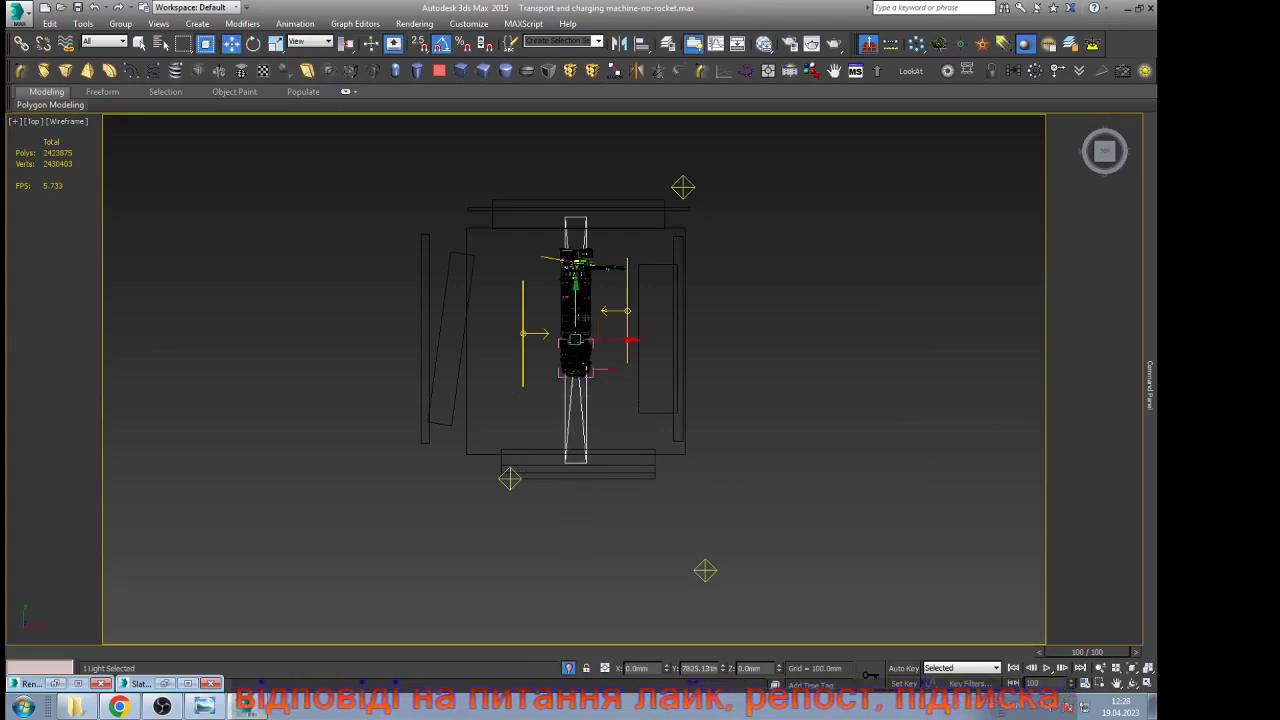
key(f)
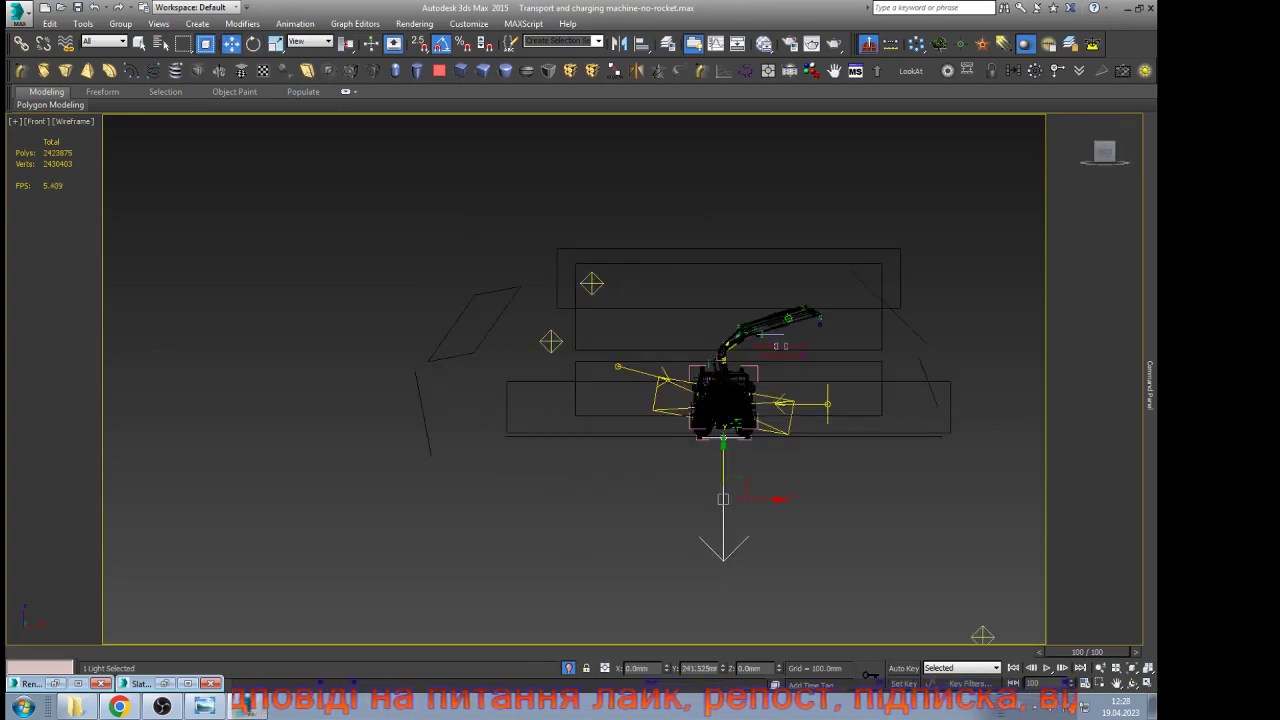
drag(723, 462, 723, 256)
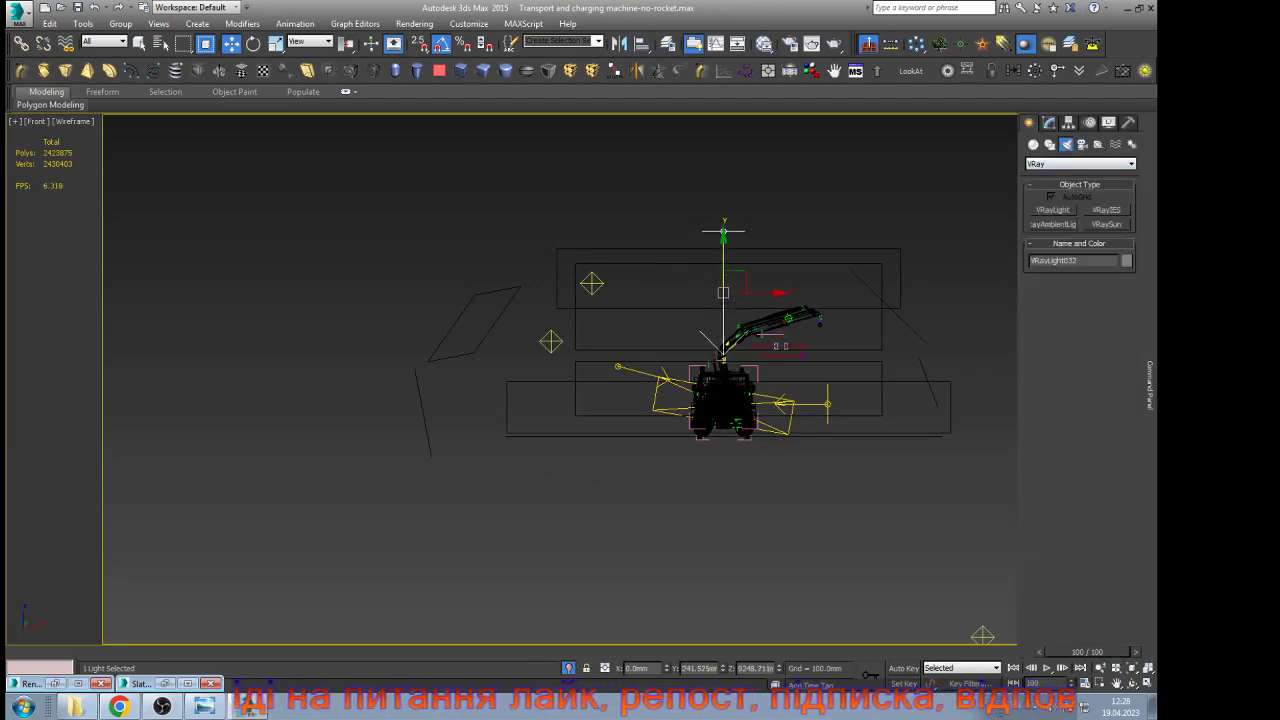
Set the overhead plane light's multiplier to 10
click(1049, 122)
double_click(1095, 388)
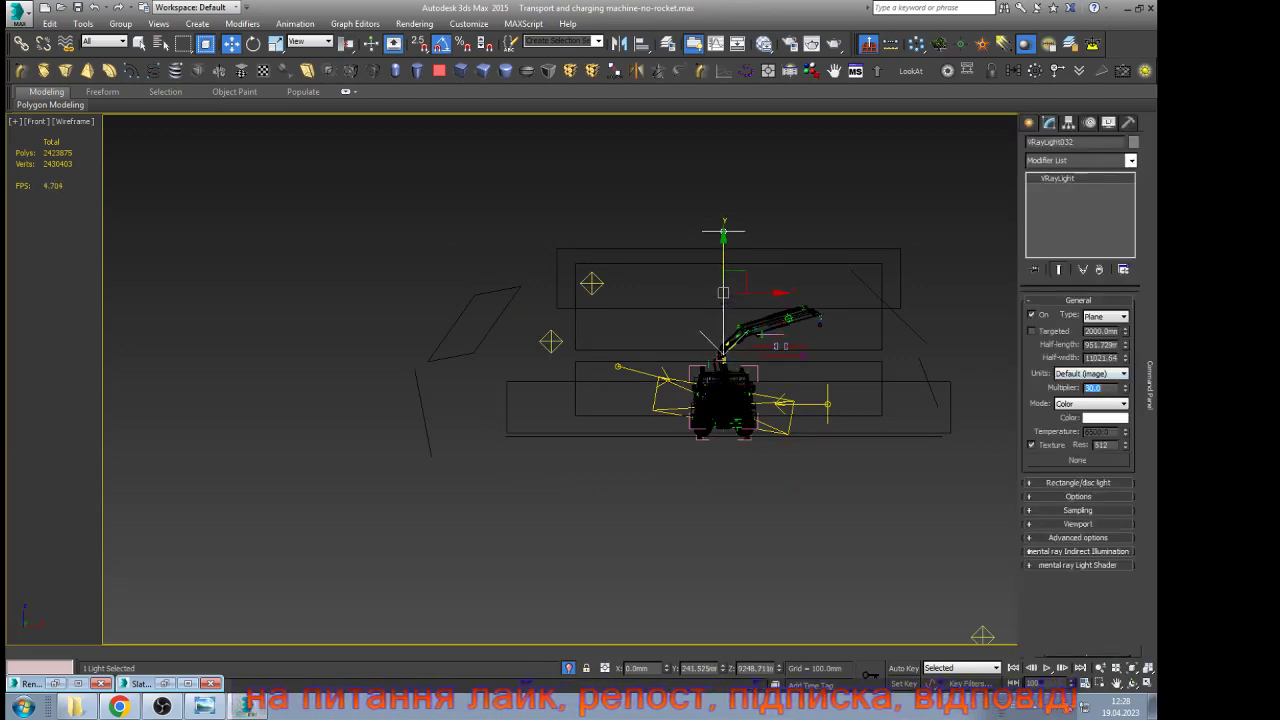
text(10)
key(Return)
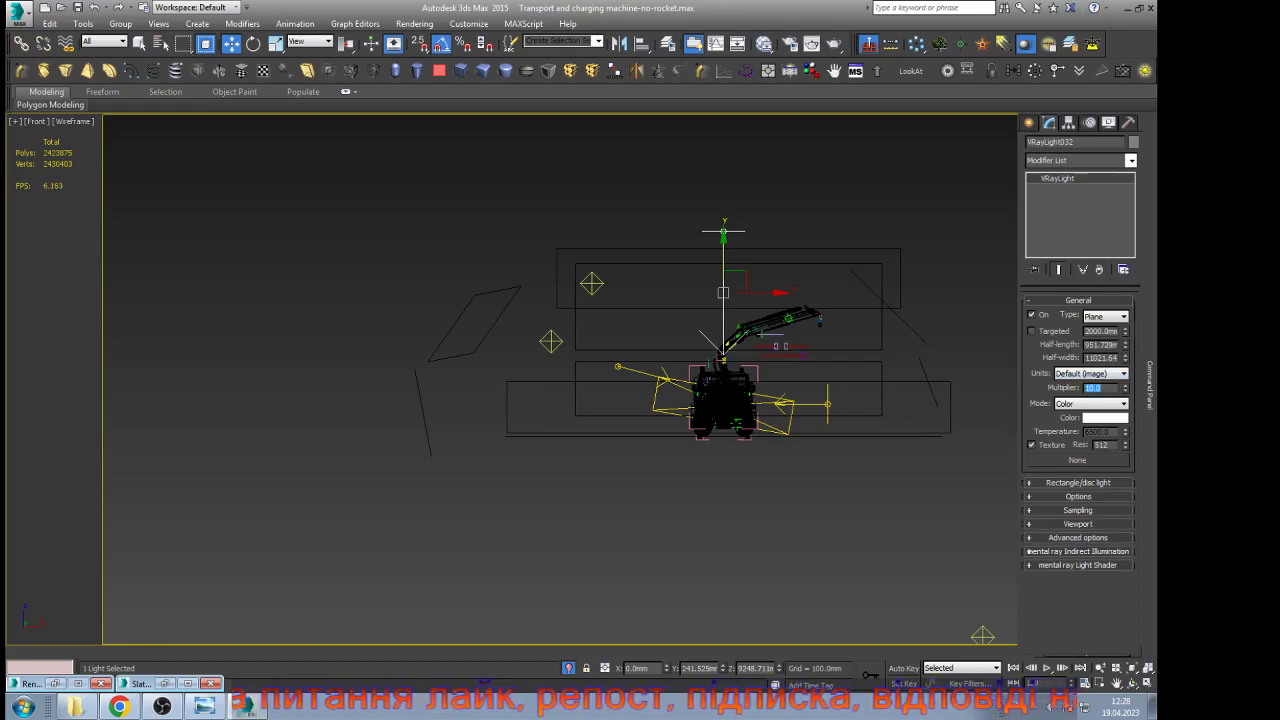
Shift the overhead plane light sideways in the front view, away from the crane boom, to about X -1183 mm
middle_click(872, 391)
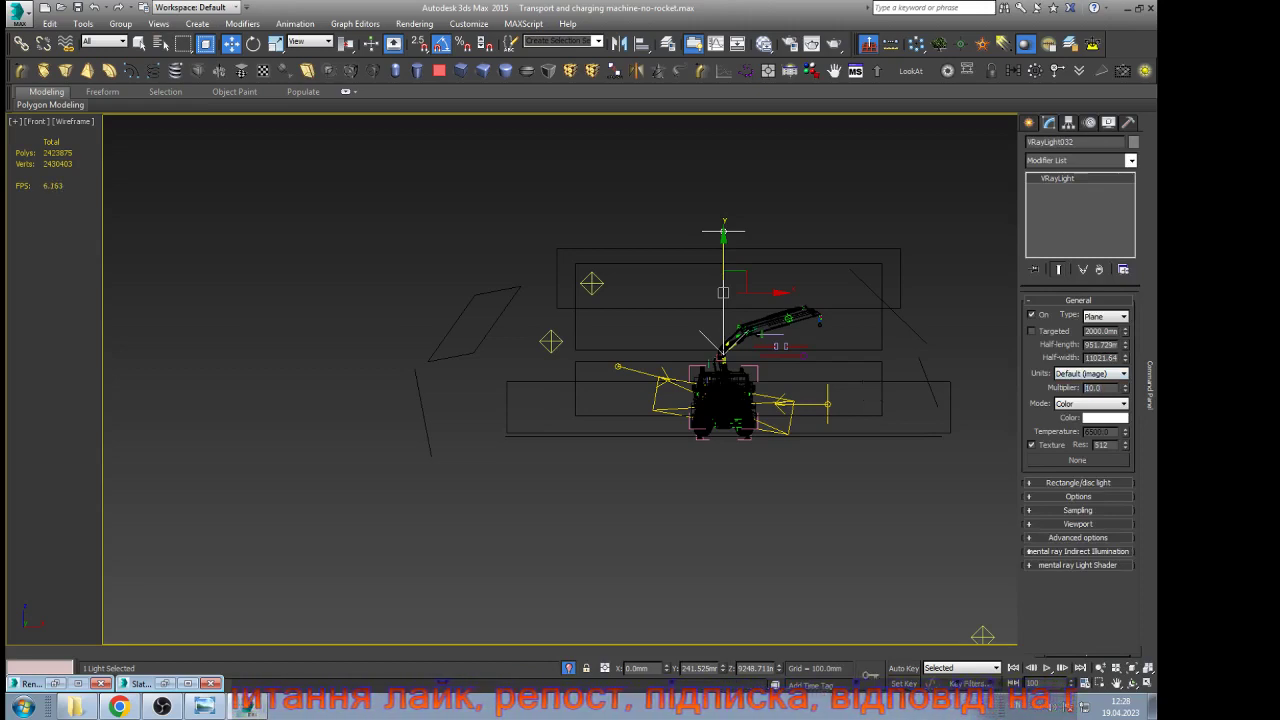
scroll(821, 343, up, 4)
scroll(706, 340, up, 5)
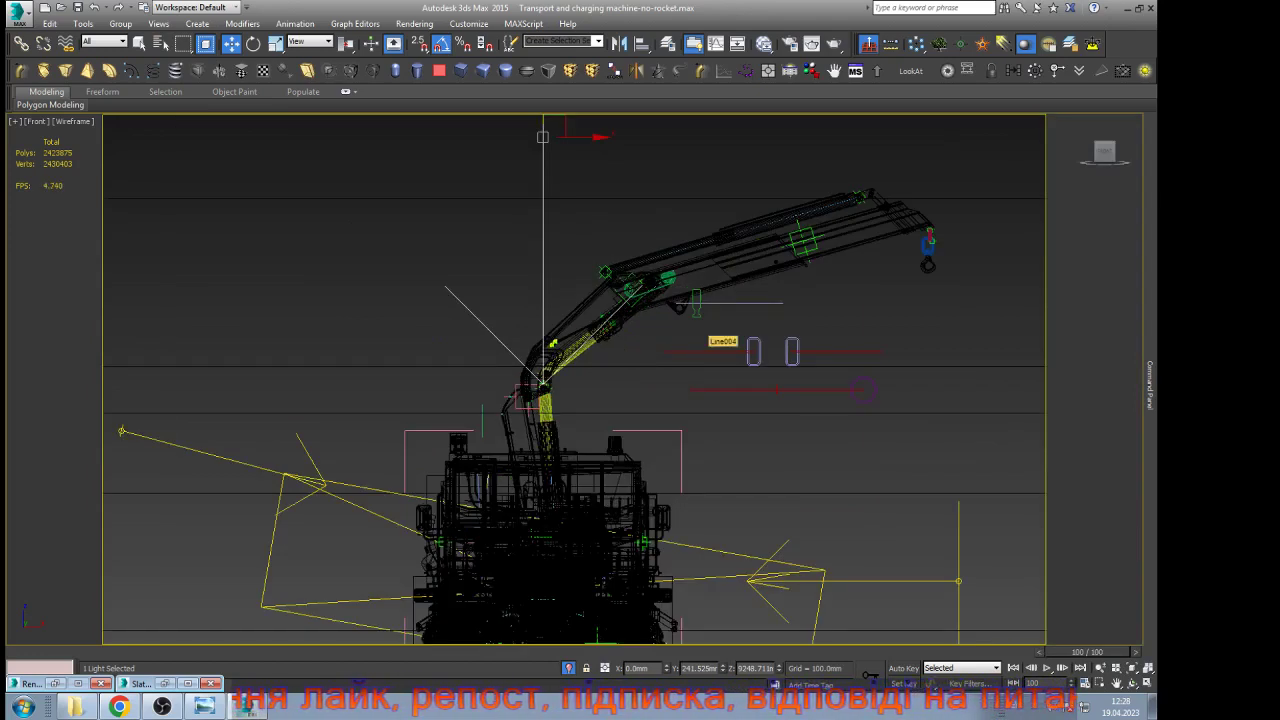
scroll(845, 419, down, 4)
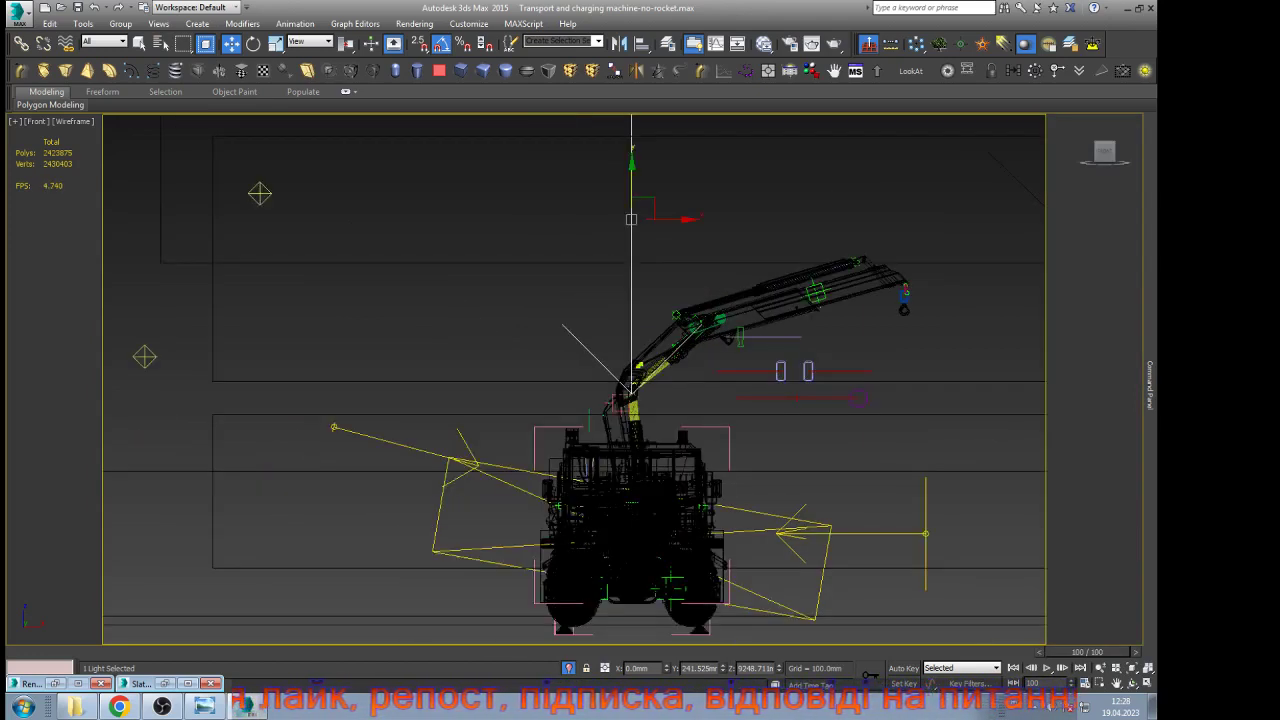
drag(736, 278, 683, 278)
mouse_move(1150, 385)
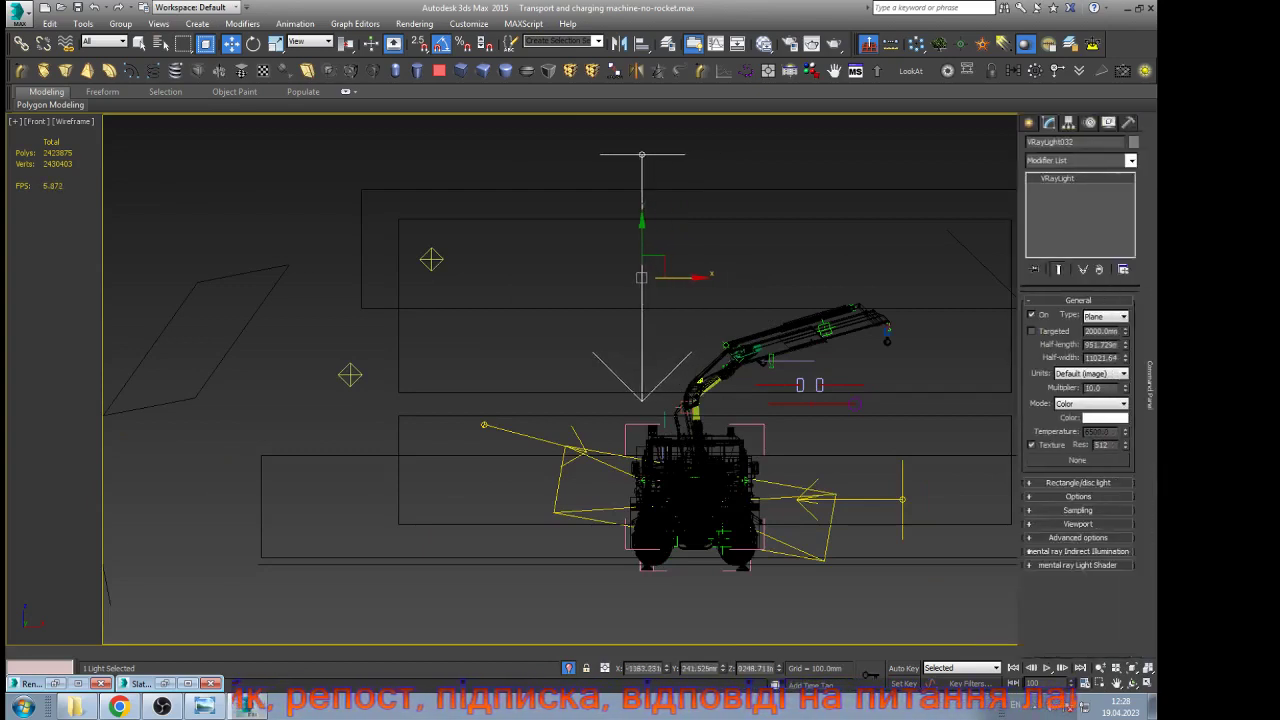
Expand the overhead plane light's rectangle/disc and options settings to check its visibility and shadow options, and deselect the light
click(1078, 483)
click(1078, 549)
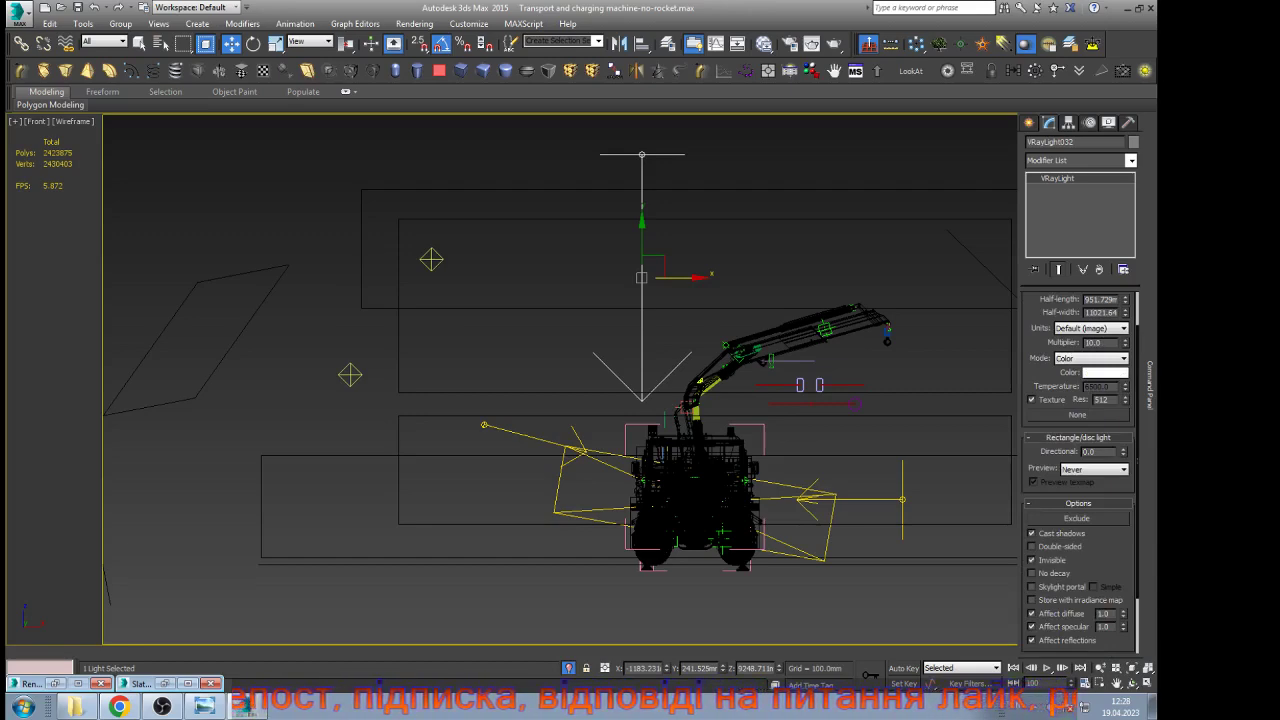
click(898, 353)
Switch to the Camera001 view, turn it into a perspective view and reframe it to fit the whole truck with its raised crane boom
key(c)
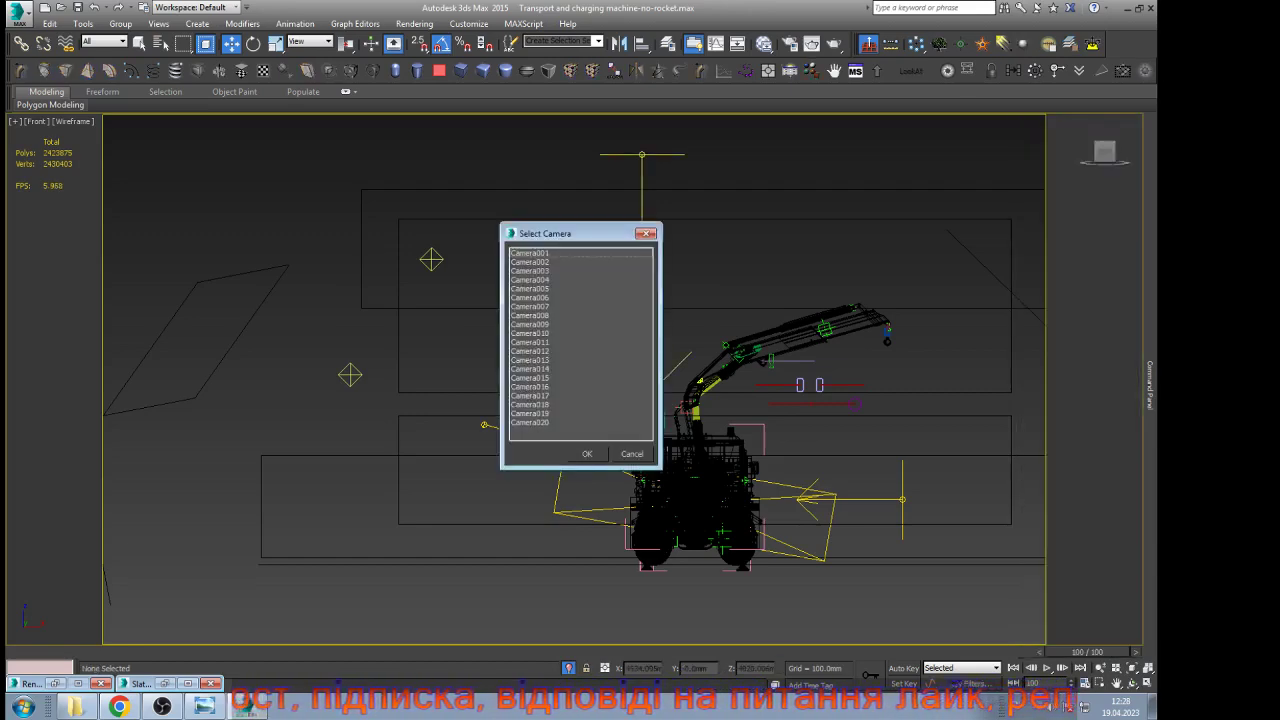
double_click(530, 253)
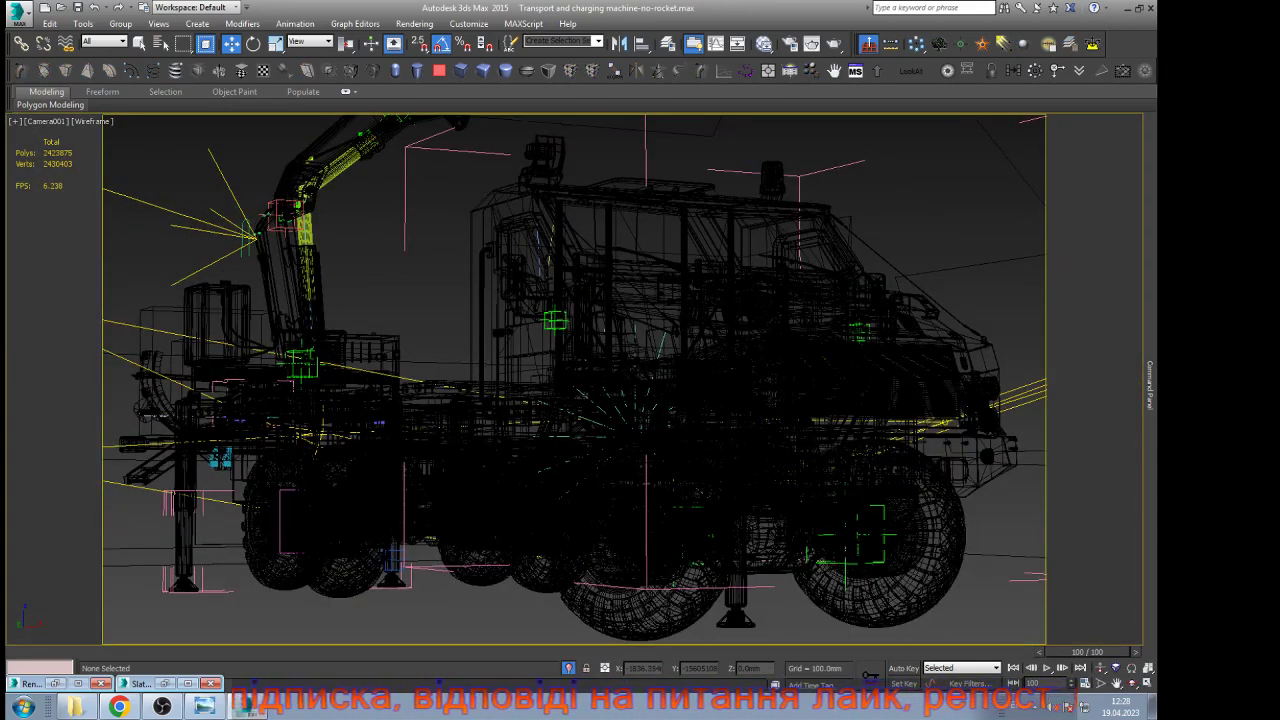
key(p)
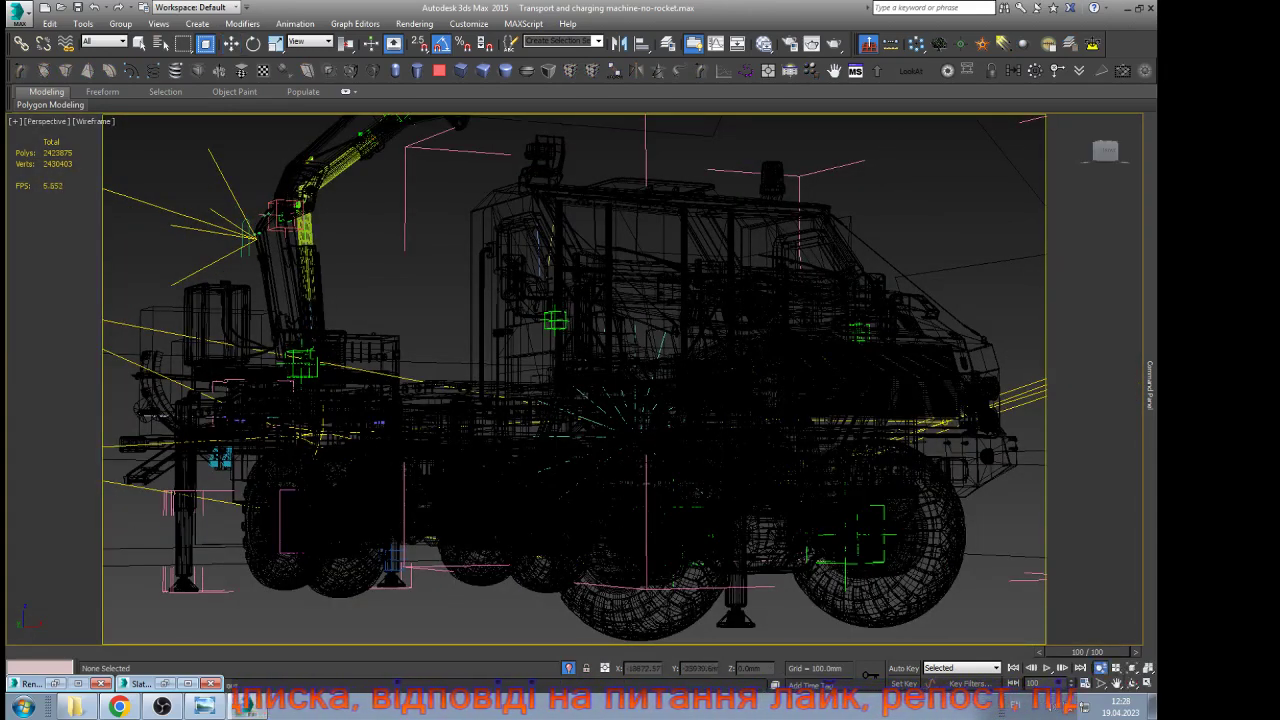
drag(620, 390, 620, 470)
click(1117, 683)
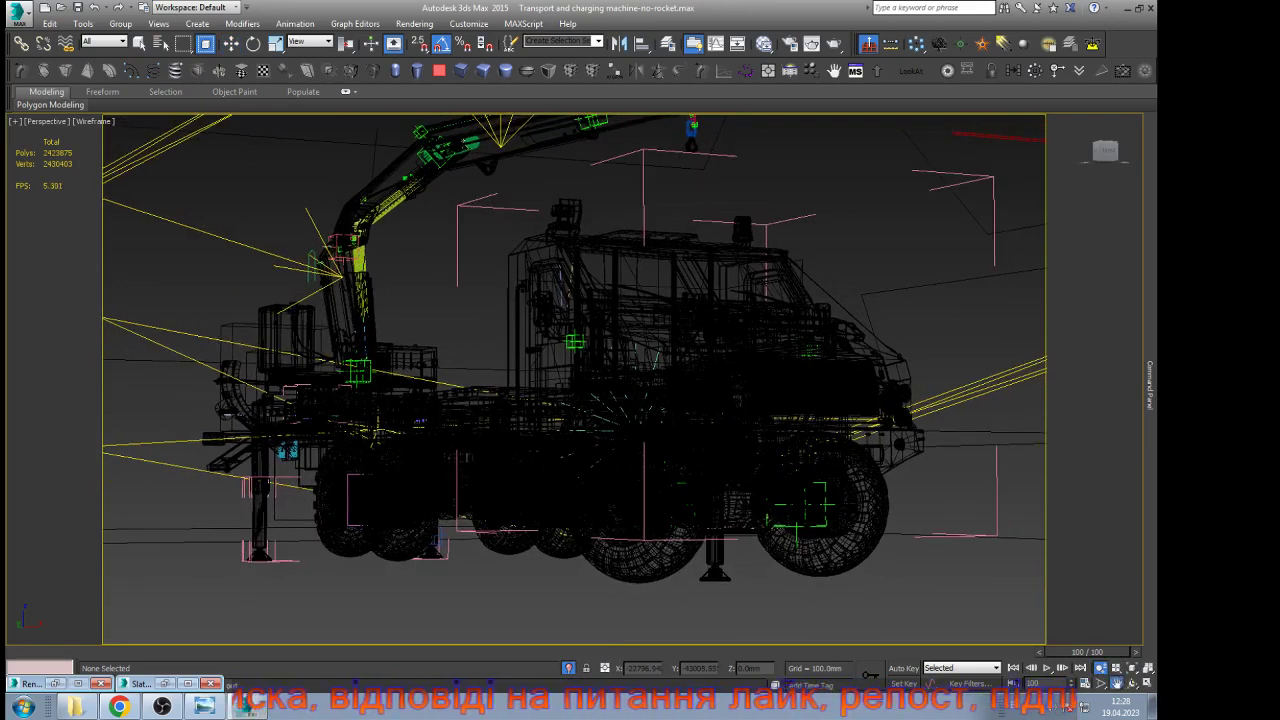
drag(620, 360, 639, 420)
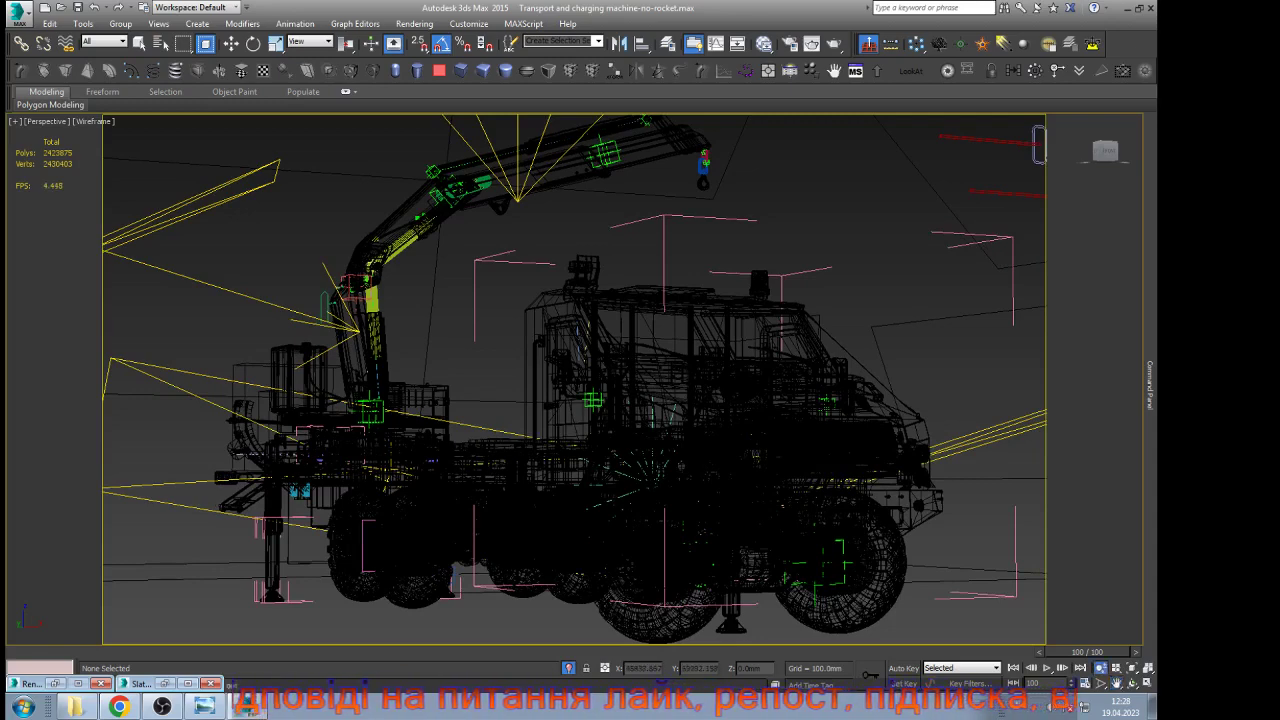
drag(928, 495, 928, 507)
key(w)
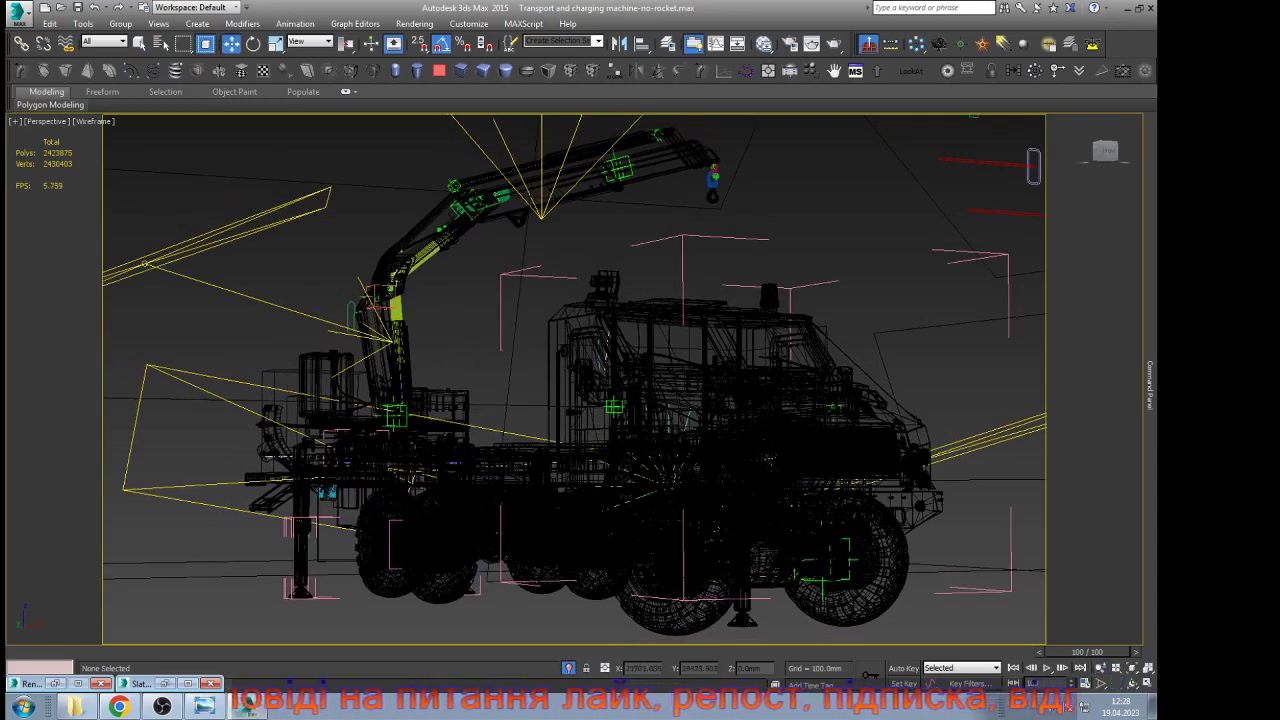
click(1117, 684)
drag(767, 458, 755, 461)
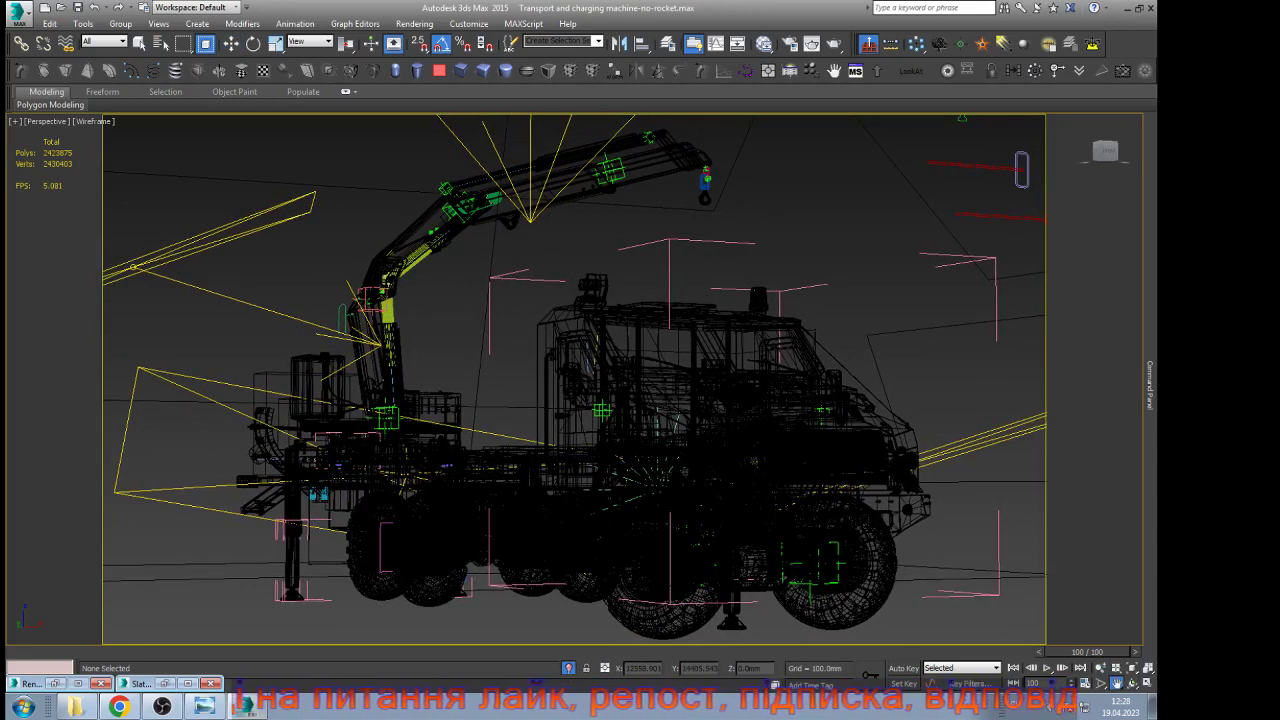
Create a camera from the framed perspective view, and hide all cameras and lights in the viewport
key(w)
key(c)
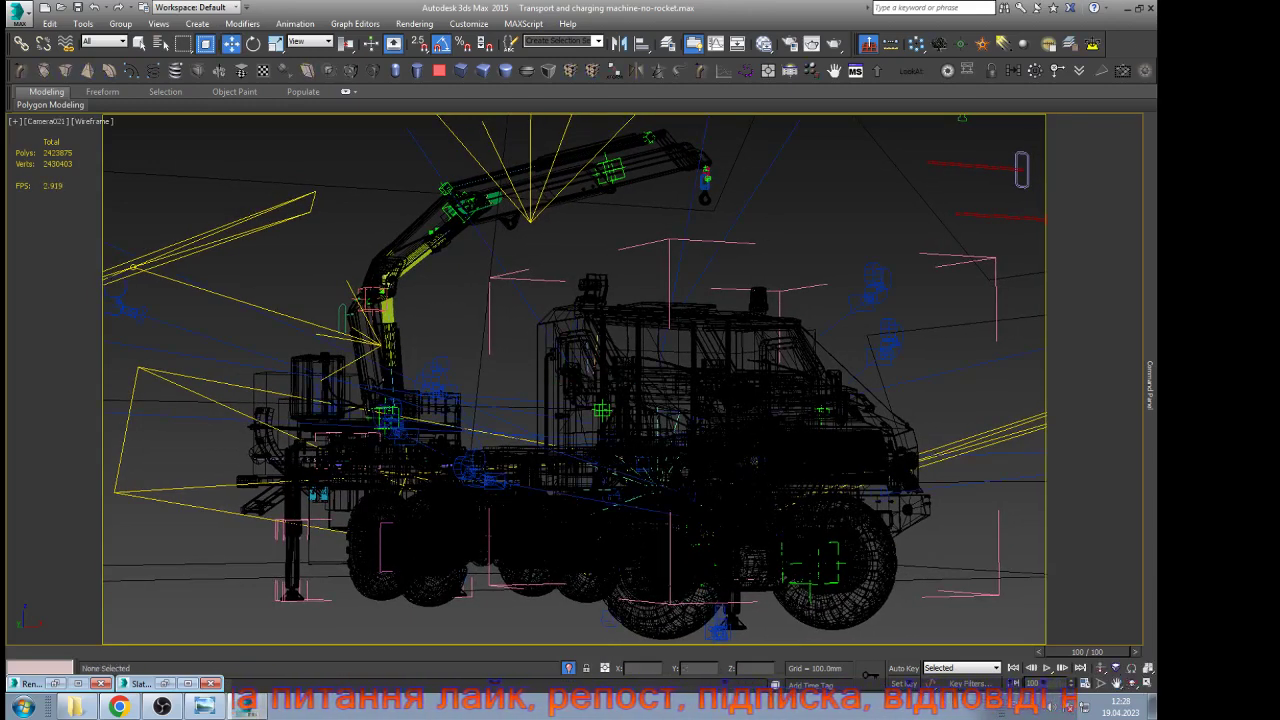
key(shift+c)
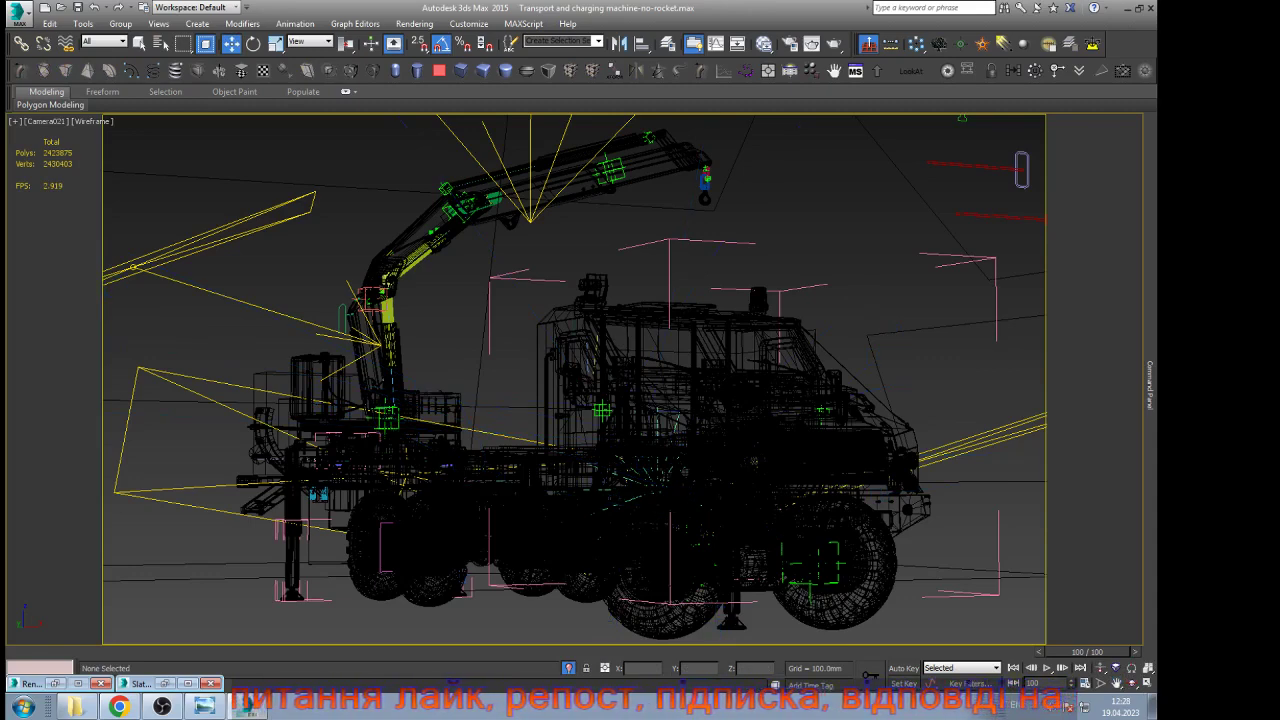
key(shift+l)
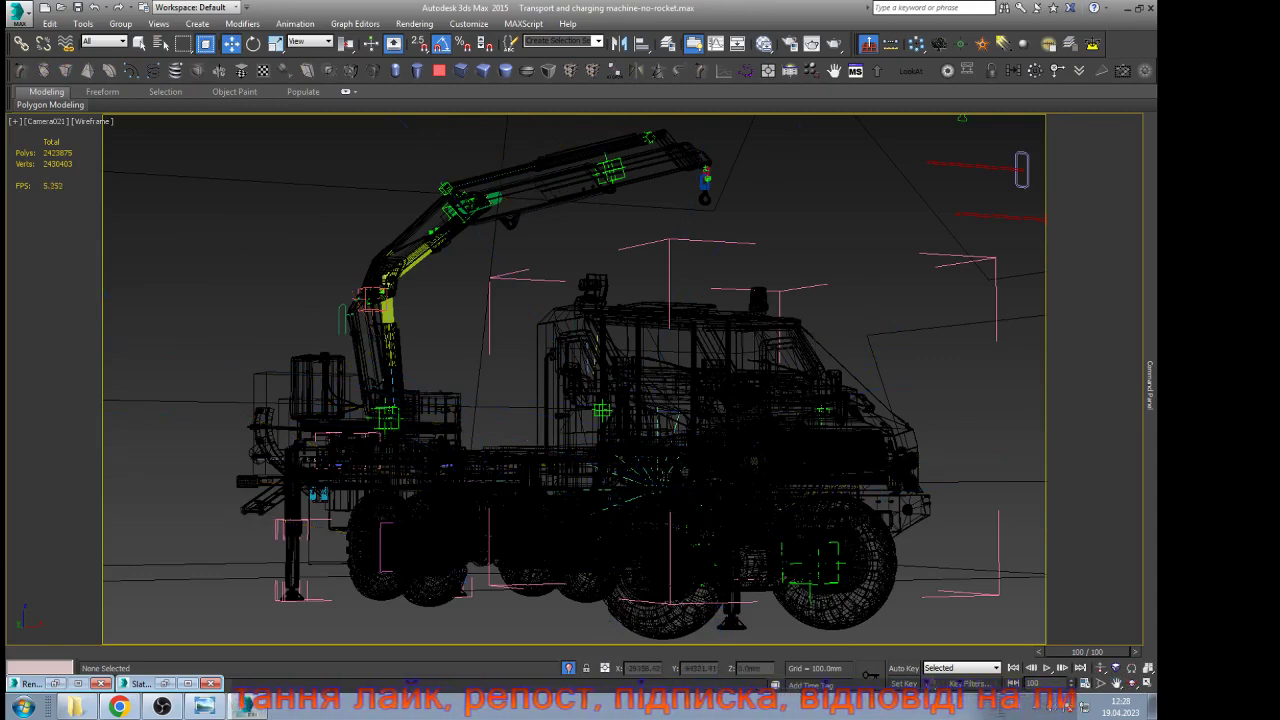
Save the scene over Transport and charging machine-no-rocket, and save an incremented copy as Transport and charging machine-no-rocket01
key(ctrl+shift+s)
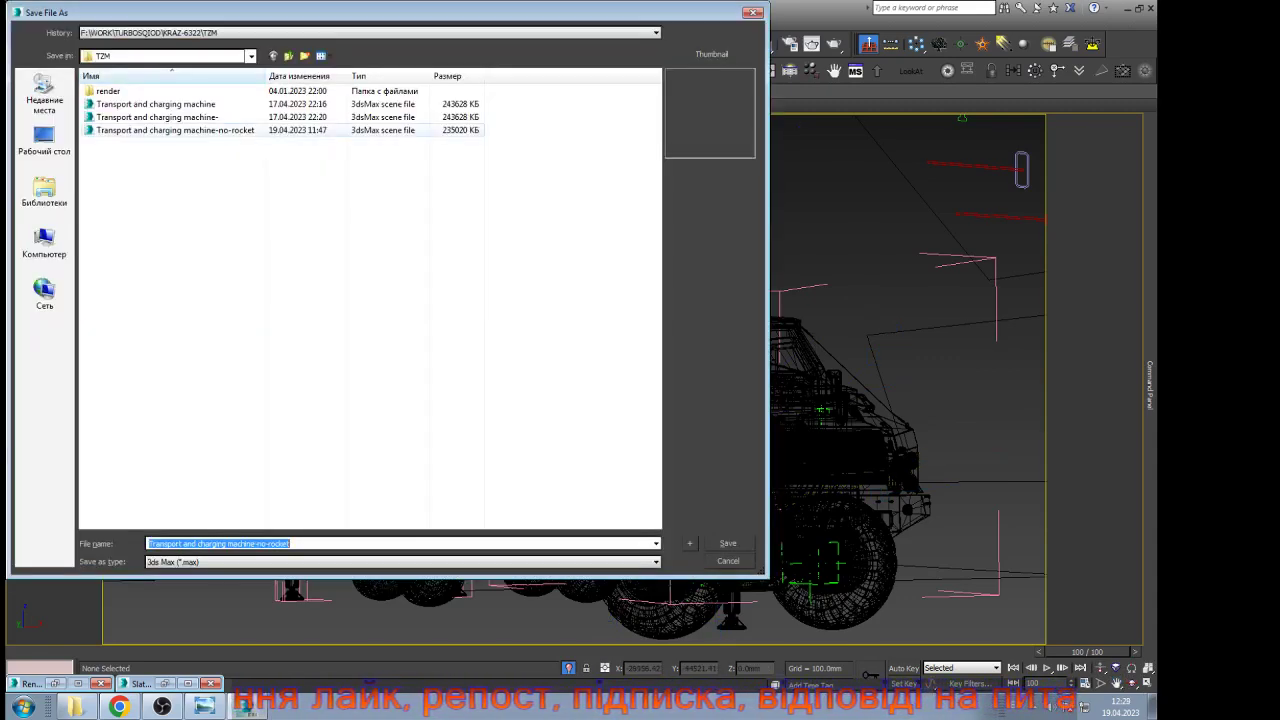
double_click(175, 130)
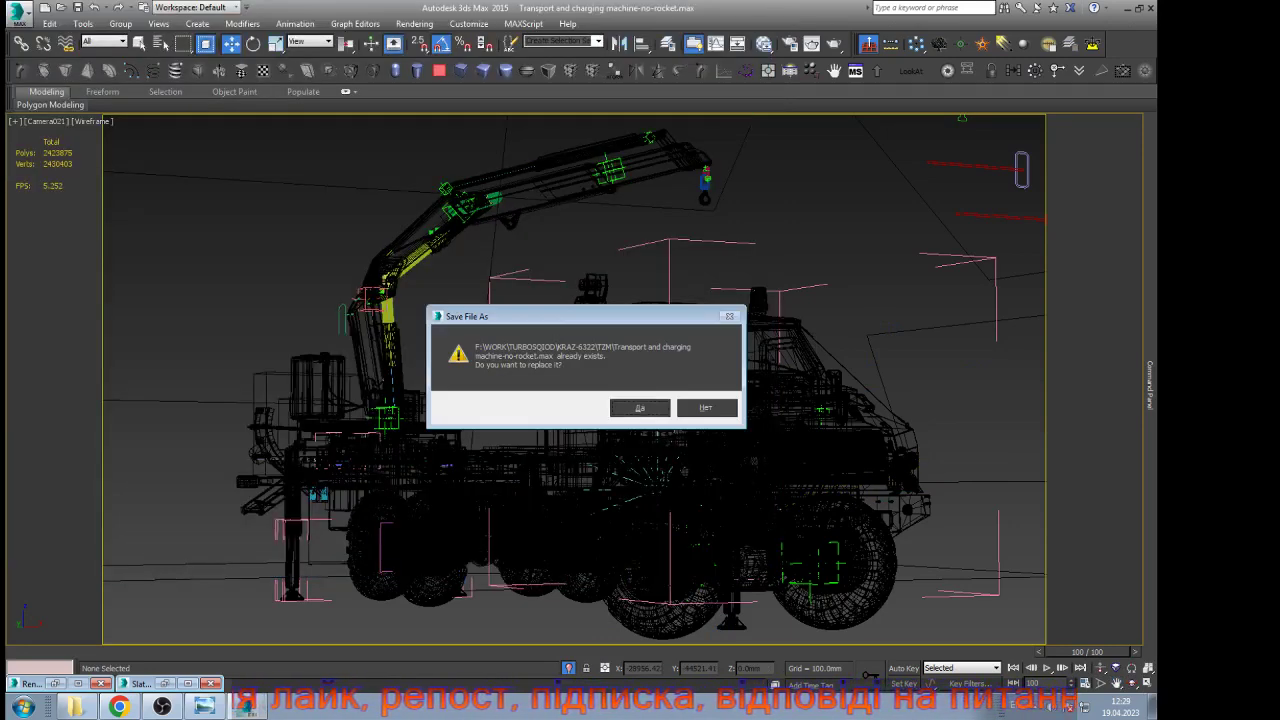
click(638, 407)
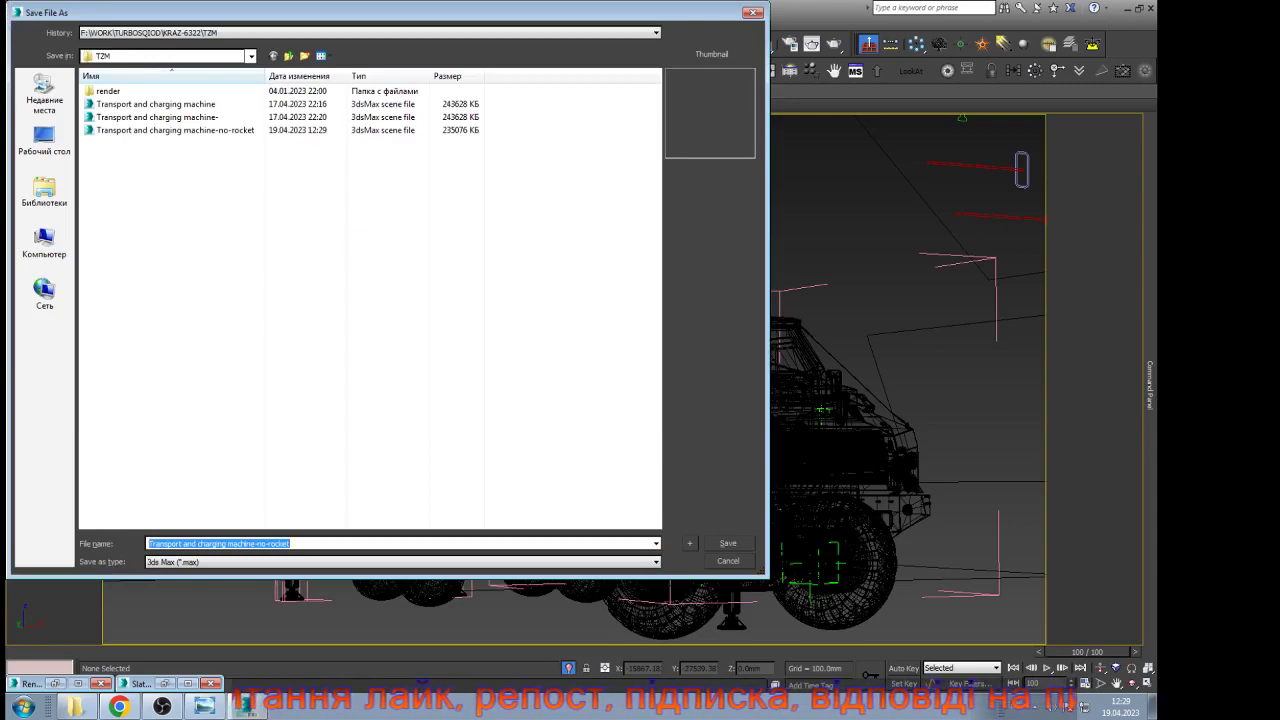
click(690, 543)
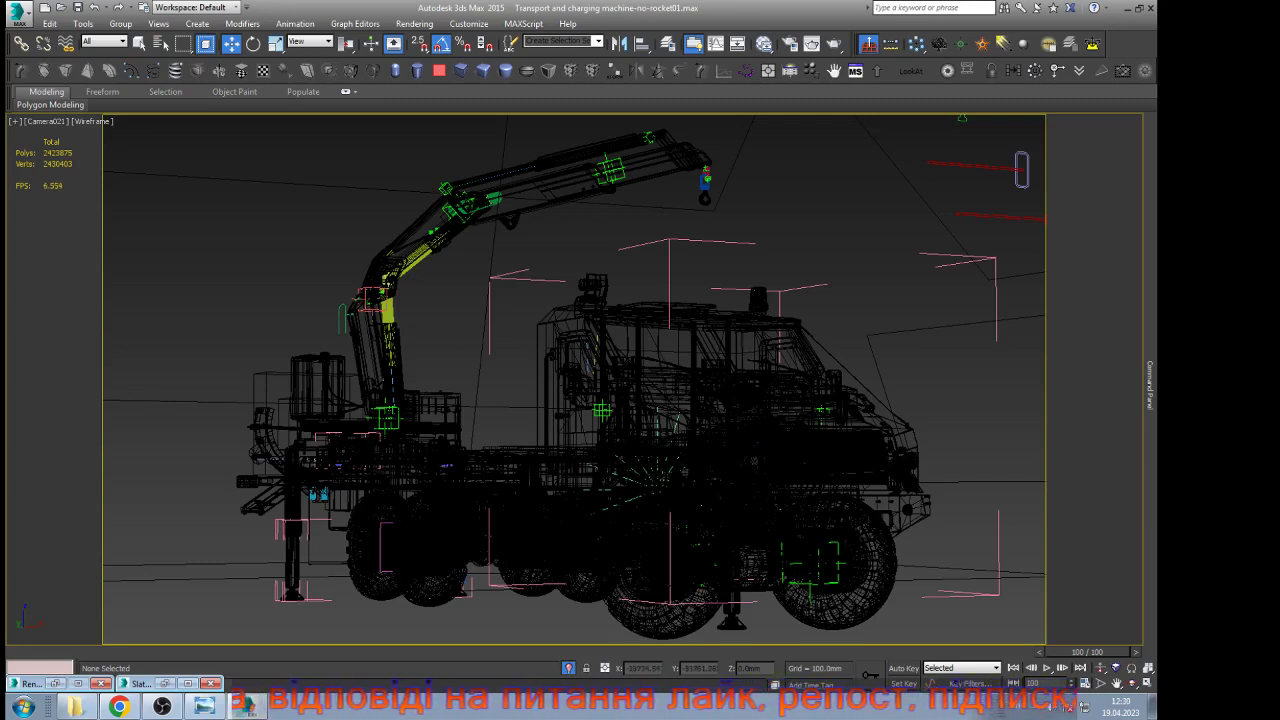
Test-render the Camera021 view, and orbit and pan the camera to show the truck more from the side
key(shift+q)
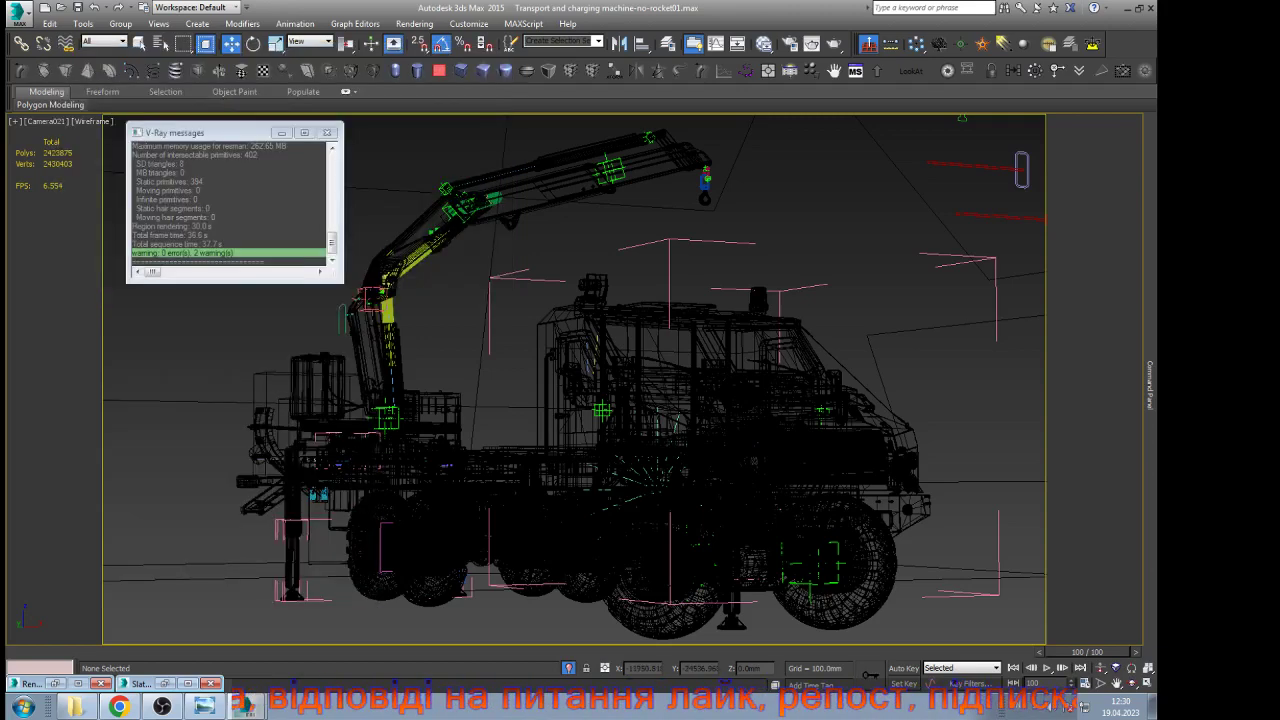
click(327, 133)
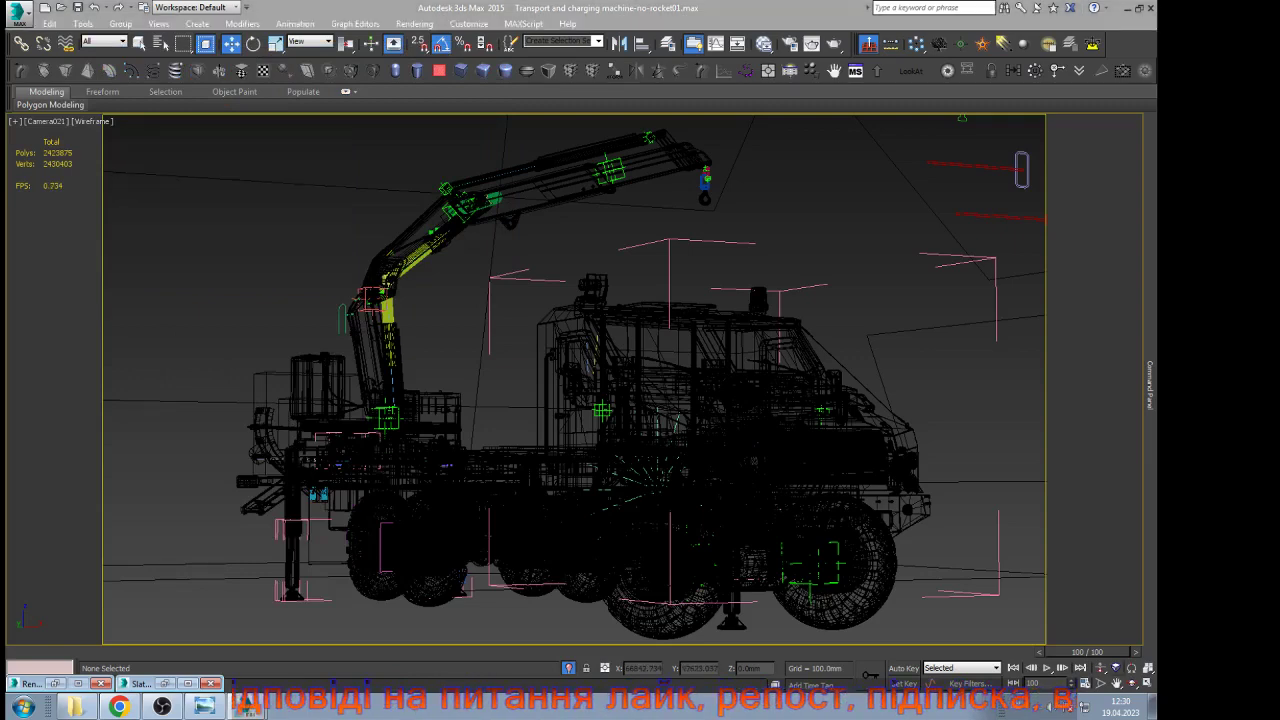
alt+middle_drag(640, 390, 560, 432)
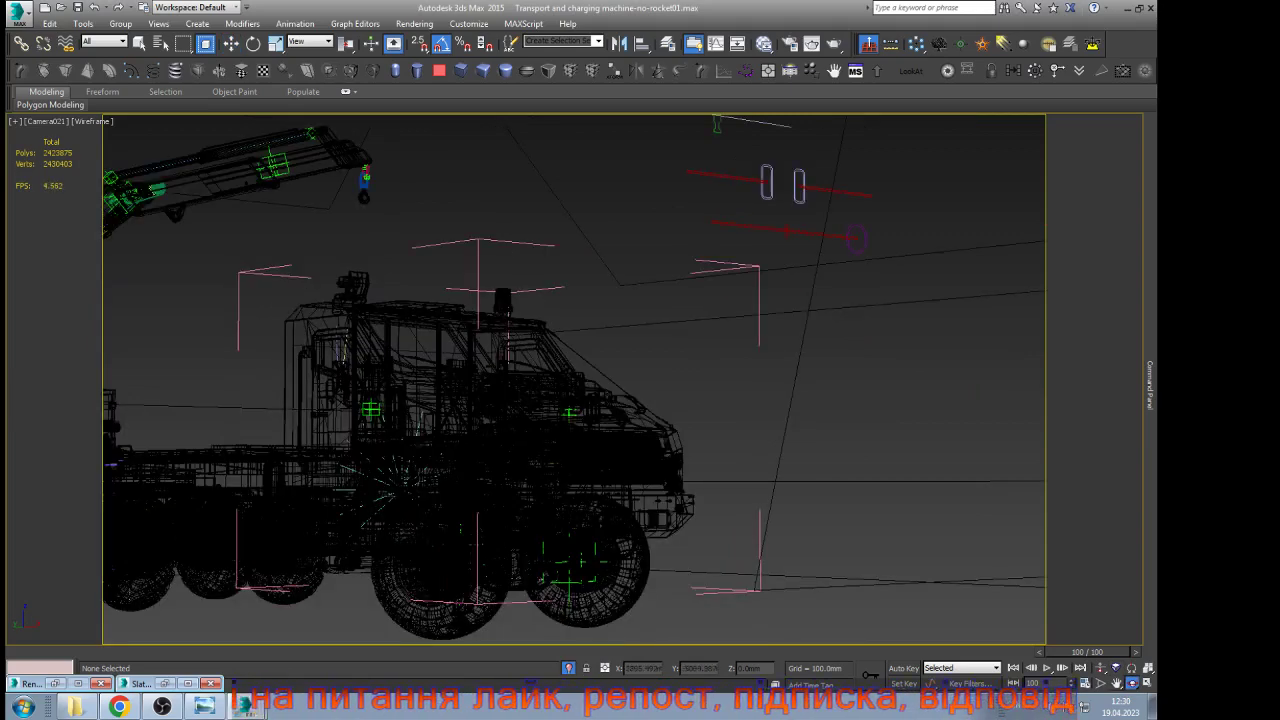
middle_drag(560, 400, 877, 401)
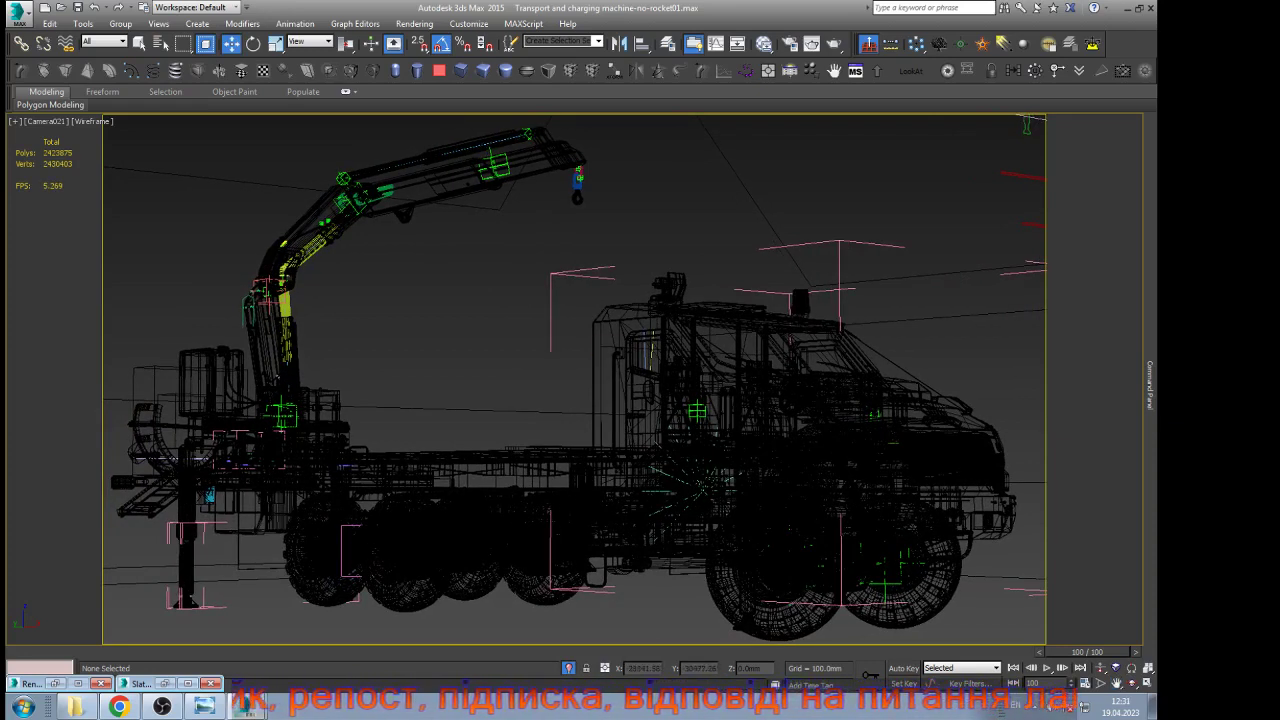
Set the render output size to 800 × 450 with the HDTV (video) format and render the Camera021 view
key(F10)
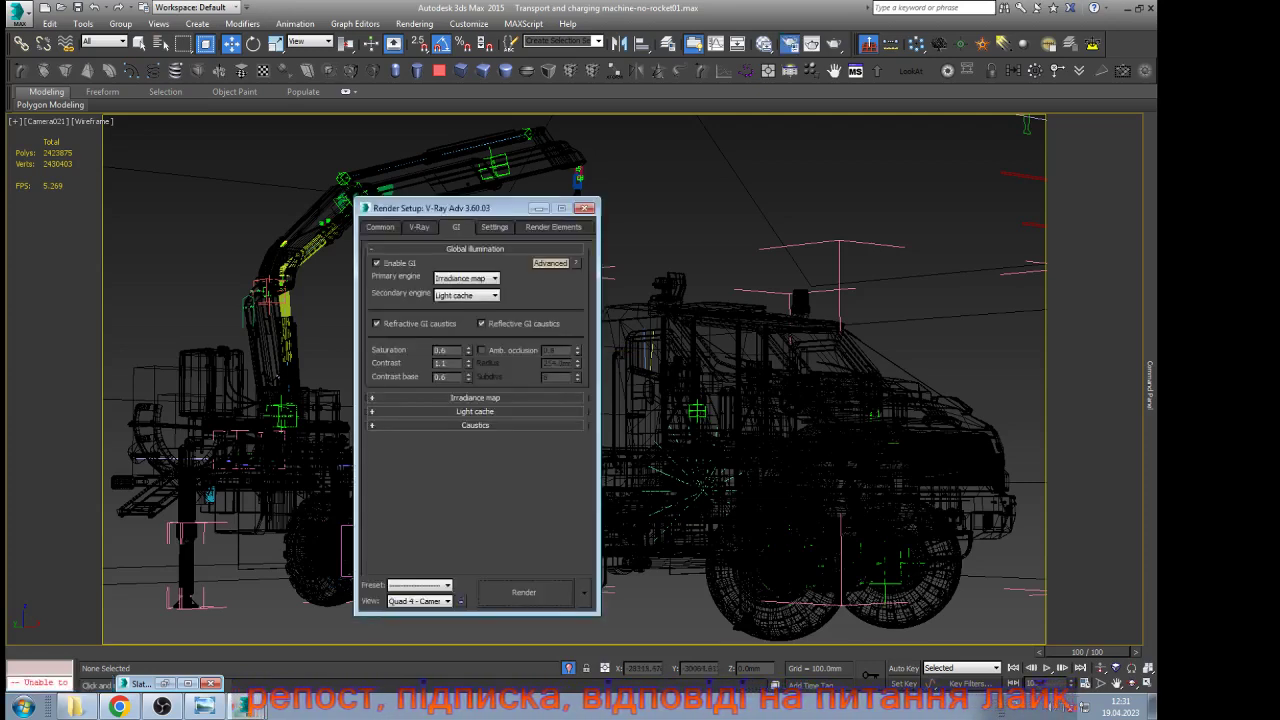
click(380, 227)
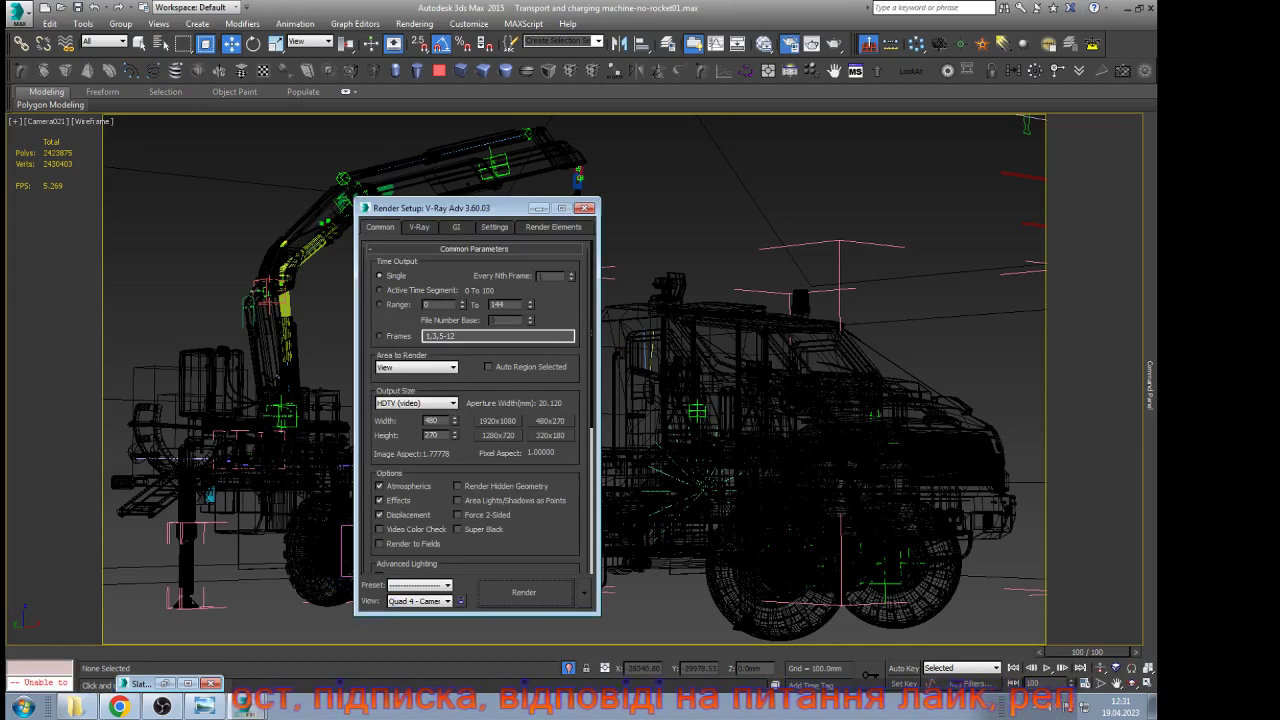
double_click(431, 421)
text(800)
key(Return)
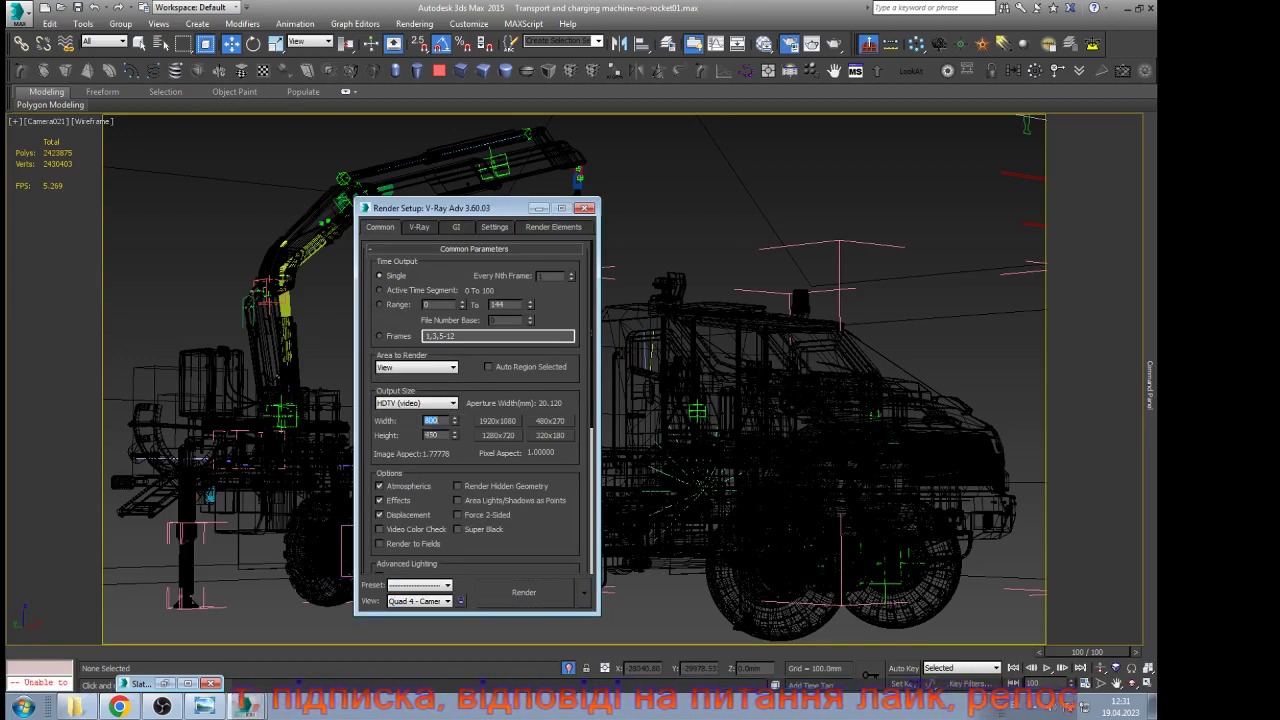
key(Tab)
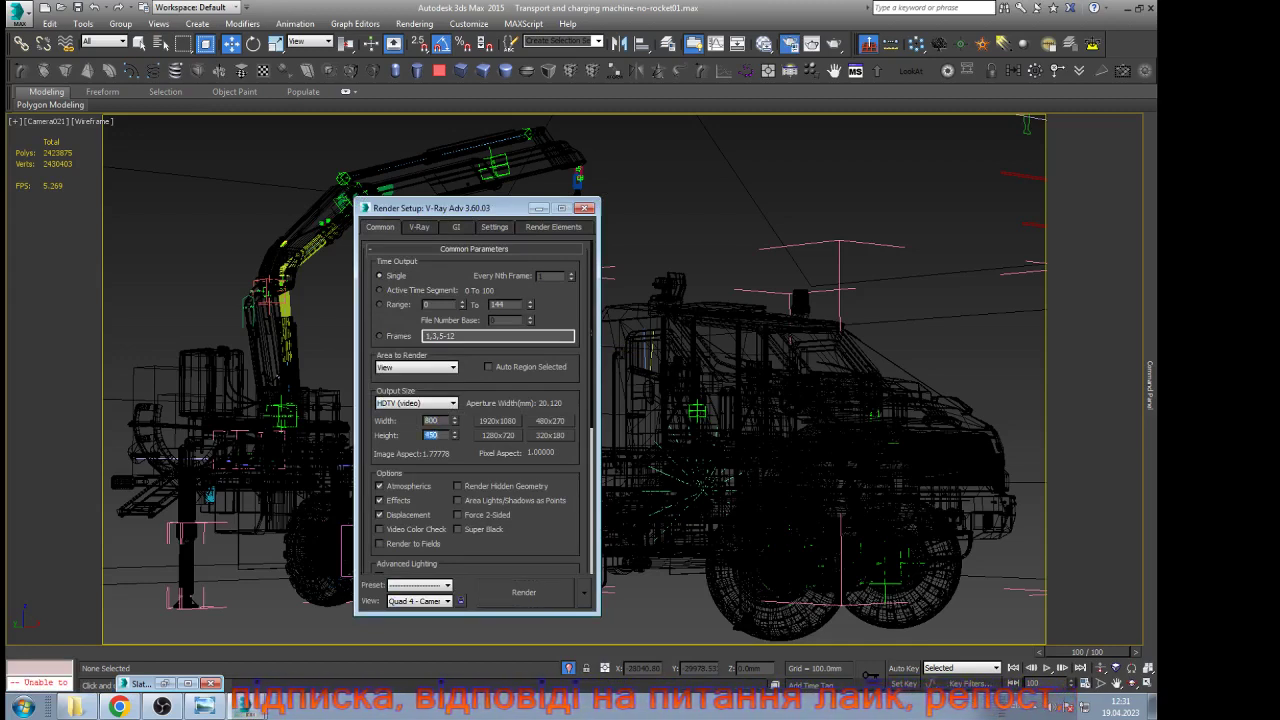
click(453, 403)
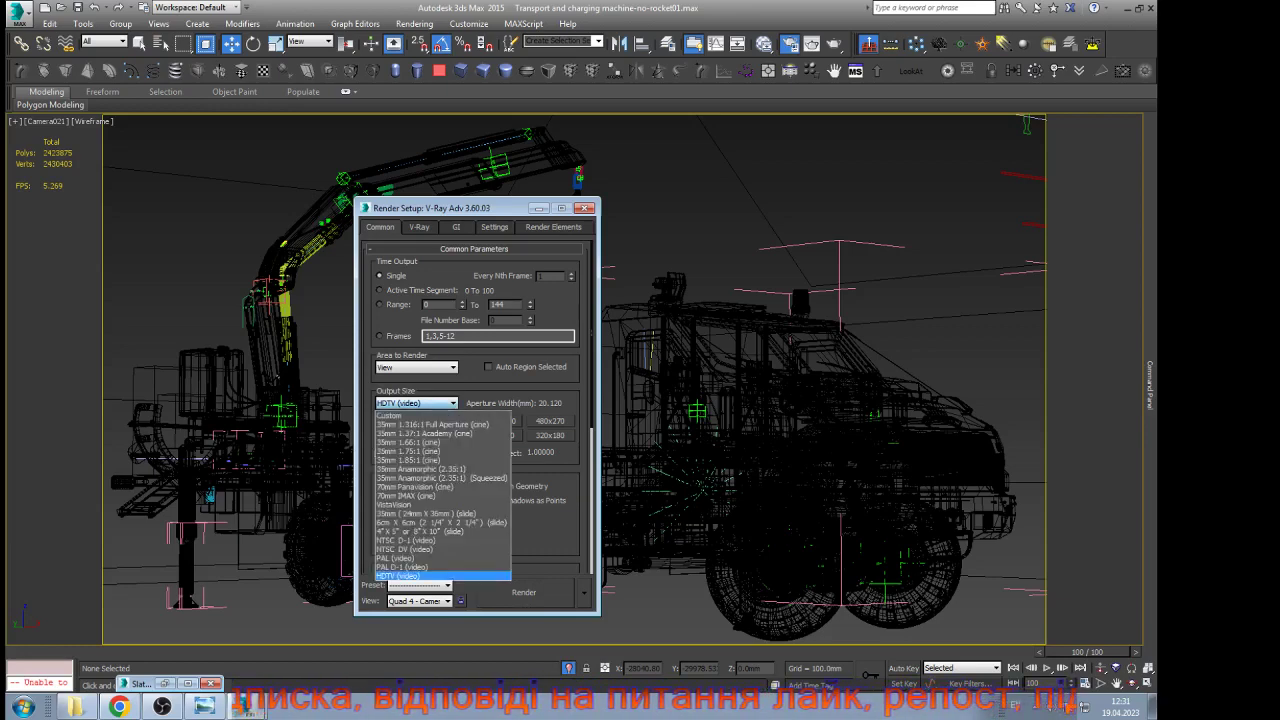
click(453, 403)
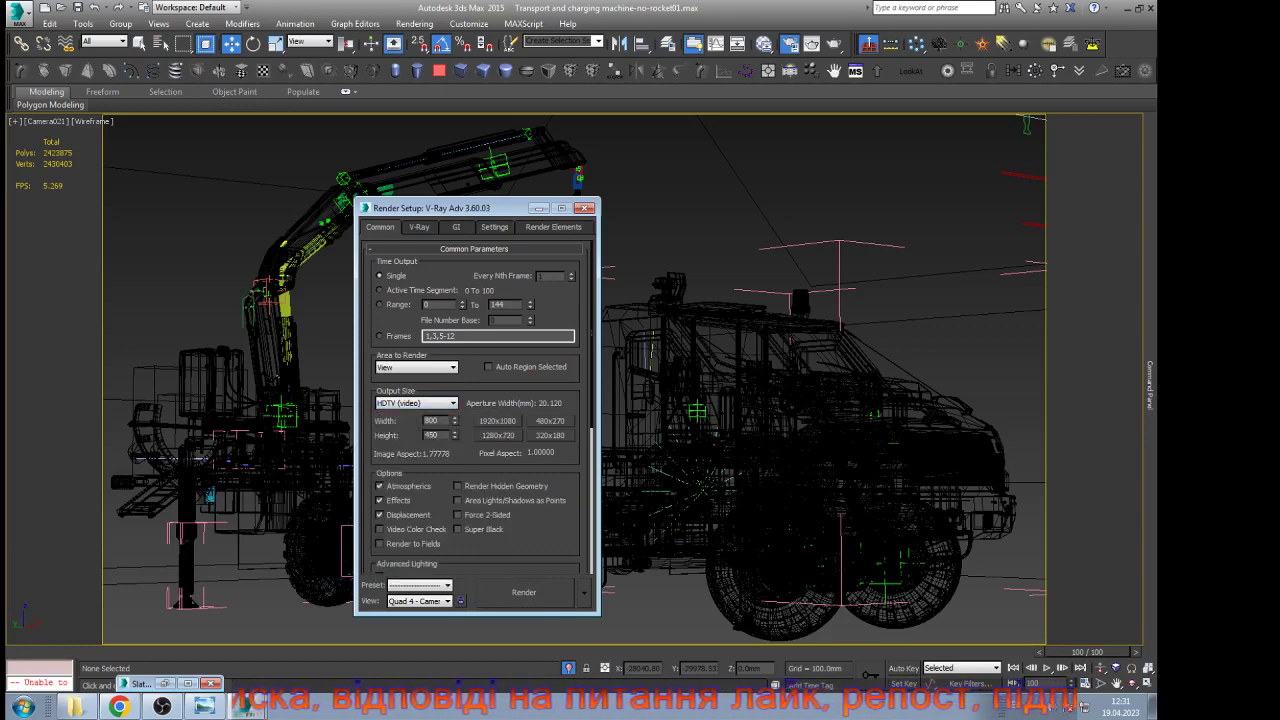
click(524, 593)
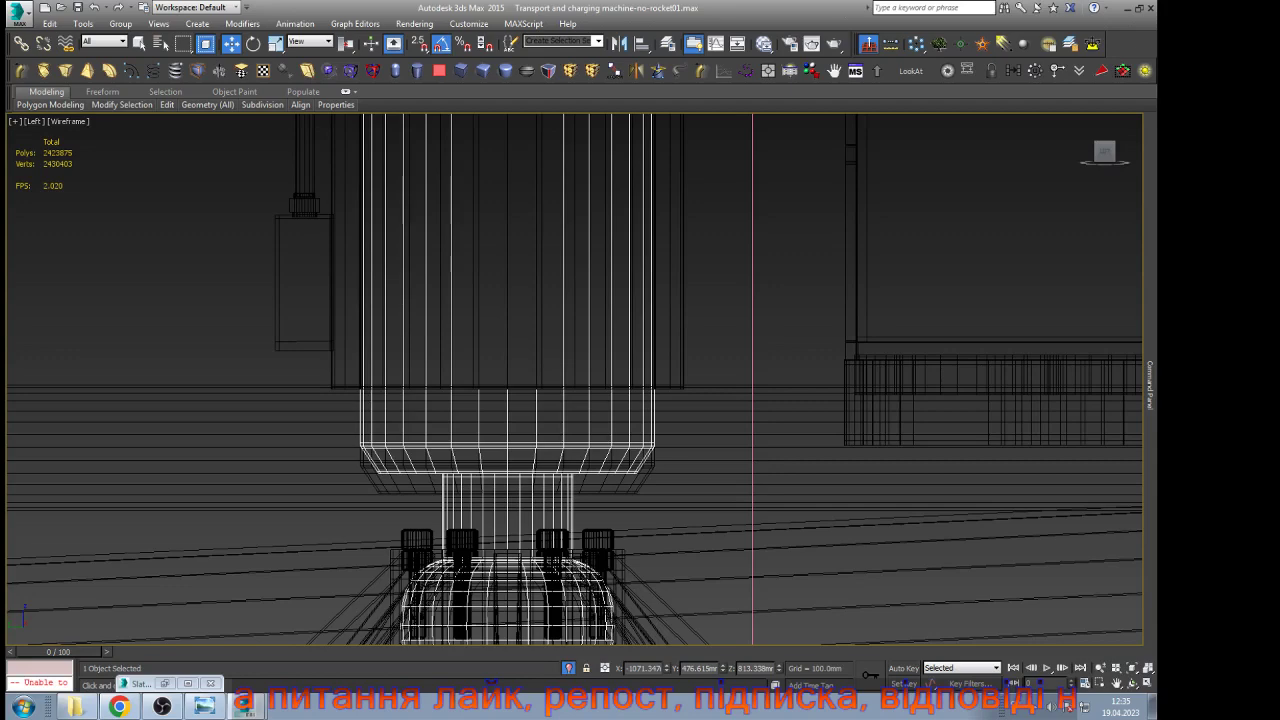
Link the selected outrigger leg to the matching leg beside it, and deselect it
scroll(720, 468, up, 5)
alt+middle_drag(720, 468, 745, 458)
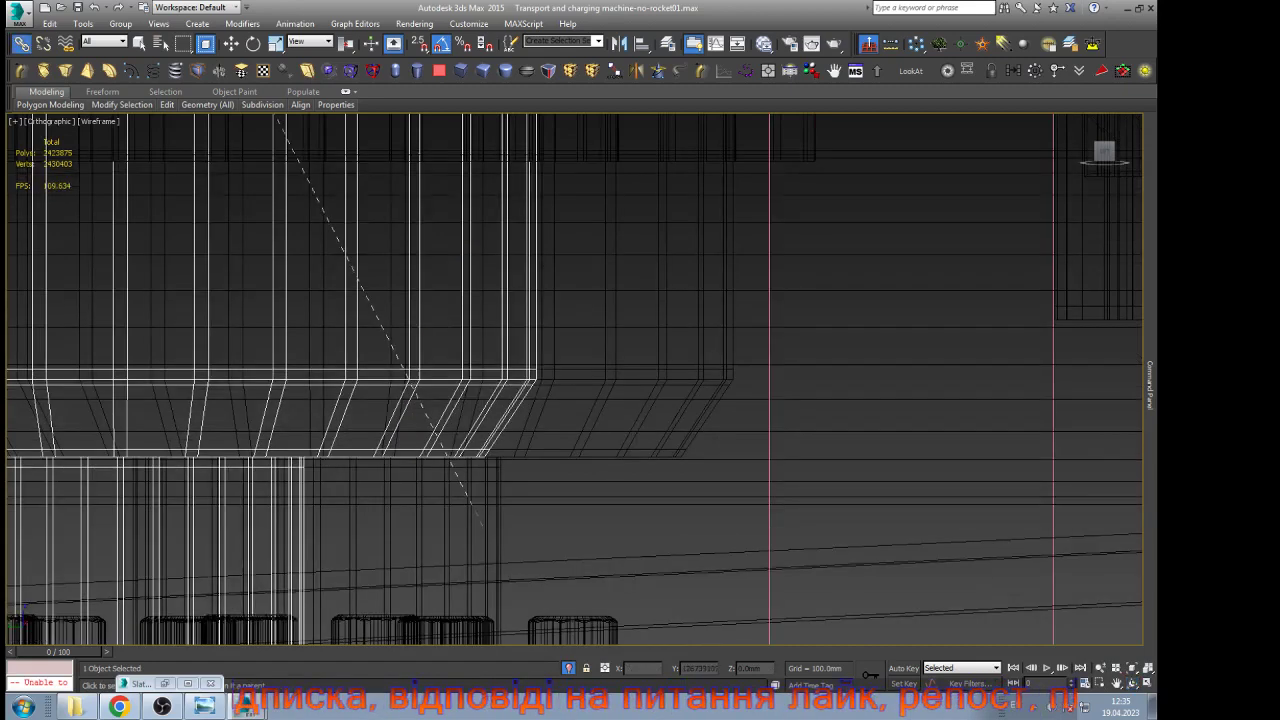
drag(484, 524, 485, 527)
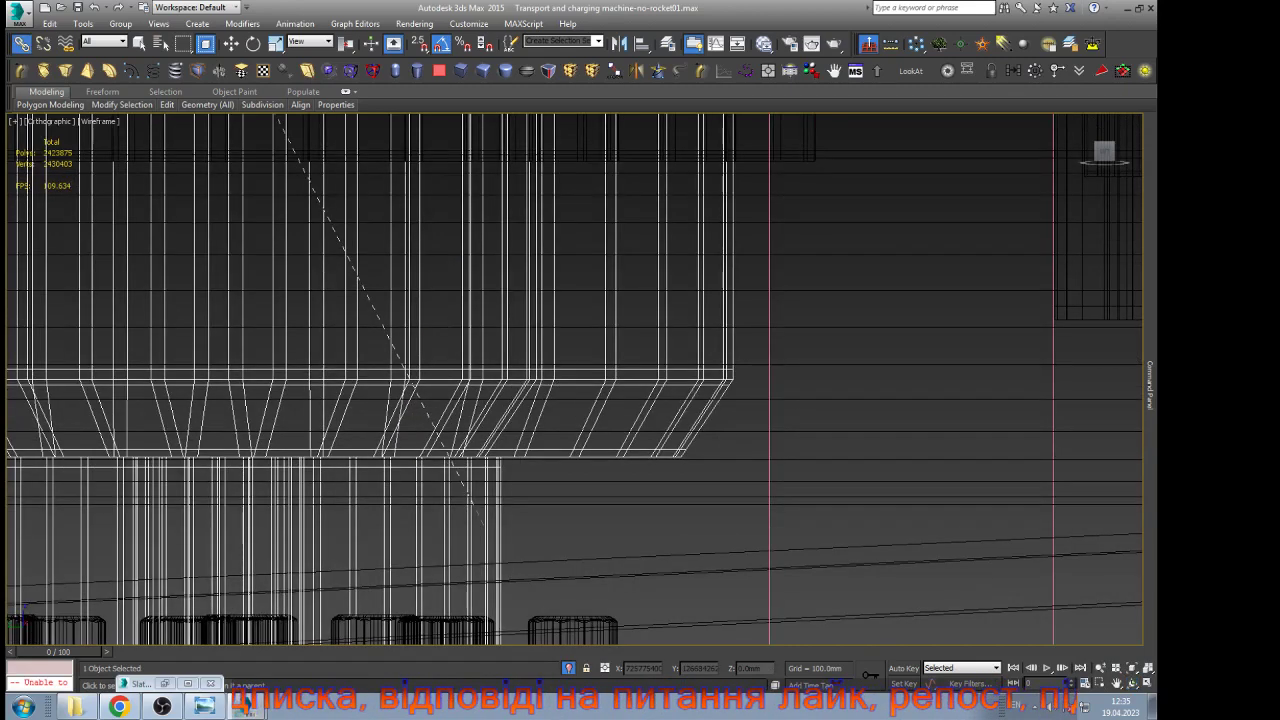
key(w)
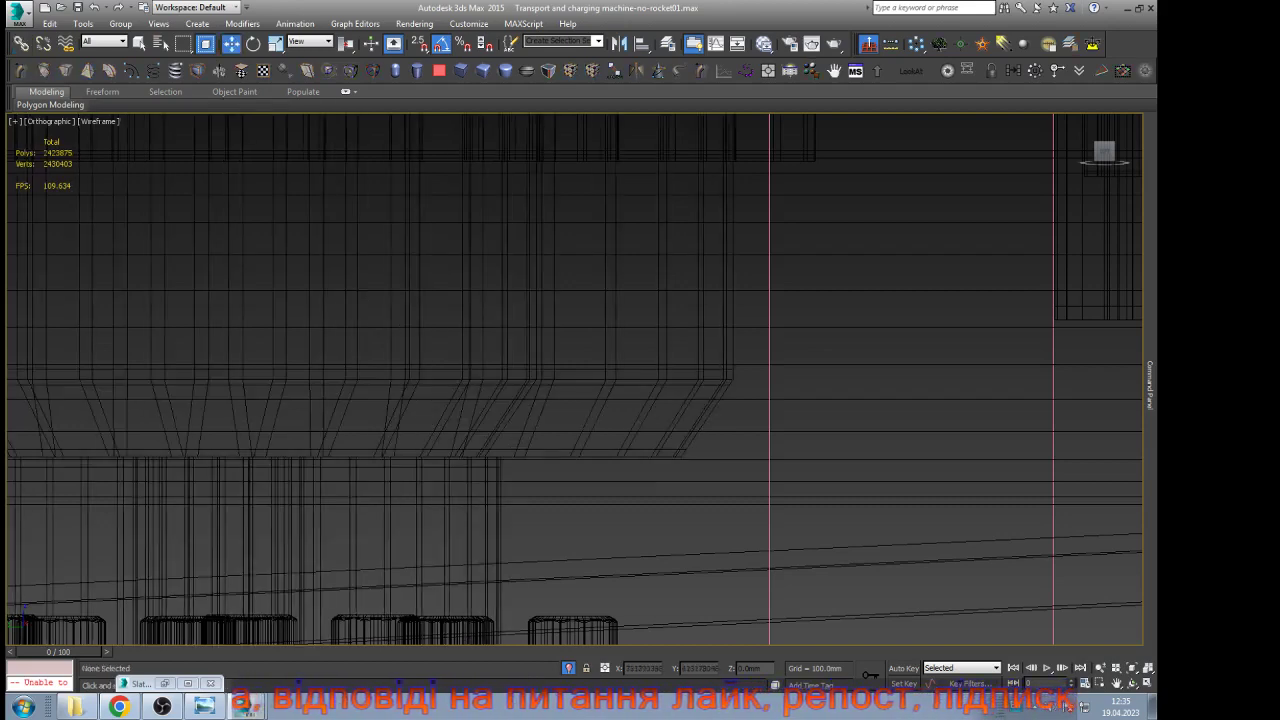
Go to frame 100 and show the scene through Camera021 with safe frames on, checking the Camera002 and Camera001 views on the way
drag(58, 652, 1087, 652)
key(w)
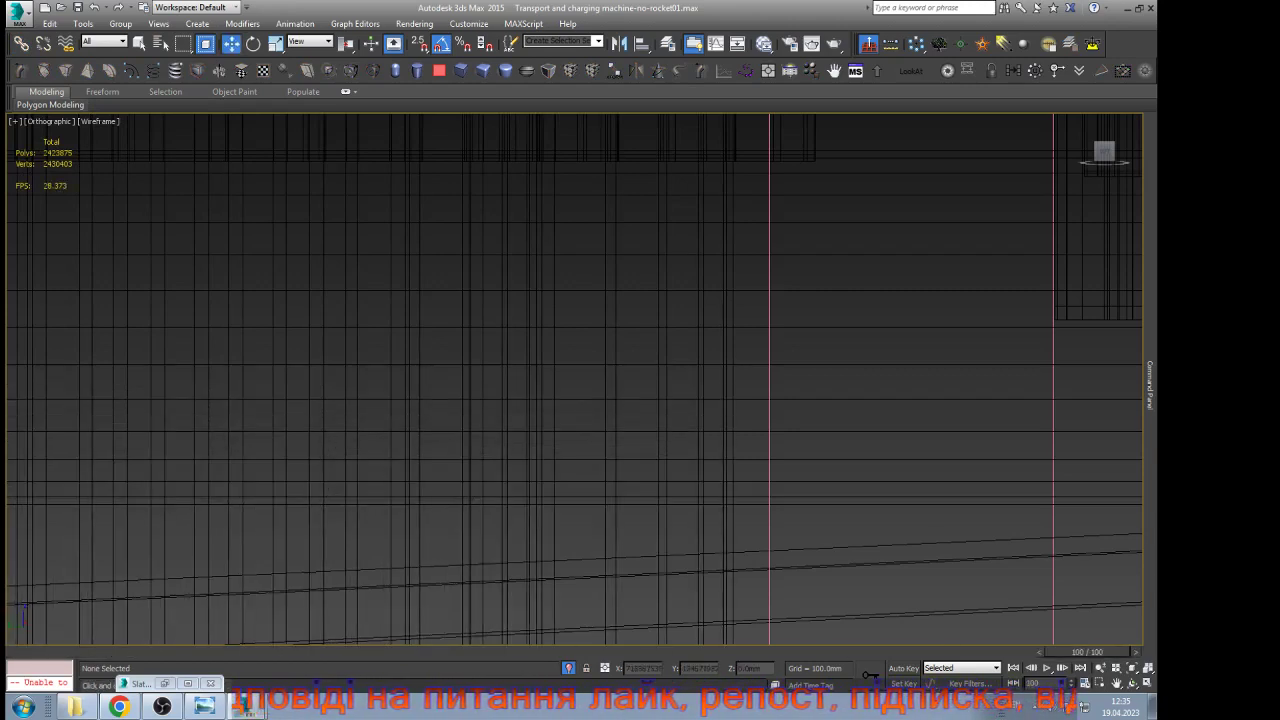
key(c)
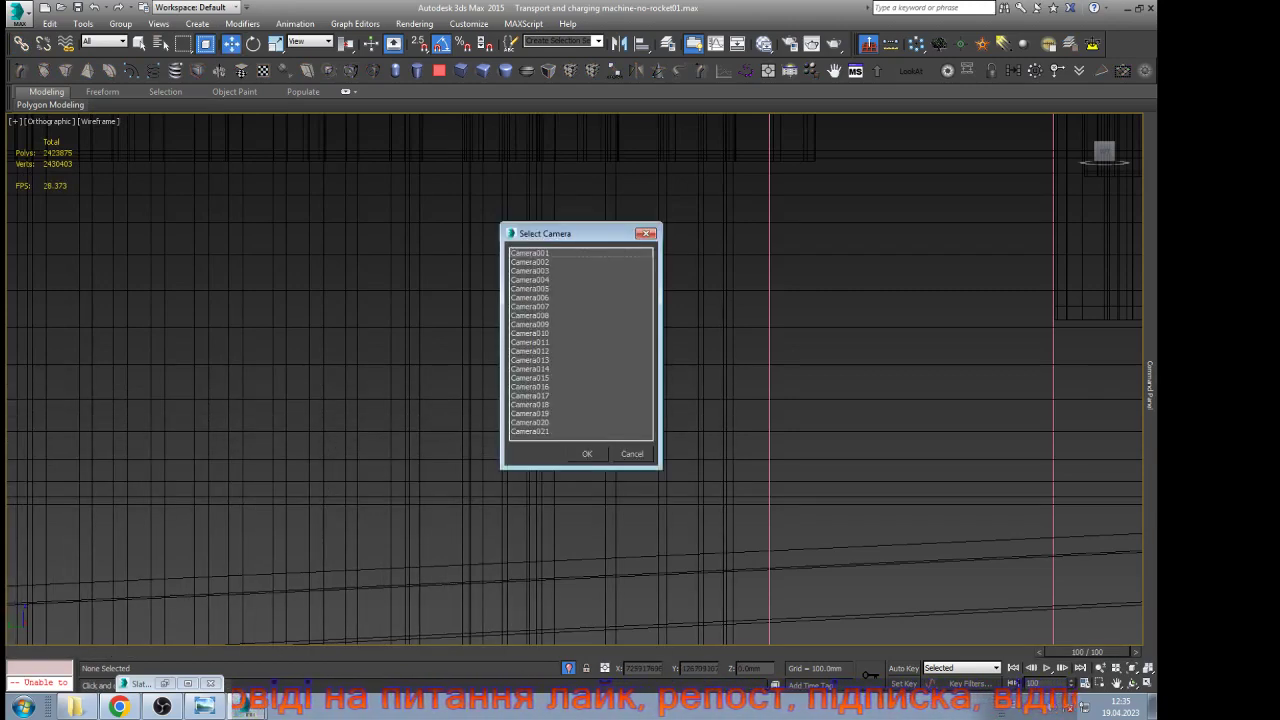
double_click(530, 262)
key(c)
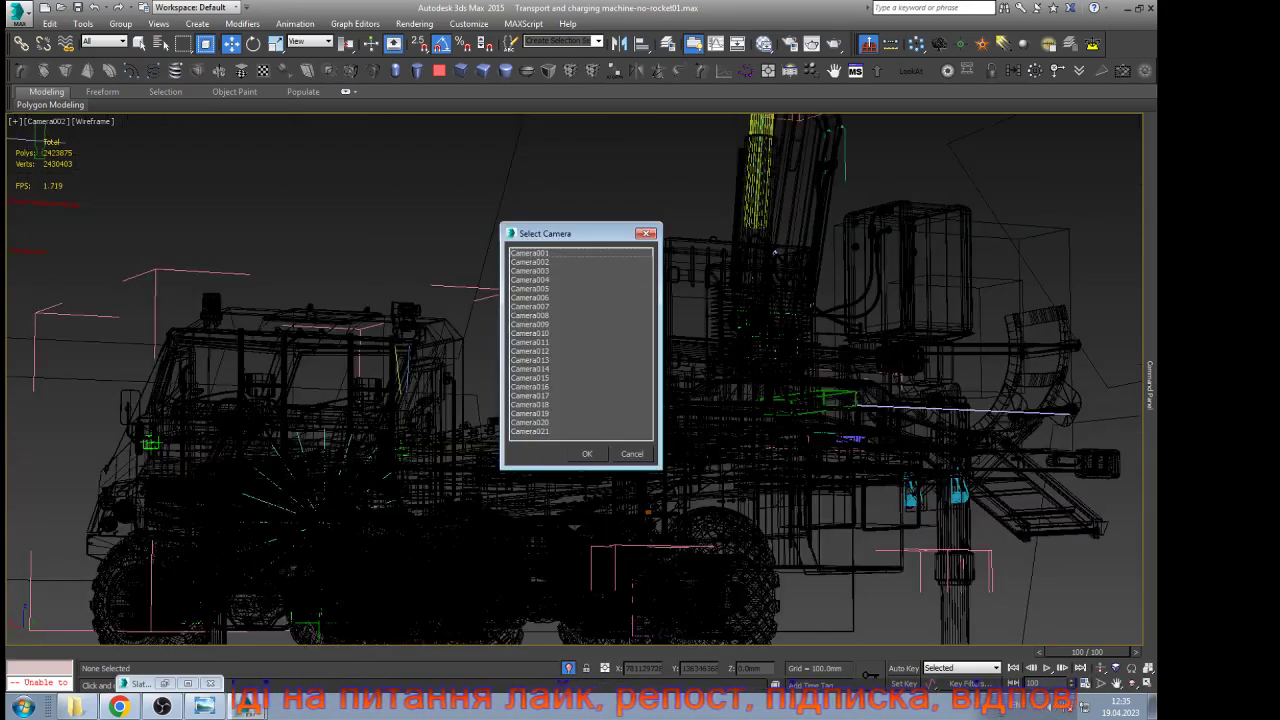
key(Return)
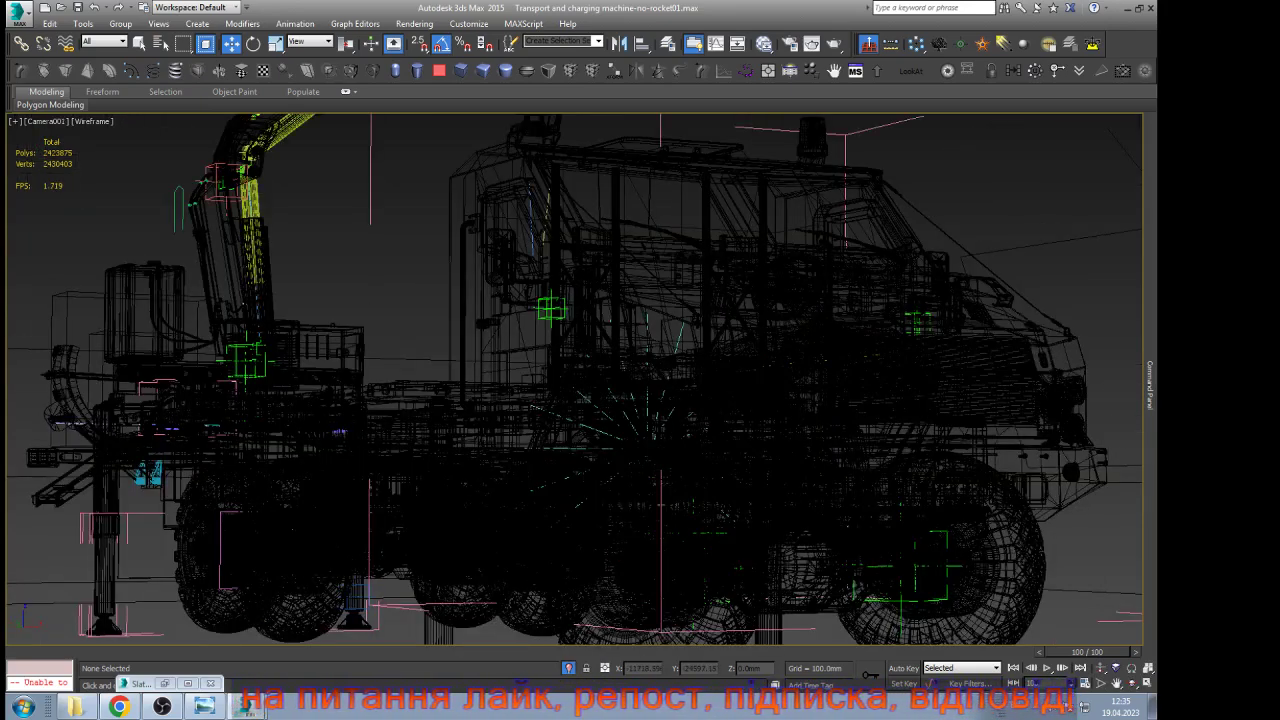
key(shift+f)
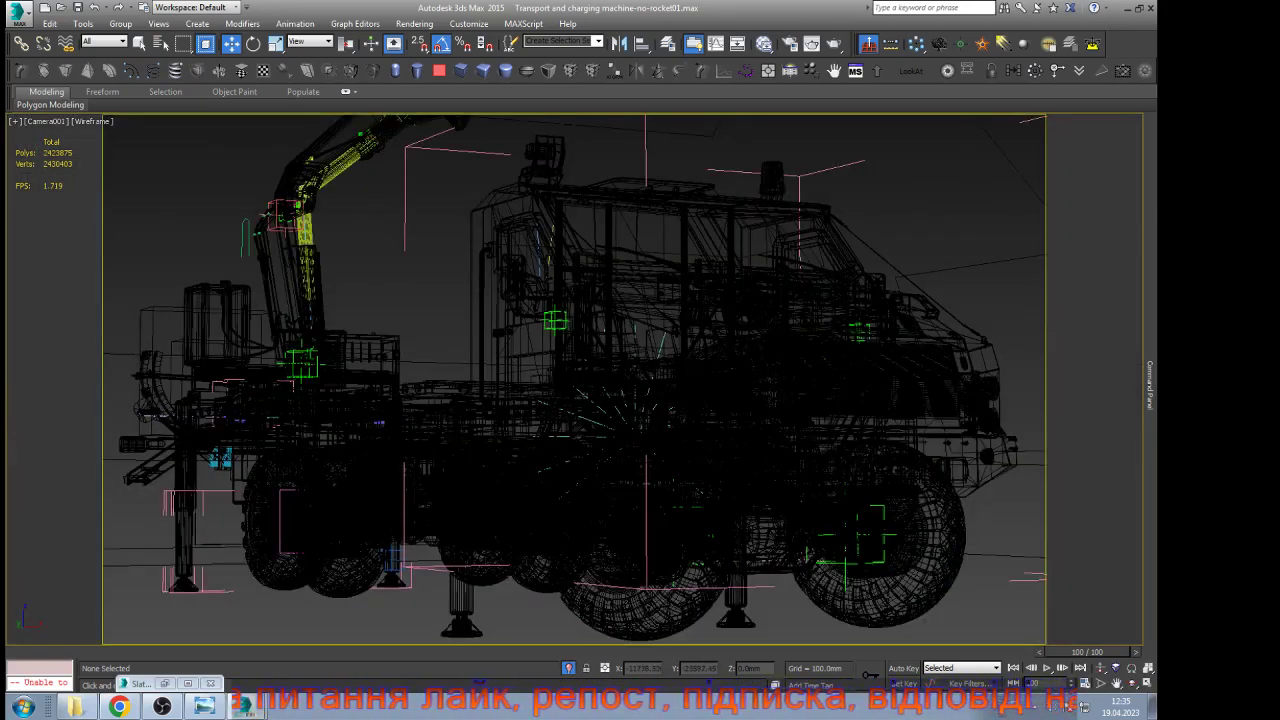
key(c)
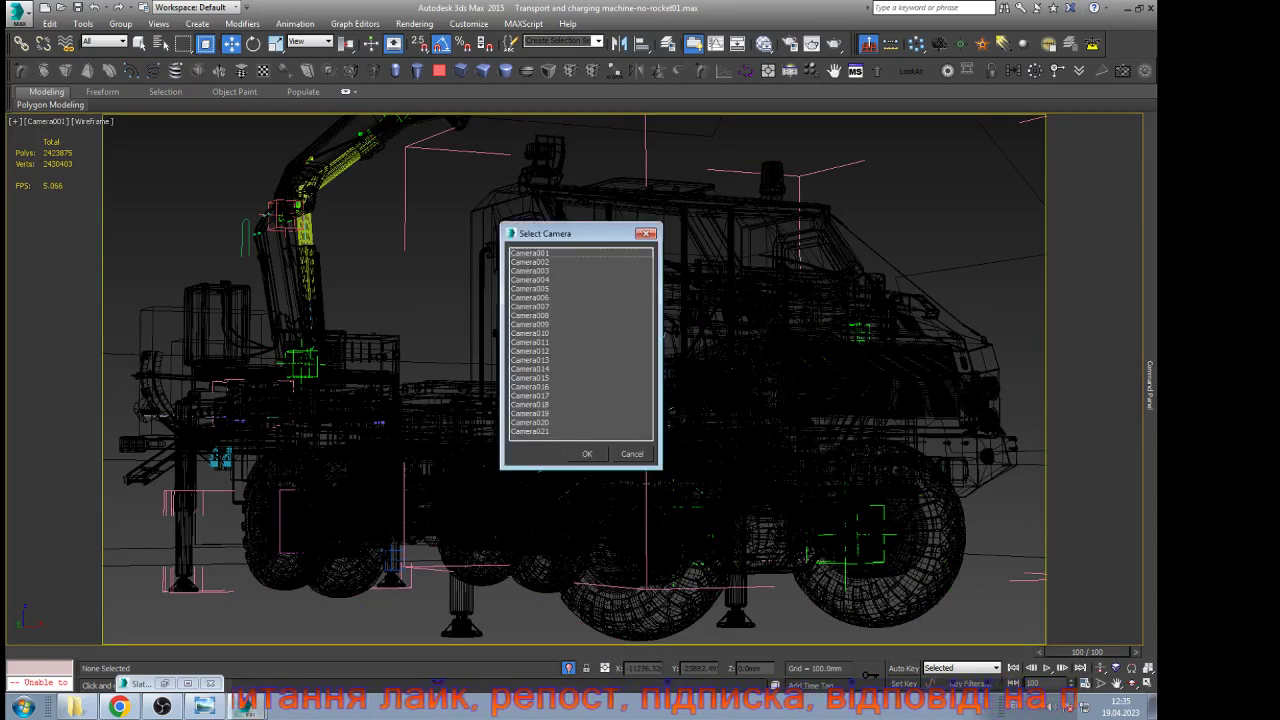
double_click(530, 431)
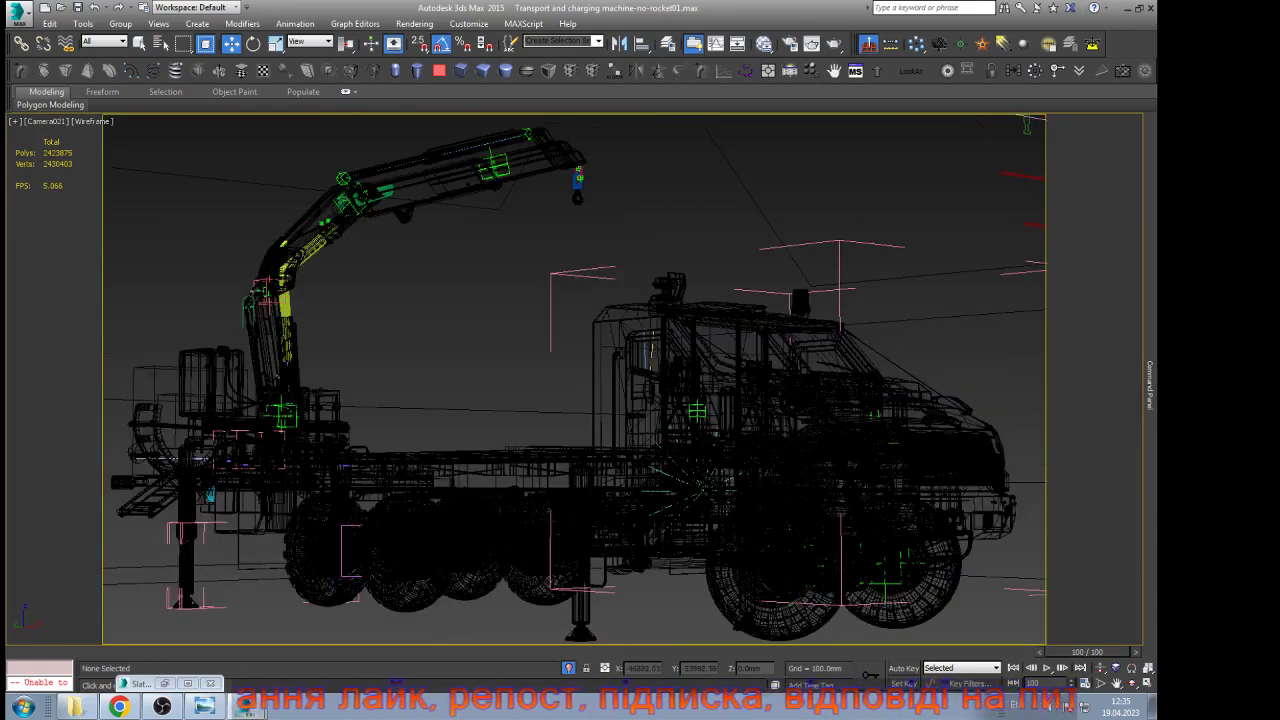
Lighten the front colour of the reflection Falloff map in VARTA_ambulance's Main_Material to a grey of value 201
key(m)
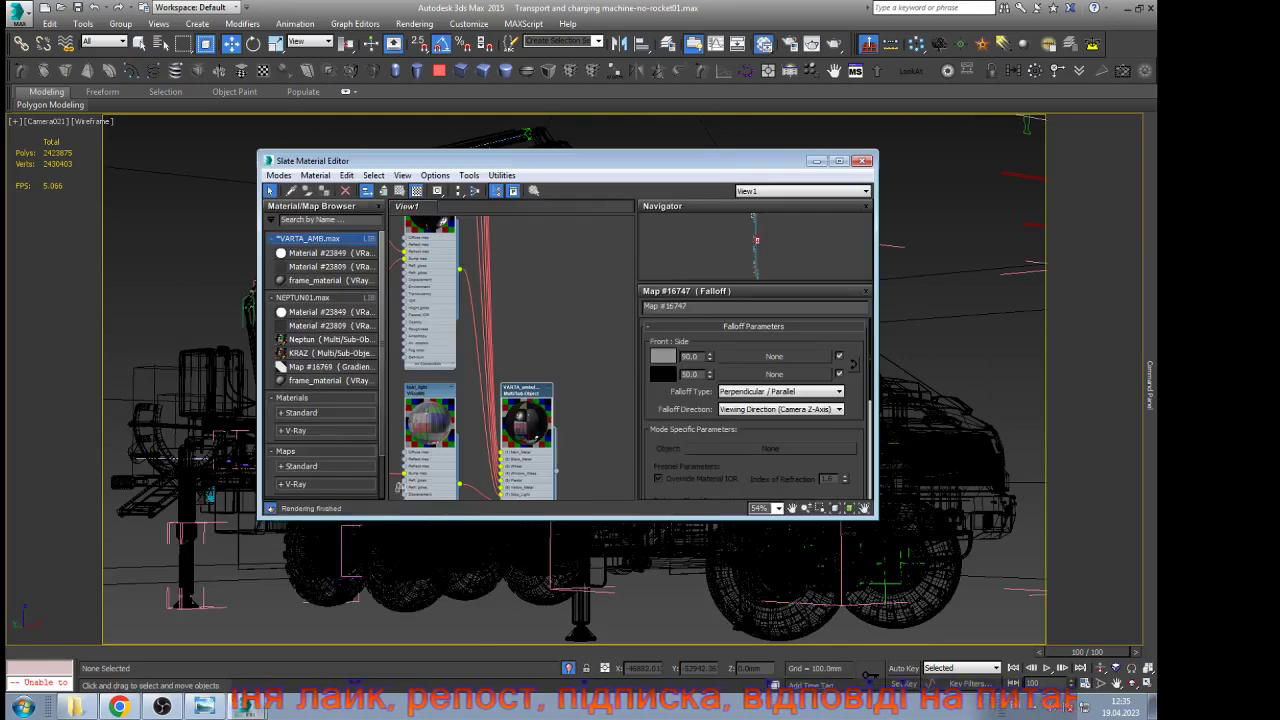
double_click(534, 434)
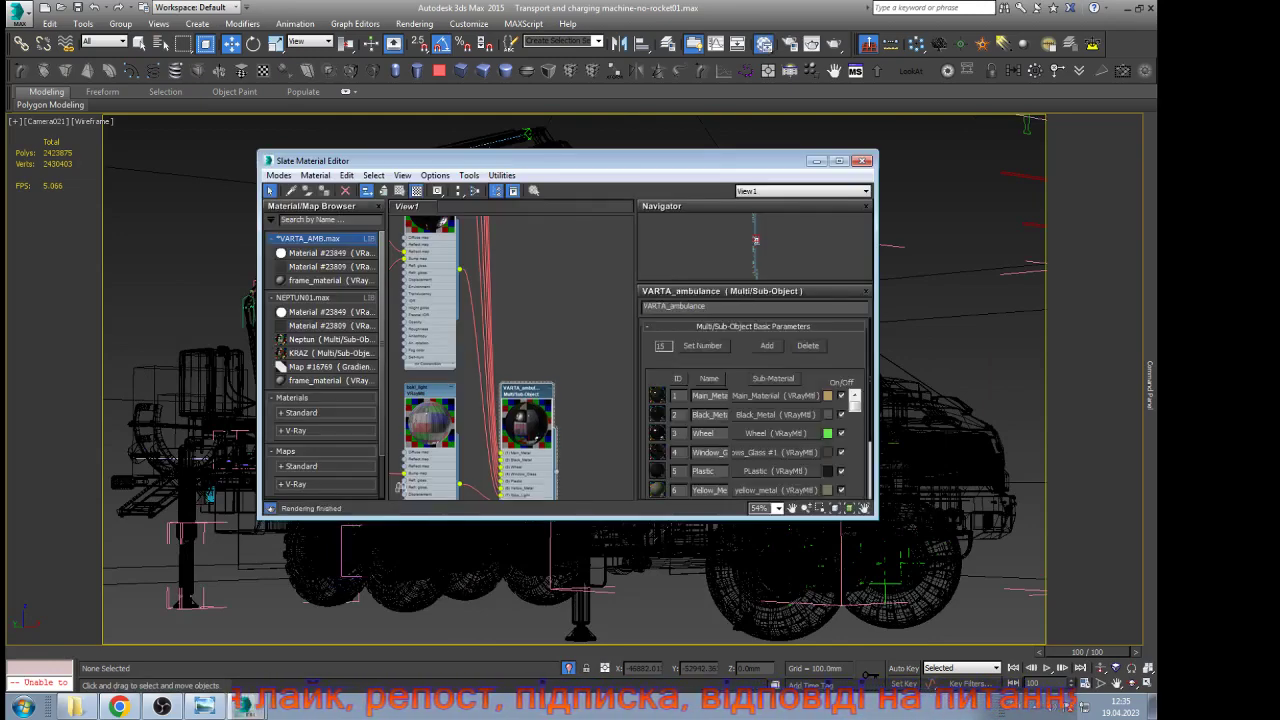
click(775, 396)
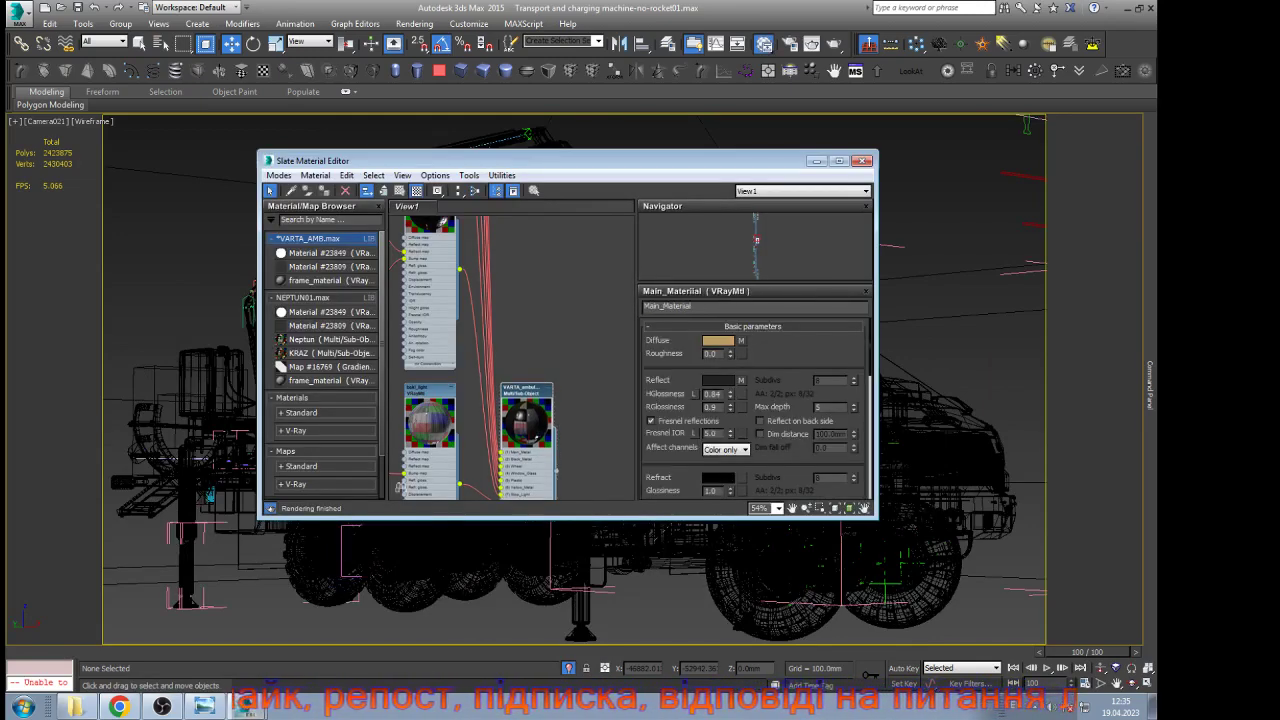
click(741, 380)
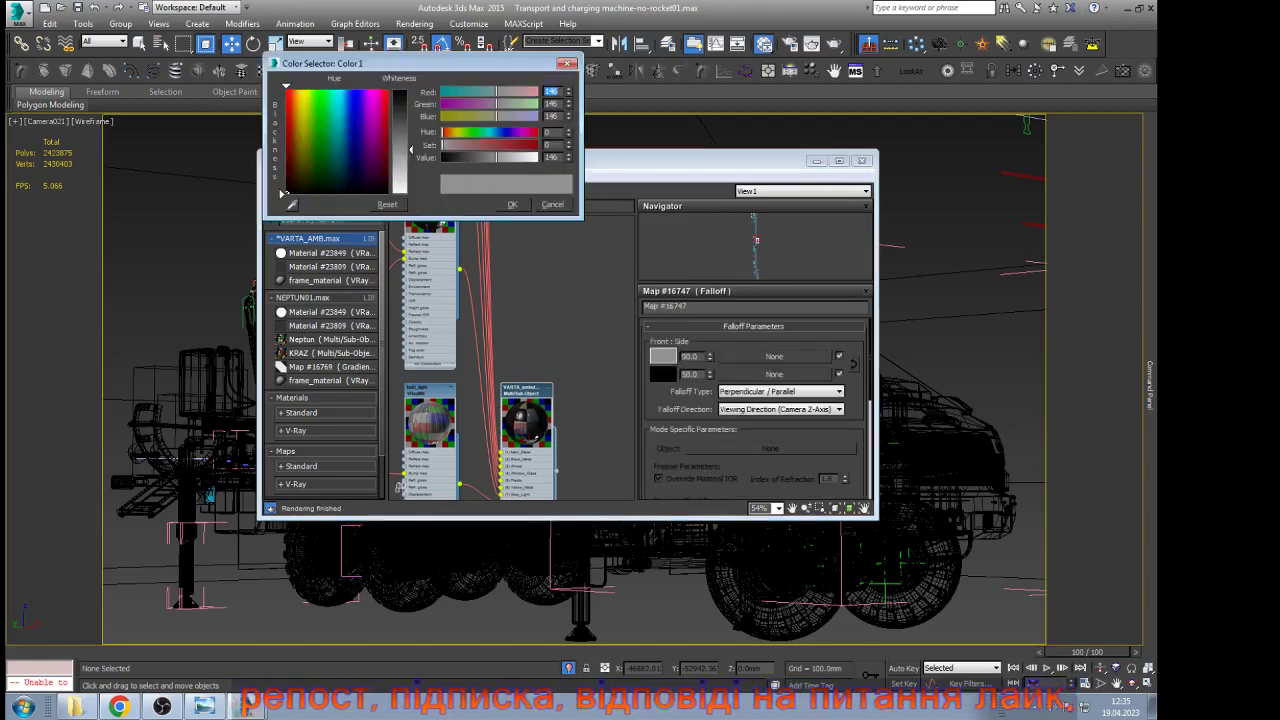
drag(411, 150, 411, 172)
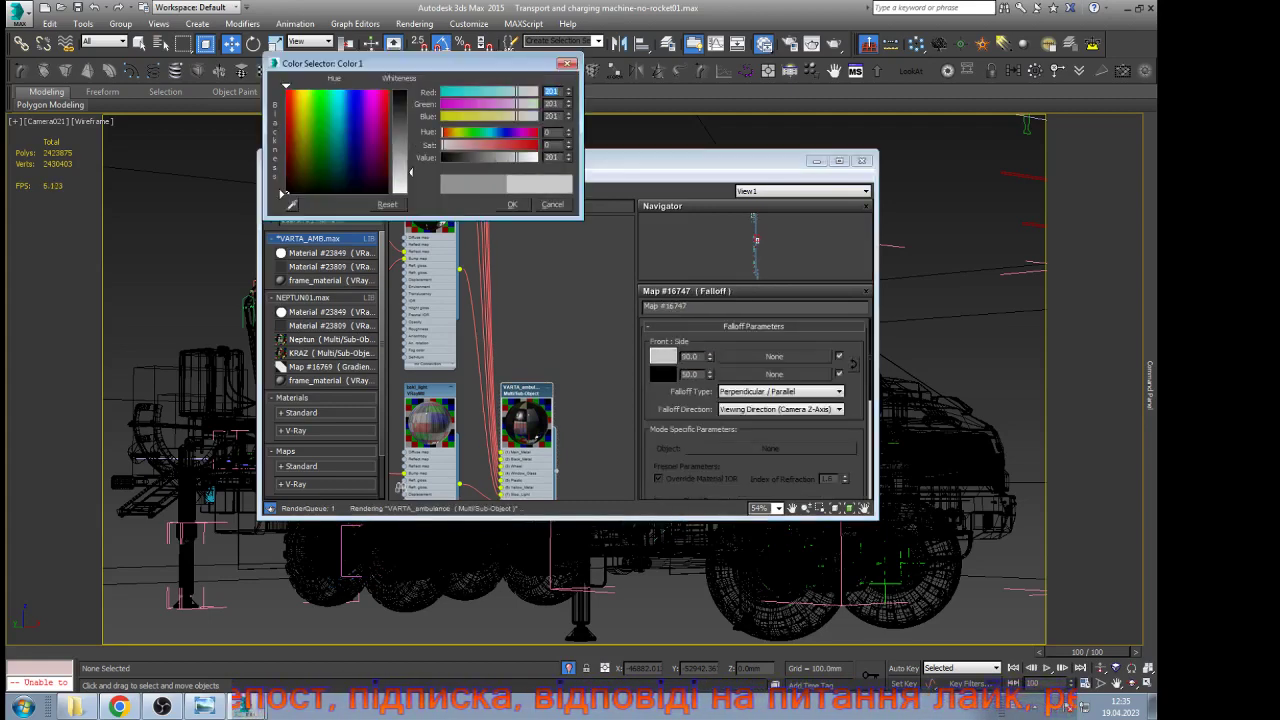
click(512, 204)
click(862, 161)
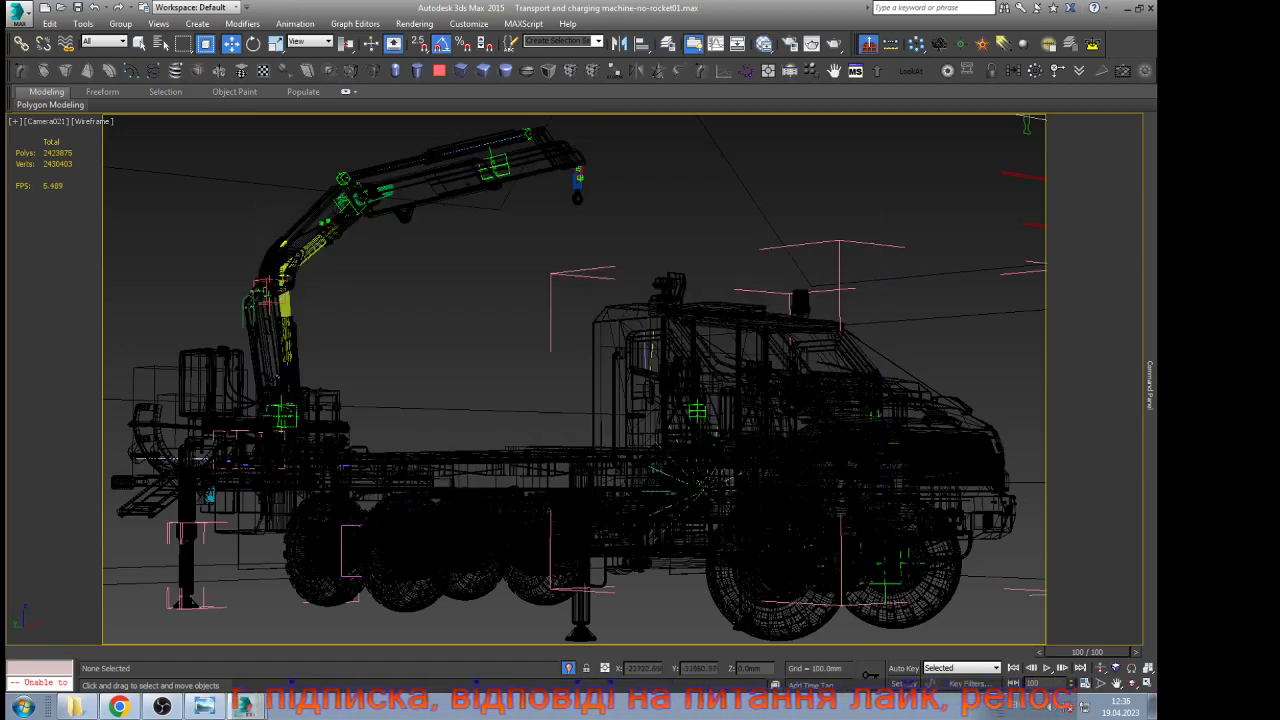
Orbit, truck and dolly Camera021 to frame the whole crane truck from its front side
click(1132, 683)
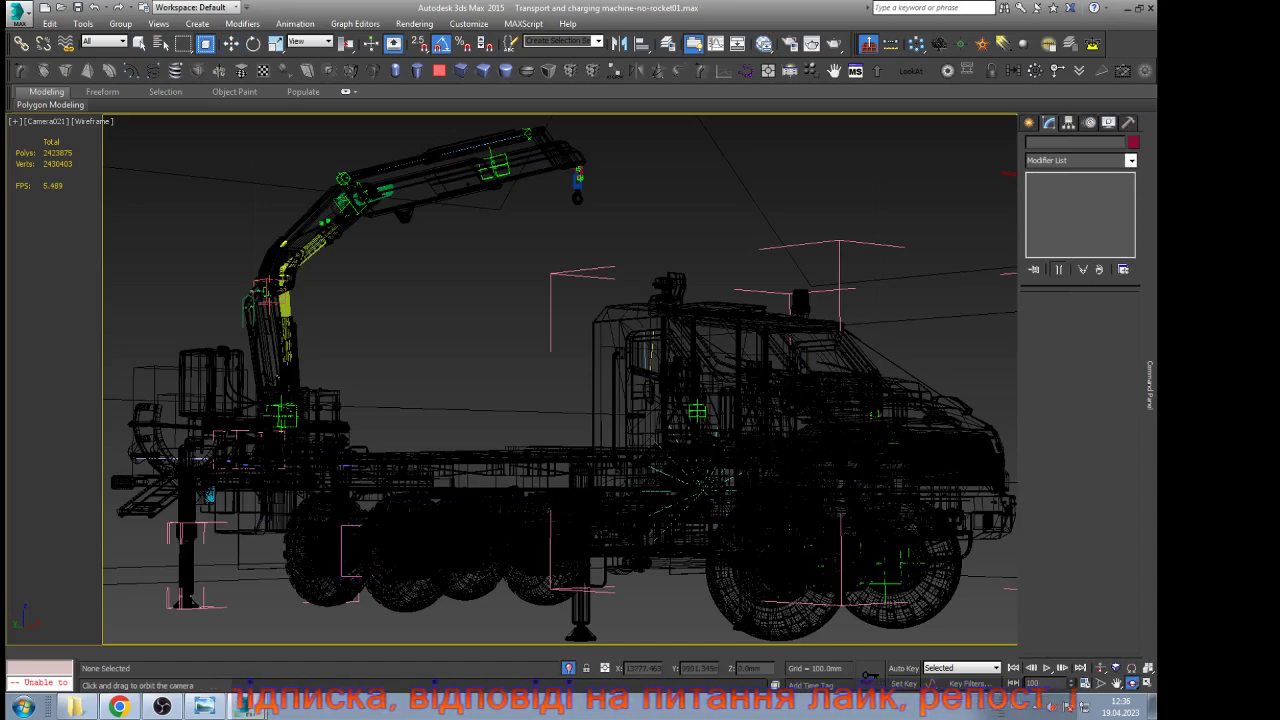
drag(640, 400, 560, 400)
key(w)
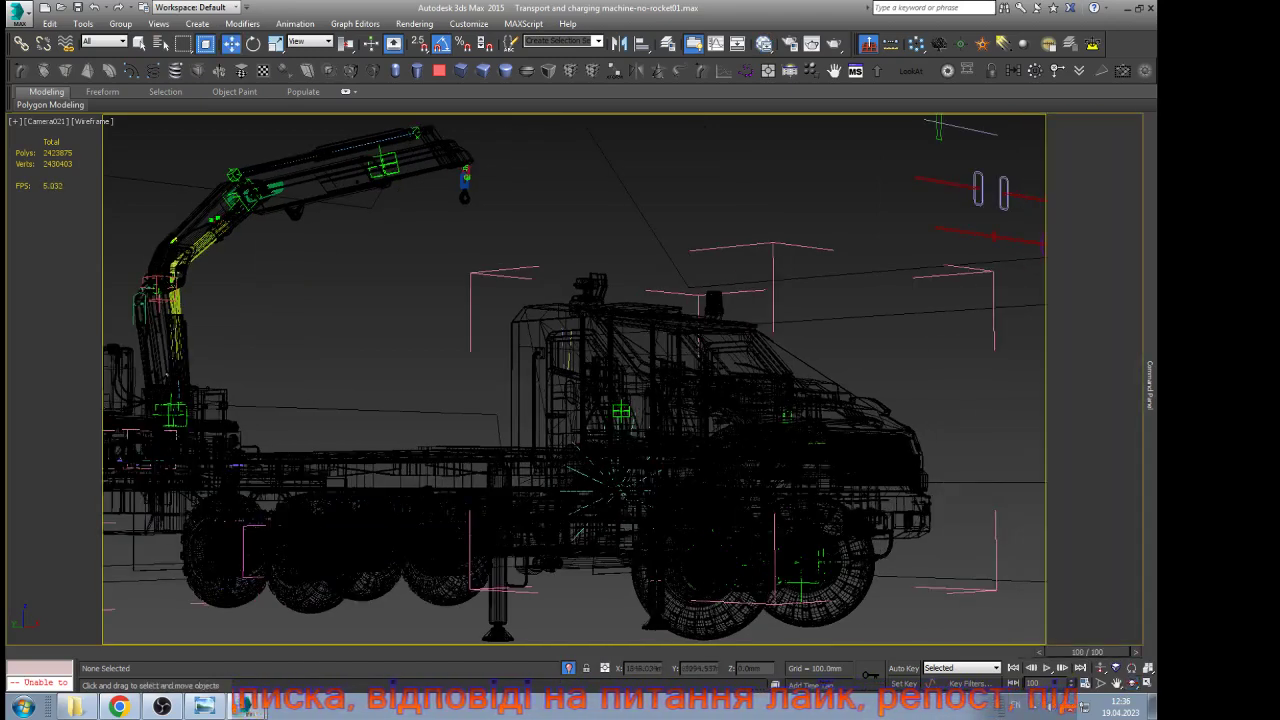
middle_drag(575, 400, 696, 400)
key(w)
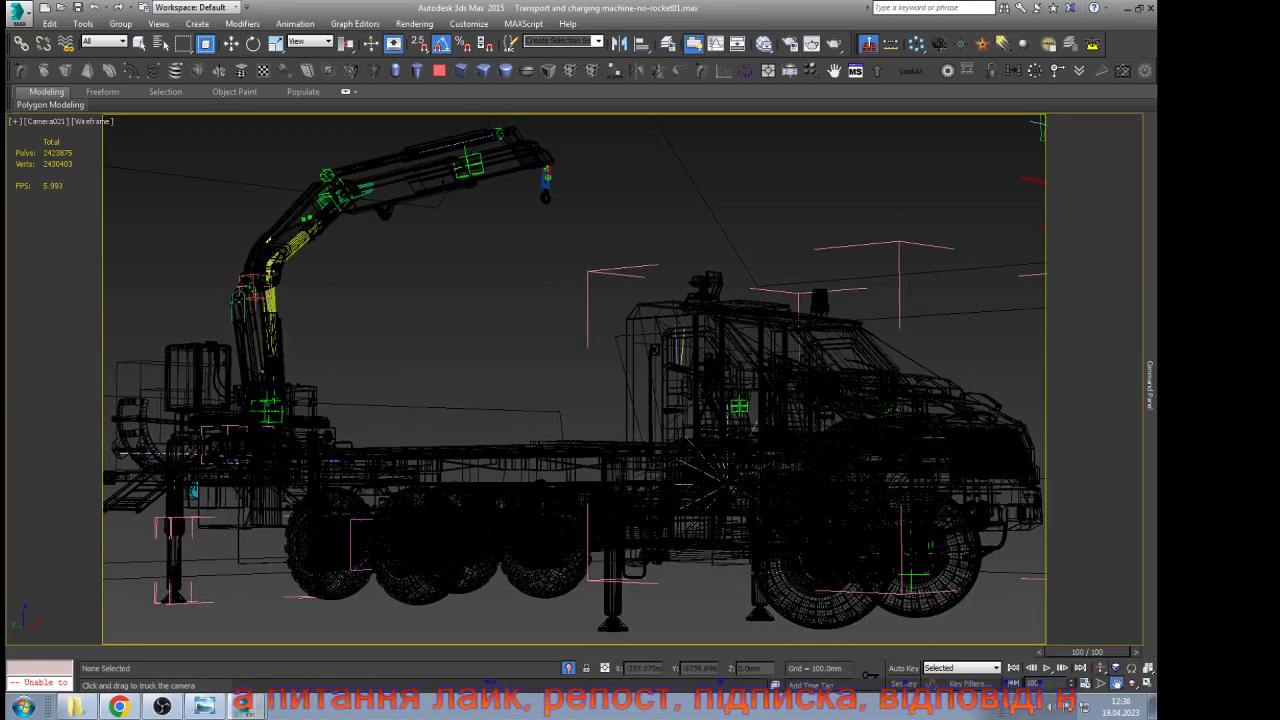
scroll(574, 380, down, 2)
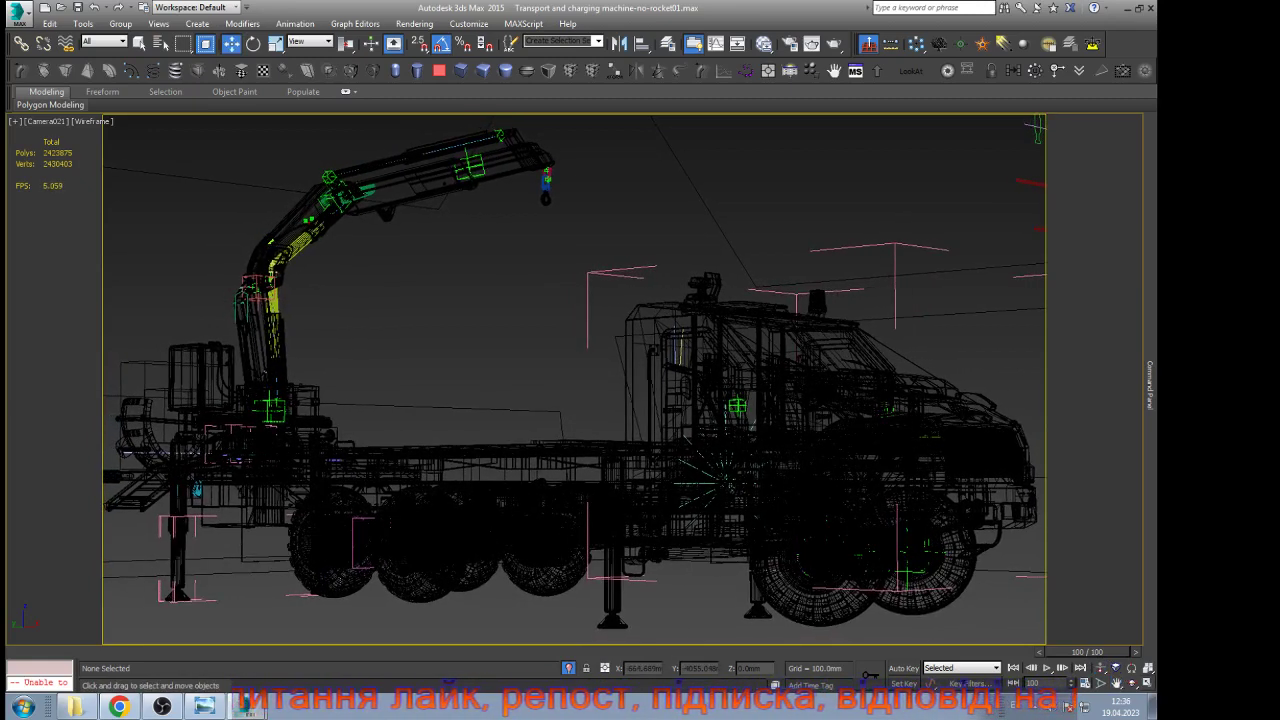
middle_drag(574, 380, 580, 390)
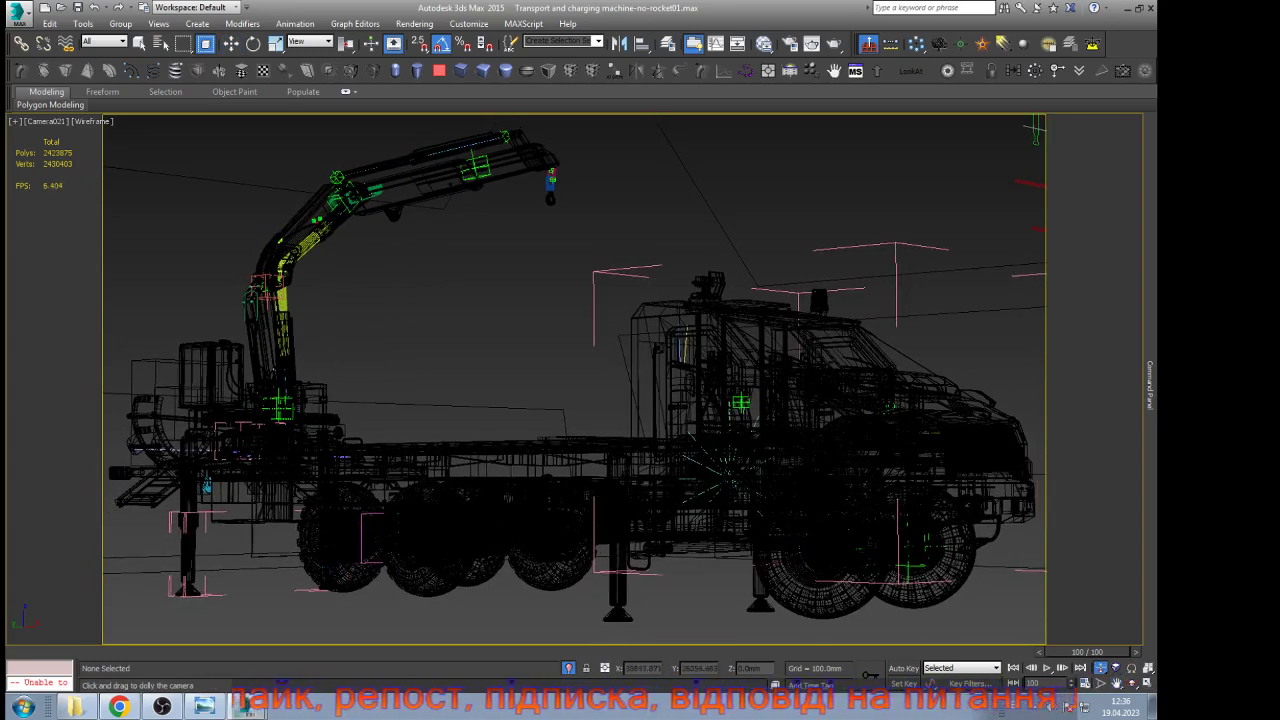
key(w)
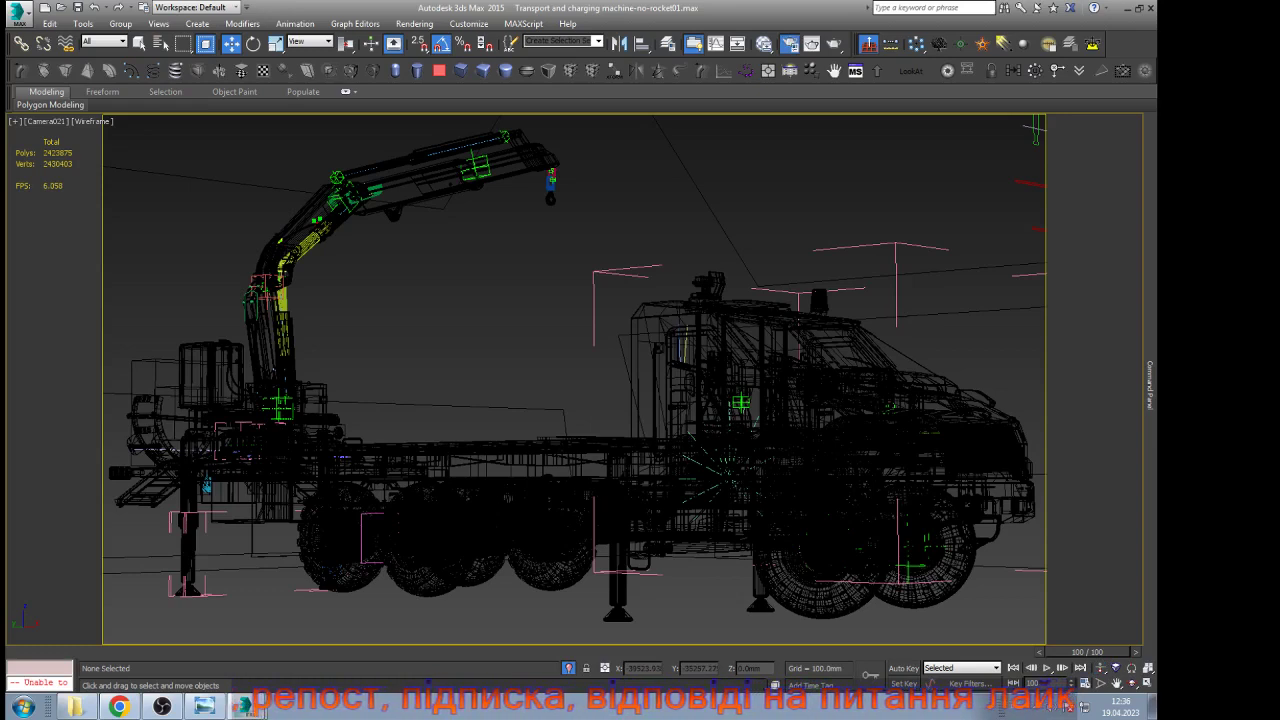
Set the render output size to 1280 × 720 and render the Camera021 view
key(F10)
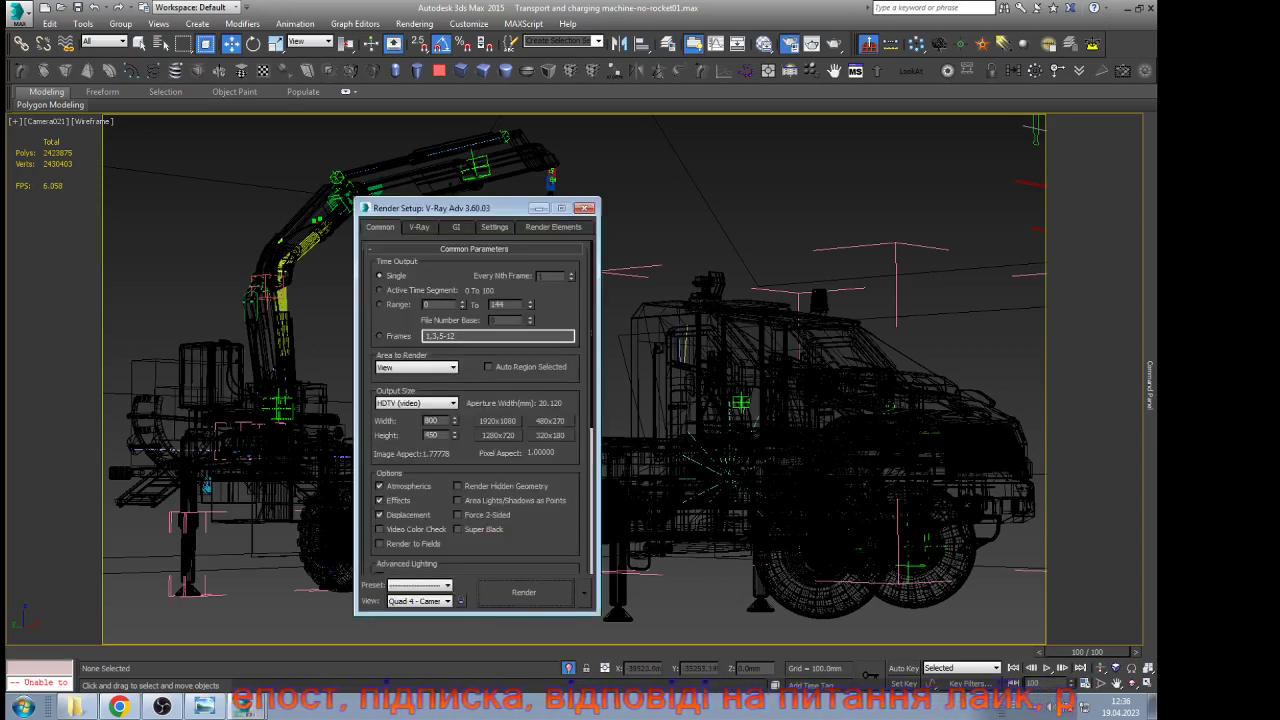
click(498, 435)
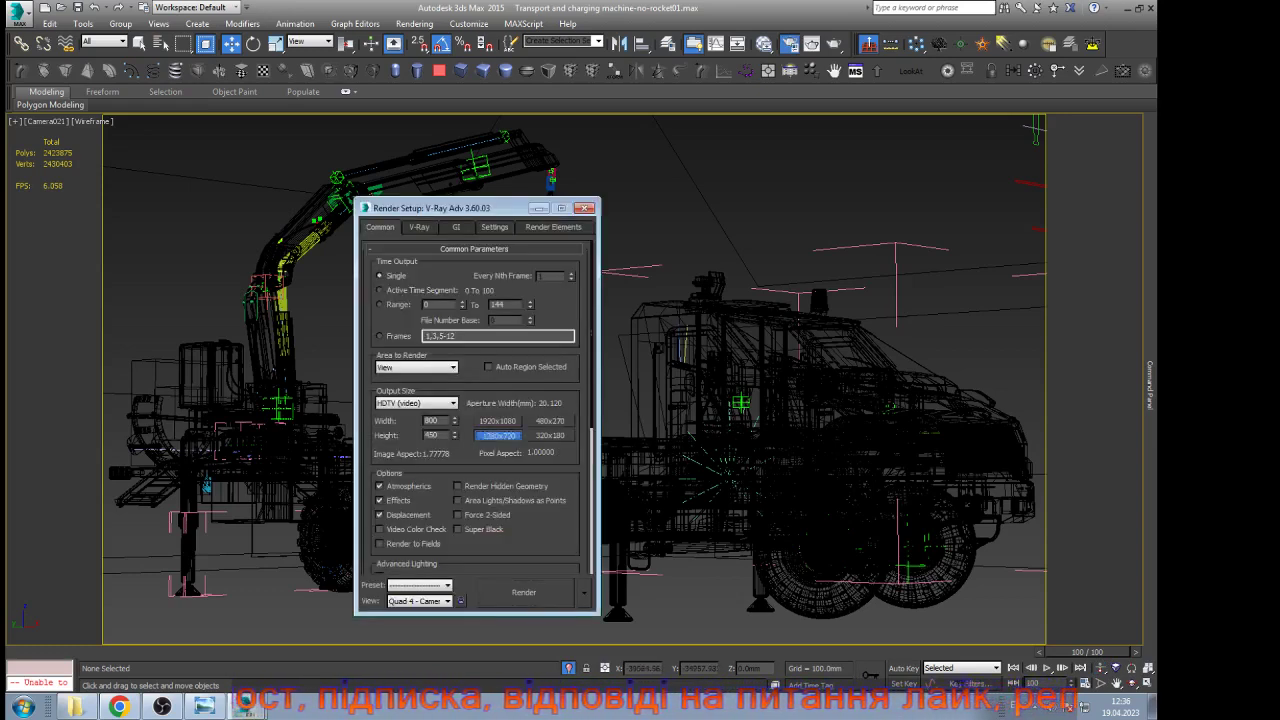
click(524, 592)
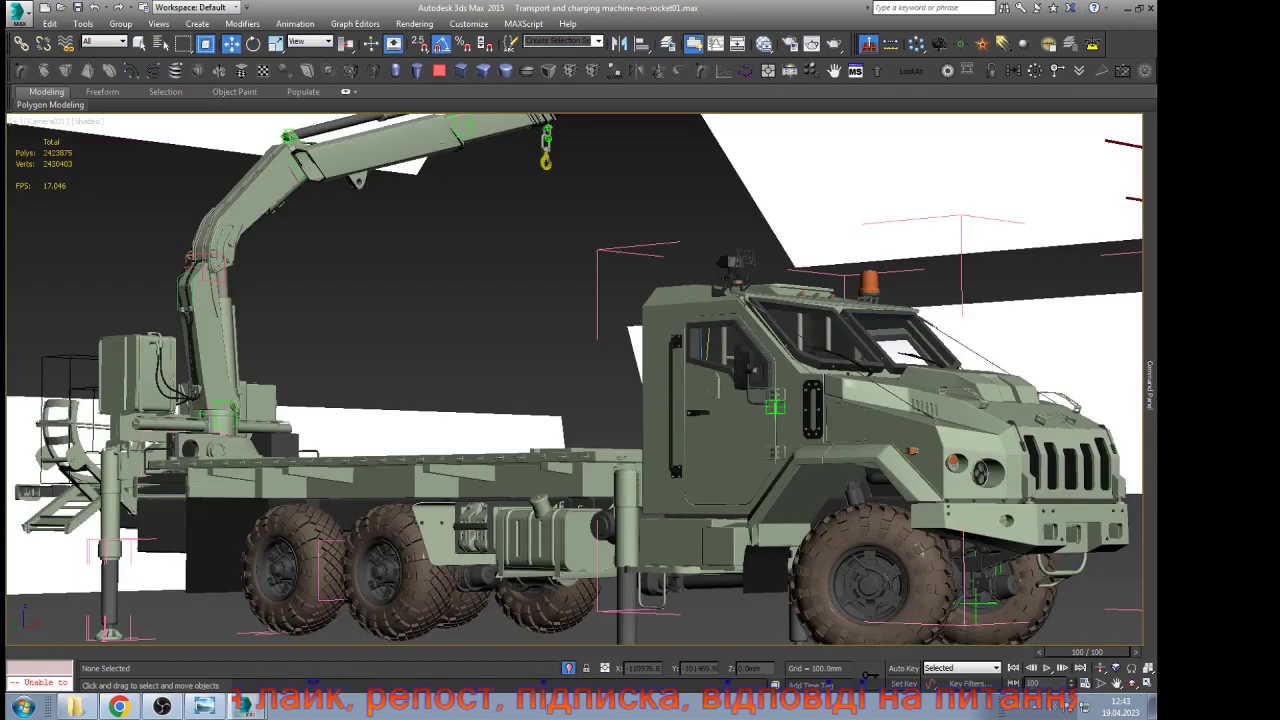
Try raising the rear outrigger leg's helper in the wireframe left view with Auto Key on, and undo the move
click(626, 520)
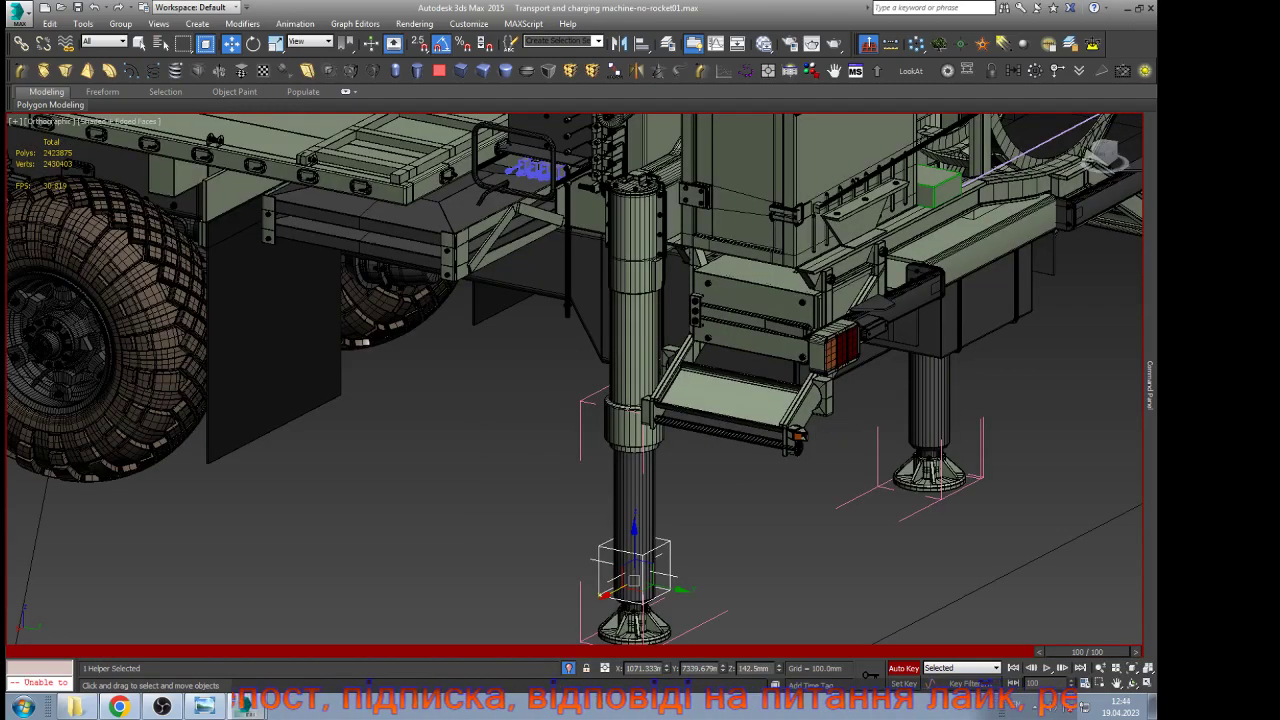
key(l)
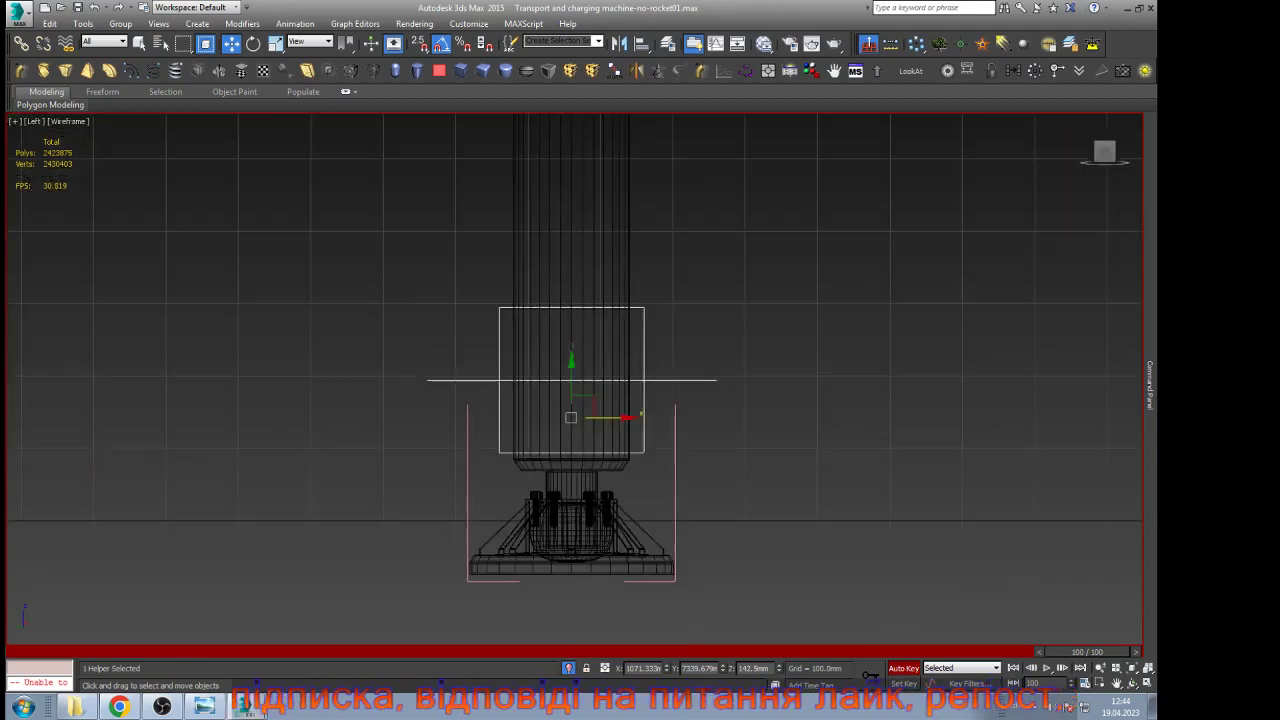
drag(571, 382, 571, 348)
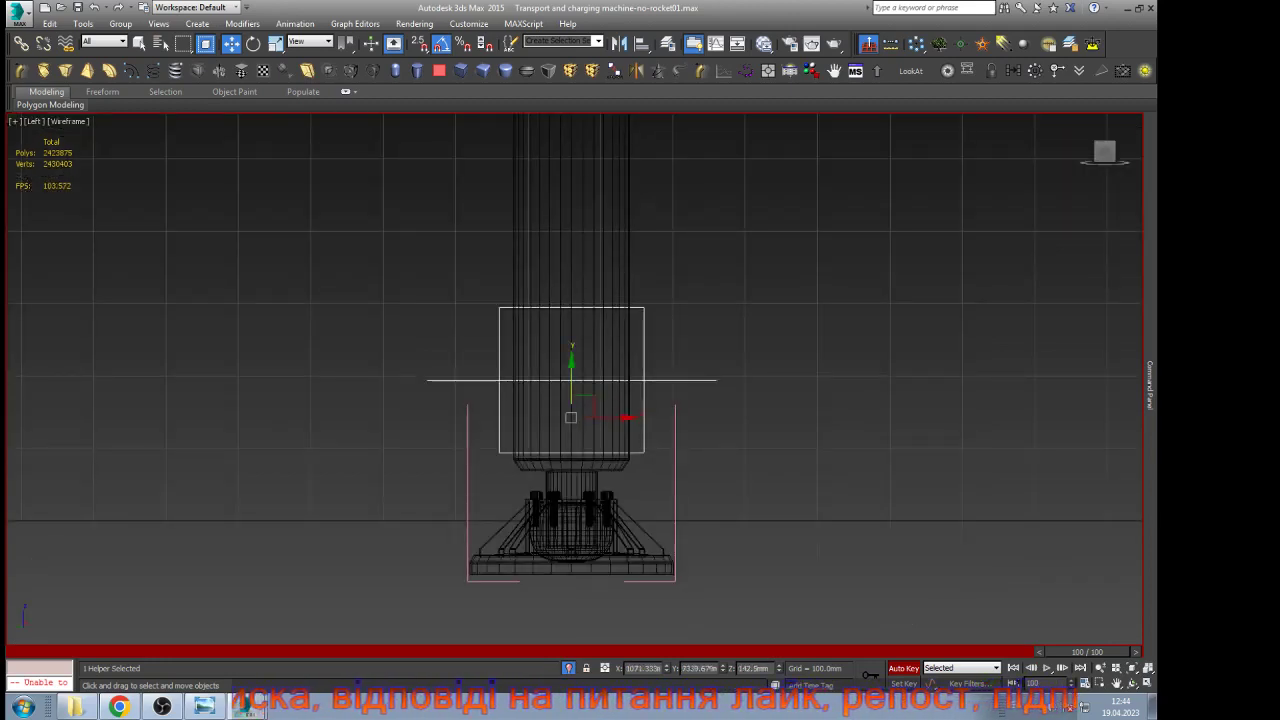
scroll(704, 455, down, 6)
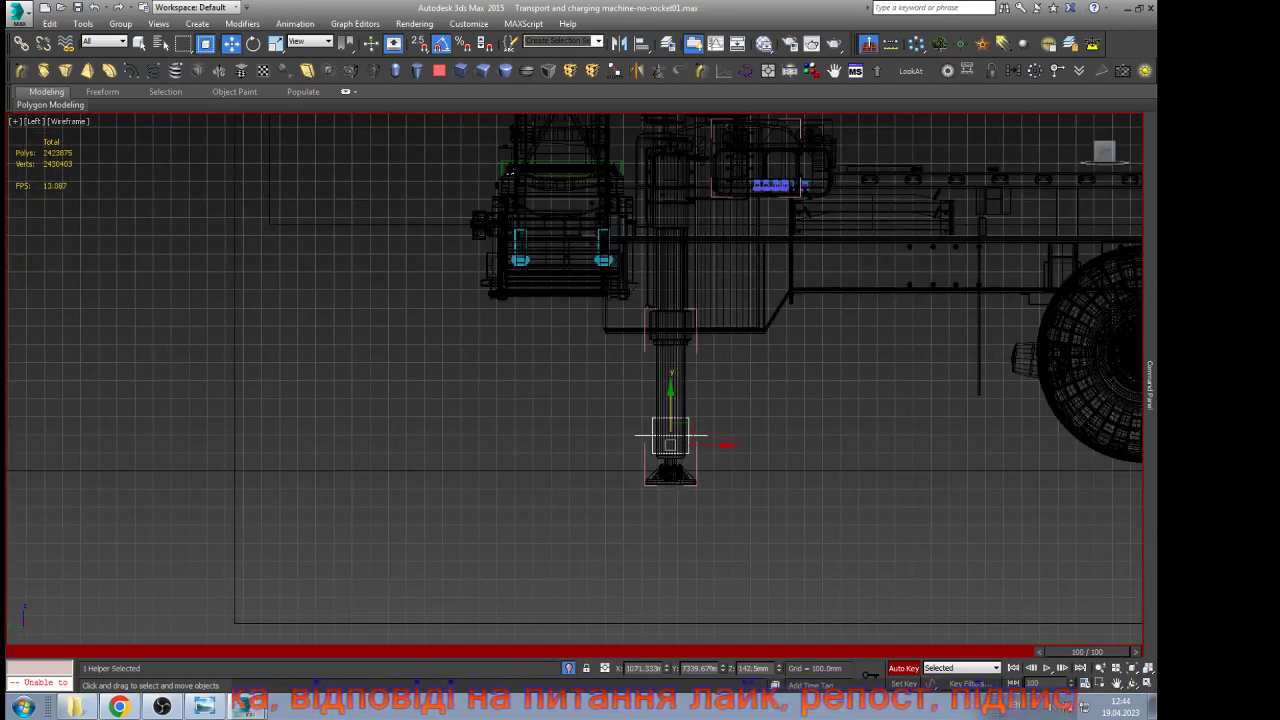
scroll(653, 519, down, 1)
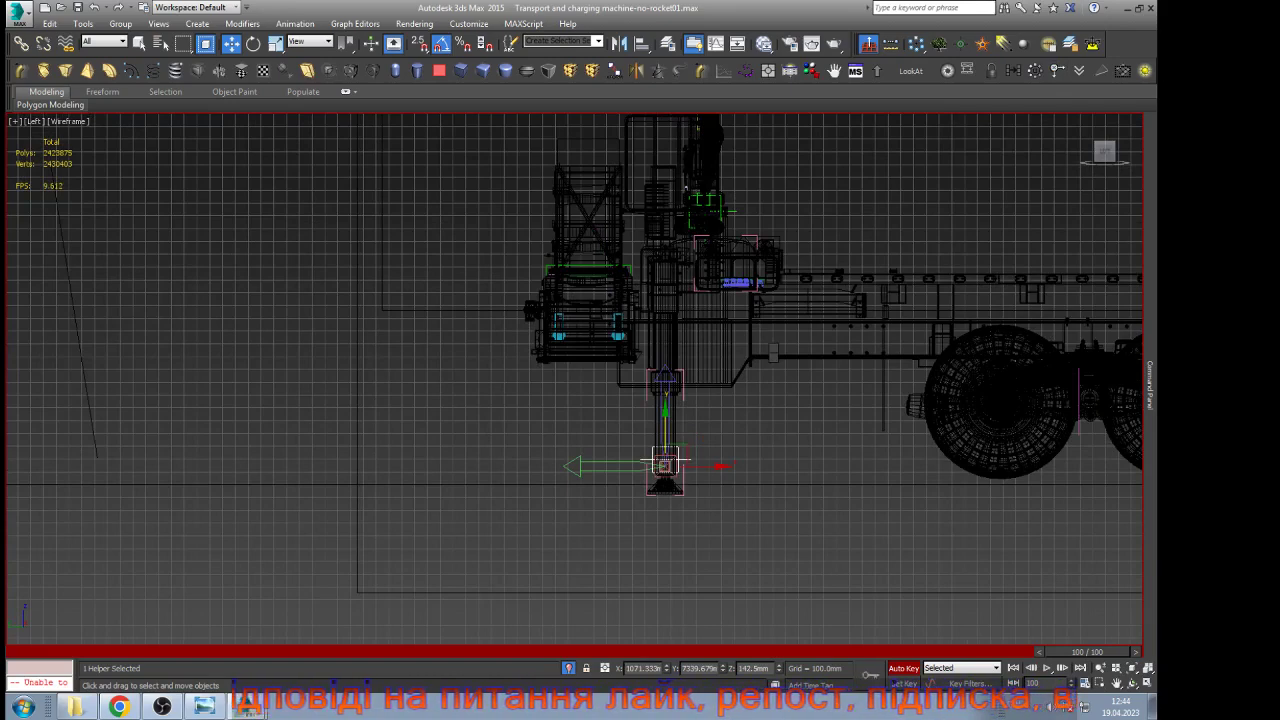
scroll(705, 436, up, 2)
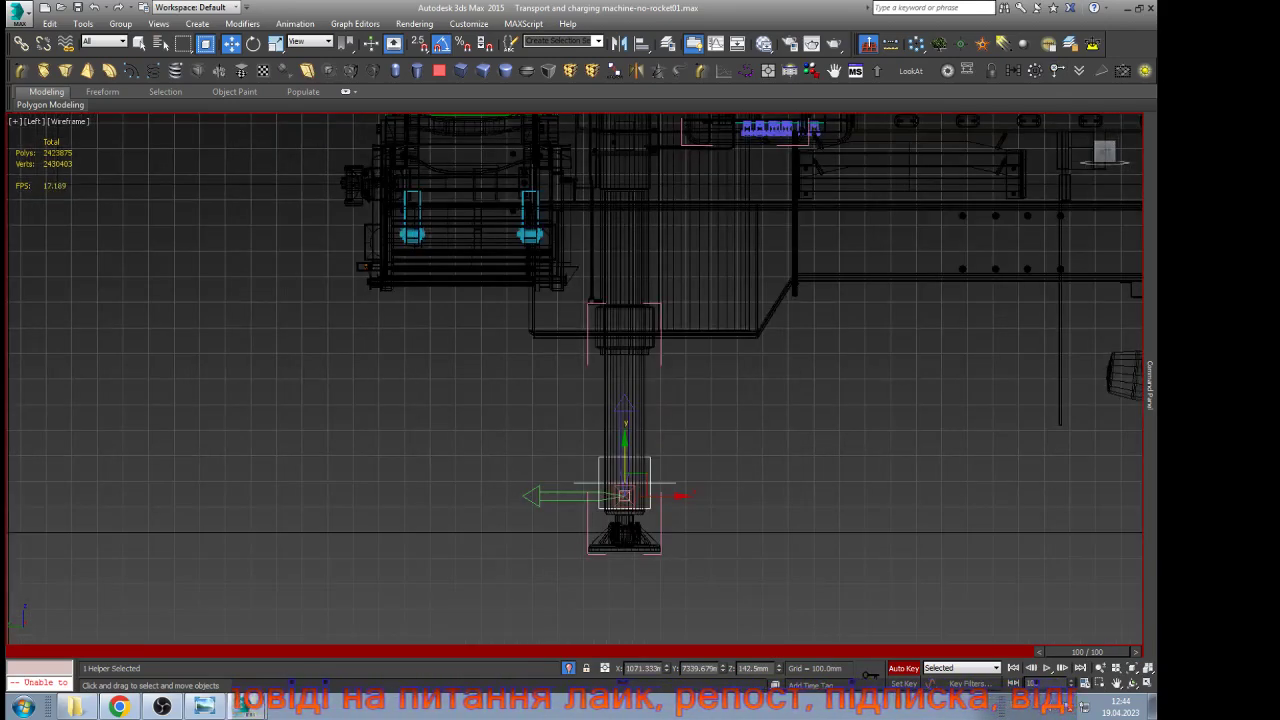
drag(625, 462, 625, 439)
key(ctrl+z)
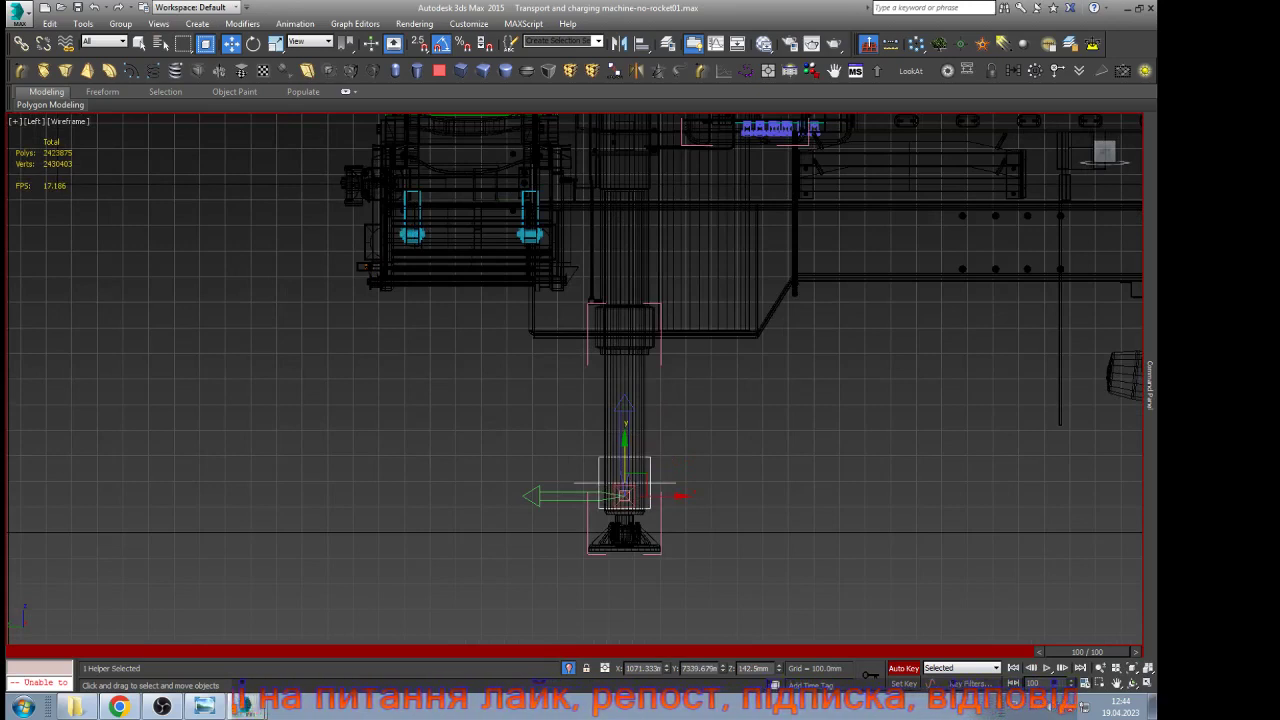
Turn off Auto Key and undo the last move of the rear outrigger leg's helper
scroll(624, 480, down, 3)
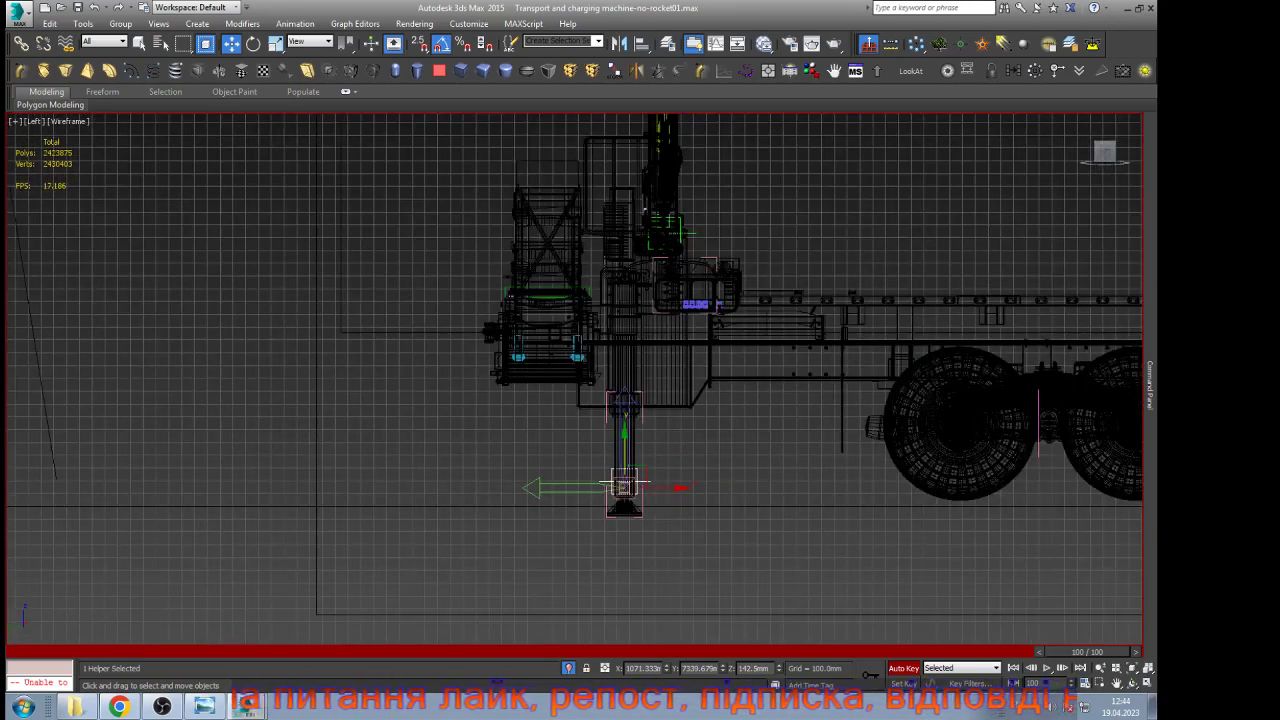
key(n)
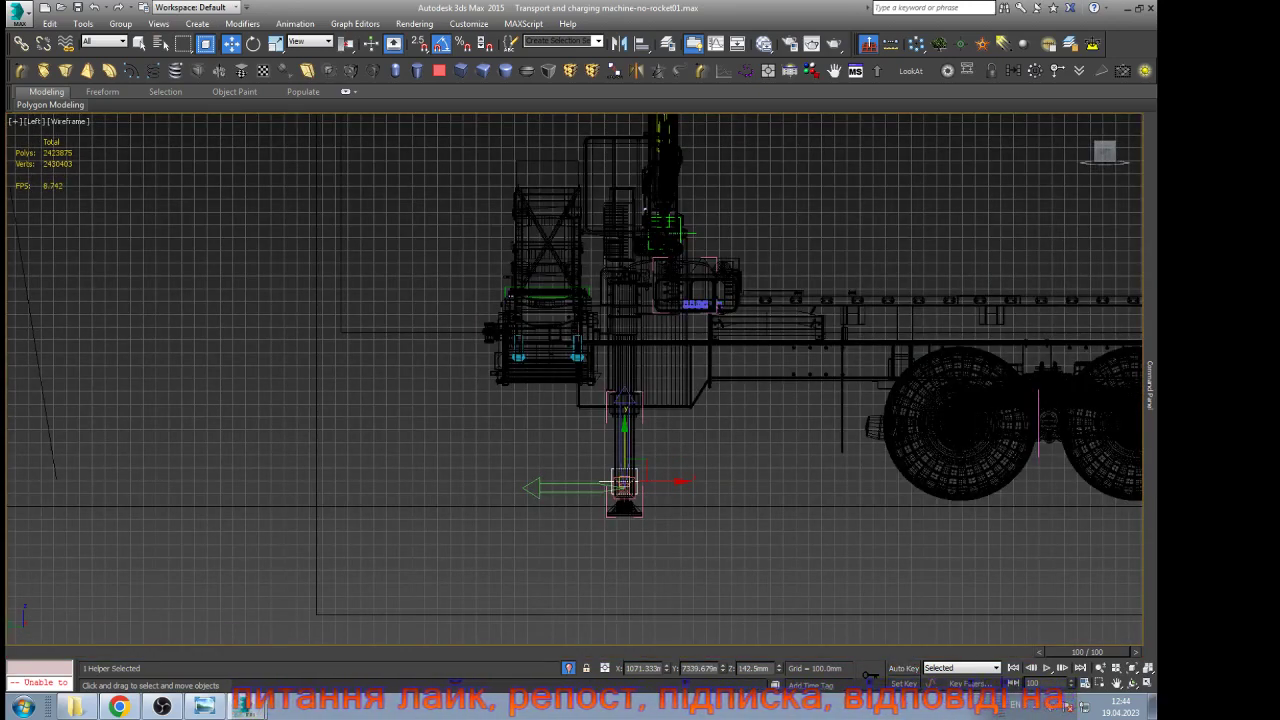
scroll(664, 476, up, 3)
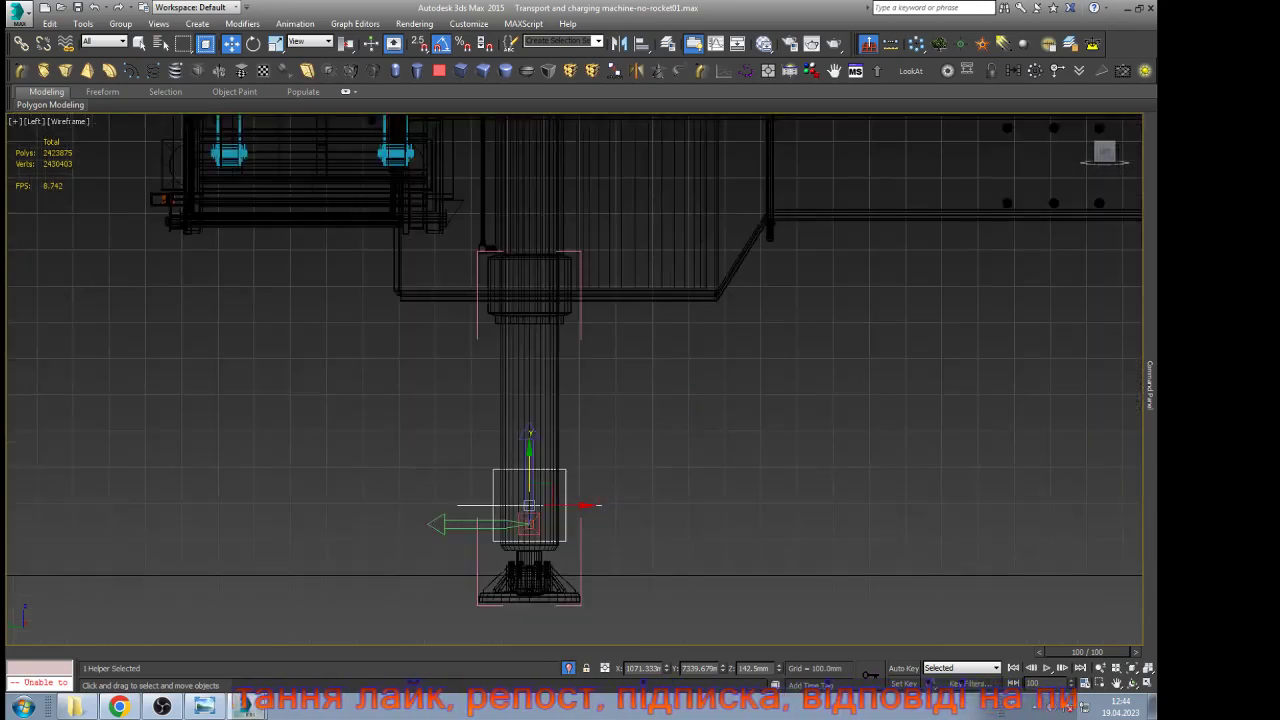
key(ctrl+z)
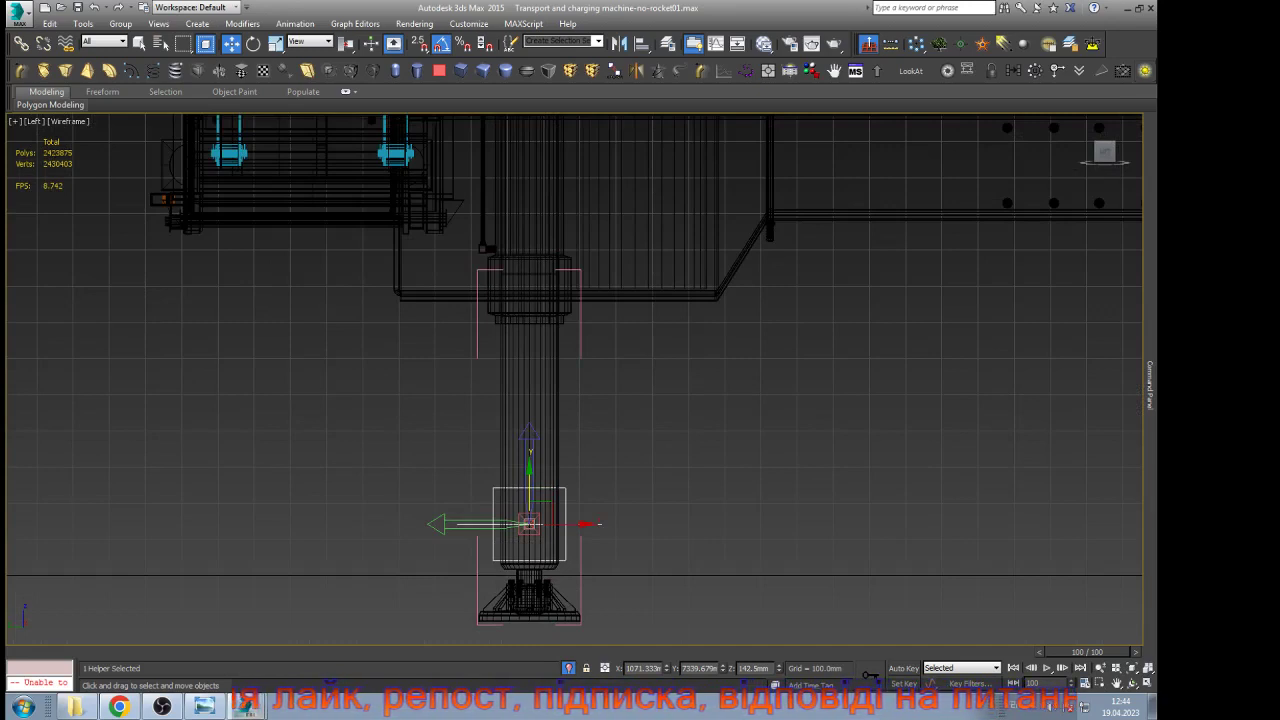
Move the selected helper down to the joint just above the rear outrigger leg's foot pad
drag(530, 485, 530, 540)
click(1058, 71)
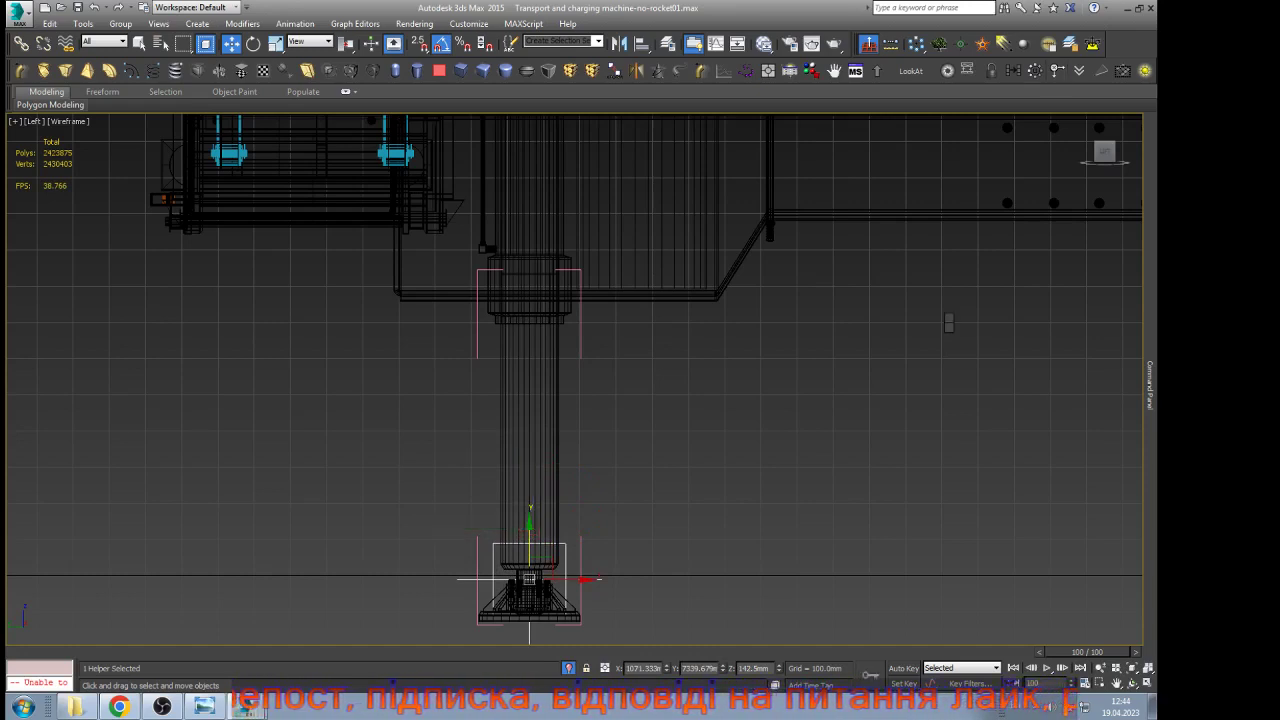
scroll(756, 365, down, 2)
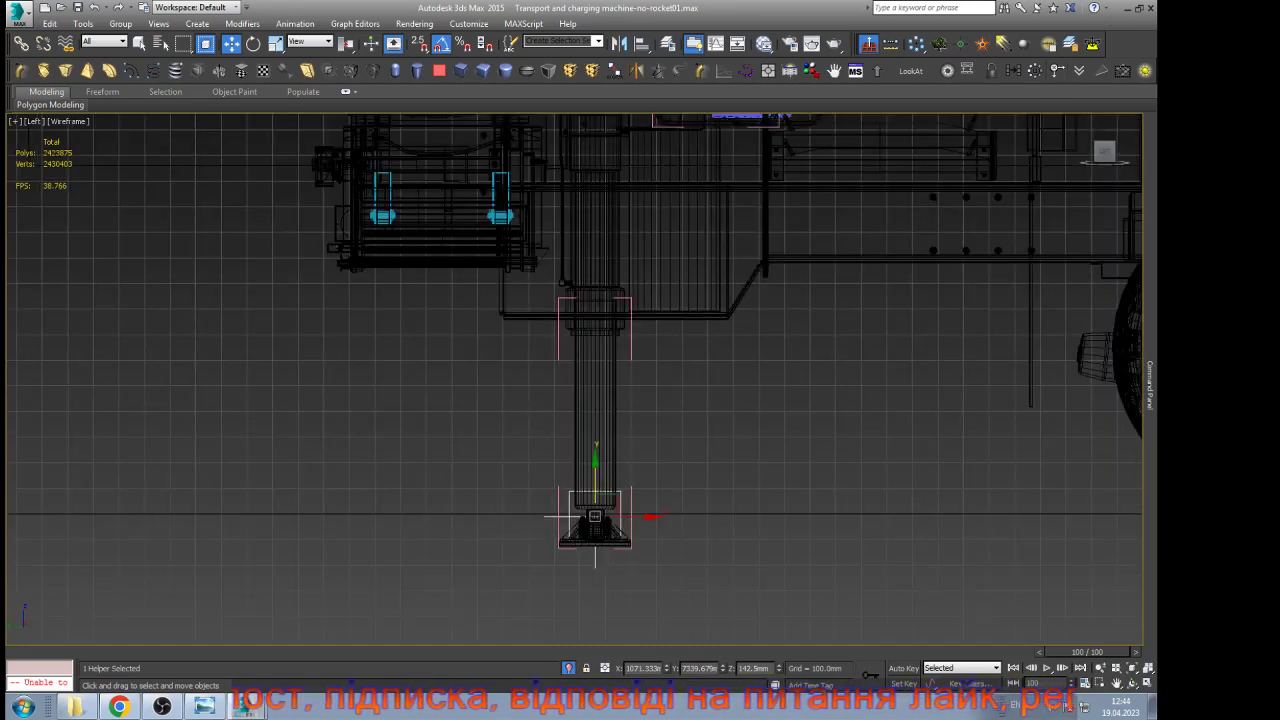
Select the helper above the rear outrigger leg's foot pad and open its animation tracks in the Curve Editor
scroll(649, 498, down, 3)
click(756, 560)
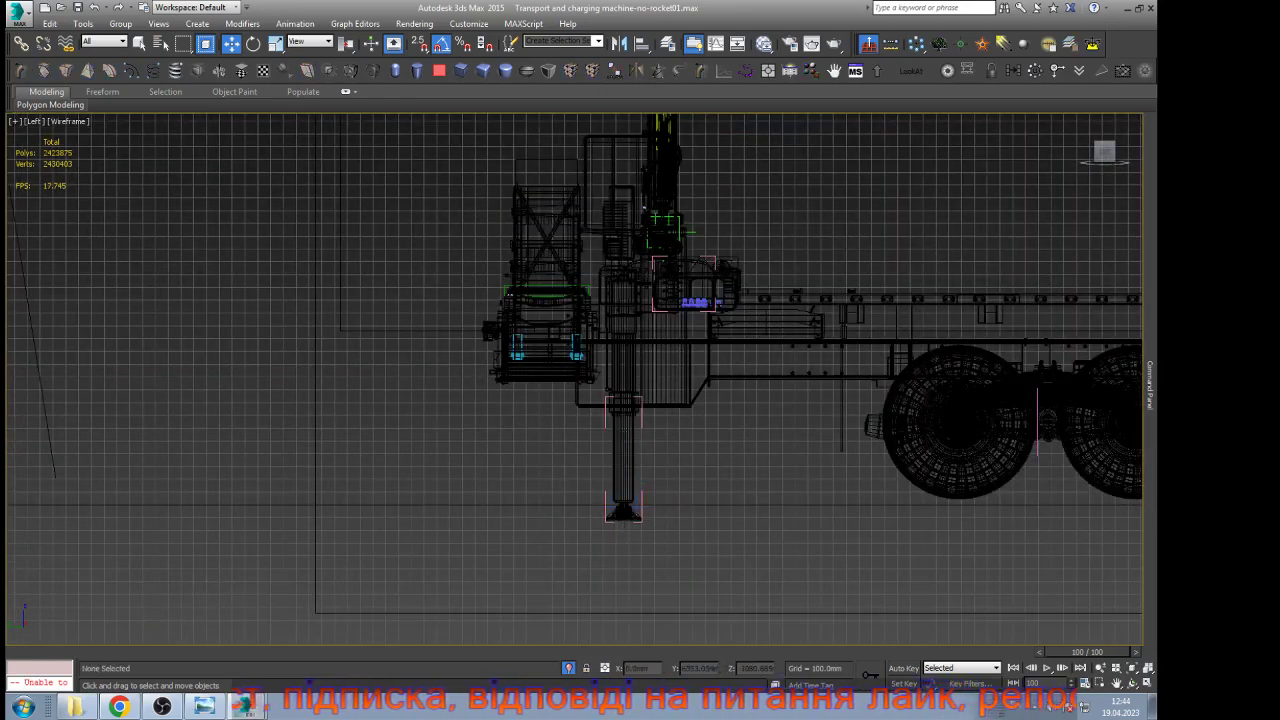
mouse_move(1087, 652)
mouse_down()
mouse_move(59, 652)
mouse_move(1090, 652)
mouse_up()
mouse_move(1150, 388)
scroll(640, 506, up, 12)
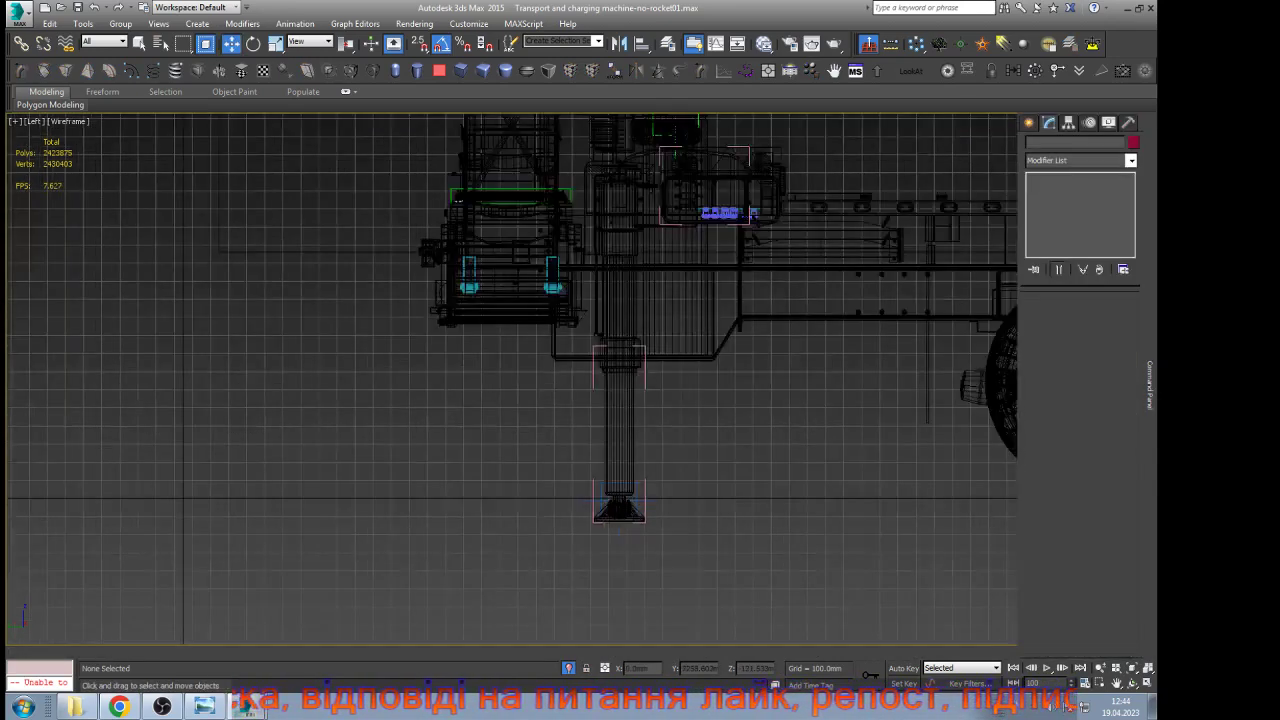
click(617, 491)
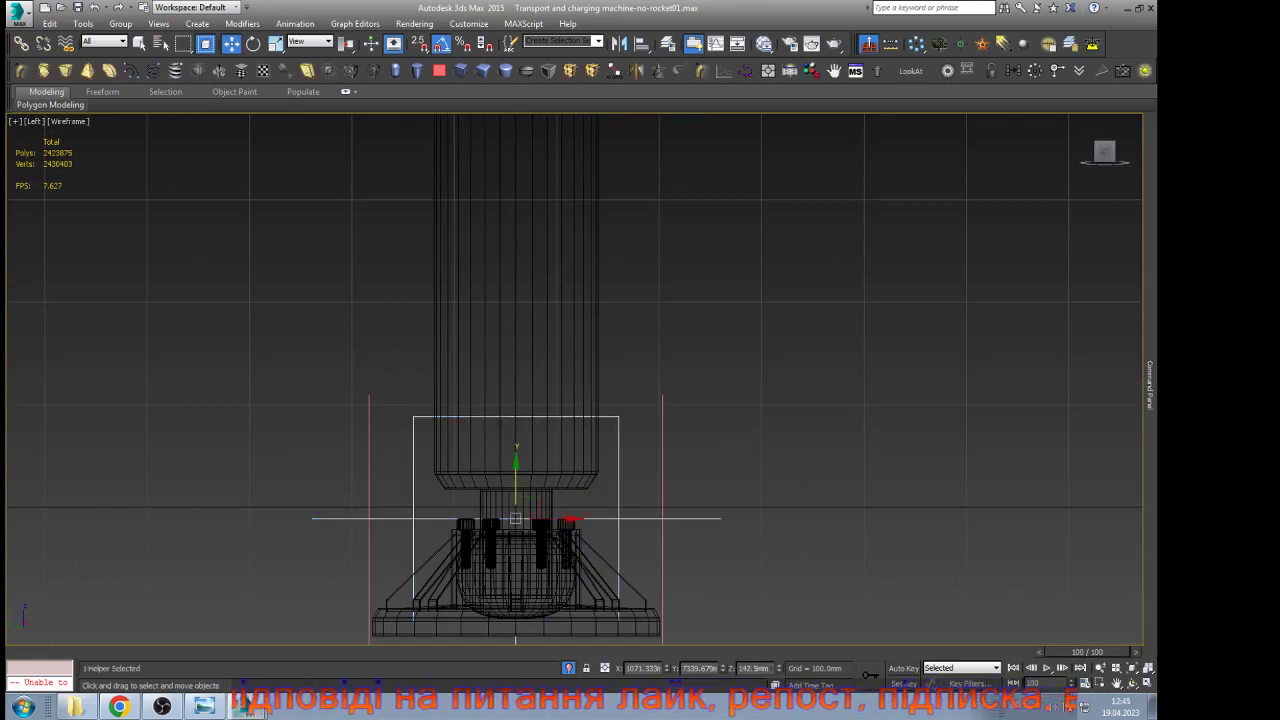
click(716, 44)
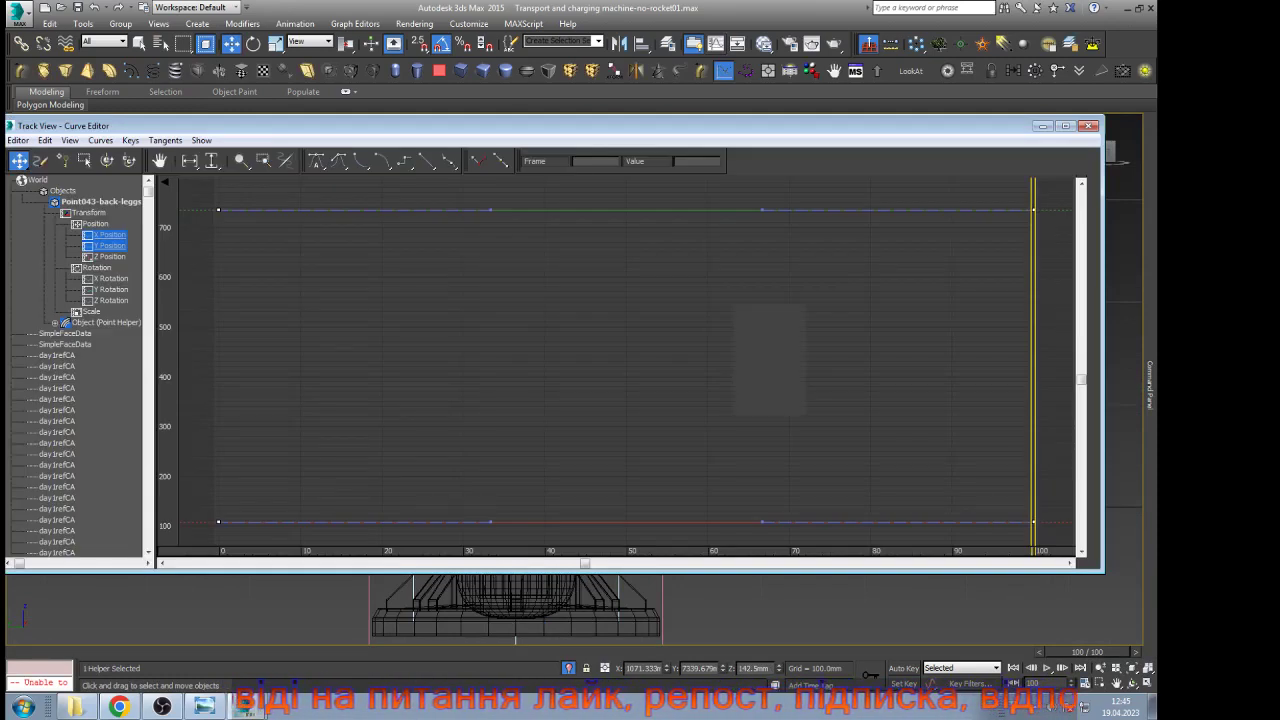
Check the helper's X and Y Position keys and its Z Rotation curve, then minimize the Curve Editor
scroll(628, 362, down, 3)
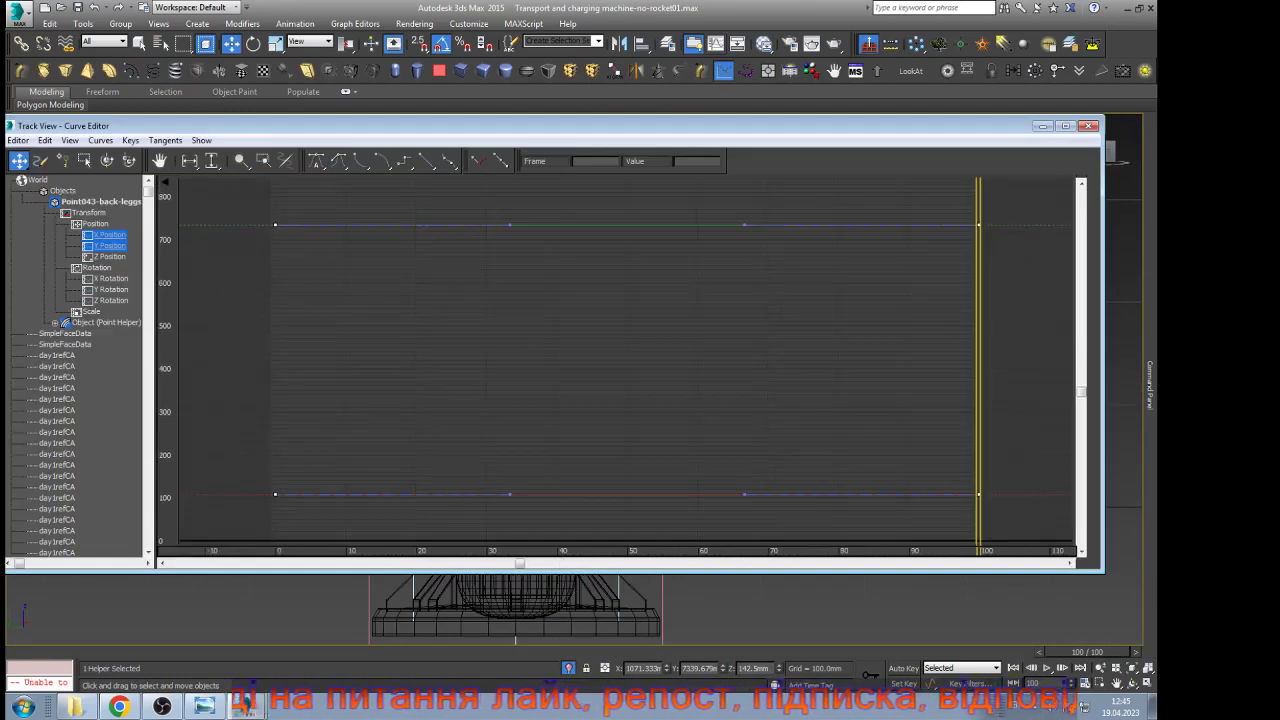
click(628, 362)
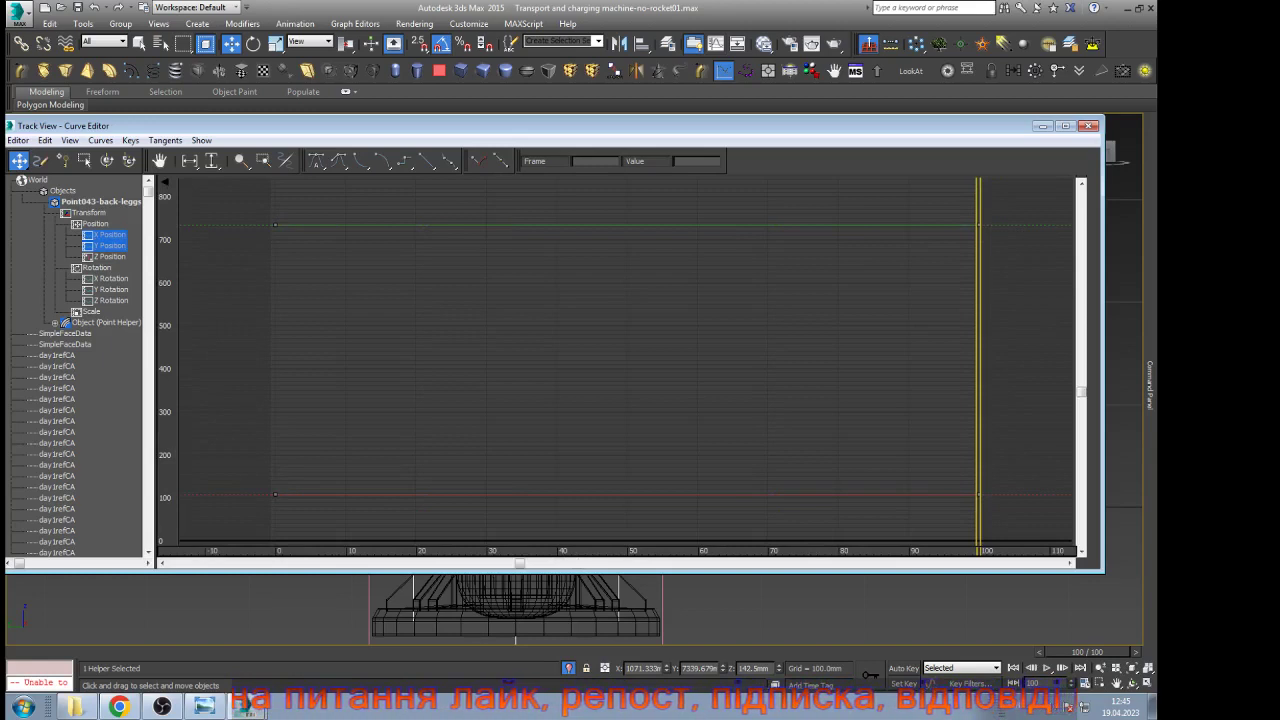
drag(1023, 201, 946, 292)
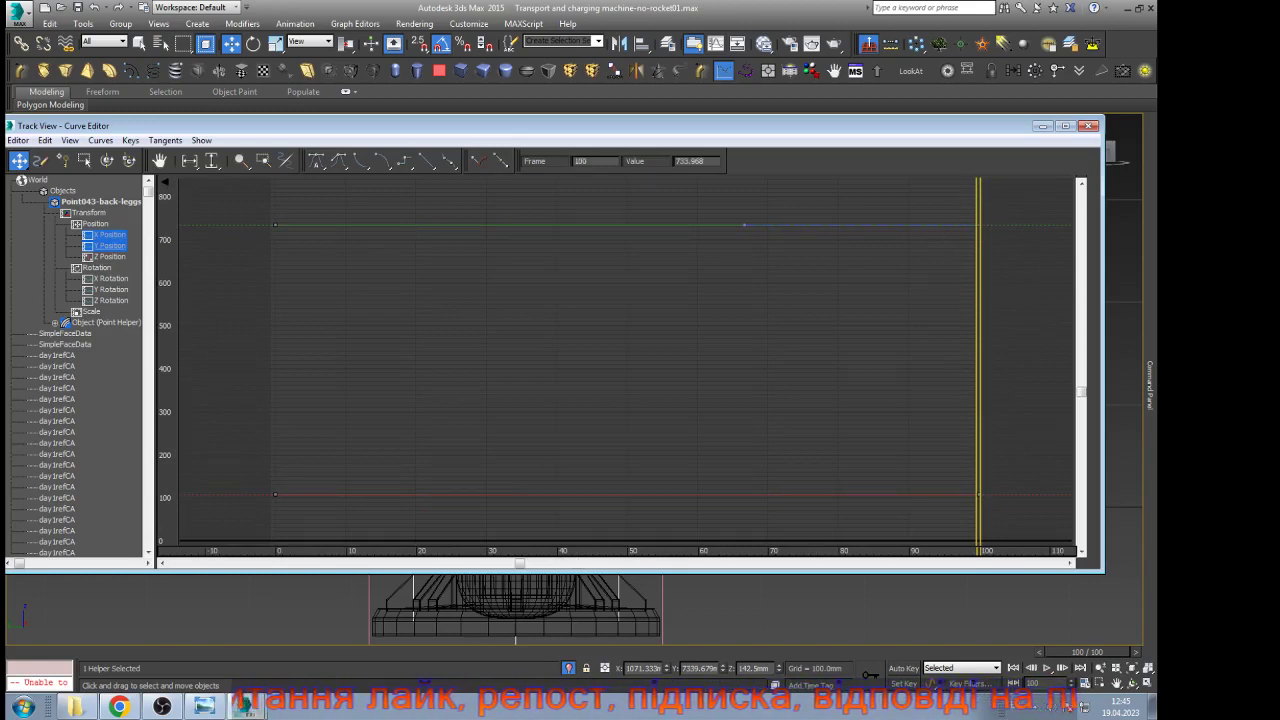
click(111, 301)
drag(844, 290, 1005, 416)
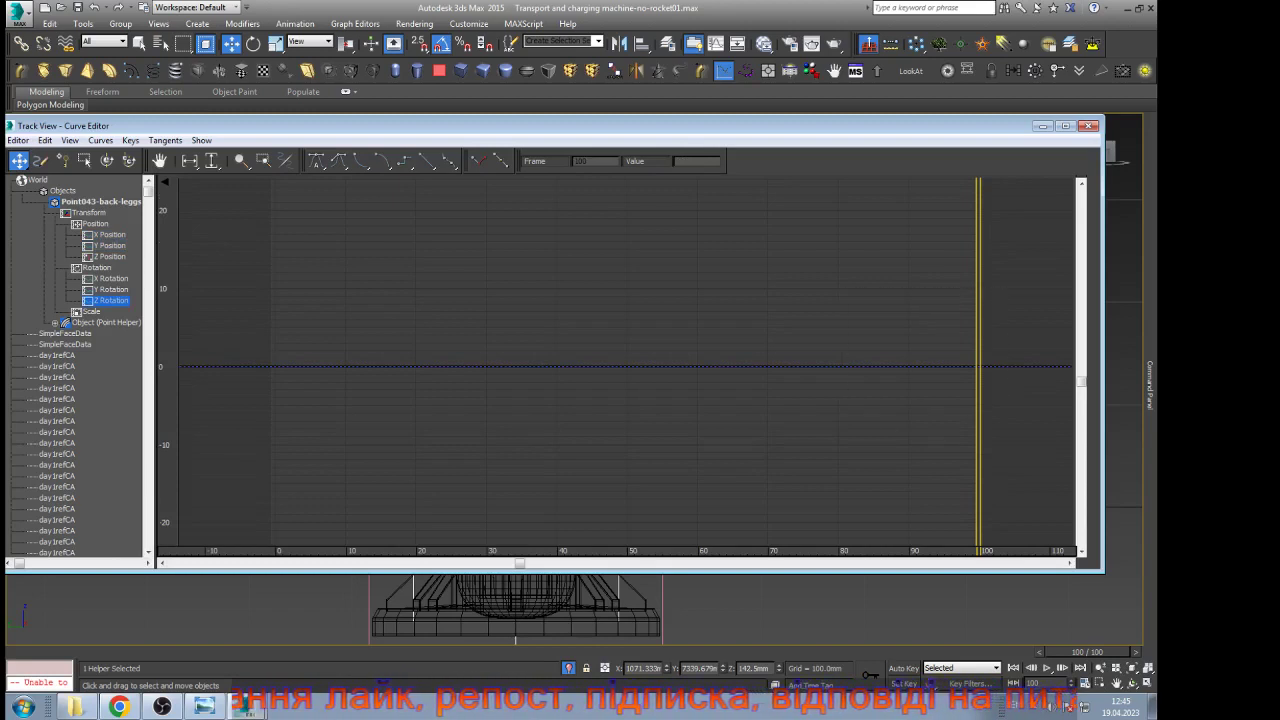
click(1042, 126)
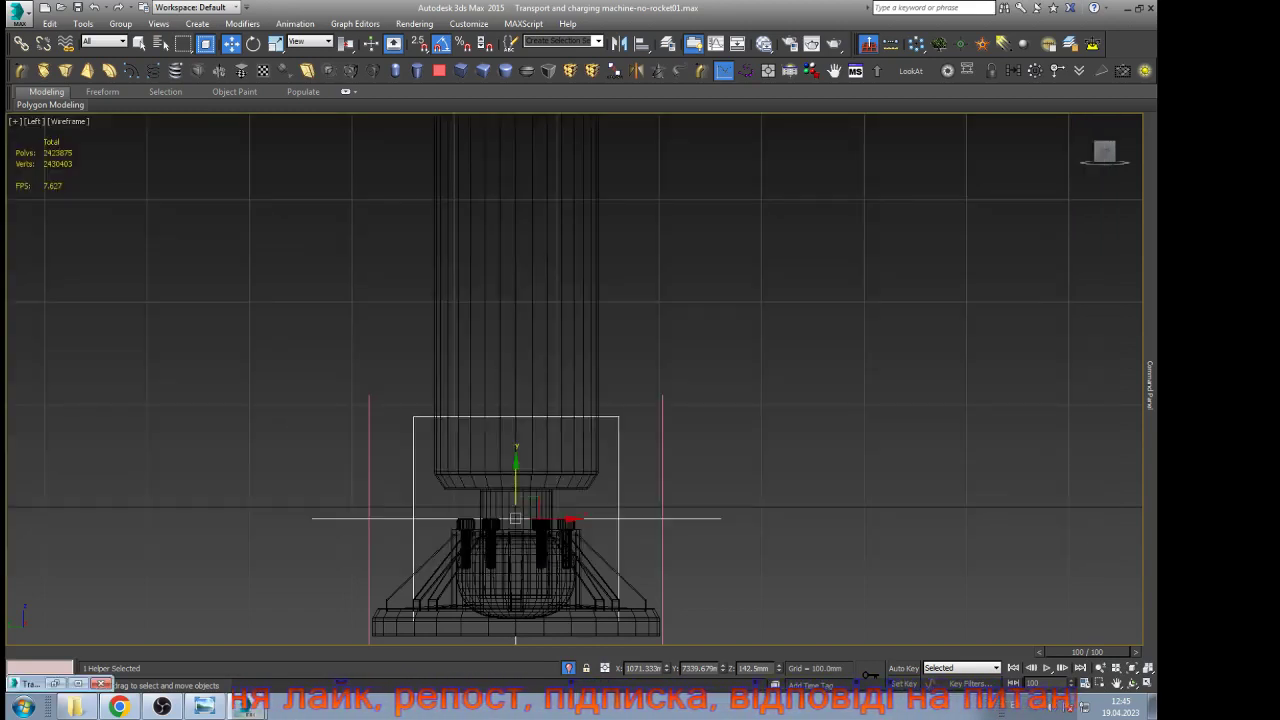
Reopen the Curve Editor and examine the helper's combined Position curves from frame 0 to 100
key(ctrl+r)
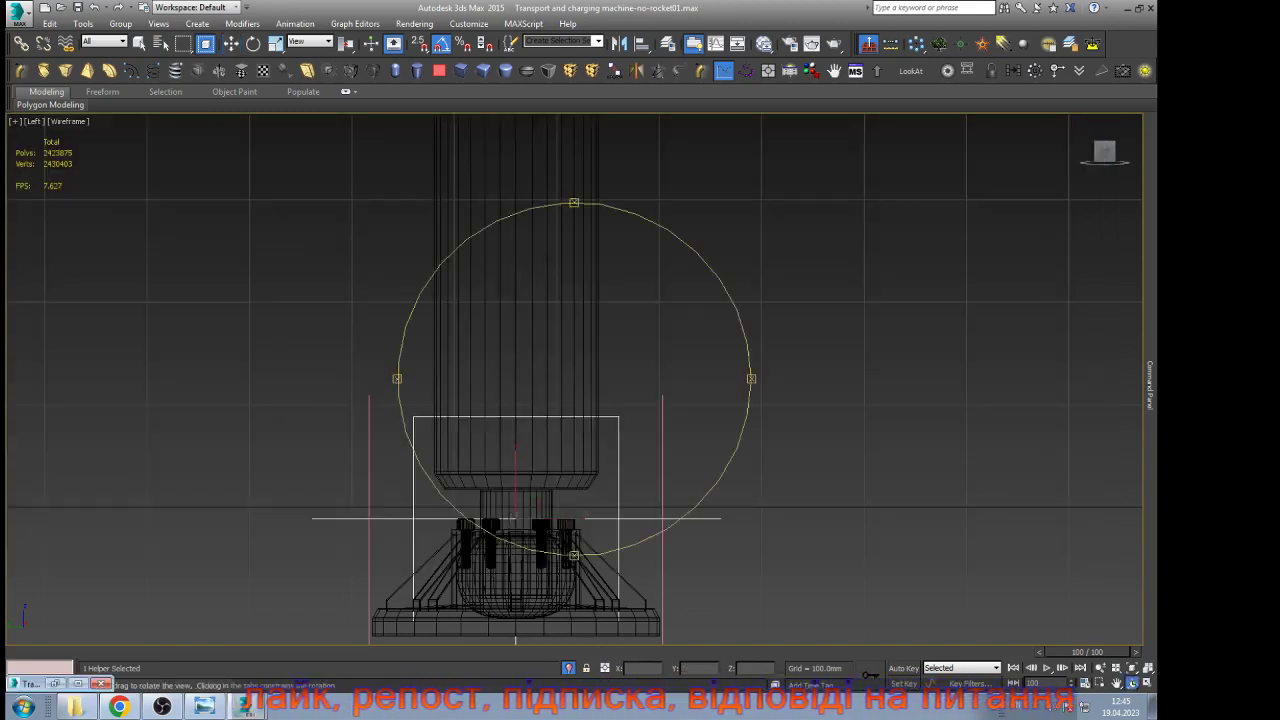
alt+middle_drag(400, 420, 553, 470)
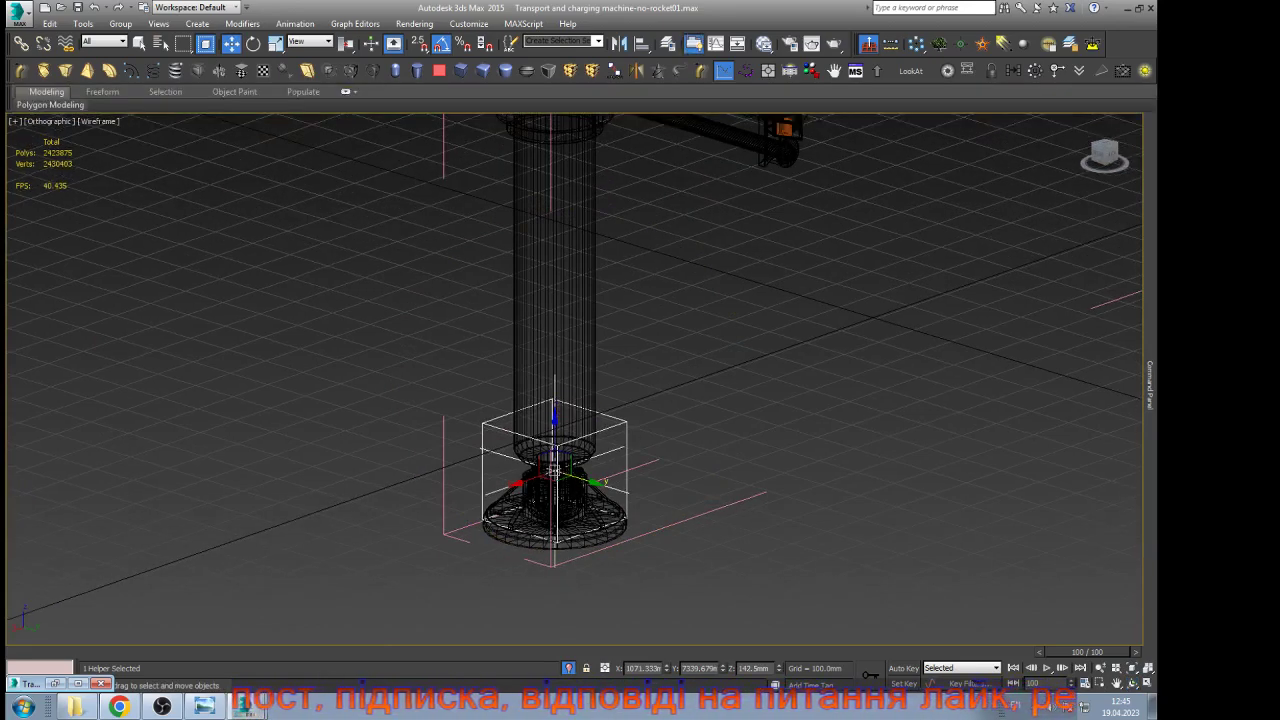
click(716, 45)
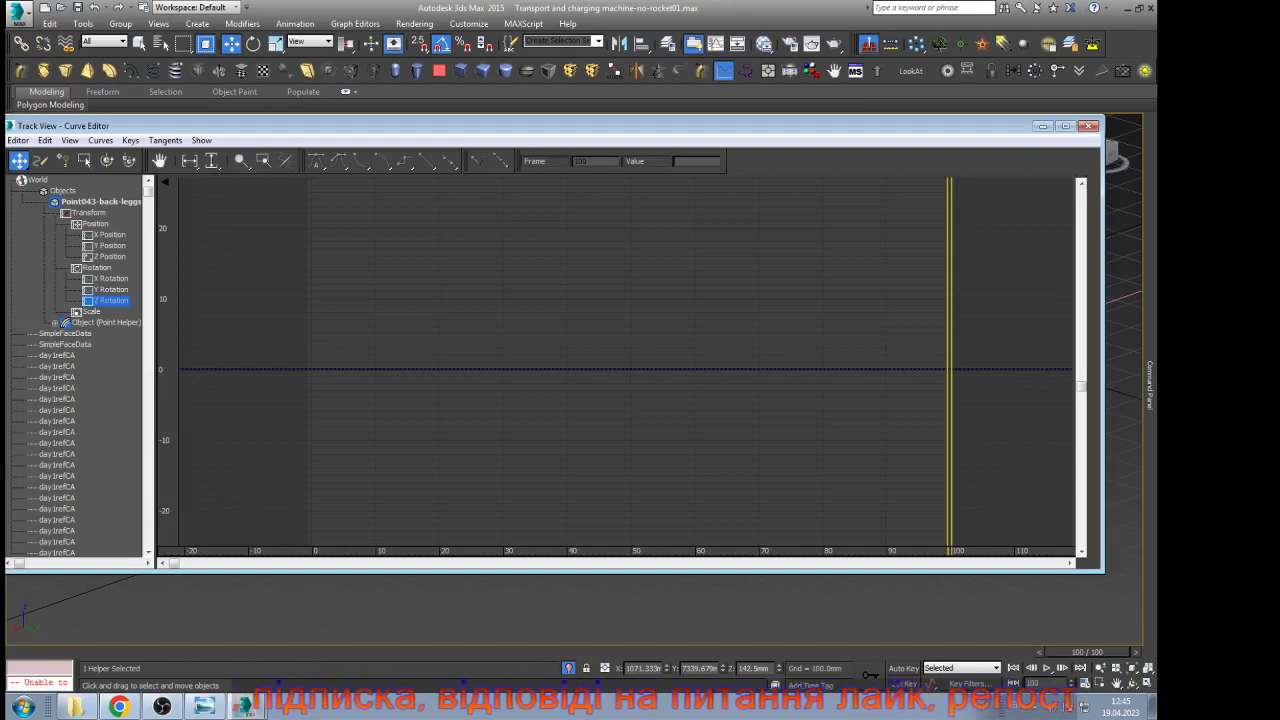
click(95, 224)
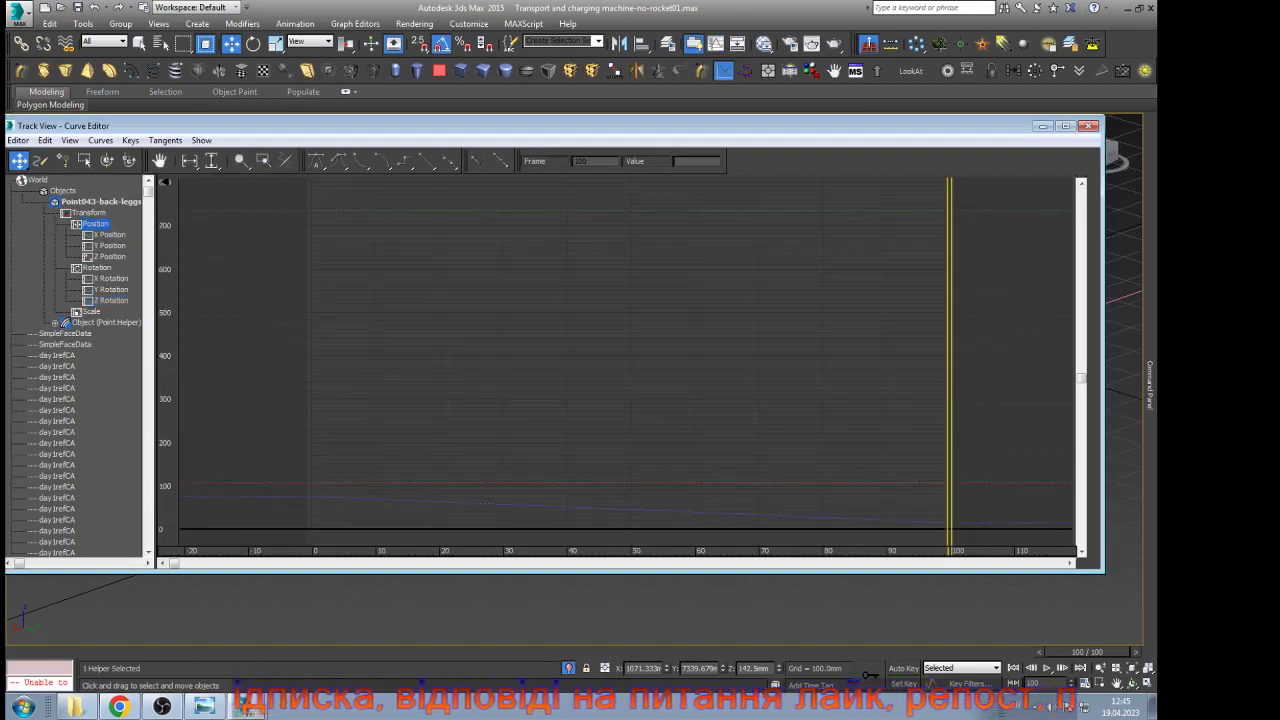
scroll(330, 360, down, 2)
scroll(926, 467, down, 2)
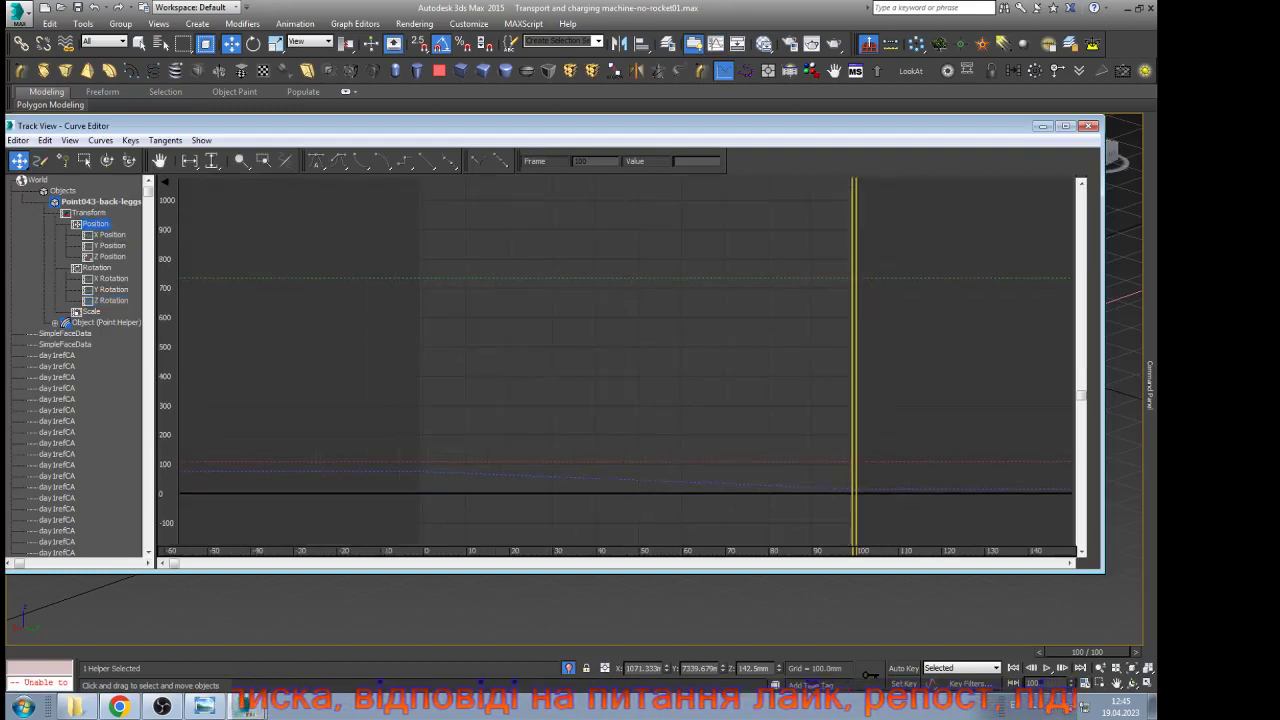
drag(351, 221, 964, 521)
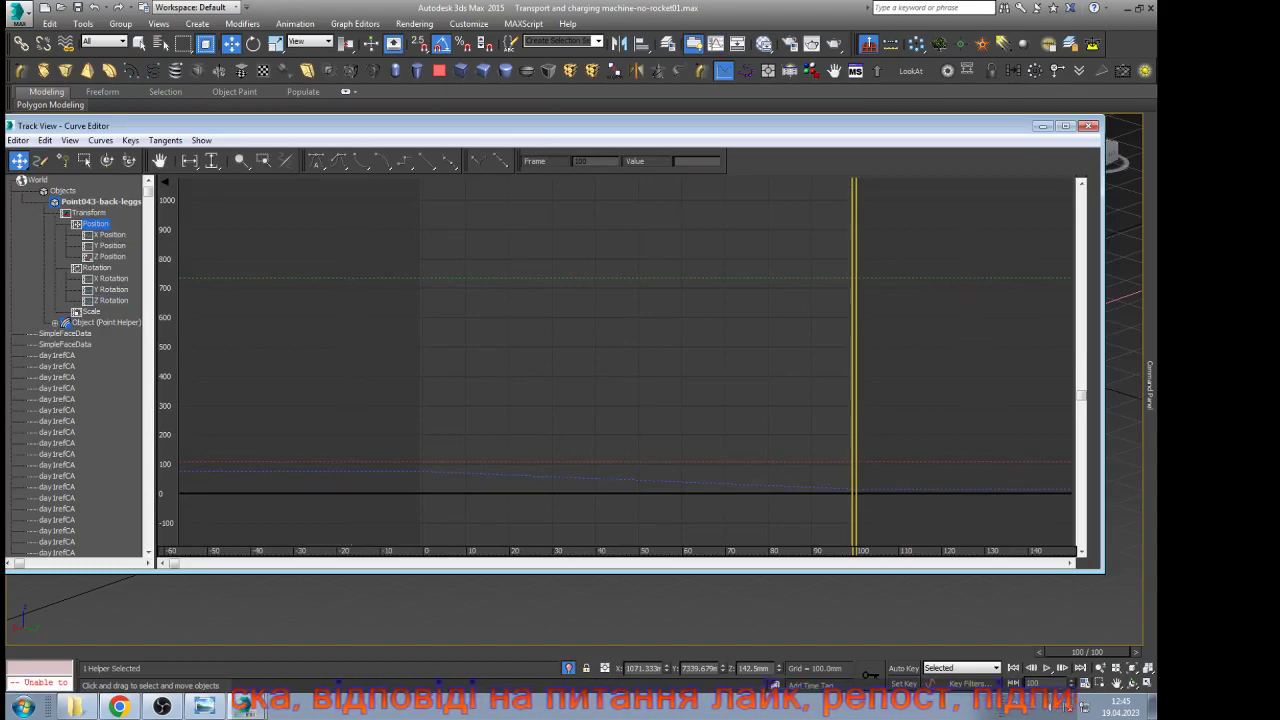
drag(392, 428, 921, 542)
scroll(869, 489, up, 3)
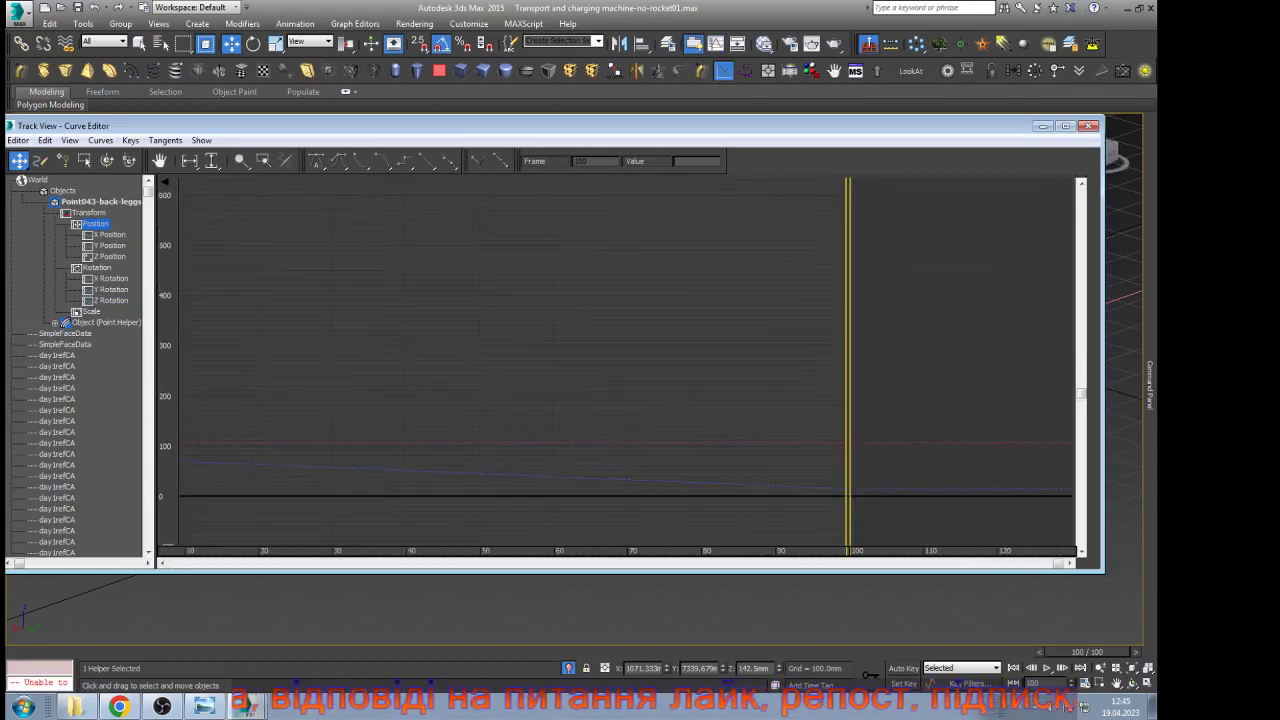
scroll(858, 490, up, 6)
scroll(865, 445, down, 3)
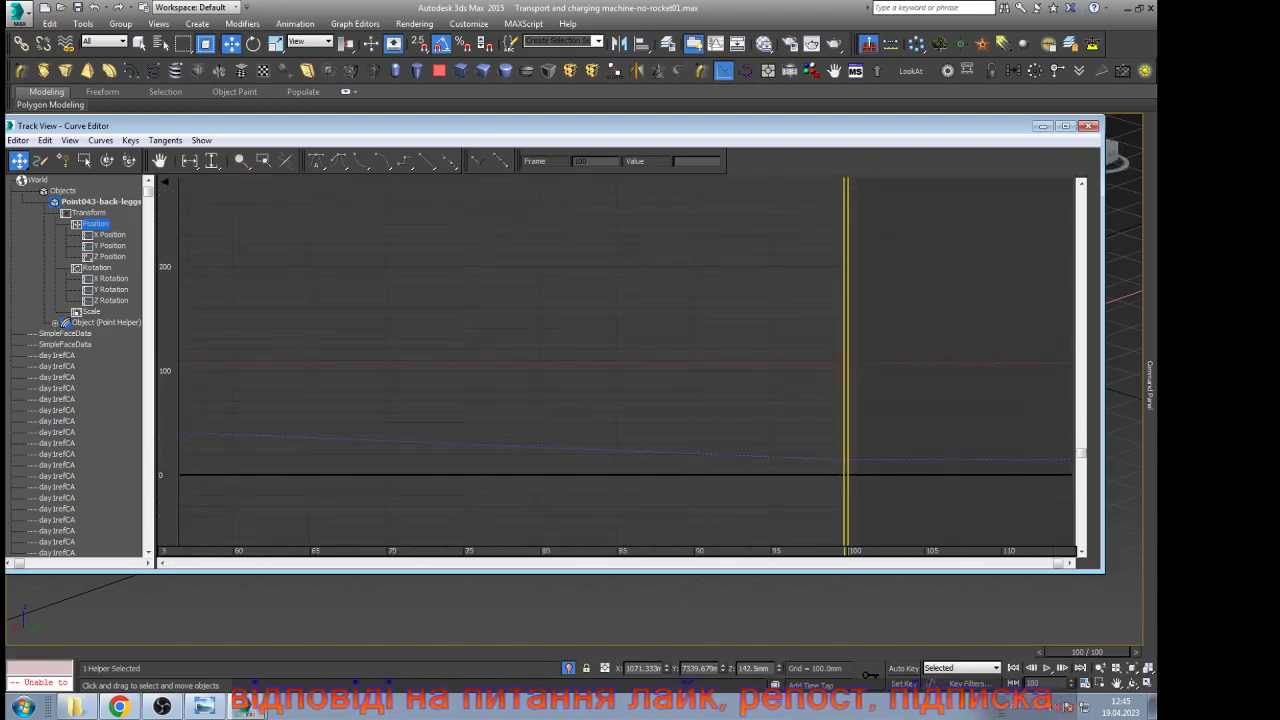
scroll(861, 394, down, 5)
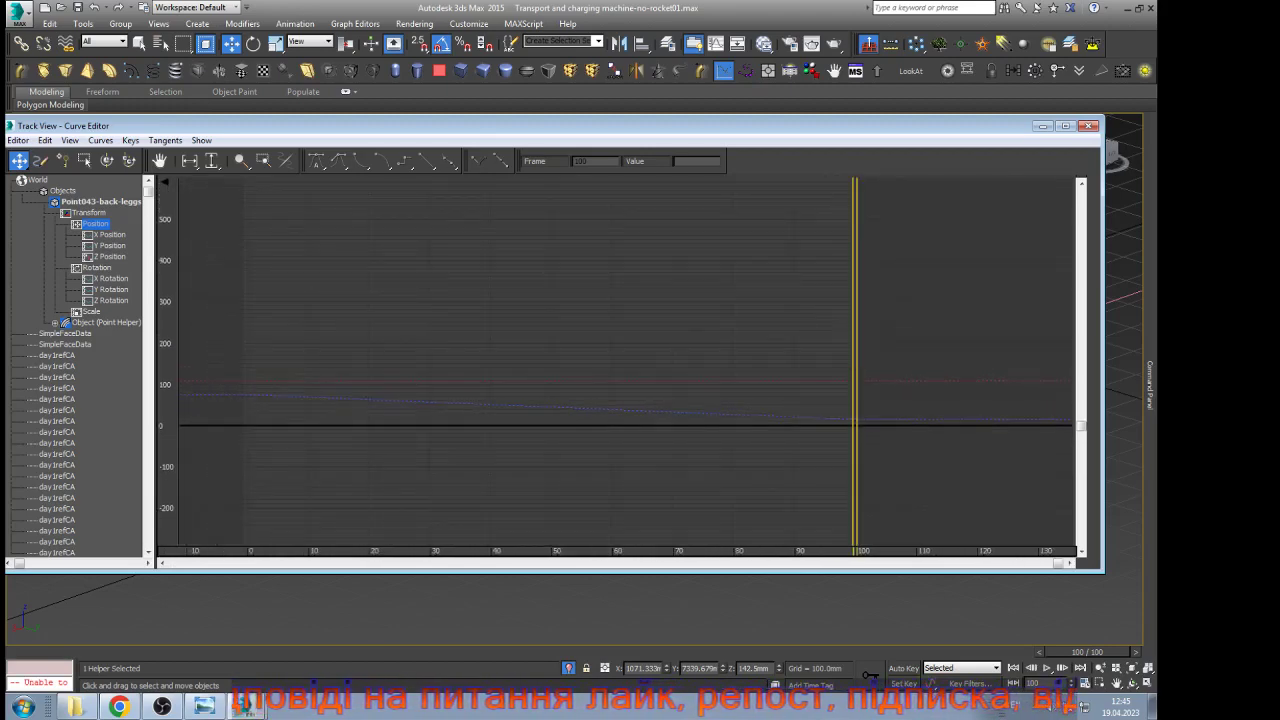
Display the helper's individual position curves and examine the end of the Z Position curve at frame 100
click(109, 235)
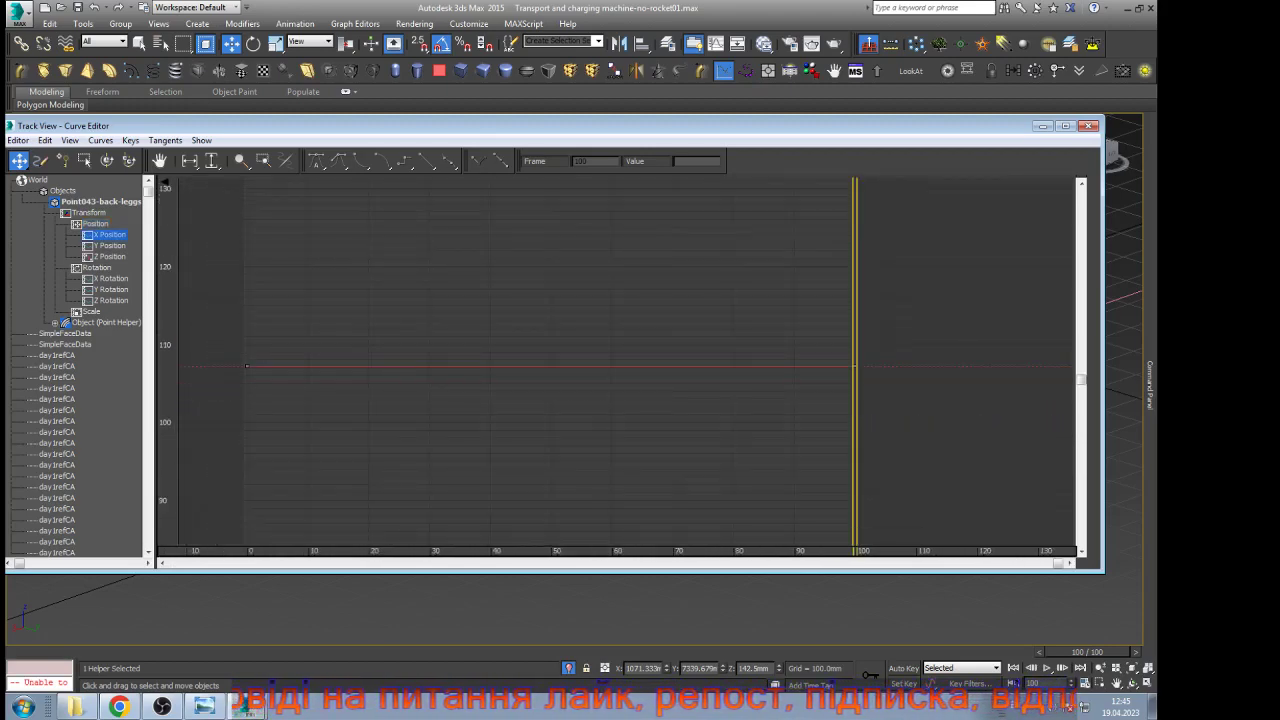
shift+click(109, 257)
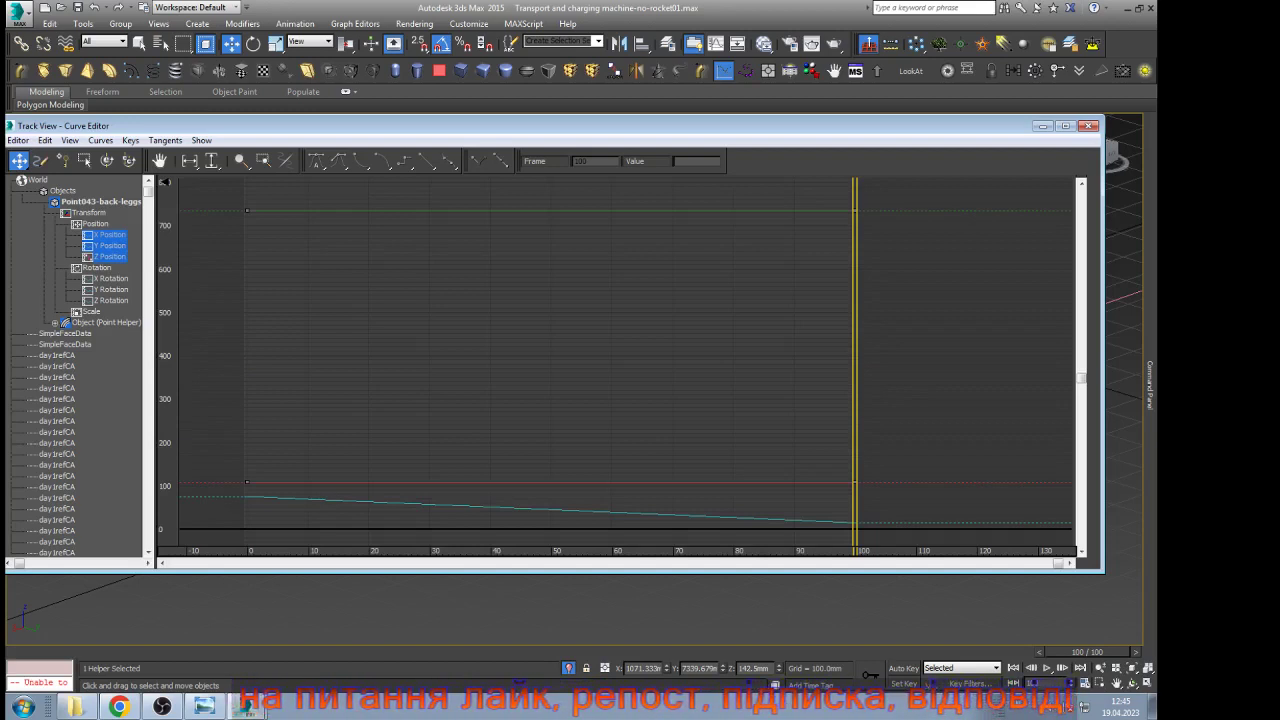
click(109, 257)
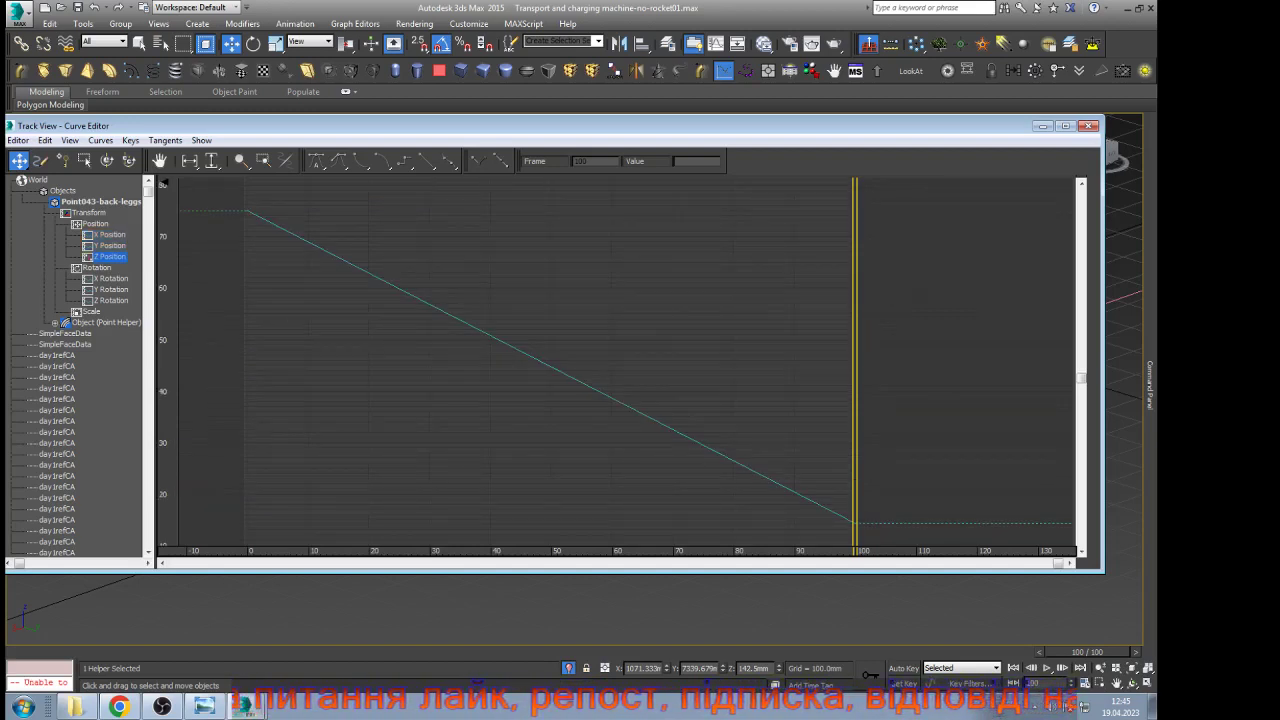
drag(823, 480, 924, 536)
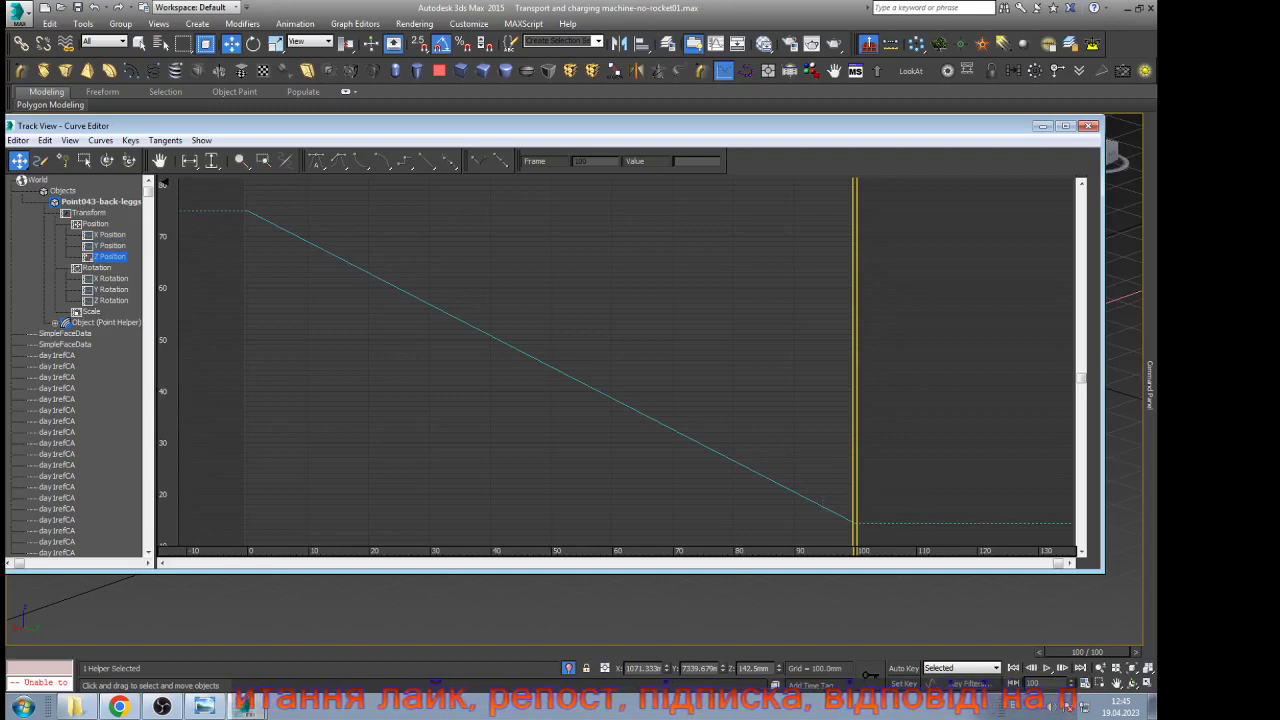
drag(823, 466, 929, 540)
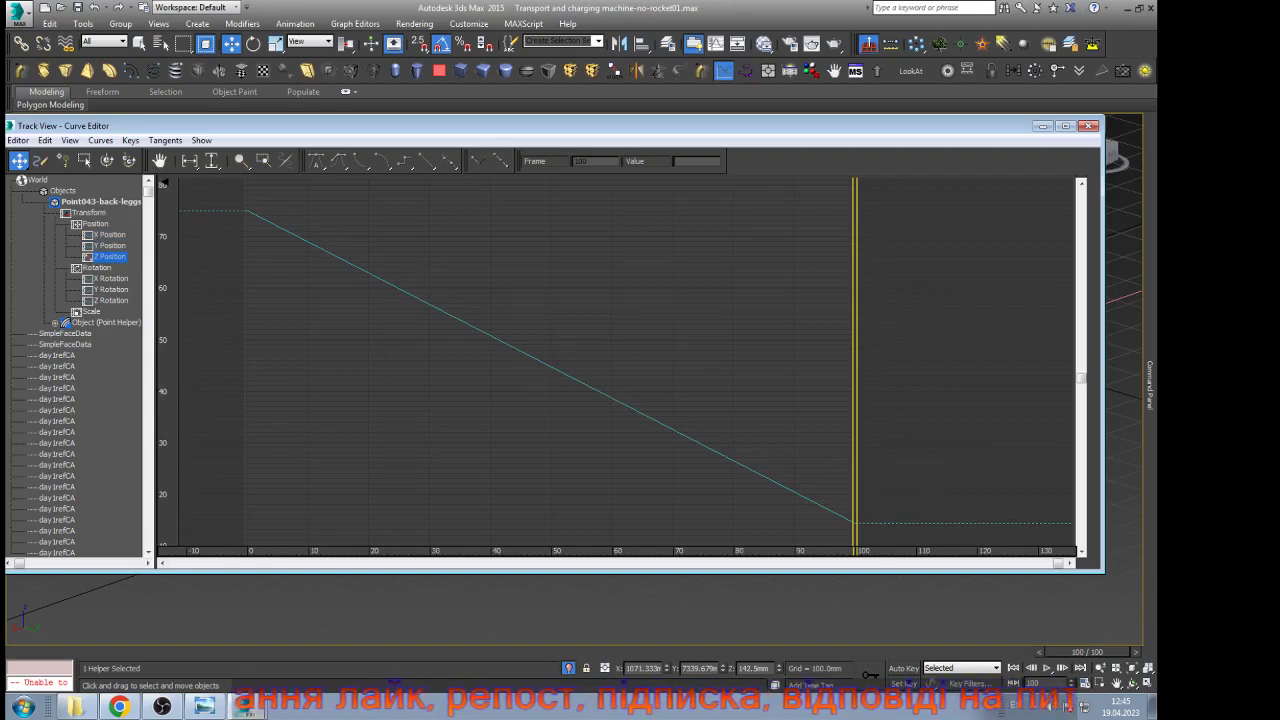
Compare the helper's X, Y and Z Position curves together, then close the Curve Editor
click(96, 224)
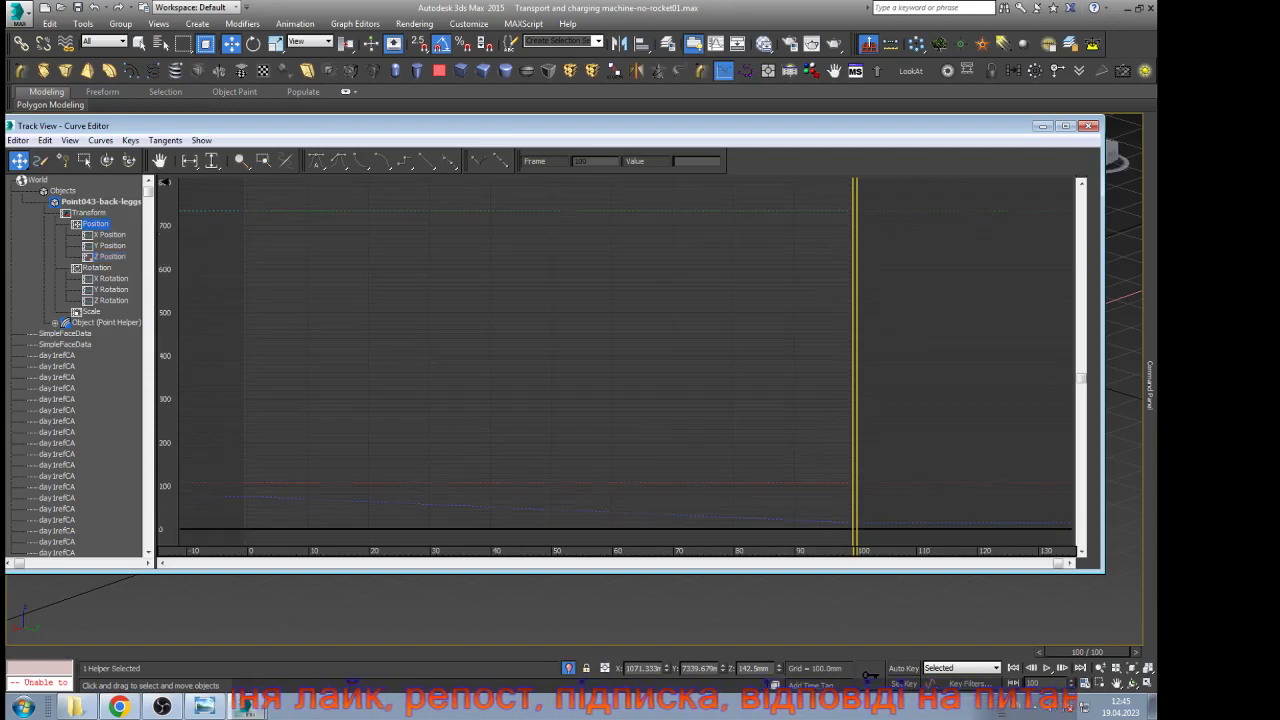
click(110, 235)
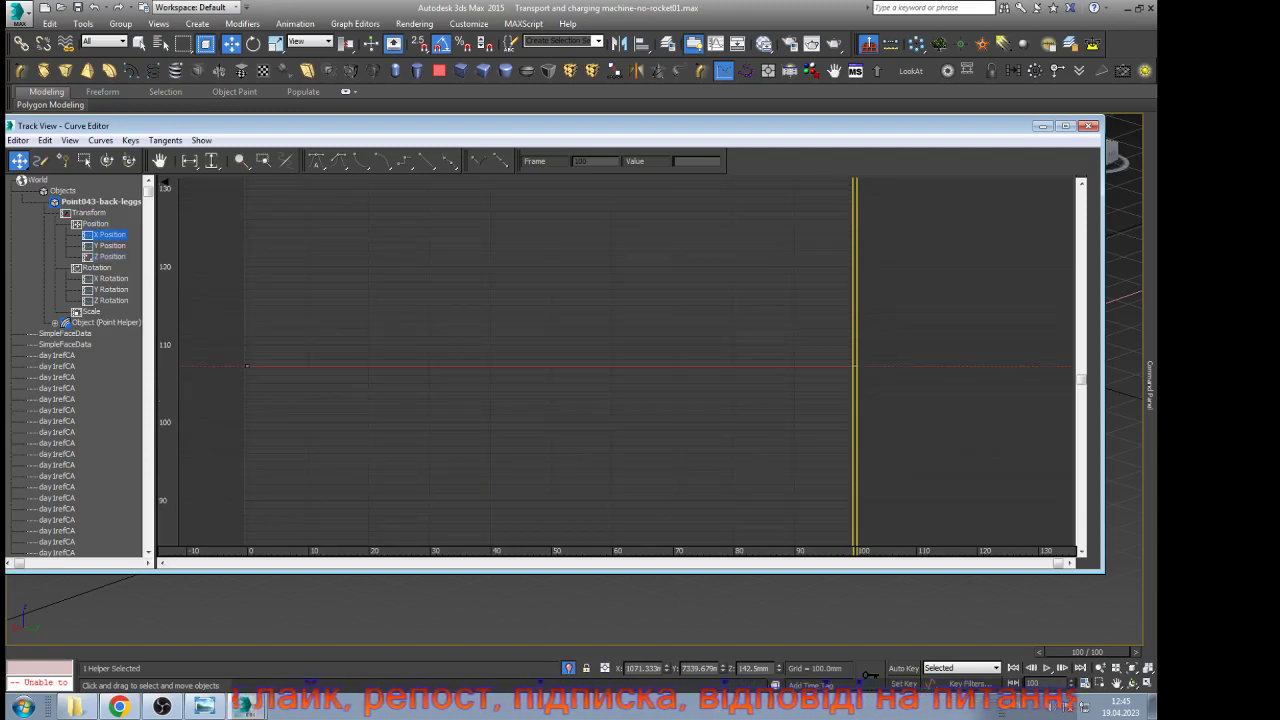
ctrl+click(110, 257)
ctrl+click(110, 246)
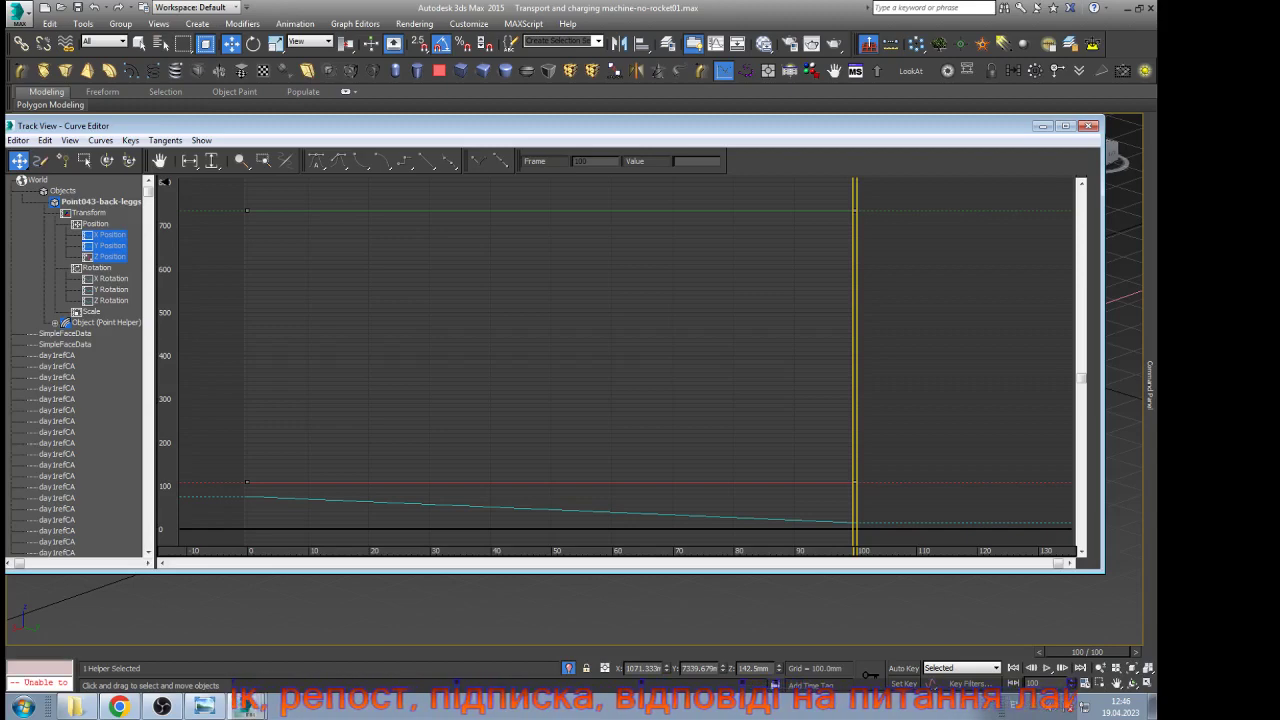
click(1088, 126)
Switch the orthographic viewport from wireframe to shaded display without edged faces and leave the helper deselected
click(888, 462)
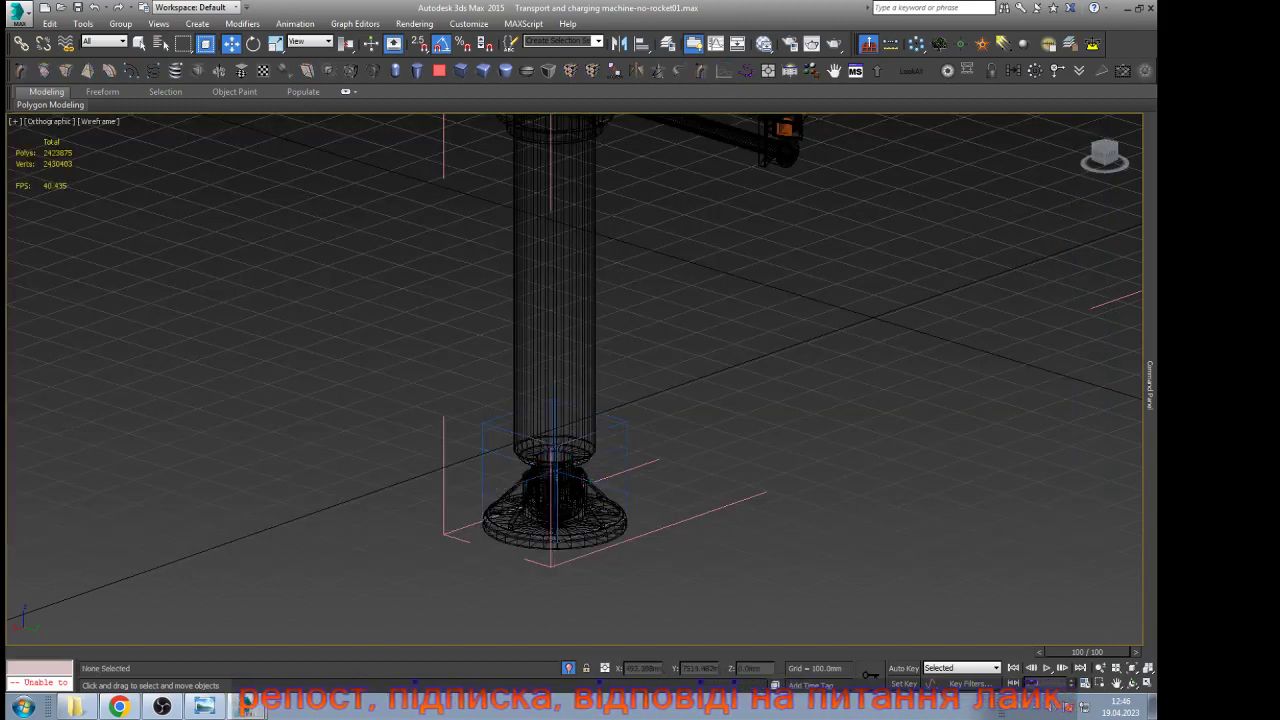
key(F3)
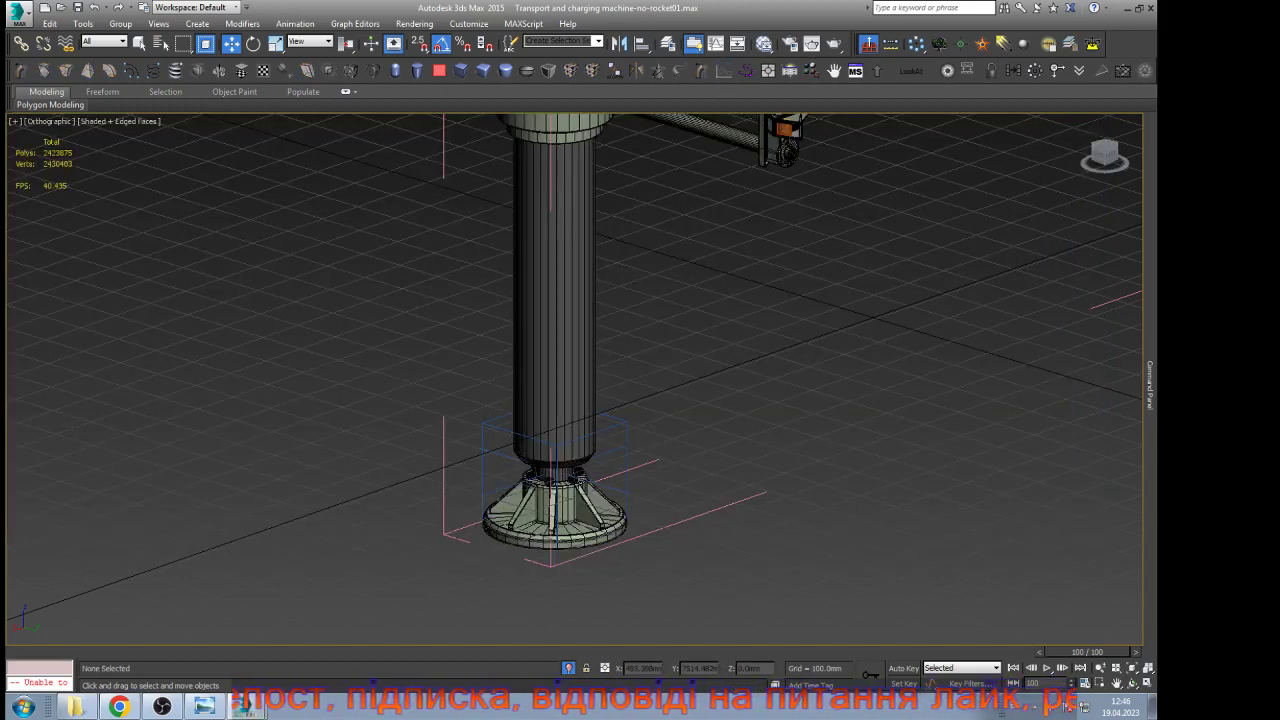
click(627, 447)
scroll(718, 428, down, 5)
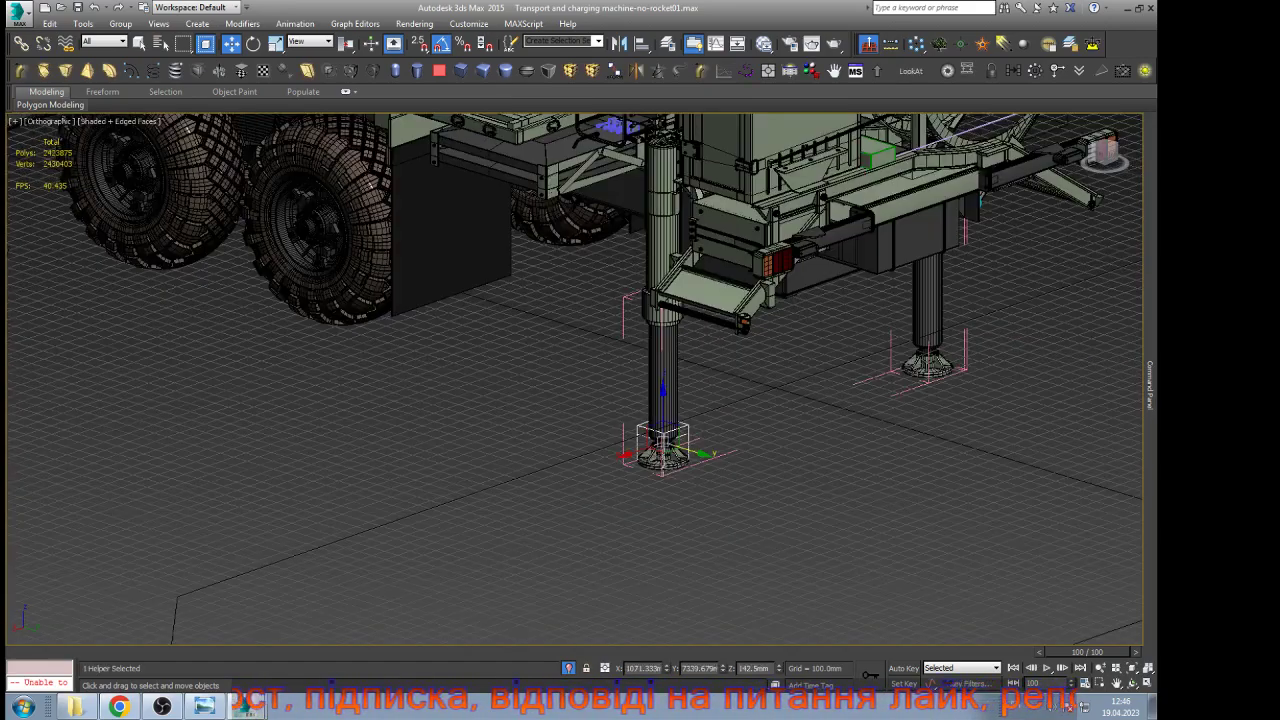
scroll(719, 427, down, 6)
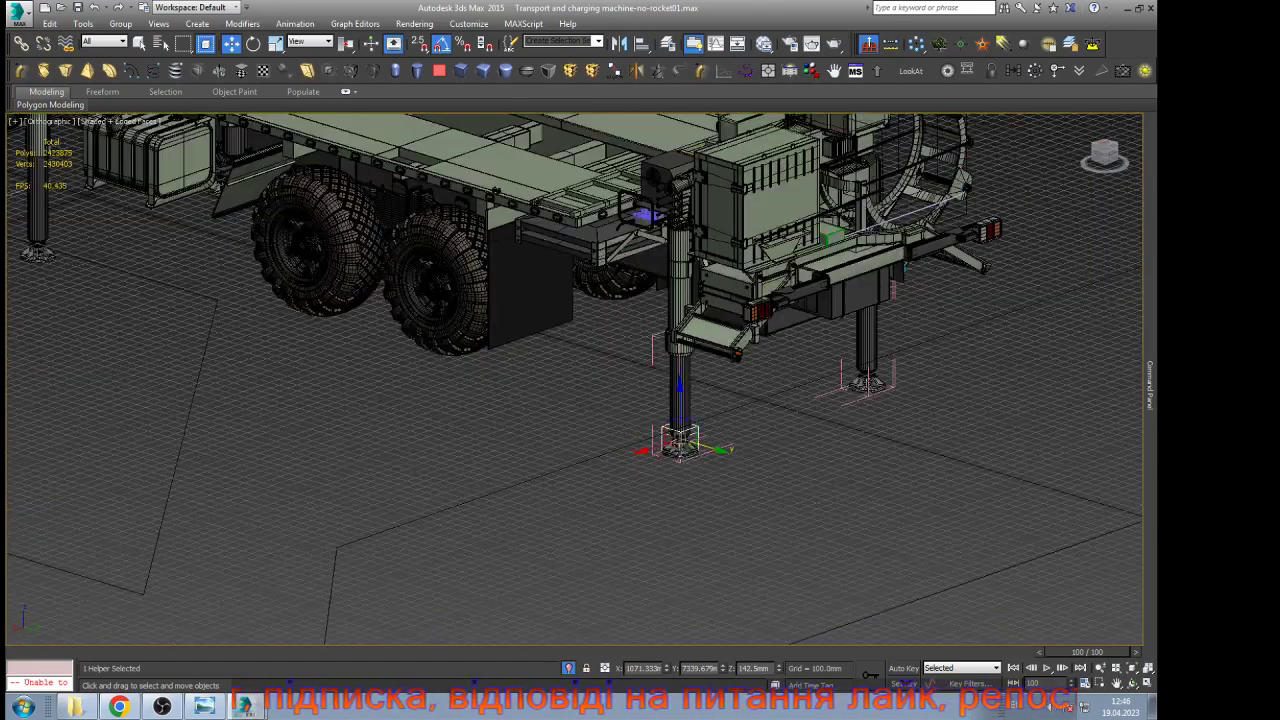
click(719, 427)
key(F4)
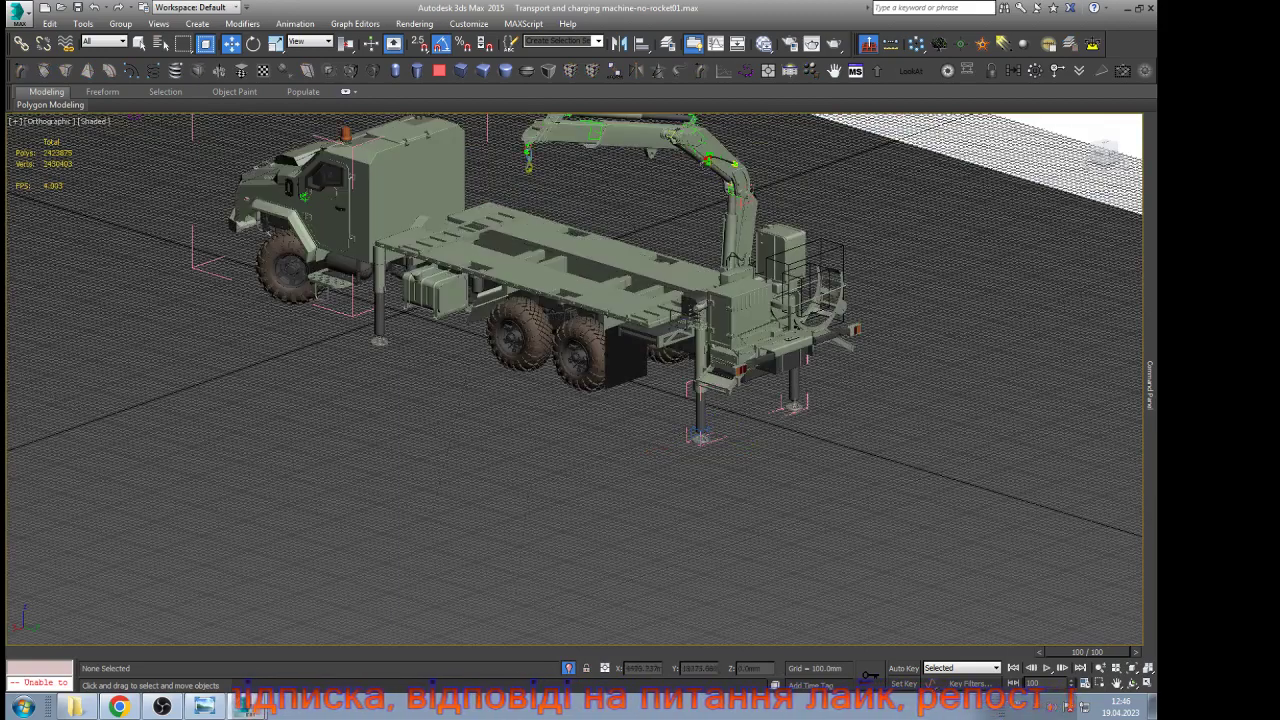
Inspect the shaded truck's deck and outrigger legs, ending with a close look at the rear leg's foot pad
middle_drag(719, 427, 782, 533)
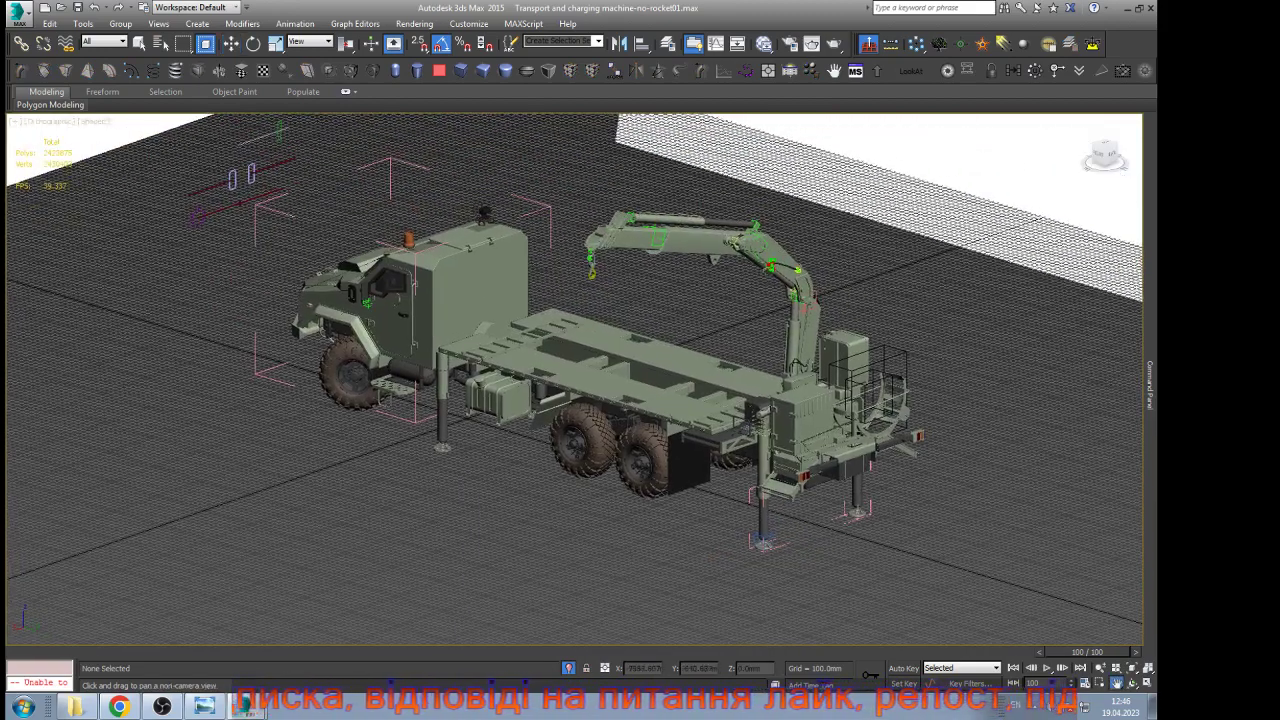
scroll(787, 284, up, 3)
scroll(345, 495, up, 8)
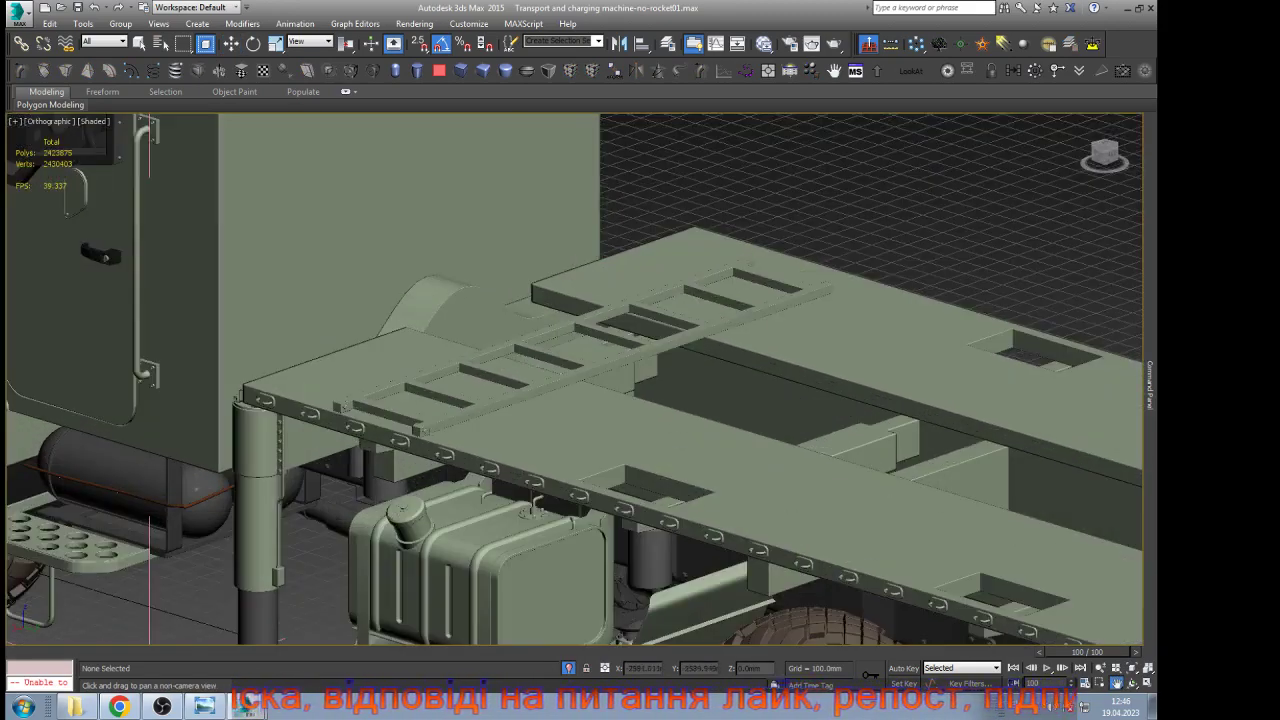
scroll(297, 189, down, 5)
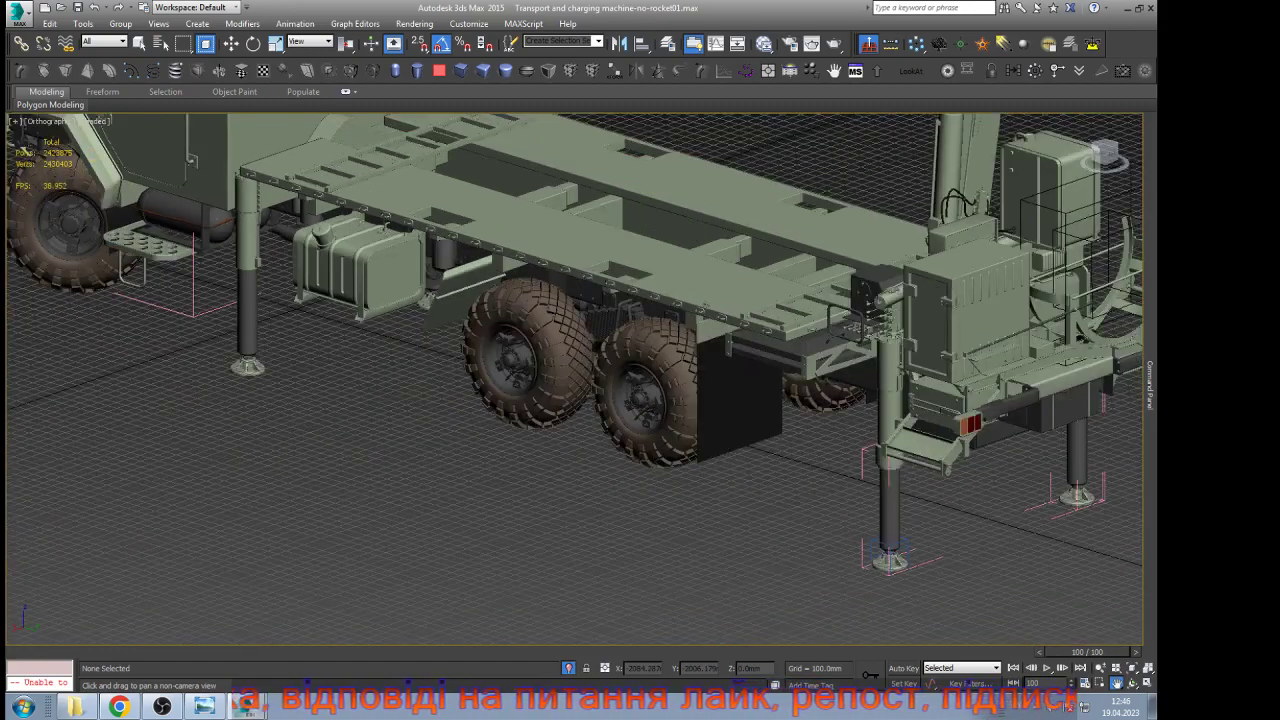
scroll(866, 551, up, 10)
middle_drag(900, 551, 606, 441)
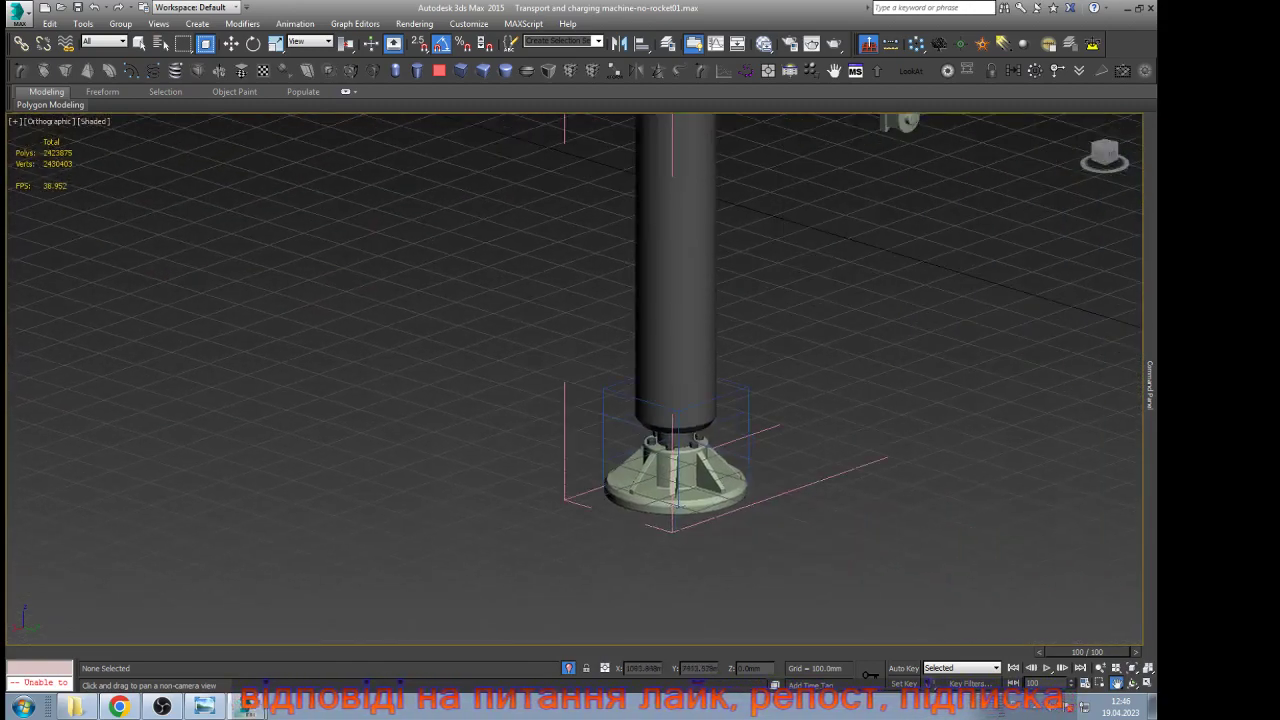
Try raising the rear outrigger leg's cylinder above its foot pad, and undo the move
scroll(680, 440, up, 5)
click(660, 345)
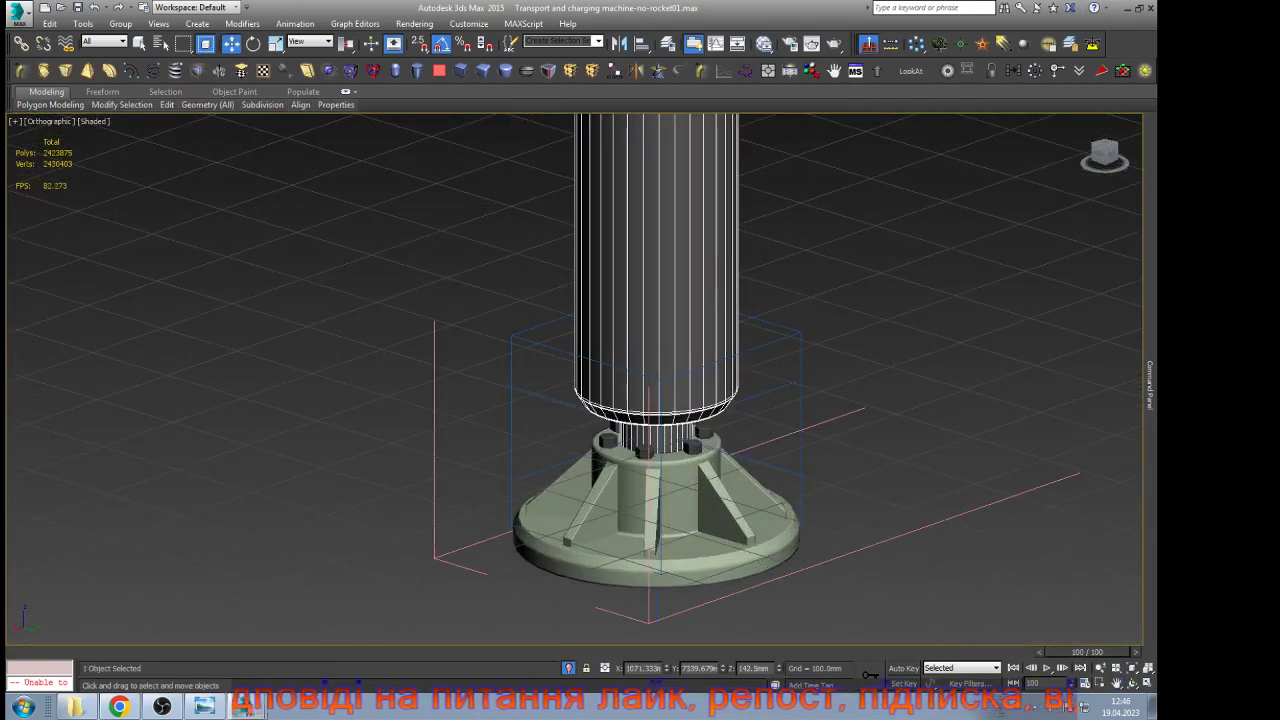
drag(660, 345, 660, 324)
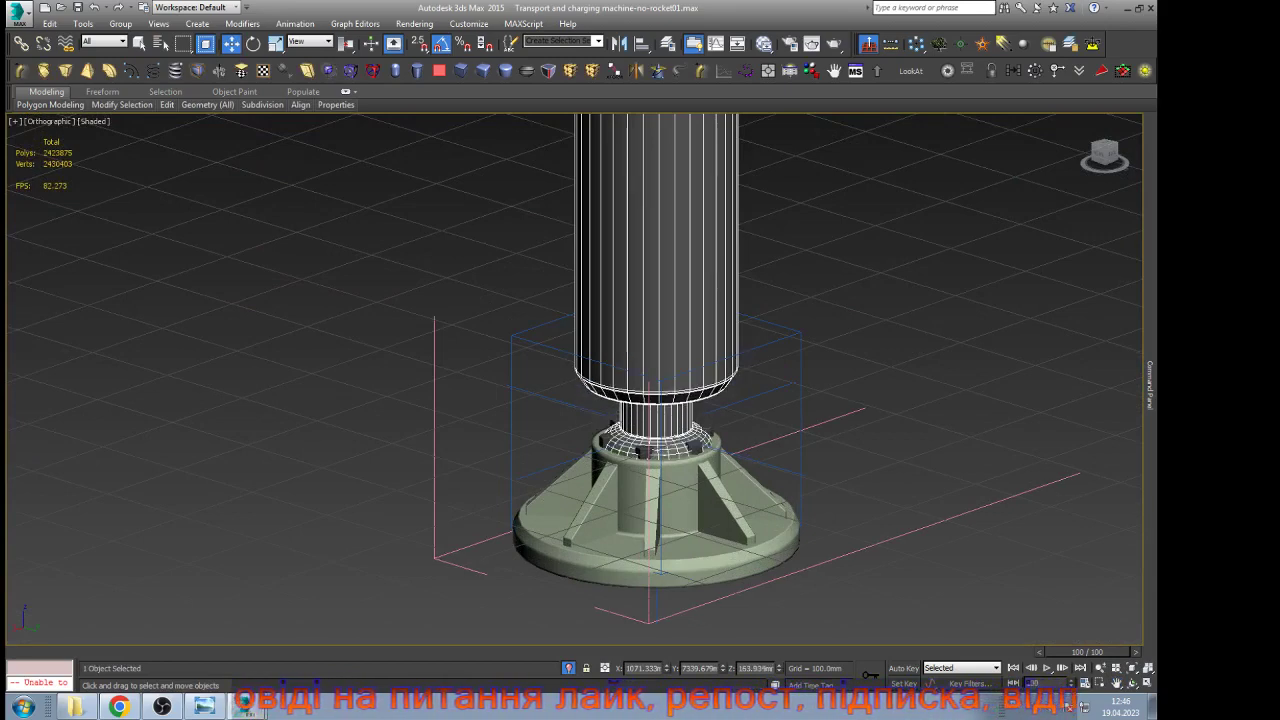
key(ctrl+z)
key(ctrl+z)
Select the helper at the rear foot pad and scrub the timeline back to frame 100 to examine the leg's movement
scroll(884, 431, down, 3)
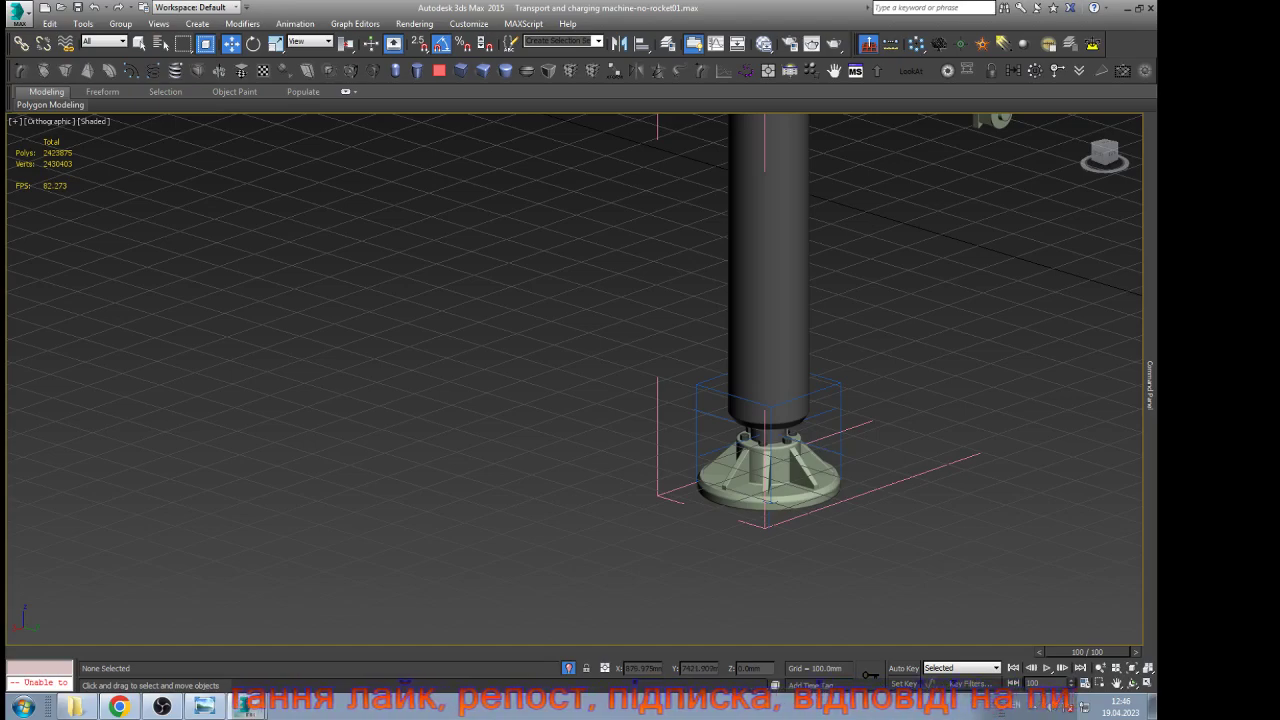
scroll(608, 399, down, 8)
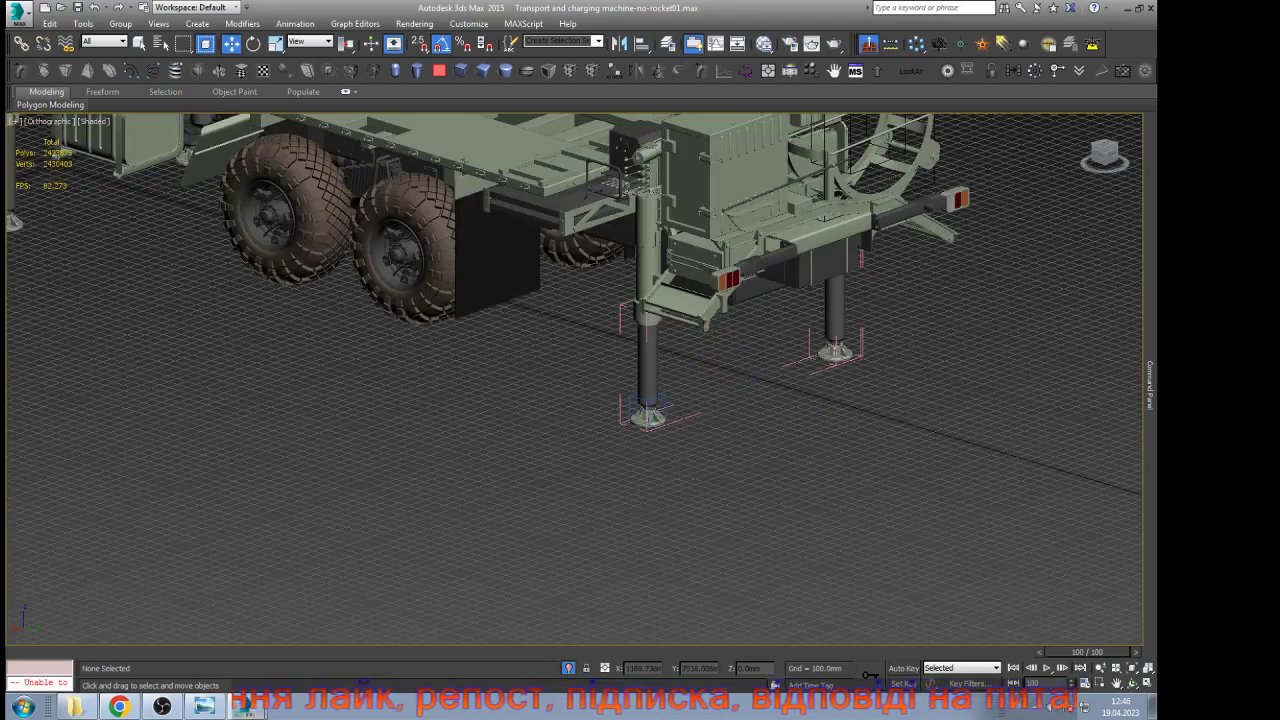
scroll(606, 430, down, 4)
scroll(626, 352, up, 5)
scroll(660, 558, up, 5)
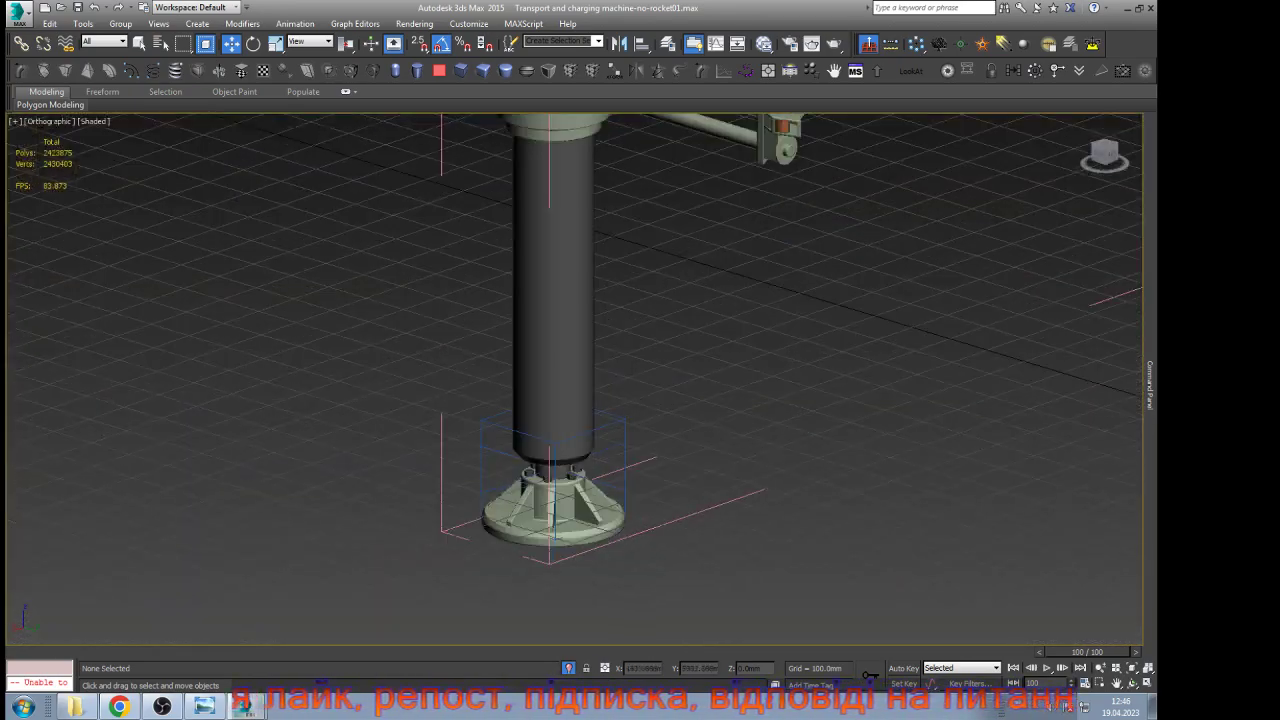
click(554, 467)
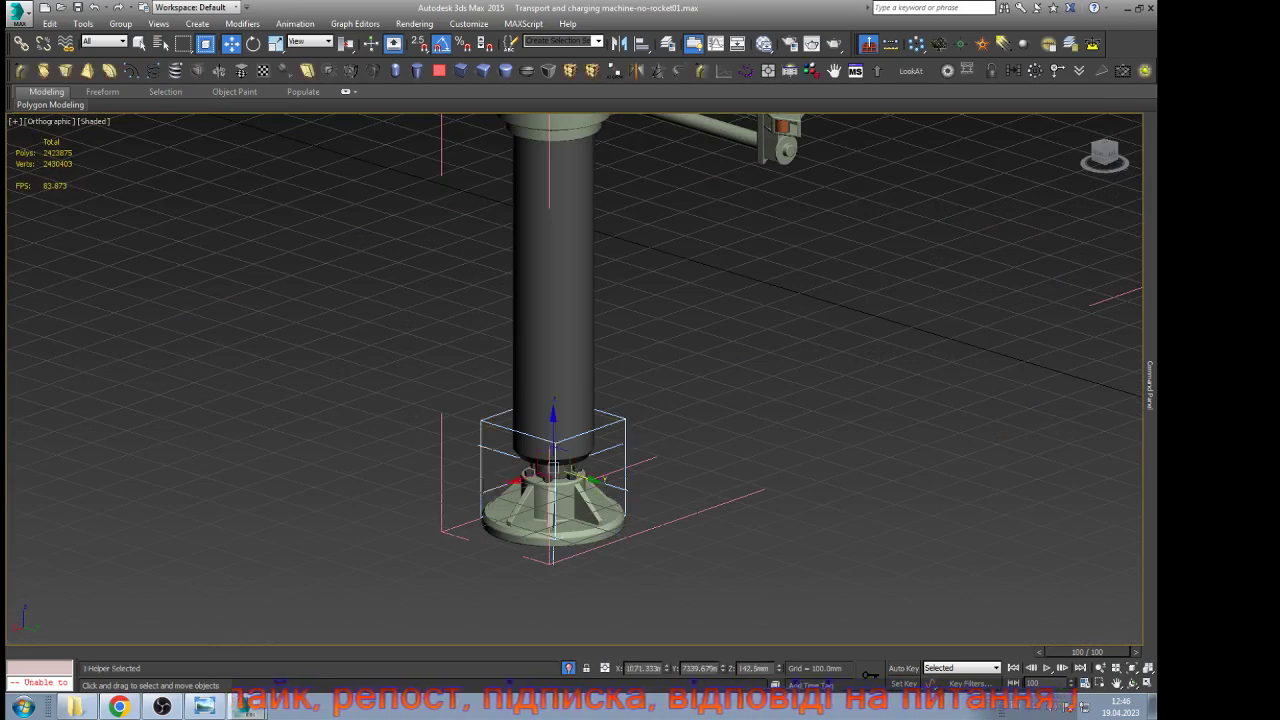
scroll(628, 420, down, 5)
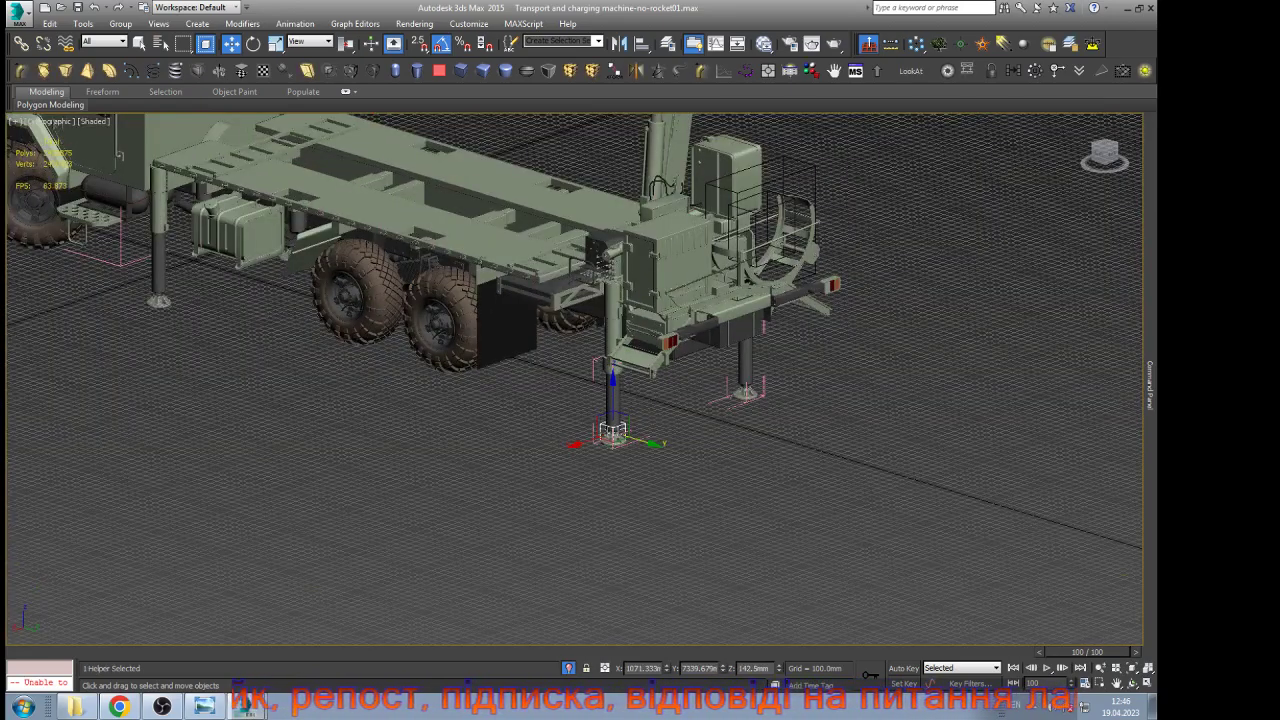
mouse_move(1087, 652)
mouse_down()
mouse_move(58, 652)
mouse_move(1088, 651)
mouse_up()
key(w)
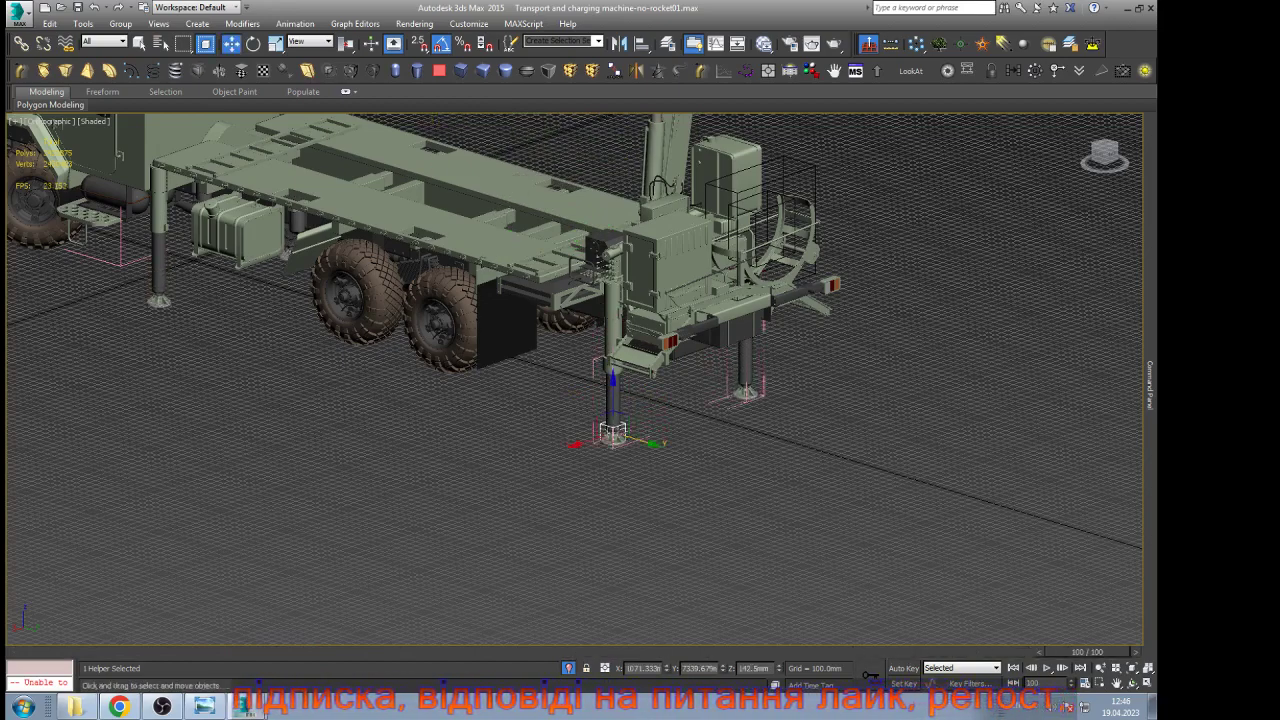
Move the leg's slider shape in front of the cab along its guide line to X about 1504 mm at frame 100
scroll(616, 414, up, 5)
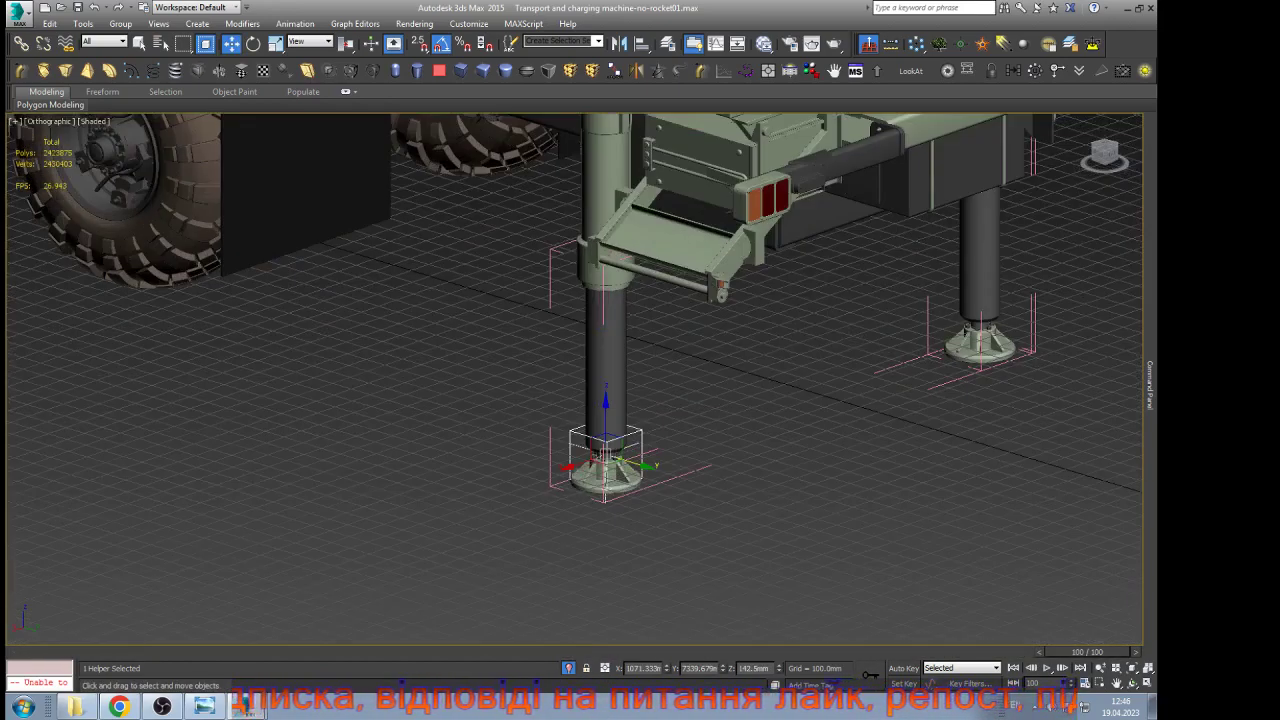
scroll(612, 455, down, 10)
scroll(460, 340, up, 11)
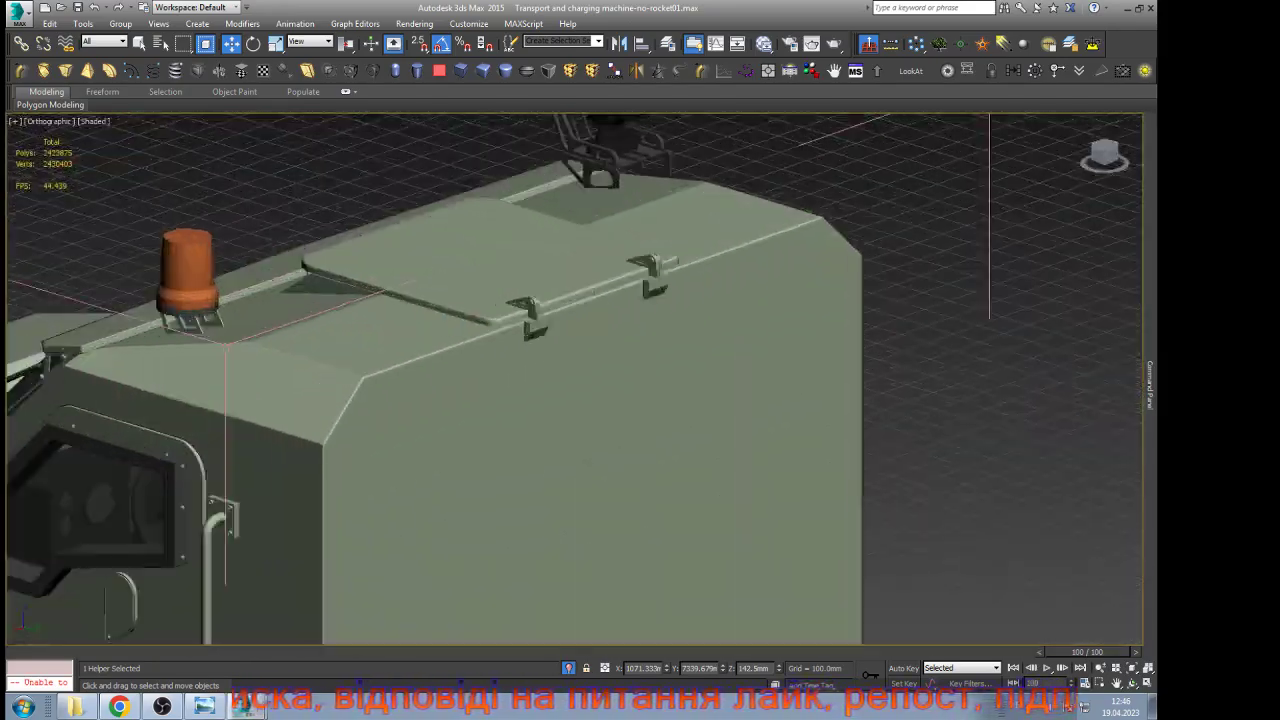
scroll(606, 384, down, 9)
scroll(468, 308, up, 8)
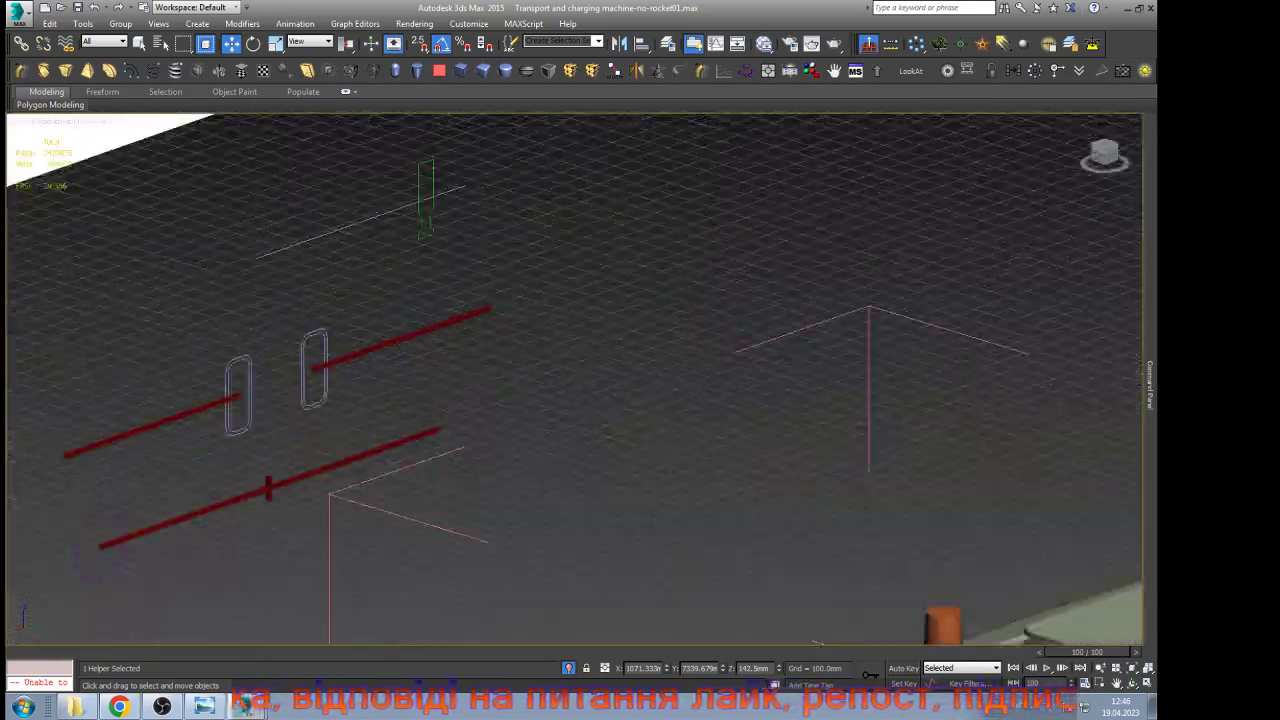
click(430, 229)
scroll(430, 229, down, 5)
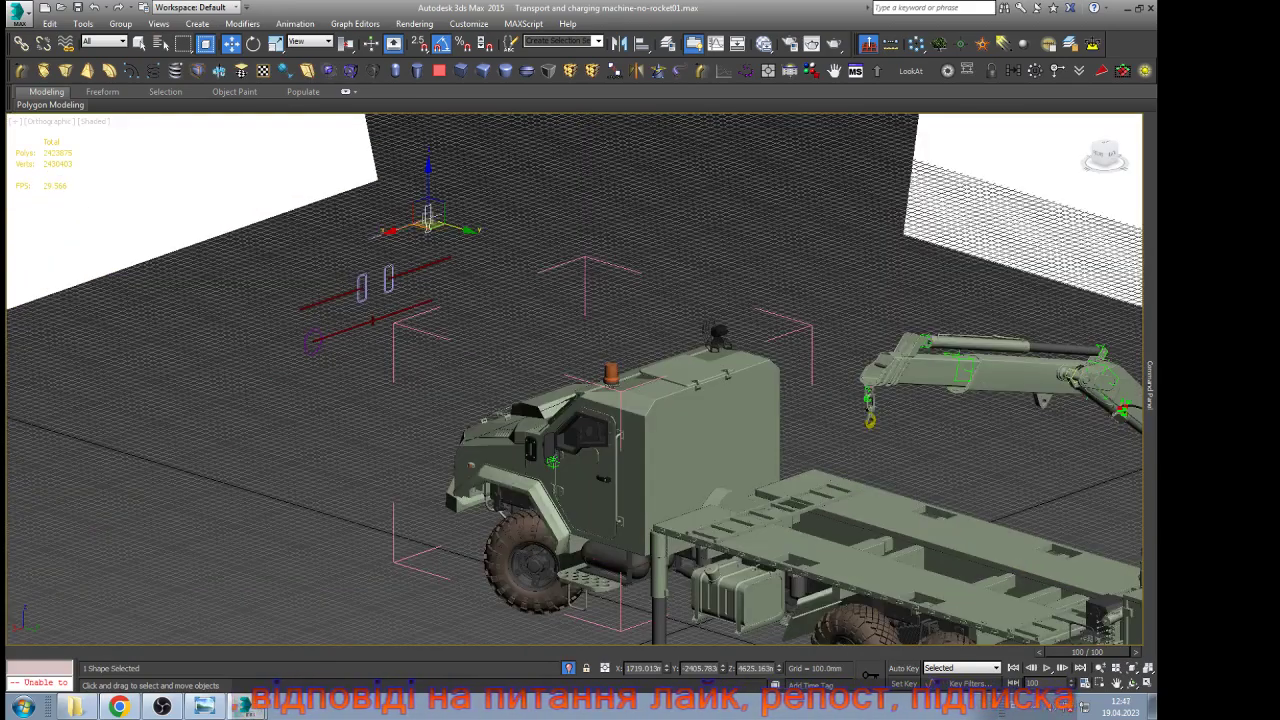
mouse_move(408, 227)
mouse_down()
mouse_move(422, 223)
mouse_move(385, 235)
mouse_move(422, 223)
mouse_up()
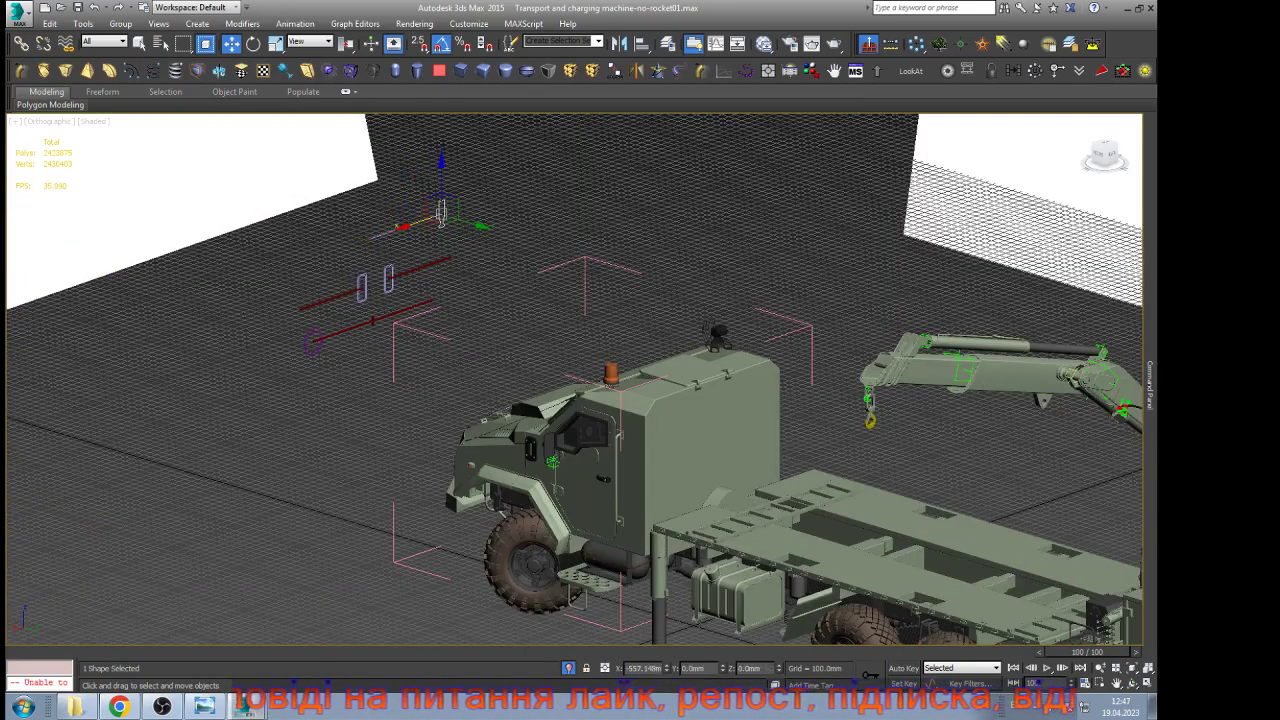
scroll(441, 214, up, 5)
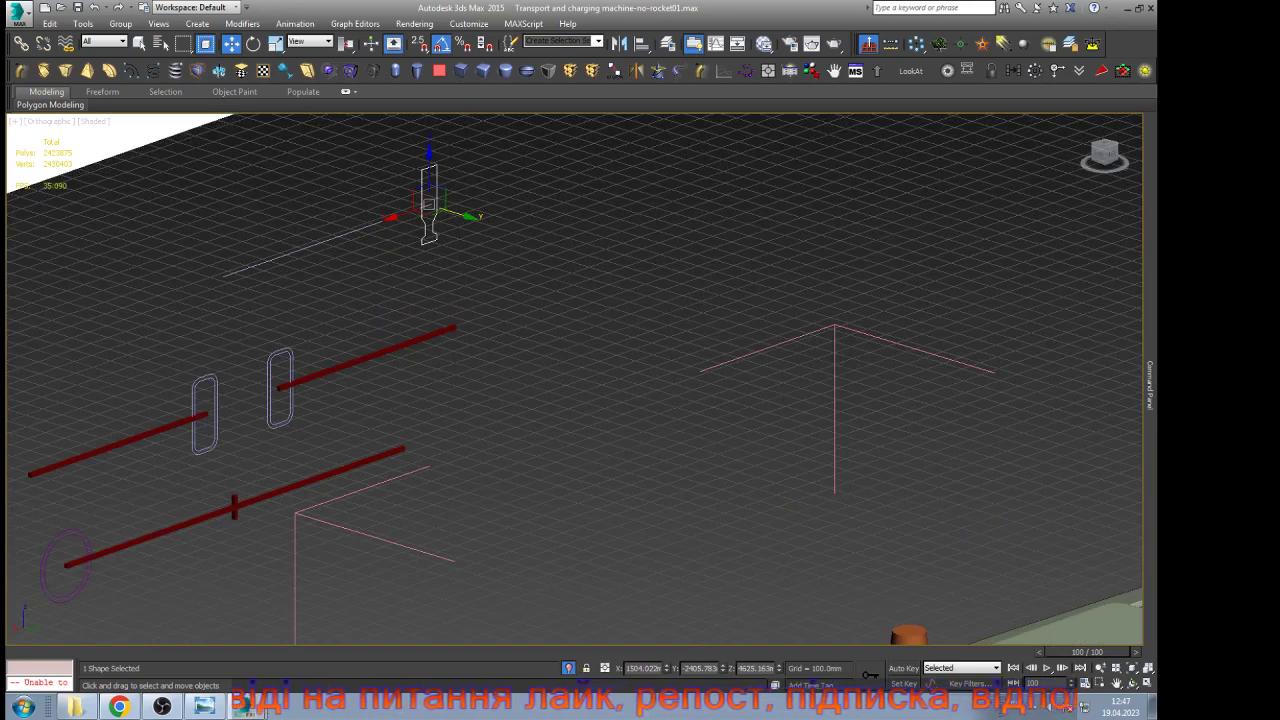
With Auto Key on, raise the slider's Percent key at frame 100 to 10.948 in the Curve Editor, then minimize it and turn Auto Key off
key(n)
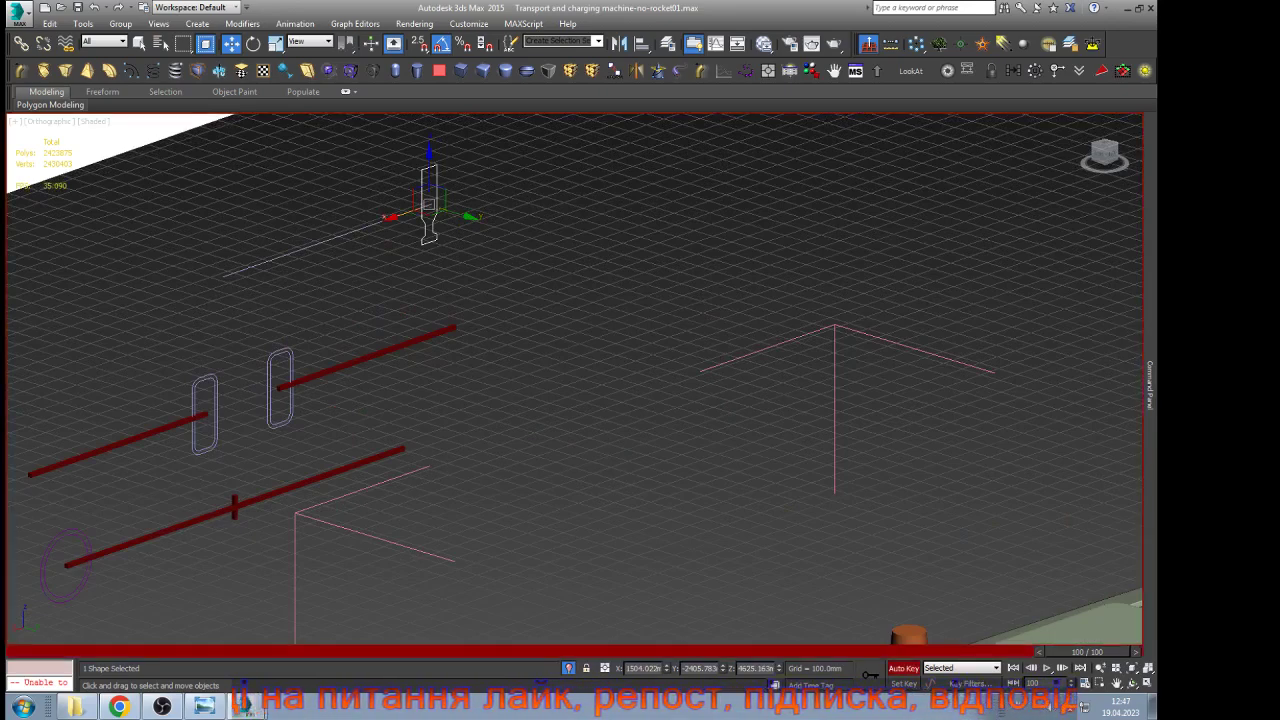
click(716, 44)
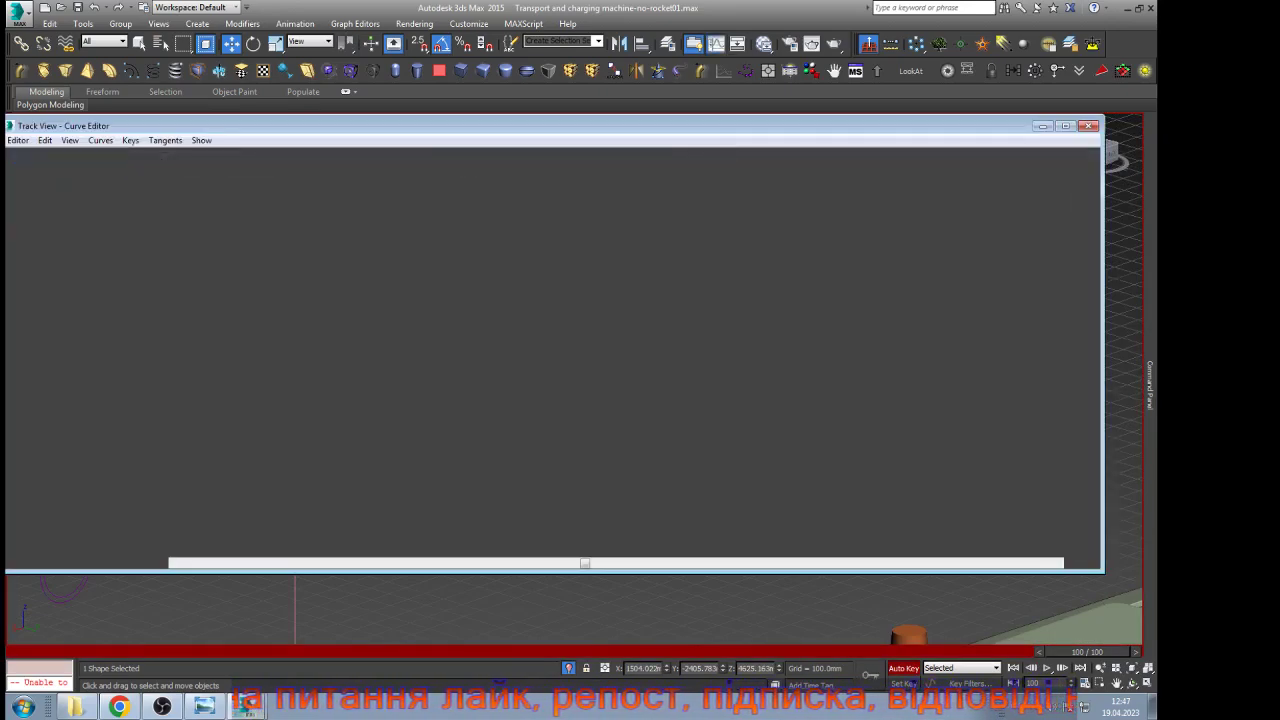
right_click(736, 435)
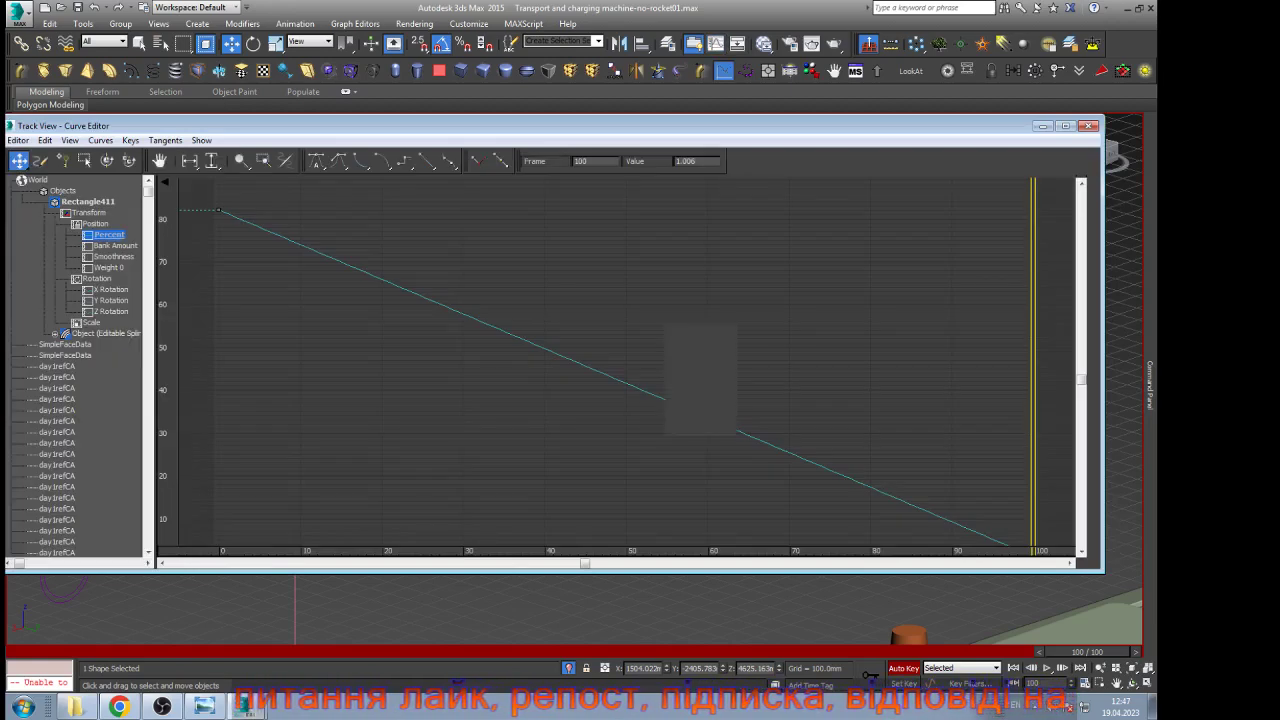
scroll(615, 330, down, 5)
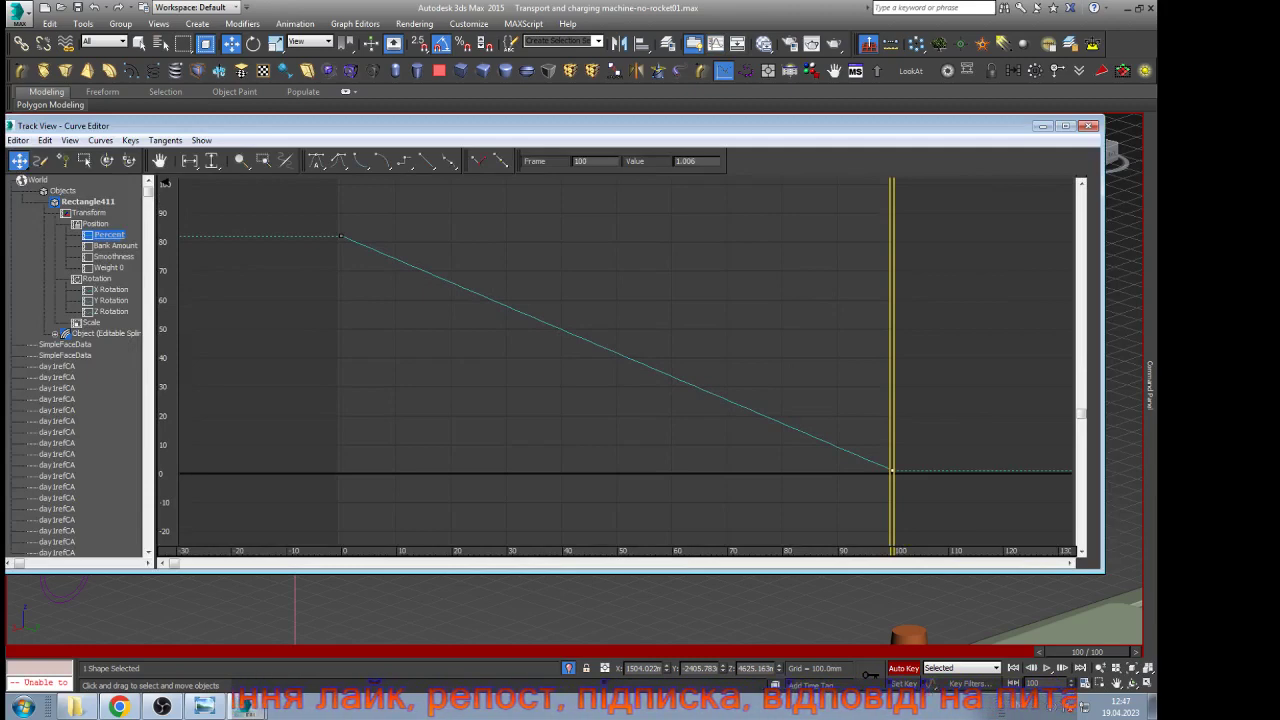
drag(606, 126, 455, 273)
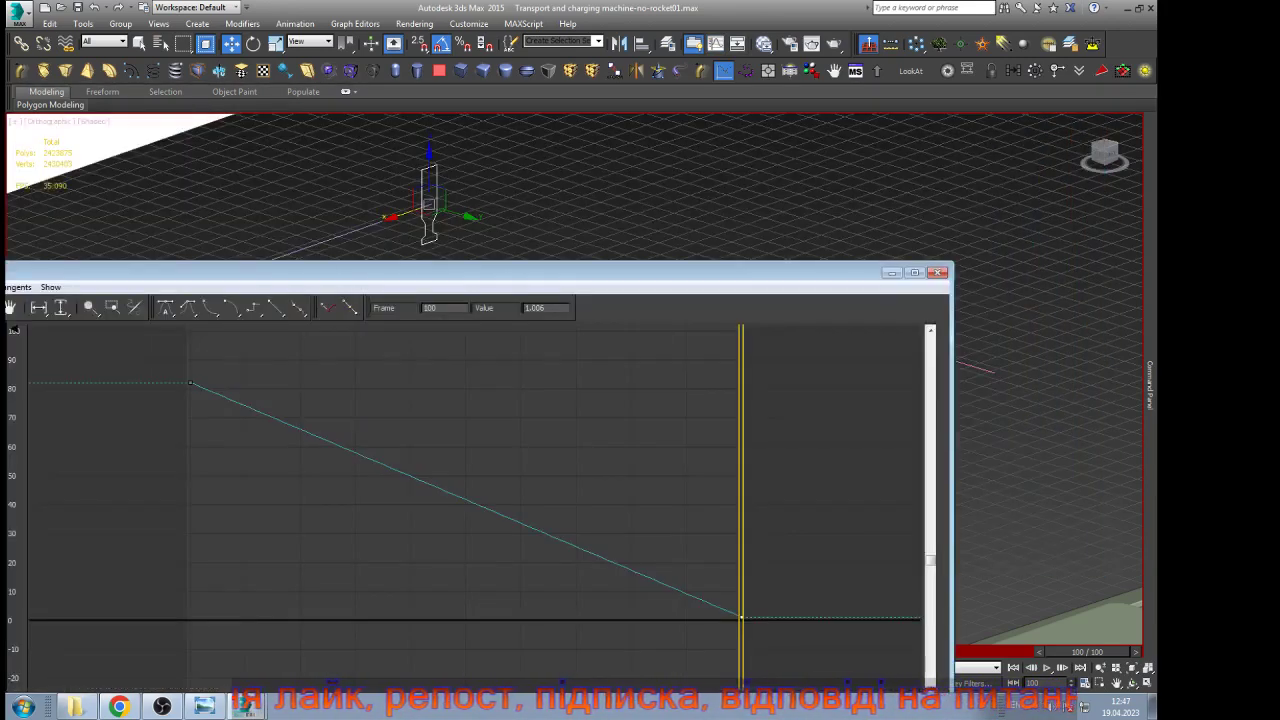
drag(741, 617, 741, 588)
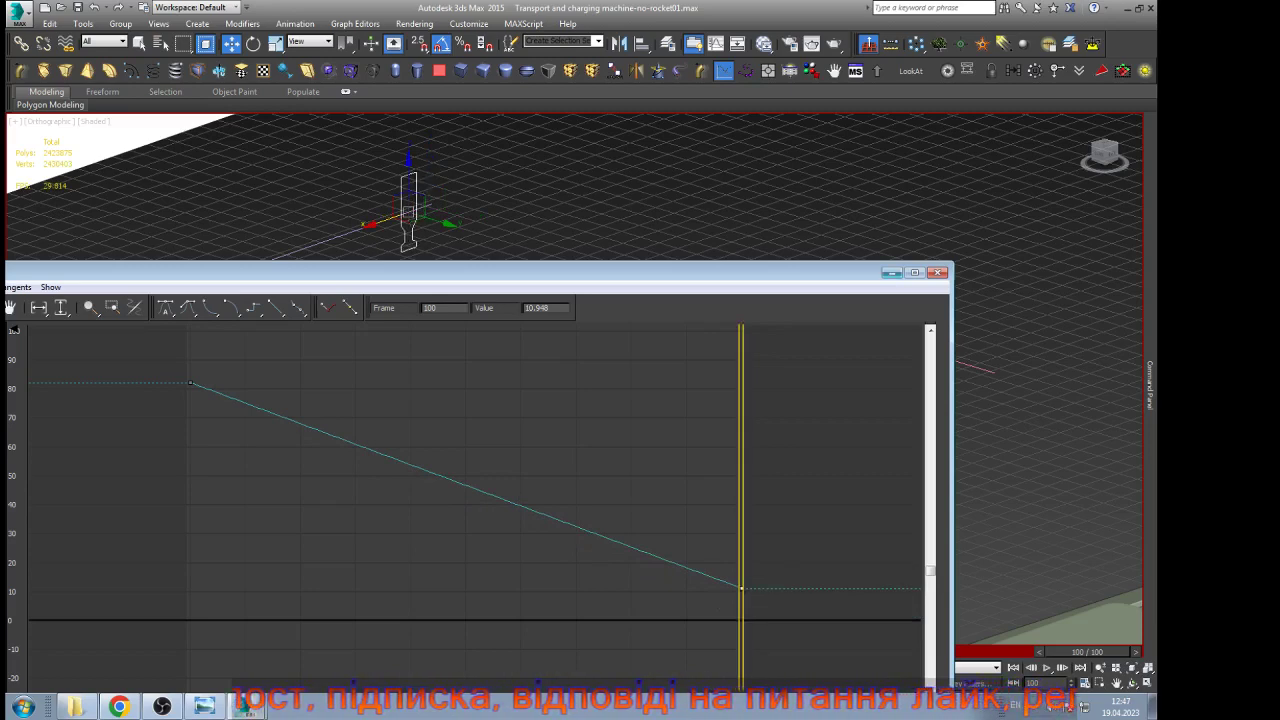
click(892, 273)
key(n)
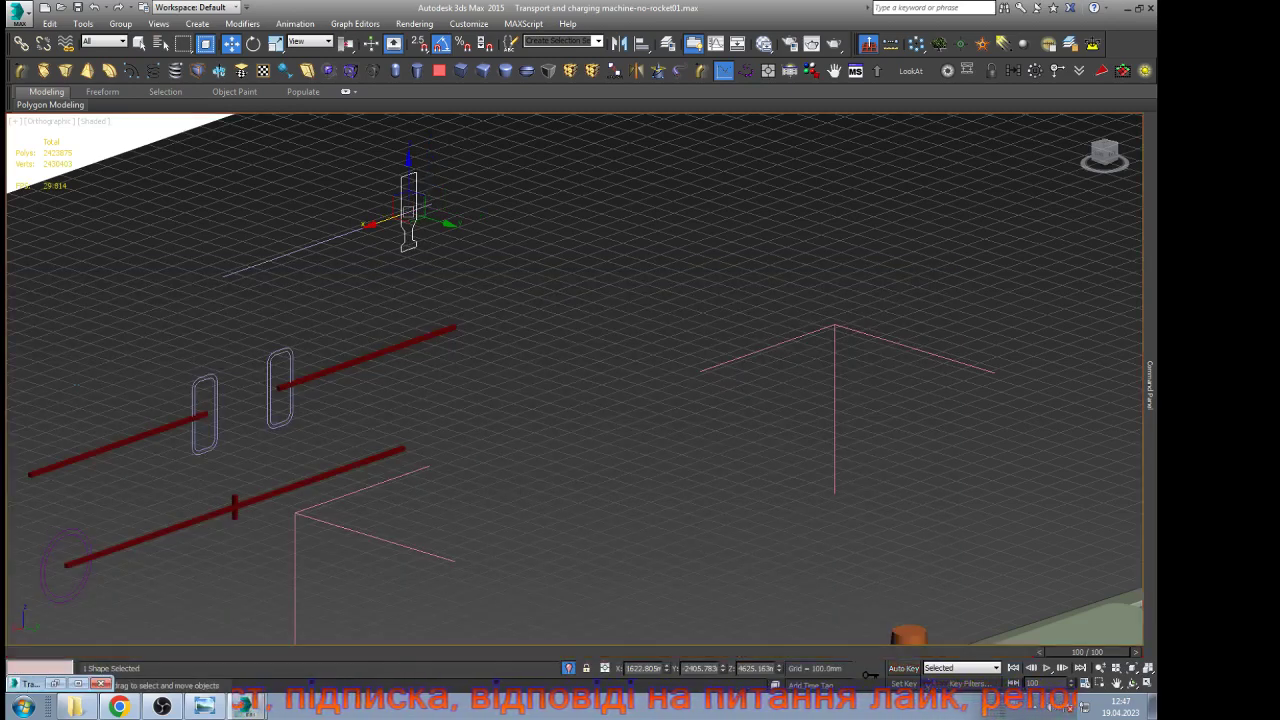
Reselect the slider shape, move it back to the far end of its guide line at frame 100 and deselect it
key(ctrl+d)
click(404, 215)
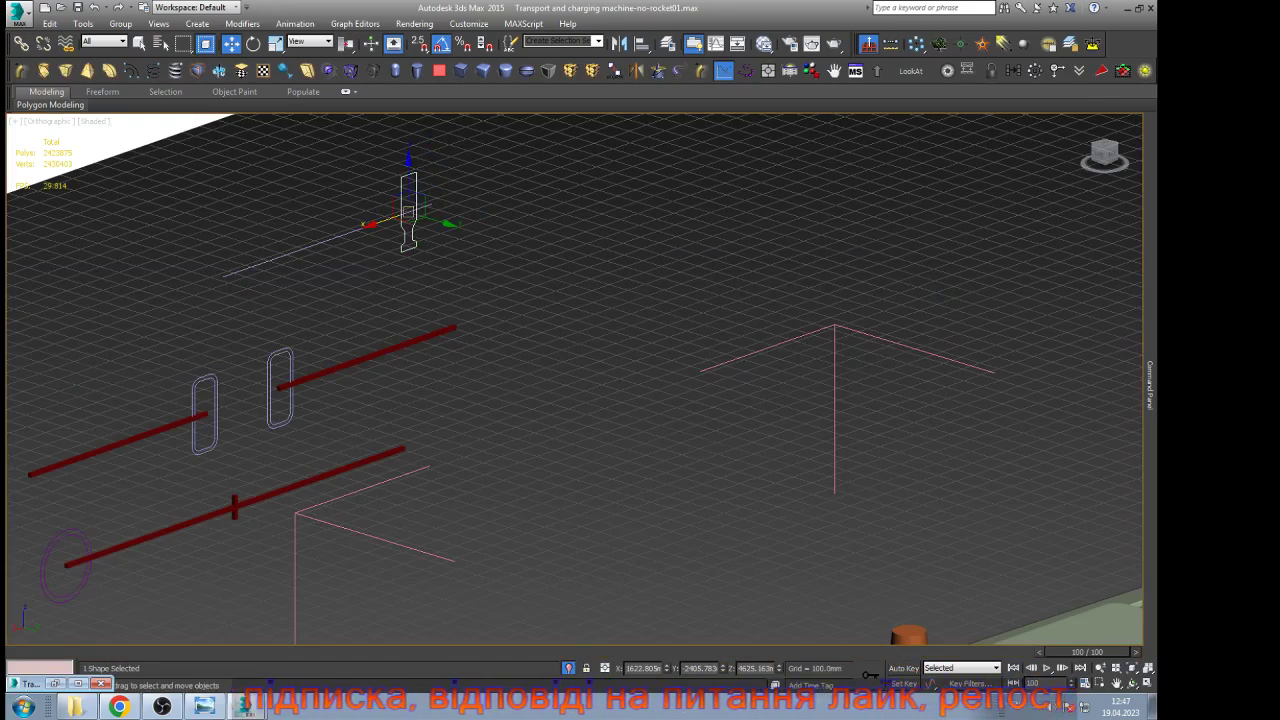
drag(392, 218, 412, 211)
click(557, 213)
scroll(557, 213, down, 5)
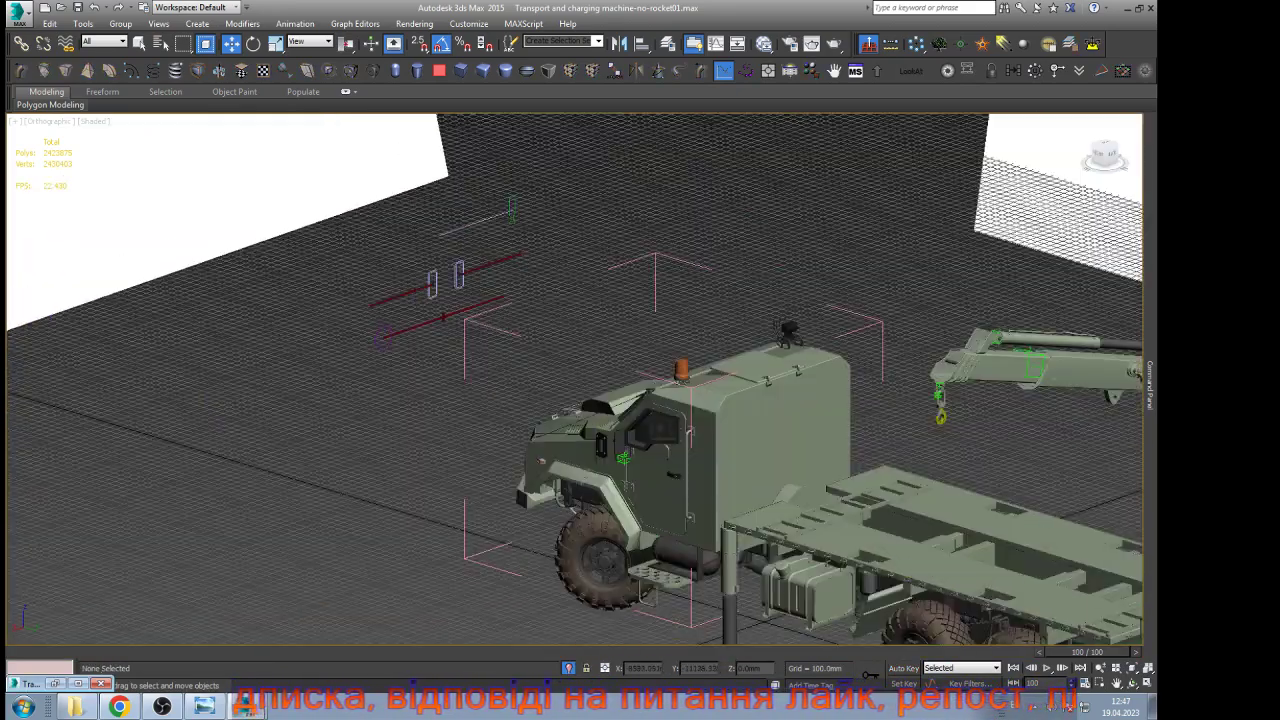
scroll(556, 218, down, 3)
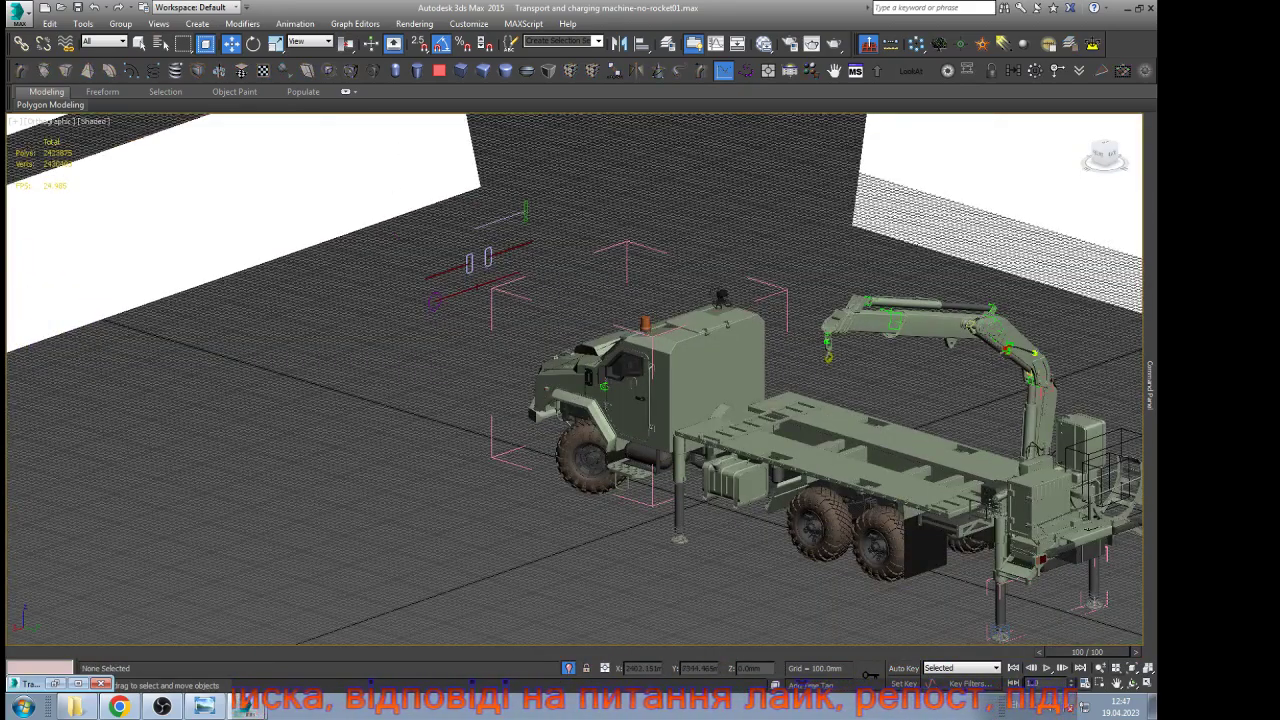
Go to frame 0 and try moving the slider shape along its guide line, leaving it deselected
drag(1087, 652, 58, 652)
key(w)
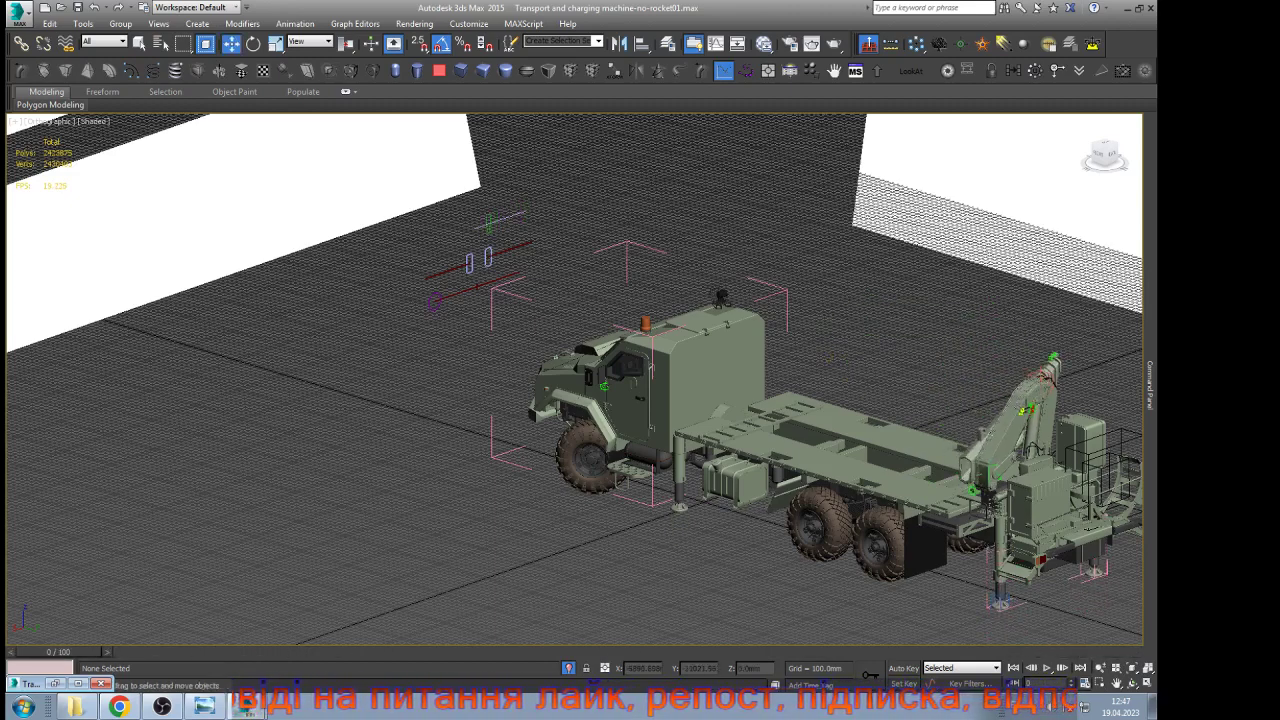
click(489, 223)
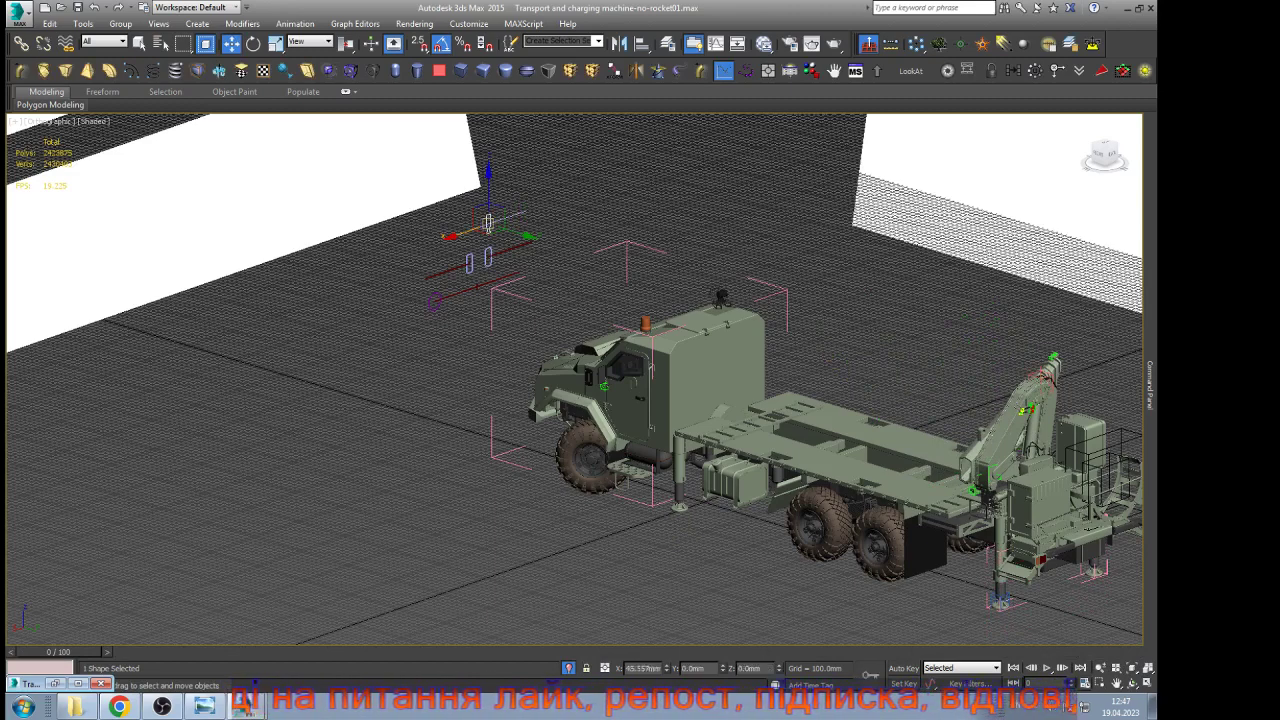
mouse_move(468, 232)
mouse_down()
mouse_move(453, 237)
mouse_move(501, 218)
mouse_move(488, 224)
mouse_up()
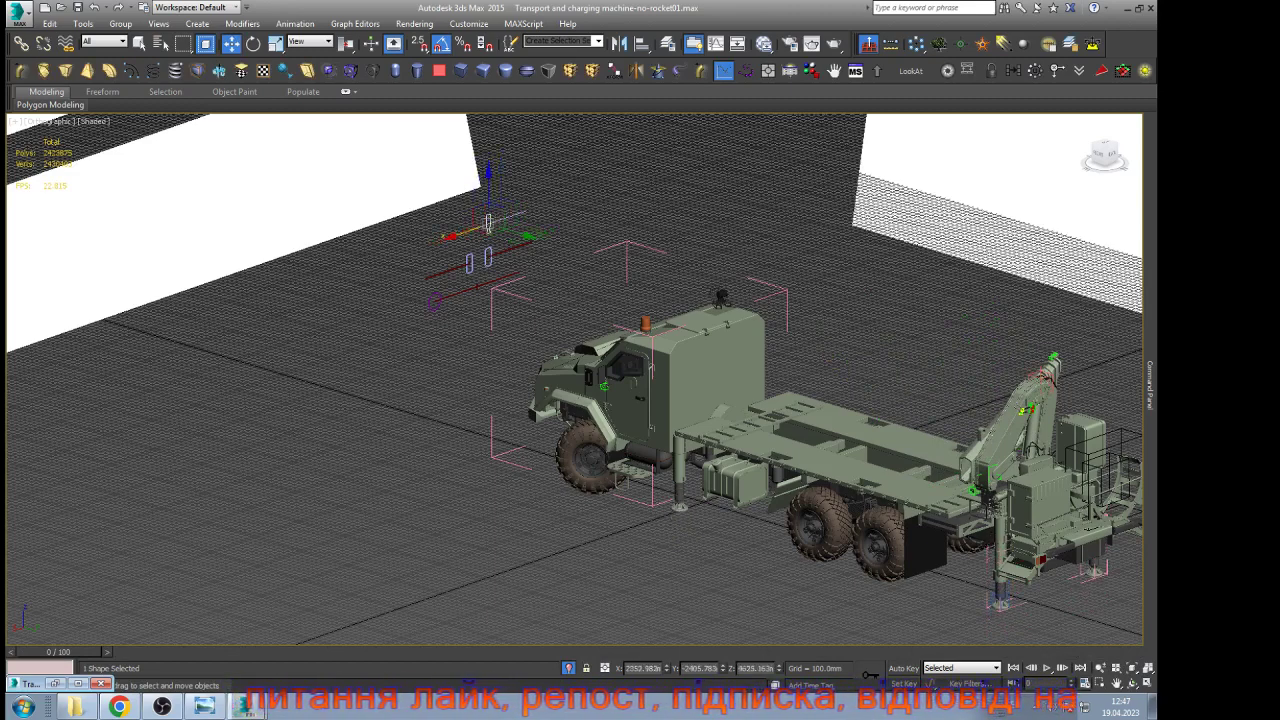
key(ctrl+d)
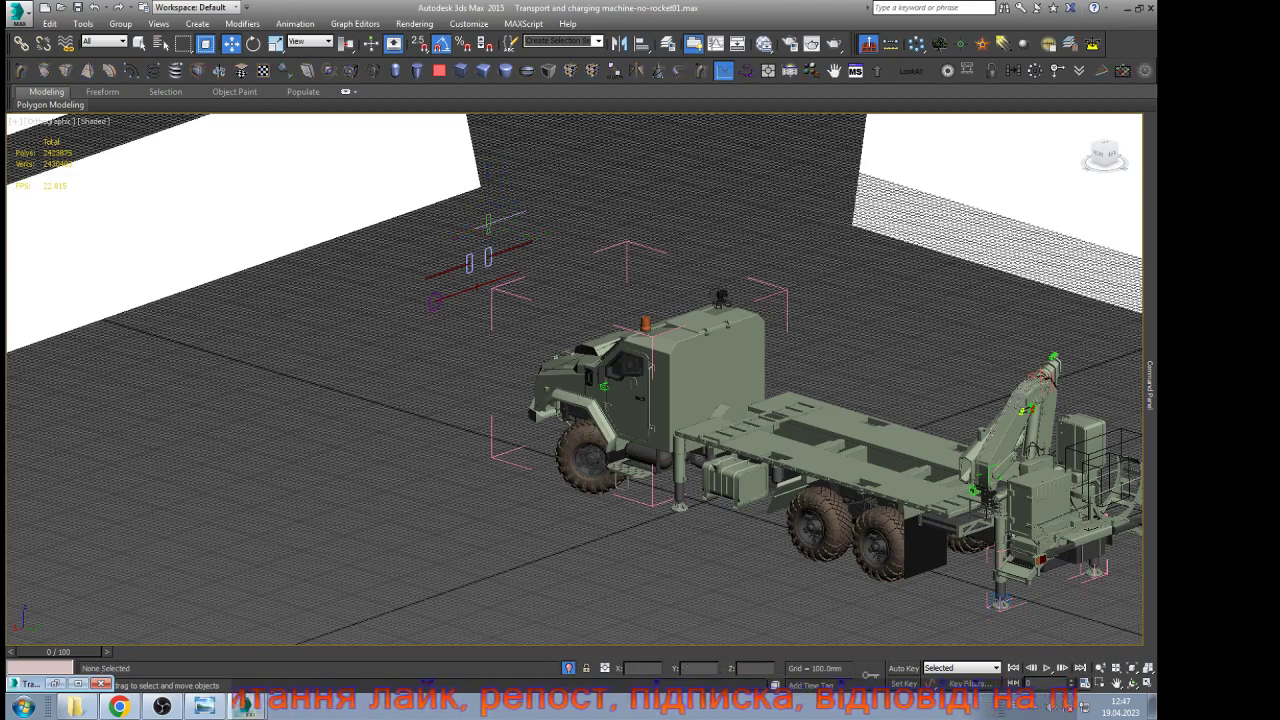
Try shifting the slider shape at frame 0 to X about 2687 mm, and return it to its starting position
click(483, 225)
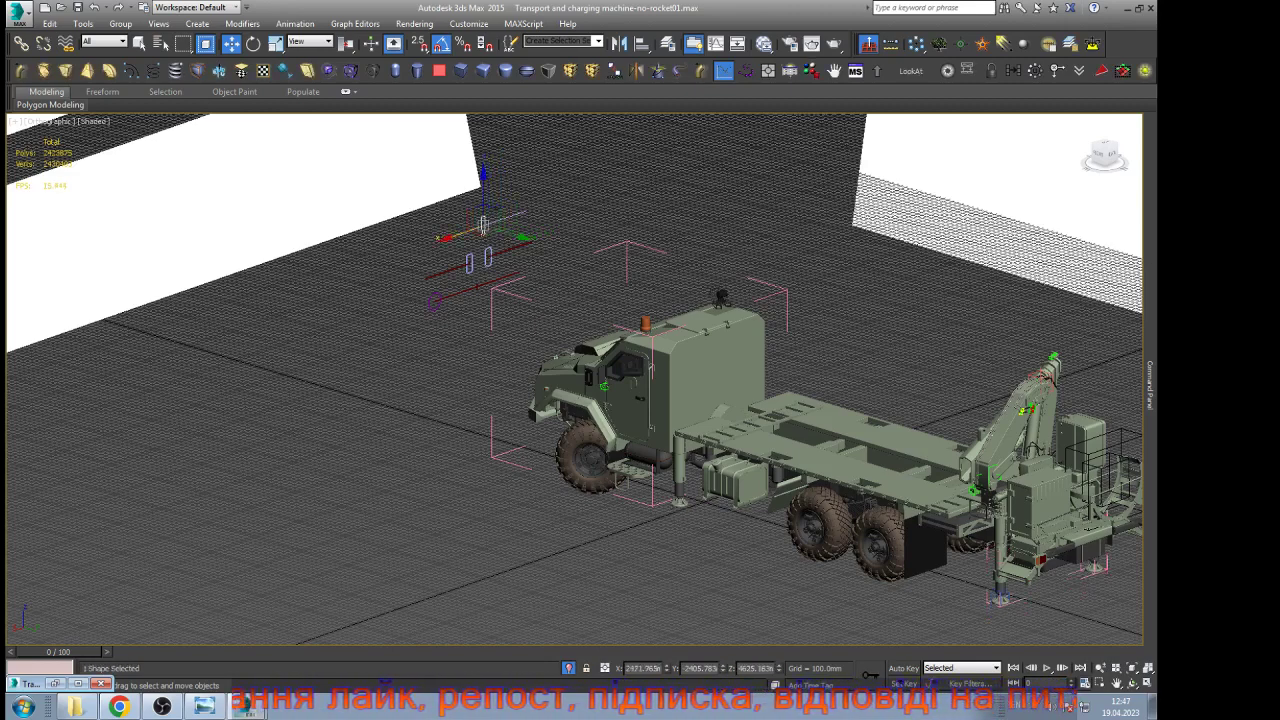
key(ctrl+d)
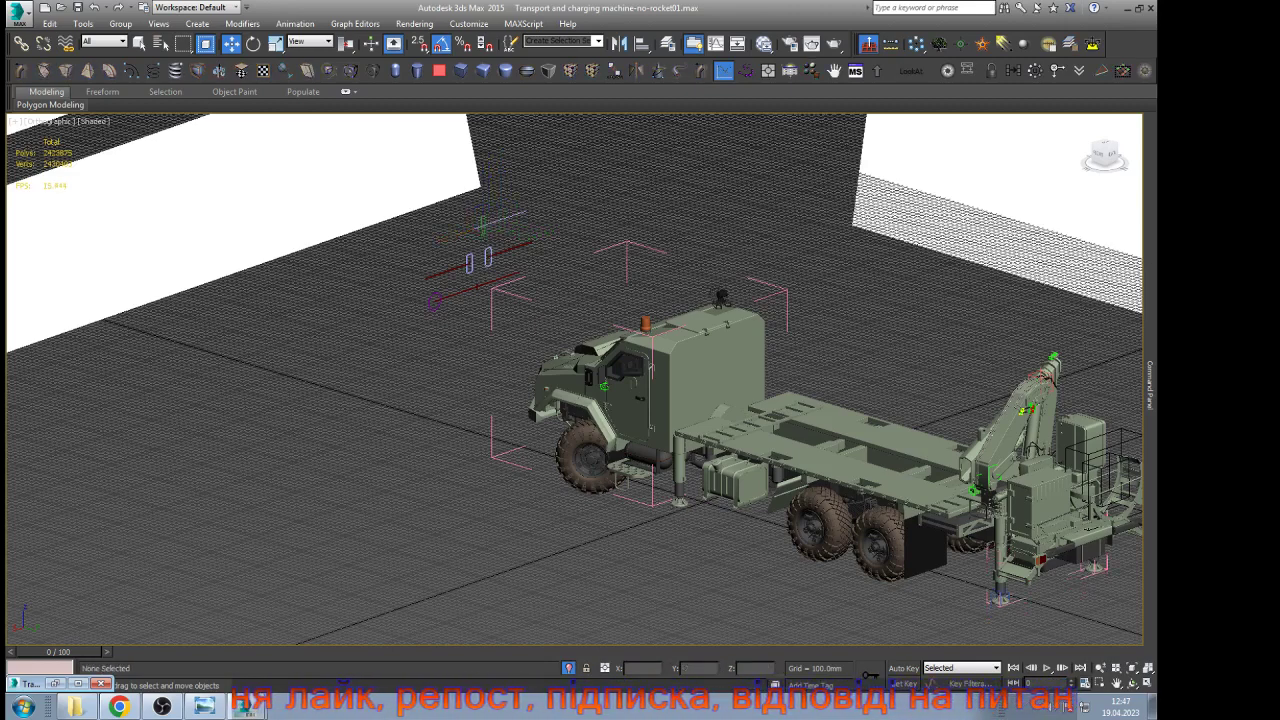
click(483, 225)
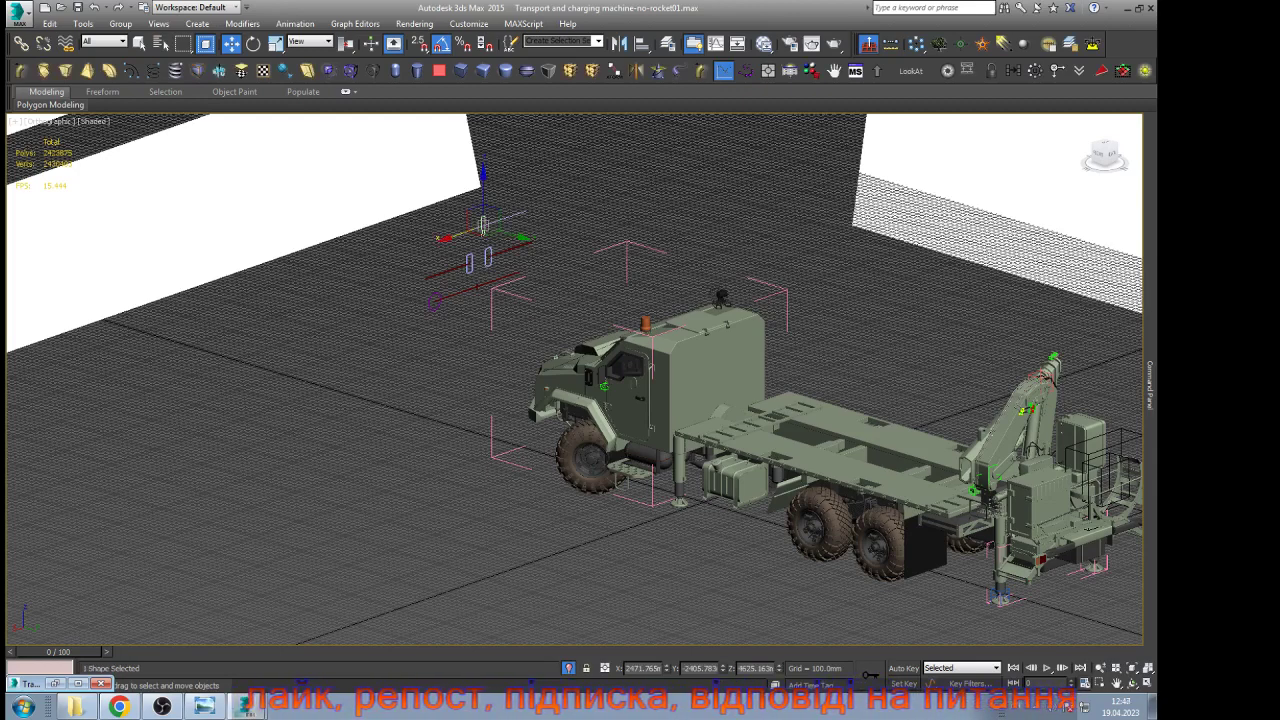
drag(457, 233, 447, 236)
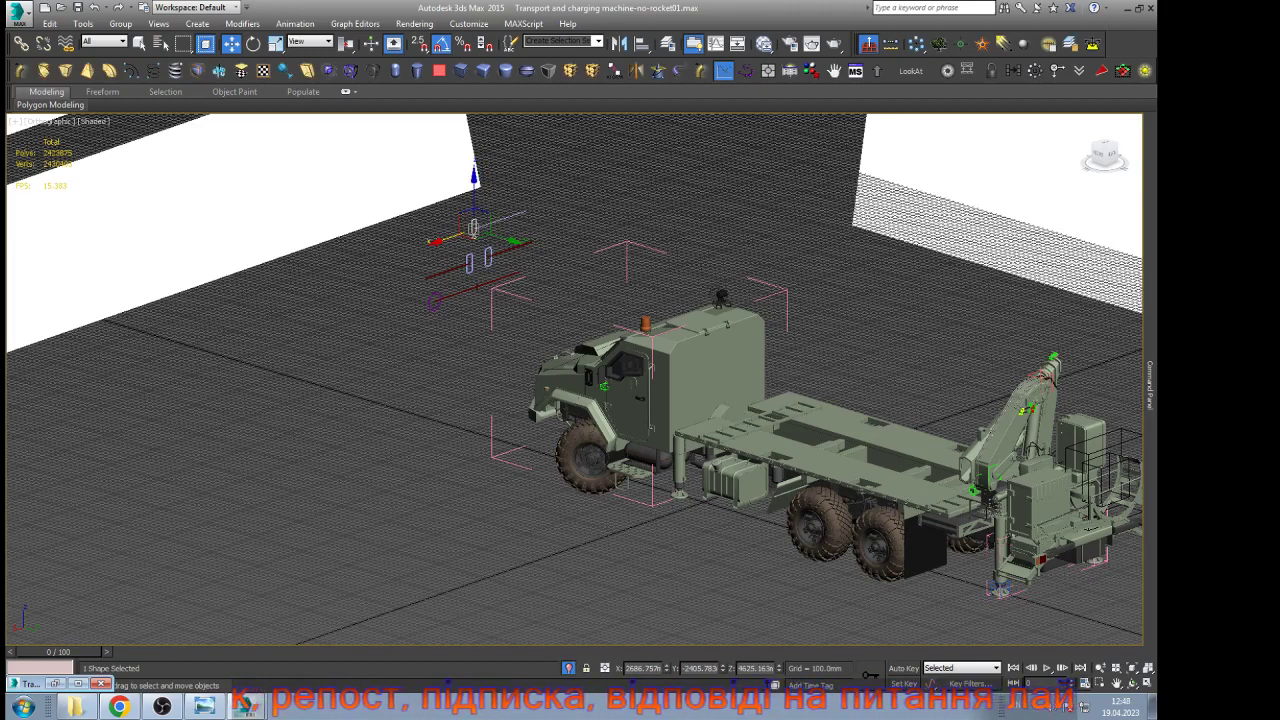
drag(474, 228, 483, 224)
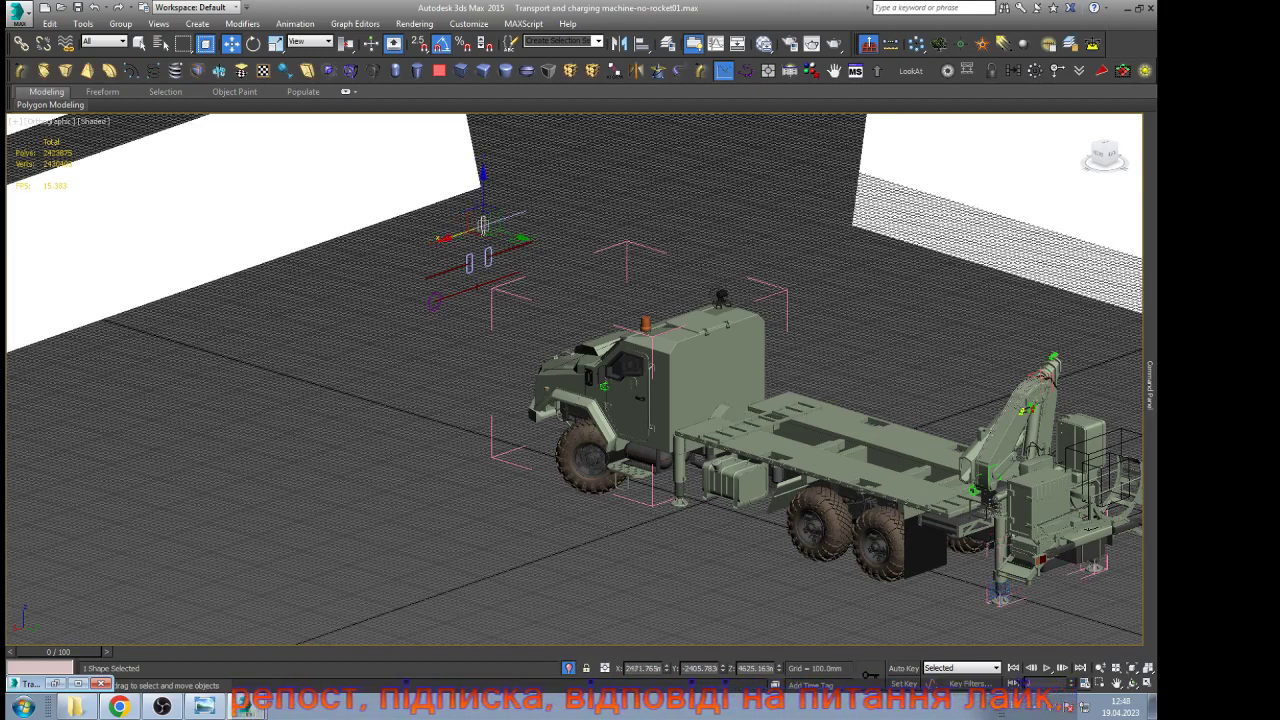
With Auto Key on, select the slider's Percent key at frame 100 in the Curve Editor for inspection, then minimize the editor
key(n)
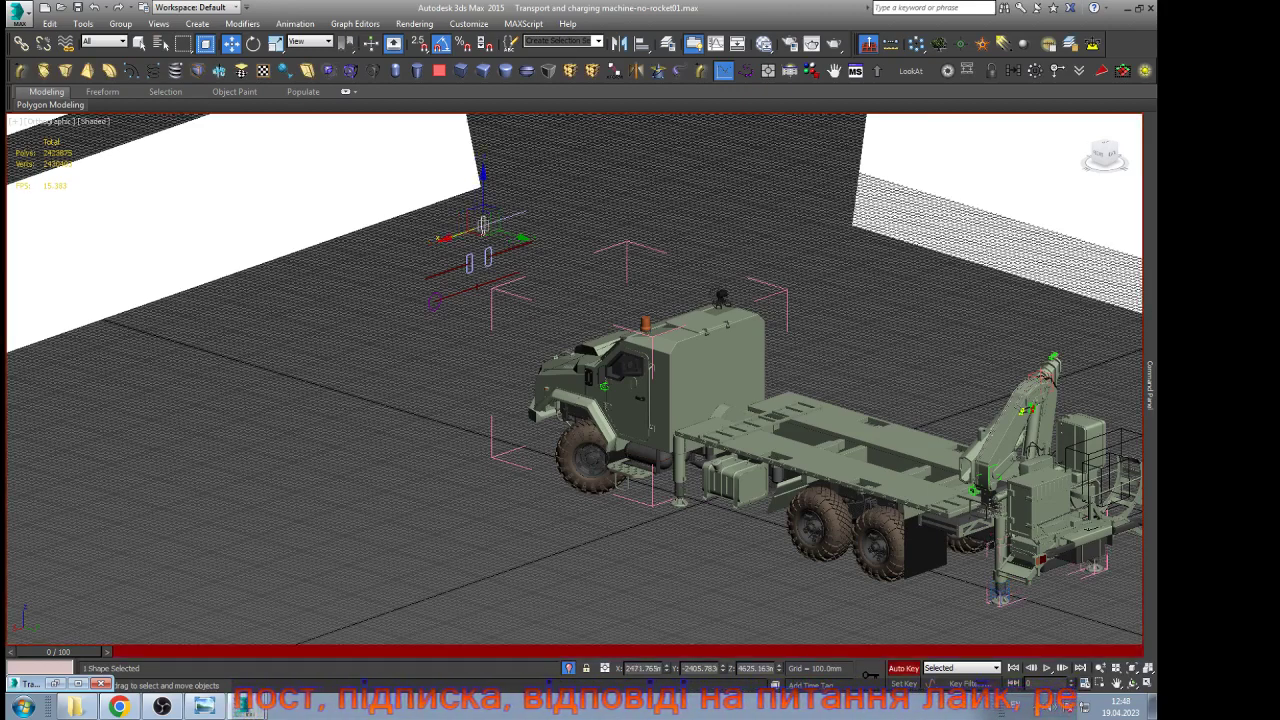
click(716, 44)
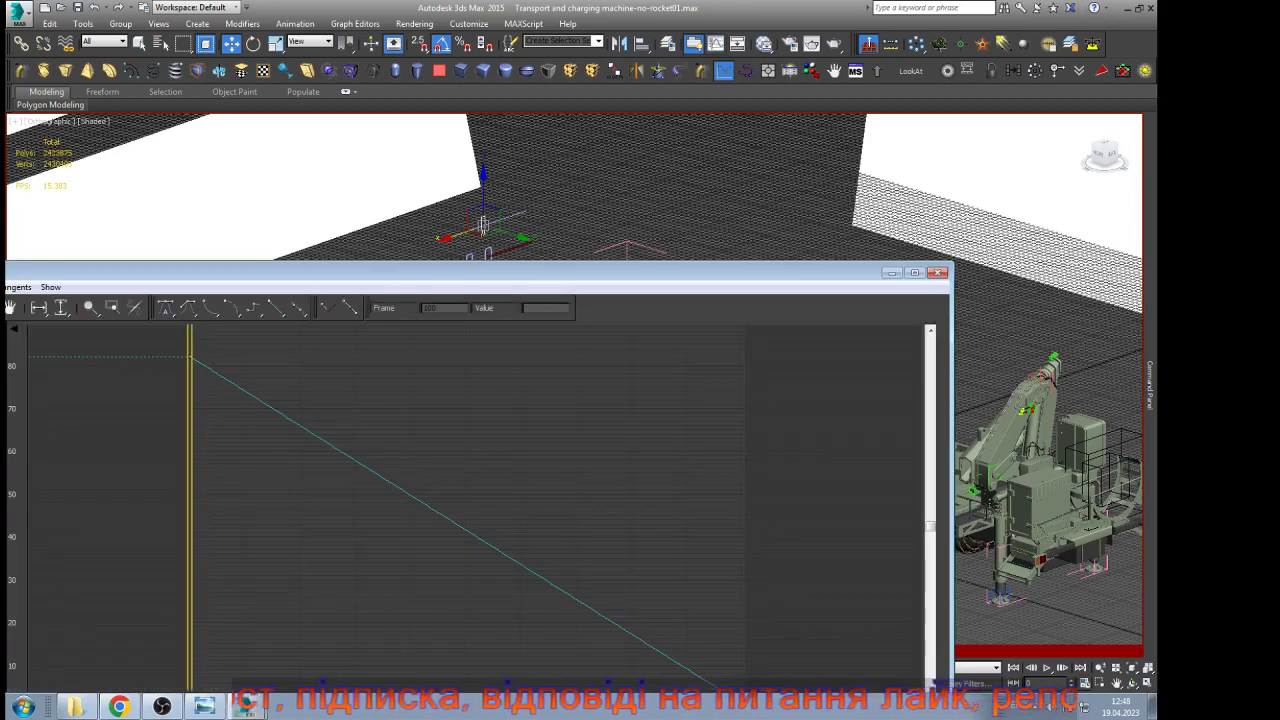
scroll(707, 378, down, 2)
drag(714, 584, 780, 664)
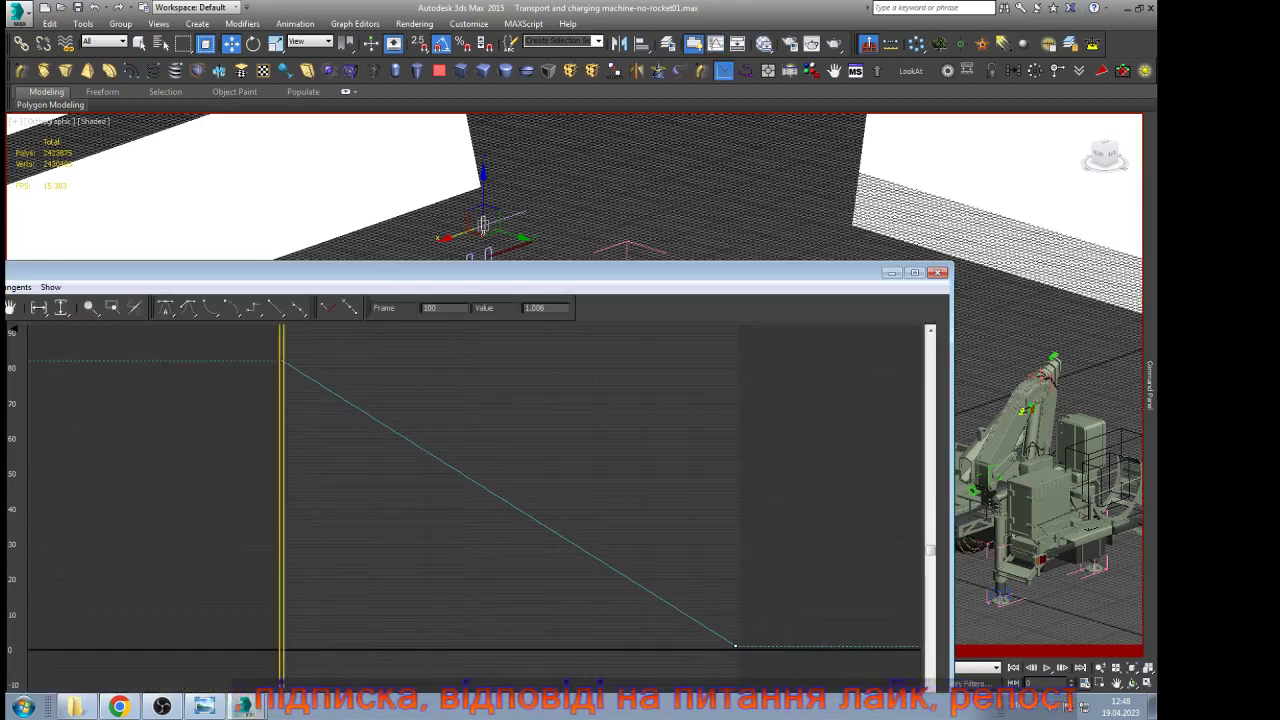
click(892, 273)
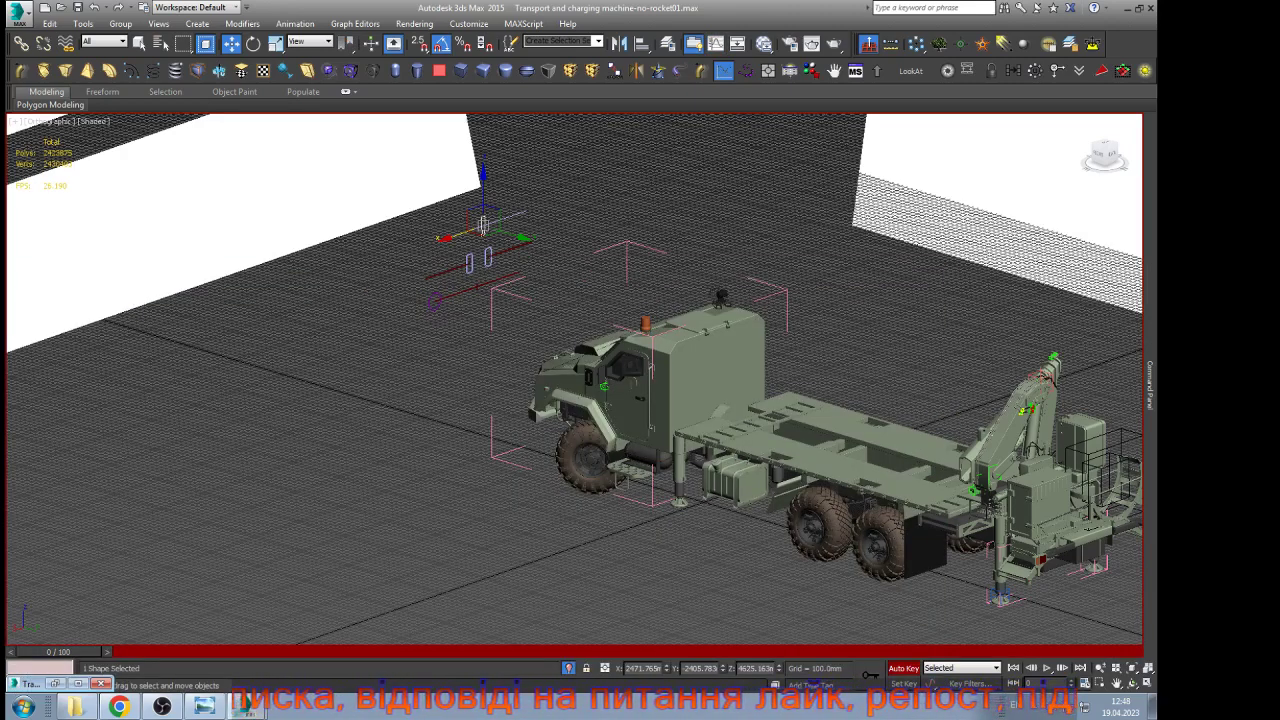
Move the slider shape at frame 0 along its guide line to X about 2687 mm, then turn Auto Key off and deselect it
drag(483, 224, 474, 229)
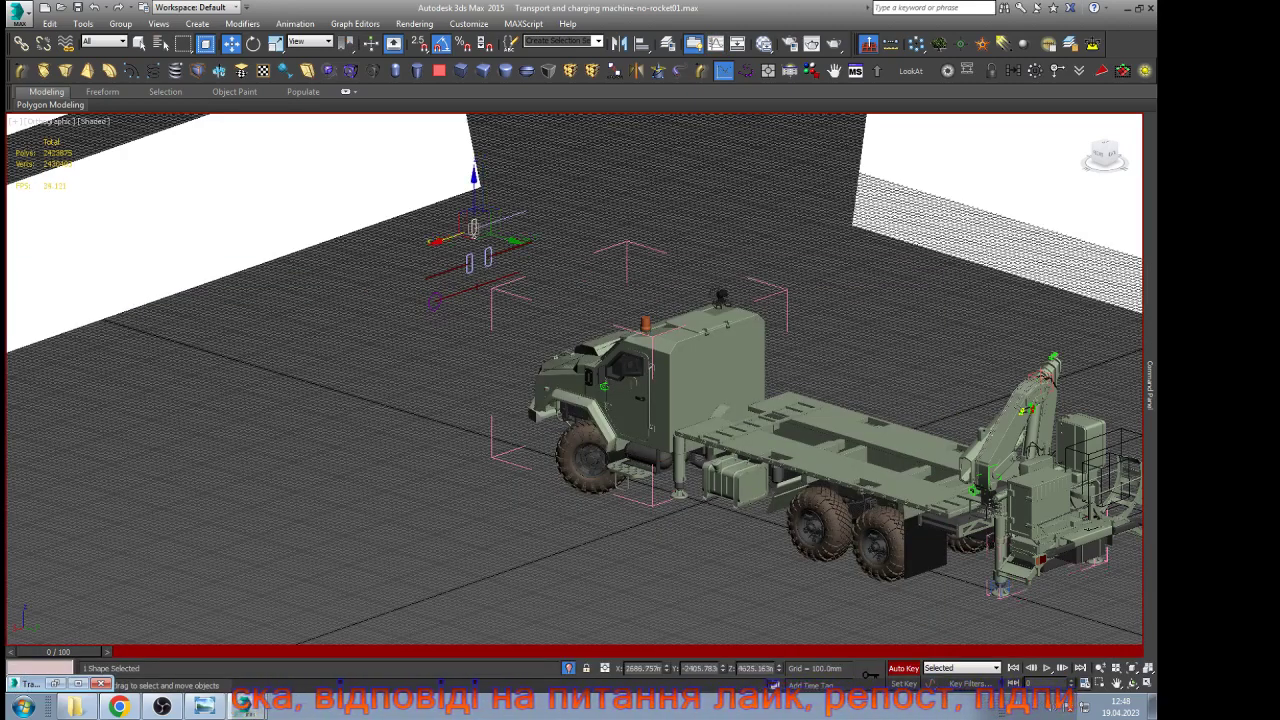
key(n)
key(ctrl+d)
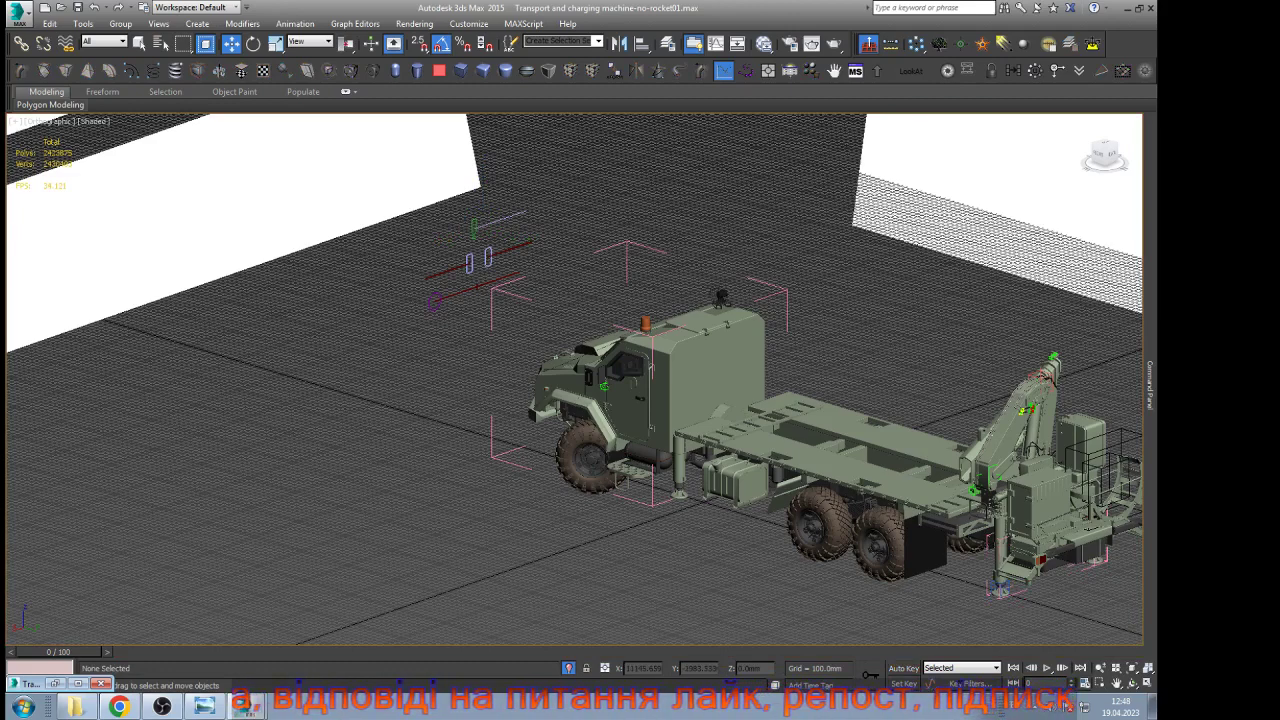
Go to frame 100, examine the extended rear outrigger leg up close and select the box helper around its foot
drag(58, 652, 1087, 651)
key(w)
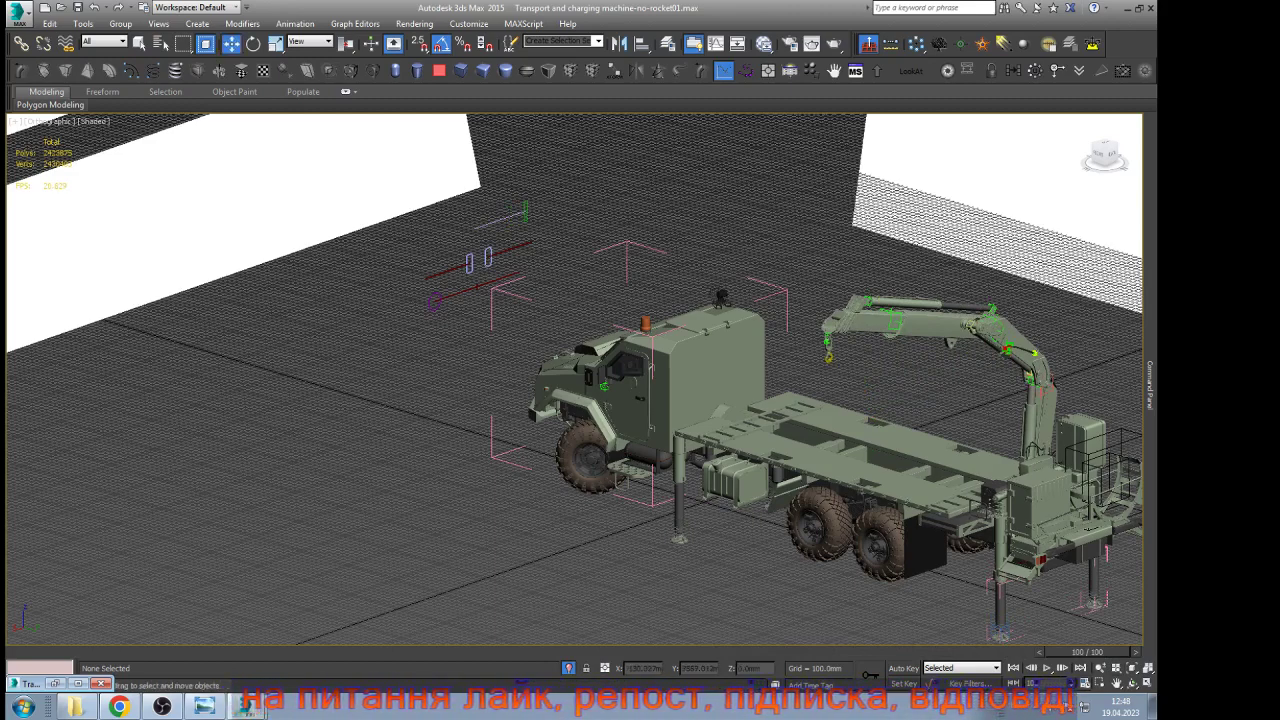
scroll(1053, 606, up, 6)
middle_drag(880, 610, 631, 471)
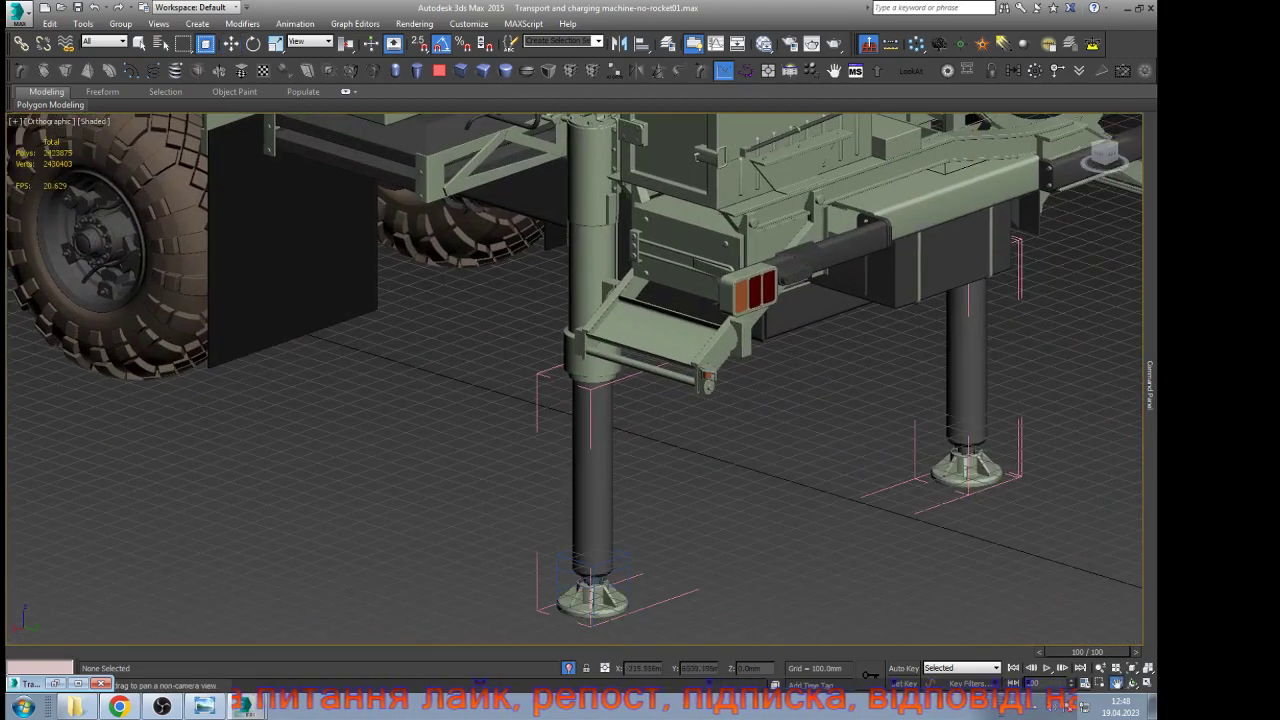
scroll(634, 569, up, 4)
middle_drag(550, 620, 626, 516)
scroll(679, 464, up, 5)
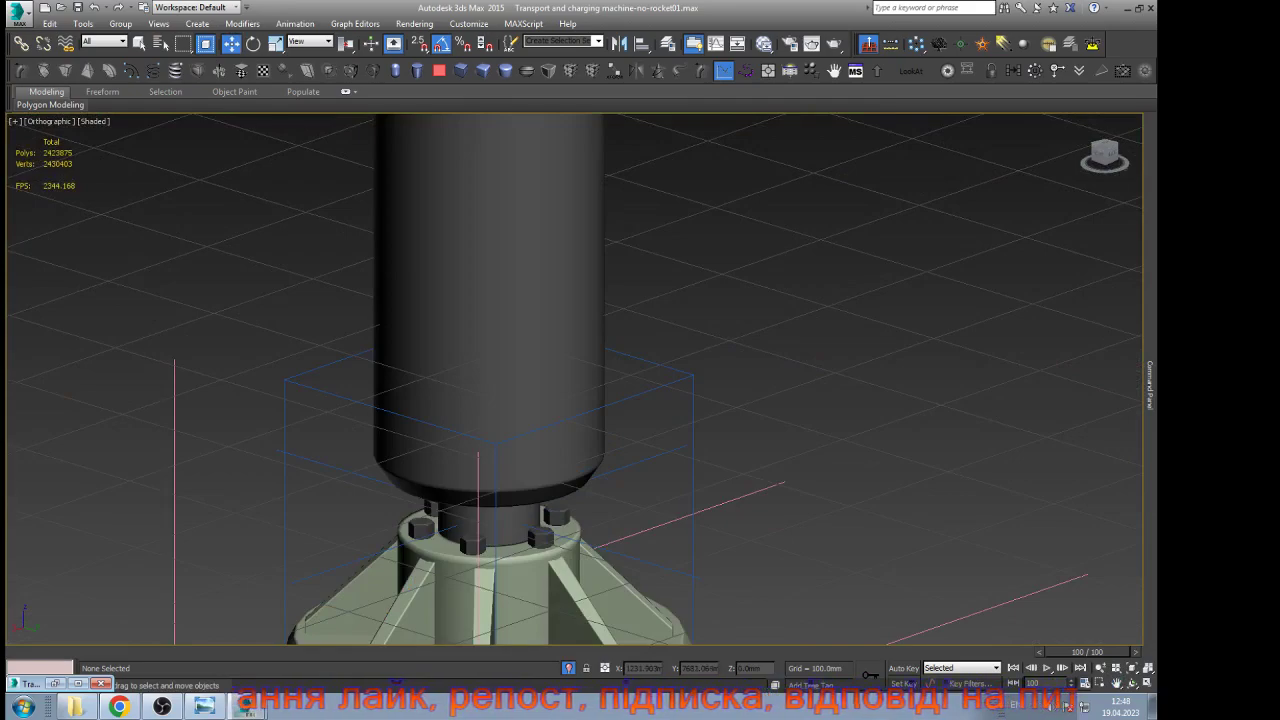
click(693, 496)
Select the slider shape above the cab and examine its motion controller's path parameters at frame 100
scroll(693, 498, down, 14)
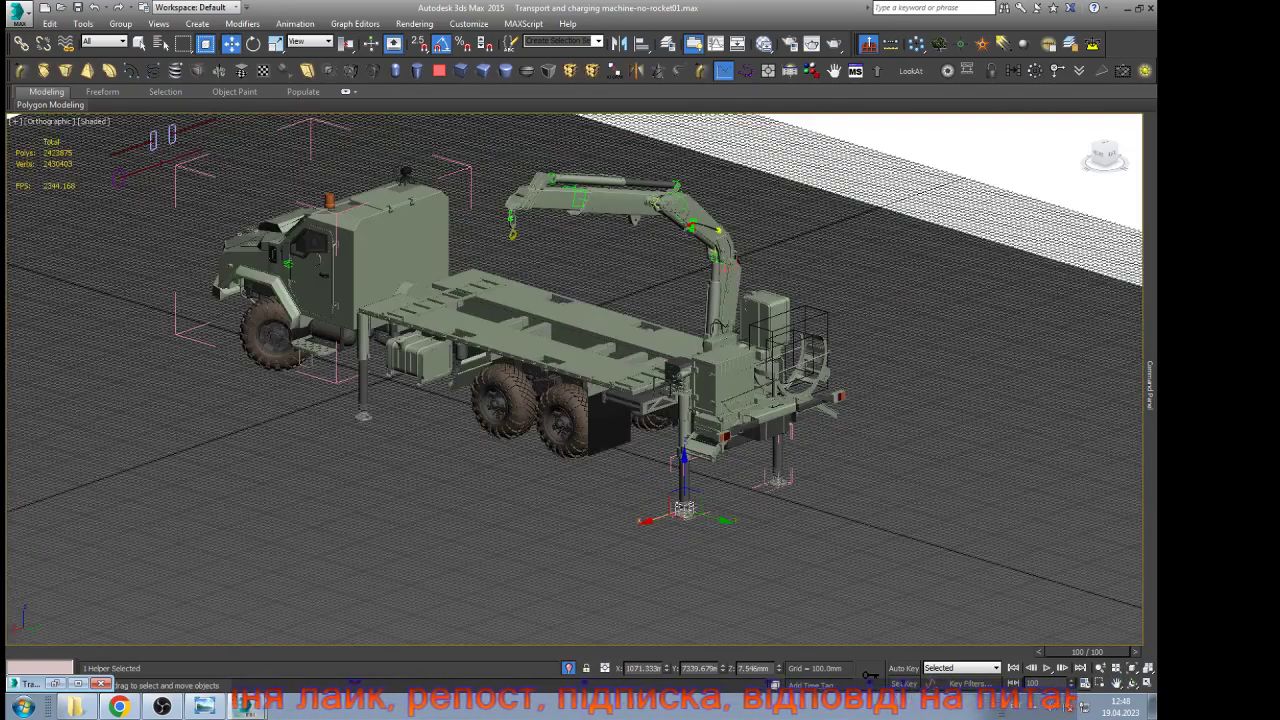
scroll(443, 386, down, 4)
scroll(347, 255, up, 8)
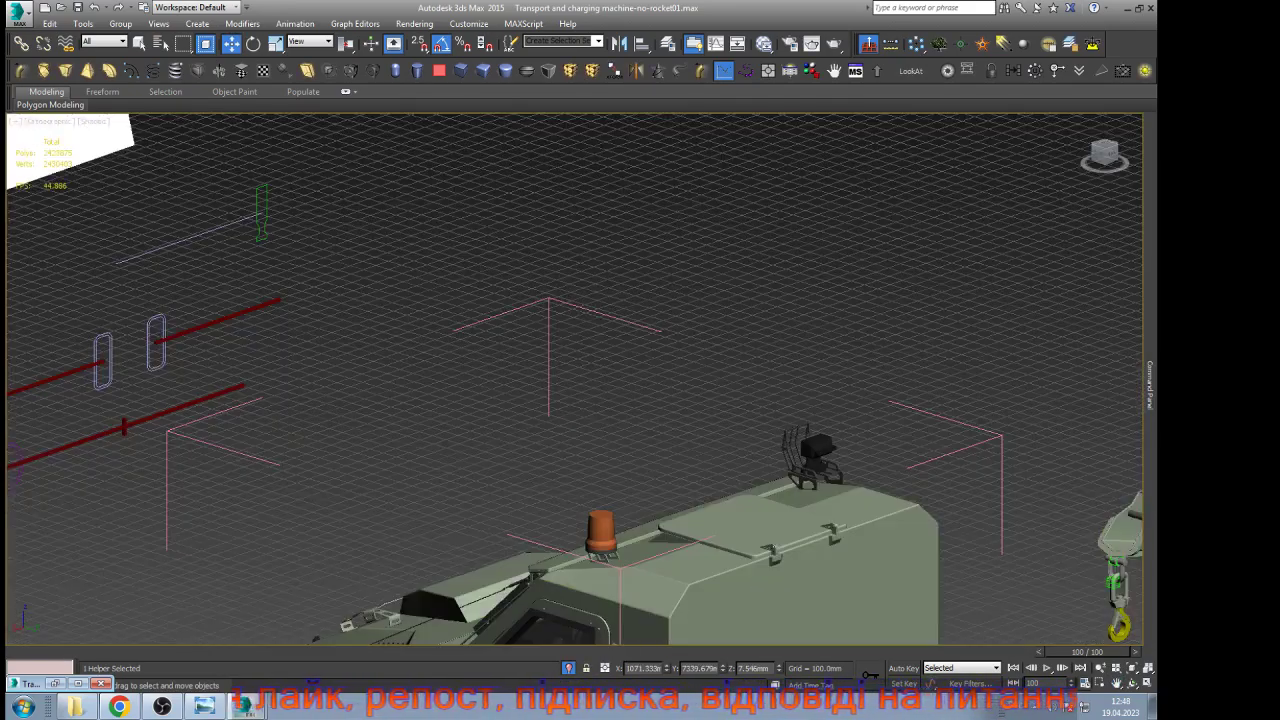
click(261, 225)
mouse_move(1150, 385)
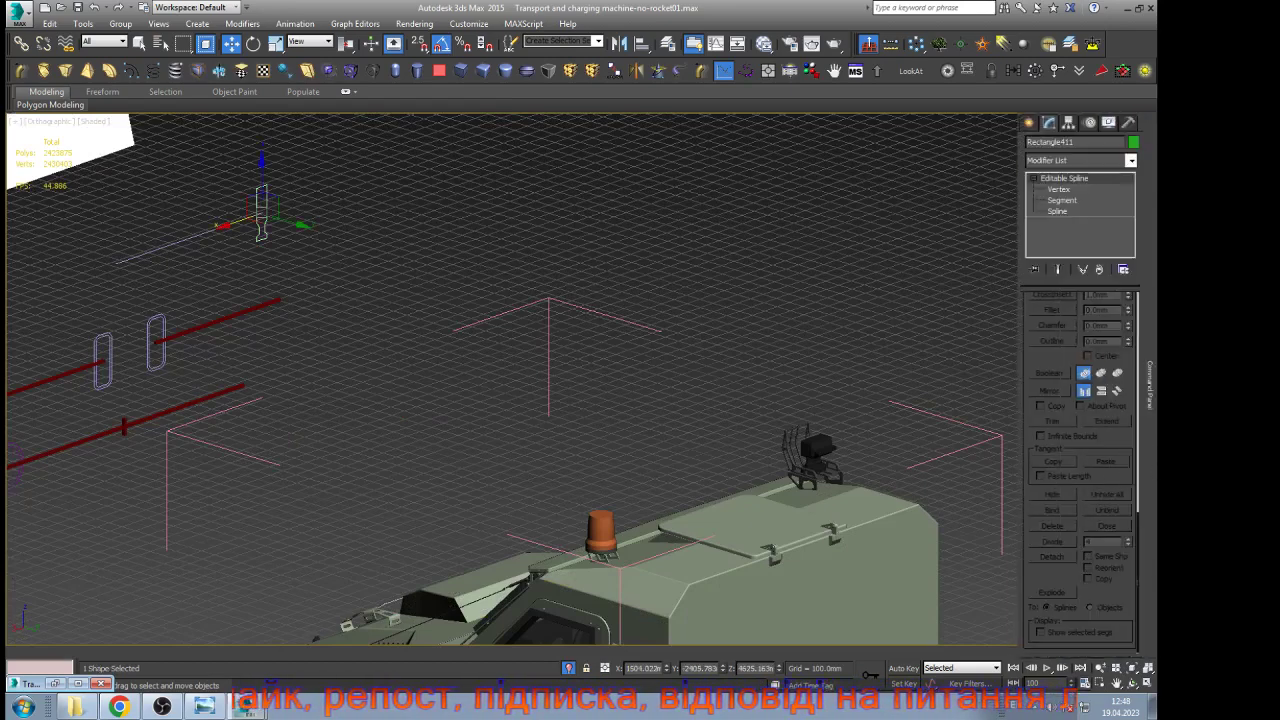
click(1090, 122)
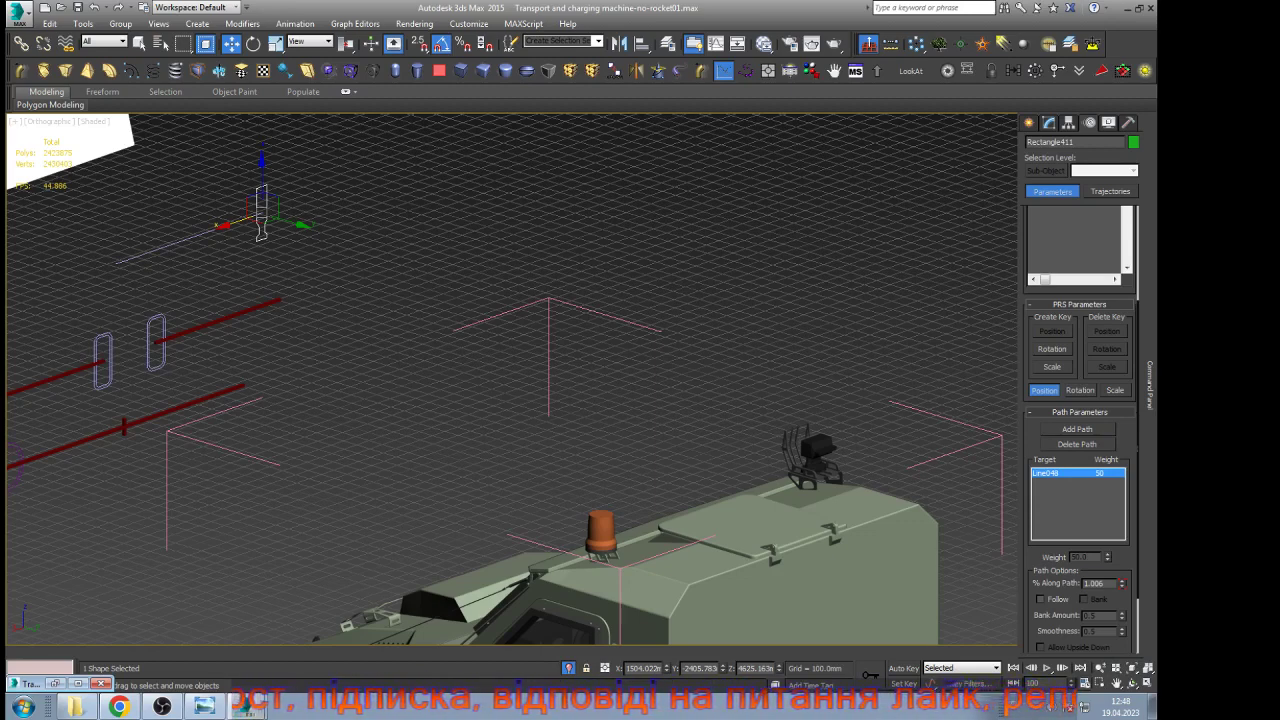
scroll(1080, 430, down, 4)
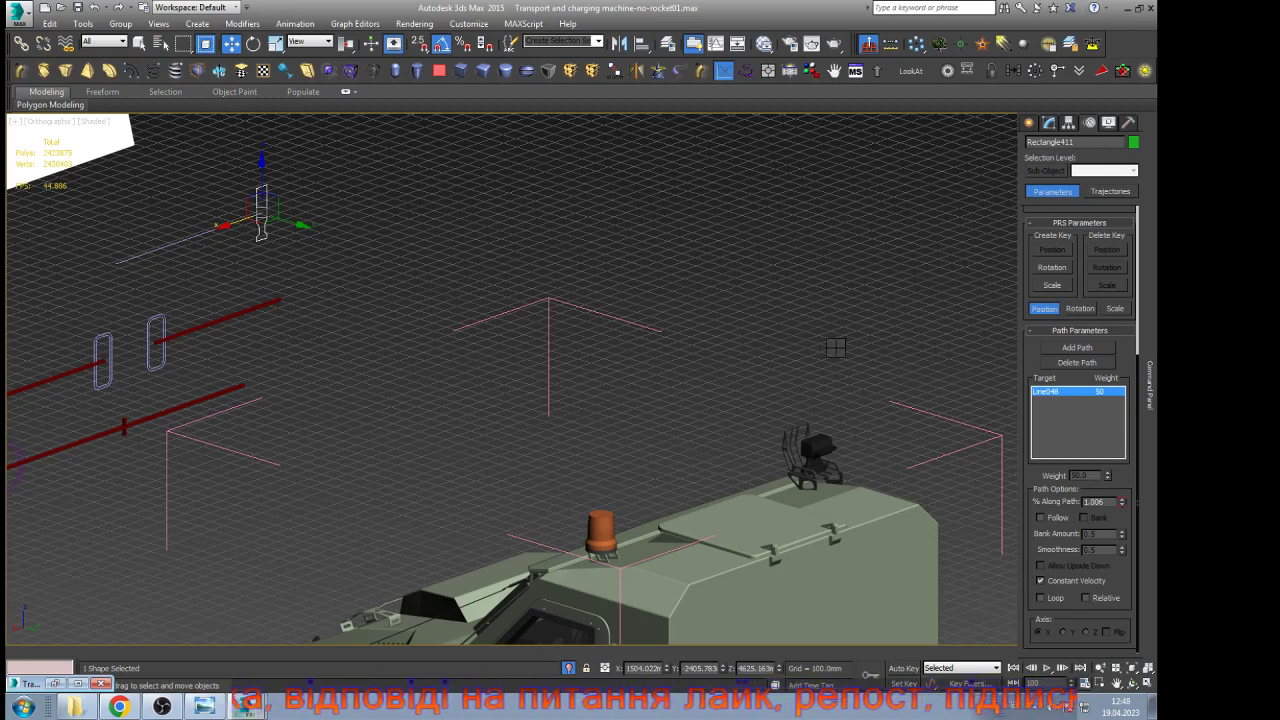
Select the slider's guide line, examine its assigned motion controllers and deselect it
click(168, 245)
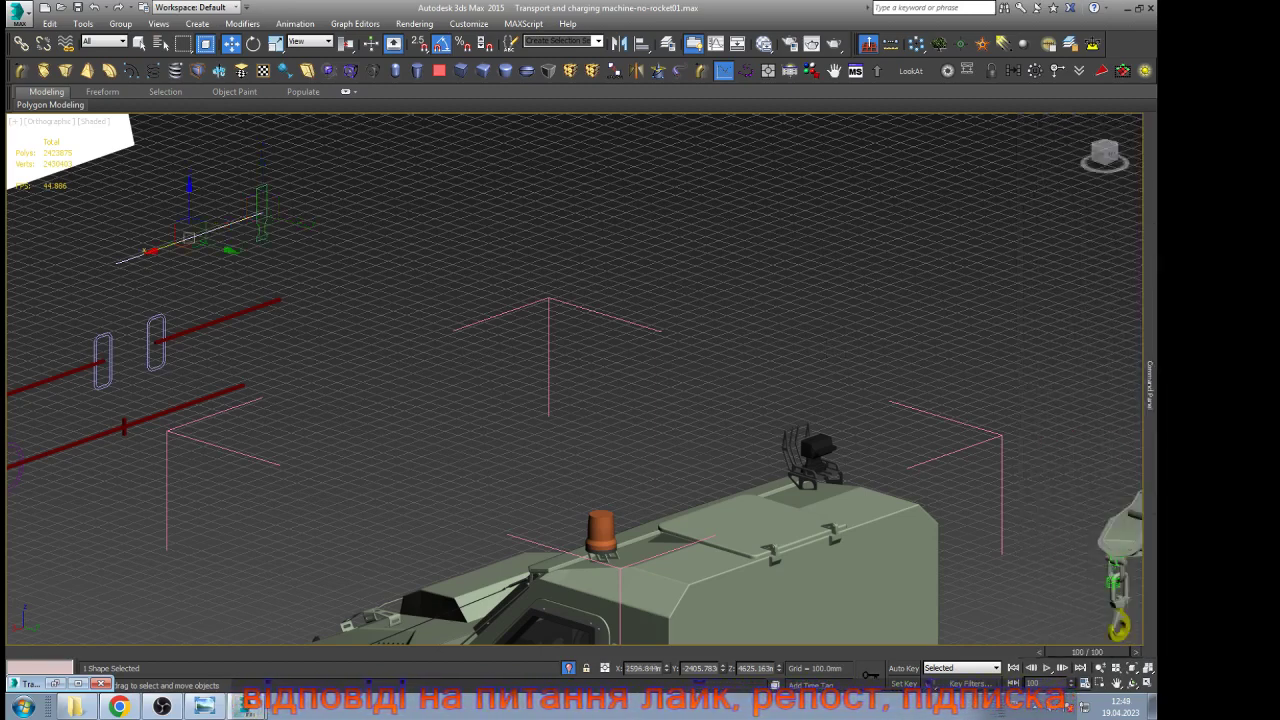
mouse_move(1150, 385)
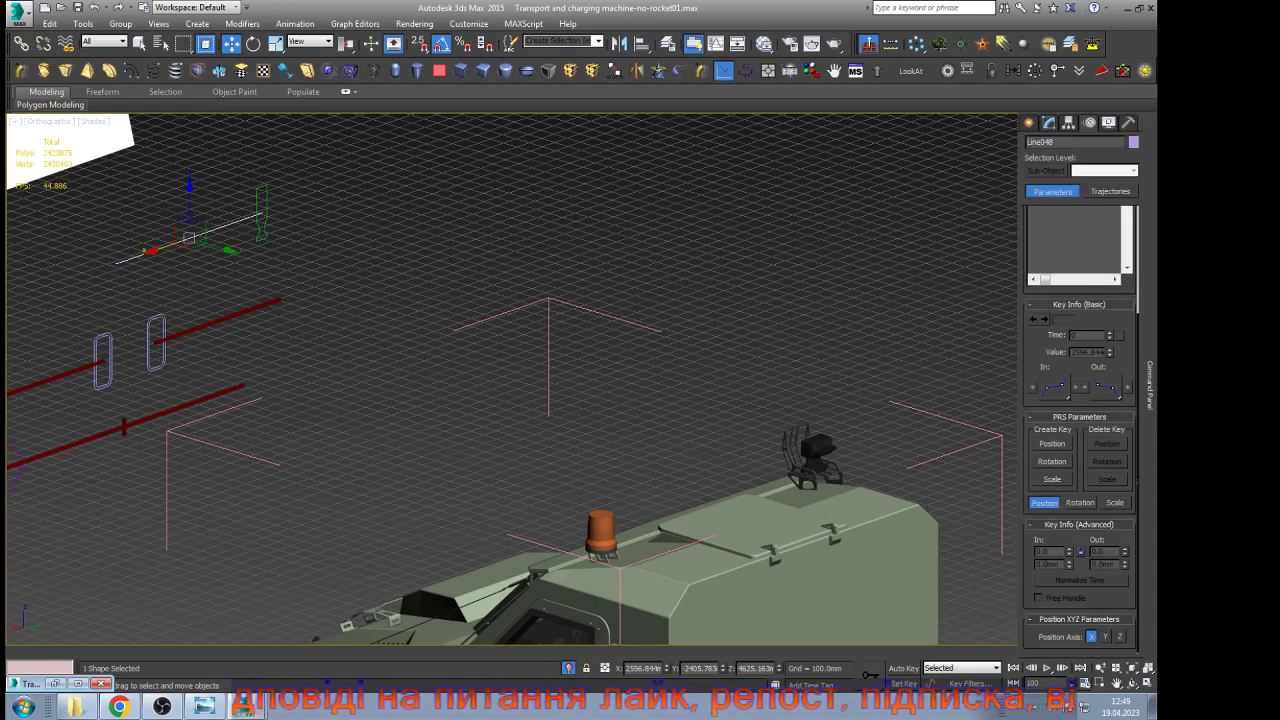
scroll(1080, 430, up, 3)
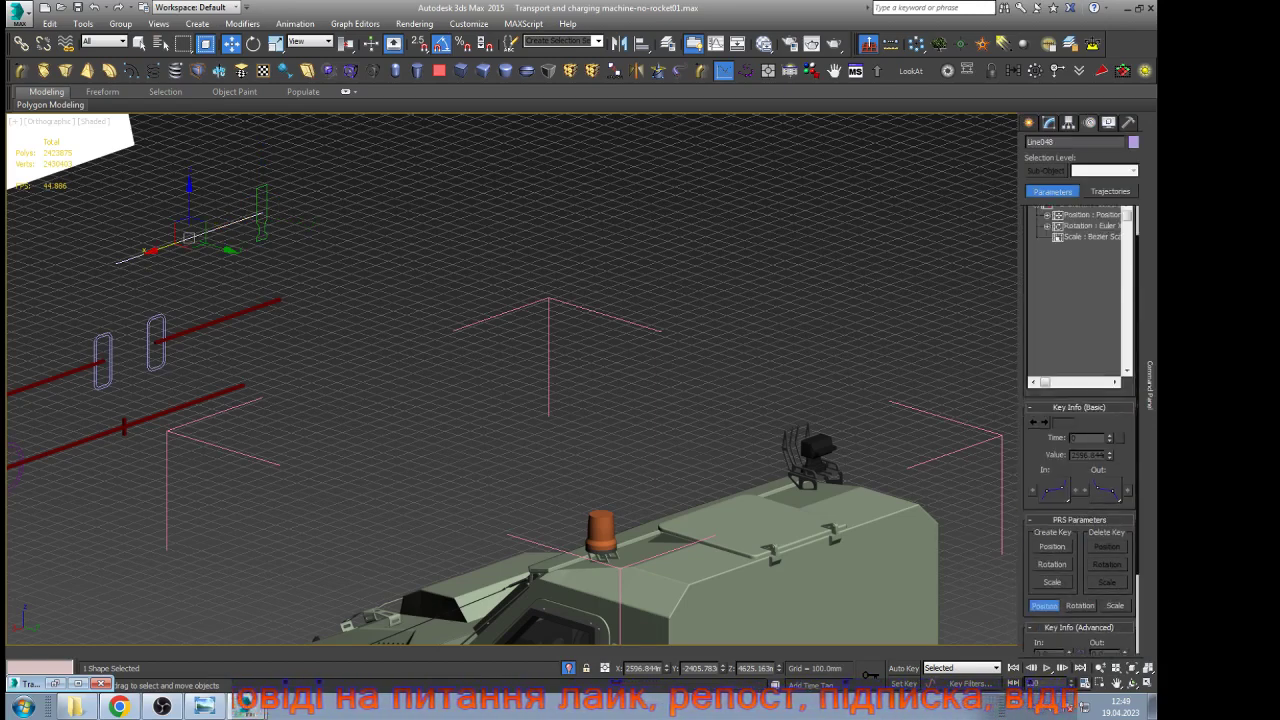
scroll(1080, 430, up, 1)
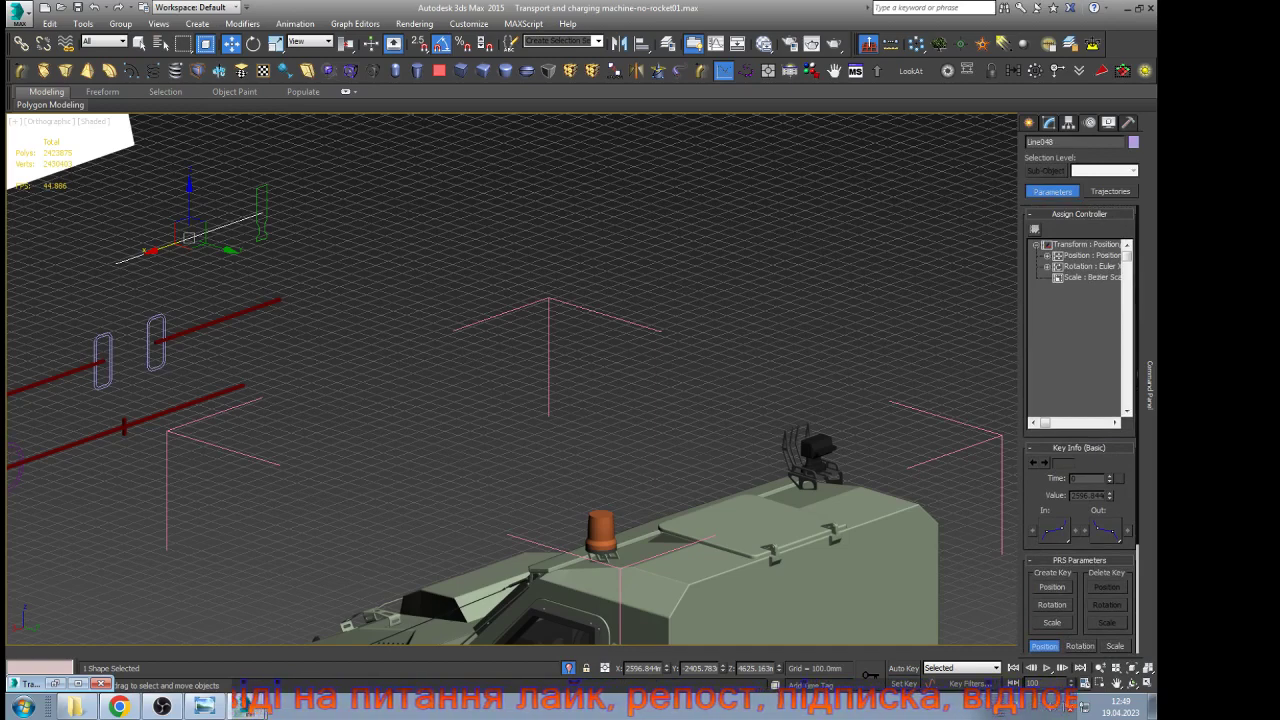
click(305, 198)
Reselect the slider shape and set its % Along Path to 1.0 at frame 100
click(263, 212)
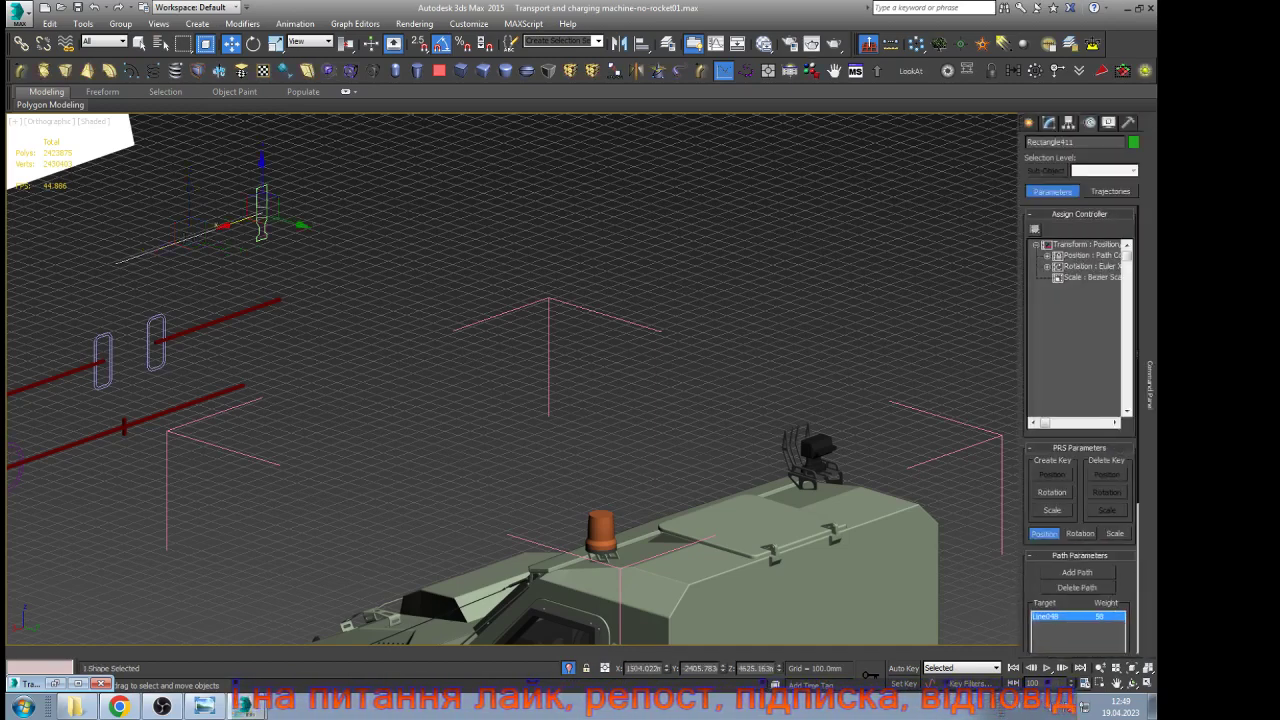
scroll(1080, 430, down, 4)
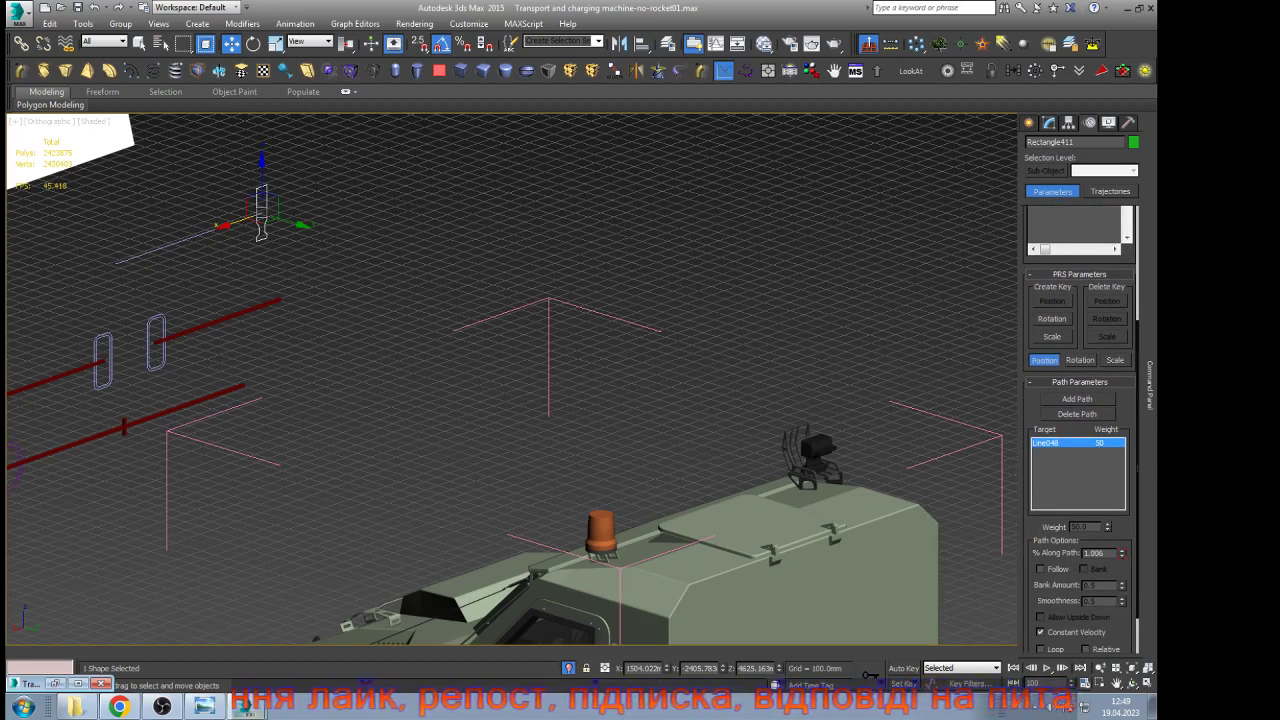
scroll(1079, 440, down, 2)
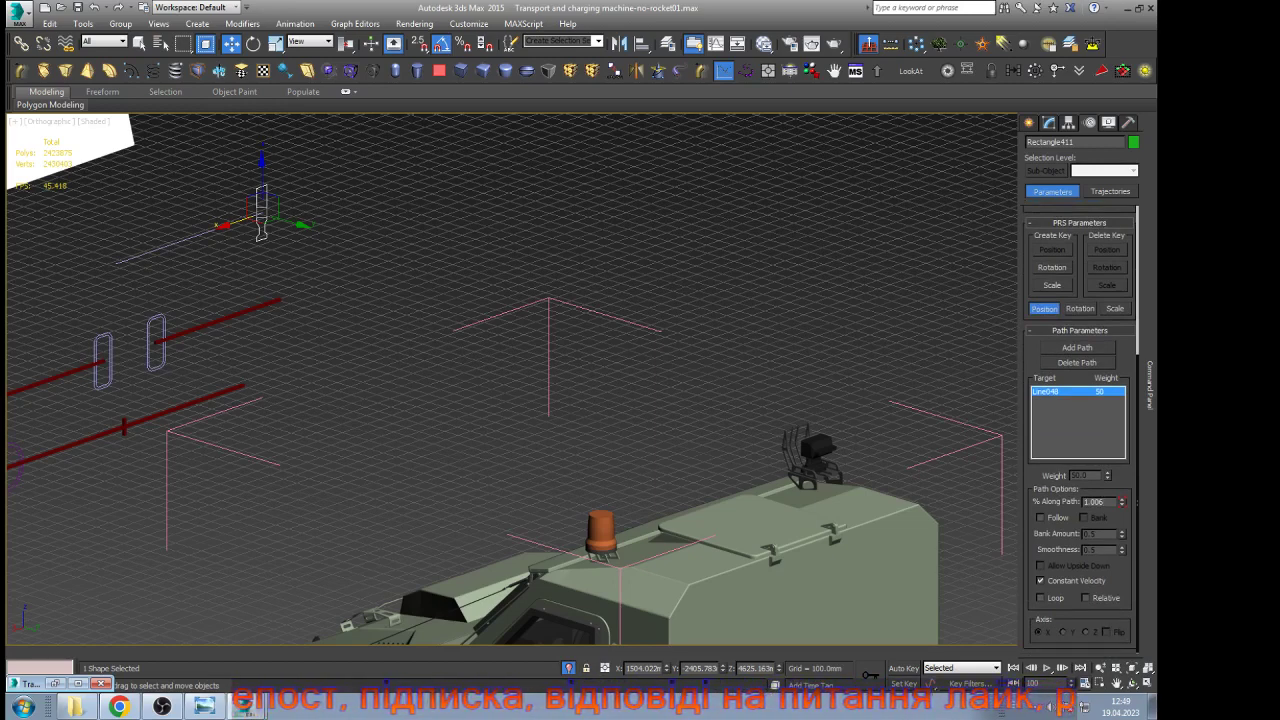
key(Return)
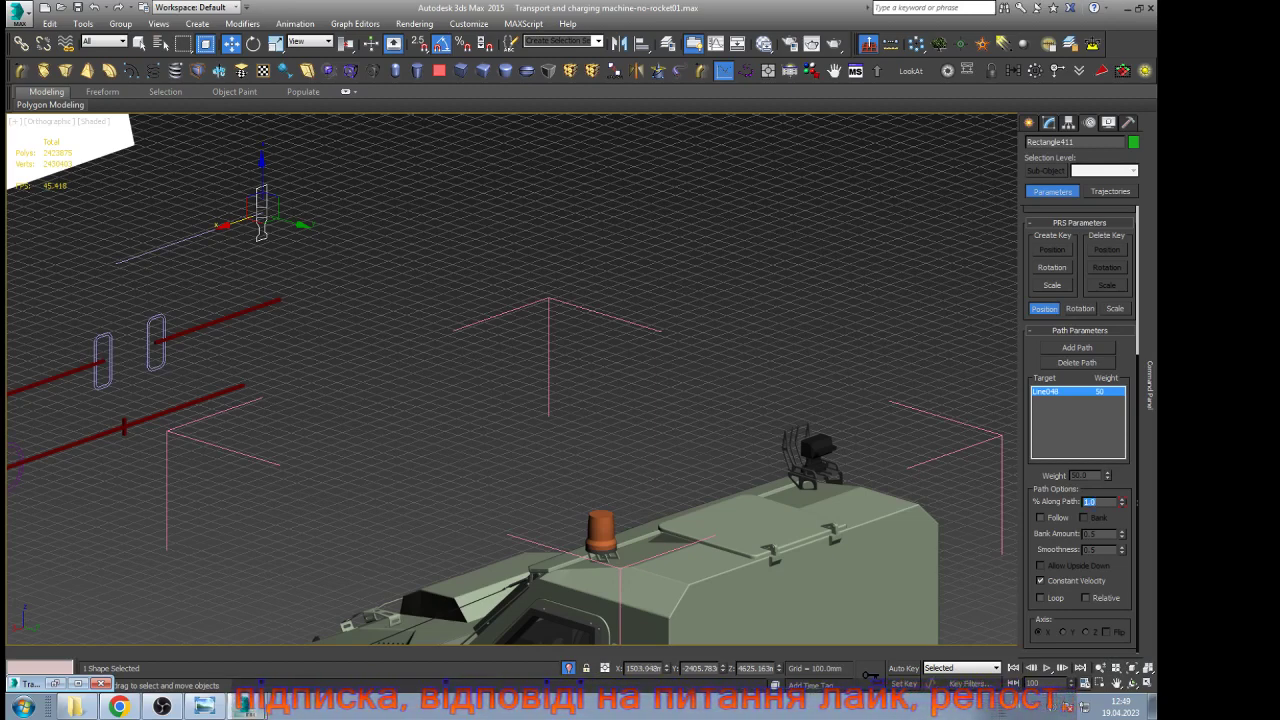
Check the truck with its outriggers extended, then set the slider shape's % Along Path to 0.9
middle_drag(751, 362, 751, 362)
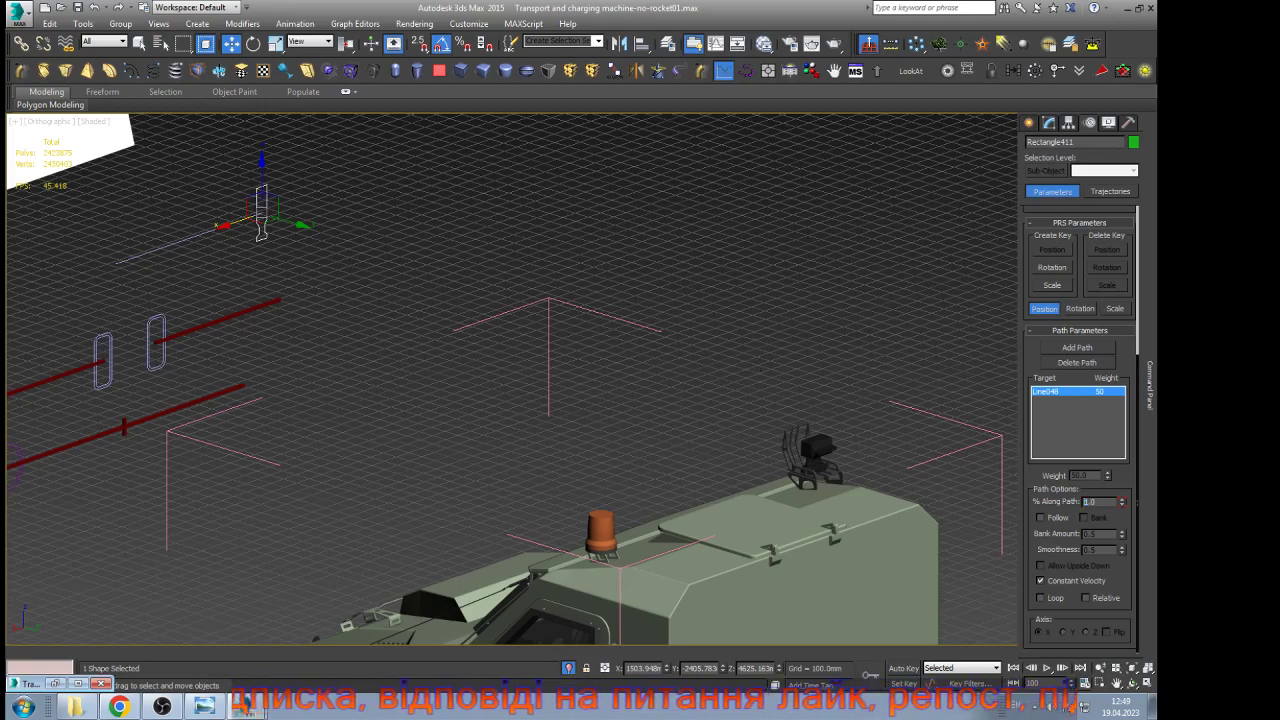
scroll(448, 273, down, 8)
scroll(448, 273, up, 3)
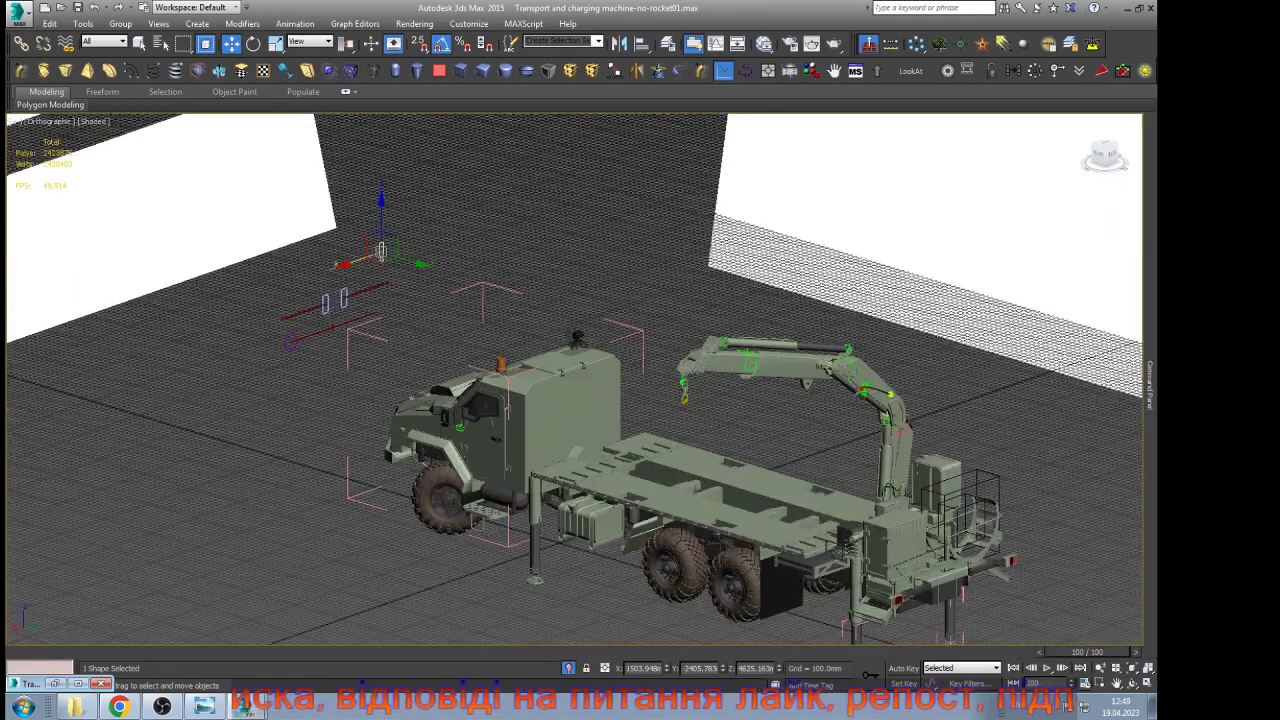
mouse_move(1148, 500)
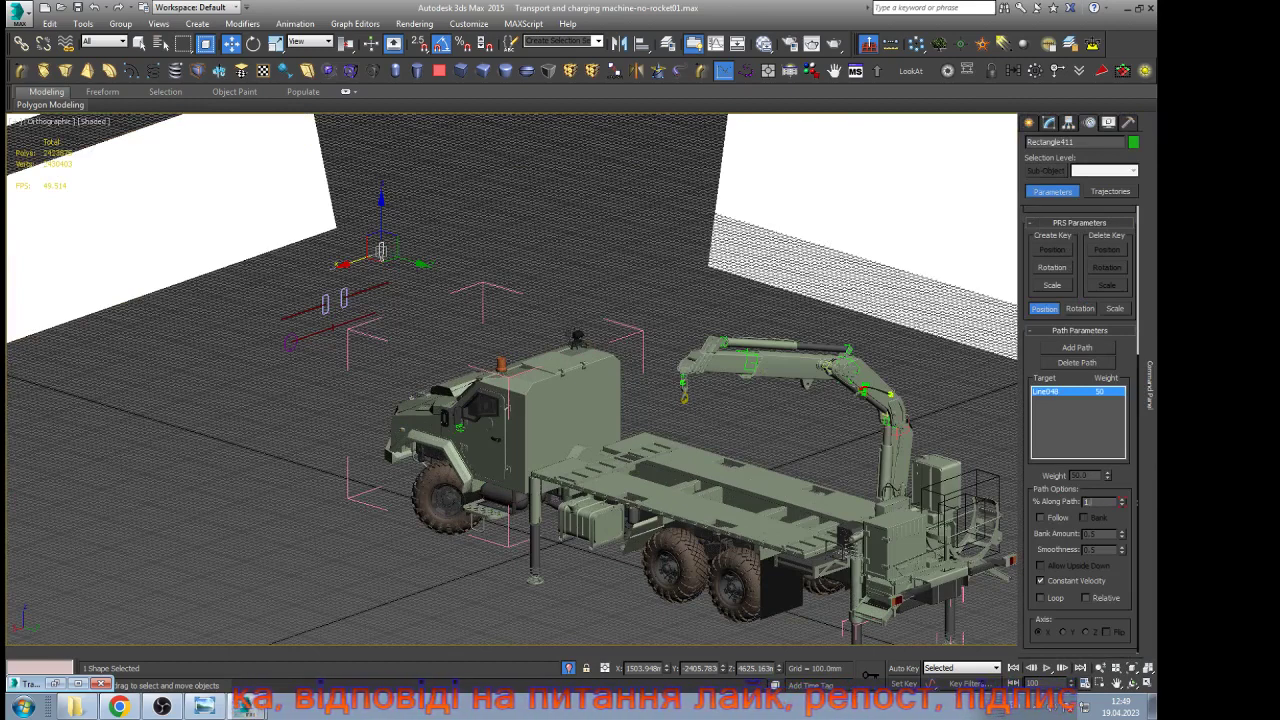
text(0.9)
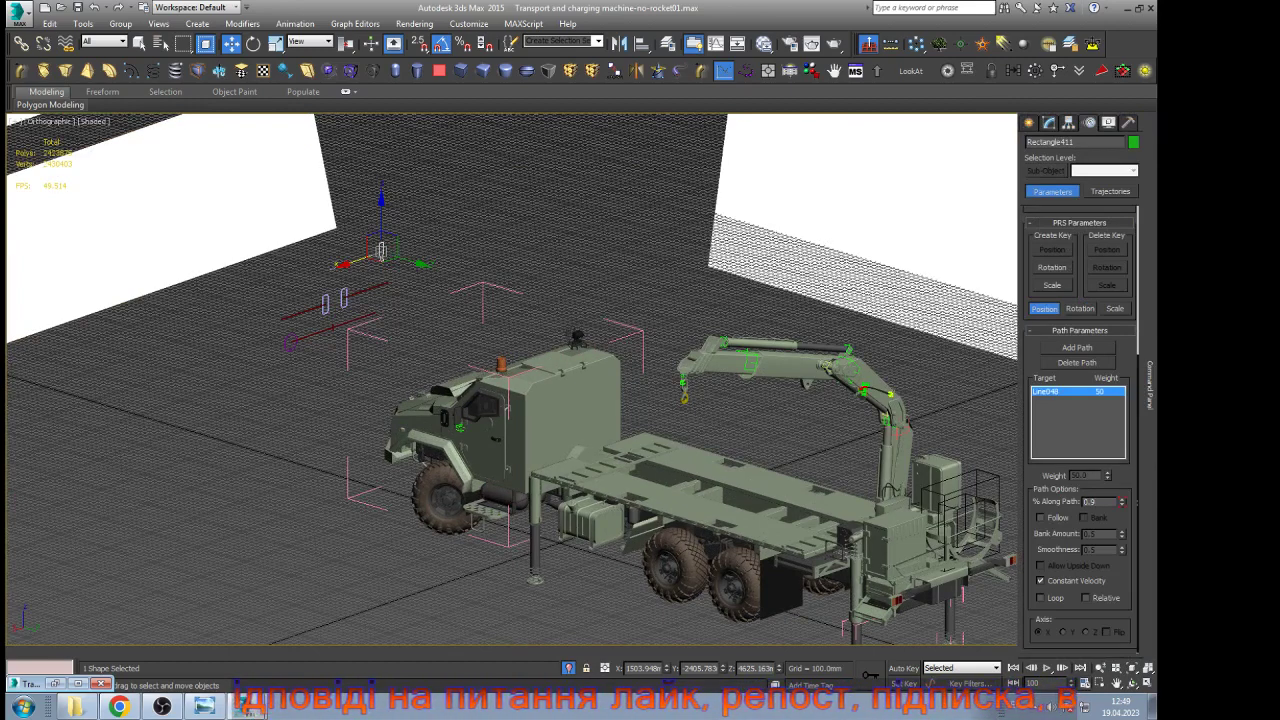
key(Return)
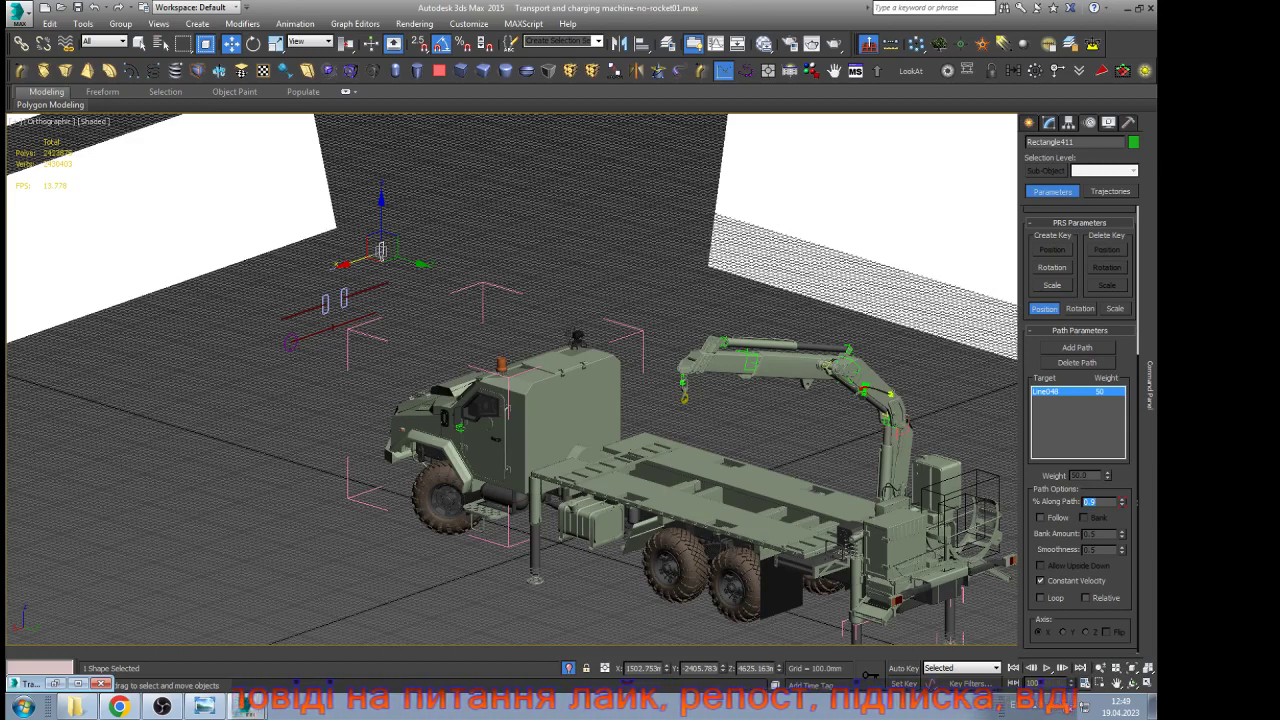
click(1098, 502)
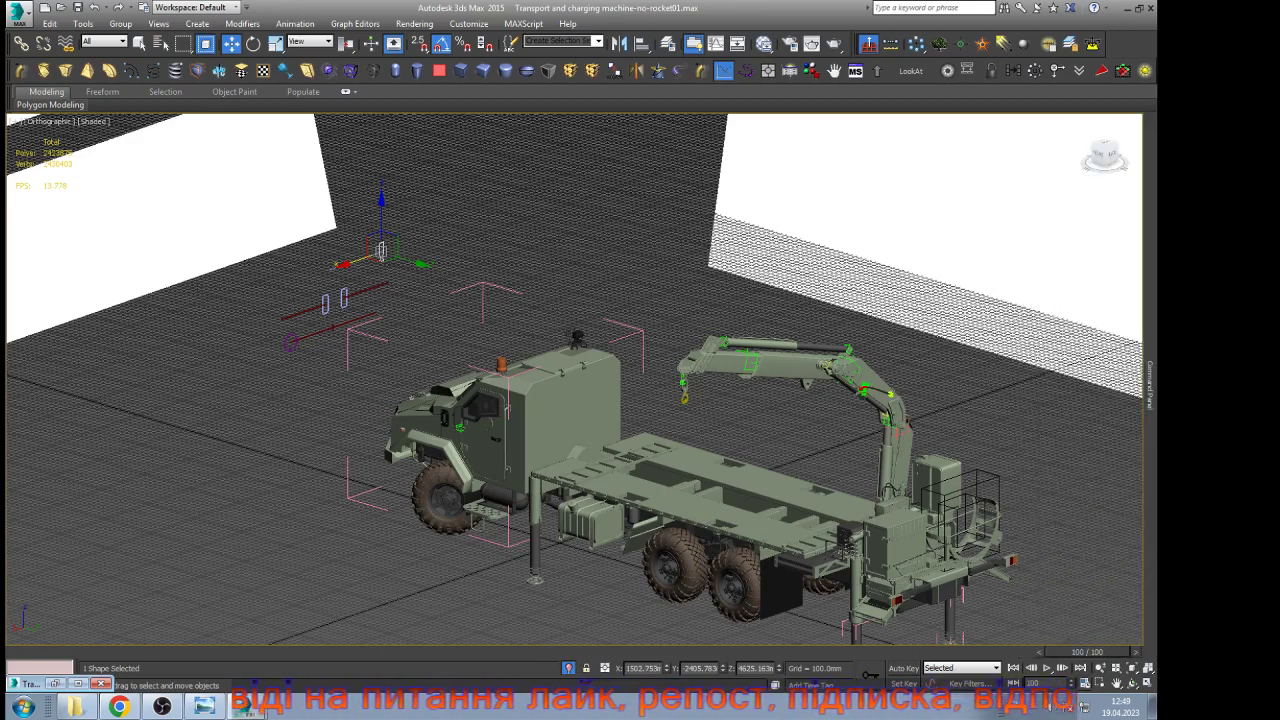
Move the slider shape at frame 100 to X about 2687 mm, then play the animation and stop it near mid-range
drag(354, 261, 303, 279)
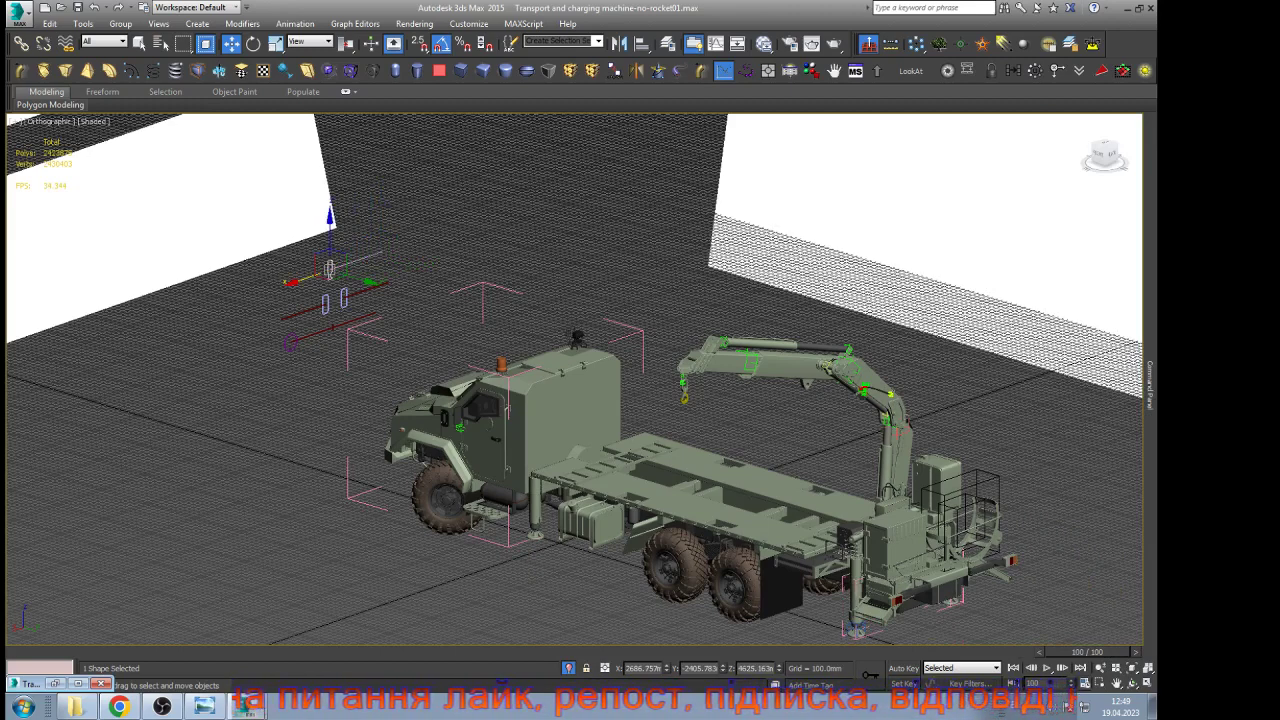
click(1047, 668)
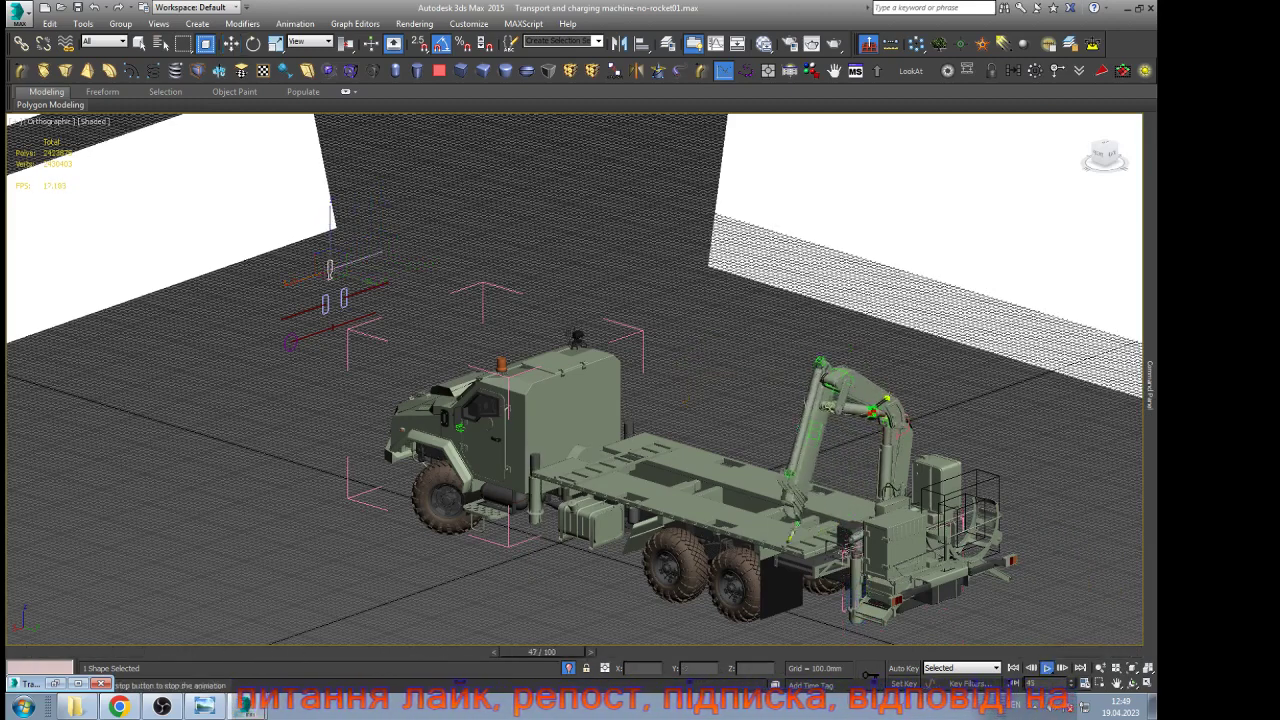
click(1047, 668)
At frame 49, move the slider shape along its guide line to X about 2107 mm, then deselect and reselect it
drag(329, 268, 354, 259)
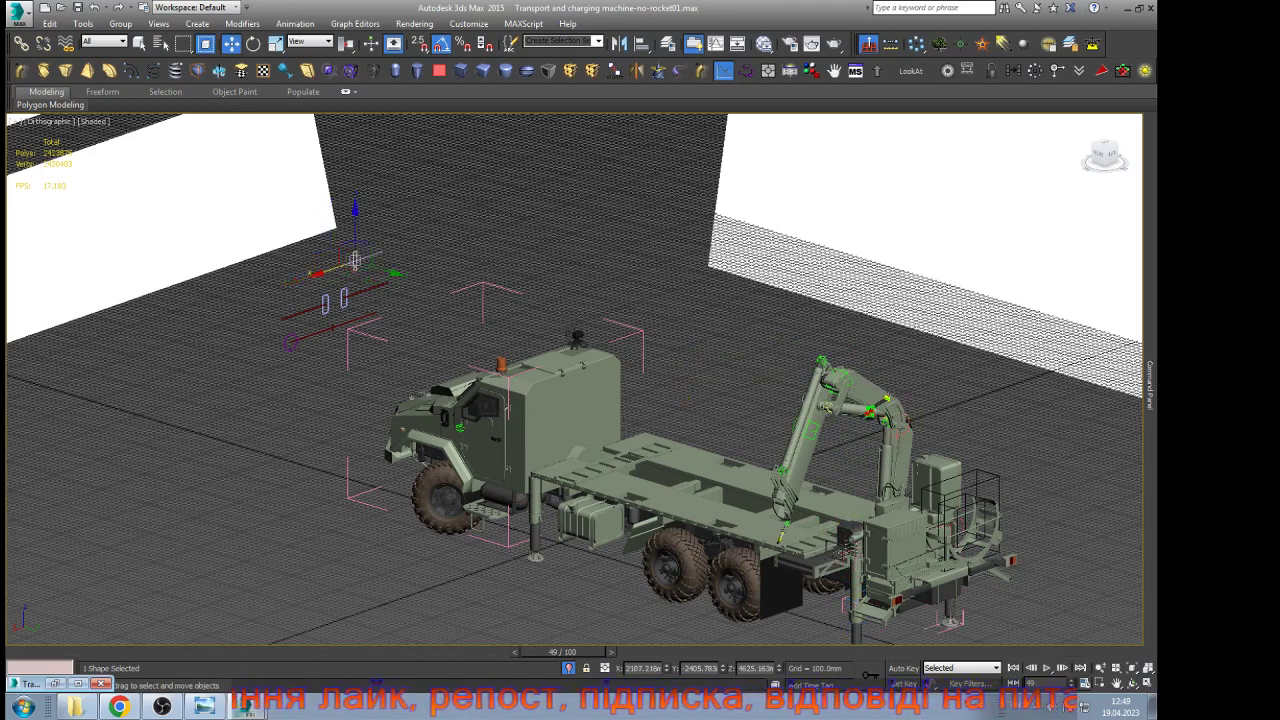
key(ctrl+d)
click(354, 261)
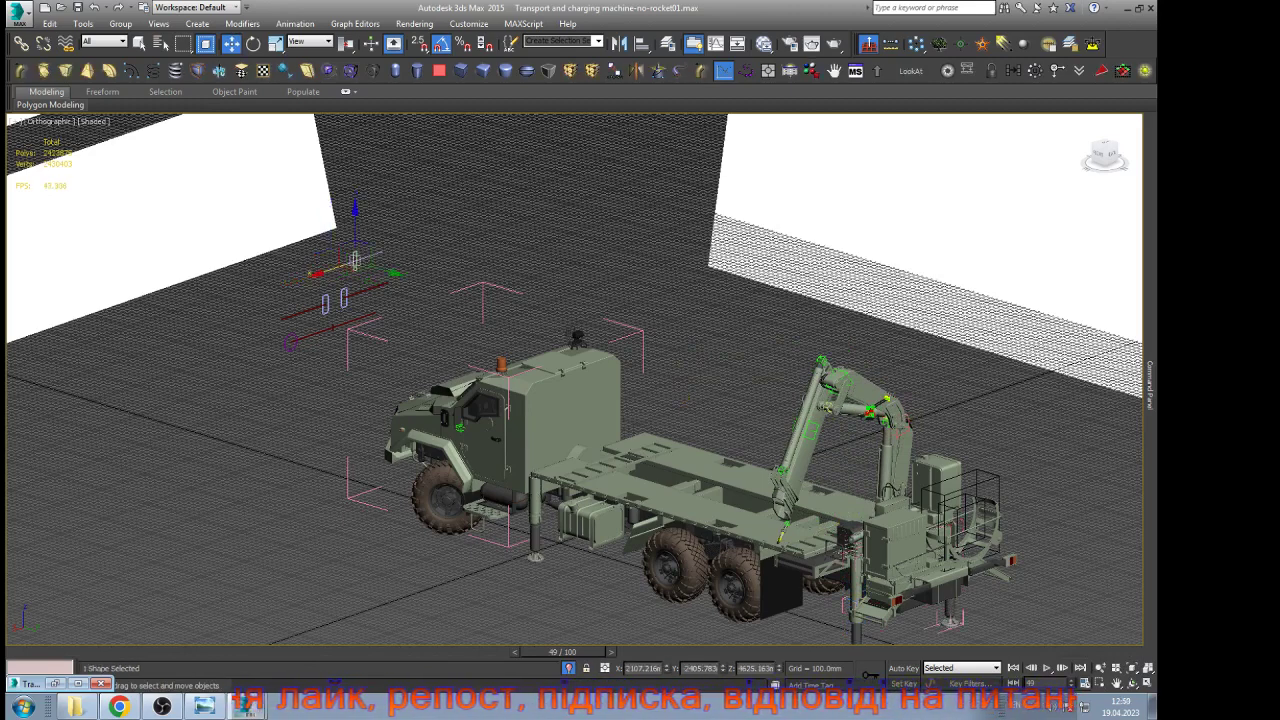
Move the slider shape back to X about 2687 mm, then play the animation from frame 0
mouse_move(352, 262)
mouse_down()
mouse_move(327, 270)
mouse_move(380, 252)
mouse_move(328, 269)
mouse_up()
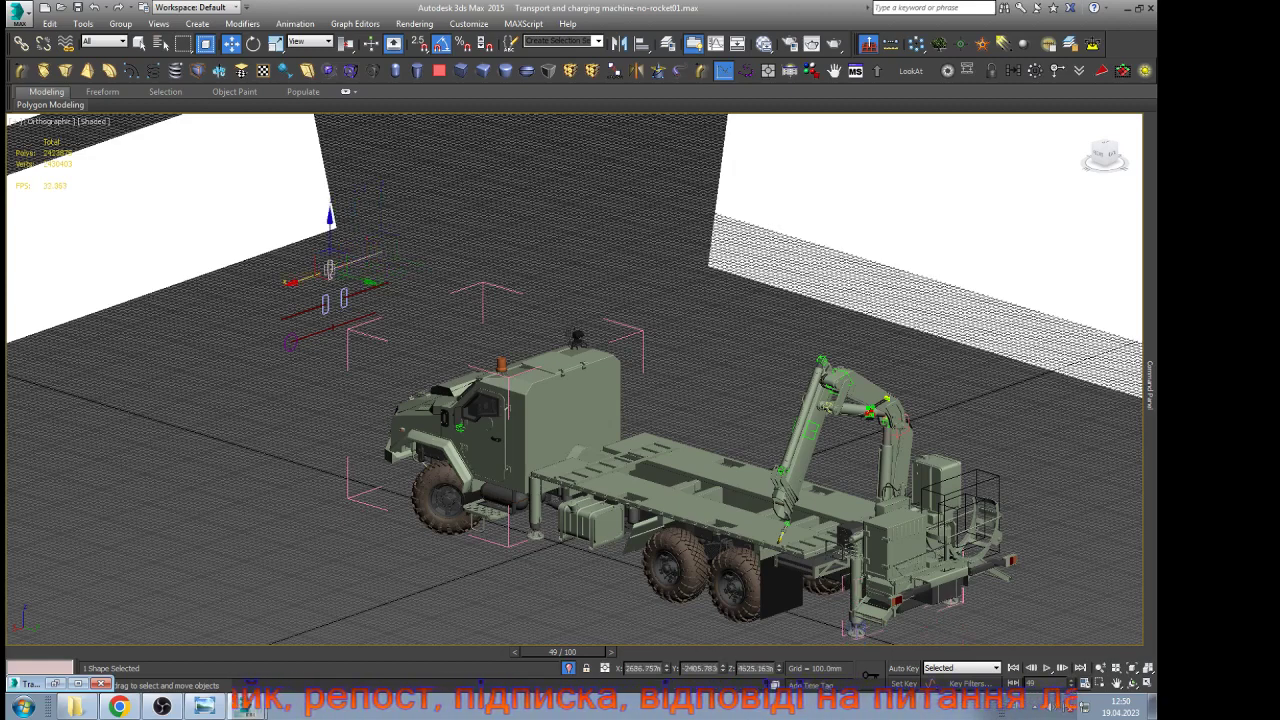
drag(562, 652, 58, 652)
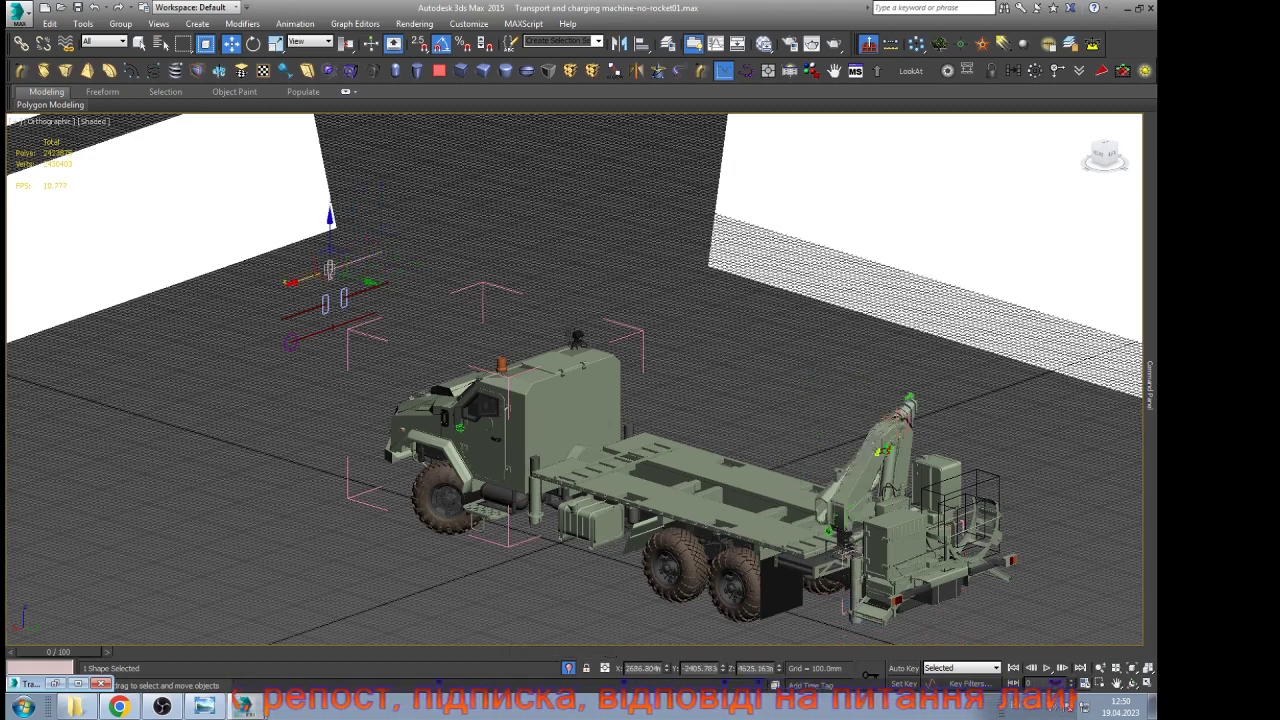
click(1047, 668)
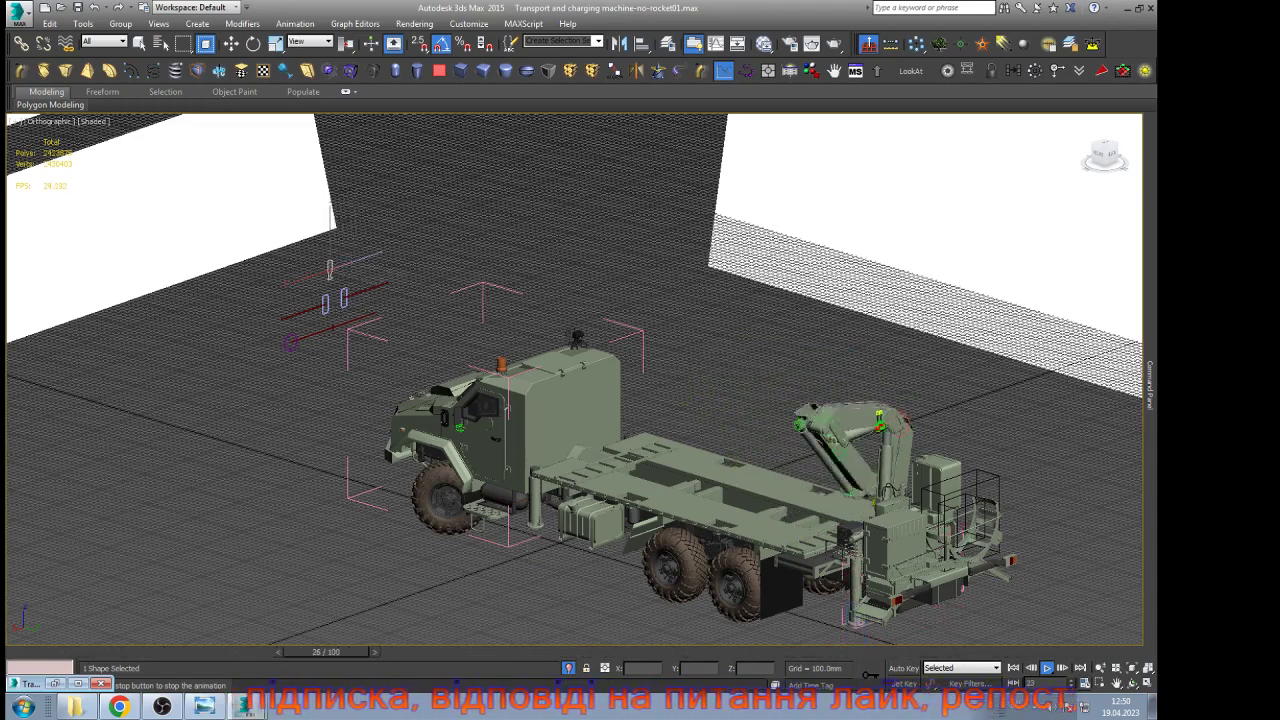
Stop the playback, return to frame 0, and raise the front outrigger beam behind the cab to Z about 1583 mm
key(Escape)
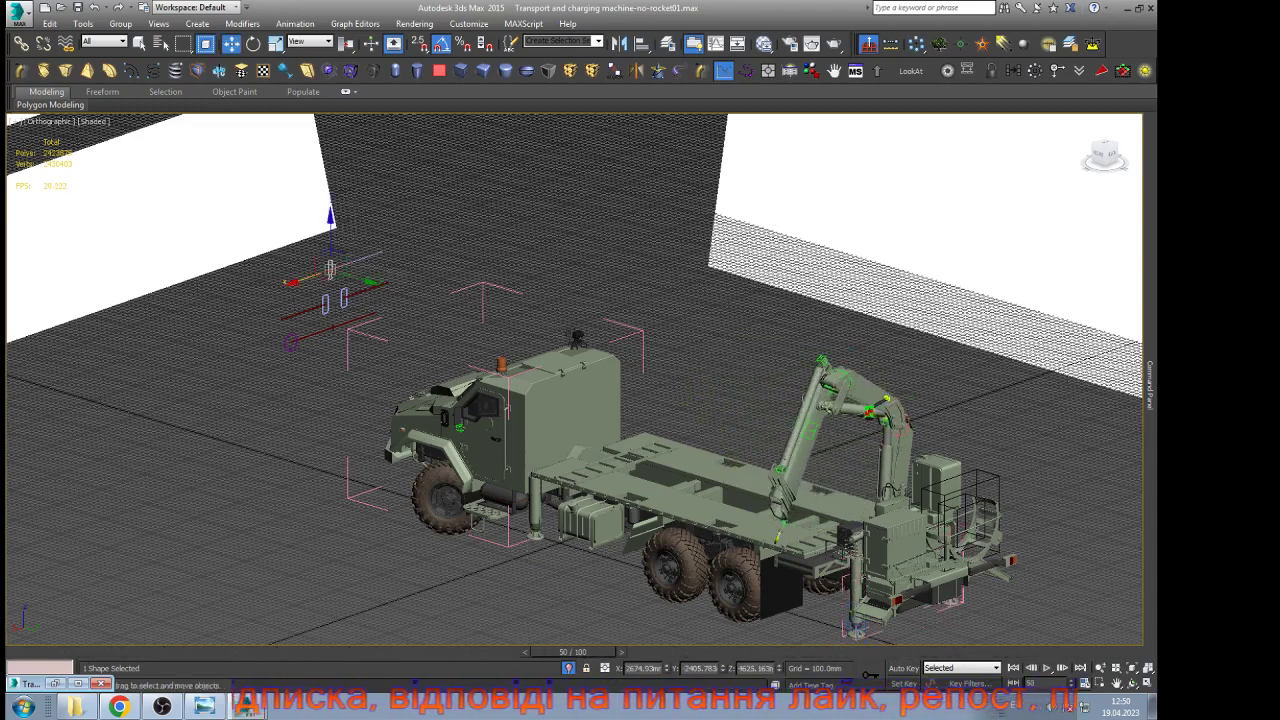
key(Home)
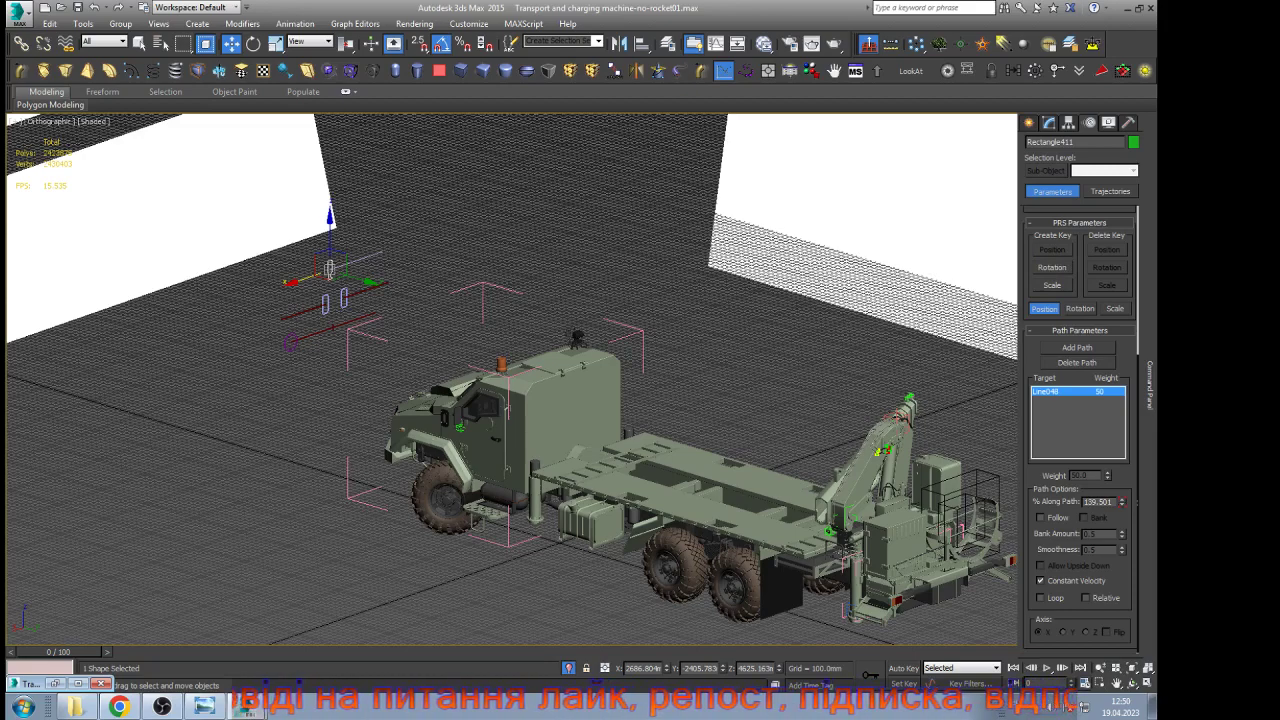
click(536, 500)
scroll(591, 471, up, 5)
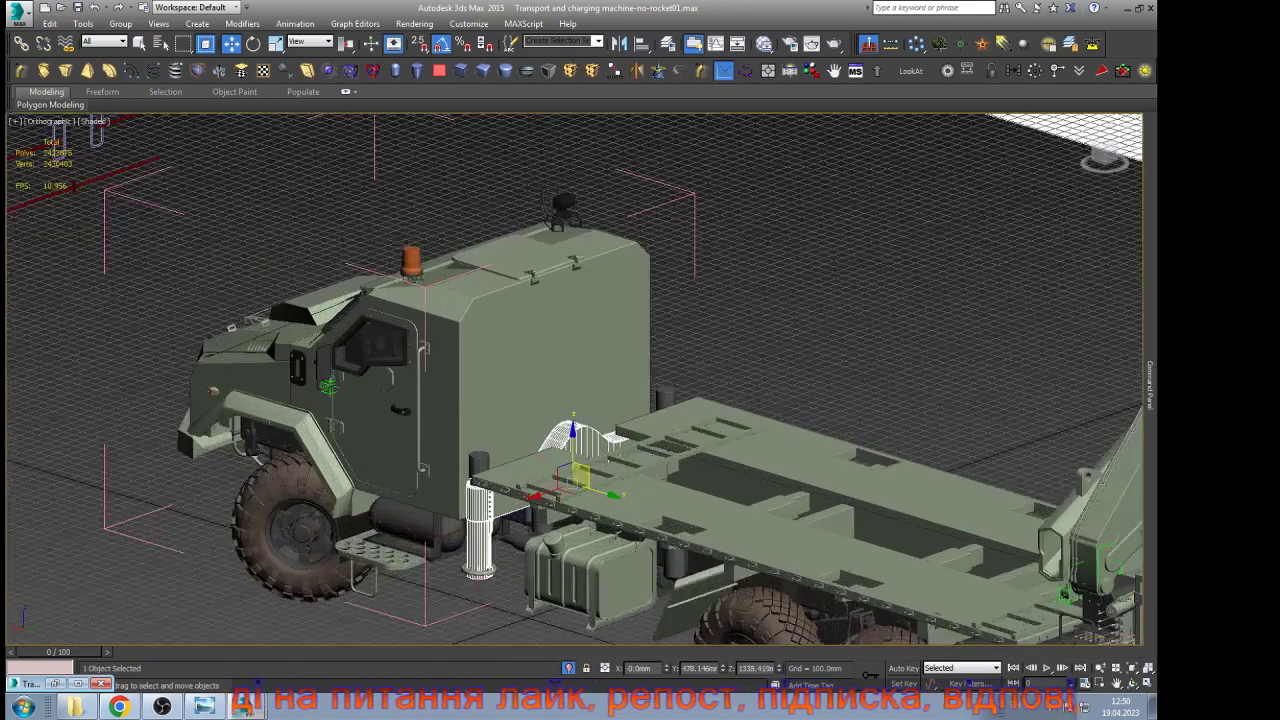
drag(566, 455, 566, 414)
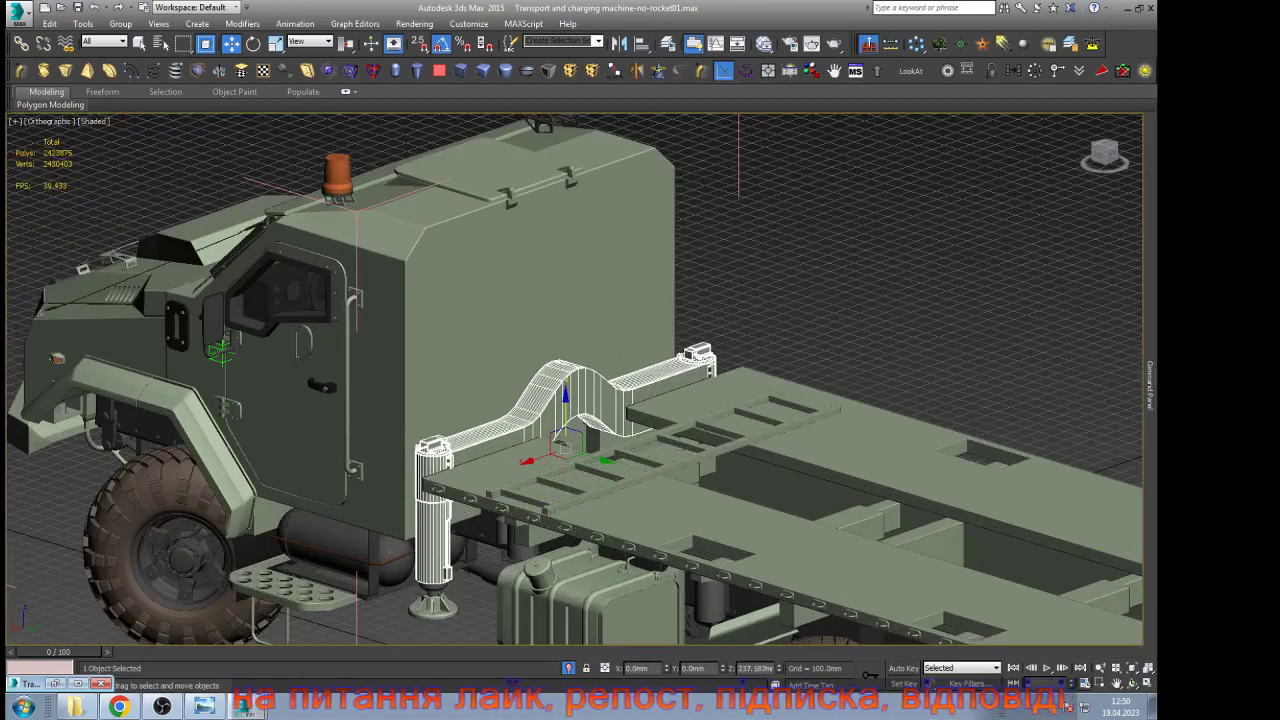
scroll(437, 445, up, 4)
scroll(439, 446, up, 5)
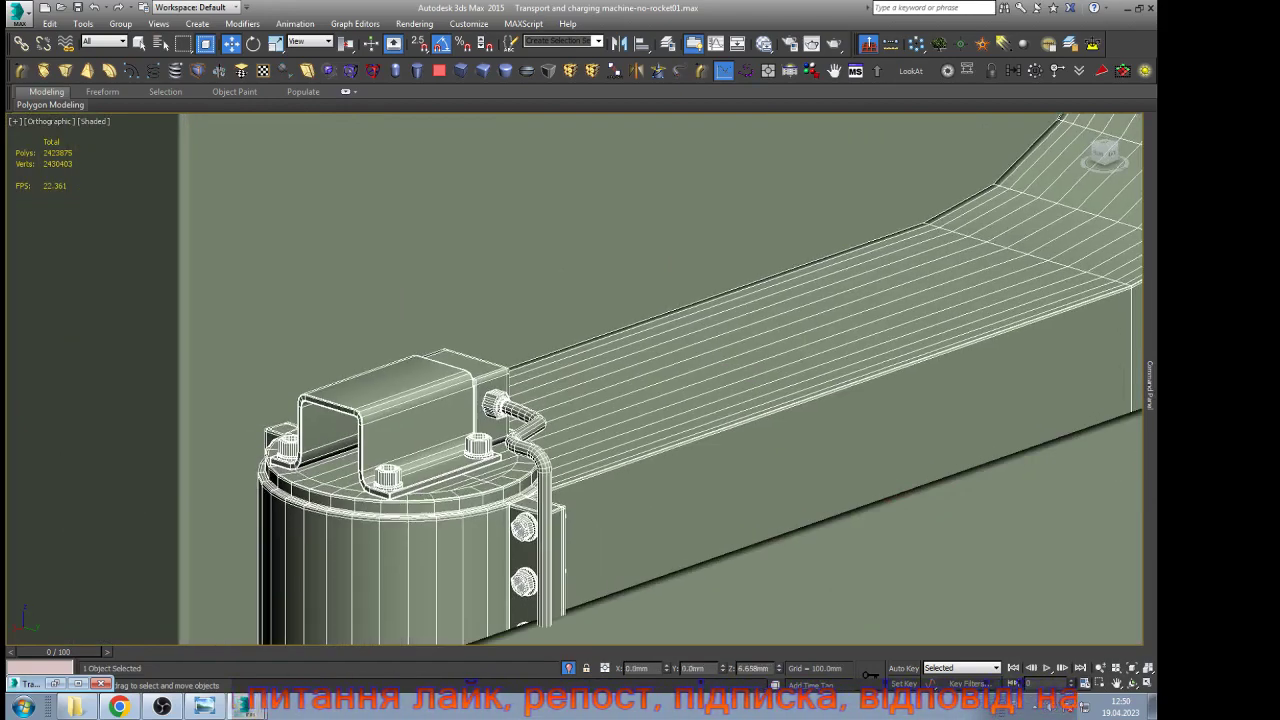
scroll(452, 434, down, 12)
key(ctrl+d)
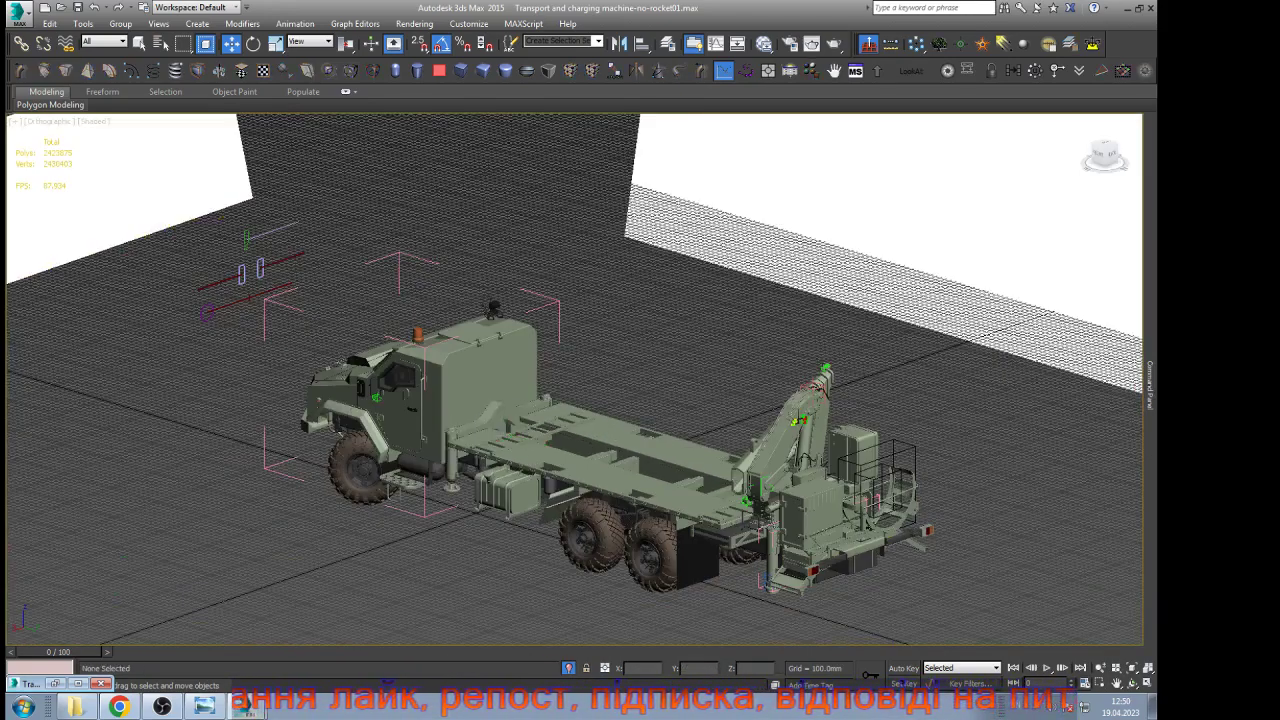
Play the animation, then scrub to frame 100 to check the crane and outriggers fully extended
key(slash)
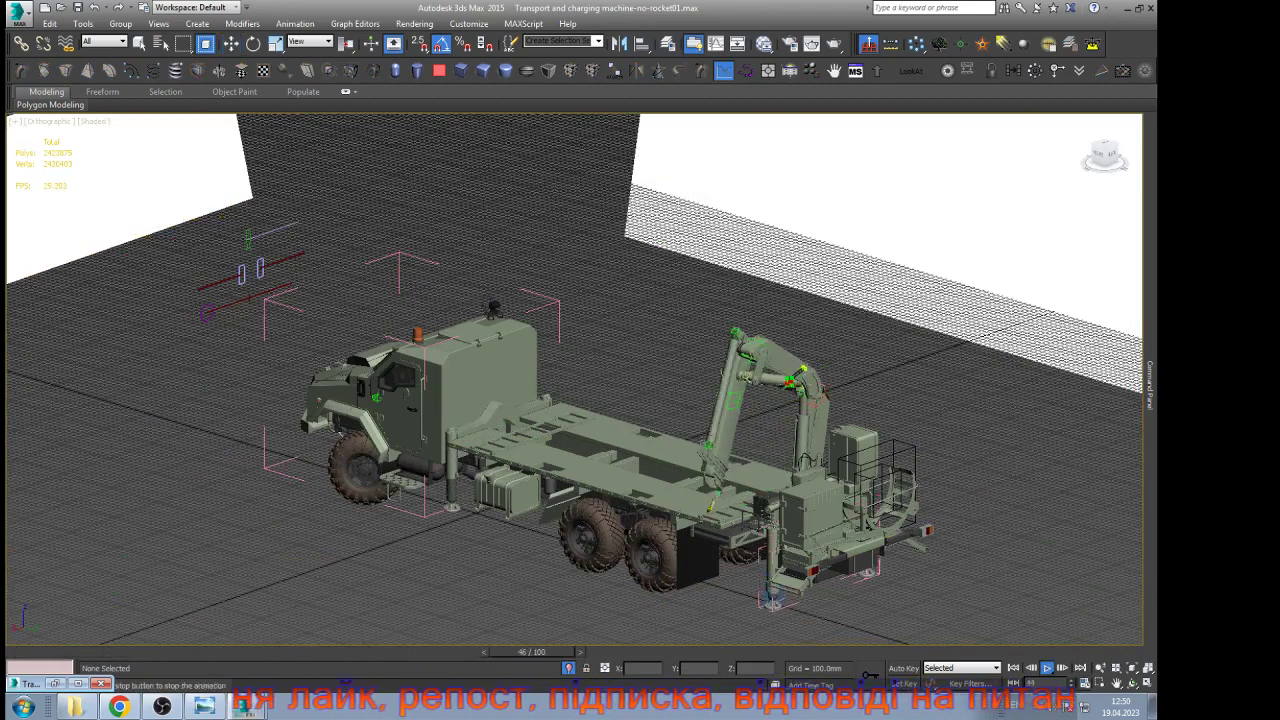
key(slash)
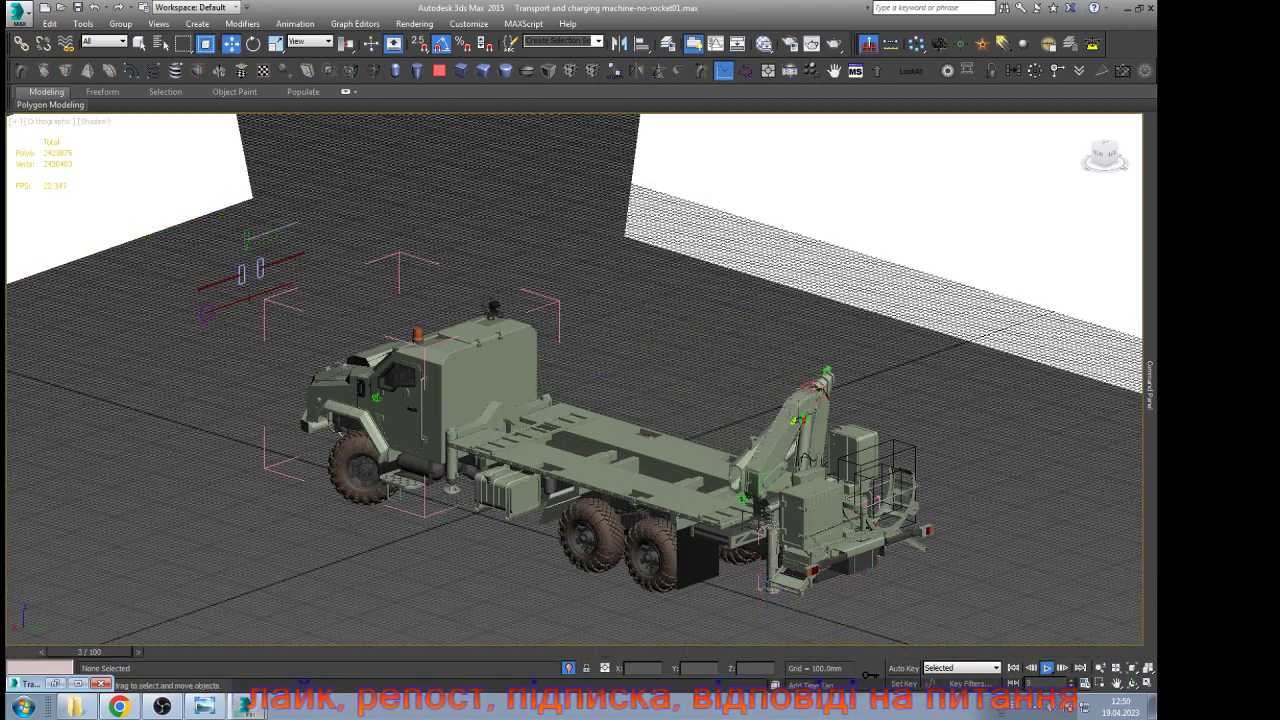
drag(90, 652, 275, 652)
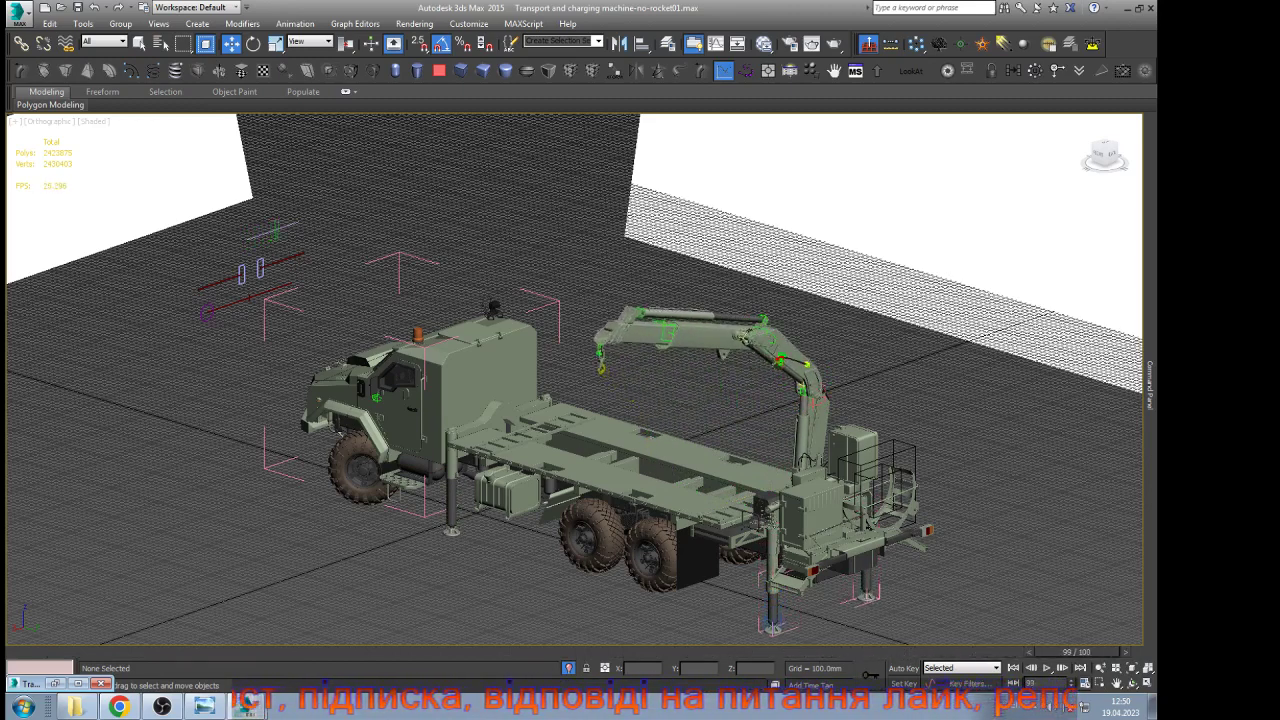
key(End)
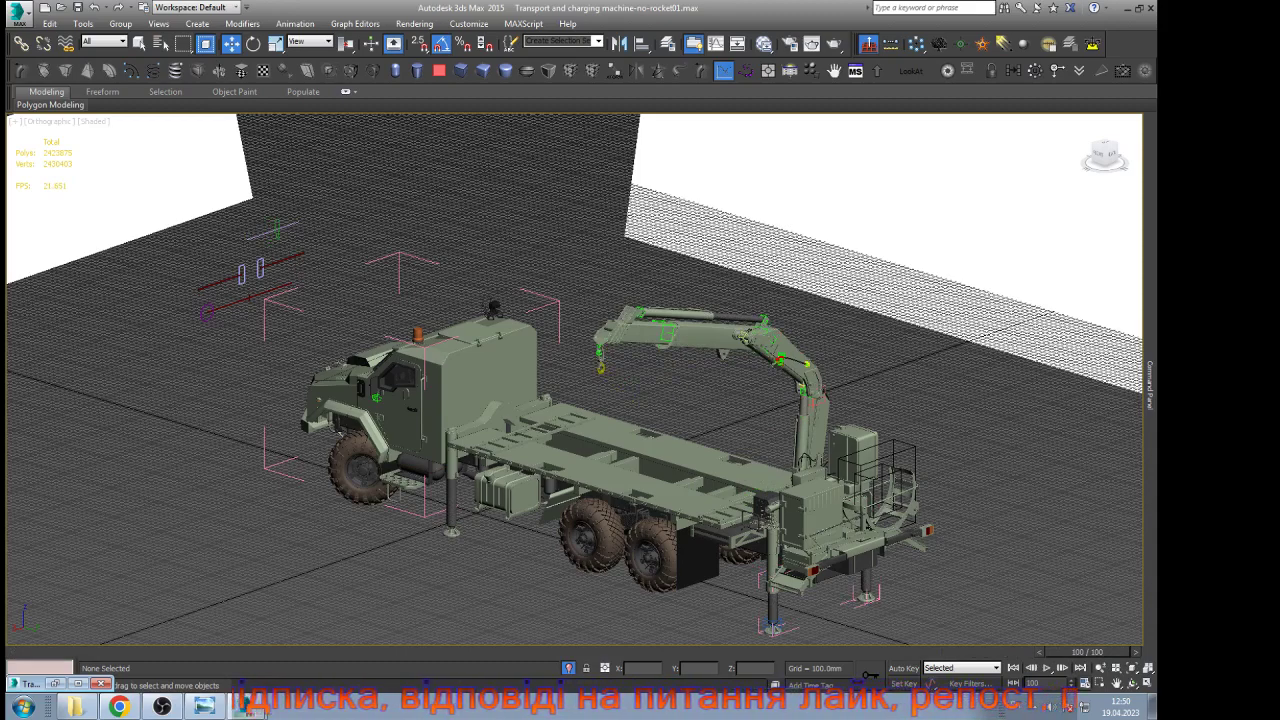
Compare the front outrigger beam at frames 100 and 0, then lower it slightly to Z about 1577 mm and deselect it
scroll(457, 461, up, 4)
click(453, 462)
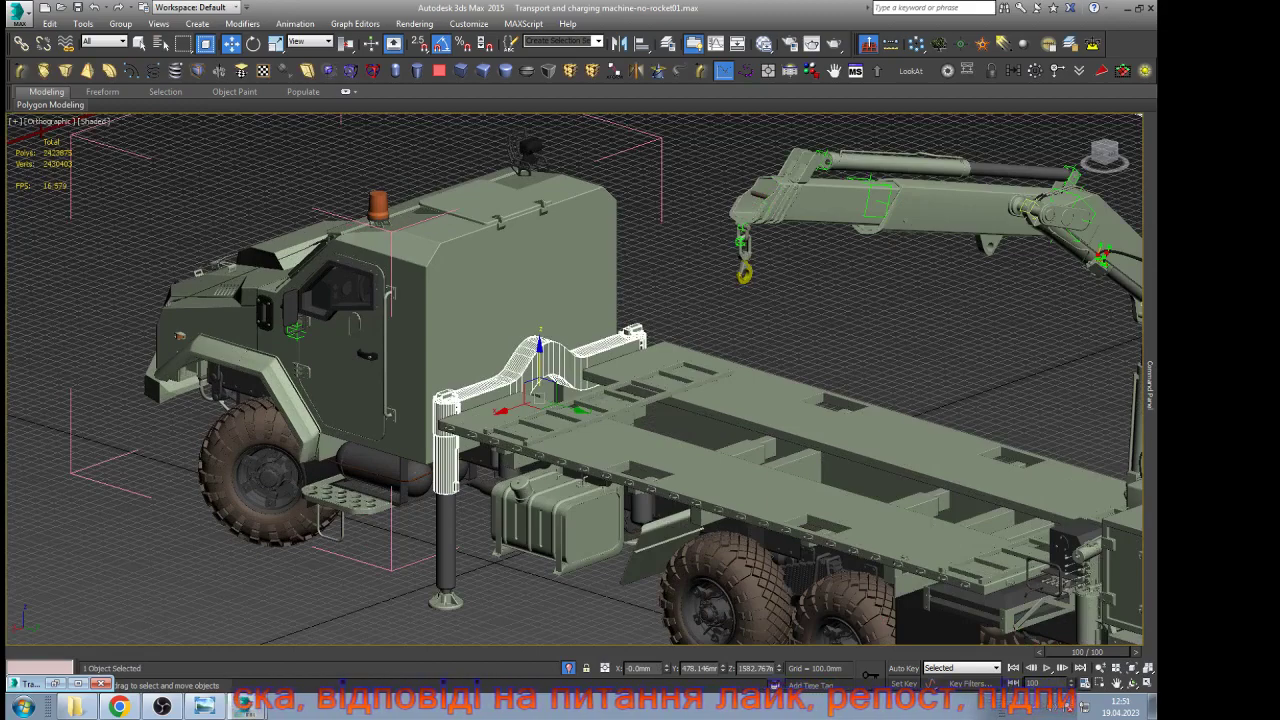
key(Home)
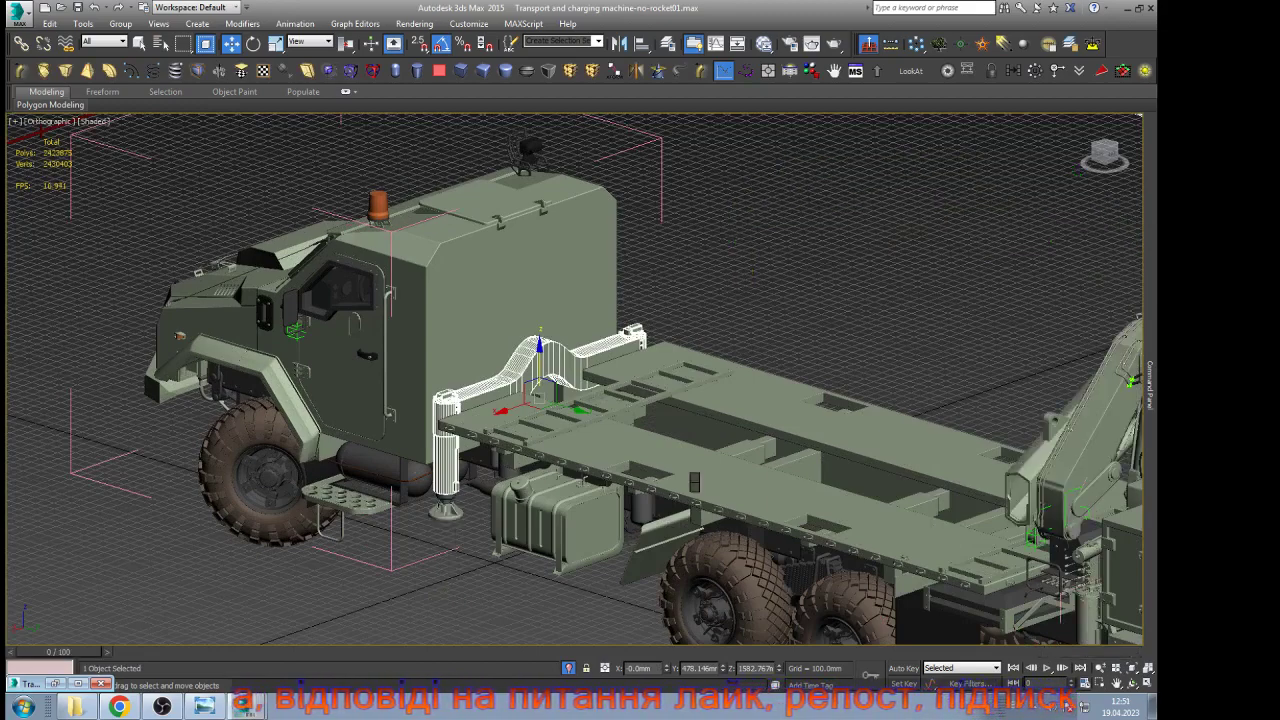
scroll(524, 358, down, 4)
scroll(537, 355, up, 9)
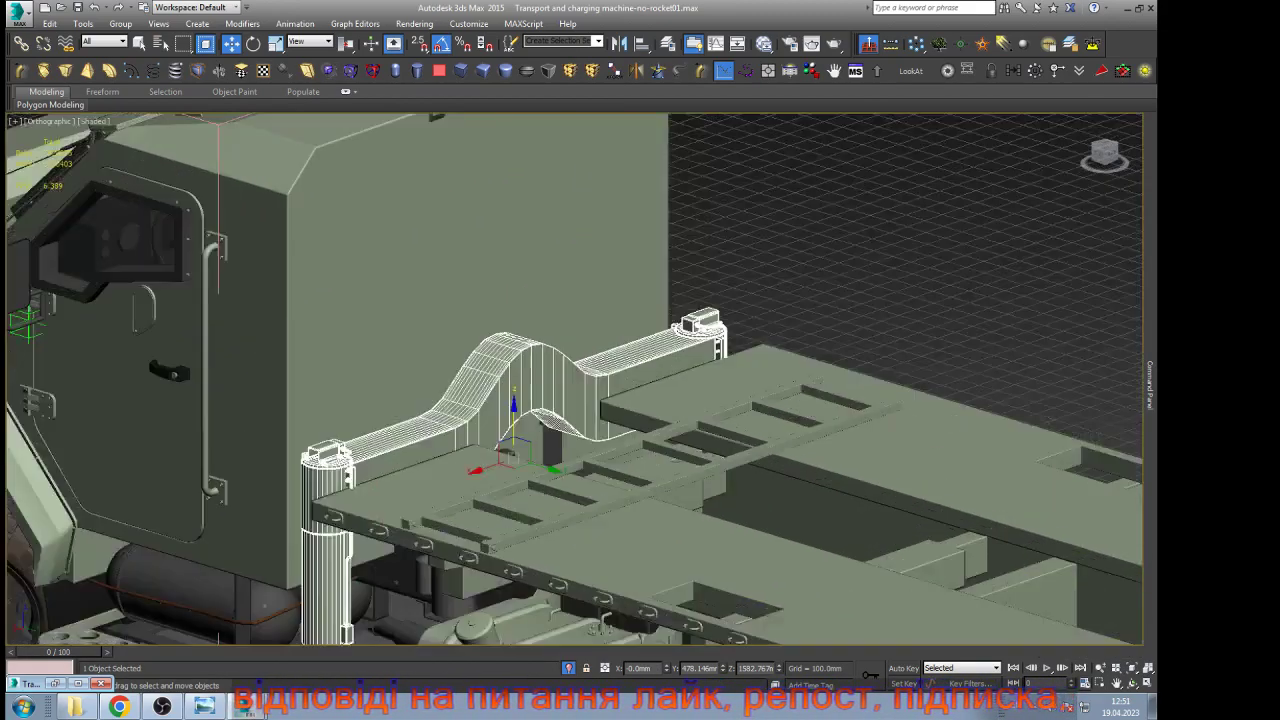
click(1132, 683)
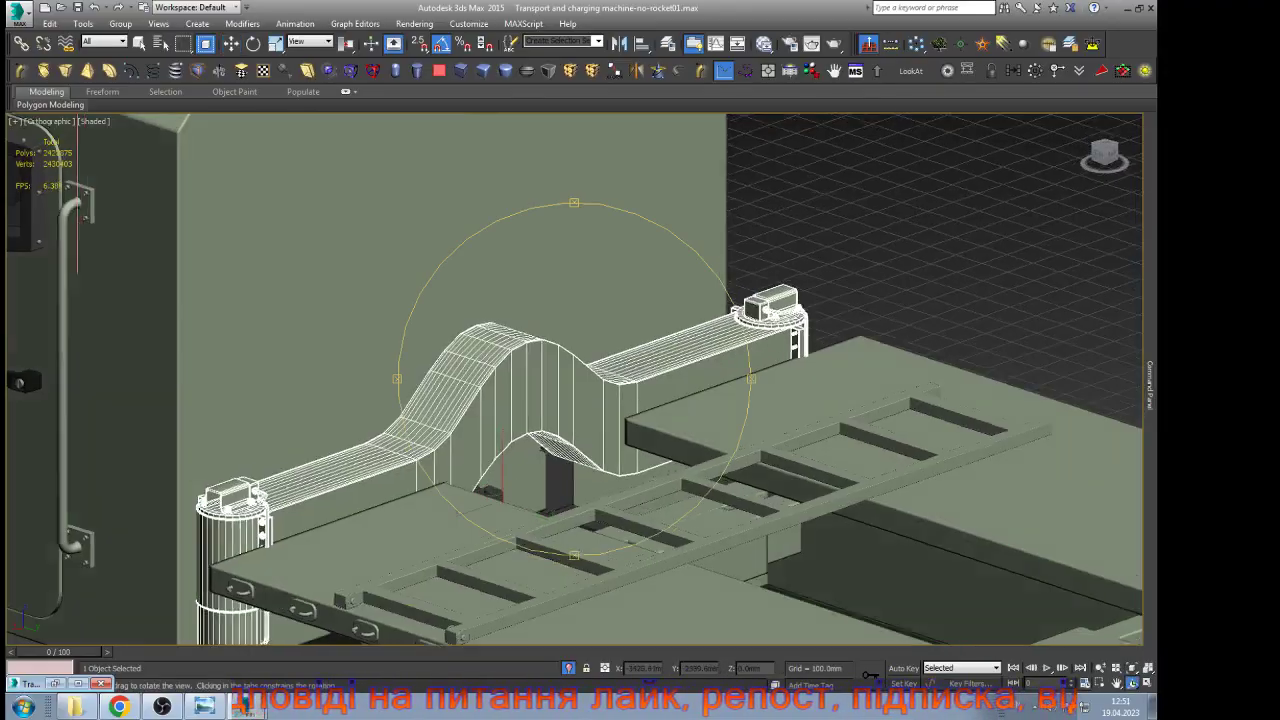
drag(640, 330, 710, 285)
drag(480, 385, 452, 480)
scroll(455, 385, down, 8)
scroll(452, 480, up, 7)
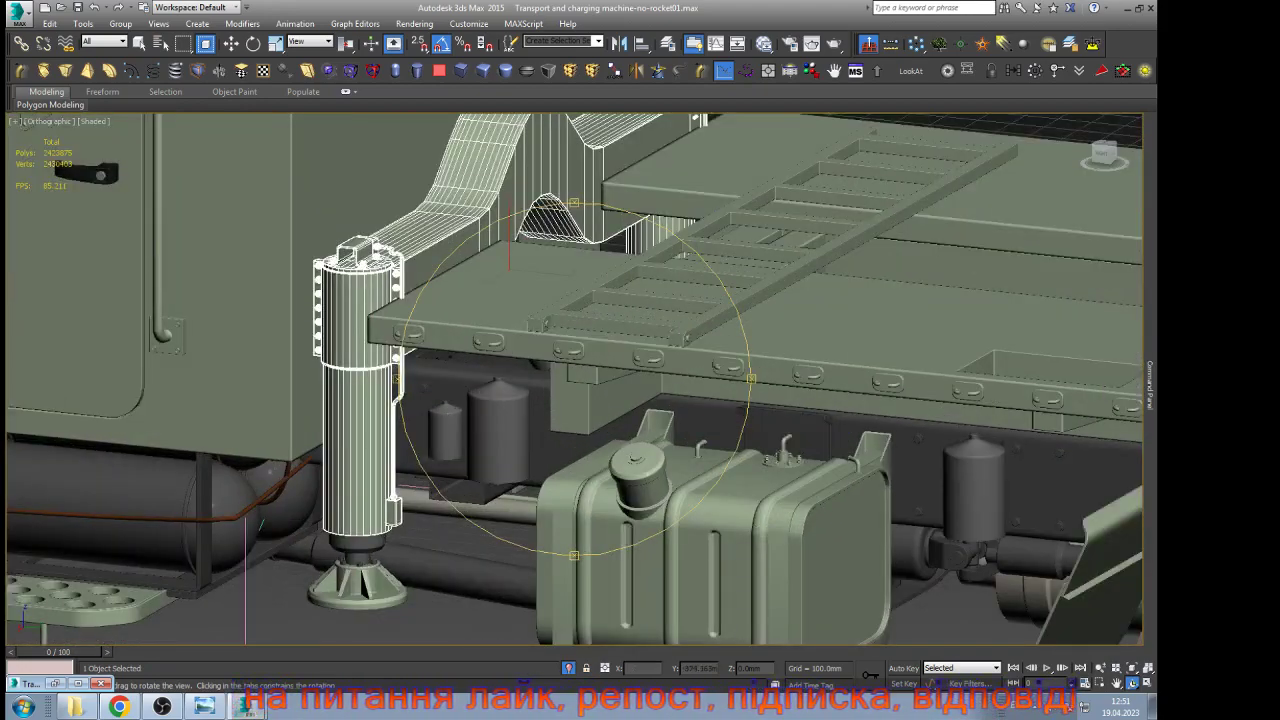
key(w)
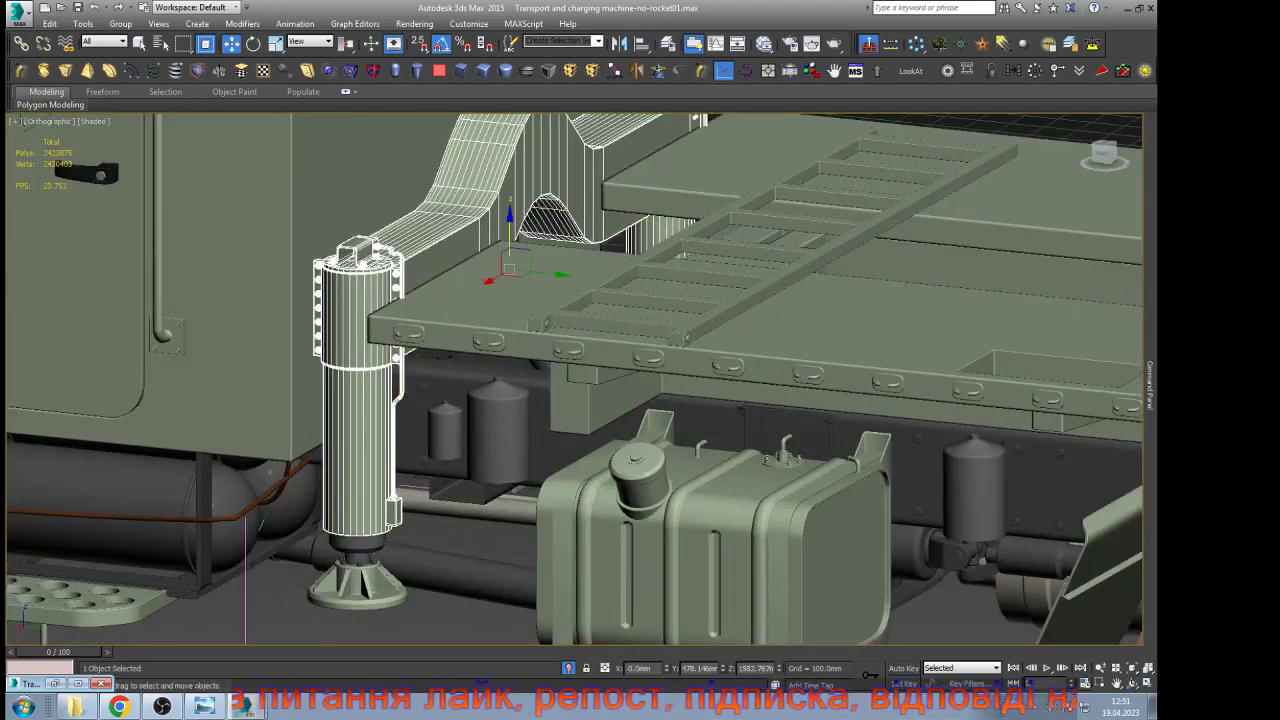
drag(509, 234, 510, 234)
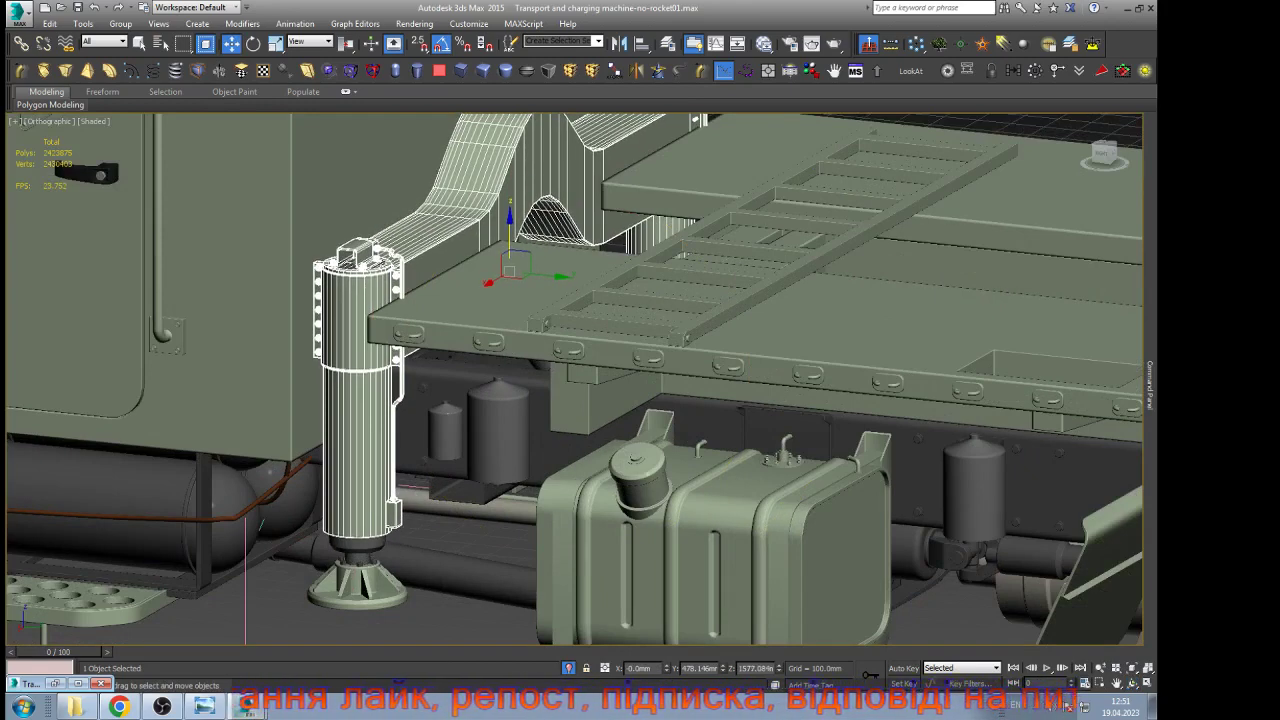
scroll(414, 440, down, 5)
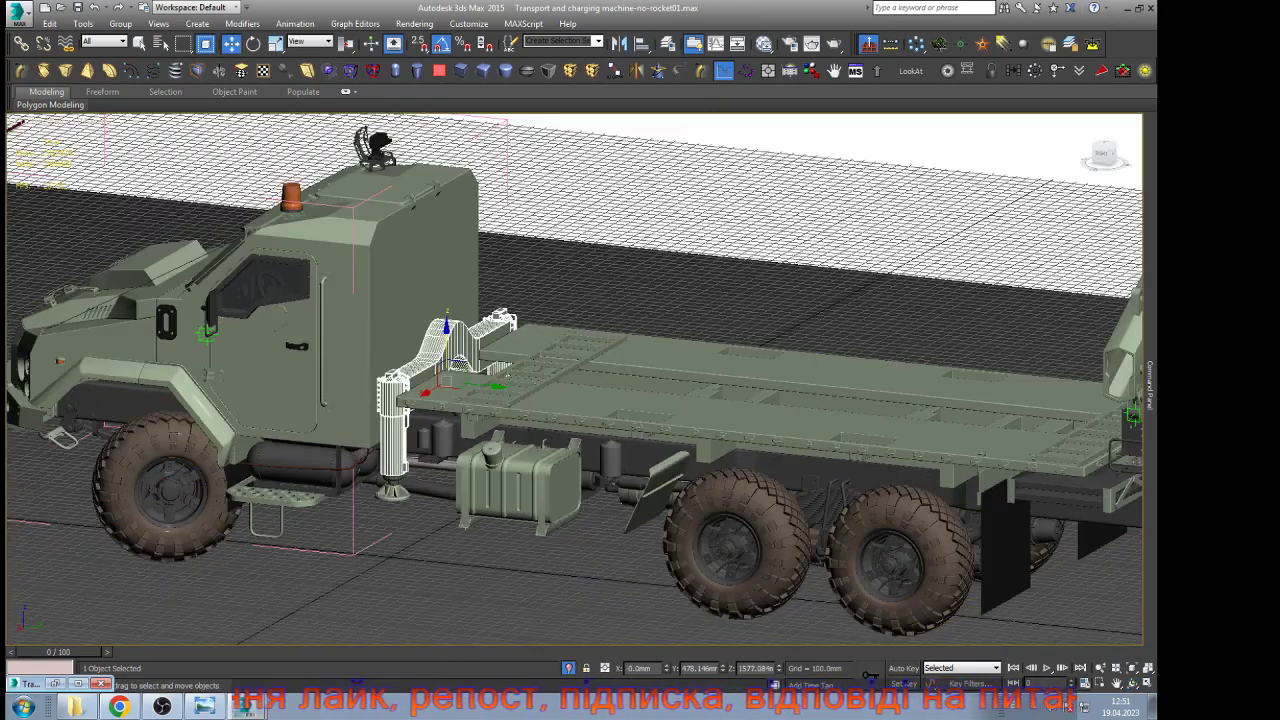
key(ctrl+d)
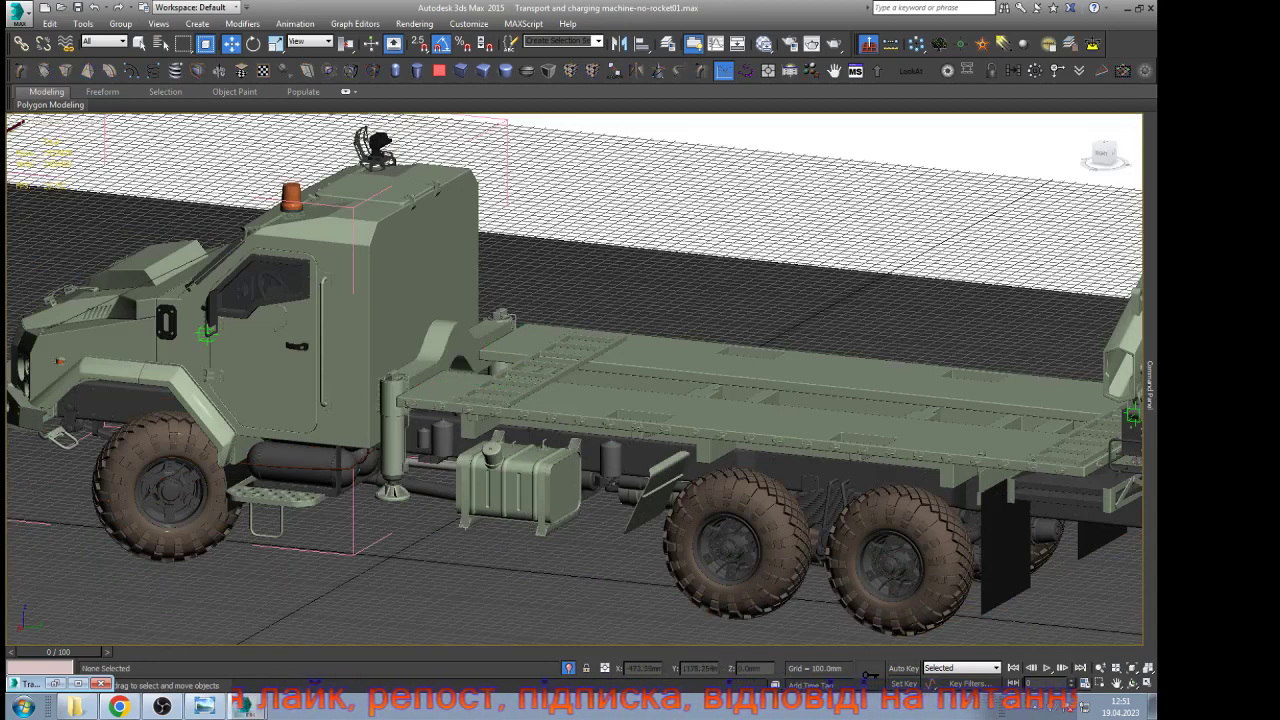
Look through Camera001, play the animation to frame 83, and scrub back to frame 0
scroll(555, 554, down, 3)
key(c)
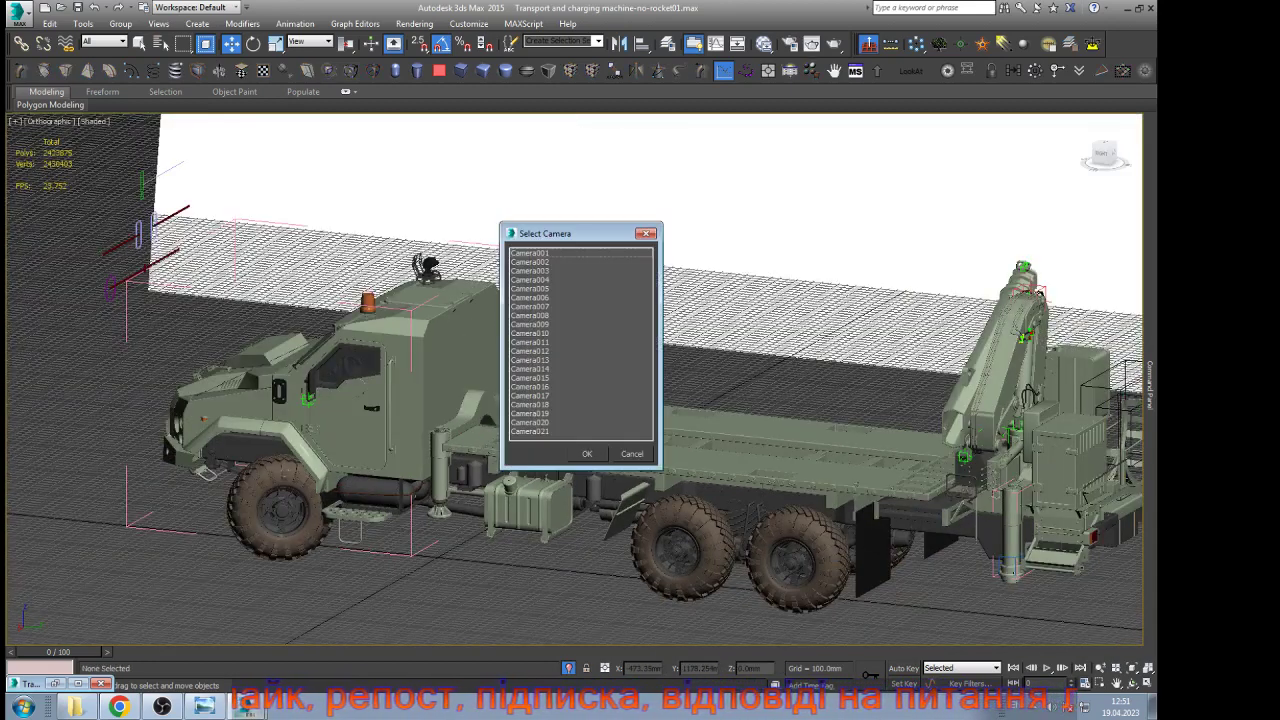
click(532, 253)
click(587, 454)
click(587, 454)
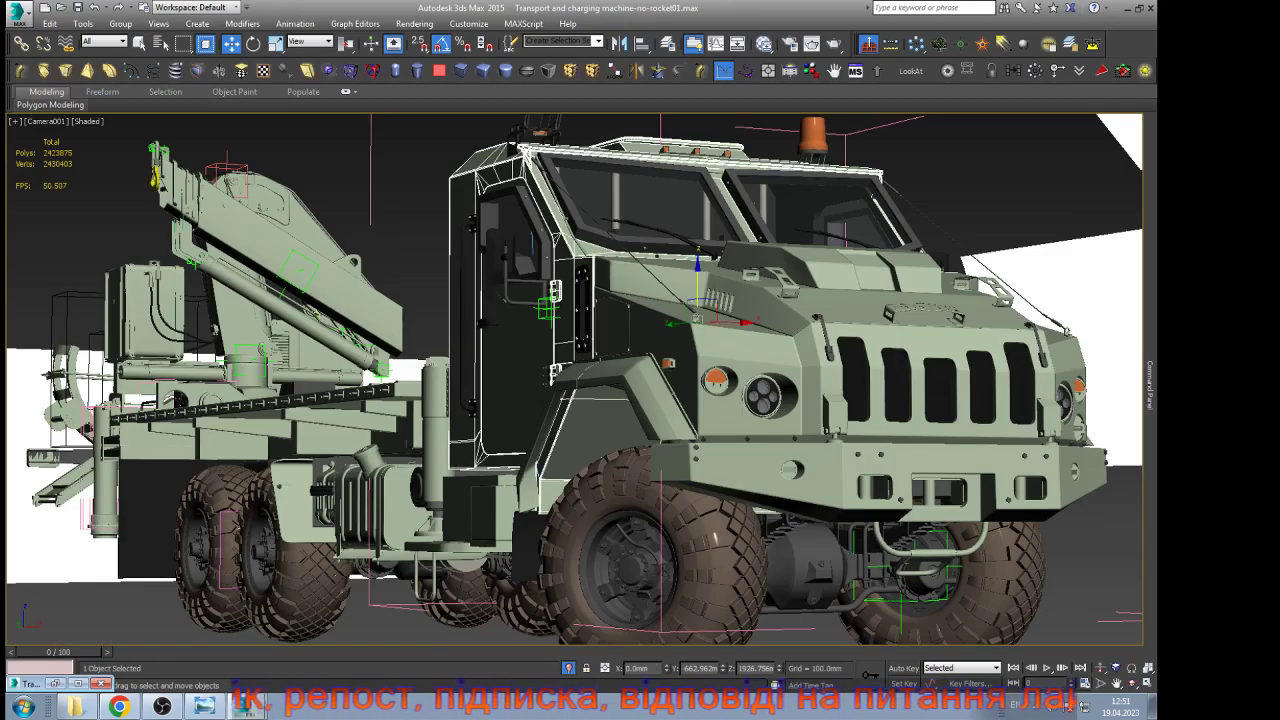
key(ctrl+d)
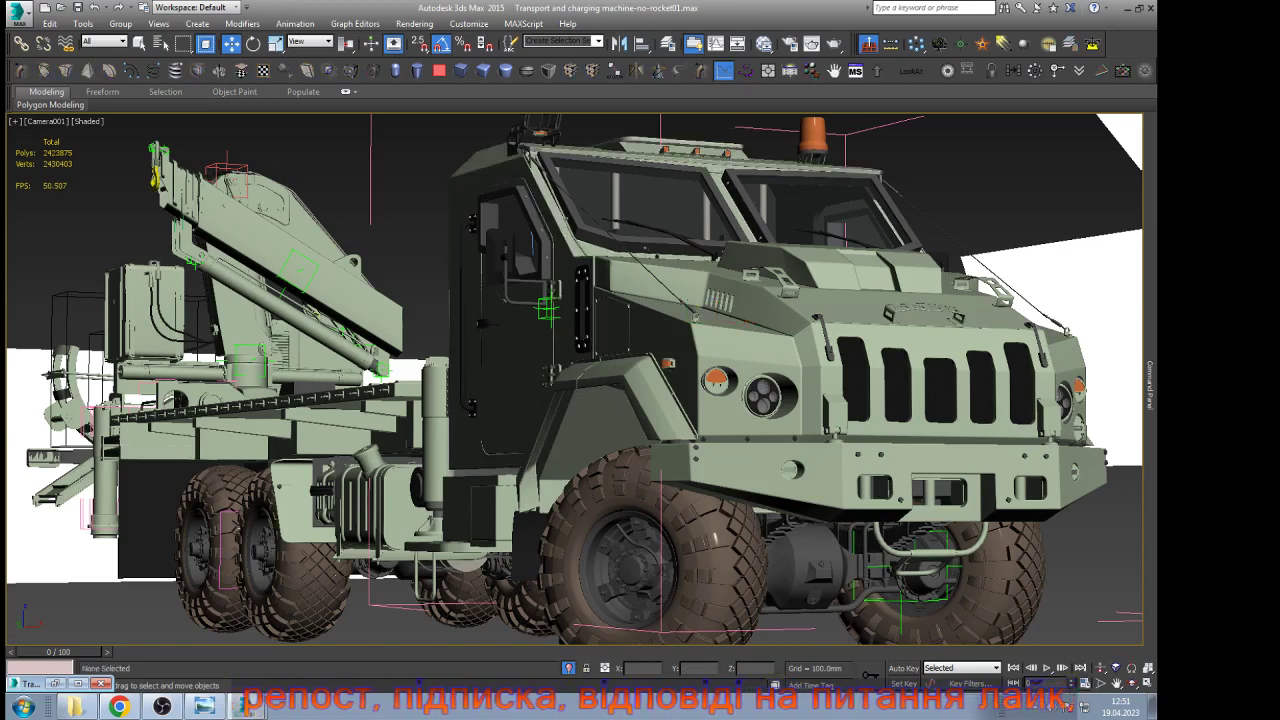
key(slash)
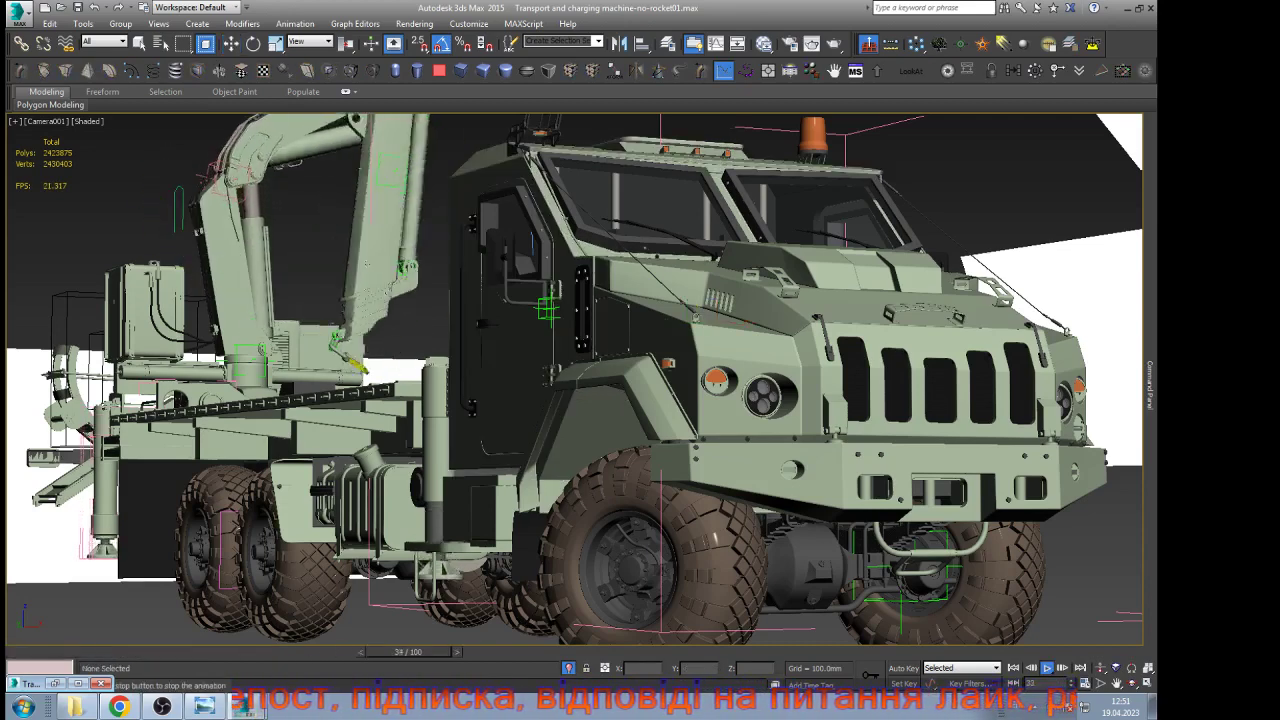
key(slash)
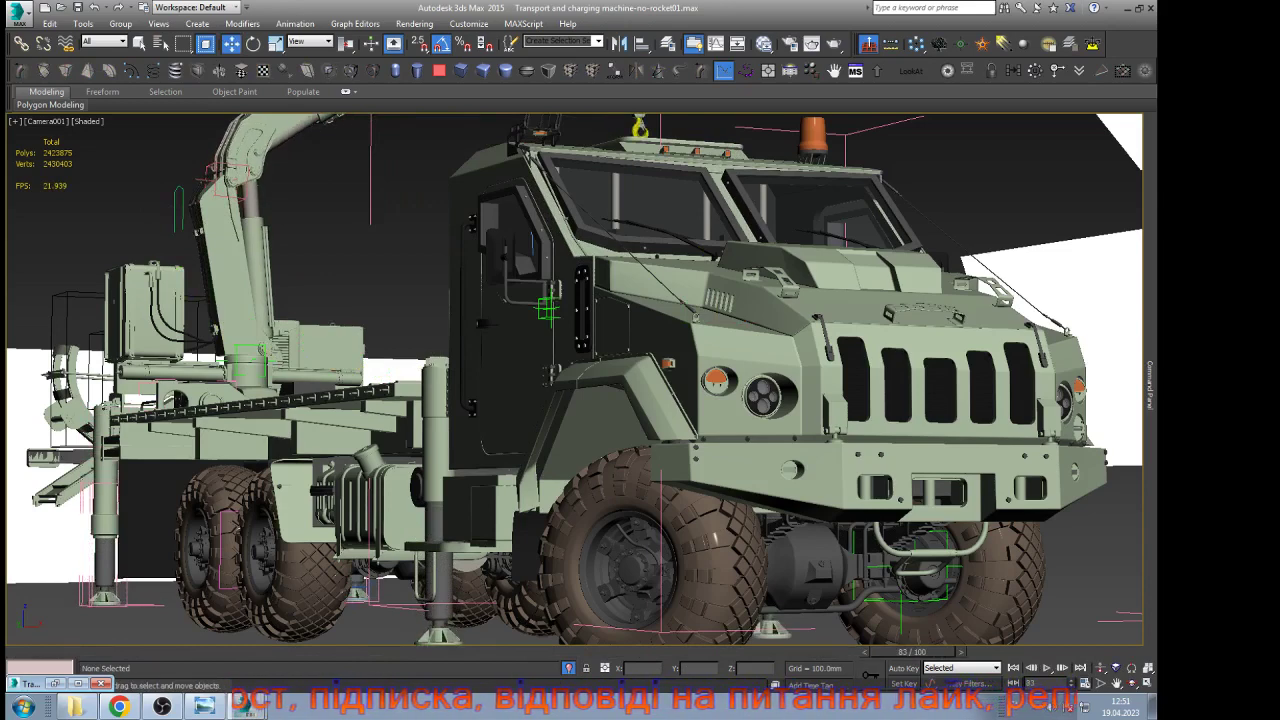
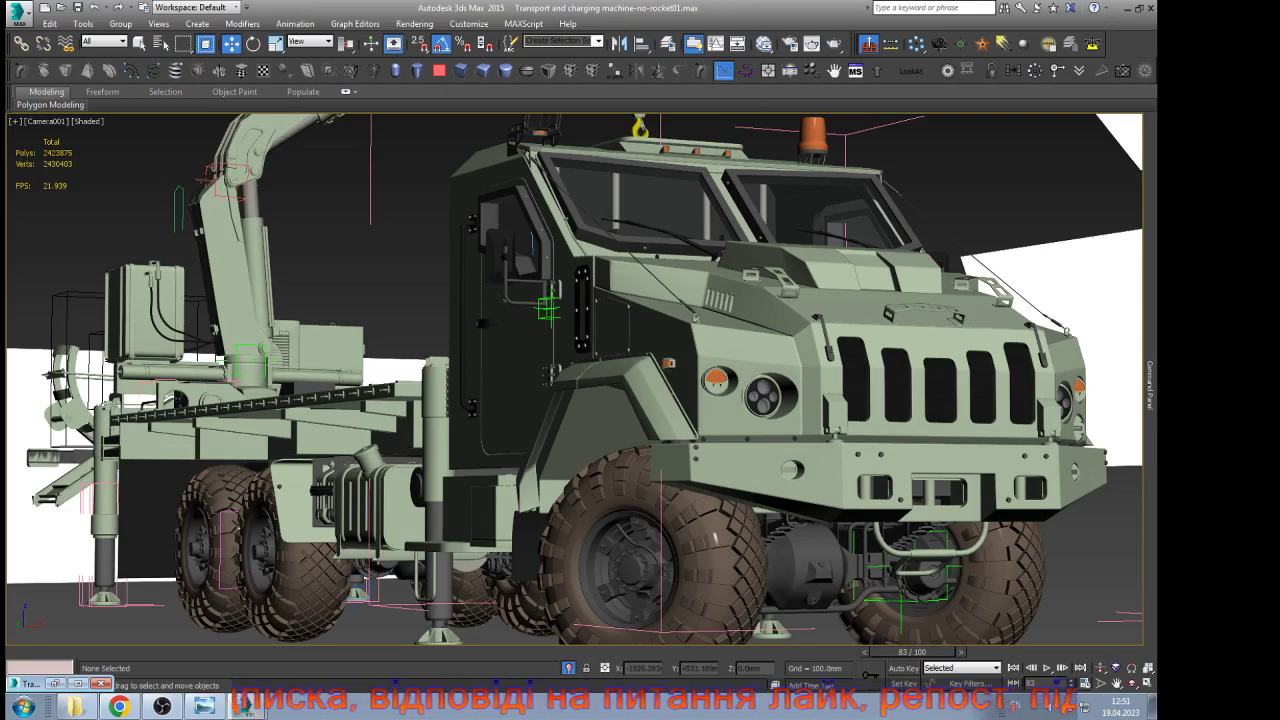
drag(912, 652, 58, 652)
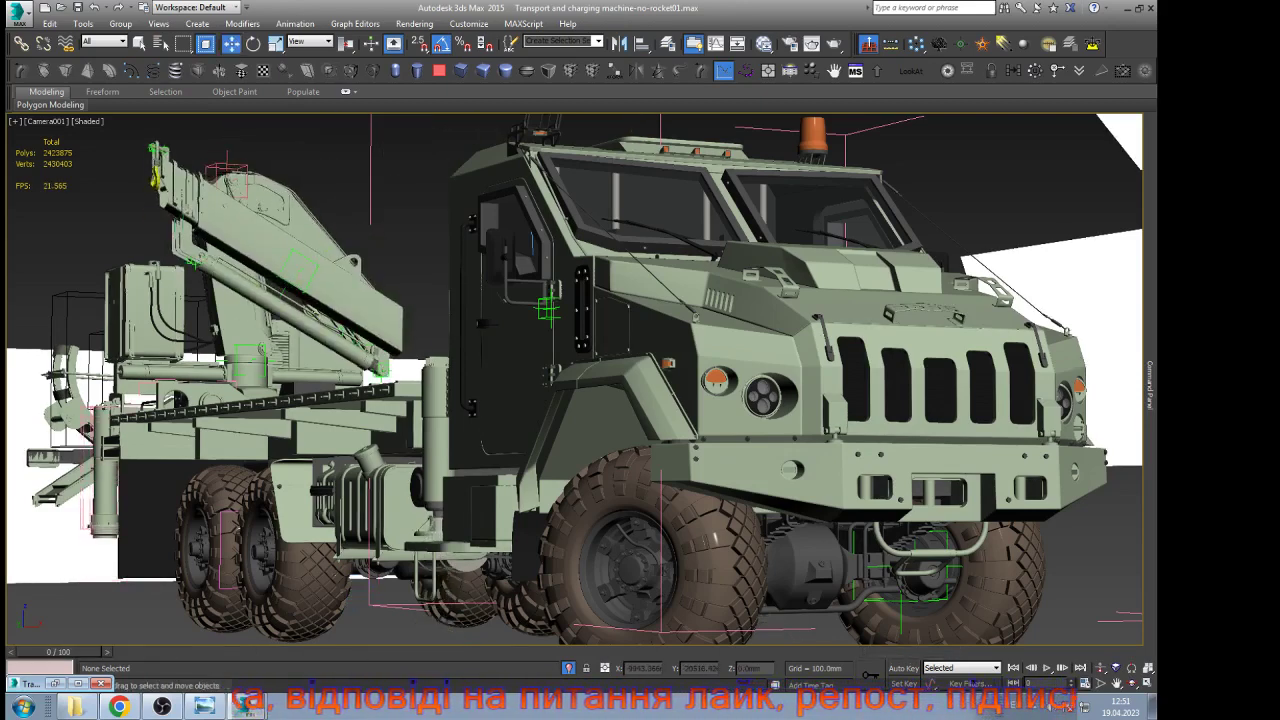
Show the scene from the front and select the uppermost slider shape beside the truck
key(f)
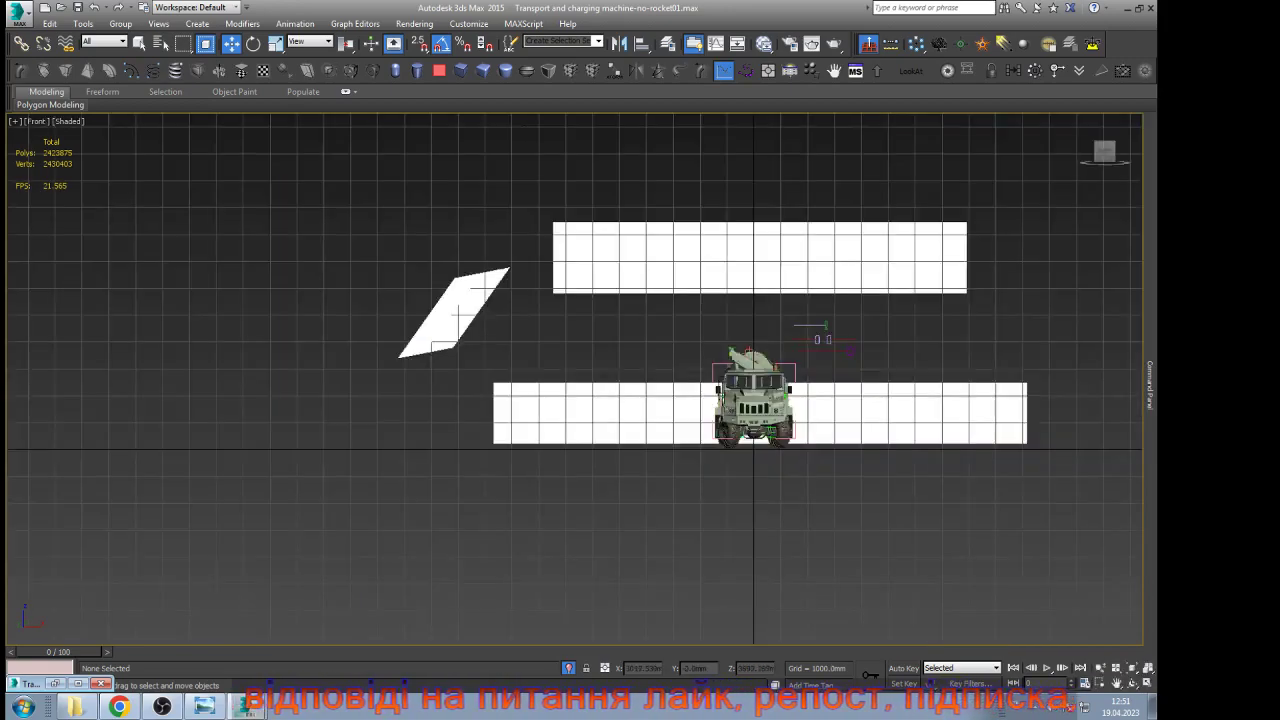
key(shift+f)
key(shift+f)
scroll(839, 340, up, 6)
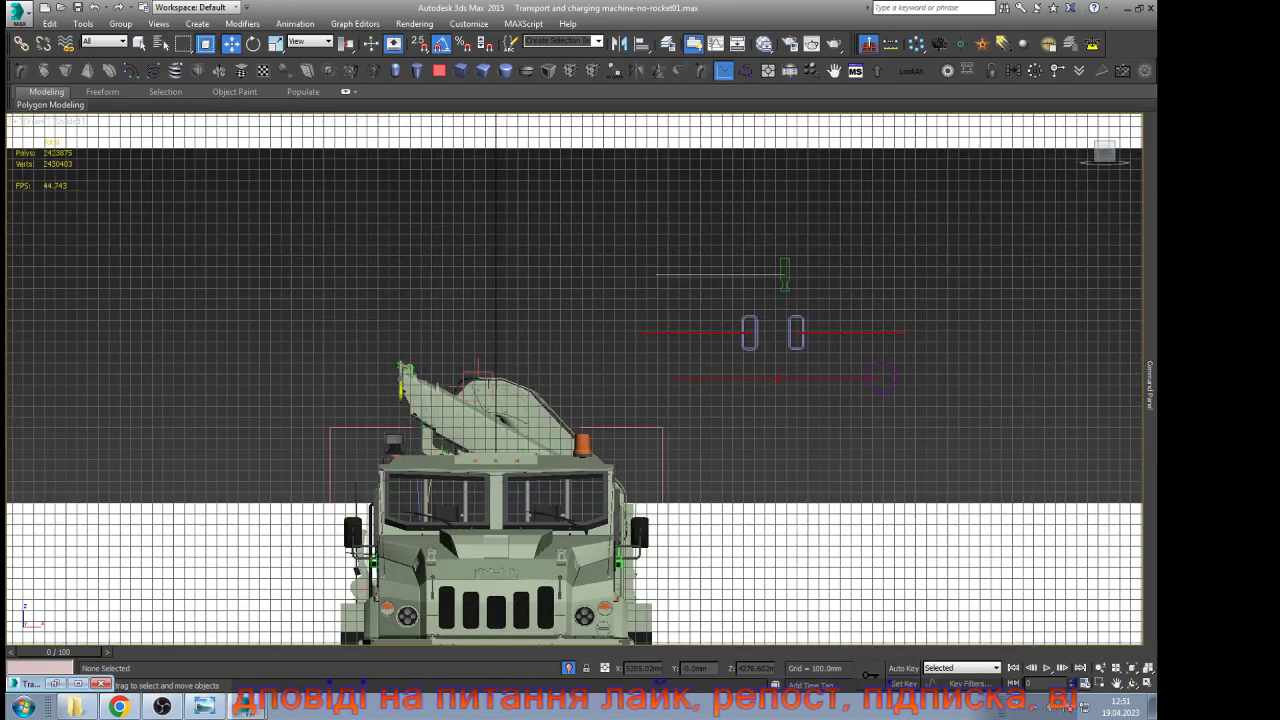
click(787, 287)
scroll(789, 287, down, 3)
mouse_move(1150, 386)
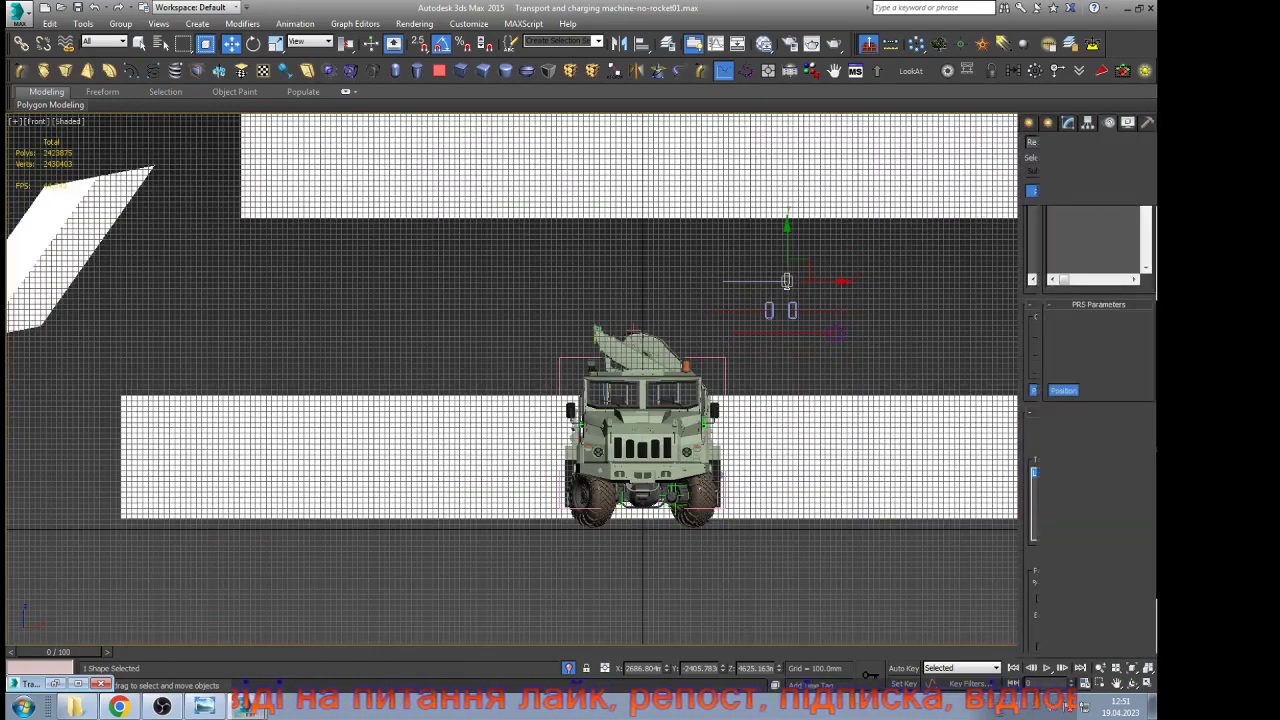
With the rear outrigger leg in view, enable Auto Key at frame 0 and set the slider shape's % Along Path to 107.501
scroll(617, 520, up, 5)
key(e)
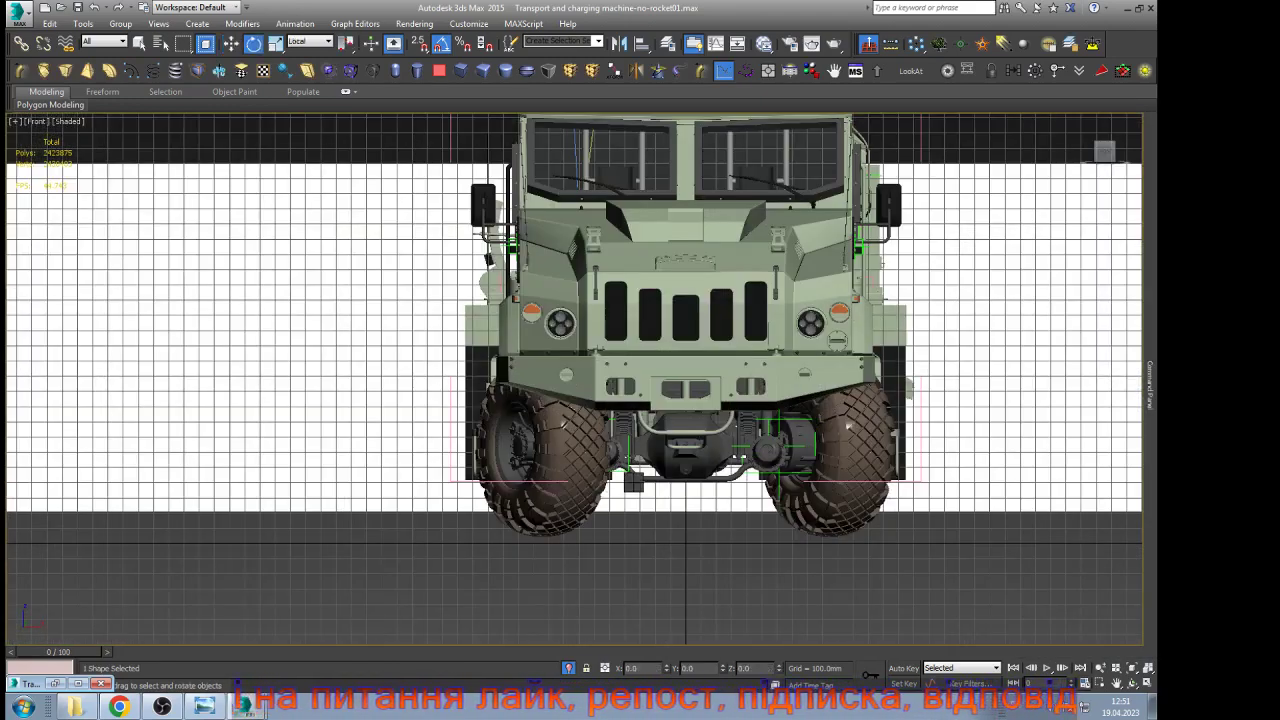
key(w)
alt+middle_drag(633, 482, 715, 510)
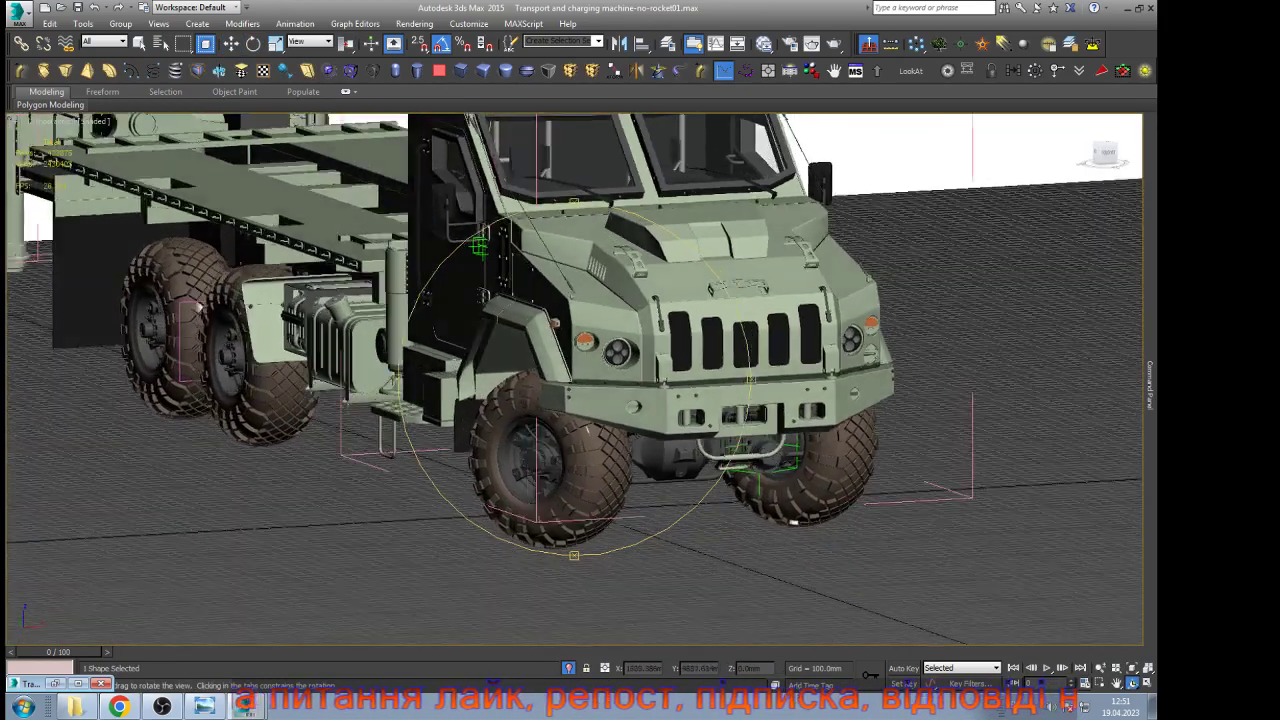
scroll(712, 500, down, 4)
scroll(302, 304, up, 7)
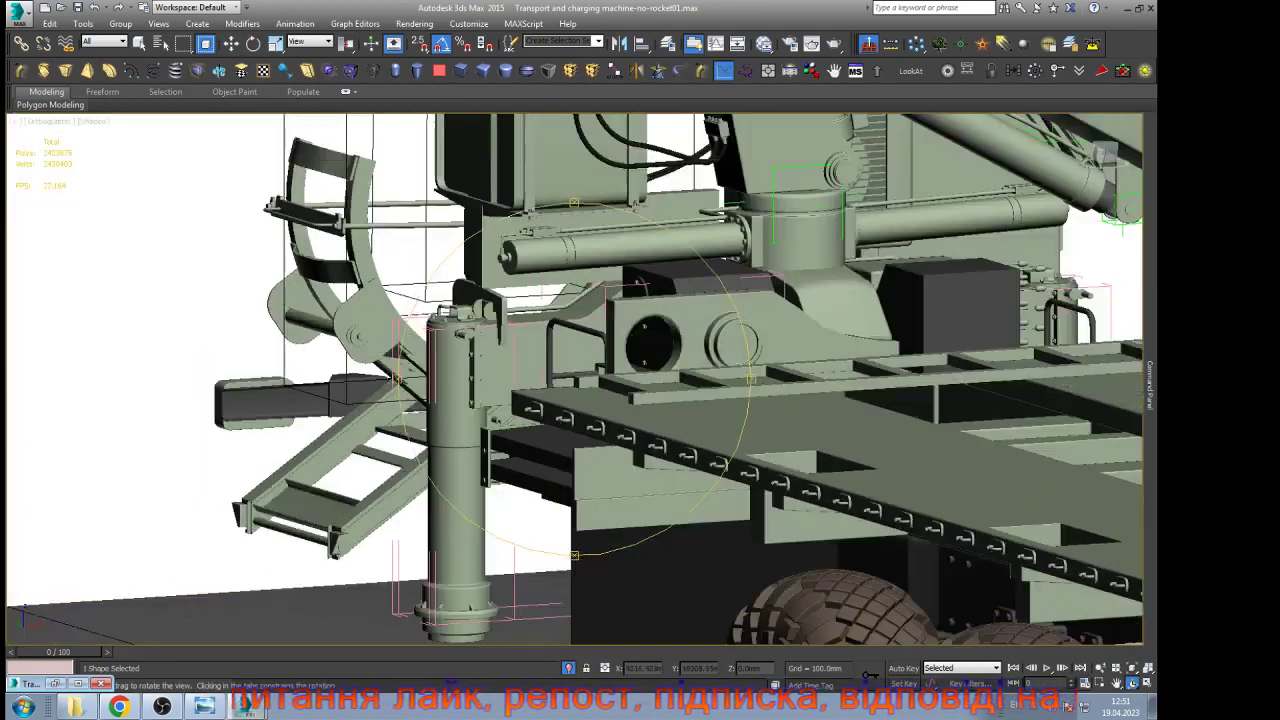
scroll(376, 303, down, 3)
key(w)
mouse_move(1150, 386)
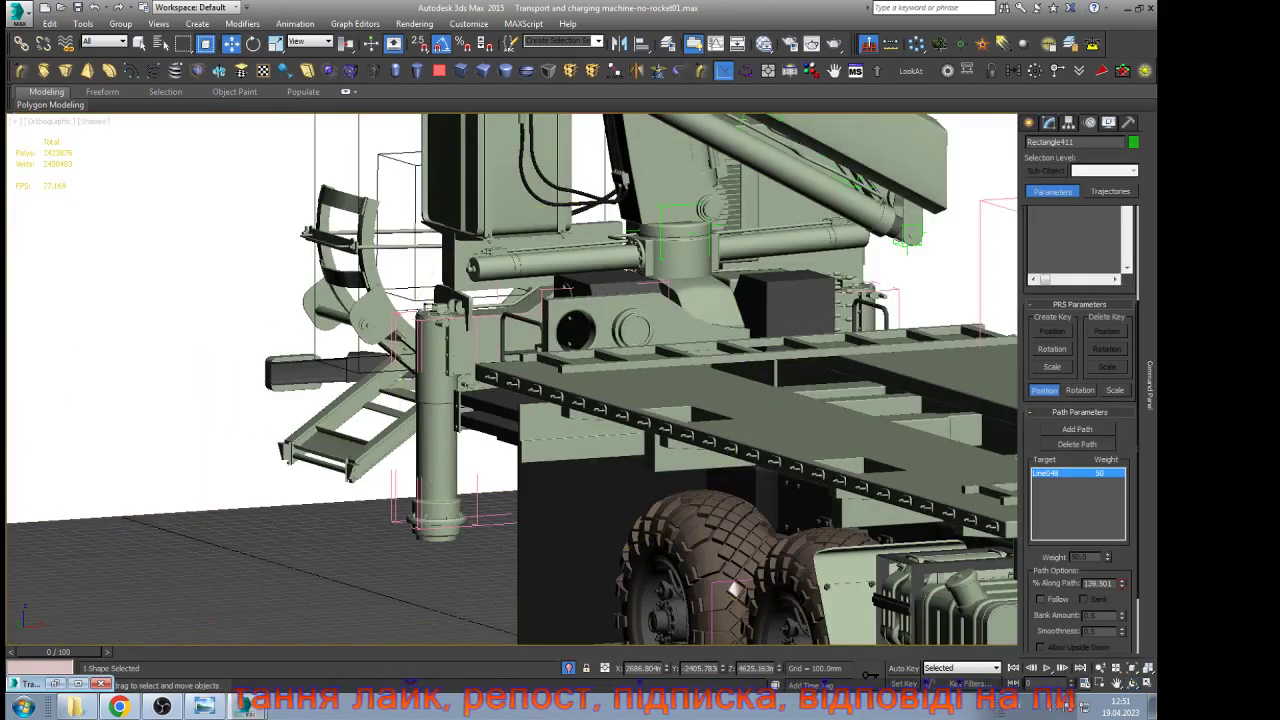
click(904, 668)
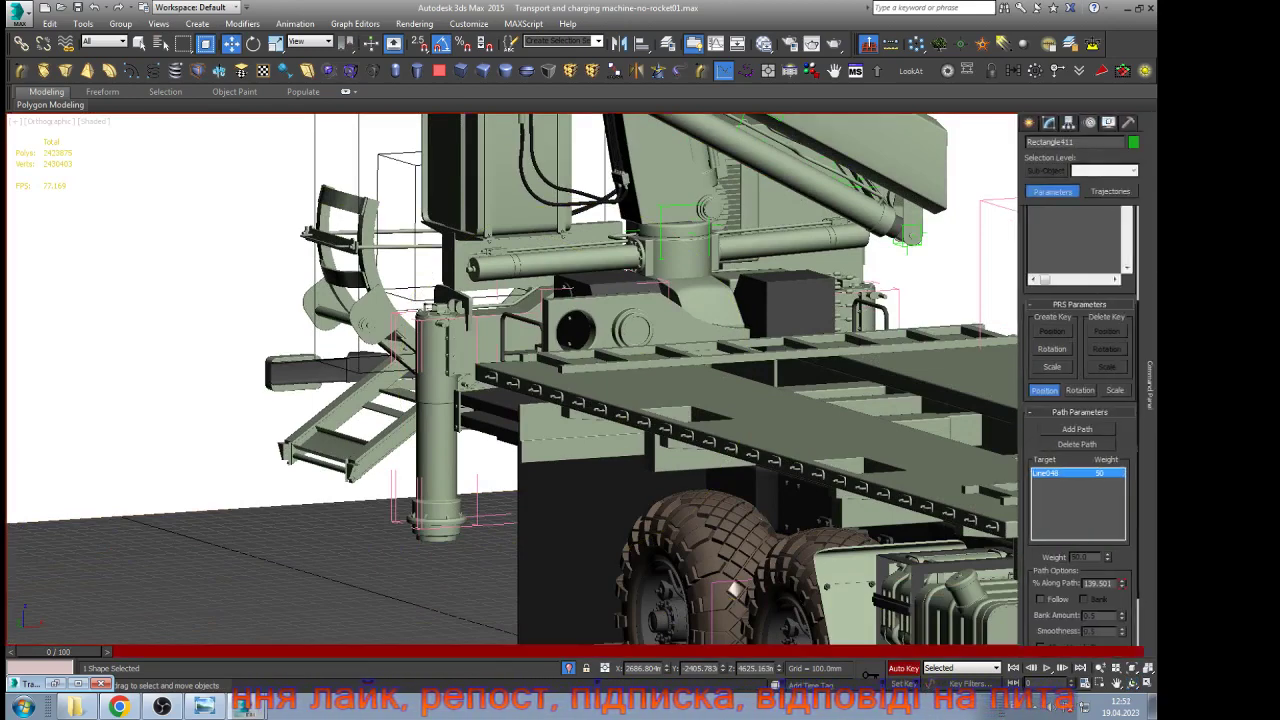
mouse_move(1122, 585)
mouse_down()
mouse_move(1121, 619)
mouse_move(1122, 582)
mouse_up()
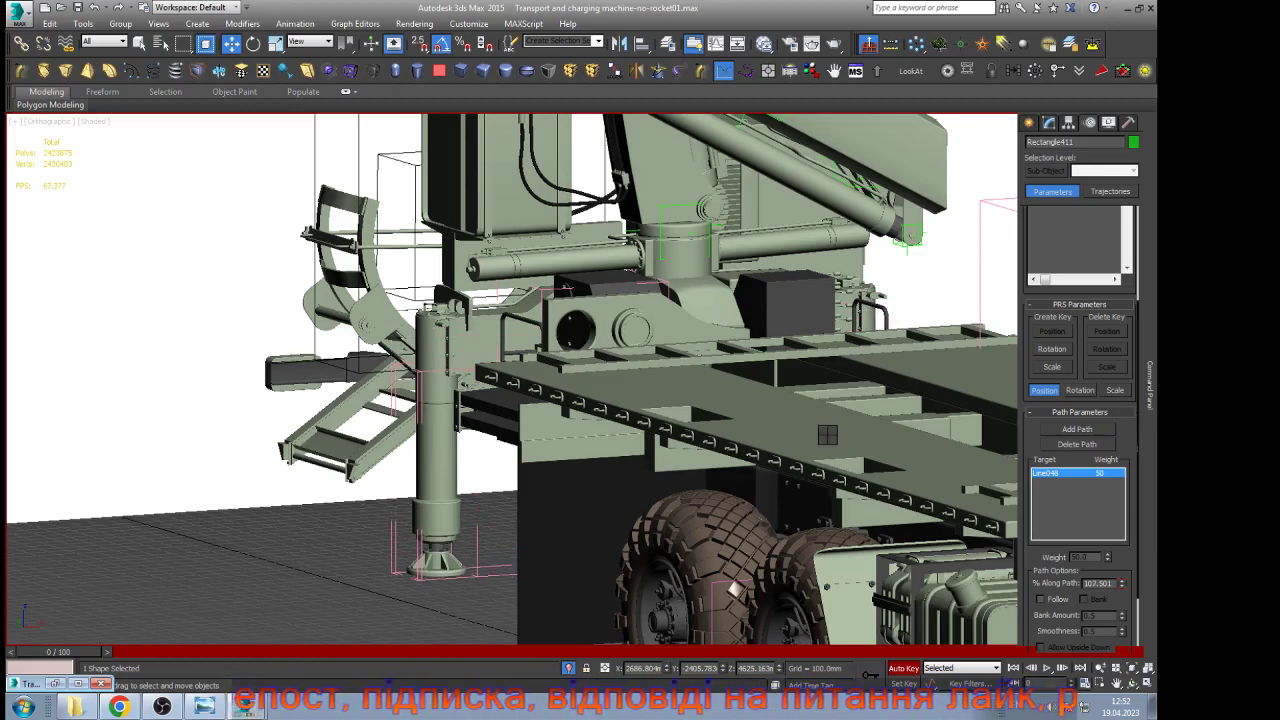
Inspect the front and rear outrigger legs from both sides of the truck at frame 0, and go to frame 100
scroll(330, 322, down, 4)
scroll(547, 440, up, 4)
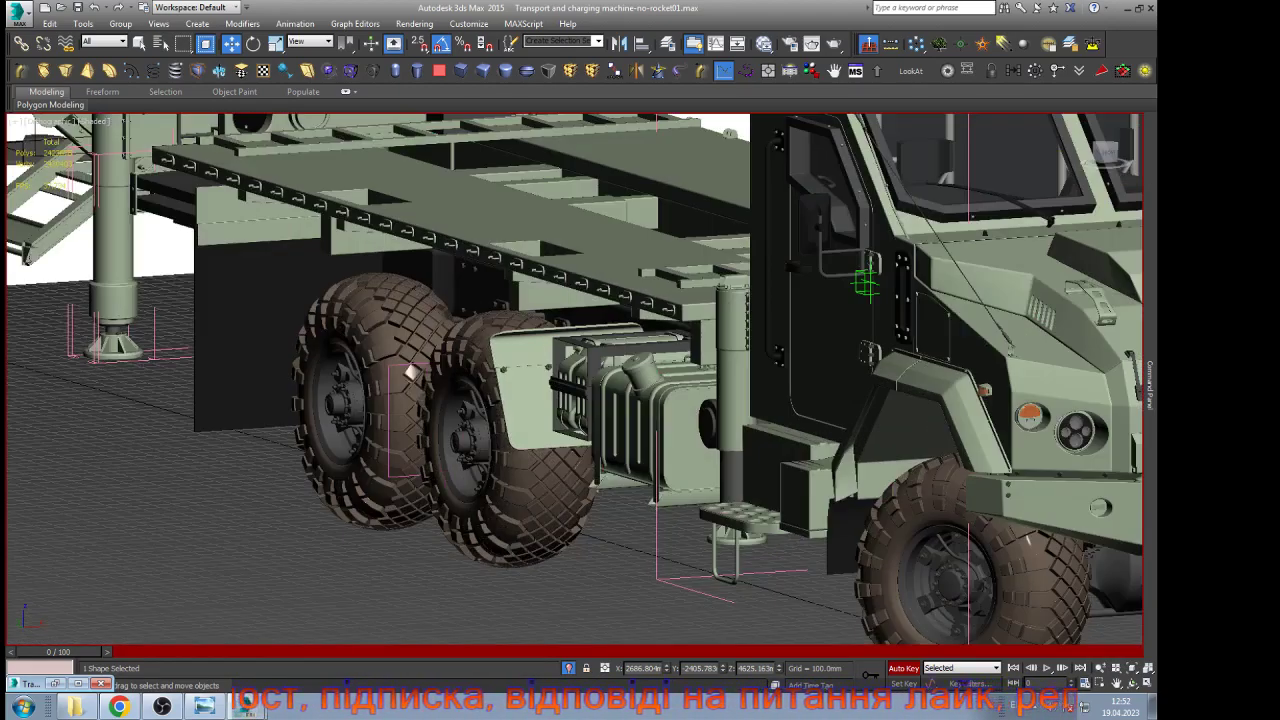
scroll(411, 372, down, 4)
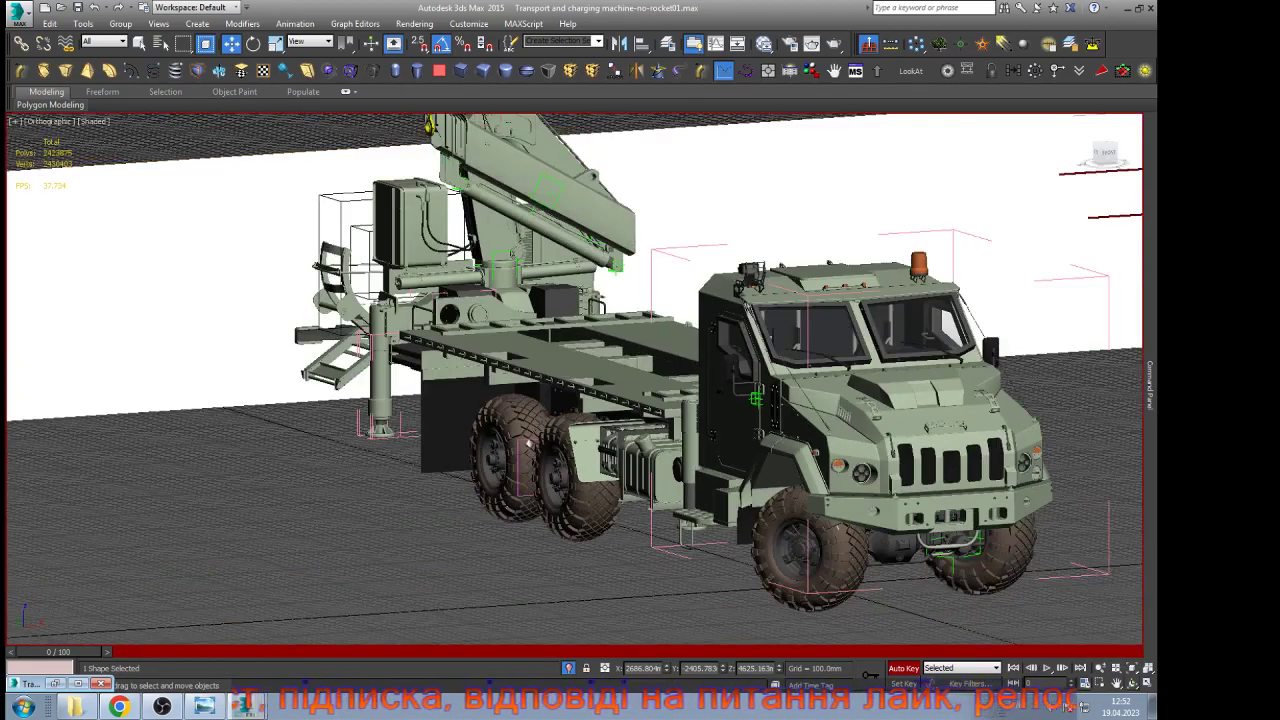
alt+middle_drag(528, 443, 500, 435)
scroll(500, 432, down, 4)
scroll(957, 365, up, 5)
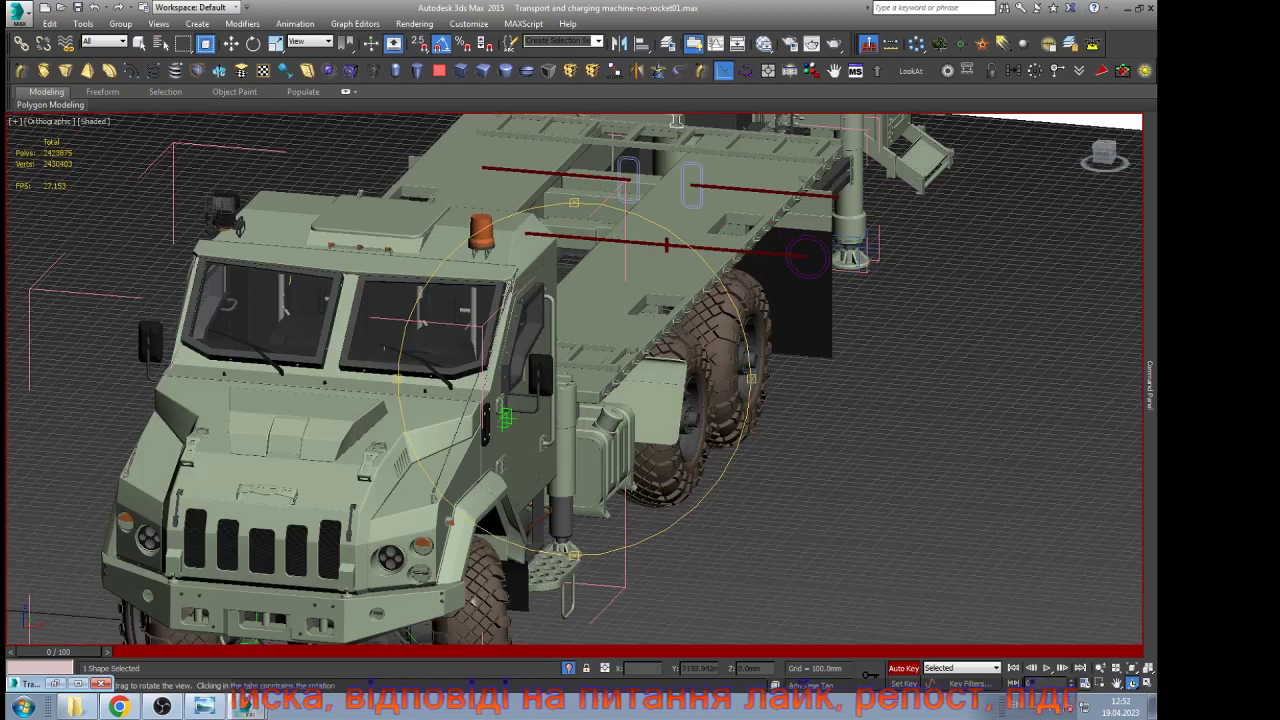
drag(640, 440, 566, 400)
scroll(566, 400, down, 2)
scroll(620, 460, up, 2)
key(w)
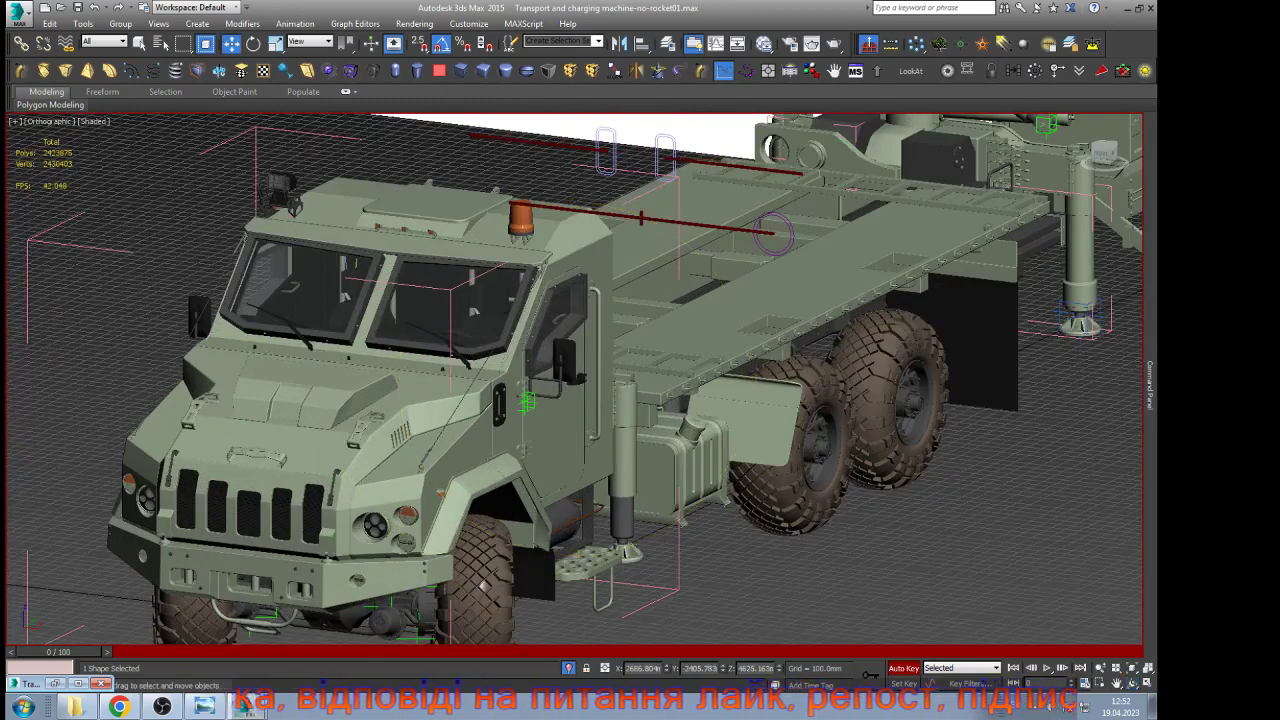
drag(58, 652, 1090, 652)
Raise the front outrigger foot at frame 100 by setting the slider shape's % Along Path to 56.511
mouse_move(1153, 584)
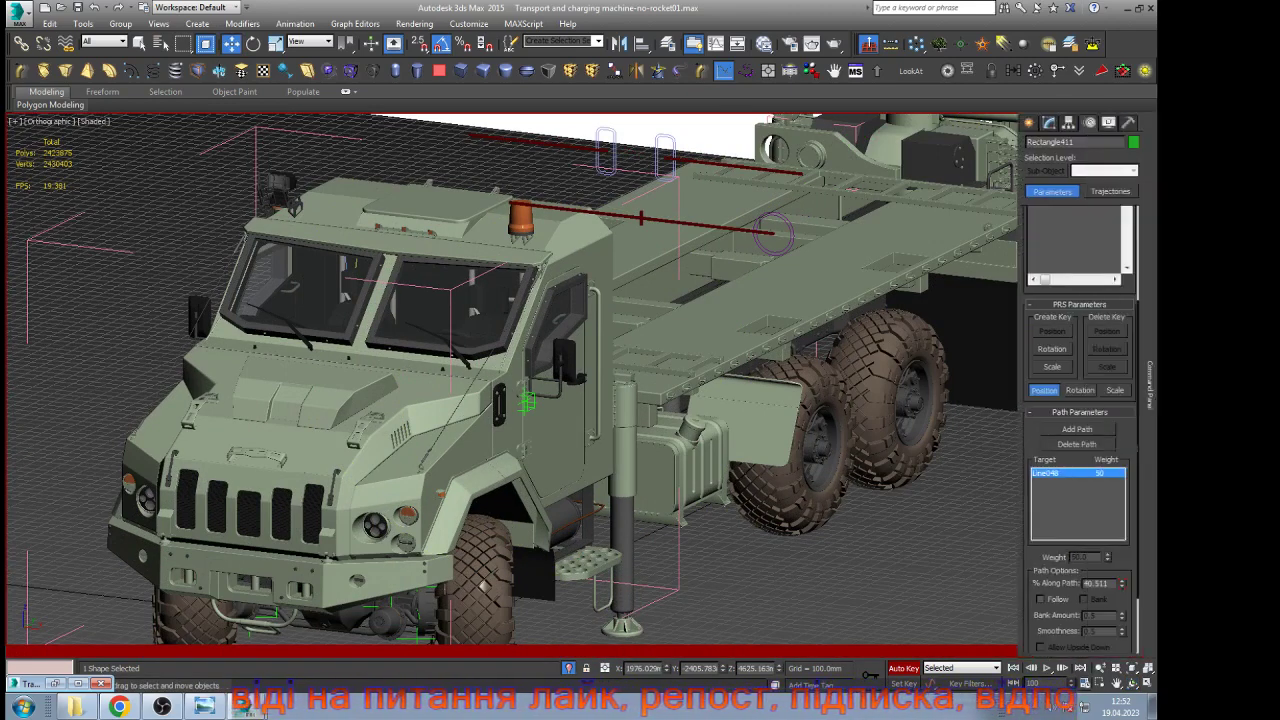
click(1122, 586)
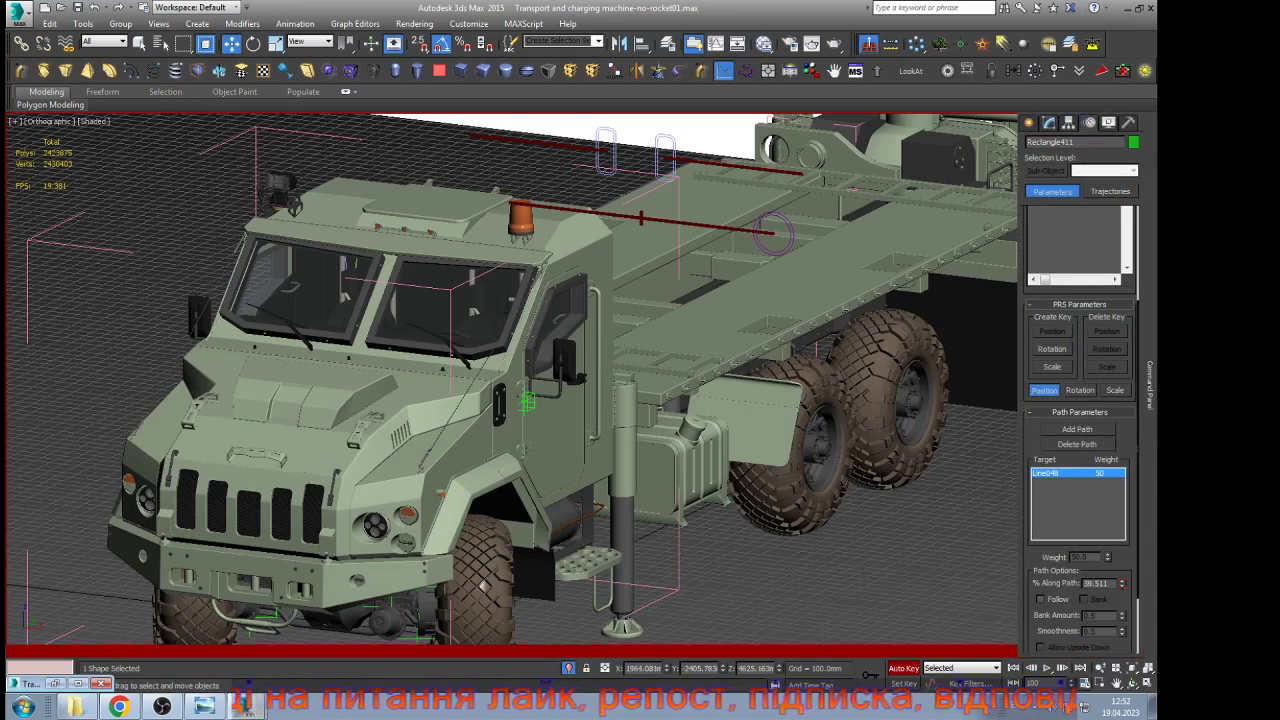
drag(1122, 583, 1121, 567)
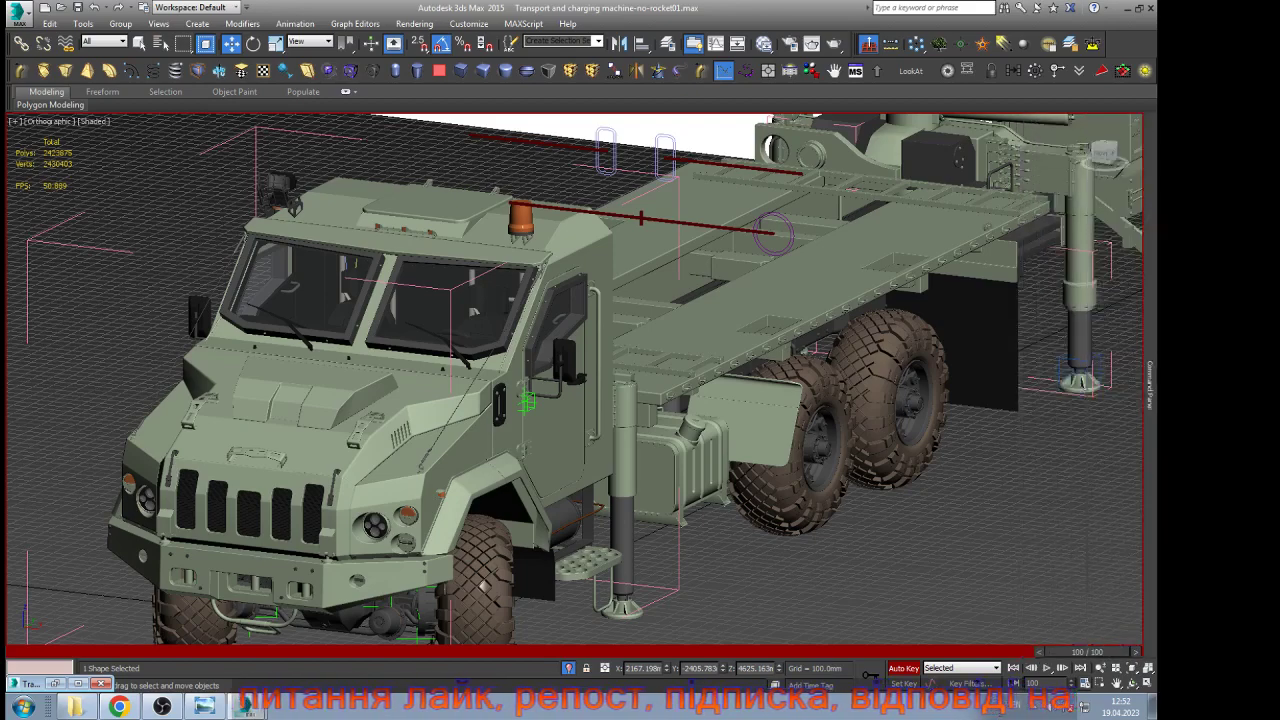
Show the wheel area from the front in wireframe and set the slider shape's % Along Path to 40.511
key(f)
scroll(834, 463, up, 2)
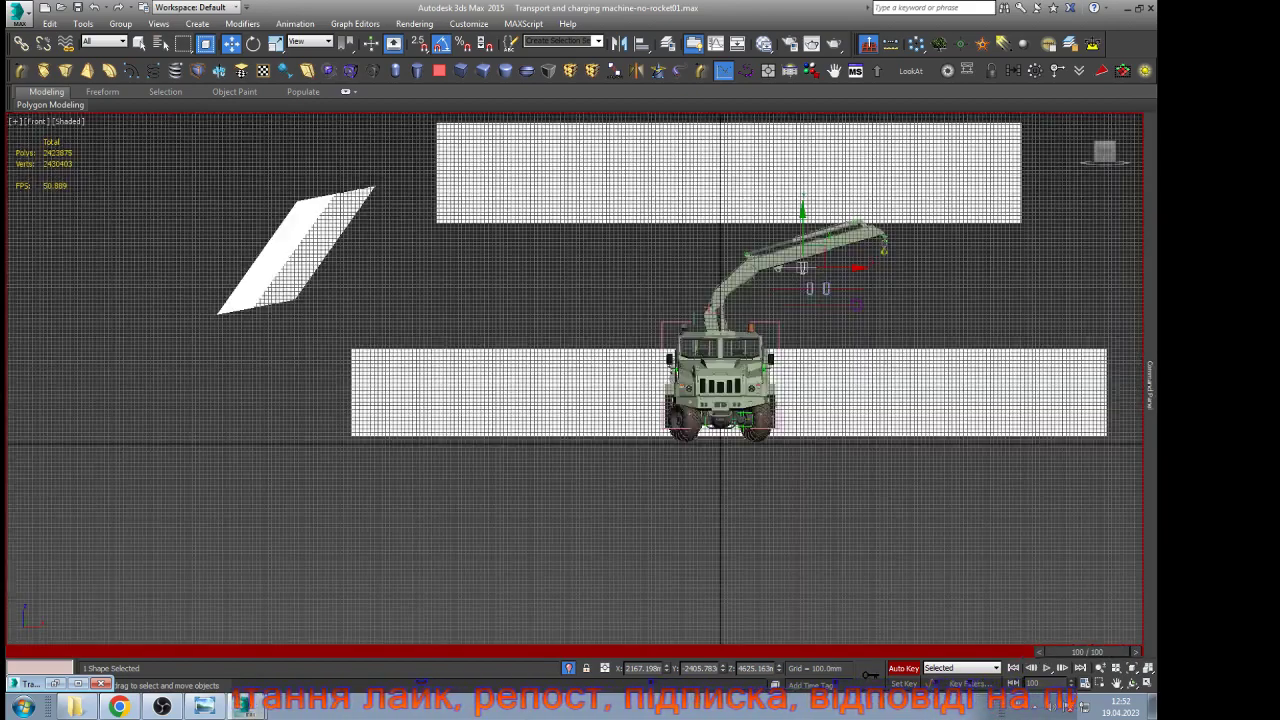
scroll(781, 435, up, 10)
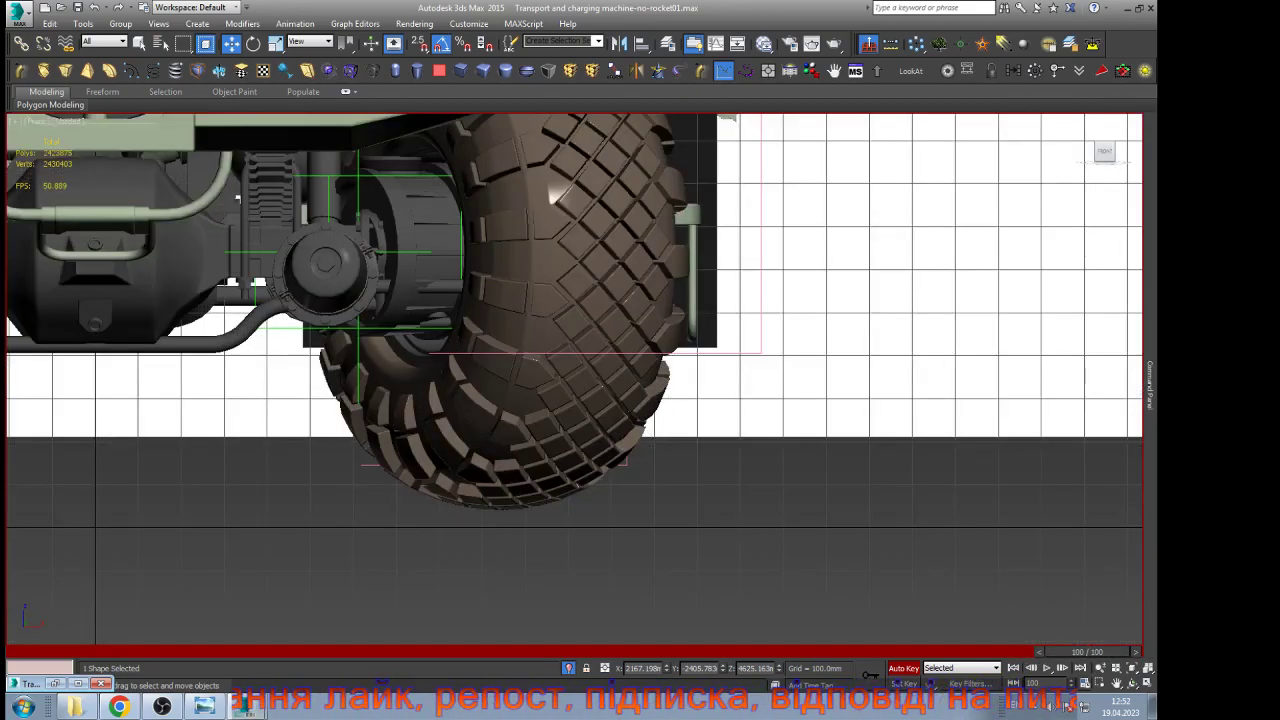
scroll(648, 401, up, 2)
key(F3)
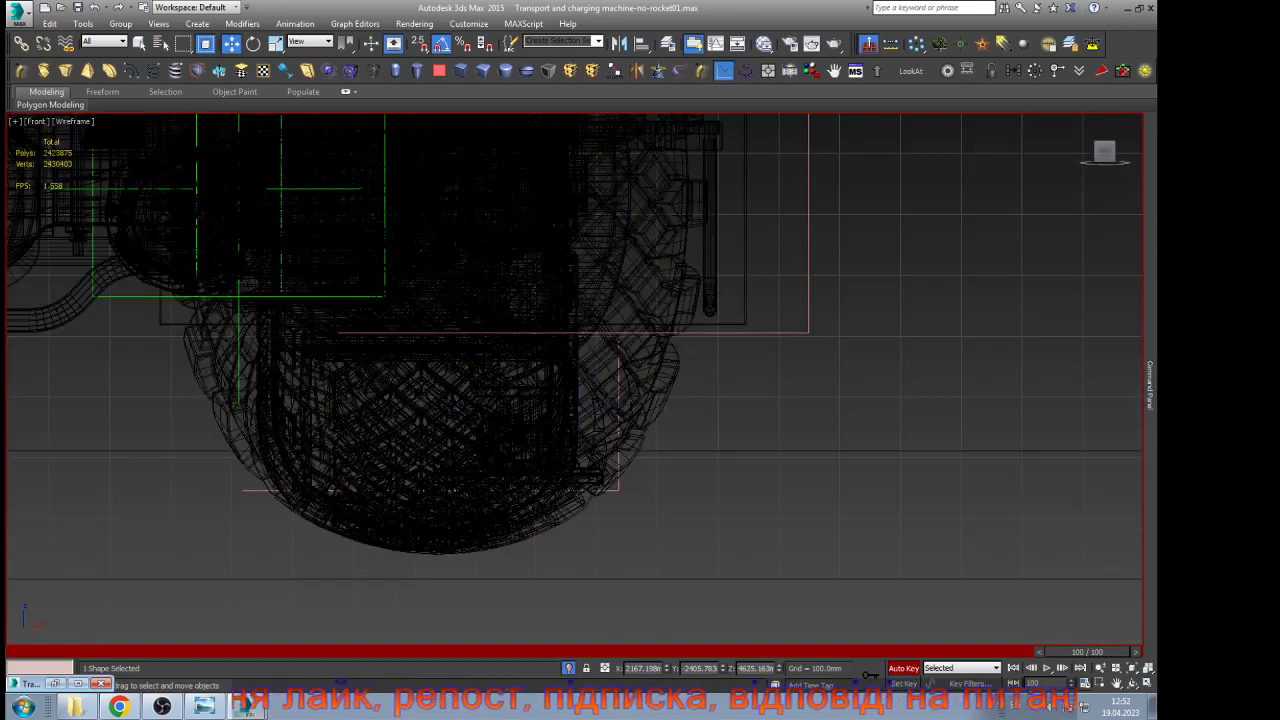
mouse_move(1150, 386)
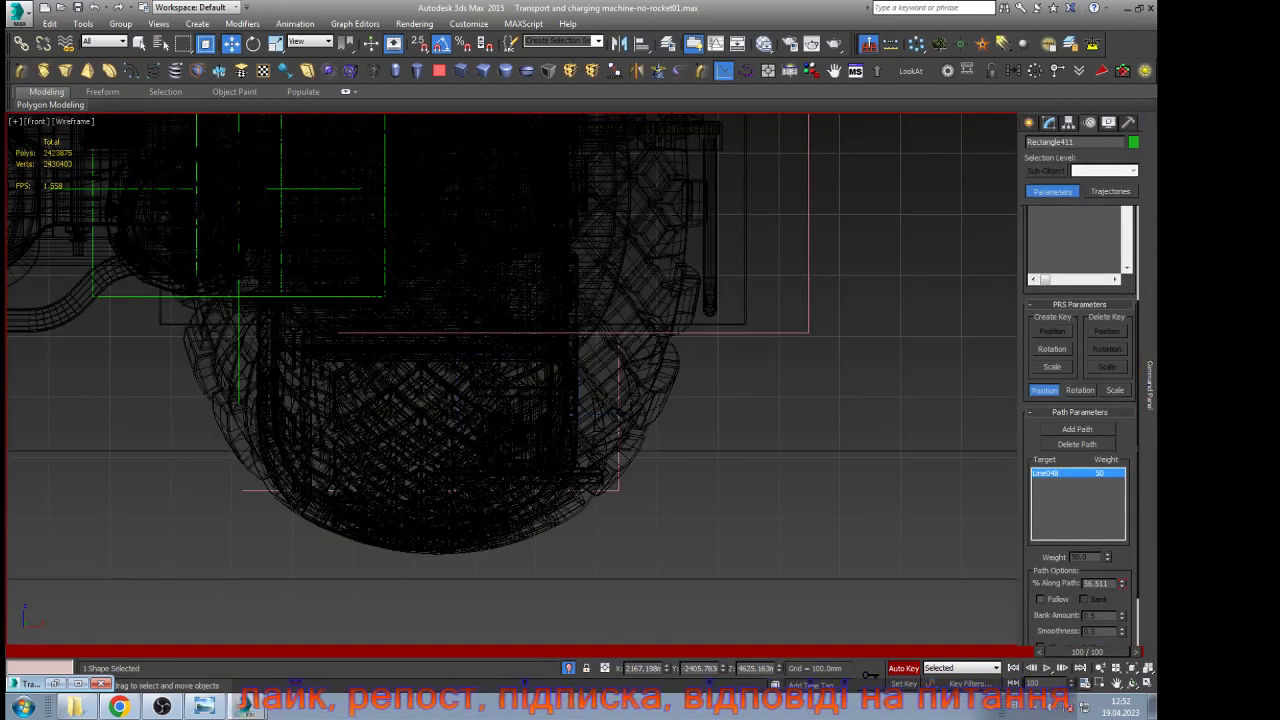
drag(1122, 584, 1122, 603)
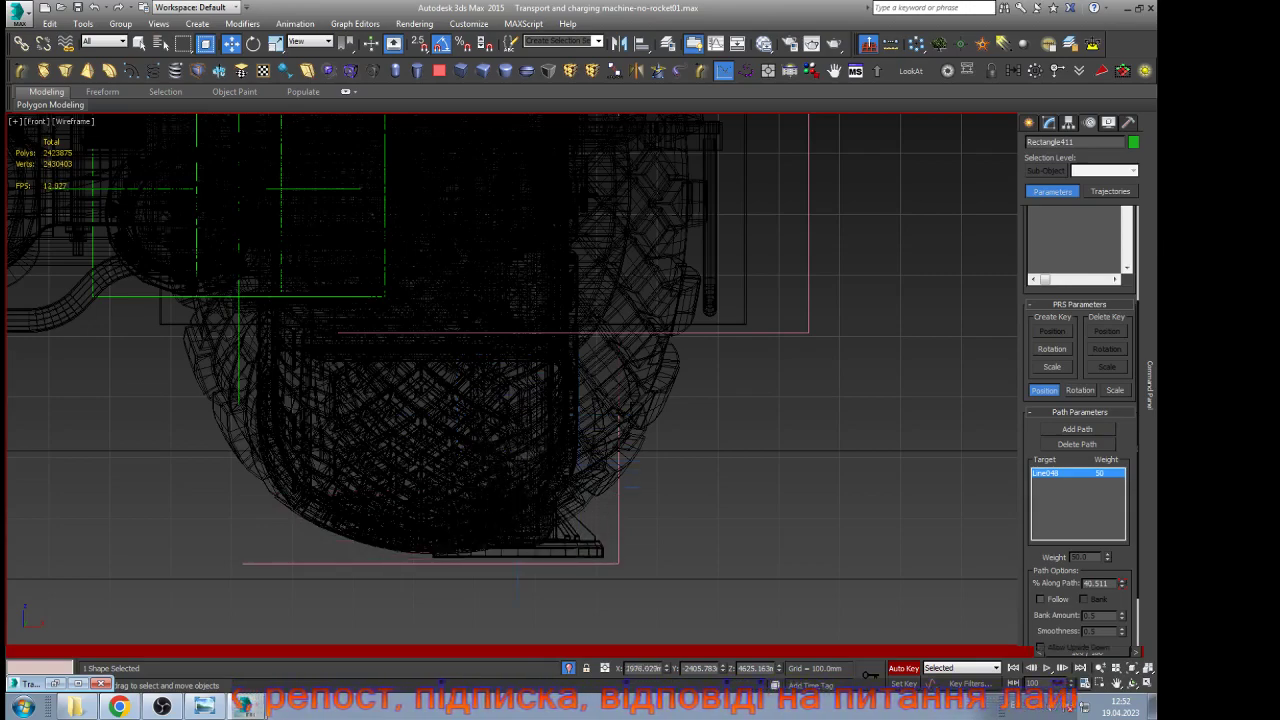
Check the front outrigger foot against the ground in a shaded angled view and set the slider shape's % Along Path to 43.511
click(1132, 684)
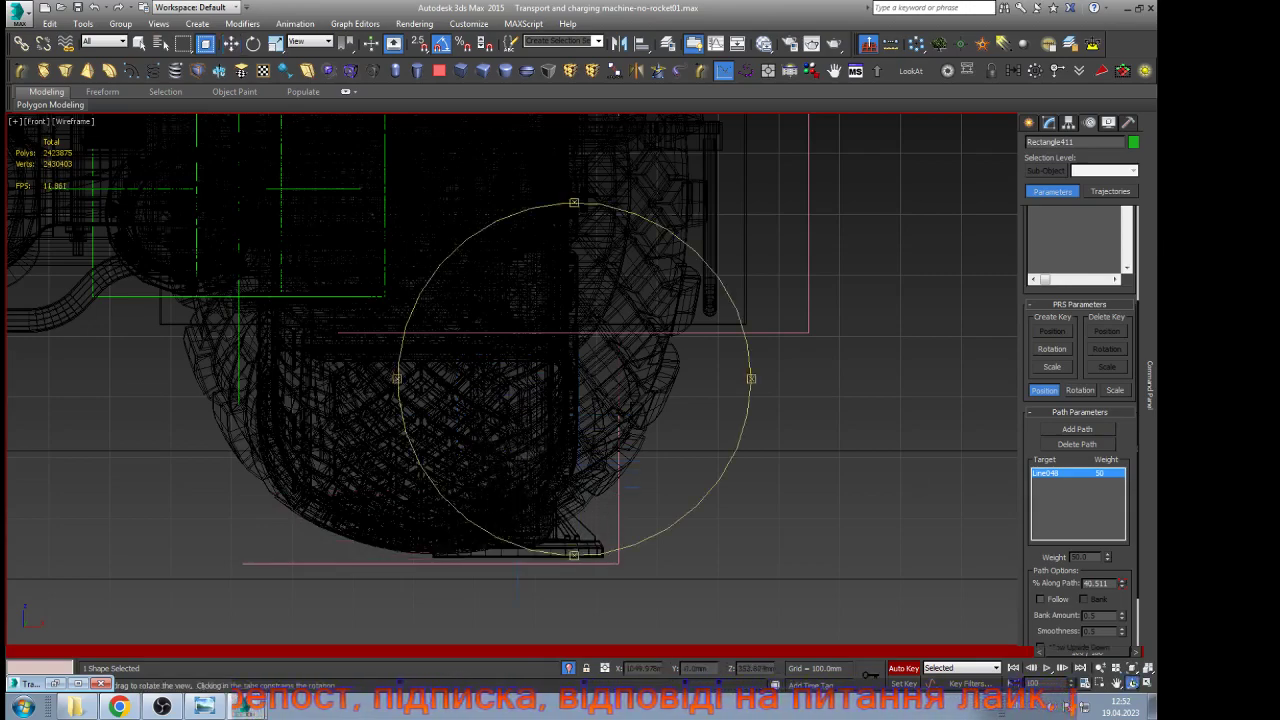
scroll(549, 387, down, 5)
drag(549, 387, 479, 437)
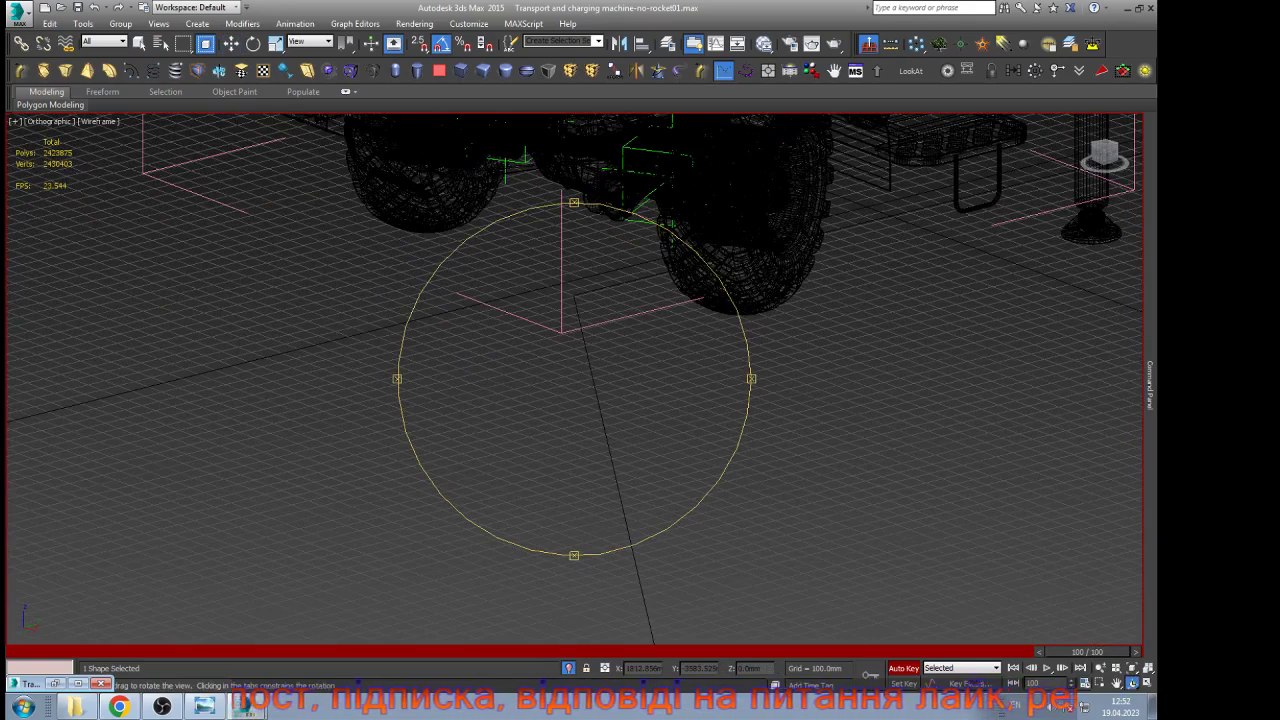
key(F3)
scroll(514, 449, down, 3)
scroll(822, 363, up, 5)
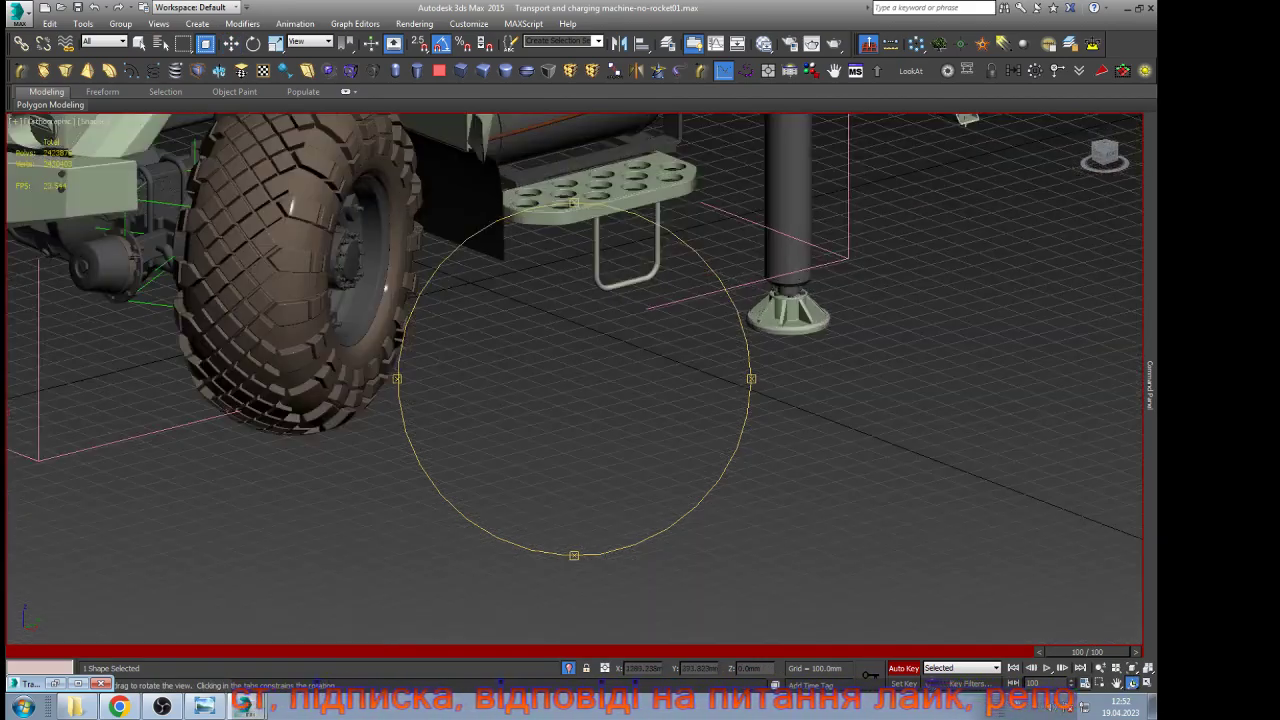
key(w)
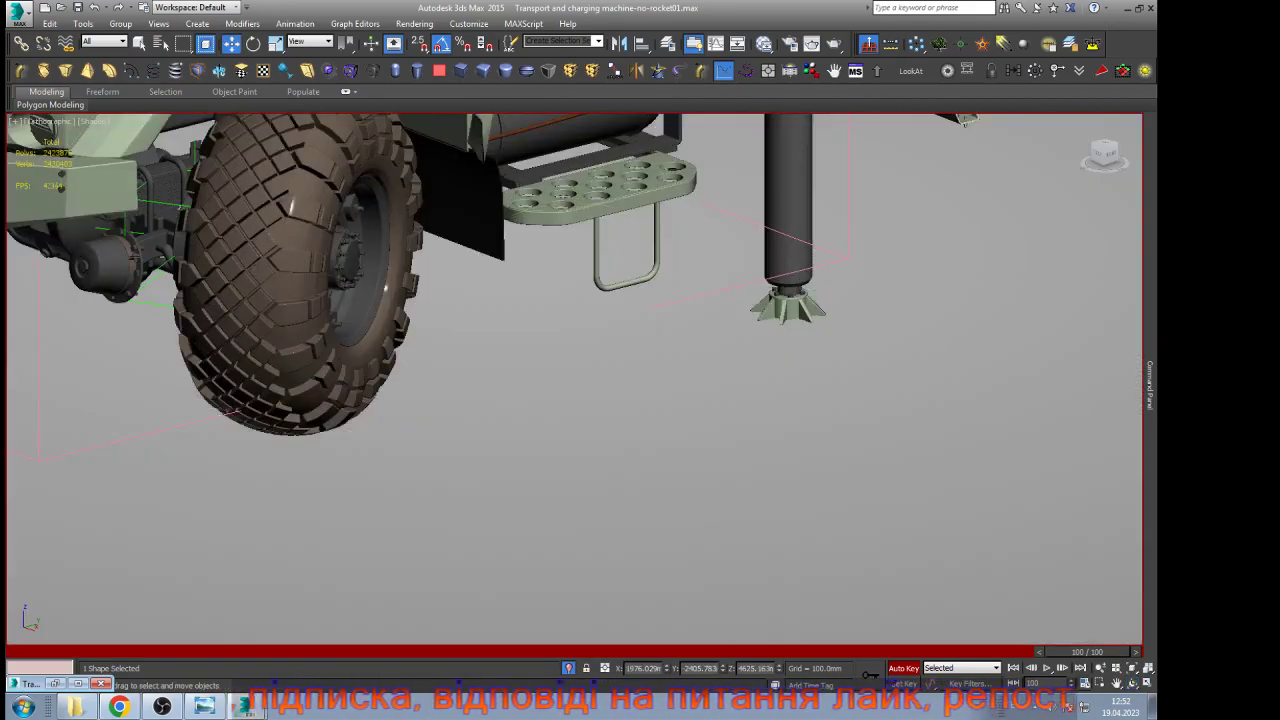
scroll(448, 427, down, 4)
scroll(451, 431, down, 6)
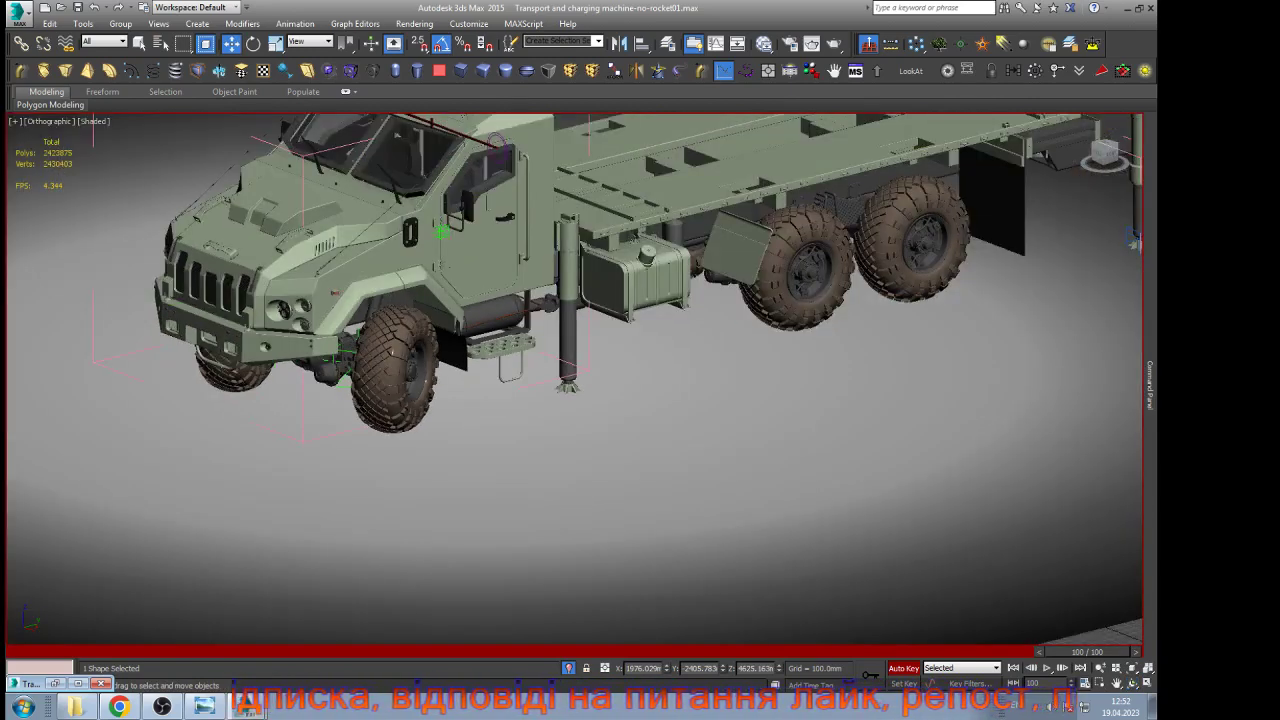
scroll(452, 284, up, 2)
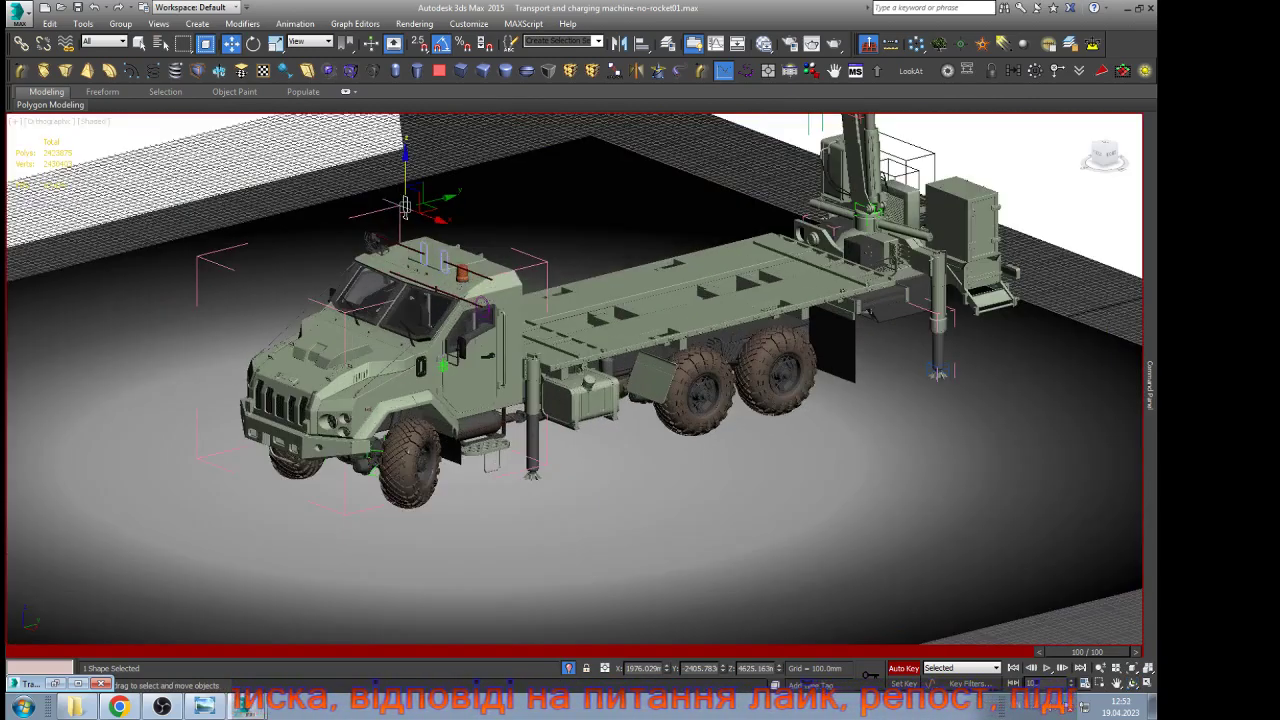
scroll(577, 471, up, 4)
mouse_move(1150, 388)
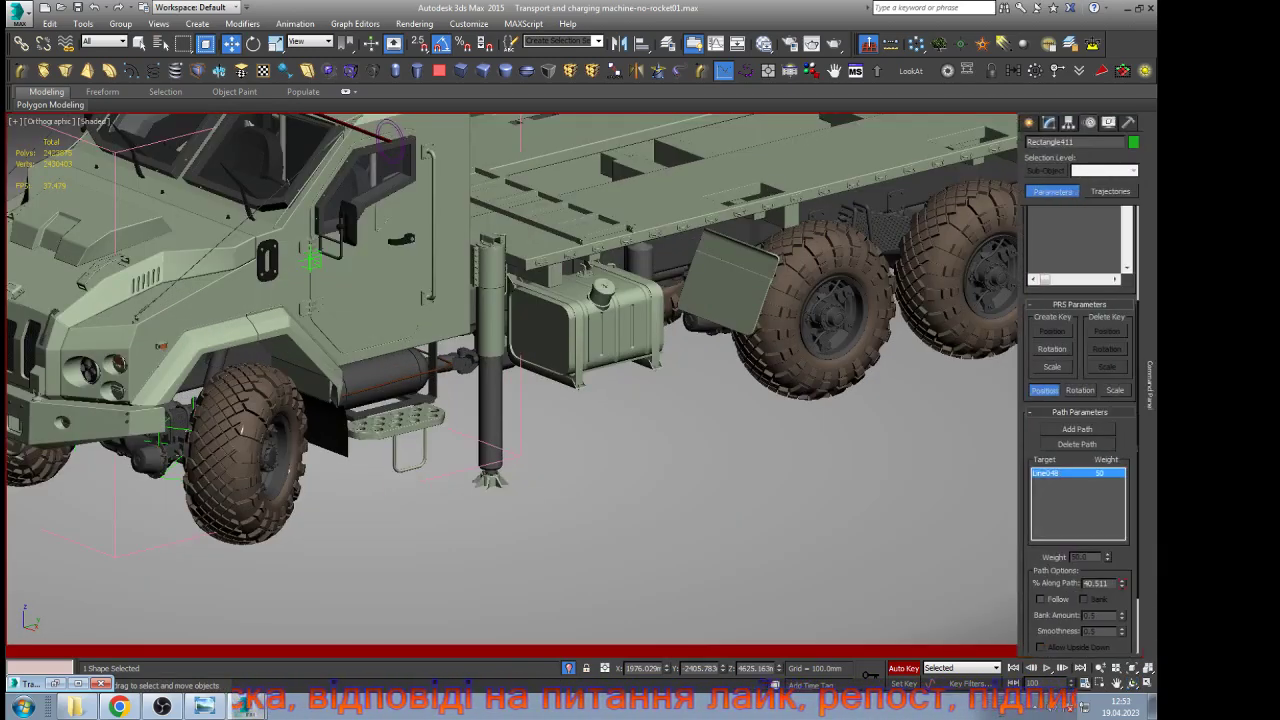
click(1122, 586)
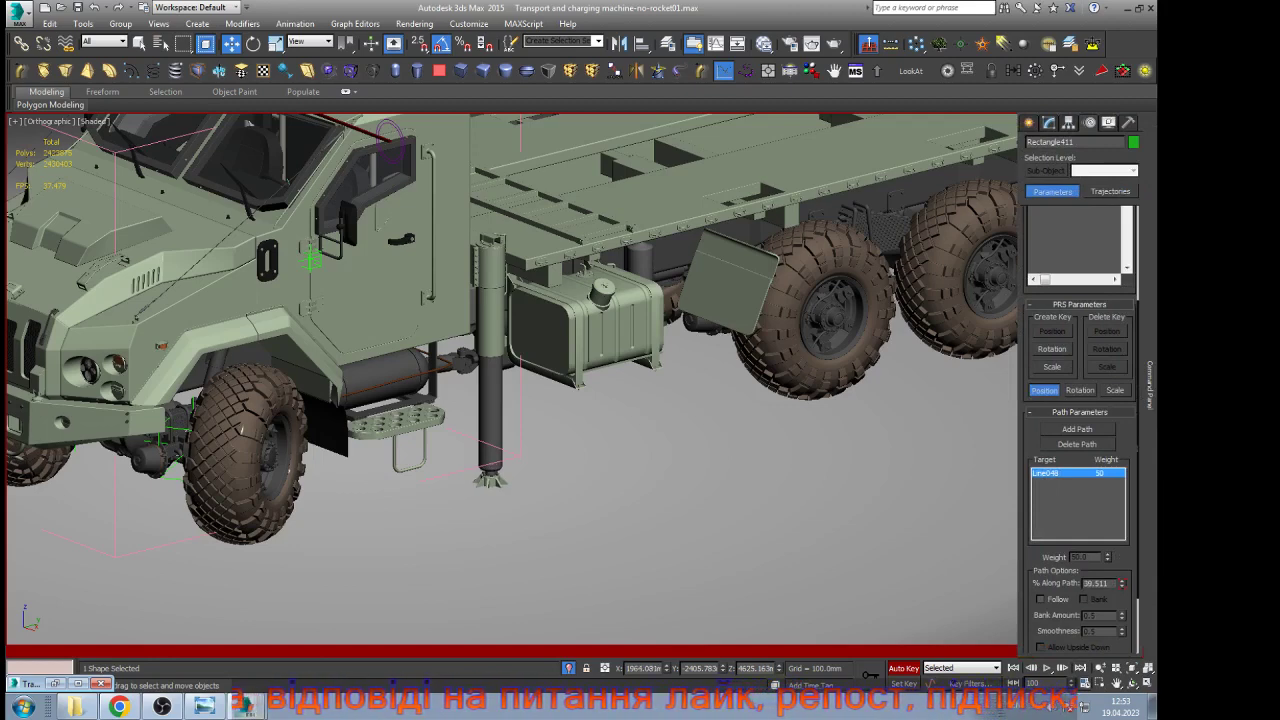
drag(1122, 586, 1122, 583)
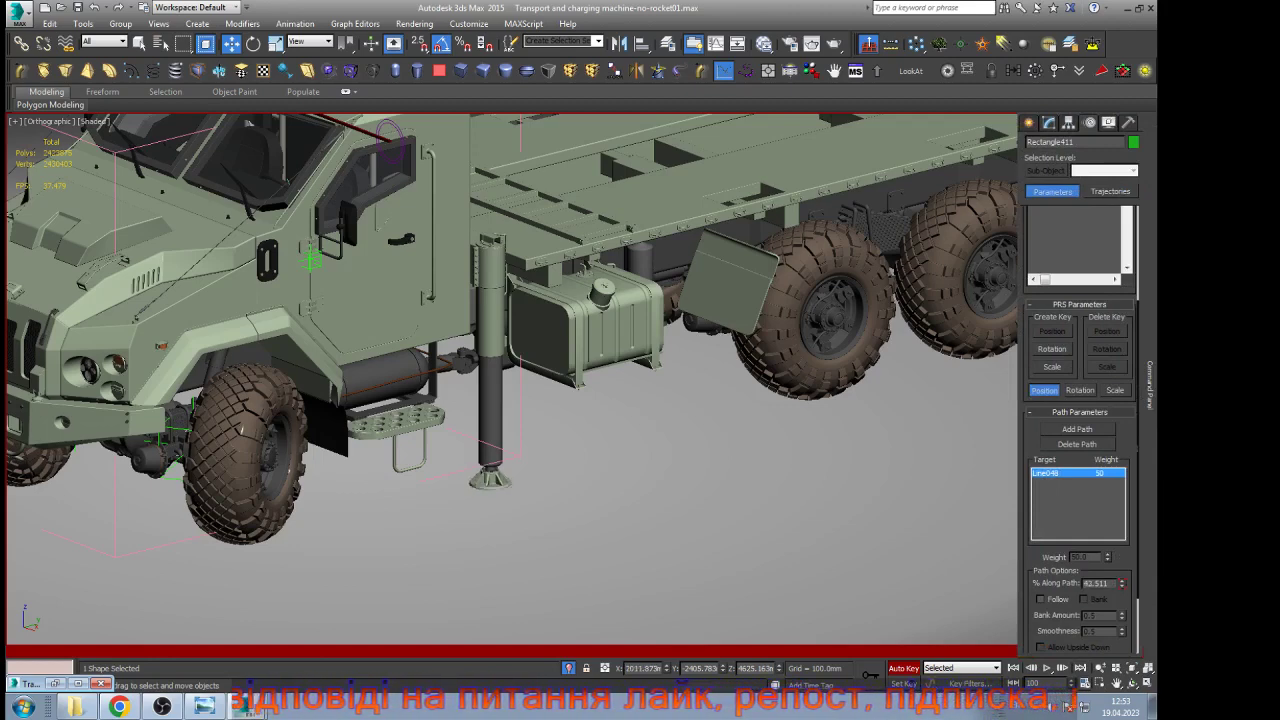
Return to frame 0, turn off Auto Key, and nudge the slider shape along its path to X about 2686.757 mm
scroll(562, 478, down, 3)
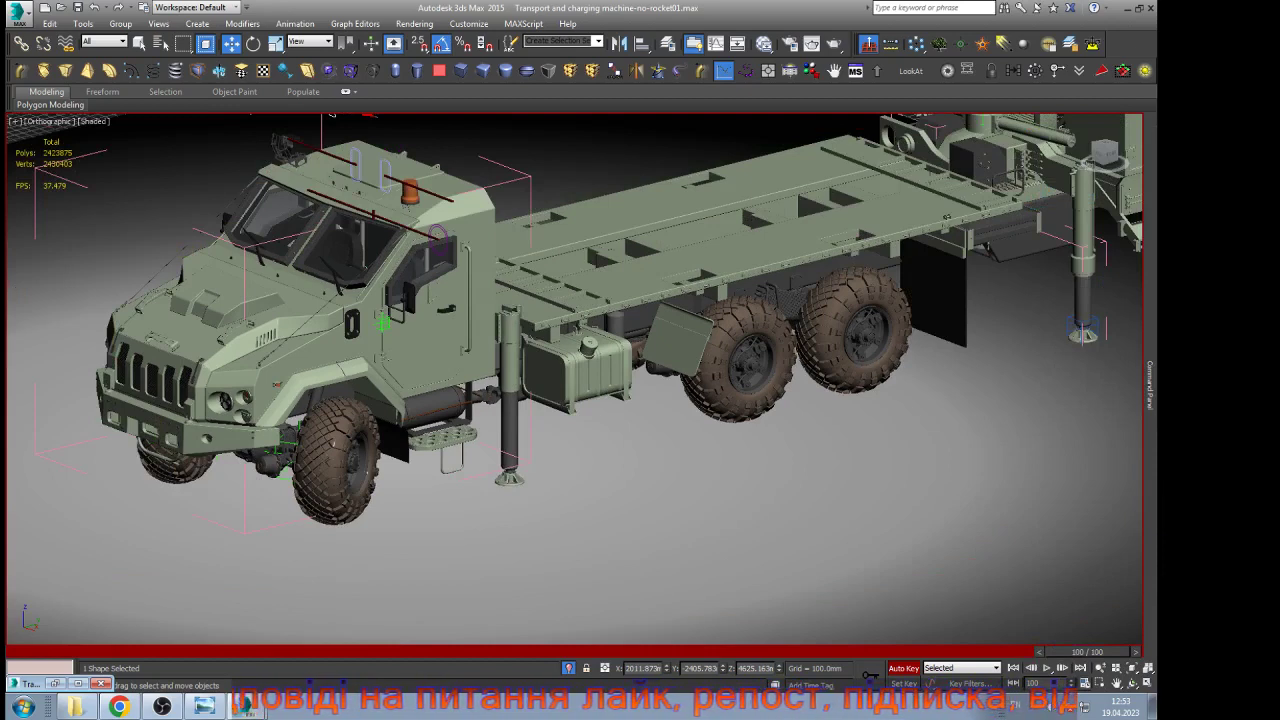
drag(1087, 652, 58, 652)
key(w)
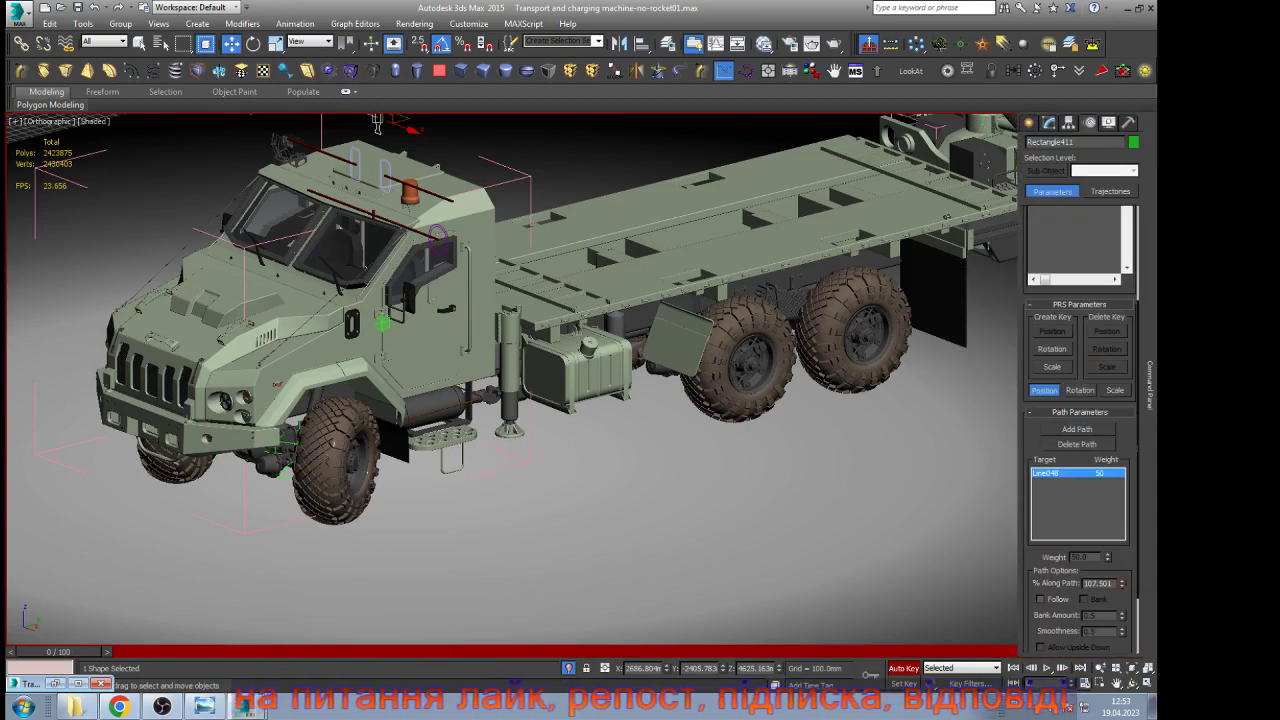
scroll(530, 509, down, 2)
scroll(492, 207, up, 3)
scroll(316, 255, up, 3)
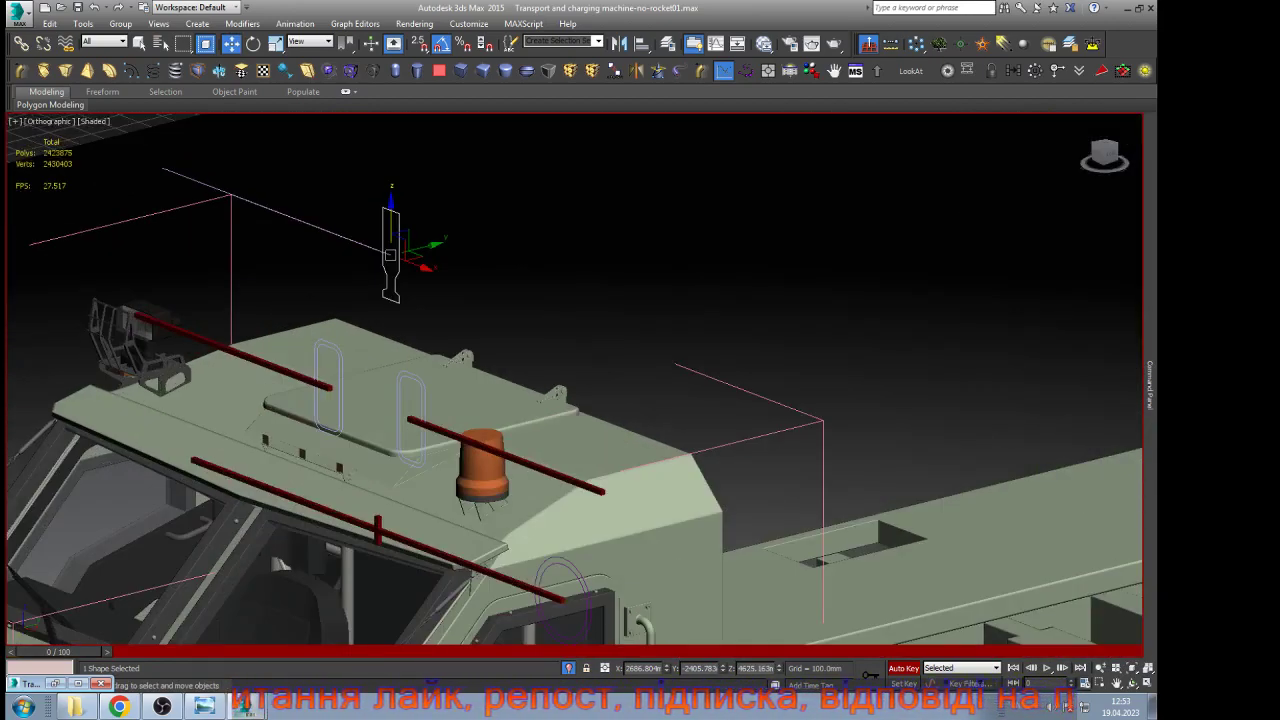
key(n)
scroll(424, 300, down, 3)
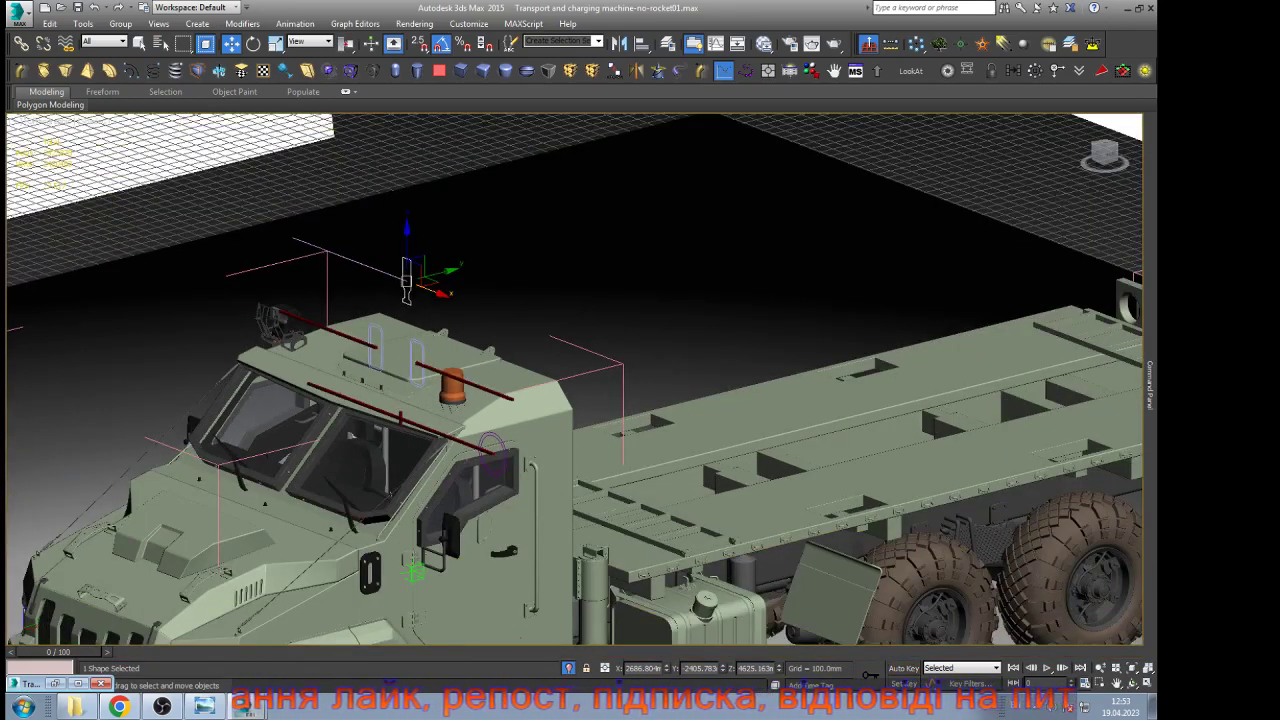
scroll(433, 299, down, 3)
mouse_move(420, 287)
mouse_down()
mouse_move(364, 266)
mouse_move(420, 287)
mouse_up()
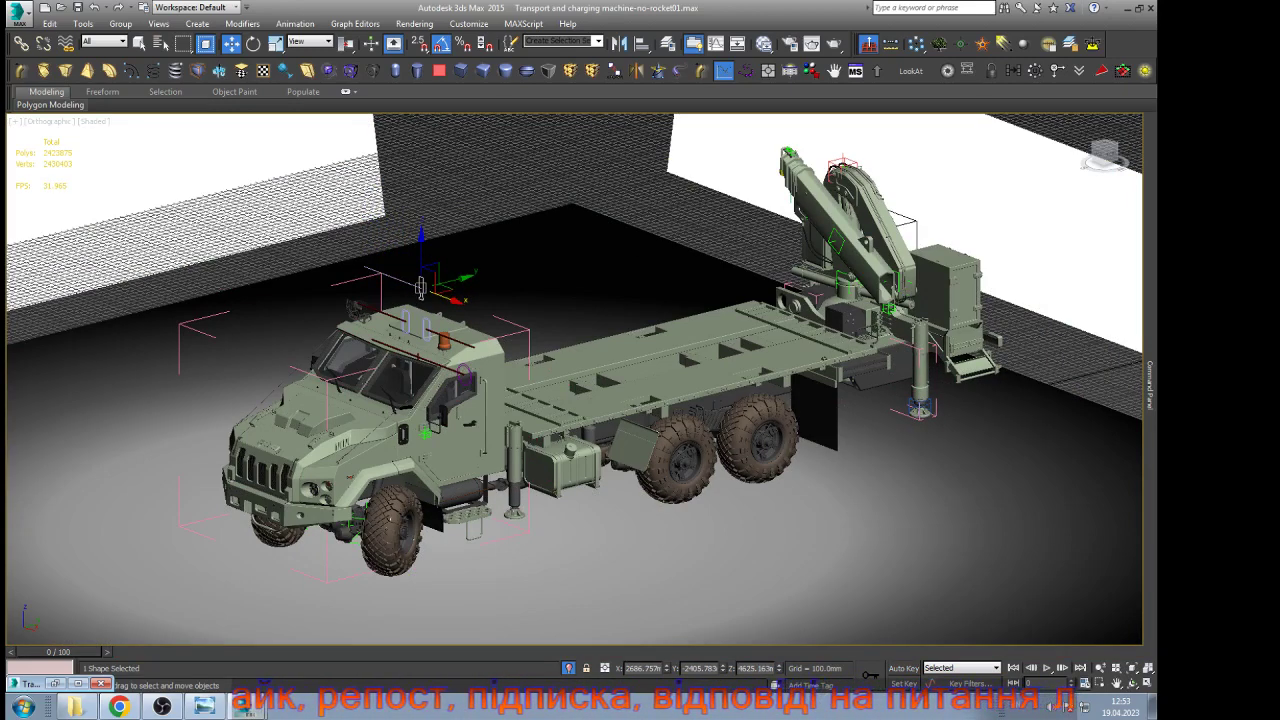
Play the outrigger animation twice, then compare its start and end poses, finishing on frame 100
key(/)
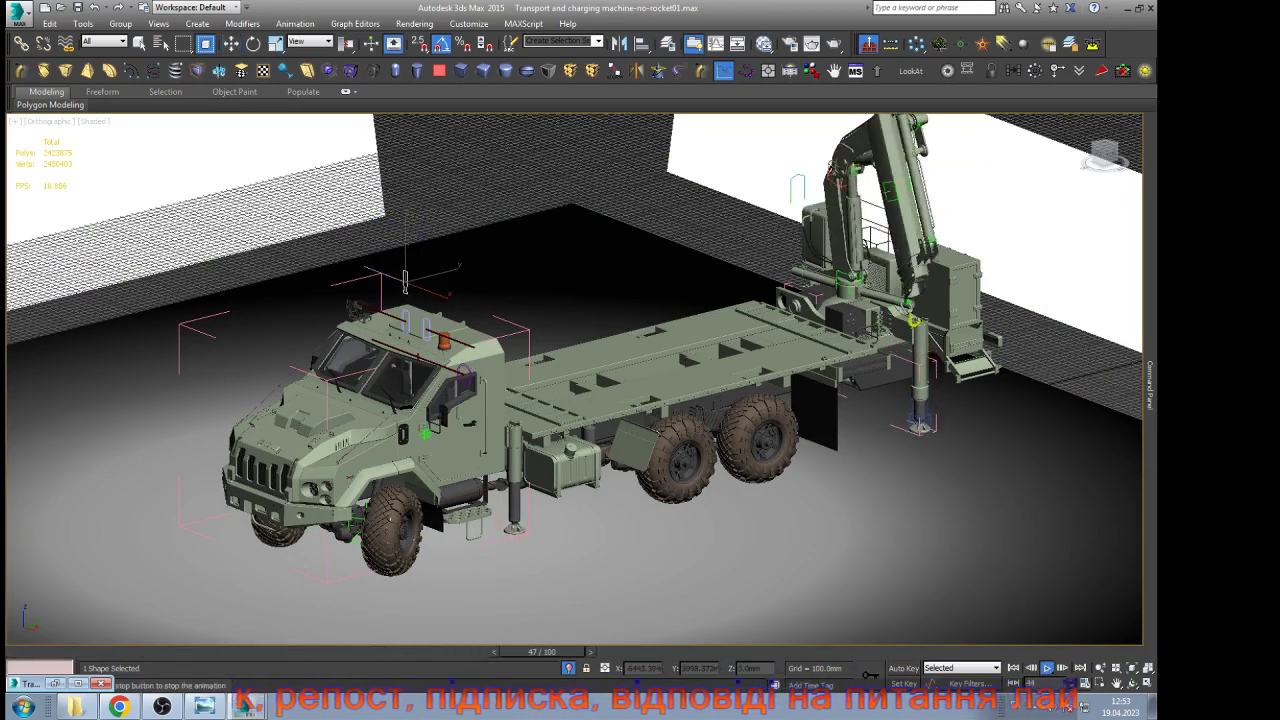
key(/)
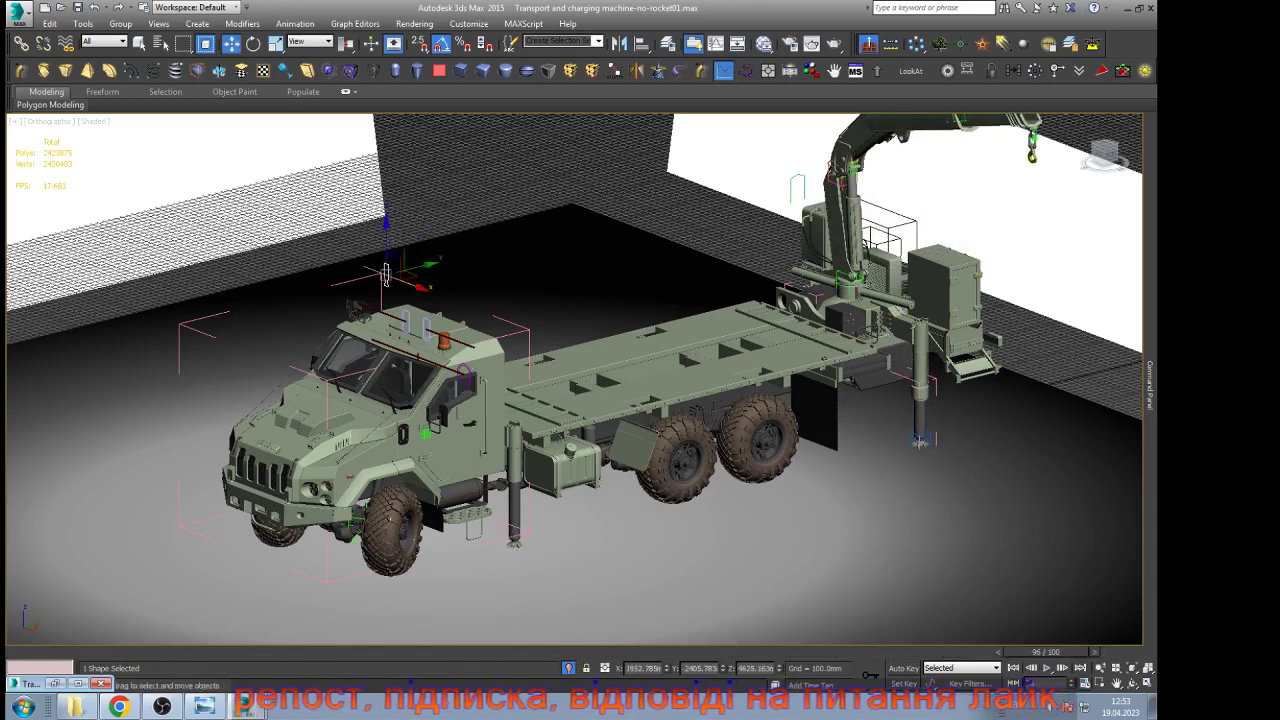
key(/)
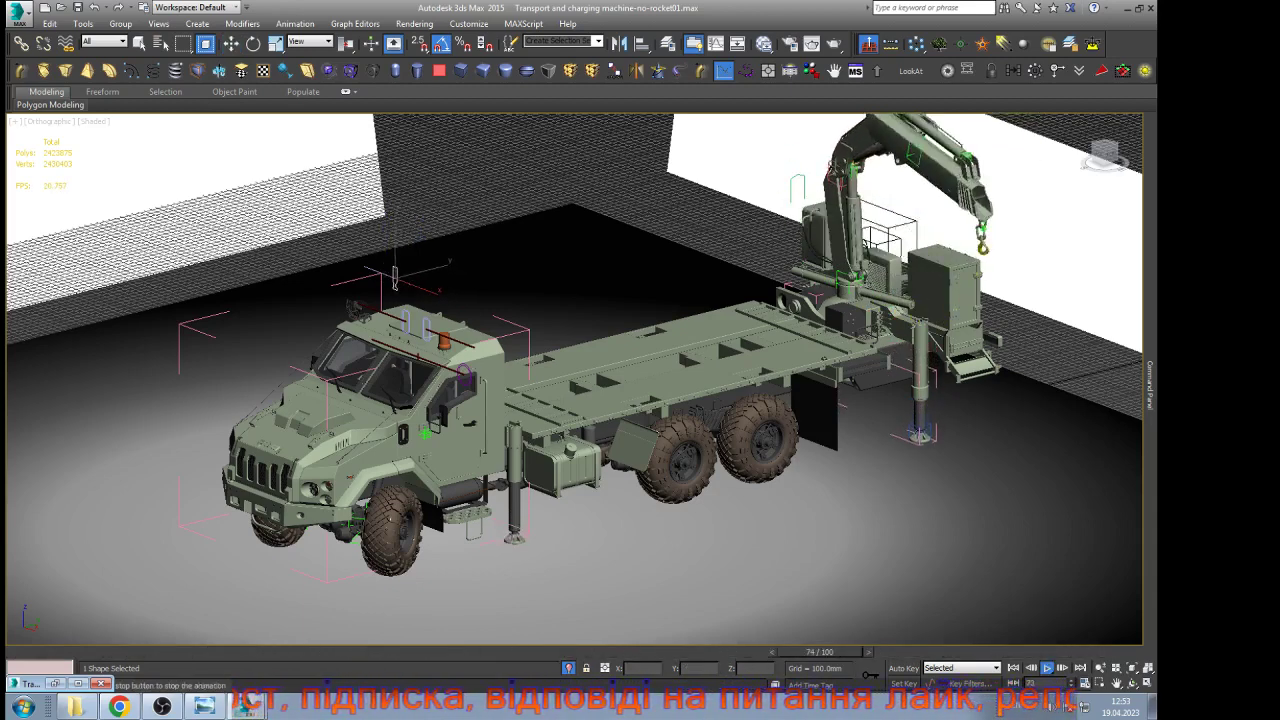
key(/)
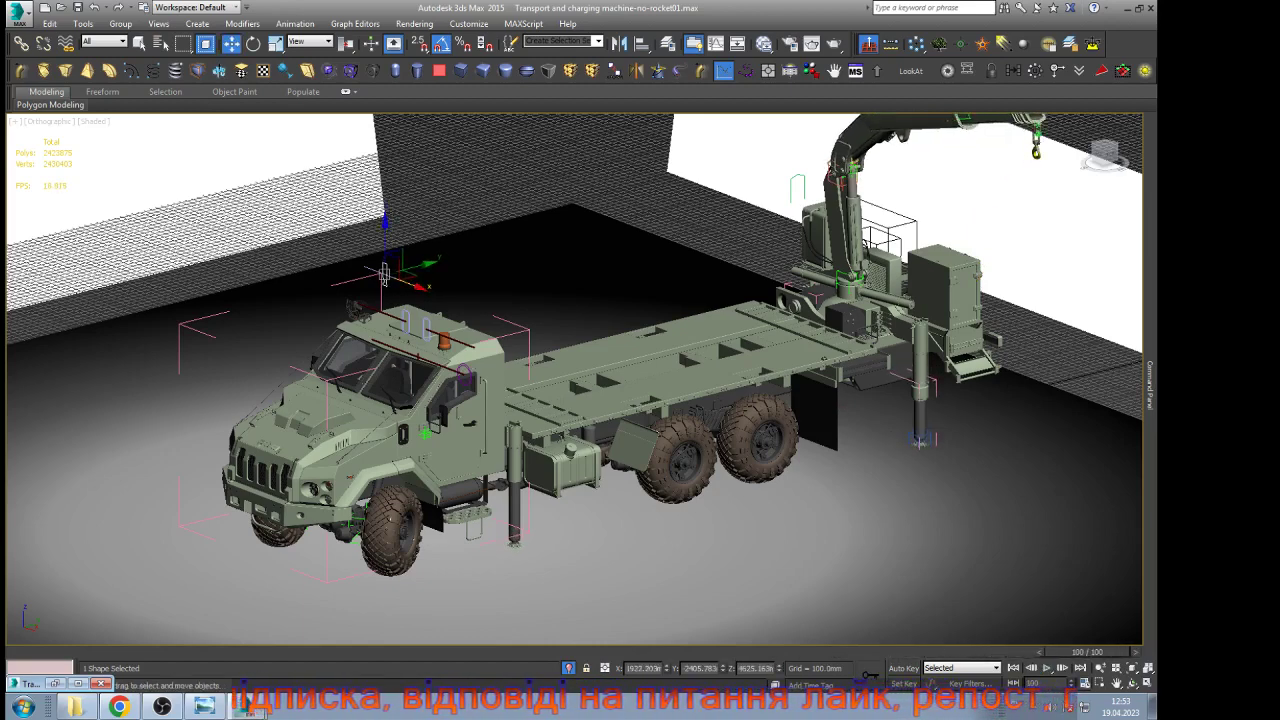
key(Home)
key(End)
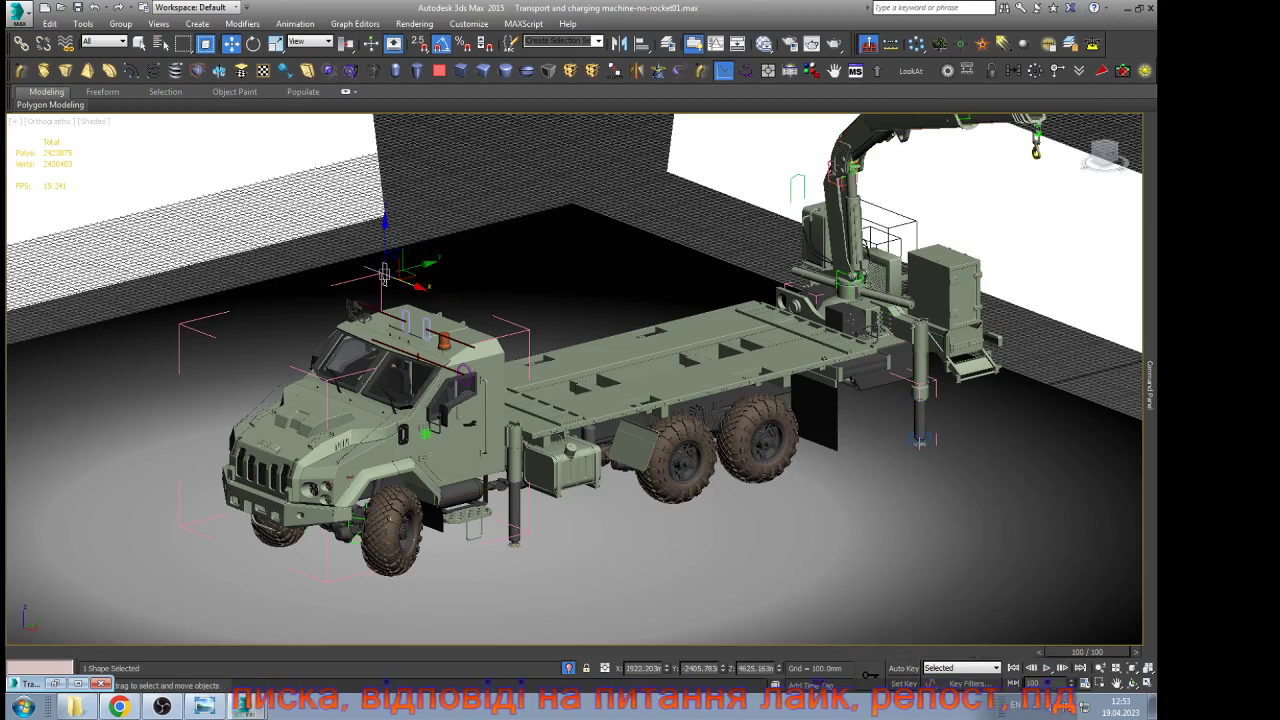
Enable Auto Key at frame 100 and set the slider shape's % Along Path to 44.006
mouse_move(1150, 386)
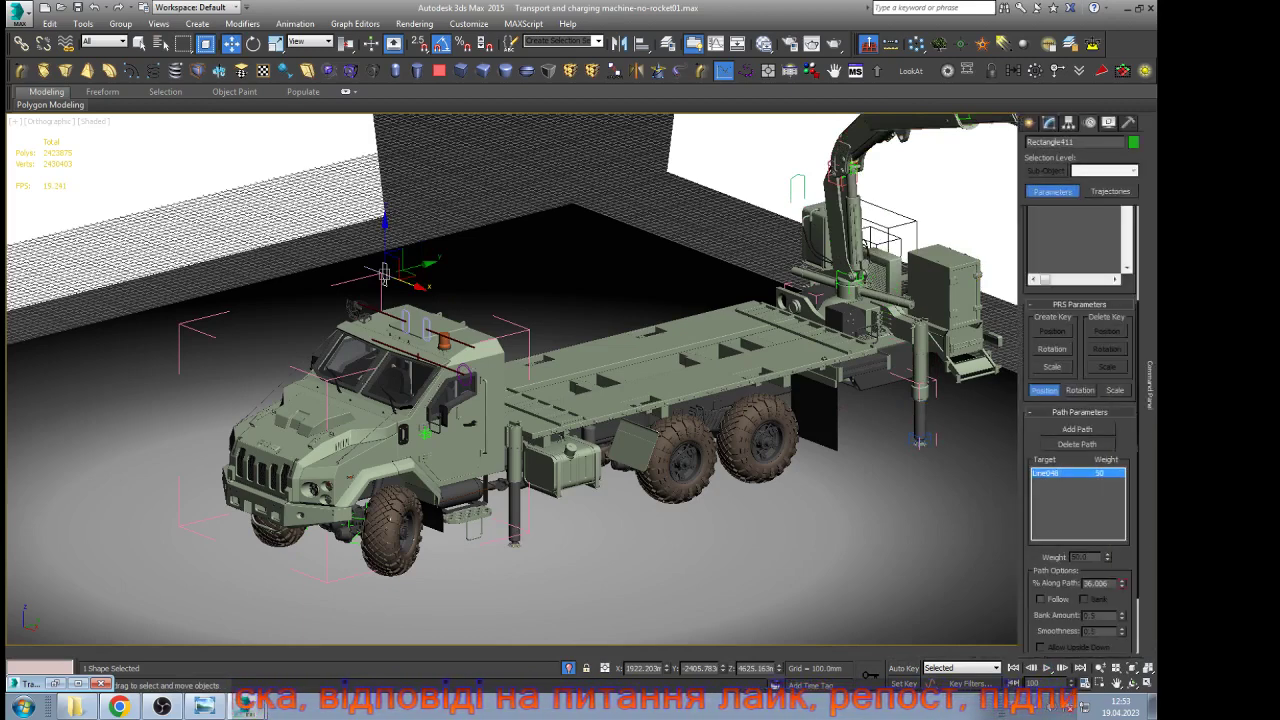
key(n)
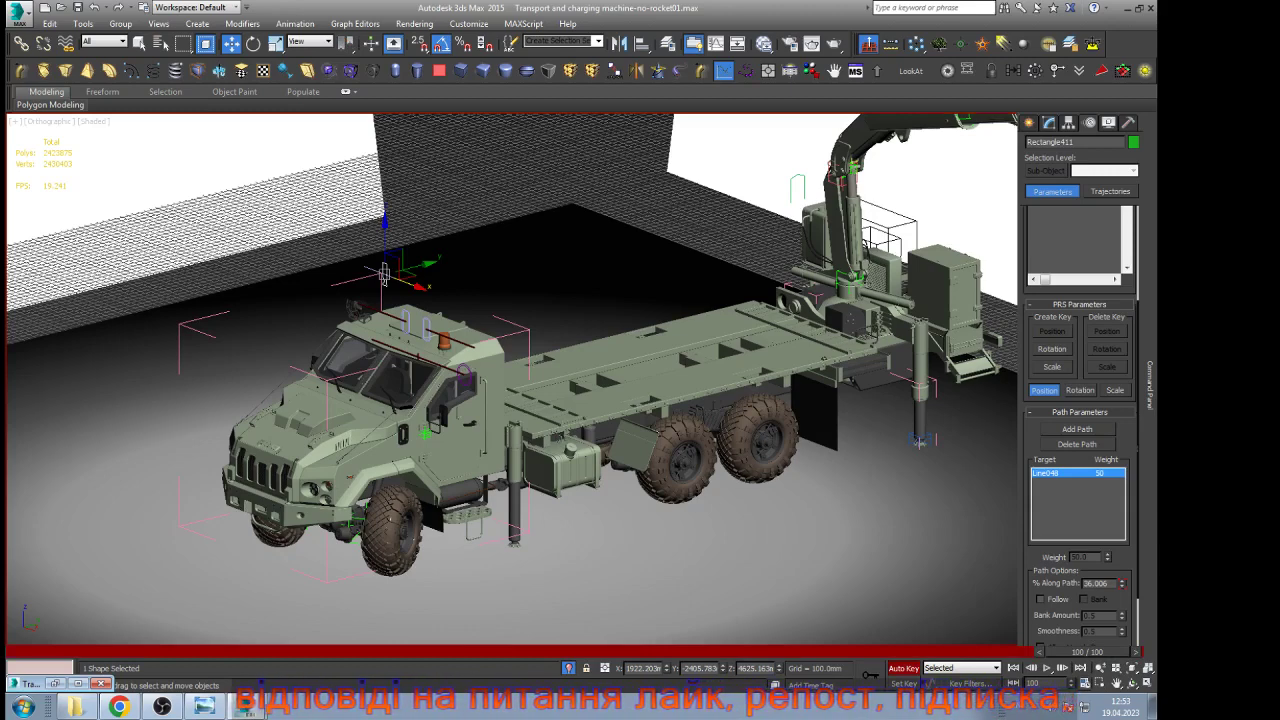
click(1122, 586)
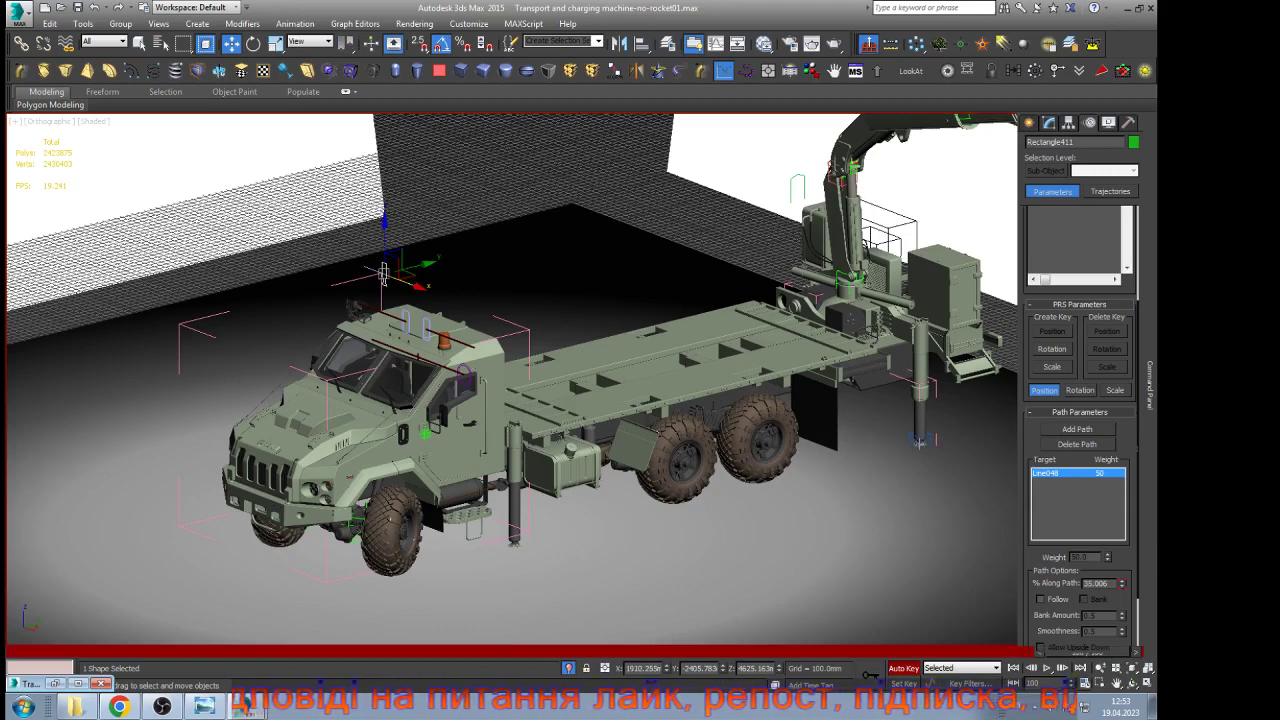
drag(1122, 584, 1122, 575)
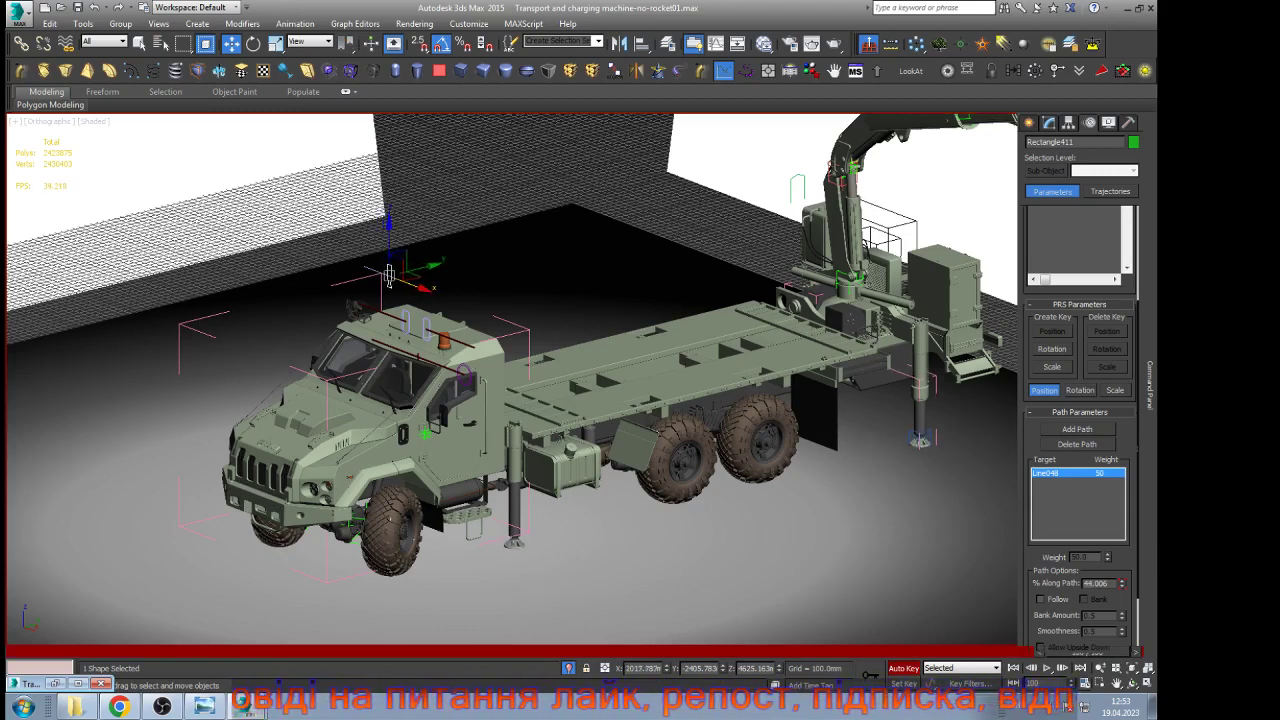
Set the slider shape's % Along Path to 45.006 and select its straight path line
drag(389, 275, 390, 276)
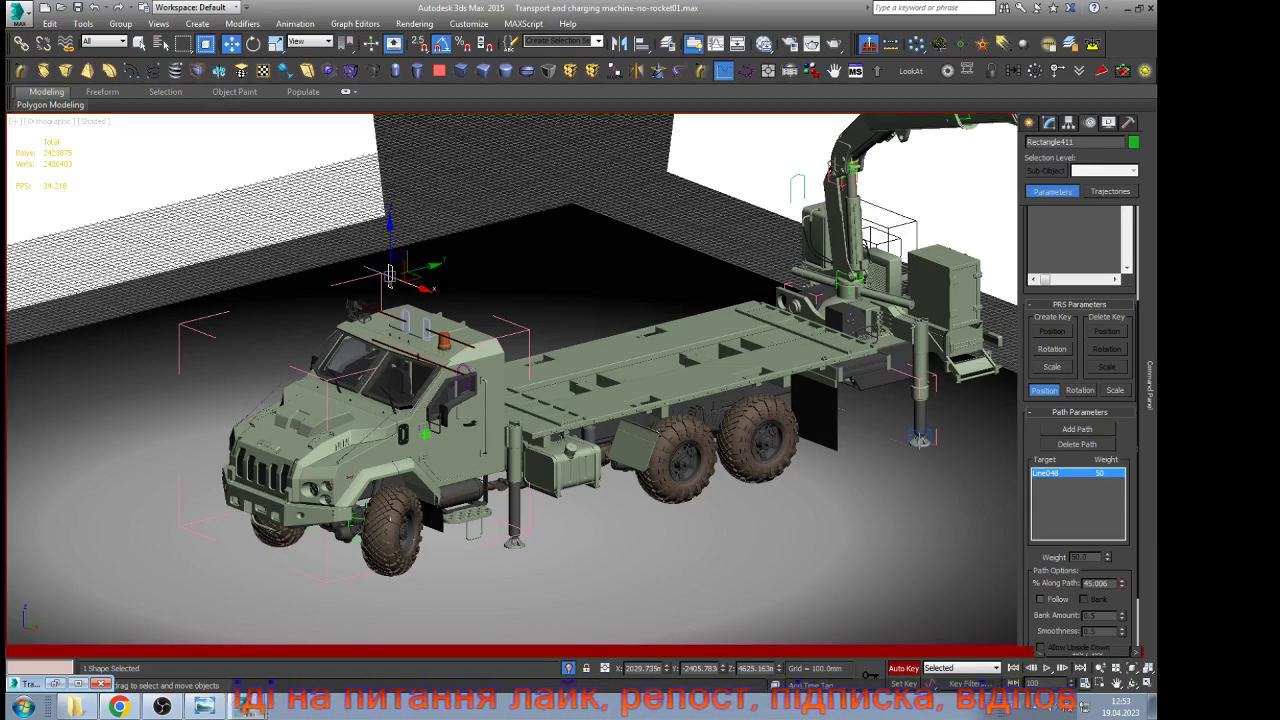
scroll(379, 265, up, 10)
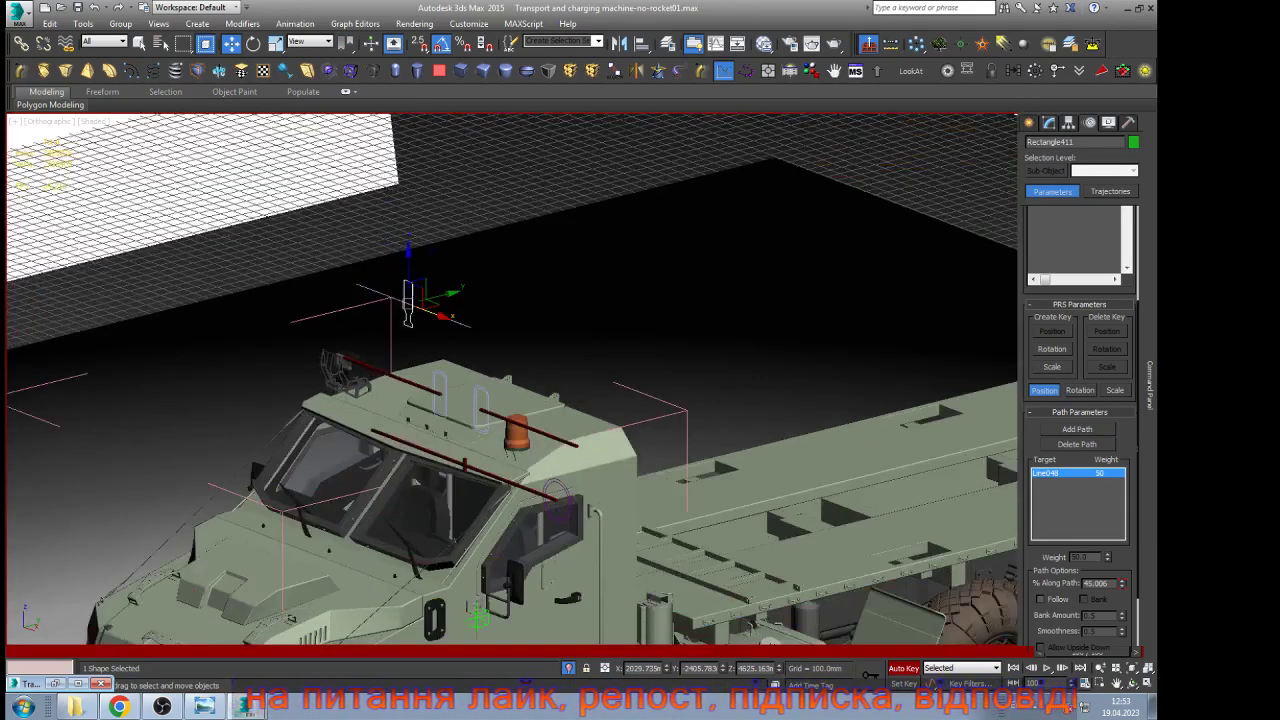
click(356, 306)
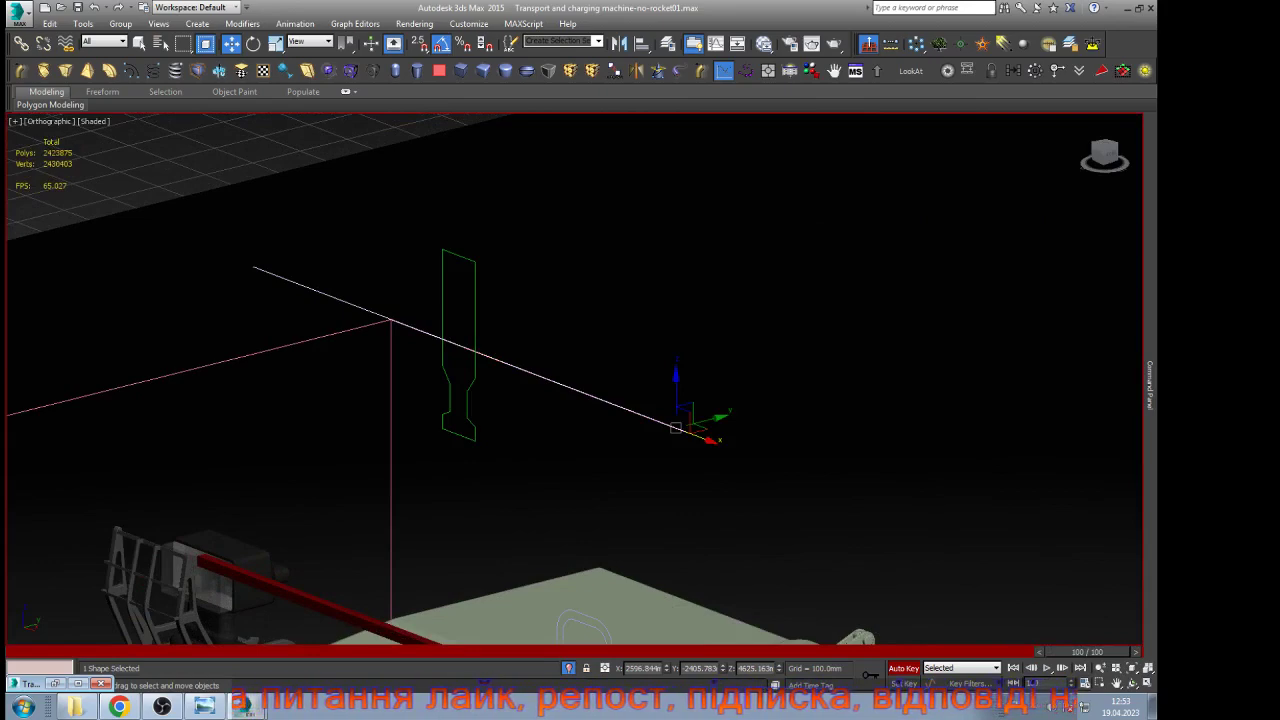
key(alt+r)
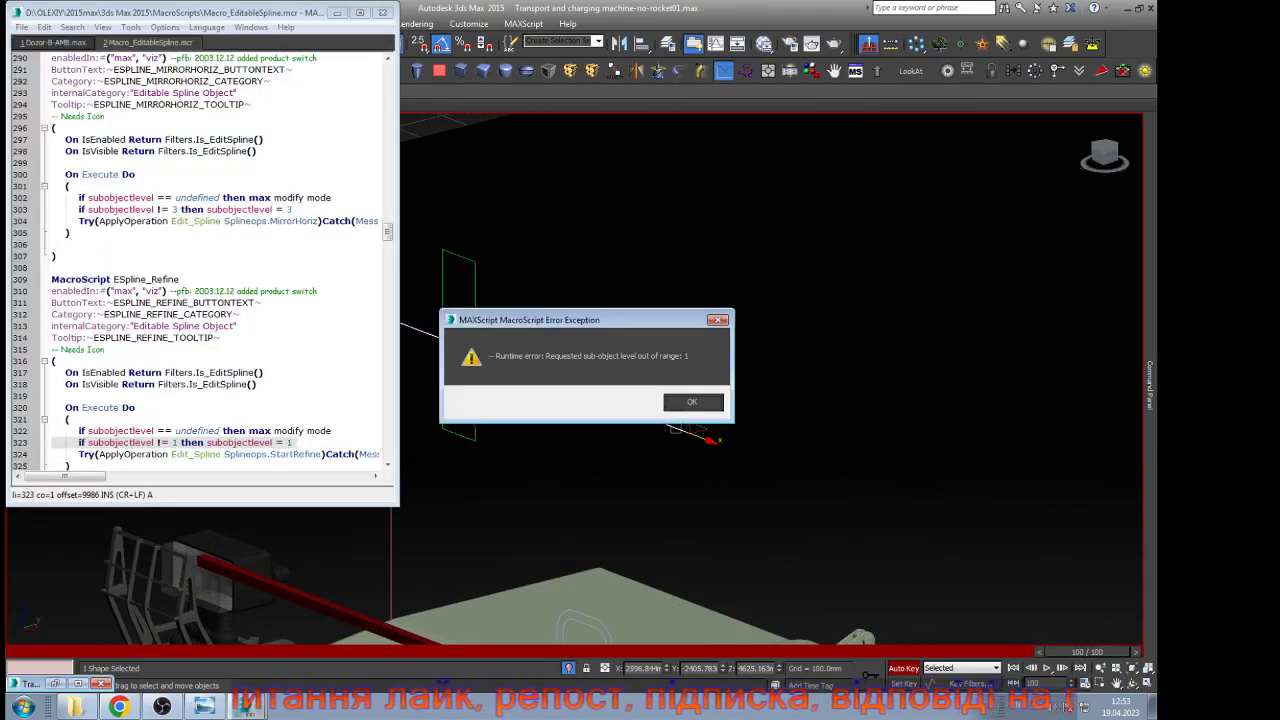
click(692, 402)
click(382, 13)
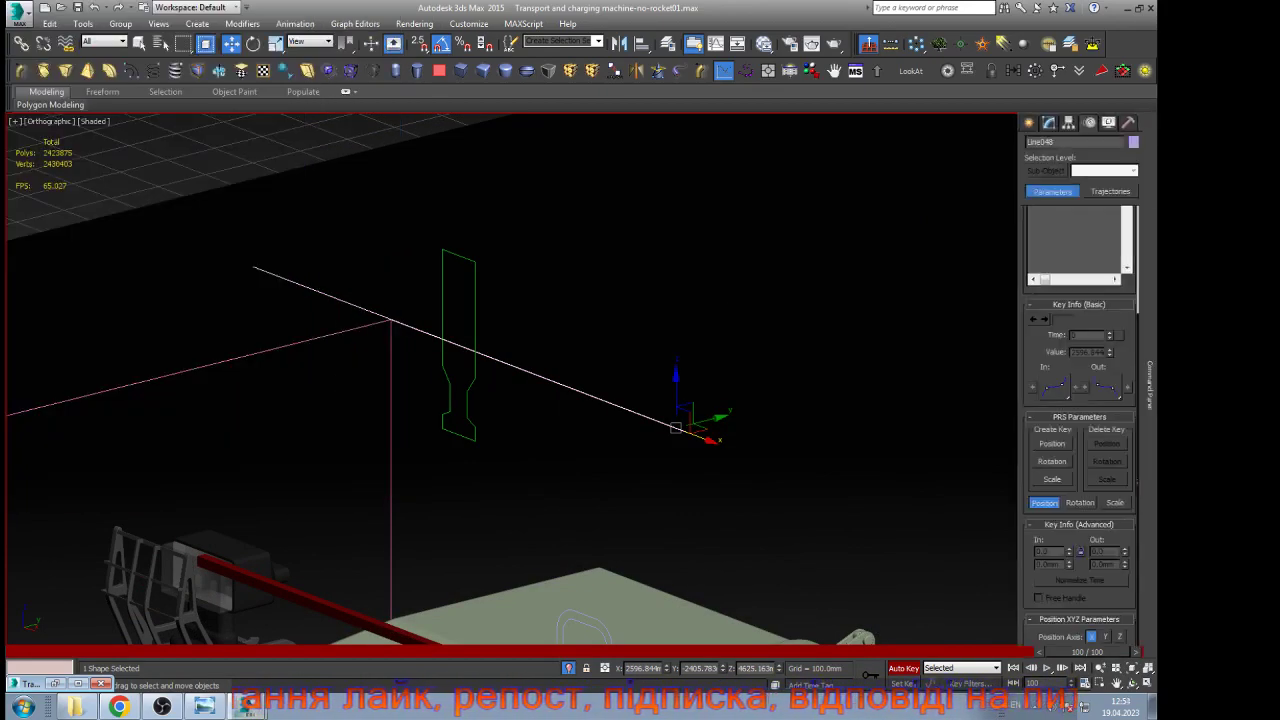
Refine the slider's path line with an extra vertex where it crosses the near edge of the slider shape
scroll(1080, 420, up, 5)
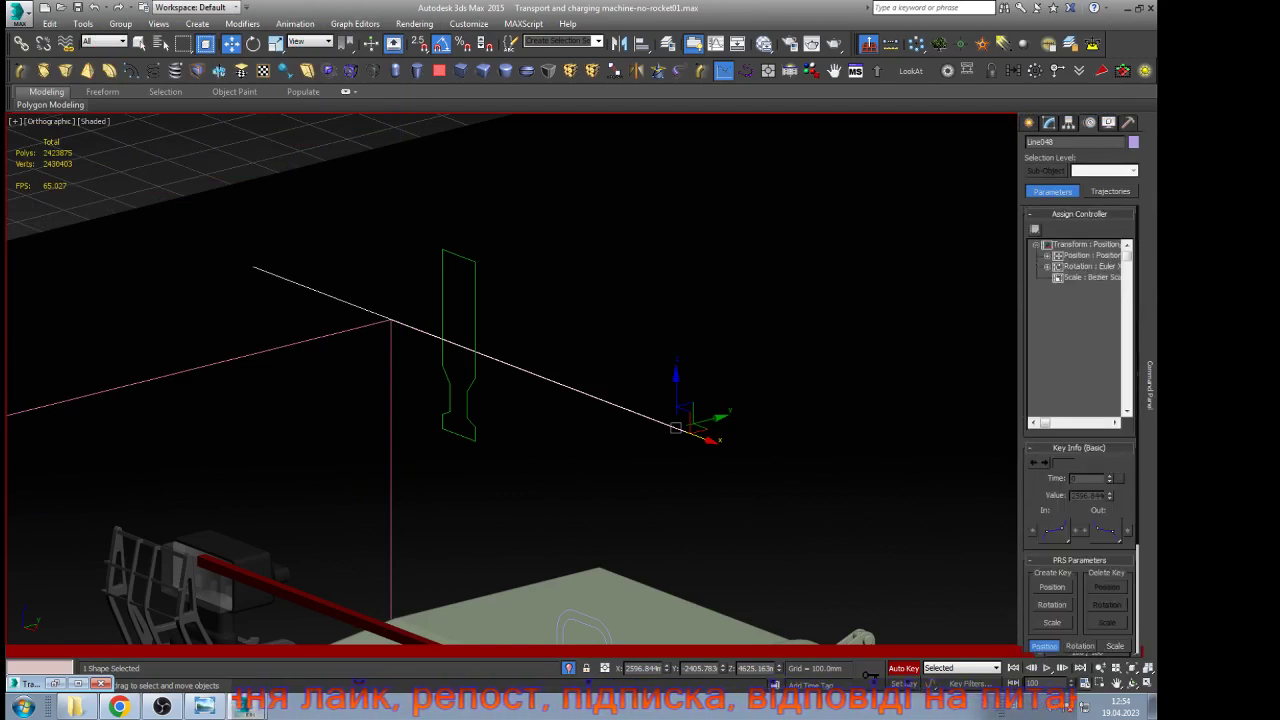
click(1049, 122)
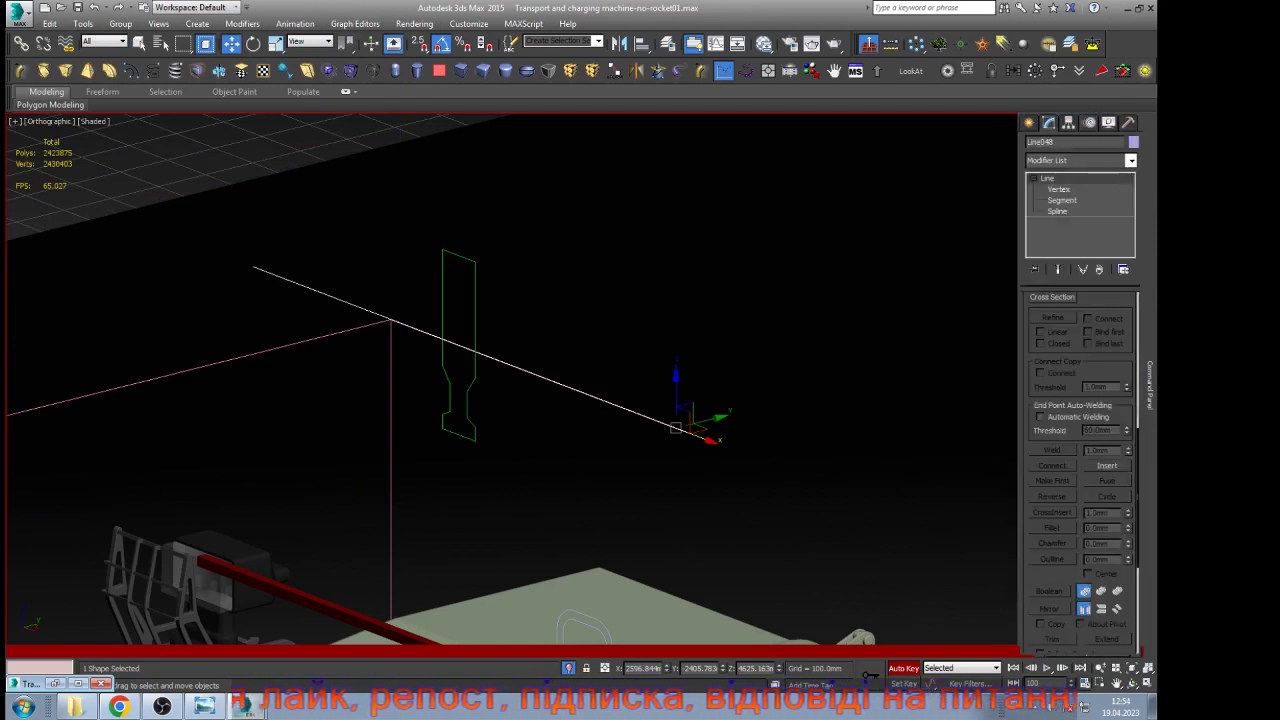
key(1)
right_click(556, 306)
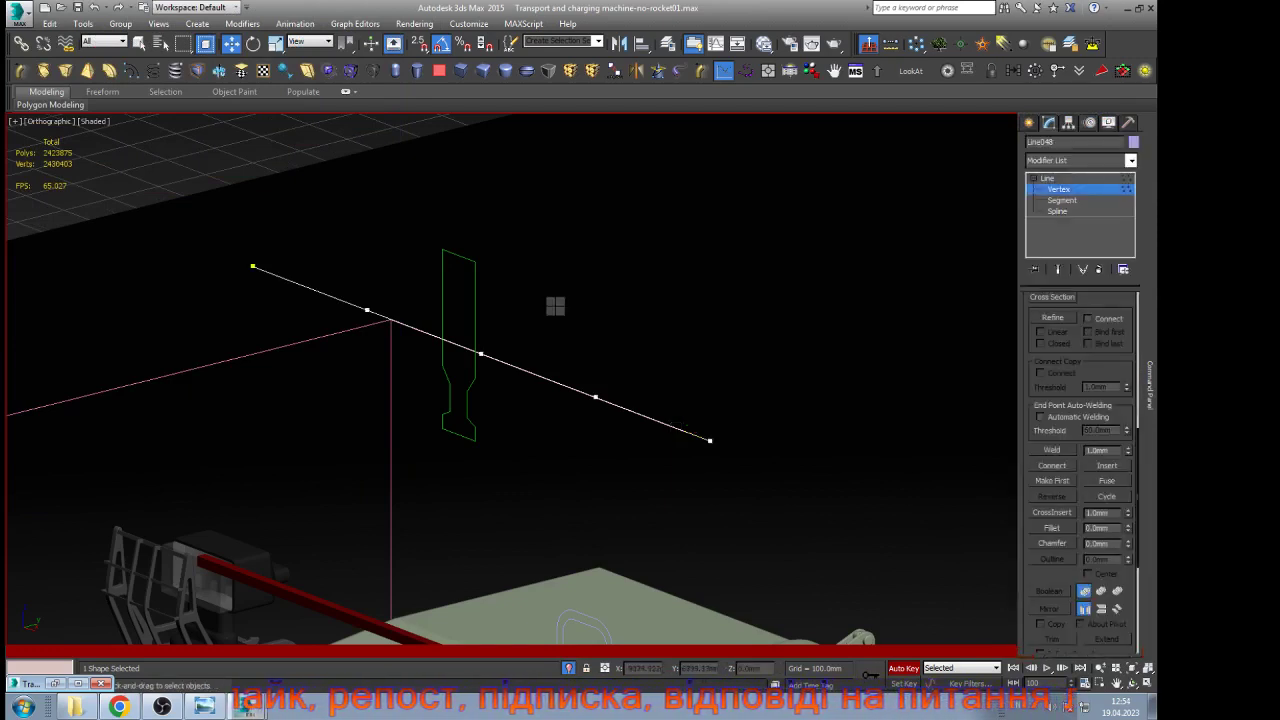
click(512, 366)
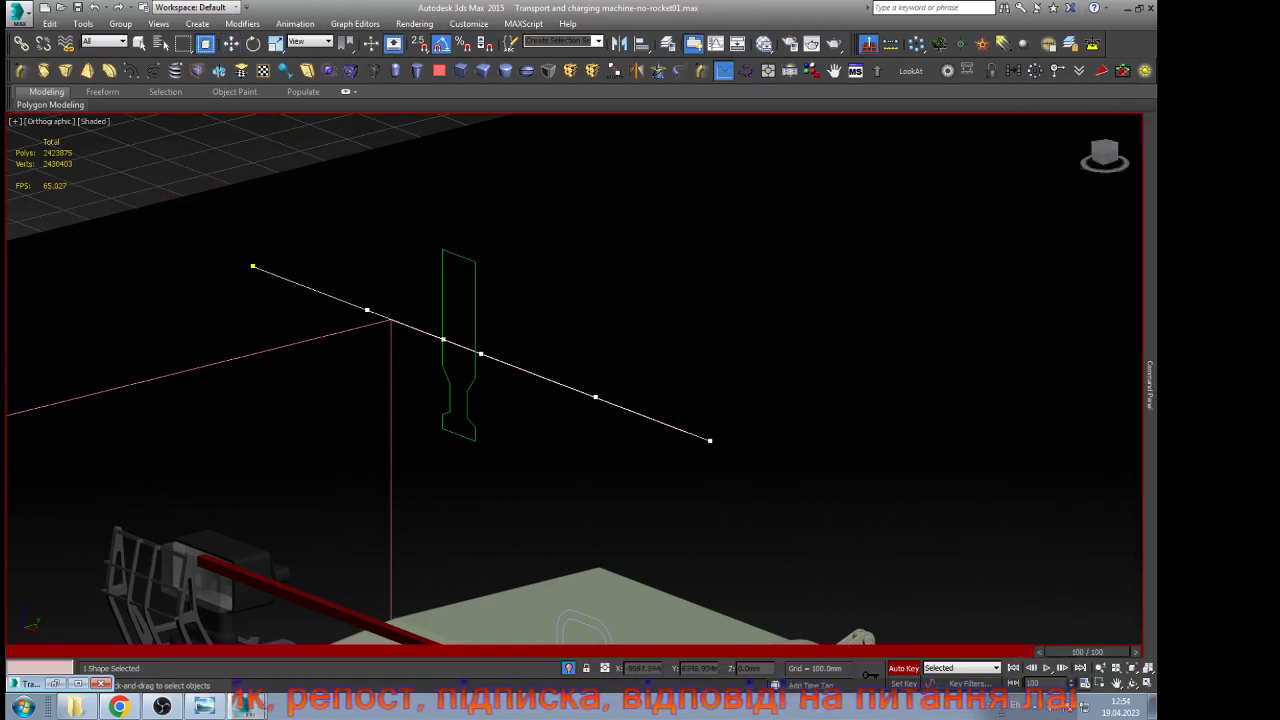
Delete the two path vertices before the inserted one so the line starts there, and leave vertex editing
key(w)
drag(187, 179, 383, 355)
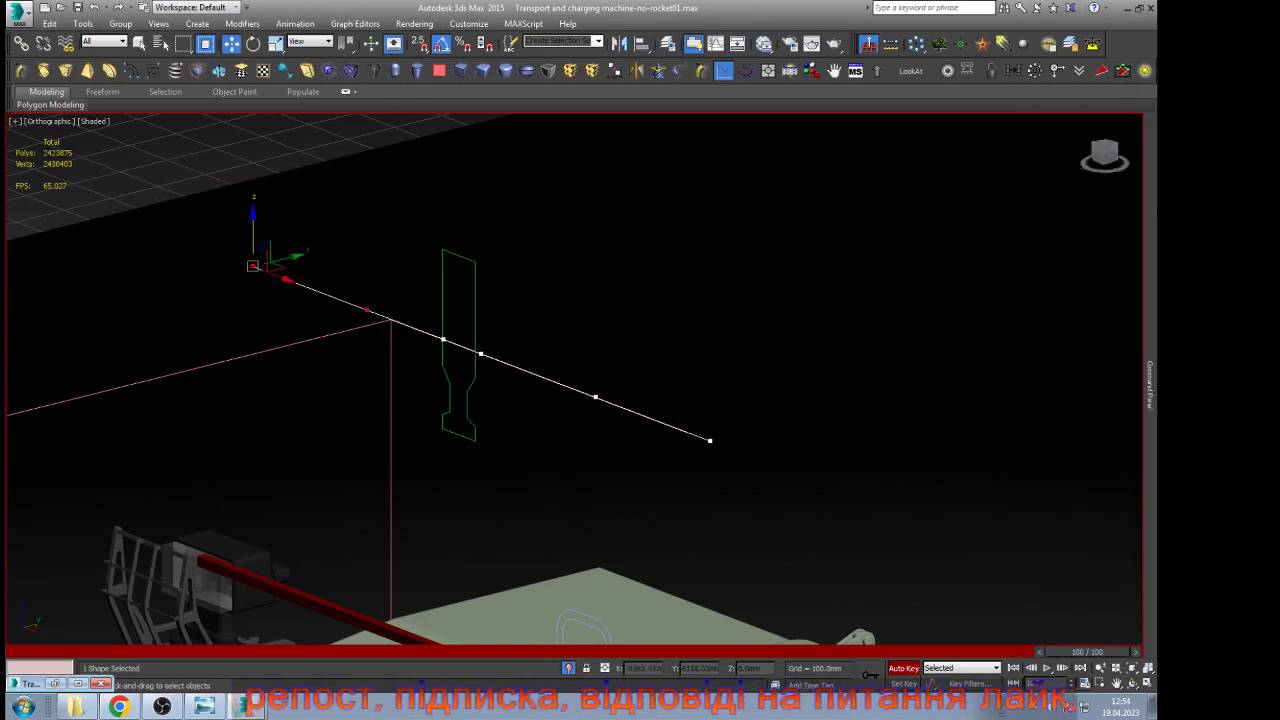
key(Delete)
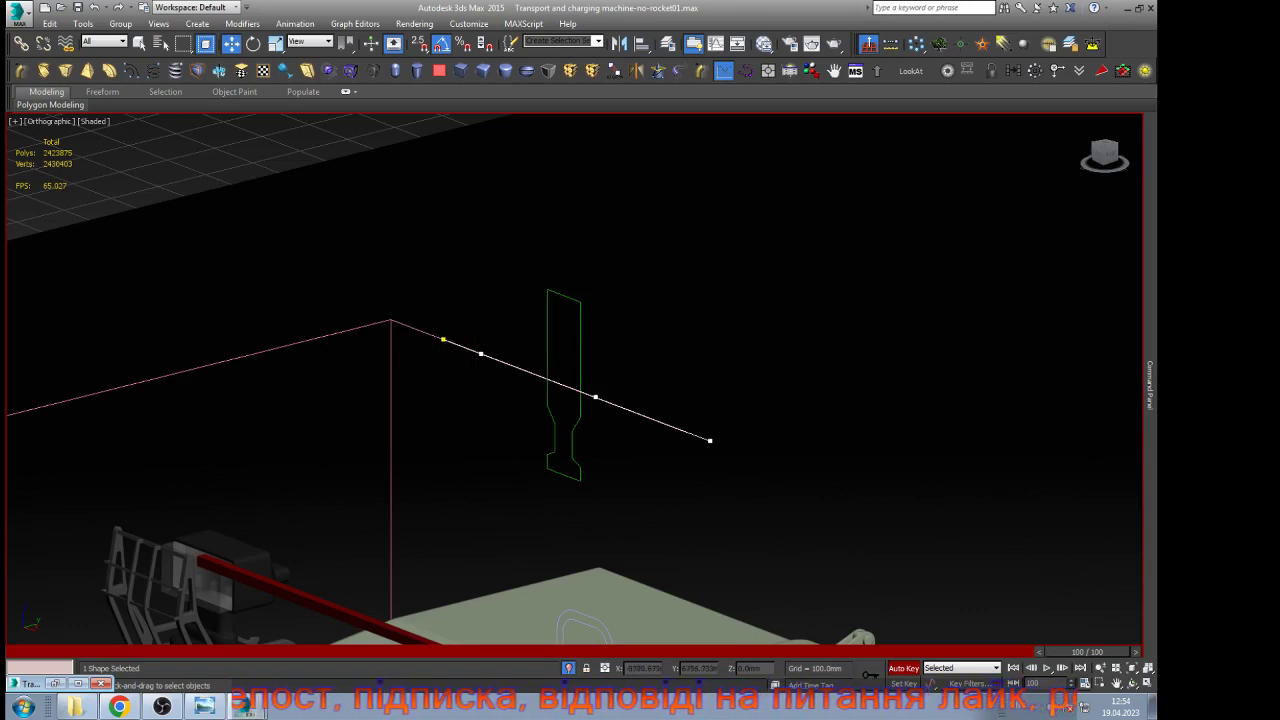
mouse_move(1150, 384)
click(1048, 178)
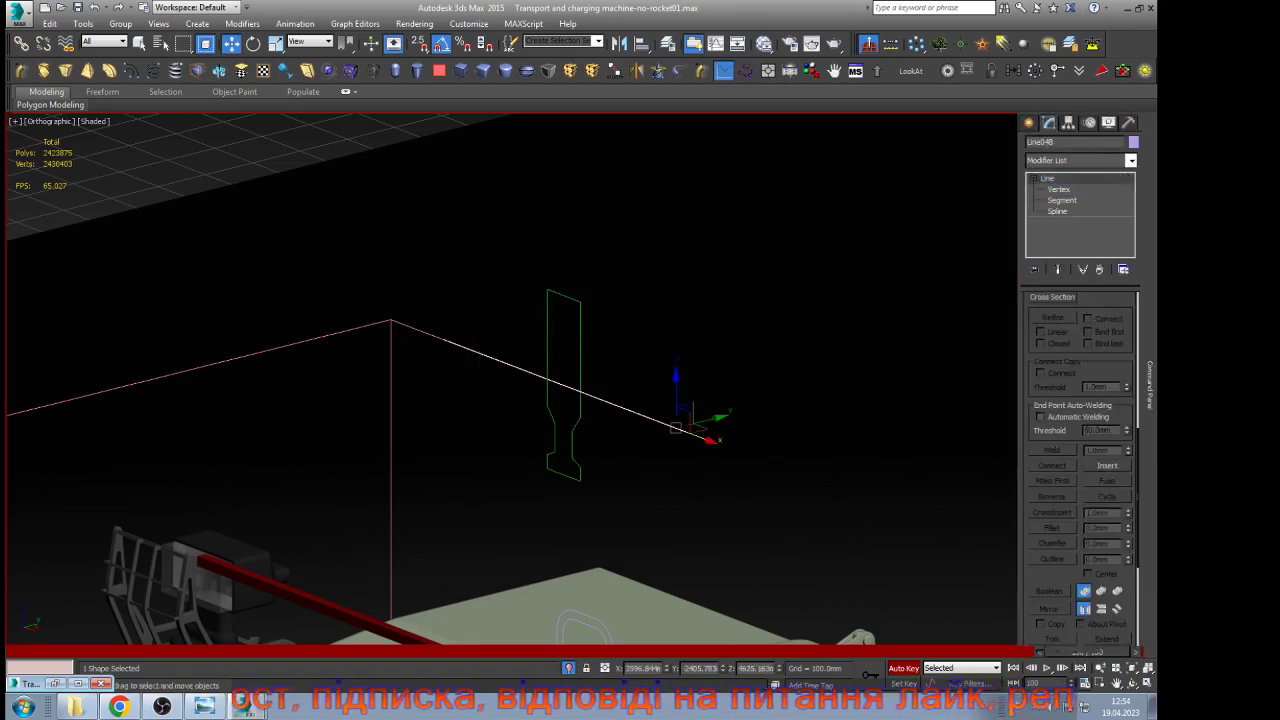
Move the slider shape along the shortened path to X about 2303.7 mm at frame 100, and turn off Auto Key
click(580, 358)
drag(565, 385, 447, 340)
scroll(460, 208, down, 10)
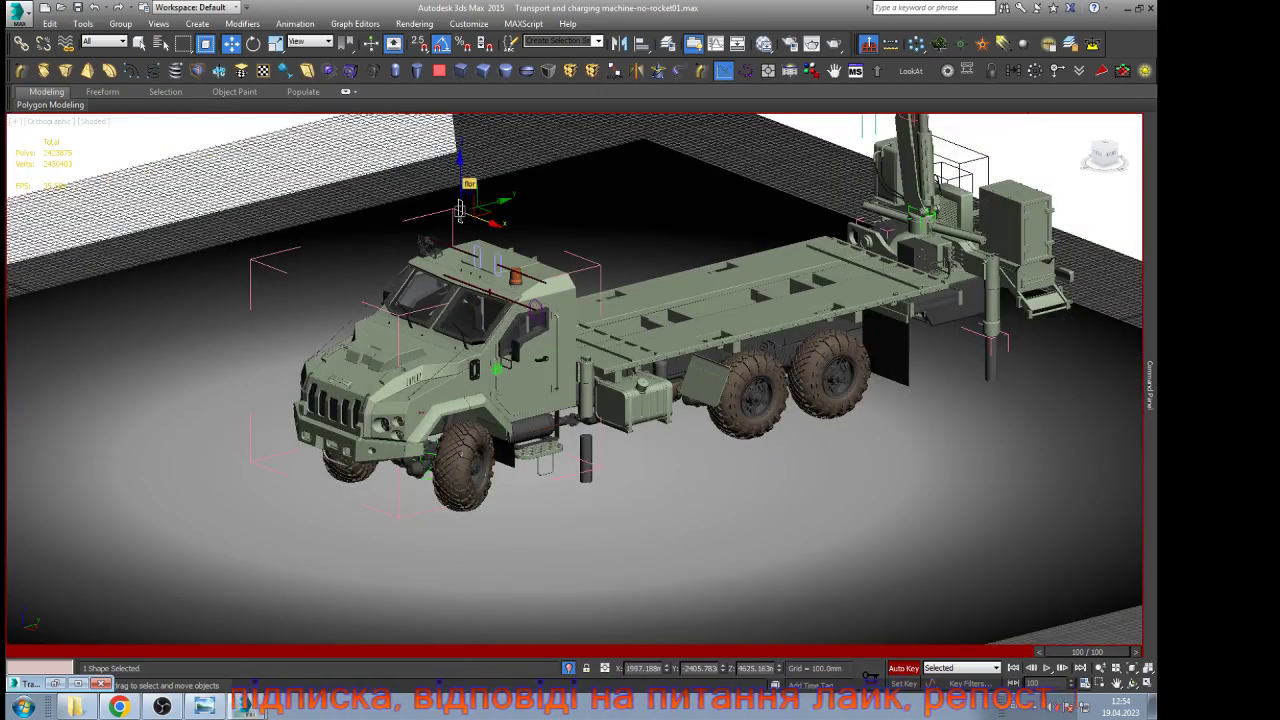
drag(460, 208, 475, 218)
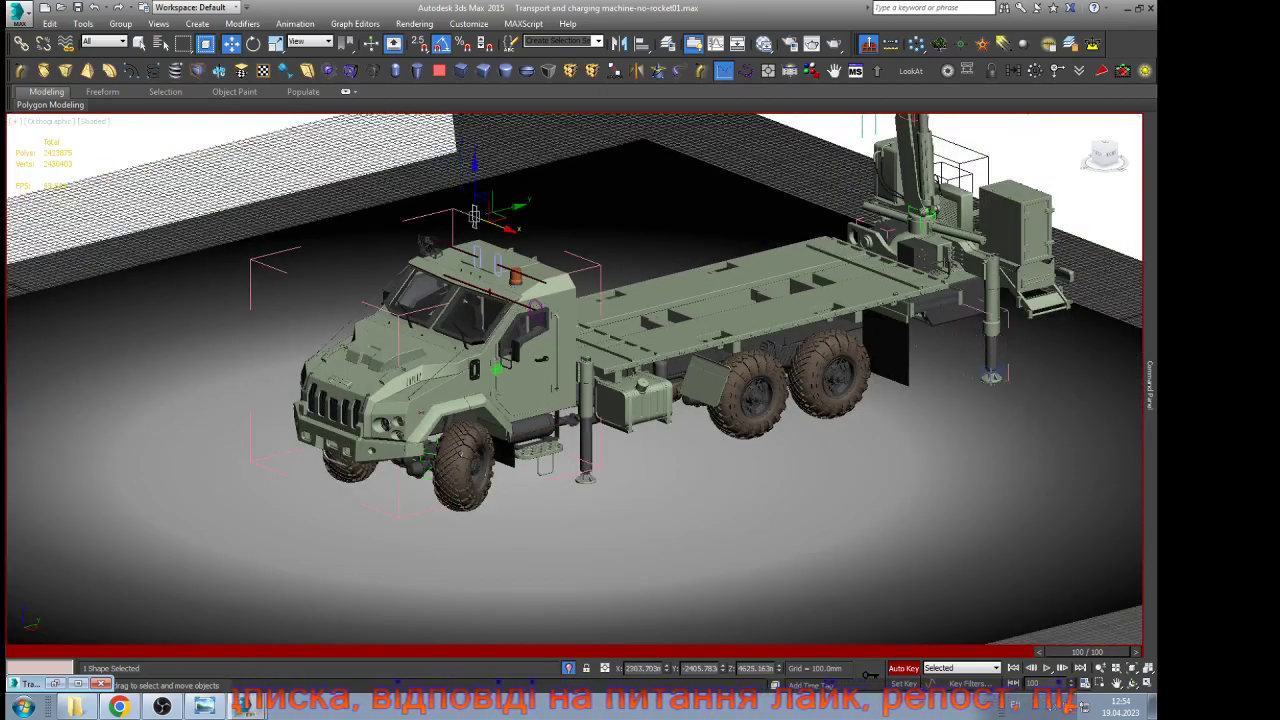
key(n)
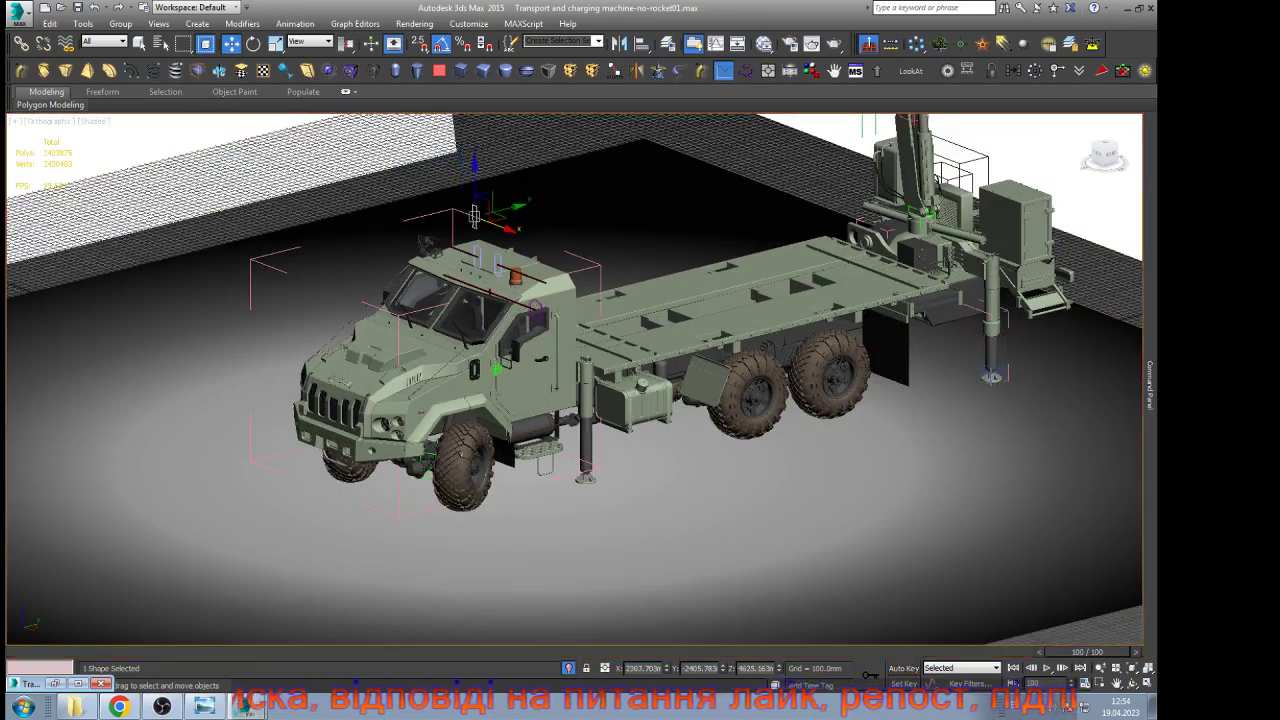
Play the outrigger animation from frame 0, return to frame 100, deselect the slider, and view the truck through Camera021
key(Home)
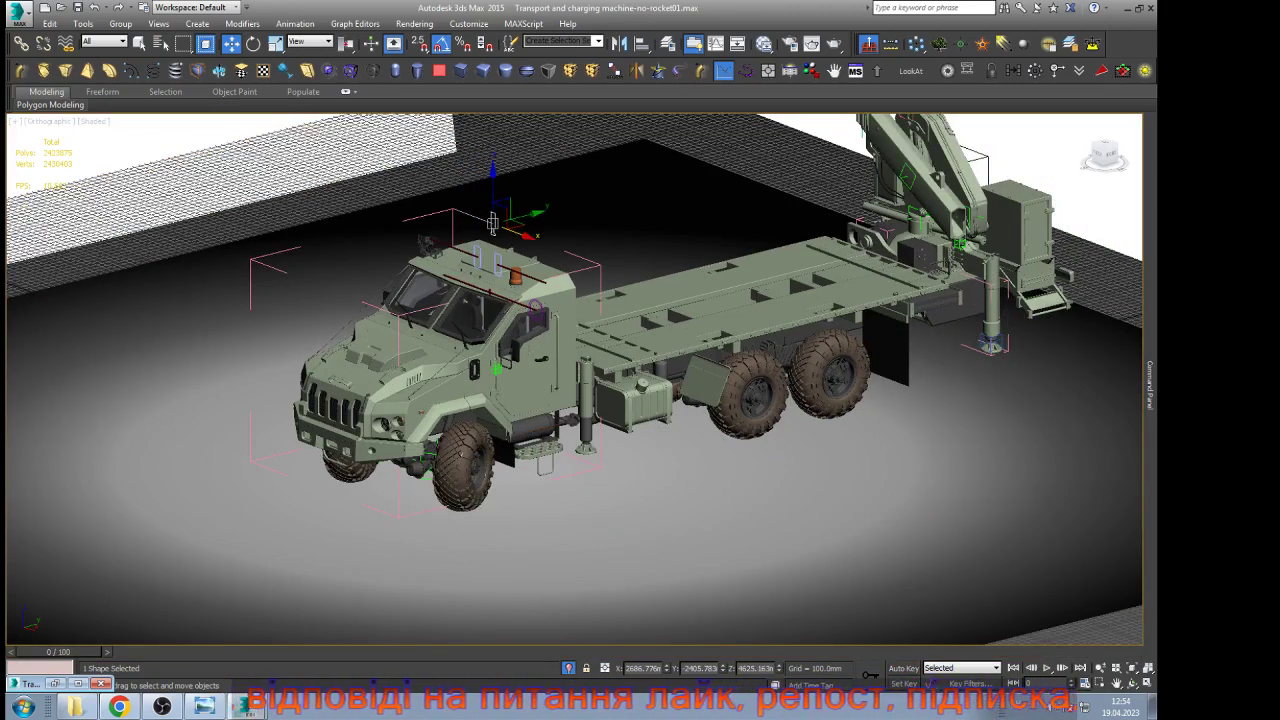
key(slash)
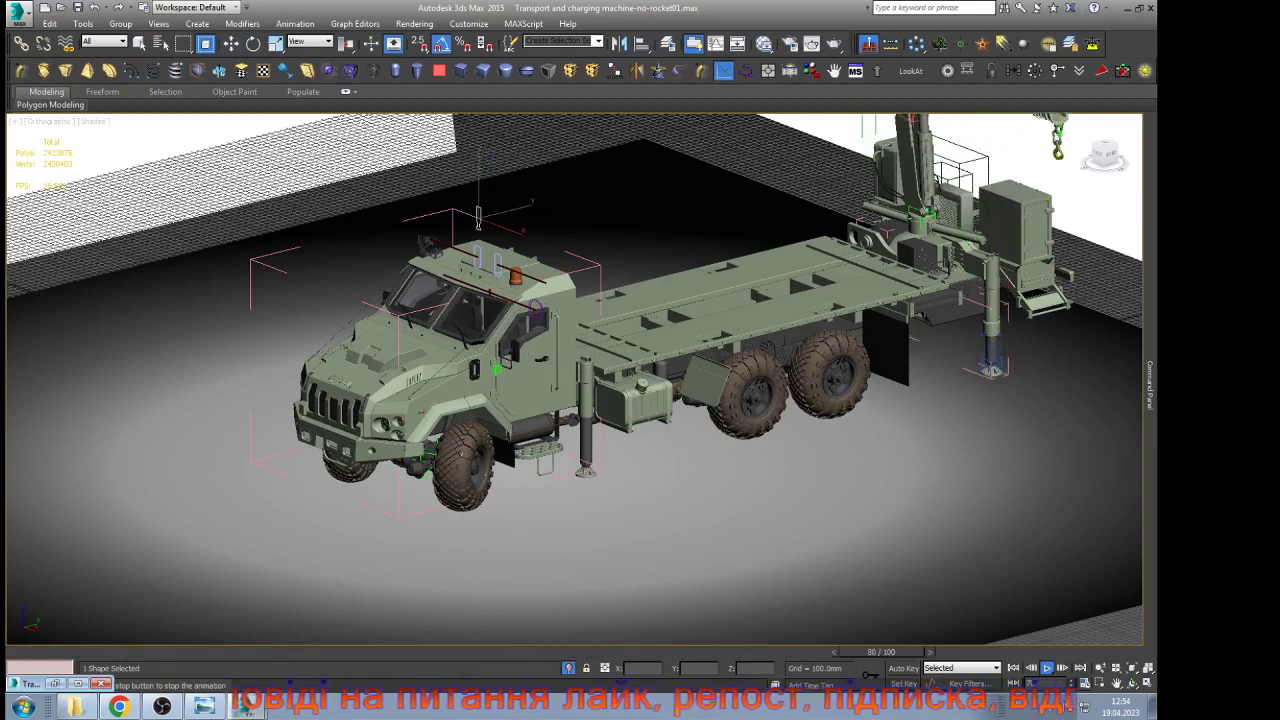
key(slash)
drag(964, 652, 1087, 652)
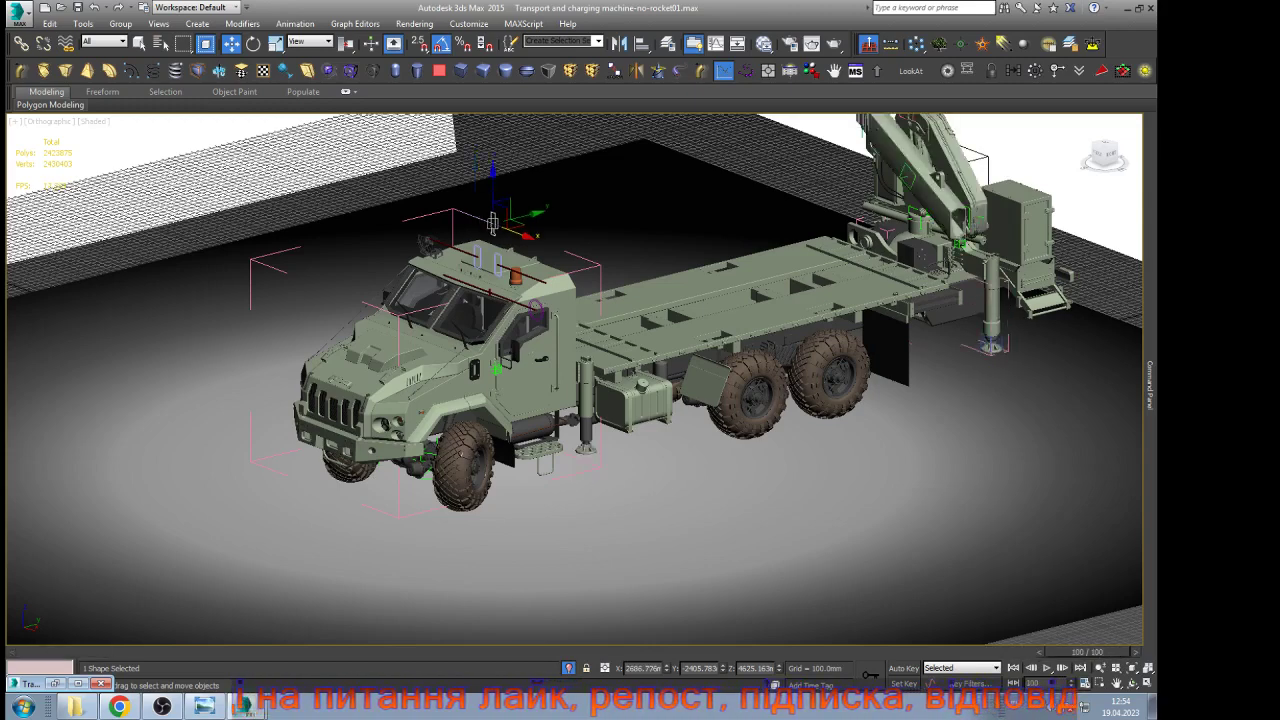
click(474, 217)
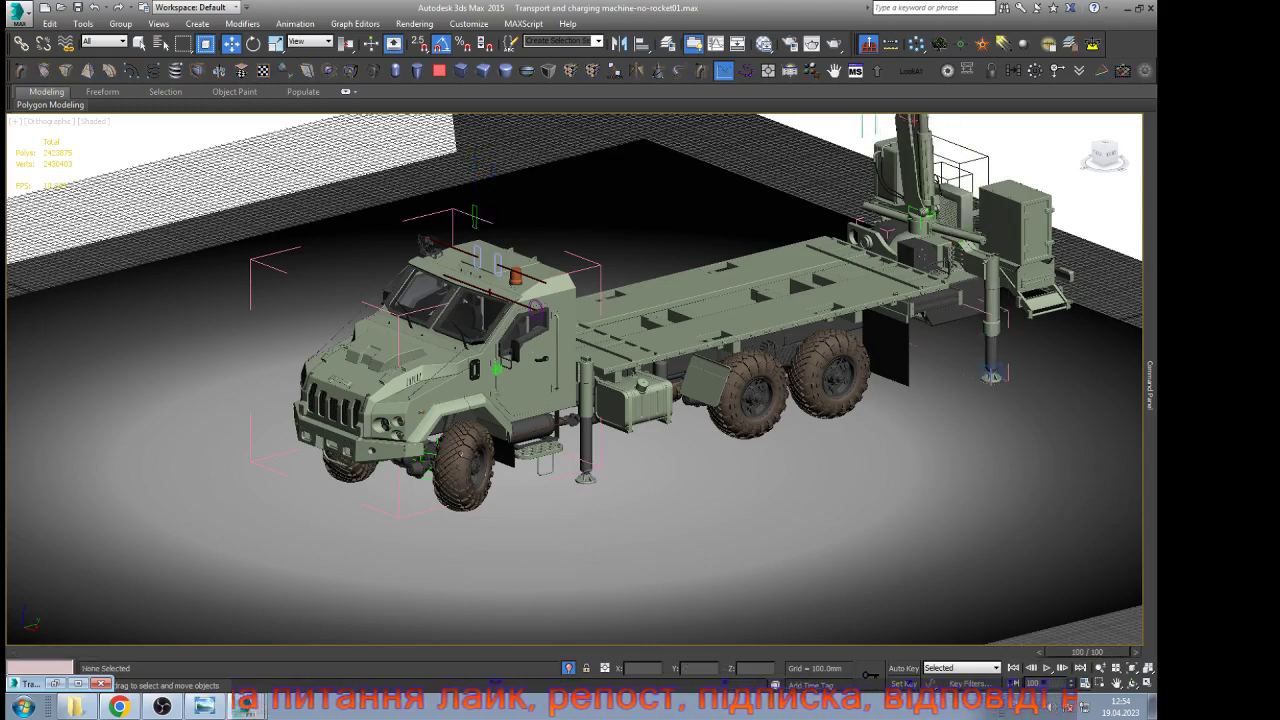
key(c)
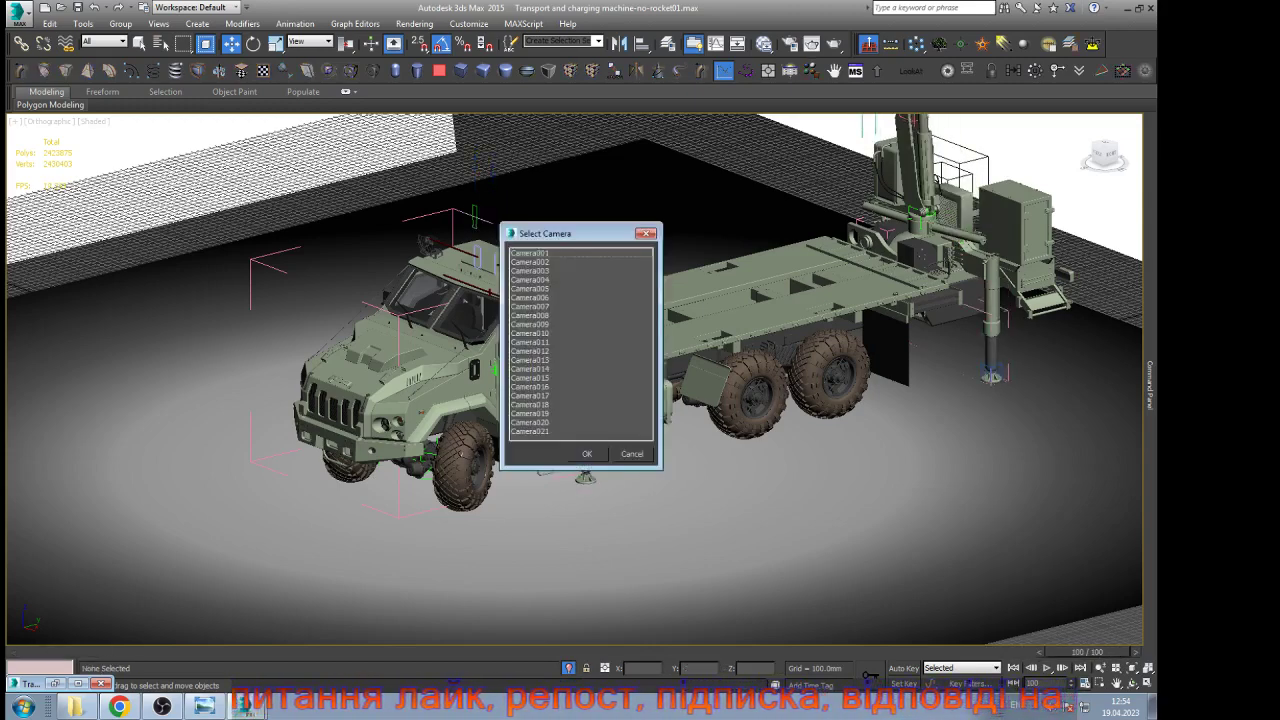
double_click(530, 431)
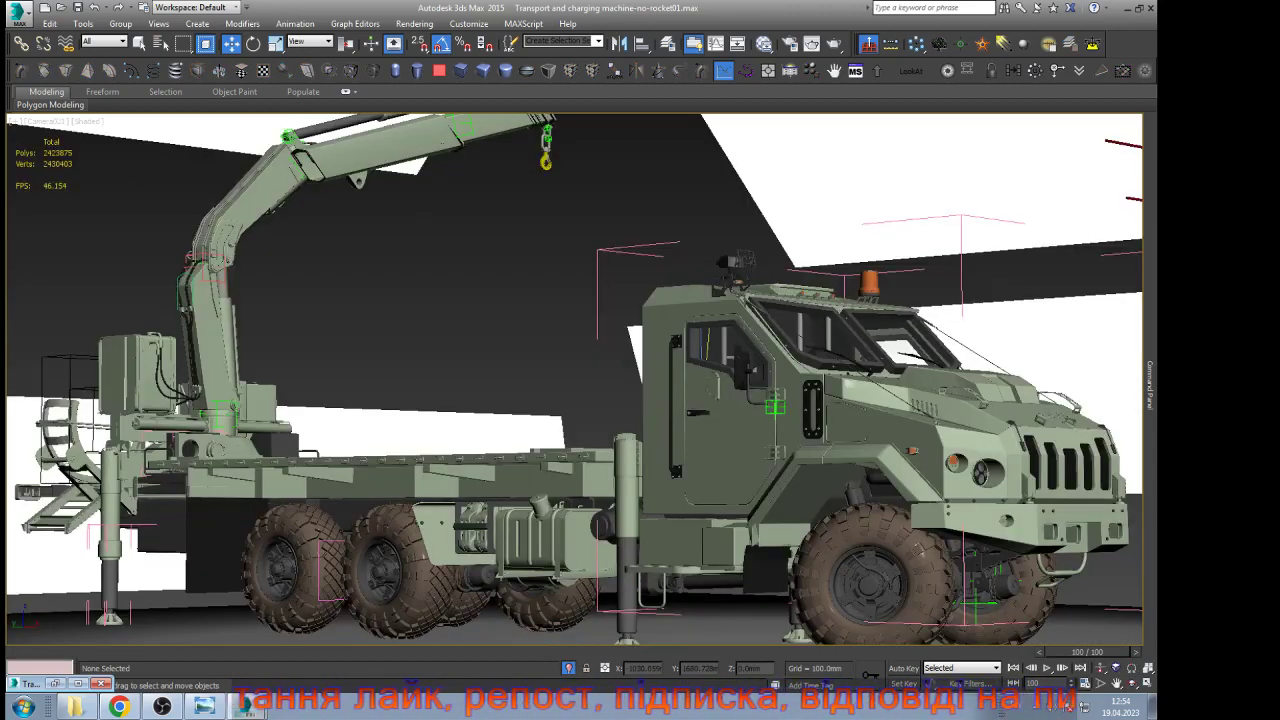
Show the lights in the Front view and enlarge the slanted V-Ray plane light beside the cab by increasing its dimensions
key(f)
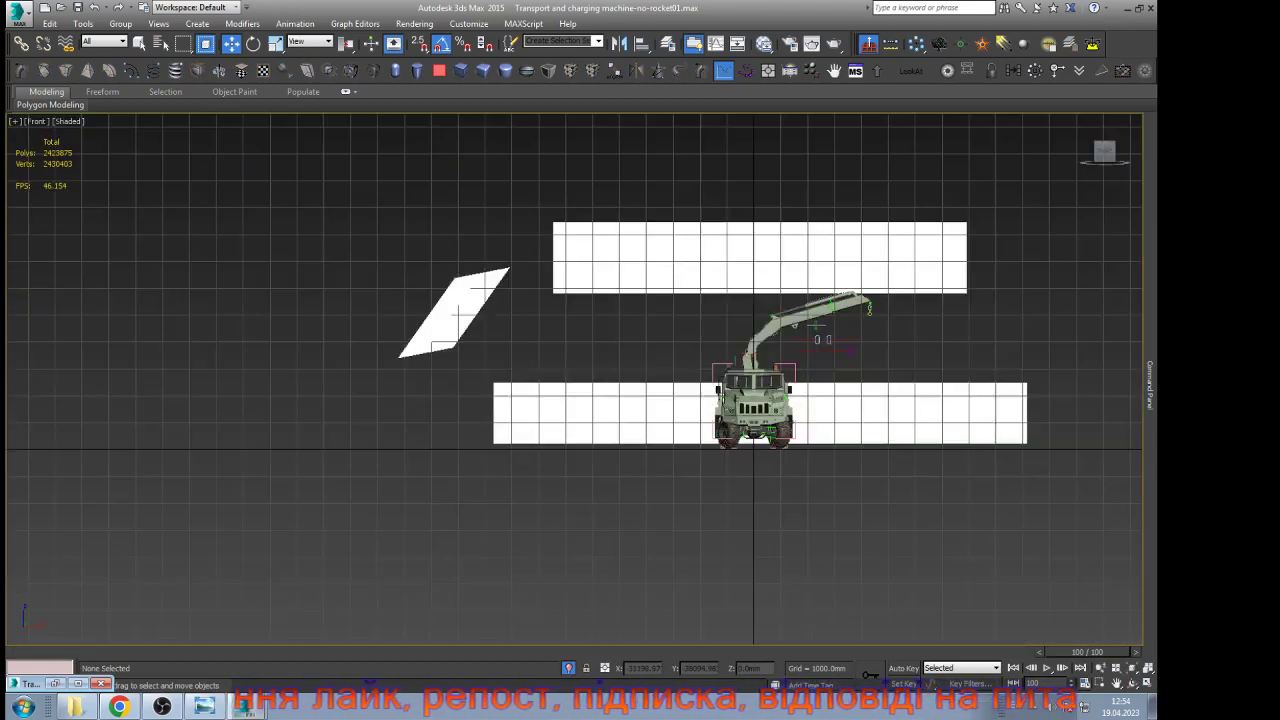
key(shift+l)
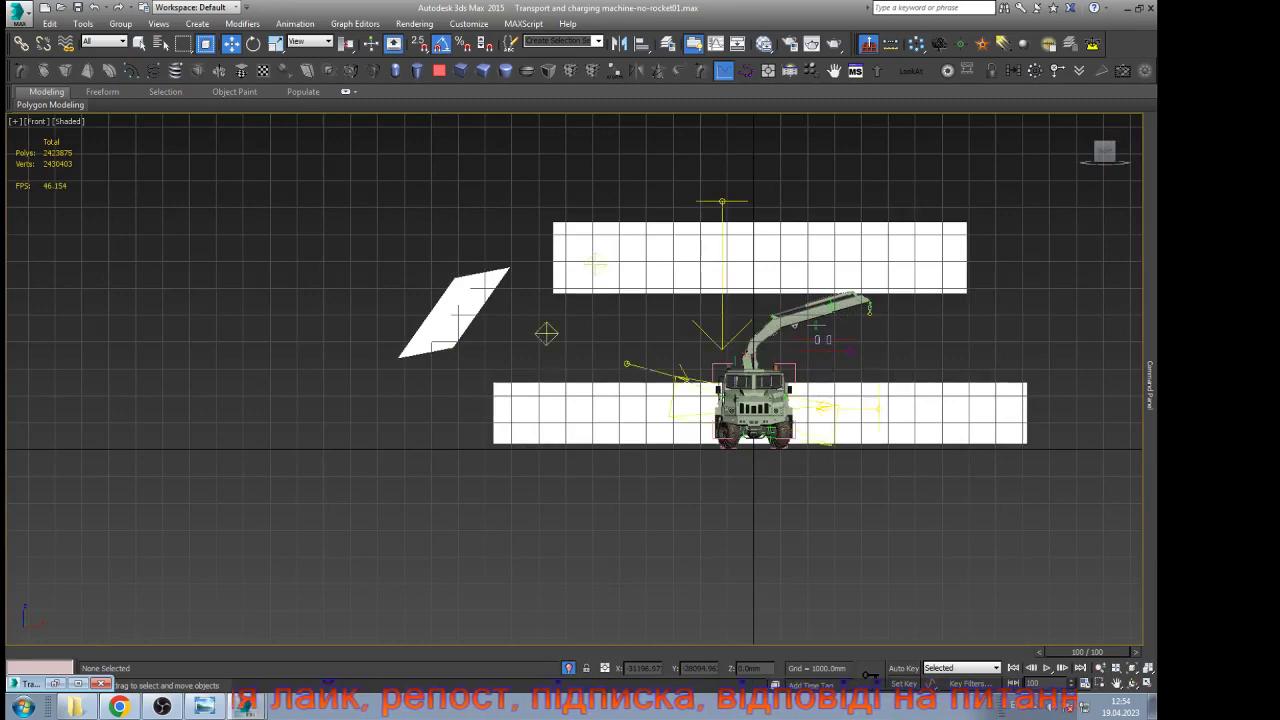
scroll(683, 356, up, 2)
click(629, 387)
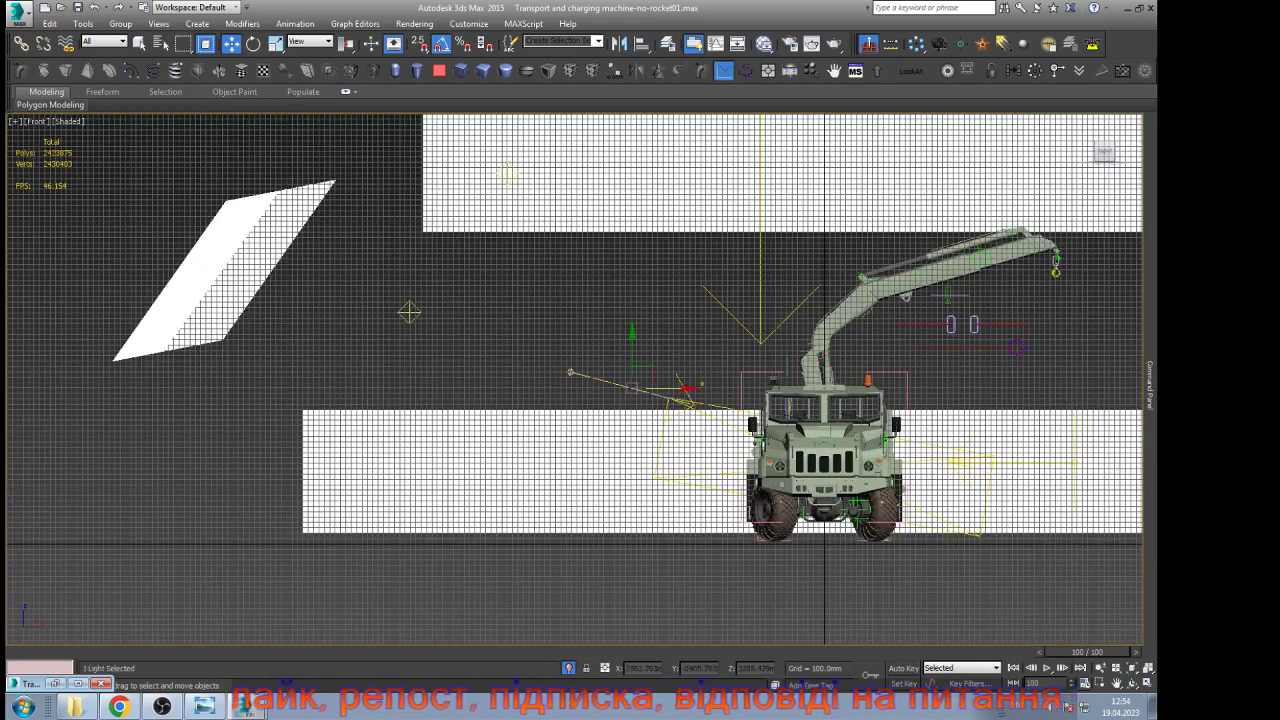
mouse_move(1150, 385)
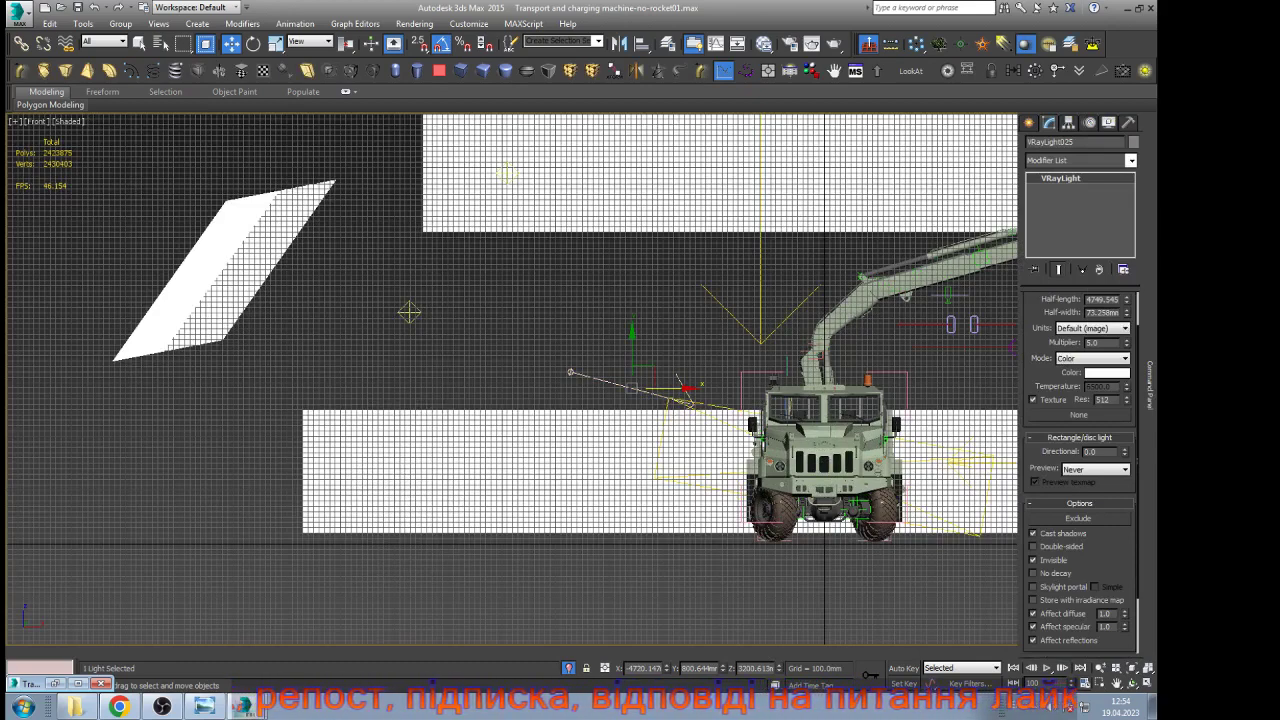
scroll(1080, 470, up, 1)
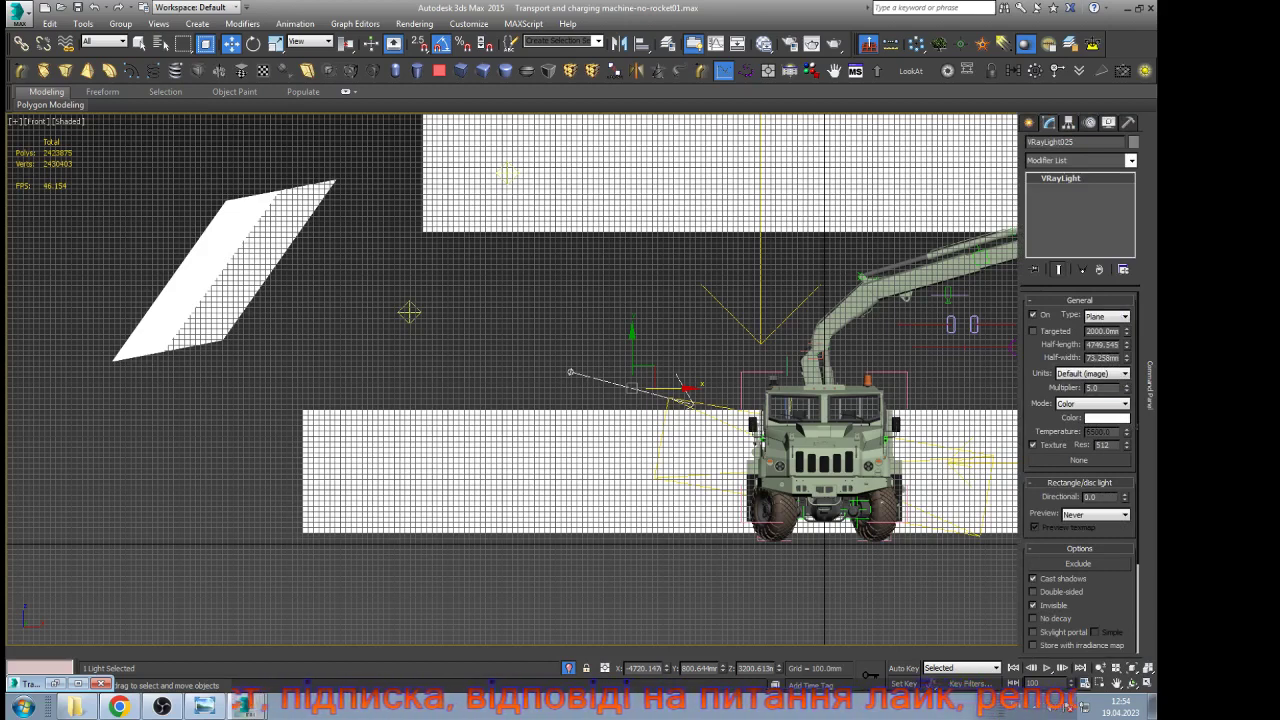
drag(1126, 330, 1126, 304)
drag(1126, 358, 1126, 320)
Move the enlarged plane light up and farther from the truck, tilt it slightly, and deselect it
drag(651, 379, 607, 347)
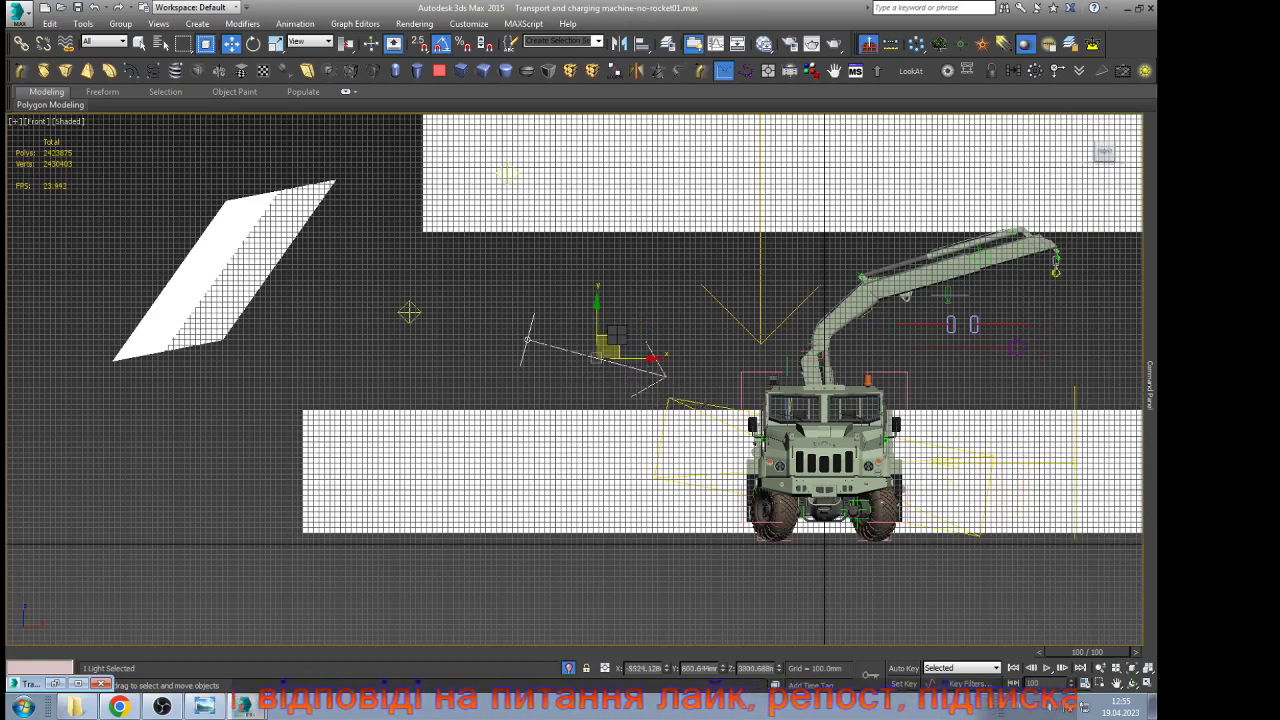
key(e)
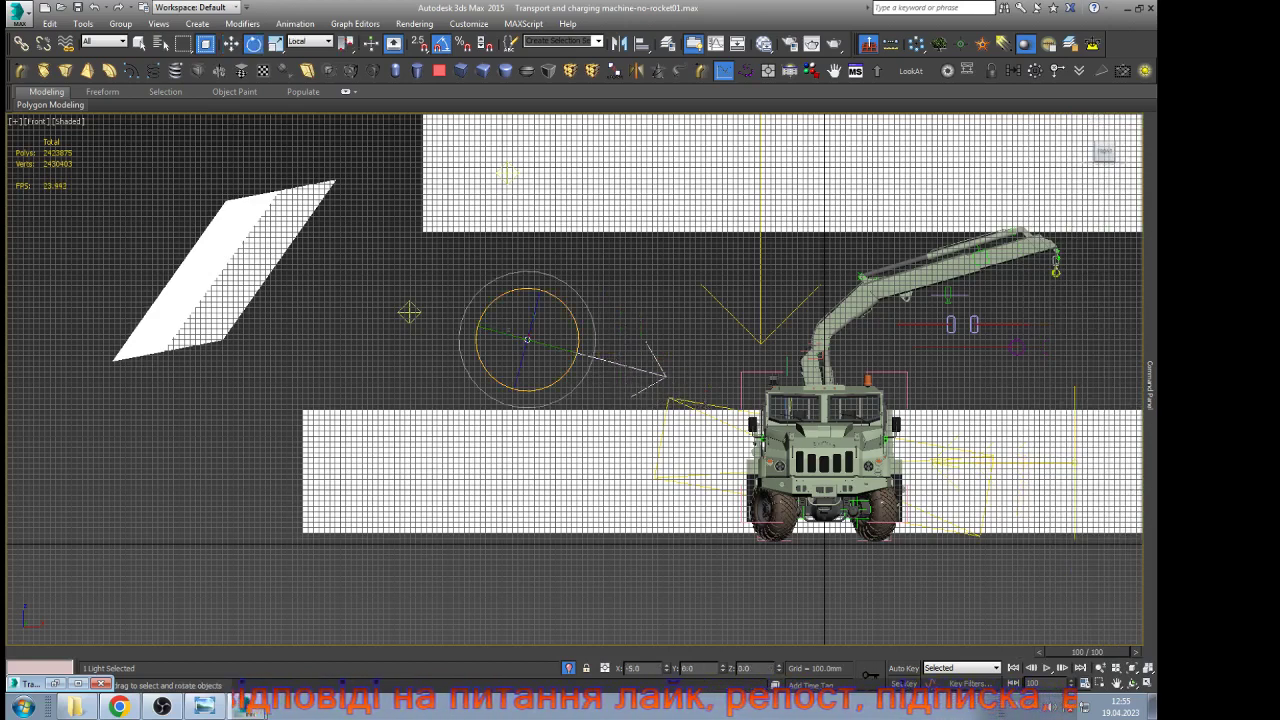
drag(570, 310, 582, 326)
key(w)
key(ctrl+d)
Switch to Camera021 with safe frames shown and start rendering frame 100
key(c)
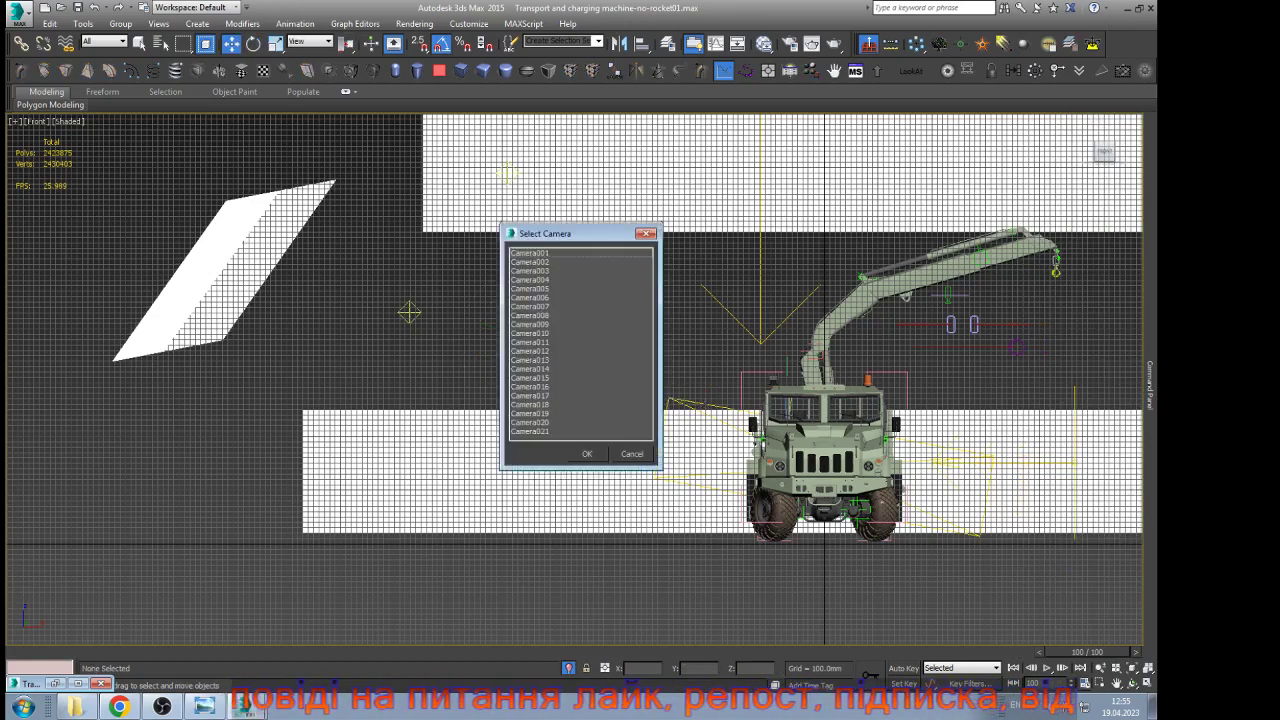
double_click(530, 431)
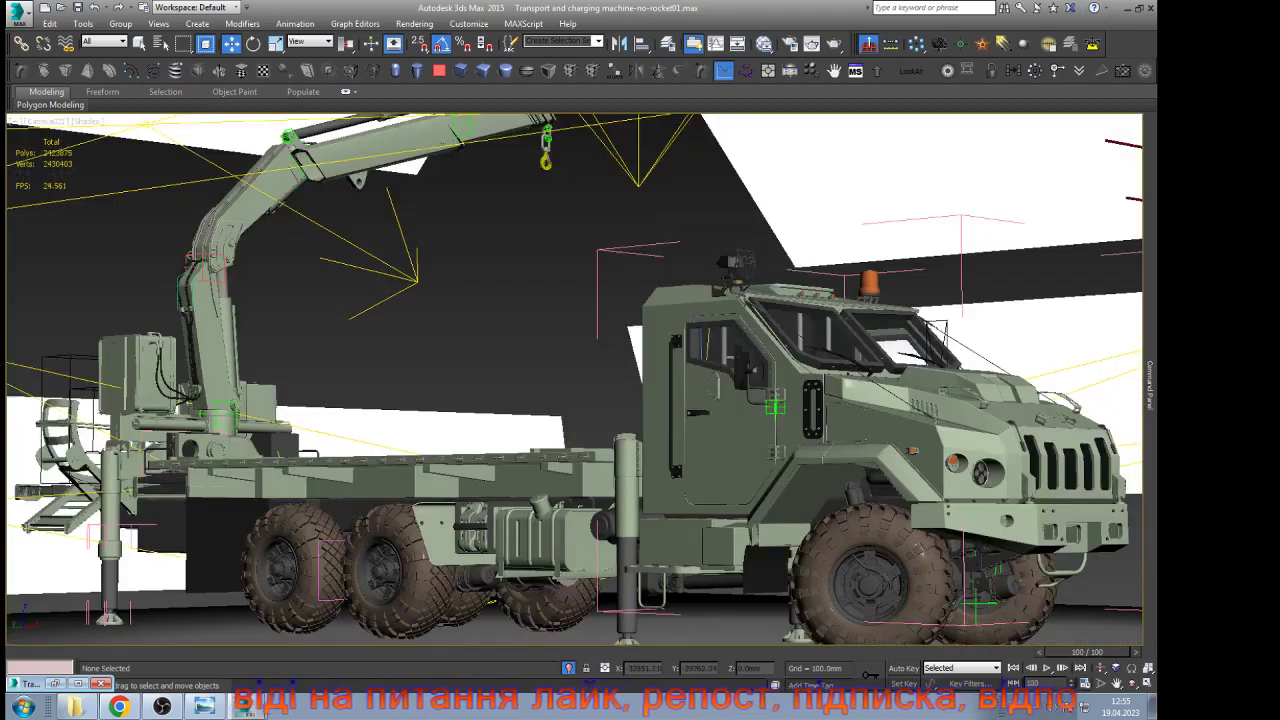
key(shift+f)
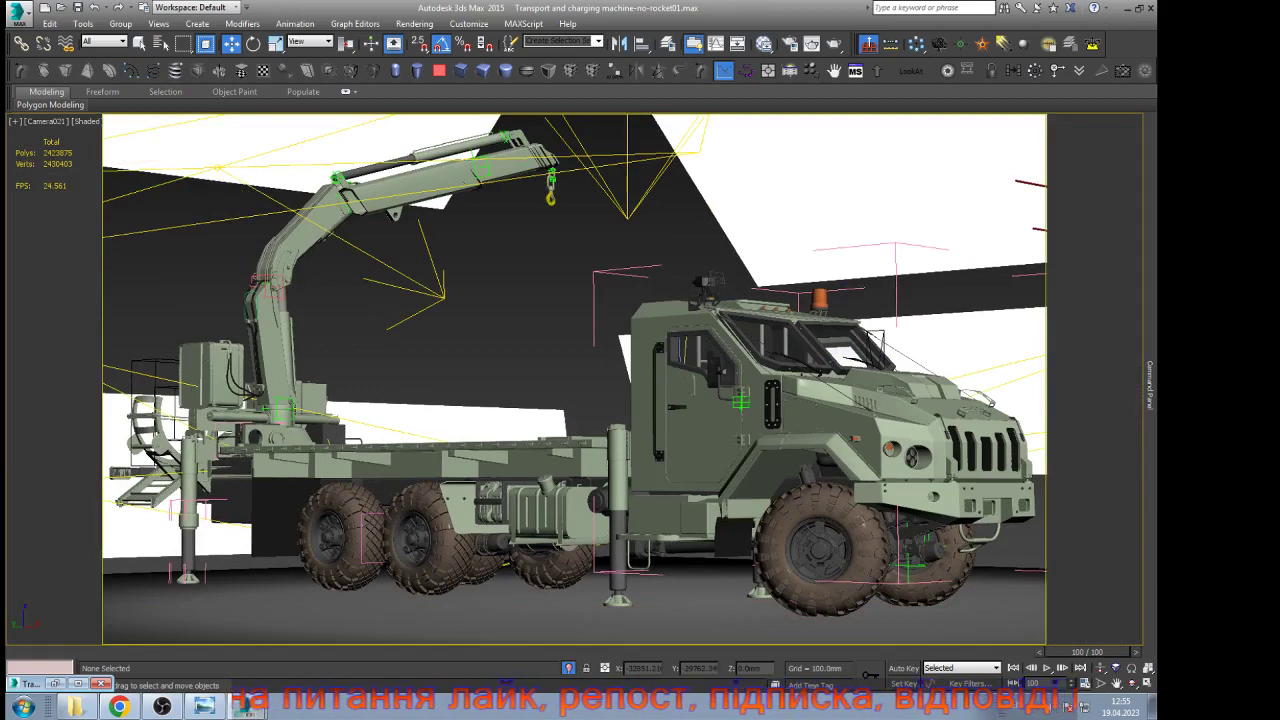
key(shift+q)
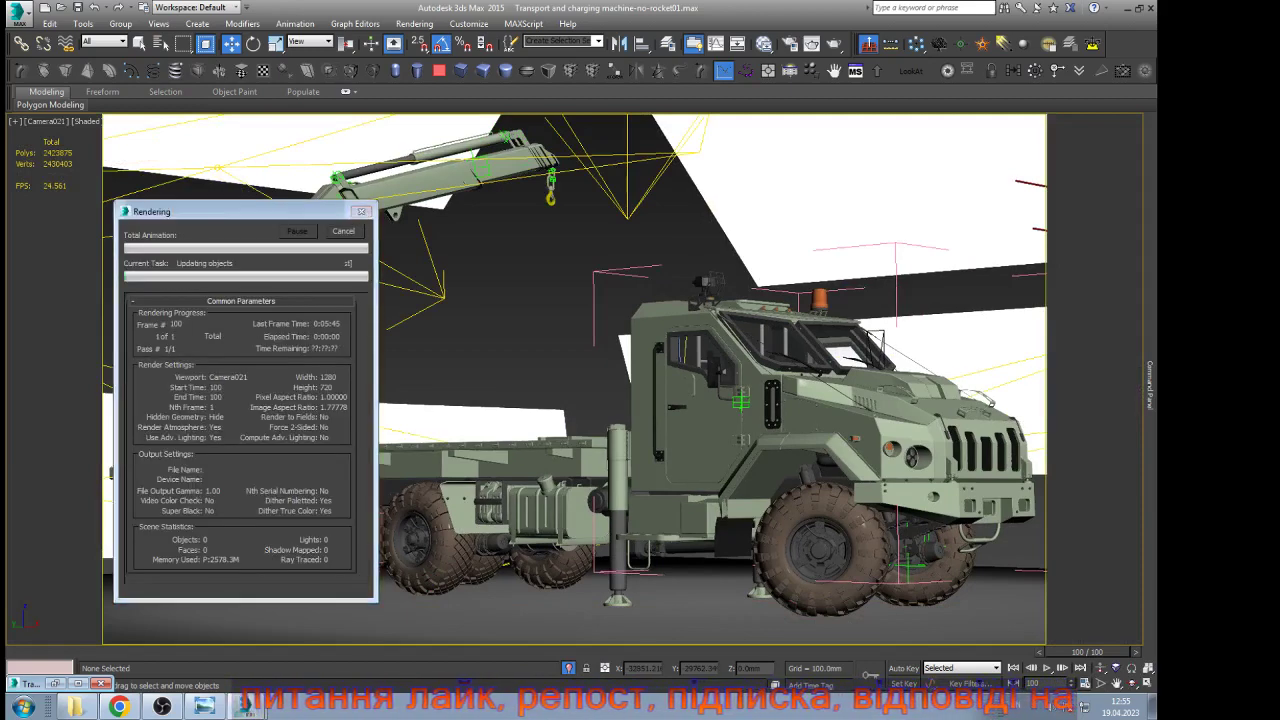